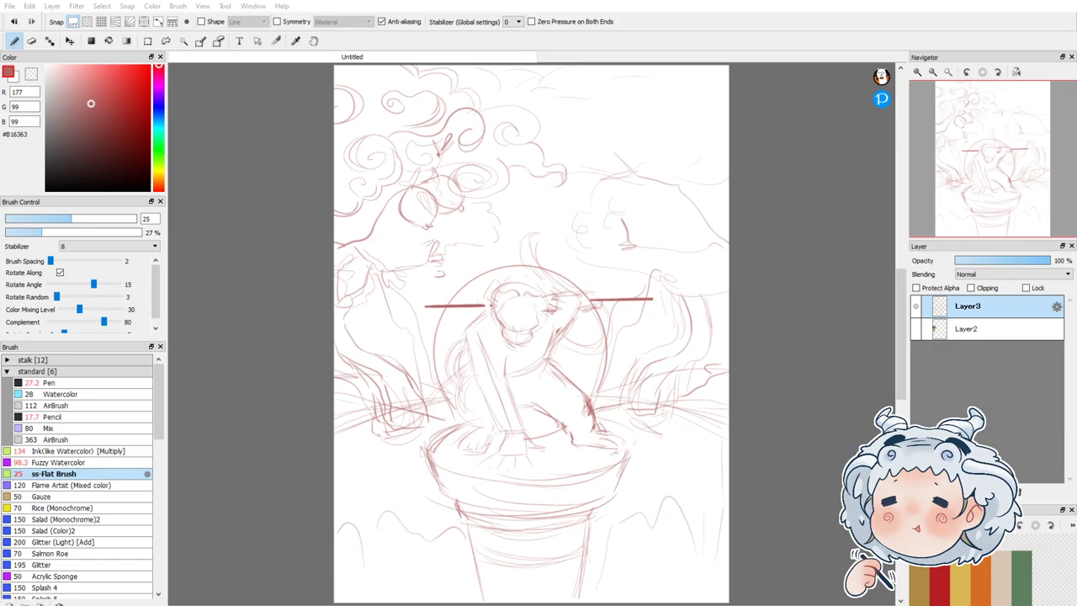
Step: Show the monkey reference photos on Layer2 and move them beside the monkey's sketched head
{"action": "scroll", "coordinate": [515, 309], "scroll_direction": "up", "scroll_amount": 4}
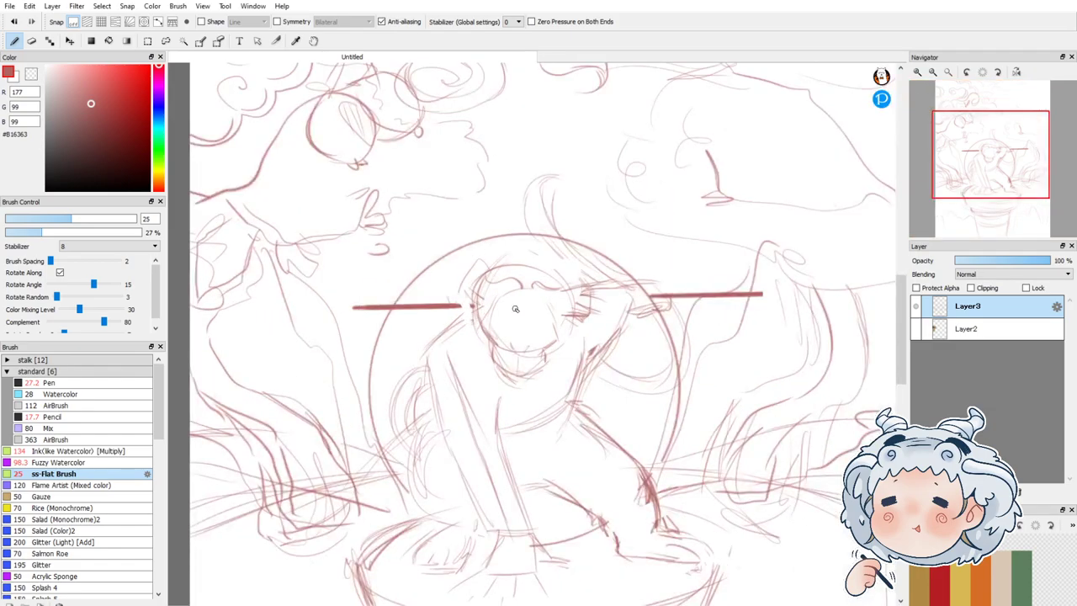
{"action": "scroll", "coordinate": [514, 309], "scroll_direction": "up", "scroll_amount": 2}
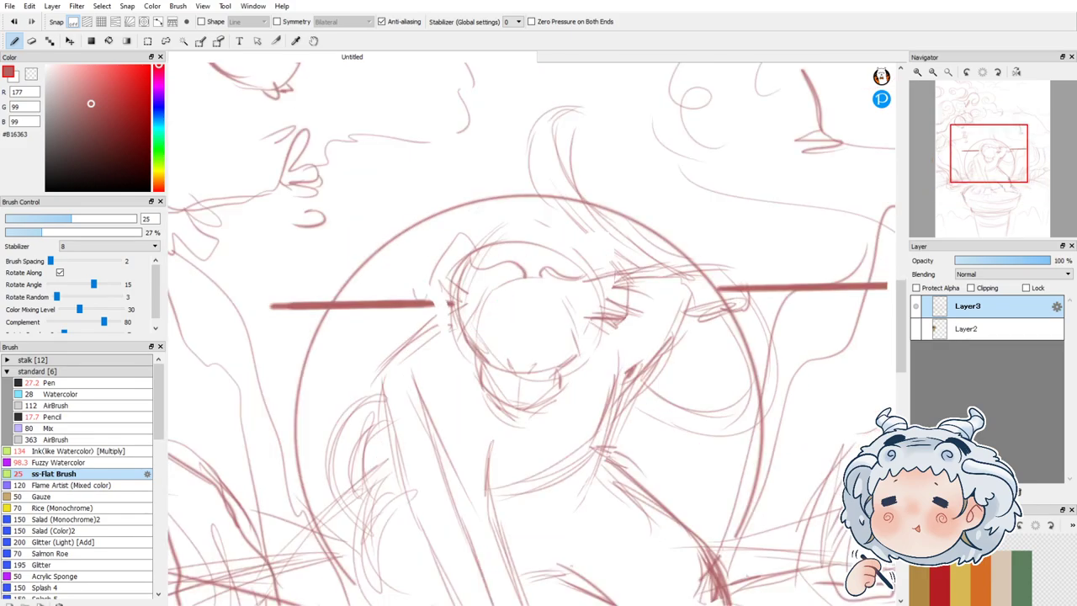
{"action": "left_click", "coordinate": [915, 329]}
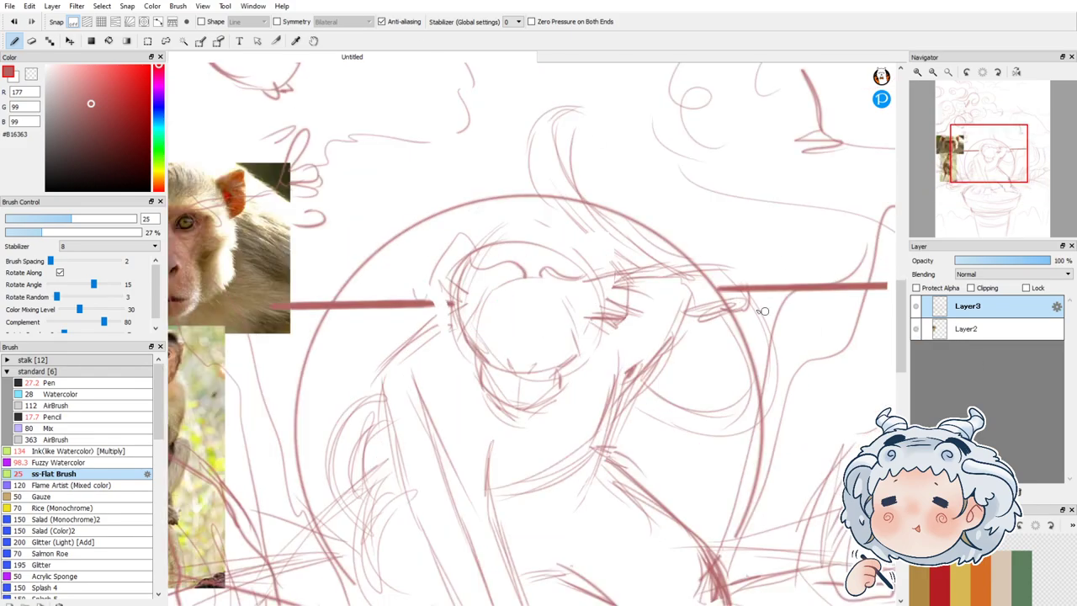
{"action": "left_click", "coordinate": [976, 329]}
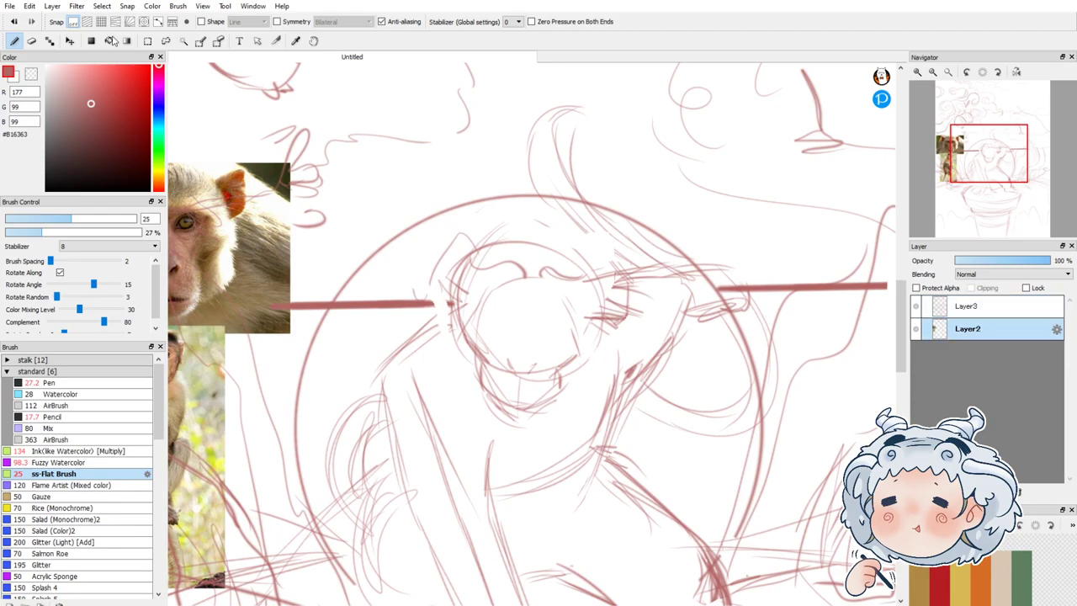
{"action": "left_click", "coordinate": [70, 40]}
{"action": "left_click_drag", "start_coordinate": [231, 229], "coordinate": [362, 252]}
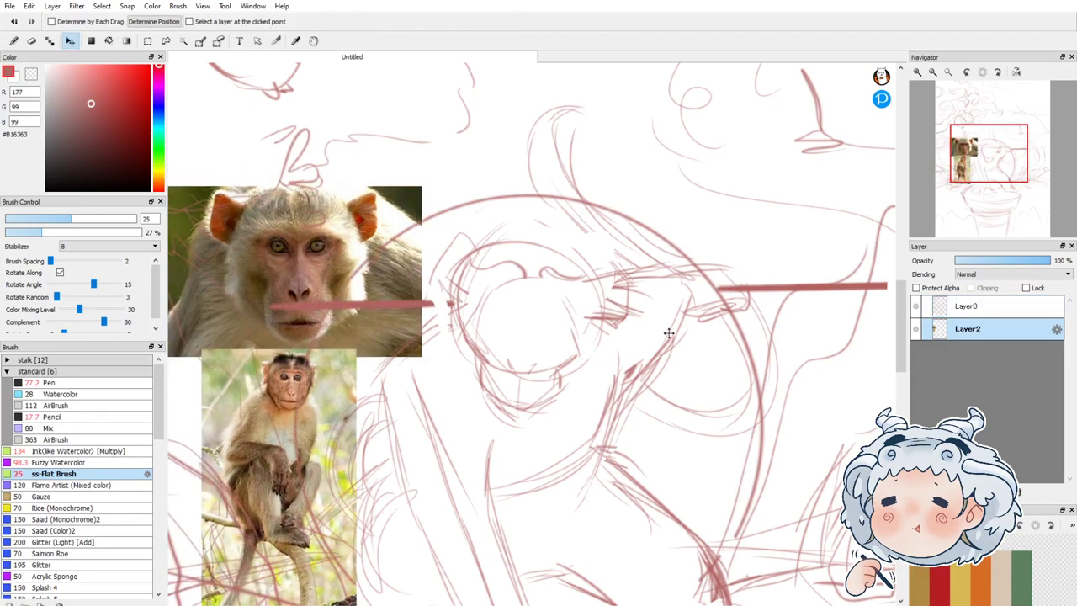
Step: Sketch the monkey's first eye on Layer3 with the ss-Flat Brush, including the eyelids, iris and pupil
{"action": "left_click", "coordinate": [960, 306]}
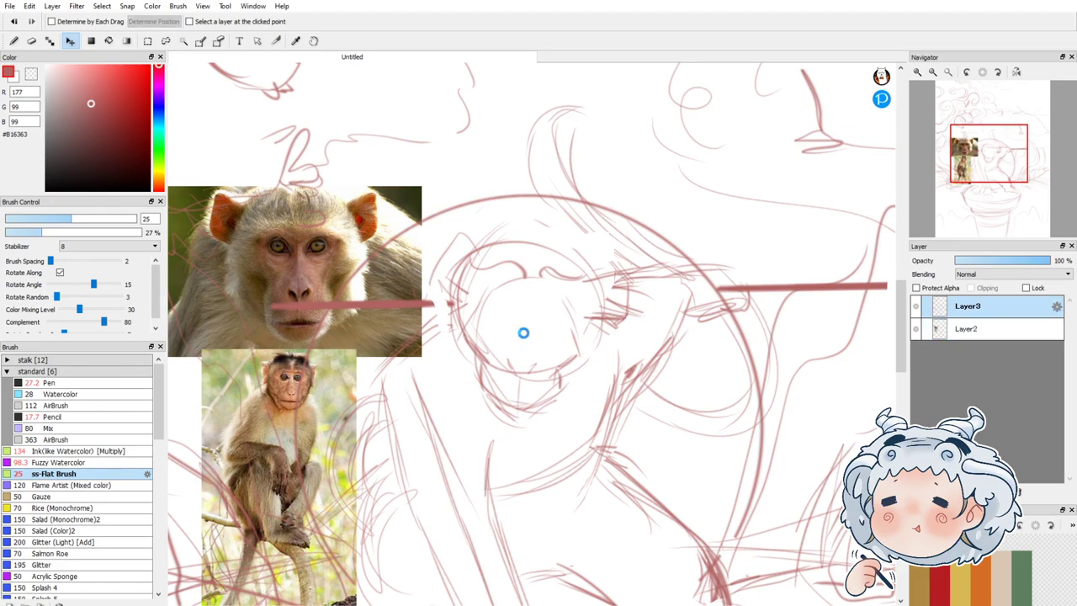
{"action": "left_click", "coordinate": [14, 41]}
{"action": "scroll", "coordinate": [471, 316], "scroll_direction": "up", "scroll_amount": 2}
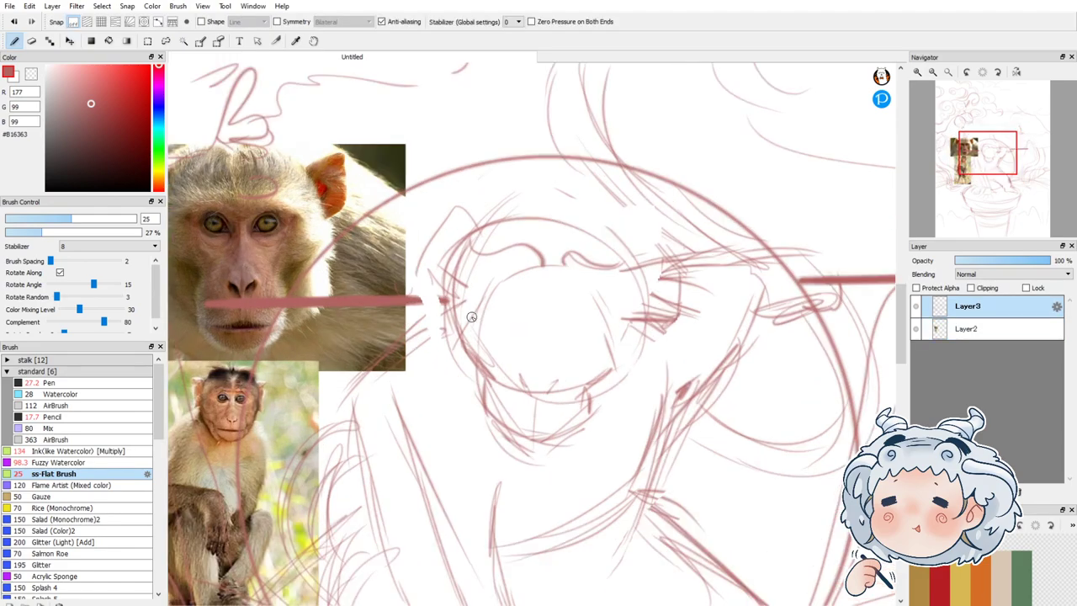
{"action": "left_click_drag", "start_coordinate": [565, 338], "coordinate": [591, 335]}
{"action": "scroll", "coordinate": [614, 333], "scroll_direction": "down", "scroll_amount": 1}
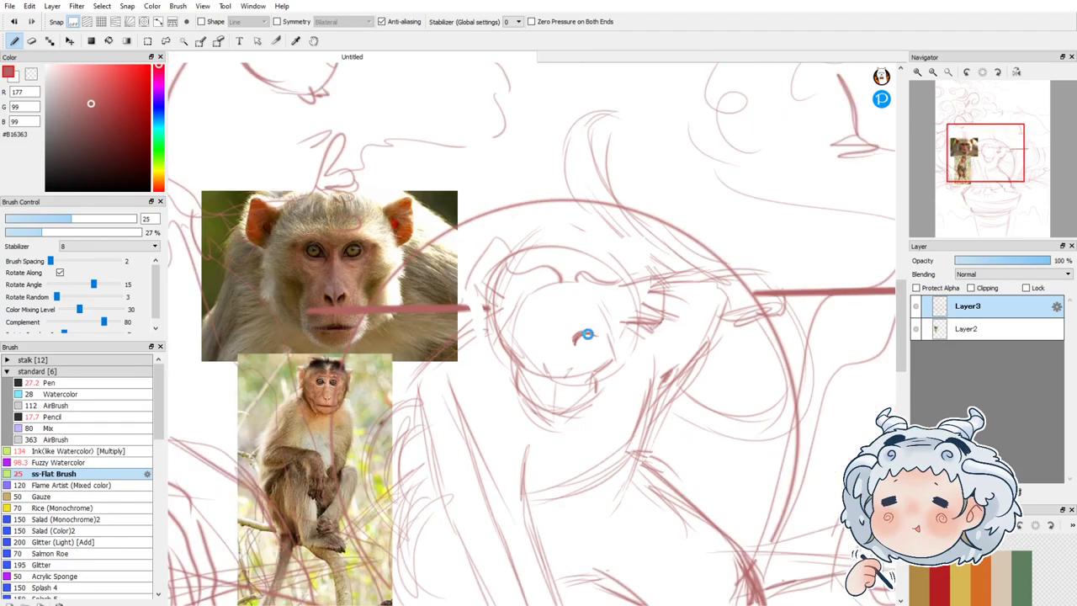
{"action": "scroll", "coordinate": [587, 334], "scroll_direction": "up", "scroll_amount": 2}
{"action": "mouse_move", "coordinate": [534, 380]}
{"action": "left_mouse_down"}
{"action": "mouse_move", "coordinate": [594, 389]}
{"action": "mouse_move", "coordinate": [582, 392]}
{"action": "left_mouse_up"}
{"action": "left_click_drag", "start_coordinate": [579, 367], "coordinate": [585, 338]}
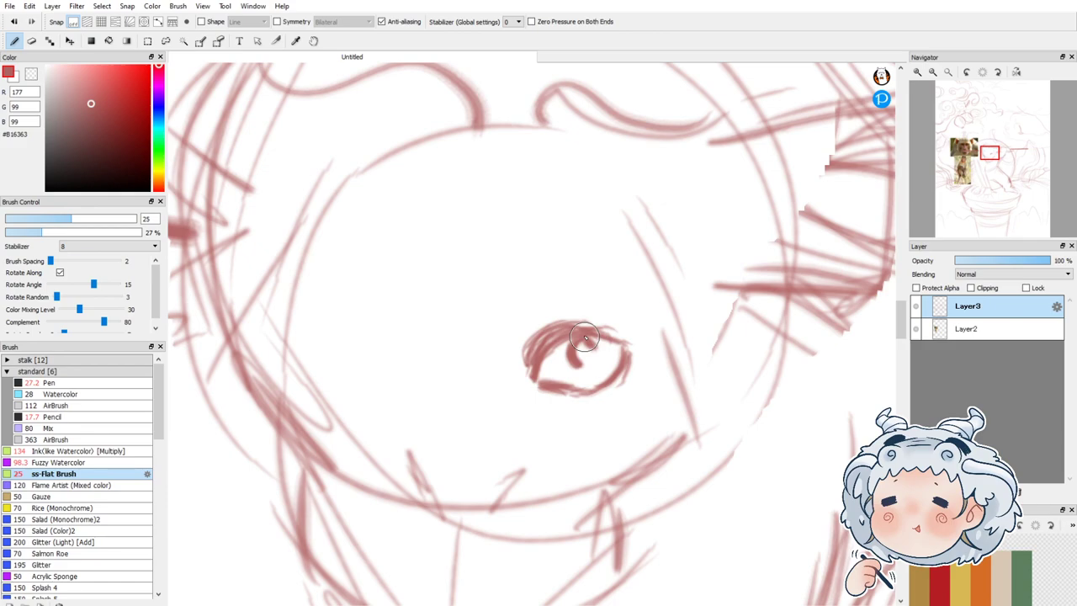
{"action": "left_click_drag", "start_coordinate": [584, 336], "coordinate": [588, 363]}
Step: Sketch the monkey's other eye to match the first, mirroring the canvas view to check the symmetry
{"action": "key", "text": "Down"}
{"action": "mouse_move", "coordinate": [649, 349]}
{"action": "left_mouse_down"}
{"action": "mouse_move", "coordinate": [642, 356]}
{"action": "mouse_move", "coordinate": [653, 335]}
{"action": "left_mouse_up"}
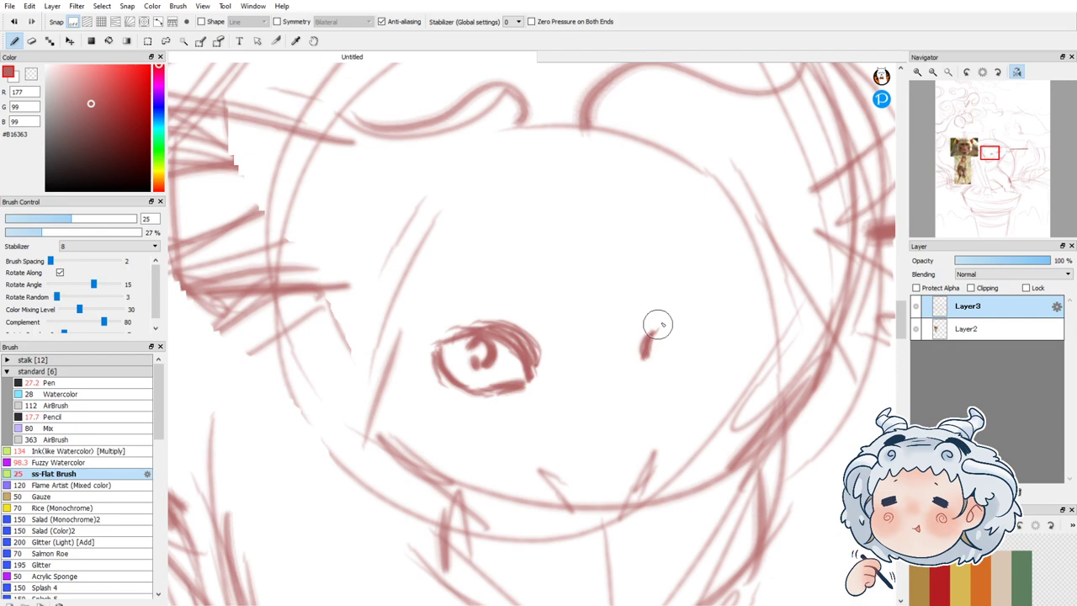
{"action": "left_click_drag", "start_coordinate": [637, 357], "coordinate": [711, 323]}
{"action": "mouse_move", "coordinate": [983, 94]}
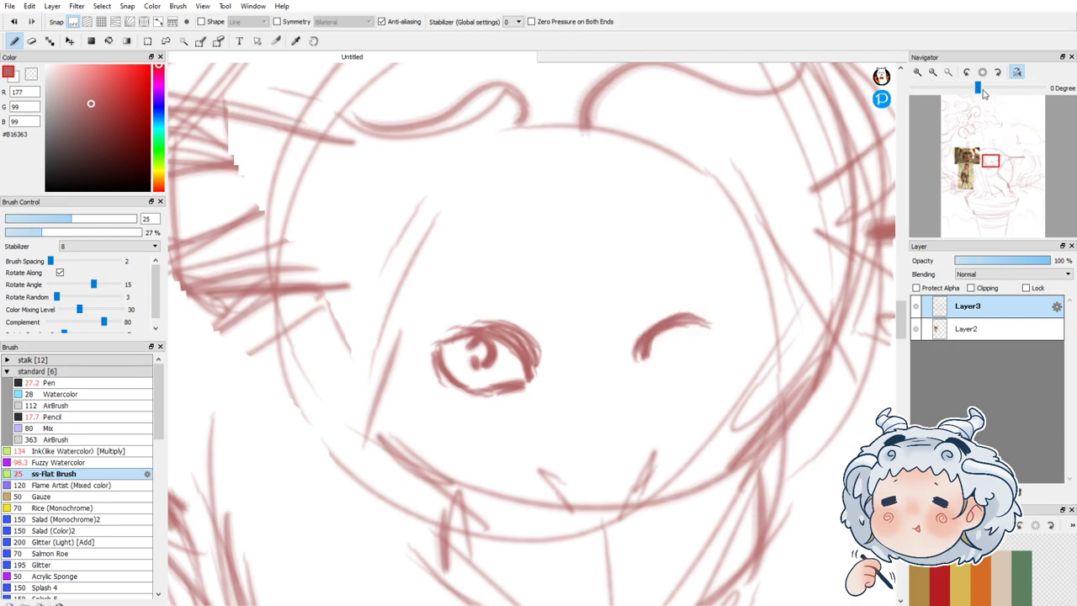
{"action": "key", "text": "h"}
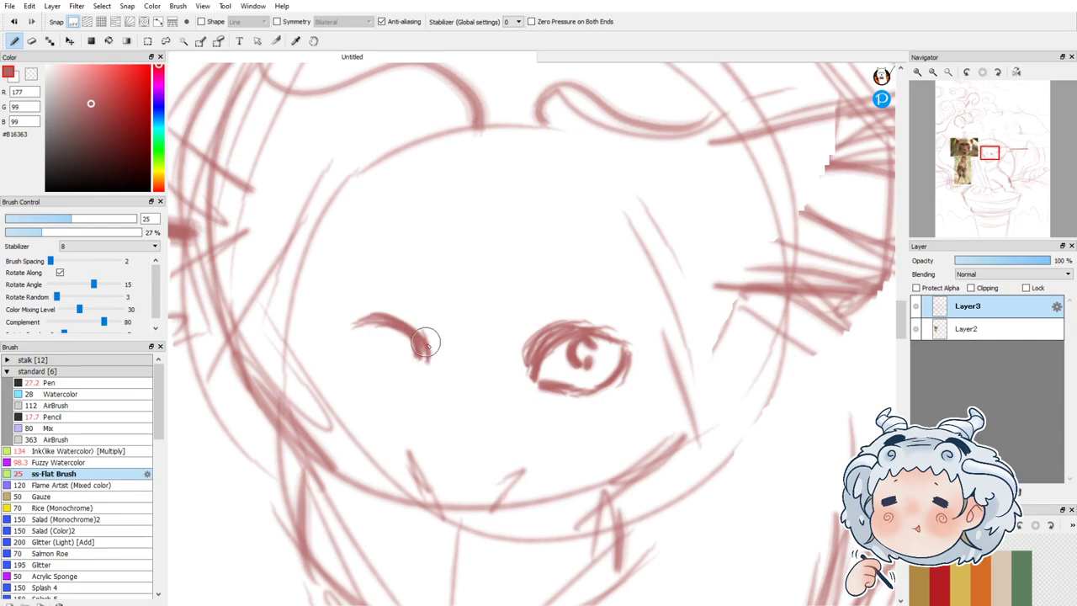
{"action": "left_click_drag", "start_coordinate": [341, 323], "coordinate": [386, 318]}
{"action": "left_click_drag", "start_coordinate": [340, 325], "coordinate": [411, 379]}
{"action": "left_click_drag", "start_coordinate": [389, 325], "coordinate": [393, 351]}
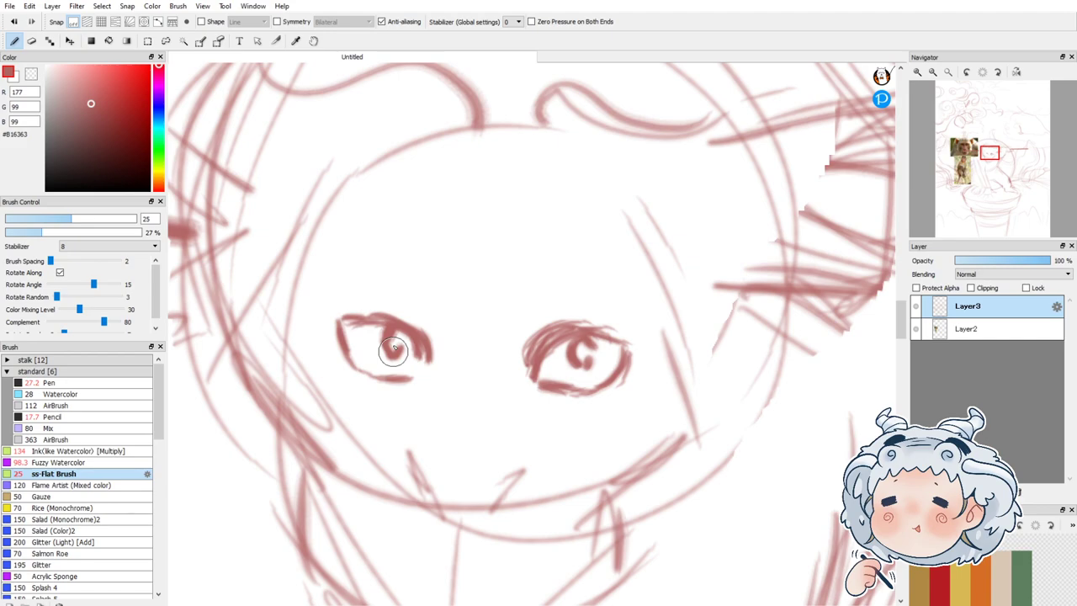
{"action": "key", "text": "ctrl+z"}
{"action": "mouse_move", "coordinate": [341, 320]}
{"action": "left_mouse_down"}
{"action": "mouse_move", "coordinate": [367, 385]}
{"action": "mouse_move", "coordinate": [431, 360]}
{"action": "mouse_move", "coordinate": [399, 321]}
{"action": "left_mouse_up"}
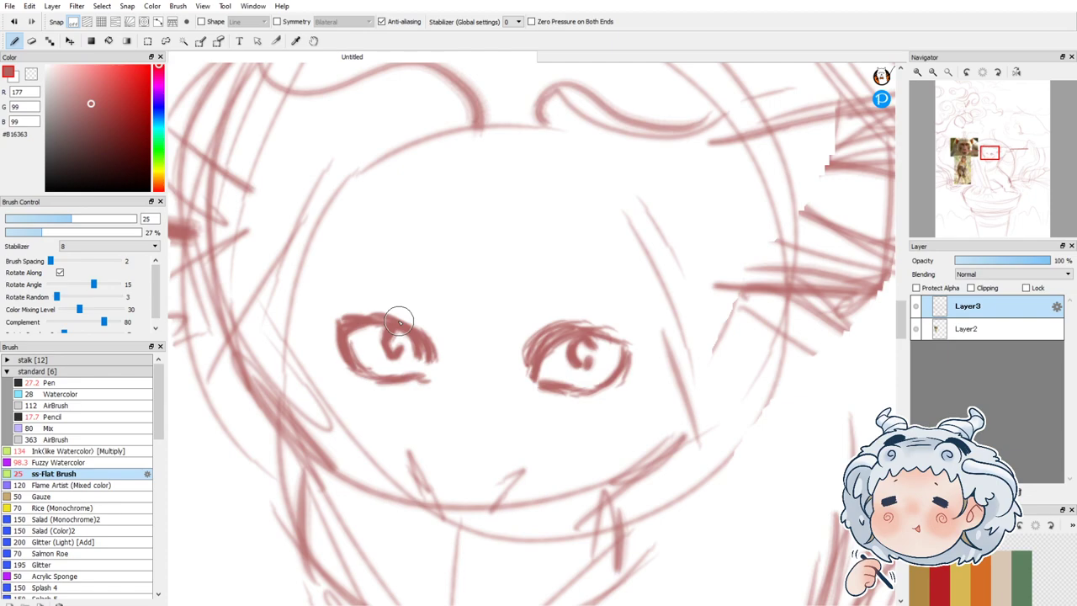
Step: Sketch the monkey's nostrils, brow and the side contour of the face down to the jaw
{"action": "mouse_move", "coordinate": [934, 75]}
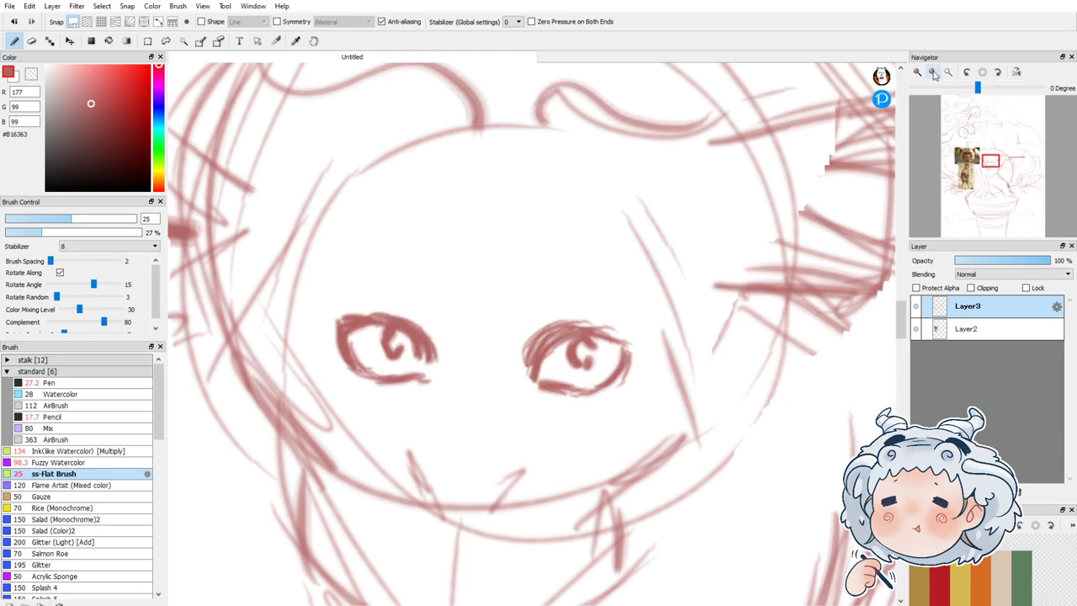
{"action": "left_click", "coordinate": [934, 75]}
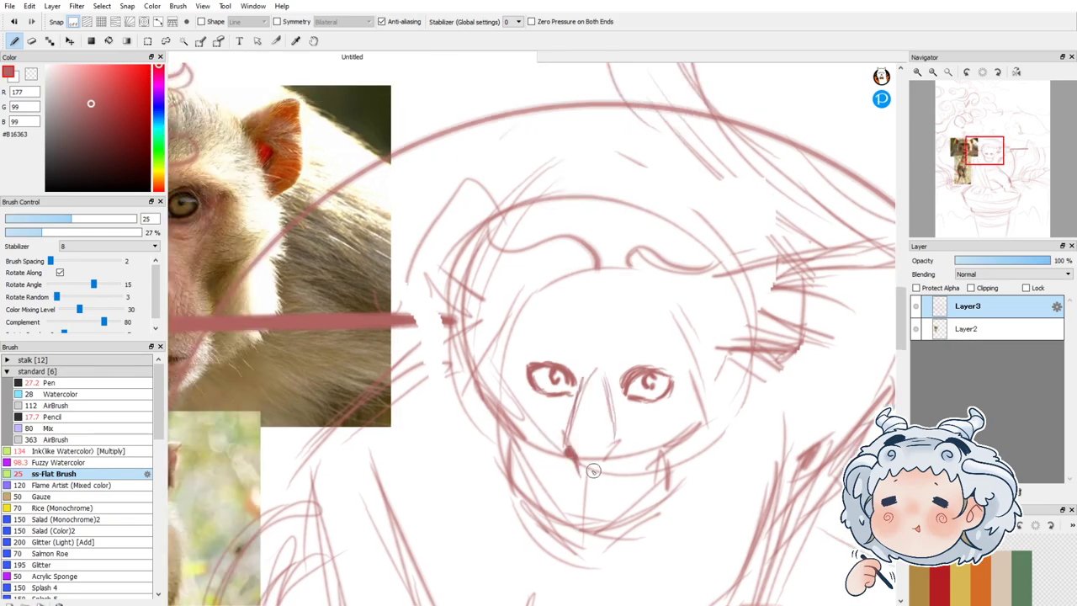
{"action": "left_click_drag", "start_coordinate": [612, 451], "coordinate": [599, 461]}
{"action": "mouse_move", "coordinate": [989, 159]}
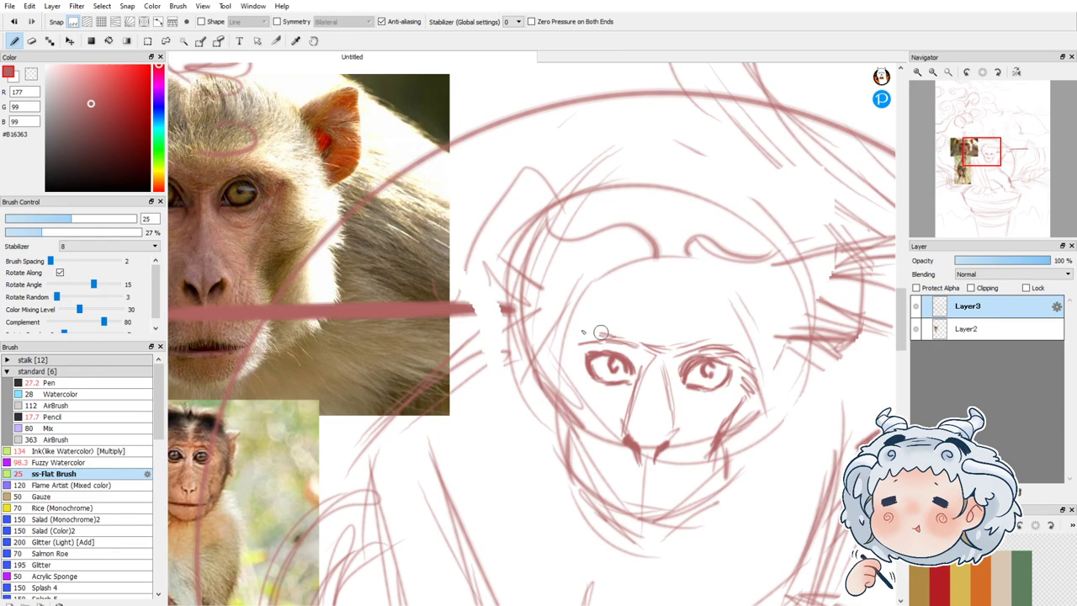
{"action": "left_click_drag", "start_coordinate": [600, 332], "coordinate": [578, 340]}
{"action": "left_click_drag", "start_coordinate": [582, 348], "coordinate": [568, 363]}
{"action": "mouse_move", "coordinate": [573, 375]}
{"action": "left_mouse_down"}
{"action": "mouse_move", "coordinate": [587, 425]}
{"action": "mouse_move", "coordinate": [582, 486]}
{"action": "mouse_move", "coordinate": [604, 502]}
{"action": "left_mouse_up"}
{"action": "left_click_drag", "start_coordinate": [577, 467], "coordinate": [611, 497]}
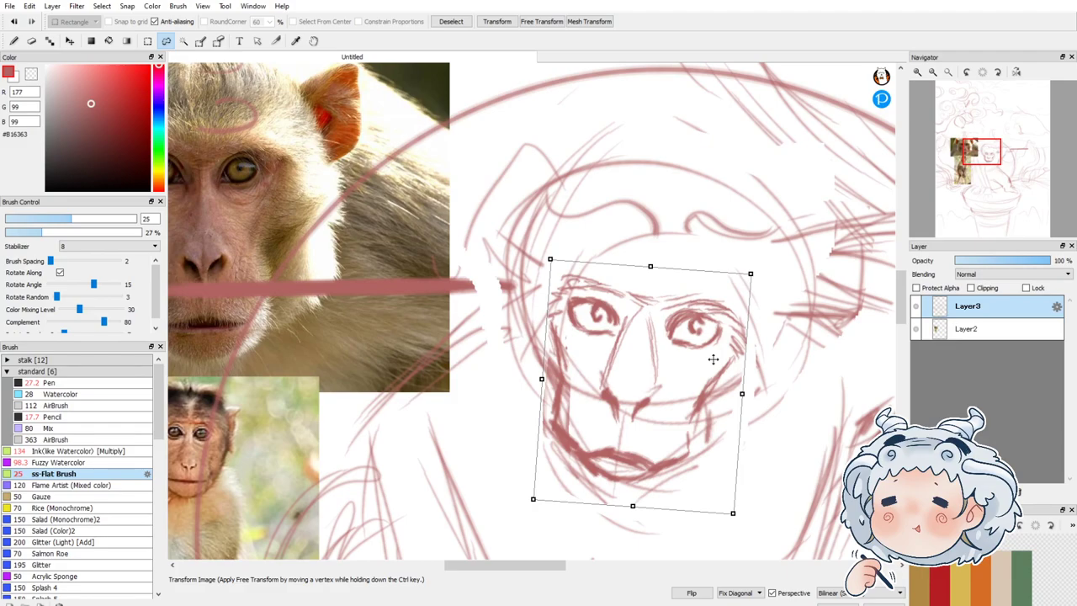
Step: Shrink the selected facial features slightly with the transform, apply it and remove the selection
{"action": "left_click_drag", "start_coordinate": [533, 499], "coordinate": [544, 493]}
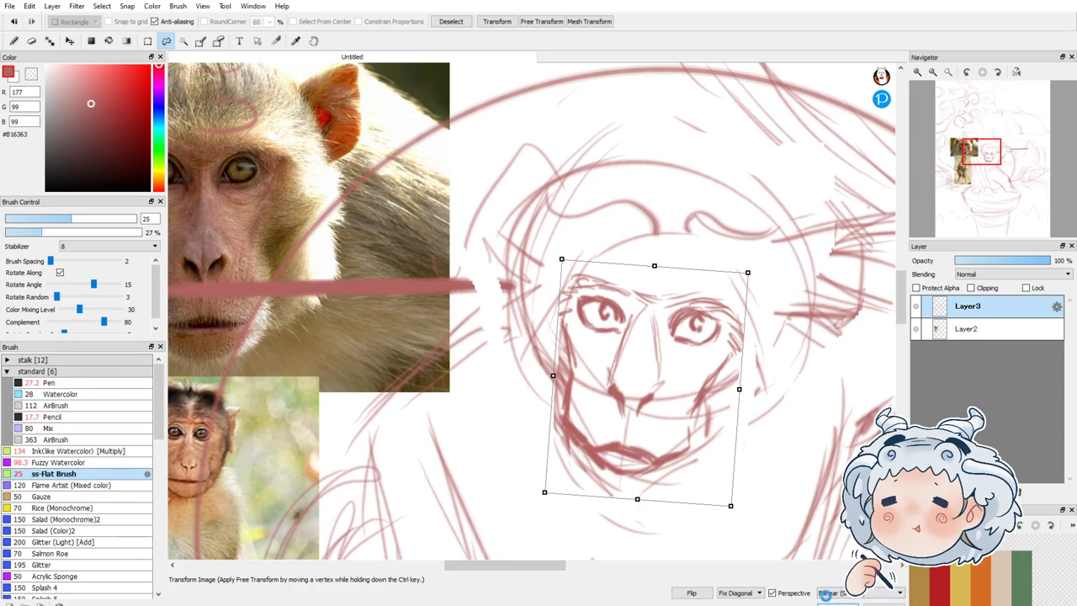
{"action": "key", "text": "Return"}
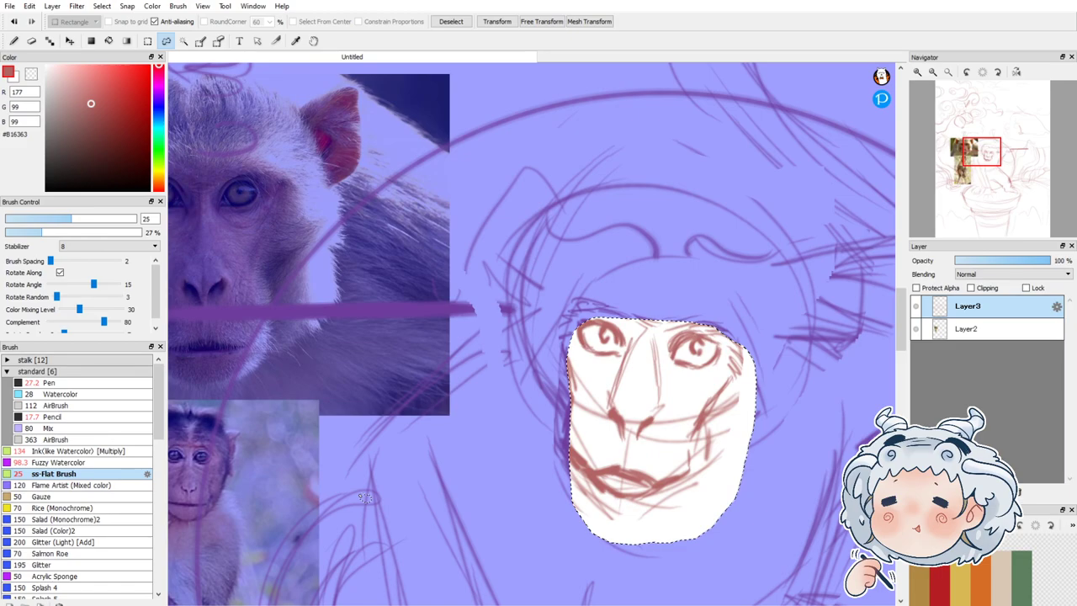
{"action": "key", "text": "ctrl+d"}
{"action": "key", "text": "b"}
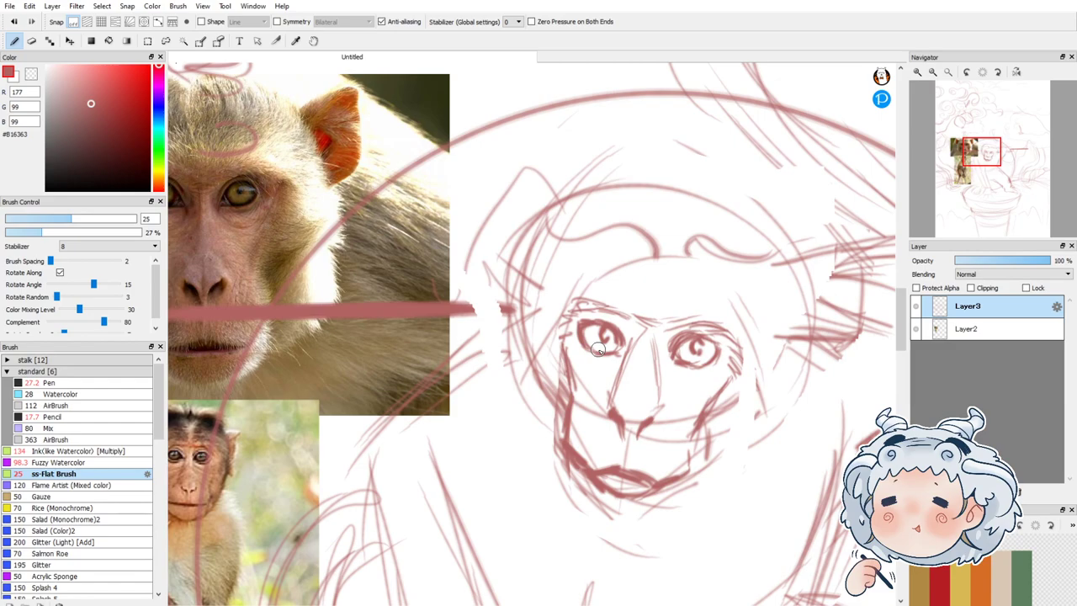
Step: Mirror the canvas view and sketch short fur strokes outward from the monkey's cheek
{"action": "left_click", "coordinate": [1016, 71]}
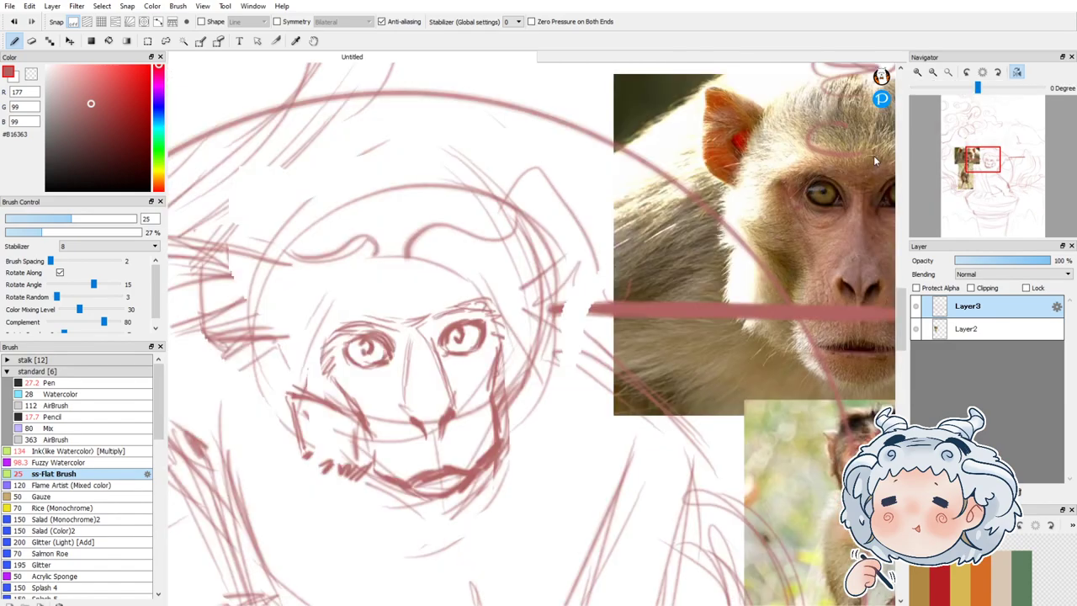
{"action": "mouse_move", "coordinate": [505, 446]}
{"action": "left_mouse_down"}
{"action": "mouse_move", "coordinate": [538, 431]}
{"action": "mouse_move", "coordinate": [551, 401]}
{"action": "left_mouse_up"}
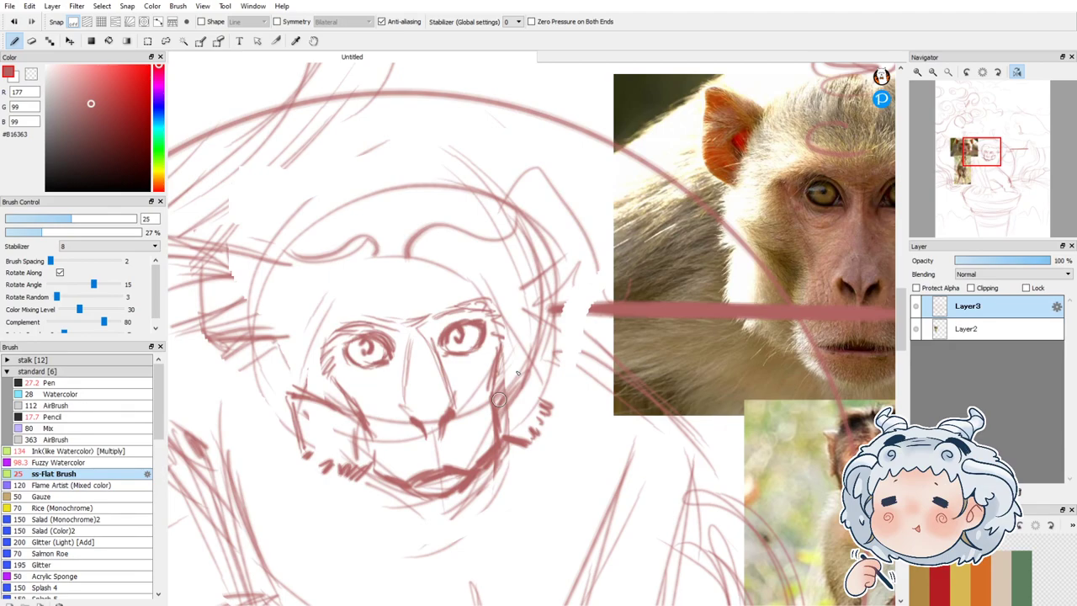
{"action": "key", "text": "h"}
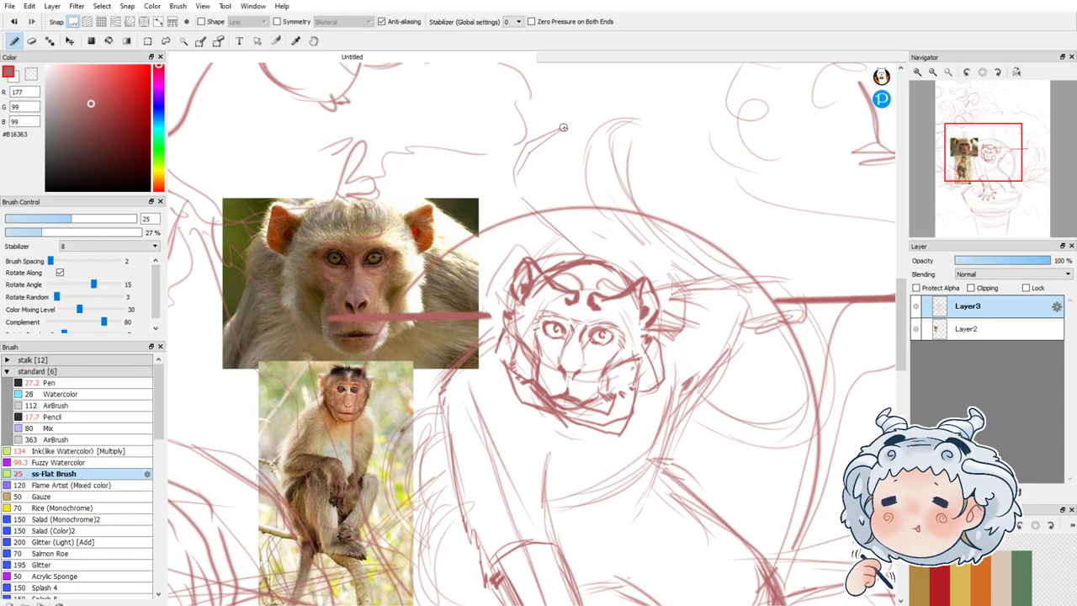
Step: Sketch the pointed headdress above the monkey's head and the shoulder contour of the supporting arm
{"action": "left_click_drag", "start_coordinate": [563, 127], "coordinate": [580, 267]}
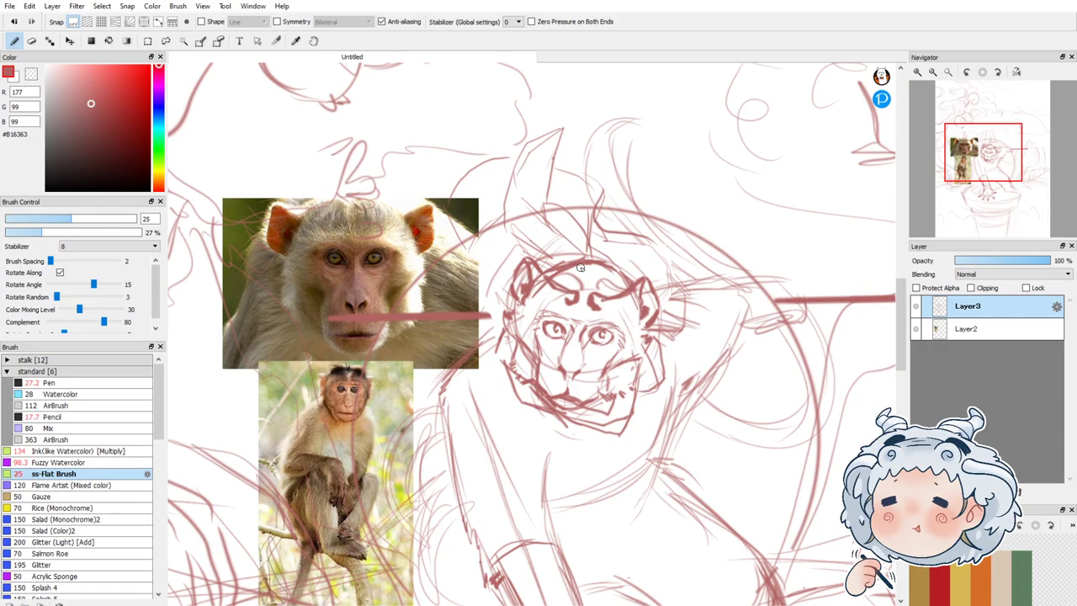
{"action": "left_click_drag", "start_coordinate": [448, 430], "coordinate": [354, 226]}
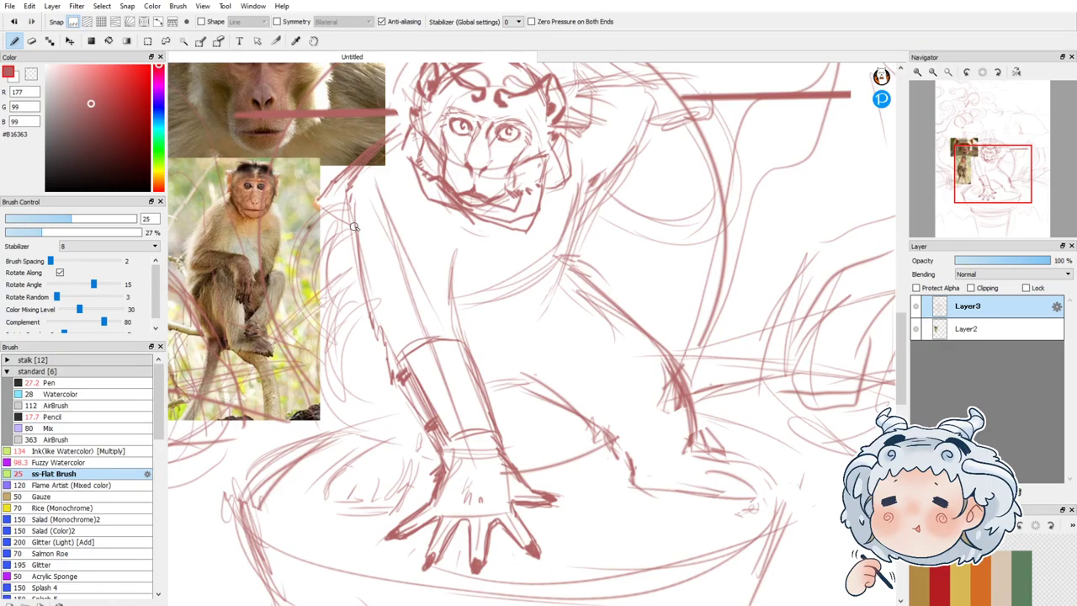
{"action": "scroll", "coordinate": [354, 228], "scroll_direction": "down", "scroll_amount": 2}
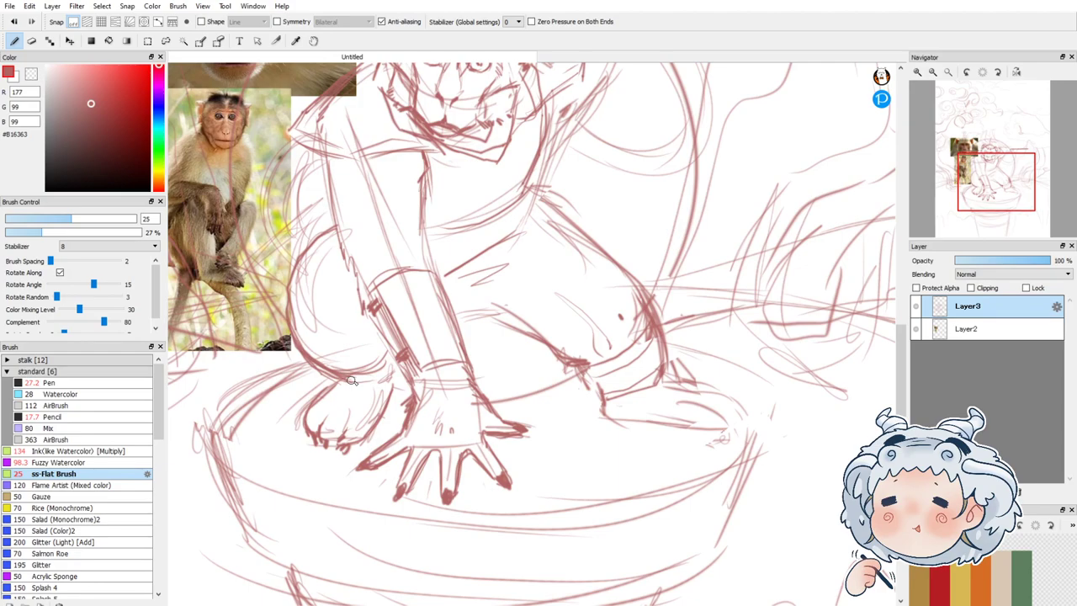
{"action": "left_click", "coordinate": [917, 73]}
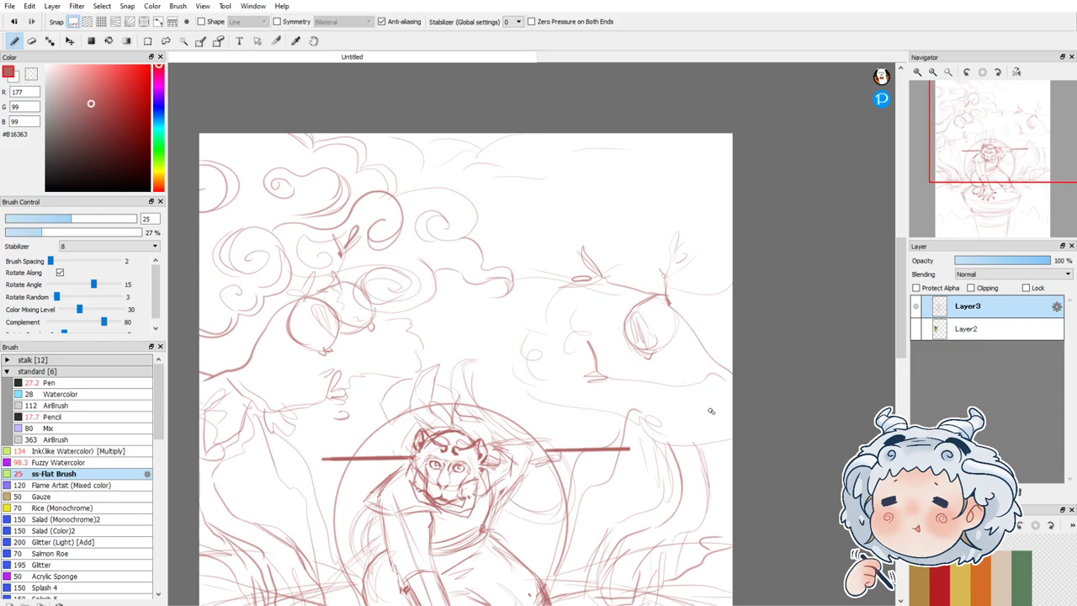
{"action": "left_click", "coordinate": [1016, 72]}
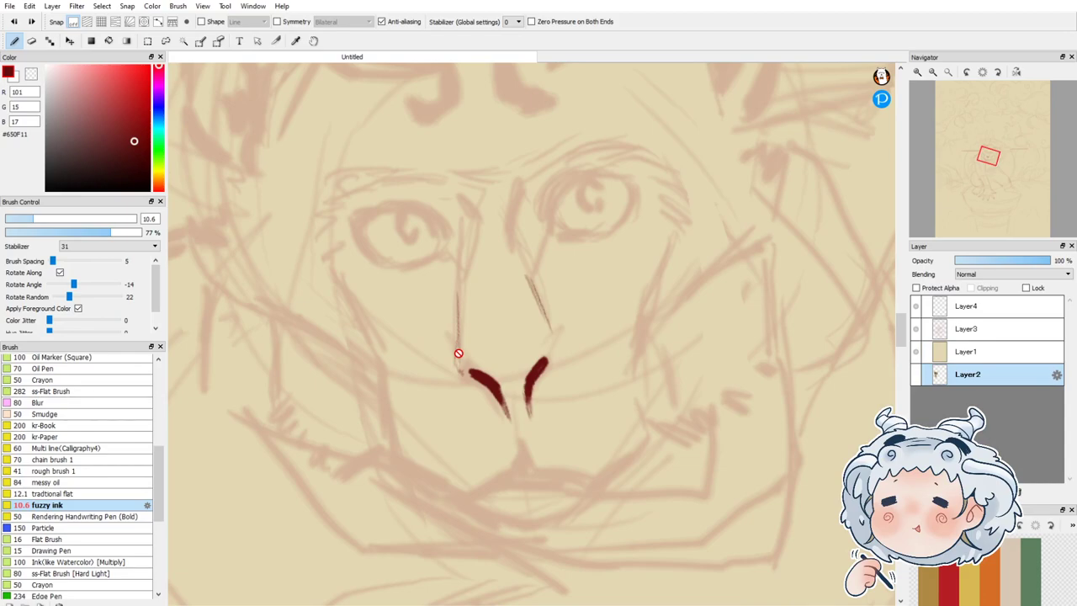
Step: Undo the last two changes and thicken the dark red ink outline on both sides of the muzzle on Layer4
{"action": "key", "text": "ctrl+z"}
{"action": "key", "text": "ctrl+z"}
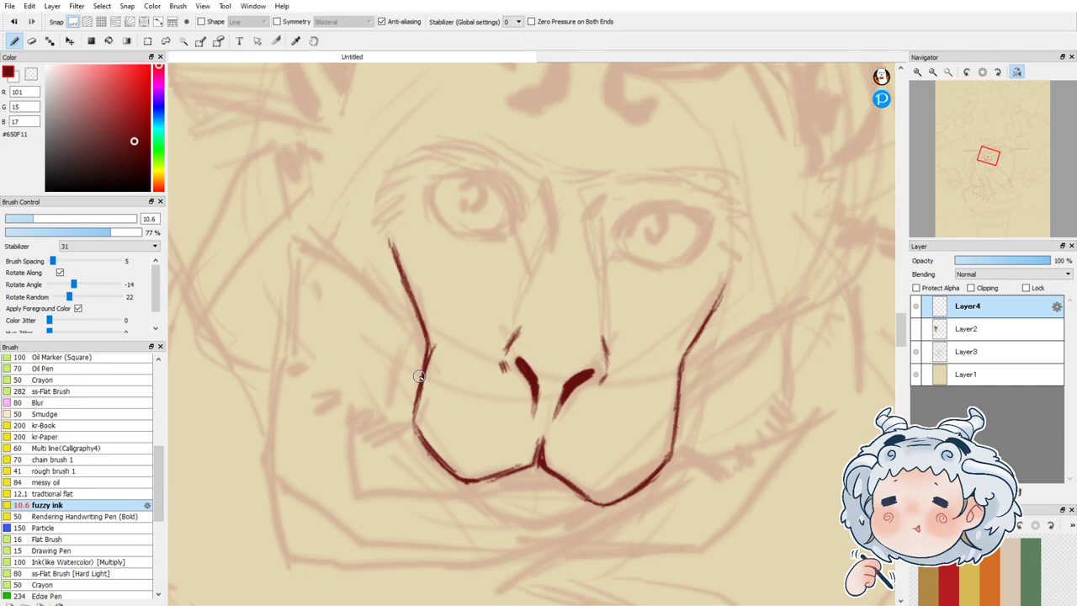
{"action": "left_click_drag", "start_coordinate": [419, 376], "coordinate": [413, 439]}
{"action": "mouse_move", "coordinate": [683, 346]}
{"action": "left_mouse_down"}
{"action": "mouse_move", "coordinate": [676, 403]}
{"action": "mouse_move", "coordinate": [679, 374]}
{"action": "left_mouse_up"}
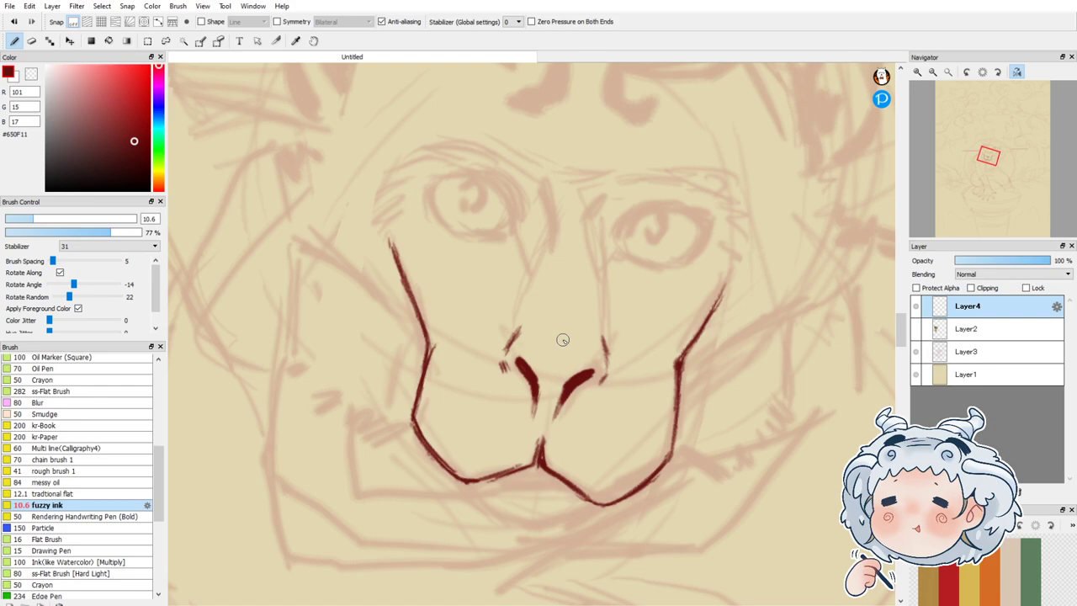
Step: Ink a thick dark red upper eyelid line over the sketched eye on Layer4 with the fuzzy ink brush
{"action": "key", "text": "Home"}
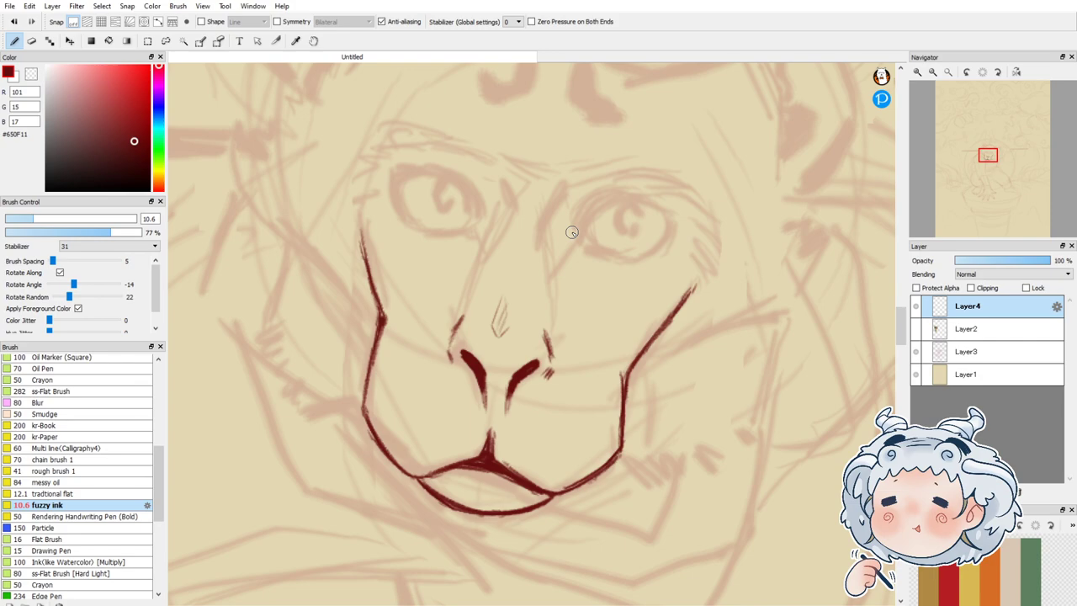
{"action": "scroll", "coordinate": [626, 169], "scroll_direction": "up", "scroll_amount": 3}
{"action": "key", "text": "Left"}
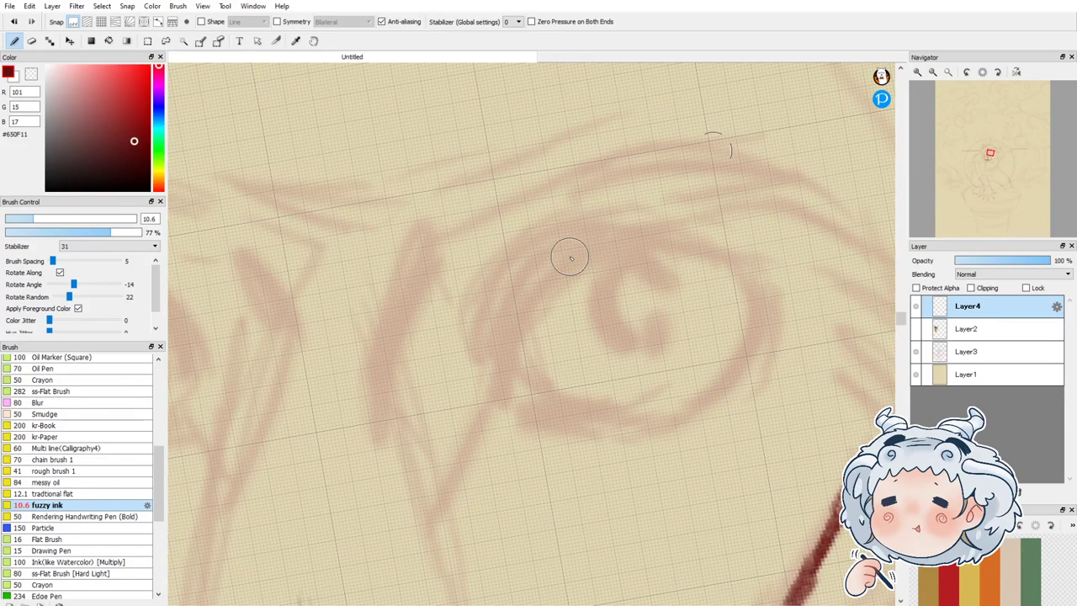
{"action": "left_click_drag", "start_coordinate": [613, 246], "coordinate": [503, 335]}
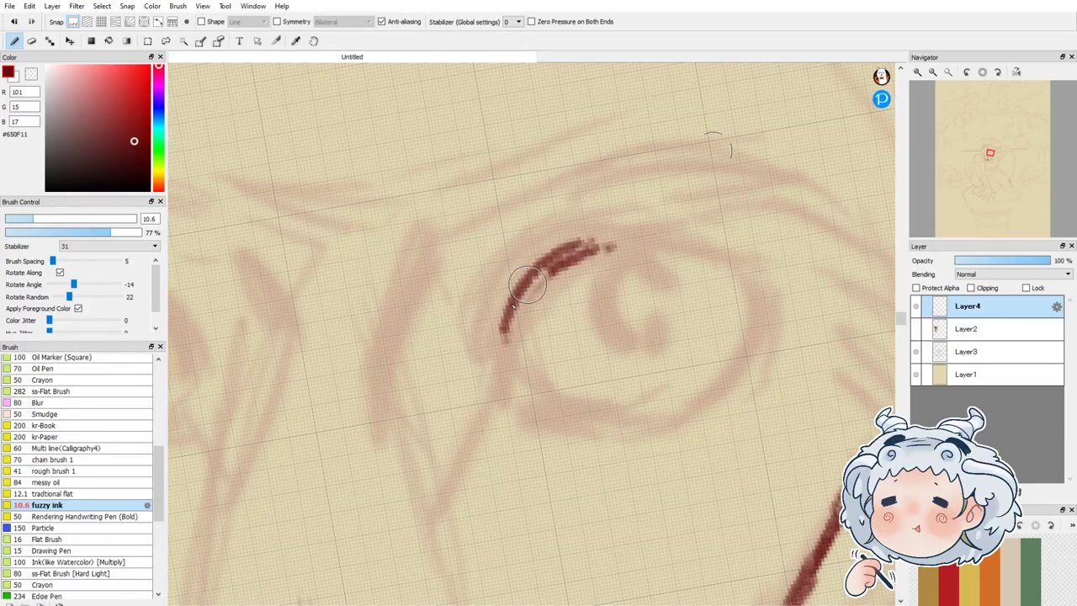
{"action": "left_click_drag", "start_coordinate": [478, 396], "coordinate": [774, 286]}
Step: Ink the lower eyelid, inner corner, curved pupil and iris flecks of the same eye, and thicken the upper lid's inner end
{"action": "left_click_drag", "start_coordinate": [549, 416], "coordinate": [511, 420]}
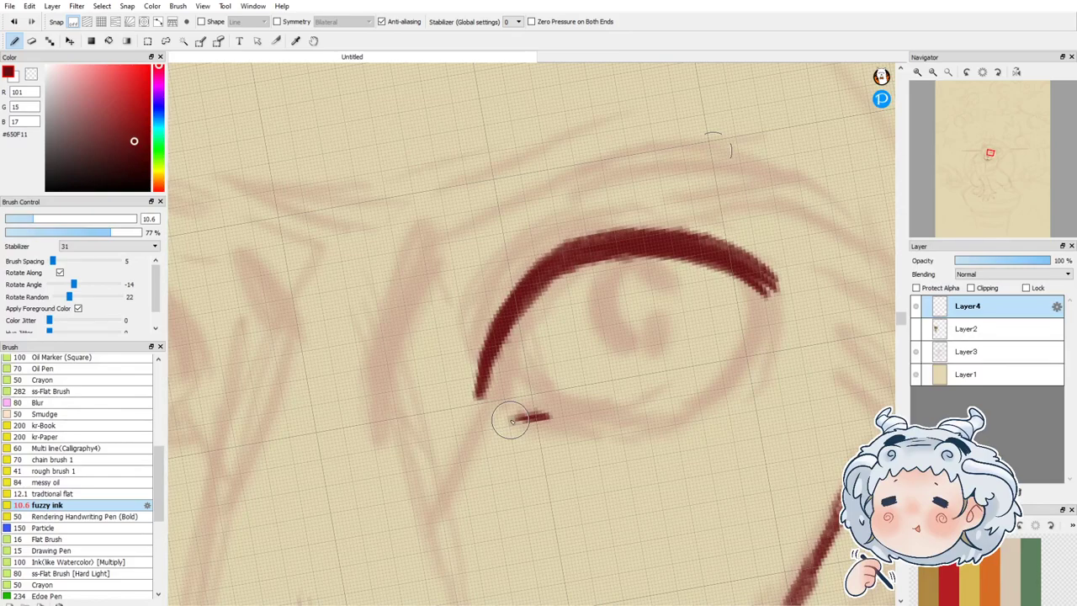
{"action": "mouse_move", "coordinate": [511, 421]}
{"action": "left_mouse_down"}
{"action": "mouse_move", "coordinate": [749, 345]}
{"action": "mouse_move", "coordinate": [509, 341]}
{"action": "mouse_move", "coordinate": [520, 389]}
{"action": "left_mouse_up"}
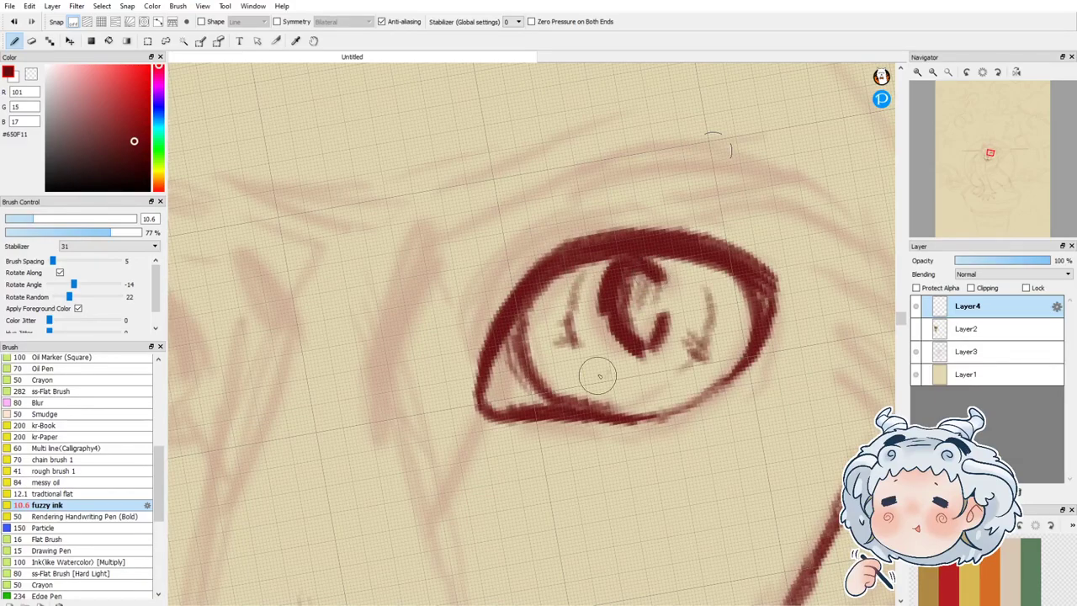
{"action": "left_click", "coordinate": [600, 371]}
{"action": "left_click_drag", "start_coordinate": [535, 254], "coordinate": [473, 330]}
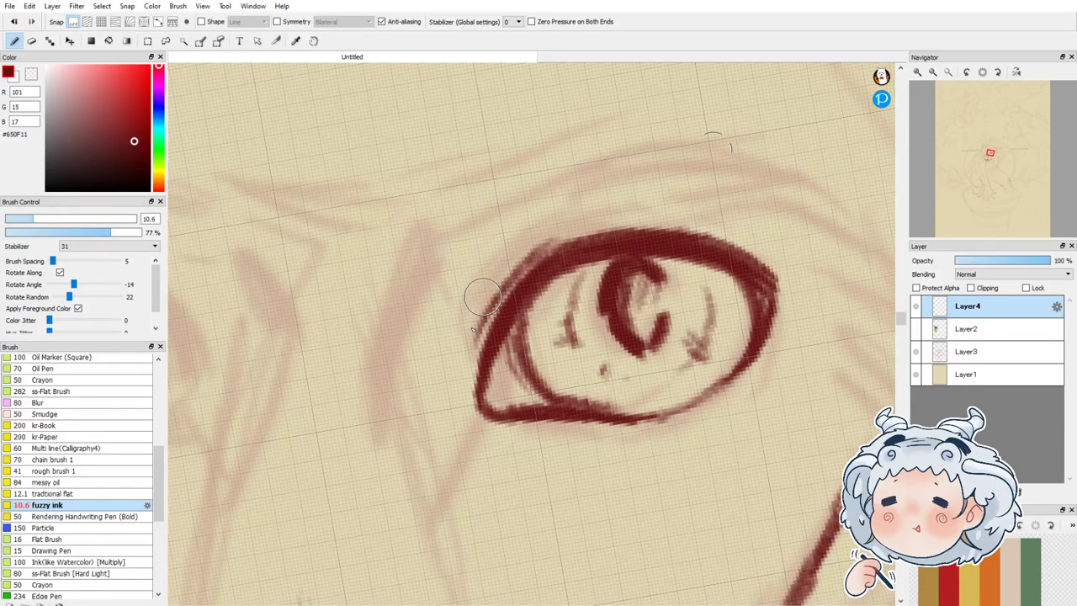
Step: Copy the inked eye from Layer4 to a new layer, flip it over the other eye sketch and narrow it slightly
{"action": "scroll", "coordinate": [553, 294], "scroll_direction": "down", "scroll_amount": 2}
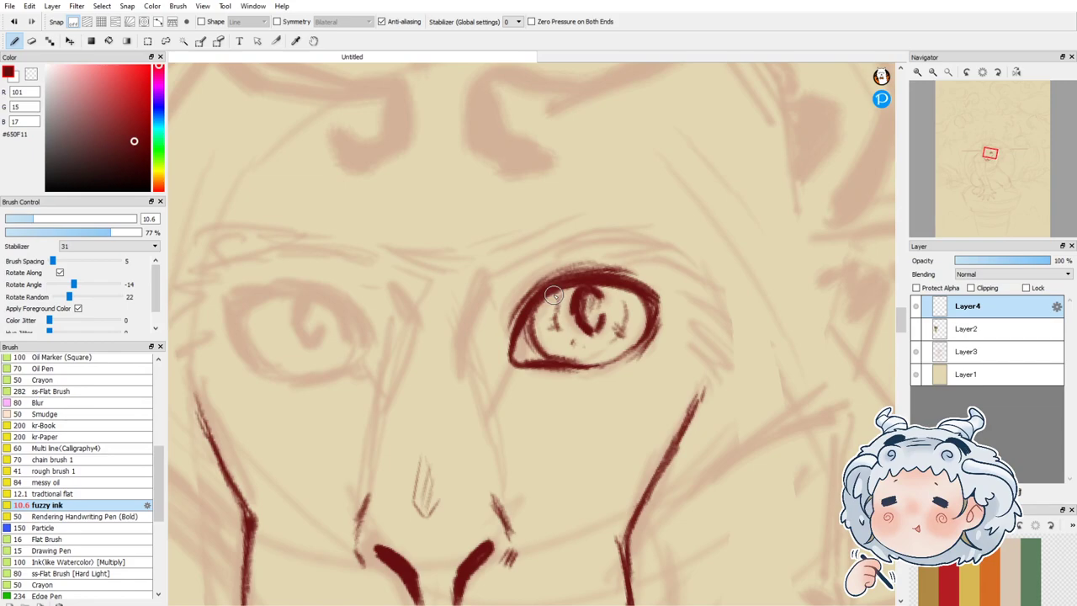
{"action": "scroll", "coordinate": [553, 294], "scroll_direction": "down", "scroll_amount": 2}
{"action": "left_click", "coordinate": [1015, 72]}
{"action": "left_click", "coordinate": [1015, 72]}
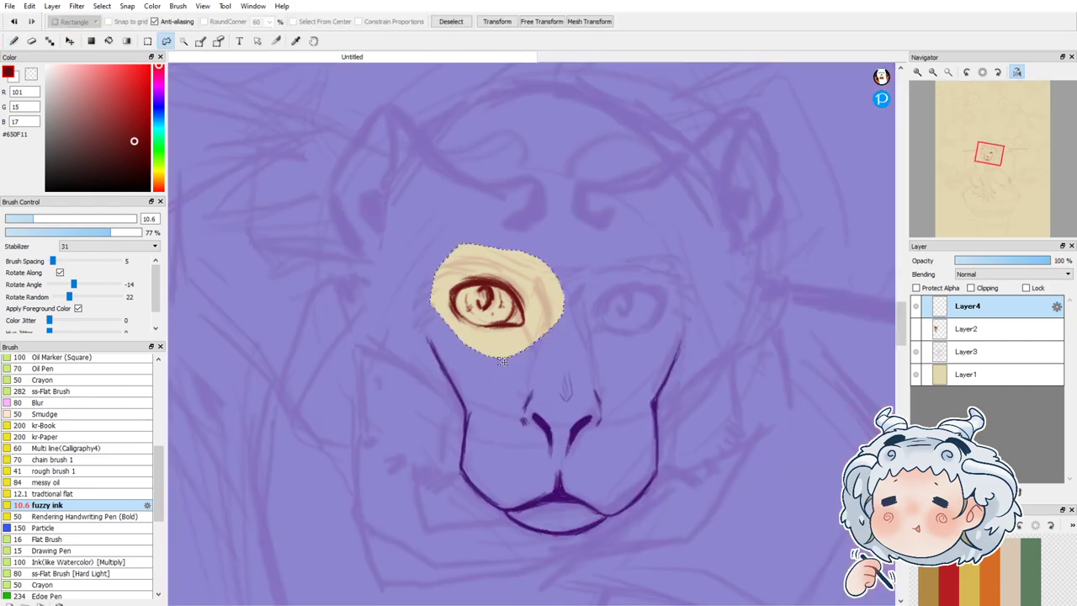
{"action": "key", "text": "ctrl+t"}
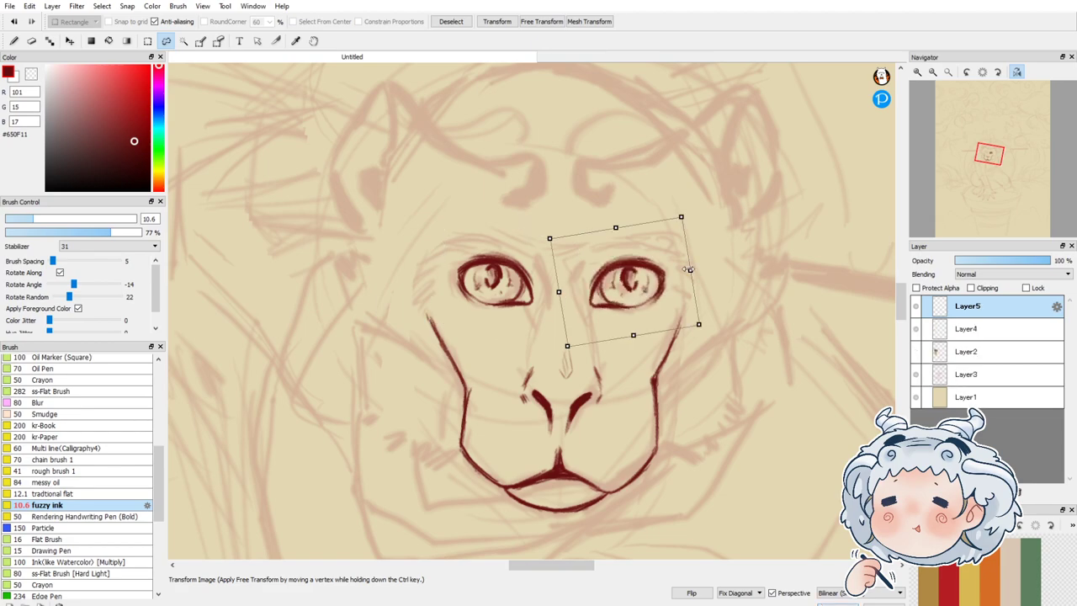
{"action": "left_click_drag", "start_coordinate": [690, 270], "coordinate": [678, 271]}
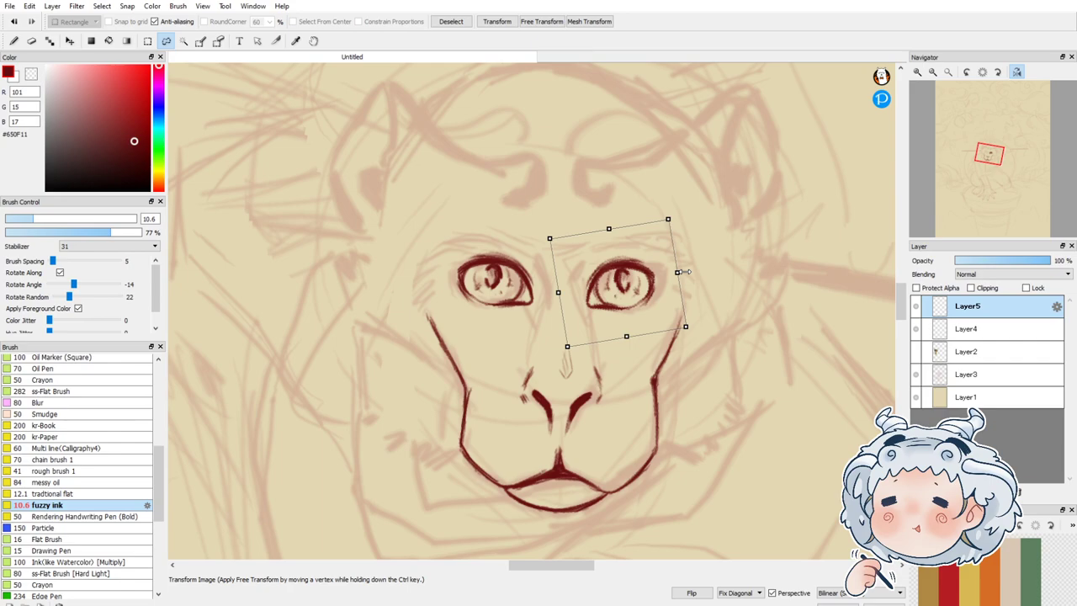
{"action": "key", "text": "Return"}
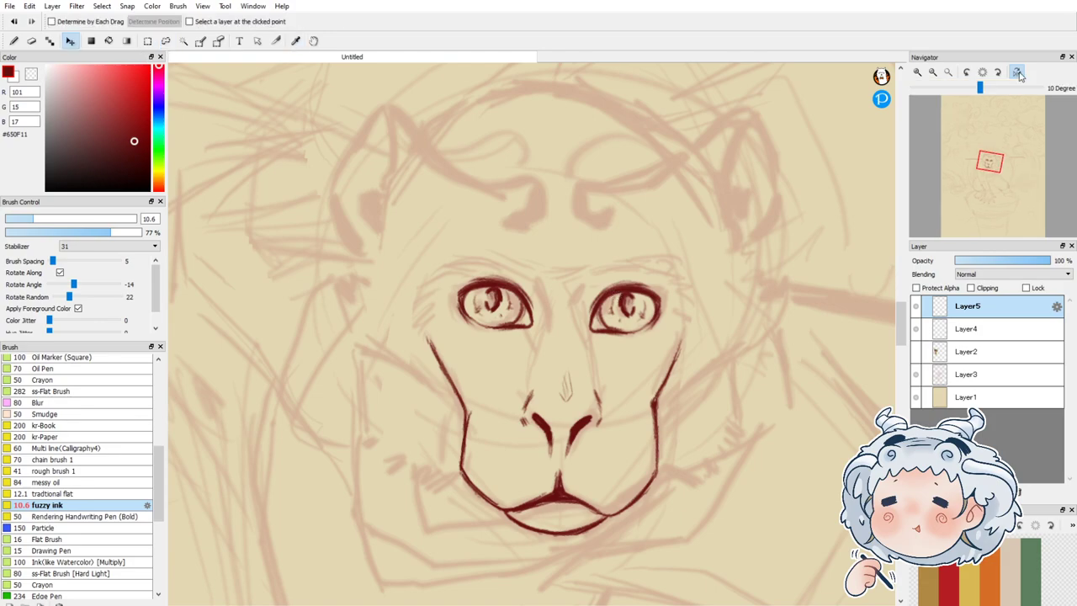
Step: Nudge the copied eye on Layer5 slightly upward to level it with the original and compare them in mirrored view
{"action": "key", "text": "v"}
{"action": "key", "text": "h"}
{"action": "left_click_drag", "start_coordinate": [434, 309], "coordinate": [438, 304]}
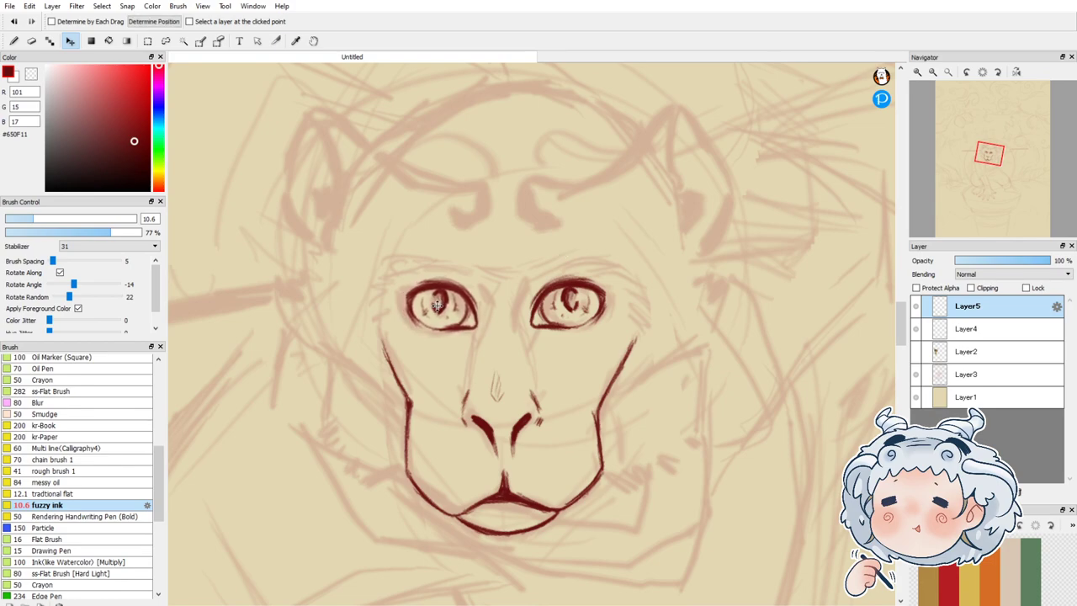
{"action": "left_click", "coordinate": [1016, 74]}
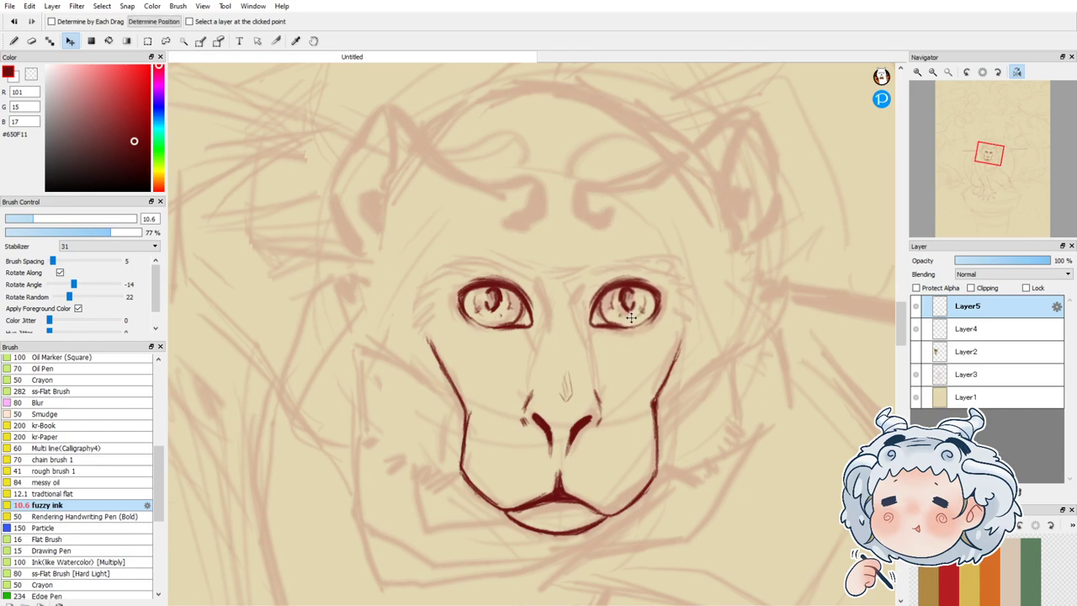
Step: Erase the pupil, iris marks and inner lines inside the copied eye on Layer5 with the size 50 Eraser
{"action": "scroll", "coordinate": [630, 311], "scroll_direction": "up", "scroll_amount": 1}
{"action": "scroll", "coordinate": [633, 295], "scroll_direction": "up", "scroll_amount": 1}
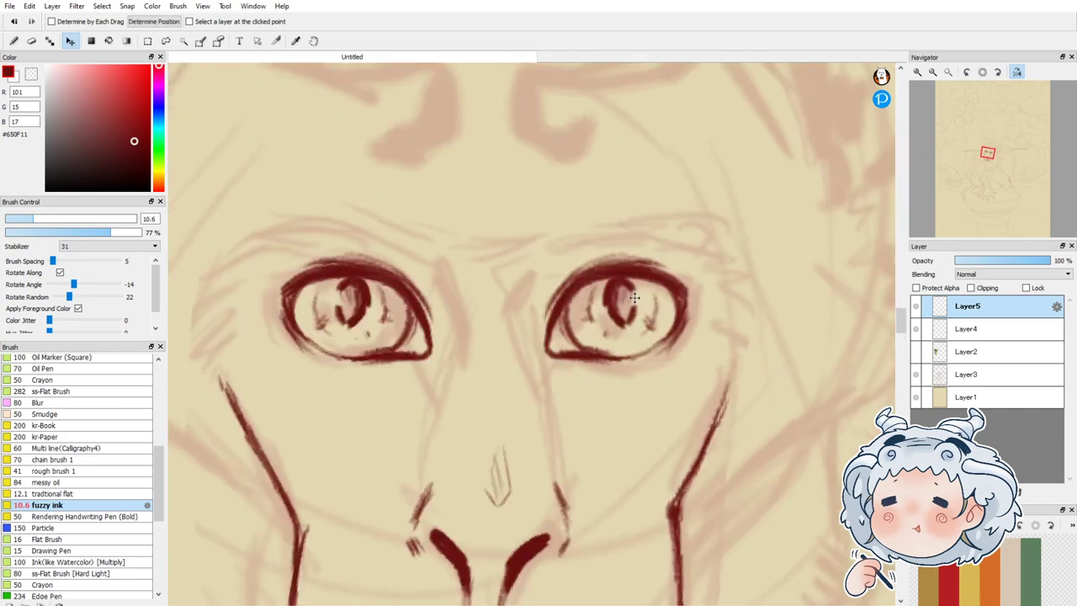
{"action": "left_click", "coordinate": [32, 40]}
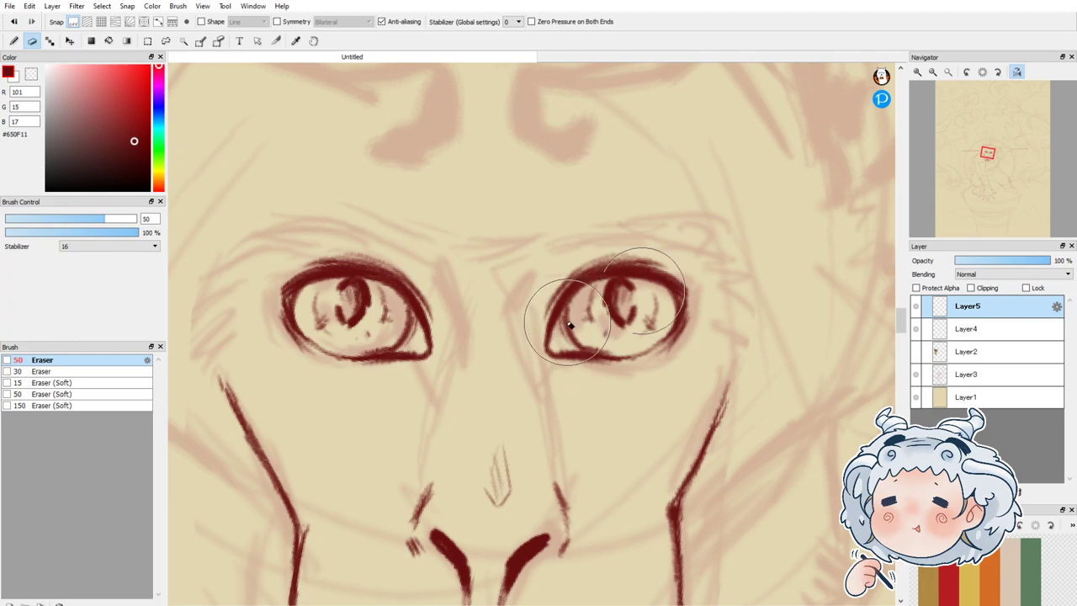
{"action": "mouse_move", "coordinate": [600, 340]}
{"action": "left_mouse_down"}
{"action": "mouse_move", "coordinate": [643, 310]}
{"action": "mouse_move", "coordinate": [599, 331]}
{"action": "mouse_move", "coordinate": [621, 339]}
{"action": "mouse_move", "coordinate": [628, 330]}
{"action": "mouse_move", "coordinate": [612, 339]}
{"action": "mouse_move", "coordinate": [599, 305]}
{"action": "mouse_move", "coordinate": [617, 297]}
{"action": "mouse_move", "coordinate": [602, 292]}
{"action": "mouse_move", "coordinate": [622, 287]}
{"action": "mouse_move", "coordinate": [598, 293]}
{"action": "mouse_move", "coordinate": [663, 298]}
{"action": "mouse_move", "coordinate": [643, 338]}
{"action": "mouse_move", "coordinate": [652, 306]}
{"action": "mouse_move", "coordinate": [639, 302]}
{"action": "mouse_move", "coordinate": [603, 343]}
{"action": "left_mouse_up"}
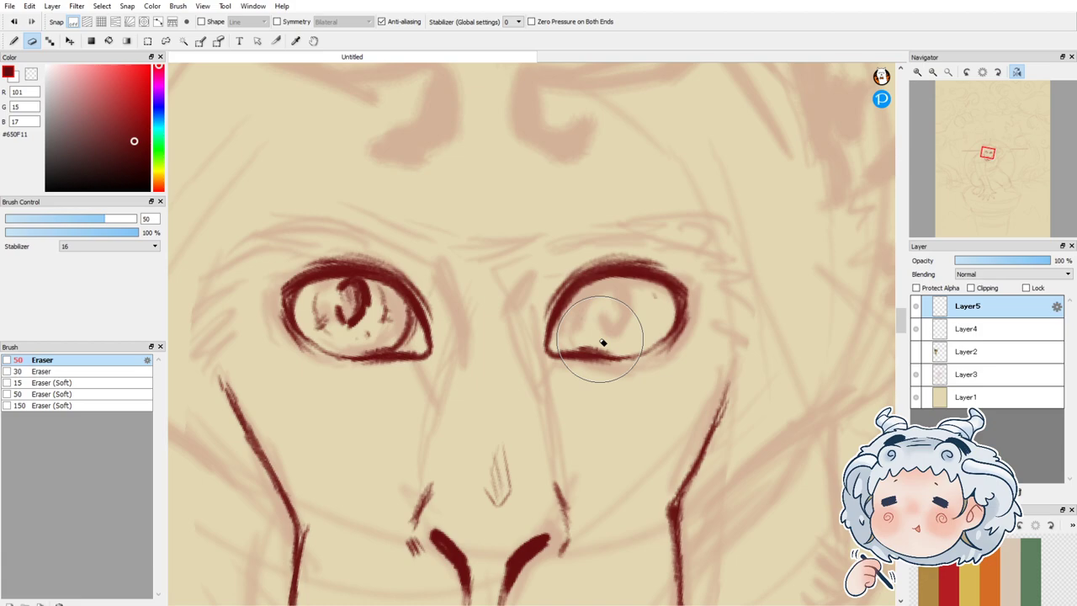
Step: Redraw the copied eye's inner contour and thicken its outer corner with dark red ink strokes
{"action": "key", "text": "n"}
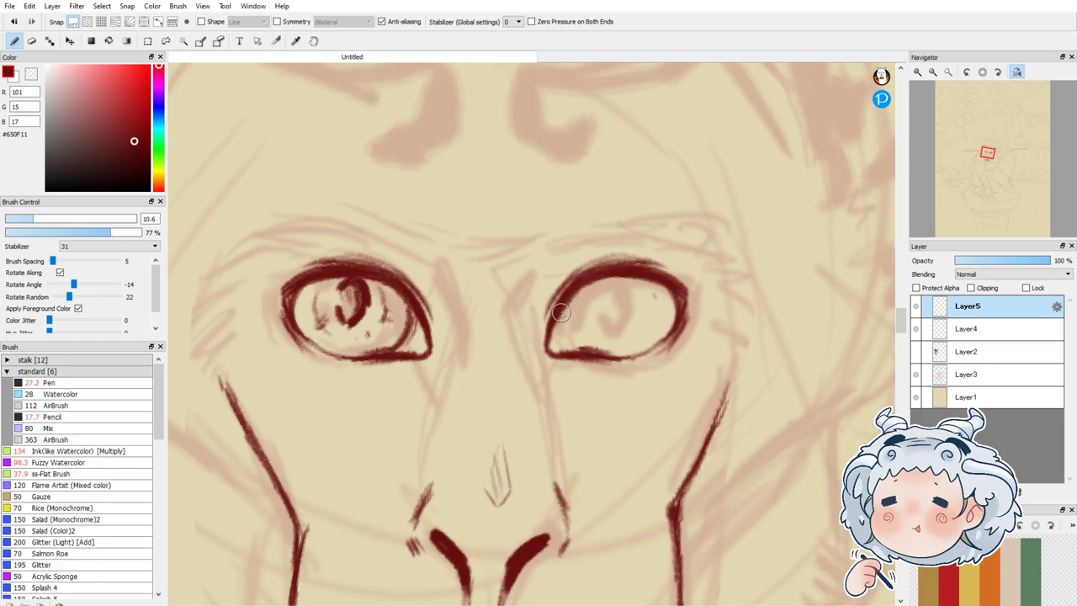
{"action": "mouse_move", "coordinate": [561, 304]}
{"action": "left_mouse_down"}
{"action": "mouse_move", "coordinate": [581, 348]}
{"action": "mouse_move", "coordinate": [569, 343]}
{"action": "mouse_move", "coordinate": [582, 346]}
{"action": "left_mouse_up"}
{"action": "left_click_drag", "start_coordinate": [673, 297], "coordinate": [674, 313]}
{"action": "mouse_move", "coordinate": [659, 276]}
{"action": "left_mouse_down"}
{"action": "mouse_move", "coordinate": [673, 318]}
{"action": "mouse_move", "coordinate": [641, 350]}
{"action": "mouse_move", "coordinate": [661, 305]}
{"action": "mouse_move", "coordinate": [656, 333]}
{"action": "left_mouse_up"}
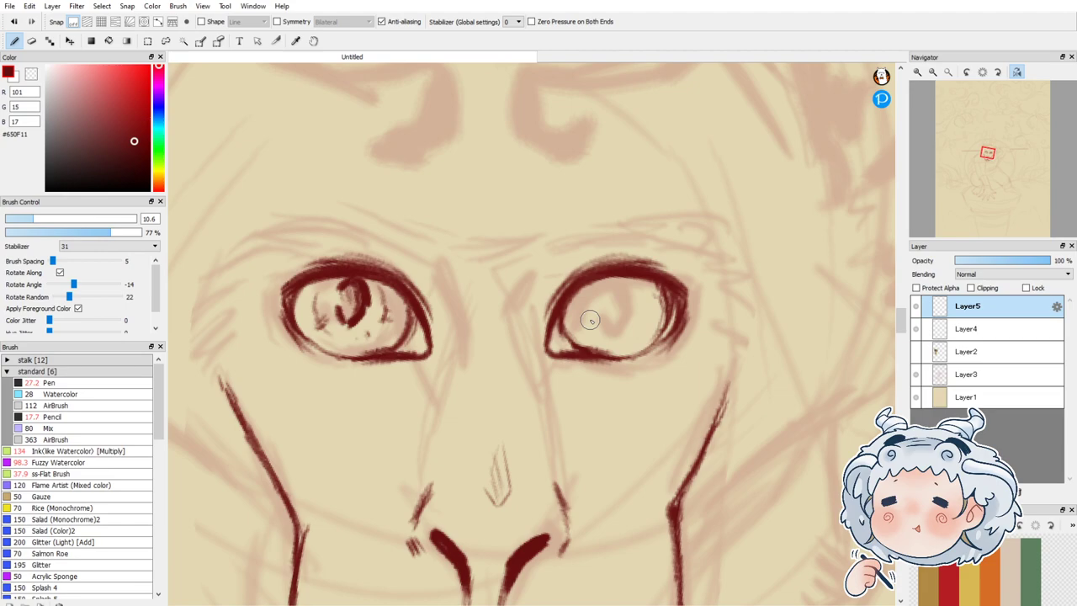
Step: Ink a curved, C-like pupil with an open highlight in the copied eye and thicken it in the unmirrored view
{"action": "scroll", "coordinate": [606, 260], "scroll_direction": "up", "scroll_amount": 1}
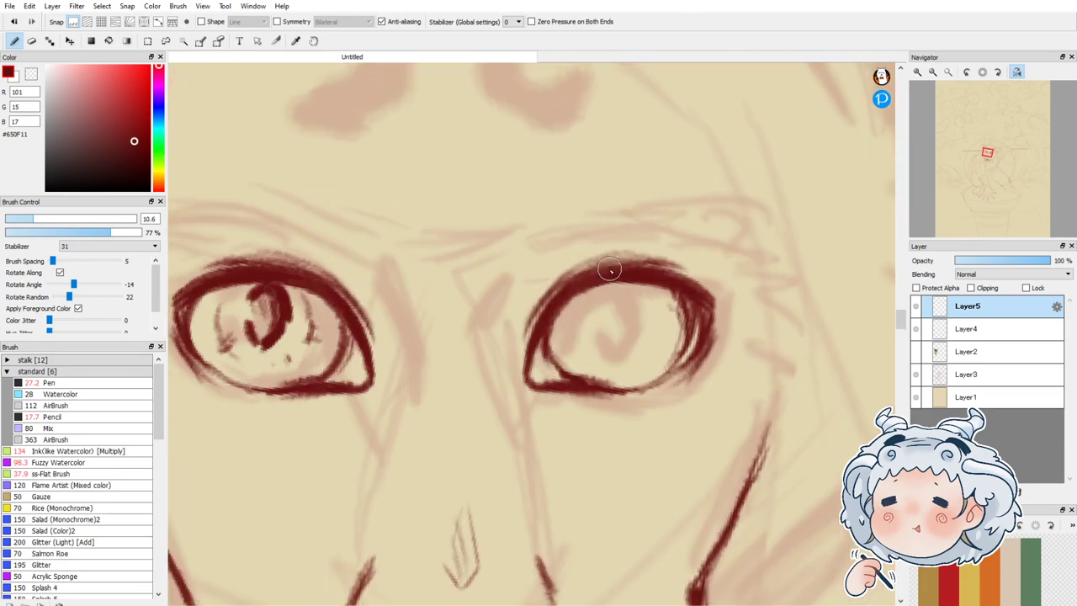
{"action": "scroll", "coordinate": [602, 311], "scroll_direction": "up", "scroll_amount": 1}
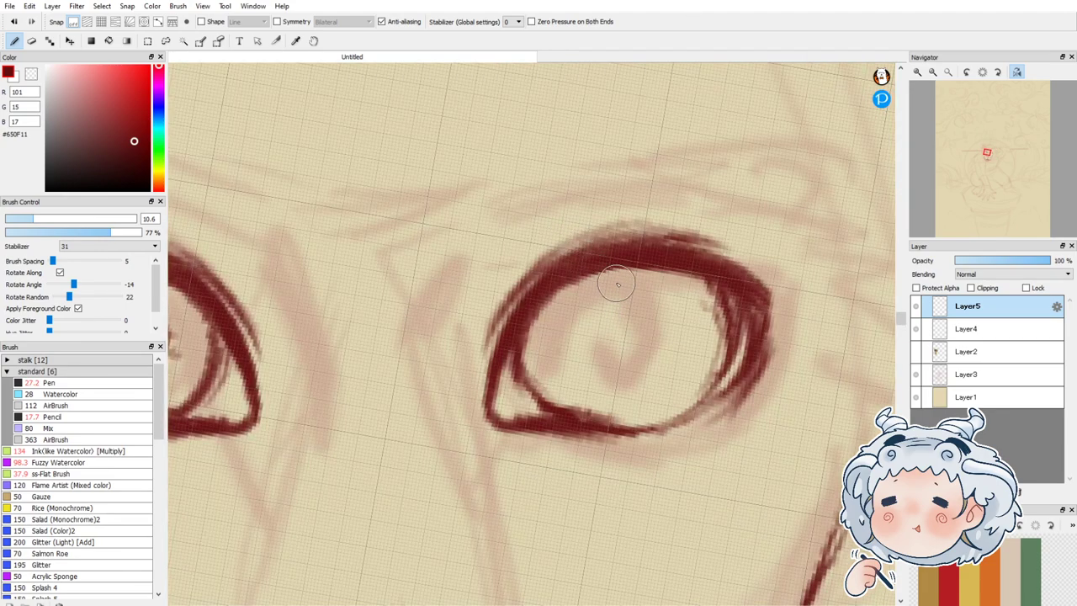
{"action": "mouse_move", "coordinate": [597, 301]}
{"action": "left_mouse_down"}
{"action": "mouse_move", "coordinate": [623, 282]}
{"action": "mouse_move", "coordinate": [599, 301]}
{"action": "mouse_move", "coordinate": [627, 292]}
{"action": "mouse_move", "coordinate": [636, 353]}
{"action": "mouse_move", "coordinate": [643, 333]}
{"action": "mouse_move", "coordinate": [601, 351]}
{"action": "left_mouse_up"}
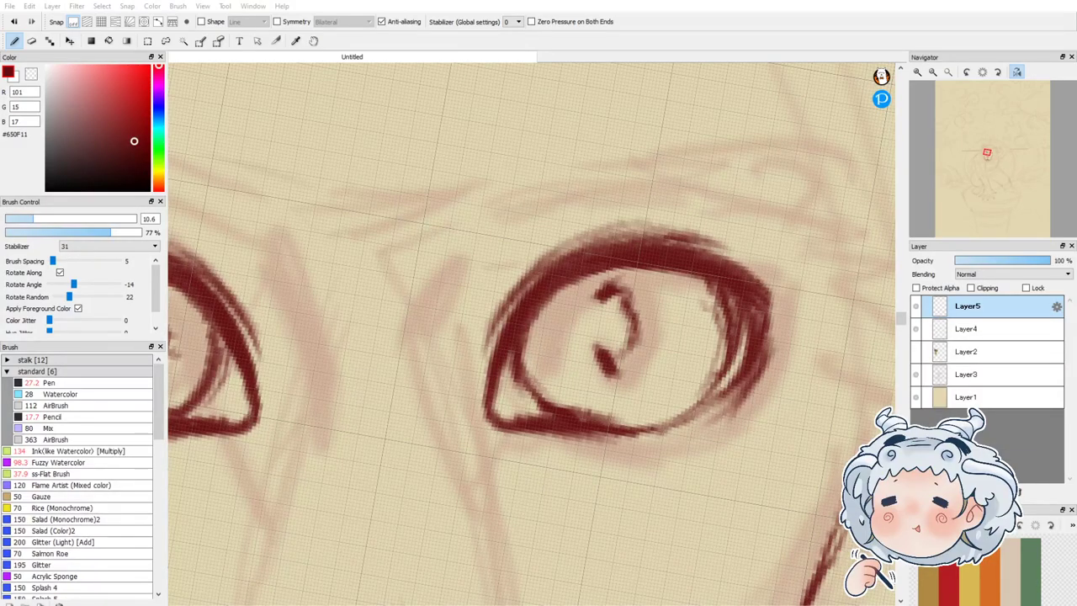
{"action": "mouse_move", "coordinate": [628, 282]}
{"action": "left_mouse_down"}
{"action": "mouse_move", "coordinate": [652, 342]}
{"action": "mouse_move", "coordinate": [617, 376]}
{"action": "mouse_move", "coordinate": [612, 367]}
{"action": "mouse_move", "coordinate": [652, 305]}
{"action": "left_mouse_up"}
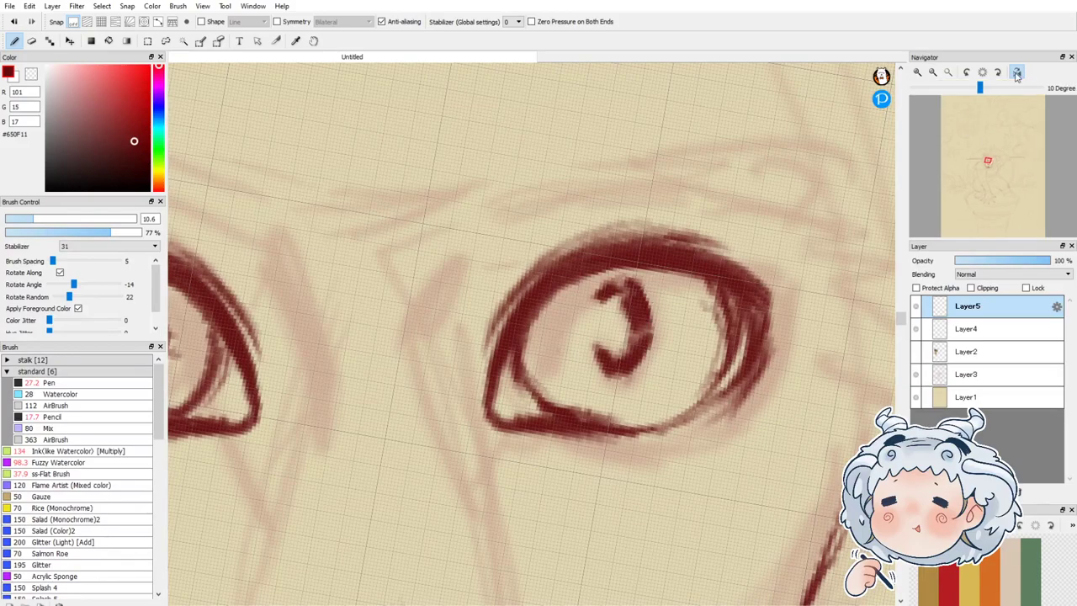
{"action": "left_click", "coordinate": [1016, 73]}
{"action": "left_click", "coordinate": [932, 73]}
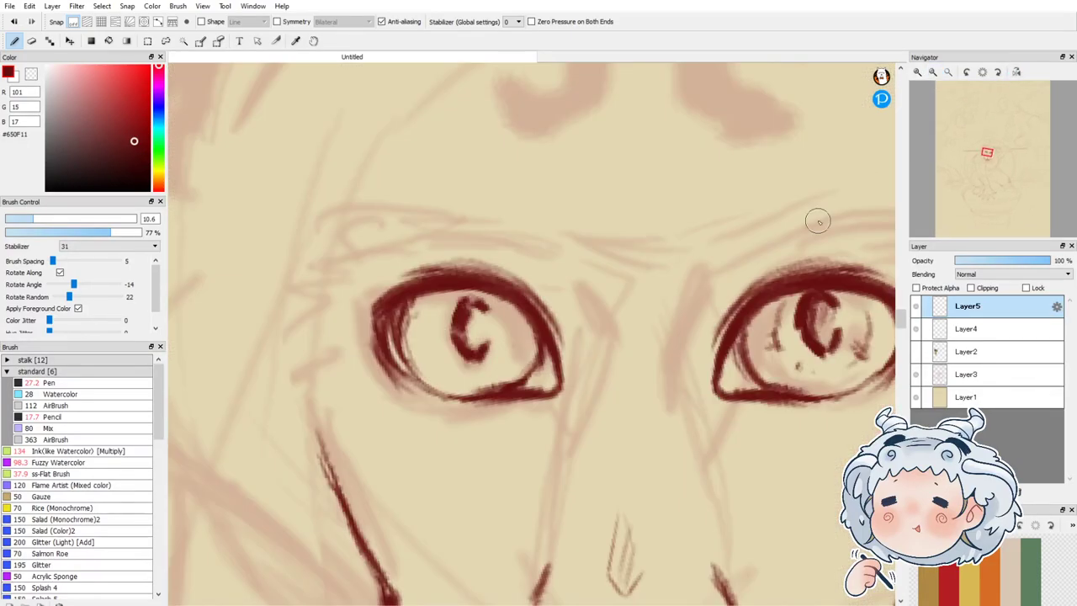
{"action": "mouse_move", "coordinate": [450, 332]}
{"action": "left_mouse_down"}
{"action": "mouse_move", "coordinate": [446, 316]}
{"action": "mouse_move", "coordinate": [459, 303]}
{"action": "mouse_move", "coordinate": [476, 355]}
{"action": "mouse_move", "coordinate": [468, 299]}
{"action": "mouse_move", "coordinate": [479, 334]}
{"action": "mouse_move", "coordinate": [464, 320]}
{"action": "mouse_move", "coordinate": [455, 334]}
{"action": "left_mouse_up"}
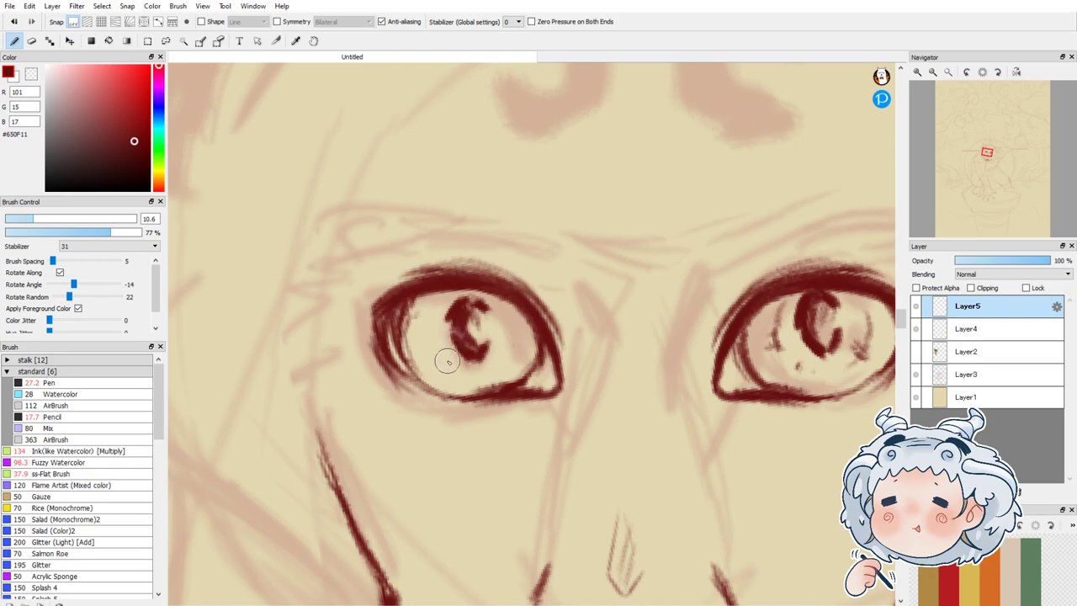
Step: Lasso the new pupil, shift it slightly toward the nose with the transform and remove the selection
{"action": "left_click", "coordinate": [166, 41]}
{"action": "mouse_move", "coordinate": [501, 366]}
{"action": "left_mouse_down"}
{"action": "mouse_move", "coordinate": [460, 371]}
{"action": "mouse_move", "coordinate": [433, 329]}
{"action": "left_mouse_up"}
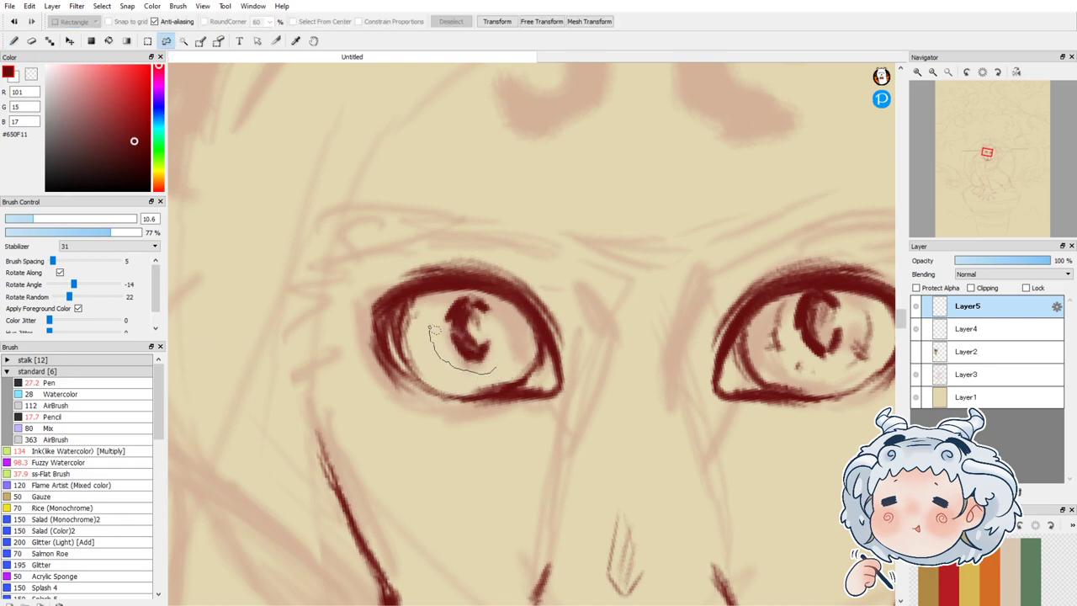
{"action": "mouse_move", "coordinate": [496, 300]}
{"action": "left_mouse_down"}
{"action": "mouse_move", "coordinate": [512, 345]}
{"action": "mouse_move", "coordinate": [487, 314]}
{"action": "left_mouse_up"}
{"action": "key", "text": "ctrl+t"}
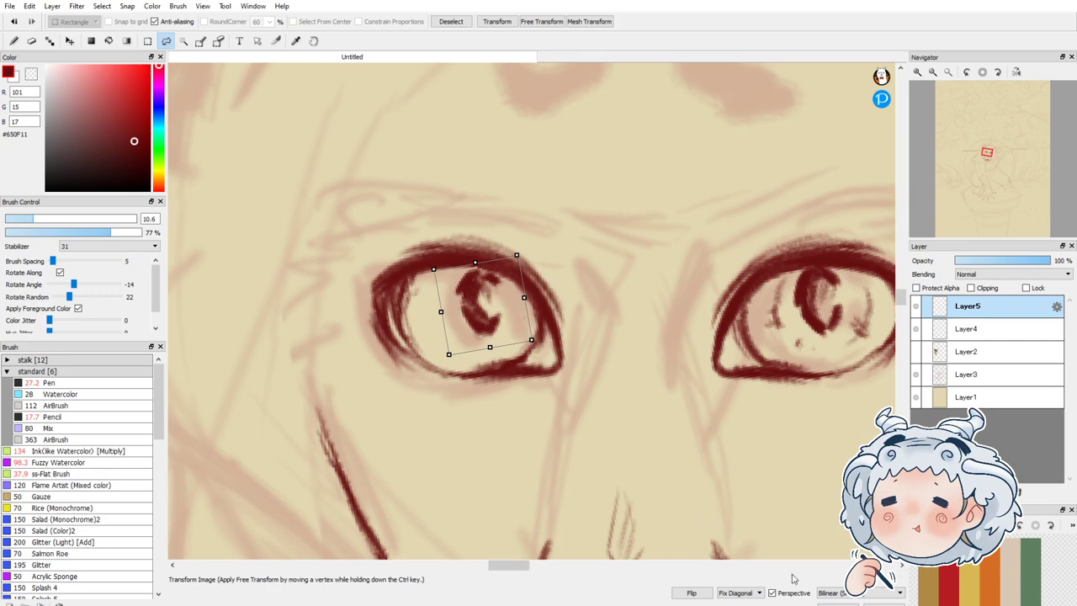
{"action": "key", "text": "Return"}
{"action": "key", "text": "ctrl+d"}
Step: Ink short iris flecks around the new pupil, undoing unwanted strokes, and touch up the pupil's edge
{"action": "left_click", "coordinate": [13, 40]}
{"action": "left_click_drag", "start_coordinate": [444, 287], "coordinate": [426, 360]}
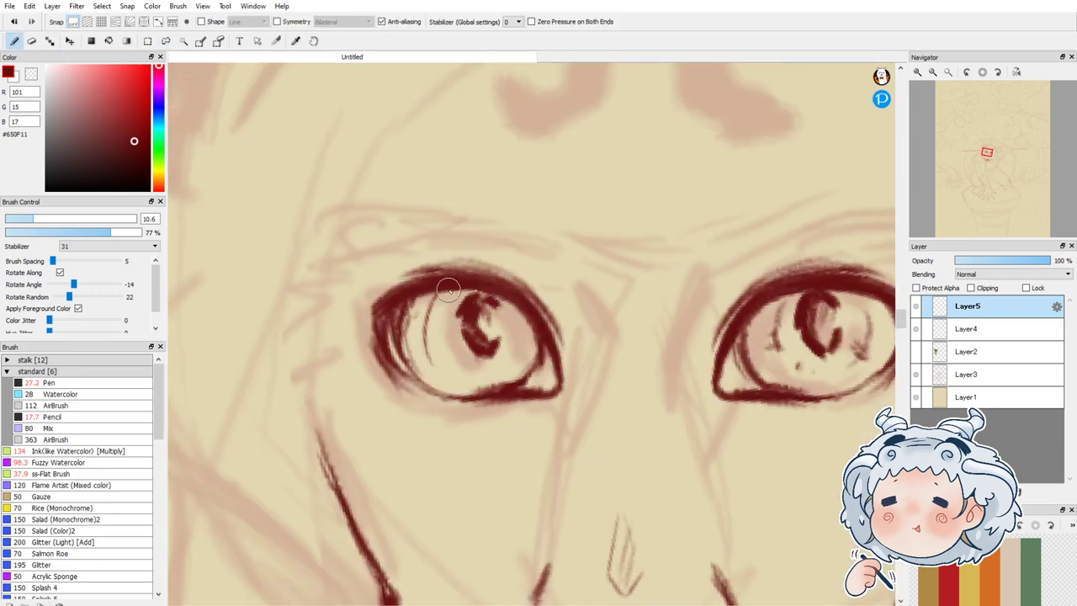
{"action": "key", "text": "ctrl+z"}
{"action": "mouse_move", "coordinate": [446, 287]}
{"action": "left_mouse_down"}
{"action": "mouse_move", "coordinate": [441, 350]}
{"action": "mouse_move", "coordinate": [426, 320]}
{"action": "mouse_move", "coordinate": [455, 321]}
{"action": "left_mouse_up"}
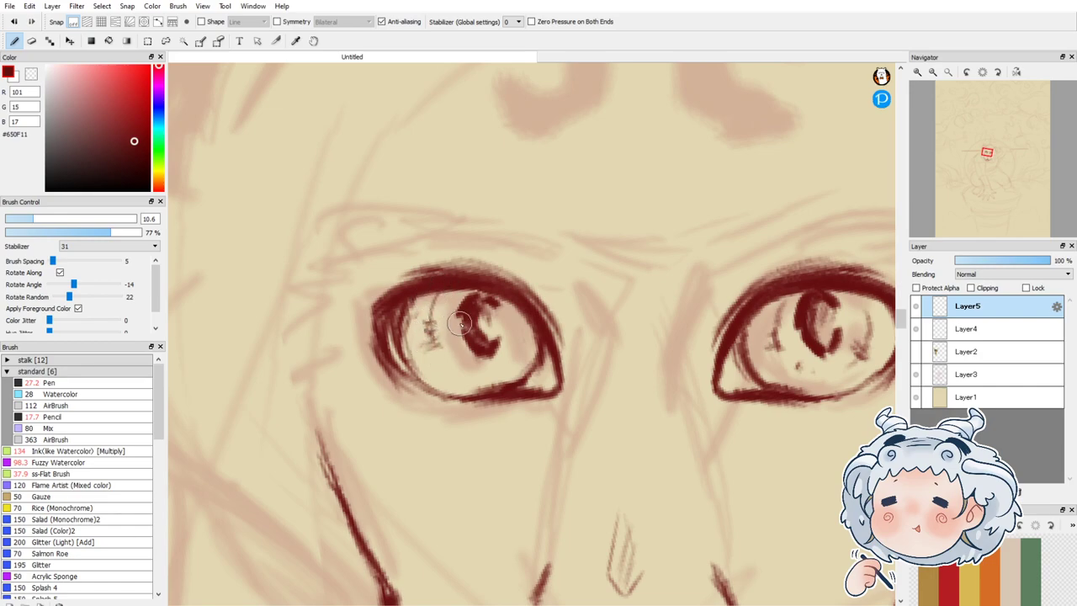
{"action": "mouse_move", "coordinate": [457, 358]}
{"action": "left_mouse_down"}
{"action": "mouse_move", "coordinate": [506, 363]}
{"action": "mouse_move", "coordinate": [497, 376]}
{"action": "mouse_move", "coordinate": [483, 371]}
{"action": "mouse_move", "coordinate": [518, 326]}
{"action": "left_mouse_up"}
{"action": "key", "text": "ctrl+z"}
{"action": "mouse_move", "coordinate": [496, 371]}
{"action": "left_mouse_down"}
{"action": "mouse_move", "coordinate": [519, 336]}
{"action": "mouse_move", "coordinate": [514, 354]}
{"action": "mouse_move", "coordinate": [520, 347]}
{"action": "left_mouse_up"}
{"action": "key", "text": "ctrl+z"}
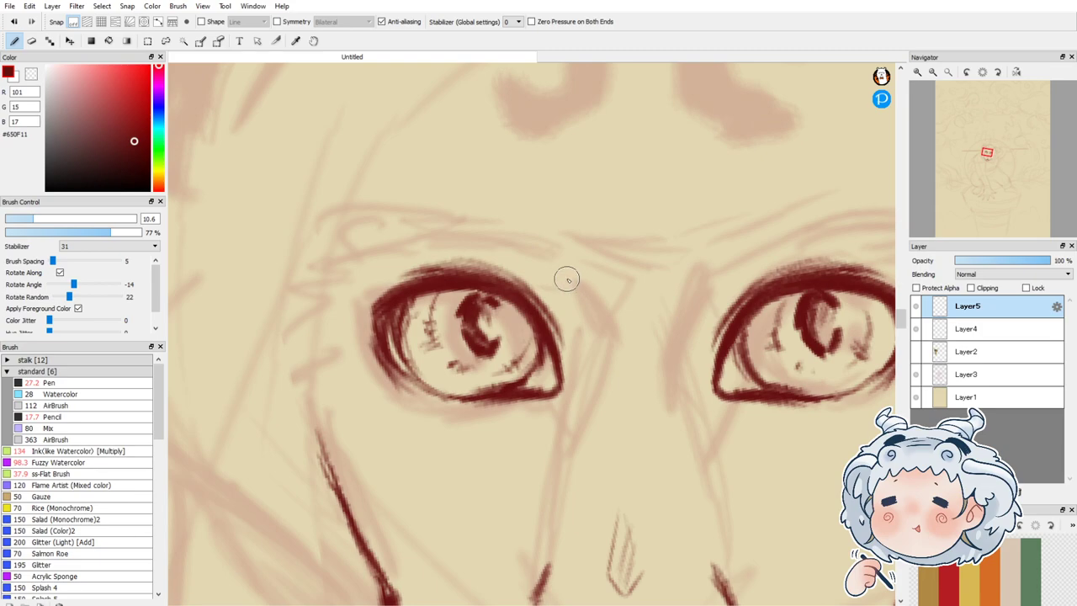
{"action": "left_click_drag", "start_coordinate": [464, 313], "coordinate": [475, 339]}
Step: Reset the canvas rotation and hide the rough sketch on Layer3, leaving the inked face on the plain background
{"action": "left_click", "coordinate": [932, 73]}
{"action": "left_click", "coordinate": [932, 73]}
{"action": "left_click", "coordinate": [982, 73]}
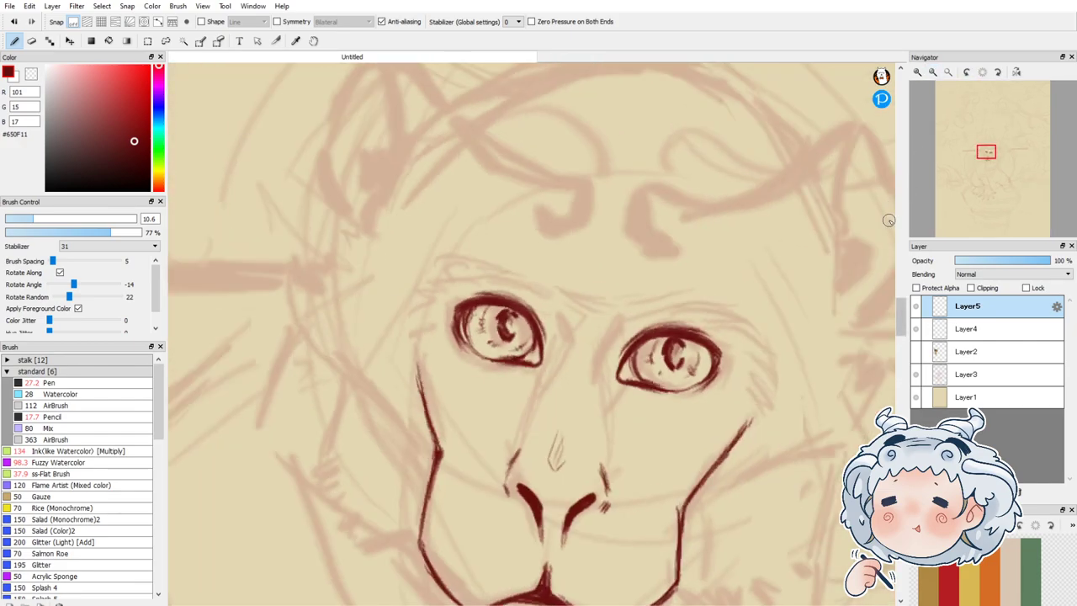
{"action": "scroll", "coordinate": [593, 242], "scroll_direction": "down", "scroll_amount": 2}
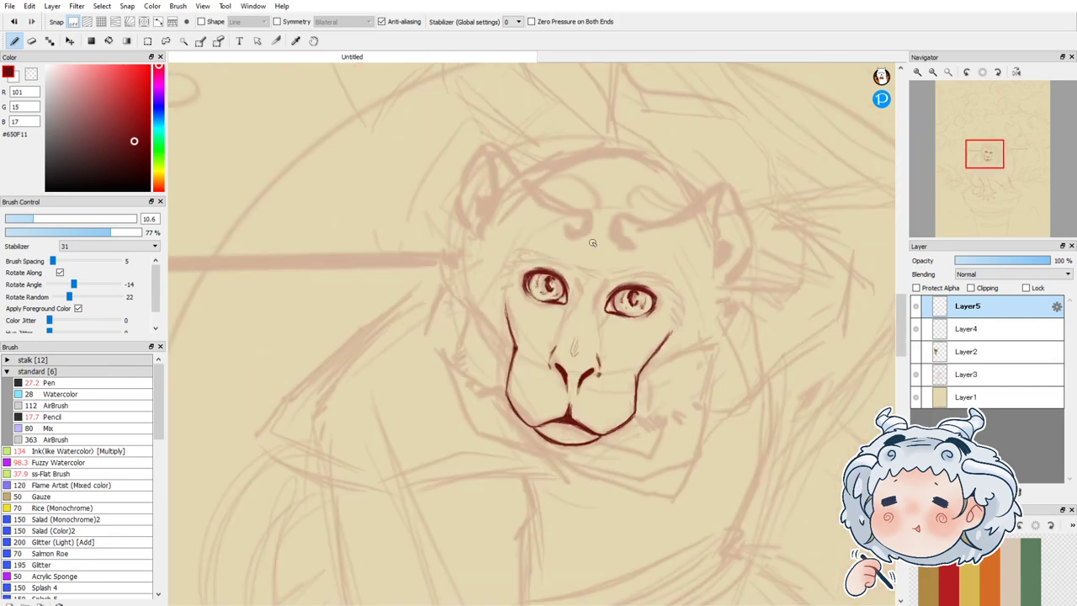
{"action": "left_click", "coordinate": [919, 374]}
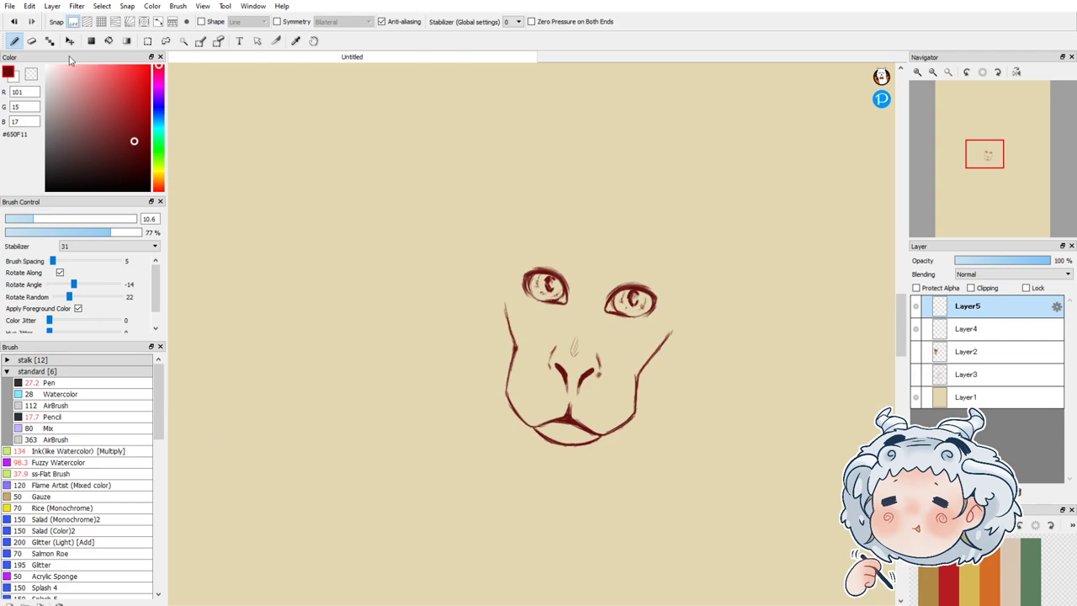
Step: Lasso the left eye, nudge it slightly away from the nose with the transform, and apply it after checking the mirrored view
{"action": "left_click", "coordinate": [167, 42]}
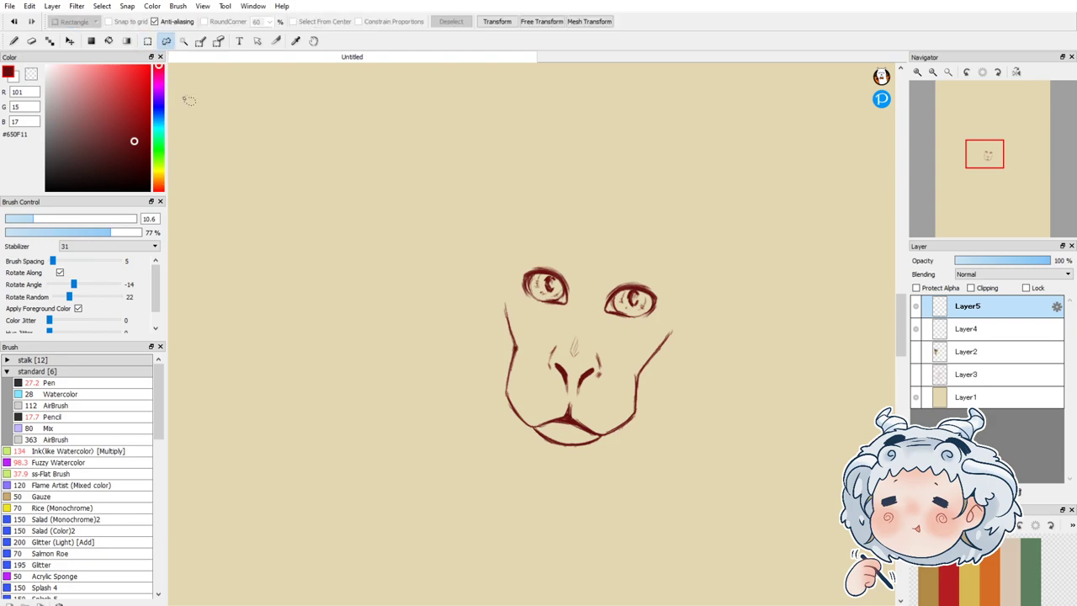
{"action": "mouse_move", "coordinate": [516, 294]}
{"action": "left_mouse_down"}
{"action": "mouse_move", "coordinate": [578, 308]}
{"action": "mouse_move", "coordinate": [585, 253]}
{"action": "left_mouse_up"}
{"action": "key", "text": "ctrl+t"}
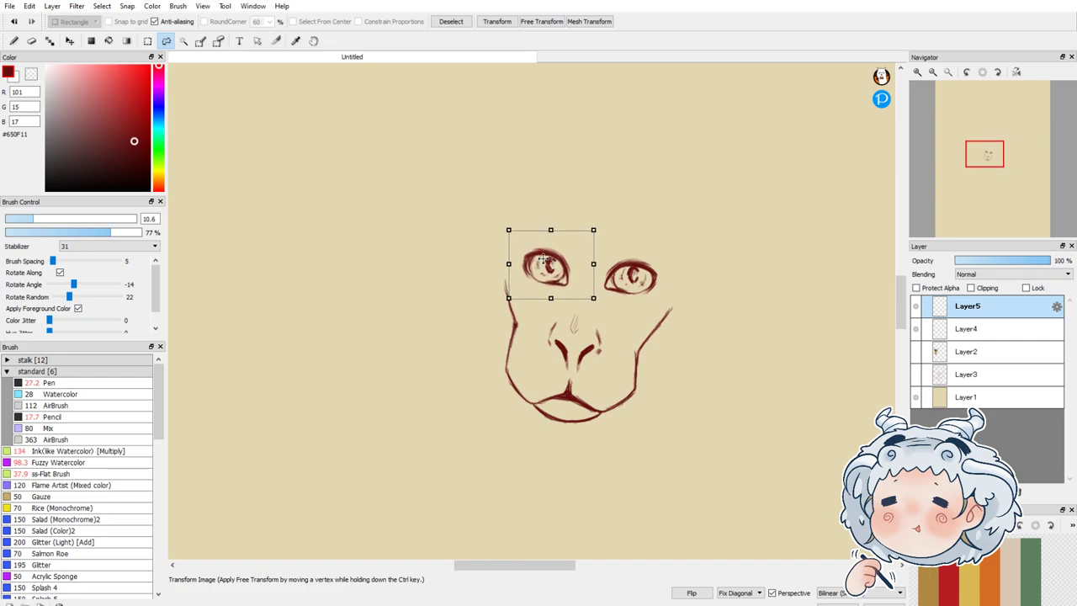
{"action": "left_click_drag", "start_coordinate": [509, 262], "coordinate": [557, 262]}
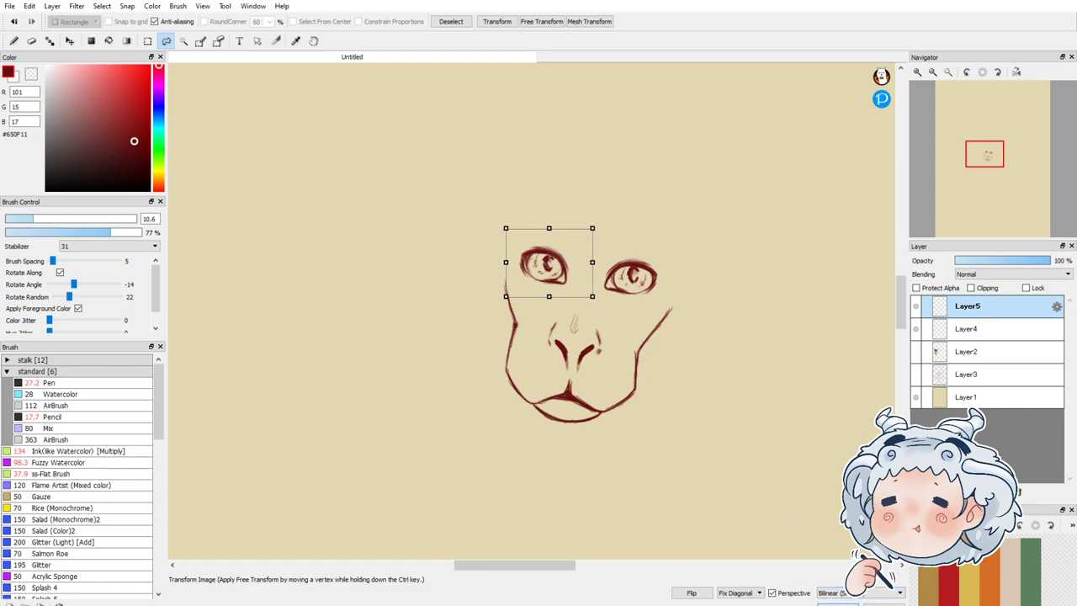
{"action": "left_click", "coordinate": [1016, 73]}
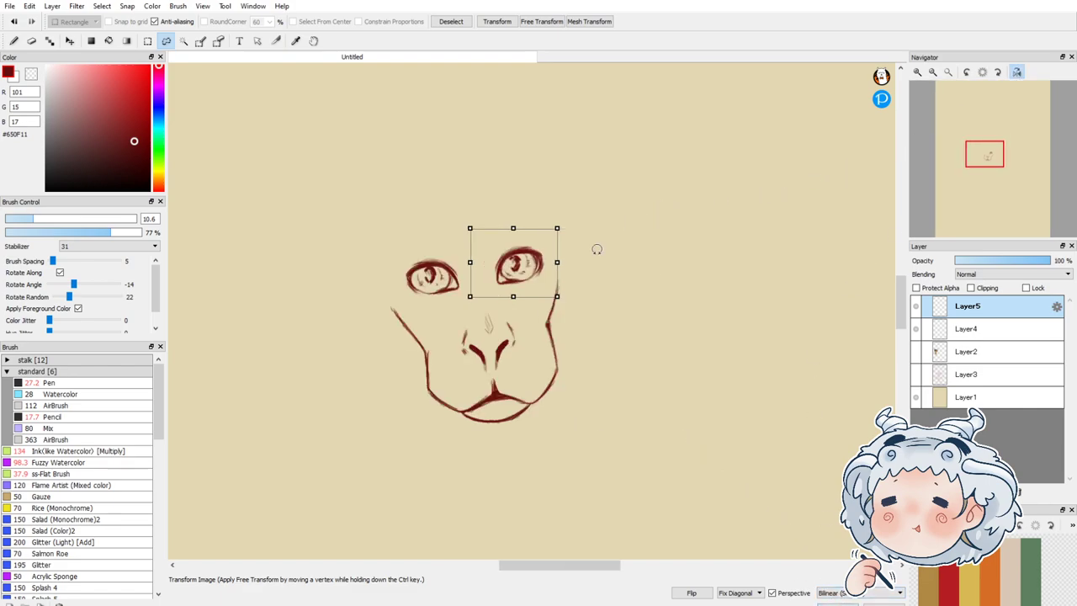
{"action": "left_click", "coordinate": [844, 594]}
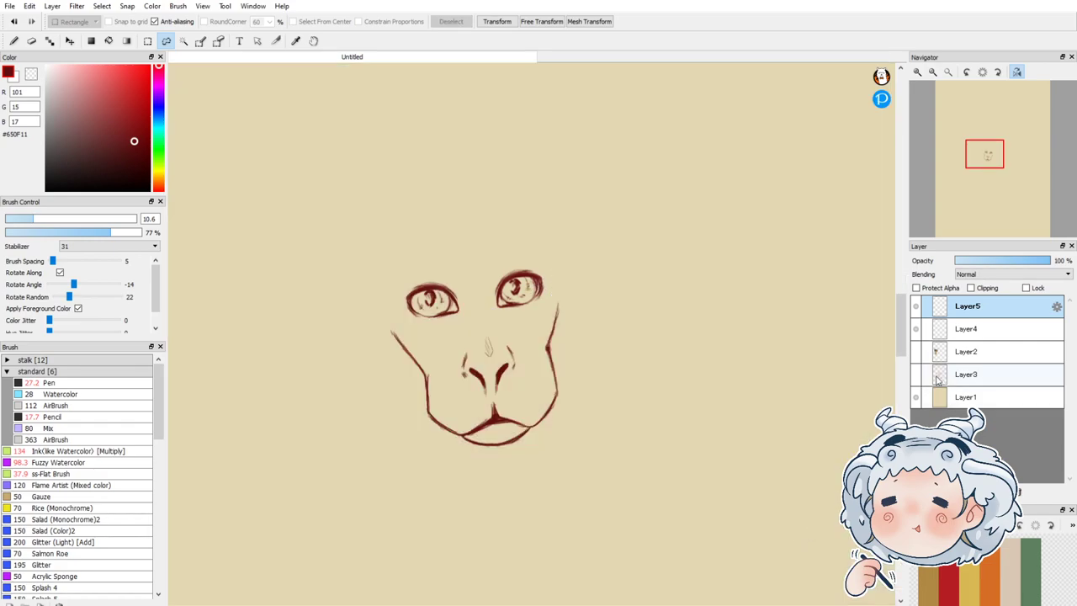
Step: Show the rough sketch on Layer3 and ink the furry left brow, the tuft beside that eye and the frown crease between the brows
{"action": "left_click", "coordinate": [915, 373]}
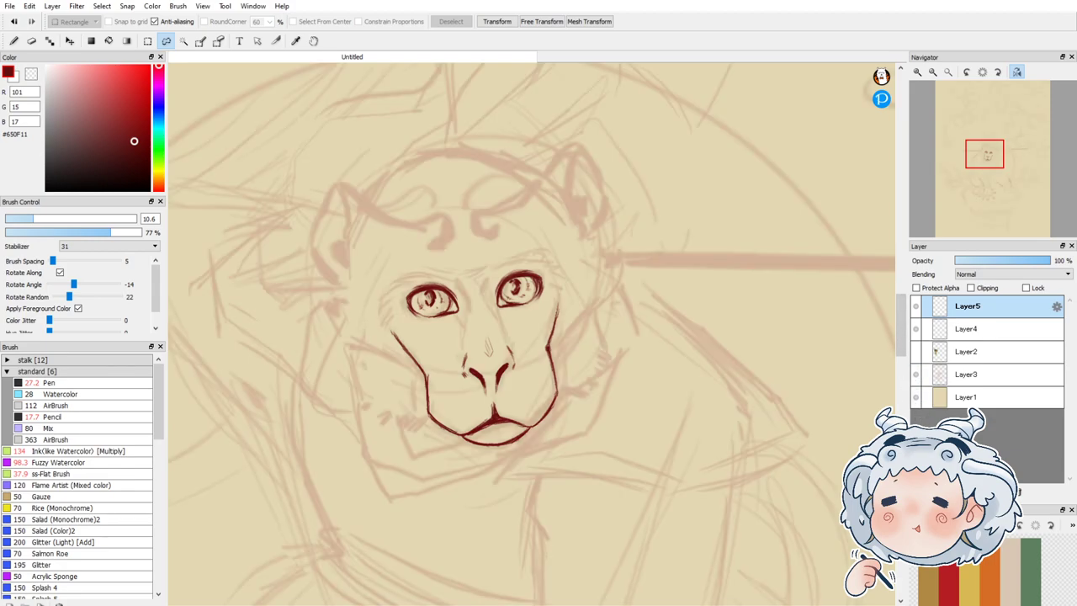
{"action": "key", "text": "n"}
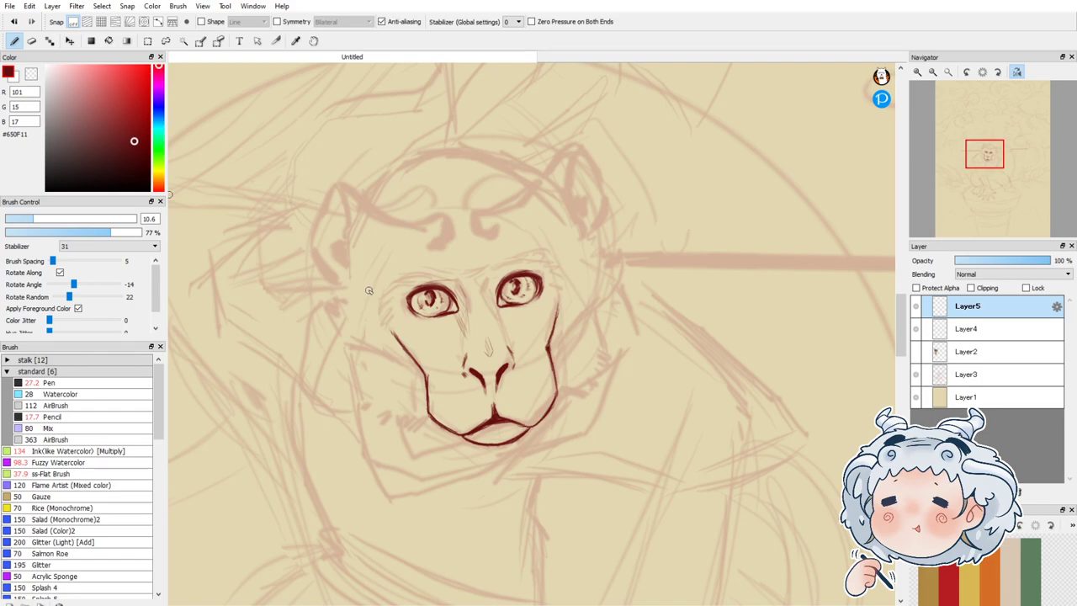
{"action": "scroll", "coordinate": [366, 290], "scroll_direction": "up", "scroll_amount": 4}
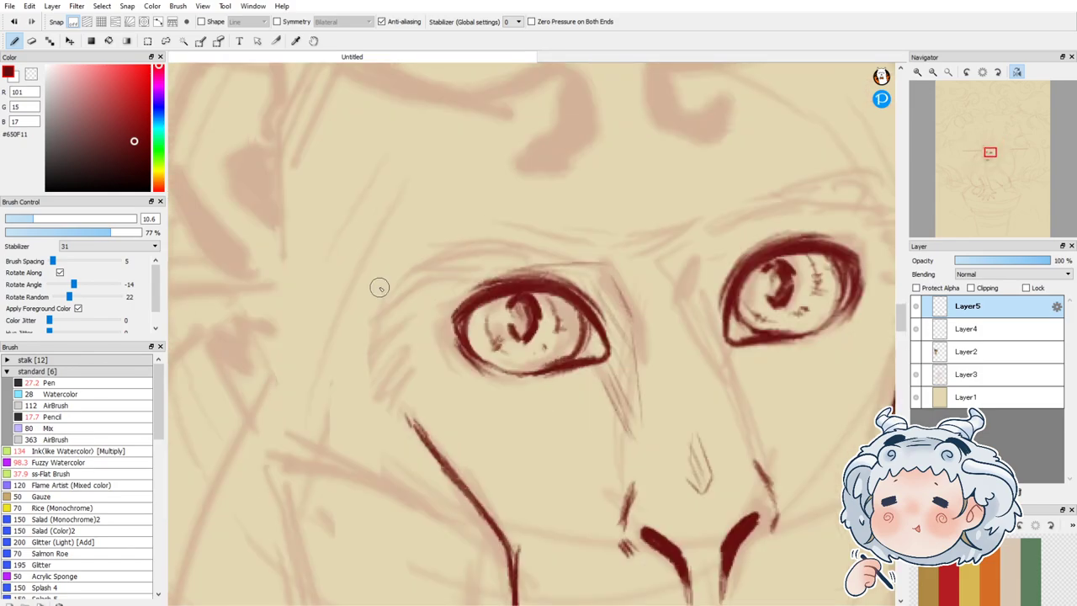
{"action": "mouse_move", "coordinate": [402, 303]}
{"action": "left_mouse_down"}
{"action": "mouse_move", "coordinate": [356, 360]}
{"action": "mouse_move", "coordinate": [369, 394]}
{"action": "left_mouse_up"}
{"action": "mouse_move", "coordinate": [408, 332]}
{"action": "left_mouse_down"}
{"action": "mouse_move", "coordinate": [374, 385]}
{"action": "mouse_move", "coordinate": [416, 367]}
{"action": "mouse_move", "coordinate": [409, 413]}
{"action": "left_mouse_up"}
{"action": "mouse_move", "coordinate": [400, 293]}
{"action": "left_mouse_down"}
{"action": "mouse_move", "coordinate": [438, 276]}
{"action": "mouse_move", "coordinate": [383, 302]}
{"action": "mouse_move", "coordinate": [454, 266]}
{"action": "mouse_move", "coordinate": [409, 280]}
{"action": "mouse_move", "coordinate": [447, 265]}
{"action": "mouse_move", "coordinate": [414, 267]}
{"action": "mouse_move", "coordinate": [531, 253]}
{"action": "mouse_move", "coordinate": [500, 245]}
{"action": "mouse_move", "coordinate": [614, 260]}
{"action": "left_mouse_up"}
{"action": "mouse_move", "coordinate": [594, 202]}
{"action": "left_mouse_down"}
{"action": "mouse_move", "coordinate": [645, 253]}
{"action": "mouse_move", "coordinate": [600, 252]}
{"action": "mouse_move", "coordinate": [635, 263]}
{"action": "mouse_move", "coordinate": [653, 233]}
{"action": "mouse_move", "coordinate": [644, 258]}
{"action": "mouse_move", "coordinate": [717, 219]}
{"action": "left_mouse_up"}
{"action": "left_click_drag", "start_coordinate": [685, 252], "coordinate": [737, 210]}
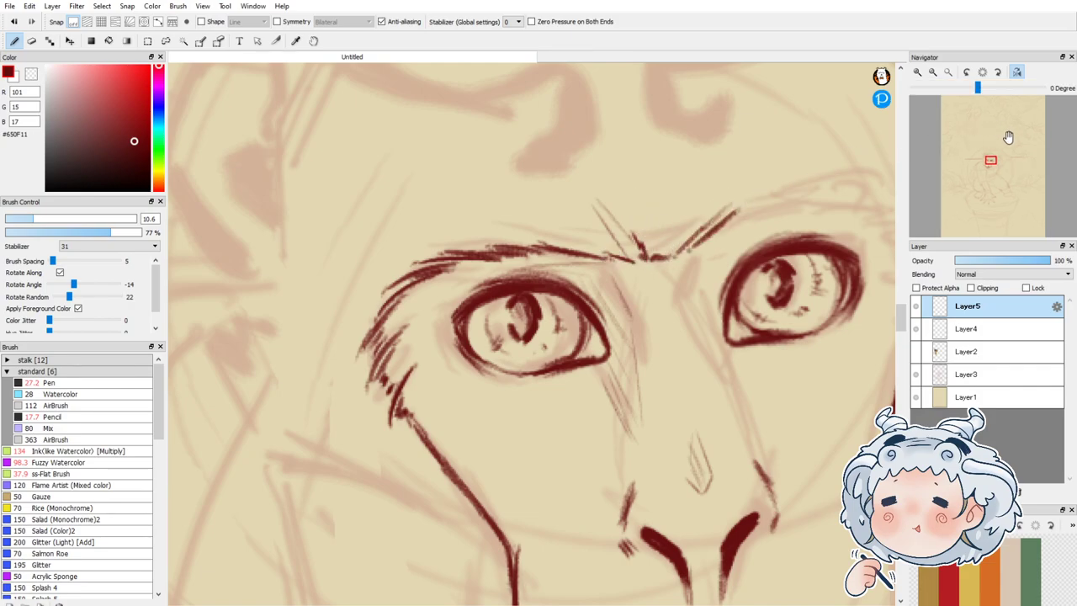
Step: Ink the right brow in short fur strokes and carry the fur down around the eye's outer side to the cheek line
{"action": "left_click_drag", "start_coordinate": [990, 161], "coordinate": [988, 161]}
{"action": "mouse_move", "coordinate": [497, 242]}
{"action": "left_mouse_down"}
{"action": "mouse_move", "coordinate": [588, 199]}
{"action": "mouse_move", "coordinate": [523, 239]}
{"action": "mouse_move", "coordinate": [625, 210]}
{"action": "mouse_move", "coordinate": [604, 221]}
{"action": "mouse_move", "coordinate": [653, 224]}
{"action": "mouse_move", "coordinate": [654, 234]}
{"action": "mouse_move", "coordinate": [610, 228]}
{"action": "mouse_move", "coordinate": [686, 273]}
{"action": "mouse_move", "coordinate": [639, 249]}
{"action": "mouse_move", "coordinate": [688, 286]}
{"action": "left_mouse_up"}
{"action": "mouse_move", "coordinate": [652, 252]}
{"action": "left_mouse_down"}
{"action": "mouse_move", "coordinate": [685, 307]}
{"action": "mouse_move", "coordinate": [690, 340]}
{"action": "mouse_move", "coordinate": [670, 421]}
{"action": "left_mouse_up"}
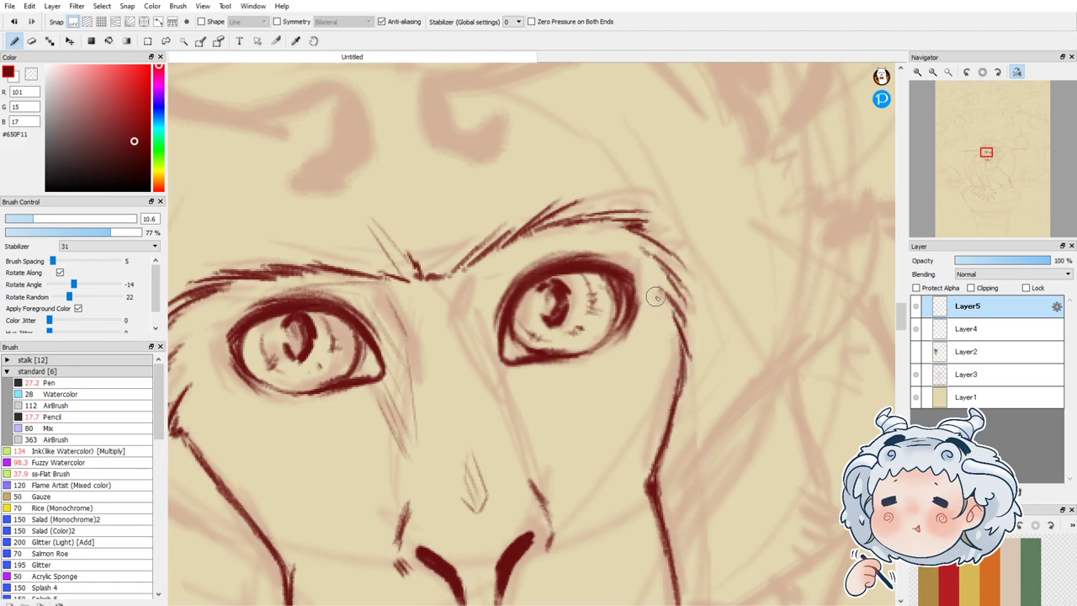
{"action": "left_click", "coordinate": [931, 72]}
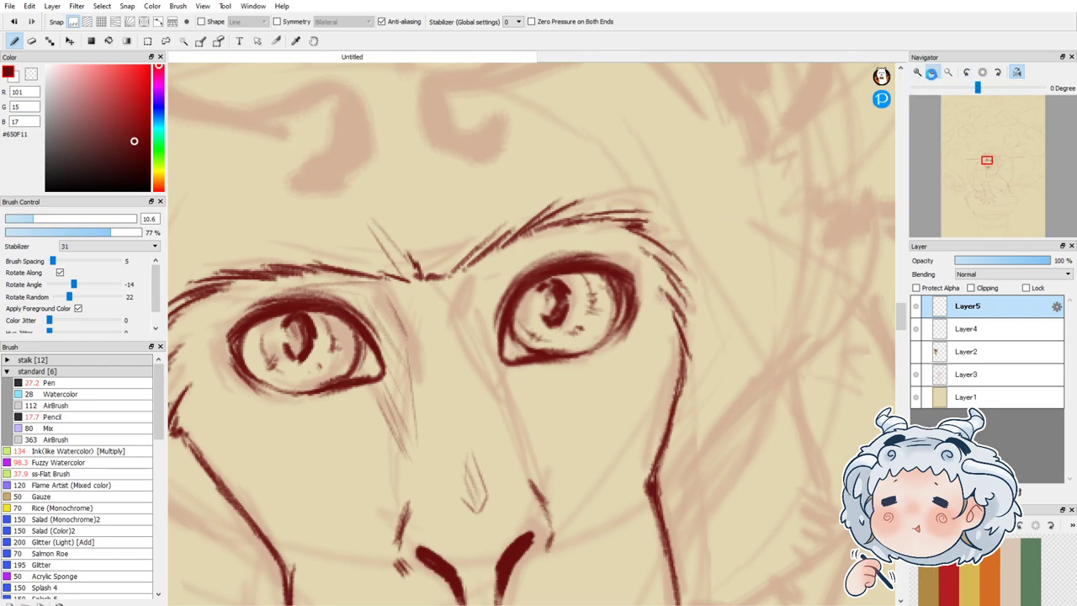
{"action": "left_click", "coordinate": [932, 73]}
{"action": "left_click_drag", "start_coordinate": [631, 338], "coordinate": [643, 364]}
{"action": "mouse_move", "coordinate": [627, 316]}
{"action": "left_mouse_down"}
{"action": "mouse_move", "coordinate": [641, 345]}
{"action": "mouse_move", "coordinate": [624, 294]}
{"action": "left_mouse_up"}
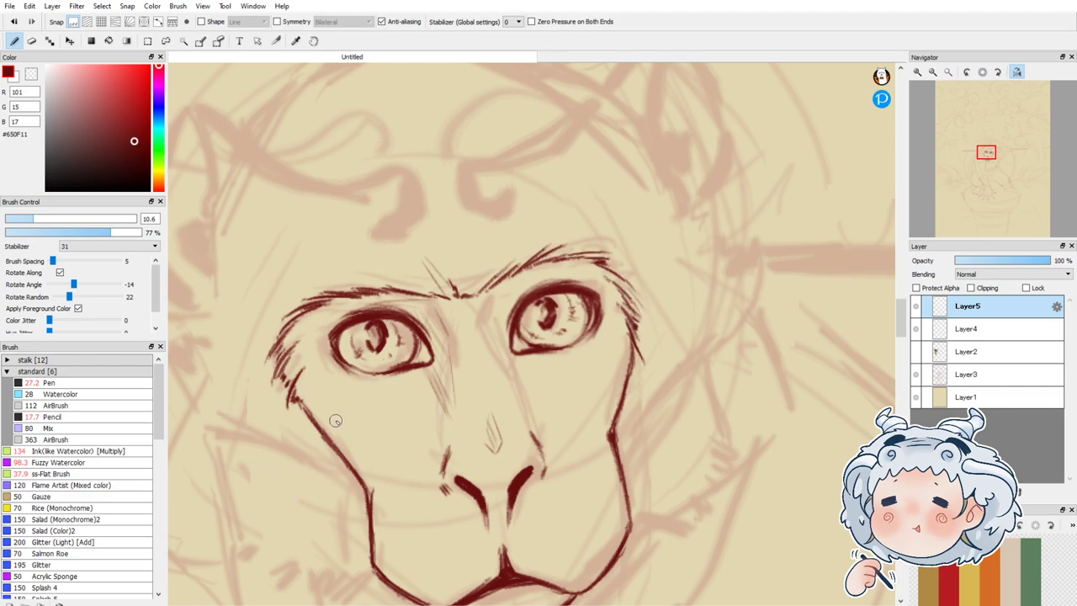
Step: Add loose fur flecks above the frown crease, over both brows and beside the outer corners of the eyes
{"action": "mouse_move", "coordinate": [461, 293]}
{"action": "left_mouse_down"}
{"action": "mouse_move", "coordinate": [476, 253]}
{"action": "mouse_move", "coordinate": [503, 241]}
{"action": "left_mouse_up"}
{"action": "mouse_move", "coordinate": [589, 227]}
{"action": "left_mouse_down"}
{"action": "mouse_move", "coordinate": [633, 226]}
{"action": "mouse_move", "coordinate": [659, 239]}
{"action": "left_mouse_up"}
{"action": "left_click_drag", "start_coordinate": [614, 236], "coordinate": [634, 245]}
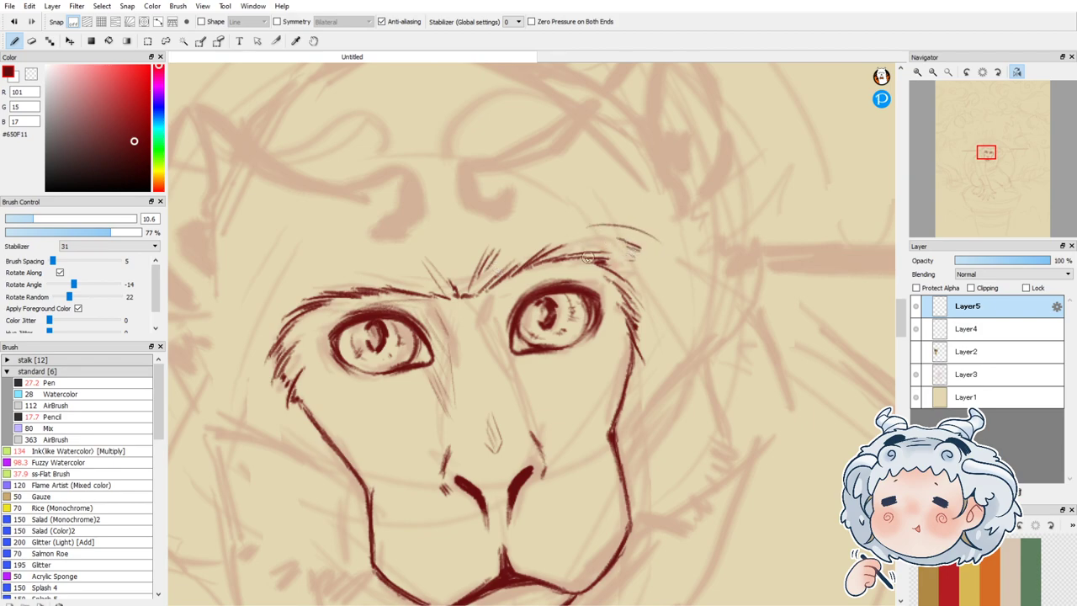
{"action": "left_click_drag", "start_coordinate": [317, 276], "coordinate": [269, 296]}
{"action": "left_click_drag", "start_coordinate": [257, 362], "coordinate": [251, 388]}
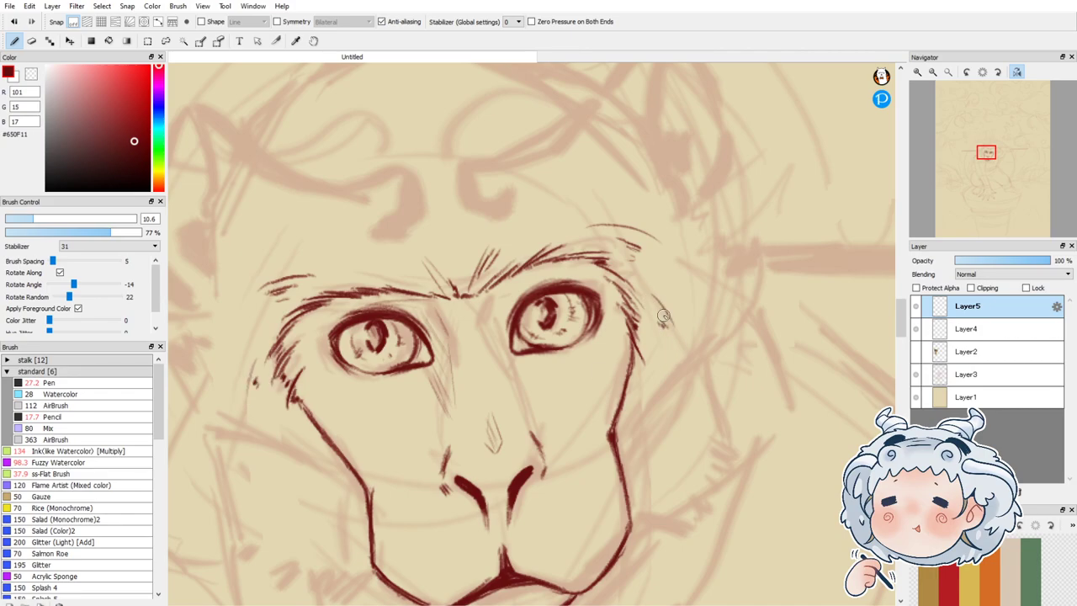
Step: Ink the left cheek line out from the muzzle and a spiky fur tuft above its outer end, with fine inner fur strokes
{"action": "scroll", "coordinate": [694, 254], "scroll_direction": "down", "scroll_amount": 2}
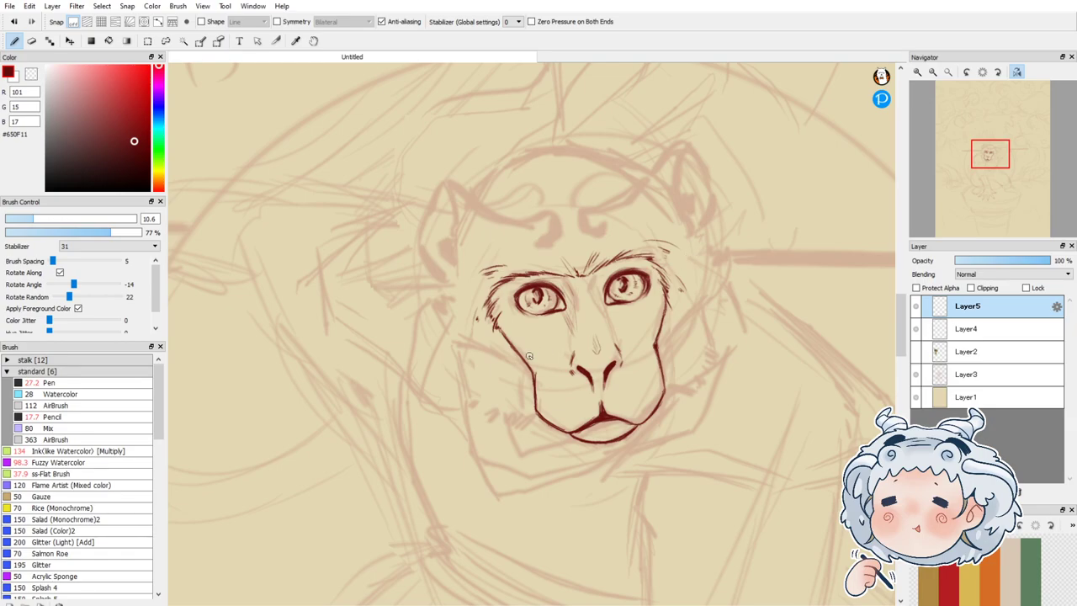
{"action": "scroll", "coordinate": [476, 346], "scroll_direction": "up", "scroll_amount": 2}
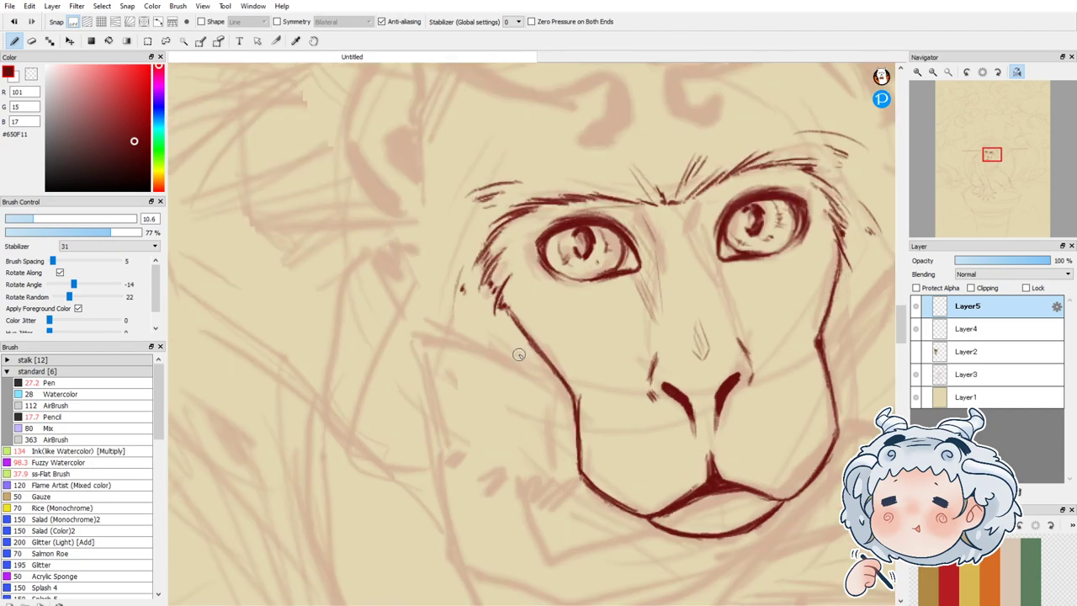
{"action": "mouse_move", "coordinate": [409, 340]}
{"action": "left_mouse_down"}
{"action": "mouse_move", "coordinate": [528, 372]}
{"action": "mouse_move", "coordinate": [579, 419]}
{"action": "left_mouse_up"}
{"action": "mouse_move", "coordinate": [400, 338]}
{"action": "left_mouse_down"}
{"action": "mouse_move", "coordinate": [403, 324]}
{"action": "mouse_move", "coordinate": [386, 325]}
{"action": "mouse_move", "coordinate": [402, 318]}
{"action": "left_mouse_up"}
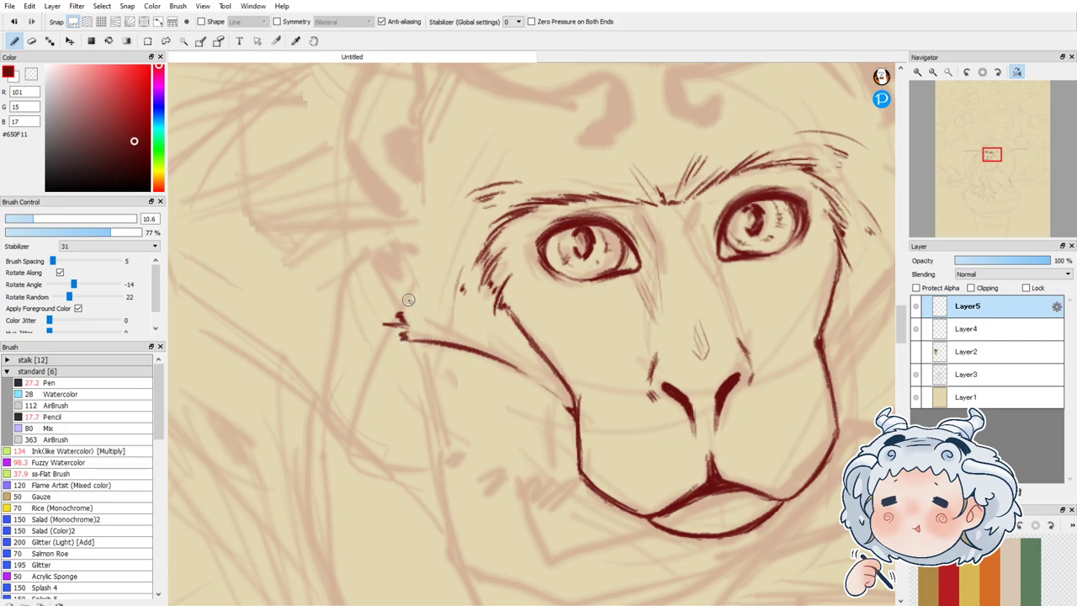
{"action": "mouse_move", "coordinate": [403, 314]}
{"action": "left_mouse_down"}
{"action": "mouse_move", "coordinate": [399, 308]}
{"action": "mouse_move", "coordinate": [383, 297]}
{"action": "mouse_move", "coordinate": [373, 268]}
{"action": "mouse_move", "coordinate": [392, 284]}
{"action": "mouse_move", "coordinate": [371, 256]}
{"action": "mouse_move", "coordinate": [398, 278]}
{"action": "mouse_move", "coordinate": [371, 241]}
{"action": "left_mouse_up"}
{"action": "mouse_move", "coordinate": [391, 280]}
{"action": "left_mouse_down"}
{"action": "mouse_move", "coordinate": [367, 223]}
{"action": "mouse_move", "coordinate": [393, 242]}
{"action": "mouse_move", "coordinate": [379, 241]}
{"action": "mouse_move", "coordinate": [376, 206]}
{"action": "mouse_move", "coordinate": [390, 230]}
{"action": "mouse_move", "coordinate": [377, 204]}
{"action": "mouse_move", "coordinate": [433, 205]}
{"action": "left_mouse_up"}
{"action": "mouse_move", "coordinate": [462, 322]}
{"action": "left_mouse_down"}
{"action": "mouse_move", "coordinate": [480, 341]}
{"action": "mouse_move", "coordinate": [404, 327]}
{"action": "mouse_move", "coordinate": [458, 330]}
{"action": "mouse_move", "coordinate": [429, 313]}
{"action": "left_mouse_up"}
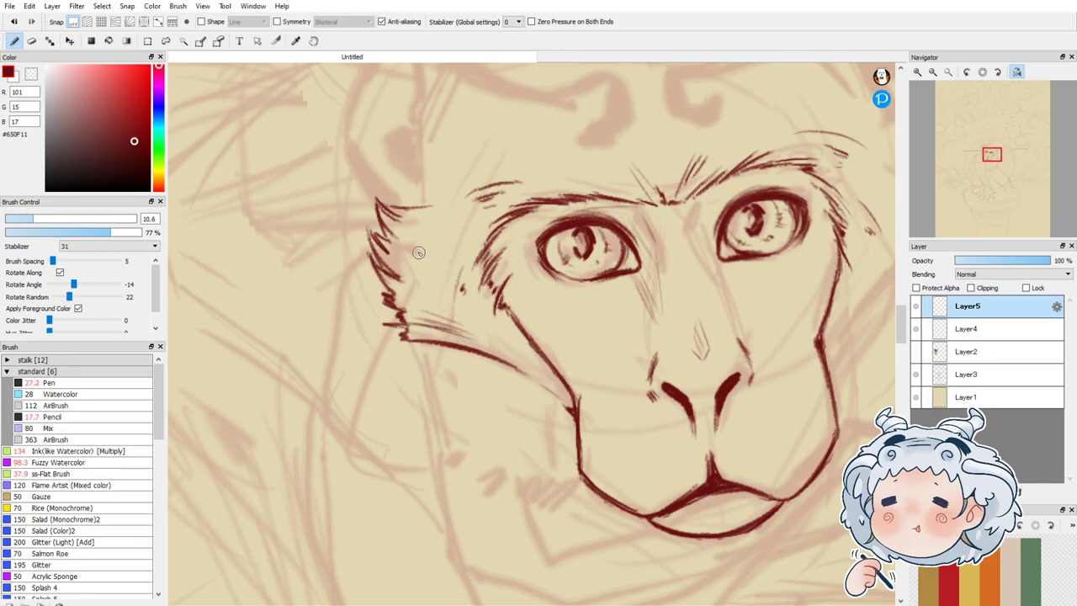
{"action": "left_click_drag", "start_coordinate": [376, 233], "coordinate": [414, 271]}
{"action": "left_click_drag", "start_coordinate": [508, 336], "coordinate": [549, 371]}
{"action": "left_click_drag", "start_coordinate": [409, 222], "coordinate": [439, 223]}
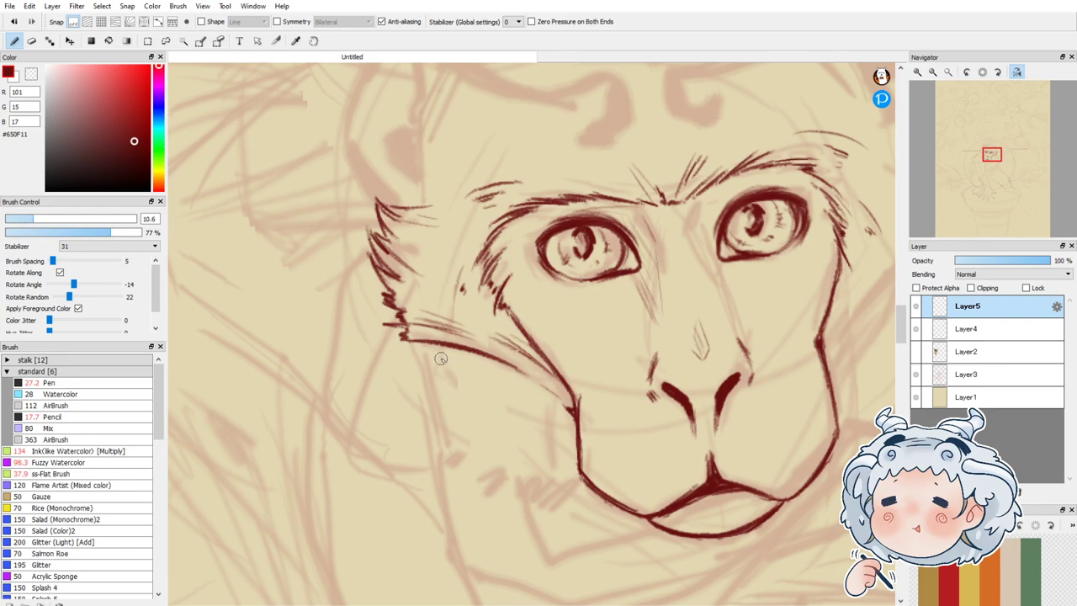
Step: Ink the outer edge of the lower cheek and a jagged fur fringe back to the chin, working in the unmirrored view
{"action": "left_click_drag", "start_coordinate": [423, 346], "coordinate": [411, 452]}
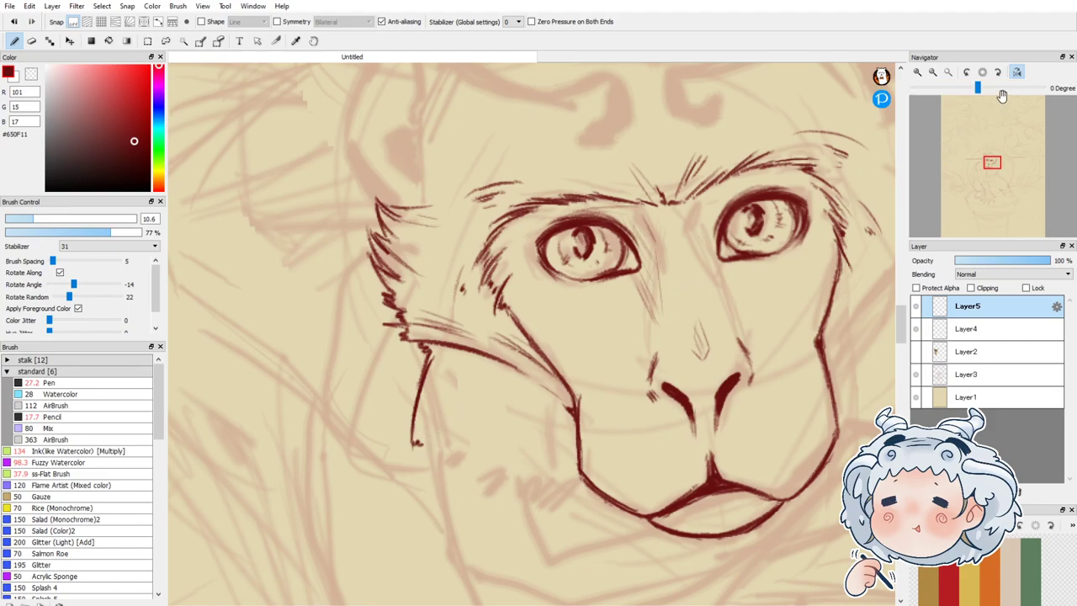
{"action": "left_click", "coordinate": [1017, 71]}
{"action": "mouse_move", "coordinate": [463, 496]}
{"action": "left_mouse_down"}
{"action": "mouse_move", "coordinate": [485, 486]}
{"action": "mouse_move", "coordinate": [503, 497]}
{"action": "mouse_move", "coordinate": [552, 487]}
{"action": "left_mouse_up"}
{"action": "mouse_move", "coordinate": [549, 472]}
{"action": "left_mouse_down"}
{"action": "mouse_move", "coordinate": [527, 500]}
{"action": "mouse_move", "coordinate": [530, 488]}
{"action": "mouse_move", "coordinate": [552, 495]}
{"action": "mouse_move", "coordinate": [547, 475]}
{"action": "mouse_move", "coordinate": [574, 490]}
{"action": "mouse_move", "coordinate": [553, 466]}
{"action": "mouse_move", "coordinate": [575, 487]}
{"action": "mouse_move", "coordinate": [576, 473]}
{"action": "mouse_move", "coordinate": [588, 478]}
{"action": "mouse_move", "coordinate": [572, 463]}
{"action": "mouse_move", "coordinate": [605, 474]}
{"action": "mouse_move", "coordinate": [595, 443]}
{"action": "mouse_move", "coordinate": [621, 472]}
{"action": "mouse_move", "coordinate": [598, 440]}
{"action": "mouse_move", "coordinate": [632, 472]}
{"action": "mouse_move", "coordinate": [607, 449]}
{"action": "mouse_move", "coordinate": [636, 462]}
{"action": "mouse_move", "coordinate": [620, 439]}
{"action": "mouse_move", "coordinate": [639, 455]}
{"action": "mouse_move", "coordinate": [628, 426]}
{"action": "left_mouse_up"}
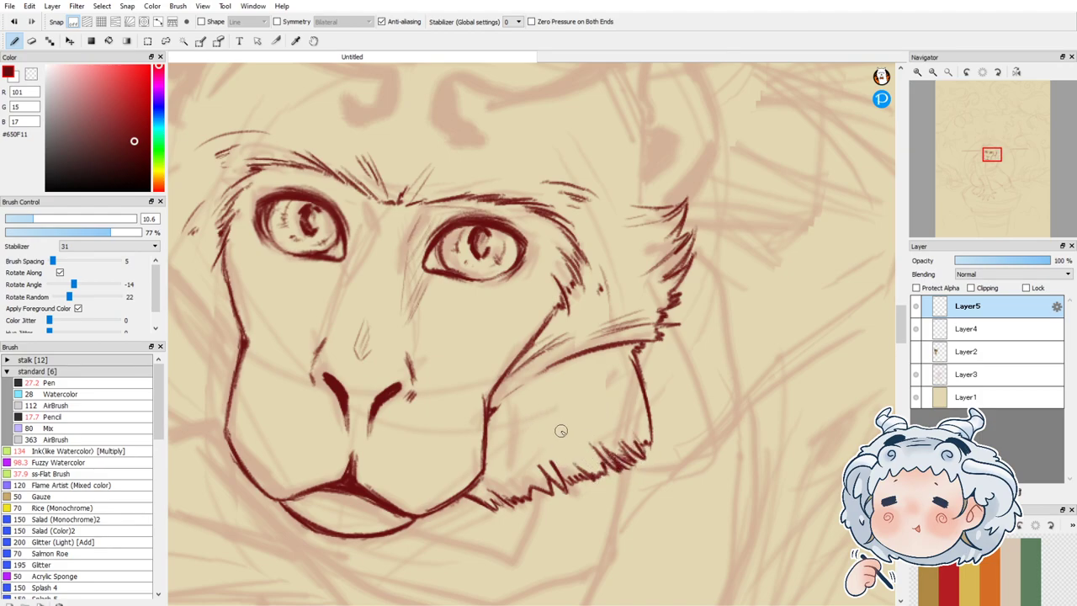
{"action": "mouse_move", "coordinate": [548, 466]}
{"action": "left_mouse_down"}
{"action": "mouse_move", "coordinate": [543, 432]}
{"action": "mouse_move", "coordinate": [555, 446]}
{"action": "mouse_move", "coordinate": [587, 436]}
{"action": "mouse_move", "coordinate": [572, 396]}
{"action": "mouse_move", "coordinate": [593, 445]}
{"action": "mouse_move", "coordinate": [589, 392]}
{"action": "mouse_move", "coordinate": [599, 404]}
{"action": "mouse_move", "coordinate": [540, 455]}
{"action": "mouse_move", "coordinate": [514, 503]}
{"action": "left_mouse_up"}
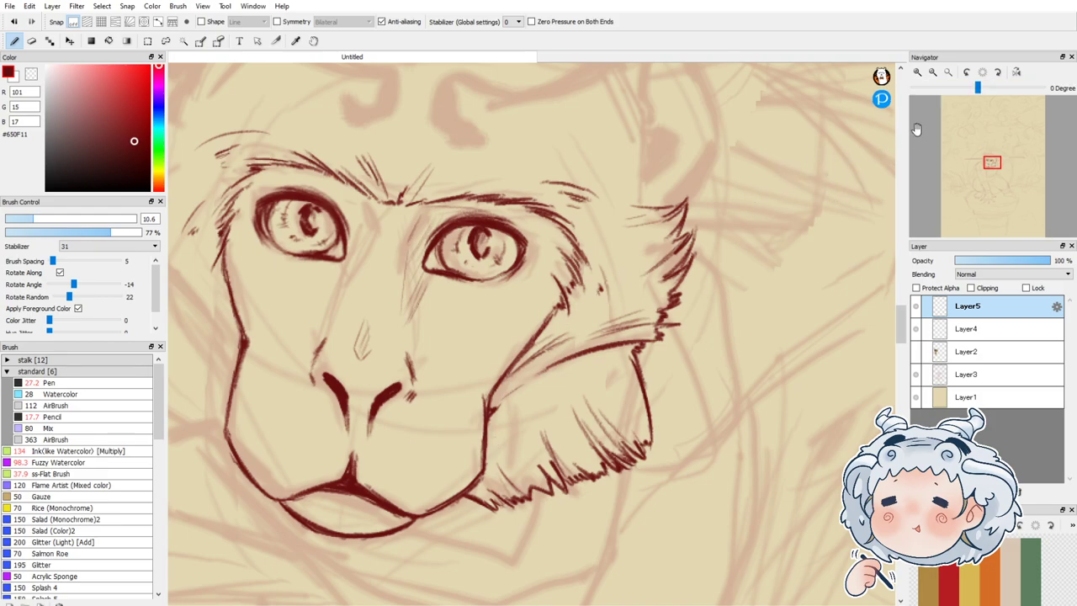
Step: Hide the sketch and compare the inked face with the monkey reference photos on Layer2, switching back to Layer3's sketch when finished
{"action": "left_click", "coordinate": [935, 72]}
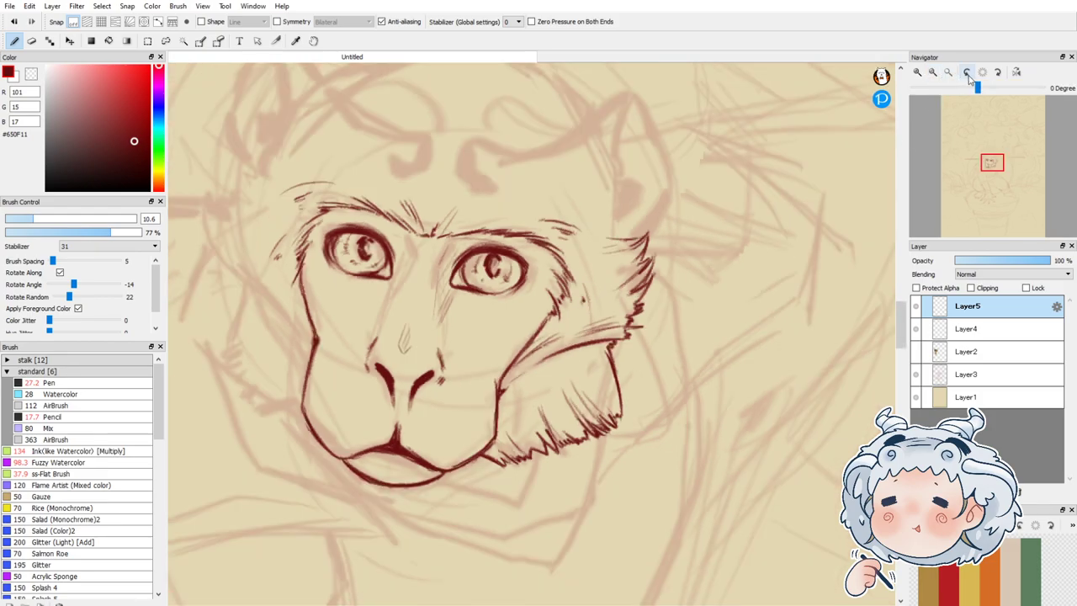
{"action": "left_click", "coordinate": [934, 73]}
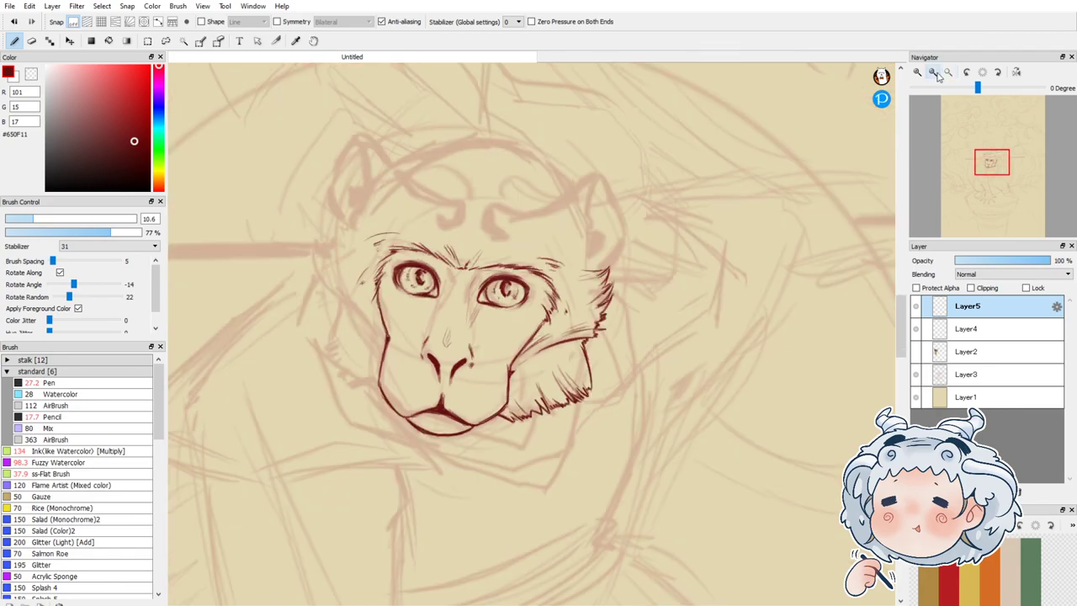
{"action": "left_click", "coordinate": [1016, 72]}
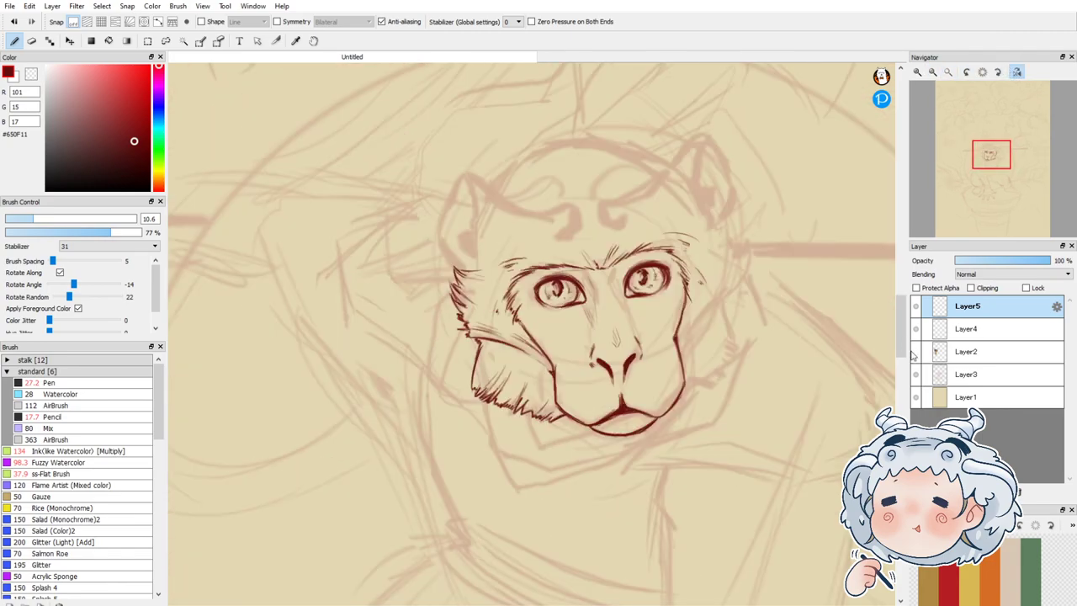
{"action": "left_click", "coordinate": [916, 376]}
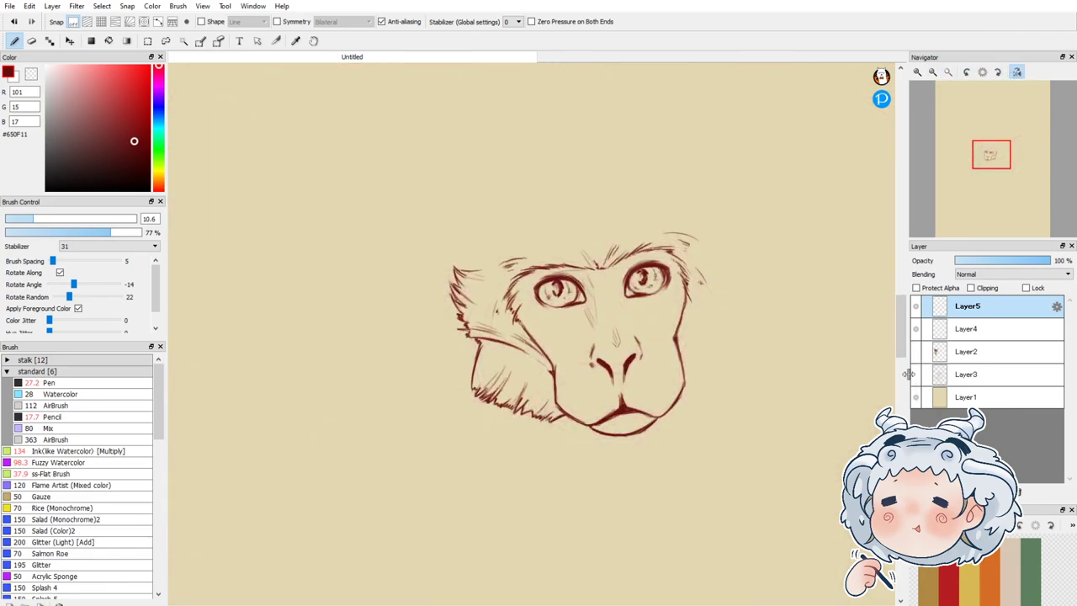
{"action": "left_click", "coordinate": [916, 352]}
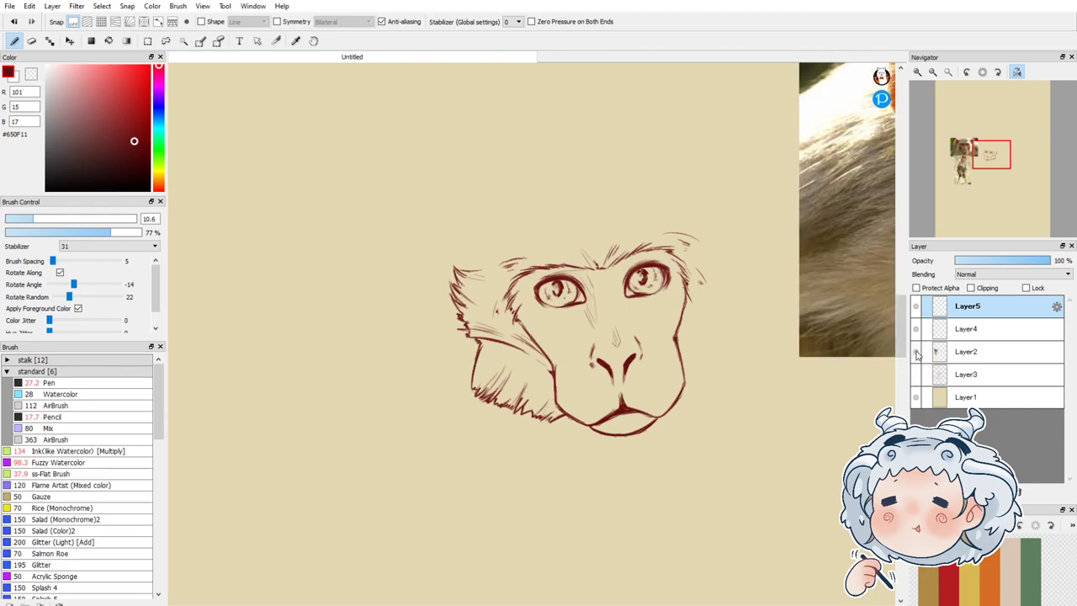
{"action": "left_click_drag", "start_coordinate": [982, 160], "coordinate": [973, 156]}
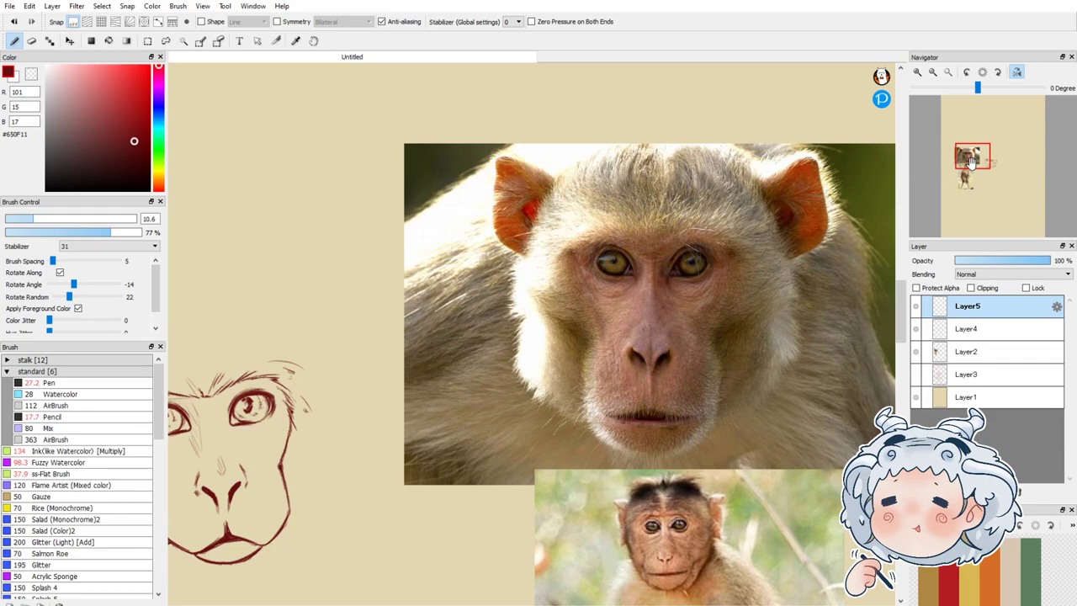
{"action": "left_click_drag", "start_coordinate": [972, 161], "coordinate": [985, 162]}
{"action": "key", "text": "h"}
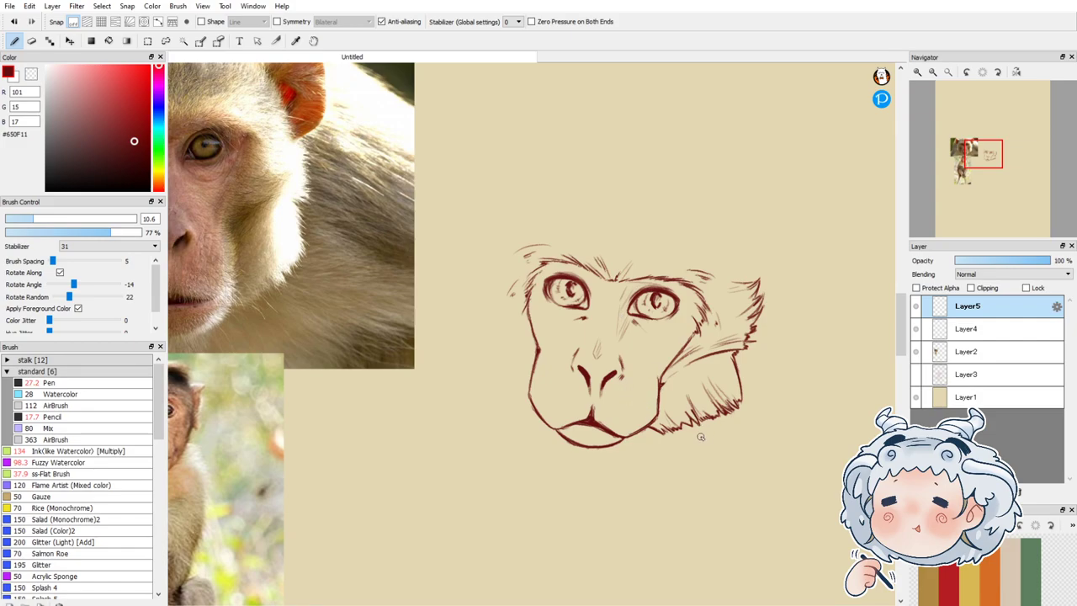
{"action": "left_click", "coordinate": [916, 352]}
{"action": "left_click", "coordinate": [916, 375]}
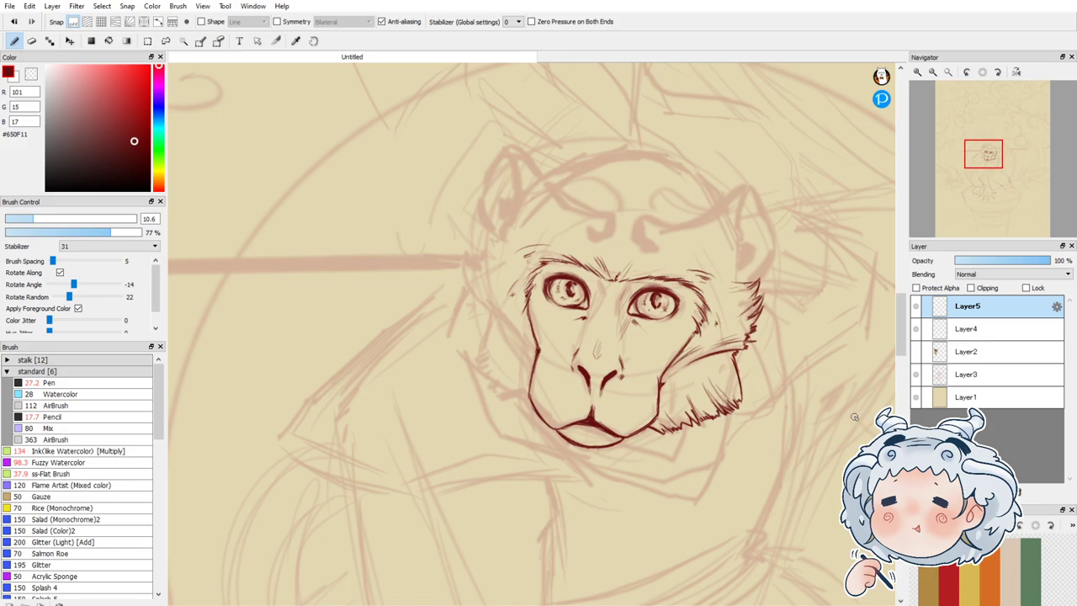
Step: Rotate the canvas and ink the cheek line on the face's bare side, curving from the outer cheek to the muzzle
{"action": "left_click", "coordinate": [966, 72]}
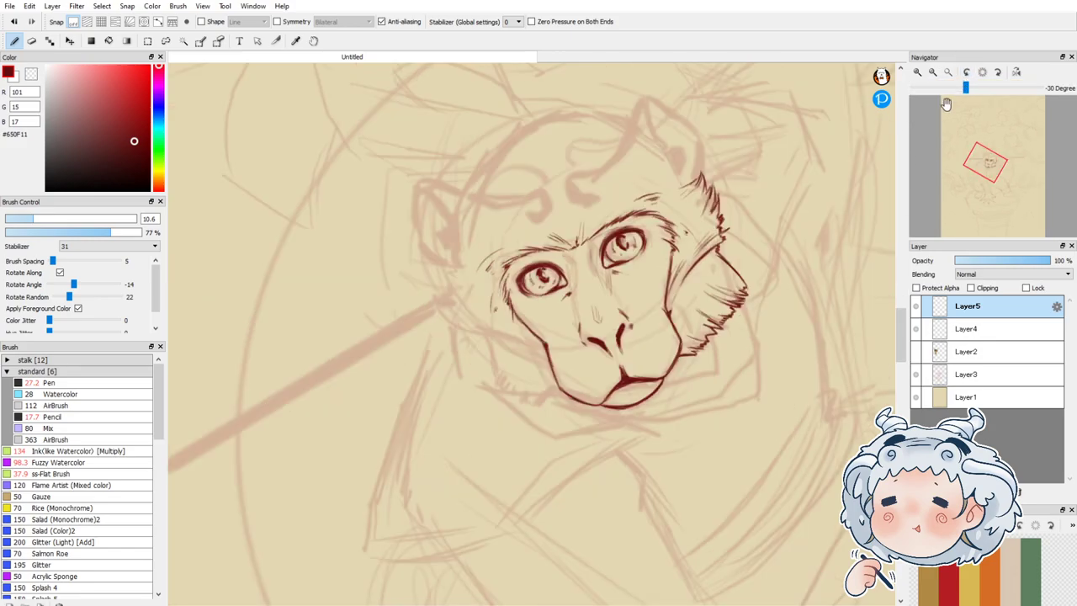
{"action": "scroll", "coordinate": [533, 314], "scroll_direction": "up", "scroll_amount": 5}
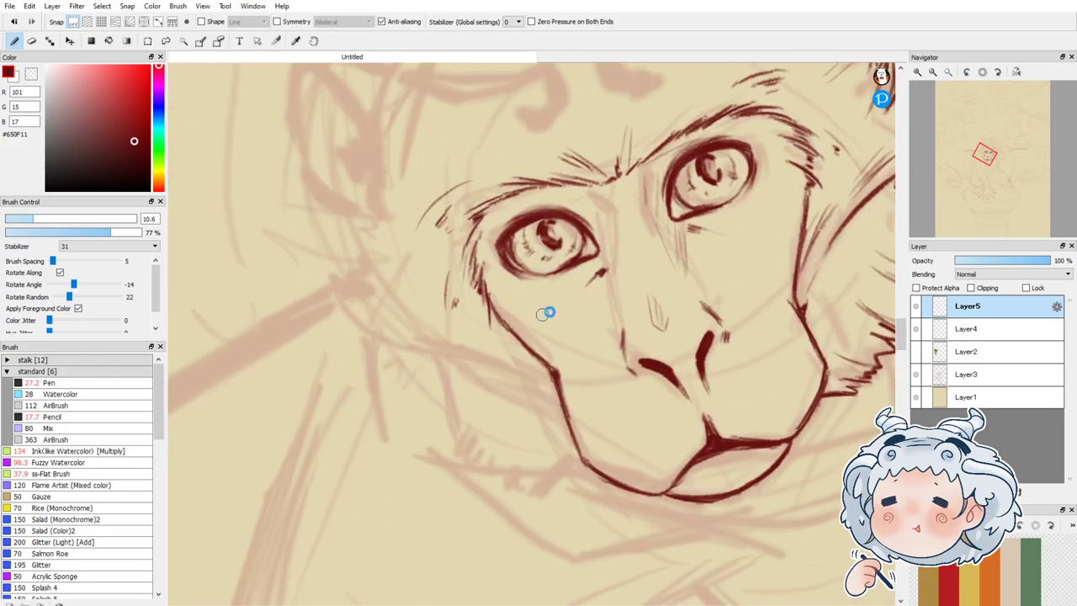
{"action": "left_click_drag", "start_coordinate": [266, 330], "coordinate": [403, 375]}
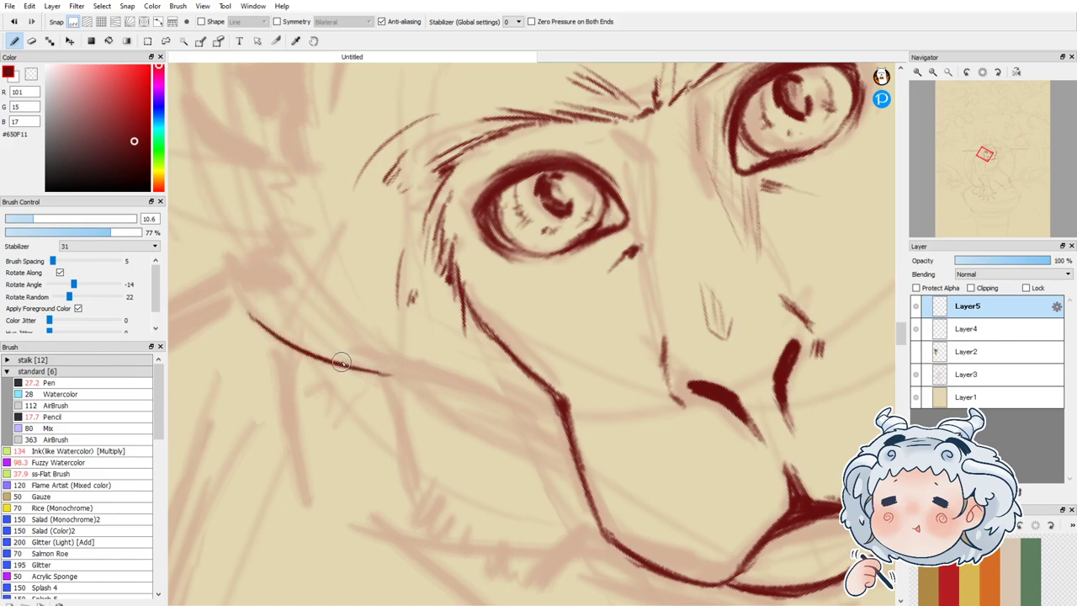
{"action": "mouse_move", "coordinate": [275, 333]}
{"action": "left_mouse_down"}
{"action": "mouse_move", "coordinate": [379, 375]}
{"action": "mouse_move", "coordinate": [419, 379]}
{"action": "left_mouse_up"}
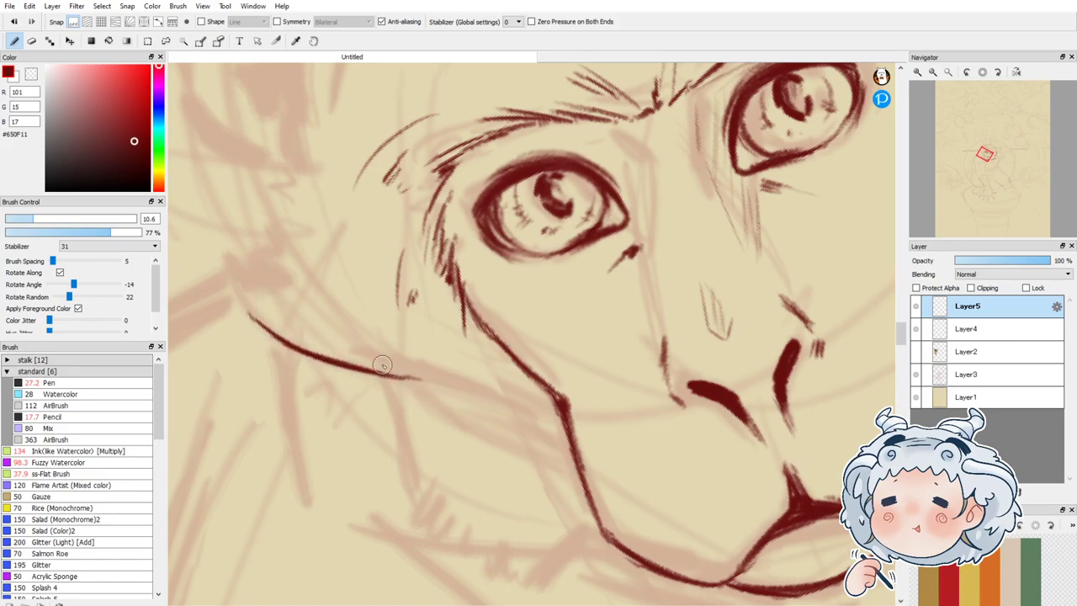
{"action": "mouse_move", "coordinate": [343, 367]}
{"action": "left_mouse_down"}
{"action": "mouse_move", "coordinate": [559, 406]}
{"action": "mouse_move", "coordinate": [453, 390]}
{"action": "mouse_move", "coordinate": [485, 387]}
{"action": "mouse_move", "coordinate": [562, 417]}
{"action": "left_mouse_up"}
{"action": "left_click_drag", "start_coordinate": [502, 393], "coordinate": [562, 427]}
Step: Ink a jagged fur tuft rising from the new cheek line's outer end, with fine fur strokes inside and along the line
{"action": "mouse_move", "coordinate": [257, 321]}
{"action": "left_mouse_down"}
{"action": "mouse_move", "coordinate": [221, 276]}
{"action": "mouse_move", "coordinate": [290, 315]}
{"action": "mouse_move", "coordinate": [311, 314]}
{"action": "mouse_move", "coordinate": [294, 294]}
{"action": "mouse_move", "coordinate": [279, 309]}
{"action": "mouse_move", "coordinate": [237, 263]}
{"action": "mouse_move", "coordinate": [271, 277]}
{"action": "mouse_move", "coordinate": [253, 253]}
{"action": "mouse_move", "coordinate": [275, 256]}
{"action": "mouse_move", "coordinate": [277, 238]}
{"action": "mouse_move", "coordinate": [270, 253]}
{"action": "mouse_move", "coordinate": [261, 237]}
{"action": "mouse_move", "coordinate": [280, 221]}
{"action": "mouse_move", "coordinate": [250, 187]}
{"action": "mouse_move", "coordinate": [286, 206]}
{"action": "mouse_move", "coordinate": [298, 168]}
{"action": "left_mouse_up"}
{"action": "mouse_move", "coordinate": [276, 219]}
{"action": "left_mouse_down"}
{"action": "mouse_move", "coordinate": [297, 174]}
{"action": "mouse_move", "coordinate": [304, 150]}
{"action": "left_mouse_up"}
{"action": "mouse_move", "coordinate": [285, 255]}
{"action": "left_mouse_down"}
{"action": "mouse_move", "coordinate": [323, 257]}
{"action": "mouse_move", "coordinate": [276, 213]}
{"action": "mouse_move", "coordinate": [315, 196]}
{"action": "mouse_move", "coordinate": [277, 195]}
{"action": "mouse_move", "coordinate": [310, 222]}
{"action": "mouse_move", "coordinate": [273, 196]}
{"action": "mouse_move", "coordinate": [336, 226]}
{"action": "left_mouse_up"}
{"action": "mouse_move", "coordinate": [236, 283]}
{"action": "left_mouse_down"}
{"action": "mouse_move", "coordinate": [313, 327]}
{"action": "mouse_move", "coordinate": [520, 372]}
{"action": "left_mouse_up"}
{"action": "mouse_move", "coordinate": [439, 357]}
{"action": "left_mouse_down"}
{"action": "mouse_move", "coordinate": [558, 395]}
{"action": "mouse_move", "coordinate": [457, 347]}
{"action": "mouse_move", "coordinate": [522, 378]}
{"action": "left_mouse_up"}
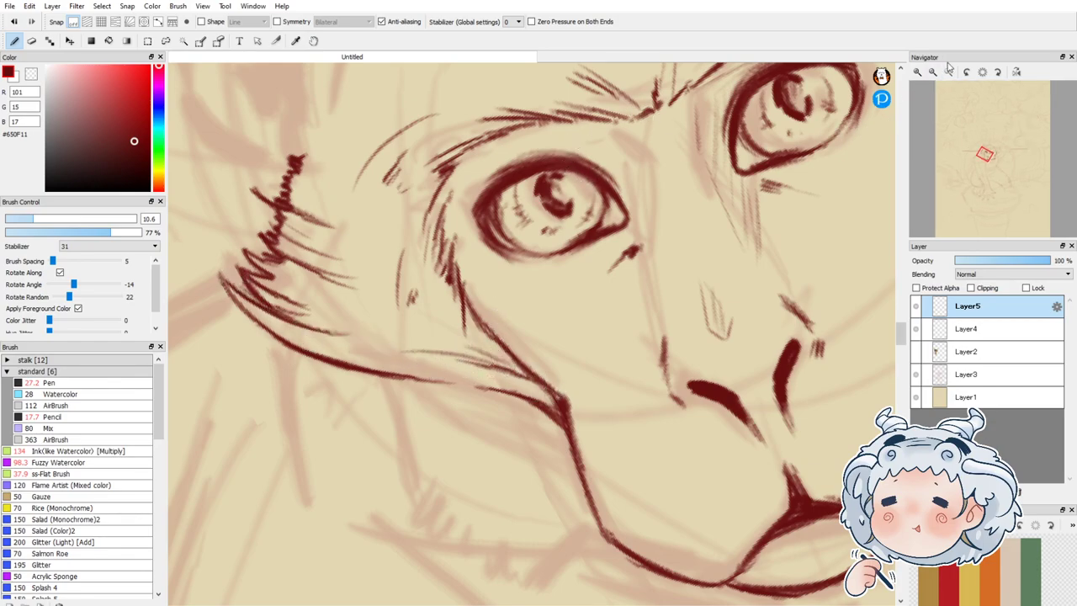
Step: Reset the canvas rotation, erase the upper end of the left cheek's fur tuft and re-ink it as a pointed tuft below the ear
{"action": "left_click", "coordinate": [981, 71]}
{"action": "left_click", "coordinate": [933, 72]}
{"action": "left_click", "coordinate": [932, 73]}
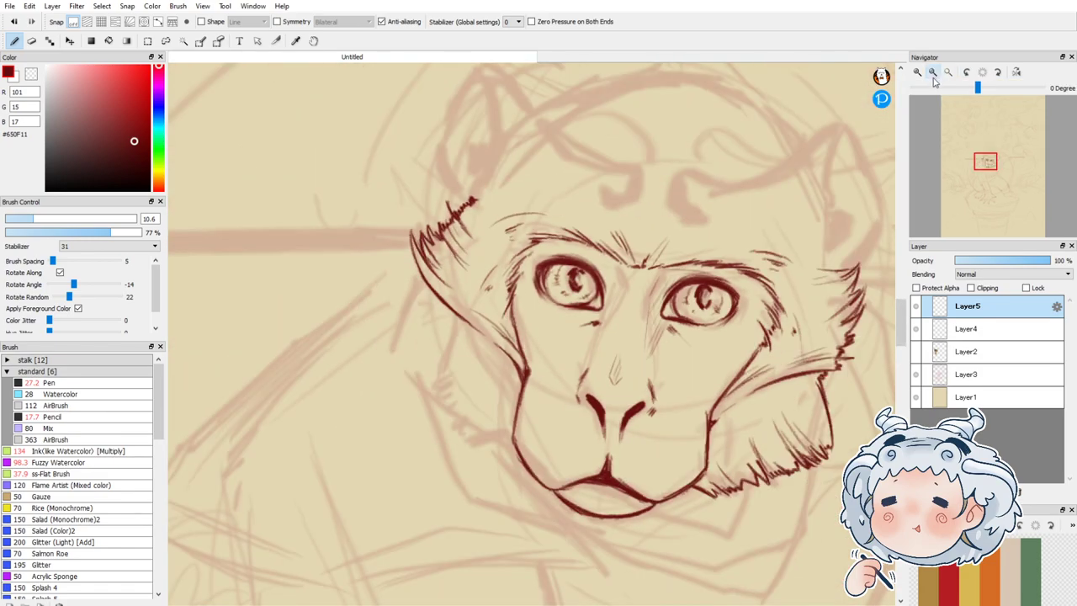
{"action": "key", "text": "e"}
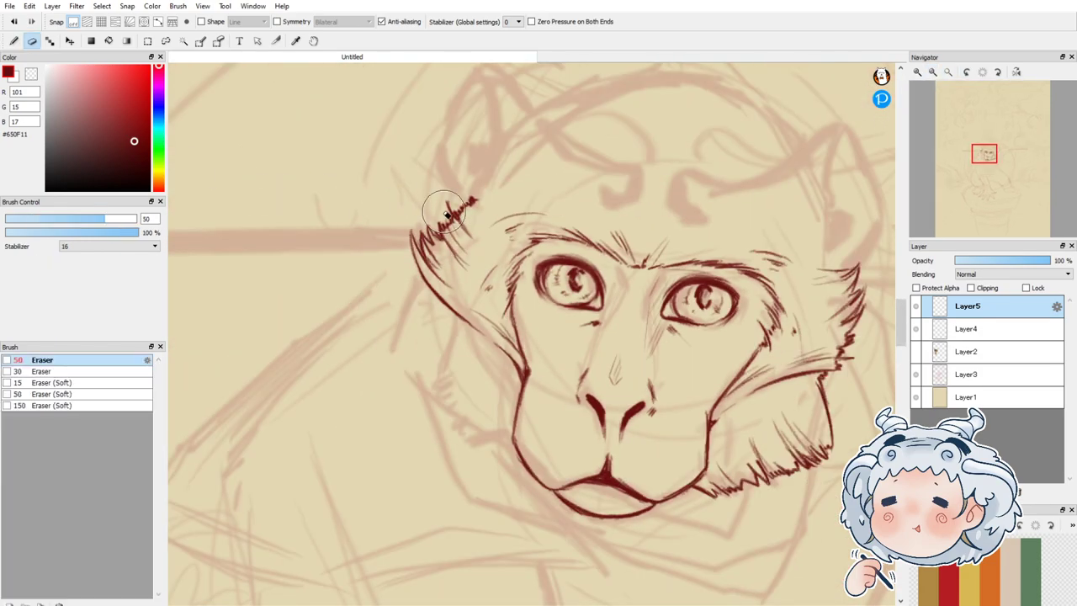
{"action": "mouse_move", "coordinate": [467, 209]}
{"action": "left_mouse_down"}
{"action": "mouse_move", "coordinate": [468, 191]}
{"action": "mouse_move", "coordinate": [454, 210]}
{"action": "mouse_move", "coordinate": [468, 217]}
{"action": "mouse_move", "coordinate": [451, 203]}
{"action": "mouse_move", "coordinate": [470, 223]}
{"action": "left_mouse_up"}
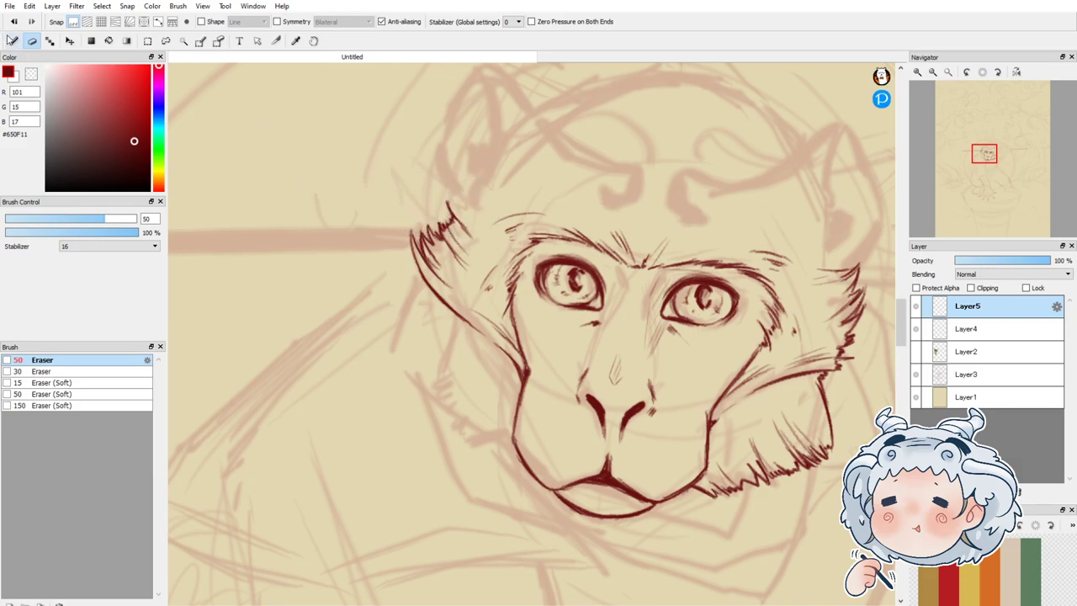
{"action": "key", "text": "b"}
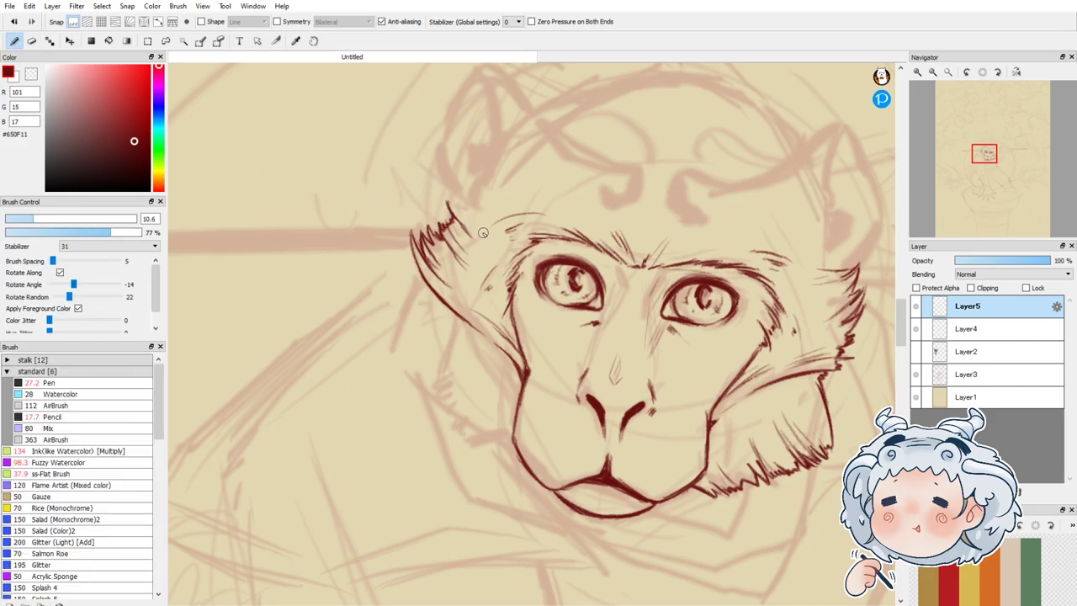
{"action": "mouse_move", "coordinate": [443, 197]}
{"action": "left_mouse_down"}
{"action": "mouse_move", "coordinate": [479, 224]}
{"action": "mouse_move", "coordinate": [464, 189]}
{"action": "mouse_move", "coordinate": [509, 207]}
{"action": "left_mouse_up"}
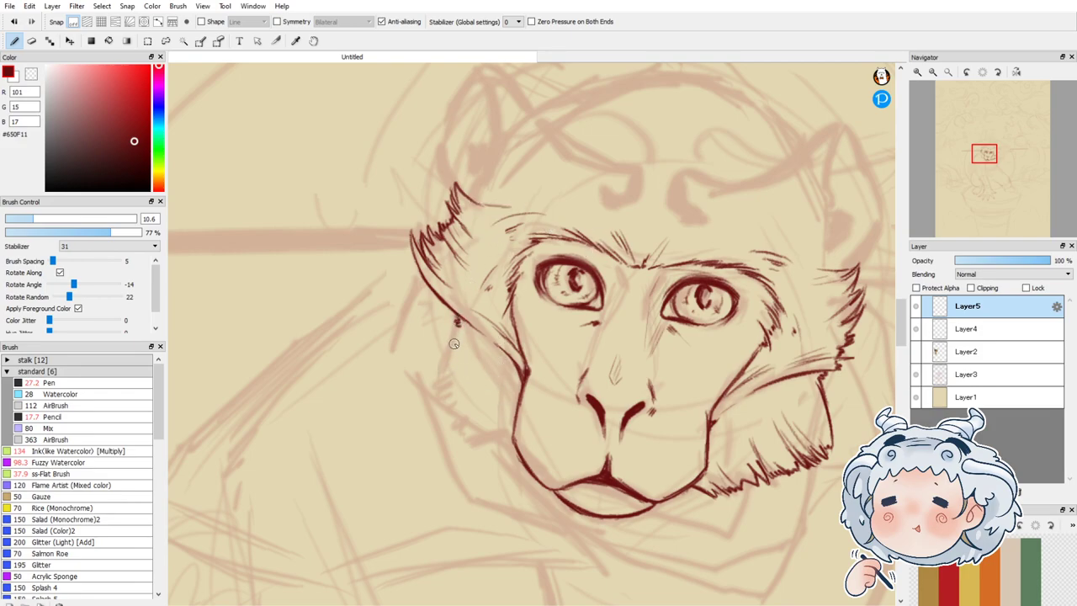
Step: Ink the left lower cheek's outer edge, a jagged fur fringe down to the chin, and fine fur strokes inside it
{"action": "left_click_drag", "start_coordinate": [460, 324], "coordinate": [429, 389]}
{"action": "mouse_move", "coordinate": [449, 354]}
{"action": "left_mouse_down"}
{"action": "mouse_move", "coordinate": [433, 391]}
{"action": "mouse_move", "coordinate": [453, 376]}
{"action": "mouse_move", "coordinate": [433, 402]}
{"action": "mouse_move", "coordinate": [444, 395]}
{"action": "mouse_move", "coordinate": [444, 407]}
{"action": "mouse_move", "coordinate": [471, 383]}
{"action": "mouse_move", "coordinate": [452, 411]}
{"action": "left_mouse_up"}
{"action": "mouse_move", "coordinate": [467, 428]}
{"action": "left_mouse_down"}
{"action": "mouse_move", "coordinate": [486, 421]}
{"action": "mouse_move", "coordinate": [477, 446]}
{"action": "mouse_move", "coordinate": [512, 450]}
{"action": "left_mouse_up"}
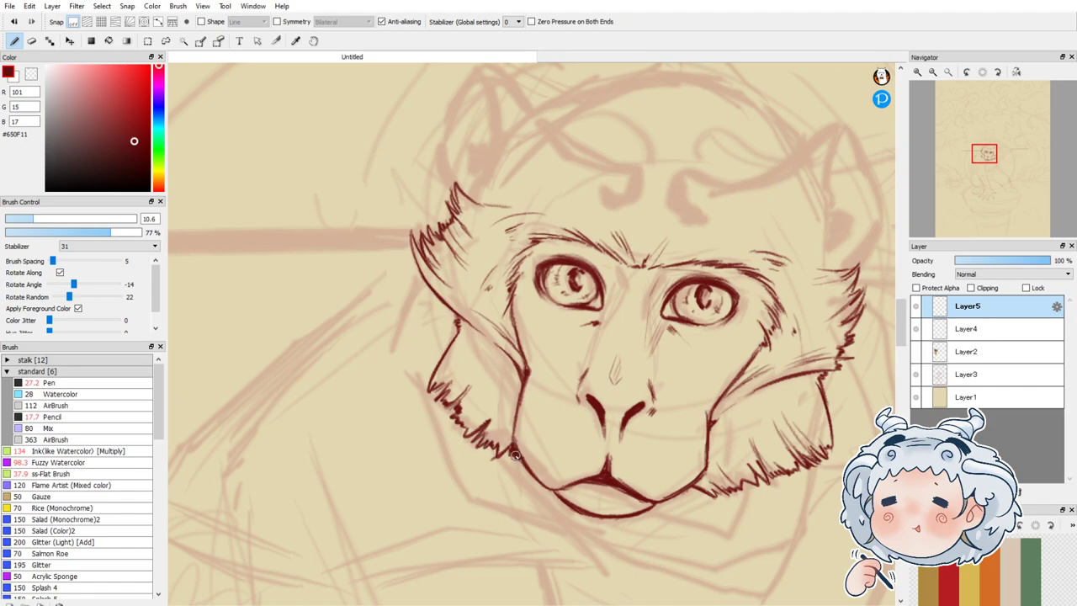
{"action": "left_click_drag", "start_coordinate": [455, 421], "coordinate": [495, 388]}
{"action": "left_click_drag", "start_coordinate": [493, 439], "coordinate": [507, 409]}
{"action": "left_click_drag", "start_coordinate": [443, 381], "coordinate": [475, 340]}
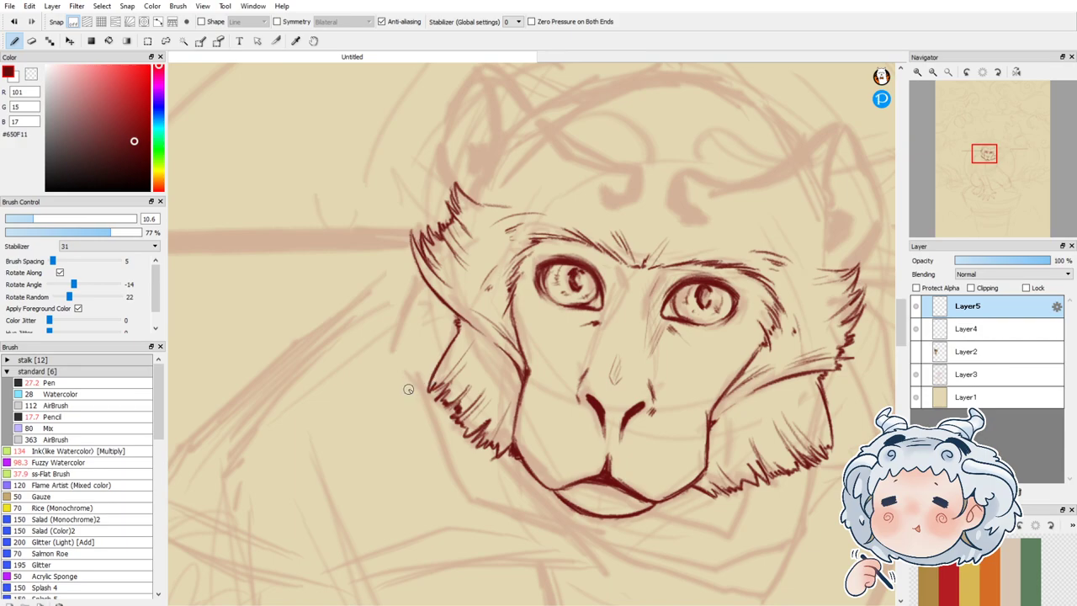
Step: Rotate the canvas to -30 degrees and ink the closed outline of the headband's right arm, ending in a hook above the brow
{"action": "left_click_drag", "start_coordinate": [983, 161], "coordinate": [988, 160]}
{"action": "left_click", "coordinate": [968, 73]}
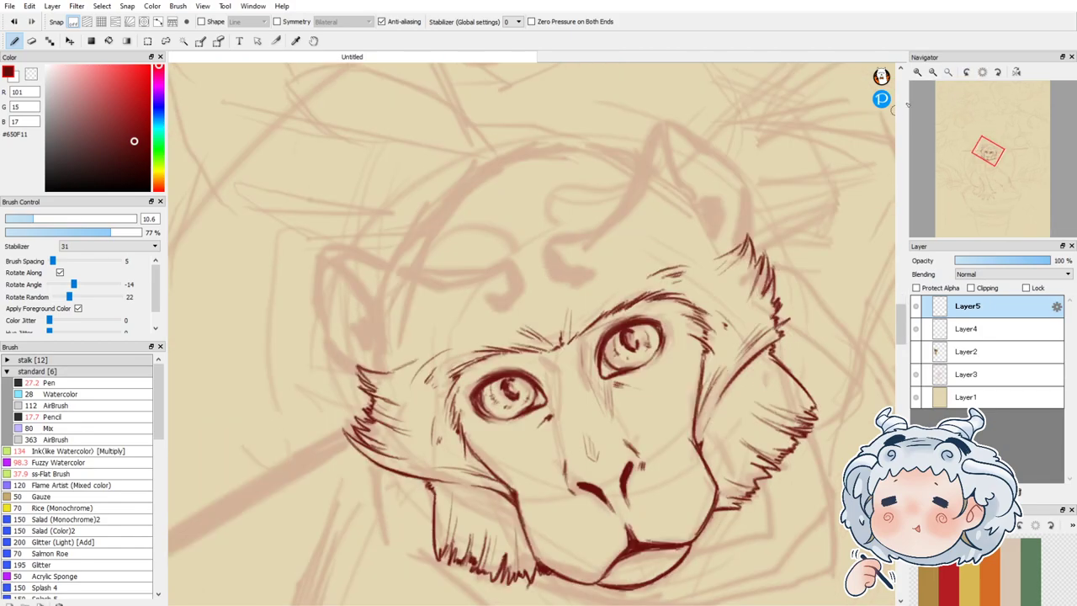
{"action": "mouse_move", "coordinate": [555, 236]}
{"action": "left_mouse_down"}
{"action": "mouse_move", "coordinate": [542, 261]}
{"action": "mouse_move", "coordinate": [565, 288]}
{"action": "mouse_move", "coordinate": [596, 272]}
{"action": "mouse_move", "coordinate": [567, 264]}
{"action": "left_mouse_up"}
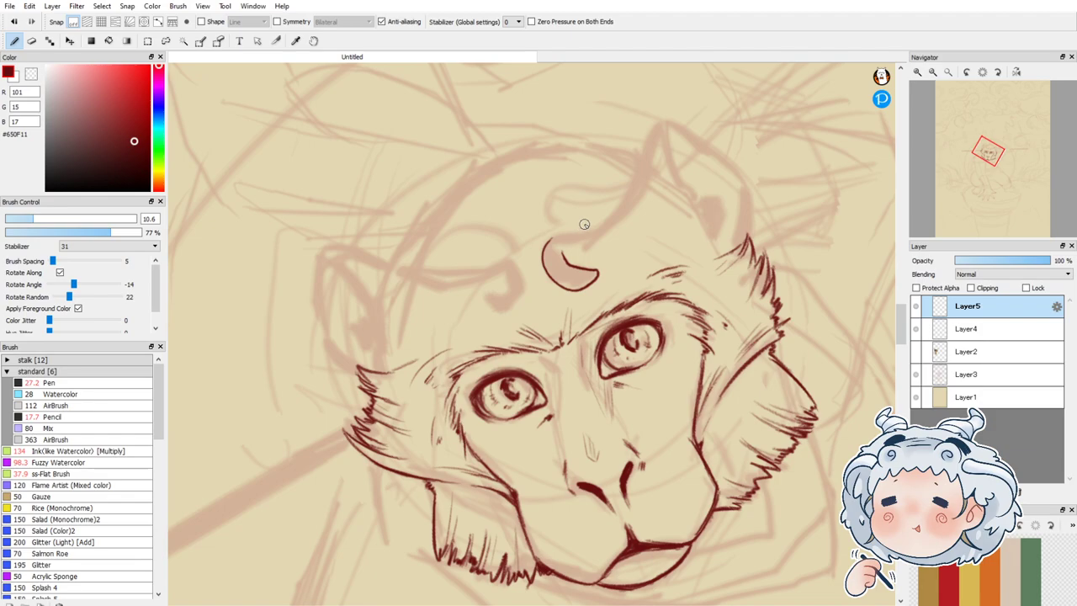
{"action": "key", "text": "ctrl+z"}
{"action": "left_click", "coordinate": [917, 72]}
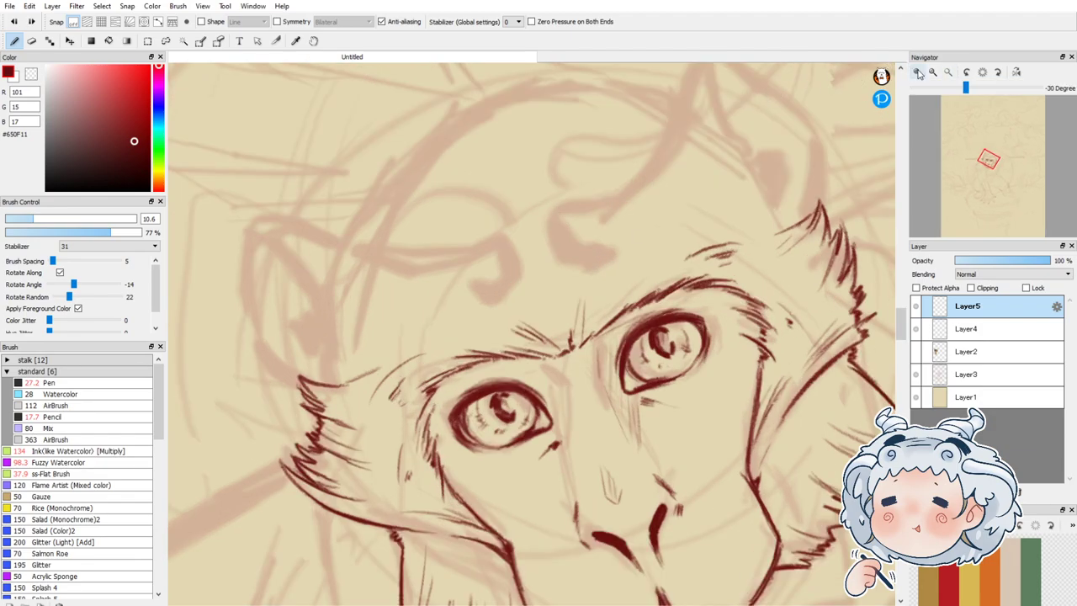
{"action": "left_click", "coordinate": [917, 73]}
{"action": "left_click_drag", "start_coordinate": [991, 169], "coordinate": [992, 156]}
{"action": "mouse_move", "coordinate": [647, 318]}
{"action": "left_mouse_down"}
{"action": "mouse_move", "coordinate": [600, 428]}
{"action": "mouse_move", "coordinate": [531, 472]}
{"action": "mouse_move", "coordinate": [468, 486]}
{"action": "mouse_move", "coordinate": [455, 516]}
{"action": "mouse_move", "coordinate": [480, 562]}
{"action": "mouse_move", "coordinate": [545, 569]}
{"action": "left_mouse_up"}
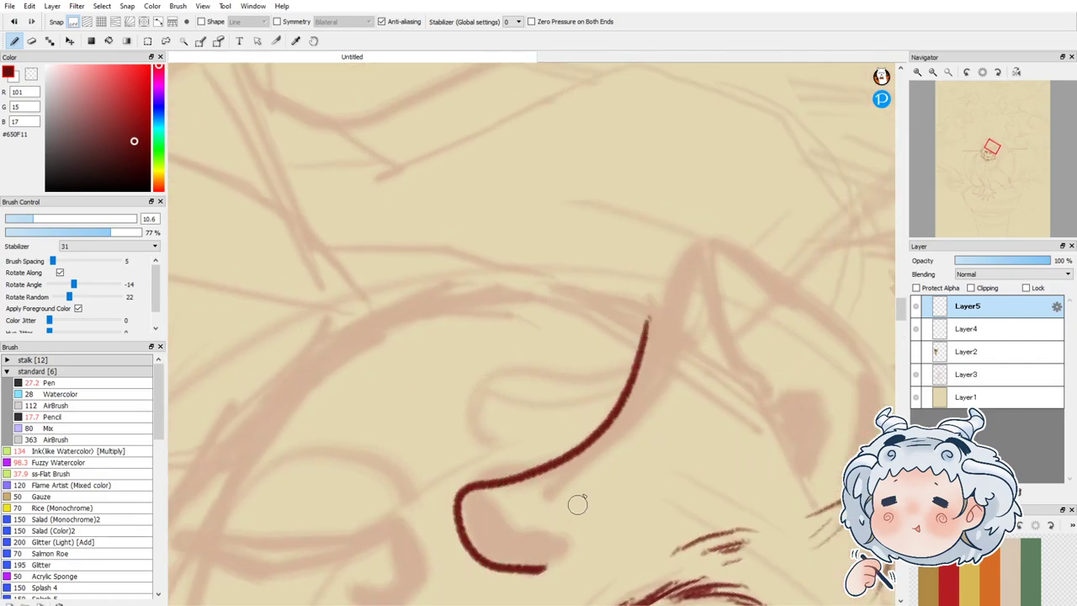
{"action": "mouse_move", "coordinate": [665, 318]}
{"action": "left_mouse_down"}
{"action": "mouse_move", "coordinate": [690, 347]}
{"action": "mouse_move", "coordinate": [628, 442]}
{"action": "mouse_move", "coordinate": [574, 479]}
{"action": "mouse_move", "coordinate": [499, 507]}
{"action": "mouse_move", "coordinate": [504, 528]}
{"action": "mouse_move", "coordinate": [534, 539]}
{"action": "mouse_move", "coordinate": [566, 531]}
{"action": "mouse_move", "coordinate": [551, 564]}
{"action": "left_mouse_up"}
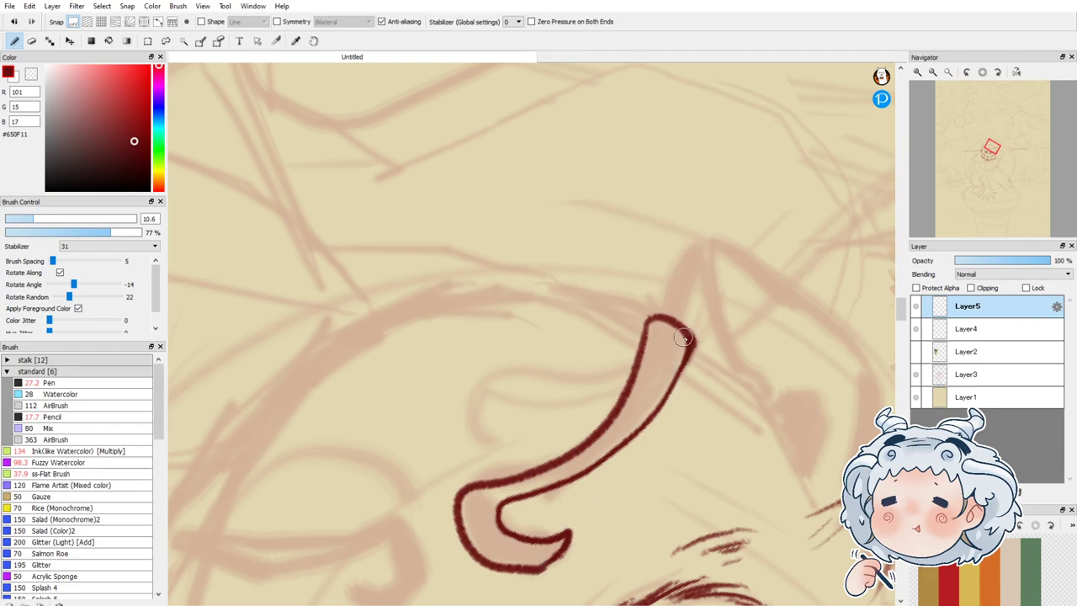
Step: Reset the canvas rotation, lasso the headband arm, paste a copy onto its own layer and flip the copy horizontally
{"action": "left_click", "coordinate": [932, 72]}
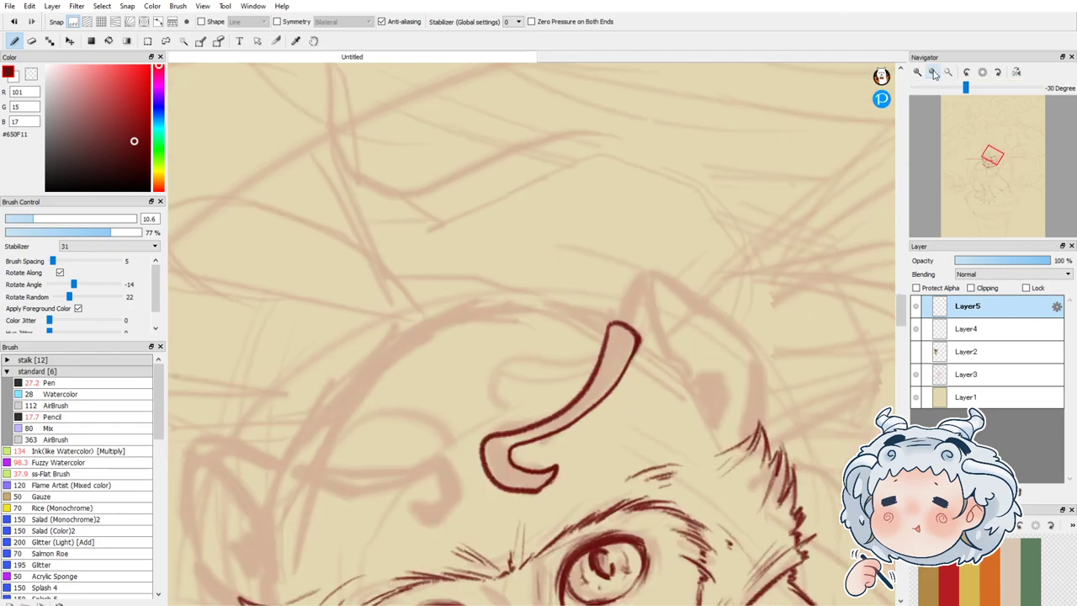
{"action": "scroll", "coordinate": [553, 241], "scroll_direction": "down", "scroll_amount": 1}
{"action": "scroll", "coordinate": [552, 241], "scroll_direction": "down", "scroll_amount": 1}
{"action": "scroll", "coordinate": [552, 240], "scroll_direction": "up", "scroll_amount": 2}
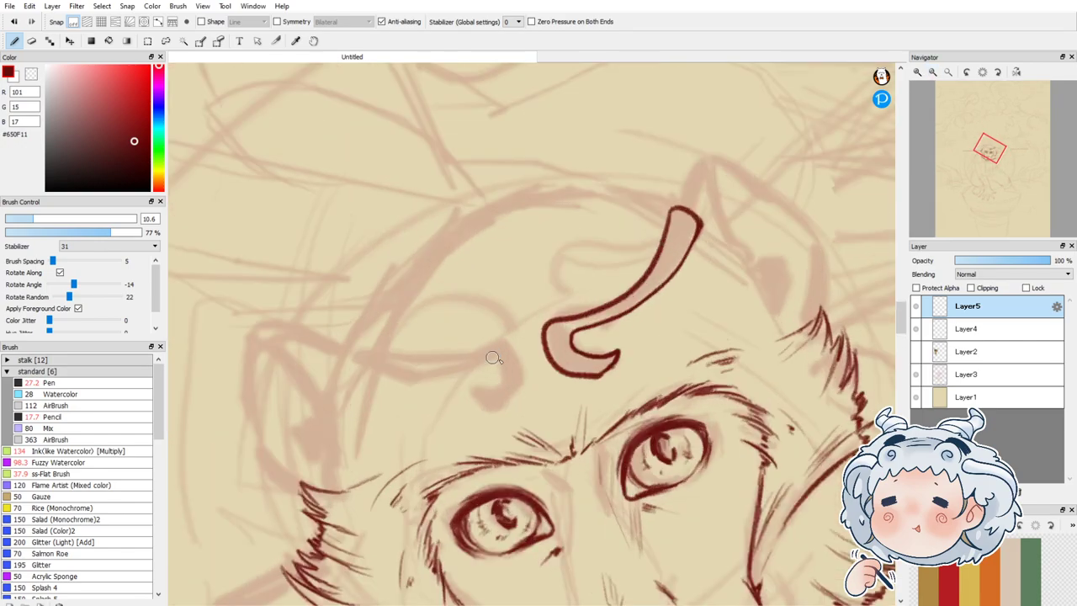
{"action": "left_click", "coordinate": [981, 71]}
{"action": "left_click", "coordinate": [981, 72]}
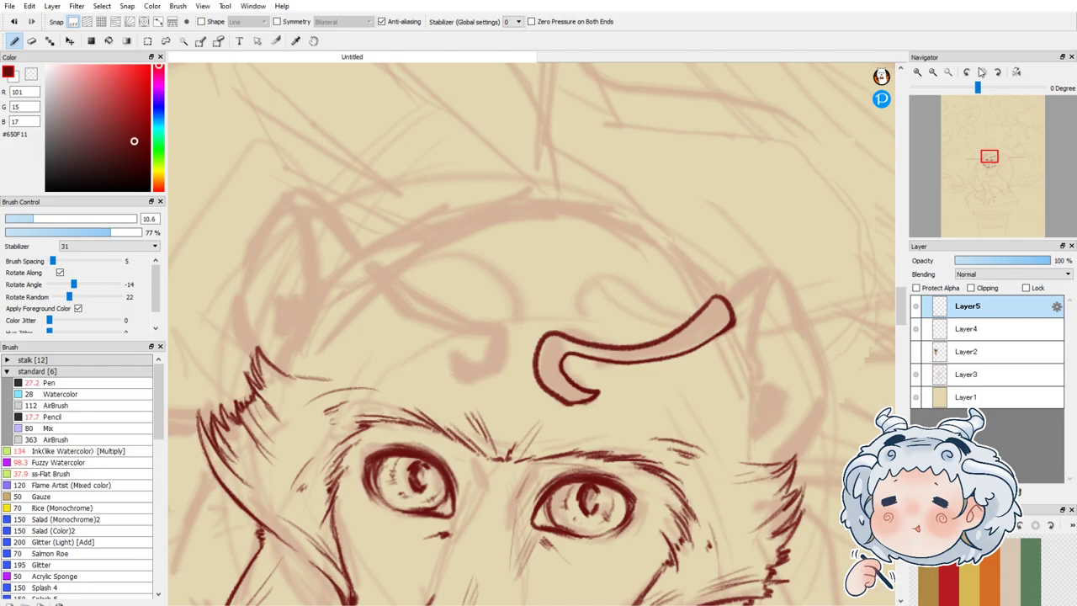
{"action": "left_click", "coordinate": [166, 40]}
{"action": "mouse_move", "coordinate": [532, 401]}
{"action": "left_mouse_down"}
{"action": "mouse_move", "coordinate": [761, 352]}
{"action": "mouse_move", "coordinate": [627, 282]}
{"action": "mouse_move", "coordinate": [510, 322]}
{"action": "left_mouse_up"}
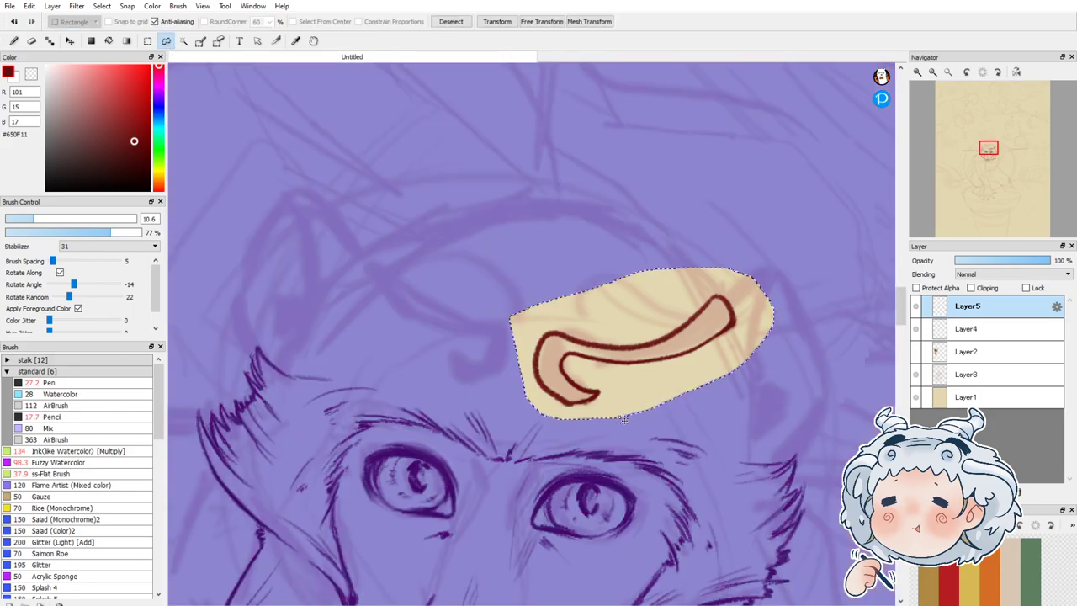
{"action": "key", "text": "ctrl+c"}
{"action": "key", "text": "ctrl+v"}
{"action": "key", "text": "ctrl+t"}
{"action": "left_click", "coordinate": [691, 593]}
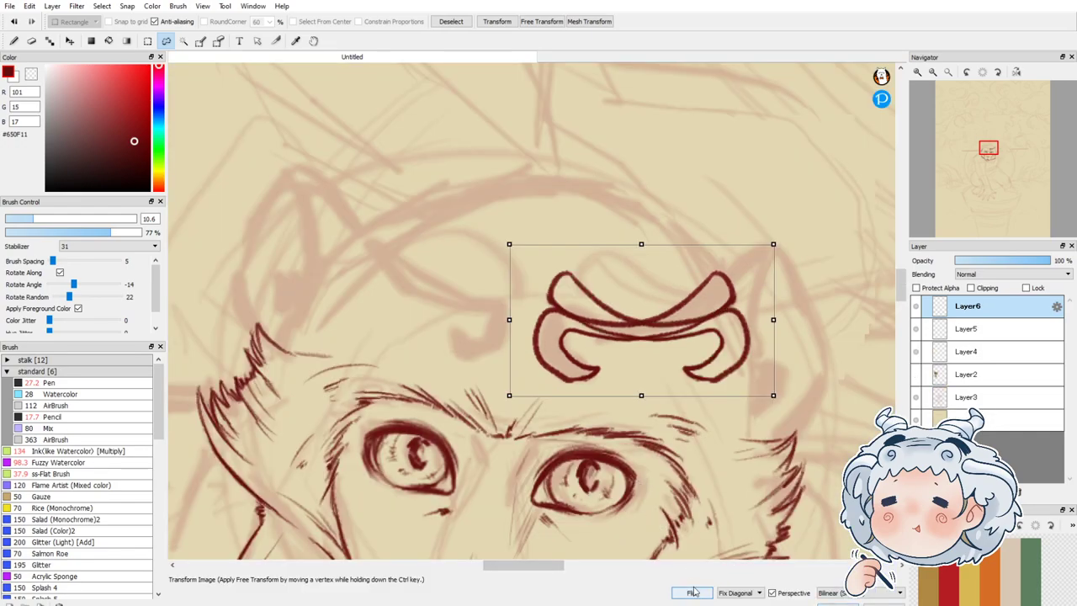
Step: Move and rotate the flipped headband arm to match the sketch on the left of the forehead, and clear the selection
{"action": "left_click_drag", "start_coordinate": [616, 354], "coordinate": [432, 312]}
{"action": "left_click_drag", "start_coordinate": [599, 279], "coordinate": [612, 345]}
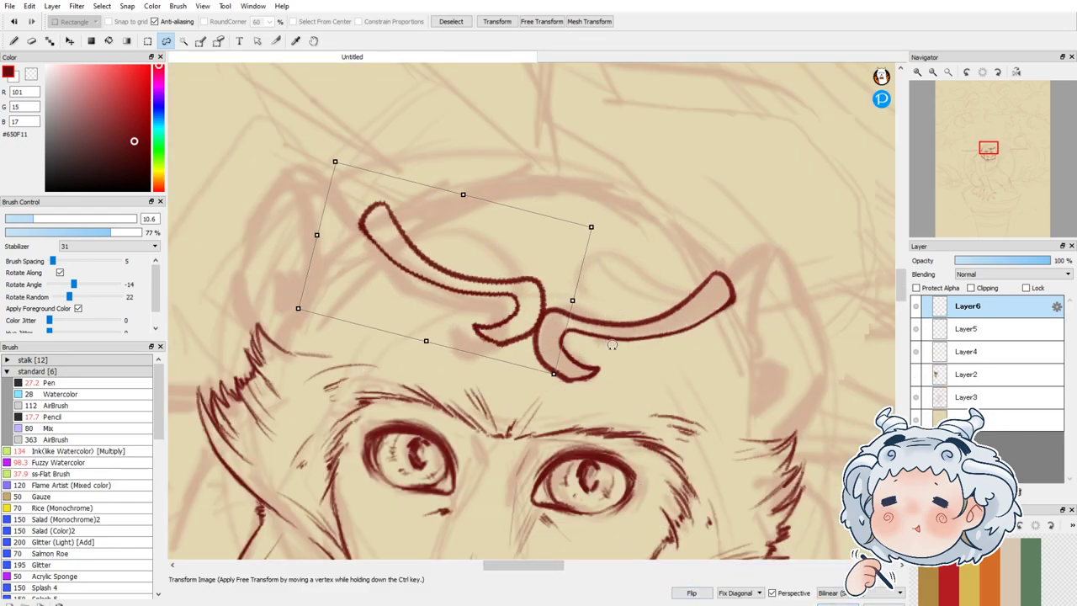
{"action": "left_click_drag", "start_coordinate": [510, 302], "coordinate": [482, 310]}
{"action": "left_click_drag", "start_coordinate": [582, 310], "coordinate": [569, 320]}
{"action": "left_click_drag", "start_coordinate": [481, 292], "coordinate": [487, 323]}
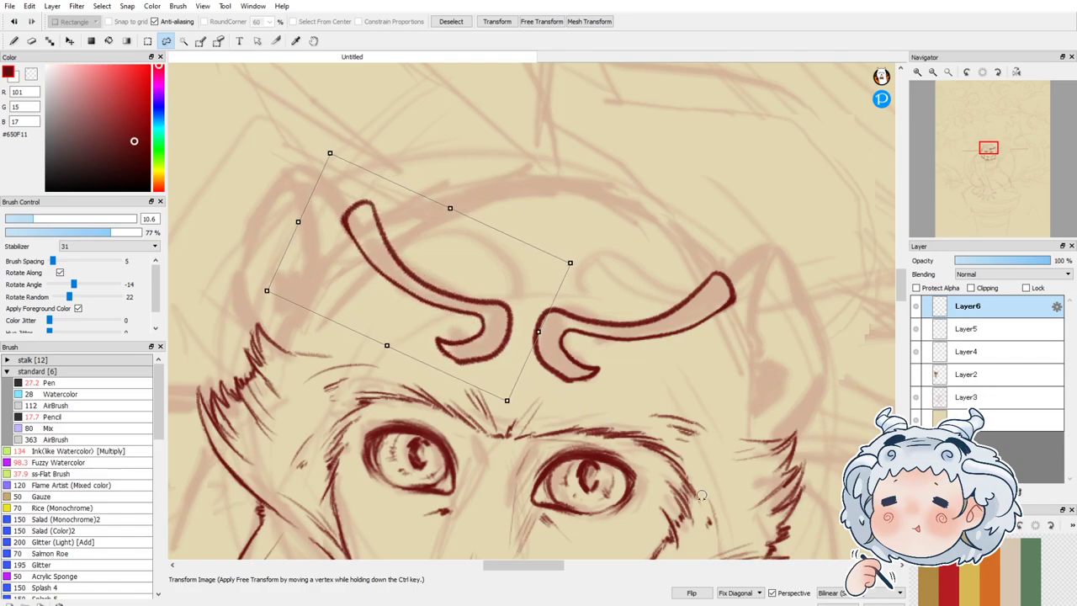
{"action": "key", "text": "Return"}
{"action": "scroll", "coordinate": [532, 334], "scroll_direction": "up", "scroll_amount": 1}
{"action": "key", "text": "ctrl+d"}
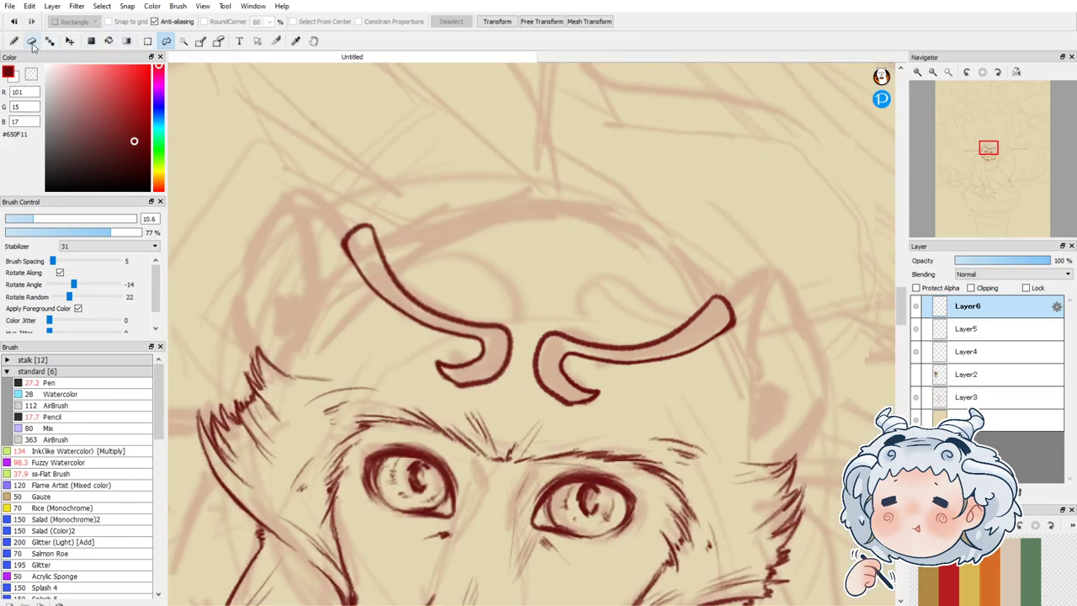
Step: Shorten the left headband arm by erasing its outer end and inking a new rounded end
{"action": "left_click", "coordinate": [32, 40]}
{"action": "mouse_move", "coordinate": [320, 266]}
{"action": "left_mouse_down"}
{"action": "mouse_move", "coordinate": [352, 281]}
{"action": "mouse_move", "coordinate": [350, 248]}
{"action": "left_mouse_up"}
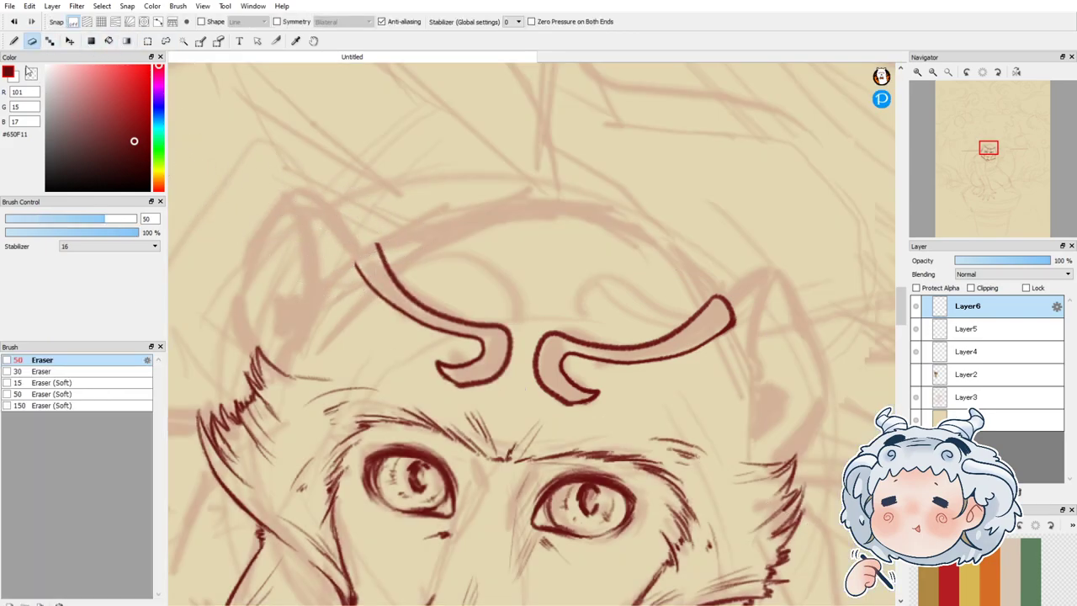
{"action": "key", "text": "b"}
{"action": "mouse_move", "coordinate": [357, 268]}
{"action": "left_mouse_down"}
{"action": "mouse_move", "coordinate": [365, 244]}
{"action": "mouse_move", "coordinate": [382, 252]}
{"action": "left_mouse_up"}
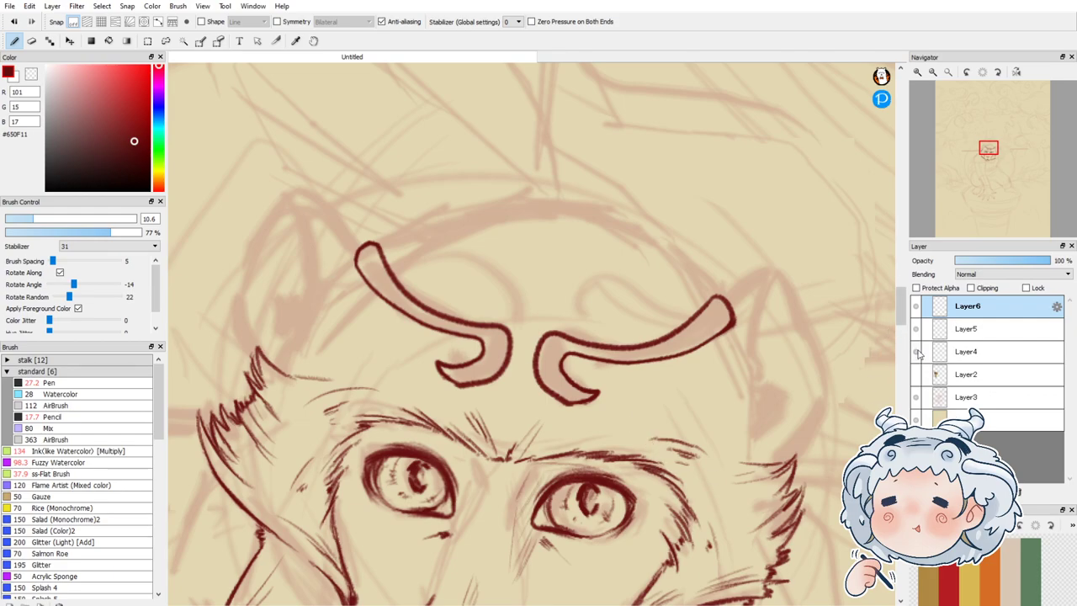
Step: Show Layer2's monkey reference photos and ink the first strokes of the left ear from them, hiding the photos when finished
{"action": "left_click", "coordinate": [916, 374]}
{"action": "scroll", "coordinate": [626, 266], "scroll_direction": "down", "scroll_amount": 1}
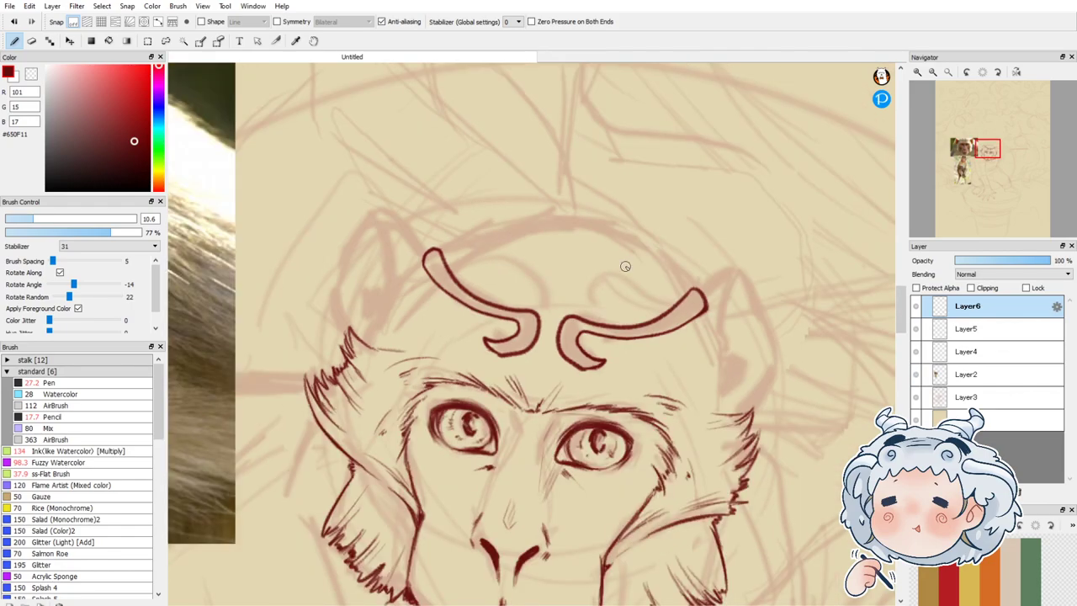
{"action": "scroll", "coordinate": [626, 265], "scroll_direction": "down", "scroll_amount": 1}
{"action": "scroll", "coordinate": [607, 305], "scroll_direction": "down", "scroll_amount": 1}
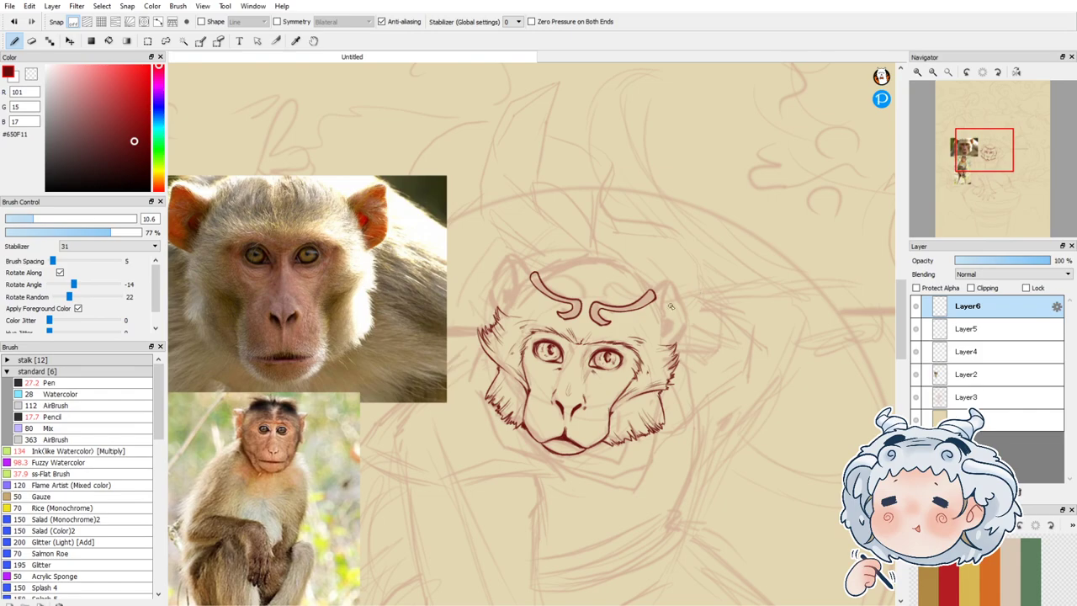
{"action": "scroll", "coordinate": [646, 295], "scroll_direction": "down", "scroll_amount": 1}
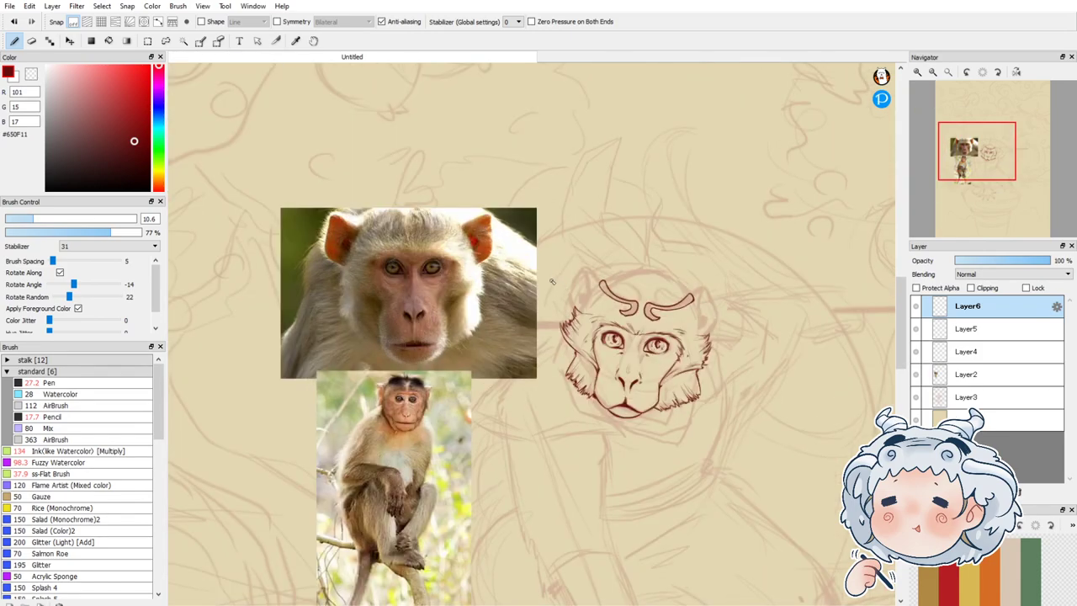
{"action": "scroll", "coordinate": [551, 281], "scroll_direction": "up", "scroll_amount": 1}
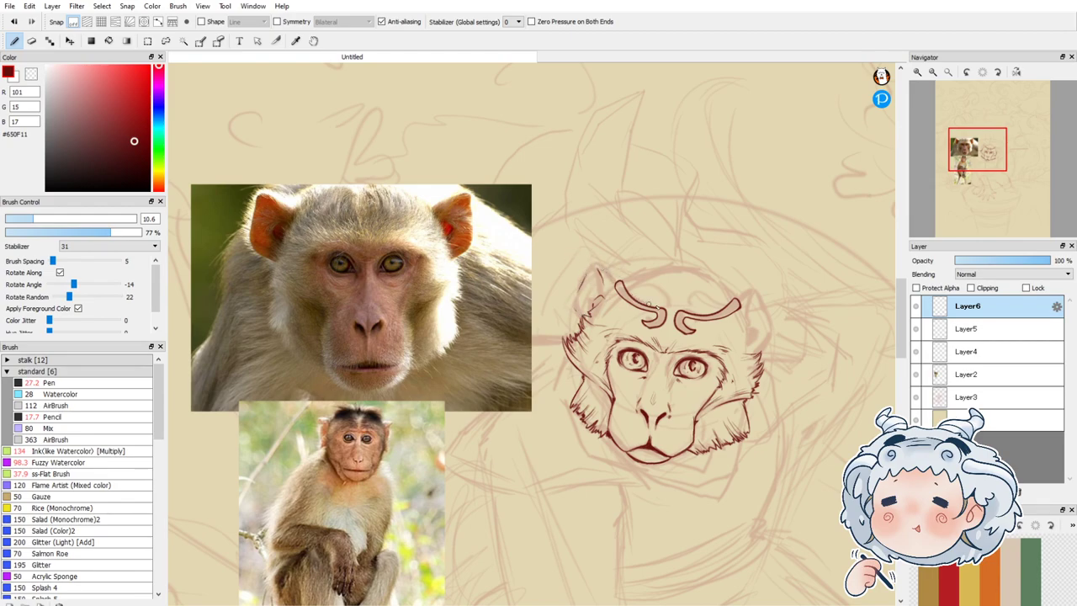
{"action": "left_click", "coordinate": [917, 72]}
{"action": "left_click", "coordinate": [917, 73]}
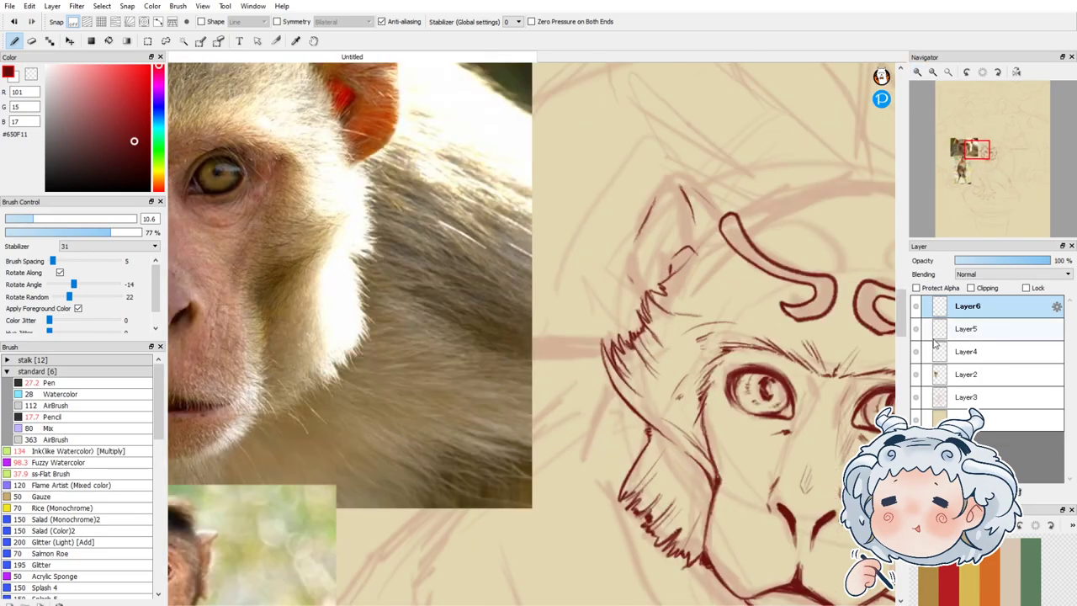
{"action": "left_click", "coordinate": [916, 375]}
Step: Ink the left ear's outer contour from the cheek fur up to a tufted point and down to the headband arm
{"action": "left_click_drag", "start_coordinate": [978, 158], "coordinate": [984, 157]}
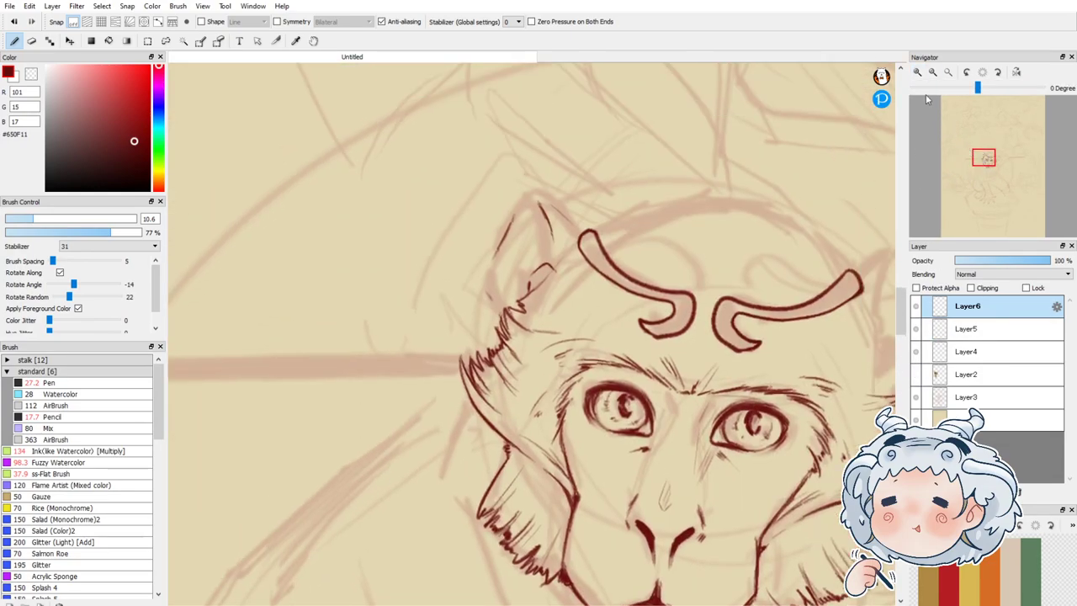
{"action": "left_click", "coordinate": [917, 72]}
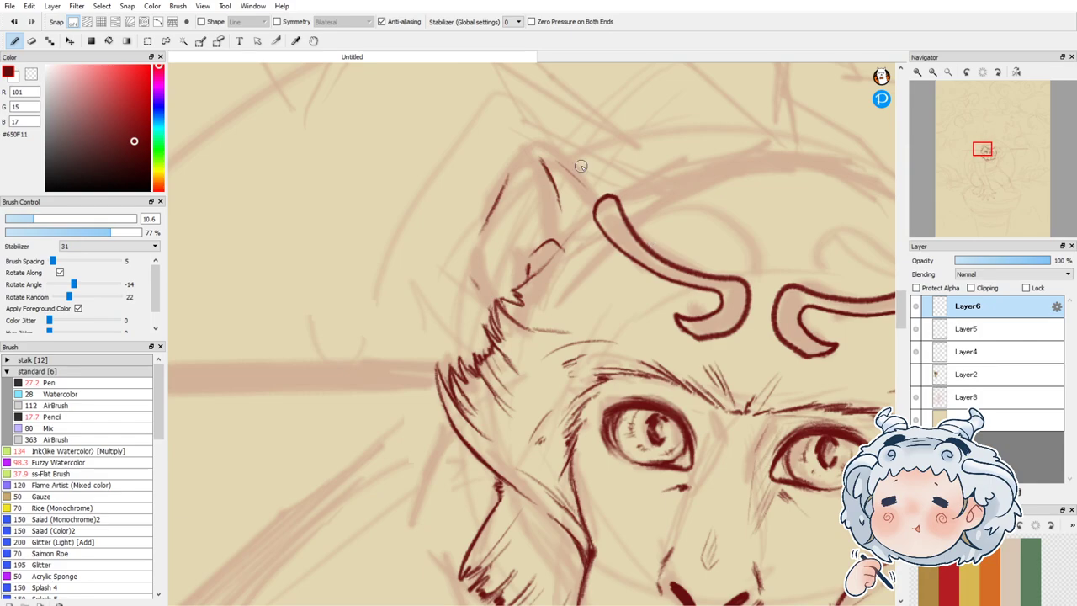
{"action": "scroll", "coordinate": [581, 166], "scroll_direction": "up", "scroll_amount": 2}
{"action": "mouse_move", "coordinate": [464, 238]}
{"action": "left_mouse_down"}
{"action": "mouse_move", "coordinate": [429, 308]}
{"action": "mouse_move", "coordinate": [454, 375]}
{"action": "mouse_move", "coordinate": [480, 397]}
{"action": "left_mouse_up"}
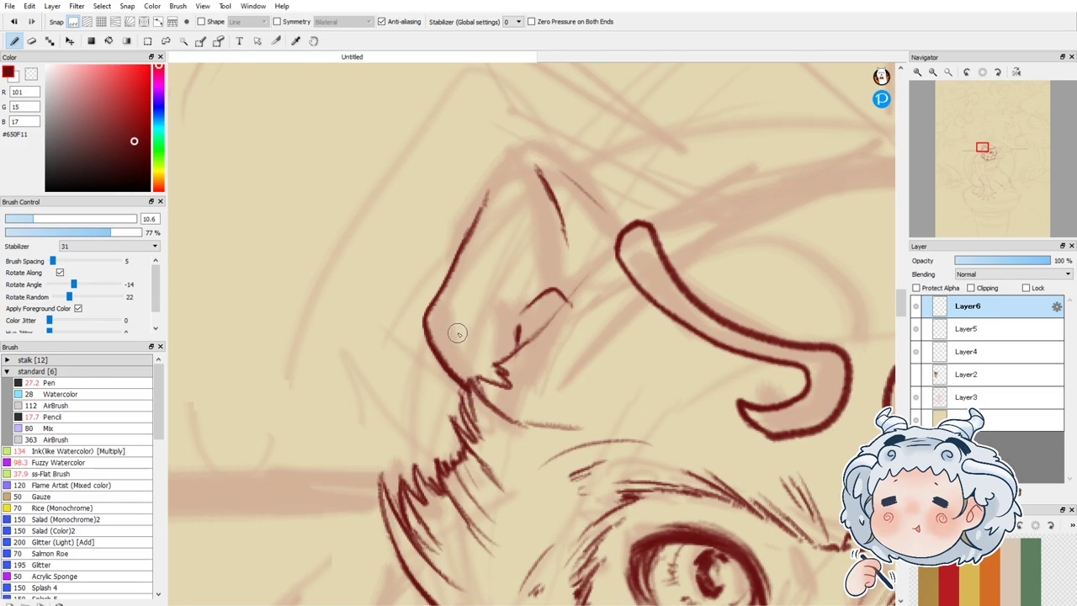
{"action": "left_click_drag", "start_coordinate": [484, 200], "coordinate": [515, 150]}
{"action": "mouse_move", "coordinate": [513, 158]}
{"action": "left_mouse_down"}
{"action": "mouse_move", "coordinate": [540, 139]}
{"action": "mouse_move", "coordinate": [551, 159]}
{"action": "mouse_move", "coordinate": [515, 162]}
{"action": "mouse_move", "coordinate": [529, 133]}
{"action": "mouse_move", "coordinate": [526, 158]}
{"action": "mouse_move", "coordinate": [560, 167]}
{"action": "mouse_move", "coordinate": [620, 237]}
{"action": "left_mouse_up"}
{"action": "key", "text": "ctrl+z"}
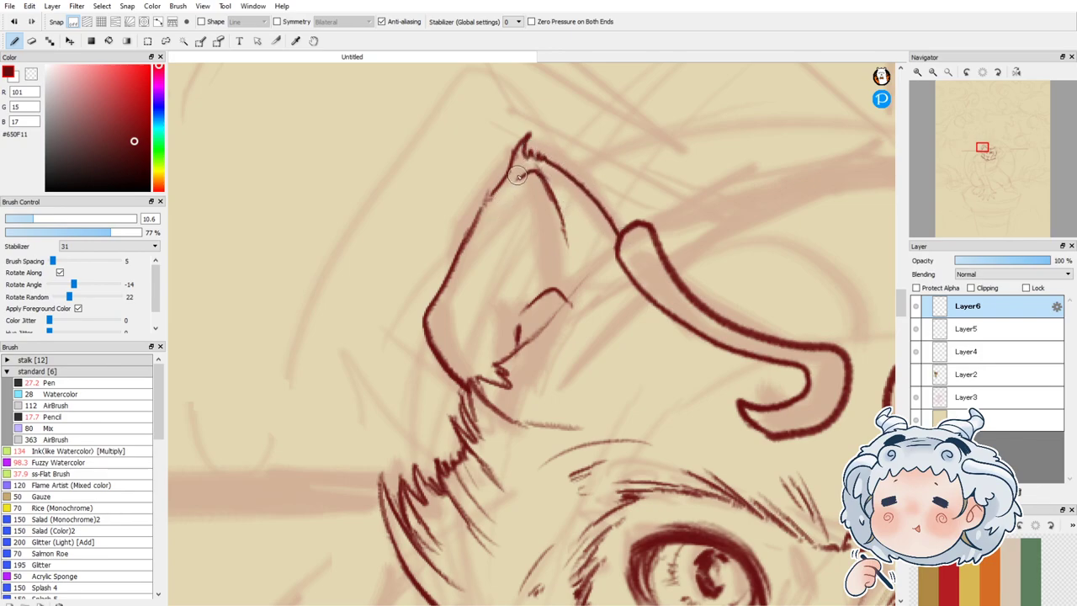
Step: Ink the left ear's inner rim and lower fold, adding fine shading strokes inside the ear
{"action": "left_click_drag", "start_coordinate": [508, 185], "coordinate": [476, 243]}
{"action": "left_click_drag", "start_coordinate": [562, 223], "coordinate": [571, 304]}
{"action": "key", "text": "ctrl+z"}
{"action": "left_click_drag", "start_coordinate": [560, 217], "coordinate": [572, 309]}
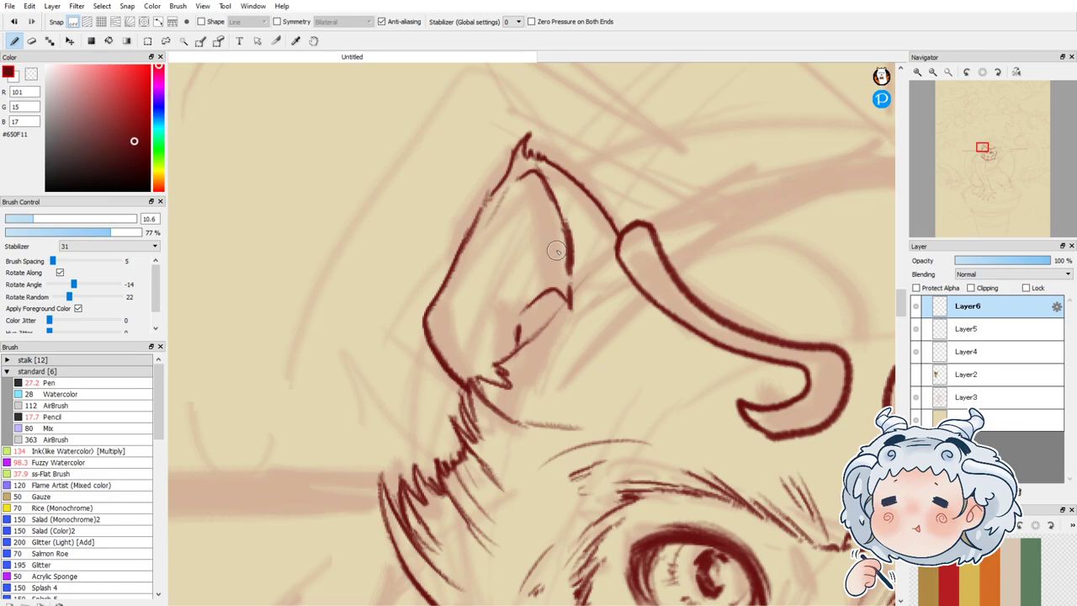
{"action": "mouse_move", "coordinate": [569, 296]}
{"action": "left_mouse_down"}
{"action": "mouse_move", "coordinate": [520, 356]}
{"action": "mouse_move", "coordinate": [562, 303]}
{"action": "mouse_move", "coordinate": [535, 329]}
{"action": "mouse_move", "coordinate": [561, 288]}
{"action": "mouse_move", "coordinate": [518, 325]}
{"action": "left_mouse_up"}
{"action": "mouse_move", "coordinate": [506, 262]}
{"action": "left_mouse_down"}
{"action": "mouse_move", "coordinate": [547, 241]}
{"action": "mouse_move", "coordinate": [510, 224]}
{"action": "mouse_move", "coordinate": [538, 239]}
{"action": "mouse_move", "coordinate": [516, 244]}
{"action": "left_mouse_up"}
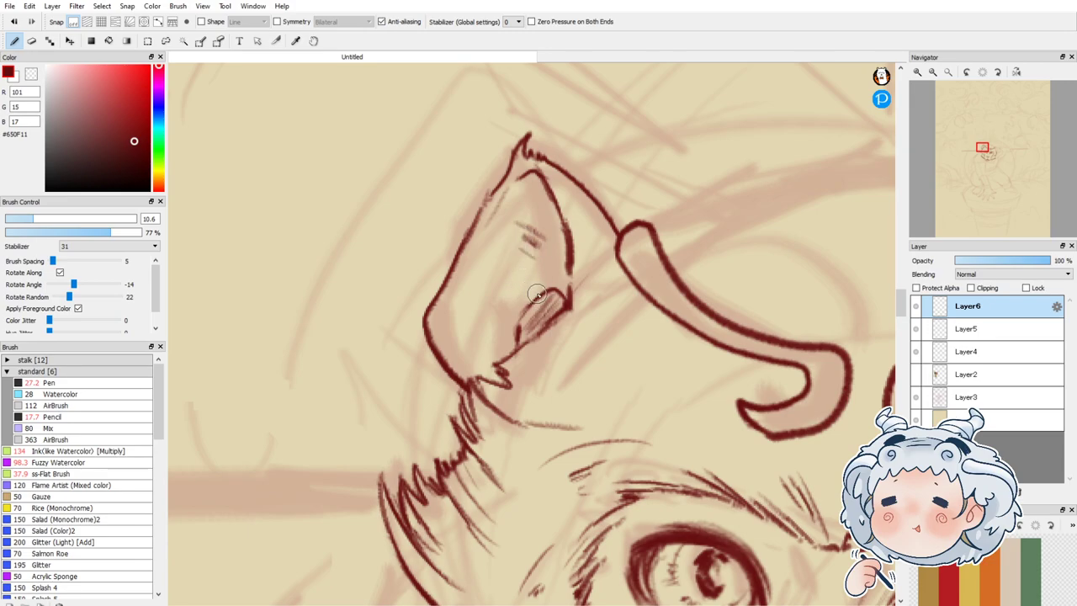
{"action": "scroll", "coordinate": [515, 256], "scroll_direction": "down", "scroll_amount": 3}
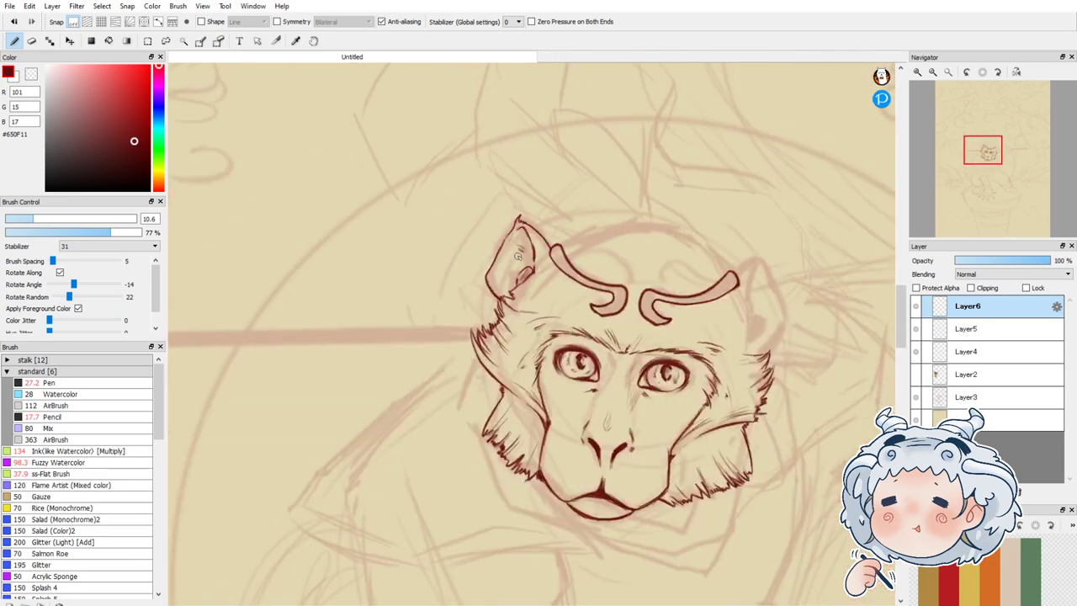
{"action": "scroll", "coordinate": [562, 256], "scroll_direction": "up", "scroll_amount": 2}
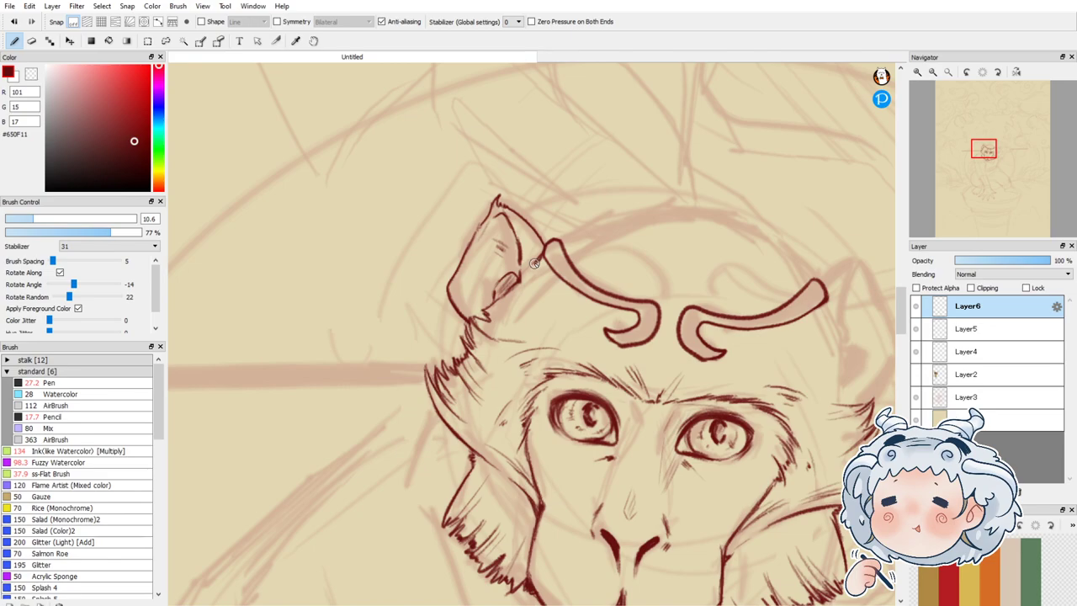
Step: Add a short fur stroke on the forehead, then ink the right ear's outer contour from the headband arm over a tufted point to the cheek fur
{"action": "mouse_move", "coordinate": [561, 305]}
{"action": "left_mouse_down"}
{"action": "mouse_move", "coordinate": [517, 311]}
{"action": "mouse_move", "coordinate": [581, 306]}
{"action": "left_mouse_up"}
{"action": "scroll", "coordinate": [467, 230], "scroll_direction": "down", "scroll_amount": 1}
{"action": "scroll", "coordinate": [740, 245], "scroll_direction": "up", "scroll_amount": 1}
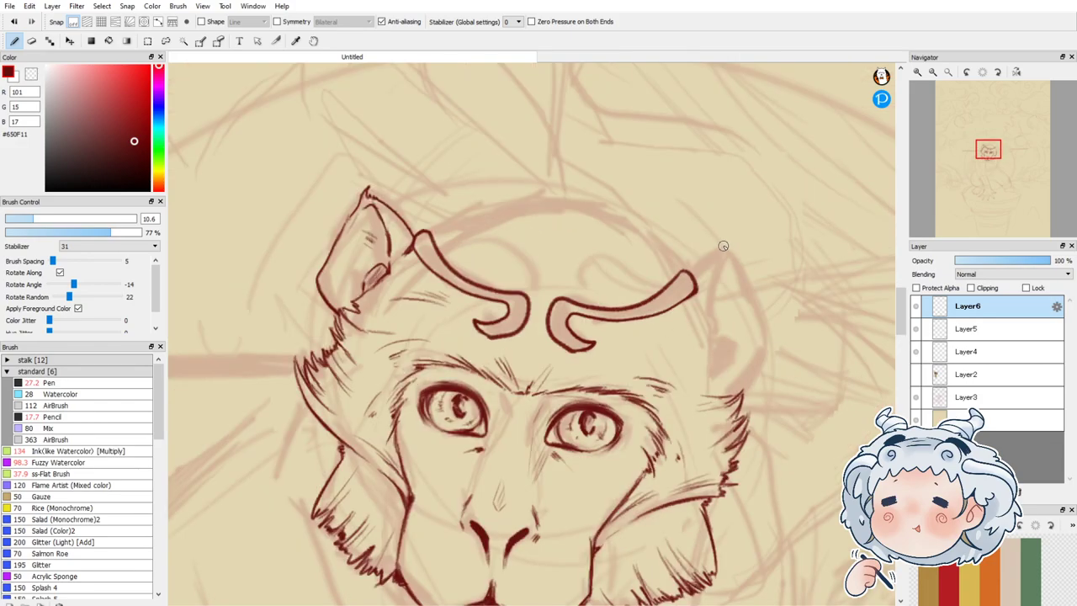
{"action": "left_click_drag", "start_coordinate": [977, 89], "coordinate": [972, 89]}
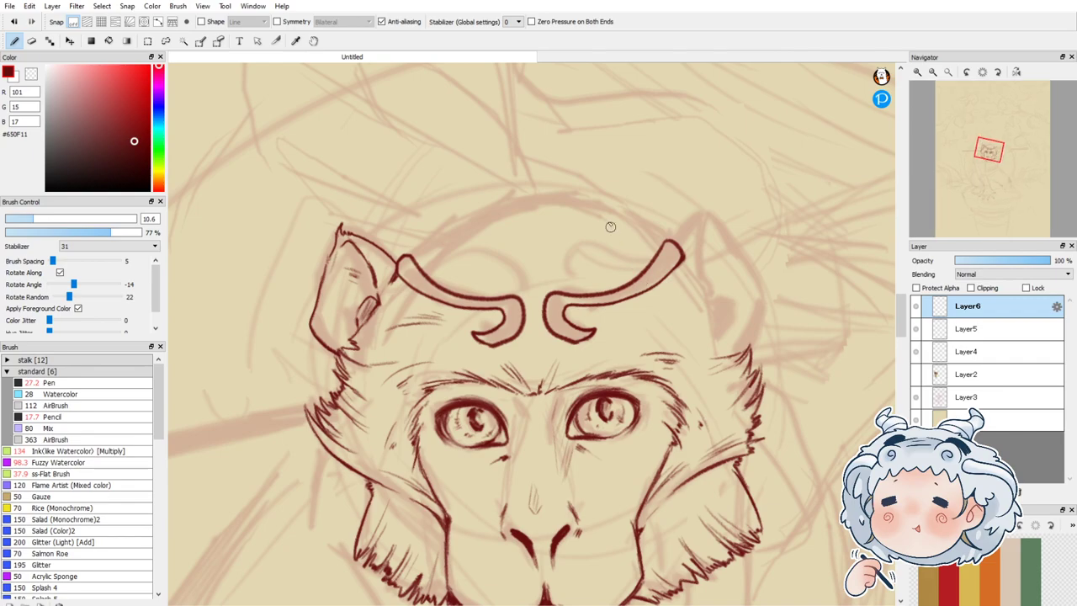
{"action": "mouse_move", "coordinate": [681, 262]}
{"action": "left_mouse_down"}
{"action": "mouse_move", "coordinate": [717, 223]}
{"action": "mouse_move", "coordinate": [686, 256]}
{"action": "mouse_move", "coordinate": [708, 207]}
{"action": "left_mouse_up"}
{"action": "key", "text": "ctrl+z"}
{"action": "key", "text": "ctrl+z"}
{"action": "key", "text": "ctrl+z"}
{"action": "left_click_drag", "start_coordinate": [682, 257], "coordinate": [712, 205]}
{"action": "key", "text": "ctrl+z"}
{"action": "mouse_move", "coordinate": [707, 202]}
{"action": "left_mouse_down"}
{"action": "mouse_move", "coordinate": [763, 288]}
{"action": "mouse_move", "coordinate": [745, 335]}
{"action": "left_mouse_up"}
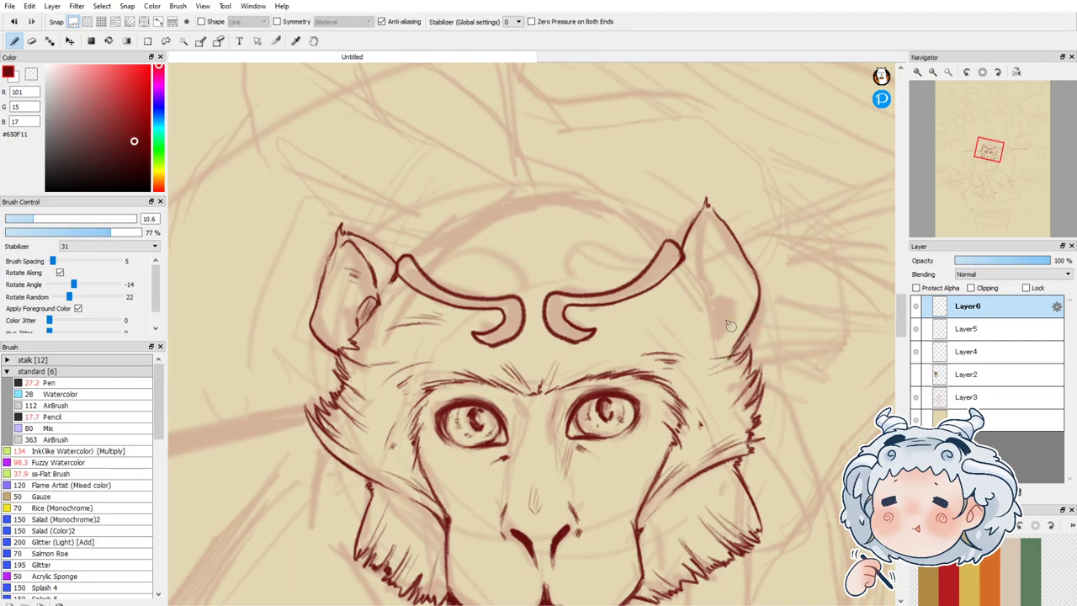
Step: Ink the right ear's inner rim and shaded lower fold, and touch up its outer edge and its joint with the headband
{"action": "left_click_drag", "start_coordinate": [709, 214], "coordinate": [730, 243]}
{"action": "mouse_move", "coordinate": [707, 222]}
{"action": "left_mouse_down"}
{"action": "mouse_move", "coordinate": [696, 291]}
{"action": "mouse_move", "coordinate": [716, 339]}
{"action": "left_mouse_up"}
{"action": "left_click_drag", "start_coordinate": [703, 282], "coordinate": [719, 320]}
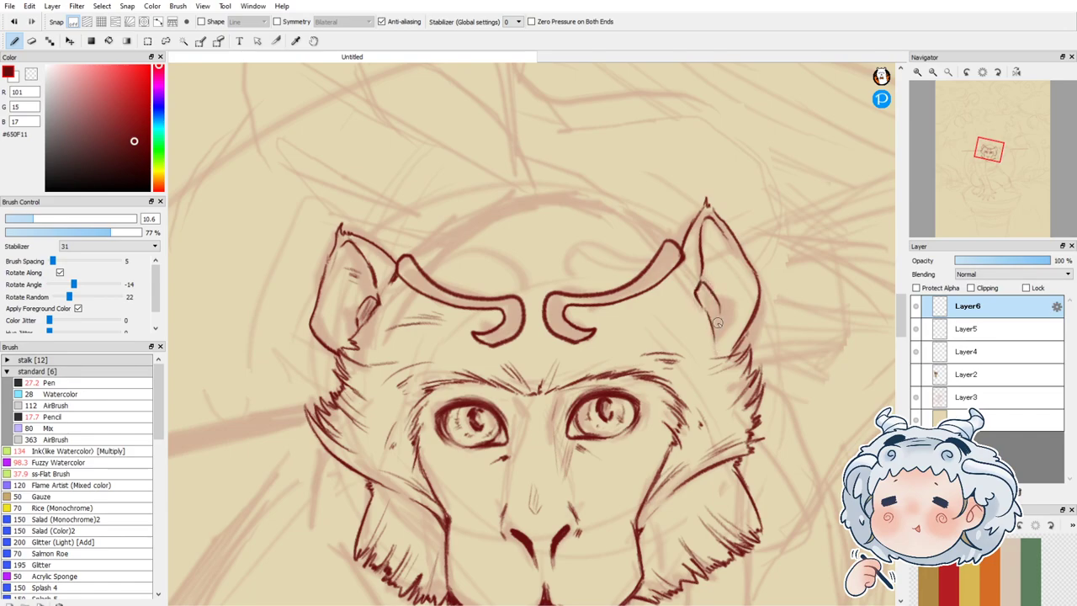
{"action": "left_click_drag", "start_coordinate": [700, 283], "coordinate": [716, 319]}
{"action": "left_click_drag", "start_coordinate": [752, 258], "coordinate": [756, 268]}
{"action": "left_click_drag", "start_coordinate": [707, 328], "coordinate": [722, 340]}
{"action": "left_click_drag", "start_coordinate": [680, 256], "coordinate": [688, 269]}
Step: Show Layer2's reference photos to examine the monkey's ears and the top of its head, hiding them when finished
{"action": "left_click", "coordinate": [917, 375]}
{"action": "left_click", "coordinate": [967, 157]}
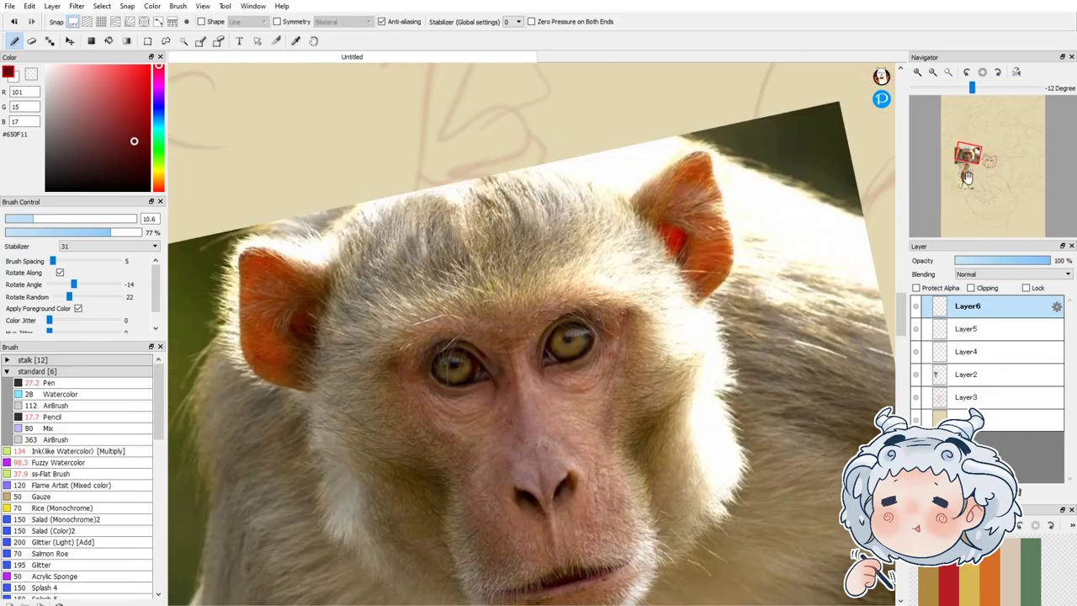
{"action": "left_click", "coordinate": [966, 172]}
{"action": "mouse_move", "coordinate": [967, 173]}
{"action": "left_mouse_down"}
{"action": "mouse_move", "coordinate": [965, 149]}
{"action": "mouse_move", "coordinate": [988, 148]}
{"action": "left_mouse_up"}
{"action": "left_click", "coordinate": [916, 397]}
{"action": "left_click", "coordinate": [917, 397]}
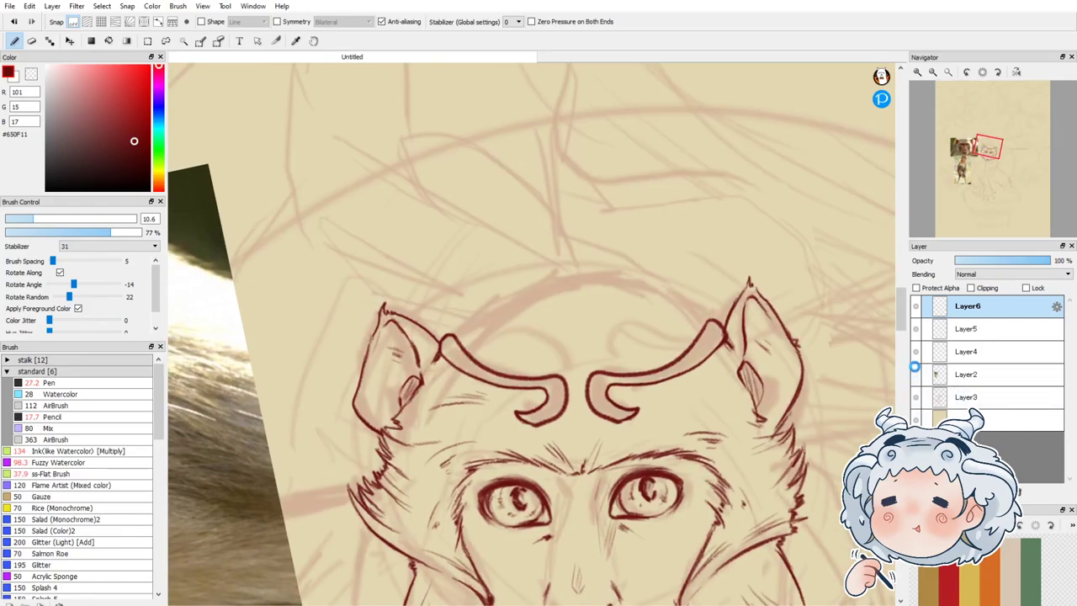
{"action": "left_click", "coordinate": [917, 374]}
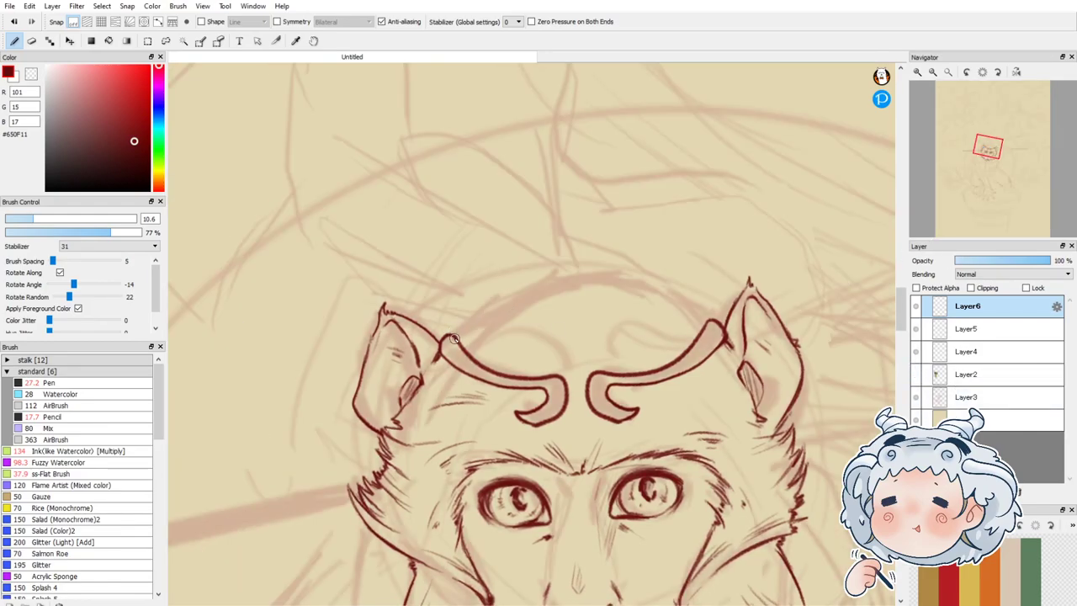
Step: Ink the left half of the crown's arc from the left headband arm up to the top of the head
{"action": "left_click_drag", "start_coordinate": [452, 337], "coordinate": [530, 290]}
{"action": "left_click_drag", "start_coordinate": [475, 317], "coordinate": [585, 279]}
{"action": "left_click_drag", "start_coordinate": [506, 300], "coordinate": [600, 279]}
Step: Mirror the canvas view and ink the rest of the crown's arc down to the right headband arm, retouching the join
{"action": "left_click", "coordinate": [1016, 73]}
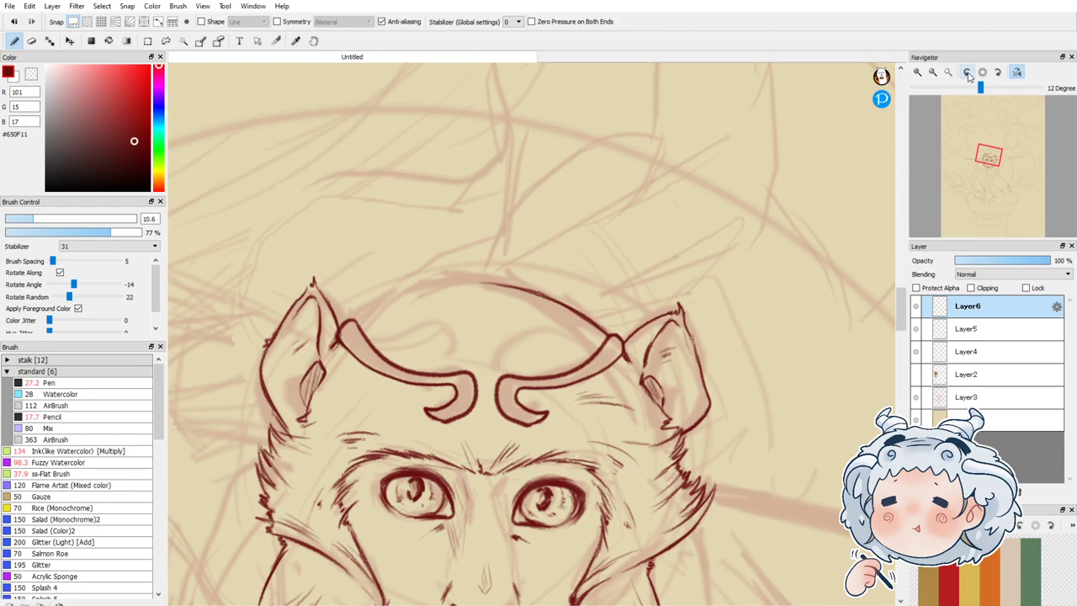
{"action": "left_click", "coordinate": [967, 73]}
{"action": "mouse_move", "coordinate": [352, 360]}
{"action": "left_mouse_down"}
{"action": "mouse_move", "coordinate": [433, 304]}
{"action": "mouse_move", "coordinate": [487, 287]}
{"action": "mouse_move", "coordinate": [432, 310]}
{"action": "mouse_move", "coordinate": [456, 309]}
{"action": "mouse_move", "coordinate": [484, 292]}
{"action": "mouse_move", "coordinate": [451, 296]}
{"action": "mouse_move", "coordinate": [485, 292]}
{"action": "mouse_move", "coordinate": [401, 318]}
{"action": "mouse_move", "coordinate": [428, 304]}
{"action": "mouse_move", "coordinate": [370, 341]}
{"action": "left_mouse_up"}
{"action": "key", "text": "ctrl+z"}
{"action": "key", "text": "ctrl+z"}
{"action": "key", "text": "ctrl+z"}
{"action": "key", "text": "ctrl+z"}
{"action": "mouse_move", "coordinate": [425, 307]}
{"action": "left_mouse_down"}
{"action": "mouse_move", "coordinate": [388, 367]}
{"action": "mouse_move", "coordinate": [397, 329]}
{"action": "mouse_move", "coordinate": [372, 349]}
{"action": "mouse_move", "coordinate": [396, 327]}
{"action": "mouse_move", "coordinate": [365, 350]}
{"action": "mouse_move", "coordinate": [402, 326]}
{"action": "mouse_move", "coordinate": [360, 353]}
{"action": "left_mouse_up"}
{"action": "left_click", "coordinate": [32, 40]}
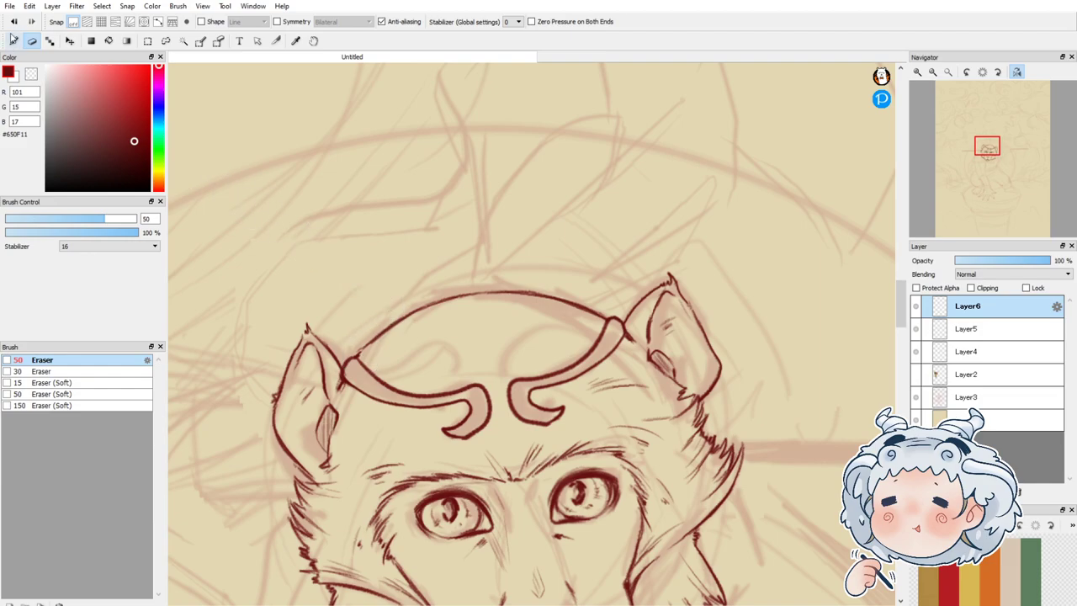
{"action": "left_click", "coordinate": [14, 40]}
{"action": "left_click_drag", "start_coordinate": [367, 342], "coordinate": [356, 355]}
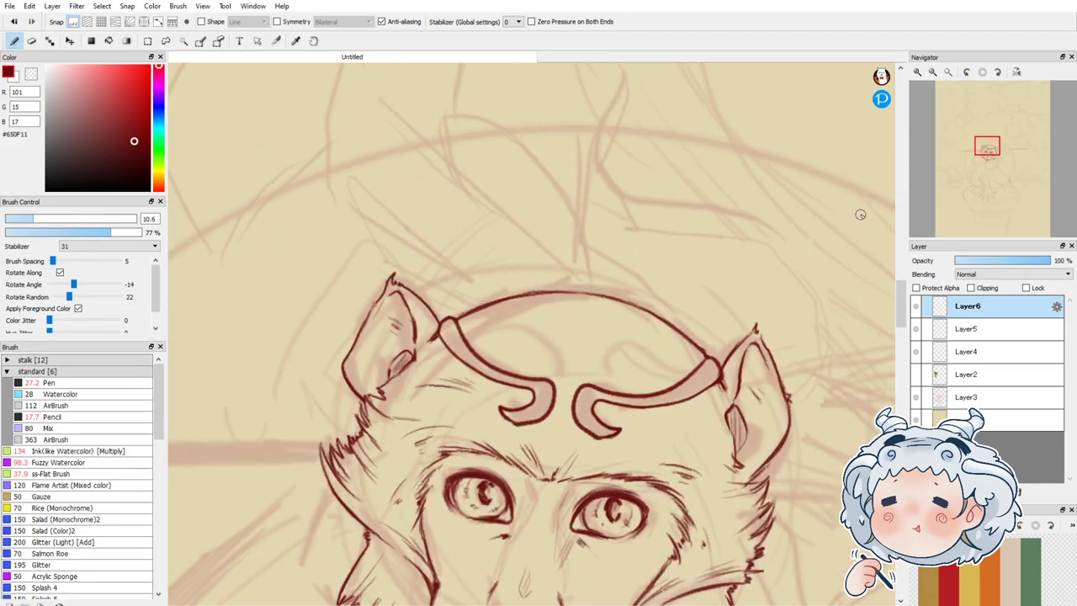
Step: Add fine hair strokes across the crown inside the headband, undoing the last ones near the crown's arc
{"action": "mouse_move", "coordinate": [583, 367]}
{"action": "left_mouse_down"}
{"action": "mouse_move", "coordinate": [588, 350]}
{"action": "mouse_move", "coordinate": [639, 360]}
{"action": "left_mouse_up"}
{"action": "left_click_drag", "start_coordinate": [626, 376], "coordinate": [641, 360]}
{"action": "left_click_drag", "start_coordinate": [495, 332], "coordinate": [507, 360]}
{"action": "left_click_drag", "start_coordinate": [602, 297], "coordinate": [611, 320]}
{"action": "left_click_drag", "start_coordinate": [605, 301], "coordinate": [617, 323]}
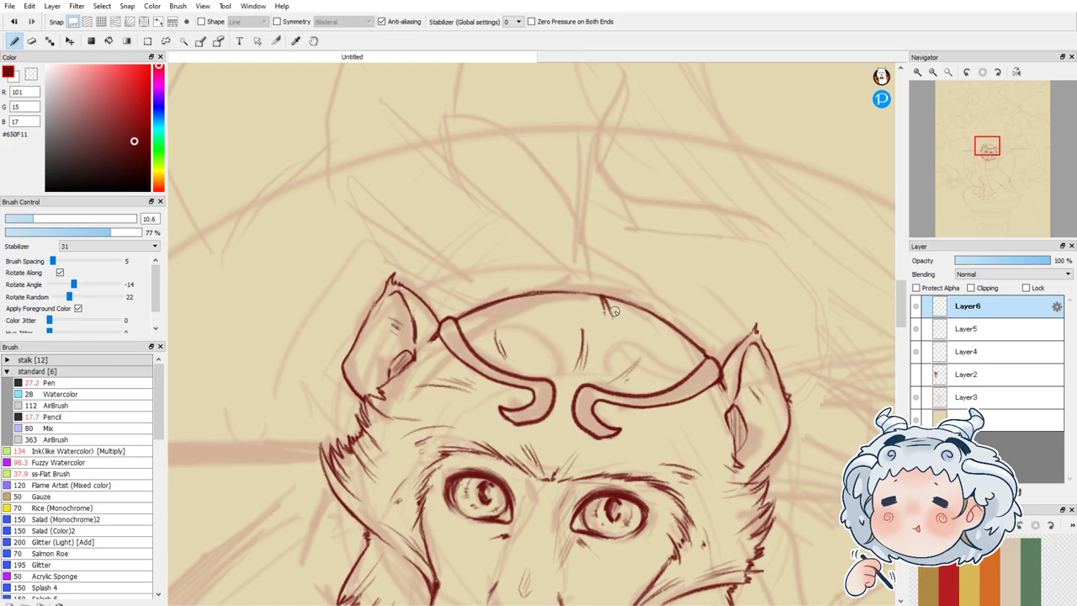
{"action": "key", "text": "ctrl+z"}
Step: Ink a small curved hair tuft rising over the top of the crown, plus a curved hair stroke to its right
{"action": "left_click_drag", "start_coordinate": [540, 325], "coordinate": [568, 280]}
{"action": "mouse_move", "coordinate": [545, 316]}
{"action": "left_mouse_down"}
{"action": "mouse_move", "coordinate": [560, 286]}
{"action": "mouse_move", "coordinate": [554, 325]}
{"action": "left_mouse_up"}
{"action": "key", "text": "ctrl+z"}
{"action": "key", "text": "ctrl+z"}
{"action": "left_click_drag", "start_coordinate": [567, 281], "coordinate": [553, 321]}
{"action": "left_click_drag", "start_coordinate": [614, 300], "coordinate": [610, 347]}
Step: Erase the crown line running between the tuft's strands with the eraser set to size 20
{"action": "left_click", "coordinate": [32, 41]}
{"action": "left_click_drag", "start_coordinate": [59, 219], "coordinate": [52, 219]}
{"action": "scroll", "coordinate": [547, 284], "scroll_direction": "up", "scroll_amount": 4}
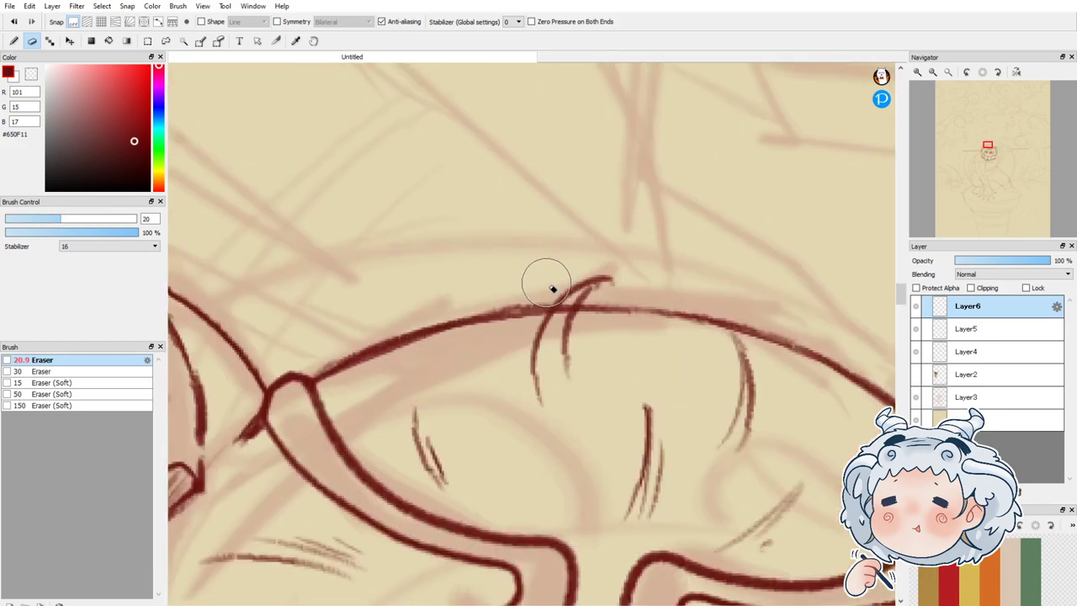
{"action": "mouse_move", "coordinate": [569, 311]}
{"action": "left_mouse_down"}
{"action": "mouse_move", "coordinate": [550, 320]}
{"action": "mouse_move", "coordinate": [563, 325]}
{"action": "mouse_move", "coordinate": [554, 361]}
{"action": "left_mouse_up"}
Step: Review the inked head on its own by hiding Layer3's rough sketch, restoring the sketch when finished
{"action": "scroll", "coordinate": [554, 361], "scroll_direction": "down", "scroll_amount": 5}
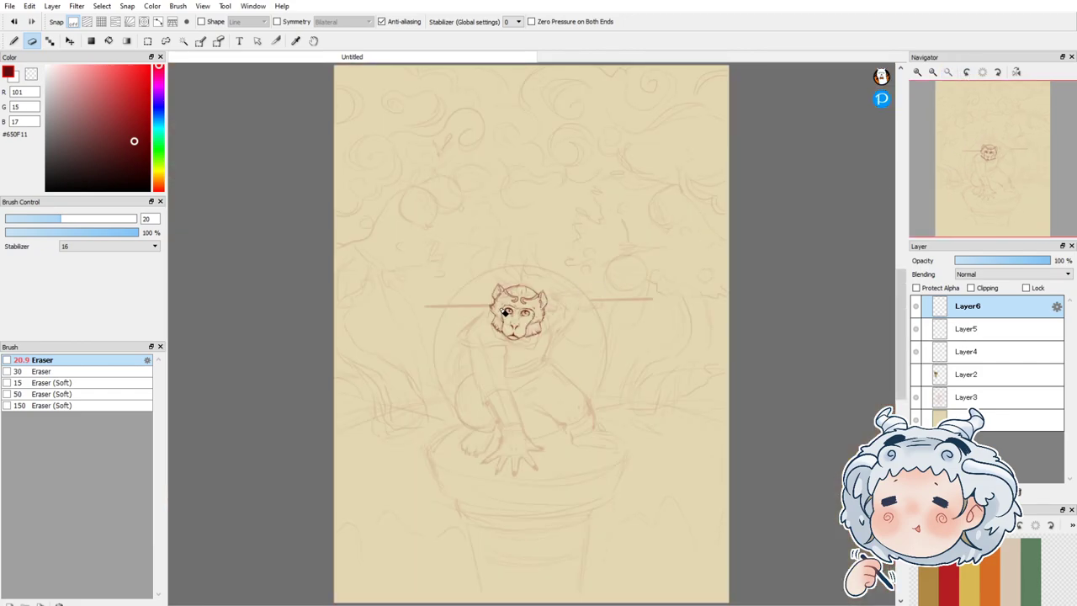
{"action": "left_click", "coordinate": [916, 397]}
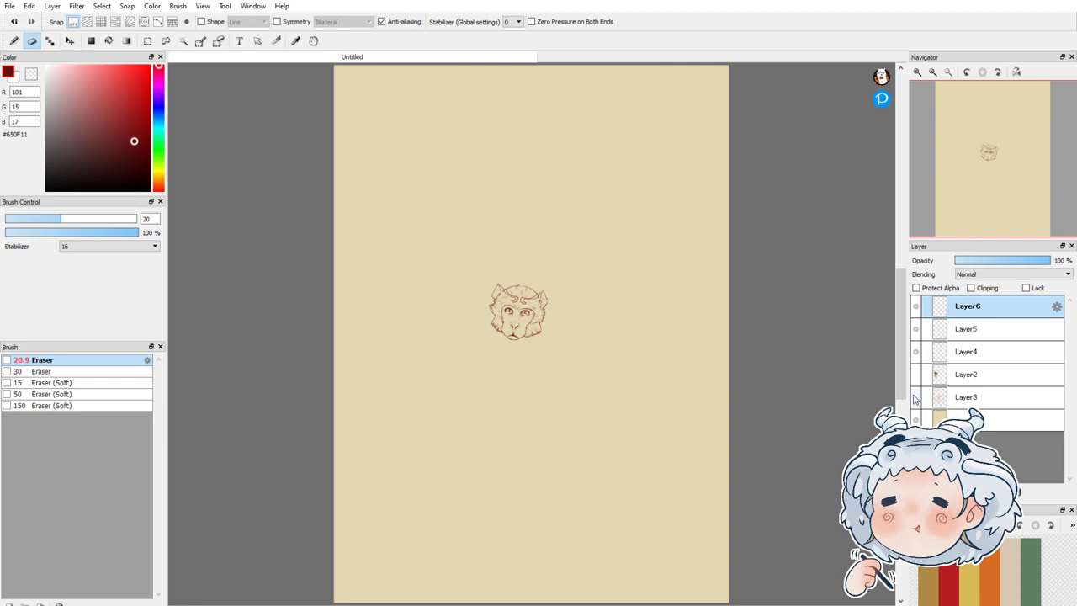
{"action": "left_click", "coordinate": [915, 397]}
{"action": "scroll", "coordinate": [493, 348], "scroll_direction": "up", "scroll_amount": 4}
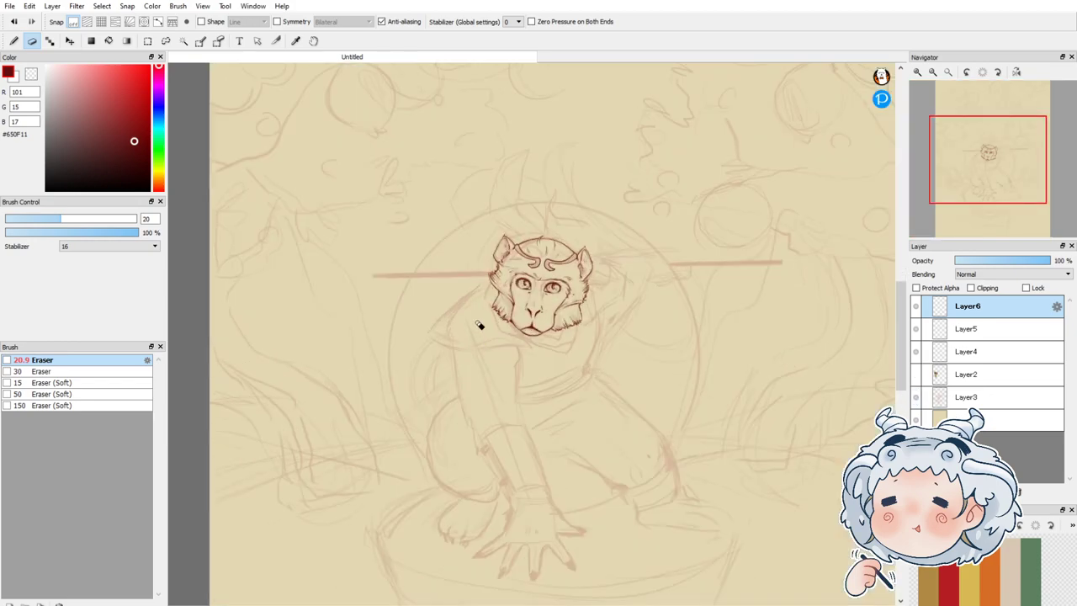
{"action": "scroll", "coordinate": [467, 297], "scroll_direction": "up", "scroll_amount": 2}
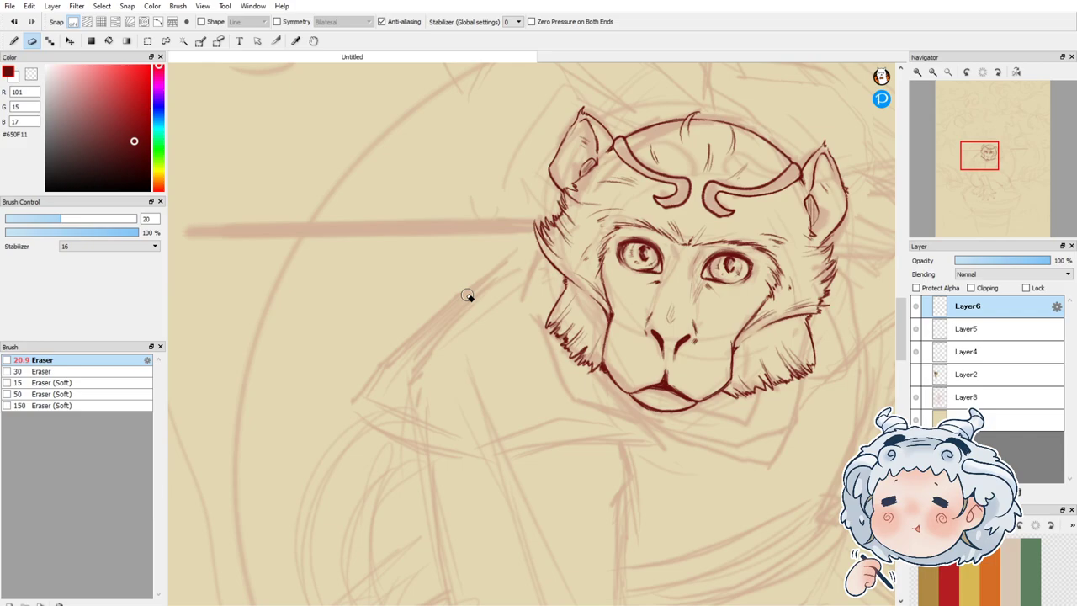
Step: Ink the shoulder cape's straight edges beside the cheek and below the chin and its long outer shoulder edge, trimming the peak's overshoot
{"action": "left_click", "coordinate": [13, 41]}
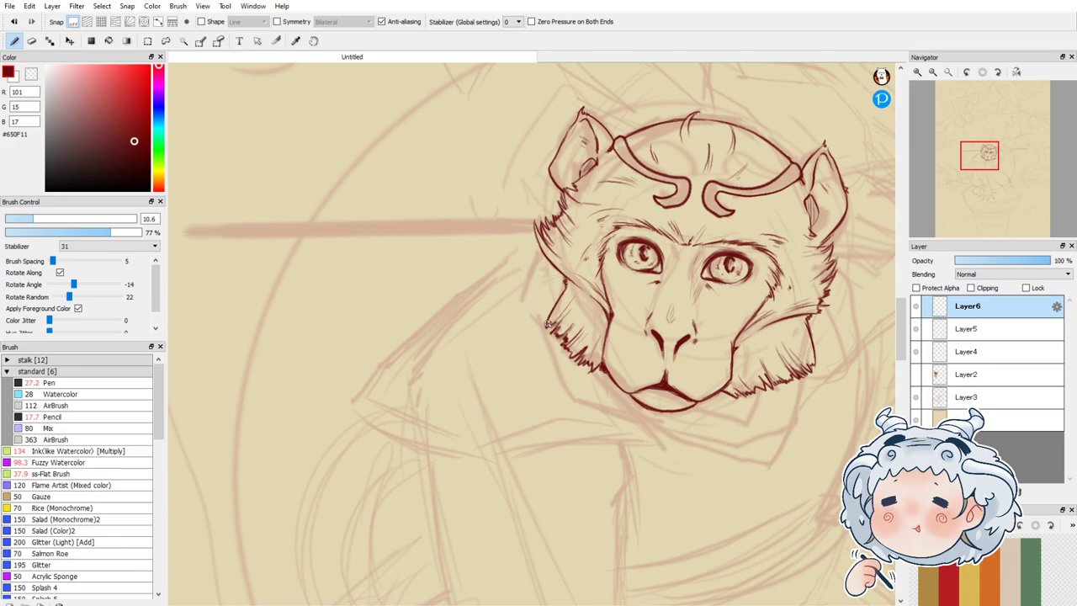
{"action": "left_click_drag", "start_coordinate": [518, 251], "coordinate": [563, 296]}
{"action": "key", "text": "ctrl+z"}
{"action": "left_click_drag", "start_coordinate": [515, 246], "coordinate": [564, 294]}
{"action": "left_click_drag", "start_coordinate": [615, 383], "coordinate": [658, 445]}
{"action": "left_click_drag", "start_coordinate": [379, 371], "coordinate": [347, 408]}
{"action": "key", "text": "ctrl+z"}
{"action": "mouse_move", "coordinate": [376, 369]}
{"action": "left_mouse_down"}
{"action": "mouse_move", "coordinate": [348, 405]}
{"action": "mouse_move", "coordinate": [525, 246]}
{"action": "left_mouse_up"}
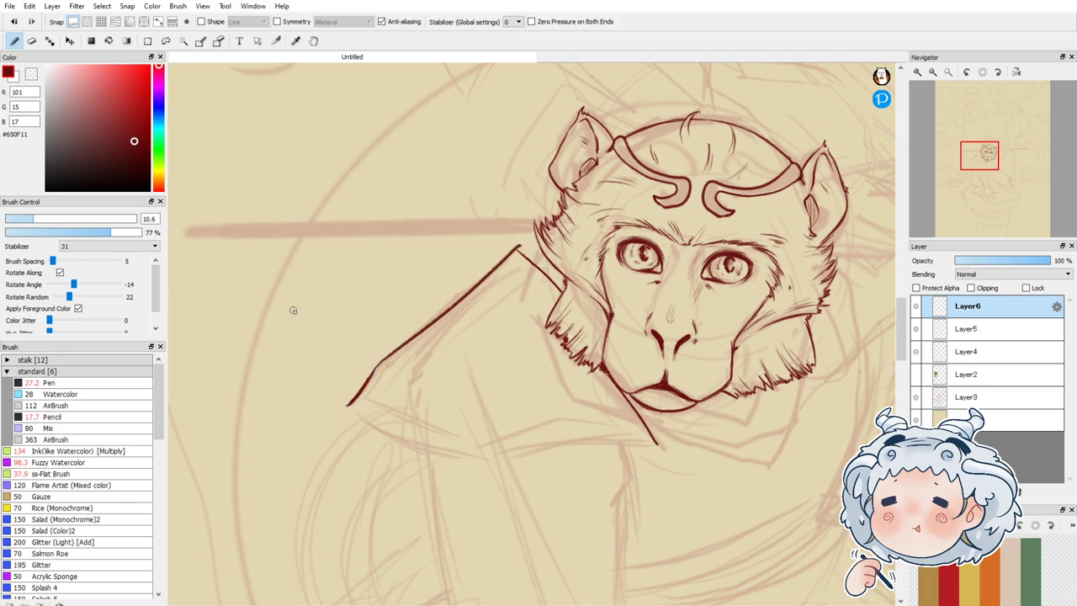
{"action": "left_click", "coordinate": [32, 41]}
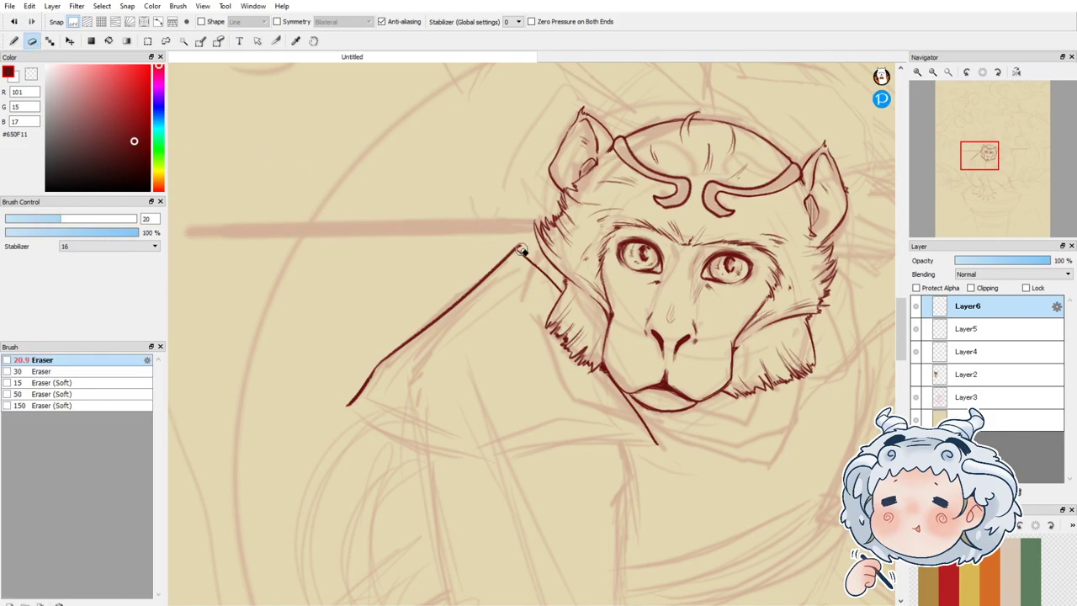
{"action": "mouse_move", "coordinate": [516, 246]}
{"action": "left_mouse_down"}
{"action": "mouse_move", "coordinate": [524, 250]}
{"action": "mouse_move", "coordinate": [517, 241]}
{"action": "left_mouse_up"}
Step: Rotate the canvas and ink the cape's lower hem from the outer shoulder corner to the tip below the chin
{"action": "left_click", "coordinate": [933, 72]}
{"action": "left_click", "coordinate": [998, 72]}
{"action": "left_click", "coordinate": [917, 72]}
{"action": "left_click", "coordinate": [13, 40]}
{"action": "mouse_move", "coordinate": [337, 304]}
{"action": "left_mouse_down"}
{"action": "mouse_move", "coordinate": [367, 360]}
{"action": "mouse_move", "coordinate": [436, 426]}
{"action": "mouse_move", "coordinate": [589, 488]}
{"action": "left_mouse_up"}
{"action": "key", "text": "ctrl+z"}
{"action": "left_click_drag", "start_coordinate": [433, 425], "coordinate": [586, 491]}
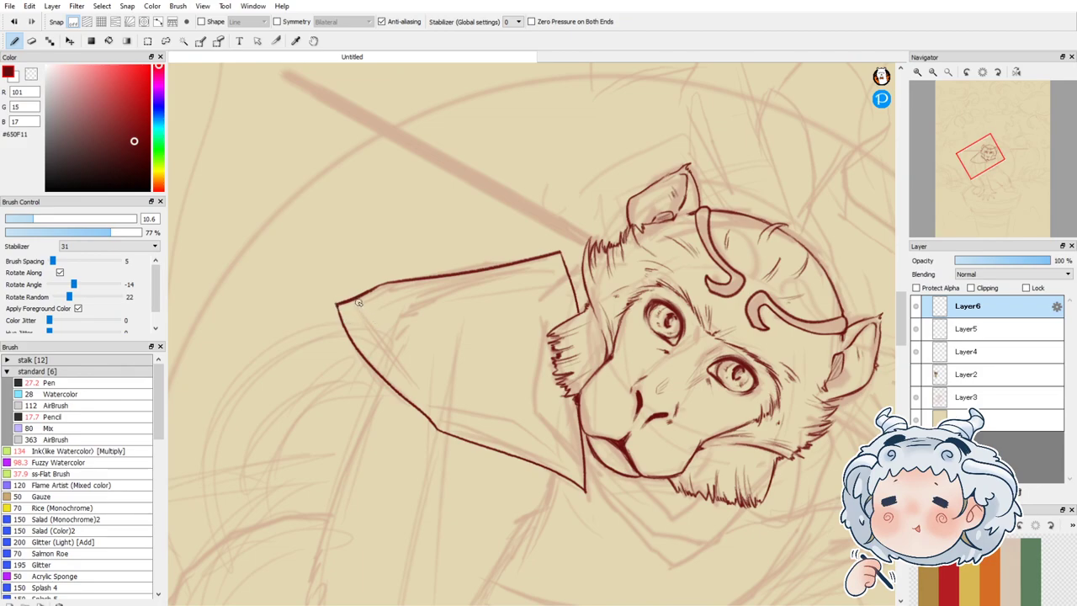
Step: Ink an inner trim line parallel to the cape's hem, redoing the stroke until it follows the hem evenly
{"action": "left_click_drag", "start_coordinate": [354, 298], "coordinate": [444, 409]}
{"action": "key", "text": "ctrl+z"}
{"action": "left_click_drag", "start_coordinate": [354, 308], "coordinate": [448, 413]}
{"action": "key", "text": "ctrl+z"}
{"action": "left_click_drag", "start_coordinate": [354, 301], "coordinate": [454, 417]}
{"action": "key", "text": "ctrl+z"}
{"action": "mouse_move", "coordinate": [358, 308]}
{"action": "left_mouse_down"}
{"action": "mouse_move", "coordinate": [387, 355]}
{"action": "mouse_move", "coordinate": [425, 387]}
{"action": "left_mouse_up"}
{"action": "key", "text": "ctrl+z"}
{"action": "mouse_move", "coordinate": [357, 305]}
{"action": "left_mouse_down"}
{"action": "mouse_move", "coordinate": [449, 407]}
{"action": "mouse_move", "coordinate": [564, 453]}
{"action": "left_mouse_up"}
{"action": "key", "text": "ctrl+z"}
{"action": "left_click_drag", "start_coordinate": [446, 403], "coordinate": [585, 464]}
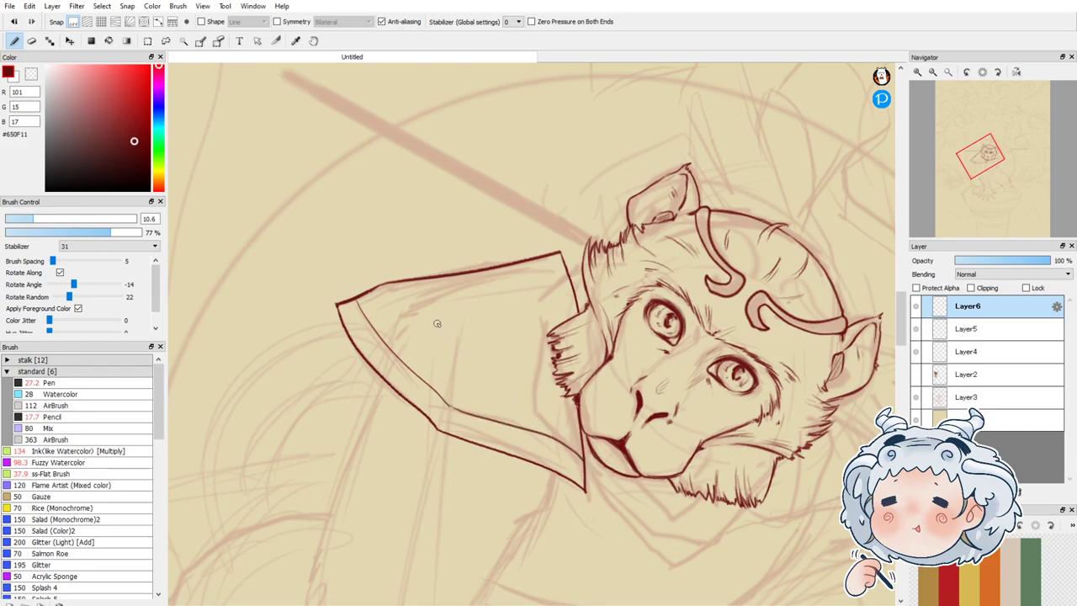
Step: Reset the canvas rotation and reshape the cape's edge below the chin into a small step where the trim line meets it
{"action": "left_click", "coordinate": [982, 73]}
{"action": "scroll", "coordinate": [657, 428], "scroll_direction": "up", "scroll_amount": 5}
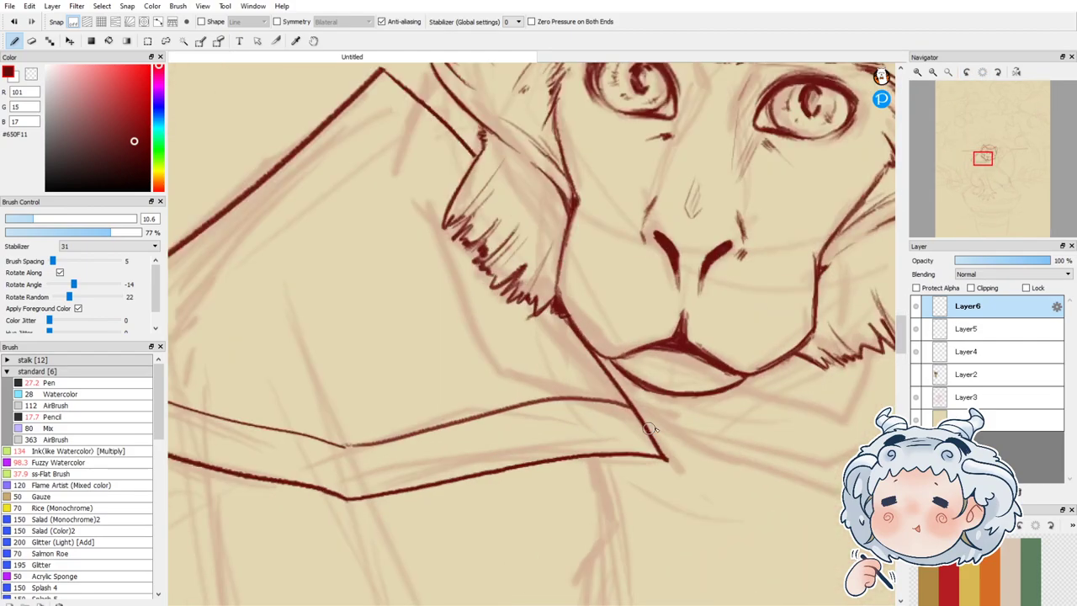
{"action": "scroll", "coordinate": [658, 428], "scroll_direction": "up", "scroll_amount": 2}
{"action": "key", "text": "e"}
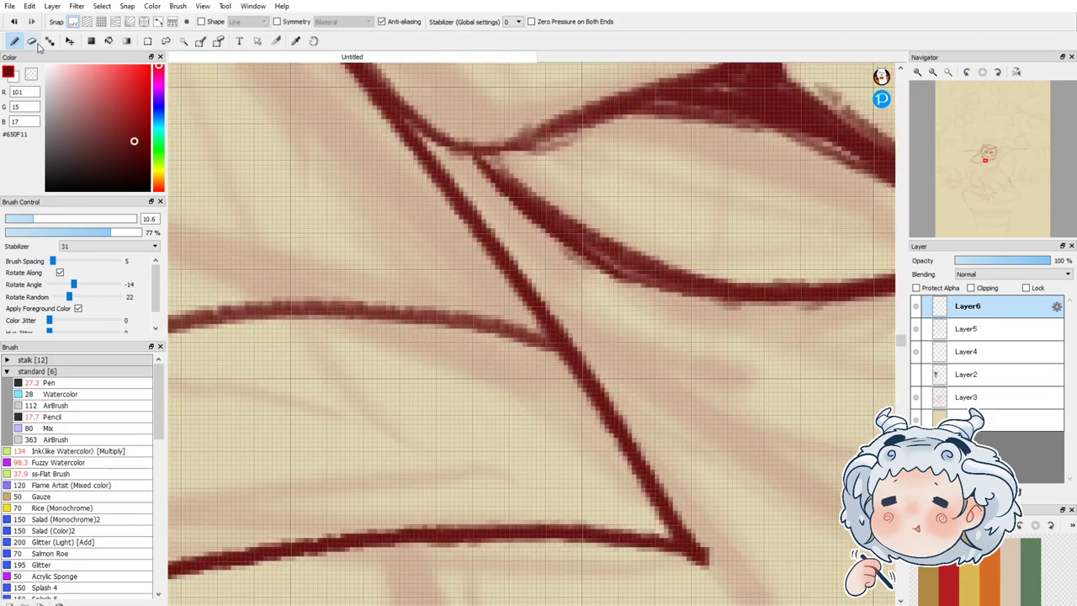
{"action": "mouse_move", "coordinate": [560, 301]}
{"action": "left_mouse_down"}
{"action": "mouse_move", "coordinate": [537, 328]}
{"action": "mouse_move", "coordinate": [564, 331]}
{"action": "mouse_move", "coordinate": [584, 351]}
{"action": "left_mouse_up"}
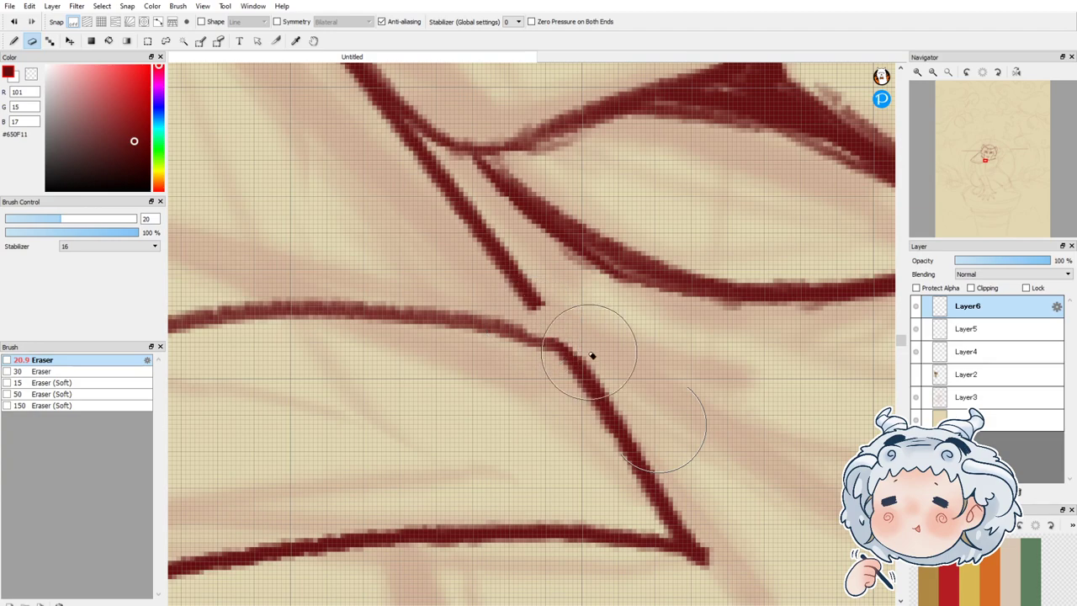
{"action": "left_click", "coordinate": [13, 41]}
{"action": "mouse_move", "coordinate": [535, 300]}
{"action": "left_mouse_down"}
{"action": "mouse_move", "coordinate": [527, 335]}
{"action": "mouse_move", "coordinate": [550, 338]}
{"action": "mouse_move", "coordinate": [587, 375]}
{"action": "left_mouse_up"}
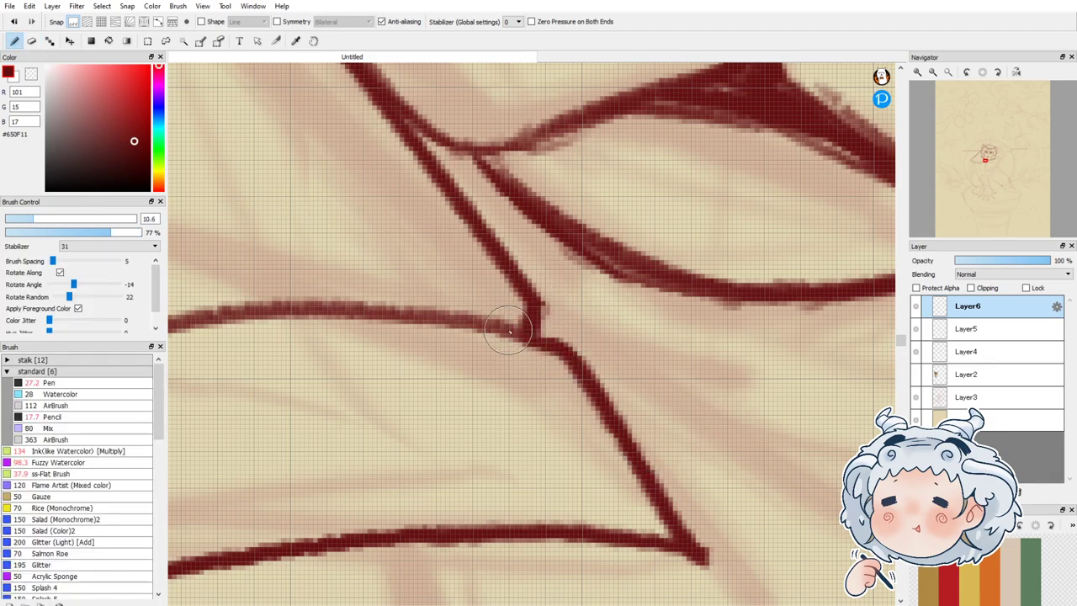
{"action": "mouse_move", "coordinate": [528, 317]}
{"action": "left_mouse_down"}
{"action": "mouse_move", "coordinate": [519, 332]}
{"action": "mouse_move", "coordinate": [574, 362]}
{"action": "left_mouse_up"}
Step: Join the trim line to the cape's outer shoulder edge, erasing part of that edge and re-inking it as a small notch
{"action": "left_click", "coordinate": [974, 166]}
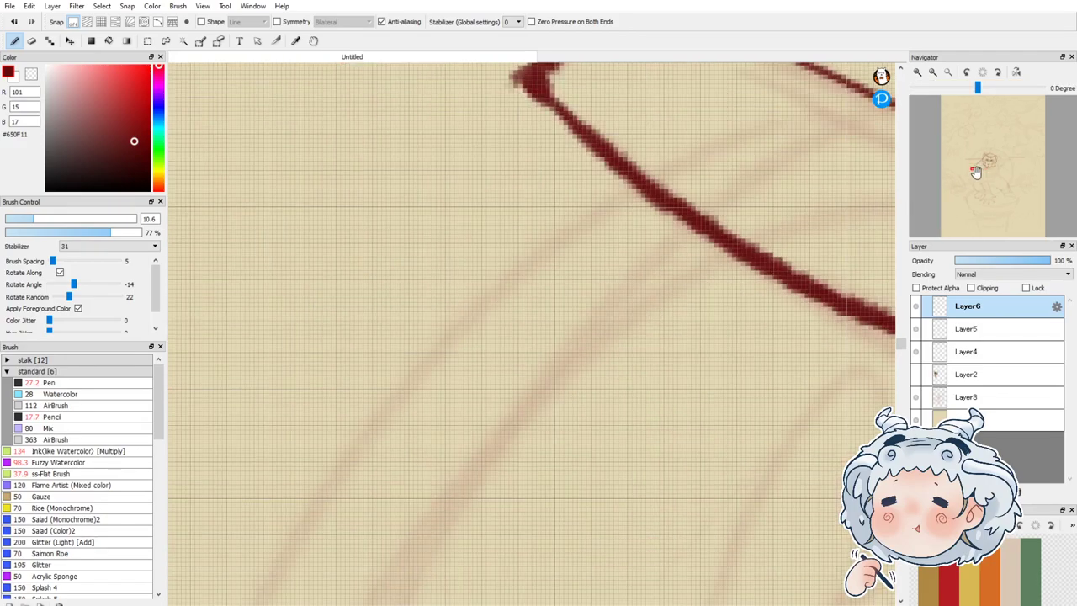
{"action": "mouse_move", "coordinate": [970, 170]}
{"action": "left_mouse_down"}
{"action": "mouse_move", "coordinate": [976, 163]}
{"action": "mouse_move", "coordinate": [970, 179]}
{"action": "left_mouse_up"}
{"action": "left_click", "coordinate": [954, 169]}
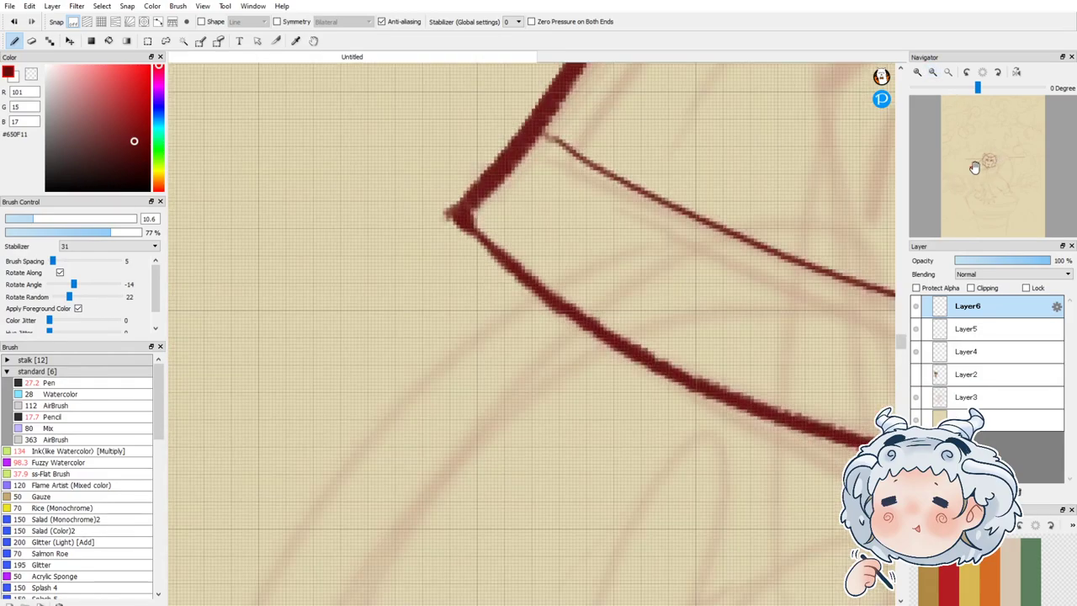
{"action": "left_click", "coordinate": [975, 168]}
{"action": "left_click", "coordinate": [972, 159]}
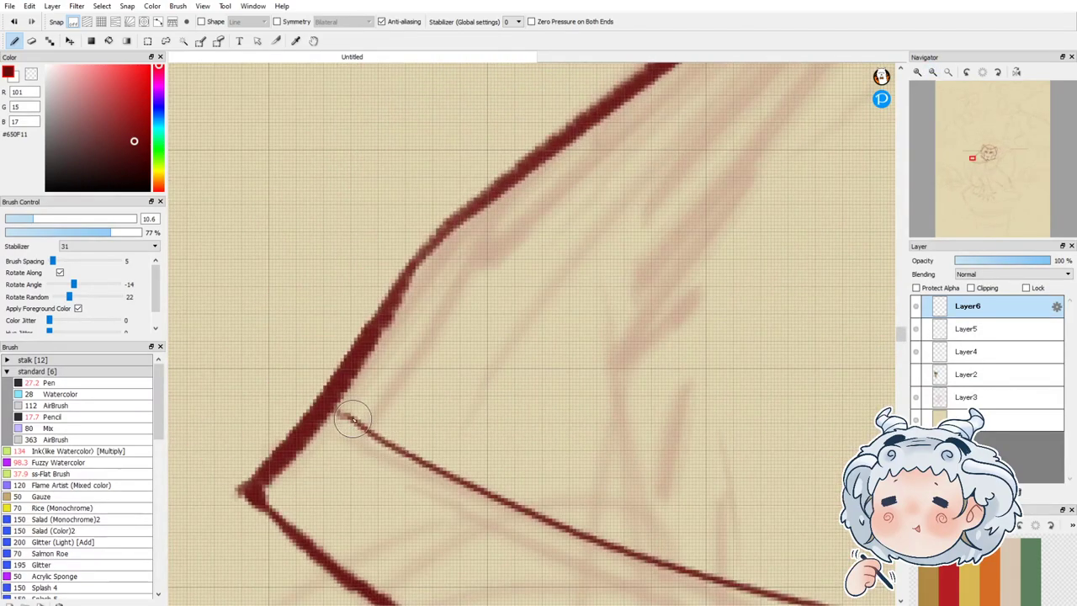
{"action": "left_click", "coordinate": [31, 40]}
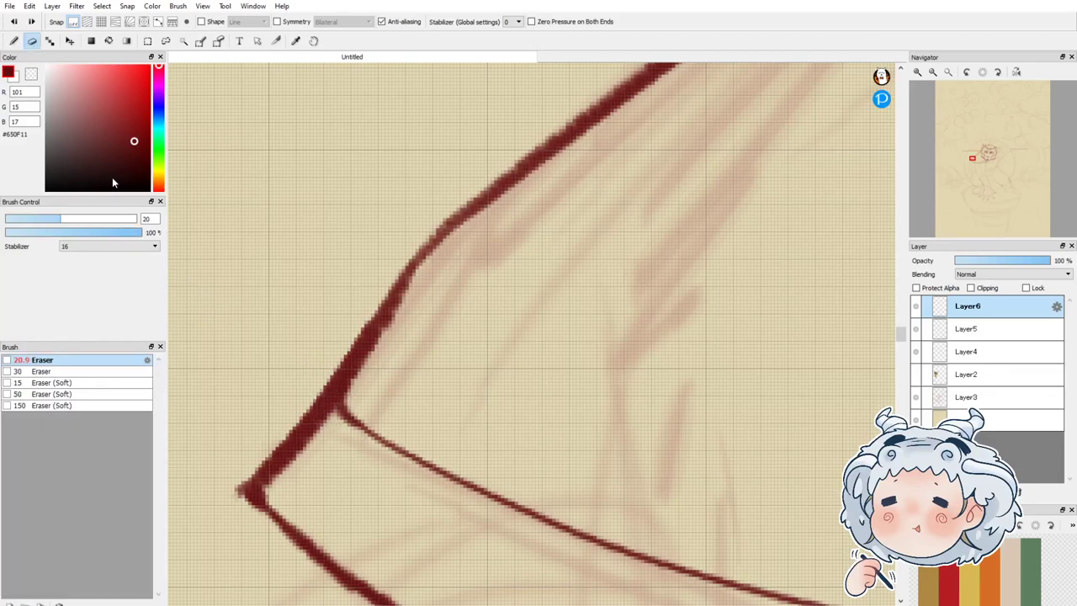
{"action": "mouse_move", "coordinate": [328, 393]}
{"action": "left_mouse_down"}
{"action": "mouse_move", "coordinate": [359, 410]}
{"action": "mouse_move", "coordinate": [329, 383]}
{"action": "mouse_move", "coordinate": [320, 357]}
{"action": "mouse_move", "coordinate": [345, 379]}
{"action": "left_mouse_up"}
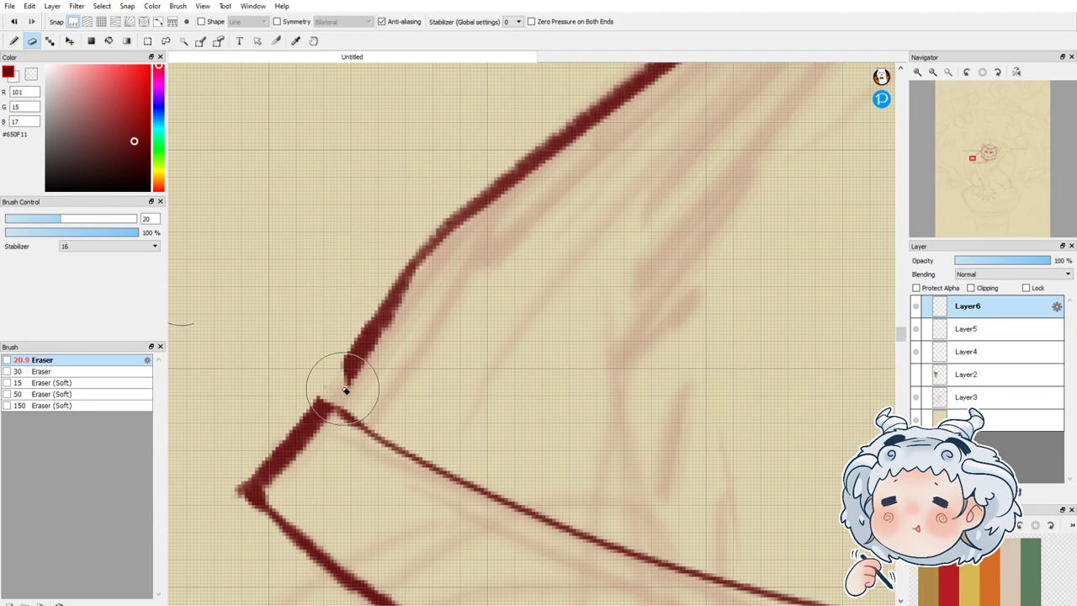
{"action": "left_click", "coordinate": [14, 40]}
{"action": "mouse_move", "coordinate": [354, 357]}
{"action": "left_mouse_down"}
{"action": "mouse_move", "coordinate": [350, 418]}
{"action": "mouse_move", "coordinate": [349, 395]}
{"action": "mouse_move", "coordinate": [318, 416]}
{"action": "mouse_move", "coordinate": [339, 407]}
{"action": "mouse_move", "coordinate": [320, 398]}
{"action": "mouse_move", "coordinate": [356, 414]}
{"action": "left_mouse_up"}
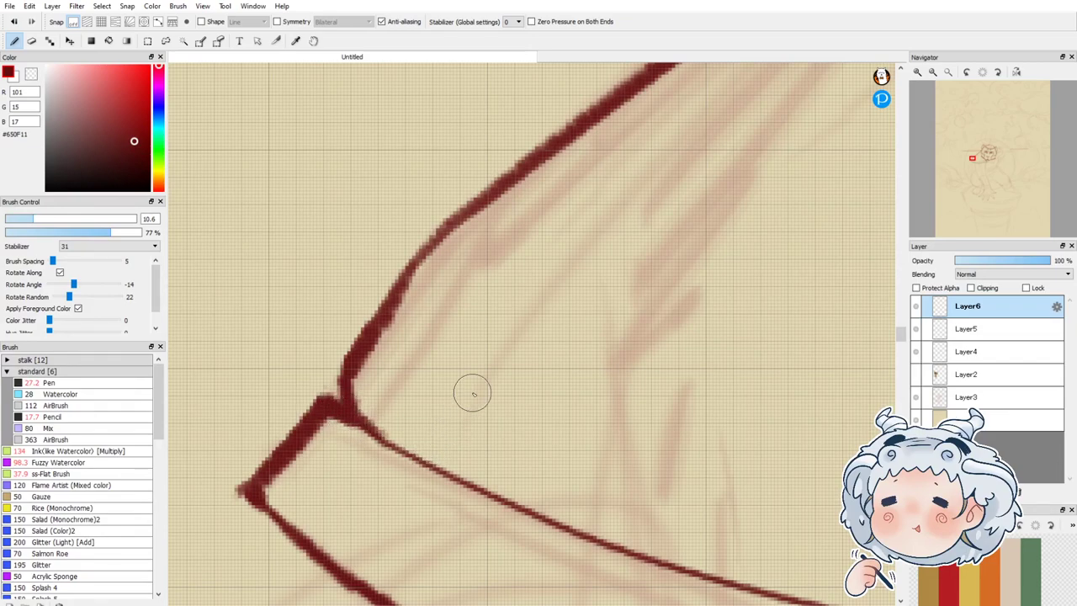
Step: Check the cape at a smaller scale and fill in the ink at the notch by the outer shoulder corner
{"action": "scroll", "coordinate": [316, 305], "scroll_direction": "down", "scroll_amount": 5}
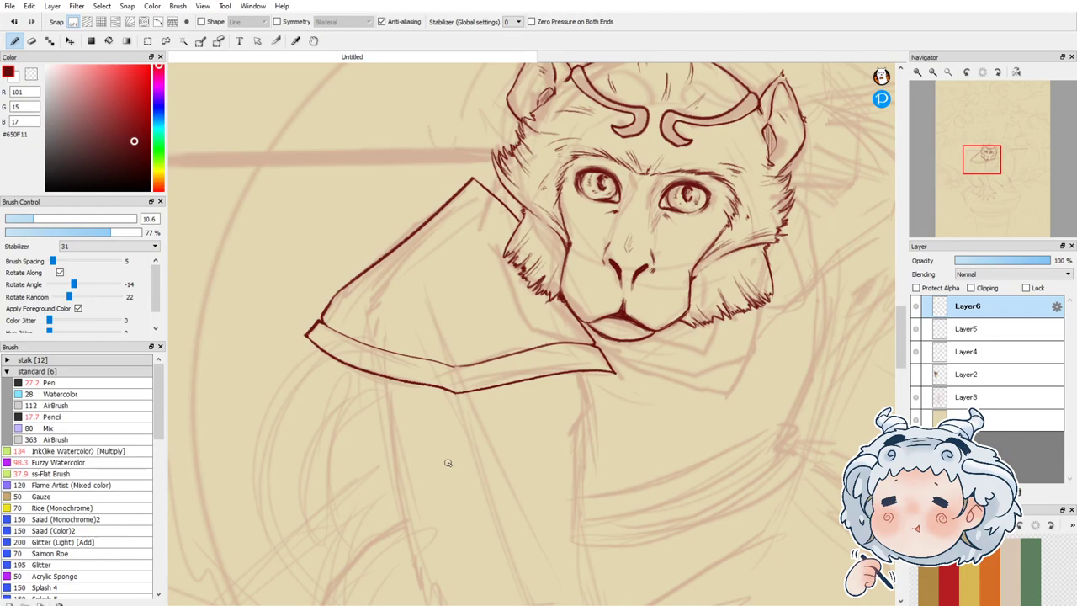
{"action": "scroll", "coordinate": [468, 477], "scroll_direction": "down", "scroll_amount": 2}
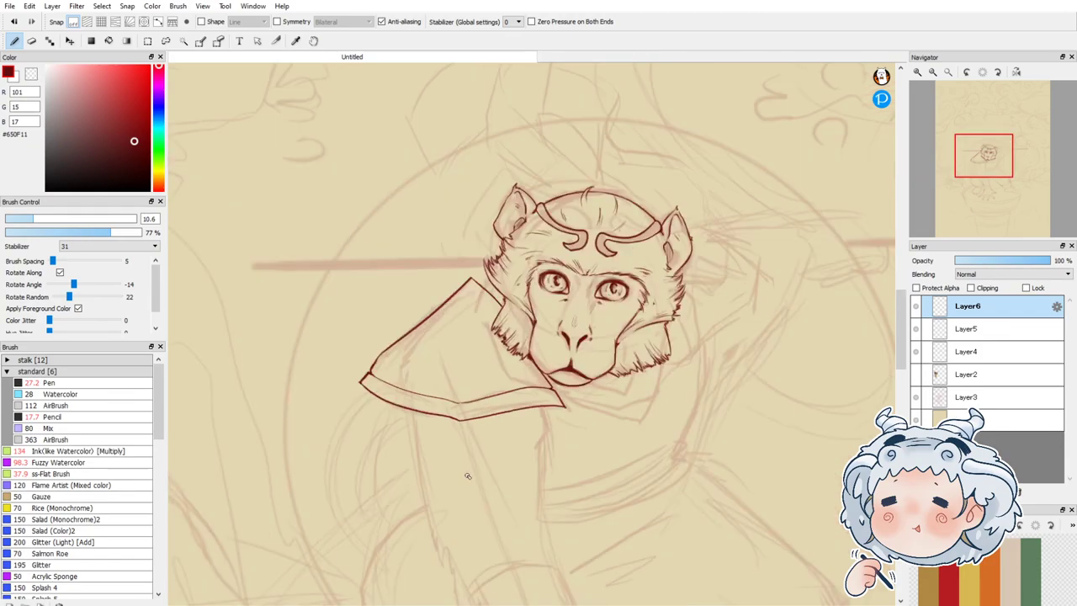
{"action": "scroll", "coordinate": [365, 375], "scroll_direction": "up", "scroll_amount": 5}
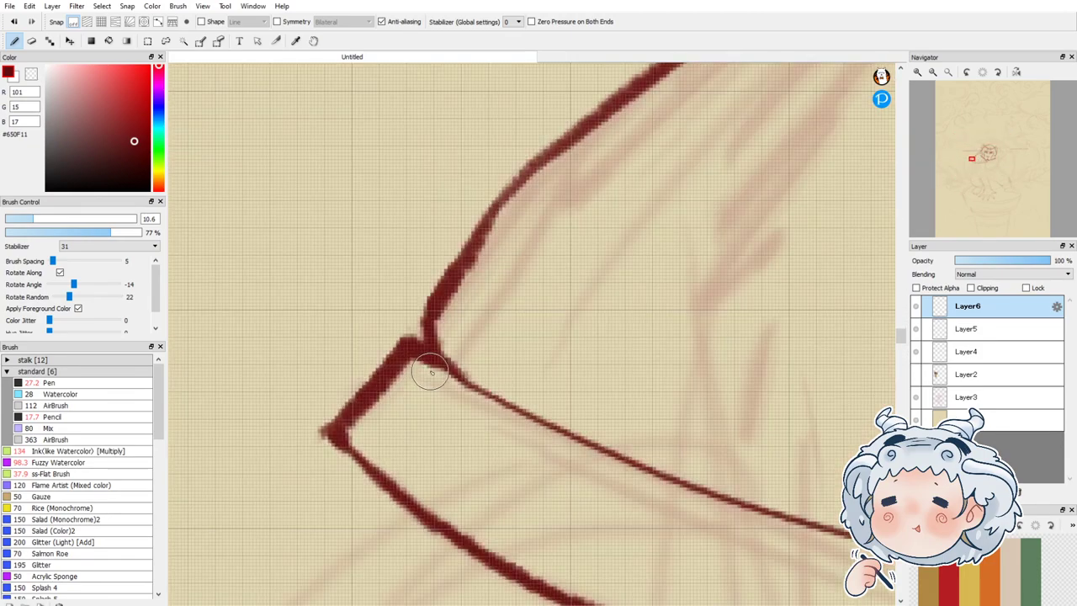
{"action": "left_click_drag", "start_coordinate": [411, 336], "coordinate": [428, 351]}
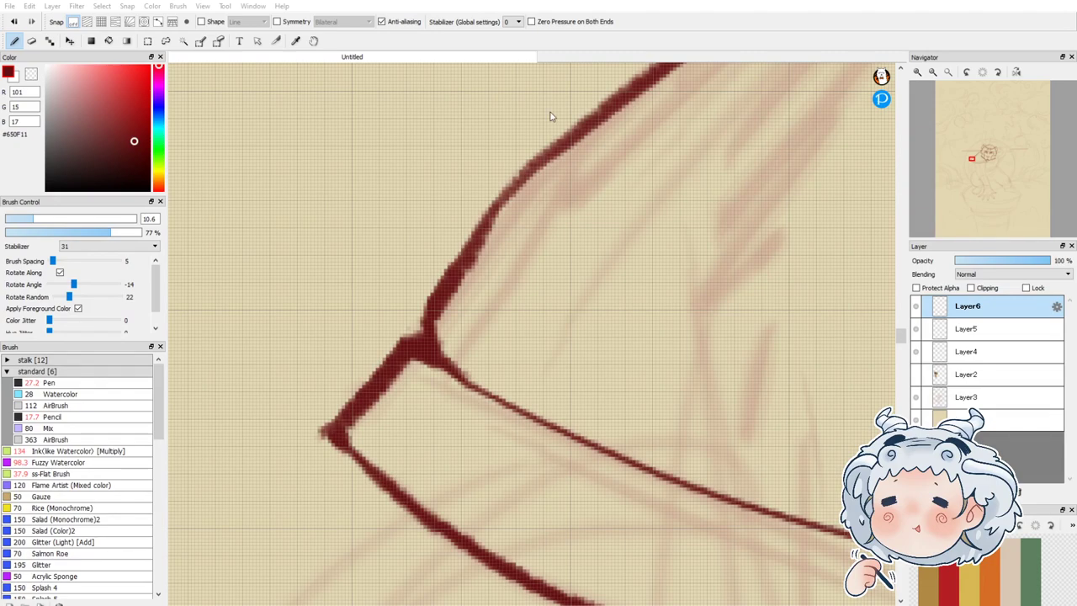
Step: Ink the collar's outer contour beside the cape, running from behind the cheek fur down to the chin
{"action": "scroll", "coordinate": [552, 117], "scroll_direction": "down", "scroll_amount": 2}
{"action": "scroll", "coordinate": [270, 404], "scroll_direction": "down", "scroll_amount": 2}
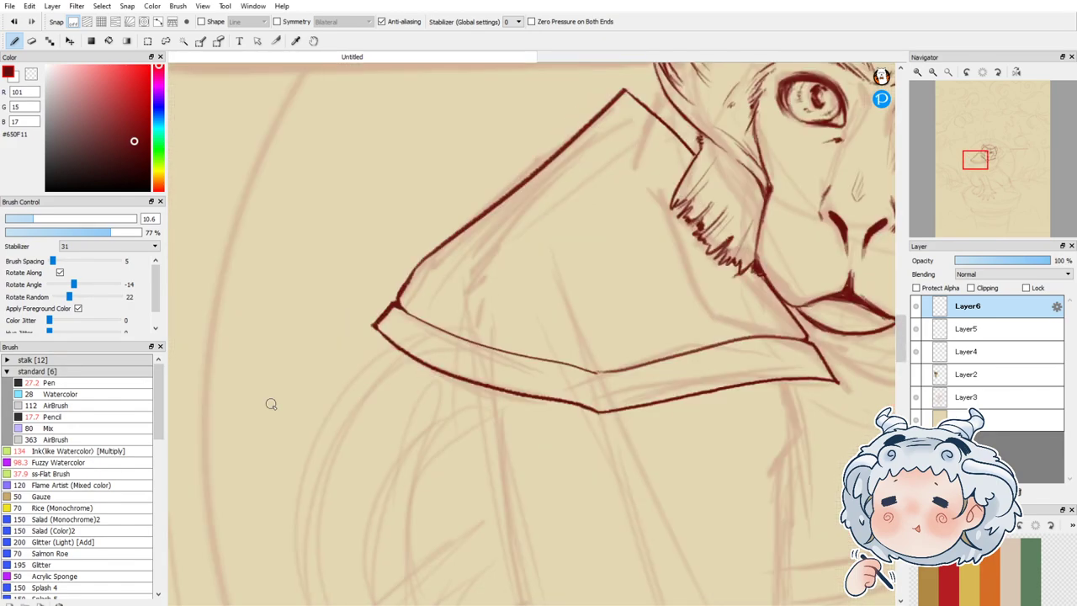
{"action": "scroll", "coordinate": [271, 405], "scroll_direction": "down", "scroll_amount": 3}
{"action": "scroll", "coordinate": [691, 379], "scroll_direction": "up", "scroll_amount": 2}
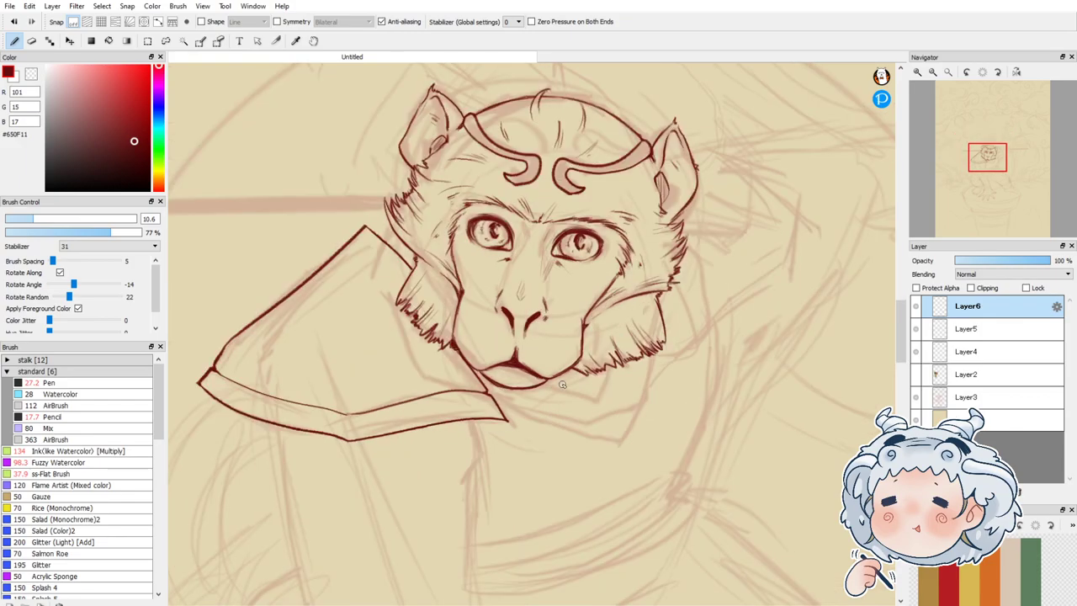
{"action": "scroll", "coordinate": [387, 249], "scroll_direction": "up", "scroll_amount": 2}
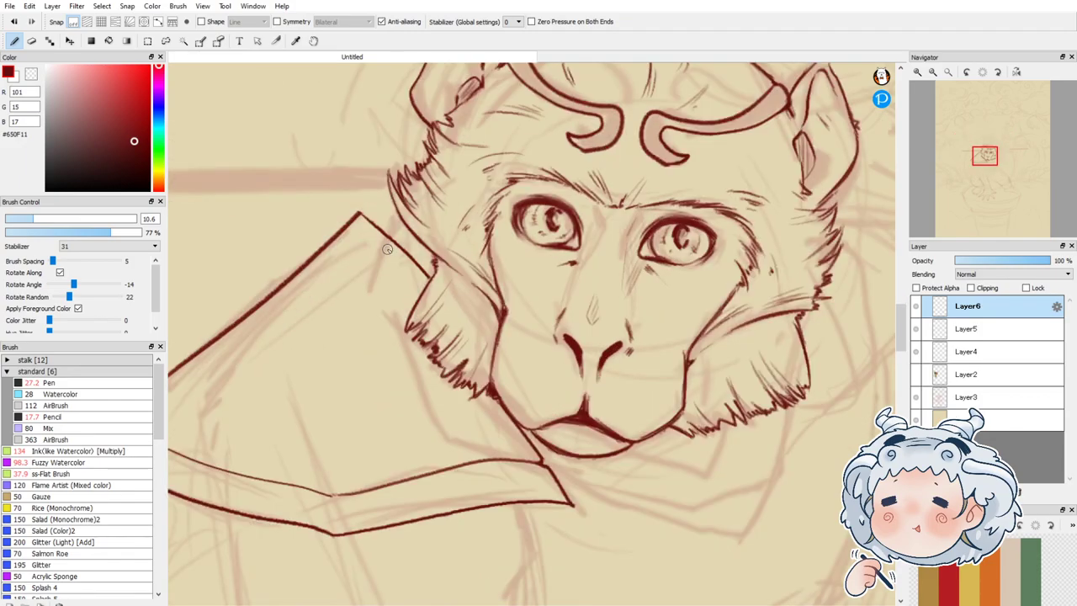
{"action": "mouse_move", "coordinate": [399, 217]}
{"action": "left_mouse_down"}
{"action": "mouse_move", "coordinate": [418, 399]}
{"action": "mouse_move", "coordinate": [586, 485]}
{"action": "left_mouse_up"}
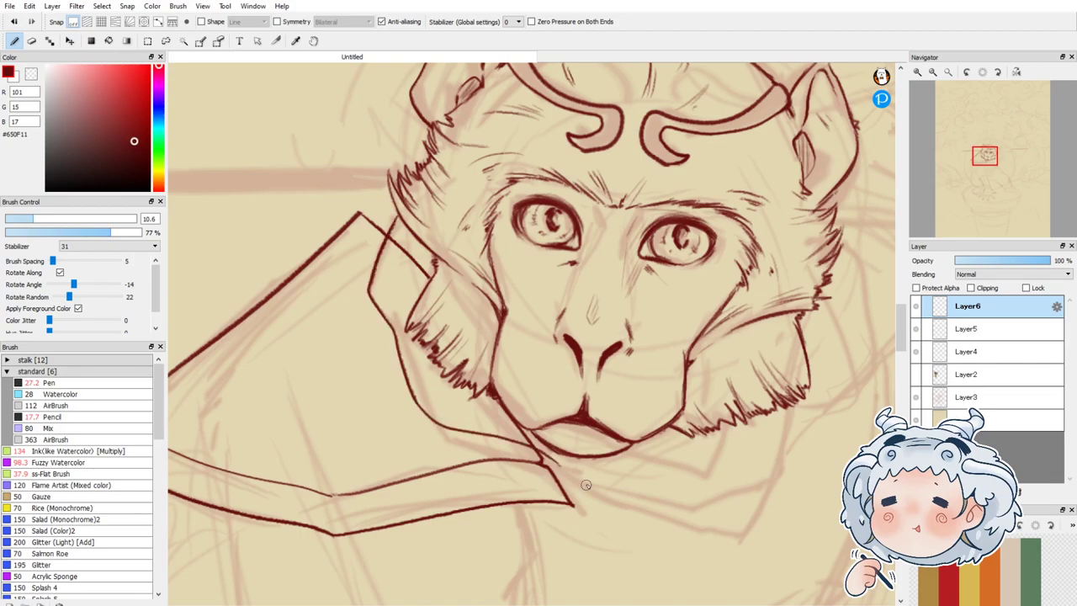
Step: Erase the part of the cape's upper edge that crosses the collar up to the cheek fur
{"action": "key", "text": "e"}
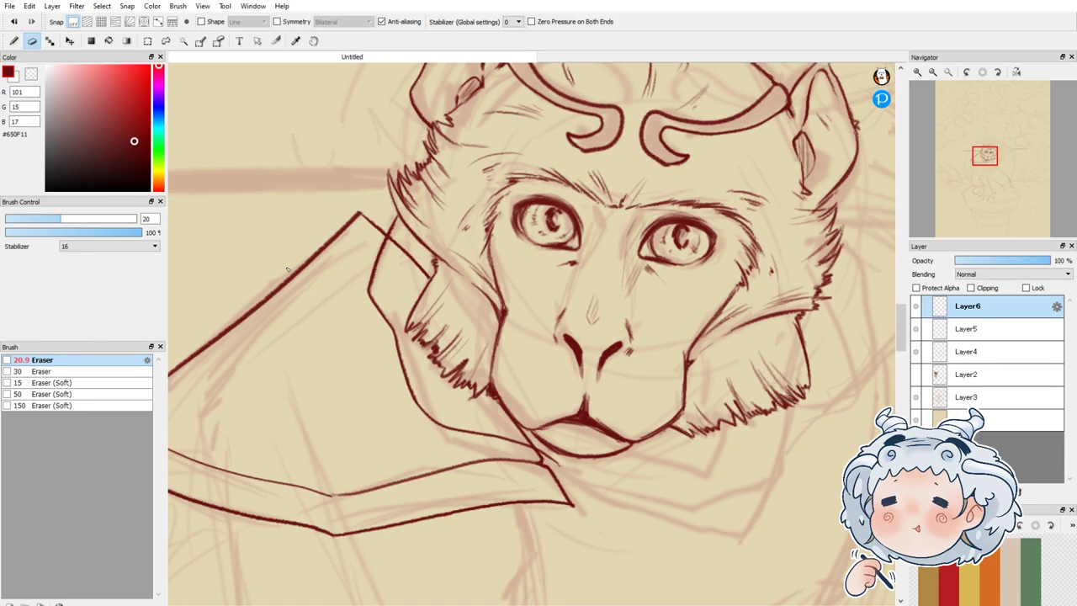
{"action": "left_click_drag", "start_coordinate": [389, 238], "coordinate": [402, 248]}
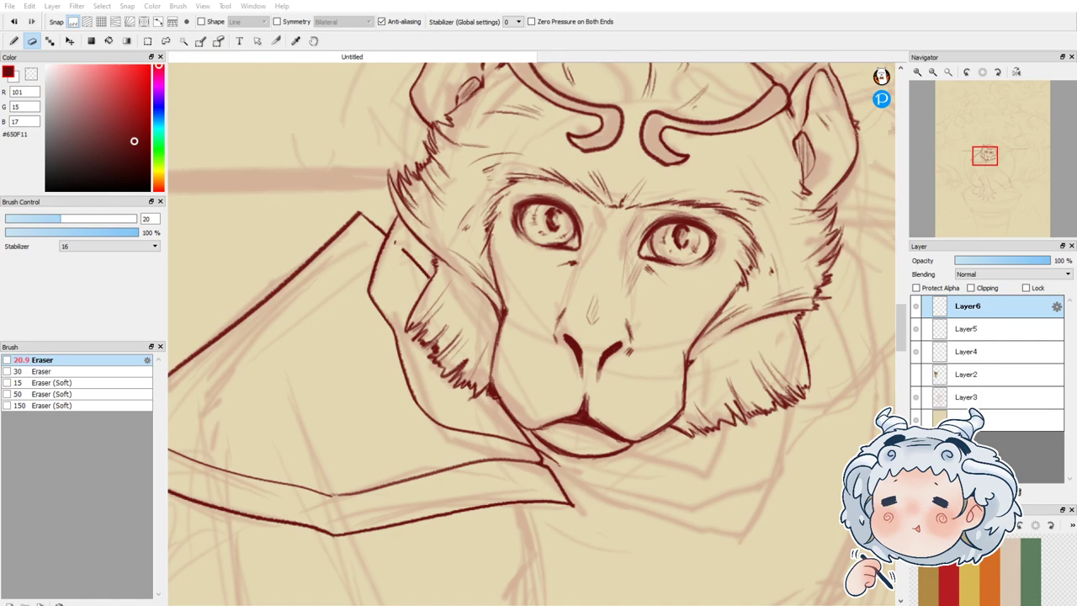
{"action": "left_click_drag", "start_coordinate": [401, 248], "coordinate": [428, 278]}
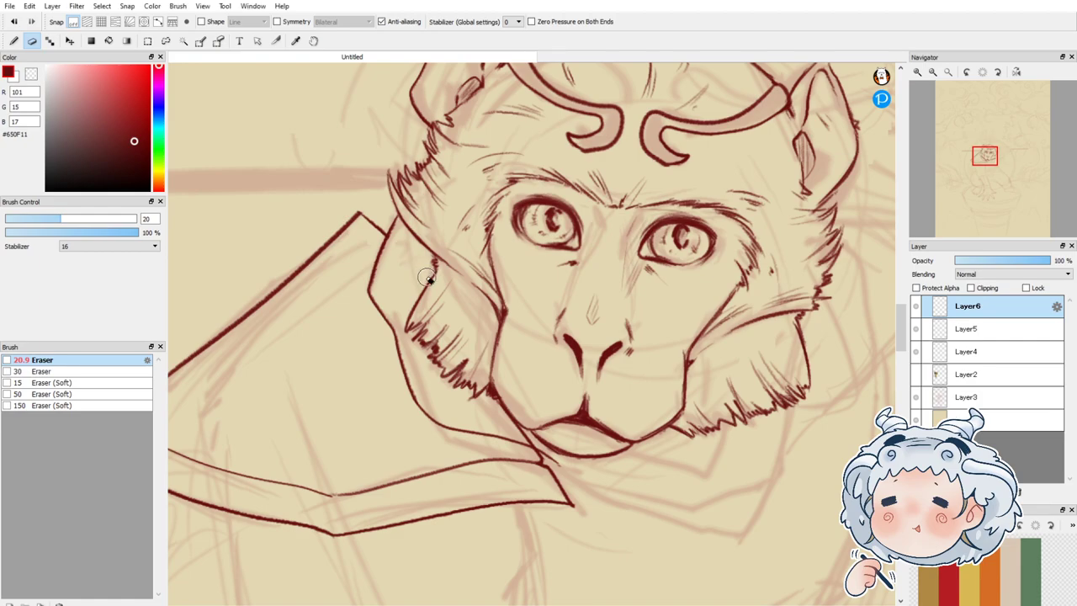
Step: Ink the collar's lower edge as a curve under the chin and up to the fur of the opposite cheek
{"action": "key", "text": "b"}
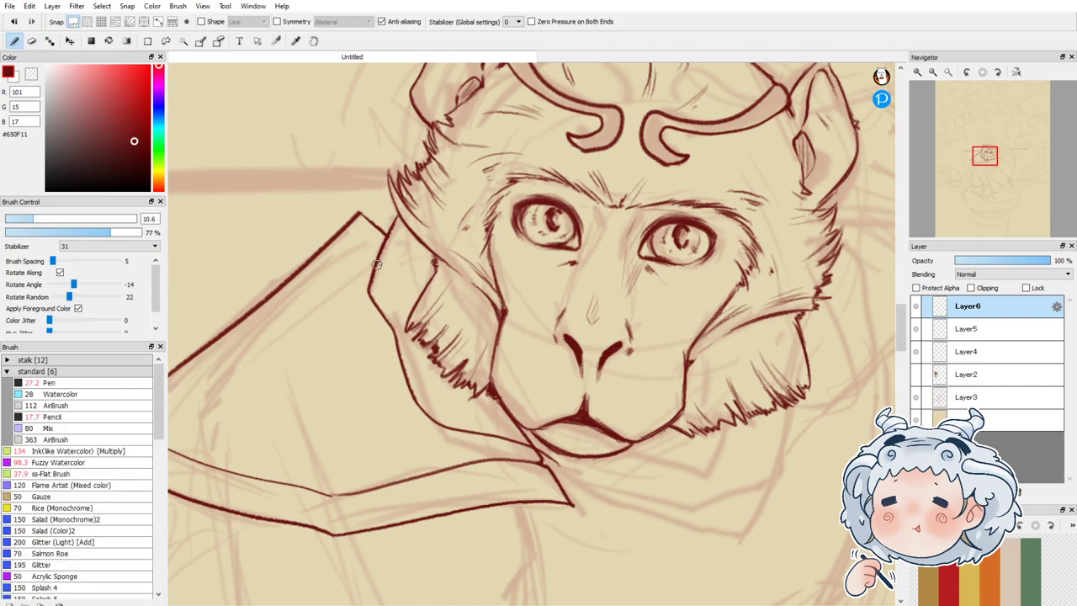
{"action": "left_click_drag", "start_coordinate": [376, 263], "coordinate": [370, 273]}
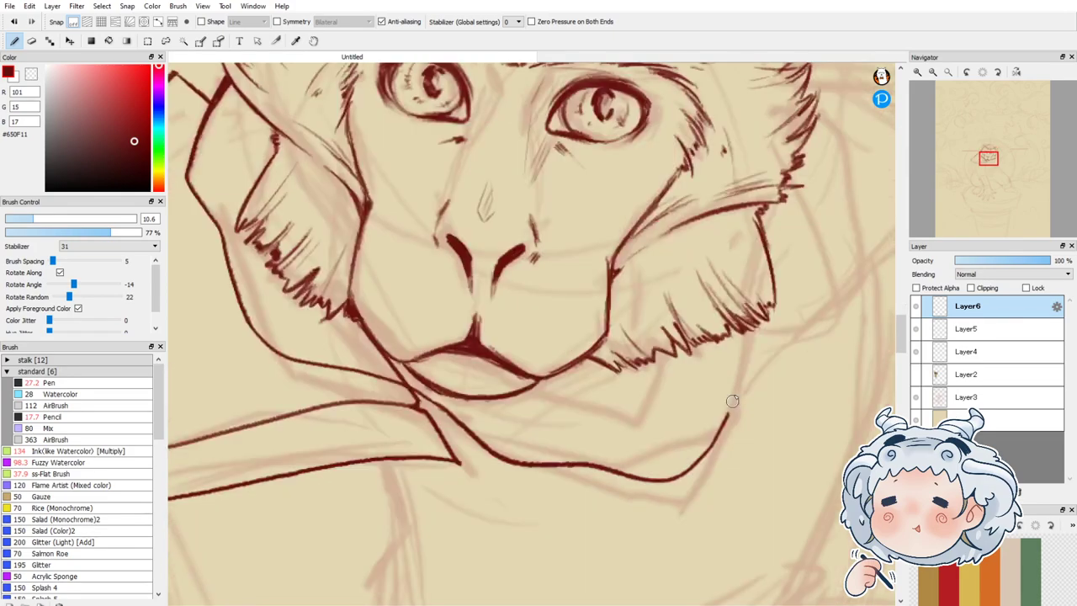
{"action": "left_click_drag", "start_coordinate": [733, 403], "coordinate": [740, 332]}
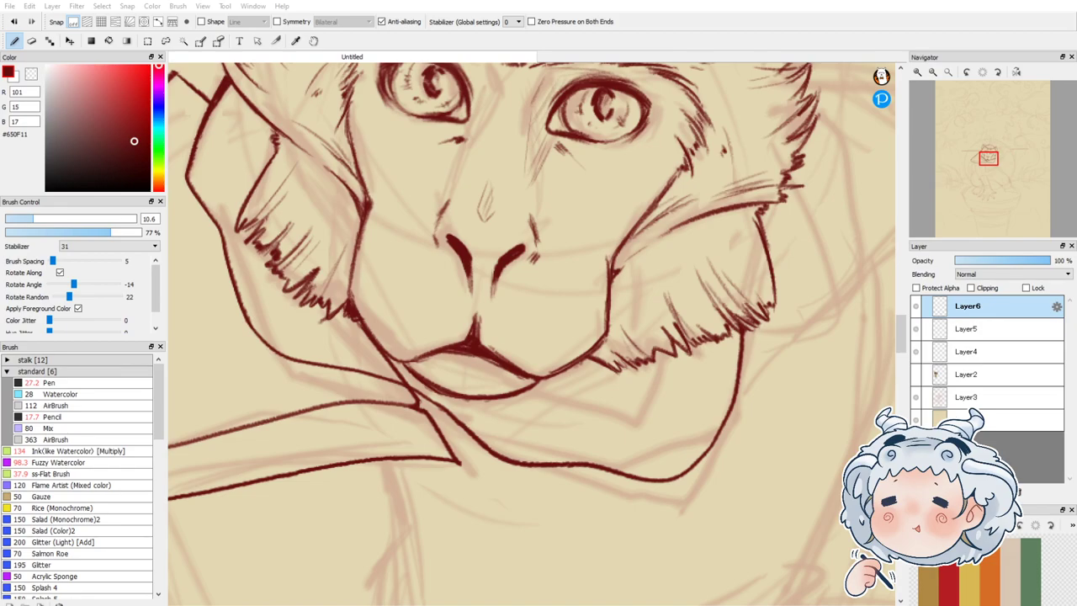
Step: Erase the stray cape line between the chin and the collar and ink short fold lines inside the collar
{"action": "key", "text": "e"}
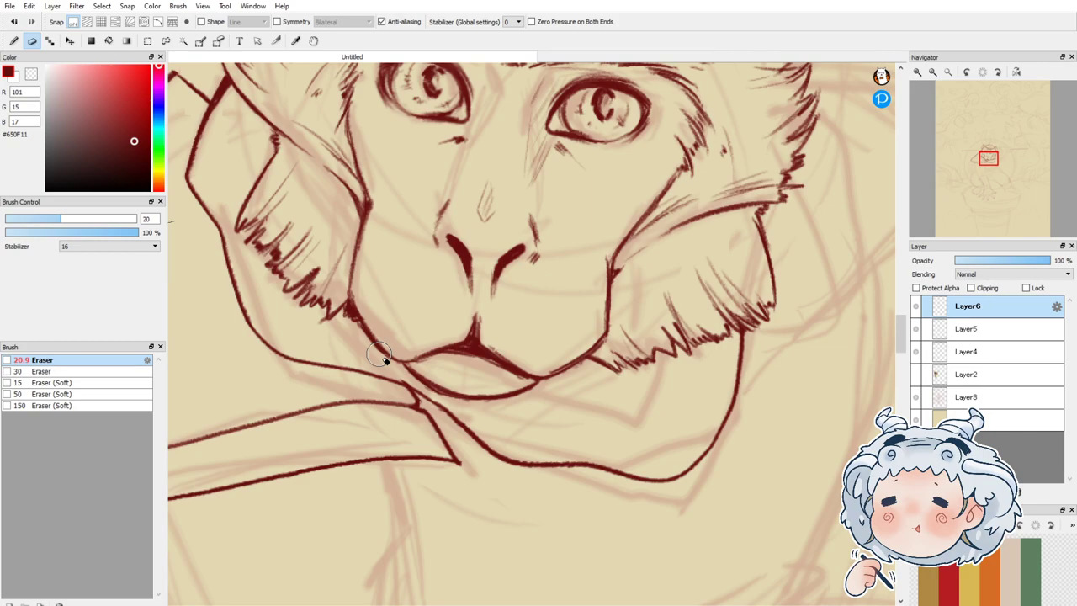
{"action": "key", "text": "b"}
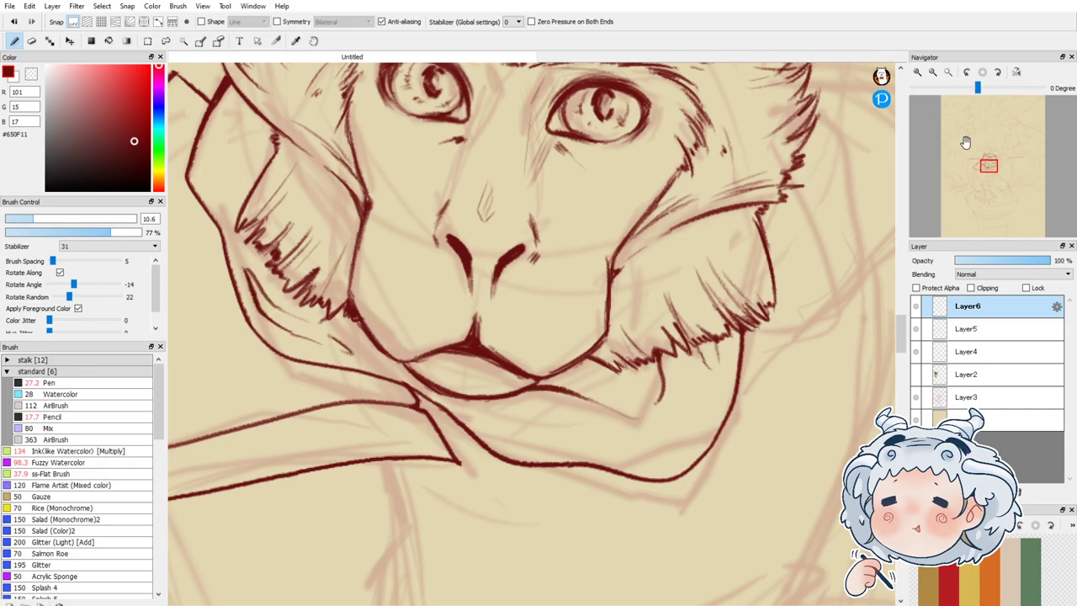
{"action": "left_click", "coordinate": [933, 72]}
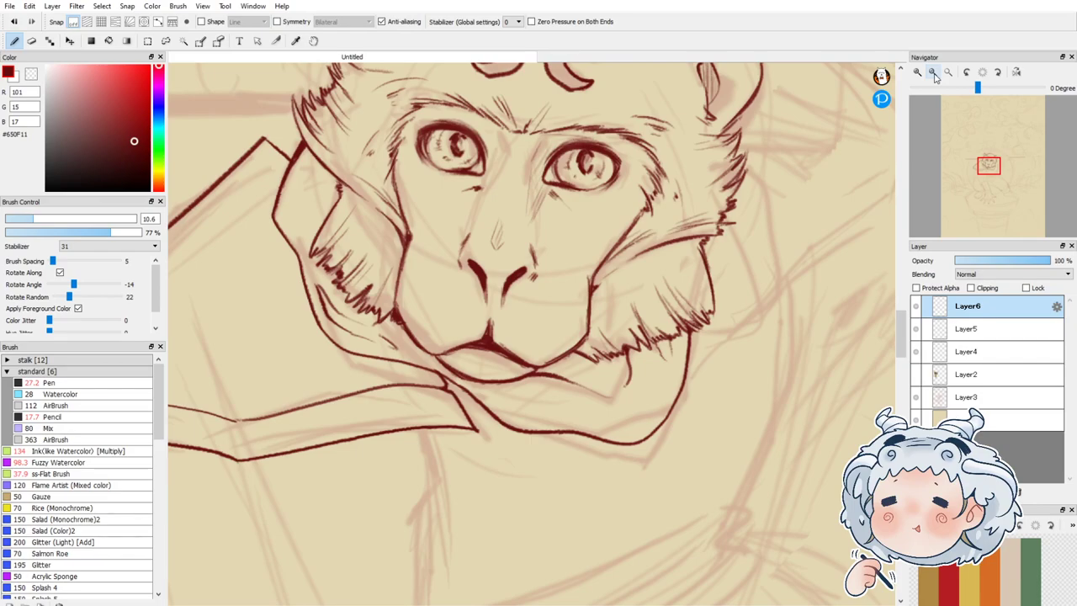
{"action": "left_click_drag", "start_coordinate": [274, 262], "coordinate": [365, 310]}
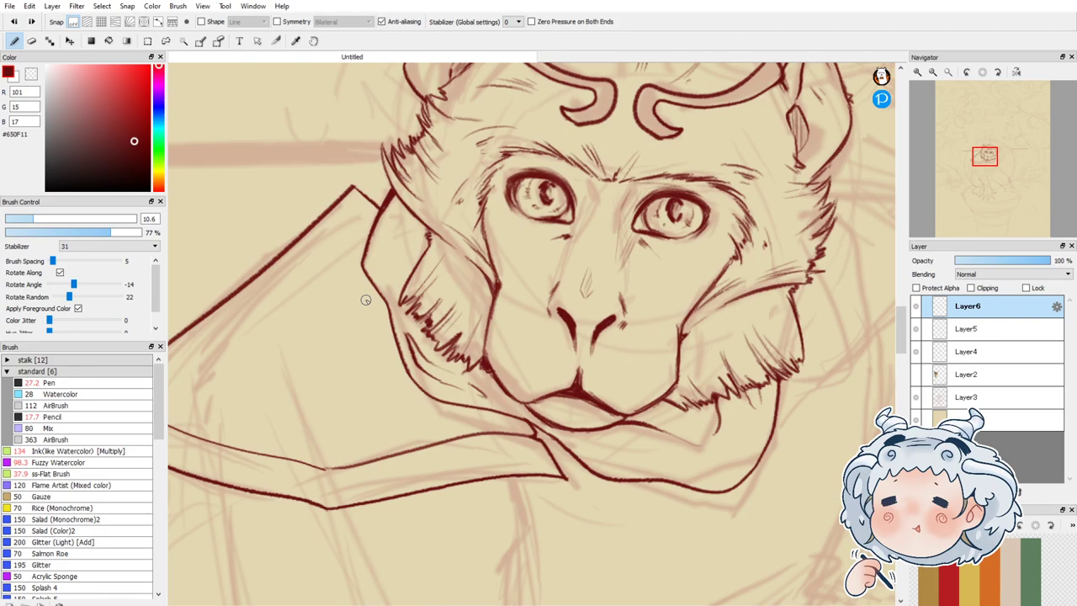
Step: Ink an inner collar line beside the cape-side cheek and extend the collar's edge behind the opposite cheek fur
{"action": "scroll", "coordinate": [478, 496], "scroll_direction": "down", "scroll_amount": 3}
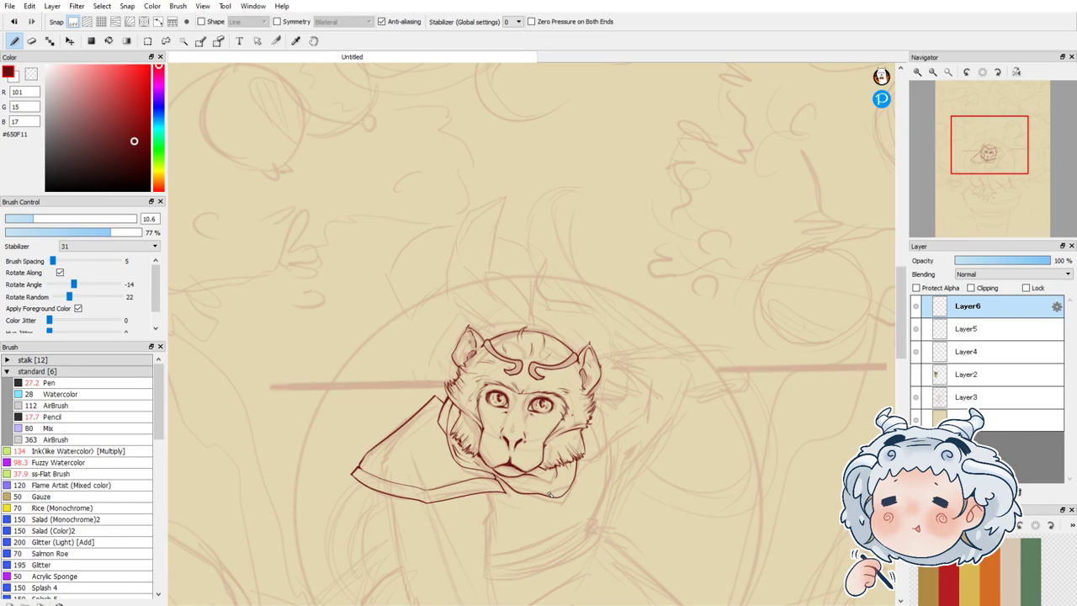
{"action": "scroll", "coordinate": [549, 495], "scroll_direction": "up", "scroll_amount": 3}
{"action": "scroll", "coordinate": [587, 416], "scroll_direction": "down", "scroll_amount": 1}
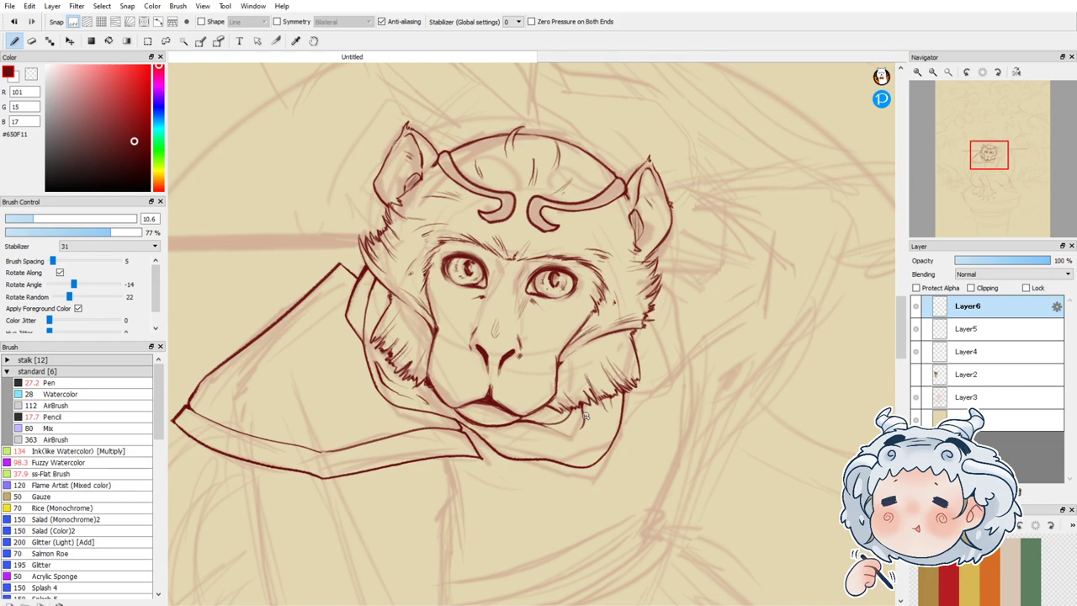
{"action": "scroll", "coordinate": [659, 383], "scroll_direction": "up", "scroll_amount": 2}
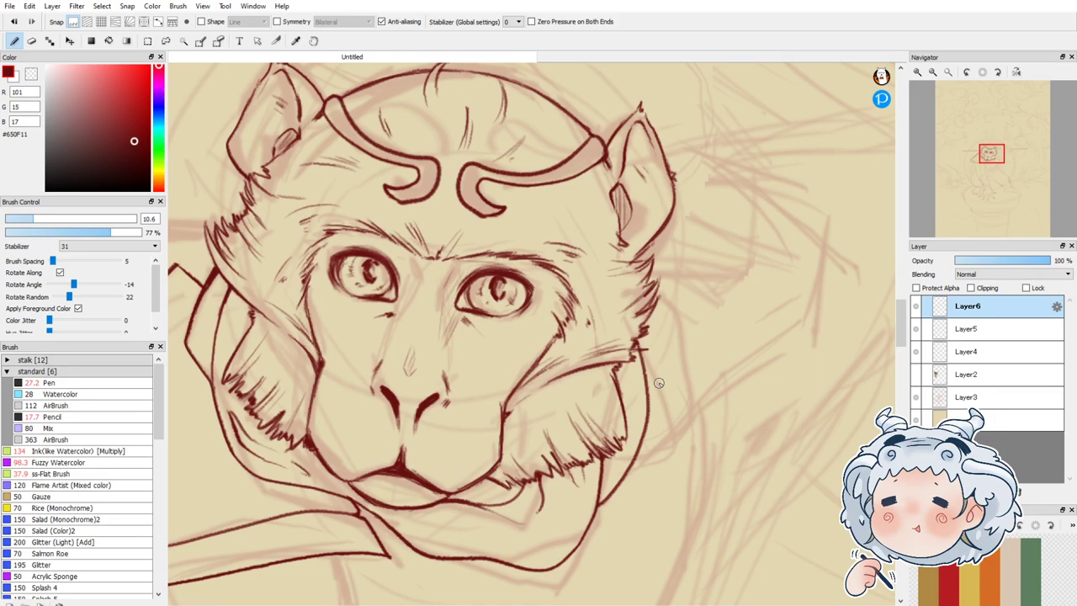
Step: Ink the outer contour of the upper arm below the cape with a jagged fur tuft, plus a short inner-arm stroke
{"action": "scroll", "coordinate": [578, 284], "scroll_direction": "down", "scroll_amount": 4}
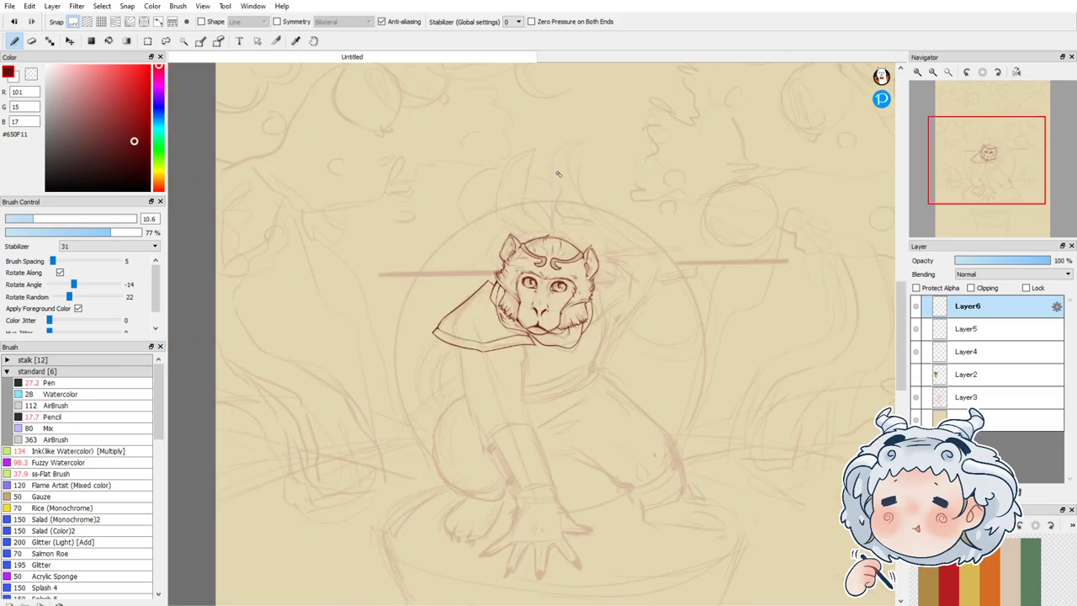
{"action": "scroll", "coordinate": [520, 388], "scroll_direction": "up", "scroll_amount": 4}
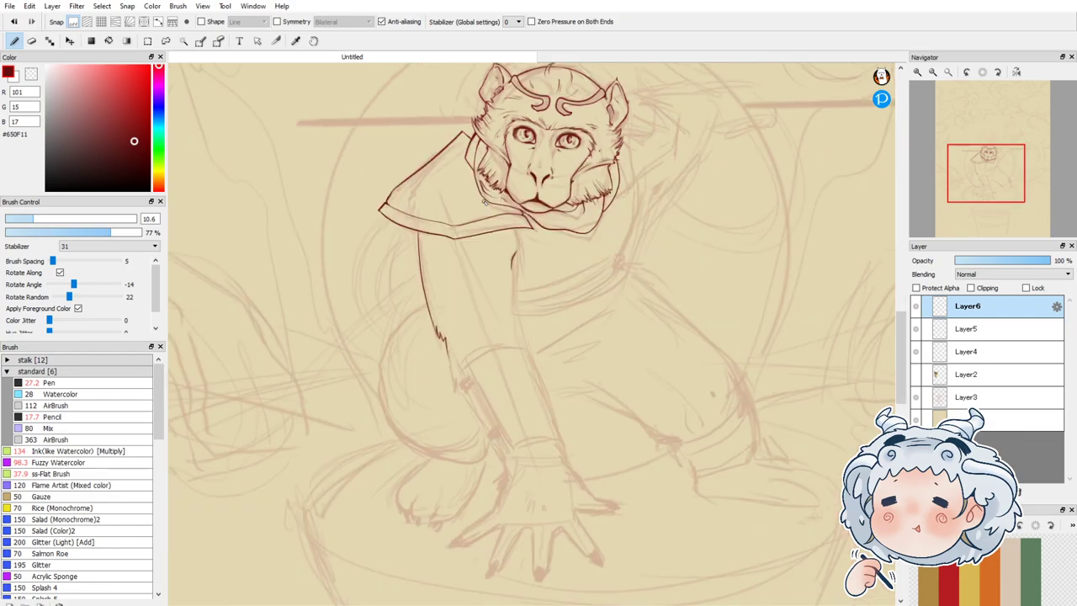
{"action": "scroll", "coordinate": [545, 441], "scroll_direction": "up", "scroll_amount": 2}
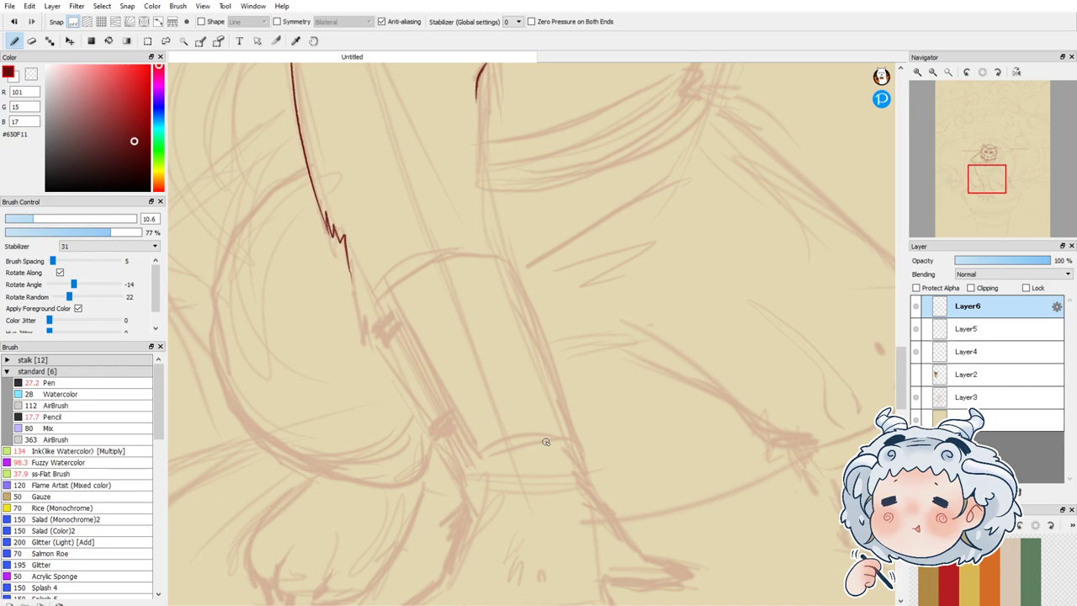
Step: Ink the forearm guard as a tapered panel with two long sides, curved ends and thin lines inside its edges
{"action": "left_click_drag", "start_coordinate": [387, 288], "coordinate": [486, 461]}
{"action": "left_click_drag", "start_coordinate": [509, 261], "coordinate": [568, 436]}
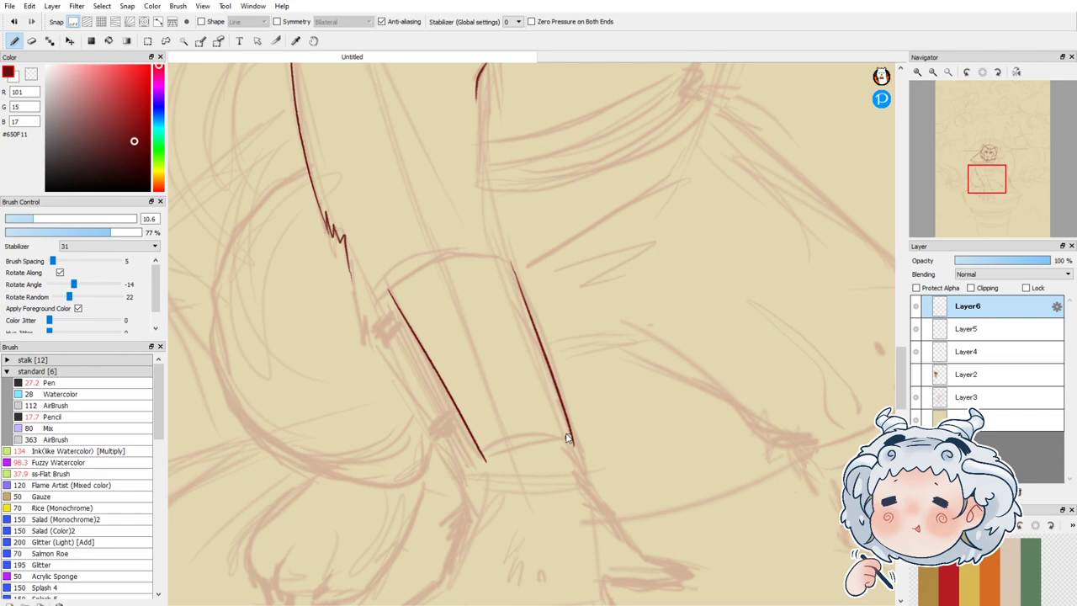
{"action": "left_click_drag", "start_coordinate": [572, 444], "coordinate": [487, 461]}
{"action": "mouse_move", "coordinate": [387, 290]}
{"action": "left_mouse_down"}
{"action": "mouse_move", "coordinate": [512, 268]}
{"action": "mouse_move", "coordinate": [551, 389]}
{"action": "left_mouse_up"}
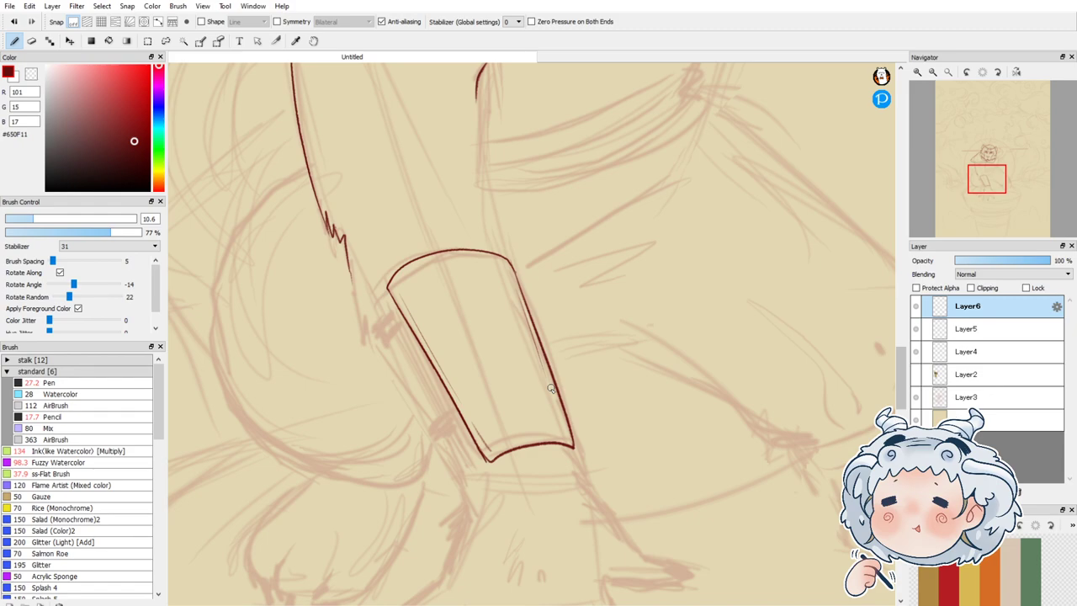
Step: Ink the guard's two straps, the furry arm line reaching the upper strap, and the forearm edge between the straps
{"action": "scroll", "coordinate": [444, 433], "scroll_direction": "up", "scroll_amount": 3}
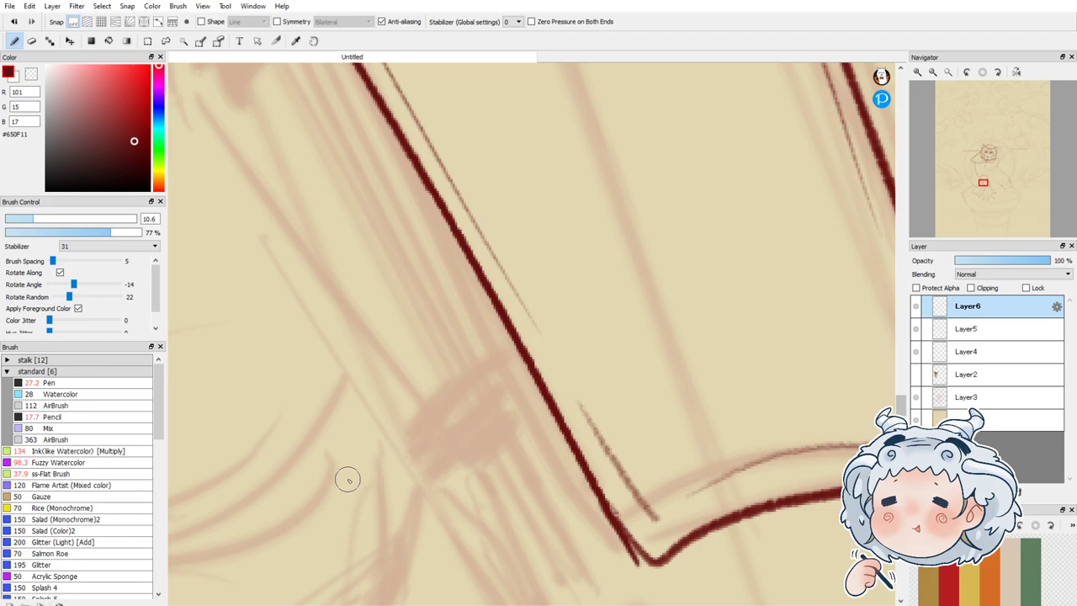
{"action": "scroll", "coordinate": [347, 480], "scroll_direction": "down", "scroll_amount": 2}
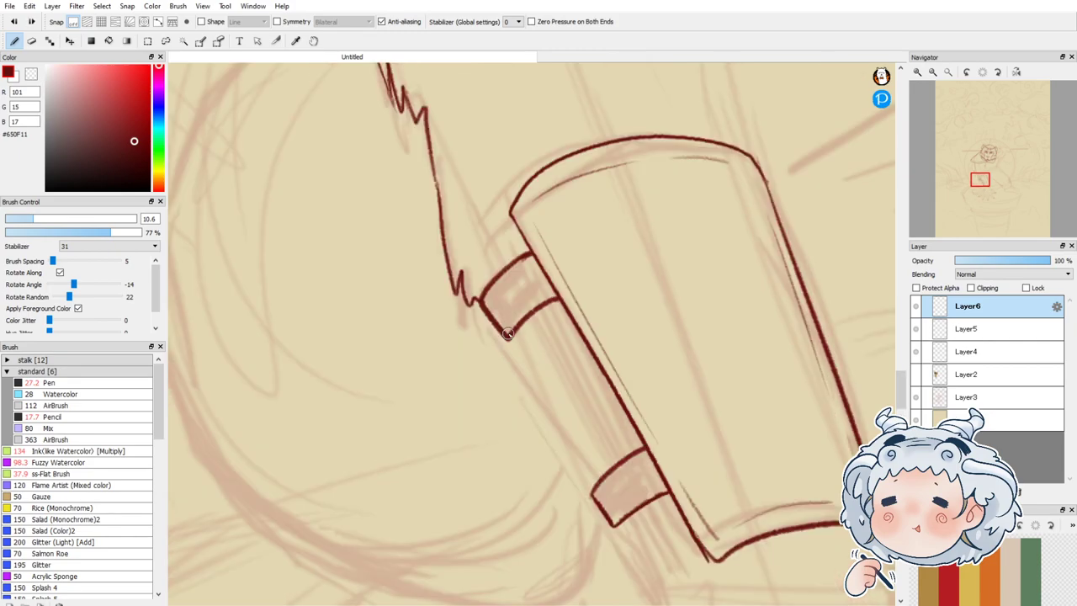
{"action": "left_click_drag", "start_coordinate": [507, 334], "coordinate": [542, 405]}
{"action": "left_click_drag", "start_coordinate": [543, 405], "coordinate": [605, 489]}
{"action": "key", "text": "ctrl+minus"}
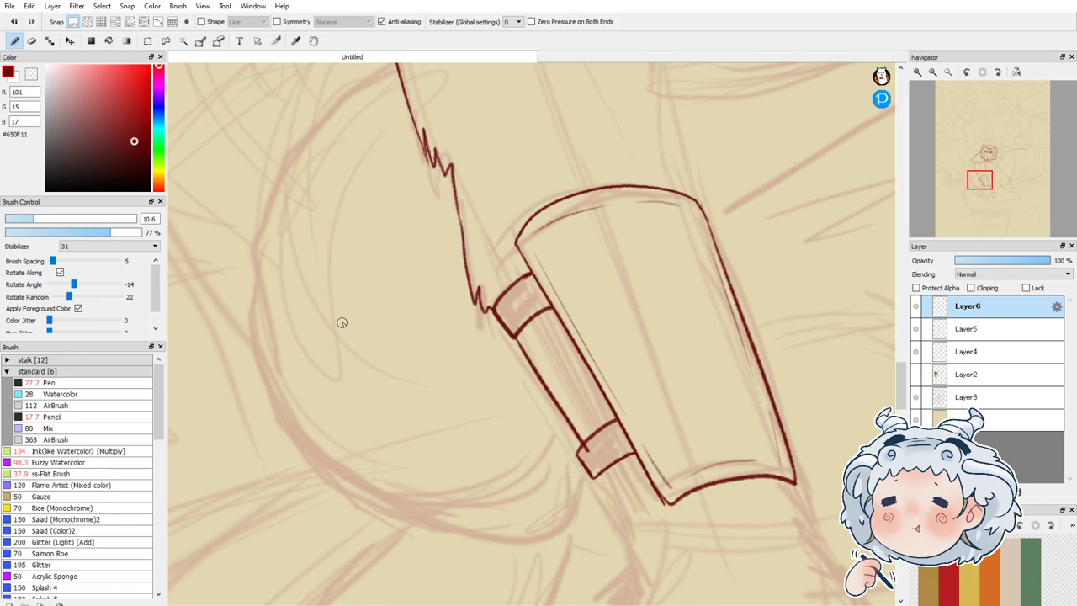
{"action": "key", "text": "ctrl+z"}
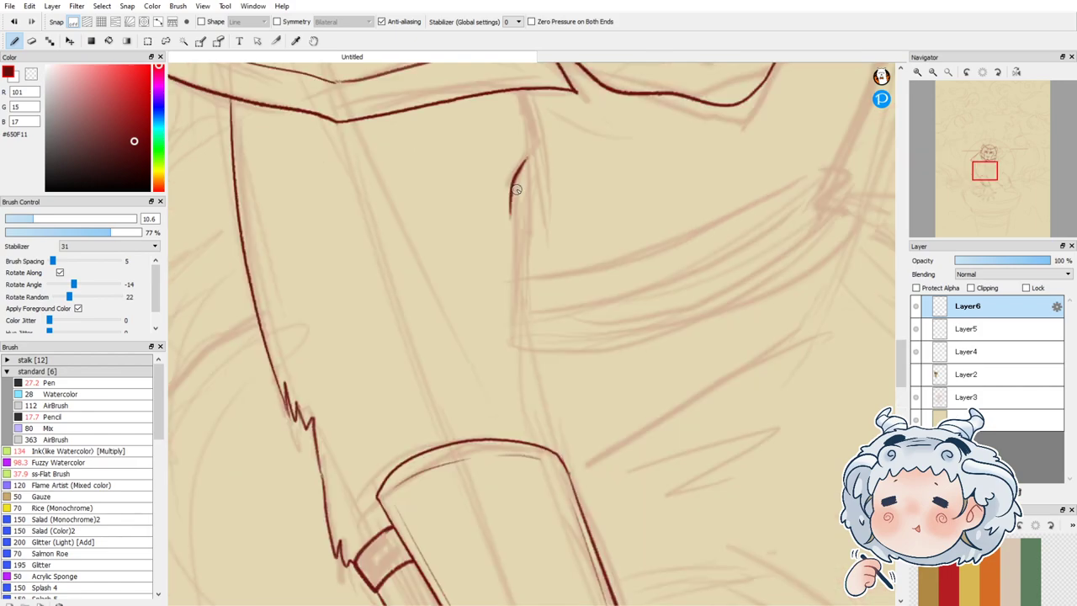
Step: Ink the inner arm contour down to the top of the forearm guard and touch up the fur by the upper strap
{"action": "left_click_drag", "start_coordinate": [516, 190], "coordinate": [516, 312]}
{"action": "left_click_drag", "start_coordinate": [517, 311], "coordinate": [551, 453]}
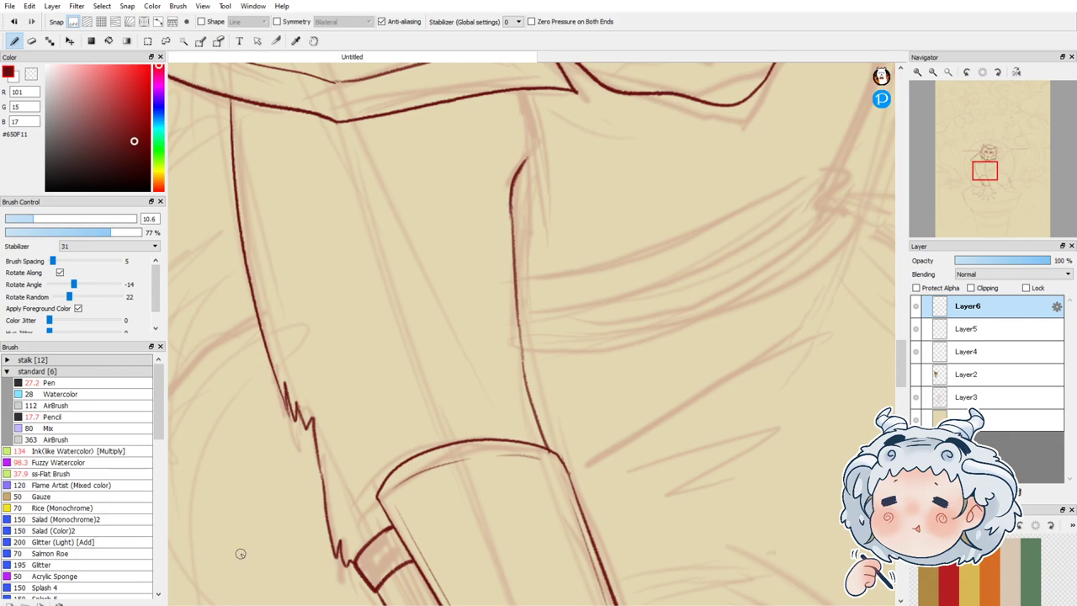
{"action": "left_click_drag", "start_coordinate": [349, 538], "coordinate": [352, 566]}
Step: Ink the wrist contour below the lower strap, adding a small fur tuft and continuing along the hand to the outermost finger
{"action": "left_click_drag", "start_coordinate": [358, 525], "coordinate": [476, 189]}
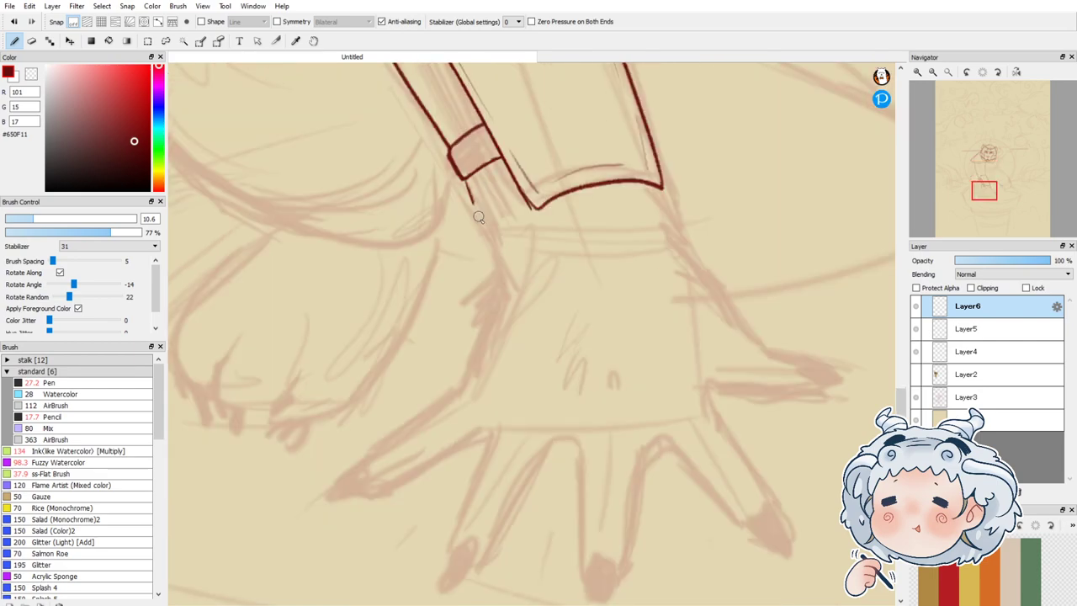
{"action": "left_click_drag", "start_coordinate": [466, 182], "coordinate": [491, 265]}
{"action": "left_click_drag", "start_coordinate": [490, 265], "coordinate": [416, 418]}
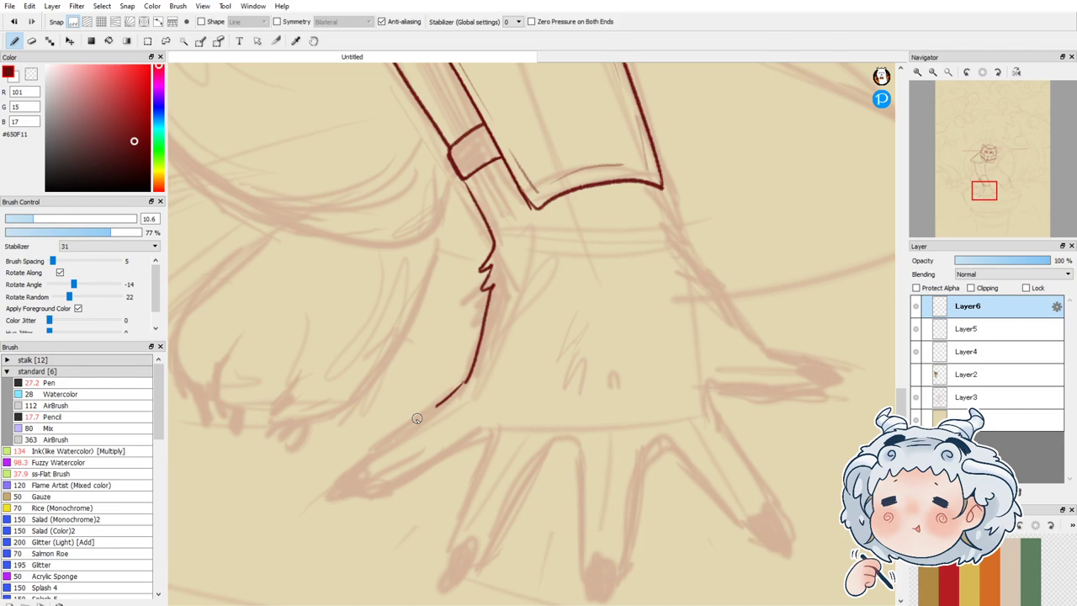
Step: Outline the outermost finger with its pointed nail and ink its lower edge back to the palm
{"action": "left_click_drag", "start_coordinate": [416, 418], "coordinate": [368, 454]}
{"action": "left_click_drag", "start_coordinate": [369, 453], "coordinate": [363, 487]}
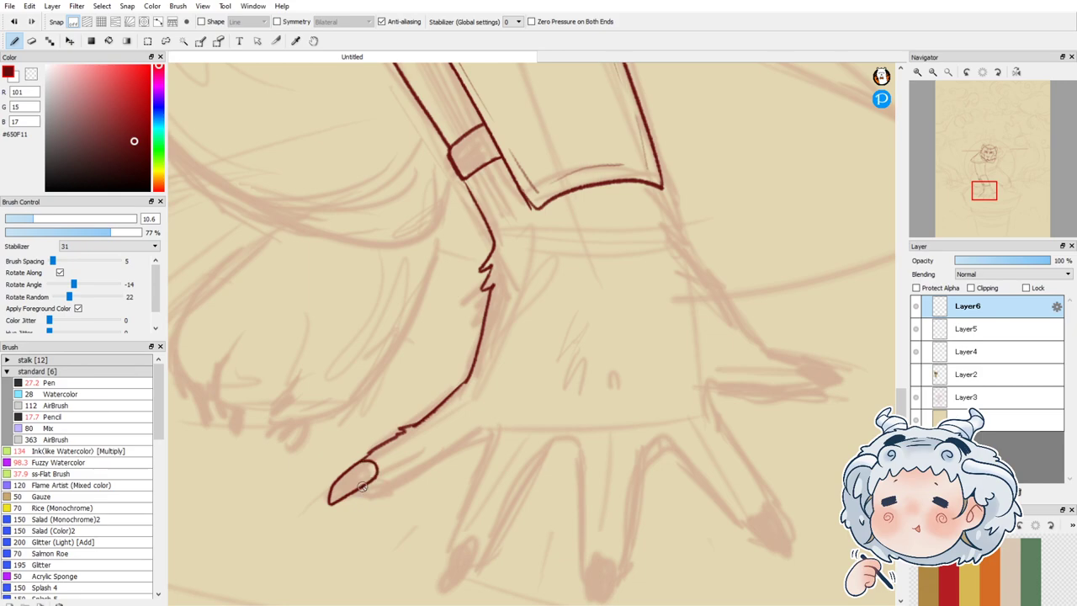
{"action": "left_click_drag", "start_coordinate": [483, 442], "coordinate": [368, 500]}
Step: Fill the outermost finger's nail with solid dark red using the bucket fill
{"action": "left_click", "coordinate": [107, 41]}
{"action": "left_click", "coordinate": [104, 22]}
{"action": "left_click", "coordinate": [101, 42]}
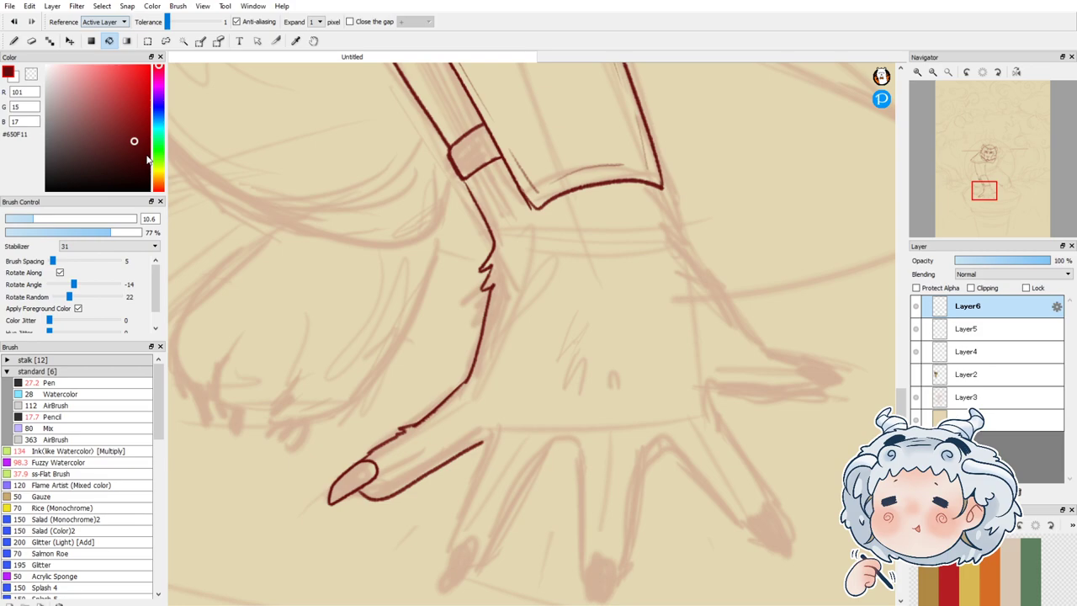
{"action": "left_click", "coordinate": [353, 483]}
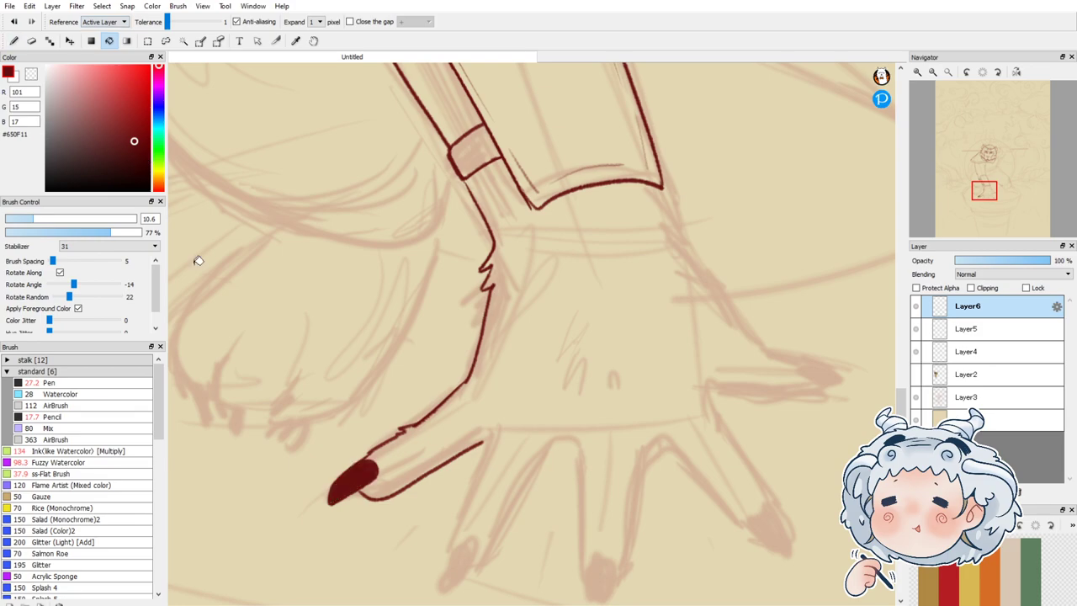
Step: Ink the near side of the second finger from the finger gap down to its tip, replacing the first attempt
{"action": "key", "text": "b"}
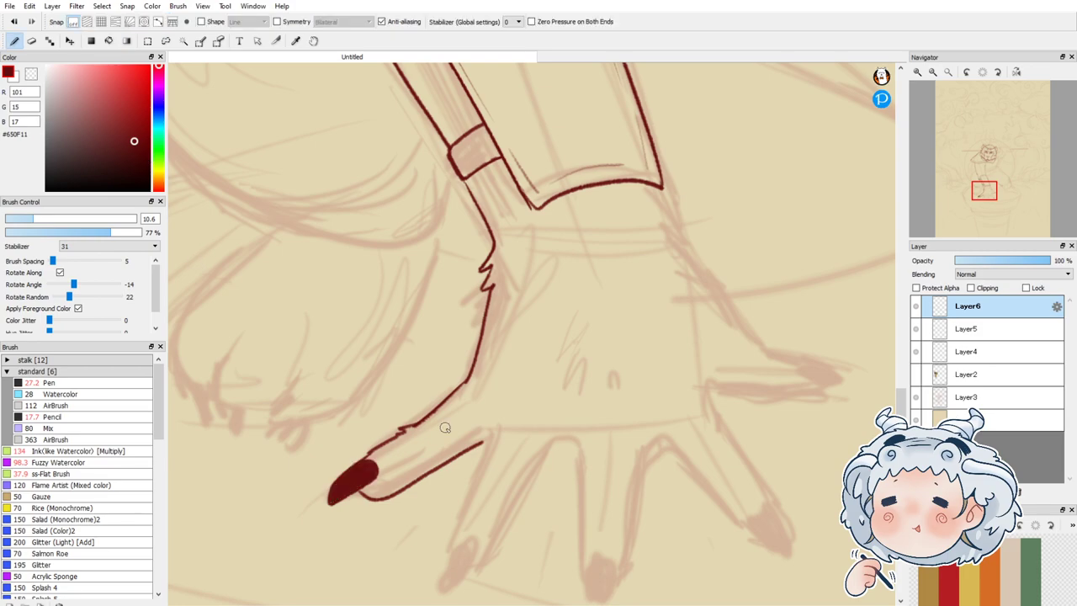
{"action": "left_click_drag", "start_coordinate": [484, 438], "coordinate": [446, 566]}
{"action": "key", "text": "ctrl+z"}
{"action": "left_click_drag", "start_coordinate": [486, 427], "coordinate": [436, 565]}
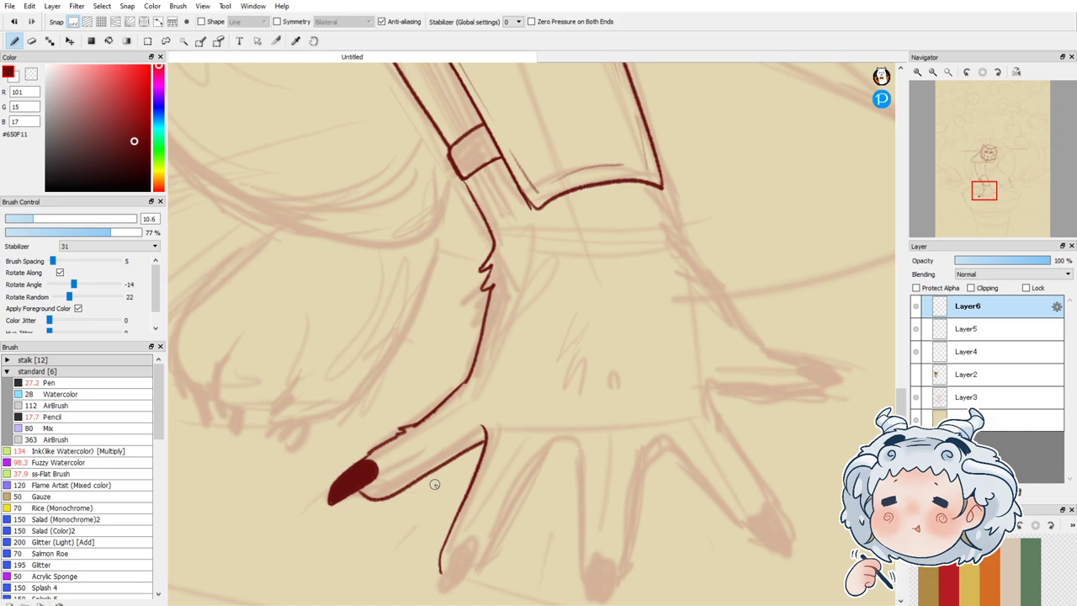
{"action": "scroll", "coordinate": [518, 293], "scroll_direction": "down", "scroll_amount": 1}
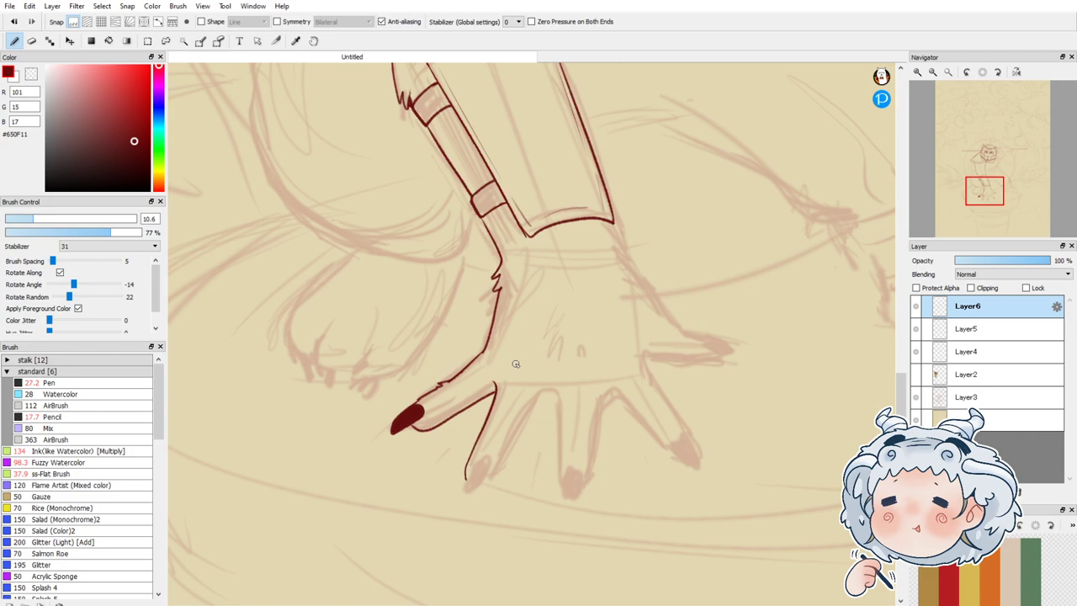
Step: Outline the second finger's nail with a pointed oval and fill it with solid dark red
{"action": "scroll", "coordinate": [491, 501], "scroll_direction": "up", "scroll_amount": 2}
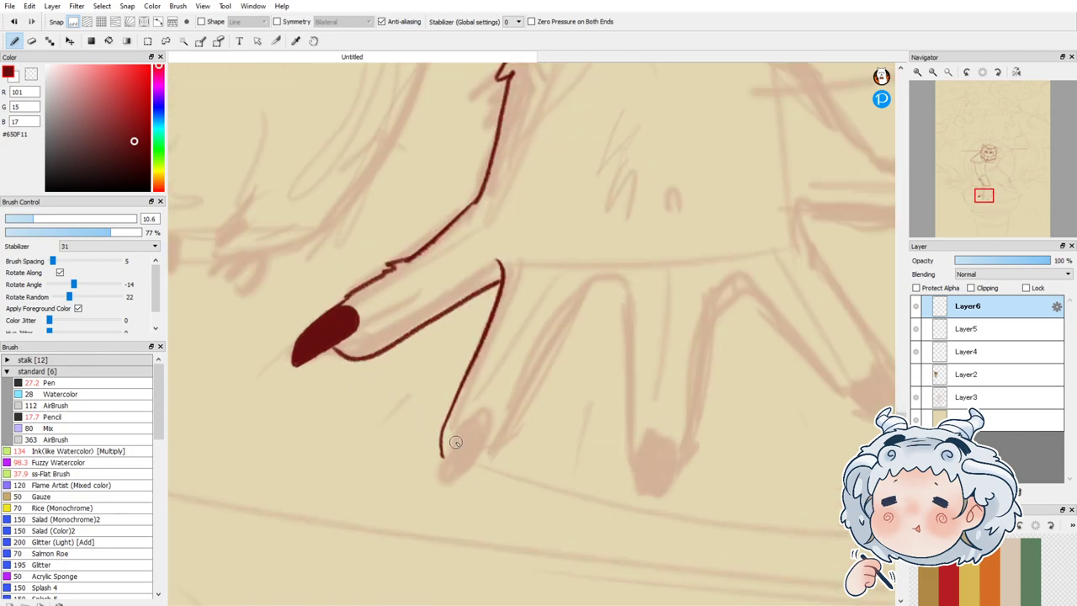
{"action": "mouse_move", "coordinate": [455, 427]}
{"action": "left_mouse_down"}
{"action": "mouse_move", "coordinate": [441, 474]}
{"action": "mouse_move", "coordinate": [466, 418]}
{"action": "mouse_move", "coordinate": [487, 432]}
{"action": "mouse_move", "coordinate": [439, 480]}
{"action": "left_mouse_up"}
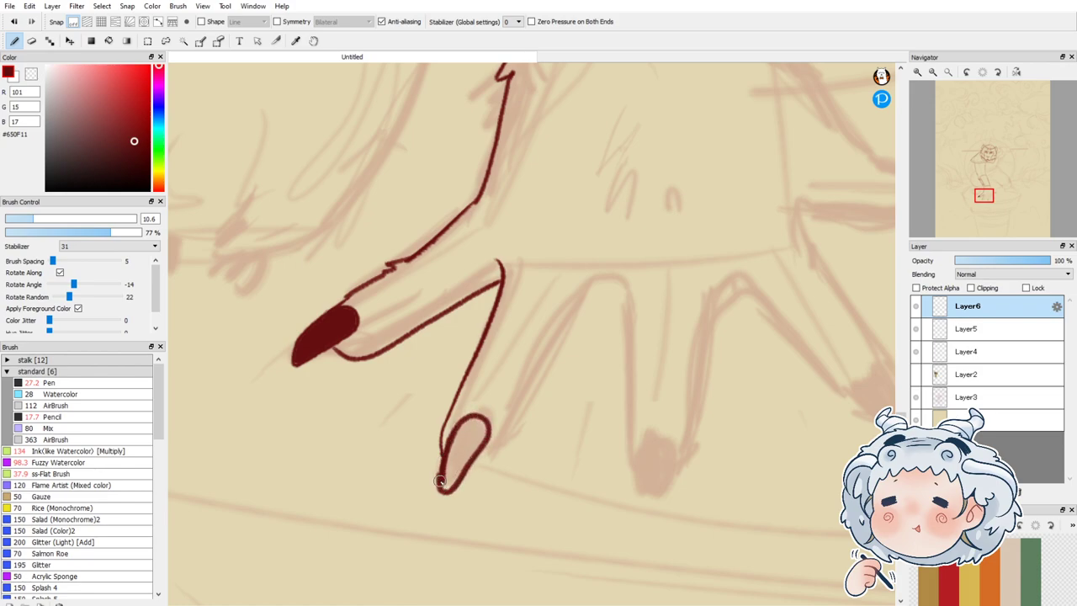
{"action": "left_click", "coordinate": [109, 40]}
{"action": "left_click", "coordinate": [477, 432]}
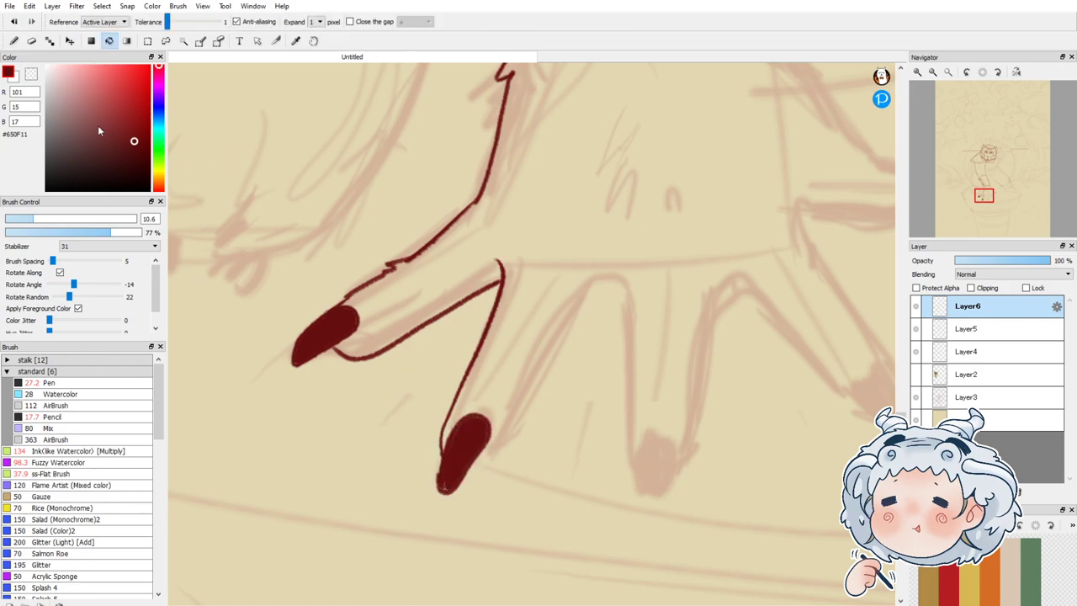
Step: Erase a short gap in the second finger's near edge and ink a small fur tuft there
{"action": "left_click", "coordinate": [14, 41]}
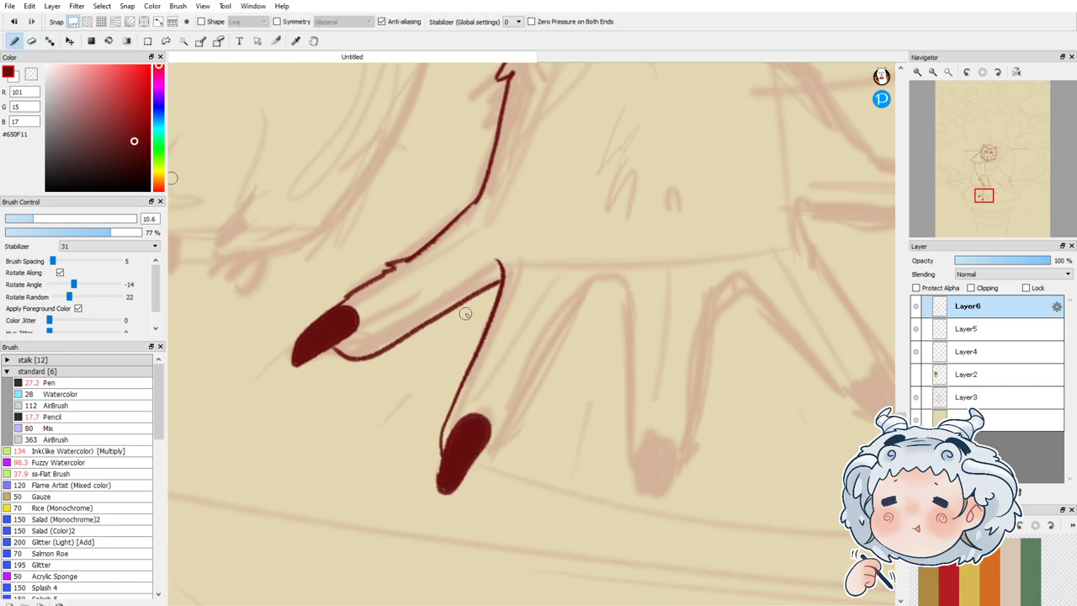
{"action": "left_click_drag", "start_coordinate": [491, 312], "coordinate": [468, 366]}
{"action": "key", "text": "ctrl+z"}
{"action": "left_click", "coordinate": [32, 40]}
{"action": "left_click_drag", "start_coordinate": [475, 339], "coordinate": [481, 341]}
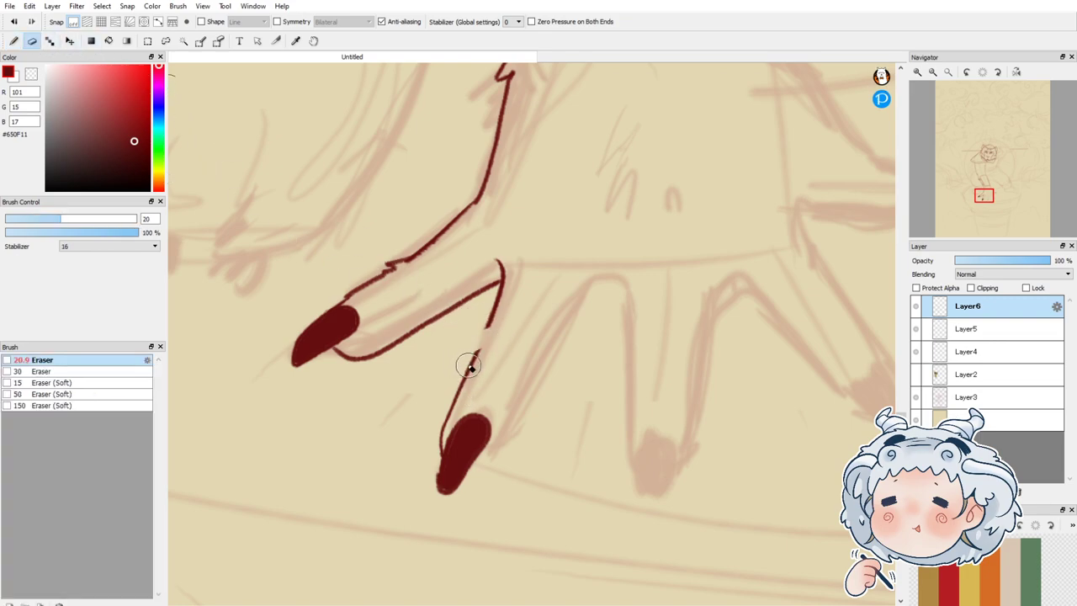
{"action": "left_click", "coordinate": [14, 41]}
{"action": "mouse_move", "coordinate": [490, 323]}
{"action": "left_mouse_down"}
{"action": "mouse_move", "coordinate": [472, 355]}
{"action": "mouse_move", "coordinate": [486, 331]}
{"action": "mouse_move", "coordinate": [472, 344]}
{"action": "left_mouse_up"}
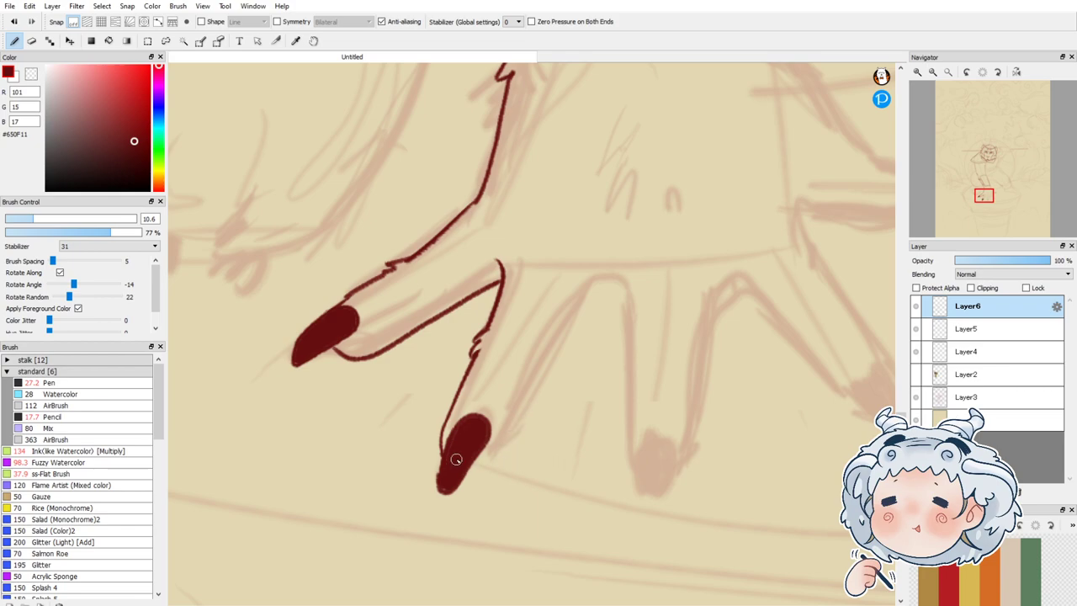
Step: Ink the second finger's far edge from the nail to the finger gap and down the third finger's near side
{"action": "mouse_move", "coordinate": [466, 466]}
{"action": "left_mouse_down"}
{"action": "mouse_move", "coordinate": [493, 461]}
{"action": "mouse_move", "coordinate": [585, 291]}
{"action": "mouse_move", "coordinate": [604, 278]}
{"action": "mouse_move", "coordinate": [622, 288]}
{"action": "mouse_move", "coordinate": [631, 426]}
{"action": "left_mouse_up"}
{"action": "key", "text": "ctrl+z"}
{"action": "mouse_move", "coordinate": [620, 281]}
{"action": "left_mouse_down"}
{"action": "mouse_move", "coordinate": [623, 471]}
{"action": "mouse_move", "coordinate": [641, 477]}
{"action": "left_mouse_up"}
{"action": "key", "text": "ctrl+z"}
{"action": "key", "text": "ctrl+z"}
{"action": "mouse_move", "coordinate": [620, 283]}
{"action": "left_mouse_down"}
{"action": "mouse_move", "coordinate": [629, 429]}
{"action": "mouse_move", "coordinate": [647, 477]}
{"action": "left_mouse_up"}
Step: Ink two small jagged fur tufts on the back of the hand
{"action": "left_click_drag", "start_coordinate": [983, 204], "coordinate": [985, 194]}
{"action": "left_click_drag", "start_coordinate": [557, 363], "coordinate": [536, 440]}
{"action": "key", "text": "ctrl+z"}
{"action": "mouse_move", "coordinate": [561, 356]}
{"action": "left_mouse_down"}
{"action": "mouse_move", "coordinate": [531, 437]}
{"action": "mouse_move", "coordinate": [550, 414]}
{"action": "mouse_move", "coordinate": [543, 448]}
{"action": "mouse_move", "coordinate": [578, 491]}
{"action": "left_mouse_up"}
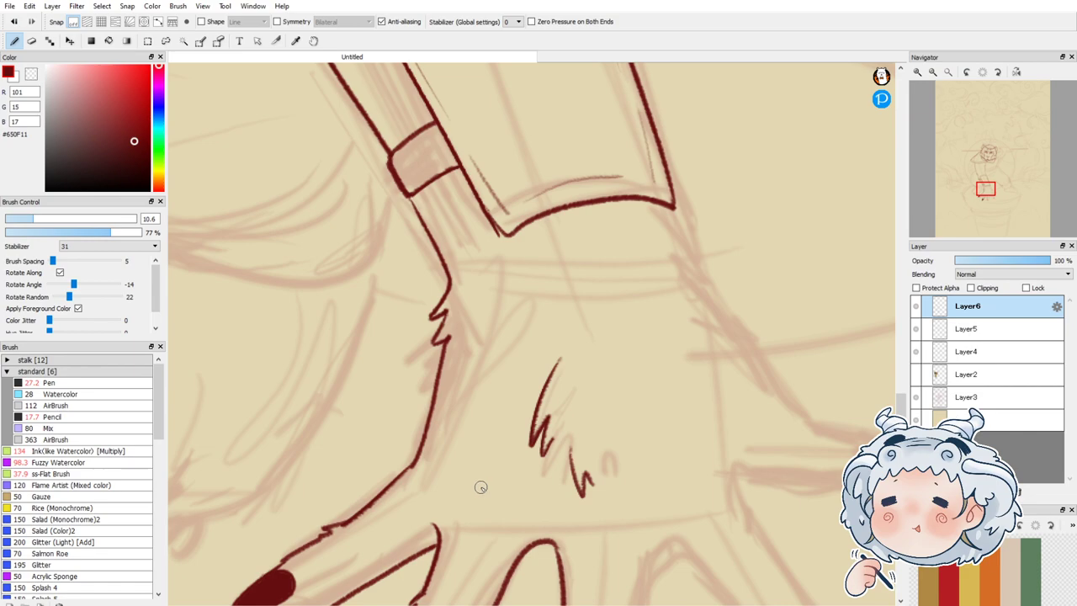
Step: Outline the third finger's nail as a pointed oval and fill it with solid dark red
{"action": "scroll", "coordinate": [448, 318], "scroll_direction": "down", "scroll_amount": 2}
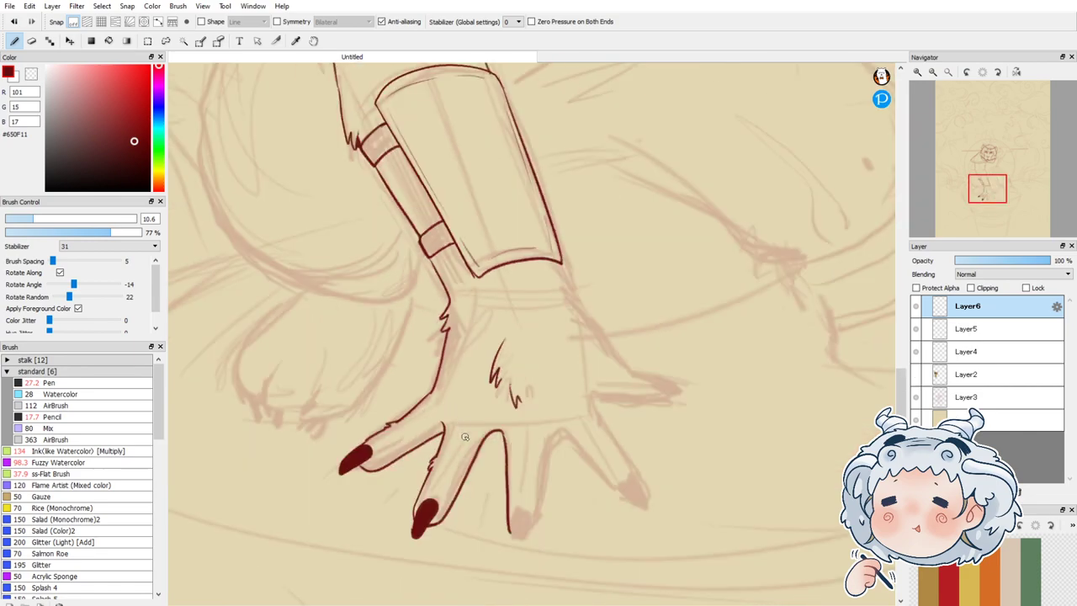
{"action": "scroll", "coordinate": [551, 562], "scroll_direction": "up", "scroll_amount": 1}
{"action": "scroll", "coordinate": [493, 523], "scroll_direction": "up", "scroll_amount": 1}
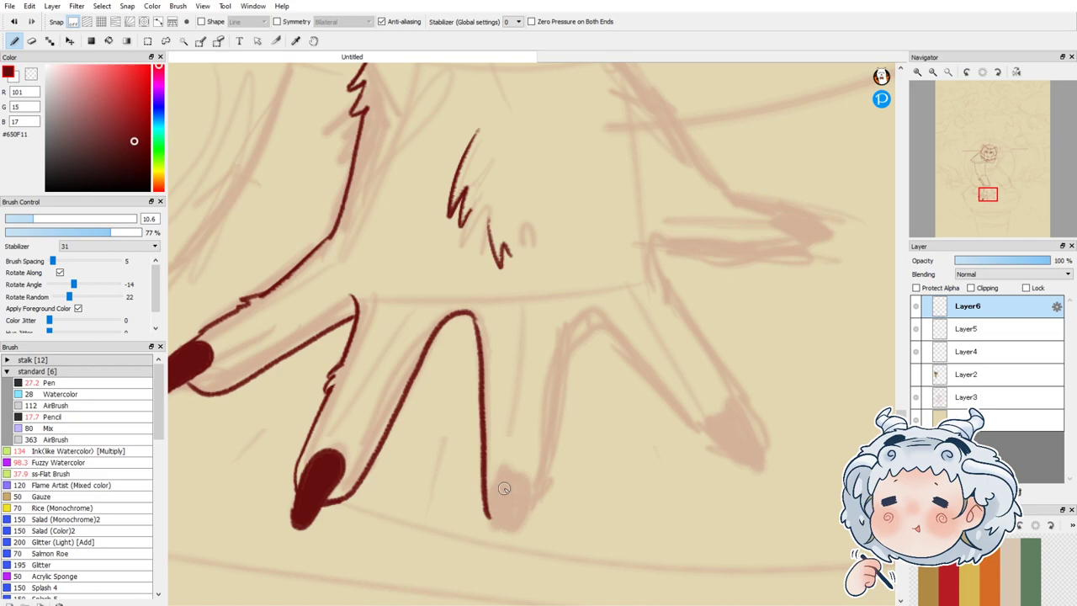
{"action": "mouse_move", "coordinate": [511, 470]}
{"action": "left_mouse_down"}
{"action": "mouse_move", "coordinate": [498, 504]}
{"action": "mouse_move", "coordinate": [506, 472]}
{"action": "mouse_move", "coordinate": [530, 515]}
{"action": "mouse_move", "coordinate": [499, 532]}
{"action": "mouse_move", "coordinate": [505, 543]}
{"action": "mouse_move", "coordinate": [528, 519]}
{"action": "mouse_move", "coordinate": [503, 543]}
{"action": "mouse_move", "coordinate": [515, 553]}
{"action": "mouse_move", "coordinate": [521, 530]}
{"action": "left_mouse_up"}
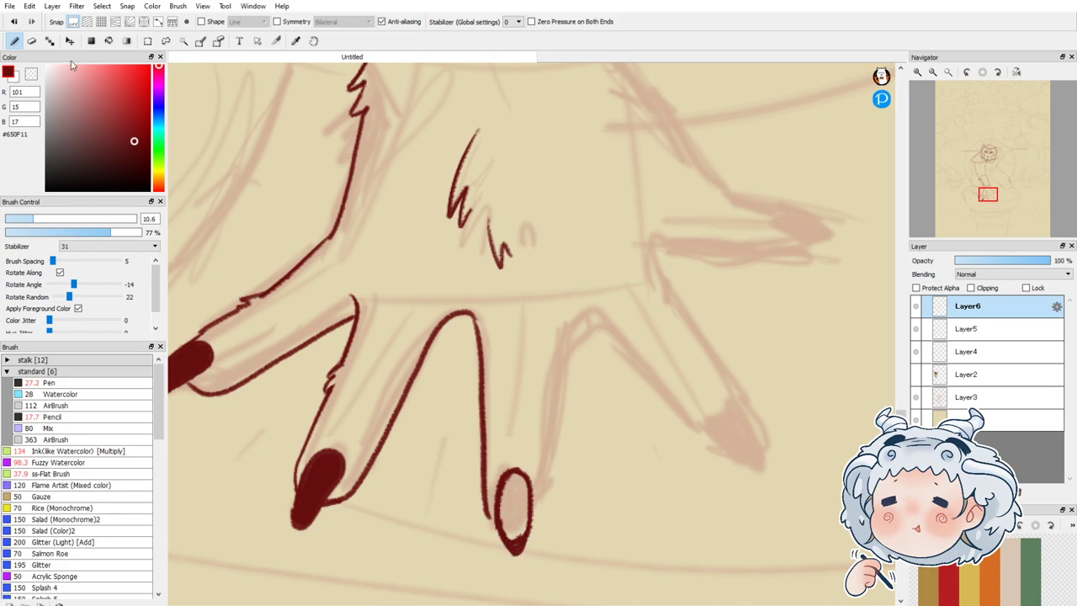
{"action": "left_click", "coordinate": [108, 41]}
{"action": "left_click", "coordinate": [513, 496]}
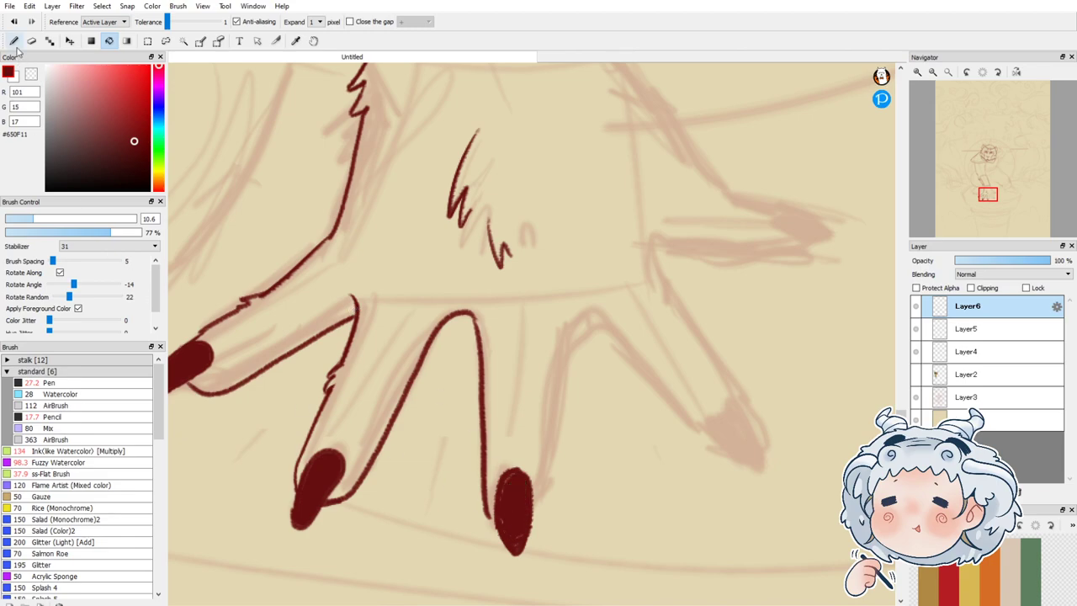
Step: Close the third fingertip, ink its far edge with a fur notch, and add a small fur mark at the finger's base
{"action": "left_click", "coordinate": [14, 41]}
{"action": "left_click_drag", "start_coordinate": [488, 510], "coordinate": [490, 528]}
{"action": "mouse_move", "coordinate": [579, 309]}
{"action": "left_mouse_down"}
{"action": "mouse_move", "coordinate": [539, 518]}
{"action": "mouse_move", "coordinate": [529, 536]}
{"action": "mouse_move", "coordinate": [537, 519]}
{"action": "mouse_move", "coordinate": [496, 539]}
{"action": "mouse_move", "coordinate": [507, 546]}
{"action": "mouse_move", "coordinate": [529, 529]}
{"action": "left_mouse_up"}
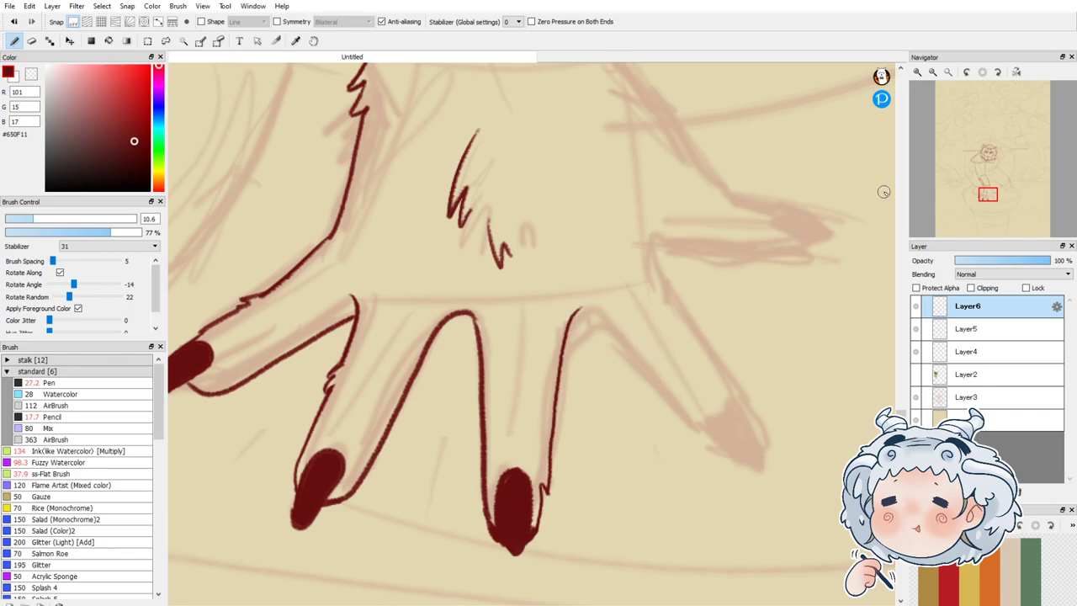
{"action": "left_click_drag", "start_coordinate": [527, 316], "coordinate": [519, 365]}
Step: Ink both sides of the fourth finger, starting the outer side along the hand's edge with a small fur tuft
{"action": "mouse_move", "coordinate": [569, 318]}
{"action": "left_mouse_down"}
{"action": "mouse_move", "coordinate": [579, 310]}
{"action": "mouse_move", "coordinate": [665, 389]}
{"action": "left_mouse_up"}
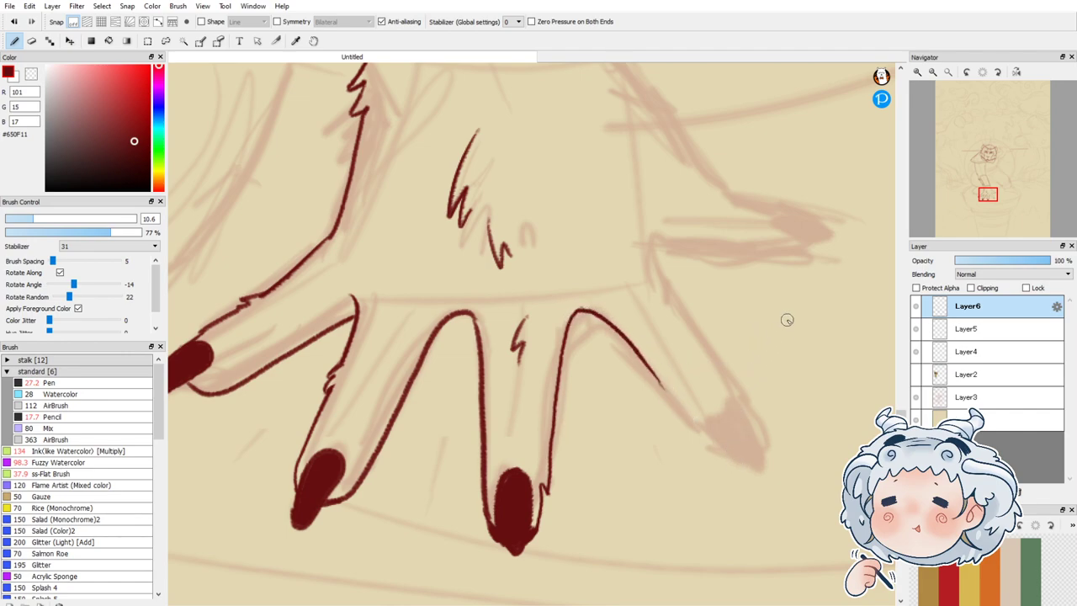
{"action": "mouse_move", "coordinate": [637, 189]}
{"action": "left_mouse_down"}
{"action": "mouse_move", "coordinate": [651, 269]}
{"action": "mouse_move", "coordinate": [670, 272]}
{"action": "mouse_move", "coordinate": [670, 288]}
{"action": "mouse_move", "coordinate": [741, 387]}
{"action": "left_mouse_up"}
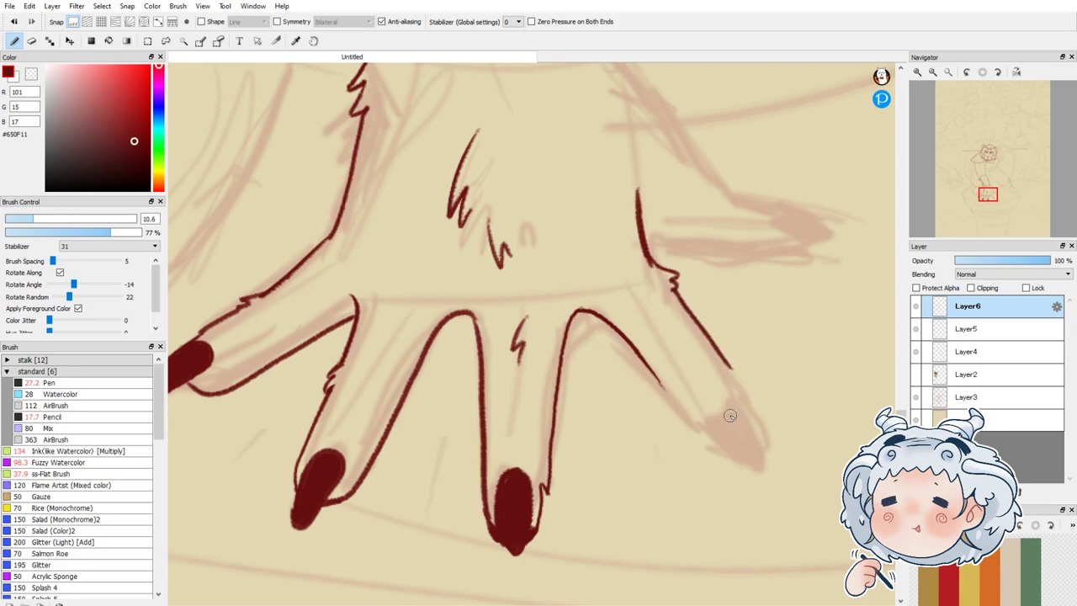
{"action": "mouse_move", "coordinate": [975, 88]}
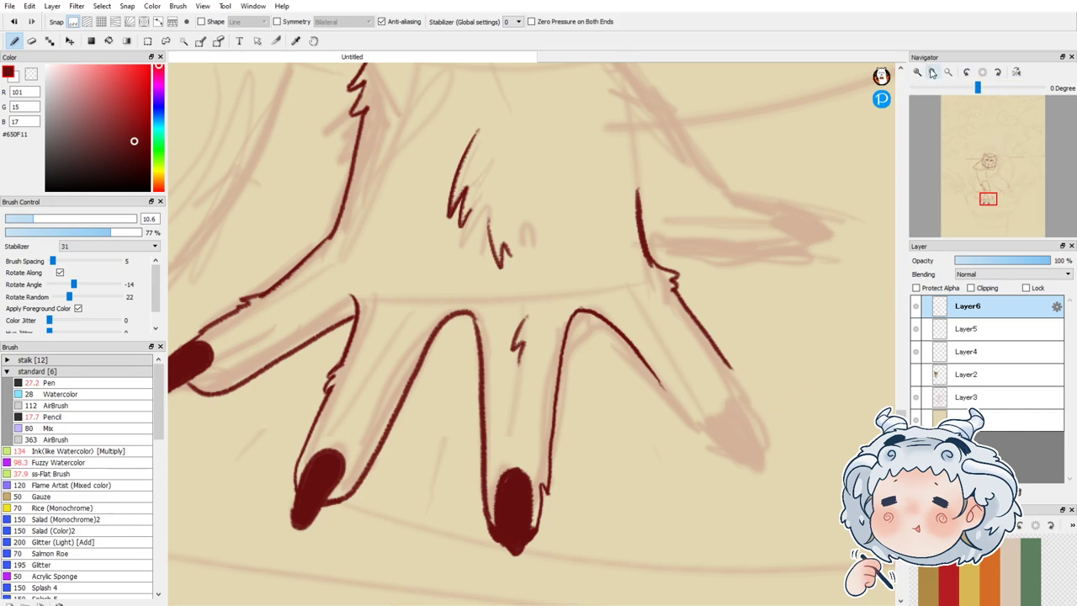
{"action": "left_click", "coordinate": [932, 71]}
{"action": "mouse_move", "coordinate": [619, 359]}
{"action": "left_mouse_down"}
{"action": "mouse_move", "coordinate": [669, 418]}
{"action": "mouse_move", "coordinate": [699, 421]}
{"action": "left_mouse_up"}
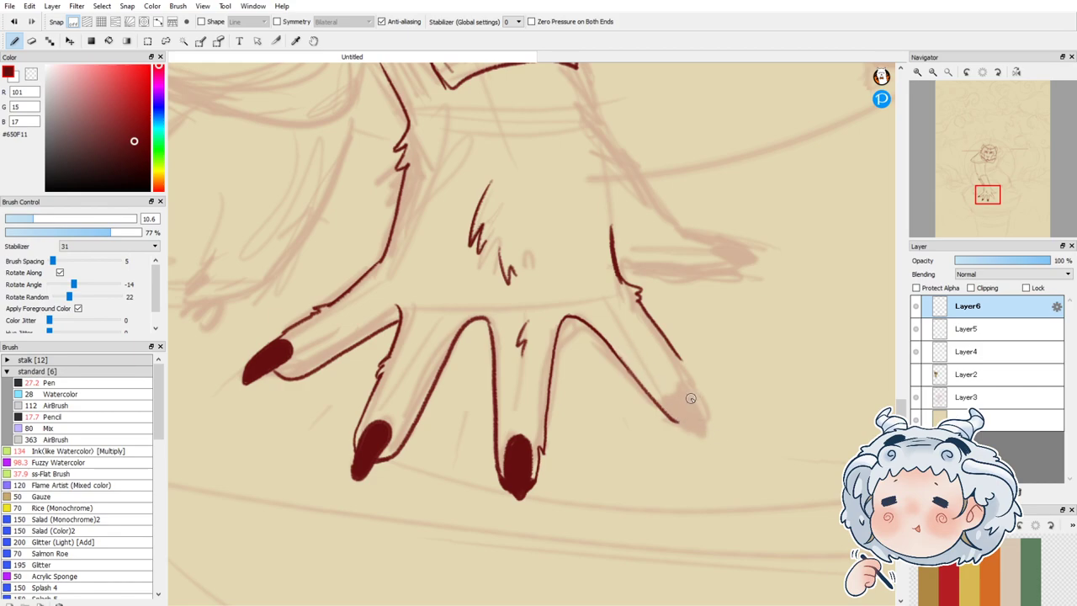
Step: Outline the fourth finger's nail, fill it using a 2-pixel expansion, and ink the furry outer edge down to the nail
{"action": "mouse_move", "coordinate": [678, 421]}
{"action": "left_mouse_down"}
{"action": "mouse_move", "coordinate": [694, 396]}
{"action": "mouse_move", "coordinate": [708, 413]}
{"action": "mouse_move", "coordinate": [689, 395]}
{"action": "mouse_move", "coordinate": [695, 432]}
{"action": "mouse_move", "coordinate": [680, 414]}
{"action": "mouse_move", "coordinate": [712, 438]}
{"action": "left_mouse_up"}
{"action": "key", "text": "g"}
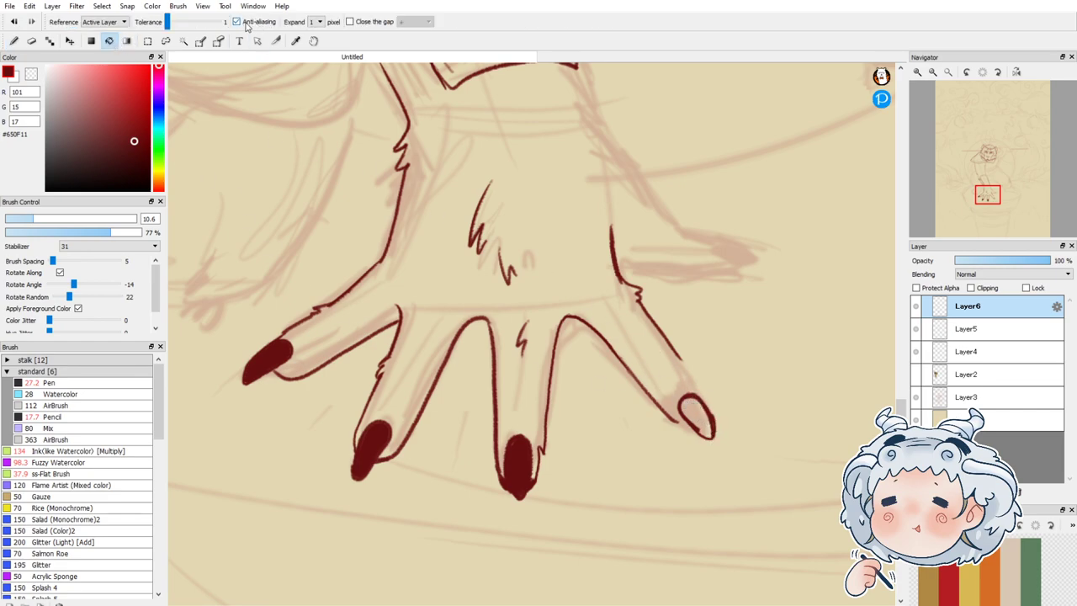
{"action": "type", "text": "2"}
{"action": "left_click", "coordinate": [697, 409]}
{"action": "left_click", "coordinate": [14, 40]}
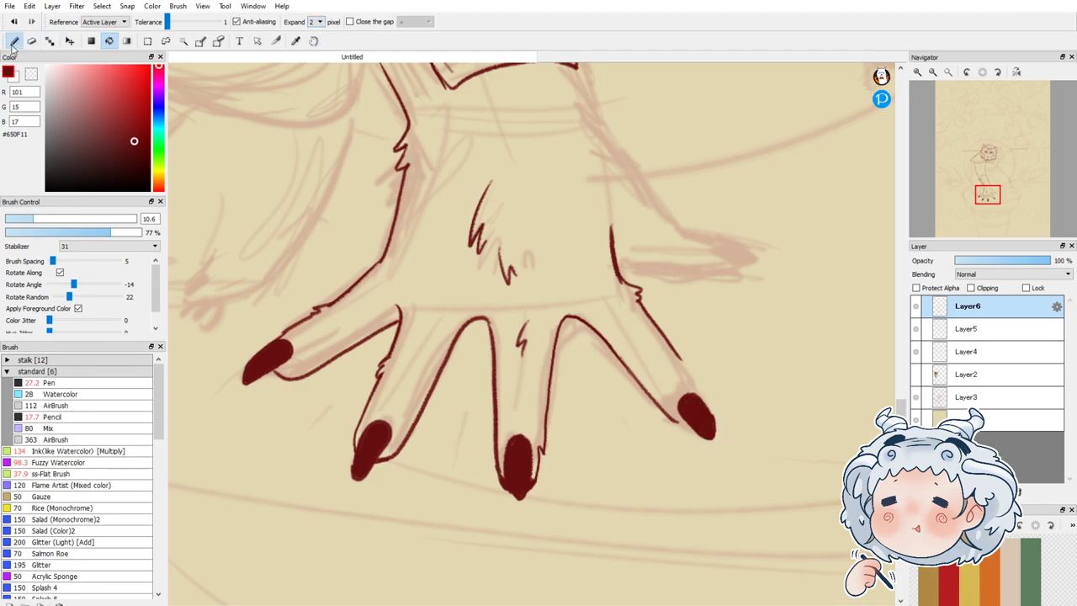
{"action": "mouse_move", "coordinate": [679, 357]}
{"action": "left_mouse_down"}
{"action": "mouse_move", "coordinate": [704, 399]}
{"action": "mouse_move", "coordinate": [701, 419]}
{"action": "mouse_move", "coordinate": [669, 416]}
{"action": "mouse_move", "coordinate": [695, 430]}
{"action": "left_mouse_up"}
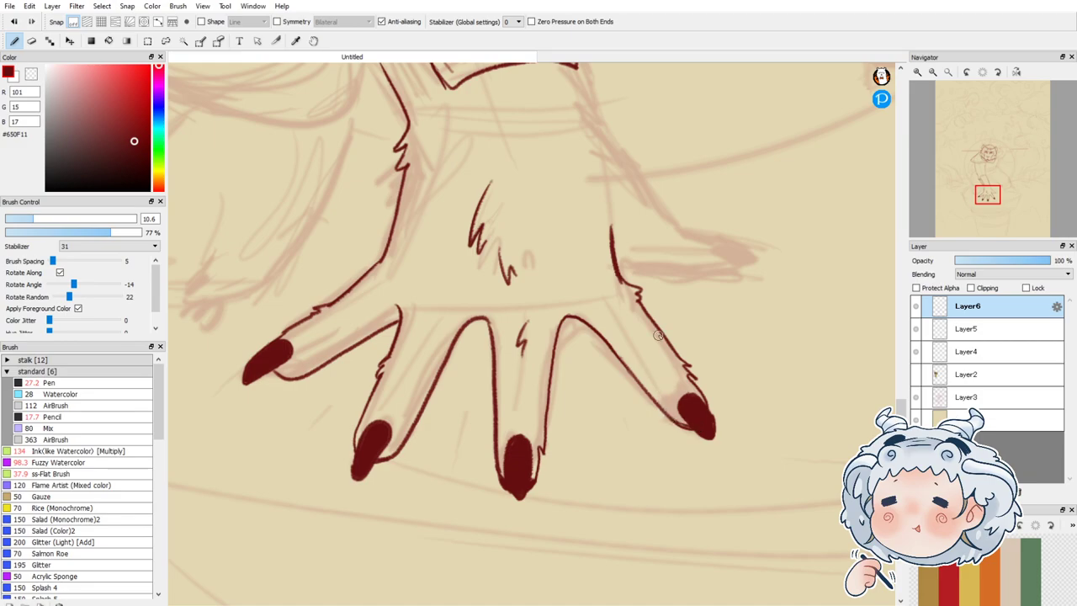
Step: Ink the wrist contour from the arm guard's lower corner to the thumb with a fur tuft, and trim the excess ink at the corner
{"action": "scroll", "coordinate": [508, 451], "scroll_direction": "down", "scroll_amount": 3}
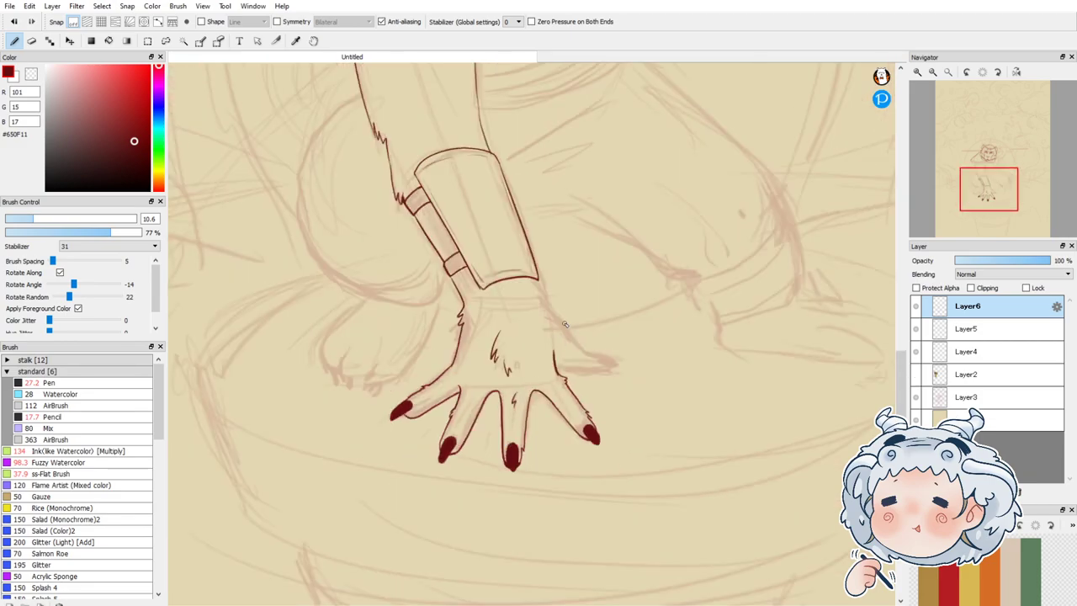
{"action": "scroll", "coordinate": [578, 310], "scroll_direction": "up", "scroll_amount": 4}
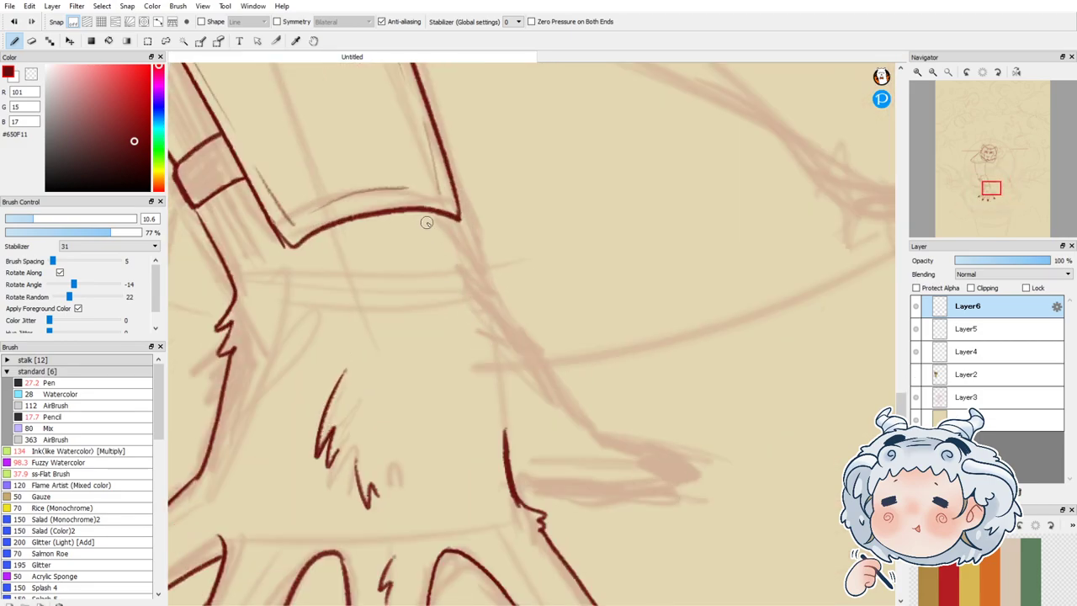
{"action": "left_click_drag", "start_coordinate": [435, 216], "coordinate": [509, 313]}
{"action": "mouse_move", "coordinate": [453, 232]}
{"action": "left_mouse_down"}
{"action": "mouse_move", "coordinate": [457, 218]}
{"action": "mouse_move", "coordinate": [462, 244]}
{"action": "mouse_move", "coordinate": [594, 435]}
{"action": "left_mouse_up"}
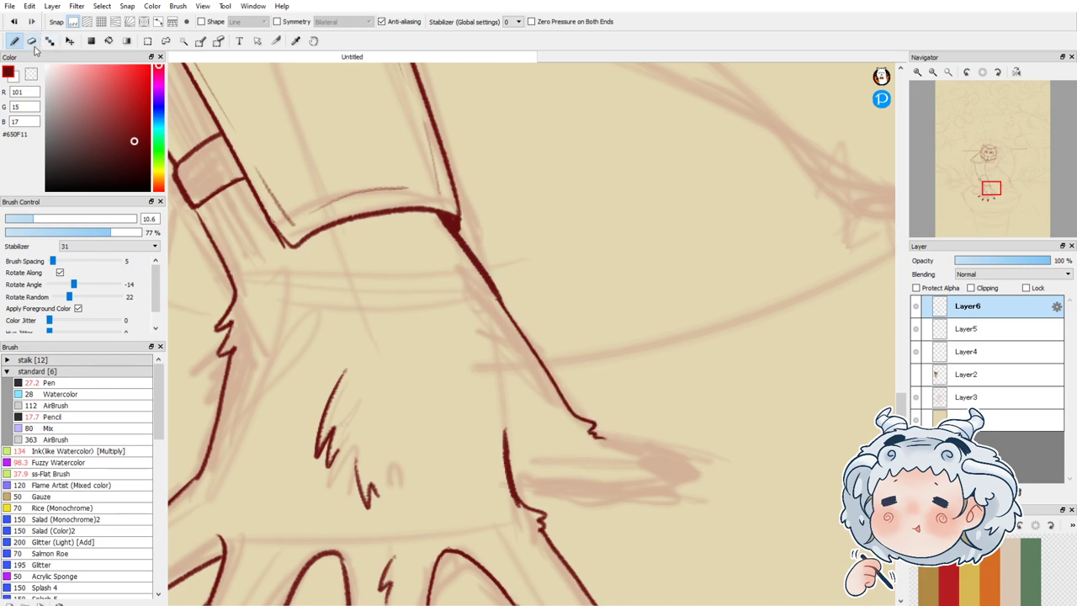
{"action": "left_click", "coordinate": [31, 40]}
{"action": "mouse_move", "coordinate": [439, 205]}
{"action": "left_mouse_down"}
{"action": "mouse_move", "coordinate": [454, 220]}
{"action": "mouse_move", "coordinate": [448, 202]}
{"action": "left_mouse_up"}
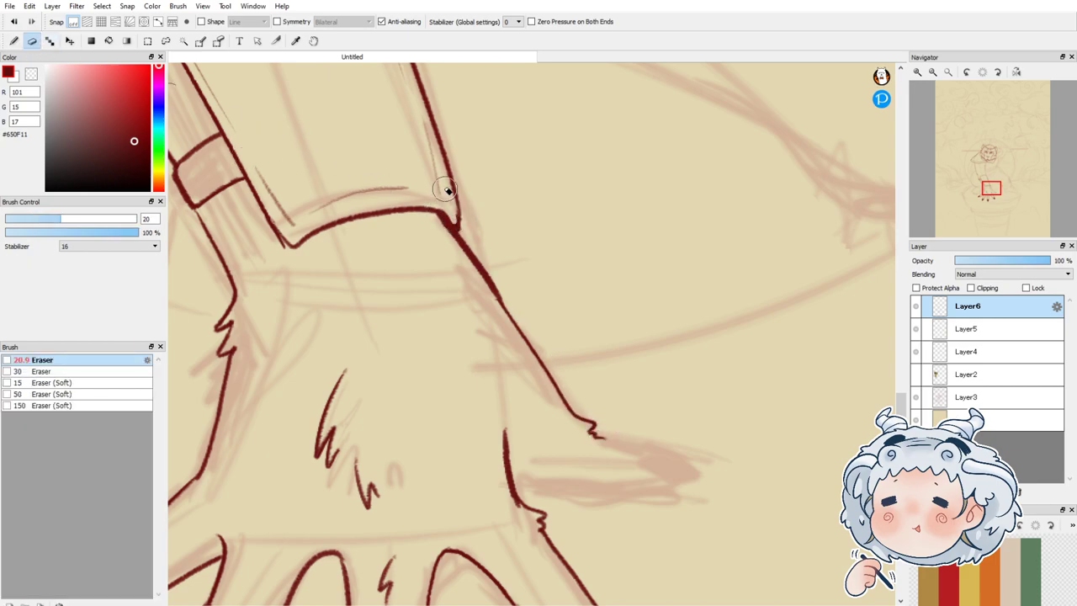
Step: Set the eraser size to 13 and erase thin gaps between the third finger's nail and its outline
{"action": "scroll", "coordinate": [505, 332], "scroll_direction": "down", "scroll_amount": 3}
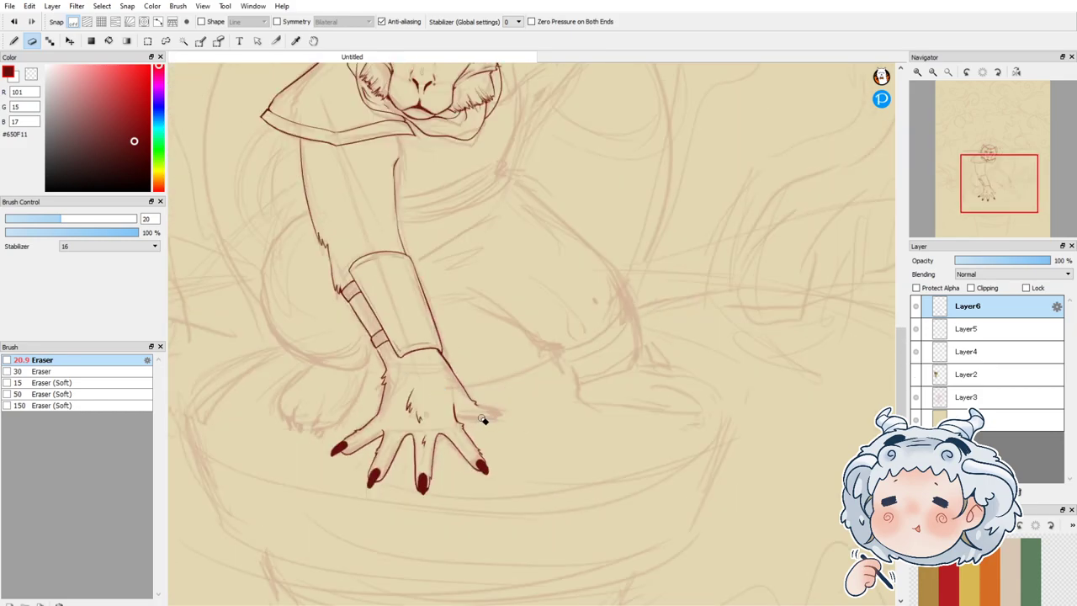
{"action": "scroll", "coordinate": [428, 510], "scroll_direction": "up", "scroll_amount": 5}
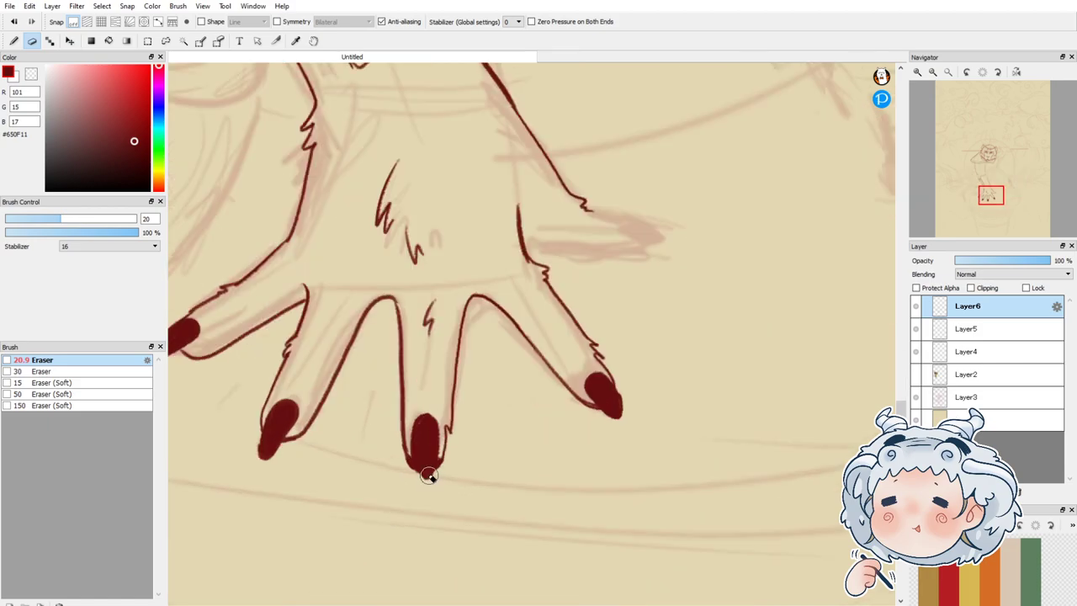
{"action": "left_click", "coordinate": [40, 219]}
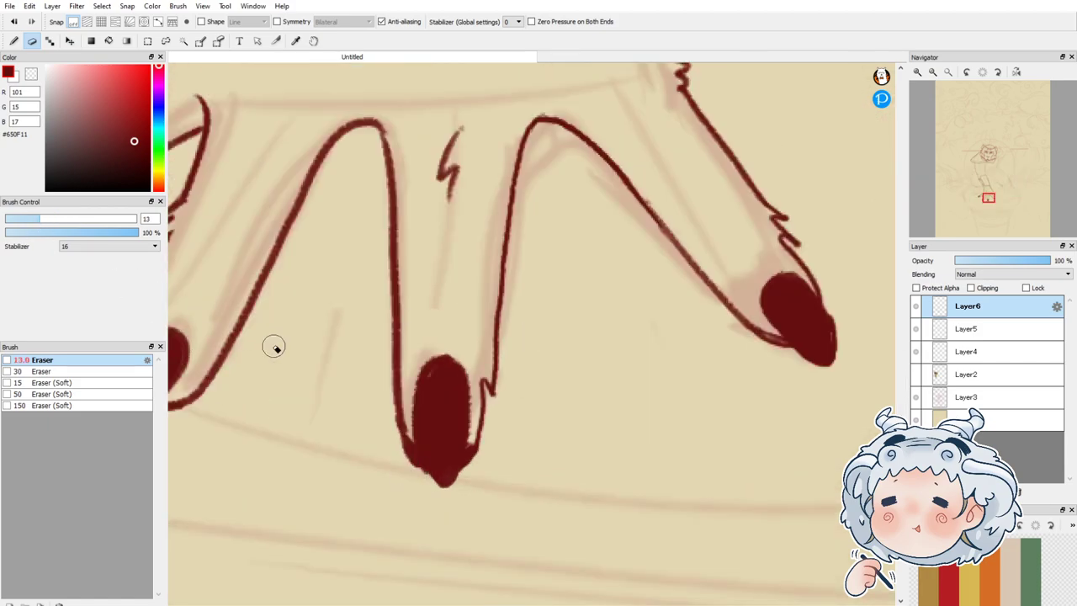
{"action": "mouse_move", "coordinate": [408, 429]}
{"action": "left_mouse_down"}
{"action": "mouse_move", "coordinate": [417, 458]}
{"action": "mouse_move", "coordinate": [411, 446]}
{"action": "mouse_move", "coordinate": [469, 446]}
{"action": "left_mouse_up"}
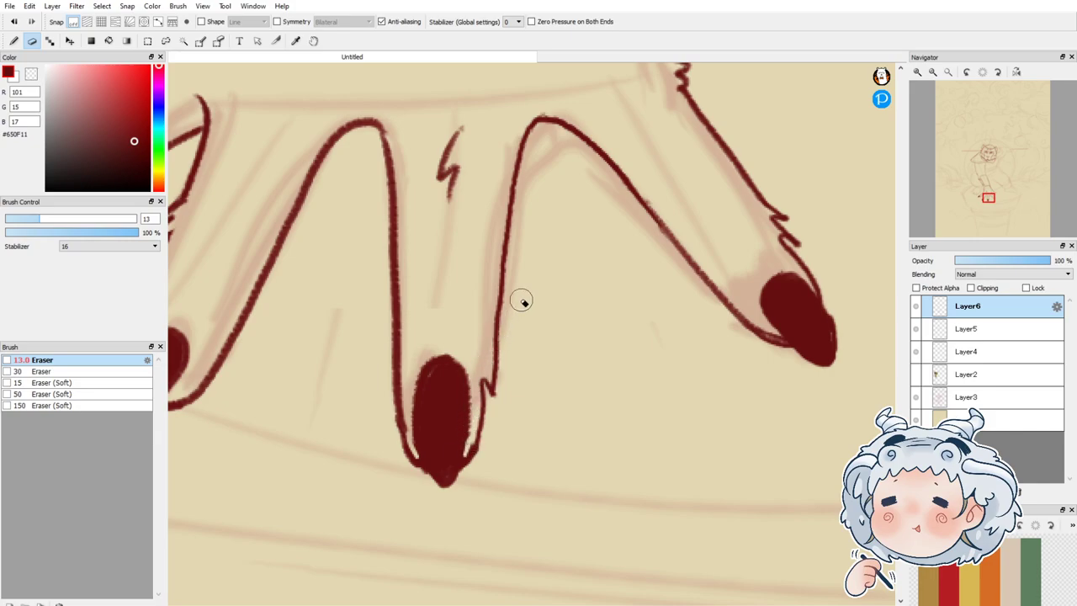
Step: Outline the thumb's curved, pointed nail and fill it with solid dark red
{"action": "scroll", "coordinate": [522, 344], "scroll_direction": "down", "scroll_amount": 4}
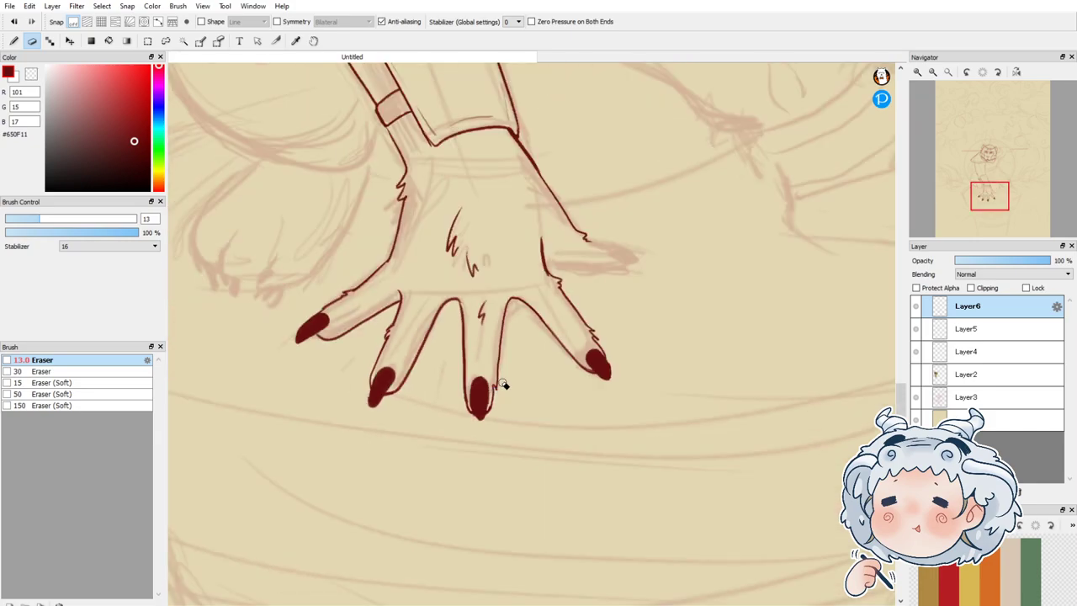
{"action": "scroll", "coordinate": [628, 228], "scroll_direction": "up", "scroll_amount": 4}
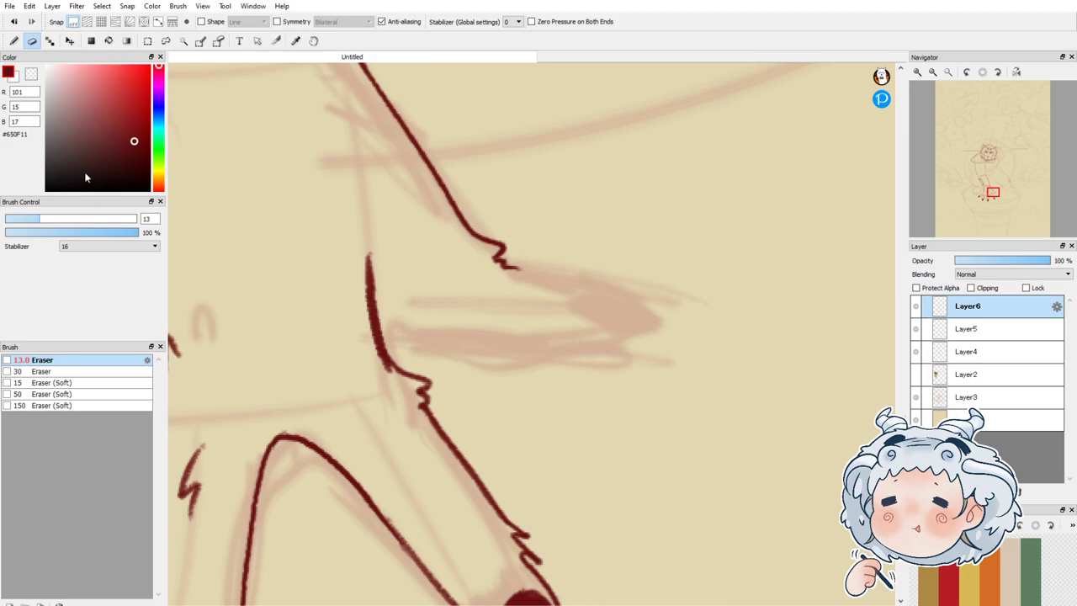
{"action": "left_click", "coordinate": [14, 40]}
{"action": "mouse_move", "coordinate": [590, 288]}
{"action": "left_mouse_down"}
{"action": "mouse_move", "coordinate": [587, 316]}
{"action": "mouse_move", "coordinate": [663, 336]}
{"action": "mouse_move", "coordinate": [645, 299]}
{"action": "mouse_move", "coordinate": [677, 339]}
{"action": "left_mouse_up"}
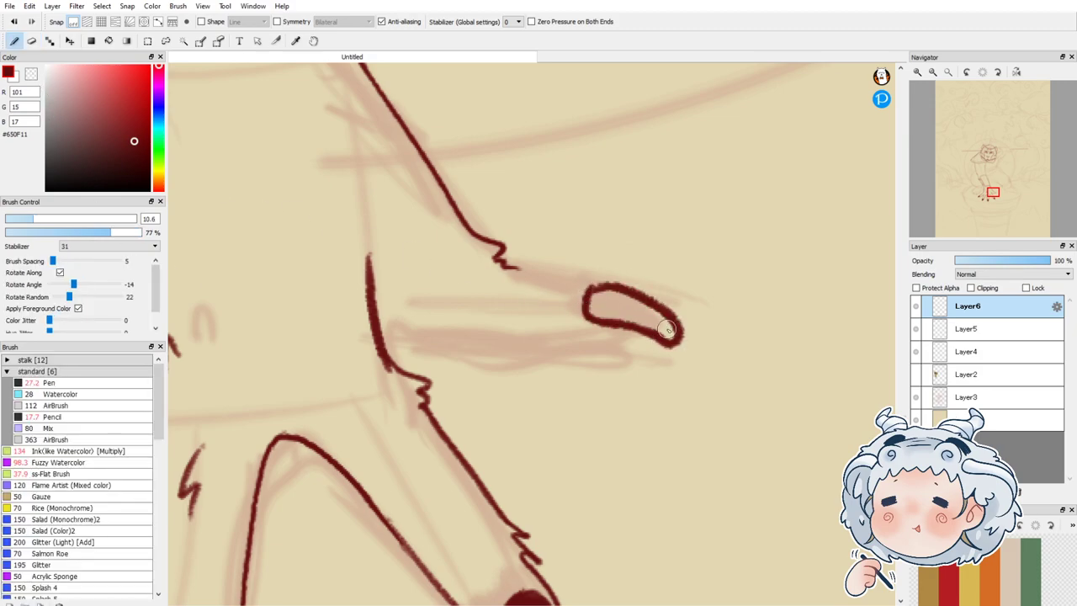
{"action": "left_click", "coordinate": [109, 40]}
{"action": "left_click", "coordinate": [648, 303]}
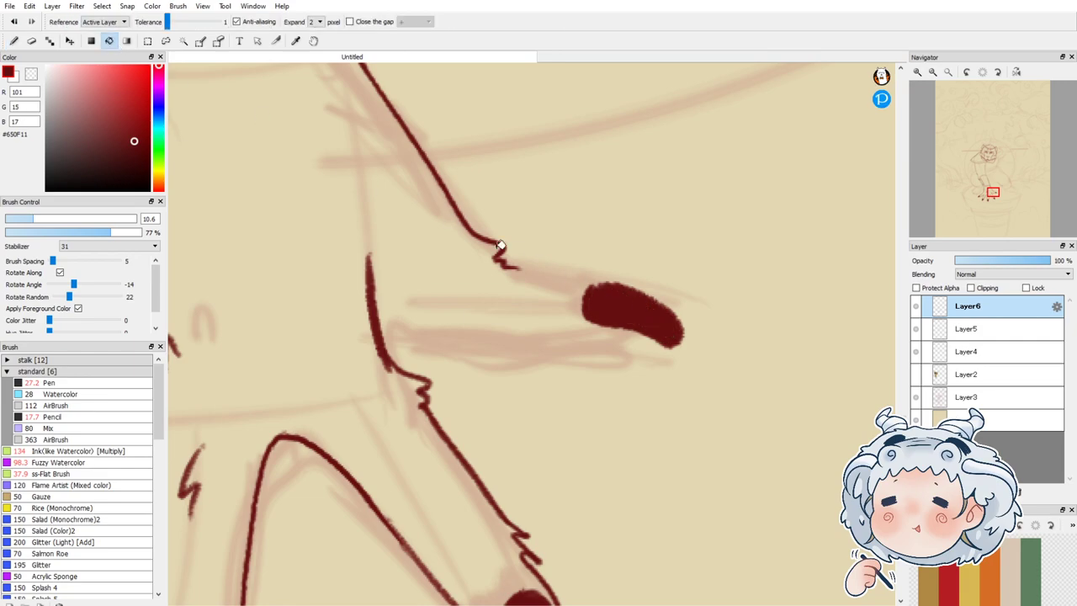
Step: Ink the thumb's upper edge to the nail and its lower edge from the palm to the nail, replacing the first attempts
{"action": "left_click", "coordinate": [15, 41]}
{"action": "left_click_drag", "start_coordinate": [505, 268], "coordinate": [595, 272]}
{"action": "left_click_drag", "start_coordinate": [385, 362], "coordinate": [560, 362]}
{"action": "key", "text": "ctrl+z"}
{"action": "left_click_drag", "start_coordinate": [636, 330], "coordinate": [580, 367]}
{"action": "key", "text": "ctrl+z"}
{"action": "mouse_move", "coordinate": [387, 357]}
{"action": "left_mouse_down"}
{"action": "mouse_move", "coordinate": [425, 347]}
{"action": "mouse_move", "coordinate": [479, 361]}
{"action": "mouse_move", "coordinate": [642, 353]}
{"action": "left_mouse_up"}
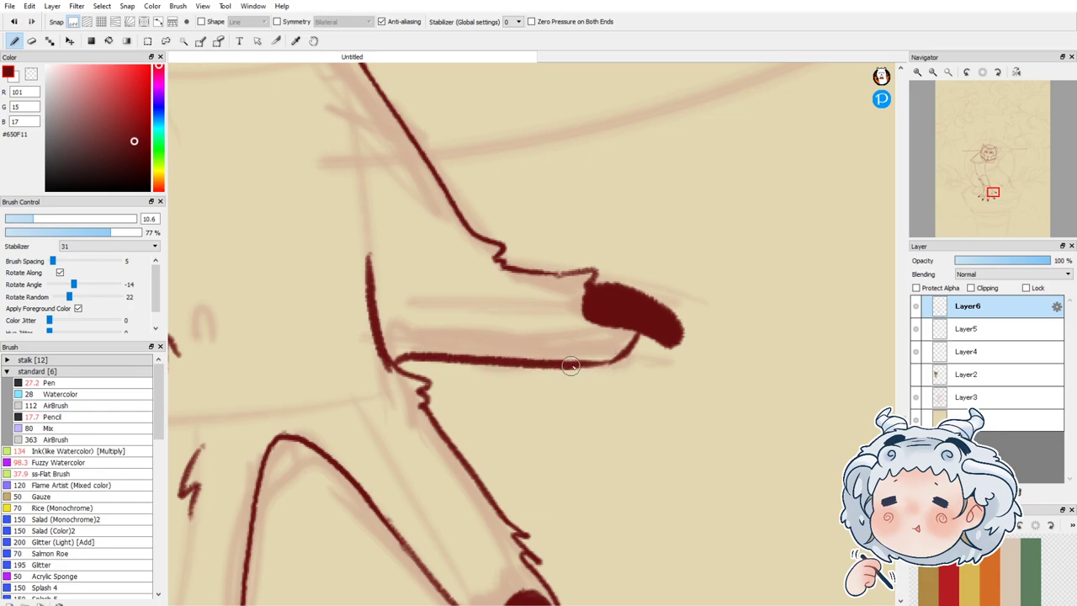
{"action": "left_click", "coordinate": [948, 73]}
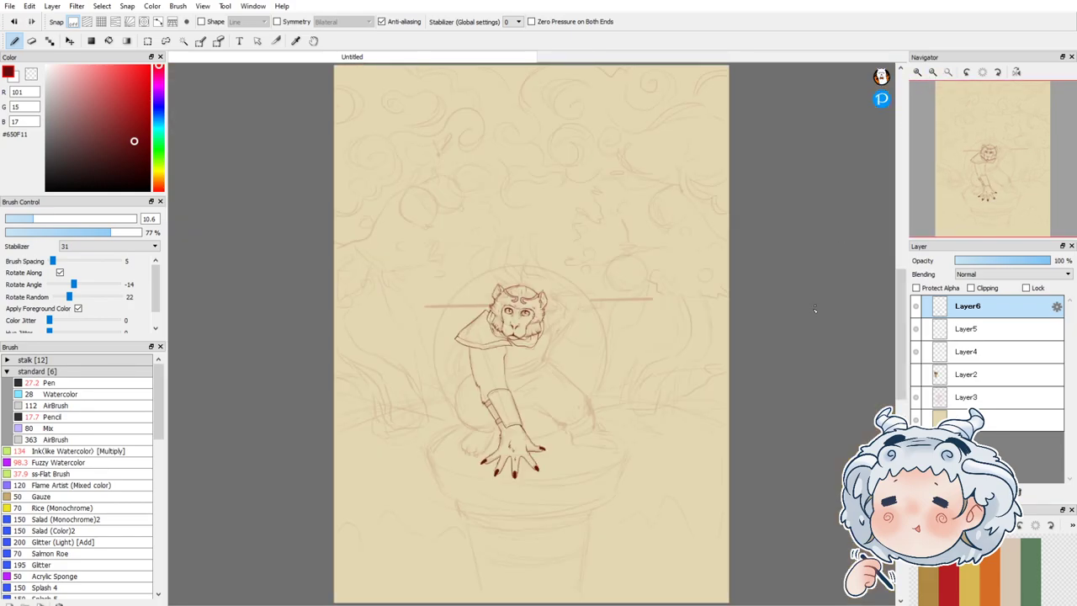
{"action": "scroll", "coordinate": [516, 461], "scroll_direction": "up", "scroll_amount": 2}
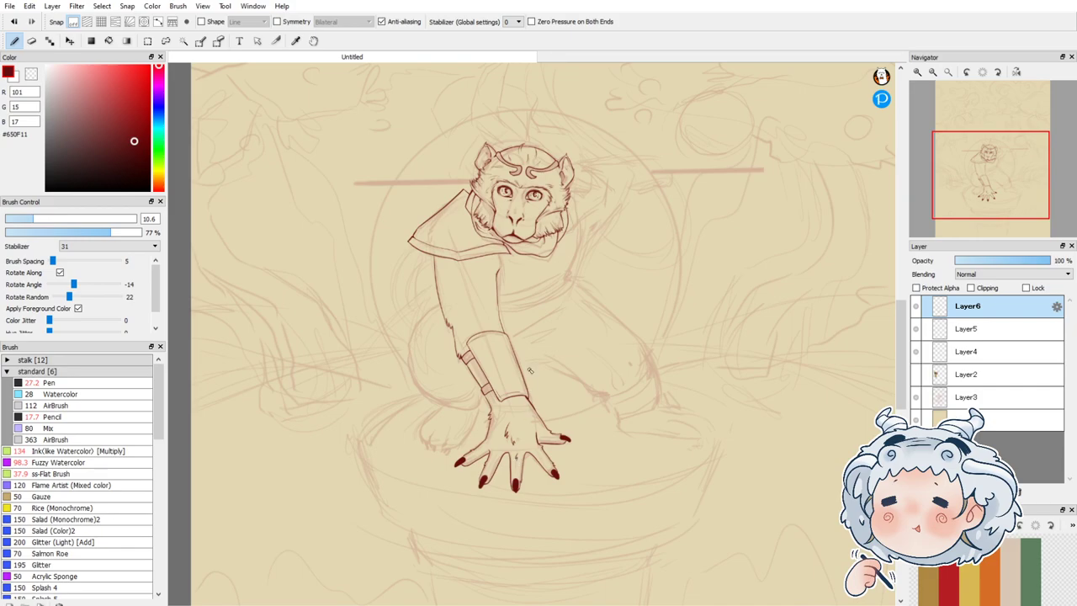
{"action": "scroll", "coordinate": [527, 280], "scroll_direction": "up", "scroll_amount": 4}
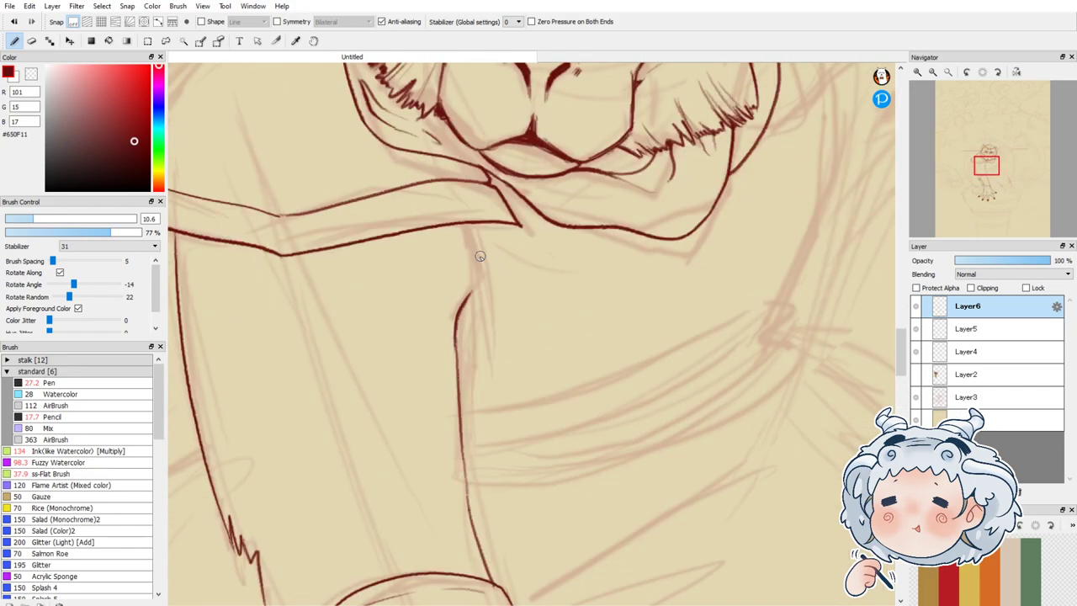
Step: Ink the arm's inner edge up to the shoulder cape and the torso's curved side contour beside the face
{"action": "mouse_move", "coordinate": [471, 227]}
{"action": "left_mouse_down"}
{"action": "mouse_move", "coordinate": [478, 275]}
{"action": "mouse_move", "coordinate": [458, 388]}
{"action": "left_mouse_up"}
{"action": "left_click_drag", "start_coordinate": [983, 170], "coordinate": [990, 162]}
{"action": "left_click", "coordinate": [932, 72]}
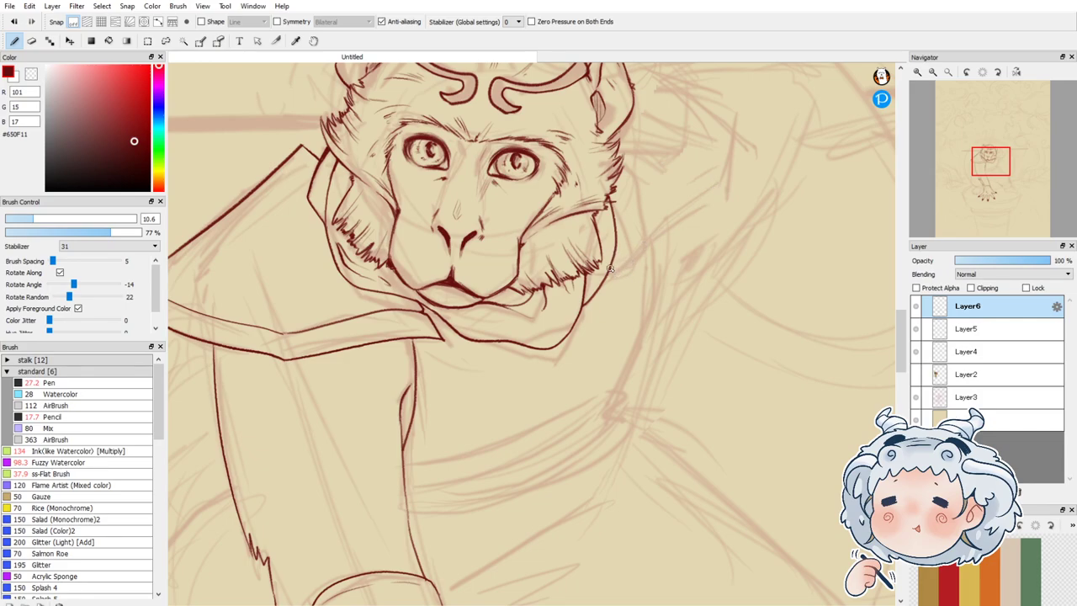
{"action": "mouse_move", "coordinate": [627, 283]}
{"action": "left_mouse_down"}
{"action": "mouse_move", "coordinate": [643, 244]}
{"action": "mouse_move", "coordinate": [721, 178]}
{"action": "left_mouse_up"}
{"action": "key", "text": "ctrl+z"}
{"action": "mouse_move", "coordinate": [654, 241]}
{"action": "left_mouse_down"}
{"action": "mouse_move", "coordinate": [636, 348]}
{"action": "mouse_move", "coordinate": [609, 395]}
{"action": "left_mouse_up"}
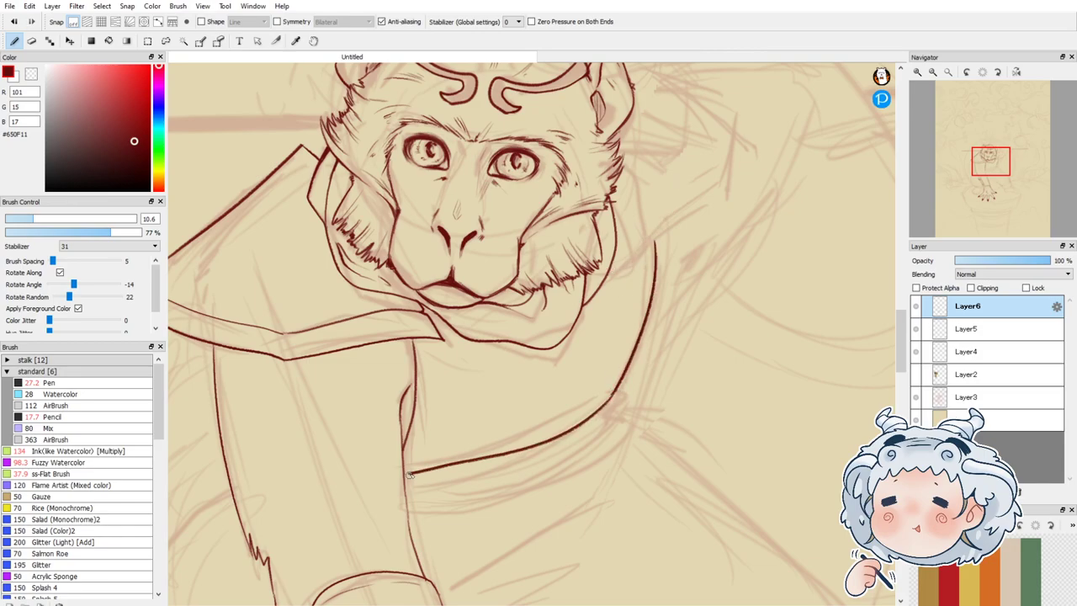
Step: Ink the waist sash's curved upper edge from the torso's side contour to the arm
{"action": "left_click", "coordinate": [1015, 73]}
{"action": "left_click", "coordinate": [1015, 72]}
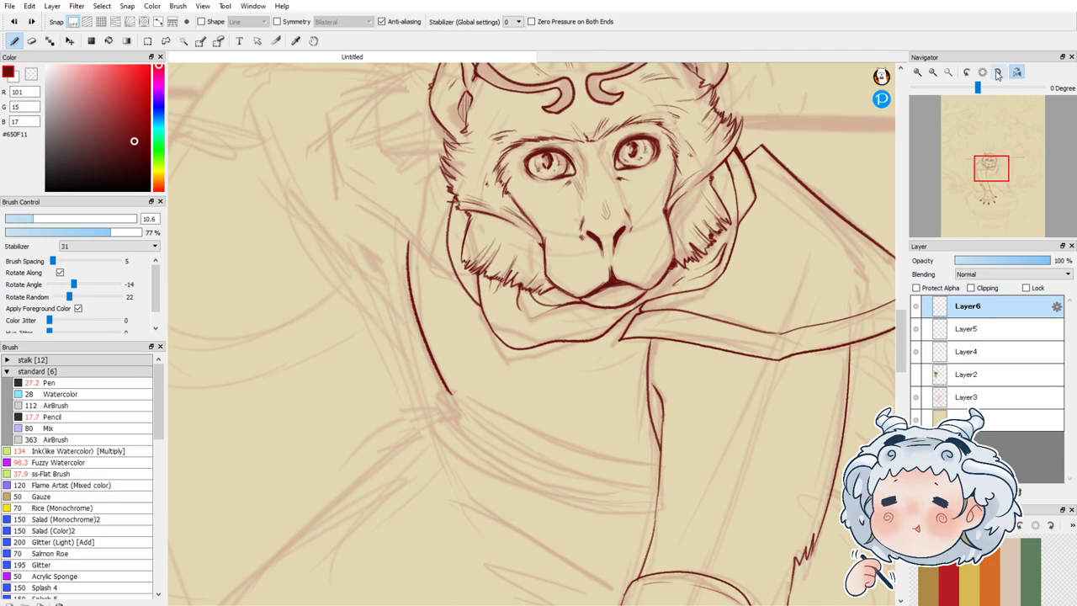
{"action": "left_click", "coordinate": [997, 72]}
{"action": "left_click", "coordinate": [997, 73]}
{"action": "left_click", "coordinate": [997, 72]}
{"action": "left_click", "coordinate": [997, 72]}
{"action": "mouse_move", "coordinate": [442, 284]}
{"action": "left_mouse_down"}
{"action": "mouse_move", "coordinate": [433, 368]}
{"action": "mouse_move", "coordinate": [473, 514]}
{"action": "left_mouse_up"}
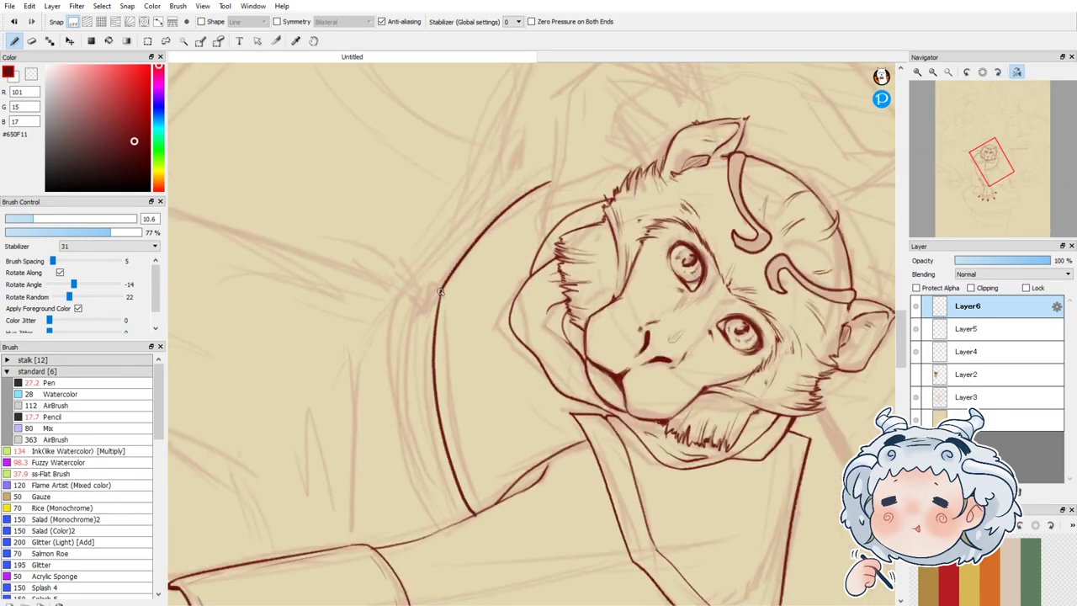
Step: Ink the waist sash's folded outer end, lower edge and inner fold lines
{"action": "mouse_move", "coordinate": [410, 292]}
{"action": "left_mouse_down"}
{"action": "mouse_move", "coordinate": [393, 340]}
{"action": "mouse_move", "coordinate": [390, 451]}
{"action": "mouse_move", "coordinate": [425, 540]}
{"action": "left_mouse_up"}
{"action": "mouse_move", "coordinate": [425, 294]}
{"action": "left_mouse_down"}
{"action": "mouse_move", "coordinate": [415, 450]}
{"action": "mouse_move", "coordinate": [404, 433]}
{"action": "left_mouse_up"}
{"action": "left_click_drag", "start_coordinate": [418, 473], "coordinate": [446, 514]}
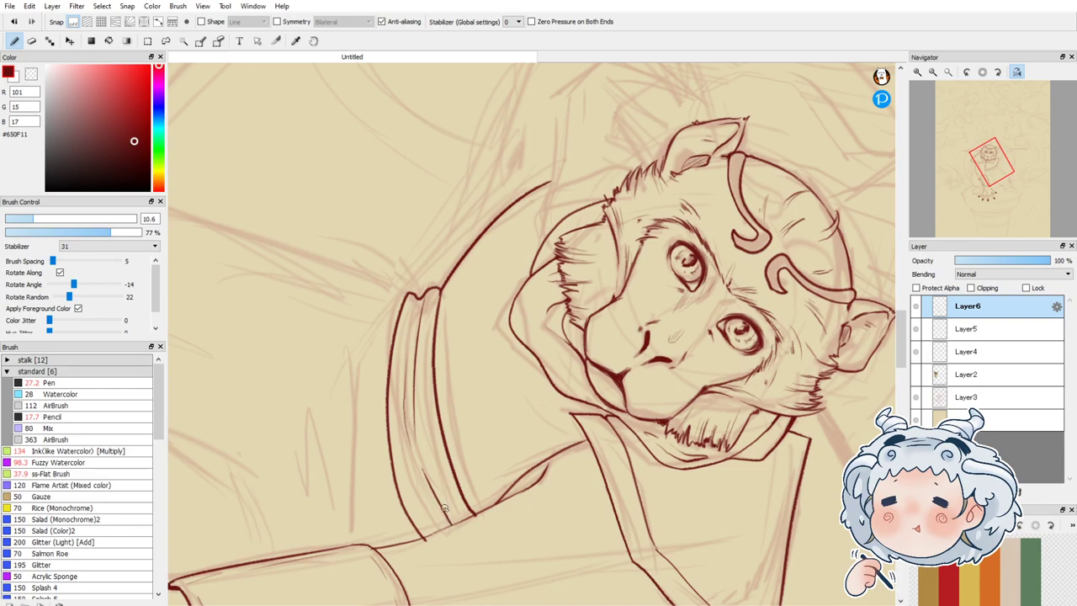
{"action": "key", "text": "Home"}
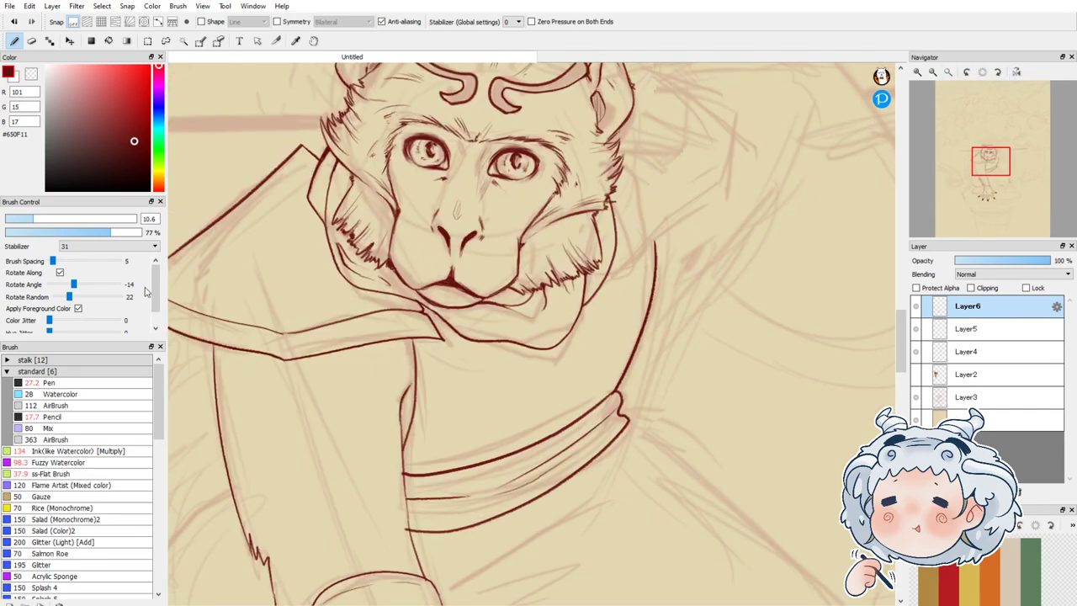
Step: Examine the inked monkey's overall proportions within the full canvas sketch
{"action": "left_click", "coordinate": [32, 41]}
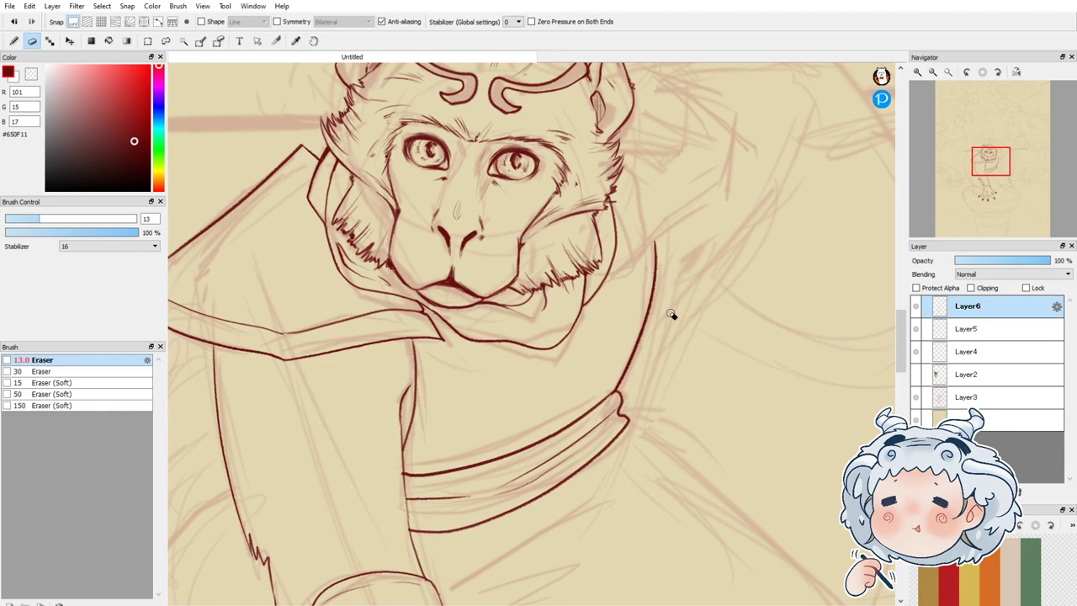
{"action": "scroll", "coordinate": [672, 314], "scroll_direction": "down", "scroll_amount": 2}
{"action": "scroll", "coordinate": [596, 281], "scroll_direction": "down", "scroll_amount": 1}
{"action": "scroll", "coordinate": [594, 289], "scroll_direction": "up", "scroll_amount": 1}
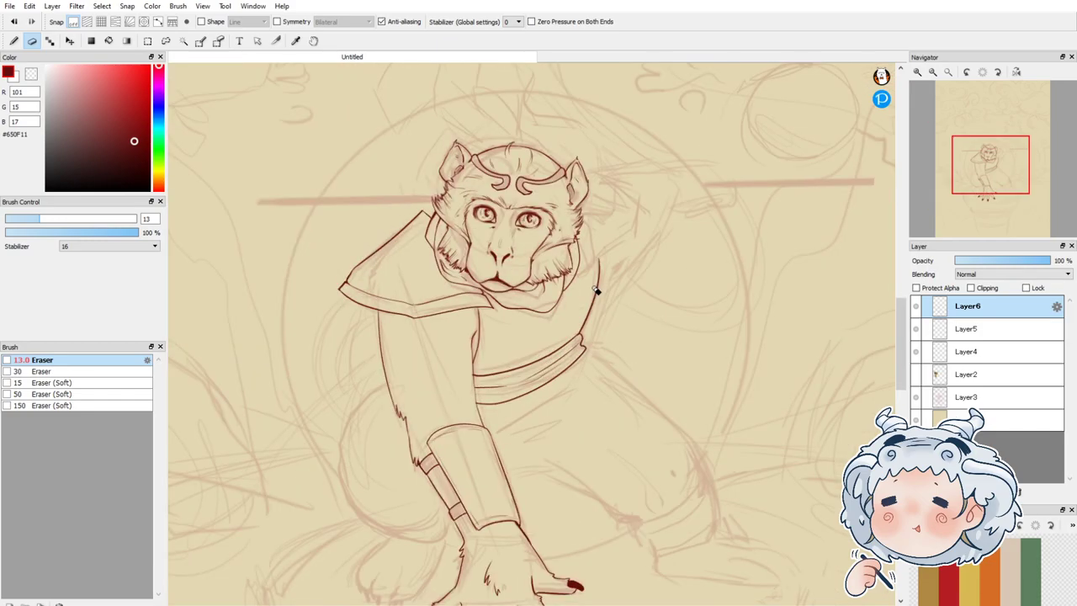
{"action": "scroll", "coordinate": [572, 402], "scroll_direction": "down", "scroll_amount": 1}
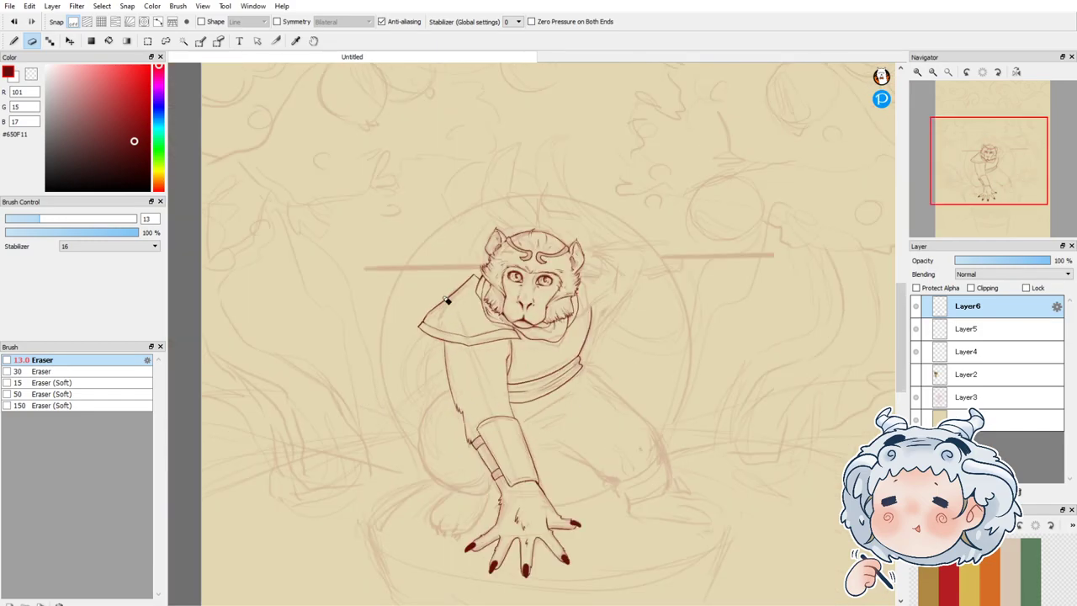
{"action": "key", "text": "Right"}
{"action": "left_click", "coordinate": [948, 72]}
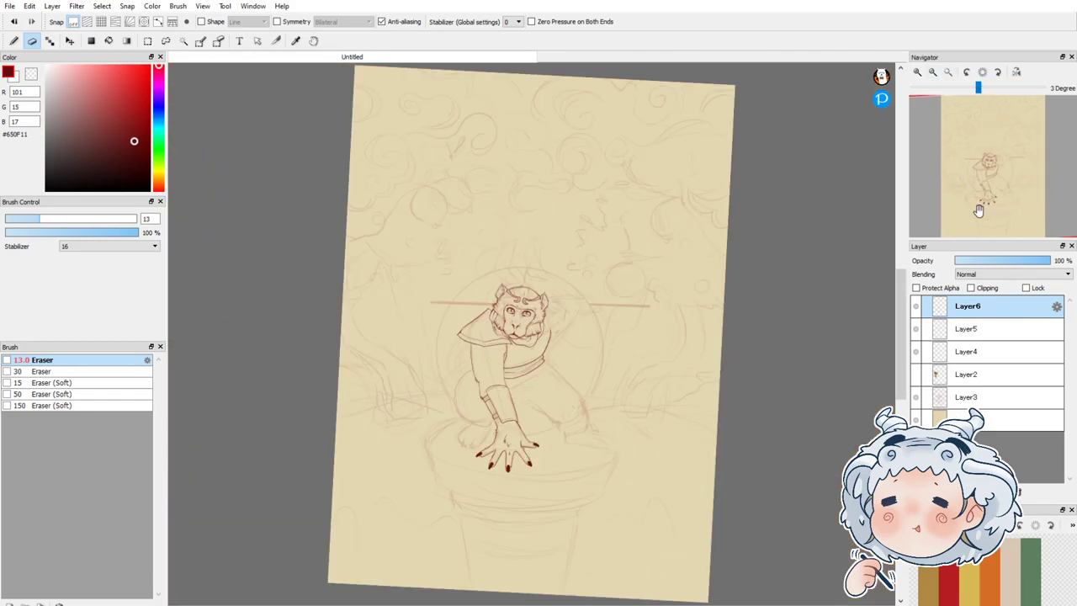
{"action": "left_click", "coordinate": [982, 73]}
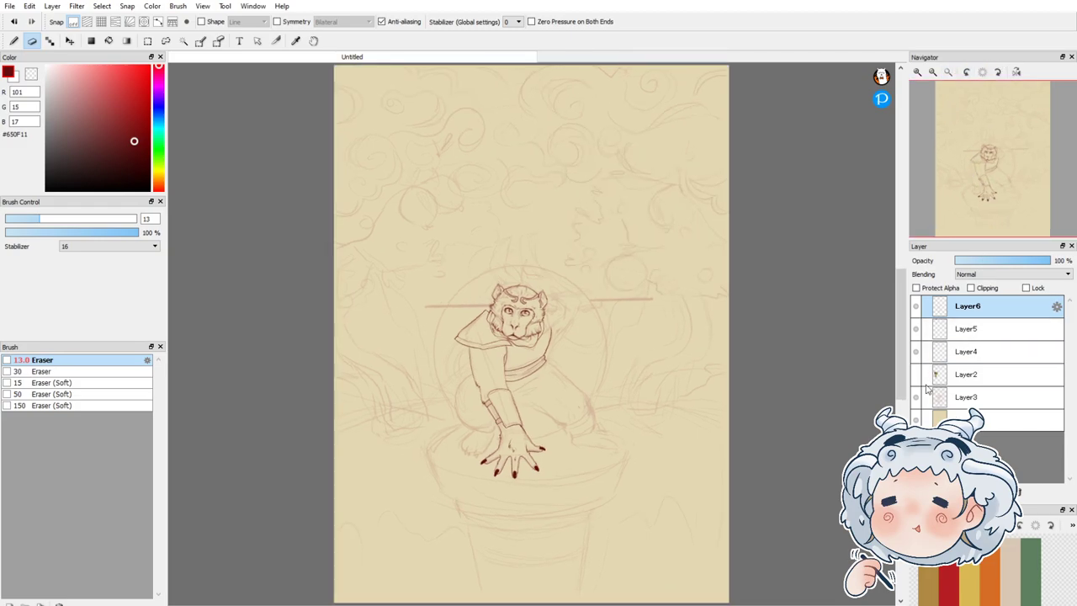
Step: Create a new layer and a new folder above the line art, and place the layer inside the folder
{"action": "left_click", "coordinate": [919, 491]}
{"action": "left_click", "coordinate": [968, 492]}
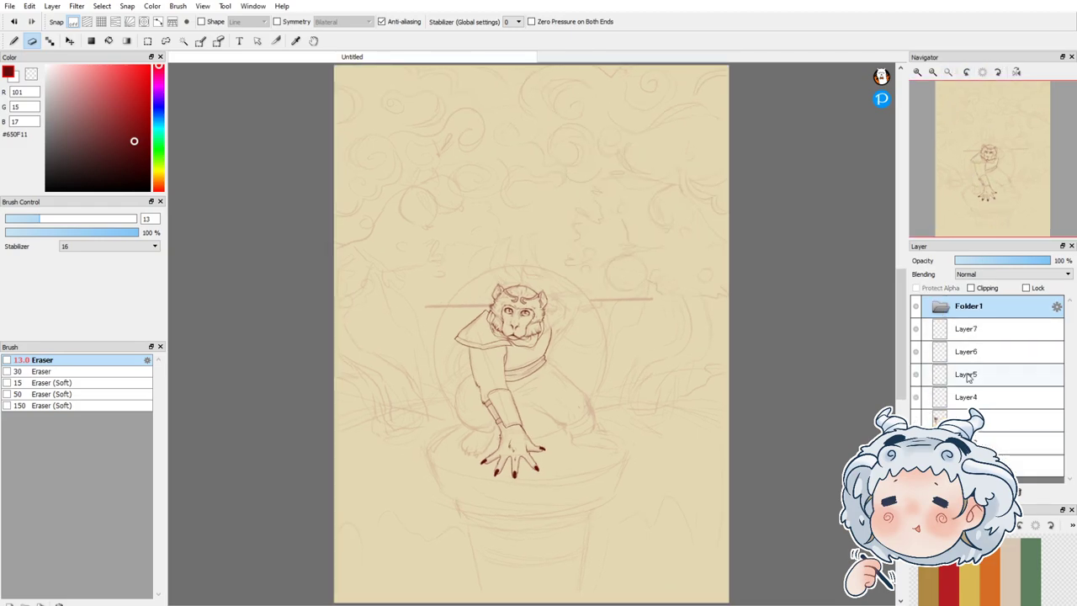
{"action": "left_click_drag", "start_coordinate": [980, 332], "coordinate": [968, 308]}
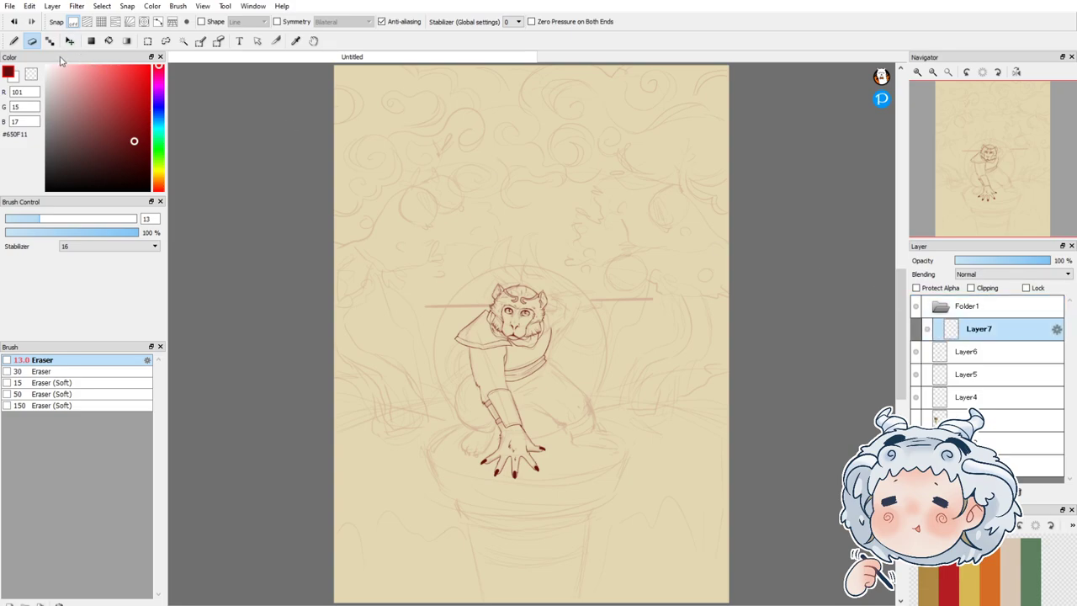
Step: Fill the new layer in the folder with solid white and lower its opacity to 39%
{"action": "left_click", "coordinate": [16, 81]}
{"action": "left_click", "coordinate": [127, 41]}
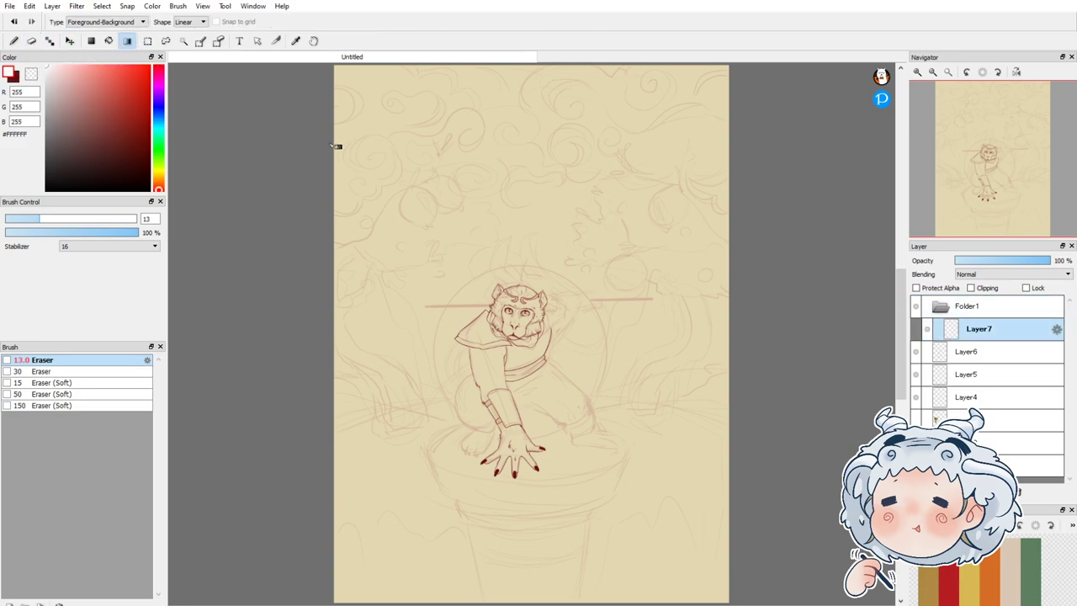
{"action": "left_click_drag", "start_coordinate": [217, 152], "coordinate": [169, 138]}
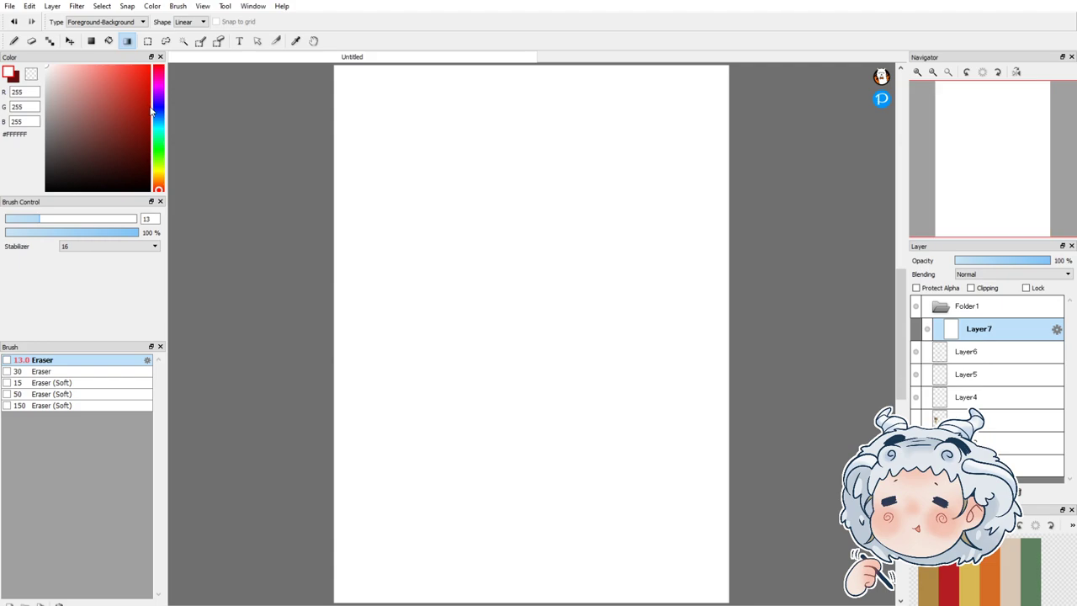
{"action": "mouse_move", "coordinate": [991, 263]}
{"action": "left_mouse_down"}
{"action": "mouse_move", "coordinate": [976, 263]}
{"action": "mouse_move", "coordinate": [995, 264]}
{"action": "left_mouse_up"}
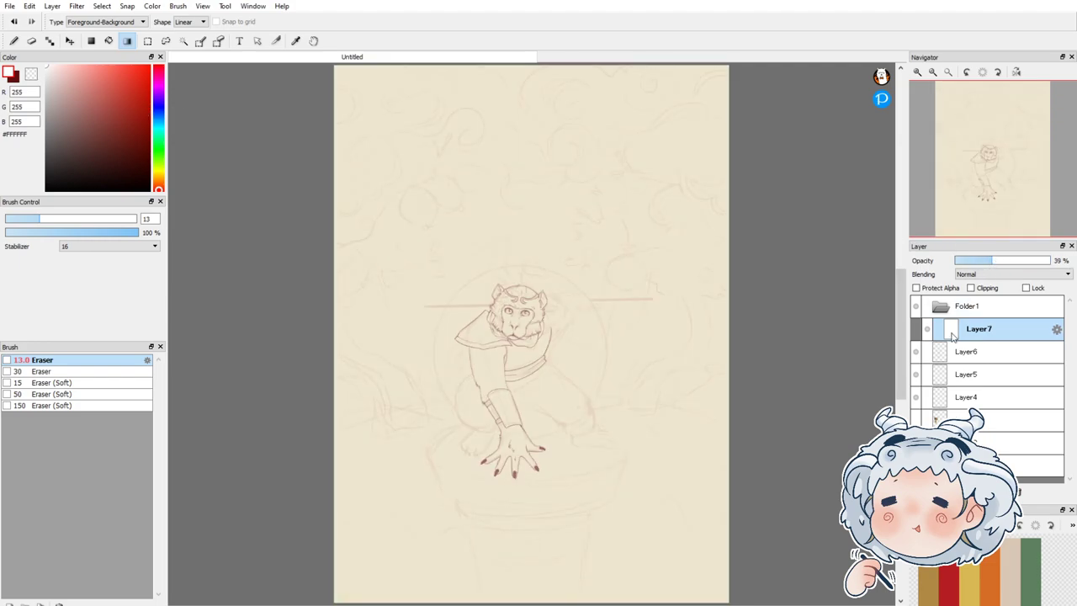
Step: Add a layer above the white one and set up the Pen brush at size 282 in light pink (#F1A49E)
{"action": "key", "text": "ctrl+shift+n"}
{"action": "left_click_drag", "start_coordinate": [68, 69], "coordinate": [81, 71]}
{"action": "left_click", "coordinate": [16, 42]}
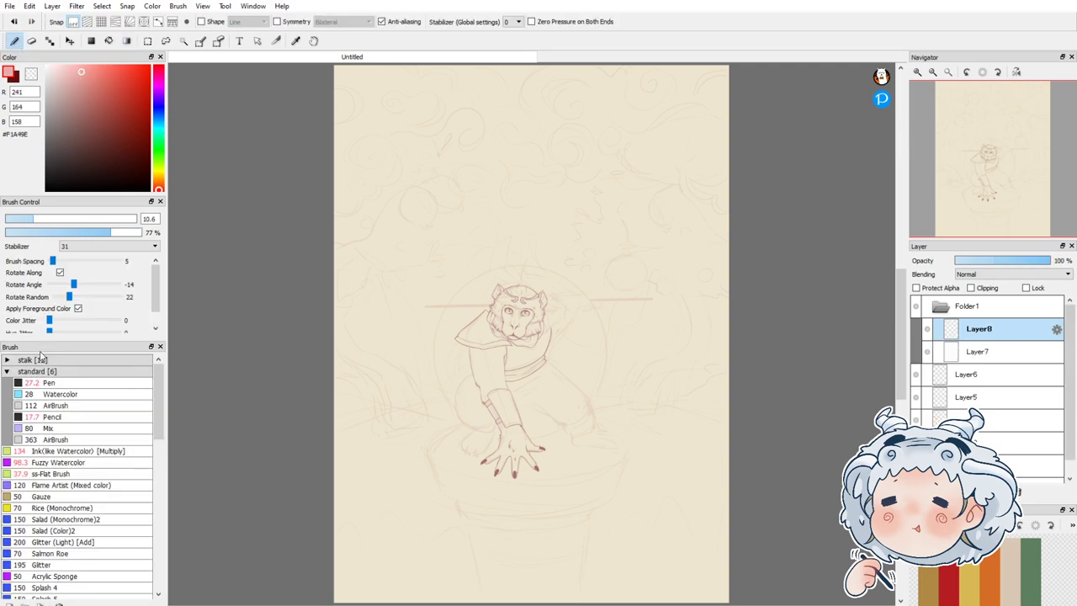
{"action": "left_click", "coordinate": [49, 384]}
{"action": "left_click_drag", "start_coordinate": [82, 216], "coordinate": [165, 224]}
{"action": "left_click", "coordinate": [118, 246]}
{"action": "left_click", "coordinate": [101, 353]}
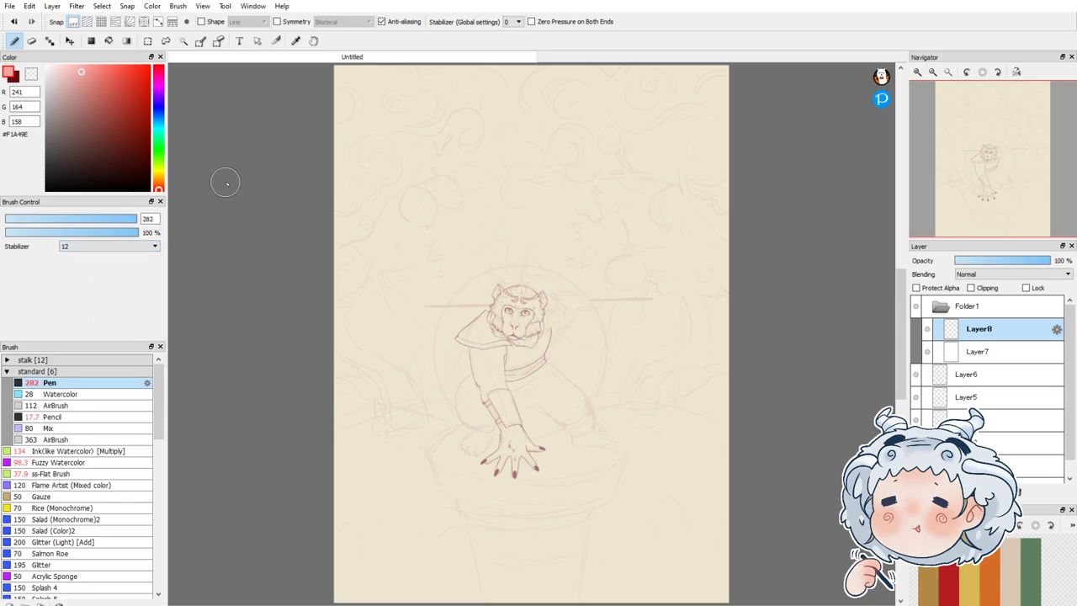
Step: Handwrite the word "Quick" in large pink letters across the upper canvas
{"action": "mouse_move", "coordinate": [420, 144]}
{"action": "left_mouse_down"}
{"action": "mouse_move", "coordinate": [391, 232]}
{"action": "mouse_move", "coordinate": [406, 144]}
{"action": "mouse_move", "coordinate": [409, 227]}
{"action": "mouse_move", "coordinate": [403, 216]}
{"action": "mouse_move", "coordinate": [445, 216]}
{"action": "left_mouse_up"}
{"action": "mouse_move", "coordinate": [455, 178]}
{"action": "left_mouse_down"}
{"action": "mouse_move", "coordinate": [493, 182]}
{"action": "mouse_move", "coordinate": [503, 206]}
{"action": "left_mouse_up"}
{"action": "left_click", "coordinate": [497, 147]}
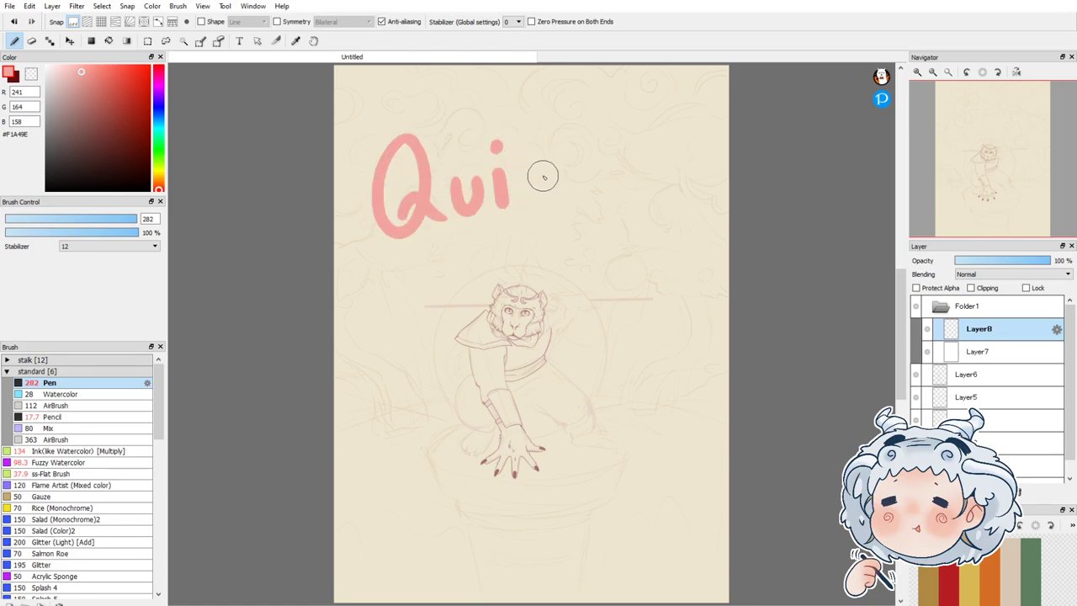
{"action": "left_click_drag", "start_coordinate": [551, 169], "coordinate": [553, 208]}
{"action": "left_click_drag", "start_coordinate": [563, 114], "coordinate": [567, 206]}
{"action": "left_click_drag", "start_coordinate": [589, 149], "coordinate": [600, 198]}
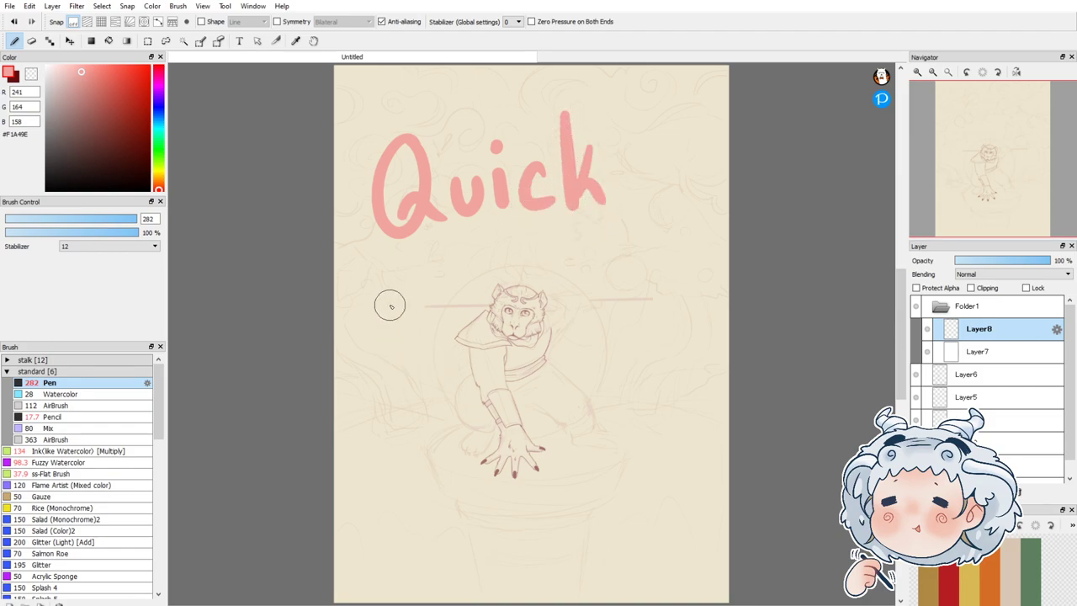
Step: Handwrite "Break" in large pink letters below "Quick" and add a filled pink heart underneath
{"action": "left_click_drag", "start_coordinate": [380, 263], "coordinate": [411, 373]}
{"action": "mouse_move", "coordinate": [394, 257]}
{"action": "left_mouse_down"}
{"action": "mouse_move", "coordinate": [428, 367]}
{"action": "mouse_move", "coordinate": [414, 369]}
{"action": "left_mouse_up"}
{"action": "mouse_move", "coordinate": [473, 291]}
{"action": "left_mouse_down"}
{"action": "mouse_move", "coordinate": [484, 328]}
{"action": "mouse_move", "coordinate": [495, 280]}
{"action": "mouse_move", "coordinate": [513, 302]}
{"action": "mouse_move", "coordinate": [543, 319]}
{"action": "left_mouse_up"}
{"action": "left_click_drag", "start_coordinate": [581, 277], "coordinate": [589, 310]}
{"action": "left_click_drag", "start_coordinate": [602, 221], "coordinate": [605, 307]}
{"action": "mouse_move", "coordinate": [633, 240]}
{"action": "left_mouse_down"}
{"action": "mouse_move", "coordinate": [623, 290]}
{"action": "mouse_move", "coordinate": [654, 297]}
{"action": "left_mouse_up"}
{"action": "left_click_drag", "start_coordinate": [601, 391], "coordinate": [597, 416]}
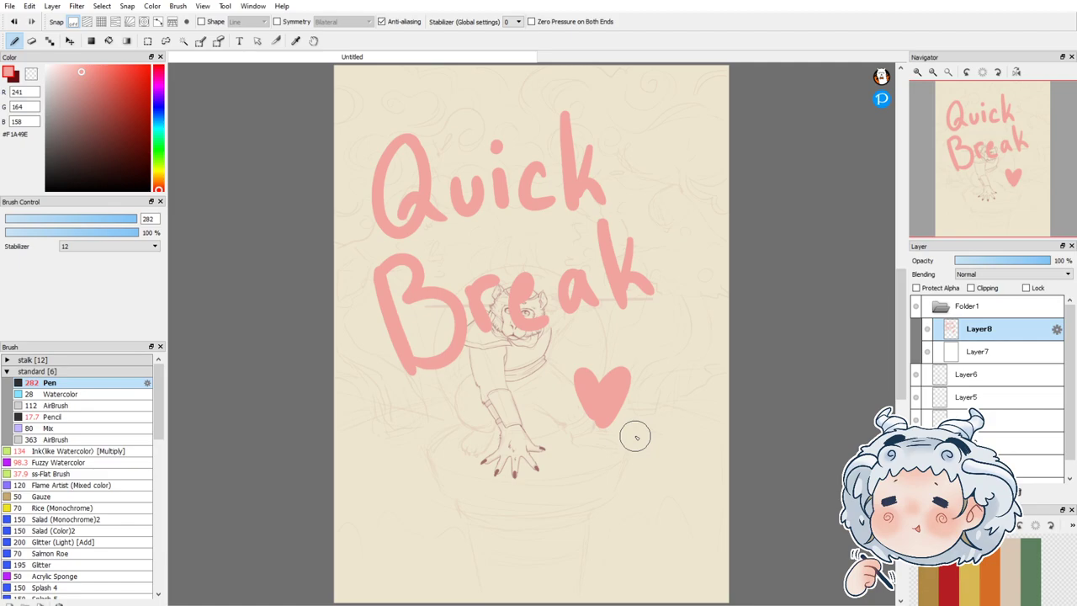
Step: Hide the folder holding the break note, and merge Layer6 and Layer5 down into Layer4
{"action": "left_click", "coordinate": [917, 307]}
{"action": "left_click", "coordinate": [917, 306]}
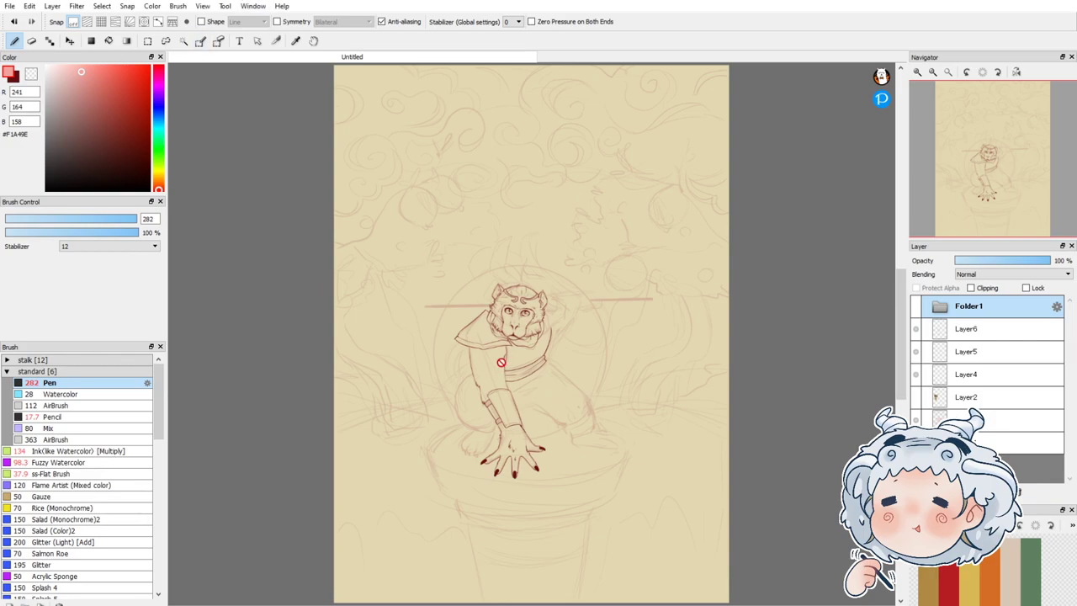
{"action": "scroll", "coordinate": [500, 359], "scroll_direction": "up", "scroll_amount": 5}
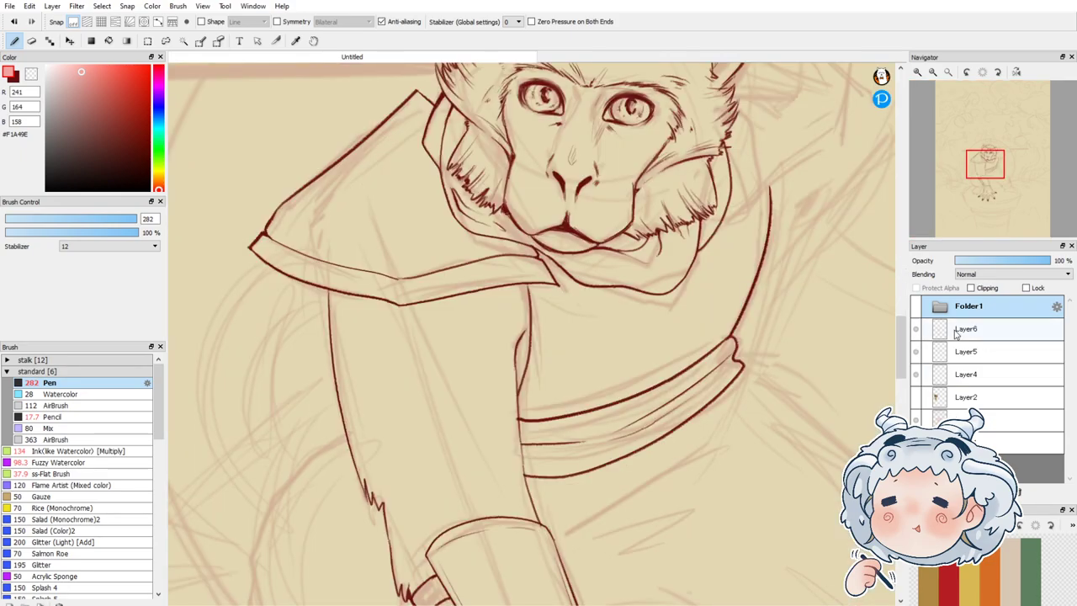
{"action": "left_click", "coordinate": [986, 337]}
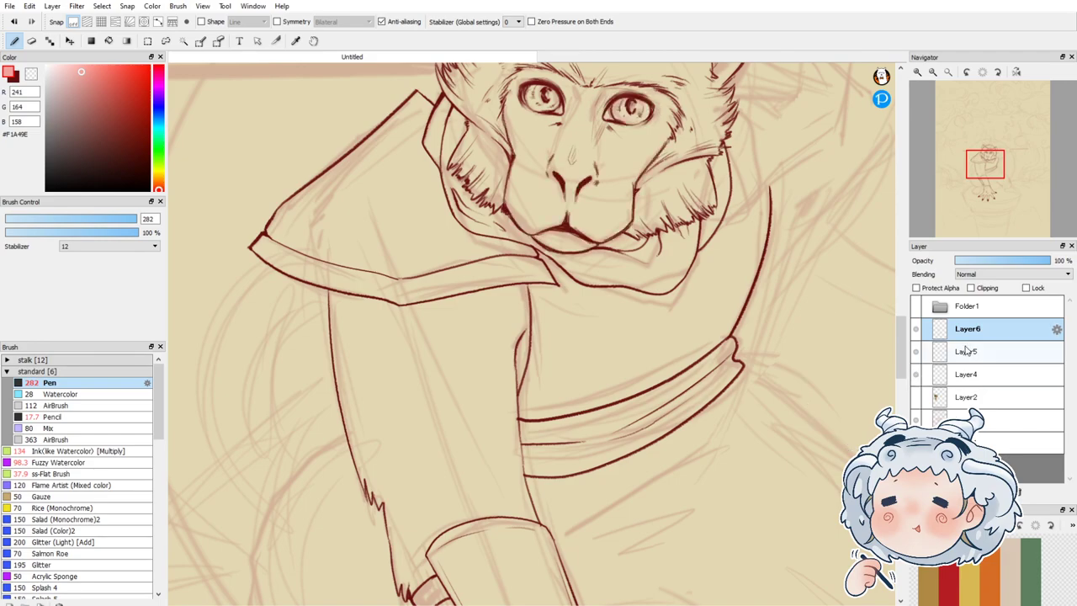
{"action": "key", "text": "ctrl+e"}
{"action": "key", "text": "ctrl+e"}
{"action": "left_click", "coordinate": [916, 329]}
{"action": "left_click", "coordinate": [916, 329]}
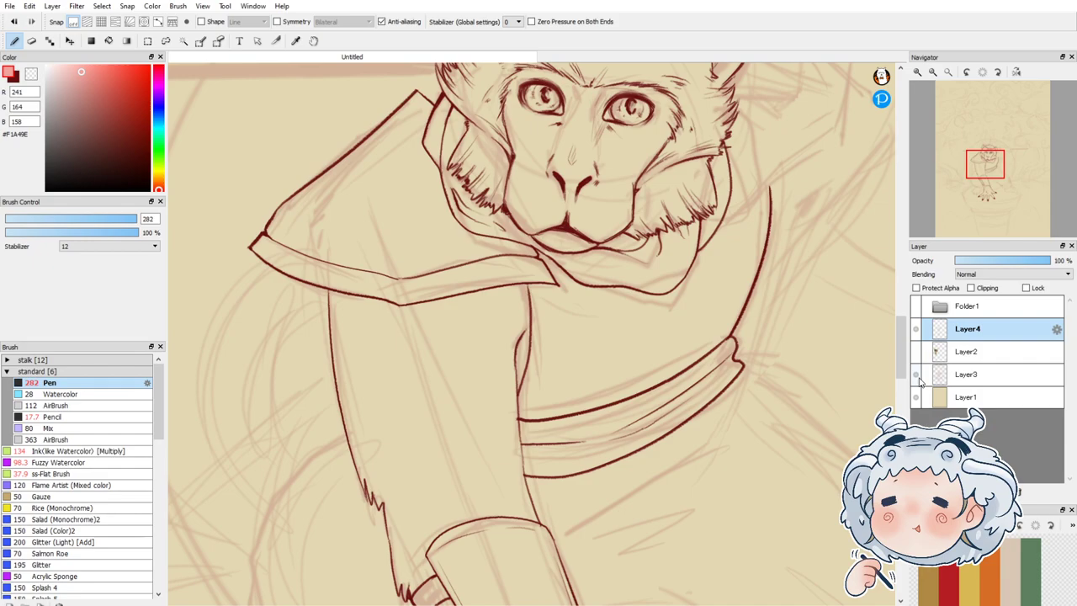
Step: Switch back to dark red with the fuzzy ink brush, and ink four small fur ticks scattered along the upper arm
{"action": "key", "text": "x"}
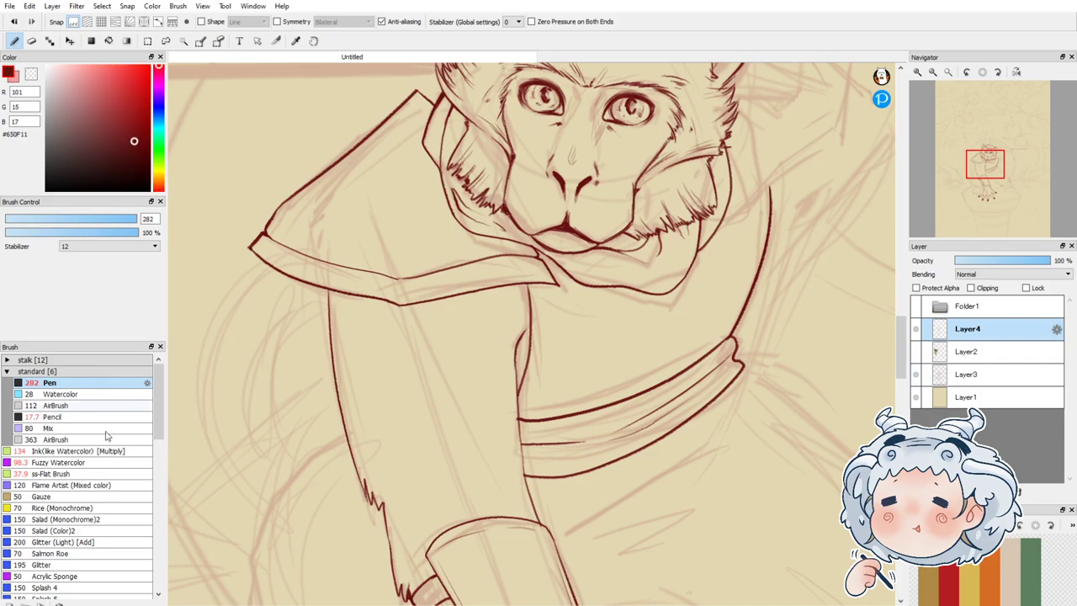
{"action": "left_click", "coordinate": [95, 476]}
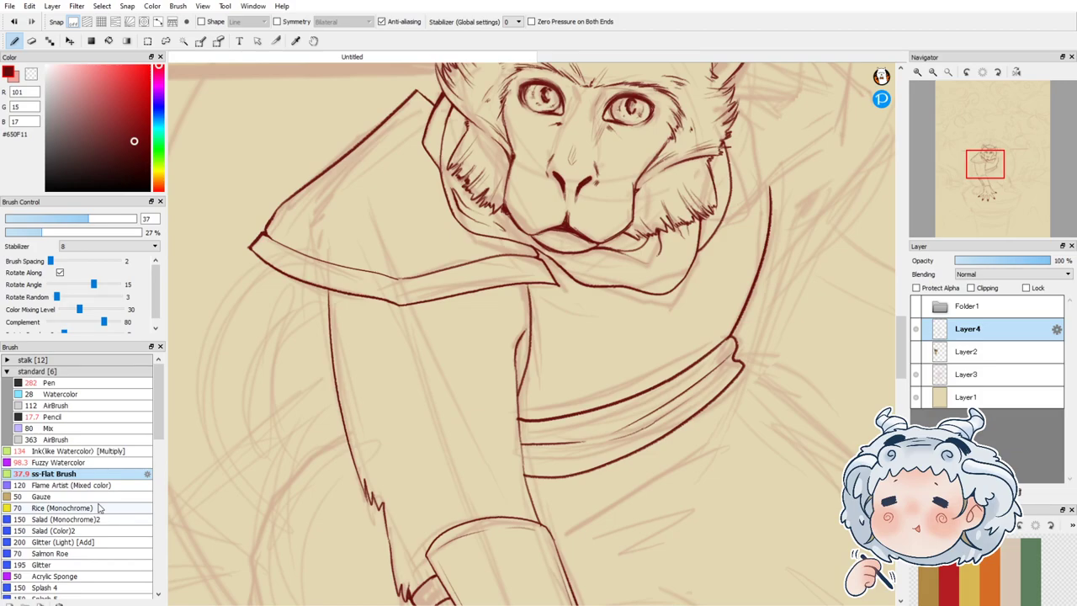
{"action": "scroll", "coordinate": [156, 475], "scroll_direction": "down", "scroll_amount": 4}
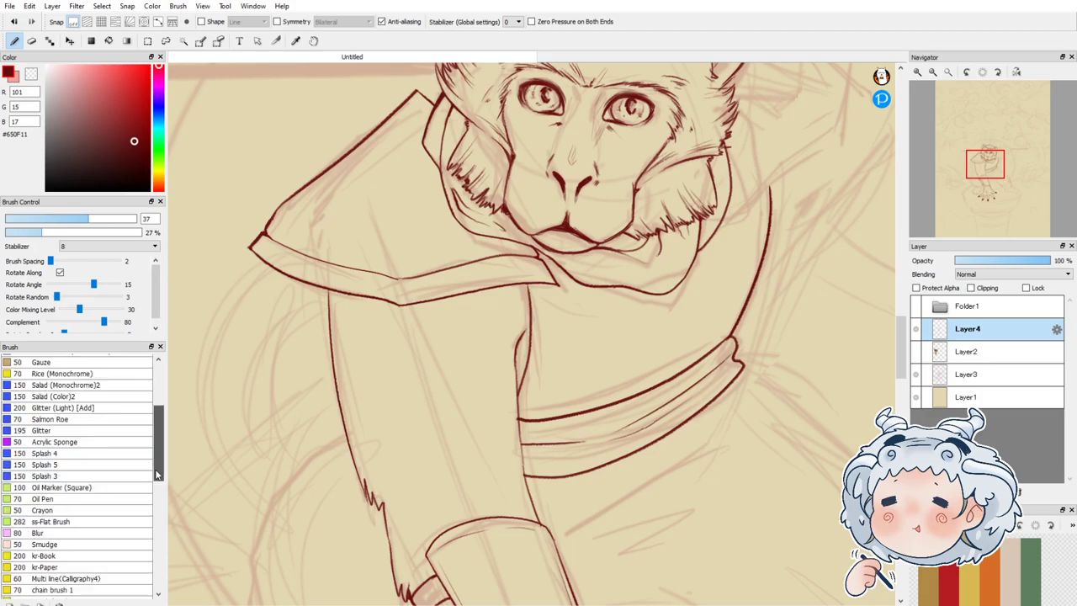
{"action": "scroll", "coordinate": [156, 476], "scroll_direction": "down", "scroll_amount": 3}
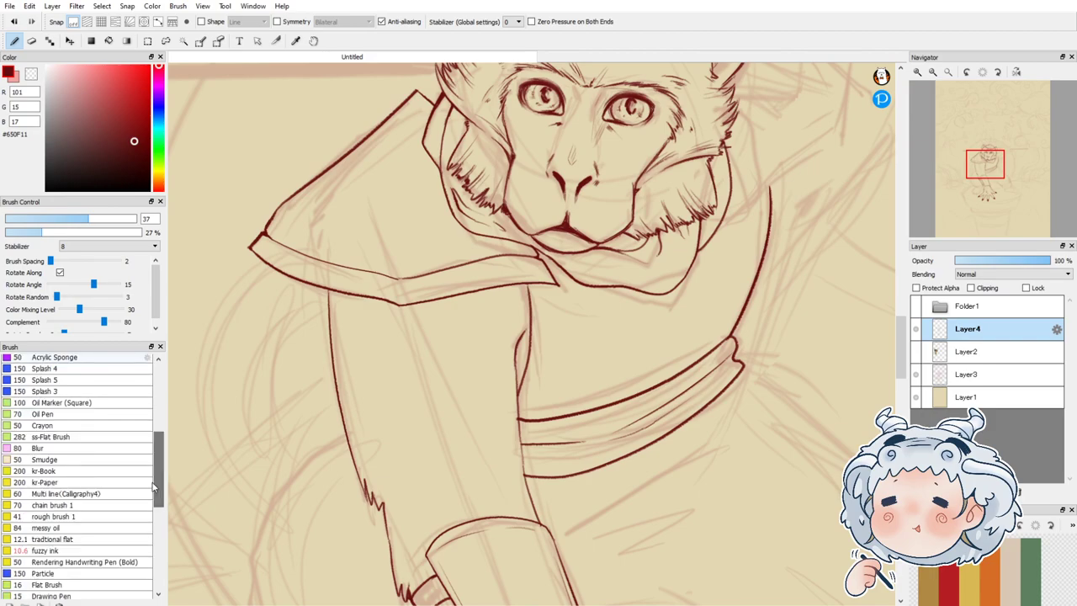
{"action": "left_click", "coordinate": [47, 550]}
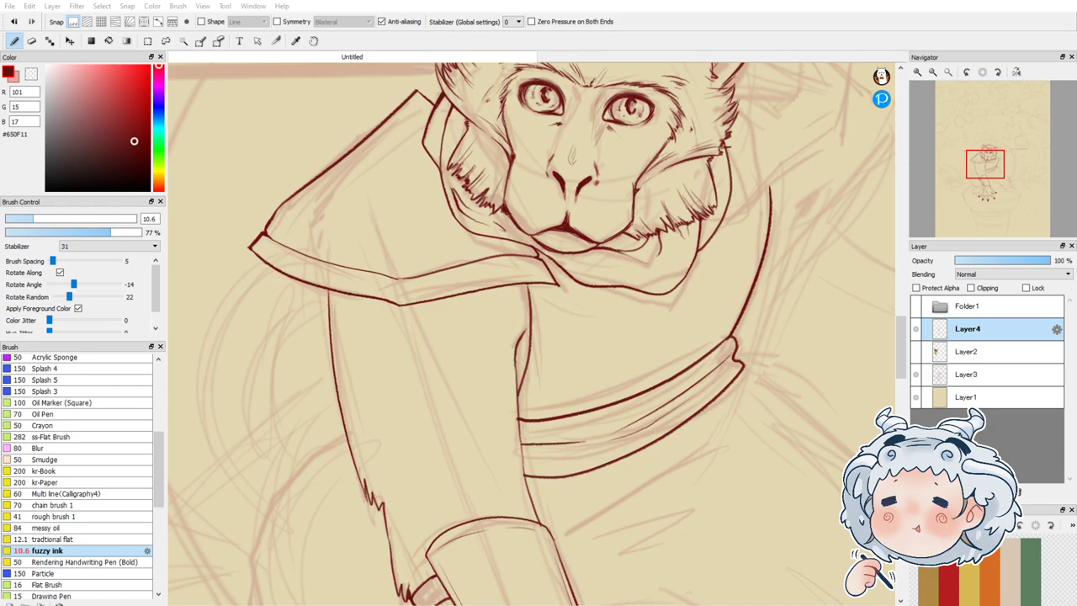
{"action": "left_click_drag", "start_coordinate": [366, 368], "coordinate": [371, 376]}
{"action": "left_click_drag", "start_coordinate": [454, 389], "coordinate": [455, 401]}
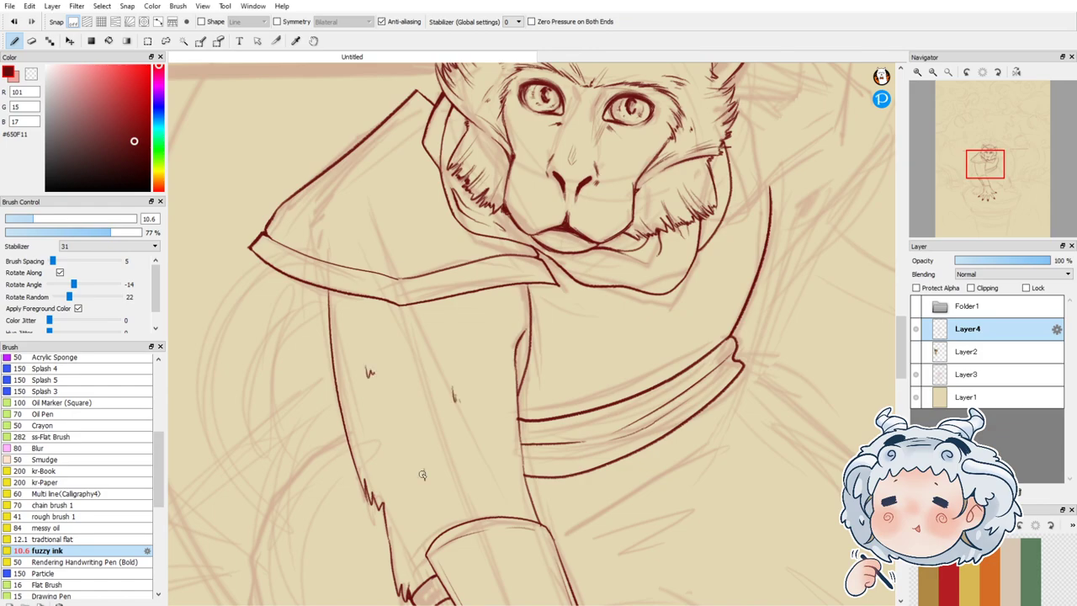
{"action": "left_click_drag", "start_coordinate": [424, 470], "coordinate": [424, 479]}
{"action": "left_click_drag", "start_coordinate": [409, 507], "coordinate": [411, 516]}
Step: Ink the far shoulder cape's curved top edge and outer edge beside the monkey's ear, closing the corner between them
{"action": "scroll", "coordinate": [469, 331], "scroll_direction": "down", "scroll_amount": 4}
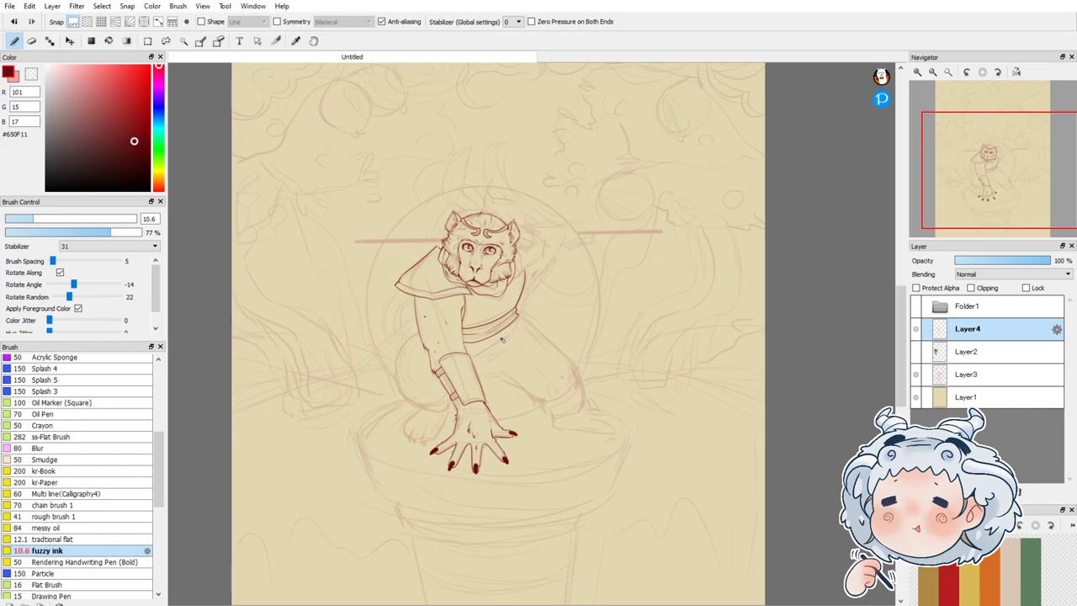
{"action": "key", "text": "ctrl+plus"}
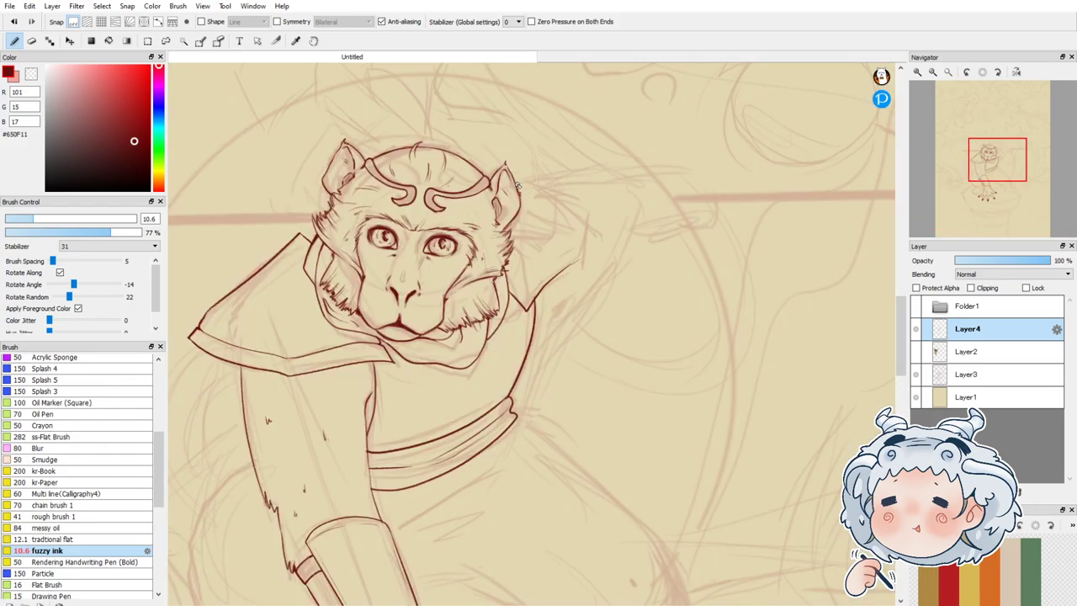
{"action": "left_click_drag", "start_coordinate": [548, 186], "coordinate": [577, 255]}
{"action": "key", "text": "ctrl+z"}
{"action": "left_click_drag", "start_coordinate": [530, 181], "coordinate": [590, 208]}
{"action": "left_click_drag", "start_coordinate": [589, 206], "coordinate": [577, 262]}
{"action": "scroll", "coordinate": [587, 200], "scroll_direction": "up", "scroll_amount": 3}
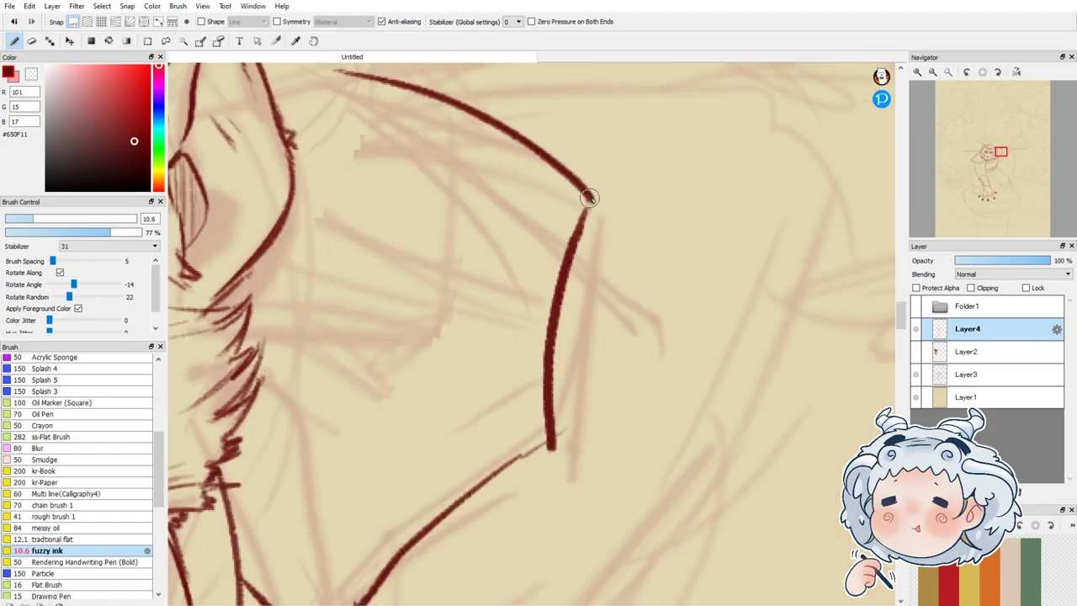
{"action": "left_click_drag", "start_coordinate": [589, 197], "coordinate": [548, 446]}
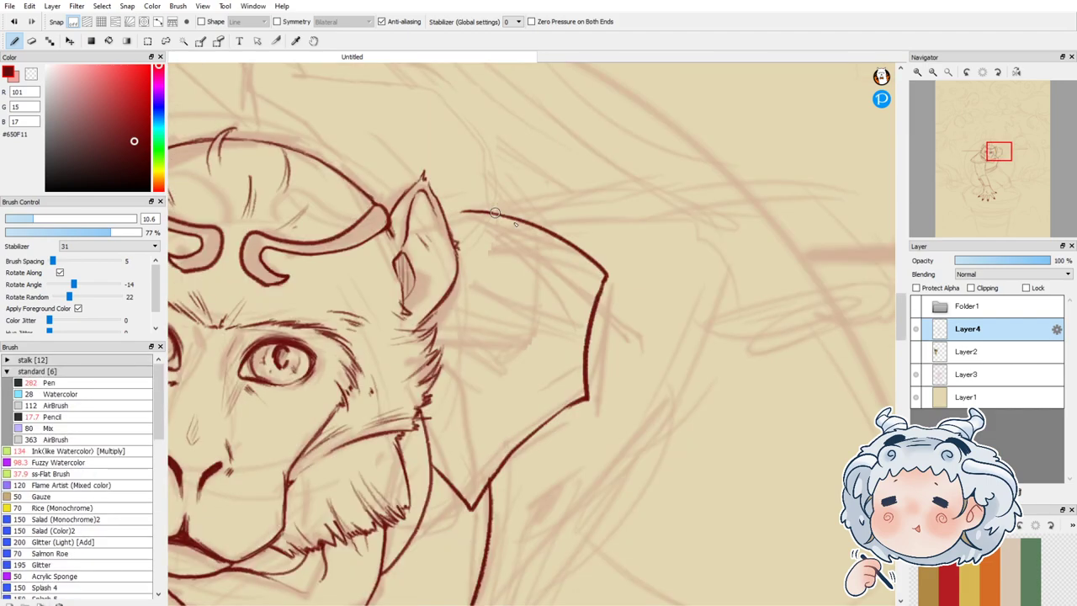
Step: Ink a thin inner trim line following the far shoulder cape's edge, and redraw the short edge at its lower corner
{"action": "left_click_drag", "start_coordinate": [448, 222], "coordinate": [462, 214]}
{"action": "mouse_move", "coordinate": [448, 223]}
{"action": "left_mouse_down"}
{"action": "mouse_move", "coordinate": [517, 244]}
{"action": "mouse_move", "coordinate": [578, 282]}
{"action": "left_mouse_up"}
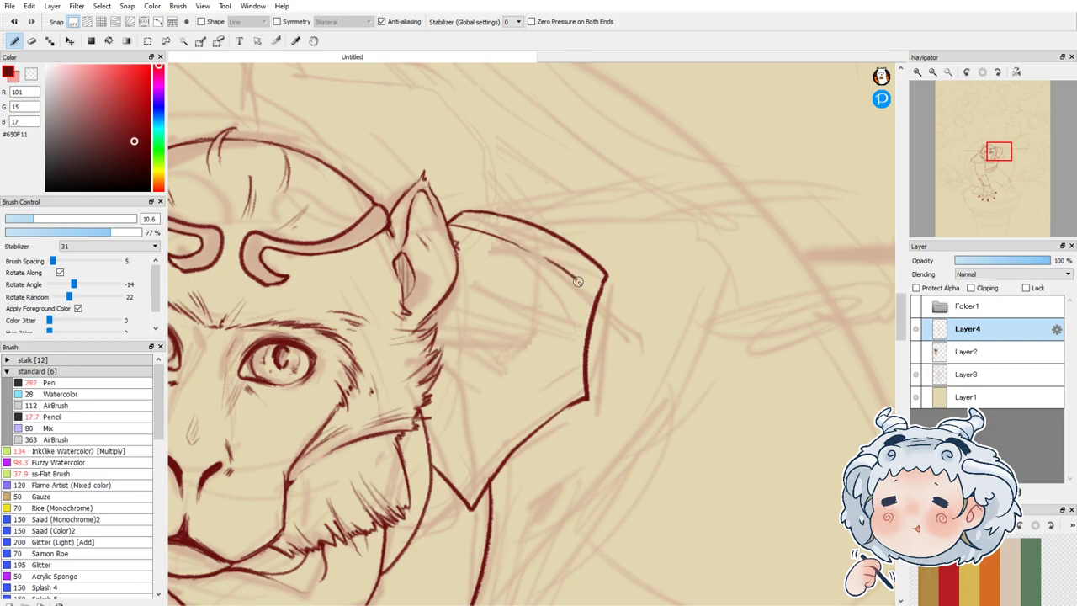
{"action": "left_click_drag", "start_coordinate": [575, 283], "coordinate": [557, 362]}
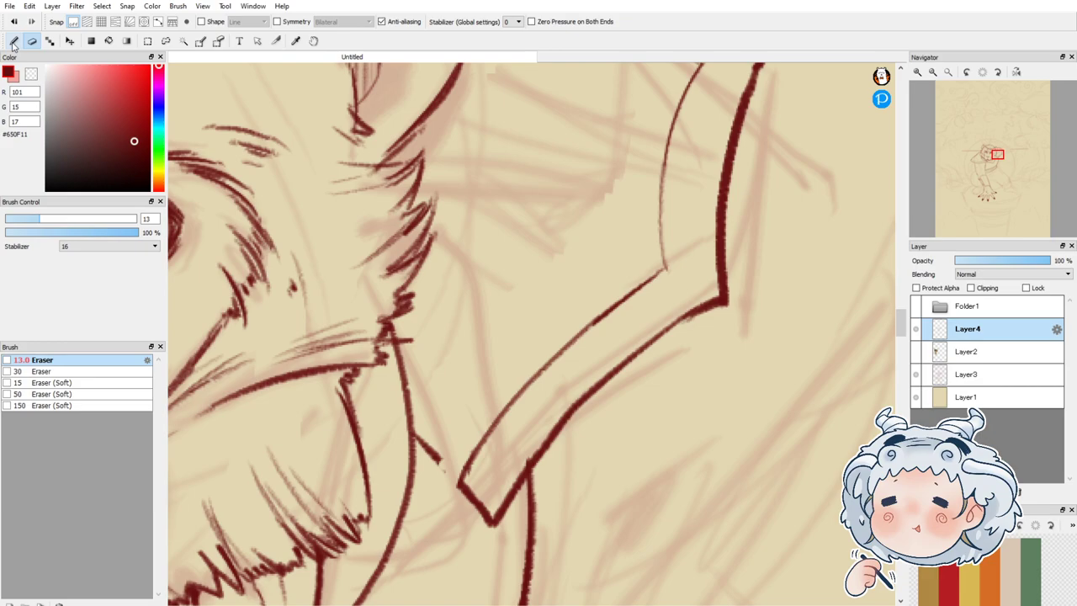
{"action": "left_click", "coordinate": [13, 41]}
{"action": "left_click_drag", "start_coordinate": [425, 439], "coordinate": [491, 483]}
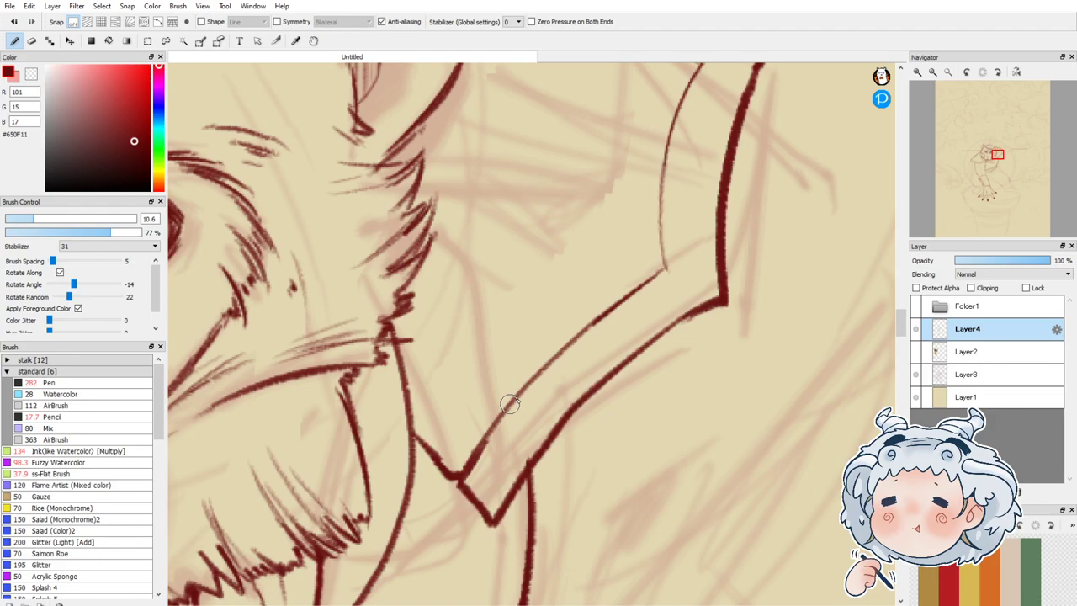
Step: Check the whole figure's line art with the rough sketch on Layer3 hidden, and show the sketch again
{"action": "key", "text": "ctrl+0"}
{"action": "left_click", "coordinate": [916, 374]}
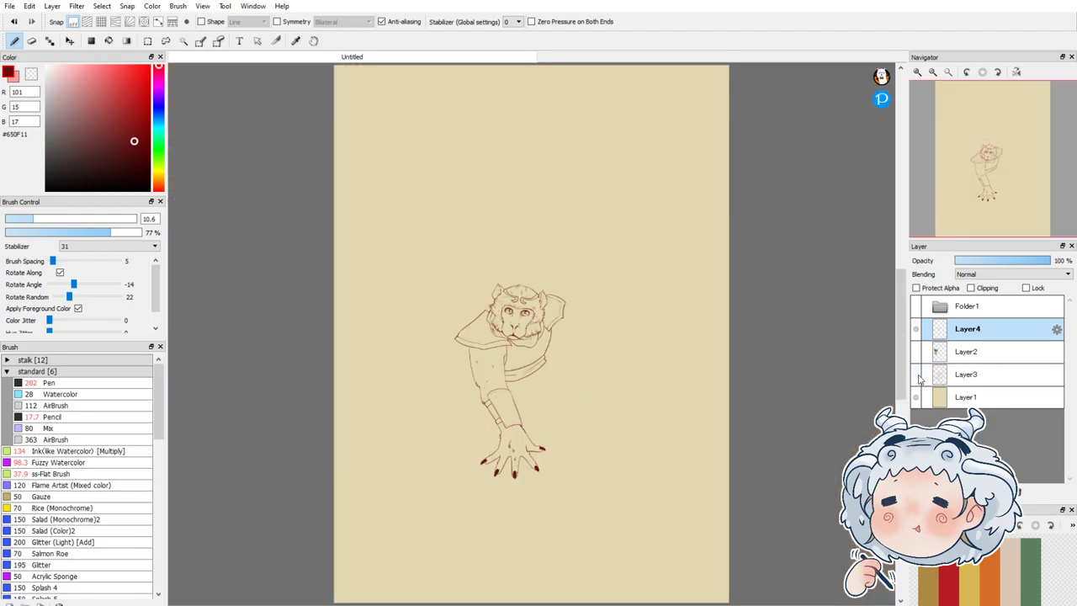
{"action": "left_click", "coordinate": [916, 375]}
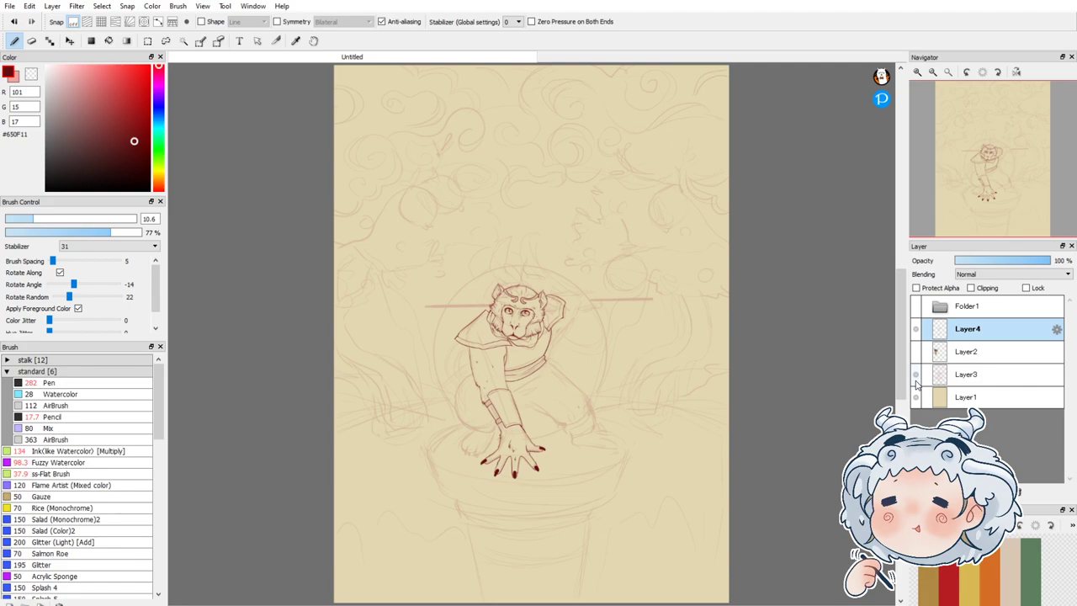
Step: Ink thin, sharp fabric fold lines on the trousers just below the waist sash
{"action": "scroll", "coordinate": [504, 365], "scroll_direction": "up", "scroll_amount": 4}
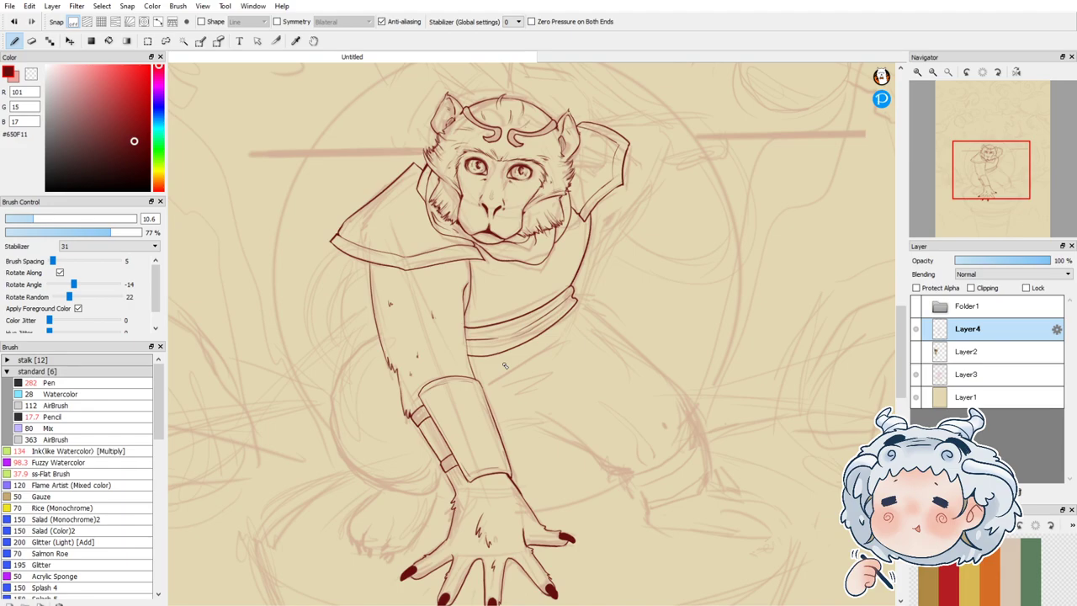
{"action": "left_click_drag", "start_coordinate": [496, 391], "coordinate": [555, 378]}
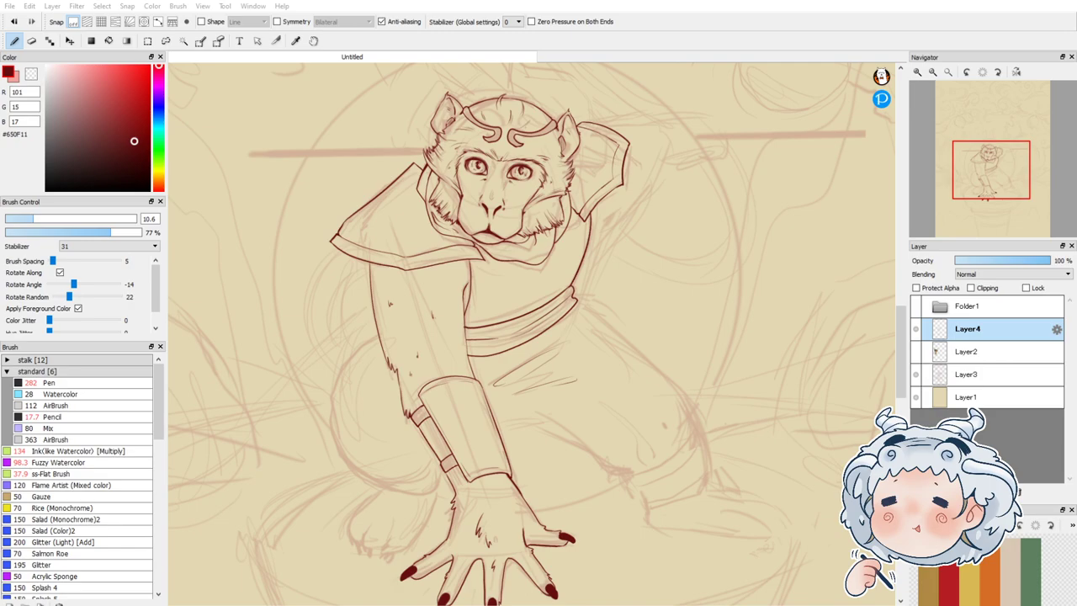
{"action": "key", "text": "ctrl+0"}
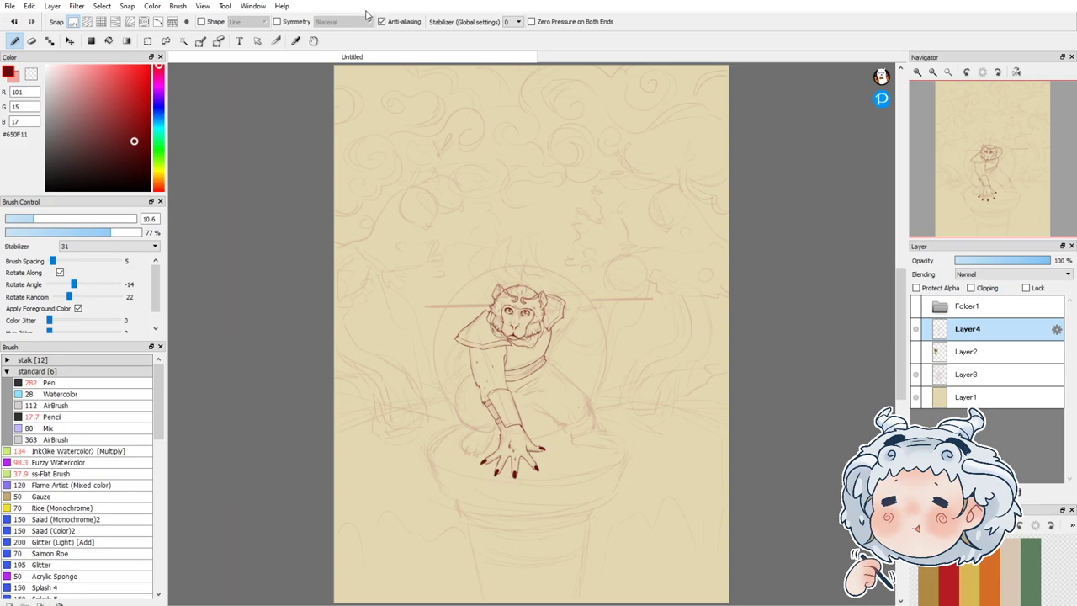
Step: Ink the rounded outline of the bent trouser leg behind the planted arm, with a small angular break on its outer side
{"action": "scroll", "coordinate": [472, 409], "scroll_direction": "up", "scroll_amount": 5}
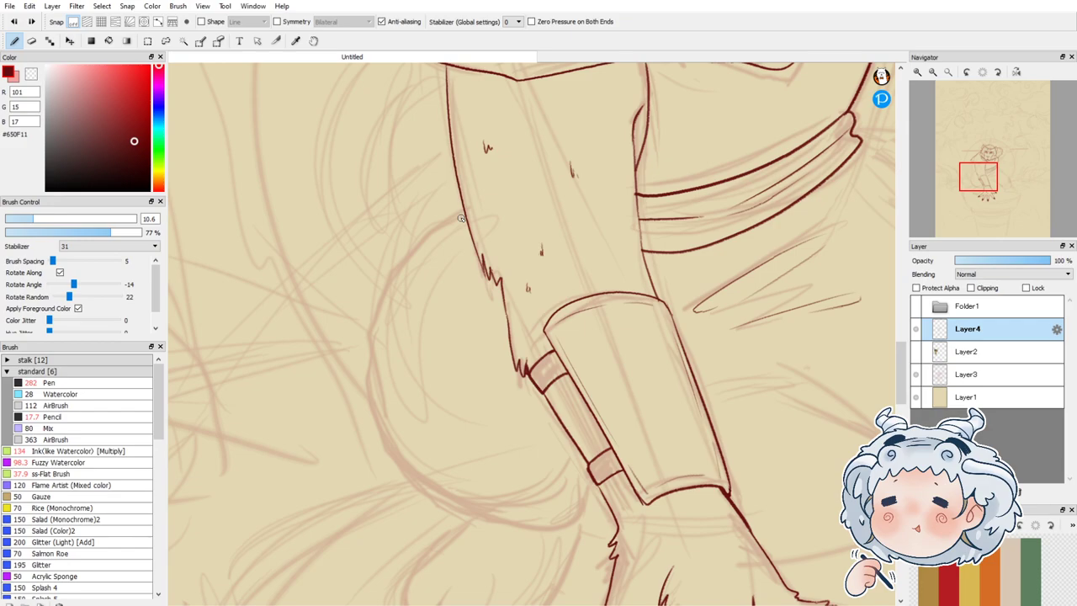
{"action": "left_click_drag", "start_coordinate": [385, 399], "coordinate": [463, 210]}
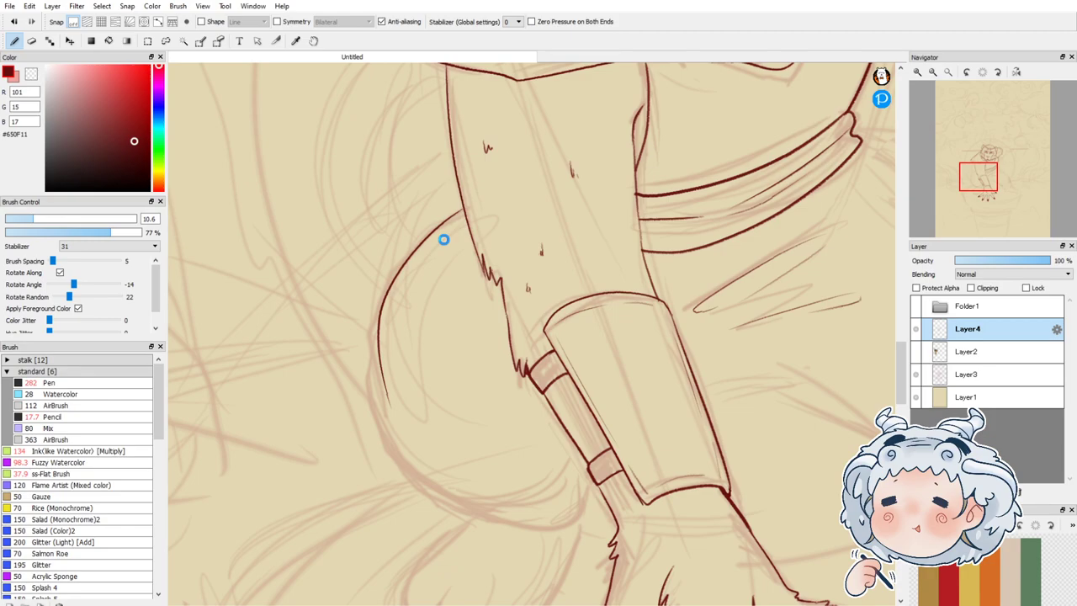
{"action": "key", "text": "ctrl+z"}
{"action": "left_click_drag", "start_coordinate": [463, 213], "coordinate": [407, 423]}
{"action": "key", "text": "ctrl+z"}
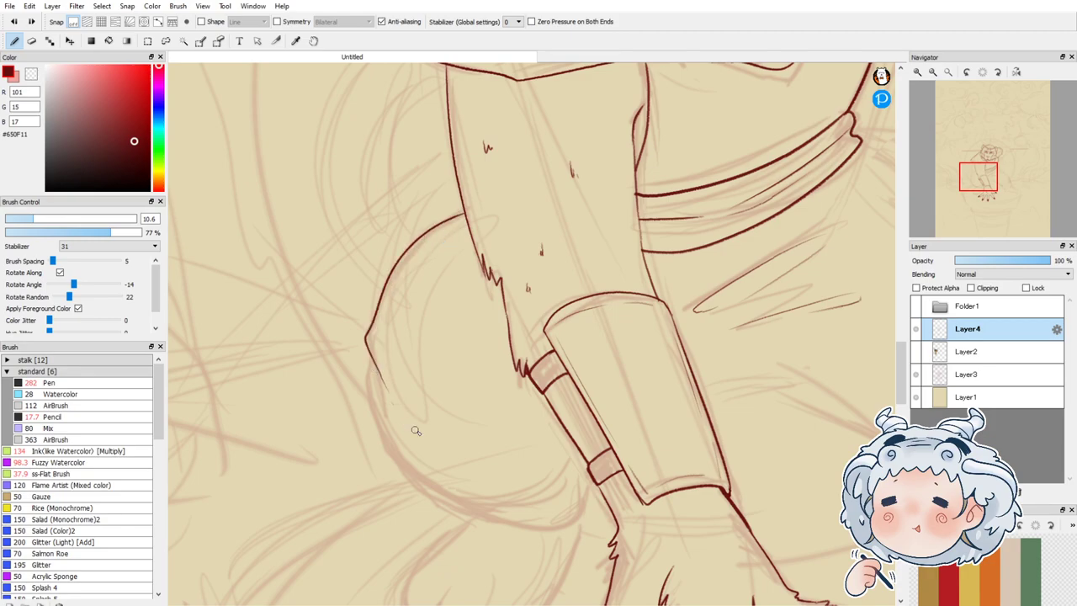
{"action": "left_click_drag", "start_coordinate": [366, 355], "coordinate": [508, 528]}
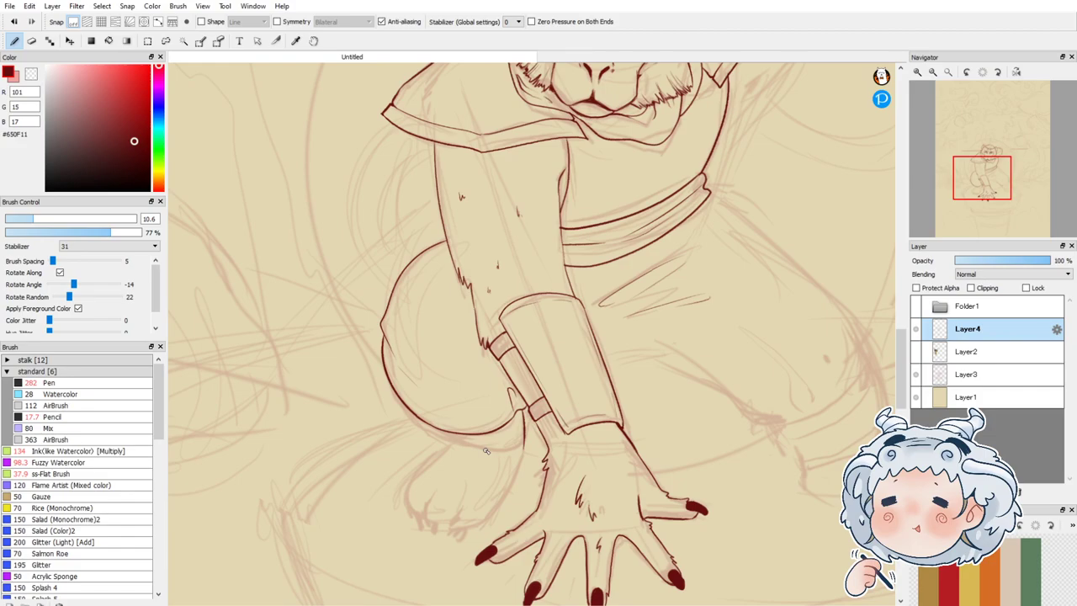
Step: Ink the curved cuff band under the bent trouser leg behind the forearm, adding a thin inner line
{"action": "scroll", "coordinate": [486, 451], "scroll_direction": "up", "scroll_amount": 2}
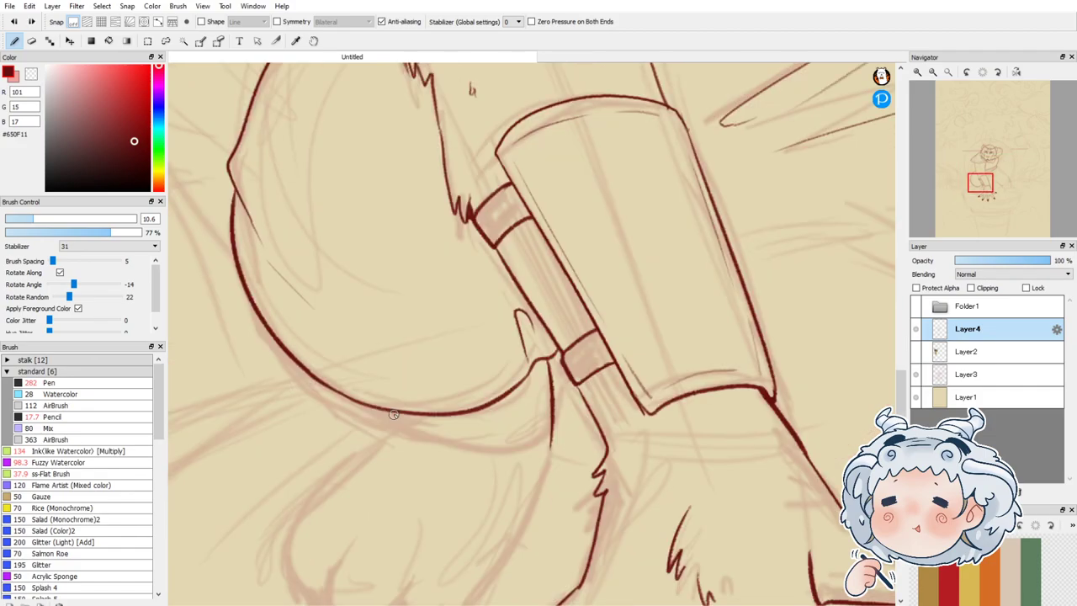
{"action": "left_click_drag", "start_coordinate": [393, 414], "coordinate": [551, 444]}
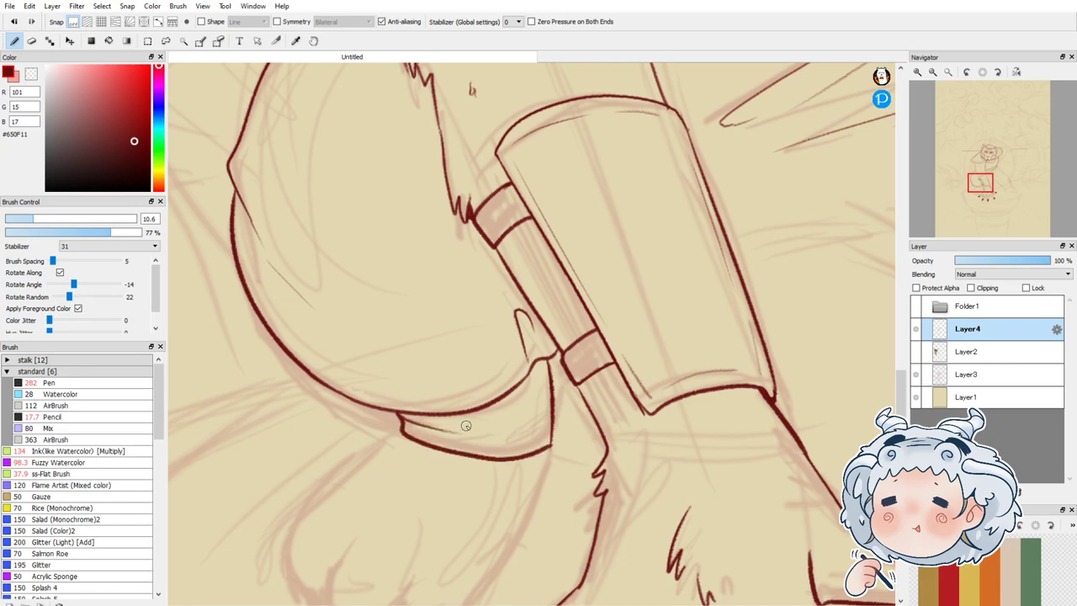
{"action": "left_click_drag", "start_coordinate": [466, 426], "coordinate": [550, 421]}
Step: Ink the far trouser leg's lower edge, curving from the forearm bracer under the thigh and up to the knee
{"action": "scroll", "coordinate": [551, 421], "scroll_direction": "down", "scroll_amount": 1}
{"action": "left_click_drag", "start_coordinate": [719, 361], "coordinate": [530, 435]}
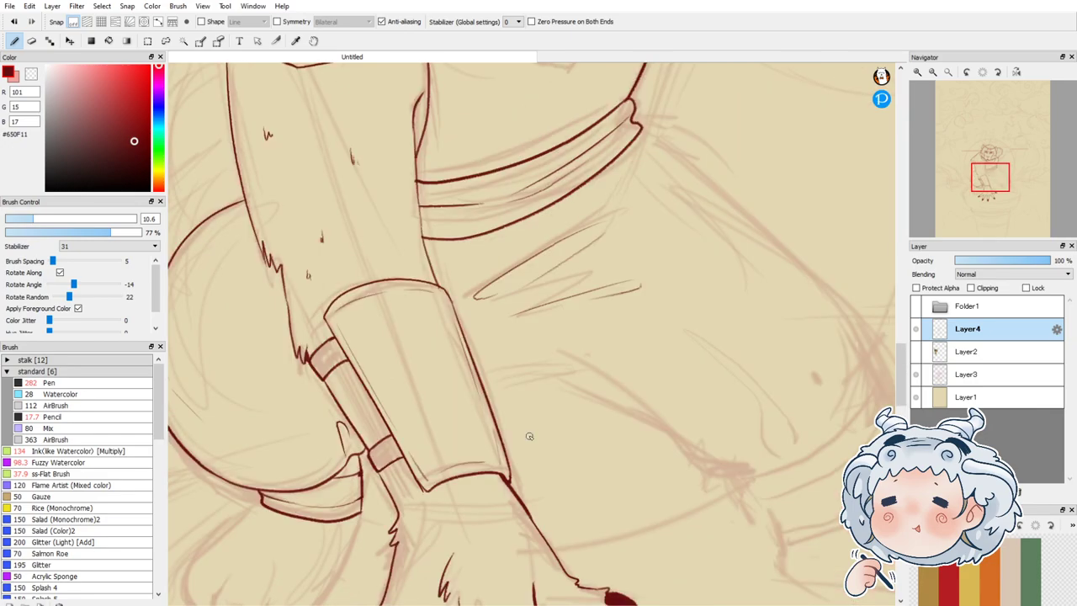
{"action": "mouse_move", "coordinate": [483, 387]}
{"action": "left_mouse_down"}
{"action": "mouse_move", "coordinate": [565, 362]}
{"action": "mouse_move", "coordinate": [744, 471]}
{"action": "left_mouse_up"}
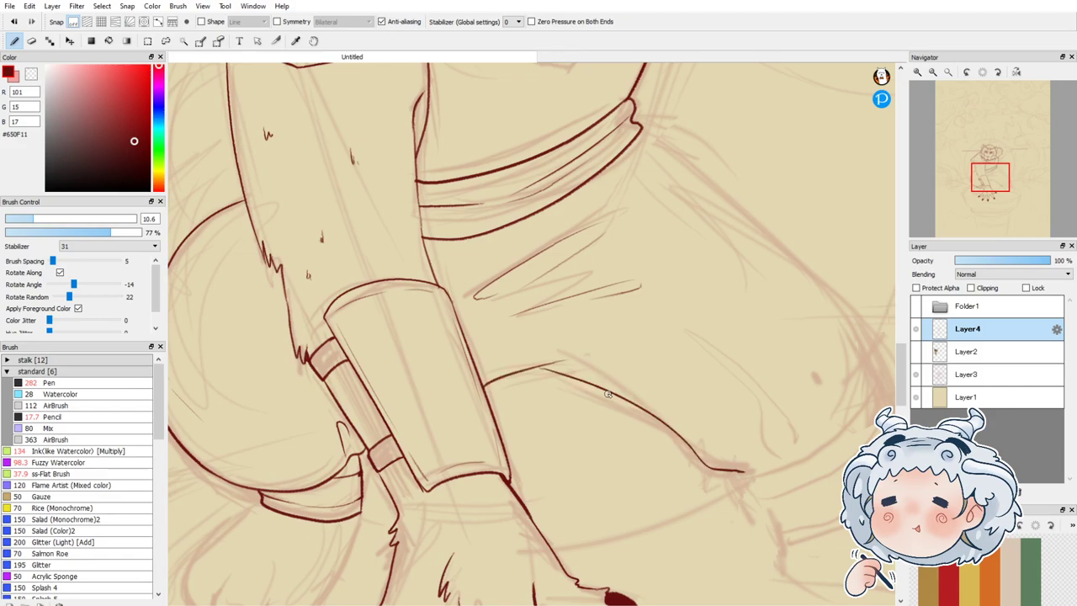
{"action": "left_click_drag", "start_coordinate": [529, 367], "coordinate": [557, 365]}
{"action": "left_click_drag", "start_coordinate": [1006, 179], "coordinate": [1020, 176]}
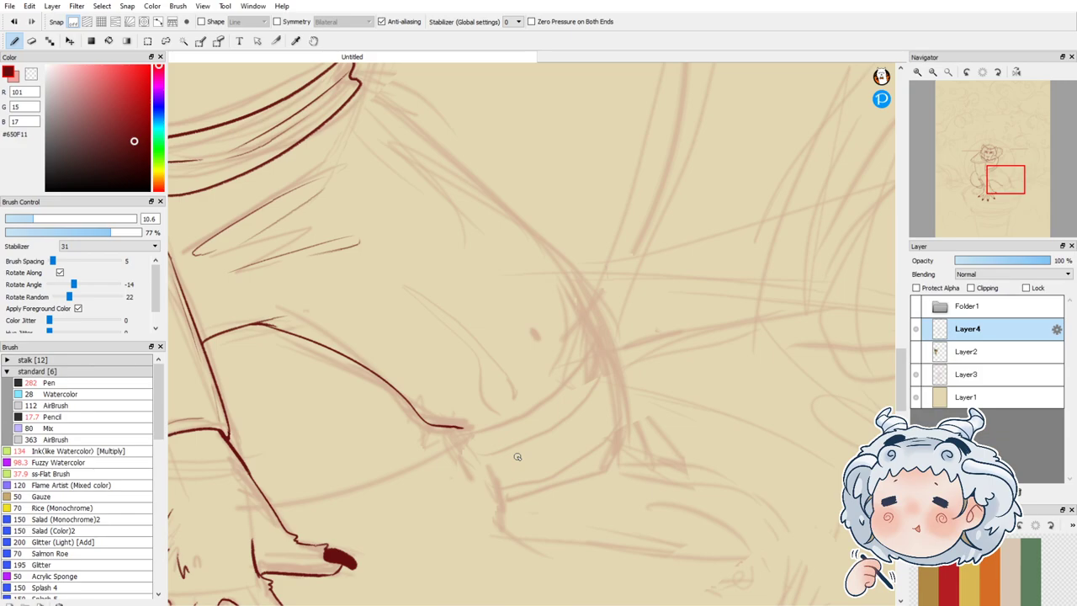
{"action": "left_click_drag", "start_coordinate": [517, 456], "coordinate": [610, 344]}
Step: Mirror the canvas view and ink the far trouser leg's upper edge from the waist sash down around the knee
{"action": "mouse_move", "coordinate": [356, 87]}
{"action": "left_mouse_down"}
{"action": "mouse_move", "coordinate": [564, 245]}
{"action": "mouse_move", "coordinate": [617, 367]}
{"action": "left_mouse_up"}
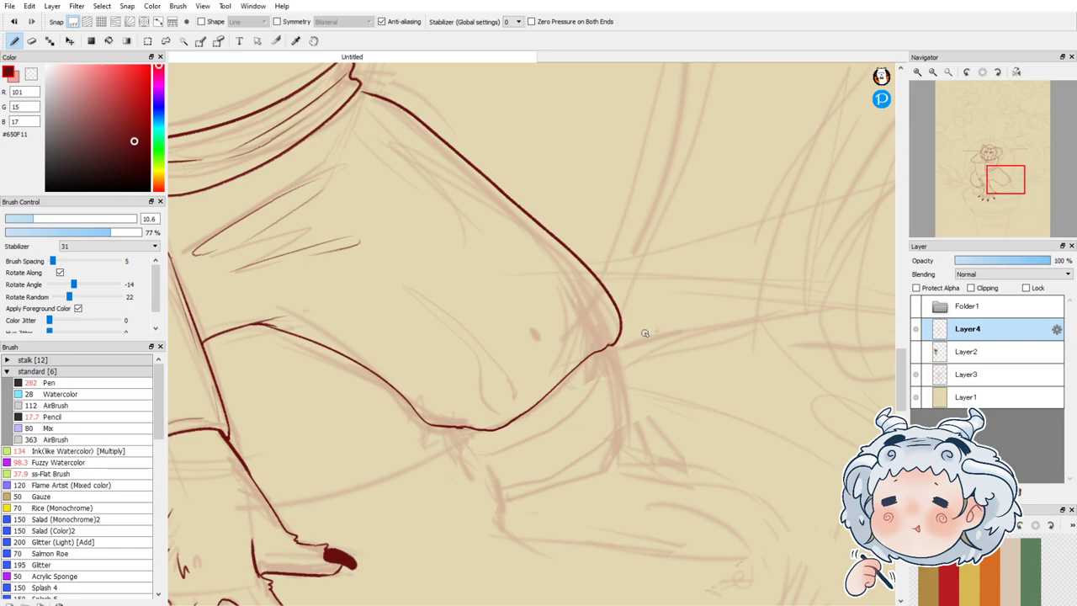
{"action": "key", "text": "ctrl+z"}
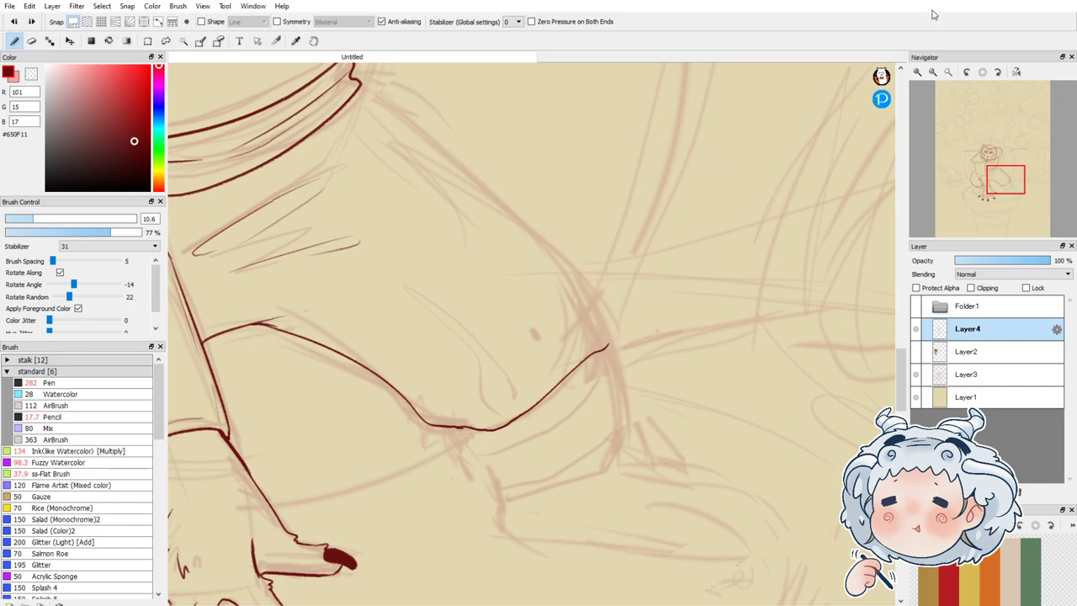
{"action": "key", "text": "h"}
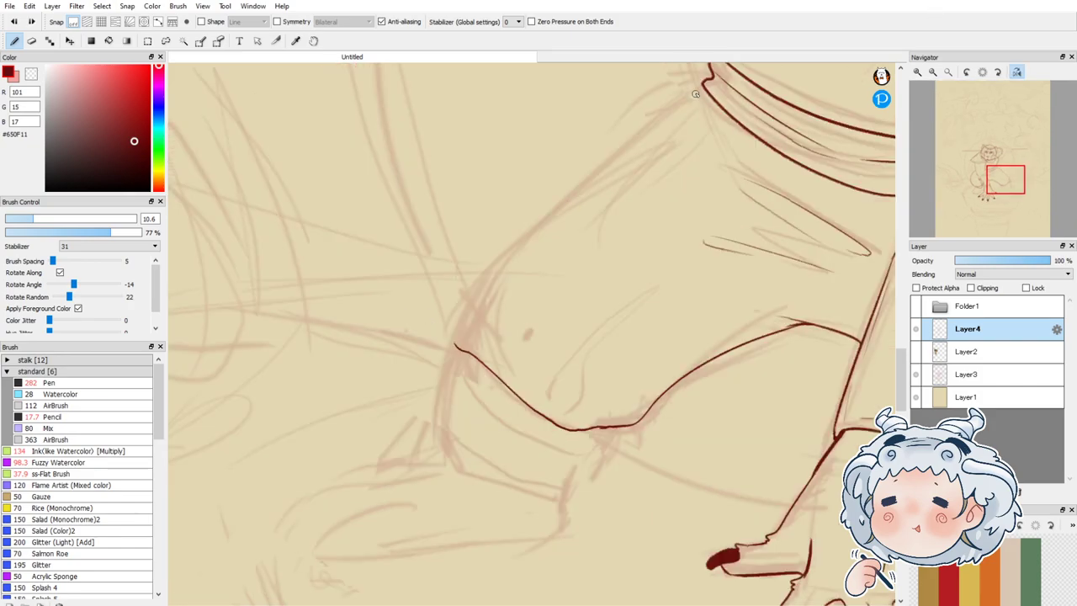
{"action": "mouse_move", "coordinate": [704, 86]}
{"action": "left_mouse_down"}
{"action": "mouse_move", "coordinate": [481, 275]}
{"action": "mouse_move", "coordinate": [451, 345]}
{"action": "mouse_move", "coordinate": [467, 294]}
{"action": "mouse_move", "coordinate": [507, 241]}
{"action": "mouse_move", "coordinate": [703, 86]}
{"action": "left_mouse_up"}
{"action": "key", "text": "ctrl+z"}
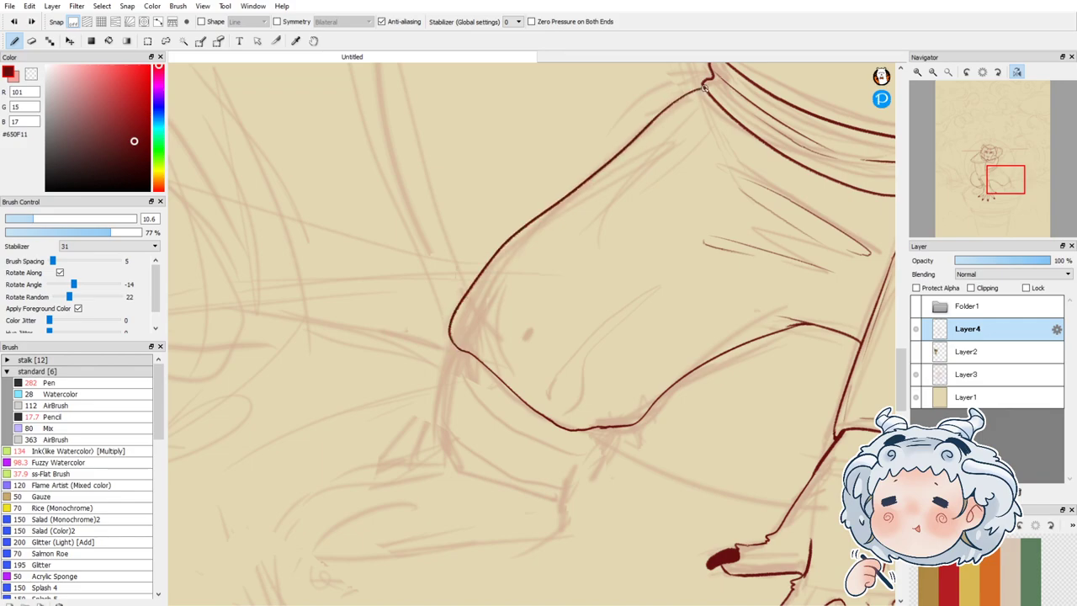
Step: Ink a small fold at the far knee's tip and a long thin fabric crease rising from the trouser's lower edge
{"action": "mouse_move", "coordinate": [474, 347]}
{"action": "left_mouse_down"}
{"action": "mouse_move", "coordinate": [467, 324]}
{"action": "mouse_move", "coordinate": [514, 271]}
{"action": "left_mouse_up"}
{"action": "key", "text": "ctrl+z"}
{"action": "mouse_move", "coordinate": [465, 347]}
{"action": "left_mouse_down"}
{"action": "mouse_move", "coordinate": [474, 318]}
{"action": "mouse_move", "coordinate": [470, 345]}
{"action": "left_mouse_up"}
{"action": "mouse_move", "coordinate": [557, 412]}
{"action": "left_mouse_down"}
{"action": "mouse_move", "coordinate": [565, 424]}
{"action": "mouse_move", "coordinate": [627, 286]}
{"action": "left_mouse_up"}
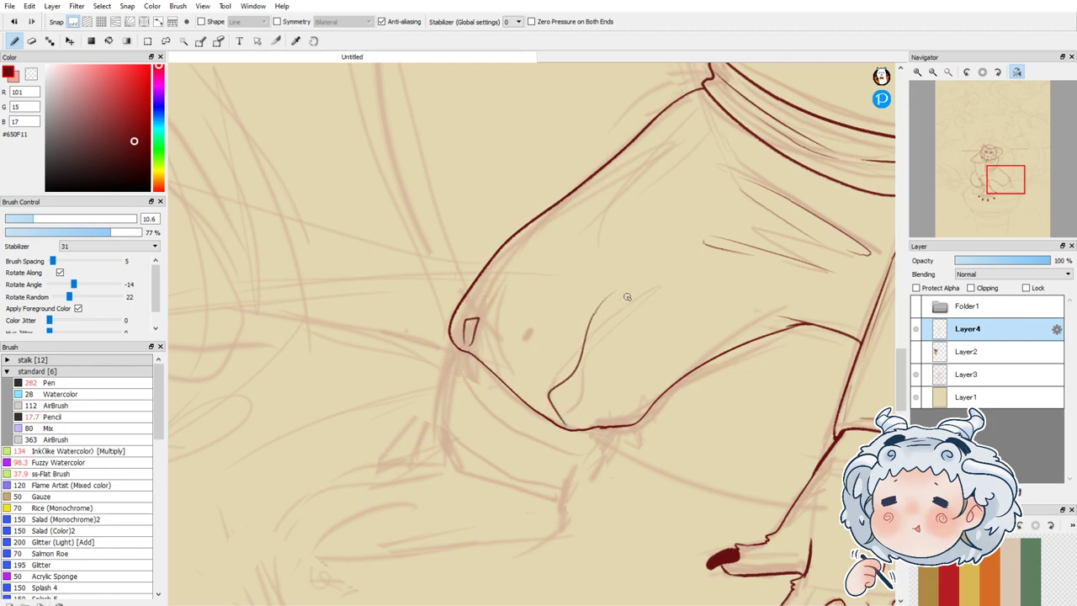
{"action": "left_click_drag", "start_coordinate": [574, 387], "coordinate": [570, 424]}
Step: Ink the far shin wrap's outline below the knee, with both side edges and the slanted bottom edge
{"action": "mouse_move", "coordinate": [455, 344]}
{"action": "left_mouse_down"}
{"action": "mouse_move", "coordinate": [454, 450]}
{"action": "mouse_move", "coordinate": [453, 418]}
{"action": "left_mouse_up"}
{"action": "key", "text": "ctrl+z"}
{"action": "scroll", "coordinate": [470, 456], "scroll_direction": "up", "scroll_amount": 2}
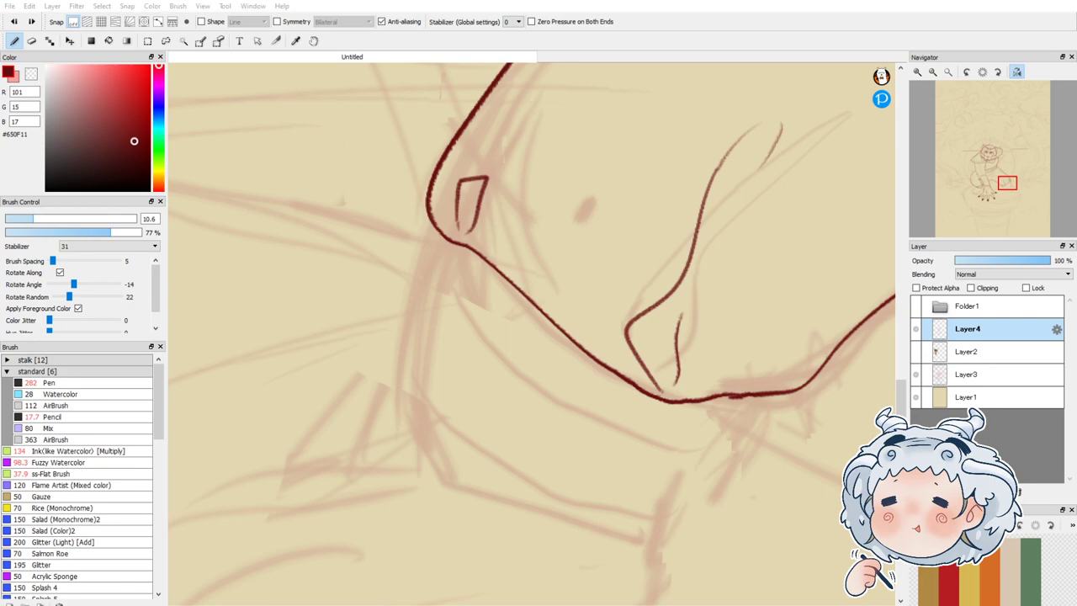
{"action": "mouse_move", "coordinate": [443, 242]}
{"action": "left_mouse_down"}
{"action": "mouse_move", "coordinate": [416, 461]}
{"action": "mouse_move", "coordinate": [425, 494]}
{"action": "left_mouse_up"}
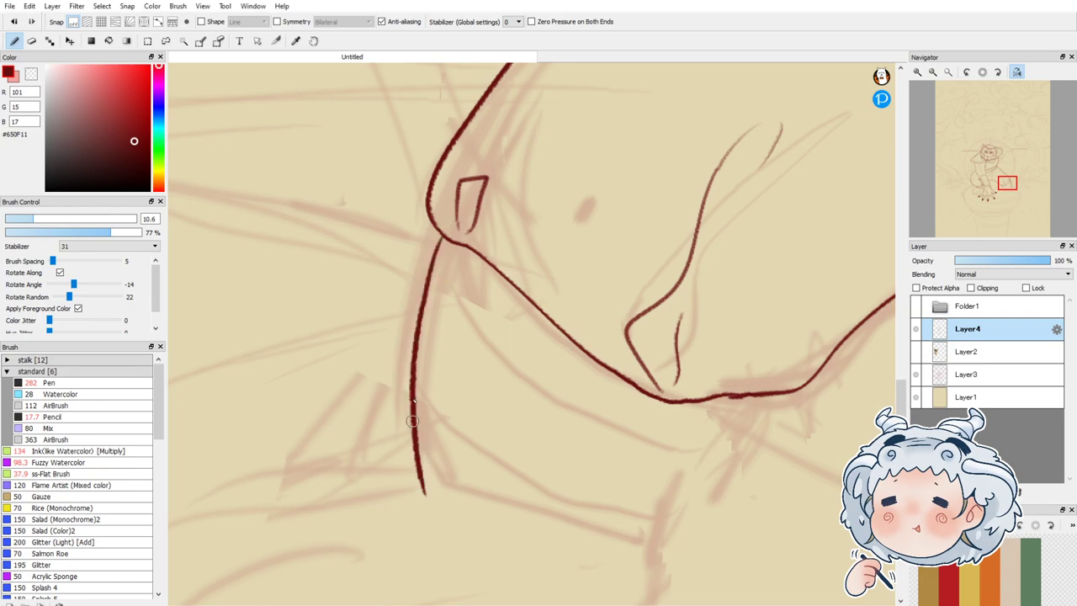
{"action": "key", "text": "ctrl+z"}
{"action": "mouse_move", "coordinate": [444, 240]}
{"action": "left_mouse_down"}
{"action": "mouse_move", "coordinate": [429, 482]}
{"action": "mouse_move", "coordinate": [652, 538]}
{"action": "left_mouse_up"}
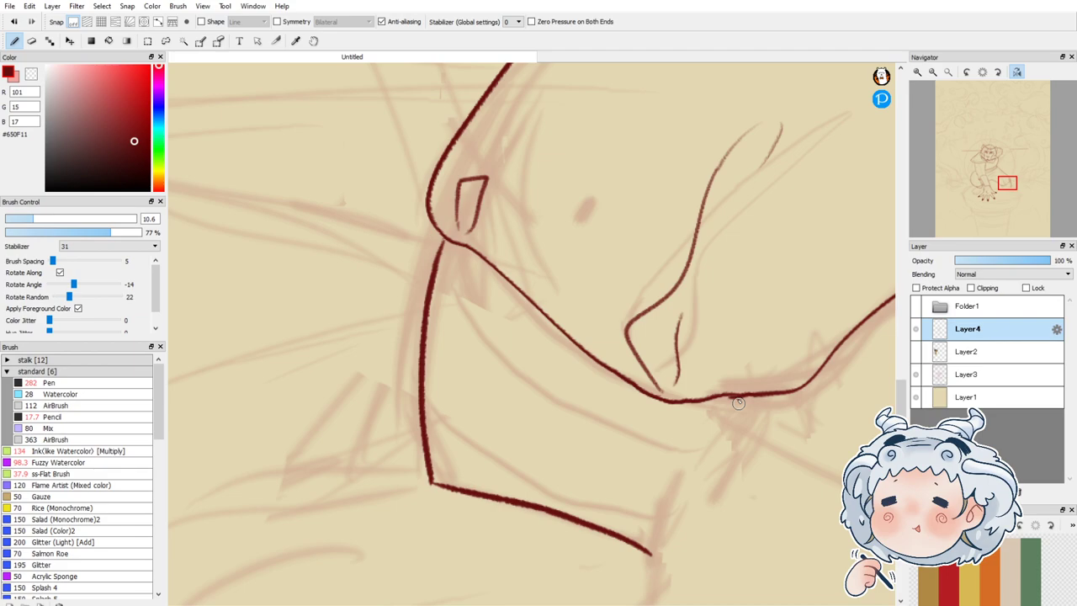
{"action": "left_click_drag", "start_coordinate": [738, 397], "coordinate": [646, 547]}
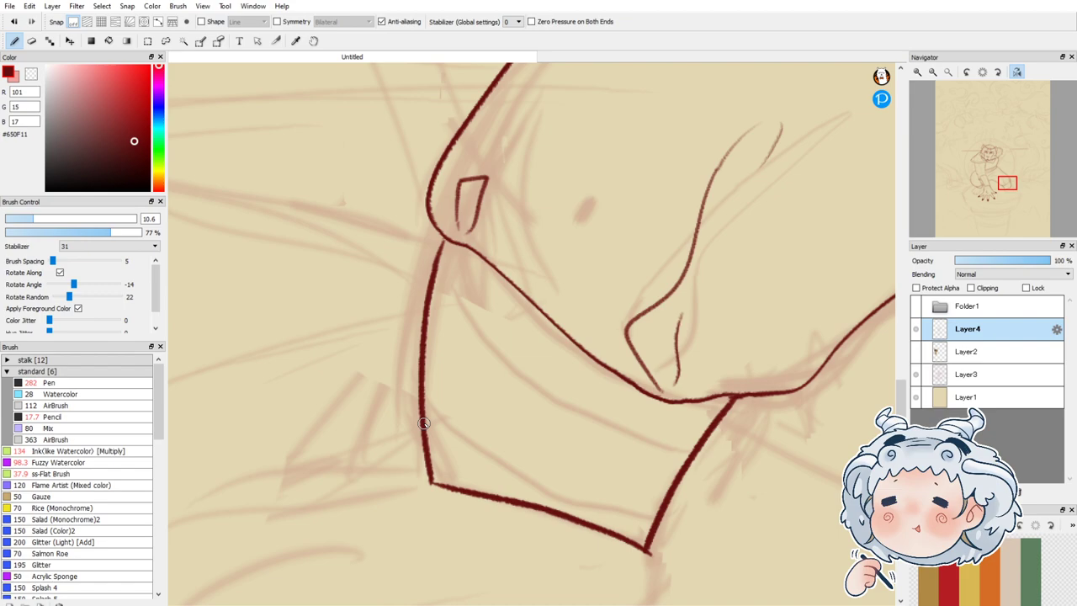
Step: Ink two curved bands across the far shin wrap and thicken the line joints at its outer edge
{"action": "left_click_drag", "start_coordinate": [423, 423], "coordinate": [657, 515]}
{"action": "key", "text": "ctrl+z"}
{"action": "left_click_drag", "start_coordinate": [425, 408], "coordinate": [661, 505]}
{"action": "key", "text": "ctrl+z"}
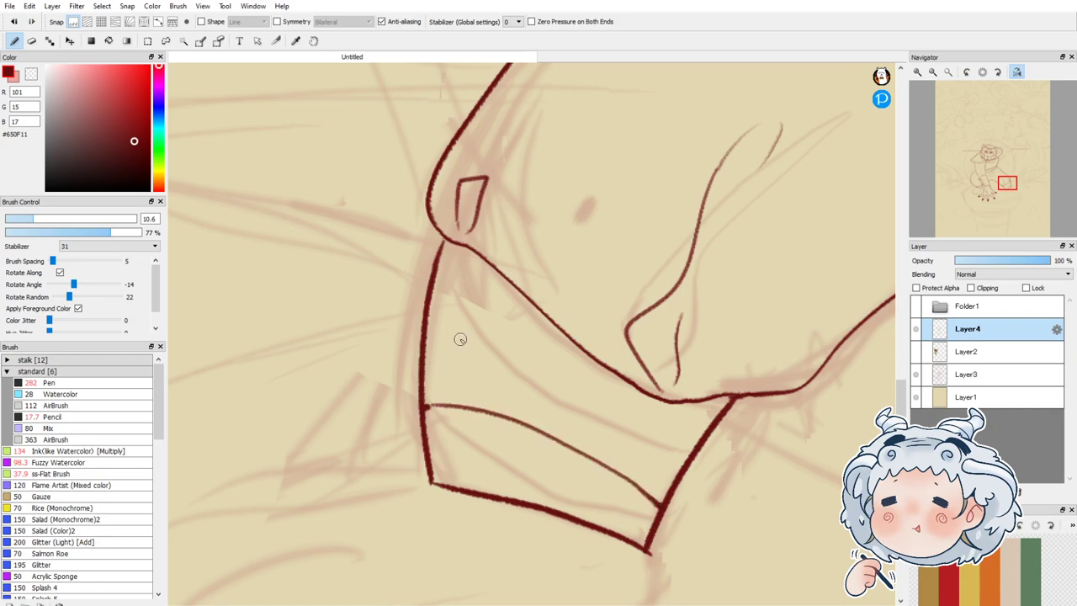
{"action": "mouse_move", "coordinate": [429, 327]}
{"action": "left_mouse_down"}
{"action": "mouse_move", "coordinate": [533, 360]}
{"action": "mouse_move", "coordinate": [621, 408]}
{"action": "mouse_move", "coordinate": [681, 460]}
{"action": "left_mouse_up"}
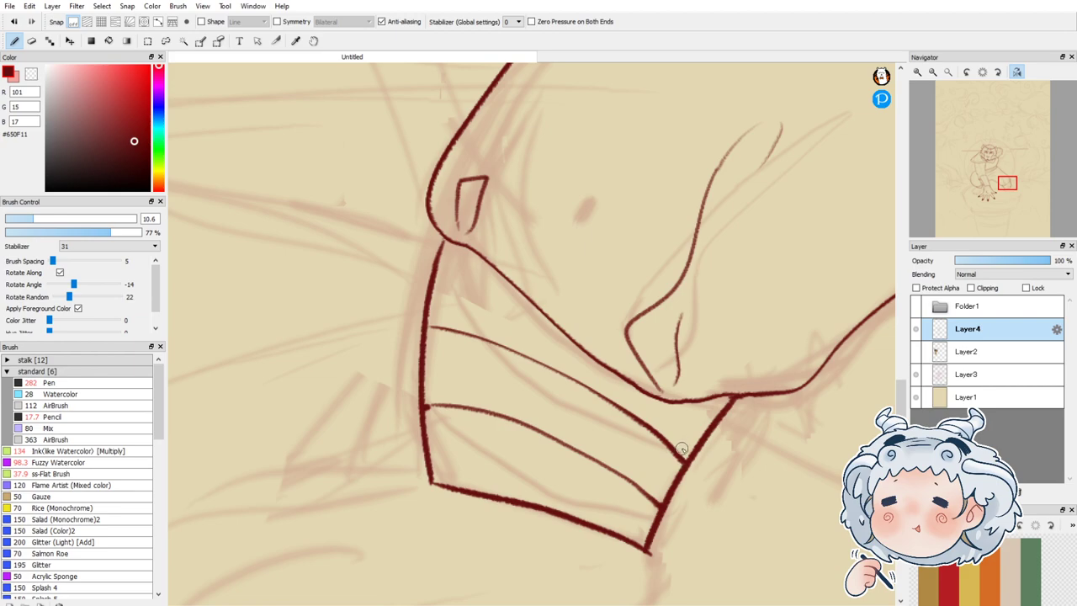
{"action": "left_click_drag", "start_coordinate": [429, 327], "coordinate": [438, 329]}
{"action": "left_click_drag", "start_coordinate": [425, 408], "coordinate": [430, 411]}
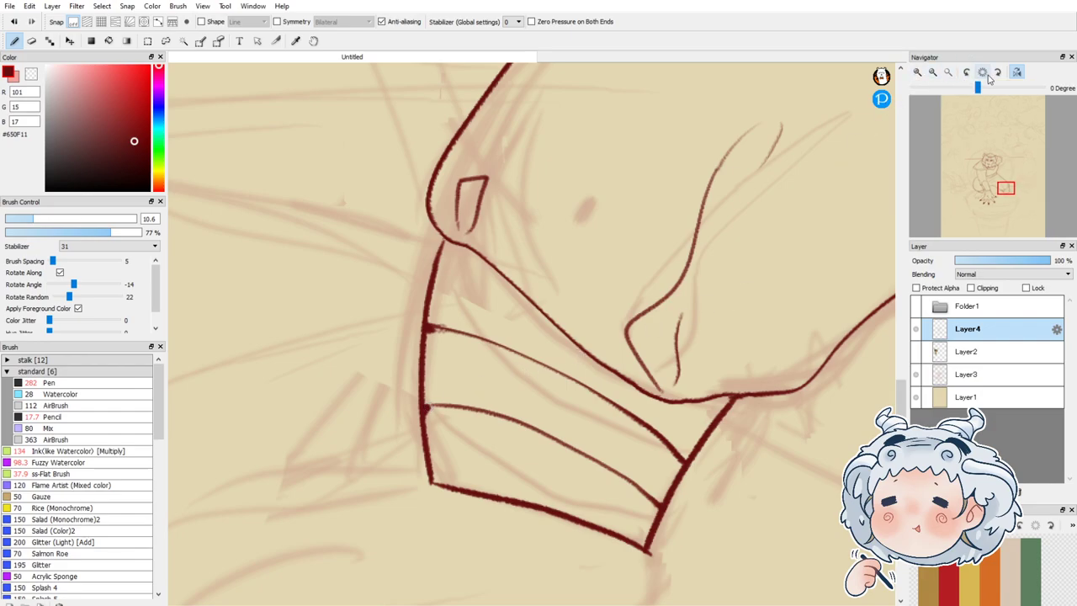
Step: Ink the first curved toe line of the far foot below the shin wrap, working in the mirrored view
{"action": "left_click", "coordinate": [982, 73]}
{"action": "left_click", "coordinate": [933, 74]}
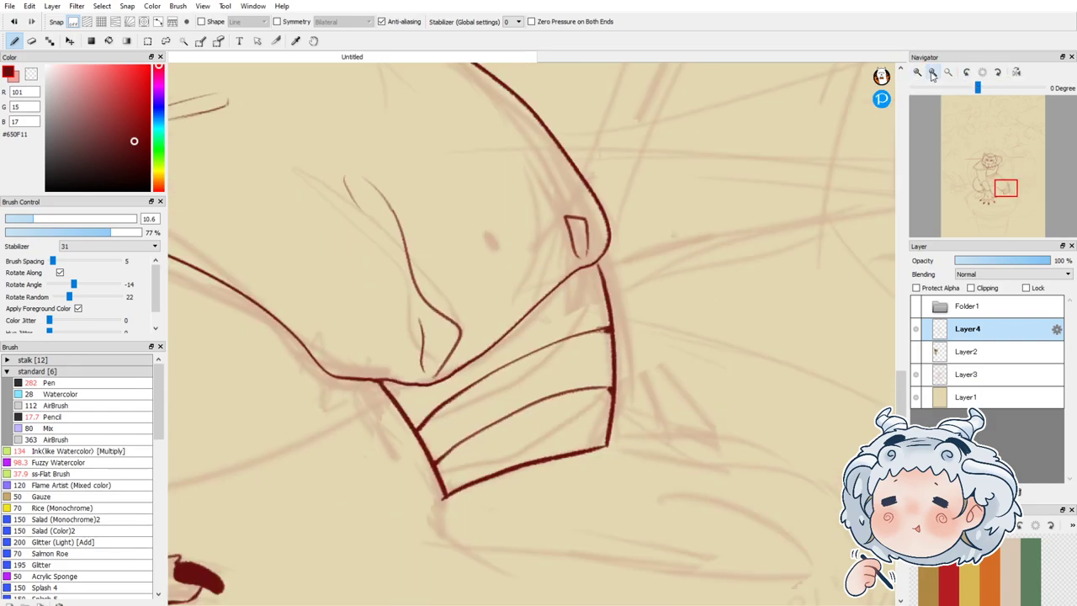
{"action": "left_click", "coordinate": [933, 74]}
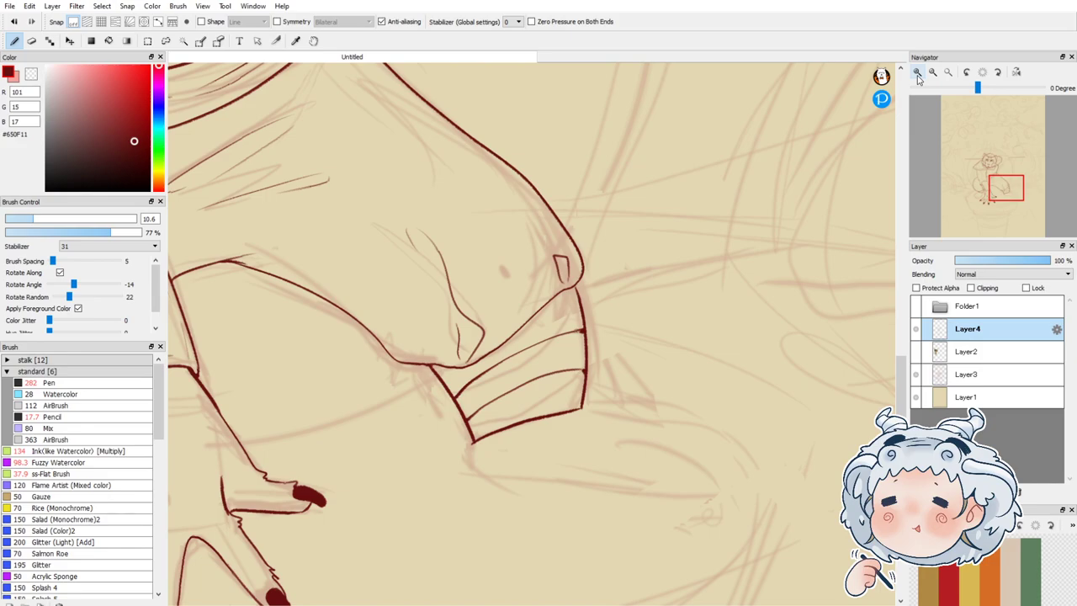
{"action": "left_click", "coordinate": [918, 76]}
{"action": "left_click", "coordinate": [1017, 73]}
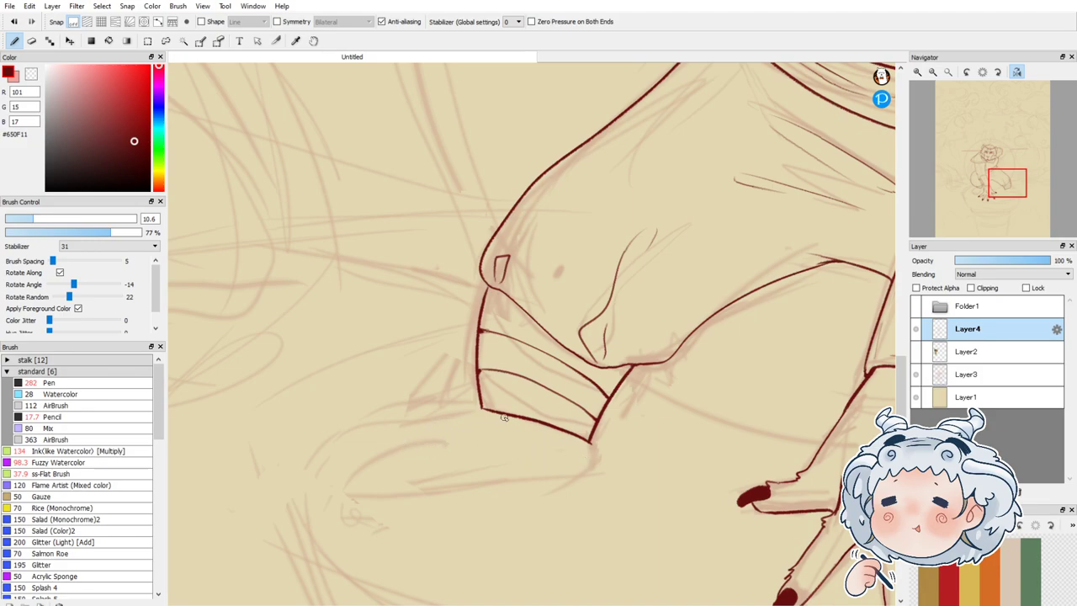
{"action": "mouse_move", "coordinate": [440, 442]}
{"action": "left_mouse_down"}
{"action": "mouse_move", "coordinate": [358, 466]}
{"action": "mouse_move", "coordinate": [343, 497]}
{"action": "mouse_move", "coordinate": [365, 500]}
{"action": "left_mouse_up"}
{"action": "key", "text": "ctrl+z"}
{"action": "mouse_move", "coordinate": [440, 440]}
{"action": "left_mouse_down"}
{"action": "mouse_move", "coordinate": [385, 454]}
{"action": "mouse_move", "coordinate": [342, 490]}
{"action": "left_mouse_up"}
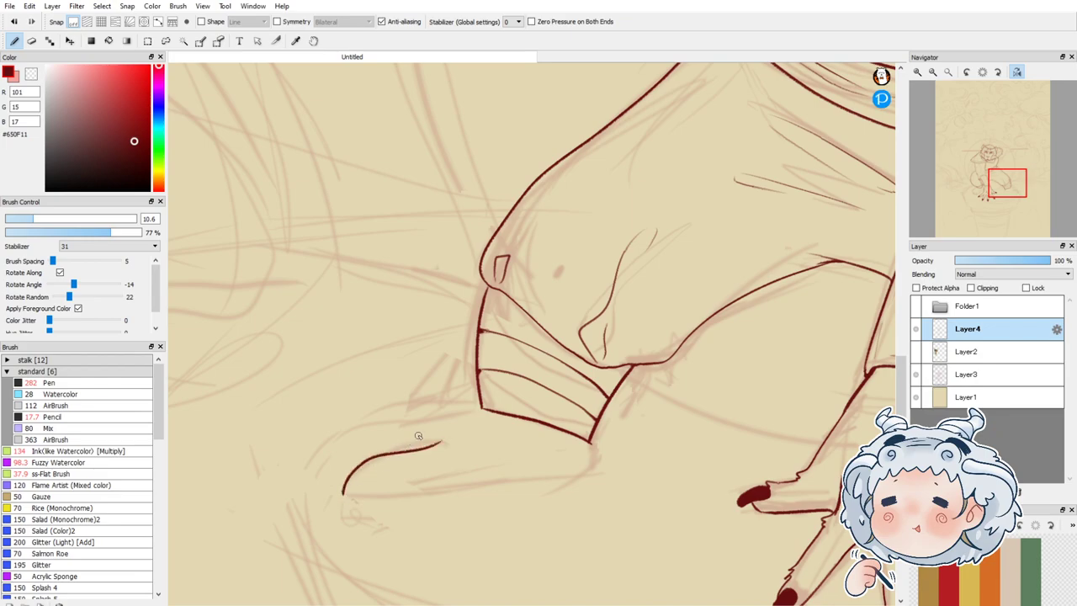
Step: Rotate the canvas view and ink the far foot's remaining toes, upper edge and rounded heel and sole
{"action": "left_click", "coordinate": [967, 72]}
{"action": "mouse_move", "coordinate": [469, 486]}
{"action": "left_mouse_down"}
{"action": "mouse_move", "coordinate": [433, 513]}
{"action": "mouse_move", "coordinate": [421, 562]}
{"action": "mouse_move", "coordinate": [446, 561]}
{"action": "left_mouse_up"}
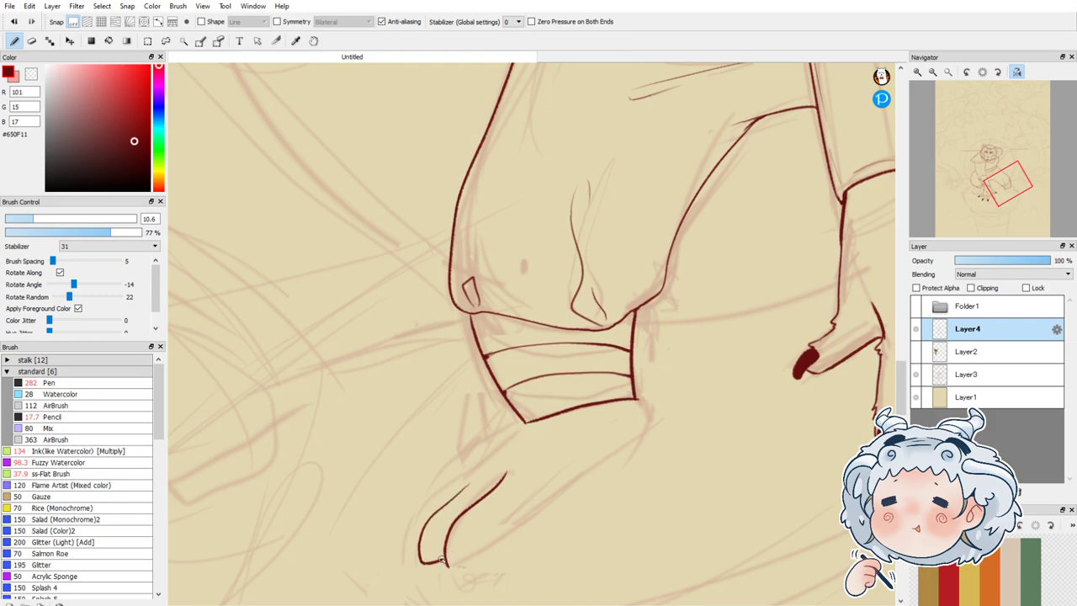
{"action": "mouse_move", "coordinate": [524, 423]}
{"action": "left_mouse_down"}
{"action": "mouse_move", "coordinate": [419, 512]}
{"action": "mouse_move", "coordinate": [408, 560]}
{"action": "mouse_move", "coordinate": [445, 555]}
{"action": "mouse_move", "coordinate": [451, 568]}
{"action": "mouse_move", "coordinate": [478, 559]}
{"action": "mouse_move", "coordinate": [627, 446]}
{"action": "mouse_move", "coordinate": [640, 400]}
{"action": "mouse_move", "coordinate": [653, 422]}
{"action": "mouse_move", "coordinate": [451, 570]}
{"action": "left_mouse_up"}
{"action": "key", "text": "ctrl+z"}
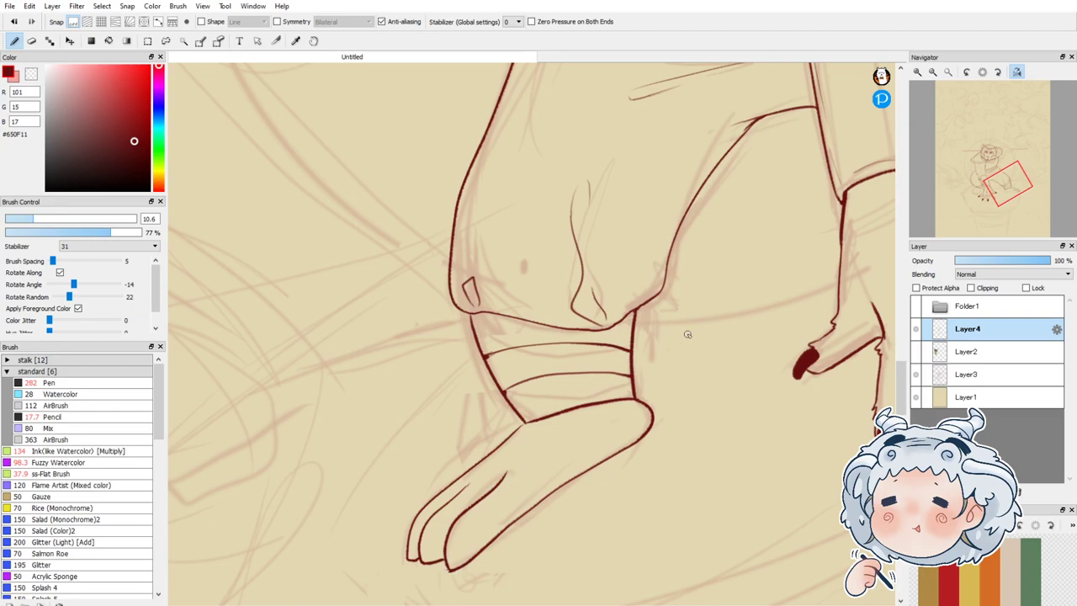
Step: Erase the inner end of the far foot's front toe line to shorten it
{"action": "left_click", "coordinate": [982, 73]}
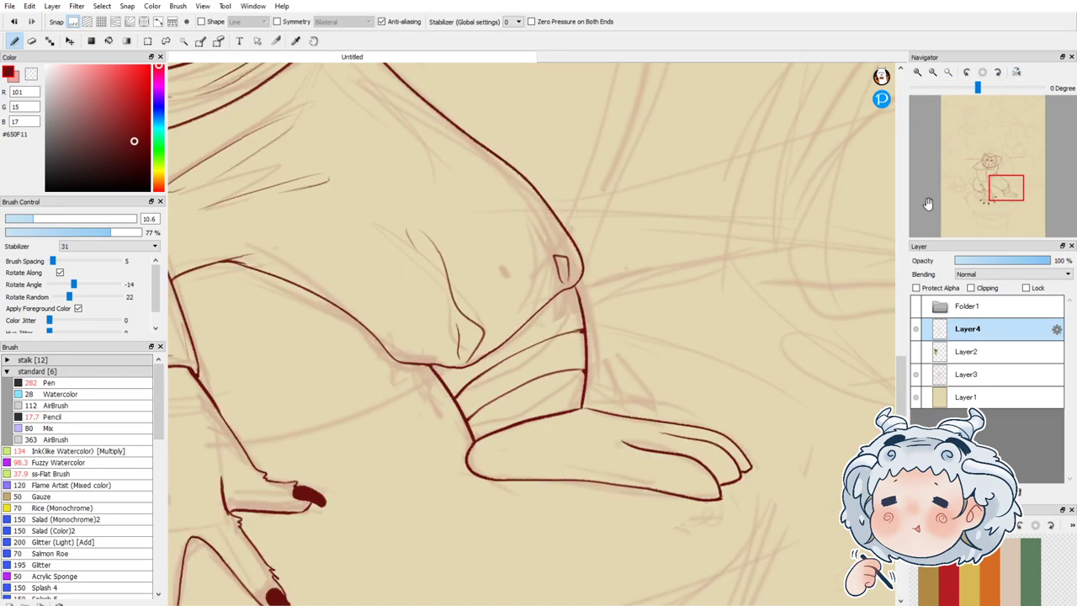
{"action": "left_click", "coordinate": [31, 40]}
{"action": "mouse_move", "coordinate": [627, 443]}
{"action": "left_mouse_down"}
{"action": "mouse_move", "coordinate": [644, 452]}
{"action": "mouse_move", "coordinate": [615, 440]}
{"action": "mouse_move", "coordinate": [649, 443]}
{"action": "mouse_move", "coordinate": [654, 455]}
{"action": "left_mouse_up"}
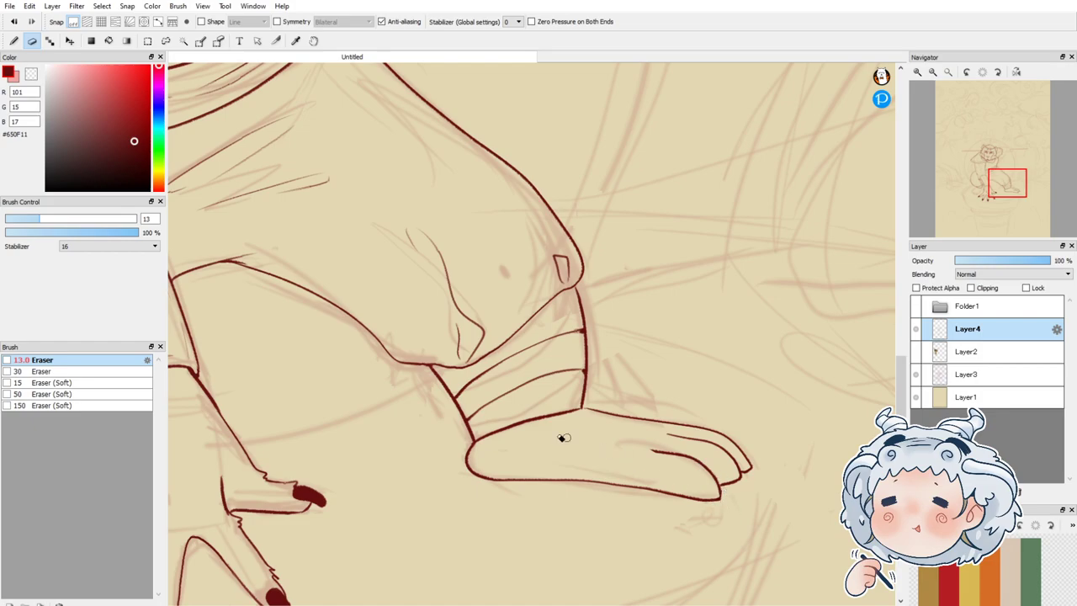
Step: Ink three solid dark red claws on the far foot's toe tips with the brush size at 13.8
{"action": "left_click", "coordinate": [13, 40]}
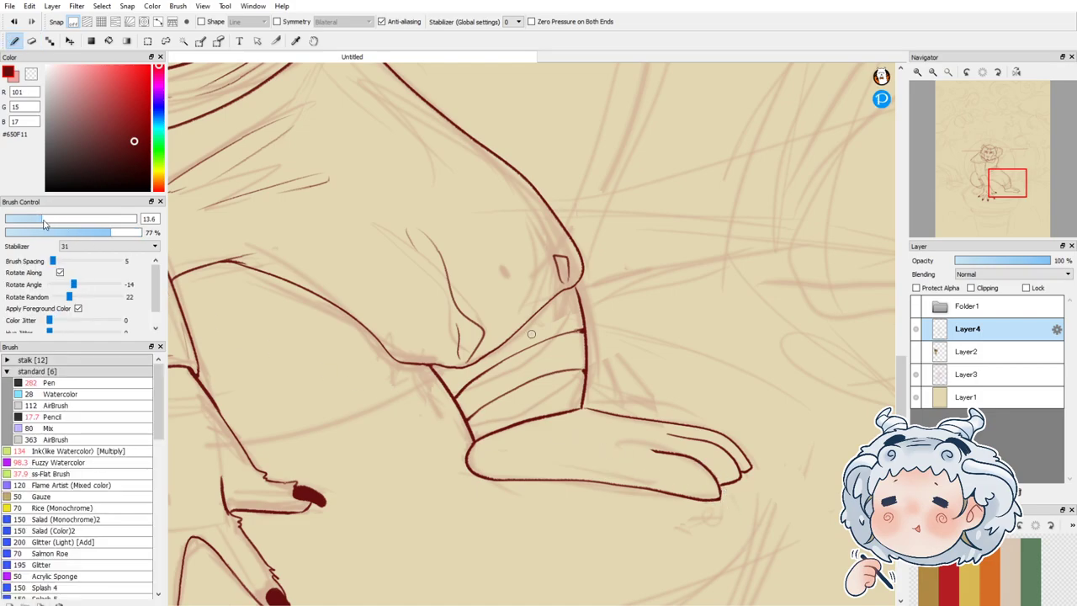
{"action": "left_click_drag", "start_coordinate": [716, 485], "coordinate": [728, 505]}
{"action": "key", "text": "ctrl+z"}
{"action": "key", "text": "ctrl+z"}
{"action": "left_click_drag", "start_coordinate": [732, 475], "coordinate": [752, 466]}
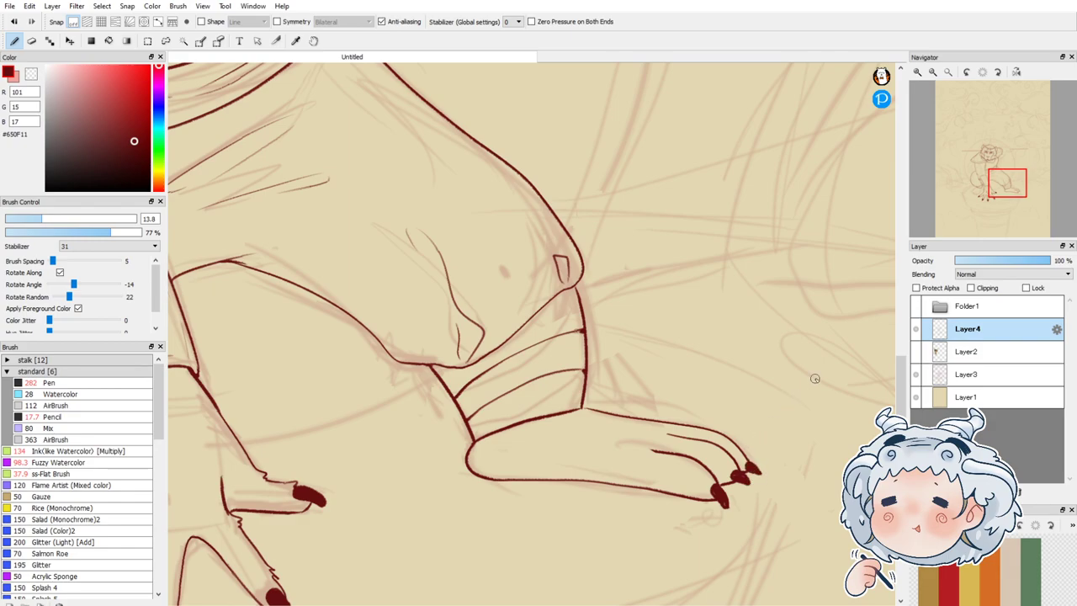
Step: Ink the near foot's rounded outer edge from the trouser cuff and its first two toes
{"action": "left_click_drag", "start_coordinate": [998, 196], "coordinate": [970, 190]}
{"action": "scroll", "coordinate": [663, 416], "scroll_direction": "up", "scroll_amount": 2}
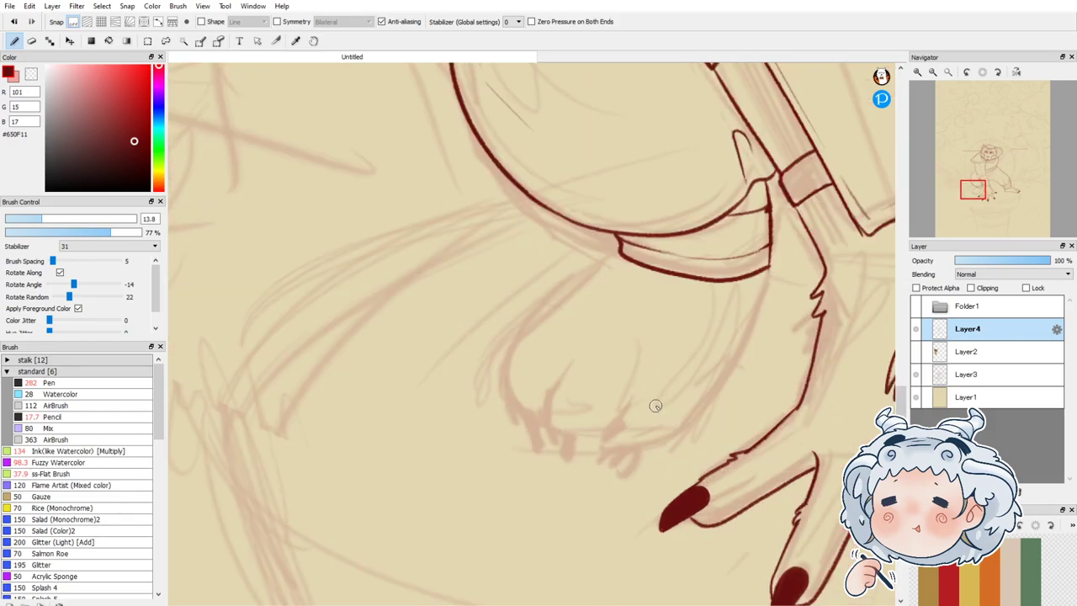
{"action": "mouse_move", "coordinate": [619, 246]}
{"action": "left_mouse_down"}
{"action": "mouse_move", "coordinate": [508, 364]}
{"action": "mouse_move", "coordinate": [518, 418]}
{"action": "left_mouse_up"}
{"action": "mouse_move", "coordinate": [574, 351]}
{"action": "left_mouse_down"}
{"action": "mouse_move", "coordinate": [551, 395]}
{"action": "mouse_move", "coordinate": [560, 444]}
{"action": "mouse_move", "coordinate": [607, 429]}
{"action": "left_mouse_up"}
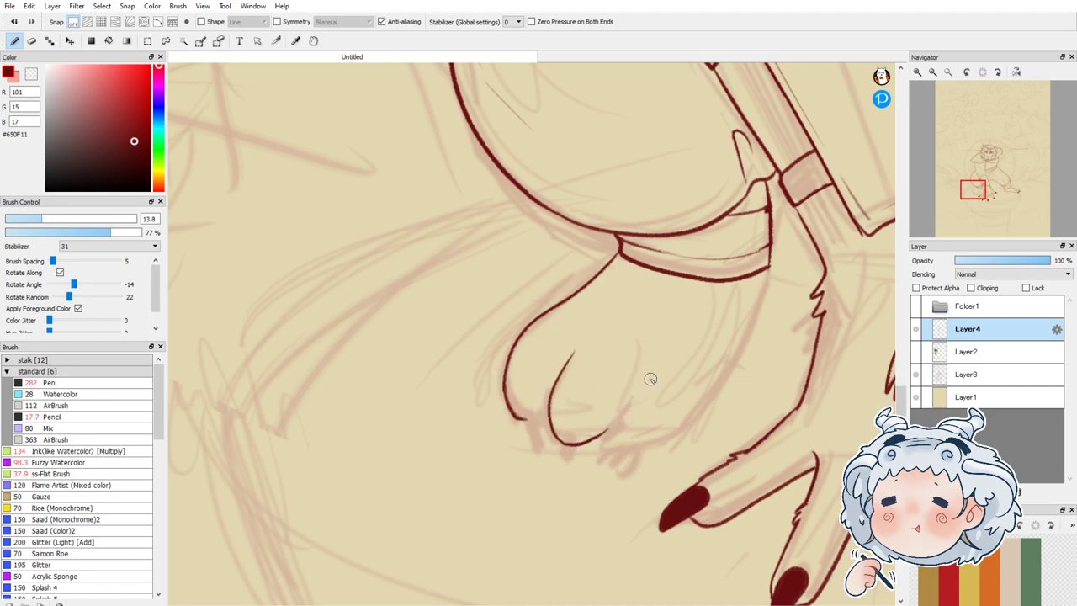
{"action": "left_click_drag", "start_coordinate": [574, 353], "coordinate": [579, 334]}
{"action": "mouse_move", "coordinate": [511, 417]}
{"action": "left_mouse_down"}
{"action": "mouse_move", "coordinate": [551, 414]}
{"action": "mouse_move", "coordinate": [547, 437]}
{"action": "mouse_move", "coordinate": [517, 416]}
{"action": "mouse_move", "coordinate": [550, 411]}
{"action": "left_mouse_up"}
{"action": "key", "text": "ctrl+z"}
{"action": "mouse_move", "coordinate": [633, 346]}
{"action": "left_mouse_down"}
{"action": "mouse_move", "coordinate": [606, 433]}
{"action": "mouse_move", "coordinate": [622, 465]}
{"action": "left_mouse_up"}
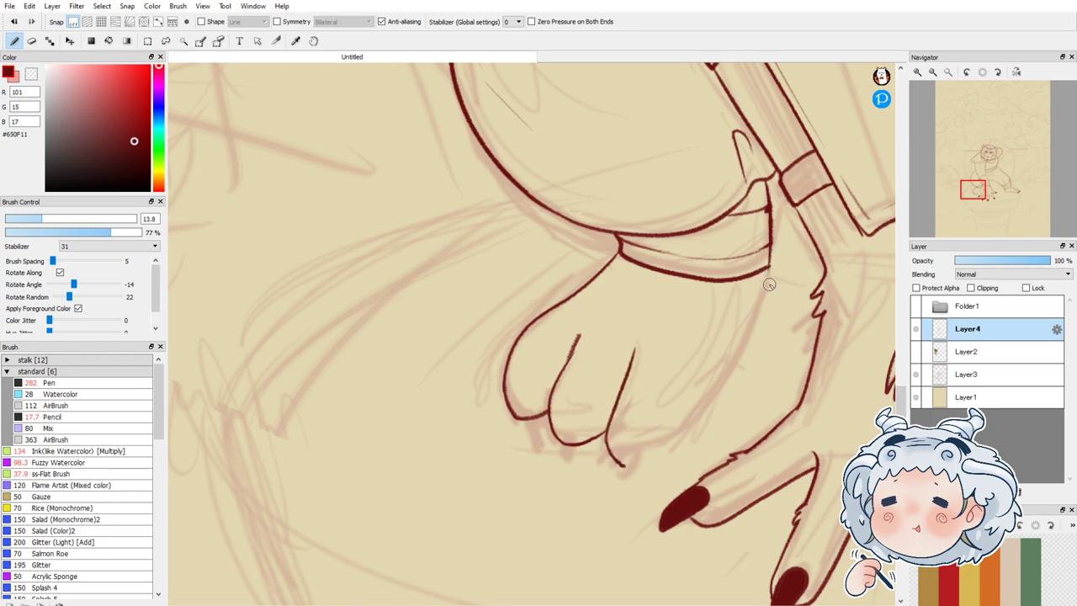
{"action": "mouse_move", "coordinate": [621, 465]}
{"action": "left_mouse_down"}
{"action": "mouse_move", "coordinate": [649, 457]}
{"action": "mouse_move", "coordinate": [772, 271]}
{"action": "mouse_move", "coordinate": [774, 318]}
{"action": "left_mouse_up"}
{"action": "key", "text": "ctrl+z"}
{"action": "key", "text": "ctrl+z"}
{"action": "left_click_drag", "start_coordinate": [769, 266], "coordinate": [716, 395]}
{"action": "key", "text": "ctrl+z"}
{"action": "mouse_move", "coordinate": [769, 273]}
{"action": "left_mouse_down"}
{"action": "mouse_move", "coordinate": [746, 332]}
{"action": "mouse_move", "coordinate": [677, 442]}
{"action": "mouse_move", "coordinate": [635, 468]}
{"action": "mouse_move", "coordinate": [610, 461]}
{"action": "left_mouse_up"}
{"action": "key", "text": "ctrl+z"}
{"action": "key", "text": "ctrl+z"}
Step: Ink the near foot's third toe with a pointed gap beside it and join its inner edge to the cuff
{"action": "mouse_move", "coordinate": [606, 430]}
{"action": "left_mouse_down"}
{"action": "mouse_move", "coordinate": [638, 380]}
{"action": "mouse_move", "coordinate": [662, 368]}
{"action": "mouse_move", "coordinate": [642, 377]}
{"action": "mouse_move", "coordinate": [634, 447]}
{"action": "mouse_move", "coordinate": [662, 452]}
{"action": "left_mouse_up"}
{"action": "key", "text": "ctrl+z"}
{"action": "mouse_move", "coordinate": [641, 375]}
{"action": "left_mouse_down"}
{"action": "mouse_move", "coordinate": [643, 430]}
{"action": "mouse_move", "coordinate": [656, 466]}
{"action": "mouse_move", "coordinate": [683, 466]}
{"action": "left_mouse_up"}
{"action": "mouse_move", "coordinate": [769, 266]}
{"action": "left_mouse_down"}
{"action": "mouse_move", "coordinate": [718, 402]}
{"action": "mouse_move", "coordinate": [687, 433]}
{"action": "left_mouse_up"}
{"action": "key", "text": "ctrl+z"}
{"action": "mouse_move", "coordinate": [765, 270]}
{"action": "left_mouse_down"}
{"action": "mouse_move", "coordinate": [683, 461]}
{"action": "mouse_move", "coordinate": [755, 306]}
{"action": "left_mouse_up"}
{"action": "key", "text": "ctrl+z"}
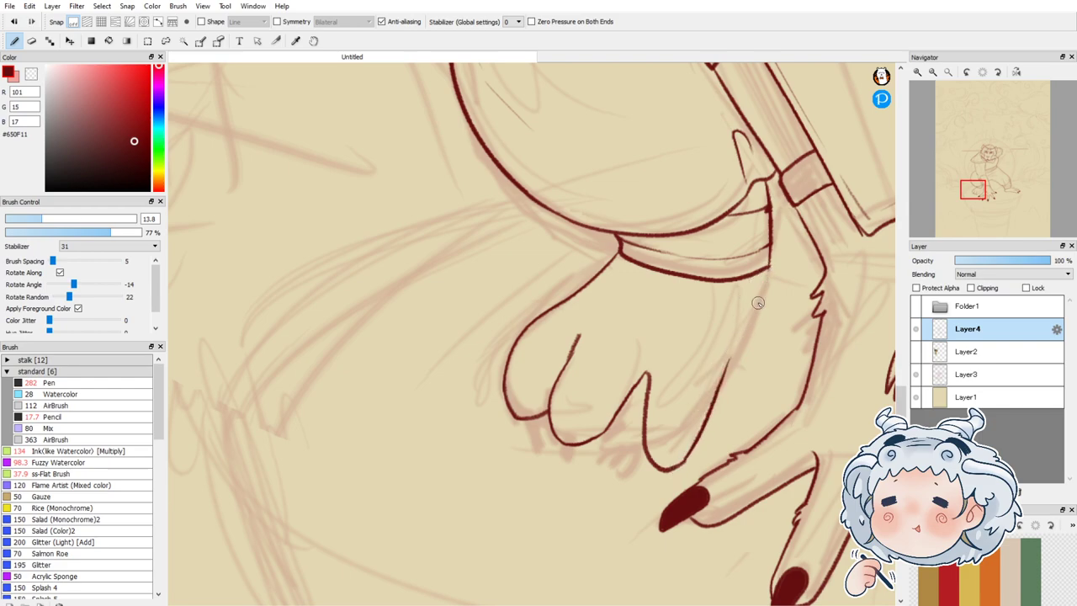
{"action": "left_click_drag", "start_coordinate": [769, 267], "coordinate": [719, 397]}
Step: Ink and fill a small dark red claw on each of the near foot's three toes
{"action": "left_click_drag", "start_coordinate": [557, 437], "coordinate": [556, 464]}
{"action": "mouse_move", "coordinate": [510, 410]}
{"action": "left_mouse_down"}
{"action": "mouse_move", "coordinate": [505, 427]}
{"action": "mouse_move", "coordinate": [521, 402]}
{"action": "mouse_move", "coordinate": [510, 423]}
{"action": "mouse_move", "coordinate": [515, 410]}
{"action": "left_mouse_up"}
{"action": "key", "text": "ctrl+z"}
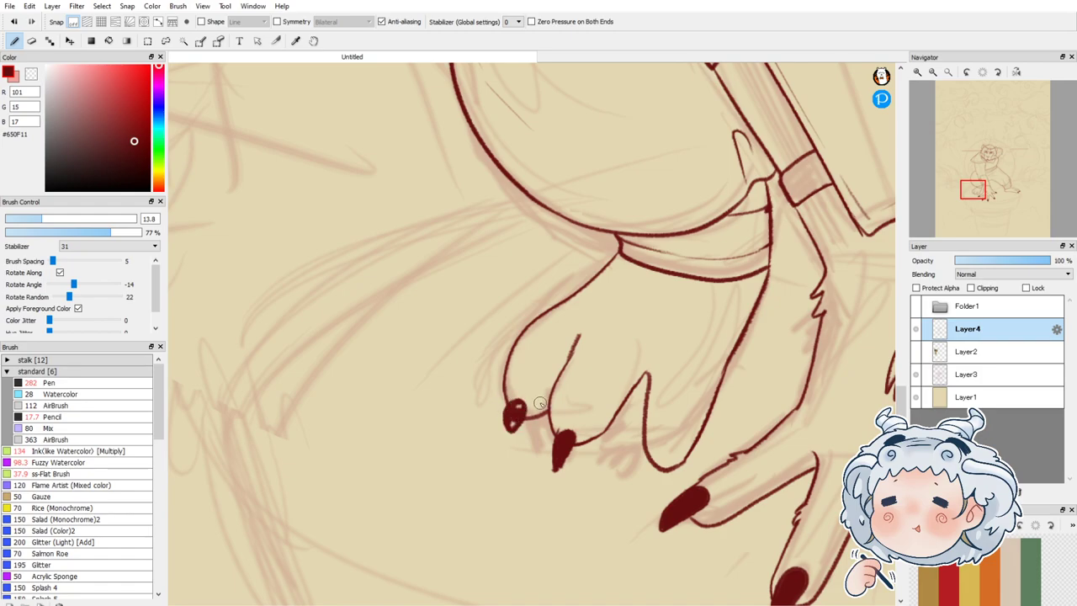
{"action": "left_click_drag", "start_coordinate": [661, 452], "coordinate": [661, 481]}
{"action": "mouse_move", "coordinate": [517, 412]}
{"action": "left_mouse_down"}
{"action": "mouse_move", "coordinate": [510, 431]}
{"action": "mouse_move", "coordinate": [517, 413]}
{"action": "left_mouse_up"}
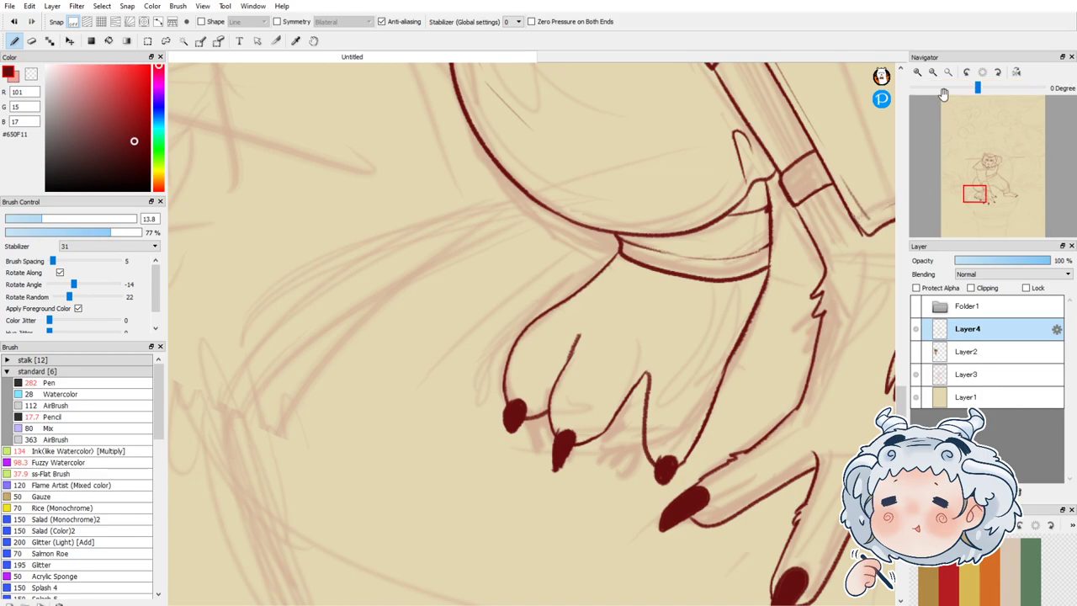
Step: Redraw the join between the near foot's second and third toes and erase the overshooting line at its peak
{"action": "left_click_drag", "start_coordinate": [626, 392], "coordinate": [647, 394]}
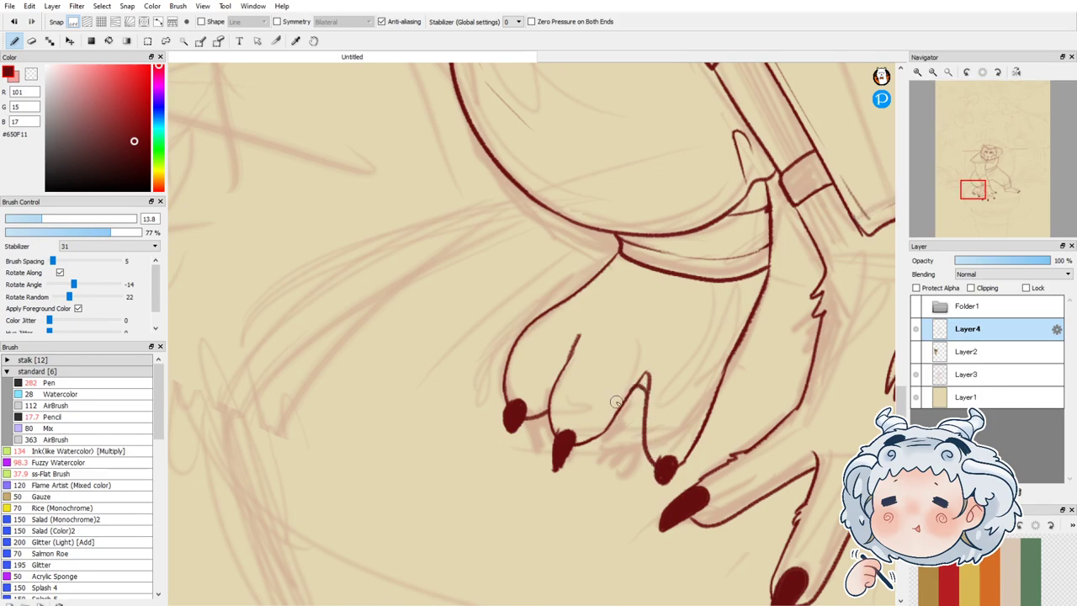
{"action": "left_click", "coordinate": [32, 41]}
{"action": "left_click_drag", "start_coordinate": [640, 375], "coordinate": [643, 377]}
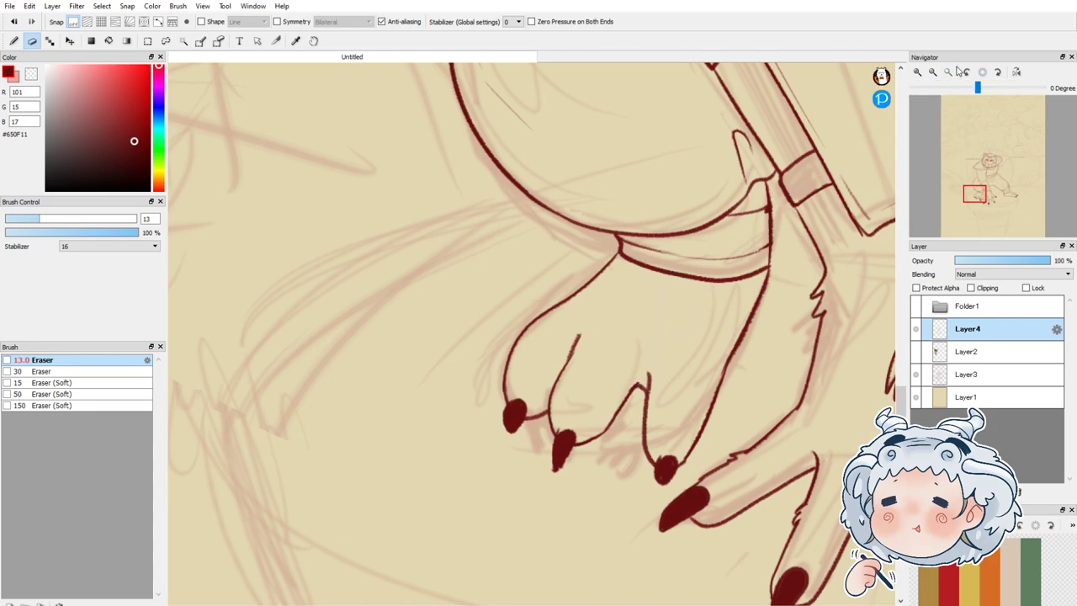
Step: Set the eraser size to 24.8 and erase the middle stretches of the far foot's upper edge and sole line
{"action": "left_click", "coordinate": [948, 72]}
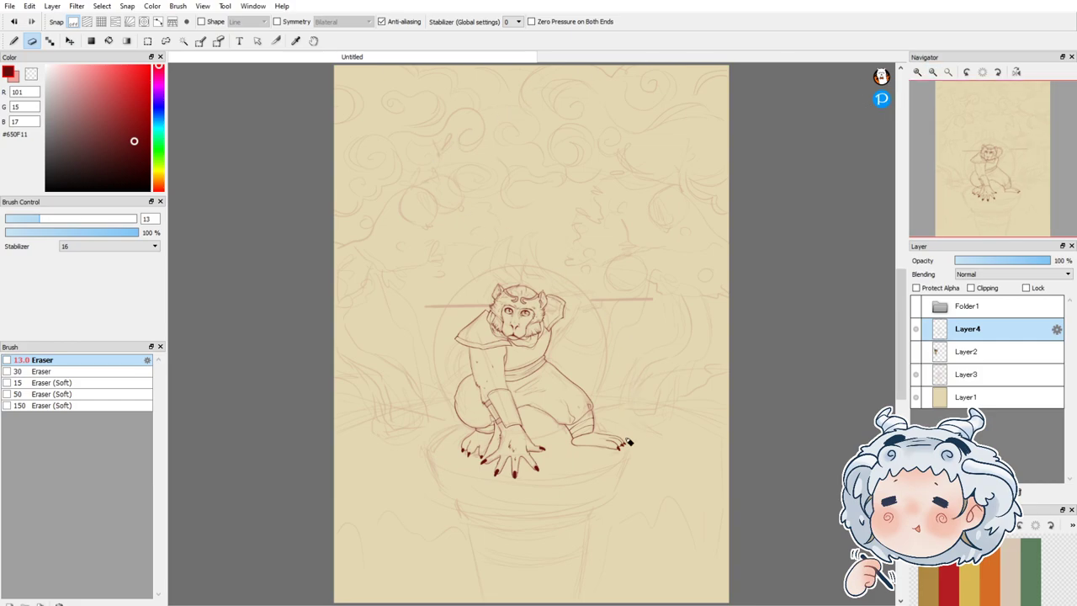
{"action": "scroll", "coordinate": [629, 435], "scroll_direction": "up", "scroll_amount": 4}
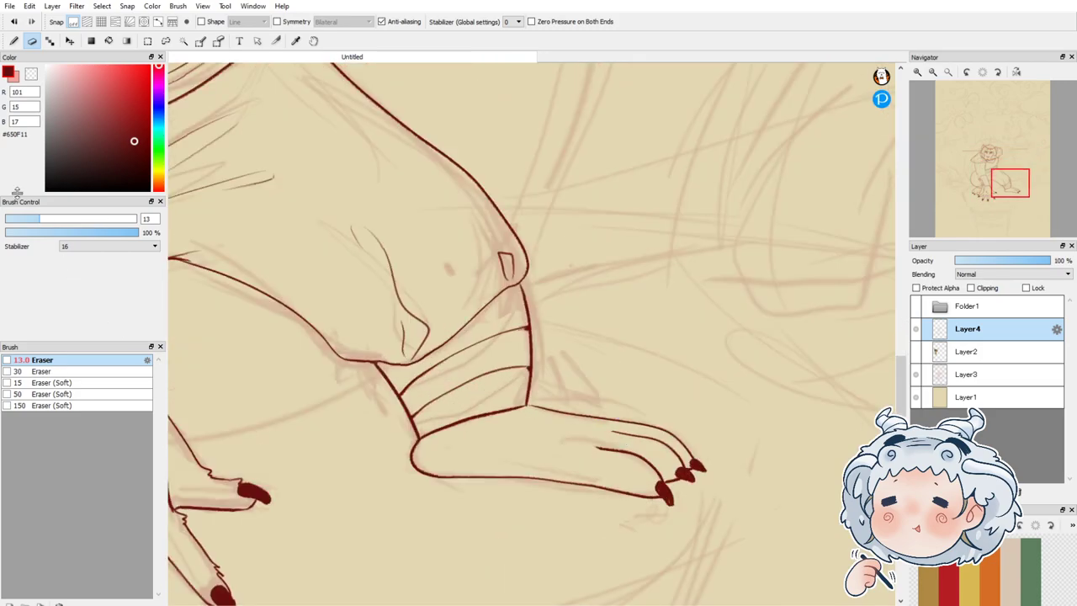
{"action": "left_click", "coordinate": [70, 219]}
{"action": "left_click_drag", "start_coordinate": [534, 403], "coordinate": [547, 408]}
{"action": "mouse_move", "coordinate": [533, 480]}
{"action": "left_mouse_down"}
{"action": "mouse_move", "coordinate": [516, 471]}
{"action": "mouse_move", "coordinate": [555, 481]}
{"action": "left_mouse_up"}
{"action": "left_click_drag", "start_coordinate": [562, 405], "coordinate": [578, 421]}
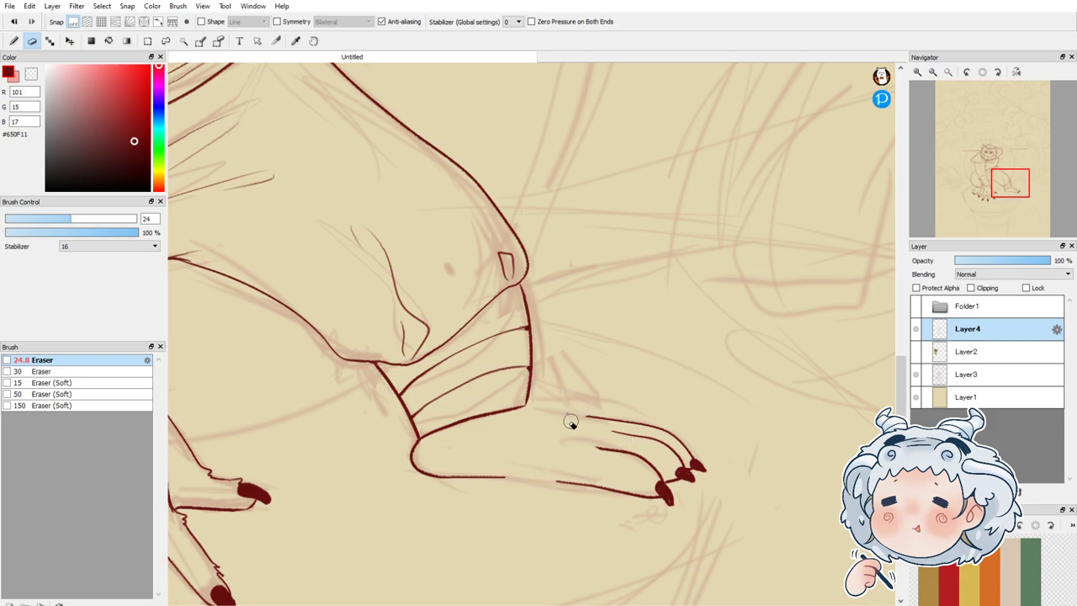
{"action": "left_click_drag", "start_coordinate": [557, 481], "coordinate": [564, 493]}
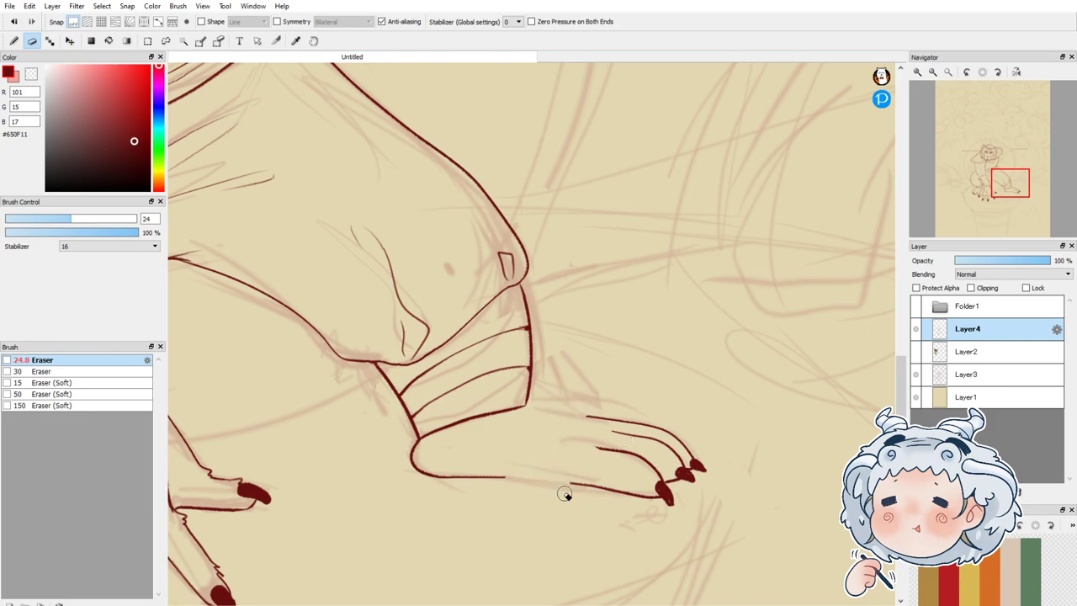
Step: Activate the Lasso tool for selecting part of the far foot
{"action": "left_click", "coordinate": [182, 41]}
{"action": "left_click", "coordinate": [165, 41]}
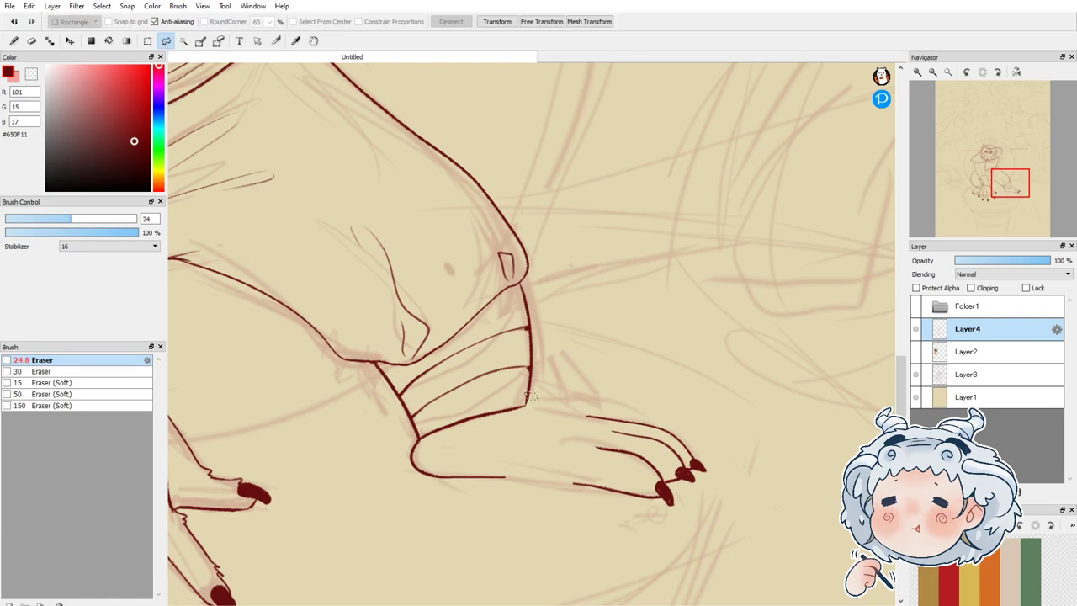
Step: Select the toe section of the outstretched foot and move it inward so its outline meets the heel and ankle wrap
{"action": "left_click_drag", "start_coordinate": [569, 404], "coordinate": [697, 364]}
{"action": "key", "text": "ctrl+t"}
{"action": "left_click_drag", "start_coordinate": [617, 458], "coordinate": [559, 449]}
{"action": "left_click_drag", "start_coordinate": [576, 545], "coordinate": [575, 549]}
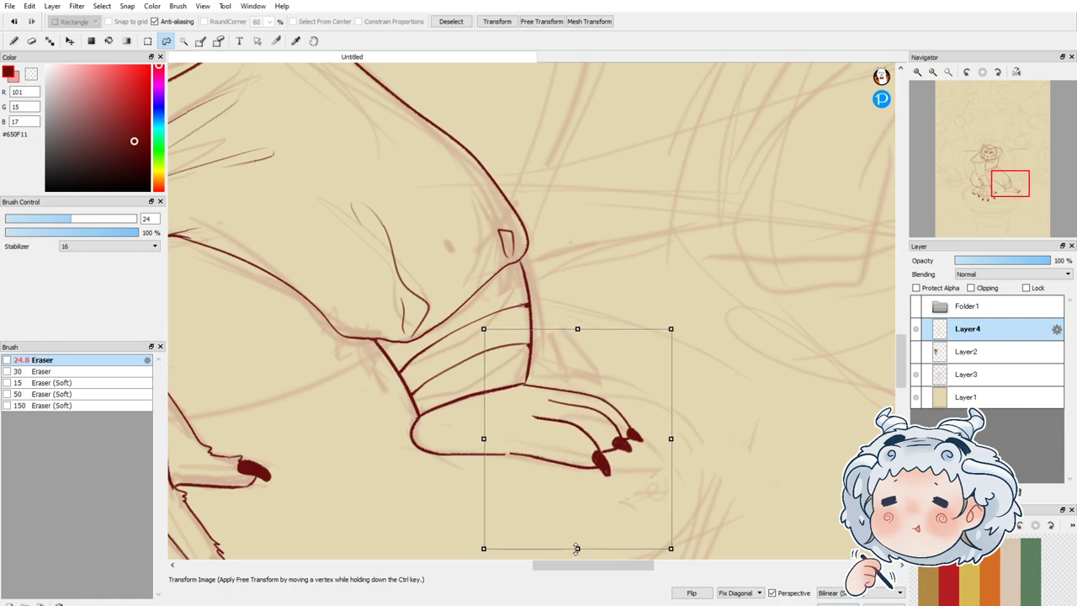
{"action": "left_click_drag", "start_coordinate": [592, 498], "coordinate": [589, 496]}
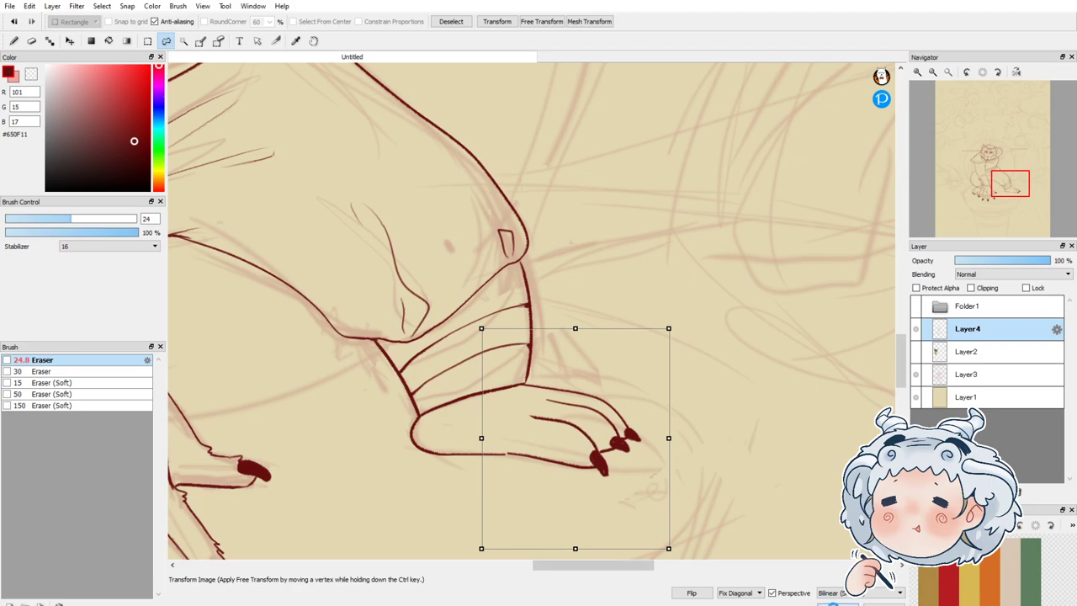
{"action": "left_click", "coordinate": [833, 604]}
{"action": "left_click", "coordinate": [758, 520]}
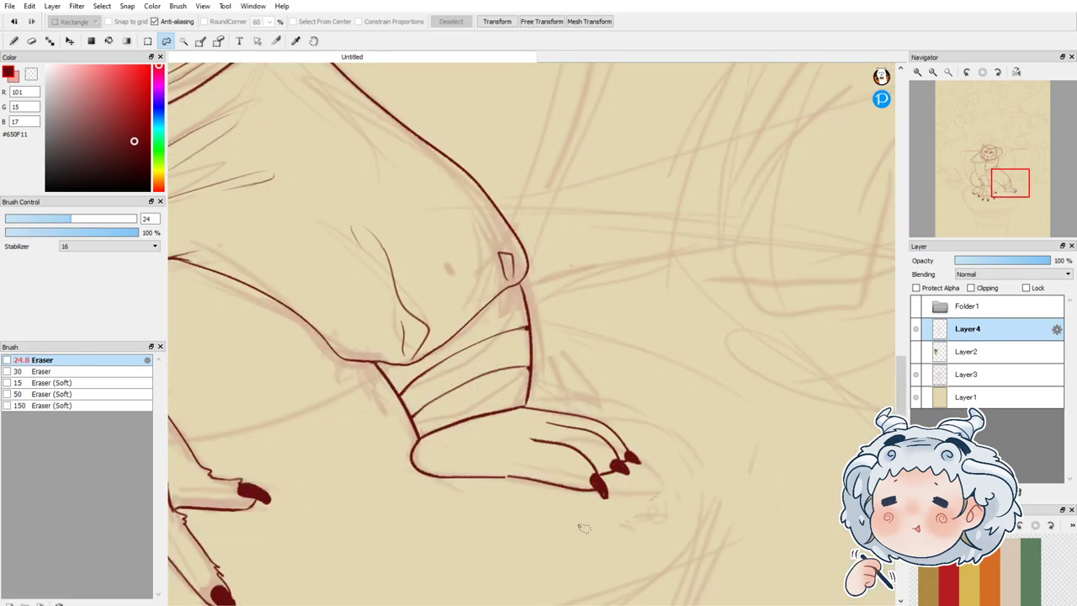
Step: Close the small gap in the sole line of the outstretched foot with a brush stroke
{"action": "scroll", "coordinate": [522, 496], "scroll_direction": "up", "scroll_amount": 3}
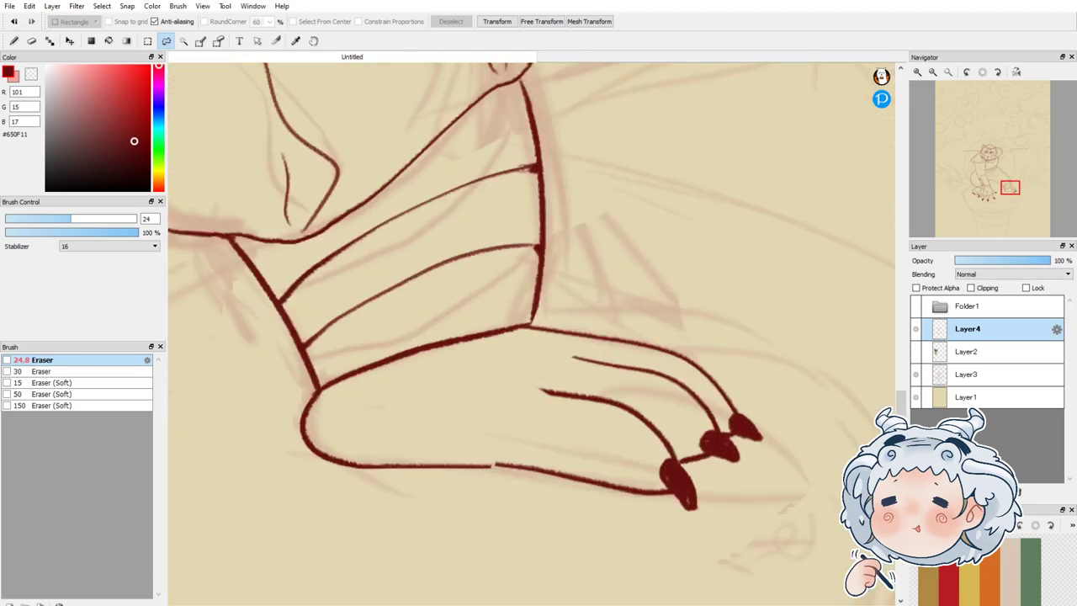
{"action": "left_click", "coordinate": [13, 40]}
{"action": "left_click_drag", "start_coordinate": [488, 468], "coordinate": [499, 466]}
{"action": "scroll", "coordinate": [496, 425], "scroll_direction": "down", "scroll_amount": 2}
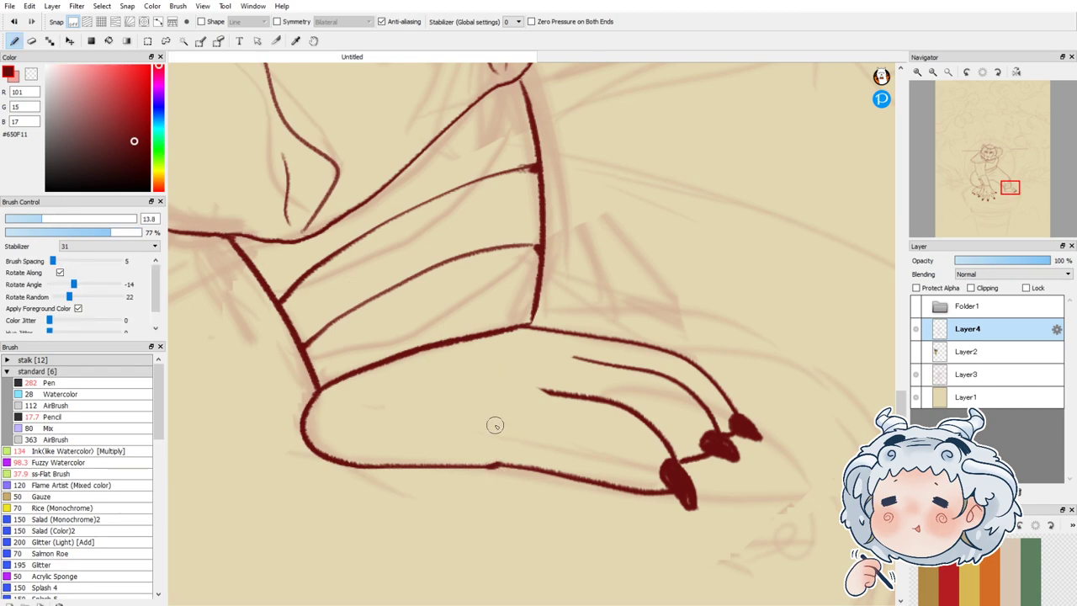
Step: Add two longer fur strokes on the monkey's lowered upper arm, one near the middle and one near the inner edge
{"action": "left_click", "coordinate": [949, 72]}
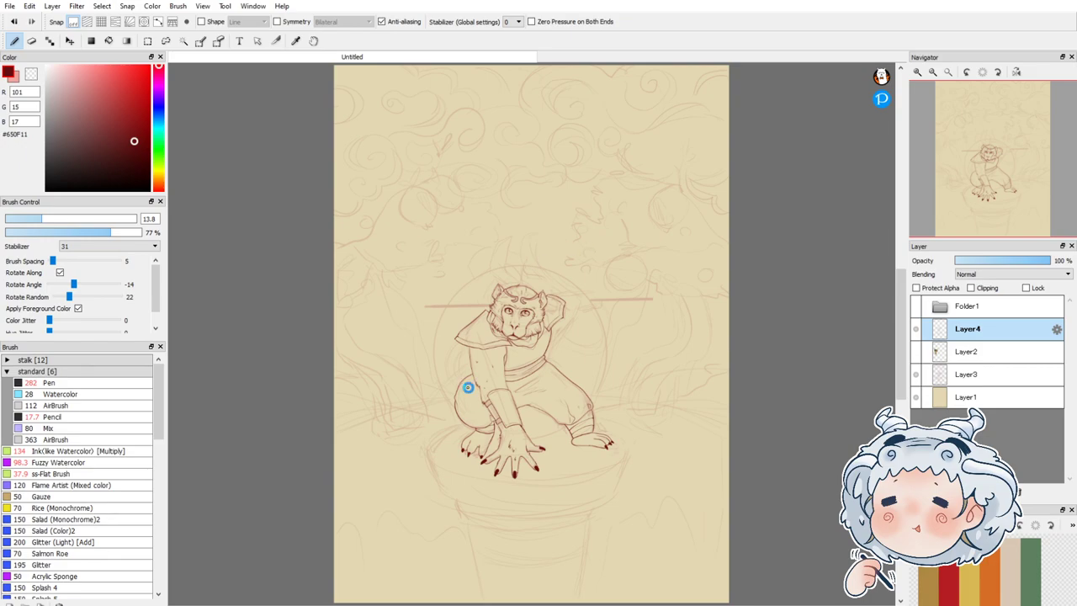
{"action": "scroll", "coordinate": [468, 387], "scroll_direction": "up", "scroll_amount": 8}
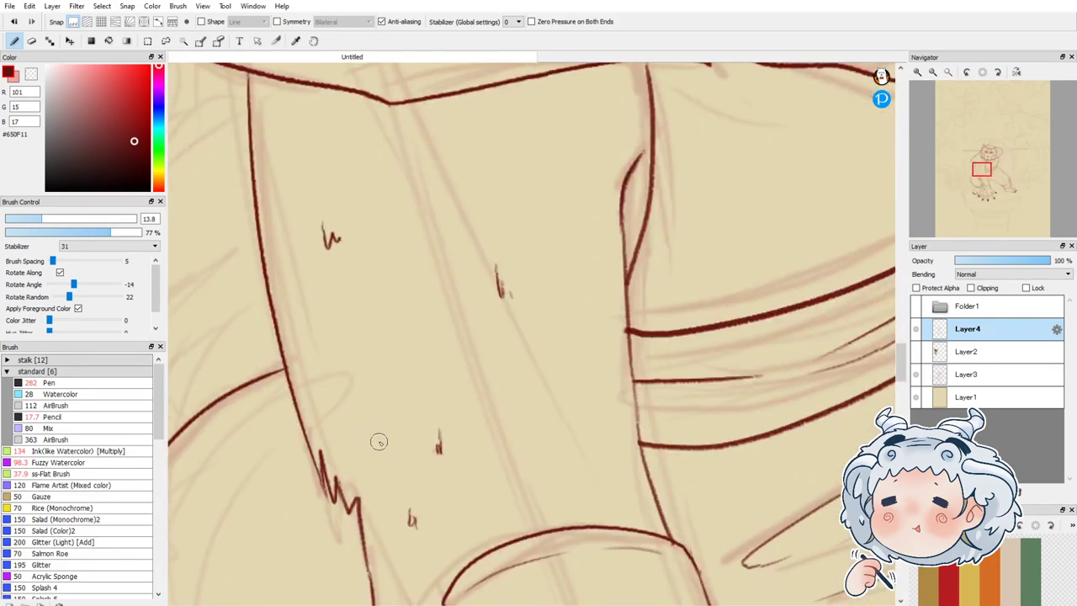
{"action": "left_click_drag", "start_coordinate": [432, 440], "coordinate": [433, 387]}
{"action": "left_click_drag", "start_coordinate": [596, 309], "coordinate": [591, 362]}
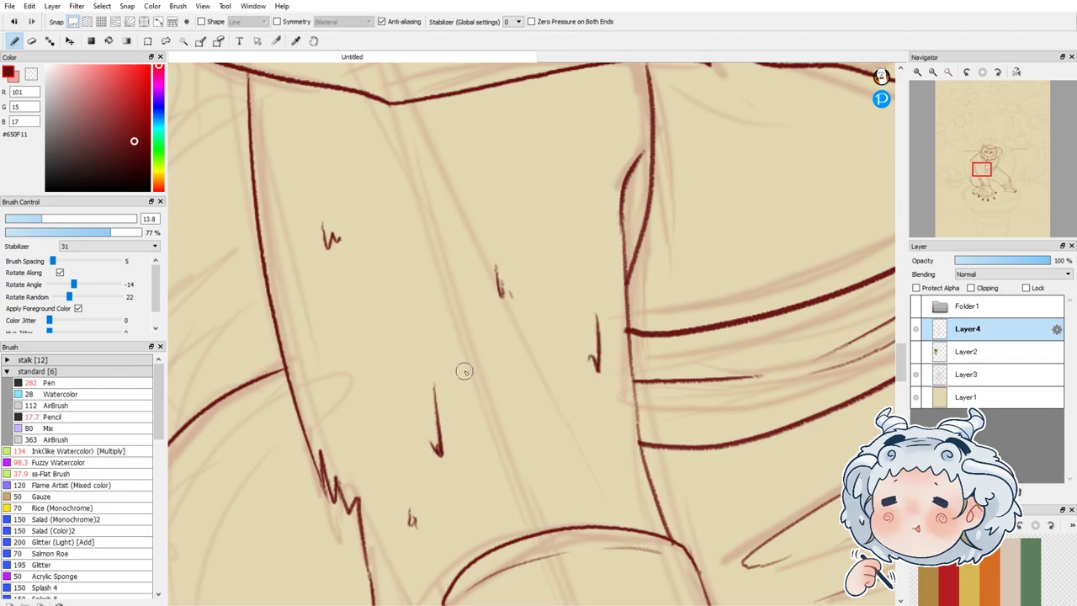
Step: Ink the underside of the monkey's raised arm from the armpit toward the elbow, with a small fur tick
{"action": "scroll", "coordinate": [465, 371], "scroll_direction": "down", "scroll_amount": 8}
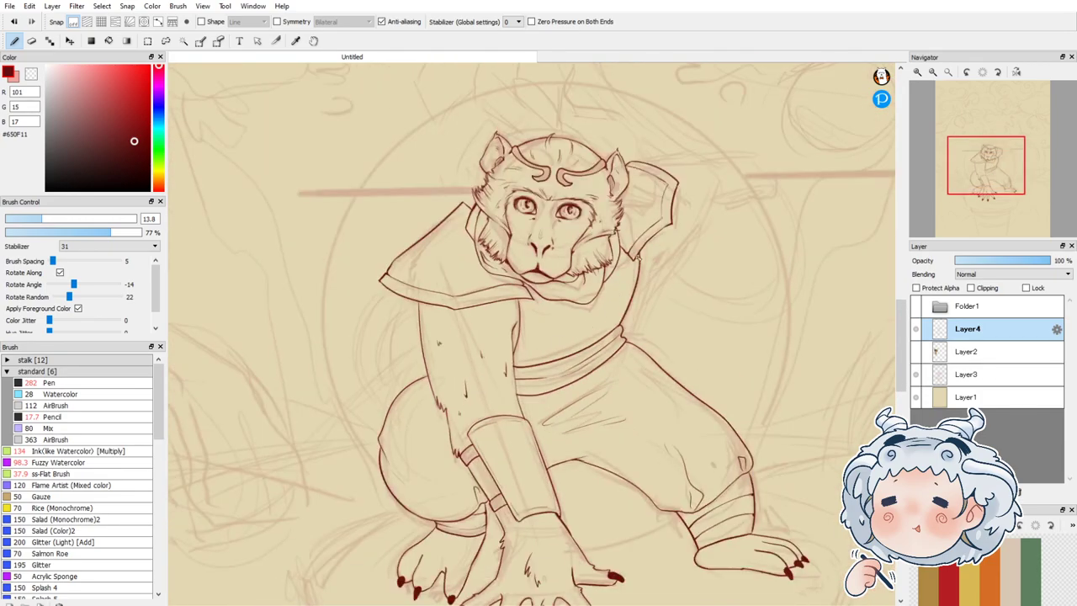
{"action": "scroll", "coordinate": [641, 244], "scroll_direction": "down", "scroll_amount": 3}
{"action": "scroll", "coordinate": [646, 211], "scroll_direction": "up", "scroll_amount": 6}
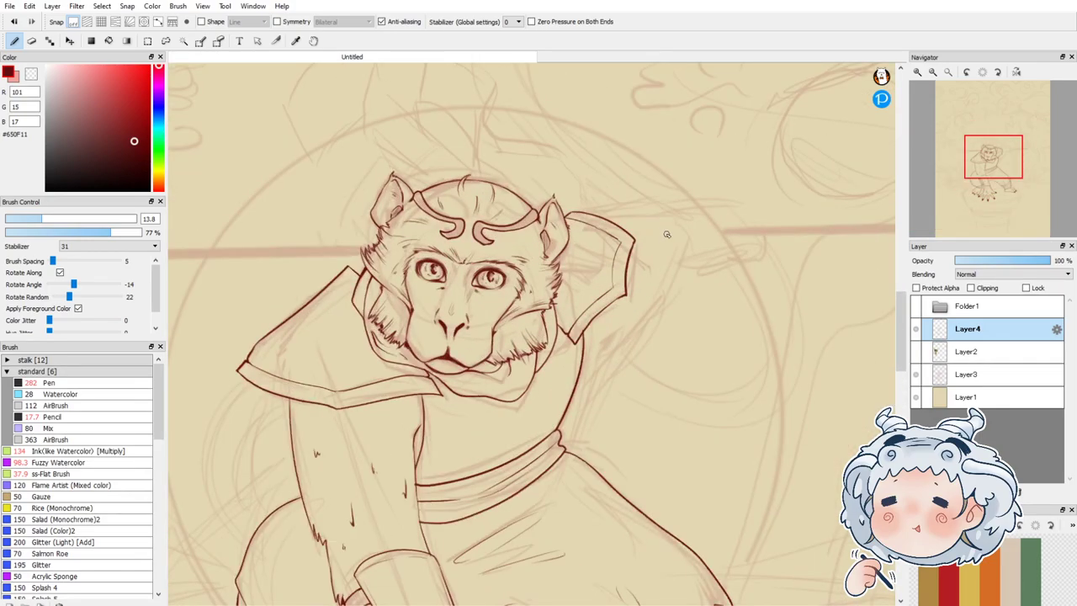
{"action": "scroll", "coordinate": [666, 233], "scroll_direction": "up", "scroll_amount": 2}
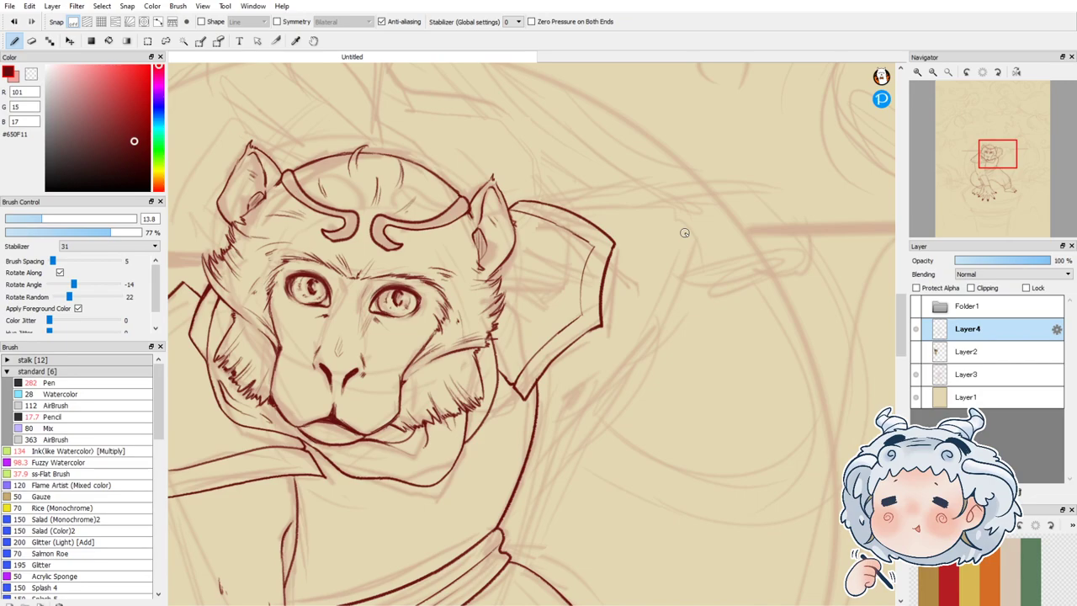
{"action": "left_click_drag", "start_coordinate": [533, 439], "coordinate": [644, 339]}
{"action": "left_click_drag", "start_coordinate": [629, 346], "coordinate": [652, 322]}
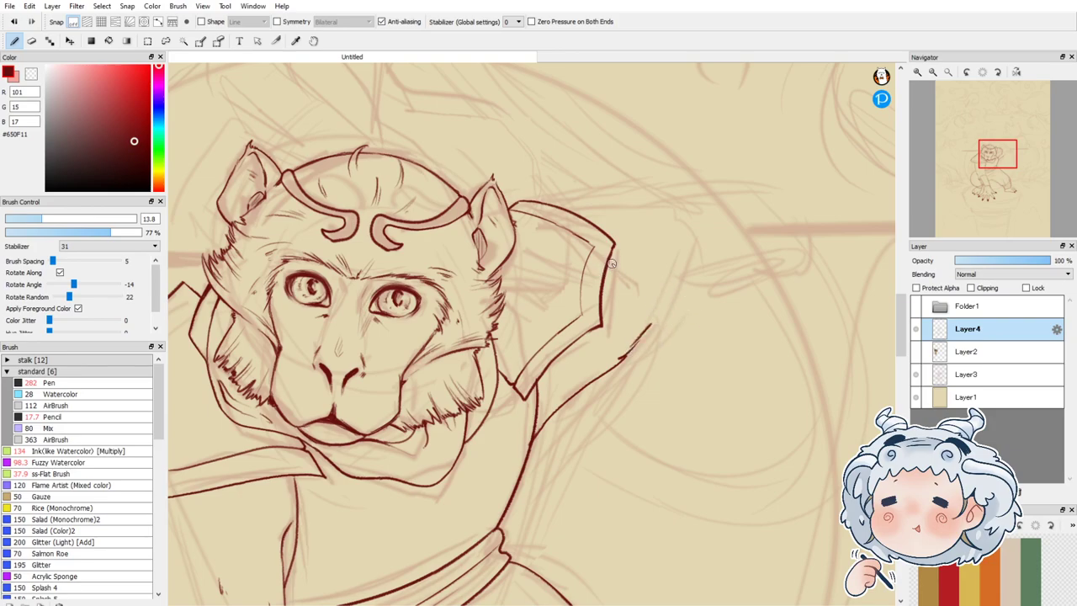
Step: Draw the pointed outline of the bracer on the raised forearm, extending out from behind the shoulder guard
{"action": "left_click_drag", "start_coordinate": [604, 262], "coordinate": [632, 286]}
{"action": "key", "text": "ctrl+z"}
{"action": "key", "text": "ctrl+z"}
{"action": "left_click_drag", "start_coordinate": [578, 220], "coordinate": [658, 194]}
{"action": "key", "text": "ctrl+z"}
{"action": "mouse_move", "coordinate": [591, 212]}
{"action": "left_mouse_down"}
{"action": "mouse_move", "coordinate": [661, 202]}
{"action": "mouse_move", "coordinate": [684, 233]}
{"action": "mouse_move", "coordinate": [627, 284]}
{"action": "left_mouse_up"}
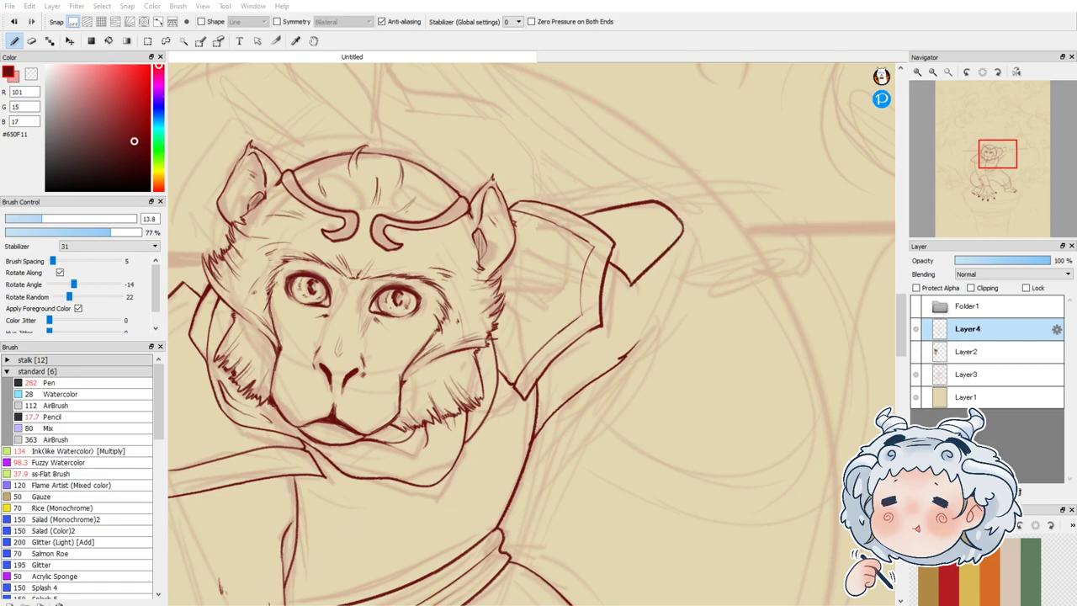
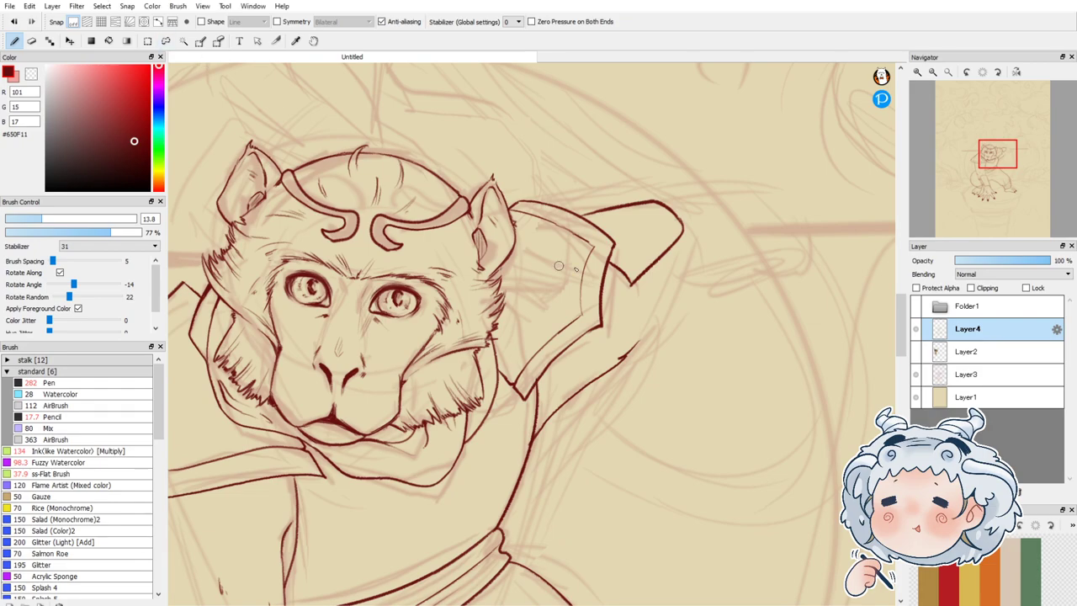
Step: Add a thin inner border line following the lower edge and rounded end of the raised arm's bracer
{"action": "scroll", "coordinate": [697, 247], "scroll_direction": "up", "scroll_amount": 2}
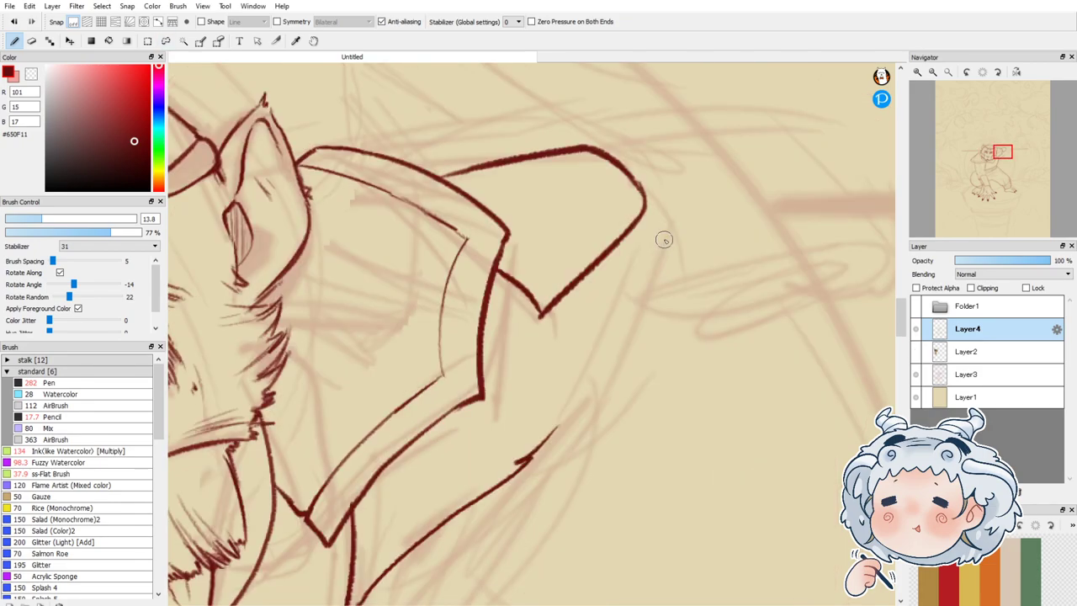
{"action": "mouse_move", "coordinate": [502, 239]}
{"action": "left_mouse_down"}
{"action": "mouse_move", "coordinate": [537, 273]}
{"action": "mouse_move", "coordinate": [556, 272]}
{"action": "mouse_move", "coordinate": [533, 266]}
{"action": "mouse_move", "coordinate": [631, 204]}
{"action": "left_mouse_up"}
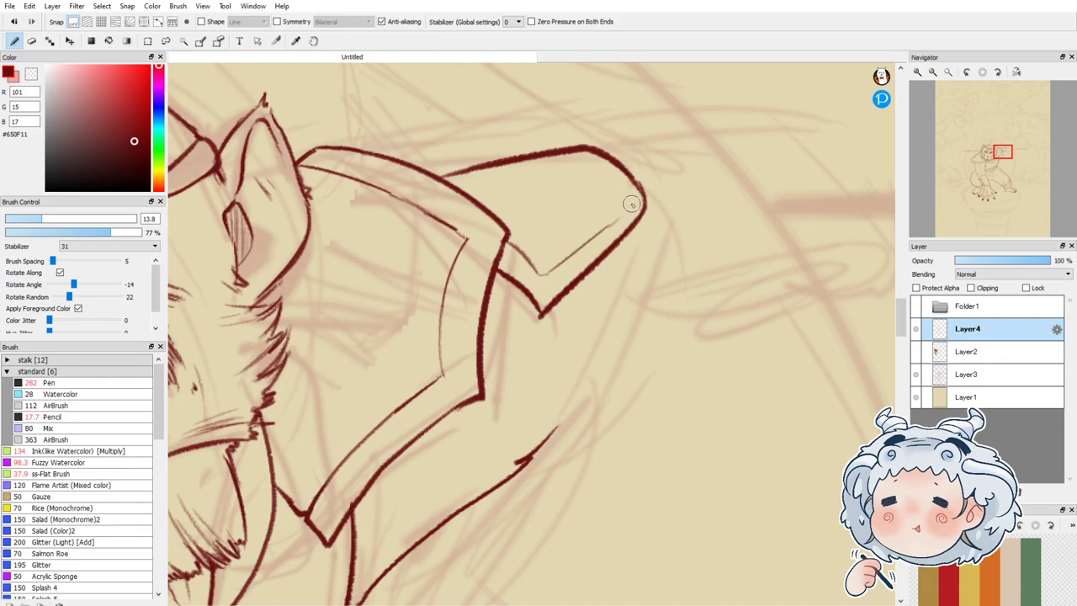
{"action": "left_click_drag", "start_coordinate": [594, 162], "coordinate": [633, 206]}
Step: Draw a curved strap with two edge lines beneath the pointed tip of the raised arm's bracer
{"action": "left_click_drag", "start_coordinate": [564, 298], "coordinate": [581, 370]}
{"action": "mouse_move", "coordinate": [583, 281]}
{"action": "left_mouse_down"}
{"action": "mouse_move", "coordinate": [598, 333]}
{"action": "mouse_move", "coordinate": [577, 372]}
{"action": "left_mouse_up"}
{"action": "key", "text": "ctrl+z"}
{"action": "key", "text": "ctrl+z"}
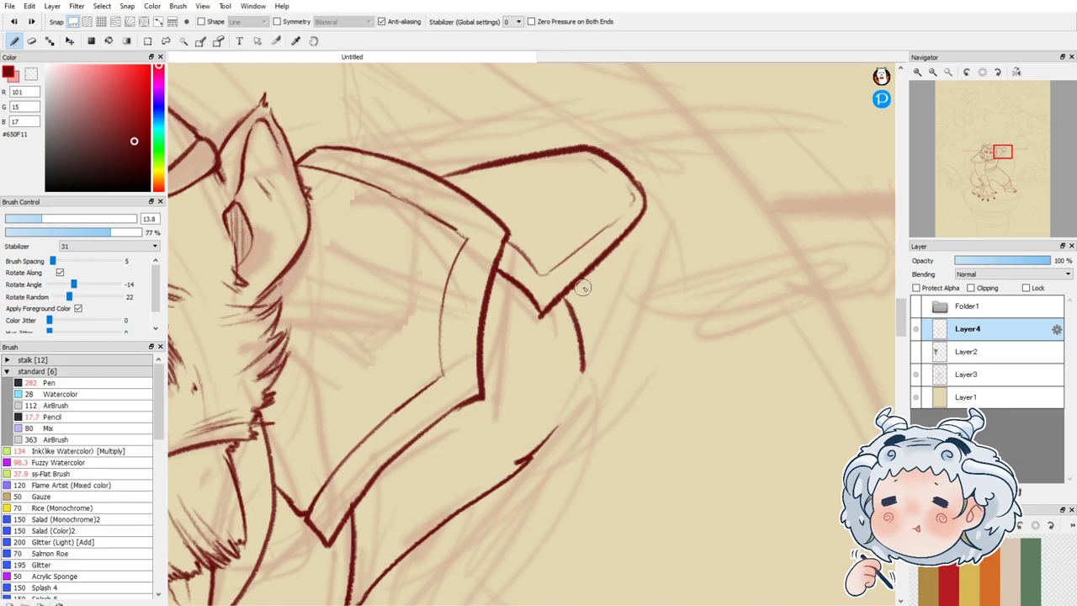
{"action": "left_click_drag", "start_coordinate": [583, 287], "coordinate": [583, 370]}
Step: Extend the raised arm's outline up toward the strap, ending it in a small fur tuft
{"action": "mouse_move", "coordinate": [549, 432]}
{"action": "left_mouse_down"}
{"action": "mouse_move", "coordinate": [571, 403]}
{"action": "mouse_move", "coordinate": [558, 401]}
{"action": "left_mouse_up"}
{"action": "left_click_drag", "start_coordinate": [578, 378], "coordinate": [568, 416]}
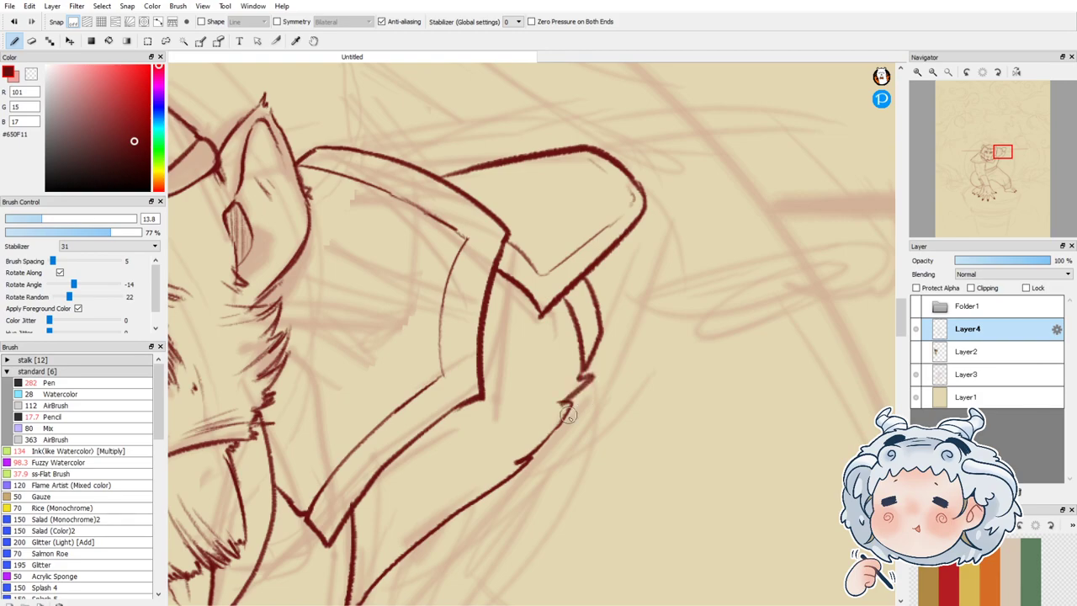
{"action": "key", "text": "ctrl+z"}
{"action": "left_click_drag", "start_coordinate": [582, 367], "coordinate": [557, 399]}
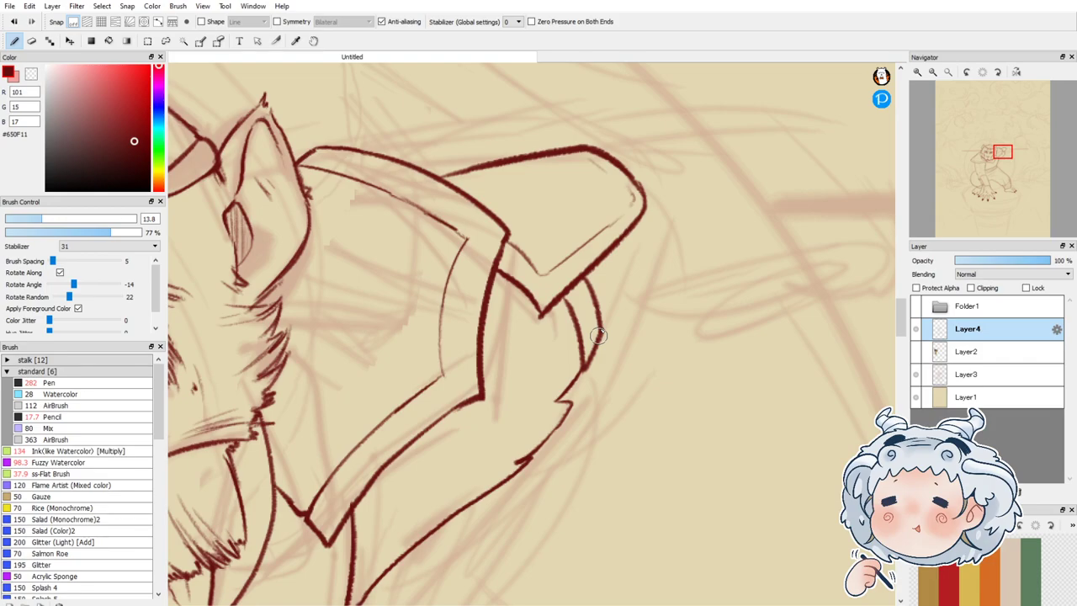
Step: Draw a second narrow strap beneath the rounded end of the bracer
{"action": "left_click_drag", "start_coordinate": [636, 237], "coordinate": [631, 284]}
{"action": "left_click_drag", "start_coordinate": [640, 235], "coordinate": [614, 311]}
{"action": "key", "text": "ctrl+z"}
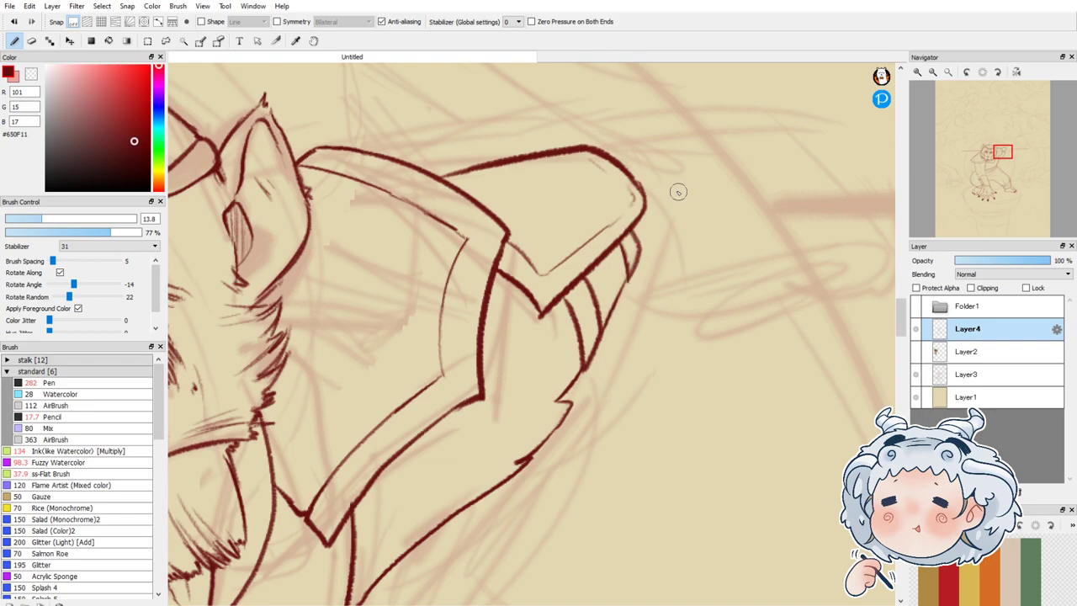
Step: Add a new layer above the monkey's line art layer
{"action": "scroll", "coordinate": [559, 324], "scroll_direction": "down", "scroll_amount": 5}
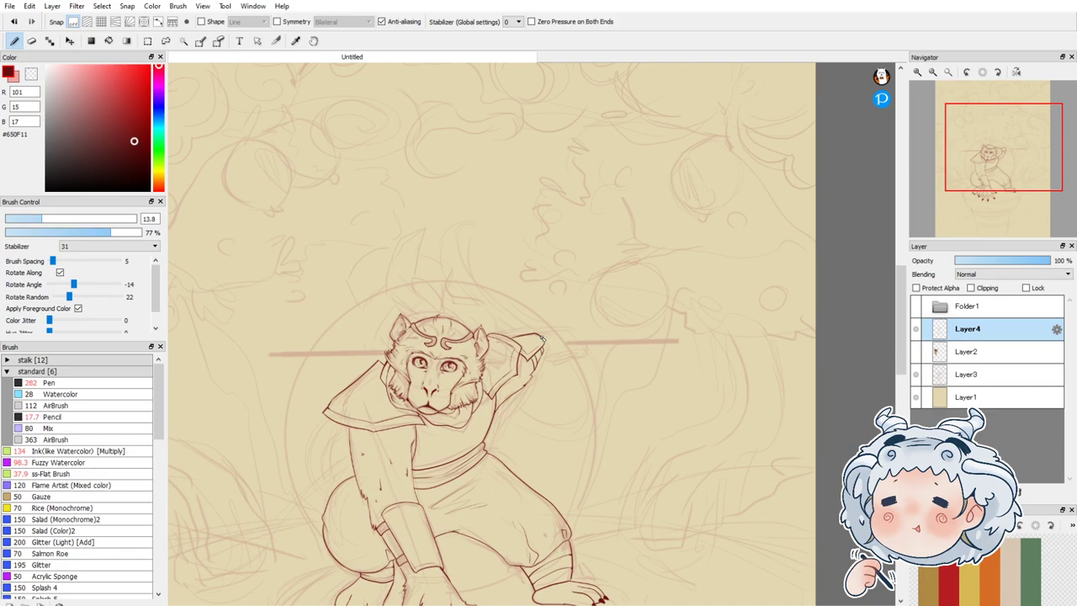
{"action": "scroll", "coordinate": [542, 339], "scroll_direction": "up", "scroll_amount": 5}
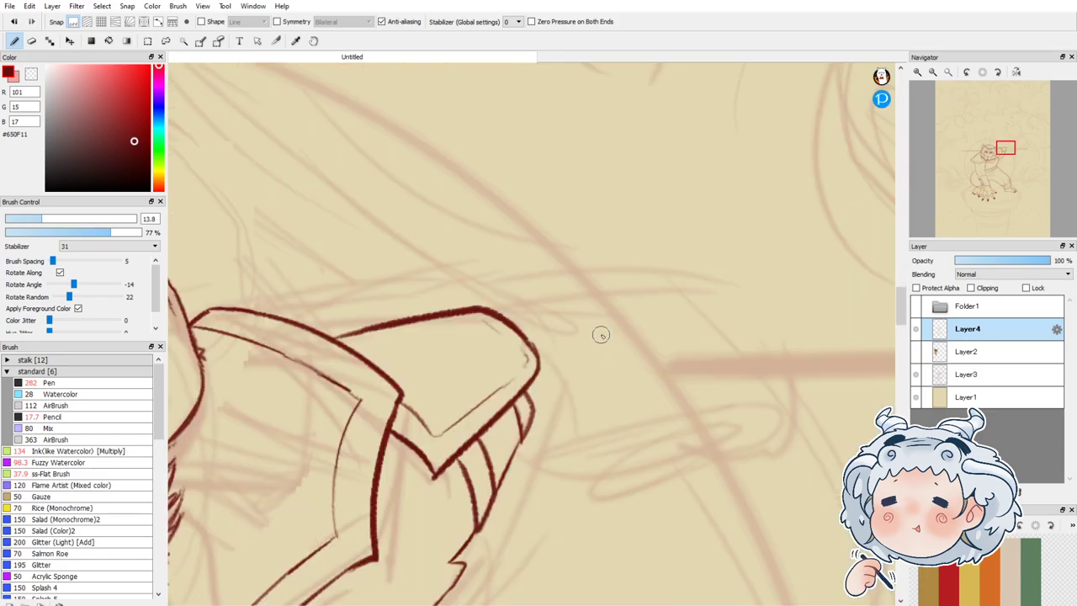
{"action": "scroll", "coordinate": [600, 335], "scroll_direction": "down", "scroll_amount": 5}
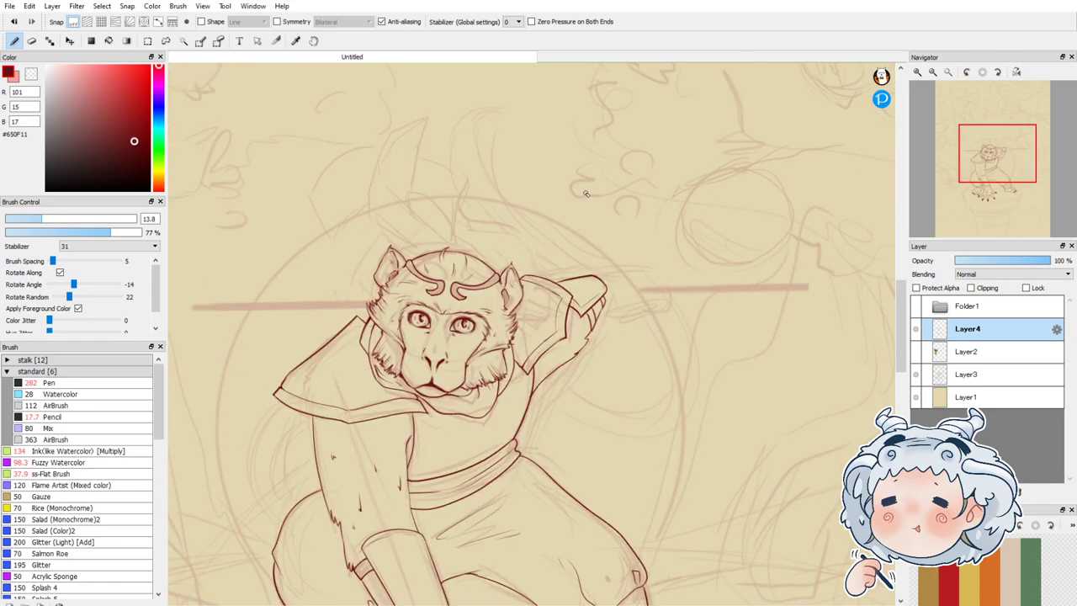
{"action": "scroll", "coordinate": [586, 194], "scroll_direction": "down", "scroll_amount": 2}
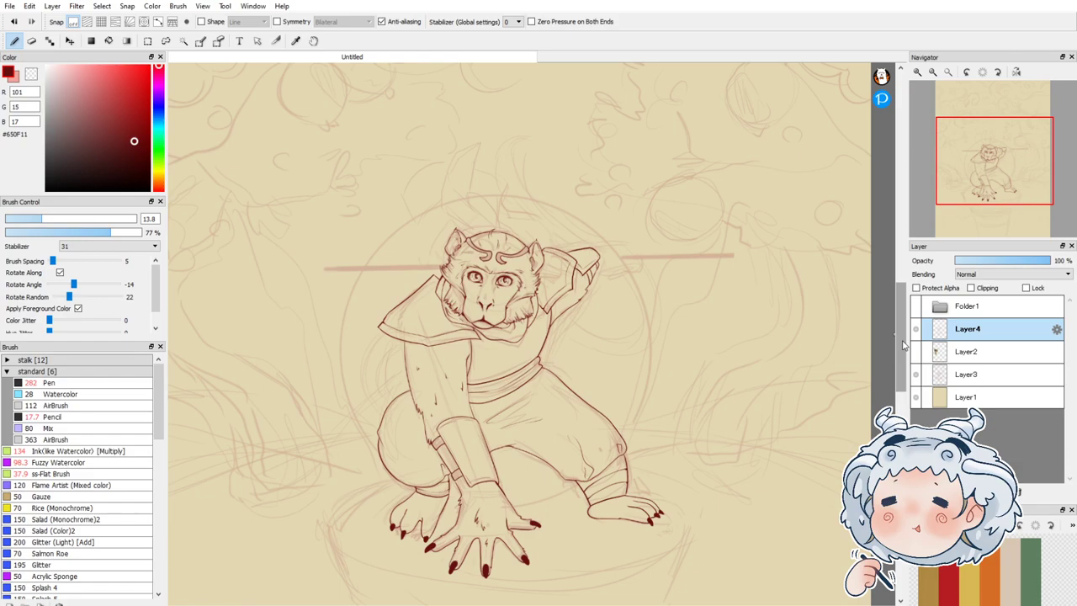
{"action": "left_click", "coordinate": [917, 492]}
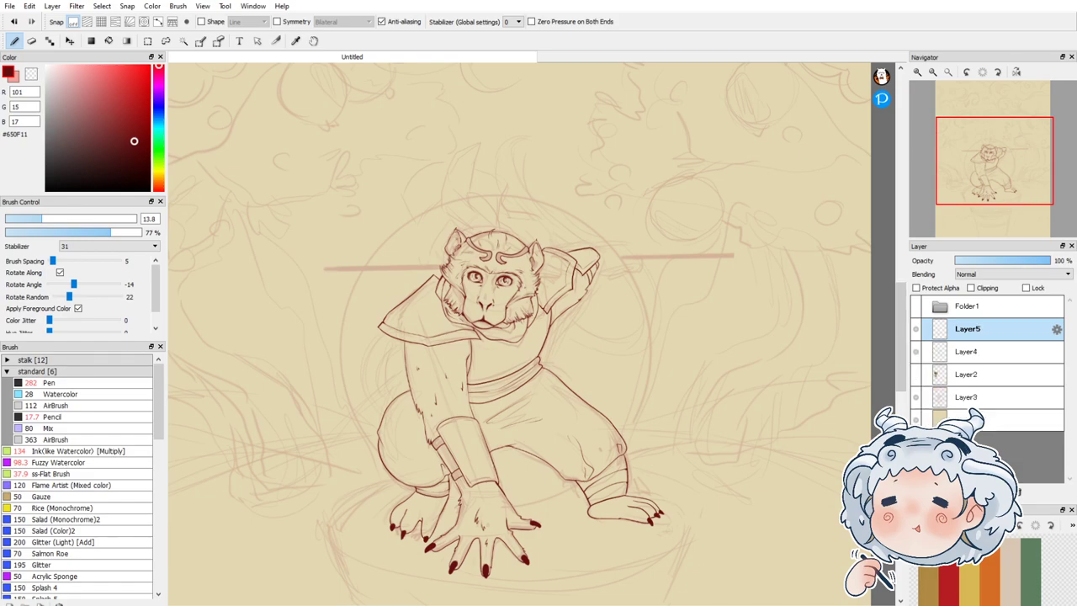
Step: Choose the Edge Pen brush, reduce its size to 35, and undo the test strokes beside the monkey
{"action": "scroll", "coordinate": [65, 565], "scroll_direction": "down", "scroll_amount": 1}
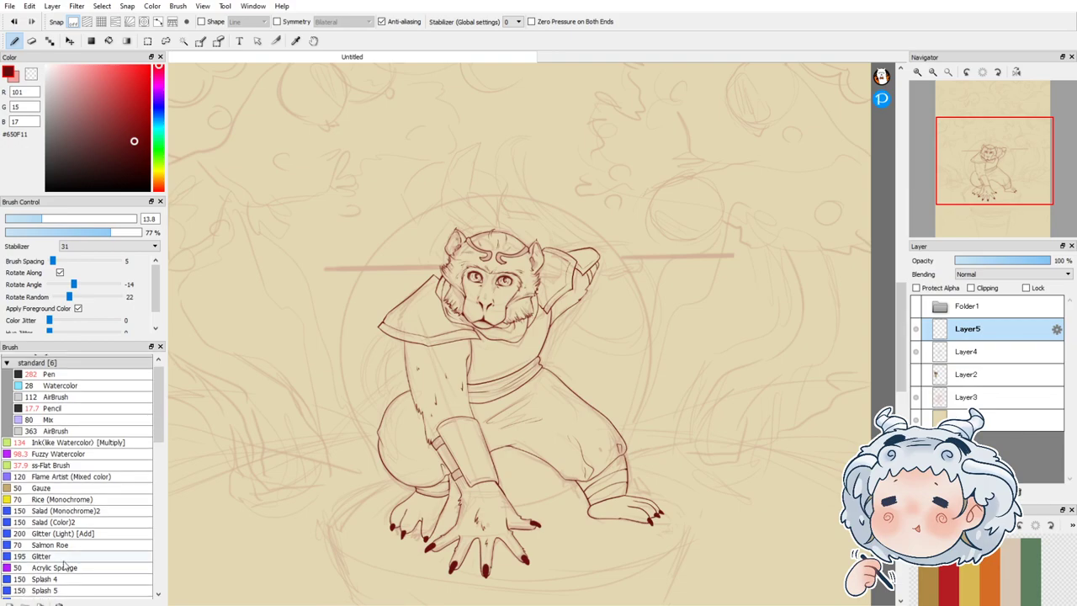
{"action": "scroll", "coordinate": [65, 566], "scroll_direction": "down", "scroll_amount": 5}
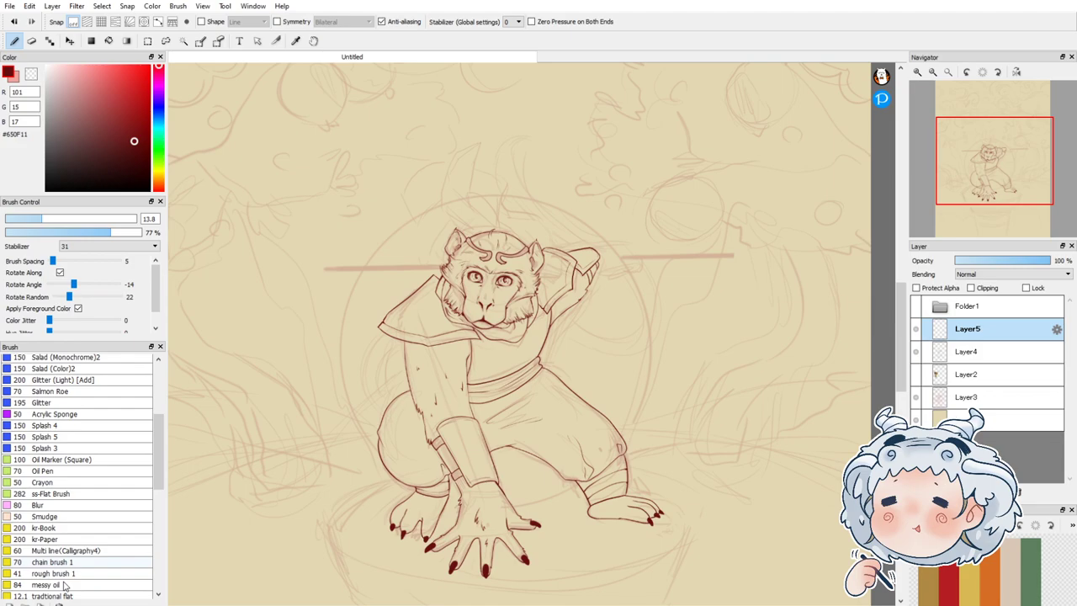
{"action": "scroll", "coordinate": [65, 583], "scroll_direction": "down", "scroll_amount": 4}
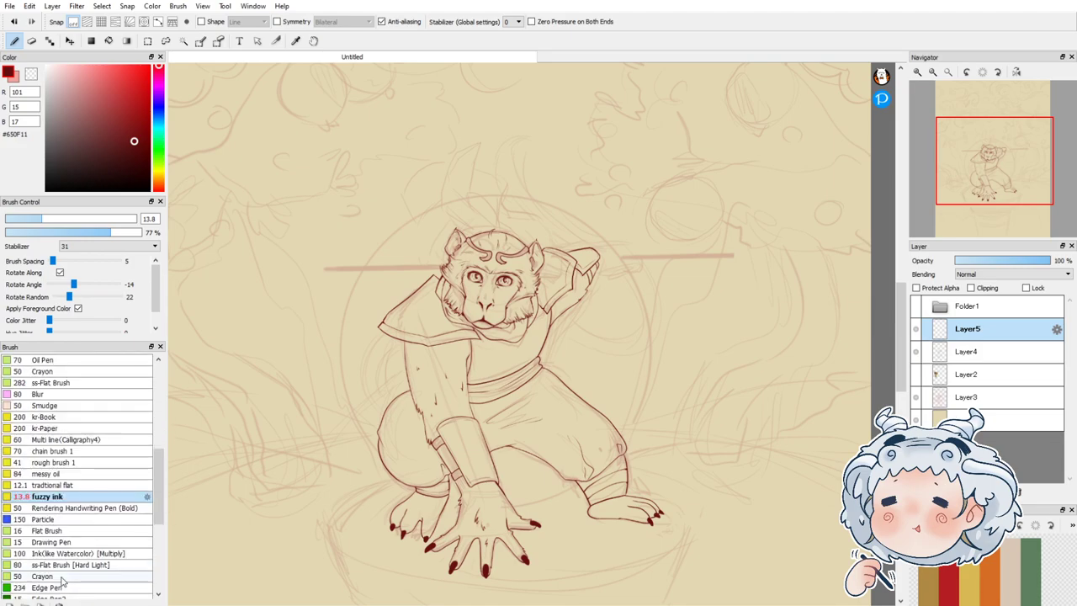
{"action": "left_click", "coordinate": [46, 587]}
{"action": "left_click_drag", "start_coordinate": [368, 421], "coordinate": [306, 480]}
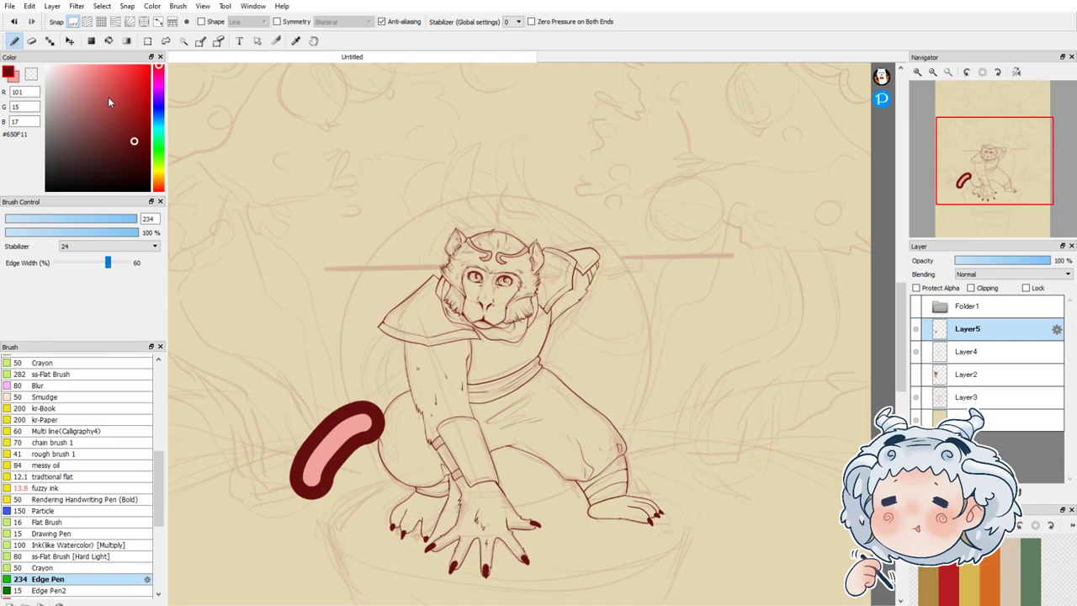
{"action": "left_click_drag", "start_coordinate": [410, 293], "coordinate": [350, 311]}
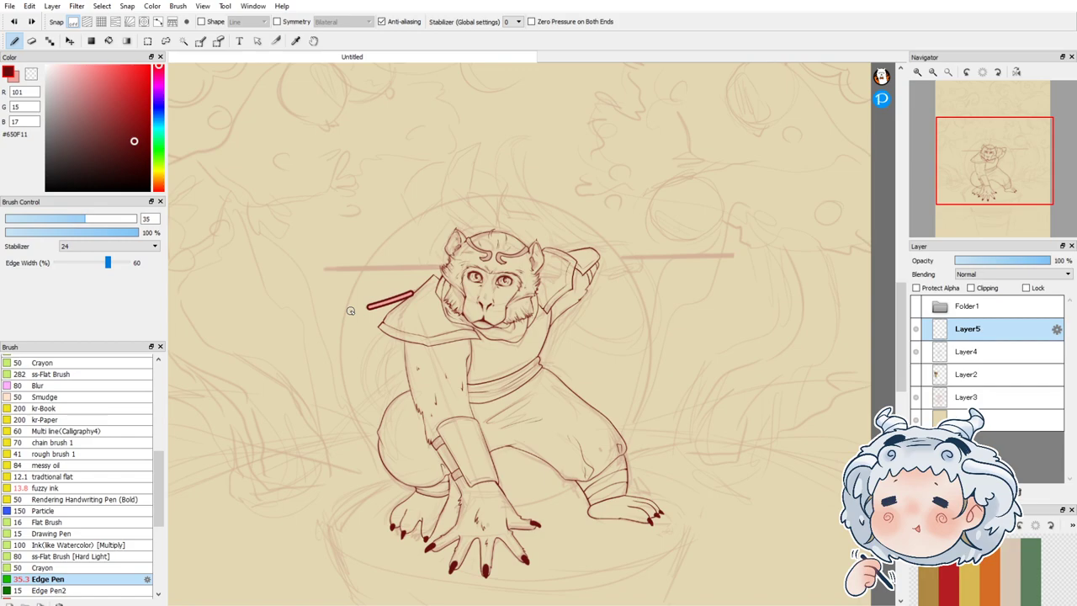
{"action": "key", "text": "ctrl+z"}
Step: Set the Edge Pen to size 40 and 33% edge width, and draw the straight staff along its sketched line across the head
{"action": "left_click_drag", "start_coordinate": [108, 263], "coordinate": [91, 265]}
{"action": "left_click_drag", "start_coordinate": [91, 264], "coordinate": [74, 264]}
{"action": "left_click_drag", "start_coordinate": [447, 315], "coordinate": [361, 317]}
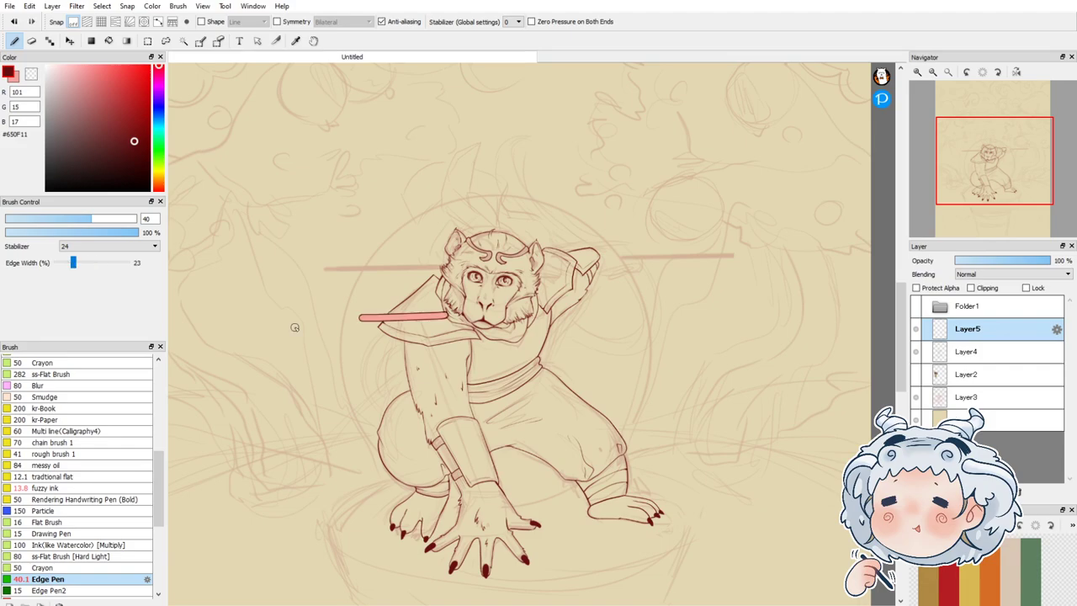
{"action": "key", "text": "ctrl+z"}
{"action": "left_click_drag", "start_coordinate": [323, 270], "coordinate": [734, 254]}
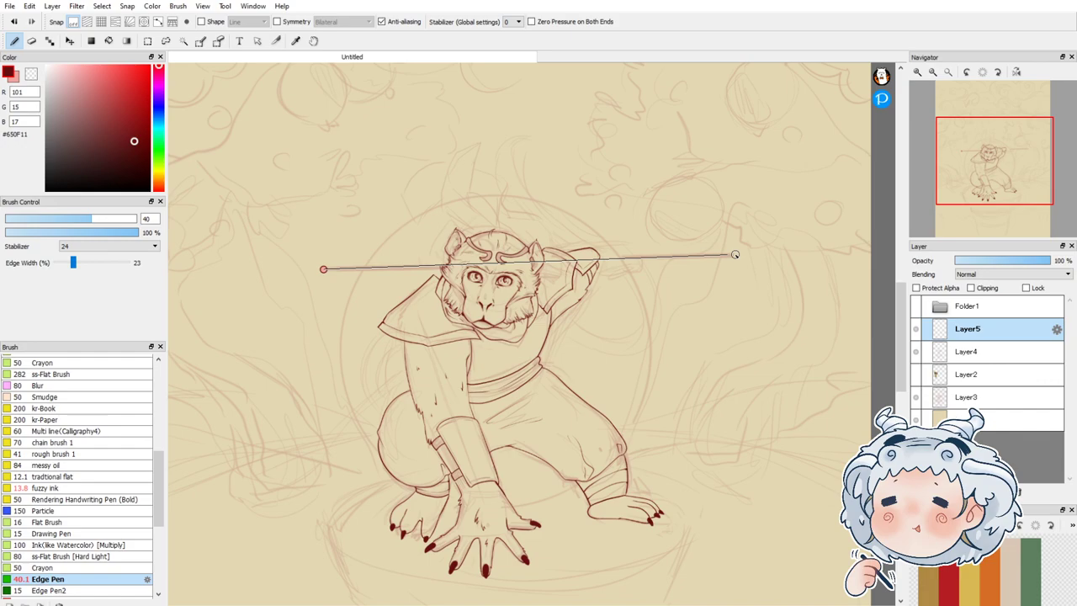
{"action": "left_click_drag", "start_coordinate": [73, 263], "coordinate": [81, 264]}
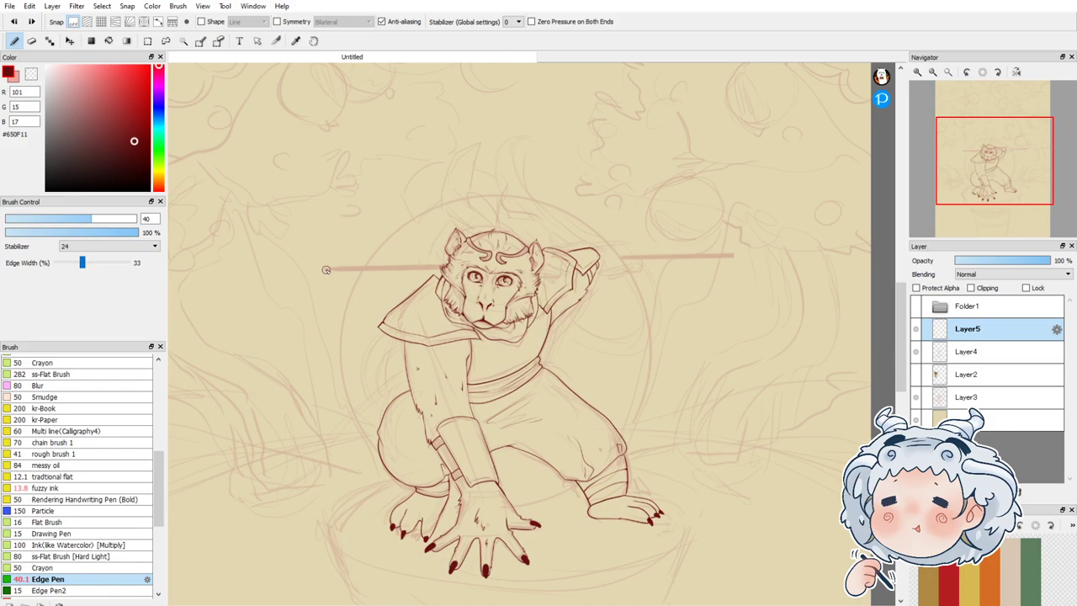
Step: Erase the pink fill inside the staff's outline, clear the selection, and stretch the staff slightly longer with a transform
{"action": "key", "text": "w"}
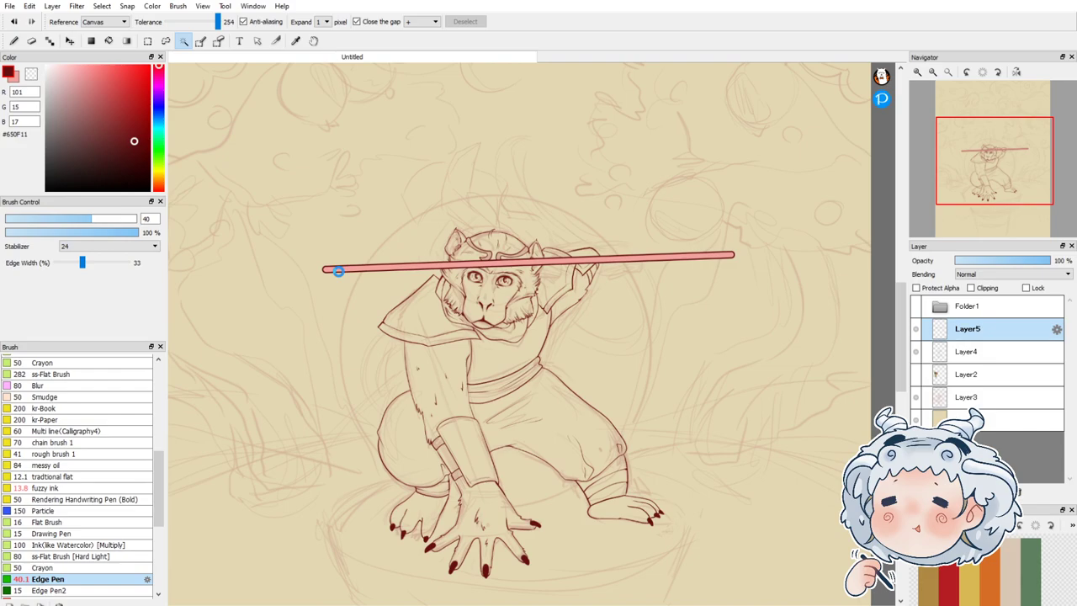
{"action": "key", "text": "e"}
{"action": "left_click_drag", "start_coordinate": [338, 271], "coordinate": [678, 257]}
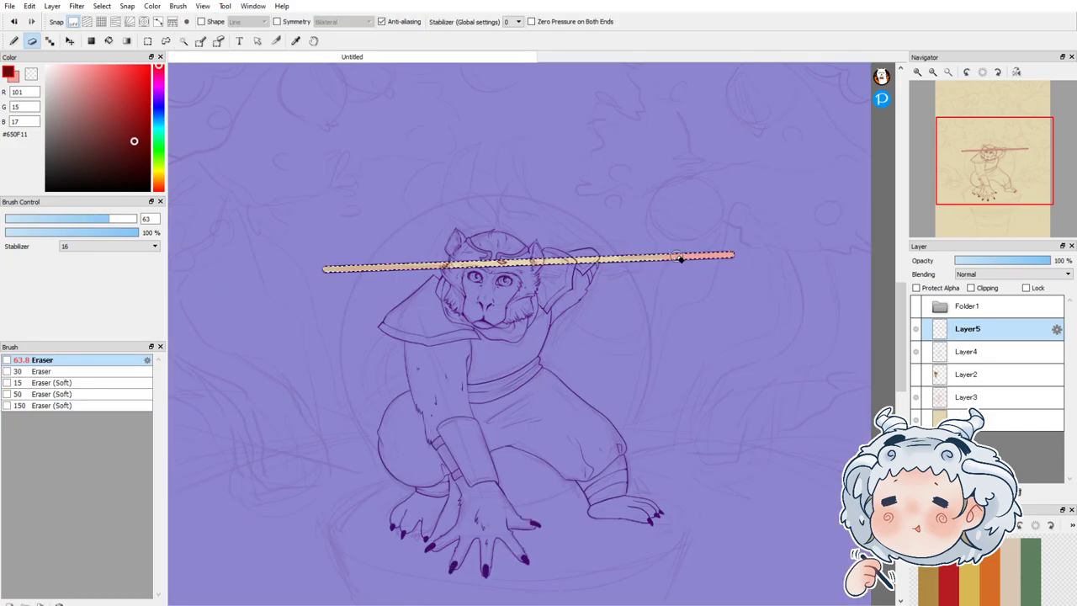
{"action": "key", "text": "l"}
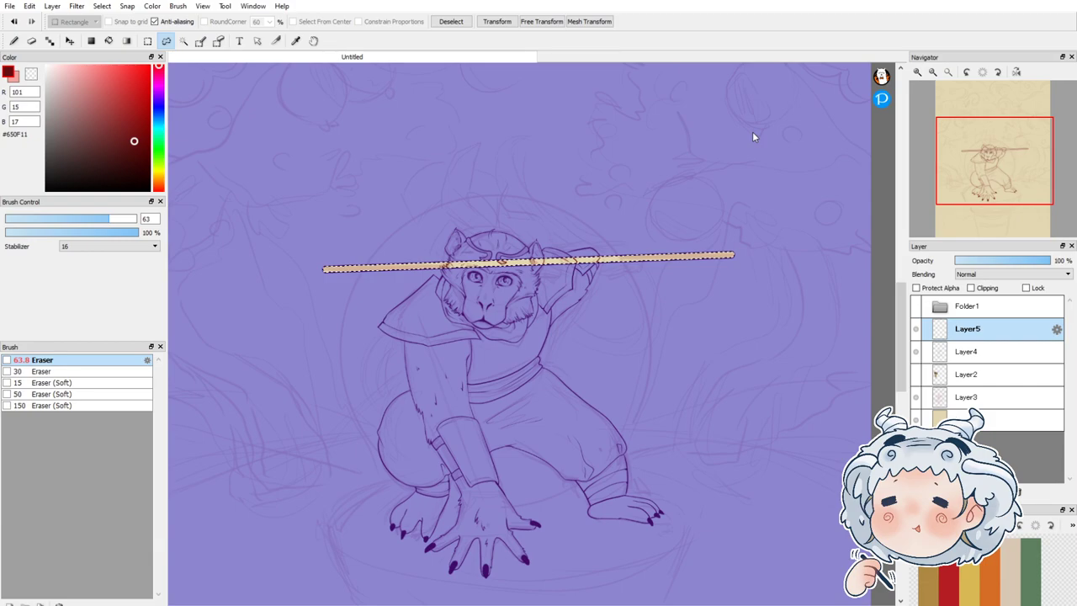
{"action": "key", "text": "ctrl+d"}
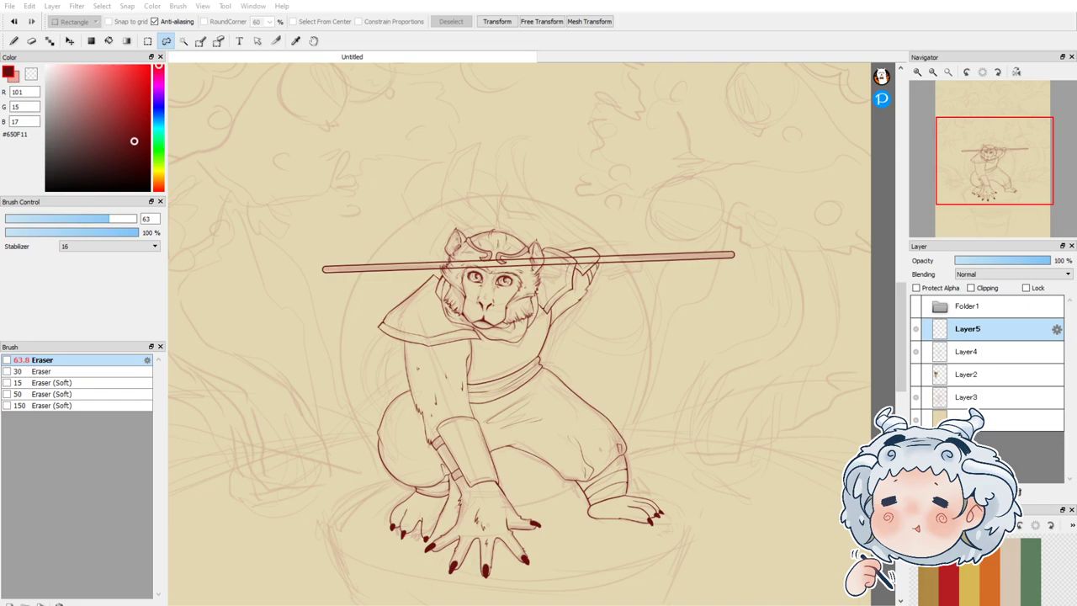
{"action": "scroll", "coordinate": [568, 263], "scroll_direction": "down", "scroll_amount": 1}
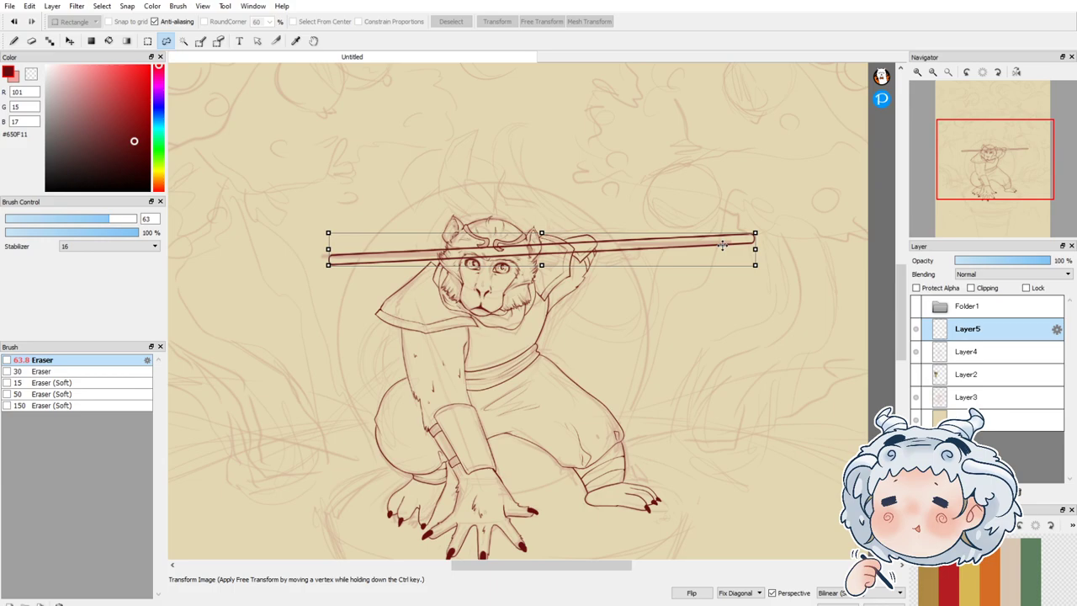
{"action": "key", "text": "Return"}
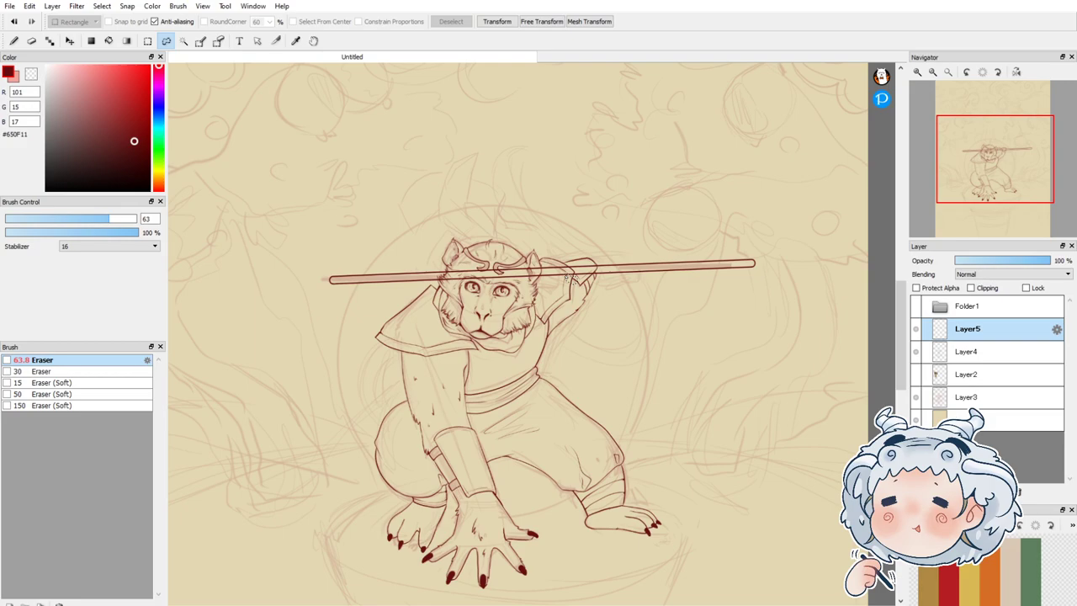
Step: Make Layer4 active and switch to the fuzzy ink brush for inking the raised hand
{"action": "left_click", "coordinate": [965, 353]}
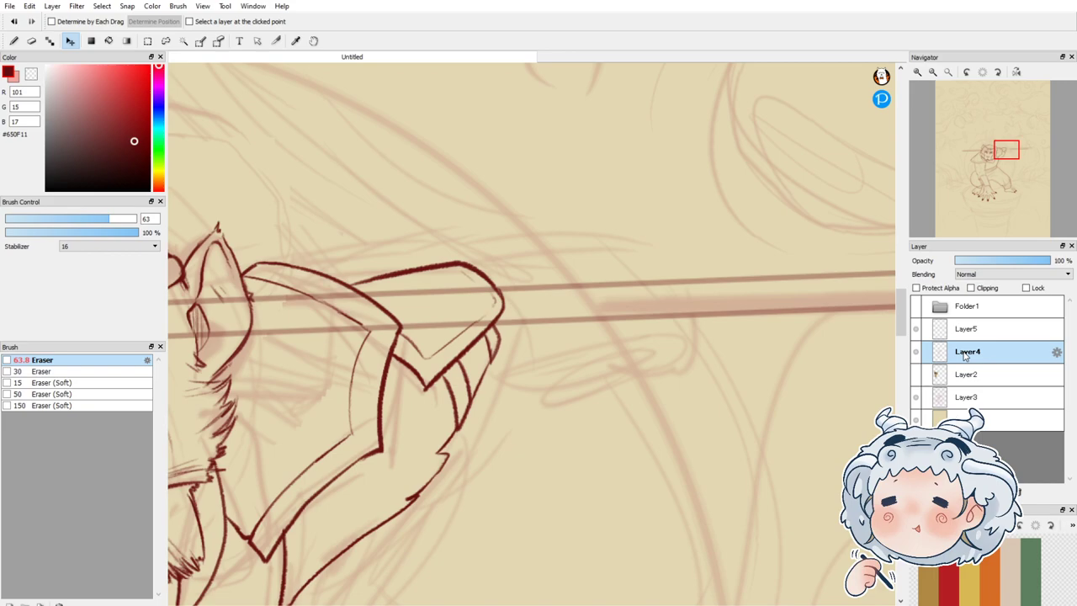
{"action": "key", "text": "b"}
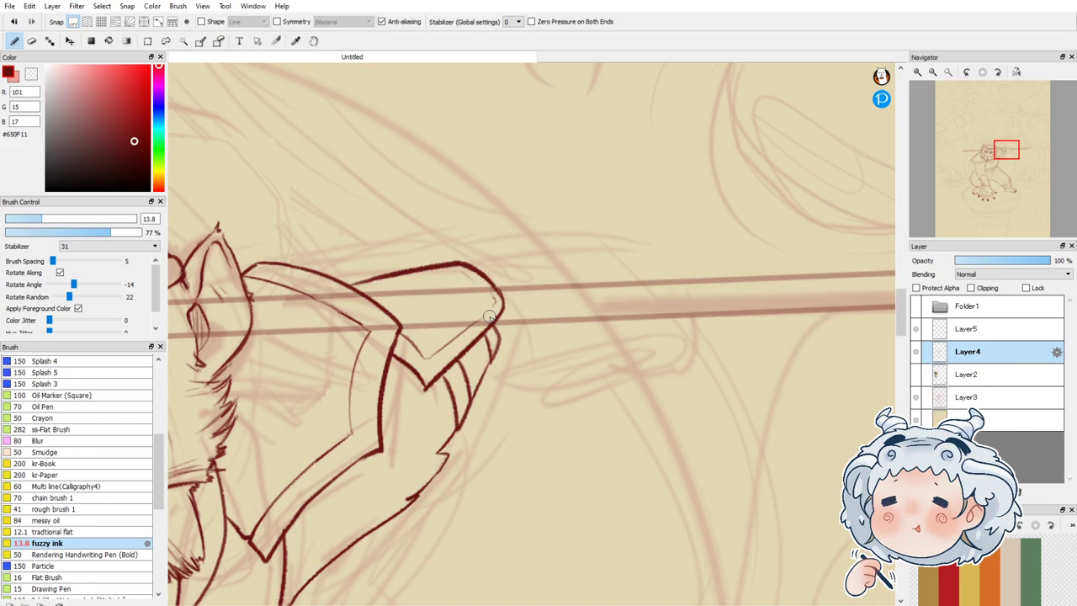
{"action": "scroll", "coordinate": [489, 316], "scroll_direction": "up", "scroll_amount": 2}
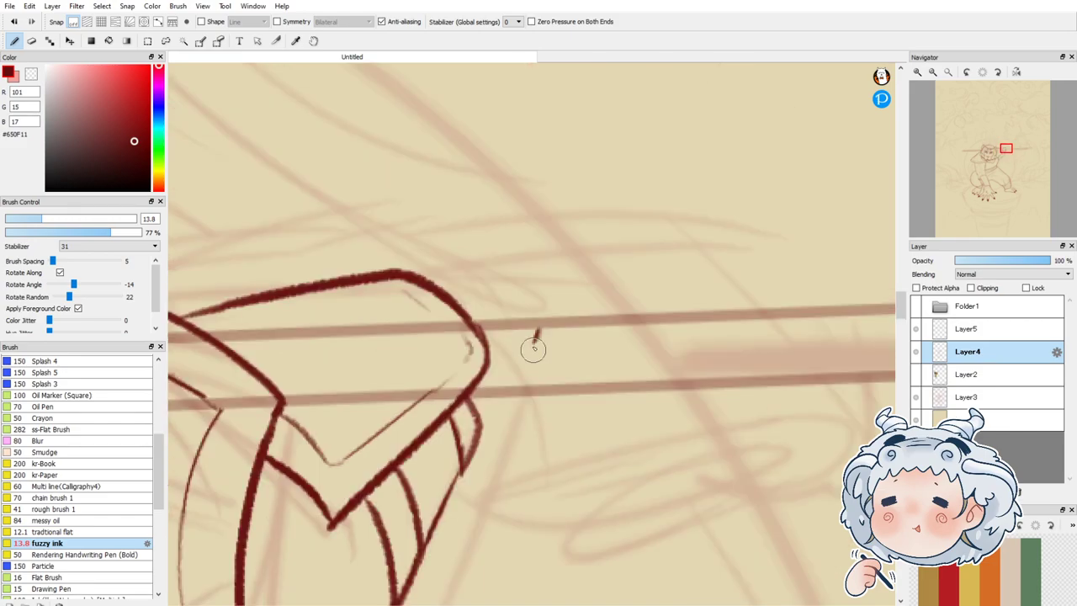
{"action": "left_click_drag", "start_coordinate": [533, 348], "coordinate": [549, 345]}
{"action": "left_click_drag", "start_coordinate": [481, 430], "coordinate": [563, 408]}
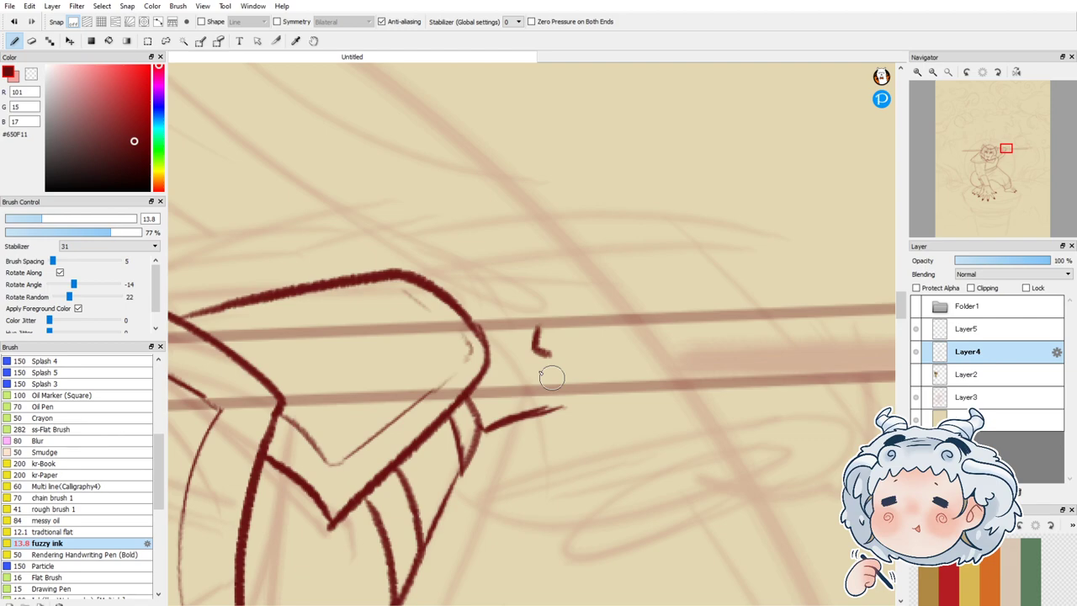
{"action": "key", "text": "ctrl+z"}
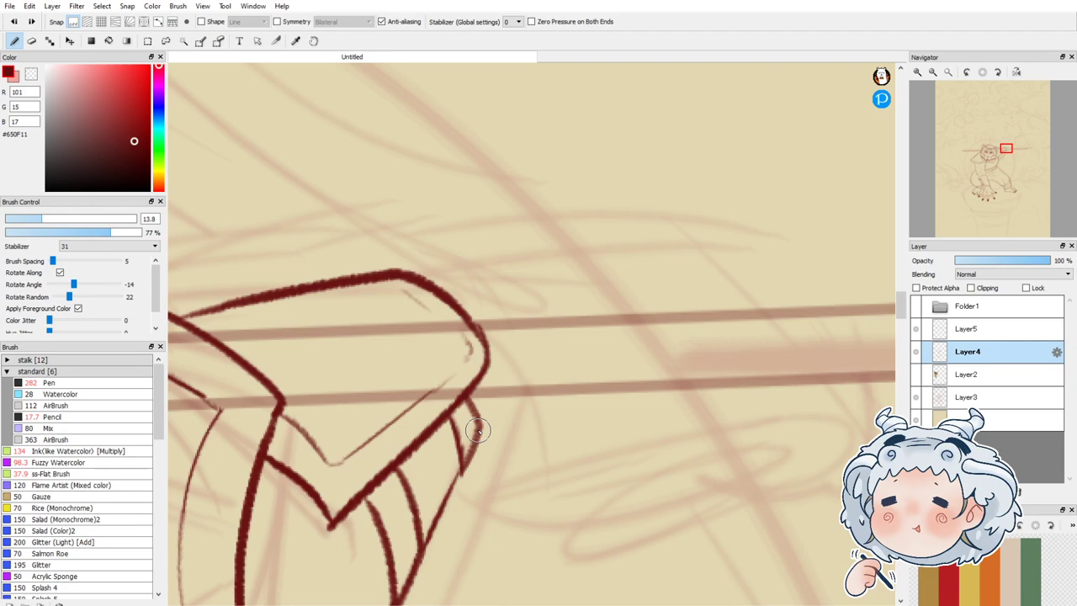
Step: Ink the raised hand beyond the bracer, drawing its lower contour and curled fingers around the staff
{"action": "left_click_drag", "start_coordinate": [478, 431], "coordinate": [588, 381]}
{"action": "left_click_drag", "start_coordinate": [526, 358], "coordinate": [568, 353]}
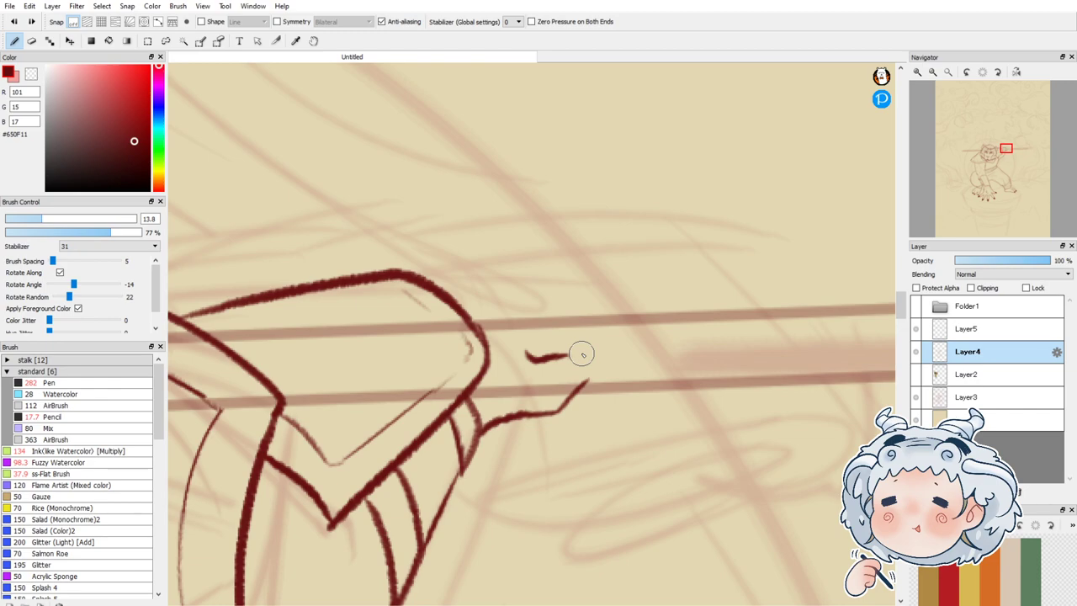
{"action": "left_click_drag", "start_coordinate": [552, 356], "coordinate": [560, 350]}
{"action": "left_click_drag", "start_coordinate": [588, 381], "coordinate": [602, 354]}
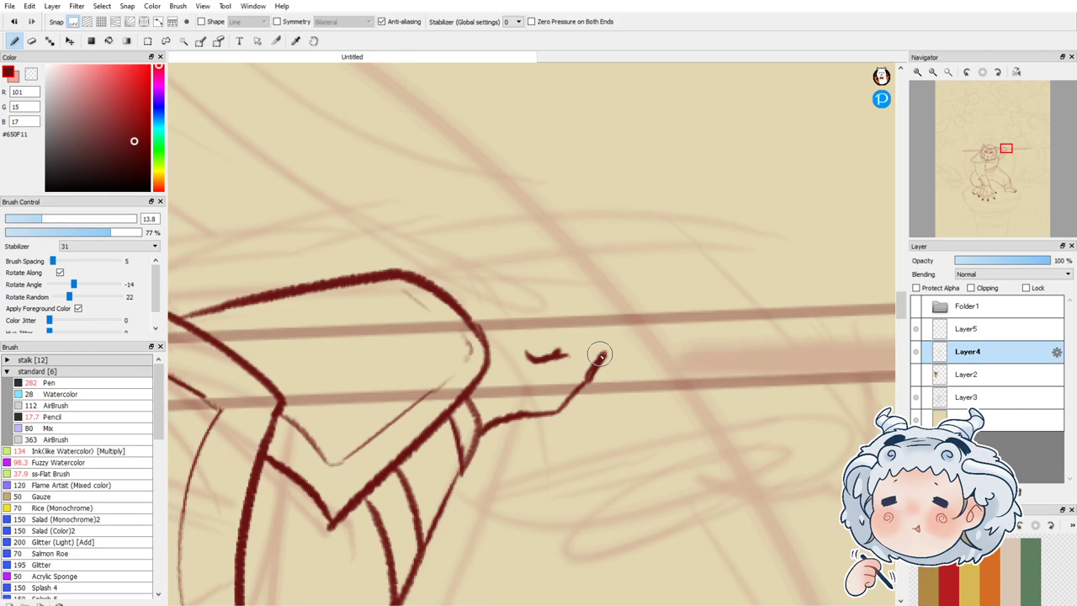
{"action": "key", "text": "ctrl+z"}
{"action": "left_click_drag", "start_coordinate": [528, 351], "coordinate": [572, 297]}
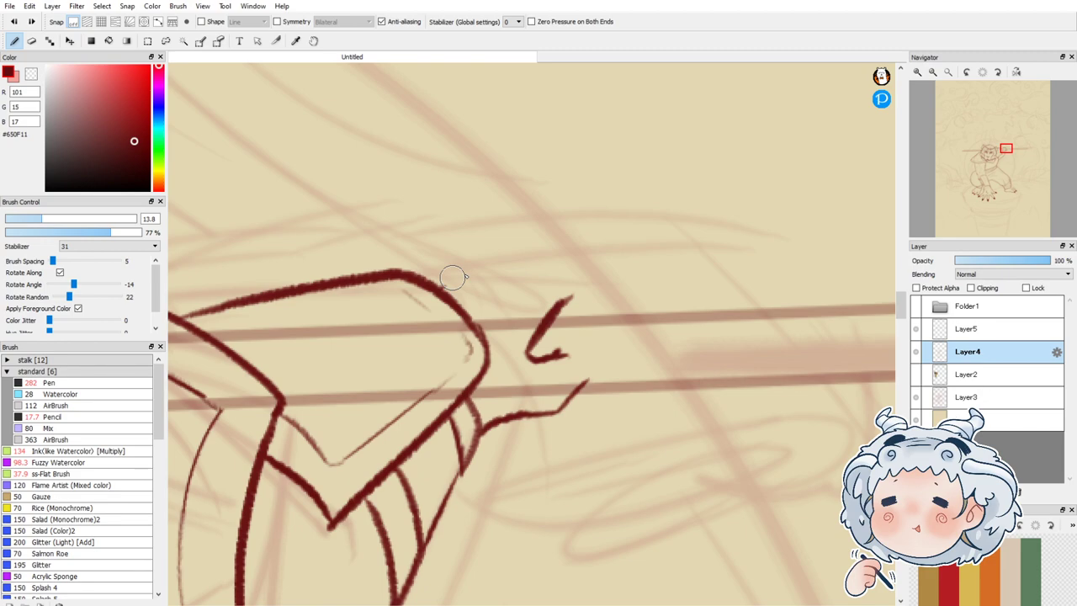
{"action": "left_click_drag", "start_coordinate": [566, 355], "coordinate": [584, 381]}
{"action": "left_click_drag", "start_coordinate": [530, 273], "coordinate": [562, 265]}
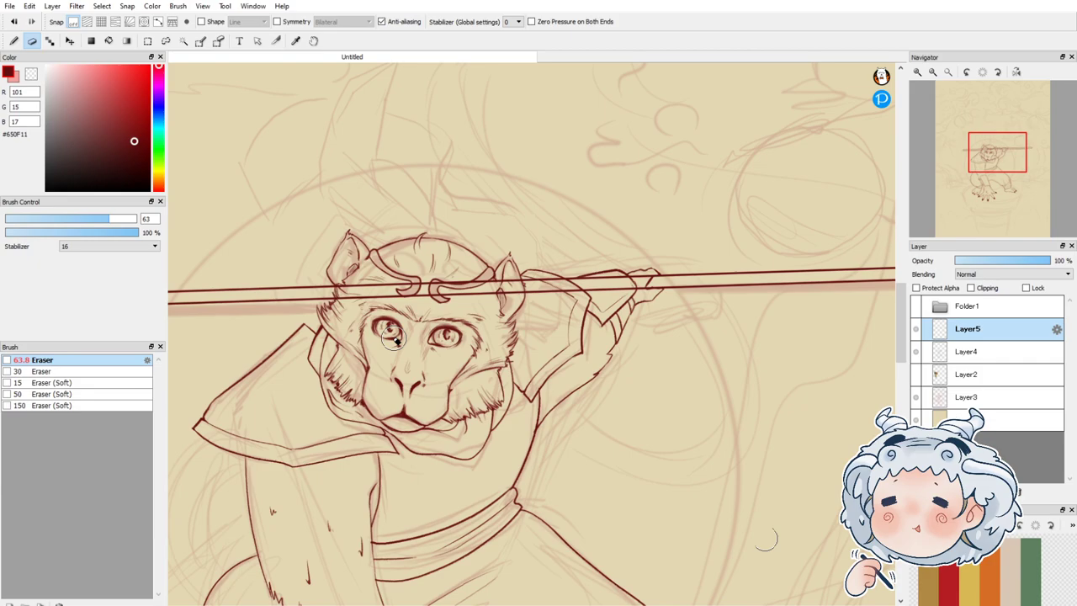
Step: On Layer5, erase the staff lines that cross the monkey's head and the raised forearm
{"action": "left_click_drag", "start_coordinate": [345, 291], "coordinate": [463, 288]}
{"action": "scroll", "coordinate": [518, 287], "scroll_direction": "up", "scroll_amount": 5}
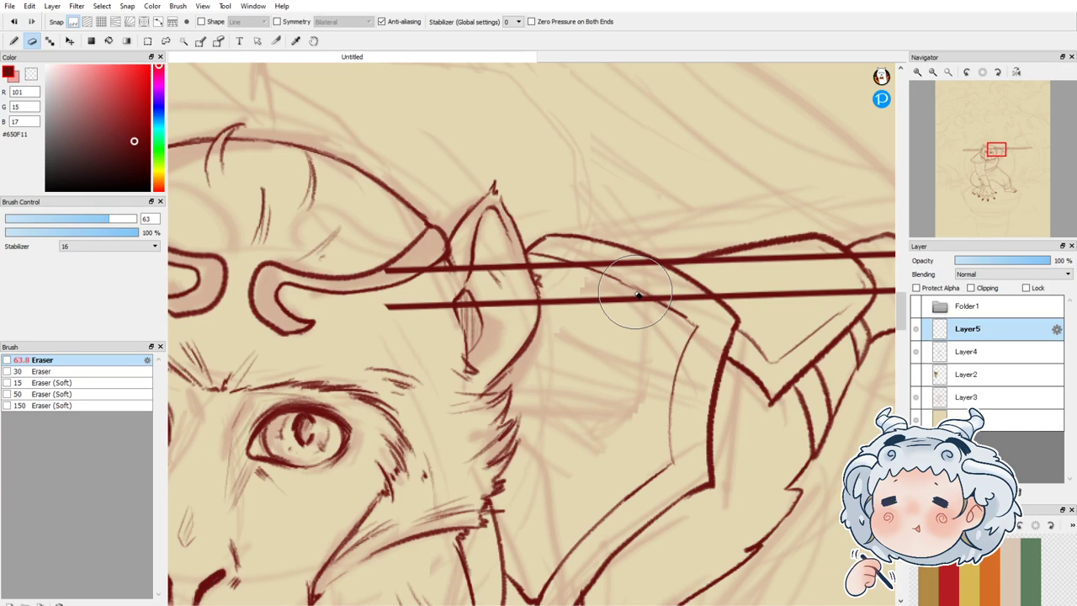
{"action": "scroll", "coordinate": [638, 294], "scroll_direction": "down", "scroll_amount": 2}
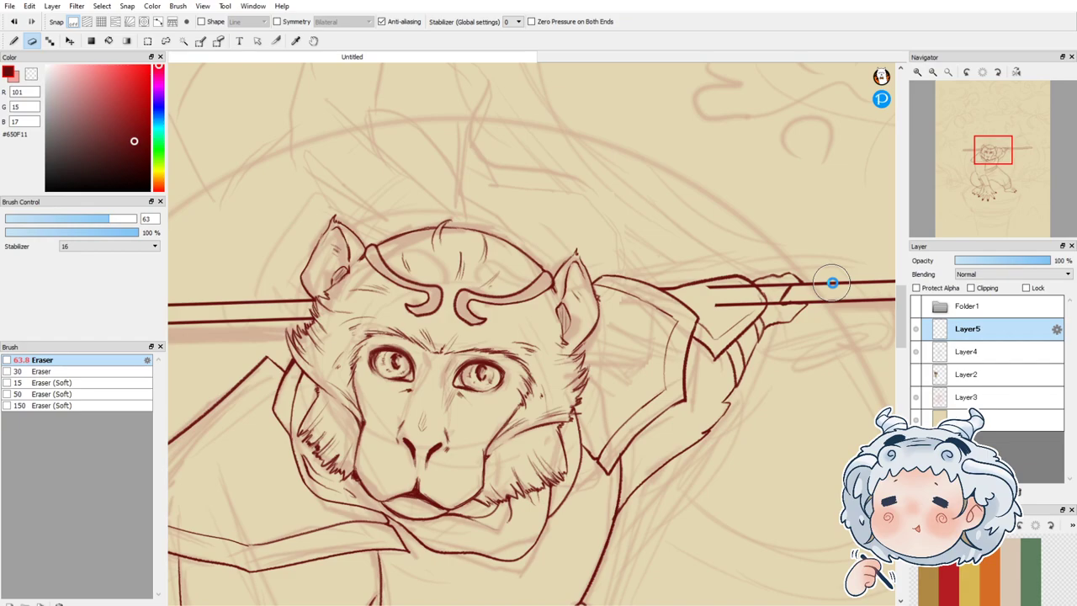
{"action": "scroll", "coordinate": [832, 282], "scroll_direction": "down", "scroll_amount": 3}
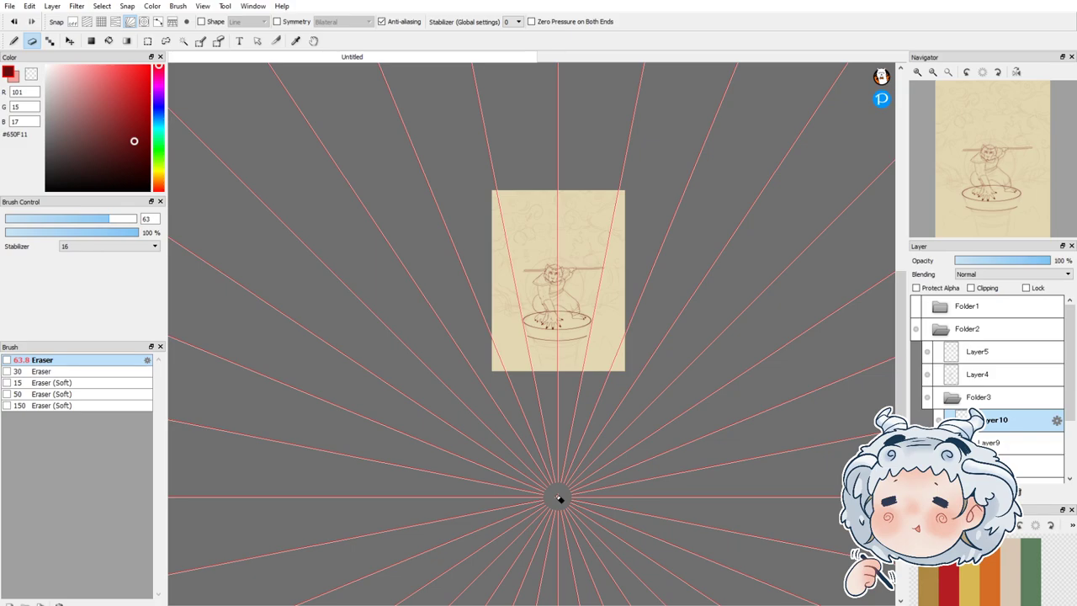
{"action": "left_click_drag", "start_coordinate": [559, 498], "coordinate": [558, 497]}
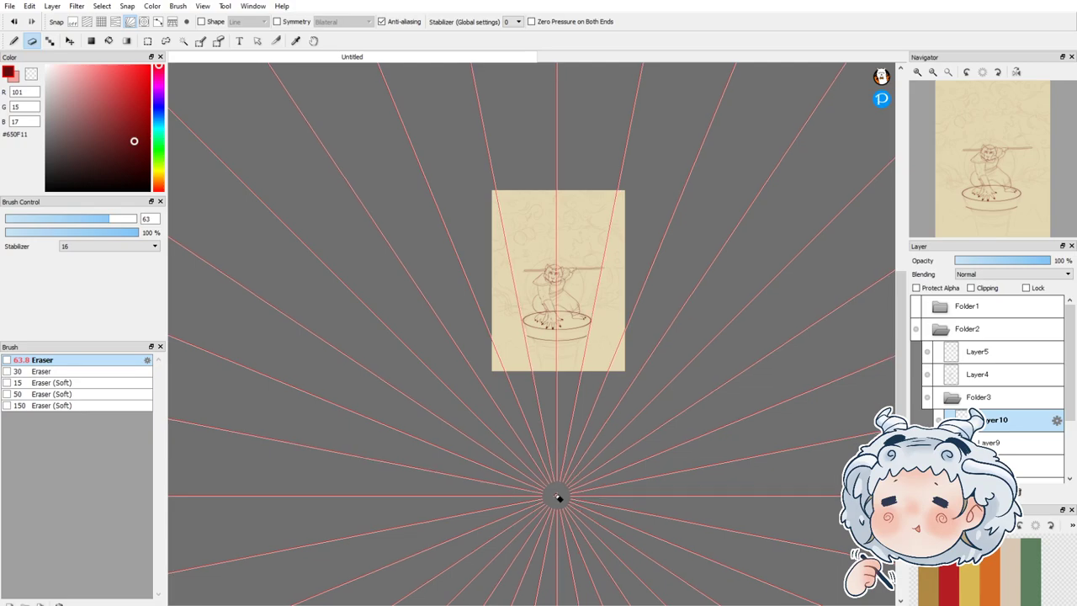
{"action": "scroll", "coordinate": [553, 370], "scroll_direction": "up", "scroll_amount": 5}
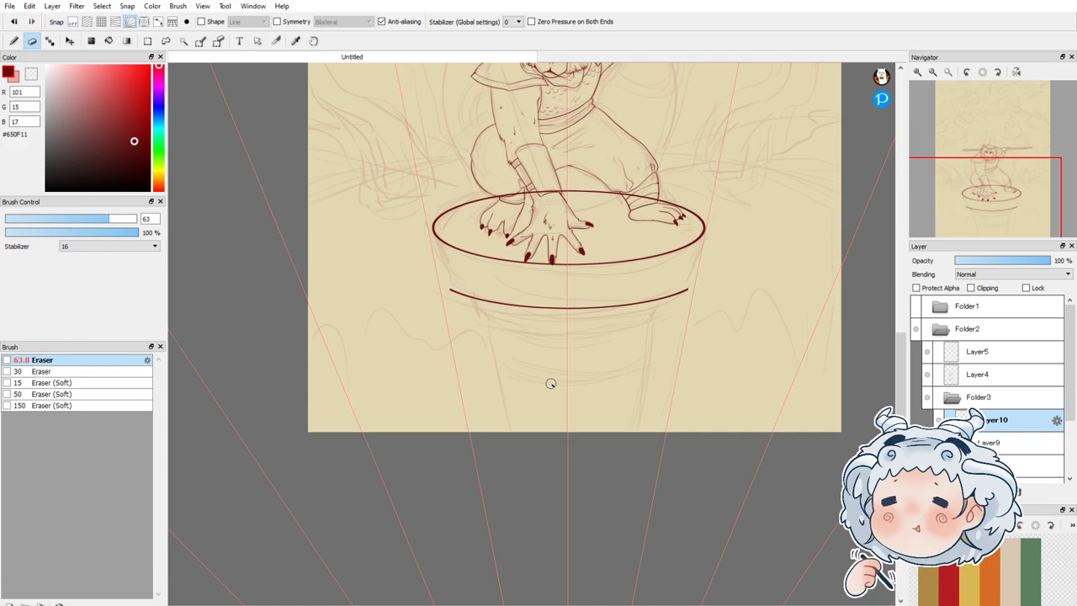
Step: Move the vanishing point closer below the canvas and ink the pot body's two tapering sides along the guide lines
{"action": "left_click", "coordinate": [13, 41]}
{"action": "left_click_drag", "start_coordinate": [486, 303], "coordinate": [502, 431]}
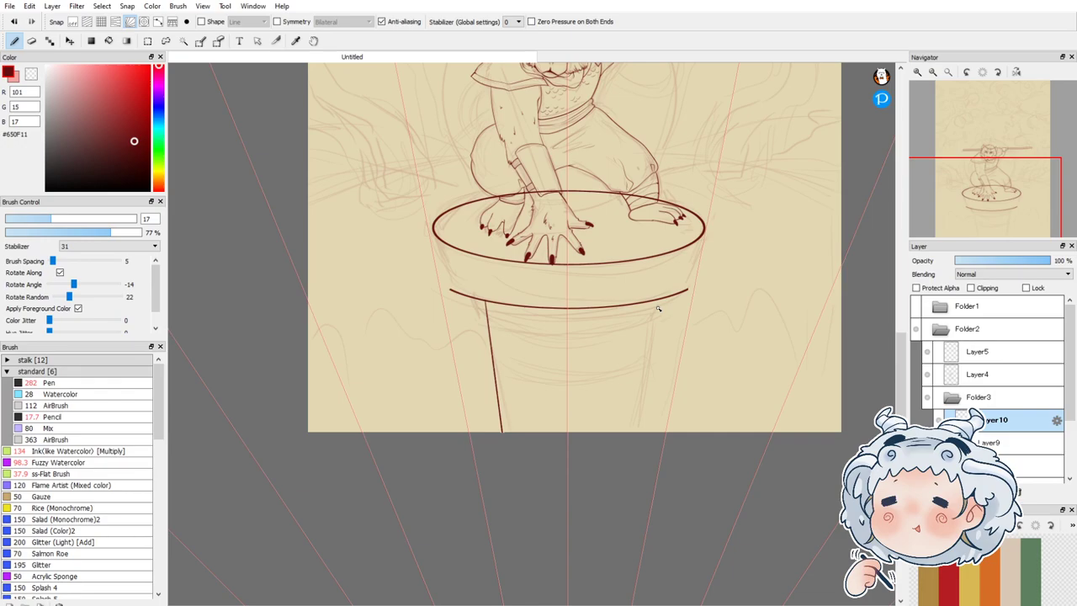
{"action": "key", "text": "ctrl+z"}
{"action": "scroll", "coordinate": [505, 252], "scroll_direction": "down", "scroll_amount": 2}
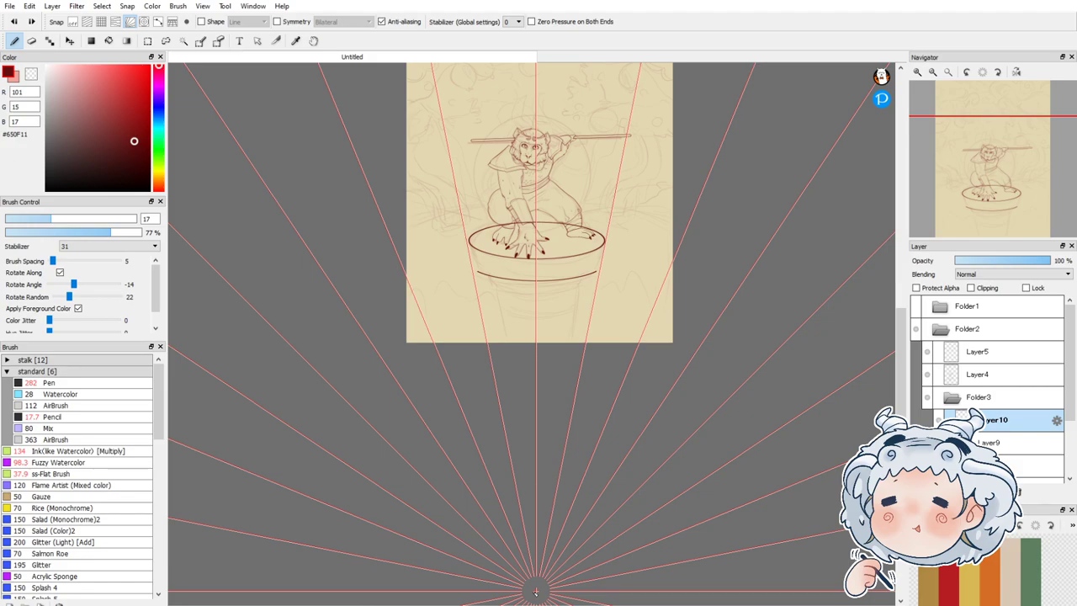
{"action": "left_click_drag", "start_coordinate": [535, 591], "coordinate": [538, 559]}
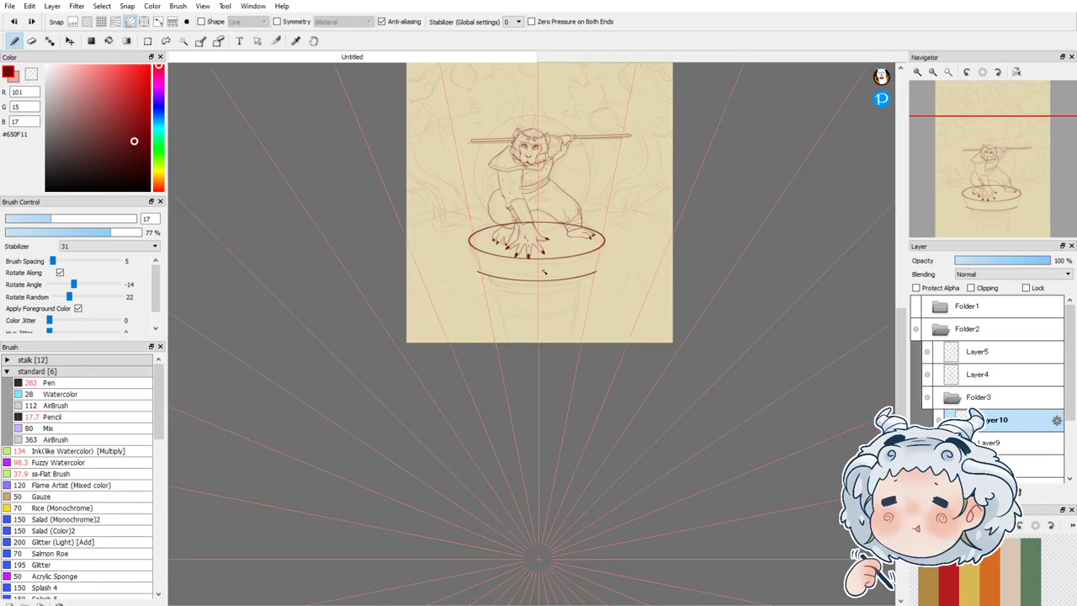
{"action": "scroll", "coordinate": [544, 272], "scroll_direction": "up", "scroll_amount": 2}
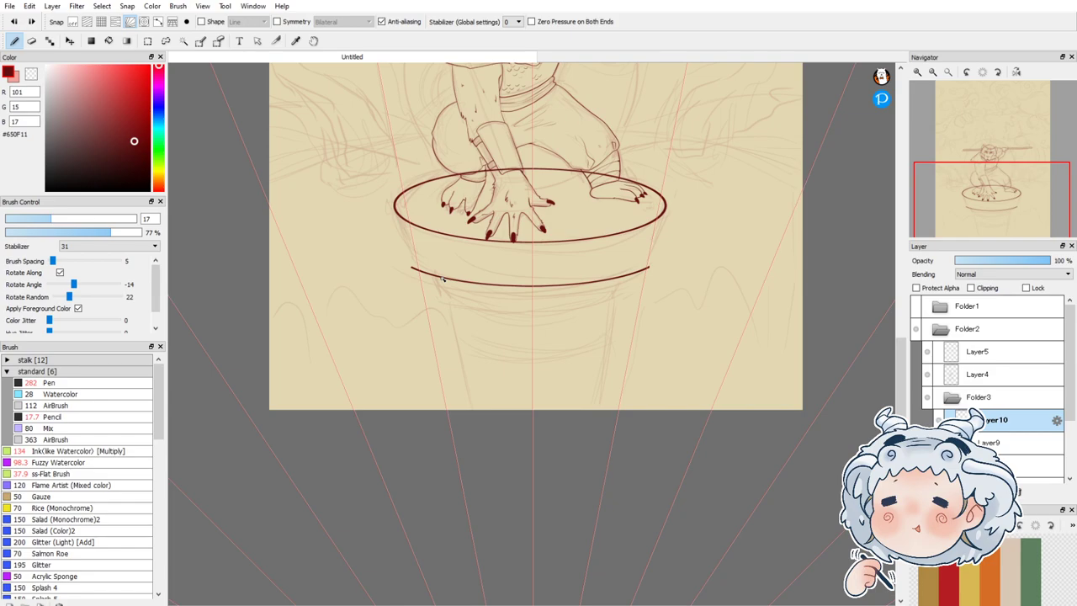
{"action": "left_click_drag", "start_coordinate": [447, 290], "coordinate": [465, 410]}
{"action": "left_click_drag", "start_coordinate": [615, 290], "coordinate": [598, 411]}
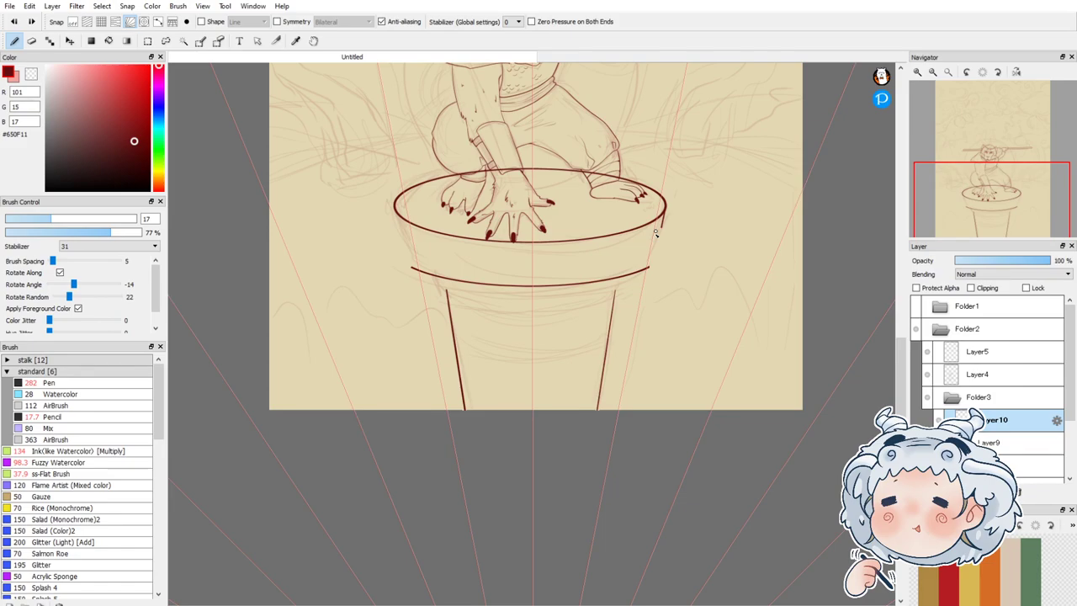
Step: Draw the slanted left and right sides of the pot's rim and a short line beneath each end of it
{"action": "left_click_drag", "start_coordinate": [655, 232], "coordinate": [652, 274]}
{"action": "scroll", "coordinate": [425, 206], "scroll_direction": "up", "scroll_amount": 3}
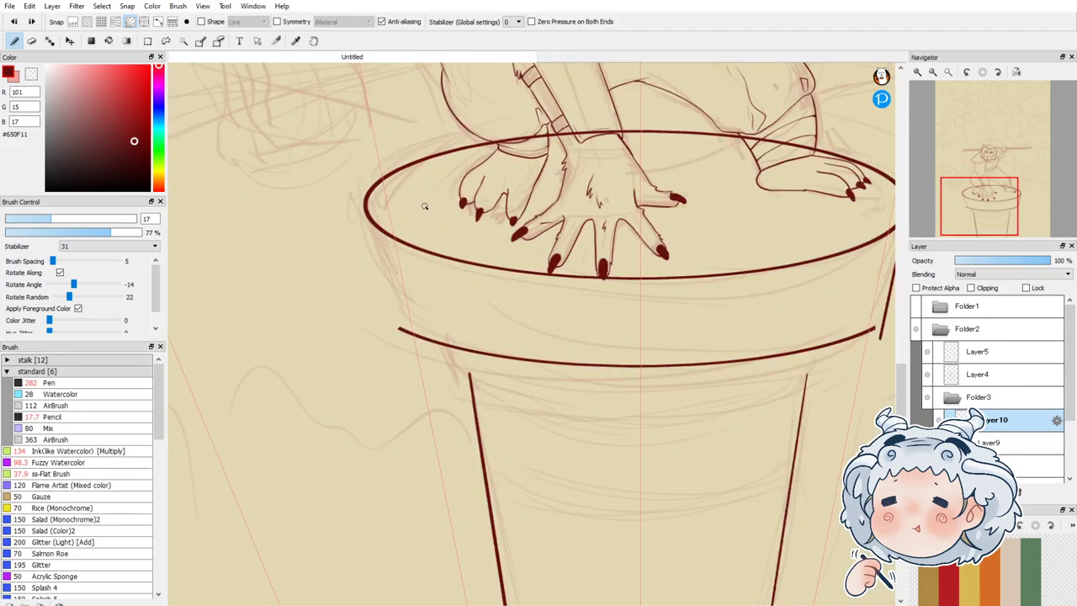
{"action": "key", "text": "ctrl+z"}
{"action": "left_click_drag", "start_coordinate": [364, 210], "coordinate": [390, 328]}
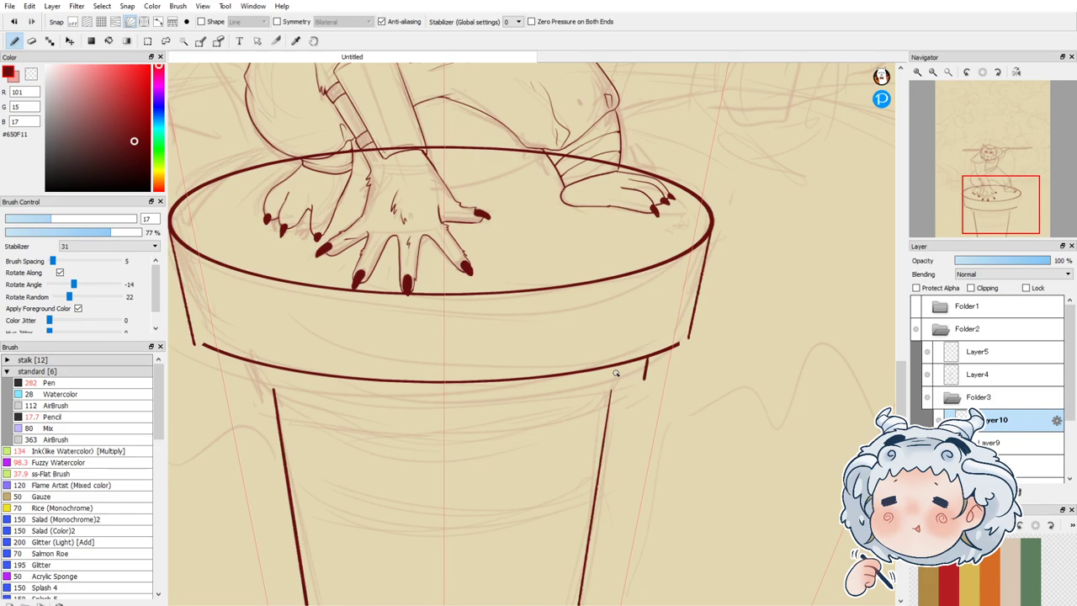
{"action": "left_click_drag", "start_coordinate": [244, 361], "coordinate": [248, 383]}
Step: Turn off snapping and join the rim's lower curve to both slanted sides, erasing the overshooting ends
{"action": "key", "text": "1"}
{"action": "scroll", "coordinate": [339, 357], "scroll_direction": "down", "scroll_amount": 1}
{"action": "scroll", "coordinate": [294, 352], "scroll_direction": "up", "scroll_amount": 2}
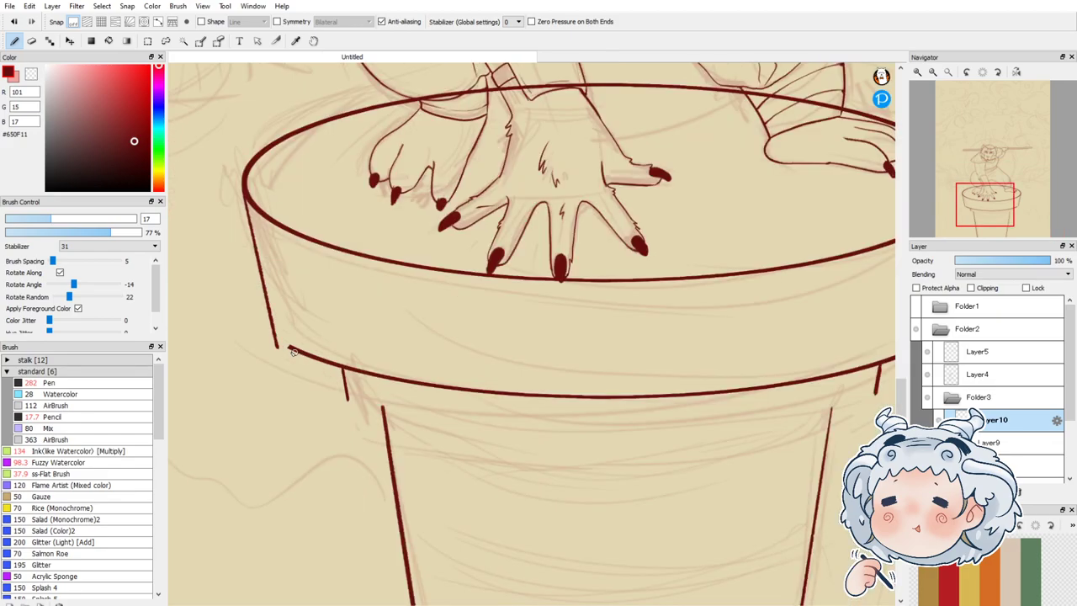
{"action": "scroll", "coordinate": [293, 351], "scroll_direction": "up", "scroll_amount": 2}
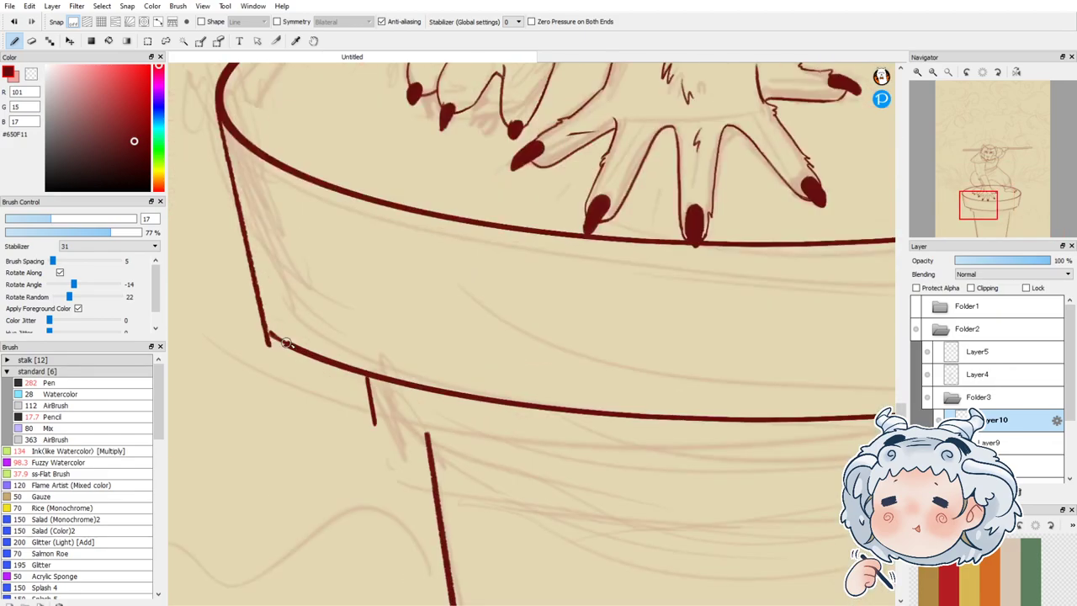
{"action": "key", "text": "e"}
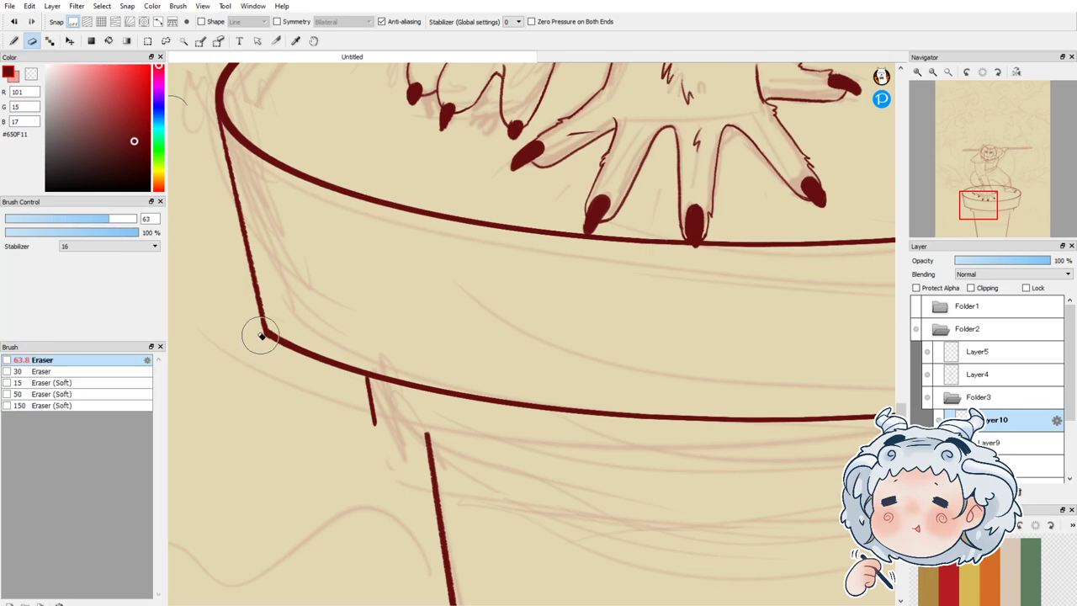
{"action": "left_click", "coordinate": [1017, 208]}
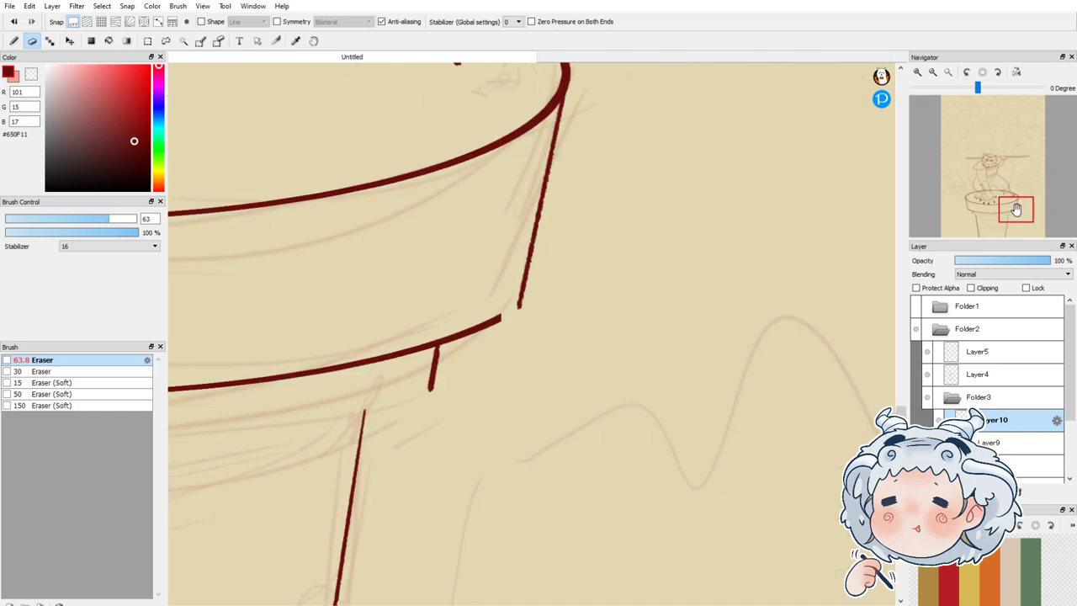
{"action": "key", "text": "p"}
{"action": "mouse_move", "coordinate": [507, 316]}
{"action": "left_mouse_down"}
{"action": "mouse_move", "coordinate": [520, 305]}
{"action": "mouse_move", "coordinate": [499, 318]}
{"action": "left_mouse_up"}
Step: Lasso the pot rim's lower curve between the two short lines beneath it
{"action": "scroll", "coordinate": [499, 317], "scroll_direction": "down", "scroll_amount": 4}
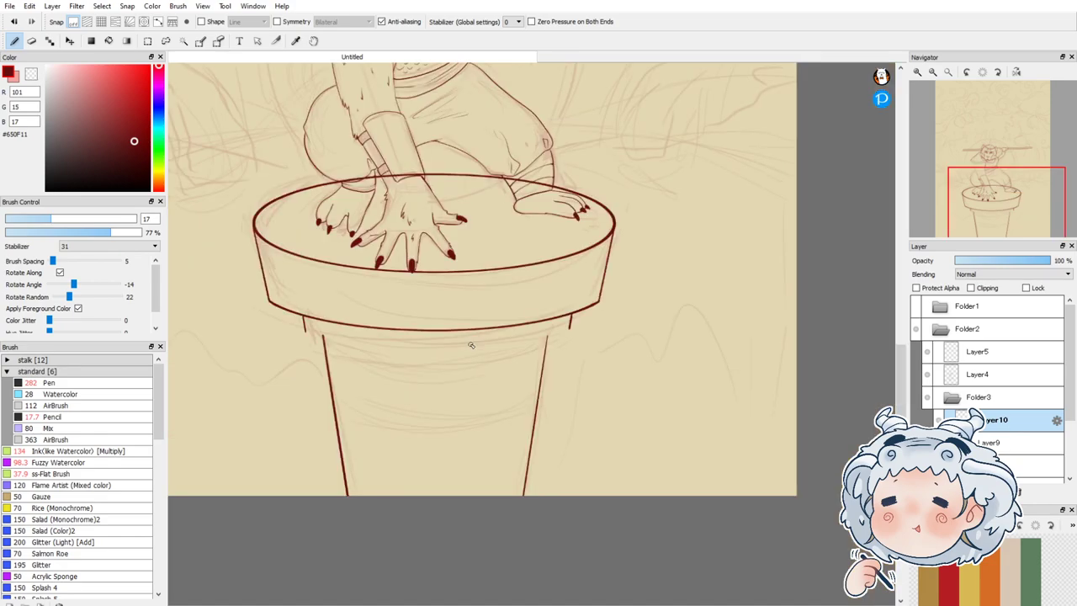
{"action": "scroll", "coordinate": [386, 324], "scroll_direction": "up", "scroll_amount": 1}
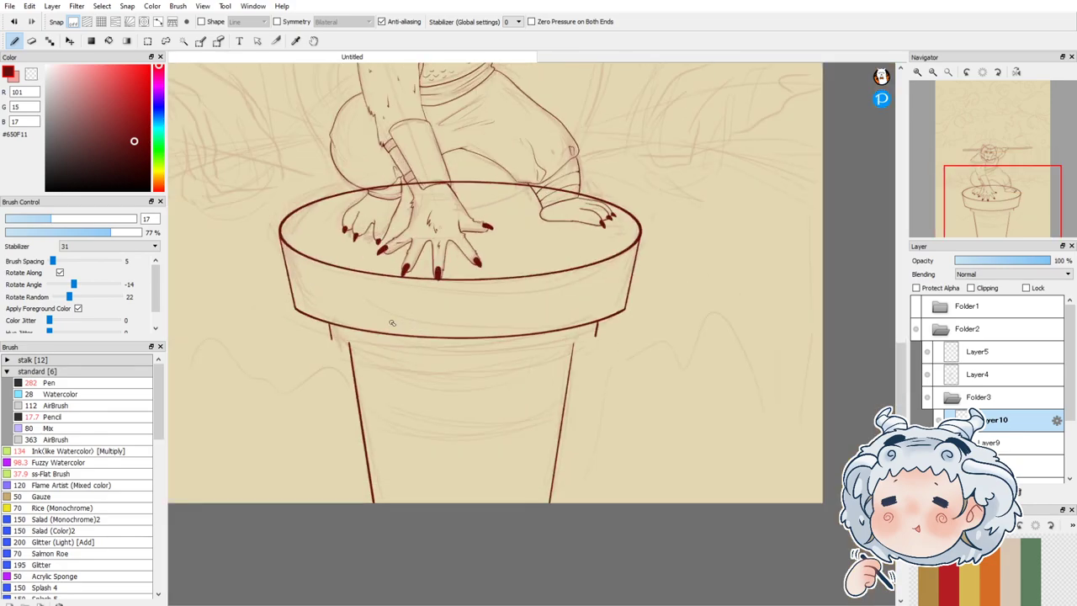
{"action": "left_click", "coordinate": [166, 41]}
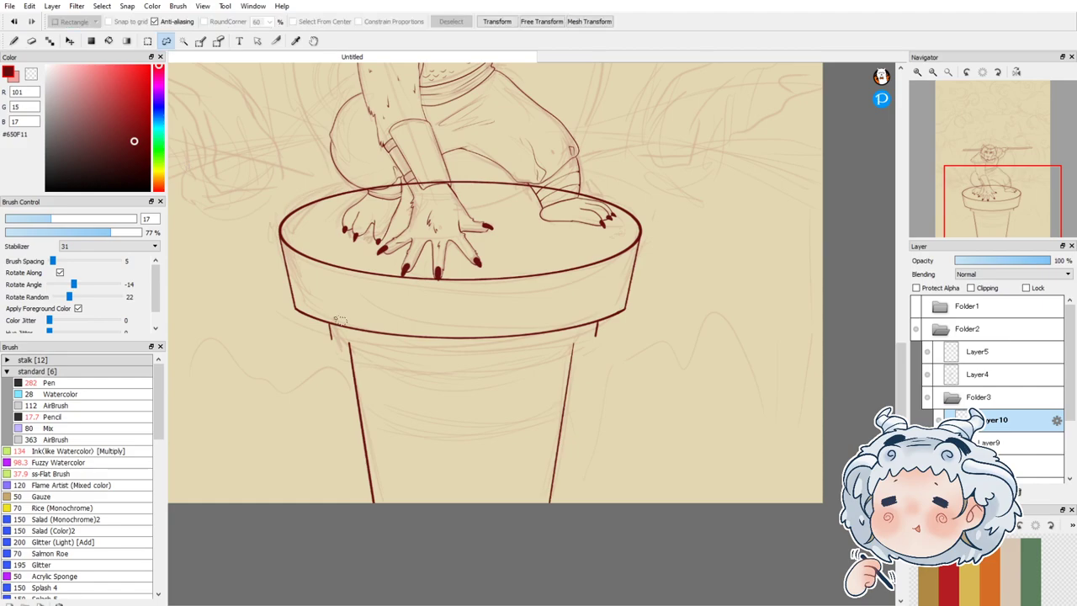
{"action": "mouse_move", "coordinate": [333, 326]}
{"action": "left_mouse_down"}
{"action": "mouse_move", "coordinate": [482, 272]}
{"action": "mouse_move", "coordinate": [585, 298]}
{"action": "mouse_move", "coordinate": [333, 328]}
{"action": "mouse_move", "coordinate": [334, 311]}
{"action": "mouse_move", "coordinate": [505, 318]}
{"action": "mouse_move", "coordinate": [584, 305]}
{"action": "mouse_move", "coordinate": [606, 318]}
{"action": "mouse_move", "coordinate": [586, 349]}
{"action": "left_mouse_up"}
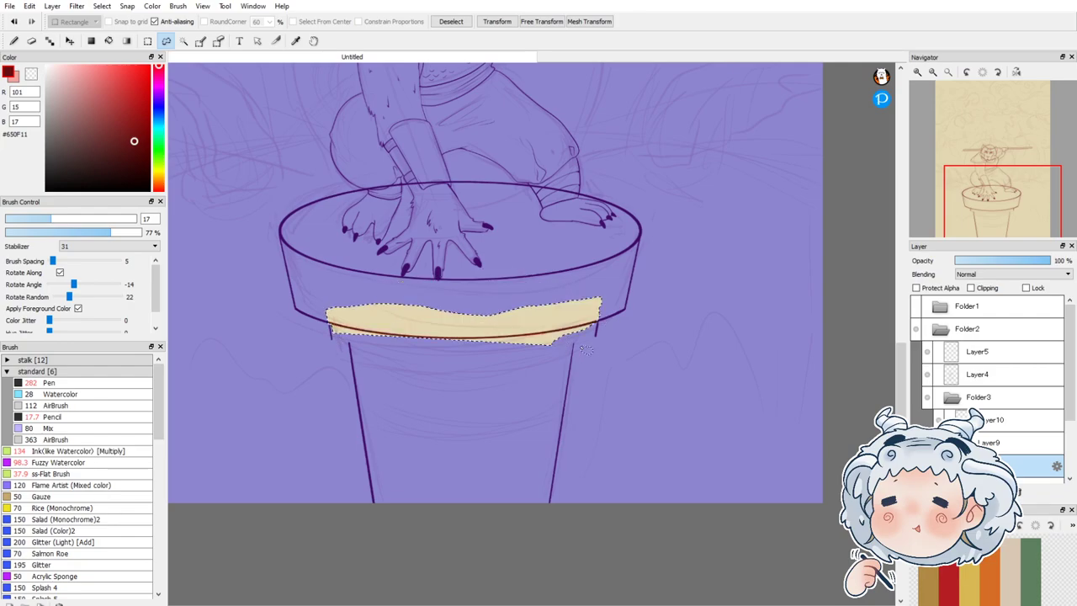
Step: Copy the selected curve onto Layer11, lower it to the ends of the short lines, and clear the selection
{"action": "left_click", "coordinate": [1018, 444]}
{"action": "key", "text": "ctrl+c"}
{"action": "key", "text": "ctrl+v"}
{"action": "key", "text": "ctrl+t"}
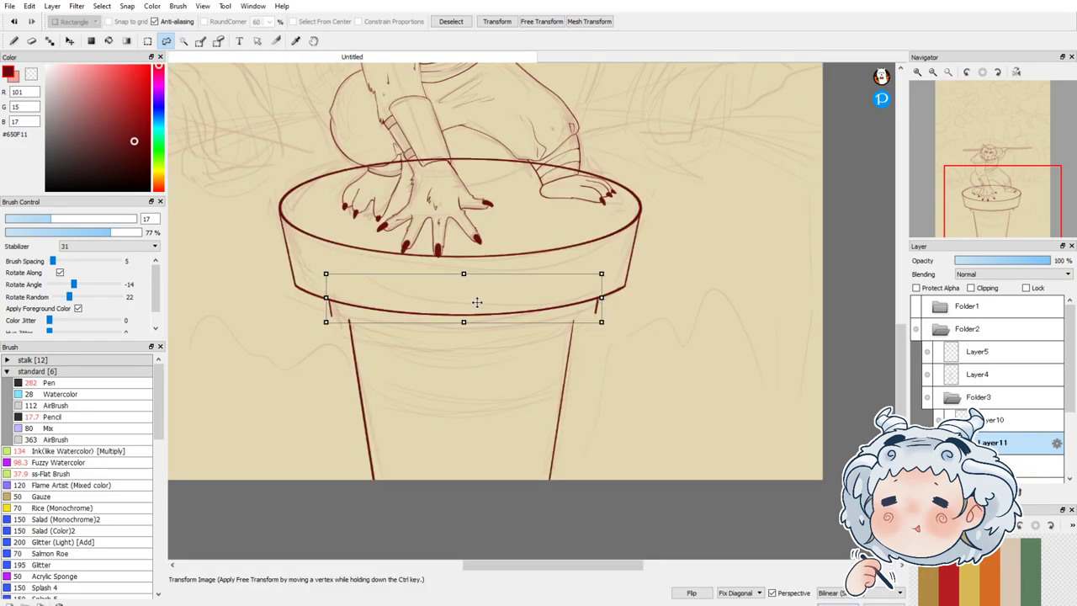
{"action": "left_click_drag", "start_coordinate": [482, 303], "coordinate": [485, 317]}
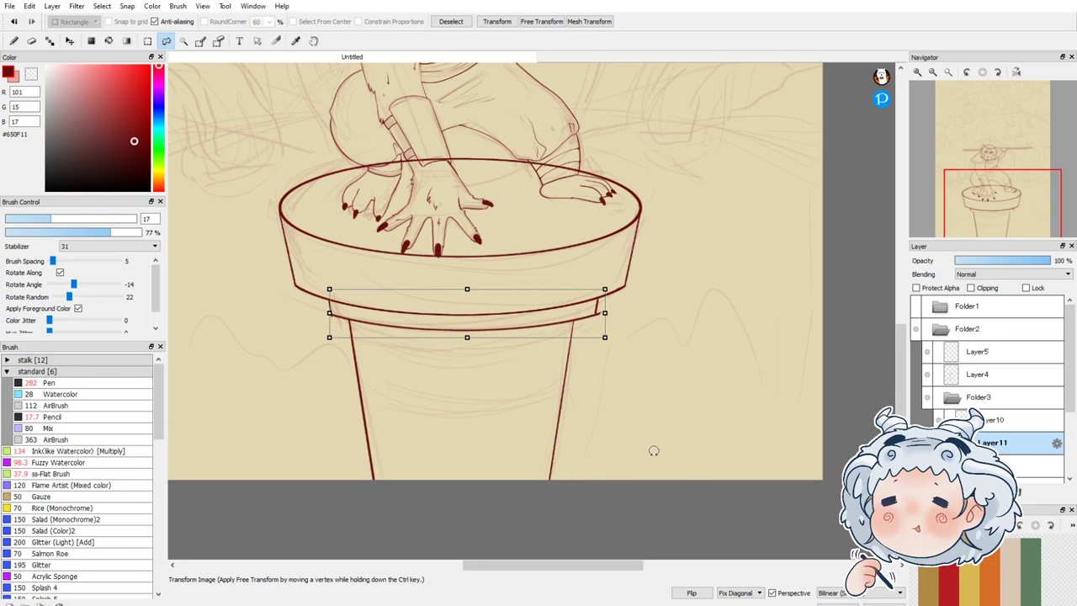
{"action": "scroll", "coordinate": [376, 306], "scroll_direction": "up", "scroll_amount": 2}
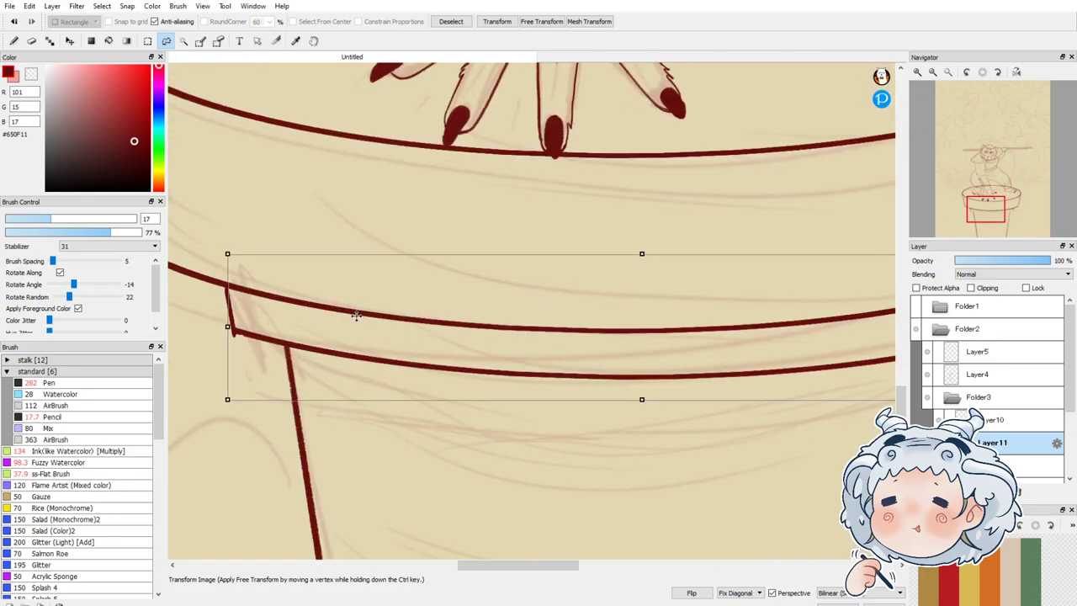
{"action": "scroll", "coordinate": [294, 313], "scroll_direction": "down", "scroll_amount": 2}
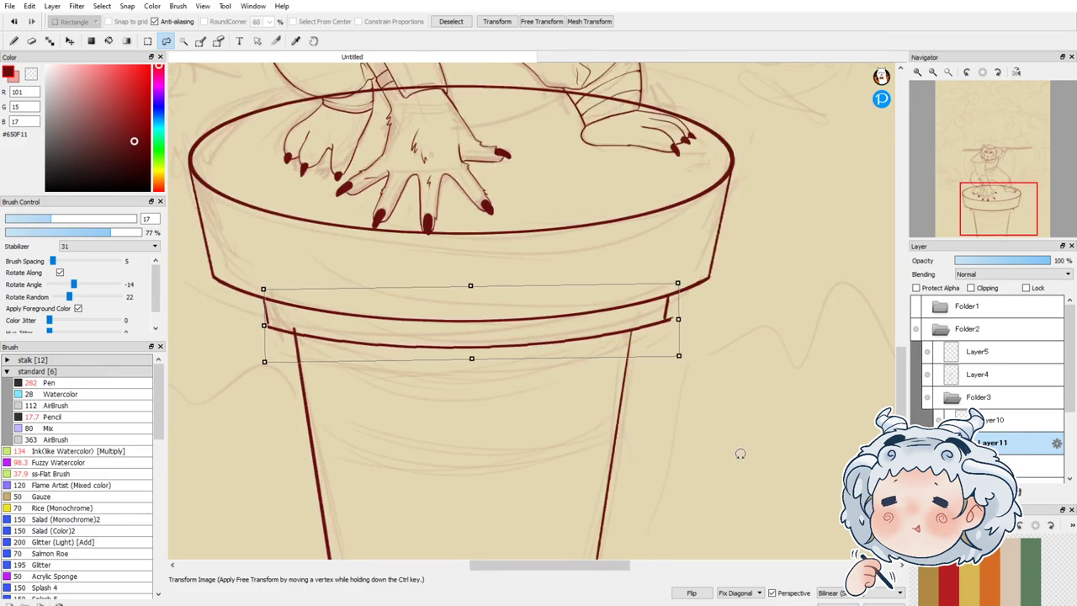
{"action": "left_click_drag", "start_coordinate": [457, 334], "coordinate": [452, 329]}
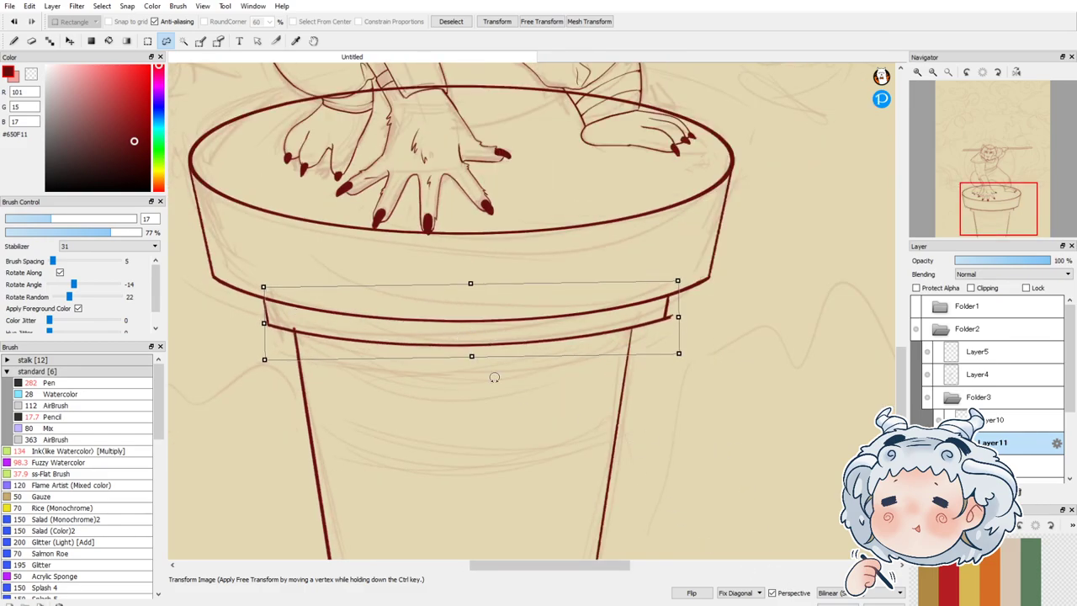
{"action": "left_click", "coordinate": [835, 603]}
{"action": "key", "text": "ctrl+d"}
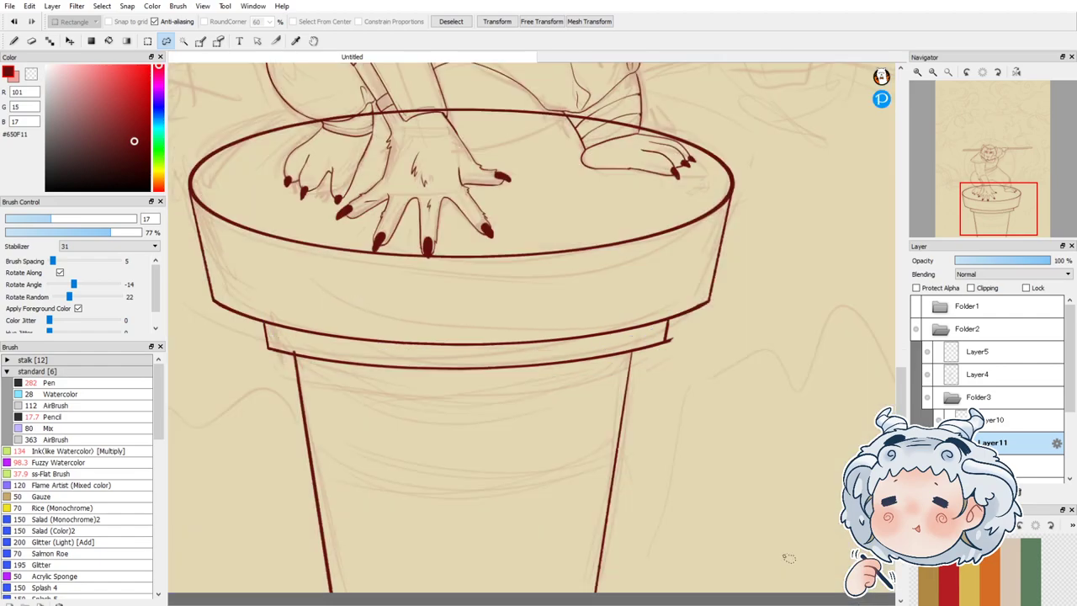
Step: Trim the overshooting line ends on Layer11 and Layer10, and undo back to the lasso selection
{"action": "left_click", "coordinate": [32, 41]}
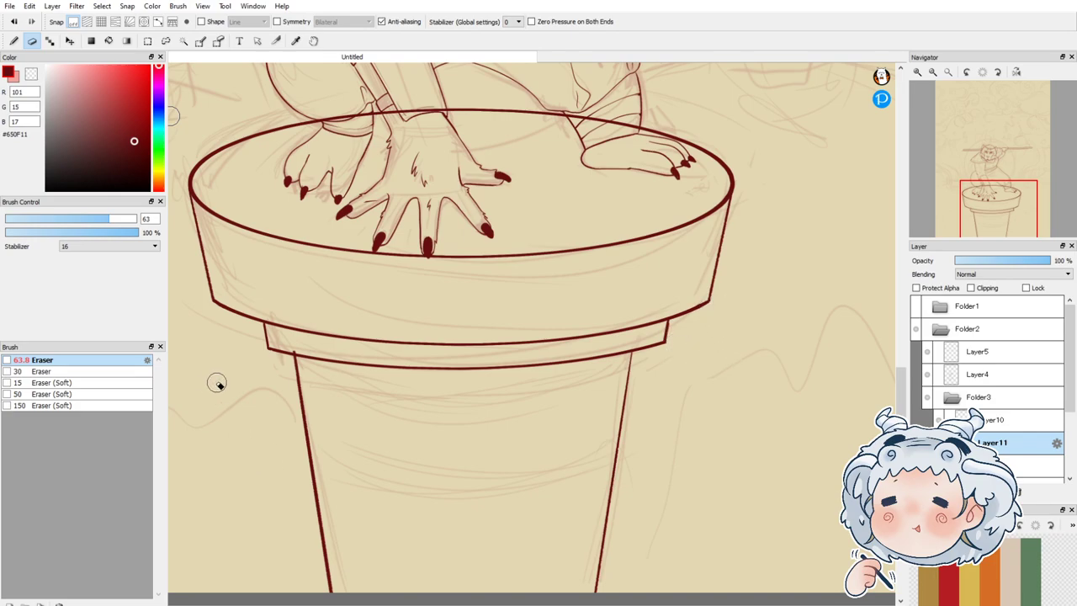
{"action": "left_click", "coordinate": [1009, 419]}
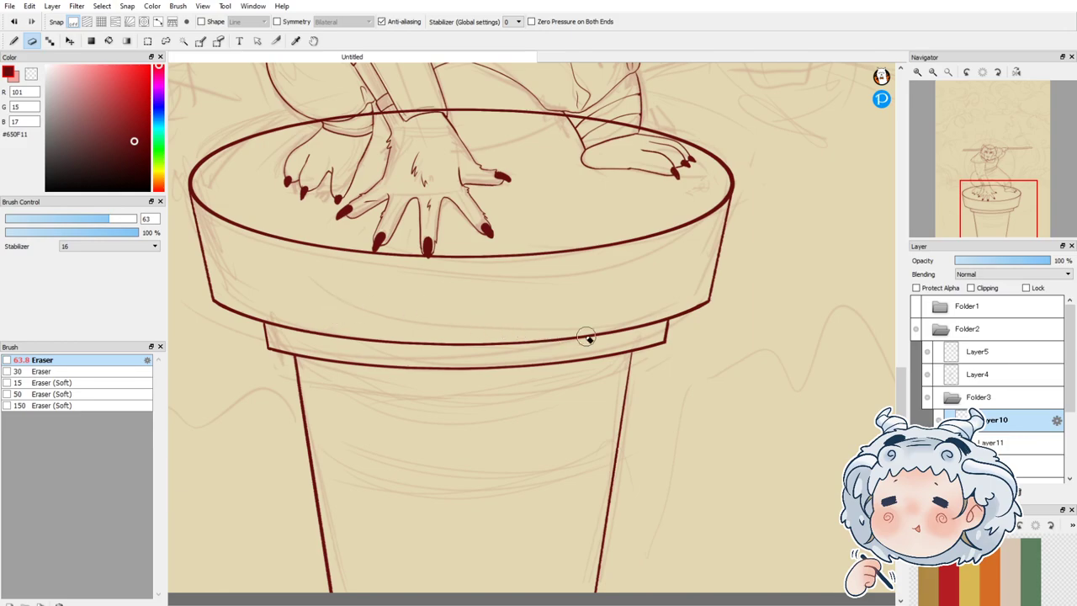
{"action": "scroll", "coordinate": [729, 350], "scroll_direction": "down", "scroll_amount": 3}
{"action": "scroll", "coordinate": [460, 463], "scroll_direction": "down", "scroll_amount": 1}
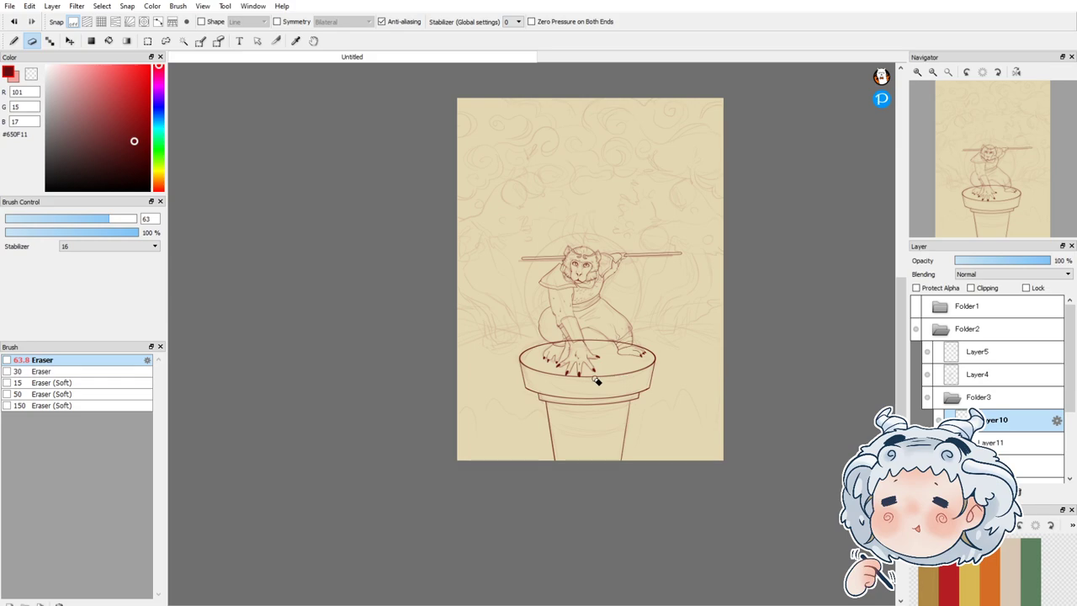
{"action": "key", "text": "ctrl+z"}
{"action": "key", "text": "ctrl+z"}
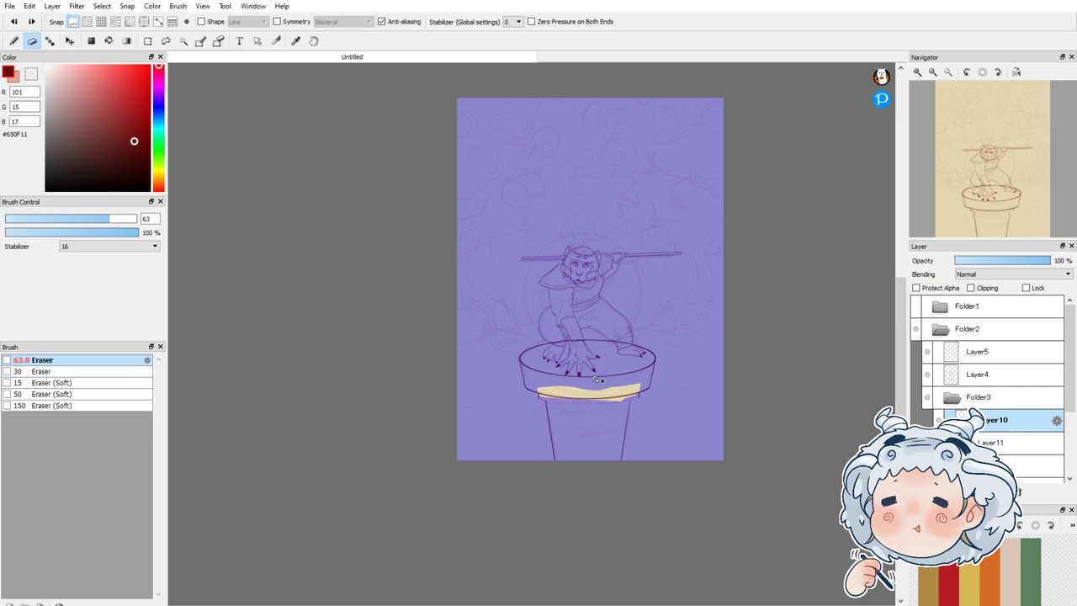
Step: Extend the lasso selection to both outer ends of the rim's lower curve and paste the curve onto Layer12
{"action": "scroll", "coordinate": [606, 397], "scroll_direction": "up", "scroll_amount": 2}
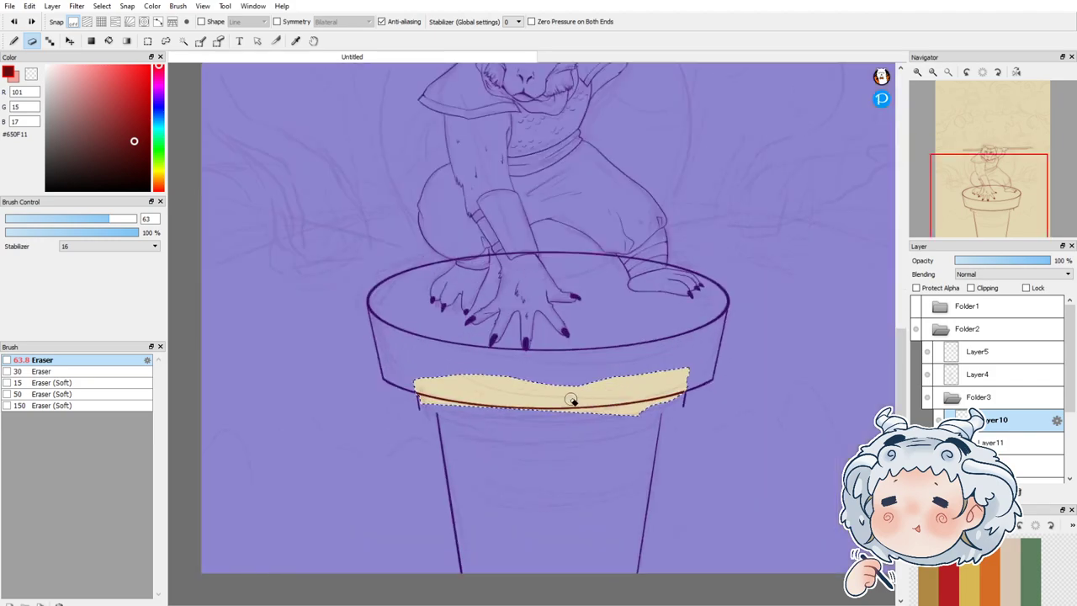
{"action": "left_click", "coordinate": [166, 40]}
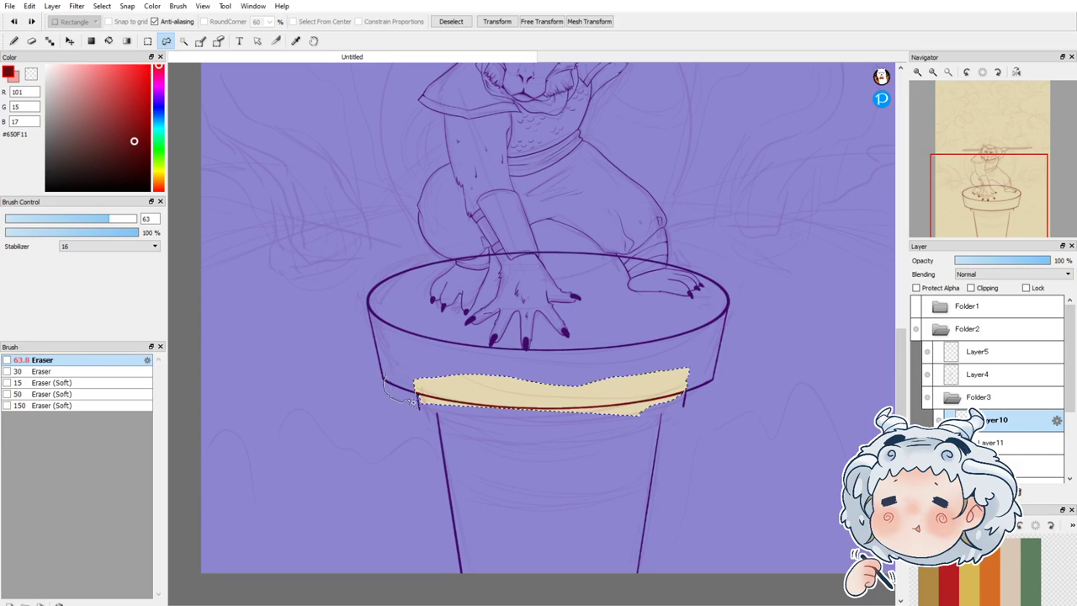
{"action": "left_click_drag", "start_coordinate": [423, 388], "coordinate": [419, 394]}
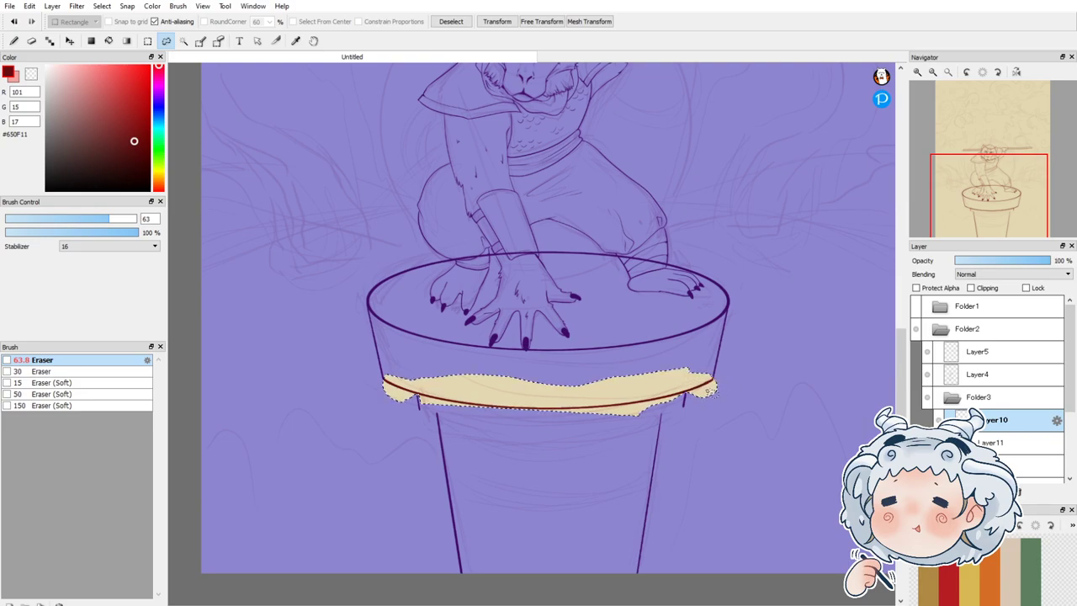
{"action": "key", "text": "ctrl+t"}
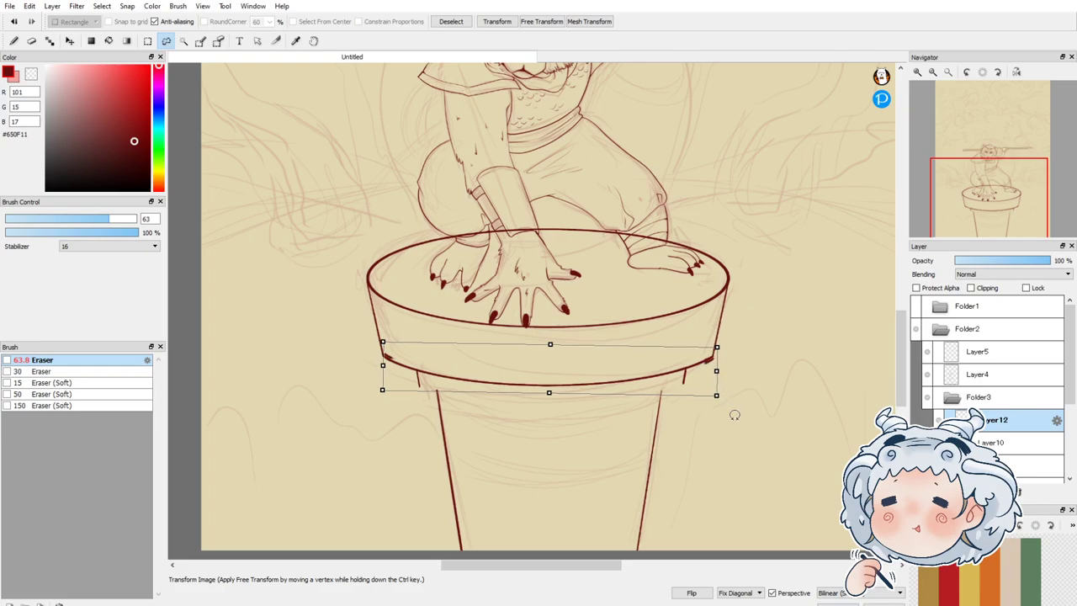
{"action": "key", "text": "Return"}
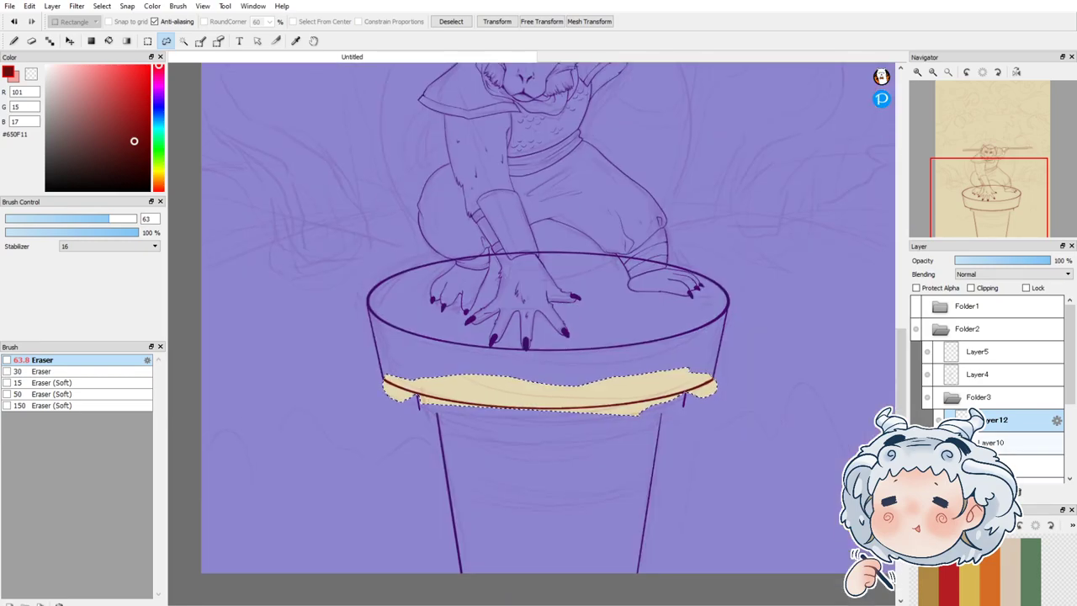
Step: Try to delete the selected rim curve from Layer10, and undo the deletion
{"action": "left_click", "coordinate": [997, 443]}
{"action": "scroll", "coordinate": [938, 398], "scroll_direction": "down", "scroll_amount": 3}
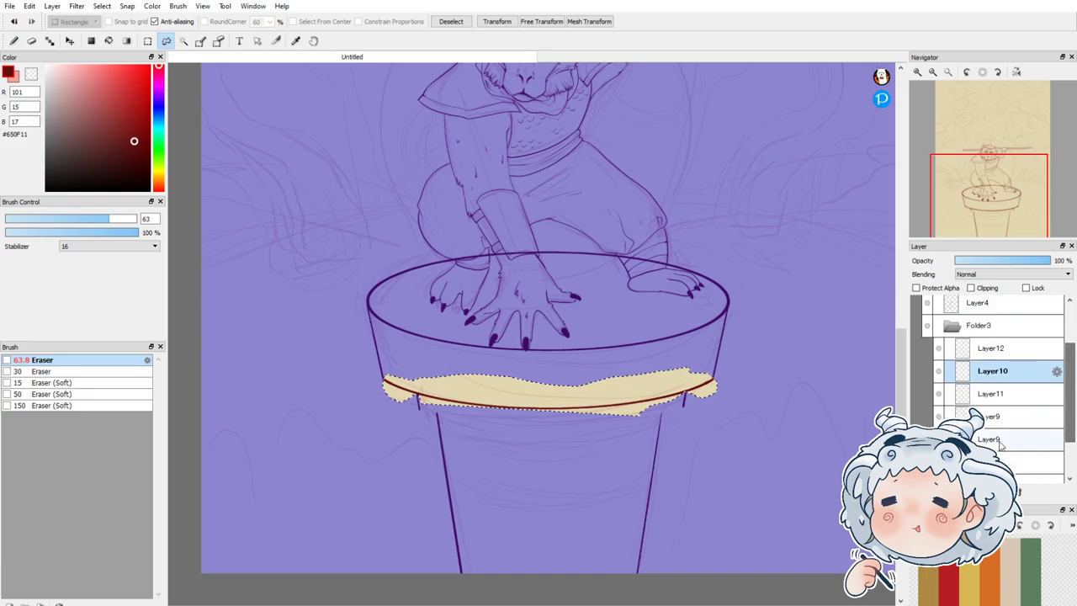
{"action": "key", "text": "Delete"}
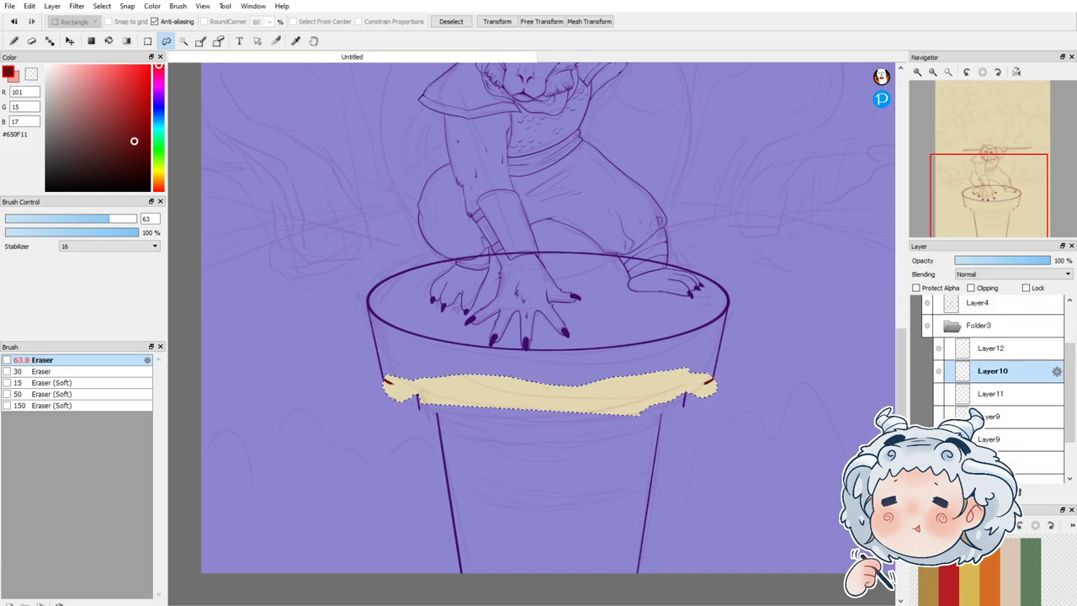
{"action": "key", "text": "ctrl+z"}
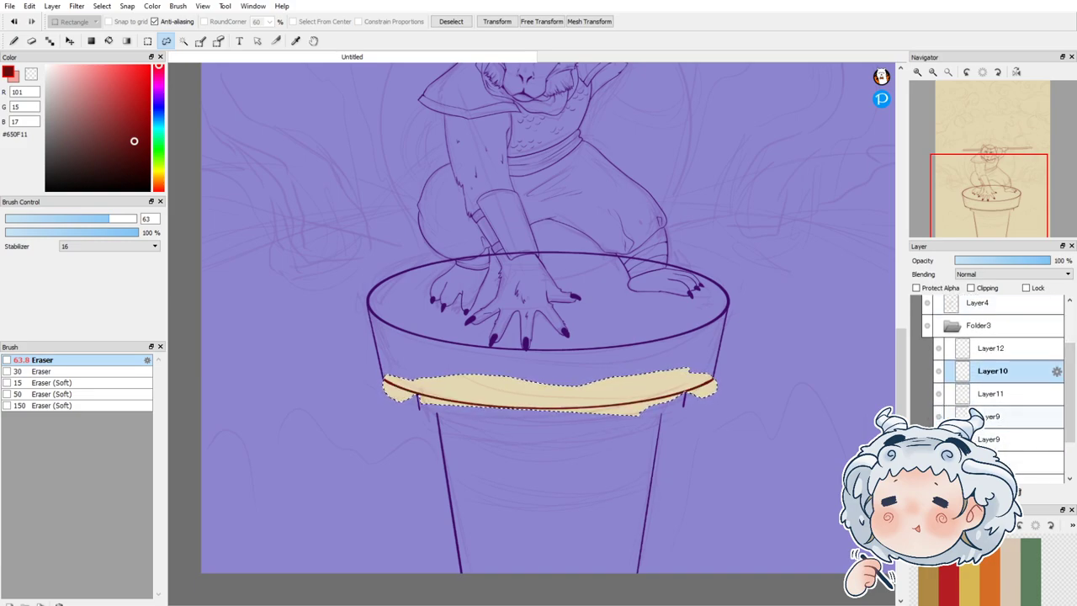
Step: Place a slightly narrower copy of the rim's lower curve on Layer11, lowered to the short lines' ends, and clear the selection
{"action": "left_click", "coordinate": [962, 409]}
{"action": "left_click", "coordinate": [962, 400]}
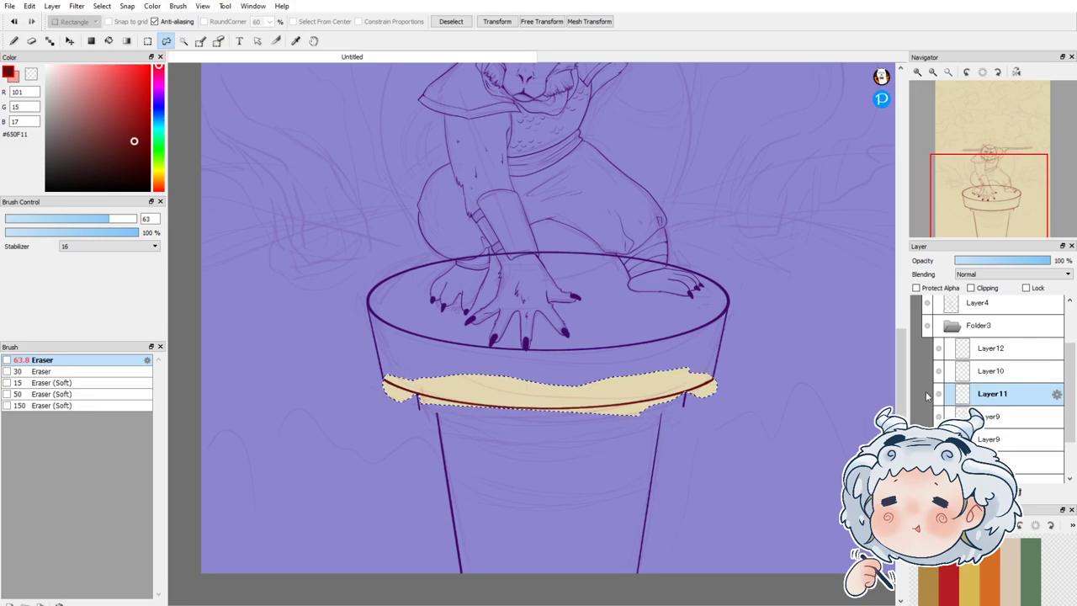
{"action": "key", "text": "ctrl+t"}
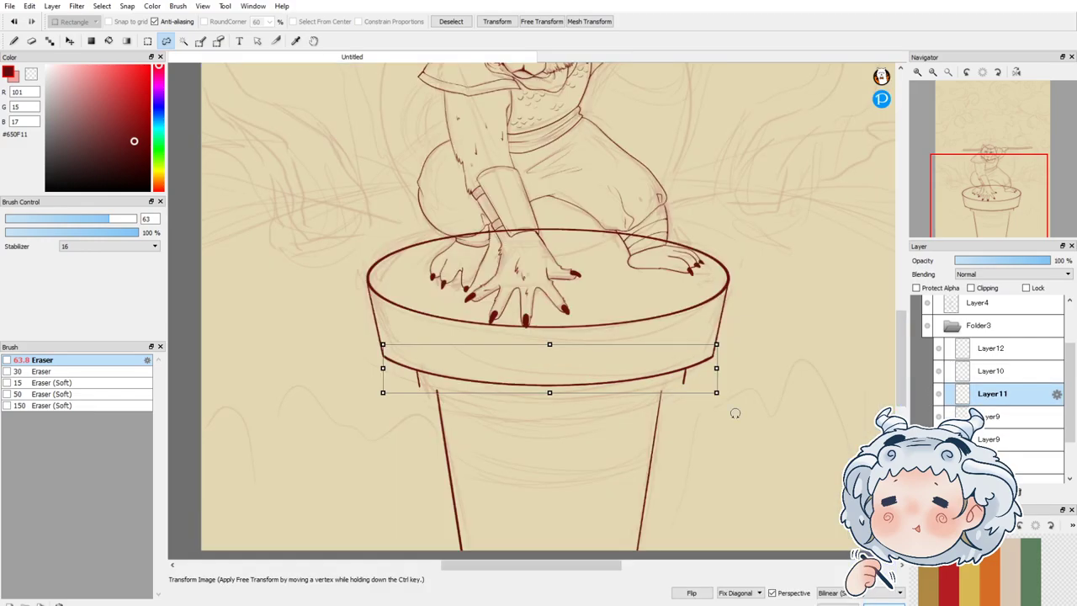
{"action": "key", "text": "Return"}
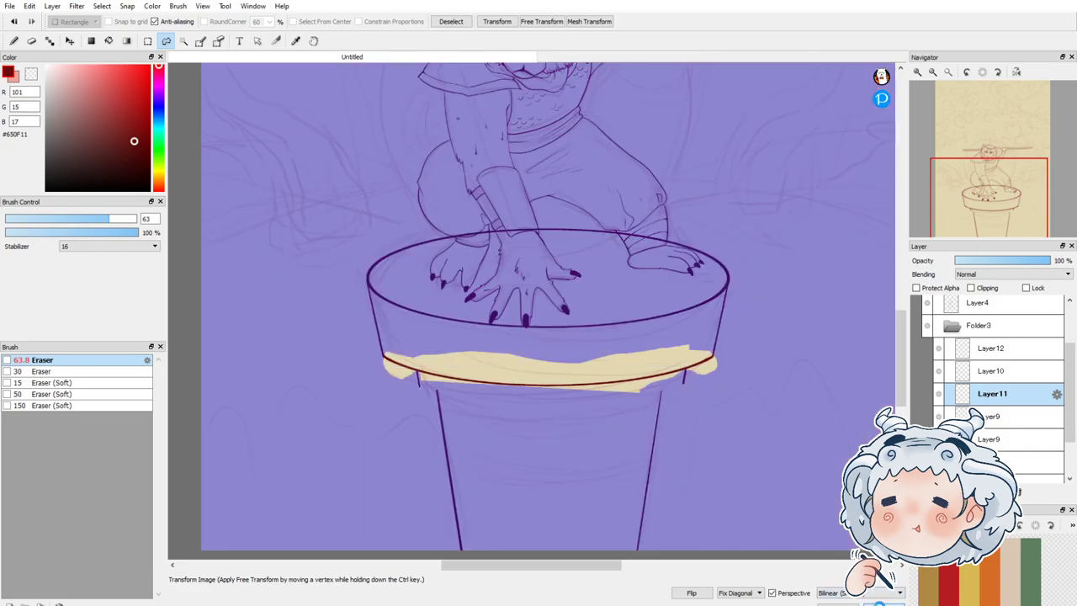
{"action": "left_click", "coordinate": [1017, 490]}
{"action": "left_click", "coordinate": [991, 395]}
{"action": "key", "text": "ctrl+v"}
{"action": "key", "text": "ctrl+t"}
{"action": "mouse_move", "coordinate": [654, 365]}
{"action": "left_mouse_down"}
{"action": "mouse_move", "coordinate": [655, 384]}
{"action": "mouse_move", "coordinate": [707, 386]}
{"action": "mouse_move", "coordinate": [659, 384]}
{"action": "left_mouse_up"}
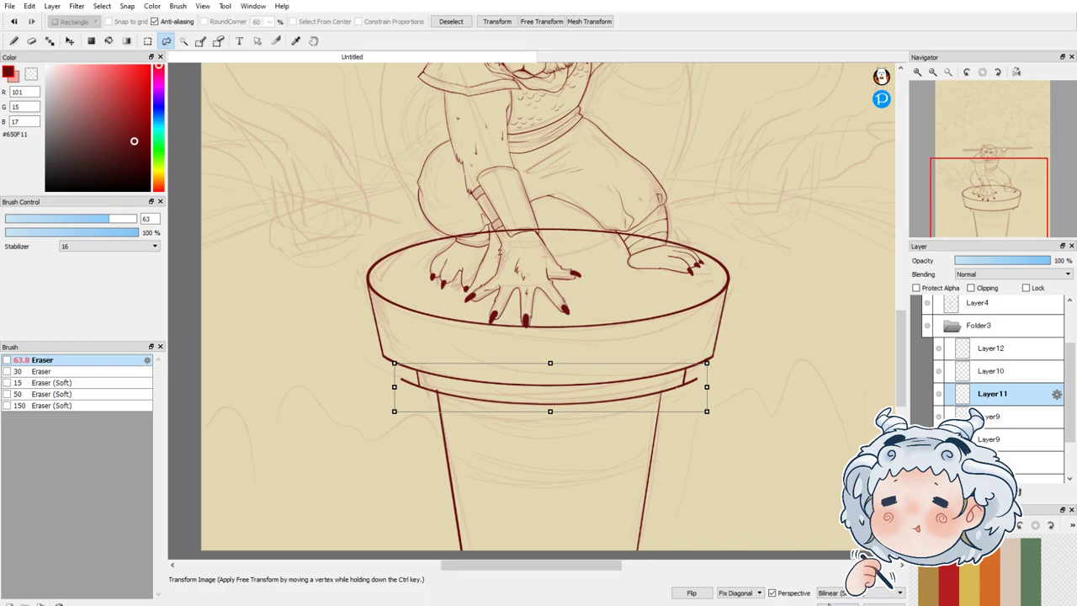
{"action": "left_click", "coordinate": [827, 604]}
{"action": "key", "text": "ctrl+d"}
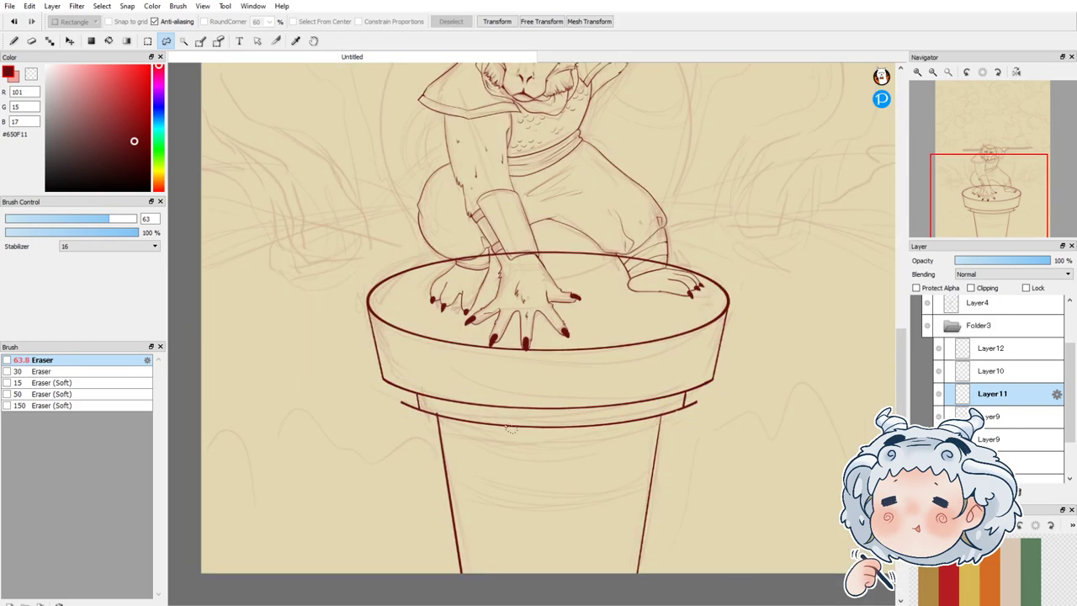
Step: Erase the copied curve's ends that overshoot the short lines on both sides of the pot
{"action": "left_click", "coordinate": [31, 41]}
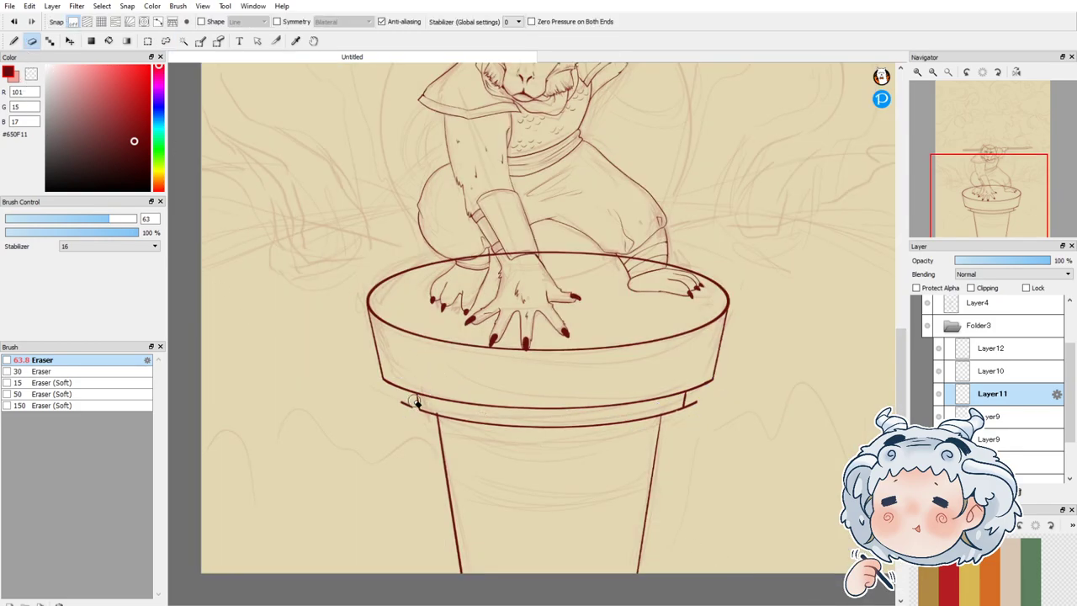
{"action": "mouse_move", "coordinate": [689, 397]}
{"action": "left_mouse_down"}
{"action": "mouse_move", "coordinate": [699, 403]}
{"action": "mouse_move", "coordinate": [688, 405]}
{"action": "left_mouse_up"}
Step: Hide Layer10 briefly and show it again to check which pot lines it holds
{"action": "left_click", "coordinate": [932, 355]}
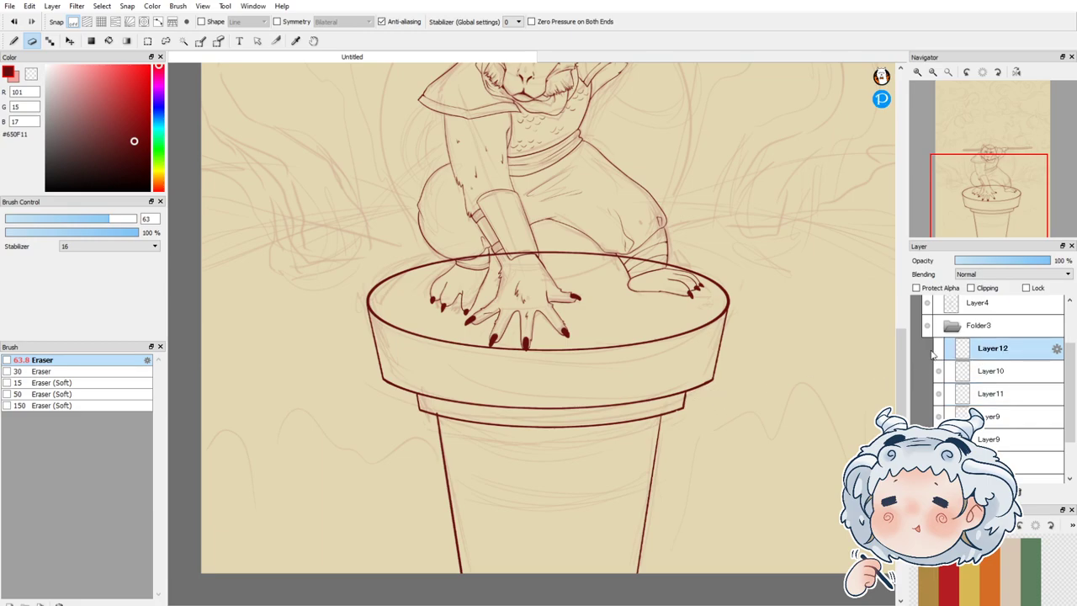
{"action": "left_click", "coordinate": [939, 371]}
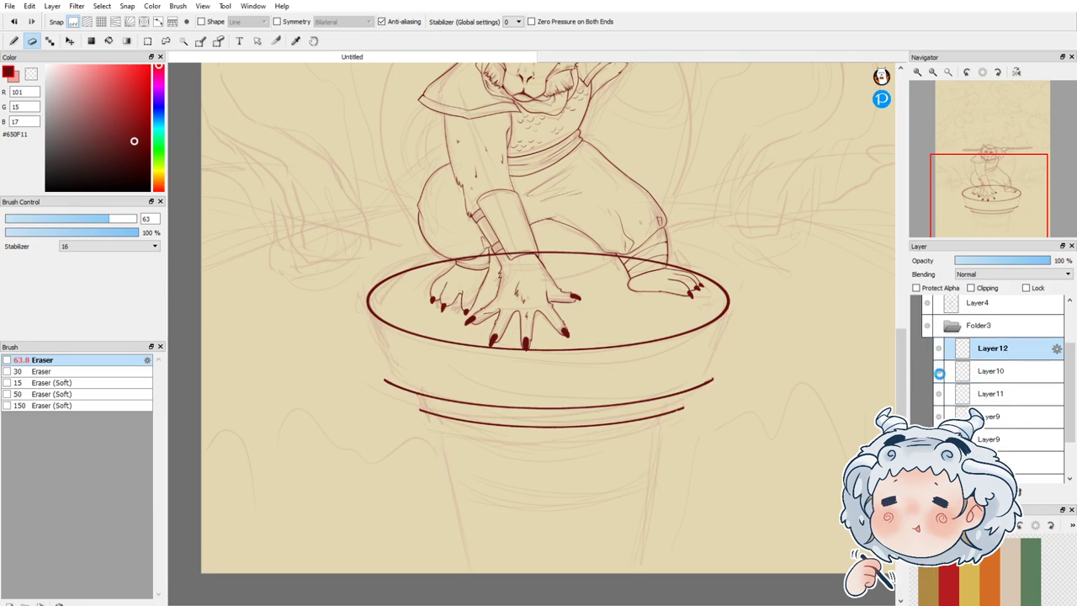
{"action": "left_click", "coordinate": [939, 371]}
Step: Select Layer10 and turn on vanishing-point snapping for the pencil
{"action": "left_click", "coordinate": [974, 370]}
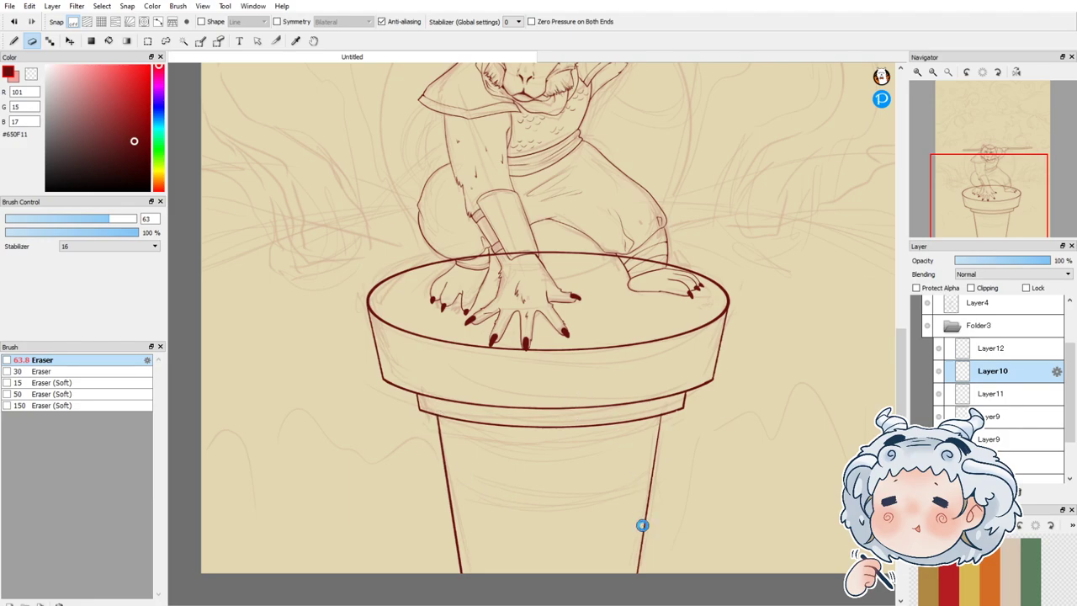
{"action": "scroll", "coordinate": [644, 525], "scroll_direction": "down", "scroll_amount": 3}
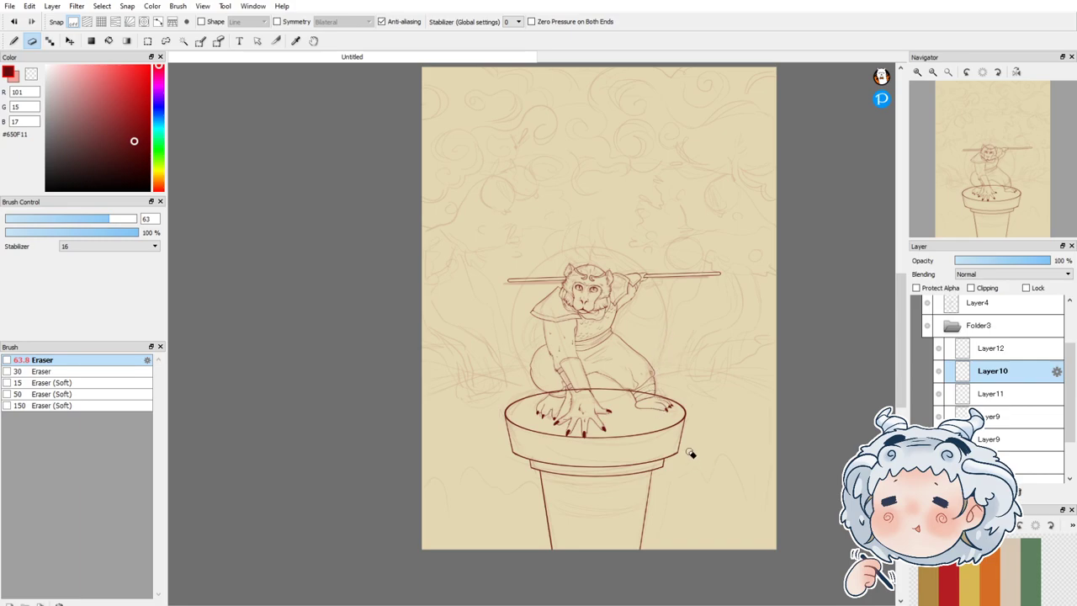
{"action": "key", "text": "ctrl+6"}
{"action": "key", "text": "ctrl+5"}
{"action": "key", "text": "n"}
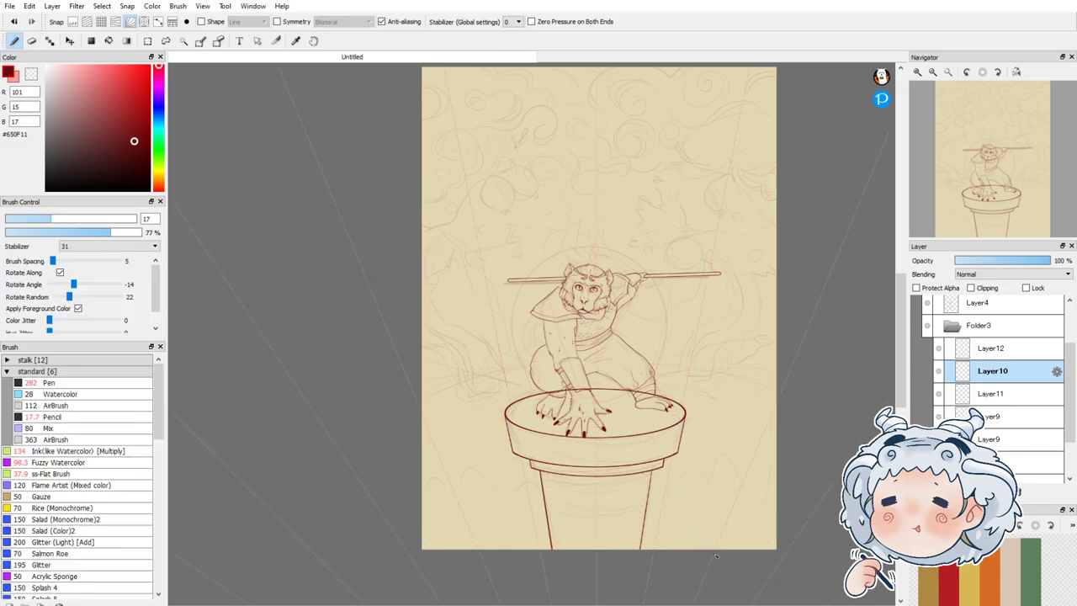
{"action": "scroll", "coordinate": [646, 570], "scroll_direction": "up", "scroll_amount": 1}
Step: Try three long converging lines up the pot body, and undo all three
{"action": "left_click_drag", "start_coordinate": [536, 590], "coordinate": [527, 486]}
{"action": "left_click_drag", "start_coordinate": [577, 585], "coordinate": [581, 475]}
{"action": "left_click_drag", "start_coordinate": [607, 584], "coordinate": [630, 465]}
{"action": "key", "text": "ctrl+z"}
{"action": "key", "text": "ctrl+z"}
{"action": "key", "text": "ctrl+z"}
Step: Draw a central line and one on each side rising from the bottom of the pot body, and turn off snapping
{"action": "left_click_drag", "start_coordinate": [572, 578], "coordinate": [588, 477]}
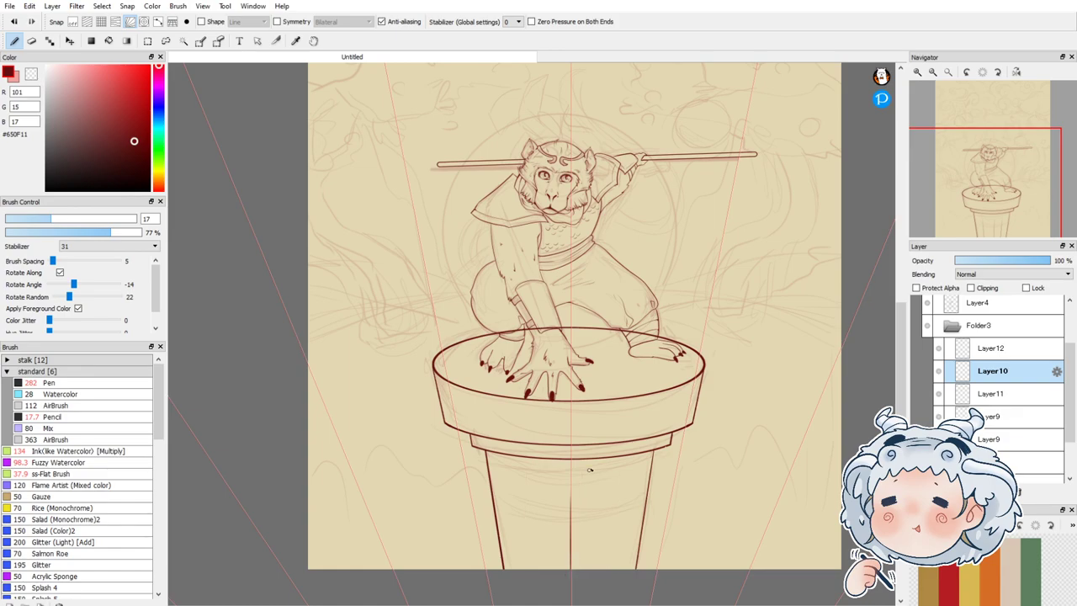
{"action": "left_click_drag", "start_coordinate": [607, 577], "coordinate": [622, 494]}
{"action": "left_click_drag", "start_coordinate": [529, 568], "coordinate": [538, 502]}
{"action": "key", "text": "1"}
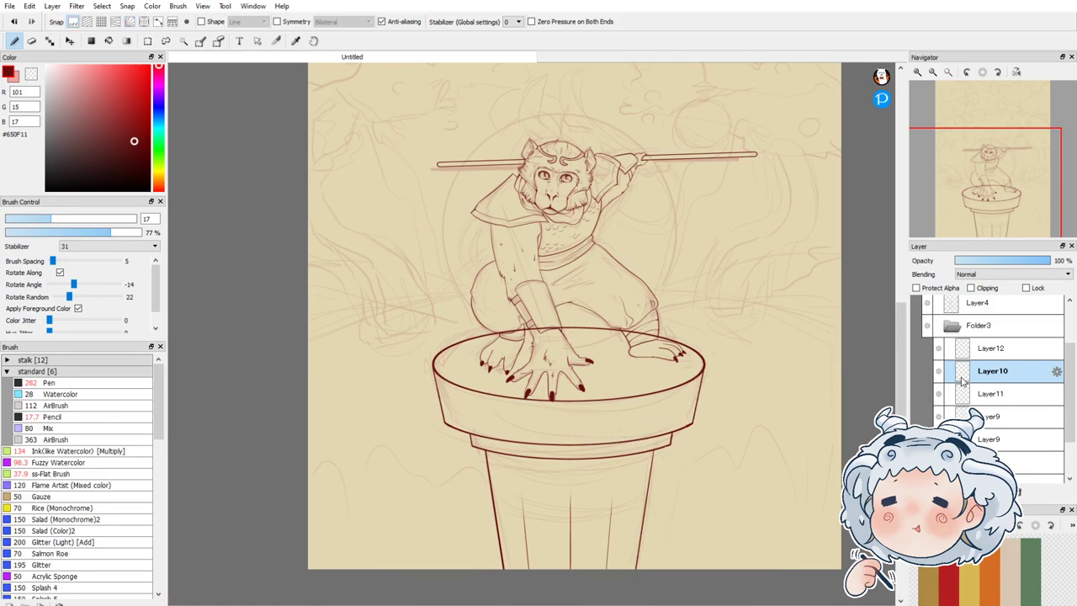
Step: Merge Layer10, Layer11 and the two Layer9 layers into one, merge Layer12 down into it, and toggle its visibility as a check
{"action": "key", "text": "ctrl+e"}
{"action": "key", "text": "ctrl+e"}
{"action": "key", "text": "ctrl+e"}
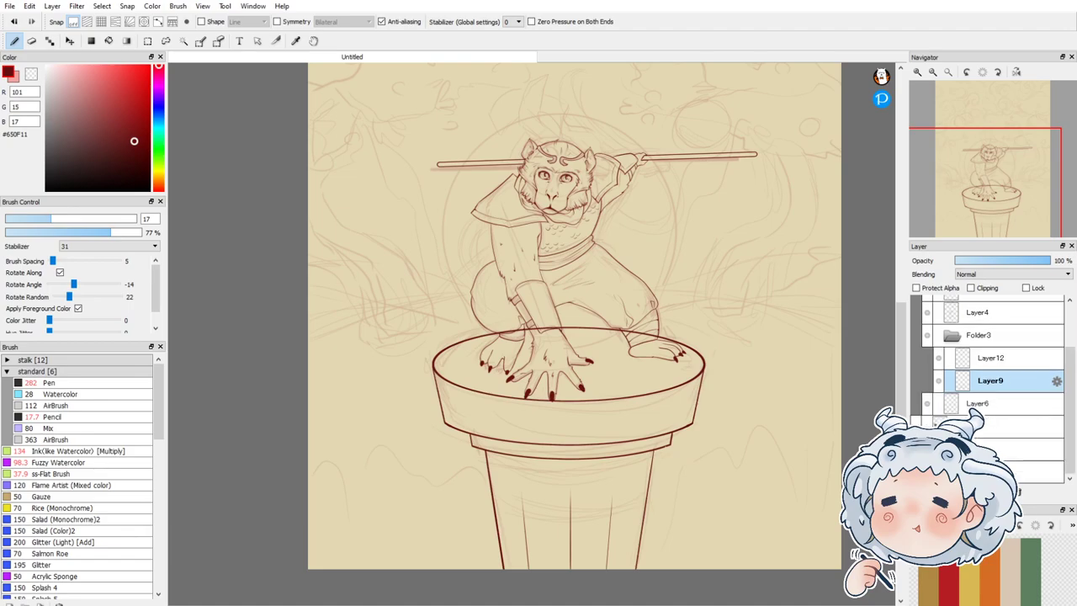
{"action": "left_click", "coordinate": [955, 357]}
{"action": "key", "text": "ctrl+e"}
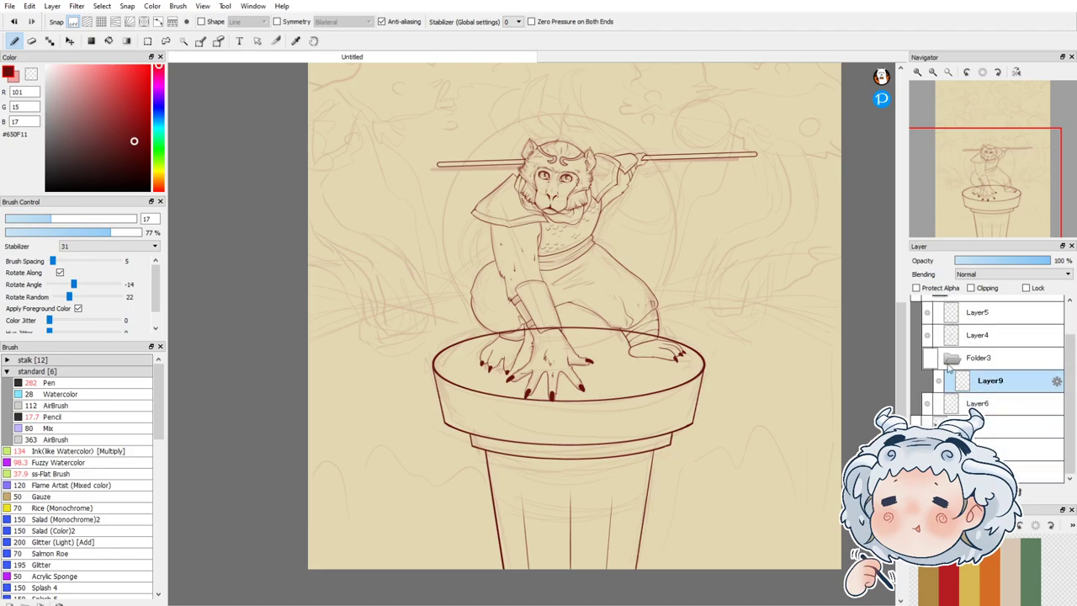
{"action": "left_click", "coordinate": [937, 381]}
{"action": "left_click", "coordinate": [935, 382]}
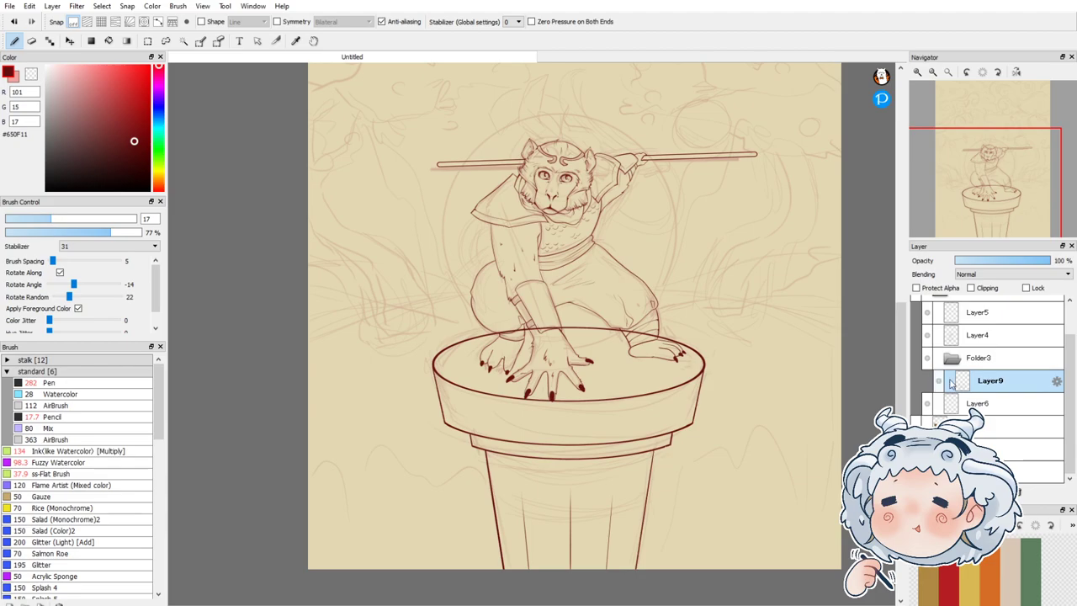
Step: Create a new layer above Layer9 and ink the spiral-ended cloud in the sky's upper corner, undoing the extra outer curve
{"action": "scroll", "coordinate": [629, 472], "scroll_direction": "down", "scroll_amount": 2}
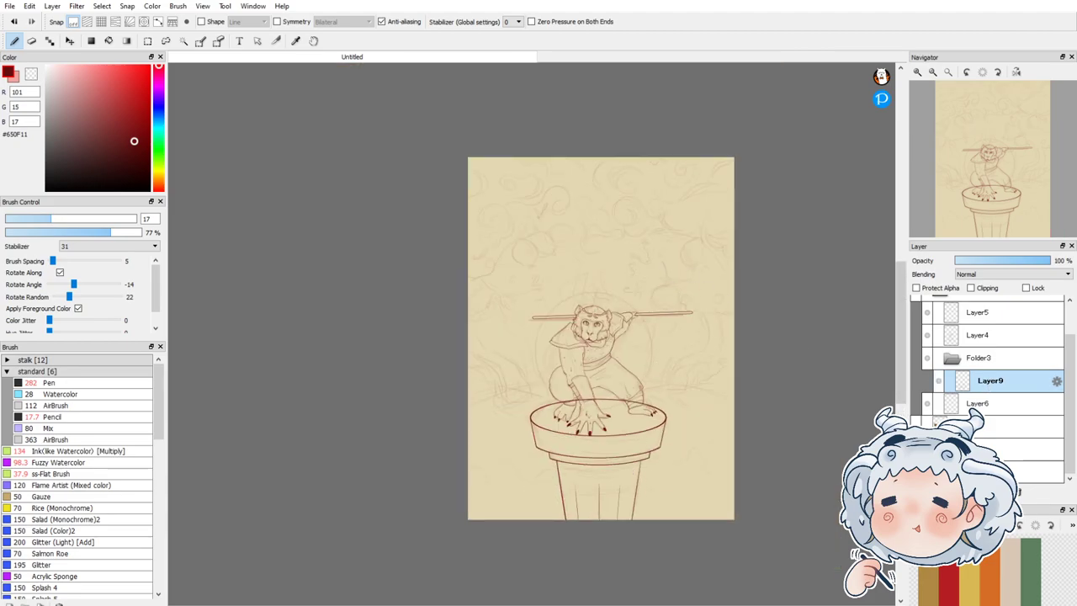
{"action": "key", "text": "ctrl+shift+n"}
{"action": "scroll", "coordinate": [512, 165], "scroll_direction": "up", "scroll_amount": 4}
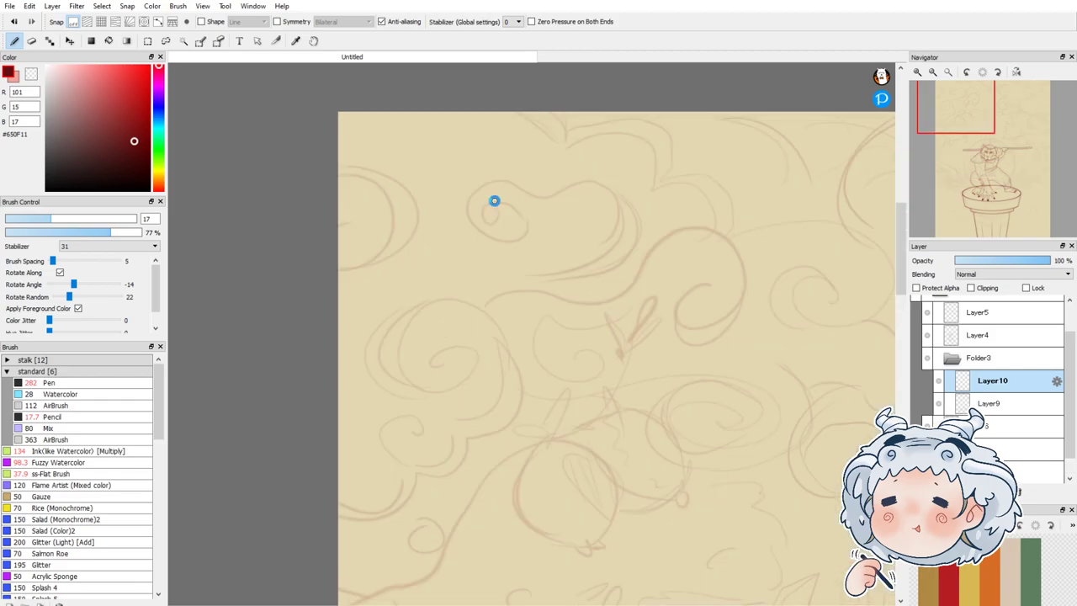
{"action": "mouse_move", "coordinate": [494, 221]}
{"action": "left_mouse_down"}
{"action": "mouse_move", "coordinate": [478, 256]}
{"action": "mouse_move", "coordinate": [542, 221]}
{"action": "mouse_move", "coordinate": [433, 238]}
{"action": "mouse_move", "coordinate": [561, 173]}
{"action": "mouse_move", "coordinate": [706, 164]}
{"action": "mouse_move", "coordinate": [581, 347]}
{"action": "mouse_move", "coordinate": [545, 331]}
{"action": "left_mouse_up"}
{"action": "mouse_move", "coordinate": [717, 168]}
{"action": "left_mouse_down"}
{"action": "mouse_move", "coordinate": [752, 226]}
{"action": "mouse_move", "coordinate": [742, 282]}
{"action": "mouse_move", "coordinate": [640, 318]}
{"action": "left_mouse_up"}
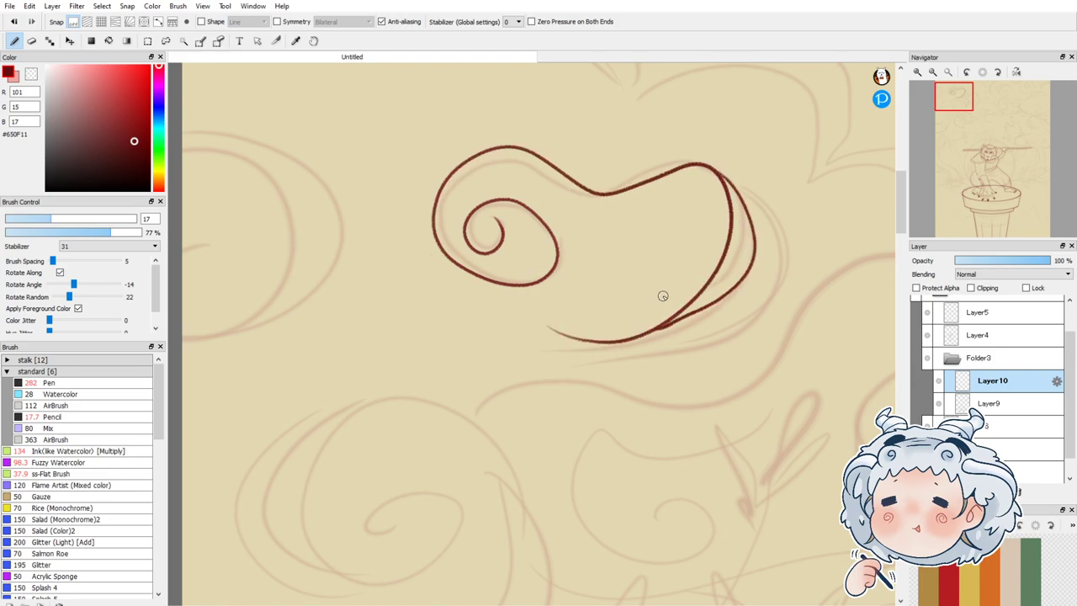
{"action": "key", "text": "ctrl+z"}
Step: Mirror the canvas view and add two nested curves outside the cloud's wide rounded end, undoing the first try
{"action": "left_click", "coordinate": [1017, 72]}
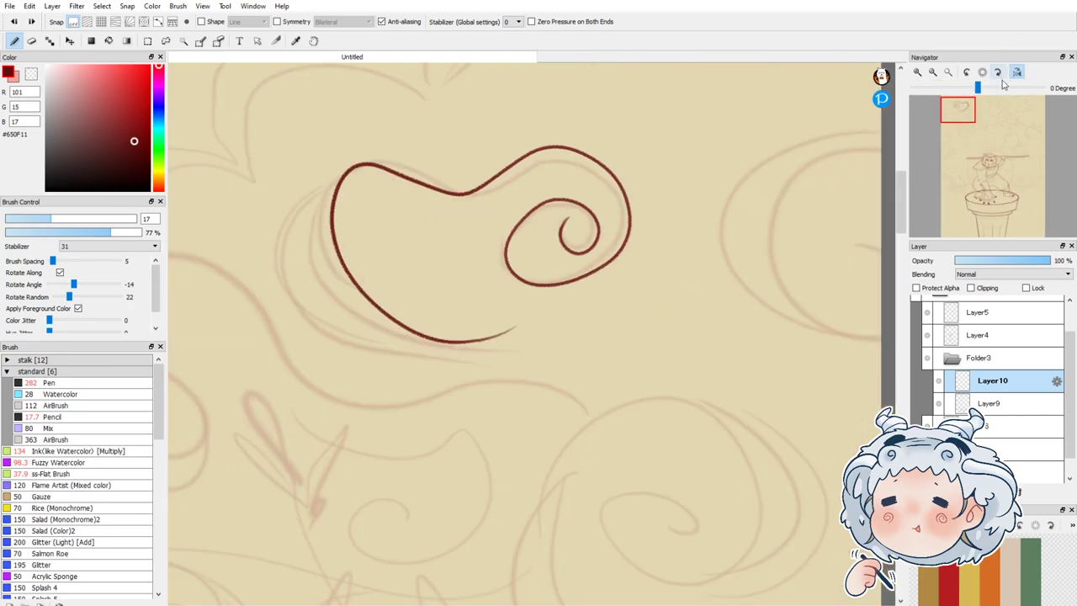
{"action": "mouse_move", "coordinate": [345, 168]}
{"action": "left_mouse_down"}
{"action": "mouse_move", "coordinate": [320, 249]}
{"action": "mouse_move", "coordinate": [364, 309]}
{"action": "mouse_move", "coordinate": [404, 325]}
{"action": "left_mouse_up"}
{"action": "key", "text": "ctrl+z"}
{"action": "mouse_move", "coordinate": [357, 165]}
{"action": "left_mouse_down"}
{"action": "mouse_move", "coordinate": [320, 223]}
{"action": "mouse_move", "coordinate": [349, 298]}
{"action": "mouse_move", "coordinate": [433, 338]}
{"action": "left_mouse_up"}
{"action": "mouse_move", "coordinate": [340, 172]}
{"action": "left_mouse_down"}
{"action": "mouse_move", "coordinate": [313, 235]}
{"action": "mouse_move", "coordinate": [311, 278]}
{"action": "mouse_move", "coordinate": [349, 315]}
{"action": "mouse_move", "coordinate": [429, 342]}
{"action": "left_mouse_up"}
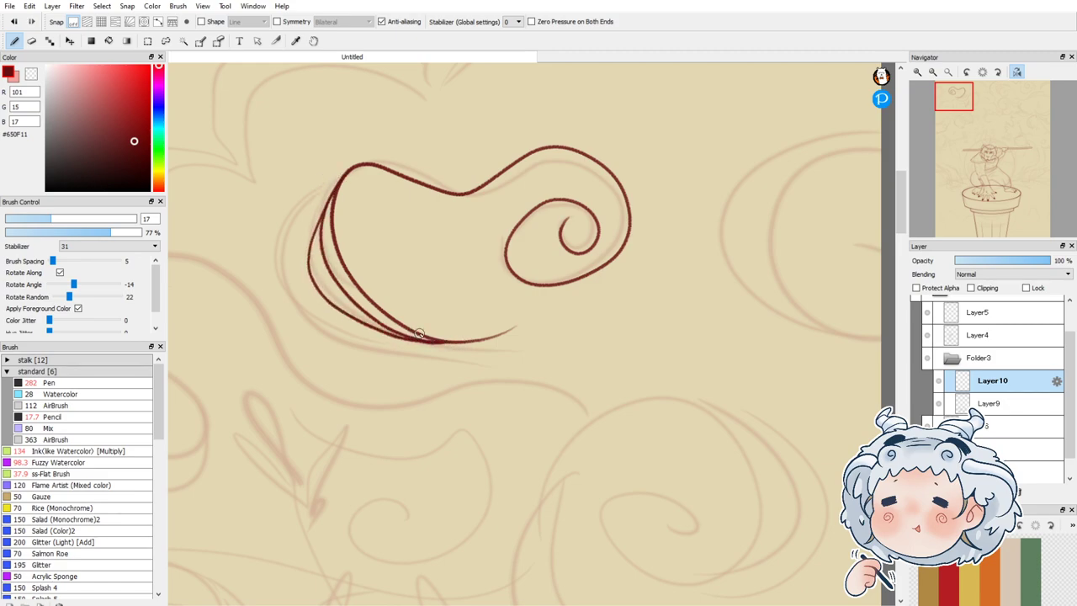
Step: Ink the double-lined round curl cut by the canvas edge and the small double-lined scalloped curl lower along that edge
{"action": "mouse_move", "coordinate": [850, 250]}
{"action": "left_mouse_down"}
{"action": "mouse_move", "coordinate": [835, 341]}
{"action": "mouse_move", "coordinate": [880, 135]}
{"action": "left_mouse_up"}
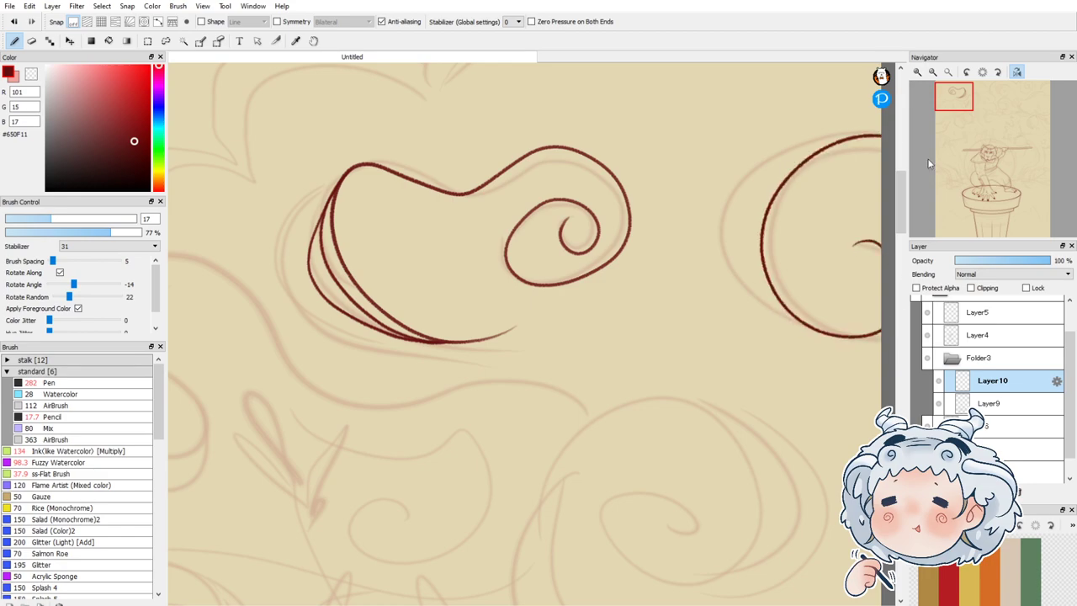
{"action": "mouse_move", "coordinate": [800, 320]}
{"action": "left_mouse_down"}
{"action": "mouse_move", "coordinate": [824, 120]}
{"action": "mouse_move", "coordinate": [880, 118]}
{"action": "left_mouse_up"}
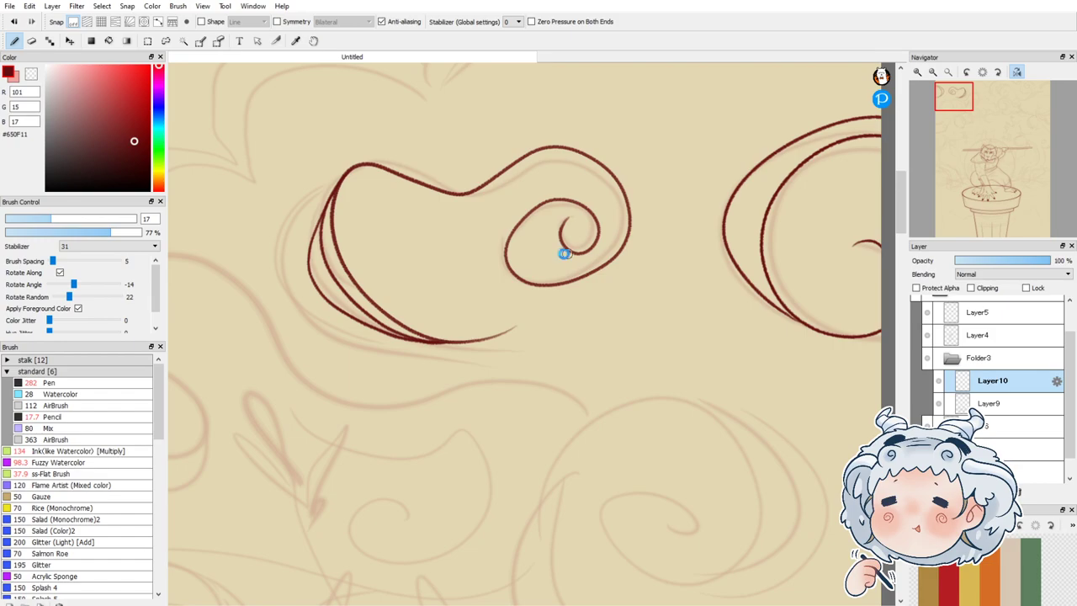
{"action": "scroll", "coordinate": [568, 250], "scroll_direction": "down", "scroll_amount": 3}
{"action": "scroll", "coordinate": [630, 374], "scroll_direction": "up", "scroll_amount": 2}
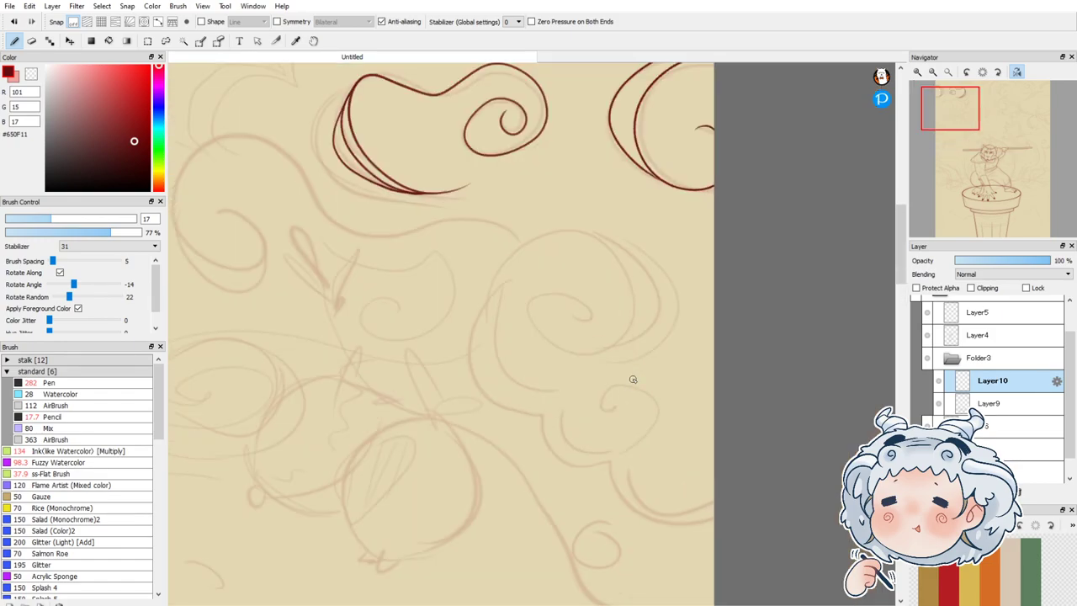
{"action": "mouse_move", "coordinate": [547, 409]}
{"action": "left_mouse_down"}
{"action": "mouse_move", "coordinate": [547, 447]}
{"action": "mouse_move", "coordinate": [607, 458]}
{"action": "mouse_move", "coordinate": [608, 480]}
{"action": "mouse_move", "coordinate": [675, 531]}
{"action": "mouse_move", "coordinate": [738, 509]}
{"action": "left_mouse_up"}
{"action": "mouse_move", "coordinate": [566, 404]}
{"action": "left_mouse_down"}
{"action": "mouse_move", "coordinate": [571, 430]}
{"action": "mouse_move", "coordinate": [622, 441]}
{"action": "mouse_move", "coordinate": [619, 389]}
{"action": "mouse_move", "coordinate": [592, 404]}
{"action": "mouse_move", "coordinate": [622, 428]}
{"action": "left_mouse_up"}
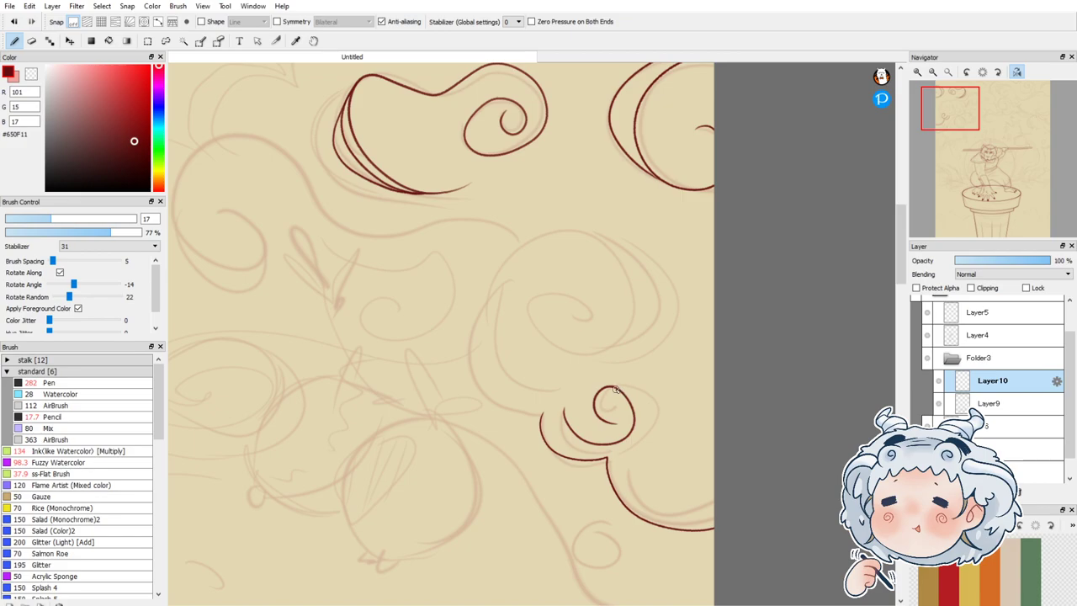
{"action": "mouse_move", "coordinate": [617, 387]}
{"action": "left_mouse_down"}
{"action": "mouse_move", "coordinate": [645, 410]}
{"action": "mouse_move", "coordinate": [622, 467]}
{"action": "mouse_move", "coordinate": [668, 505]}
{"action": "mouse_move", "coordinate": [718, 492]}
{"action": "left_mouse_up"}
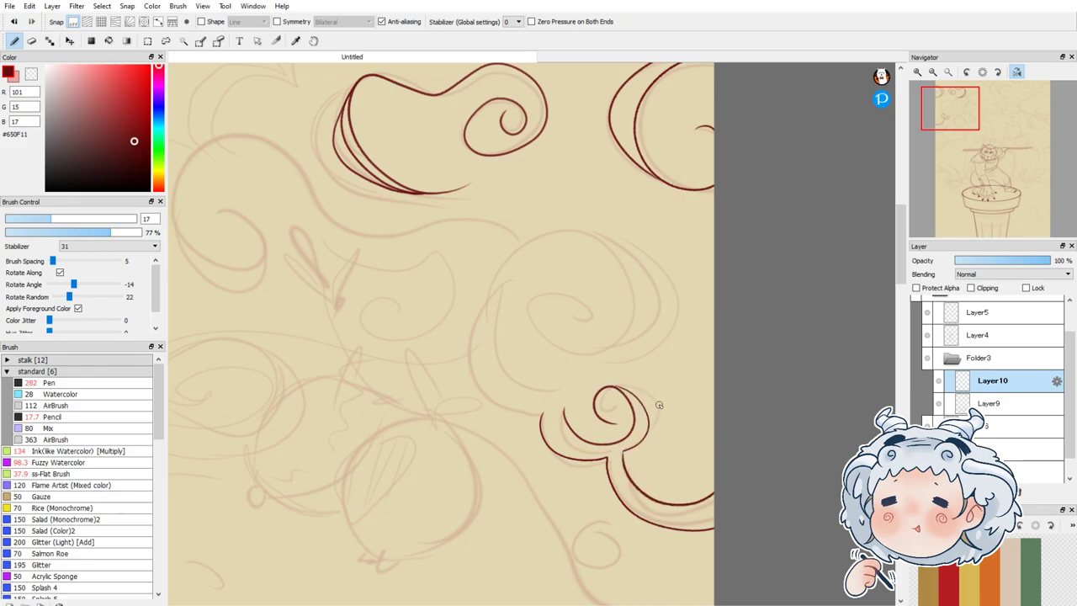
Step: Ink the large spiral cloud rising from the small curl and add second lines along its lower flank and its rim, undoing stray attempts
{"action": "mouse_move", "coordinate": [537, 414]}
{"action": "left_mouse_down"}
{"action": "mouse_move", "coordinate": [472, 373]}
{"action": "mouse_move", "coordinate": [504, 237]}
{"action": "mouse_move", "coordinate": [628, 231]}
{"action": "mouse_move", "coordinate": [655, 339]}
{"action": "mouse_move", "coordinate": [568, 338]}
{"action": "mouse_move", "coordinate": [594, 315]}
{"action": "left_mouse_up"}
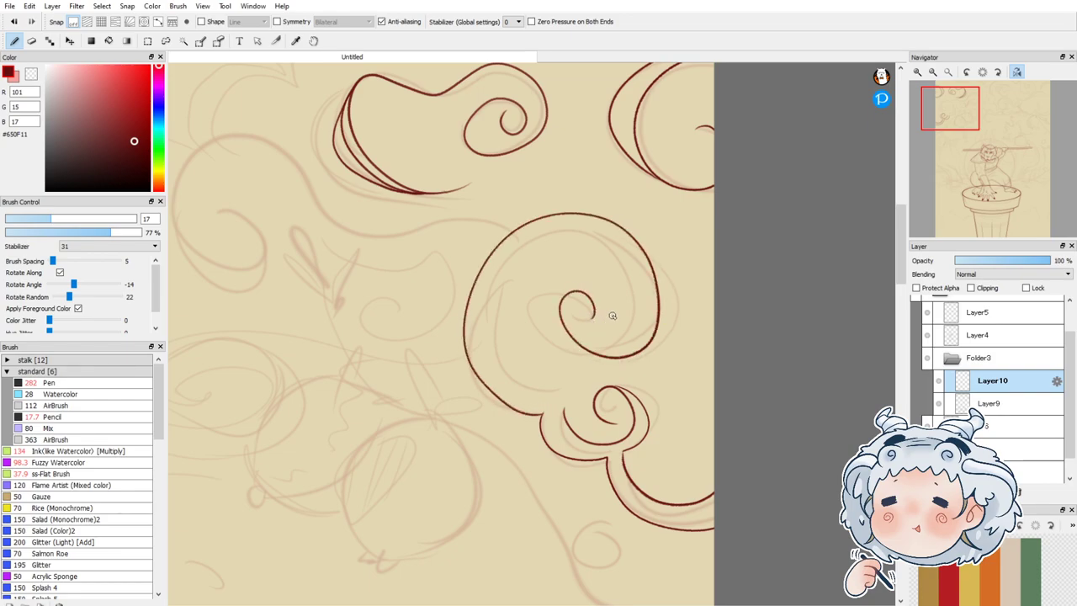
{"action": "mouse_move", "coordinate": [475, 283]}
{"action": "left_mouse_down"}
{"action": "mouse_move", "coordinate": [484, 360]}
{"action": "mouse_move", "coordinate": [520, 392]}
{"action": "mouse_move", "coordinate": [568, 428]}
{"action": "left_mouse_up"}
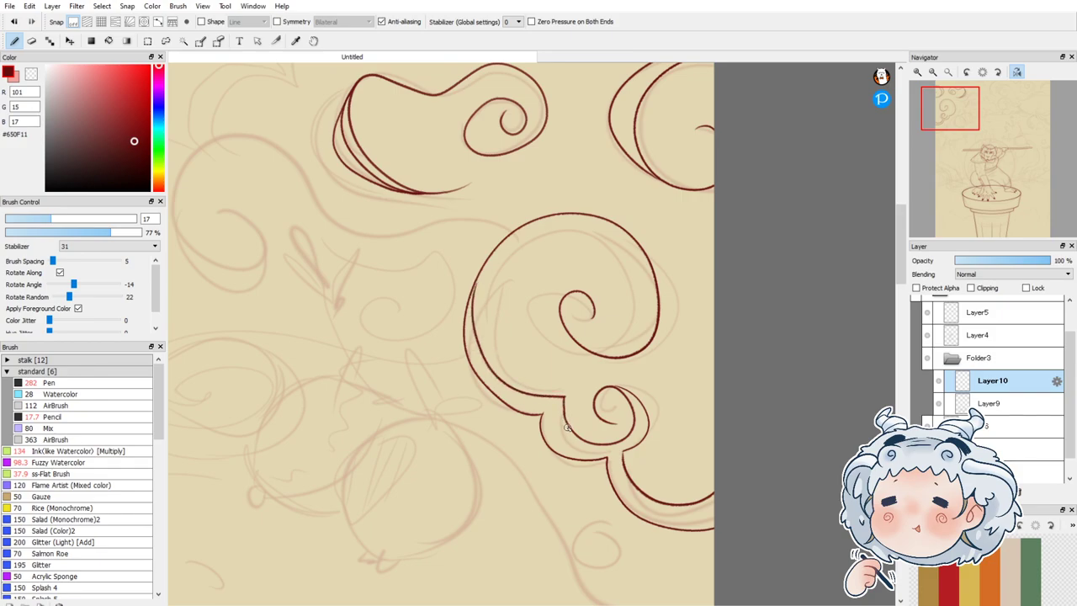
{"action": "mouse_move", "coordinate": [559, 311]}
{"action": "left_mouse_down"}
{"action": "mouse_move", "coordinate": [596, 366]}
{"action": "mouse_move", "coordinate": [636, 365]}
{"action": "mouse_move", "coordinate": [659, 348]}
{"action": "mouse_move", "coordinate": [664, 279]}
{"action": "mouse_move", "coordinate": [635, 229]}
{"action": "left_mouse_up"}
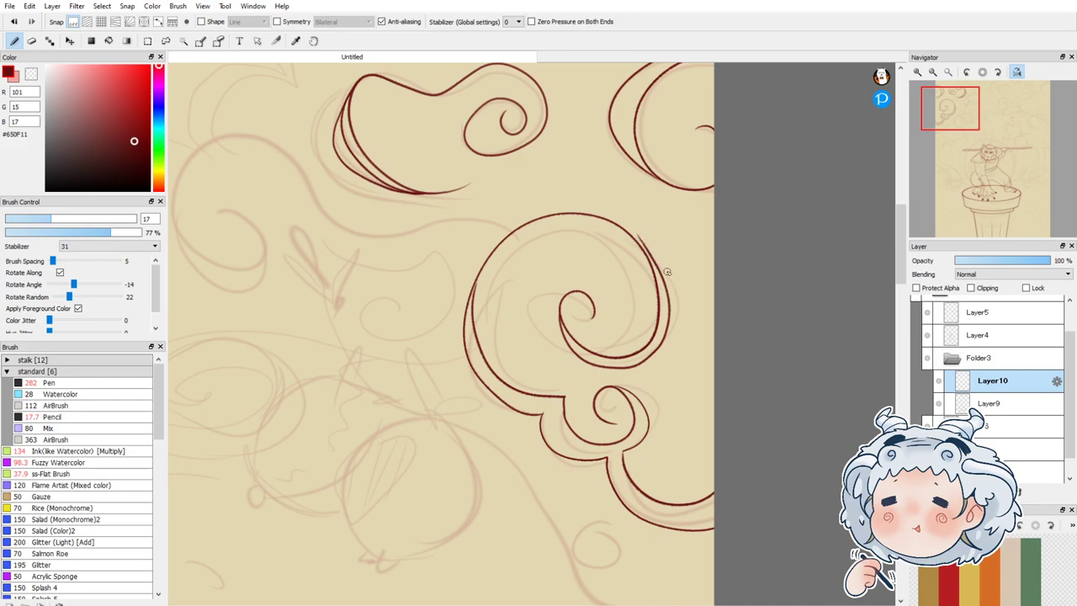
{"action": "key", "text": "ctrl+z"}
{"action": "left_click_drag", "start_coordinate": [638, 244], "coordinate": [615, 359]}
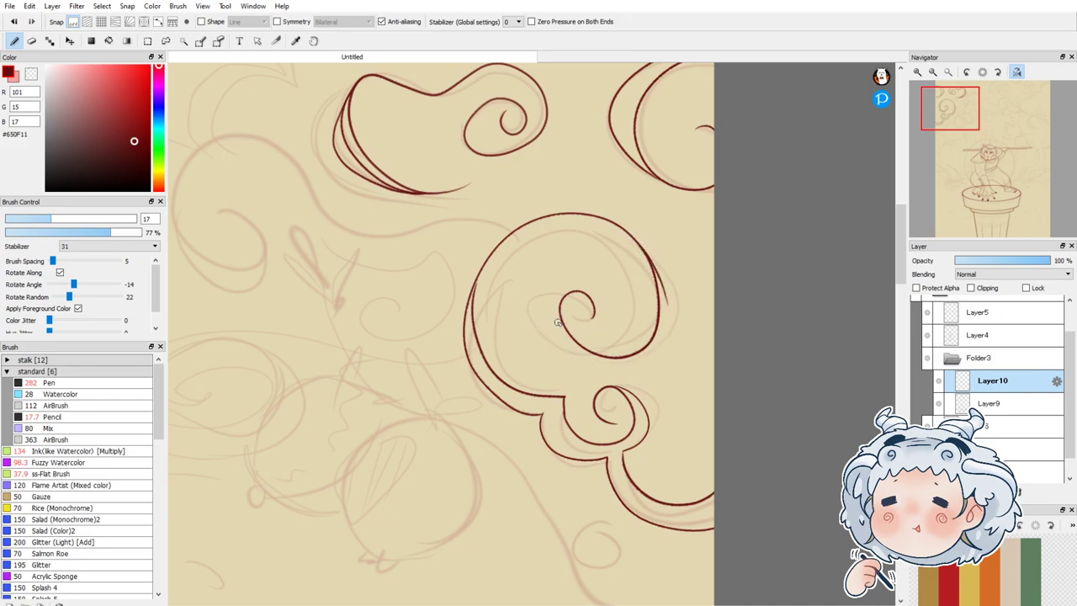
{"action": "left_click_drag", "start_coordinate": [559, 316], "coordinate": [670, 339]}
{"action": "key", "text": "ctrl+z"}
{"action": "mouse_move", "coordinate": [559, 311]}
{"action": "left_mouse_down"}
{"action": "mouse_move", "coordinate": [580, 360]}
{"action": "mouse_move", "coordinate": [658, 363]}
{"action": "mouse_move", "coordinate": [615, 370]}
{"action": "mouse_move", "coordinate": [671, 300]}
{"action": "mouse_move", "coordinate": [654, 358]}
{"action": "left_mouse_up"}
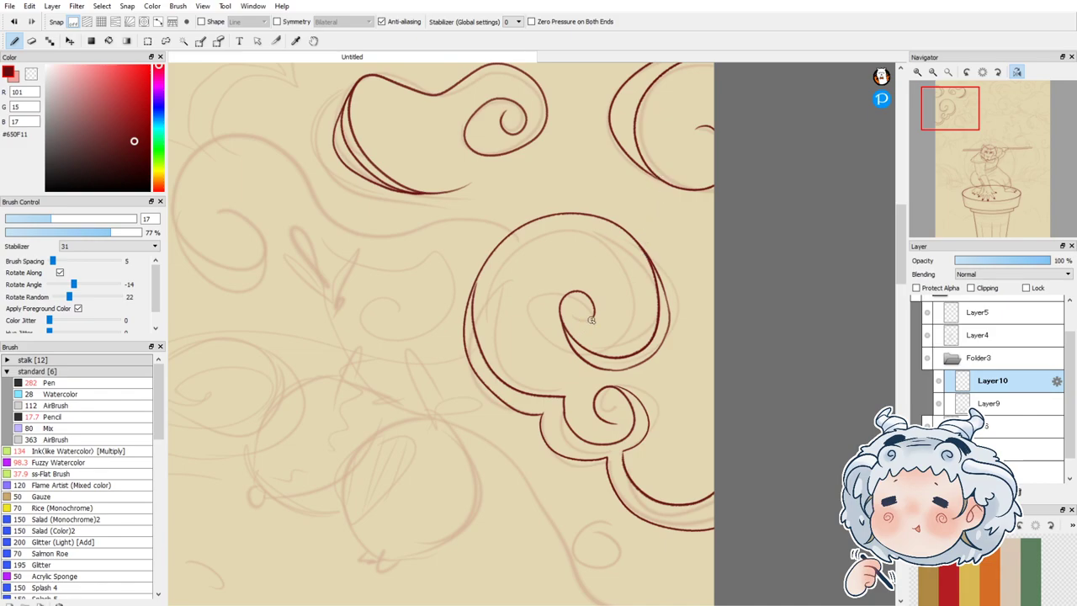
{"action": "mouse_move", "coordinate": [577, 315]}
{"action": "left_mouse_down"}
{"action": "mouse_move", "coordinate": [597, 324]}
{"action": "mouse_move", "coordinate": [594, 310]}
{"action": "left_mouse_up"}
{"action": "key", "text": "ctrl+z"}
Step: Ink the S-shaped cloud line from a new spiral to the large spiral's rim and erase the end that crosses the rim
{"action": "scroll", "coordinate": [747, 344], "scroll_direction": "down", "scroll_amount": 2}
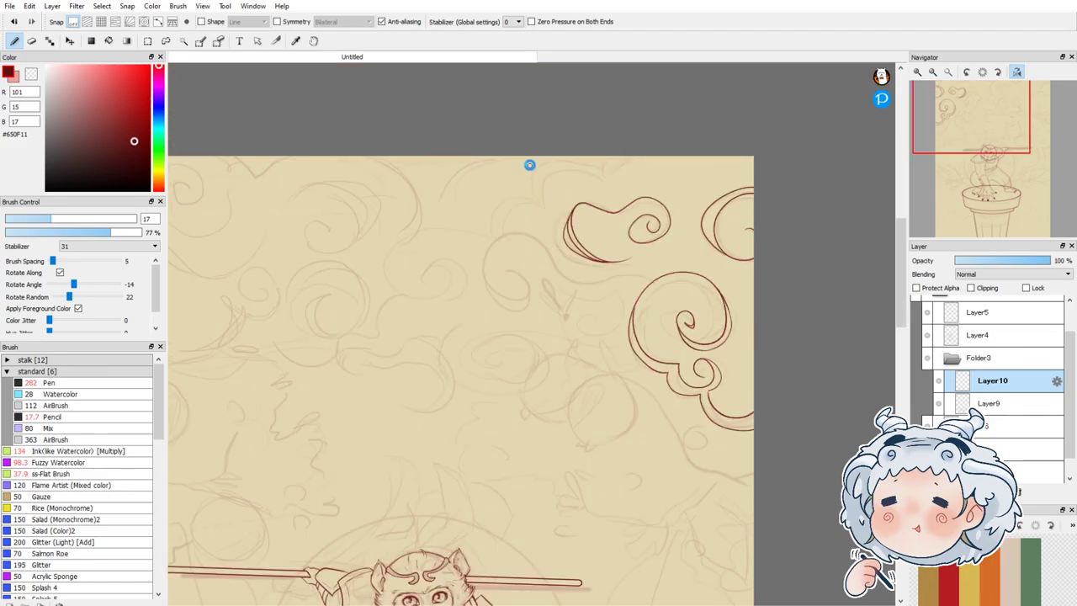
{"action": "scroll", "coordinate": [530, 166], "scroll_direction": "up", "scroll_amount": 2}
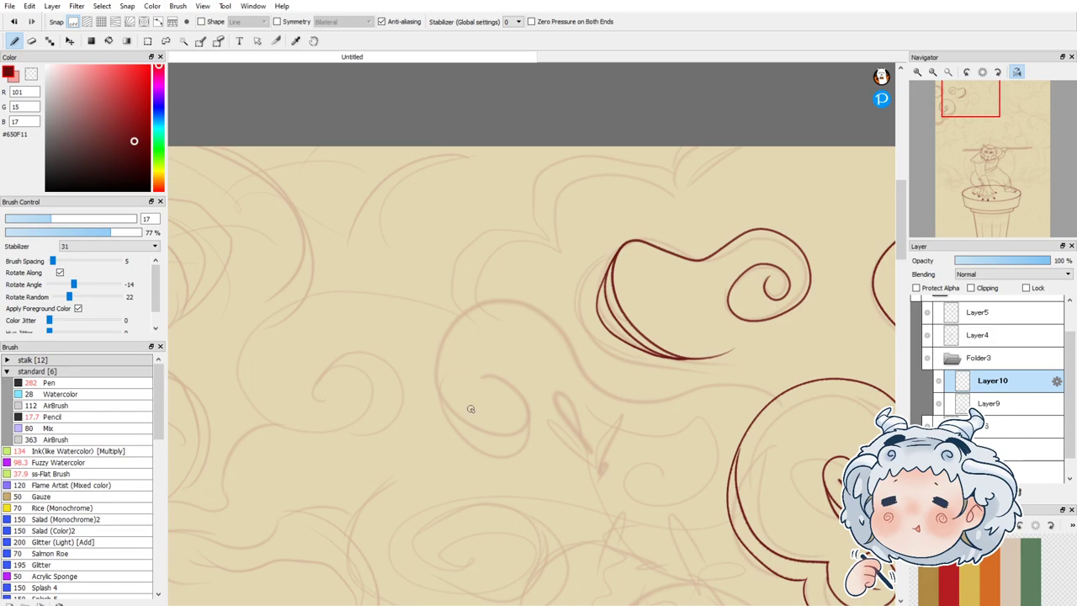
{"action": "mouse_move", "coordinate": [480, 379]}
{"action": "left_mouse_down"}
{"action": "mouse_move", "coordinate": [504, 438]}
{"action": "mouse_move", "coordinate": [442, 356]}
{"action": "mouse_move", "coordinate": [528, 316]}
{"action": "mouse_move", "coordinate": [588, 391]}
{"action": "mouse_move", "coordinate": [684, 402]}
{"action": "mouse_move", "coordinate": [772, 371]}
{"action": "mouse_move", "coordinate": [788, 396]}
{"action": "left_mouse_up"}
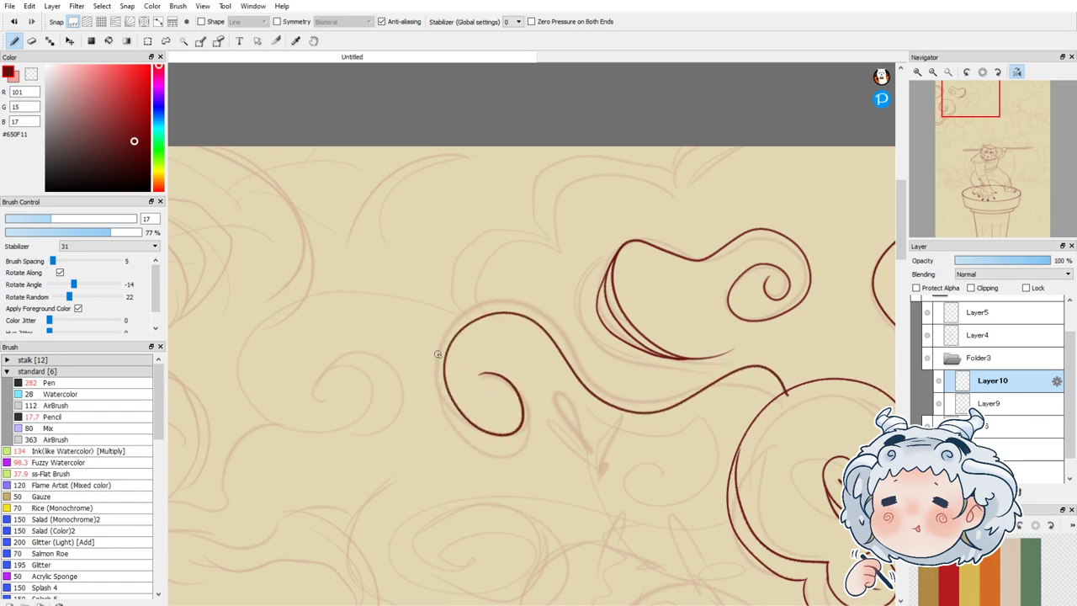
{"action": "left_click", "coordinate": [32, 41]}
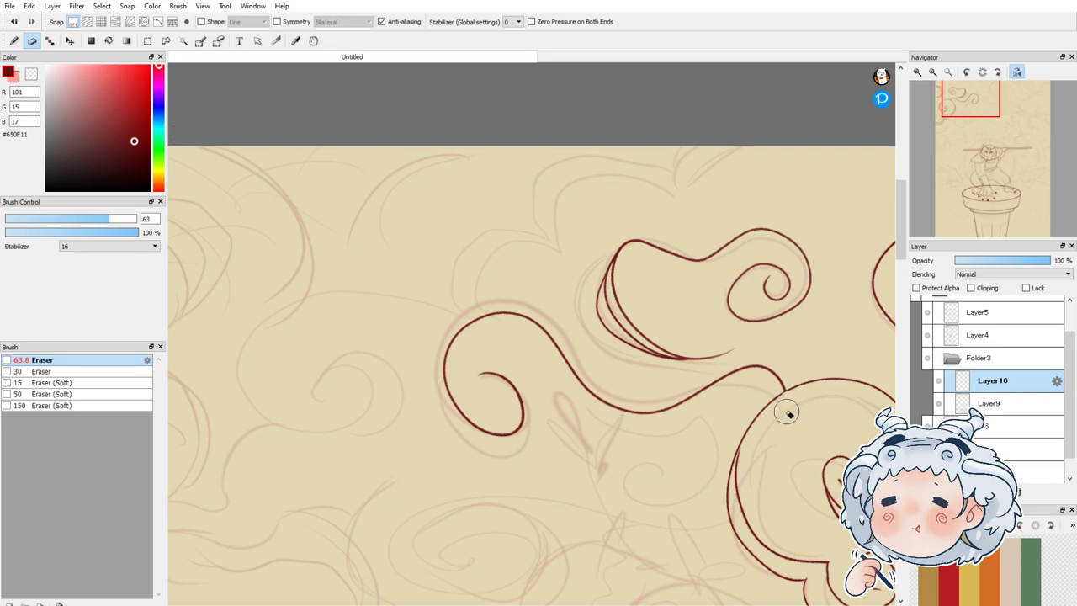
{"action": "left_click_drag", "start_coordinate": [789, 393], "coordinate": [791, 401]}
{"action": "left_click", "coordinate": [14, 40]}
{"action": "scroll", "coordinate": [770, 540], "scroll_direction": "up", "scroll_amount": 2}
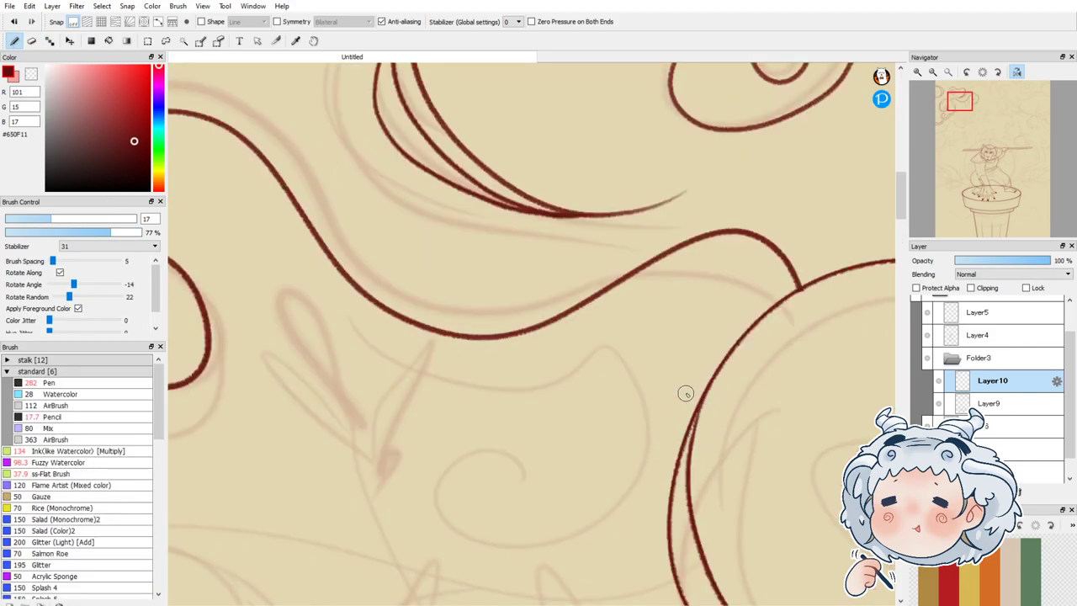
Step: Double the lines around the S-shaped cloud's spiral and near its junction with the large spiral, and ink a small curl beneath it
{"action": "scroll", "coordinate": [686, 393], "scroll_direction": "down", "scroll_amount": 2}
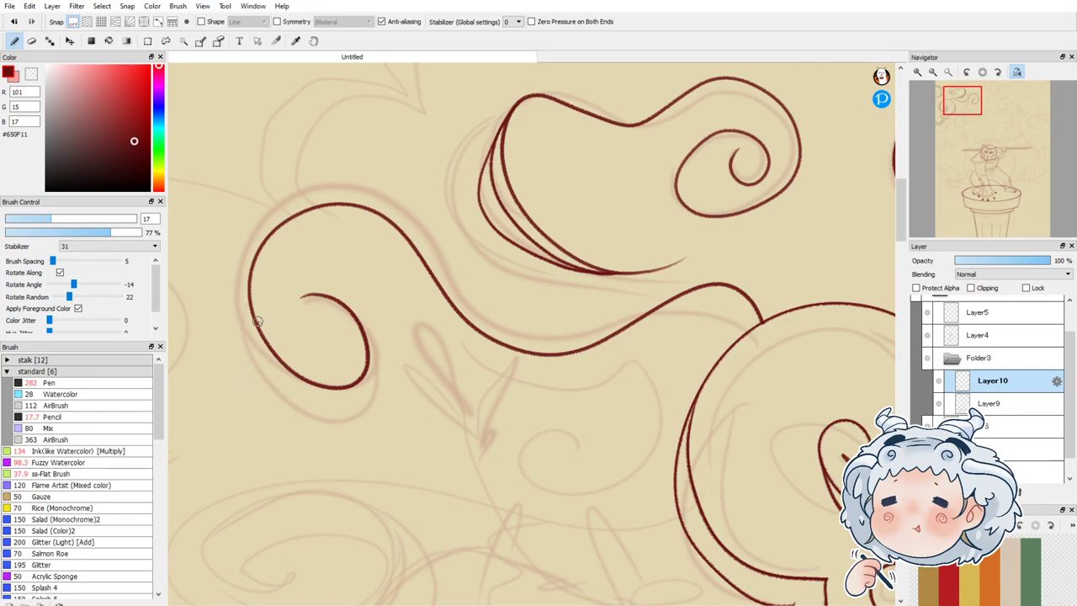
{"action": "mouse_move", "coordinate": [249, 274]}
{"action": "left_mouse_down"}
{"action": "mouse_move", "coordinate": [254, 344]}
{"action": "mouse_move", "coordinate": [296, 399]}
{"action": "mouse_move", "coordinate": [348, 405]}
{"action": "mouse_move", "coordinate": [375, 390]}
{"action": "mouse_move", "coordinate": [379, 353]}
{"action": "mouse_move", "coordinate": [333, 288]}
{"action": "mouse_move", "coordinate": [362, 325]}
{"action": "left_mouse_up"}
{"action": "mouse_move", "coordinate": [558, 450]}
{"action": "left_mouse_down"}
{"action": "mouse_move", "coordinate": [572, 447]}
{"action": "mouse_move", "coordinate": [531, 479]}
{"action": "mouse_move", "coordinate": [609, 389]}
{"action": "mouse_move", "coordinate": [496, 384]}
{"action": "left_mouse_up"}
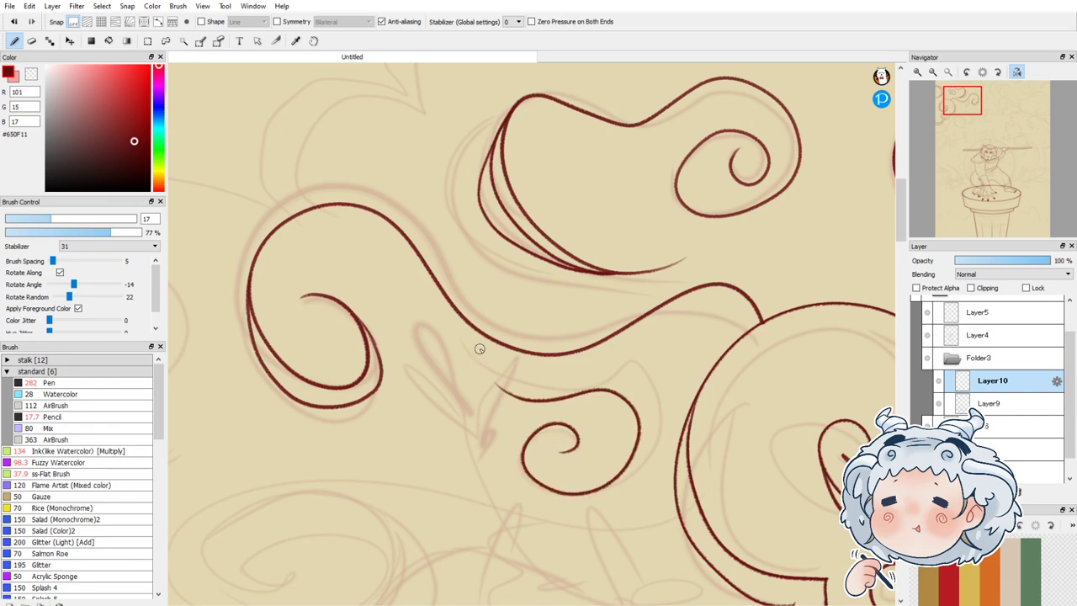
{"action": "mouse_move", "coordinate": [592, 349]}
{"action": "left_mouse_down"}
{"action": "mouse_move", "coordinate": [716, 296]}
{"action": "mouse_move", "coordinate": [754, 342]}
{"action": "left_mouse_up"}
{"action": "key", "text": "ctrl+z"}
{"action": "mouse_move", "coordinate": [569, 353]}
{"action": "left_mouse_down"}
{"action": "mouse_move", "coordinate": [719, 310]}
{"action": "mouse_move", "coordinate": [741, 335]}
{"action": "left_mouse_up"}
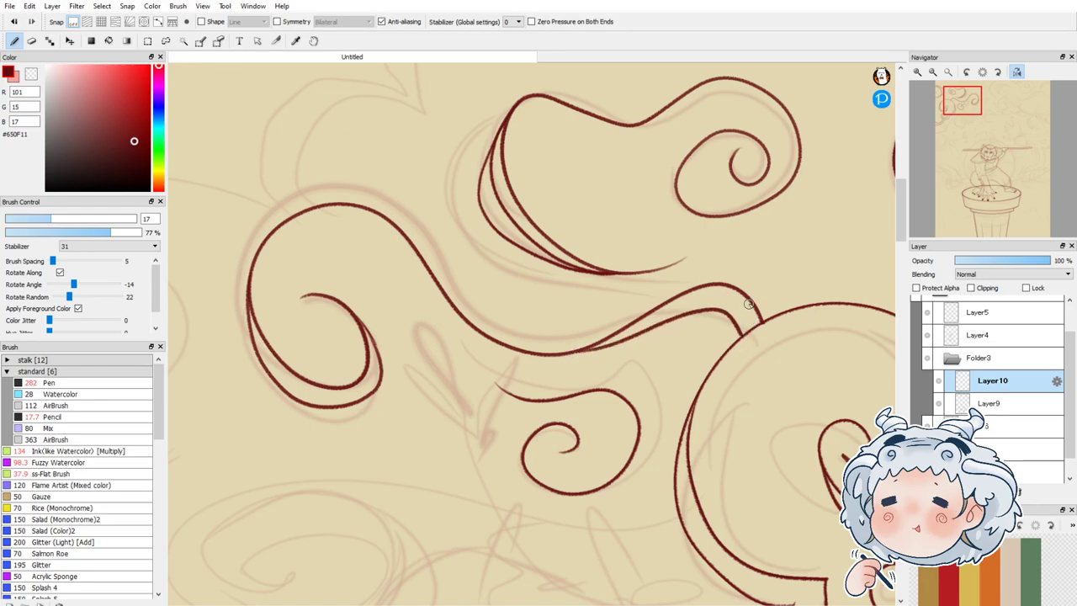
Step: Ink the scalloped cloud border from the canvas's upper edge to the S-shaped curl, with a parallel outer line along its bumps
{"action": "scroll", "coordinate": [683, 324], "scroll_direction": "down", "scroll_amount": 3}
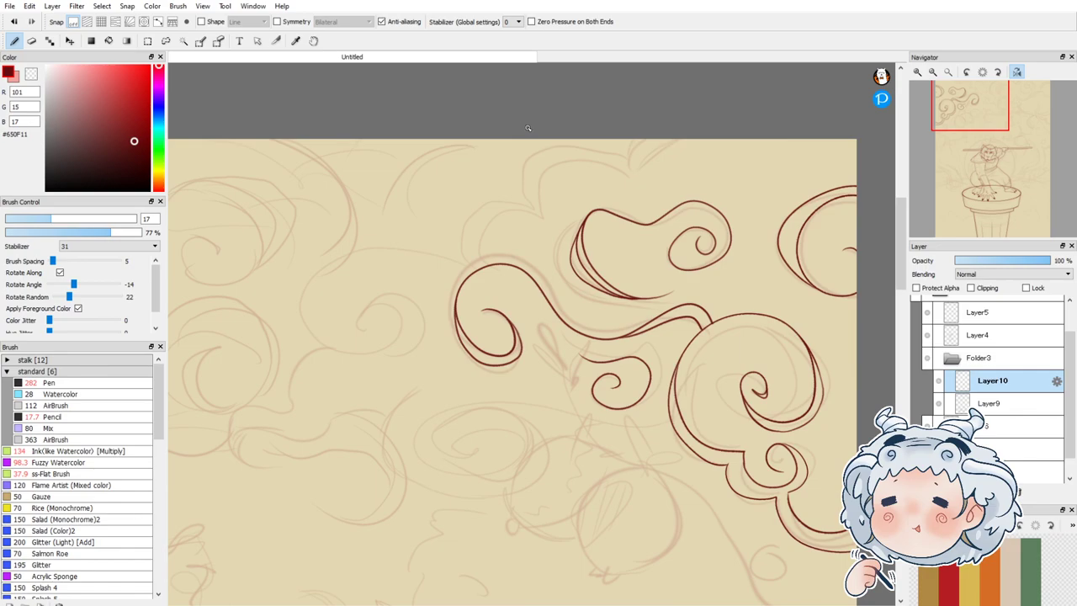
{"action": "scroll", "coordinate": [527, 128], "scroll_direction": "up", "scroll_amount": 1}
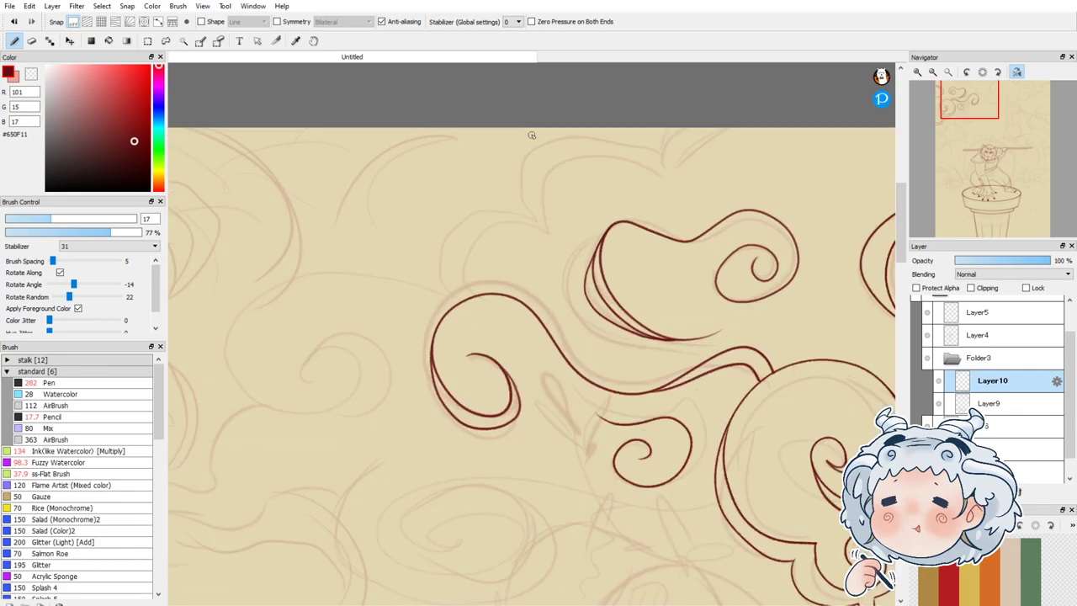
{"action": "mouse_move", "coordinate": [691, 151]}
{"action": "left_mouse_down"}
{"action": "mouse_move", "coordinate": [676, 176]}
{"action": "mouse_move", "coordinate": [637, 161]}
{"action": "mouse_move", "coordinate": [554, 177]}
{"action": "mouse_move", "coordinate": [543, 227]}
{"action": "mouse_move", "coordinate": [495, 225]}
{"action": "mouse_move", "coordinate": [469, 289]}
{"action": "left_mouse_up"}
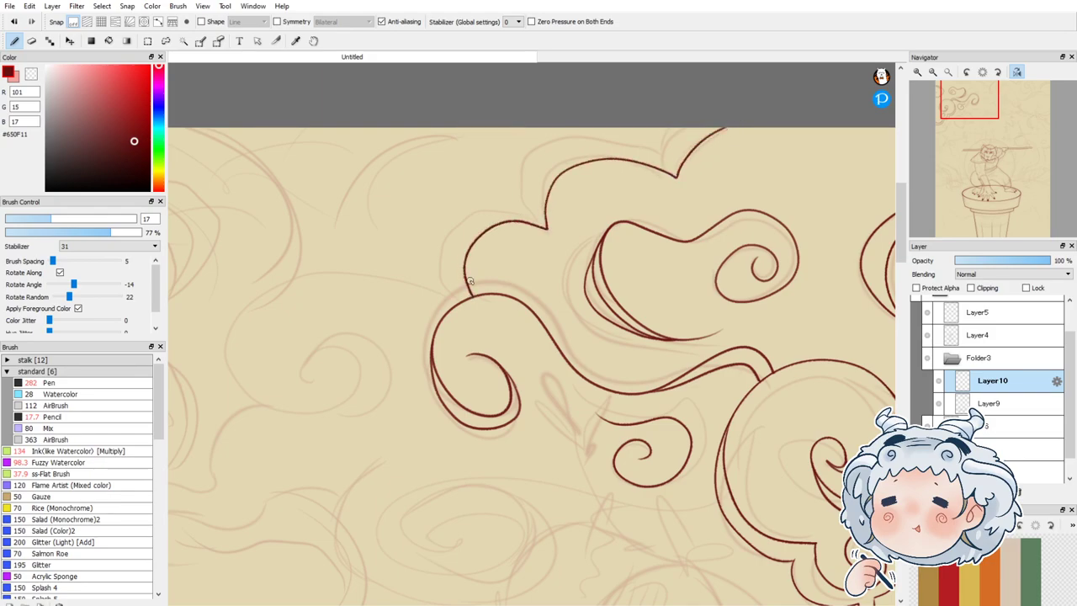
{"action": "mouse_move", "coordinate": [699, 124]}
{"action": "left_mouse_down"}
{"action": "mouse_move", "coordinate": [669, 154]}
{"action": "mouse_move", "coordinate": [590, 139]}
{"action": "mouse_move", "coordinate": [533, 180]}
{"action": "left_mouse_up"}
{"action": "key", "text": "ctrl+z"}
{"action": "mouse_move", "coordinate": [534, 221]}
{"action": "left_mouse_down"}
{"action": "mouse_move", "coordinate": [535, 202]}
{"action": "mouse_move", "coordinate": [640, 148]}
{"action": "mouse_move", "coordinate": [666, 167]}
{"action": "mouse_move", "coordinate": [672, 158]}
{"action": "left_mouse_up"}
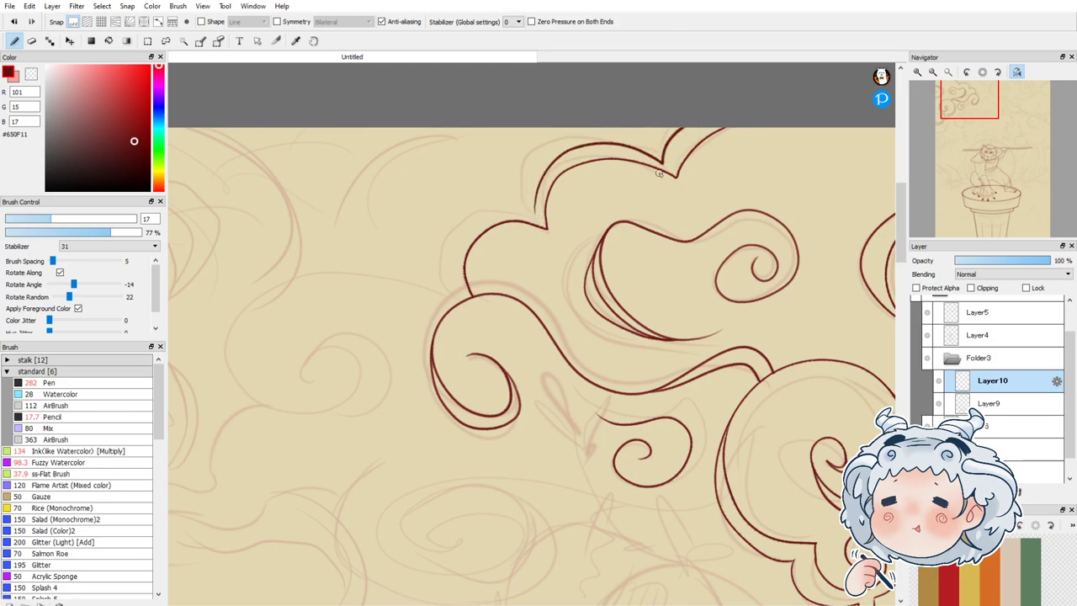
{"action": "mouse_move", "coordinate": [464, 300]}
{"action": "left_mouse_down"}
{"action": "mouse_move", "coordinate": [442, 276]}
{"action": "mouse_move", "coordinate": [464, 221]}
{"action": "mouse_move", "coordinate": [529, 210]}
{"action": "left_mouse_up"}
Step: Ink a wide oval spiral cloud below the S-shaped curl and join it to the large spiral with a wavy line
{"action": "scroll", "coordinate": [474, 248], "scroll_direction": "down", "scroll_amount": 2}
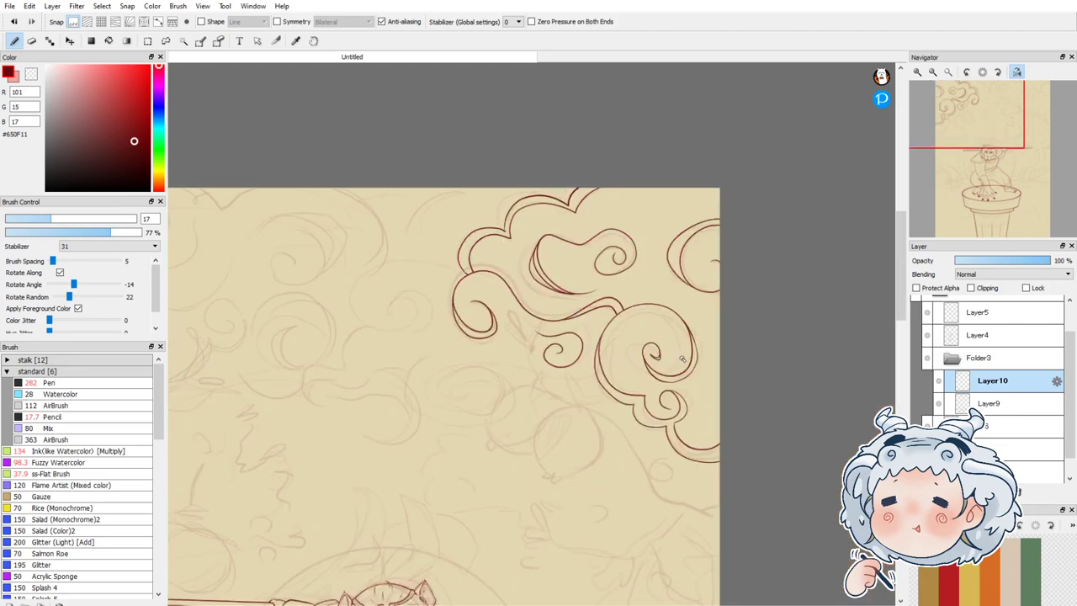
{"action": "scroll", "coordinate": [699, 348], "scroll_direction": "down", "scroll_amount": 2}
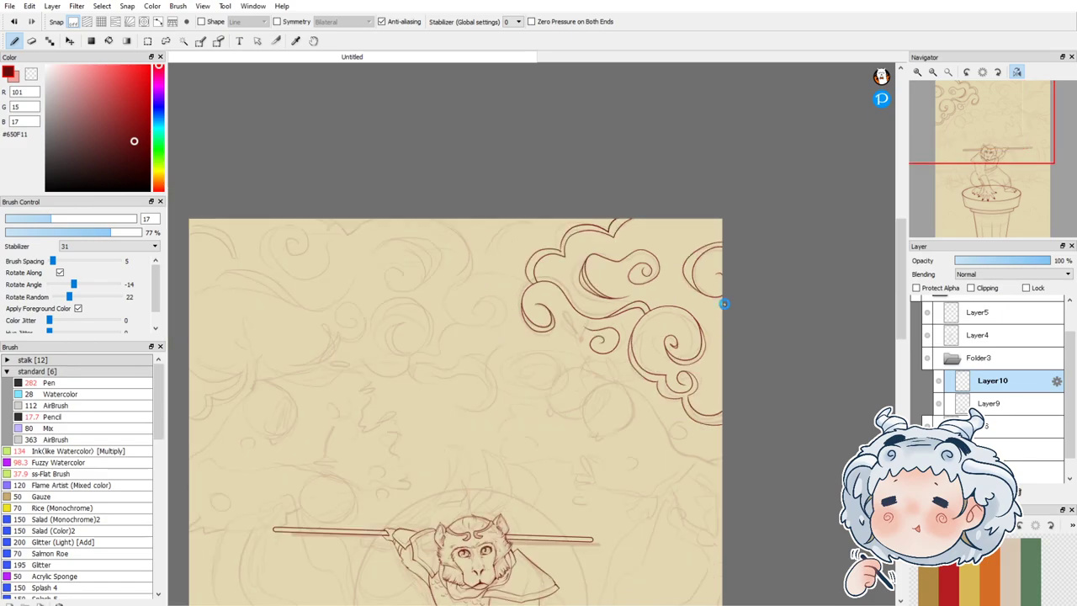
{"action": "scroll", "coordinate": [585, 371], "scroll_direction": "up", "scroll_amount": 4}
{"action": "scroll", "coordinate": [584, 371], "scroll_direction": "up", "scroll_amount": 2}
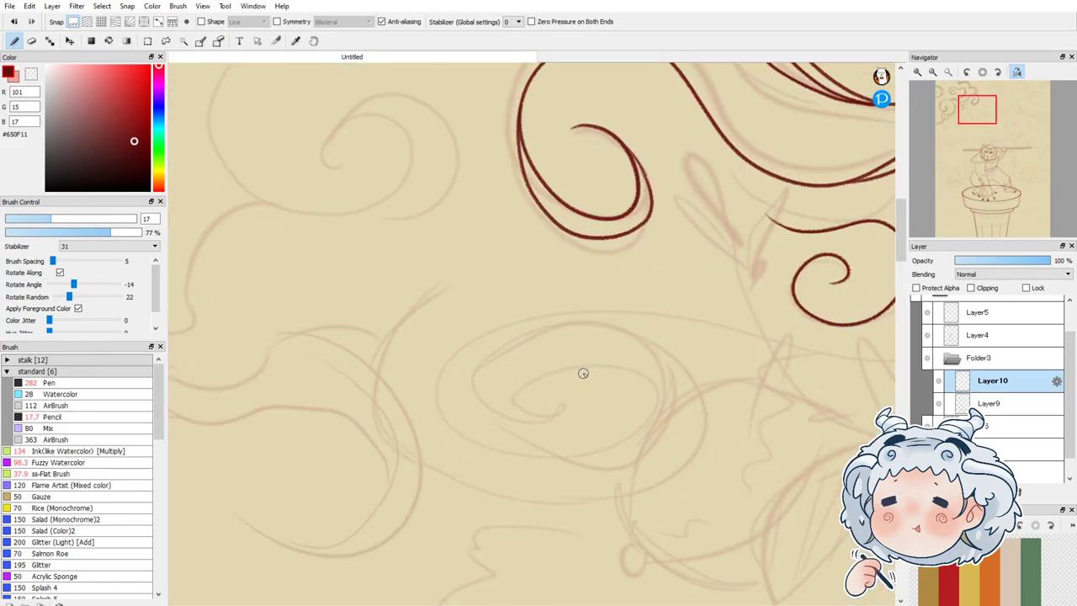
{"action": "scroll", "coordinate": [580, 373], "scroll_direction": "down", "scroll_amount": 3}
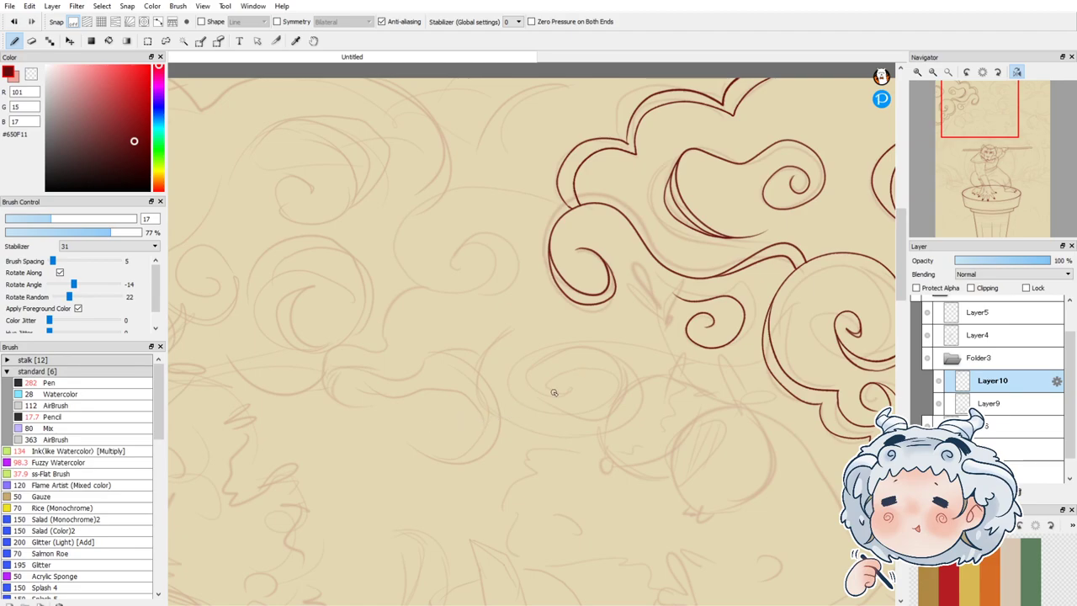
{"action": "mouse_move", "coordinate": [553, 395]}
{"action": "left_mouse_down"}
{"action": "mouse_move", "coordinate": [618, 421]}
{"action": "mouse_move", "coordinate": [524, 309]}
{"action": "left_mouse_up"}
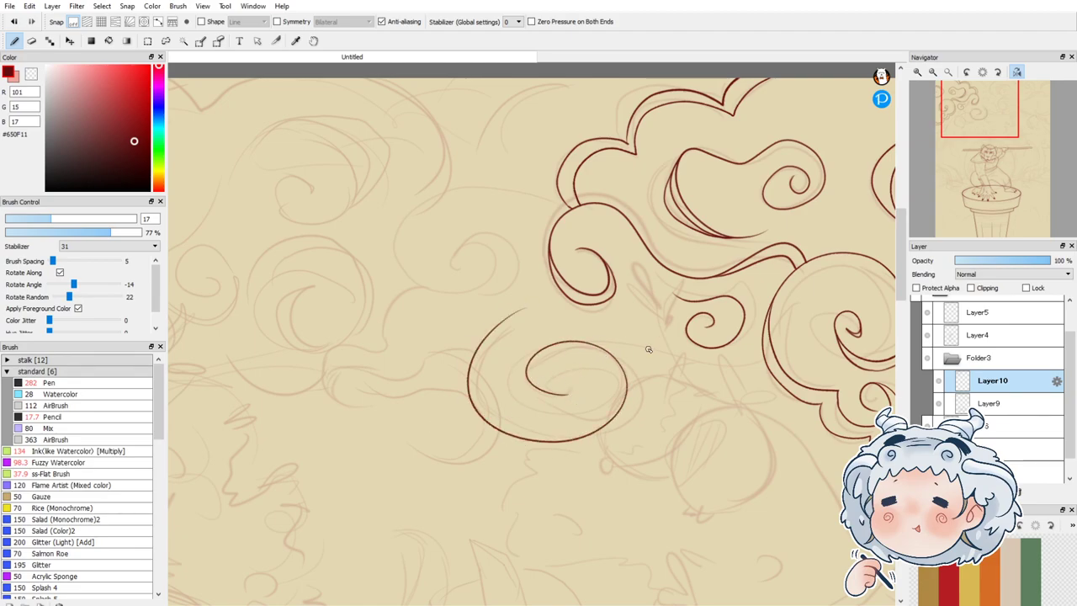
{"action": "scroll", "coordinate": [651, 347], "scroll_direction": "down", "scroll_amount": 3}
{"action": "scroll", "coordinate": [618, 341], "scroll_direction": "up", "scroll_amount": 4}
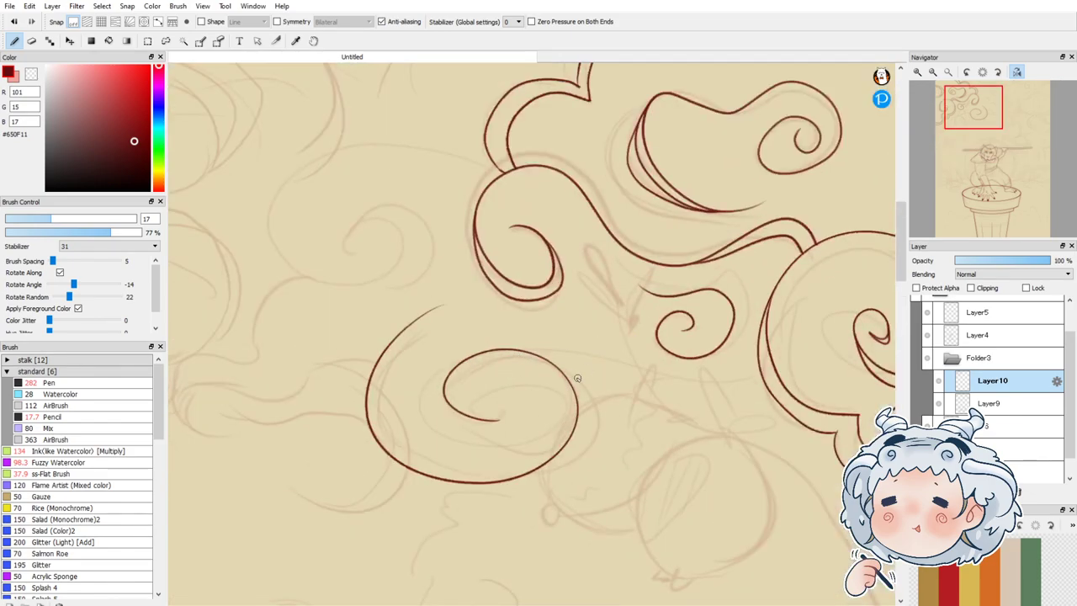
{"action": "mouse_move", "coordinate": [557, 371]}
{"action": "left_mouse_down"}
{"action": "mouse_move", "coordinate": [608, 375]}
{"action": "mouse_move", "coordinate": [696, 423]}
{"action": "mouse_move", "coordinate": [782, 416]}
{"action": "left_mouse_up"}
Step: Double the oval spiral's outer rim and its inner curl with second lines, redoing the stray inner stroke
{"action": "scroll", "coordinate": [544, 375], "scroll_direction": "up", "scroll_amount": 2}
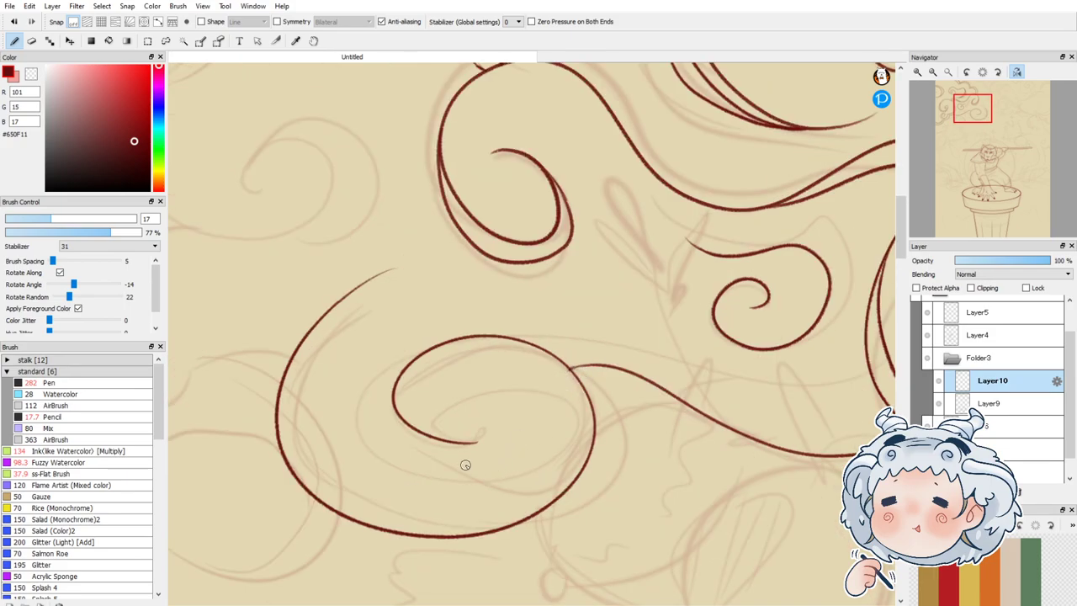
{"action": "mouse_move", "coordinate": [318, 324]}
{"action": "left_mouse_down"}
{"action": "mouse_move", "coordinate": [301, 395]}
{"action": "mouse_move", "coordinate": [346, 477]}
{"action": "mouse_move", "coordinate": [430, 512]}
{"action": "mouse_move", "coordinate": [506, 508]}
{"action": "mouse_move", "coordinate": [577, 467]}
{"action": "mouse_move", "coordinate": [589, 440]}
{"action": "left_mouse_up"}
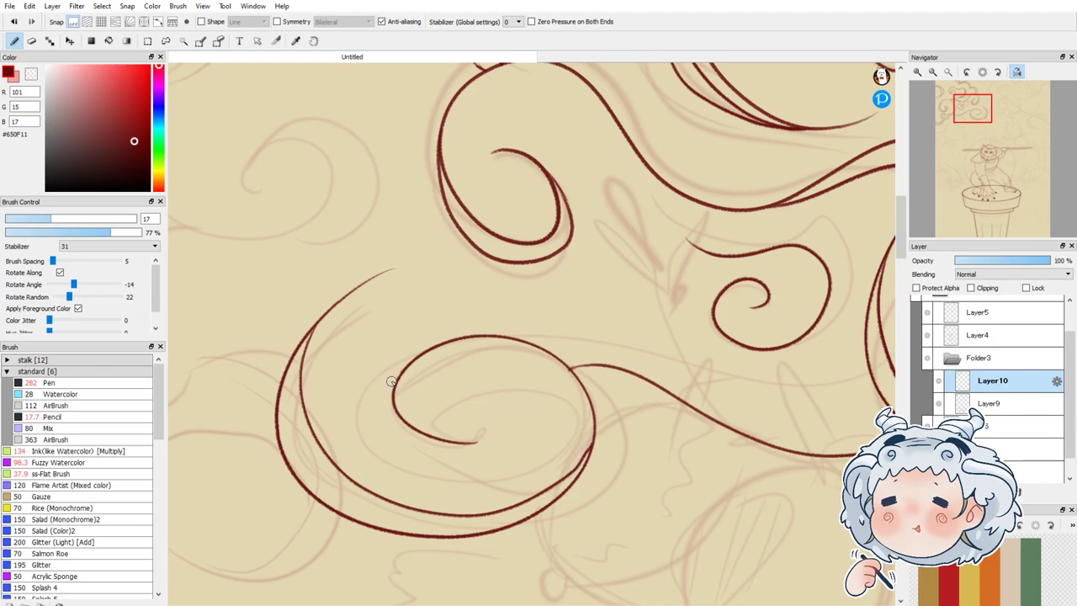
{"action": "mouse_move", "coordinate": [403, 372]}
{"action": "left_mouse_down"}
{"action": "mouse_move", "coordinate": [402, 444]}
{"action": "mouse_move", "coordinate": [488, 458]}
{"action": "mouse_move", "coordinate": [487, 415]}
{"action": "left_mouse_up"}
{"action": "key", "text": "ctrl+z"}
{"action": "left_click_drag", "start_coordinate": [468, 441], "coordinate": [491, 415]}
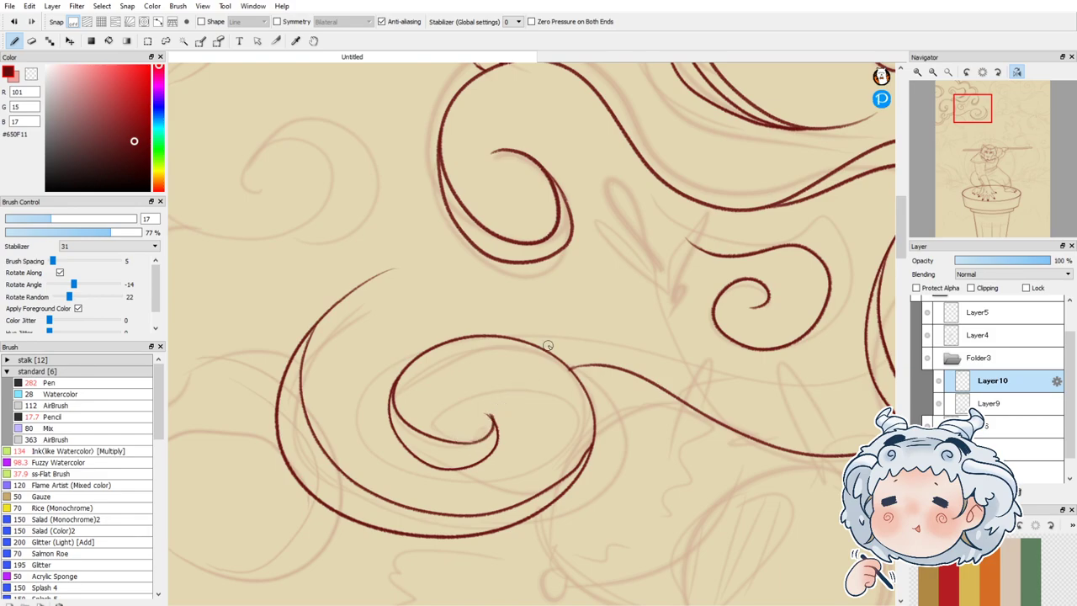
Step: Close the oval spiral's inner curl into a pointed tip and rework the line end where the doubled rim merges, undoing stray attempts
{"action": "scroll", "coordinate": [547, 345], "scroll_direction": "down", "scroll_amount": 2}
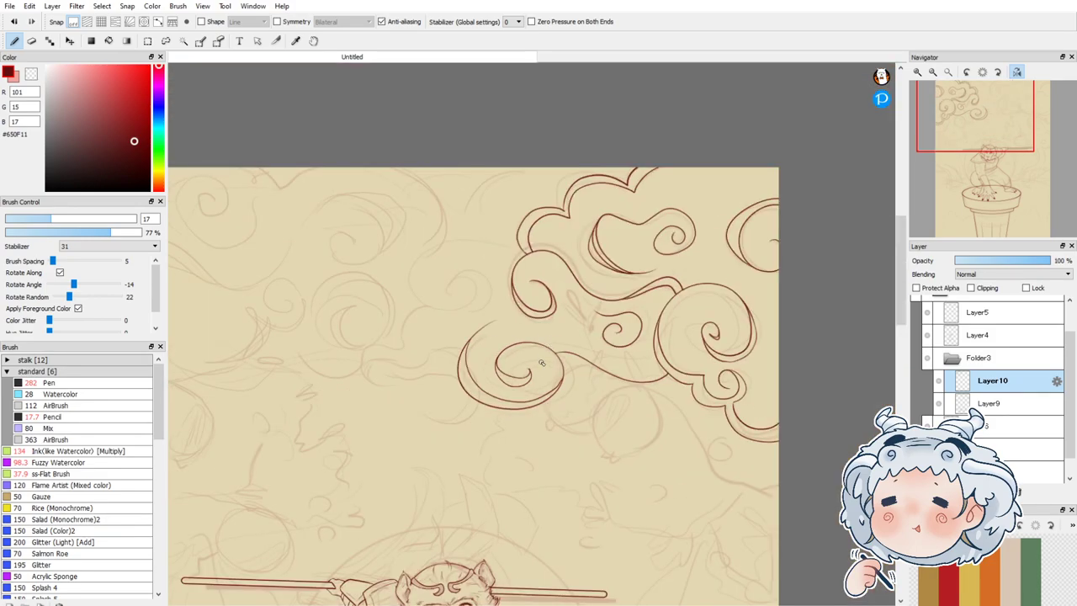
{"action": "scroll", "coordinate": [552, 383], "scroll_direction": "up", "scroll_amount": 3}
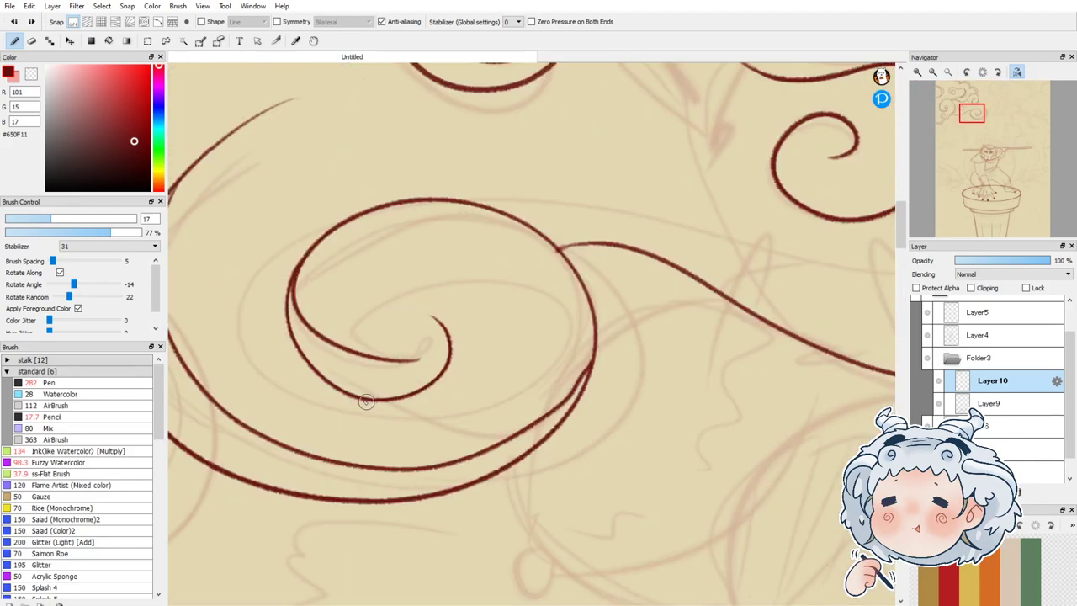
{"action": "left_click_drag", "start_coordinate": [426, 354], "coordinate": [433, 318]}
{"action": "left_click", "coordinate": [32, 40]}
{"action": "mouse_move", "coordinate": [570, 396]}
{"action": "left_mouse_down"}
{"action": "mouse_move", "coordinate": [584, 361]}
{"action": "mouse_move", "coordinate": [539, 418]}
{"action": "mouse_move", "coordinate": [592, 342]}
{"action": "mouse_move", "coordinate": [523, 423]}
{"action": "left_mouse_up"}
{"action": "key", "text": "b"}
{"action": "key", "text": "ctrl+z"}
{"action": "key", "text": "ctrl+z"}
{"action": "left_click_drag", "start_coordinate": [589, 359], "coordinate": [525, 424]}
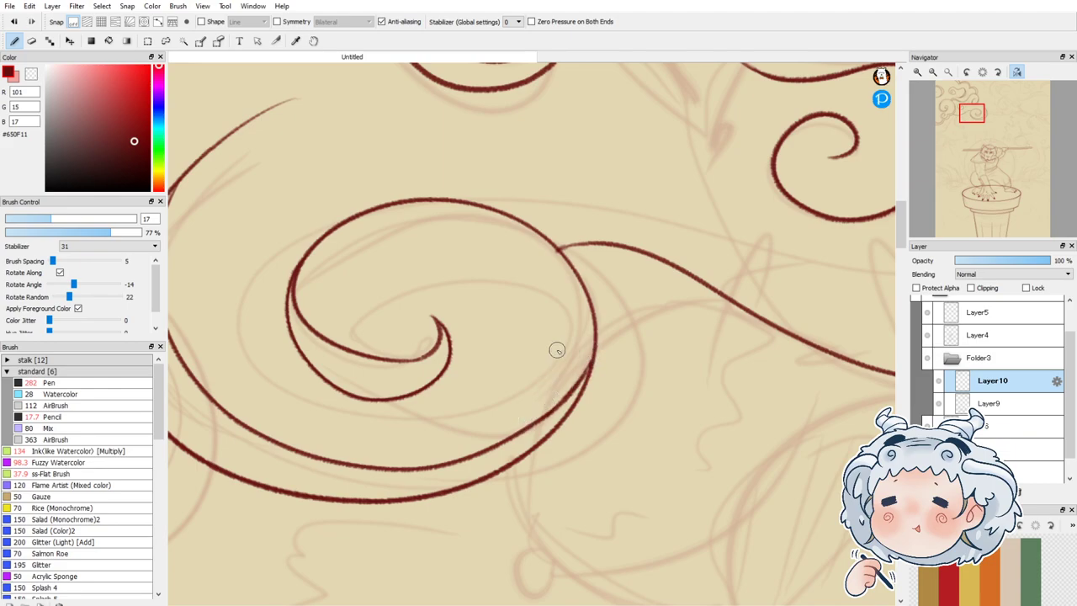
Step: Ink a rounded spiral cloud extending from the junction of the scalloped border and the S-shaped curl, above the oval spiral
{"action": "scroll", "coordinate": [555, 348], "scroll_direction": "down", "scroll_amount": 2}
{"action": "scroll", "coordinate": [510, 416], "scroll_direction": "down", "scroll_amount": 3}
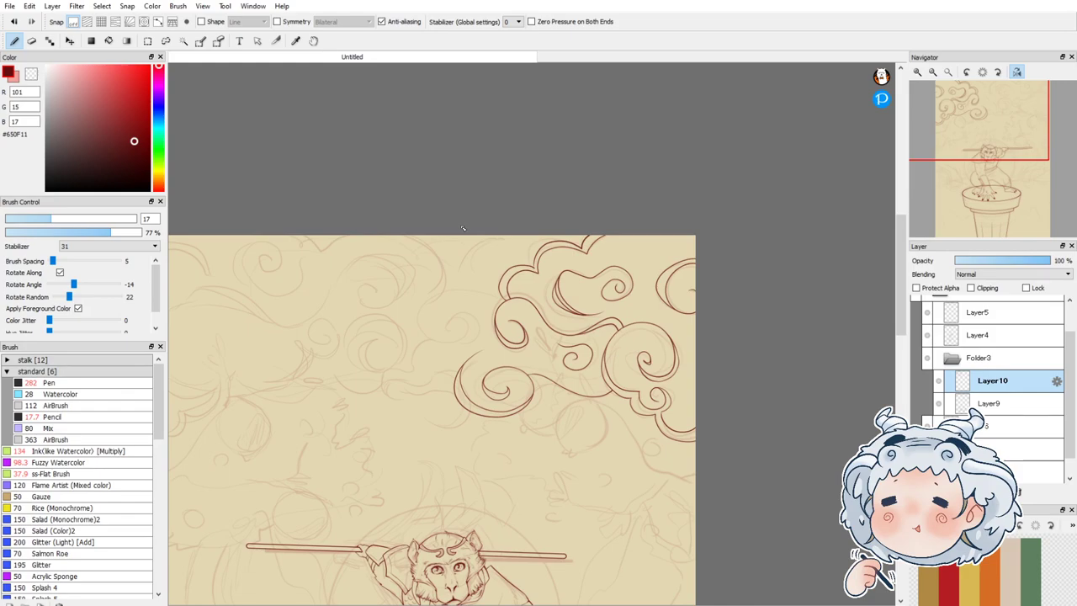
{"action": "scroll", "coordinate": [400, 309], "scroll_direction": "up", "scroll_amount": 2}
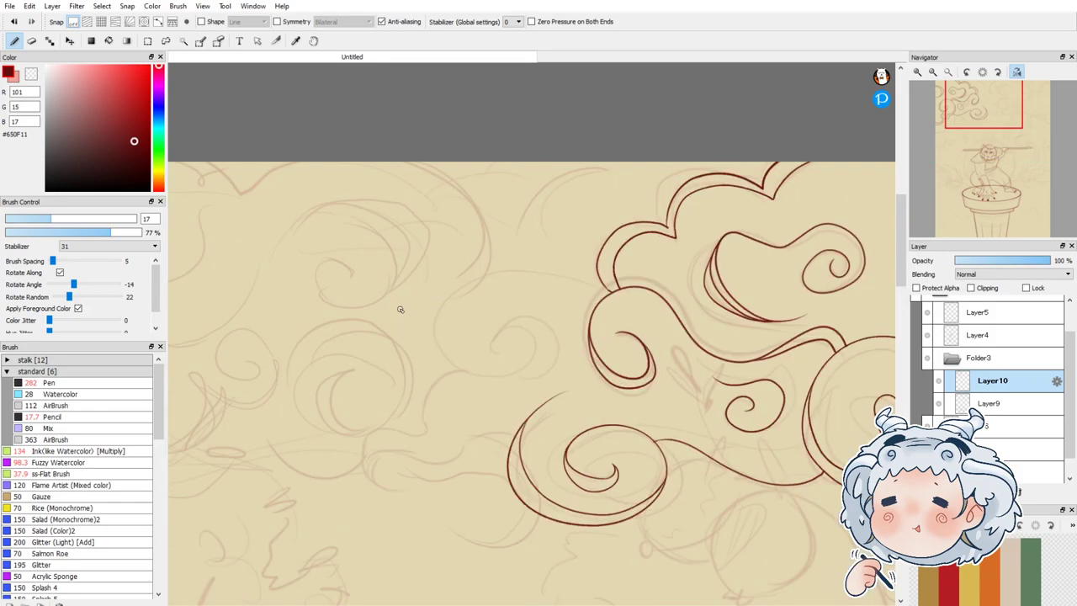
{"action": "mouse_move", "coordinate": [610, 292]}
{"action": "left_mouse_down"}
{"action": "mouse_move", "coordinate": [572, 274]}
{"action": "mouse_move", "coordinate": [449, 307]}
{"action": "mouse_move", "coordinate": [494, 383]}
{"action": "mouse_move", "coordinate": [557, 334]}
{"action": "mouse_move", "coordinate": [496, 332]}
{"action": "mouse_move", "coordinate": [518, 365]}
{"action": "mouse_move", "coordinate": [495, 339]}
{"action": "mouse_move", "coordinate": [517, 324]}
{"action": "mouse_move", "coordinate": [550, 341]}
{"action": "mouse_move", "coordinate": [535, 375]}
{"action": "mouse_move", "coordinate": [522, 375]}
{"action": "mouse_move", "coordinate": [517, 356]}
{"action": "mouse_move", "coordinate": [494, 350]}
{"action": "mouse_move", "coordinate": [501, 365]}
{"action": "mouse_move", "coordinate": [494, 327]}
{"action": "mouse_move", "coordinate": [505, 353]}
{"action": "mouse_move", "coordinate": [507, 330]}
{"action": "mouse_move", "coordinate": [541, 348]}
{"action": "mouse_move", "coordinate": [511, 354]}
{"action": "left_mouse_up"}
{"action": "key", "text": "ctrl+z"}
{"action": "key", "text": "ctrl+z"}
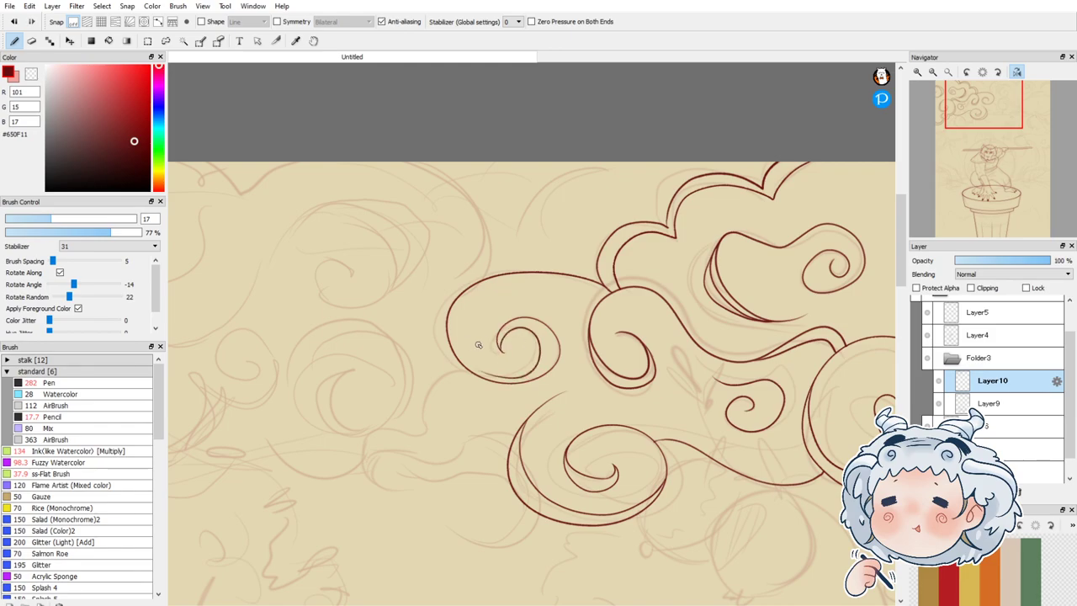
Step: Ink an inner arc in the new rounded spiral from its curl to its lower rim, undoing stray attempts
{"action": "left_click", "coordinate": [1018, 72]}
{"action": "left_click", "coordinate": [1000, 74]}
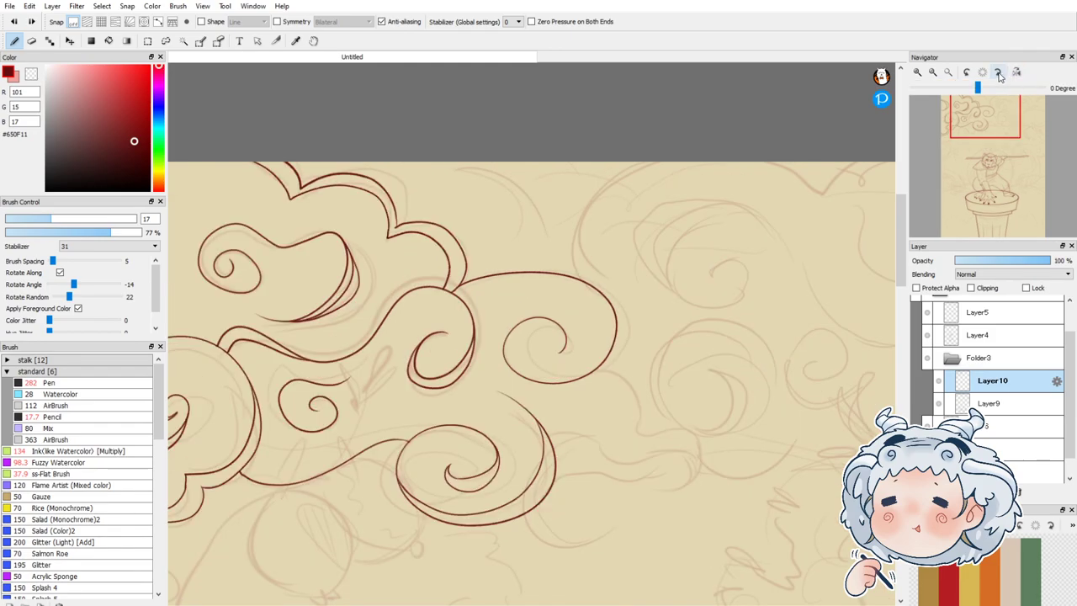
{"action": "left_click", "coordinate": [999, 74]}
{"action": "scroll", "coordinate": [506, 398], "scroll_direction": "up", "scroll_amount": 3}
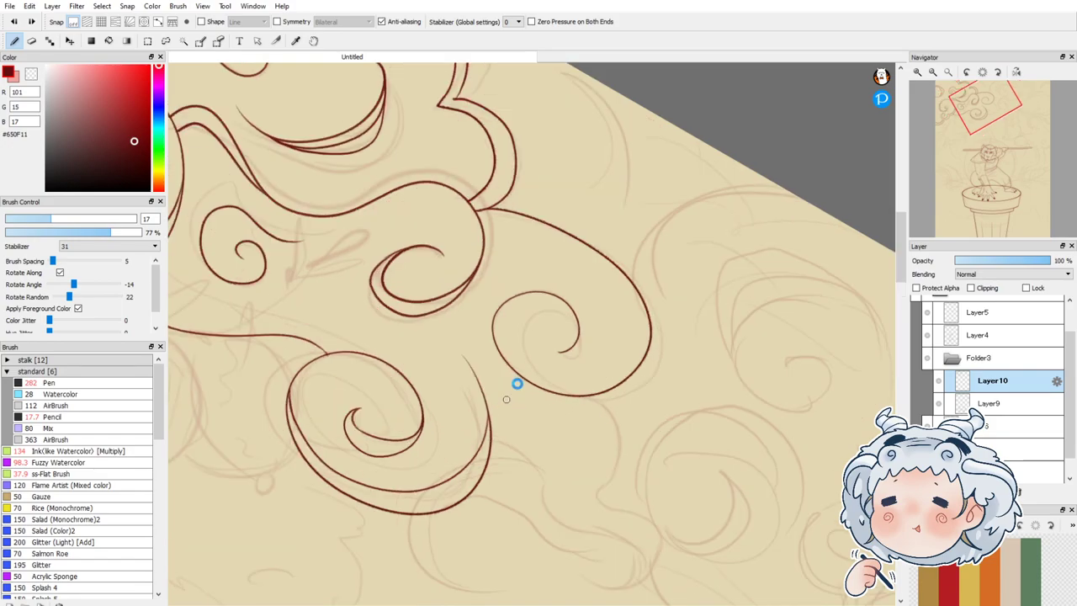
{"action": "mouse_move", "coordinate": [614, 304]}
{"action": "left_mouse_down"}
{"action": "mouse_move", "coordinate": [547, 260]}
{"action": "mouse_move", "coordinate": [546, 347]}
{"action": "mouse_move", "coordinate": [596, 387]}
{"action": "left_mouse_up"}
{"action": "key", "text": "ctrl+z"}
{"action": "mouse_move", "coordinate": [612, 313]}
{"action": "left_mouse_down"}
{"action": "mouse_move", "coordinate": [600, 272]}
{"action": "mouse_move", "coordinate": [539, 297]}
{"action": "mouse_move", "coordinate": [577, 372]}
{"action": "mouse_move", "coordinate": [638, 393]}
{"action": "left_mouse_up"}
{"action": "key", "text": "ctrl+z"}
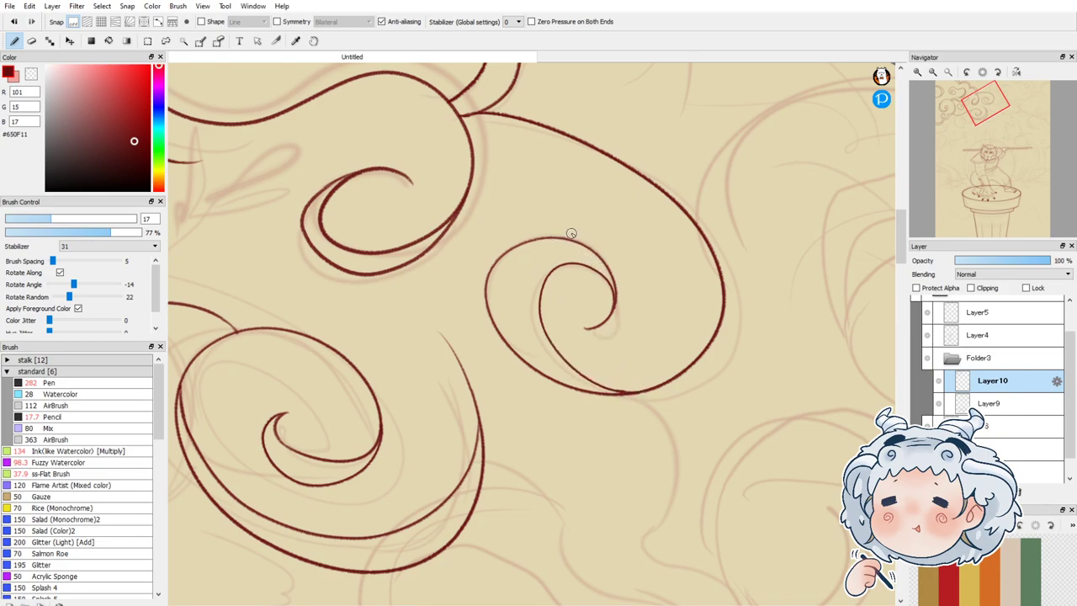
Step: Add another line between the rounded spiral's rim and its inner arc, redoing strokes that miss
{"action": "mouse_move", "coordinate": [566, 237]}
{"action": "left_mouse_down"}
{"action": "mouse_move", "coordinate": [510, 290]}
{"action": "mouse_move", "coordinate": [547, 362]}
{"action": "mouse_move", "coordinate": [518, 344]}
{"action": "mouse_move", "coordinate": [581, 380]}
{"action": "left_mouse_up"}
{"action": "key", "text": "ctrl+z"}
{"action": "key", "text": "ctrl+z"}
{"action": "mouse_move", "coordinate": [613, 295]}
{"action": "left_mouse_down"}
{"action": "mouse_move", "coordinate": [526, 253]}
{"action": "mouse_move", "coordinate": [527, 332]}
{"action": "mouse_move", "coordinate": [581, 386]}
{"action": "mouse_move", "coordinate": [620, 376]}
{"action": "left_mouse_up"}
{"action": "key", "text": "ctrl+z"}
{"action": "mouse_move", "coordinate": [615, 298]}
{"action": "left_mouse_down"}
{"action": "mouse_move", "coordinate": [546, 234]}
{"action": "mouse_move", "coordinate": [514, 317]}
{"action": "mouse_move", "coordinate": [549, 367]}
{"action": "left_mouse_up"}
{"action": "key", "text": "ctrl+z"}
{"action": "mouse_move", "coordinate": [619, 392]}
{"action": "left_mouse_down"}
{"action": "mouse_move", "coordinate": [510, 333]}
{"action": "mouse_move", "coordinate": [536, 252]}
{"action": "mouse_move", "coordinate": [620, 322]}
{"action": "left_mouse_up"}
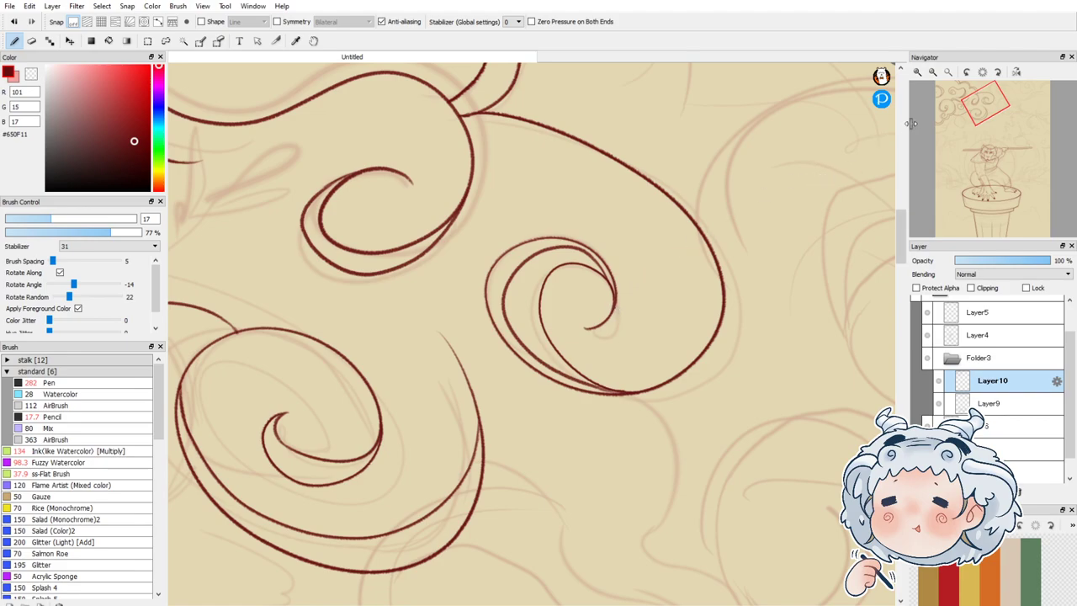
Step: Ink a wavy cloud tail from the rounded spiral's lower rim, hooking around and running back to the oval spiral
{"action": "left_click", "coordinate": [982, 73]}
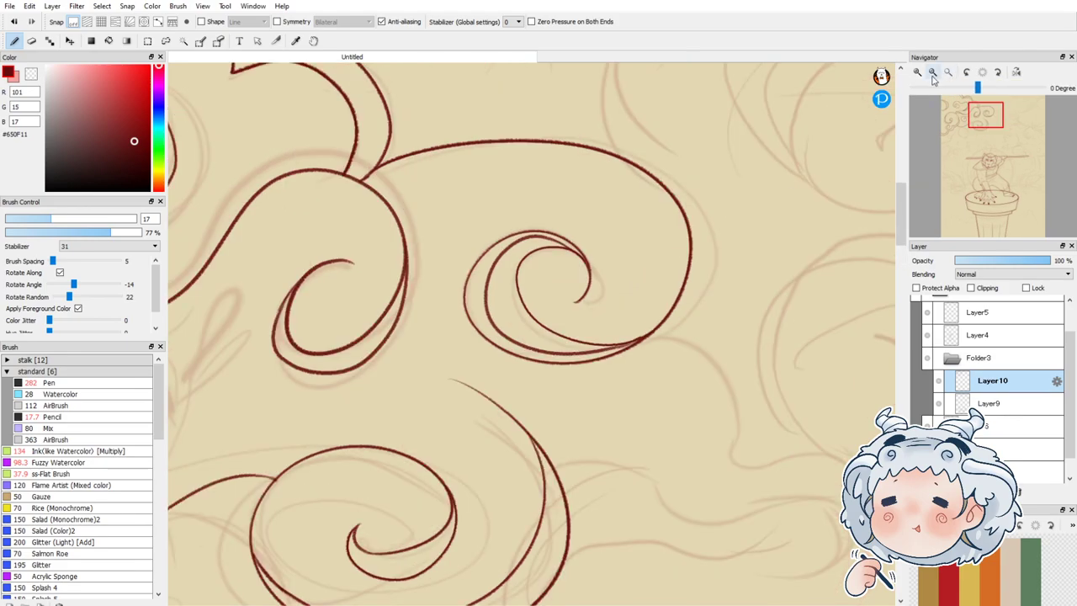
{"action": "left_click", "coordinate": [933, 74]}
{"action": "left_click", "coordinate": [1016, 72]}
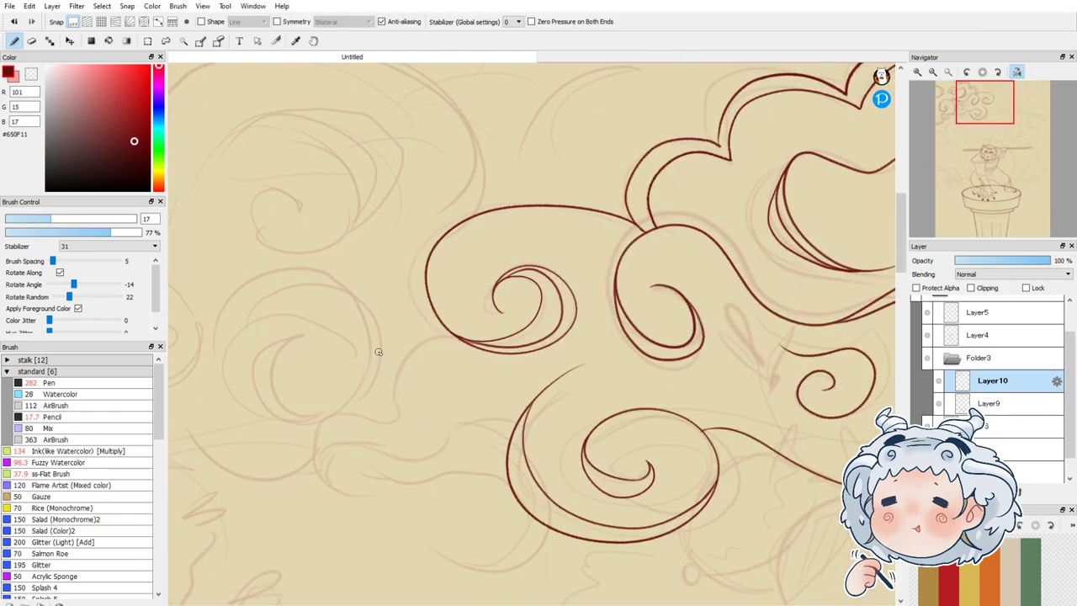
{"action": "mouse_move", "coordinate": [408, 338]}
{"action": "left_mouse_down"}
{"action": "mouse_move", "coordinate": [390, 407]}
{"action": "mouse_move", "coordinate": [328, 422]}
{"action": "mouse_move", "coordinate": [318, 480]}
{"action": "mouse_move", "coordinate": [368, 484]}
{"action": "mouse_move", "coordinate": [319, 459]}
{"action": "mouse_move", "coordinate": [451, 448]}
{"action": "mouse_move", "coordinate": [512, 429]}
{"action": "left_mouse_up"}
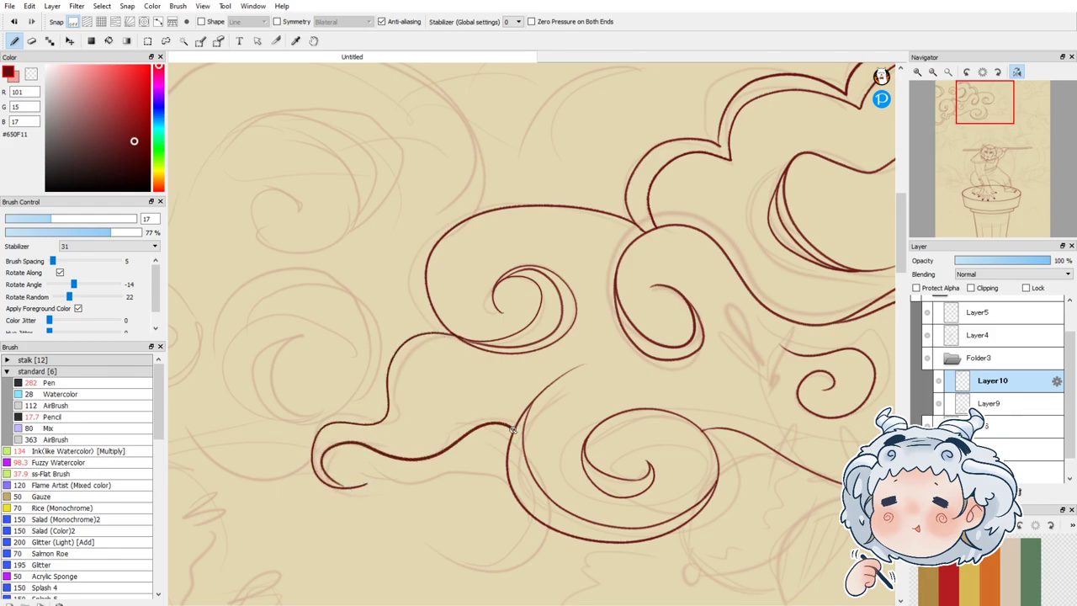
Step: Double the wavy tail with a parallel inner line up to the oval spiral and refine its hooked end, undoing stray strokes
{"action": "mouse_move", "coordinate": [316, 454]}
{"action": "left_mouse_down"}
{"action": "mouse_move", "coordinate": [313, 471]}
{"action": "mouse_move", "coordinate": [370, 427]}
{"action": "mouse_move", "coordinate": [397, 448]}
{"action": "left_mouse_up"}
{"action": "key", "text": "ctrl+z"}
{"action": "mouse_move", "coordinate": [313, 461]}
{"action": "left_mouse_down"}
{"action": "mouse_move", "coordinate": [338, 435]}
{"action": "mouse_move", "coordinate": [361, 429]}
{"action": "mouse_move", "coordinate": [414, 445]}
{"action": "mouse_move", "coordinate": [450, 426]}
{"action": "left_mouse_up"}
{"action": "key", "text": "ctrl+z"}
{"action": "mouse_move", "coordinate": [325, 440]}
{"action": "left_mouse_down"}
{"action": "mouse_move", "coordinate": [363, 434]}
{"action": "mouse_move", "coordinate": [395, 446]}
{"action": "mouse_move", "coordinate": [469, 413]}
{"action": "mouse_move", "coordinate": [525, 410]}
{"action": "left_mouse_up"}
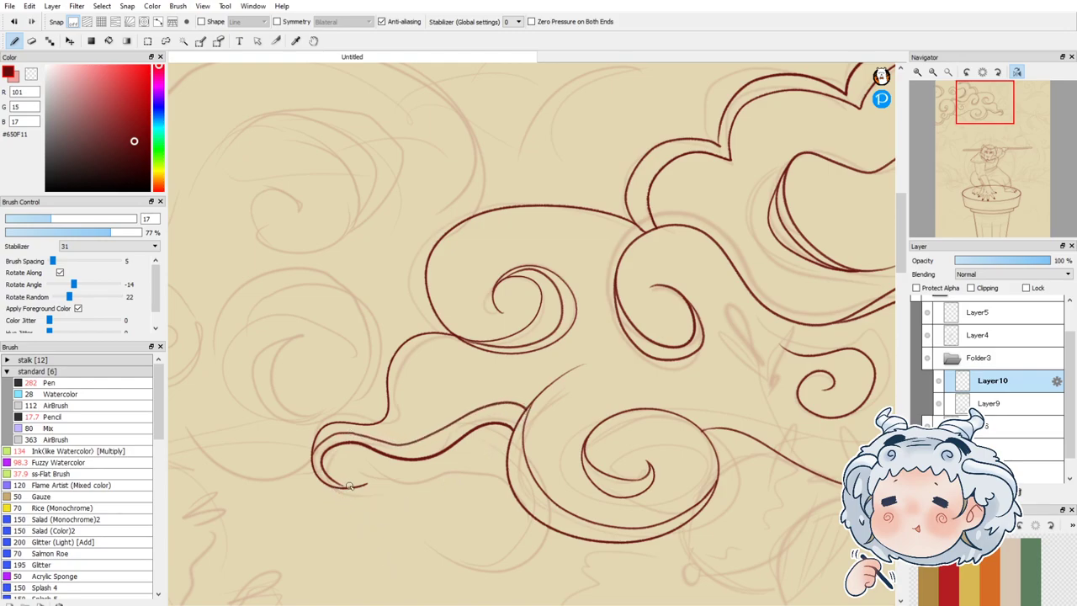
{"action": "key", "text": "ctrl+z"}
{"action": "left_click_drag", "start_coordinate": [334, 482], "coordinate": [365, 483]}
Step: Ink a separate open spiral near the canvas's upper edge, beside the rounded spiral, with a second line along its arc
{"action": "scroll", "coordinate": [665, 332], "scroll_direction": "down", "scroll_amount": 4}
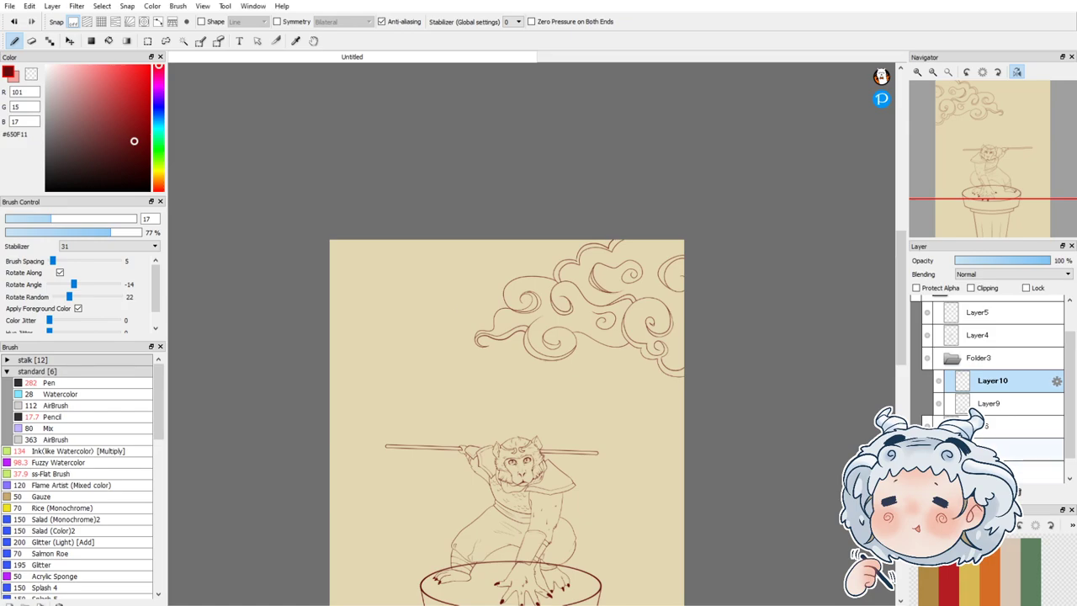
{"action": "scroll", "coordinate": [469, 276], "scroll_direction": "up", "scroll_amount": 4}
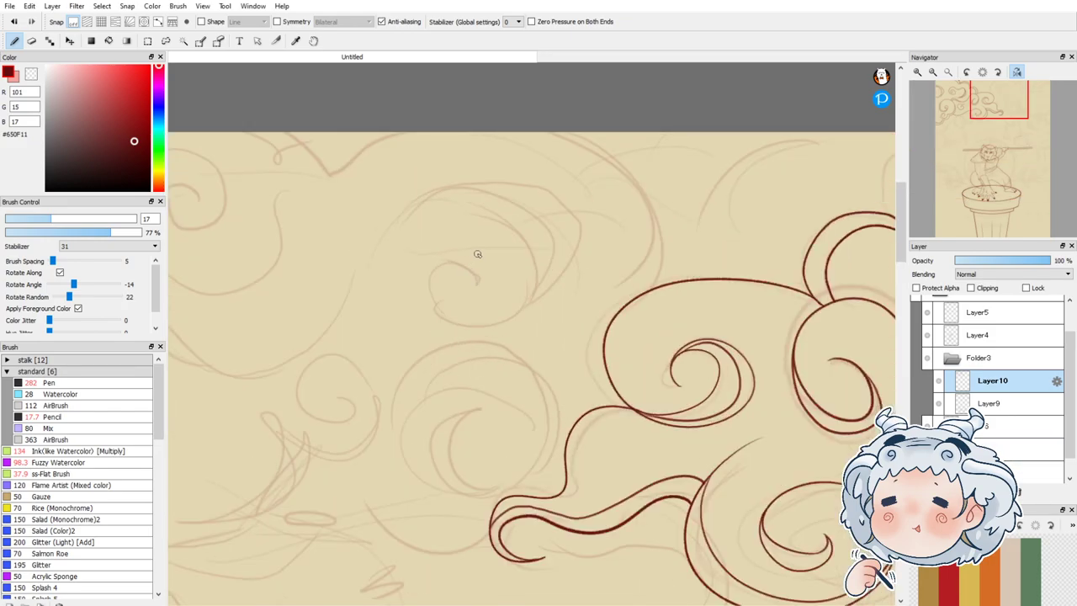
{"action": "mouse_move", "coordinate": [378, 258]}
{"action": "left_mouse_down"}
{"action": "mouse_move", "coordinate": [454, 189]}
{"action": "mouse_move", "coordinate": [489, 340]}
{"action": "mouse_move", "coordinate": [443, 277]}
{"action": "mouse_move", "coordinate": [551, 218]}
{"action": "mouse_move", "coordinate": [469, 343]}
{"action": "mouse_move", "coordinate": [488, 274]}
{"action": "left_mouse_up"}
{"action": "key", "text": "ctrl+z"}
{"action": "key", "text": "ctrl+z"}
{"action": "mouse_move", "coordinate": [381, 252]}
{"action": "left_mouse_down"}
{"action": "mouse_move", "coordinate": [438, 212]}
{"action": "mouse_move", "coordinate": [504, 244]}
{"action": "mouse_move", "coordinate": [503, 324]}
{"action": "mouse_move", "coordinate": [420, 294]}
{"action": "mouse_move", "coordinate": [475, 270]}
{"action": "left_mouse_up"}
{"action": "mouse_move", "coordinate": [387, 240]}
{"action": "left_mouse_down"}
{"action": "mouse_move", "coordinate": [484, 199]}
{"action": "mouse_move", "coordinate": [530, 303]}
{"action": "mouse_move", "coordinate": [487, 290]}
{"action": "left_mouse_up"}
Step: Add a crescent line along the upper open spiral's outer rim and double its inner curl's tip
{"action": "mouse_move", "coordinate": [451, 201]}
{"action": "left_mouse_down"}
{"action": "mouse_move", "coordinate": [475, 192]}
{"action": "mouse_move", "coordinate": [551, 207]}
{"action": "mouse_move", "coordinate": [559, 277]}
{"action": "mouse_move", "coordinate": [520, 308]}
{"action": "left_mouse_up"}
{"action": "key", "text": "ctrl+z"}
{"action": "mouse_move", "coordinate": [459, 201]}
{"action": "left_mouse_down"}
{"action": "mouse_move", "coordinate": [534, 214]}
{"action": "mouse_move", "coordinate": [549, 275]}
{"action": "mouse_move", "coordinate": [526, 301]}
{"action": "left_mouse_up"}
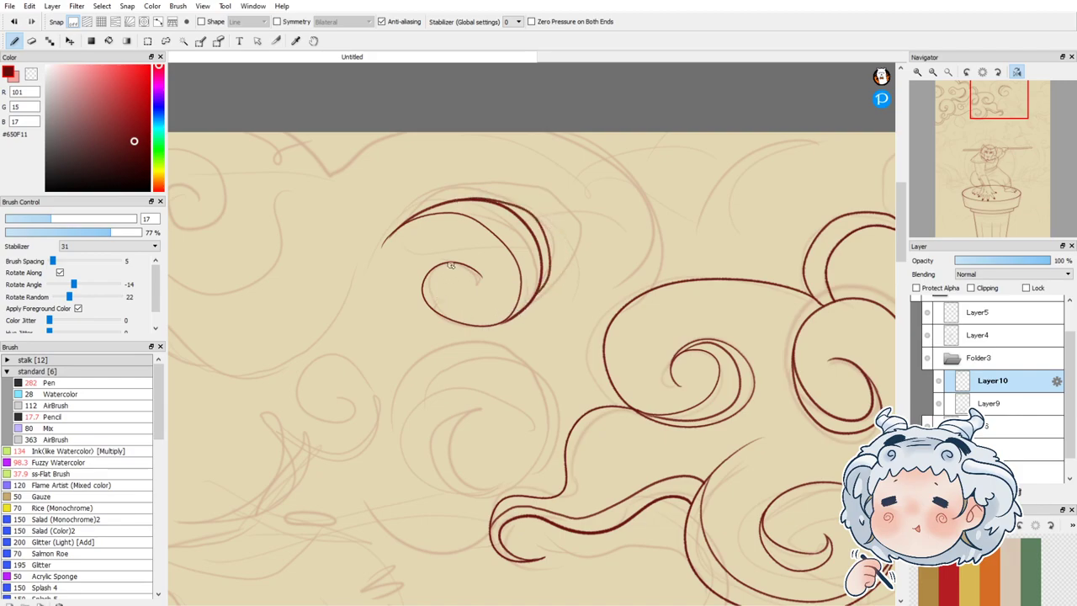
{"action": "mouse_move", "coordinate": [454, 264]}
{"action": "left_mouse_down"}
{"action": "mouse_move", "coordinate": [483, 291]}
{"action": "mouse_move", "coordinate": [457, 254]}
{"action": "left_mouse_up"}
Step: Ink a double-lined cloud border curving from the canvas's upper edge to the rounded spiral, and its pointed dip above the open spiral
{"action": "scroll", "coordinate": [567, 185], "scroll_direction": "down", "scroll_amount": 1}
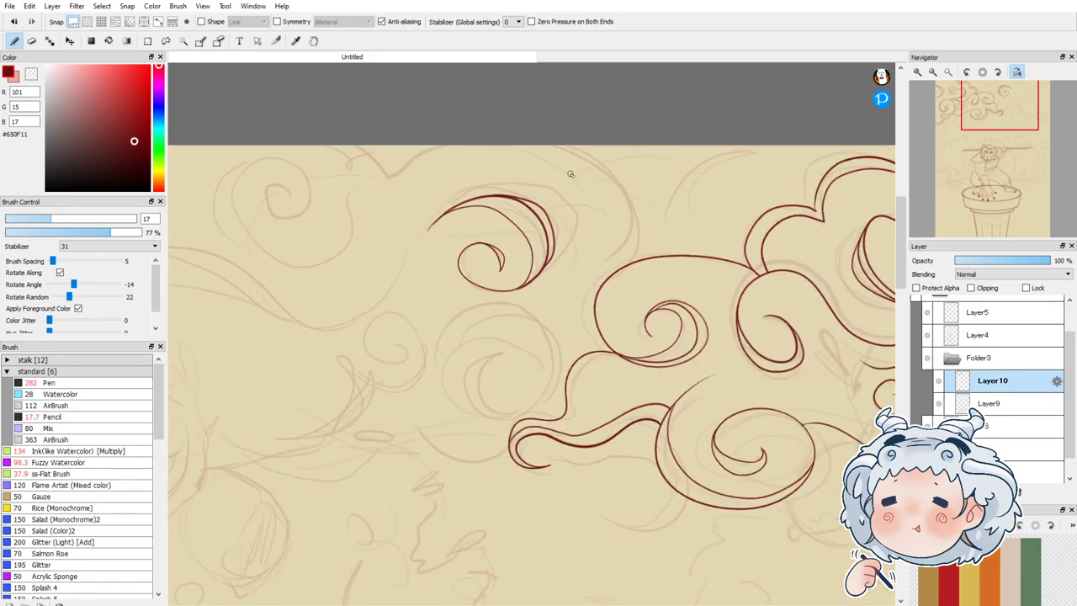
{"action": "mouse_move", "coordinate": [531, 143]}
{"action": "left_mouse_down"}
{"action": "mouse_move", "coordinate": [598, 191]}
{"action": "mouse_move", "coordinate": [625, 259]}
{"action": "left_mouse_up"}
{"action": "mouse_move", "coordinate": [570, 143]}
{"action": "left_mouse_down"}
{"action": "mouse_move", "coordinate": [622, 220]}
{"action": "mouse_move", "coordinate": [630, 268]}
{"action": "left_mouse_up"}
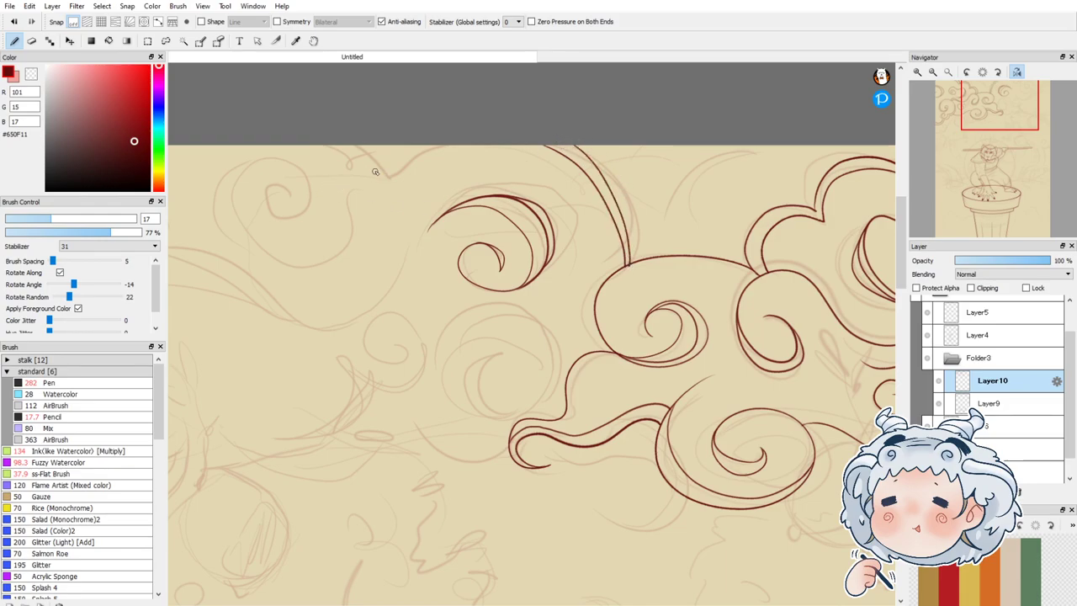
{"action": "left_click_drag", "start_coordinate": [382, 170], "coordinate": [501, 148]}
{"action": "left_click_drag", "start_coordinate": [387, 174], "coordinate": [471, 130]}
Step: Ink another open spiral below the upper one, beside the wavy tail, and line the inside of its curl, undoing stray attempts
{"action": "scroll", "coordinate": [676, 245], "scroll_direction": "down", "scroll_amount": 5}
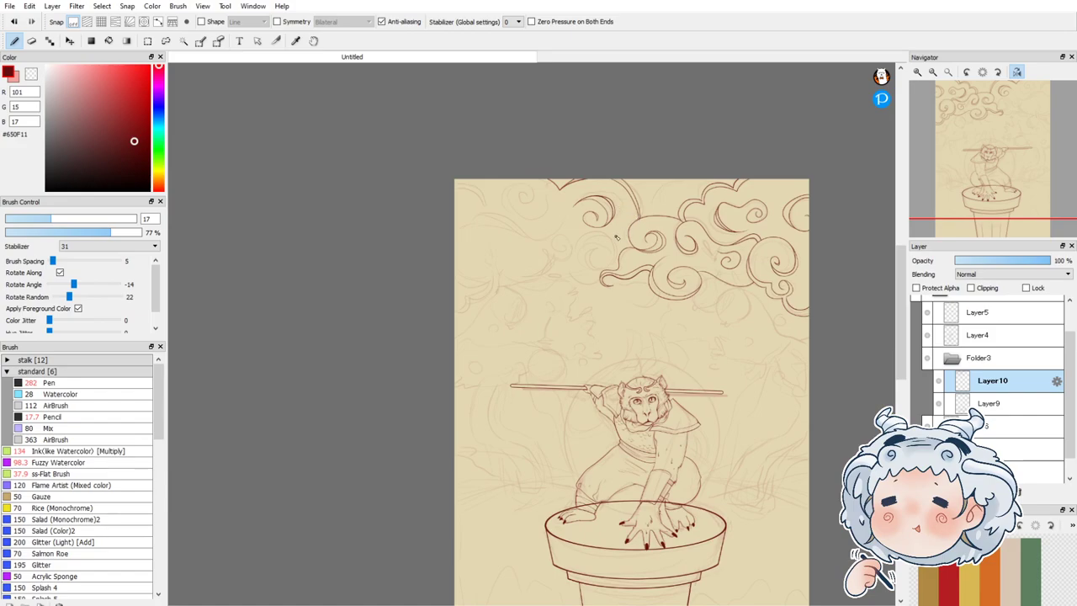
{"action": "scroll", "coordinate": [599, 249], "scroll_direction": "up", "scroll_amount": 5}
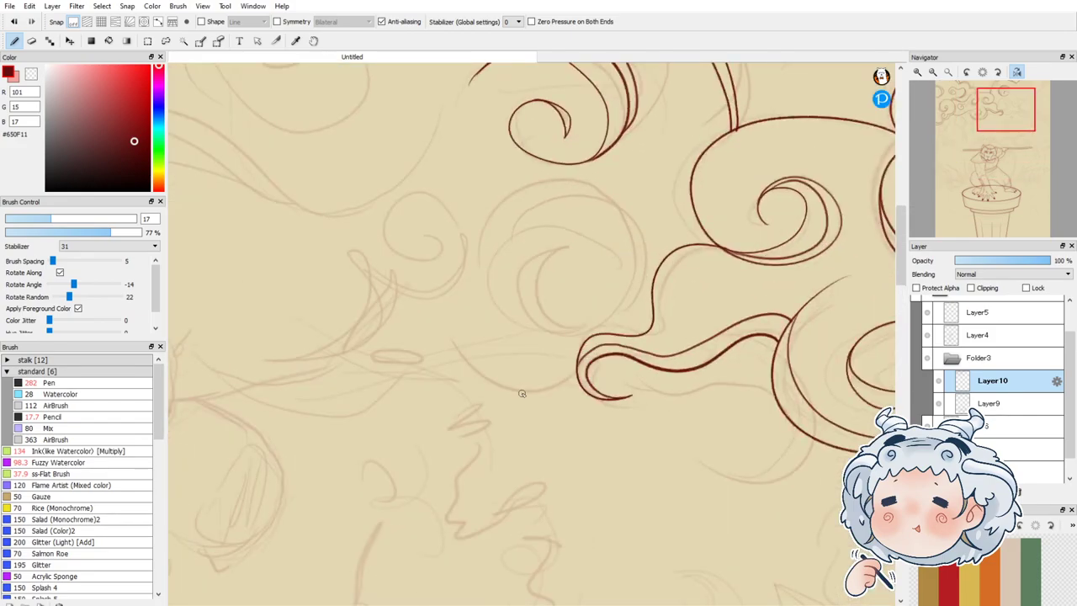
{"action": "mouse_move", "coordinate": [481, 262]}
{"action": "left_mouse_down"}
{"action": "mouse_move", "coordinate": [633, 232]}
{"action": "mouse_move", "coordinate": [510, 321]}
{"action": "mouse_move", "coordinate": [577, 262]}
{"action": "mouse_move", "coordinate": [519, 272]}
{"action": "mouse_move", "coordinate": [535, 323]}
{"action": "mouse_move", "coordinate": [562, 328]}
{"action": "left_mouse_up"}
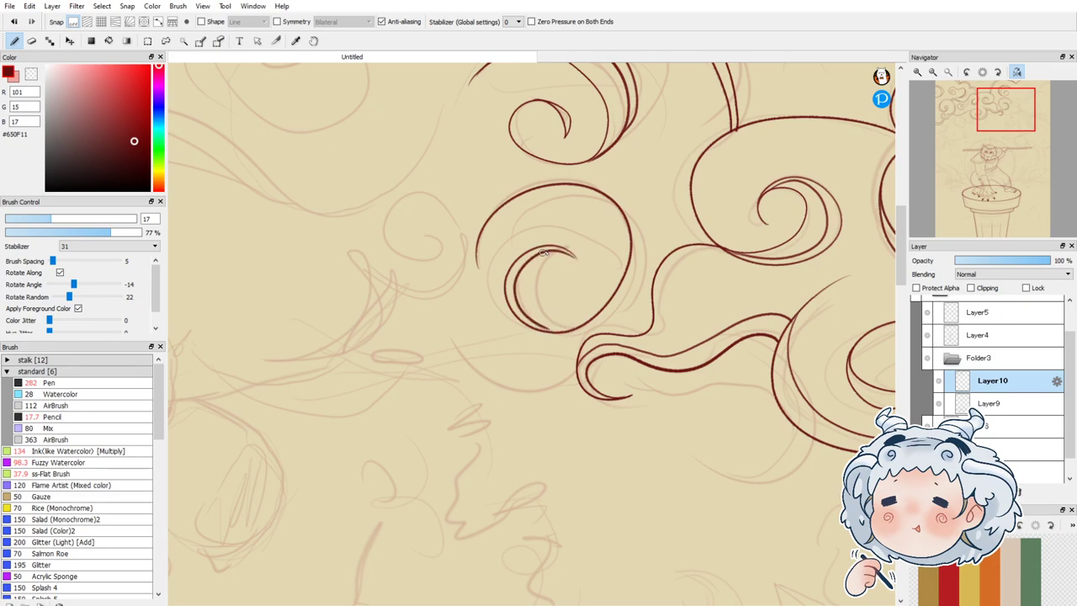
{"action": "mouse_move", "coordinate": [566, 254]}
{"action": "left_mouse_down"}
{"action": "mouse_move", "coordinate": [535, 281]}
{"action": "mouse_move", "coordinate": [593, 323]}
{"action": "left_mouse_up"}
{"action": "key", "text": "ctrl+z"}
{"action": "key", "text": "ctrl+z"}
{"action": "mouse_move", "coordinate": [577, 261]}
{"action": "left_mouse_down"}
{"action": "mouse_move", "coordinate": [526, 274]}
{"action": "mouse_move", "coordinate": [570, 327]}
{"action": "left_mouse_up"}
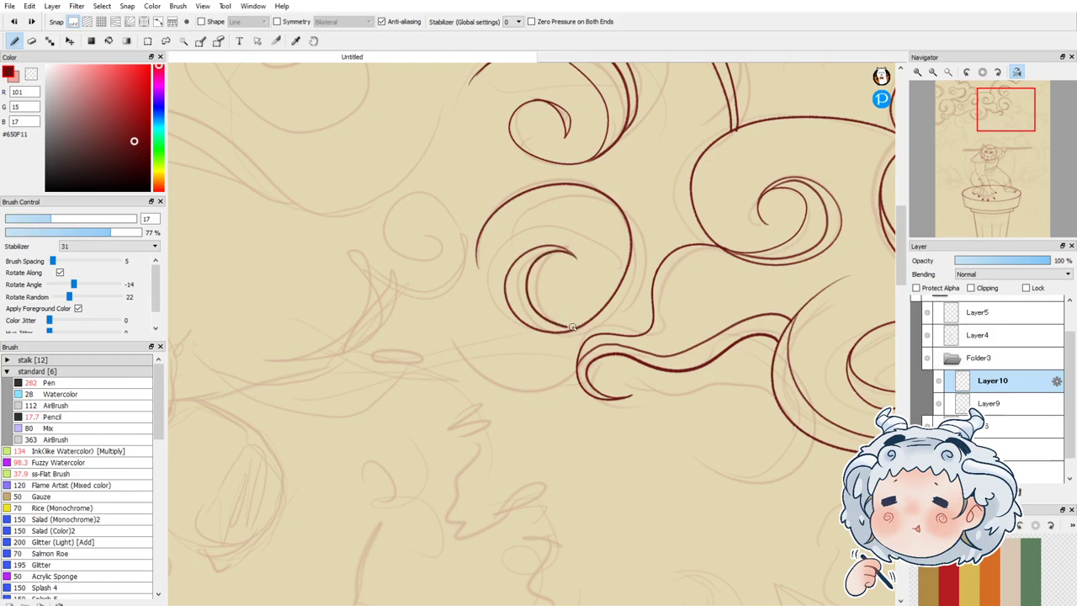
Step: Add a second line along the lower open spiral's outer rim facing the wavy tail, redoing strokes that miss
{"action": "mouse_move", "coordinate": [614, 200]}
{"action": "left_mouse_down"}
{"action": "mouse_move", "coordinate": [642, 228]}
{"action": "mouse_move", "coordinate": [573, 314]}
{"action": "mouse_move", "coordinate": [602, 315]}
{"action": "mouse_move", "coordinate": [587, 322]}
{"action": "mouse_move", "coordinate": [613, 246]}
{"action": "mouse_move", "coordinate": [565, 335]}
{"action": "left_mouse_up"}
{"action": "key", "text": "ctrl+z"}
{"action": "key", "text": "ctrl+z"}
{"action": "key", "text": "ctrl+z"}
{"action": "mouse_move", "coordinate": [551, 187]}
{"action": "left_mouse_down"}
{"action": "mouse_move", "coordinate": [601, 221]}
{"action": "mouse_move", "coordinate": [567, 333]}
{"action": "left_mouse_up"}
{"action": "key", "text": "ctrl+z"}
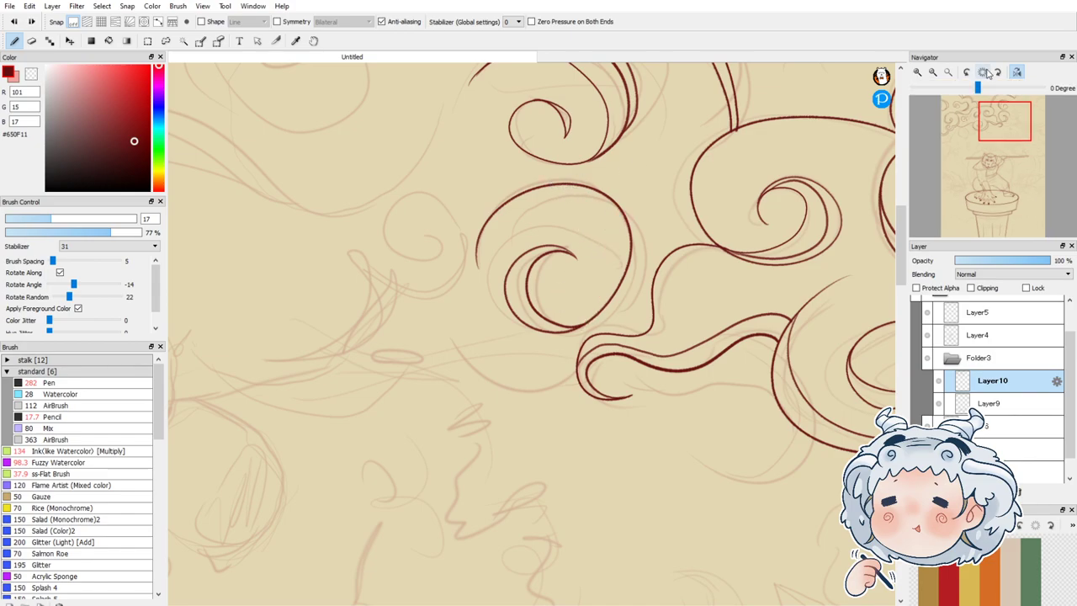
{"action": "key", "text": "h"}
{"action": "mouse_move", "coordinate": [449, 204]}
{"action": "left_mouse_down"}
{"action": "mouse_move", "coordinate": [427, 311]}
{"action": "mouse_move", "coordinate": [483, 326]}
{"action": "mouse_move", "coordinate": [457, 180]}
{"action": "mouse_move", "coordinate": [501, 184]}
{"action": "left_mouse_up"}
{"action": "key", "text": "ctrl+z"}
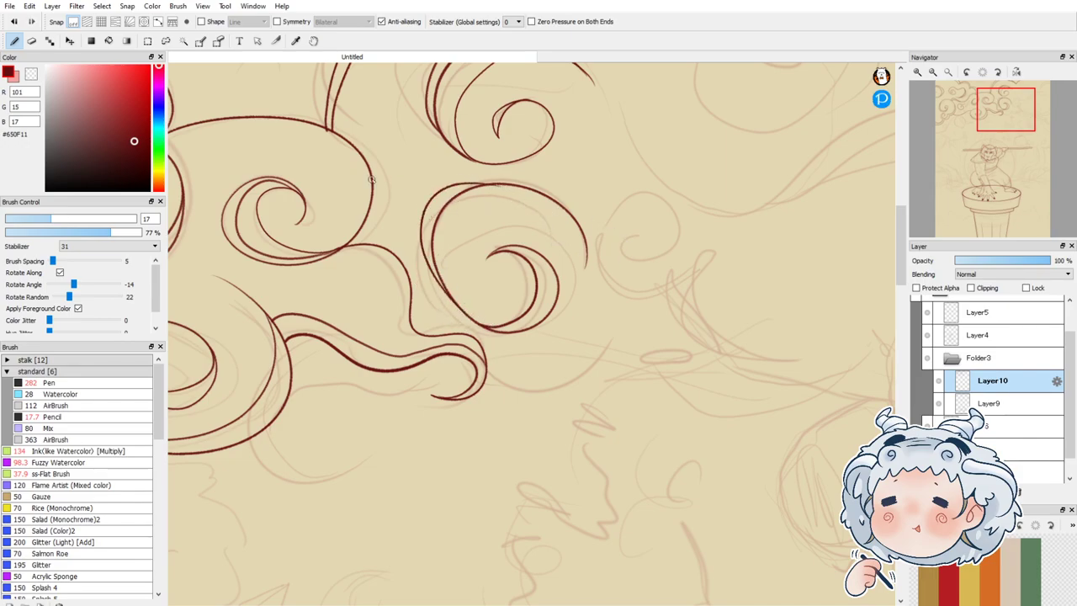
{"action": "left_click", "coordinate": [1016, 71]}
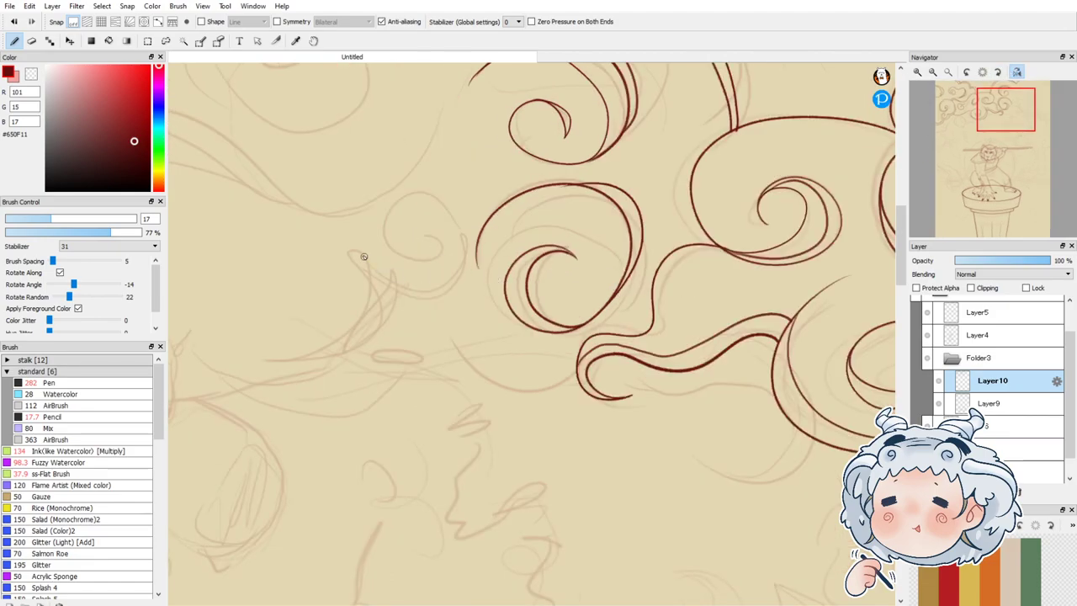
Step: Ink a small curl with a double-lined forked tail beside the lower open spiral, and double its inner and outer rims
{"action": "mouse_move", "coordinate": [271, 354]}
{"action": "left_mouse_down"}
{"action": "mouse_move", "coordinate": [392, 306]}
{"action": "mouse_move", "coordinate": [389, 294]}
{"action": "mouse_move", "coordinate": [442, 283]}
{"action": "mouse_move", "coordinate": [410, 191]}
{"action": "mouse_move", "coordinate": [380, 236]}
{"action": "mouse_move", "coordinate": [414, 254]}
{"action": "left_mouse_up"}
{"action": "mouse_move", "coordinate": [270, 351]}
{"action": "left_mouse_down"}
{"action": "mouse_move", "coordinate": [361, 334]}
{"action": "mouse_move", "coordinate": [374, 273]}
{"action": "mouse_move", "coordinate": [440, 274]}
{"action": "left_mouse_up"}
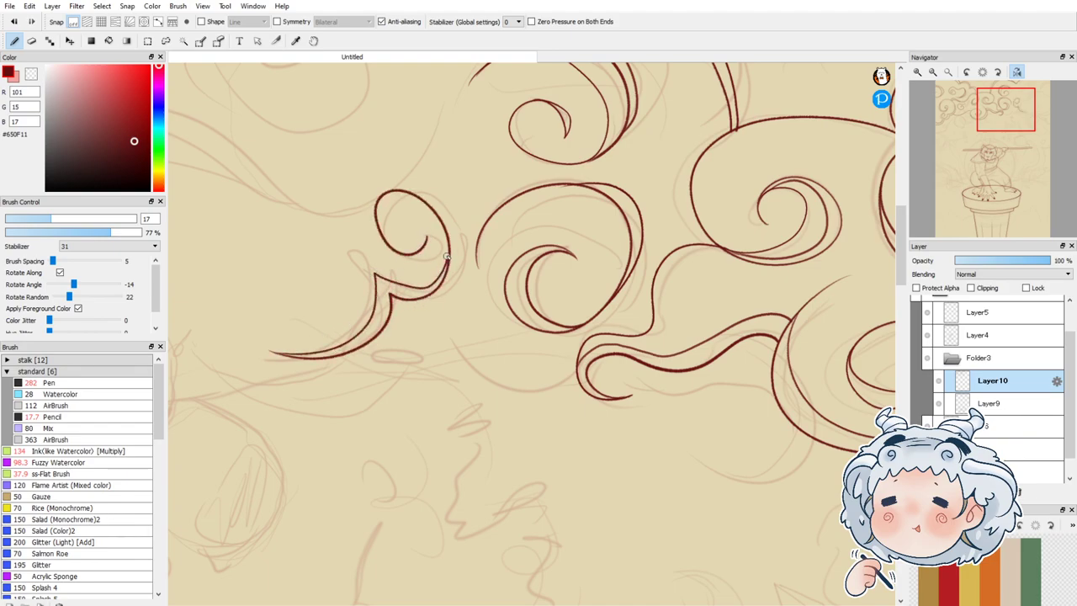
{"action": "left_click_drag", "start_coordinate": [448, 244], "coordinate": [446, 268]}
{"action": "mouse_move", "coordinate": [372, 212]}
{"action": "left_mouse_down"}
{"action": "mouse_move", "coordinate": [385, 255]}
{"action": "mouse_move", "coordinate": [424, 251]}
{"action": "left_mouse_up"}
{"action": "scroll", "coordinate": [636, 329], "scroll_direction": "down", "scroll_amount": 4}
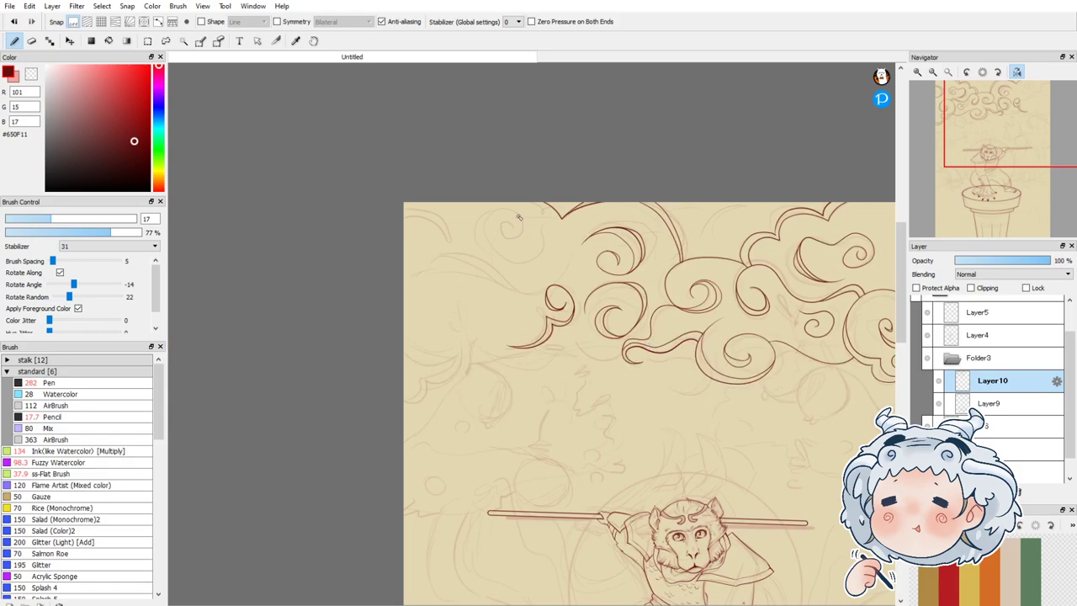
Step: Ink an open spiral near the canvas's upper edge, beyond the pointed dip in the cloud border
{"action": "scroll", "coordinate": [492, 262], "scroll_direction": "up", "scroll_amount": 1}
{"action": "scroll", "coordinate": [492, 261], "scroll_direction": "up", "scroll_amount": 1}
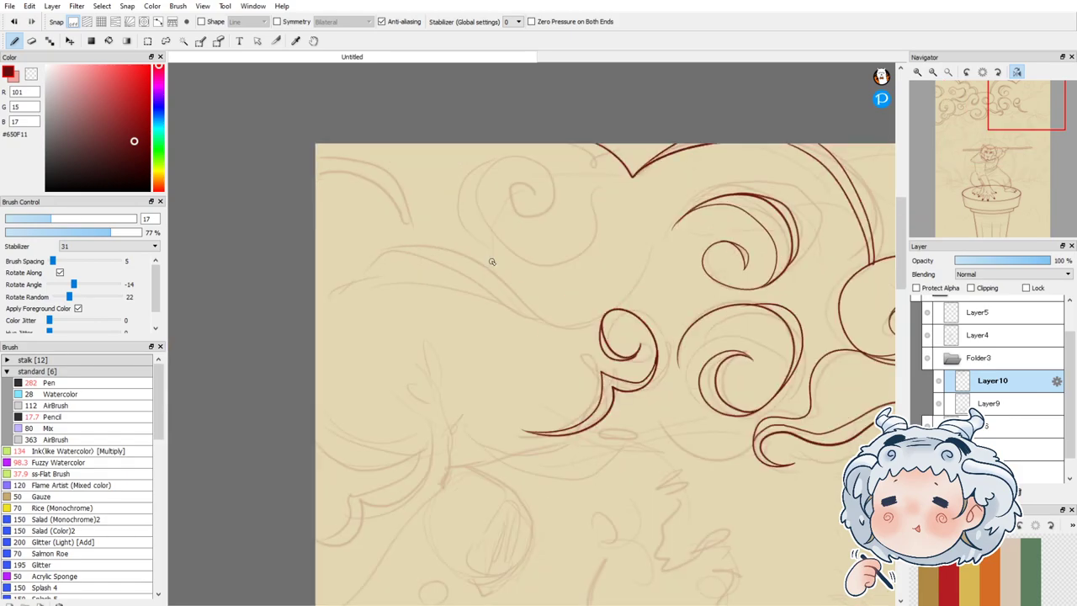
{"action": "mouse_move", "coordinate": [521, 182]}
{"action": "left_mouse_down"}
{"action": "mouse_move", "coordinate": [519, 223]}
{"action": "mouse_move", "coordinate": [539, 167]}
{"action": "mouse_move", "coordinate": [483, 188]}
{"action": "mouse_move", "coordinate": [542, 263]}
{"action": "mouse_move", "coordinate": [593, 211]}
{"action": "left_mouse_up"}
{"action": "mouse_move", "coordinate": [508, 159]}
{"action": "left_mouse_down"}
{"action": "mouse_move", "coordinate": [478, 220]}
{"action": "mouse_move", "coordinate": [529, 252]}
{"action": "mouse_move", "coordinate": [471, 216]}
{"action": "mouse_move", "coordinate": [501, 158]}
{"action": "mouse_move", "coordinate": [535, 173]}
{"action": "mouse_move", "coordinate": [492, 256]}
{"action": "mouse_move", "coordinate": [521, 247]}
{"action": "left_mouse_up"}
{"action": "key", "text": "ctrl+z"}
{"action": "key", "text": "ctrl+z"}
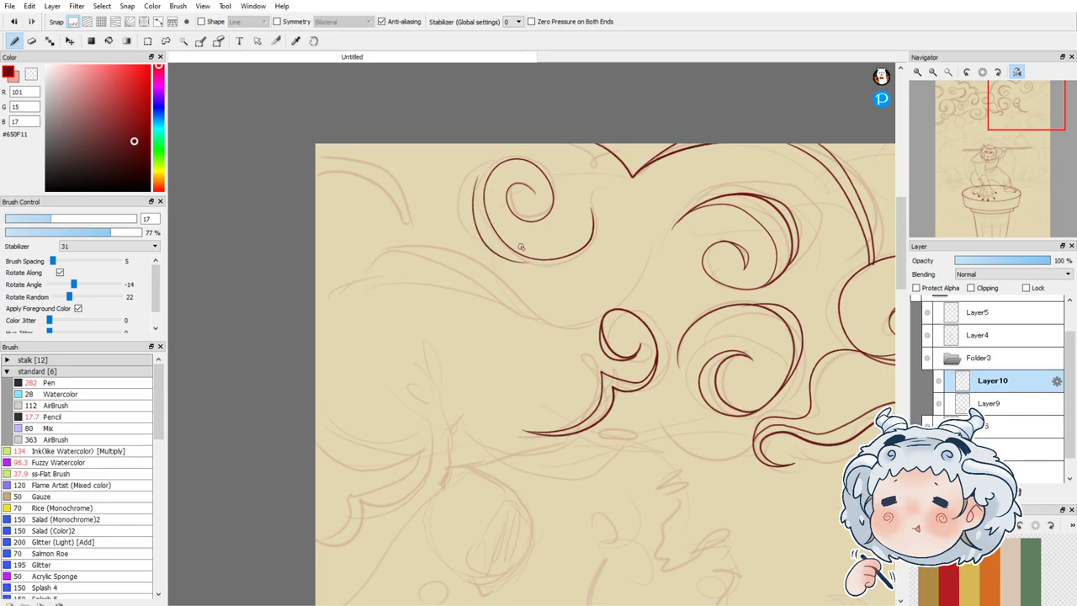
{"action": "scroll", "coordinate": [504, 191], "scroll_direction": "up", "scroll_amount": 2}
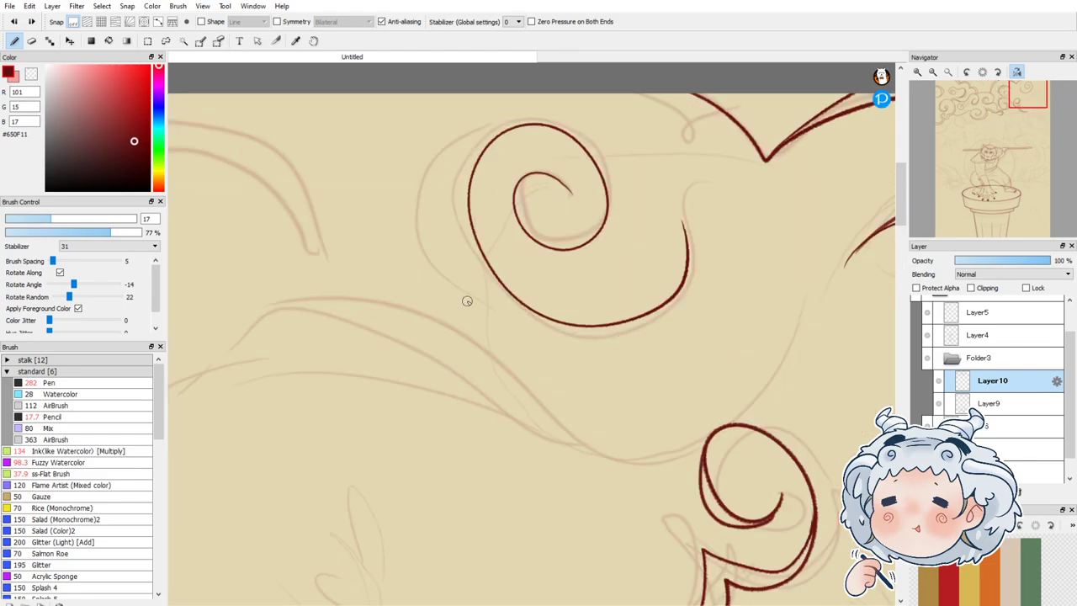
{"action": "mouse_move", "coordinate": [503, 133]}
{"action": "left_mouse_down"}
{"action": "mouse_move", "coordinate": [458, 180]}
{"action": "mouse_move", "coordinate": [454, 199]}
{"action": "mouse_move", "coordinate": [529, 322]}
{"action": "mouse_move", "coordinate": [609, 328]}
{"action": "left_mouse_up"}
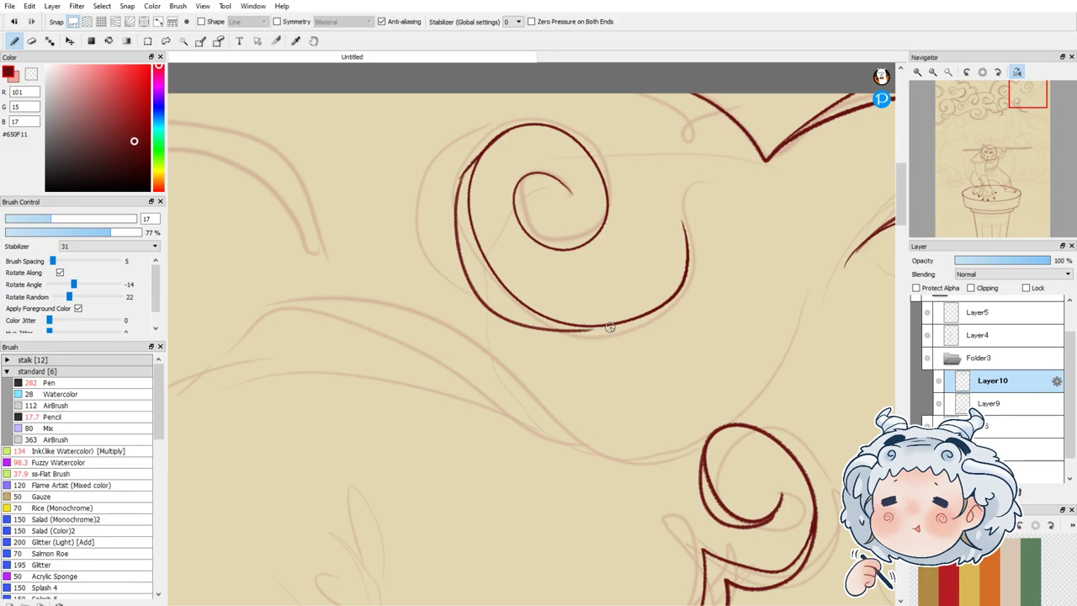
{"action": "key", "text": "ctrl+z"}
{"action": "mouse_move", "coordinate": [498, 126]}
{"action": "left_mouse_down"}
{"action": "mouse_move", "coordinate": [465, 188]}
{"action": "mouse_move", "coordinate": [472, 286]}
{"action": "mouse_move", "coordinate": [535, 322]}
{"action": "mouse_move", "coordinate": [587, 321]}
{"action": "left_mouse_up"}
{"action": "key", "text": "ctrl+z"}
{"action": "mouse_move", "coordinate": [519, 125]}
{"action": "left_mouse_down"}
{"action": "mouse_move", "coordinate": [460, 190]}
{"action": "mouse_move", "coordinate": [478, 274]}
{"action": "mouse_move", "coordinate": [531, 313]}
{"action": "mouse_move", "coordinate": [578, 327]}
{"action": "left_mouse_up"}
{"action": "key", "text": "ctrl+z"}
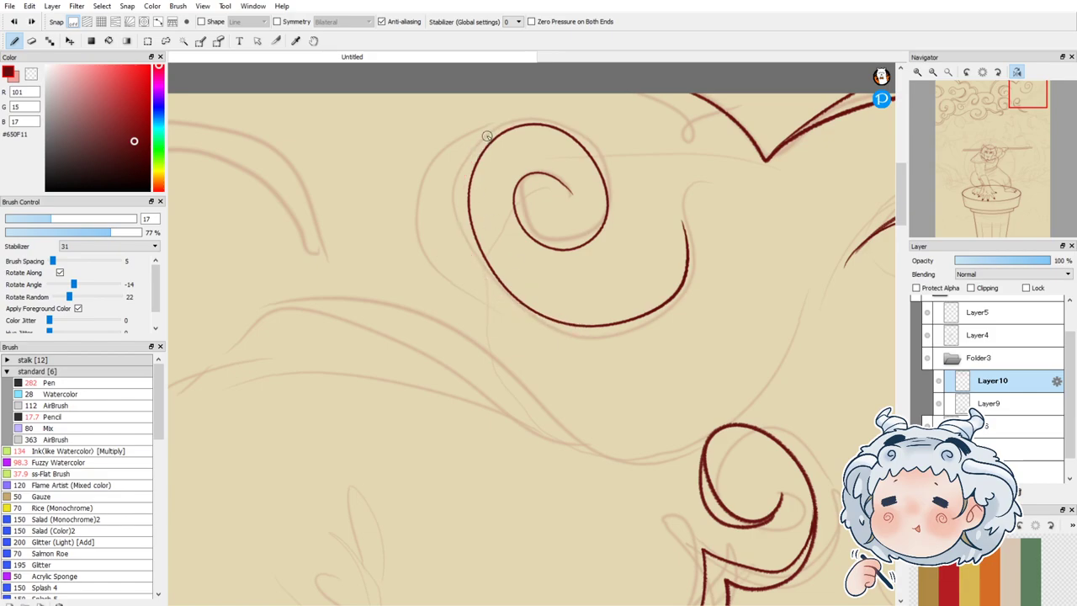
{"action": "mouse_move", "coordinate": [509, 124]}
{"action": "left_mouse_down"}
{"action": "mouse_move", "coordinate": [465, 248]}
{"action": "mouse_move", "coordinate": [535, 321]}
{"action": "mouse_move", "coordinate": [595, 324]}
{"action": "left_mouse_up"}
{"action": "key", "text": "ctrl+z"}
{"action": "mouse_move", "coordinate": [507, 127]}
{"action": "left_mouse_down"}
{"action": "mouse_move", "coordinate": [459, 224]}
{"action": "mouse_move", "coordinate": [520, 324]}
{"action": "mouse_move", "coordinate": [631, 319]}
{"action": "left_mouse_up"}
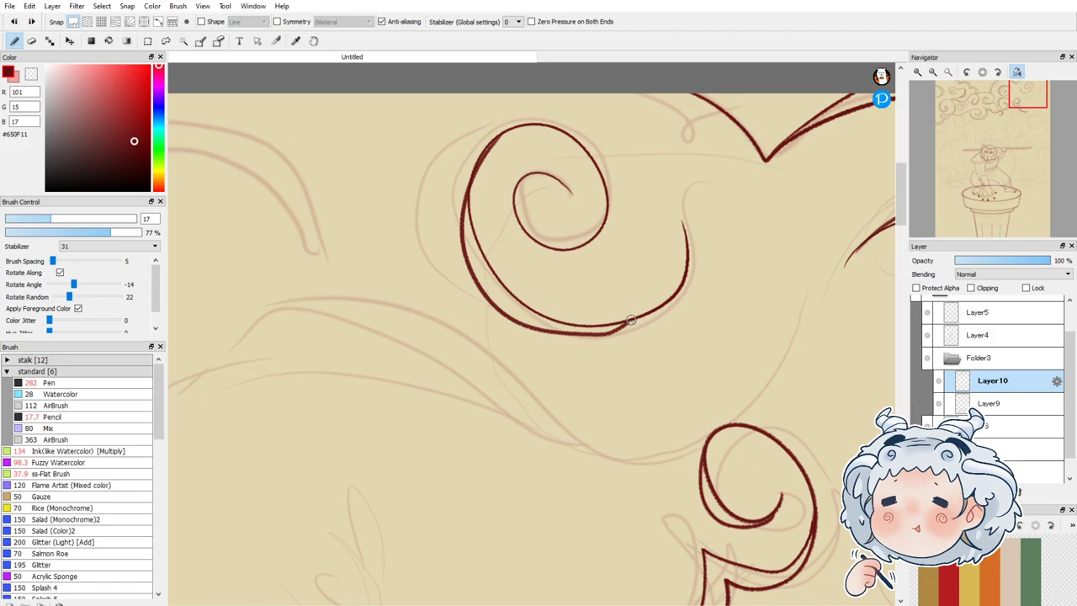
{"action": "key", "text": "ctrl+z"}
Step: Rotate and enlarge the view of the new upper spiral and add a crescent line along its outer rim
{"action": "left_click", "coordinate": [917, 72]}
{"action": "left_click", "coordinate": [999, 72]}
{"action": "left_click_drag", "start_coordinate": [1022, 104], "coordinate": [1025, 105]}
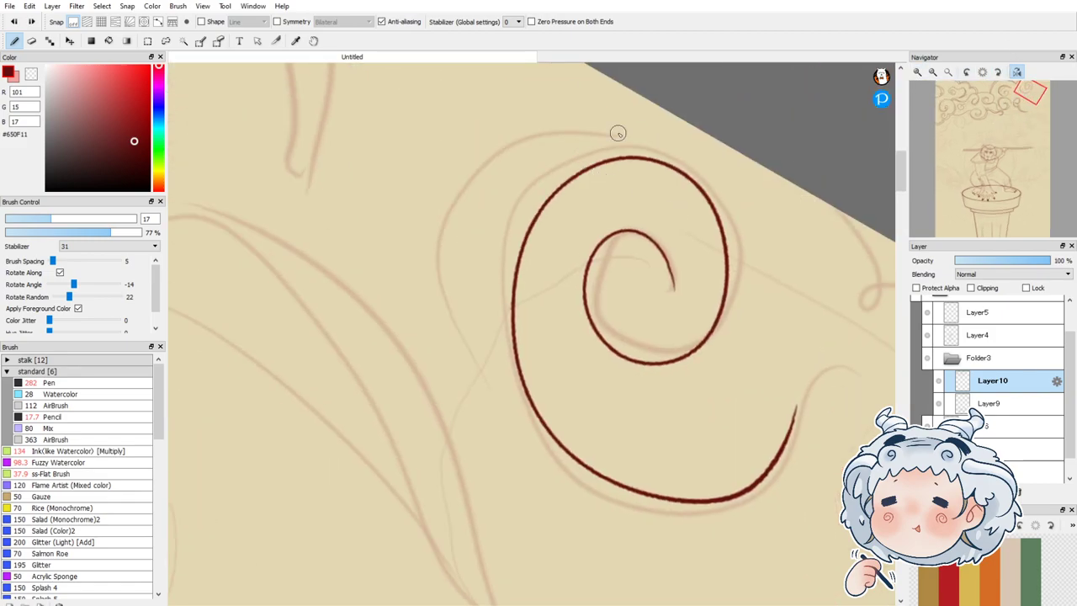
{"action": "mouse_move", "coordinate": [639, 158]}
{"action": "left_mouse_down"}
{"action": "mouse_move", "coordinate": [559, 176]}
{"action": "mouse_move", "coordinate": [487, 275]}
{"action": "mouse_move", "coordinate": [498, 383]}
{"action": "mouse_move", "coordinate": [547, 444]}
{"action": "mouse_move", "coordinate": [586, 469]}
{"action": "left_mouse_up"}
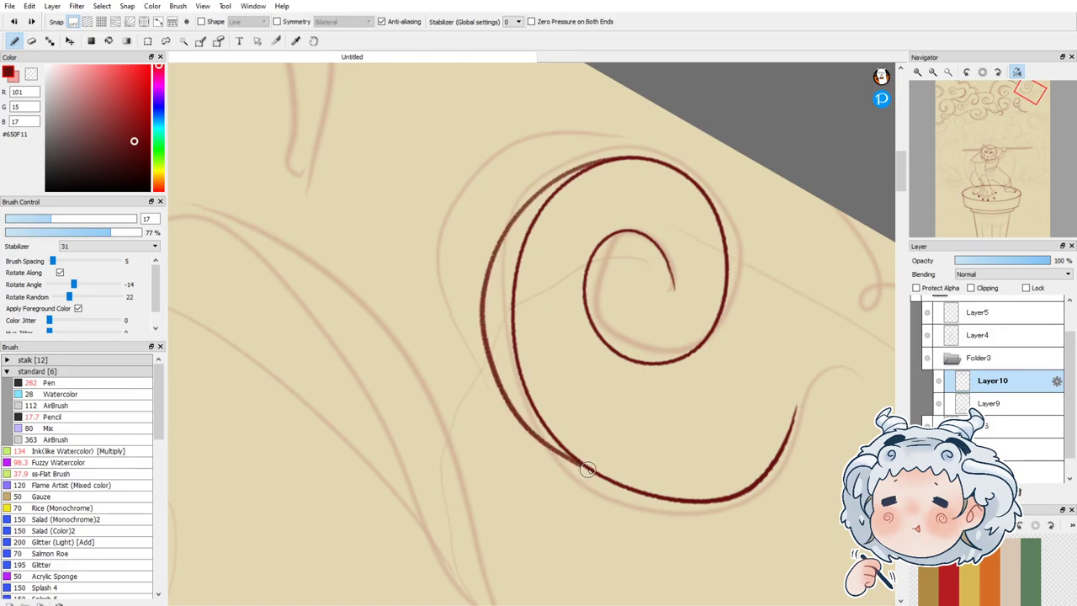
{"action": "left_click", "coordinate": [982, 72]}
Step: Ink a long wavy cloud line below the upper spiral out to the canvas's side edge, doubling the line along its crest
{"action": "scroll", "coordinate": [700, 184], "scroll_direction": "down", "scroll_amount": 1}
{"action": "scroll", "coordinate": [695, 184], "scroll_direction": "down", "scroll_amount": 1}
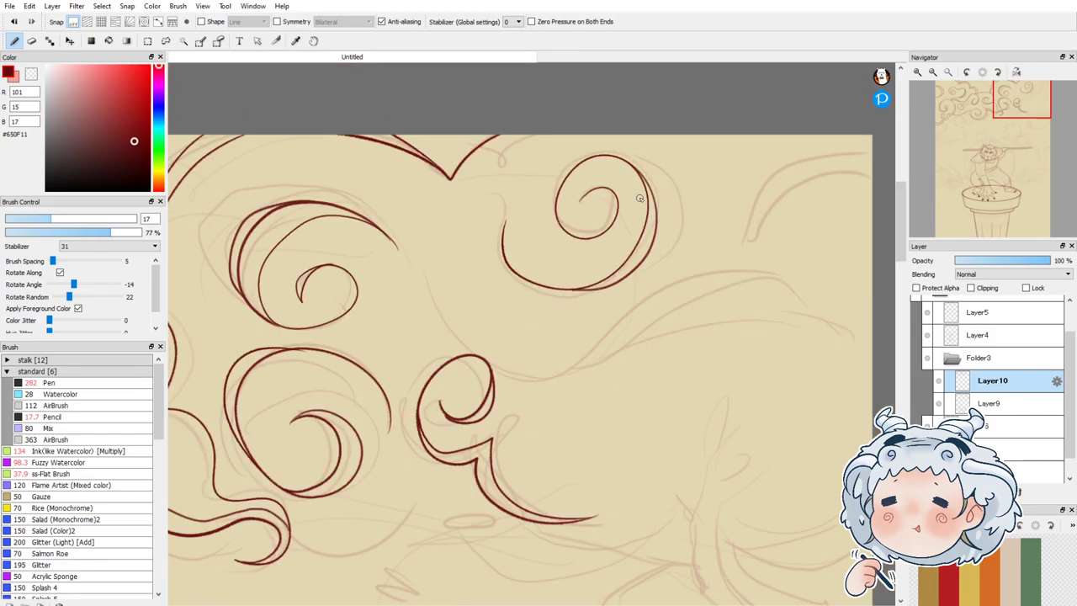
{"action": "mouse_move", "coordinate": [423, 278]}
{"action": "left_mouse_down"}
{"action": "mouse_move", "coordinate": [463, 338]}
{"action": "mouse_move", "coordinate": [509, 368]}
{"action": "mouse_move", "coordinate": [503, 357]}
{"action": "mouse_move", "coordinate": [688, 302]}
{"action": "mouse_move", "coordinate": [868, 295]}
{"action": "left_mouse_up"}
{"action": "key", "text": "ctrl+z"}
{"action": "key", "text": "ctrl+z"}
{"action": "mouse_move", "coordinate": [422, 271]}
{"action": "left_mouse_down"}
{"action": "mouse_move", "coordinate": [451, 288]}
{"action": "mouse_move", "coordinate": [501, 345]}
{"action": "mouse_move", "coordinate": [875, 268]}
{"action": "left_mouse_up"}
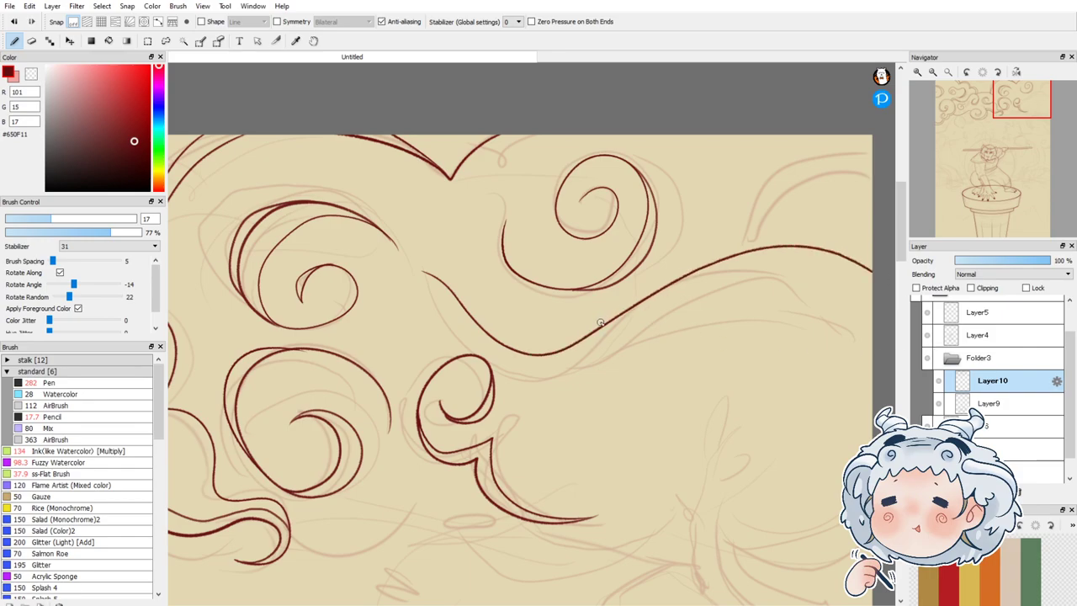
{"action": "left_click_drag", "start_coordinate": [597, 329], "coordinate": [888, 334]}
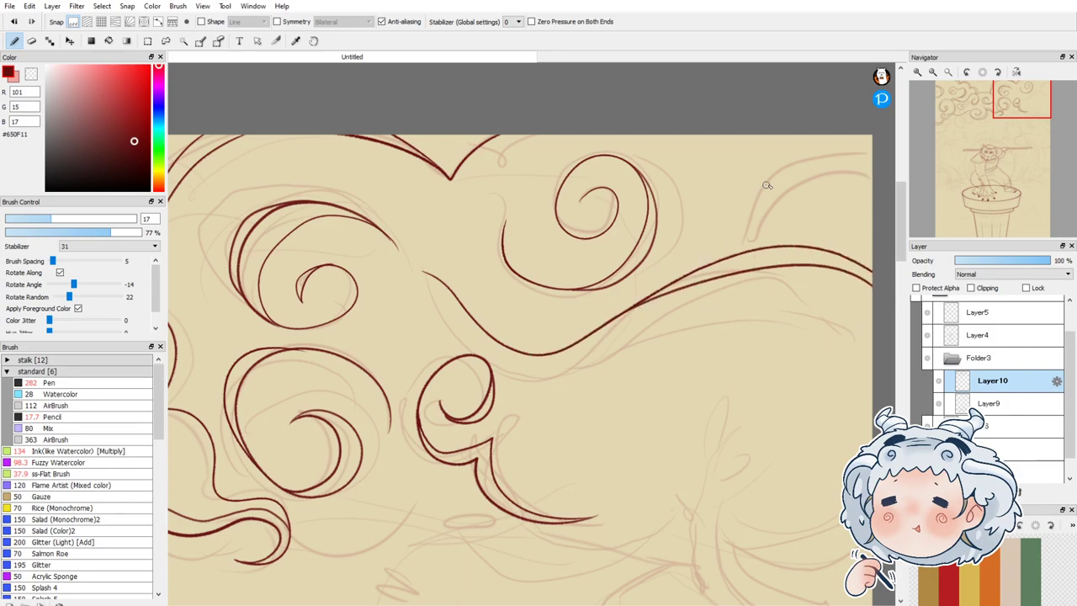
Step: Ink a double-lined arch rising from the wavy cloud line to the canvas's side edge, redoing strokes that miss
{"action": "mouse_move", "coordinate": [879, 182]}
{"action": "left_mouse_down"}
{"action": "mouse_move", "coordinate": [835, 163]}
{"action": "mouse_move", "coordinate": [758, 255]}
{"action": "mouse_move", "coordinate": [875, 184]}
{"action": "mouse_move", "coordinate": [882, 190]}
{"action": "mouse_move", "coordinate": [821, 158]}
{"action": "mouse_move", "coordinate": [742, 254]}
{"action": "mouse_move", "coordinate": [853, 154]}
{"action": "mouse_move", "coordinate": [873, 153]}
{"action": "left_mouse_up"}
{"action": "key", "text": "ctrl+z"}
{"action": "key", "text": "ctrl+z"}
{"action": "key", "text": "ctrl+z"}
{"action": "mouse_move", "coordinate": [747, 251]}
{"action": "left_mouse_down"}
{"action": "mouse_move", "coordinate": [813, 165]}
{"action": "mouse_move", "coordinate": [909, 200]}
{"action": "left_mouse_up"}
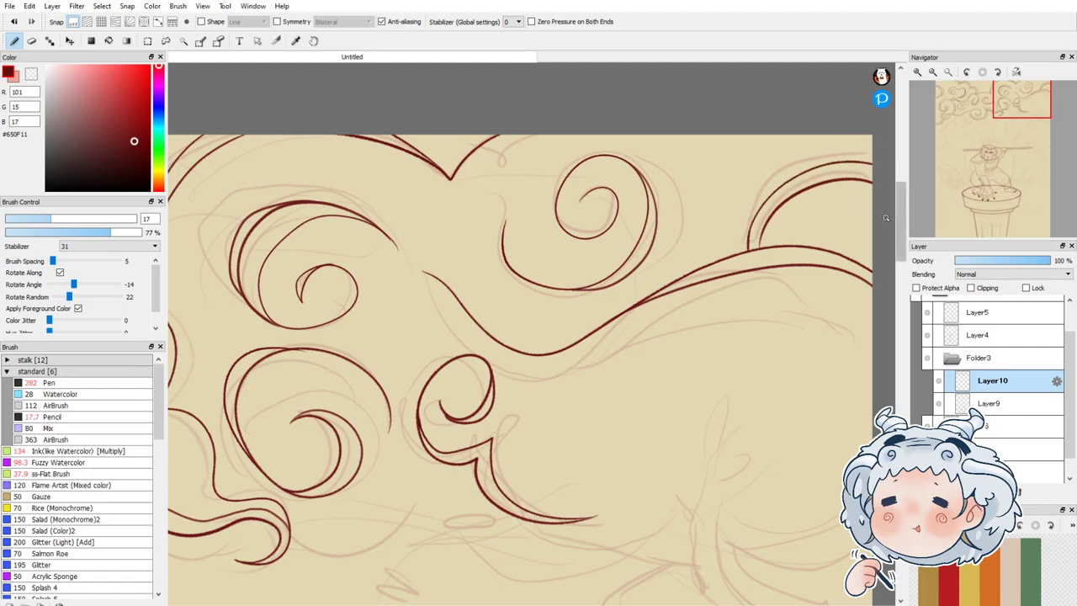
Step: Ink a double-lined scalloped border from the canvas's upper edge down to the central cloud junction, and erase where it overlaps the neighbouring cloud
{"action": "scroll", "coordinate": [778, 202], "scroll_direction": "down", "scroll_amount": 3}
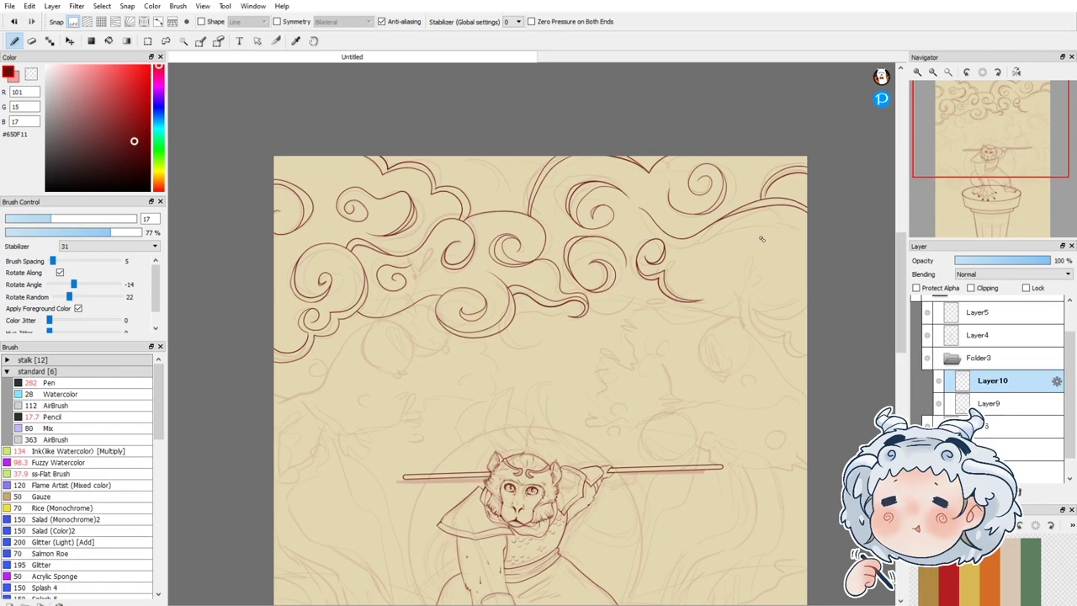
{"action": "scroll", "coordinate": [591, 215], "scroll_direction": "up", "scroll_amount": 3}
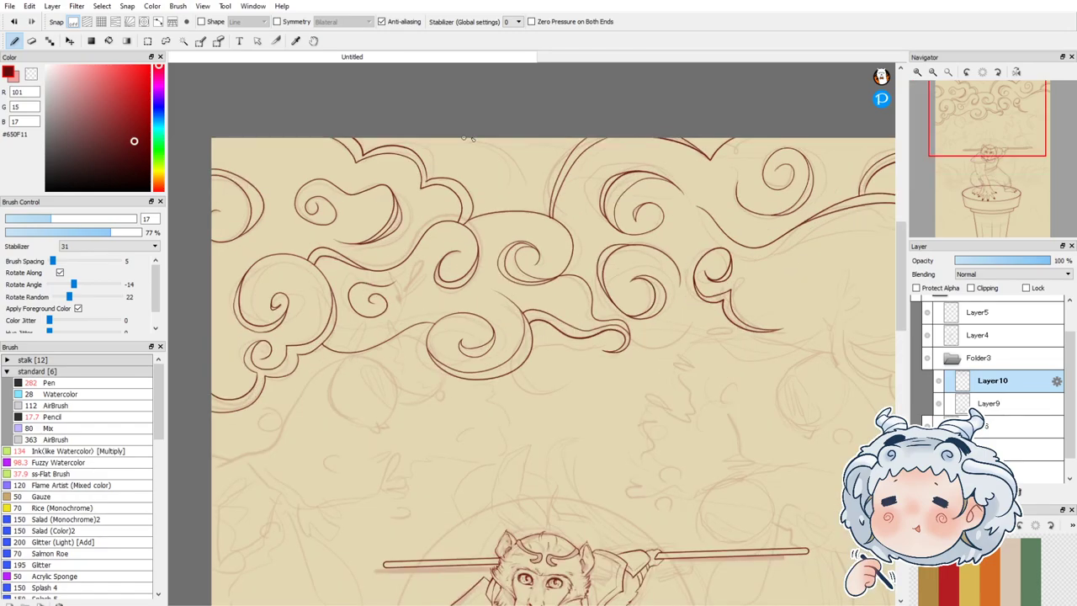
{"action": "mouse_move", "coordinate": [473, 135]}
{"action": "left_mouse_down"}
{"action": "mouse_move", "coordinate": [525, 206]}
{"action": "mouse_move", "coordinate": [584, 227]}
{"action": "mouse_move", "coordinate": [596, 250]}
{"action": "left_mouse_up"}
{"action": "key", "text": "ctrl+z"}
{"action": "mouse_move", "coordinate": [463, 137]}
{"action": "left_mouse_down"}
{"action": "mouse_move", "coordinate": [524, 182]}
{"action": "mouse_move", "coordinate": [525, 207]}
{"action": "mouse_move", "coordinate": [562, 213]}
{"action": "mouse_move", "coordinate": [591, 253]}
{"action": "left_mouse_up"}
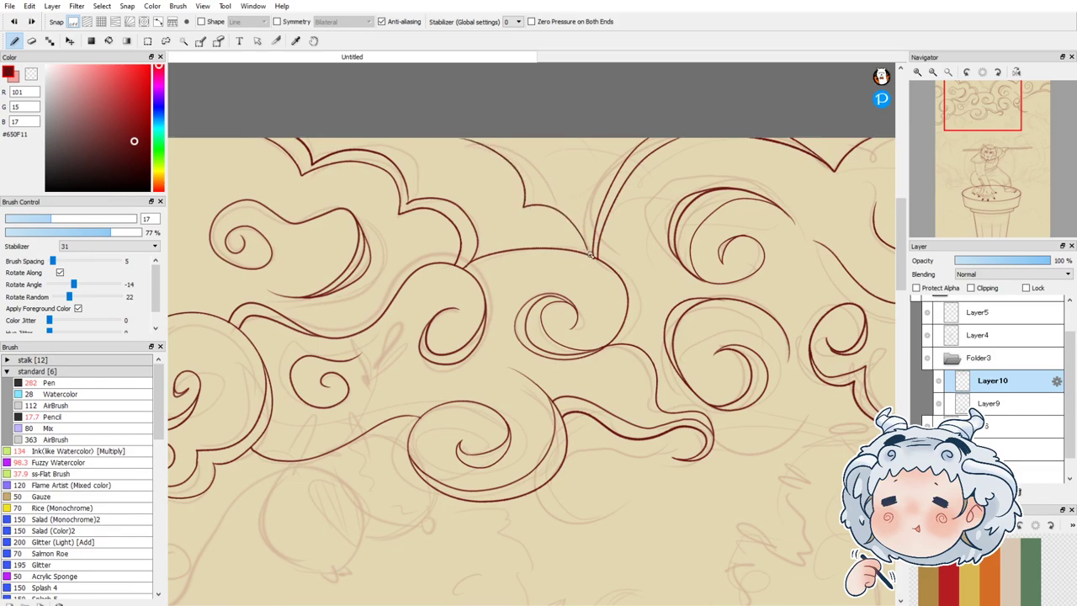
{"action": "mouse_move", "coordinate": [482, 134]}
{"action": "left_mouse_down"}
{"action": "mouse_move", "coordinate": [528, 158]}
{"action": "mouse_move", "coordinate": [537, 189]}
{"action": "mouse_move", "coordinate": [577, 204]}
{"action": "mouse_move", "coordinate": [594, 255]}
{"action": "left_mouse_up"}
{"action": "key", "text": "ctrl+z"}
{"action": "mouse_move", "coordinate": [526, 150]}
{"action": "left_mouse_down"}
{"action": "mouse_move", "coordinate": [541, 193]}
{"action": "mouse_move", "coordinate": [604, 223]}
{"action": "left_mouse_up"}
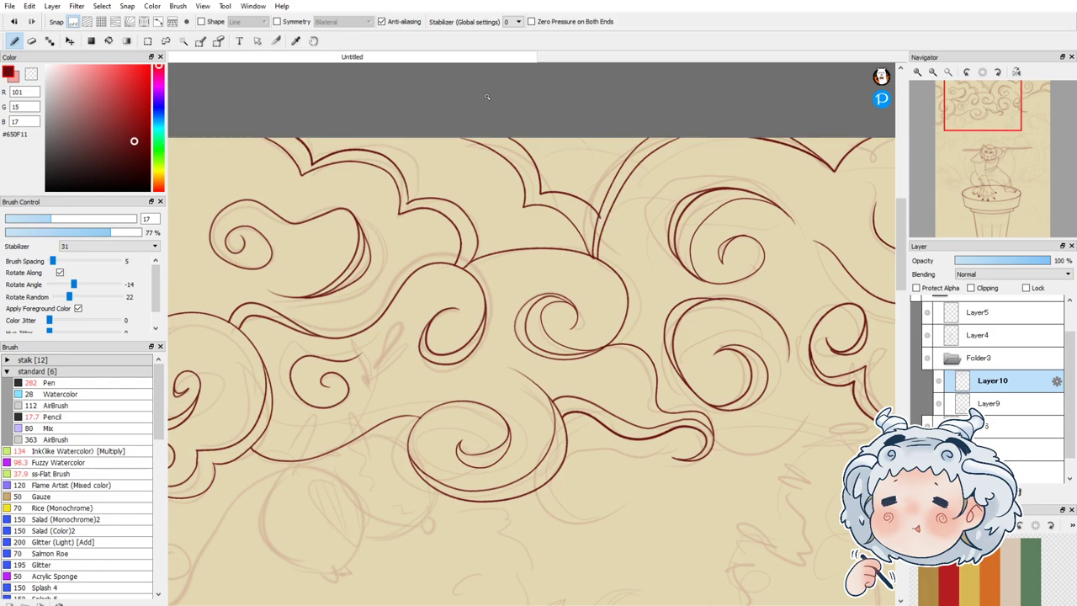
{"action": "left_click", "coordinate": [32, 40]}
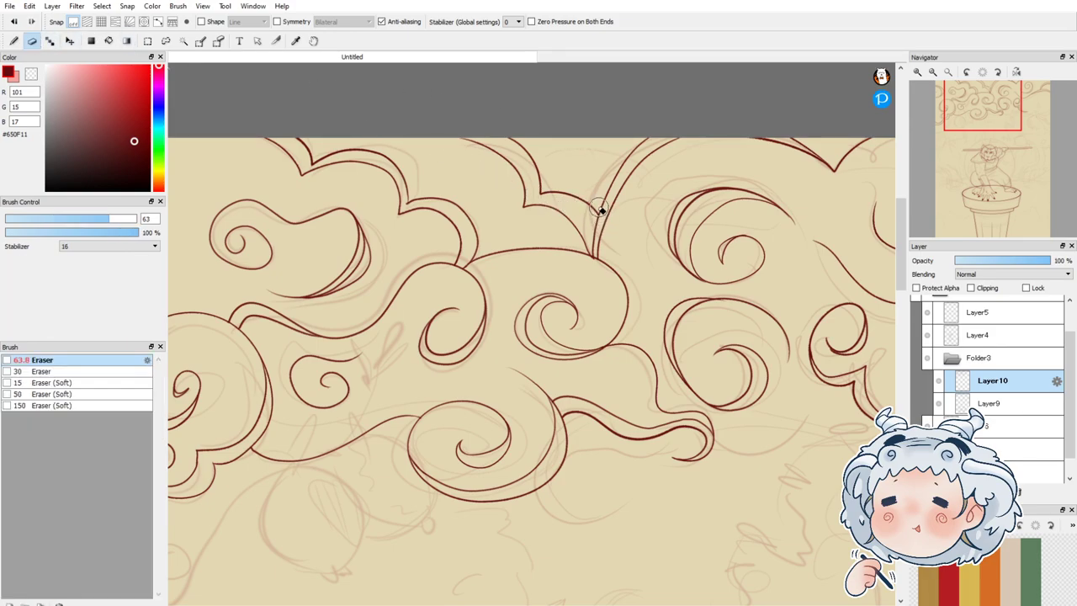
{"action": "scroll", "coordinate": [423, 221], "scroll_direction": "down", "scroll_amount": 4}
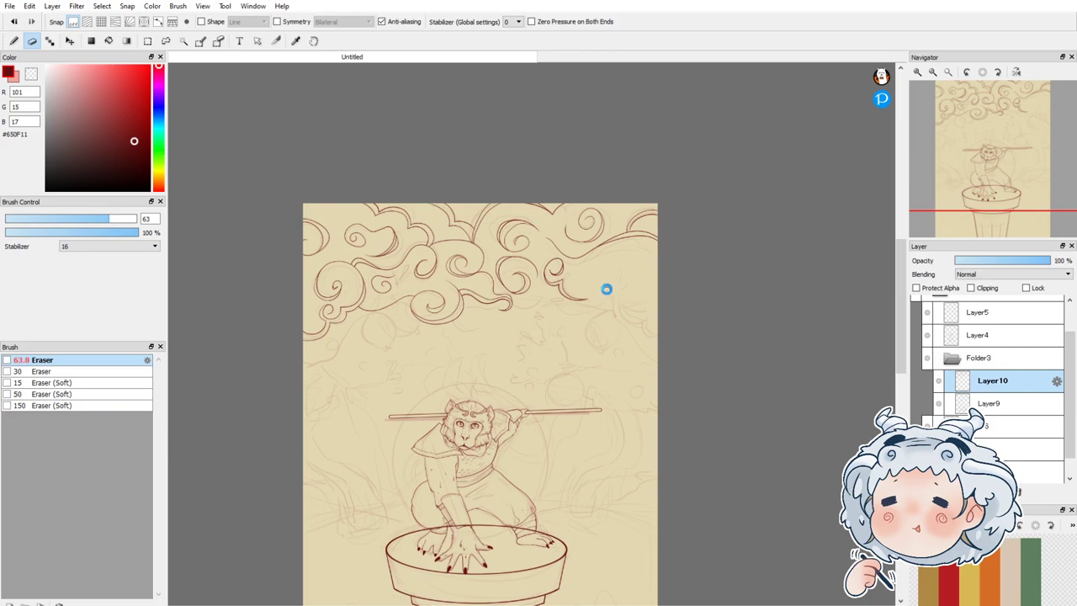
Step: Ink a large spiral with a double-lined scalloped border below the wavy cloud line, and a short double curve at the canvas edge
{"action": "scroll", "coordinate": [606, 293], "scroll_direction": "up", "scroll_amount": 4}
{"action": "left_click", "coordinate": [13, 40]}
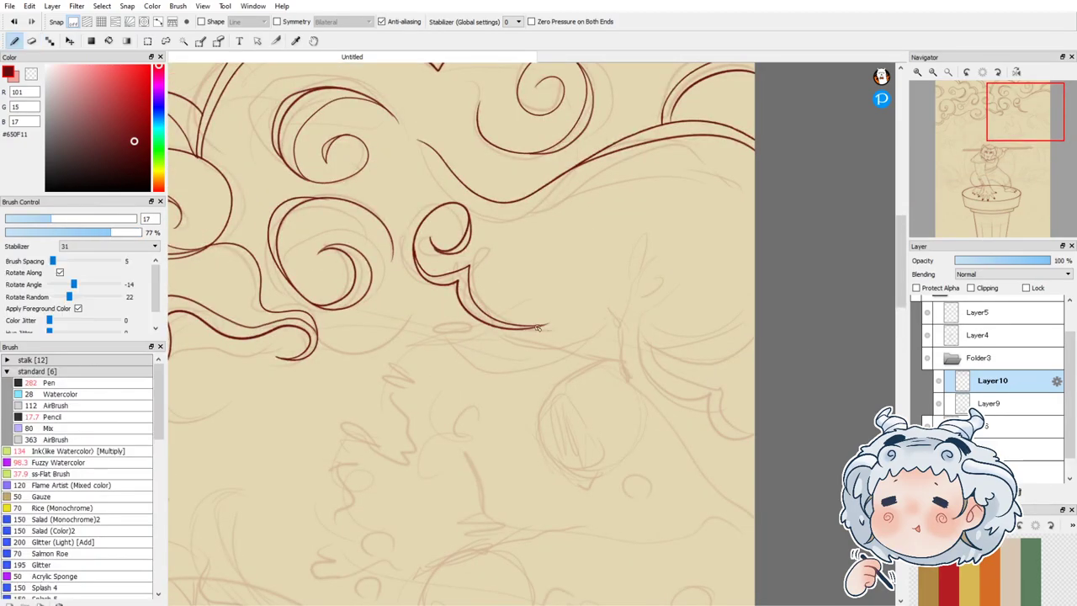
{"action": "mouse_move", "coordinate": [771, 443]}
{"action": "left_mouse_down"}
{"action": "mouse_move", "coordinate": [715, 437]}
{"action": "mouse_move", "coordinate": [697, 387]}
{"action": "mouse_move", "coordinate": [663, 387]}
{"action": "mouse_move", "coordinate": [626, 333]}
{"action": "mouse_move", "coordinate": [601, 204]}
{"action": "mouse_move", "coordinate": [710, 272]}
{"action": "mouse_move", "coordinate": [665, 242]}
{"action": "left_mouse_up"}
{"action": "mouse_move", "coordinate": [594, 220]}
{"action": "left_mouse_down"}
{"action": "mouse_move", "coordinate": [603, 289]}
{"action": "mouse_move", "coordinate": [656, 310]}
{"action": "mouse_move", "coordinate": [680, 368]}
{"action": "mouse_move", "coordinate": [732, 412]}
{"action": "mouse_move", "coordinate": [787, 393]}
{"action": "left_mouse_up"}
{"action": "mouse_move", "coordinate": [705, 329]}
{"action": "left_mouse_down"}
{"action": "mouse_move", "coordinate": [756, 328]}
{"action": "mouse_move", "coordinate": [767, 315]}
{"action": "left_mouse_up"}
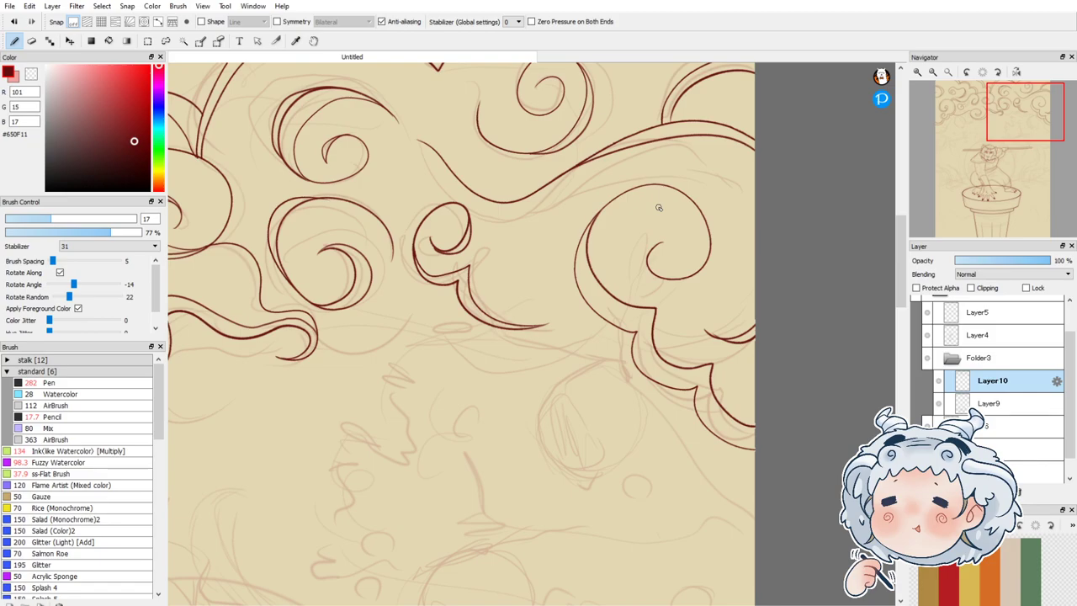
Step: Add a second line along the inner curl of the large spiral near the canvas's side edge
{"action": "scroll", "coordinate": [661, 263], "scroll_direction": "up", "scroll_amount": 6}
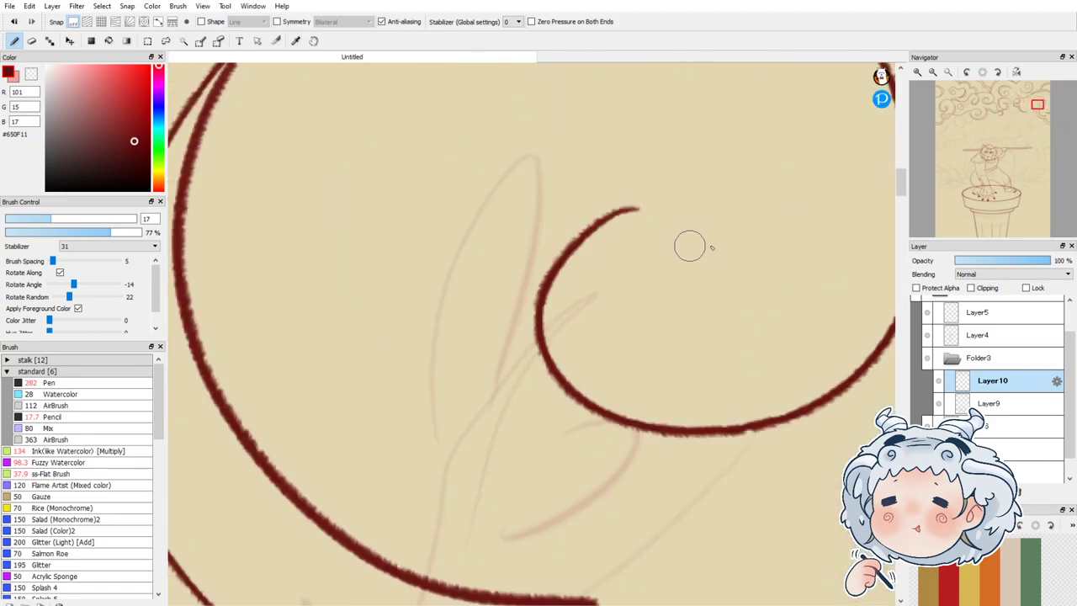
{"action": "mouse_move", "coordinate": [560, 243]}
{"action": "left_mouse_down"}
{"action": "mouse_move", "coordinate": [520, 378]}
{"action": "mouse_move", "coordinate": [593, 437]}
{"action": "mouse_move", "coordinate": [707, 427]}
{"action": "left_mouse_up"}
{"action": "scroll", "coordinate": [699, 403], "scroll_direction": "down", "scroll_amount": 5}
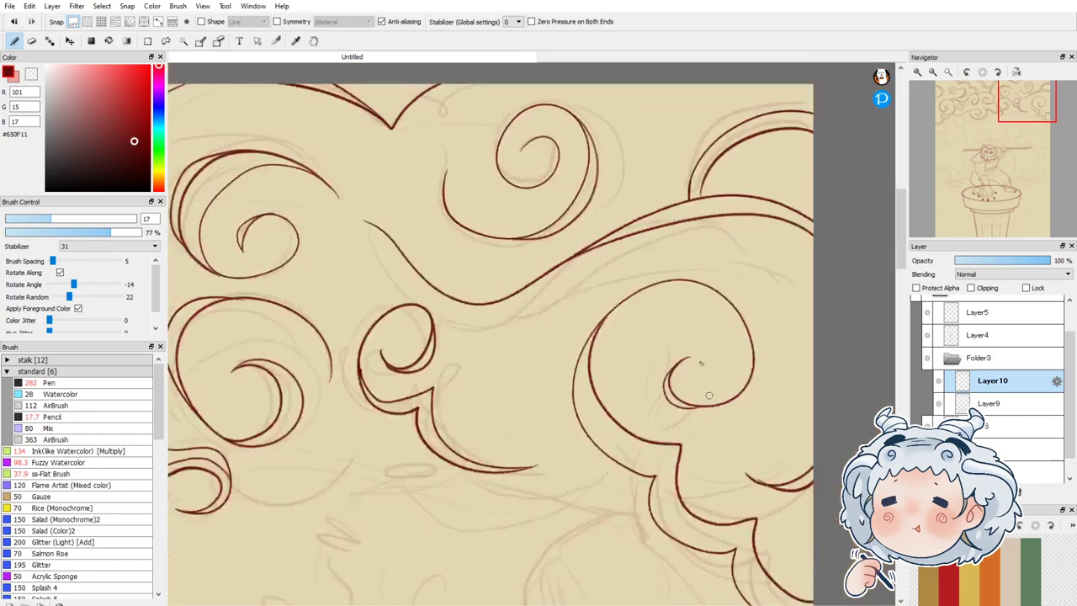
Step: Ink a crescent curve hanging under the rounded spiral beside the wavy tail, and double its inner side, undoing stray strokes
{"action": "scroll", "coordinate": [551, 435], "scroll_direction": "down", "scroll_amount": 1}
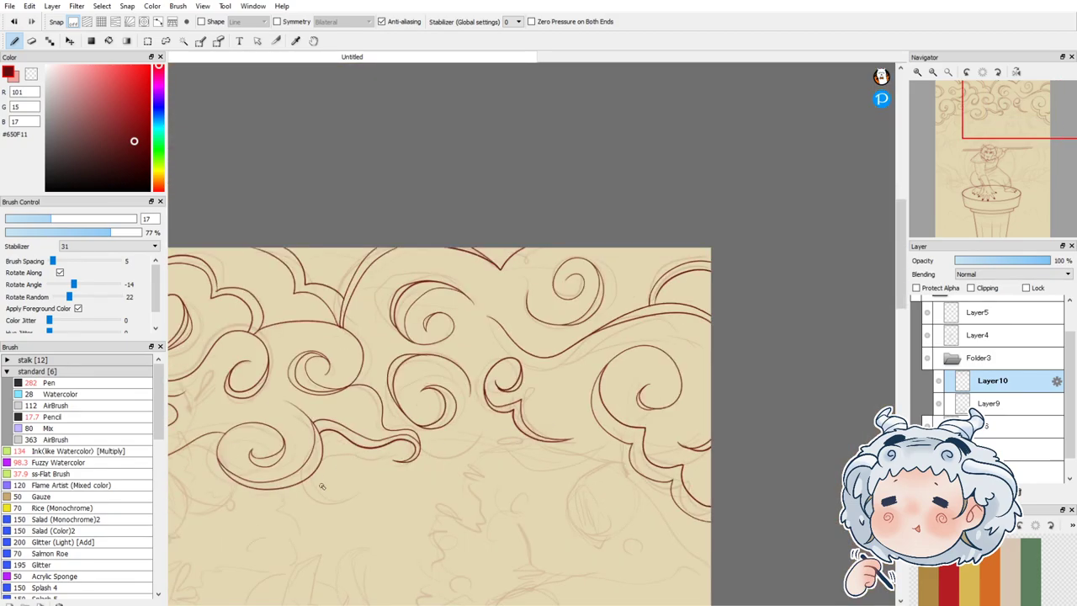
{"action": "scroll", "coordinate": [325, 476], "scroll_direction": "up", "scroll_amount": 3}
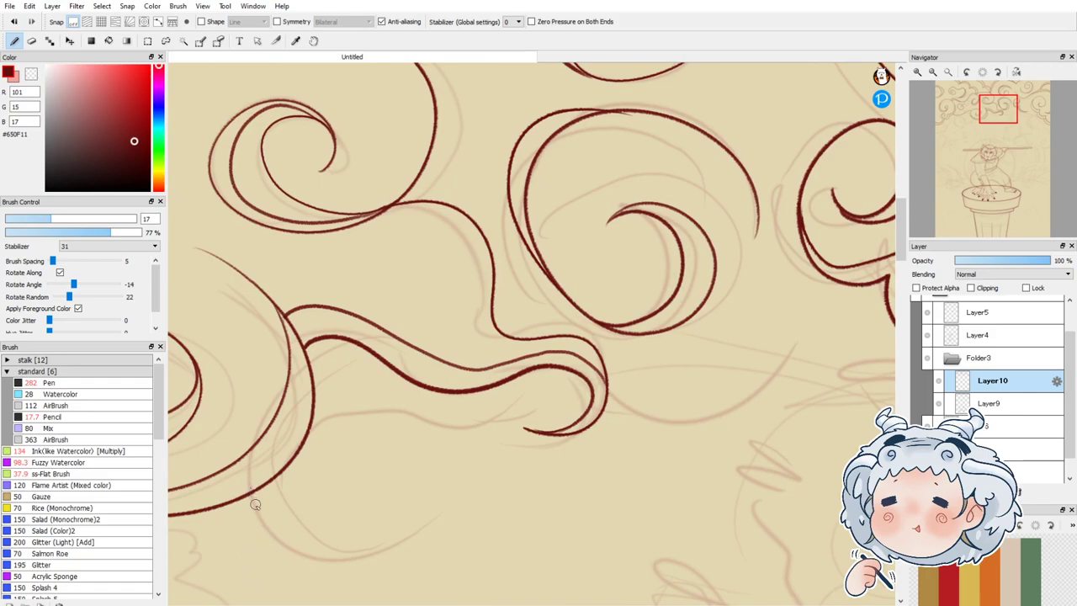
{"action": "mouse_move", "coordinate": [252, 497]}
{"action": "left_mouse_down"}
{"action": "mouse_move", "coordinate": [409, 520]}
{"action": "mouse_move", "coordinate": [423, 468]}
{"action": "left_mouse_up"}
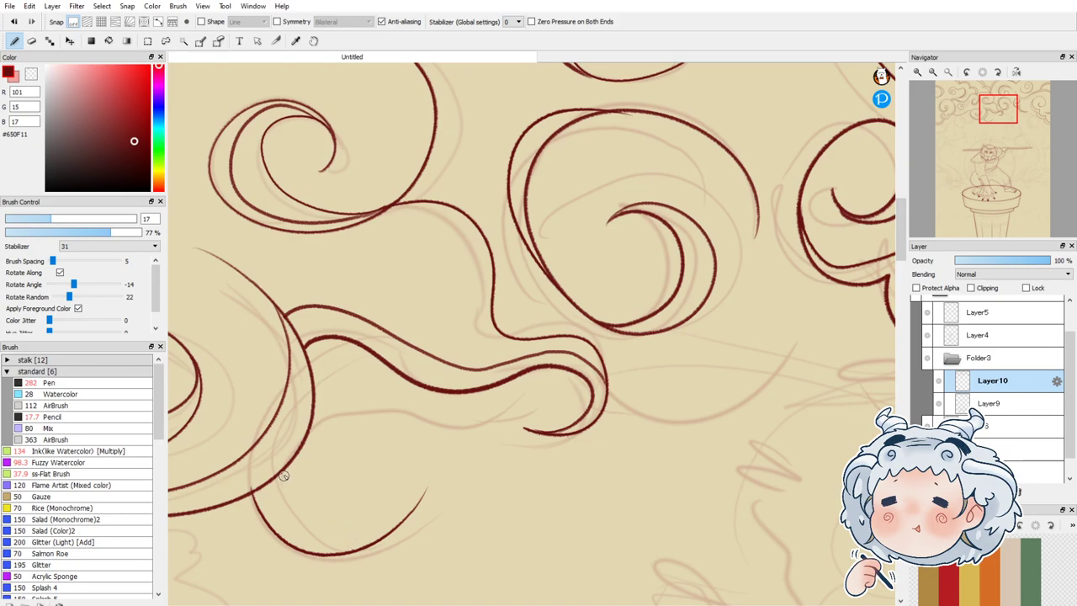
{"action": "mouse_move", "coordinate": [286, 463]}
{"action": "left_mouse_down"}
{"action": "mouse_move", "coordinate": [297, 518]}
{"action": "mouse_move", "coordinate": [345, 552]}
{"action": "left_mouse_up"}
{"action": "left_click_drag", "start_coordinate": [319, 545], "coordinate": [367, 553]}
{"action": "key", "text": "ctrl+z"}
{"action": "key", "text": "ctrl+z"}
{"action": "mouse_move", "coordinate": [286, 468]}
{"action": "left_mouse_down"}
{"action": "mouse_move", "coordinate": [302, 519]}
{"action": "mouse_move", "coordinate": [340, 550]}
{"action": "mouse_move", "coordinate": [370, 547]}
{"action": "left_mouse_up"}
Step: Ink a rounded curve from the wavy tail's tip beneath the lower open spiral up to the small forked curl
{"action": "mouse_move", "coordinate": [312, 428]}
{"action": "left_mouse_down"}
{"action": "mouse_move", "coordinate": [338, 414]}
{"action": "mouse_move", "coordinate": [429, 422]}
{"action": "mouse_move", "coordinate": [525, 405]}
{"action": "mouse_move", "coordinate": [556, 362]}
{"action": "mouse_move", "coordinate": [528, 431]}
{"action": "mouse_move", "coordinate": [506, 408]}
{"action": "mouse_move", "coordinate": [524, 409]}
{"action": "mouse_move", "coordinate": [515, 412]}
{"action": "mouse_move", "coordinate": [553, 380]}
{"action": "mouse_move", "coordinate": [690, 422]}
{"action": "mouse_move", "coordinate": [807, 354]}
{"action": "mouse_move", "coordinate": [809, 326]}
{"action": "left_mouse_up"}
{"action": "key", "text": "ctrl+z"}
{"action": "mouse_move", "coordinate": [606, 385]}
{"action": "left_mouse_down"}
{"action": "mouse_move", "coordinate": [744, 394]}
{"action": "mouse_move", "coordinate": [777, 257]}
{"action": "left_mouse_up"}
{"action": "scroll", "coordinate": [583, 368], "scroll_direction": "down", "scroll_amount": 4}
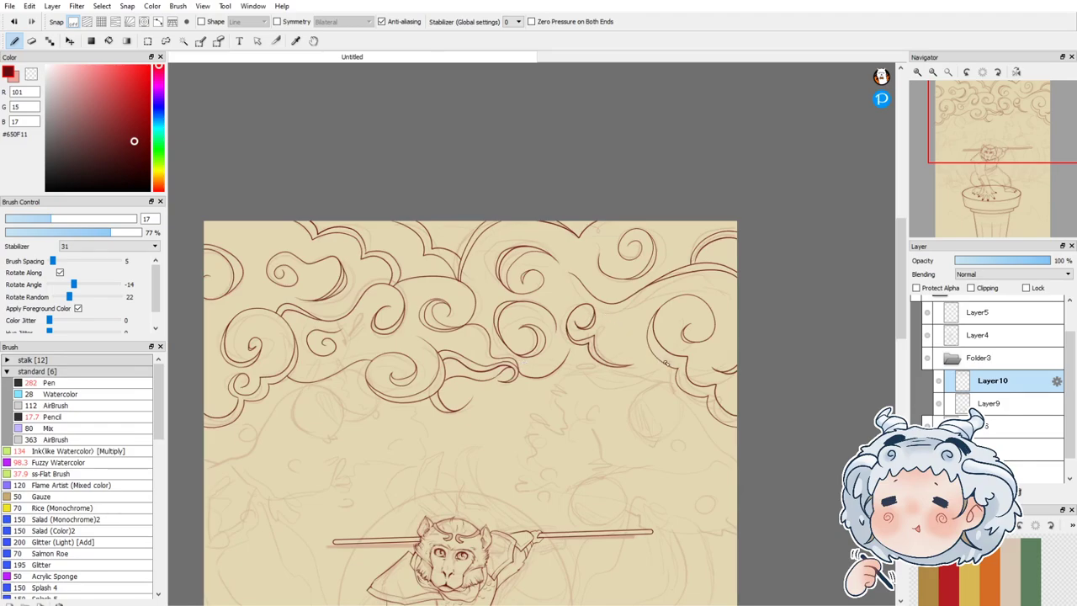
Step: Ink a double-lined sweeping curve under the small forked curl to the large spiral's scalloped border, redoing strokes that miss
{"action": "scroll", "coordinate": [665, 363], "scroll_direction": "up", "scroll_amount": 2}
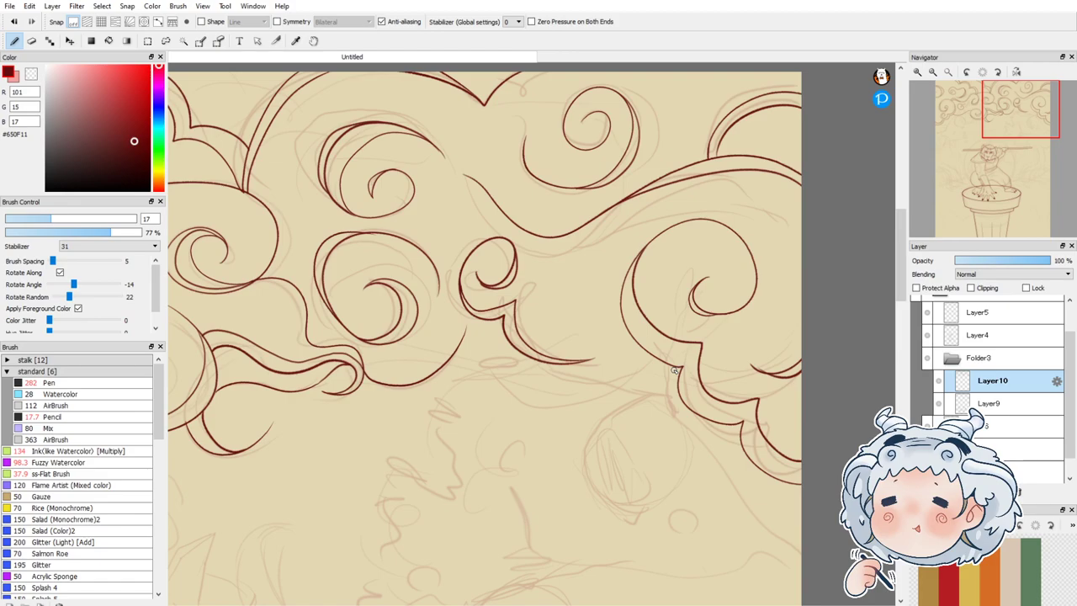
{"action": "mouse_move", "coordinate": [466, 323]}
{"action": "left_mouse_down"}
{"action": "mouse_move", "coordinate": [541, 406]}
{"action": "mouse_move", "coordinate": [623, 392]}
{"action": "mouse_move", "coordinate": [651, 368]}
{"action": "left_mouse_up"}
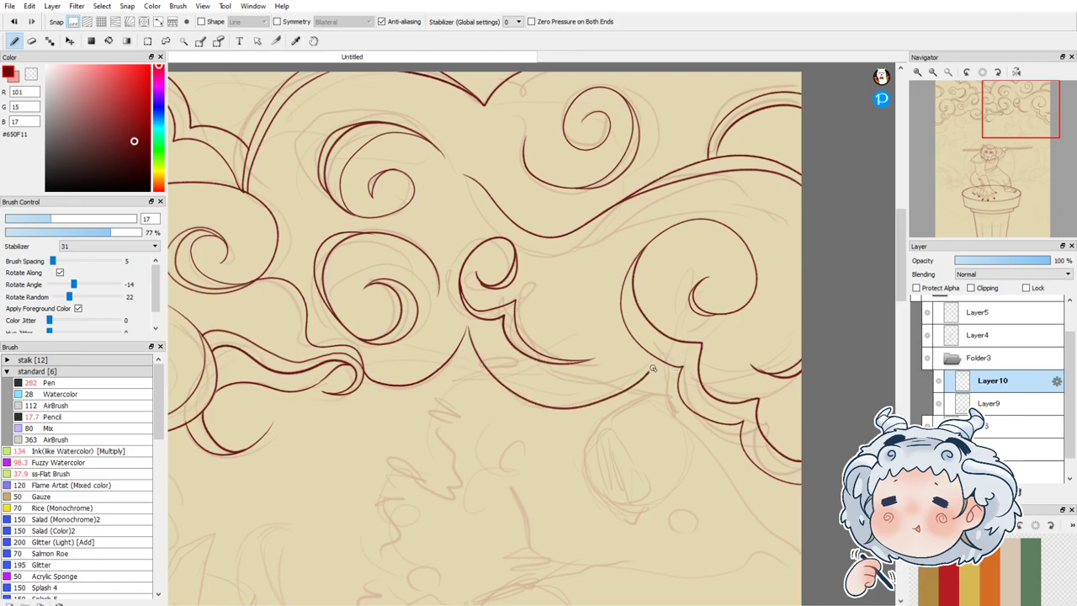
{"action": "key", "text": "ctrl+z"}
{"action": "mouse_move", "coordinate": [468, 322]}
{"action": "left_mouse_down"}
{"action": "mouse_move", "coordinate": [485, 356]}
{"action": "mouse_move", "coordinate": [587, 390]}
{"action": "mouse_move", "coordinate": [671, 371]}
{"action": "left_mouse_up"}
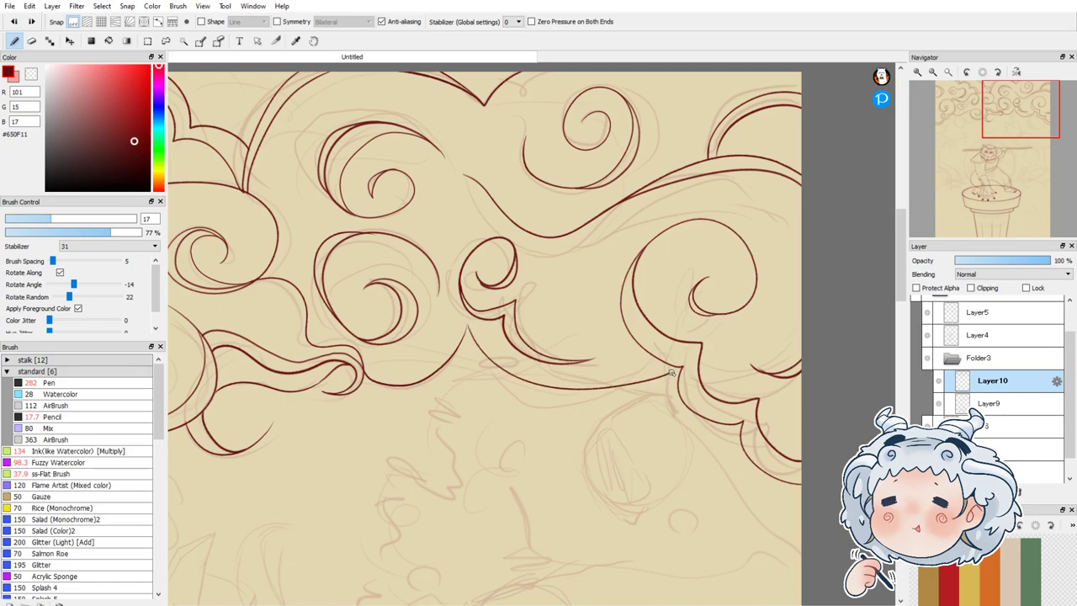
{"action": "key", "text": "ctrl+z"}
{"action": "mouse_move", "coordinate": [468, 330]}
{"action": "left_mouse_down"}
{"action": "mouse_move", "coordinate": [497, 372]}
{"action": "mouse_move", "coordinate": [597, 405]}
{"action": "mouse_move", "coordinate": [680, 388]}
{"action": "left_mouse_up"}
{"action": "key", "text": "ctrl+z"}
{"action": "mouse_move", "coordinate": [468, 322]}
{"action": "left_mouse_down"}
{"action": "mouse_move", "coordinate": [474, 347]}
{"action": "mouse_move", "coordinate": [596, 412]}
{"action": "mouse_move", "coordinate": [684, 405]}
{"action": "left_mouse_up"}
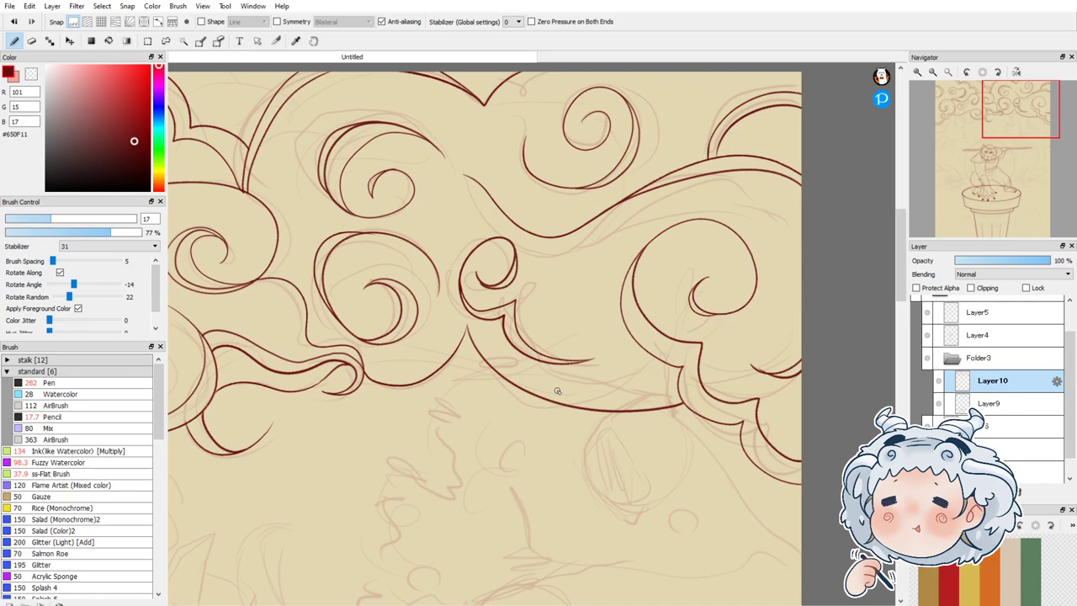
{"action": "left_click", "coordinate": [743, 368]}
{"action": "mouse_move", "coordinate": [186, 285]}
{"action": "left_mouse_down"}
{"action": "mouse_move", "coordinate": [277, 373]}
{"action": "mouse_move", "coordinate": [364, 414]}
{"action": "mouse_move", "coordinate": [461, 427]}
{"action": "mouse_move", "coordinate": [606, 418]}
{"action": "left_mouse_up"}
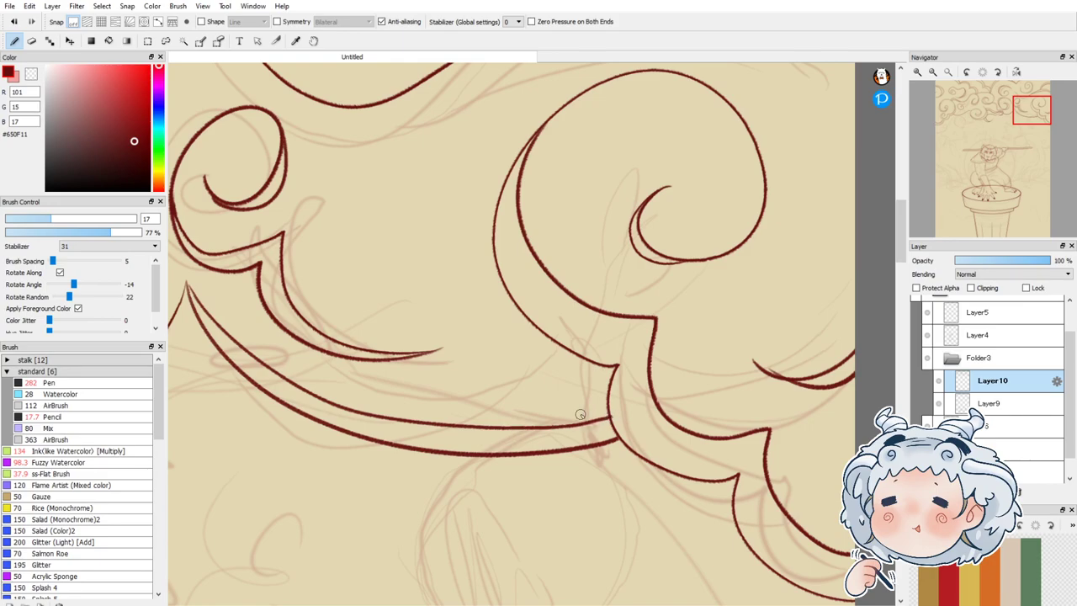
Step: Hide the rough sketch layer beneath the inked clouds
{"action": "scroll", "coordinate": [612, 413], "scroll_direction": "down", "scroll_amount": 3}
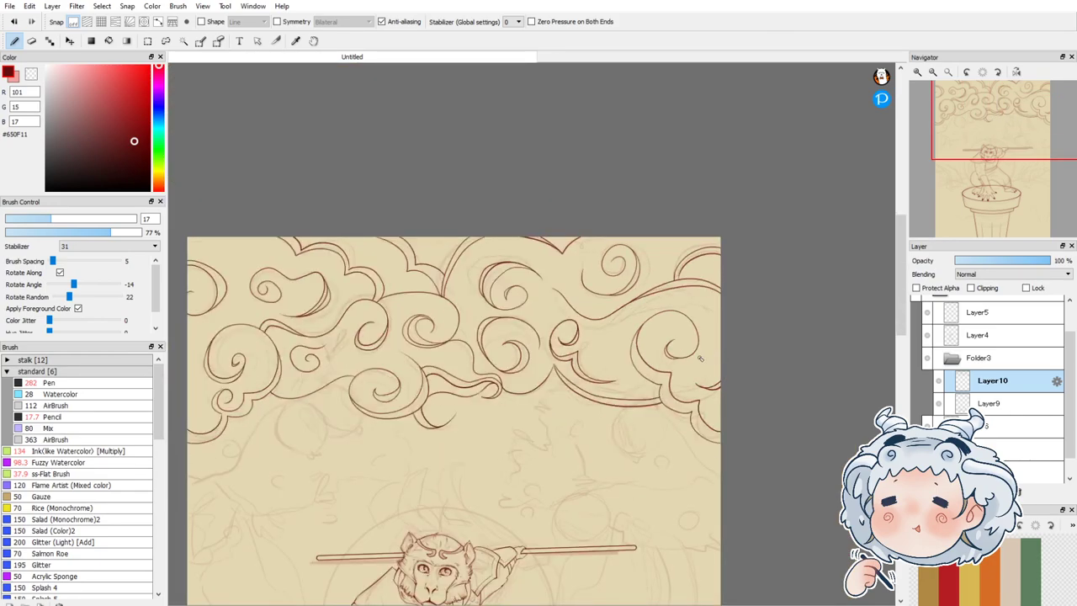
{"action": "left_click", "coordinate": [927, 448]}
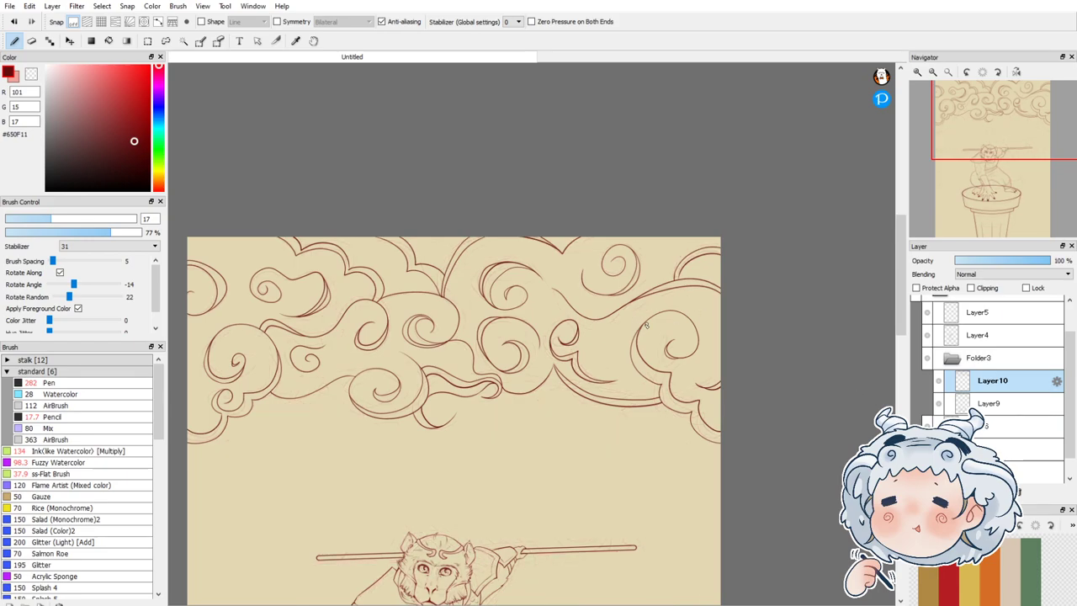
Step: Ink an S-shaped curl in the gap beside the large spiral at the right end of the clouds
{"action": "scroll", "coordinate": [649, 324], "scroll_direction": "up", "scroll_amount": 2}
{"action": "mouse_move", "coordinate": [686, 280]}
{"action": "left_mouse_down"}
{"action": "mouse_move", "coordinate": [645, 305]}
{"action": "mouse_move", "coordinate": [608, 364]}
{"action": "left_mouse_up"}
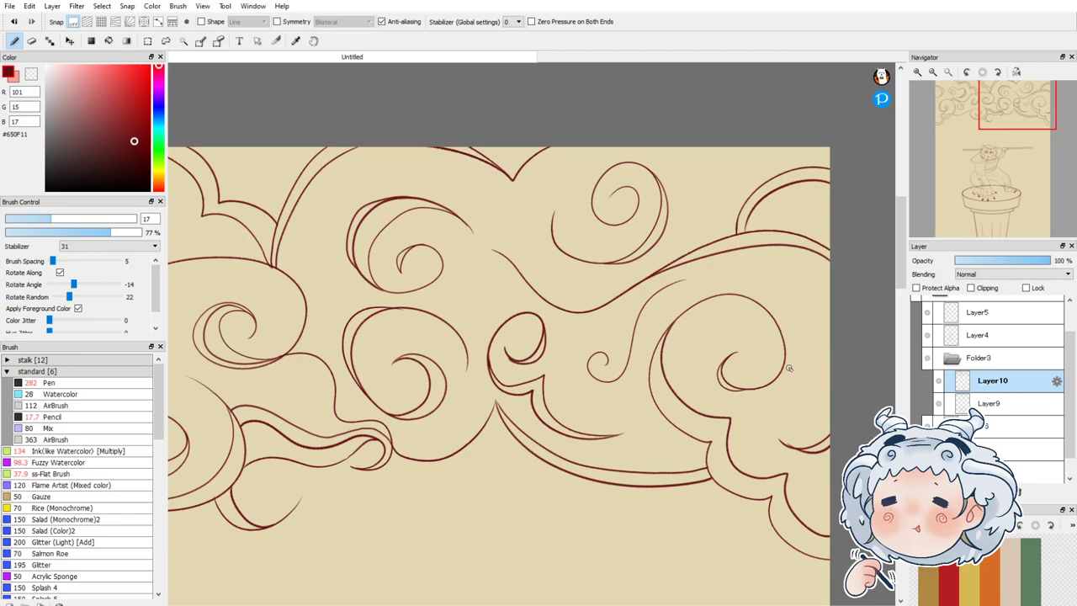
{"action": "scroll", "coordinate": [789, 367], "scroll_direction": "down", "scroll_amount": 2}
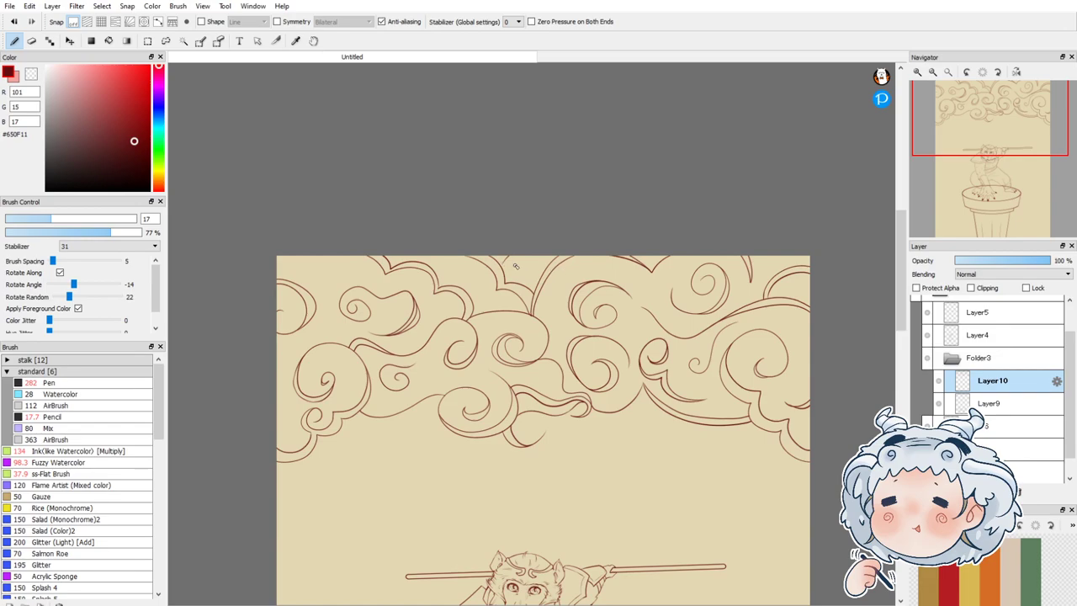
Step: Add a new layer above the inked clouds and lower the opacity of Layer10 to 46%
{"action": "scroll", "coordinate": [546, 244], "scroll_direction": "down", "scroll_amount": 3}
{"action": "scroll", "coordinate": [547, 269], "scroll_direction": "up", "scroll_amount": 1}
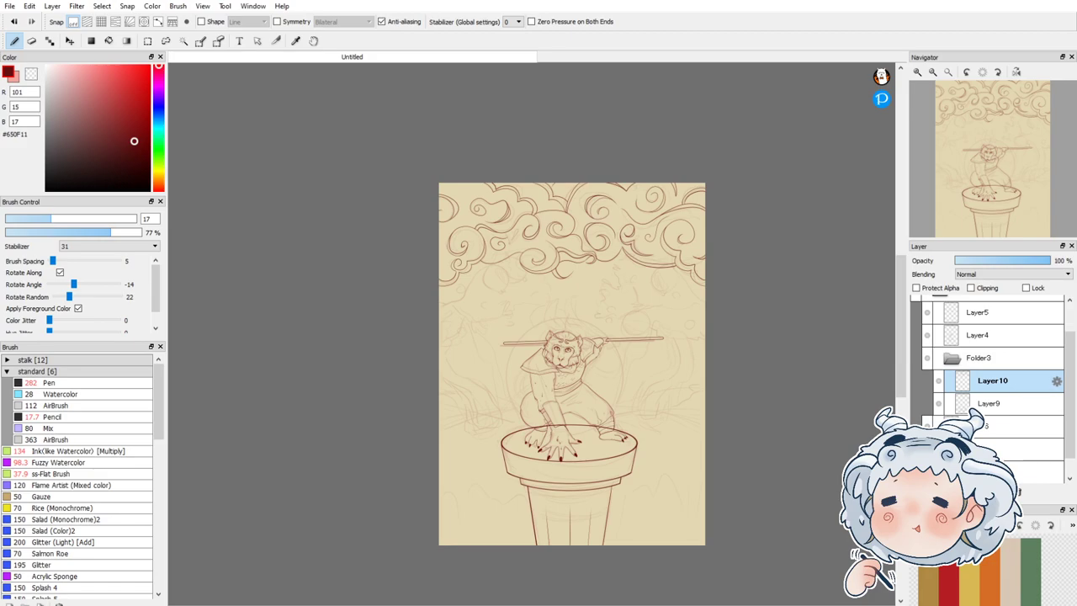
{"action": "key", "text": "ctrl+shift+n"}
{"action": "left_click", "coordinate": [981, 406]}
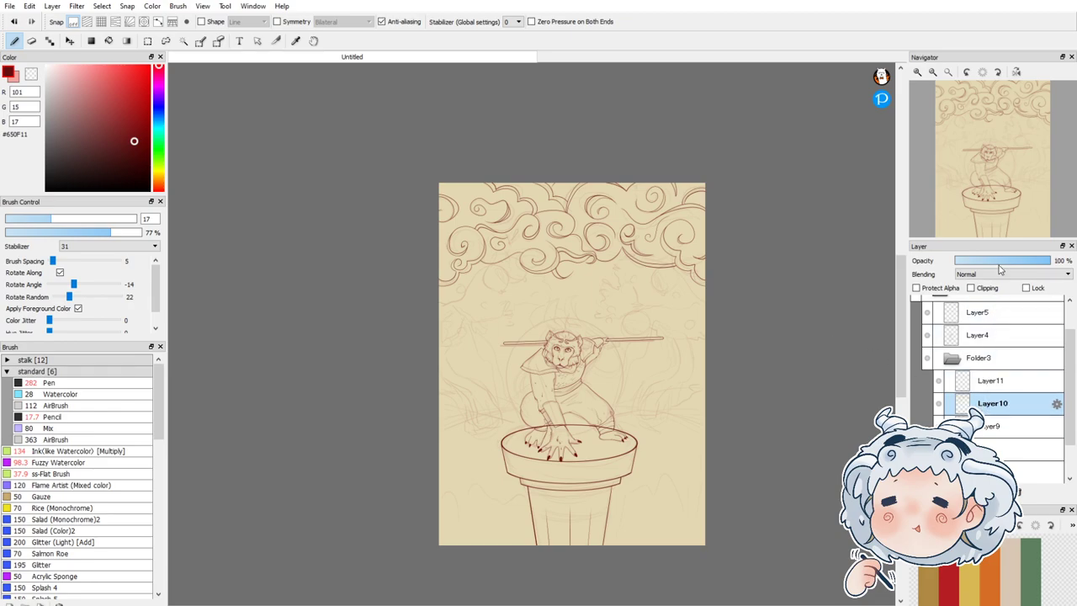
{"action": "left_click", "coordinate": [1000, 262]}
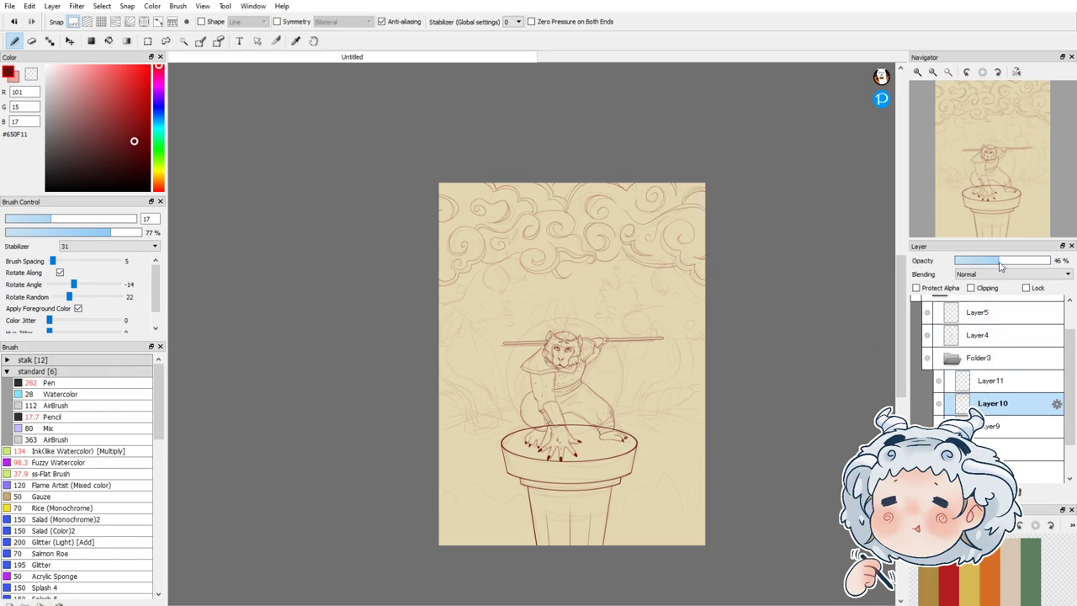
Step: Toggle the visibility of the line art layers to check which parts of the drawing each one holds
{"action": "left_click", "coordinate": [926, 356]}
{"action": "left_click", "coordinate": [927, 335]}
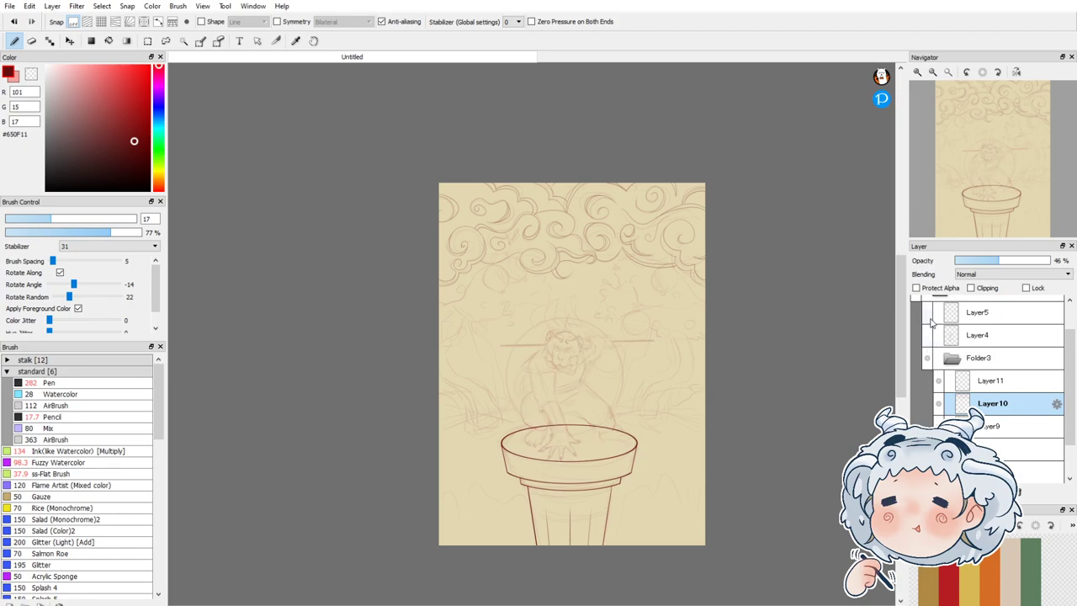
{"action": "left_click", "coordinate": [927, 312]}
{"action": "left_click", "coordinate": [927, 335]}
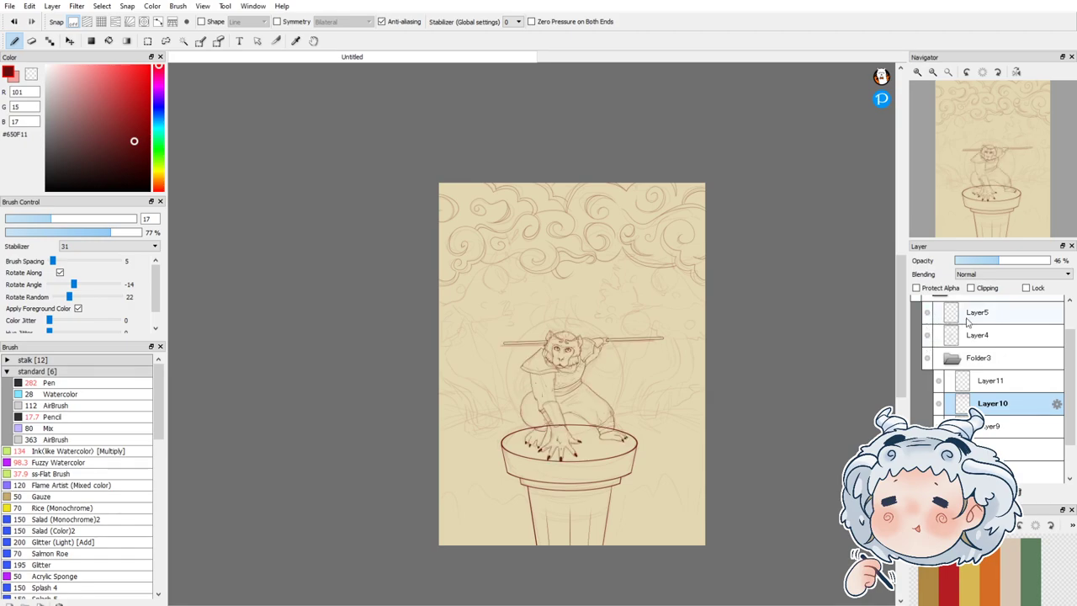
{"action": "left_click", "coordinate": [938, 407]}
{"action": "left_click", "coordinate": [938, 407]}
Step: Make the new Layer11 active, undo the test stroke, and set the brush stabilizer to 15 and the size to 19
{"action": "left_click", "coordinate": [993, 380]}
{"action": "scroll", "coordinate": [609, 249], "scroll_direction": "up", "scroll_amount": 3}
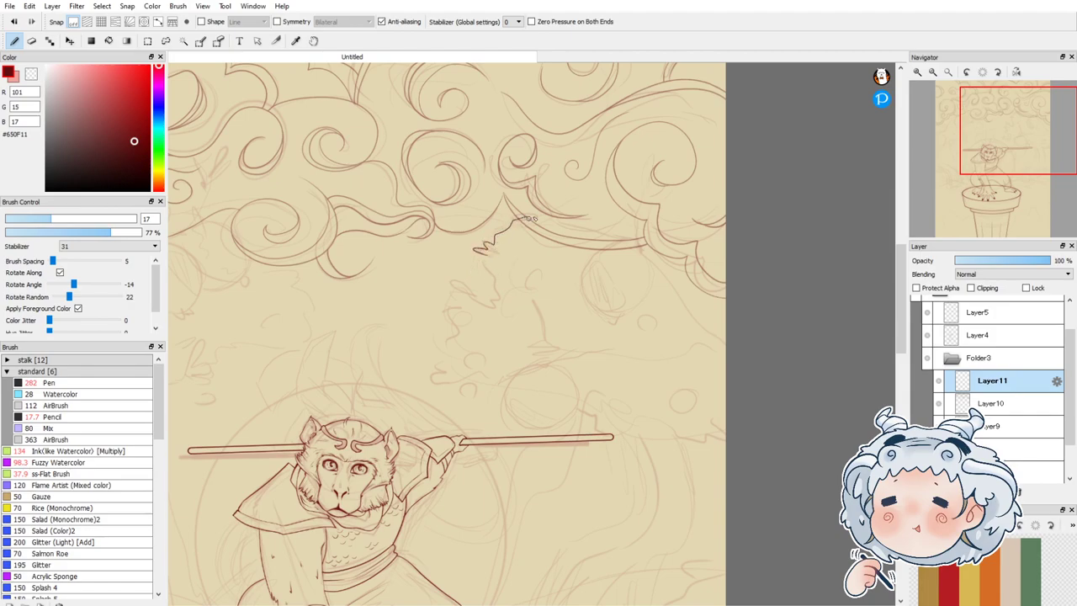
{"action": "key", "text": "ctrl+z"}
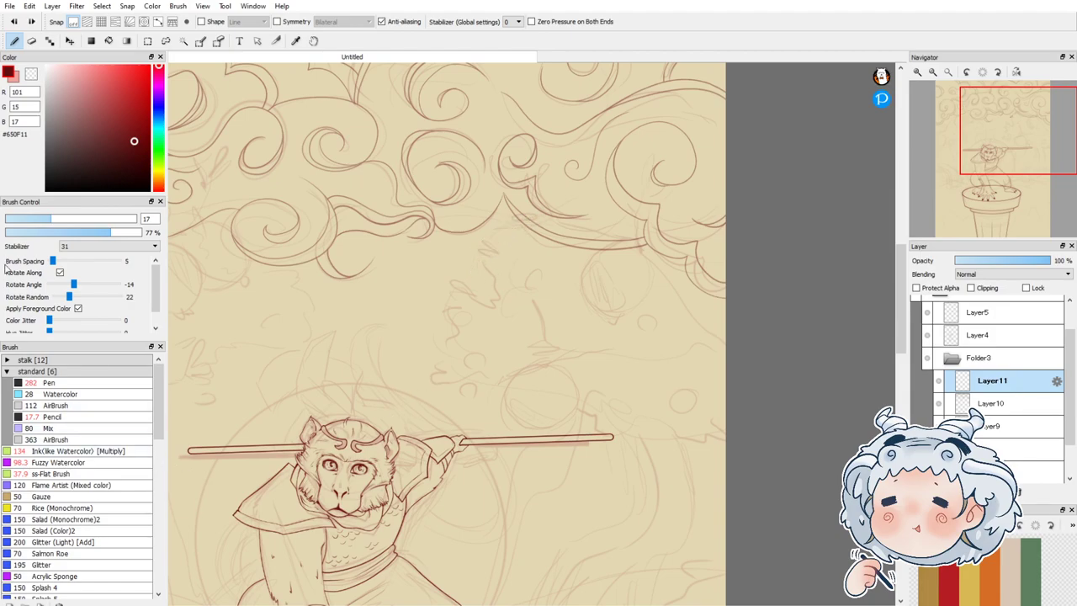
{"action": "left_click", "coordinate": [76, 246]}
{"action": "left_click", "coordinate": [82, 374]}
{"action": "left_click", "coordinate": [57, 219]}
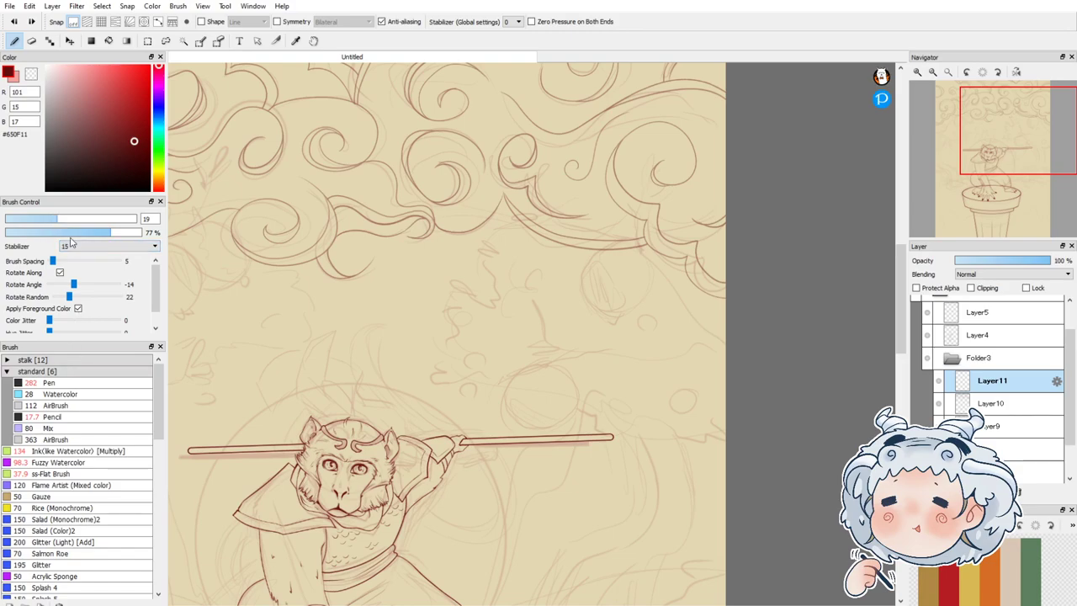
Step: Ink the jagged left edge of the tree foliage from the clouds down around its lower tip above the staff
{"action": "left_click_drag", "start_coordinate": [464, 287], "coordinate": [492, 299]}
{"action": "left_click_drag", "start_coordinate": [477, 247], "coordinate": [489, 253]}
{"action": "left_click_drag", "start_coordinate": [531, 208], "coordinate": [558, 219]}
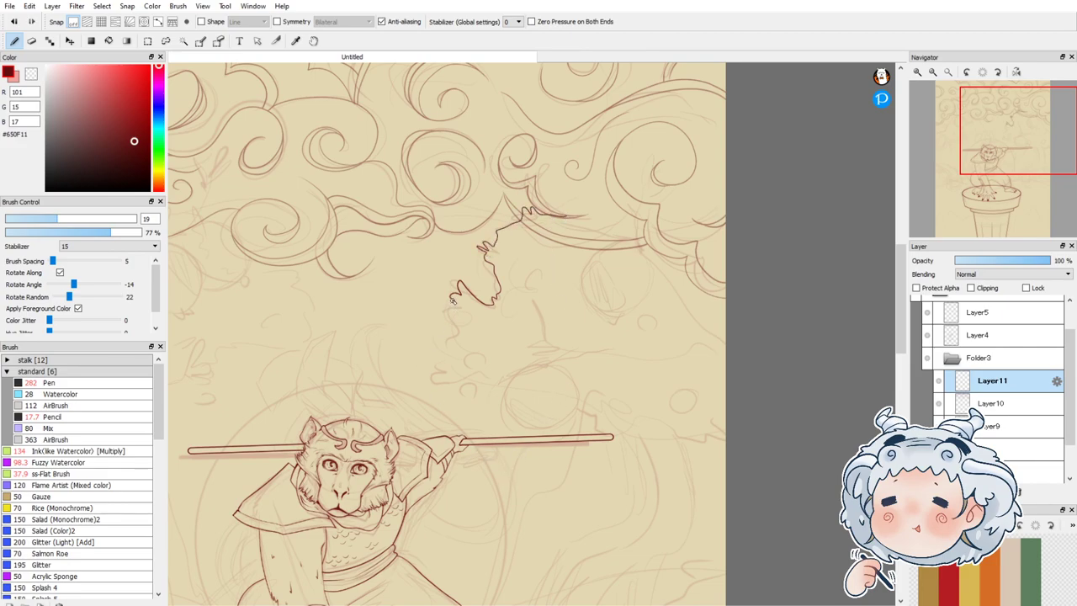
{"action": "scroll", "coordinate": [451, 314], "scroll_direction": "up", "scroll_amount": 2}
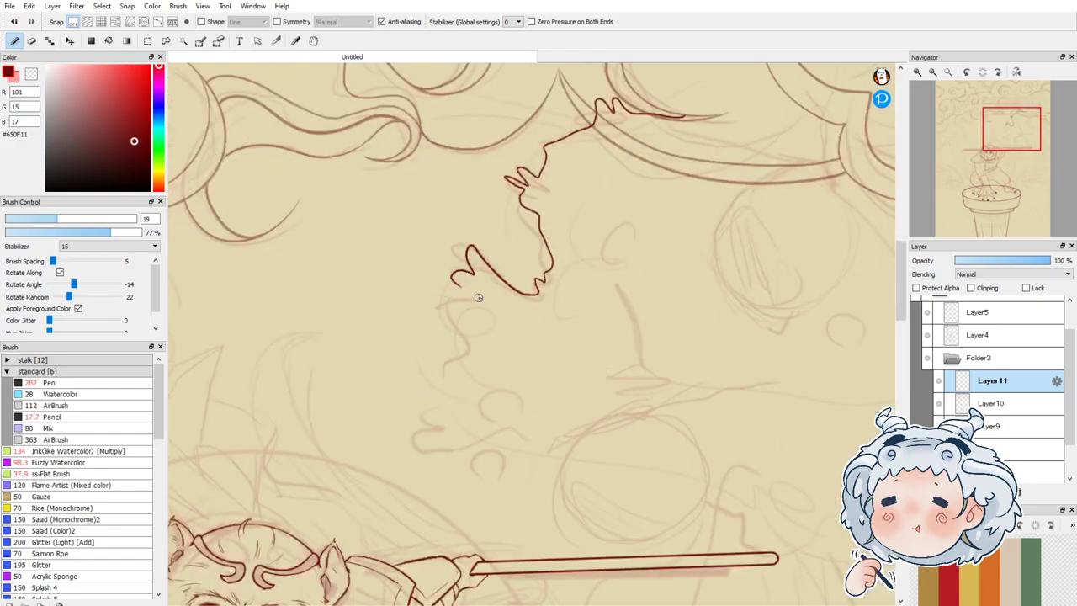
{"action": "mouse_move", "coordinate": [454, 282]}
{"action": "left_mouse_down"}
{"action": "mouse_move", "coordinate": [463, 347]}
{"action": "mouse_move", "coordinate": [417, 424]}
{"action": "mouse_move", "coordinate": [426, 446]}
{"action": "mouse_move", "coordinate": [467, 436]}
{"action": "mouse_move", "coordinate": [547, 453]}
{"action": "left_mouse_up"}
{"action": "scroll", "coordinate": [472, 306], "scroll_direction": "down", "scroll_amount": 4}
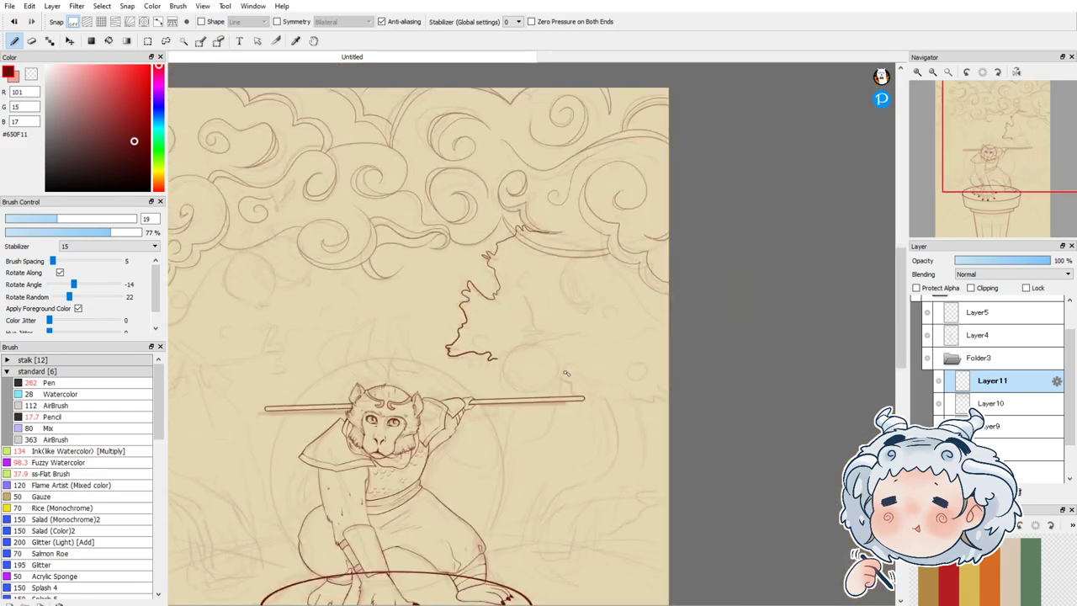
Step: Ink the foliage's jagged upper edge across the clouds and down to the right border of the canvas
{"action": "scroll", "coordinate": [594, 359], "scroll_direction": "up", "scroll_amount": 1}
{"action": "scroll", "coordinate": [558, 172], "scroll_direction": "up", "scroll_amount": 2}
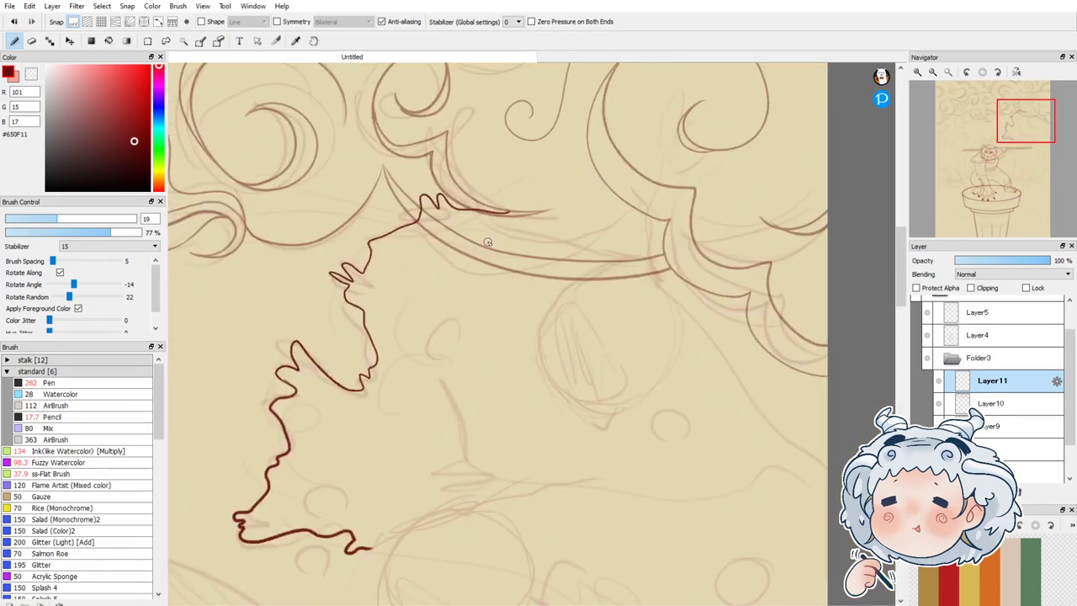
{"action": "mouse_move", "coordinate": [502, 210]}
{"action": "left_mouse_down"}
{"action": "mouse_move", "coordinate": [526, 199]}
{"action": "mouse_move", "coordinate": [594, 223]}
{"action": "mouse_move", "coordinate": [633, 195]}
{"action": "mouse_move", "coordinate": [665, 222]}
{"action": "mouse_move", "coordinate": [693, 306]}
{"action": "mouse_move", "coordinate": [752, 360]}
{"action": "mouse_move", "coordinate": [752, 385]}
{"action": "mouse_move", "coordinate": [789, 395]}
{"action": "mouse_move", "coordinate": [823, 403]}
{"action": "left_mouse_up"}
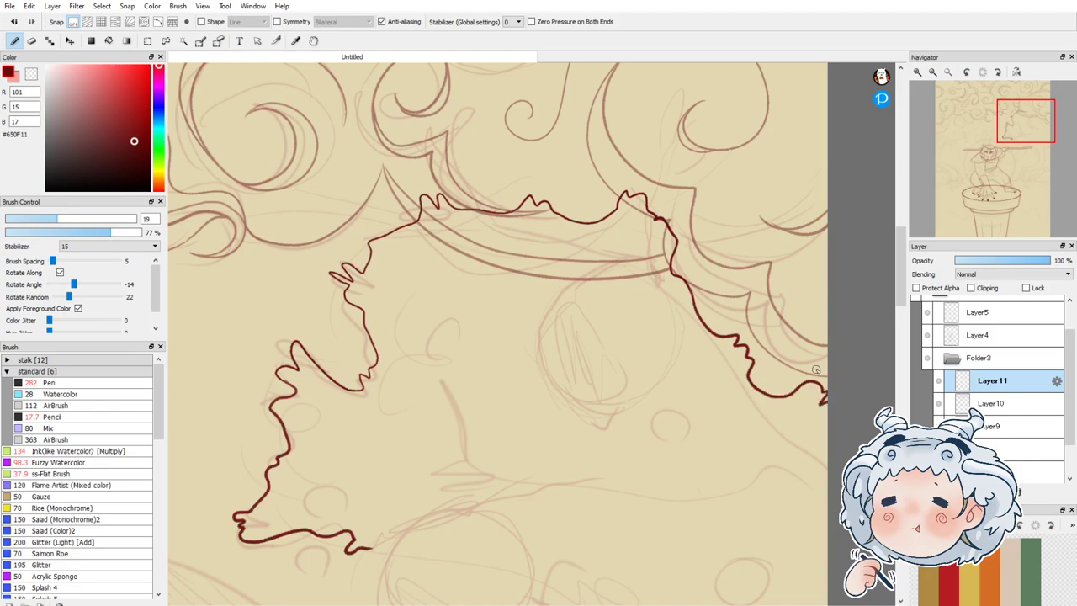
{"action": "scroll", "coordinate": [729, 300], "scroll_direction": "down", "scroll_amount": 4}
Step: Ink the foliage's wavy lower edge from its left tip past the staff's end to the canvas border
{"action": "scroll", "coordinate": [736, 351], "scroll_direction": "up", "scroll_amount": 5}
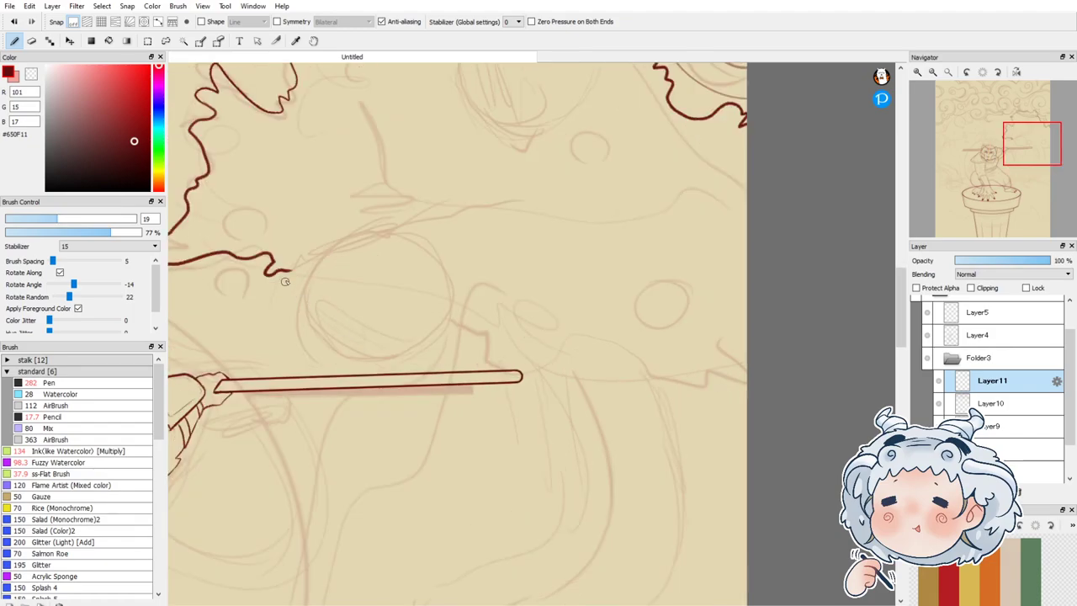
{"action": "mouse_move", "coordinate": [304, 273]}
{"action": "left_mouse_down"}
{"action": "mouse_move", "coordinate": [342, 300]}
{"action": "mouse_move", "coordinate": [301, 275]}
{"action": "mouse_move", "coordinate": [446, 302]}
{"action": "mouse_move", "coordinate": [453, 324]}
{"action": "mouse_move", "coordinate": [492, 333]}
{"action": "mouse_move", "coordinate": [501, 371]}
{"action": "mouse_move", "coordinate": [602, 384]}
{"action": "mouse_move", "coordinate": [611, 351]}
{"action": "mouse_move", "coordinate": [669, 385]}
{"action": "mouse_move", "coordinate": [690, 361]}
{"action": "mouse_move", "coordinate": [705, 374]}
{"action": "mouse_move", "coordinate": [757, 367]}
{"action": "left_mouse_up"}
{"action": "key", "text": "ctrl+z"}
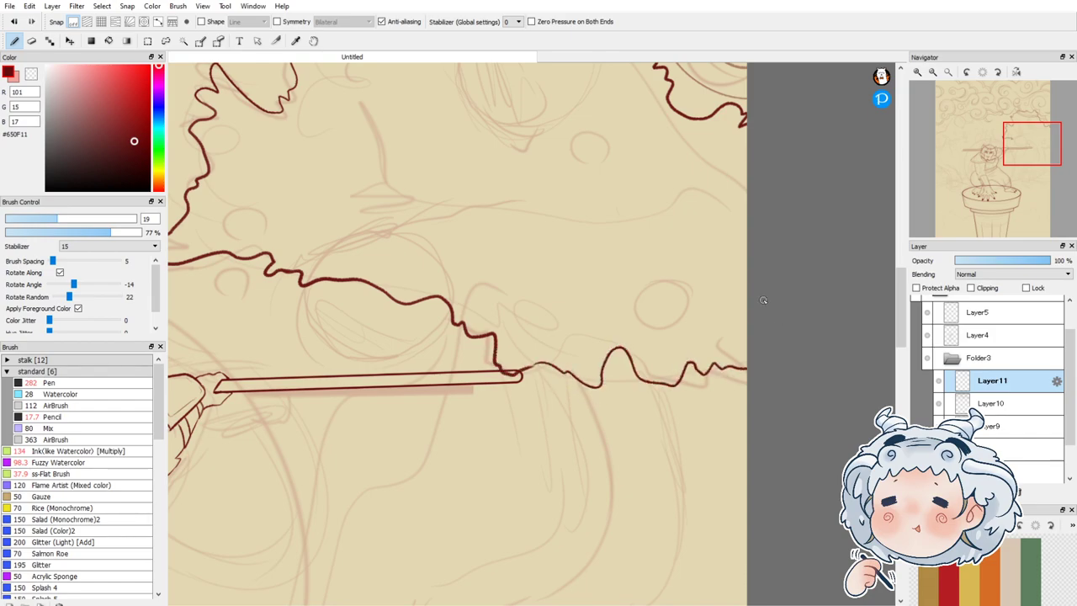
{"action": "scroll", "coordinate": [770, 296], "scroll_direction": "down", "scroll_amount": 4}
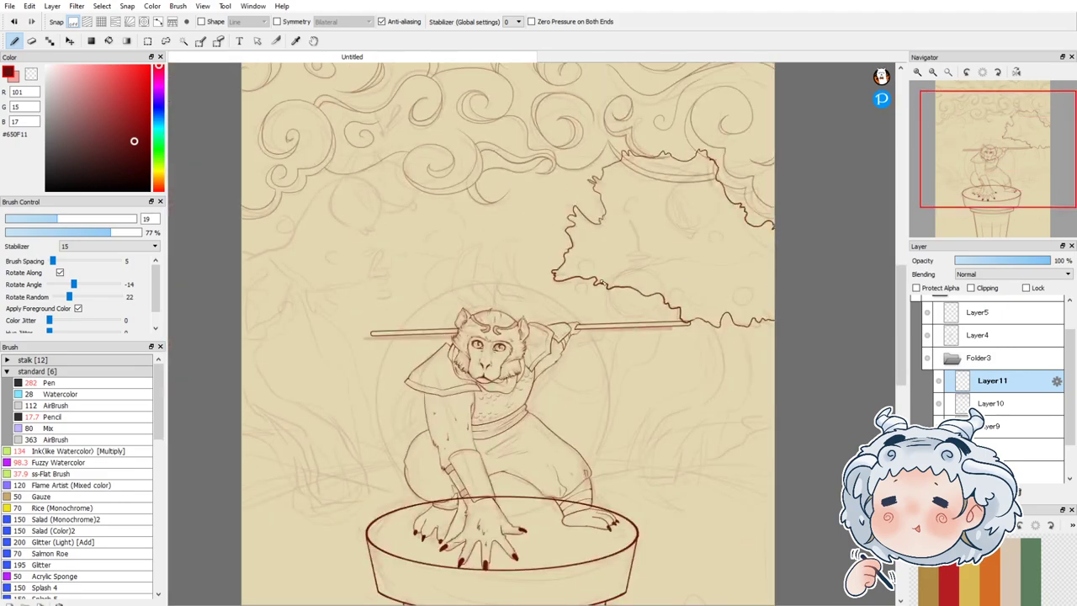
Step: Add three small zigzag leaf marks inside the foliage outline
{"action": "scroll", "coordinate": [617, 172], "scroll_direction": "up", "scroll_amount": 2}
{"action": "left_click_drag", "start_coordinate": [609, 204], "coordinate": [621, 204]}
{"action": "mouse_move", "coordinate": [619, 289]}
{"action": "left_mouse_down"}
{"action": "mouse_move", "coordinate": [618, 303]}
{"action": "mouse_move", "coordinate": [646, 310]}
{"action": "left_mouse_up"}
{"action": "left_click_drag", "start_coordinate": [854, 329], "coordinate": [857, 341]}
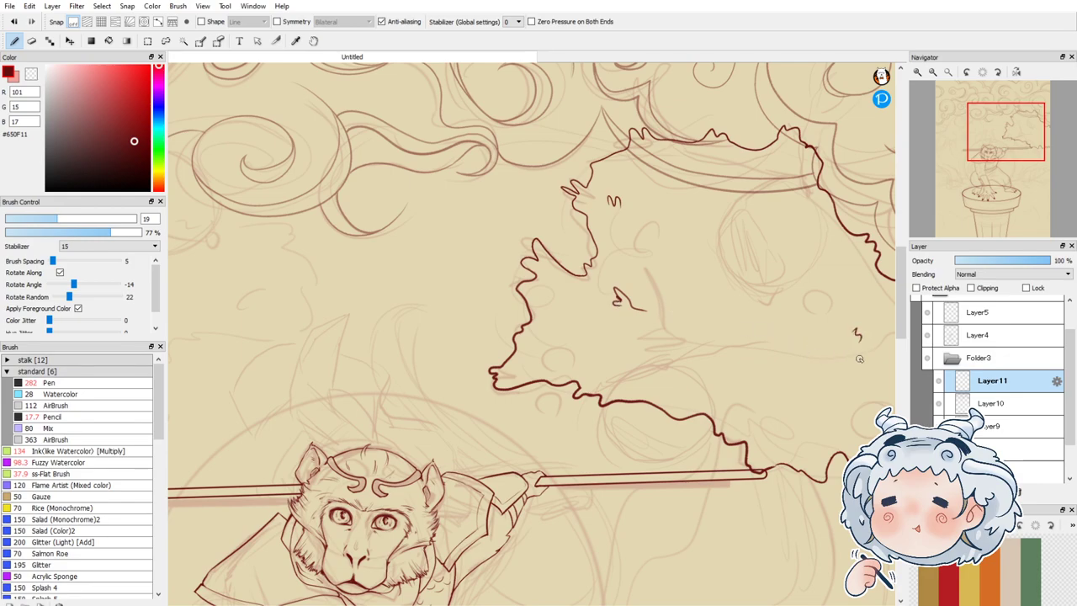
{"action": "scroll", "coordinate": [840, 315], "scroll_direction": "down", "scroll_amount": 2}
{"action": "scroll", "coordinate": [745, 279], "scroll_direction": "down", "scroll_amount": 1}
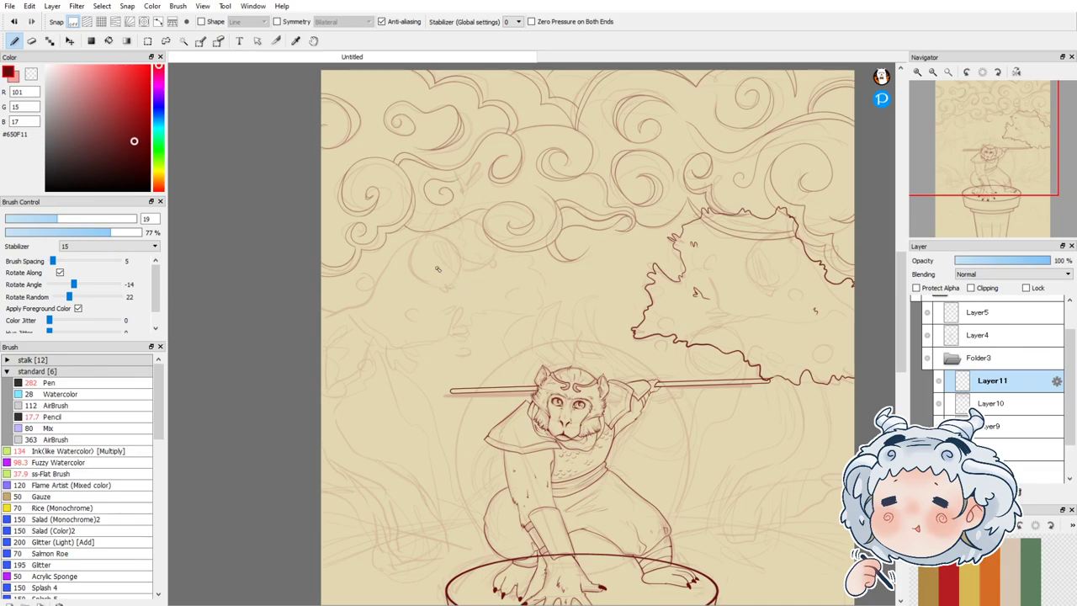
Step: Ink a round pointed fruit with shading strokes and a small leaf in the right part of the foliage
{"action": "scroll", "coordinate": [821, 365], "scroll_direction": "down", "scroll_amount": 1}
{"action": "scroll", "coordinate": [830, 346], "scroll_direction": "up", "scroll_amount": 5}
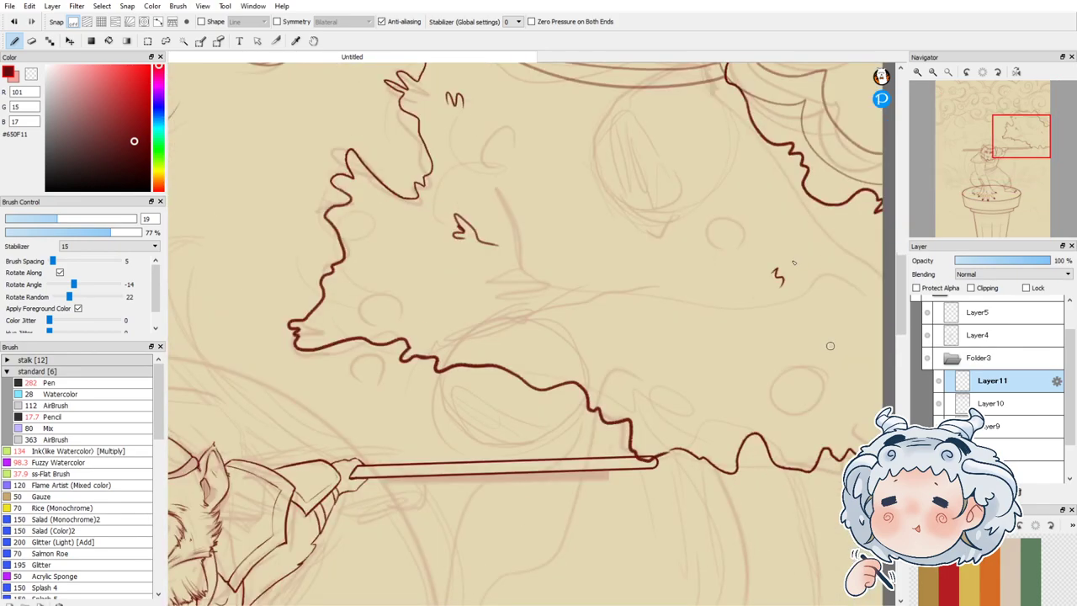
{"action": "scroll", "coordinate": [733, 194], "scroll_direction": "up", "scroll_amount": 2}
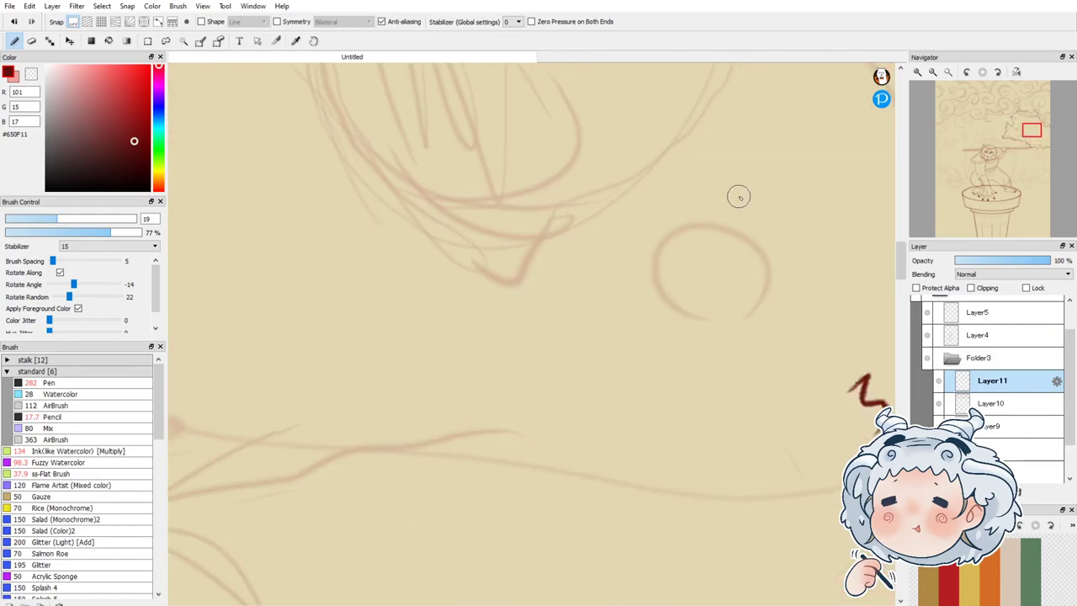
{"action": "mouse_move", "coordinate": [692, 222]}
{"action": "left_mouse_down"}
{"action": "mouse_move", "coordinate": [651, 281]}
{"action": "mouse_move", "coordinate": [688, 325]}
{"action": "mouse_move", "coordinate": [740, 330]}
{"action": "left_mouse_up"}
{"action": "mouse_move", "coordinate": [709, 217]}
{"action": "left_mouse_down"}
{"action": "mouse_move", "coordinate": [760, 238]}
{"action": "mouse_move", "coordinate": [770, 282]}
{"action": "mouse_move", "coordinate": [738, 329]}
{"action": "left_mouse_up"}
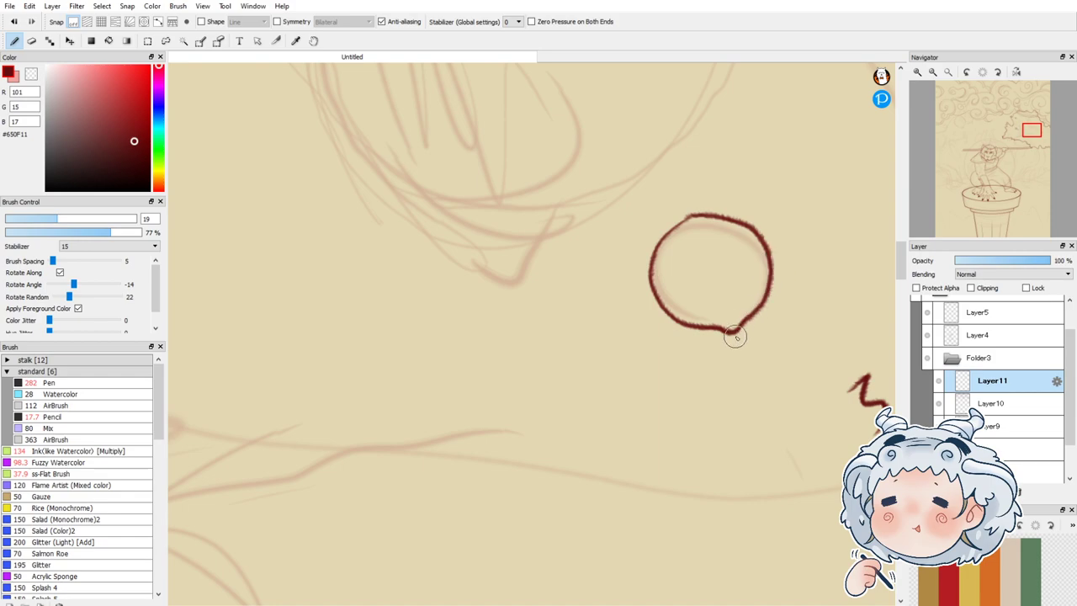
{"action": "left_click_drag", "start_coordinate": [680, 239], "coordinate": [678, 290]}
{"action": "mouse_move", "coordinate": [698, 216]}
{"action": "left_mouse_down"}
{"action": "mouse_move", "coordinate": [735, 189]}
{"action": "mouse_move", "coordinate": [698, 214]}
{"action": "left_mouse_up"}
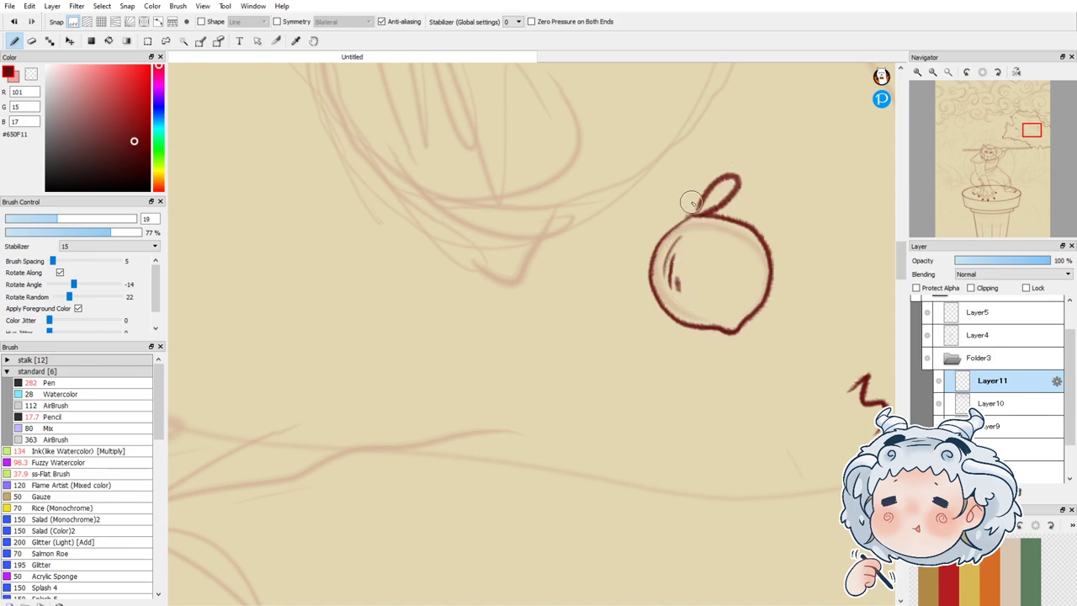
Step: Ink a larger round fruit above the foliage's lower right edge, with shading strokes and zigzag leaf marks on top
{"action": "scroll", "coordinate": [675, 205], "scroll_direction": "down", "scroll_amount": 2}
{"action": "scroll", "coordinate": [675, 203], "scroll_direction": "down", "scroll_amount": 2}
{"action": "scroll", "coordinate": [809, 412], "scroll_direction": "up", "scroll_amount": 2}
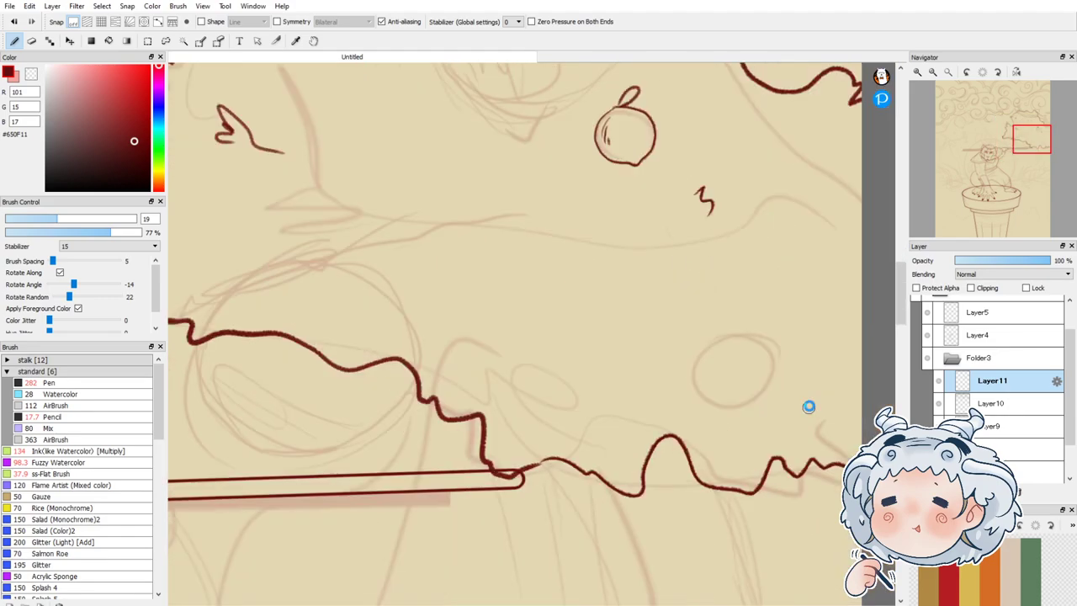
{"action": "mouse_move", "coordinate": [690, 296]}
{"action": "left_mouse_down"}
{"action": "mouse_move", "coordinate": [658, 311]}
{"action": "mouse_move", "coordinate": [633, 359]}
{"action": "mouse_move", "coordinate": [649, 396]}
{"action": "mouse_move", "coordinate": [702, 409]}
{"action": "left_mouse_up"}
{"action": "mouse_move", "coordinate": [673, 298]}
{"action": "left_mouse_down"}
{"action": "mouse_move", "coordinate": [705, 297]}
{"action": "mouse_move", "coordinate": [755, 333]}
{"action": "mouse_move", "coordinate": [748, 381]}
{"action": "mouse_move", "coordinate": [697, 409]}
{"action": "left_mouse_up"}
{"action": "left_click_drag", "start_coordinate": [738, 329], "coordinate": [745, 356]}
{"action": "mouse_move", "coordinate": [696, 290]}
{"action": "left_mouse_down"}
{"action": "mouse_move", "coordinate": [669, 278]}
{"action": "mouse_move", "coordinate": [687, 224]}
{"action": "mouse_move", "coordinate": [699, 244]}
{"action": "left_mouse_up"}
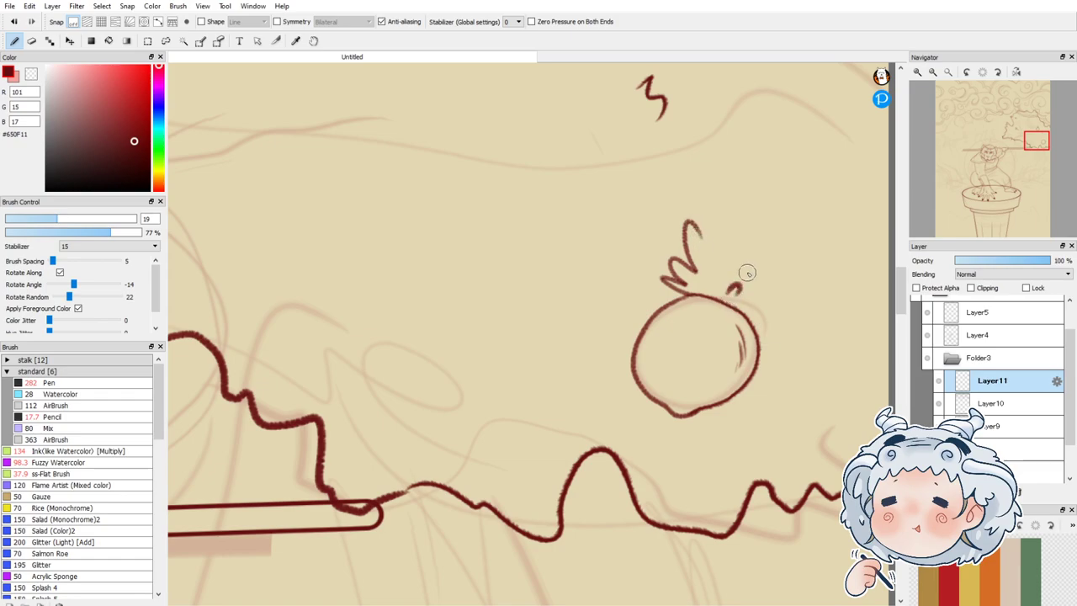
Step: Ink a round fruit in the upper left part of the foliage, redoing its outline and adding shading and a tiny stem
{"action": "scroll", "coordinate": [746, 271], "scroll_direction": "down", "scroll_amount": 4}
{"action": "scroll", "coordinate": [698, 312], "scroll_direction": "down", "scroll_amount": 1}
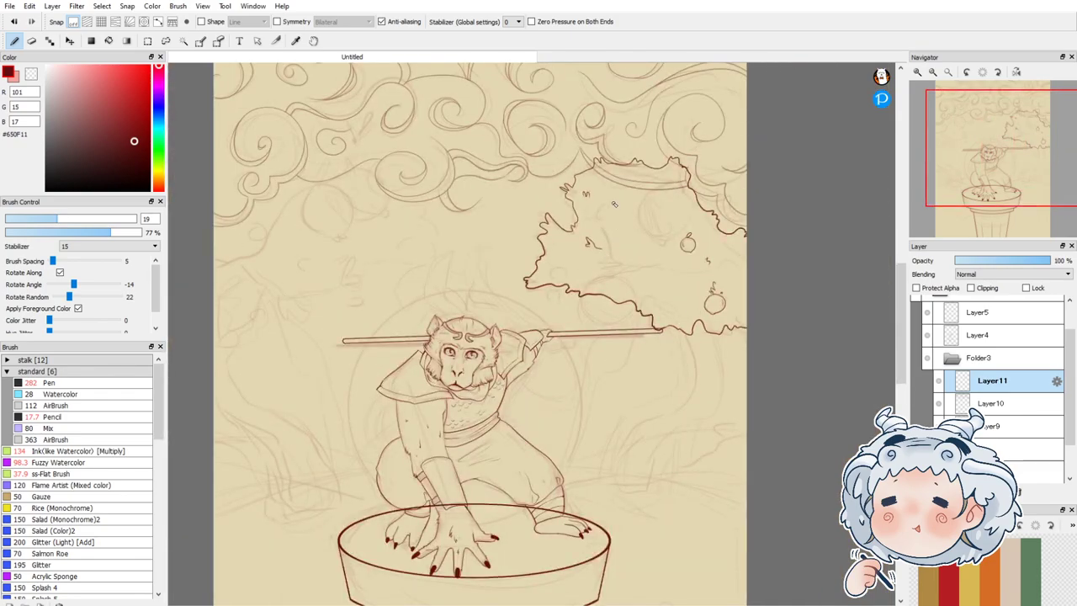
{"action": "scroll", "coordinate": [615, 204], "scroll_direction": "up", "scroll_amount": 5}
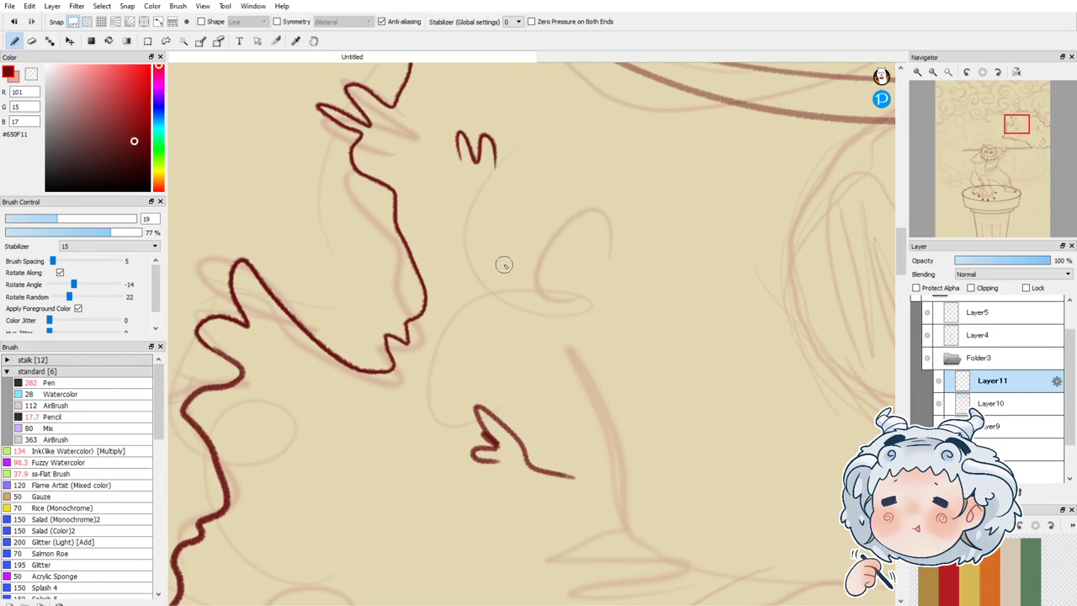
{"action": "mouse_move", "coordinate": [562, 213]}
{"action": "left_mouse_down"}
{"action": "mouse_move", "coordinate": [524, 259]}
{"action": "mouse_move", "coordinate": [552, 300]}
{"action": "mouse_move", "coordinate": [584, 309]}
{"action": "mouse_move", "coordinate": [600, 211]}
{"action": "mouse_move", "coordinate": [625, 243]}
{"action": "mouse_move", "coordinate": [617, 281]}
{"action": "mouse_move", "coordinate": [581, 308]}
{"action": "left_mouse_up"}
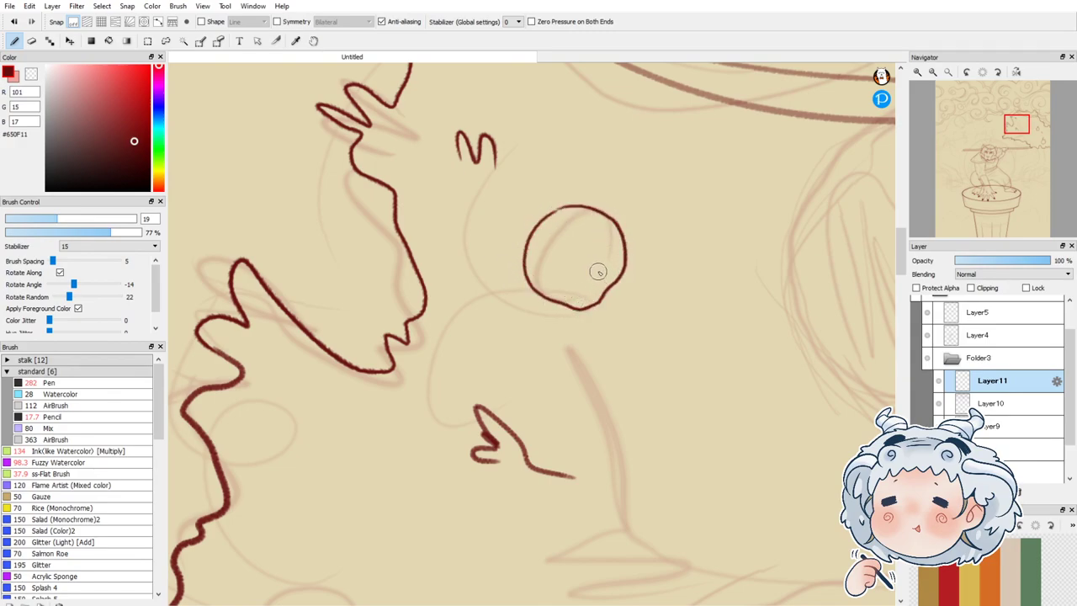
{"action": "key", "text": "ctrl+z"}
{"action": "mouse_move", "coordinate": [557, 207]}
{"action": "left_mouse_down"}
{"action": "mouse_move", "coordinate": [617, 230]}
{"action": "mouse_move", "coordinate": [622, 281]}
{"action": "mouse_move", "coordinate": [589, 311]}
{"action": "mouse_move", "coordinate": [611, 276]}
{"action": "left_mouse_up"}
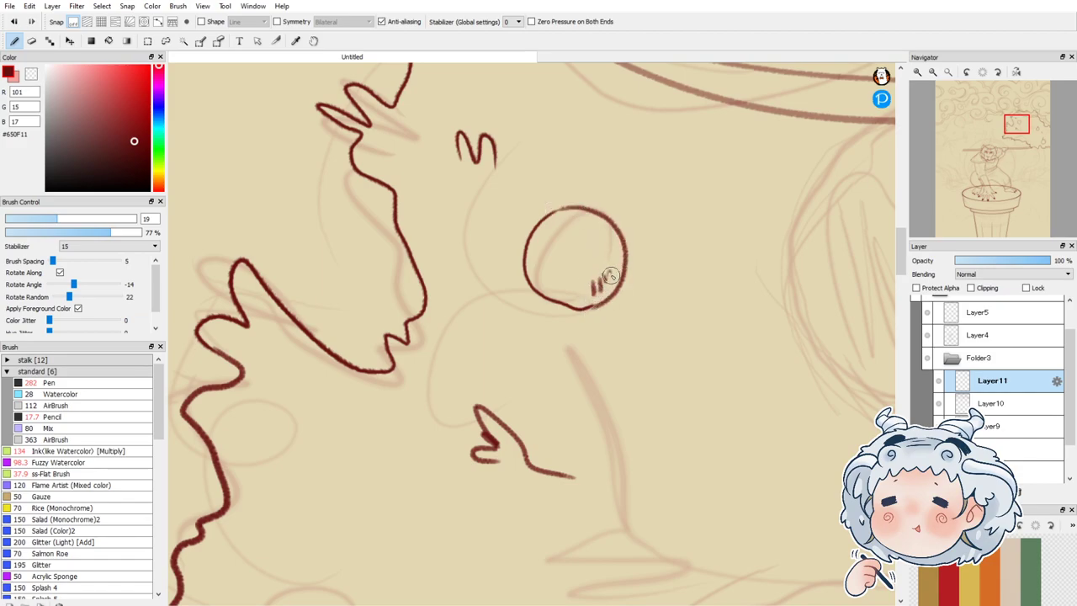
{"action": "left_click_drag", "start_coordinate": [559, 199], "coordinate": [572, 203]}
{"action": "scroll", "coordinate": [624, 195], "scroll_direction": "down", "scroll_amount": 1}
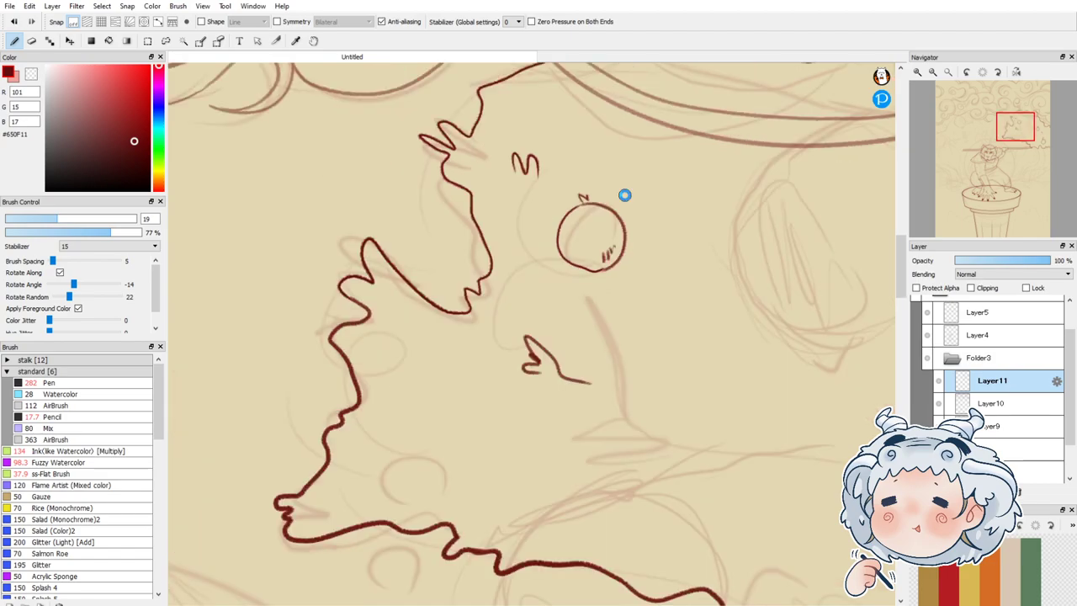
Step: Ink a small fruit beside the foliage's left edge with shading ticks and a leaf squiggle, redoing stray strokes
{"action": "scroll", "coordinate": [624, 195], "scroll_direction": "down", "scroll_amount": 3}
{"action": "scroll", "coordinate": [525, 261], "scroll_direction": "up", "scroll_amount": 2}
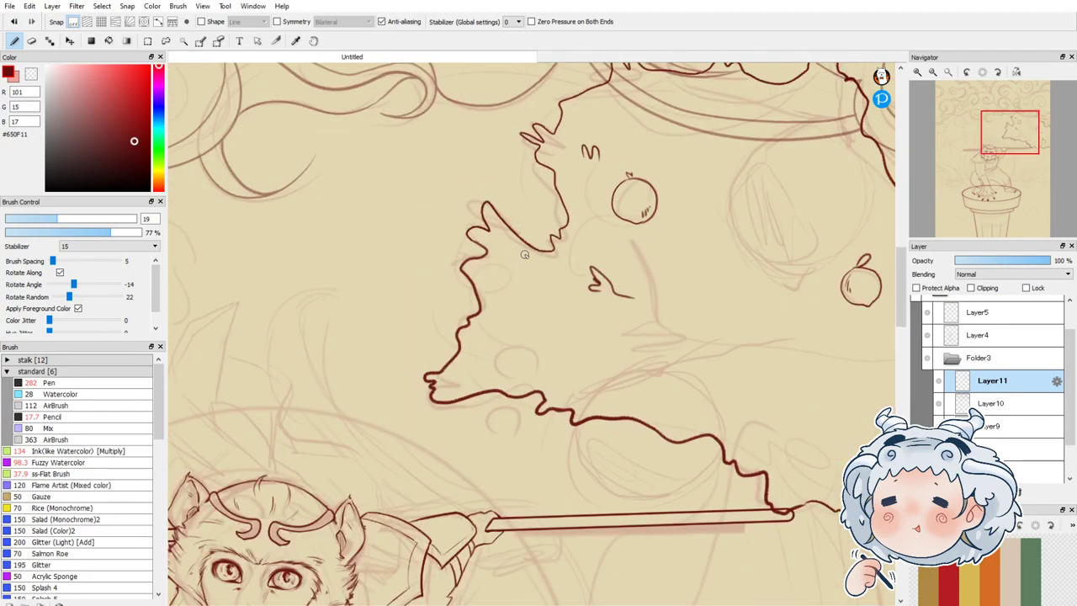
{"action": "scroll", "coordinate": [525, 254], "scroll_direction": "up", "scroll_amount": 2}
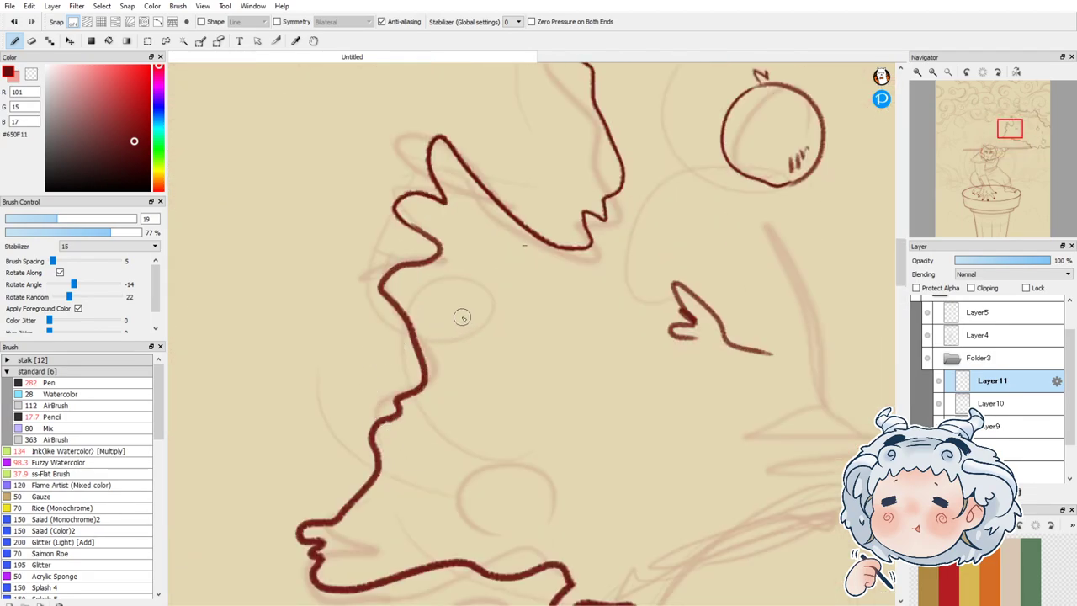
{"action": "mouse_move", "coordinate": [491, 272]}
{"action": "left_mouse_down"}
{"action": "mouse_move", "coordinate": [471, 281]}
{"action": "mouse_move", "coordinate": [475, 357]}
{"action": "mouse_move", "coordinate": [496, 364]}
{"action": "left_mouse_up"}
{"action": "mouse_move", "coordinate": [490, 272]}
{"action": "left_mouse_down"}
{"action": "mouse_move", "coordinate": [526, 299]}
{"action": "mouse_move", "coordinate": [525, 336]}
{"action": "left_mouse_up"}
{"action": "key", "text": "ctrl+z"}
{"action": "mouse_move", "coordinate": [486, 276]}
{"action": "left_mouse_down"}
{"action": "mouse_move", "coordinate": [525, 295]}
{"action": "mouse_move", "coordinate": [526, 331]}
{"action": "mouse_move", "coordinate": [495, 364]}
{"action": "left_mouse_up"}
{"action": "left_click_drag", "start_coordinate": [502, 327], "coordinate": [508, 338]}
{"action": "mouse_move", "coordinate": [485, 274]}
{"action": "left_mouse_down"}
{"action": "mouse_move", "coordinate": [463, 255]}
{"action": "mouse_move", "coordinate": [483, 269]}
{"action": "mouse_move", "coordinate": [486, 228]}
{"action": "mouse_move", "coordinate": [496, 260]}
{"action": "mouse_move", "coordinate": [493, 234]}
{"action": "mouse_move", "coordinate": [479, 268]}
{"action": "left_mouse_up"}
{"action": "key", "text": "ctrl+z"}
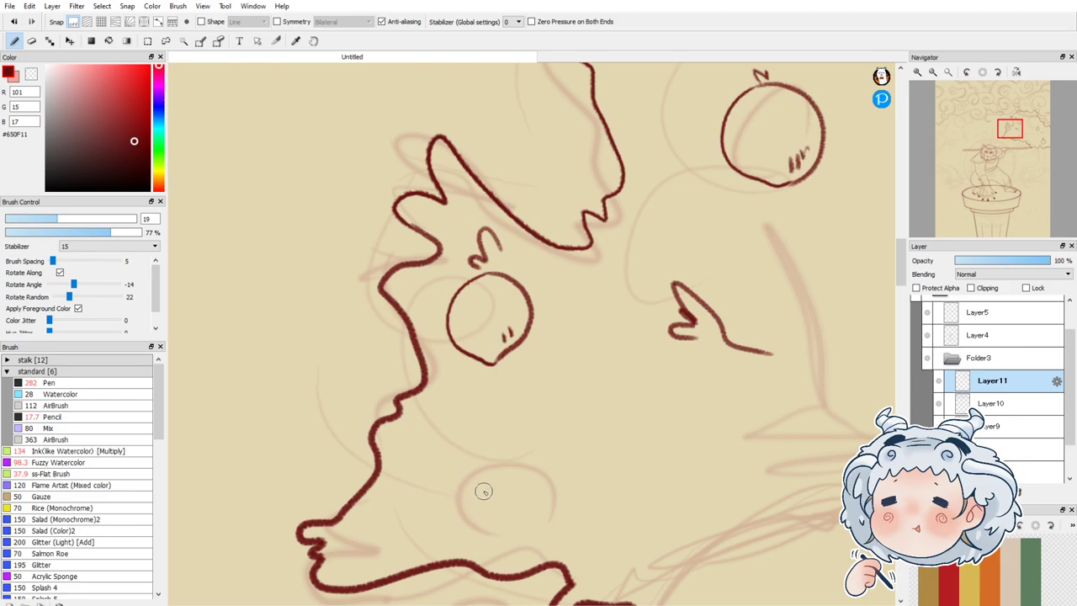
Step: Ink another small shaded fruit near the foliage's lower left tip, undoing strokes that miss
{"action": "mouse_move", "coordinate": [507, 447]}
{"action": "left_mouse_down"}
{"action": "mouse_move", "coordinate": [468, 490]}
{"action": "mouse_move", "coordinate": [499, 540]}
{"action": "left_mouse_up"}
{"action": "key", "text": "ctrl+z"}
{"action": "mouse_move", "coordinate": [509, 449]}
{"action": "left_mouse_down"}
{"action": "mouse_move", "coordinate": [479, 467]}
{"action": "mouse_move", "coordinate": [475, 520]}
{"action": "mouse_move", "coordinate": [519, 540]}
{"action": "left_mouse_up"}
{"action": "mouse_move", "coordinate": [510, 449]}
{"action": "left_mouse_down"}
{"action": "mouse_move", "coordinate": [549, 471]}
{"action": "mouse_move", "coordinate": [552, 506]}
{"action": "mouse_move", "coordinate": [521, 538]}
{"action": "mouse_move", "coordinate": [515, 450]}
{"action": "mouse_move", "coordinate": [560, 497]}
{"action": "mouse_move", "coordinate": [550, 517]}
{"action": "mouse_move", "coordinate": [554, 484]}
{"action": "mouse_move", "coordinate": [547, 523]}
{"action": "mouse_move", "coordinate": [521, 509]}
{"action": "mouse_move", "coordinate": [549, 511]}
{"action": "mouse_move", "coordinate": [556, 493]}
{"action": "mouse_move", "coordinate": [537, 516]}
{"action": "left_mouse_up"}
{"action": "key", "text": "ctrl+z"}
{"action": "key", "text": "ctrl+z"}
{"action": "key", "text": "ctrl+z"}
{"action": "key", "text": "ctrl+z"}
{"action": "scroll", "coordinate": [522, 334], "scroll_direction": "down", "scroll_amount": 2}
{"action": "scroll", "coordinate": [521, 334], "scroll_direction": "down", "scroll_amount": 2}
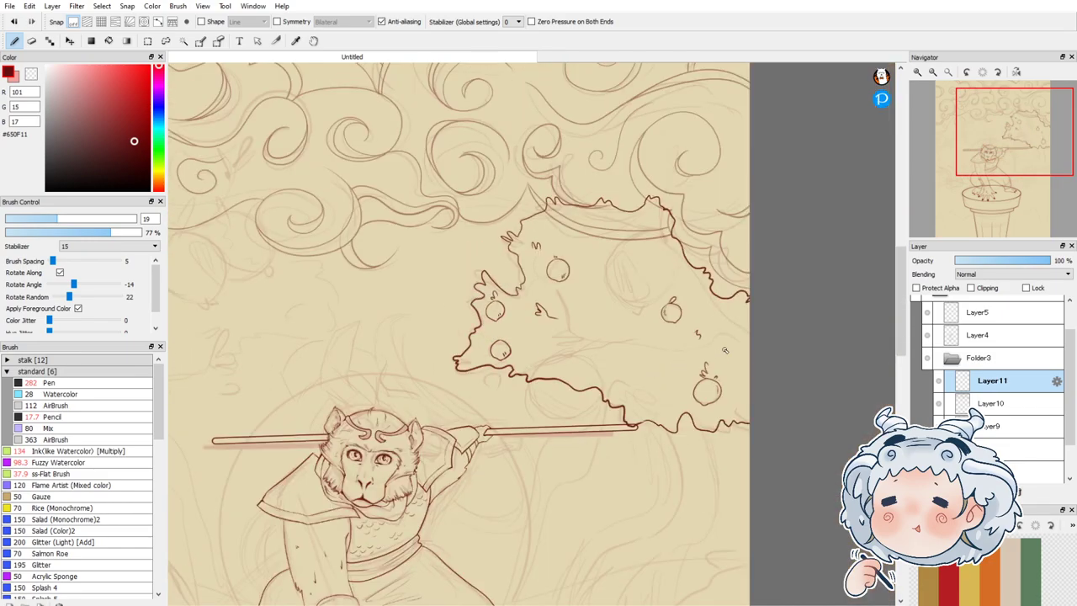
Step: Ink the jagged top and right-hand outline of a second foliage mass beneath the clouds on the monkey's staff-tip side
{"action": "scroll", "coordinate": [767, 340], "scroll_direction": "down", "scroll_amount": 3}
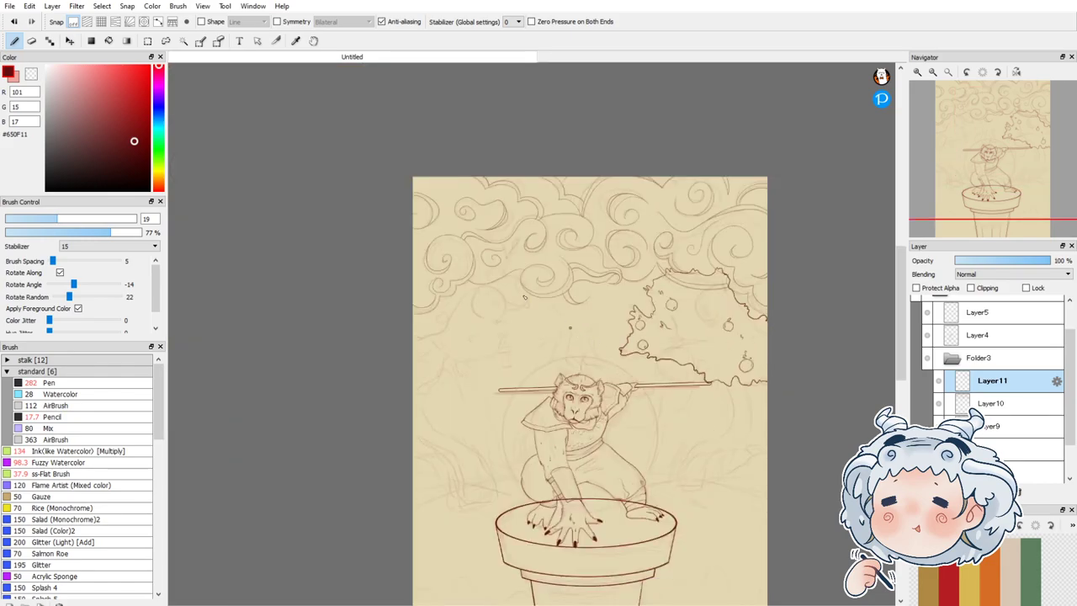
{"action": "scroll", "coordinate": [459, 296], "scroll_direction": "up", "scroll_amount": 2}
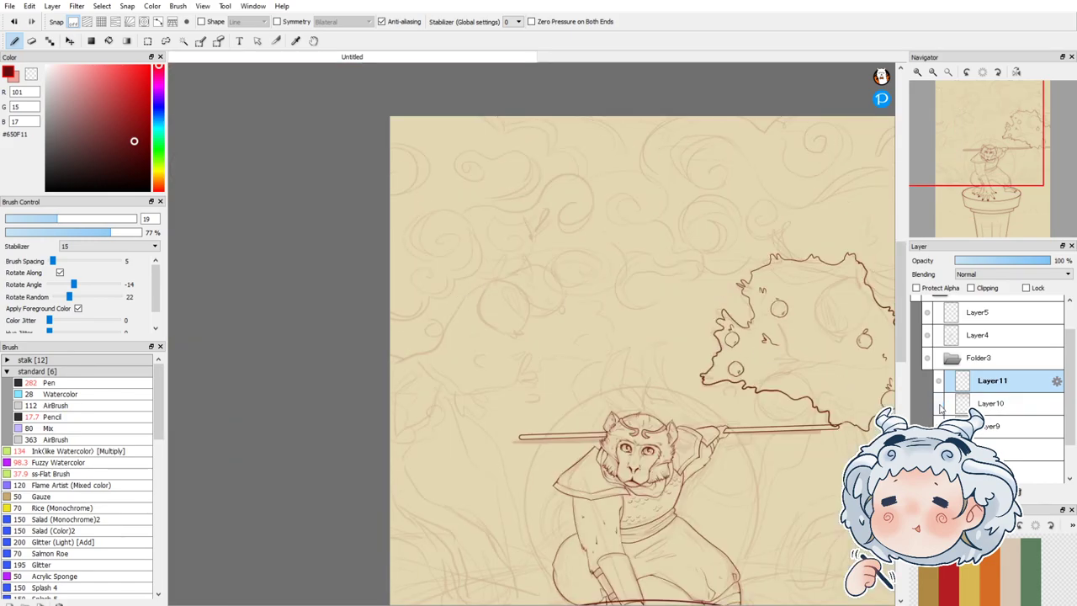
{"action": "left_click", "coordinate": [940, 407]}
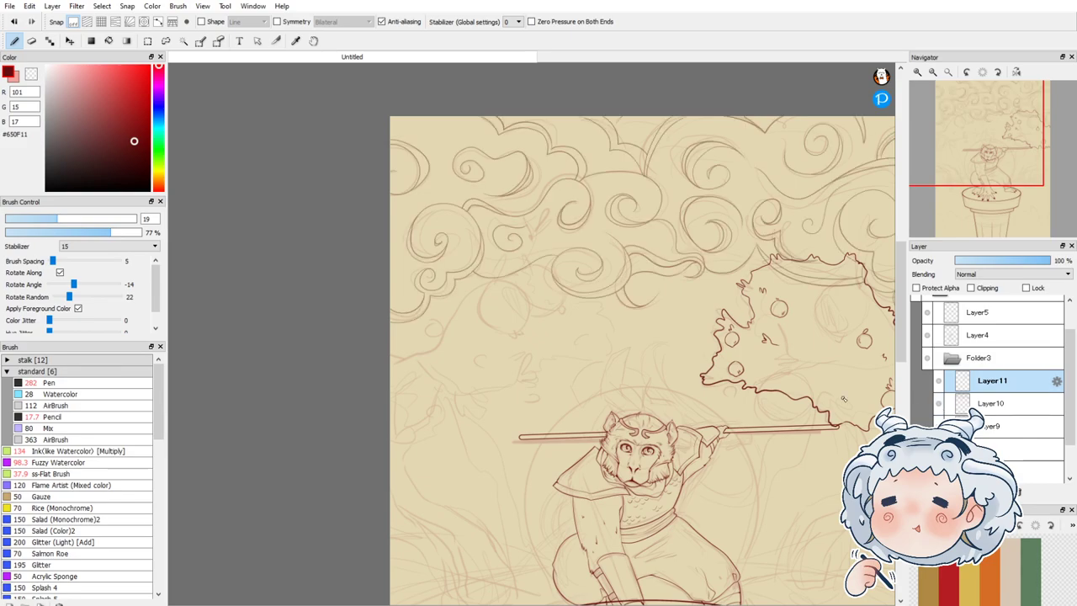
{"action": "scroll", "coordinate": [547, 305], "scroll_direction": "down", "scroll_amount": 2}
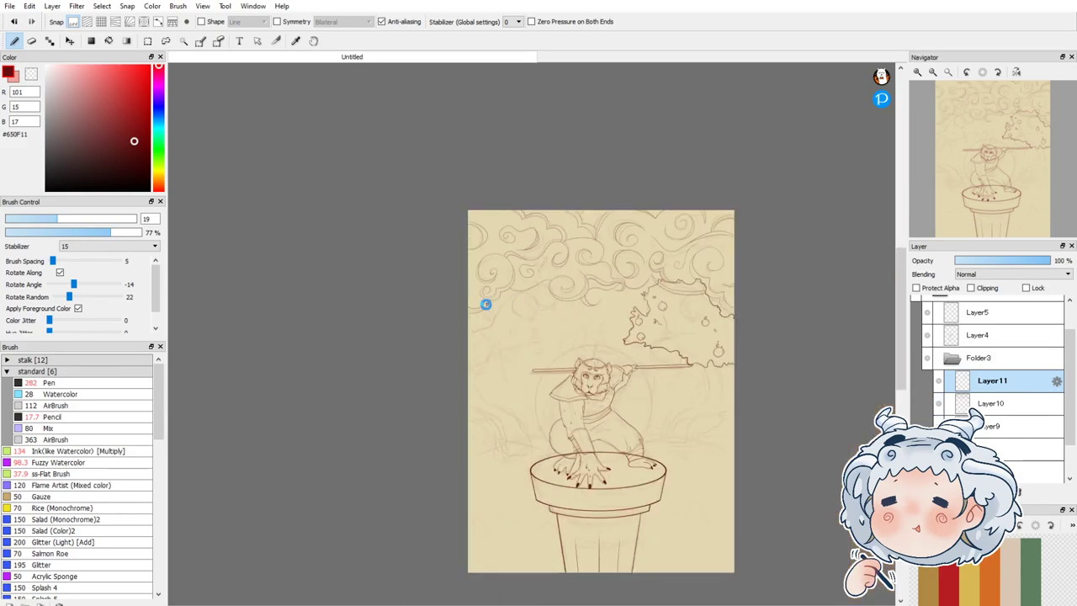
{"action": "scroll", "coordinate": [493, 302], "scroll_direction": "up", "scroll_amount": 4}
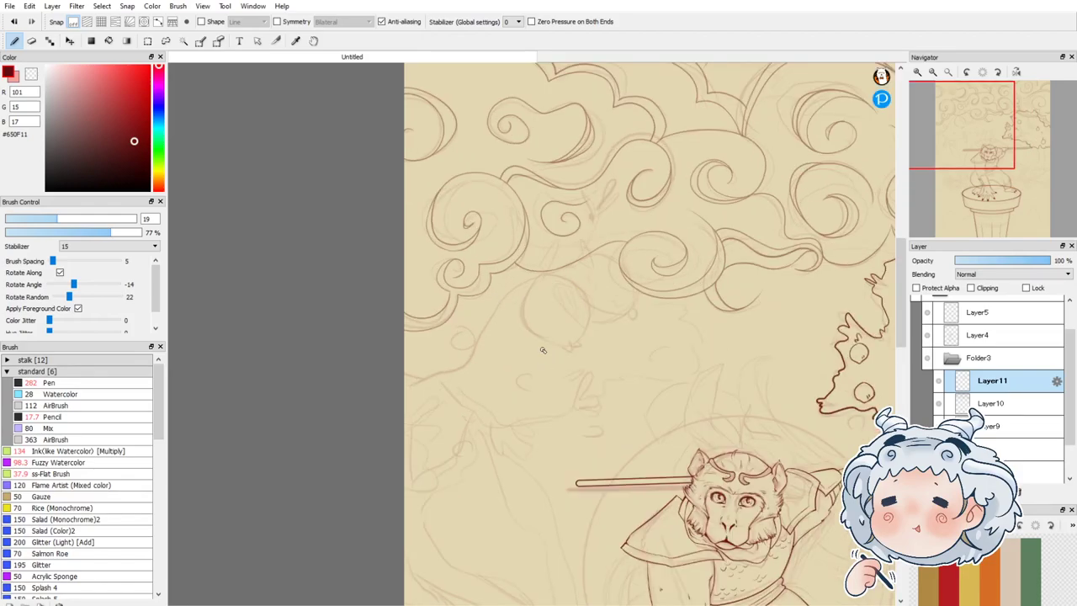
{"action": "mouse_move", "coordinate": [407, 296]}
{"action": "left_mouse_down"}
{"action": "mouse_move", "coordinate": [464, 292]}
{"action": "mouse_move", "coordinate": [522, 266]}
{"action": "mouse_move", "coordinate": [539, 242]}
{"action": "left_mouse_up"}
{"action": "mouse_move", "coordinate": [594, 263]}
{"action": "left_mouse_down"}
{"action": "mouse_move", "coordinate": [628, 270]}
{"action": "mouse_move", "coordinate": [663, 306]}
{"action": "mouse_move", "coordinate": [699, 304]}
{"action": "left_mouse_up"}
{"action": "left_click_drag", "start_coordinate": [699, 350], "coordinate": [689, 383]}
{"action": "scroll", "coordinate": [452, 344], "scroll_direction": "down", "scroll_amount": 2}
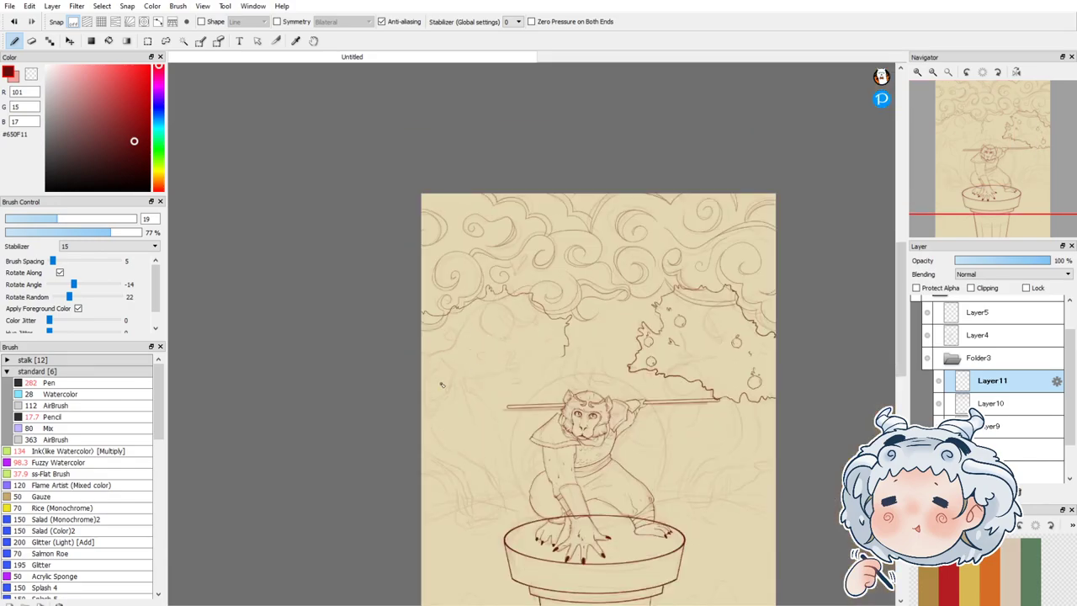
Step: Ink the ragged lower edge of the second foliage mass from the canvas border to its right side, redoing the first stroke
{"action": "scroll", "coordinate": [450, 394], "scroll_direction": "up", "scroll_amount": 2}
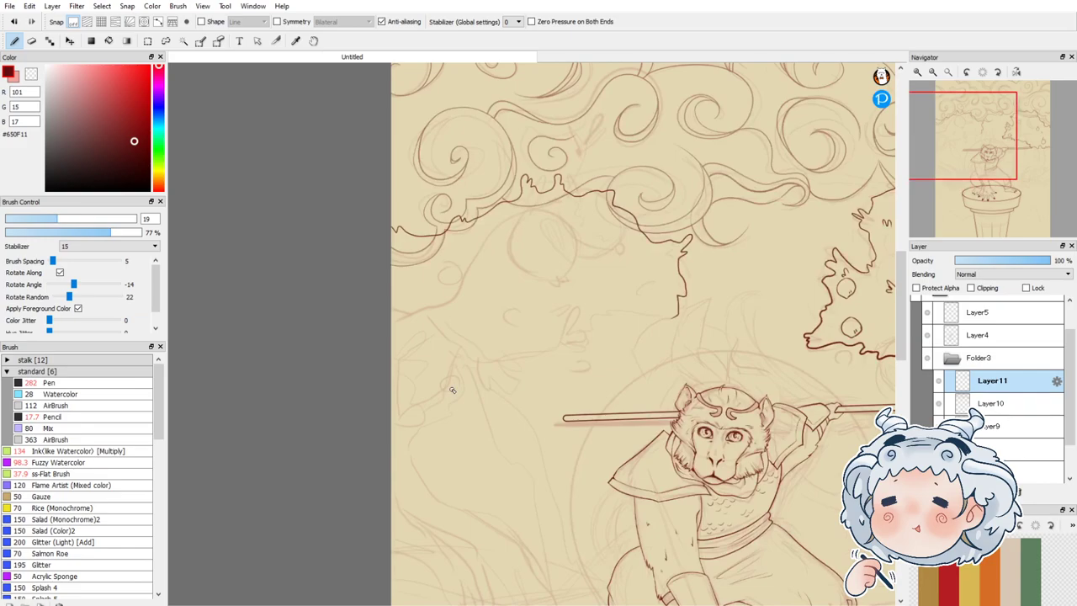
{"action": "mouse_move", "coordinate": [381, 428]}
{"action": "left_mouse_down"}
{"action": "mouse_move", "coordinate": [404, 405]}
{"action": "mouse_move", "coordinate": [459, 387]}
{"action": "left_mouse_up"}
{"action": "key", "text": "ctrl+z"}
{"action": "left_click_drag", "start_coordinate": [438, 392], "coordinate": [458, 400]}
{"action": "left_click_drag", "start_coordinate": [678, 314], "coordinate": [623, 325]}
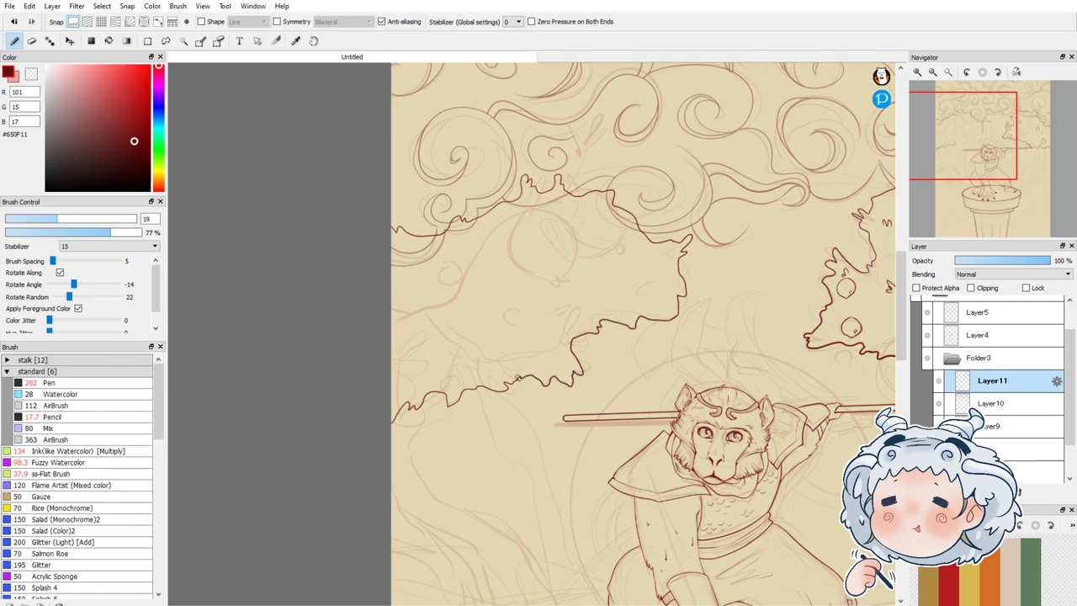
{"action": "scroll", "coordinate": [378, 312], "scroll_direction": "down", "scroll_amount": 1}
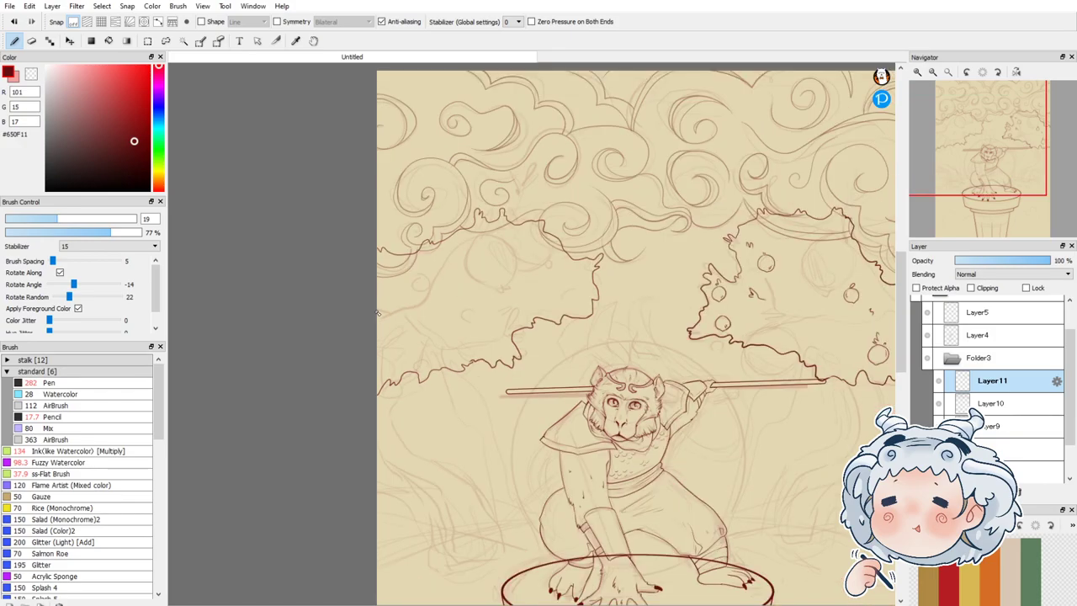
{"action": "scroll", "coordinate": [480, 287], "scroll_direction": "down", "scroll_amount": 2}
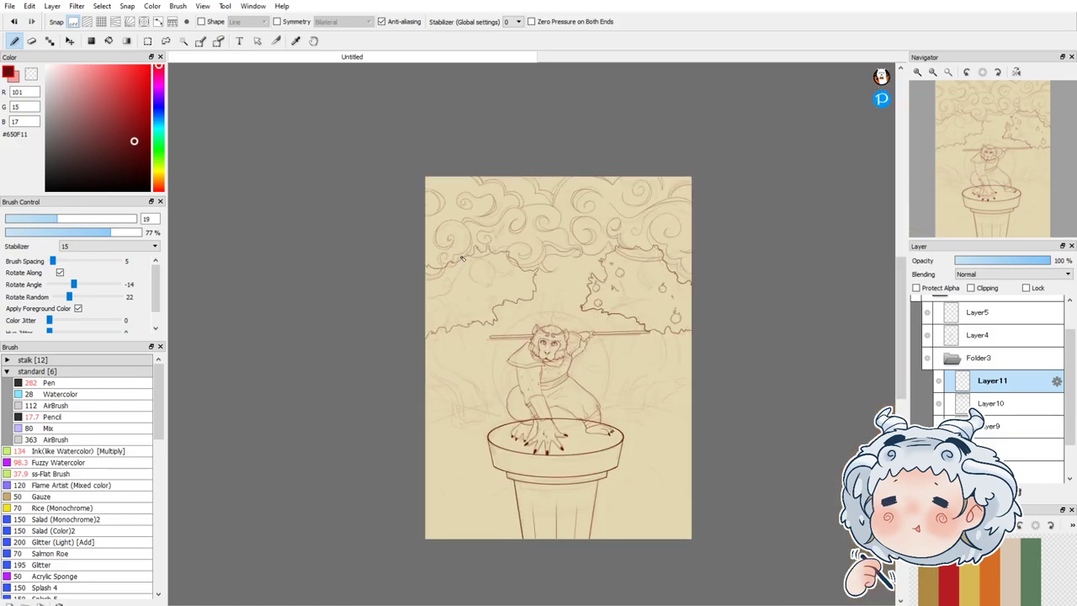
Step: Erase the upper left stretch of the second foliage's outline and redraw it rising to a tall pointed peak
{"action": "scroll", "coordinate": [462, 244], "scroll_direction": "up", "scroll_amount": 4}
{"action": "key", "text": "e"}
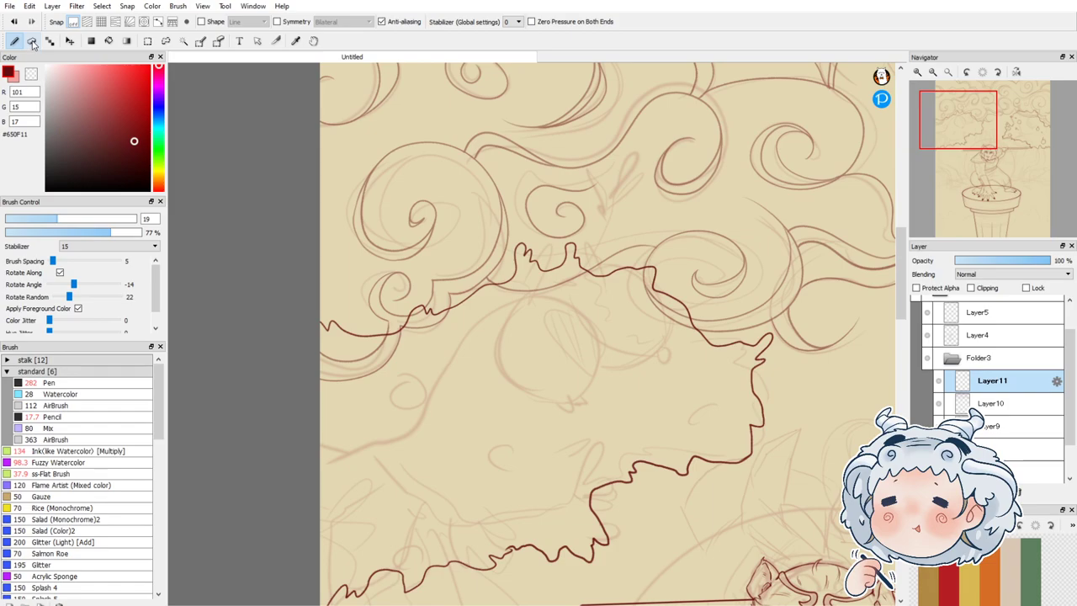
{"action": "mouse_move", "coordinate": [413, 322]}
{"action": "left_mouse_down"}
{"action": "mouse_move", "coordinate": [453, 273]}
{"action": "mouse_move", "coordinate": [512, 272]}
{"action": "mouse_move", "coordinate": [555, 286]}
{"action": "mouse_move", "coordinate": [476, 300]}
{"action": "left_mouse_up"}
{"action": "mouse_move", "coordinate": [392, 308]}
{"action": "left_mouse_down"}
{"action": "mouse_move", "coordinate": [421, 302]}
{"action": "mouse_move", "coordinate": [449, 297]}
{"action": "mouse_move", "coordinate": [513, 212]}
{"action": "mouse_move", "coordinate": [515, 244]}
{"action": "mouse_move", "coordinate": [547, 265]}
{"action": "left_mouse_up"}
{"action": "left_click", "coordinate": [14, 40]}
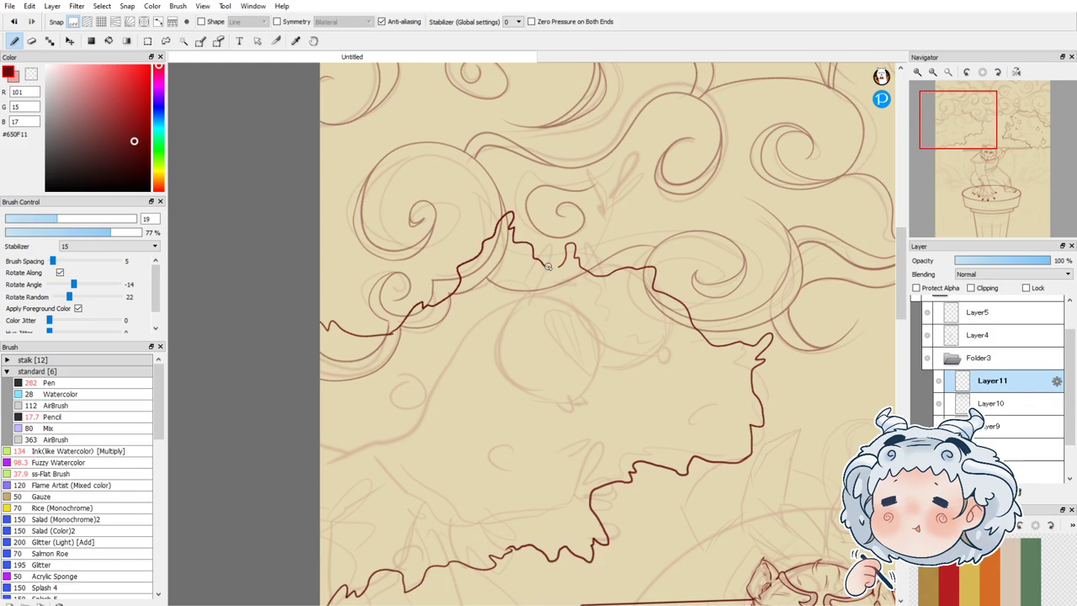
{"action": "scroll", "coordinate": [554, 223], "scroll_direction": "down", "scroll_amount": 3}
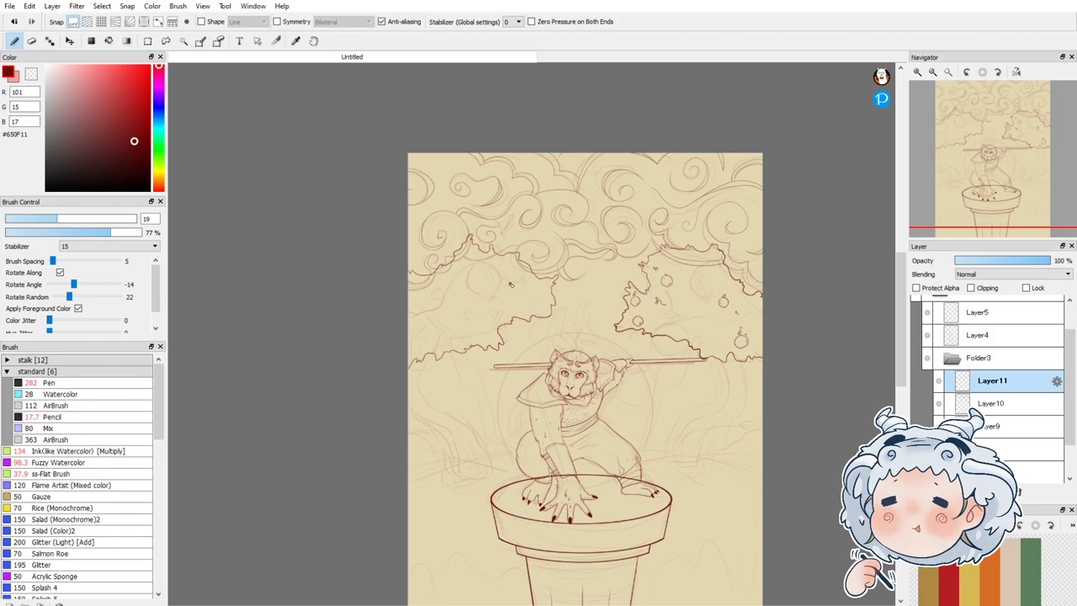
Step: Scatter small zigzag and curved leaf marks across the inside of the second foliage mass
{"action": "scroll", "coordinate": [511, 284], "scroll_direction": "up", "scroll_amount": 1}
{"action": "scroll", "coordinate": [530, 264], "scroll_direction": "up", "scroll_amount": 2}
{"action": "mouse_move", "coordinate": [461, 267]}
{"action": "left_mouse_down"}
{"action": "mouse_move", "coordinate": [468, 245]}
{"action": "mouse_move", "coordinate": [478, 262]}
{"action": "left_mouse_up"}
{"action": "left_click_drag", "start_coordinate": [499, 305], "coordinate": [495, 312]}
{"action": "left_click_drag", "start_coordinate": [483, 408], "coordinate": [492, 401]}
{"action": "left_click_drag", "start_coordinate": [261, 333], "coordinate": [287, 376]}
{"action": "left_click_drag", "start_coordinate": [230, 450], "coordinate": [250, 446]}
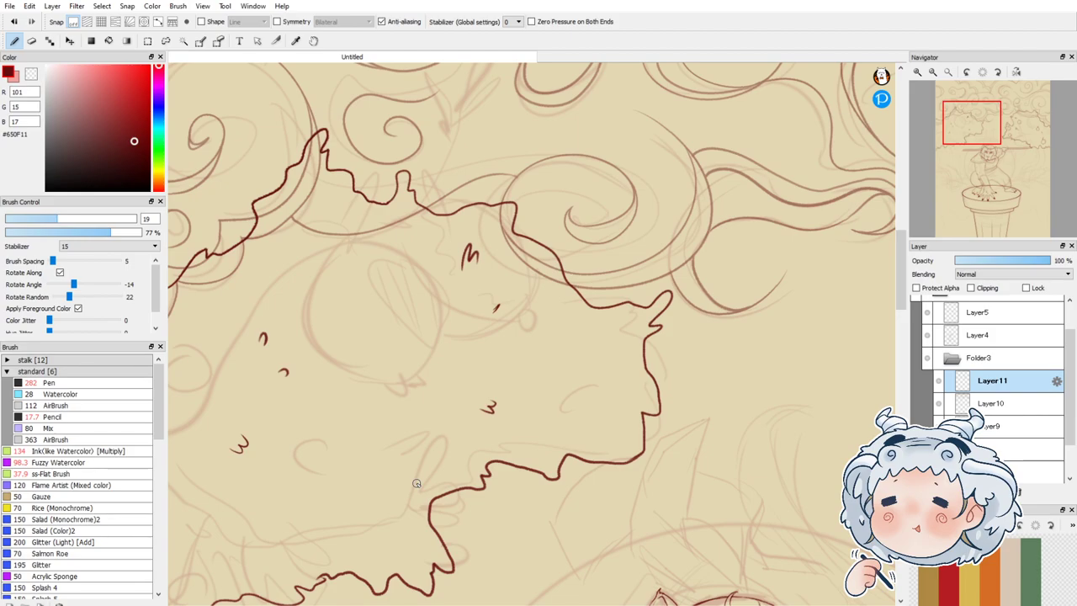
Step: Ink a small round fruit near the second foliage's upper right edge, with a leafy top and shading strokes
{"action": "scroll", "coordinate": [547, 317], "scroll_direction": "up", "scroll_amount": 6}
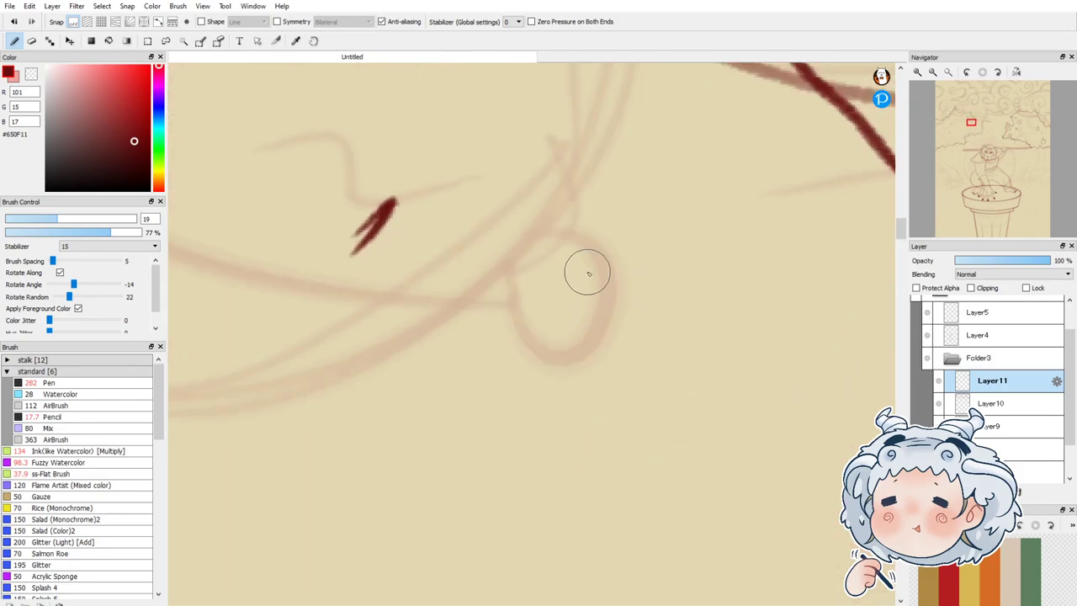
{"action": "mouse_move", "coordinate": [515, 226]}
{"action": "left_mouse_down"}
{"action": "mouse_move", "coordinate": [486, 269]}
{"action": "mouse_move", "coordinate": [499, 359]}
{"action": "mouse_move", "coordinate": [605, 387]}
{"action": "left_mouse_up"}
{"action": "mouse_move", "coordinate": [517, 223]}
{"action": "left_mouse_down"}
{"action": "mouse_move", "coordinate": [607, 223]}
{"action": "mouse_move", "coordinate": [655, 278]}
{"action": "mouse_move", "coordinate": [642, 332]}
{"action": "mouse_move", "coordinate": [593, 389]}
{"action": "left_mouse_up"}
{"action": "left_click_drag", "start_coordinate": [517, 217], "coordinate": [538, 211]}
{"action": "left_click_drag", "start_coordinate": [538, 210], "coordinate": [580, 195]}
{"action": "left_click_drag", "start_coordinate": [521, 275], "coordinate": [516, 327]}
{"action": "mouse_move", "coordinate": [529, 293]}
{"action": "left_mouse_down"}
{"action": "mouse_move", "coordinate": [525, 328]}
{"action": "mouse_move", "coordinate": [552, 328]}
{"action": "left_mouse_up"}
{"action": "scroll", "coordinate": [654, 278], "scroll_direction": "down", "scroll_amount": 5}
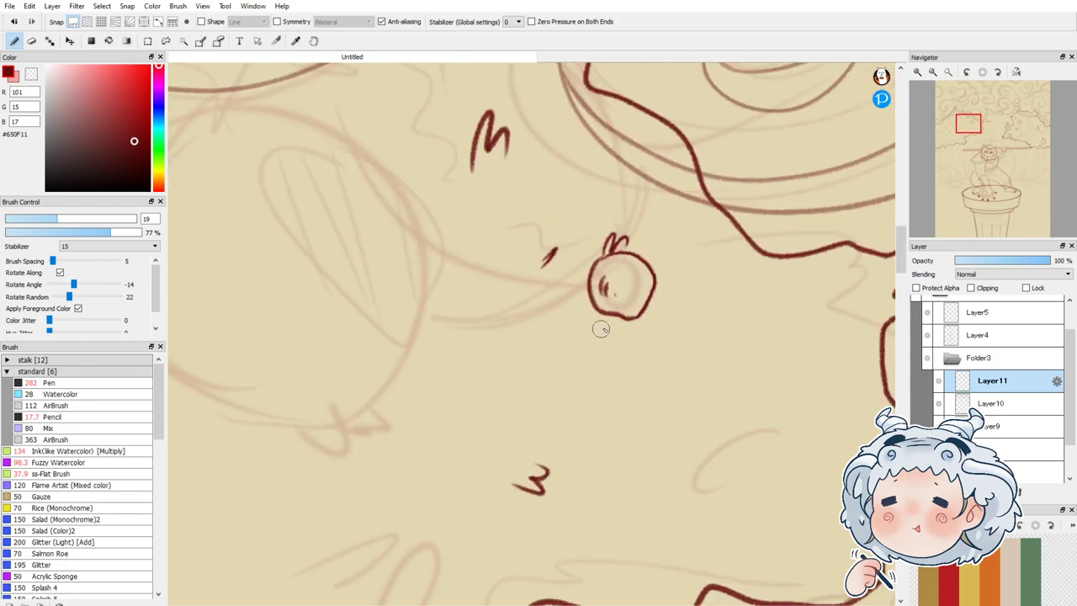
{"action": "scroll", "coordinate": [580, 366], "scroll_direction": "down", "scroll_amount": 2}
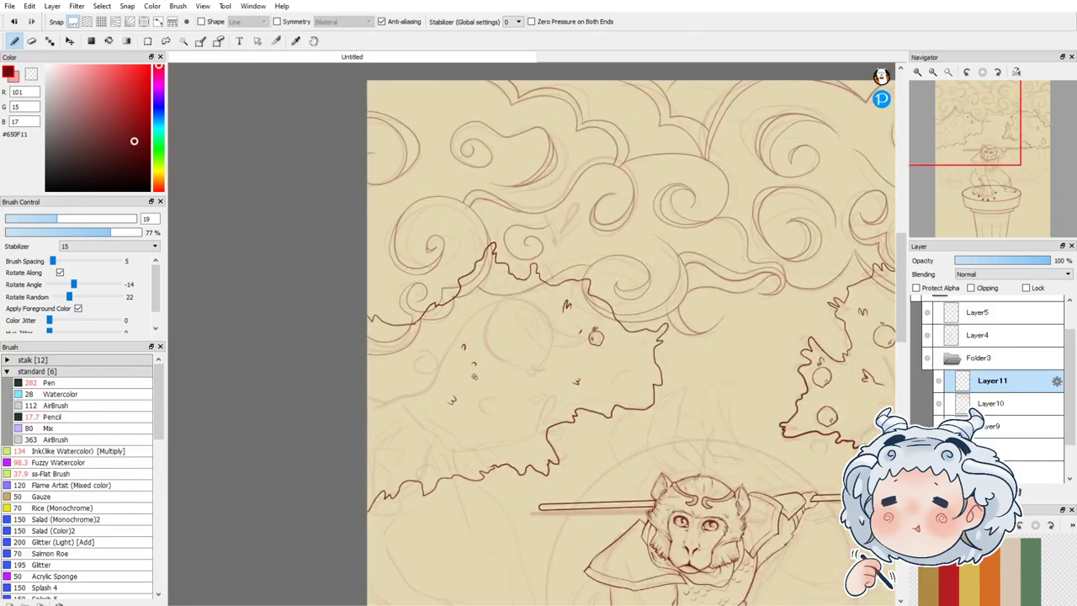
Step: Set the stabilizer to 22 and ink a round fruit near the second foliage's left end, with shading and pointed leaves
{"action": "scroll", "coordinate": [449, 366], "scroll_direction": "up", "scroll_amount": 3}
{"action": "mouse_move", "coordinate": [366, 327]}
{"action": "left_mouse_down"}
{"action": "mouse_move", "coordinate": [345, 348]}
{"action": "mouse_move", "coordinate": [350, 385]}
{"action": "mouse_move", "coordinate": [410, 388]}
{"action": "left_mouse_up"}
{"action": "key", "text": "ctrl+z"}
{"action": "mouse_move", "coordinate": [365, 329]}
{"action": "left_mouse_down"}
{"action": "mouse_move", "coordinate": [343, 357]}
{"action": "mouse_move", "coordinate": [363, 387]}
{"action": "left_mouse_up"}
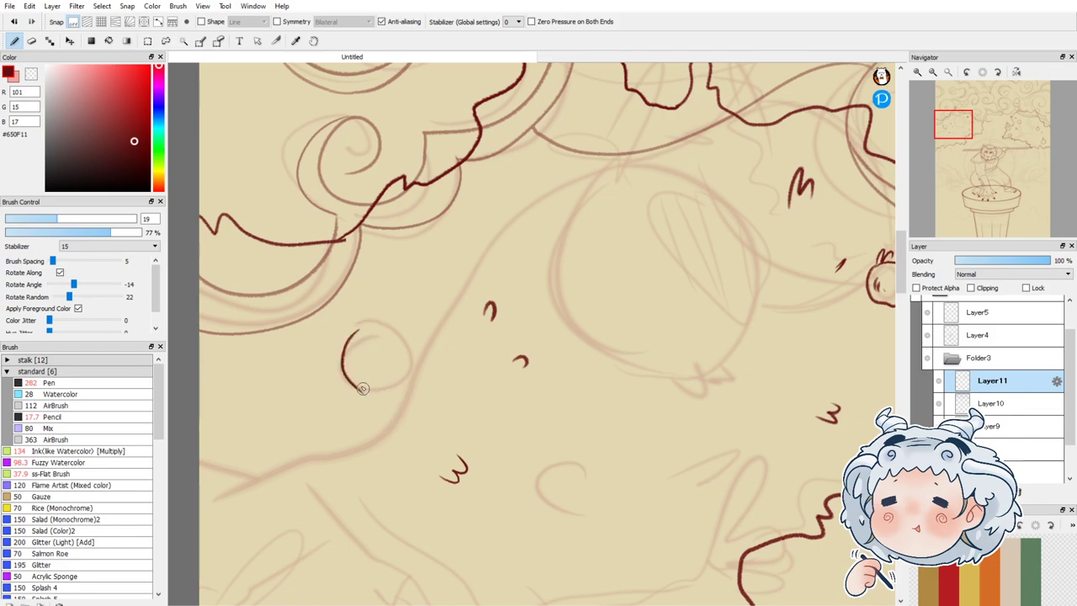
{"action": "key", "text": "ctrl+z"}
{"action": "left_click", "coordinate": [131, 246]}
{"action": "left_click", "coordinate": [130, 433]}
{"action": "mouse_move", "coordinate": [360, 329]}
{"action": "left_mouse_down"}
{"action": "mouse_move", "coordinate": [341, 360]}
{"action": "mouse_move", "coordinate": [354, 385]}
{"action": "mouse_move", "coordinate": [395, 371]}
{"action": "left_mouse_up"}
{"action": "mouse_move", "coordinate": [353, 330]}
{"action": "left_mouse_down"}
{"action": "mouse_move", "coordinate": [396, 334]}
{"action": "mouse_move", "coordinate": [404, 368]}
{"action": "mouse_move", "coordinate": [384, 391]}
{"action": "left_mouse_up"}
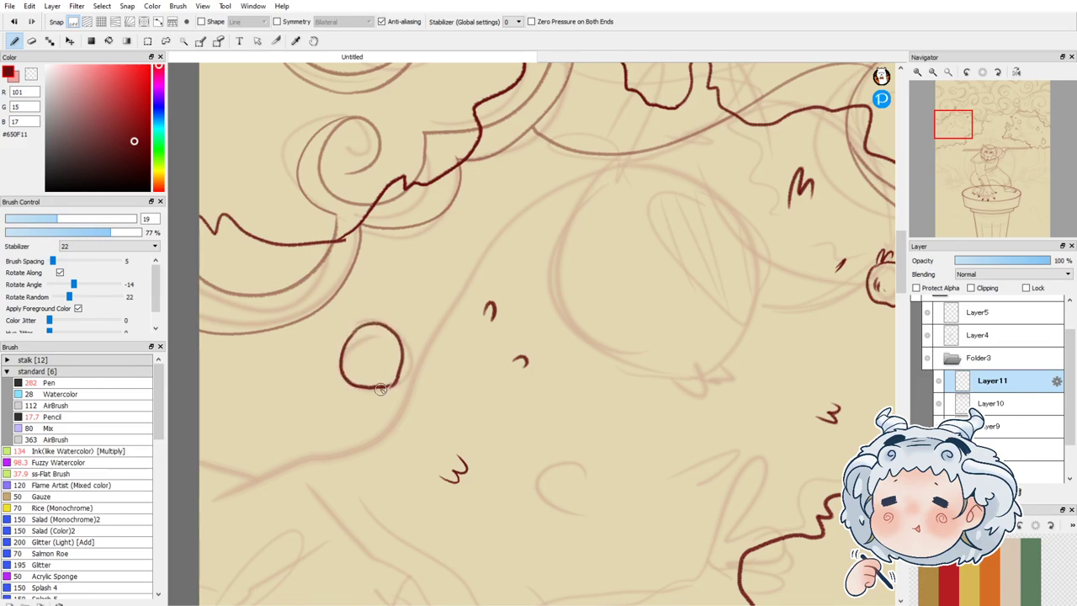
{"action": "mouse_move", "coordinate": [350, 348]}
{"action": "left_mouse_down"}
{"action": "mouse_move", "coordinate": [349, 372]}
{"action": "mouse_move", "coordinate": [365, 371]}
{"action": "left_mouse_up"}
{"action": "mouse_move", "coordinate": [359, 323]}
{"action": "left_mouse_down"}
{"action": "mouse_move", "coordinate": [378, 302]}
{"action": "mouse_move", "coordinate": [368, 319]}
{"action": "mouse_move", "coordinate": [339, 296]}
{"action": "mouse_move", "coordinate": [357, 325]}
{"action": "left_mouse_up"}
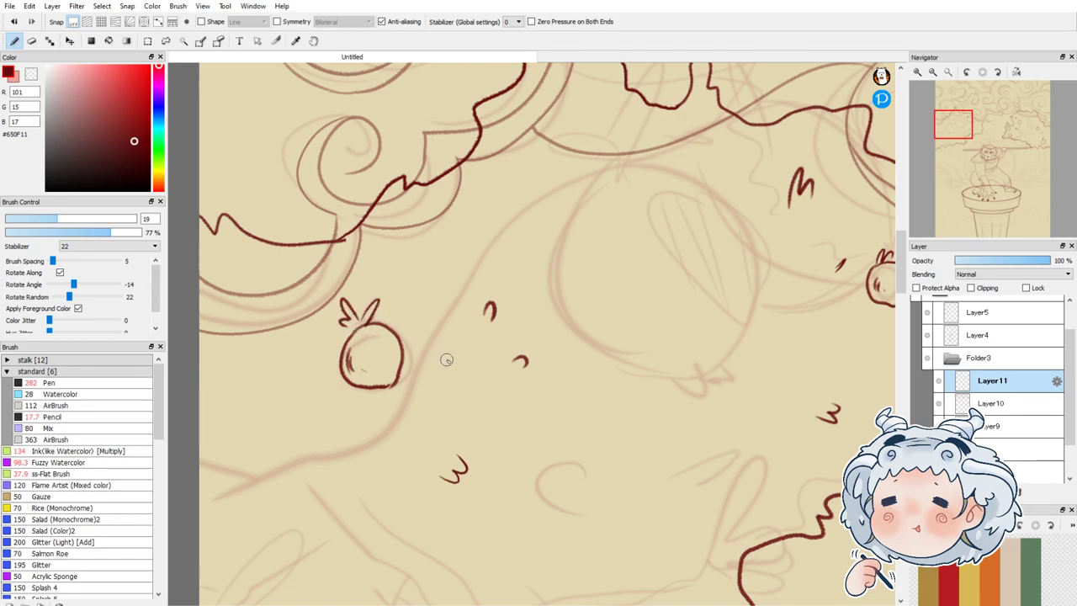
Step: Ink another round fruit in the lower middle of the second foliage, with a curved shading stroke inside
{"action": "mouse_move", "coordinate": [577, 460]}
{"action": "left_mouse_down"}
{"action": "mouse_move", "coordinate": [539, 501]}
{"action": "mouse_move", "coordinate": [562, 523]}
{"action": "left_mouse_up"}
{"action": "mouse_move", "coordinate": [568, 459]}
{"action": "left_mouse_down"}
{"action": "mouse_move", "coordinate": [595, 468]}
{"action": "mouse_move", "coordinate": [599, 509]}
{"action": "mouse_move", "coordinate": [568, 528]}
{"action": "mouse_move", "coordinate": [592, 516]}
{"action": "left_mouse_up"}
{"action": "left_click_drag", "start_coordinate": [549, 483], "coordinate": [556, 499]}
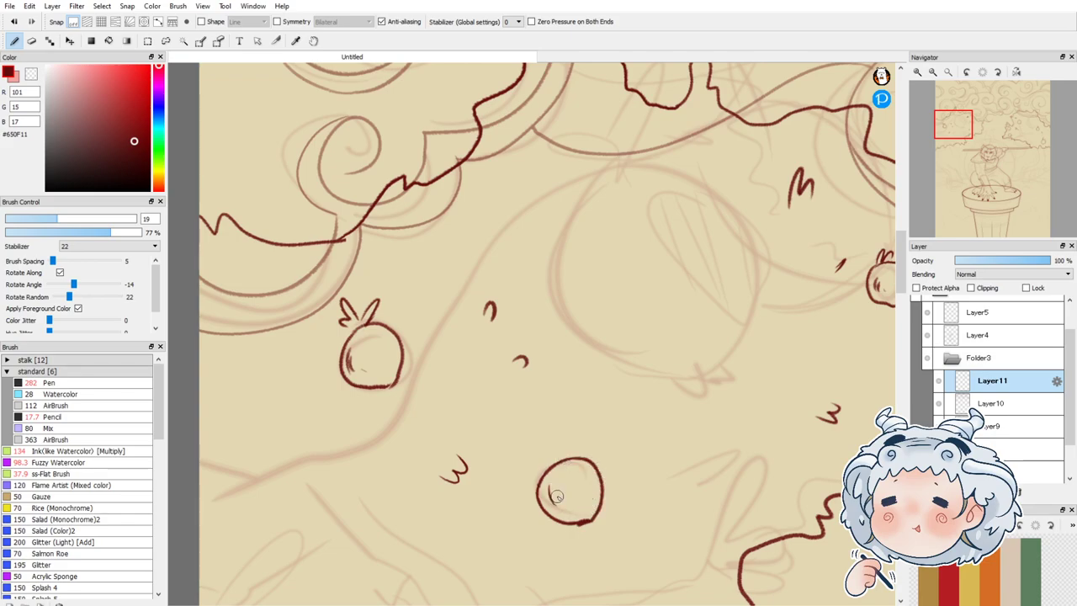
{"action": "scroll", "coordinate": [619, 303], "scroll_direction": "down", "scroll_amount": 3}
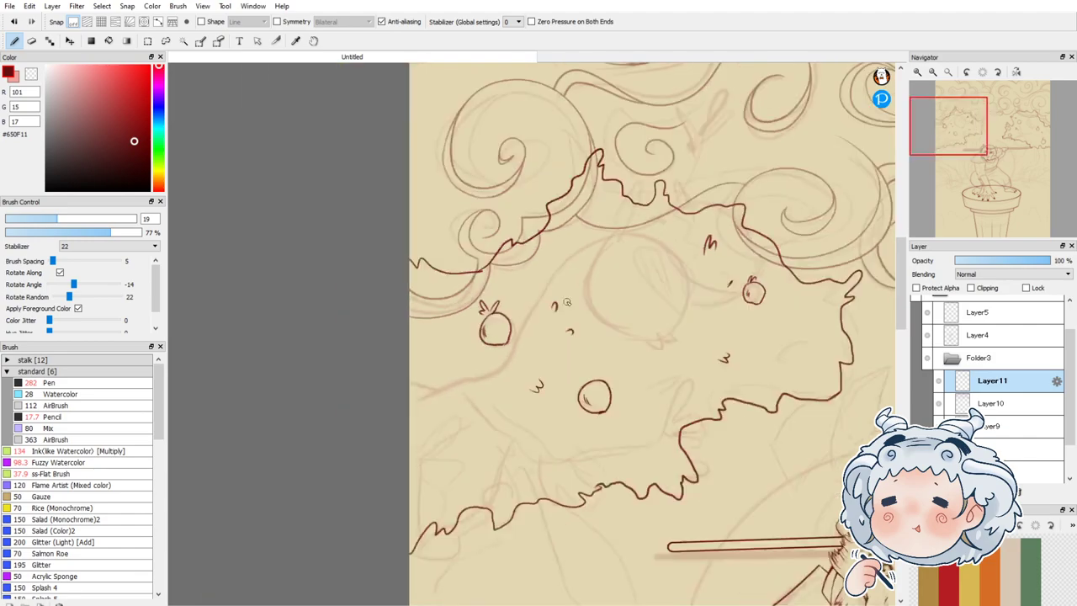
{"action": "scroll", "coordinate": [539, 350], "scroll_direction": "down", "scroll_amount": 4}
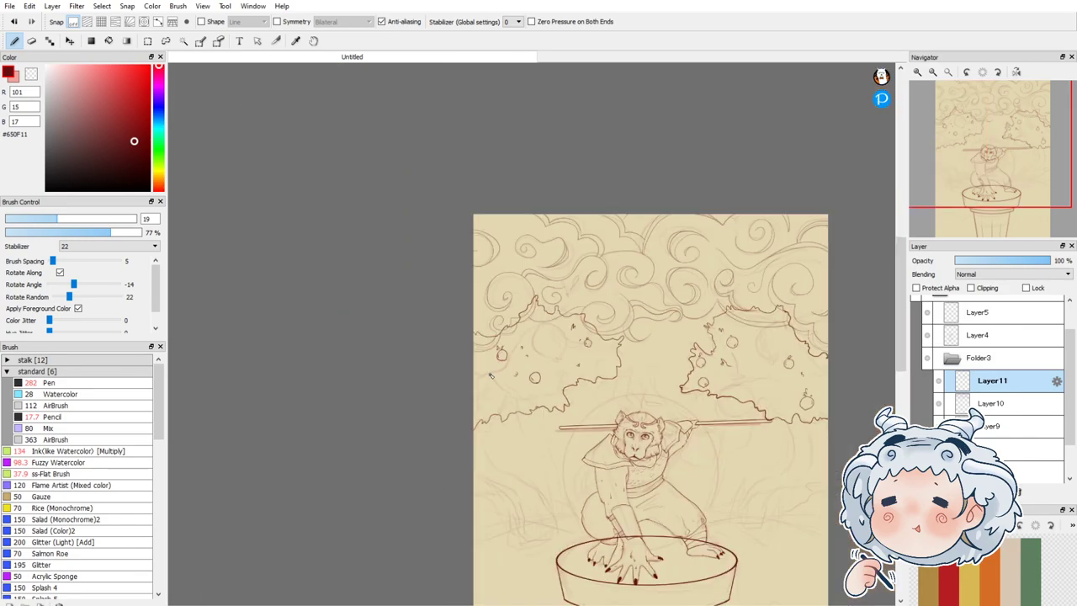
Step: Ink a partly cropped fruit at the left canvas border, leaves on the lower middle fruit, and more zigzag leaf marks around them
{"action": "scroll", "coordinate": [491, 376], "scroll_direction": "up", "scroll_amount": 5}
{"action": "mouse_move", "coordinate": [424, 503]}
{"action": "left_mouse_down"}
{"action": "mouse_move", "coordinate": [442, 527]}
{"action": "mouse_move", "coordinate": [429, 543]}
{"action": "left_mouse_up"}
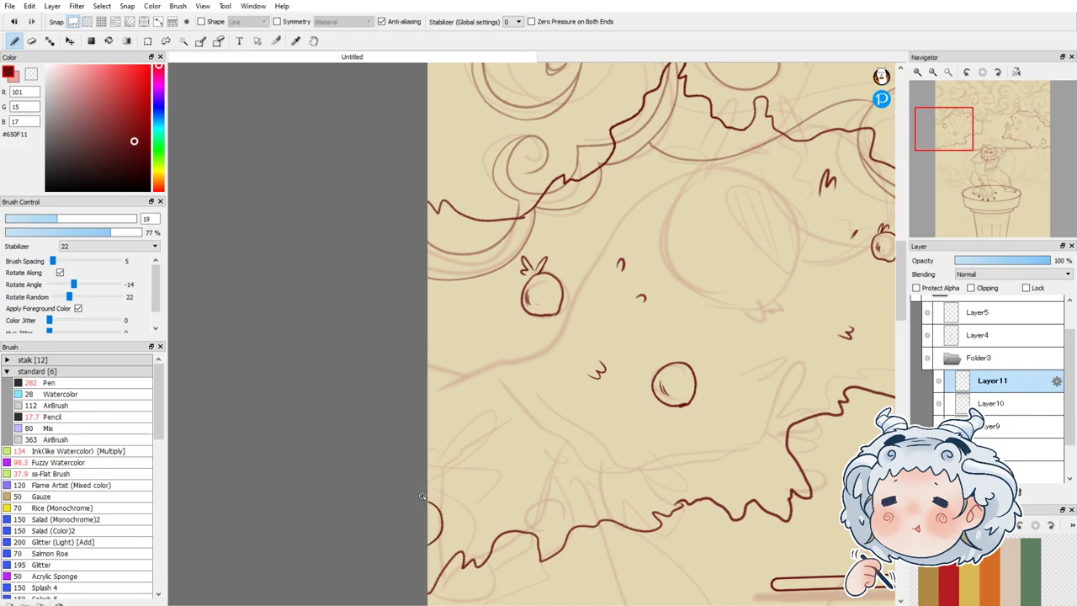
{"action": "left_click_drag", "start_coordinate": [432, 486], "coordinate": [439, 495]}
{"action": "left_click_drag", "start_coordinate": [456, 411], "coordinate": [472, 411]}
{"action": "left_click_drag", "start_coordinate": [660, 367], "coordinate": [656, 369]}
{"action": "left_click_drag", "start_coordinate": [589, 476], "coordinate": [618, 472]}
{"action": "left_click_drag", "start_coordinate": [739, 433], "coordinate": [740, 439]}
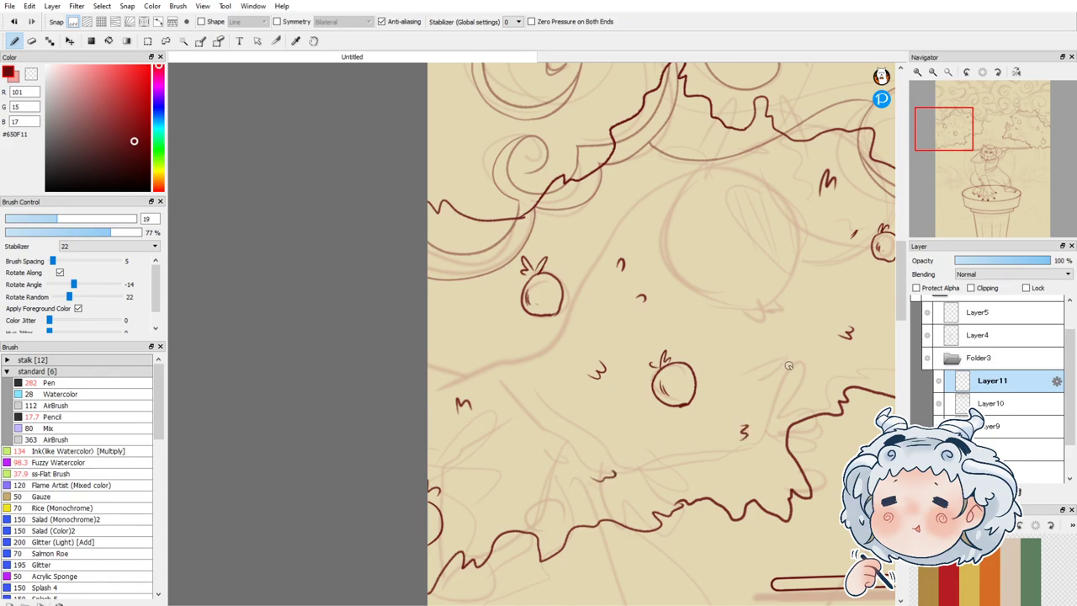
{"action": "left_click_drag", "start_coordinate": [456, 313], "coordinate": [465, 314]}
{"action": "scroll", "coordinate": [467, 286], "scroll_direction": "down", "scroll_amount": 4}
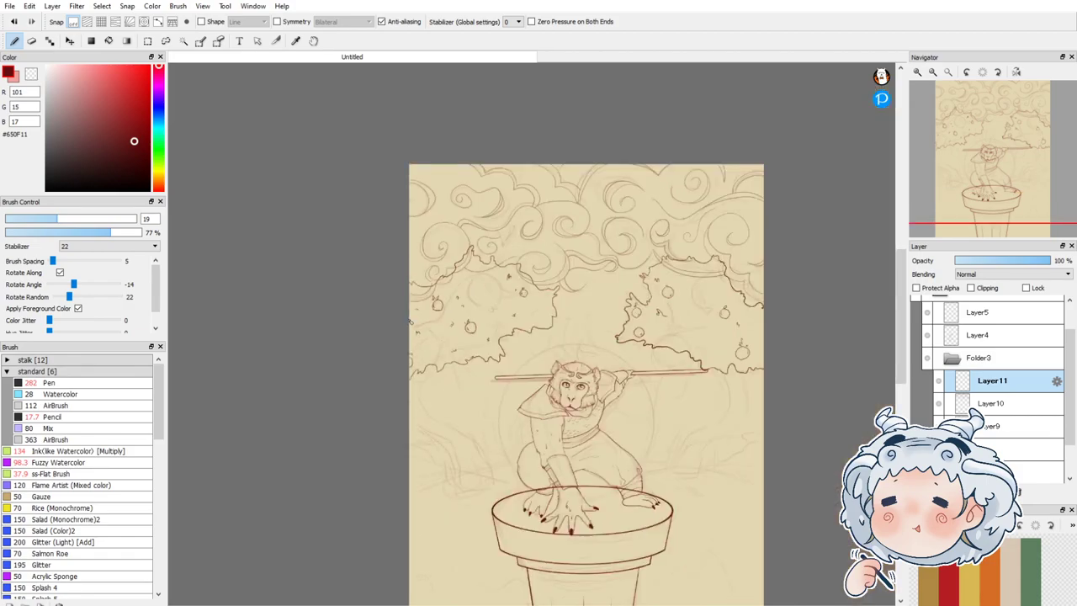
{"action": "scroll", "coordinate": [993, 361], "scroll_direction": "down", "scroll_amount": 1}
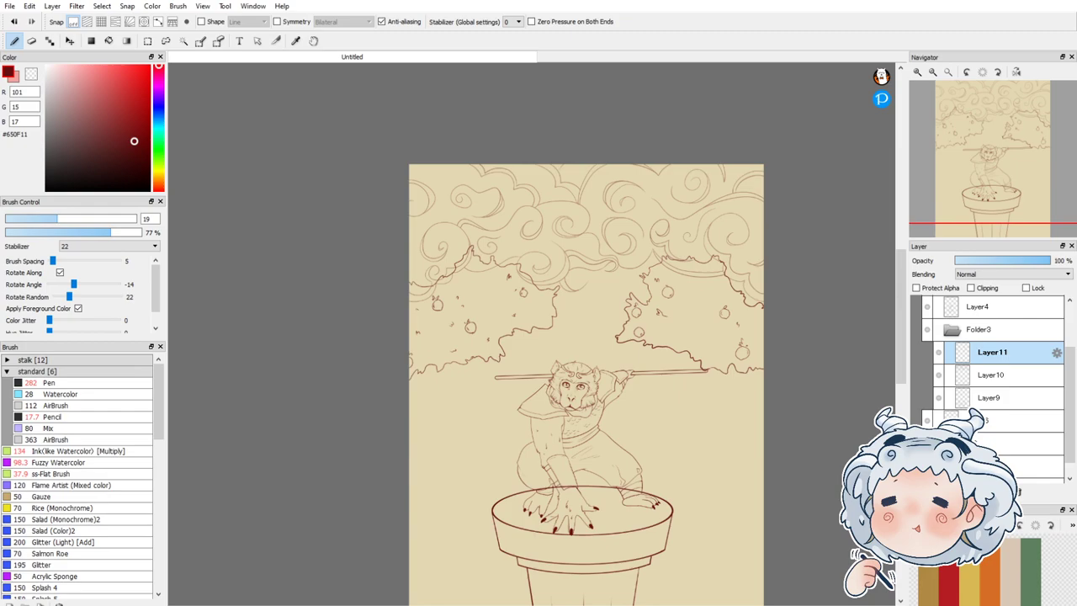
Step: Ink a slender curved branch descending from the right foliage past the staff's end, with bark lines at its base
{"action": "scroll", "coordinate": [721, 266], "scroll_direction": "up", "scroll_amount": 3}
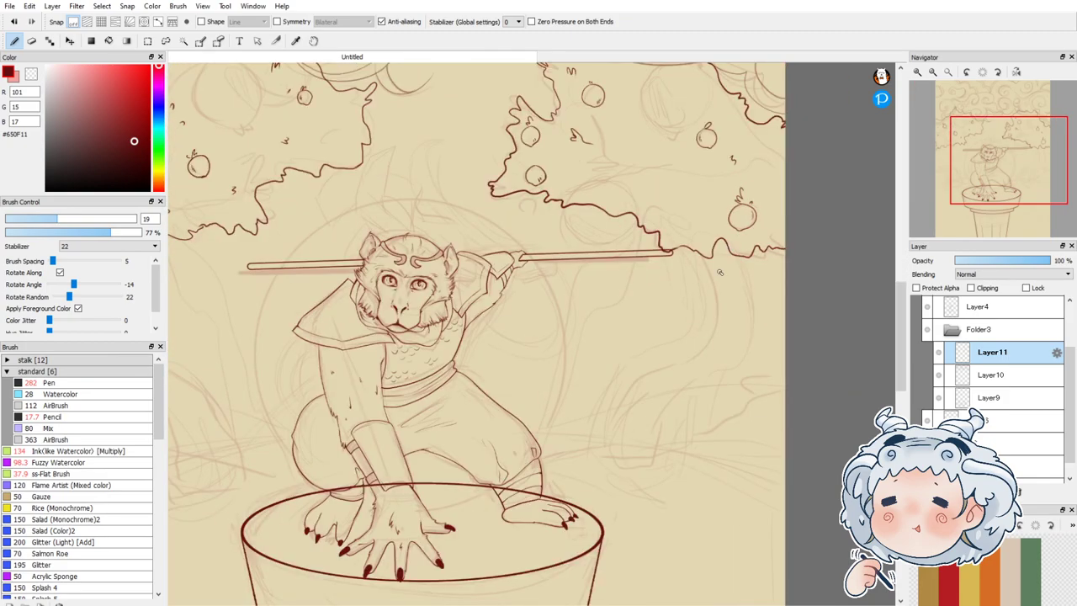
{"action": "scroll", "coordinate": [721, 265], "scroll_direction": "up", "scroll_amount": 2}
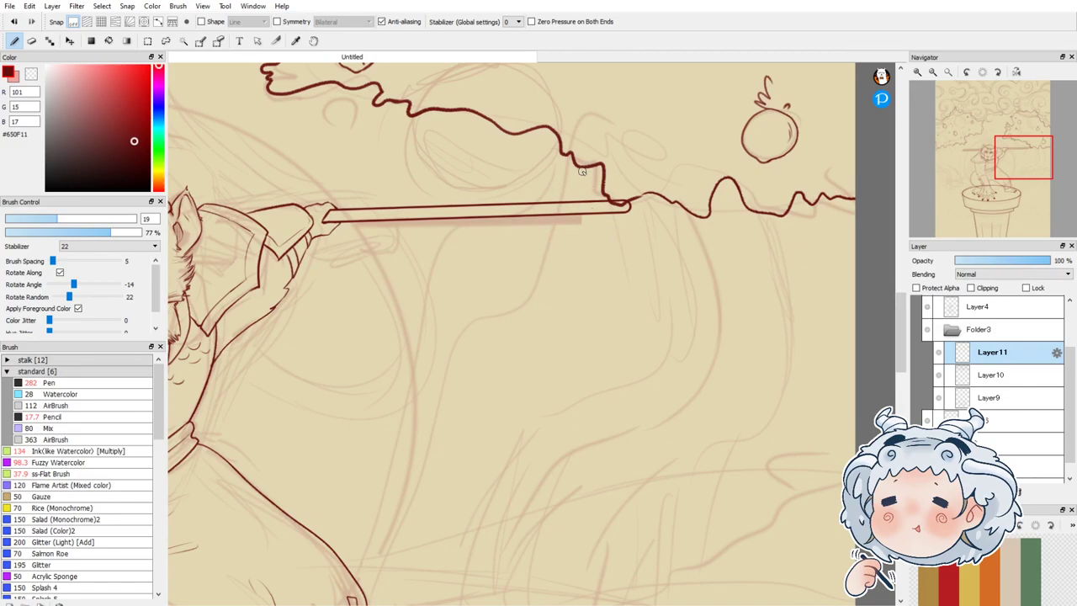
{"action": "mouse_move", "coordinate": [580, 166]}
{"action": "left_mouse_down"}
{"action": "mouse_move", "coordinate": [601, 253]}
{"action": "mouse_move", "coordinate": [650, 307]}
{"action": "mouse_move", "coordinate": [670, 361]}
{"action": "left_mouse_up"}
{"action": "mouse_move", "coordinate": [604, 196]}
{"action": "left_mouse_down"}
{"action": "mouse_move", "coordinate": [615, 239]}
{"action": "mouse_move", "coordinate": [671, 295]}
{"action": "mouse_move", "coordinate": [697, 371]}
{"action": "left_mouse_up"}
{"action": "left_click_drag", "start_coordinate": [655, 291], "coordinate": [683, 358]}
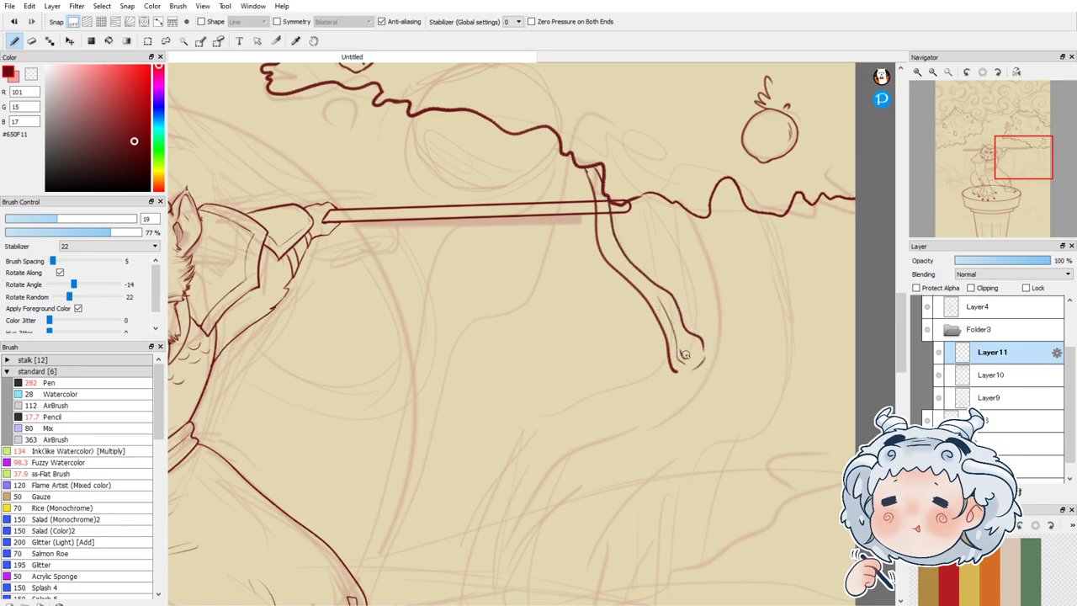
Step: Flip the canvas view horizontally and ink both sides of the upper trunk below the foliage beside the branch
{"action": "left_click", "coordinate": [1016, 72]}
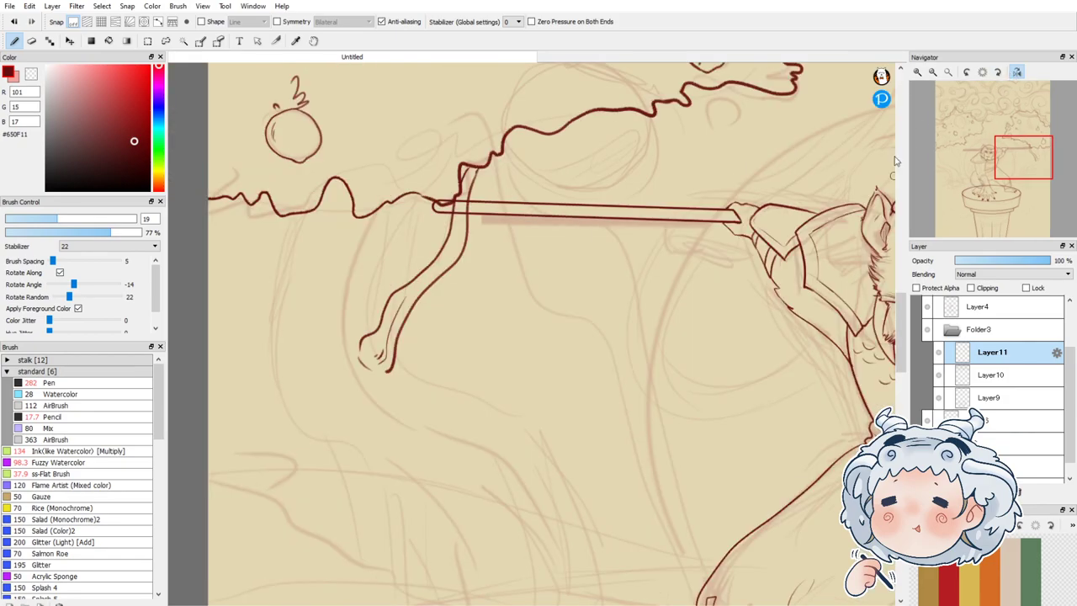
{"action": "left_click_drag", "start_coordinate": [395, 202], "coordinate": [364, 334]}
{"action": "mouse_move", "coordinate": [304, 226]}
{"action": "left_mouse_down"}
{"action": "mouse_move", "coordinate": [282, 351]}
{"action": "mouse_move", "coordinate": [294, 420]}
{"action": "mouse_move", "coordinate": [308, 429]}
{"action": "left_mouse_up"}
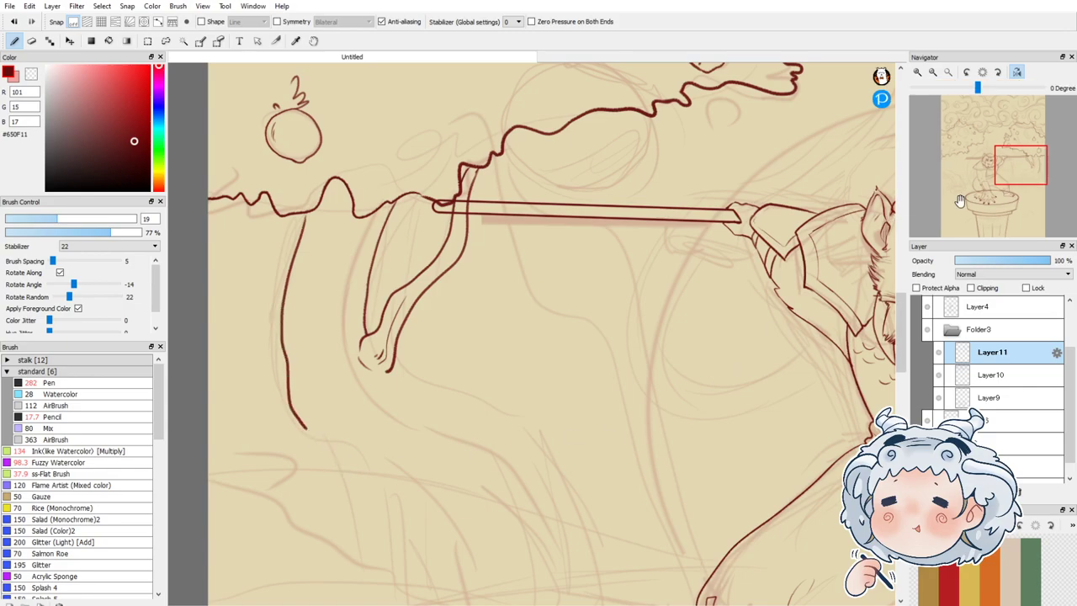
Step: Ink the winding lower edges of the trunk from the branch fork to the spreading base, redoing the inner edge
{"action": "left_click_drag", "start_coordinate": [1034, 179], "coordinate": [1031, 173]}
{"action": "mouse_move", "coordinate": [442, 300]}
{"action": "left_mouse_down"}
{"action": "mouse_move", "coordinate": [553, 352]}
{"action": "mouse_move", "coordinate": [582, 432]}
{"action": "mouse_move", "coordinate": [586, 479]}
{"action": "mouse_move", "coordinate": [565, 505]}
{"action": "mouse_move", "coordinate": [513, 509]}
{"action": "mouse_move", "coordinate": [439, 575]}
{"action": "left_mouse_up"}
{"action": "mouse_move", "coordinate": [530, 247]}
{"action": "left_mouse_down"}
{"action": "mouse_move", "coordinate": [652, 281]}
{"action": "mouse_move", "coordinate": [673, 306]}
{"action": "mouse_move", "coordinate": [691, 367]}
{"action": "left_mouse_up"}
{"action": "key", "text": "ctrl+z"}
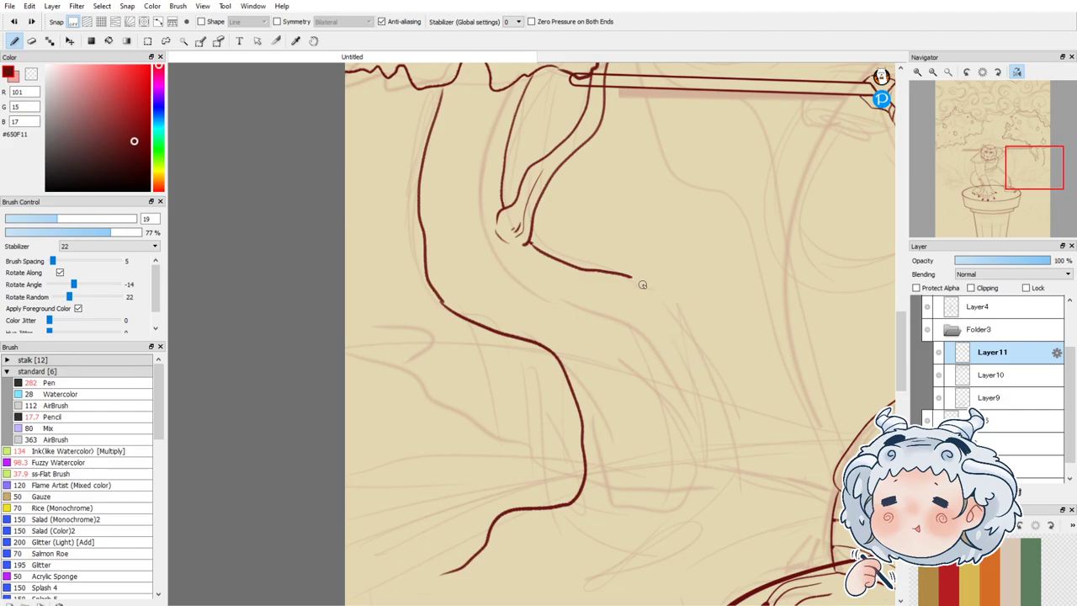
{"action": "mouse_move", "coordinate": [627, 277]}
{"action": "left_mouse_down"}
{"action": "mouse_move", "coordinate": [656, 298]}
{"action": "mouse_move", "coordinate": [739, 446]}
{"action": "mouse_move", "coordinate": [797, 484]}
{"action": "left_mouse_up"}
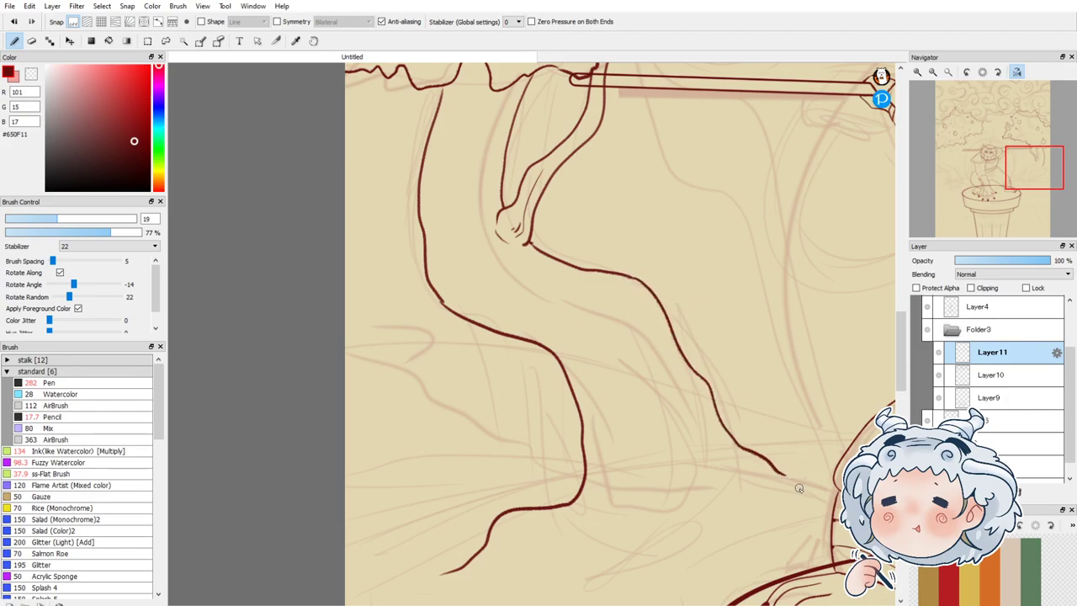
Step: Extend the outer root line farther down, redoing it once, and ink a wavy root contour inside the trunk's base
{"action": "left_click_drag", "start_coordinate": [454, 572], "coordinate": [382, 601]}
{"action": "key", "text": "ctrl+z"}
{"action": "left_click_drag", "start_coordinate": [448, 571], "coordinate": [383, 602]}
{"action": "mouse_move", "coordinate": [667, 442]}
{"action": "left_mouse_down"}
{"action": "mouse_move", "coordinate": [726, 492]}
{"action": "mouse_move", "coordinate": [762, 512]}
{"action": "mouse_move", "coordinate": [767, 545]}
{"action": "mouse_move", "coordinate": [685, 536]}
{"action": "mouse_move", "coordinate": [659, 568]}
{"action": "mouse_move", "coordinate": [610, 599]}
{"action": "left_mouse_up"}
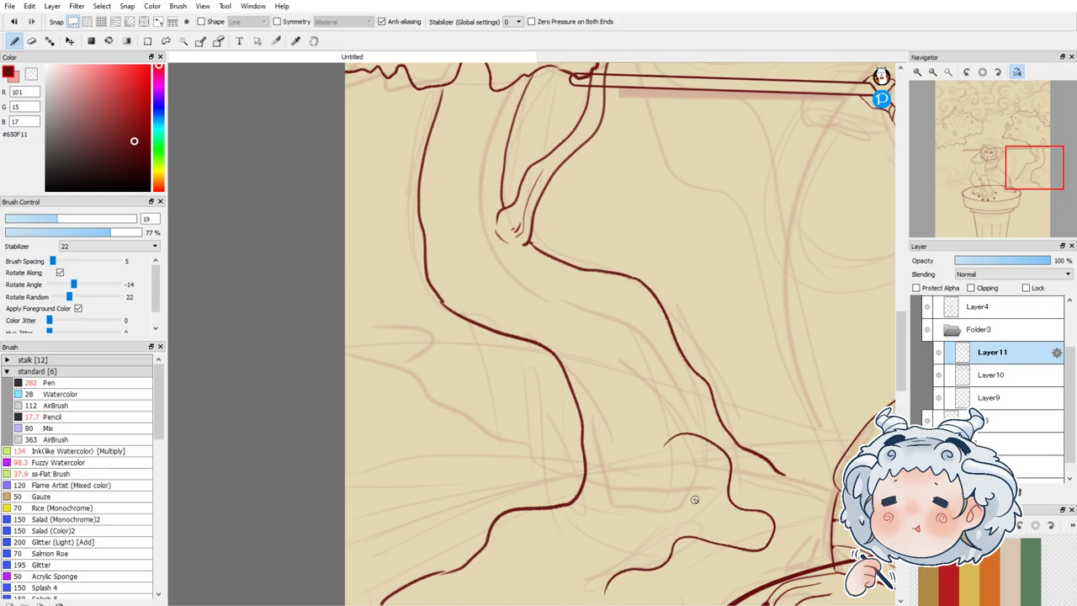
Step: Ink the second contour of the winding root at the trunk's base, redoing it once, and extend two root lines behind the warrior's foot
{"action": "left_click_drag", "start_coordinate": [671, 500], "coordinate": [738, 535]}
{"action": "key", "text": "ctrl+z"}
{"action": "mouse_move", "coordinate": [604, 594]}
{"action": "left_mouse_down"}
{"action": "mouse_move", "coordinate": [607, 566]}
{"action": "mouse_move", "coordinate": [682, 521]}
{"action": "mouse_move", "coordinate": [746, 527]}
{"action": "left_mouse_up"}
{"action": "left_click_drag", "start_coordinate": [657, 509], "coordinate": [702, 521]}
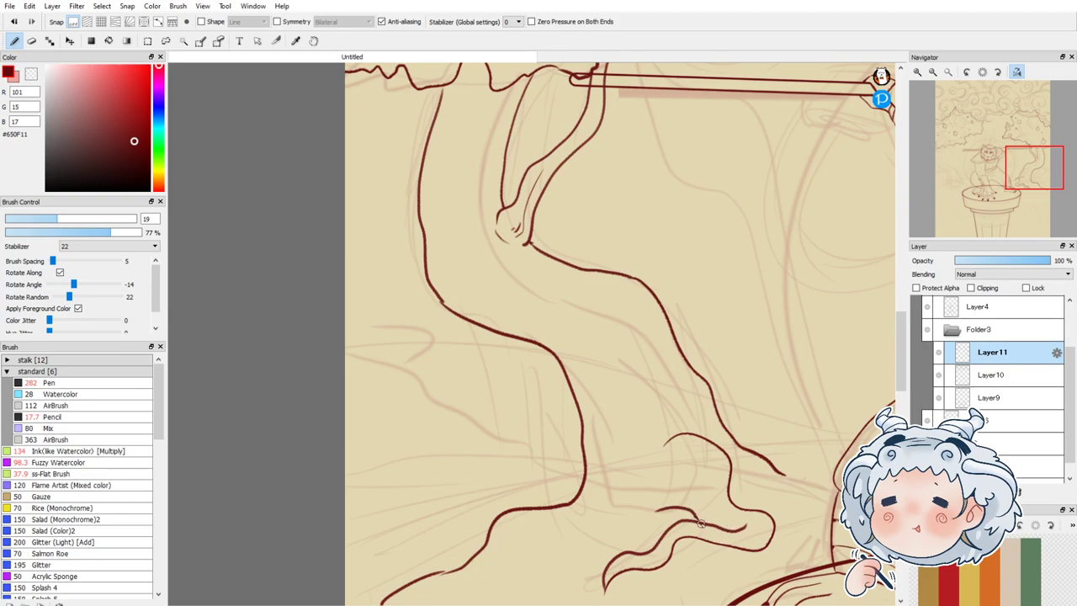
{"action": "left_click_drag", "start_coordinate": [779, 472], "coordinate": [832, 477]}
{"action": "left_click_drag", "start_coordinate": [729, 496], "coordinate": [825, 507]}
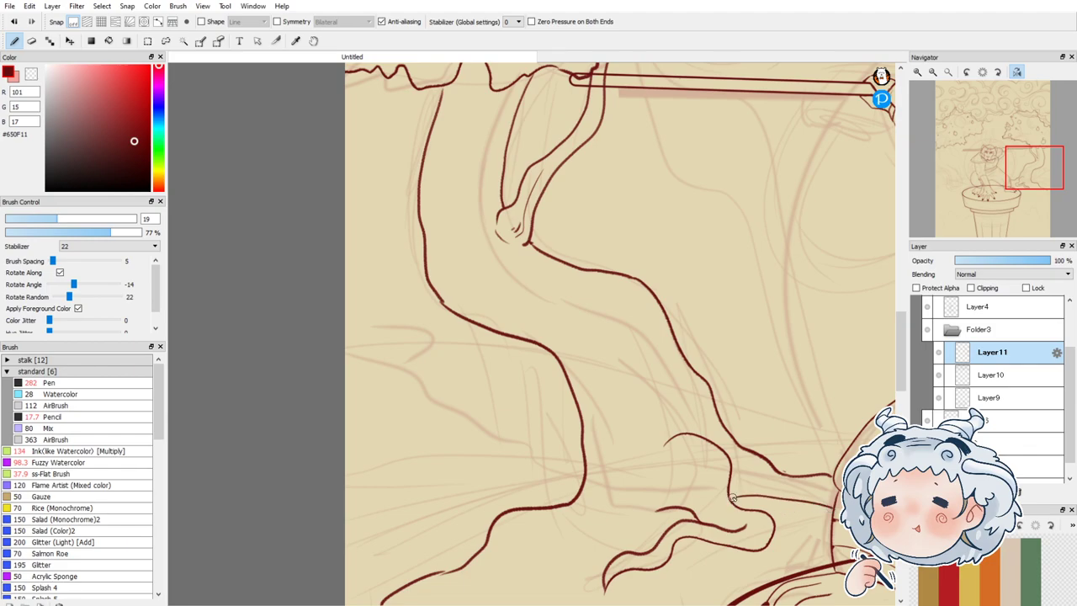
Step: Ink a side root branching off the trunk's outer edge and a wavy ground contour with a small grass tuft between the lower roots
{"action": "scroll", "coordinate": [768, 465], "scroll_direction": "down", "scroll_amount": 1}
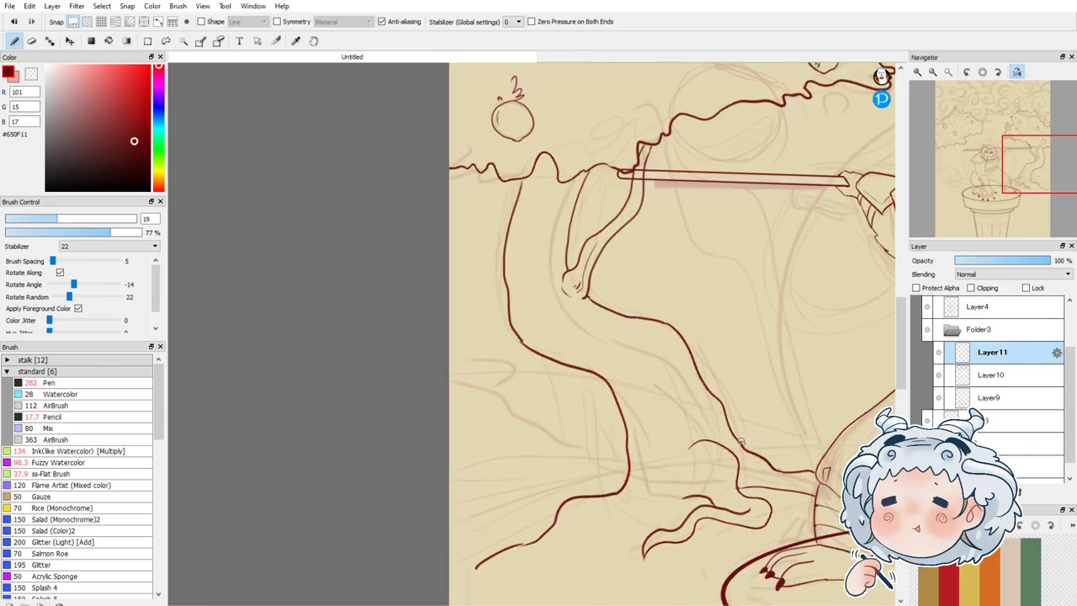
{"action": "scroll", "coordinate": [514, 389], "scroll_direction": "down", "scroll_amount": 2}
{"action": "scroll", "coordinate": [549, 411], "scroll_direction": "up", "scroll_amount": 1}
{"action": "scroll", "coordinate": [550, 410], "scroll_direction": "up", "scroll_amount": 2}
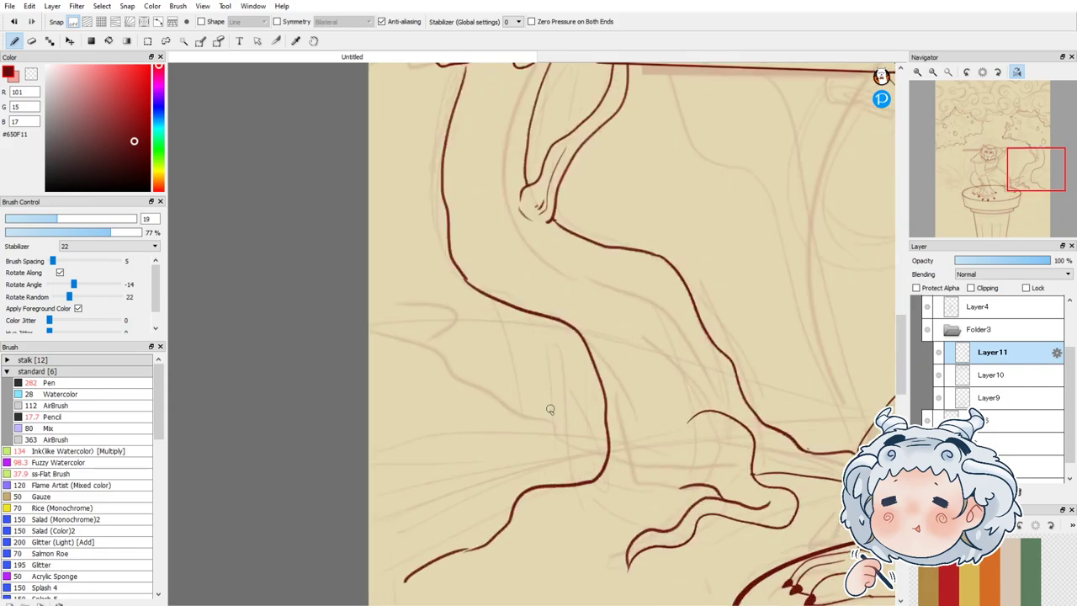
{"action": "mouse_move", "coordinate": [580, 403]}
{"action": "left_mouse_down"}
{"action": "mouse_move", "coordinate": [458, 494]}
{"action": "mouse_move", "coordinate": [608, 450]}
{"action": "left_mouse_up"}
{"action": "left_click_drag", "start_coordinate": [573, 406], "coordinate": [602, 384]}
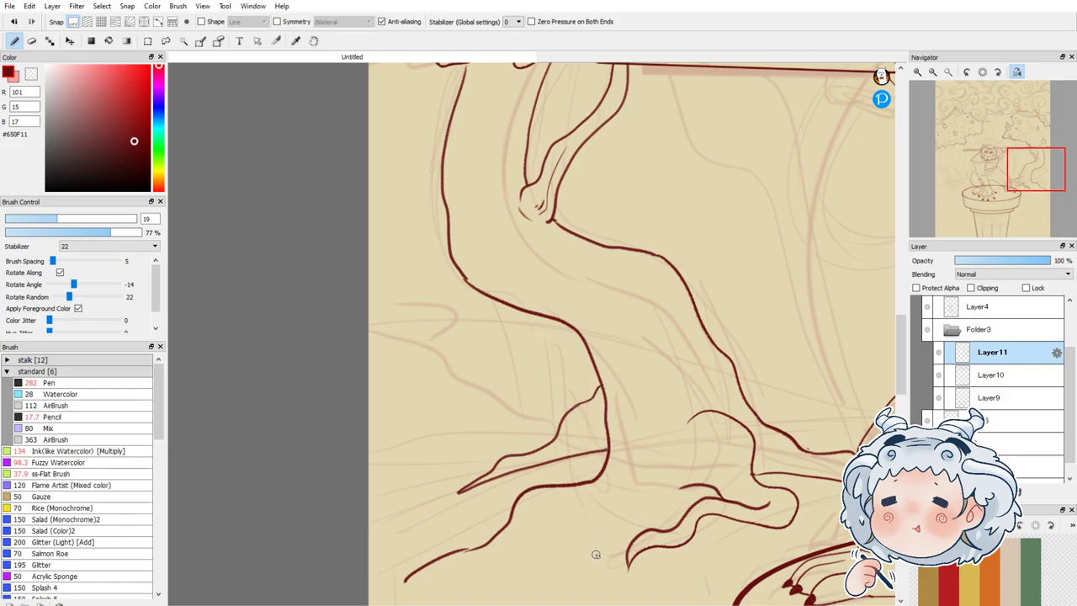
{"action": "mouse_move", "coordinate": [406, 578]}
{"action": "left_mouse_down"}
{"action": "mouse_move", "coordinate": [528, 538]}
{"action": "mouse_move", "coordinate": [556, 510]}
{"action": "mouse_move", "coordinate": [686, 483]}
{"action": "left_mouse_up"}
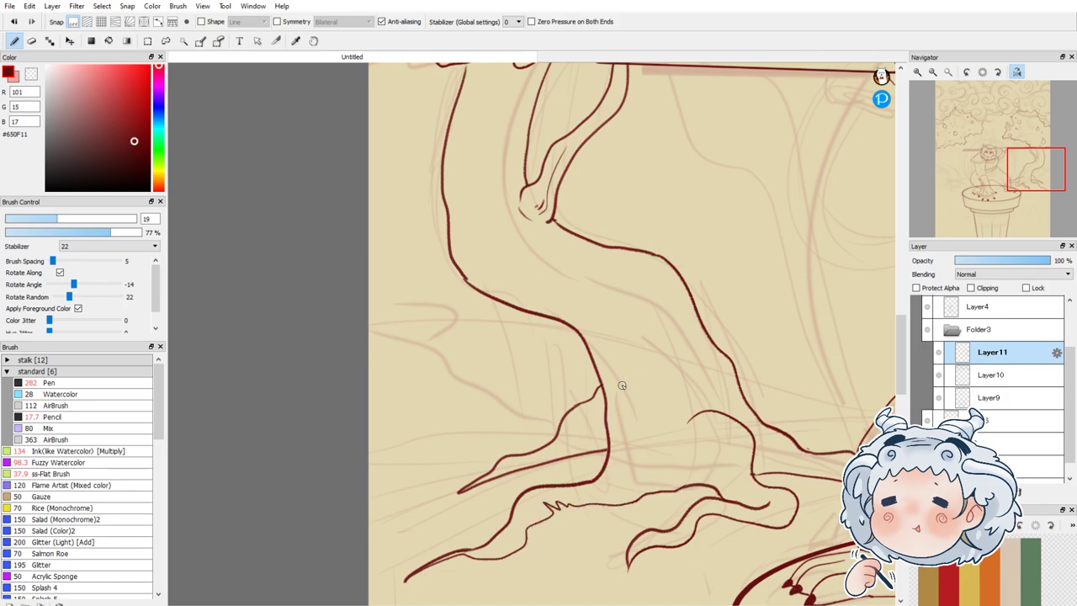
Step: Ink a spiral knot in the middle of the trunk and try bark lines below it, undoing those lines
{"action": "mouse_move", "coordinate": [614, 303]}
{"action": "left_mouse_down"}
{"action": "mouse_move", "coordinate": [604, 296]}
{"action": "mouse_move", "coordinate": [621, 312]}
{"action": "mouse_move", "coordinate": [596, 284]}
{"action": "left_mouse_up"}
{"action": "left_click_drag", "start_coordinate": [637, 346], "coordinate": [651, 412]}
{"action": "mouse_move", "coordinate": [644, 364]}
{"action": "left_mouse_down"}
{"action": "mouse_move", "coordinate": [670, 431]}
{"action": "mouse_move", "coordinate": [713, 434]}
{"action": "mouse_move", "coordinate": [748, 488]}
{"action": "left_mouse_up"}
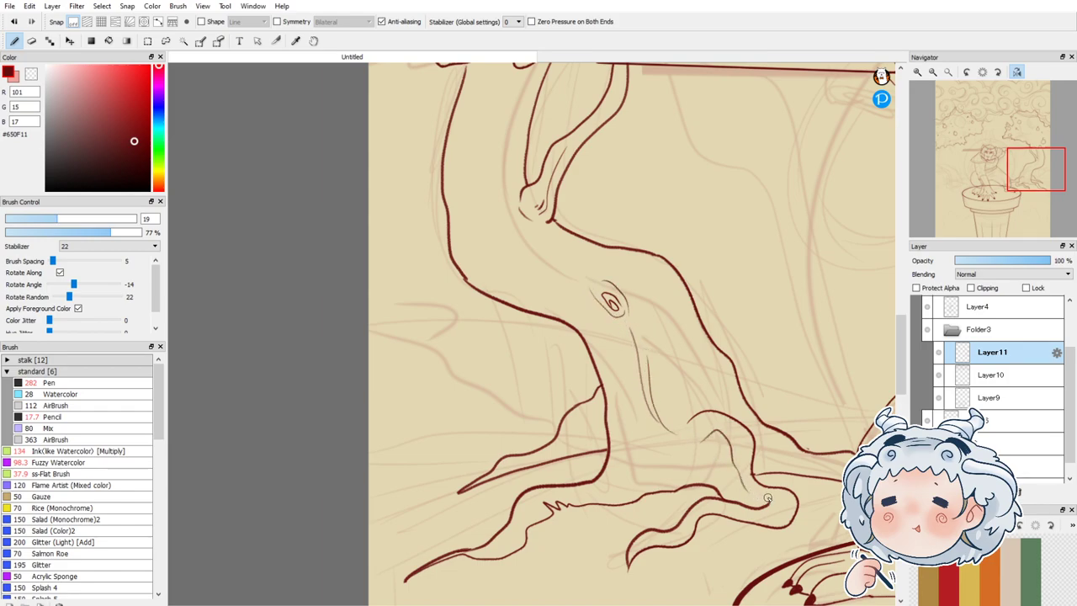
{"action": "key", "text": "ctrl+z"}
{"action": "key", "text": "ctrl+z"}
{"action": "key", "text": "ctrl+z"}
{"action": "scroll", "coordinate": [603, 412], "scroll_direction": "down", "scroll_amount": 1}
{"action": "scroll", "coordinate": [557, 418], "scroll_direction": "down", "scroll_amount": 2}
{"action": "scroll", "coordinate": [459, 488], "scroll_direction": "up", "scroll_amount": 3}
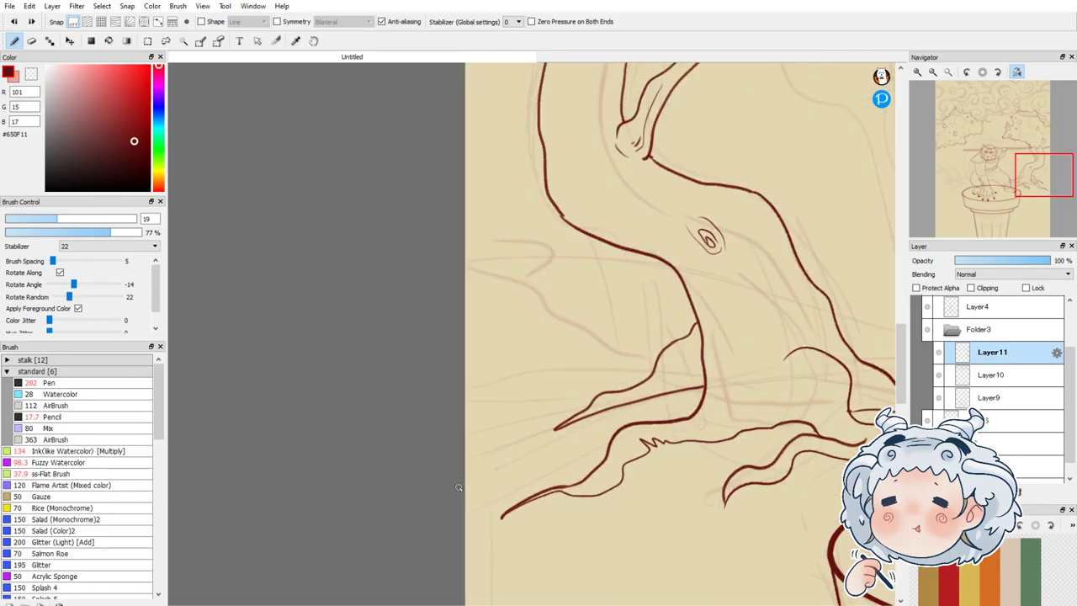
Step: Extend the side root from its tip past the canvas edge, redoing the stroke until it runs smoothly
{"action": "left_click_drag", "start_coordinate": [555, 426], "coordinate": [426, 520]}
{"action": "left_click_drag", "start_coordinate": [555, 428], "coordinate": [448, 497]}
{"action": "key", "text": "ctrl+z"}
{"action": "key", "text": "ctrl+z"}
{"action": "left_click_drag", "start_coordinate": [558, 427], "coordinate": [412, 533]}
{"action": "scroll", "coordinate": [467, 422], "scroll_direction": "down", "scroll_amount": 4}
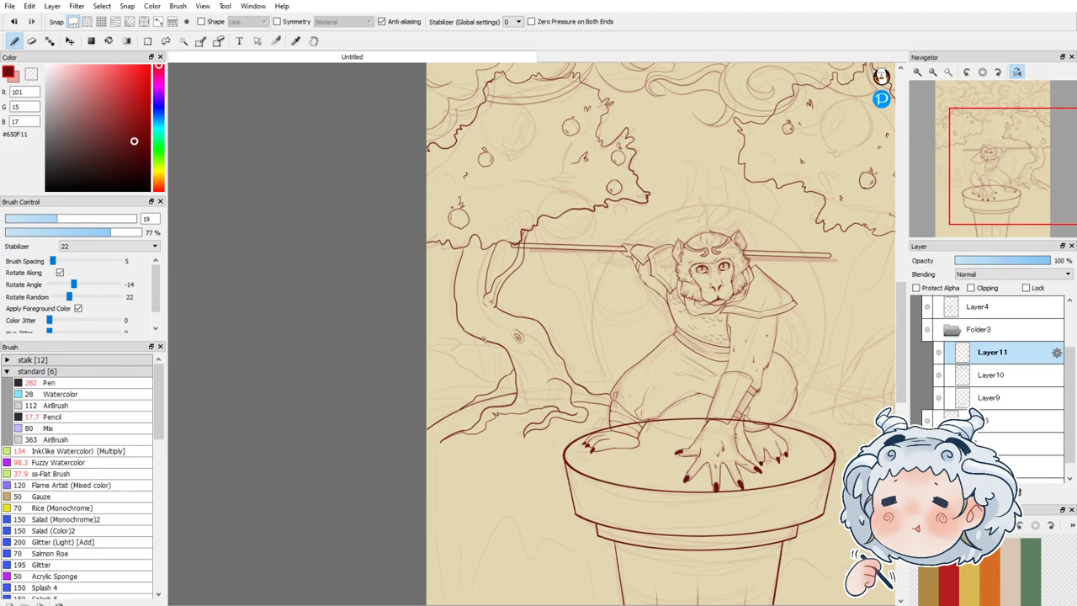
Step: Ink long wavy bark lines down the upper trunk from the foliage and around its bend
{"action": "scroll", "coordinate": [469, 261], "scroll_direction": "up", "scroll_amount": 2}
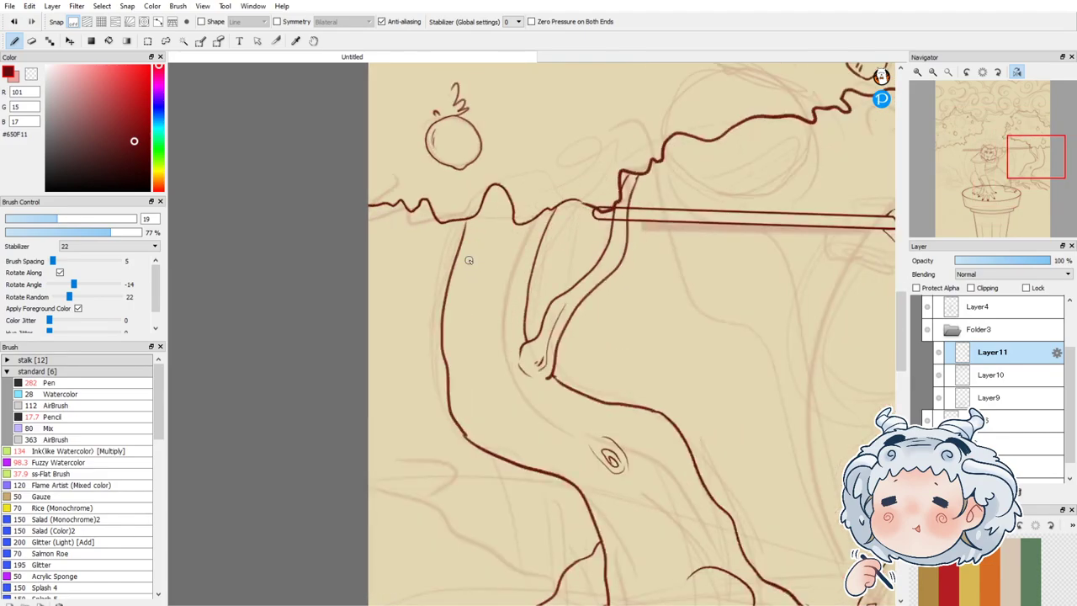
{"action": "left_click_drag", "start_coordinate": [477, 221], "coordinate": [468, 392]}
{"action": "mouse_move", "coordinate": [467, 357]}
{"action": "left_mouse_down"}
{"action": "mouse_move", "coordinate": [474, 389]}
{"action": "mouse_move", "coordinate": [516, 435]}
{"action": "mouse_move", "coordinate": [568, 446]}
{"action": "mouse_move", "coordinate": [545, 428]}
{"action": "mouse_move", "coordinate": [580, 449]}
{"action": "left_mouse_up"}
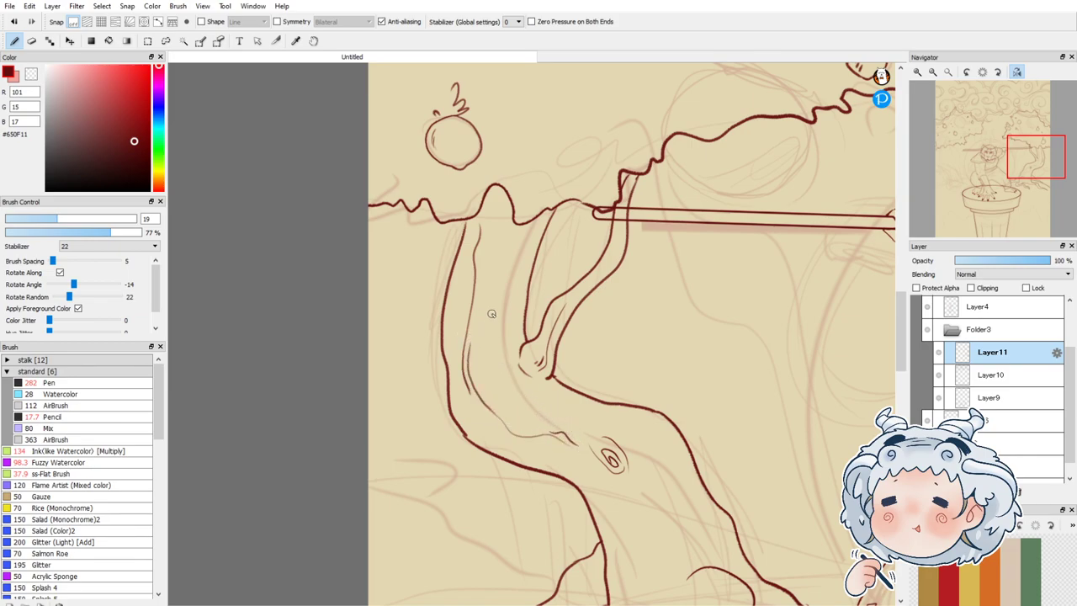
{"action": "mouse_move", "coordinate": [530, 221]}
{"action": "left_mouse_down"}
{"action": "mouse_move", "coordinate": [499, 340]}
{"action": "mouse_move", "coordinate": [507, 376]}
{"action": "mouse_move", "coordinate": [533, 399]}
{"action": "mouse_move", "coordinate": [505, 360]}
{"action": "mouse_move", "coordinate": [535, 380]}
{"action": "left_mouse_up"}
{"action": "mouse_move", "coordinate": [496, 188]}
{"action": "left_mouse_down"}
{"action": "mouse_move", "coordinate": [488, 343]}
{"action": "mouse_move", "coordinate": [498, 392]}
{"action": "mouse_move", "coordinate": [528, 419]}
{"action": "mouse_move", "coordinate": [523, 446]}
{"action": "left_mouse_up"}
{"action": "mouse_move", "coordinate": [465, 399]}
{"action": "left_mouse_down"}
{"action": "mouse_move", "coordinate": [470, 419]}
{"action": "mouse_move", "coordinate": [531, 462]}
{"action": "left_mouse_up"}
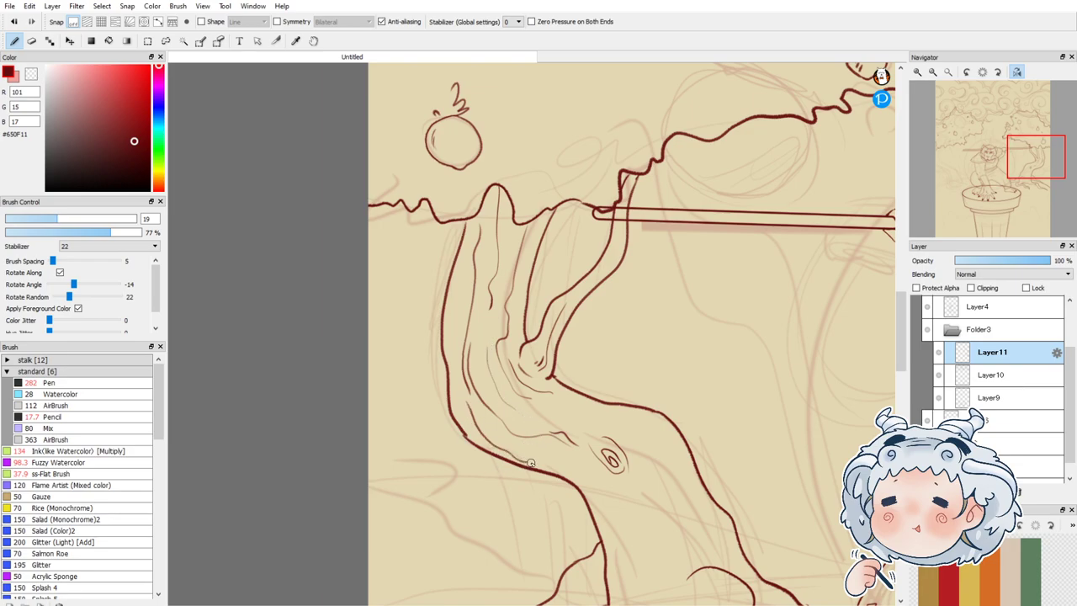
Step: Ink bark lines around the knot, down the lower trunk and along the roots reaching toward the warrior's foot
{"action": "mouse_move", "coordinate": [591, 415]}
{"action": "left_mouse_down"}
{"action": "mouse_move", "coordinate": [645, 426]}
{"action": "mouse_move", "coordinate": [717, 519]}
{"action": "left_mouse_up"}
{"action": "left_click_drag", "start_coordinate": [581, 473], "coordinate": [637, 577]}
{"action": "left_click_drag", "start_coordinate": [619, 526], "coordinate": [647, 570]}
{"action": "left_click_drag", "start_coordinate": [1032, 177], "coordinate": [1025, 184]}
{"action": "mouse_move", "coordinate": [527, 264]}
{"action": "left_mouse_down"}
{"action": "mouse_move", "coordinate": [527, 252]}
{"action": "mouse_move", "coordinate": [568, 326]}
{"action": "mouse_move", "coordinate": [596, 337]}
{"action": "mouse_move", "coordinate": [611, 418]}
{"action": "mouse_move", "coordinate": [644, 441]}
{"action": "left_mouse_up"}
{"action": "mouse_move", "coordinate": [496, 366]}
{"action": "left_mouse_down"}
{"action": "mouse_move", "coordinate": [466, 418]}
{"action": "mouse_move", "coordinate": [507, 380]}
{"action": "mouse_move", "coordinate": [505, 362]}
{"action": "mouse_move", "coordinate": [501, 396]}
{"action": "mouse_move", "coordinate": [478, 426]}
{"action": "left_mouse_up"}
{"action": "left_click_drag", "start_coordinate": [519, 348], "coordinate": [525, 371]}
{"action": "left_click_drag", "start_coordinate": [457, 335], "coordinate": [436, 360]}
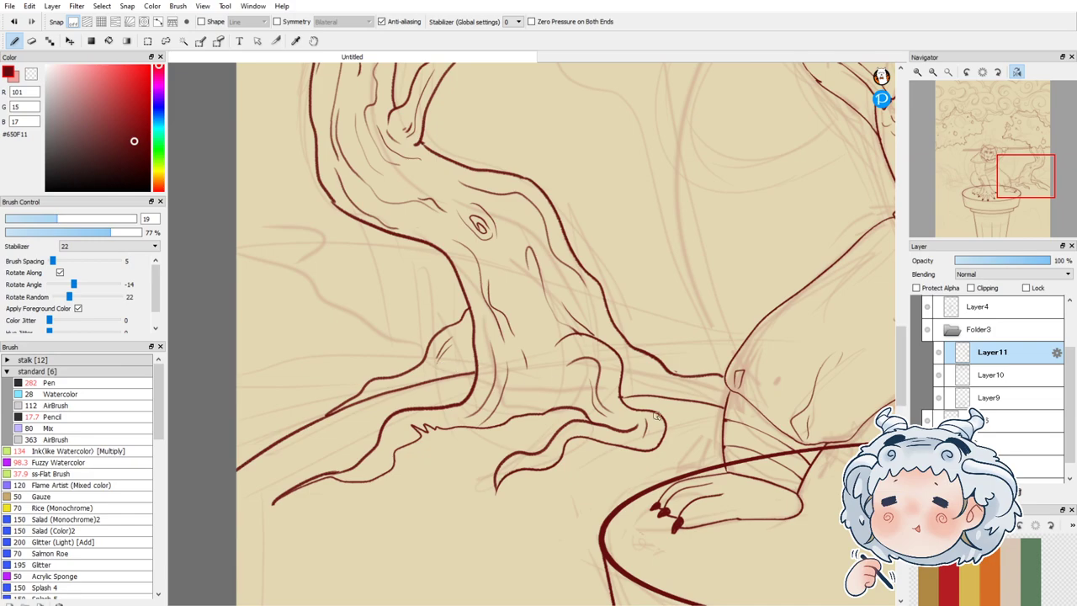
{"action": "mouse_move", "coordinate": [632, 366]}
{"action": "left_mouse_down"}
{"action": "mouse_move", "coordinate": [677, 400]}
{"action": "mouse_move", "coordinate": [721, 392]}
{"action": "left_mouse_up"}
{"action": "left_click_drag", "start_coordinate": [631, 343], "coordinate": [728, 368]}
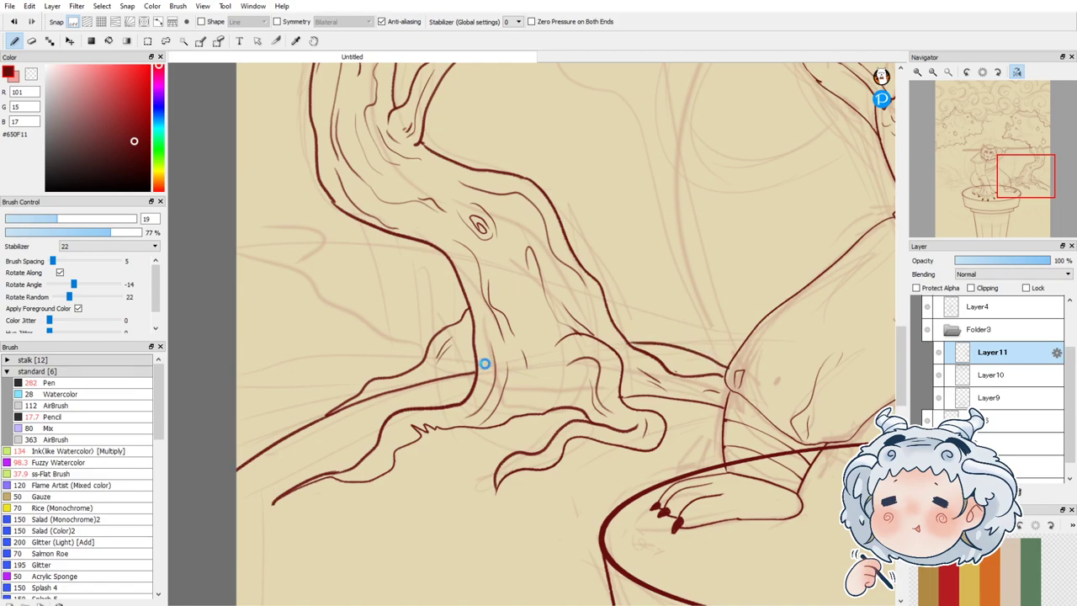
Step: Examine the overall line art with the sketch hidden, and show the sketch again to compare the unfinished areas
{"action": "scroll", "coordinate": [484, 364], "scroll_direction": "down", "scroll_amount": 4}
{"action": "scroll", "coordinate": [471, 367], "scroll_direction": "down", "scroll_amount": 3}
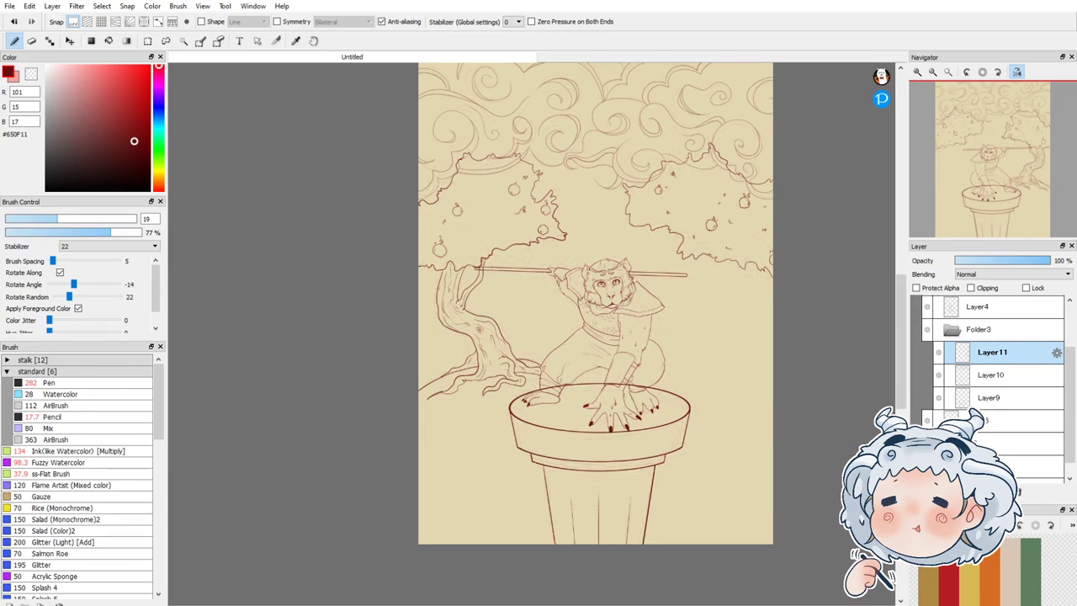
{"action": "left_click", "coordinate": [928, 443]}
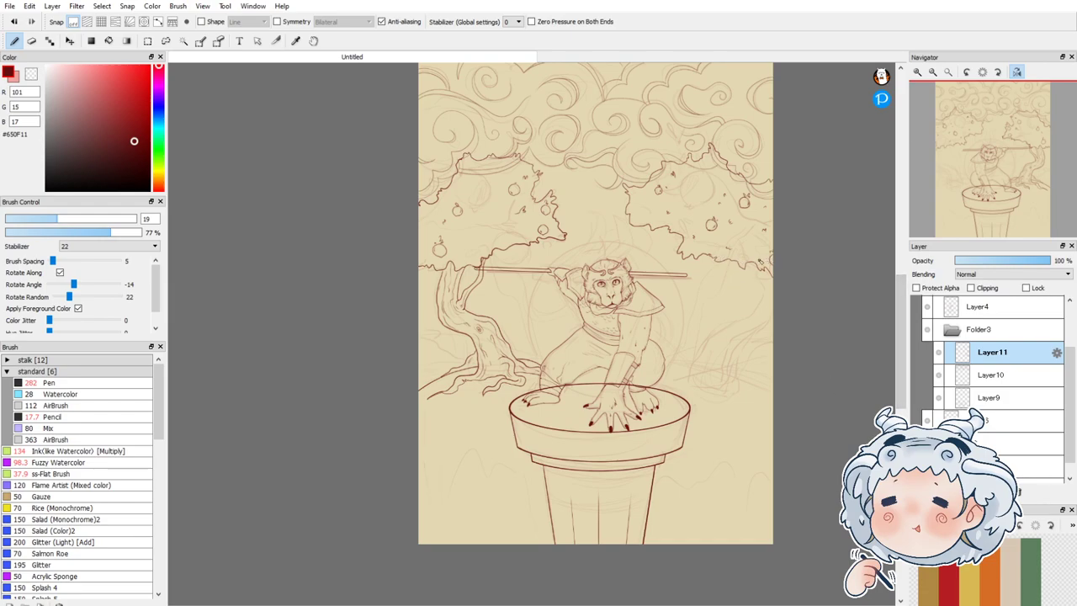
{"action": "scroll", "coordinate": [757, 260], "scroll_direction": "up", "scroll_amount": 2}
{"action": "scroll", "coordinate": [739, 301], "scroll_direction": "down", "scroll_amount": 1}
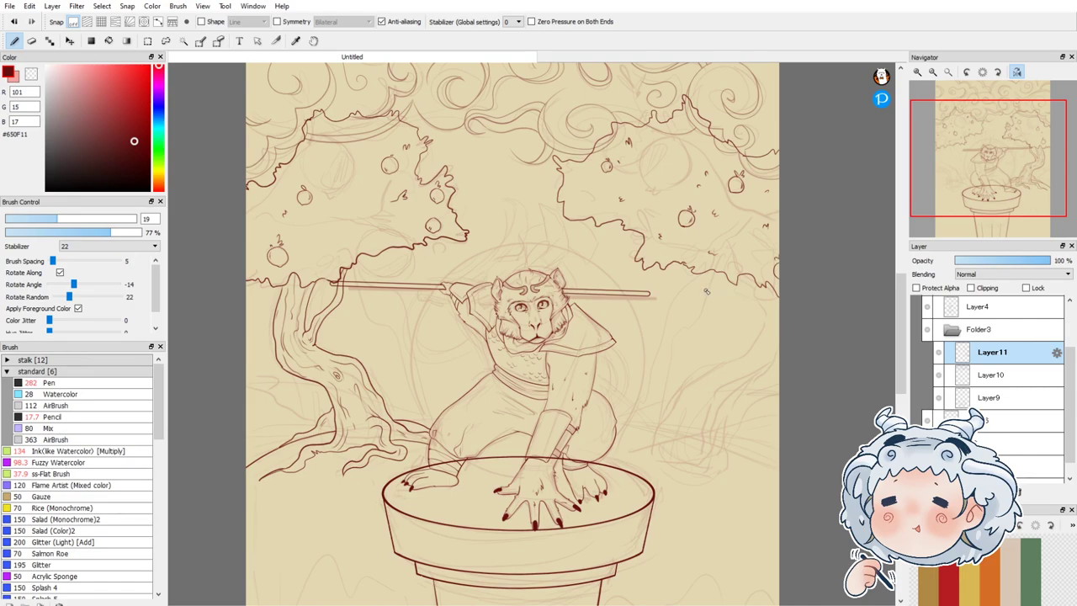
{"action": "scroll", "coordinate": [707, 291], "scroll_direction": "up", "scroll_amount": 2}
{"action": "scroll", "coordinate": [745, 311], "scroll_direction": "down", "scroll_amount": 1}
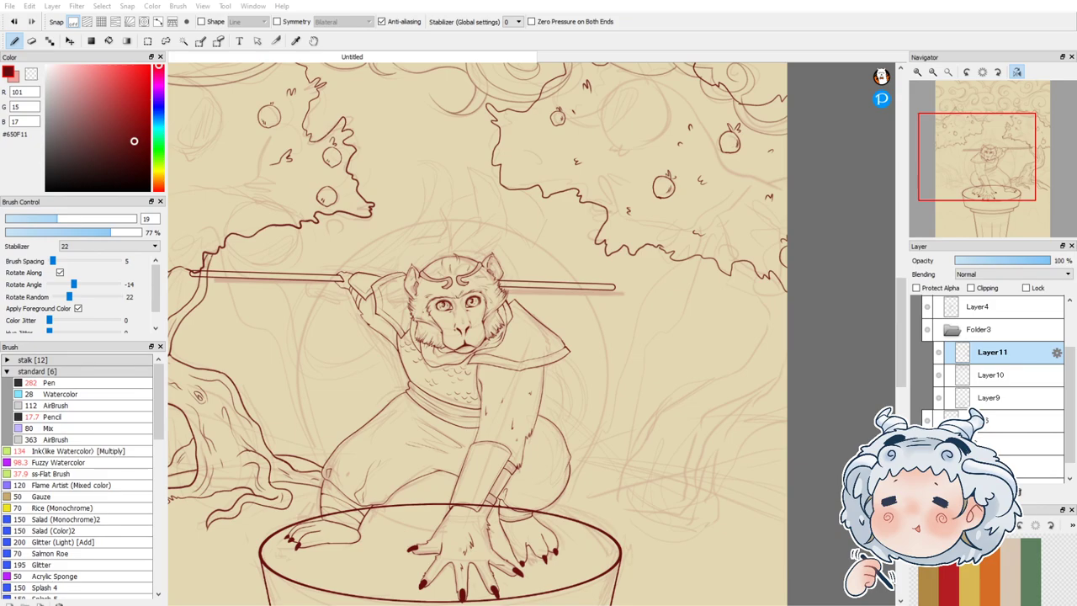
{"action": "left_click", "coordinate": [395, 3]}
Step: Ink the inner edge of the second tree's trunk, bending from the foliage down toward the ground beside the warrior
{"action": "scroll", "coordinate": [729, 379], "scroll_direction": "up", "scroll_amount": 2}
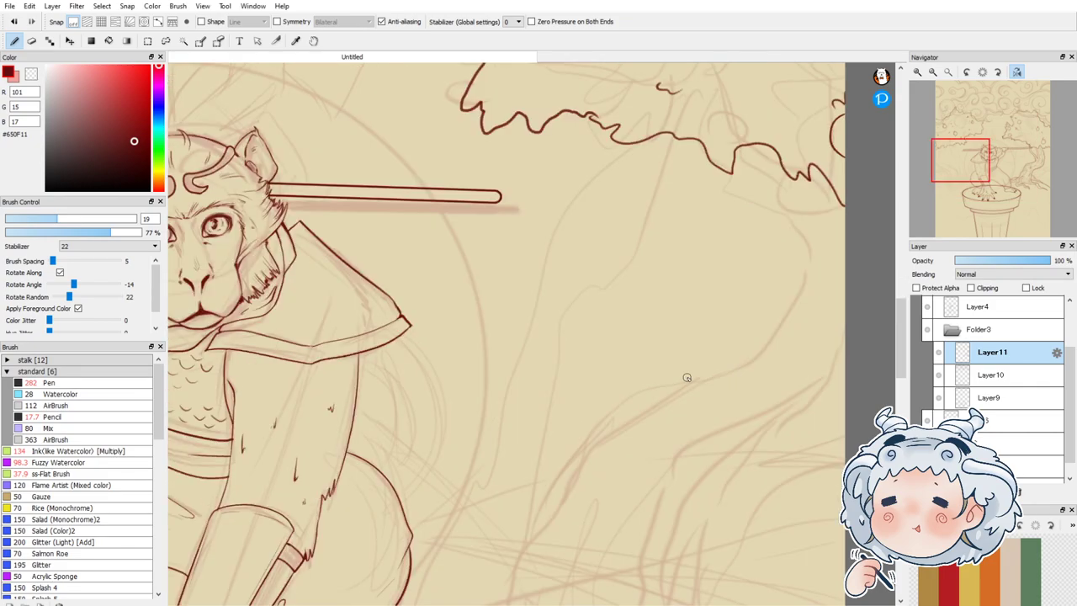
{"action": "scroll", "coordinate": [719, 160], "scroll_direction": "down", "scroll_amount": 1}
{"action": "scroll", "coordinate": [706, 231], "scroll_direction": "up", "scroll_amount": 1}
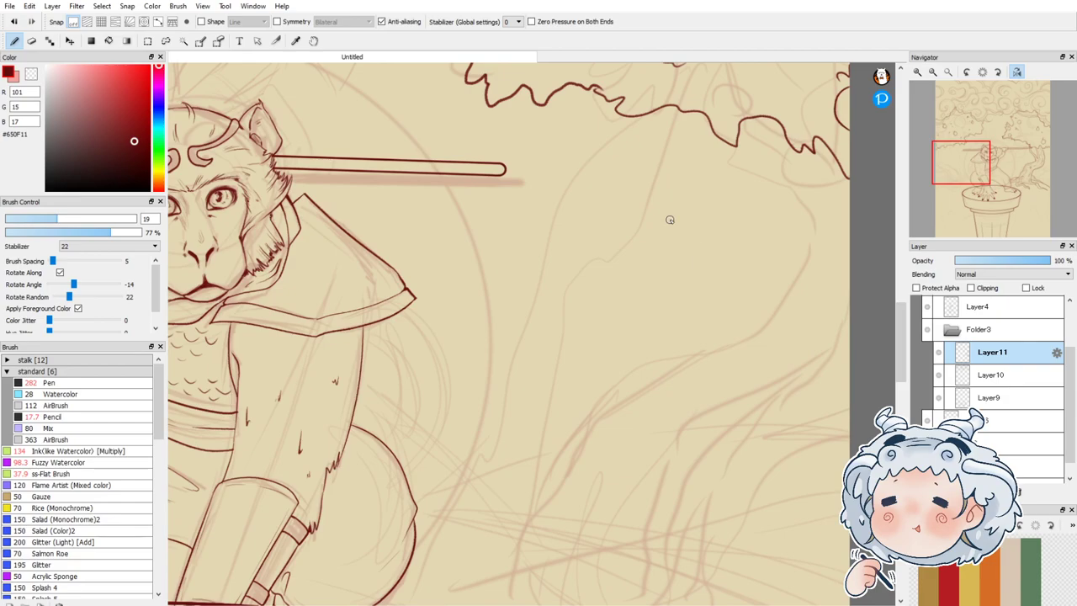
{"action": "mouse_move", "coordinate": [698, 113]}
{"action": "left_mouse_down"}
{"action": "mouse_move", "coordinate": [717, 154]}
{"action": "mouse_move", "coordinate": [748, 318]}
{"action": "mouse_move", "coordinate": [607, 382]}
{"action": "left_mouse_up"}
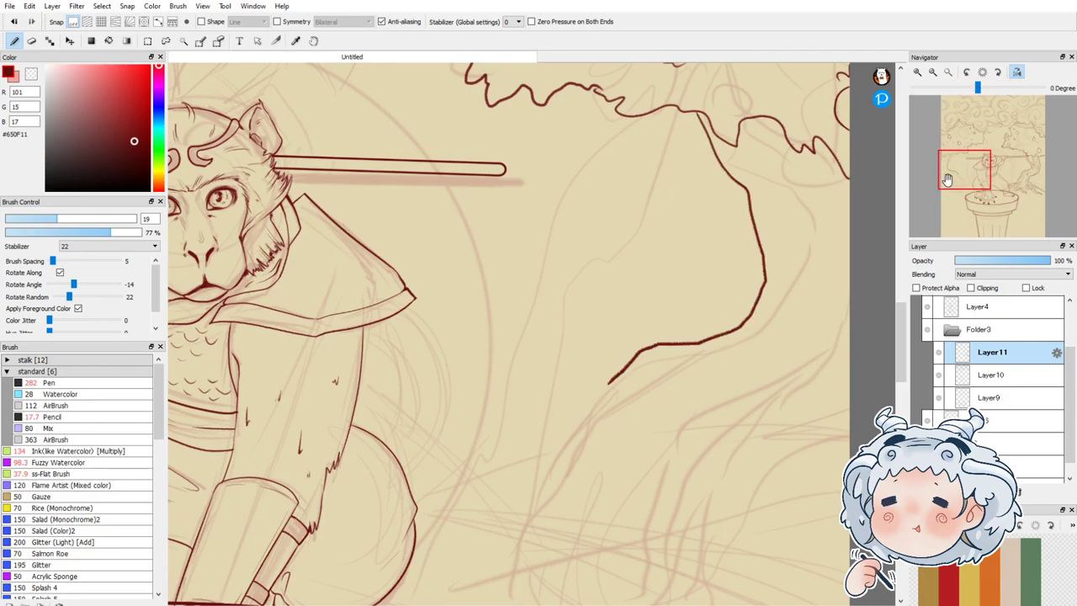
{"action": "left_click_drag", "start_coordinate": [947, 180], "coordinate": [947, 186]}
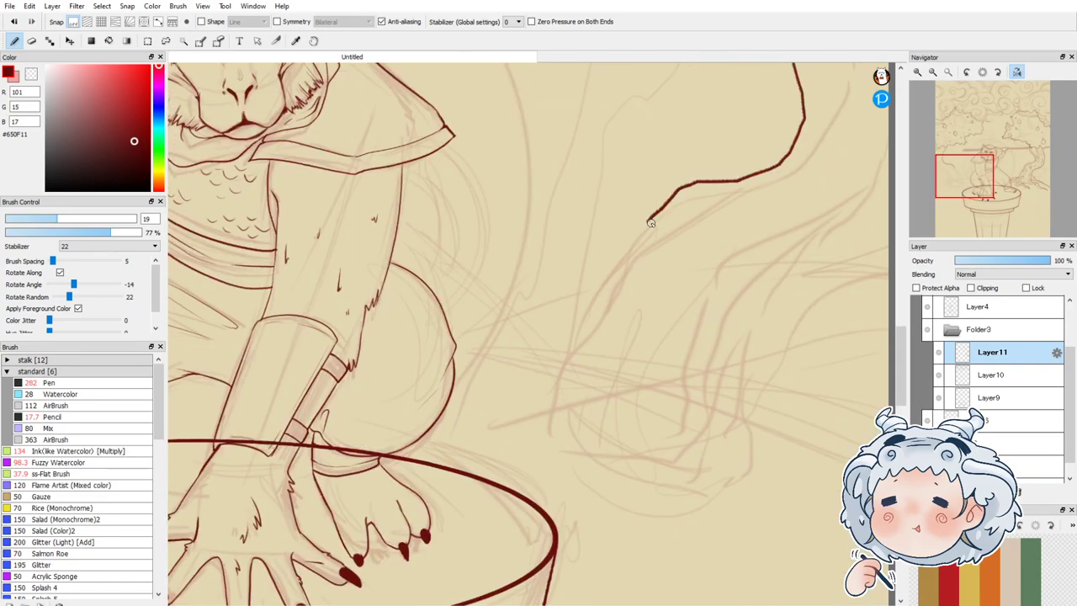
{"action": "left_click_drag", "start_coordinate": [650, 223], "coordinate": [571, 371]}
{"action": "left_click_drag", "start_coordinate": [648, 222], "coordinate": [534, 408]}
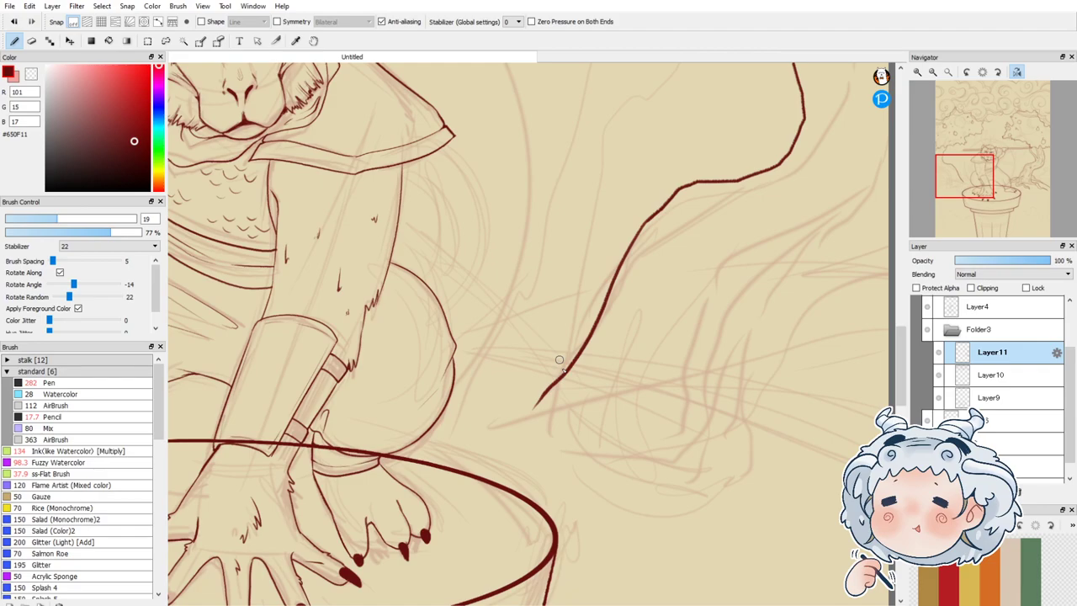
Step: Ink the second tree's outer trunk edge from the foliage along the canvas border to its root, adding a short side-root contour
{"action": "scroll", "coordinate": [559, 359], "scroll_direction": "down", "scroll_amount": 2}
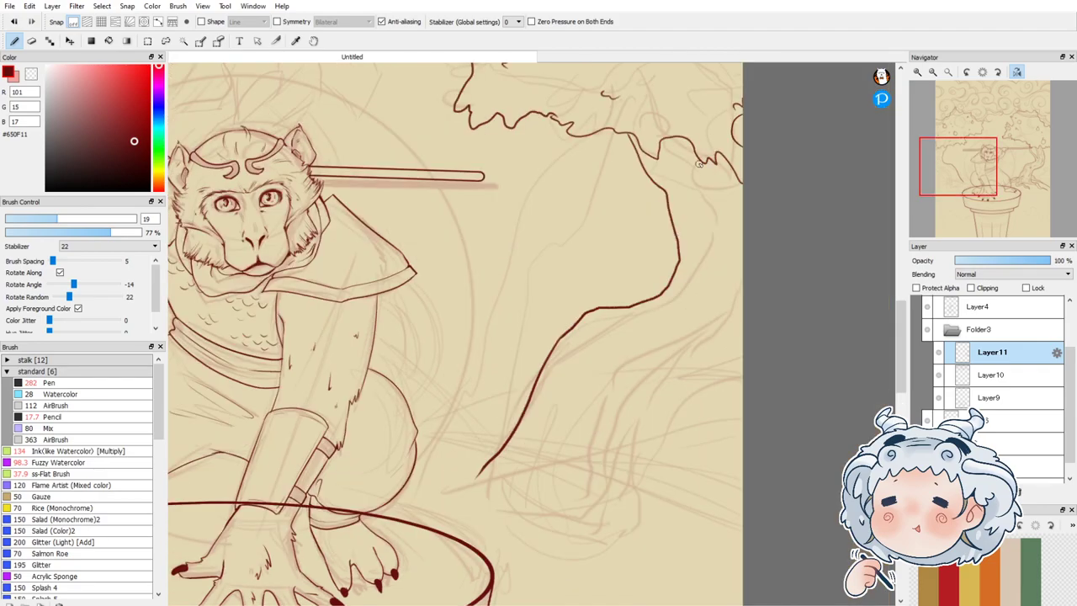
{"action": "left_click_drag", "start_coordinate": [696, 157], "coordinate": [761, 212]}
{"action": "mouse_move", "coordinate": [747, 271]}
{"action": "left_mouse_down"}
{"action": "mouse_move", "coordinate": [706, 335]}
{"action": "mouse_move", "coordinate": [678, 348]}
{"action": "mouse_move", "coordinate": [610, 473]}
{"action": "mouse_move", "coordinate": [620, 482]}
{"action": "mouse_move", "coordinate": [660, 475]}
{"action": "mouse_move", "coordinate": [772, 547]}
{"action": "left_mouse_up"}
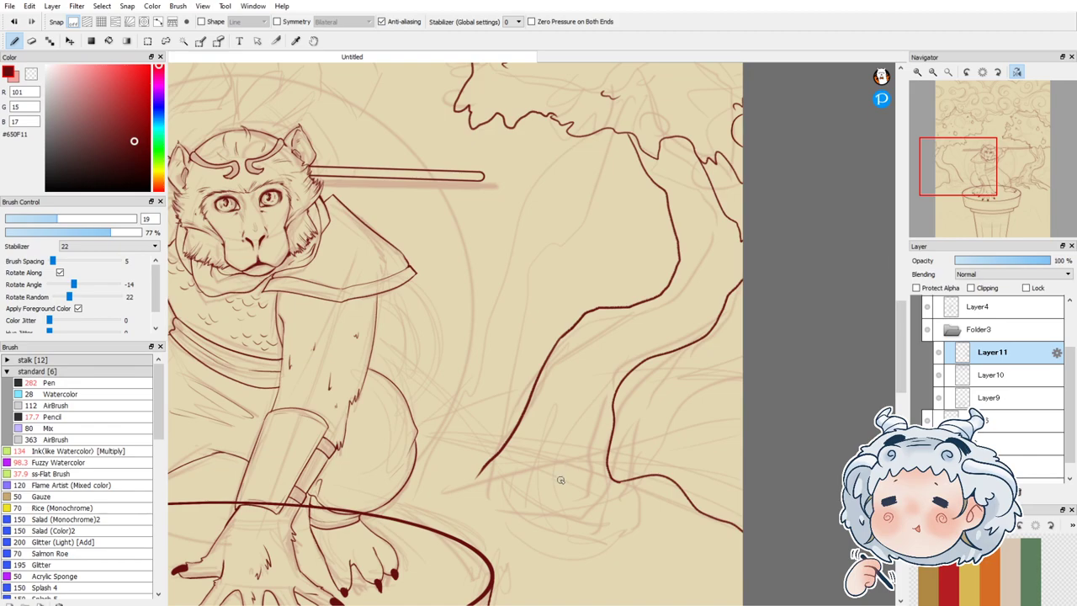
{"action": "left_click_drag", "start_coordinate": [607, 438], "coordinate": [654, 471]}
Step: Extend the second trunk's inner edge to the pot rim and ink a winding root contour curling back beneath it
{"action": "scroll", "coordinate": [682, 442], "scroll_direction": "down", "scroll_amount": 2}
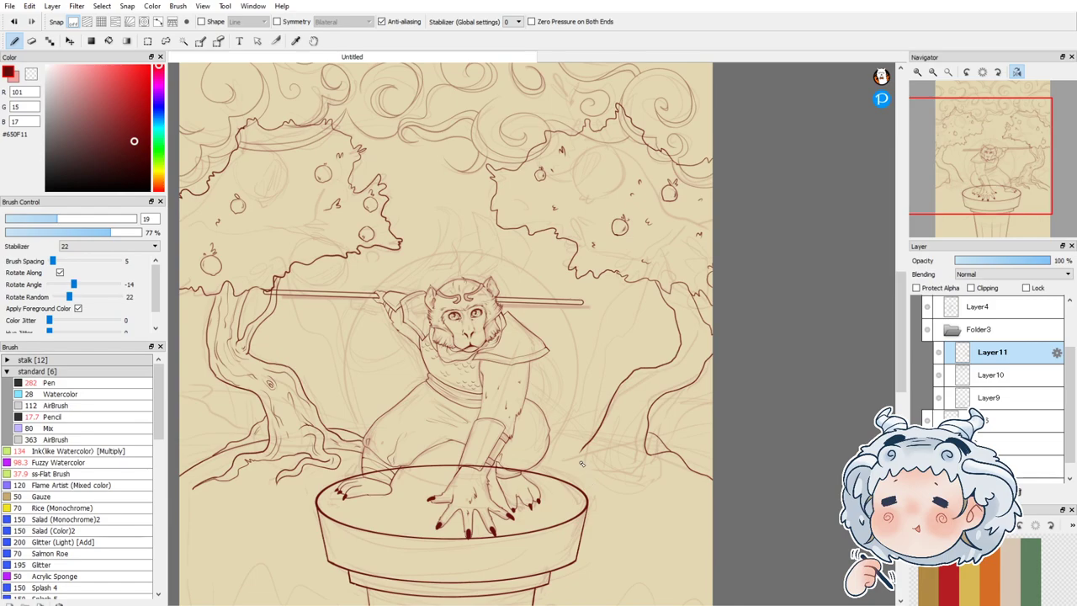
{"action": "scroll", "coordinate": [580, 463], "scroll_direction": "up", "scroll_amount": 3}
{"action": "mouse_move", "coordinate": [584, 434]}
{"action": "left_mouse_down"}
{"action": "mouse_move", "coordinate": [491, 482]}
{"action": "mouse_move", "coordinate": [542, 494]}
{"action": "mouse_move", "coordinate": [600, 486]}
{"action": "mouse_move", "coordinate": [630, 467]}
{"action": "mouse_move", "coordinate": [661, 502]}
{"action": "mouse_move", "coordinate": [727, 487]}
{"action": "mouse_move", "coordinate": [752, 513]}
{"action": "mouse_move", "coordinate": [694, 523]}
{"action": "mouse_move", "coordinate": [673, 543]}
{"action": "left_mouse_up"}
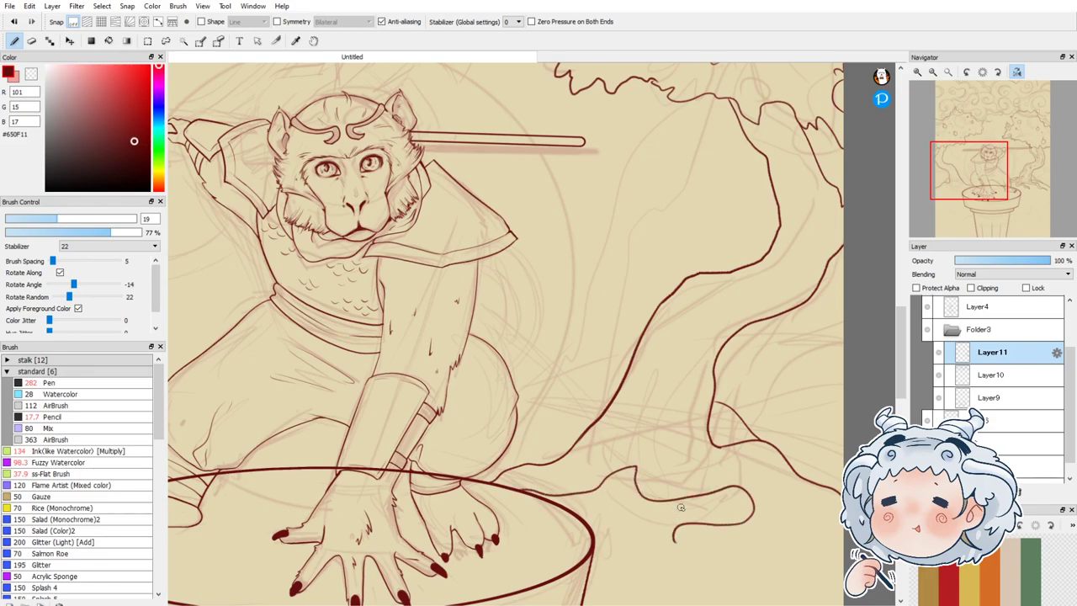
Step: Ink the outer contour of the second tree's curling root from inside the trunk's base, redoing the stroke several times
{"action": "mouse_move", "coordinate": [676, 426]}
{"action": "left_mouse_down"}
{"action": "mouse_move", "coordinate": [713, 471]}
{"action": "mouse_move", "coordinate": [750, 474]}
{"action": "left_mouse_up"}
{"action": "key", "text": "ctrl+z"}
{"action": "mouse_move", "coordinate": [675, 427]}
{"action": "left_mouse_down"}
{"action": "mouse_move", "coordinate": [705, 461]}
{"action": "mouse_move", "coordinate": [760, 480]}
{"action": "mouse_move", "coordinate": [771, 503]}
{"action": "mouse_move", "coordinate": [732, 531]}
{"action": "mouse_move", "coordinate": [671, 545]}
{"action": "left_mouse_up"}
{"action": "key", "text": "ctrl+z"}
{"action": "mouse_move", "coordinate": [683, 427]}
{"action": "left_mouse_down"}
{"action": "mouse_move", "coordinate": [707, 467]}
{"action": "mouse_move", "coordinate": [757, 482]}
{"action": "mouse_move", "coordinate": [768, 499]}
{"action": "mouse_move", "coordinate": [759, 517]}
{"action": "mouse_move", "coordinate": [678, 547]}
{"action": "left_mouse_up"}
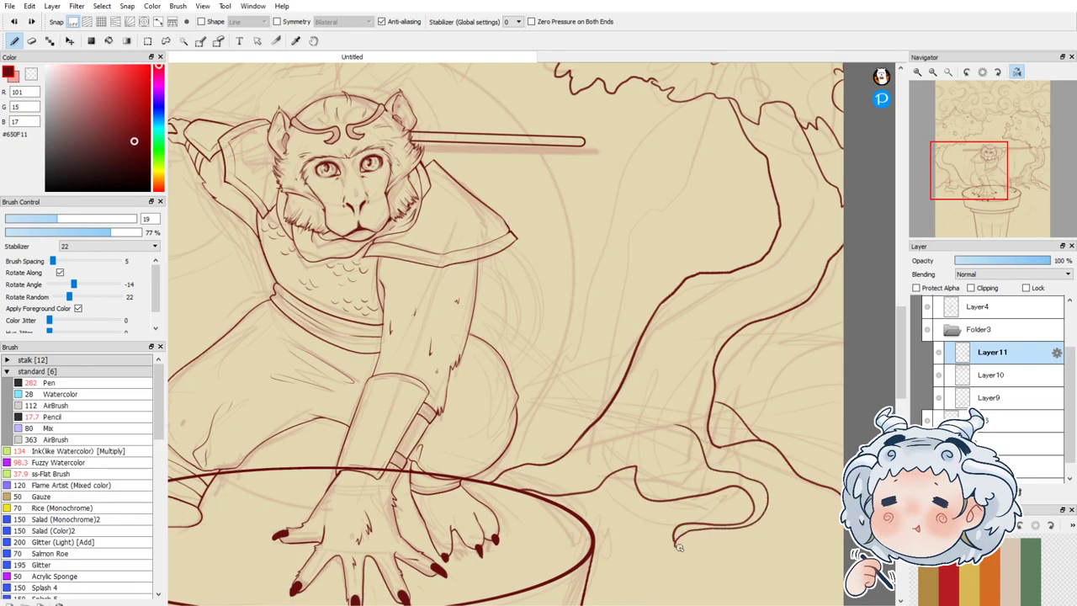
{"action": "key", "text": "ctrl+z"}
{"action": "mouse_move", "coordinate": [665, 433]}
{"action": "left_mouse_down"}
{"action": "mouse_move", "coordinate": [750, 471]}
{"action": "mouse_move", "coordinate": [772, 503]}
{"action": "mouse_move", "coordinate": [683, 532]}
{"action": "left_mouse_up"}
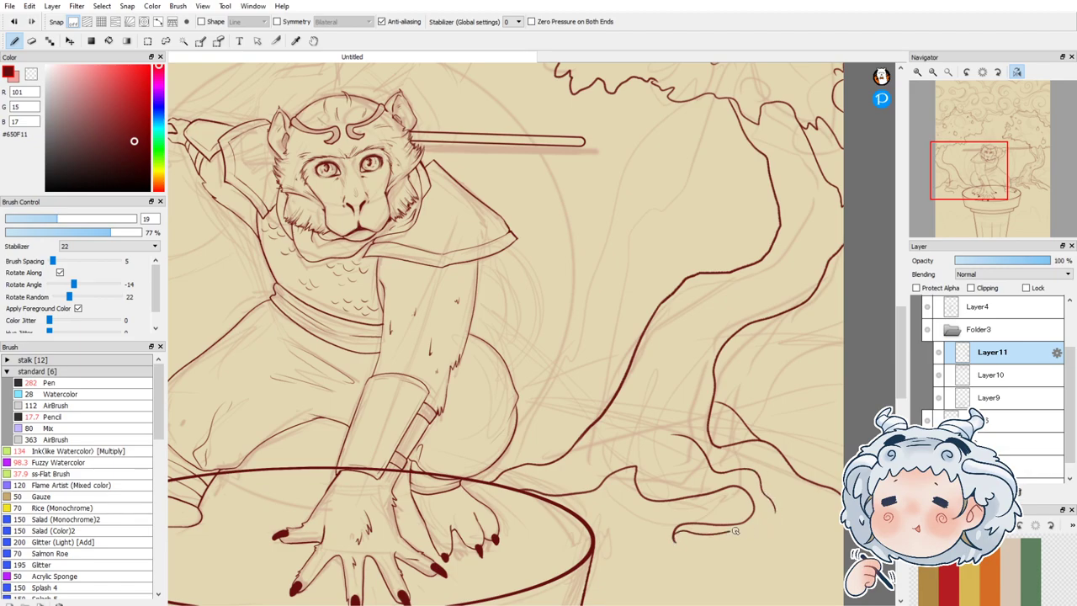
Step: Turn off the horizontal flip of the canvas view and ink the curling root's lower contour to its tip, redoing it once
{"action": "left_click", "coordinate": [1016, 72]}
{"action": "left_click", "coordinate": [1016, 72]}
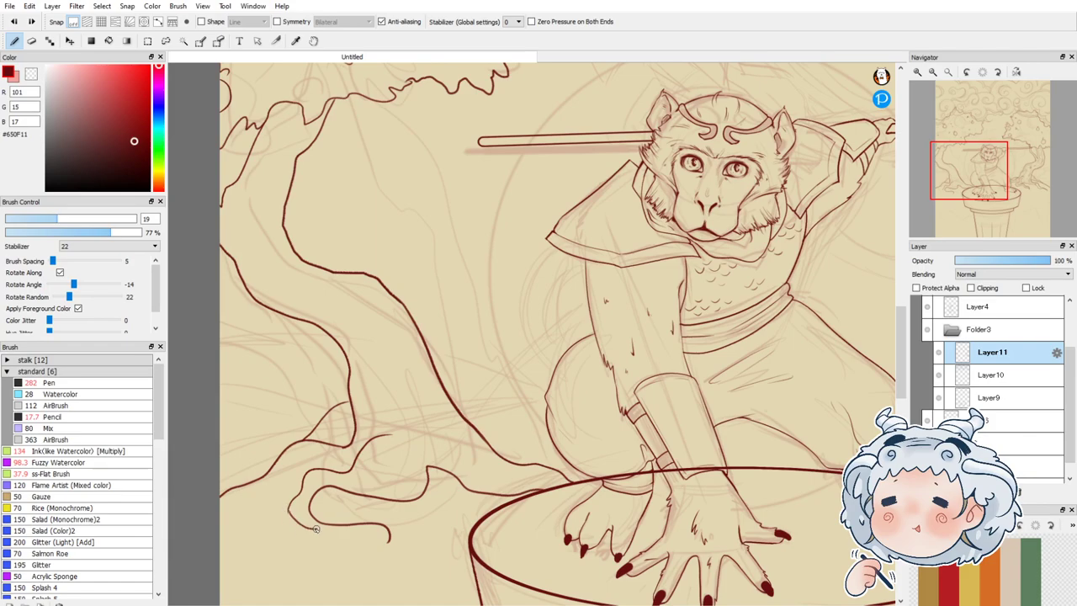
{"action": "mouse_move", "coordinate": [290, 505]}
{"action": "left_mouse_down"}
{"action": "mouse_move", "coordinate": [300, 528]}
{"action": "mouse_move", "coordinate": [360, 523]}
{"action": "left_mouse_up"}
{"action": "key", "text": "ctrl+z"}
{"action": "scroll", "coordinate": [340, 566], "scroll_direction": "up", "scroll_amount": 4}
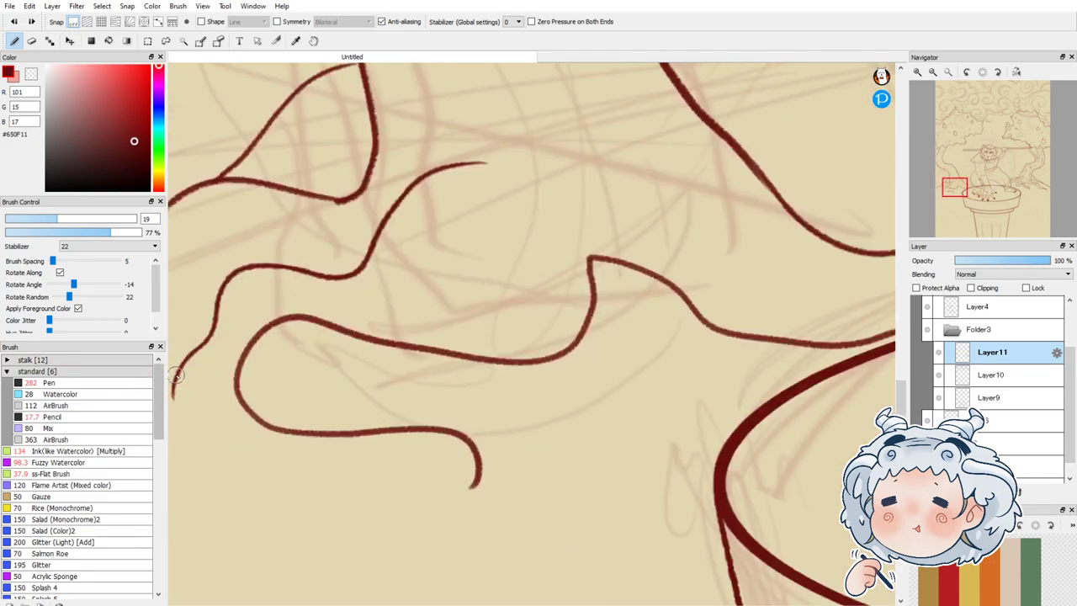
{"action": "mouse_move", "coordinate": [175, 391]}
{"action": "left_mouse_down"}
{"action": "mouse_move", "coordinate": [225, 457]}
{"action": "mouse_move", "coordinate": [432, 442]}
{"action": "mouse_move", "coordinate": [462, 452]}
{"action": "mouse_move", "coordinate": [474, 496]}
{"action": "left_mouse_up"}
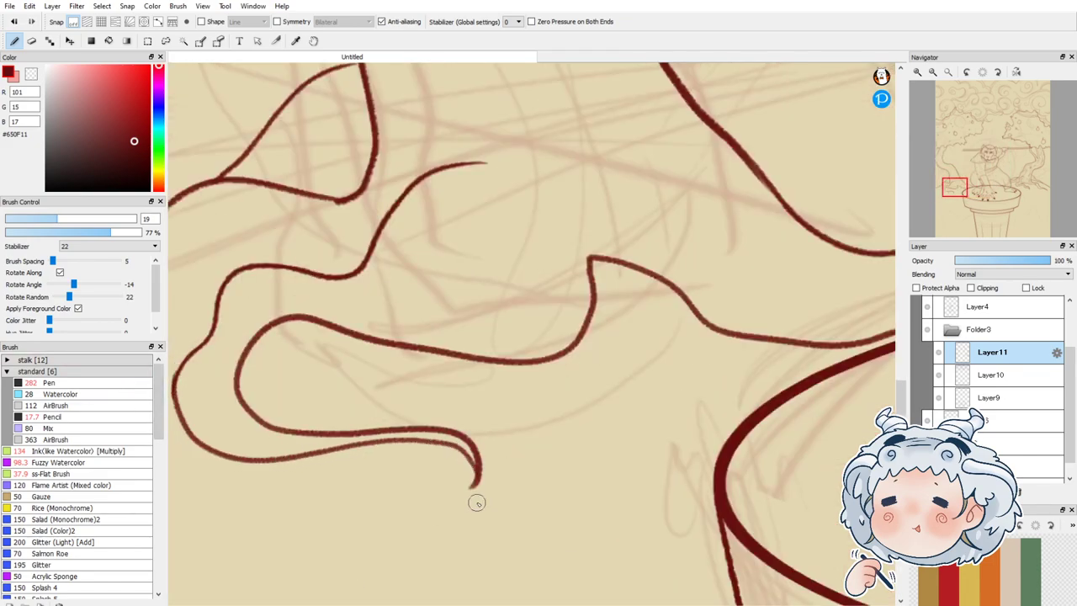
Step: Erase part of the curling root's upper contour and ink small spiky grass tufts in the gap with the brush
{"action": "left_click", "coordinate": [32, 40]}
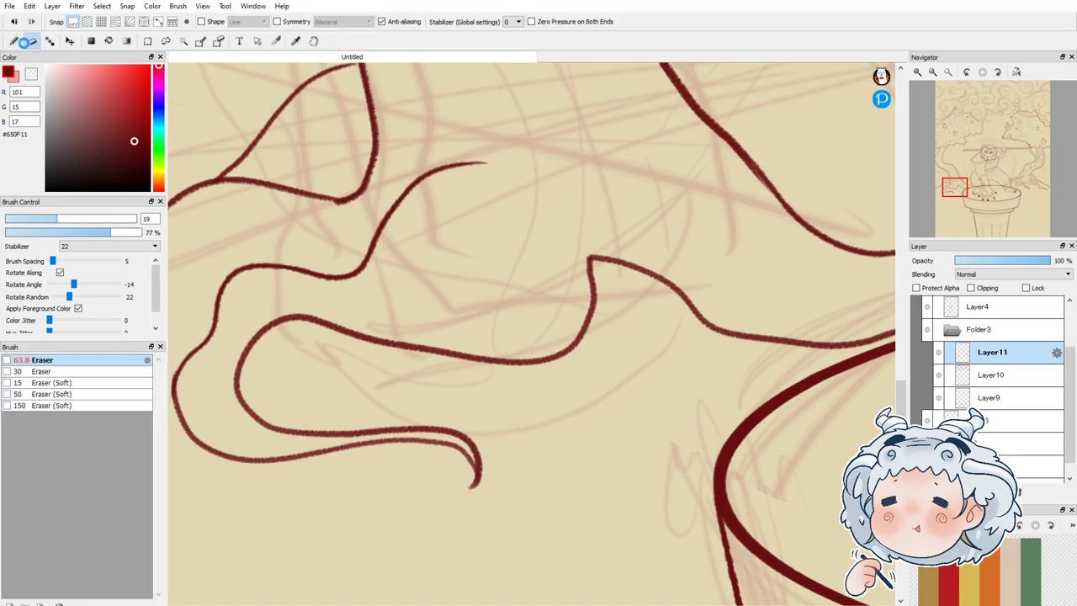
{"action": "left_click_drag", "start_coordinate": [430, 308], "coordinate": [418, 410]}
{"action": "left_click", "coordinate": [488, 338]}
{"action": "left_click", "coordinate": [13, 42]}
{"action": "mouse_move", "coordinate": [414, 346]}
{"action": "left_mouse_down"}
{"action": "mouse_move", "coordinate": [437, 333]}
{"action": "mouse_move", "coordinate": [451, 348]}
{"action": "mouse_move", "coordinate": [483, 352]}
{"action": "mouse_move", "coordinate": [472, 360]}
{"action": "mouse_move", "coordinate": [467, 337]}
{"action": "mouse_move", "coordinate": [483, 347]}
{"action": "mouse_move", "coordinate": [497, 333]}
{"action": "mouse_move", "coordinate": [516, 361]}
{"action": "left_mouse_up"}
{"action": "key", "text": "ctrl+z"}
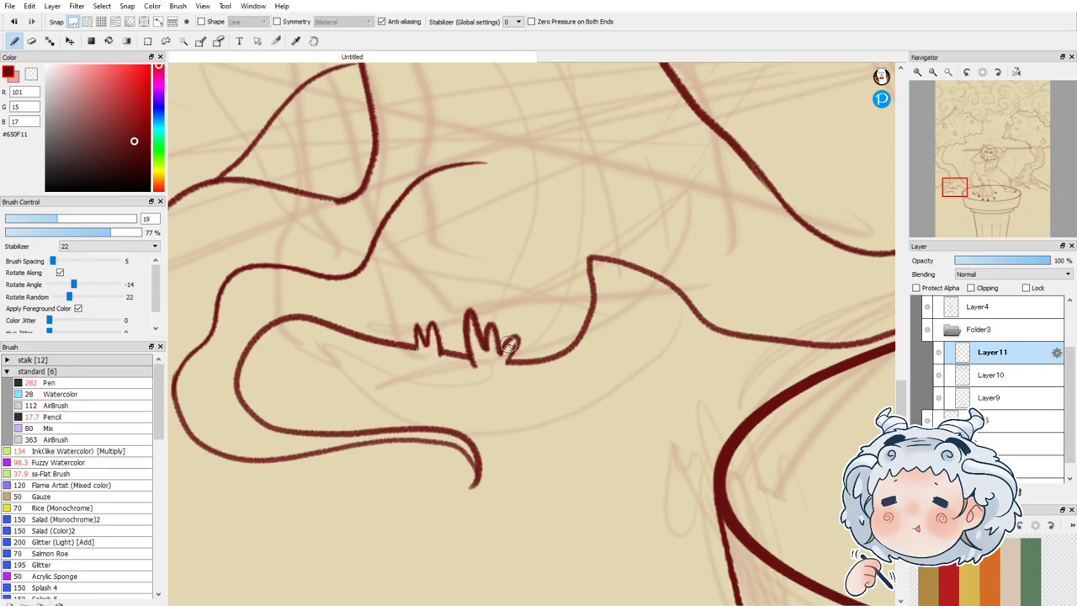
{"action": "scroll", "coordinate": [769, 347], "scroll_direction": "down", "scroll_amount": 3}
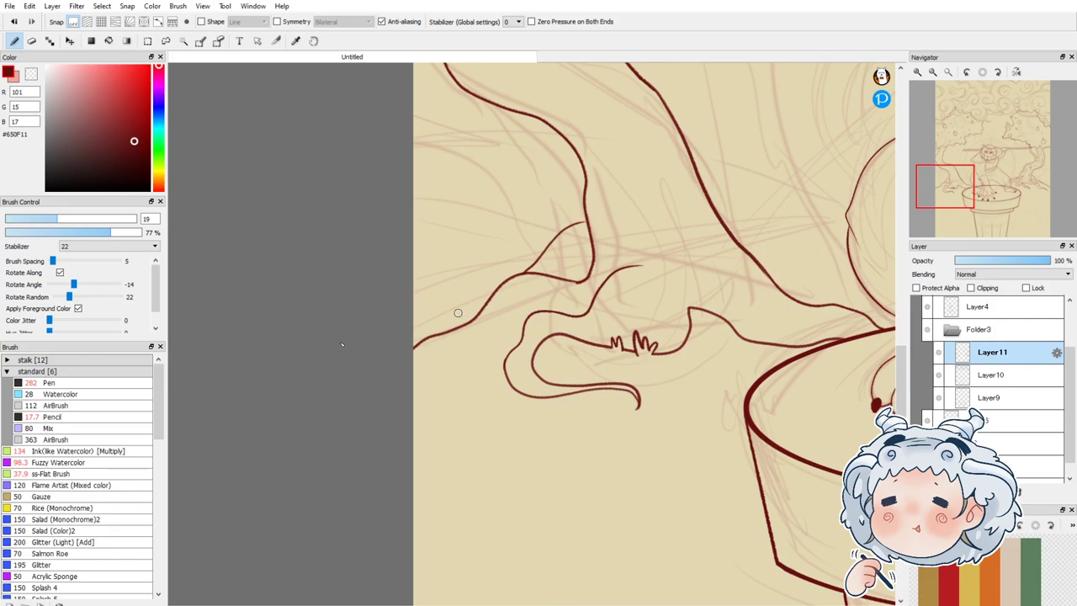
Step: Ink a ground line from the second tree's curling root out to the canvas edge and touch up the upper root's join with the trunk
{"action": "mouse_move", "coordinate": [534, 314]}
{"action": "left_mouse_down"}
{"action": "mouse_move", "coordinate": [444, 353]}
{"action": "mouse_move", "coordinate": [403, 398]}
{"action": "left_mouse_up"}
{"action": "left_click_drag", "start_coordinate": [586, 221], "coordinate": [569, 228]}
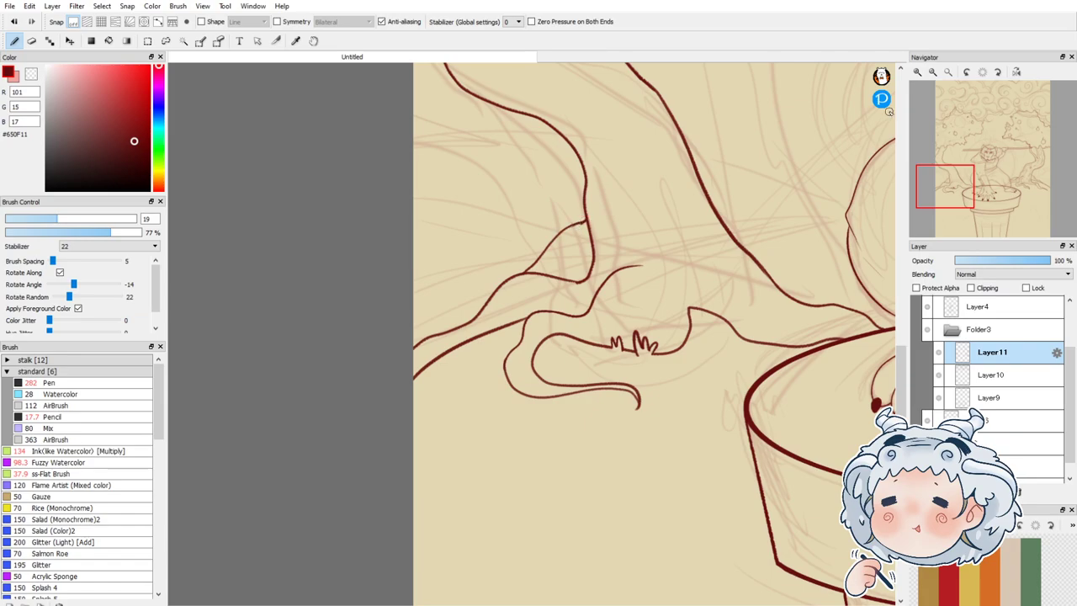
{"action": "left_click", "coordinate": [949, 72]}
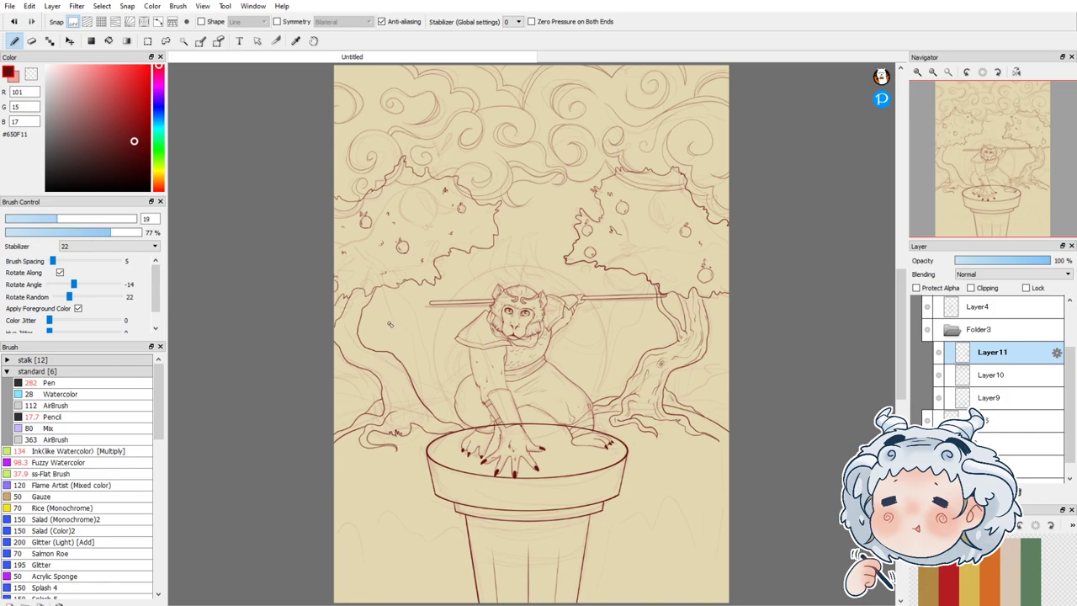
Step: Ink a short side branch between the first tree's trunk and the foliage edge, redoing its inner line and adding bark lines
{"action": "scroll", "coordinate": [721, 292], "scroll_direction": "up", "scroll_amount": 3}
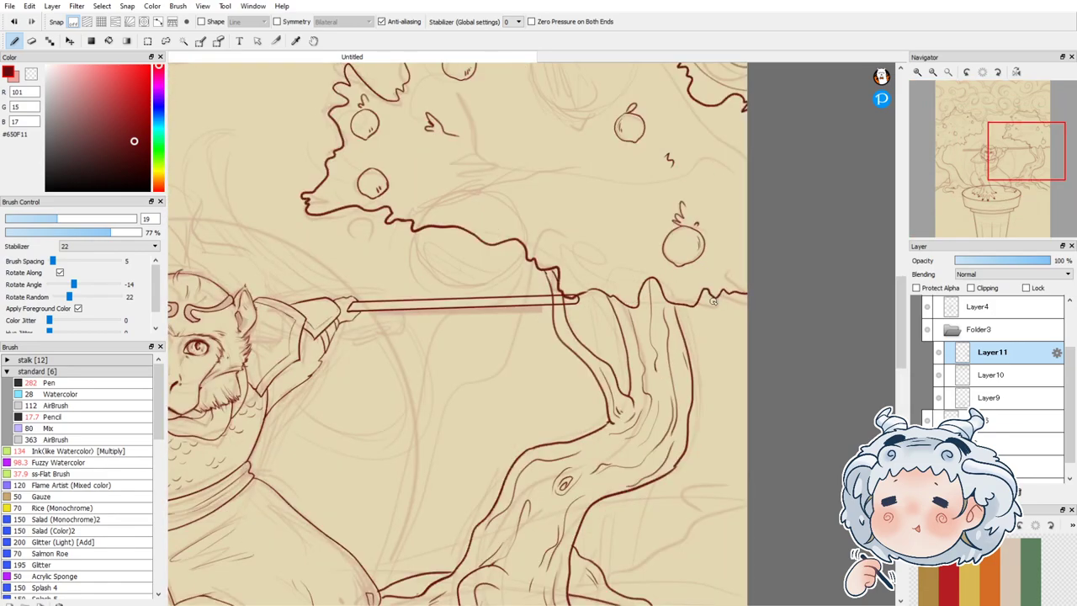
{"action": "mouse_move", "coordinate": [695, 268]}
{"action": "left_mouse_down"}
{"action": "mouse_move", "coordinate": [661, 406]}
{"action": "mouse_move", "coordinate": [619, 480]}
{"action": "left_mouse_up"}
{"action": "left_click_drag", "start_coordinate": [669, 255], "coordinate": [618, 351]}
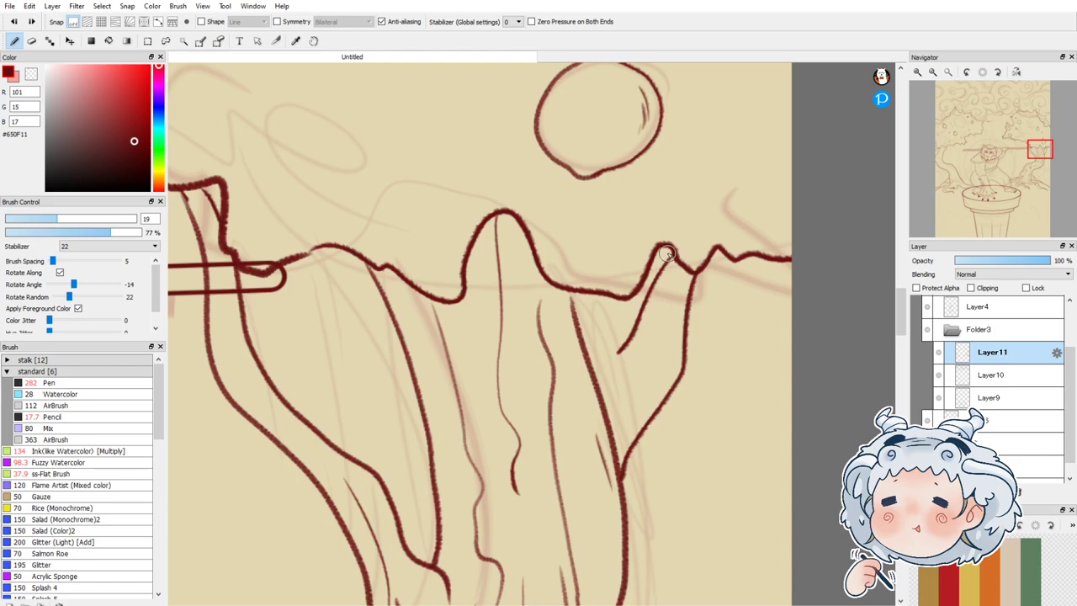
{"action": "key", "text": "ctrl+z"}
{"action": "mouse_move", "coordinate": [665, 250]}
{"action": "left_mouse_down"}
{"action": "mouse_move", "coordinate": [642, 354]}
{"action": "mouse_move", "coordinate": [594, 372]}
{"action": "mouse_move", "coordinate": [642, 375]}
{"action": "mouse_move", "coordinate": [683, 274]}
{"action": "mouse_move", "coordinate": [657, 305]}
{"action": "left_mouse_up"}
{"action": "left_click_drag", "start_coordinate": [643, 403], "coordinate": [615, 434]}
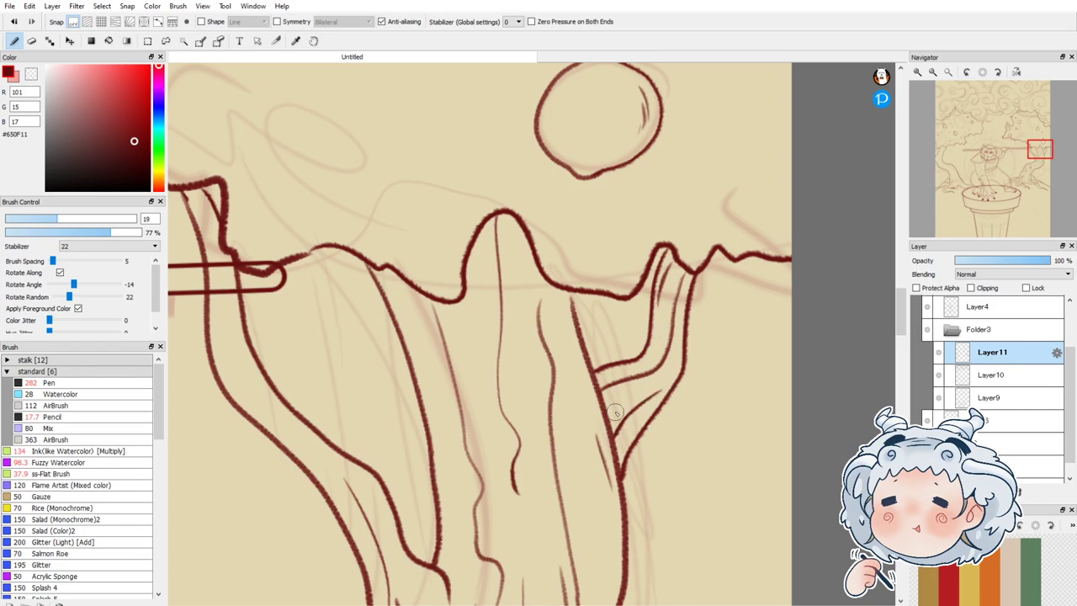
{"action": "left_click_drag", "start_coordinate": [700, 238], "coordinate": [737, 275]}
Step: Ink both contours of a thin branch rising from the second tree's trunk toward the monkey's staff
{"action": "scroll", "coordinate": [737, 275], "scroll_direction": "down", "scroll_amount": 3}
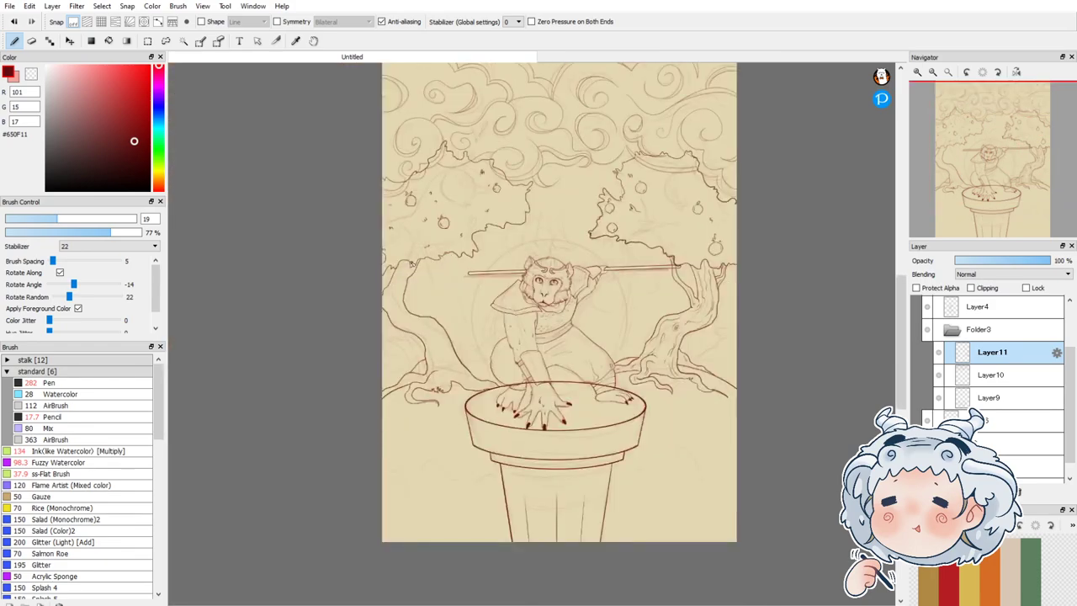
{"action": "scroll", "coordinate": [418, 262], "scroll_direction": "up", "scroll_amount": 3}
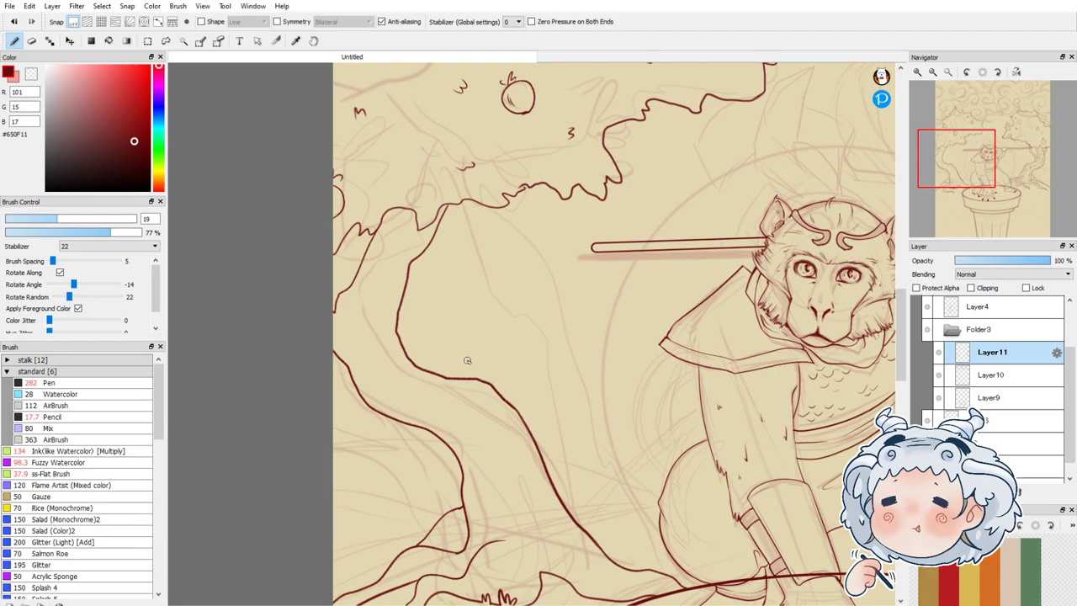
{"action": "mouse_move", "coordinate": [471, 379]}
{"action": "left_mouse_down"}
{"action": "mouse_move", "coordinate": [494, 365]}
{"action": "mouse_move", "coordinate": [504, 293]}
{"action": "mouse_move", "coordinate": [569, 218]}
{"action": "left_mouse_up"}
{"action": "mouse_move", "coordinate": [540, 259]}
{"action": "left_mouse_down"}
{"action": "mouse_move", "coordinate": [514, 295]}
{"action": "mouse_move", "coordinate": [512, 369]}
{"action": "mouse_move", "coordinate": [531, 437]}
{"action": "left_mouse_up"}
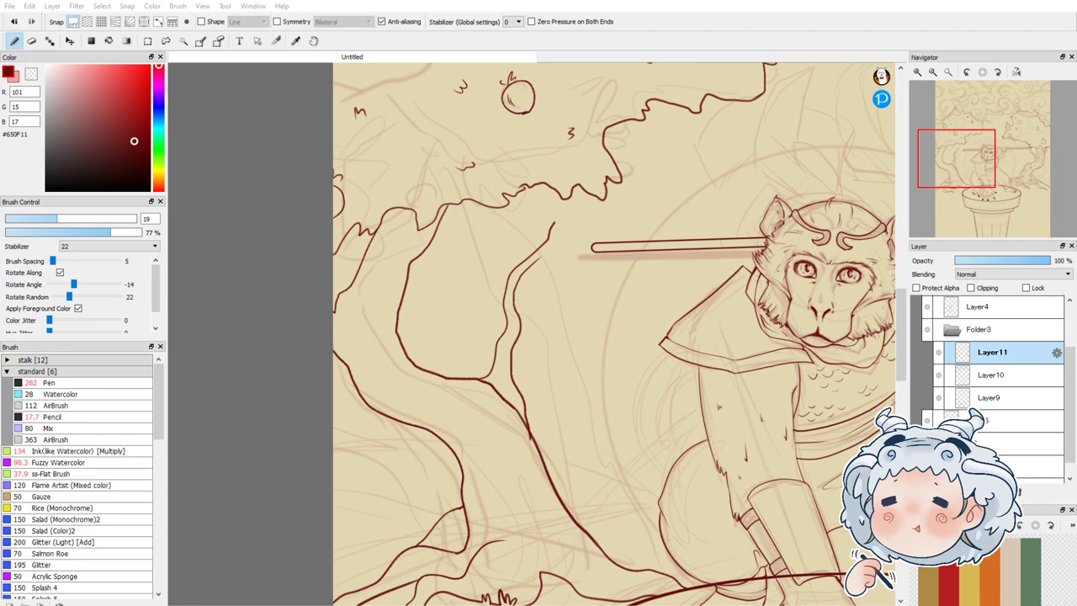
{"action": "left_click", "coordinate": [296, 3]}
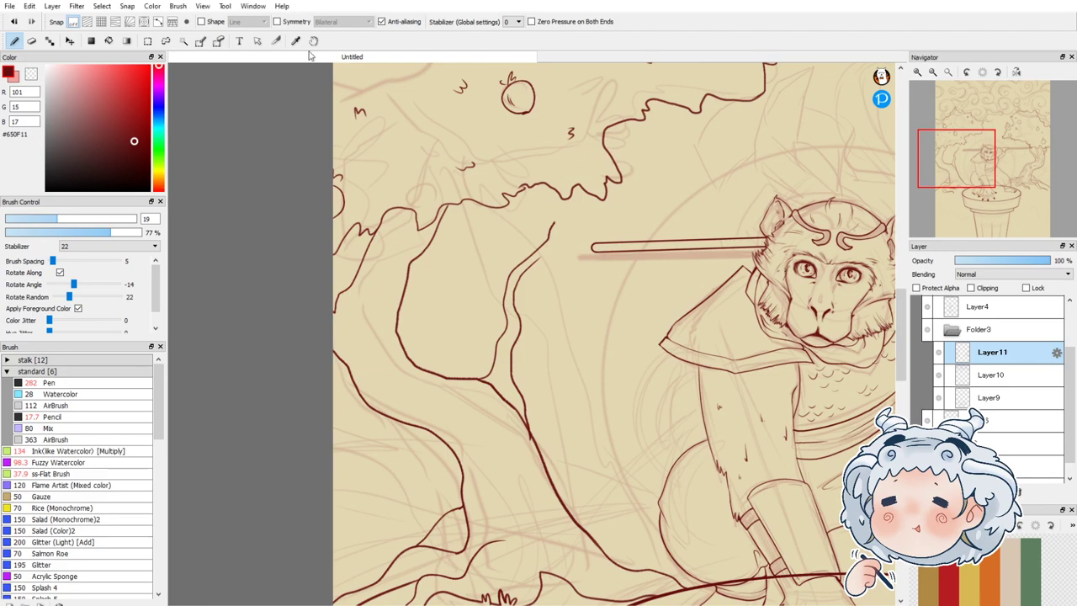
Step: Erase the trunk line crossing the new branch's base and ink short bark lines through the junction
{"action": "scroll", "coordinate": [533, 427], "scroll_direction": "up", "scroll_amount": 2}
{"action": "key", "text": "e"}
{"action": "mouse_move", "coordinate": [420, 305]}
{"action": "left_mouse_down"}
{"action": "mouse_move", "coordinate": [416, 340]}
{"action": "mouse_move", "coordinate": [459, 332]}
{"action": "mouse_move", "coordinate": [495, 407]}
{"action": "mouse_move", "coordinate": [490, 370]}
{"action": "mouse_move", "coordinate": [527, 486]}
{"action": "left_mouse_up"}
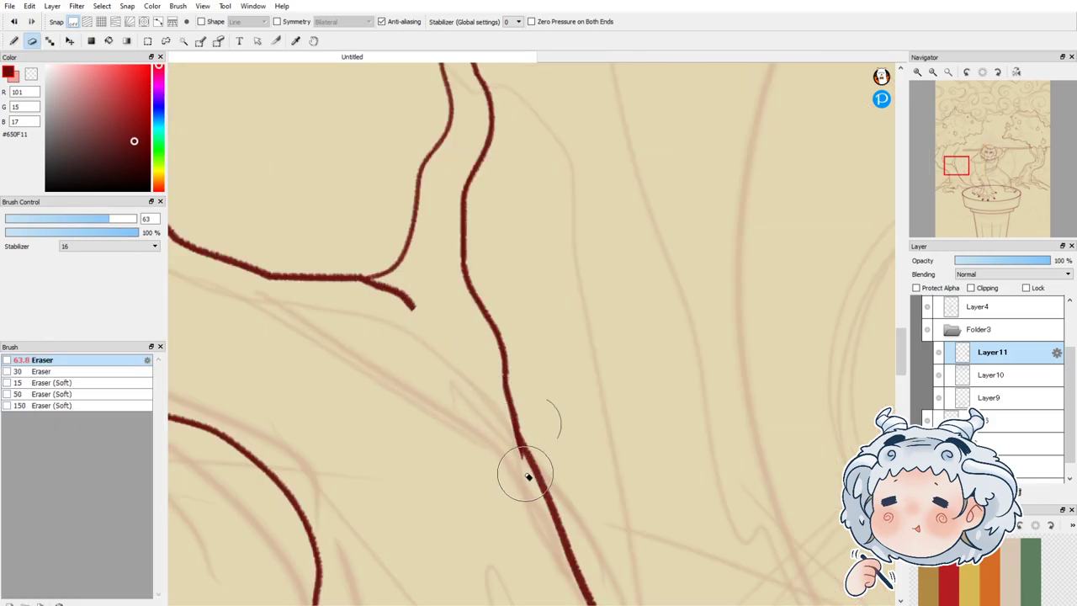
{"action": "key", "text": "b"}
{"action": "left_click_drag", "start_coordinate": [454, 154], "coordinate": [414, 286]}
{"action": "mouse_move", "coordinate": [438, 267]}
{"action": "left_mouse_down"}
{"action": "mouse_move", "coordinate": [435, 303]}
{"action": "mouse_move", "coordinate": [503, 405]}
{"action": "left_mouse_up"}
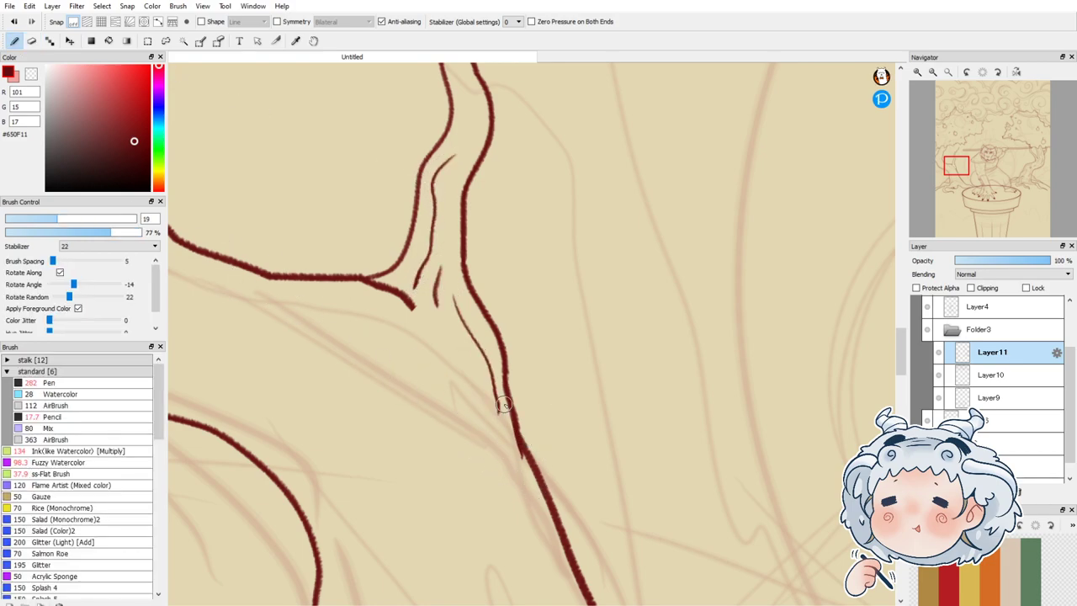
Step: Ink a jagged leaf cluster at the tip of the second tree's new branch, redoing the first stroke
{"action": "scroll", "coordinate": [503, 403], "scroll_direction": "down", "scroll_amount": 3}
{"action": "scroll", "coordinate": [538, 225], "scroll_direction": "up", "scroll_amount": 2}
{"action": "mouse_move", "coordinate": [522, 191]}
{"action": "left_mouse_down"}
{"action": "mouse_move", "coordinate": [534, 163]}
{"action": "mouse_move", "coordinate": [547, 182]}
{"action": "mouse_move", "coordinate": [586, 196]}
{"action": "mouse_move", "coordinate": [579, 273]}
{"action": "mouse_move", "coordinate": [535, 268]}
{"action": "mouse_move", "coordinate": [527, 252]}
{"action": "left_mouse_up"}
{"action": "key", "text": "ctrl+z"}
{"action": "mouse_move", "coordinate": [530, 181]}
{"action": "left_mouse_down"}
{"action": "mouse_move", "coordinate": [597, 160]}
{"action": "mouse_move", "coordinate": [627, 204]}
{"action": "mouse_move", "coordinate": [523, 200]}
{"action": "mouse_move", "coordinate": [525, 226]}
{"action": "mouse_move", "coordinate": [575, 204]}
{"action": "mouse_move", "coordinate": [593, 215]}
{"action": "mouse_move", "coordinate": [635, 195]}
{"action": "left_mouse_up"}
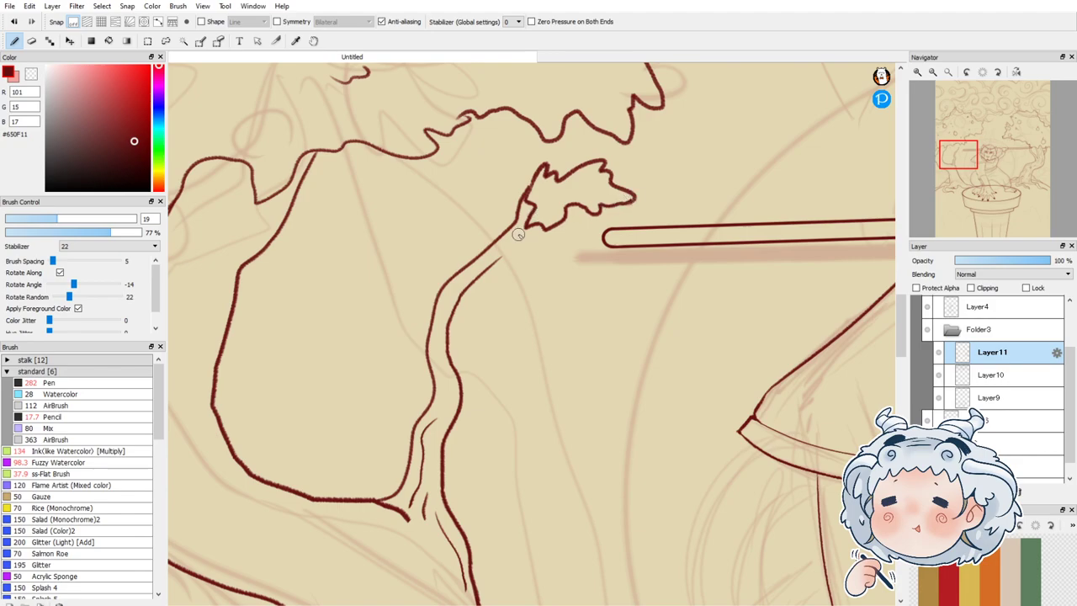
Step: Redo the branch end below the leaf cluster as a short forked twig carrying a second, smaller jagged leaf
{"action": "mouse_move", "coordinate": [498, 261]}
{"action": "left_mouse_down"}
{"action": "mouse_move", "coordinate": [529, 200]}
{"action": "mouse_move", "coordinate": [500, 260]}
{"action": "left_mouse_up"}
{"action": "key", "text": "ctrl+z"}
{"action": "key", "text": "ctrl+z"}
{"action": "mouse_move", "coordinate": [527, 208]}
{"action": "left_mouse_down"}
{"action": "mouse_move", "coordinate": [494, 262]}
{"action": "mouse_move", "coordinate": [509, 250]}
{"action": "mouse_move", "coordinate": [551, 263]}
{"action": "left_mouse_up"}
{"action": "mouse_move", "coordinate": [527, 224]}
{"action": "left_mouse_down"}
{"action": "mouse_move", "coordinate": [554, 255]}
{"action": "mouse_move", "coordinate": [577, 232]}
{"action": "mouse_move", "coordinate": [605, 262]}
{"action": "mouse_move", "coordinate": [560, 251]}
{"action": "mouse_move", "coordinate": [548, 282]}
{"action": "mouse_move", "coordinate": [606, 263]}
{"action": "left_mouse_up"}
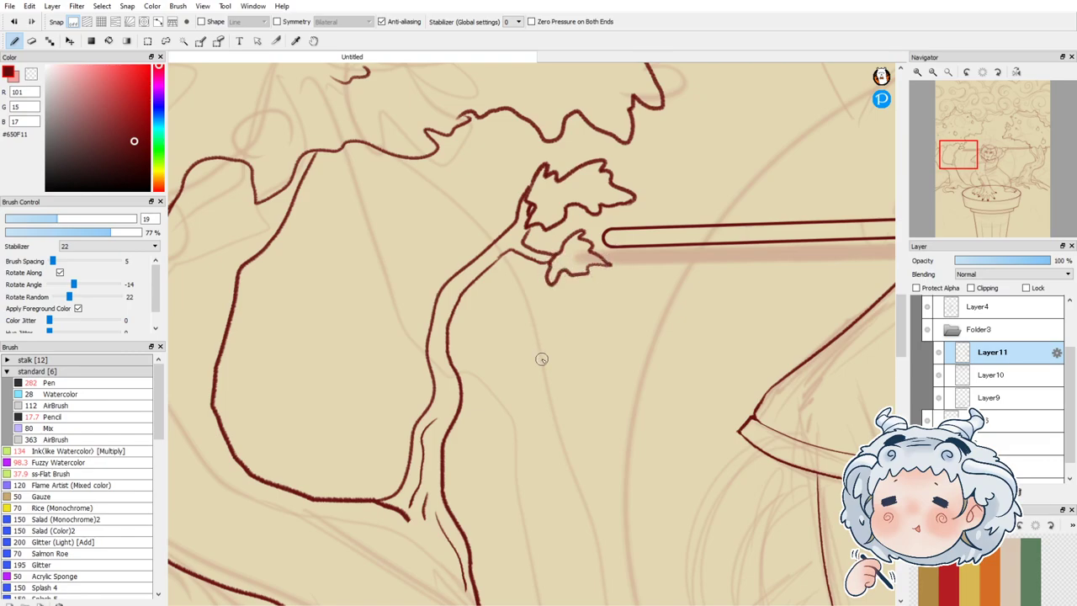
Step: Ink bark lines along the thin branch and small detail marks inside the larger leaf cluster, undoing stray strokes
{"action": "left_click_drag", "start_coordinate": [457, 278], "coordinate": [429, 354]}
{"action": "mouse_move", "coordinate": [552, 194]}
{"action": "left_mouse_down"}
{"action": "mouse_move", "coordinate": [552, 202]}
{"action": "mouse_move", "coordinate": [586, 193]}
{"action": "mouse_move", "coordinate": [545, 206]}
{"action": "mouse_move", "coordinate": [585, 191]}
{"action": "left_mouse_up"}
{"action": "key", "text": "ctrl+z"}
{"action": "key", "text": "ctrl+z"}
Step: Erase a gap in the thin branch's outer edge and ink a small side twig there, tipped with a pointed leaf
{"action": "left_click", "coordinate": [31, 40]}
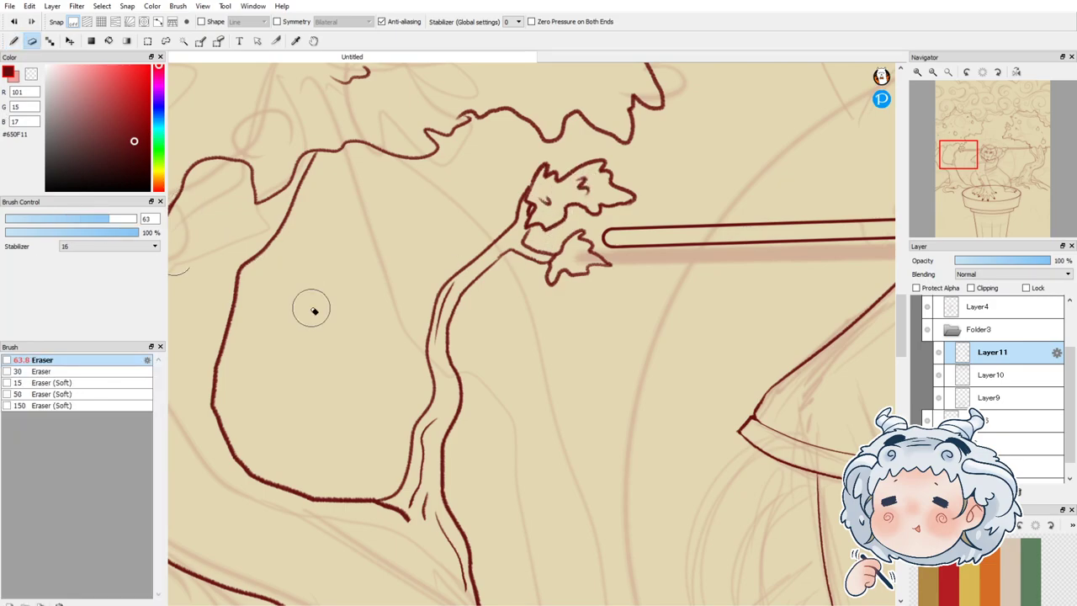
{"action": "key", "text": "b"}
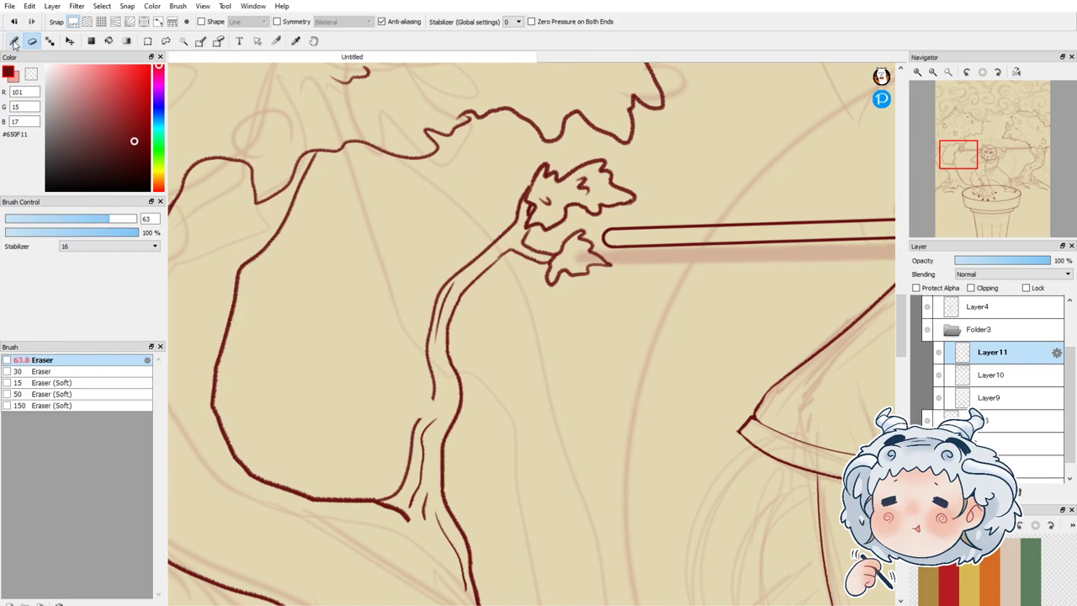
{"action": "mouse_move", "coordinate": [370, 330]}
{"action": "left_mouse_down"}
{"action": "mouse_move", "coordinate": [382, 359]}
{"action": "mouse_move", "coordinate": [436, 409]}
{"action": "left_mouse_up"}
{"action": "mouse_move", "coordinate": [367, 333]}
{"action": "left_mouse_down"}
{"action": "mouse_move", "coordinate": [371, 358]}
{"action": "mouse_move", "coordinate": [417, 417]}
{"action": "mouse_move", "coordinate": [424, 411]}
{"action": "left_mouse_up"}
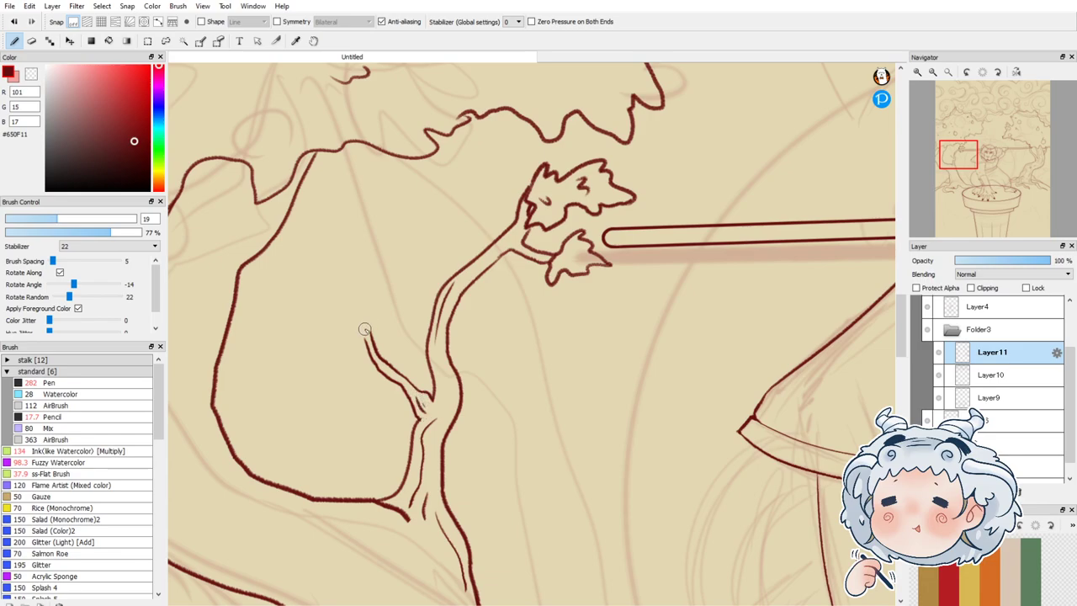
{"action": "mouse_move", "coordinate": [363, 341]}
{"action": "left_mouse_down"}
{"action": "mouse_move", "coordinate": [343, 323]}
{"action": "mouse_move", "coordinate": [375, 287]}
{"action": "mouse_move", "coordinate": [375, 327]}
{"action": "mouse_move", "coordinate": [362, 343]}
{"action": "mouse_move", "coordinate": [365, 304]}
{"action": "left_mouse_up"}
{"action": "left_click_drag", "start_coordinate": [448, 377], "coordinate": [450, 422]}
{"action": "key", "text": "ctrl+z"}
Step: Ink a long wavy bark line down the second tree's upper trunk and a small dark knothole beside it
{"action": "scroll", "coordinate": [414, 372], "scroll_direction": "down", "scroll_amount": 3}
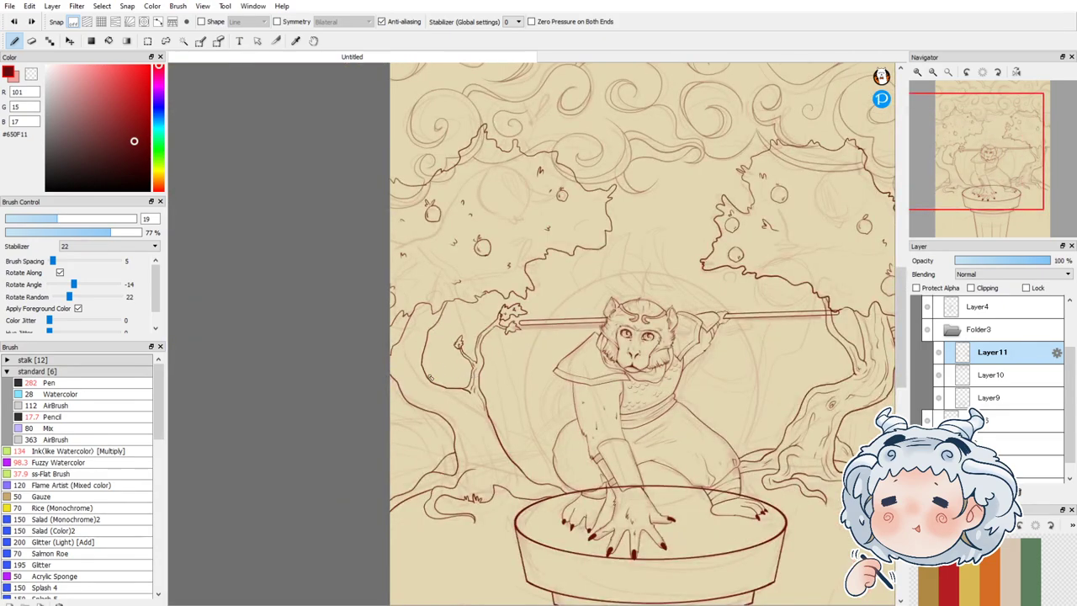
{"action": "scroll", "coordinate": [423, 381], "scroll_direction": "up", "scroll_amount": 2}
{"action": "mouse_move", "coordinate": [407, 260]}
{"action": "left_mouse_down"}
{"action": "mouse_move", "coordinate": [375, 333]}
{"action": "mouse_move", "coordinate": [386, 373]}
{"action": "left_mouse_up"}
{"action": "scroll", "coordinate": [420, 338], "scroll_direction": "up", "scroll_amount": 3}
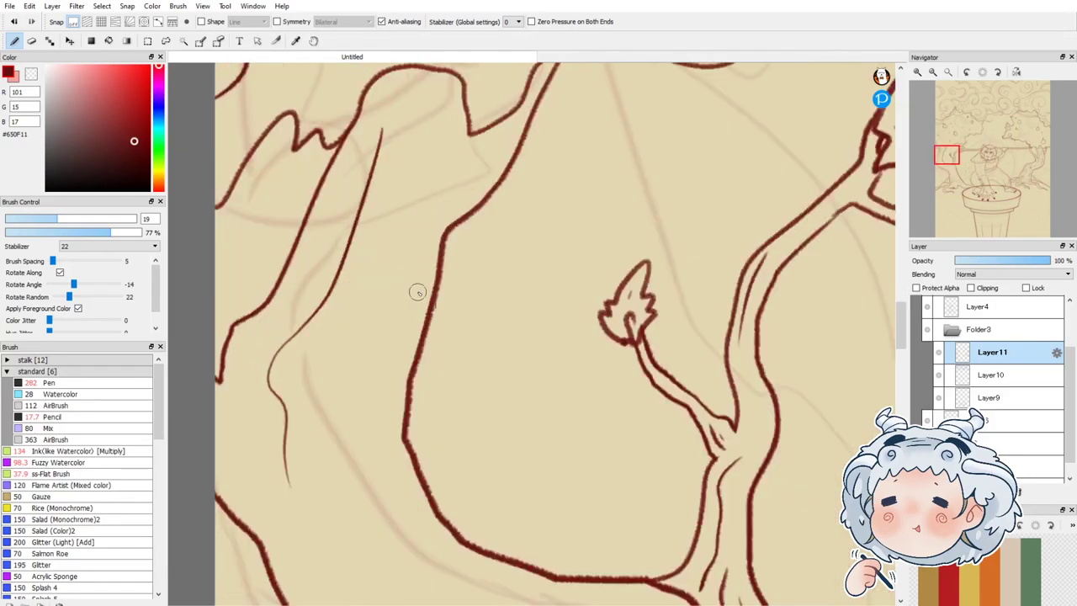
{"action": "mouse_move", "coordinate": [383, 308]}
{"action": "left_mouse_down"}
{"action": "mouse_move", "coordinate": [385, 268]}
{"action": "mouse_move", "coordinate": [387, 290]}
{"action": "mouse_move", "coordinate": [364, 323]}
{"action": "mouse_move", "coordinate": [384, 328]}
{"action": "mouse_move", "coordinate": [395, 305]}
{"action": "left_mouse_up"}
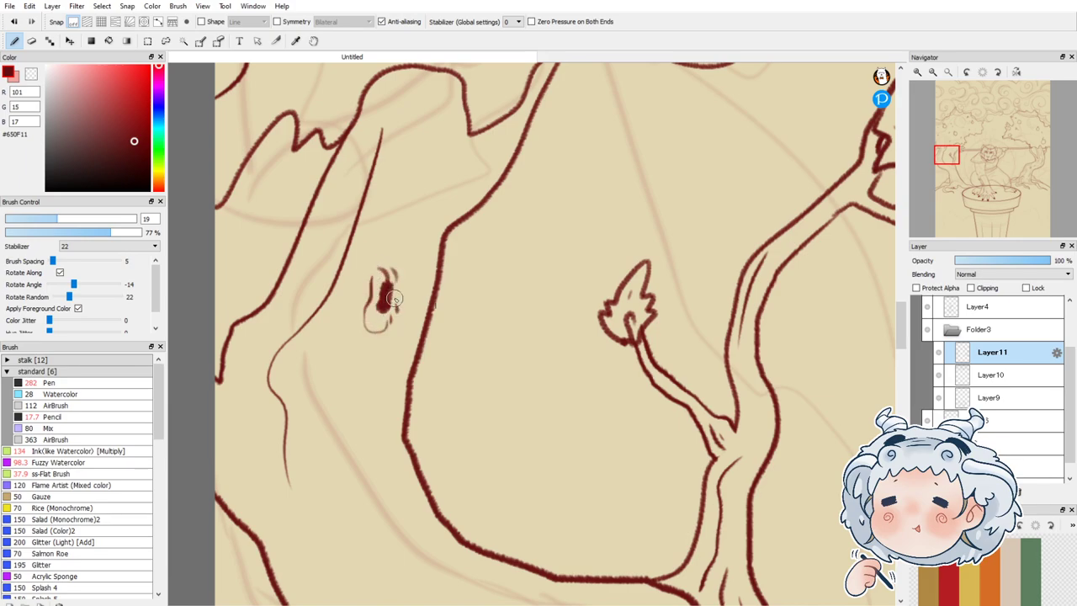
Step: Ink curved bark lines along the second tree's trunk below the knothole and check the whole canvas
{"action": "left_click", "coordinate": [932, 73]}
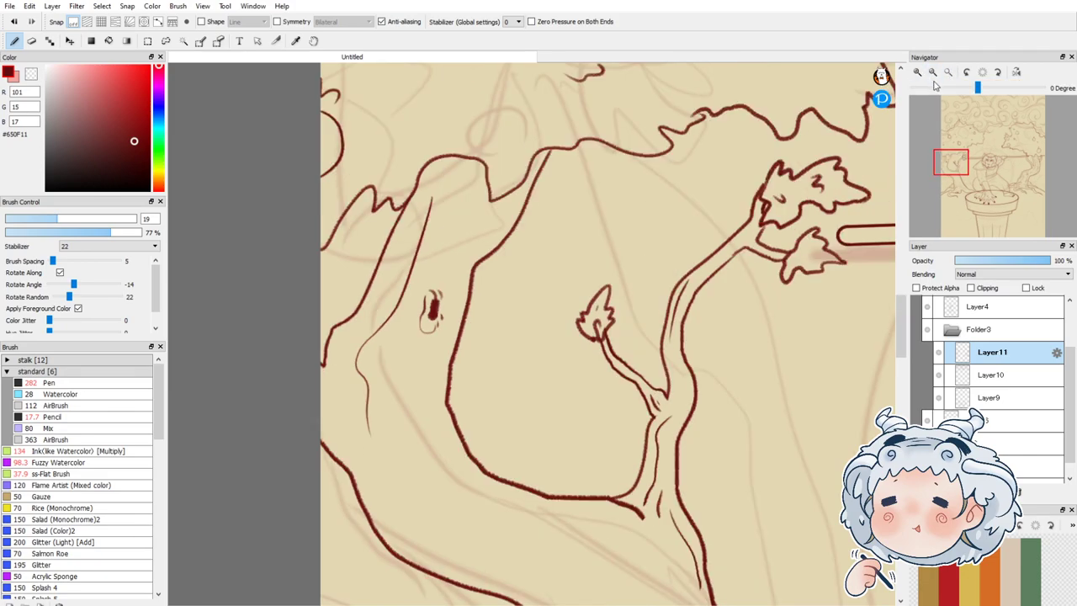
{"action": "left_click", "coordinate": [932, 73]}
{"action": "mouse_move", "coordinate": [423, 421]}
{"action": "left_mouse_down"}
{"action": "mouse_move", "coordinate": [476, 486]}
{"action": "mouse_move", "coordinate": [467, 465]}
{"action": "mouse_move", "coordinate": [549, 480]}
{"action": "left_mouse_up"}
{"action": "mouse_move", "coordinate": [966, 171]}
{"action": "left_click_drag", "start_coordinate": [966, 172], "coordinate": [952, 181]}
{"action": "left_click", "coordinate": [948, 72]}
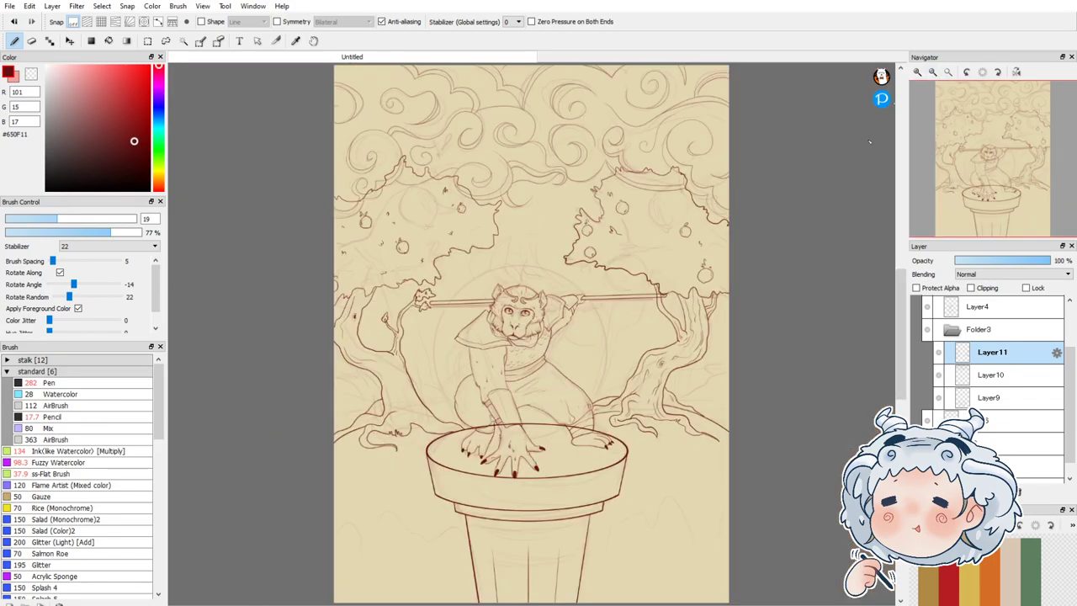
Step: Draw flowing bark lines and a knot hole contour along the upper trunk of the left tree
{"action": "scroll", "coordinate": [376, 374], "scroll_direction": "up", "scroll_amount": 3}
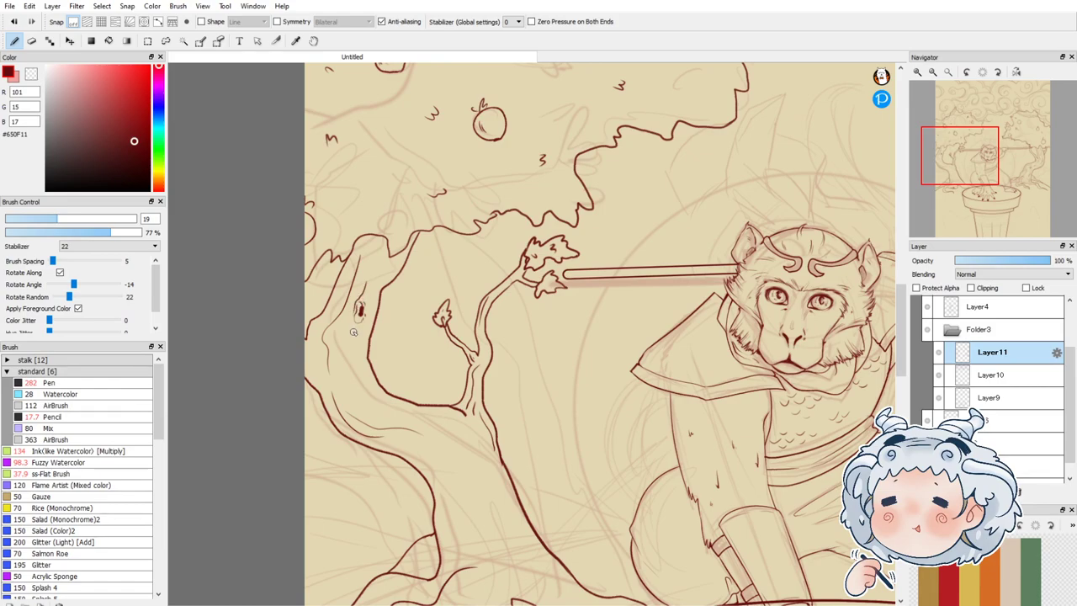
{"action": "left_click_drag", "start_coordinate": [374, 255], "coordinate": [366, 303]}
{"action": "mouse_move", "coordinate": [372, 239]}
{"action": "left_mouse_down"}
{"action": "mouse_move", "coordinate": [346, 307]}
{"action": "mouse_move", "coordinate": [337, 391]}
{"action": "mouse_move", "coordinate": [339, 329]}
{"action": "mouse_move", "coordinate": [356, 404]}
{"action": "mouse_move", "coordinate": [461, 433]}
{"action": "mouse_move", "coordinate": [413, 418]}
{"action": "mouse_move", "coordinate": [472, 451]}
{"action": "mouse_move", "coordinate": [503, 530]}
{"action": "left_mouse_up"}
{"action": "left_click_drag", "start_coordinate": [431, 463], "coordinate": [444, 523]}
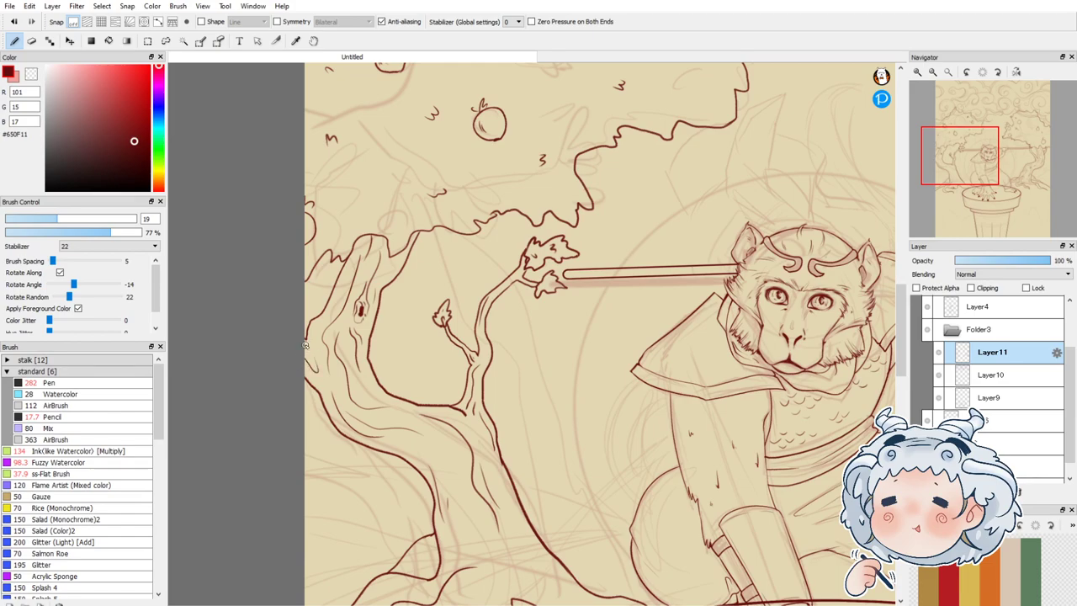
Step: Continue the bark lines down the lower trunk and over the root flare of the left tree
{"action": "scroll", "coordinate": [590, 284], "scroll_direction": "down", "scroll_amount": 3}
{"action": "scroll", "coordinate": [610, 437], "scroll_direction": "up", "scroll_amount": 4}
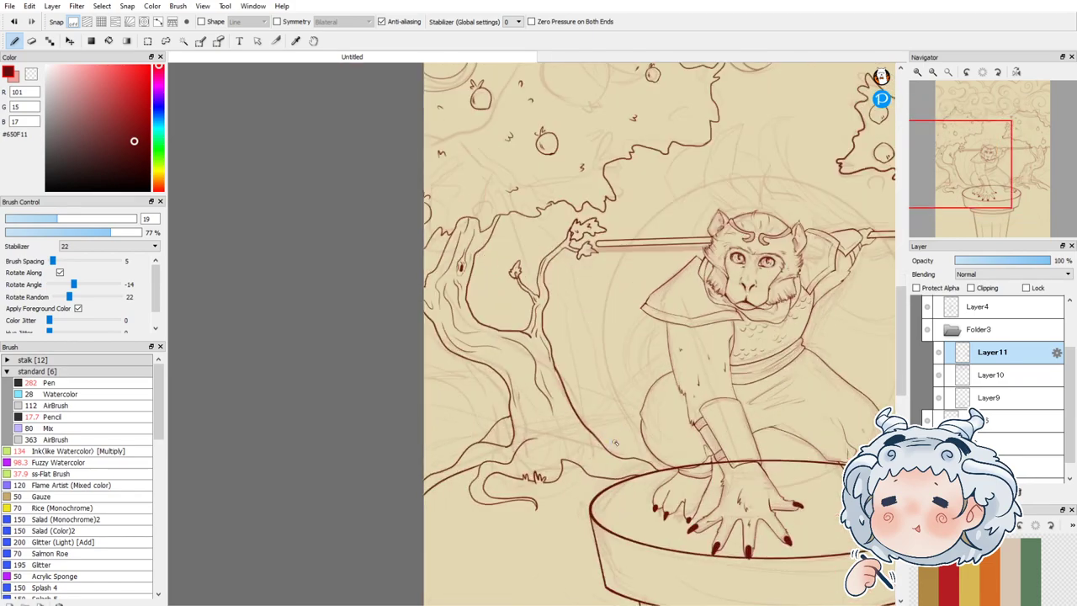
{"action": "mouse_move", "coordinate": [513, 391]}
{"action": "left_mouse_down"}
{"action": "mouse_move", "coordinate": [564, 462]}
{"action": "mouse_move", "coordinate": [604, 485]}
{"action": "mouse_move", "coordinate": [674, 483]}
{"action": "left_mouse_up"}
{"action": "key", "text": "ctrl+z"}
{"action": "left_click_drag", "start_coordinate": [573, 481], "coordinate": [682, 500]}
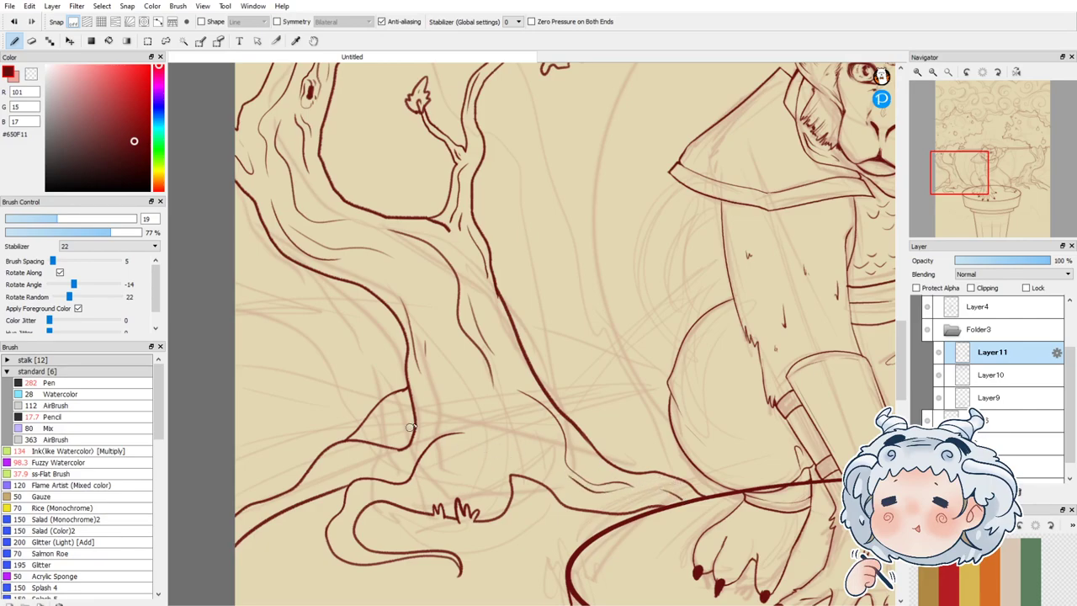
{"action": "mouse_move", "coordinate": [433, 479]}
{"action": "left_mouse_down"}
{"action": "mouse_move", "coordinate": [497, 426]}
{"action": "mouse_move", "coordinate": [472, 395]}
{"action": "mouse_move", "coordinate": [508, 444]}
{"action": "left_mouse_up"}
{"action": "left_click_drag", "start_coordinate": [438, 363], "coordinate": [445, 424]}
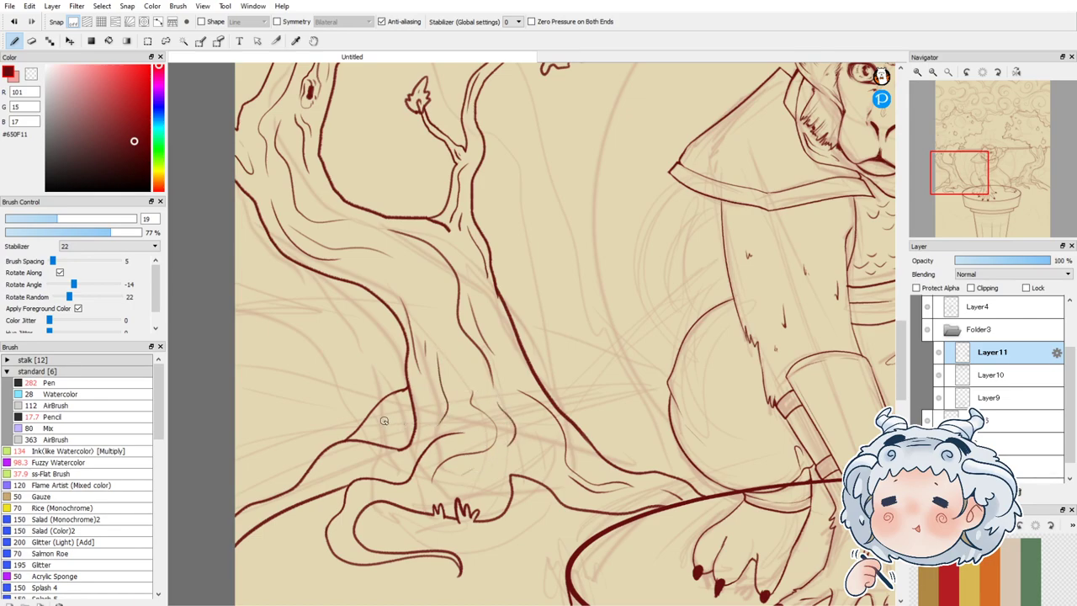
Step: Add grain lines to the left tree's outer trunk edge and to its spreading and curling roots
{"action": "left_click_drag", "start_coordinate": [402, 265], "coordinate": [429, 321]}
{"action": "mouse_move", "coordinate": [404, 397]}
{"action": "left_mouse_down"}
{"action": "mouse_move", "coordinate": [367, 438]}
{"action": "mouse_move", "coordinate": [377, 439]}
{"action": "left_mouse_up"}
{"action": "key", "text": "ctrl+z"}
{"action": "key", "text": "ctrl+z"}
{"action": "left_click_drag", "start_coordinate": [407, 395], "coordinate": [374, 435]}
{"action": "left_click_drag", "start_coordinate": [317, 482], "coordinate": [404, 459]}
{"action": "left_click_drag", "start_coordinate": [269, 507], "coordinate": [237, 535]}
{"action": "left_click_drag", "start_coordinate": [335, 540], "coordinate": [360, 552]}
Step: Raise the opacity of the cloud line art on Layer10 to 100%
{"action": "scroll", "coordinate": [365, 541], "scroll_direction": "down", "scroll_amount": 3}
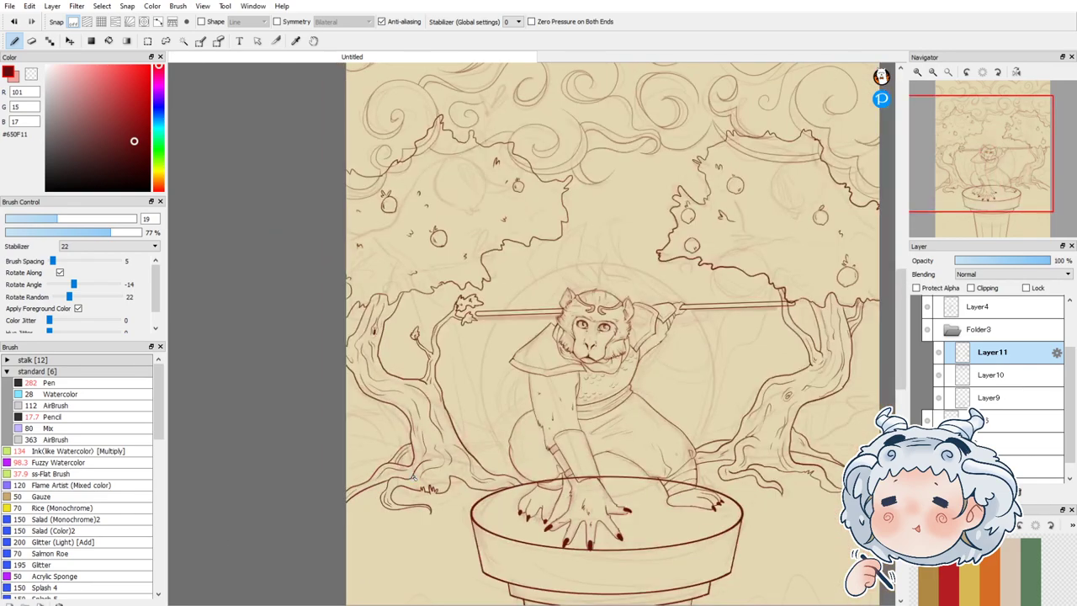
{"action": "scroll", "coordinate": [300, 272], "scroll_direction": "down", "scroll_amount": 1}
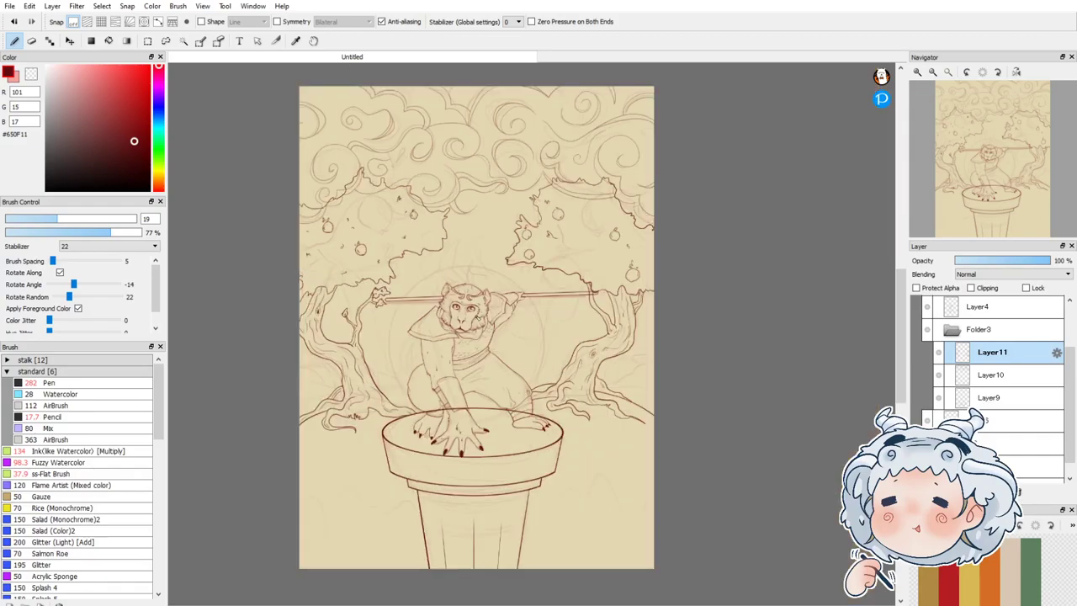
{"action": "scroll", "coordinate": [484, 248], "scroll_direction": "up", "scroll_amount": 2}
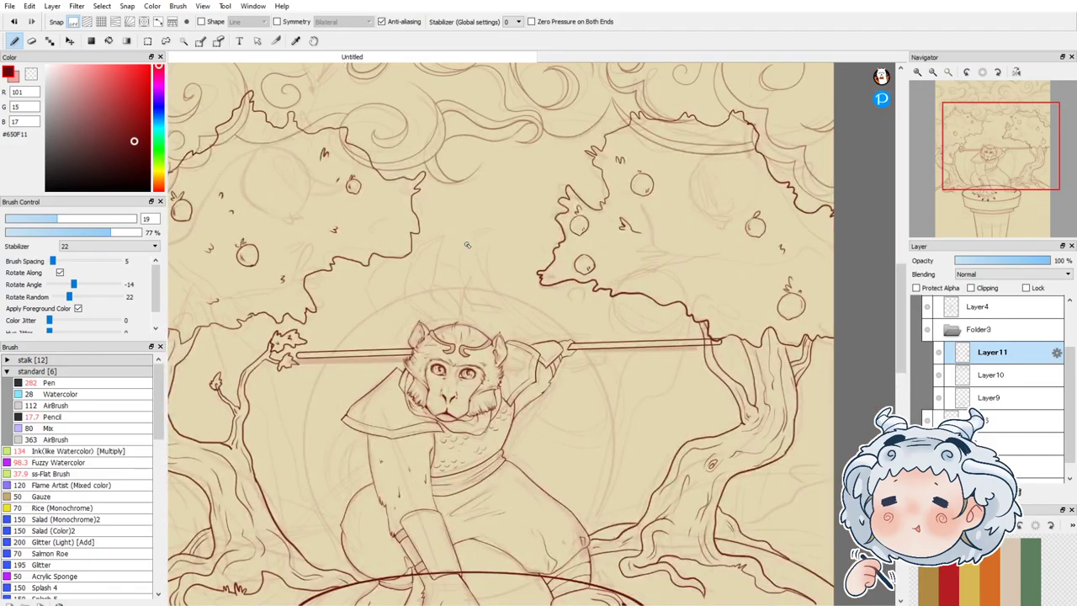
{"action": "scroll", "coordinate": [571, 363], "scroll_direction": "down", "scroll_amount": 2}
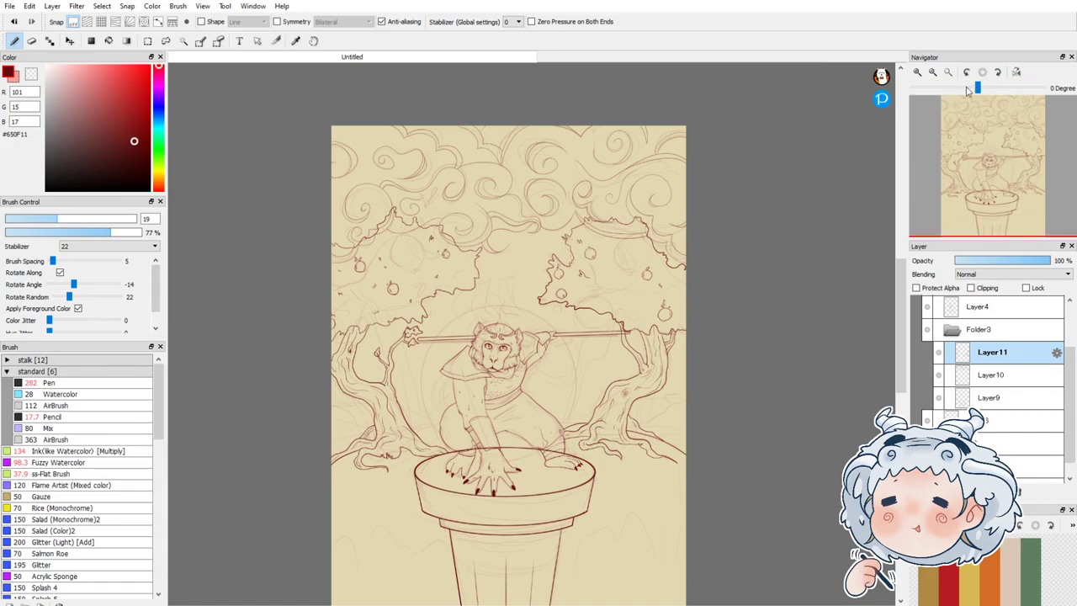
{"action": "left_click", "coordinate": [947, 72]}
{"action": "left_click", "coordinate": [984, 375]}
{"action": "left_click_drag", "start_coordinate": [1038, 262], "coordinate": [1069, 261]}
{"action": "left_click", "coordinate": [927, 443]}
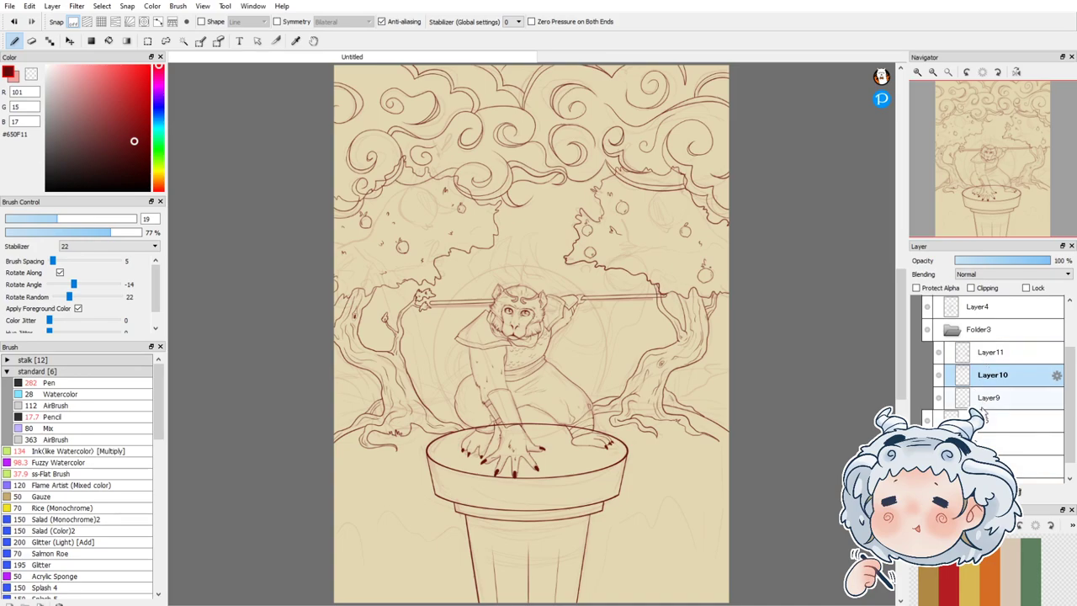
Step: Add a new layer directly above Layer9 and turn on concentric circle snapping
{"action": "left_click", "coordinate": [981, 402]}
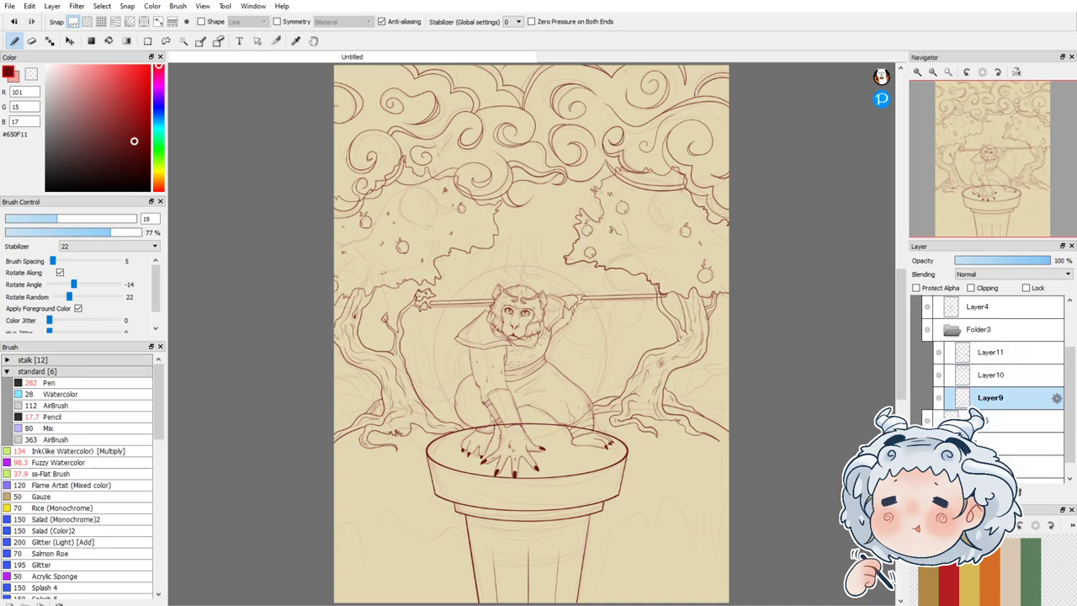
{"action": "key", "text": "ctrl+shift+n"}
{"action": "key", "text": "ctrl+6"}
{"action": "key", "text": "ctrl+5"}
{"action": "key", "text": "ctrl+6"}
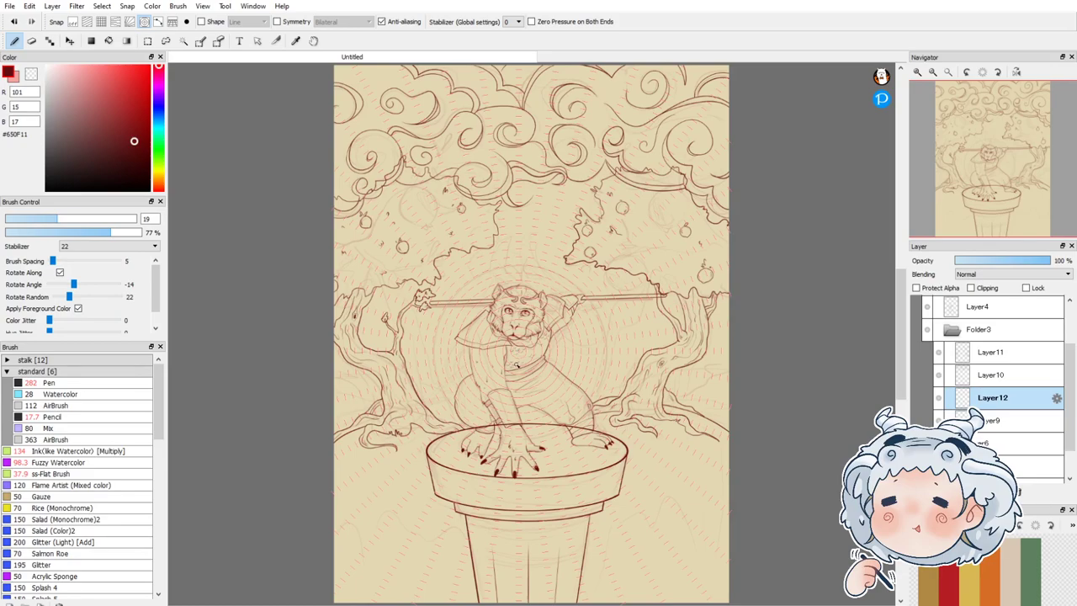
Step: Draw a large circular halo around the monkey's upper body, open at the base, and turn snapping off
{"action": "mouse_move", "coordinate": [447, 396]}
{"action": "left_mouse_down"}
{"action": "mouse_move", "coordinate": [500, 268]}
{"action": "mouse_move", "coordinate": [626, 355]}
{"action": "left_mouse_up"}
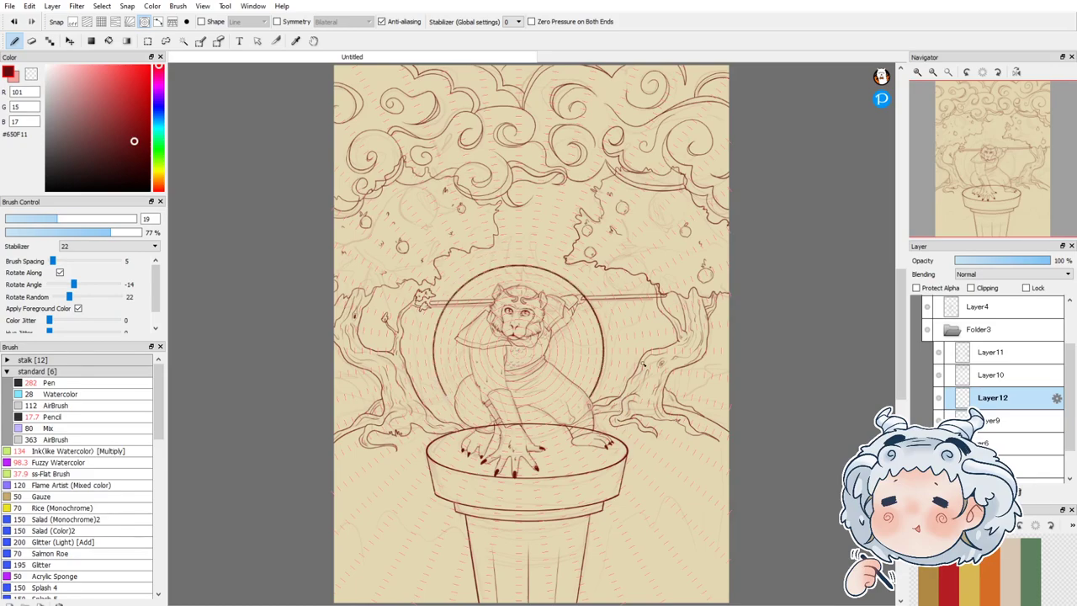
{"action": "key", "text": "ctrl+z"}
{"action": "mouse_move", "coordinate": [449, 397]}
{"action": "left_mouse_down"}
{"action": "mouse_move", "coordinate": [556, 269]}
{"action": "mouse_move", "coordinate": [602, 388]}
{"action": "left_mouse_up"}
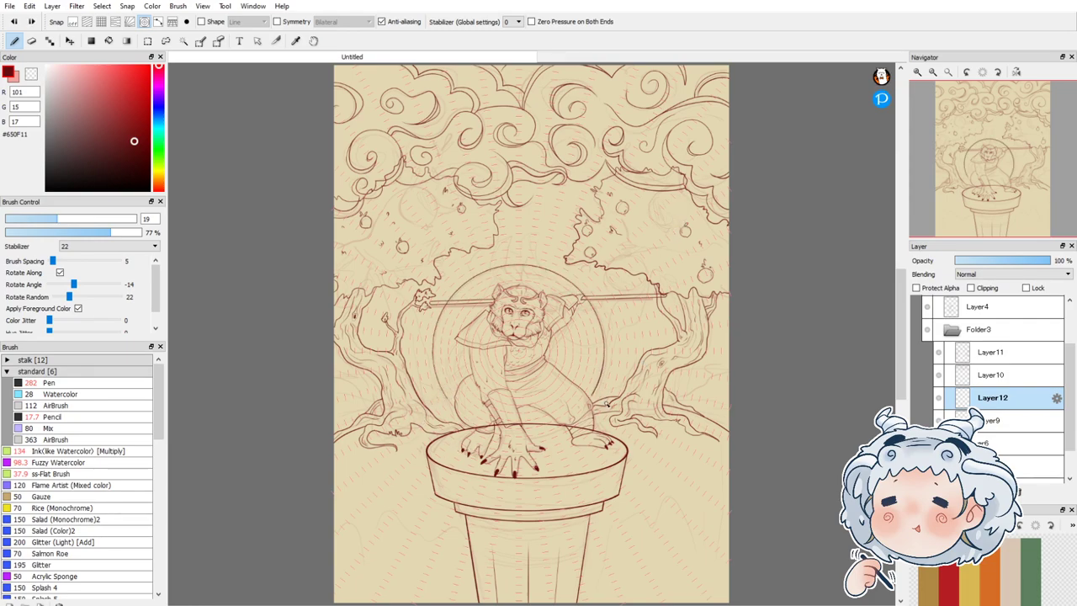
{"action": "key", "text": "1"}
Step: Ink the ground line behind the monkey, joining its body to the tree on each side
{"action": "scroll", "coordinate": [432, 407], "scroll_direction": "up", "scroll_amount": 2}
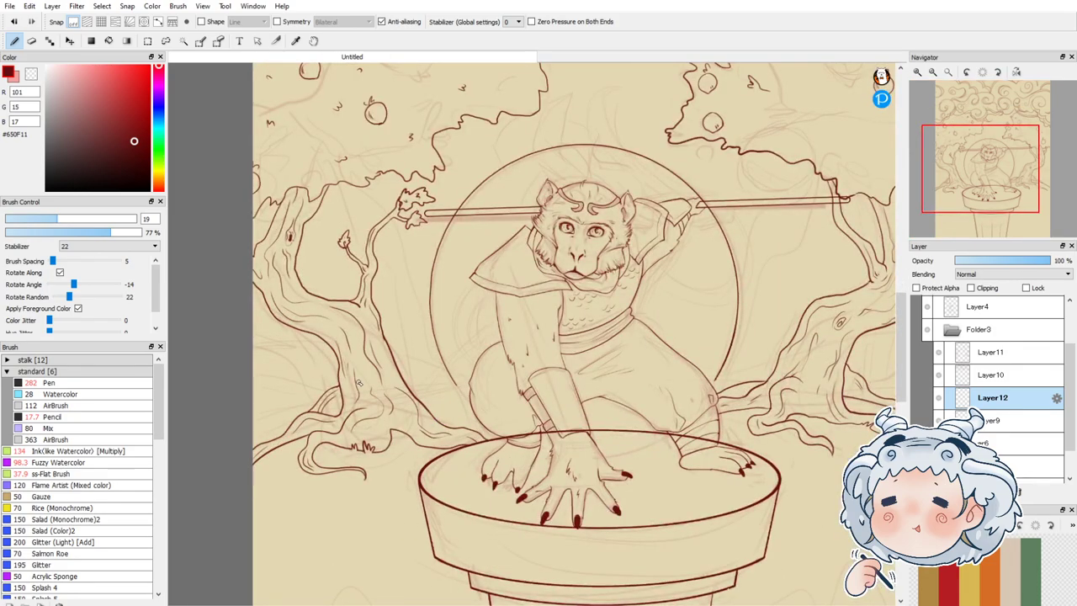
{"action": "scroll", "coordinate": [358, 389], "scroll_direction": "up", "scroll_amount": 2}
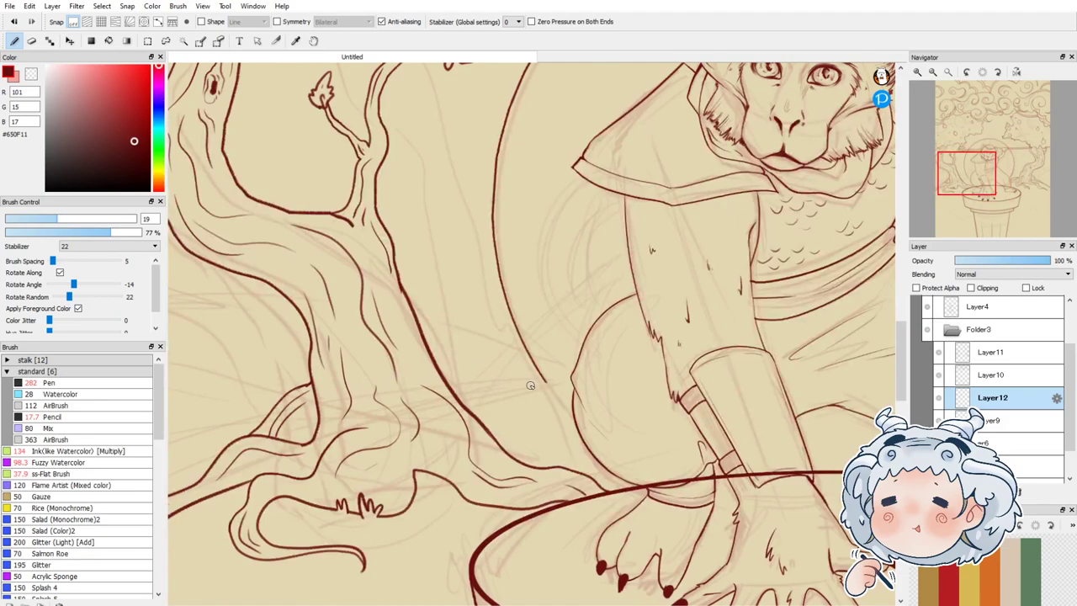
{"action": "left_click_drag", "start_coordinate": [572, 377], "coordinate": [472, 412]}
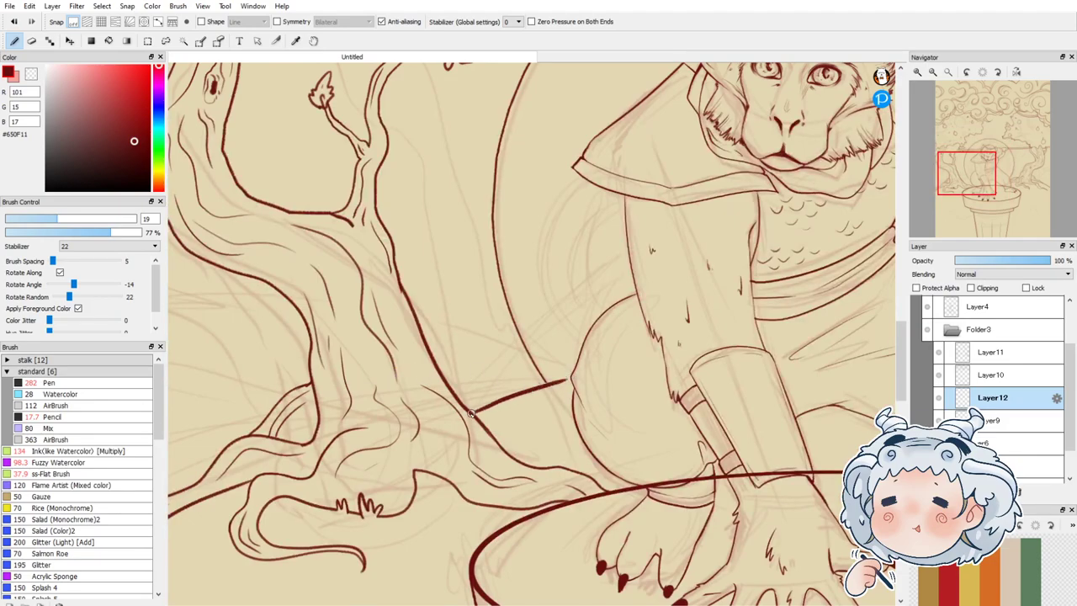
{"action": "left_click_drag", "start_coordinate": [976, 172], "coordinate": [1003, 179]}
{"action": "left_click_drag", "start_coordinate": [600, 294], "coordinate": [722, 298]}
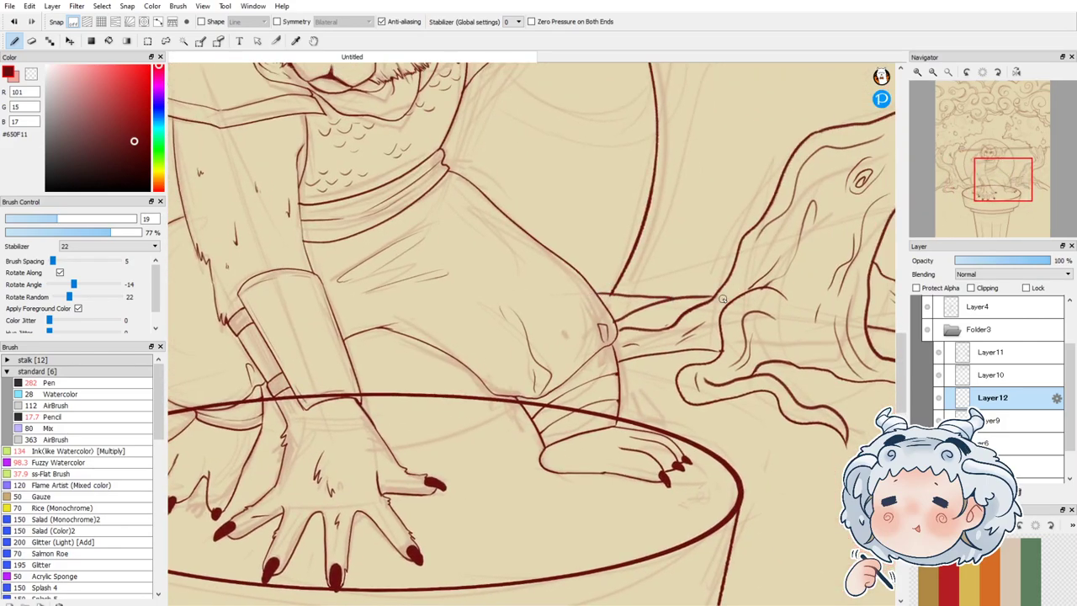
{"action": "scroll", "coordinate": [569, 334], "scroll_direction": "down", "scroll_amount": 5}
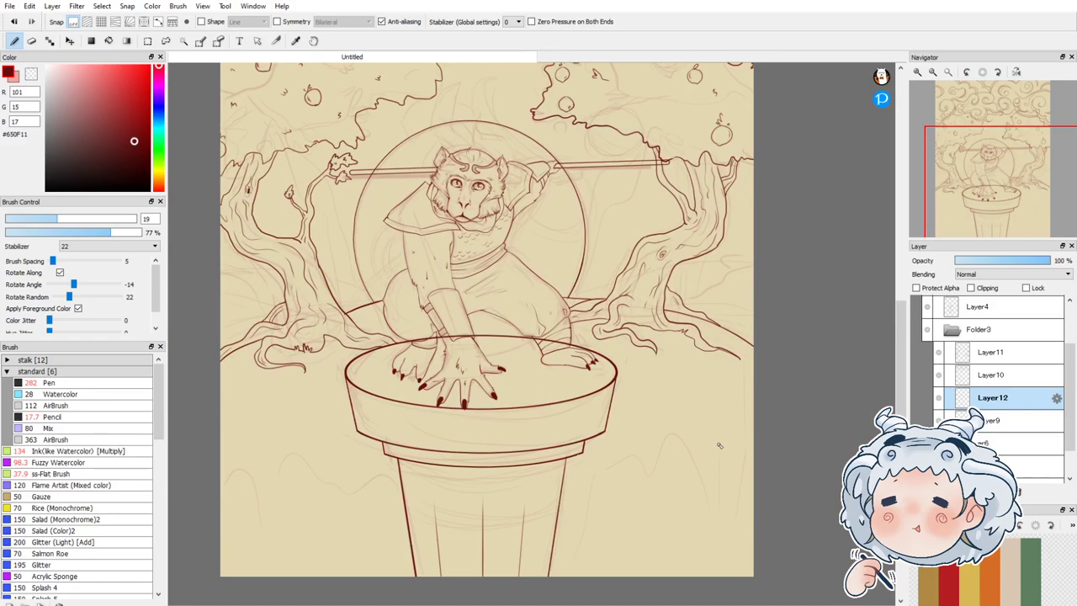
{"action": "scroll", "coordinate": [744, 335], "scroll_direction": "down", "scroll_amount": 2}
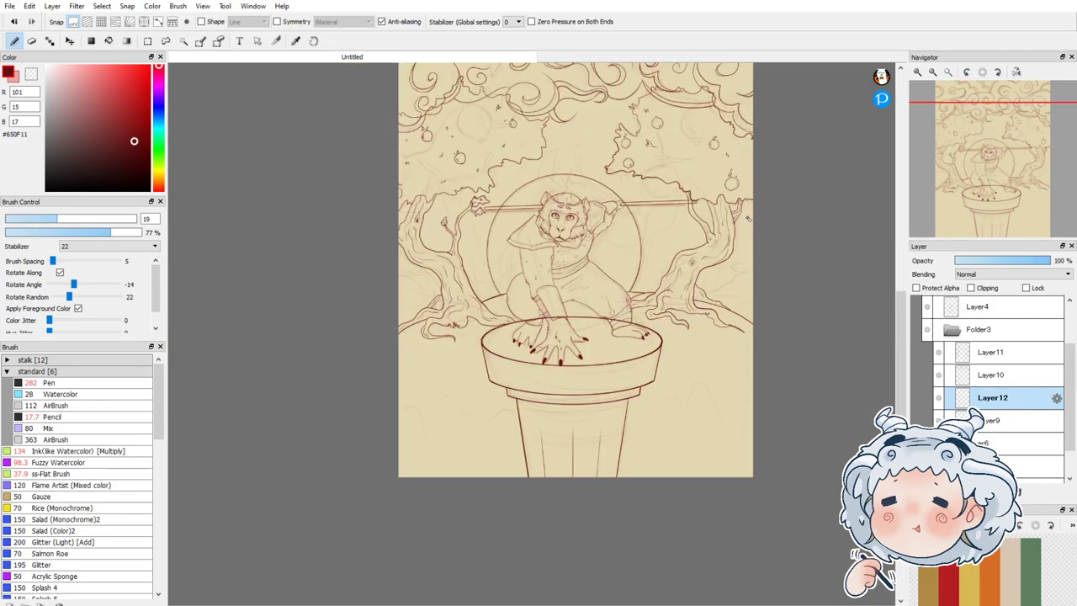
Step: Outline a jagged cliff from the canvas edge down to the ground behind the right tree
{"action": "scroll", "coordinate": [747, 219], "scroll_direction": "up", "scroll_amount": 4}
{"action": "mouse_move", "coordinate": [776, 292]}
{"action": "left_mouse_down"}
{"action": "mouse_move", "coordinate": [726, 344]}
{"action": "mouse_move", "coordinate": [666, 439]}
{"action": "left_mouse_up"}
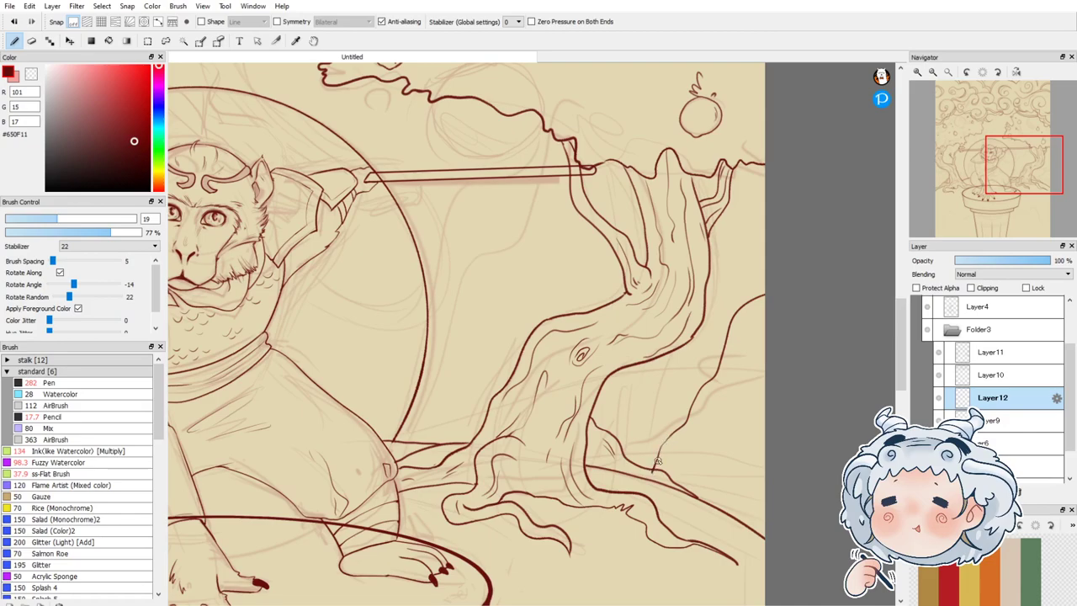
{"action": "key", "text": "ctrl+z"}
{"action": "mouse_move", "coordinate": [770, 235]}
{"action": "left_mouse_down"}
{"action": "mouse_move", "coordinate": [731, 288]}
{"action": "mouse_move", "coordinate": [694, 377]}
{"action": "mouse_move", "coordinate": [672, 395]}
{"action": "mouse_move", "coordinate": [657, 451]}
{"action": "left_mouse_up"}
{"action": "mouse_move", "coordinate": [679, 402]}
{"action": "left_mouse_down"}
{"action": "mouse_move", "coordinate": [743, 362]}
{"action": "mouse_move", "coordinate": [733, 393]}
{"action": "mouse_move", "coordinate": [740, 488]}
{"action": "left_mouse_up"}
{"action": "key", "text": "ctrl+z"}
{"action": "left_click_drag", "start_coordinate": [729, 385], "coordinate": [731, 406]}
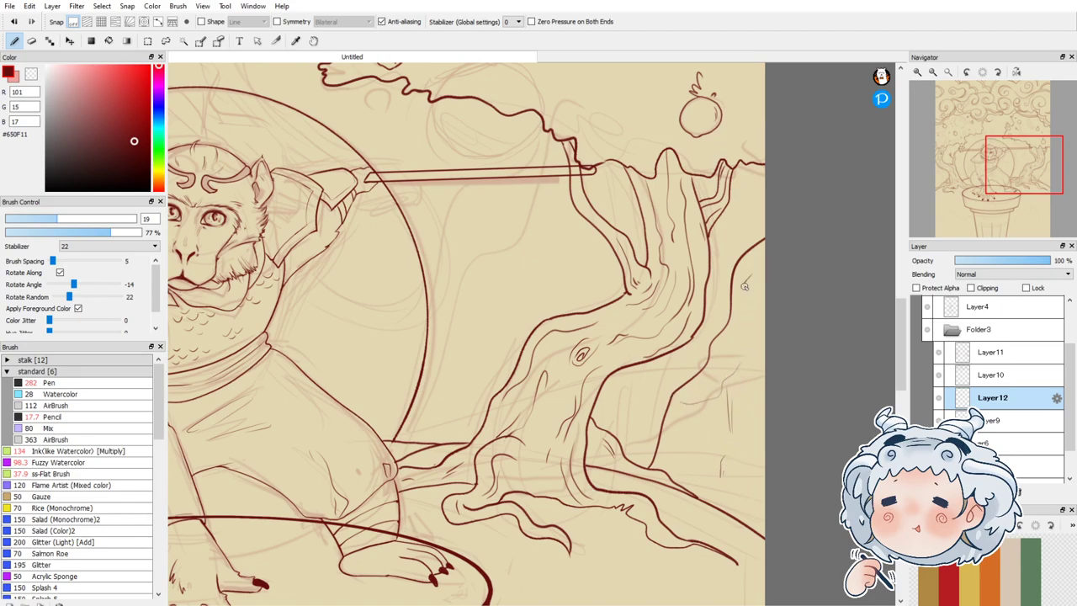
{"action": "scroll", "coordinate": [673, 431], "scroll_direction": "down", "scroll_amount": 4}
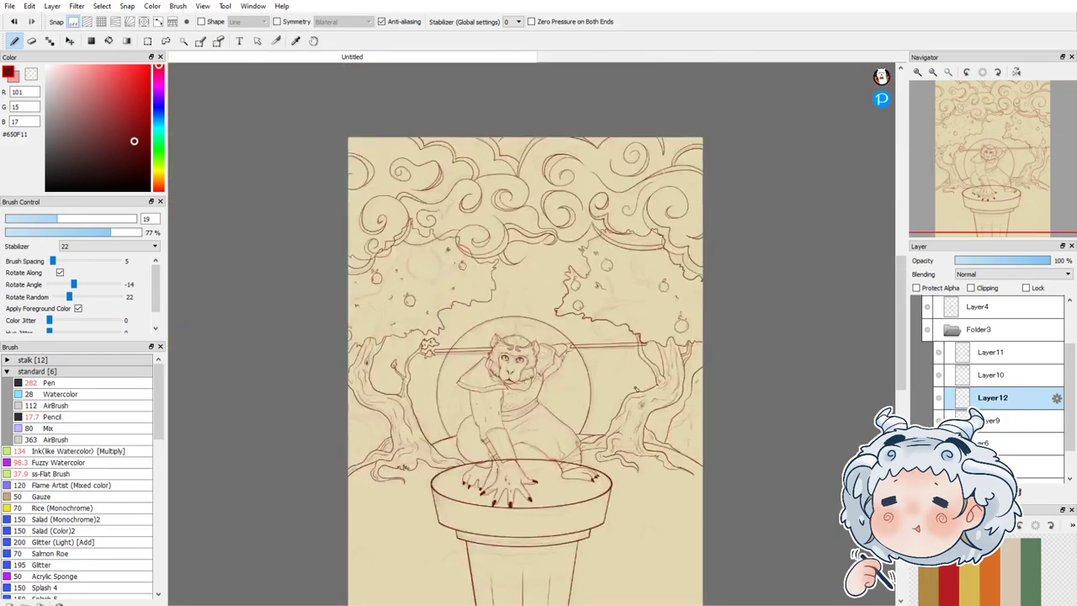
{"action": "scroll", "coordinate": [680, 404], "scroll_direction": "up", "scroll_amount": 5}
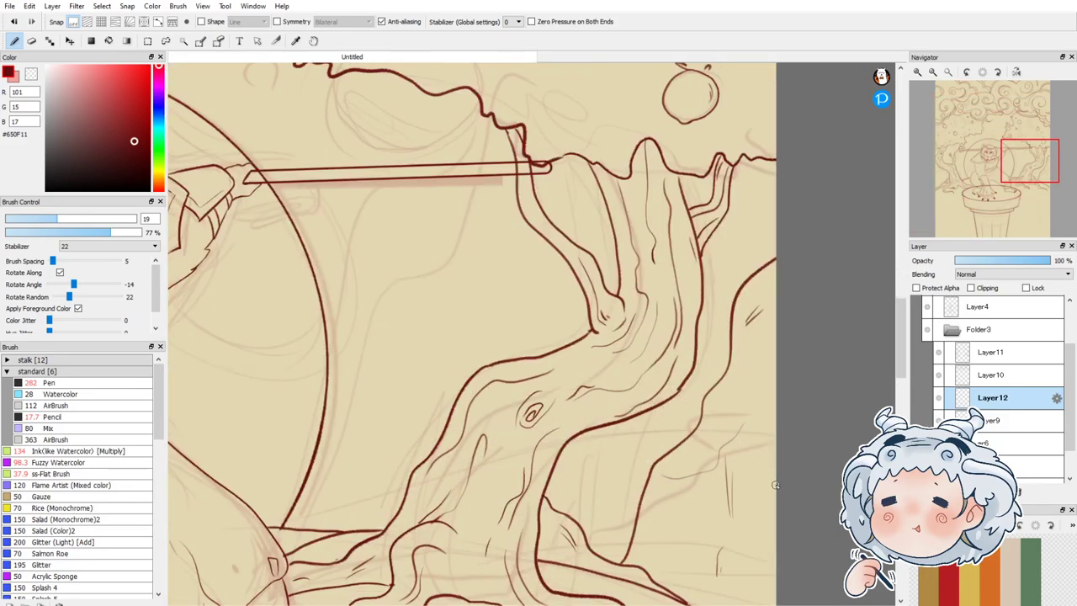
{"action": "key", "text": "ctrl+z"}
{"action": "key", "text": "ctrl+z"}
{"action": "key", "text": "ctrl+z"}
{"action": "key", "text": "ctrl+z"}
{"action": "key", "text": "ctrl+z"}
{"action": "key", "text": "ctrl+z"}
Step: Draw ridge lines and vertical cracks inside the cliff on the outer side of the right tree
{"action": "mouse_move", "coordinate": [661, 478]}
{"action": "left_mouse_down"}
{"action": "mouse_move", "coordinate": [707, 466]}
{"action": "mouse_move", "coordinate": [737, 425]}
{"action": "mouse_move", "coordinate": [751, 368]}
{"action": "mouse_move", "coordinate": [743, 307]}
{"action": "left_mouse_up"}
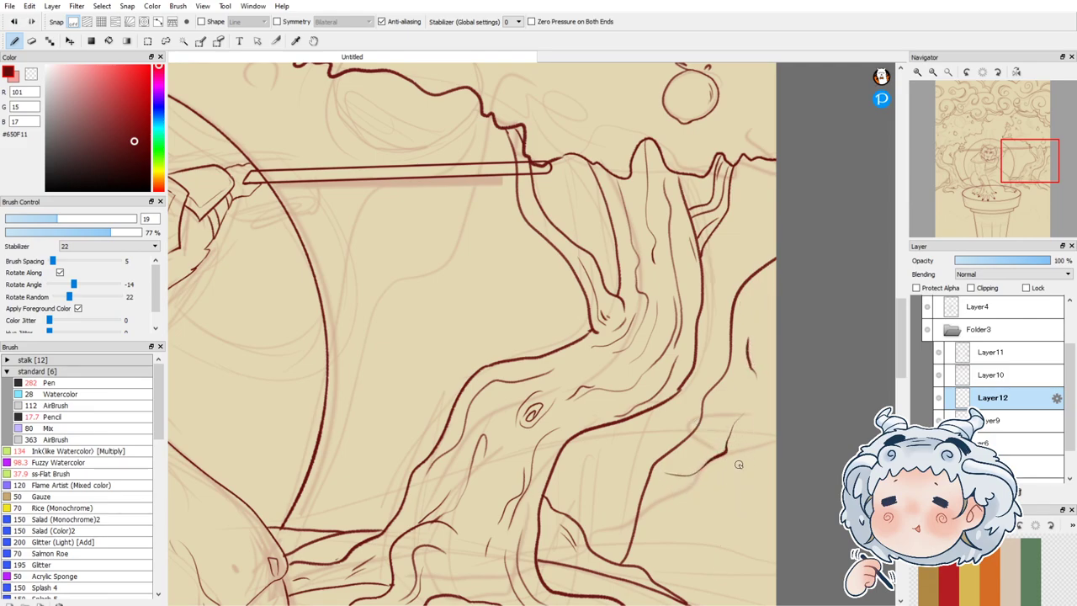
{"action": "mouse_move", "coordinate": [737, 475]}
{"action": "left_mouse_down"}
{"action": "mouse_move", "coordinate": [721, 586]}
{"action": "mouse_move", "coordinate": [747, 600]}
{"action": "left_mouse_up"}
{"action": "mouse_move", "coordinate": [667, 487]}
{"action": "left_mouse_down"}
{"action": "mouse_move", "coordinate": [673, 526]}
{"action": "mouse_move", "coordinate": [661, 559]}
{"action": "mouse_move", "coordinate": [678, 555]}
{"action": "left_mouse_up"}
{"action": "key", "text": "ctrl+z"}
{"action": "mouse_move", "coordinate": [671, 487]}
{"action": "left_mouse_down"}
{"action": "mouse_move", "coordinate": [661, 541]}
{"action": "mouse_move", "coordinate": [668, 579]}
{"action": "left_mouse_up"}
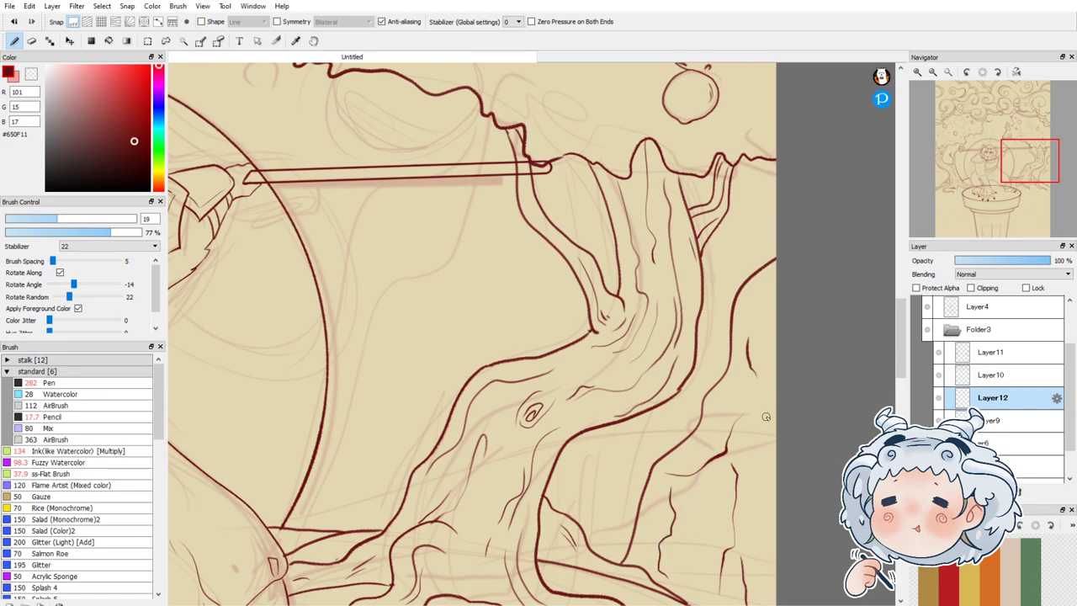
{"action": "scroll", "coordinate": [816, 275], "scroll_direction": "down", "scroll_amount": 3}
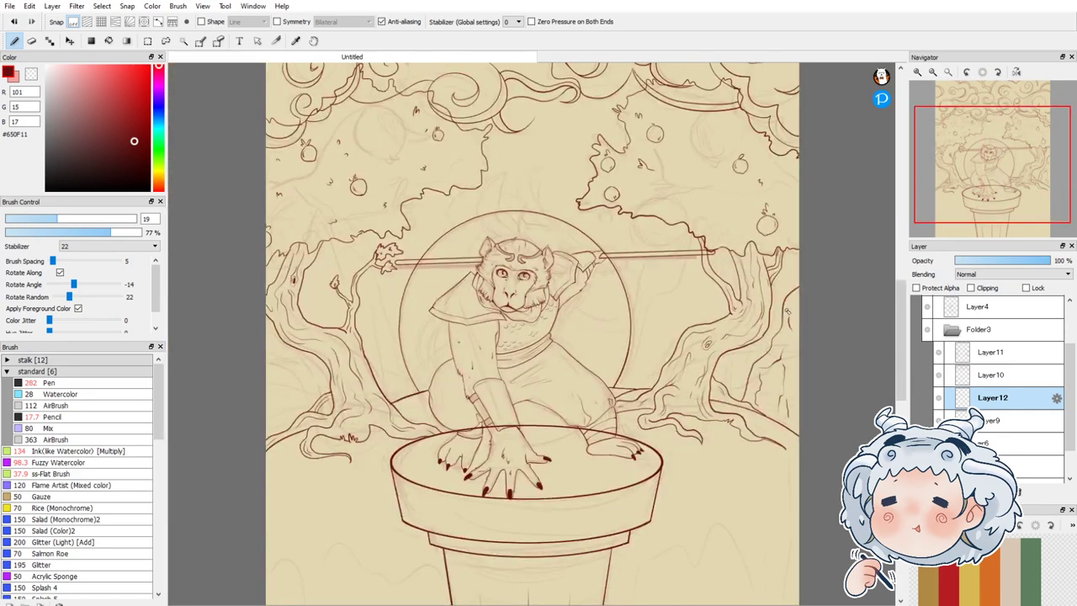
Step: Outline a cliff between the halo and the right tree, from the foliage to the ground, and add inner ridges and cracks
{"action": "scroll", "coordinate": [670, 241], "scroll_direction": "up", "scroll_amount": 3}
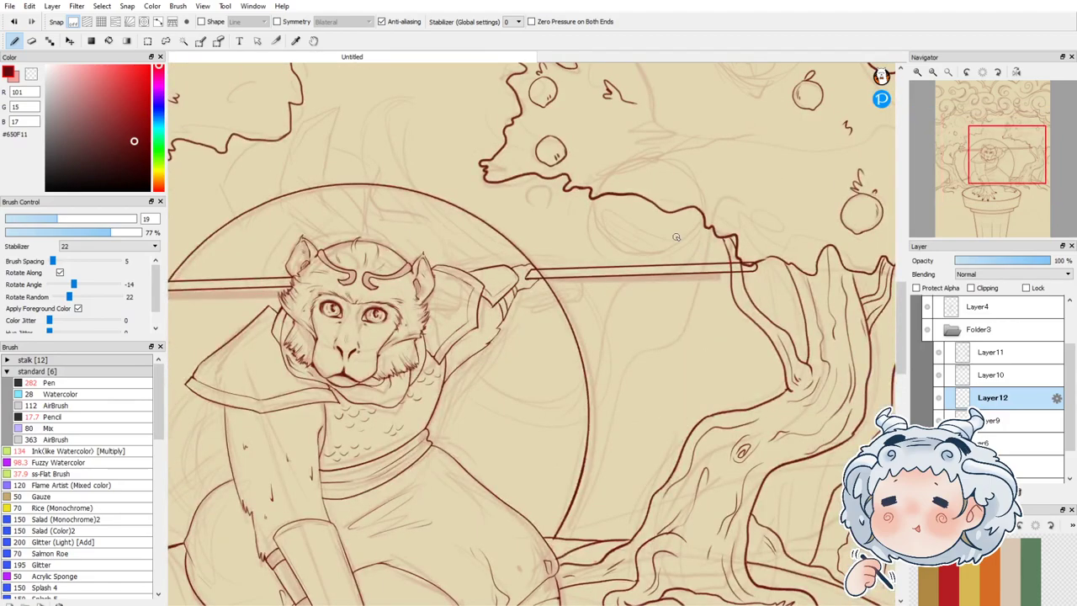
{"action": "mouse_move", "coordinate": [709, 229]}
{"action": "left_mouse_down"}
{"action": "mouse_move", "coordinate": [692, 324]}
{"action": "mouse_move", "coordinate": [658, 357]}
{"action": "mouse_move", "coordinate": [635, 413]}
{"action": "mouse_move", "coordinate": [636, 516]}
{"action": "left_mouse_up"}
{"action": "key", "text": "ctrl+z"}
{"action": "mouse_move", "coordinate": [712, 229]}
{"action": "left_mouse_down"}
{"action": "mouse_move", "coordinate": [687, 324]}
{"action": "mouse_move", "coordinate": [645, 362]}
{"action": "mouse_move", "coordinate": [634, 389]}
{"action": "mouse_move", "coordinate": [616, 533]}
{"action": "left_mouse_up"}
{"action": "mouse_move", "coordinate": [643, 372]}
{"action": "left_mouse_down"}
{"action": "mouse_move", "coordinate": [724, 361]}
{"action": "mouse_move", "coordinate": [723, 323]}
{"action": "left_mouse_up"}
{"action": "left_click_drag", "start_coordinate": [723, 282], "coordinate": [724, 305]}
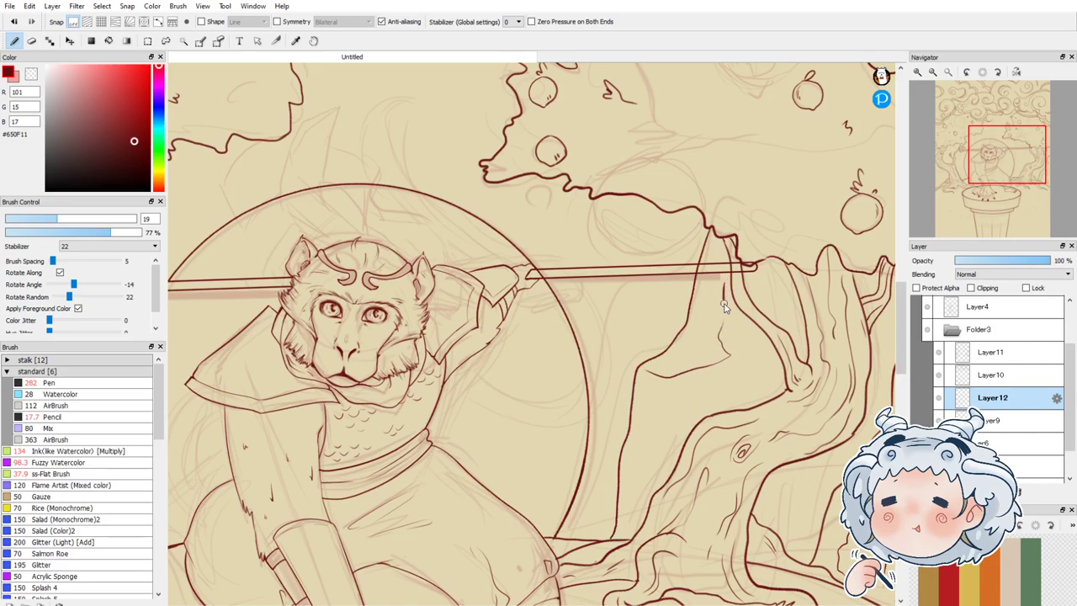
{"action": "left_click_drag", "start_coordinate": [750, 364], "coordinate": [760, 389]}
{"action": "mouse_move", "coordinate": [634, 193]}
{"action": "left_mouse_down"}
{"action": "mouse_move", "coordinate": [627, 274]}
{"action": "mouse_move", "coordinate": [606, 298]}
{"action": "mouse_move", "coordinate": [588, 405]}
{"action": "left_mouse_up"}
{"action": "key", "text": "ctrl+z"}
{"action": "left_click_drag", "start_coordinate": [635, 195], "coordinate": [590, 408]}
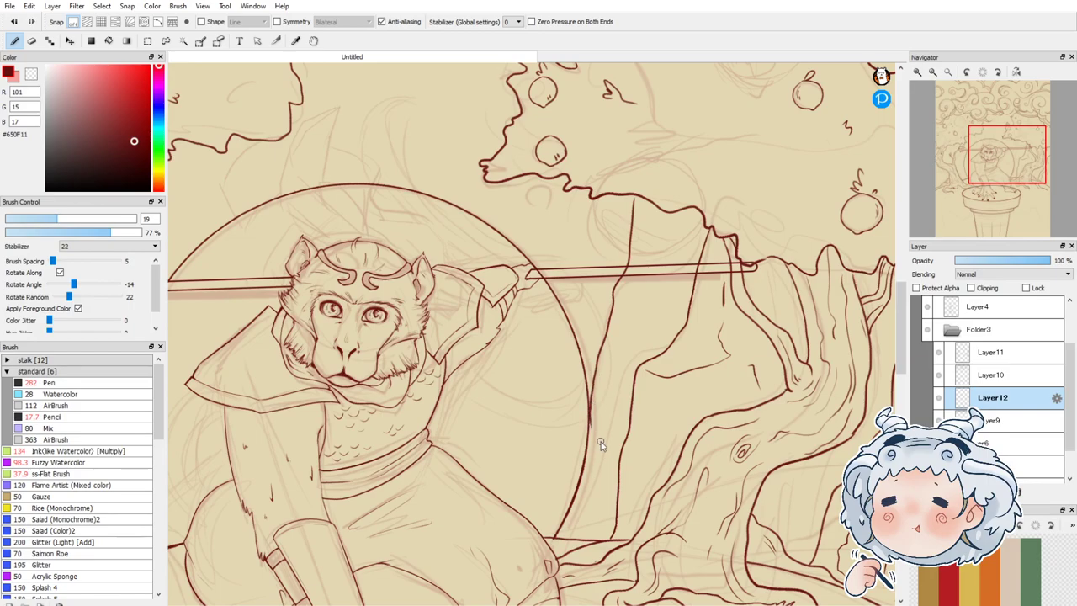
{"action": "key", "text": "ctrl+z"}
{"action": "mouse_move", "coordinate": [636, 197]}
{"action": "left_mouse_down"}
{"action": "mouse_move", "coordinate": [635, 303]}
{"action": "mouse_move", "coordinate": [595, 409]}
{"action": "mouse_move", "coordinate": [581, 545]}
{"action": "left_mouse_up"}
{"action": "key", "text": "ctrl+z"}
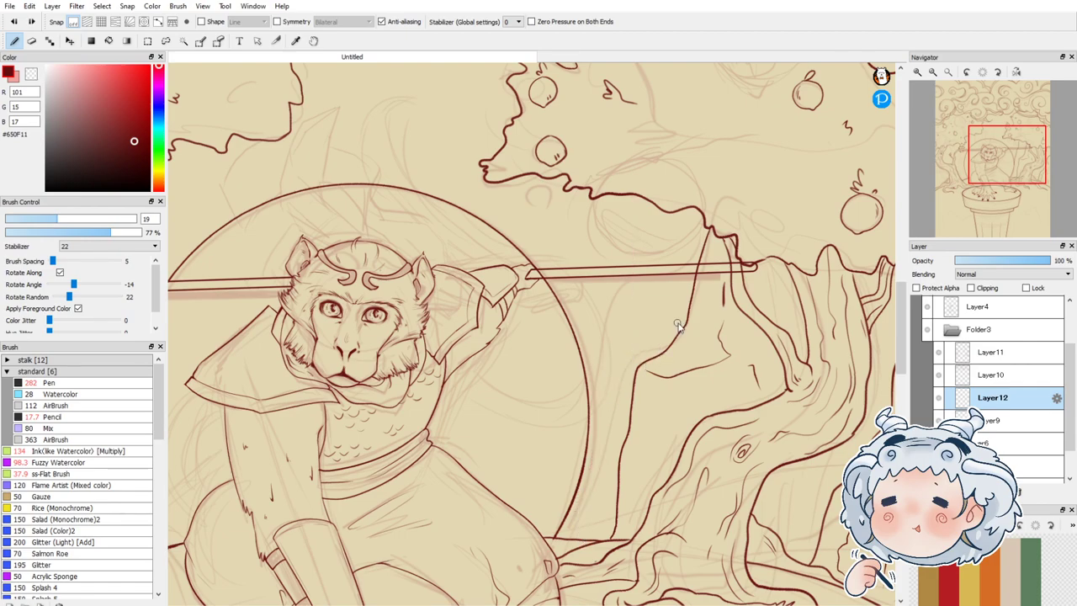
{"action": "mouse_move", "coordinate": [619, 247]}
{"action": "left_mouse_down"}
{"action": "mouse_move", "coordinate": [654, 243]}
{"action": "mouse_move", "coordinate": [669, 286]}
{"action": "left_mouse_up"}
{"action": "key", "text": "ctrl+z"}
Step: Ink rock contour lines behind the left tree, between its trunk and the canvas edge
{"action": "scroll", "coordinate": [813, 341], "scroll_direction": "down", "scroll_amount": 4}
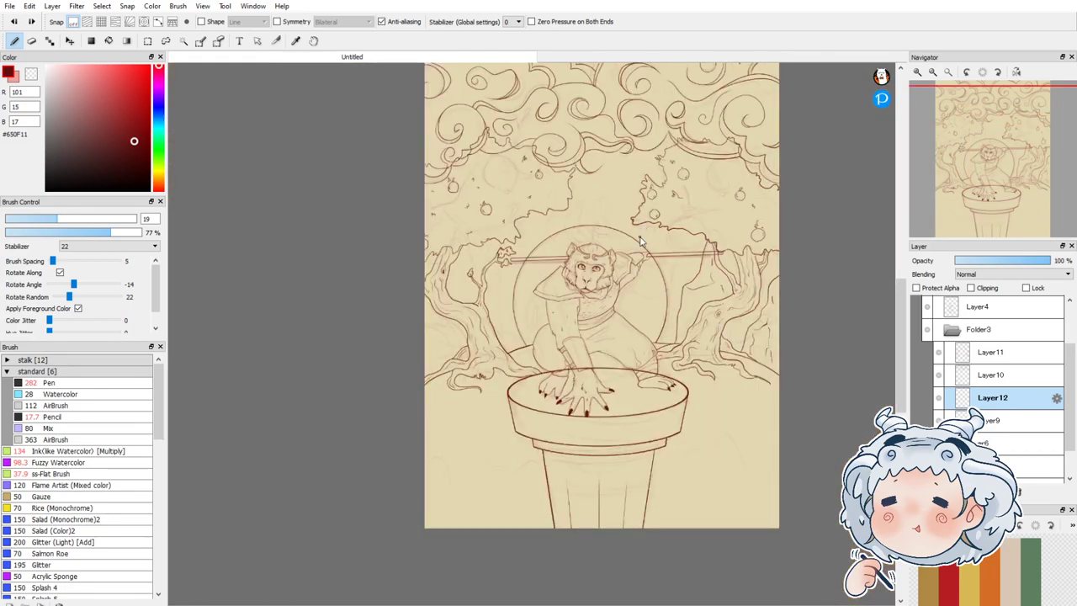
{"action": "scroll", "coordinate": [483, 244], "scroll_direction": "up", "scroll_amount": 2}
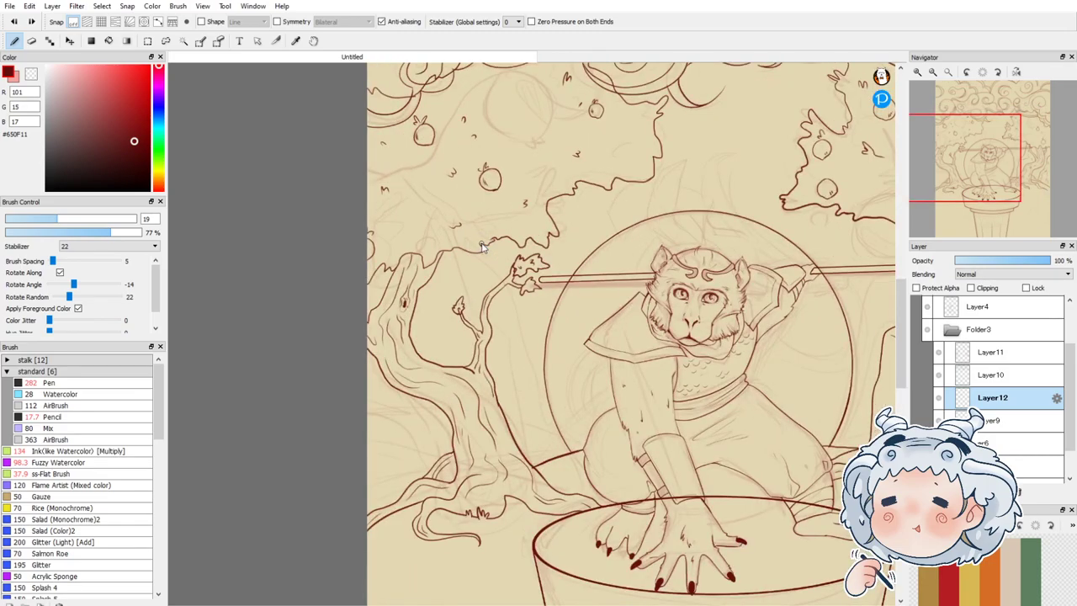
{"action": "mouse_move", "coordinate": [385, 412]}
{"action": "left_mouse_down"}
{"action": "mouse_move", "coordinate": [403, 431]}
{"action": "mouse_move", "coordinate": [439, 427]}
{"action": "left_mouse_up"}
{"action": "key", "text": "ctrl+z"}
{"action": "left_click_drag", "start_coordinate": [373, 397], "coordinate": [412, 416]}
{"action": "left_click_drag", "start_coordinate": [376, 479], "coordinate": [388, 446]}
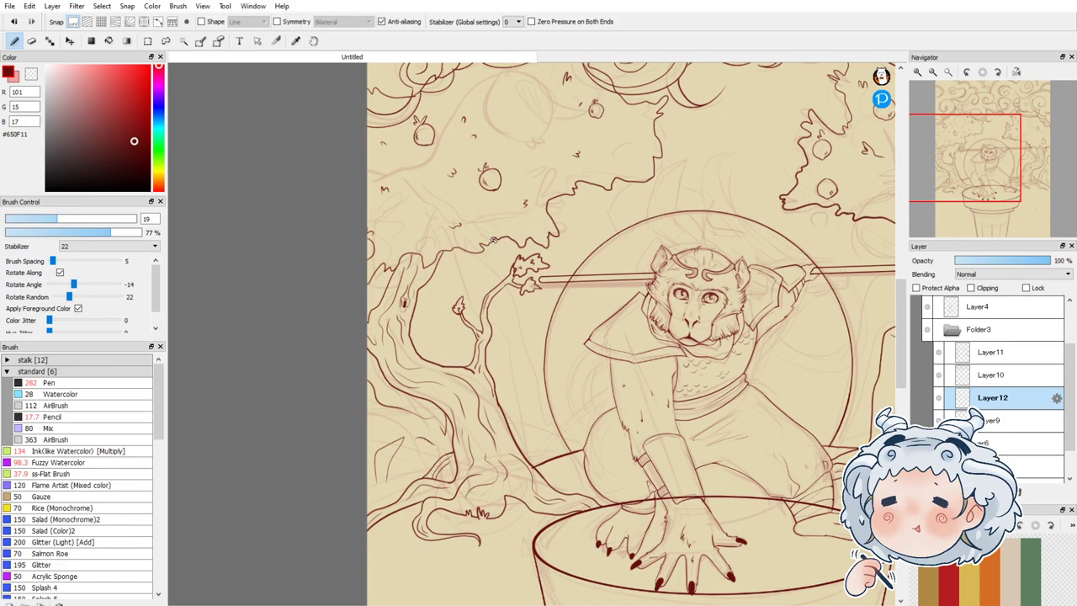
{"action": "scroll", "coordinate": [505, 269], "scroll_direction": "up", "scroll_amount": 3}
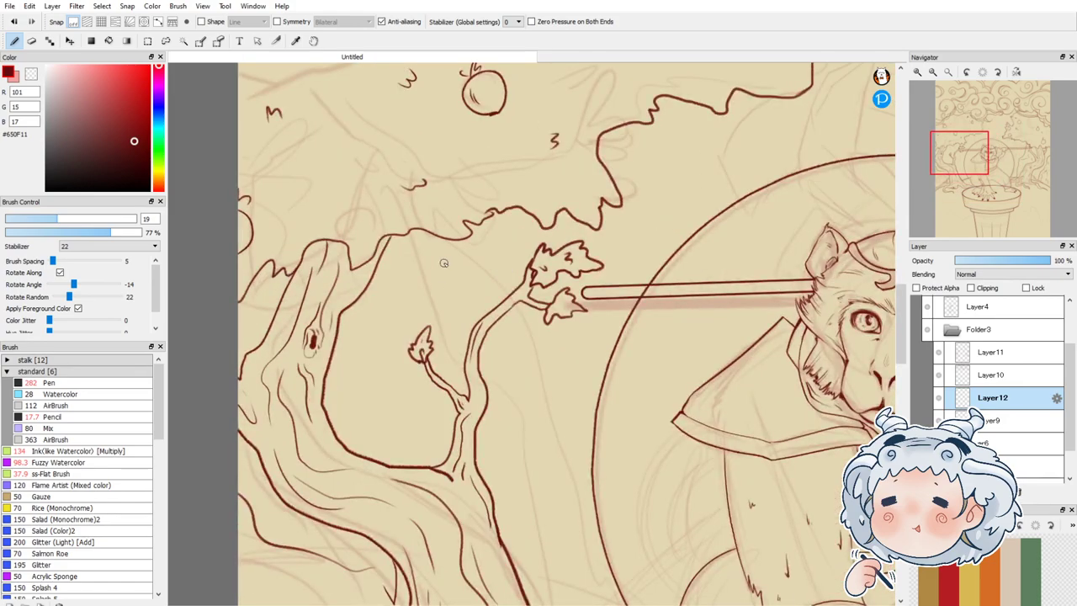
Step: Outline a cliff between the left tree's branch and the halo, from the foliage down to the ground, with inner ridge lines
{"action": "left_click_drag", "start_coordinate": [485, 215], "coordinate": [496, 301]}
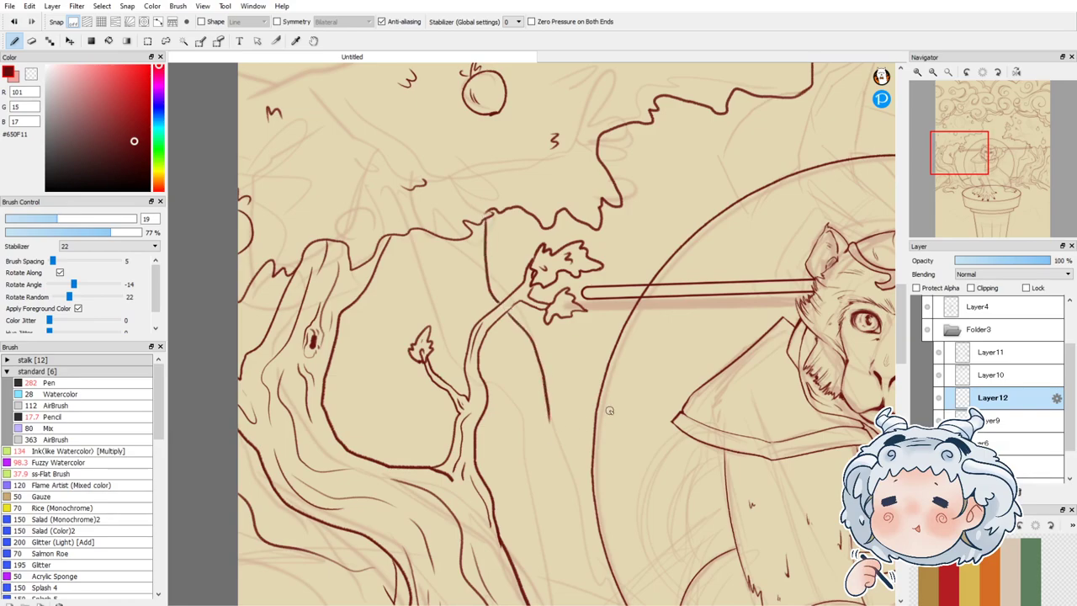
{"action": "left_click_drag", "start_coordinate": [972, 171], "coordinate": [961, 181]}
{"action": "mouse_move", "coordinate": [503, 216]}
{"action": "left_mouse_down"}
{"action": "mouse_move", "coordinate": [513, 313]}
{"action": "mouse_move", "coordinate": [483, 313]}
{"action": "mouse_move", "coordinate": [513, 311]}
{"action": "mouse_move", "coordinate": [536, 351]}
{"action": "left_mouse_up"}
{"action": "mouse_move", "coordinate": [461, 348]}
{"action": "left_mouse_down"}
{"action": "mouse_move", "coordinate": [513, 360]}
{"action": "mouse_move", "coordinate": [547, 349]}
{"action": "mouse_move", "coordinate": [538, 344]}
{"action": "mouse_move", "coordinate": [542, 387]}
{"action": "left_mouse_up"}
{"action": "key", "text": "ctrl+z"}
{"action": "left_click_drag", "start_coordinate": [538, 344], "coordinate": [543, 456]}
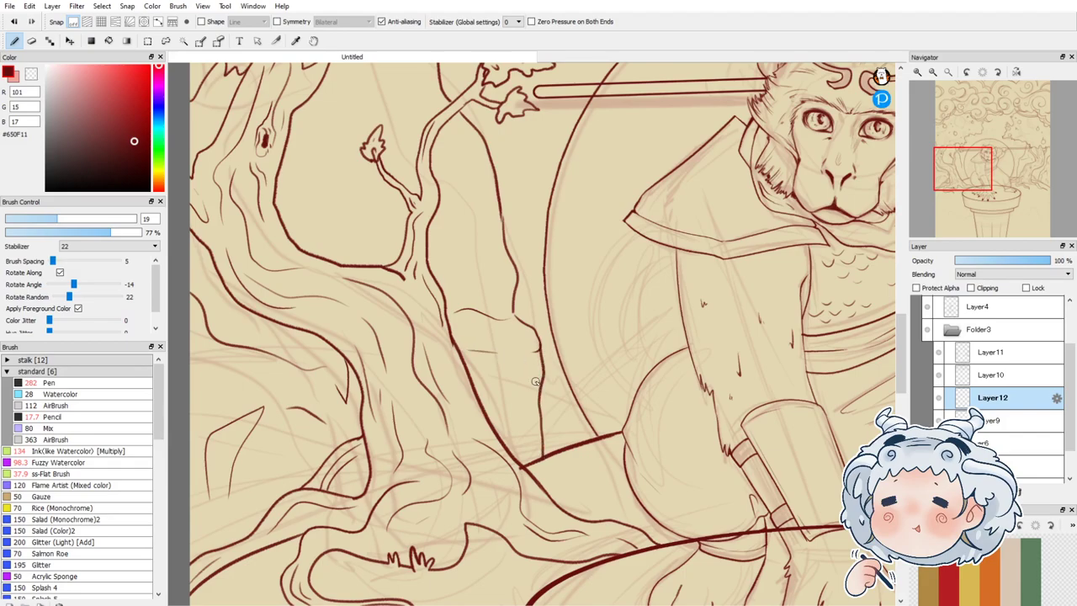
Step: Draw ridge lines and short cracks in the cliff area between the left tree's trunk and its thin branch
{"action": "scroll", "coordinate": [553, 290], "scroll_direction": "down", "scroll_amount": 5}
{"action": "scroll", "coordinate": [519, 200], "scroll_direction": "up", "scroll_amount": 2}
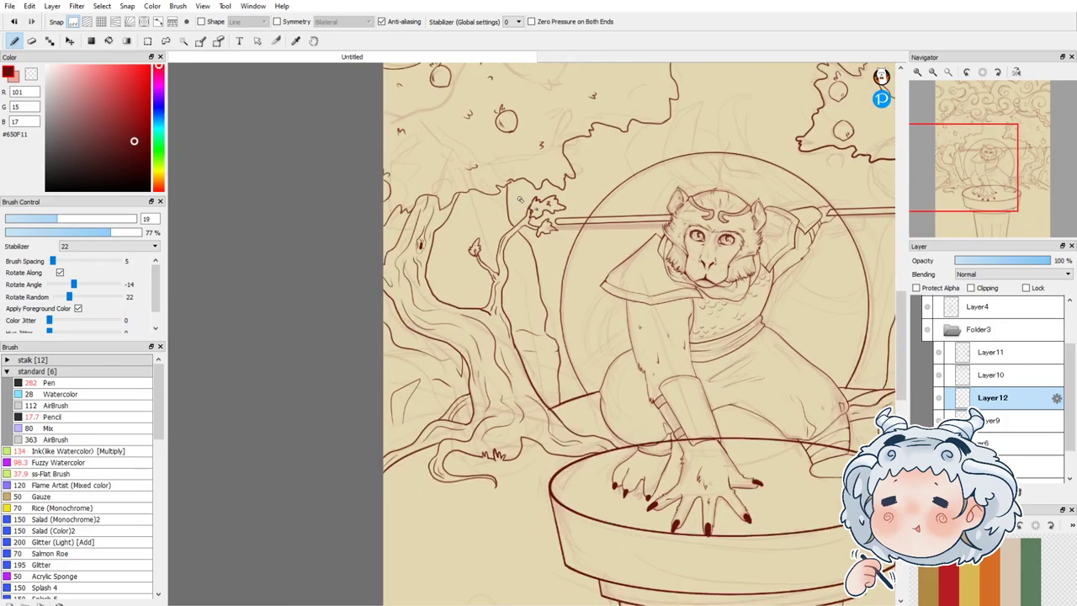
{"action": "left_click_drag", "start_coordinate": [441, 245], "coordinate": [454, 231]}
{"action": "left_click_drag", "start_coordinate": [465, 269], "coordinate": [464, 300]}
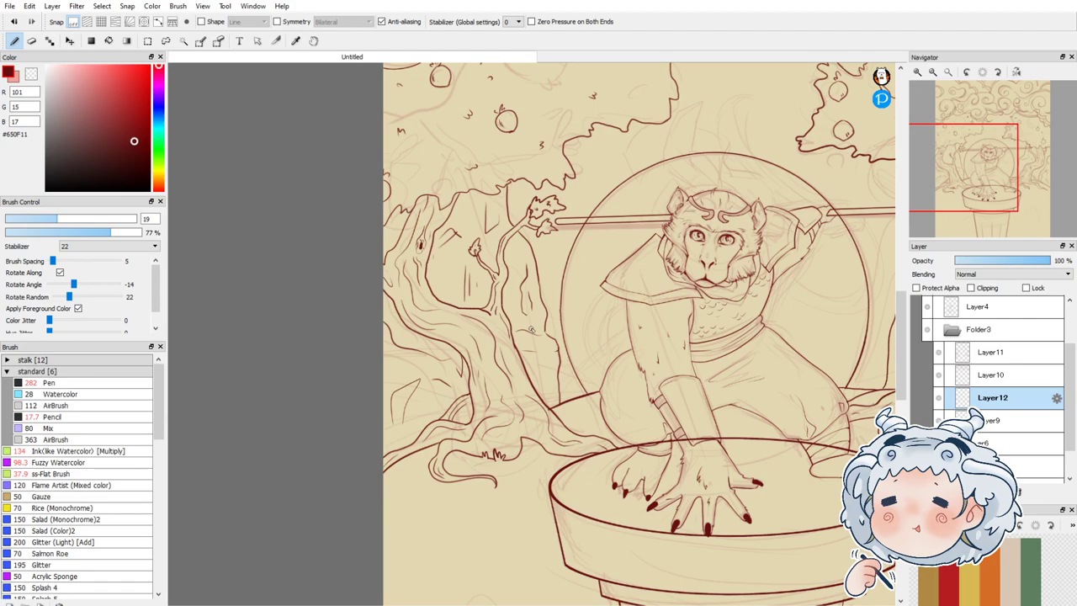
{"action": "scroll", "coordinate": [545, 386], "scroll_direction": "down", "scroll_amount": 2}
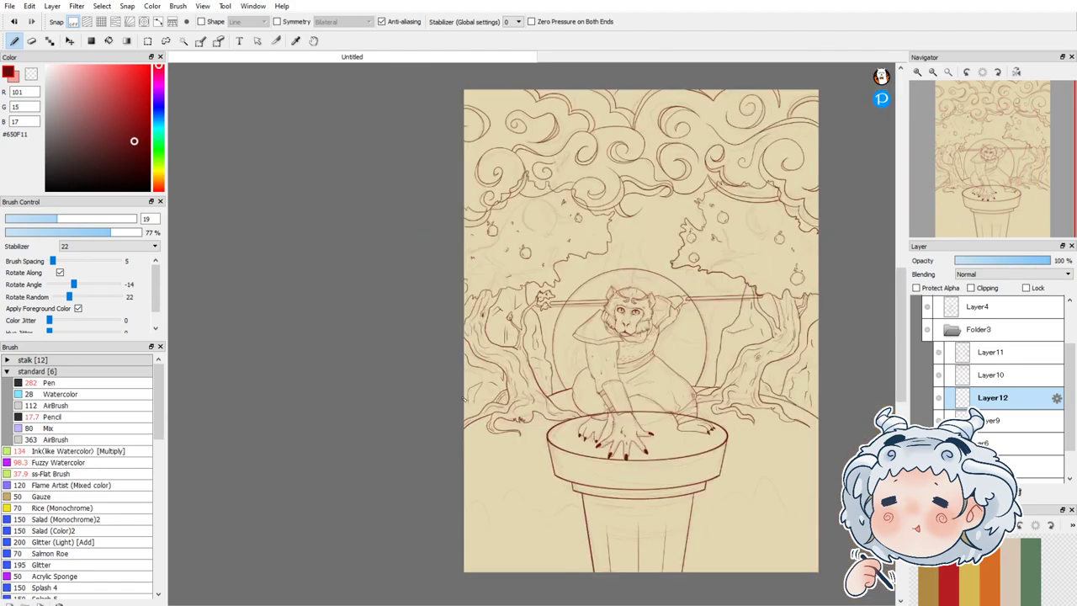
{"action": "scroll", "coordinate": [431, 401], "scroll_direction": "down", "scroll_amount": 1}
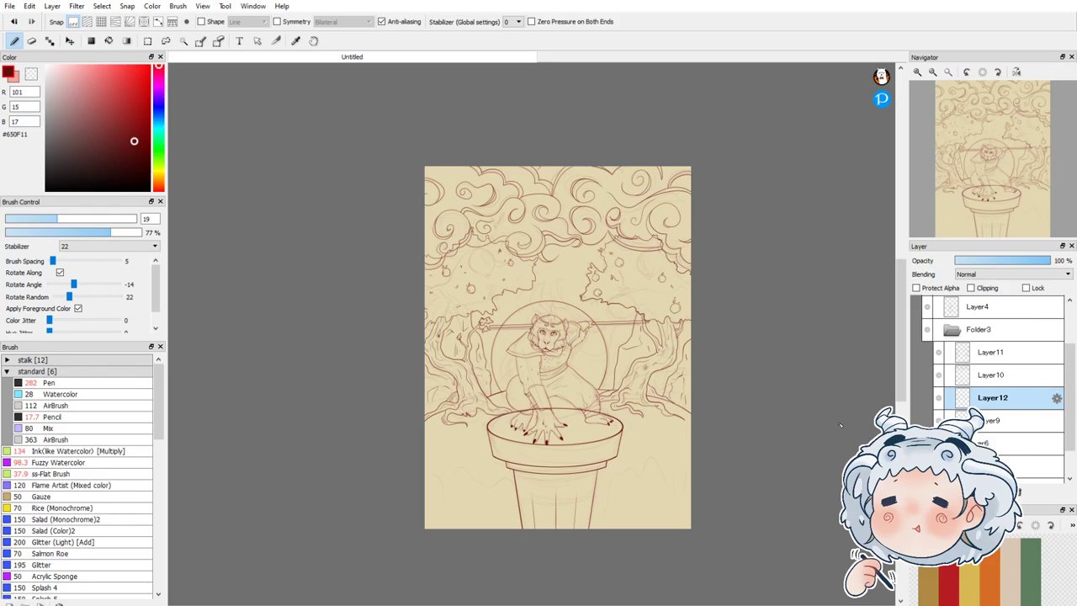
Step: Collapse Folder3 and make Layer4 the active layer
{"action": "left_click", "coordinate": [949, 330]}
{"action": "left_click", "coordinate": [927, 359]}
{"action": "left_click", "coordinate": [926, 360]}
{"action": "left_click", "coordinate": [969, 359]}
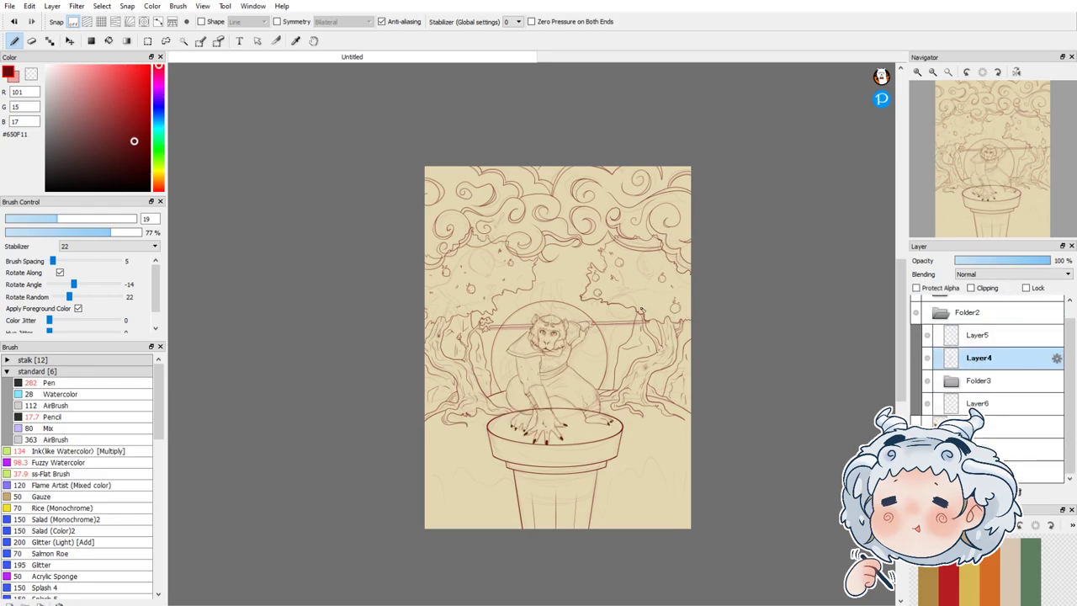
Step: Set the brush opacity to 100% and ink the pointed, crescent-shaped ribbon tip curving down to the top of the monkey's head
{"action": "scroll", "coordinate": [528, 293], "scroll_direction": "up", "scroll_amount": 1}
{"action": "scroll", "coordinate": [549, 308], "scroll_direction": "up", "scroll_amount": 3}
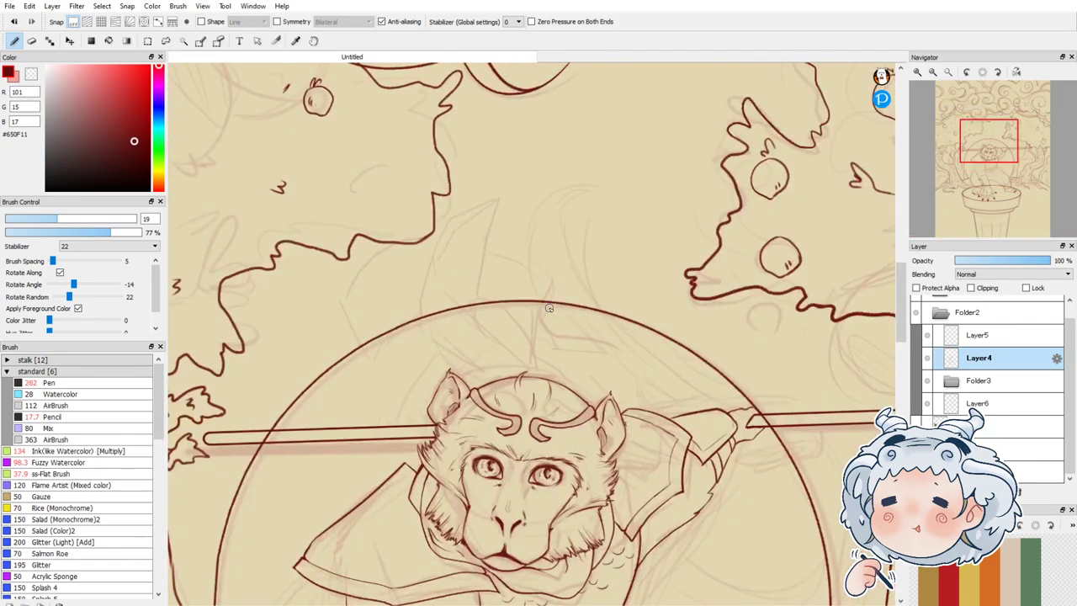
{"action": "mouse_move", "coordinate": [503, 196]}
{"action": "left_mouse_down"}
{"action": "mouse_move", "coordinate": [448, 238]}
{"action": "mouse_move", "coordinate": [458, 309]}
{"action": "mouse_move", "coordinate": [561, 379]}
{"action": "left_mouse_up"}
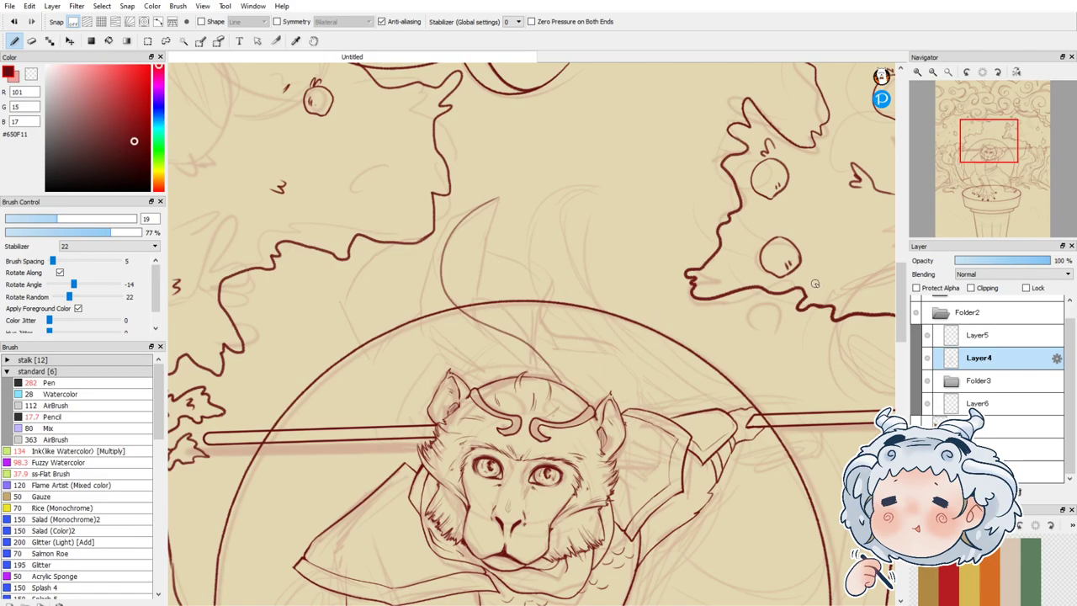
{"action": "key", "text": "ctrl+z"}
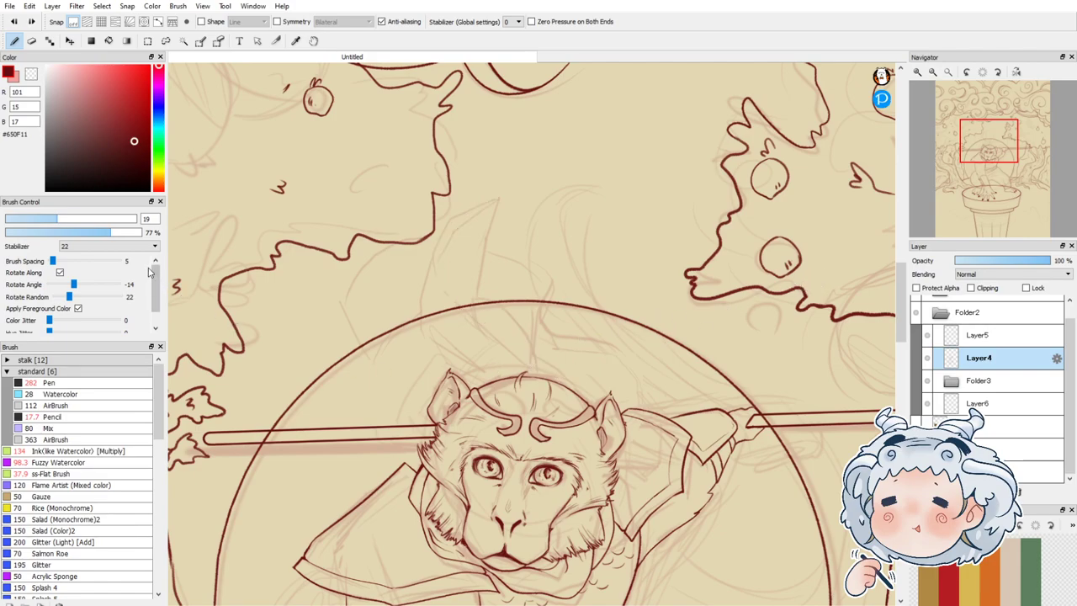
{"action": "left_click_drag", "start_coordinate": [131, 233], "coordinate": [194, 241]}
{"action": "mouse_move", "coordinate": [495, 197]}
{"action": "left_mouse_down"}
{"action": "mouse_move", "coordinate": [452, 246]}
{"action": "mouse_move", "coordinate": [451, 299]}
{"action": "left_mouse_up"}
{"action": "key", "text": "ctrl+z"}
{"action": "mouse_move", "coordinate": [493, 197]}
{"action": "left_mouse_down"}
{"action": "mouse_move", "coordinate": [441, 262]}
{"action": "mouse_move", "coordinate": [472, 317]}
{"action": "mouse_move", "coordinate": [571, 389]}
{"action": "left_mouse_up"}
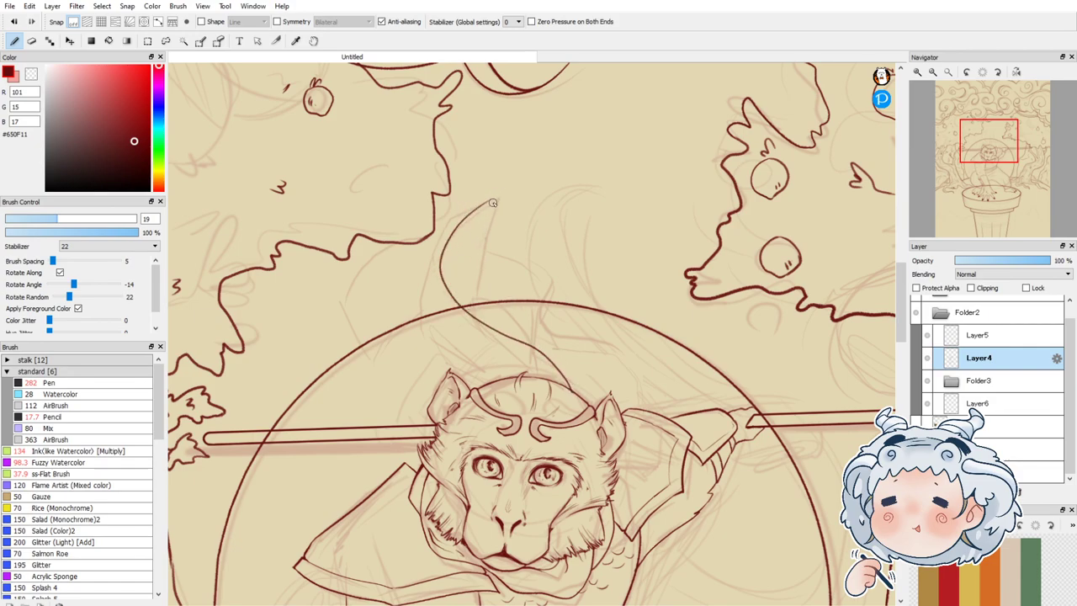
{"action": "left_click_drag", "start_coordinate": [499, 193], "coordinate": [461, 311]}
{"action": "key", "text": "ctrl+z"}
{"action": "left_click_drag", "start_coordinate": [498, 197], "coordinate": [470, 315]}
Step: Hide the background line art in Folder3 and ink the outer edge of the pointed ribbon down to the head
{"action": "left_click", "coordinate": [927, 381]}
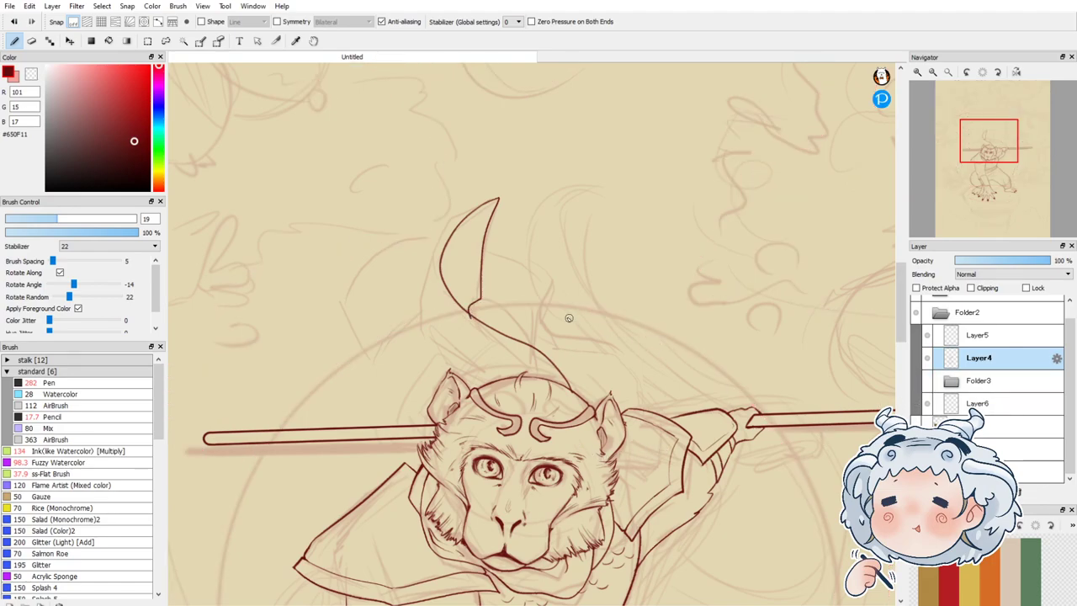
{"action": "scroll", "coordinate": [458, 293], "scroll_direction": "up", "scroll_amount": 2}
{"action": "mouse_move", "coordinate": [487, 166]}
{"action": "left_mouse_down"}
{"action": "mouse_move", "coordinate": [425, 232]}
{"action": "mouse_move", "coordinate": [409, 300]}
{"action": "mouse_move", "coordinate": [418, 376]}
{"action": "mouse_move", "coordinate": [476, 412]}
{"action": "left_mouse_up"}
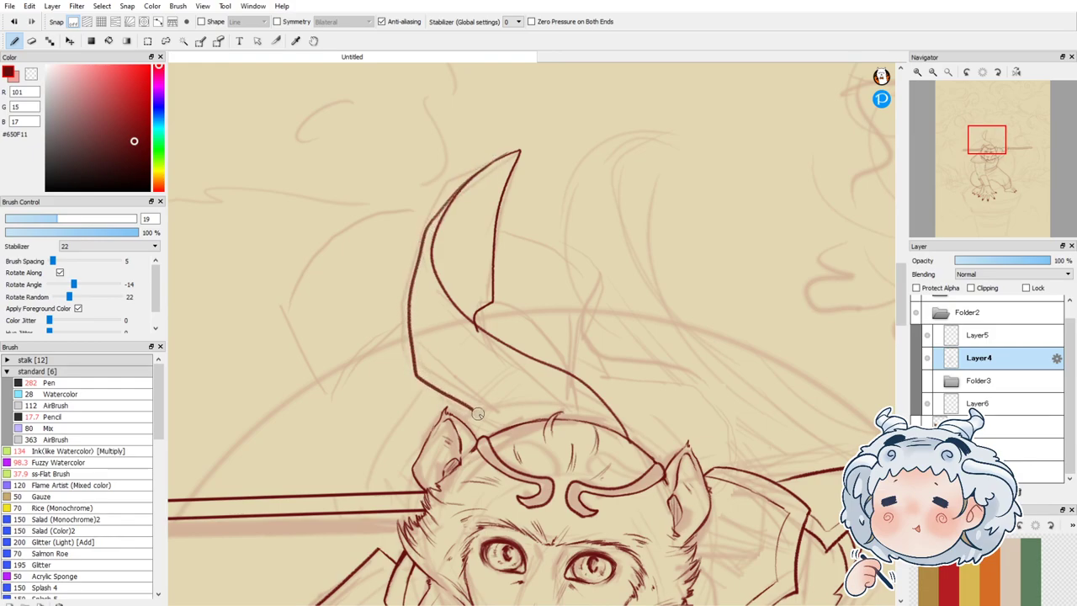
{"action": "key", "text": "e"}
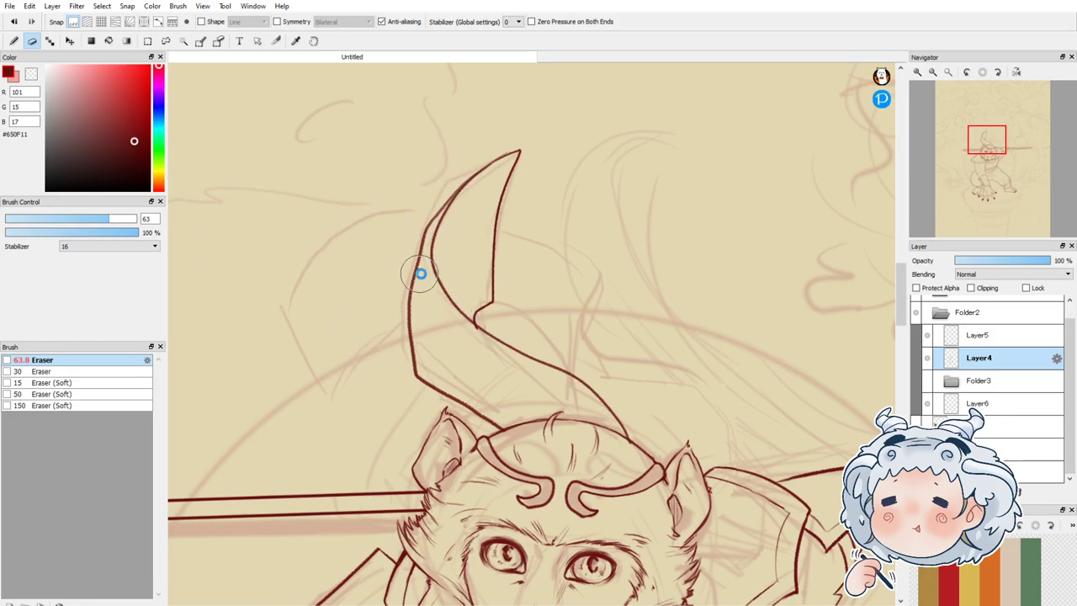
{"action": "scroll", "coordinate": [420, 272], "scroll_direction": "down", "scroll_amount": 2}
{"action": "scroll", "coordinate": [446, 244], "scroll_direction": "down", "scroll_amount": 1}
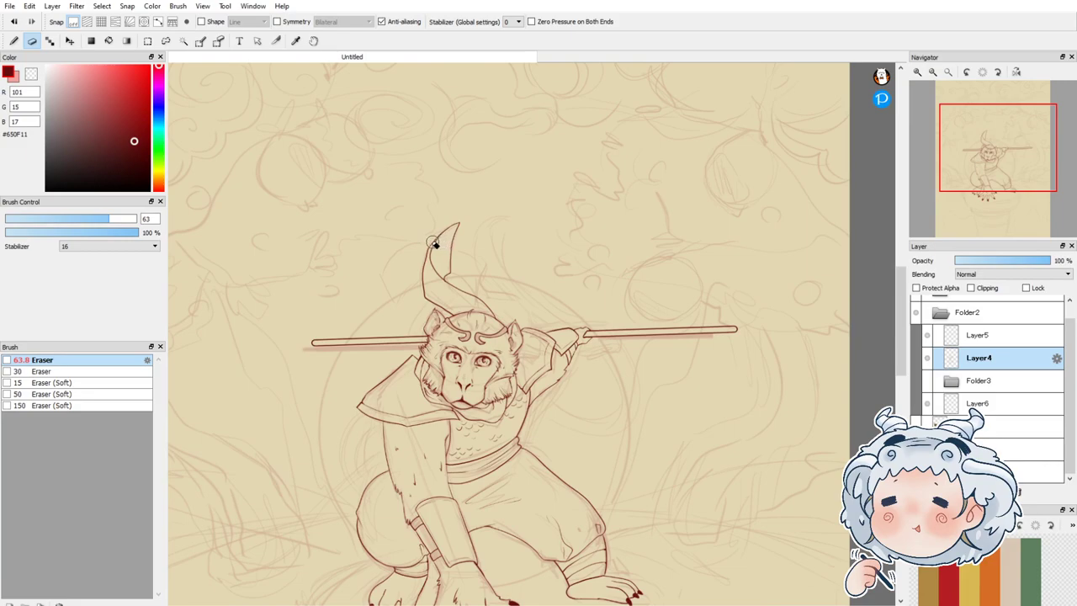
{"action": "scroll", "coordinate": [432, 243], "scroll_direction": "up", "scroll_amount": 1}
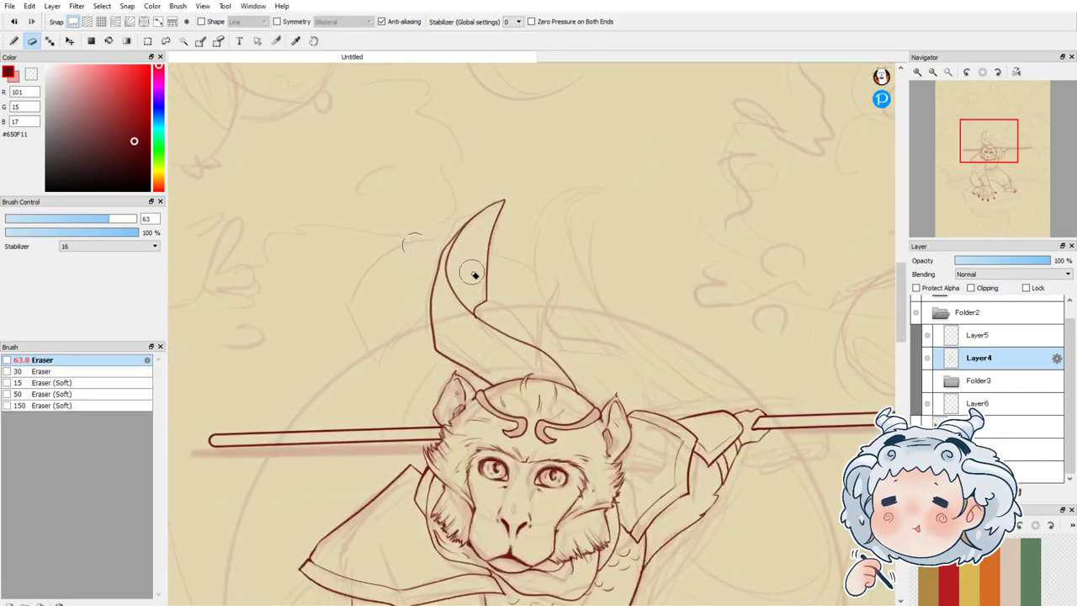
Step: Ink the folded ribbon end that flares out to the left of the pointed tip, with its angular corner
{"action": "key", "text": "b"}
{"action": "mouse_move", "coordinate": [349, 299]}
{"action": "left_mouse_down"}
{"action": "mouse_move", "coordinate": [371, 349]}
{"action": "mouse_move", "coordinate": [390, 360]}
{"action": "mouse_move", "coordinate": [431, 314]}
{"action": "left_mouse_up"}
{"action": "mouse_move", "coordinate": [347, 300]}
{"action": "left_mouse_down"}
{"action": "mouse_move", "coordinate": [408, 242]}
{"action": "mouse_move", "coordinate": [455, 235]}
{"action": "left_mouse_up"}
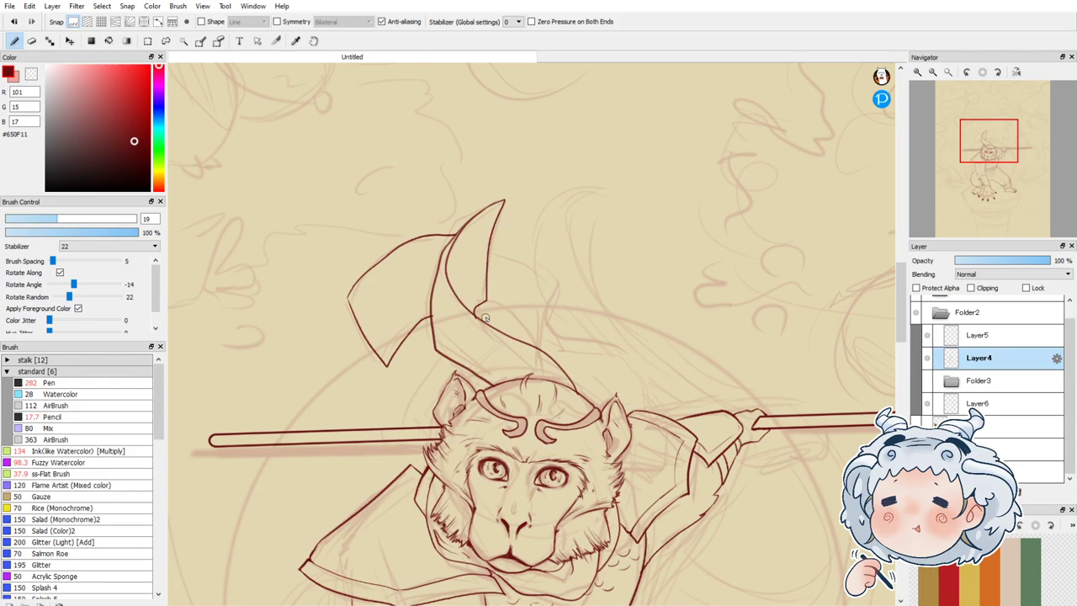
Step: Ink the inner fold and the wavy ribbon edge on the right of the pointed tip, running down behind the ear
{"action": "left_click_drag", "start_coordinate": [474, 310], "coordinate": [521, 332]}
{"action": "mouse_move", "coordinate": [489, 233]}
{"action": "left_mouse_down"}
{"action": "mouse_move", "coordinate": [553, 270]}
{"action": "mouse_move", "coordinate": [552, 333]}
{"action": "mouse_move", "coordinate": [628, 356]}
{"action": "mouse_move", "coordinate": [645, 409]}
{"action": "left_mouse_up"}
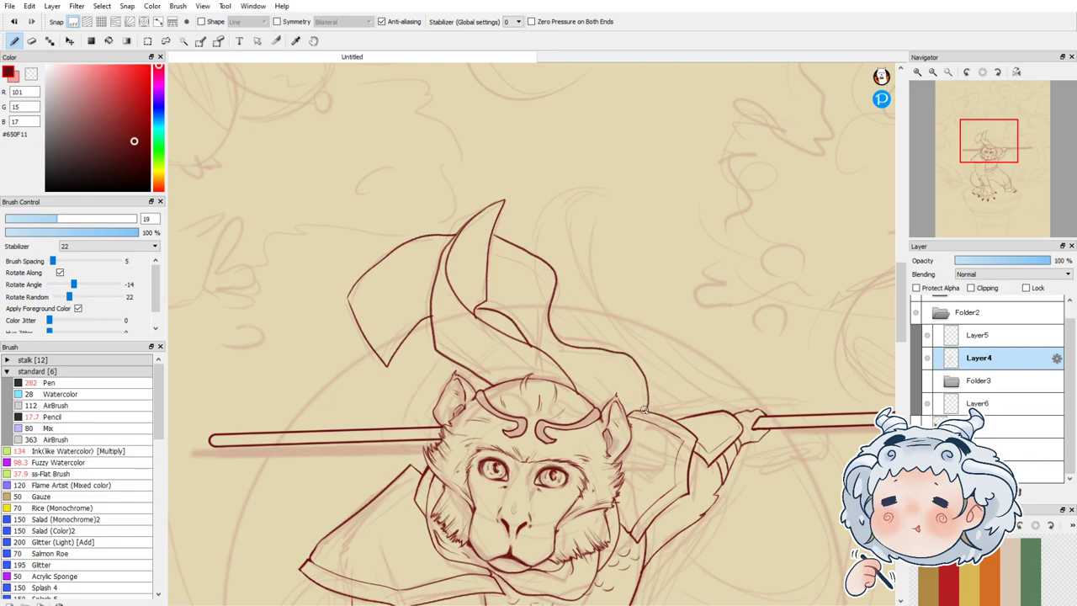
{"action": "key", "text": "ctrl+z"}
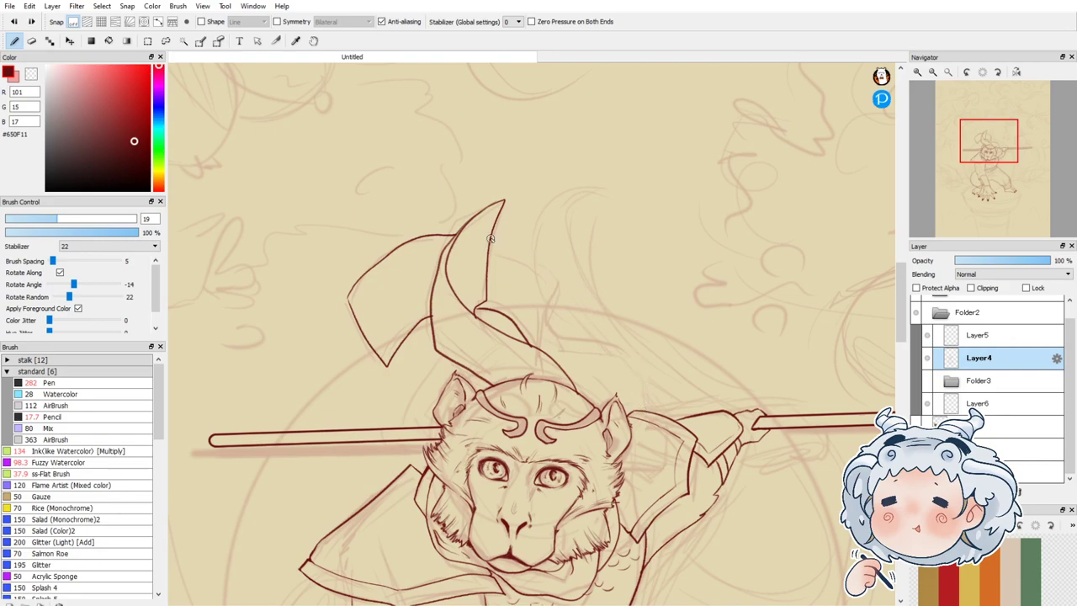
{"action": "mouse_move", "coordinate": [503, 237]}
{"action": "left_mouse_down"}
{"action": "mouse_move", "coordinate": [548, 259]}
{"action": "mouse_move", "coordinate": [546, 299]}
{"action": "mouse_move", "coordinate": [572, 325]}
{"action": "mouse_move", "coordinate": [631, 352]}
{"action": "mouse_move", "coordinate": [634, 418]}
{"action": "left_mouse_up"}
{"action": "left_click_drag", "start_coordinate": [544, 315], "coordinate": [535, 345]}
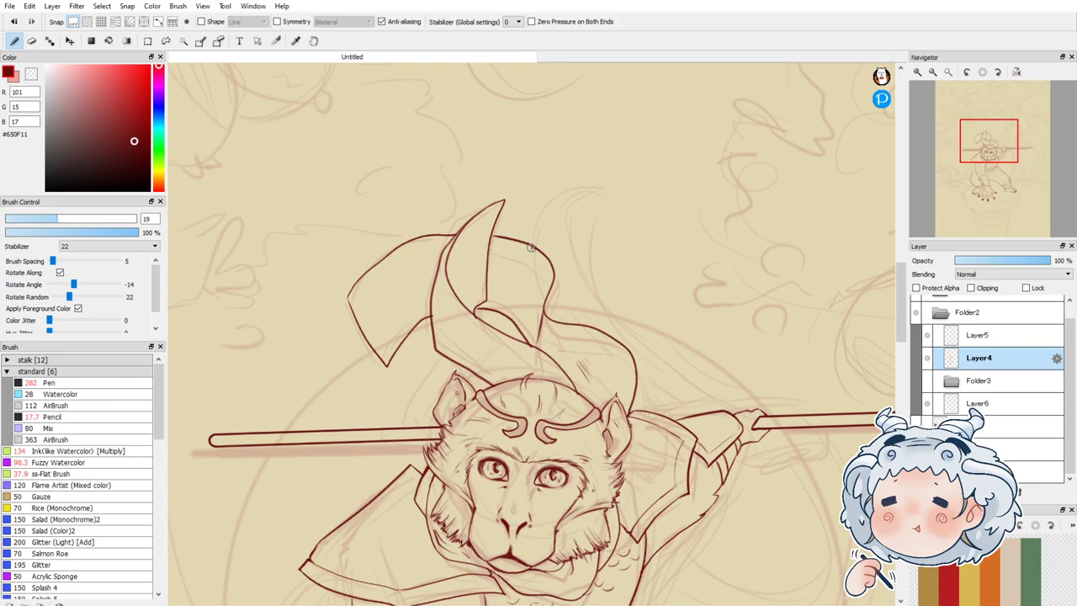
Step: Clean up the line joins where the ribbon folds meet above the monkey's head
{"action": "scroll", "coordinate": [452, 306], "scroll_direction": "up", "scroll_amount": 3}
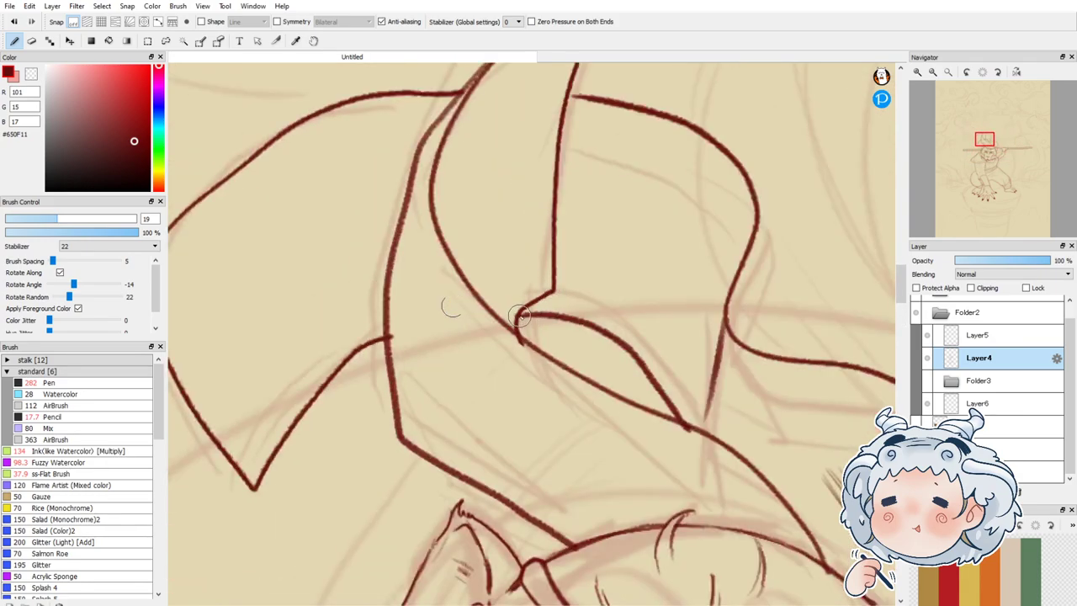
{"action": "left_click", "coordinate": [31, 41]}
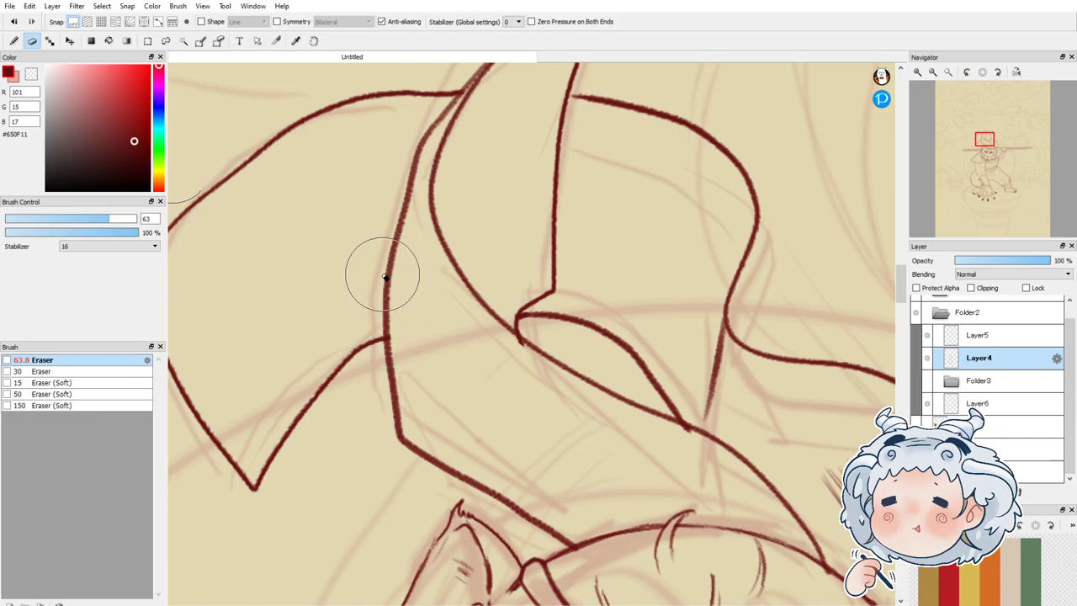
{"action": "left_click", "coordinate": [14, 42]}
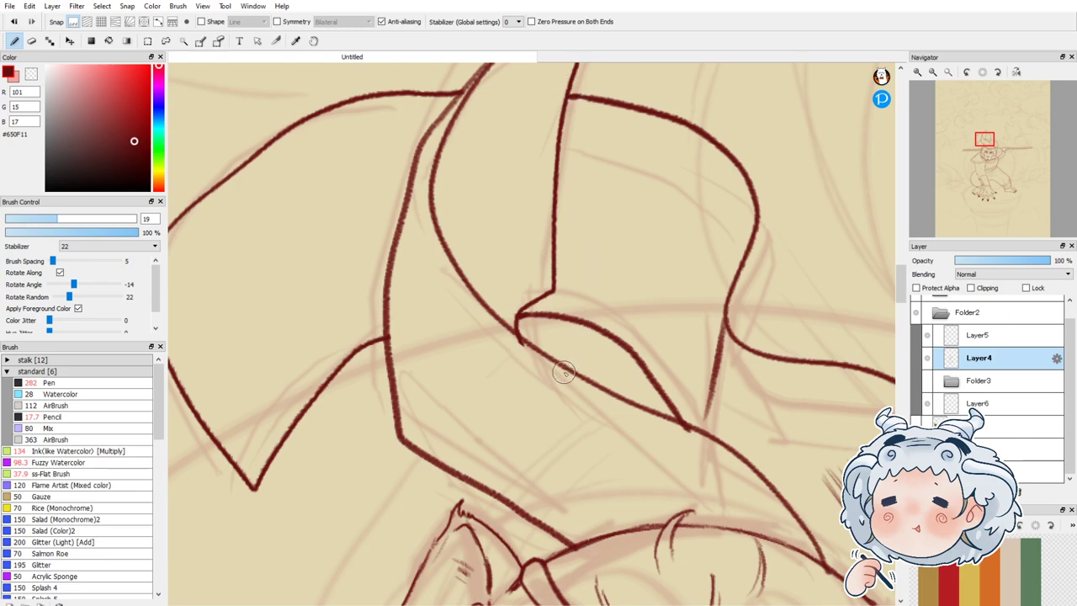
{"action": "scroll", "coordinate": [548, 387], "scroll_direction": "down", "scroll_amount": 4}
{"action": "scroll", "coordinate": [538, 315], "scroll_direction": "down", "scroll_amount": 2}
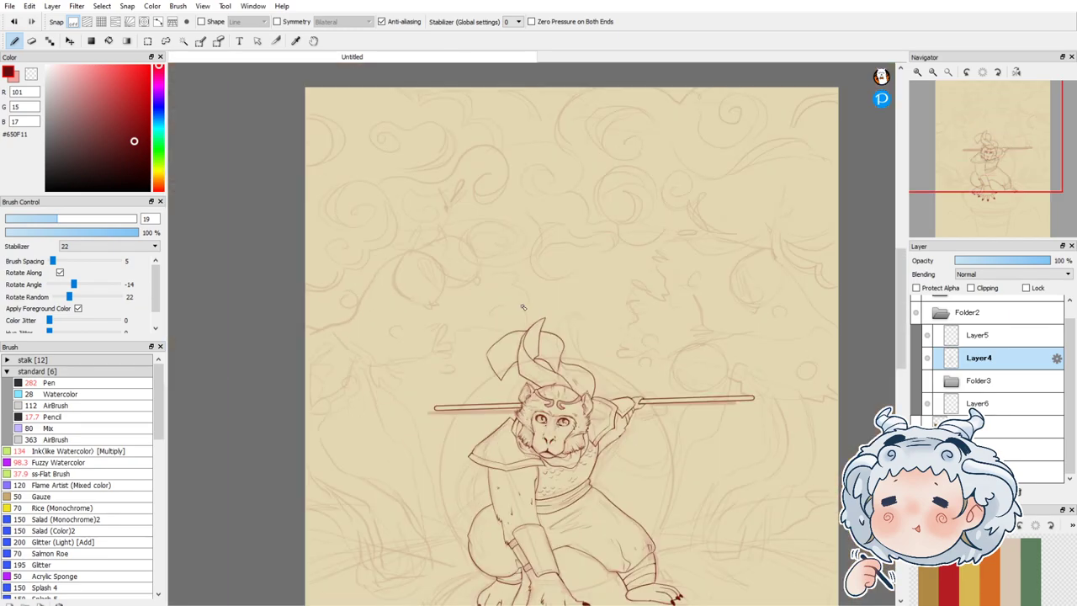
{"action": "scroll", "coordinate": [506, 411], "scroll_direction": "up", "scroll_amount": 2}
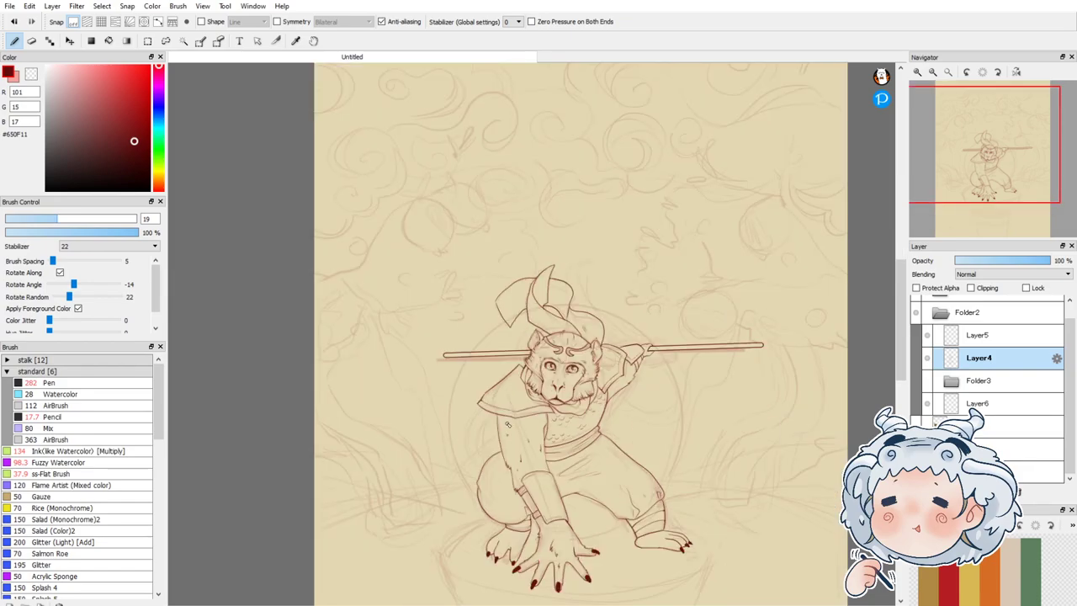
Step: Ink the outer edge of the curved tail behind the lowered arm, from the shoulder cape down to the bent knee
{"action": "scroll", "coordinate": [508, 424], "scroll_direction": "up", "scroll_amount": 5}
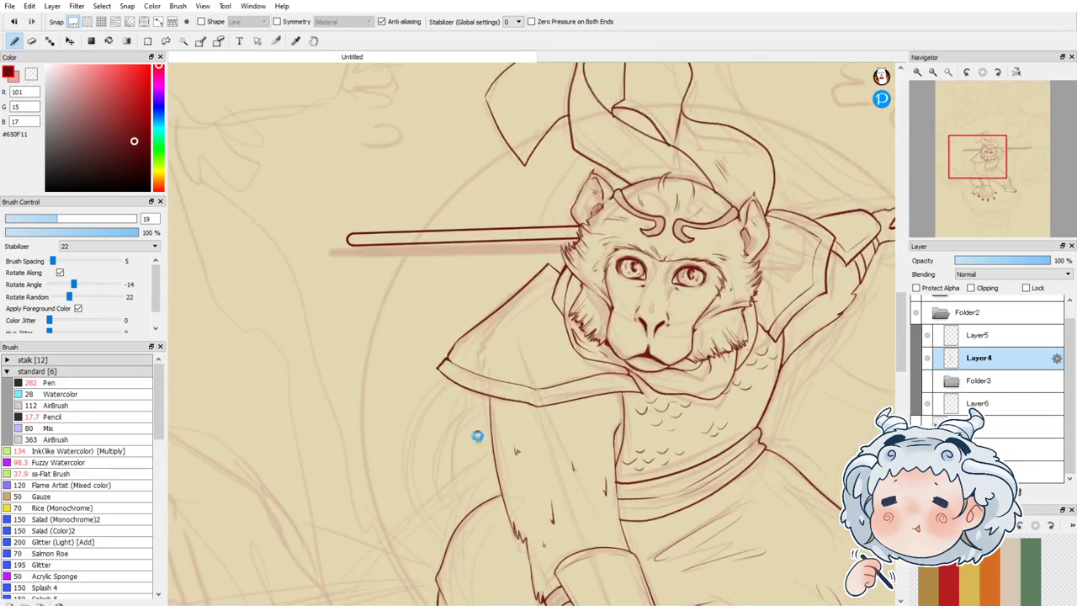
{"action": "mouse_move", "coordinate": [496, 389]}
{"action": "left_mouse_down"}
{"action": "mouse_move", "coordinate": [463, 406]}
{"action": "mouse_move", "coordinate": [442, 457]}
{"action": "mouse_move", "coordinate": [482, 536]}
{"action": "left_mouse_up"}
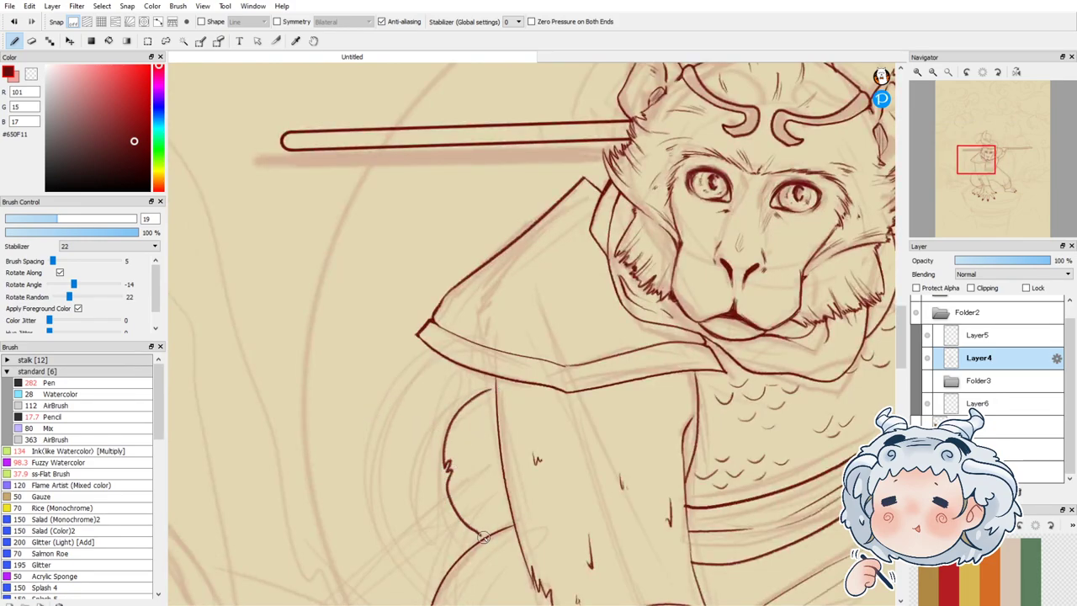
{"action": "key", "text": "ctrl+z"}
{"action": "mouse_move", "coordinate": [498, 384]}
{"action": "left_mouse_down"}
{"action": "mouse_move", "coordinate": [450, 420]}
{"action": "mouse_move", "coordinate": [443, 492]}
{"action": "mouse_move", "coordinate": [485, 539]}
{"action": "left_mouse_up"}
{"action": "mouse_move", "coordinate": [436, 349]}
{"action": "left_mouse_down"}
{"action": "mouse_move", "coordinate": [398, 388]}
{"action": "mouse_move", "coordinate": [386, 483]}
{"action": "mouse_move", "coordinate": [408, 533]}
{"action": "mouse_move", "coordinate": [445, 559]}
{"action": "left_mouse_up"}
{"action": "key", "text": "ctrl+z"}
{"action": "mouse_move", "coordinate": [441, 354]}
{"action": "left_mouse_down"}
{"action": "mouse_move", "coordinate": [384, 448]}
{"action": "mouse_move", "coordinate": [406, 535]}
{"action": "mouse_move", "coordinate": [453, 568]}
{"action": "left_mouse_up"}
{"action": "key", "text": "ctrl+z"}
{"action": "mouse_move", "coordinate": [439, 354]}
{"action": "left_mouse_down"}
{"action": "mouse_move", "coordinate": [384, 426]}
{"action": "mouse_move", "coordinate": [402, 531]}
{"action": "mouse_move", "coordinate": [447, 570]}
{"action": "left_mouse_up"}
{"action": "key", "text": "ctrl+z"}
{"action": "key", "text": "ctrl+z"}
{"action": "mouse_move", "coordinate": [438, 355]}
{"action": "left_mouse_down"}
{"action": "mouse_move", "coordinate": [416, 376]}
{"action": "mouse_move", "coordinate": [403, 524]}
{"action": "mouse_move", "coordinate": [449, 566]}
{"action": "left_mouse_up"}
Step: Ink the smooth inner edge of the curved tail, from the underside of the cape to the bent knee
{"action": "mouse_move", "coordinate": [486, 371]}
{"action": "left_mouse_down"}
{"action": "mouse_move", "coordinate": [451, 432]}
{"action": "mouse_move", "coordinate": [467, 510]}
{"action": "left_mouse_up"}
{"action": "key", "text": "ctrl+z"}
{"action": "mouse_move", "coordinate": [483, 371]}
{"action": "left_mouse_down"}
{"action": "mouse_move", "coordinate": [449, 410]}
{"action": "mouse_move", "coordinate": [443, 495]}
{"action": "left_mouse_up"}
{"action": "key", "text": "ctrl+z"}
{"action": "mouse_move", "coordinate": [484, 539]}
{"action": "left_mouse_down"}
{"action": "mouse_move", "coordinate": [424, 448]}
{"action": "mouse_move", "coordinate": [474, 374]}
{"action": "mouse_move", "coordinate": [477, 383]}
{"action": "left_mouse_up"}
{"action": "scroll", "coordinate": [468, 380], "scroll_direction": "down", "scroll_amount": 2}
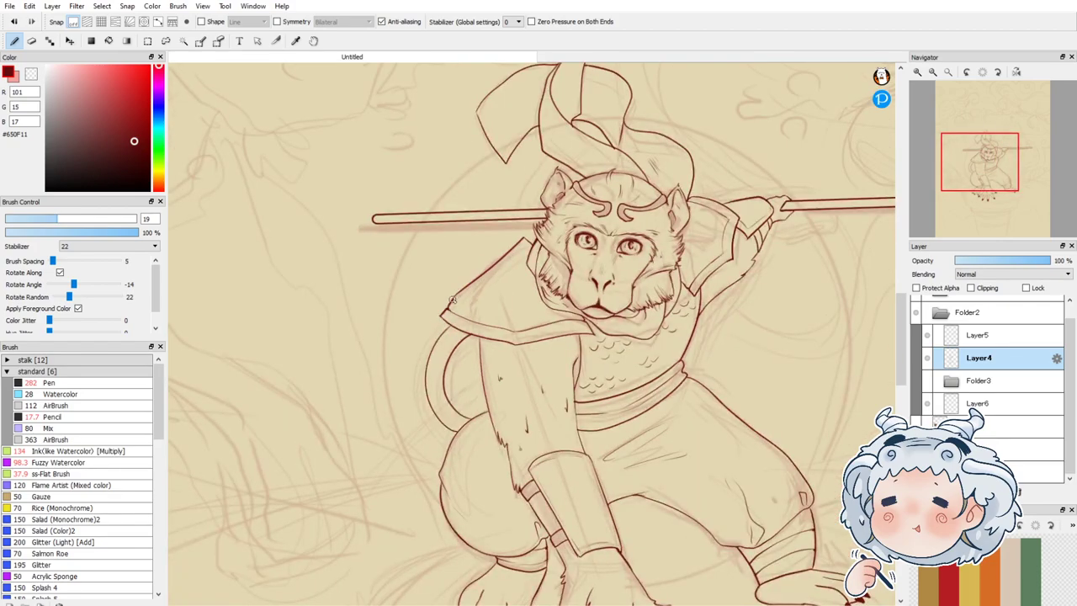
Step: Erase small gaps in the tail's inner and outer edges and redraw them with jagged fur tufts
{"action": "scroll", "coordinate": [435, 362], "scroll_direction": "up", "scroll_amount": 2}
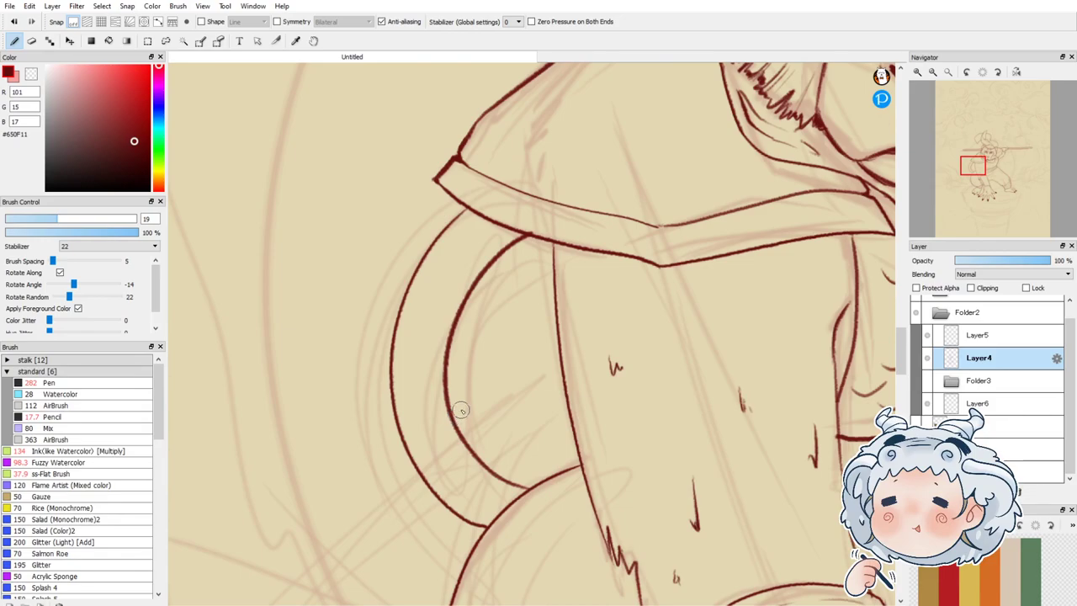
{"action": "key", "text": "e"}
{"action": "left_click_drag", "start_coordinate": [397, 286], "coordinate": [412, 301]}
{"action": "left_click_drag", "start_coordinate": [431, 231], "coordinate": [446, 247]}
{"action": "left_click_drag", "start_coordinate": [461, 458], "coordinate": [468, 436]}
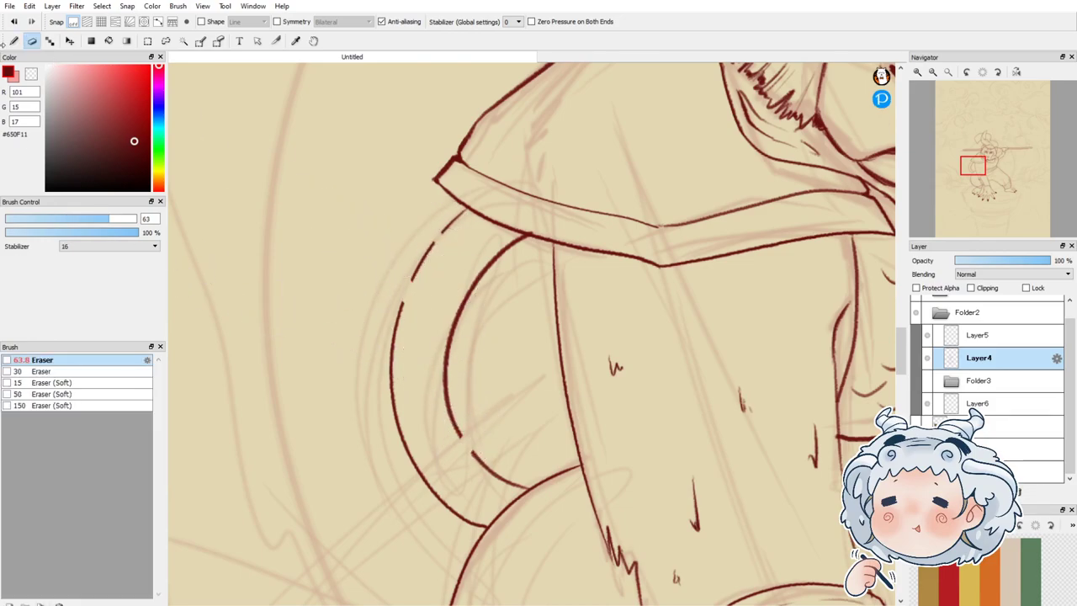
{"action": "left_click", "coordinate": [14, 41]}
{"action": "mouse_move", "coordinate": [401, 294]}
{"action": "left_mouse_down"}
{"action": "mouse_move", "coordinate": [432, 240]}
{"action": "mouse_move", "coordinate": [467, 209]}
{"action": "left_mouse_up"}
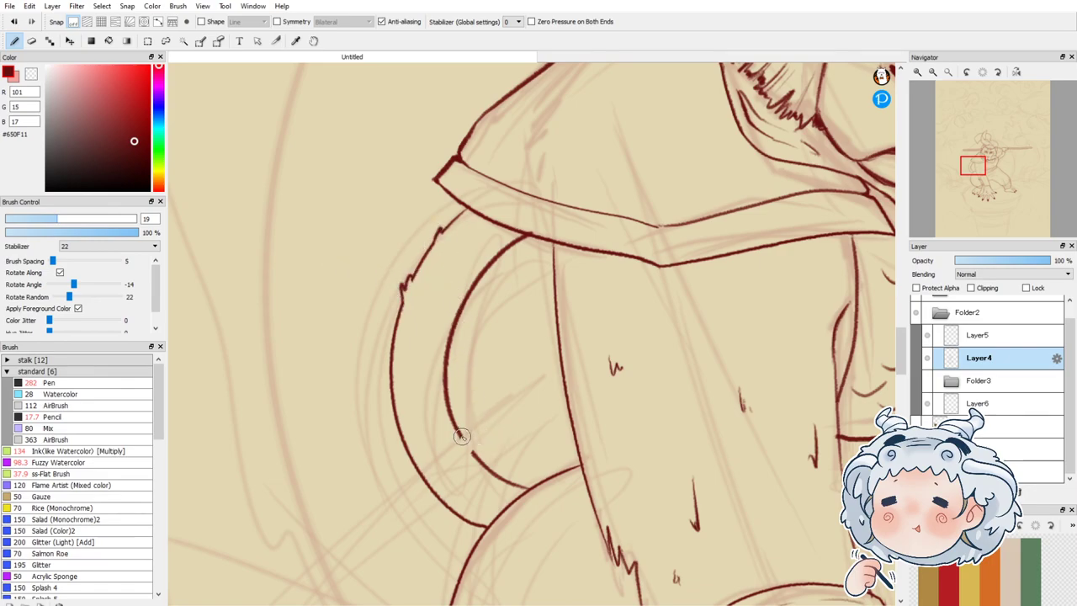
{"action": "left_click_drag", "start_coordinate": [464, 430], "coordinate": [474, 455]}
{"action": "scroll", "coordinate": [440, 456], "scroll_direction": "down", "scroll_amount": 4}
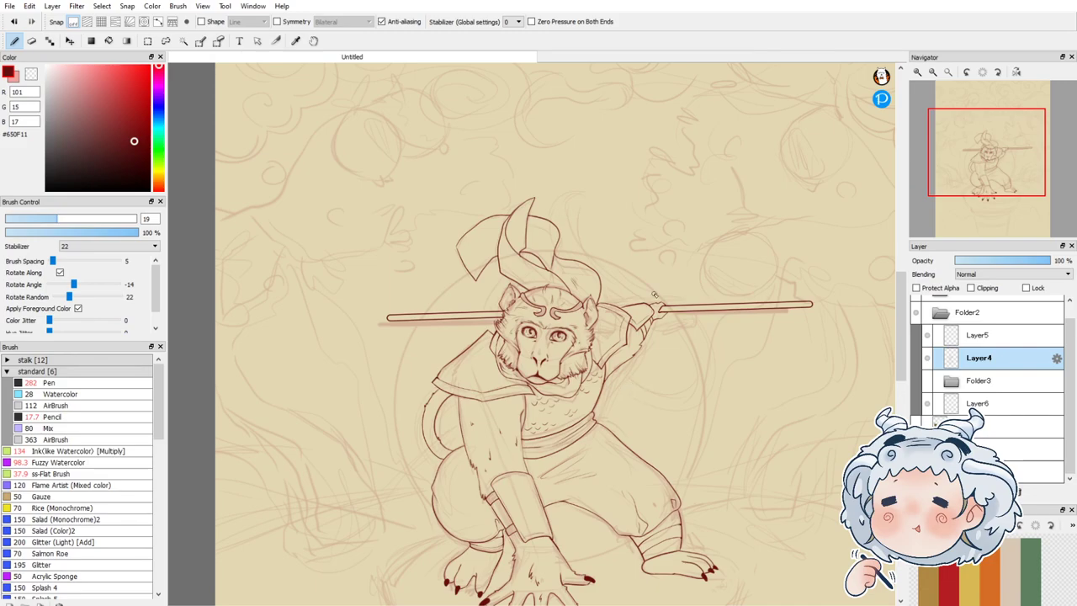
{"action": "scroll", "coordinate": [681, 287], "scroll_direction": "up", "scroll_amount": 2}
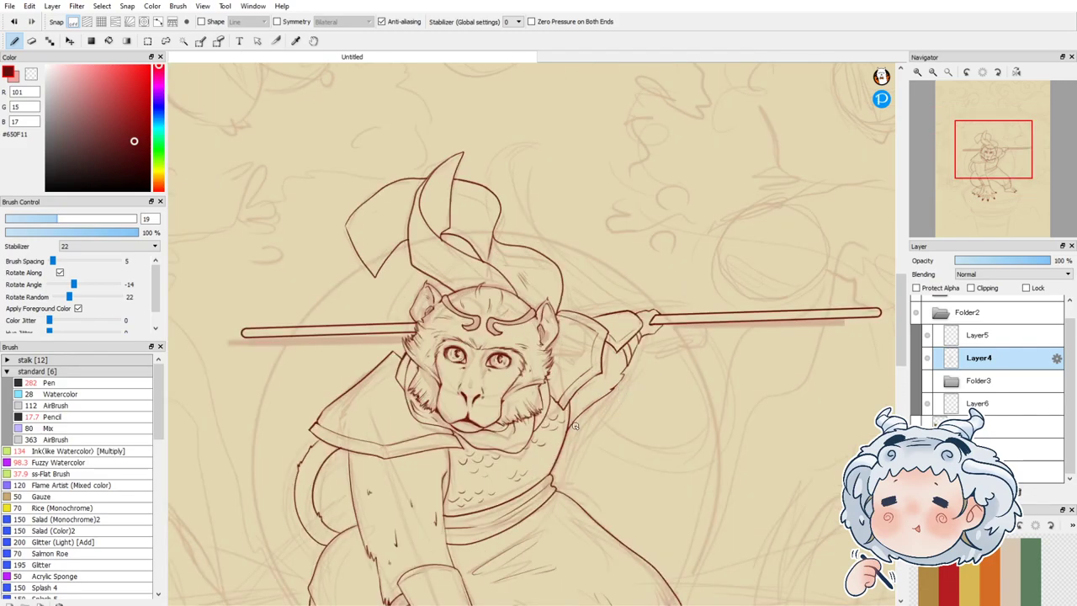
{"action": "mouse_move", "coordinate": [569, 425]}
{"action": "left_mouse_down"}
{"action": "mouse_move", "coordinate": [620, 440]}
{"action": "mouse_move", "coordinate": [696, 440]}
{"action": "mouse_move", "coordinate": [680, 336]}
{"action": "left_mouse_up"}
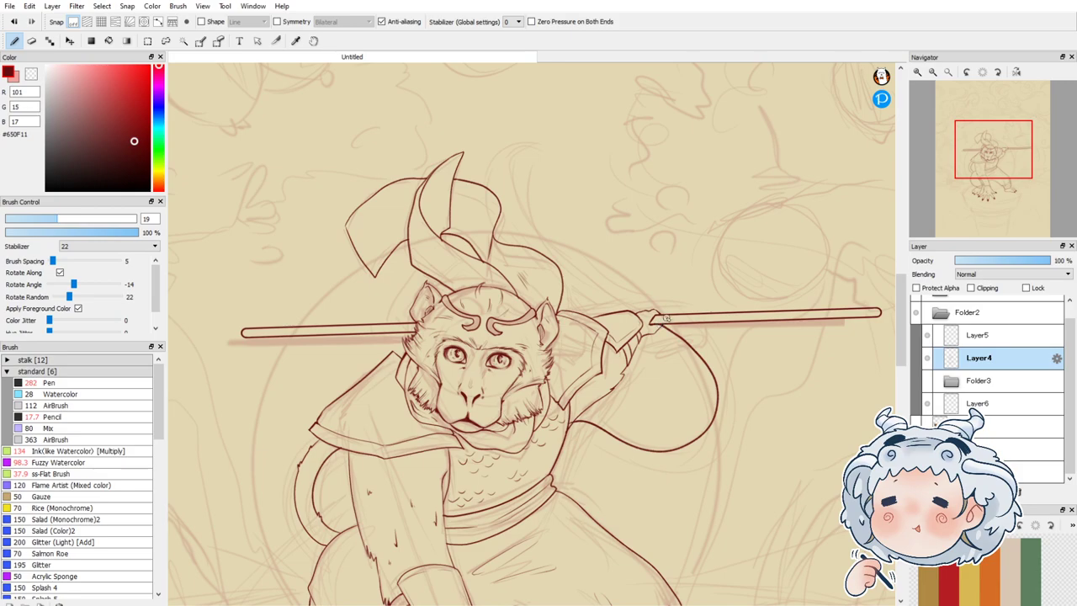
{"action": "key", "text": "ctrl+z"}
Step: Add a new layer above Layer4
{"action": "key", "text": "ctrl+shift+n"}
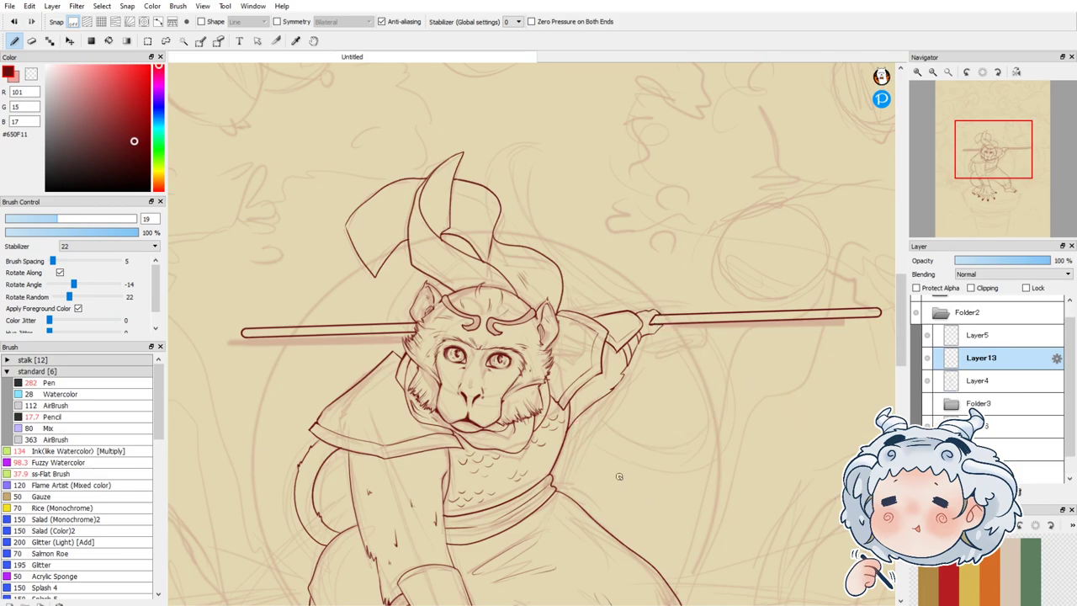
{"action": "mouse_move", "coordinate": [592, 427]}
{"action": "left_mouse_down"}
{"action": "mouse_move", "coordinate": [722, 395]}
{"action": "mouse_move", "coordinate": [655, 302]}
{"action": "mouse_move", "coordinate": [539, 226]}
{"action": "mouse_move", "coordinate": [493, 217]}
{"action": "left_mouse_up"}
{"action": "key", "text": "ctrl+z"}
{"action": "mouse_move", "coordinate": [566, 431]}
{"action": "left_mouse_down"}
{"action": "mouse_move", "coordinate": [685, 421]}
{"action": "mouse_move", "coordinate": [701, 297]}
{"action": "mouse_move", "coordinate": [538, 223]}
{"action": "left_mouse_up"}
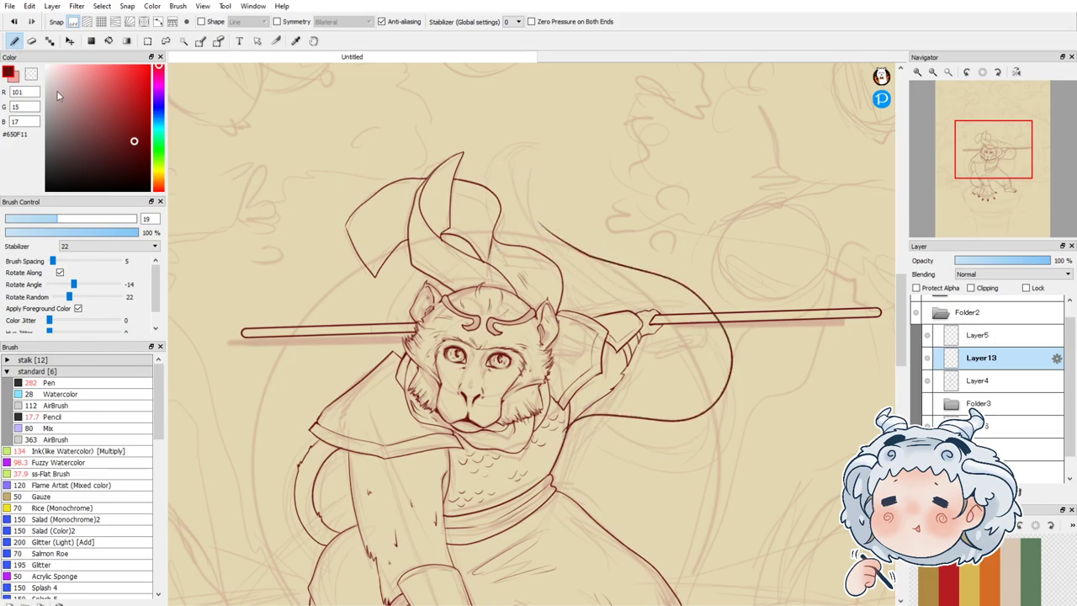
{"action": "key", "text": "ctrl+z"}
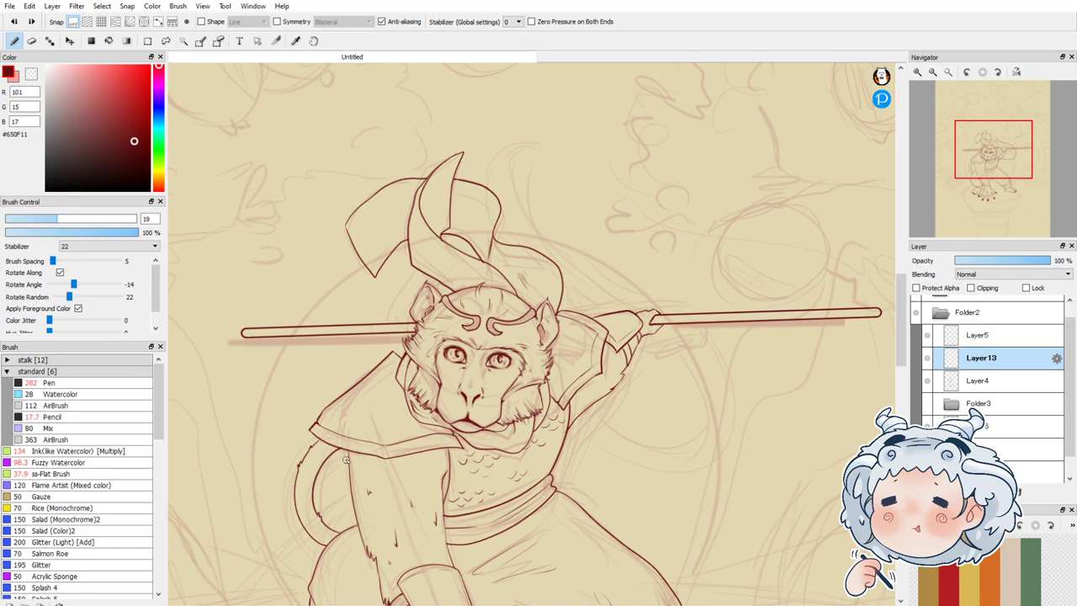
{"action": "mouse_move", "coordinate": [578, 414]}
{"action": "left_mouse_down"}
{"action": "mouse_move", "coordinate": [698, 424]}
{"action": "mouse_move", "coordinate": [593, 277]}
{"action": "mouse_move", "coordinate": [515, 217]}
{"action": "left_mouse_up"}
{"action": "key", "text": "ctrl+z"}
{"action": "mouse_move", "coordinate": [569, 425]}
{"action": "left_mouse_down"}
{"action": "mouse_move", "coordinate": [636, 409]}
{"action": "mouse_move", "coordinate": [705, 363]}
{"action": "mouse_move", "coordinate": [607, 270]}
{"action": "mouse_move", "coordinate": [551, 181]}
{"action": "left_mouse_up"}
{"action": "key", "text": "ctrl+z"}
{"action": "mouse_move", "coordinate": [569, 427]}
{"action": "left_mouse_down"}
{"action": "mouse_move", "coordinate": [668, 393]}
{"action": "mouse_move", "coordinate": [682, 296]}
{"action": "mouse_move", "coordinate": [569, 224]}
{"action": "mouse_move", "coordinate": [570, 153]}
{"action": "left_mouse_up"}
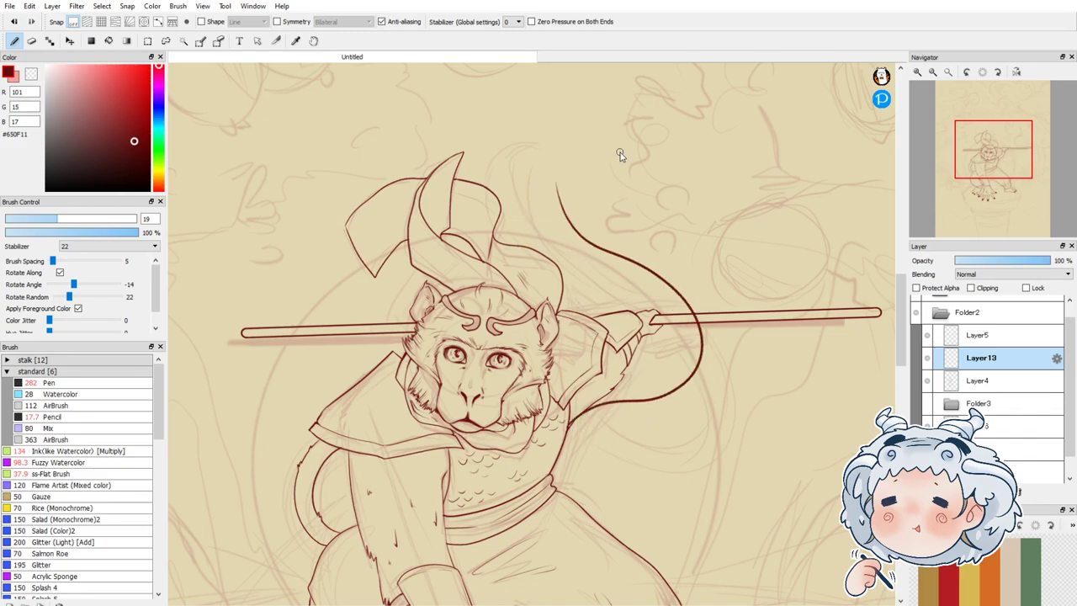
{"action": "key", "text": "ctrl+z"}
{"action": "mouse_move", "coordinate": [587, 414]}
{"action": "left_mouse_down"}
{"action": "mouse_move", "coordinate": [656, 443]}
{"action": "mouse_move", "coordinate": [719, 376]}
{"action": "mouse_move", "coordinate": [623, 310]}
{"action": "mouse_move", "coordinate": [504, 187]}
{"action": "left_mouse_up"}
{"action": "key", "text": "ctrl+z"}
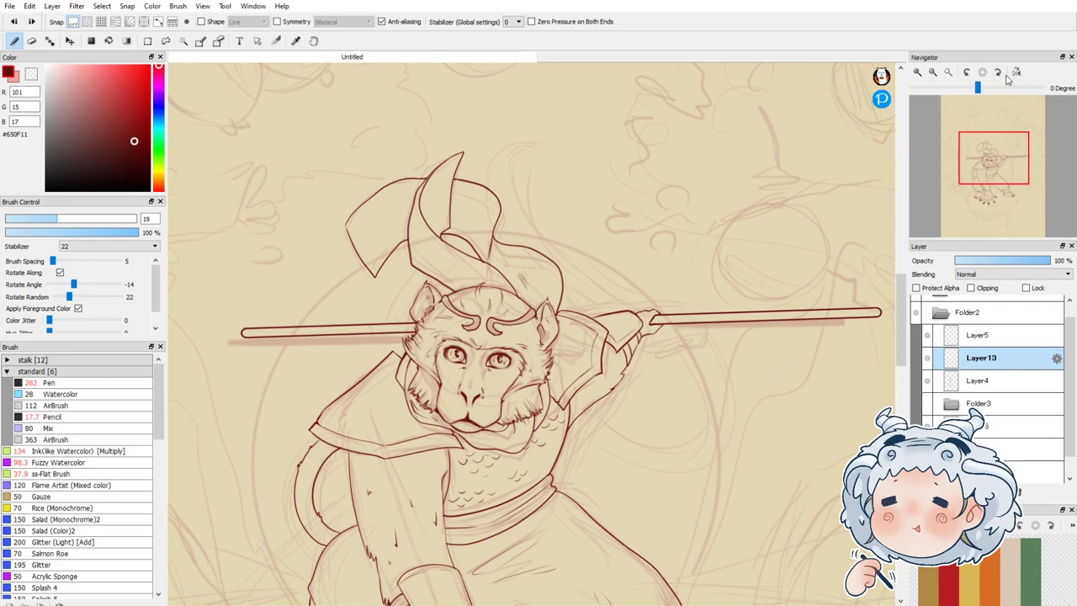
Step: Mirror the canvas view and ink one edge of the tail's upper section as an S-curve rising from the raised arm's shoulder
{"action": "left_click", "coordinate": [948, 72]}
{"action": "left_click", "coordinate": [1020, 72]}
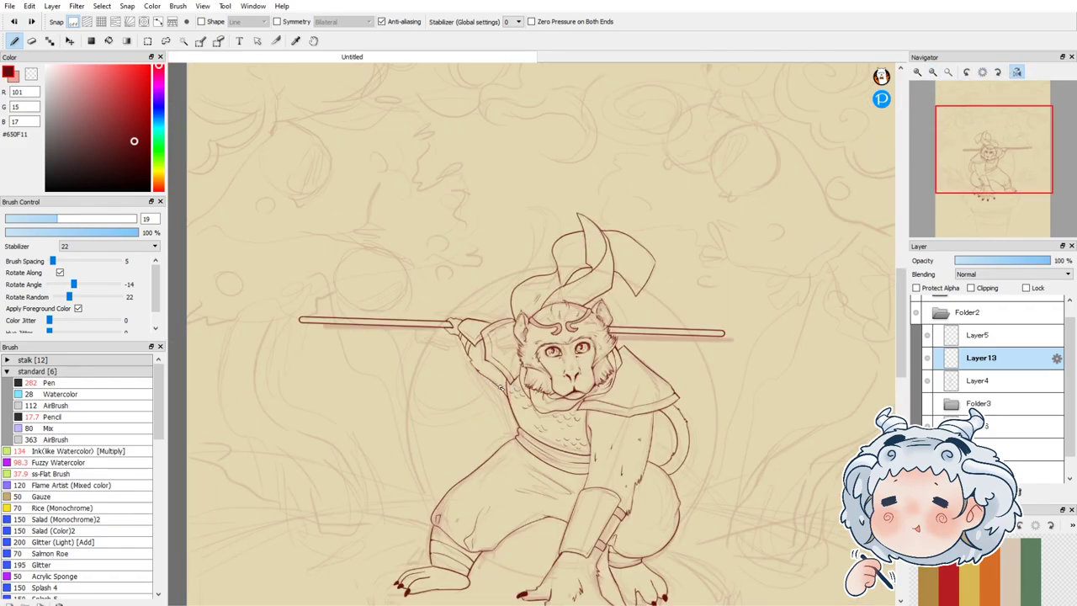
{"action": "mouse_move", "coordinate": [440, 369]}
{"action": "left_mouse_down"}
{"action": "mouse_move", "coordinate": [492, 270]}
{"action": "mouse_move", "coordinate": [495, 190]}
{"action": "mouse_move", "coordinate": [496, 277]}
{"action": "mouse_move", "coordinate": [436, 337]}
{"action": "mouse_move", "coordinate": [449, 394]}
{"action": "mouse_move", "coordinate": [527, 429]}
{"action": "left_mouse_up"}
{"action": "key", "text": "ctrl+z"}
{"action": "key", "text": "ctrl+z"}
{"action": "mouse_move", "coordinate": [530, 381]}
{"action": "left_mouse_down"}
{"action": "mouse_move", "coordinate": [465, 354]}
{"action": "mouse_move", "coordinate": [439, 292]}
{"action": "mouse_move", "coordinate": [496, 243]}
{"action": "left_mouse_up"}
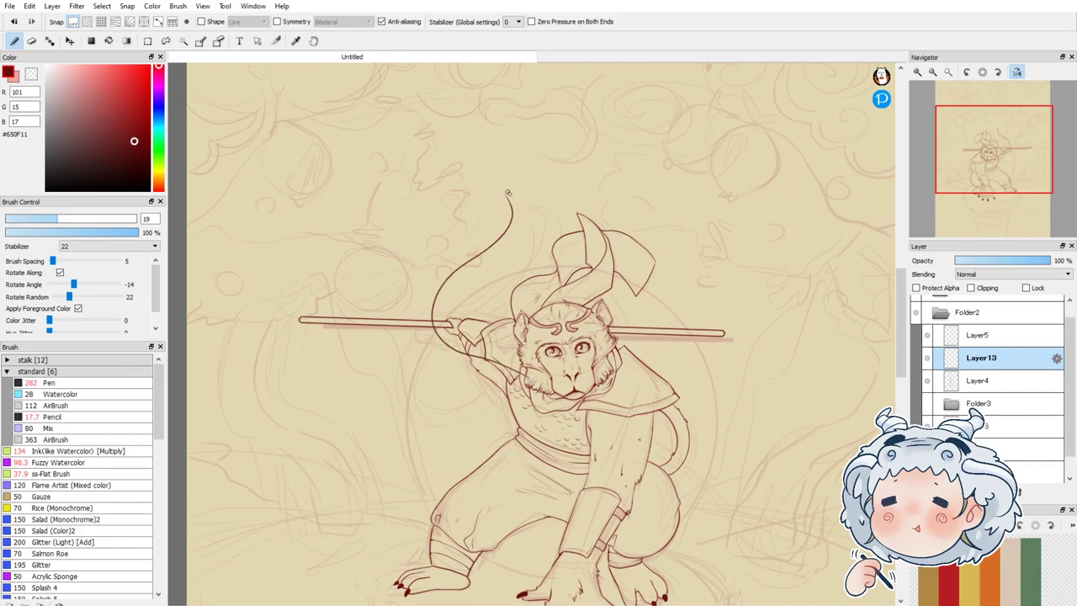
Step: Duplicate the tail line's layer and offset the copy slightly toward the head as the tail's second edge
{"action": "key", "text": "ctrl+j"}
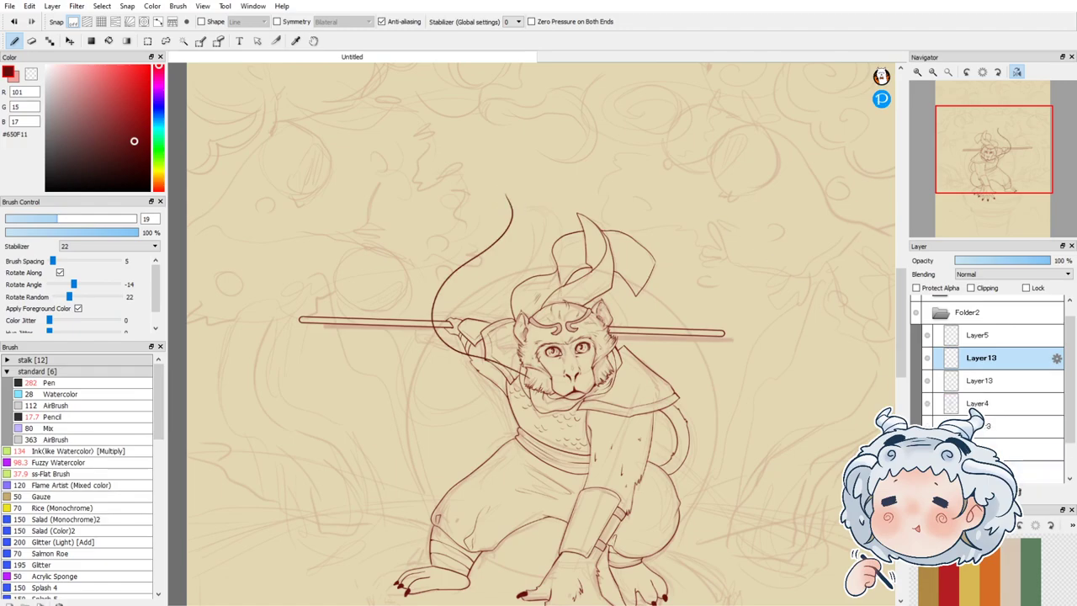
{"action": "left_click", "coordinate": [73, 41]}
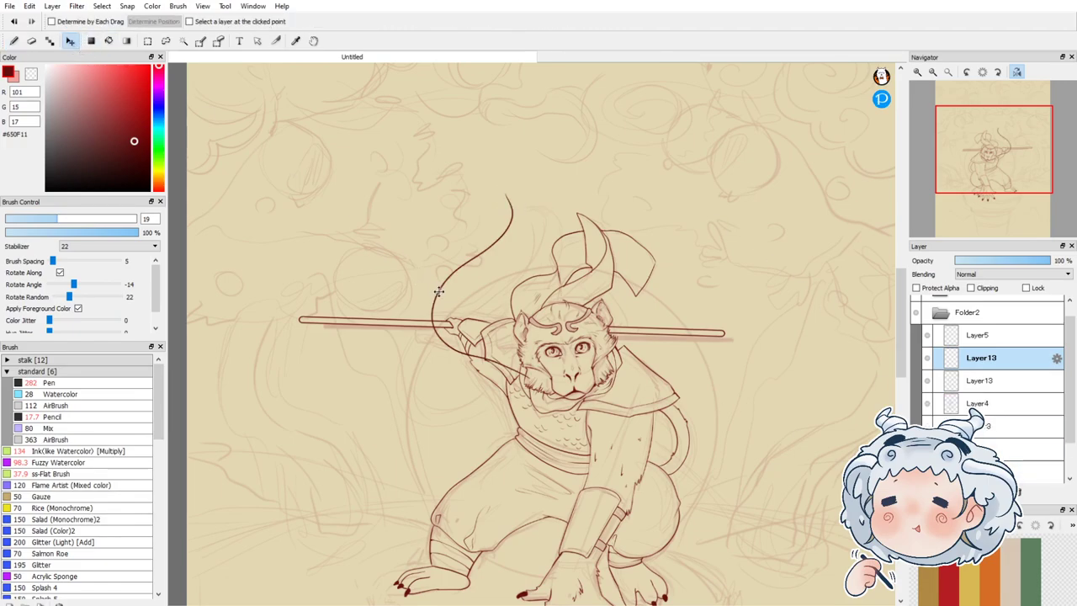
{"action": "left_click_drag", "start_coordinate": [441, 292], "coordinate": [452, 291]}
Step: Mesh-transform the copied tail line on a 4 by 4 grid, narrowing the gap between the two edges around the bend near the hand
{"action": "left_click", "coordinate": [103, 7]}
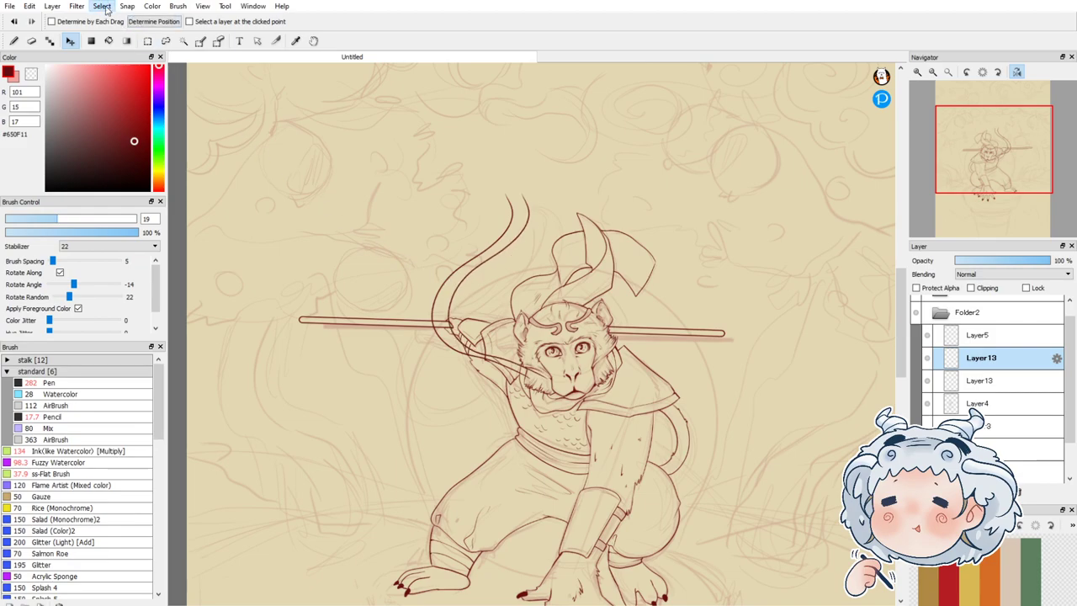
{"action": "left_click", "coordinate": [152, 157]}
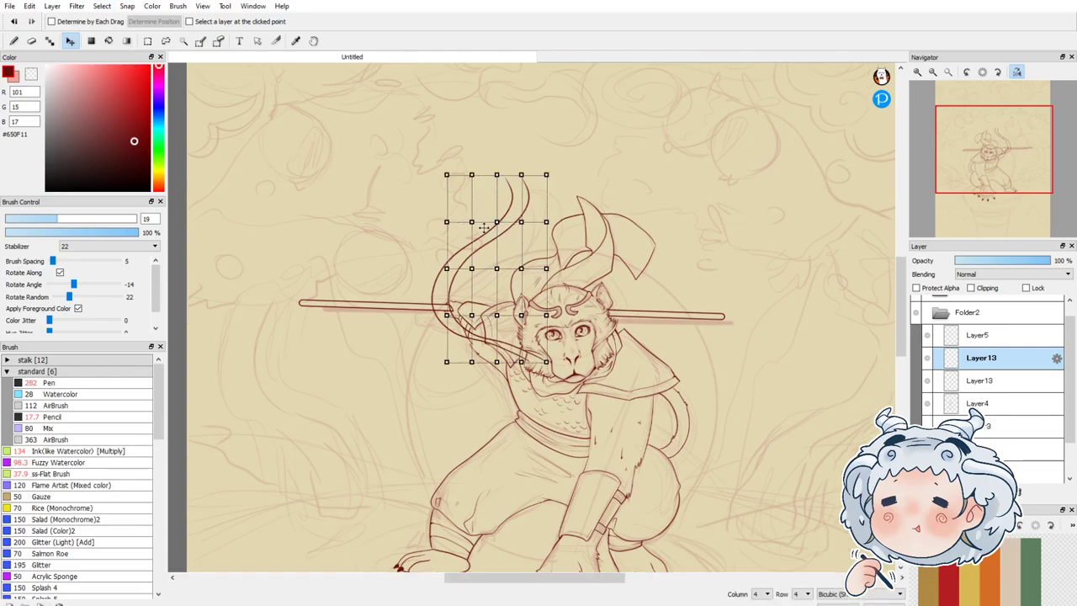
{"action": "mouse_move", "coordinate": [498, 267]}
{"action": "left_mouse_down"}
{"action": "mouse_move", "coordinate": [503, 275]}
{"action": "mouse_move", "coordinate": [469, 273]}
{"action": "left_mouse_up"}
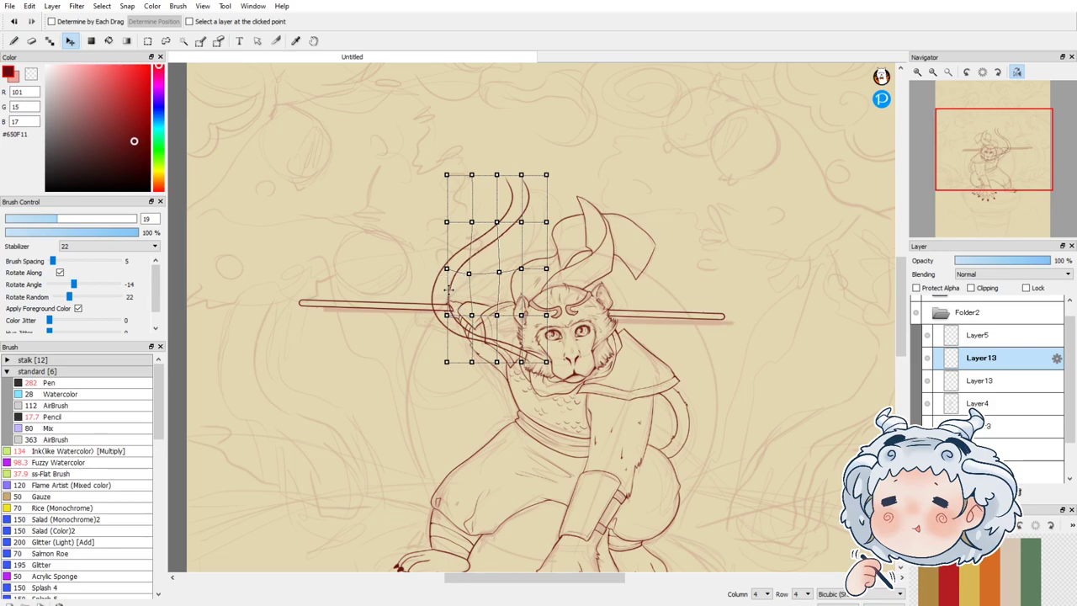
{"action": "left_click_drag", "start_coordinate": [450, 313], "coordinate": [443, 312]}
{"action": "left_click_drag", "start_coordinate": [445, 269], "coordinate": [440, 270]}
{"action": "mouse_move", "coordinate": [472, 315]}
{"action": "left_mouse_down"}
{"action": "mouse_move", "coordinate": [498, 308]}
{"action": "mouse_move", "coordinate": [470, 305]}
{"action": "left_mouse_up"}
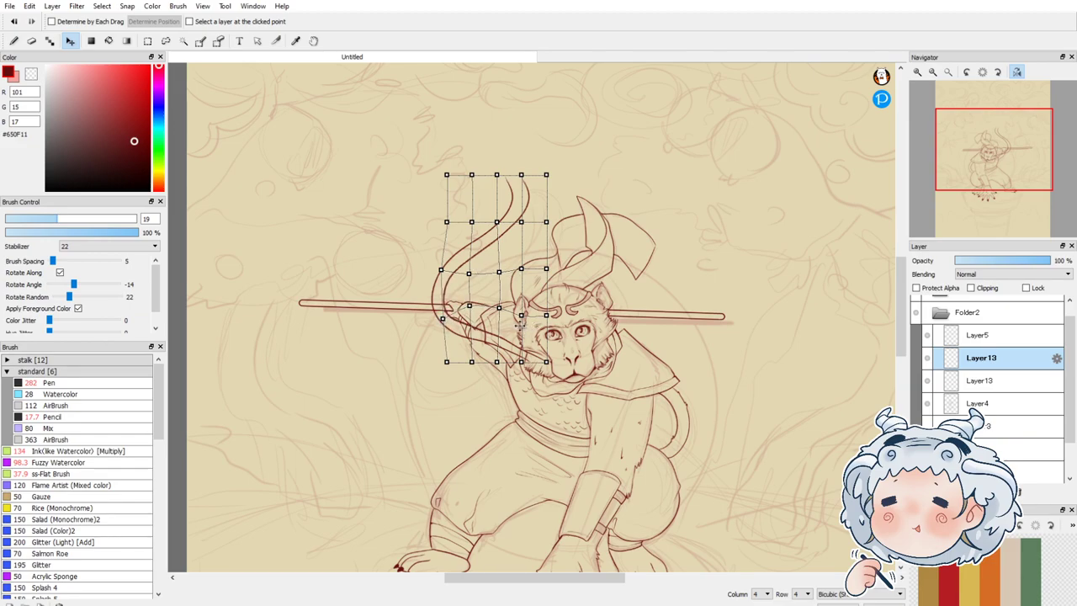
{"action": "mouse_move", "coordinate": [522, 315]}
{"action": "left_mouse_down"}
{"action": "mouse_move", "coordinate": [526, 305]}
{"action": "mouse_move", "coordinate": [501, 306]}
{"action": "left_mouse_up"}
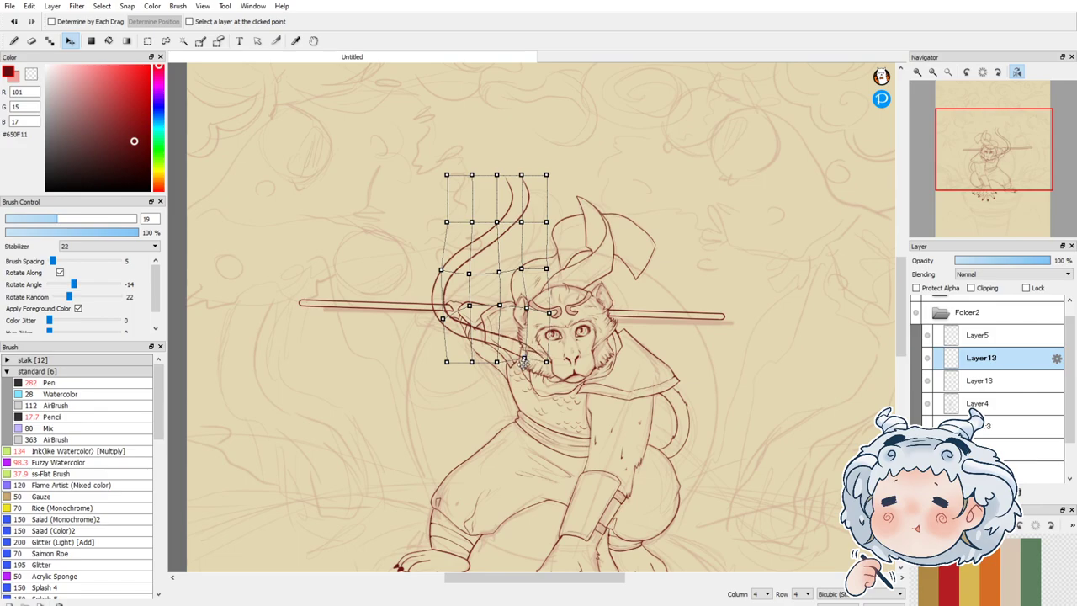
{"action": "left_click_drag", "start_coordinate": [522, 175], "coordinate": [541, 162]}
{"action": "left_click_drag", "start_coordinate": [545, 220], "coordinate": [543, 216]}
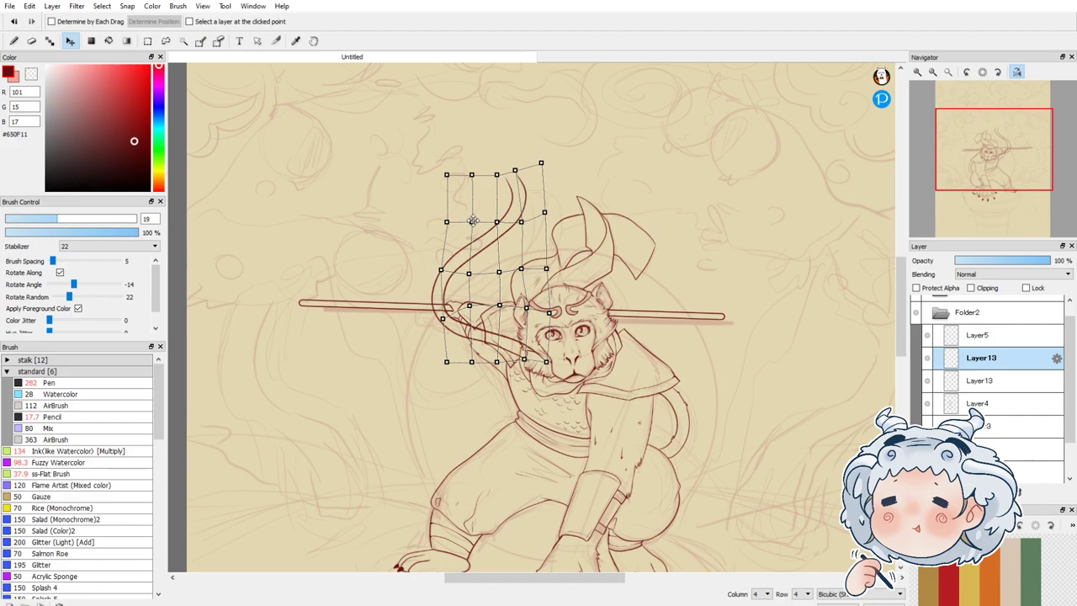
{"action": "left_click_drag", "start_coordinate": [471, 220], "coordinate": [461, 227]}
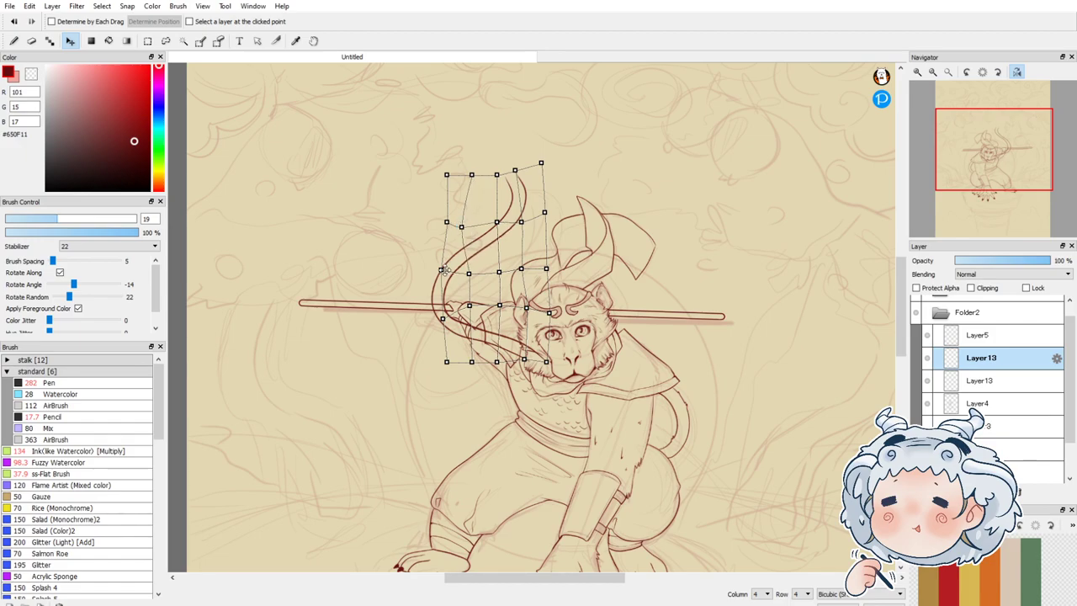
{"action": "left_click_drag", "start_coordinate": [440, 267], "coordinate": [439, 267]}
{"action": "key", "text": "Return"}
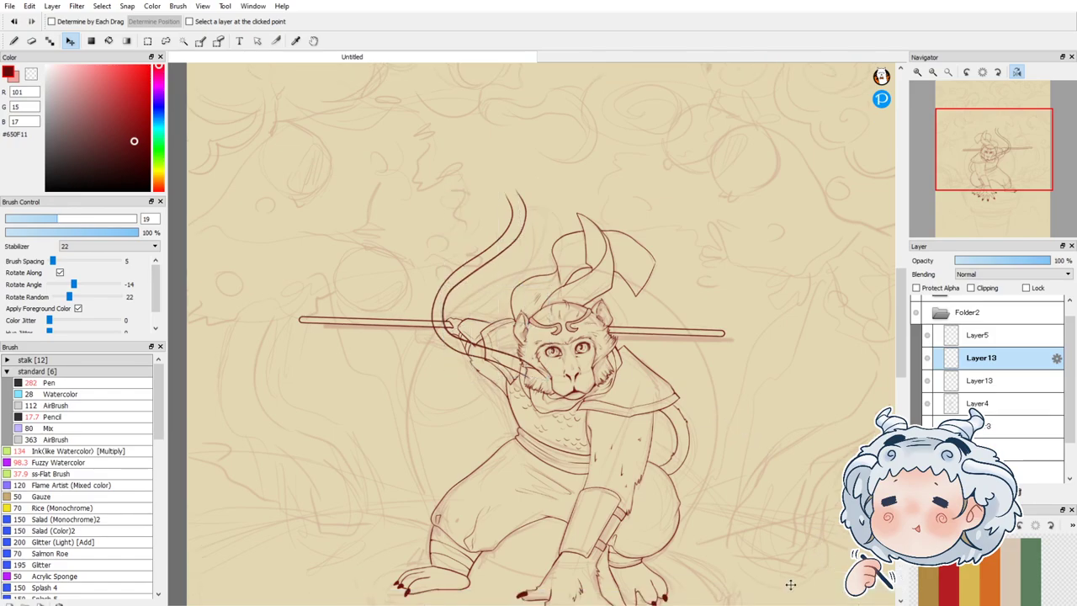
Step: Ink a rounded, notched fur tip joining the two upper ends of the tail lines
{"action": "scroll", "coordinate": [515, 176], "scroll_direction": "up", "scroll_amount": 4}
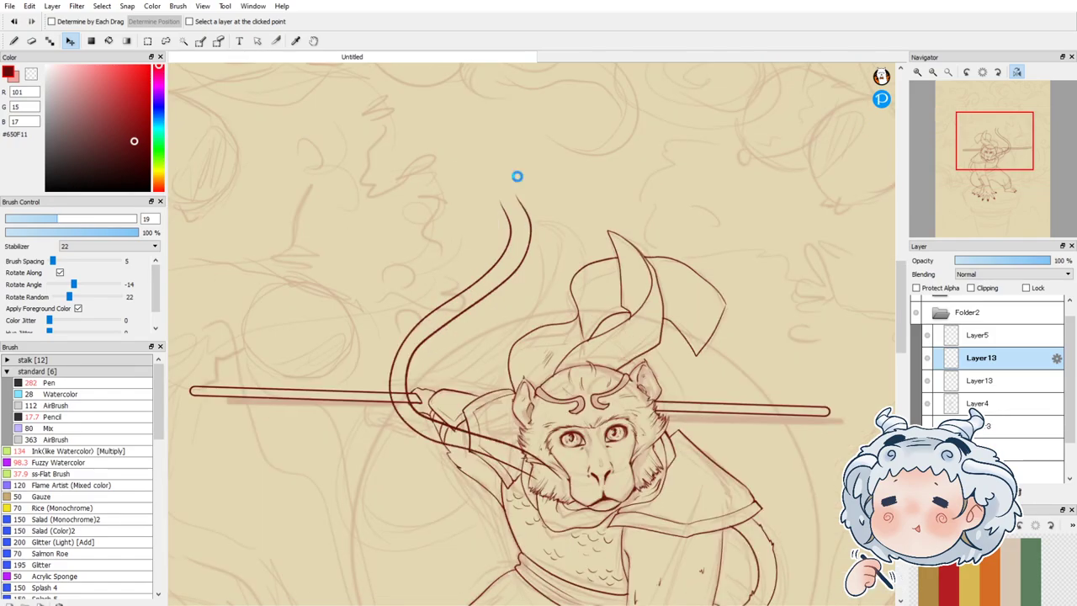
{"action": "left_click", "coordinate": [13, 40]}
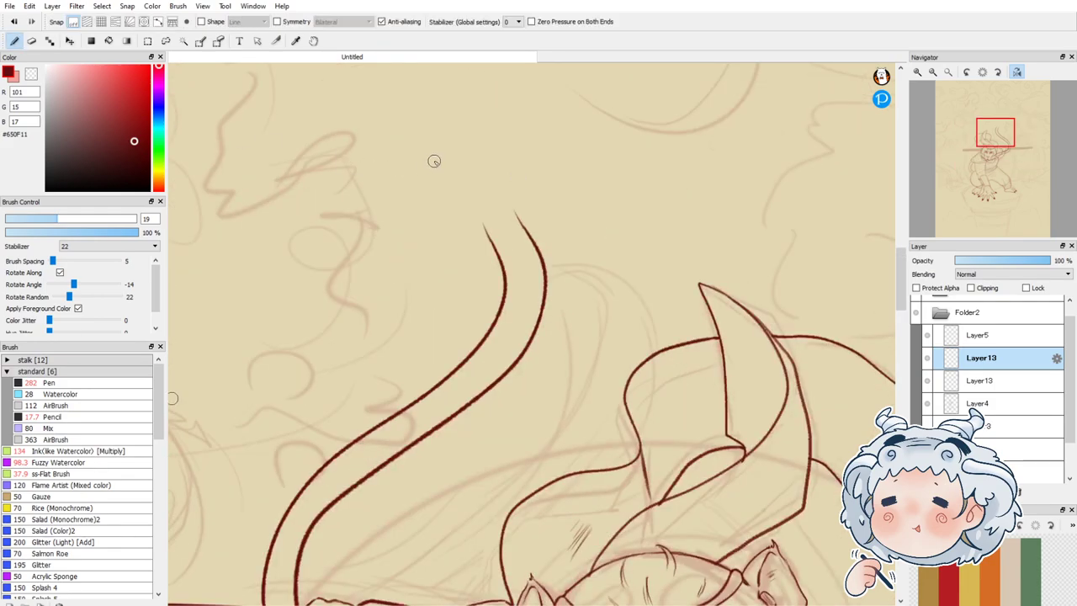
{"action": "mouse_move", "coordinate": [493, 238]}
{"action": "left_mouse_down"}
{"action": "mouse_move", "coordinate": [477, 208]}
{"action": "mouse_move", "coordinate": [484, 190]}
{"action": "mouse_move", "coordinate": [518, 208]}
{"action": "mouse_move", "coordinate": [530, 236]}
{"action": "left_mouse_up"}
{"action": "key", "text": "ctrl+z"}
{"action": "mouse_move", "coordinate": [486, 223]}
{"action": "left_mouse_down"}
{"action": "mouse_move", "coordinate": [509, 206]}
{"action": "mouse_move", "coordinate": [533, 243]}
{"action": "left_mouse_up"}
Step: Merge the two tail line layers and erase the tail lines overlapping the staff, raised hand, arm and face
{"action": "left_click", "coordinate": [32, 40]}
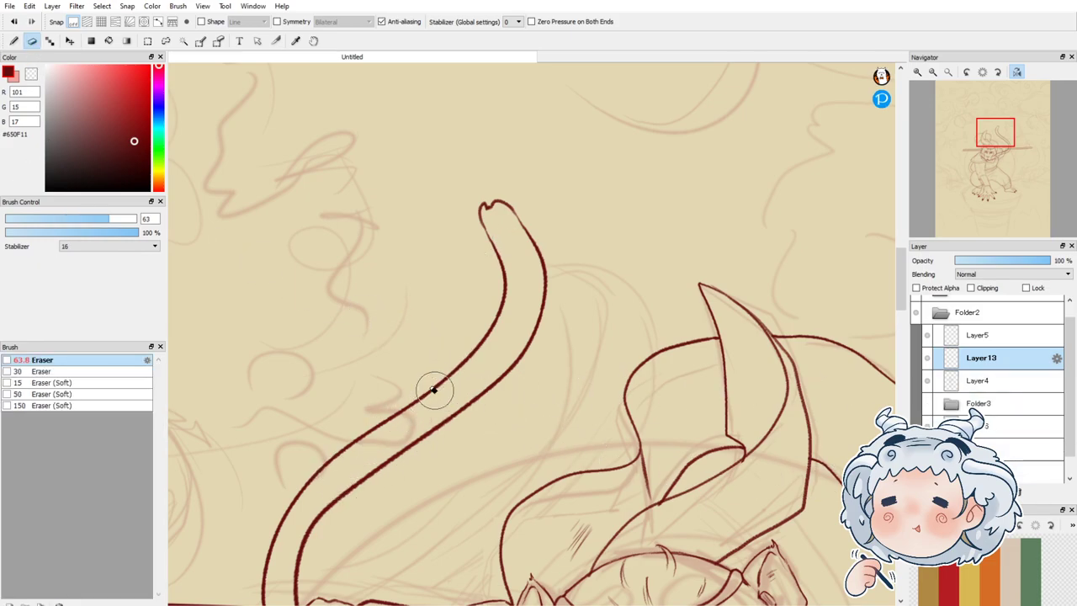
{"action": "scroll", "coordinate": [536, 362], "scroll_direction": "down", "scroll_amount": 3}
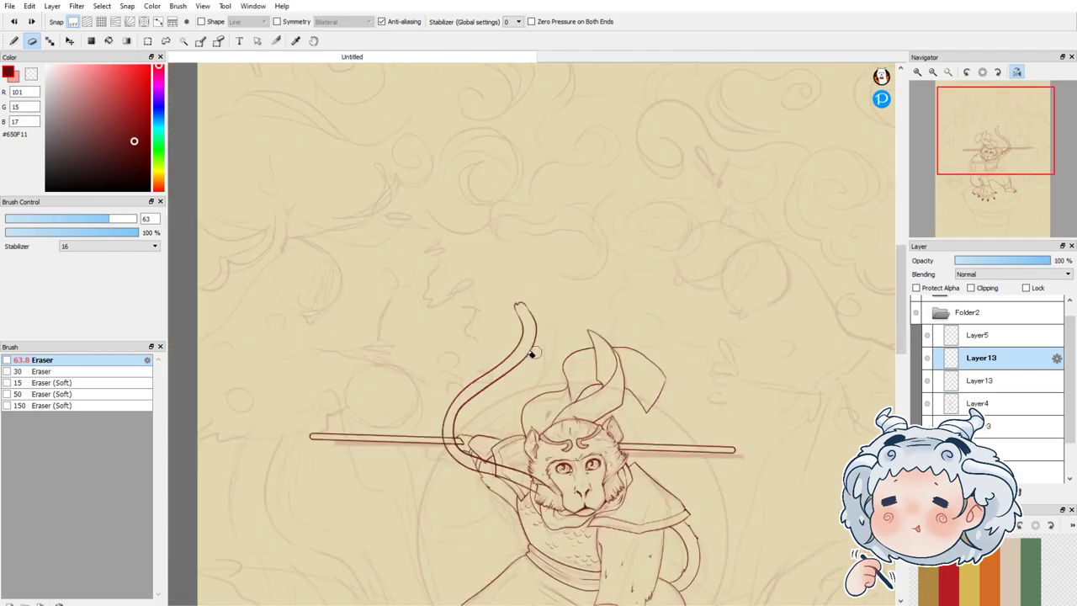
{"action": "scroll", "coordinate": [493, 480], "scroll_direction": "up", "scroll_amount": 4}
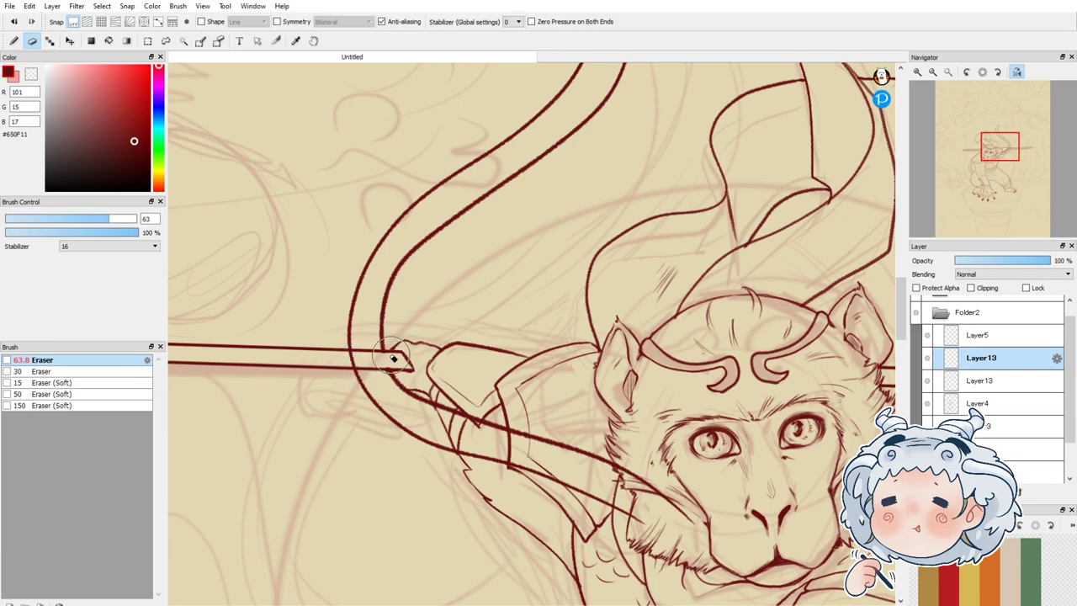
{"action": "mouse_move", "coordinate": [404, 376]}
{"action": "left_mouse_down"}
{"action": "mouse_move", "coordinate": [385, 369]}
{"action": "mouse_move", "coordinate": [396, 375]}
{"action": "left_mouse_up"}
{"action": "left_click", "coordinate": [928, 380]}
{"action": "left_click", "coordinate": [928, 380]}
{"action": "left_click", "coordinate": [1003, 492]}
{"action": "left_click_drag", "start_coordinate": [340, 360], "coordinate": [360, 362]}
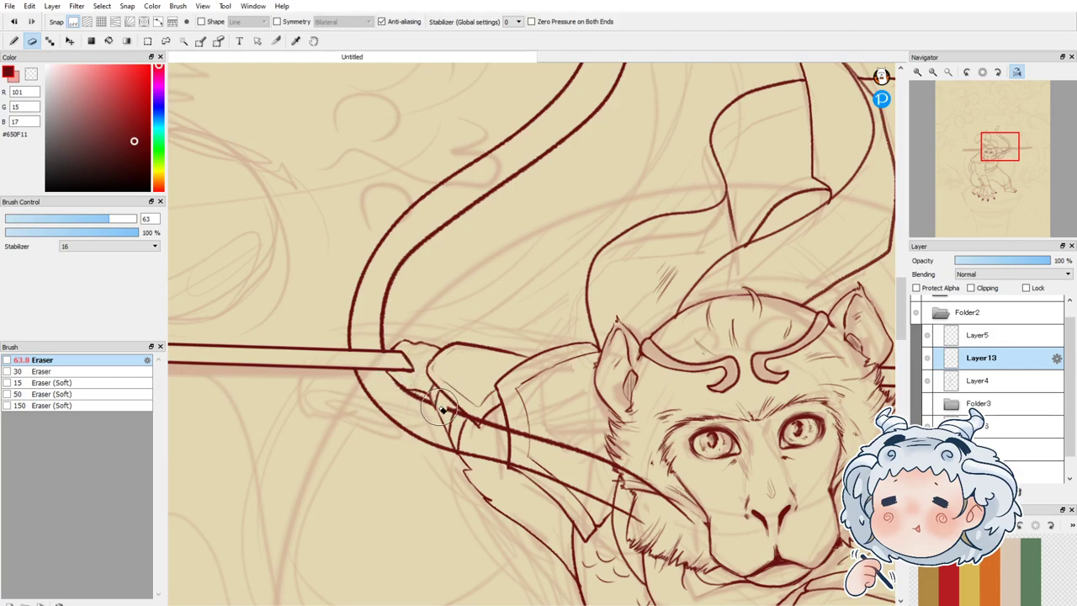
{"action": "mouse_move", "coordinate": [452, 413]}
{"action": "left_mouse_down"}
{"action": "mouse_move", "coordinate": [518, 439]}
{"action": "mouse_move", "coordinate": [489, 429]}
{"action": "mouse_move", "coordinate": [476, 458]}
{"action": "left_mouse_up"}
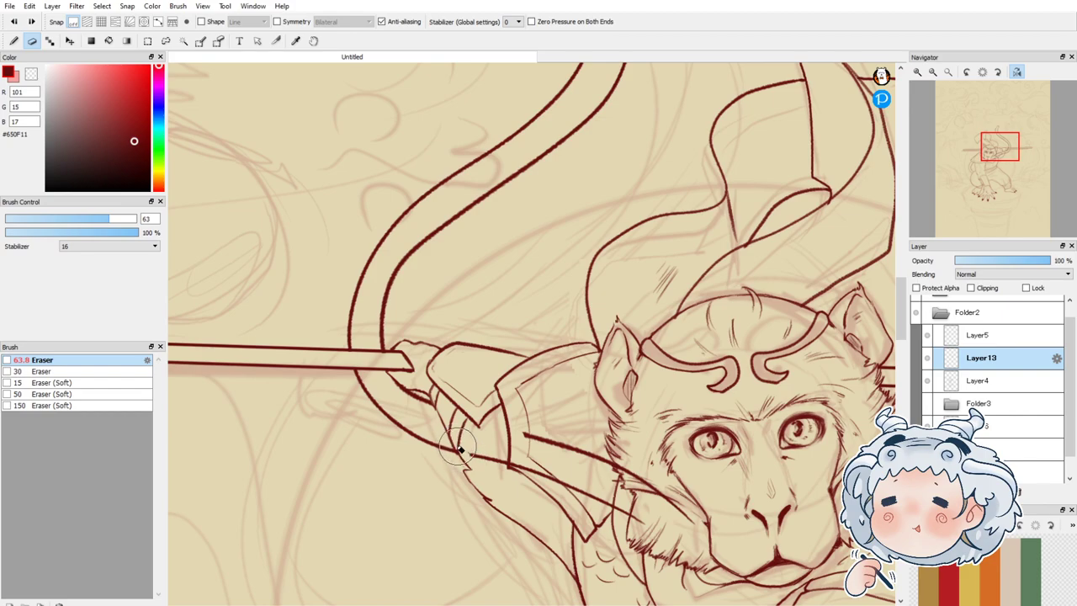
{"action": "mouse_move", "coordinate": [459, 450]}
{"action": "left_mouse_down"}
{"action": "mouse_move", "coordinate": [539, 469]}
{"action": "mouse_move", "coordinate": [596, 501]}
{"action": "mouse_move", "coordinate": [521, 434]}
{"action": "mouse_move", "coordinate": [620, 472]}
{"action": "mouse_move", "coordinate": [644, 528]}
{"action": "left_mouse_up"}
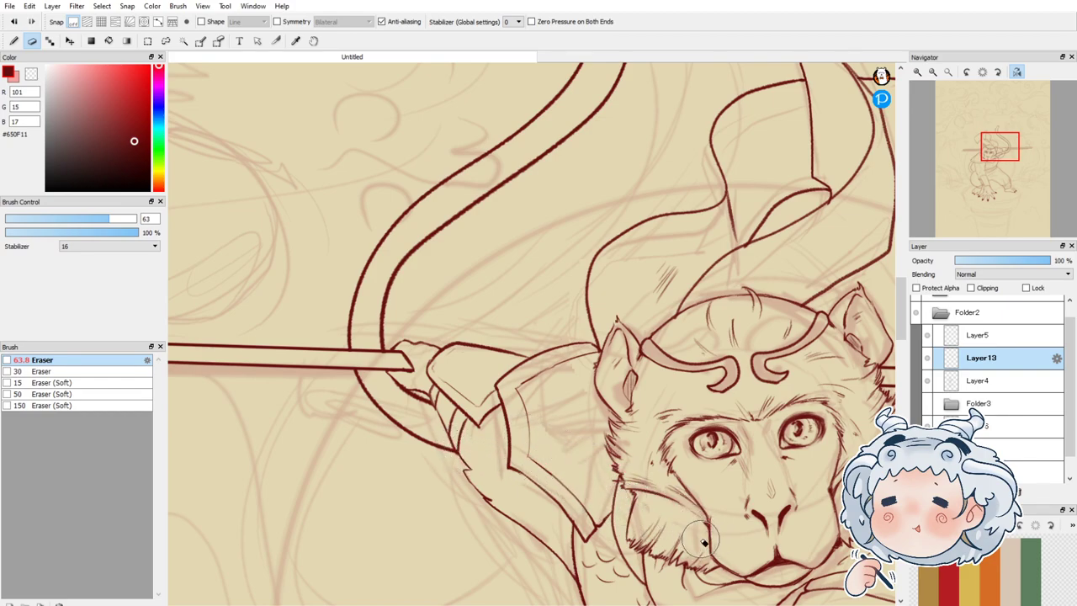
Step: Erase small gaps along both edges of the tail between the staff and the tail tip
{"action": "scroll", "coordinate": [683, 512], "scroll_direction": "down", "scroll_amount": 3}
{"action": "scroll", "coordinate": [612, 378], "scroll_direction": "down", "scroll_amount": 3}
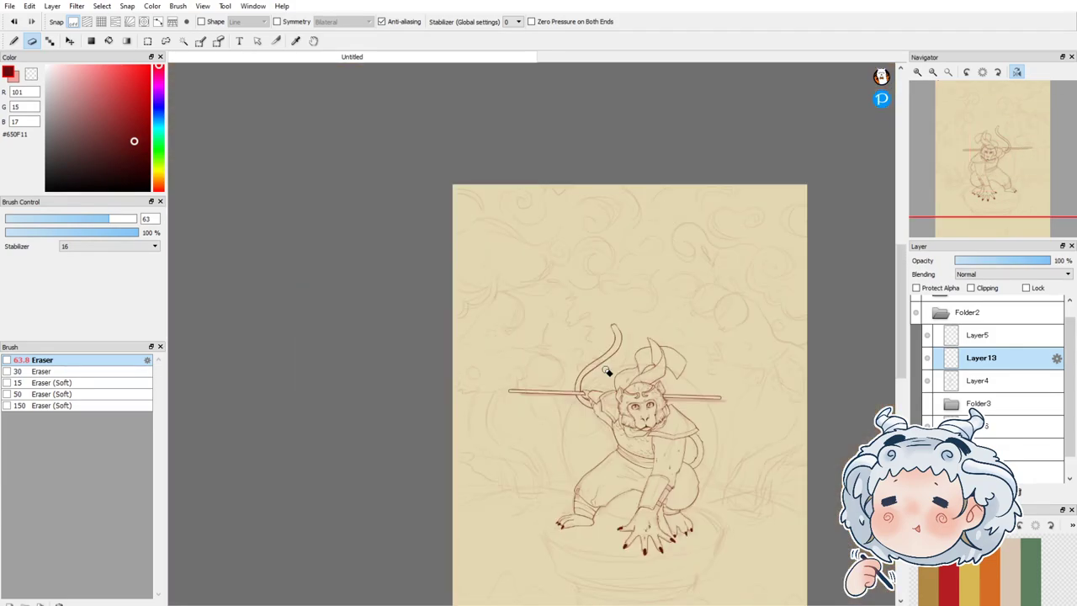
{"action": "scroll", "coordinate": [607, 372], "scroll_direction": "up", "scroll_amount": 5}
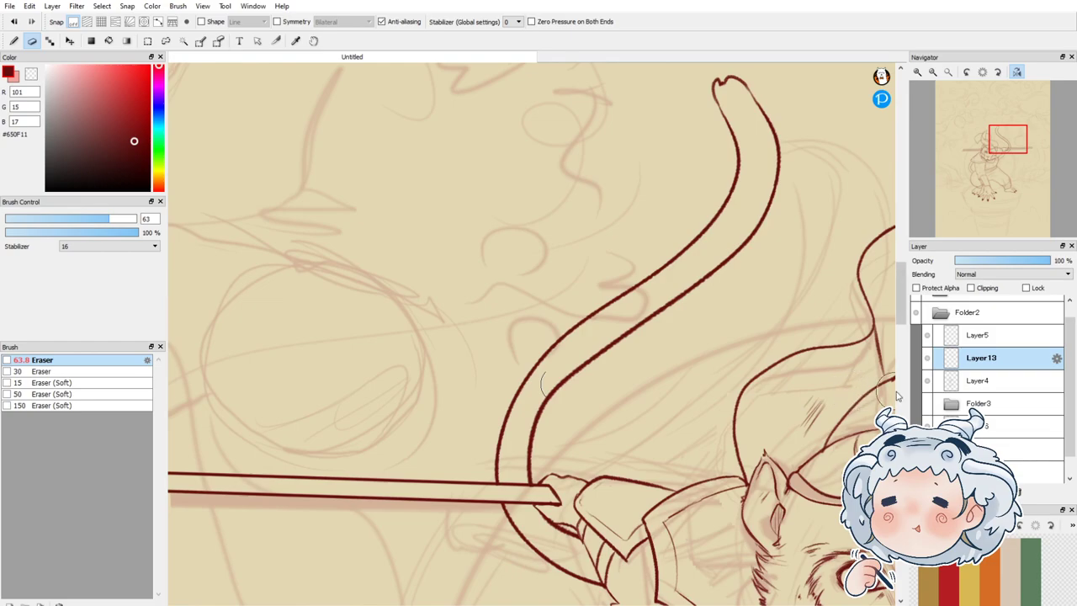
{"action": "left_click_drag", "start_coordinate": [586, 363], "coordinate": [564, 379]}
{"action": "left_click_drag", "start_coordinate": [666, 264], "coordinate": [654, 274]}
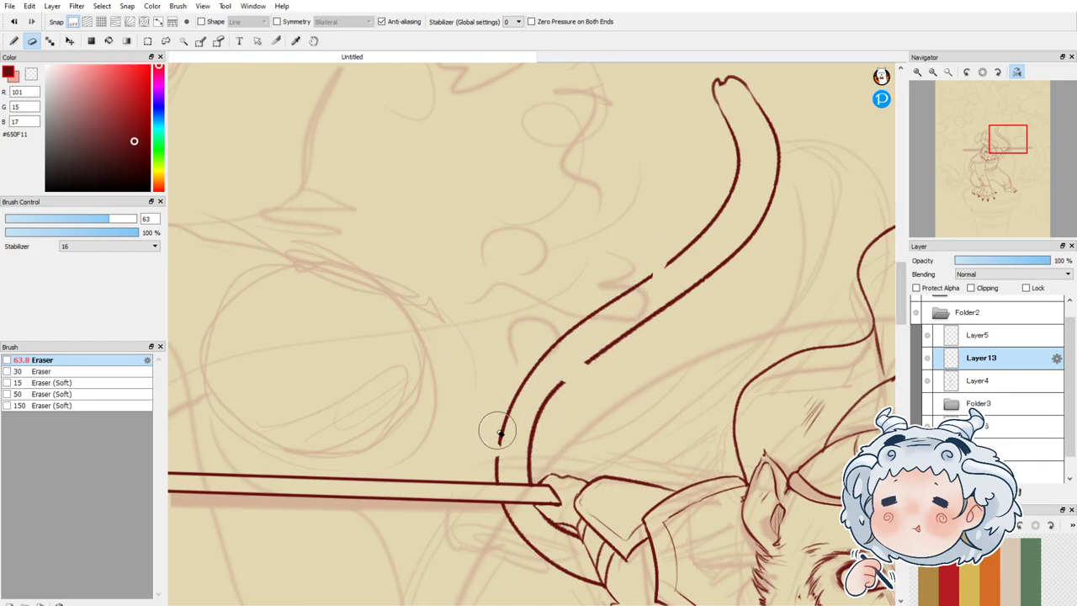
{"action": "left_click_drag", "start_coordinate": [778, 212], "coordinate": [760, 233]}
Step: Redraw the gaps in both tail edges above the staff with jagged fur tufts
{"action": "left_click", "coordinate": [12, 40]}
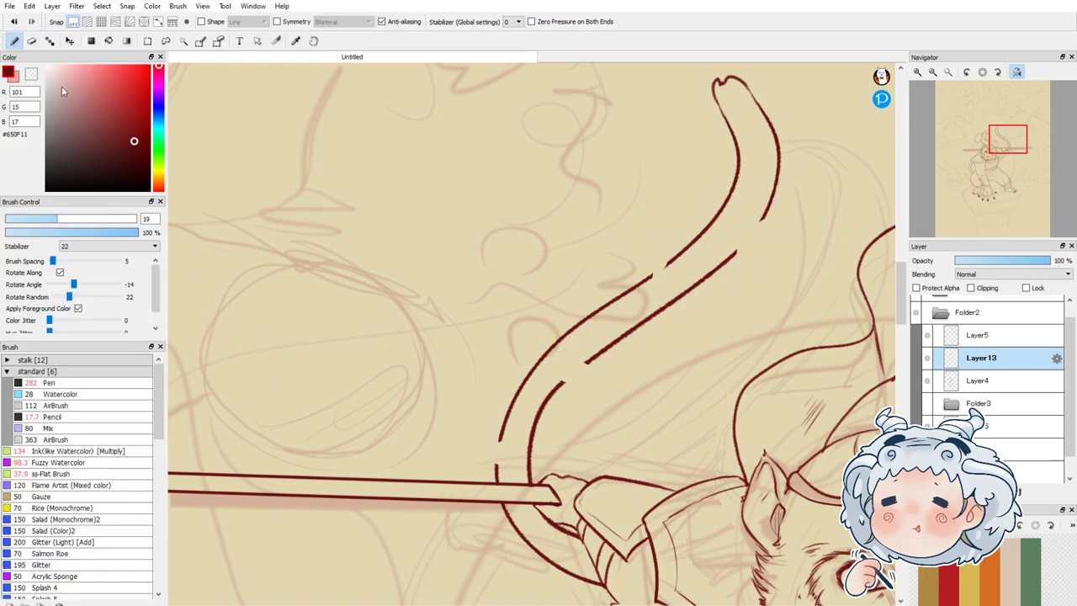
{"action": "scroll", "coordinate": [527, 420], "scroll_direction": "up", "scroll_amount": 2}
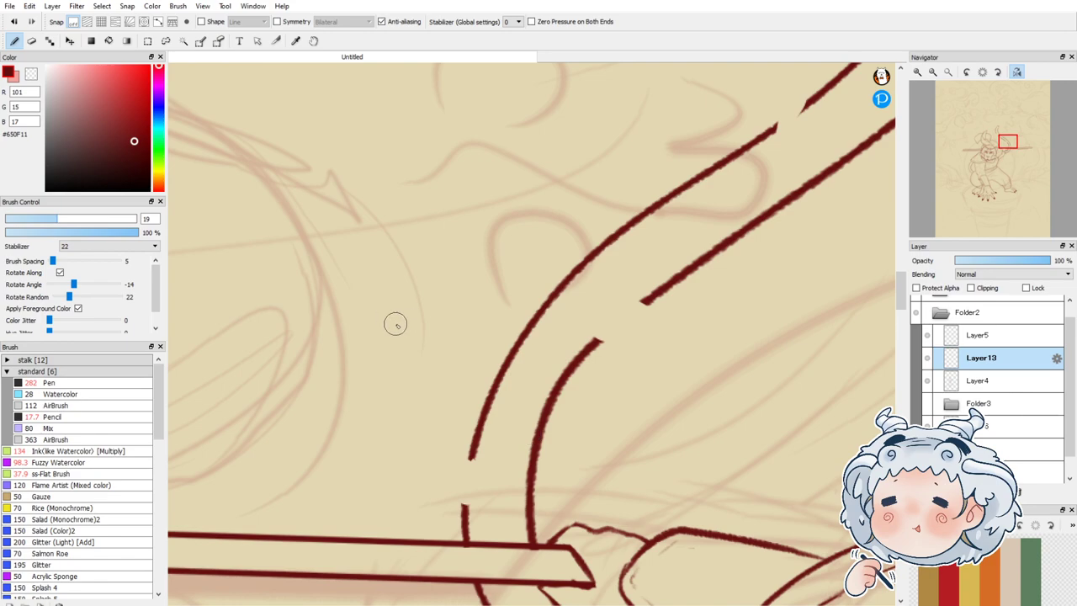
{"action": "mouse_move", "coordinate": [466, 498]}
{"action": "left_mouse_down"}
{"action": "mouse_move", "coordinate": [452, 493]}
{"action": "mouse_move", "coordinate": [468, 479]}
{"action": "mouse_move", "coordinate": [471, 451]}
{"action": "left_mouse_up"}
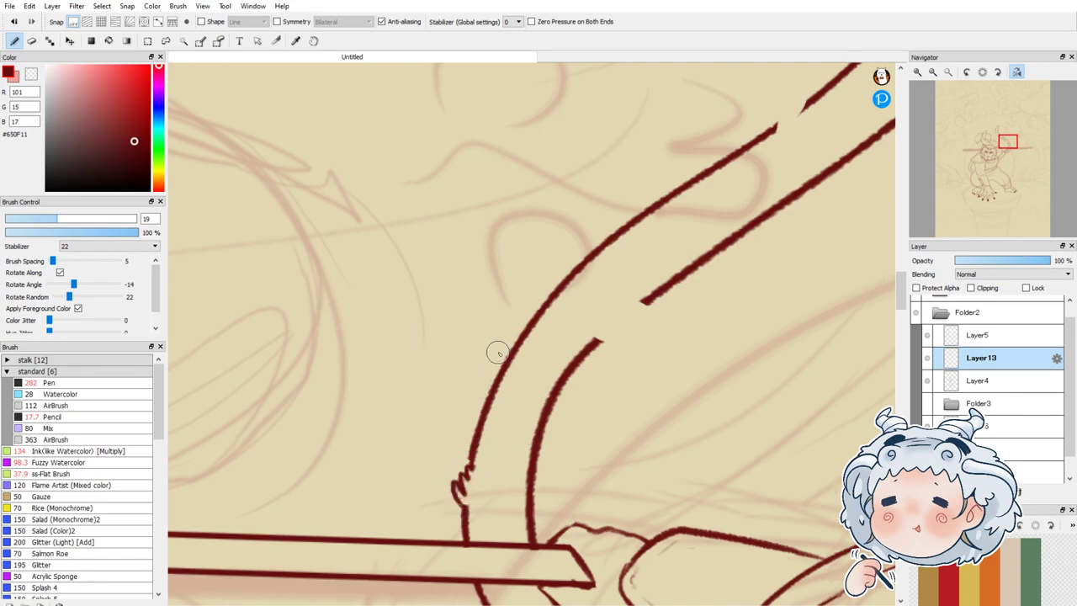
{"action": "mouse_move", "coordinate": [597, 340]}
{"action": "left_mouse_down"}
{"action": "mouse_move", "coordinate": [626, 329]}
{"action": "mouse_move", "coordinate": [659, 282]}
{"action": "mouse_move", "coordinate": [715, 242]}
{"action": "mouse_move", "coordinate": [654, 289]}
{"action": "left_mouse_up"}
{"action": "left_click_drag", "start_coordinate": [1012, 151], "coordinate": [999, 140]}
{"action": "left_click_drag", "start_coordinate": [496, 367], "coordinate": [526, 335]}
{"action": "left_click_drag", "start_coordinate": [658, 325], "coordinate": [736, 226]}
{"action": "left_click", "coordinate": [1000, 137]}
{"action": "left_click_drag", "start_coordinate": [1000, 138], "coordinate": [998, 137]}
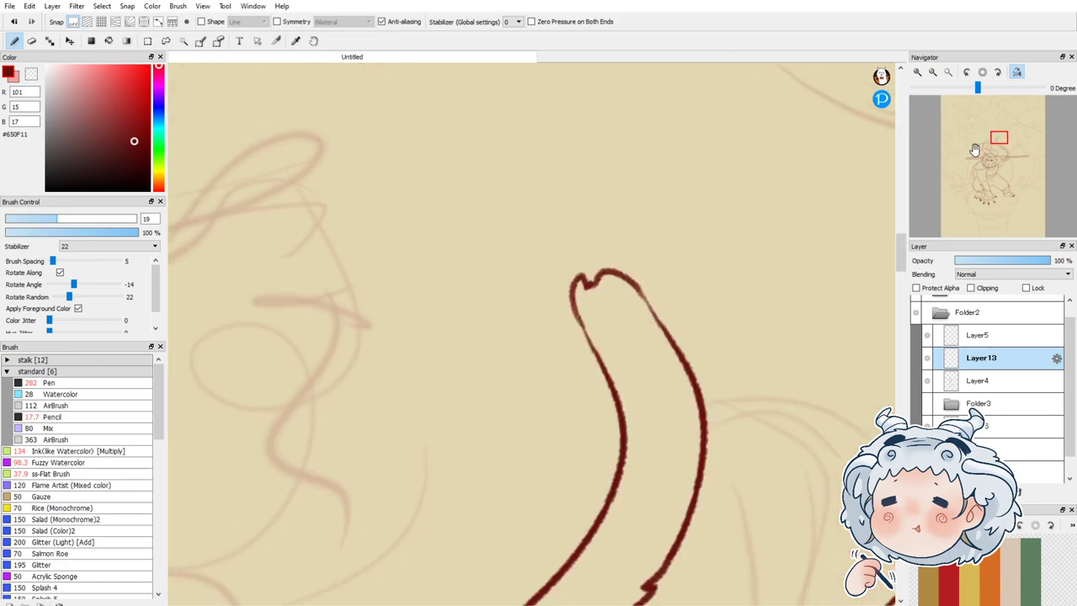
{"action": "left_click", "coordinate": [933, 73]}
{"action": "left_click", "coordinate": [934, 72]}
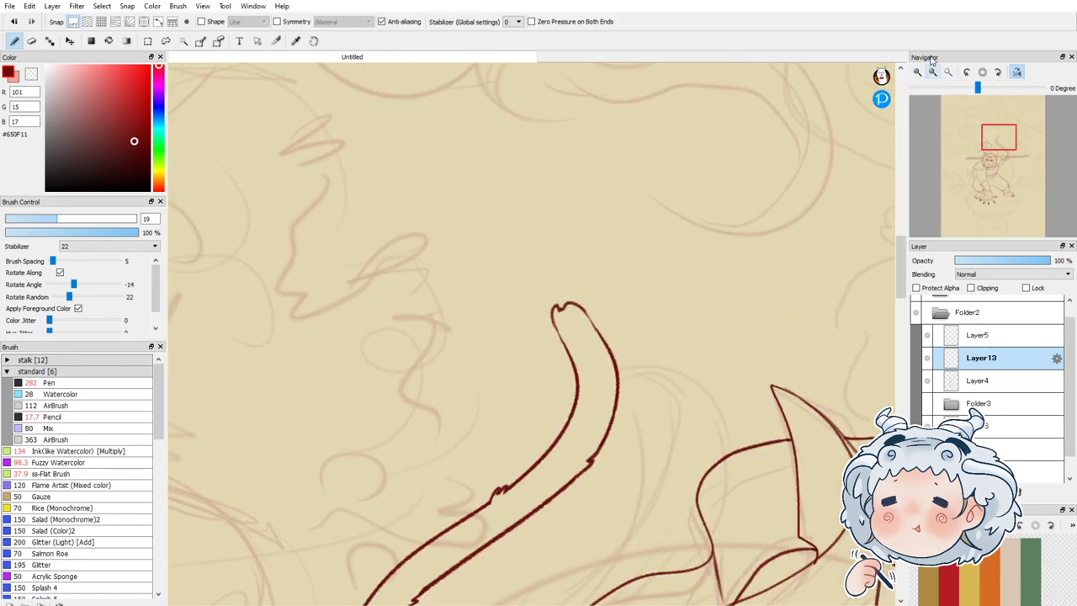
Step: Ink three small fur marks inside the tail, spaced along its curve above the staff
{"action": "scroll", "coordinate": [673, 251], "scroll_direction": "down", "scroll_amount": 2}
{"action": "scroll", "coordinate": [548, 438], "scroll_direction": "down", "scroll_amount": 2}
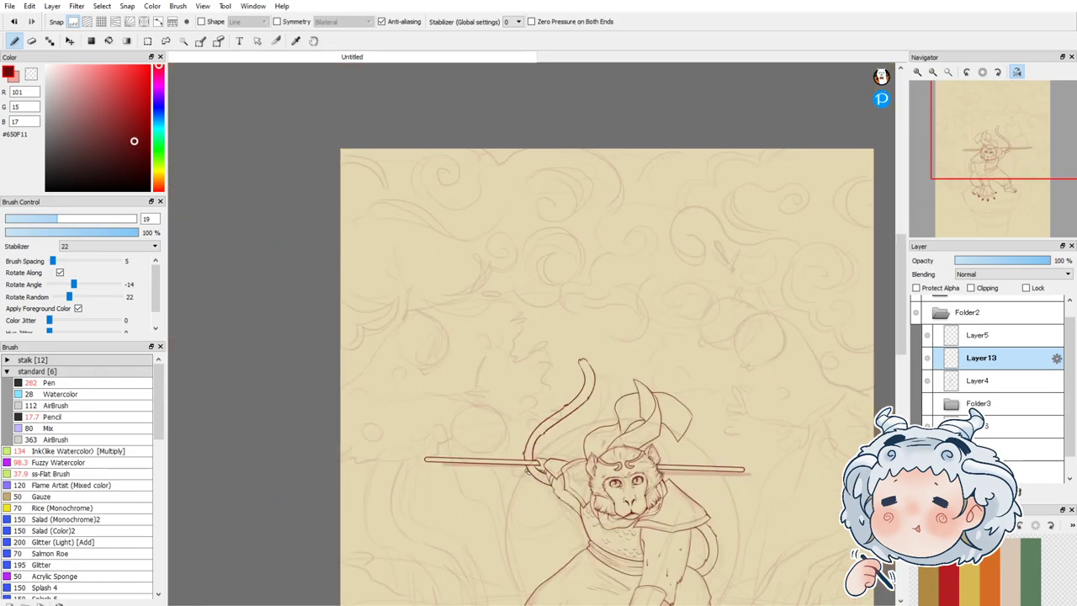
{"action": "scroll", "coordinate": [527, 472], "scroll_direction": "up", "scroll_amount": 3}
{"action": "left_click_drag", "start_coordinate": [549, 347], "coordinate": [547, 357]}
{"action": "left_click_drag", "start_coordinate": [648, 262], "coordinate": [649, 271]}
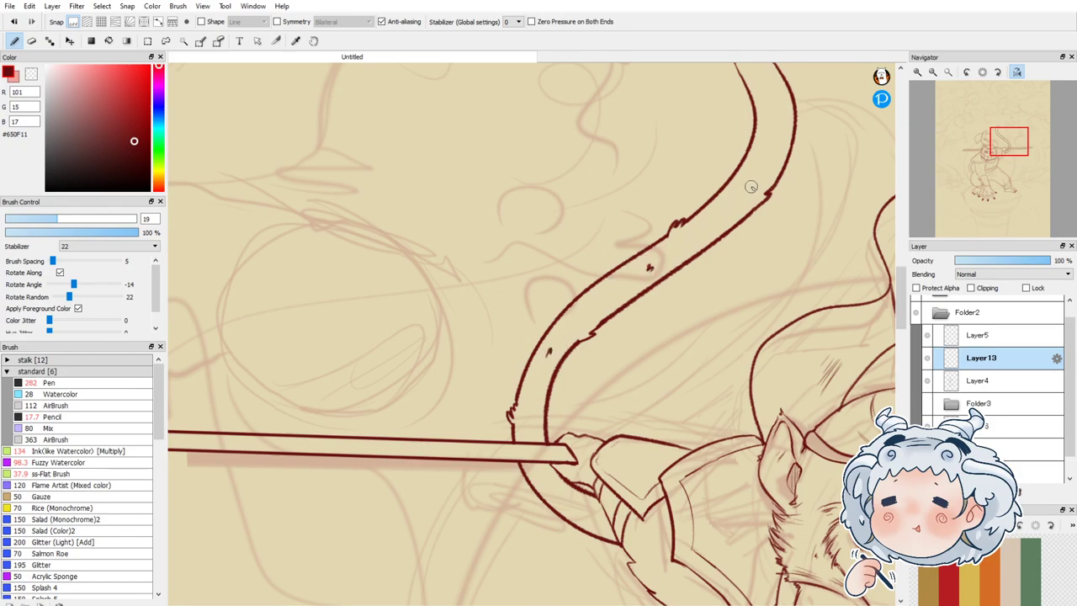
{"action": "left_click_drag", "start_coordinate": [763, 159], "coordinate": [765, 168]}
Step: Break the tail's outer edge just below the staff, redraw it with a jagged fur tuft and ink a small fur mark inside
{"action": "key", "text": "e"}
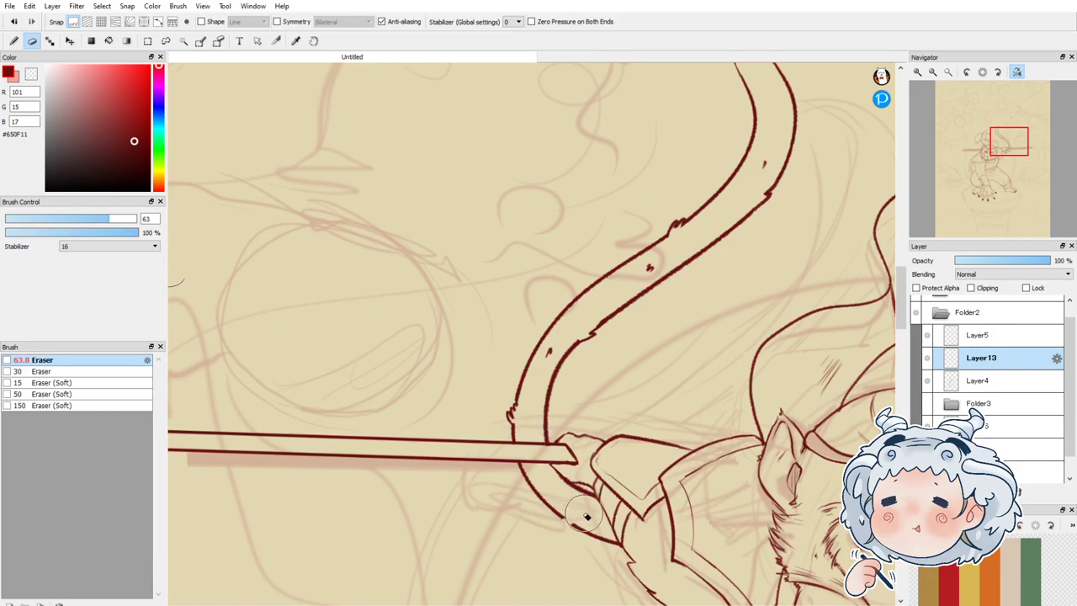
{"action": "key", "text": "b"}
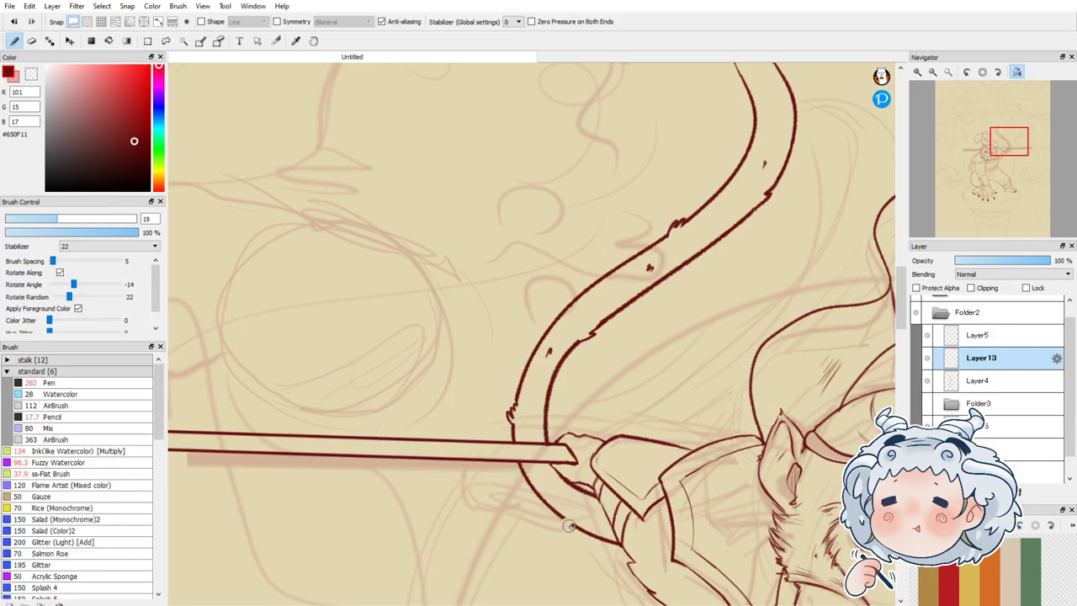
{"action": "left_click_drag", "start_coordinate": [570, 527], "coordinate": [557, 519]}
{"action": "scroll", "coordinate": [594, 549], "scroll_direction": "up", "scroll_amount": 1}
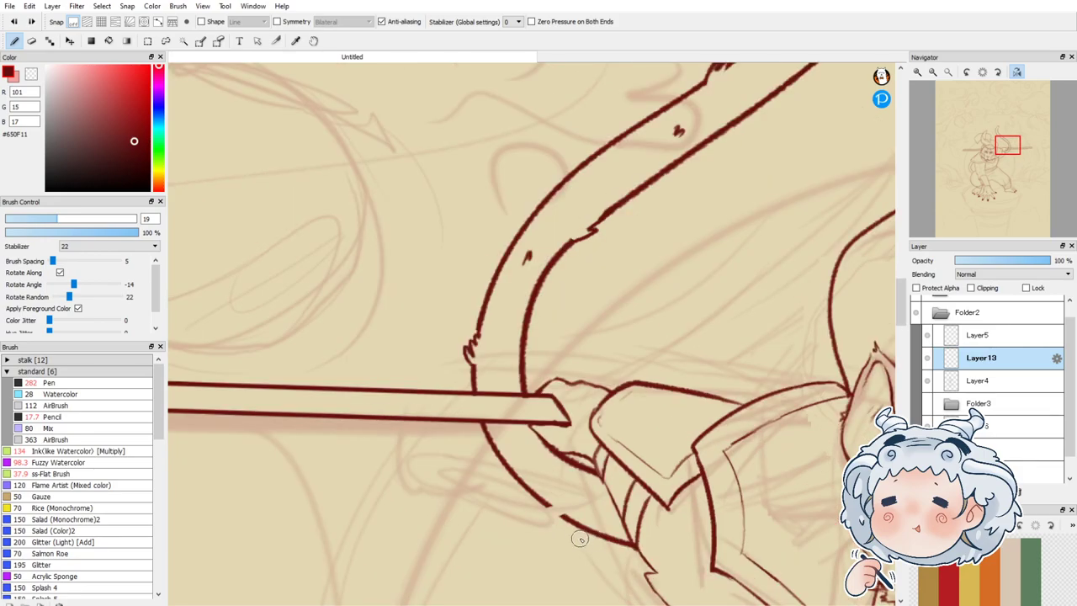
{"action": "scroll", "coordinate": [579, 539], "scroll_direction": "up", "scroll_amount": 1}
{"action": "left_click_drag", "start_coordinate": [529, 493], "coordinate": [590, 512]}
{"action": "key", "text": "ctrl+z"}
{"action": "mouse_move", "coordinate": [512, 488]}
{"action": "left_mouse_down"}
{"action": "mouse_move", "coordinate": [540, 493]}
{"action": "mouse_move", "coordinate": [542, 509]}
{"action": "mouse_move", "coordinate": [612, 524]}
{"action": "left_mouse_up"}
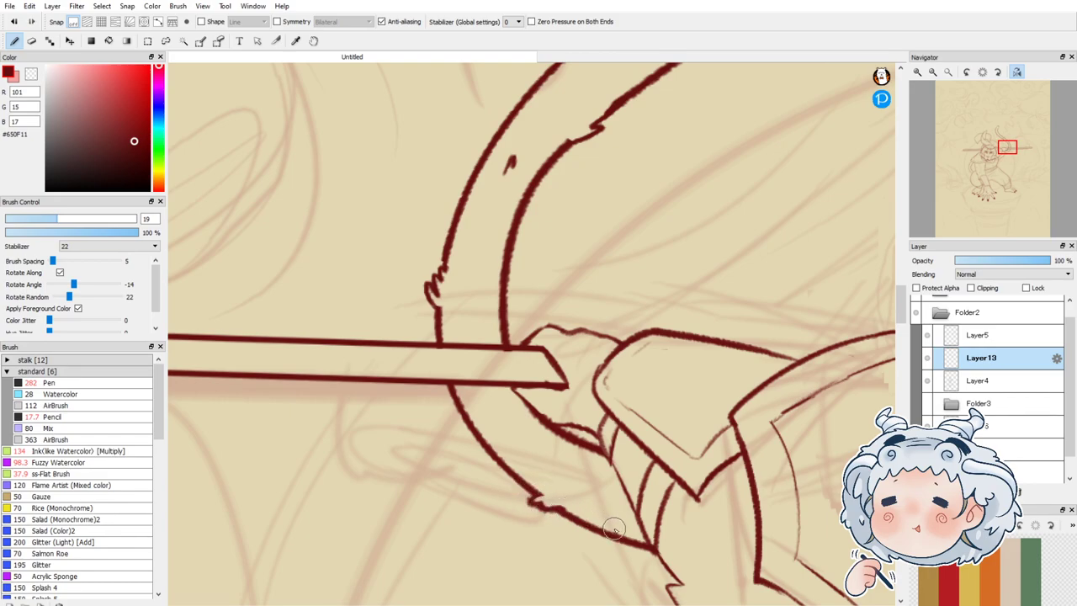
{"action": "left_click", "coordinate": [598, 496]}
{"action": "scroll", "coordinate": [471, 406], "scroll_direction": "down", "scroll_amount": 3}
{"action": "scroll", "coordinate": [531, 194], "scroll_direction": "down", "scroll_amount": 1}
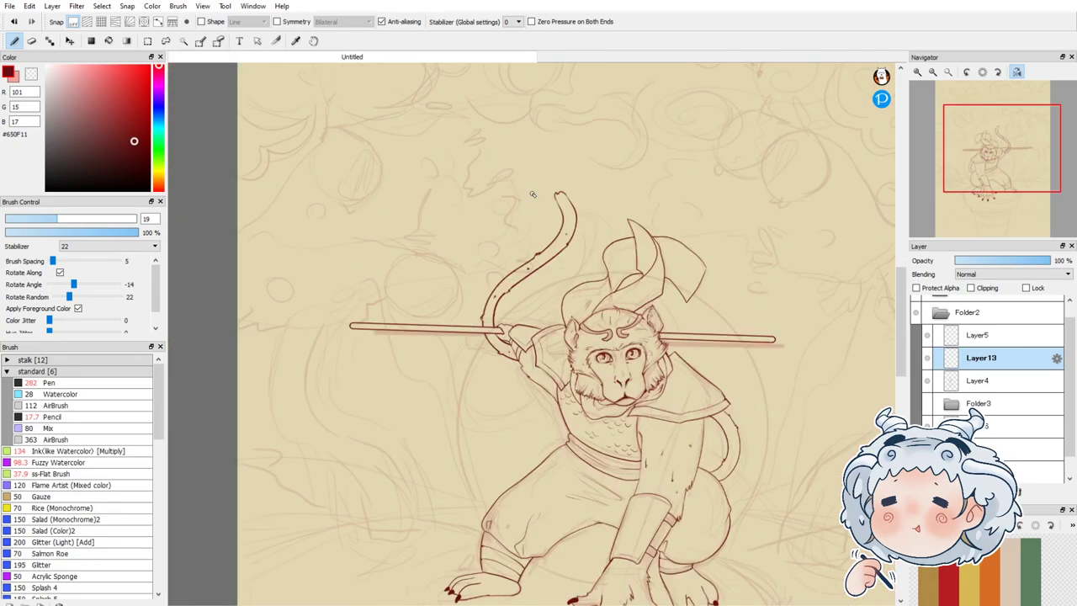
Step: Erase part of the tail's outer edge near the tip and redraw it with jagged fur tufts
{"action": "scroll", "coordinate": [520, 211], "scroll_direction": "up", "scroll_amount": 2}
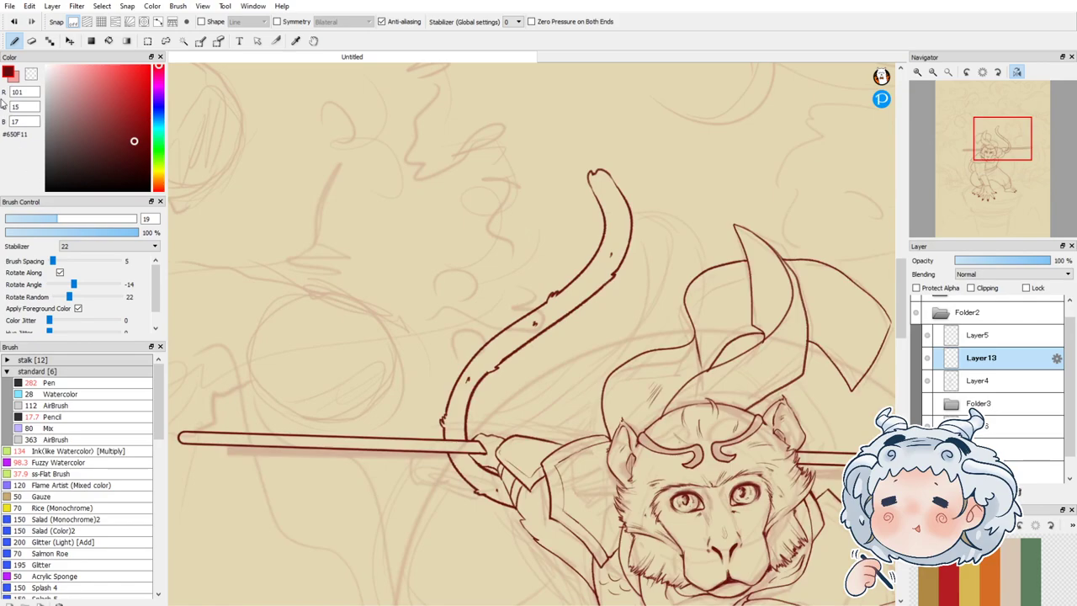
{"action": "key", "text": "e"}
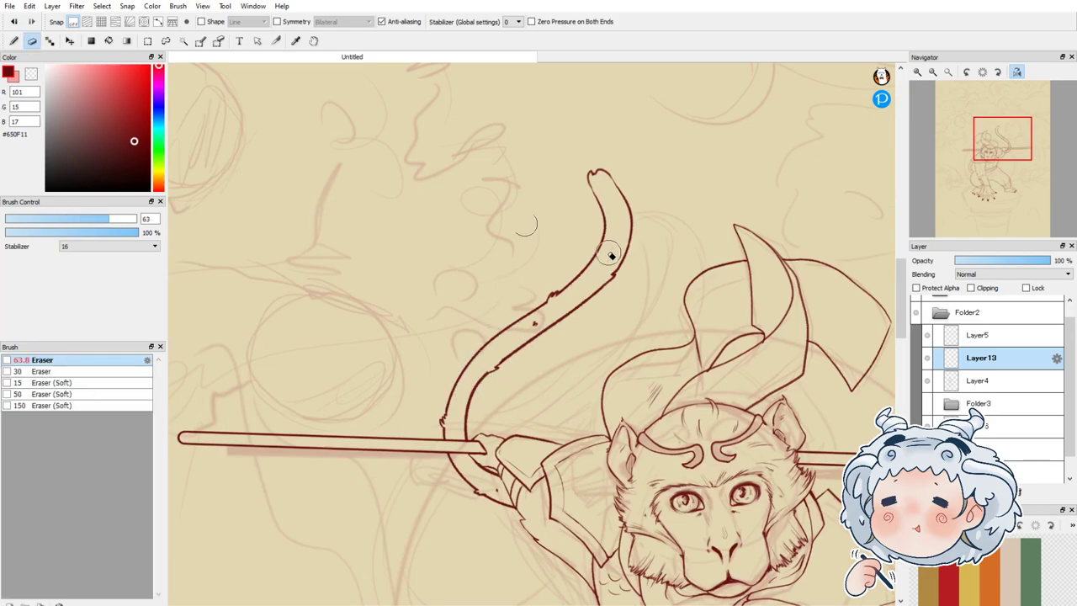
{"action": "scroll", "coordinate": [637, 185], "scroll_direction": "up", "scroll_amount": 3}
{"action": "mouse_move", "coordinate": [608, 176]}
{"action": "left_mouse_down"}
{"action": "mouse_move", "coordinate": [578, 149]}
{"action": "mouse_move", "coordinate": [621, 220]}
{"action": "left_mouse_up"}
{"action": "left_click", "coordinate": [14, 40]}
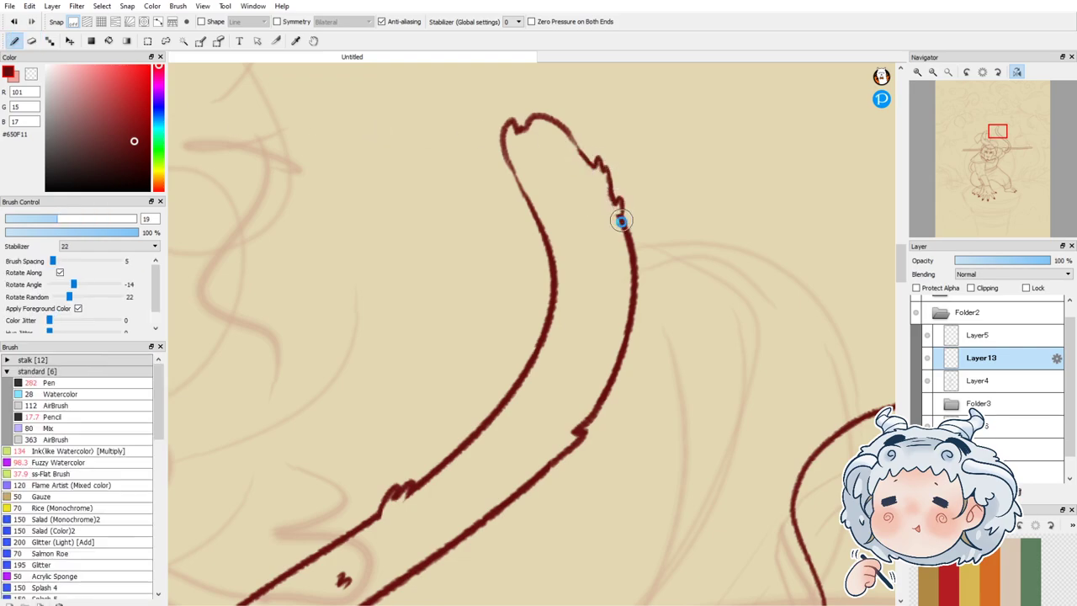
{"action": "scroll", "coordinate": [378, 185], "scroll_direction": "down", "scroll_amount": 5}
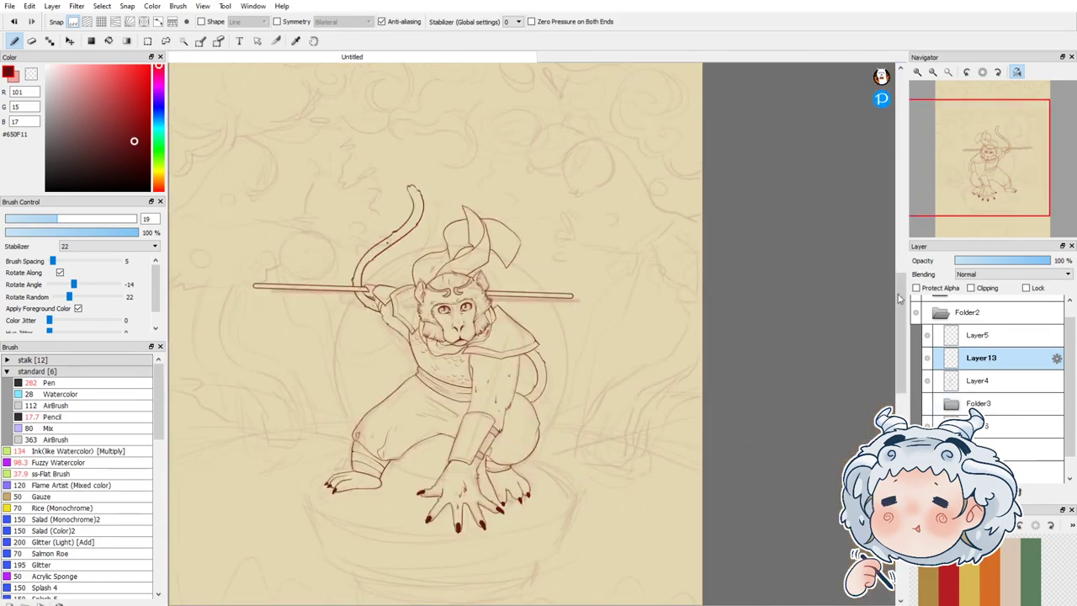
Step: Check what Layer13 and Layer4 contain by toggling their visibility, and merge Layer13 down into Layer4
{"action": "mouse_move", "coordinate": [934, 129]}
{"action": "scroll", "coordinate": [668, 324], "scroll_direction": "down", "scroll_amount": 1}
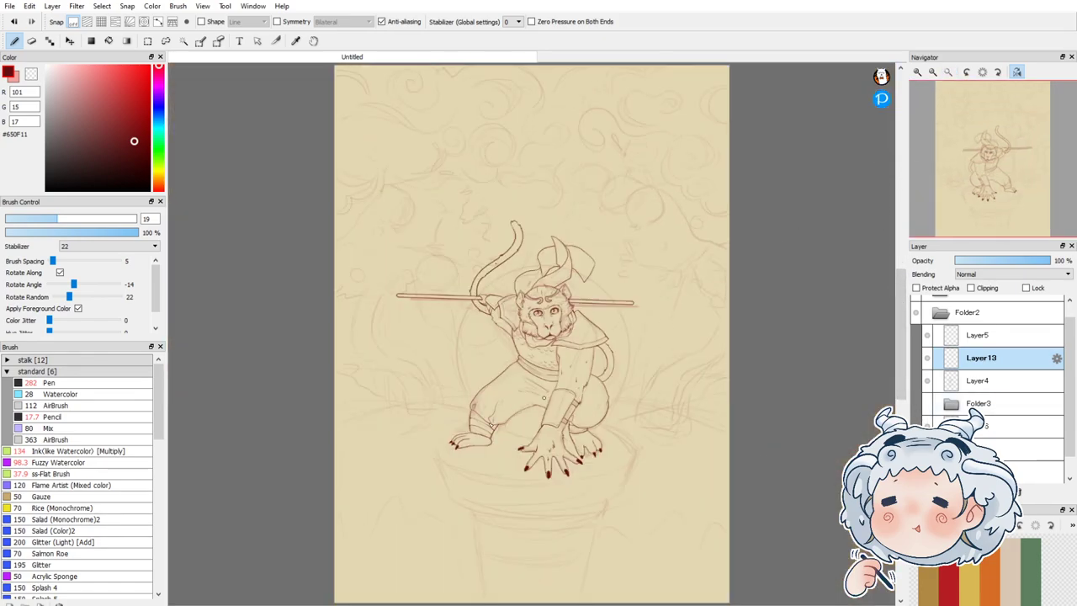
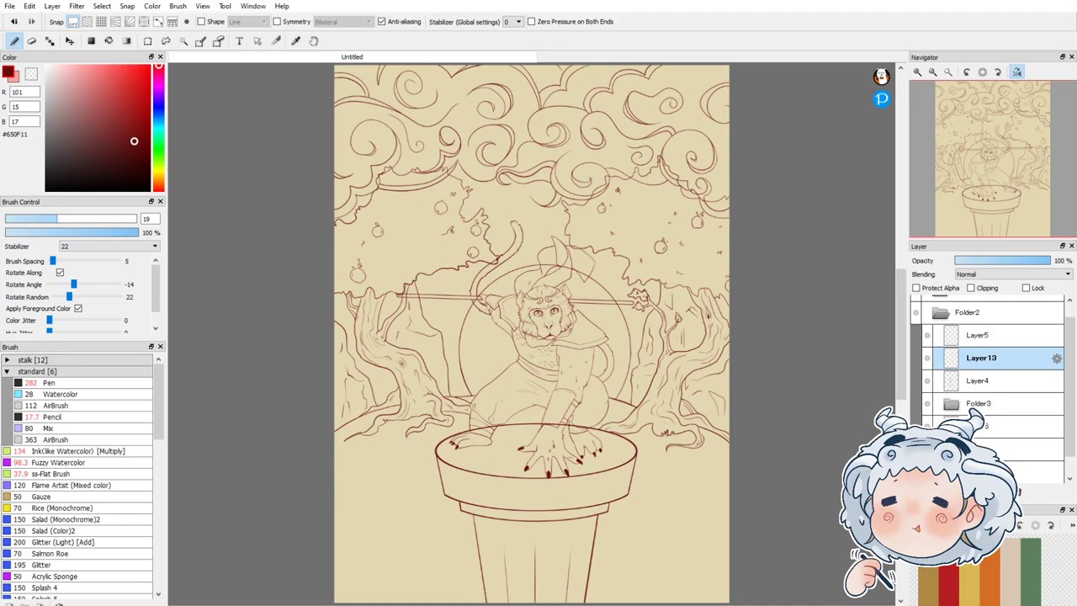
{"action": "left_click", "coordinate": [926, 360]}
{"action": "left_click", "coordinate": [927, 359]}
{"action": "left_click", "coordinate": [928, 384]}
{"action": "left_click", "coordinate": [928, 385]}
{"action": "left_click", "coordinate": [1014, 492]}
Step: Examine which layers hold the monkey, pot and background lines by toggling the visibility of Layer4, Folder3 and its contents
{"action": "scroll", "coordinate": [563, 457], "scroll_direction": "up", "scroll_amount": 4}
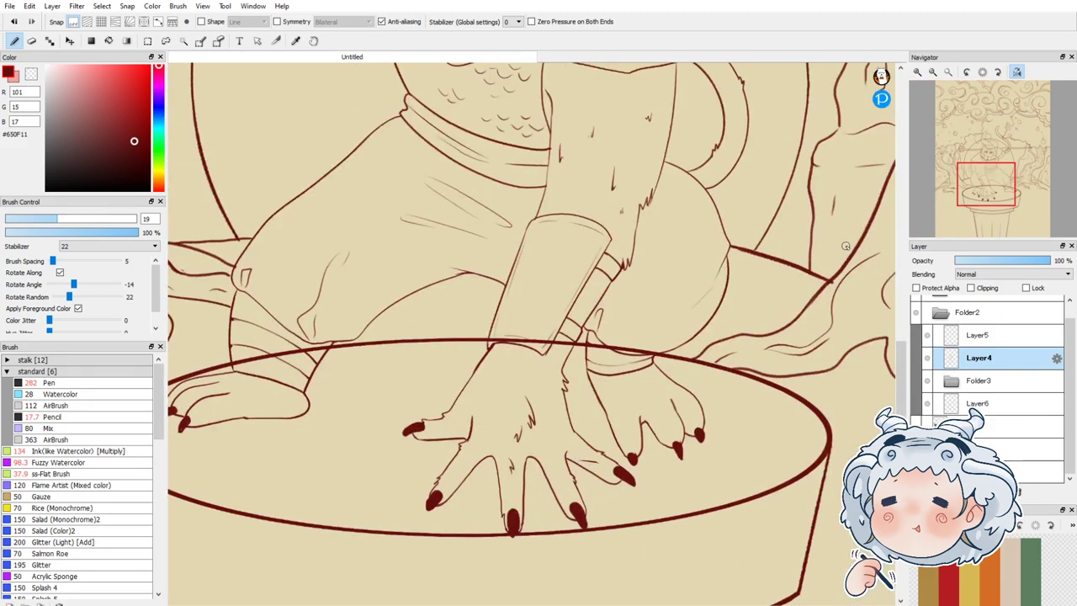
{"action": "left_click", "coordinate": [928, 359]}
{"action": "left_click", "coordinate": [929, 359]}
{"action": "left_click", "coordinate": [927, 382]}
{"action": "left_click", "coordinate": [927, 382]}
{"action": "left_click", "coordinate": [951, 381]}
{"action": "left_click", "coordinate": [940, 406]}
{"action": "left_click", "coordinate": [939, 406]}
{"action": "left_click", "coordinate": [938, 425]}
{"action": "left_click", "coordinate": [939, 425]}
{"action": "left_click", "coordinate": [939, 449]}
{"action": "left_click", "coordinate": [939, 448]}
{"action": "left_click", "coordinate": [939, 471]}
{"action": "left_click", "coordinate": [939, 471]}
{"action": "left_click", "coordinate": [993, 471]}
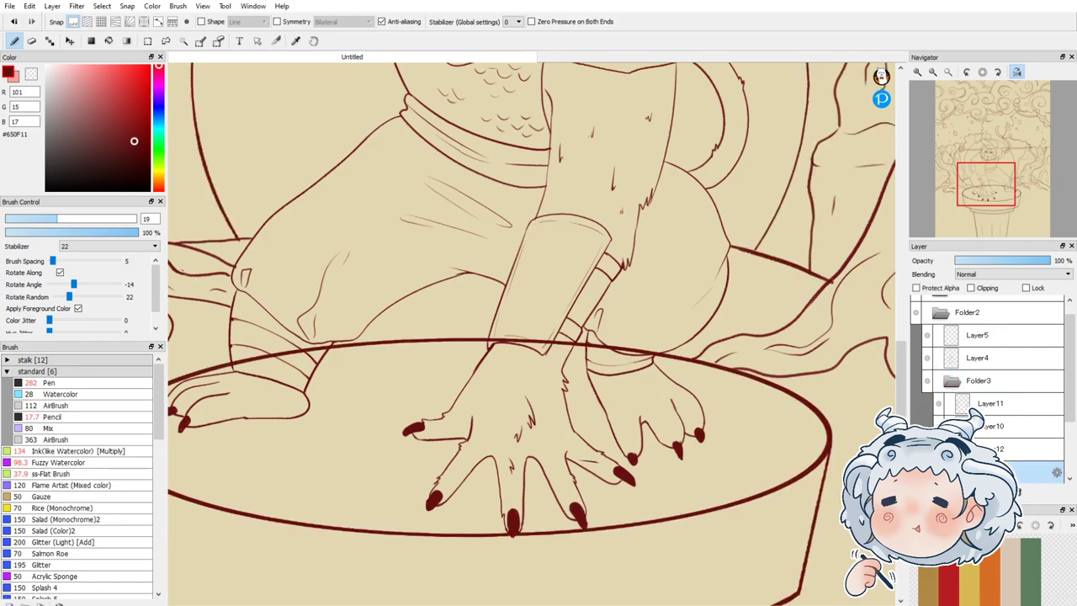
{"action": "key", "text": "e"}
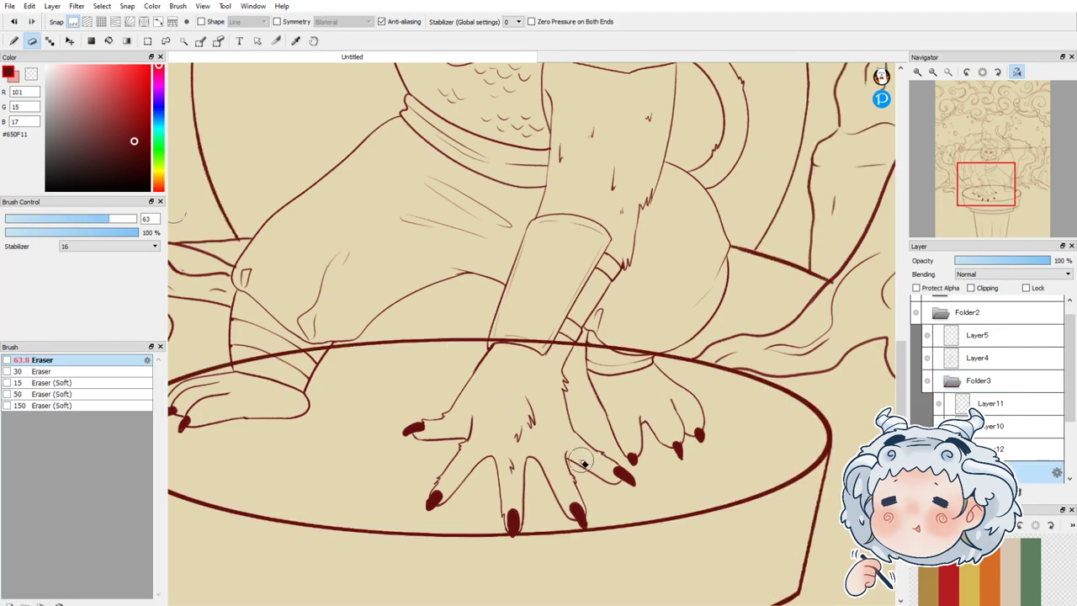
{"action": "left_click", "coordinate": [938, 382]}
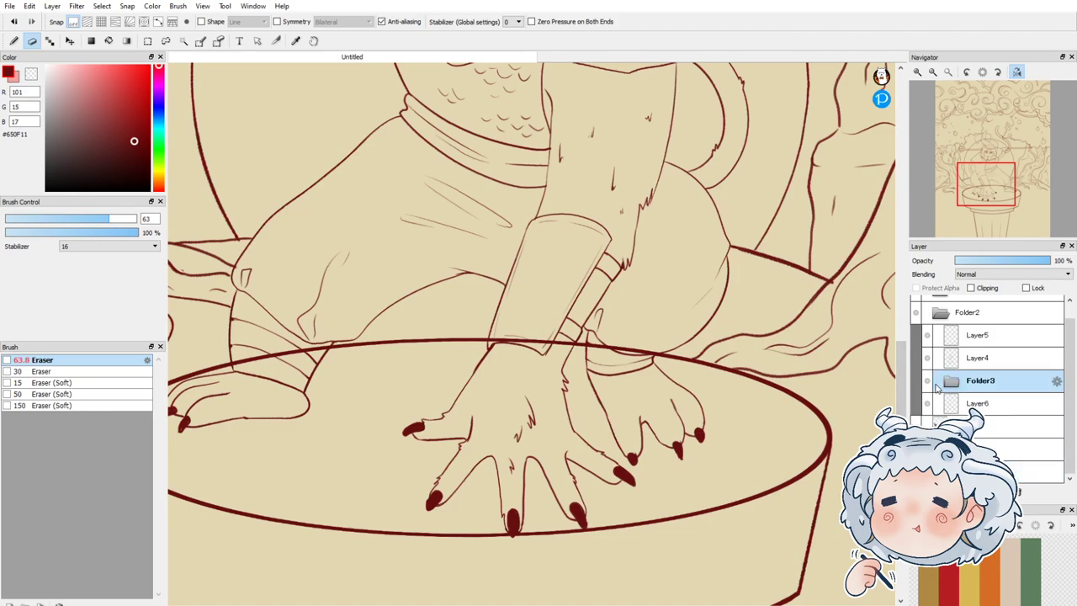
Step: Hide Folder3 with the pot and background lines and make Layer4 active
{"action": "left_click", "coordinate": [927, 381]}
{"action": "left_click", "coordinate": [928, 360]}
{"action": "left_click", "coordinate": [928, 360]}
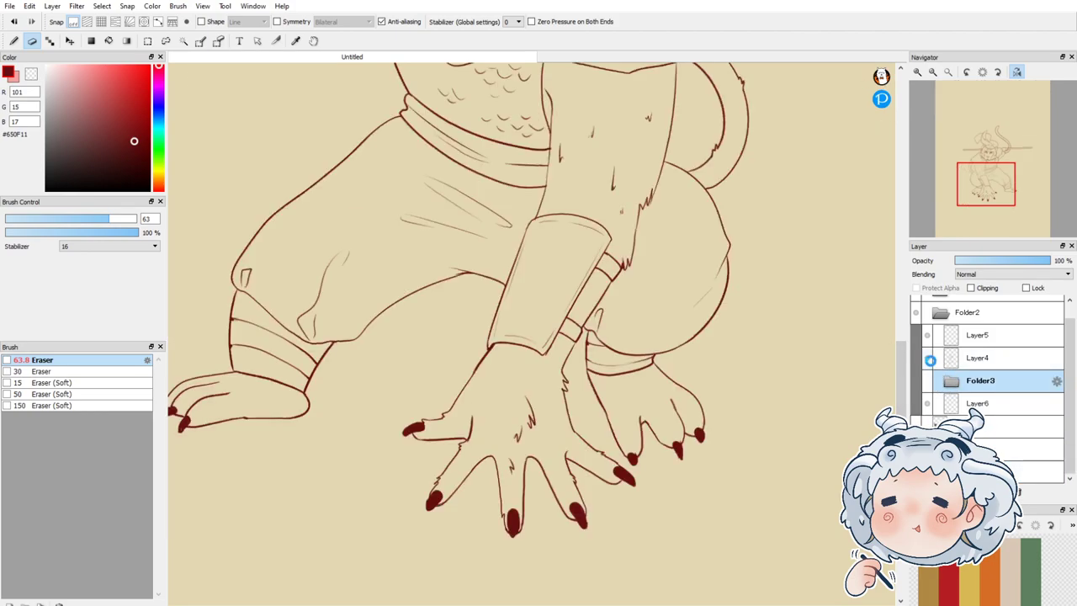
{"action": "left_click", "coordinate": [954, 363]}
Step: Lasso-select the monkey's hand planted on the ground, from the lower end of the wrist guard to the claws
{"action": "left_click", "coordinate": [166, 40]}
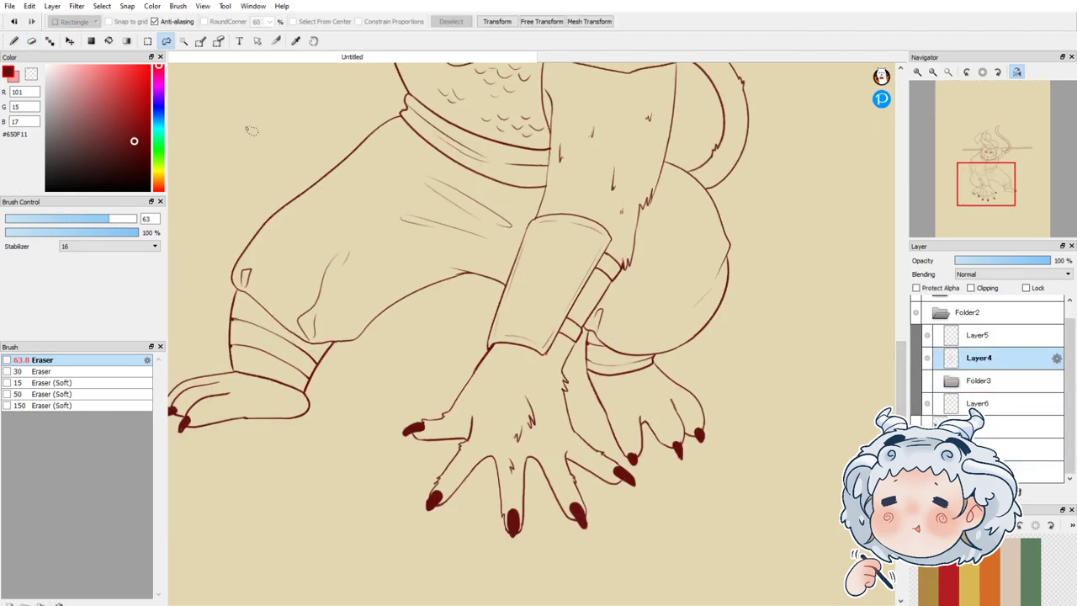
{"action": "scroll", "coordinate": [532, 398], "scroll_direction": "up", "scroll_amount": 2}
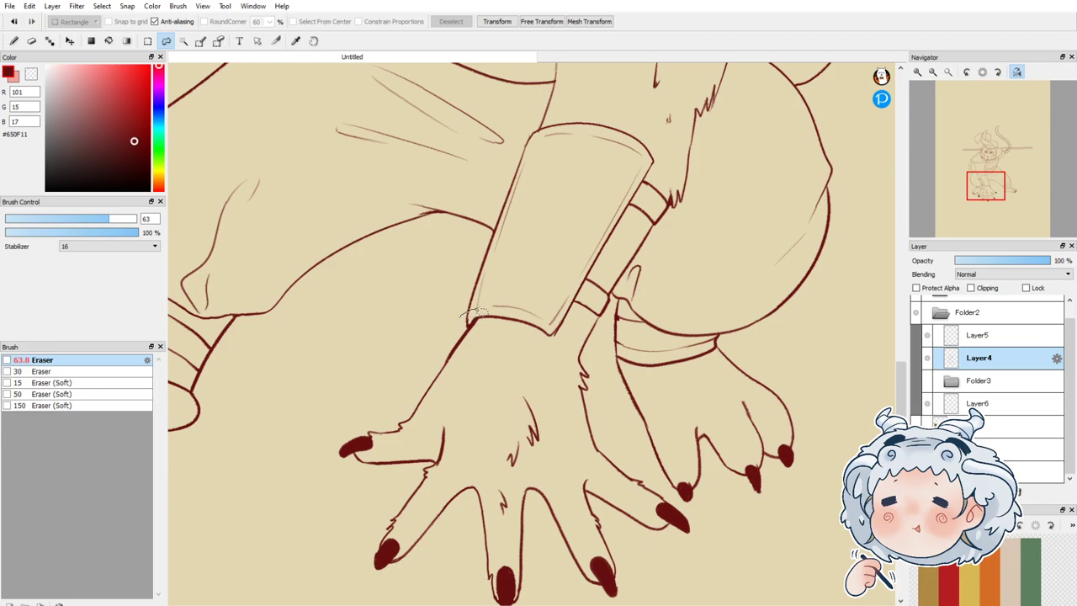
{"action": "left_click_drag", "start_coordinate": [482, 312], "coordinate": [475, 311]}
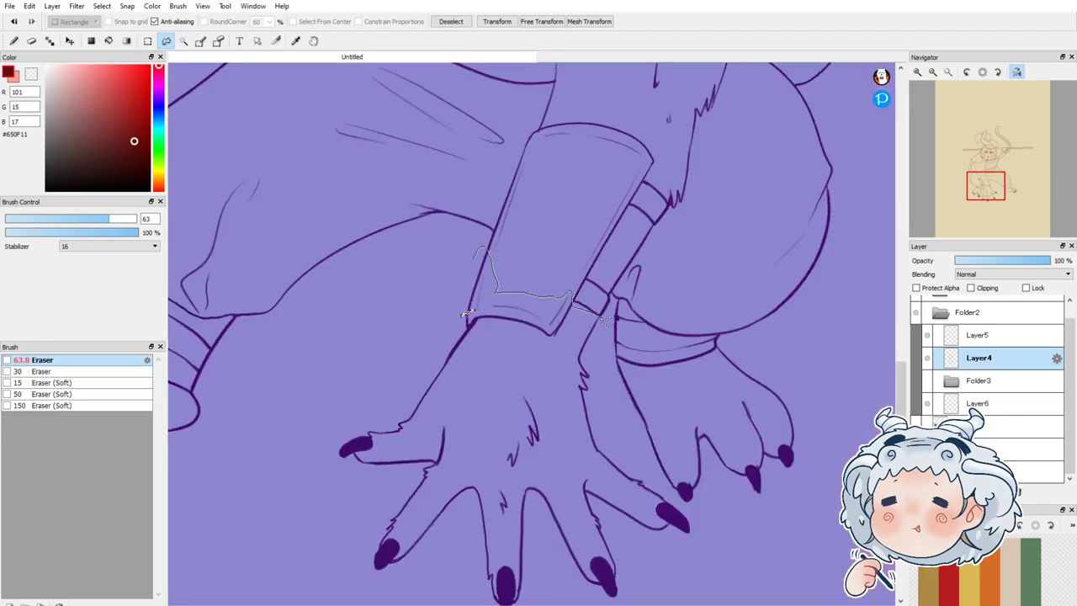
{"action": "mouse_move", "coordinate": [604, 320]}
{"action": "left_mouse_down"}
{"action": "mouse_move", "coordinate": [660, 472]}
{"action": "mouse_move", "coordinate": [682, 604]}
{"action": "left_mouse_up"}
{"action": "left_click_drag", "start_coordinate": [465, 313], "coordinate": [315, 604]}
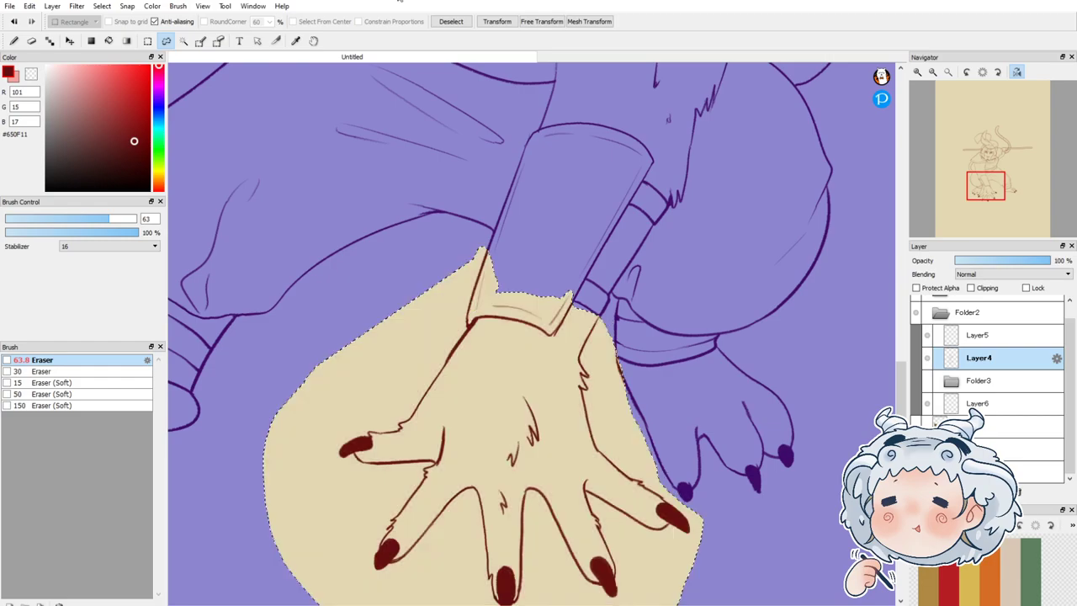
Step: Start a mesh transform with 4 columns and 4 rows on the selected hand and pull the points around the fingers slightly upward
{"action": "left_click", "coordinate": [572, 21]}
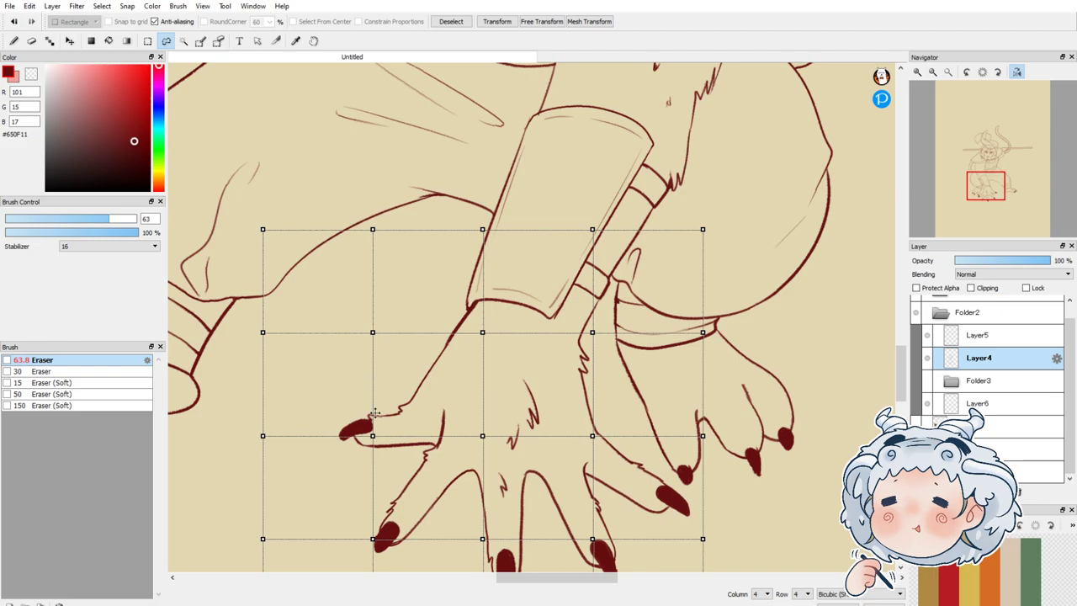
{"action": "scroll", "coordinate": [529, 312], "scroll_direction": "down", "scroll_amount": 2}
{"action": "left_click_drag", "start_coordinate": [505, 376], "coordinate": [506, 369]}
{"action": "left_click_drag", "start_coordinate": [505, 426], "coordinate": [451, 416]}
{"action": "left_click_drag", "start_coordinate": [561, 427], "coordinate": [557, 419]}
{"action": "left_click_drag", "start_coordinate": [505, 478], "coordinate": [614, 475]}
{"action": "left_click_drag", "start_coordinate": [614, 427], "coordinate": [610, 423]}
{"action": "left_click_drag", "start_coordinate": [557, 373], "coordinate": [606, 376]}
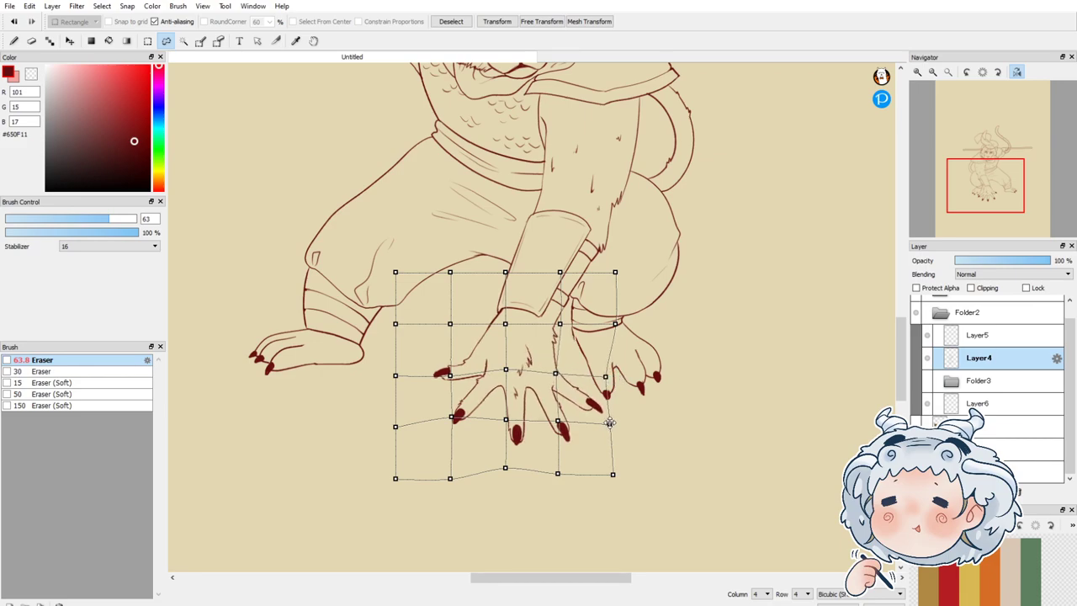
Step: Refine the mesh around the thumb, fingers and claws to shorten the hand slightly, apply the transform and clear the selection
{"action": "left_click_drag", "start_coordinate": [506, 370], "coordinate": [507, 366]}
{"action": "left_click_drag", "start_coordinate": [452, 418], "coordinate": [456, 416]}
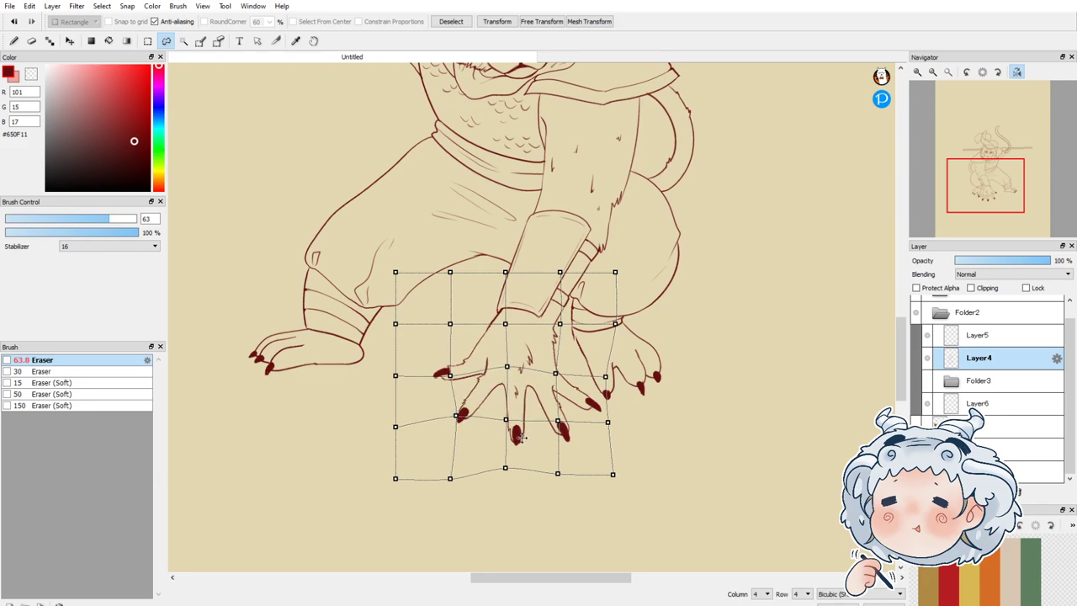
{"action": "left_click_drag", "start_coordinate": [450, 477], "coordinate": [402, 464]}
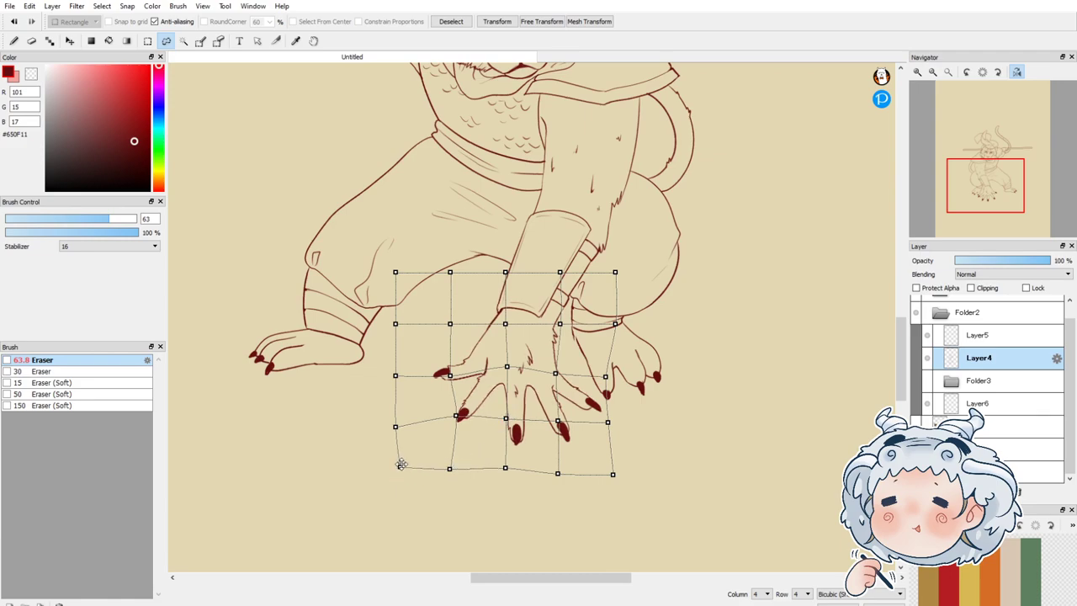
{"action": "left_click_drag", "start_coordinate": [559, 476], "coordinate": [506, 461]}
{"action": "left_click_drag", "start_coordinate": [612, 474], "coordinate": [605, 466]}
{"action": "left_click_drag", "start_coordinate": [560, 424], "coordinate": [556, 418]}
{"action": "left_click_drag", "start_coordinate": [451, 325], "coordinate": [452, 323]}
{"action": "left_click_drag", "start_coordinate": [450, 375], "coordinate": [401, 367]}
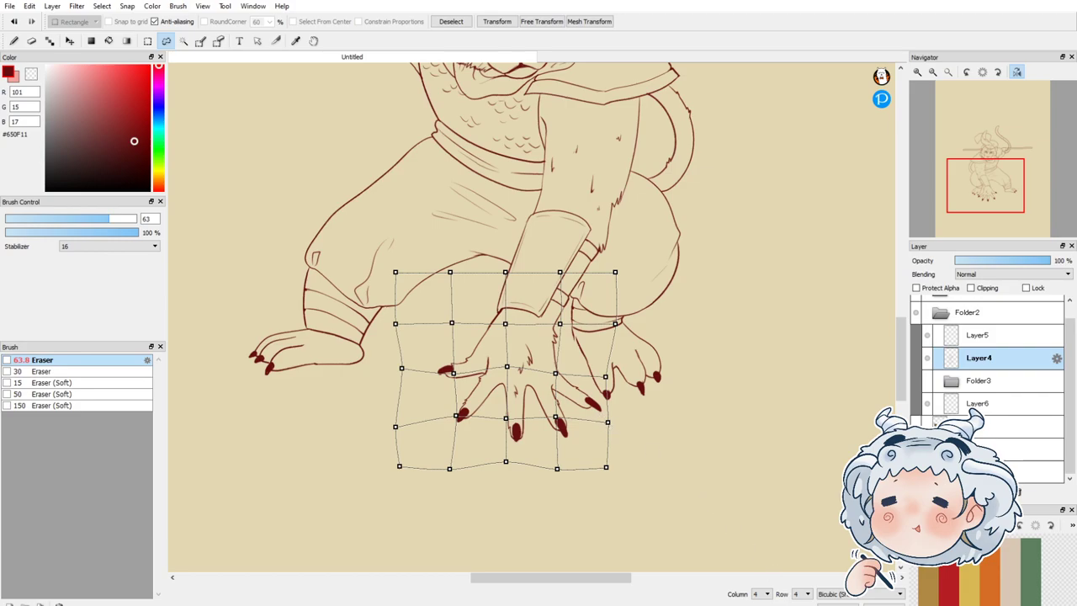
{"action": "scroll", "coordinate": [674, 442], "scroll_direction": "down", "scroll_amount": 3}
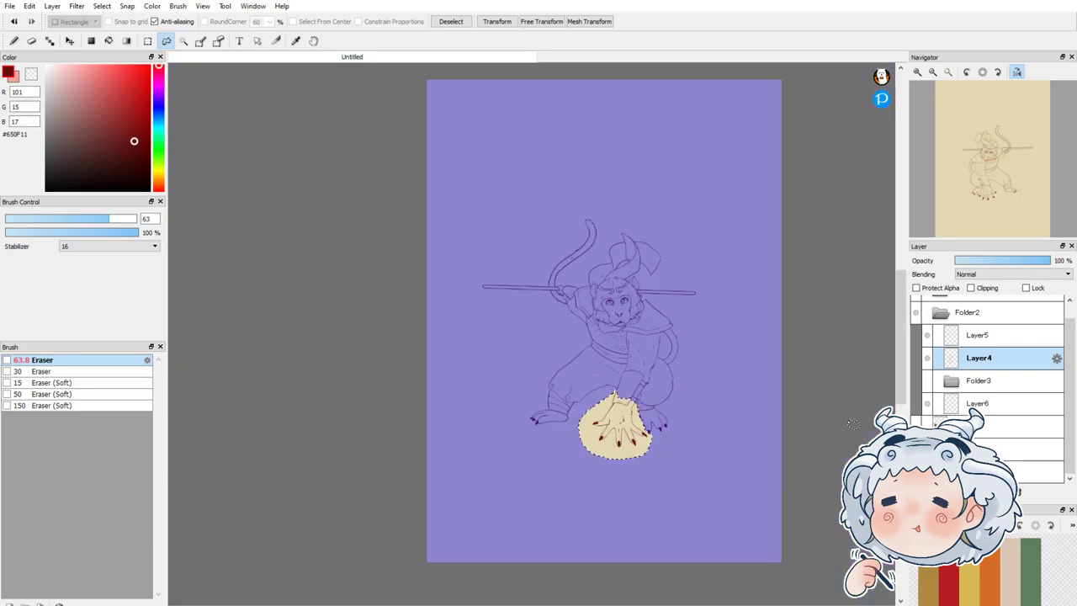
{"action": "key", "text": "ctrl+d"}
Step: Check the contents of Folder3 and Layer5 by toggling their visibility, and merge Layer5 down into Layer4
{"action": "left_click", "coordinate": [927, 382]}
{"action": "left_click", "coordinate": [928, 383]}
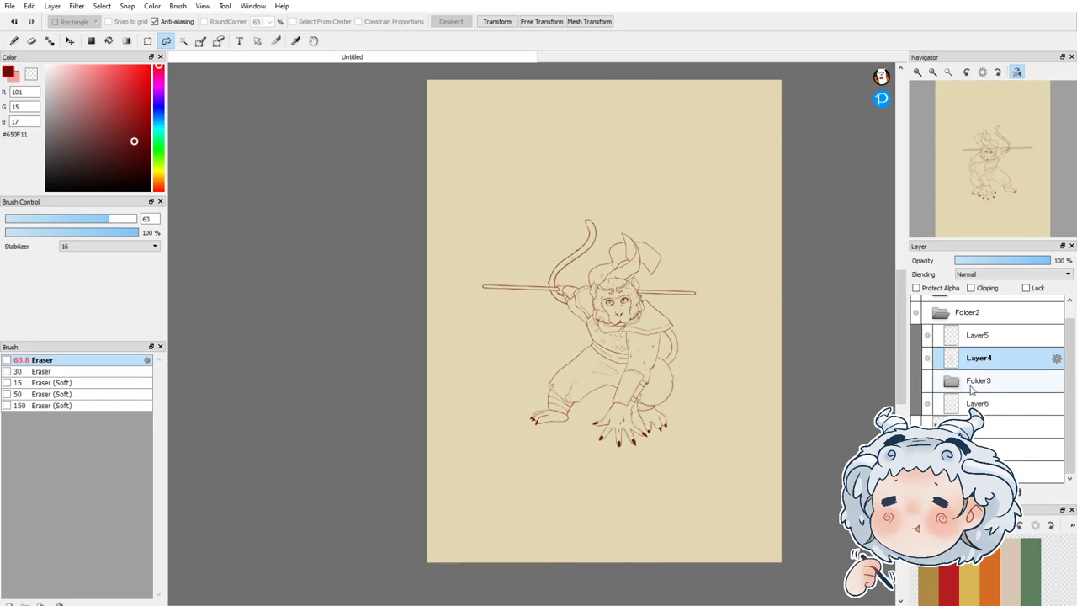
{"action": "left_click", "coordinate": [928, 336]}
{"action": "left_click", "coordinate": [928, 337]}
{"action": "left_click", "coordinate": [990, 336]}
{"action": "key", "text": "ctrl+e"}
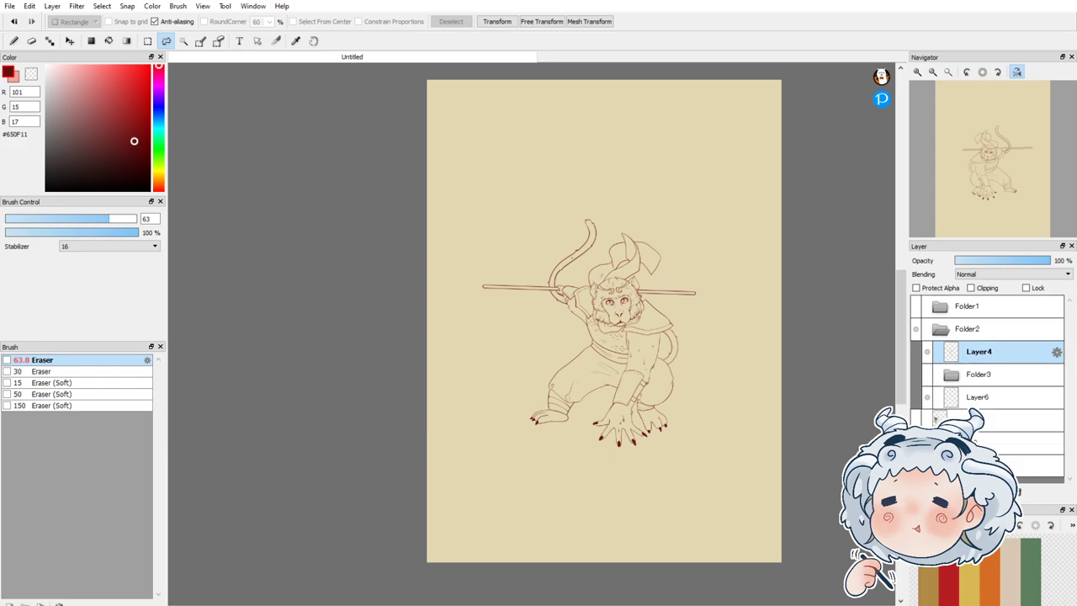
Step: Create a new folder directly above Folder3 and add an empty layer inside it
{"action": "left_click", "coordinate": [1010, 379]}
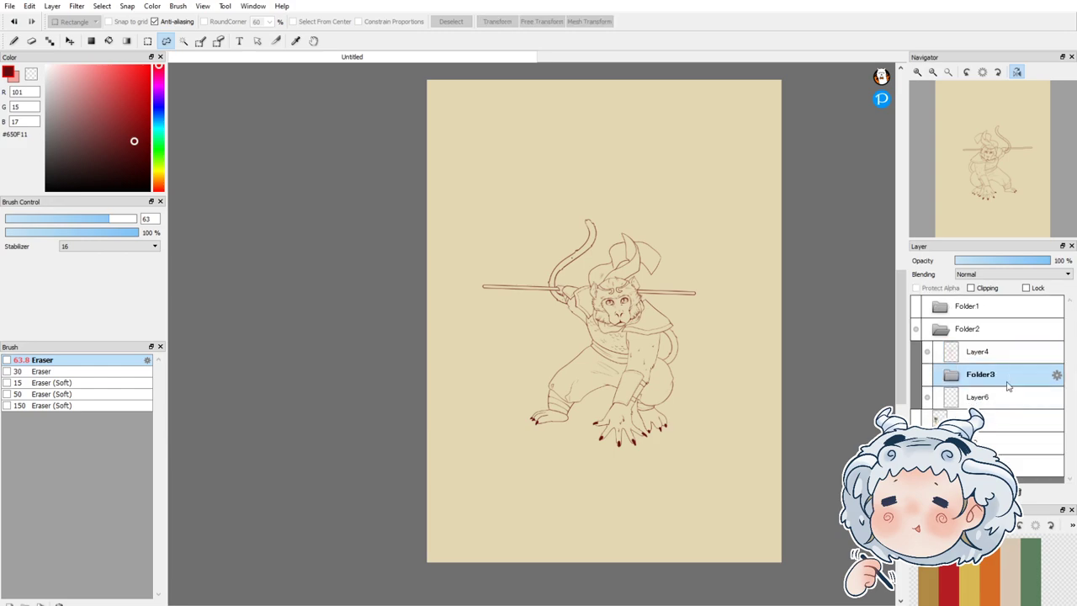
{"action": "key", "text": "ctrl+shift+n"}
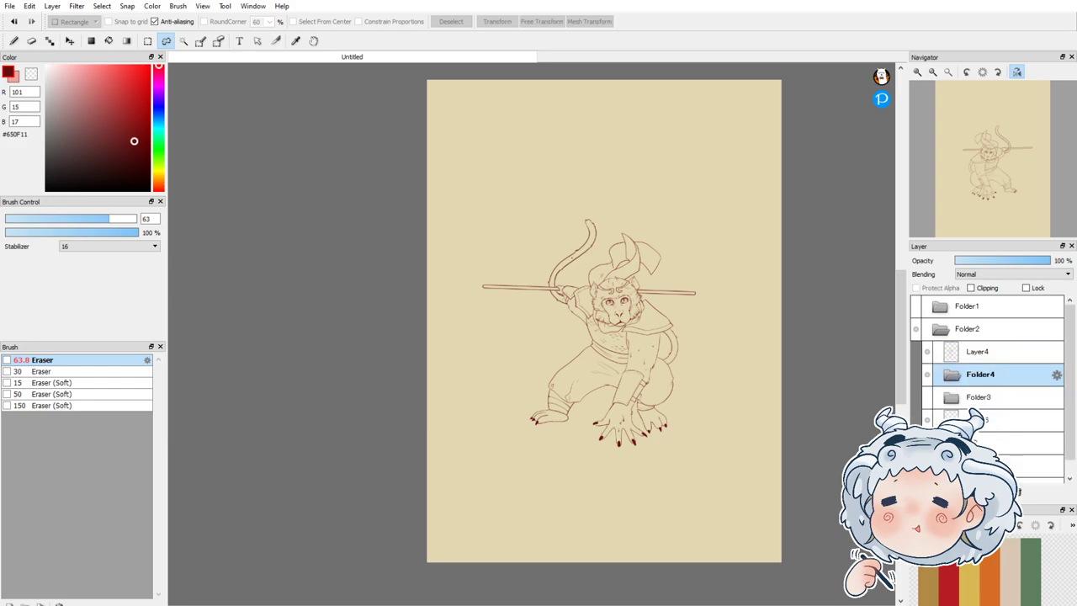
{"action": "key", "text": "ctrl+shift+n"}
{"action": "scroll", "coordinate": [688, 314], "scroll_direction": "up", "scroll_amount": 2}
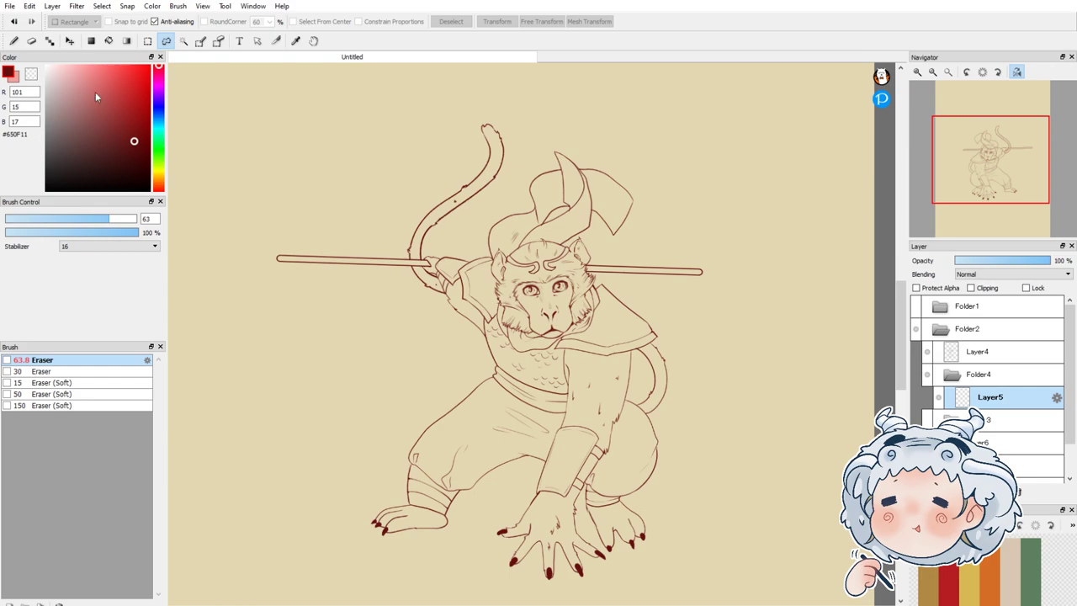
Step: Select the background around the monkey with the Magic Wand, including the gaps inside the tail loop and the headscarf
{"action": "left_click", "coordinate": [183, 40]}
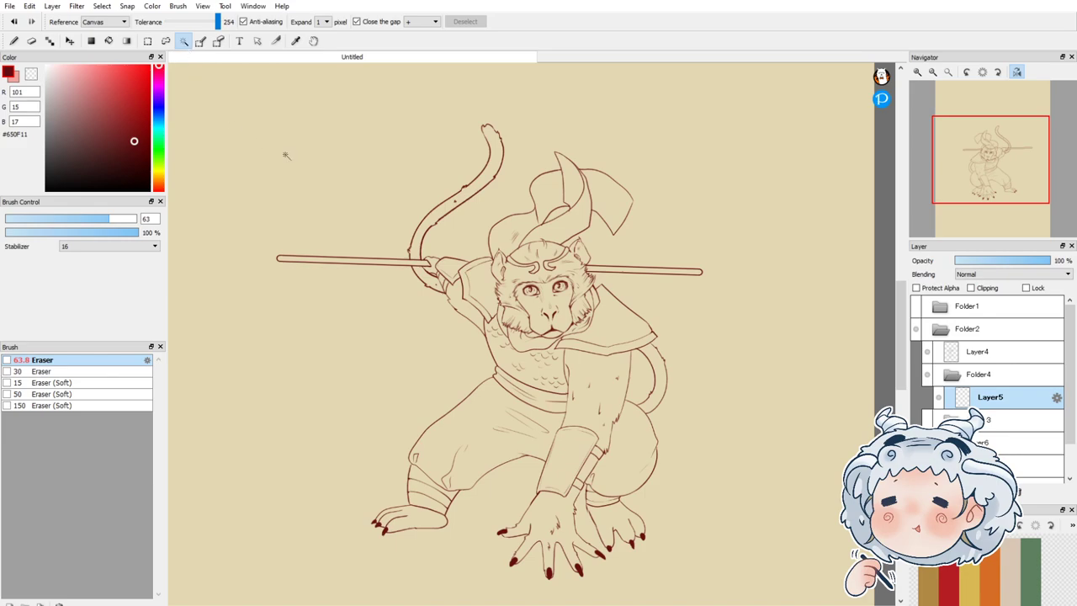
{"action": "left_click", "coordinate": [383, 185]}
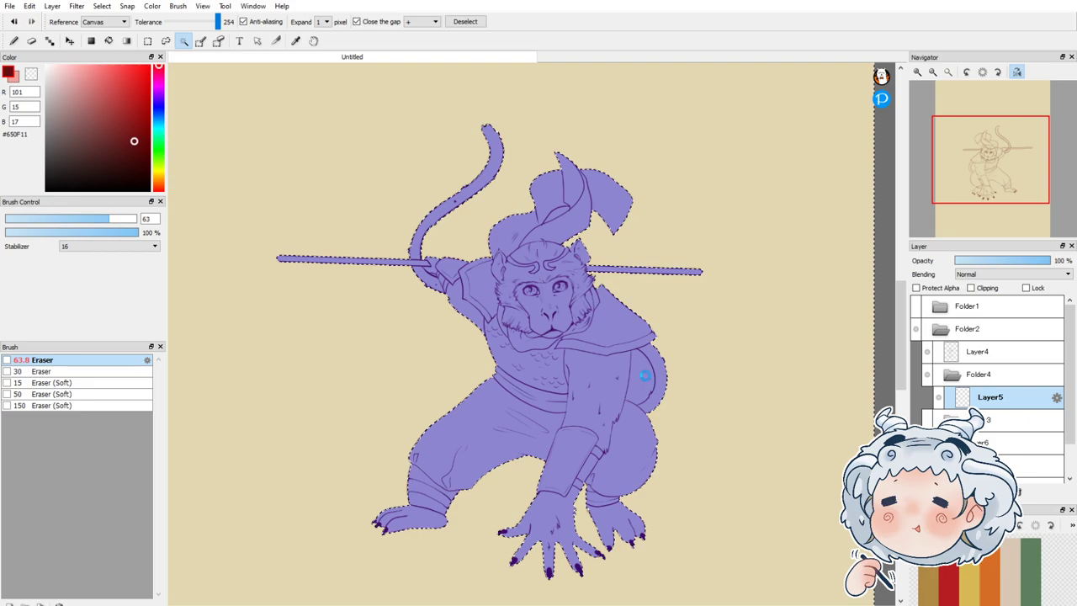
{"action": "left_click", "coordinate": [645, 376]}
{"action": "left_click", "coordinate": [559, 212]}
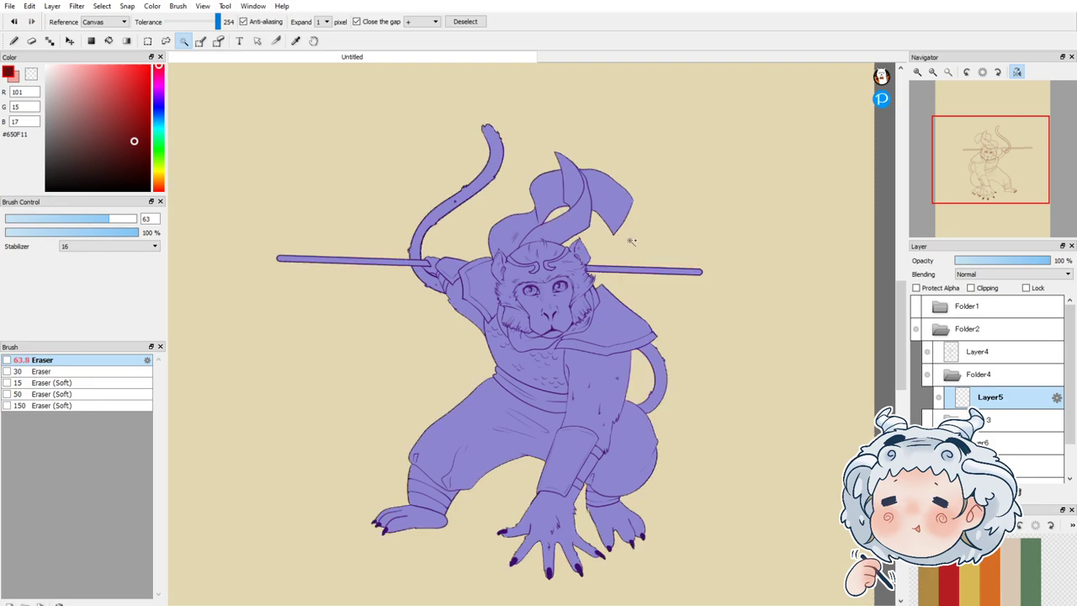
Step: Add the small gap between the raised hand and the tail to the background selection
{"action": "scroll", "coordinate": [494, 272], "scroll_direction": "up", "scroll_amount": 5}
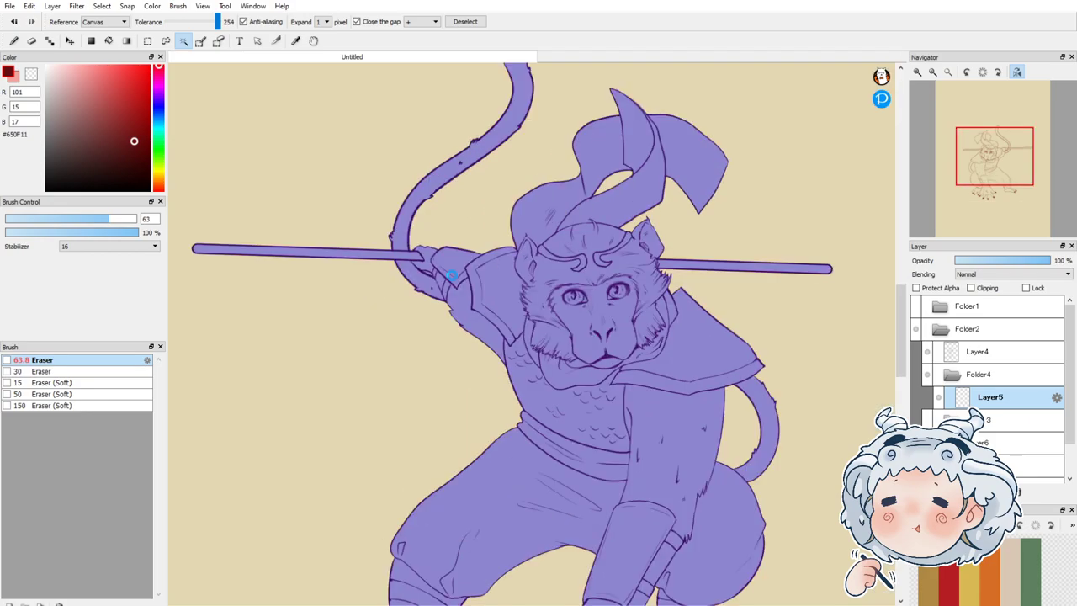
{"action": "scroll", "coordinate": [426, 268], "scroll_direction": "up", "scroll_amount": 3}
{"action": "left_click", "coordinate": [387, 266]}
{"action": "scroll", "coordinate": [386, 266], "scroll_direction": "down", "scroll_amount": 2}
{"action": "scroll", "coordinate": [384, 264], "scroll_direction": "up", "scroll_amount": 4}
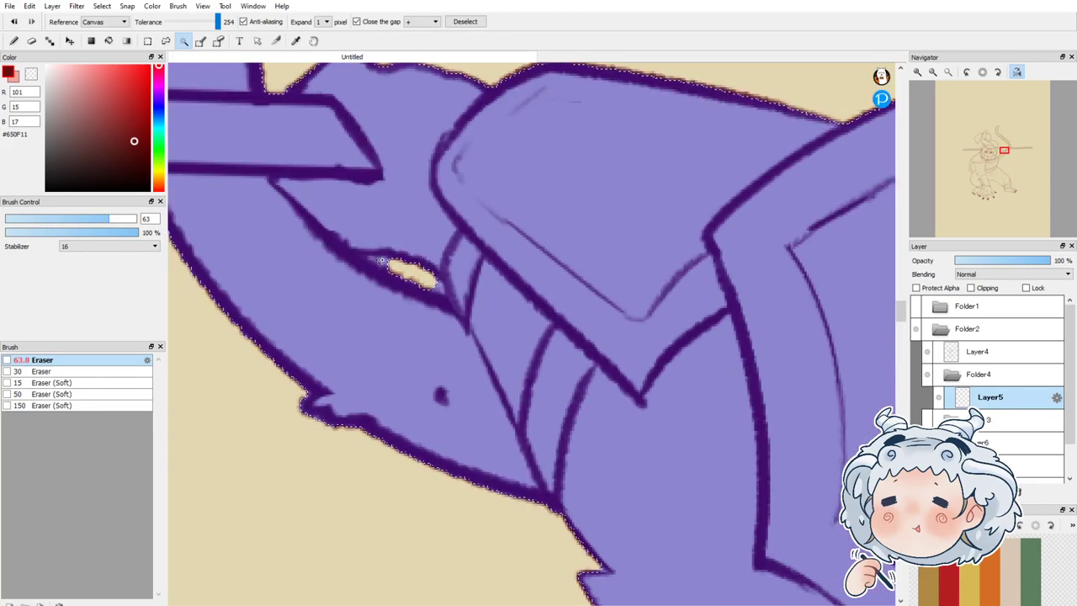
{"action": "key", "text": "ctrl+d"}
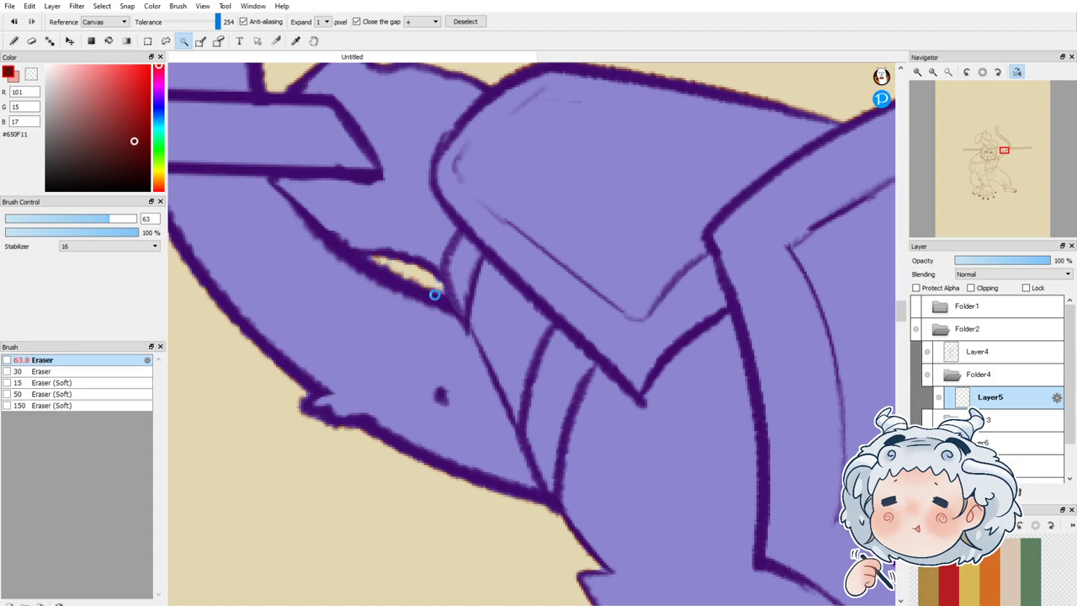
{"action": "scroll", "coordinate": [445, 294], "scroll_direction": "down", "scroll_amount": 5}
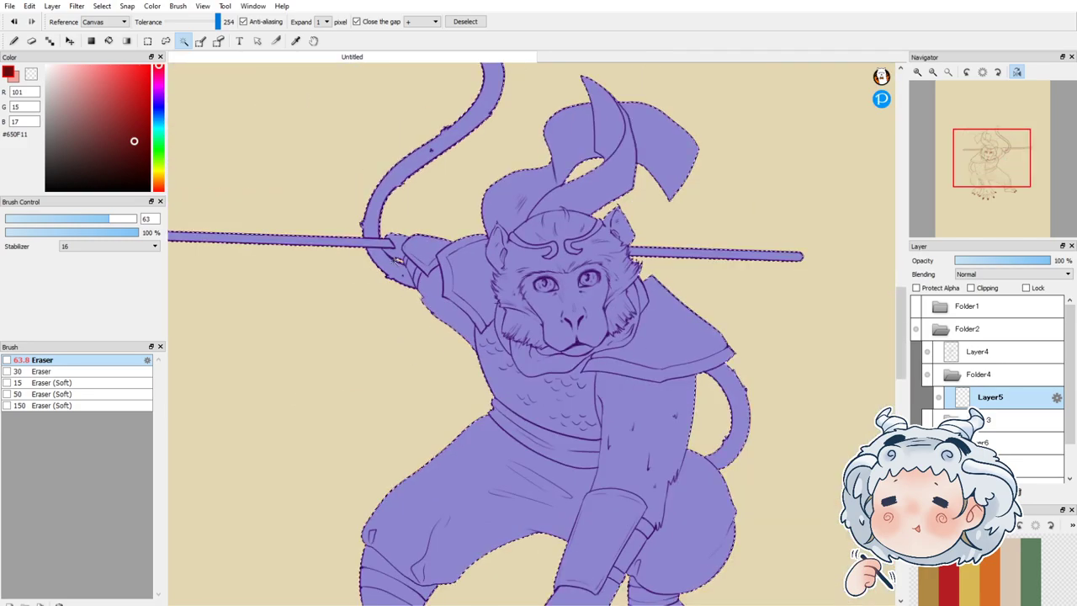
{"action": "scroll", "coordinate": [588, 256], "scroll_direction": "down", "scroll_amount": 1}
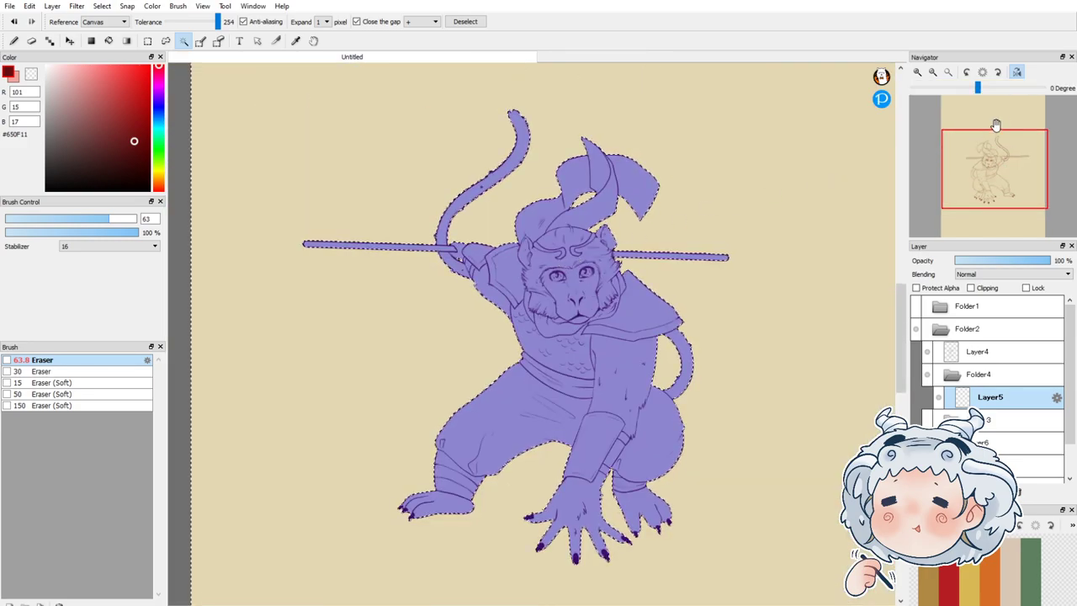
Step: Invert the selection, fill the monkey's silhouette on Layer5 with ochre #B18944, and clear the selection
{"action": "left_click", "coordinate": [1016, 73]}
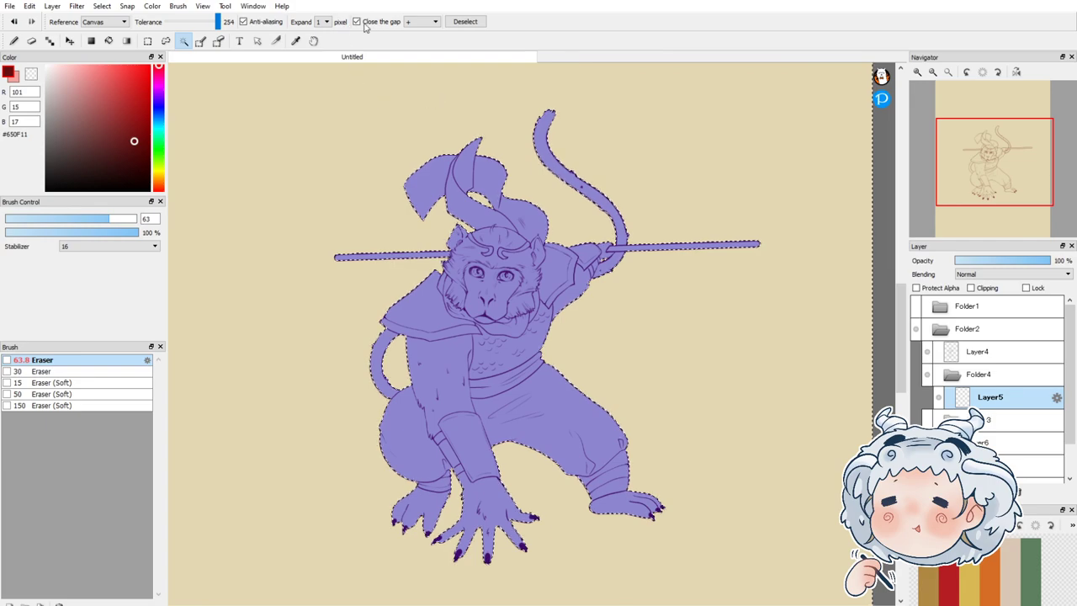
{"action": "left_click", "coordinate": [125, 41]}
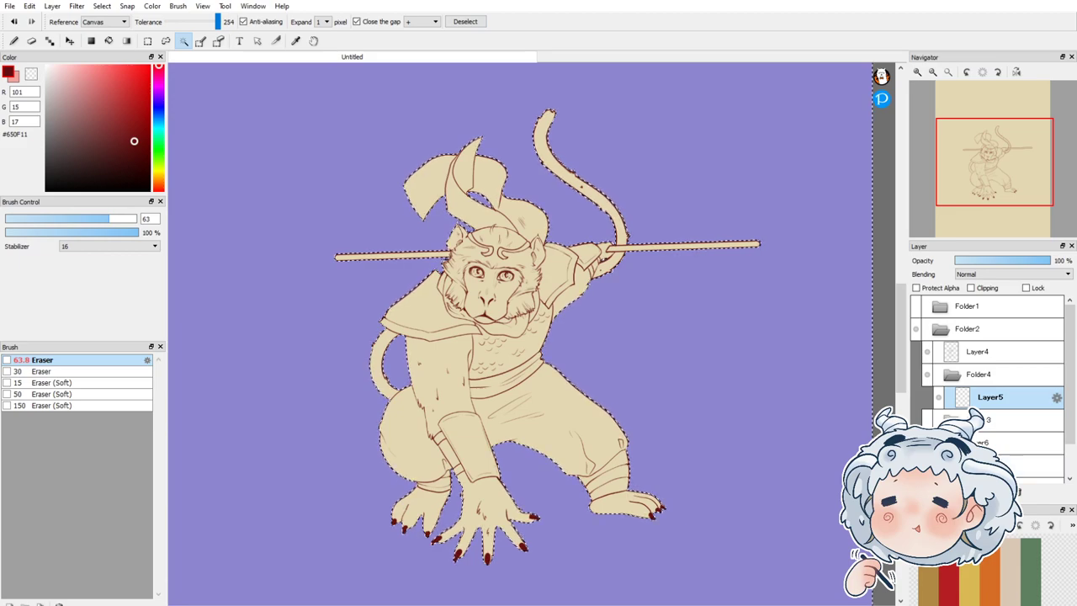
{"action": "left_click", "coordinate": [928, 573]}
{"action": "left_click", "coordinate": [130, 40]}
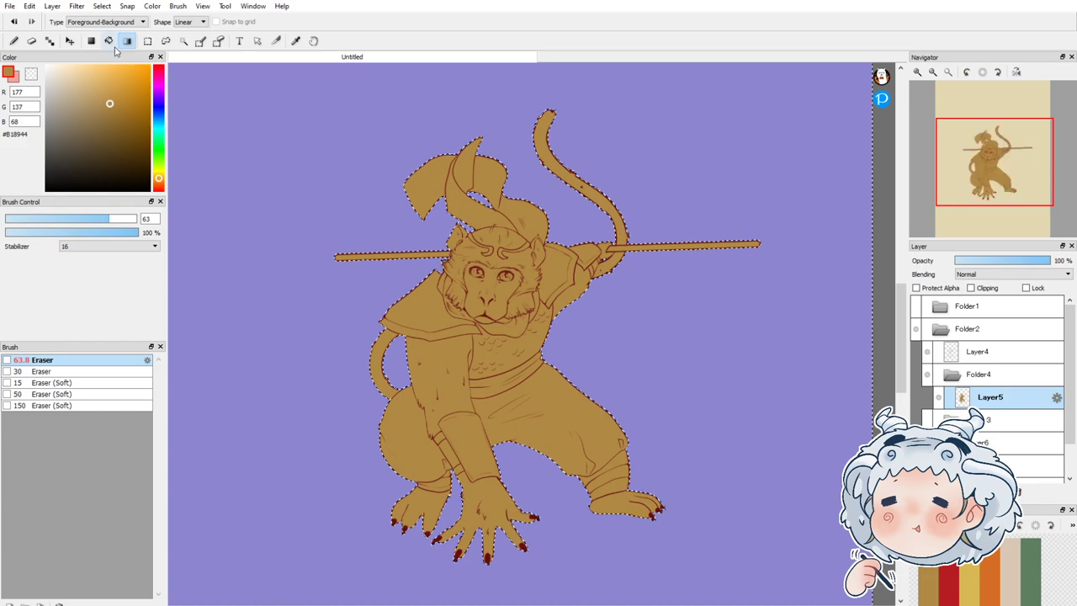
{"action": "left_click", "coordinate": [134, 24]}
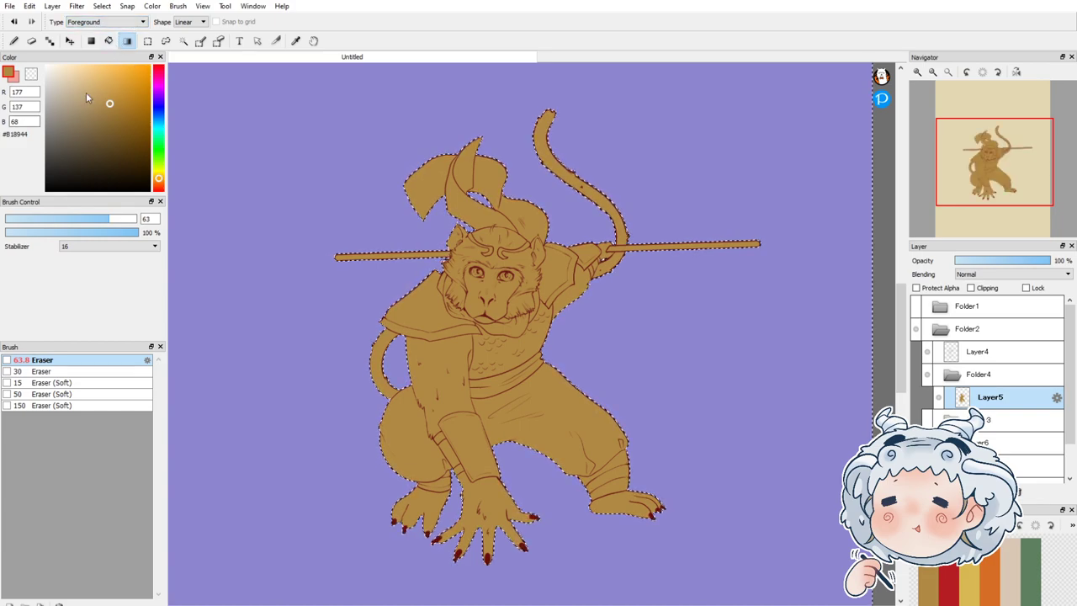
{"action": "left_click", "coordinate": [166, 41]}
{"action": "key", "text": "ctrl+d"}
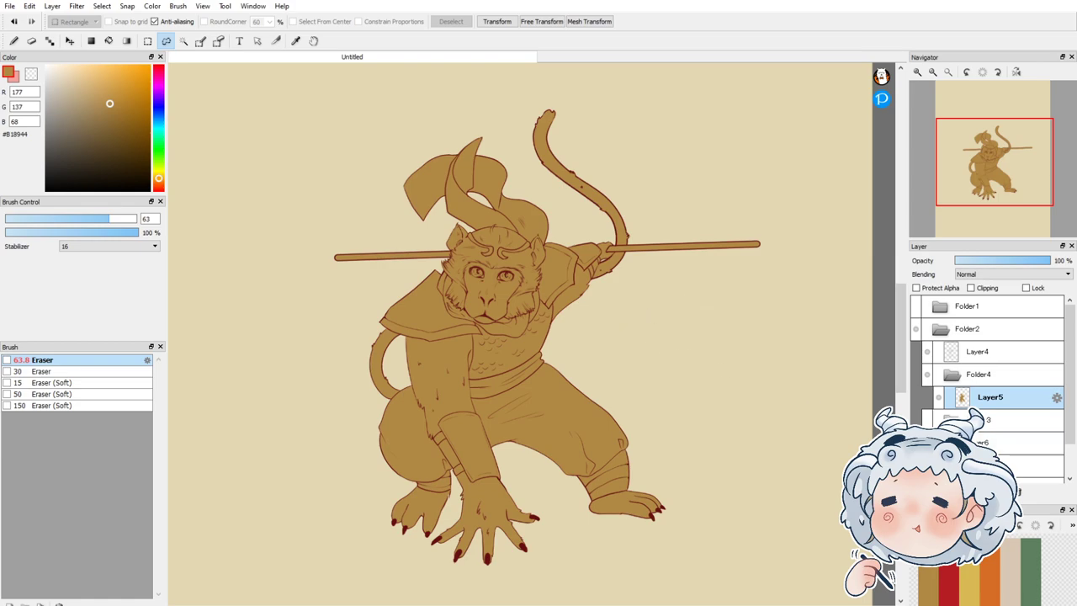
Step: Add a new layer above Layer5 and choose brown #81593C for the Bucket tool
{"action": "key", "text": "ctrl+shift+n"}
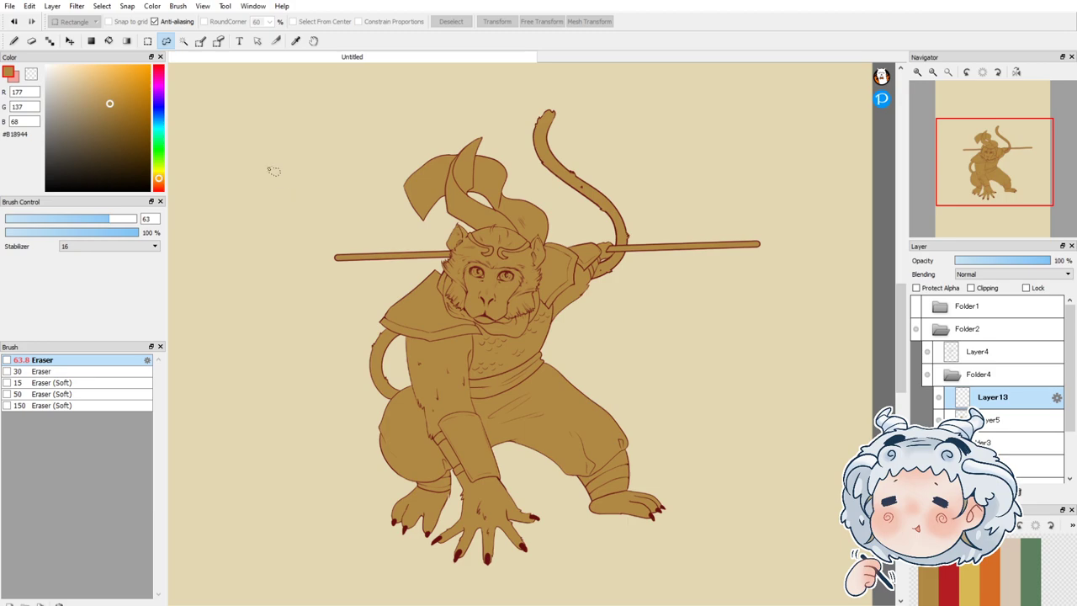
{"action": "left_click", "coordinate": [158, 182]}
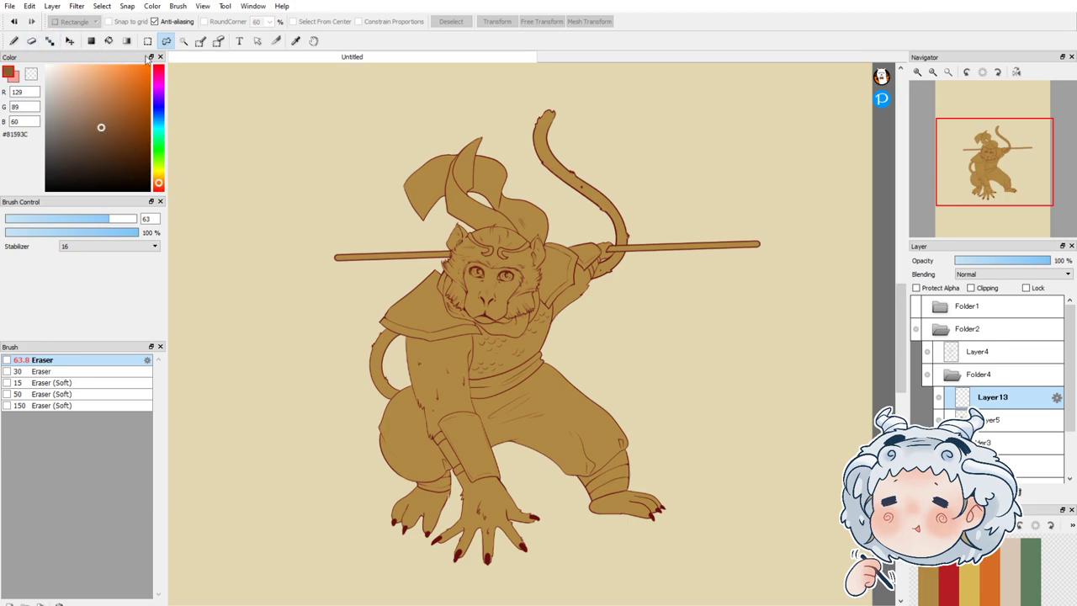
{"action": "left_click", "coordinate": [109, 40]}
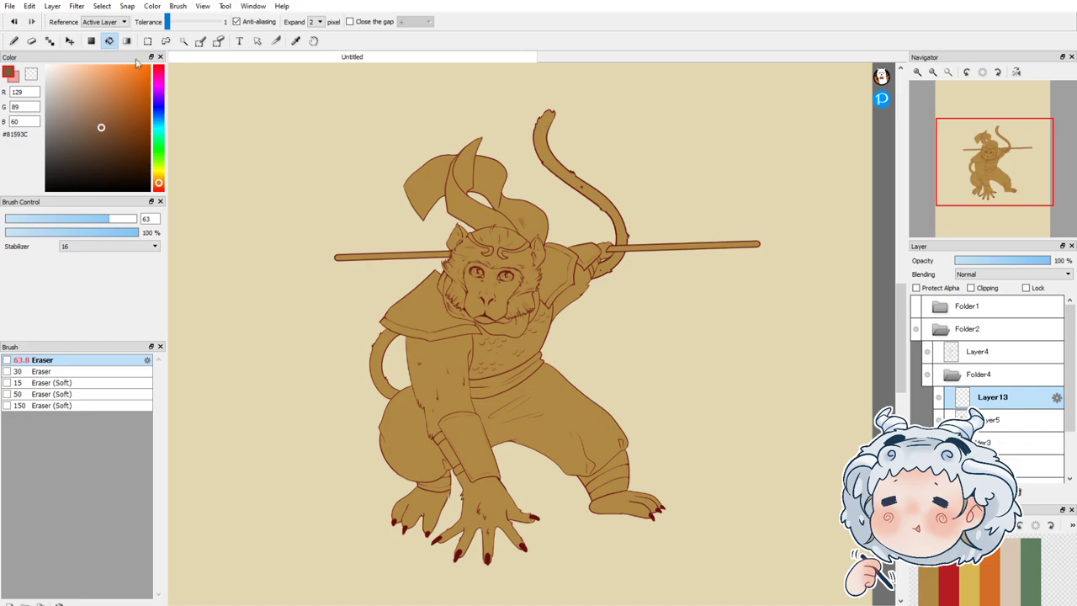
Step: Try a brown fill using the active layer as reference, undo it, and set the Bucket's reference to Canvas
{"action": "left_click", "coordinate": [450, 390]}
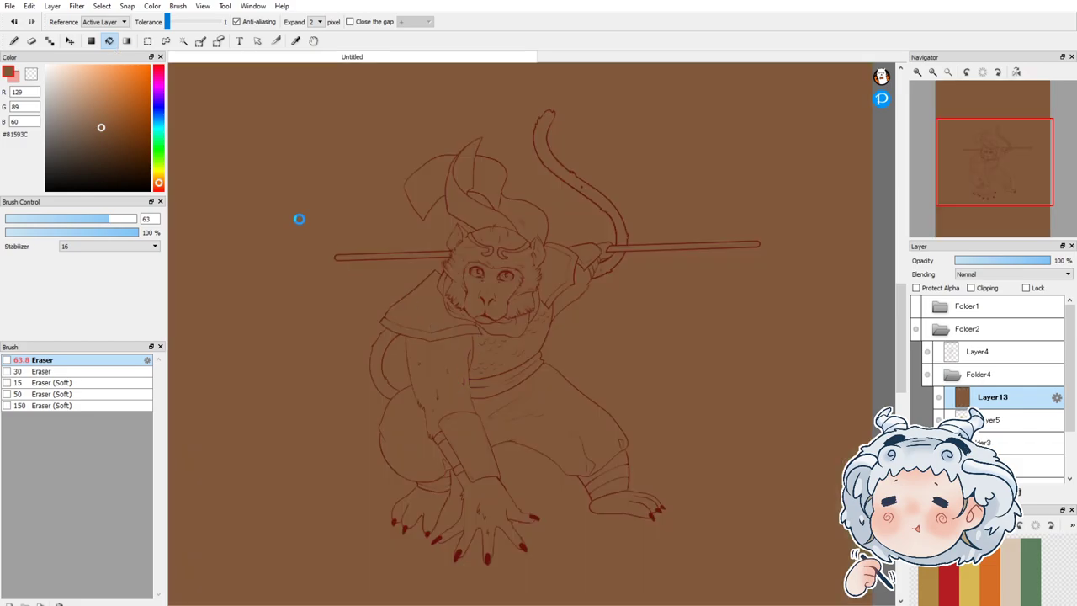
{"action": "key", "text": "ctrl+z"}
{"action": "left_click", "coordinate": [115, 23]}
{"action": "left_click", "coordinate": [107, 41]}
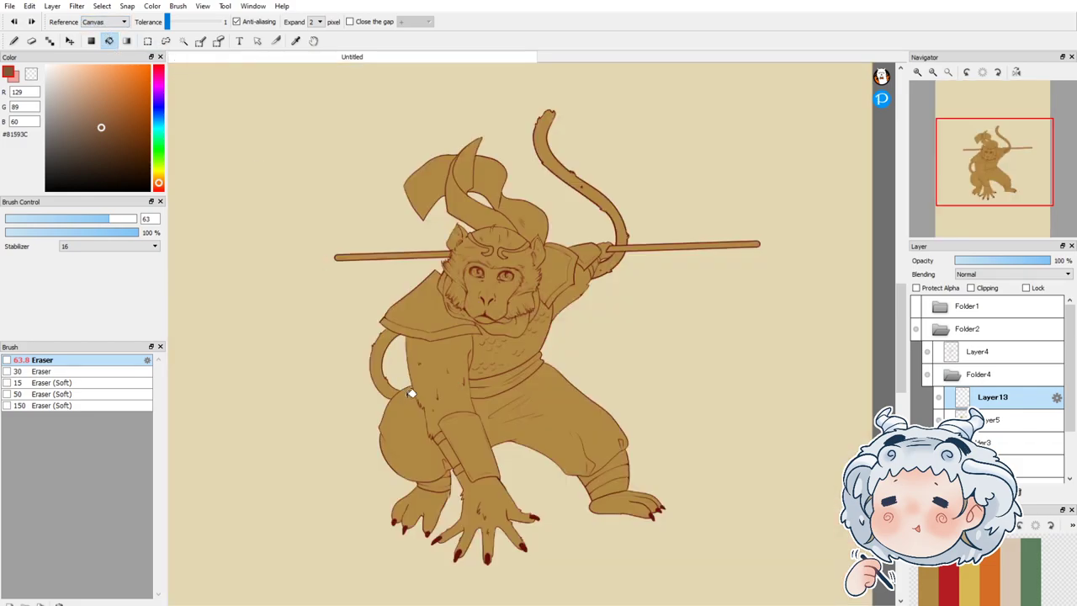
Step: Fill the front arm and hand, the gap between the wrist straps, both feet and the raised upper arm with brown
{"action": "left_click", "coordinate": [432, 370]}
{"action": "left_click", "coordinate": [496, 495]}
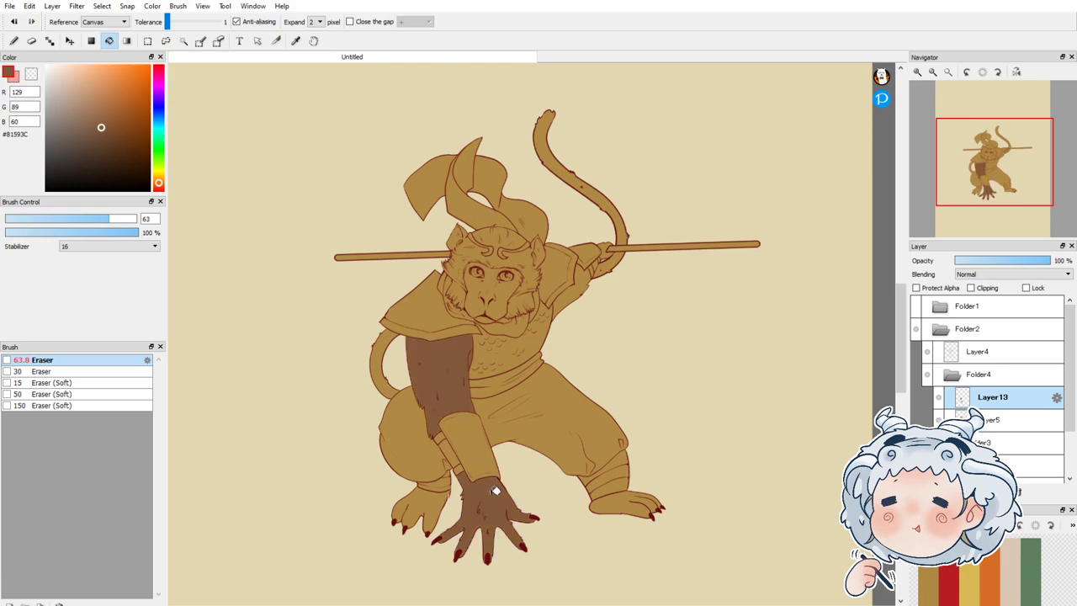
{"action": "left_click", "coordinate": [454, 452]}
{"action": "left_click", "coordinate": [440, 501]}
{"action": "left_click", "coordinate": [617, 500]}
{"action": "left_click", "coordinate": [579, 288]}
Step: Fill the raised forearm and hand and all sections of the tail with the same brown
{"action": "scroll", "coordinate": [600, 260], "scroll_direction": "up", "scroll_amount": 2}
{"action": "left_click", "coordinate": [593, 265]}
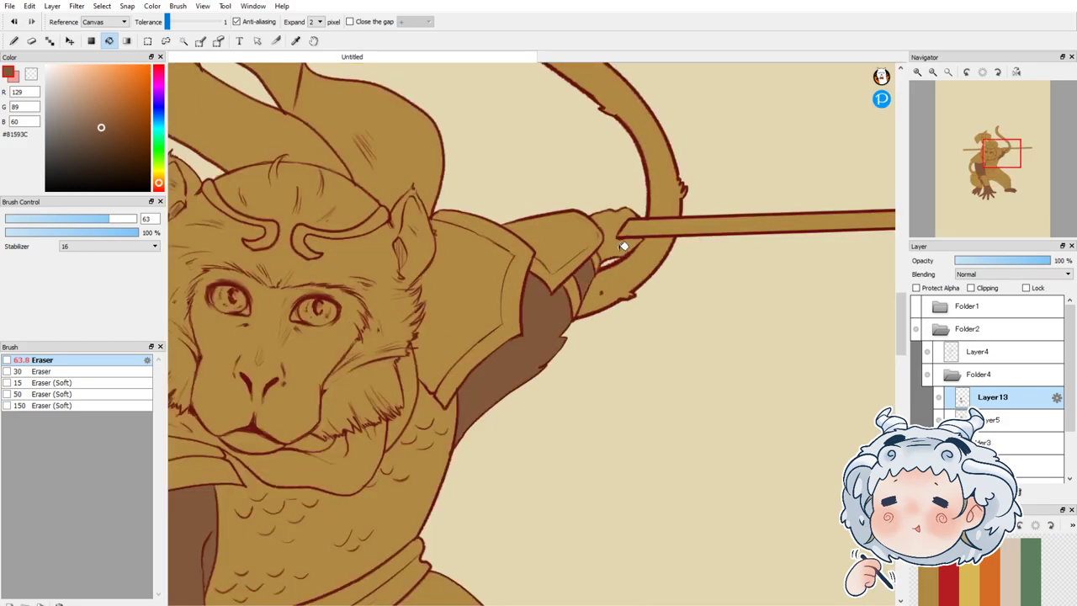
{"action": "left_click", "coordinate": [623, 246]}
{"action": "left_click", "coordinate": [642, 258]}
{"action": "left_click", "coordinate": [668, 188]}
{"action": "scroll", "coordinate": [762, 223], "scroll_direction": "down", "scroll_amount": 2}
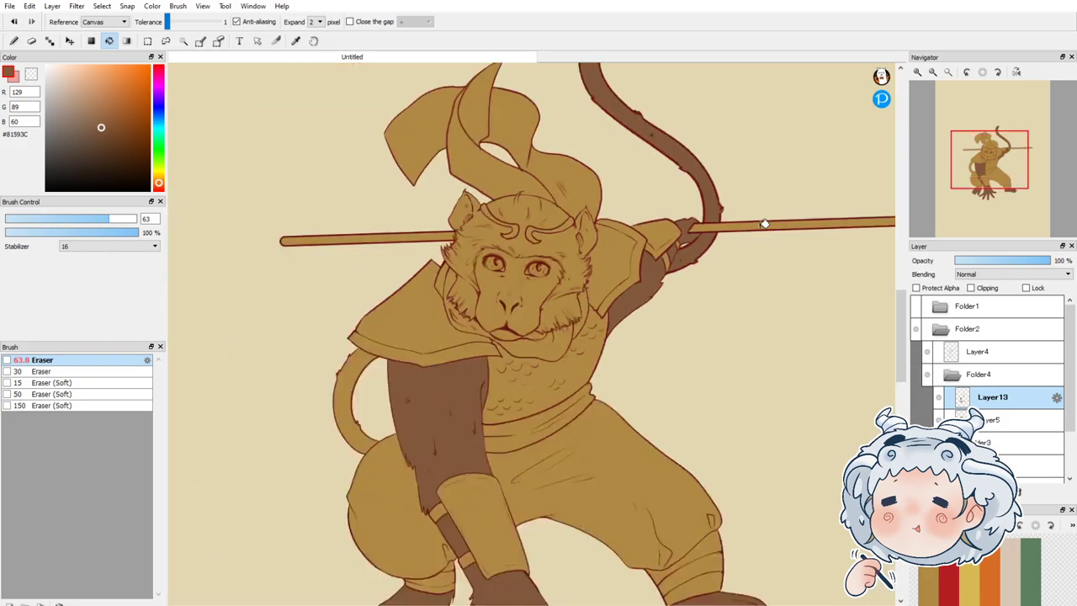
{"action": "left_click", "coordinate": [359, 370]}
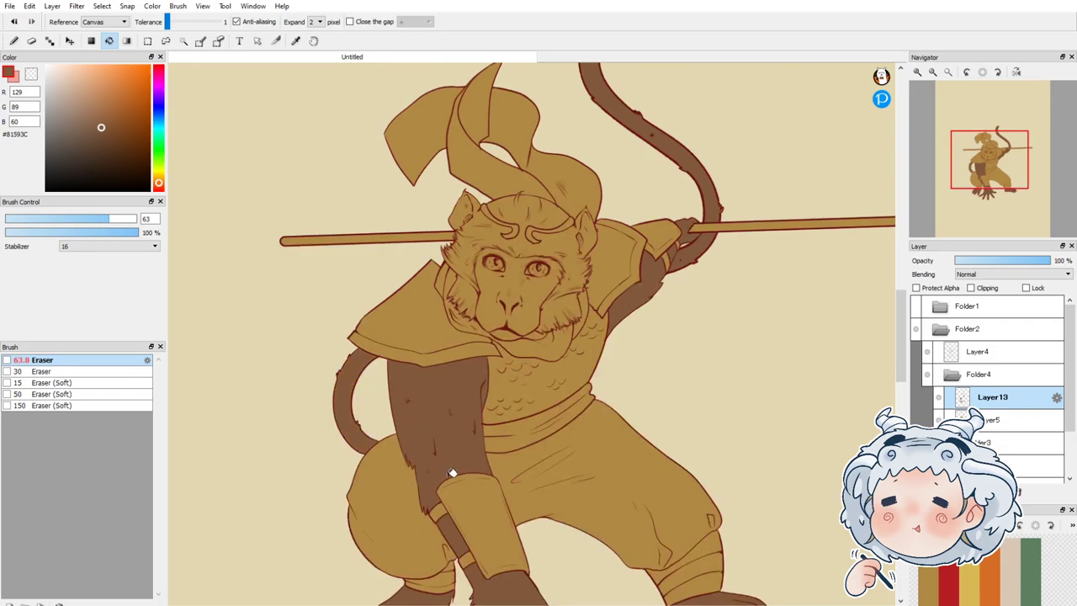
{"action": "scroll", "coordinate": [440, 431], "scroll_direction": "down", "scroll_amount": 1}
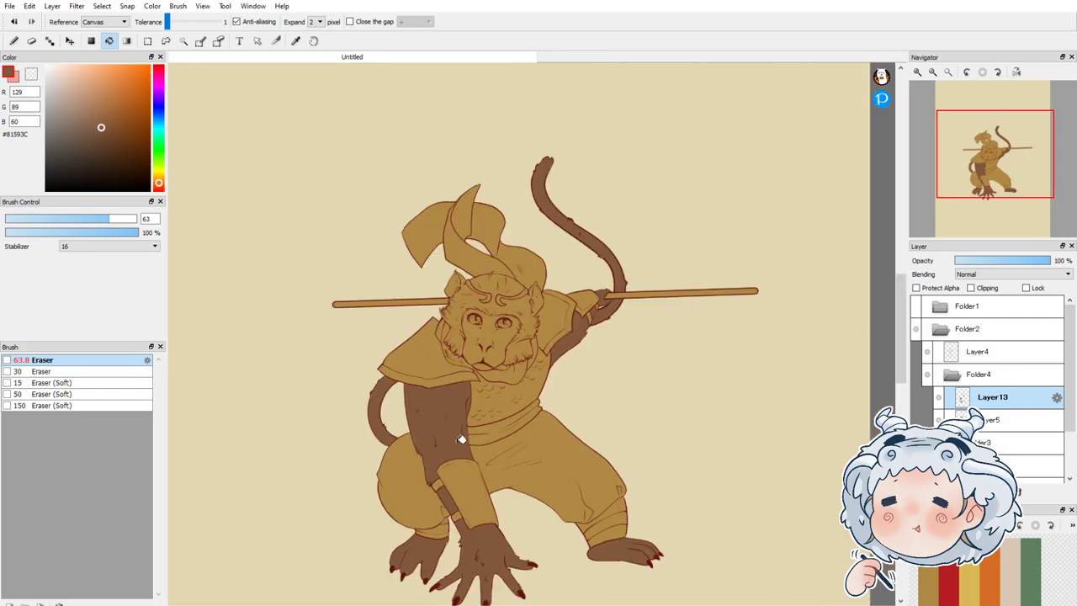
Step: Set the Pen size to about 19 and paint brown into the unfilled fur tips along the front arm's outer edge
{"action": "scroll", "coordinate": [461, 439], "scroll_direction": "up", "scroll_amount": 2}
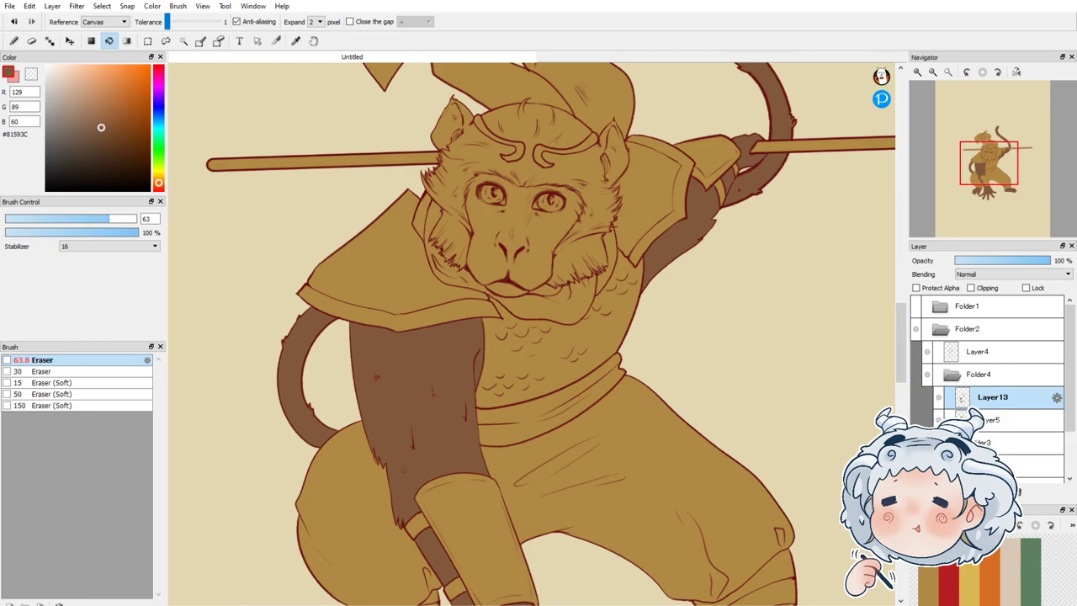
{"action": "left_click", "coordinate": [13, 41]}
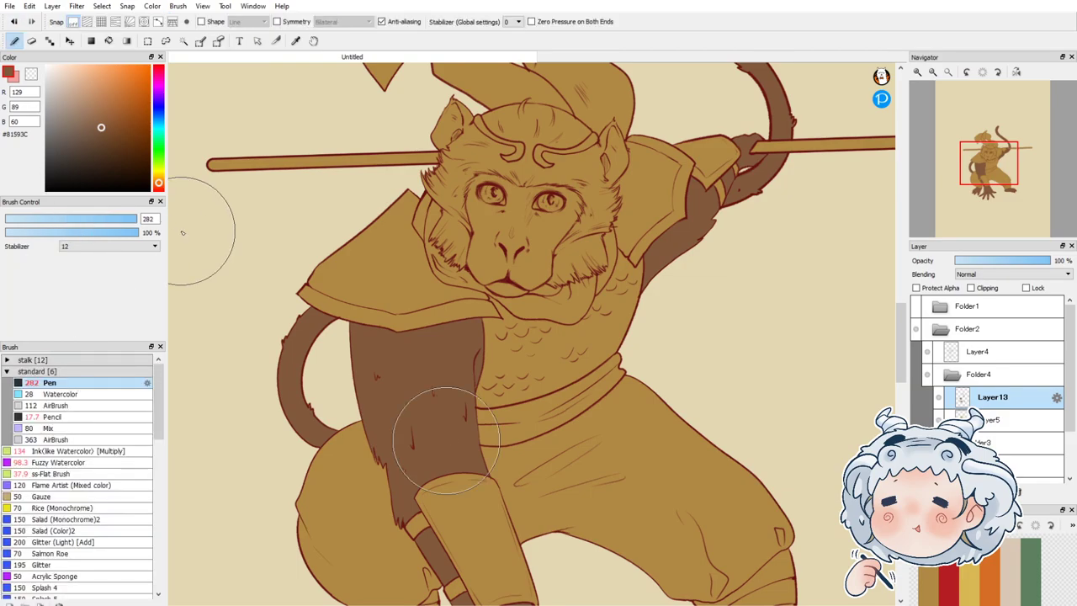
{"action": "left_click", "coordinate": [101, 219]}
{"action": "left_click_drag", "start_coordinate": [102, 224], "coordinate": [110, 221]}
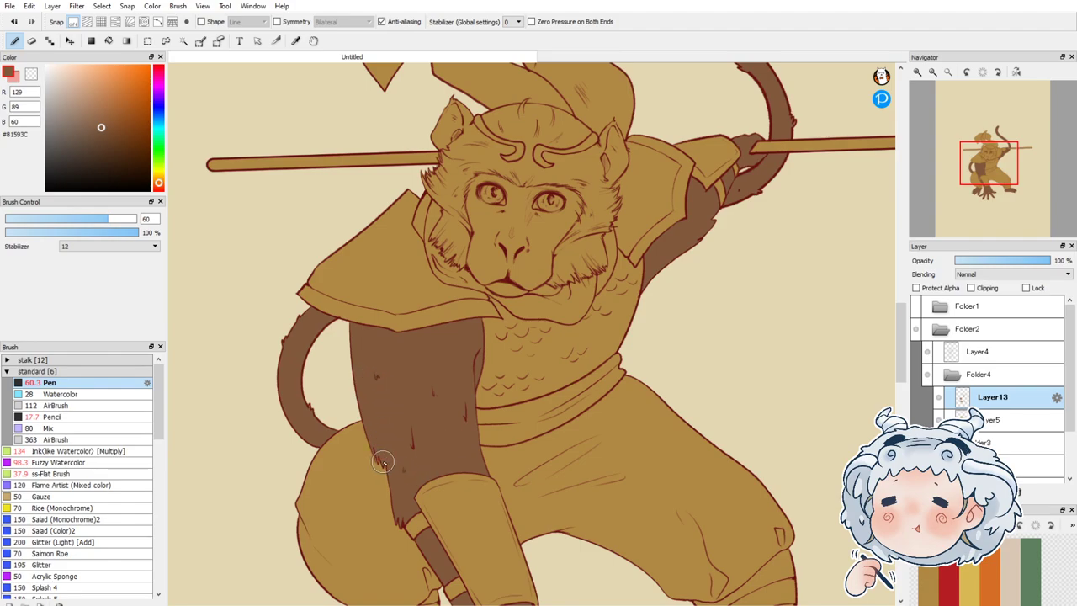
{"action": "scroll", "coordinate": [383, 461], "scroll_direction": "up", "scroll_amount": 5}
{"action": "left_click_drag", "start_coordinate": [108, 220], "coordinate": [56, 221]}
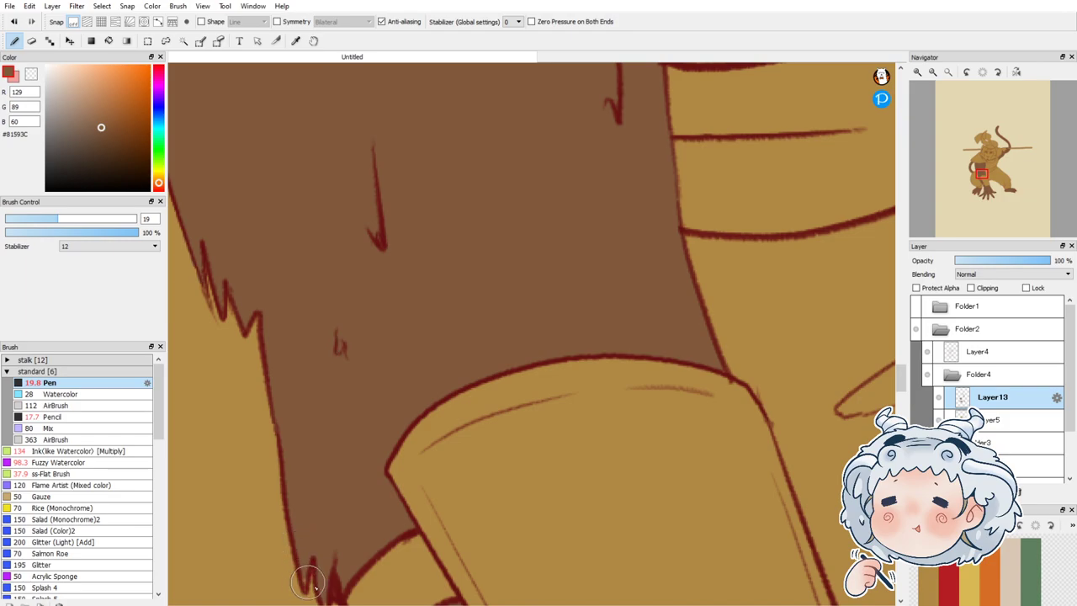
{"action": "scroll", "coordinate": [305, 540], "scroll_direction": "down", "scroll_amount": 2}
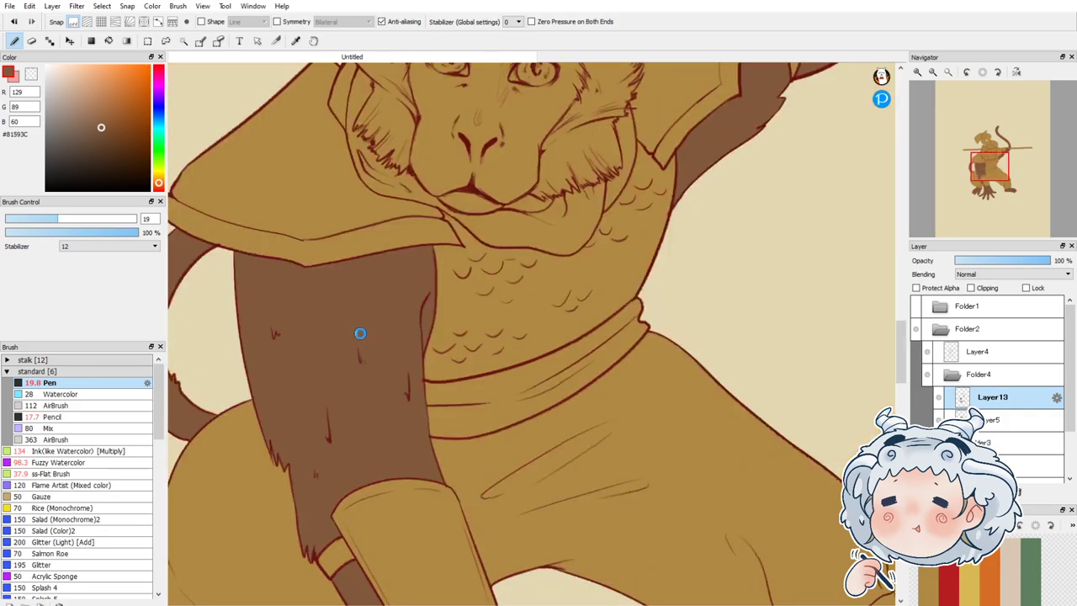
{"action": "scroll", "coordinate": [359, 333], "scroll_direction": "down", "scroll_amount": 3}
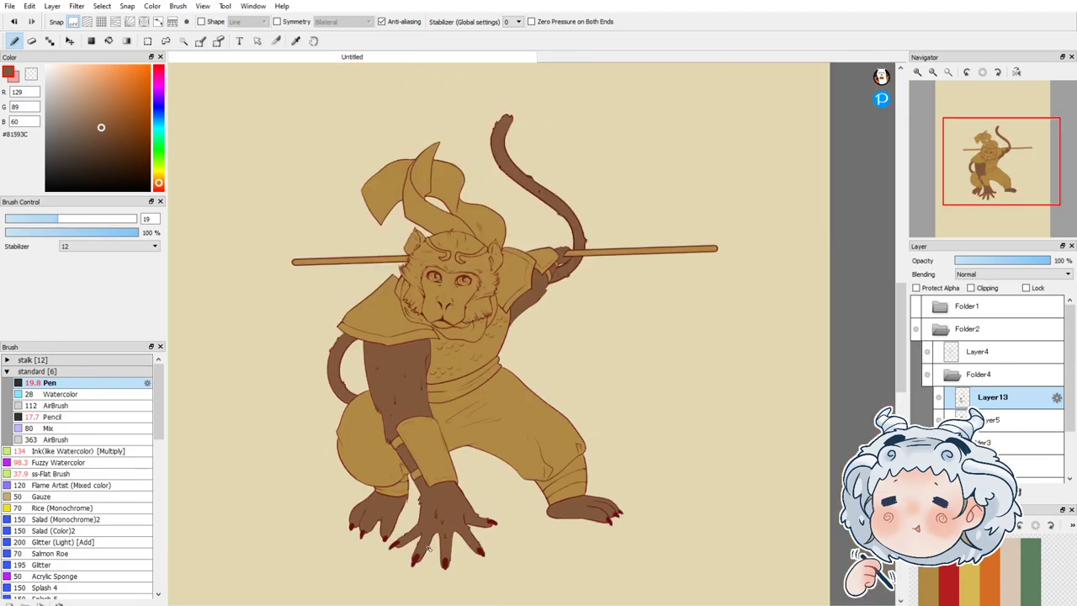
Step: Load Layer5's silhouette as a selection, make Layer13 active again, and set the Pen size to 32
{"action": "left_click", "coordinate": [980, 420]}
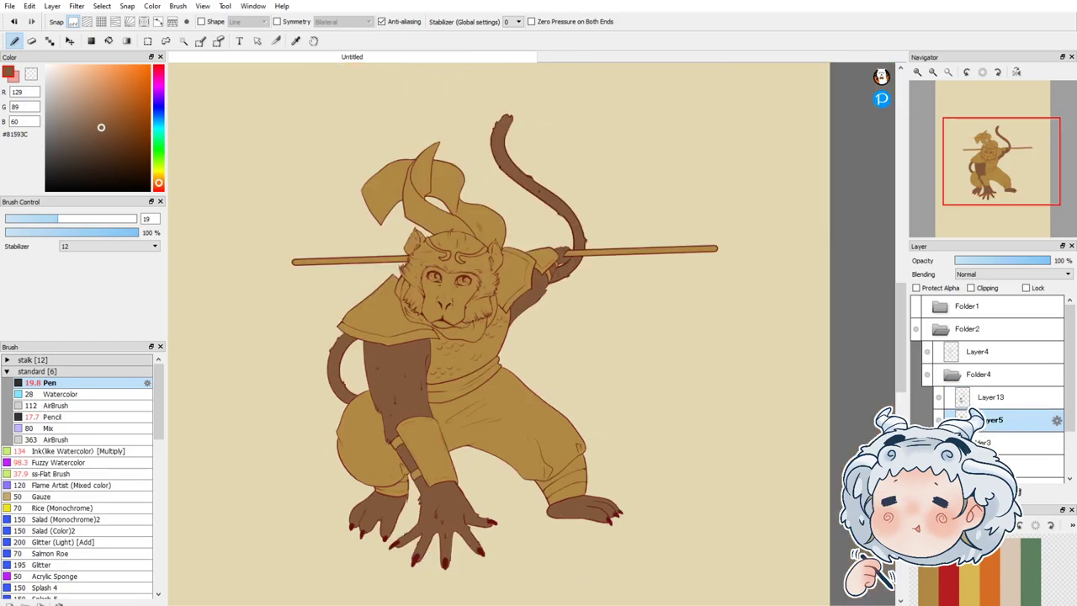
{"action": "left_click", "coordinate": [980, 420], "text": "ctrl"}
{"action": "left_click", "coordinate": [999, 398]}
{"action": "scroll", "coordinate": [431, 538], "scroll_direction": "down", "scroll_amount": 2}
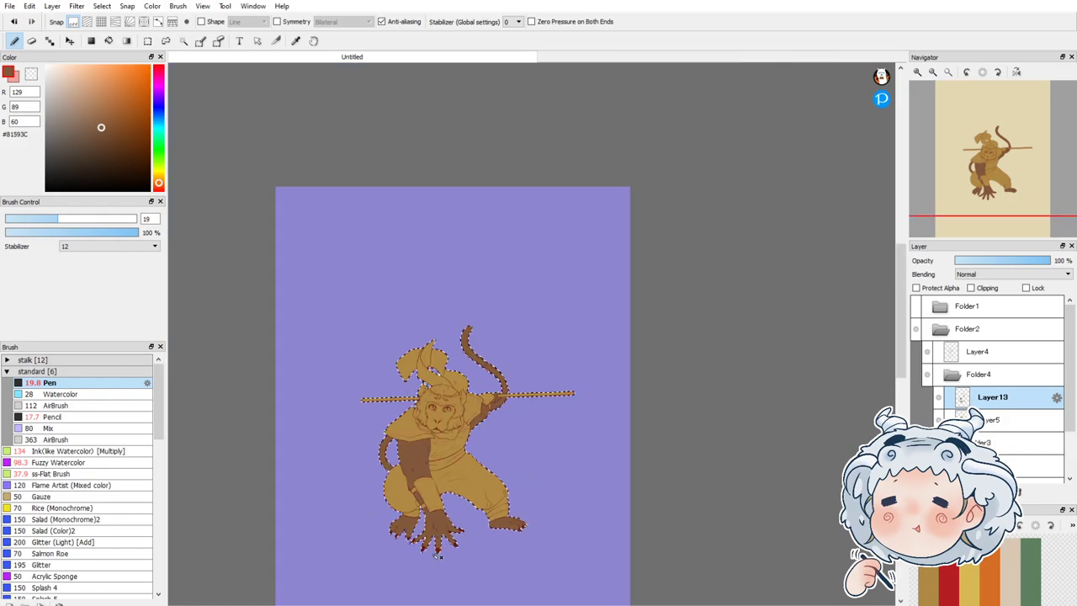
{"action": "scroll", "coordinate": [437, 553], "scroll_direction": "up", "scroll_amount": 2}
{"action": "left_click", "coordinate": [81, 218]}
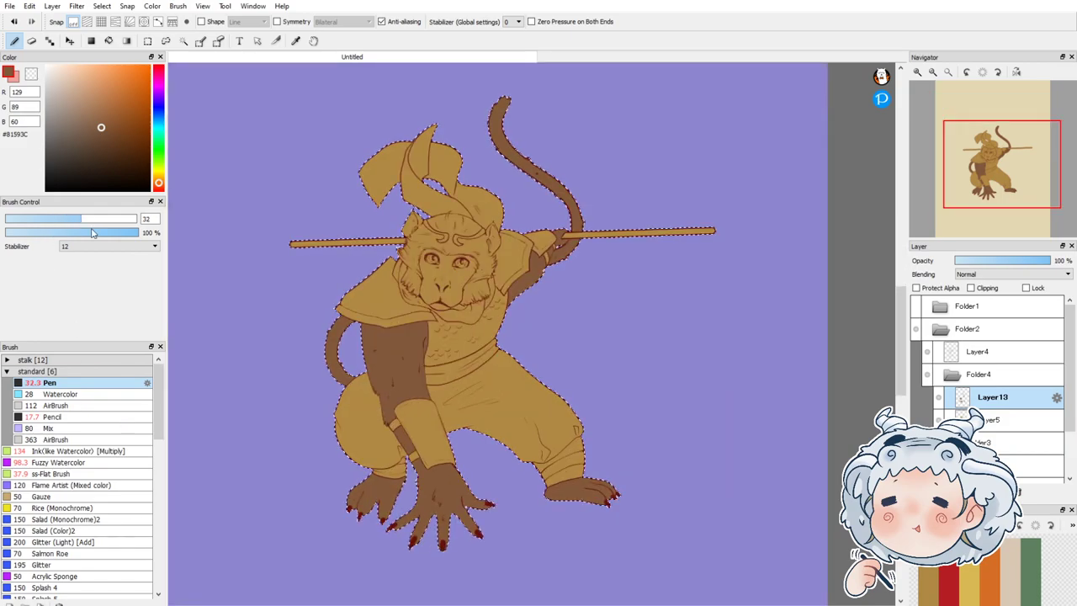
{"action": "scroll", "coordinate": [395, 505], "scroll_direction": "up", "scroll_amount": 2}
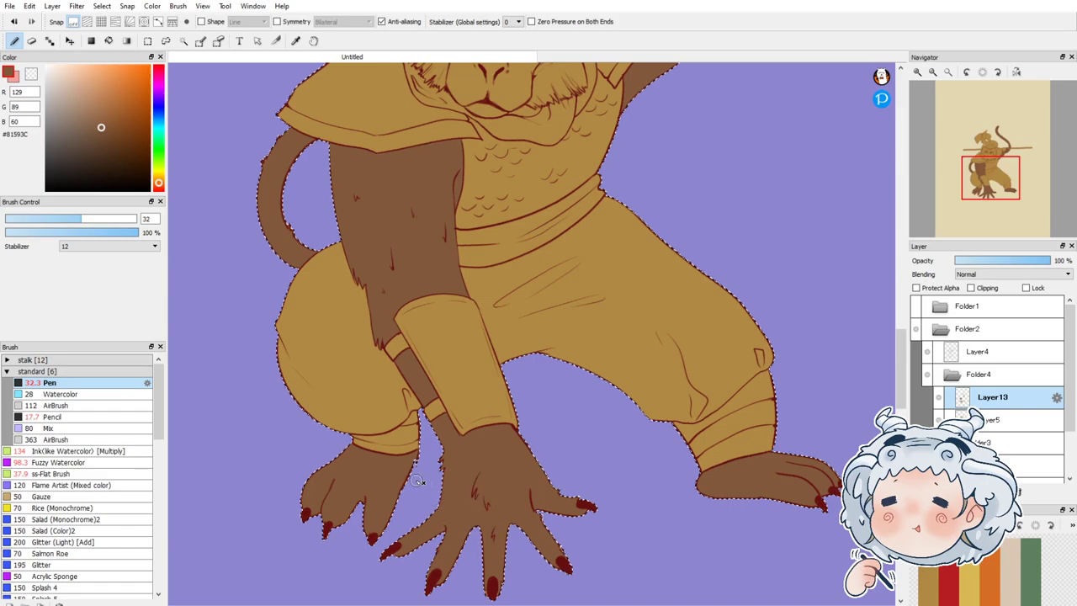
{"action": "scroll", "coordinate": [669, 526], "scroll_direction": "down", "scroll_amount": 1}
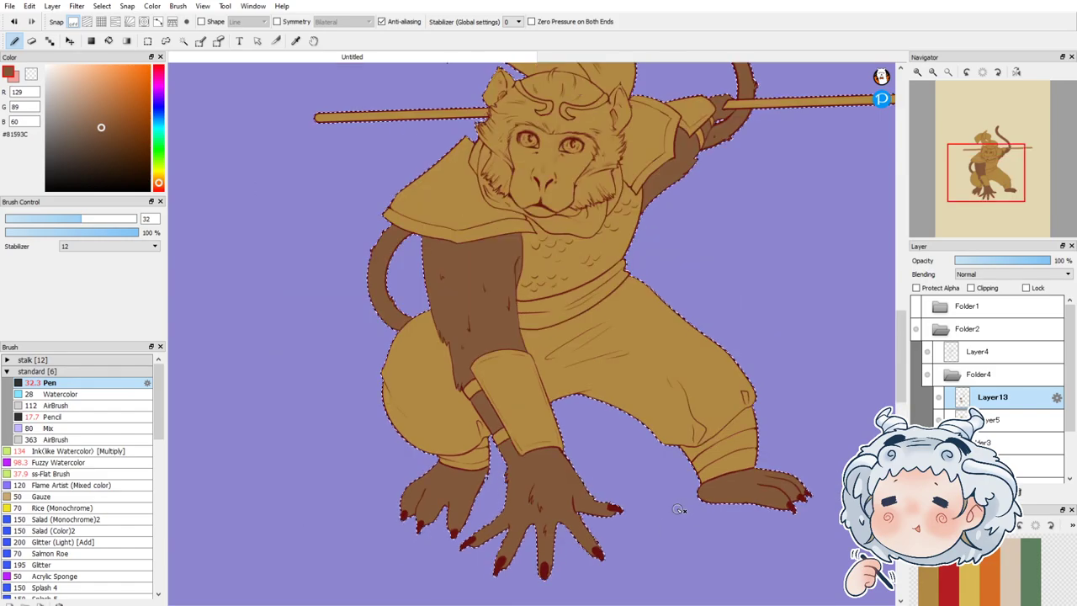
{"action": "scroll", "coordinate": [607, 350], "scroll_direction": "down", "scroll_amount": 1}
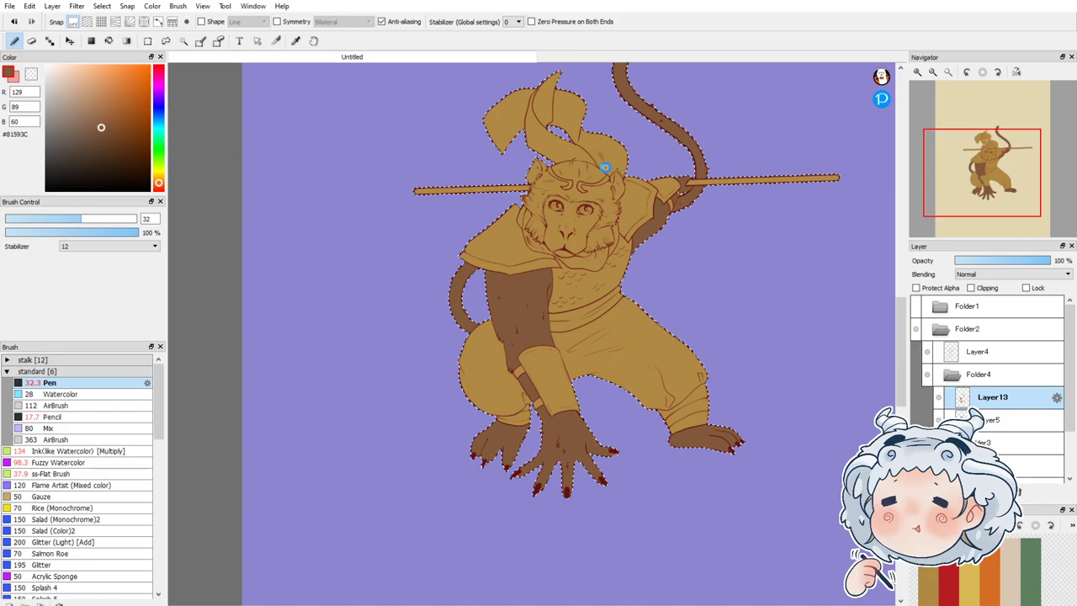
Step: Fill the monkey's crown, cheek fur and outer ears with brown on Layer13, leaving the face and headband unfilled
{"action": "scroll", "coordinate": [606, 168], "scroll_direction": "up", "scroll_amount": 3}
{"action": "left_click", "coordinate": [109, 40]}
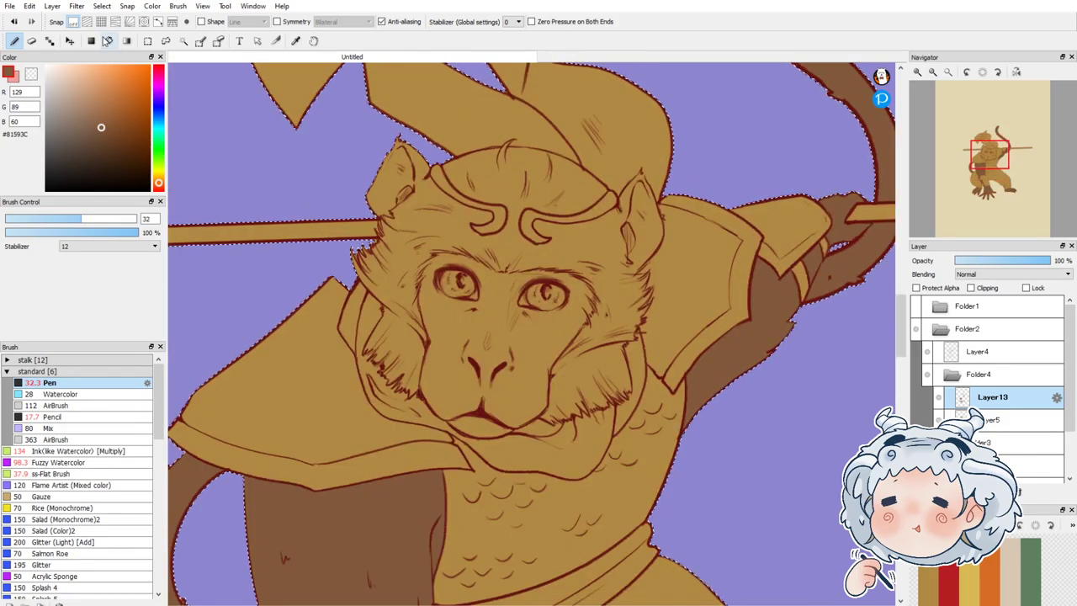
{"action": "left_click", "coordinate": [457, 234]}
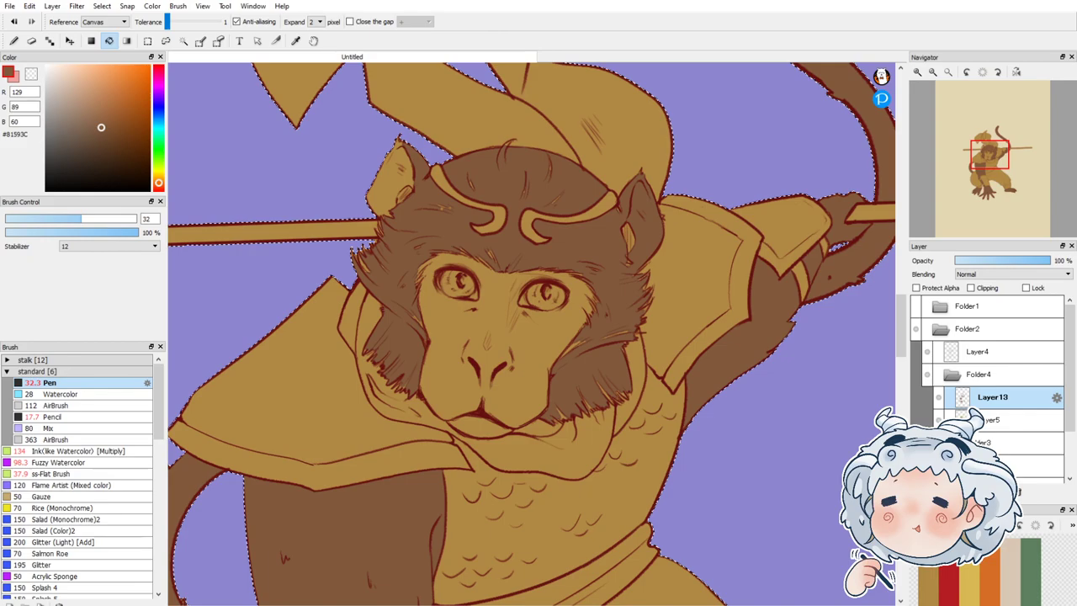
Step: Paint brown with the Pen along the outer rim of the large open ear and into the neighbouring forehead and cheek tufts
{"action": "left_click", "coordinate": [13, 40]}
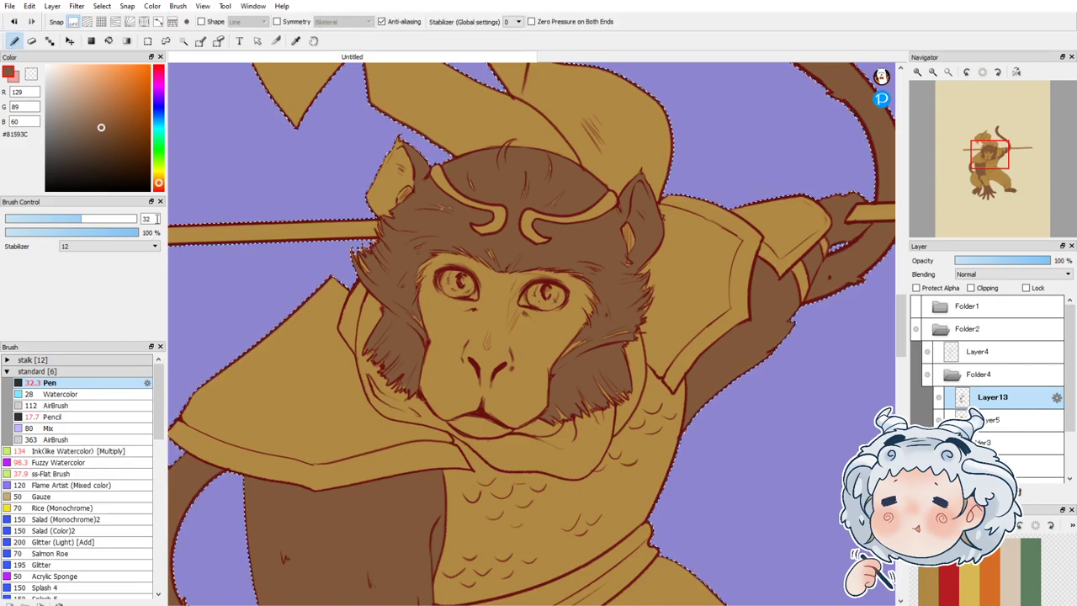
{"action": "scroll", "coordinate": [376, 127], "scroll_direction": "up", "scroll_amount": 2}
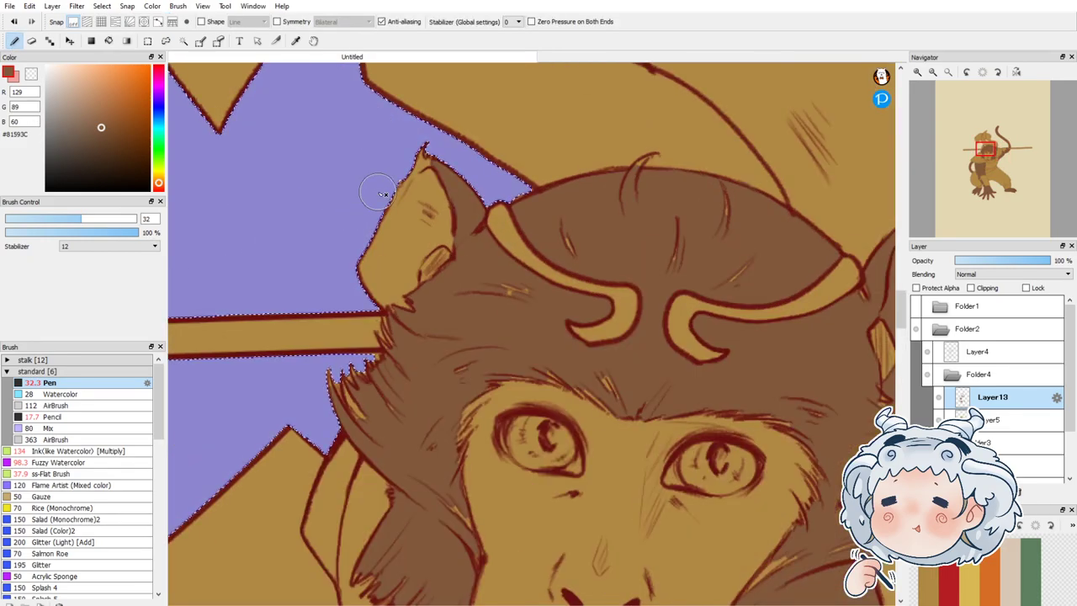
{"action": "left_click_drag", "start_coordinate": [398, 196], "coordinate": [380, 238]}
{"action": "left_click_drag", "start_coordinate": [364, 283], "coordinate": [398, 312]}
{"action": "left_click_drag", "start_coordinate": [425, 158], "coordinate": [407, 183]}
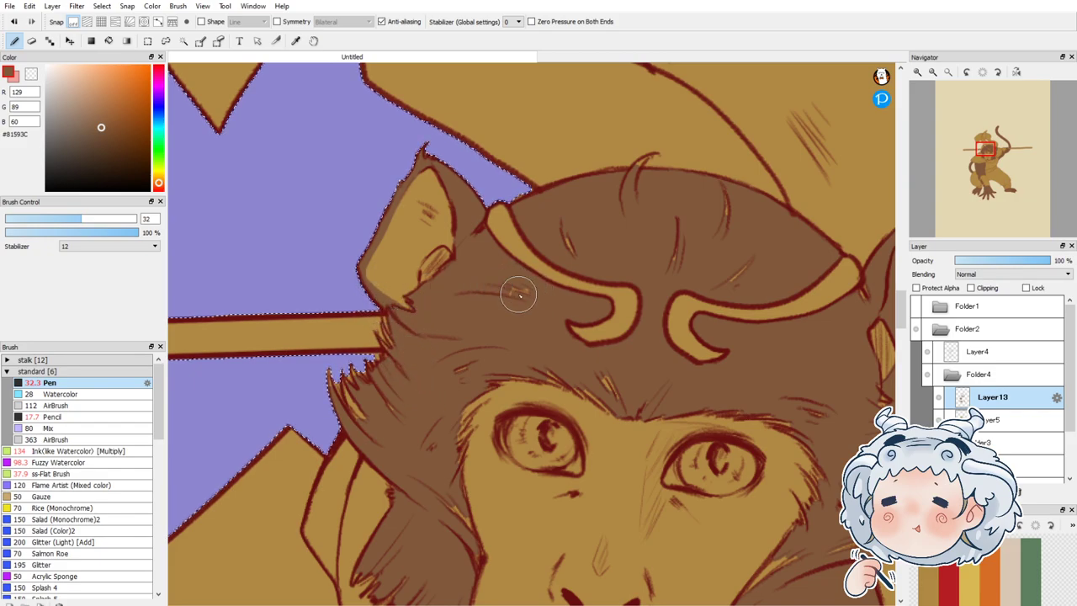
{"action": "left_click_drag", "start_coordinate": [339, 392], "coordinate": [360, 415]}
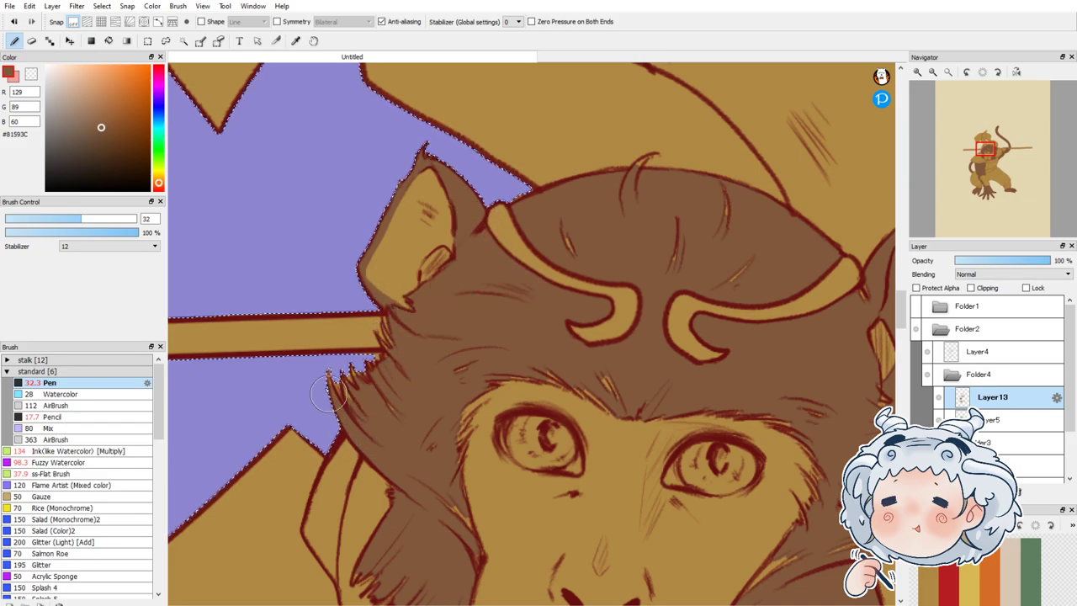
{"action": "mouse_move", "coordinate": [377, 370]}
{"action": "left_mouse_down"}
{"action": "mouse_move", "coordinate": [396, 359]}
{"action": "mouse_move", "coordinate": [396, 369]}
{"action": "left_mouse_up"}
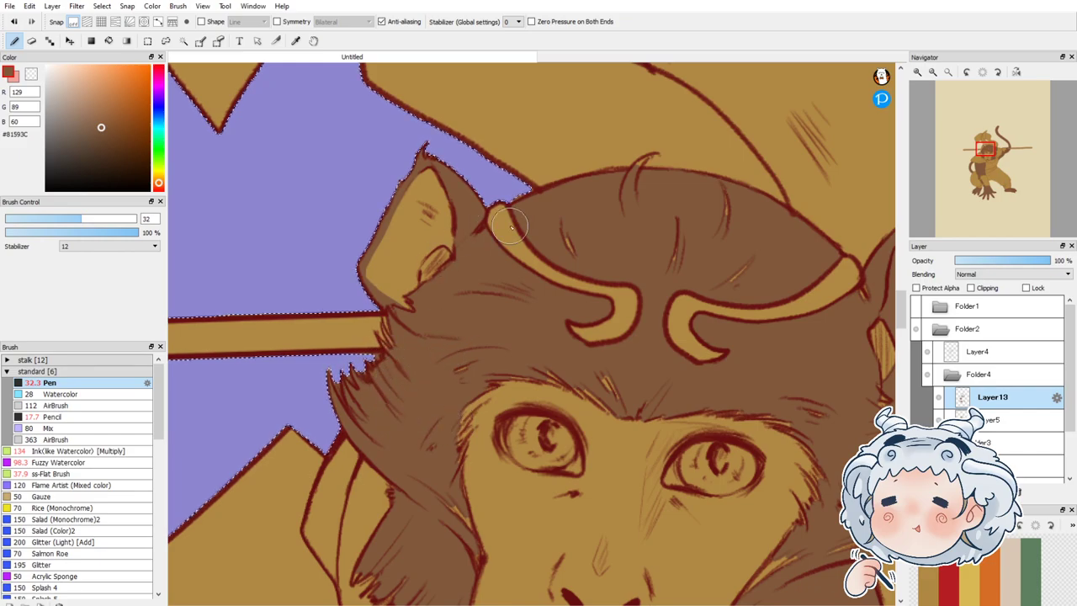
Step: Set the Pen size to about 17 and paint brown over the unfilled hair strands on the crown
{"action": "left_click", "coordinate": [51, 220]}
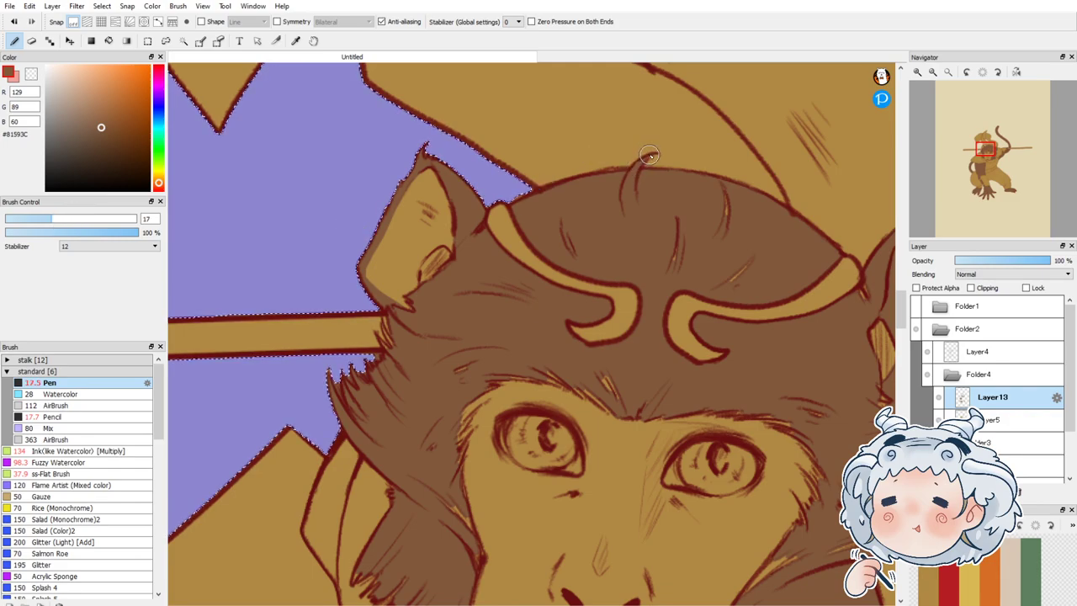
{"action": "left_click_drag", "start_coordinate": [720, 206], "coordinate": [721, 267]}
{"action": "scroll", "coordinate": [544, 188], "scroll_direction": "down", "scroll_amount": 1}
{"action": "scroll", "coordinate": [621, 347], "scroll_direction": "down", "scroll_amount": 3}
{"action": "scroll", "coordinate": [620, 341], "scroll_direction": "up", "scroll_amount": 4}
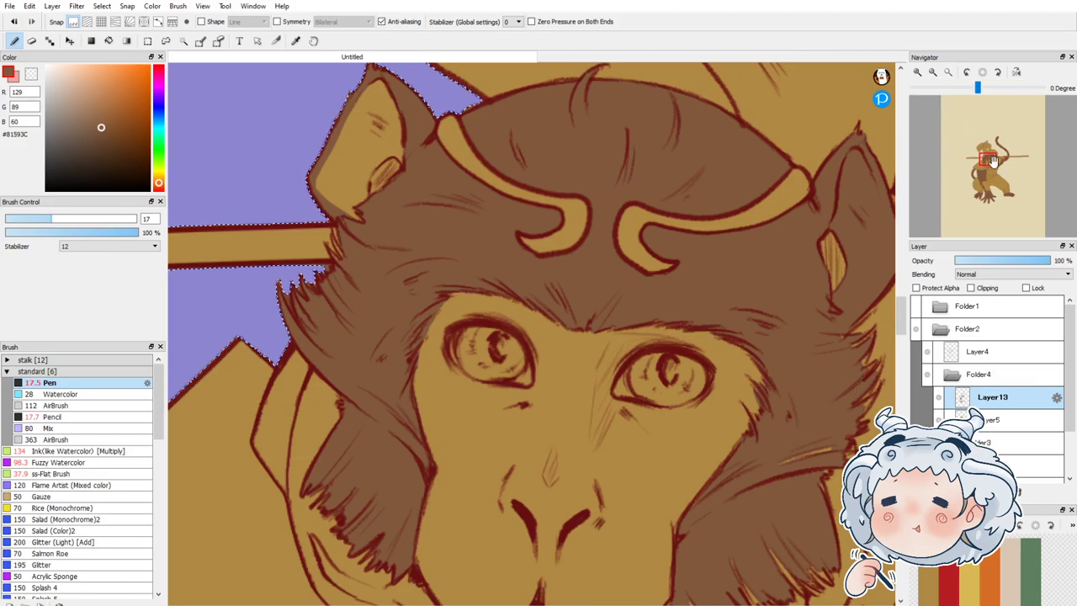
Step: Paint brown into the unfilled fur tips of the cheek and side of the head next to the raised arm
{"action": "left_click_drag", "start_coordinate": [993, 159], "coordinate": [1000, 163]}
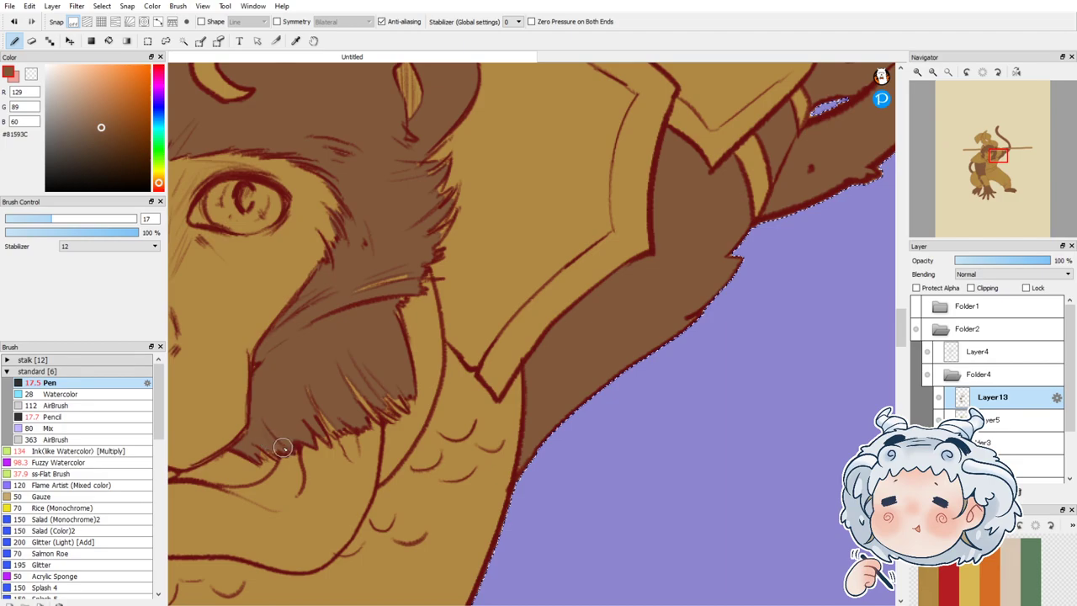
{"action": "left_click_drag", "start_coordinate": [323, 425], "coordinate": [331, 445]}
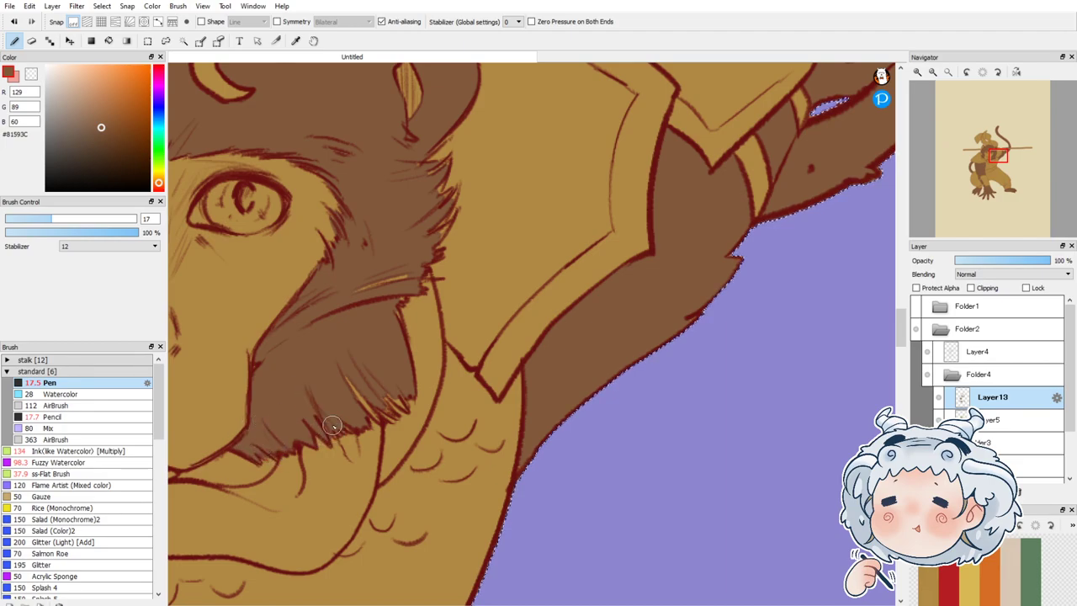
{"action": "mouse_move", "coordinate": [345, 378]}
{"action": "left_mouse_down"}
{"action": "mouse_move", "coordinate": [374, 416]}
{"action": "mouse_move", "coordinate": [340, 367]}
{"action": "mouse_move", "coordinate": [345, 429]}
{"action": "mouse_move", "coordinate": [392, 416]}
{"action": "left_mouse_up"}
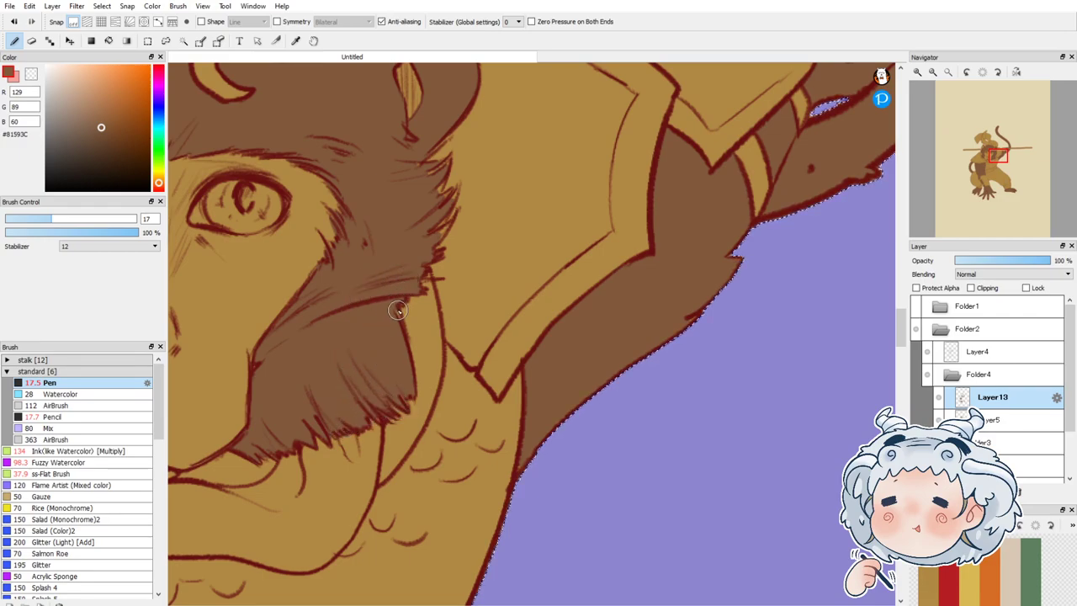
{"action": "left_click_drag", "start_coordinate": [451, 218], "coordinate": [437, 238]}
{"action": "left_click_drag", "start_coordinate": [451, 191], "coordinate": [440, 178]}
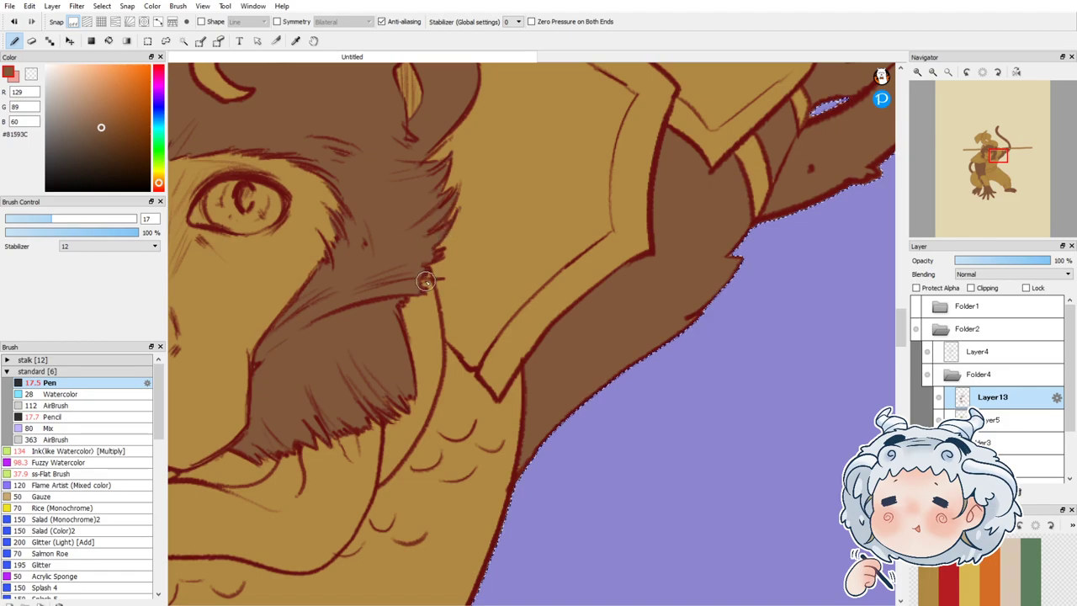
Step: Create a new layer, Layer14, and fill all sections of the flowing headscarf with red (R180 G30 B34)
{"action": "scroll", "coordinate": [405, 266], "scroll_direction": "down", "scroll_amount": 5}
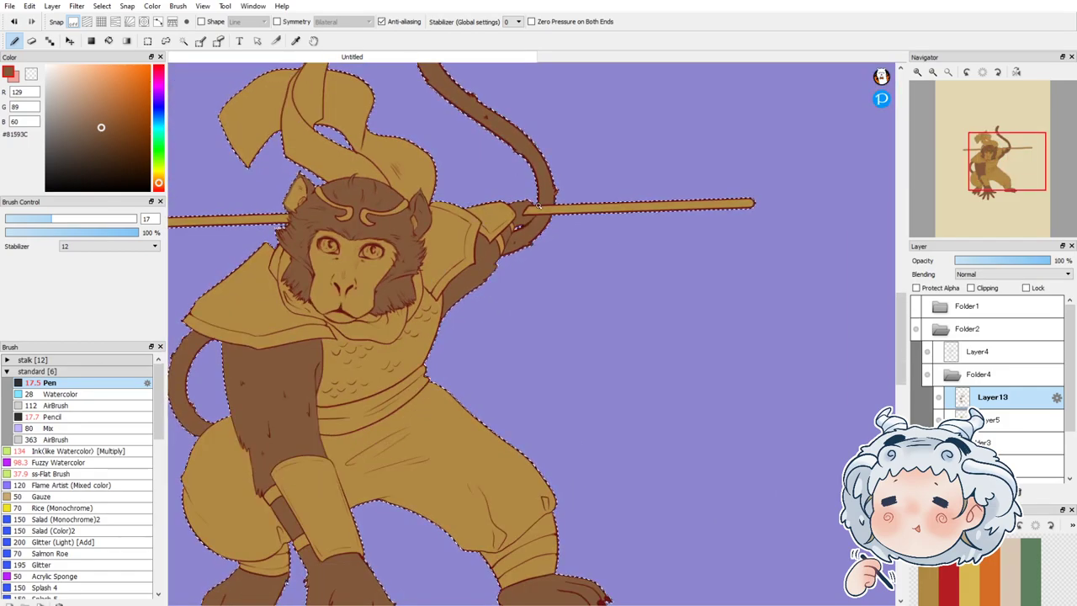
{"action": "scroll", "coordinate": [496, 221], "scroll_direction": "down", "scroll_amount": 2}
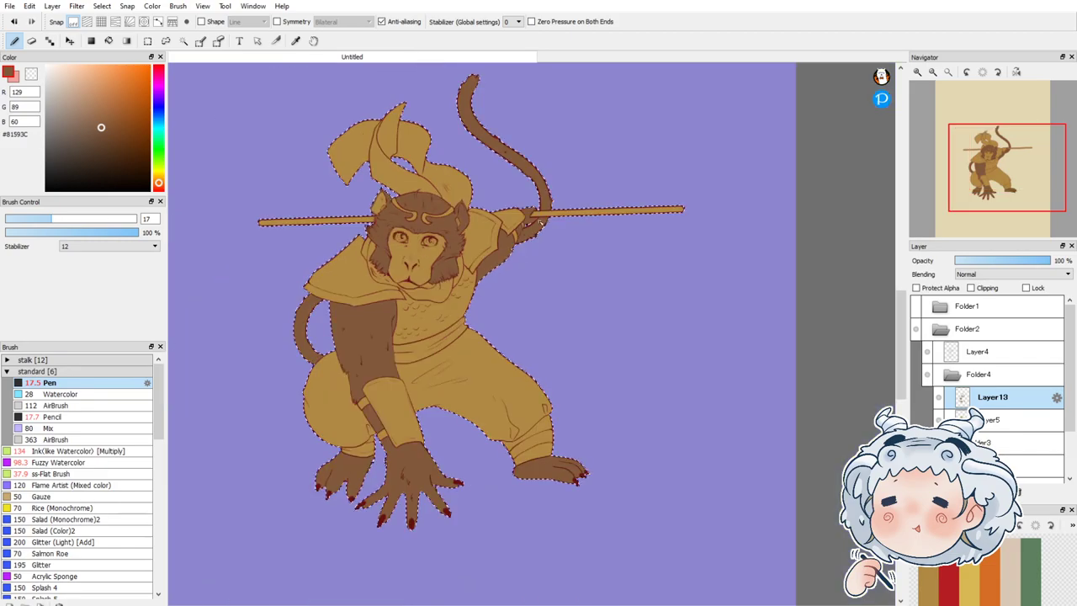
{"action": "scroll", "coordinate": [339, 243], "scroll_direction": "up", "scroll_amount": 2}
{"action": "scroll", "coordinate": [339, 243], "scroll_direction": "down", "scroll_amount": 2}
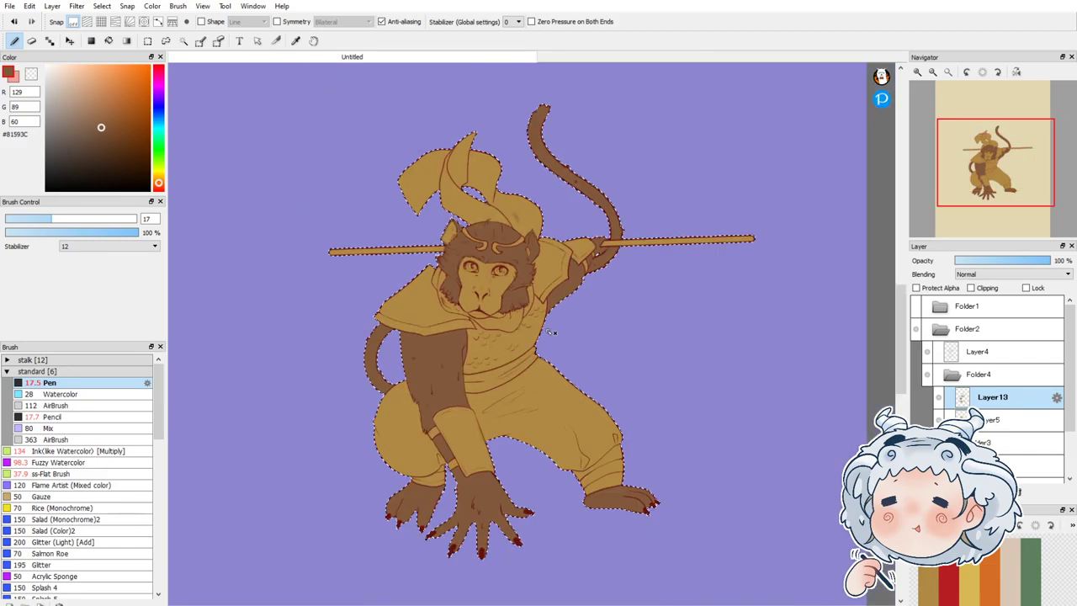
{"action": "left_click", "coordinate": [918, 491]}
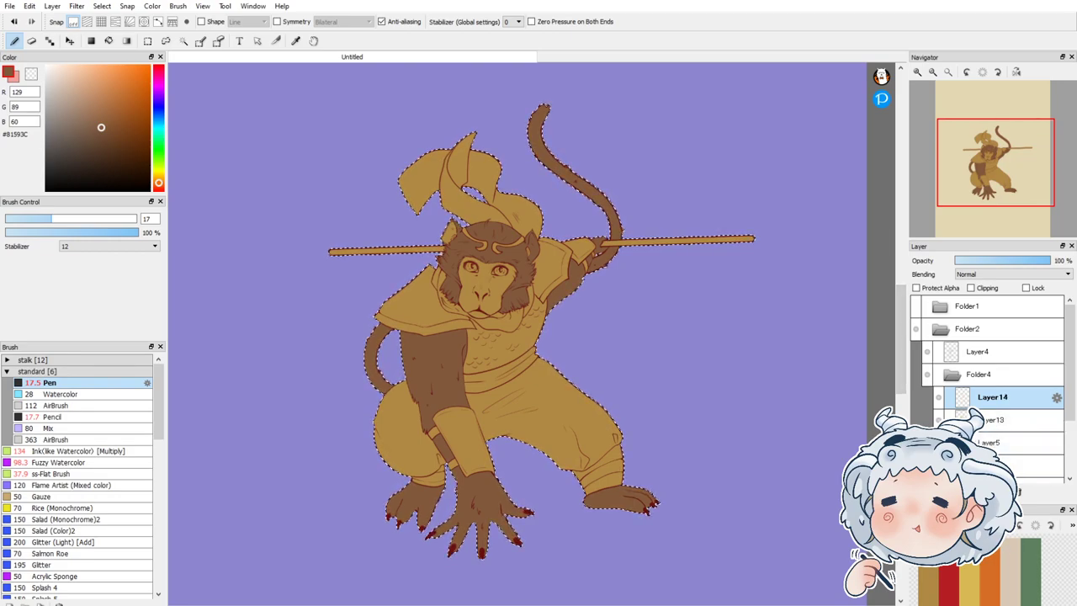
{"action": "left_click", "coordinate": [950, 582]}
{"action": "left_click", "coordinate": [108, 40]}
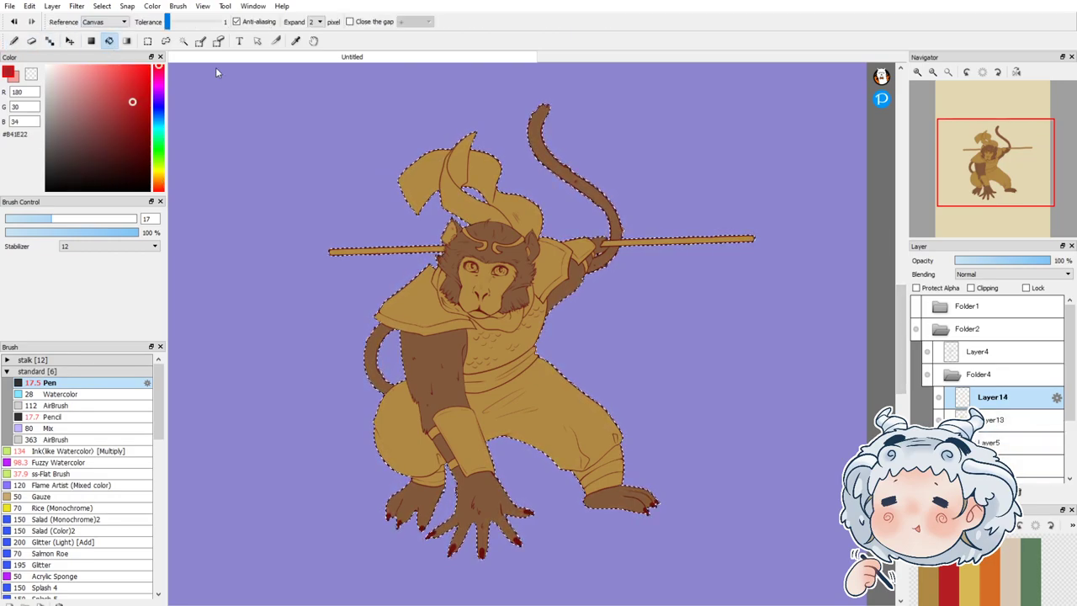
{"action": "left_click", "coordinate": [423, 175]}
{"action": "left_click", "coordinate": [464, 171]}
{"action": "left_click", "coordinate": [457, 186]}
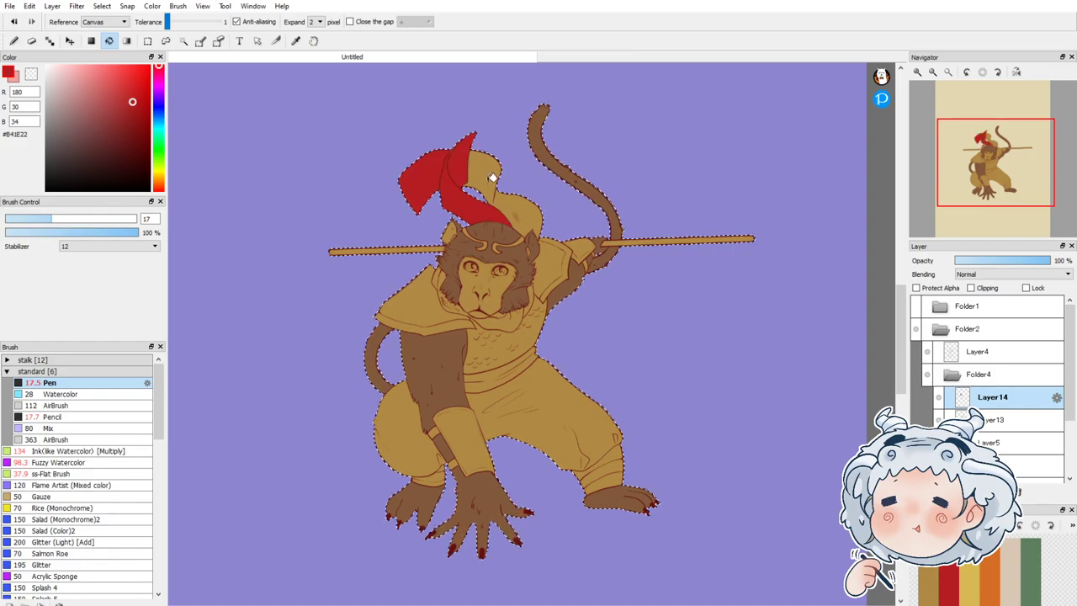
{"action": "left_click", "coordinate": [491, 176]}
Step: Fill the scarf around the neck with the same red, including the small sections beside both cheeks and under the chin
{"action": "scroll", "coordinate": [544, 253], "scroll_direction": "up", "scroll_amount": 4}
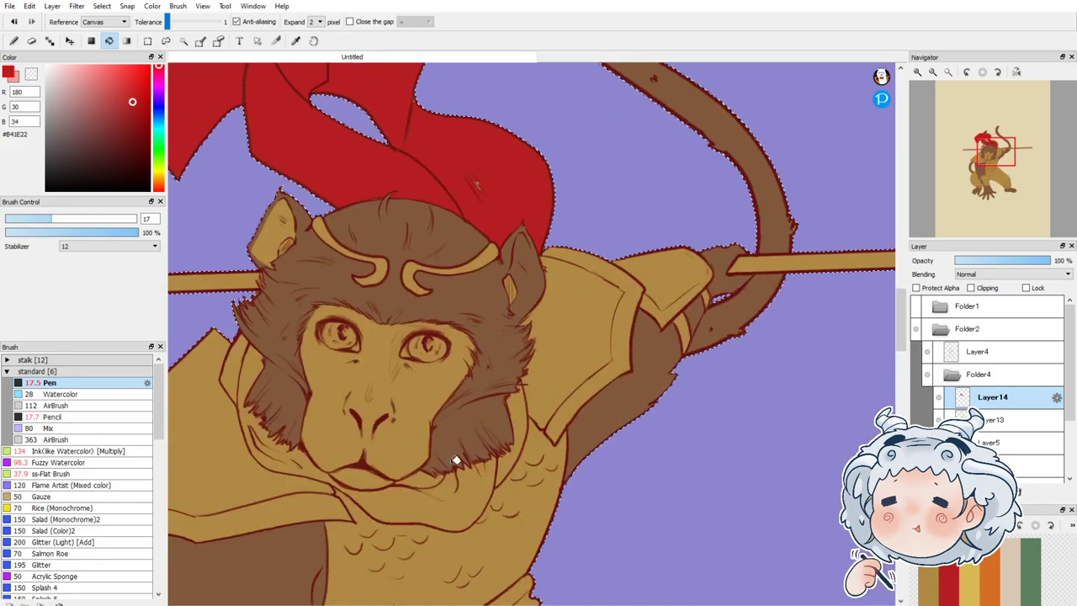
{"action": "left_click", "coordinate": [420, 478]}
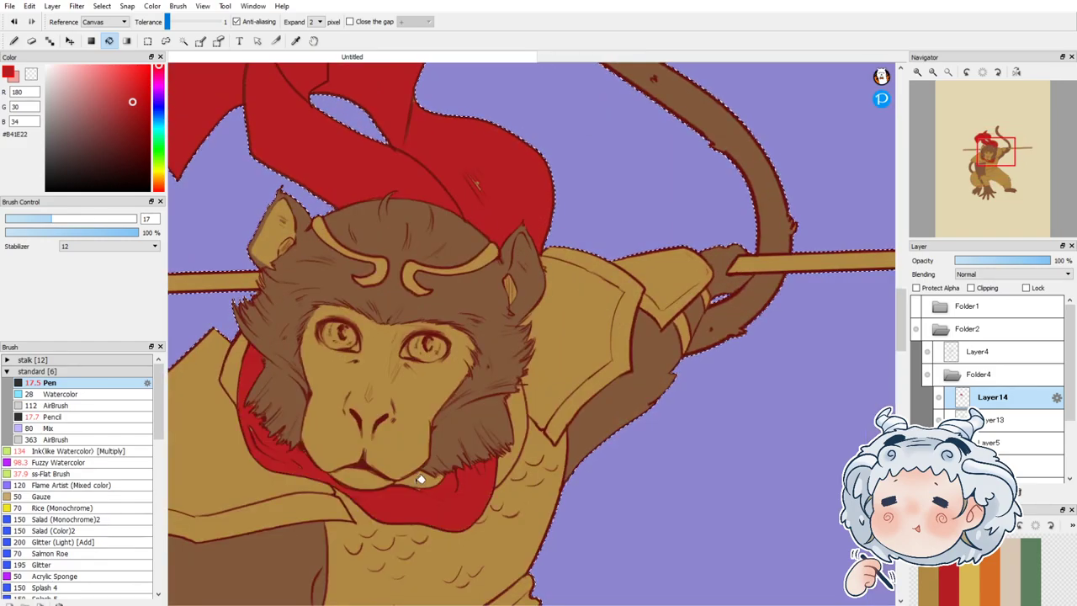
{"action": "left_click", "coordinate": [521, 413]}
{"action": "left_click", "coordinate": [236, 360]}
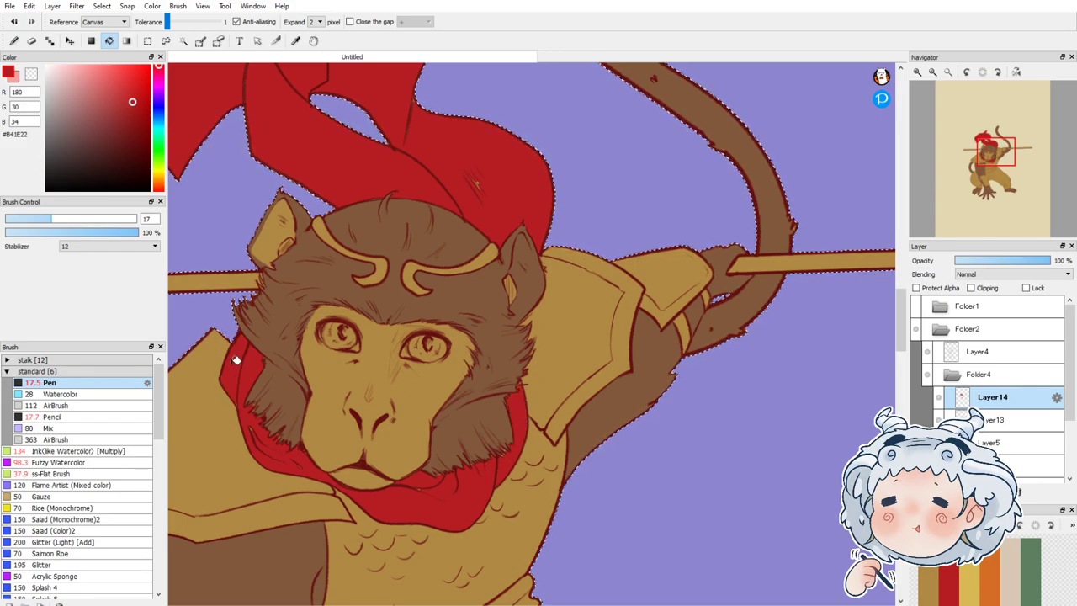
Step: Move Layer14 below Layer13 and paint red over the unfilled hatching gaps in the headscarf with the Pen
{"action": "left_click_drag", "start_coordinate": [998, 399], "coordinate": [997, 429]}
{"action": "left_click", "coordinate": [14, 41]}
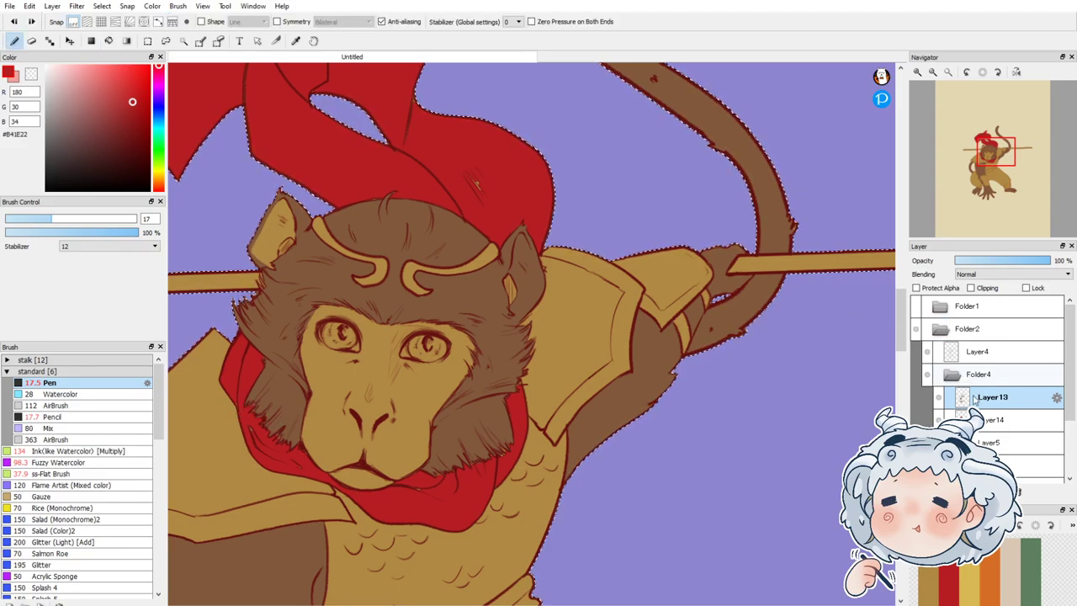
{"action": "left_click", "coordinate": [993, 420]}
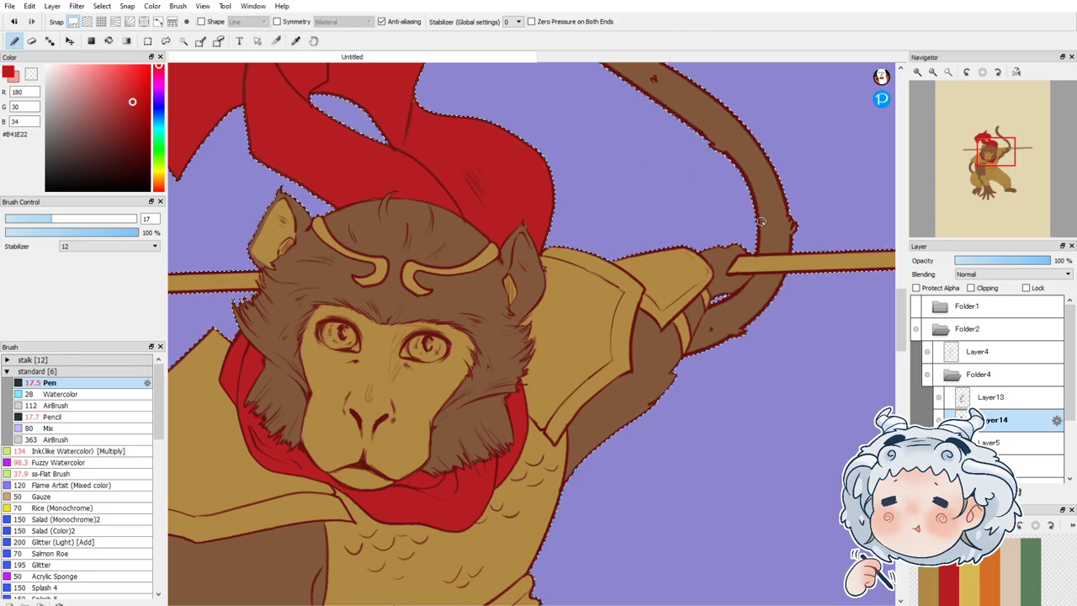
Step: Fill the waist sash with red on Layer14
{"action": "scroll", "coordinate": [761, 221], "scroll_direction": "down", "scroll_amount": 2}
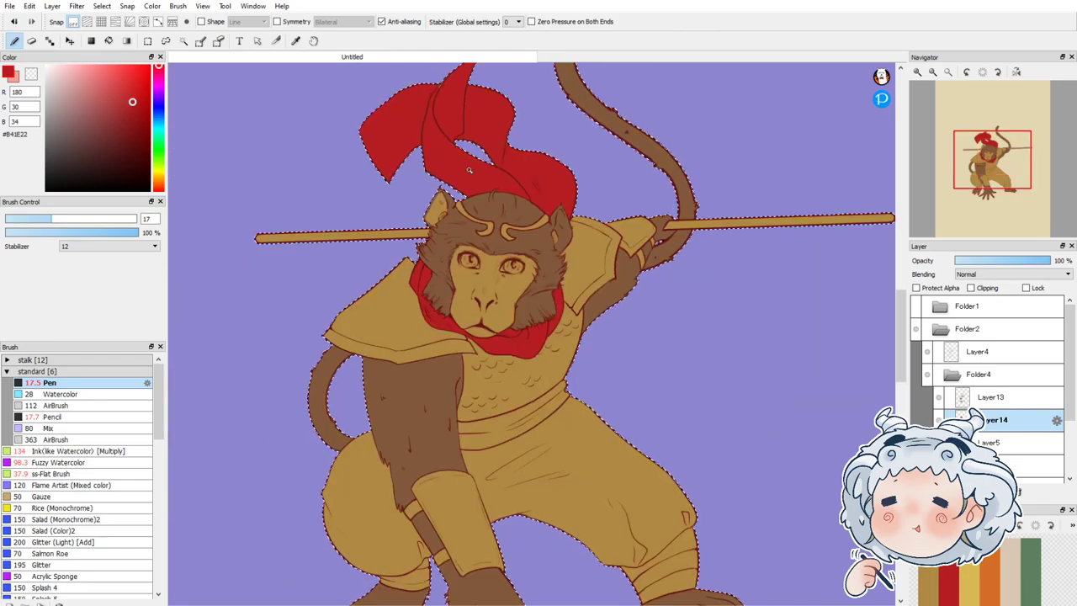
{"action": "key", "text": "w"}
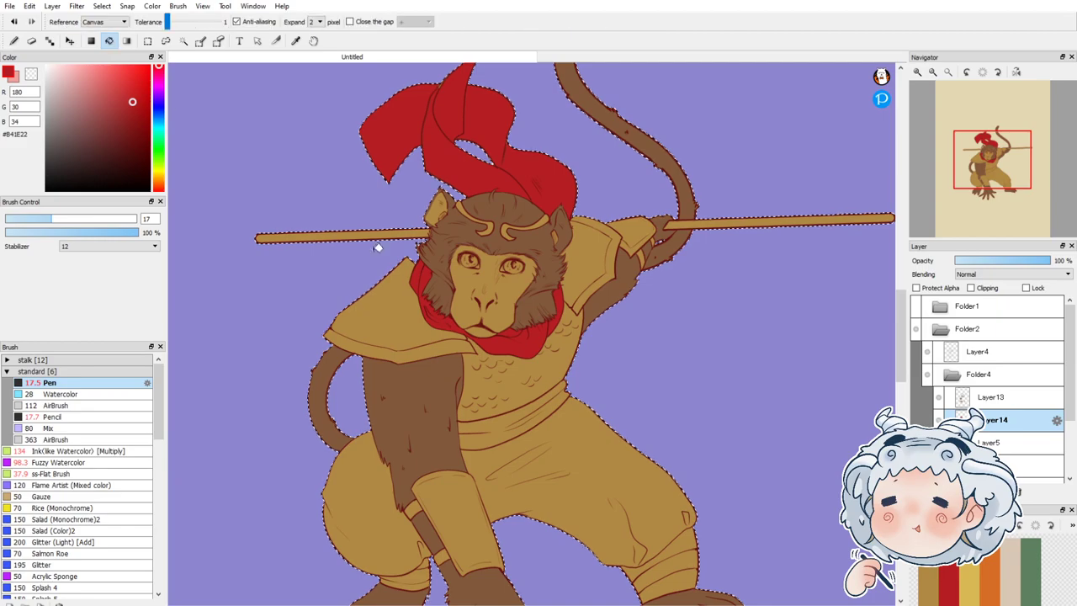
{"action": "left_click", "coordinate": [495, 422]}
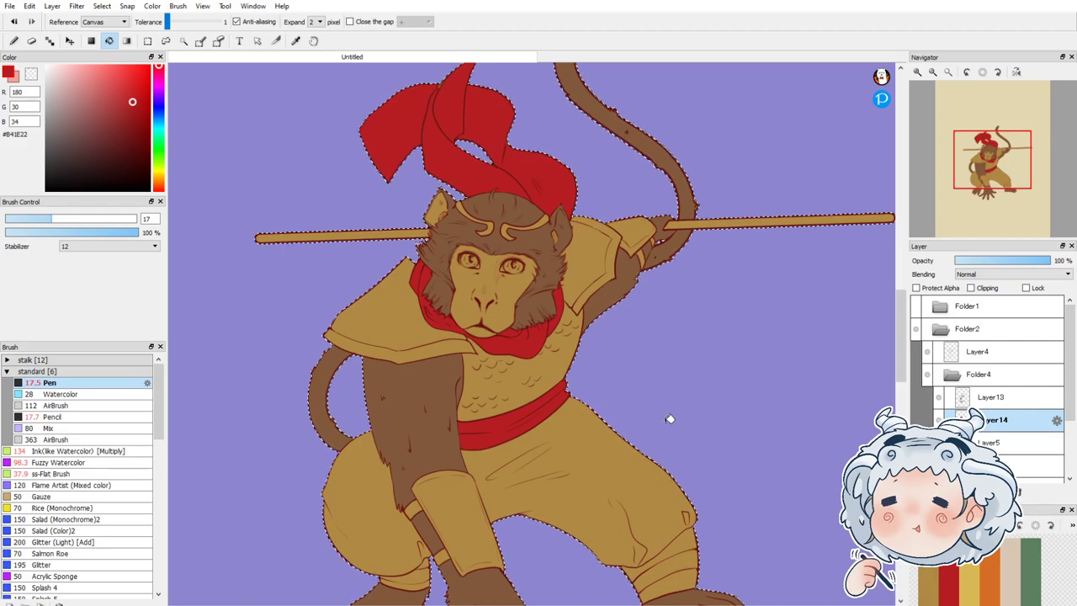
Step: Add Layer15 above the red layer, turn the sampled ochre into a light tan (R197 G160 B132) and fill the inner ear
{"action": "scroll", "coordinate": [639, 324], "scroll_direction": "down", "scroll_amount": 2}
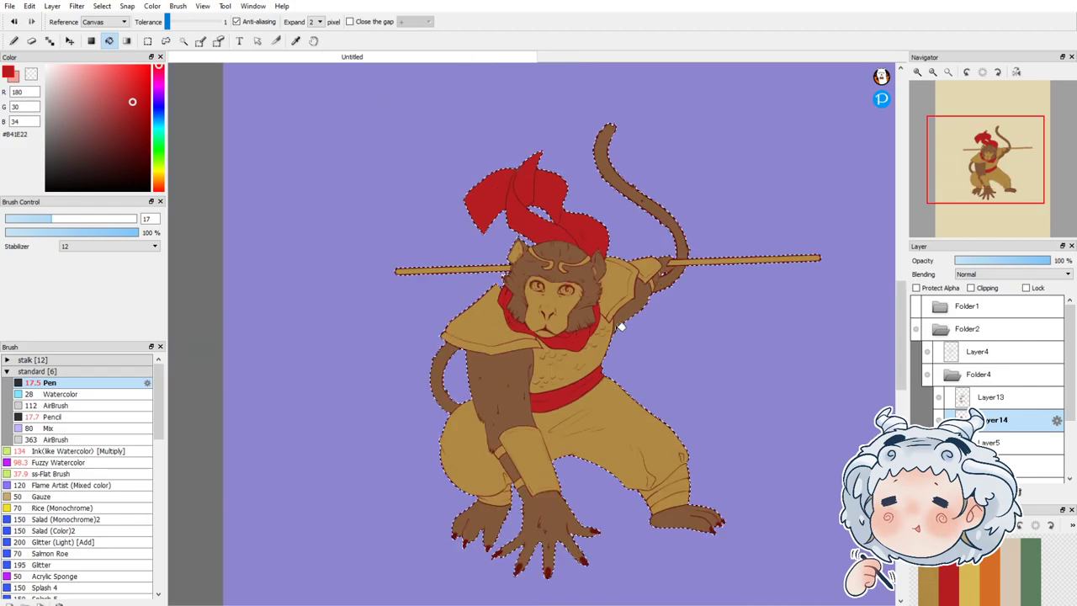
{"action": "key", "text": "ctrl+shift+n"}
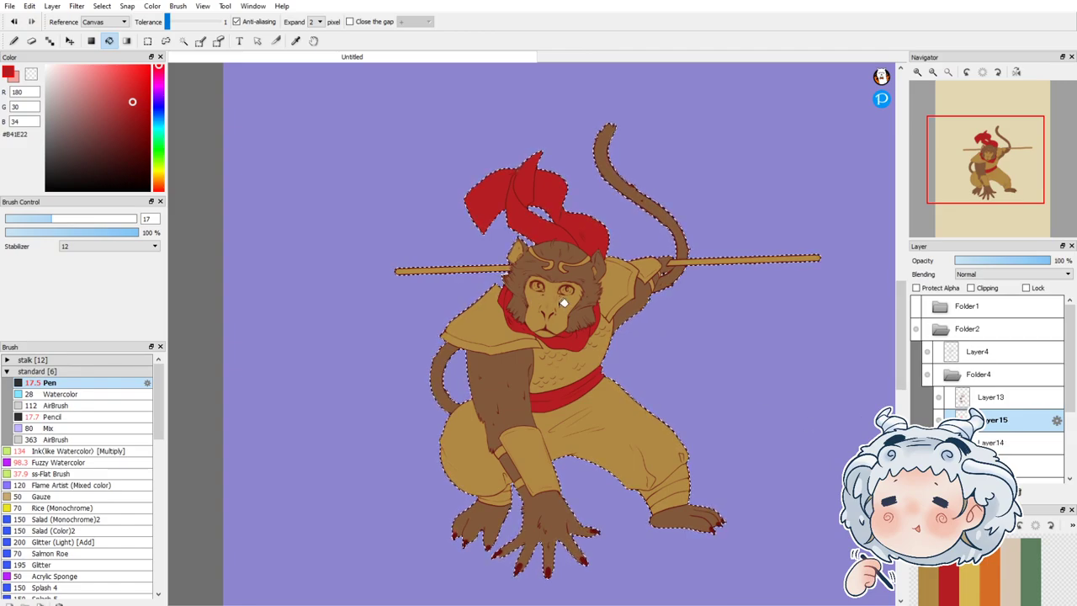
{"action": "scroll", "coordinate": [564, 303], "scroll_direction": "up", "scroll_amount": 1}
{"action": "scroll", "coordinate": [572, 270], "scroll_direction": "up", "scroll_amount": 1}
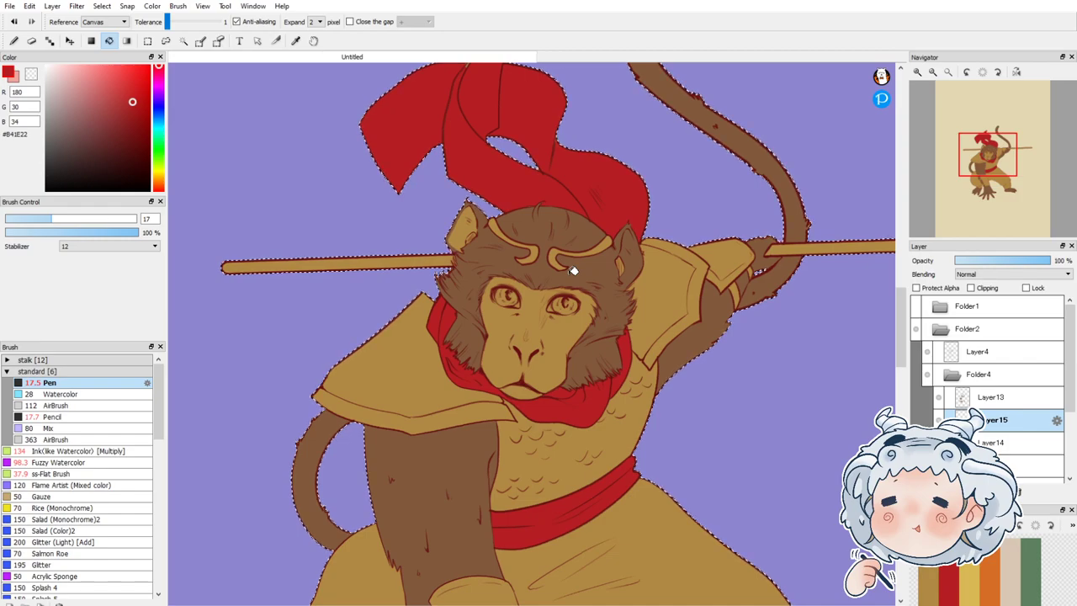
{"action": "left_click", "coordinate": [525, 341], "text": "alt"}
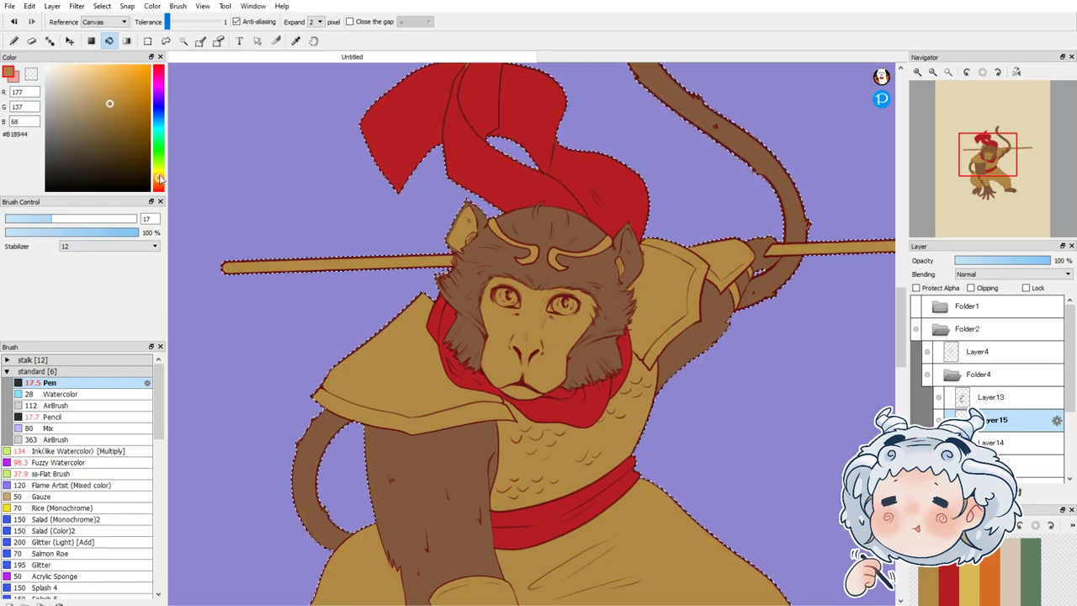
{"action": "left_click_drag", "start_coordinate": [160, 179], "coordinate": [162, 184]}
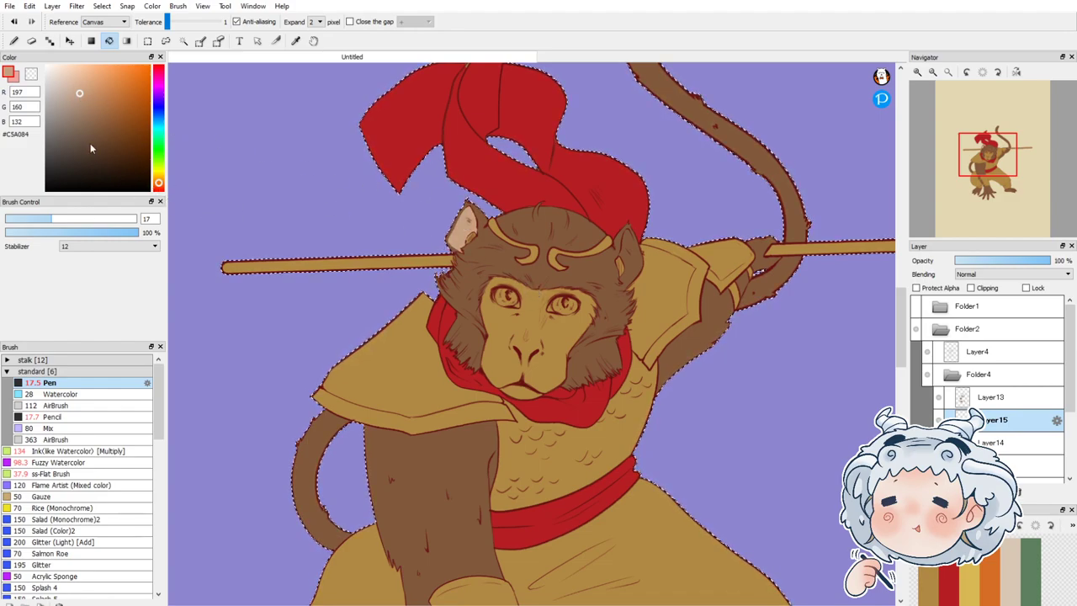
Step: Lighten the tan to R209 G162 B128, fill the face and paint over the unfilled gaps around the eye, nose and inner ears
{"action": "left_click_drag", "start_coordinate": [80, 92], "coordinate": [85, 87]}
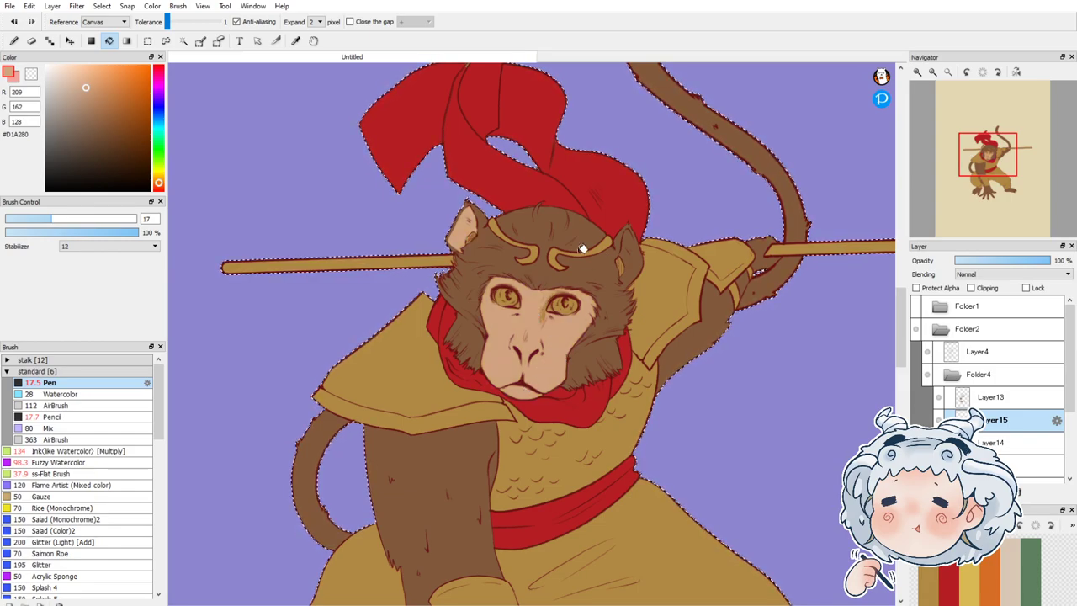
{"action": "scroll", "coordinate": [600, 259], "scroll_direction": "up", "scroll_amount": 3}
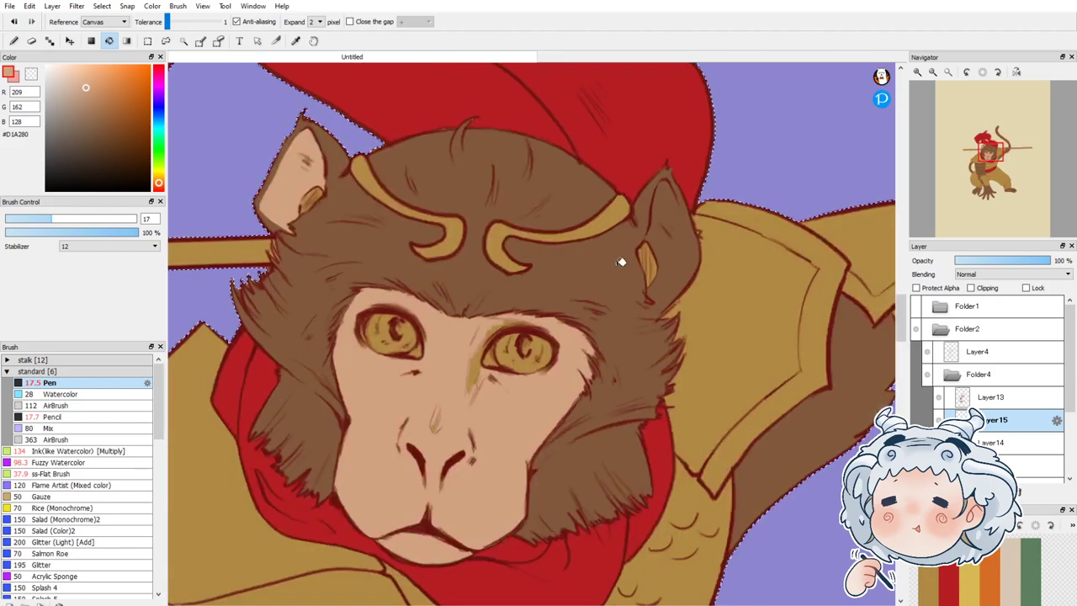
{"action": "left_click", "coordinate": [15, 40]}
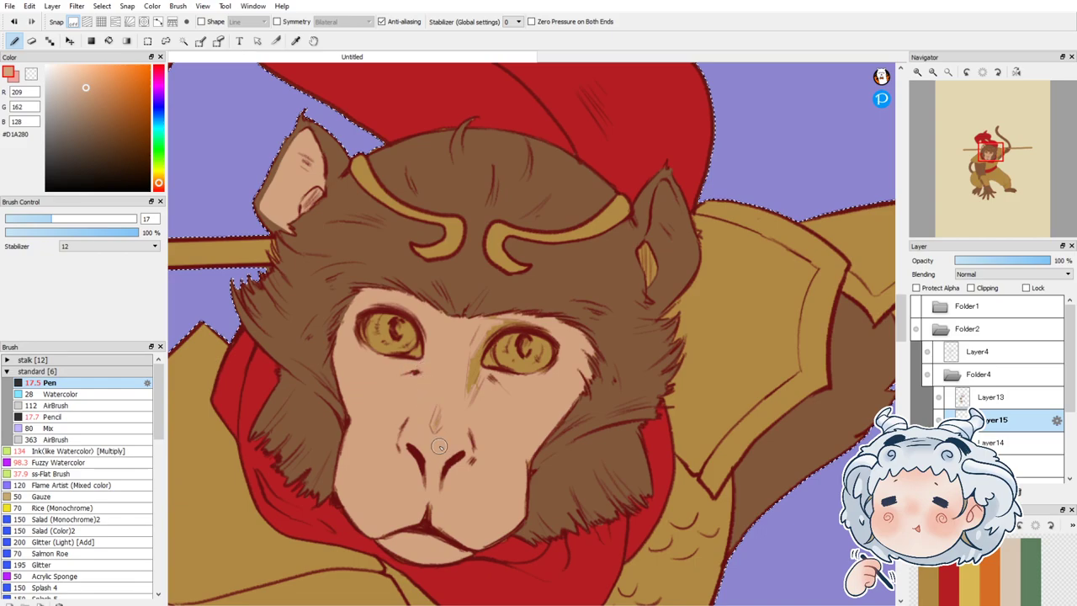
{"action": "left_click_drag", "start_coordinate": [429, 424], "coordinate": [436, 434]}
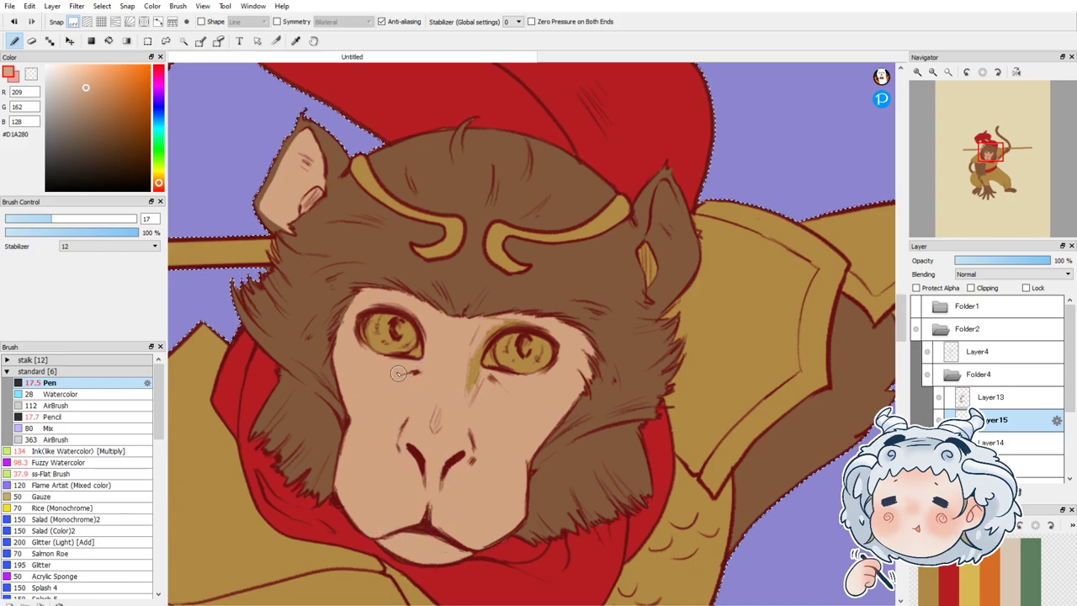
{"action": "left_click_drag", "start_coordinate": [468, 387], "coordinate": [470, 361]}
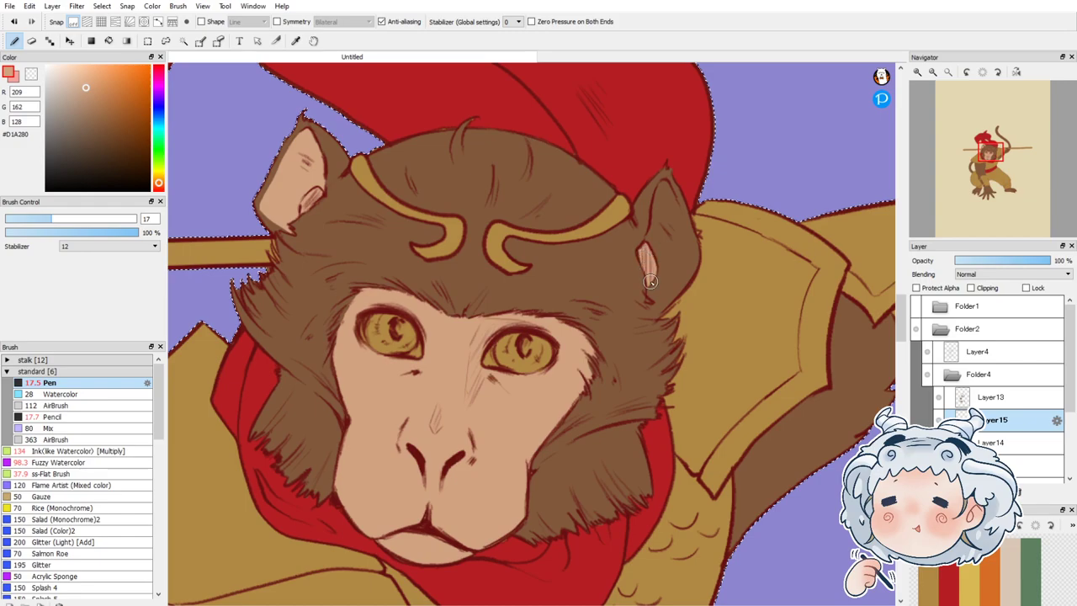
Step: Erase the brown inside the ear nearest the raised arm on Layer13 and paint that area tan on Layer15
{"action": "left_click", "coordinate": [983, 400]}
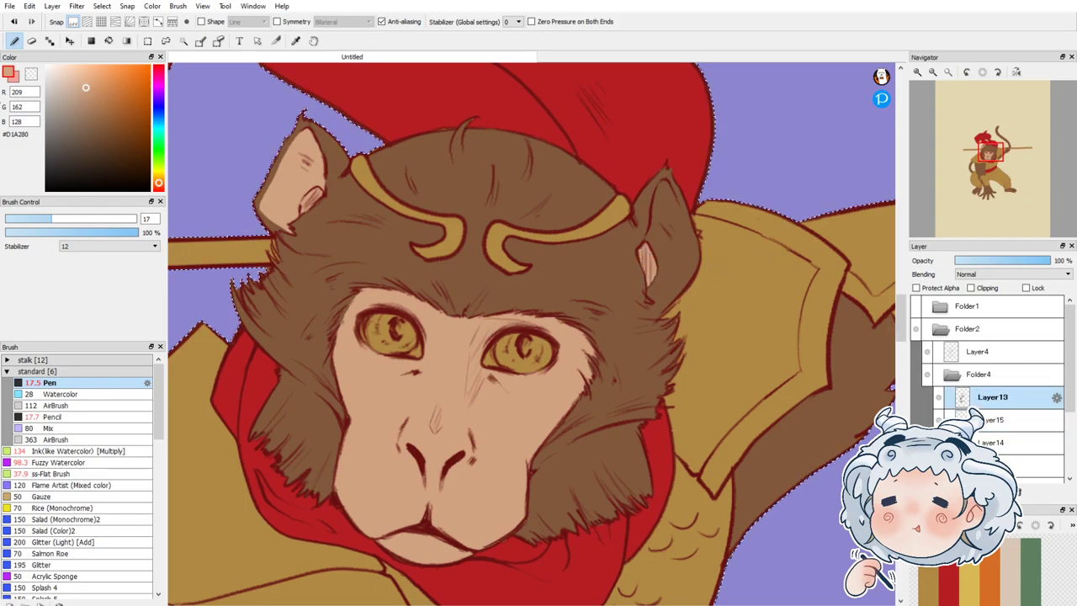
{"action": "key", "text": "e"}
{"action": "mouse_move", "coordinate": [648, 244]}
{"action": "left_mouse_down"}
{"action": "mouse_move", "coordinate": [654, 188]}
{"action": "mouse_move", "coordinate": [666, 183]}
{"action": "mouse_move", "coordinate": [639, 226]}
{"action": "mouse_move", "coordinate": [662, 214]}
{"action": "mouse_move", "coordinate": [639, 252]}
{"action": "mouse_move", "coordinate": [668, 179]}
{"action": "mouse_move", "coordinate": [665, 210]}
{"action": "mouse_move", "coordinate": [673, 189]}
{"action": "mouse_move", "coordinate": [686, 225]}
{"action": "mouse_move", "coordinate": [683, 277]}
{"action": "mouse_move", "coordinate": [645, 284]}
{"action": "mouse_move", "coordinate": [661, 243]}
{"action": "mouse_move", "coordinate": [652, 286]}
{"action": "mouse_move", "coordinate": [640, 277]}
{"action": "mouse_move", "coordinate": [647, 291]}
{"action": "mouse_move", "coordinate": [690, 262]}
{"action": "mouse_move", "coordinate": [686, 244]}
{"action": "mouse_move", "coordinate": [665, 282]}
{"action": "mouse_move", "coordinate": [644, 279]}
{"action": "mouse_move", "coordinate": [671, 228]}
{"action": "mouse_move", "coordinate": [663, 202]}
{"action": "mouse_move", "coordinate": [686, 236]}
{"action": "mouse_move", "coordinate": [672, 280]}
{"action": "left_mouse_up"}
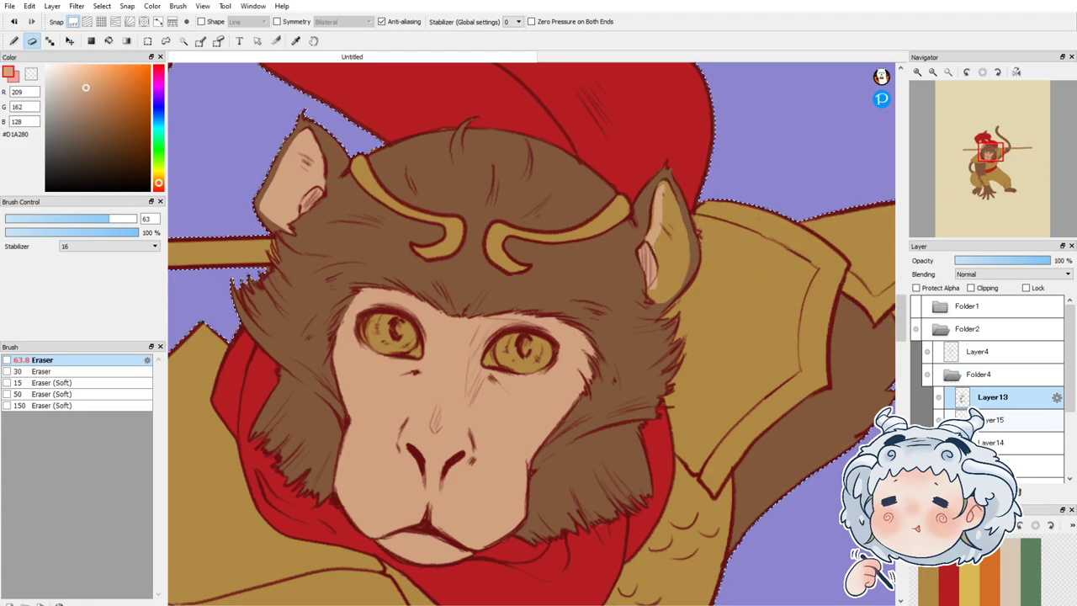
{"action": "left_click", "coordinate": [997, 419]}
{"action": "key", "text": "n"}
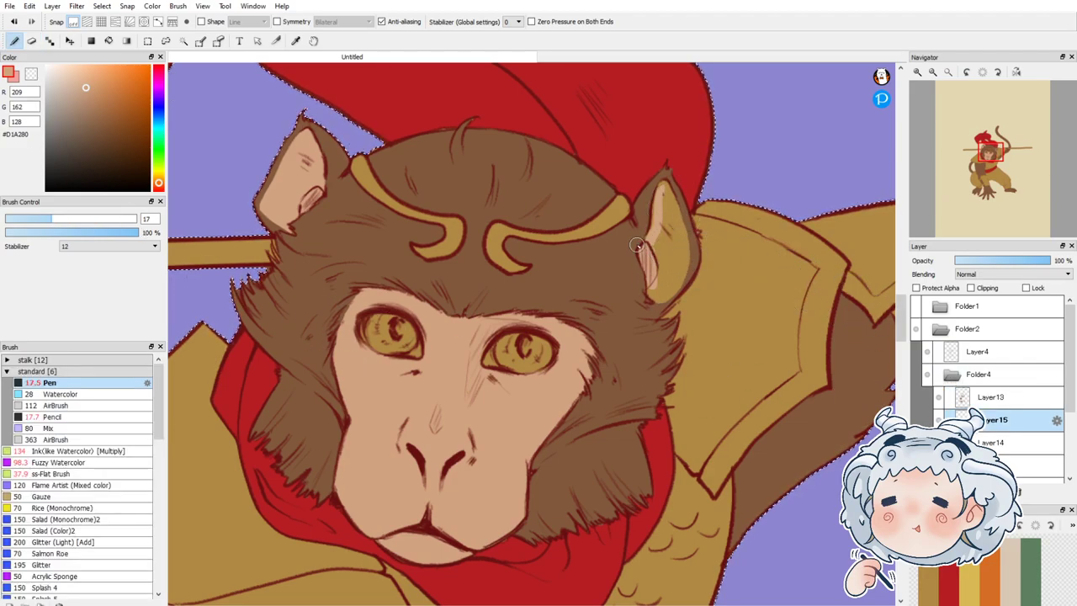
{"action": "left_click_drag", "start_coordinate": [662, 234], "coordinate": [663, 220]}
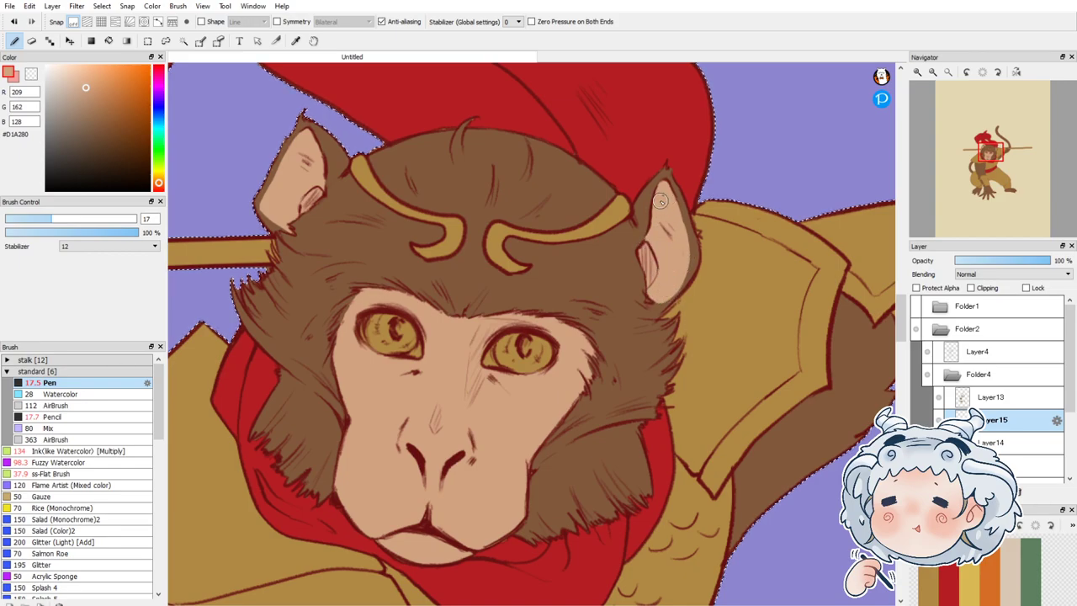
Step: Shift the tan skin of the face and ears on Layer15 to a slightly rosier tone
{"action": "scroll", "coordinate": [658, 233], "scroll_direction": "down", "scroll_amount": 3}
{"action": "scroll", "coordinate": [545, 182], "scroll_direction": "down", "scroll_amount": 1}
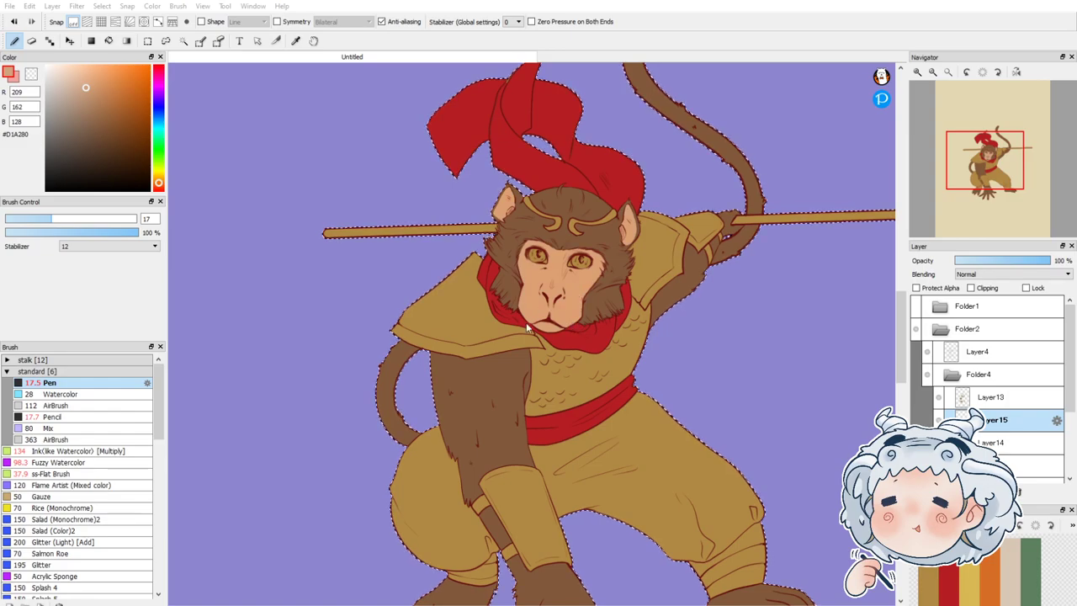
{"action": "key", "text": "ctrl+d"}
{"action": "key", "text": "ctrl+z"}
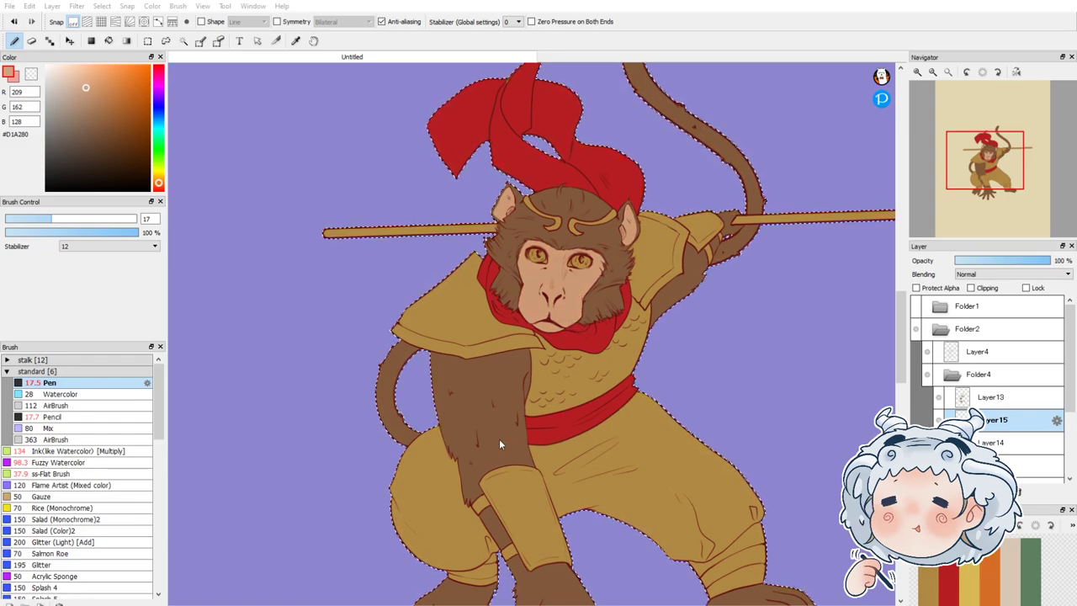
{"action": "key", "text": "ctrl+d"}
{"action": "key", "text": "ctrl+z"}
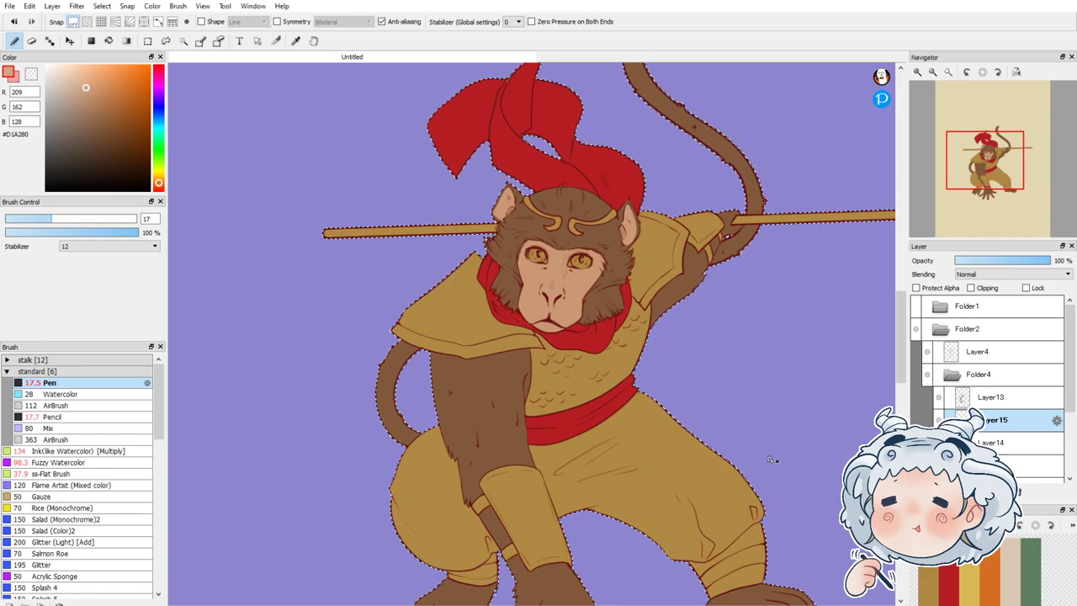
Step: Mix a muted dusty pink from the secondary colour and paint the corners of both eyes on Layer15
{"action": "scroll", "coordinate": [571, 250], "scroll_direction": "up", "scroll_amount": 2}
{"action": "scroll", "coordinate": [571, 250], "scroll_direction": "up", "scroll_amount": 2}
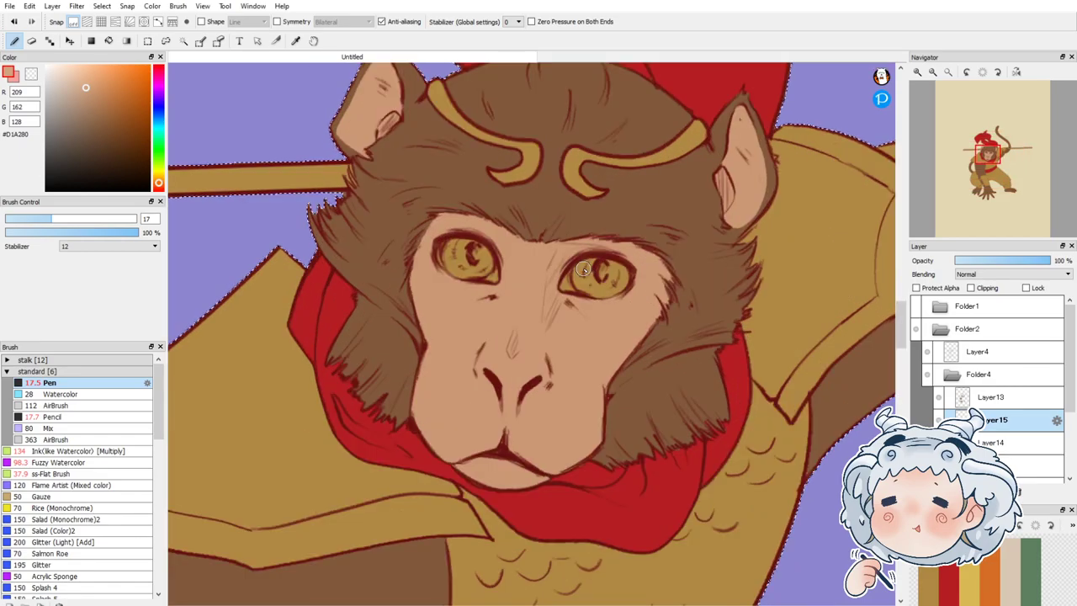
{"action": "key", "text": "x"}
{"action": "left_click_drag", "start_coordinate": [81, 82], "coordinate": [76, 85]}
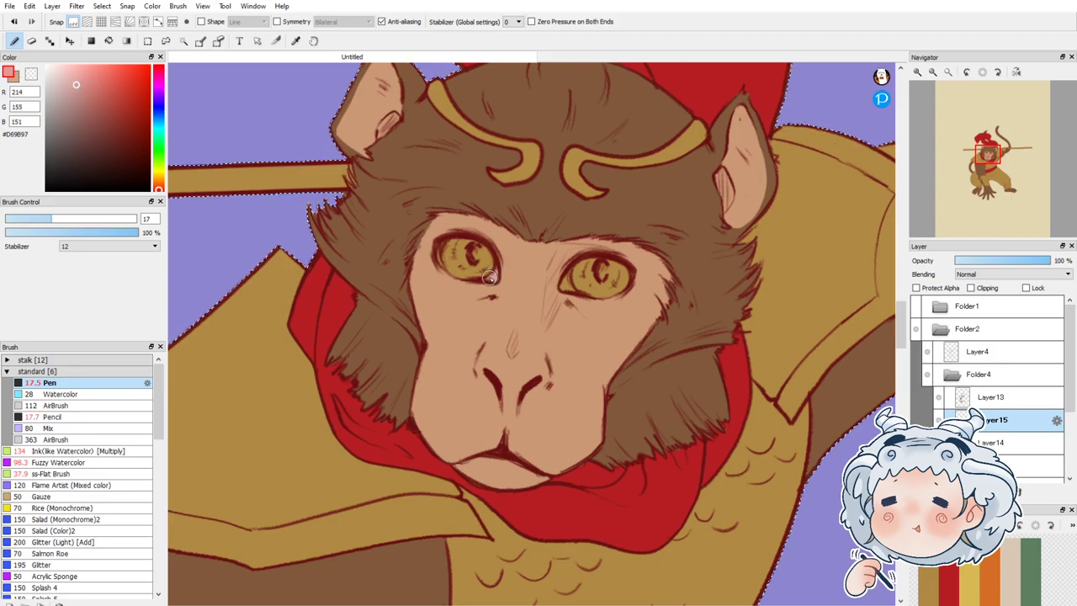
{"action": "left_click", "coordinate": [78, 104]}
{"action": "left_click", "coordinate": [158, 186]}
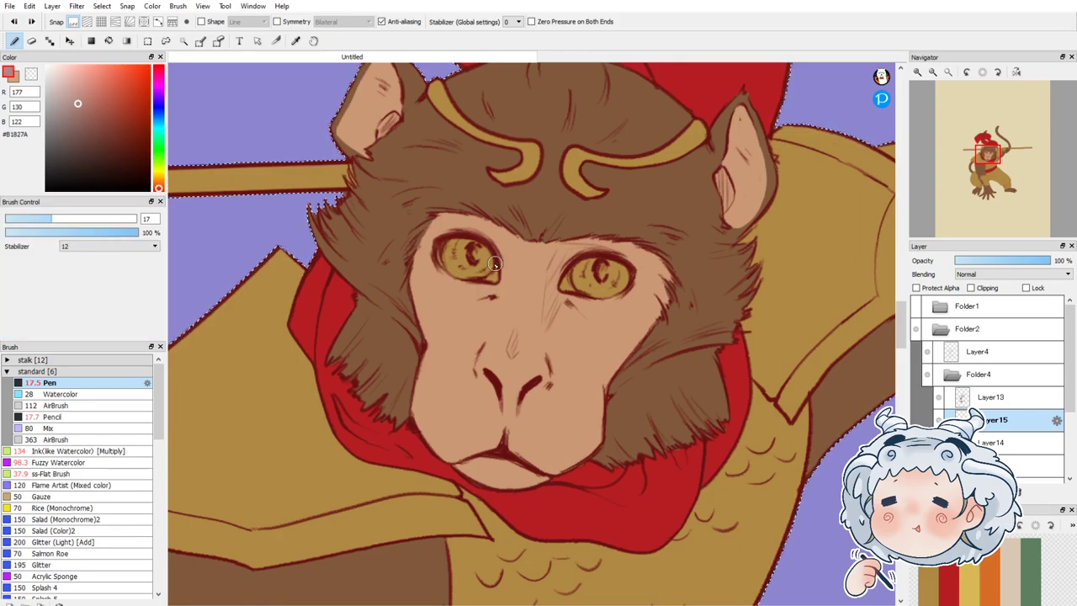
{"action": "left_click", "coordinate": [87, 110]}
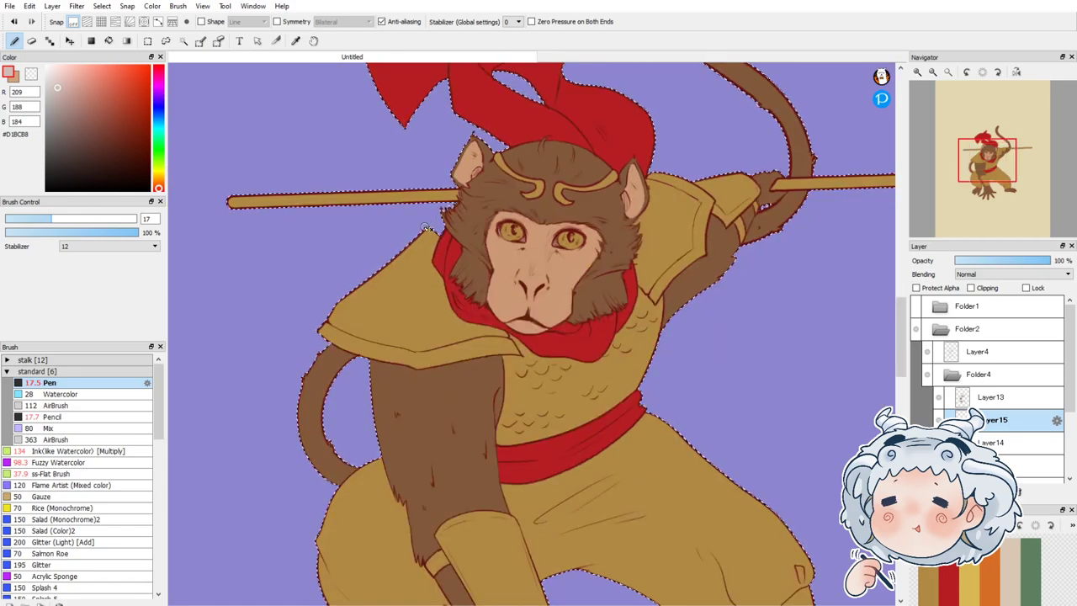
Step: Paint the whites of both eyes beside the irises with a pale greyish pink (R209 G188 B184)
{"action": "scroll", "coordinate": [432, 230], "scroll_direction": "down", "scroll_amount": 1}
{"action": "key", "text": "ctrl+d"}
{"action": "scroll", "coordinate": [519, 245], "scroll_direction": "up", "scroll_amount": 1}
{"action": "scroll", "coordinate": [514, 242], "scroll_direction": "up", "scroll_amount": 4}
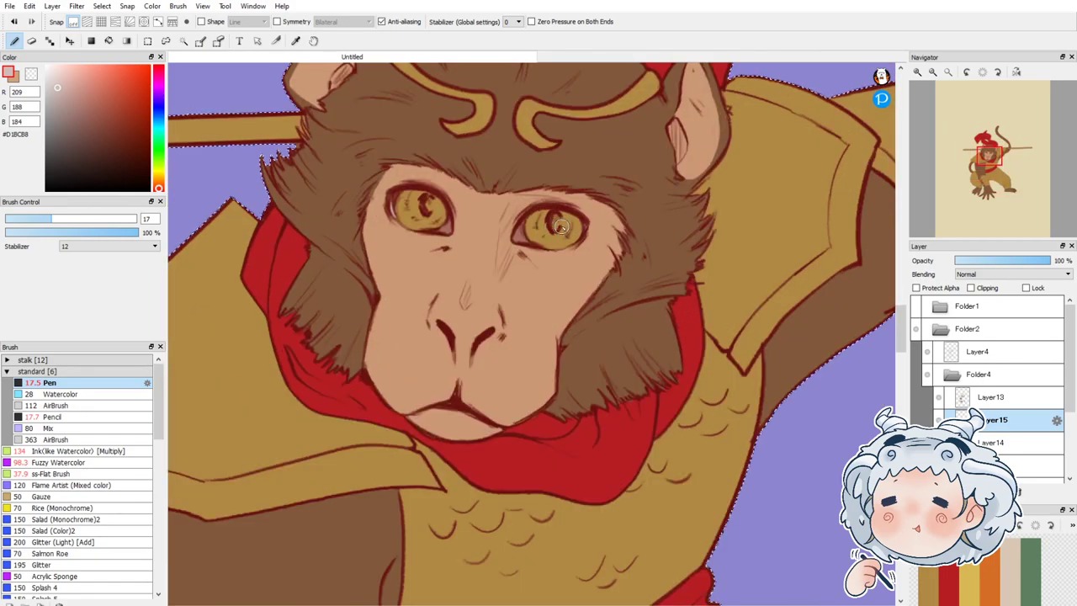
{"action": "mouse_move", "coordinate": [483, 234]}
{"action": "left_mouse_down"}
{"action": "mouse_move", "coordinate": [481, 245]}
{"action": "mouse_move", "coordinate": [473, 228]}
{"action": "mouse_move", "coordinate": [492, 256]}
{"action": "left_mouse_up"}
{"action": "left_click_drag", "start_coordinate": [482, 213], "coordinate": [492, 250]}
{"action": "mouse_move", "coordinate": [313, 232]}
{"action": "left_mouse_down"}
{"action": "mouse_move", "coordinate": [339, 194]}
{"action": "mouse_move", "coordinate": [333, 221]}
{"action": "mouse_move", "coordinate": [312, 238]}
{"action": "mouse_move", "coordinate": [339, 191]}
{"action": "mouse_move", "coordinate": [313, 237]}
{"action": "mouse_move", "coordinate": [336, 201]}
{"action": "mouse_move", "coordinate": [322, 230]}
{"action": "left_mouse_up"}
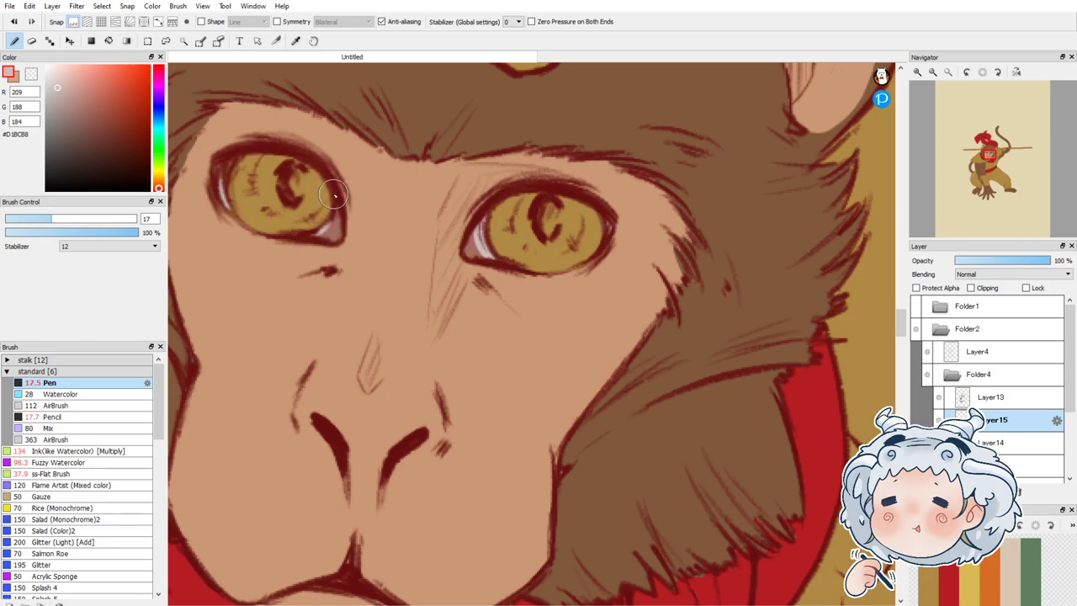
Step: Add Layer16 above Layer15 and turn the sampled fur brown into a dark brown (R94 G55 B39)
{"action": "left_click", "coordinate": [948, 73]}
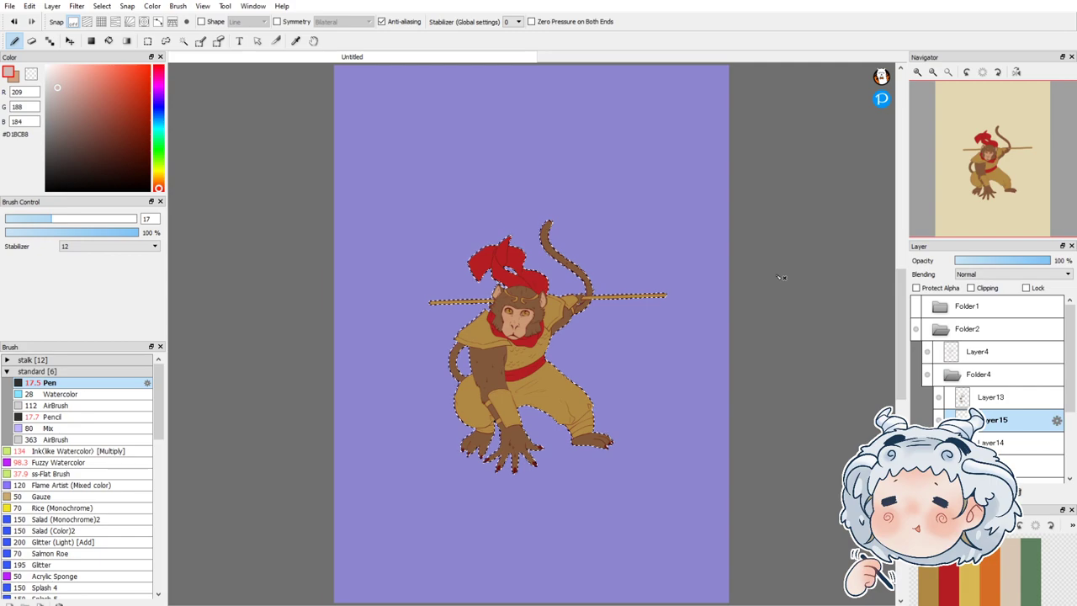
{"action": "scroll", "coordinate": [537, 299], "scroll_direction": "up", "scroll_amount": 3}
{"action": "scroll", "coordinate": [537, 298], "scroll_direction": "up", "scroll_amount": 2}
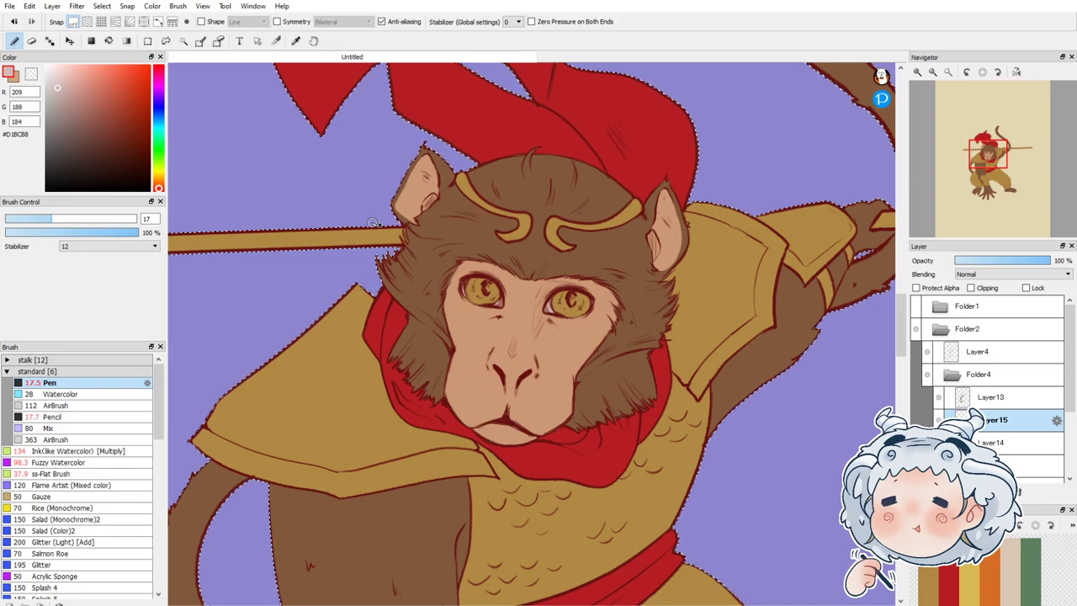
{"action": "scroll", "coordinate": [589, 261], "scroll_direction": "down", "scroll_amount": 3}
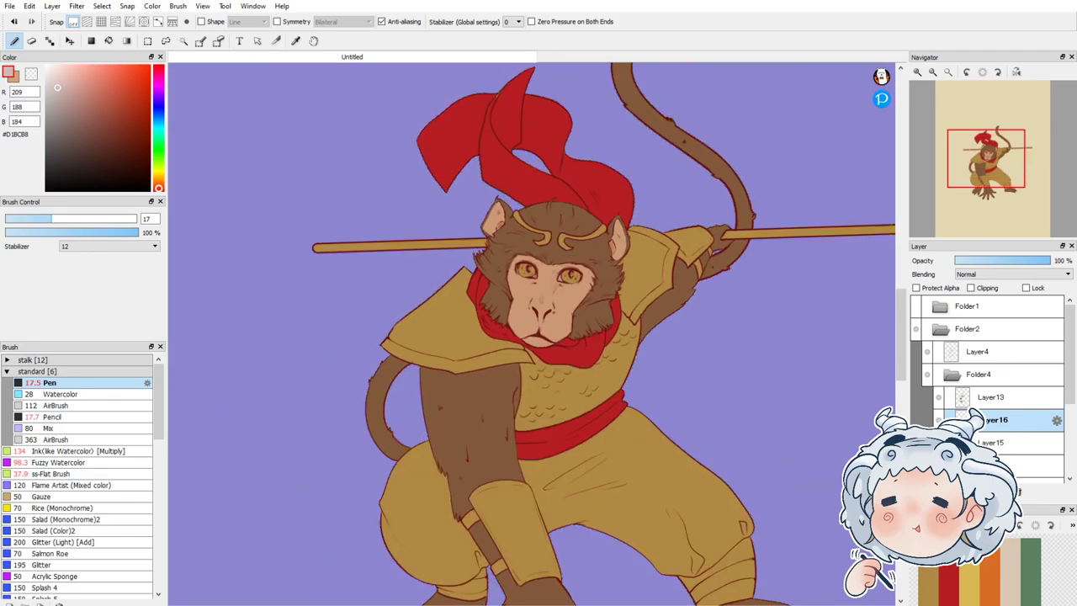
{"action": "left_click", "coordinate": [461, 426], "text": "alt"}
{"action": "left_click", "coordinate": [106, 145]}
{"action": "left_click", "coordinate": [159, 186]}
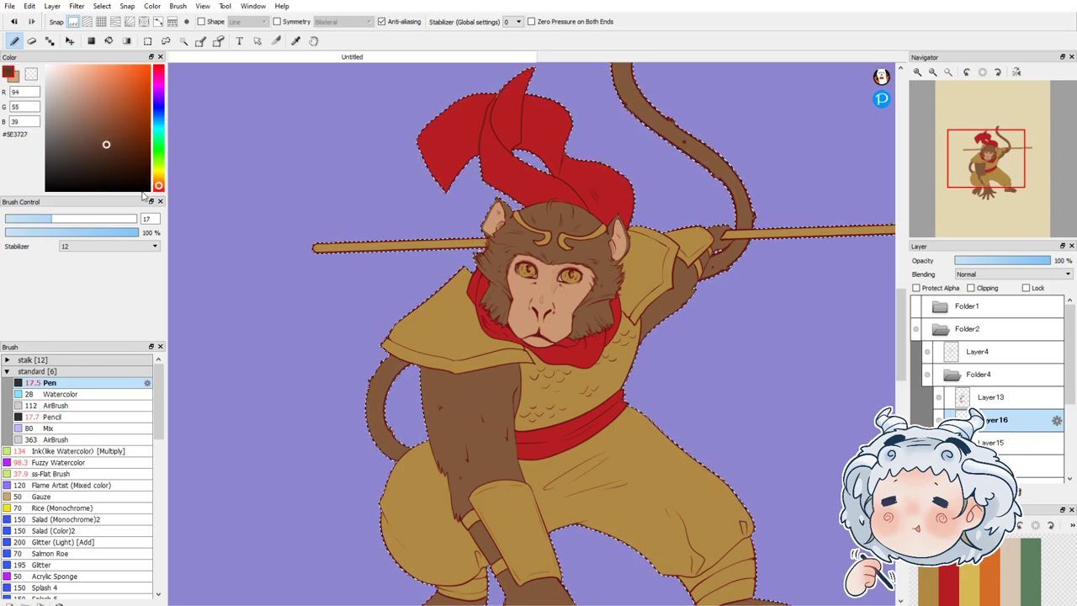
Step: Shift the dark brown to R108 G52 B29 and colour the bracer straps on both forearms on Layer16
{"action": "left_click", "coordinate": [109, 40]}
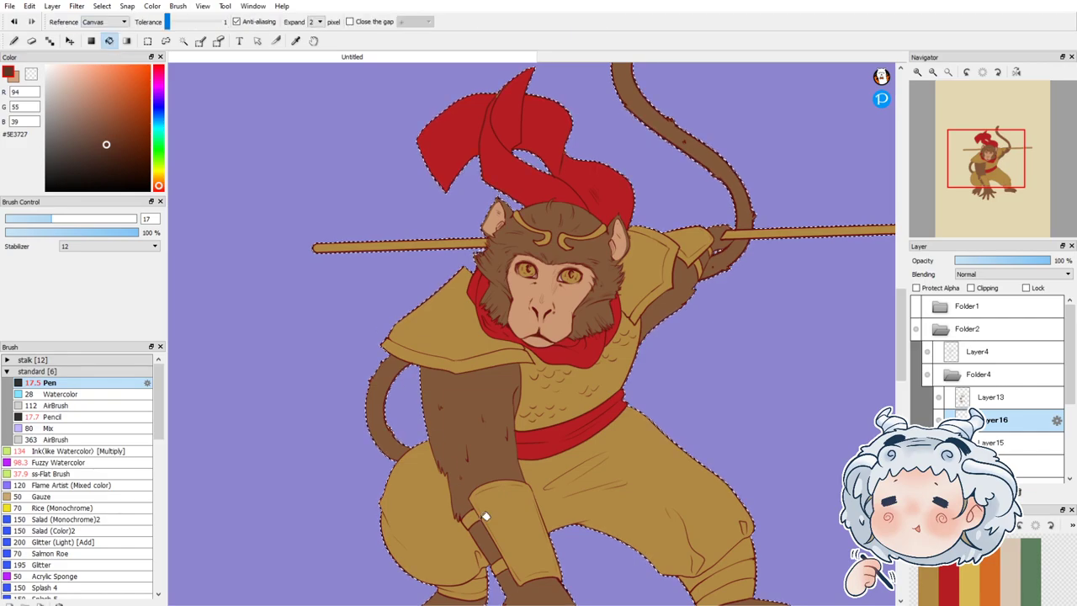
{"action": "left_click", "coordinate": [97, 134]}
{"action": "left_click_drag", "start_coordinate": [101, 139], "coordinate": [122, 141]}
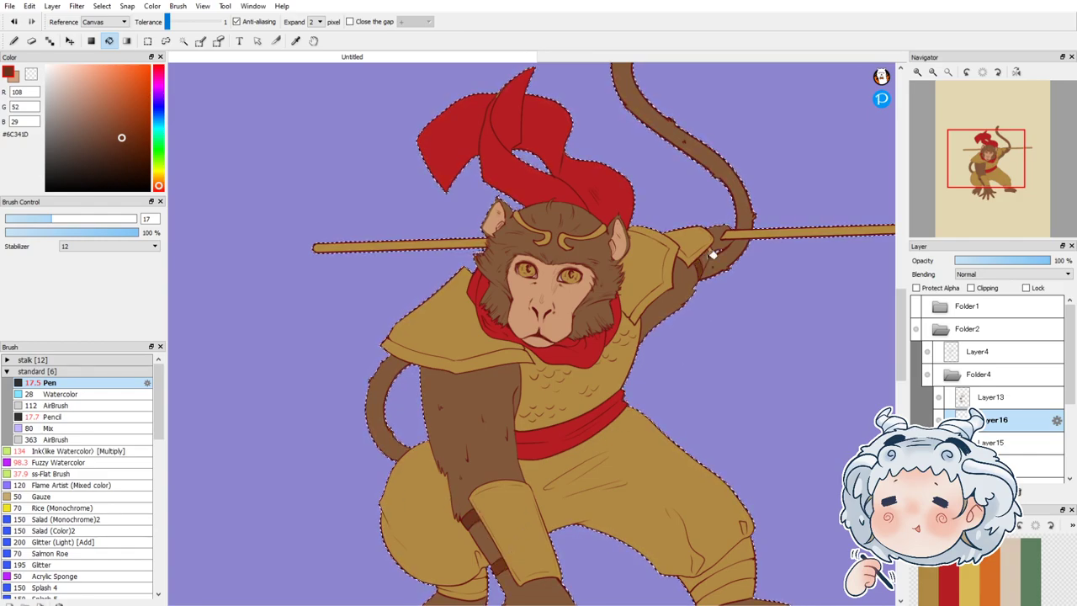
{"action": "scroll", "coordinate": [711, 254], "scroll_direction": "up", "scroll_amount": 4}
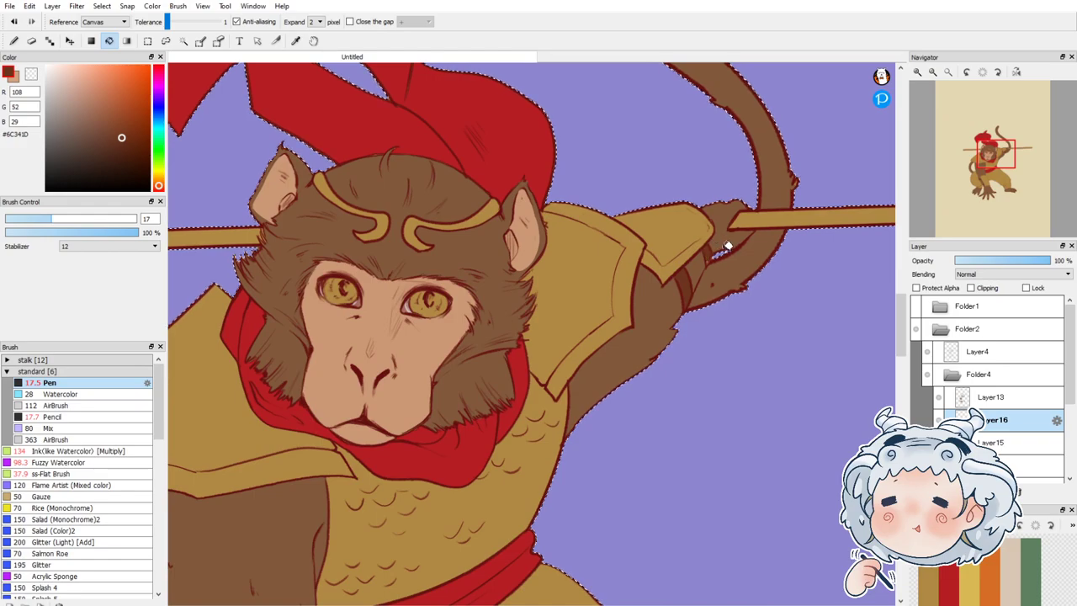
{"action": "scroll", "coordinate": [724, 244], "scroll_direction": "up", "scroll_amount": 2}
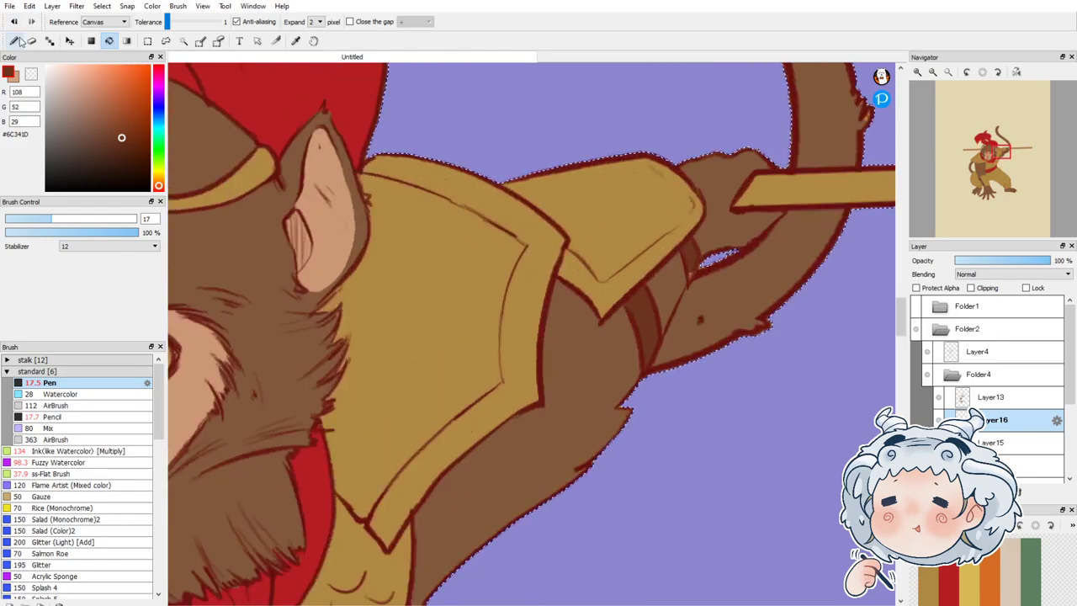
{"action": "left_click", "coordinate": [16, 42]}
{"action": "scroll", "coordinate": [689, 270], "scroll_direction": "down", "scroll_amount": 6}
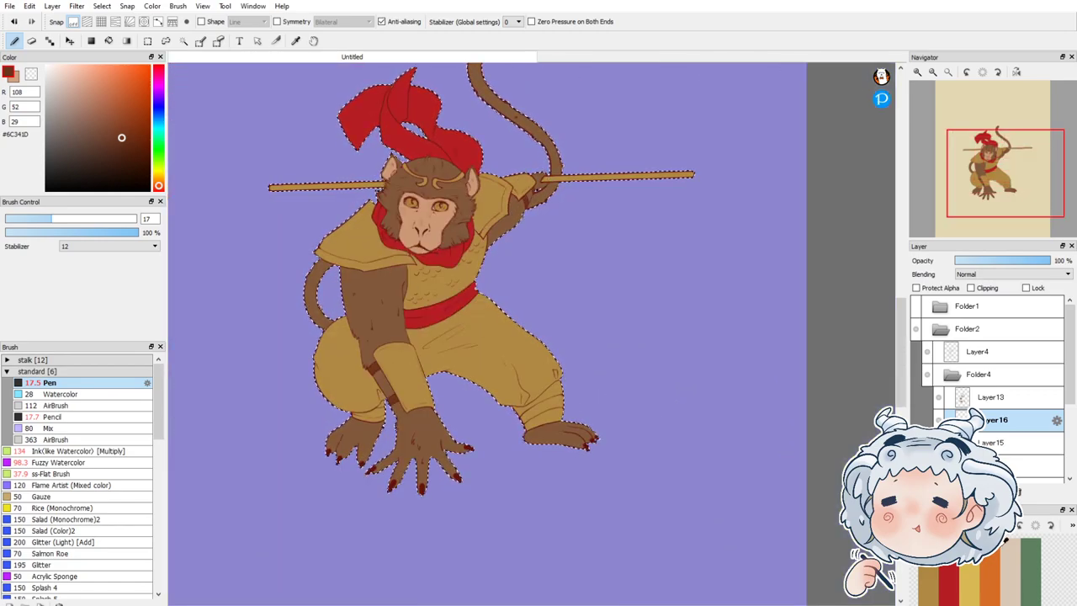
Step: Fill the wraps on both lower legs with red (R180 G30 B34) on Layer14 and set the Pen size to 28
{"action": "left_click", "coordinate": [1039, 464]}
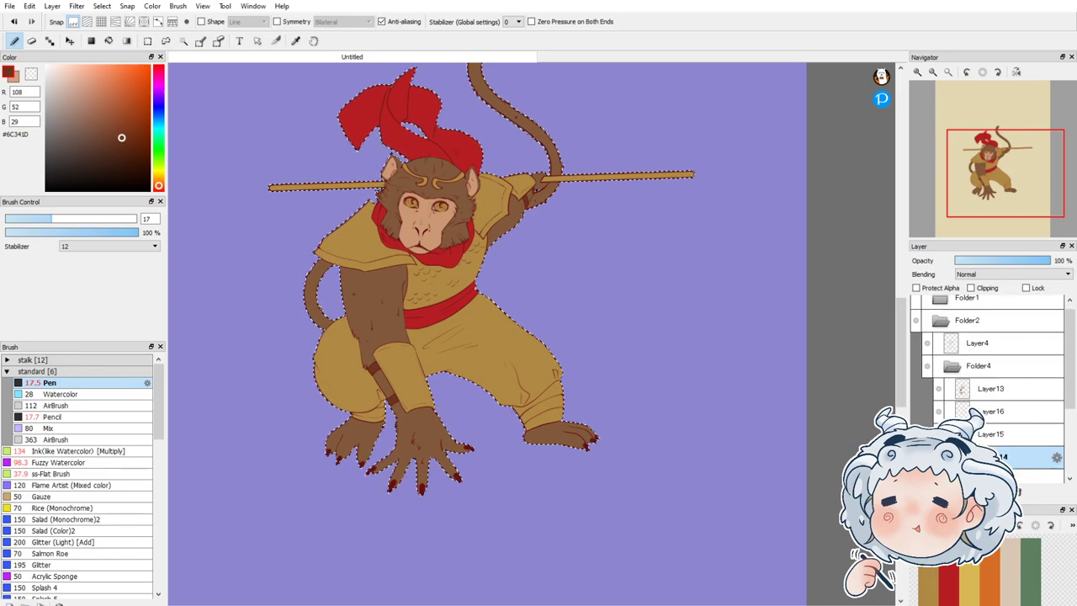
{"action": "left_click", "coordinate": [948, 572]}
{"action": "left_click", "coordinate": [109, 41]}
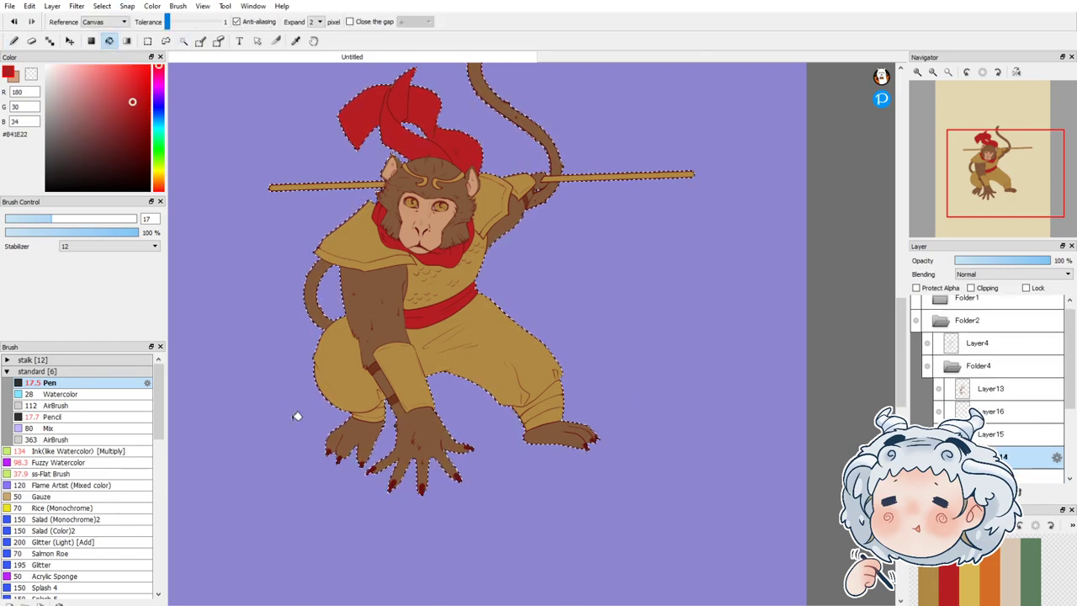
{"action": "scroll", "coordinate": [296, 413], "scroll_direction": "up", "scroll_amount": 4}
{"action": "left_click", "coordinate": [372, 419]}
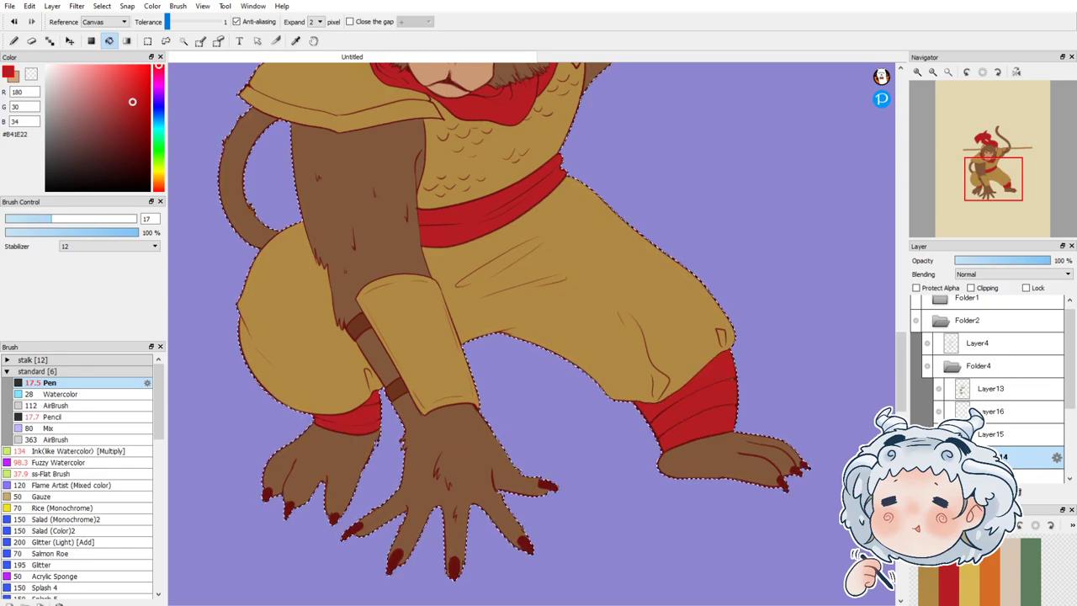
{"action": "left_click", "coordinate": [13, 41]}
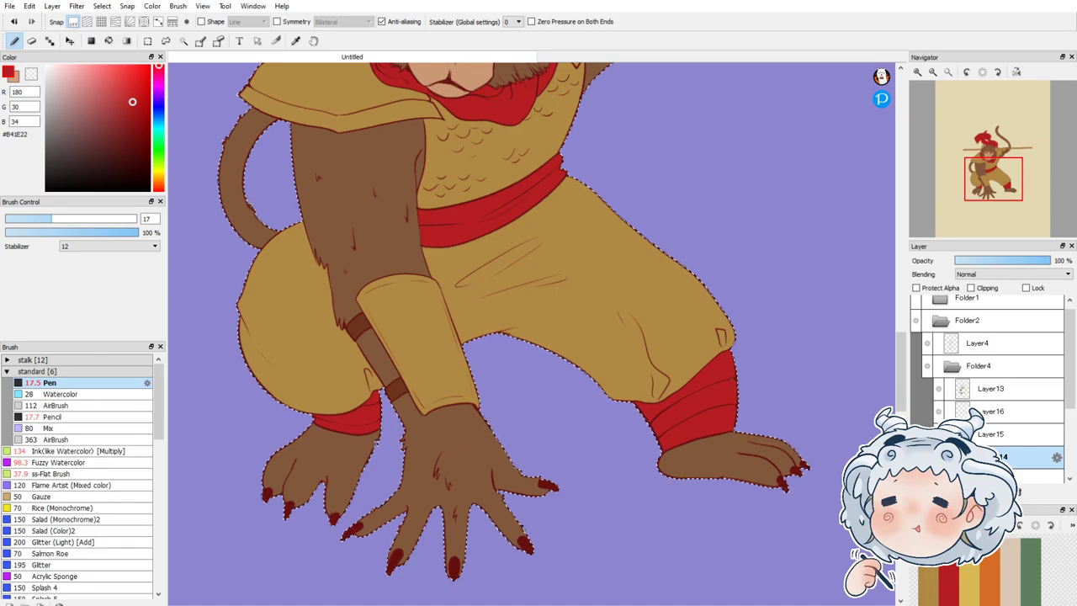
{"action": "key", "text": "ctrl+d"}
{"action": "left_click_drag", "start_coordinate": [69, 220], "coordinate": [76, 220]}
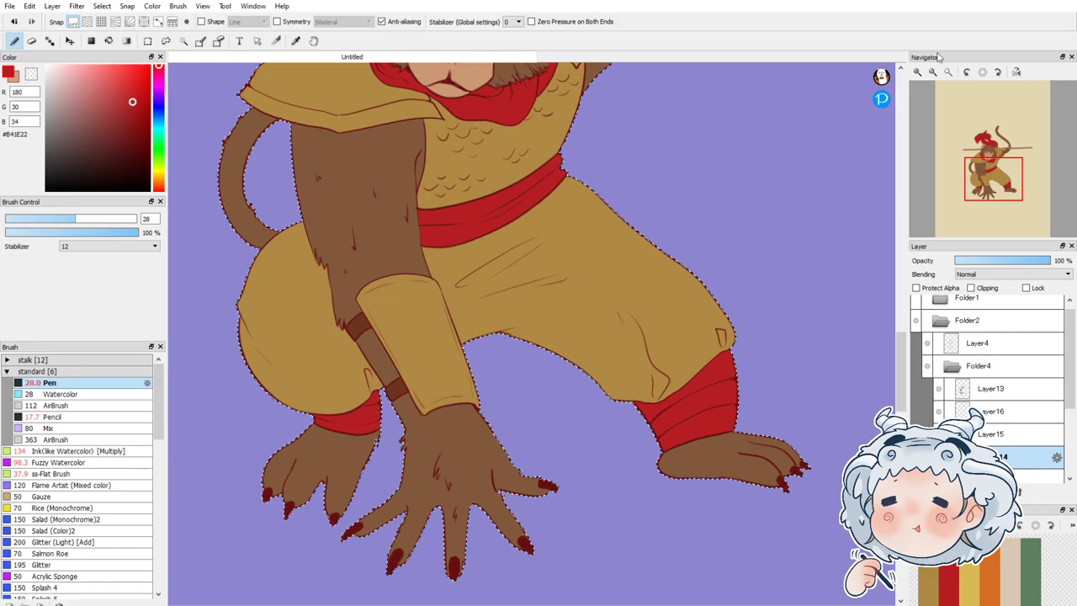
Step: Add Layer17 above Layer14 and fill both trouser legs with the palette's cream (R217 G200 B181)
{"action": "left_click", "coordinate": [918, 492]}
{"action": "left_click", "coordinate": [1006, 547]}
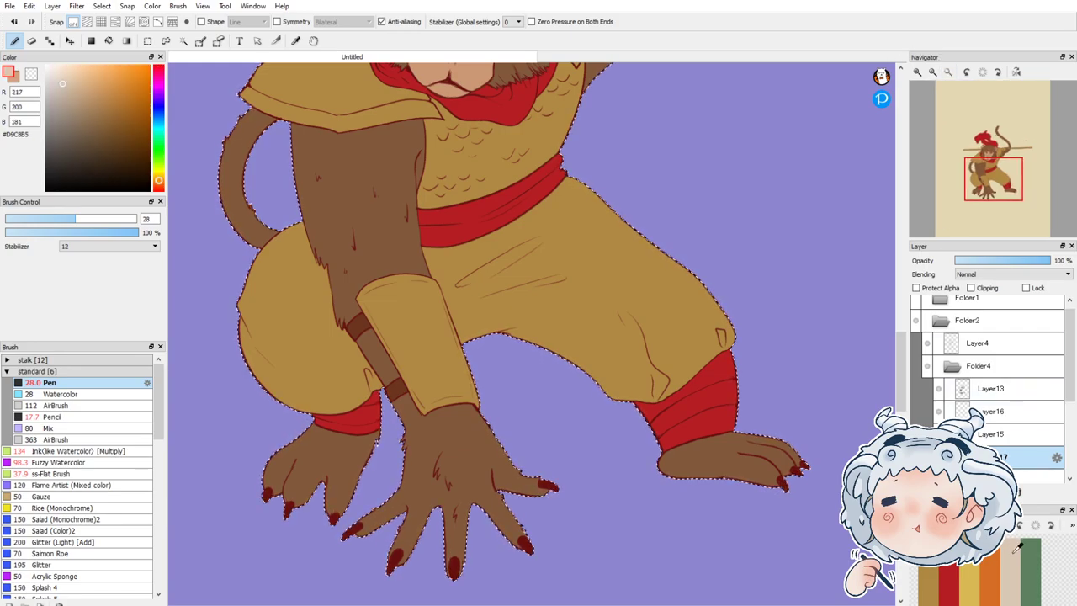
{"action": "left_click", "coordinate": [109, 41]}
{"action": "left_click", "coordinate": [301, 318]}
{"action": "left_click", "coordinate": [492, 315]}
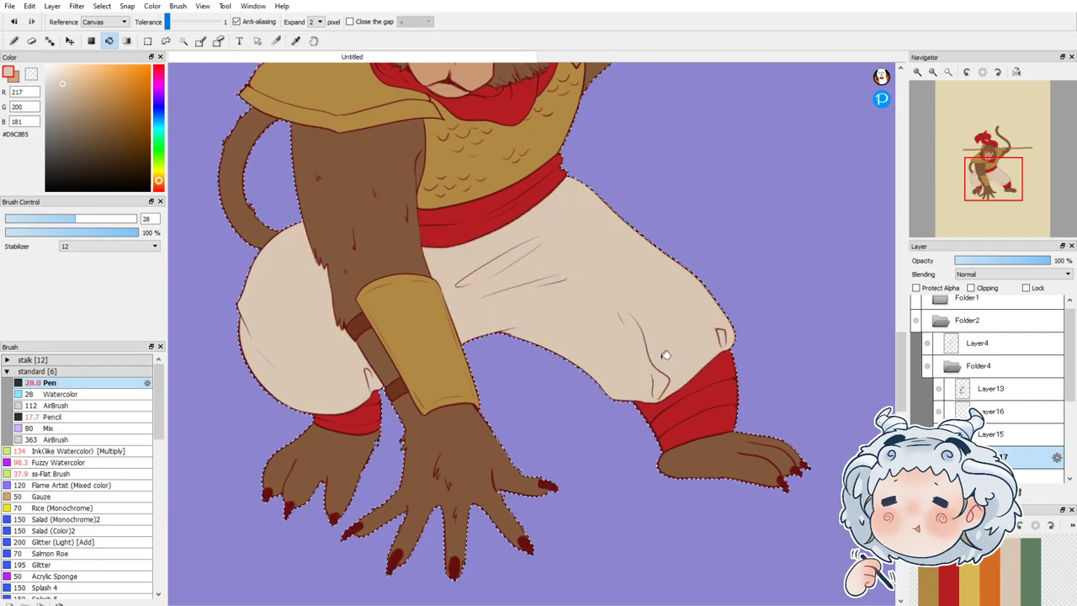
{"action": "scroll", "coordinate": [639, 349], "scroll_direction": "down", "scroll_amount": 2}
{"action": "scroll", "coordinate": [500, 357], "scroll_direction": "down", "scroll_amount": 2}
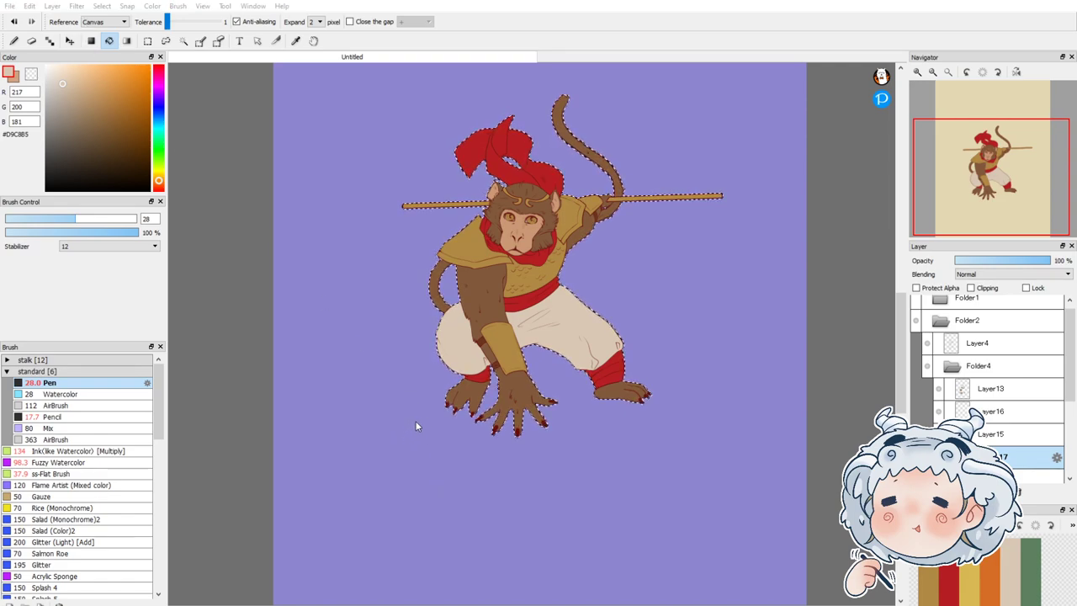
Step: Clear the selection around the monkey, fit the whole canvas in view and collapse Folder4
{"action": "key", "text": "ctrl+d"}
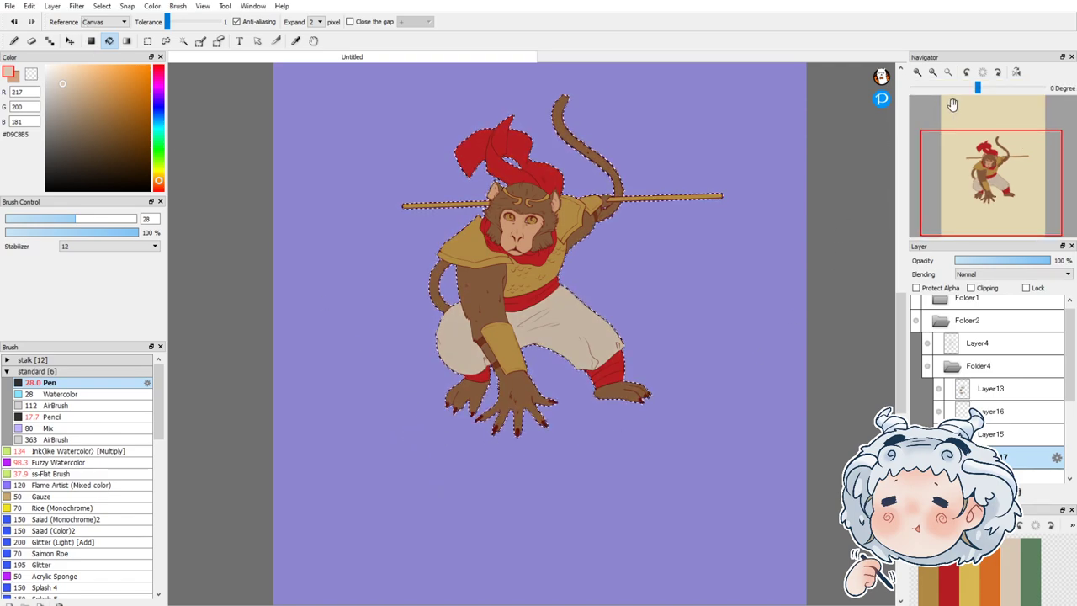
{"action": "left_click", "coordinate": [948, 72]}
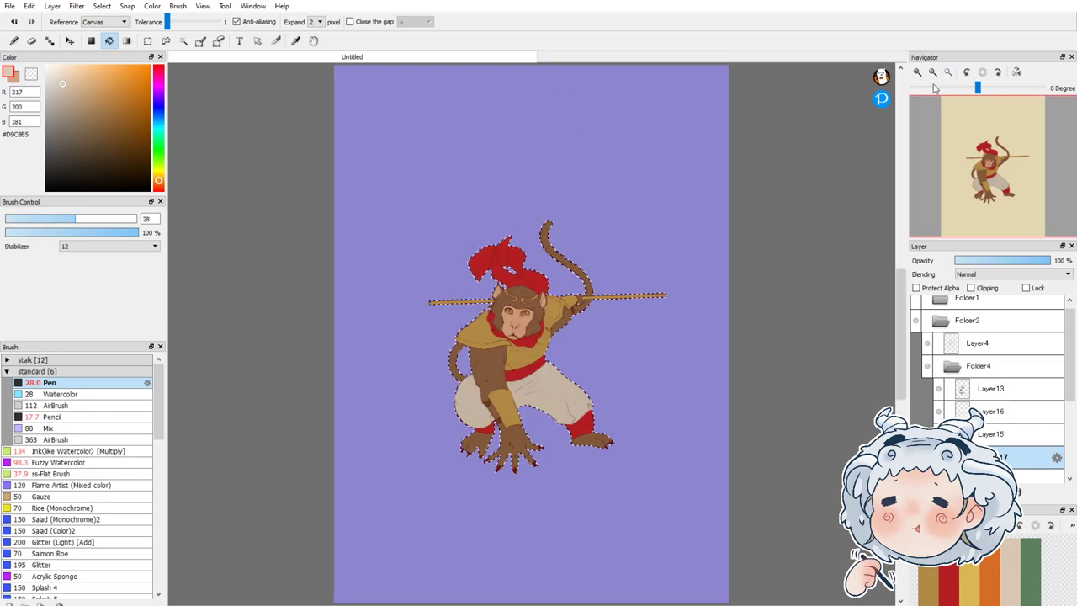
{"action": "left_click", "coordinate": [956, 369]}
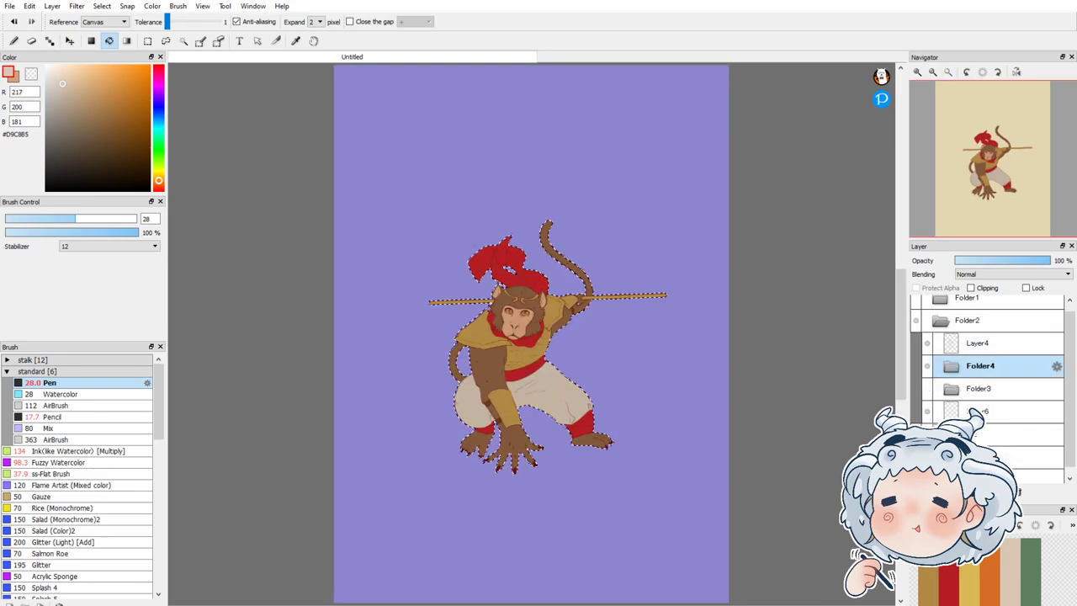
{"action": "left_click", "coordinate": [166, 40]}
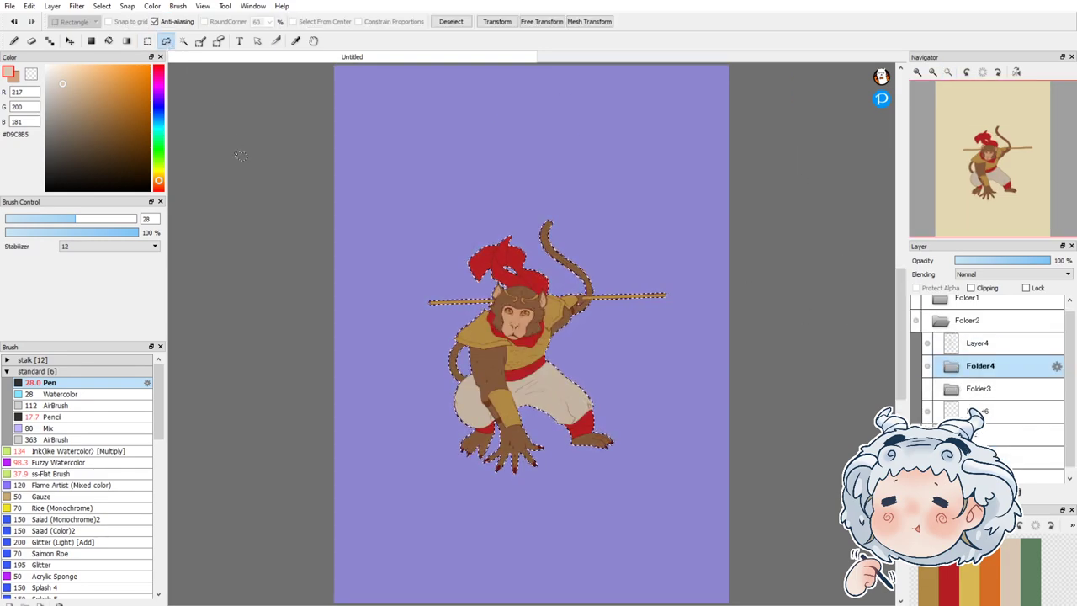
{"action": "key", "text": "ctrl+d"}
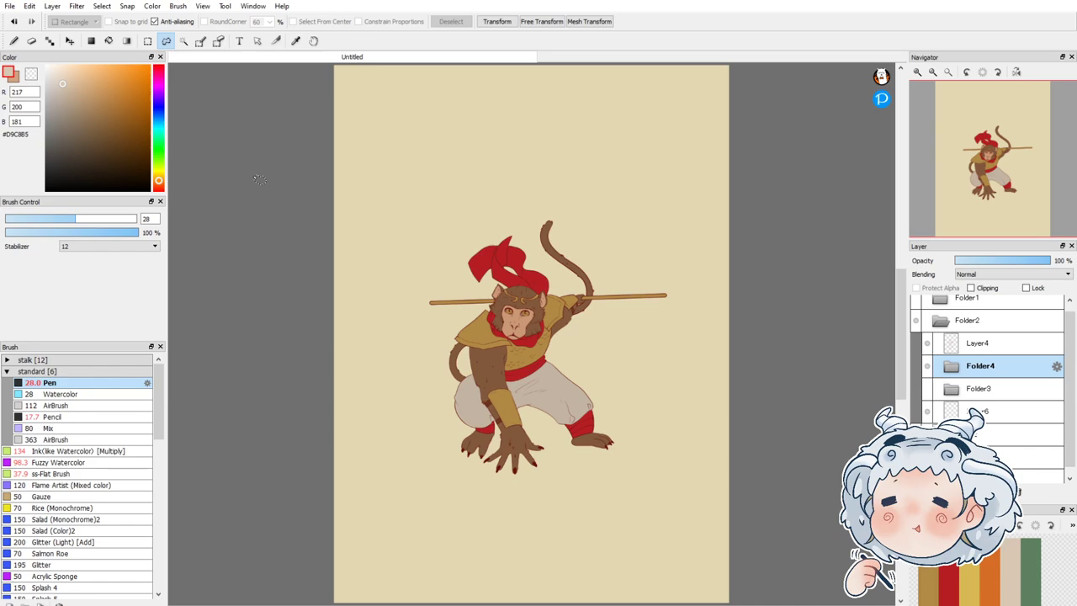
Step: Show the background line art in Folder3, keep Folder4 collapsed and expand Folder3
{"action": "left_click", "coordinate": [928, 389]}
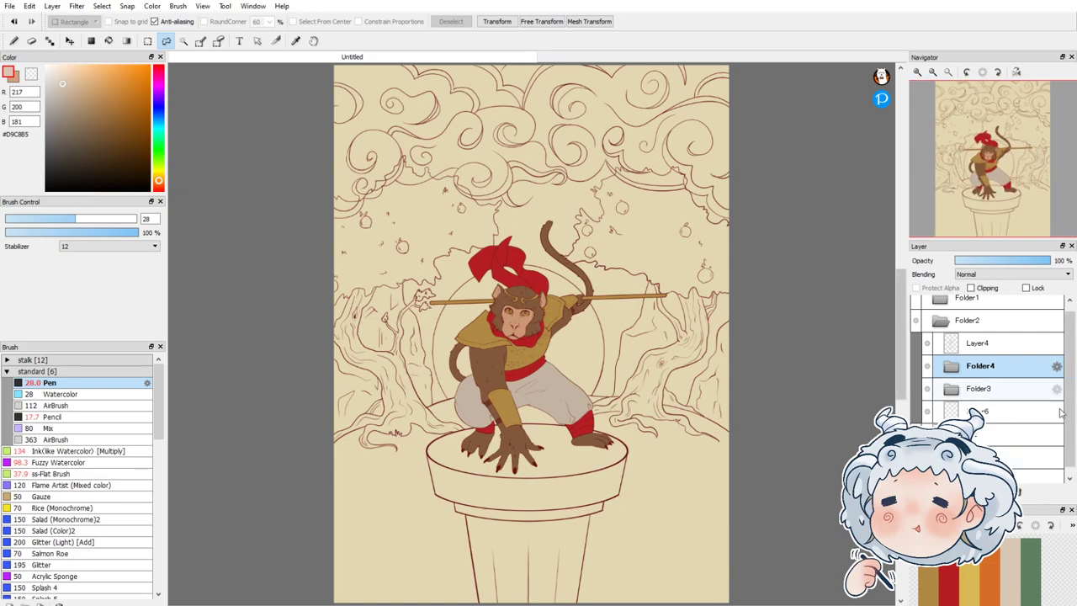
{"action": "left_click", "coordinate": [950, 366]}
{"action": "scroll", "coordinate": [996, 422], "scroll_direction": "down", "scroll_amount": 1}
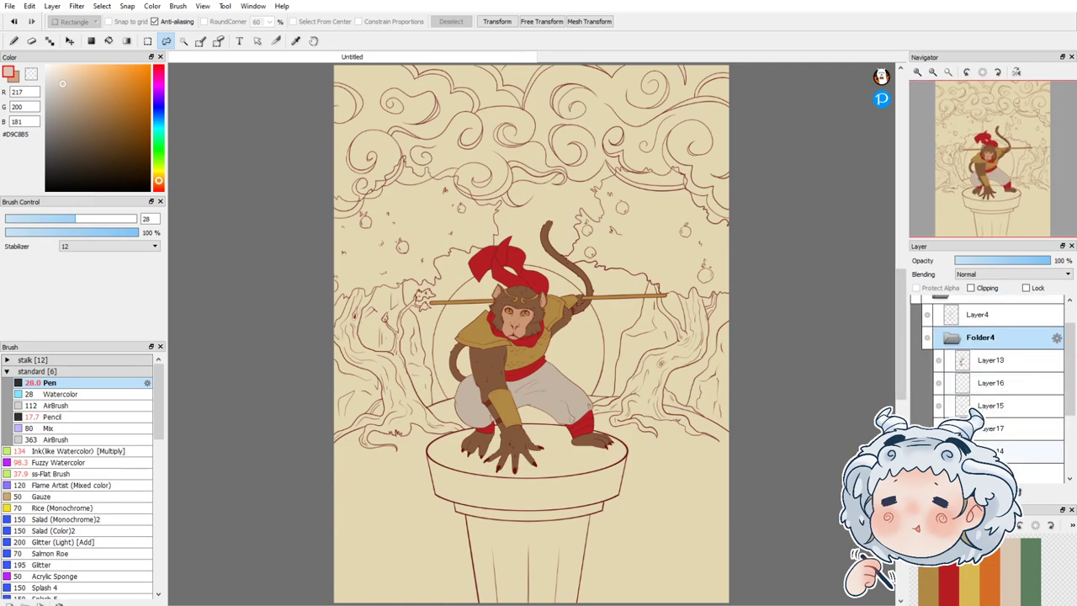
{"action": "left_click", "coordinate": [992, 451]}
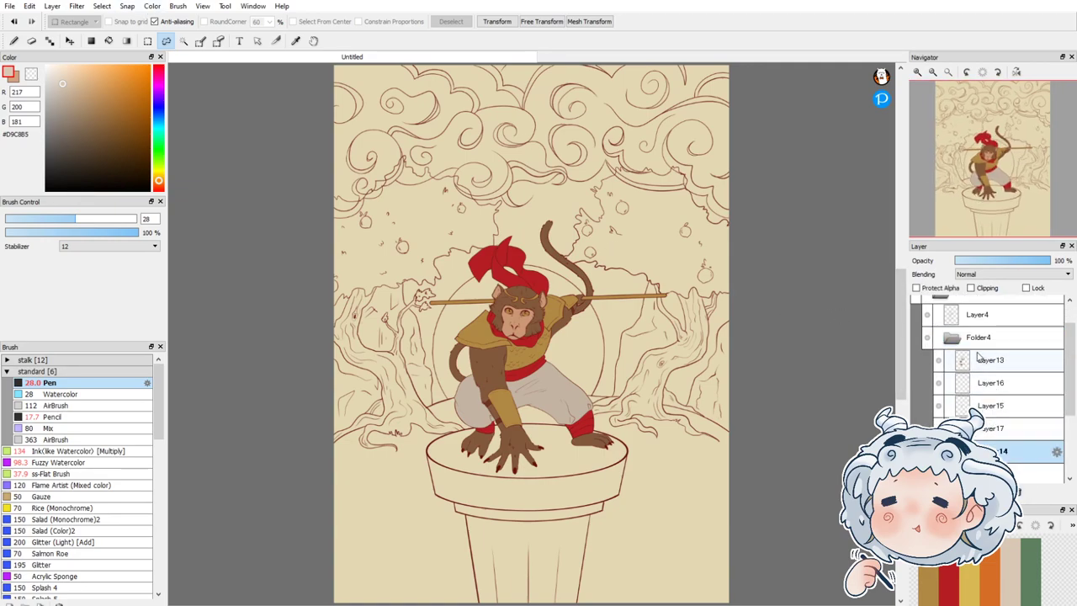
{"action": "left_click", "coordinate": [951, 337]}
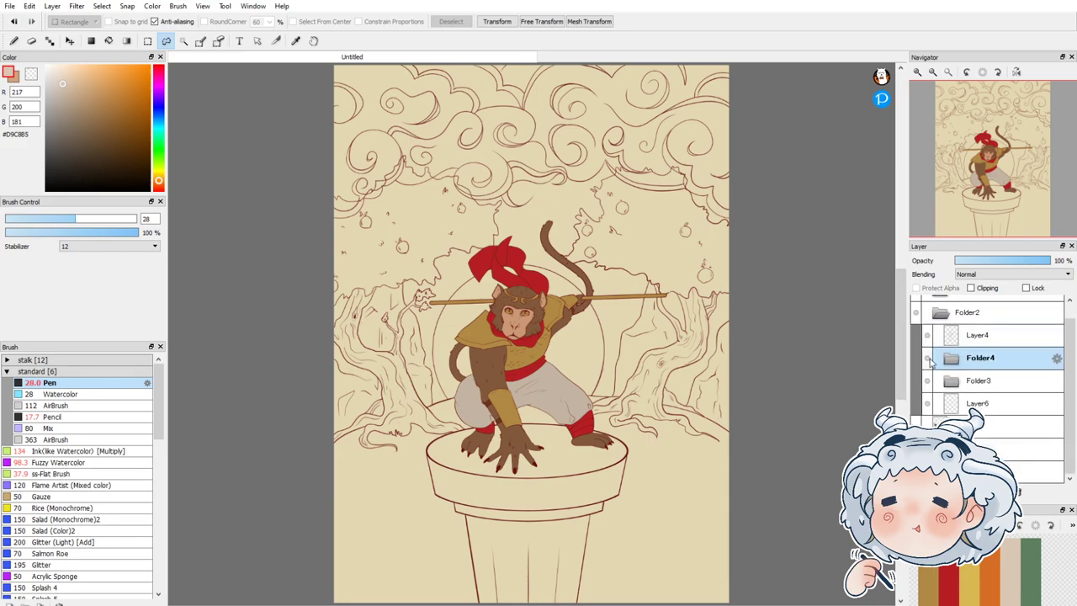
{"action": "left_click", "coordinate": [951, 380]}
{"action": "left_click", "coordinate": [950, 380]}
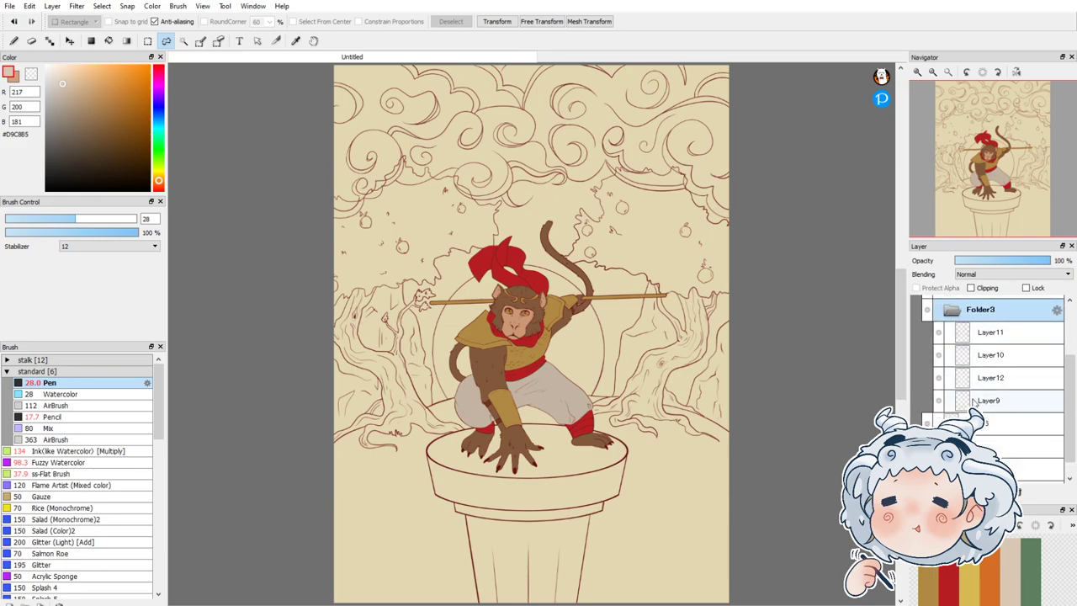
Step: Check which line art Layer9 holds and add a new layer in its own folder directly below it
{"action": "left_click", "coordinate": [941, 401]}
{"action": "left_click", "coordinate": [941, 401]}
{"action": "left_click", "coordinate": [993, 402]}
{"action": "left_click_drag", "start_coordinate": [993, 401], "coordinate": [1015, 393]}
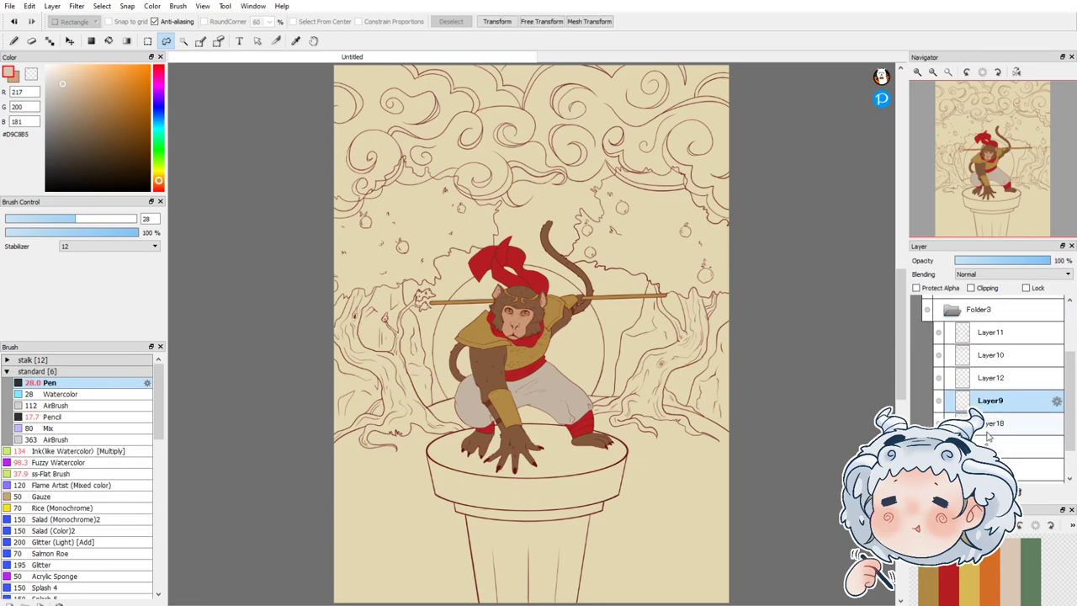
{"action": "left_click", "coordinate": [987, 426]}
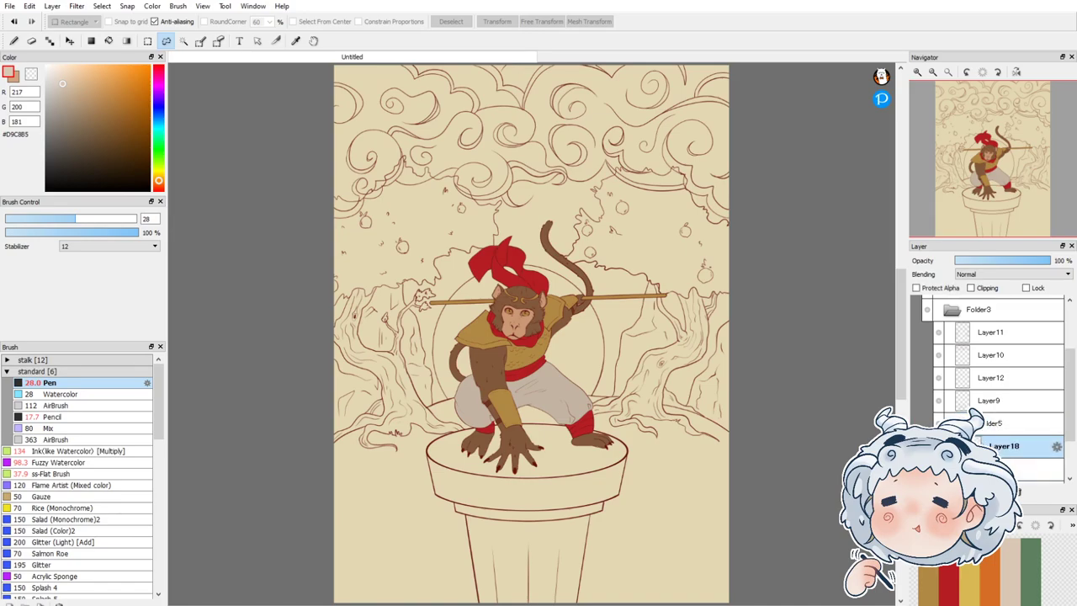
Step: Fill the pedestal's top and rims with gold (R177 G137 B68) and its column with red (R180 G30 B34) on Layer18
{"action": "left_click", "coordinate": [928, 572]}
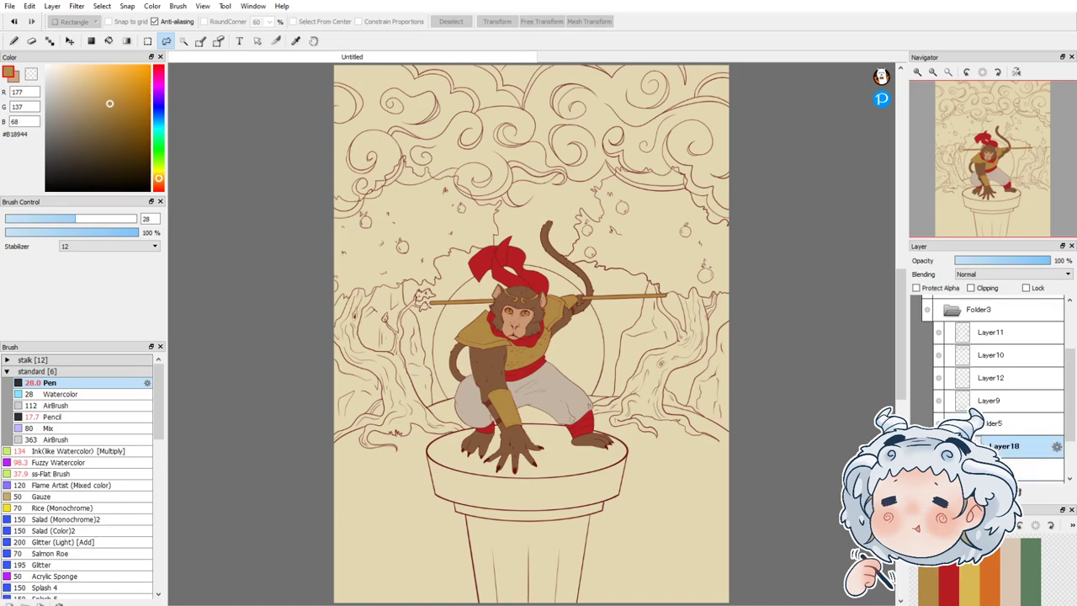
{"action": "left_click", "coordinate": [108, 40]}
{"action": "left_click", "coordinate": [572, 465]}
{"action": "left_click", "coordinate": [564, 496]}
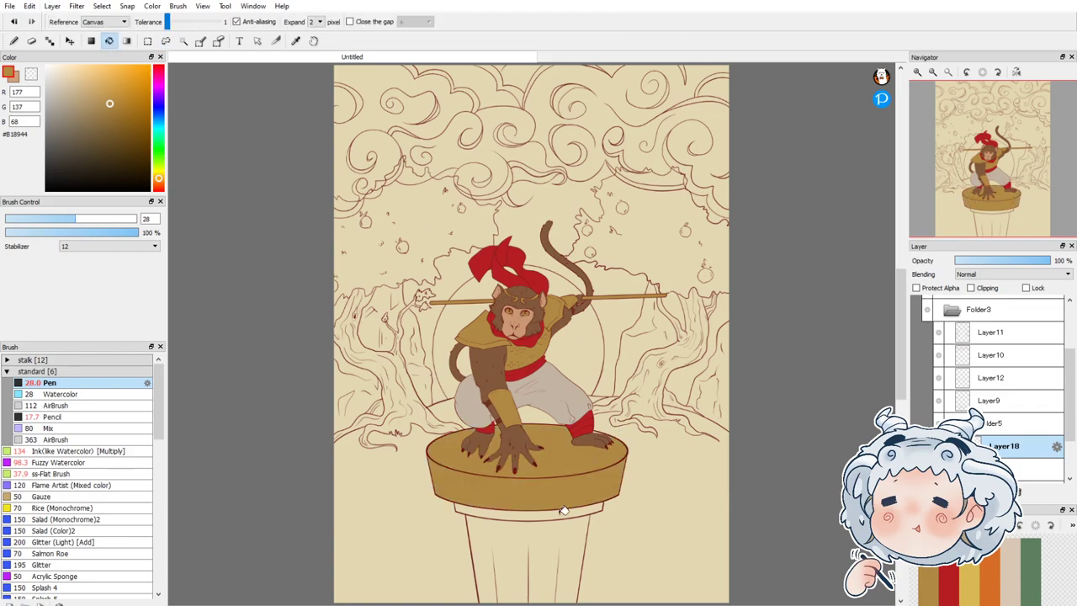
{"action": "left_click", "coordinate": [562, 510]}
{"action": "left_click", "coordinate": [948, 572]}
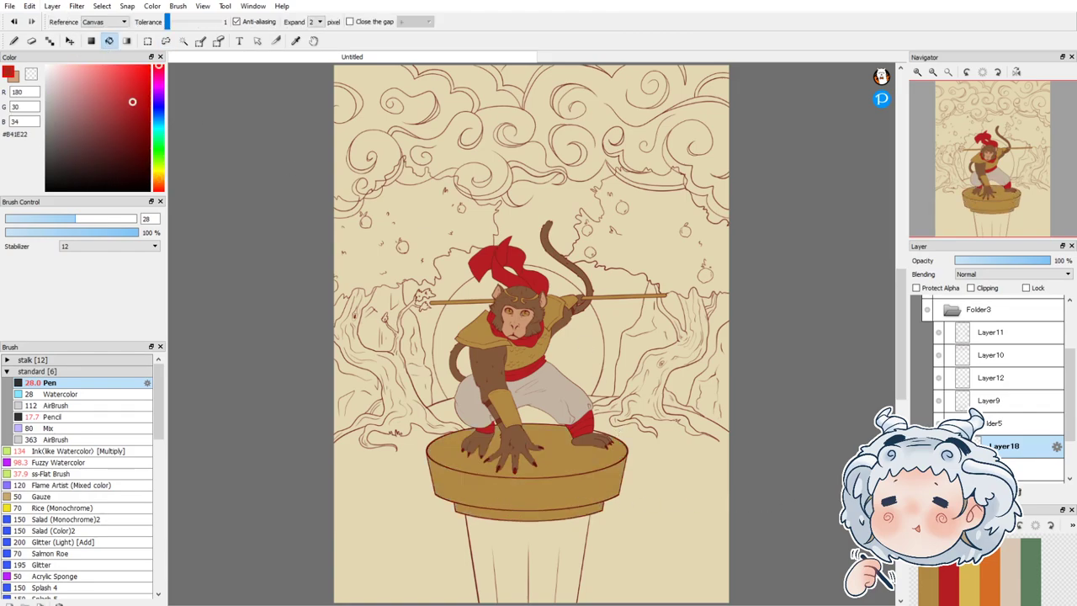
{"action": "left_click", "coordinate": [547, 529]}
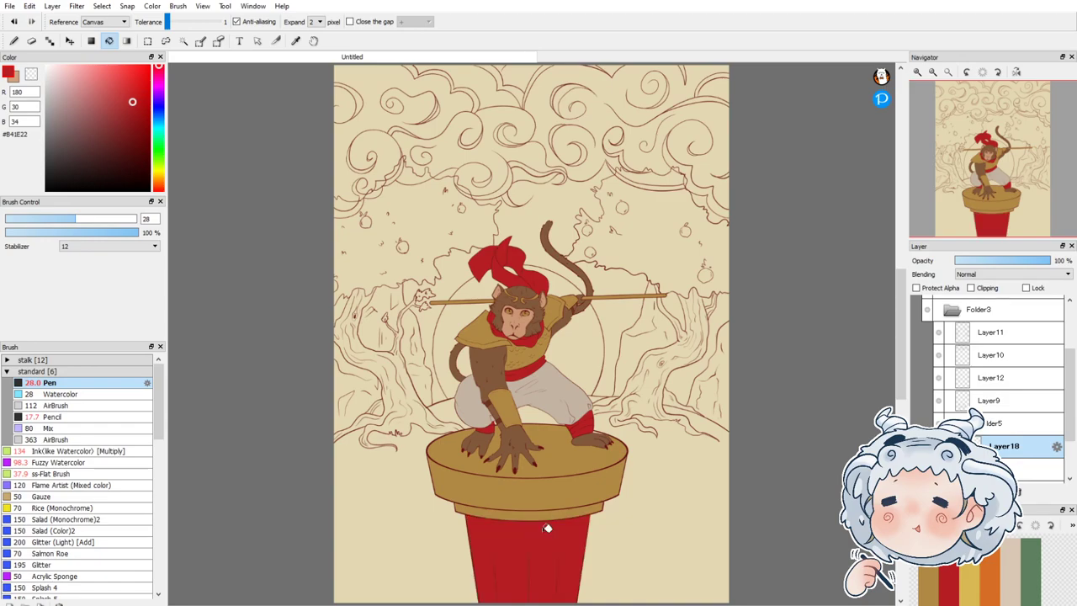
Step: Collapse the pedestal's colour folder, check Layer12's line art and add a new layer in its own folder directly above Layer9
{"action": "left_click", "coordinate": [989, 424]}
{"action": "left_click", "coordinate": [939, 377]}
{"action": "left_click", "coordinate": [939, 378]}
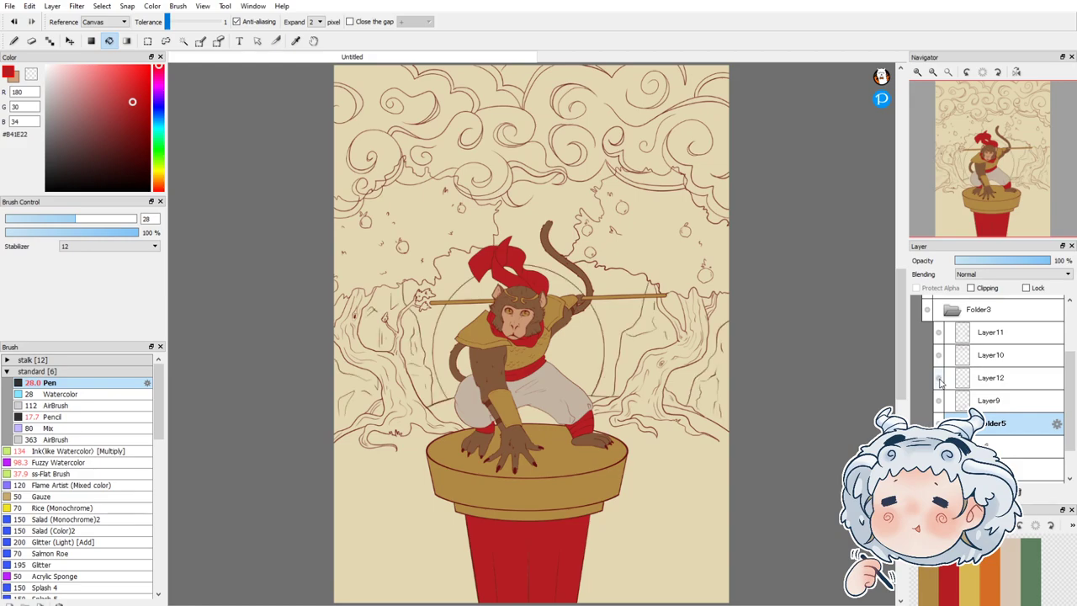
{"action": "left_click", "coordinate": [997, 397]}
{"action": "key", "text": "ctrl+j"}
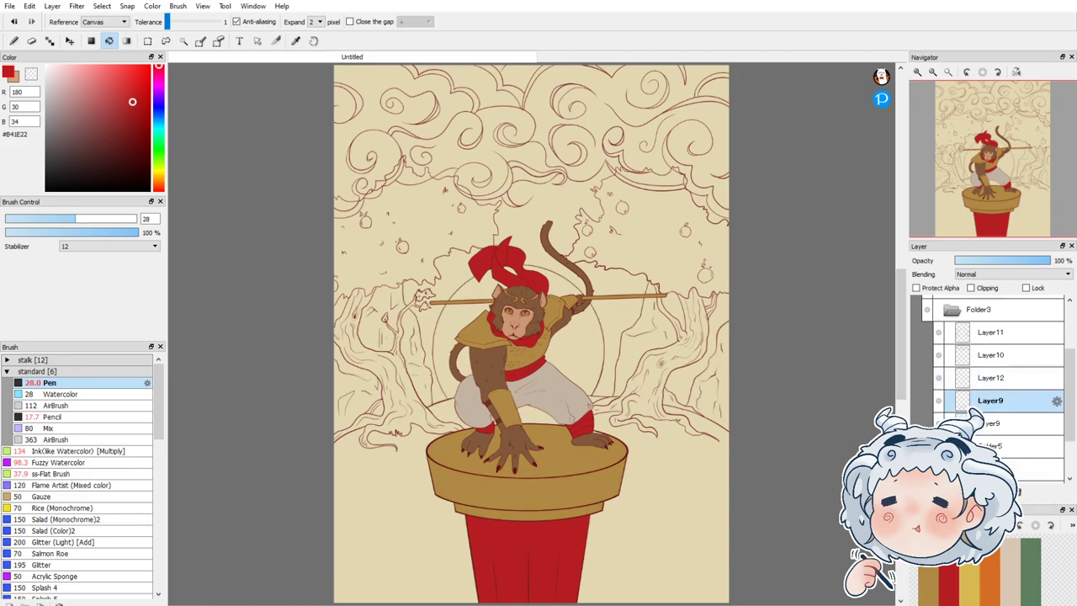
{"action": "left_click", "coordinate": [1016, 490]}
{"action": "left_click", "coordinate": [968, 489]}
{"action": "left_click", "coordinate": [922, 490]}
Step: Fill the large circle behind the monkey with red (R180 G30 B34) on Layer19, including the small gaps in the headscarf and raised arm
{"action": "scroll", "coordinate": [447, 277], "scroll_direction": "up", "scroll_amount": 5}
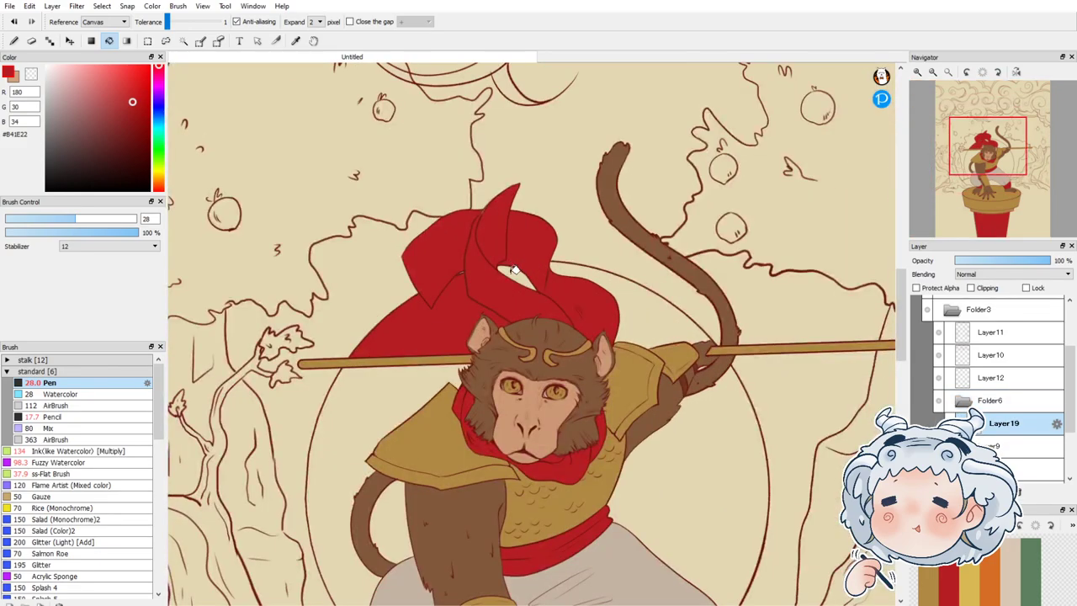
{"action": "left_click", "coordinate": [512, 271]}
{"action": "left_click", "coordinate": [574, 270]}
{"action": "left_click", "coordinate": [376, 419]}
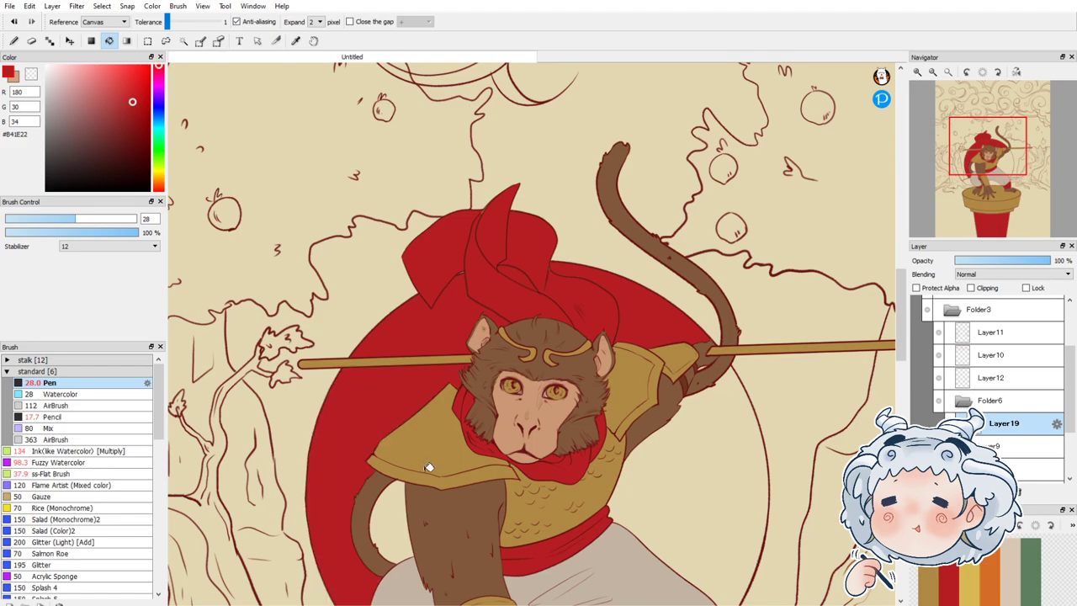
{"action": "left_click", "coordinate": [664, 510]}
{"action": "scroll", "coordinate": [699, 359], "scroll_direction": "up", "scroll_amount": 5}
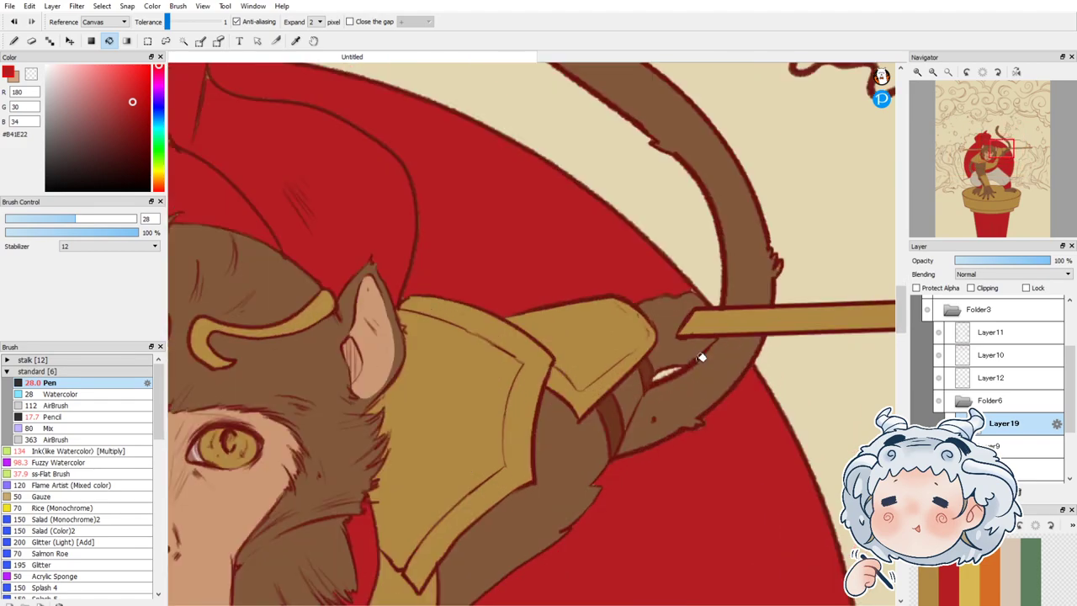
{"action": "left_click", "coordinate": [629, 383]}
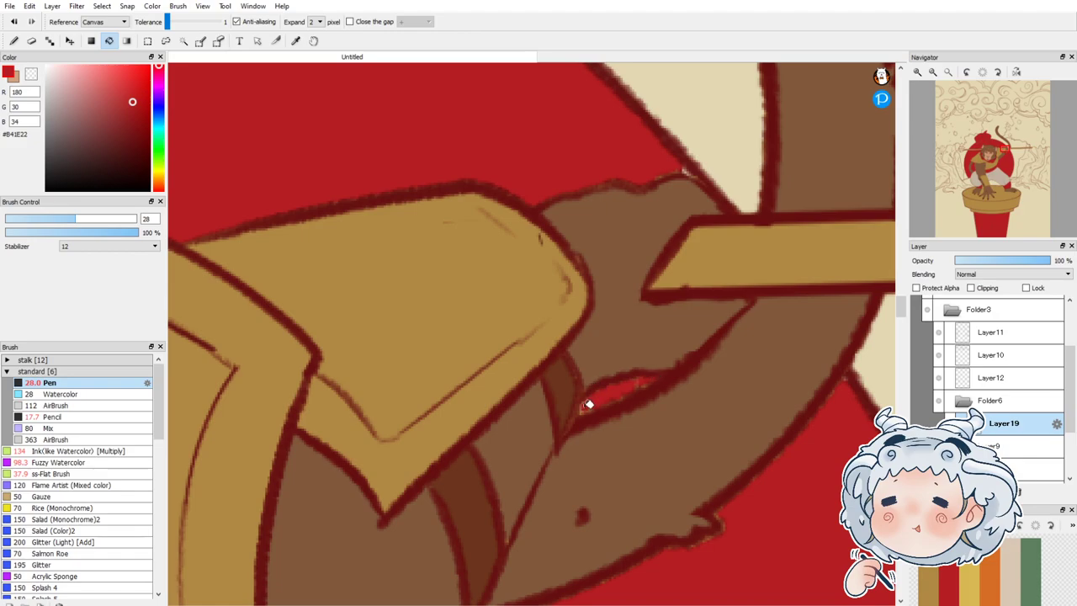
{"action": "scroll", "coordinate": [715, 324], "scroll_direction": "down", "scroll_amount": 5}
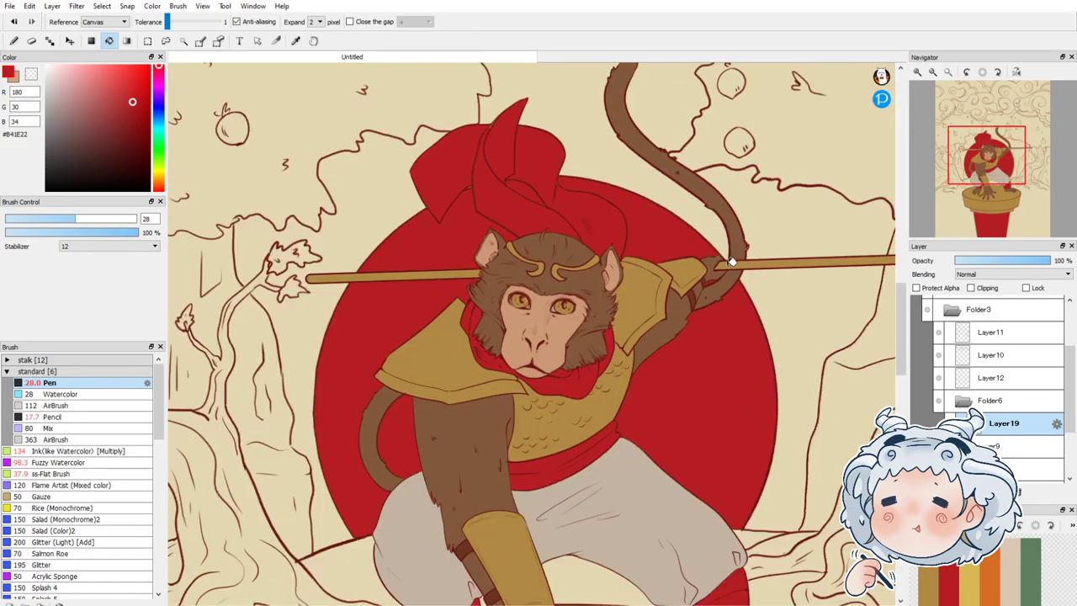
{"action": "scroll", "coordinate": [473, 227], "scroll_direction": "down", "scroll_amount": 1}
{"action": "scroll", "coordinate": [662, 320], "scroll_direction": "down", "scroll_amount": 1}
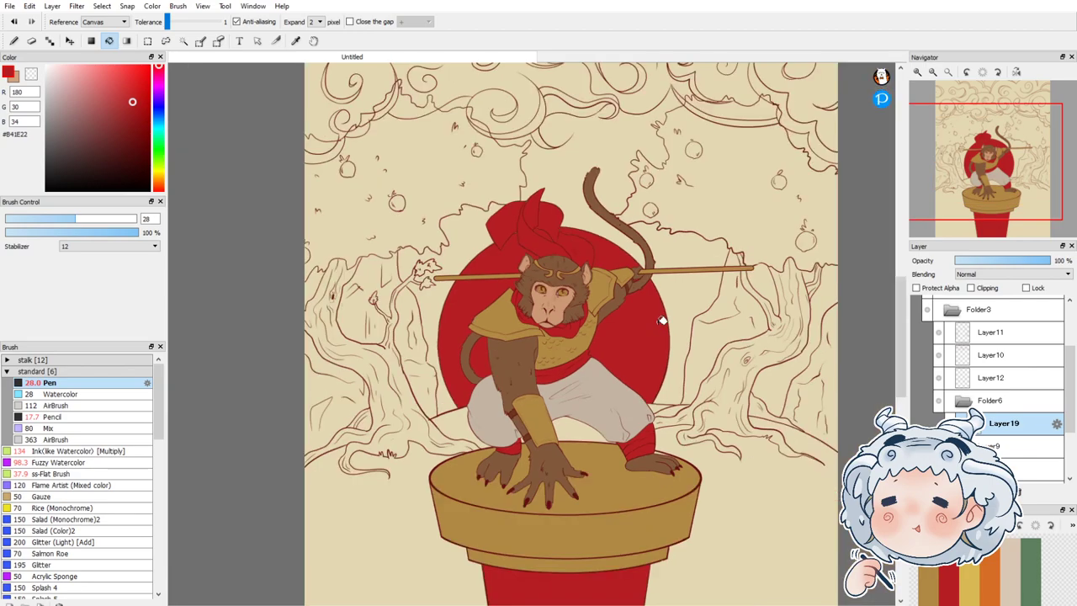
Step: Add a layer above Layer19 and fill the ground on both sides of the pedestal and between the legs with green (R93 G129 B96)
{"action": "left_click", "coordinate": [1035, 551]}
{"action": "left_click", "coordinate": [918, 492]}
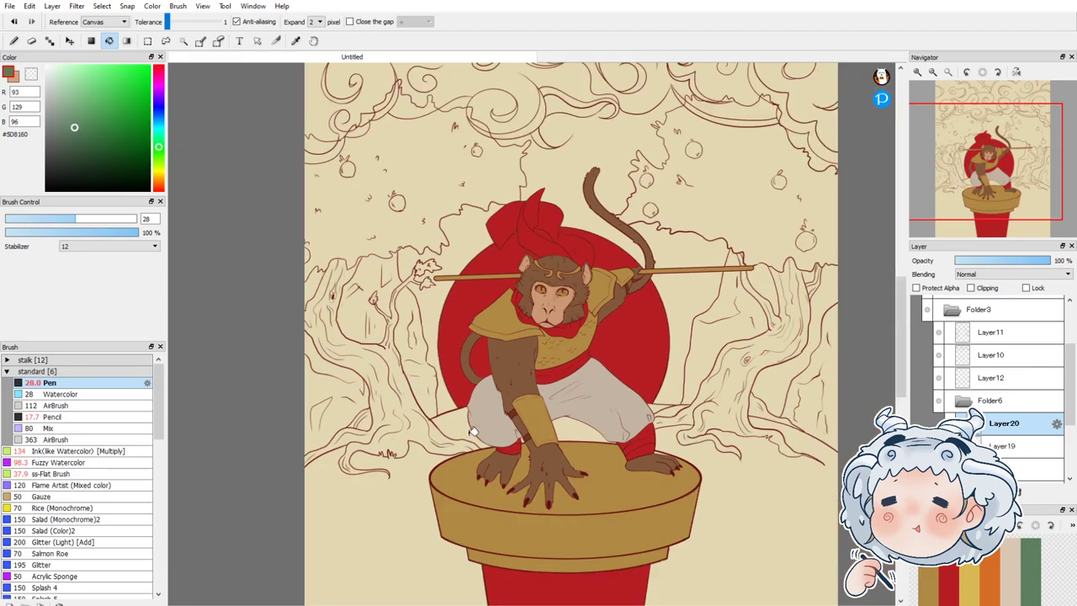
{"action": "left_click", "coordinate": [462, 421]}
{"action": "left_click", "coordinate": [572, 430]}
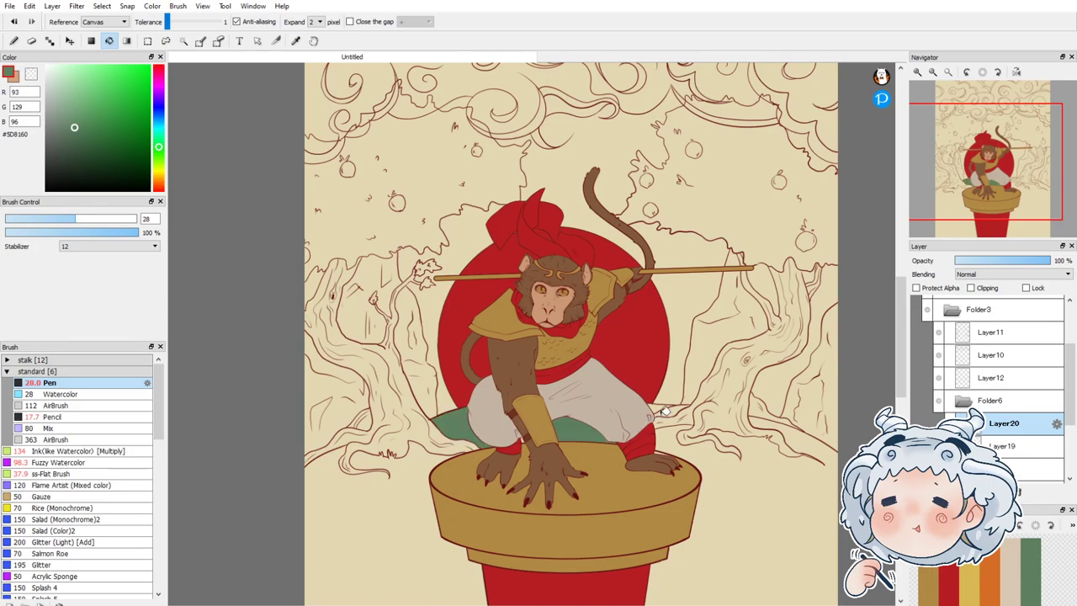
{"action": "left_click", "coordinate": [748, 452]}
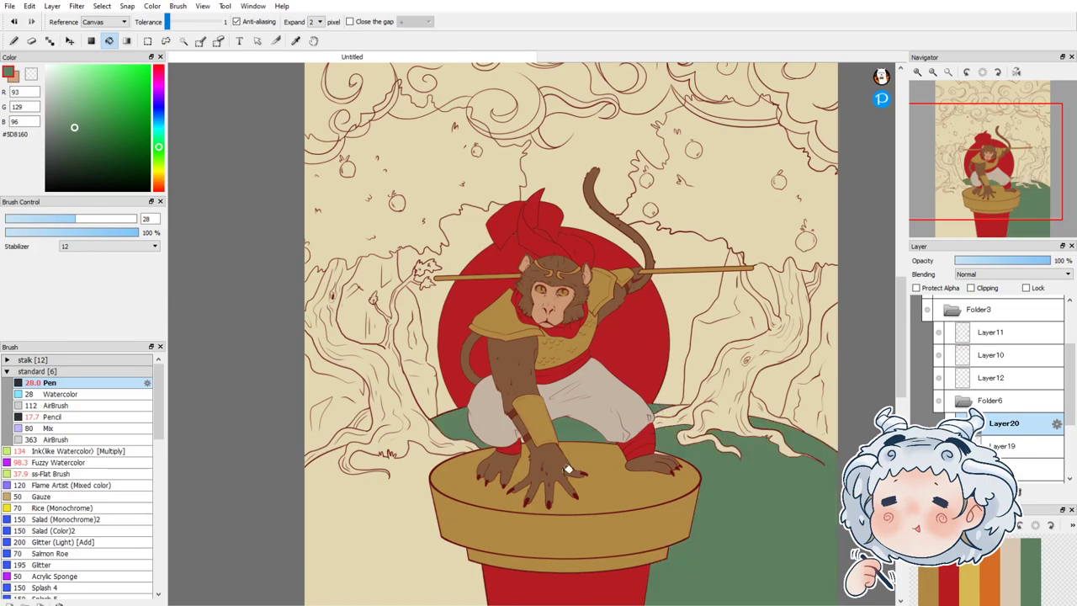
{"action": "left_click", "coordinate": [401, 497]}
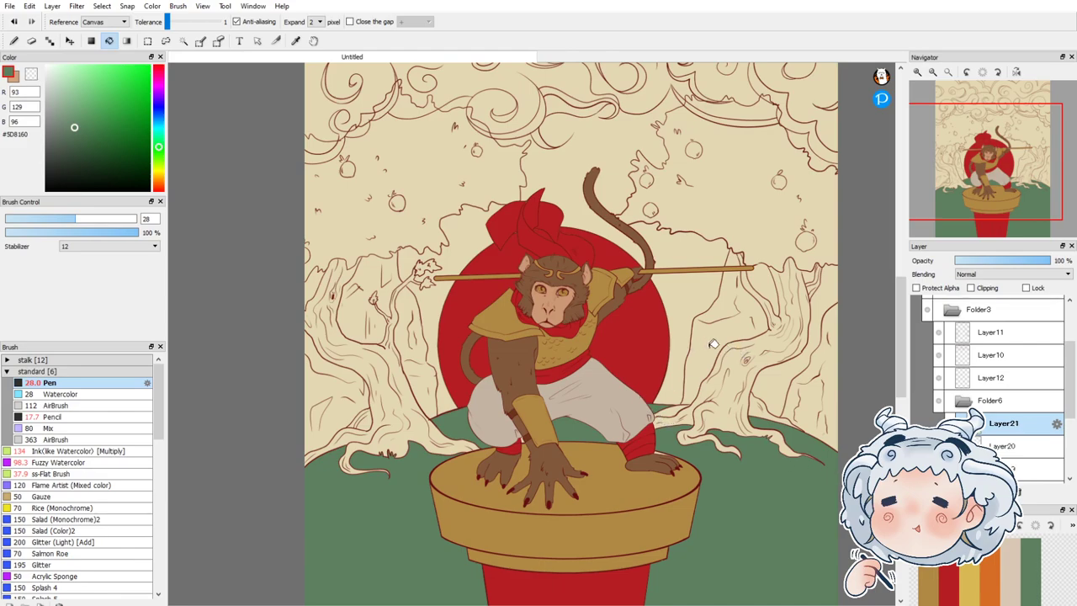
Step: Add a layer above Layer20 and fill the rocks around the left tree with grey-green (R145 G157 B146)
{"action": "left_click_drag", "start_coordinate": [71, 108], "coordinate": [53, 117]}
{"action": "left_click", "coordinate": [321, 382]}
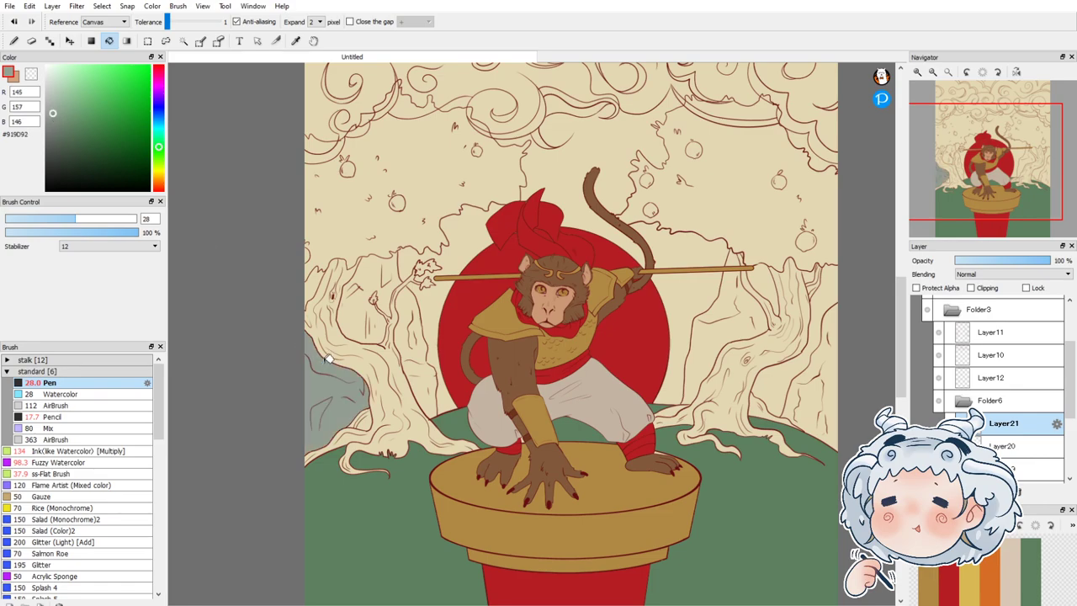
{"action": "left_click", "coordinate": [315, 285]}
{"action": "left_click", "coordinate": [356, 319]}
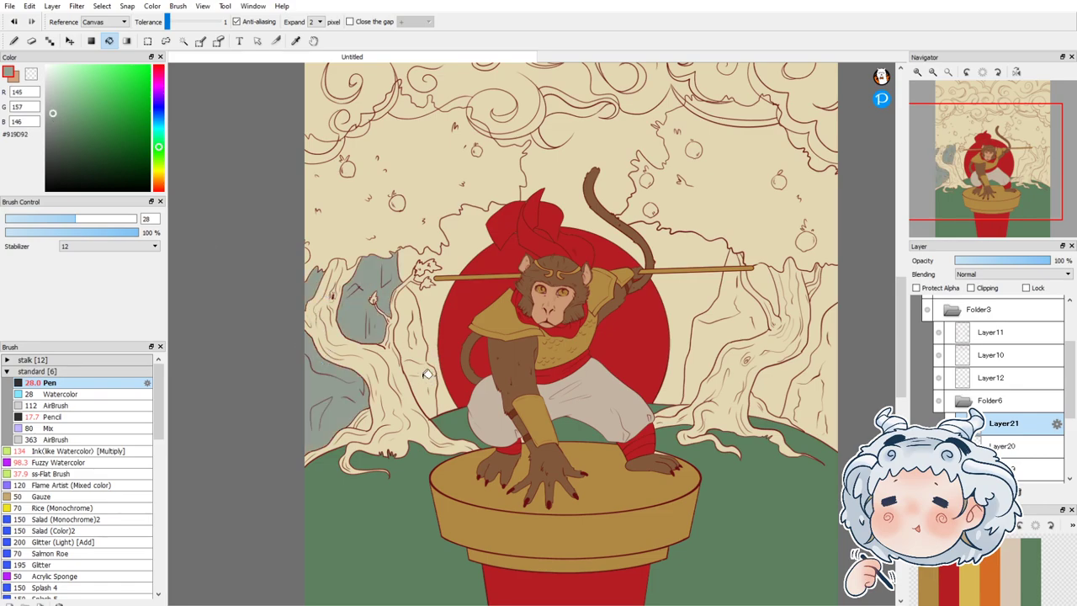
{"action": "left_click", "coordinate": [427, 367]}
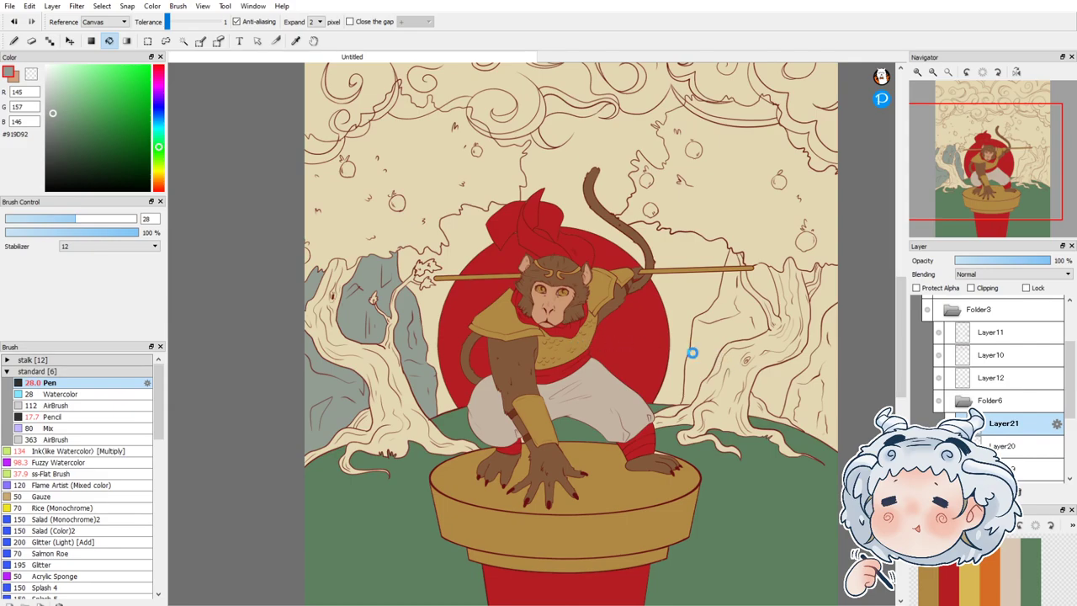
Step: Fill the rocks around the right tree with the grey-green on Layer21 and undo the fill that covered the trunk
{"action": "left_click", "coordinate": [800, 382]}
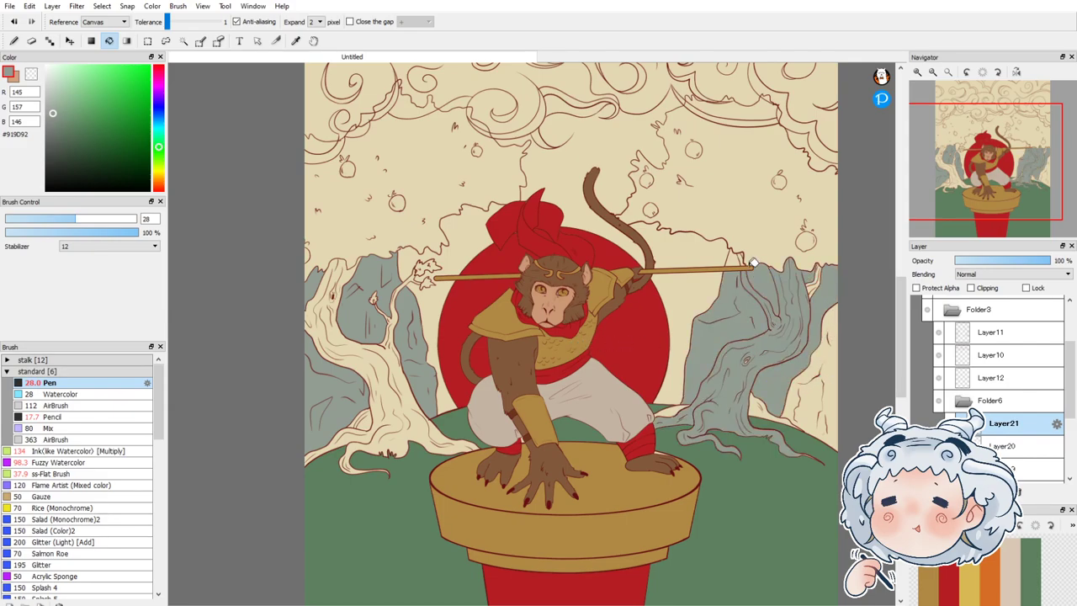
{"action": "key", "text": "ctrl+z"}
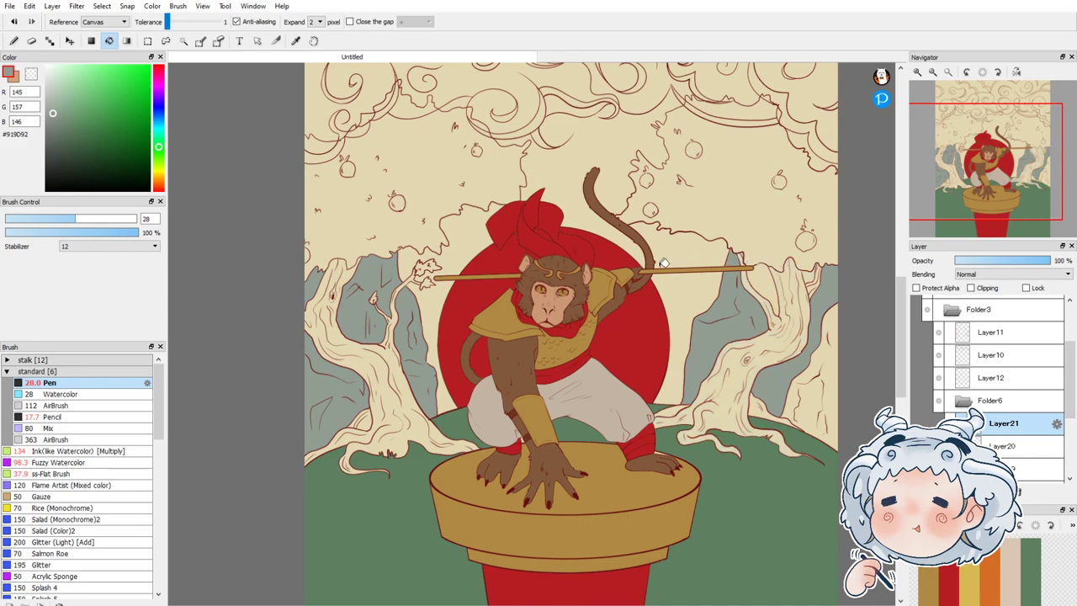
{"action": "scroll", "coordinate": [732, 251], "scroll_direction": "up", "scroll_amount": 4}
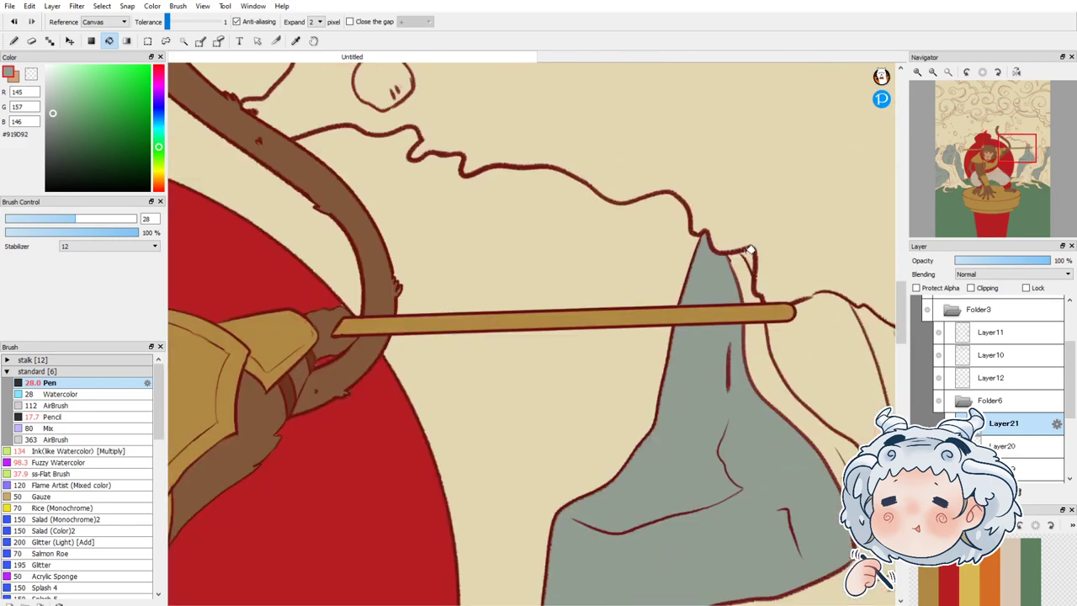
{"action": "scroll", "coordinate": [639, 257], "scroll_direction": "down", "scroll_amount": 4}
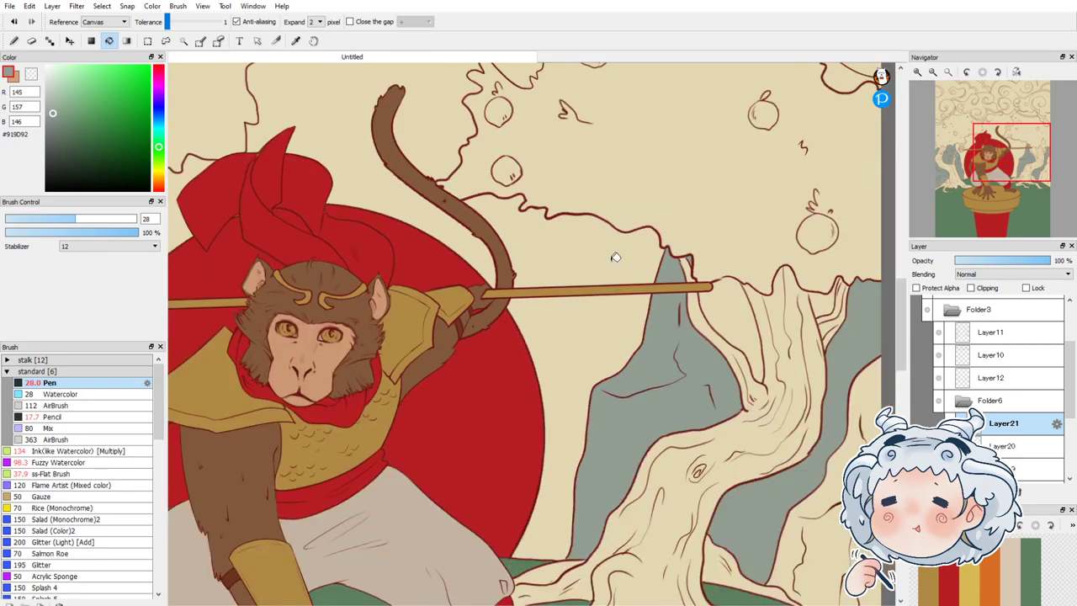
Step: Fill the remaining rock gaps between the right tree's upper branches with the grey-green on Layer21
{"action": "scroll", "coordinate": [825, 290], "scroll_direction": "up", "scroll_amount": 4}
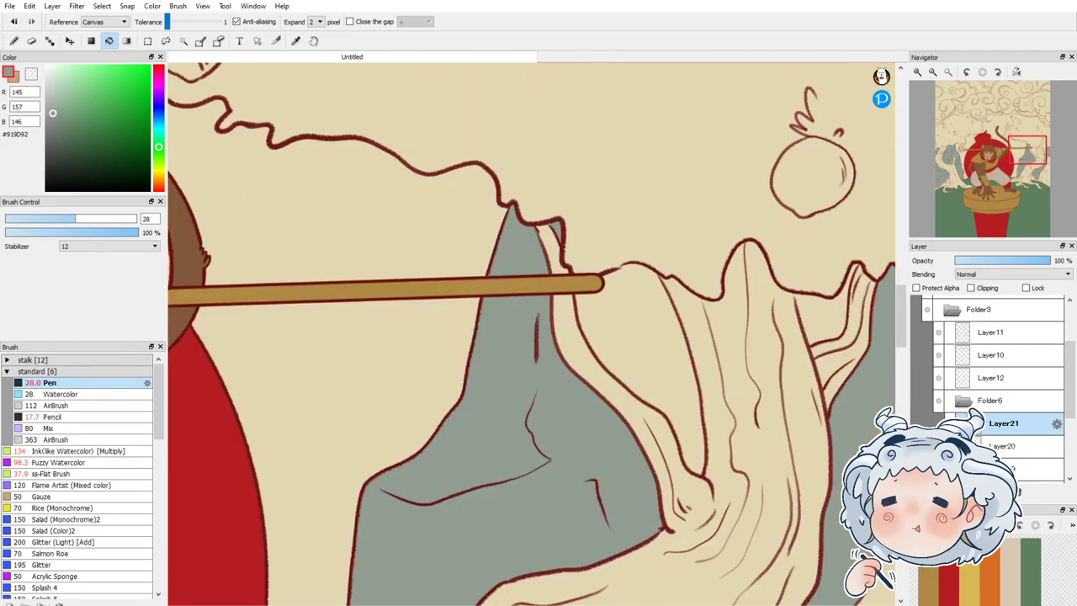
{"action": "left_click", "coordinate": [13, 40]}
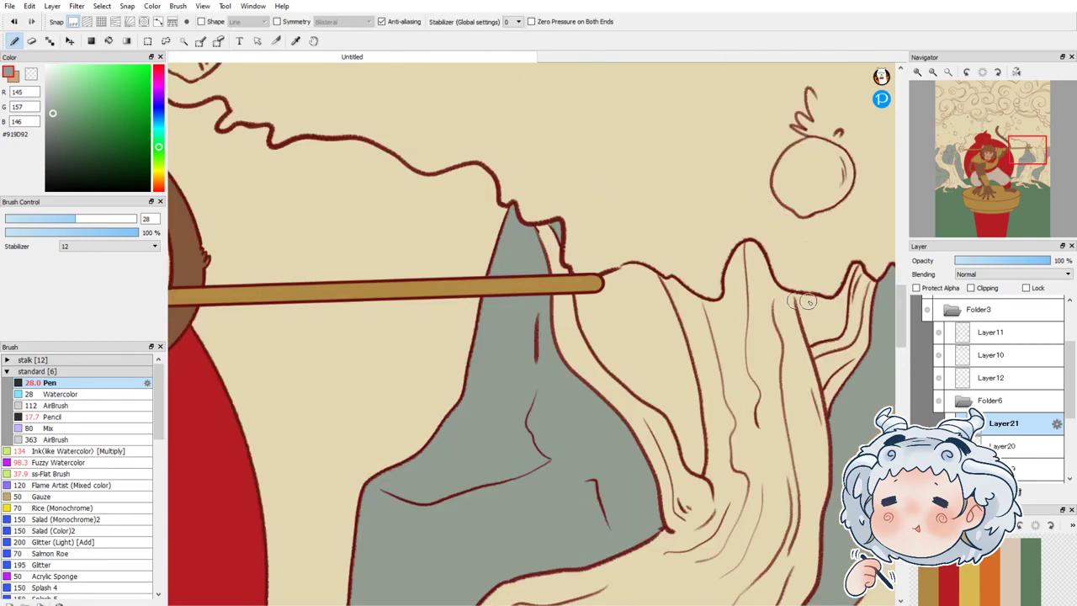
{"action": "left_click", "coordinate": [108, 41]}
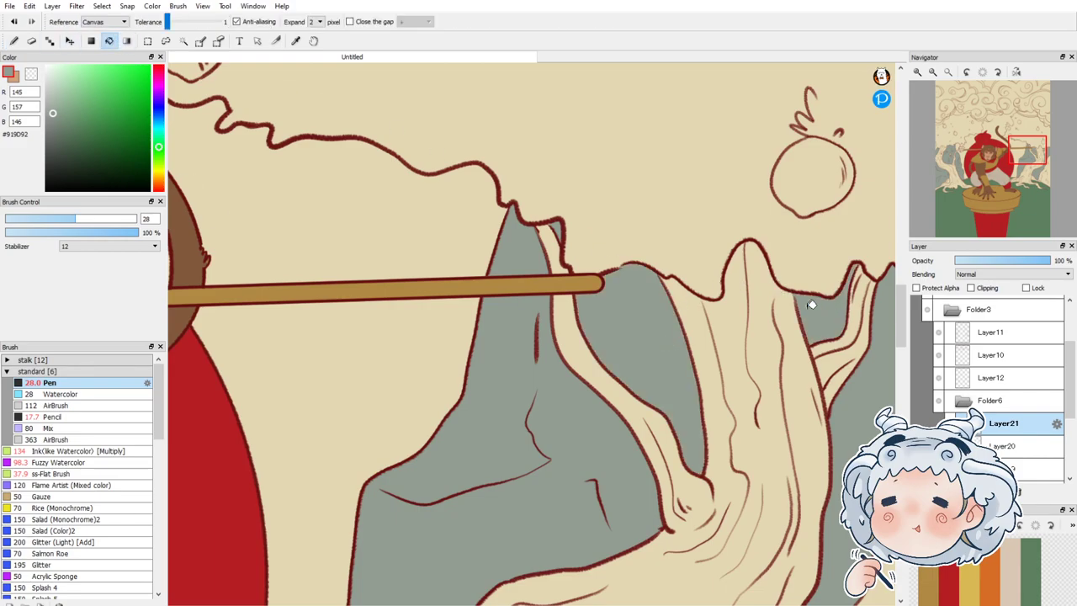
Step: Fill the outermost rocks at both edges of the canvas with a darker grey-green (R116 G133 B118)
{"action": "scroll", "coordinate": [803, 296], "scroll_direction": "down", "scroll_amount": 2}
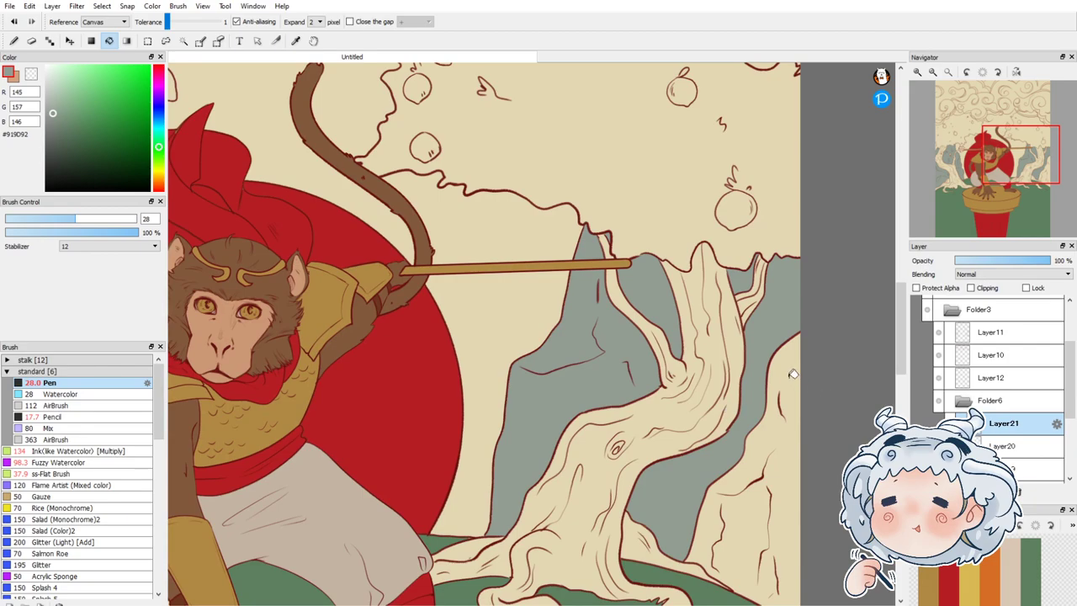
{"action": "left_click", "coordinate": [792, 374]}
{"action": "key", "text": "ctrl+z"}
{"action": "left_click", "coordinate": [58, 125]}
{"action": "left_click", "coordinate": [788, 385]}
{"action": "scroll", "coordinate": [849, 249], "scroll_direction": "down", "scroll_amount": 3}
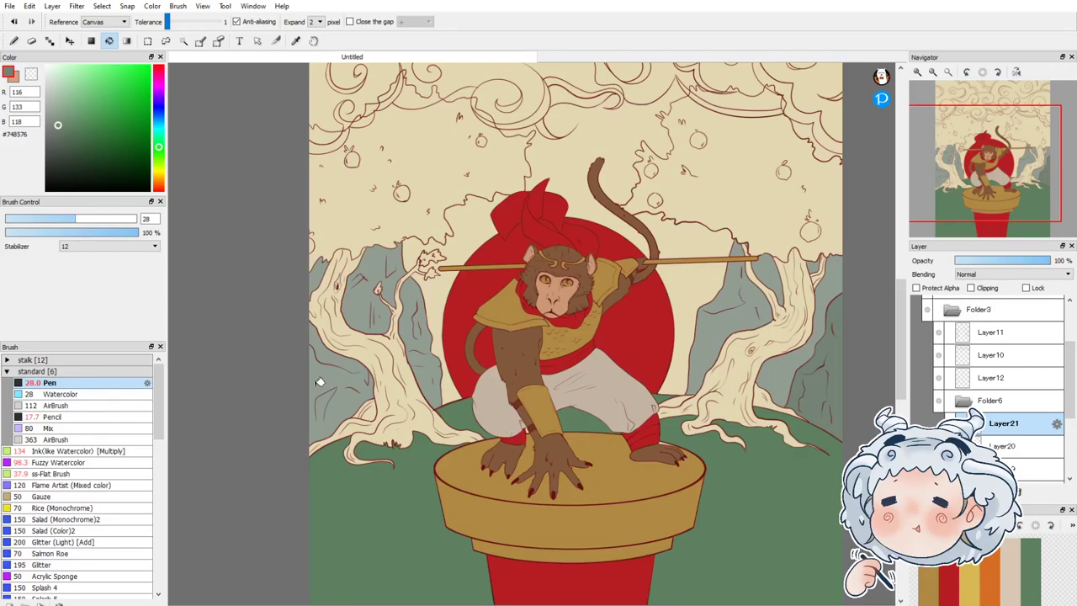
{"action": "left_click", "coordinate": [320, 382]}
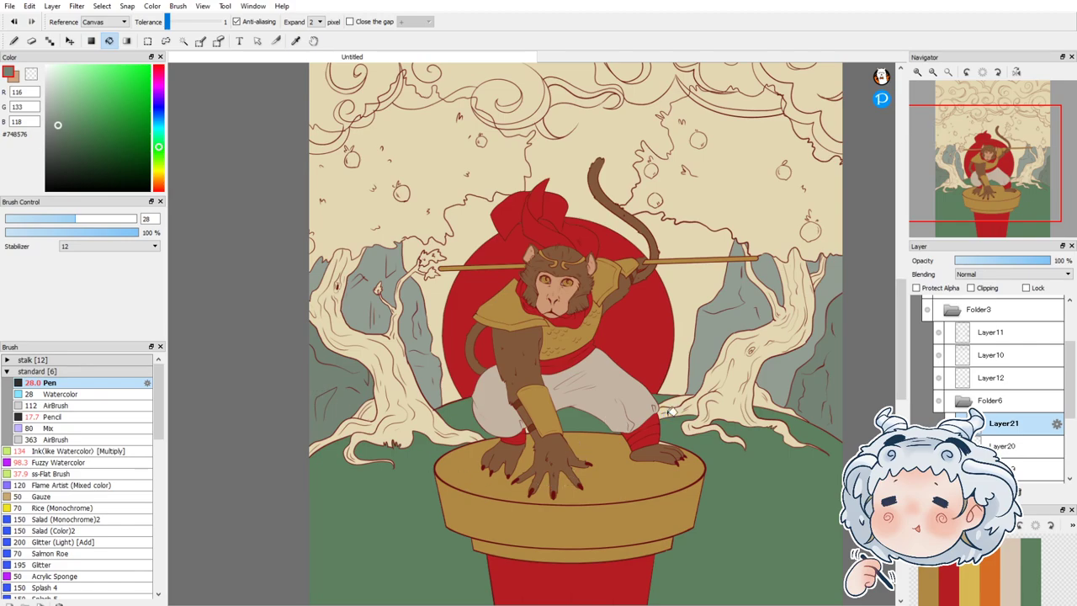
Step: Collapse Folder6 and add a new folder containing an empty layer above Layer12
{"action": "scroll", "coordinate": [665, 414], "scroll_direction": "down", "scroll_amount": 2}
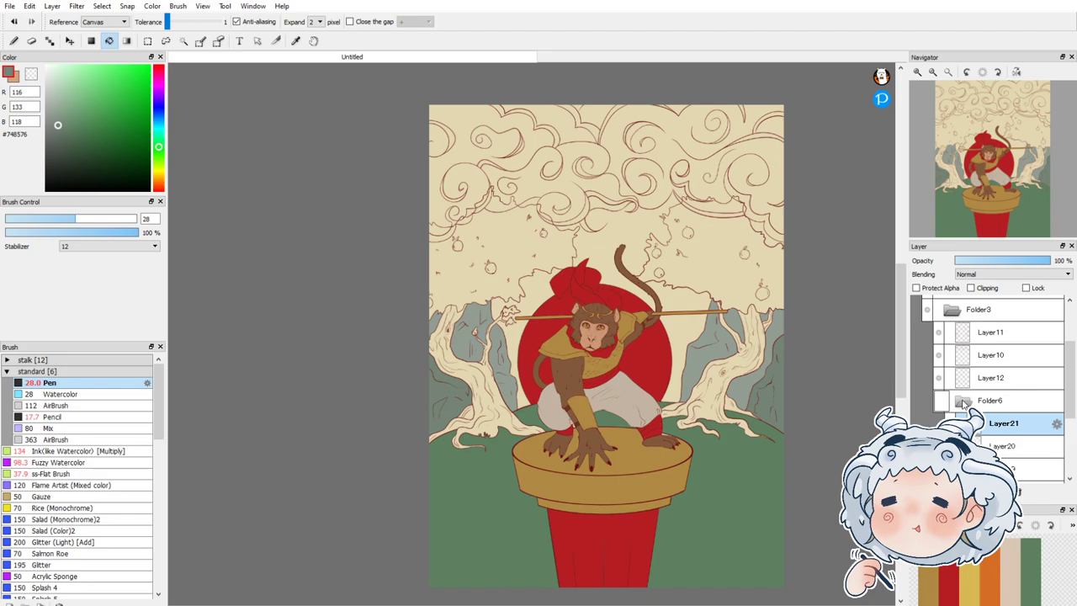
{"action": "left_click", "coordinate": [965, 404]}
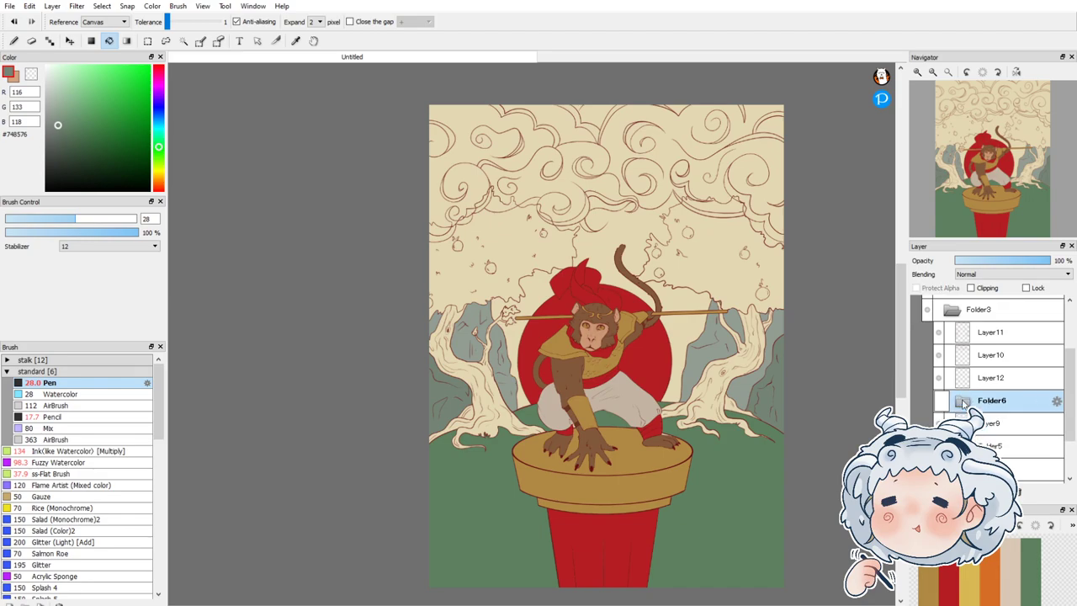
{"action": "left_click", "coordinate": [939, 355]}
{"action": "left_click", "coordinate": [939, 355]}
{"action": "left_click", "coordinate": [996, 362]}
{"action": "left_click", "coordinate": [1001, 376]}
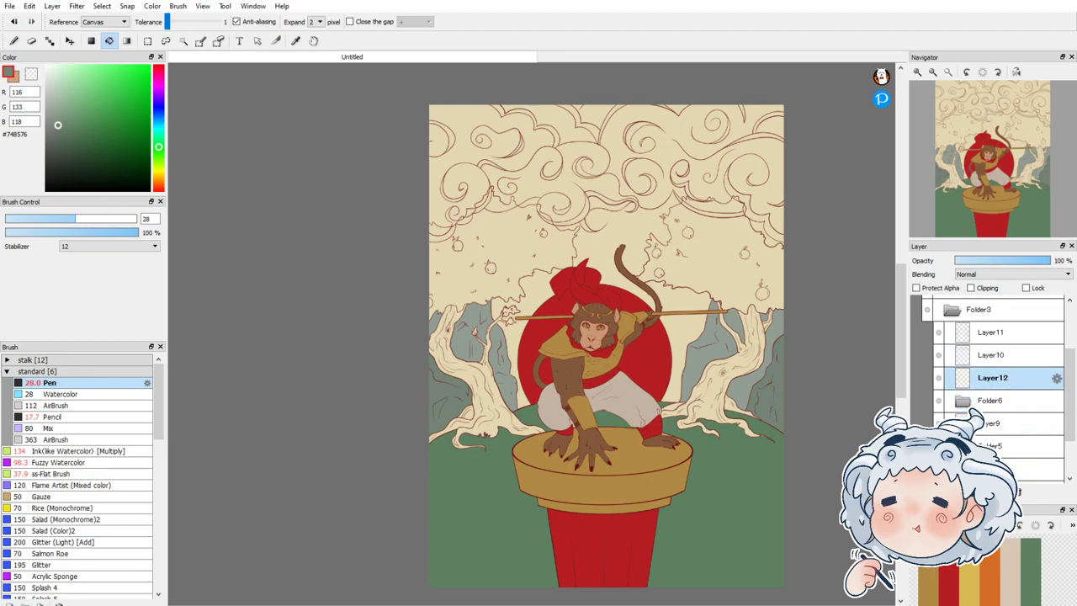
{"action": "left_click", "coordinate": [976, 491]}
{"action": "key", "text": "ctrl+shift+n"}
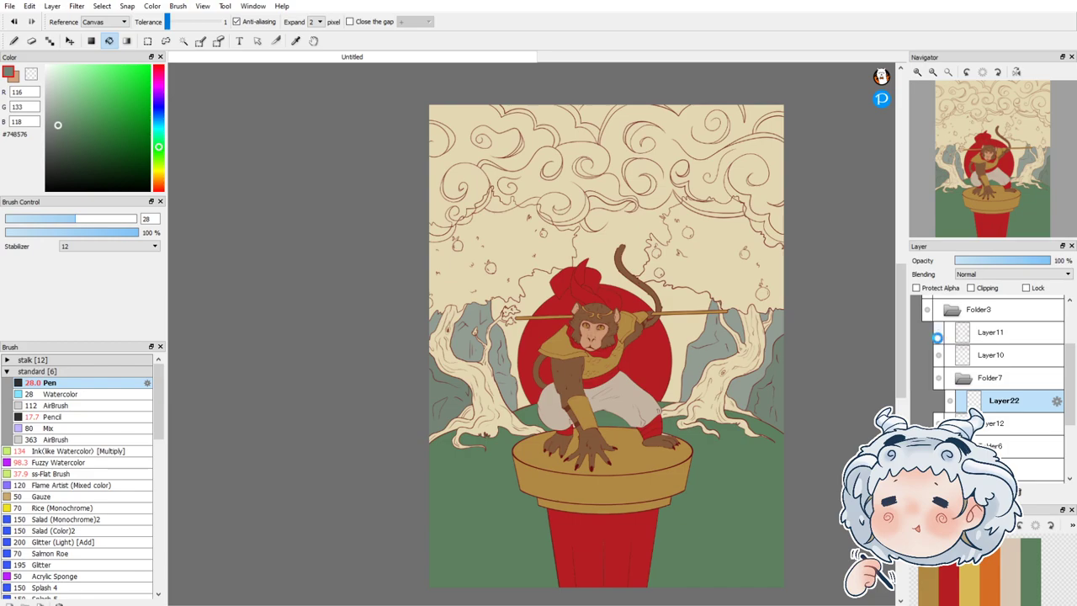
Step: Hide the tree line art on Layer11 and fill the large cloud areas with beige (R217 G200 B181) on Layer22
{"action": "left_click", "coordinate": [939, 335]}
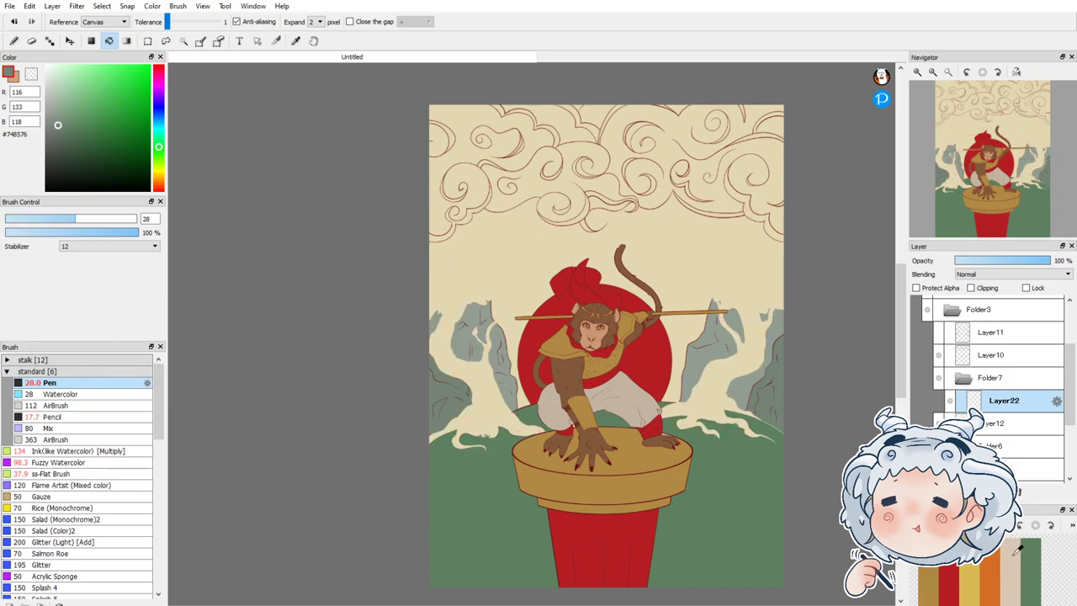
{"action": "left_click", "coordinate": [970, 572]}
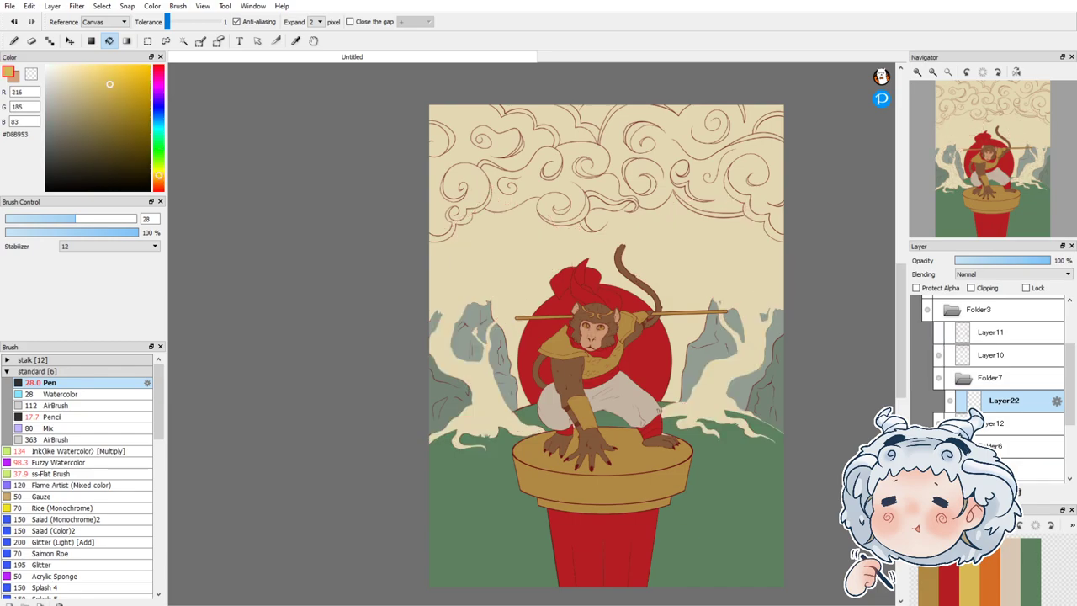
{"action": "left_click", "coordinate": [1018, 554]}
{"action": "left_click", "coordinate": [564, 124]}
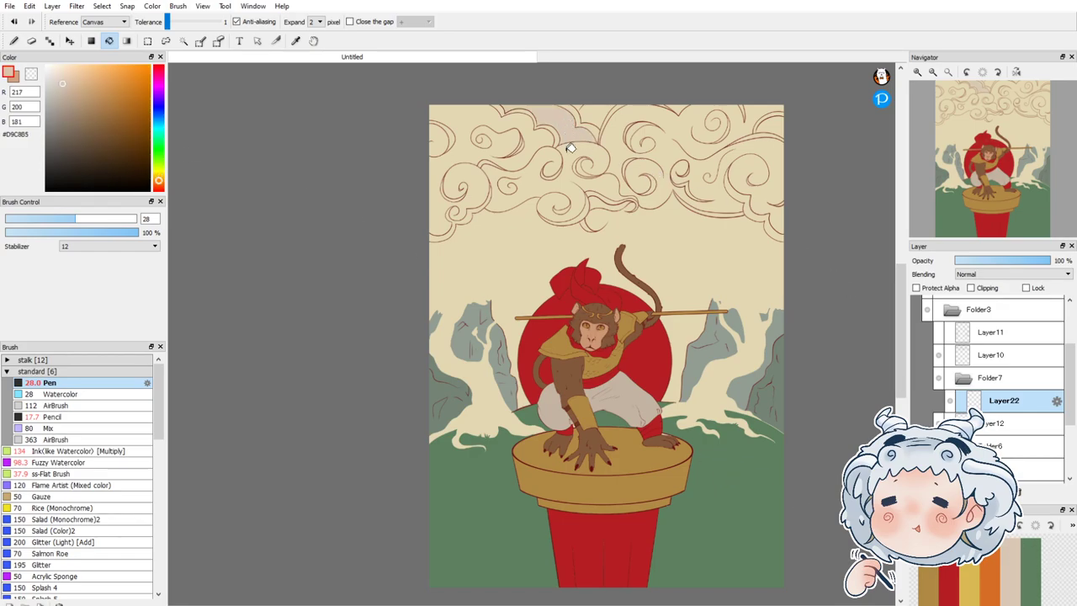
{"action": "left_click", "coordinate": [566, 156]}
{"action": "left_click", "coordinate": [466, 214]}
{"action": "left_click", "coordinate": [452, 131]}
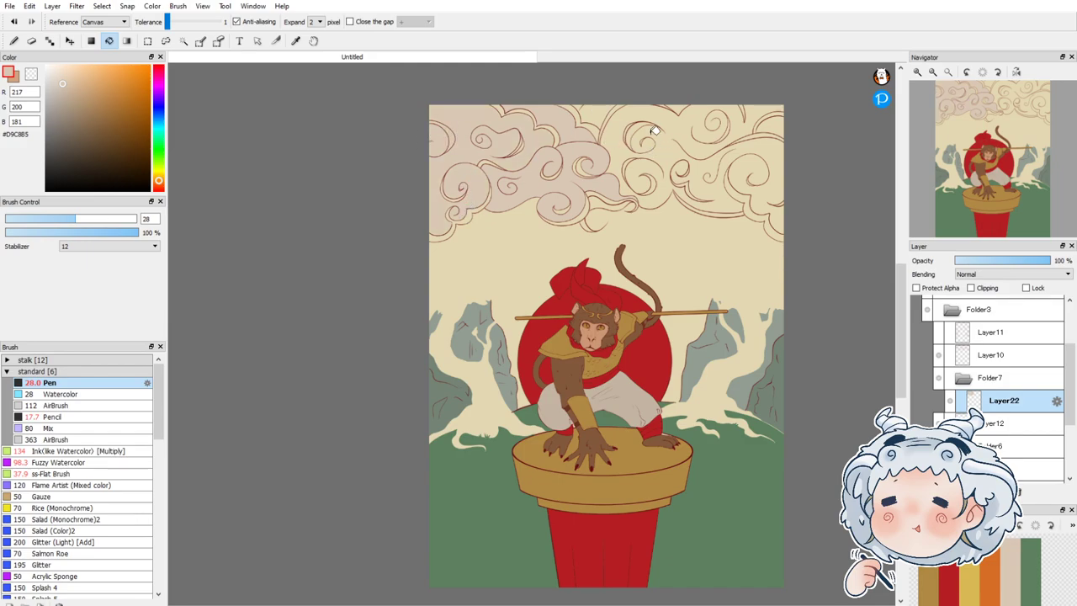
{"action": "scroll", "coordinate": [656, 130], "scroll_direction": "up", "scroll_amount": 2}
{"action": "left_click", "coordinate": [719, 250]}
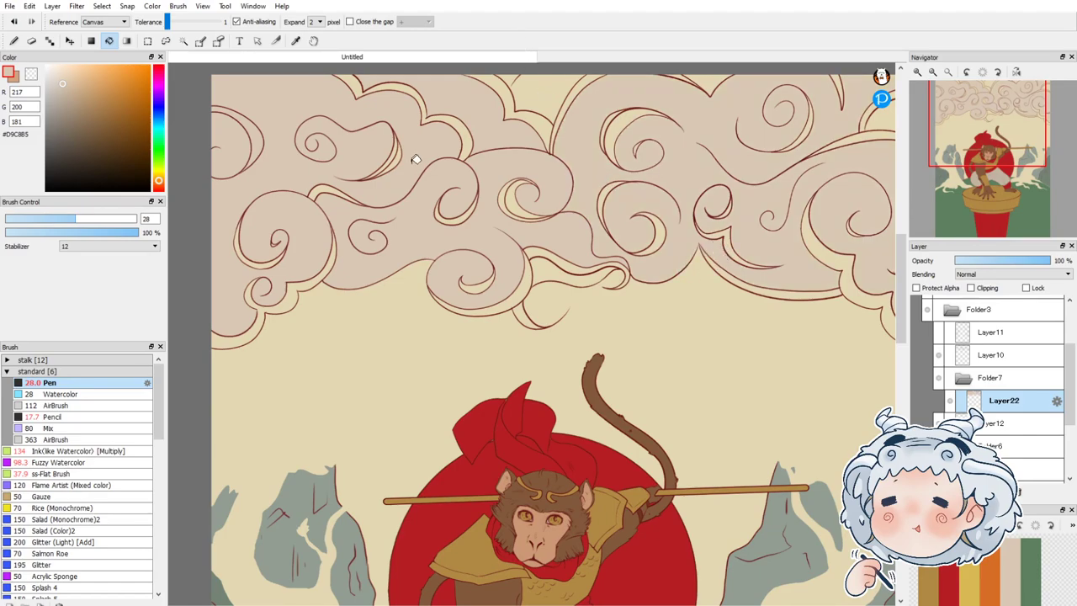
{"action": "left_click", "coordinate": [528, 269]}
Step: Select everything except the open sky, paint the unfilled cloud gaps beige with the Pen at size 379 and stabilizer 5, and deselect
{"action": "left_click", "coordinate": [184, 42]}
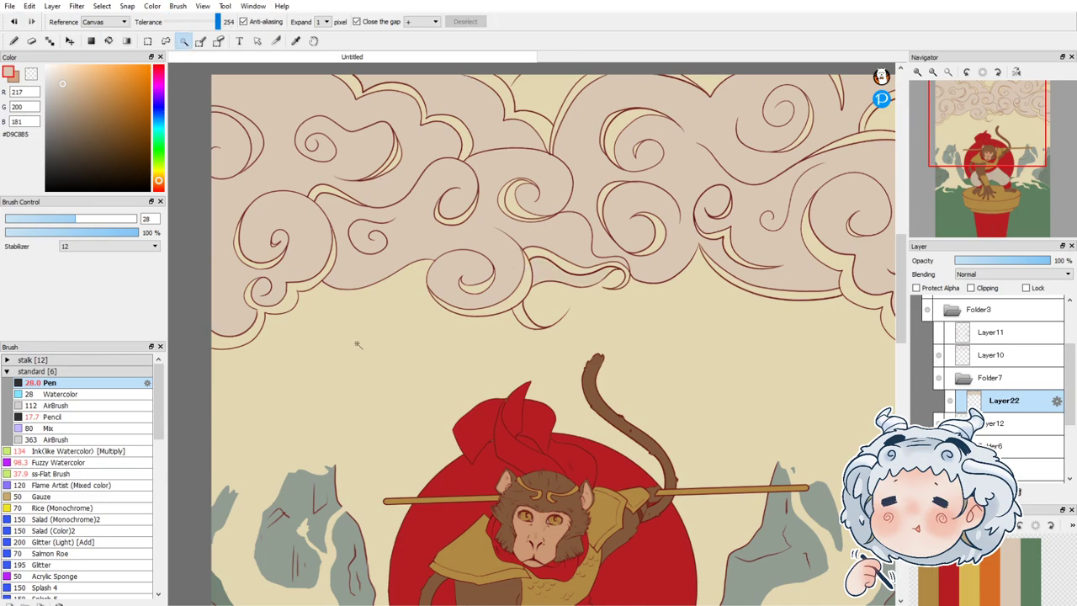
{"action": "left_click", "coordinate": [291, 179]}
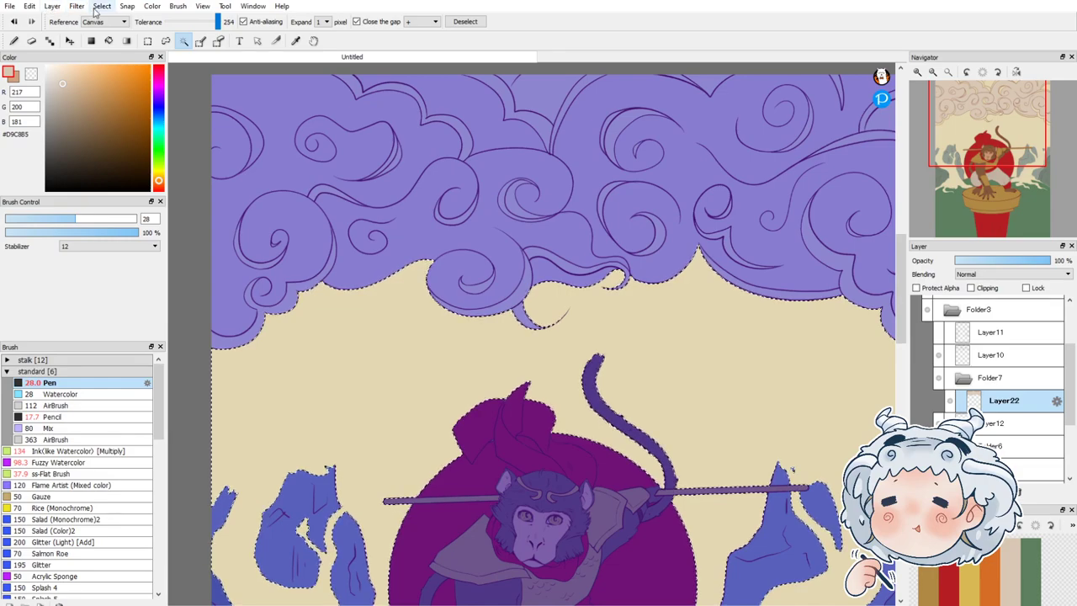
{"action": "key", "text": "ctrl+i"}
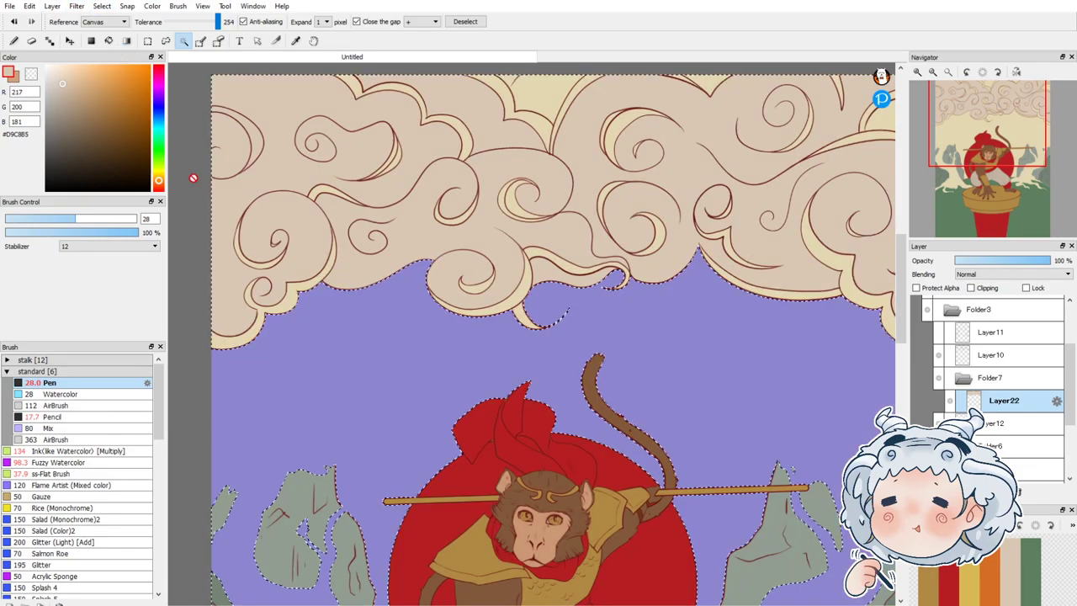
{"action": "left_click", "coordinate": [13, 41]}
{"action": "left_click_drag", "start_coordinate": [116, 218], "coordinate": [180, 216]}
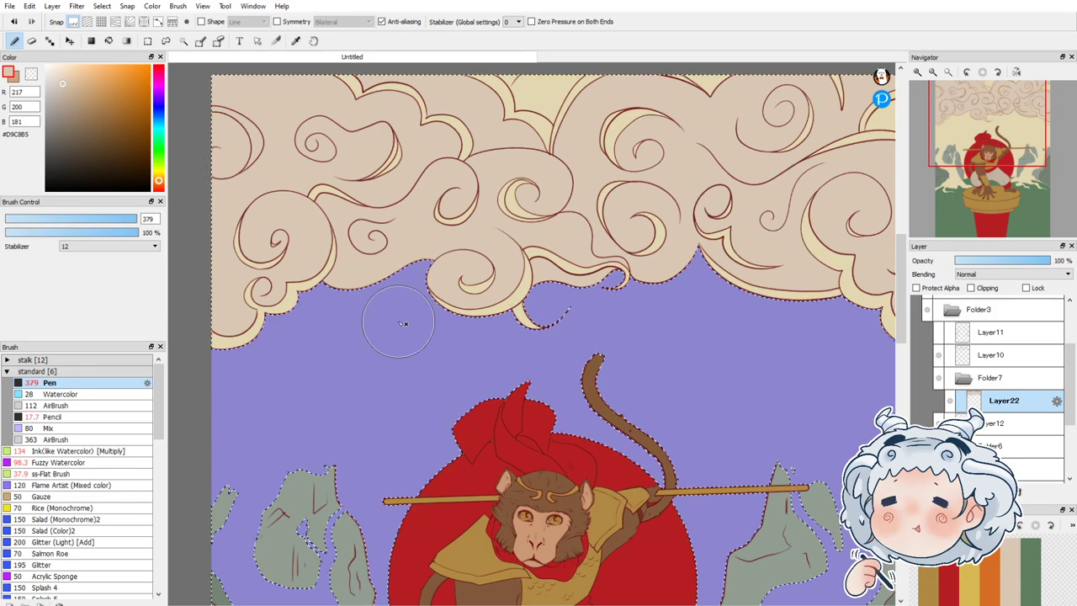
{"action": "left_click", "coordinate": [148, 247]}
{"action": "left_click", "coordinate": [132, 295]}
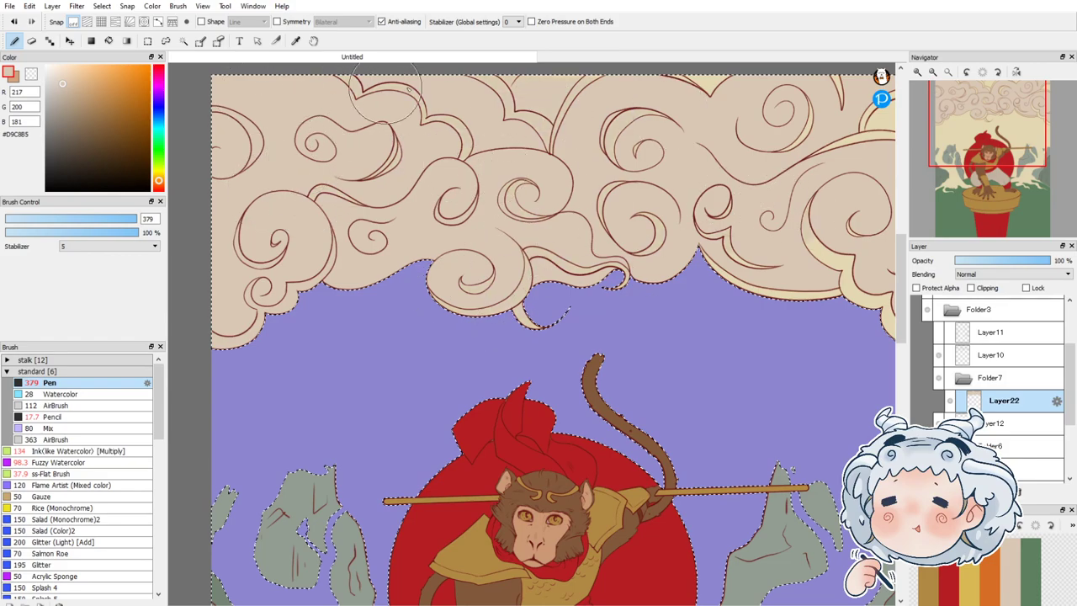
{"action": "scroll", "coordinate": [620, 251], "scroll_direction": "down", "scroll_amount": 2}
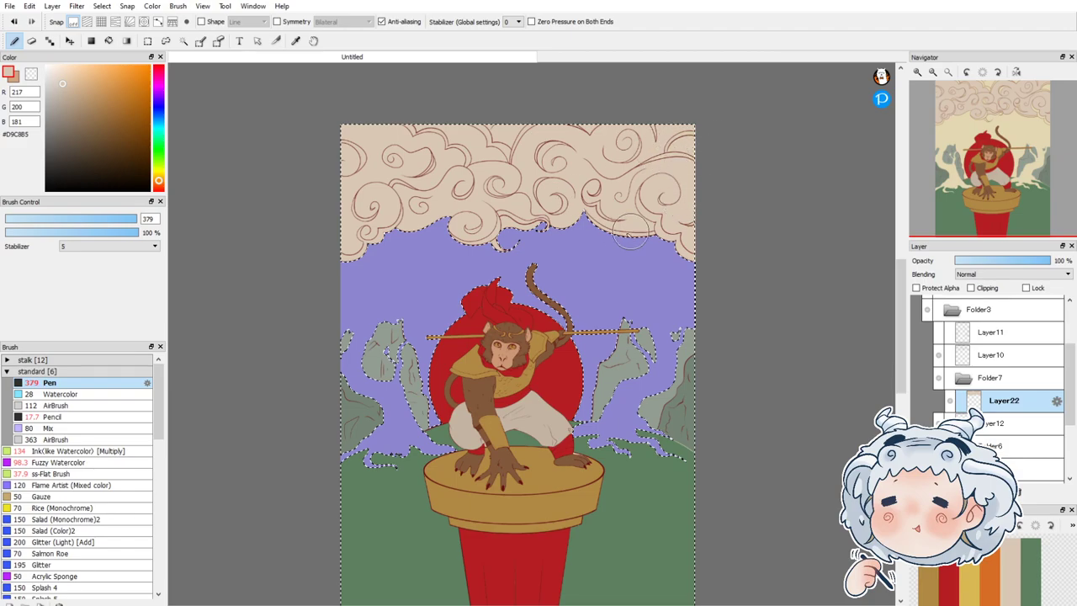
{"action": "left_click", "coordinate": [148, 40]}
{"action": "key", "text": "ctrl+d"}
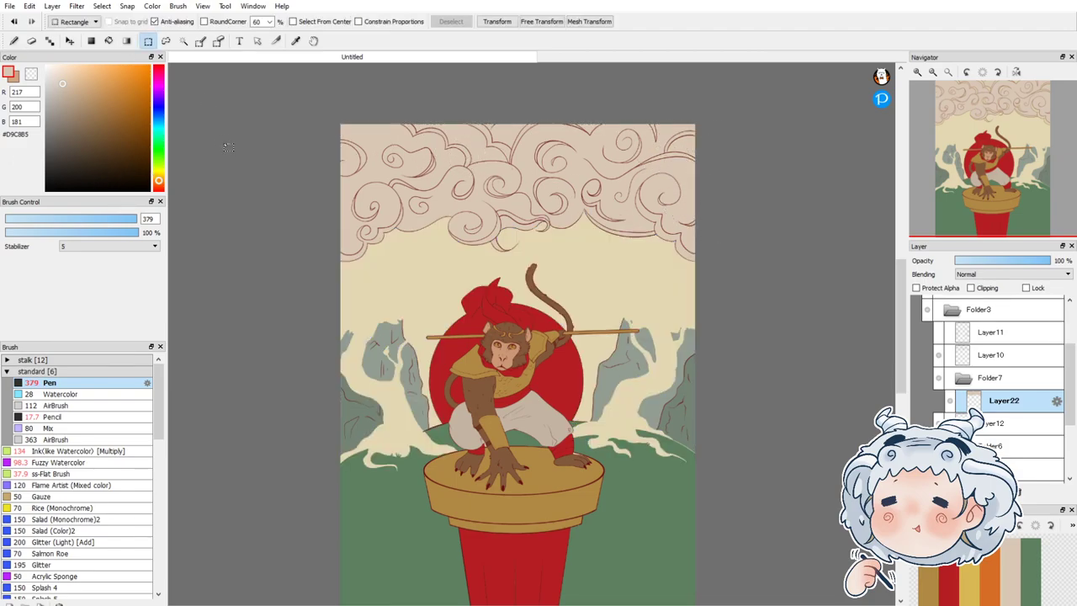
Step: Add a layer above Layer22 and fill the shadow bands of the left clouds and swirls with green (R93 G129 B96)
{"action": "left_click", "coordinate": [939, 333]}
{"action": "left_click", "coordinate": [939, 333]}
{"action": "left_click", "coordinate": [917, 491]}
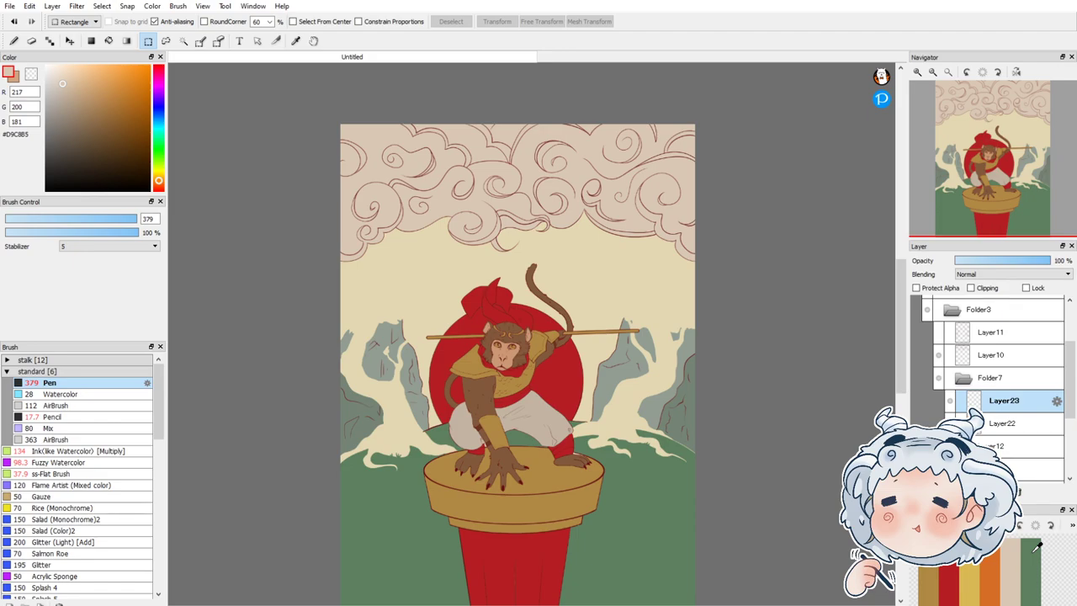
{"action": "left_click", "coordinate": [1034, 547]}
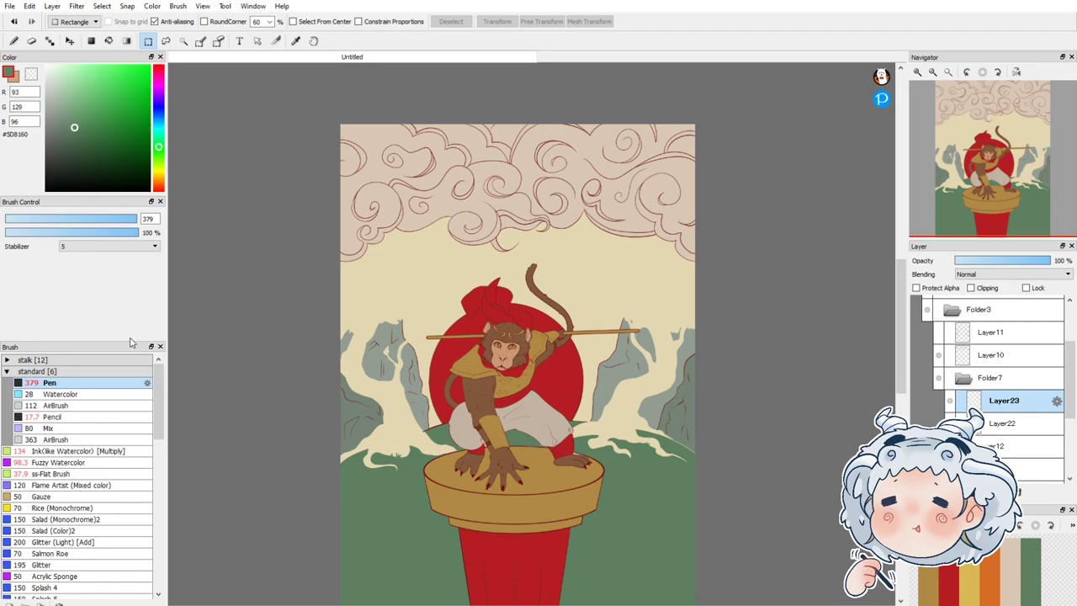
{"action": "left_click", "coordinate": [108, 42]}
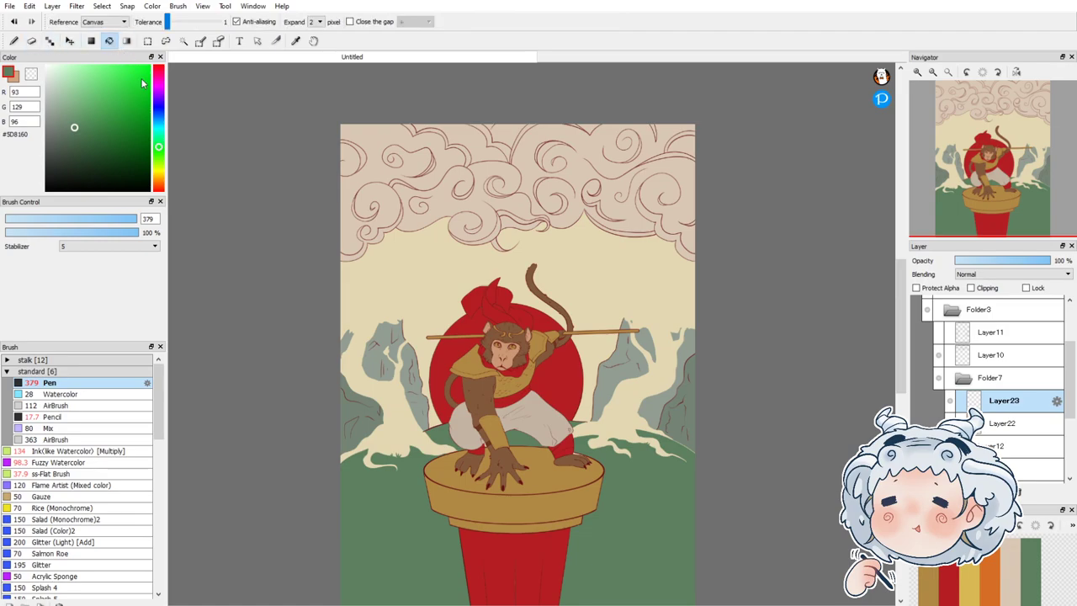
{"action": "scroll", "coordinate": [378, 171], "scroll_direction": "up", "scroll_amount": 5}
{"action": "left_click", "coordinate": [597, 225]}
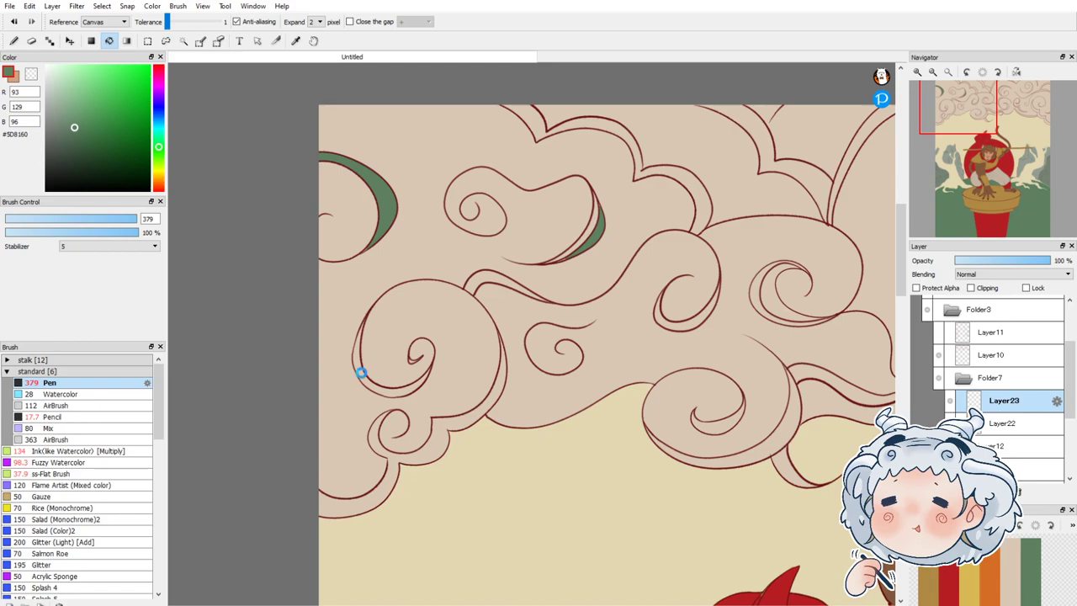
{"action": "left_click", "coordinate": [491, 406]}
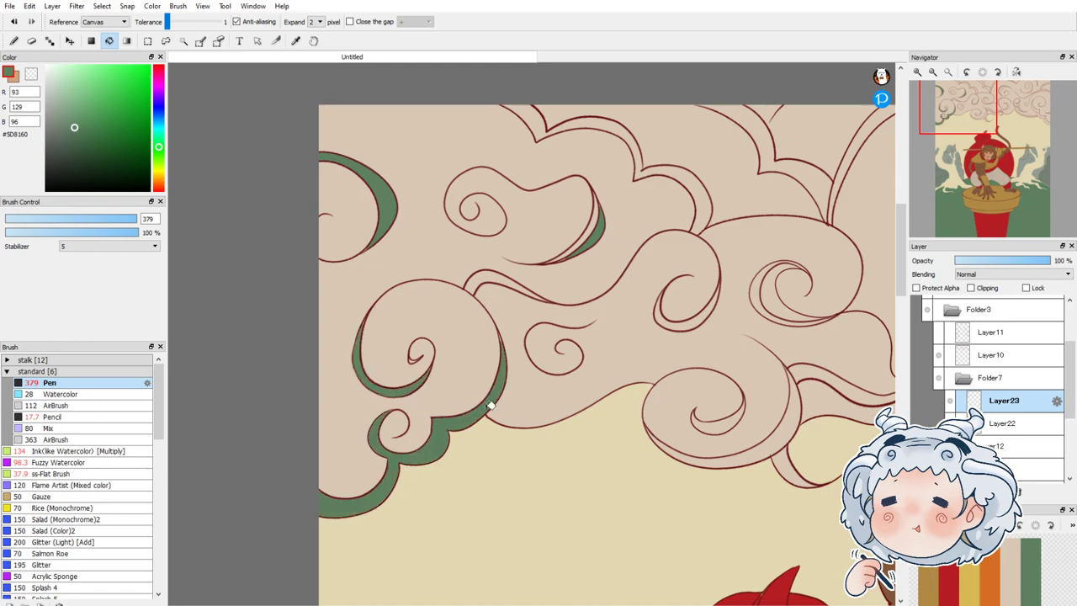
{"action": "left_click", "coordinate": [689, 320]}
{"action": "left_click", "coordinate": [784, 429]}
{"action": "left_click", "coordinate": [777, 286]}
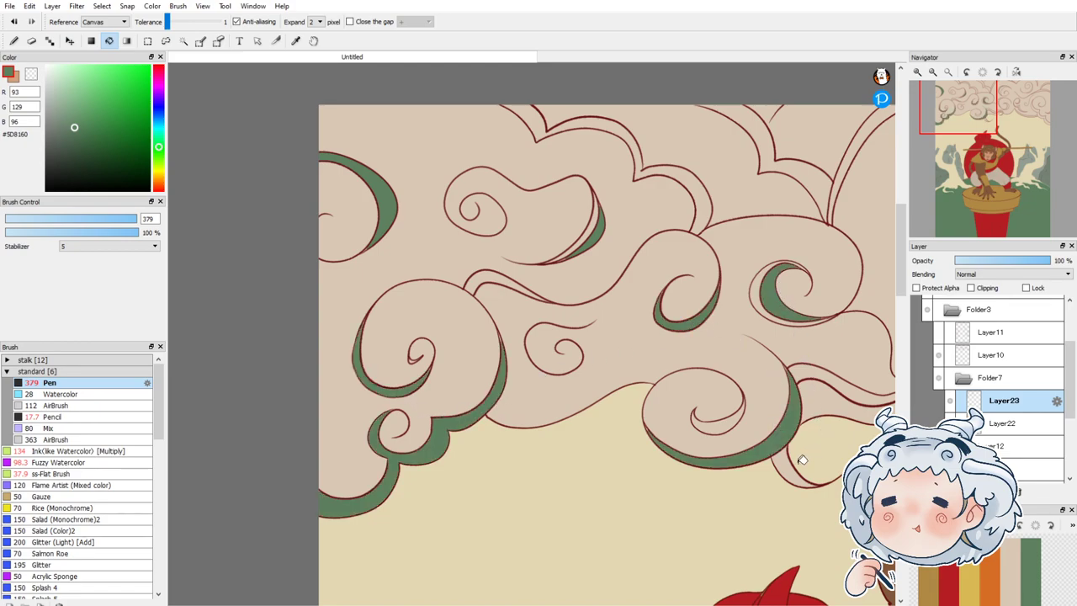
Step: Fill the ribbon-like cloud tail and the crescents of the central cloud swirls with the same green on Layer23
{"action": "scroll", "coordinate": [637, 404], "scroll_direction": "down", "scroll_amount": 3}
{"action": "scroll", "coordinate": [705, 403], "scroll_direction": "up", "scroll_amount": 4}
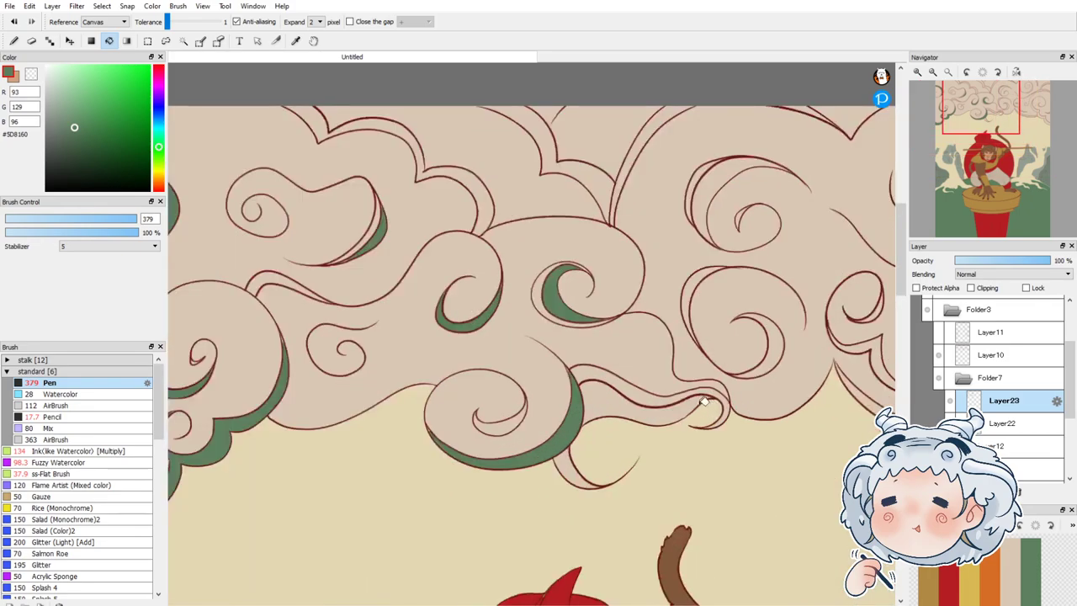
{"action": "left_click", "coordinate": [671, 398]}
{"action": "left_click", "coordinate": [689, 288]}
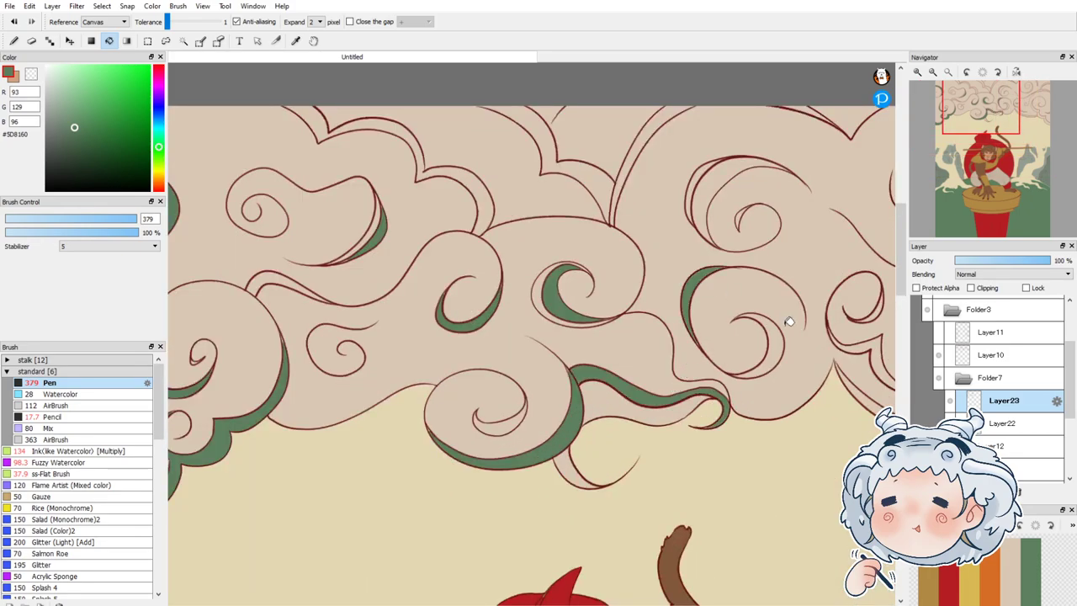
{"action": "left_click", "coordinate": [775, 329]}
{"action": "left_click", "coordinate": [705, 196]}
{"action": "scroll", "coordinate": [745, 213], "scroll_direction": "up", "scroll_amount": 3}
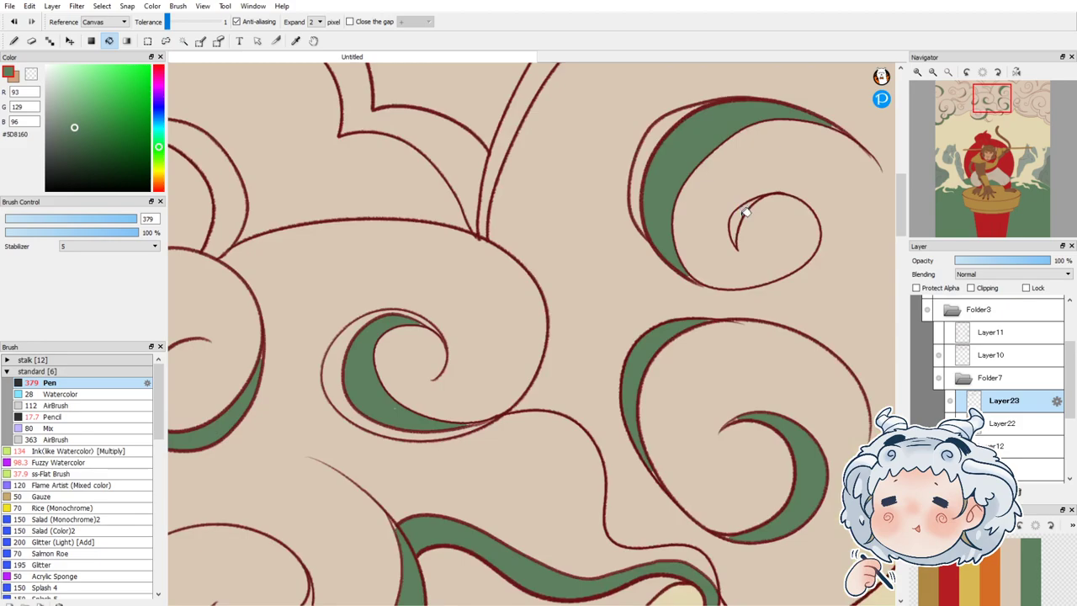
{"action": "left_click", "coordinate": [738, 220]}
Step: Fill the scalloped cloud borders along the canvas's upper edge and the upper-right swirl's outer crescent with green
{"action": "scroll", "coordinate": [738, 216], "scroll_direction": "down", "scroll_amount": 5}
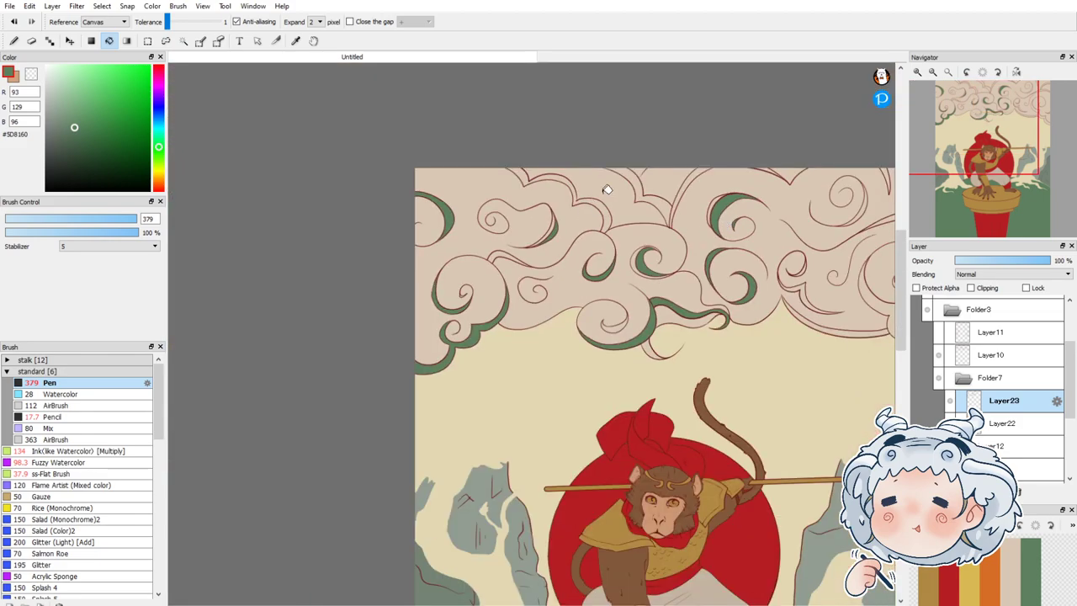
{"action": "left_click", "coordinate": [562, 177]}
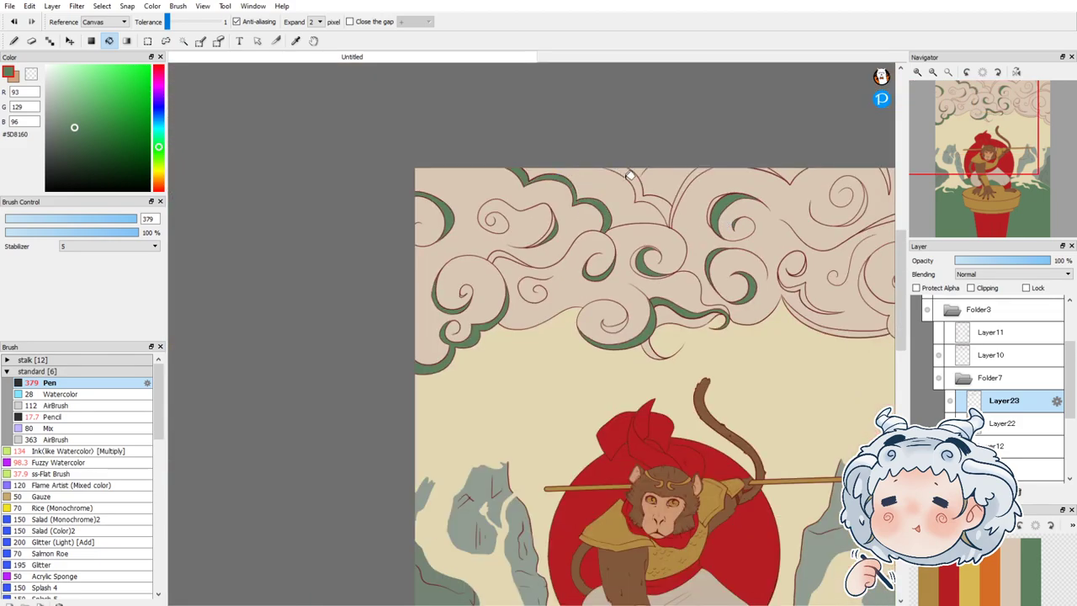
{"action": "left_click", "coordinate": [635, 173]}
{"action": "left_click", "coordinate": [702, 171]}
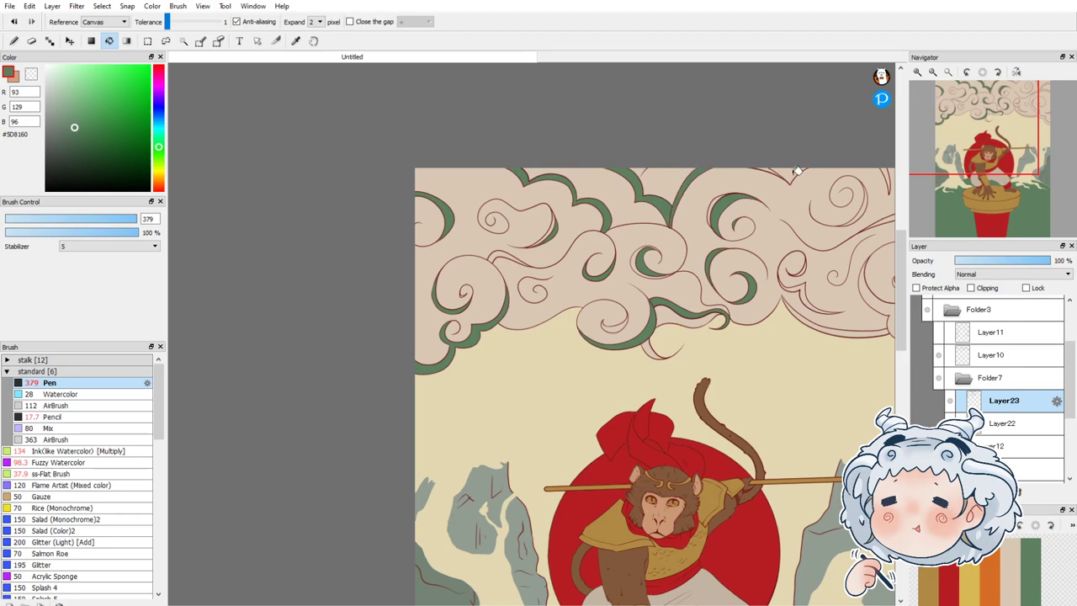
{"action": "scroll", "coordinate": [767, 163], "scroll_direction": "up", "scroll_amount": 3}
{"action": "scroll", "coordinate": [639, 215], "scroll_direction": "down", "scroll_amount": 2}
{"action": "scroll", "coordinate": [784, 226], "scroll_direction": "up", "scroll_amount": 4}
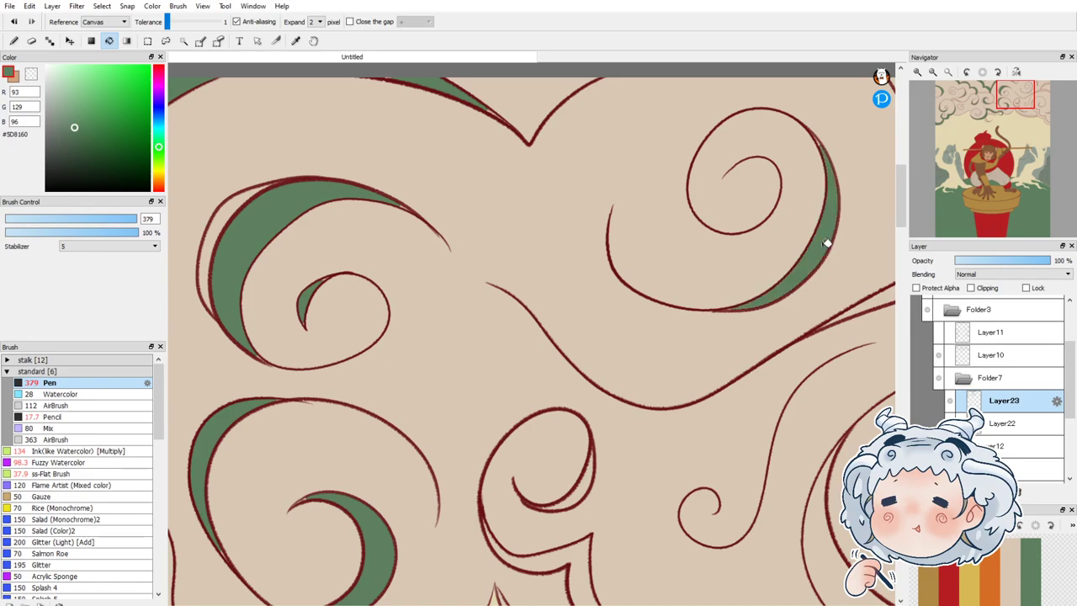
Step: Fill the shadow bands of the small curl right of the central swirls and its trailing tail with green on Layer23
{"action": "scroll", "coordinate": [634, 233], "scroll_direction": "down", "scroll_amount": 2}
{"action": "left_click", "coordinate": [621, 351]}
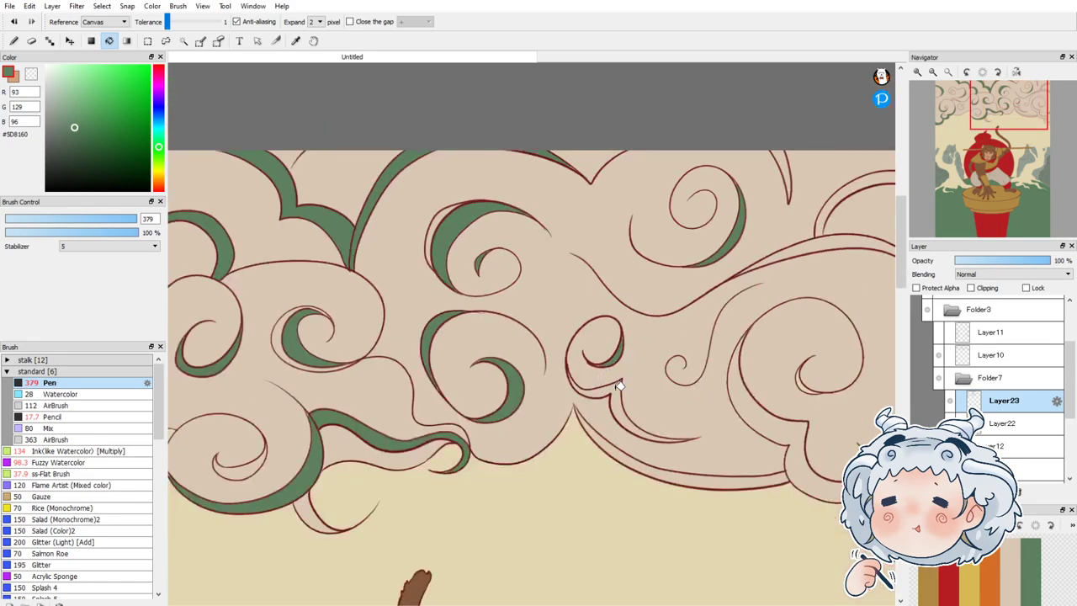
{"action": "left_click", "coordinate": [613, 432]}
{"action": "left_click", "coordinate": [608, 441]}
{"action": "scroll", "coordinate": [536, 403], "scroll_direction": "down", "scroll_amount": 2}
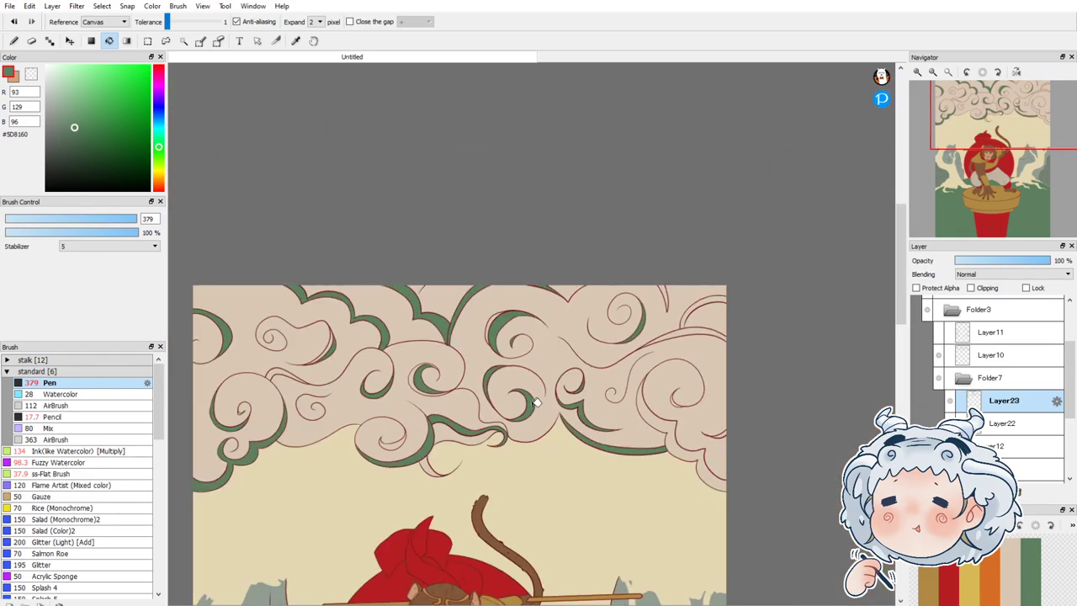
Step: Fill the right cloud's scalloped lower border and the small crescent inside its large swirl with the same green
{"action": "scroll", "coordinate": [770, 438], "scroll_direction": "up", "scroll_amount": 2}
{"action": "left_click", "coordinate": [763, 433]}
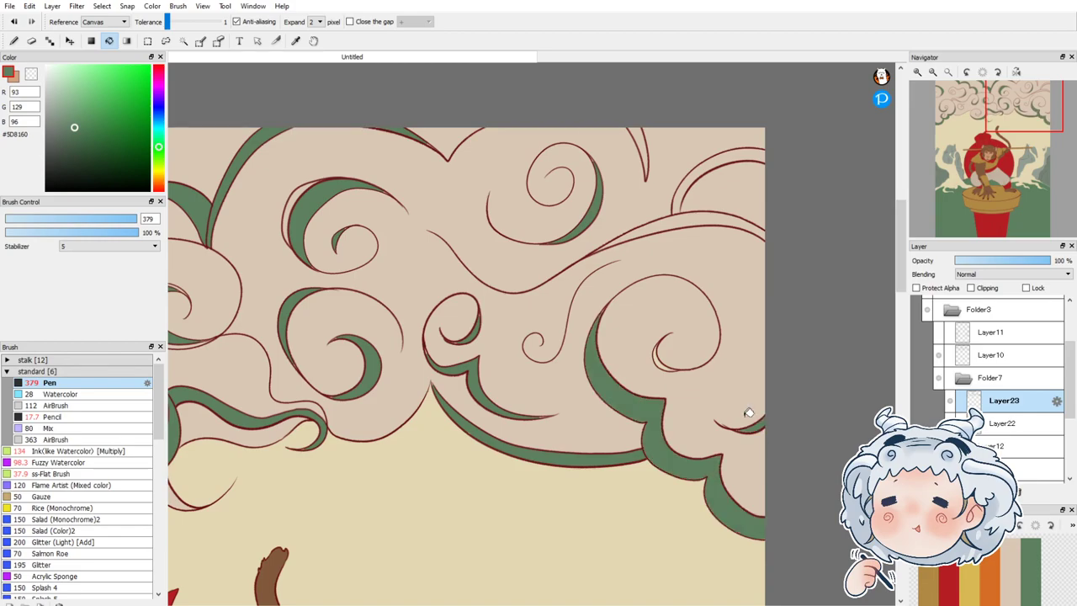
{"action": "scroll", "coordinate": [662, 356], "scroll_direction": "up", "scroll_amount": 3}
{"action": "left_click", "coordinate": [649, 369]}
Step: Fill the long wavy band and the arched band above it at the canvas's right edge with green
{"action": "scroll", "coordinate": [649, 370], "scroll_direction": "down", "scroll_amount": 2}
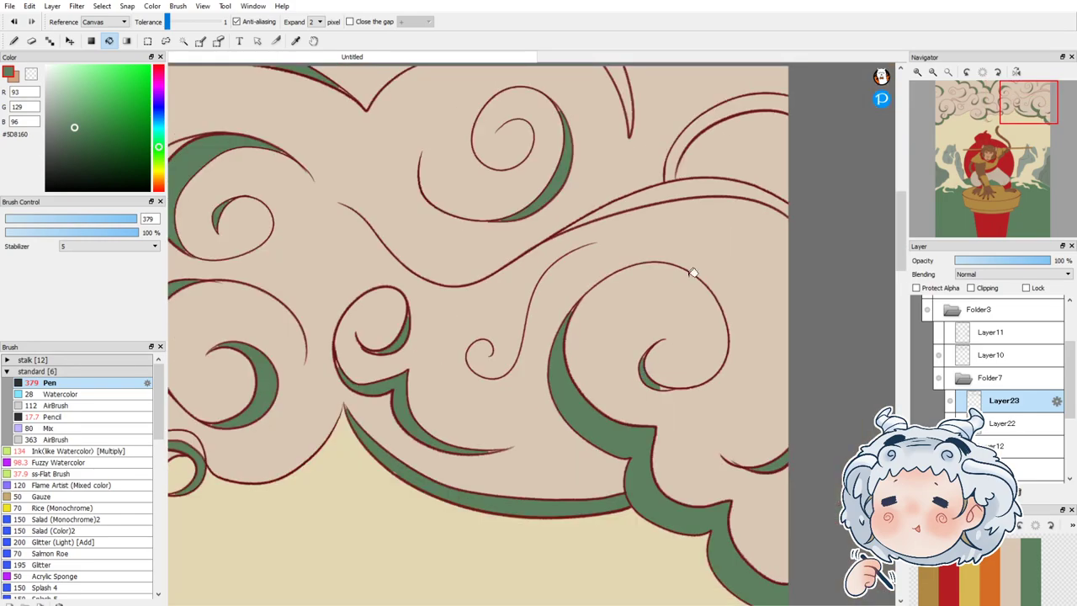
{"action": "left_click", "coordinate": [693, 188]}
{"action": "left_click", "coordinate": [680, 145]}
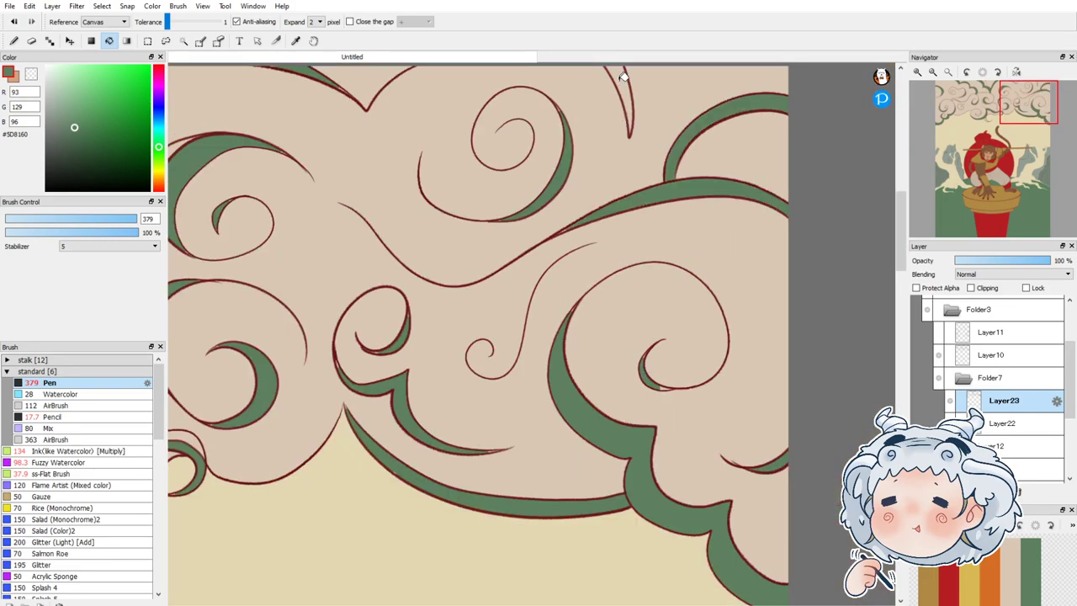
Step: Fill the tiny hook at the centre of the large left swirl with green
{"action": "scroll", "coordinate": [750, 284], "scroll_direction": "down", "scroll_amount": 5}
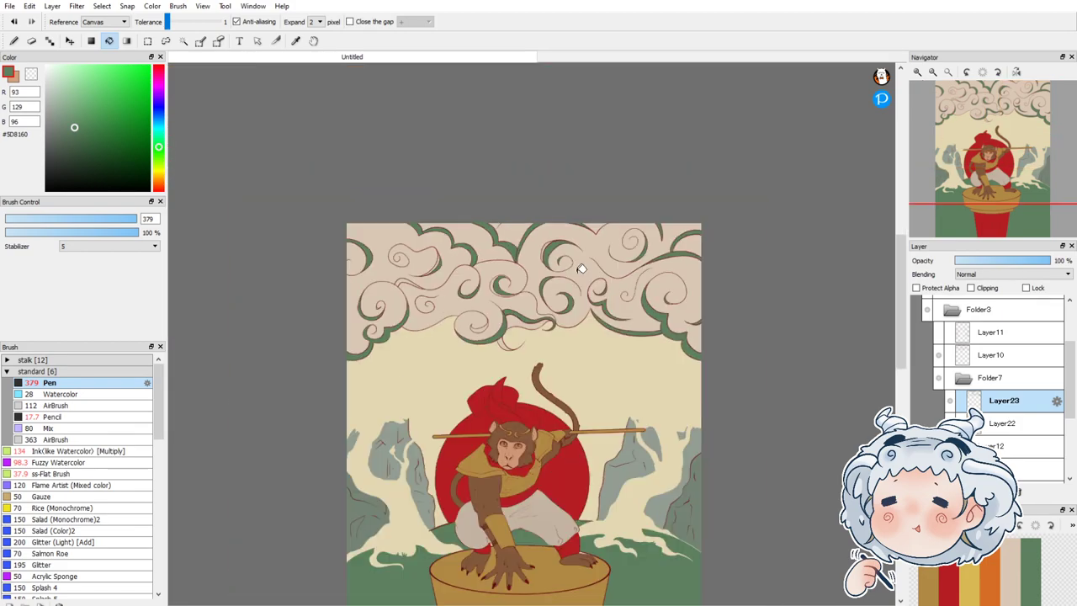
{"action": "scroll", "coordinate": [411, 279], "scroll_direction": "up", "scroll_amount": 3}
{"action": "left_click", "coordinate": [399, 272]}
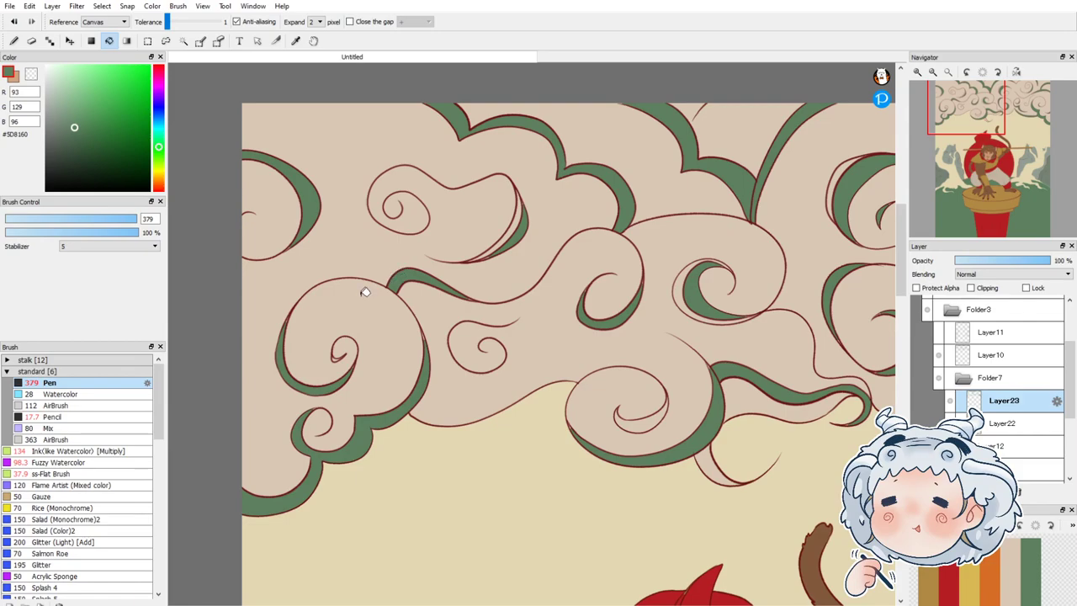
{"action": "scroll", "coordinate": [351, 352], "scroll_direction": "up", "scroll_amount": 2}
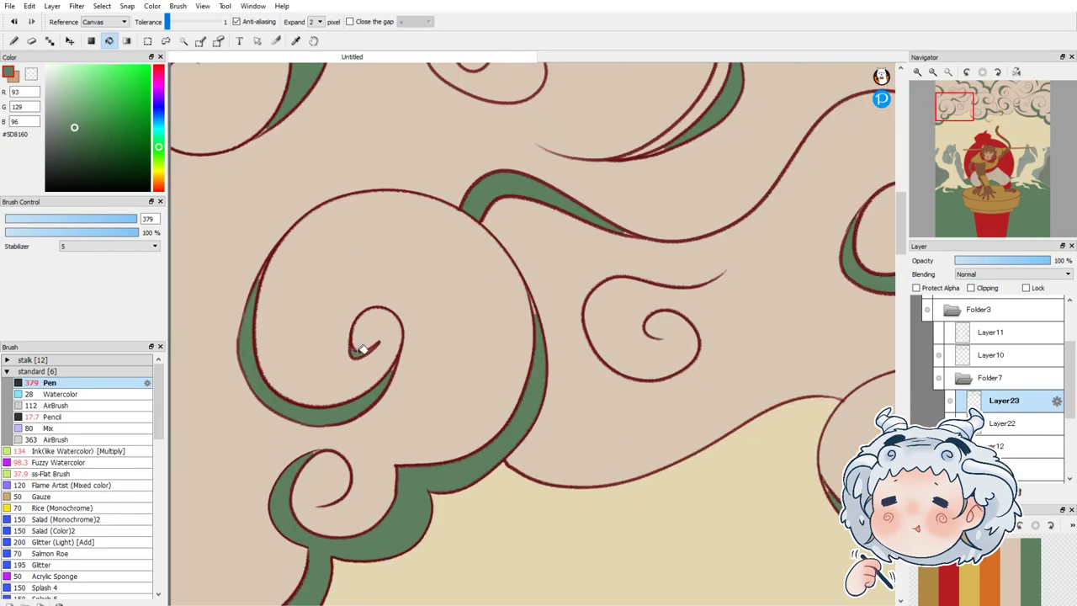
Step: Set the Pen to size 16.8 and paint green into the unfilled tips of the large left swirl's shadow bands
{"action": "left_click", "coordinate": [14, 40]}
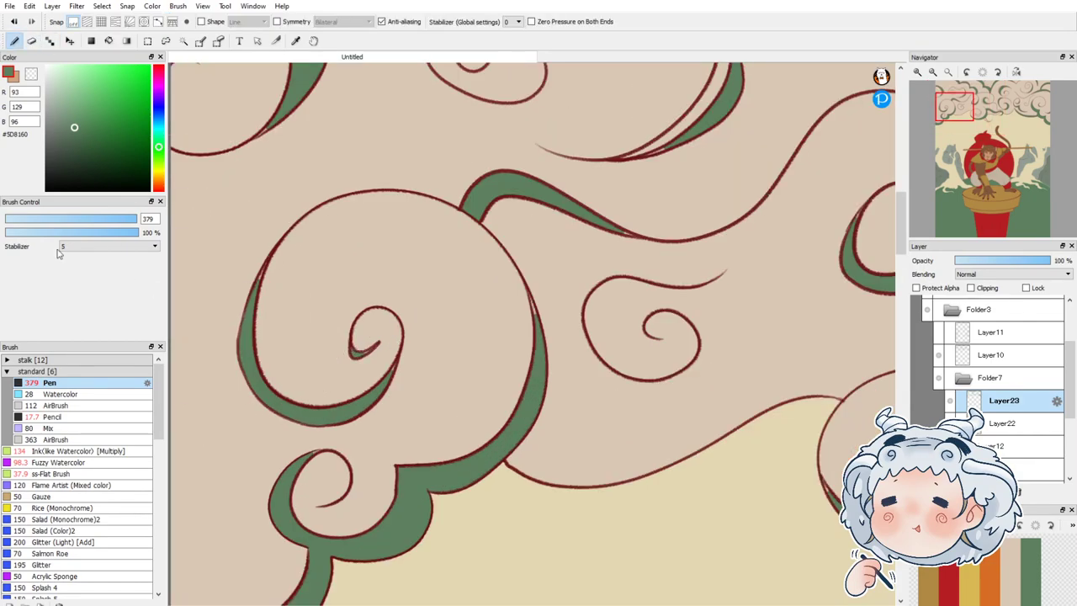
{"action": "left_click", "coordinate": [53, 220]}
{"action": "scroll", "coordinate": [258, 277], "scroll_direction": "up", "scroll_amount": 3}
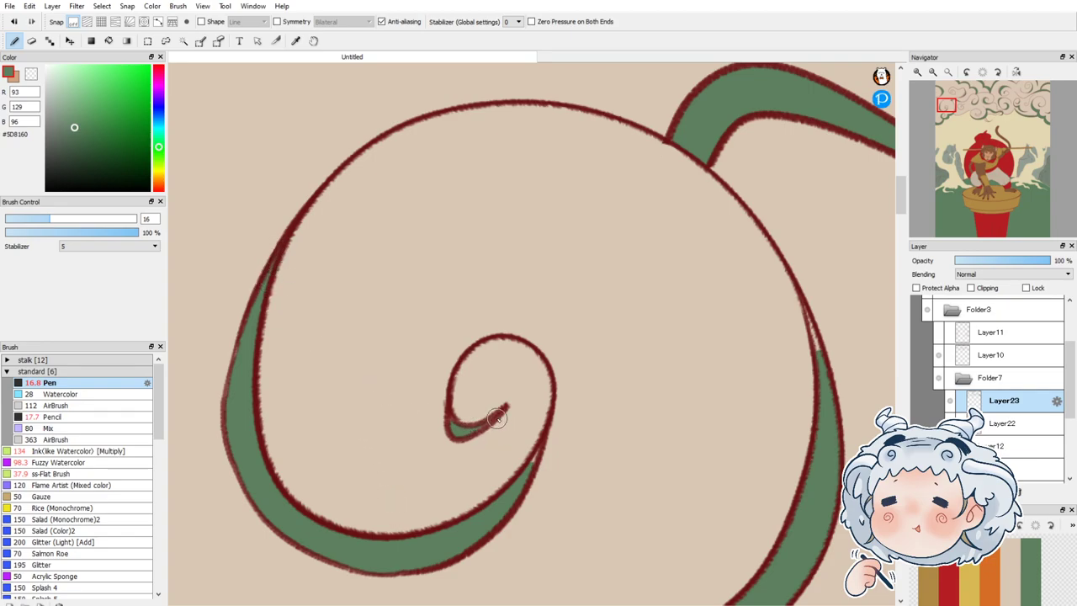
{"action": "left_click_drag", "start_coordinate": [801, 301], "coordinate": [820, 380]}
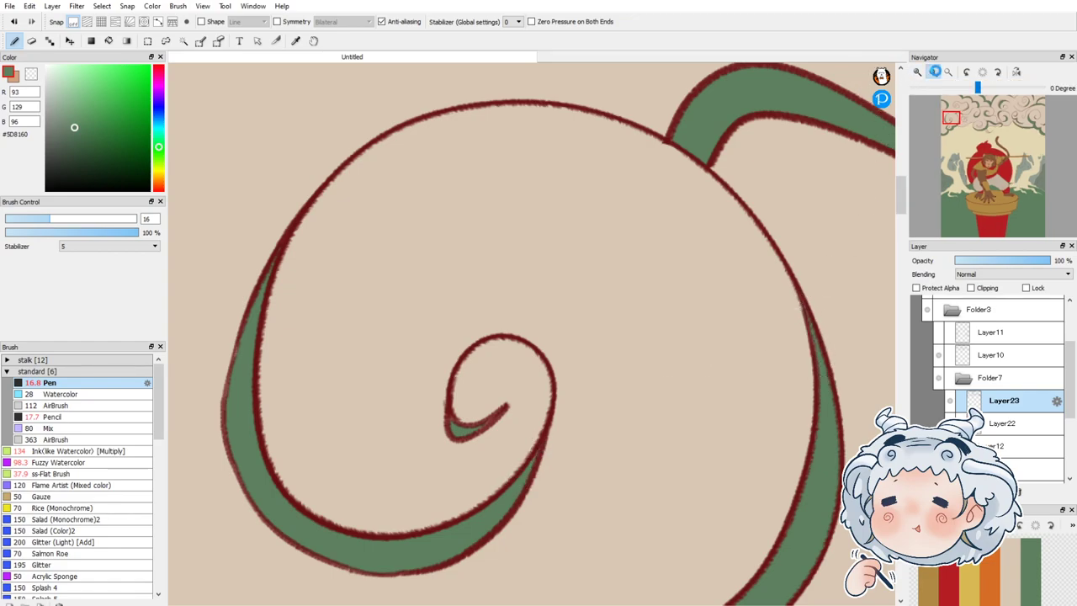
{"action": "left_click", "coordinate": [932, 71]}
Step: Paint the thin upper tip of the small curl below the large left swirl green with the Pen
{"action": "scroll", "coordinate": [427, 354], "scroll_direction": "down", "scroll_amount": 1}
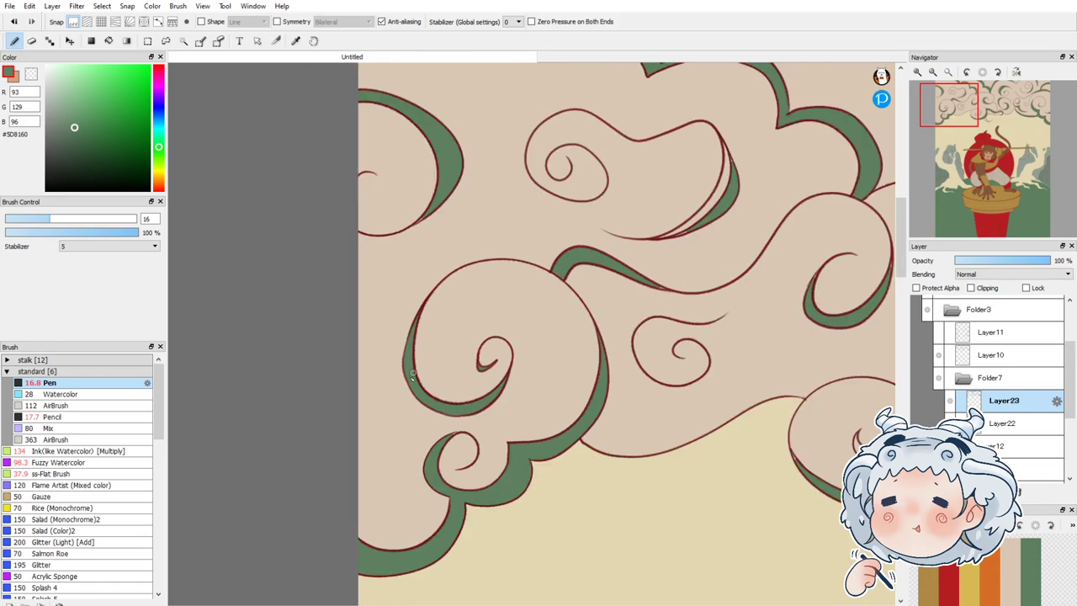
{"action": "scroll", "coordinate": [438, 482], "scroll_direction": "up", "scroll_amount": 1}
{"action": "scroll", "coordinate": [445, 476], "scroll_direction": "up", "scroll_amount": 2}
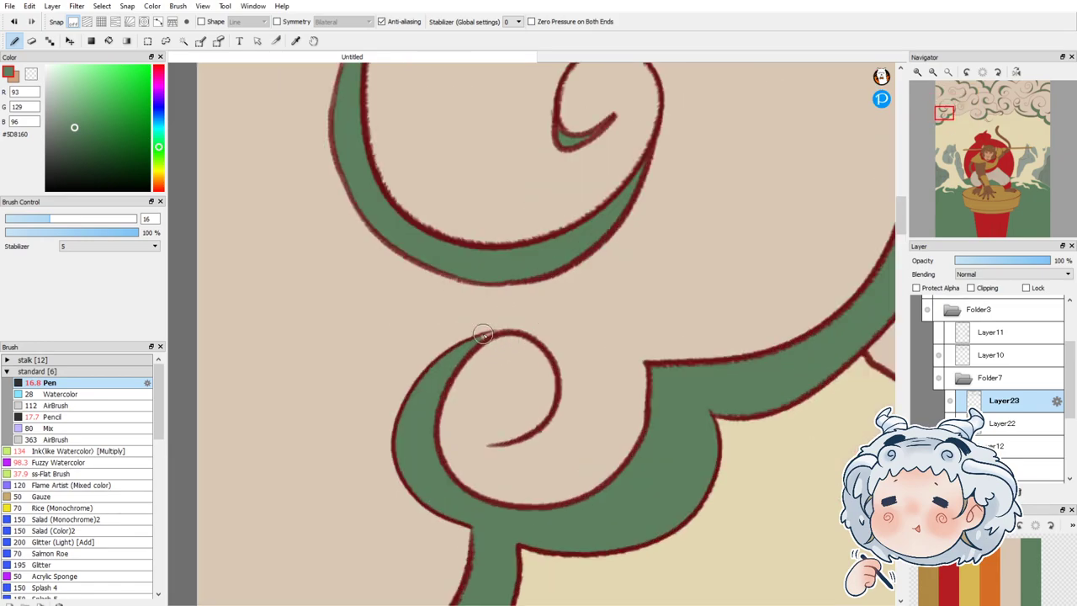
{"action": "scroll", "coordinate": [464, 339], "scroll_direction": "down", "scroll_amount": 2}
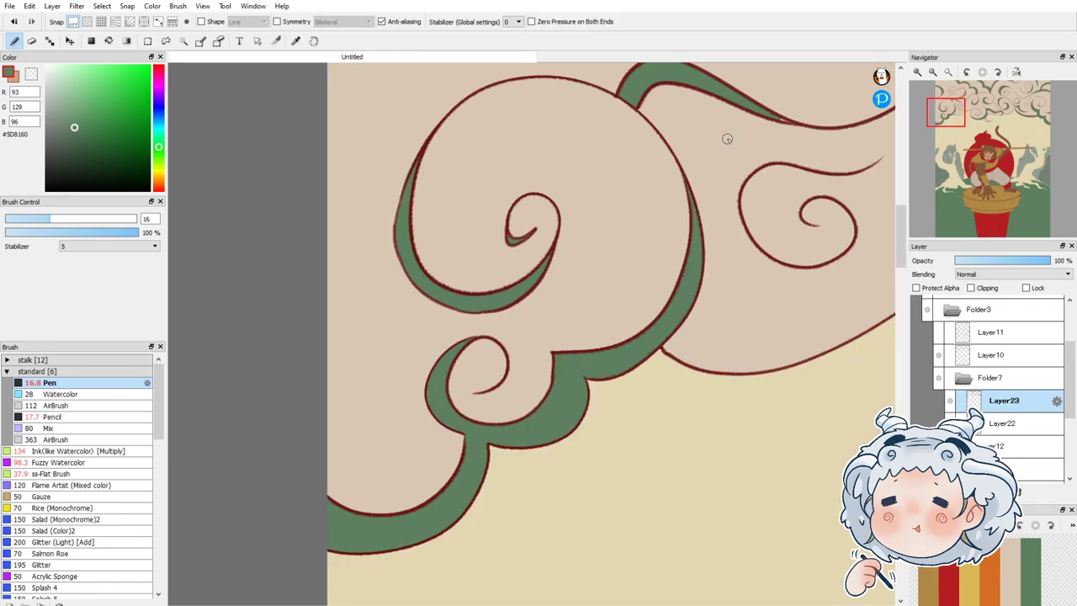
Step: Touch up the narrow ends of the green crescents and bands on the upper-left clouds with the Pen
{"action": "scroll", "coordinate": [666, 223], "scroll_direction": "down", "scroll_amount": 1}
{"action": "scroll", "coordinate": [665, 223], "scroll_direction": "down", "scroll_amount": 1}
{"action": "scroll", "coordinate": [719, 159], "scroll_direction": "up", "scroll_amount": 4}
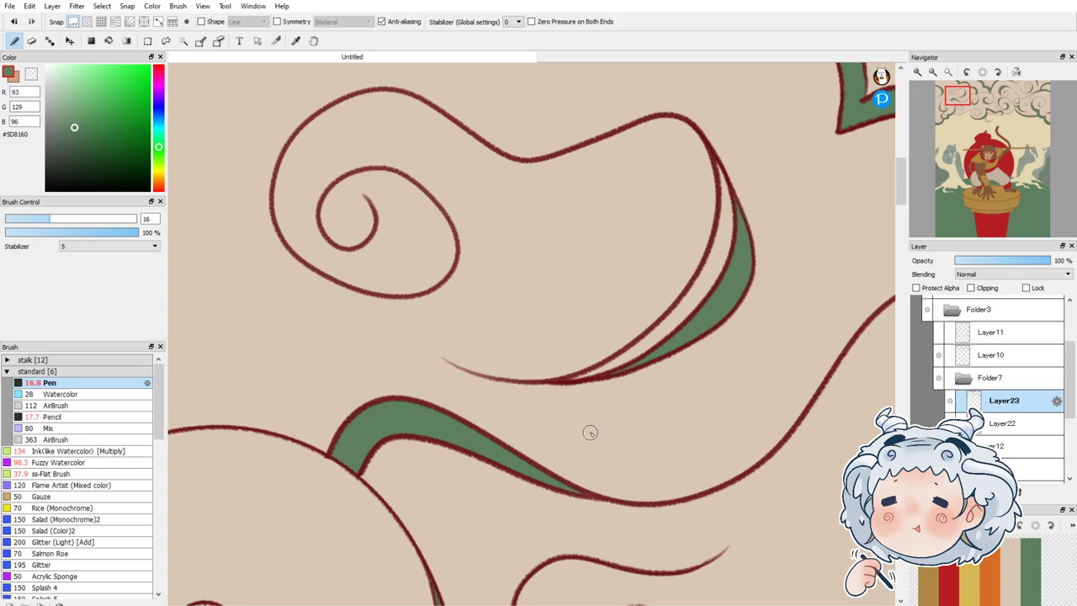
{"action": "scroll", "coordinate": [588, 434], "scroll_direction": "down", "scroll_amount": 3}
{"action": "scroll", "coordinate": [394, 387], "scroll_direction": "up", "scroll_amount": 2}
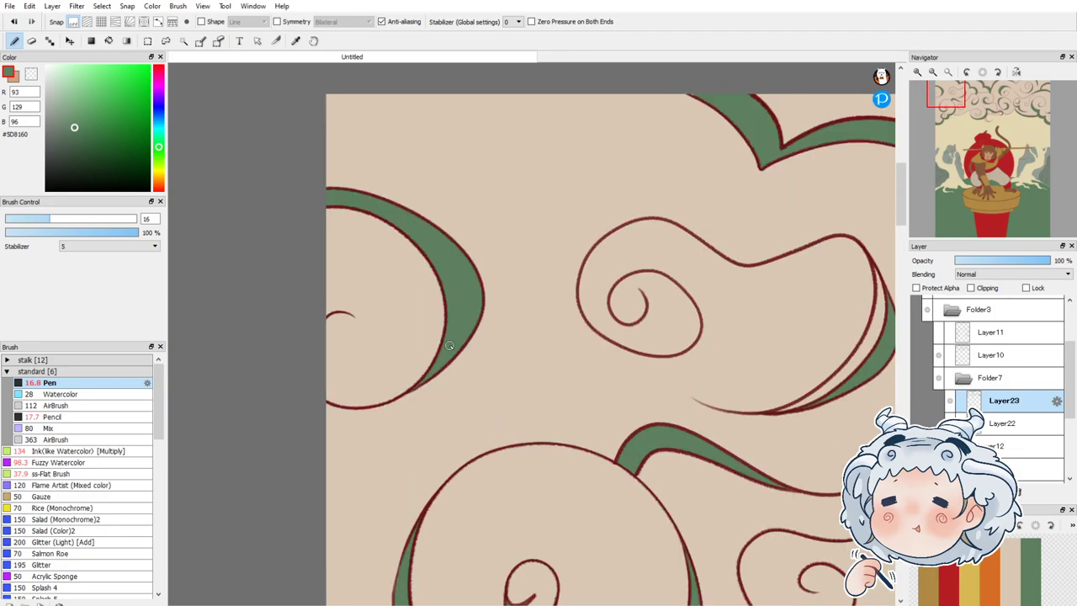
{"action": "scroll", "coordinate": [449, 345], "scroll_direction": "down", "scroll_amount": 1}
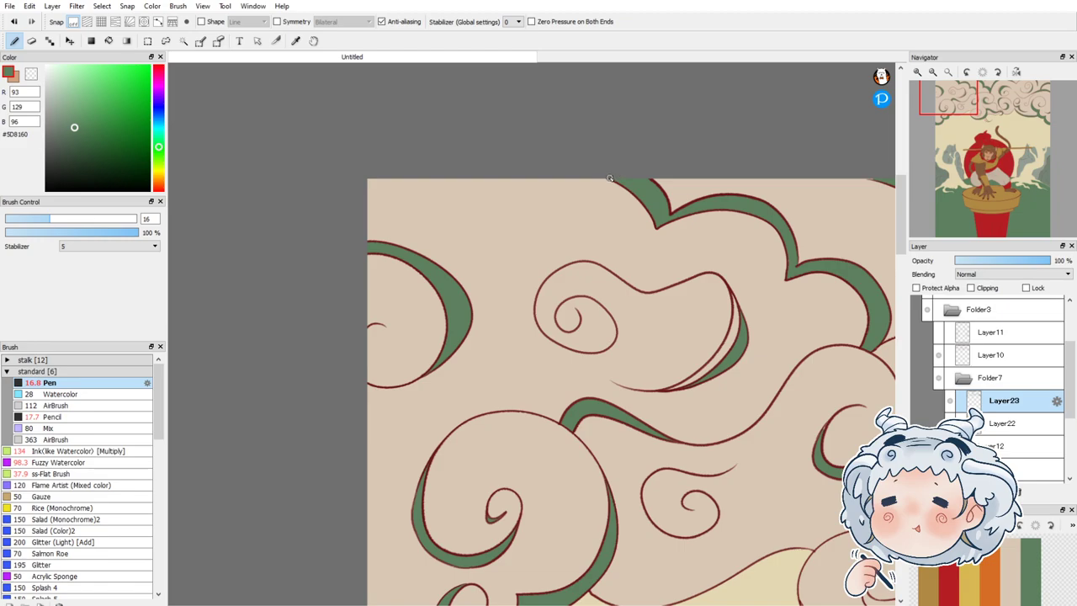
{"action": "scroll", "coordinate": [613, 165], "scroll_direction": "down", "scroll_amount": 2}
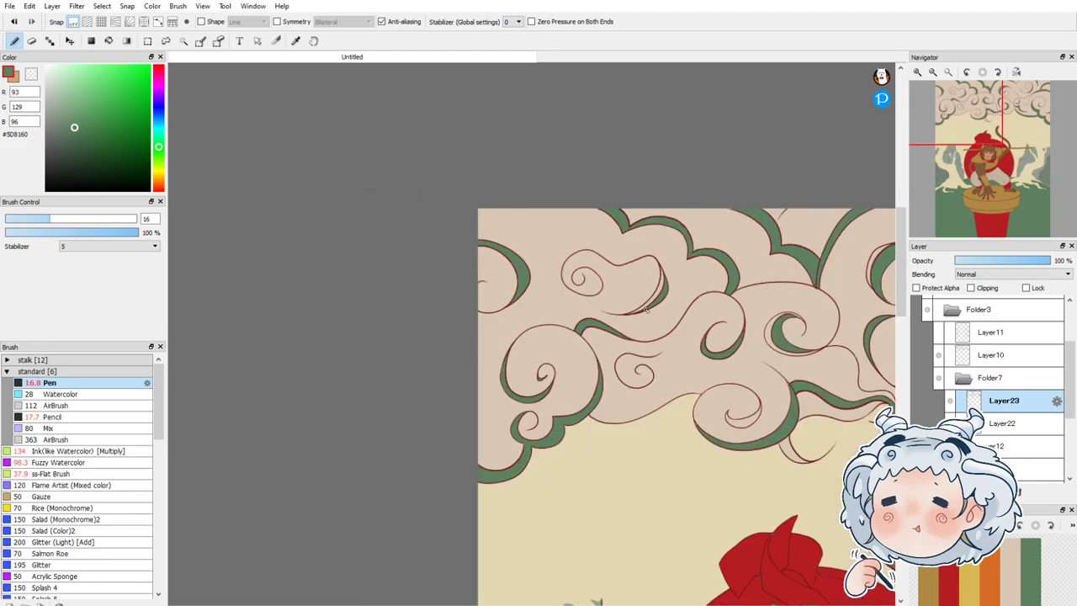
{"action": "scroll", "coordinate": [748, 305], "scroll_direction": "up", "scroll_amount": 2}
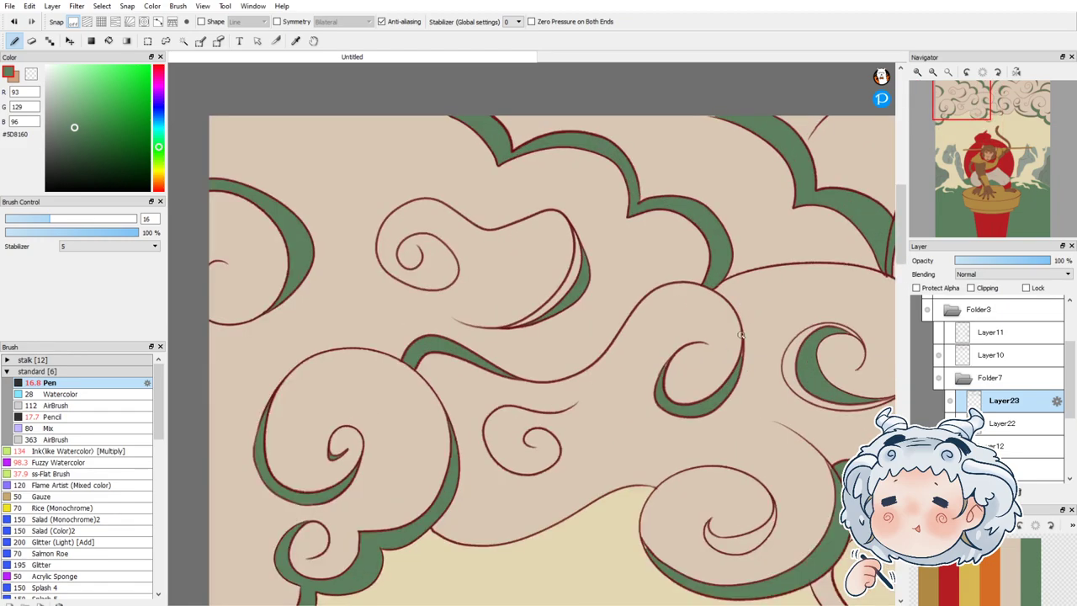
Step: Touch up the green shading on the central cloud swirls and fill the lower central swirl's inner crescent with green #5D8160
{"action": "scroll", "coordinate": [740, 335], "scroll_direction": "up", "scroll_amount": 3}
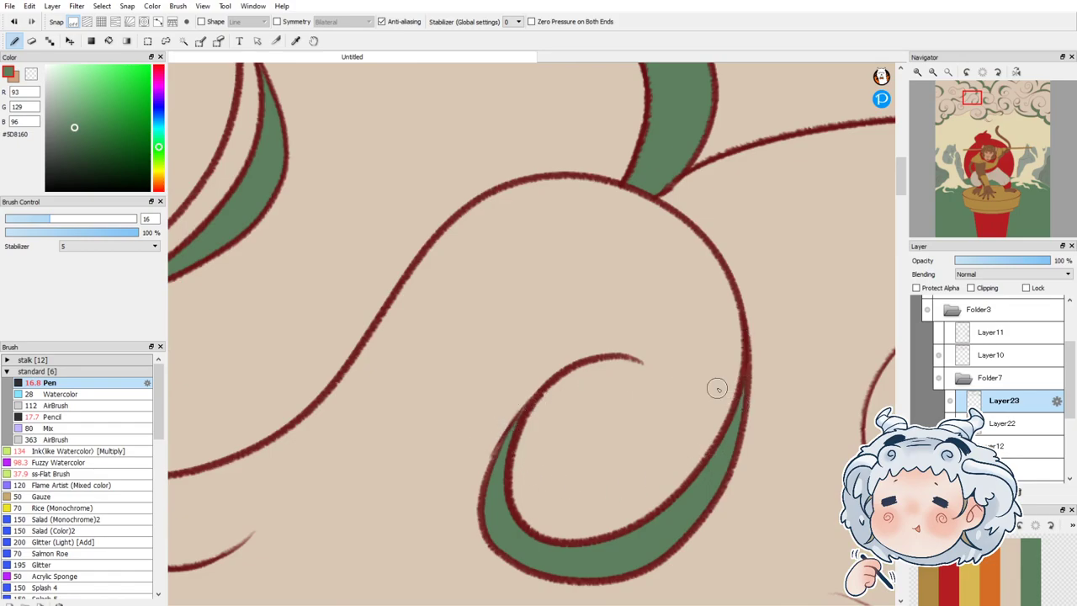
{"action": "scroll", "coordinate": [717, 388], "scroll_direction": "down", "scroll_amount": 4}
{"action": "scroll", "coordinate": [606, 308], "scroll_direction": "up", "scroll_amount": 2}
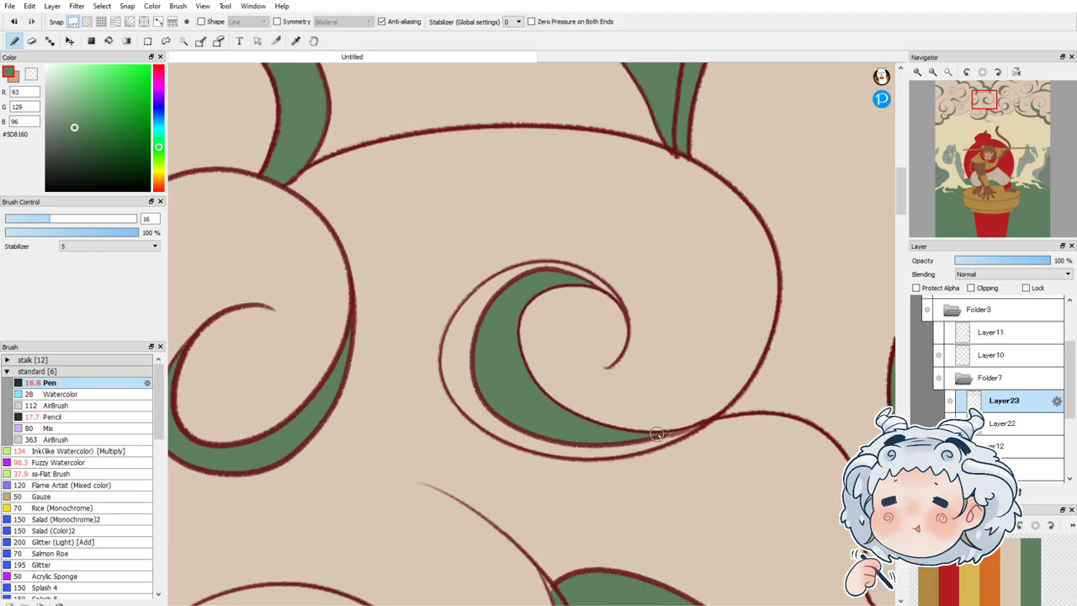
{"action": "scroll", "coordinate": [694, 416], "scroll_direction": "down", "scroll_amount": 4}
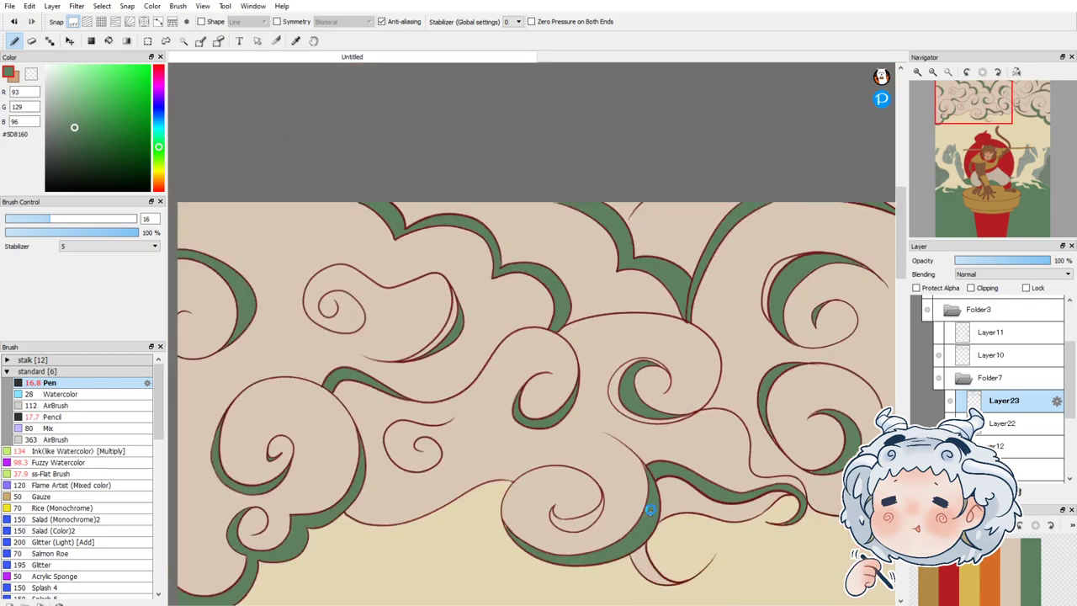
{"action": "scroll", "coordinate": [655, 487], "scroll_direction": "up", "scroll_amount": 3}
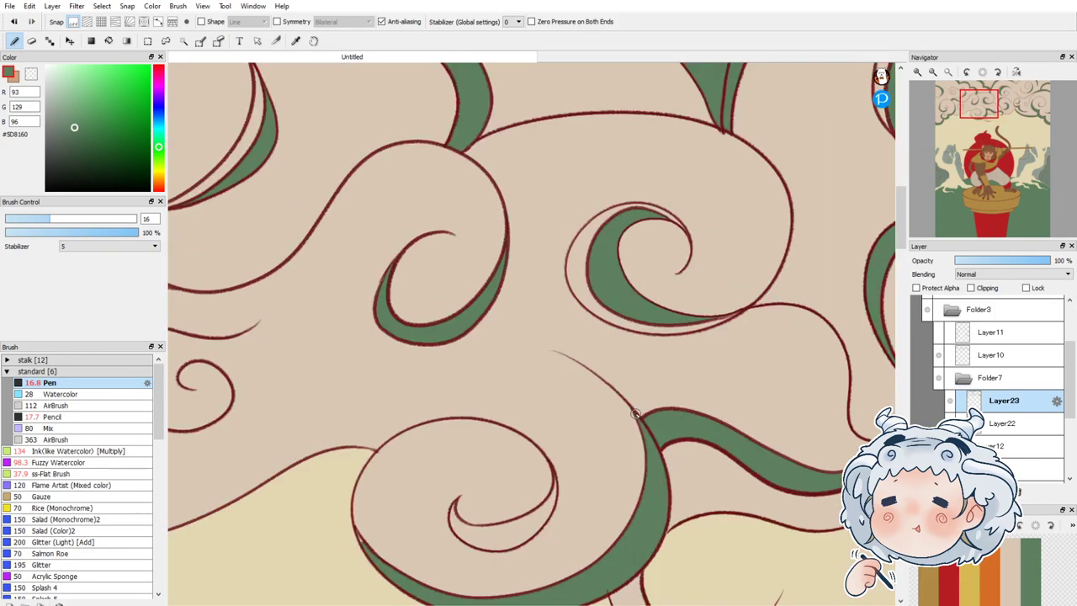
{"action": "left_click", "coordinate": [108, 40]}
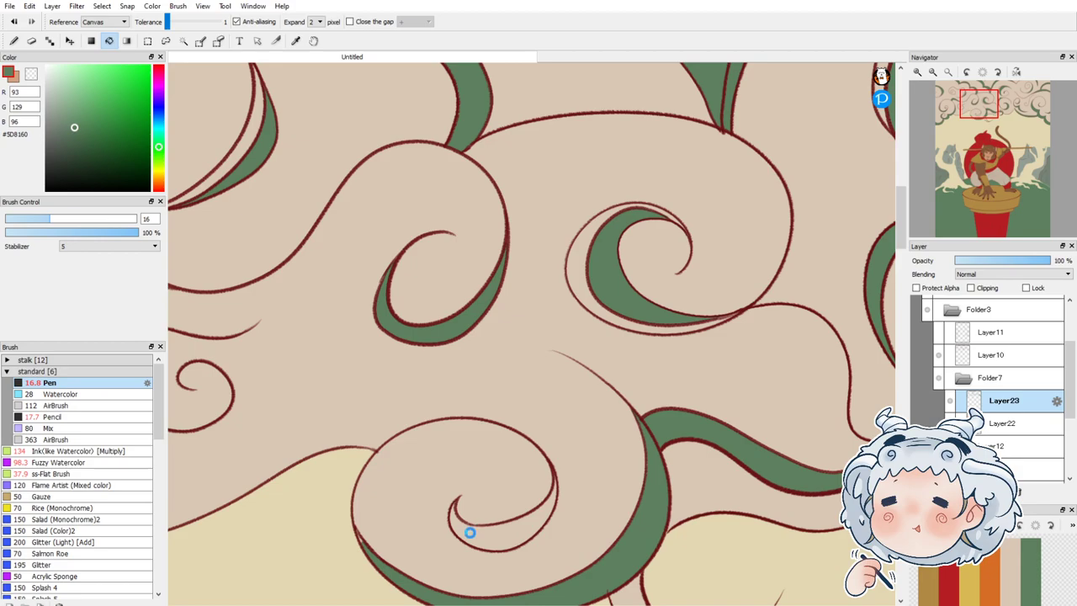
{"action": "left_click", "coordinate": [454, 547]}
{"action": "left_click", "coordinate": [14, 40]}
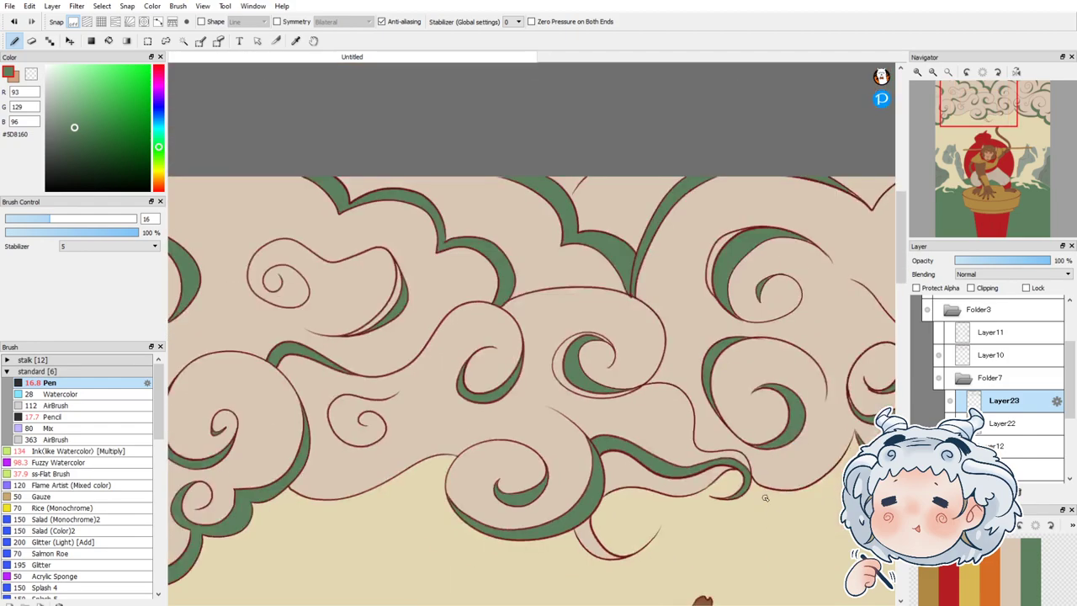
Step: Touch up the green tips of the wavy ribbon cloud, the upper swirl and the band along the sky's top edge
{"action": "scroll", "coordinate": [765, 497], "scroll_direction": "up", "scroll_amount": 2}
{"action": "scroll", "coordinate": [771, 362], "scroll_direction": "up", "scroll_amount": 1}
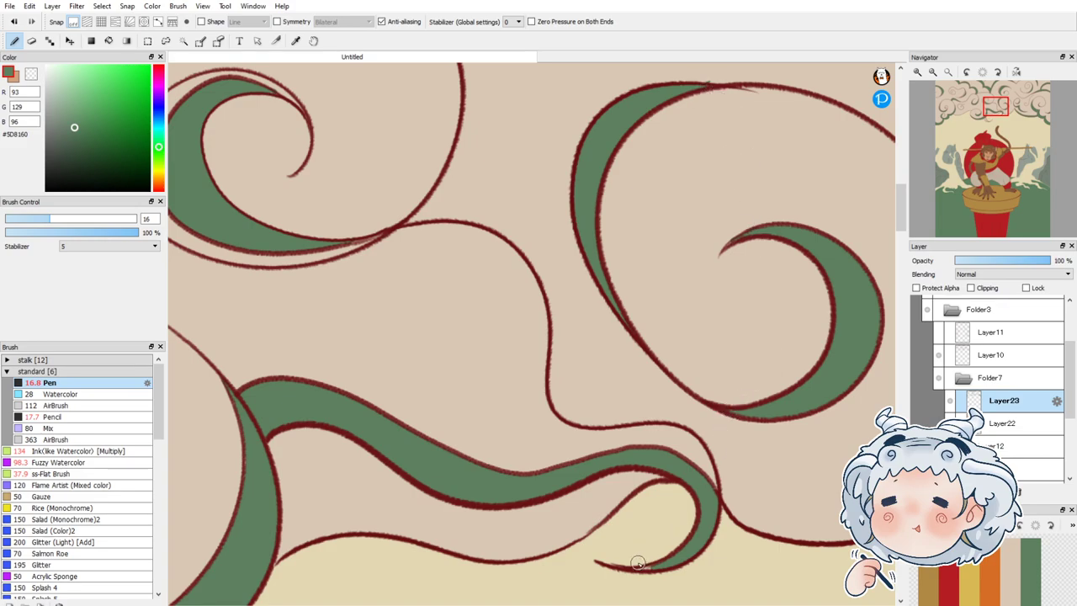
{"action": "scroll", "coordinate": [613, 557], "scroll_direction": "down", "scroll_amount": 3}
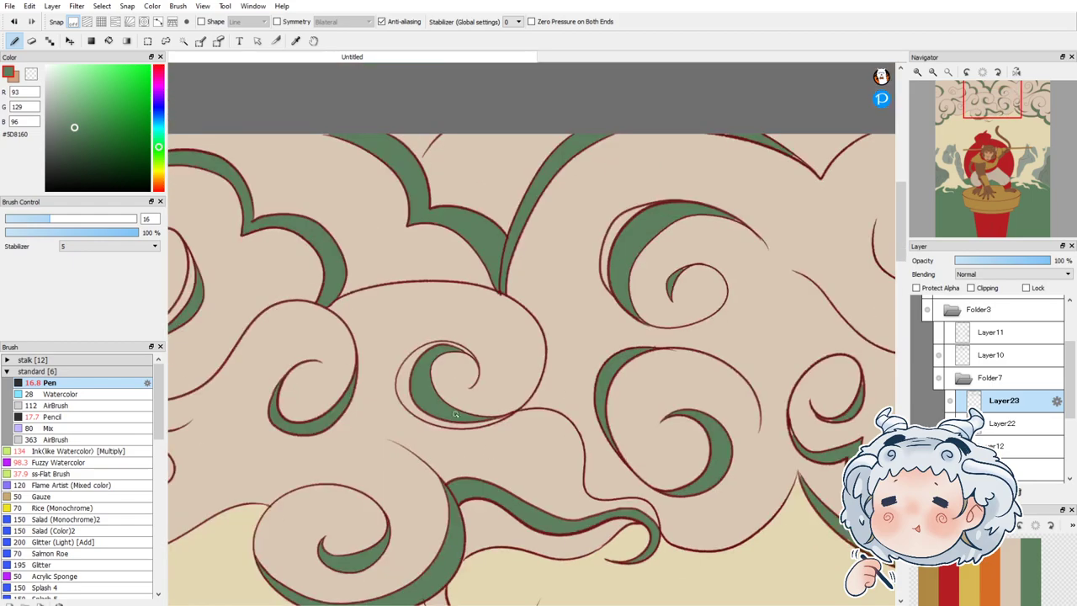
{"action": "scroll", "coordinate": [786, 221], "scroll_direction": "up", "scroll_amount": 2}
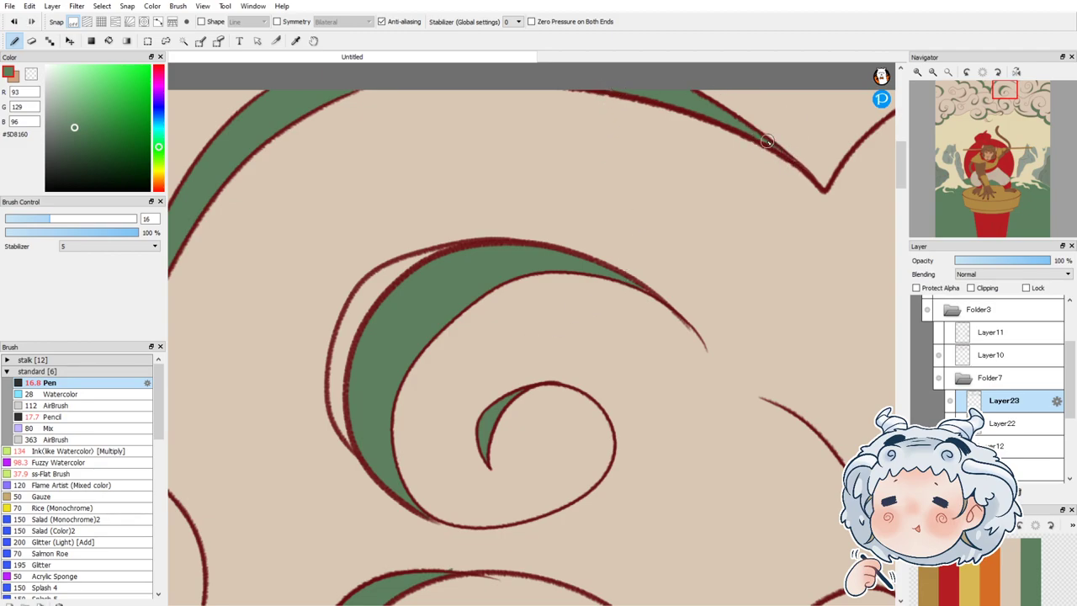
{"action": "scroll", "coordinate": [433, 181], "scroll_direction": "down", "scroll_amount": 3}
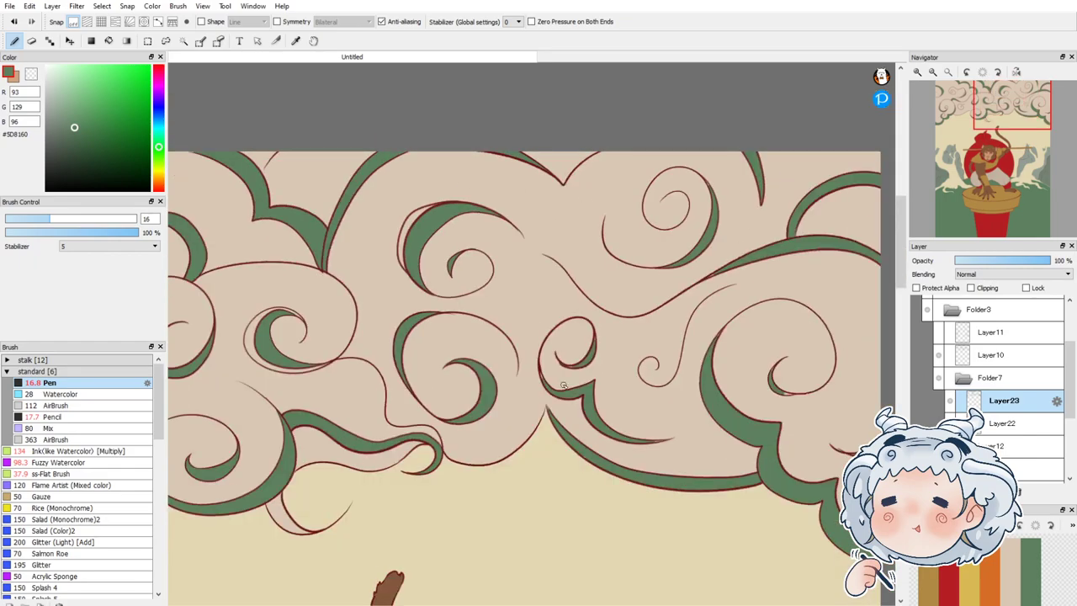
Step: Paint green into the gaps of the small curl's crescent and the upper tip of the large right cloud's shading band
{"action": "scroll", "coordinate": [563, 384], "scroll_direction": "up", "scroll_amount": 3}
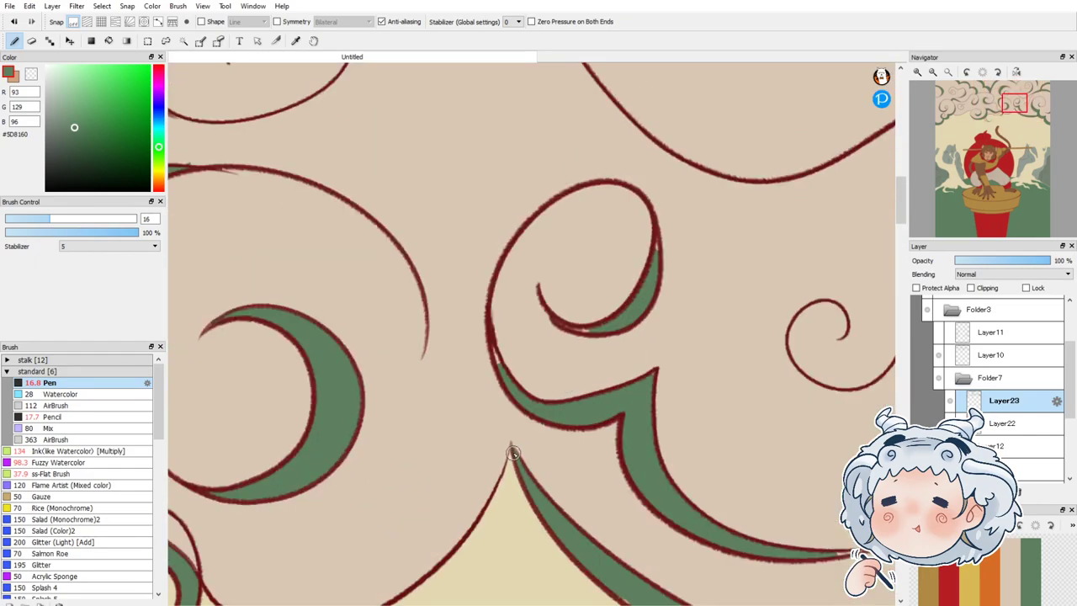
{"action": "mouse_move", "coordinate": [554, 320]}
{"action": "left_mouse_down"}
{"action": "mouse_move", "coordinate": [606, 329]}
{"action": "mouse_move", "coordinate": [658, 255]}
{"action": "left_mouse_up"}
{"action": "left_click", "coordinate": [1020, 119]}
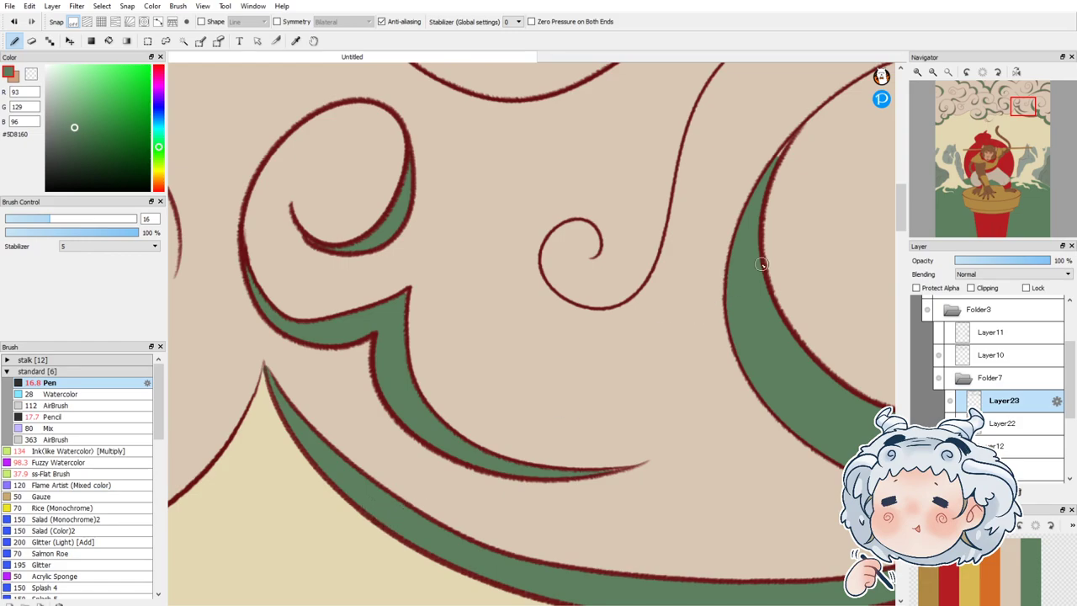
{"action": "left_click_drag", "start_coordinate": [773, 161], "coordinate": [791, 134]}
Step: Paint the unfilled end of the inner crescent in the large right cloud's swirl green
{"action": "scroll", "coordinate": [363, 311], "scroll_direction": "down", "scroll_amount": 3}
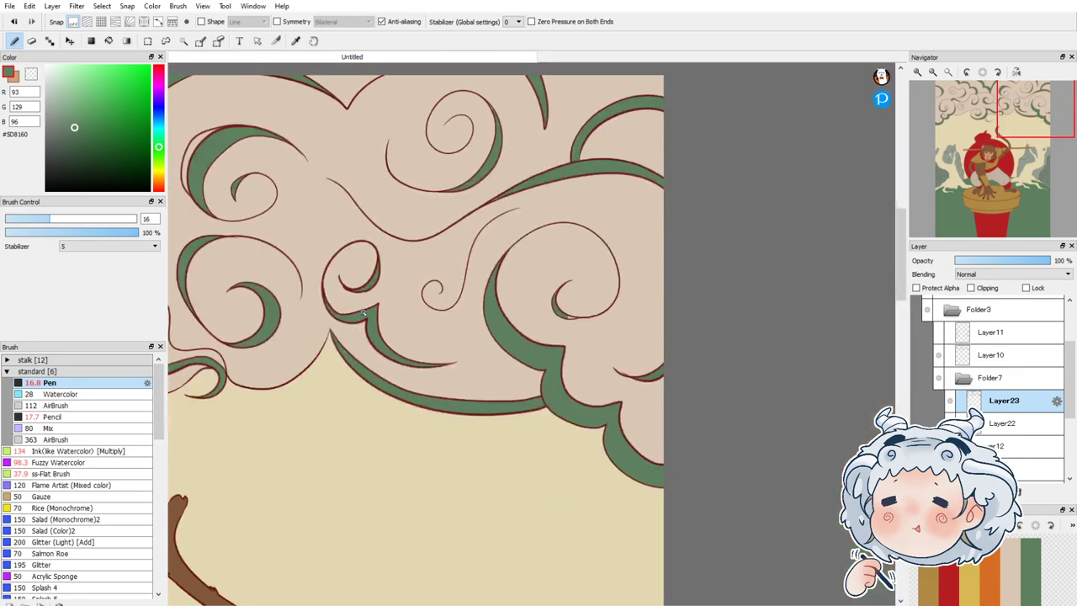
{"action": "scroll", "coordinate": [602, 314], "scroll_direction": "up", "scroll_amount": 1}
{"action": "scroll", "coordinate": [601, 313], "scroll_direction": "up", "scroll_amount": 2}
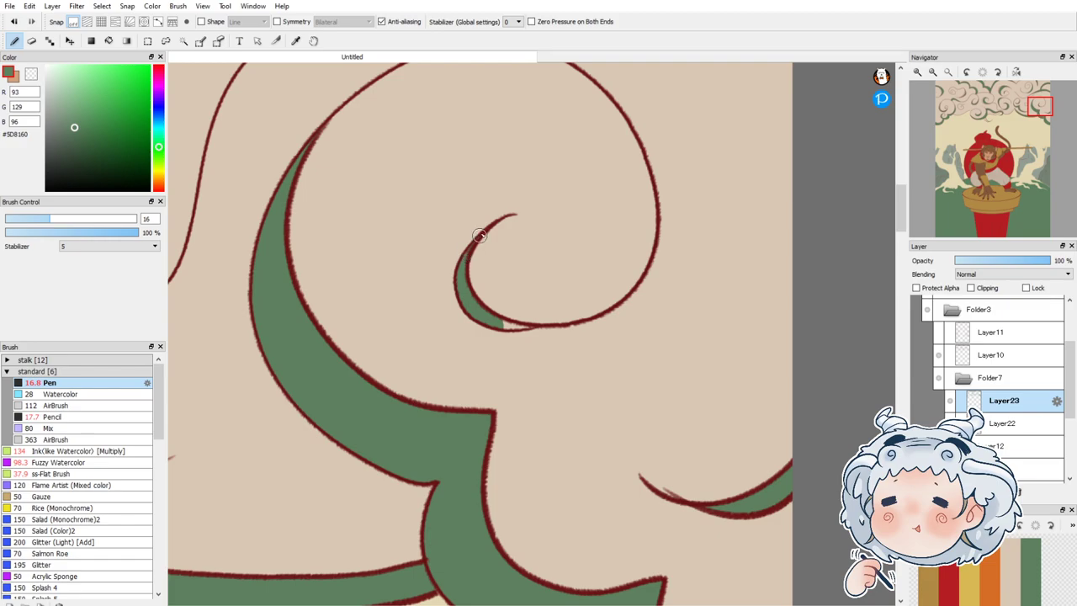
{"action": "left_click_drag", "start_coordinate": [495, 323], "coordinate": [527, 328]}
Step: Extend the green shading into the upper tip of the spiral cloud near the canvas's top-right corner
{"action": "scroll", "coordinate": [517, 323], "scroll_direction": "down", "scroll_amount": 3}
{"action": "scroll", "coordinate": [457, 205], "scroll_direction": "down", "scroll_amount": 2}
{"action": "scroll", "coordinate": [440, 108], "scroll_direction": "up", "scroll_amount": 5}
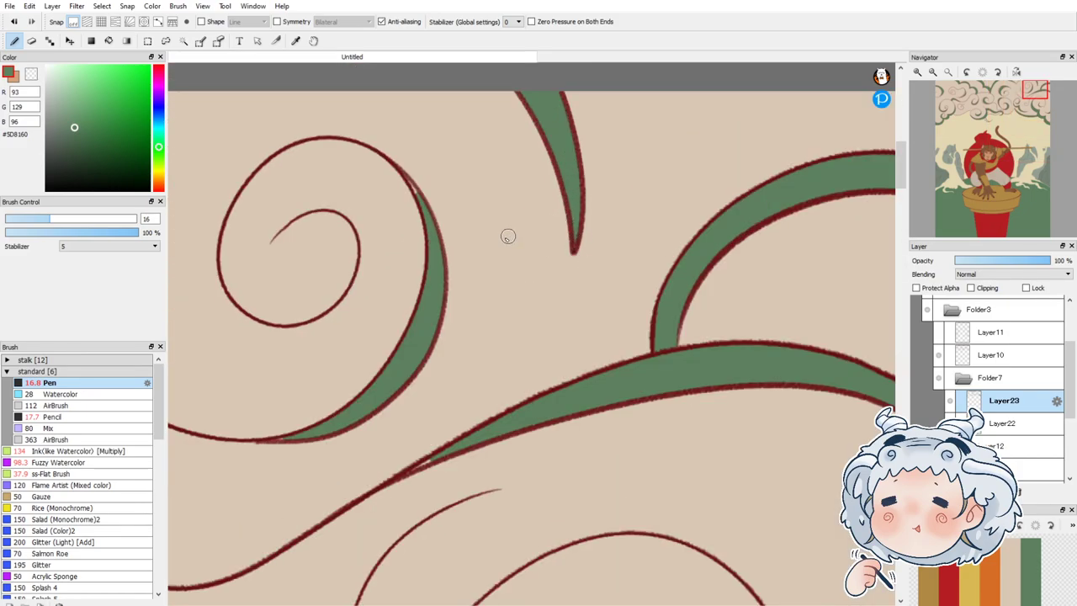
{"action": "left_click_drag", "start_coordinate": [407, 179], "coordinate": [402, 171]}
Step: Examine the green cloud shading across the whole sky for missed gaps
{"action": "scroll", "coordinate": [437, 544], "scroll_direction": "down", "scroll_amount": 1}
{"action": "scroll", "coordinate": [778, 340], "scroll_direction": "down", "scroll_amount": 3}
{"action": "scroll", "coordinate": [407, 350], "scroll_direction": "up", "scroll_amount": 1}
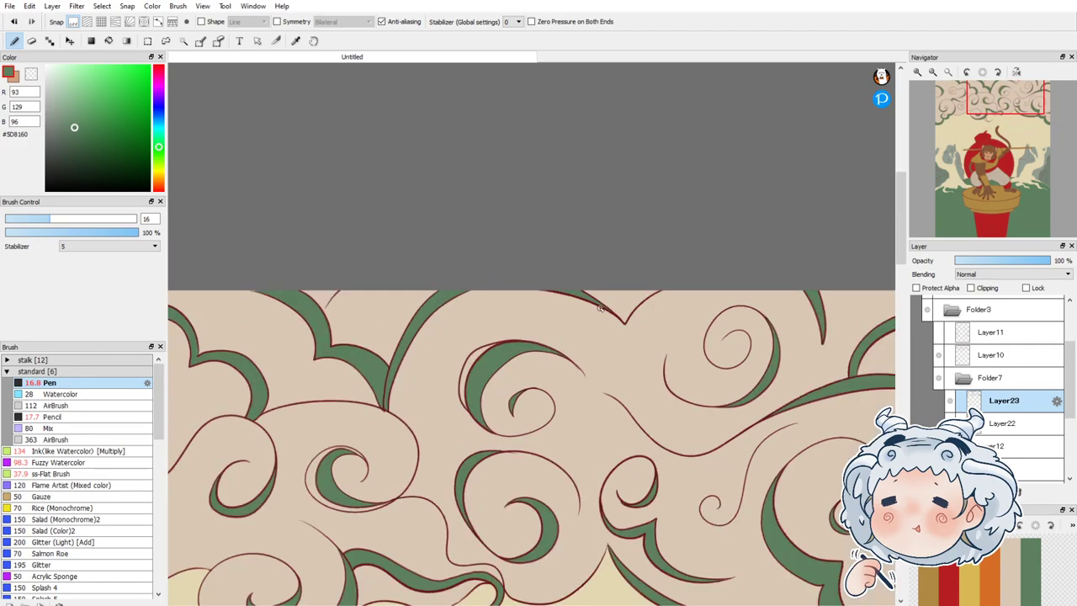
{"action": "scroll", "coordinate": [600, 308], "scroll_direction": "up", "scroll_amount": 1}
{"action": "scroll", "coordinate": [635, 305], "scroll_direction": "down", "scroll_amount": 2}
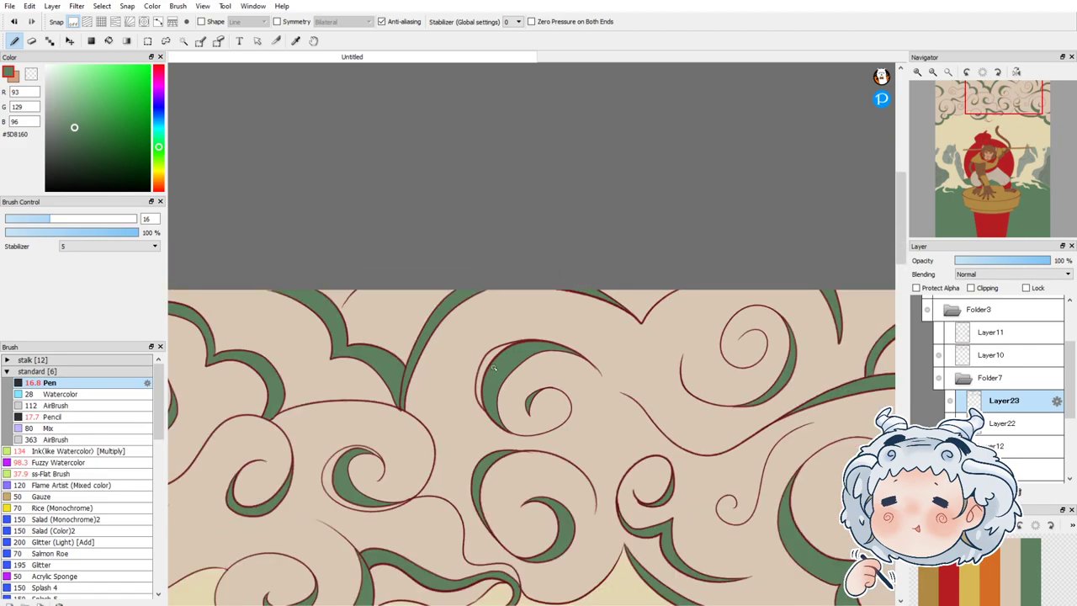
{"action": "scroll", "coordinate": [650, 318], "scroll_direction": "down", "scroll_amount": 1}
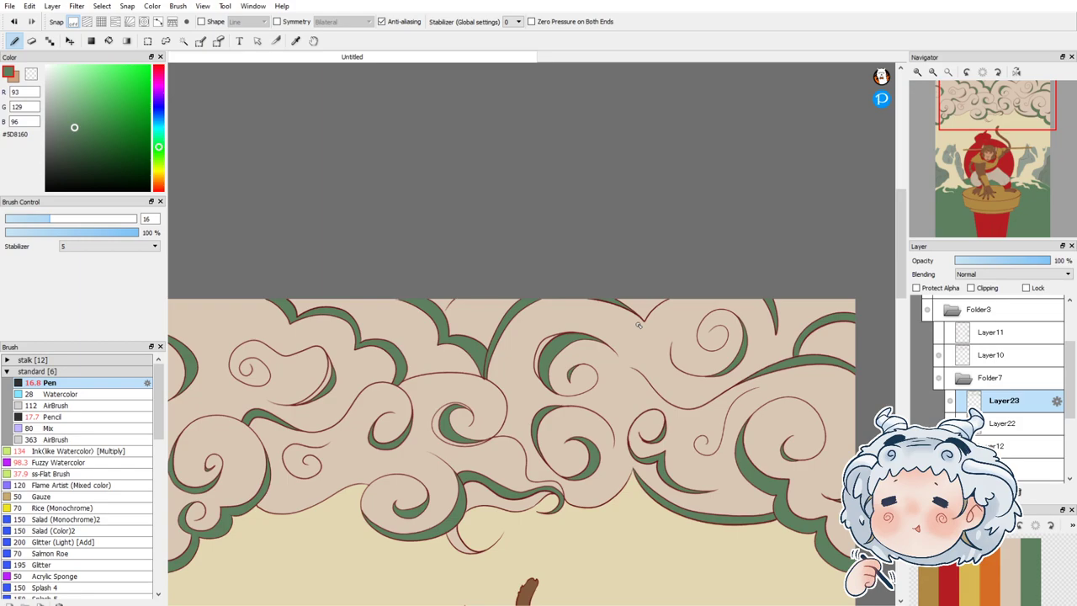
{"action": "scroll", "coordinate": [638, 323], "scroll_direction": "down", "scroll_amount": 1}
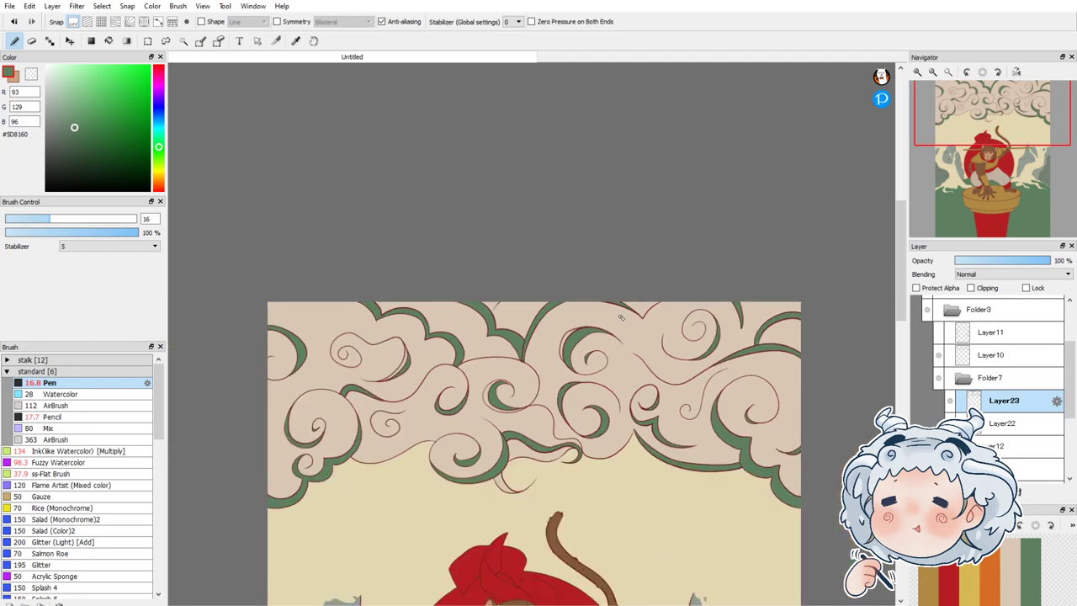
{"action": "scroll", "coordinate": [639, 244], "scroll_direction": "down", "scroll_amount": 2}
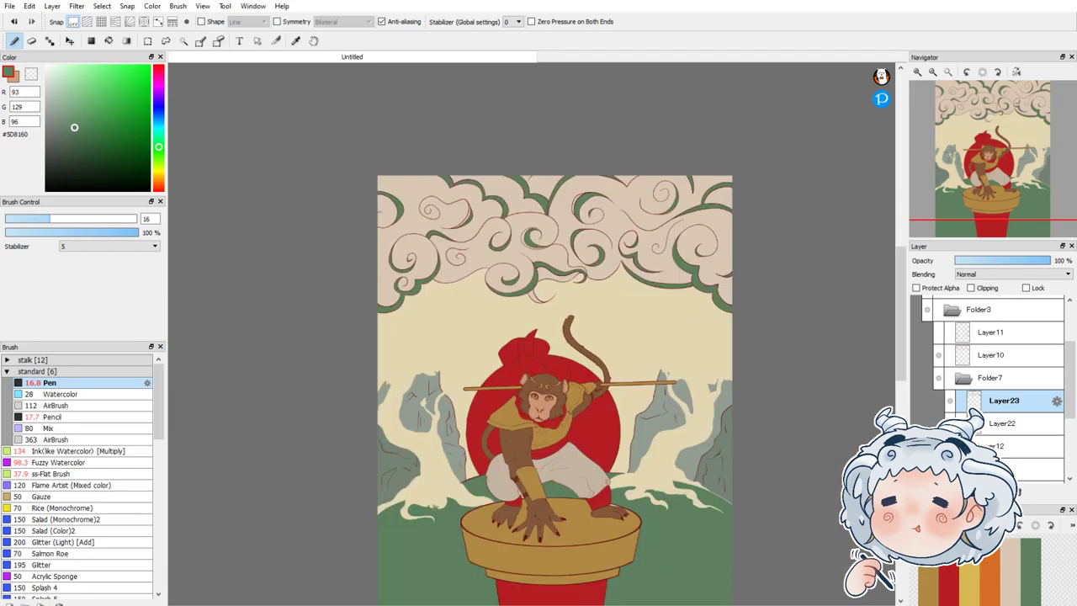
Step: Add a new layer and fill the outer crescents of three cloud swirls with ochre #B18944
{"action": "key", "text": "ctrl+shift+n"}
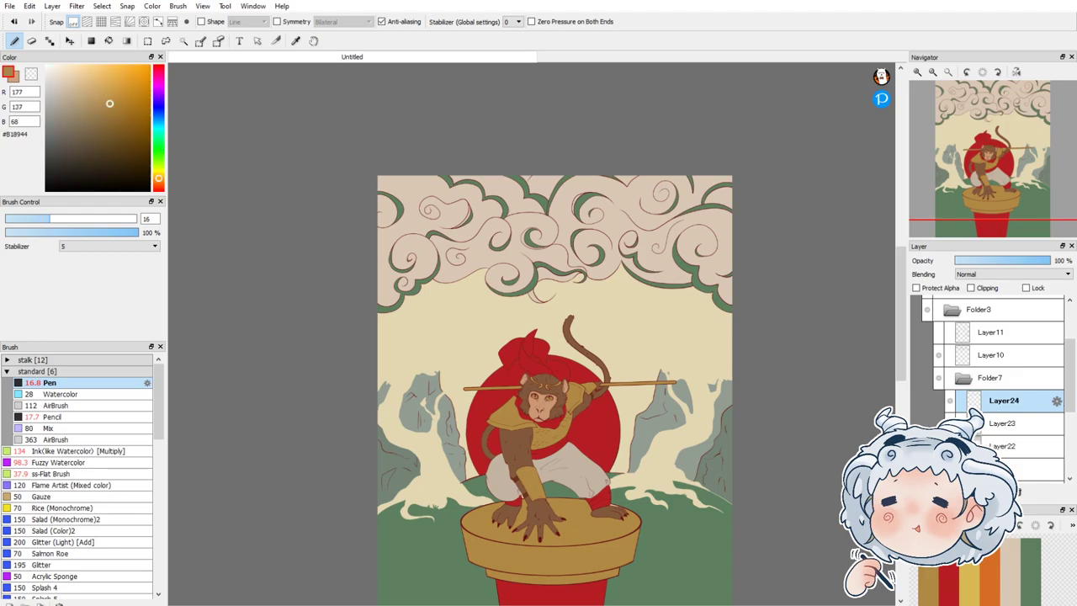
{"action": "scroll", "coordinate": [658, 245], "scroll_direction": "up", "scroll_amount": 2}
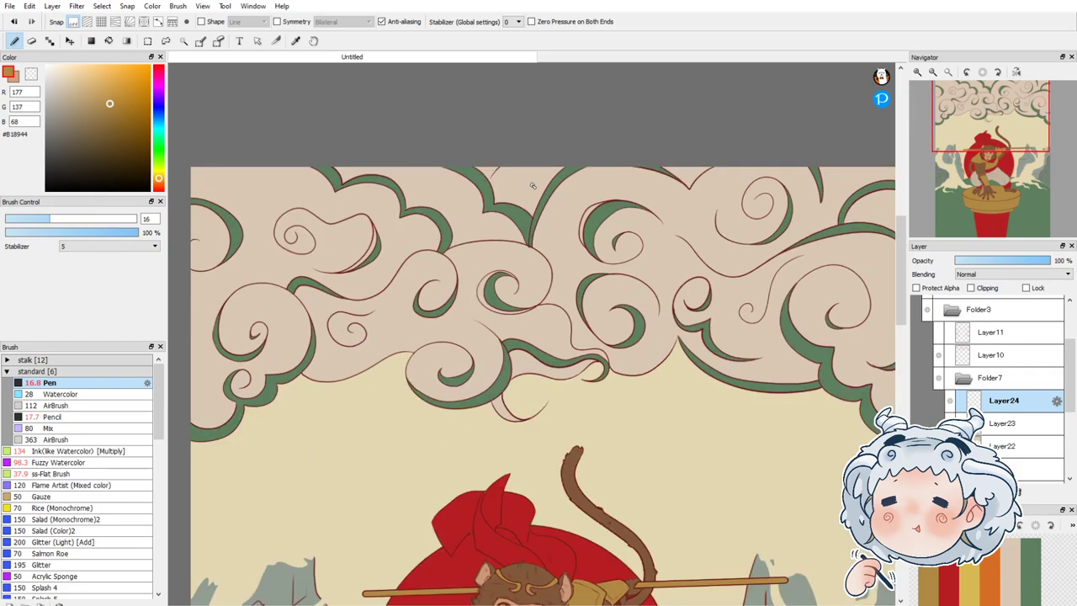
{"action": "left_click", "coordinate": [109, 40]}
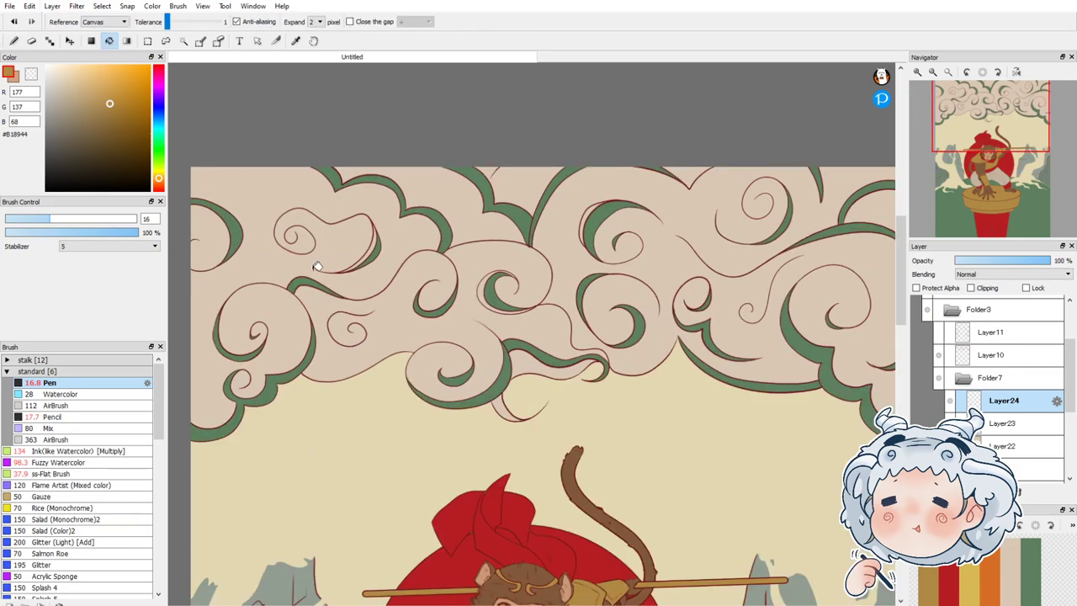
{"action": "scroll", "coordinate": [370, 246], "scroll_direction": "up", "scroll_amount": 1}
{"action": "left_click", "coordinate": [381, 237]}
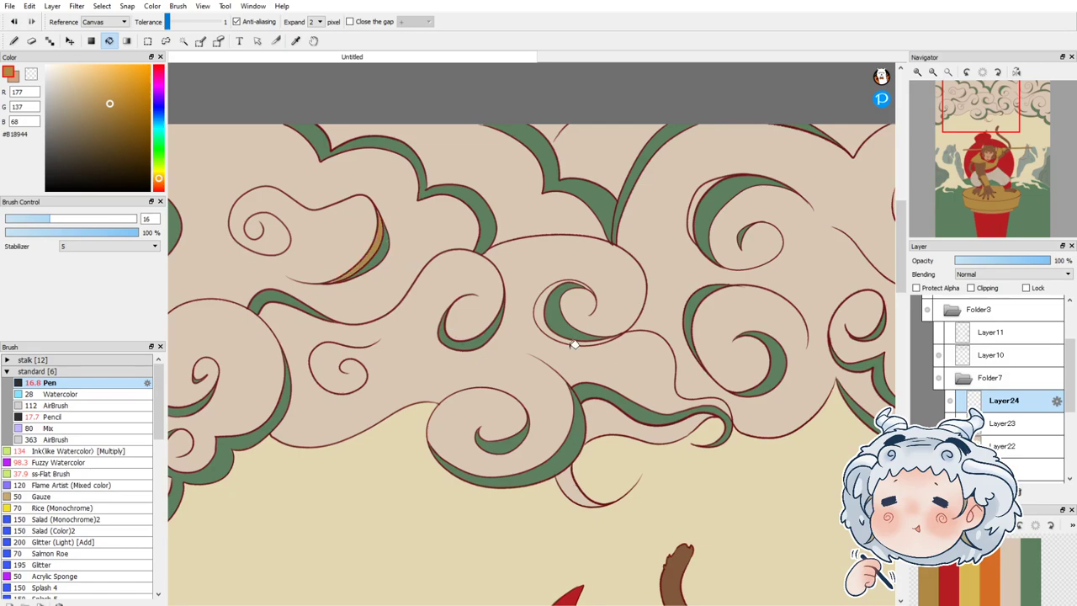
{"action": "left_click", "coordinate": [545, 312]}
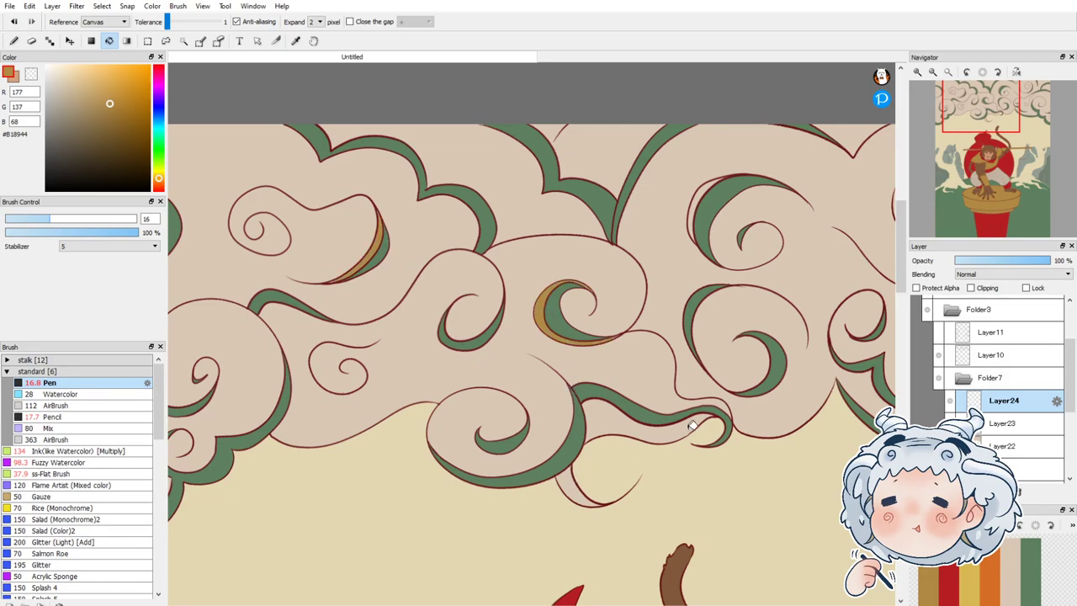
{"action": "left_click", "coordinate": [702, 191]}
{"action": "scroll", "coordinate": [582, 228], "scroll_direction": "down", "scroll_amount": 2}
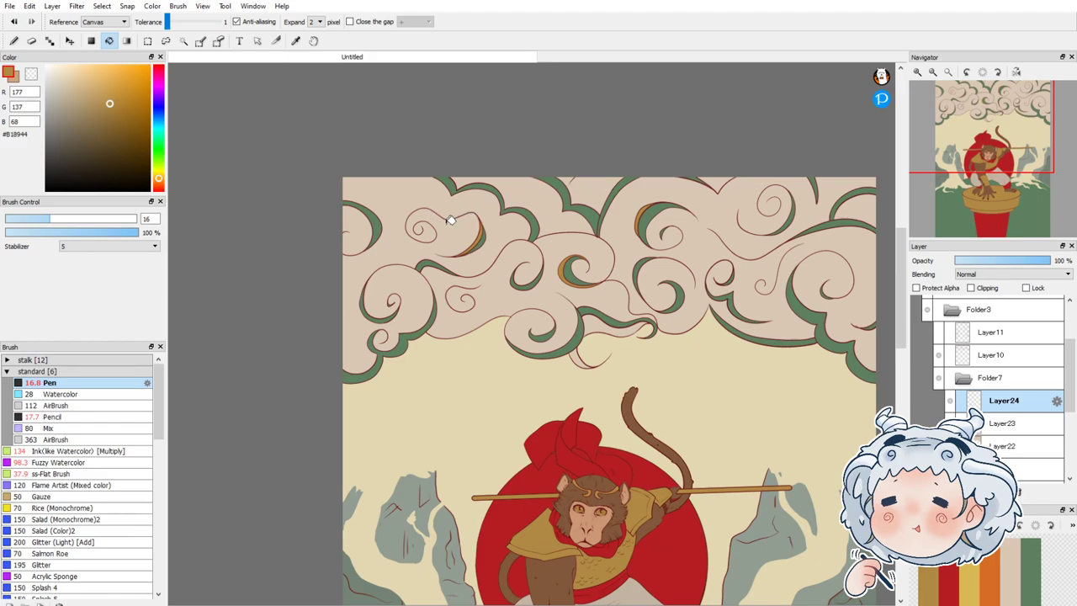
{"action": "left_click", "coordinate": [613, 322]}
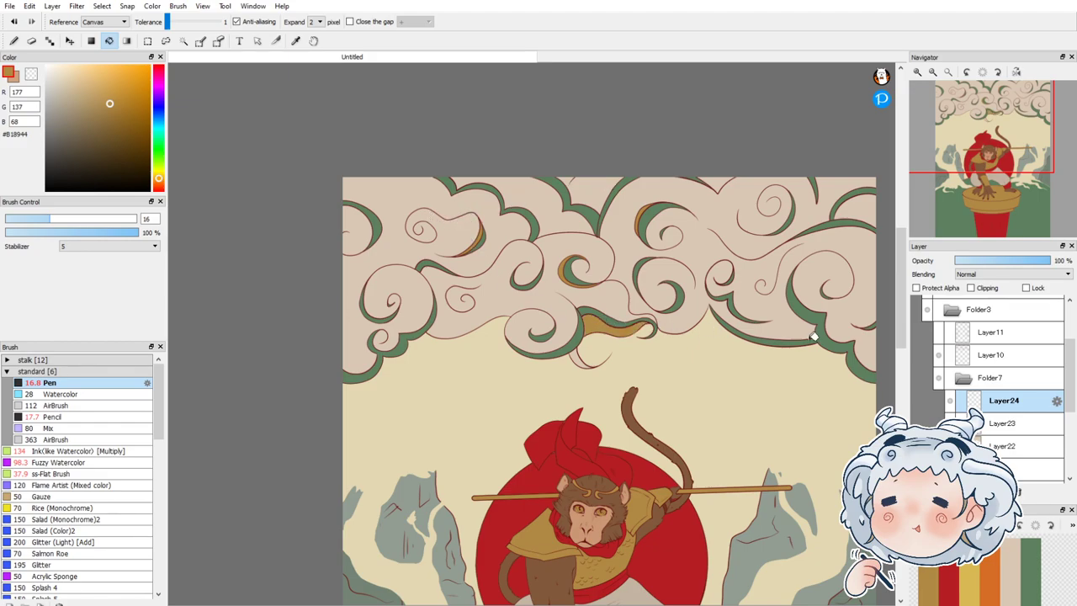
{"action": "key", "text": "ctrl+z"}
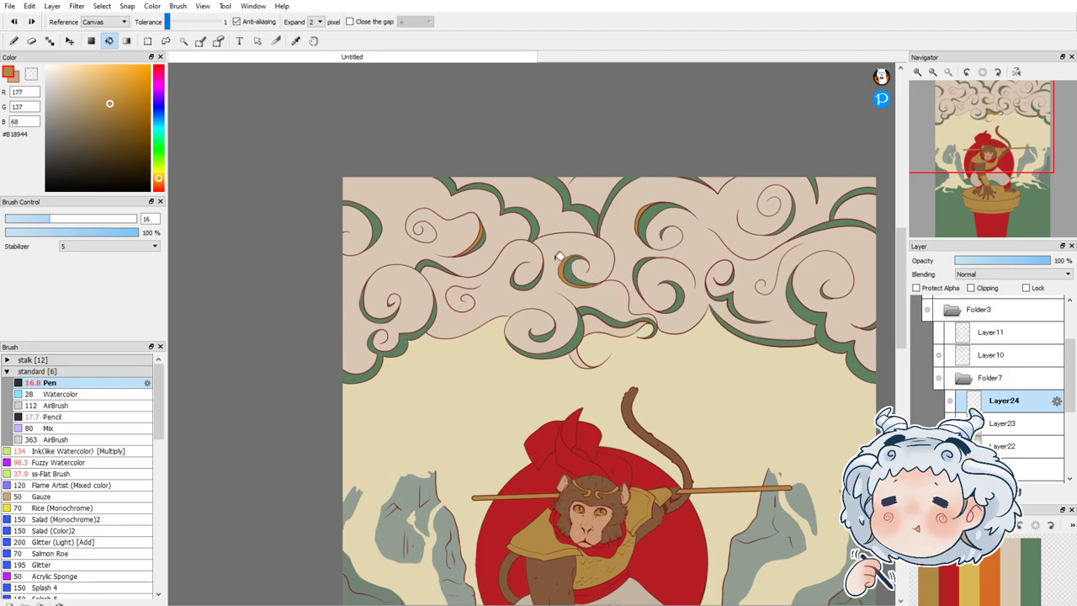
Step: Touch up the edges and tips of the three ochre crescents with the ochre pen
{"action": "scroll", "coordinate": [462, 203], "scroll_direction": "up", "scroll_amount": 4}
{"action": "left_click", "coordinate": [14, 40]}
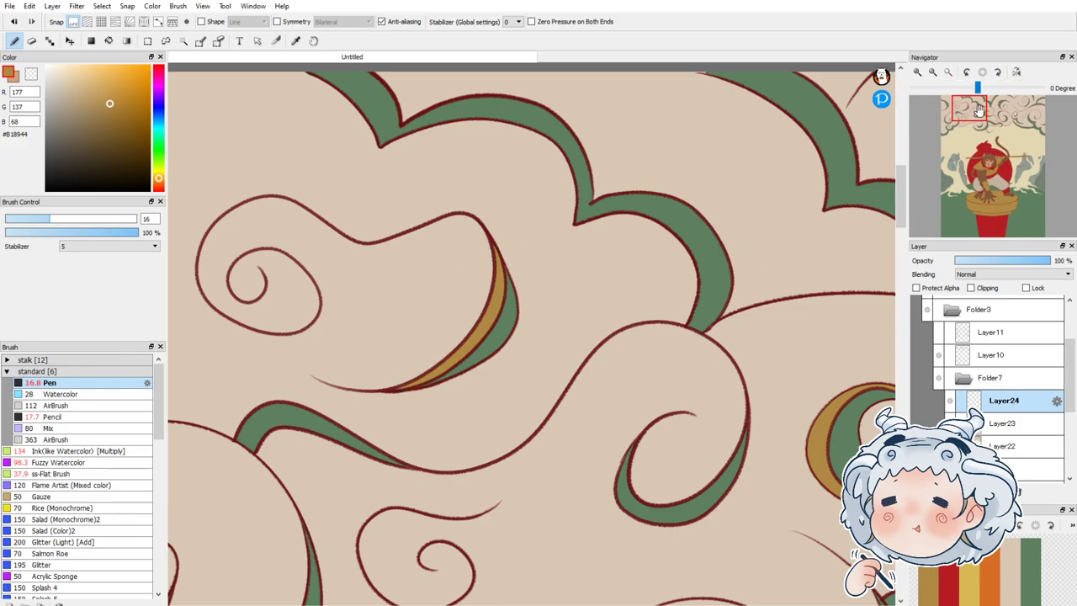
{"action": "left_click_drag", "start_coordinate": [974, 104], "coordinate": [988, 108]}
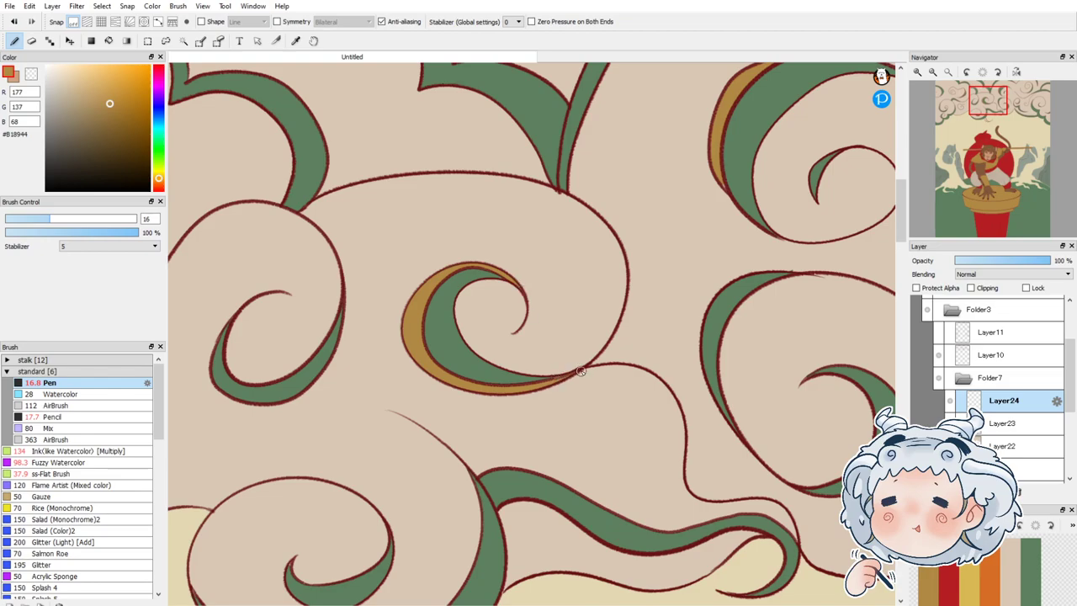
{"action": "left_click_drag", "start_coordinate": [998, 104], "coordinate": [1009, 91]}
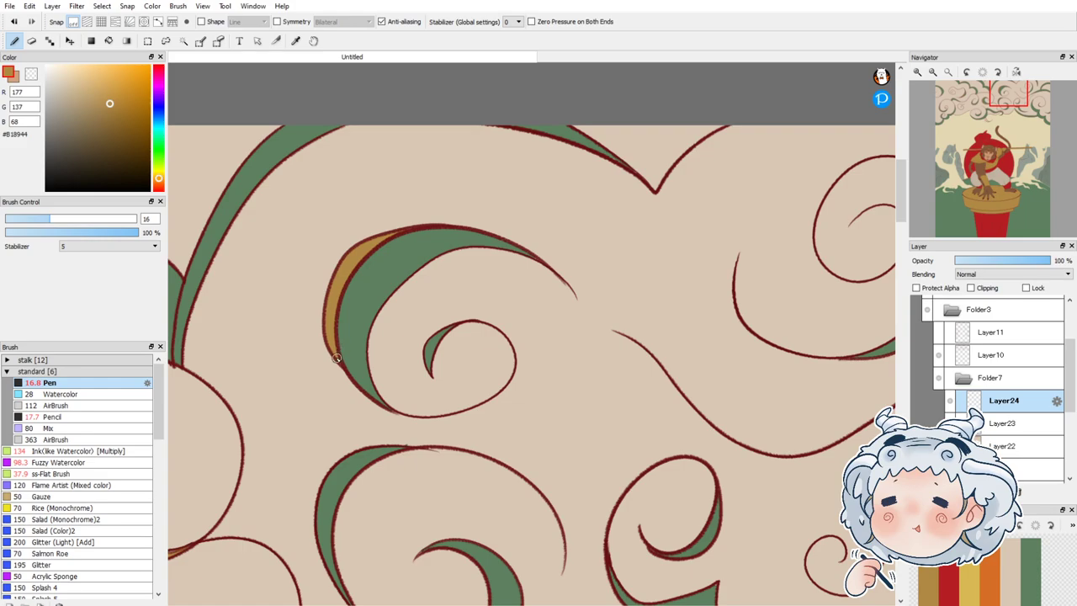
{"action": "left_click_drag", "start_coordinate": [1006, 114], "coordinate": [983, 99]}
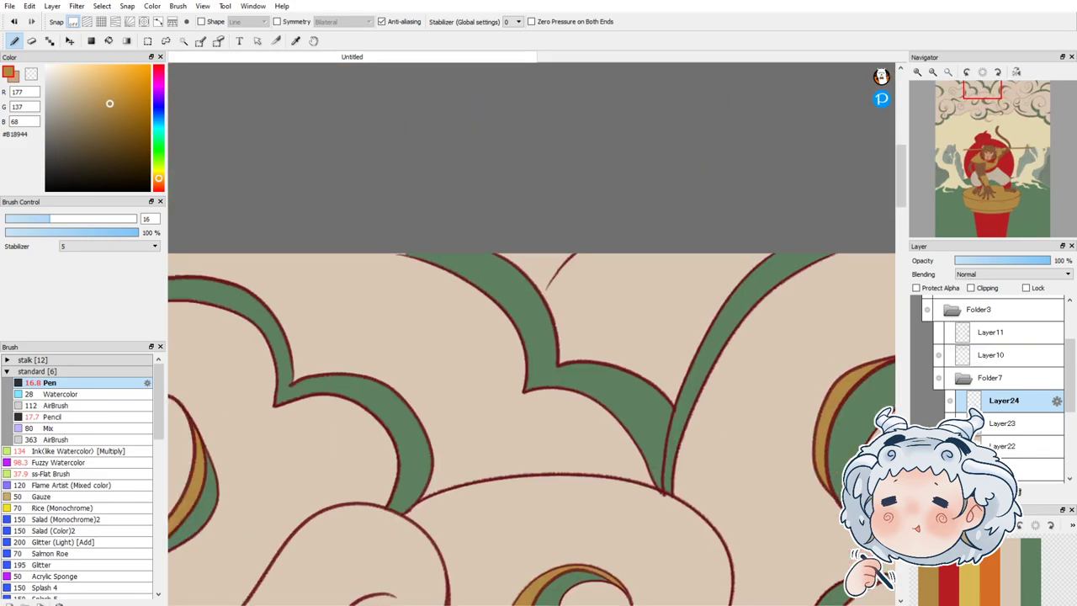
Step: On Layer23, touch up and fill the small wedge between cloud lines at the sky's top edge with the sampled green
{"action": "left_click", "coordinate": [1003, 423]}
{"action": "left_click", "coordinate": [549, 305], "text": "alt"}
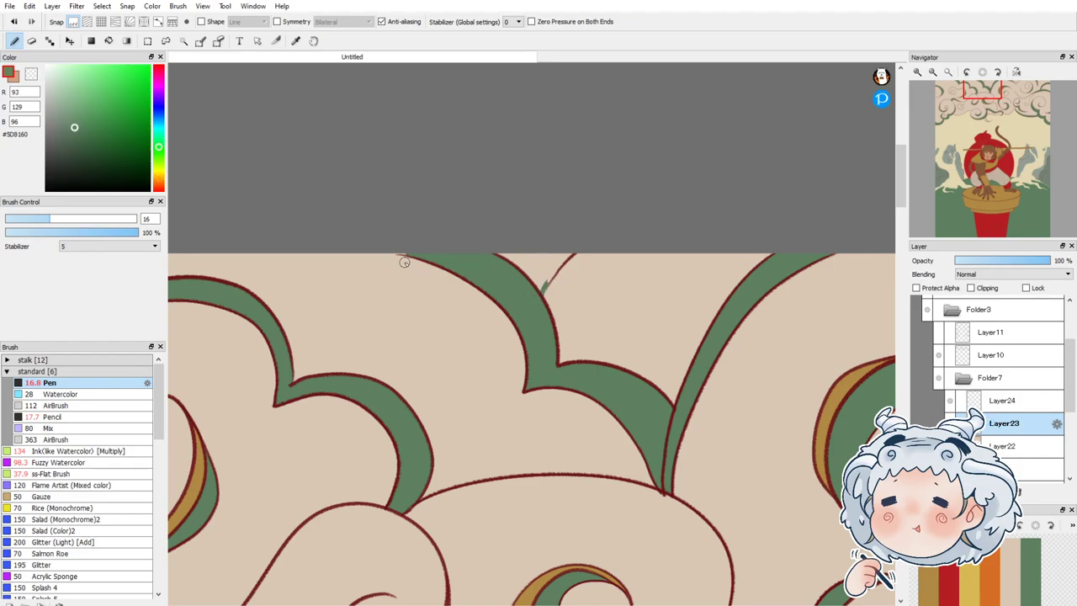
{"action": "left_click", "coordinate": [109, 41]}
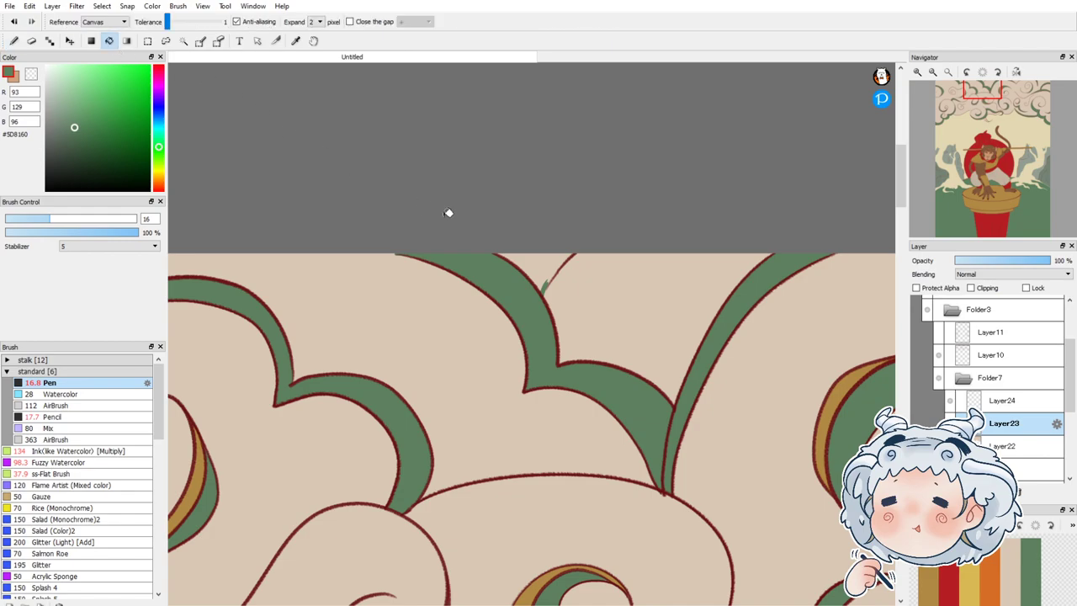
{"action": "left_click", "coordinate": [543, 262]}
{"action": "left_click", "coordinate": [948, 72]}
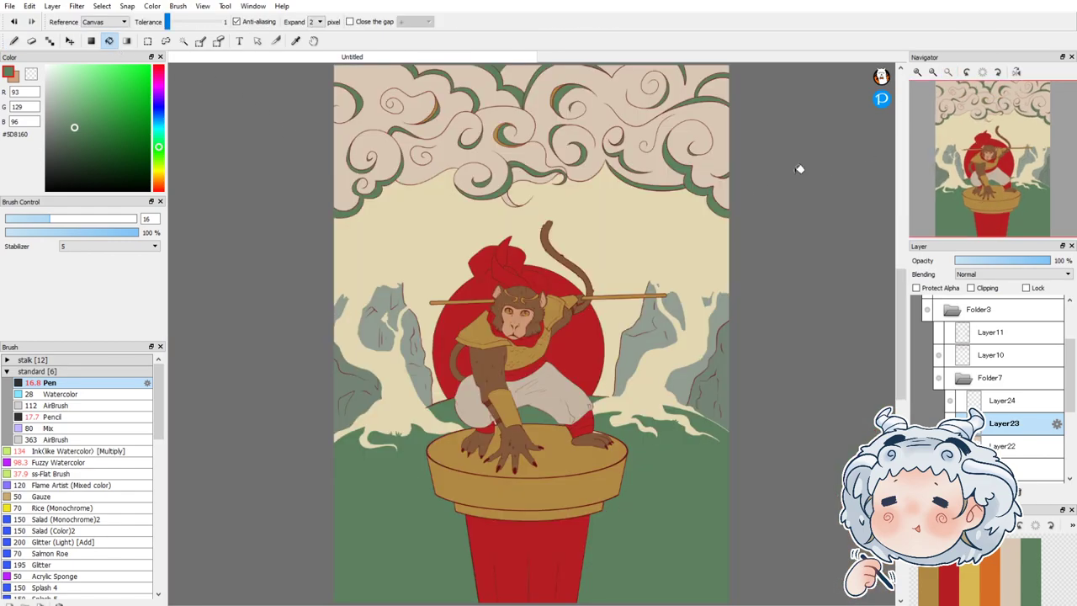
Step: Collapse Folder7, show the tree line art on Layer11, and hide Folder7 and the cloud line art on Layer10
{"action": "left_click", "coordinate": [959, 378]}
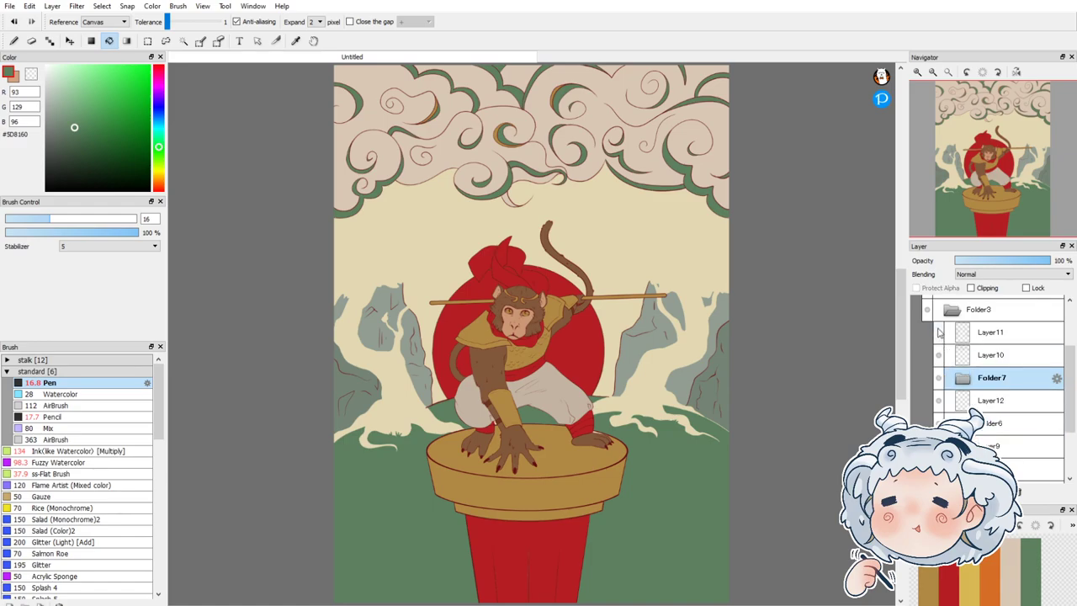
{"action": "left_click", "coordinate": [939, 333]}
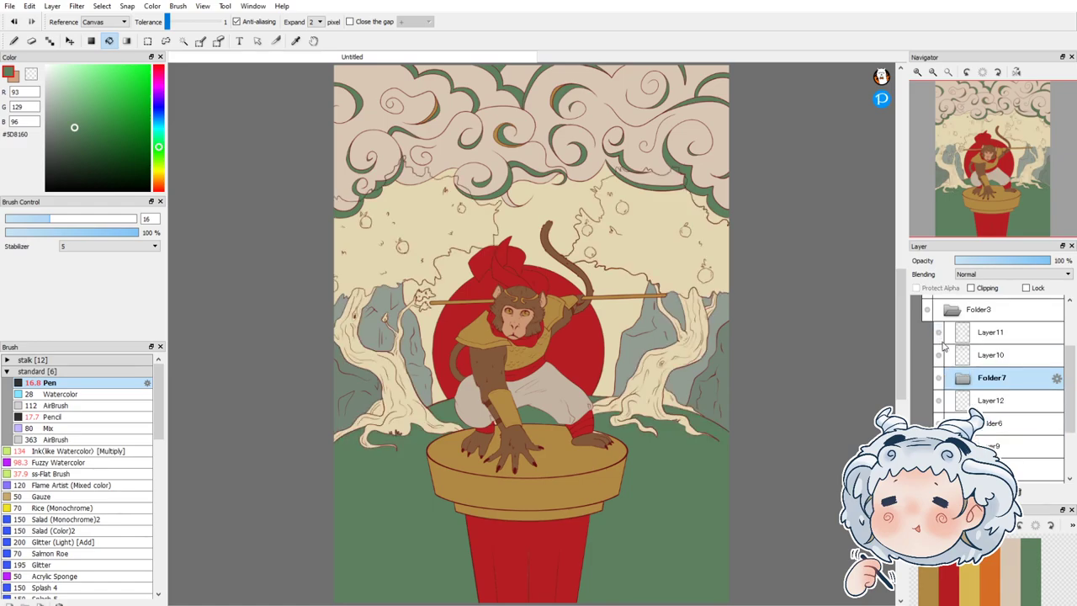
{"action": "left_click", "coordinate": [939, 379]}
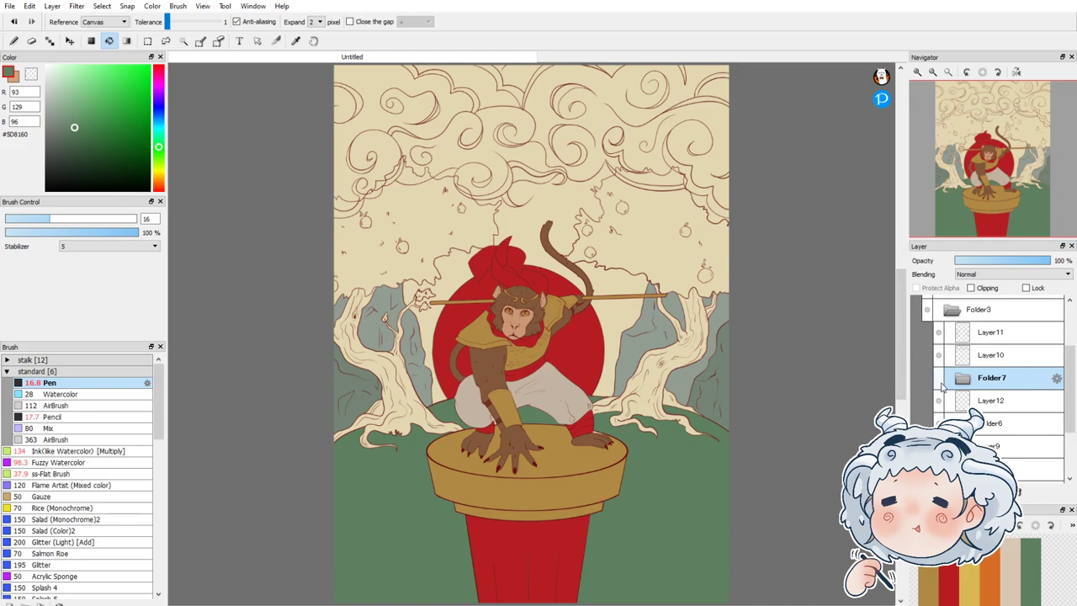
{"action": "left_click", "coordinate": [940, 401]}
{"action": "left_click", "coordinate": [940, 400]}
{"action": "left_click", "coordinate": [939, 356]}
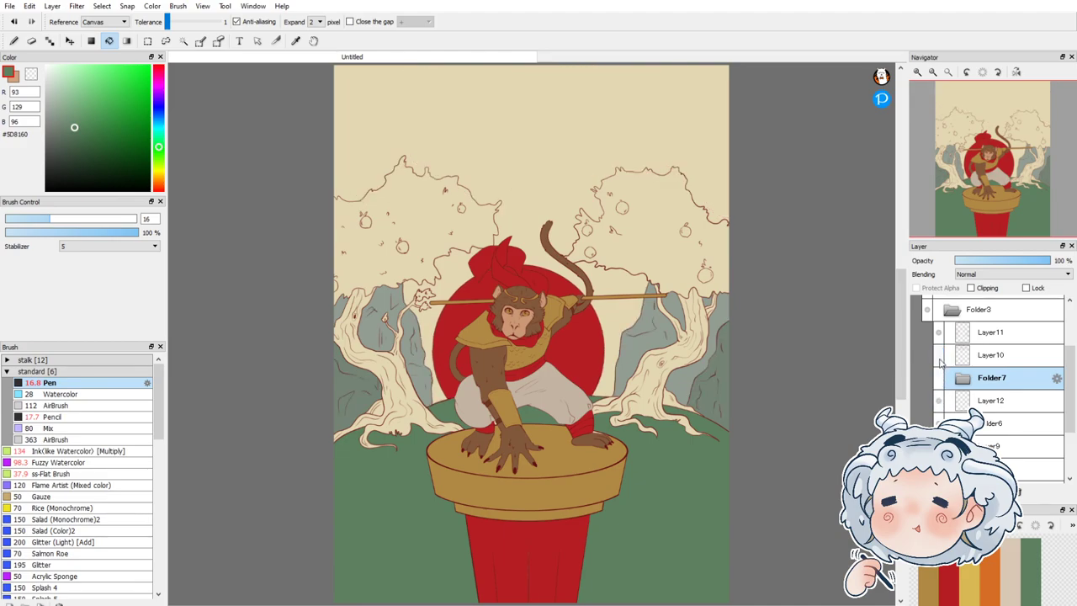
Step: Create a folder with a new layer above Layer10 and fill both tree crowns with green #5D8160
{"action": "left_click", "coordinate": [977, 350]}
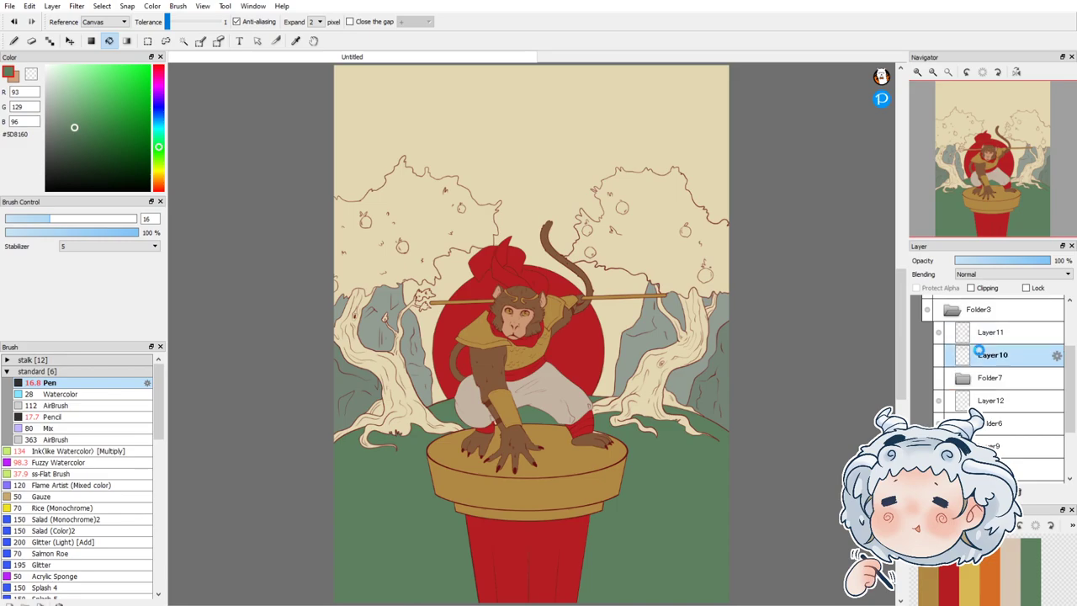
{"action": "left_click", "coordinate": [962, 492]}
{"action": "left_click", "coordinate": [920, 491]}
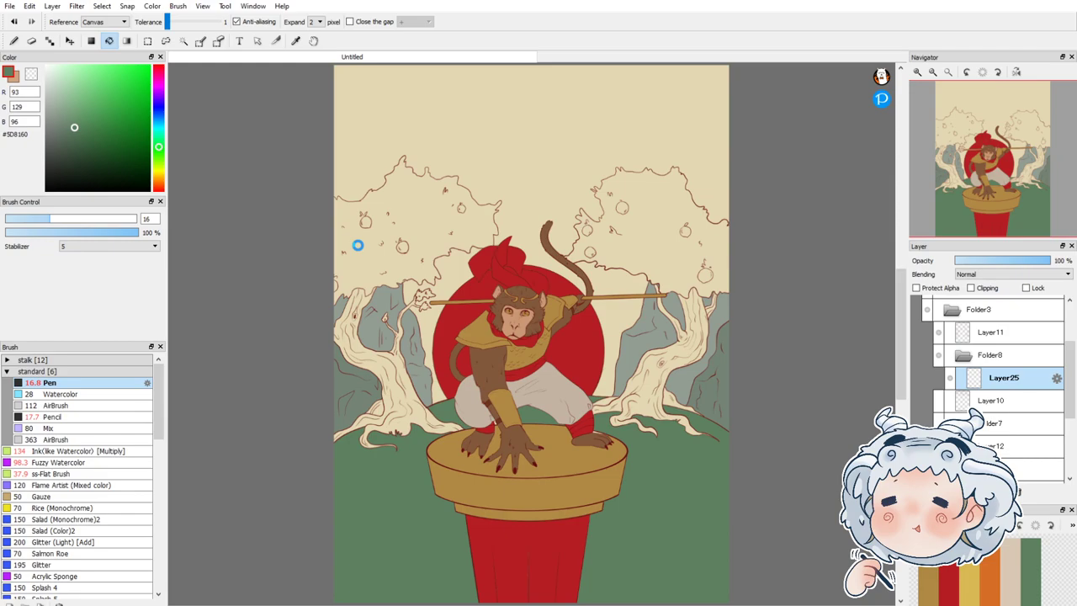
{"action": "left_click", "coordinate": [401, 251]}
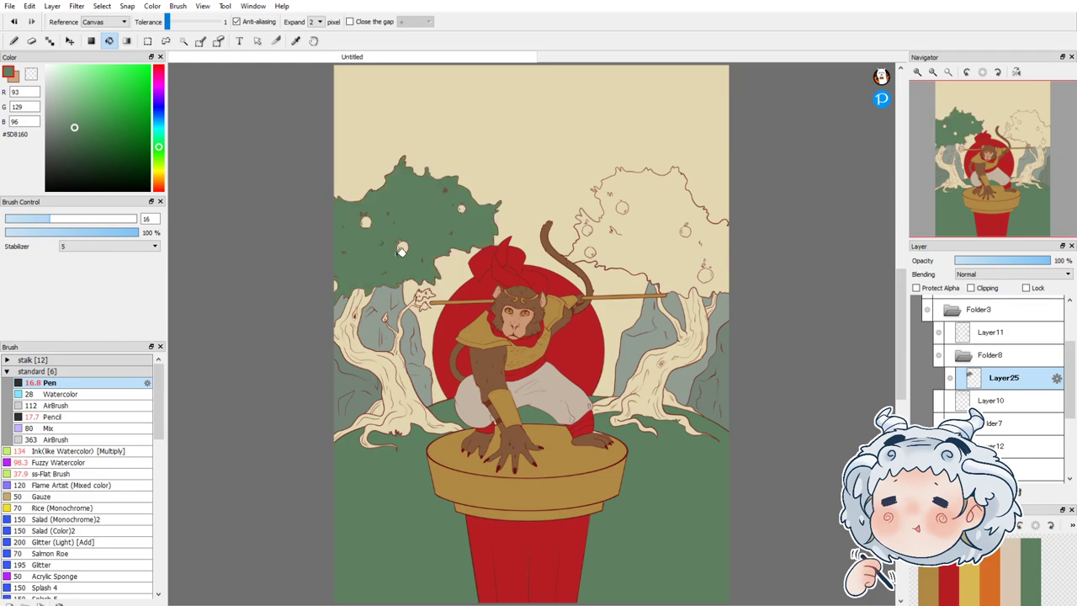
{"action": "left_click", "coordinate": [657, 243]}
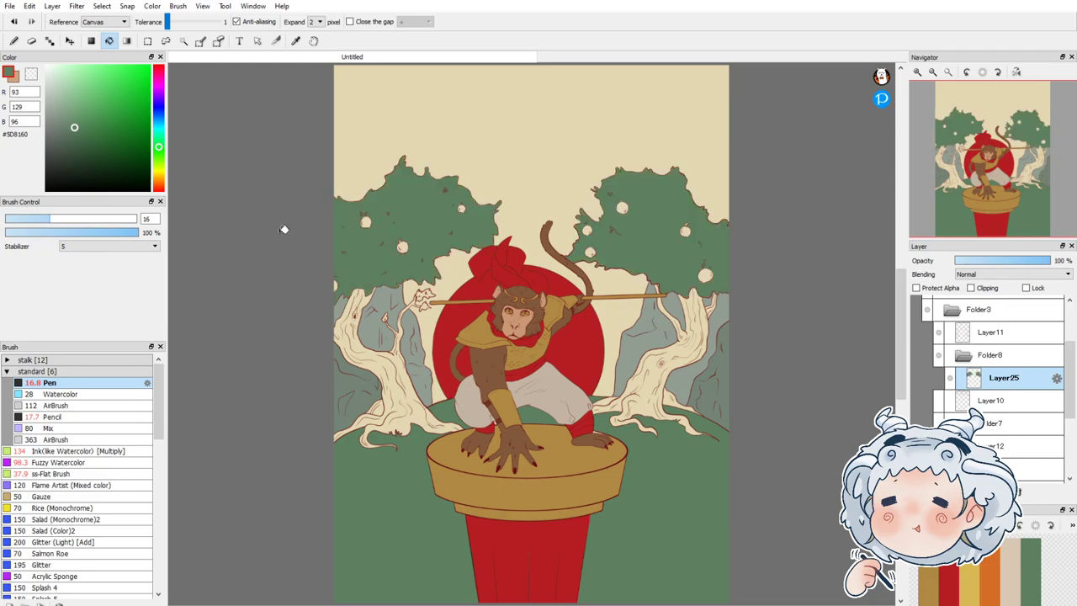
Step: Fill the three small leaf clusters on the left tree's thin branches with the same green and touch them up with the pen
{"action": "scroll", "coordinate": [387, 318], "scroll_direction": "up", "scroll_amount": 5}
{"action": "left_click", "coordinate": [382, 324]}
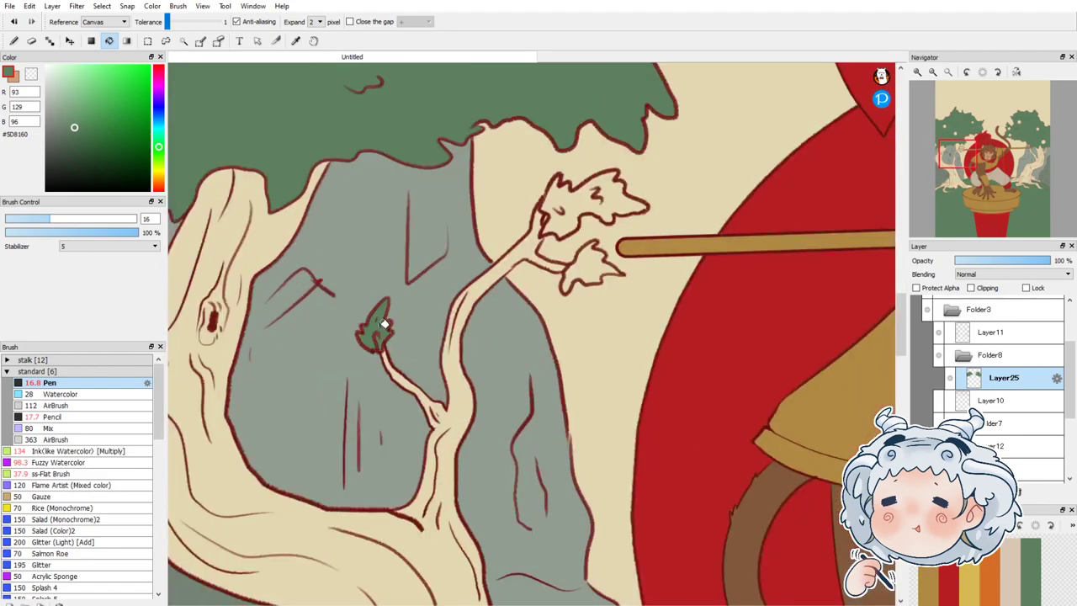
{"action": "left_click", "coordinate": [572, 235]}
{"action": "left_click", "coordinate": [588, 258]}
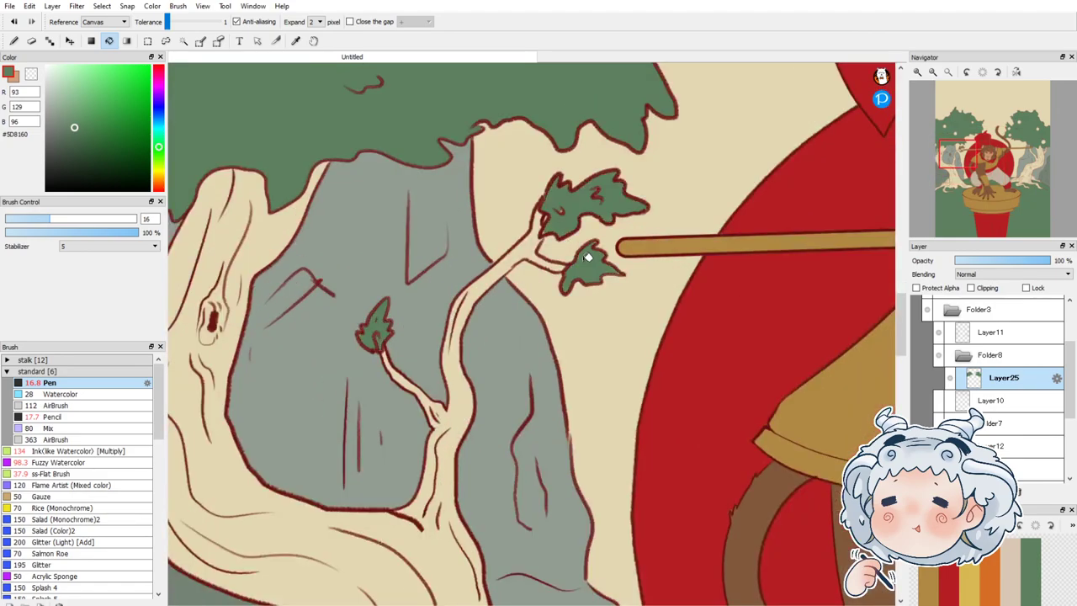
{"action": "key", "text": "b"}
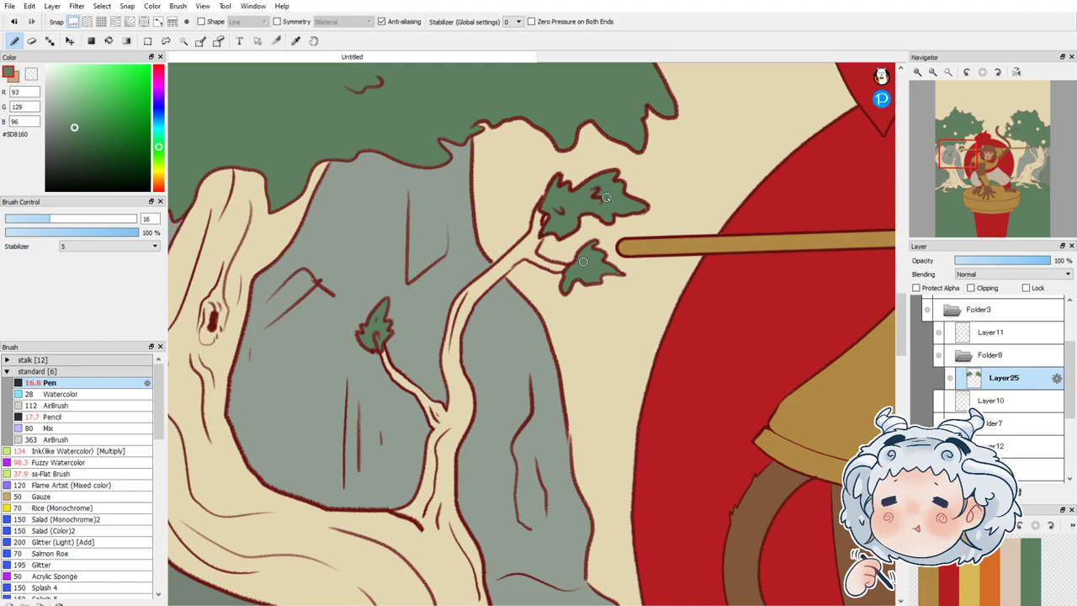
{"action": "scroll", "coordinate": [572, 234], "scroll_direction": "down", "scroll_amount": 6}
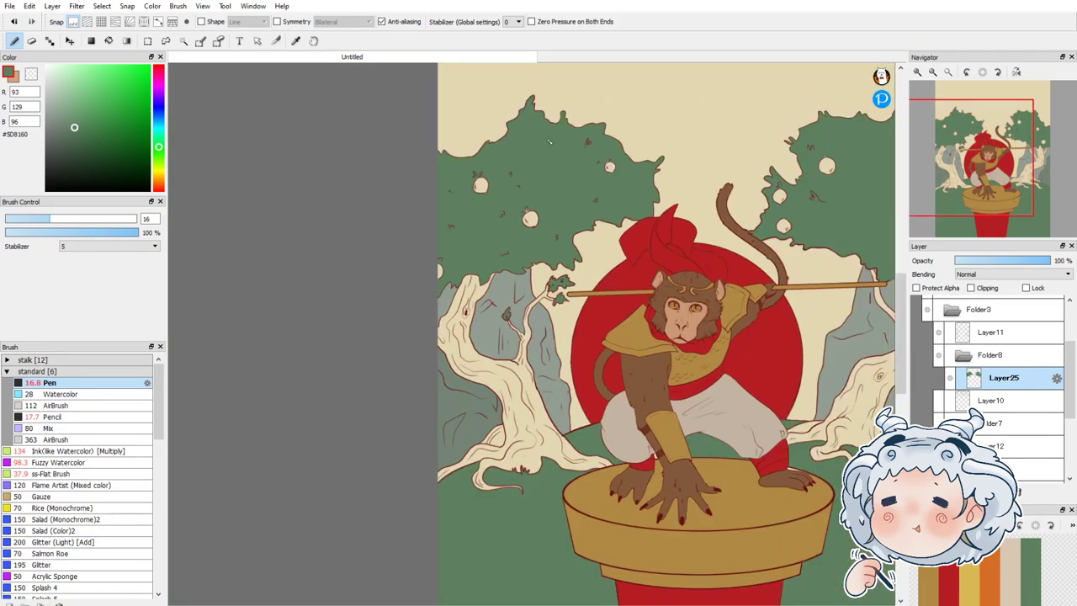
Step: Touch up small gaps around the leaf marks and fruit stems in both tree crowns with the green pen at size 39
{"action": "scroll", "coordinate": [552, 136], "scroll_direction": "up", "scroll_amount": 5}
{"action": "left_click", "coordinate": [90, 219]}
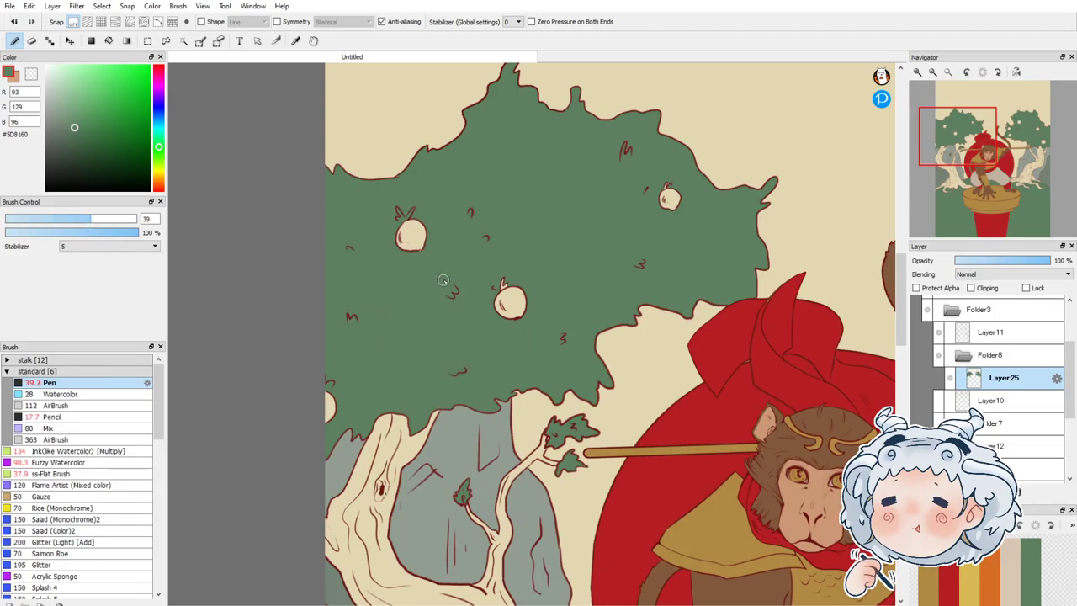
{"action": "left_click_drag", "start_coordinate": [503, 284], "coordinate": [499, 286]}
{"action": "scroll", "coordinate": [363, 295], "scroll_direction": "down", "scroll_amount": 2}
{"action": "scroll", "coordinate": [858, 312], "scroll_direction": "up", "scroll_amount": 3}
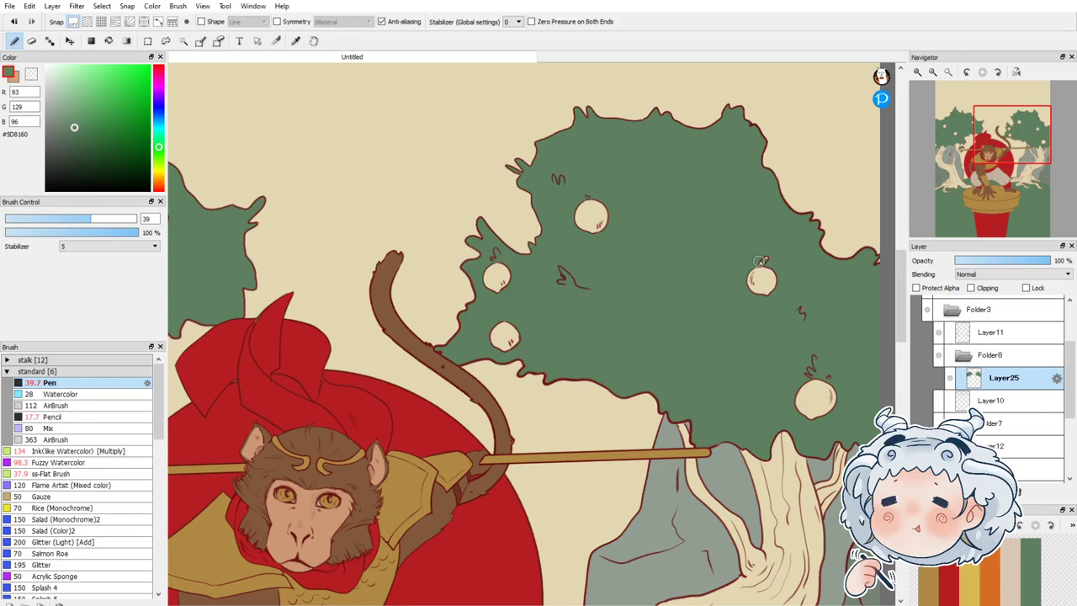
{"action": "scroll", "coordinate": [787, 235], "scroll_direction": "down", "scroll_amount": 3}
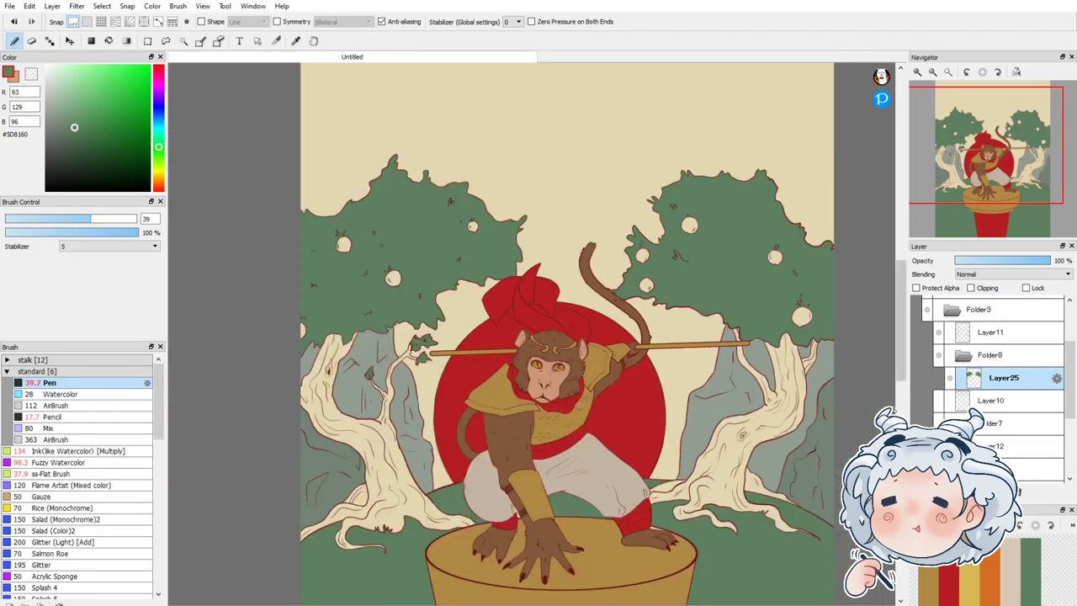
Step: Add a new layer, sample the monkey's brown #81593C, and fill both tree trunks and the left tree's separate root
{"action": "key", "text": "ctrl+shift+n"}
{"action": "left_click", "coordinate": [500, 425], "text": "alt"}
{"action": "left_click", "coordinate": [109, 41]}
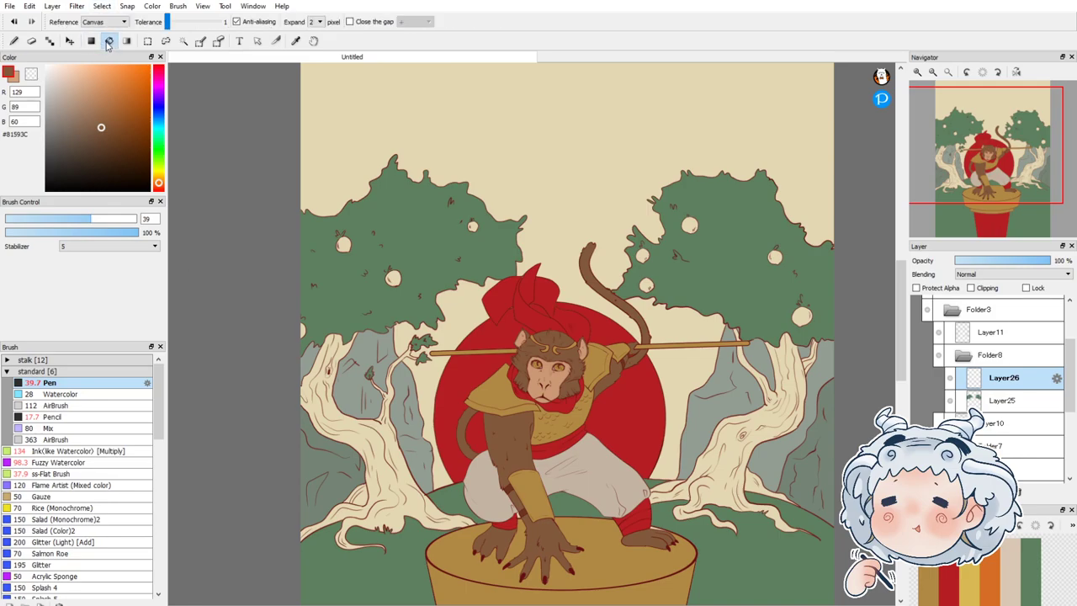
{"action": "left_click", "coordinate": [324, 393]}
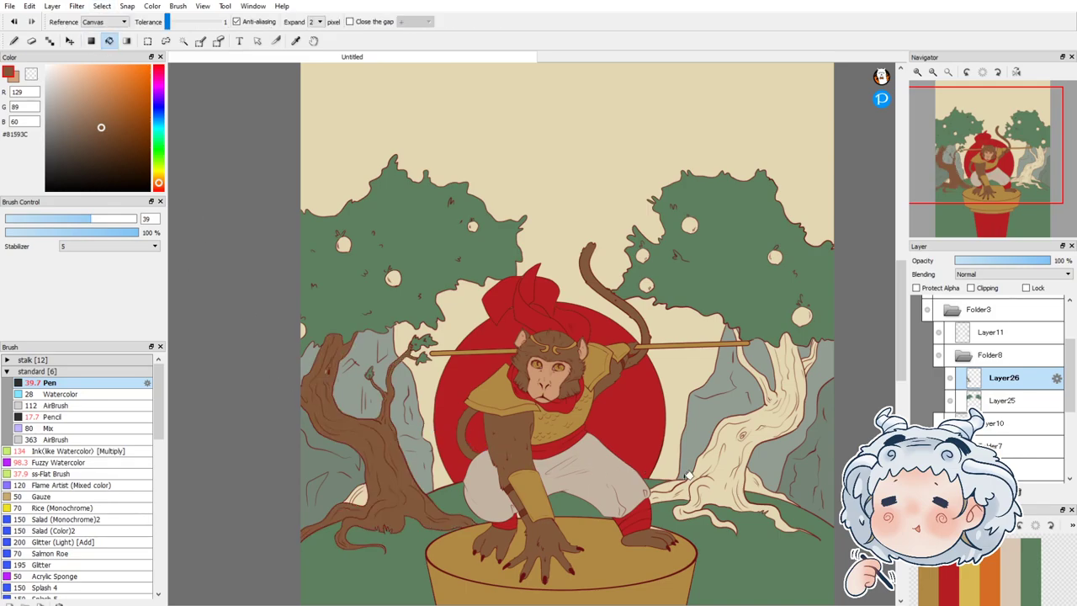
{"action": "left_click", "coordinate": [749, 484]}
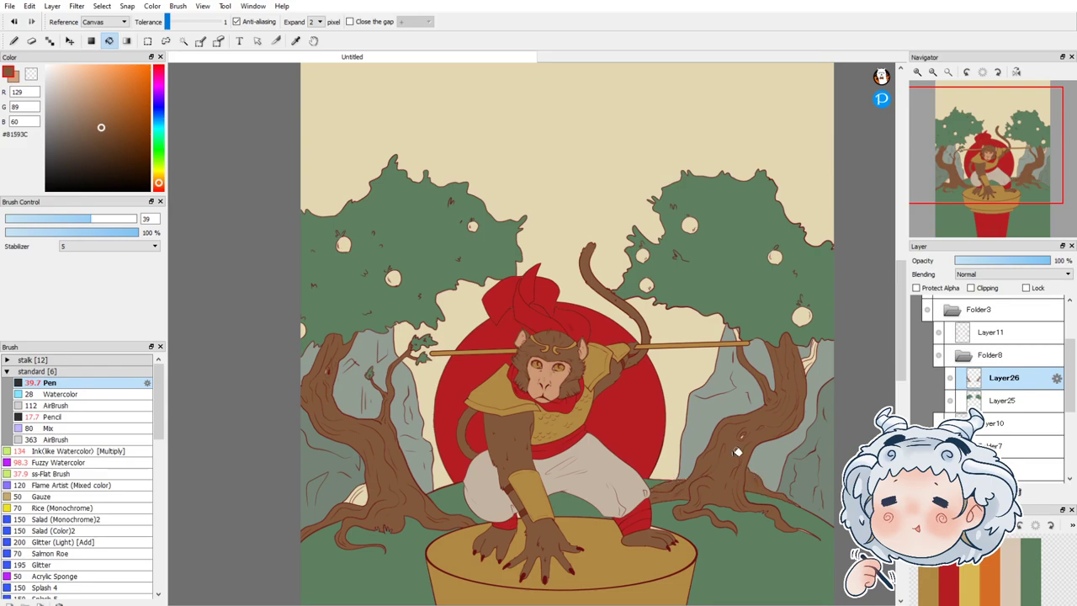
{"action": "left_click", "coordinate": [368, 494]}
Step: Touch up the knot, bark lines and branch joints of the left tree with the brown pen at size 56
{"action": "left_click", "coordinate": [14, 41]}
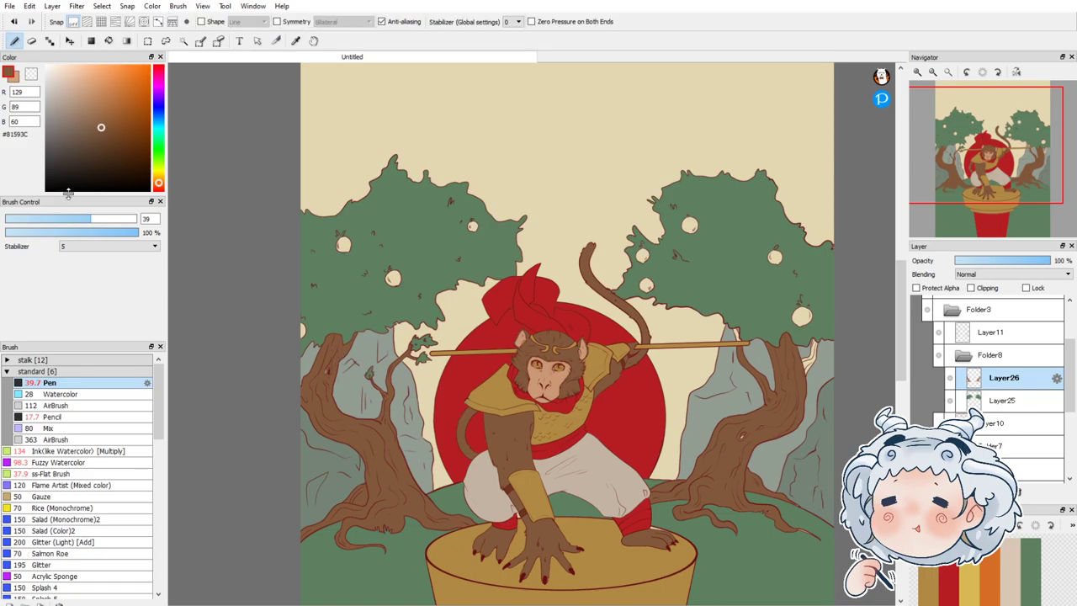
{"action": "left_click_drag", "start_coordinate": [104, 224], "coordinate": [107, 222]}
{"action": "scroll", "coordinate": [322, 376], "scroll_direction": "up", "scroll_amount": 5}
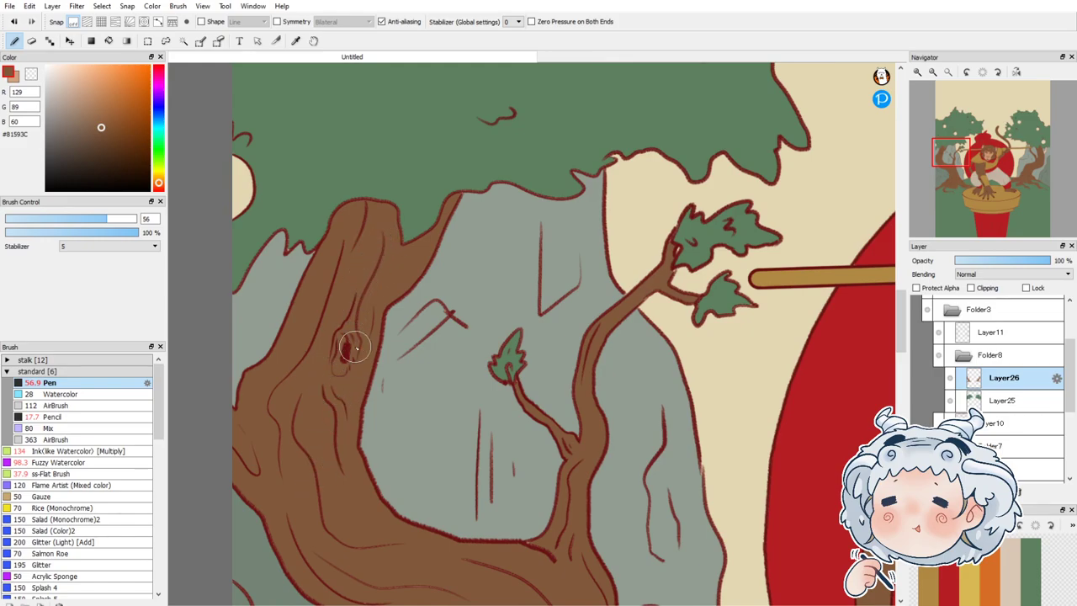
{"action": "scroll", "coordinate": [354, 341], "scroll_direction": "down", "scroll_amount": 5}
{"action": "scroll", "coordinate": [442, 452], "scroll_direction": "up", "scroll_amount": 5}
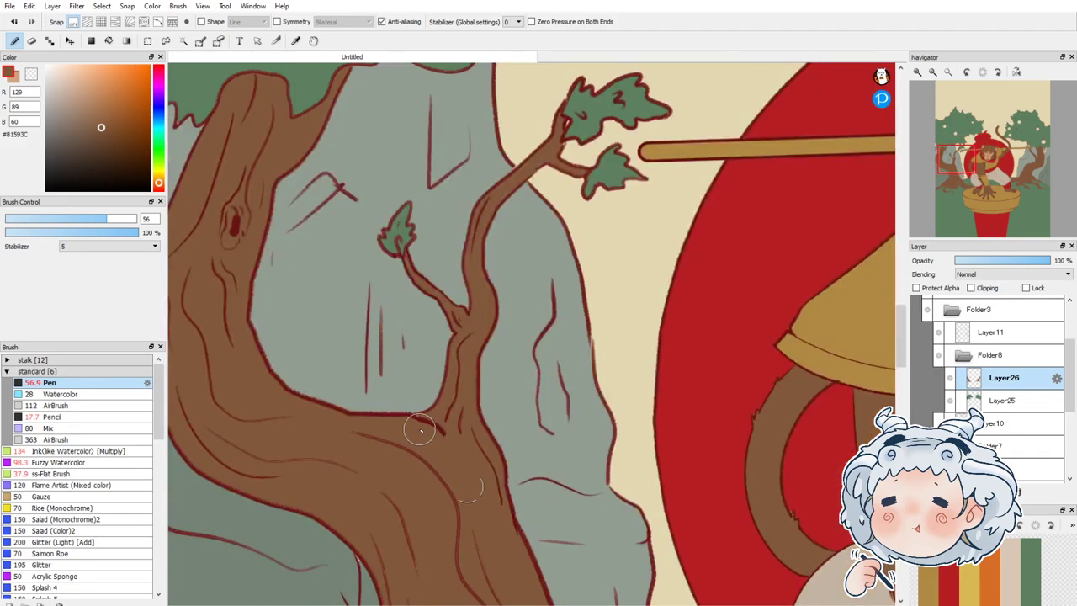
{"action": "scroll", "coordinate": [404, 344], "scroll_direction": "down", "scroll_amount": 3}
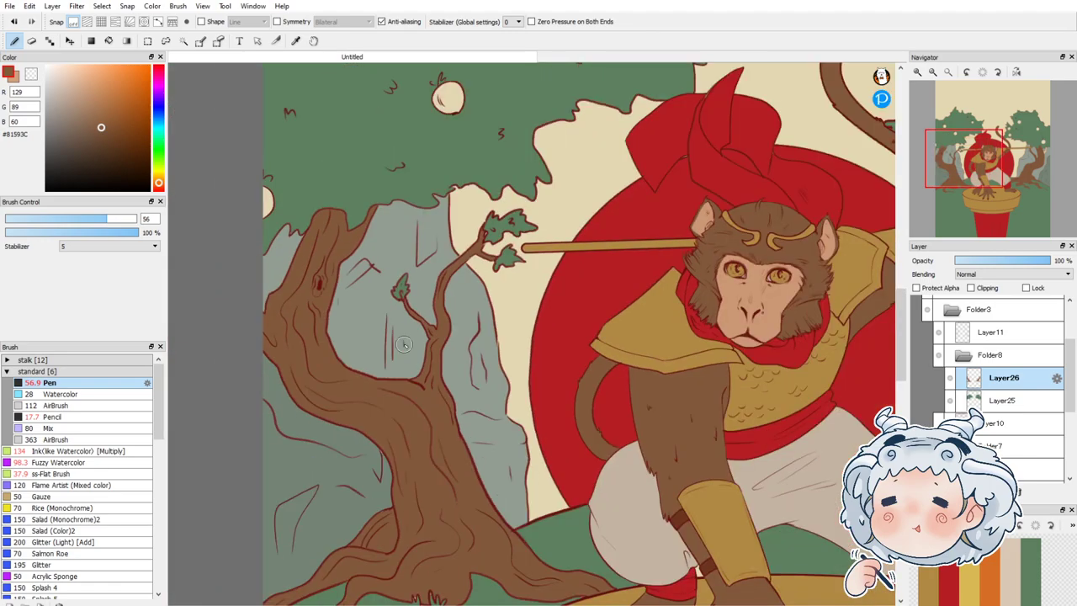
{"action": "scroll", "coordinate": [404, 344], "scroll_direction": "down", "scroll_amount": 3}
Step: Paint brown into the small gaps between the grass blades at the left trunk's base with the pen at size 22
{"action": "scroll", "coordinate": [409, 472], "scroll_direction": "up", "scroll_amount": 7}
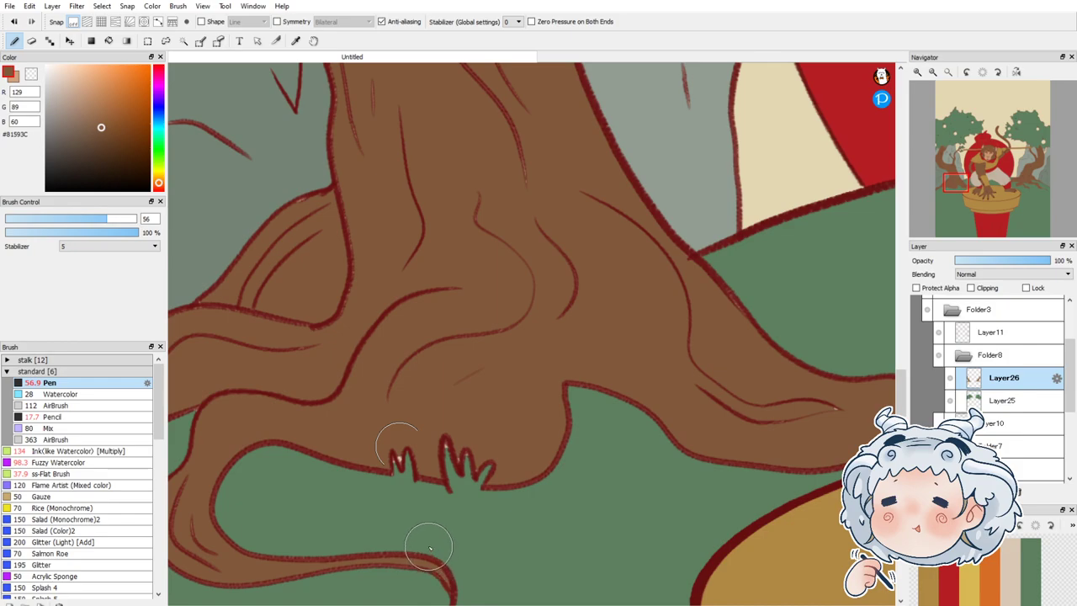
{"action": "left_click", "coordinate": [63, 219]}
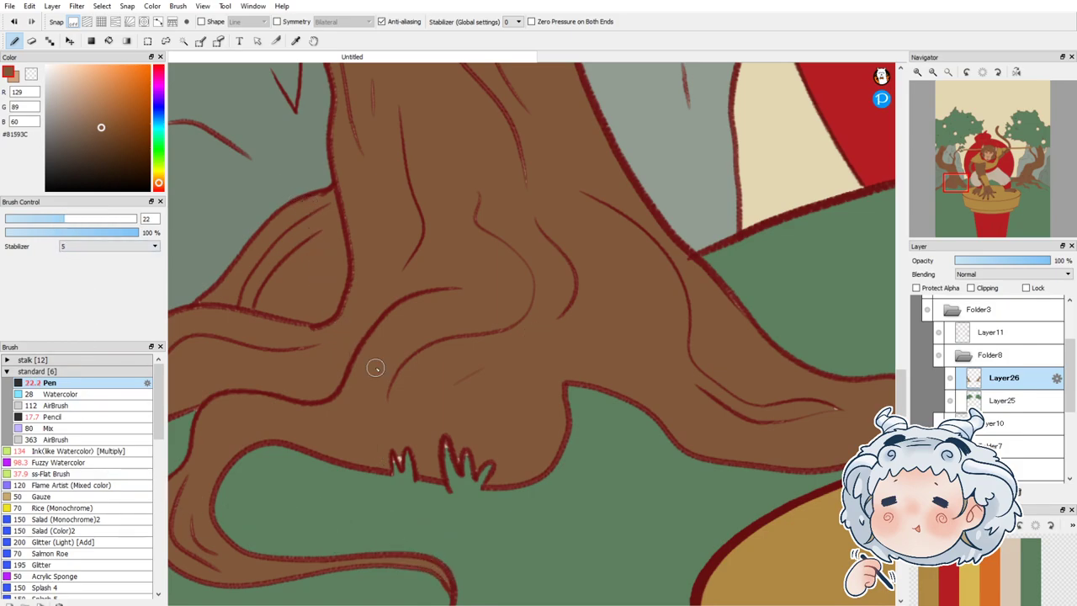
{"action": "mouse_move", "coordinate": [390, 469]}
{"action": "left_mouse_down"}
{"action": "mouse_move", "coordinate": [448, 440]}
{"action": "mouse_move", "coordinate": [482, 460]}
{"action": "left_mouse_up"}
{"action": "left_click_drag", "start_coordinate": [390, 471], "coordinate": [393, 453]}
Step: Touch up the bark along the left trunk and roots with the brown pen, enlarging it to size 40 and then 91
{"action": "left_click", "coordinate": [933, 73]}
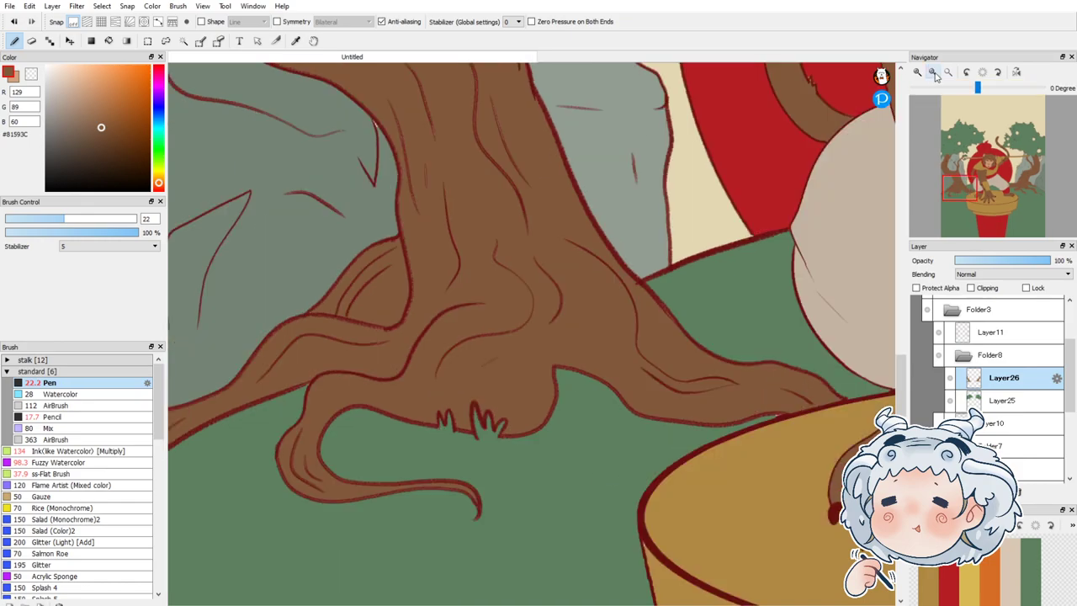
{"action": "left_click", "coordinate": [933, 73]}
{"action": "left_click", "coordinate": [93, 219]}
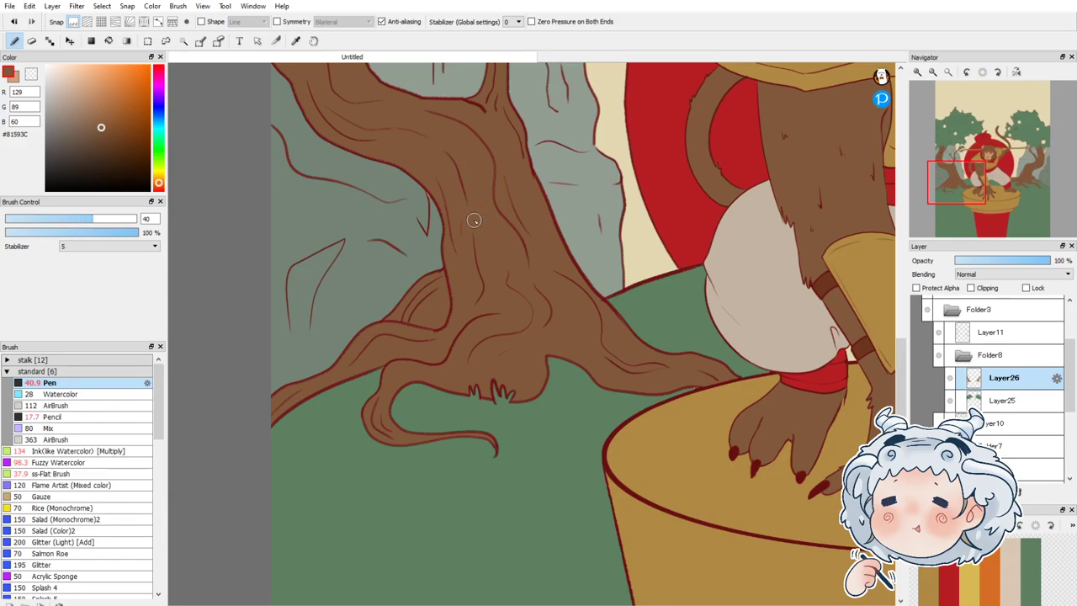
{"action": "left_click", "coordinate": [119, 222]}
{"action": "left_click_drag", "start_coordinate": [961, 182], "coordinate": [961, 171]}
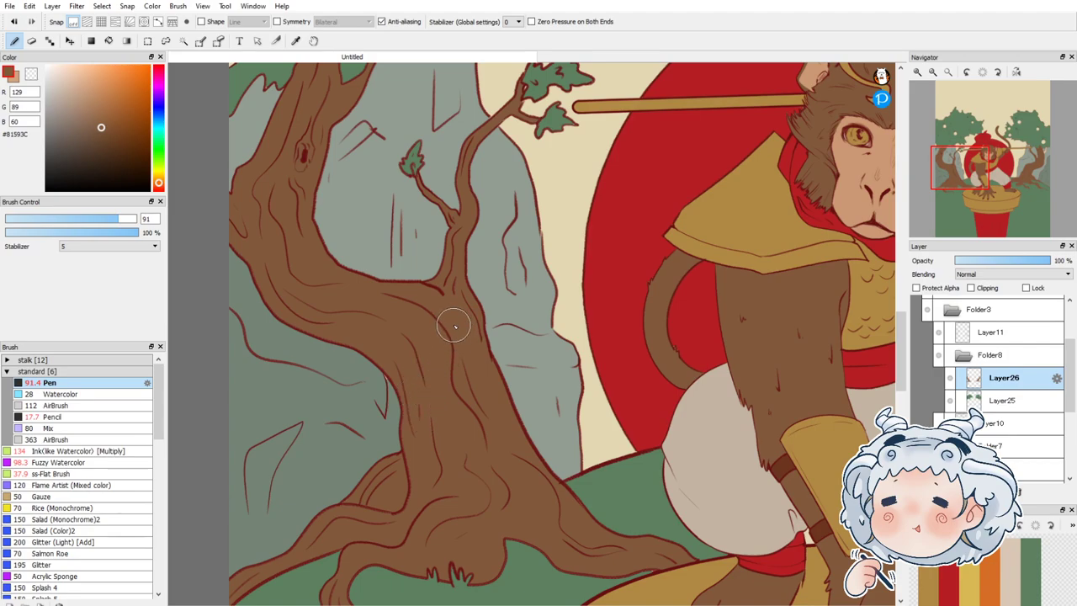
Step: Fill the remaining unpainted branch sections of the right tree beneath its crown with brown
{"action": "left_click_drag", "start_coordinate": [998, 153], "coordinate": [1031, 164]}
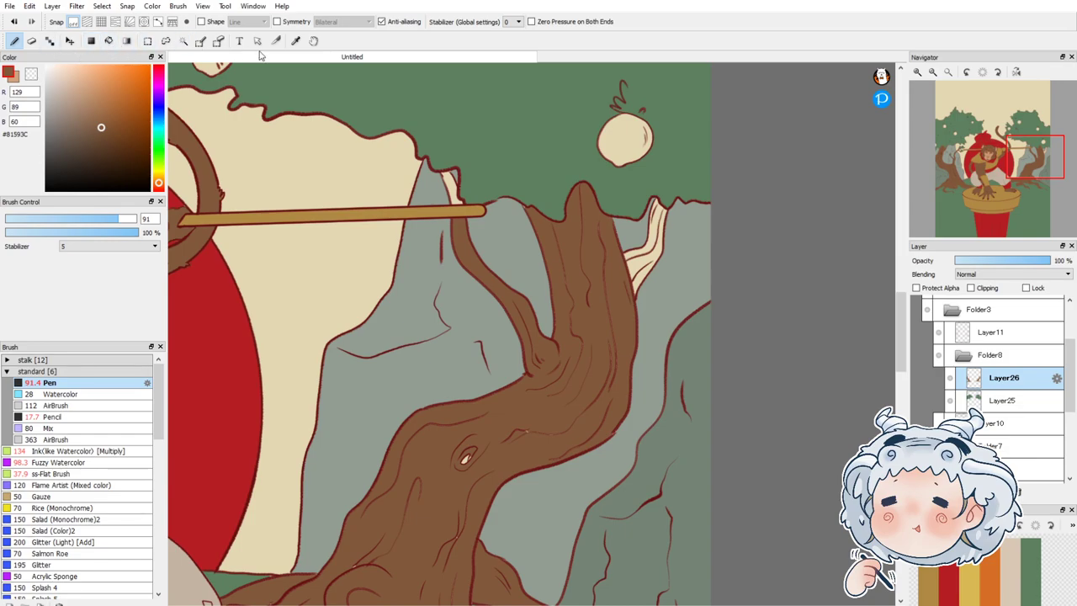
{"action": "left_click", "coordinate": [109, 42]}
{"action": "left_click", "coordinate": [452, 177]}
{"action": "left_click", "coordinate": [642, 263]}
{"action": "left_click", "coordinate": [659, 217]}
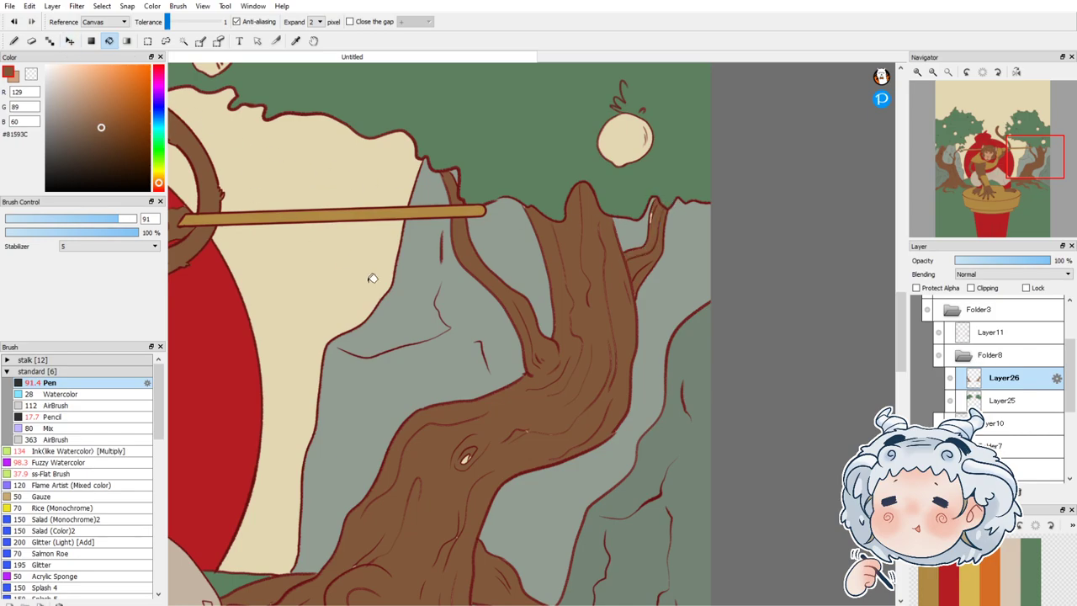
Step: Paint the knot and the small gap in the bark of the right tree brown with the pen
{"action": "left_click_drag", "start_coordinate": [1021, 180], "coordinate": [1002, 228]}
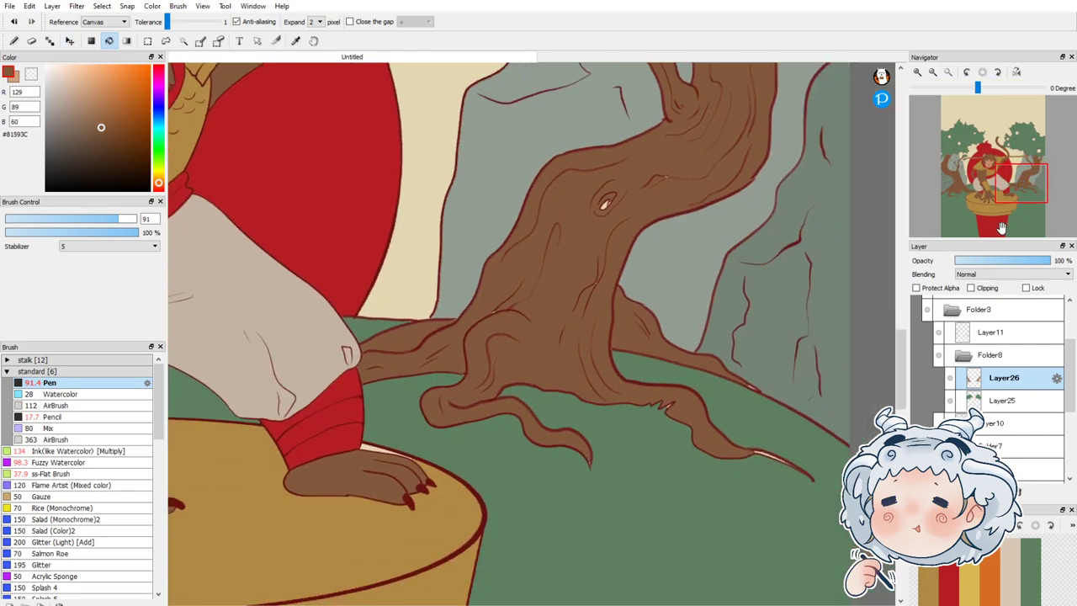
{"action": "left_click_drag", "start_coordinate": [1034, 148], "coordinate": [1034, 160]}
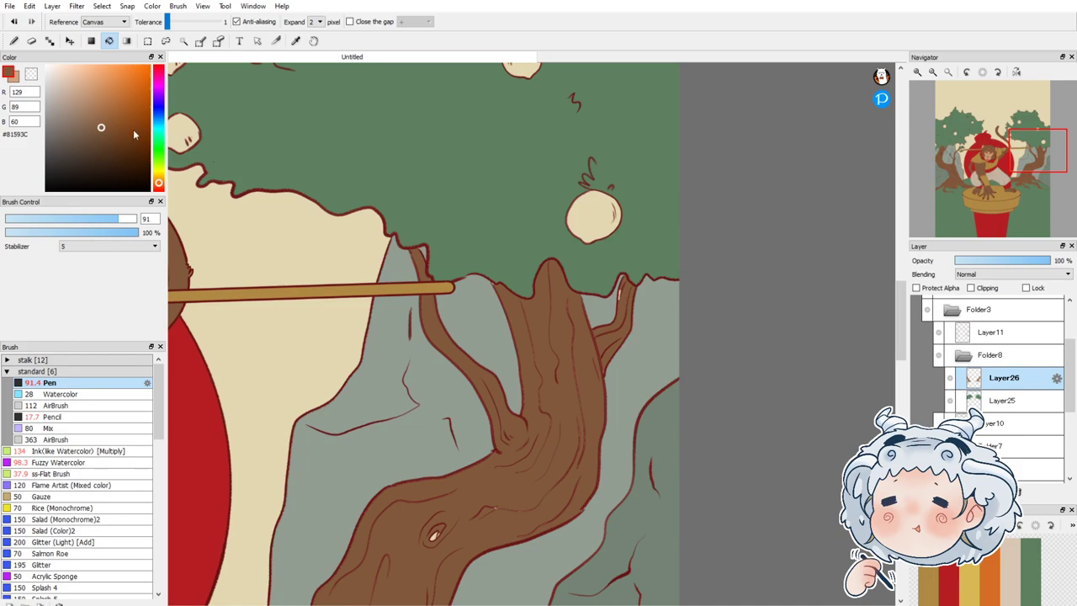
{"action": "left_click", "coordinate": [14, 40]}
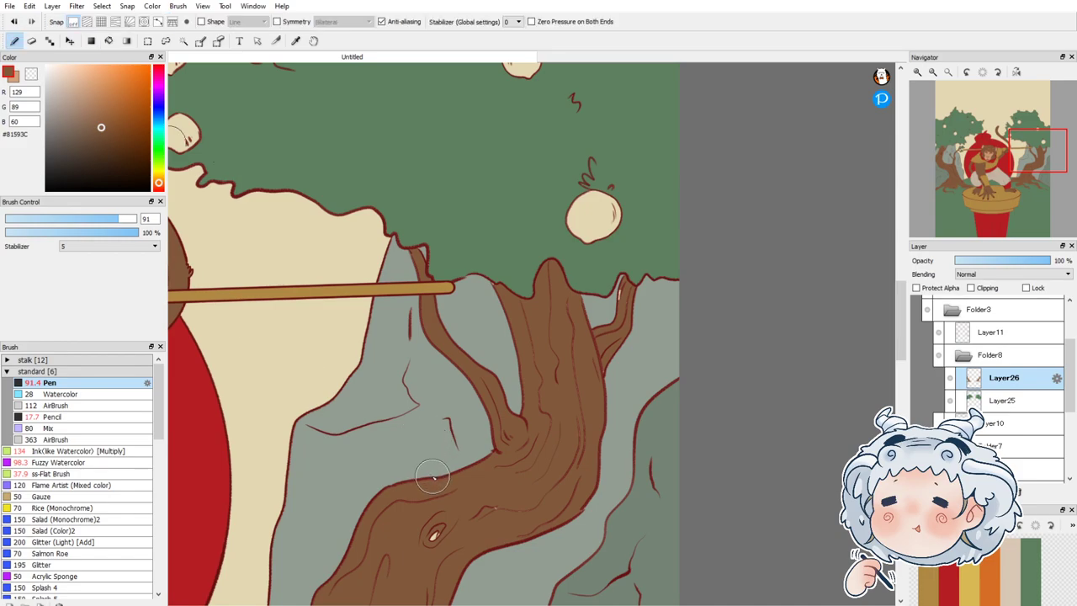
{"action": "mouse_move", "coordinate": [446, 537]}
{"action": "left_mouse_down"}
{"action": "mouse_move", "coordinate": [454, 519]}
{"action": "mouse_move", "coordinate": [540, 495]}
{"action": "left_mouse_up"}
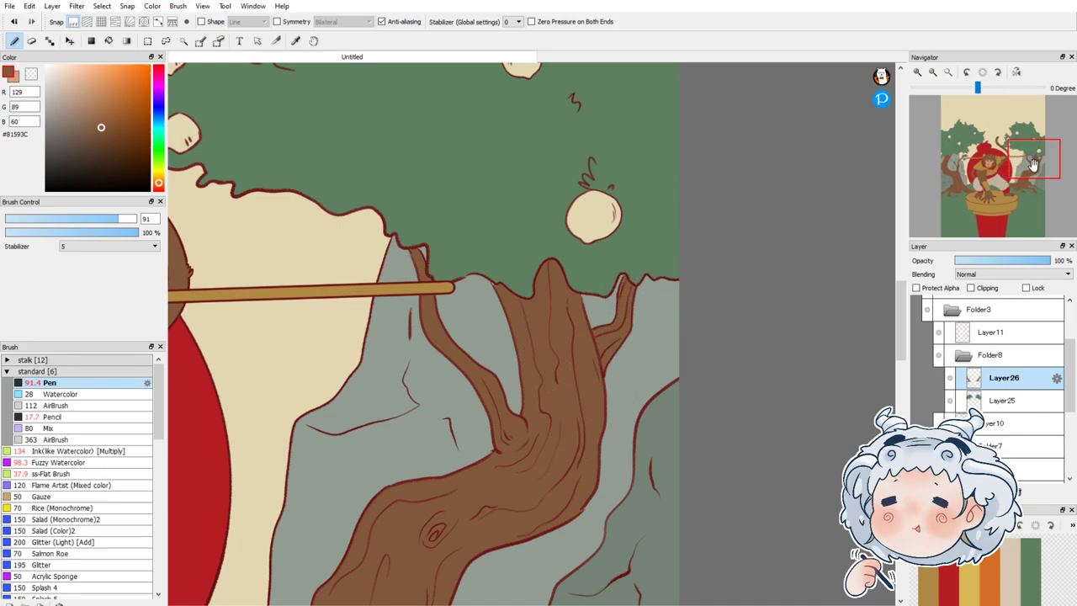
Step: Touch up the small unpainted gaps along the right tree's upper trunk and branches with the brown pen at size 40
{"action": "left_click", "coordinate": [92, 219]}
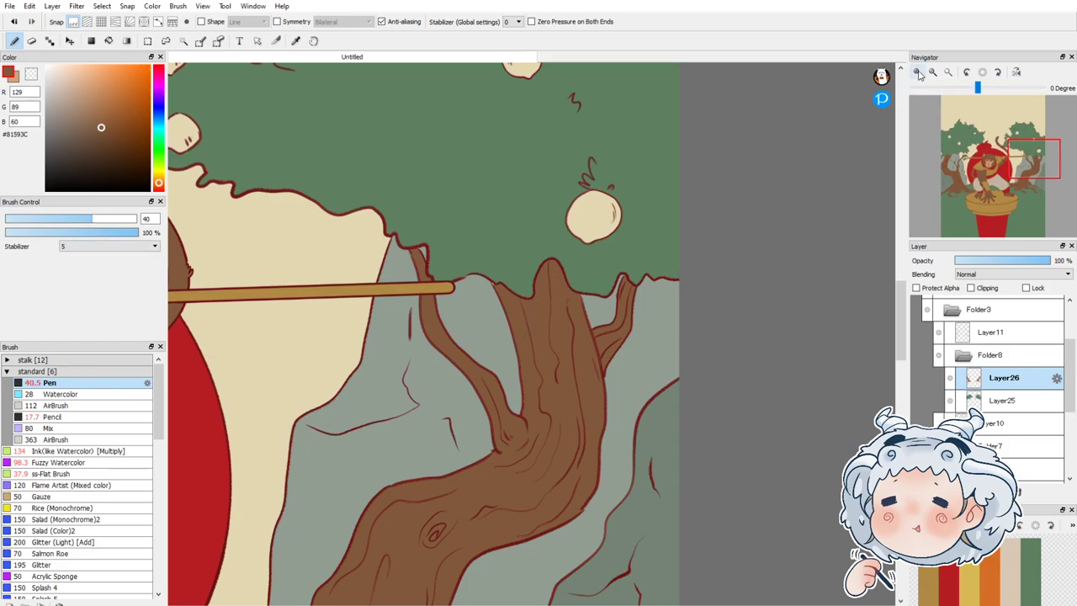
{"action": "scroll", "coordinate": [531, 334], "scroll_direction": "up", "scroll_amount": 3}
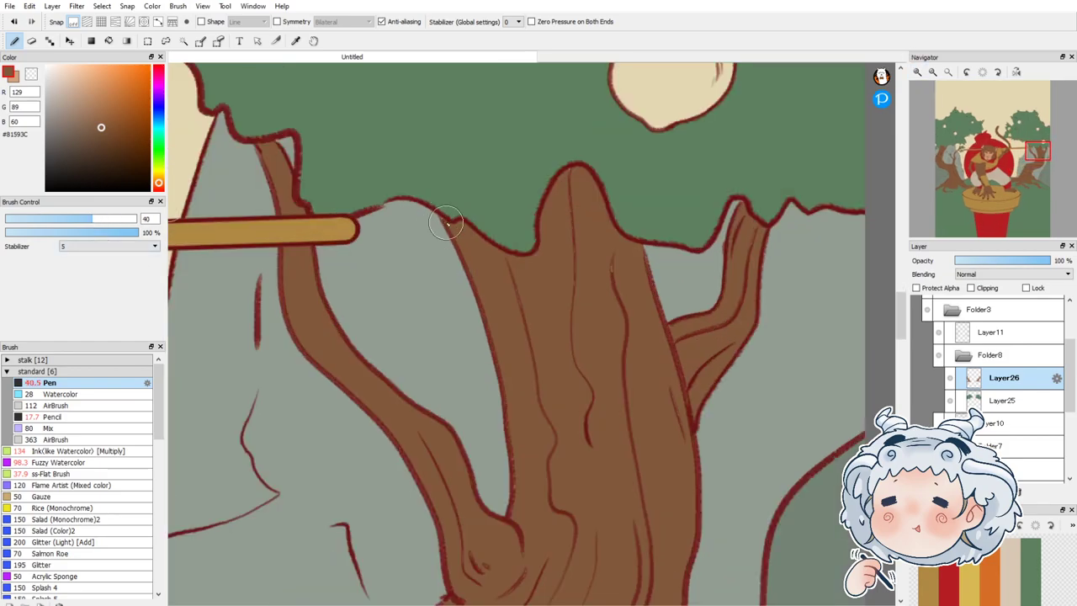
{"action": "left_click", "coordinate": [610, 256]}
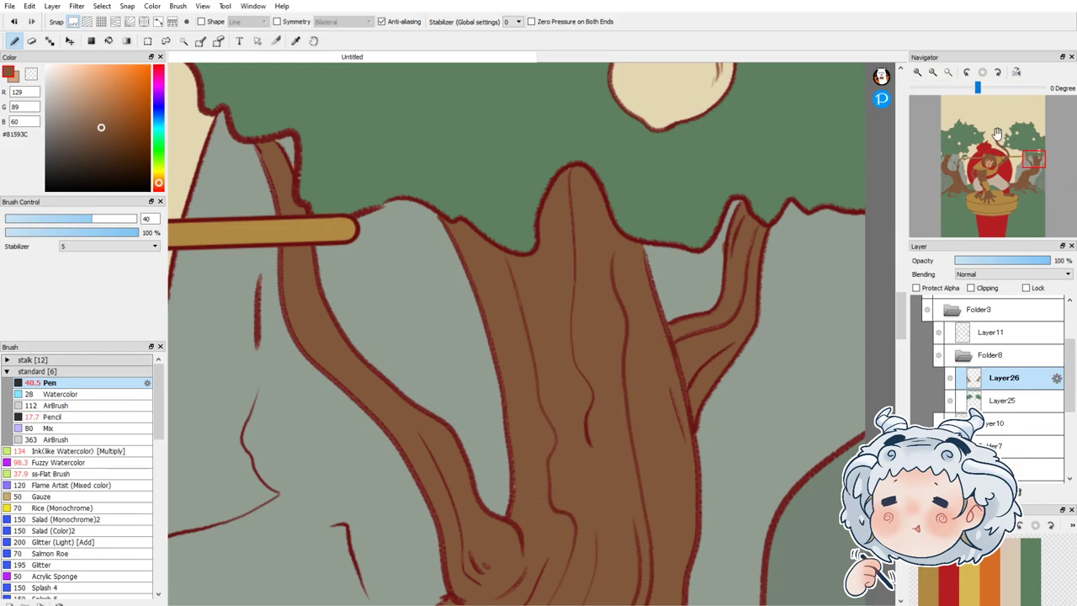
{"action": "left_click", "coordinate": [933, 74]}
{"action": "left_click_drag", "start_coordinate": [1028, 173], "coordinate": [1023, 176]}
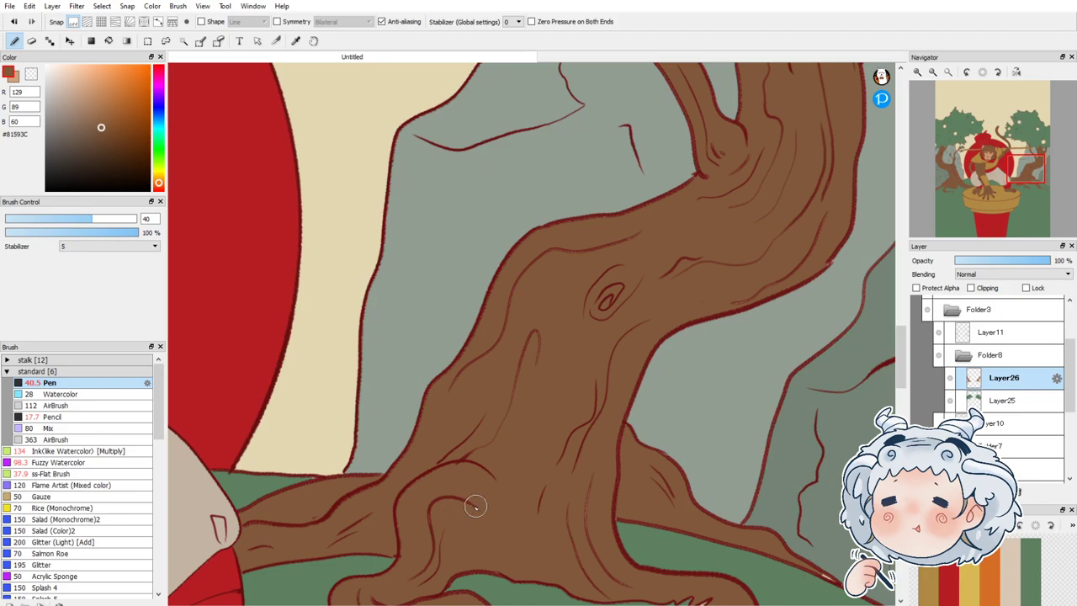
Step: Paint the unfilled root tip at the base of the right tree brown
{"action": "left_click", "coordinate": [931, 74]}
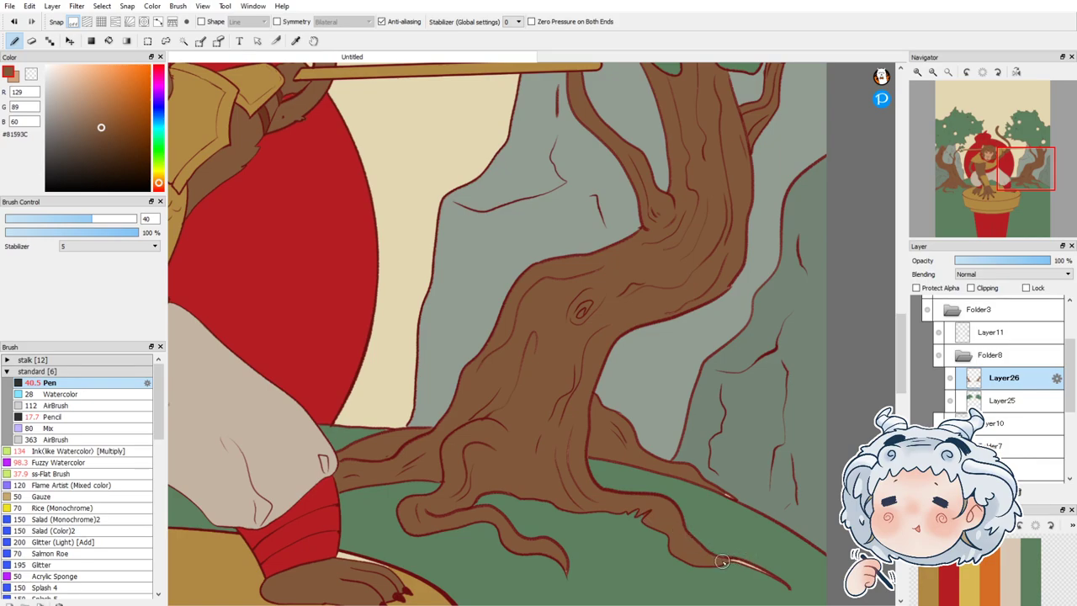
{"action": "left_click_drag", "start_coordinate": [738, 561], "coordinate": [774, 575]}
{"action": "scroll", "coordinate": [742, 255], "scroll_direction": "down", "scroll_amount": 2}
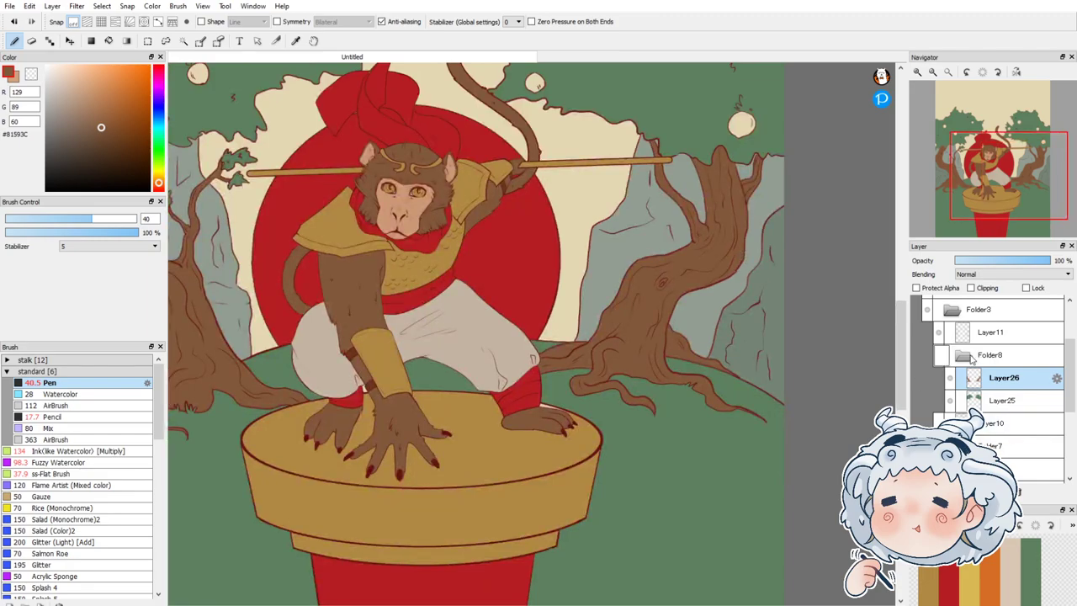
Step: Add a new layer above the trunk layer in Folder8 and sample the monkey's peach face colour
{"action": "left_click", "coordinate": [918, 492]}
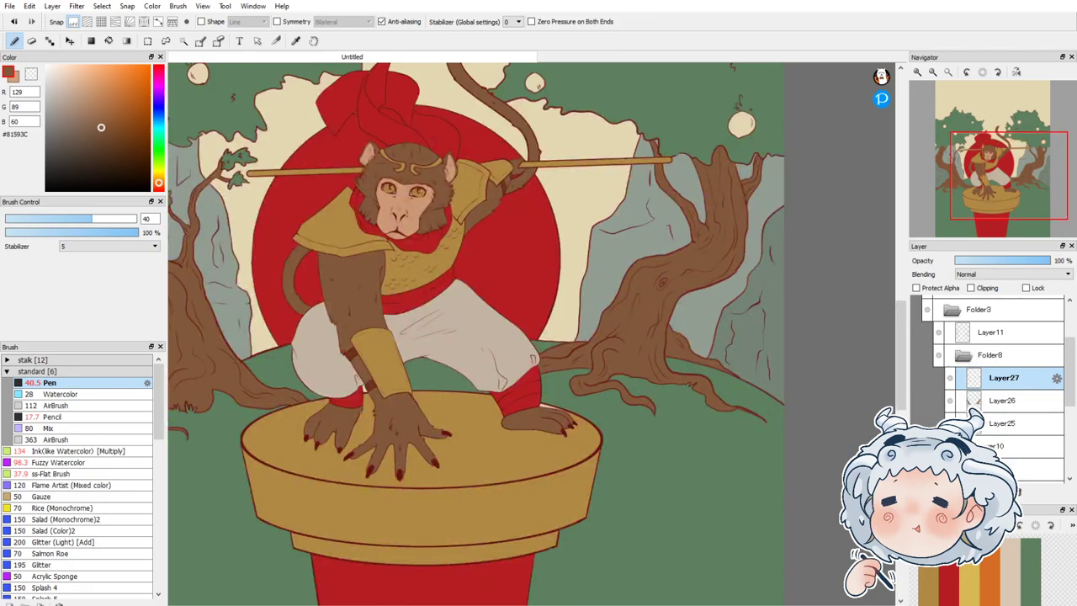
{"action": "left_click", "coordinate": [949, 584]}
{"action": "left_click", "coordinate": [83, 76]}
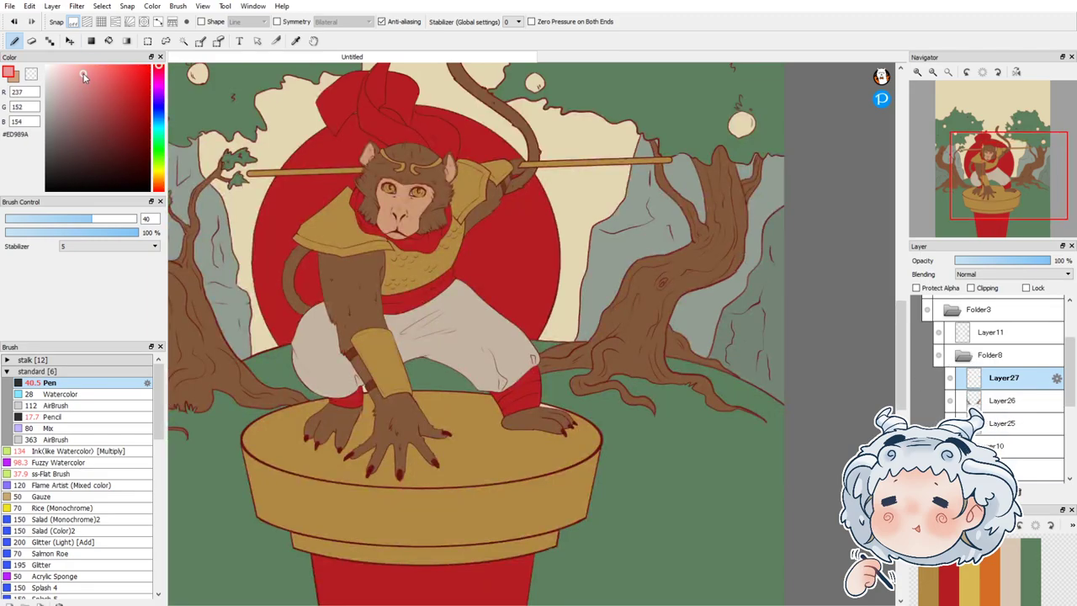
{"action": "left_click", "coordinate": [385, 212], "text": "alt"}
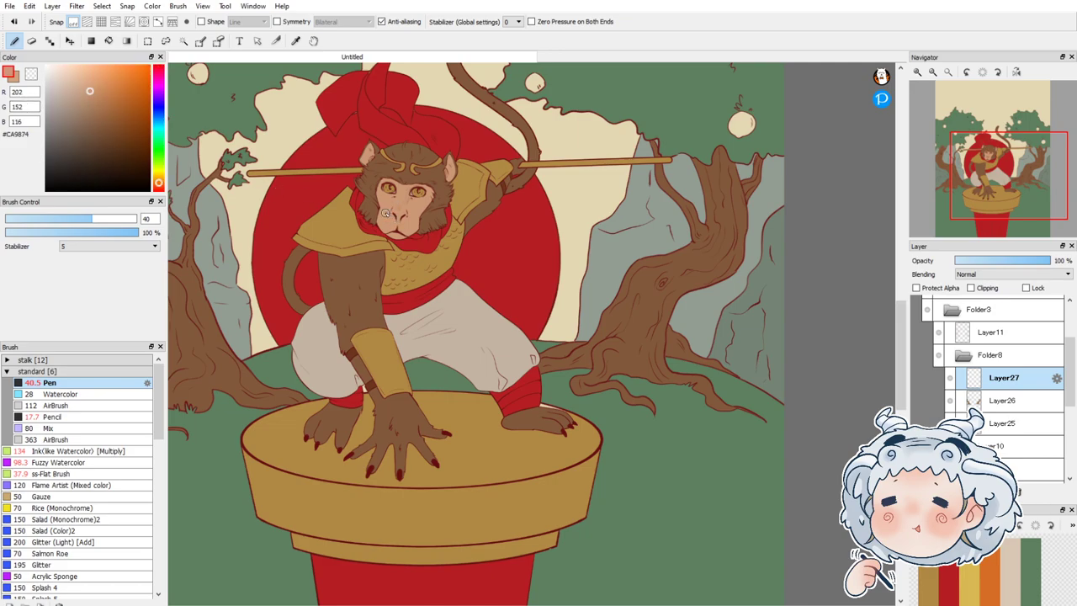
Step: Try a redder peach, #CA8874, as the bucket fill for a fruit on the left tree
{"action": "left_click_drag", "start_coordinate": [160, 182], "coordinate": [159, 192]}
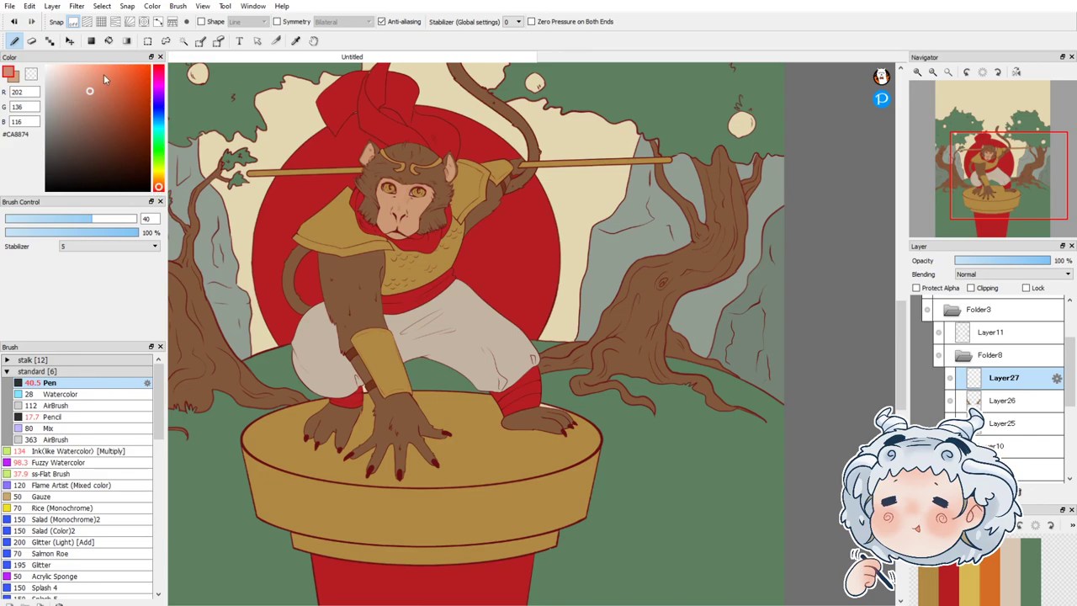
{"action": "left_click", "coordinate": [108, 40]}
{"action": "left_click", "coordinate": [198, 74]}
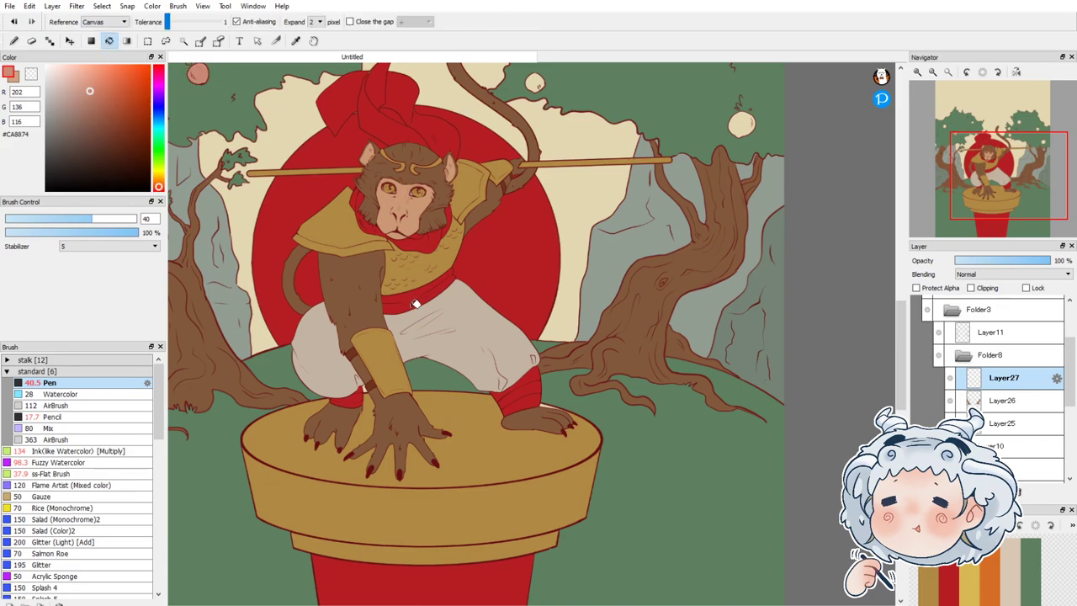
{"action": "scroll", "coordinate": [583, 399], "scroll_direction": "down", "scroll_amount": 1}
{"action": "key", "text": "ctrl+z"}
Step: Sample the monkey's face colour #CA9874 and fill the fruits on the right tree with it
{"action": "right_click", "coordinate": [454, 251]}
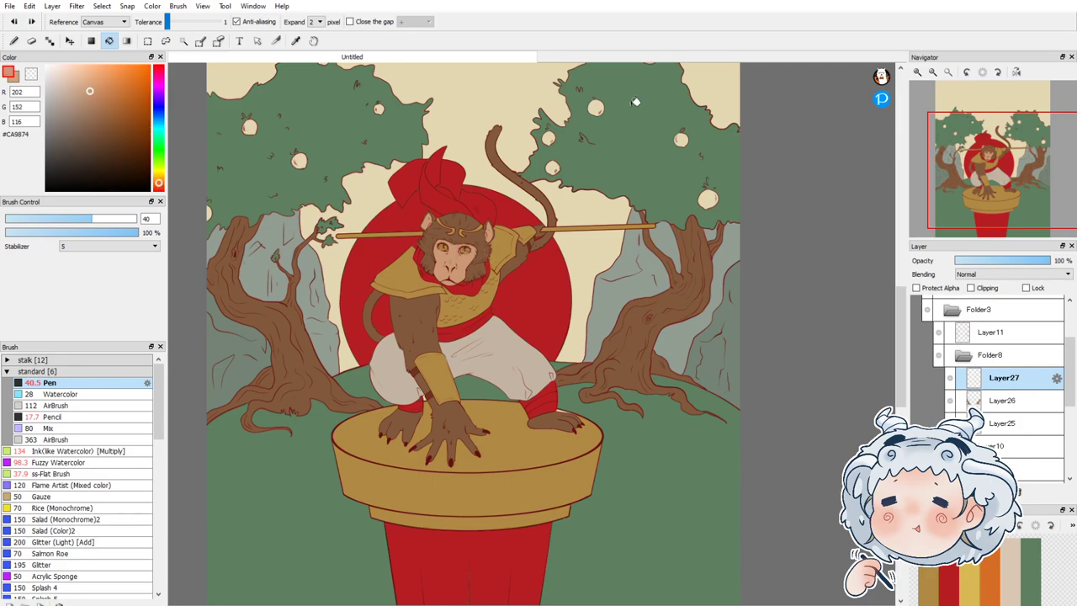
{"action": "scroll", "coordinate": [636, 105], "scroll_direction": "up", "scroll_amount": 3}
{"action": "left_click", "coordinate": [439, 102]}
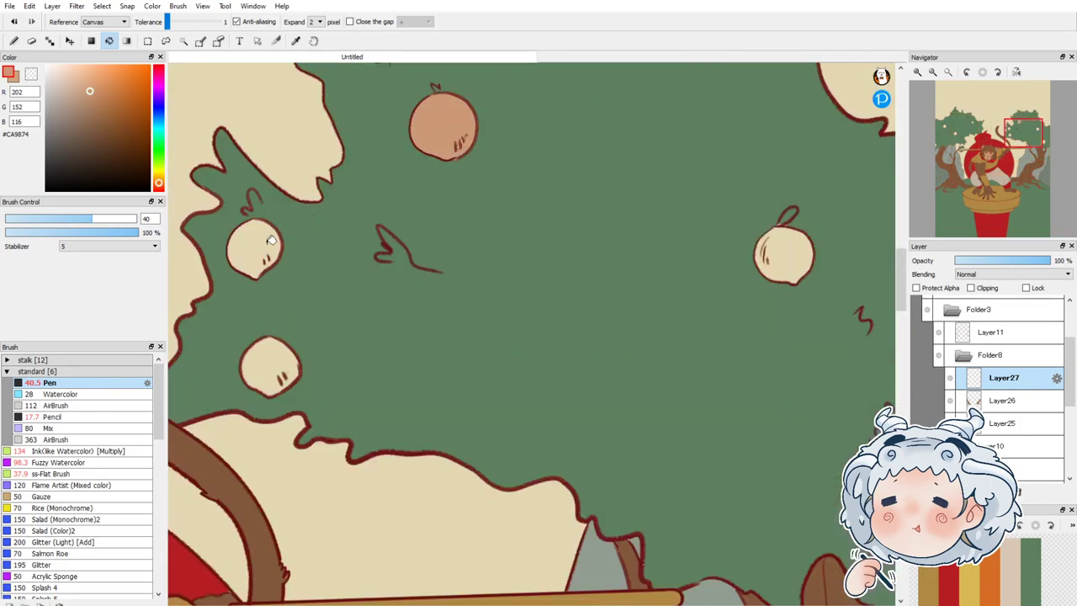
{"action": "left_click", "coordinate": [273, 241]}
{"action": "left_click", "coordinate": [272, 358]}
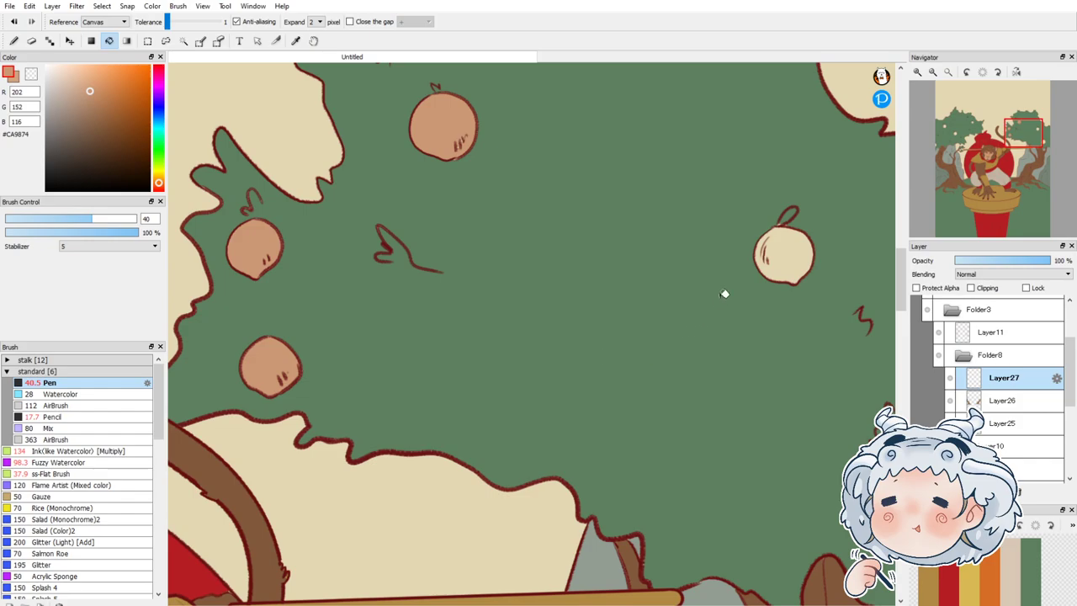
{"action": "left_click", "coordinate": [789, 248]}
{"action": "scroll", "coordinate": [782, 345], "scroll_direction": "down", "scroll_amount": 1}
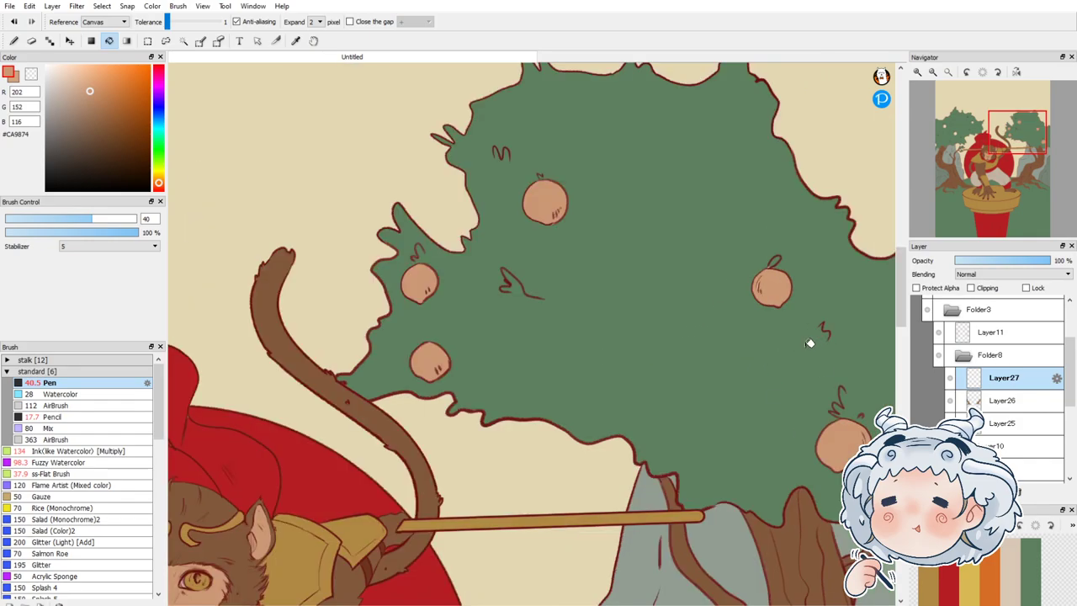
Step: Fill the four fruits on the left tree with the same peach, #CA9874
{"action": "scroll", "coordinate": [816, 345], "scroll_direction": "down", "scroll_amount": 3}
{"action": "scroll", "coordinate": [263, 352], "scroll_direction": "up", "scroll_amount": 2}
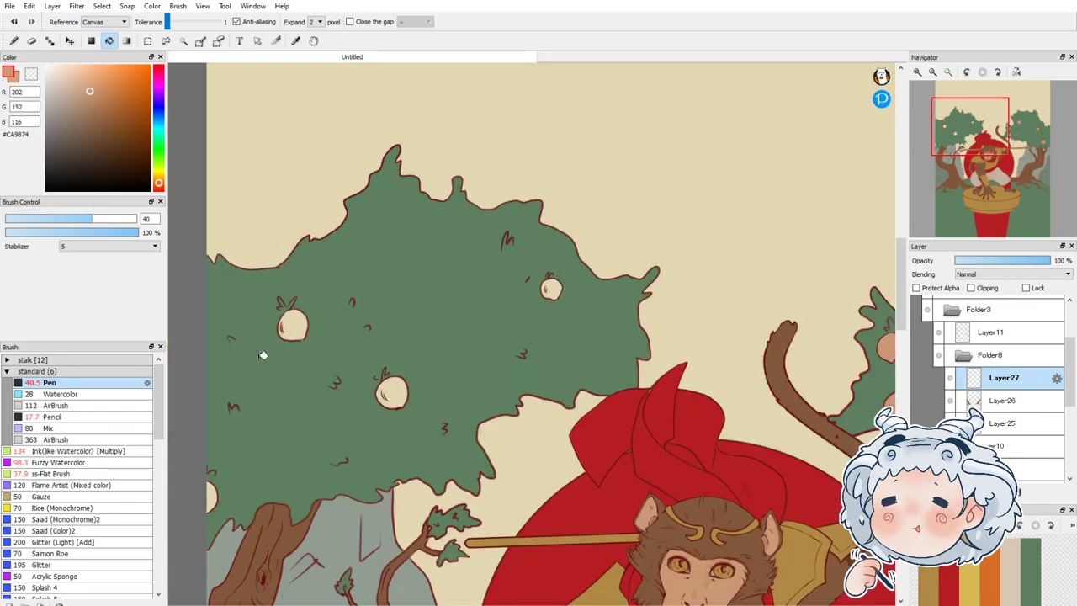
{"action": "left_click", "coordinate": [214, 490]}
{"action": "left_click", "coordinate": [298, 319]}
{"action": "left_click", "coordinate": [400, 389]}
{"action": "left_click", "coordinate": [557, 287]}
Step: Touch up the unpainted gaps around the shading lines of the left tree's fruits with the peach pen
{"action": "scroll", "coordinate": [297, 330], "scroll_direction": "up", "scroll_amount": 4}
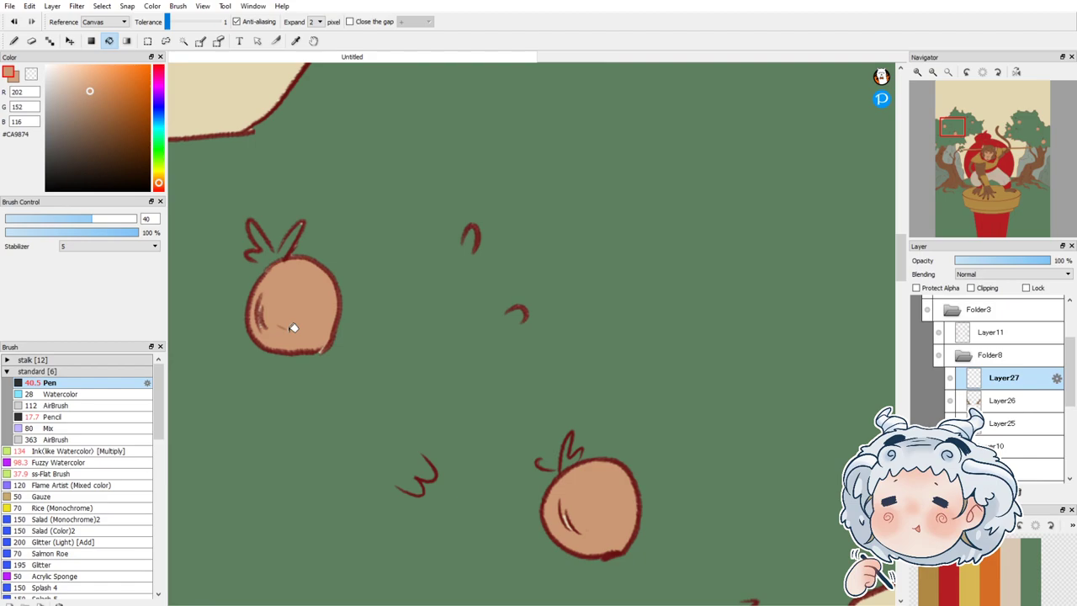
{"action": "left_click", "coordinate": [15, 40]}
{"action": "mouse_move", "coordinate": [271, 311]}
{"action": "left_mouse_down"}
{"action": "mouse_move", "coordinate": [298, 330]}
{"action": "mouse_move", "coordinate": [258, 291]}
{"action": "mouse_move", "coordinate": [262, 325]}
{"action": "mouse_move", "coordinate": [267, 313]}
{"action": "mouse_move", "coordinate": [302, 317]}
{"action": "mouse_move", "coordinate": [259, 293]}
{"action": "mouse_move", "coordinate": [267, 330]}
{"action": "left_mouse_up"}
{"action": "key", "text": "ctrl+z"}
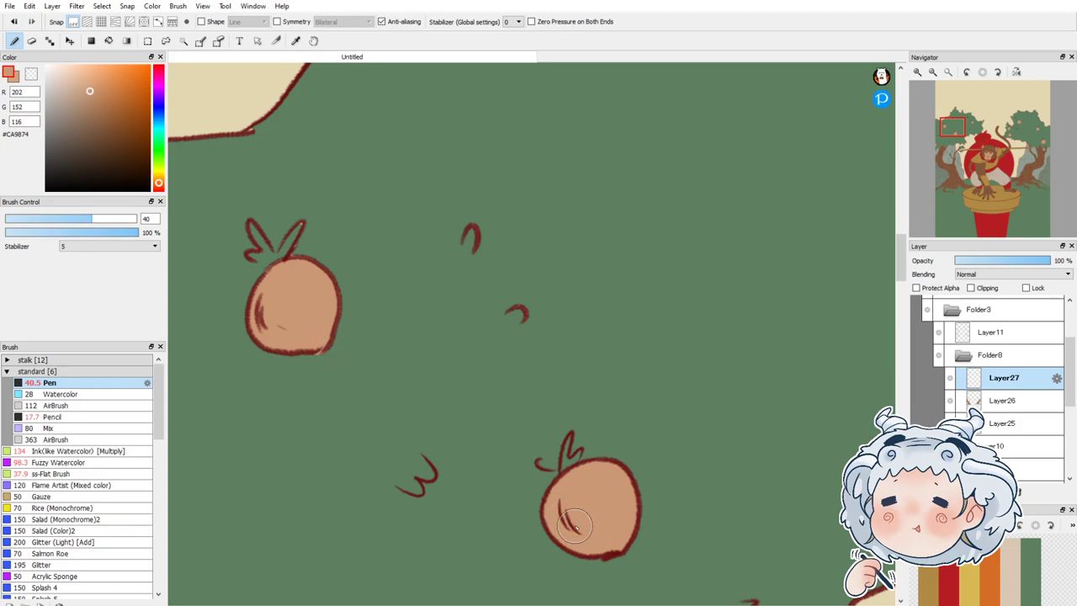
{"action": "left_click", "coordinate": [971, 138]}
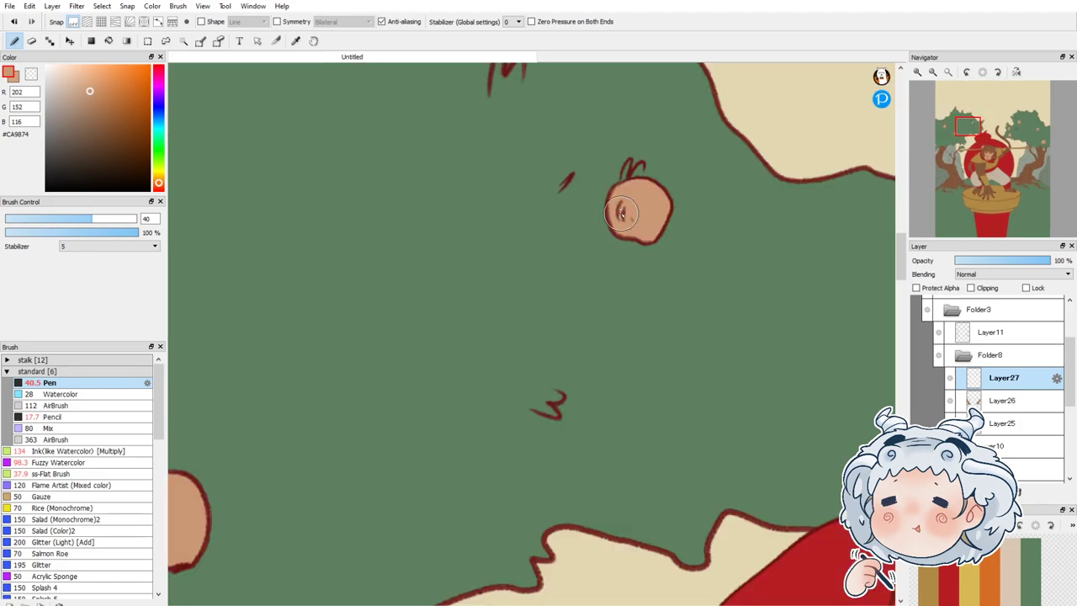
Step: Touch up the unpainted gaps by the shading lines of the right tree's fruits with the peach pen
{"action": "left_click", "coordinate": [1038, 150]}
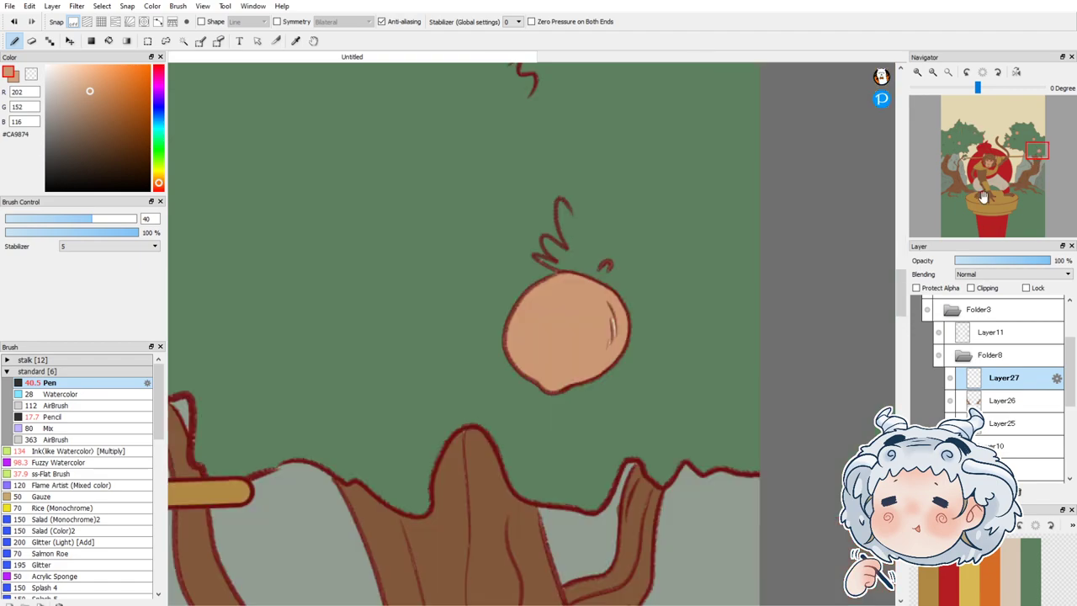
{"action": "left_click", "coordinate": [1032, 140]}
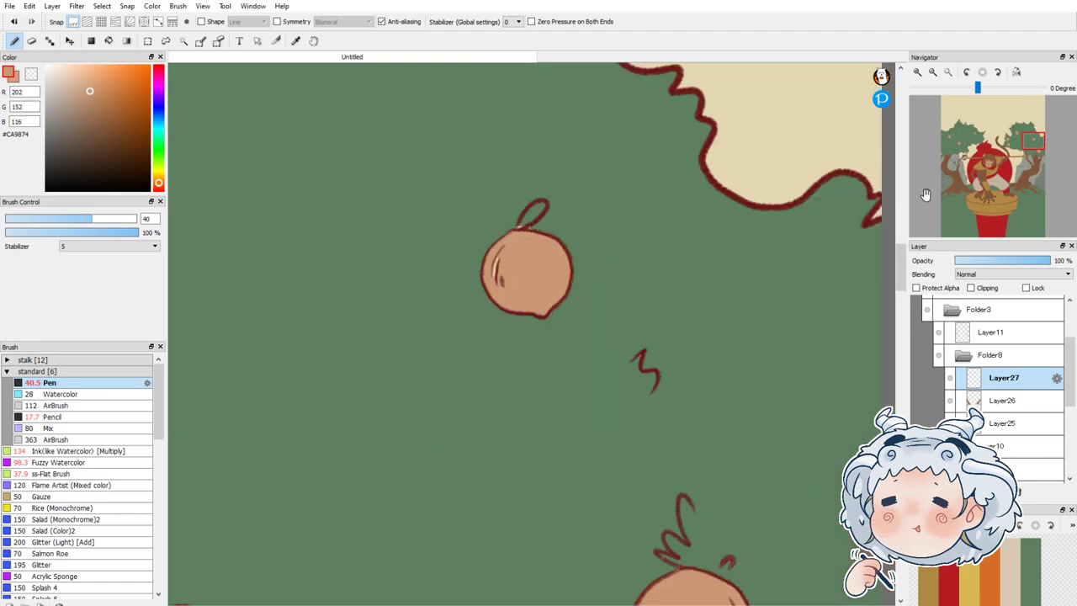
{"action": "left_click_drag", "start_coordinate": [500, 261], "coordinate": [502, 286]}
{"action": "left_click", "coordinate": [1007, 145]}
{"action": "left_click", "coordinate": [1016, 135]}
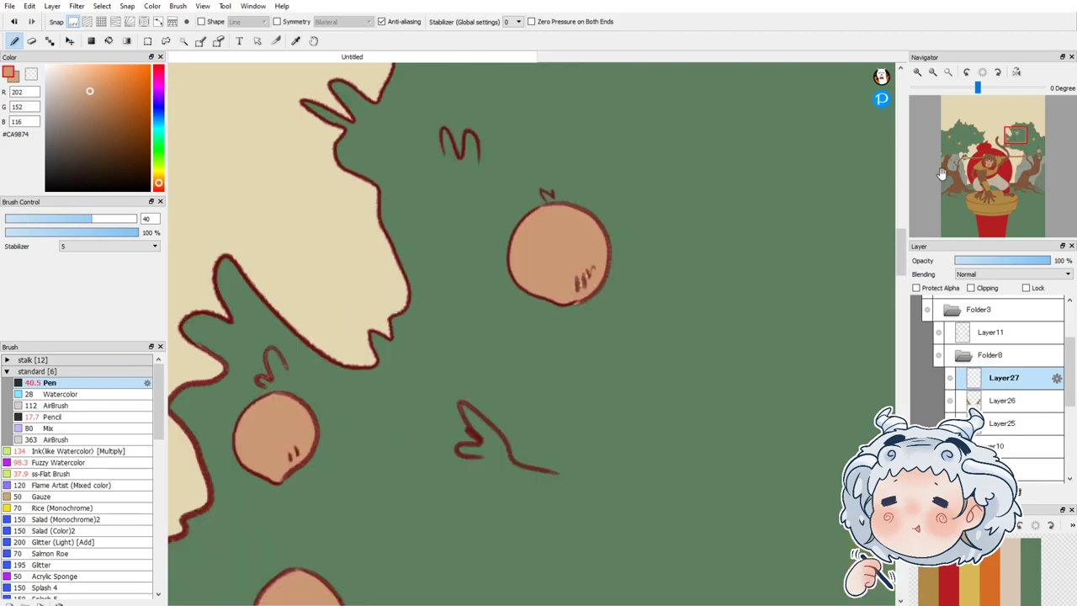
{"action": "left_click_drag", "start_coordinate": [579, 267], "coordinate": [575, 287]}
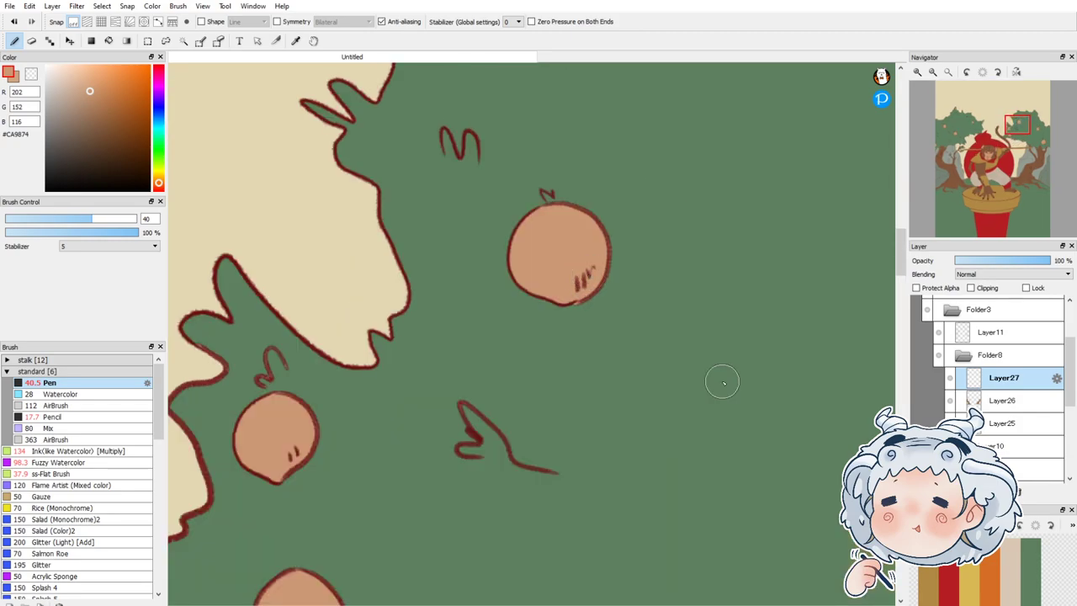
Step: On the crown layer Layer25, touch up the edge beneath the right tree's upper fruit with the sampled green #5D8160
{"action": "left_click", "coordinate": [981, 427]}
{"action": "left_click", "coordinate": [578, 332], "text": "alt"}
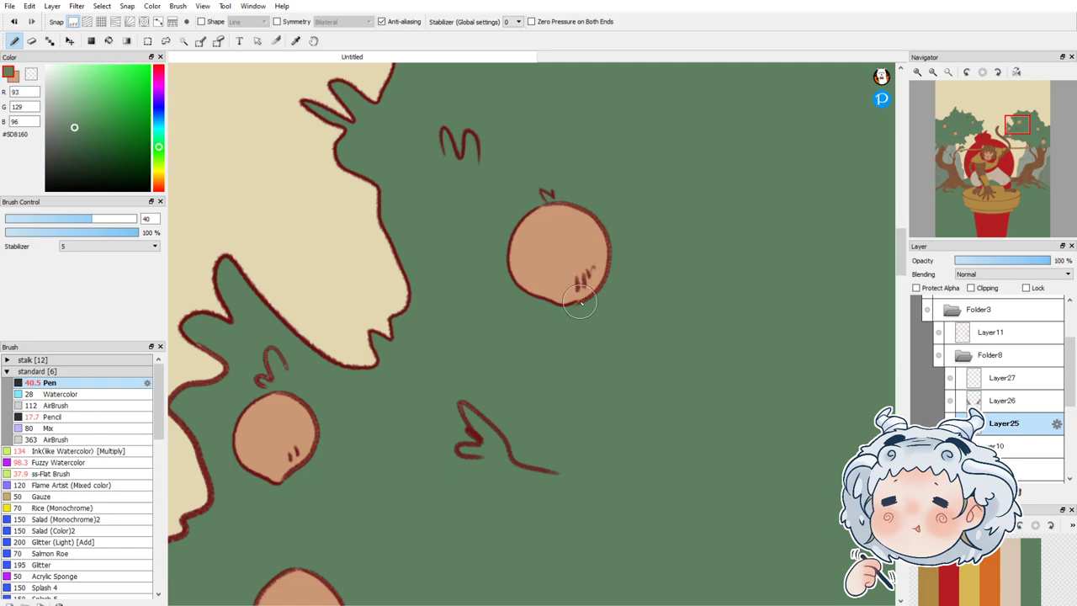
{"action": "scroll", "coordinate": [564, 212], "scroll_direction": "down", "scroll_amount": 3}
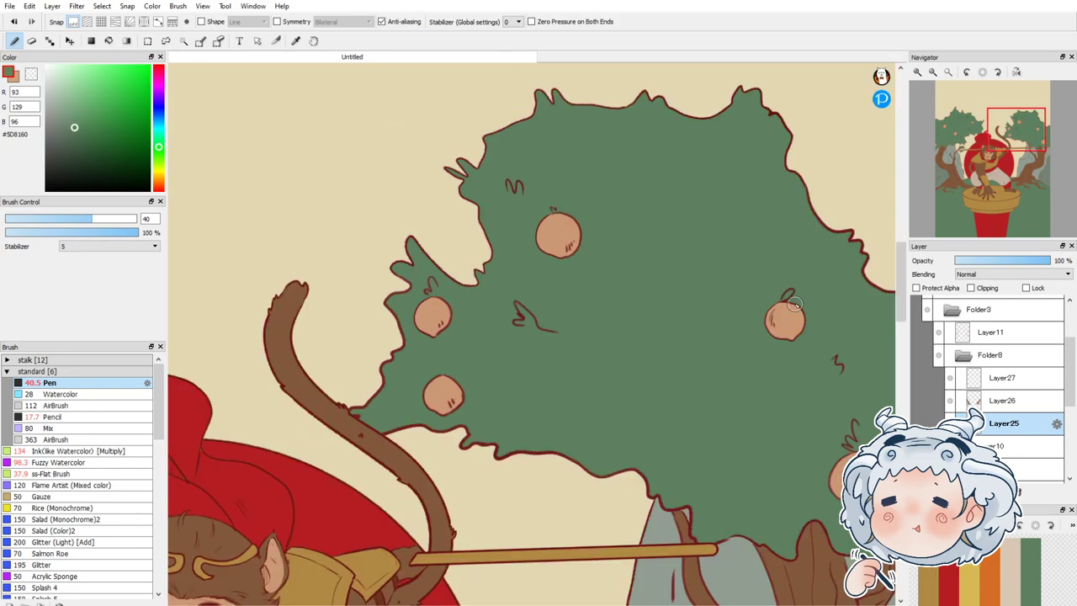
{"action": "scroll", "coordinate": [648, 281], "scroll_direction": "down", "scroll_amount": 5}
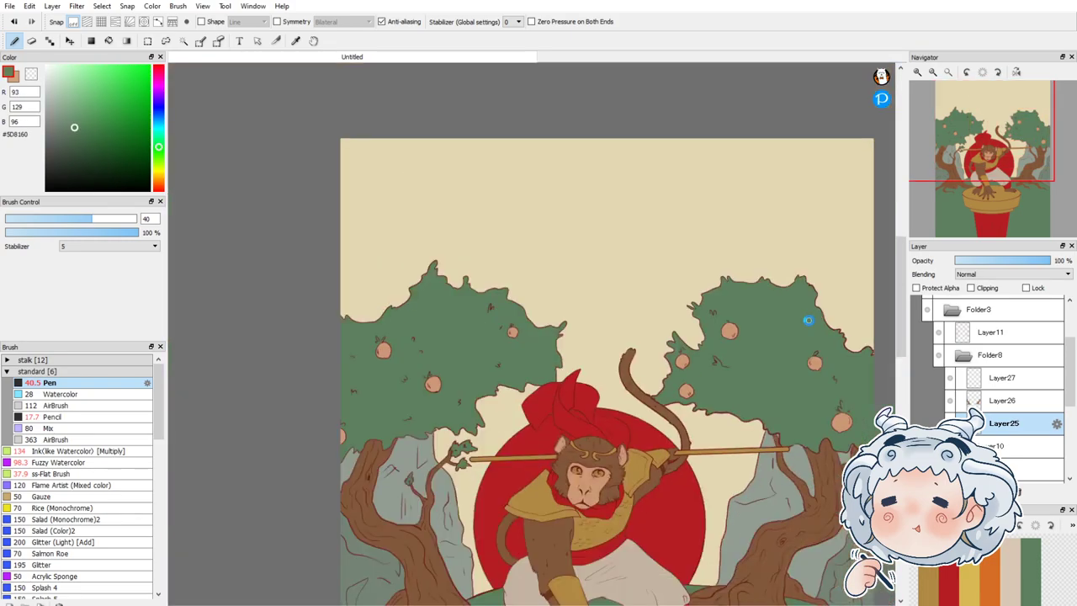
Step: Collapse Folder8, turn the cloud folder Folder7 visible again and expand it
{"action": "left_click", "coordinate": [963, 355]}
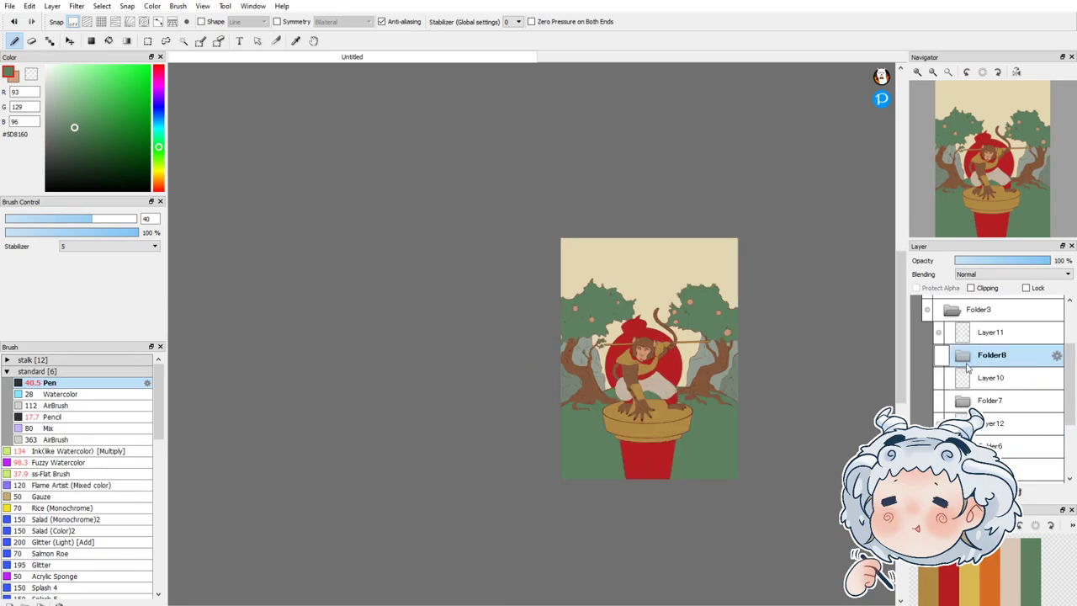
{"action": "left_click", "coordinate": [938, 401]}
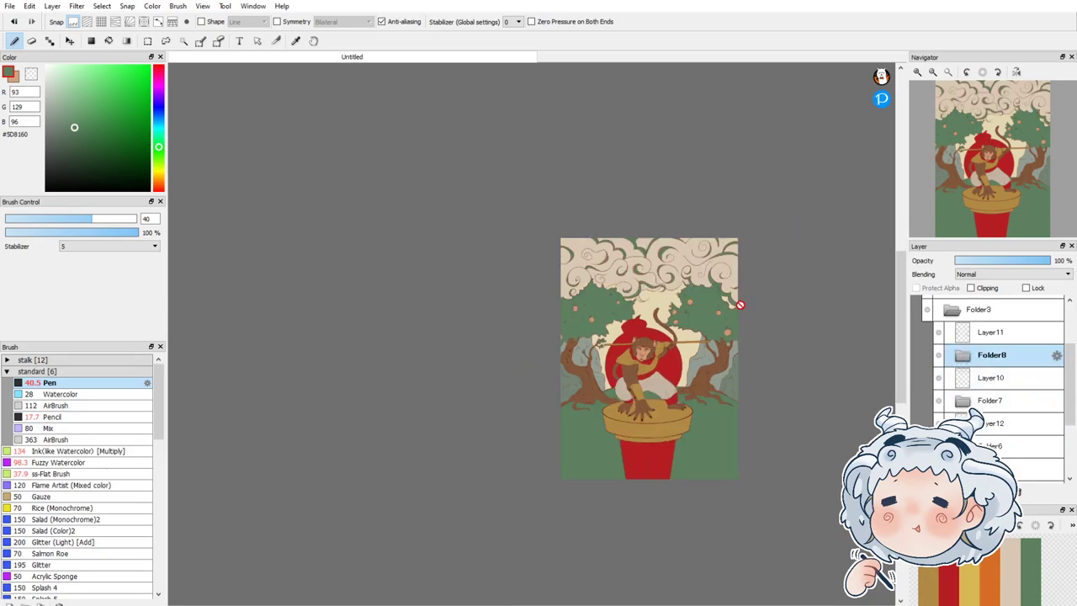
{"action": "left_click", "coordinate": [962, 400]}
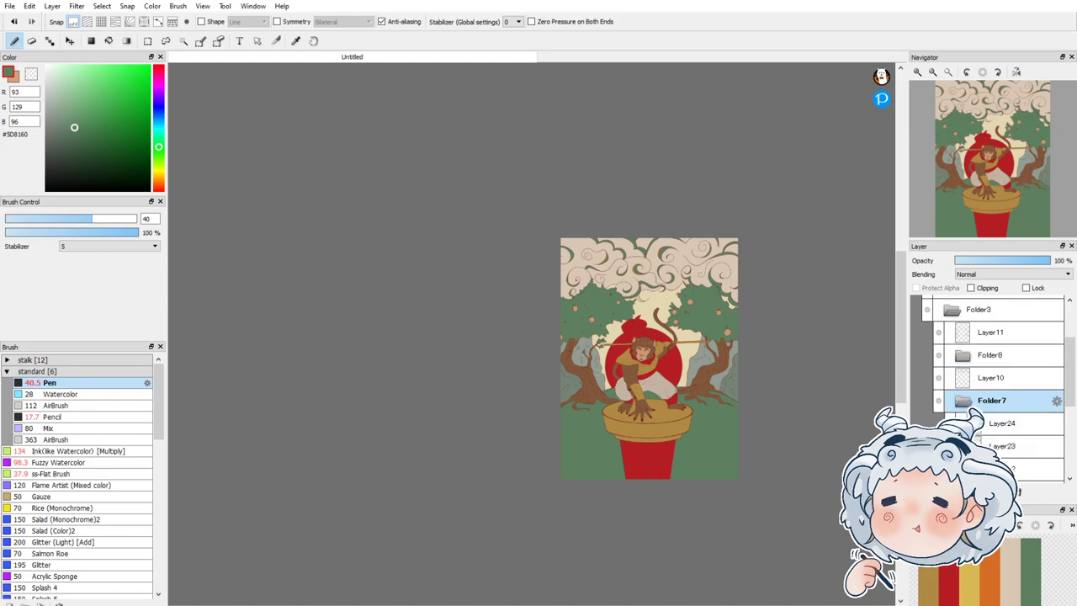
Step: With alpha protected, recolour Layer23's cloud shading ochre #B18944 and Layer24's cloud accents red #B41E22
{"action": "left_click", "coordinate": [1002, 446]}
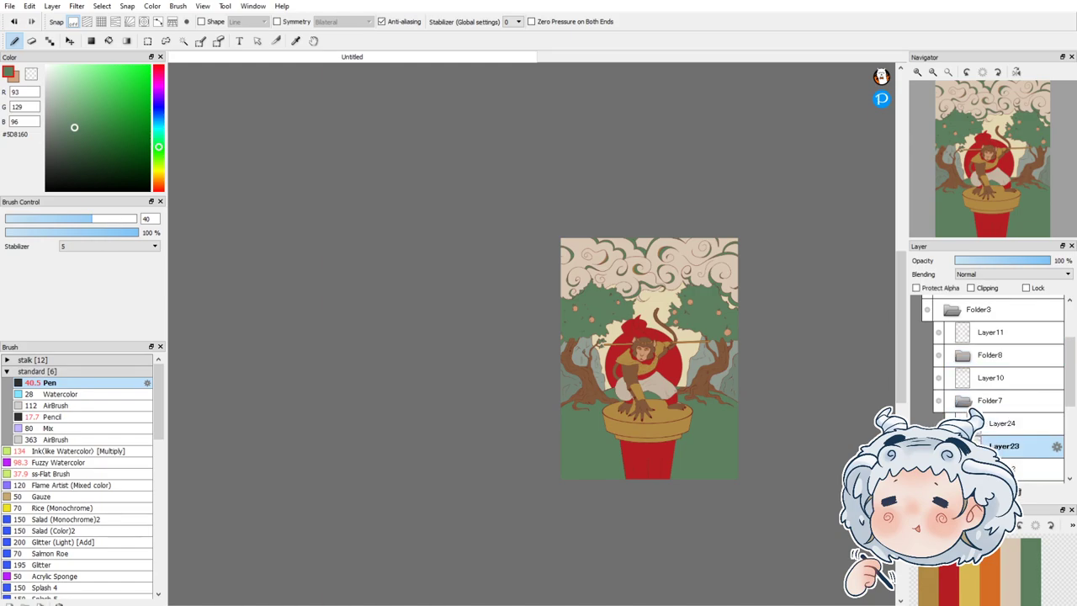
{"action": "left_click", "coordinate": [925, 569]}
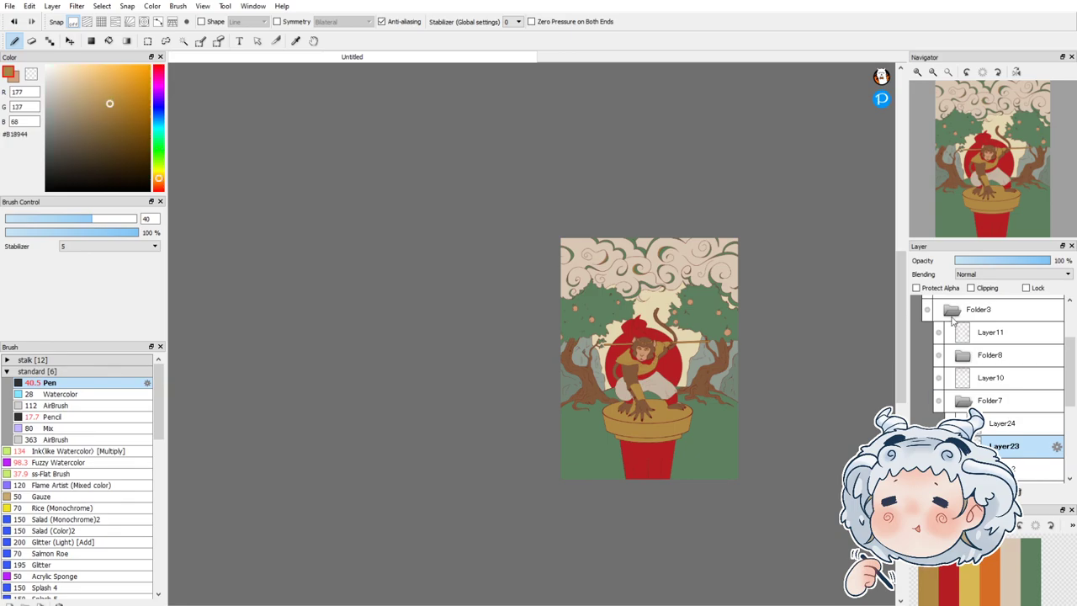
{"action": "left_click", "coordinate": [127, 40]}
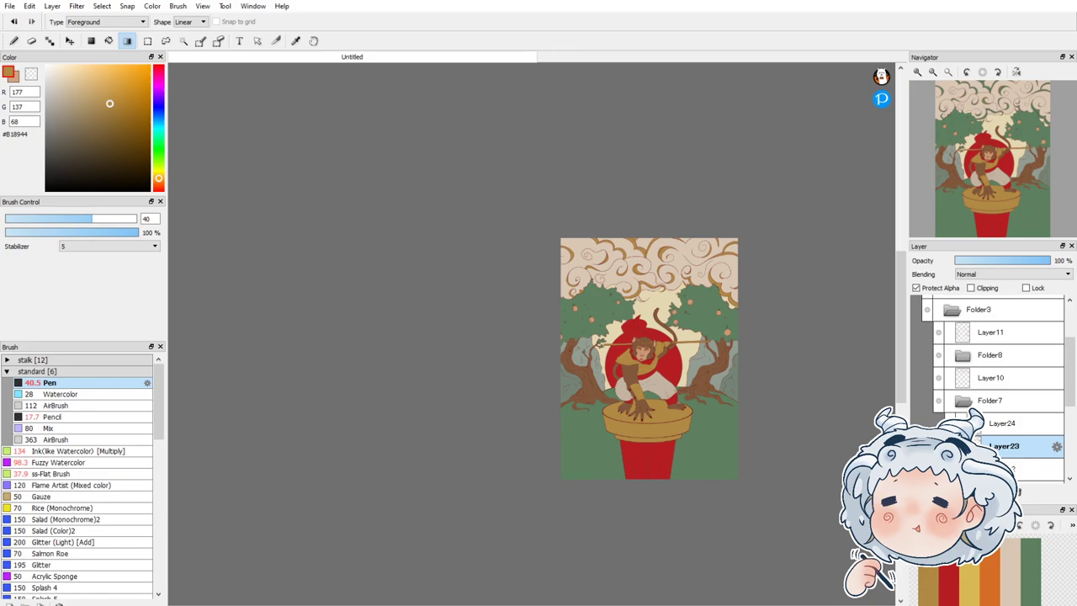
{"action": "left_click", "coordinate": [1001, 423]}
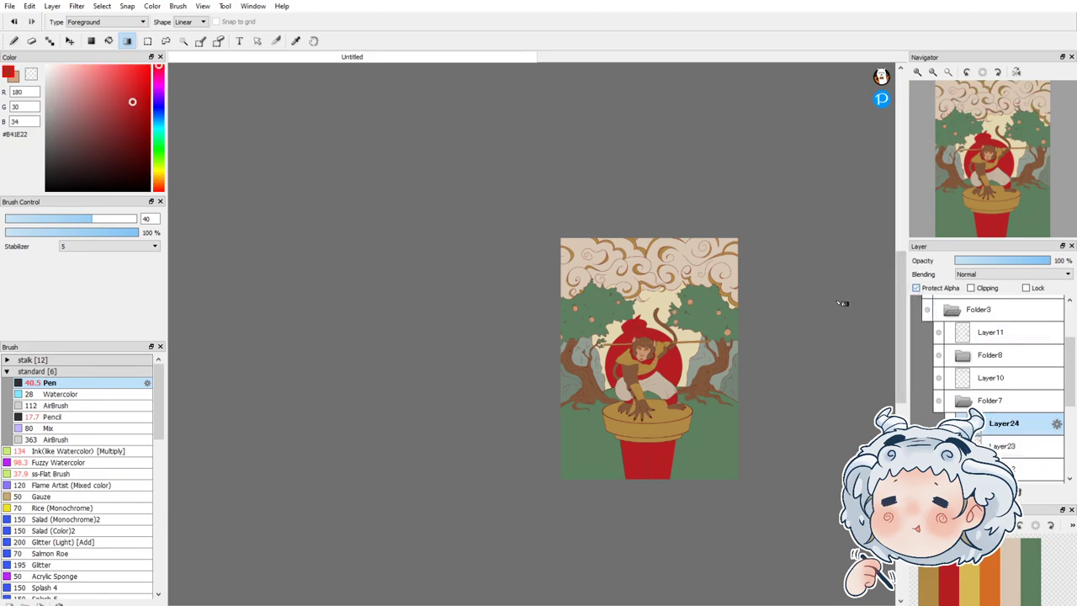
{"action": "left_click", "coordinate": [993, 402]}
Step: Recolour the lowest background layer, behind Folder2, with yellow #D8B953
{"action": "left_click", "coordinate": [969, 589]}
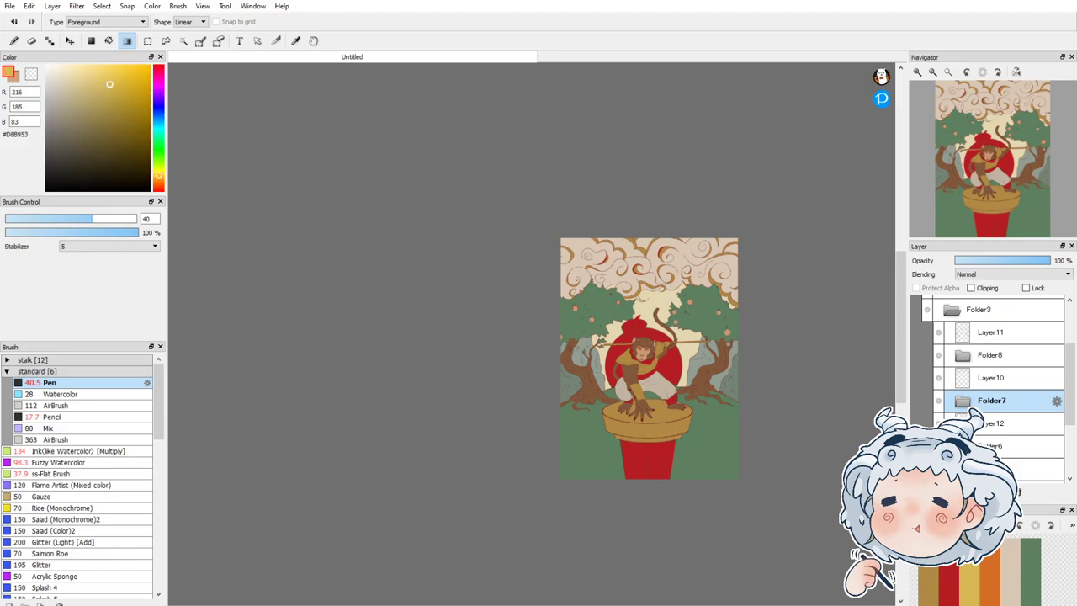
{"action": "left_click", "coordinate": [950, 308]}
{"action": "left_click", "coordinate": [993, 471]}
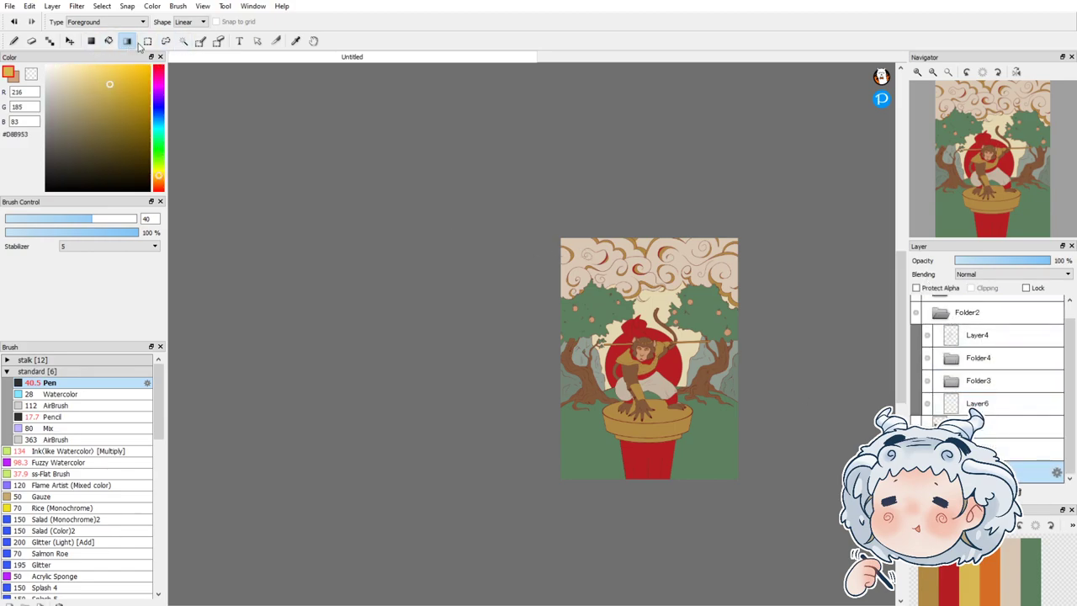
{"action": "scroll", "coordinate": [730, 318], "scroll_direction": "up", "scroll_amount": 1}
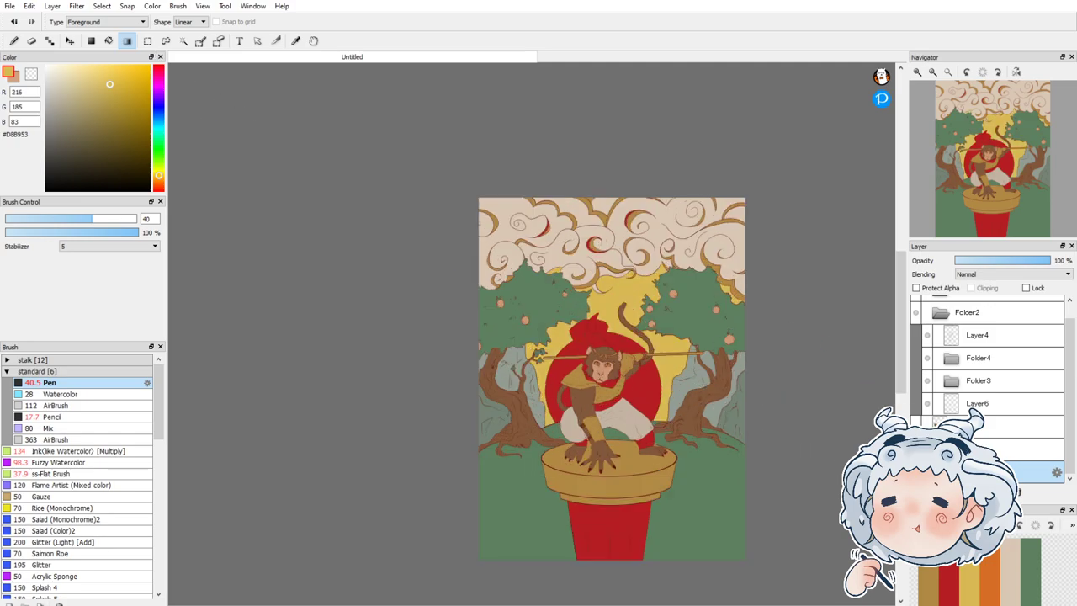
Step: On Layer18 in Folder5, fill the leftover gap between the monkey's foot and the pedestal rim with sampled ochre #B18944
{"action": "left_click", "coordinate": [953, 382]}
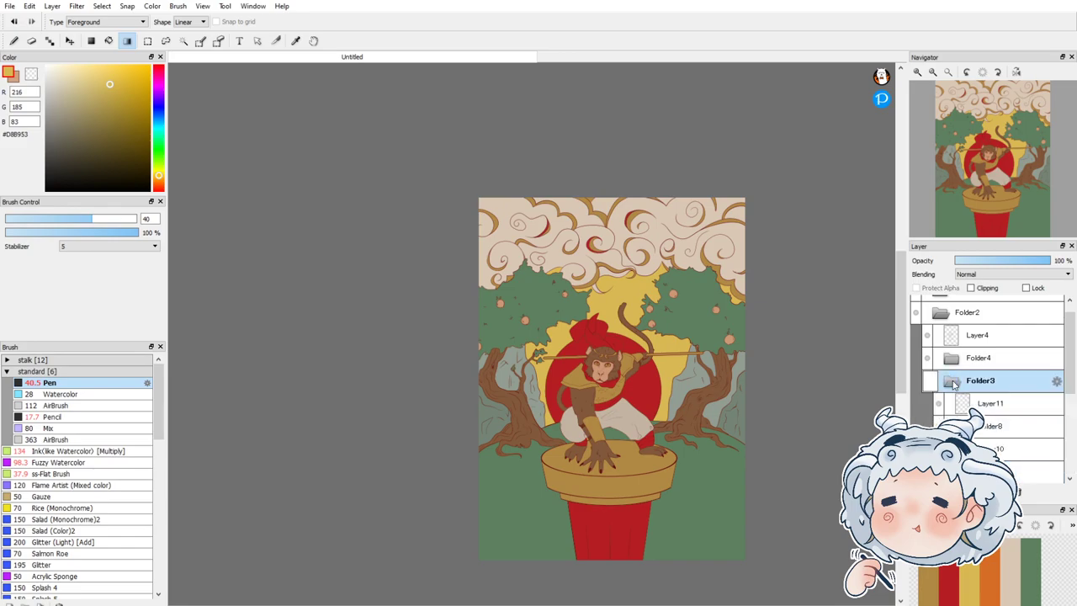
{"action": "scroll", "coordinate": [953, 383], "scroll_direction": "down", "scroll_amount": 5}
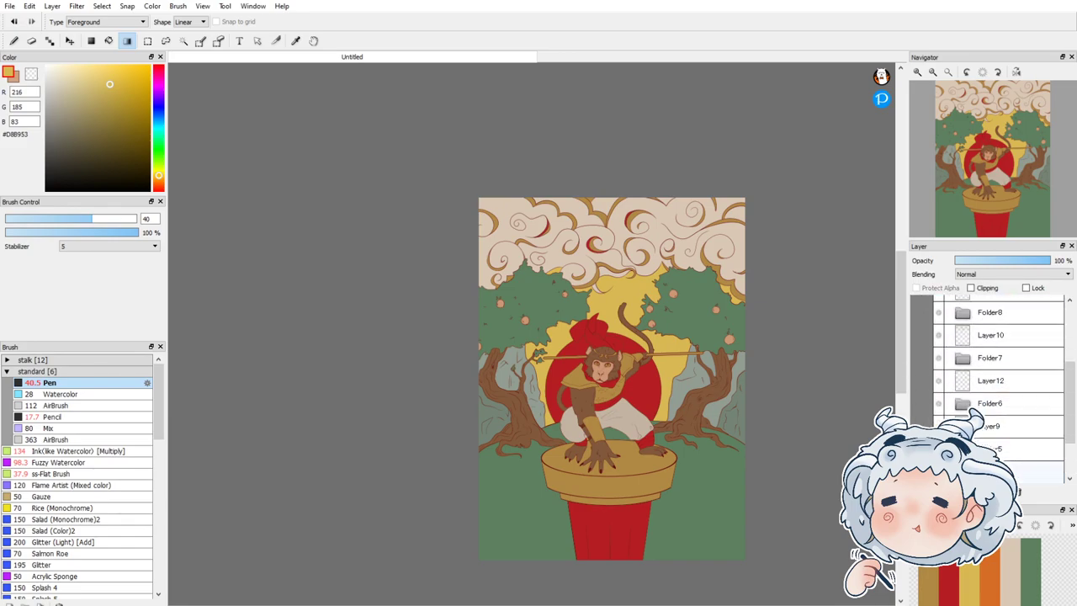
{"action": "left_click", "coordinate": [938, 448]}
{"action": "left_click", "coordinate": [938, 449]}
{"action": "left_click", "coordinate": [961, 448]}
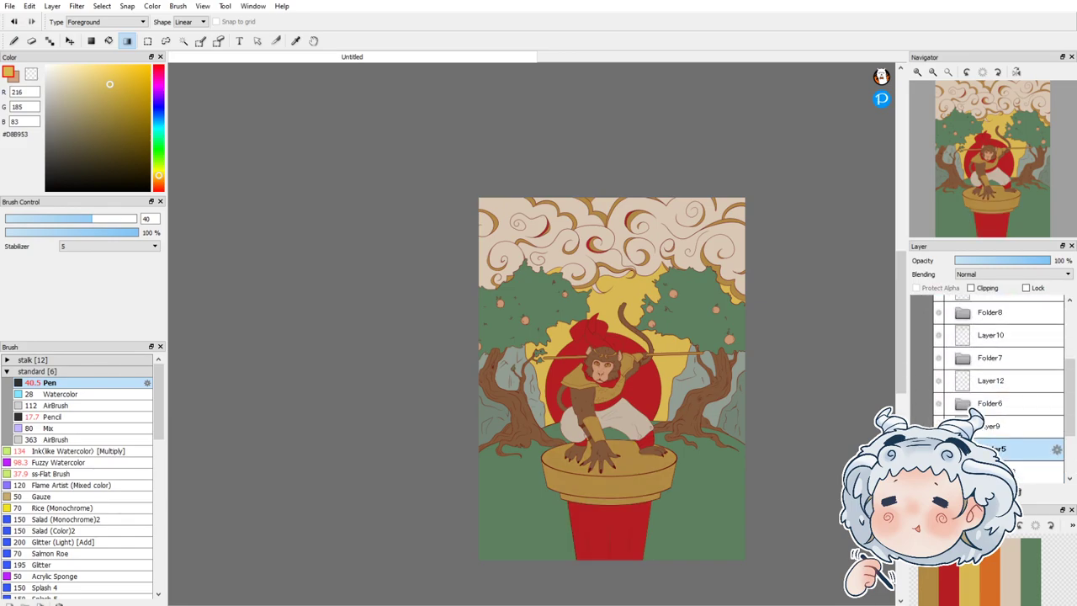
{"action": "scroll", "coordinate": [962, 421], "scroll_direction": "down", "scroll_amount": 3}
{"action": "left_click", "coordinate": [1002, 400]}
{"action": "right_click", "coordinate": [575, 445]}
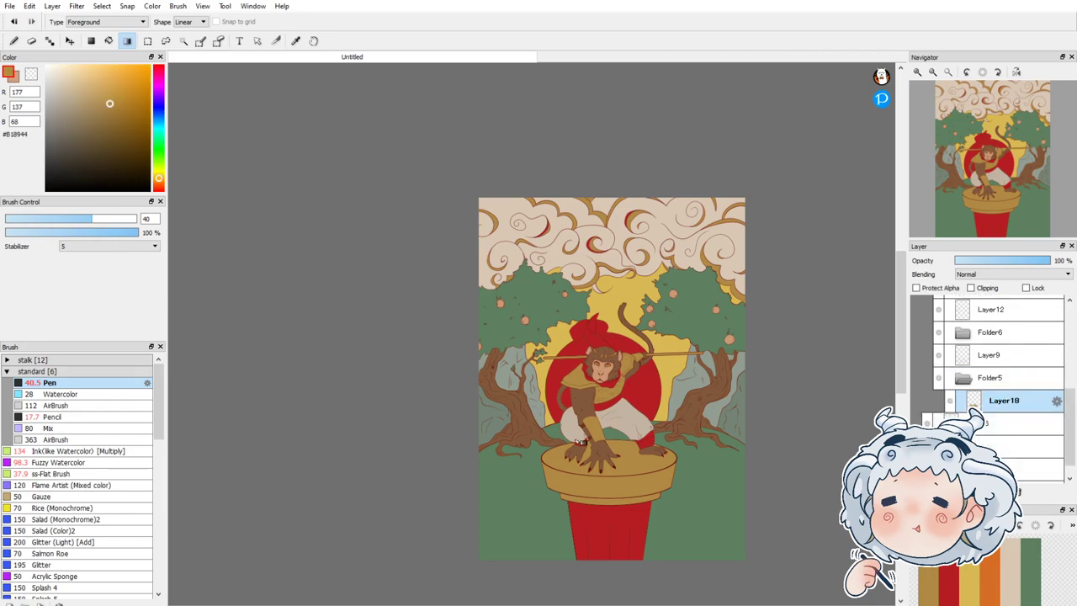
{"action": "scroll", "coordinate": [632, 442], "scroll_direction": "up", "scroll_amount": 5}
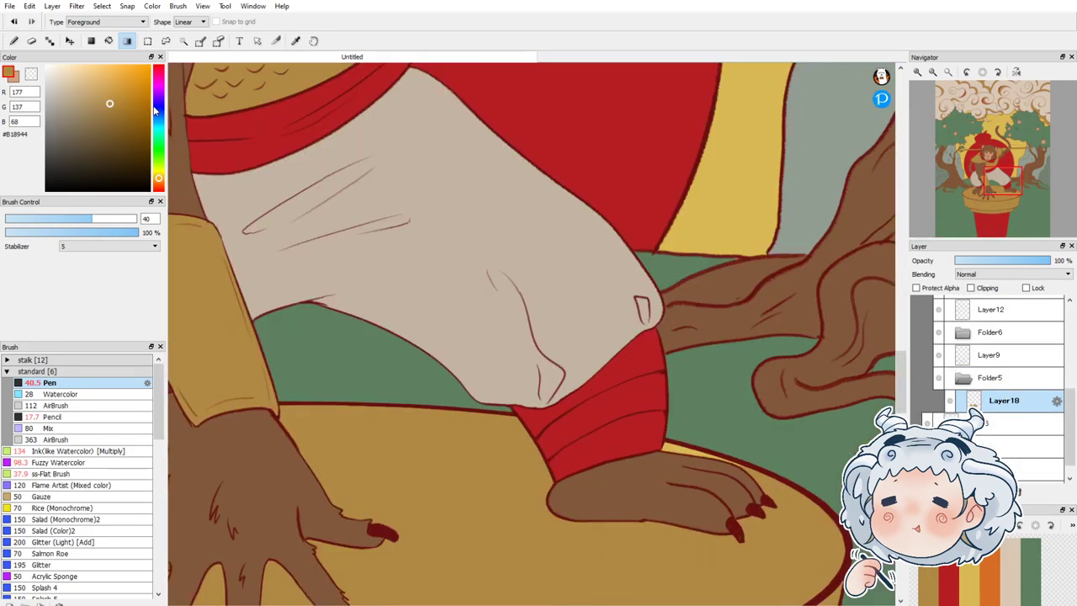
{"action": "left_click", "coordinate": [674, 445]}
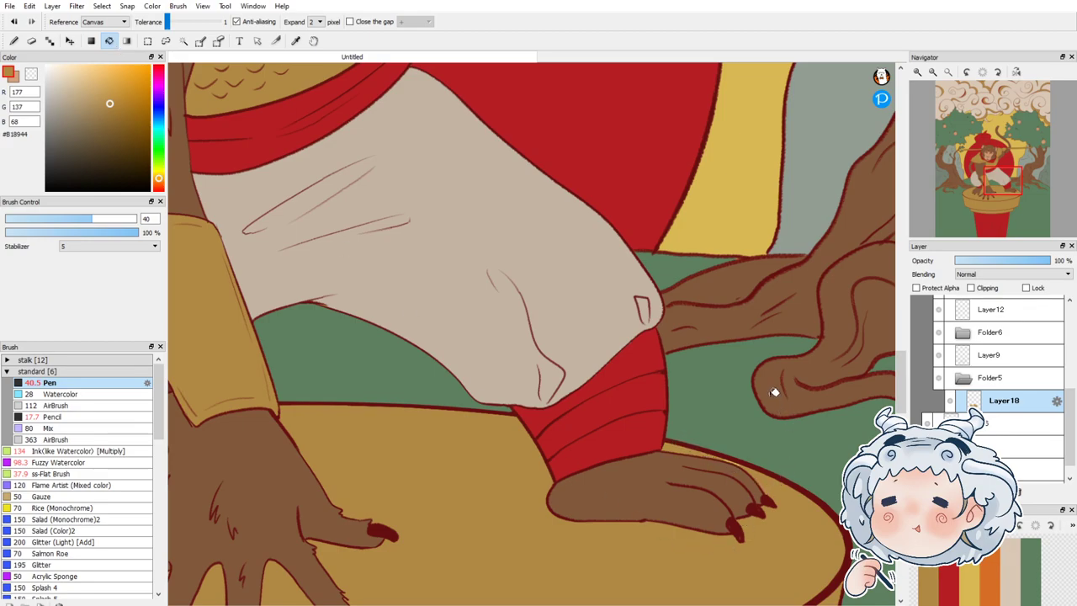
Step: On Layer20 in Folder6, fill the small gap between the monkey's ankle wrap and forearm with green #5D8160
{"action": "scroll", "coordinate": [777, 385], "scroll_direction": "down", "scroll_amount": 5}
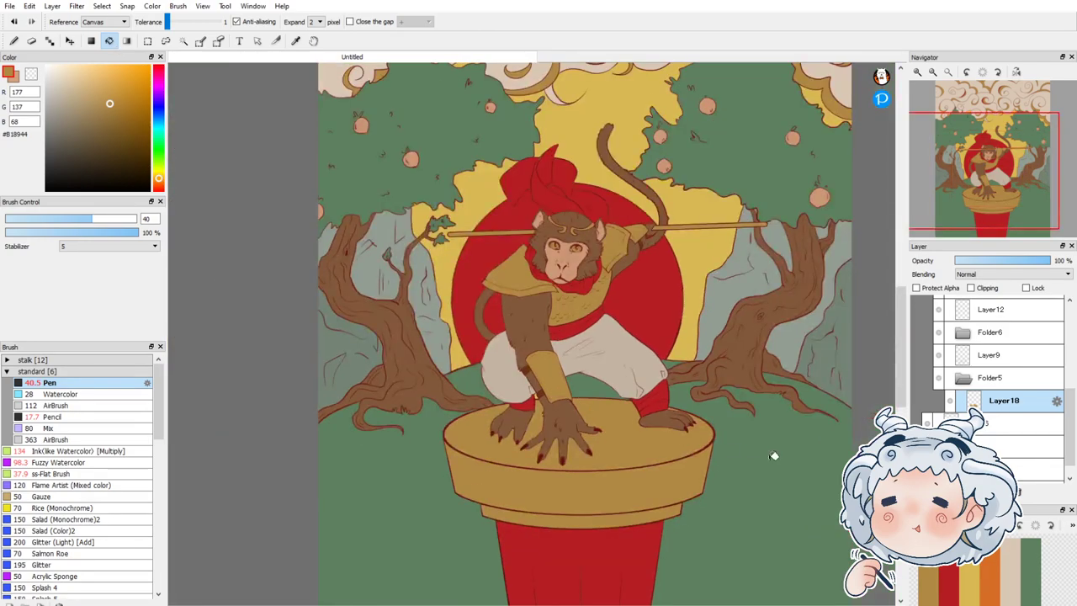
{"action": "left_click", "coordinate": [964, 378]}
{"action": "left_click", "coordinate": [963, 336]}
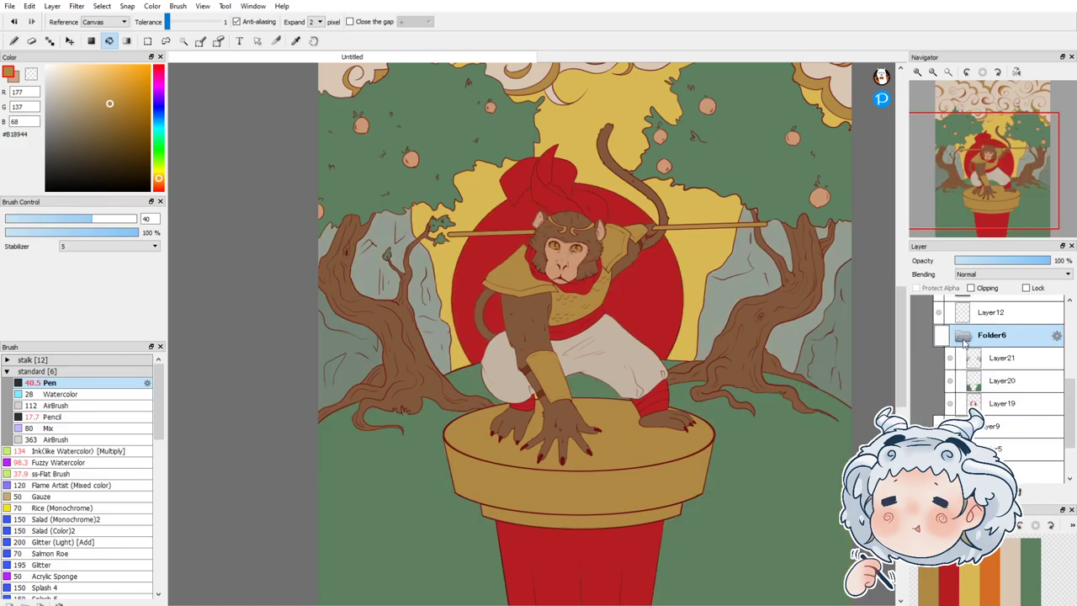
{"action": "left_click", "coordinate": [977, 385]}
{"action": "left_click", "coordinate": [1040, 547]}
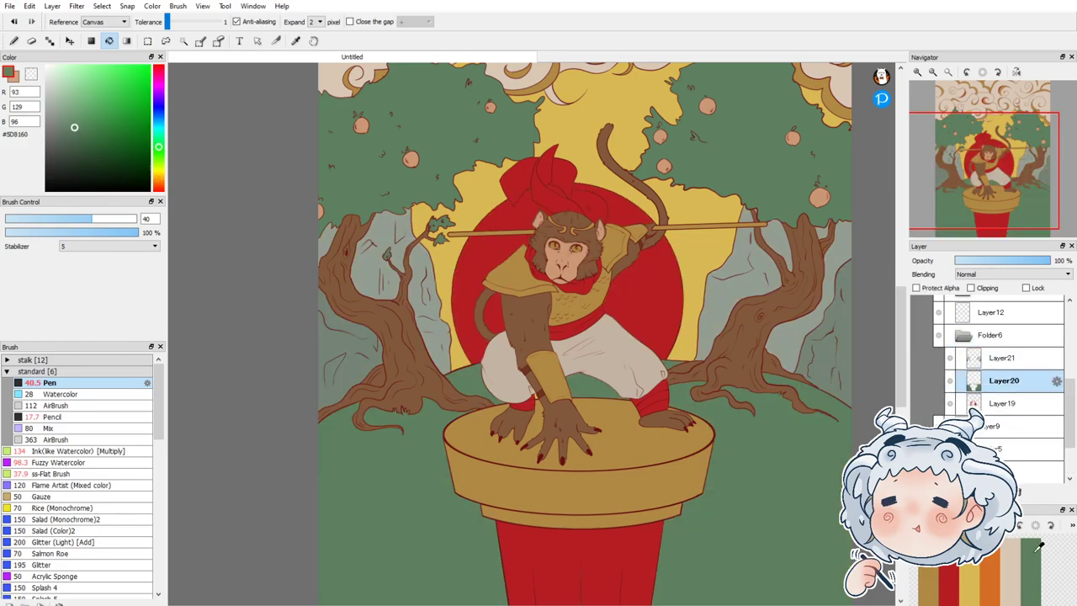
{"action": "scroll", "coordinate": [555, 411], "scroll_direction": "up", "scroll_amount": 5}
{"action": "scroll", "coordinate": [528, 372], "scroll_direction": "up", "scroll_amount": 2}
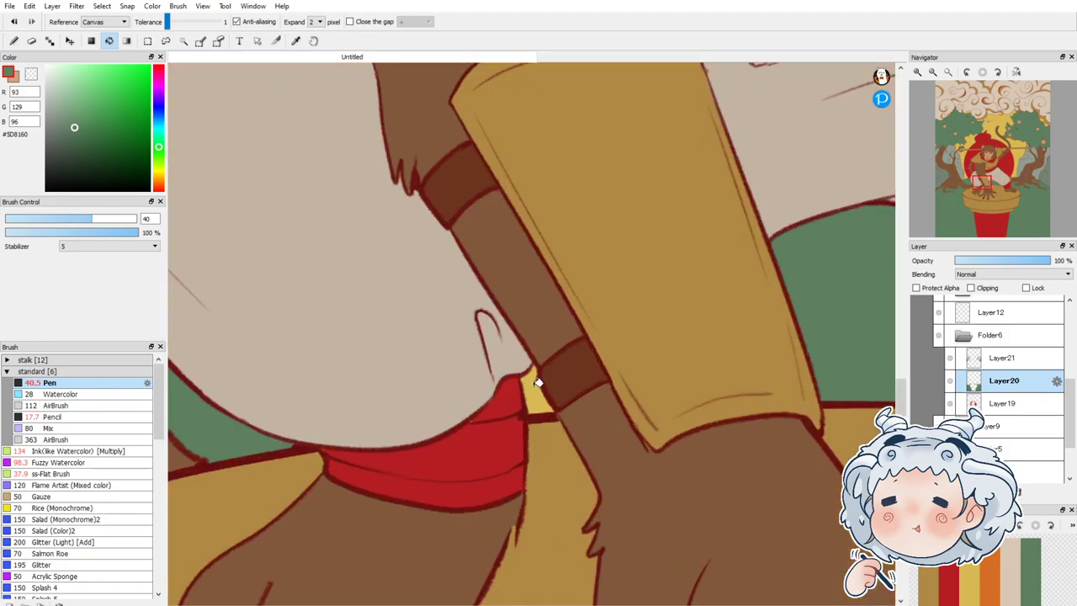
{"action": "scroll", "coordinate": [545, 379], "scroll_direction": "down", "scroll_amount": 4}
{"action": "scroll", "coordinate": [443, 386], "scroll_direction": "down", "scroll_amount": 6}
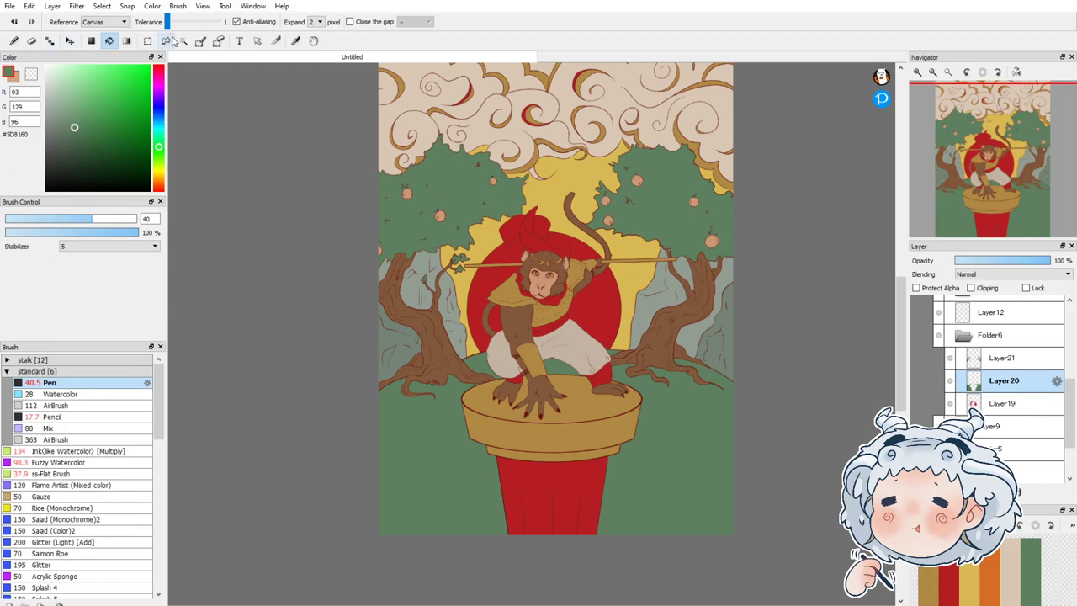
Step: Try erasing mound-shaped areas along the lower edge of the green ground on both sides of the pedestal
{"action": "left_click", "coordinate": [32, 41]}
{"action": "left_click_drag", "start_coordinate": [122, 218], "coordinate": [204, 223]}
{"action": "mouse_move", "coordinate": [368, 508]}
{"action": "left_mouse_down"}
{"action": "mouse_move", "coordinate": [413, 537]}
{"action": "mouse_move", "coordinate": [444, 451]}
{"action": "mouse_move", "coordinate": [480, 514]}
{"action": "mouse_move", "coordinate": [451, 524]}
{"action": "mouse_move", "coordinate": [451, 512]}
{"action": "mouse_move", "coordinate": [569, 513]}
{"action": "mouse_move", "coordinate": [648, 466]}
{"action": "mouse_move", "coordinate": [644, 504]}
{"action": "mouse_move", "coordinate": [753, 520]}
{"action": "mouse_move", "coordinate": [569, 534]}
{"action": "mouse_move", "coordinate": [675, 524]}
{"action": "left_mouse_up"}
{"action": "mouse_move", "coordinate": [547, 568]}
{"action": "left_mouse_down"}
{"action": "mouse_move", "coordinate": [399, 513]}
{"action": "mouse_move", "coordinate": [416, 512]}
{"action": "left_mouse_up"}
Step: Try blending the erased mounds into the green ground with vertical Mix brush strokes at size 204
{"action": "left_click", "coordinate": [15, 41]}
{"action": "left_click", "coordinate": [82, 428]}
{"action": "left_click_drag", "start_coordinate": [133, 221], "coordinate": [138, 220]}
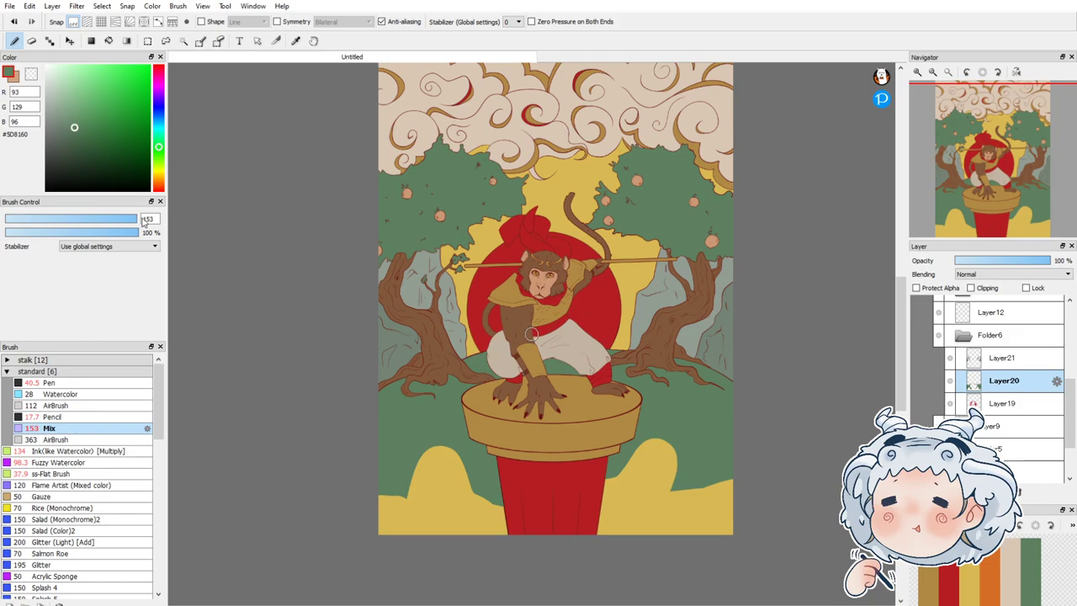
{"action": "mouse_move", "coordinate": [404, 477]}
{"action": "left_mouse_down"}
{"action": "mouse_move", "coordinate": [407, 529]}
{"action": "mouse_move", "coordinate": [379, 517]}
{"action": "mouse_move", "coordinate": [400, 520]}
{"action": "mouse_move", "coordinate": [431, 399]}
{"action": "mouse_move", "coordinate": [429, 473]}
{"action": "mouse_move", "coordinate": [453, 475]}
{"action": "mouse_move", "coordinate": [457, 490]}
{"action": "mouse_move", "coordinate": [467, 456]}
{"action": "mouse_move", "coordinate": [484, 458]}
{"action": "mouse_move", "coordinate": [499, 526]}
{"action": "mouse_move", "coordinate": [486, 436]}
{"action": "mouse_move", "coordinate": [479, 486]}
{"action": "mouse_move", "coordinate": [492, 517]}
{"action": "left_mouse_up"}
{"action": "key", "text": "ctrl+z"}
{"action": "key", "text": "ctrl+z"}
{"action": "key", "text": "ctrl+z"}
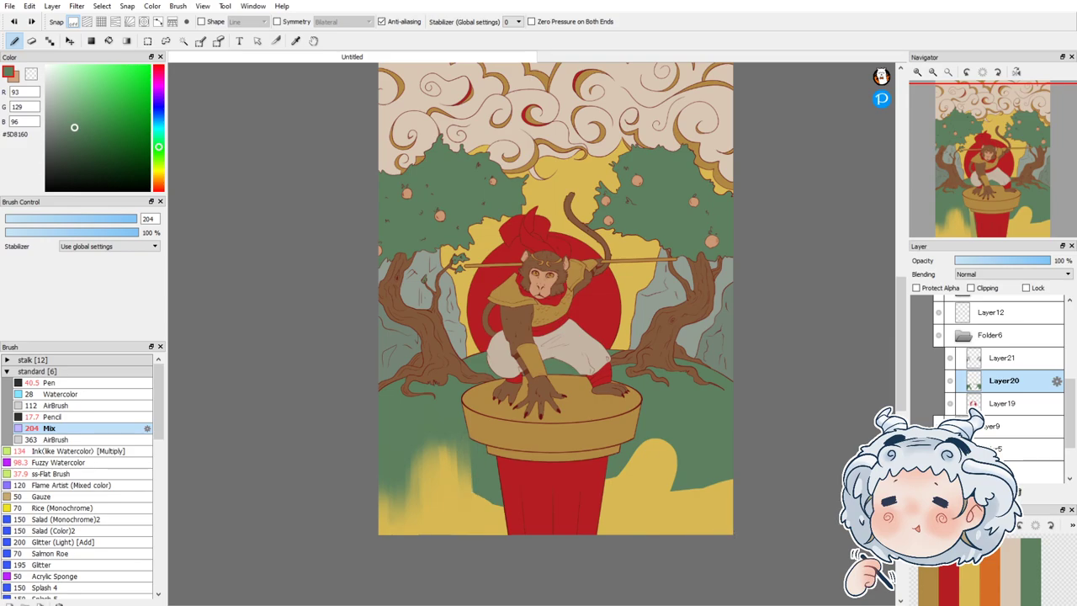
{"action": "mouse_move", "coordinate": [462, 458]}
{"action": "left_mouse_down"}
{"action": "mouse_move", "coordinate": [446, 448]}
{"action": "mouse_move", "coordinate": [429, 454]}
{"action": "left_mouse_up"}
Step: Undo the blending strokes and the erased mounds on the ground layer
{"action": "key", "text": "ctrl+z"}
{"action": "key", "text": "ctrl+z"}
{"action": "key", "text": "ctrl+z"}
{"action": "key", "text": "ctrl+z"}
{"action": "key", "text": "ctrl+z"}
{"action": "key", "text": "ctrl+z"}
{"action": "key", "text": "ctrl+z"}
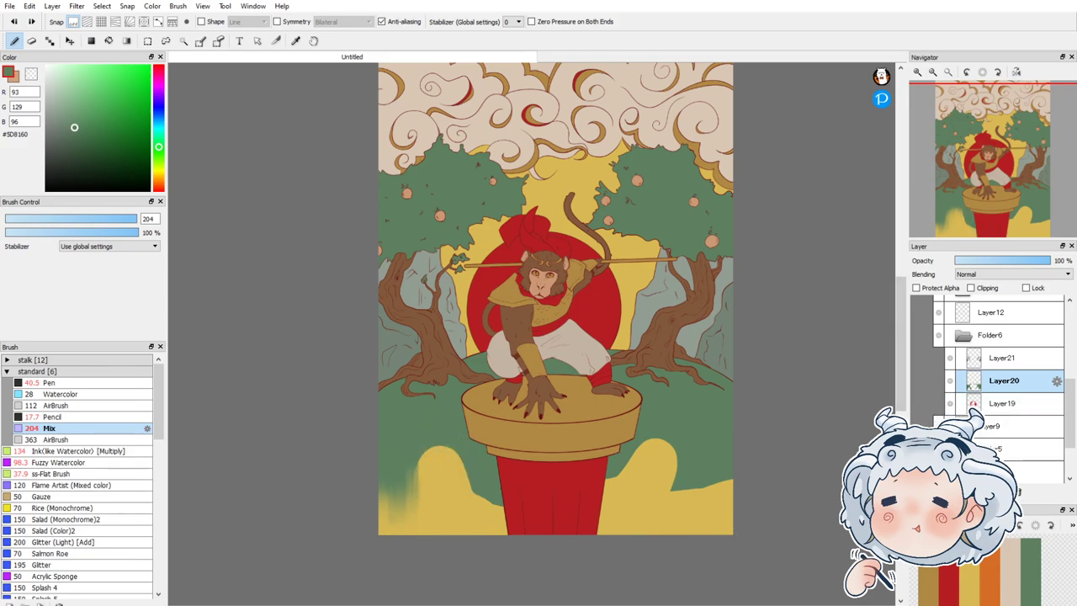
{"action": "key", "text": "ctrl+z"}
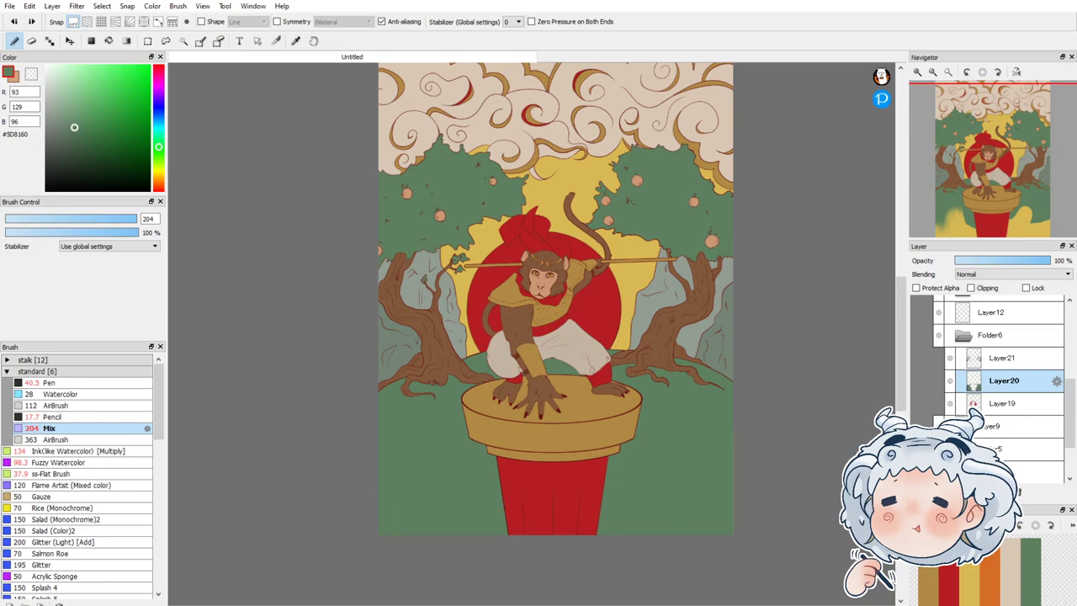
Step: Select the painted ground area of Layer20 and erase low mounds along its lower edge on both sides of the pedestal
{"action": "left_click", "coordinate": [1001, 427], "text": "ctrl"}
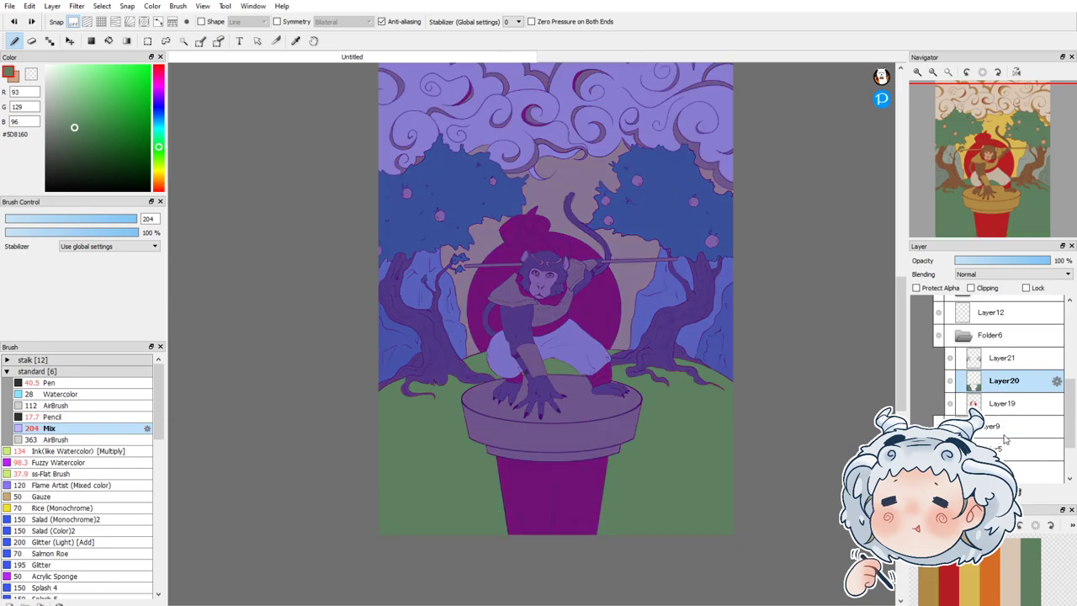
{"action": "left_click", "coordinate": [32, 40]}
{"action": "mouse_move", "coordinate": [372, 524]}
{"action": "left_mouse_down"}
{"action": "mouse_move", "coordinate": [478, 528]}
{"action": "mouse_move", "coordinate": [444, 528]}
{"action": "mouse_move", "coordinate": [620, 560]}
{"action": "mouse_move", "coordinate": [598, 543]}
{"action": "mouse_move", "coordinate": [782, 524]}
{"action": "mouse_move", "coordinate": [812, 502]}
{"action": "left_mouse_up"}
{"action": "key", "text": "ctrl+d"}
Step: Blend the ground's green and yellow together with vertical Mix brush strokes, using brush sizes 318 and 388
{"action": "left_click", "coordinate": [14, 41]}
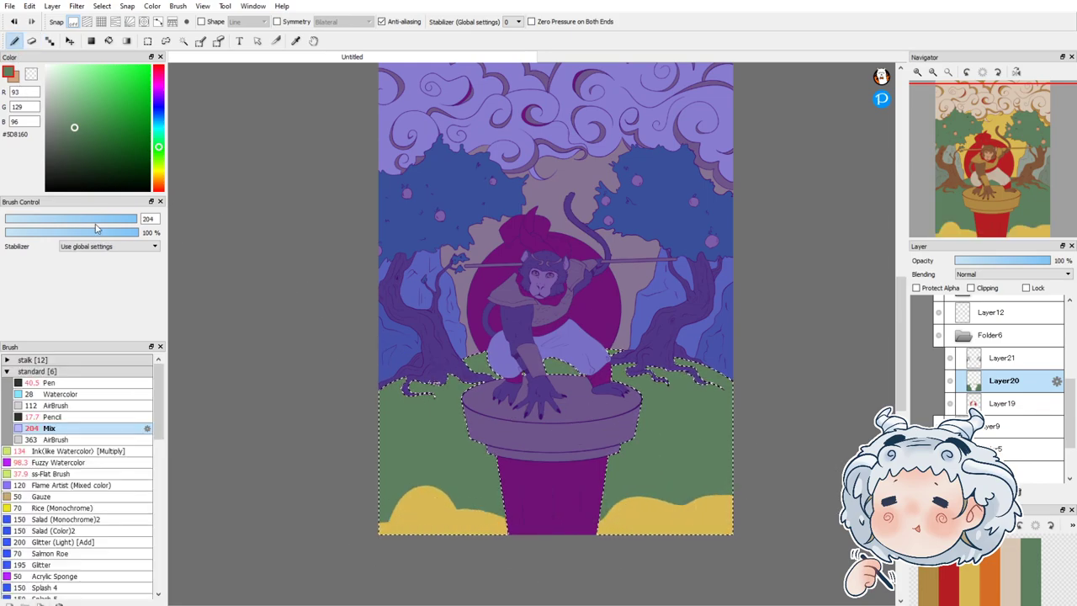
{"action": "left_click_drag", "start_coordinate": [151, 219], "coordinate": [173, 217]}
{"action": "key", "text": "ctrl+z"}
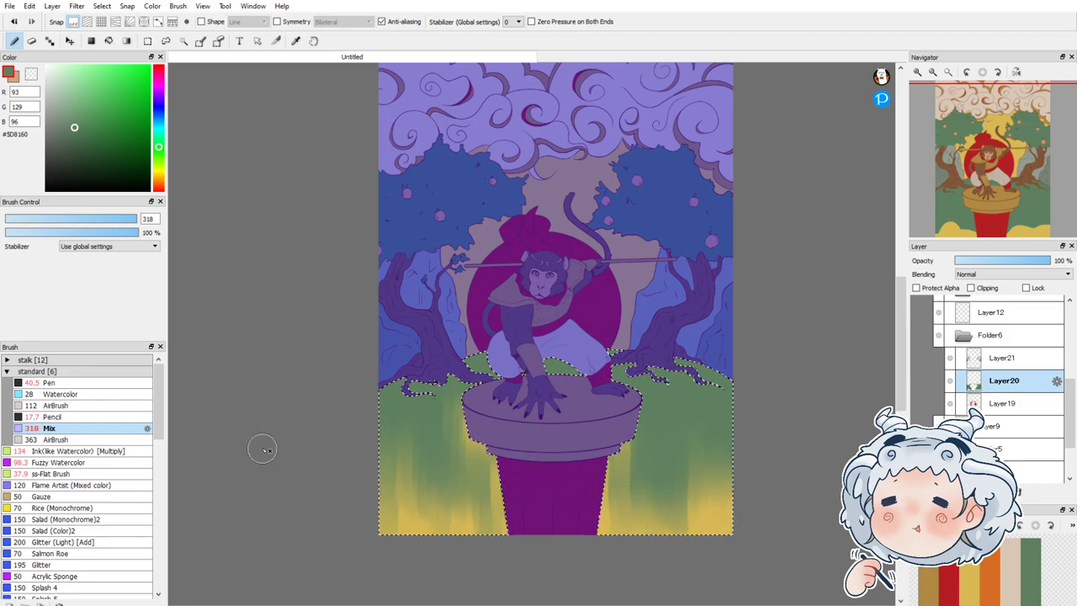
{"action": "key", "text": "ctrl+d"}
{"action": "key", "text": "]"}
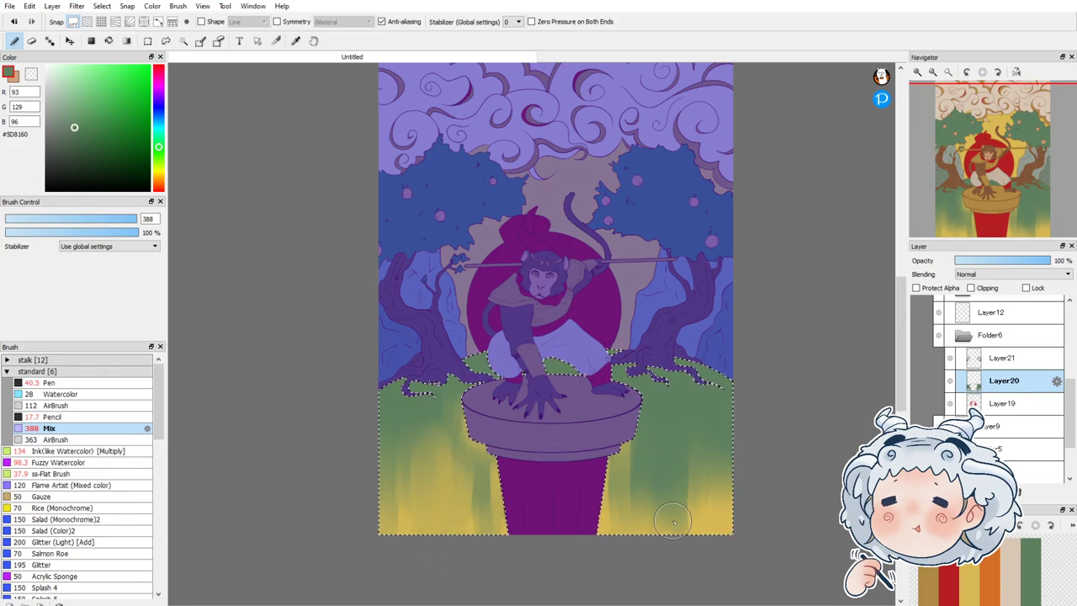
{"action": "left_click_drag", "start_coordinate": [673, 517], "coordinate": [677, 462]}
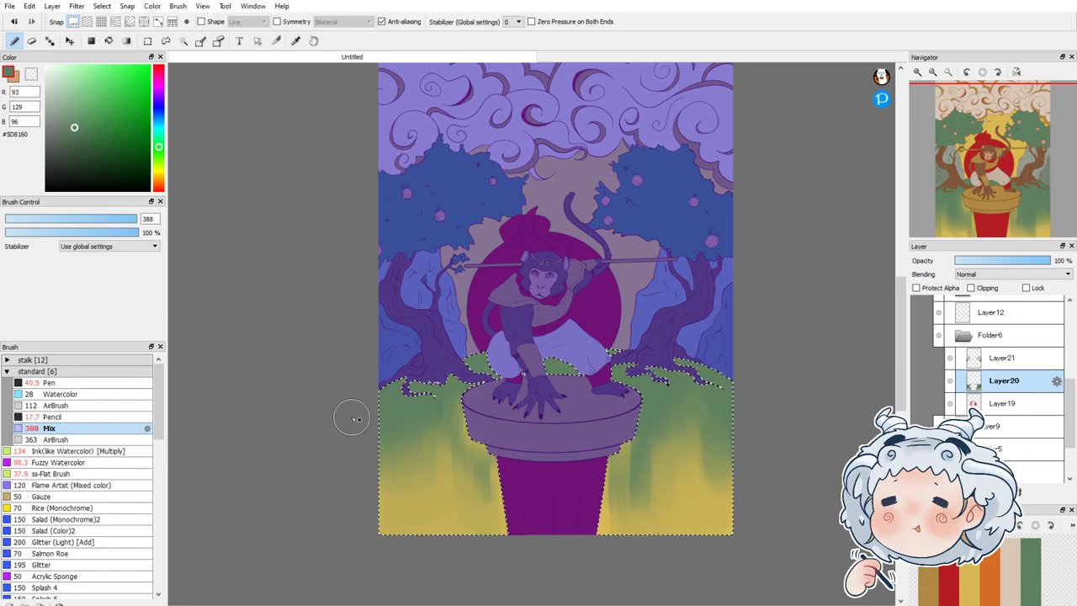
Step: Add a new layer above Layer20 and set the Fuzzy Watercolor brush to size 349 for the selected ground
{"action": "left_click", "coordinate": [100, 452]}
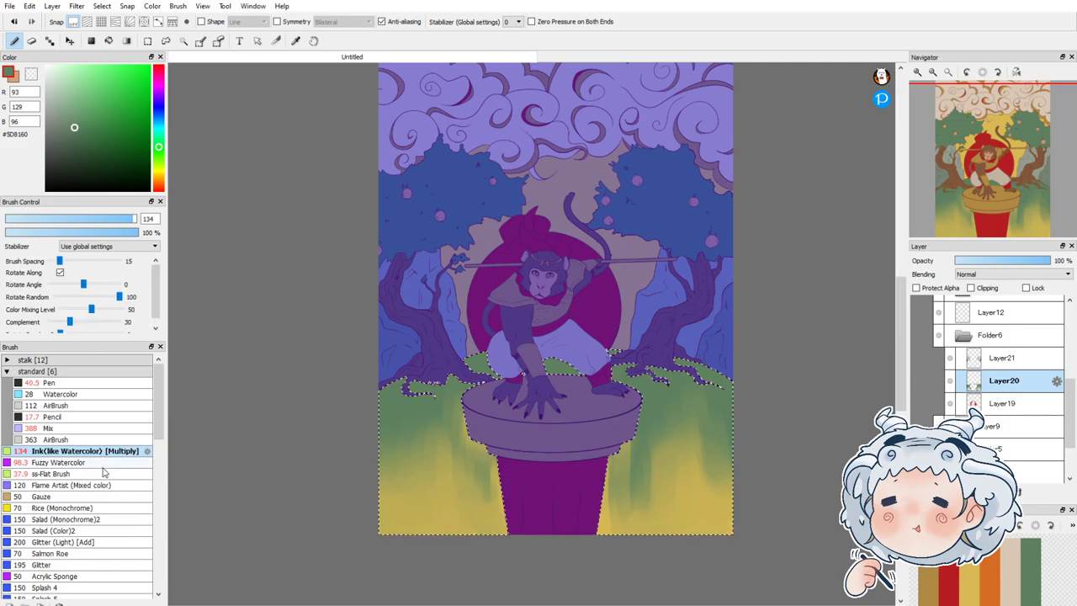
{"action": "left_click", "coordinate": [104, 464]}
{"action": "key", "text": "ctrl+d"}
{"action": "key", "text": "ctrl+shift+n"}
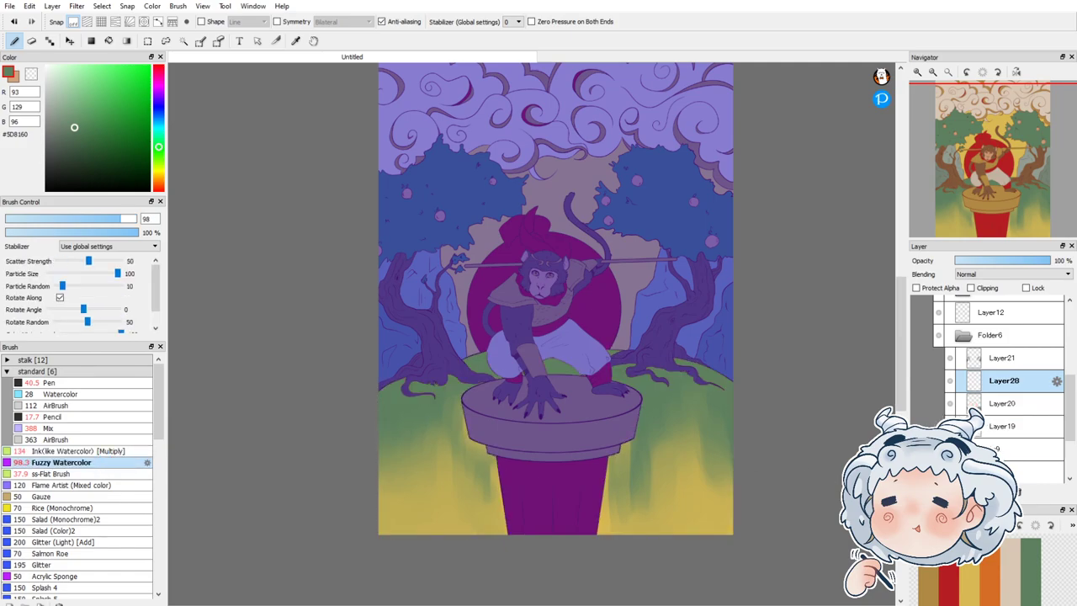
{"action": "left_click_drag", "start_coordinate": [135, 218], "coordinate": [178, 218]}
{"action": "key", "text": "ctrl+d"}
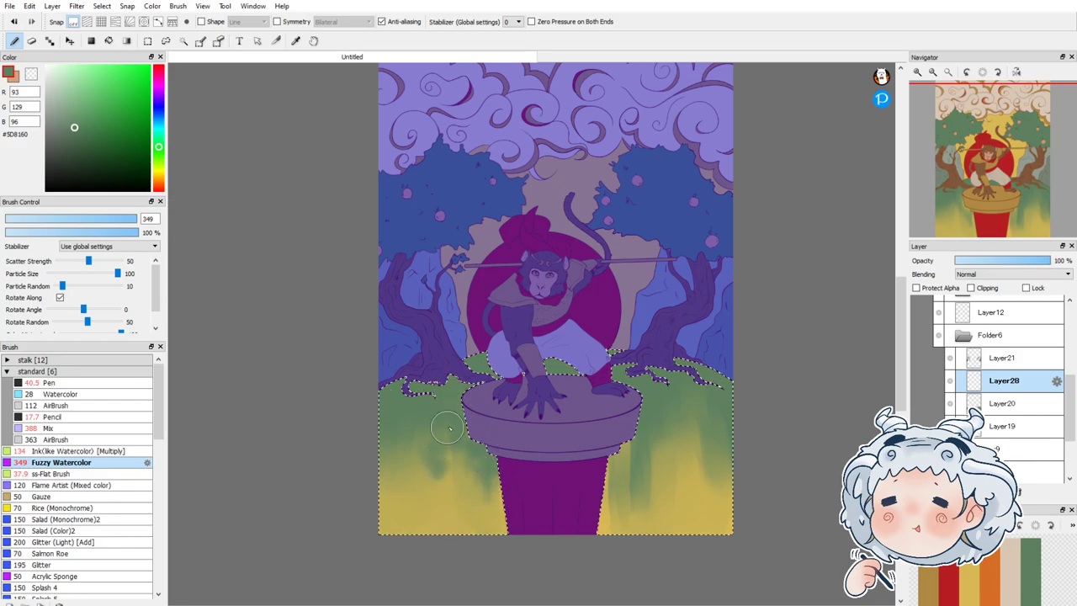
Step: Soften the ground's green-to-yellow transition on the new layer with green #5D8160, enlarging the Fuzzy Watercolor brush to 1310
{"action": "mouse_move", "coordinate": [382, 482]}
{"action": "left_mouse_down"}
{"action": "mouse_move", "coordinate": [429, 490]}
{"action": "mouse_move", "coordinate": [447, 455]}
{"action": "left_mouse_up"}
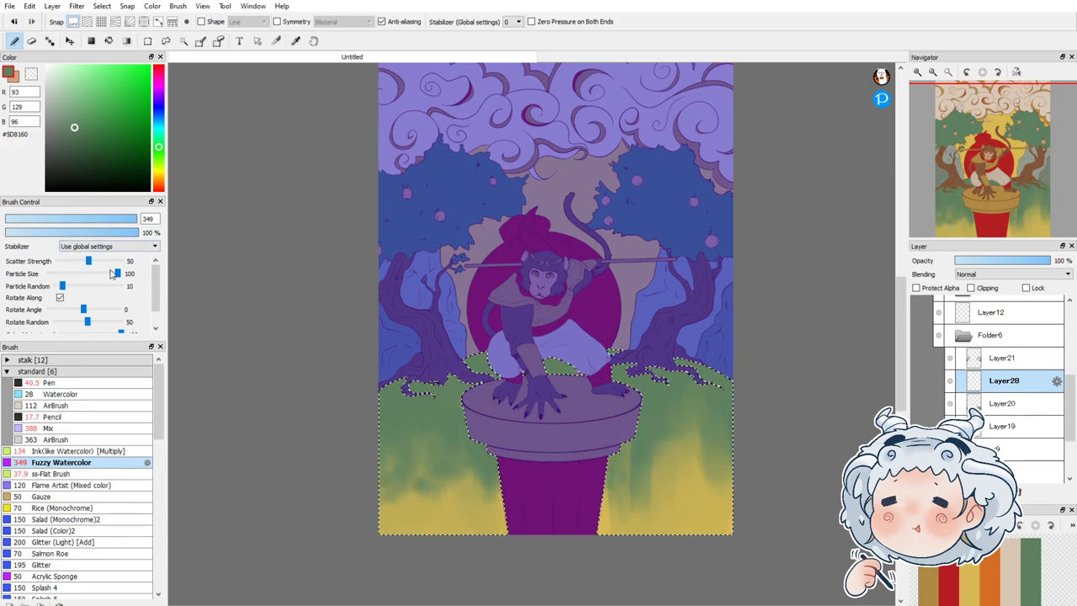
{"action": "mouse_move", "coordinate": [127, 219]}
{"action": "left_mouse_down"}
{"action": "mouse_move", "coordinate": [208, 199]}
{"action": "mouse_move", "coordinate": [313, 231]}
{"action": "left_mouse_up"}
{"action": "mouse_move", "coordinate": [357, 409]}
{"action": "left_mouse_down"}
{"action": "mouse_move", "coordinate": [432, 409]}
{"action": "mouse_move", "coordinate": [507, 443]}
{"action": "mouse_move", "coordinate": [375, 437]}
{"action": "mouse_move", "coordinate": [496, 461]}
{"action": "mouse_move", "coordinate": [530, 430]}
{"action": "mouse_move", "coordinate": [597, 449]}
{"action": "left_mouse_up"}
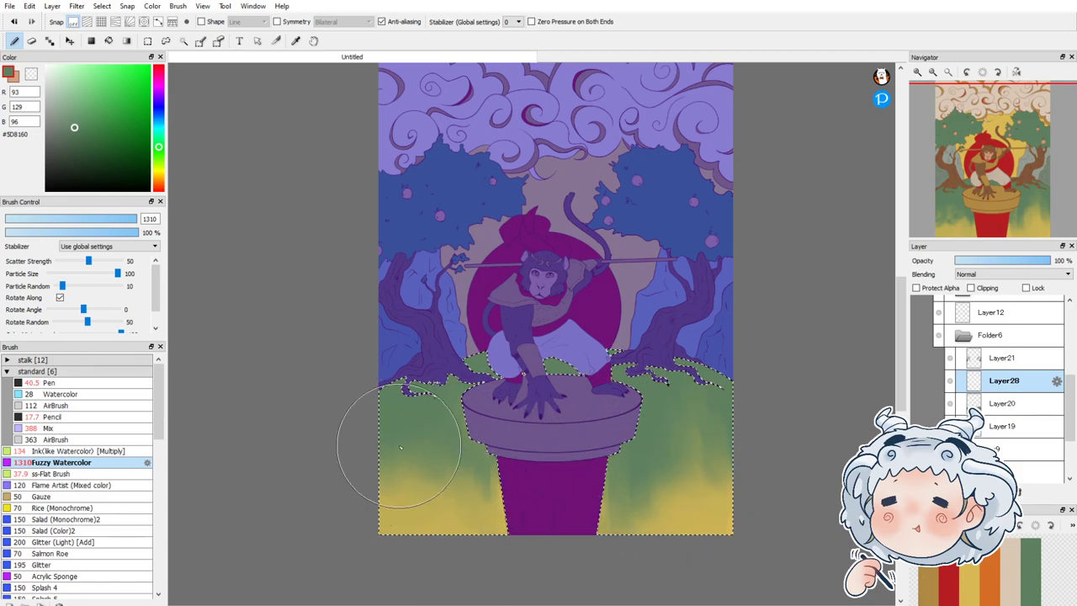
Step: Smooth the ground's green-to-yellow fade on Layer28 with Fuzzy Watercolor and Mix brush strokes, and clear the selection
{"action": "left_click_drag", "start_coordinate": [406, 448], "coordinate": [367, 519]}
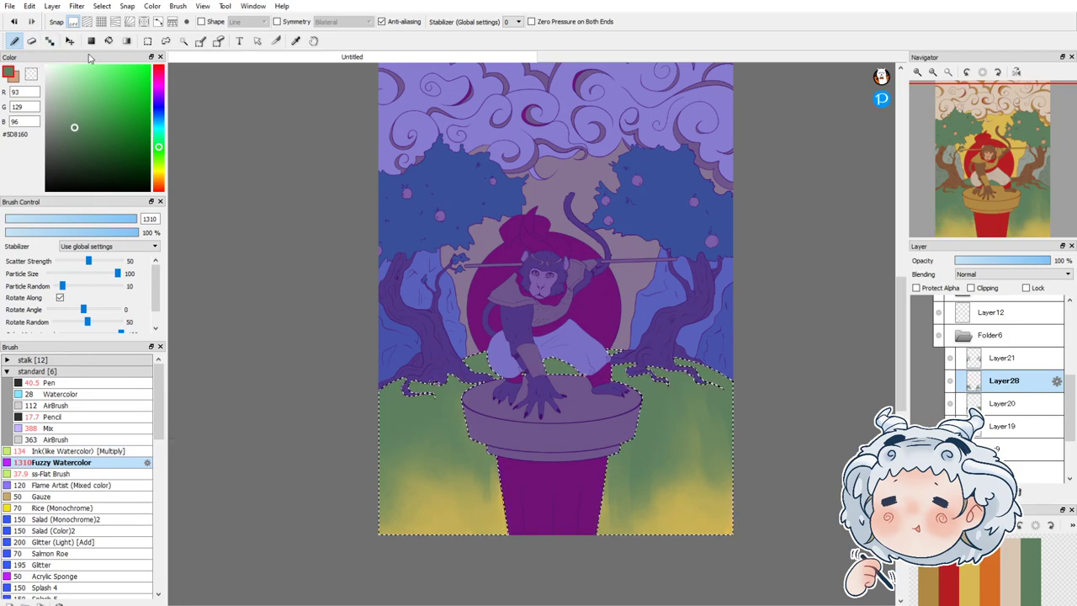
{"action": "left_click", "coordinate": [56, 428]}
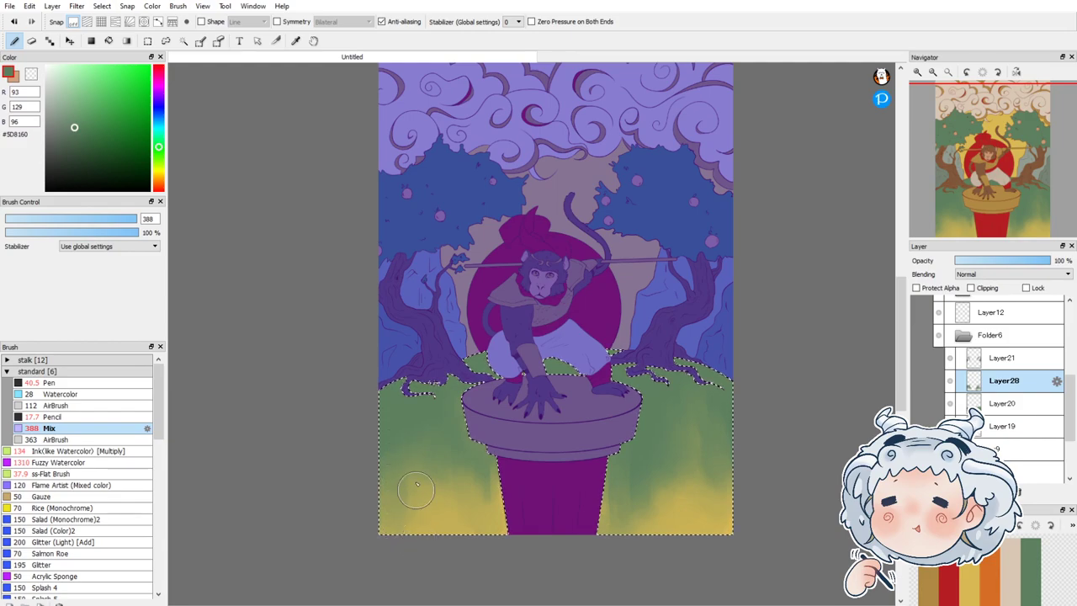
{"action": "mouse_move", "coordinate": [688, 484]}
{"action": "left_mouse_down"}
{"action": "mouse_move", "coordinate": [716, 538]}
{"action": "mouse_move", "coordinate": [671, 392]}
{"action": "left_mouse_up"}
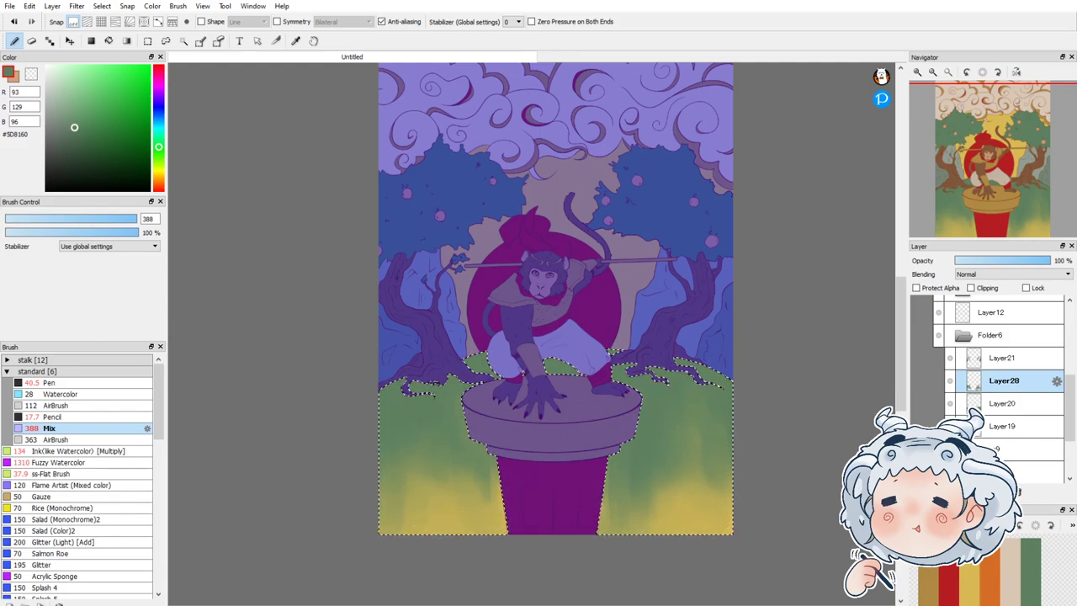
{"action": "left_click", "coordinate": [148, 41]}
{"action": "key", "text": "ctrl+d"}
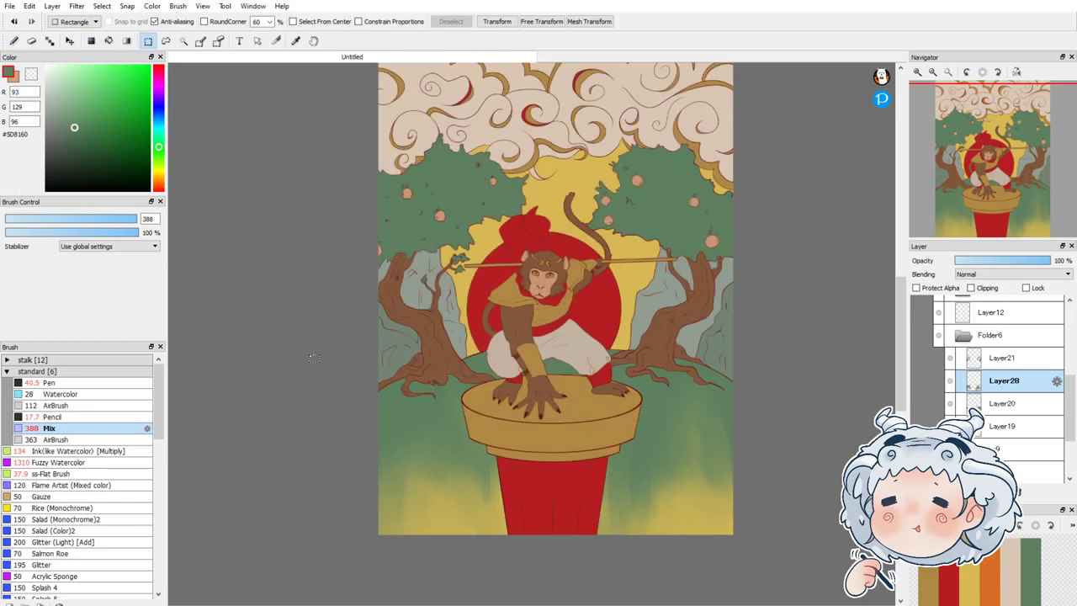
{"action": "left_click", "coordinate": [948, 72]}
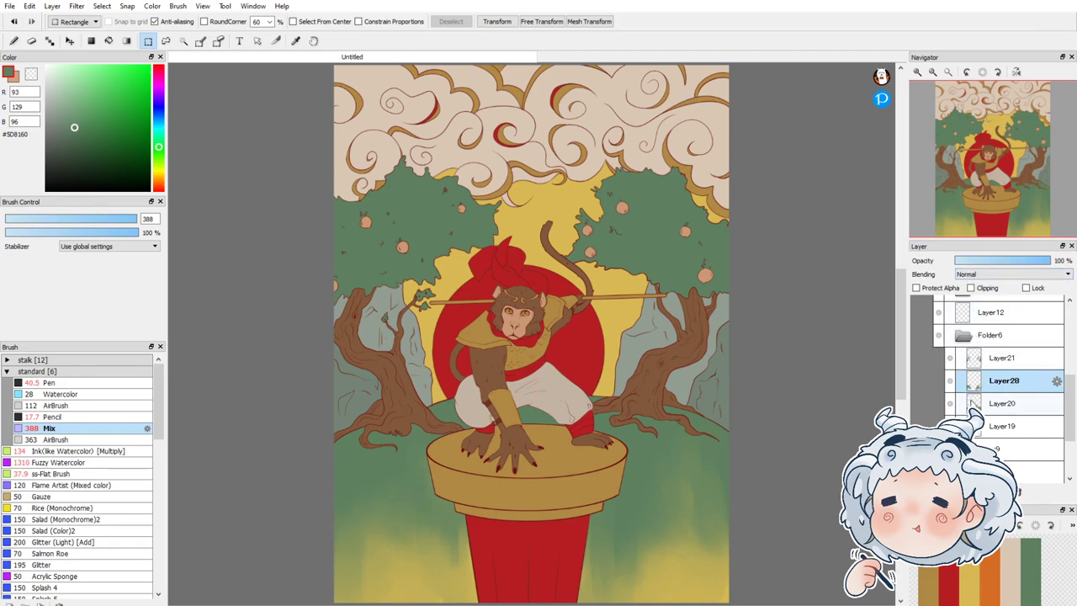
Step: Recolour the rocks behind the trees on Layer21 in Folder6 to a purplish grey
{"action": "left_click", "coordinate": [963, 338]}
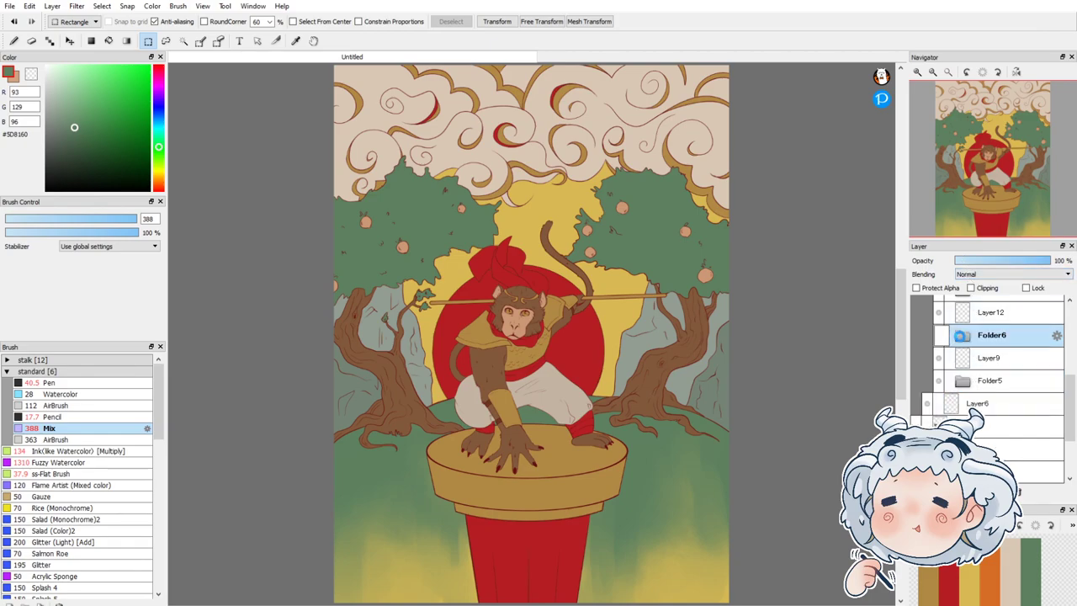
{"action": "left_click_drag", "start_coordinate": [1069, 407], "coordinate": [1069, 388]}
{"action": "left_click", "coordinate": [964, 378]}
{"action": "left_click", "coordinate": [950, 401]}
{"action": "left_click", "coordinate": [949, 401]}
{"action": "left_click", "coordinate": [949, 402]}
{"action": "left_click", "coordinate": [949, 403]}
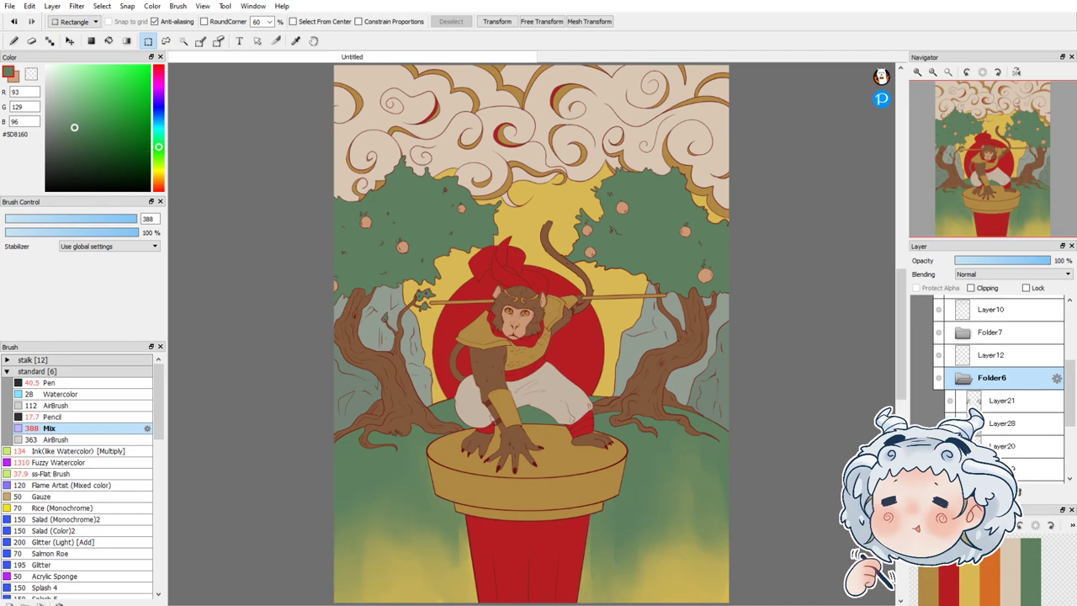
{"action": "left_click", "coordinate": [984, 404]}
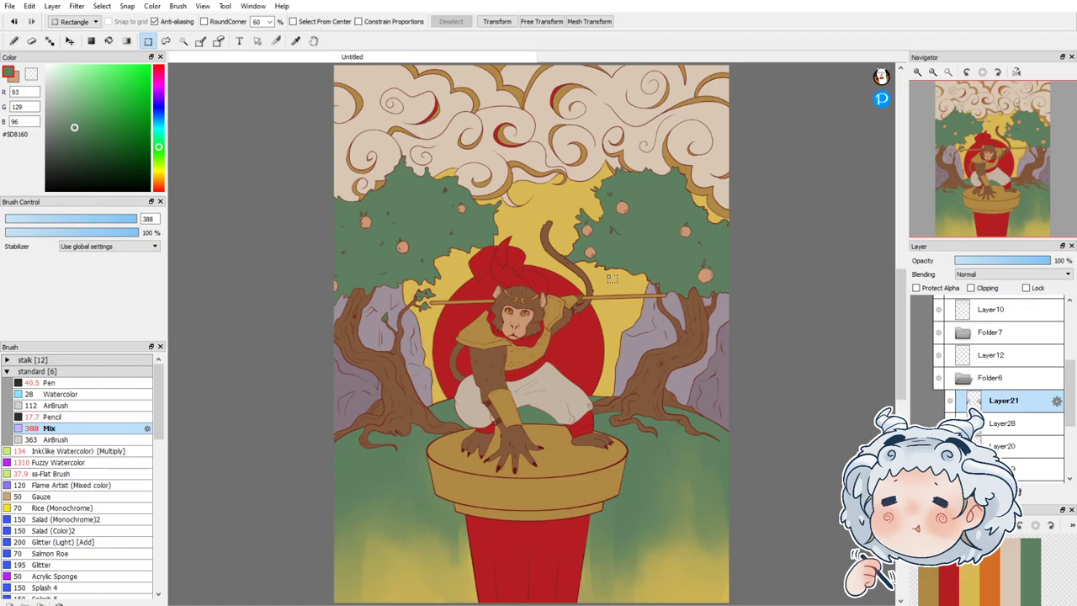
{"action": "left_click", "coordinate": [961, 378]}
{"action": "left_click", "coordinate": [962, 423]}
{"action": "left_click", "coordinate": [962, 424]}
{"action": "left_click", "coordinate": [962, 378]}
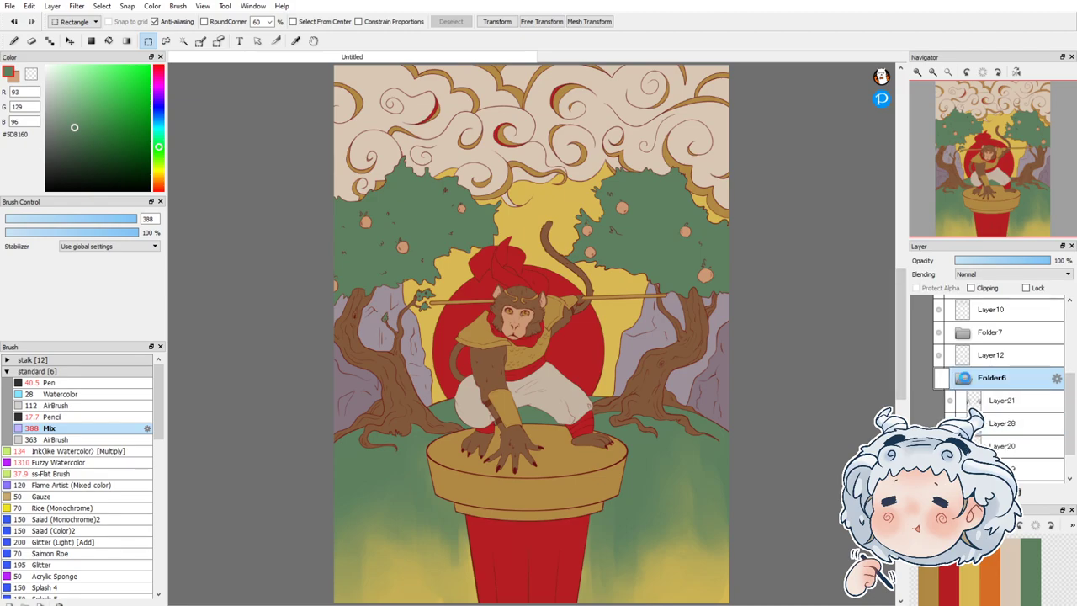
{"action": "scroll", "coordinate": [964, 395], "scroll_direction": "down", "scroll_amount": 1}
{"action": "left_click", "coordinate": [975, 403]}
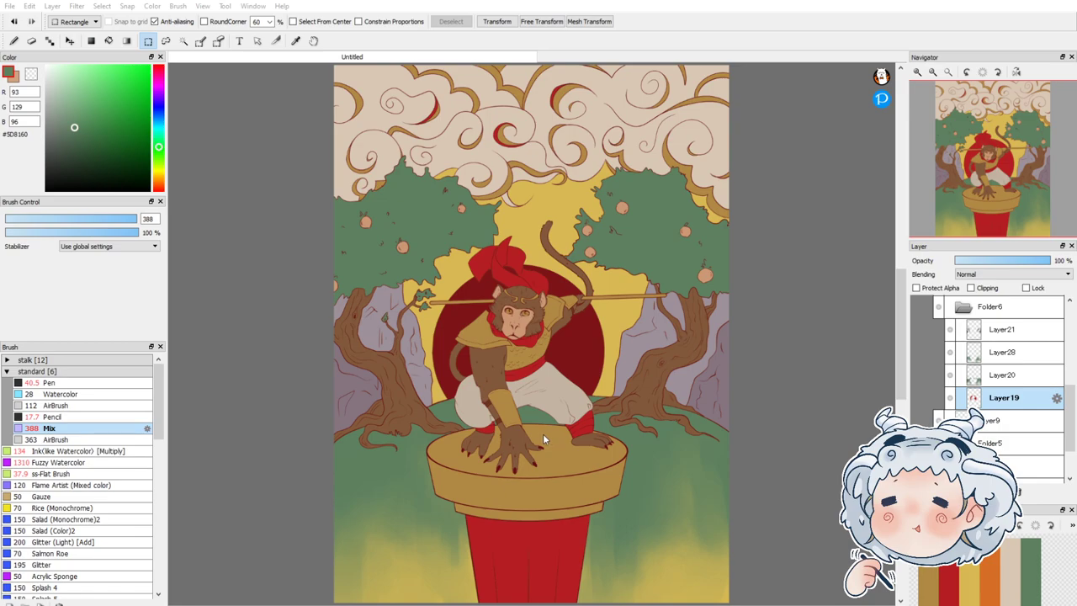
{"action": "key", "text": "Escape"}
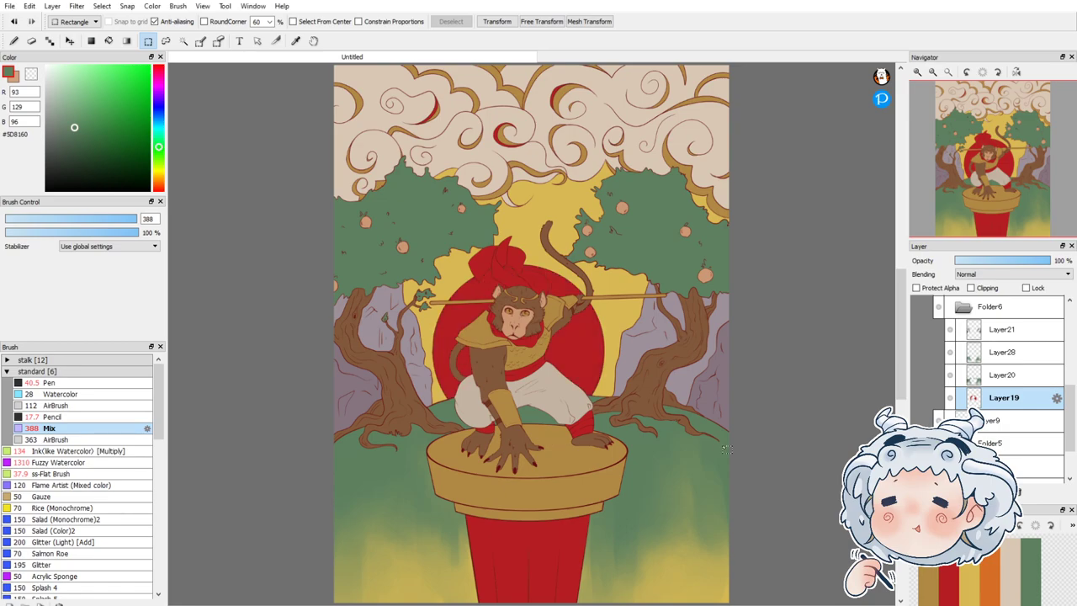
Step: Adjust the red circle behind the monkey on Layer19 to a lighter red
{"action": "left_click", "coordinate": [940, 306]}
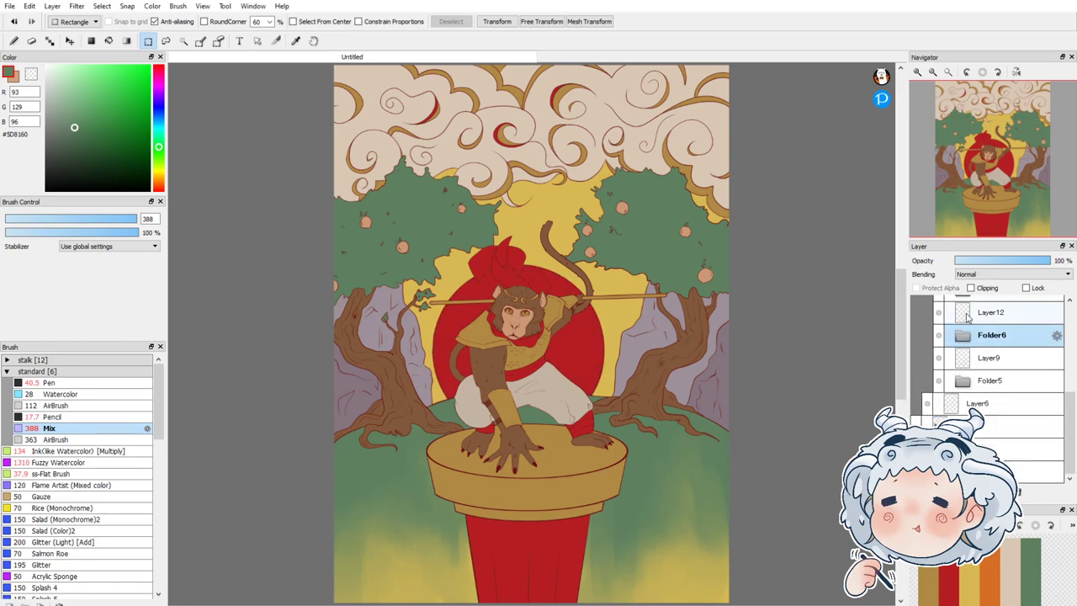
{"action": "left_click", "coordinate": [972, 385]}
{"action": "left_click", "coordinate": [967, 383]}
{"action": "left_click", "coordinate": [964, 336]}
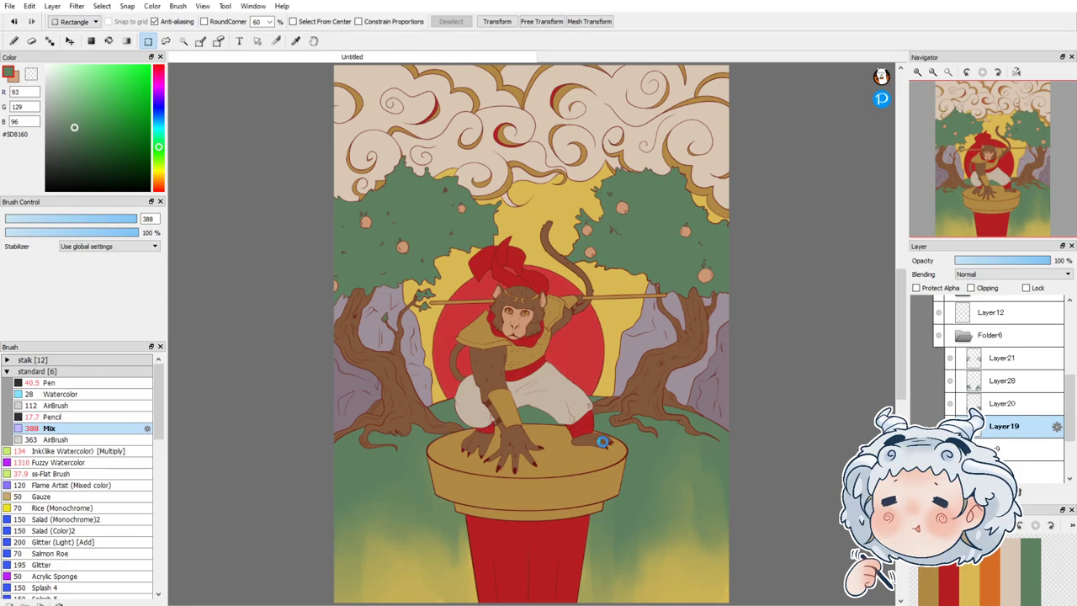
{"action": "left_click", "coordinate": [962, 335]}
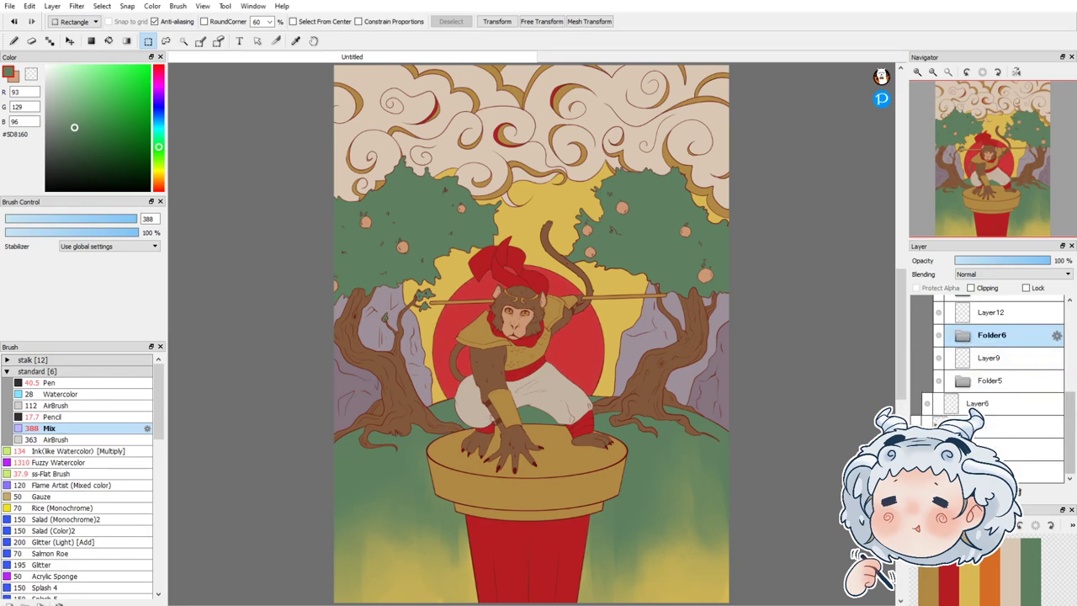
Step: Darken the red of the monkey's headscarf, collar, sash and leg wraps on their layer in Folder4
{"action": "scroll", "coordinate": [1001, 336], "scroll_direction": "up", "scroll_amount": 5}
{"action": "scroll", "coordinate": [1000, 336], "scroll_direction": "up", "scroll_amount": 1}
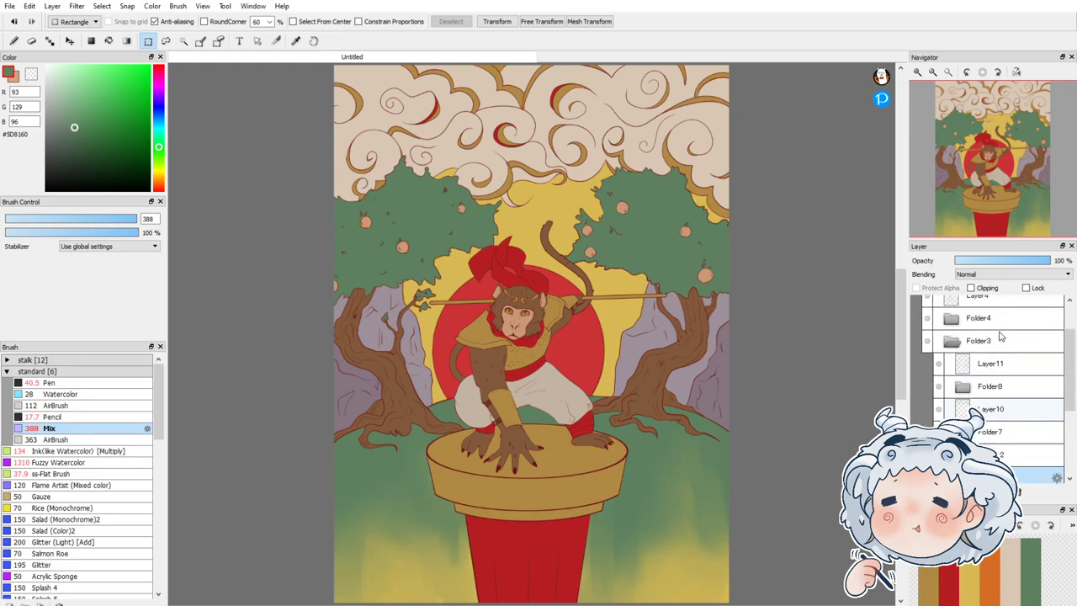
{"action": "left_click", "coordinate": [956, 343]}
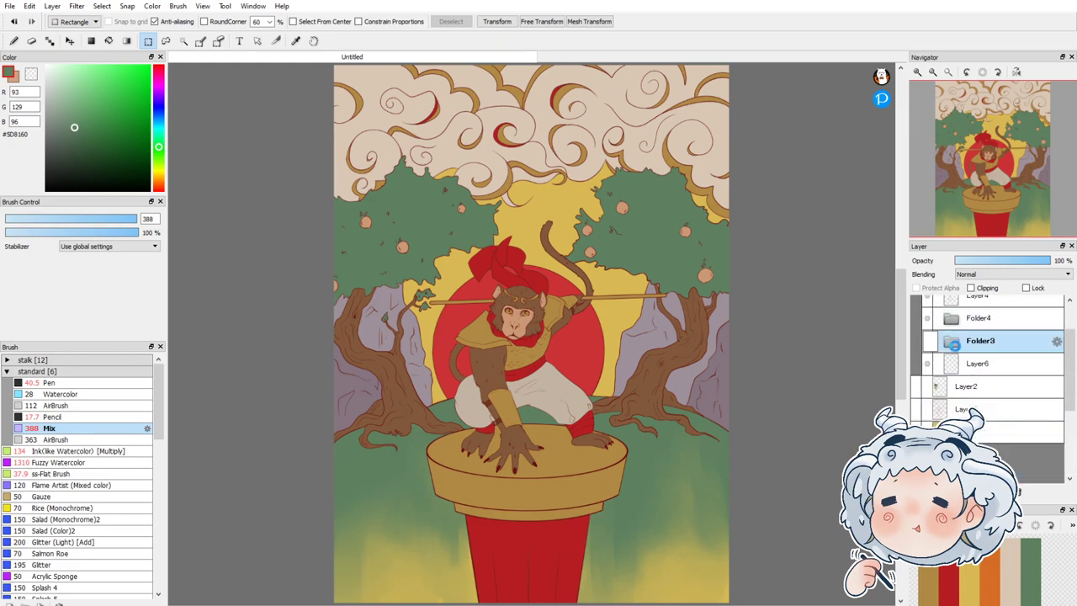
{"action": "left_click", "coordinate": [952, 358]}
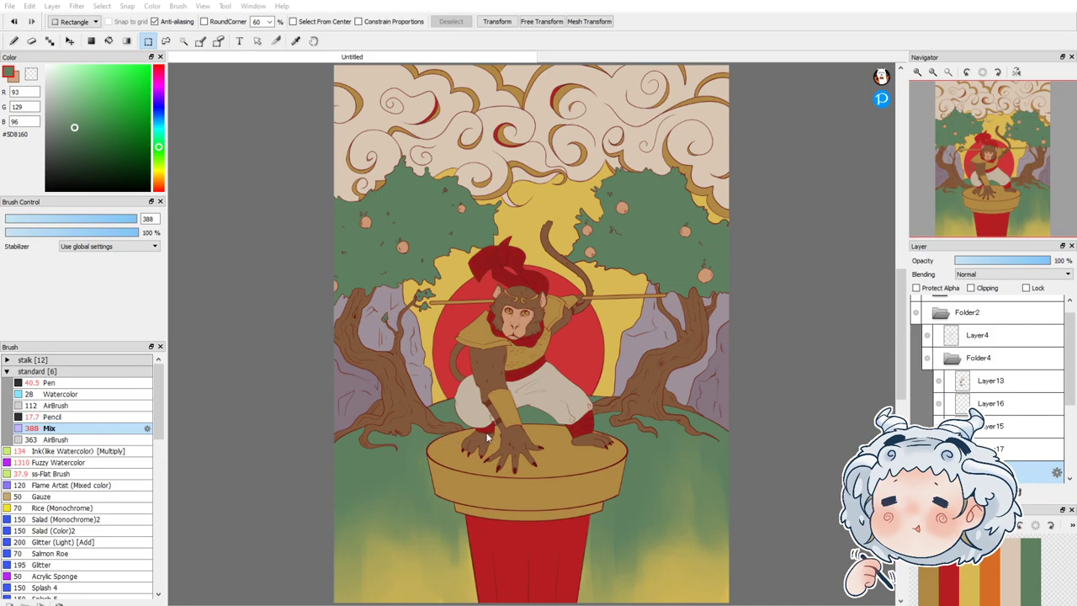
{"action": "left_click", "coordinate": [950, 357]}
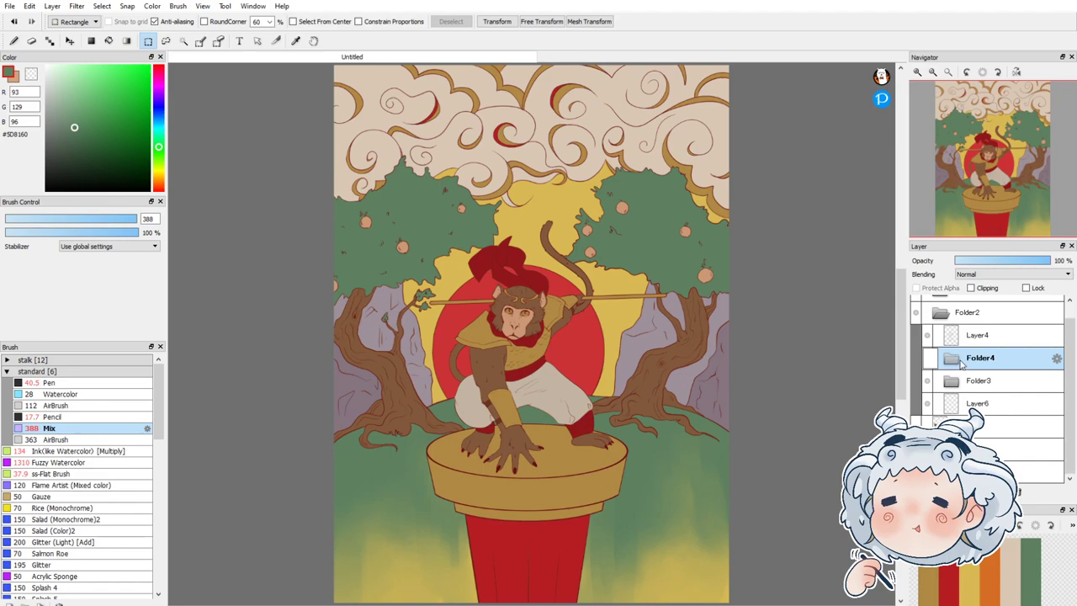
Step: Protect the alpha of Layer19 in Folder6 and repaint the circle behind the monkey with red #B41E22
{"action": "left_click", "coordinate": [953, 383]}
{"action": "scroll", "coordinate": [968, 387], "scroll_direction": "down", "scroll_amount": 3}
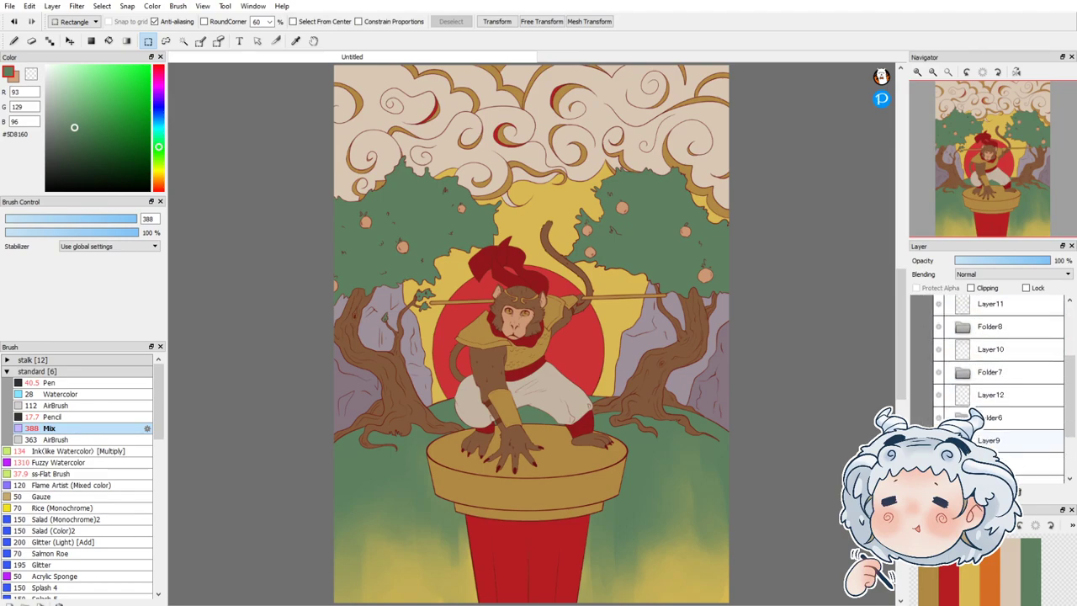
{"action": "left_click", "coordinate": [963, 463]}
{"action": "scroll", "coordinate": [995, 446], "scroll_direction": "down", "scroll_amount": 2}
{"action": "left_click", "coordinate": [991, 429]}
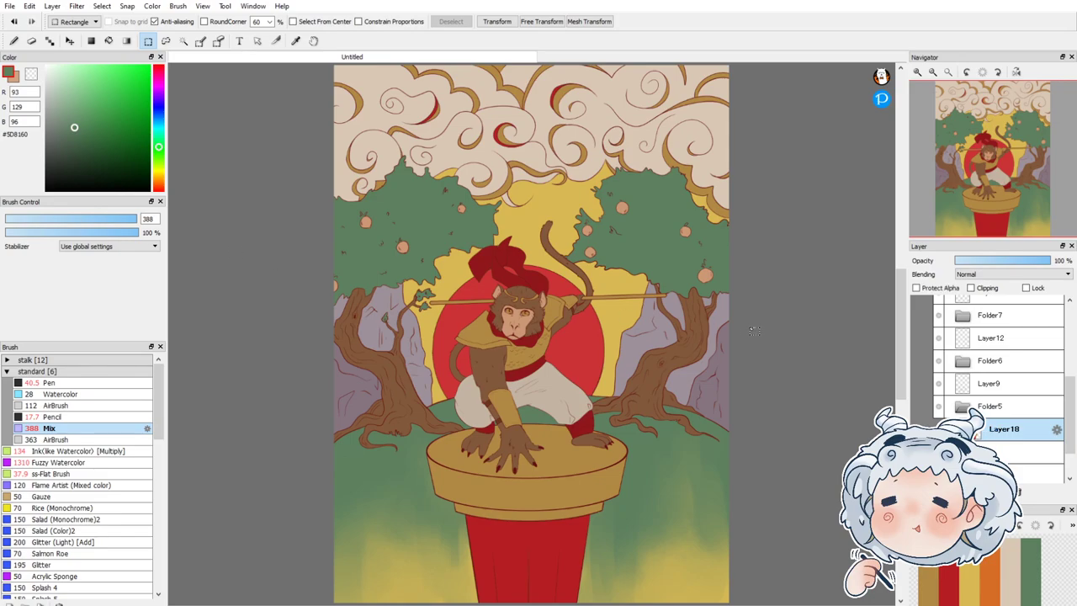
{"action": "left_click", "coordinate": [964, 405]}
{"action": "left_click", "coordinate": [963, 361]}
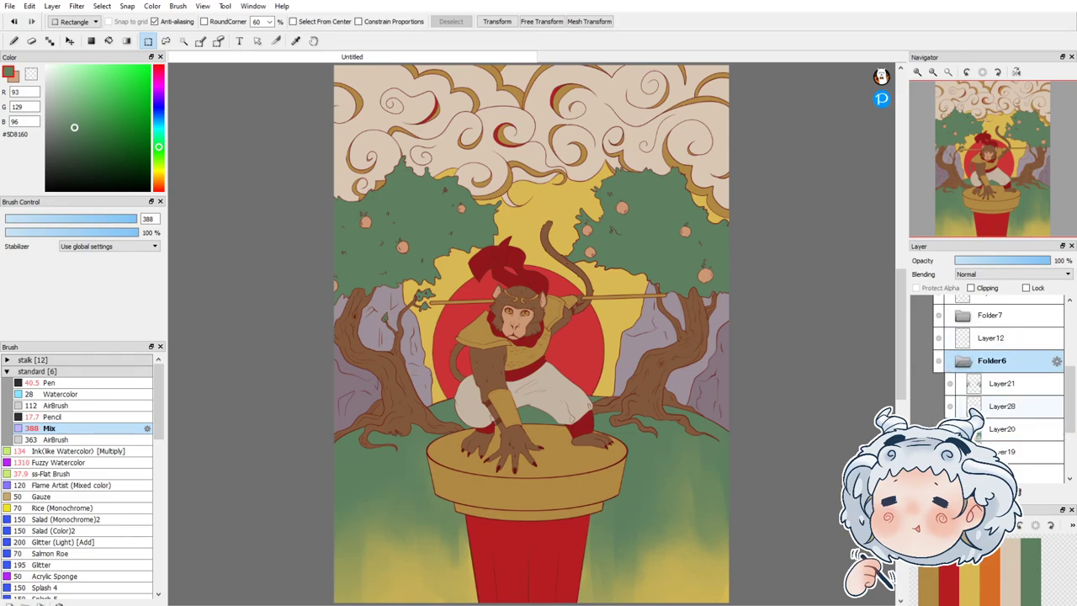
{"action": "left_click", "coordinate": [1001, 452]}
{"action": "left_click", "coordinate": [916, 287]}
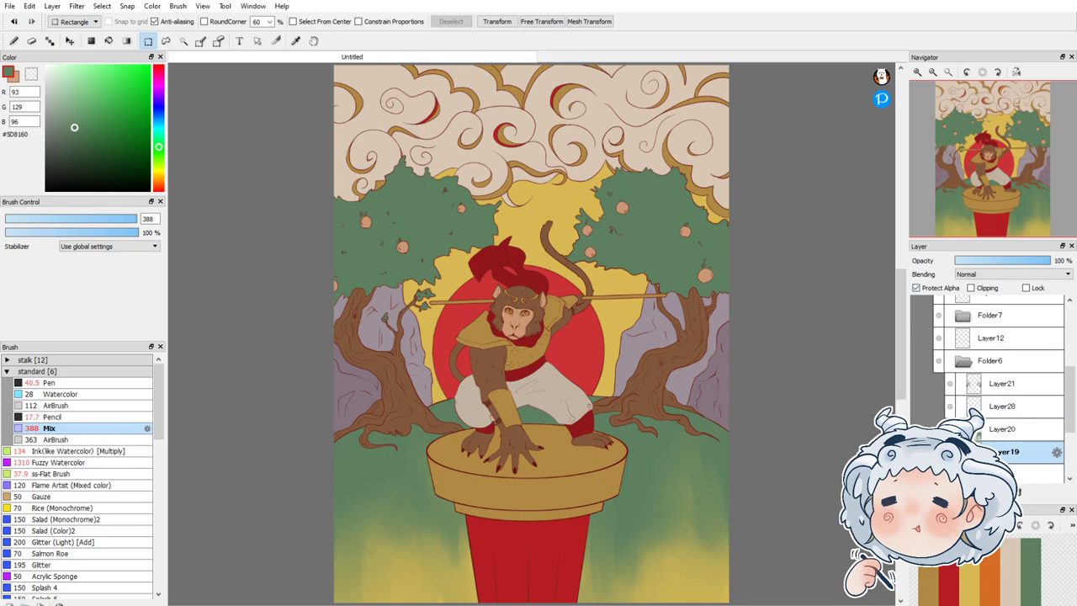
{"action": "left_click", "coordinate": [949, 572]}
{"action": "left_click", "coordinate": [128, 41]}
{"action": "left_click_drag", "start_coordinate": [202, 115], "coordinate": [184, 112]}
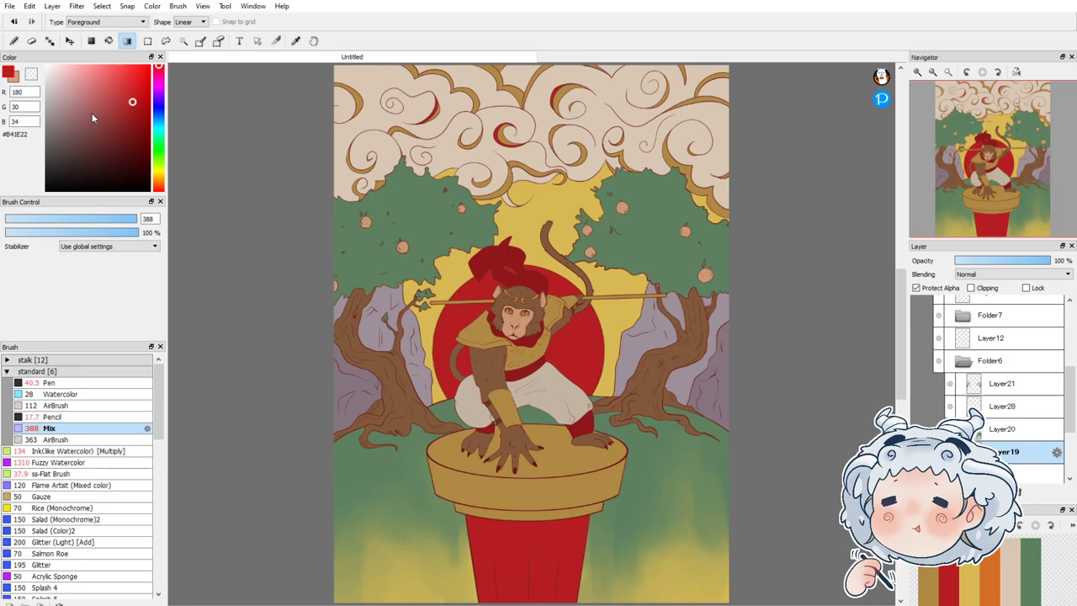
{"action": "left_click", "coordinate": [14, 42]}
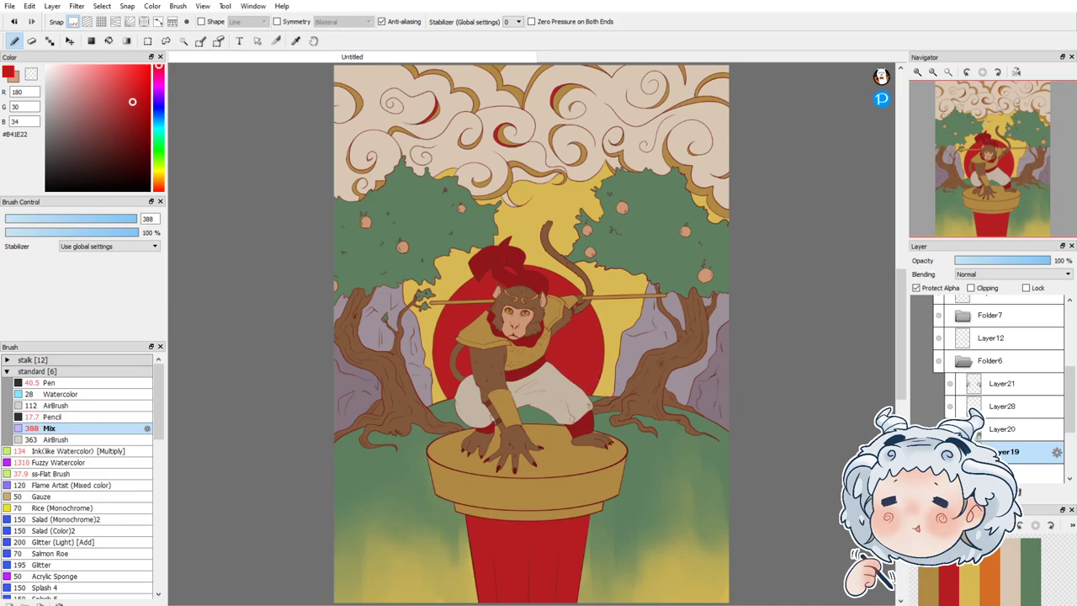
Step: Collapse Folder6 and Folder3, and add a new layer above Layer13 in Folder4
{"action": "left_click", "coordinate": [974, 367]}
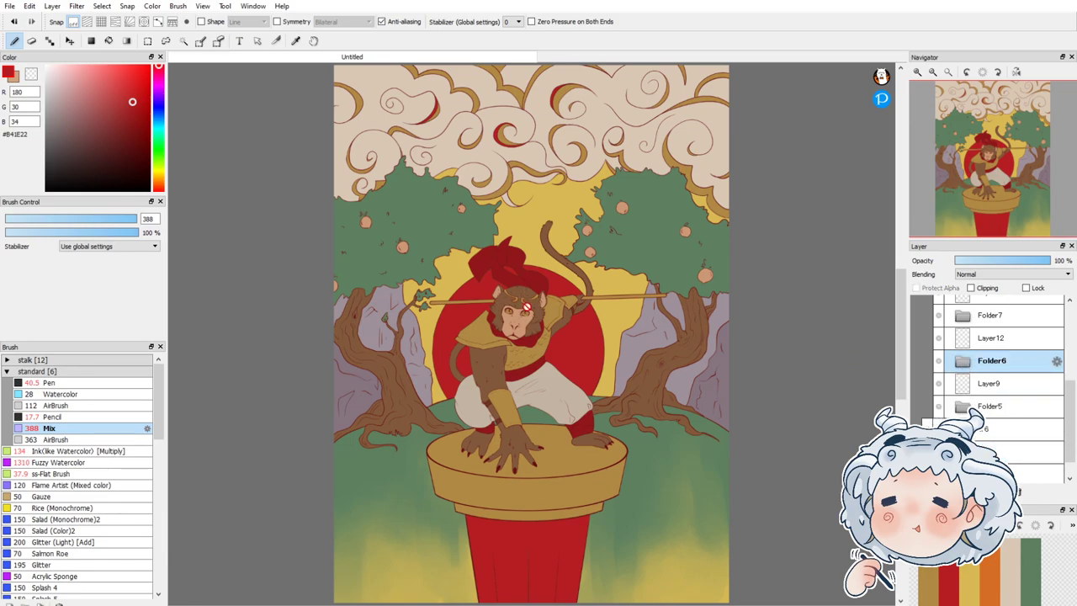
{"action": "scroll", "coordinate": [519, 312], "scroll_direction": "up", "scroll_amount": 3}
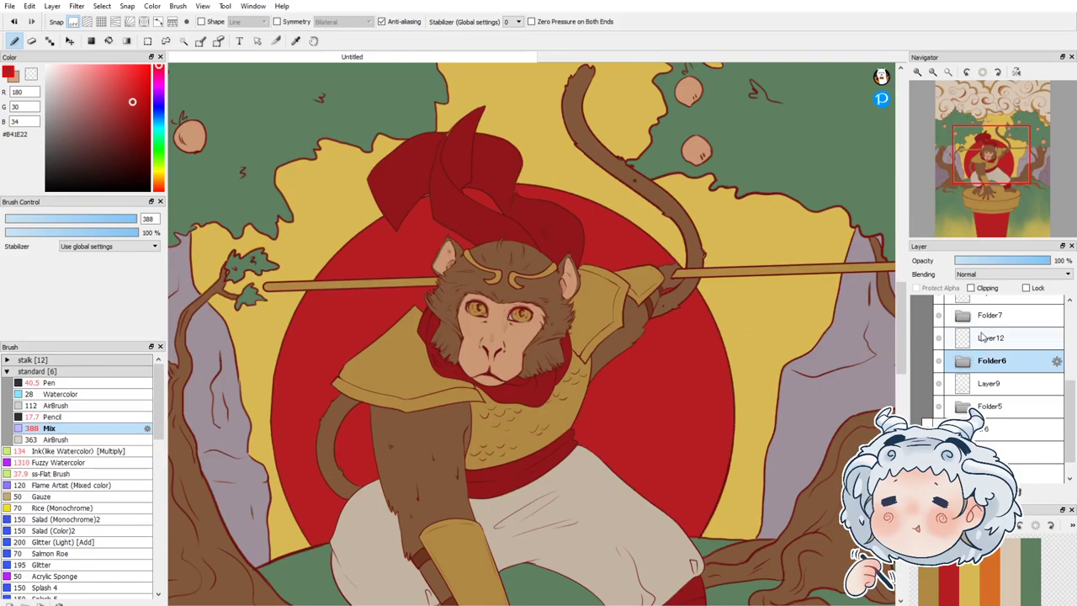
{"action": "scroll", "coordinate": [603, 256], "scroll_direction": "down", "scroll_amount": 3}
{"action": "scroll", "coordinate": [603, 257], "scroll_direction": "down", "scroll_amount": 1}
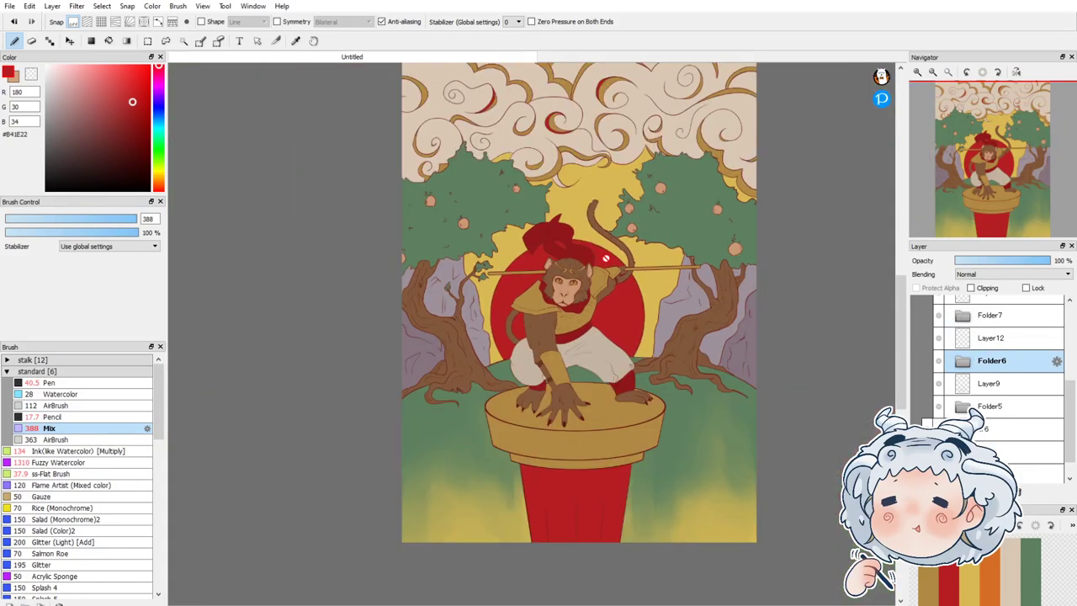
{"action": "left_click", "coordinate": [938, 360]}
{"action": "left_click", "coordinate": [938, 360]}
{"action": "scroll", "coordinate": [992, 356], "scroll_direction": "up", "scroll_amount": 3}
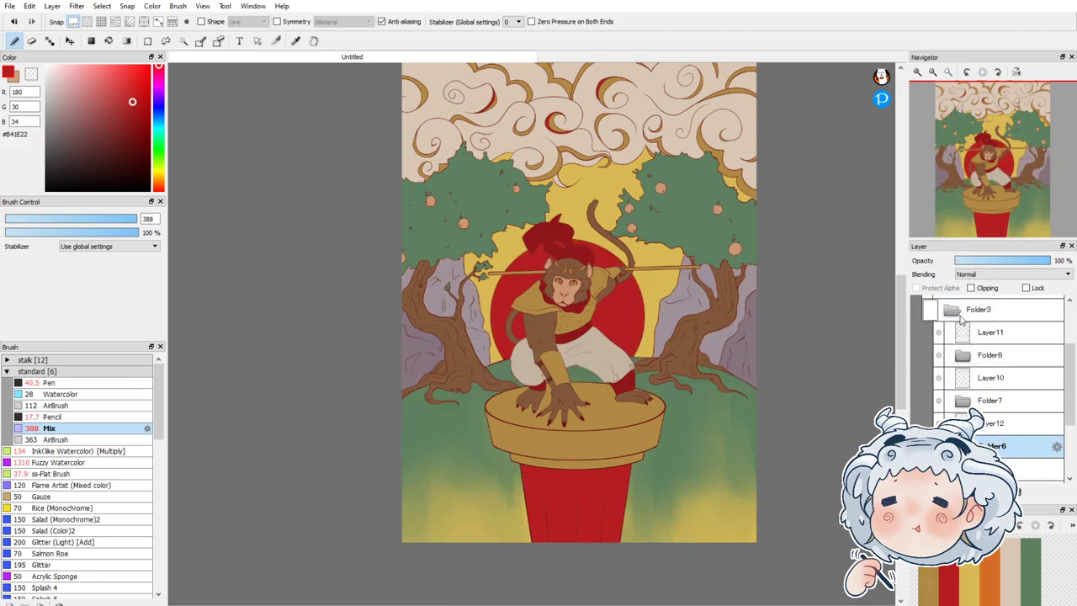
{"action": "left_click", "coordinate": [948, 312]}
{"action": "left_click", "coordinate": [945, 355]}
{"action": "left_click", "coordinate": [966, 382]}
{"action": "left_click", "coordinate": [917, 492]}
Step: Fill both visible parts of the monkey's staff on Layer29 with the headscarf's dark red #90171B
{"action": "left_click", "coordinate": [526, 257], "text": "alt"}
{"action": "scroll", "coordinate": [565, 240], "scroll_direction": "up", "scroll_amount": 4}
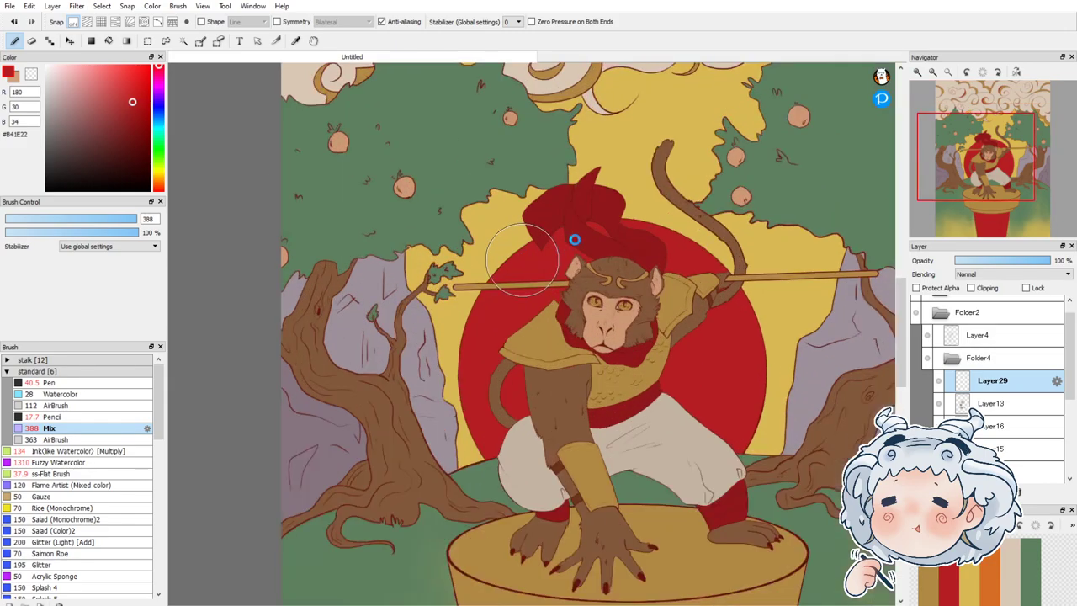
{"action": "left_click", "coordinate": [109, 40]}
{"action": "left_click", "coordinate": [432, 288]}
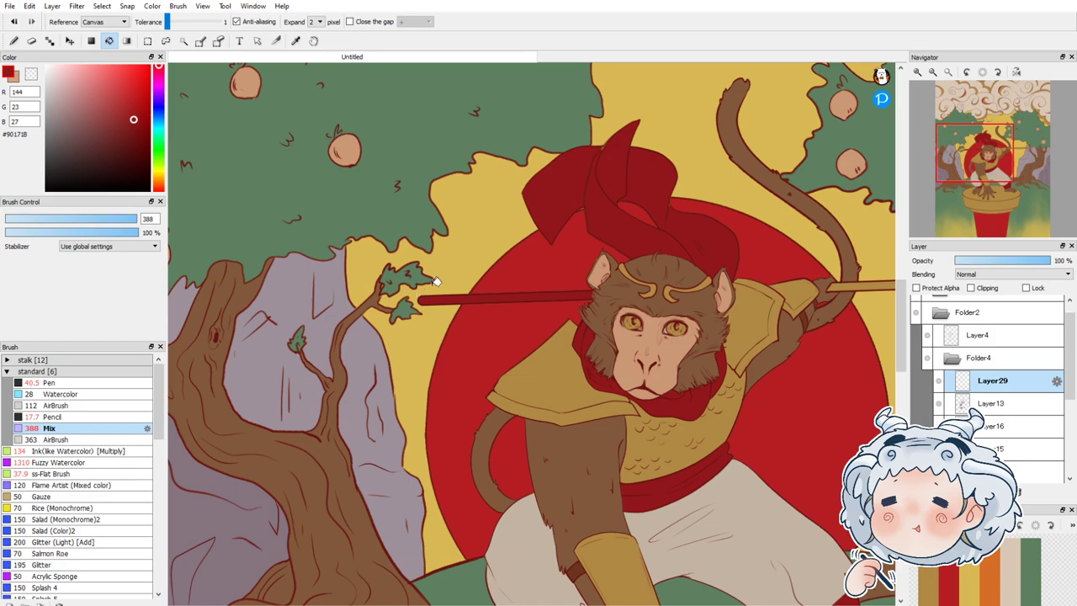
{"action": "scroll", "coordinate": [432, 288], "scroll_direction": "down", "scroll_amount": 2}
{"action": "left_click", "coordinate": [711, 281]}
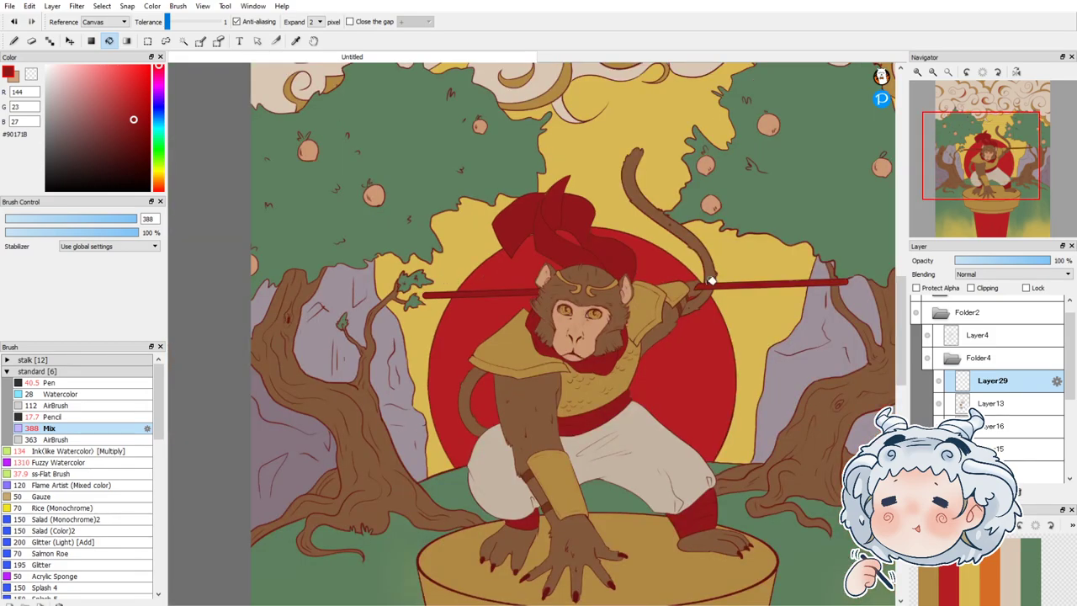
Step: Choose the Pen from the standard brush group and reduce its size to 20
{"action": "scroll", "coordinate": [711, 282], "scroll_direction": "up", "scroll_amount": 2}
{"action": "scroll", "coordinate": [349, 291], "scroll_direction": "up", "scroll_amount": 2}
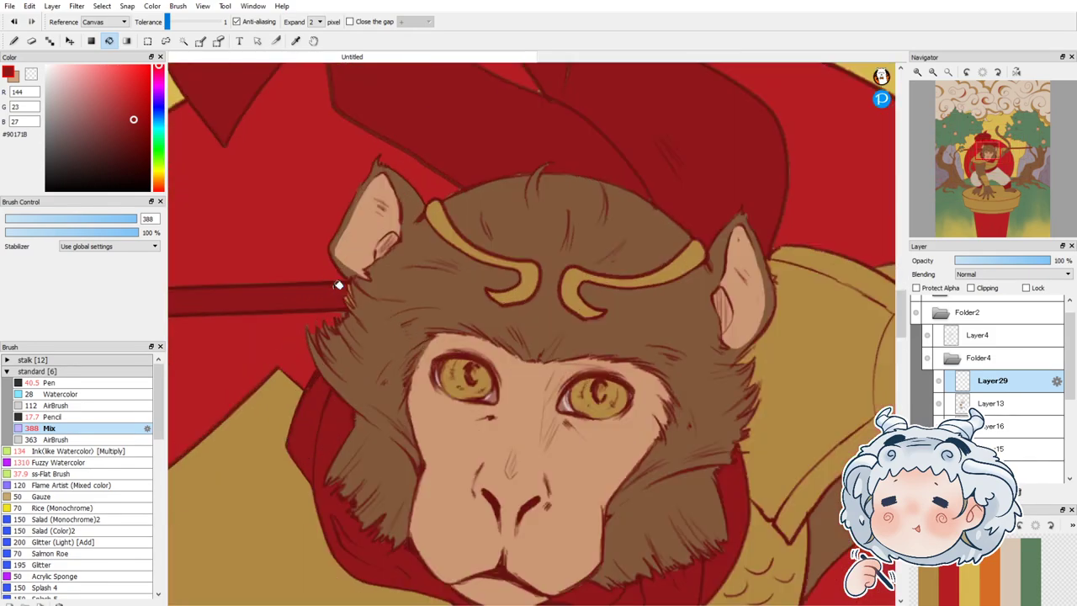
{"action": "left_click", "coordinate": [13, 41]}
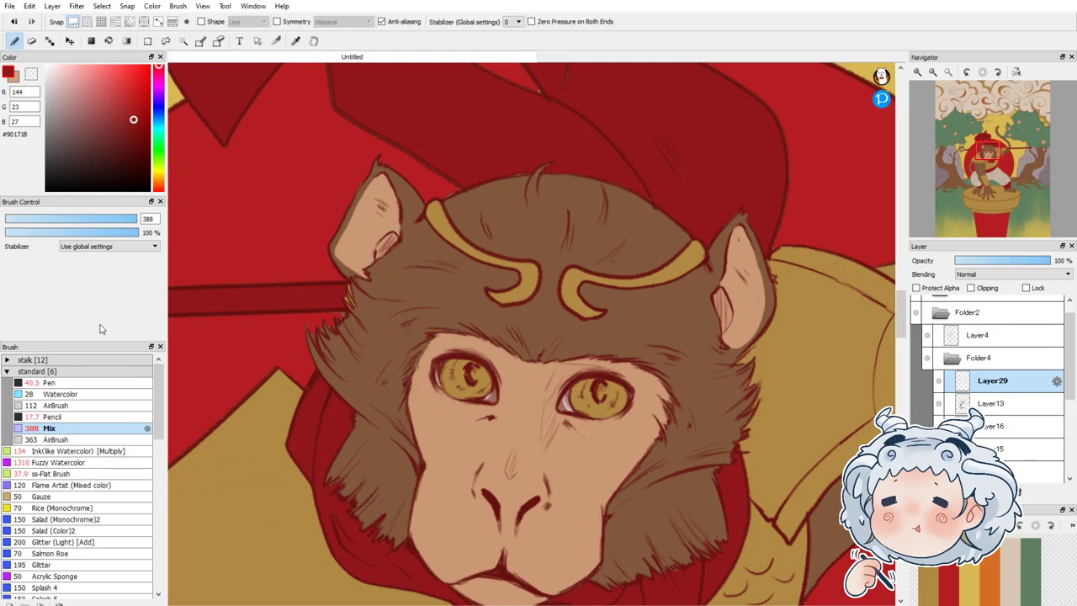
{"action": "left_click", "coordinate": [84, 374]}
{"action": "left_click", "coordinate": [98, 360]}
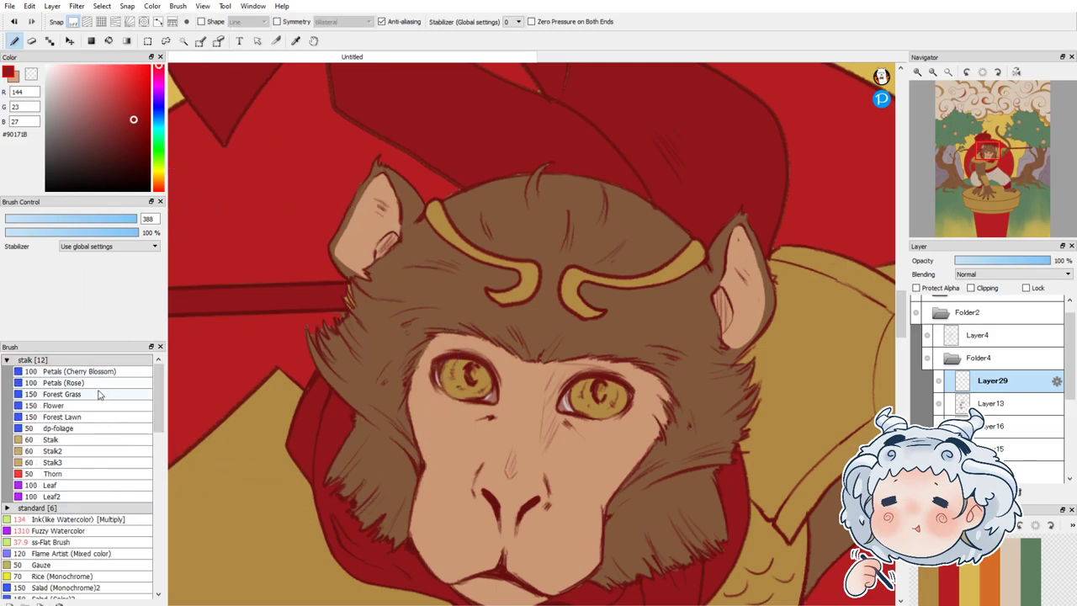
{"action": "left_click", "coordinate": [97, 360]}
{"action": "left_click", "coordinate": [92, 371]}
{"action": "left_click", "coordinate": [92, 383]}
{"action": "left_click_drag", "start_coordinate": [69, 217], "coordinate": [59, 218]}
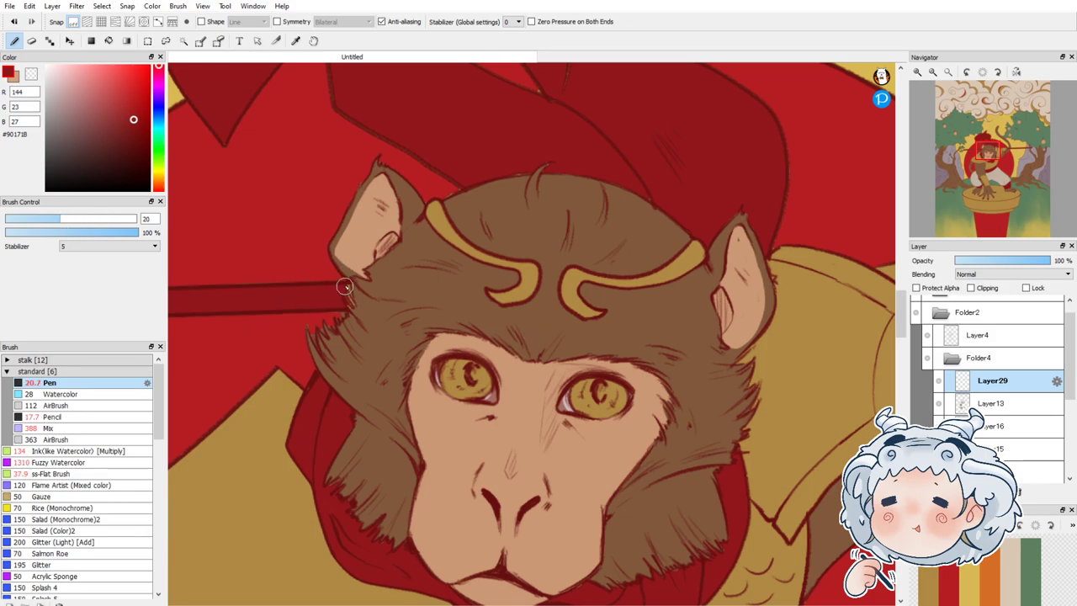
Step: Examine the headscarf and head area up close, and review the flat colours across the whole illustration
{"action": "mouse_move", "coordinate": [910, 174]}
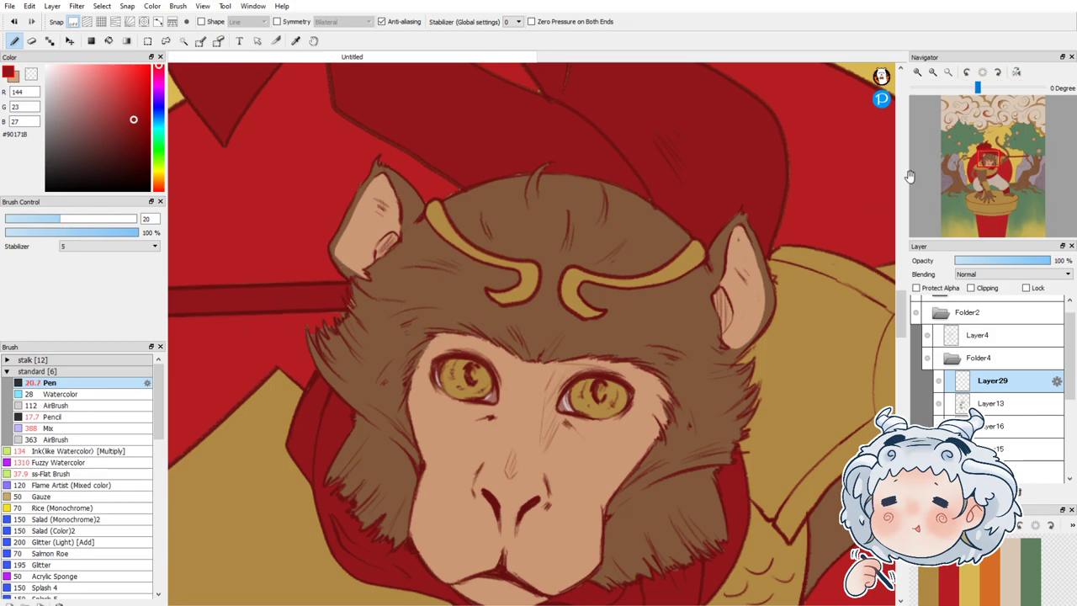
{"action": "left_click_drag", "start_coordinate": [986, 166], "coordinate": [976, 146]}
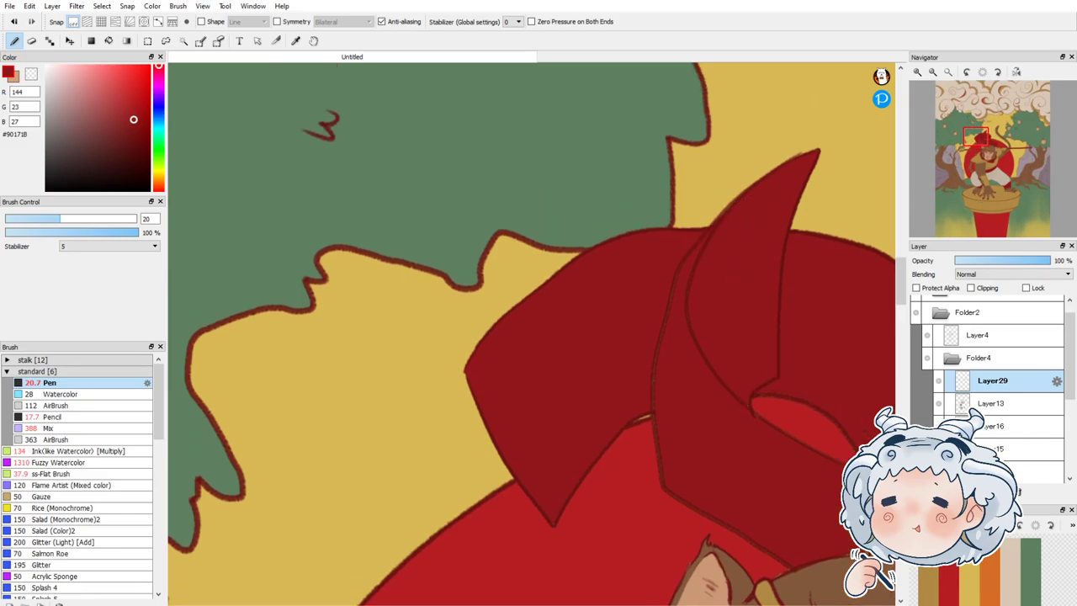
{"action": "left_click_drag", "start_coordinate": [981, 148], "coordinate": [990, 141]}
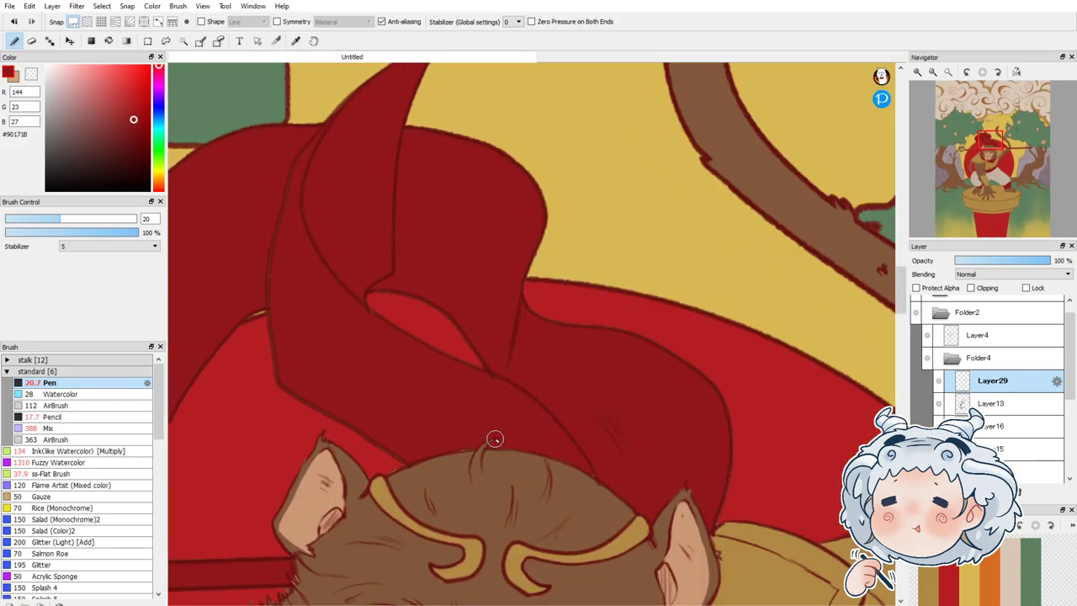
{"action": "scroll", "coordinate": [607, 194], "scroll_direction": "down", "scroll_amount": 2}
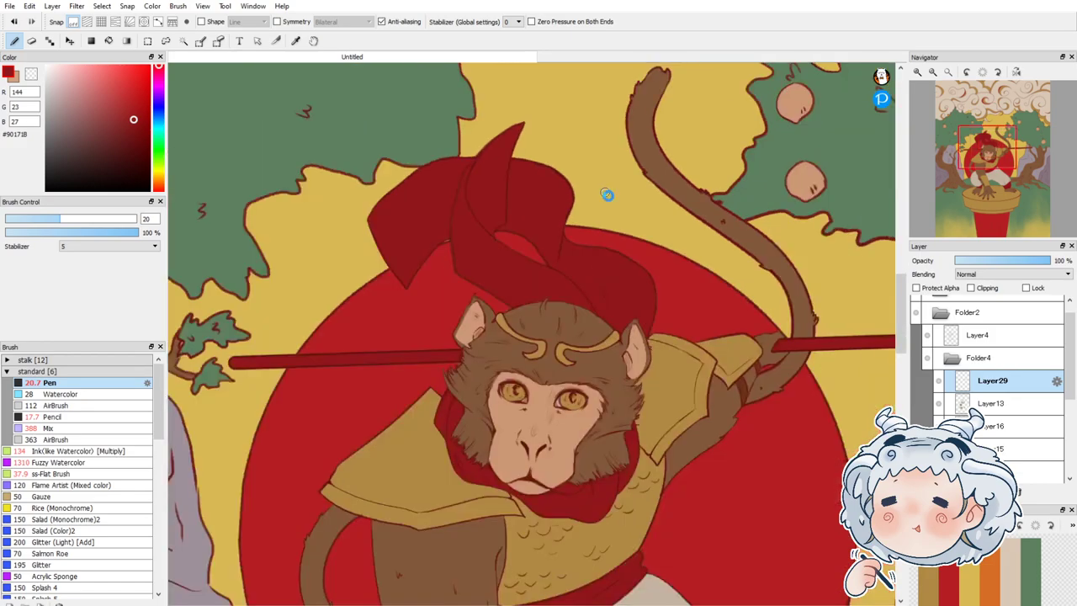
{"action": "scroll", "coordinate": [607, 194], "scroll_direction": "down", "scroll_amount": 1}
{"action": "scroll", "coordinate": [643, 162], "scroll_direction": "down", "scroll_amount": 2}
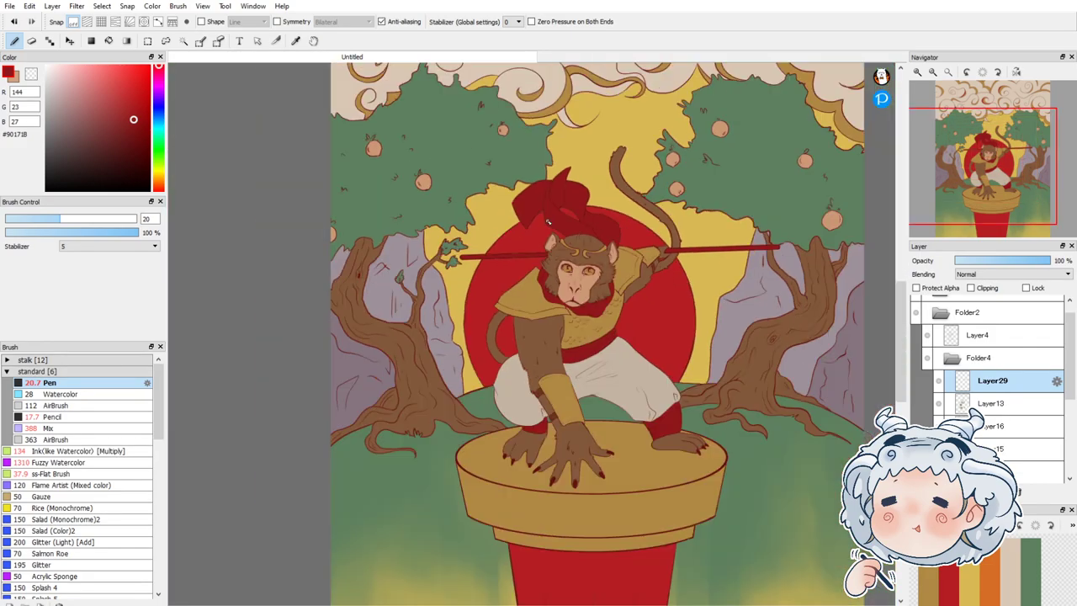
{"action": "scroll", "coordinate": [547, 220], "scroll_direction": "down", "scroll_amount": 1}
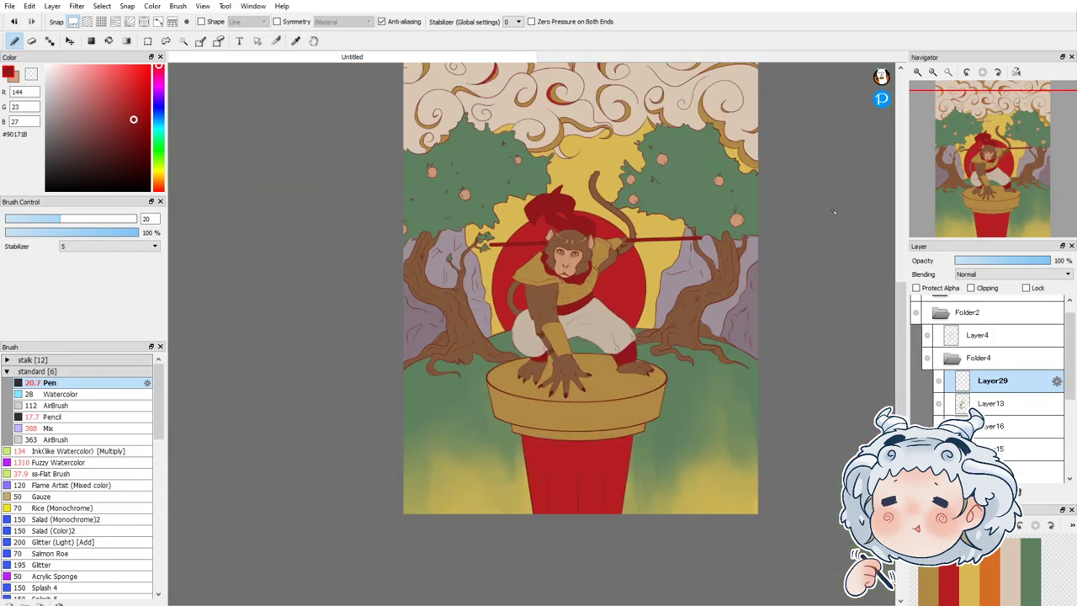
{"action": "left_click", "coordinate": [950, 73]}
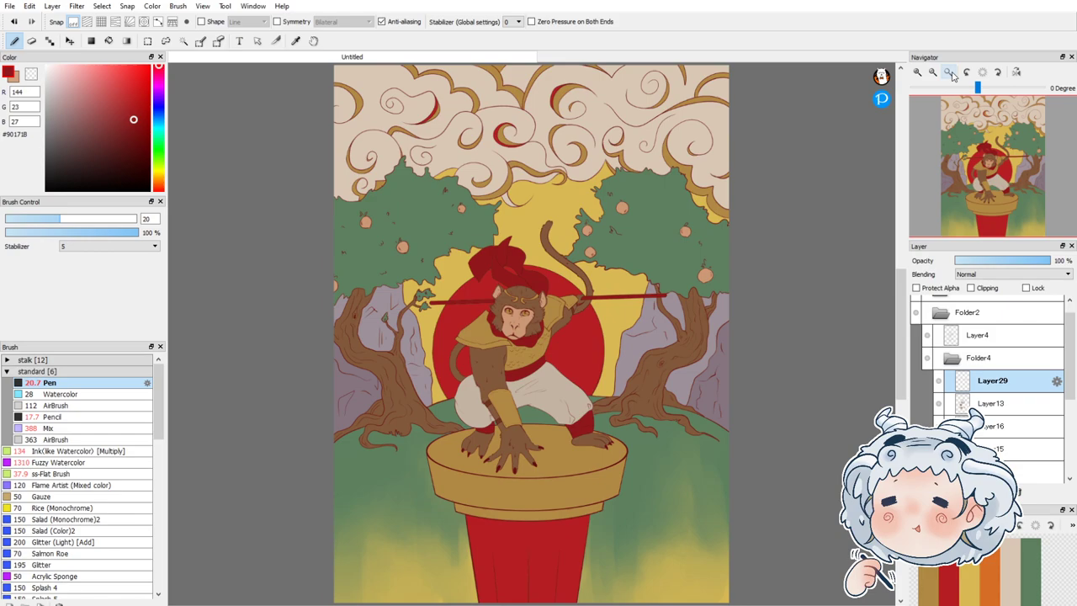
{"action": "left_click", "coordinate": [953, 74]}
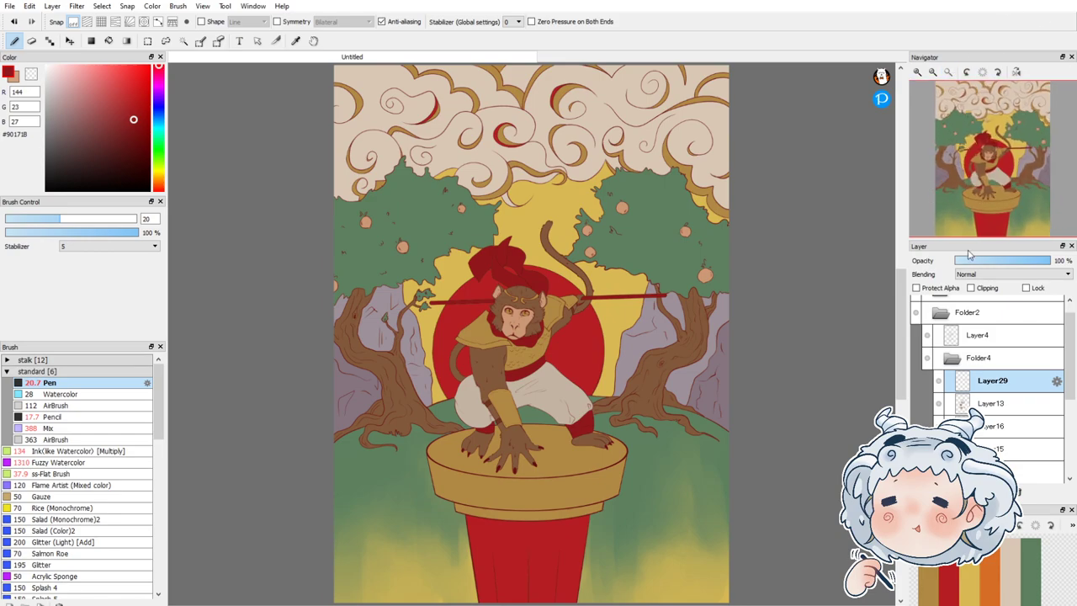
Step: Add a new layer directly above Layer13 in Folder4 and pick the yellow #D8B953
{"action": "left_click", "coordinate": [954, 358]}
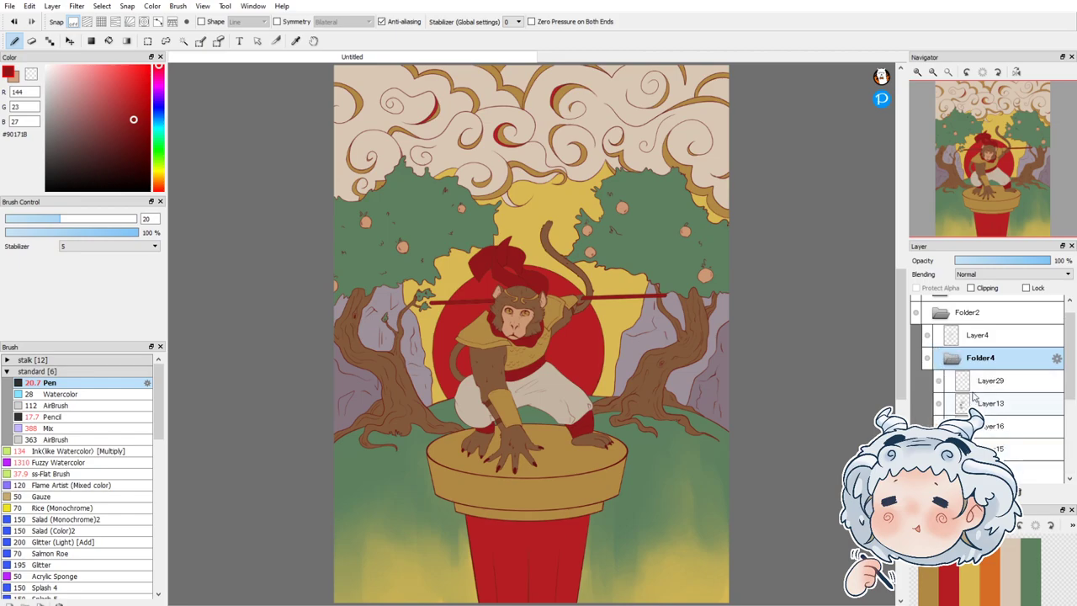
{"action": "left_click", "coordinate": [976, 402]}
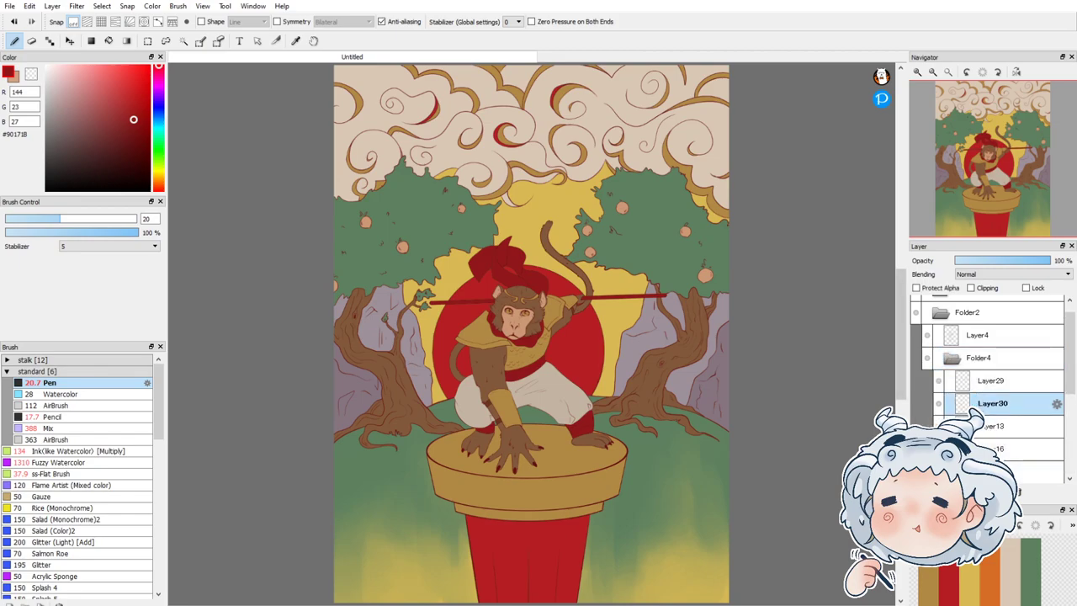
{"action": "left_click", "coordinate": [969, 570]}
Step: Fill the lower trim of both large shoulder plates with yellow #D8B953 on Layer30
{"action": "scroll", "coordinate": [490, 347], "scroll_direction": "up", "scroll_amount": 3}
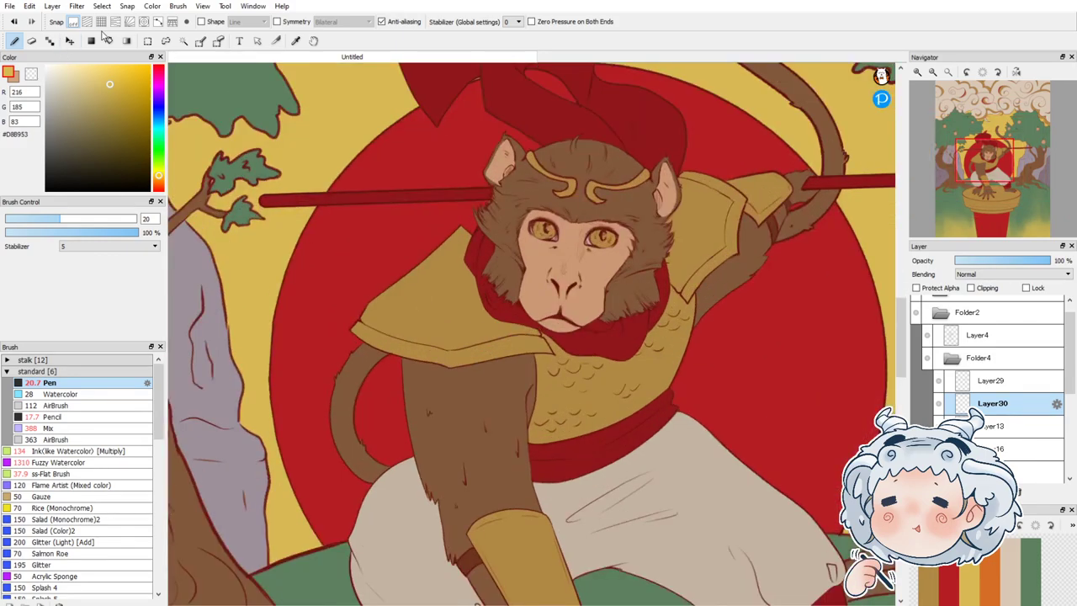
{"action": "left_click", "coordinate": [108, 40]}
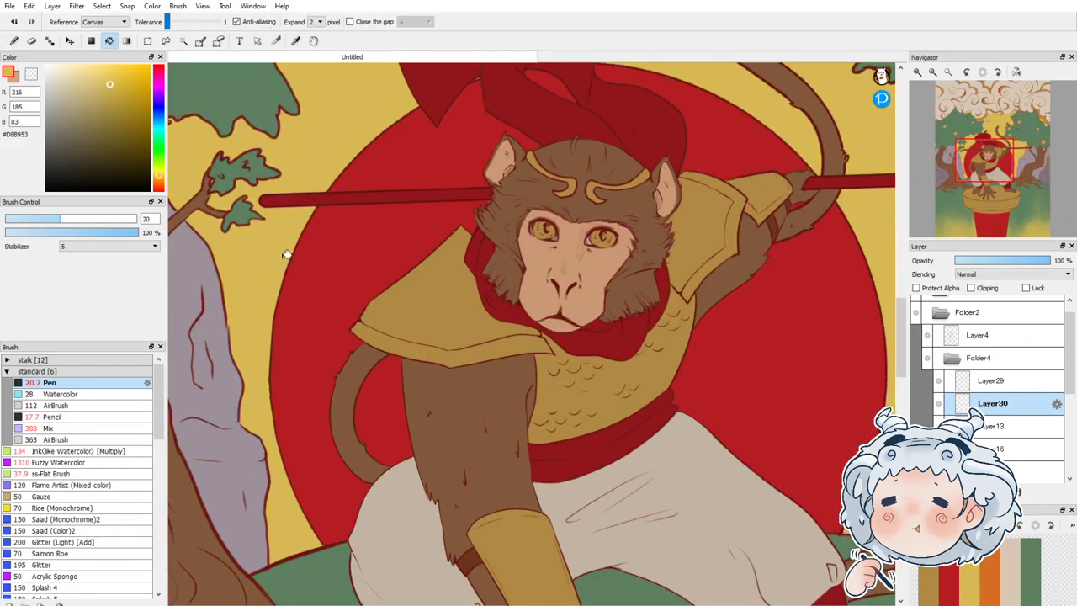
{"action": "left_click", "coordinate": [538, 354]}
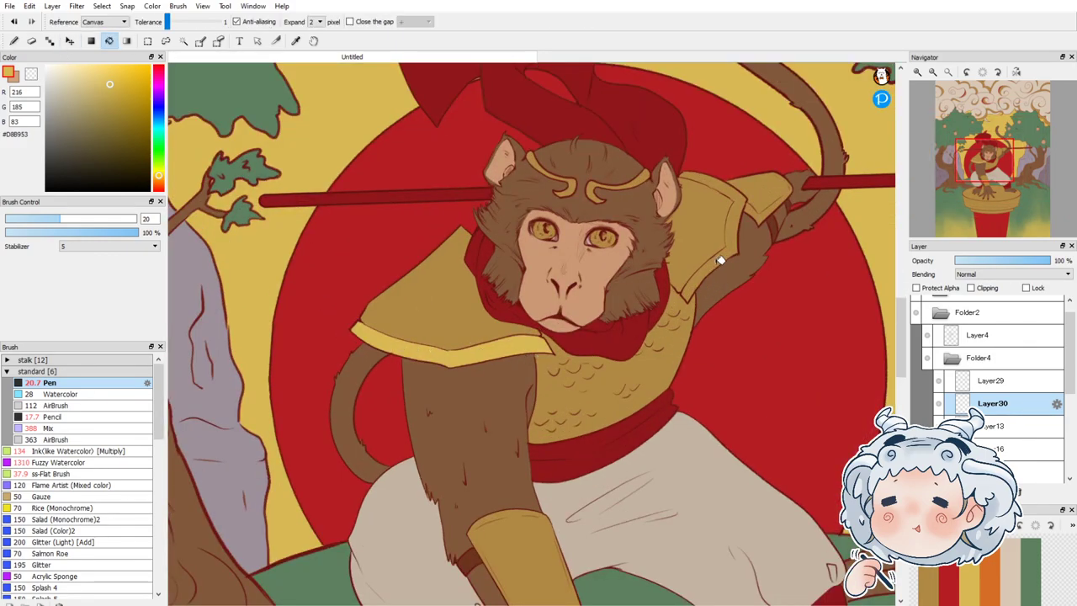
{"action": "left_click", "coordinate": [740, 225]}
Step: Close the gaps in the bracer's inner border line with the Pen at size 9.8, and fill the border with yellow #D8B953
{"action": "scroll", "coordinate": [647, 210], "scroll_direction": "down", "scroll_amount": 3}
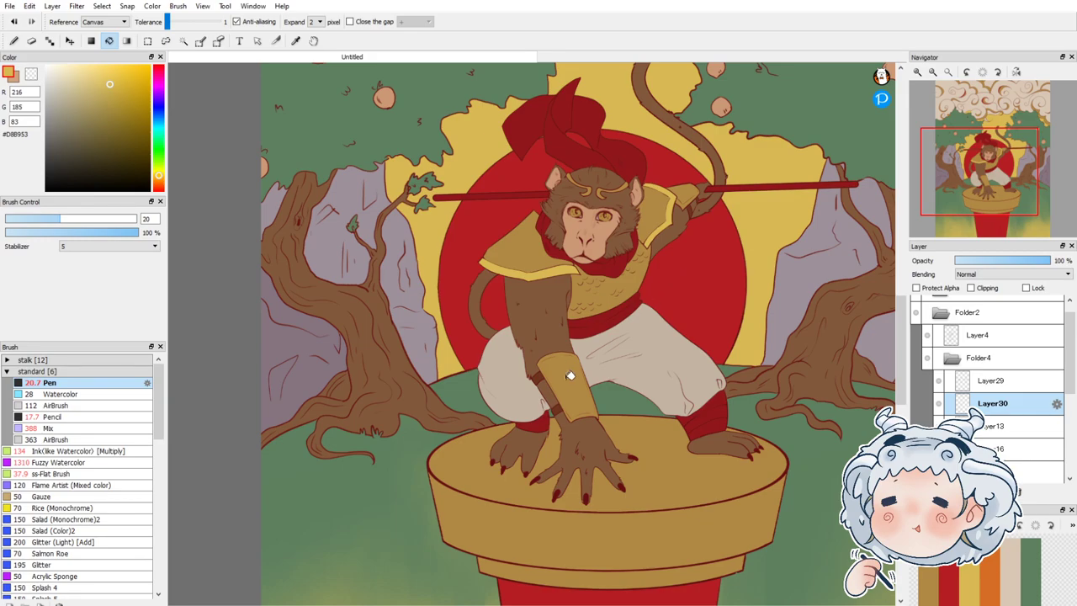
{"action": "scroll", "coordinate": [644, 379], "scroll_direction": "up", "scroll_amount": 5}
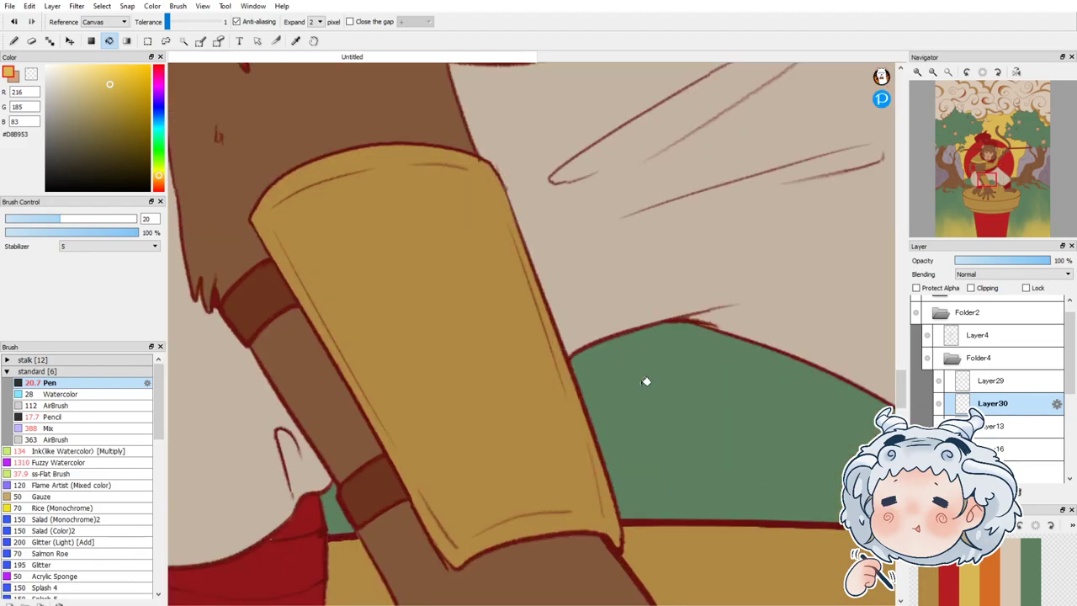
{"action": "left_click", "coordinate": [14, 41]}
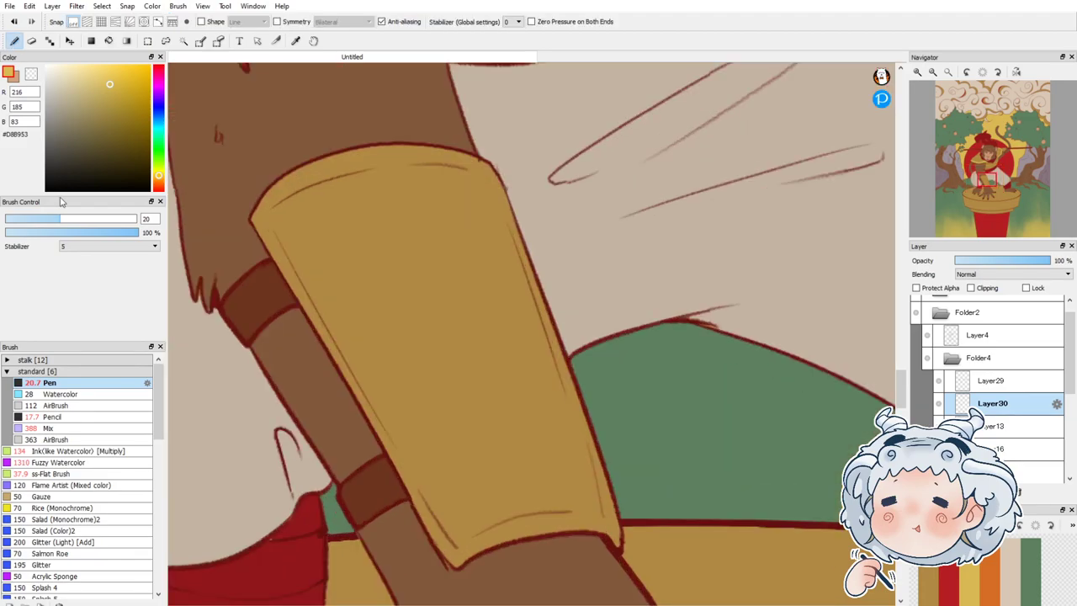
{"action": "left_click_drag", "start_coordinate": [49, 218], "coordinate": [30, 219]}
{"action": "left_click_drag", "start_coordinate": [274, 210], "coordinate": [275, 239]}
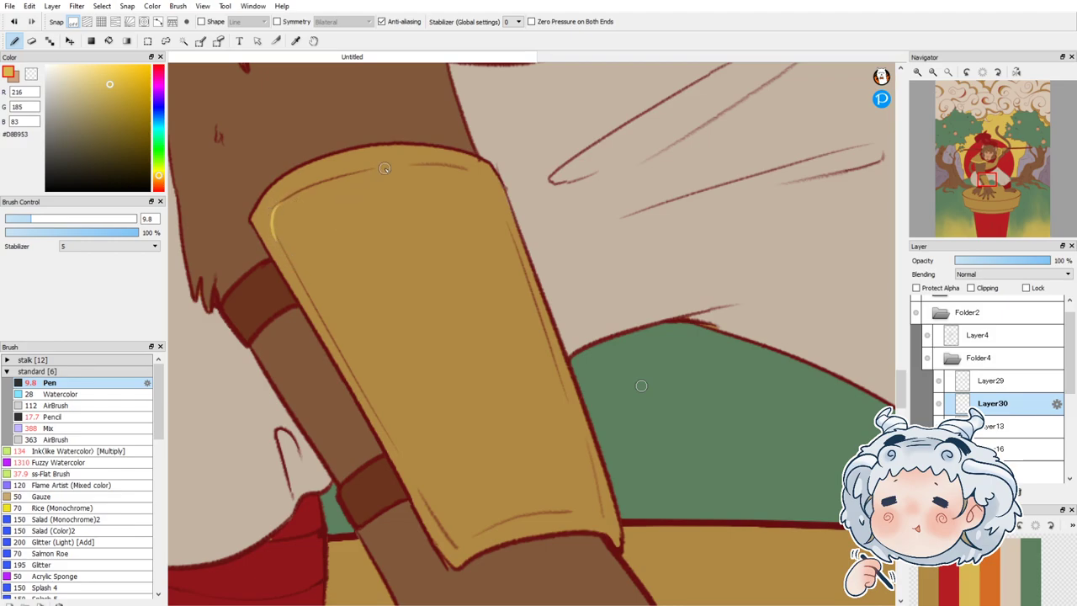
{"action": "mouse_move", "coordinate": [347, 172]}
{"action": "left_mouse_down"}
{"action": "mouse_move", "coordinate": [422, 166]}
{"action": "mouse_move", "coordinate": [493, 195]}
{"action": "mouse_move", "coordinate": [511, 241]}
{"action": "left_mouse_up"}
{"action": "left_click_drag", "start_coordinate": [560, 384], "coordinate": [588, 446]}
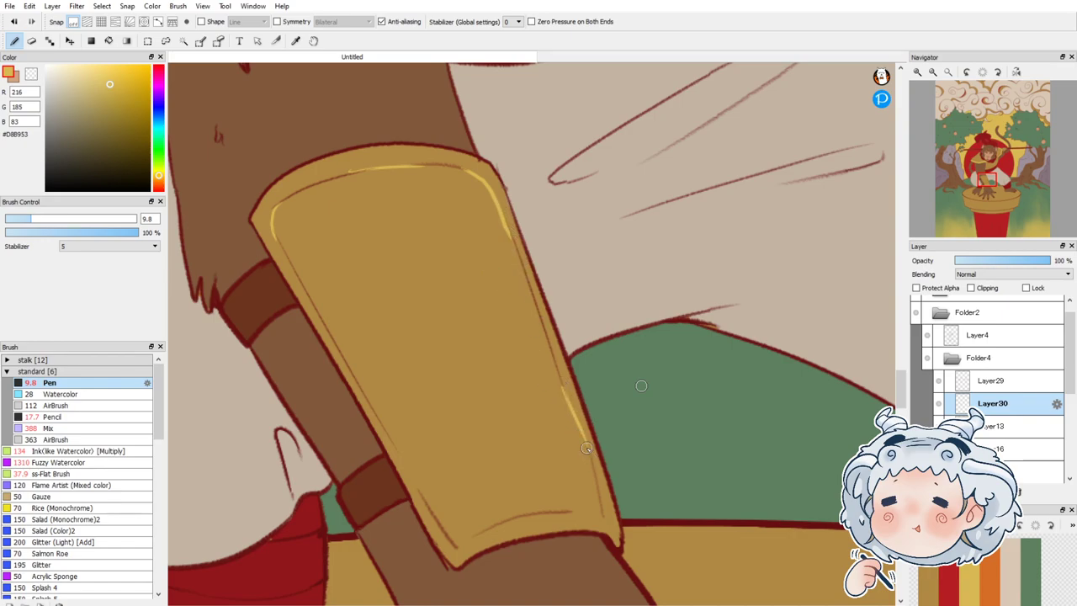
{"action": "left_click_drag", "start_coordinate": [560, 510], "coordinate": [604, 512]}
{"action": "left_click_drag", "start_coordinate": [456, 546], "coordinate": [487, 530]}
{"action": "left_click", "coordinate": [109, 40]}
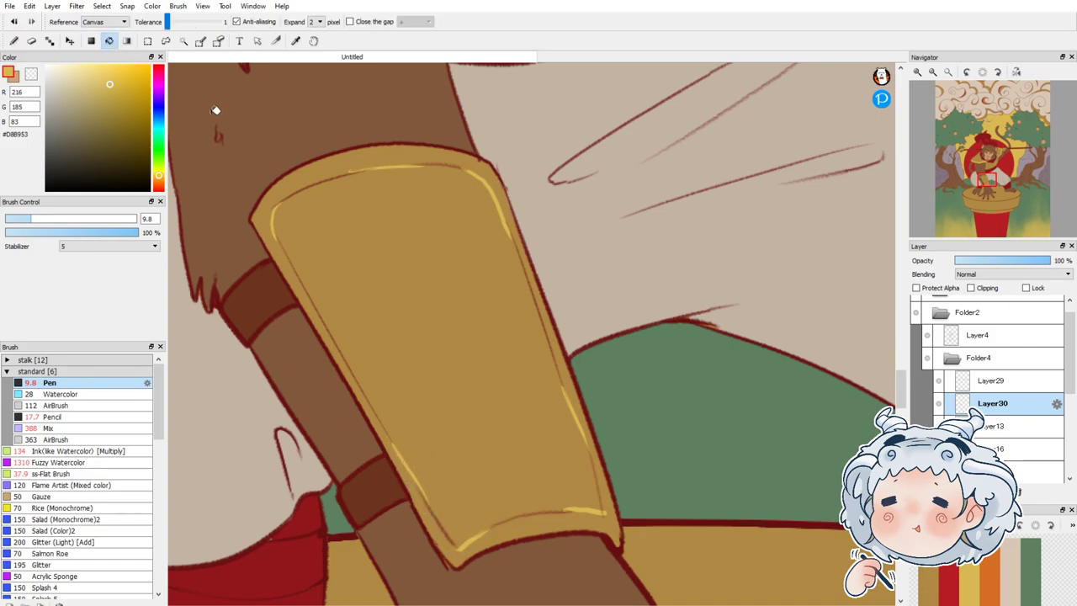
{"action": "left_click", "coordinate": [290, 185]}
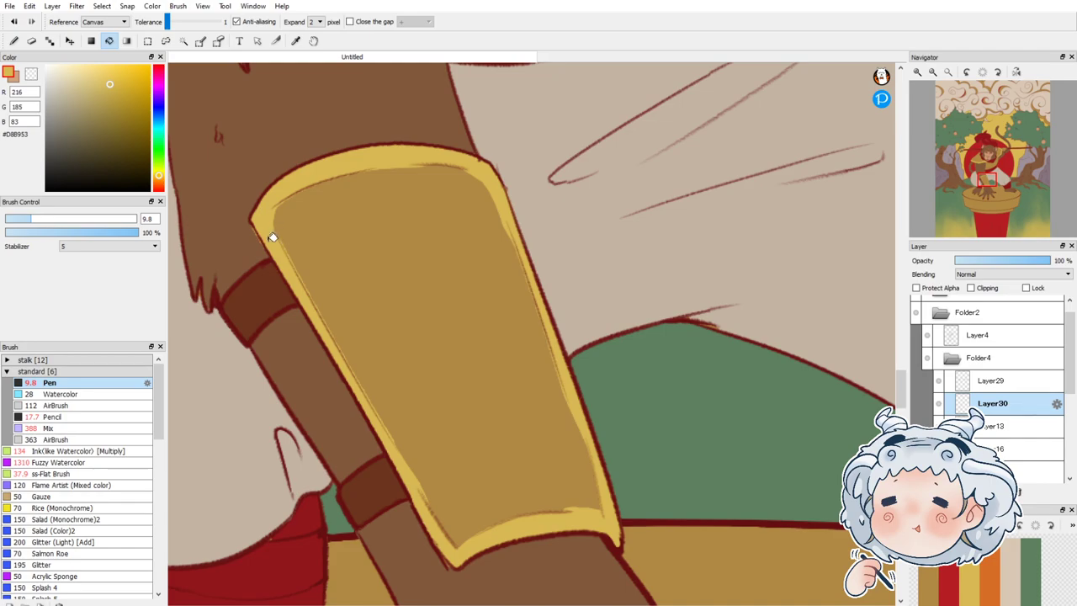
Step: Clean up the inner edges of the bracer's yellow border with the Eraser at size 27
{"action": "key", "text": "e"}
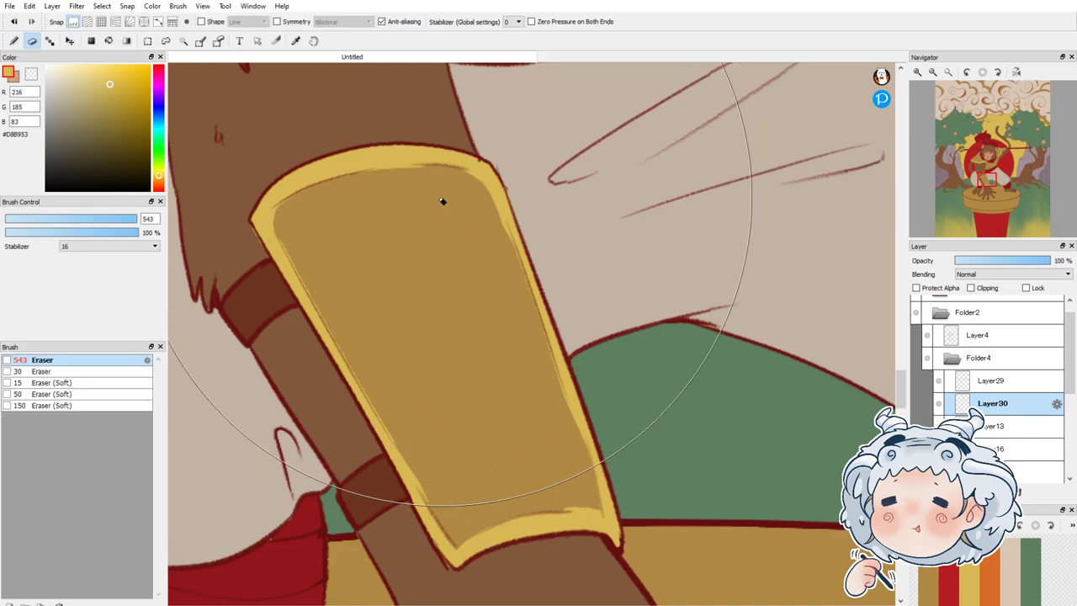
{"action": "left_click_drag", "start_coordinate": [83, 220], "coordinate": [74, 219]}
{"action": "mouse_move", "coordinate": [457, 176]}
{"action": "left_mouse_down"}
{"action": "mouse_move", "coordinate": [474, 177]}
{"action": "mouse_move", "coordinate": [488, 199]}
{"action": "mouse_move", "coordinate": [506, 266]}
{"action": "left_mouse_up"}
{"action": "left_click_drag", "start_coordinate": [481, 176], "coordinate": [510, 249]}
{"action": "left_click_drag", "start_coordinate": [499, 208], "coordinate": [515, 256]}
{"action": "left_click_drag", "start_coordinate": [478, 177], "coordinate": [502, 216]}
{"action": "left_click_drag", "start_coordinate": [596, 511], "coordinate": [598, 513]}
{"action": "left_click_drag", "start_coordinate": [540, 322], "coordinate": [581, 429]}
{"action": "left_click_drag", "start_coordinate": [549, 355], "coordinate": [585, 454]}
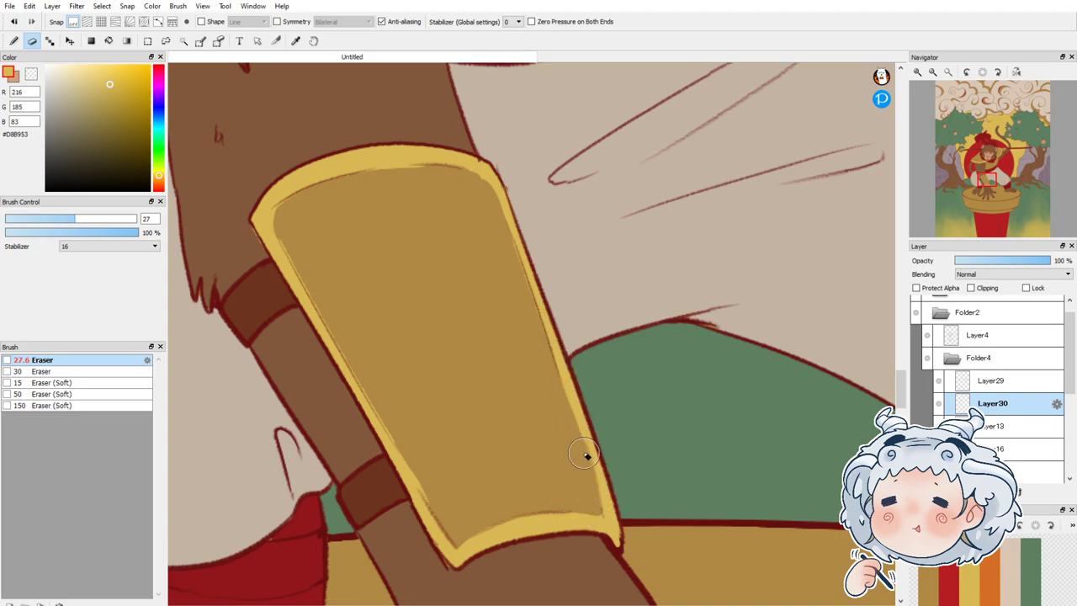
{"action": "left_click_drag", "start_coordinate": [402, 451], "coordinate": [432, 508]}
{"action": "mouse_move", "coordinate": [300, 274]}
{"action": "left_mouse_down"}
{"action": "mouse_move", "coordinate": [353, 371]}
{"action": "mouse_move", "coordinate": [300, 275]}
{"action": "mouse_move", "coordinate": [419, 486]}
{"action": "left_mouse_up"}
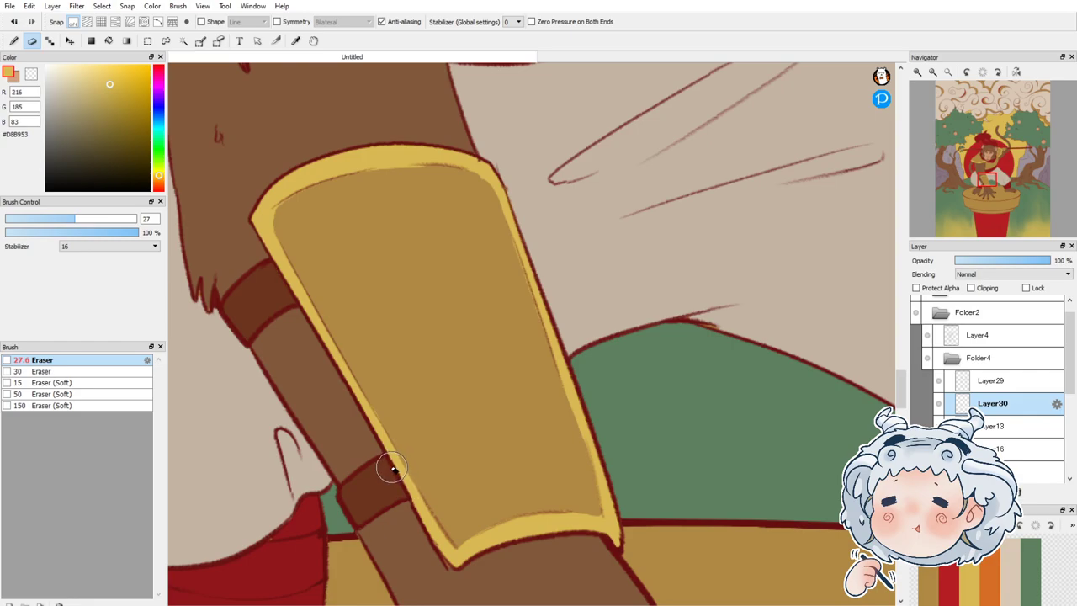
Step: Paint the trim of the small arm plate beside the staff in yellow #D8B953 and erase the excess along its inner edge
{"action": "mouse_move", "coordinate": [989, 99]}
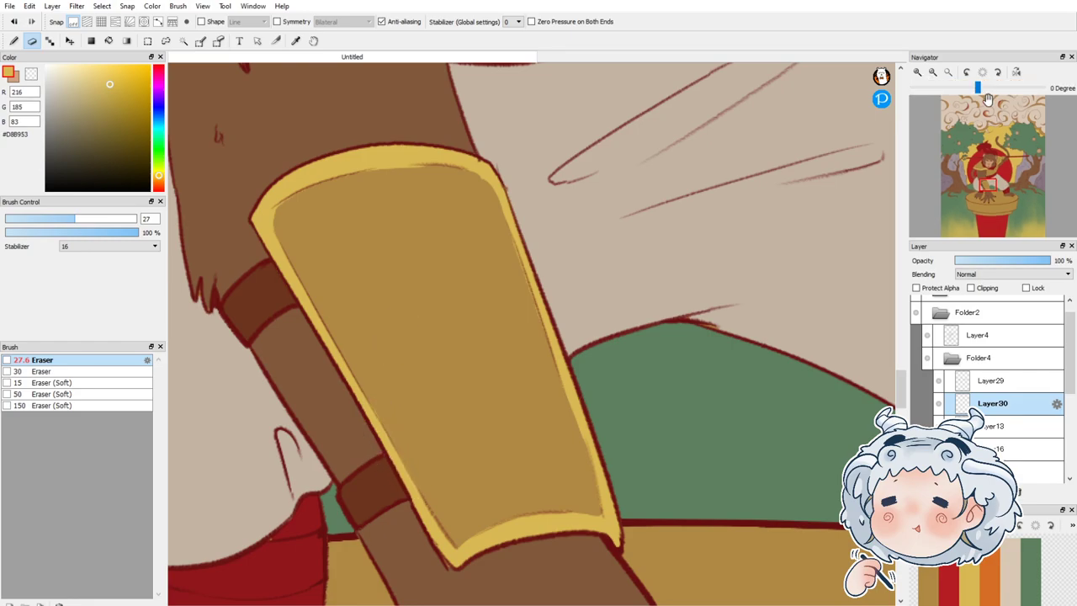
{"action": "left_click", "coordinate": [1000, 159]}
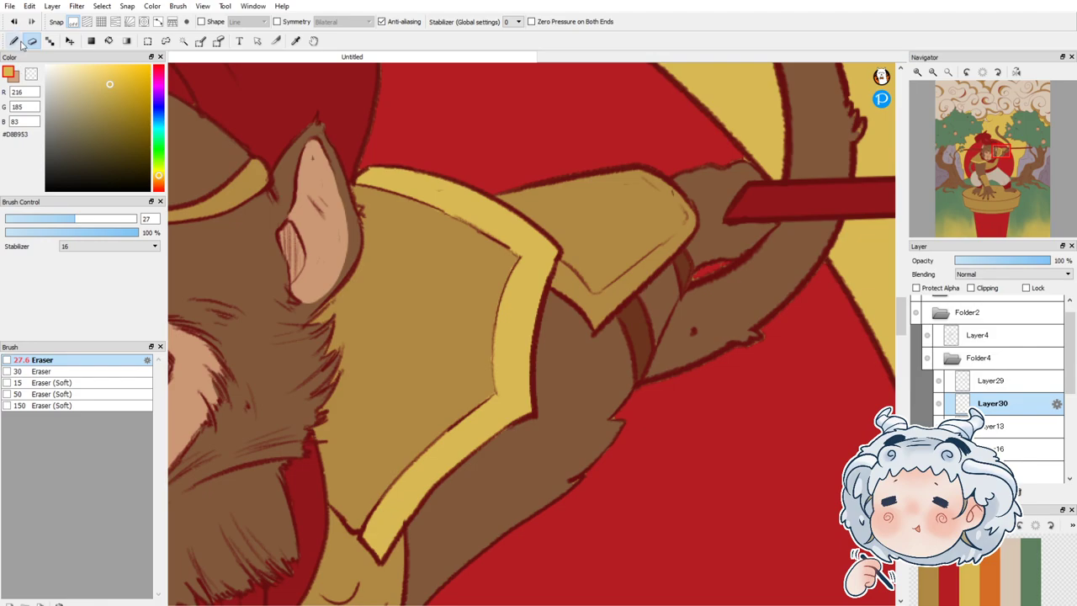
{"action": "left_click", "coordinate": [15, 42]}
{"action": "mouse_move", "coordinate": [631, 181]}
{"action": "left_mouse_down"}
{"action": "mouse_move", "coordinate": [686, 212]}
{"action": "mouse_move", "coordinate": [659, 179]}
{"action": "mouse_move", "coordinate": [672, 195]}
{"action": "mouse_move", "coordinate": [597, 231]}
{"action": "mouse_move", "coordinate": [556, 271]}
{"action": "mouse_move", "coordinate": [656, 217]}
{"action": "mouse_move", "coordinate": [669, 235]}
{"action": "mouse_move", "coordinate": [688, 219]}
{"action": "mouse_move", "coordinate": [683, 204]}
{"action": "mouse_move", "coordinate": [679, 233]}
{"action": "mouse_move", "coordinate": [688, 207]}
{"action": "mouse_move", "coordinate": [693, 226]}
{"action": "mouse_move", "coordinate": [656, 265]}
{"action": "mouse_move", "coordinate": [682, 216]}
{"action": "mouse_move", "coordinate": [676, 202]}
{"action": "mouse_move", "coordinate": [686, 215]}
{"action": "mouse_move", "coordinate": [679, 208]}
{"action": "mouse_move", "coordinate": [668, 249]}
{"action": "mouse_move", "coordinate": [623, 276]}
{"action": "mouse_move", "coordinate": [655, 254]}
{"action": "mouse_move", "coordinate": [602, 296]}
{"action": "left_mouse_up"}
{"action": "mouse_move", "coordinate": [555, 261]}
{"action": "left_mouse_down"}
{"action": "mouse_move", "coordinate": [589, 296]}
{"action": "mouse_move", "coordinate": [572, 293]}
{"action": "left_mouse_up"}
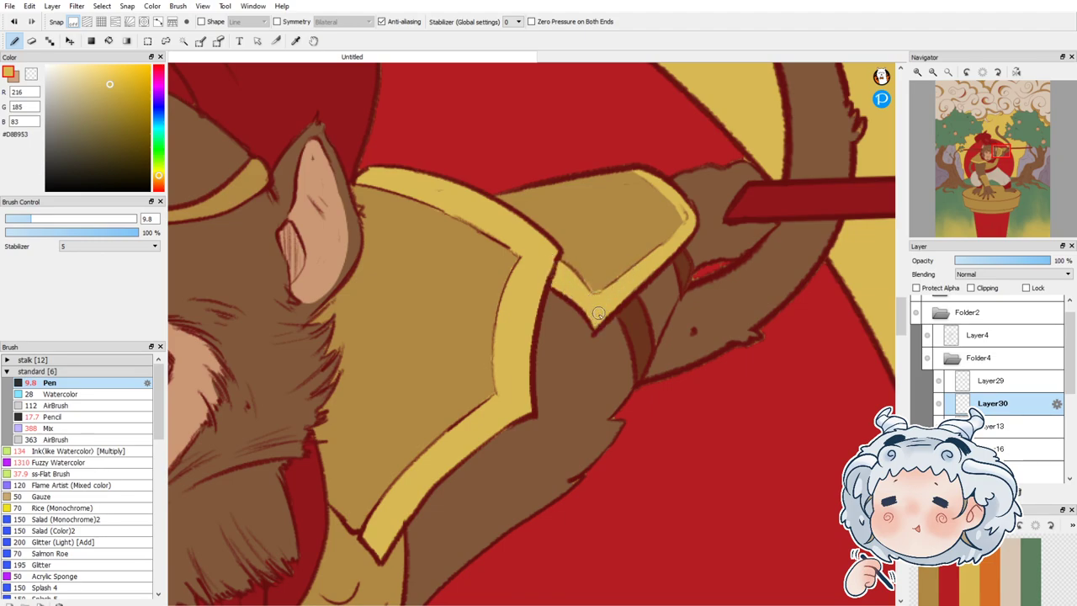
{"action": "left_click", "coordinate": [32, 41]}
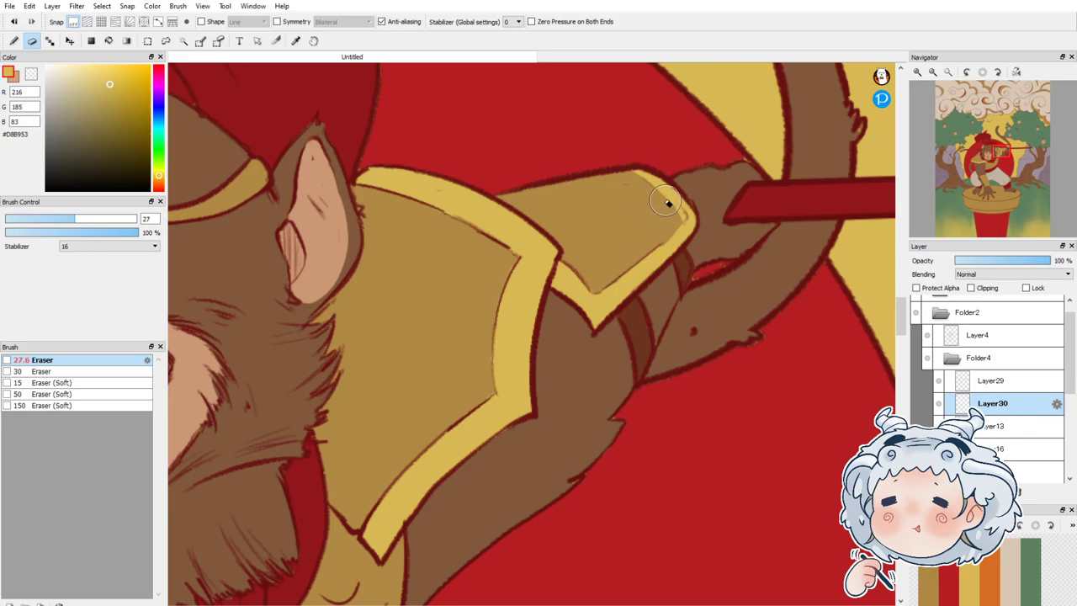
{"action": "mouse_move", "coordinate": [681, 209]}
{"action": "left_mouse_down"}
{"action": "mouse_move", "coordinate": [641, 181]}
{"action": "mouse_move", "coordinate": [680, 220]}
{"action": "mouse_move", "coordinate": [676, 208]}
{"action": "left_mouse_up"}
Step: Switch to the Pen and set its size to 24 for painting the bracer ornament
{"action": "scroll", "coordinate": [679, 212], "scroll_direction": "down", "scroll_amount": 5}
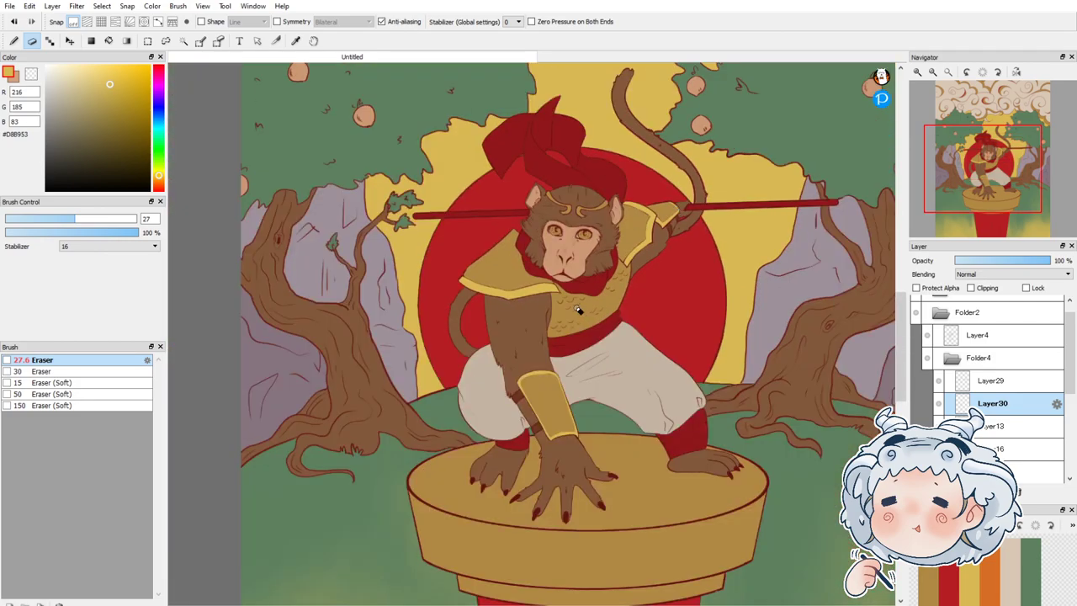
{"action": "scroll", "coordinate": [579, 310], "scroll_direction": "down", "scroll_amount": 2}
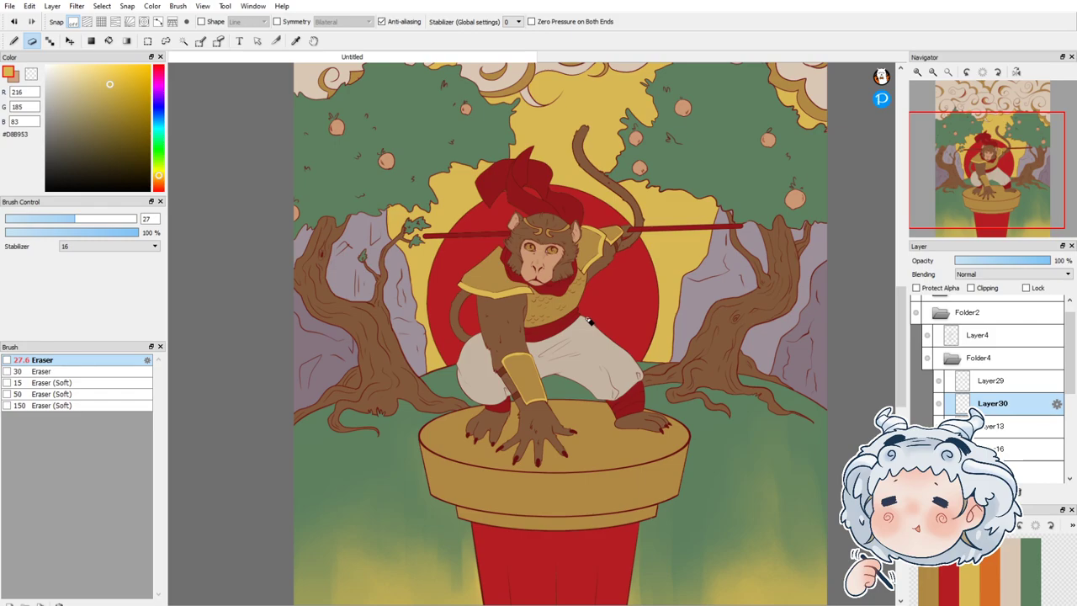
{"action": "left_click", "coordinate": [13, 40]}
{"action": "scroll", "coordinate": [542, 359], "scroll_direction": "up", "scroll_amount": 5}
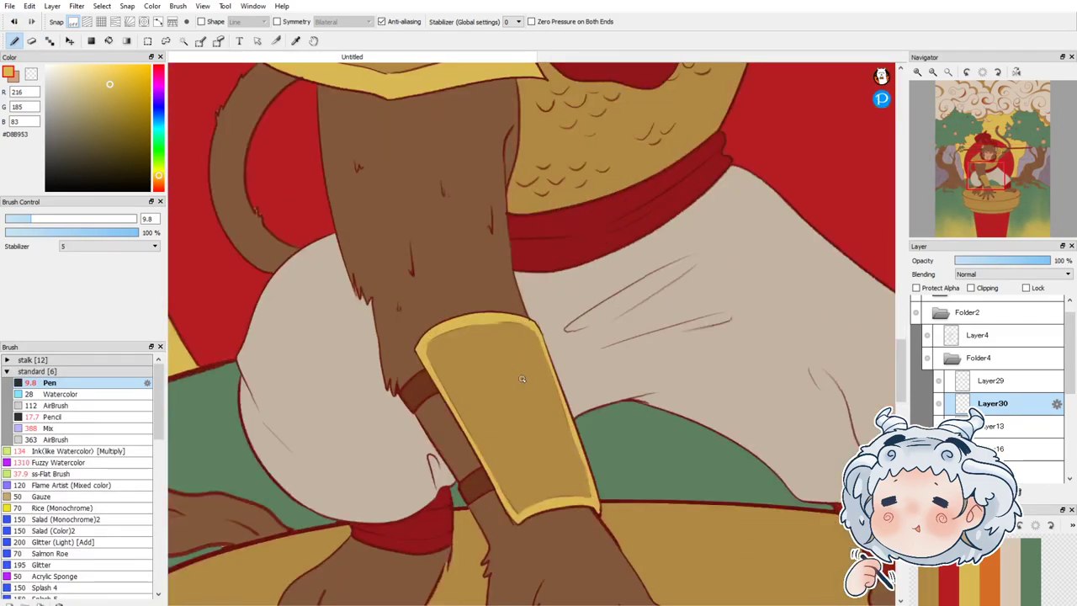
{"action": "left_click_drag", "start_coordinate": [43, 221], "coordinate": [49, 220]}
{"action": "mouse_move", "coordinate": [485, 342]}
{"action": "left_mouse_down"}
{"action": "mouse_move", "coordinate": [483, 376]}
{"action": "mouse_move", "coordinate": [458, 366]}
{"action": "left_mouse_up"}
{"action": "key", "text": "ctrl+z"}
{"action": "left_click_drag", "start_coordinate": [49, 221], "coordinate": [71, 221]}
{"action": "mouse_move", "coordinate": [487, 324]}
{"action": "left_mouse_down"}
{"action": "mouse_move", "coordinate": [478, 377]}
{"action": "mouse_move", "coordinate": [469, 356]}
{"action": "left_mouse_up"}
{"action": "key", "text": "ctrl+z"}
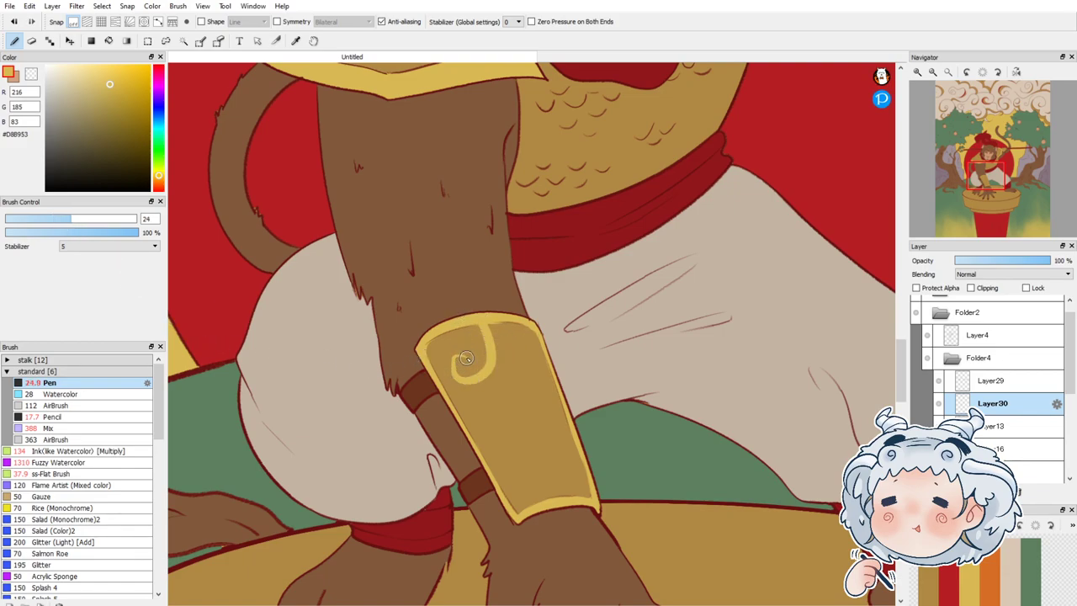
{"action": "key", "text": "ctrl+z"}
{"action": "mouse_move", "coordinate": [468, 323]}
{"action": "left_mouse_down"}
{"action": "mouse_move", "coordinate": [476, 374]}
{"action": "mouse_move", "coordinate": [450, 362]}
{"action": "left_mouse_up"}
{"action": "key", "text": "ctrl+z"}
Step: Set the Pen's stabilizer to 18 and outline the upper curls of a yellow flame-shaped ornament inside the bracer
{"action": "mouse_move", "coordinate": [468, 327]}
{"action": "left_mouse_down"}
{"action": "mouse_move", "coordinate": [454, 350]}
{"action": "mouse_move", "coordinate": [490, 370]}
{"action": "left_mouse_up"}
{"action": "mouse_move", "coordinate": [495, 322]}
{"action": "left_mouse_down"}
{"action": "mouse_move", "coordinate": [514, 380]}
{"action": "mouse_move", "coordinate": [537, 384]}
{"action": "mouse_move", "coordinate": [489, 392]}
{"action": "mouse_move", "coordinate": [534, 406]}
{"action": "mouse_move", "coordinate": [539, 393]}
{"action": "mouse_move", "coordinate": [471, 381]}
{"action": "mouse_move", "coordinate": [487, 372]}
{"action": "mouse_move", "coordinate": [489, 403]}
{"action": "mouse_move", "coordinate": [546, 386]}
{"action": "left_mouse_up"}
{"action": "key", "text": "ctrl+z"}
{"action": "key", "text": "ctrl+z"}
{"action": "left_click", "coordinate": [99, 247]}
{"action": "left_click", "coordinate": [98, 392]}
{"action": "mouse_move", "coordinate": [486, 371]}
{"action": "left_mouse_down"}
{"action": "mouse_move", "coordinate": [491, 406]}
{"action": "mouse_move", "coordinate": [543, 379]}
{"action": "left_mouse_up"}
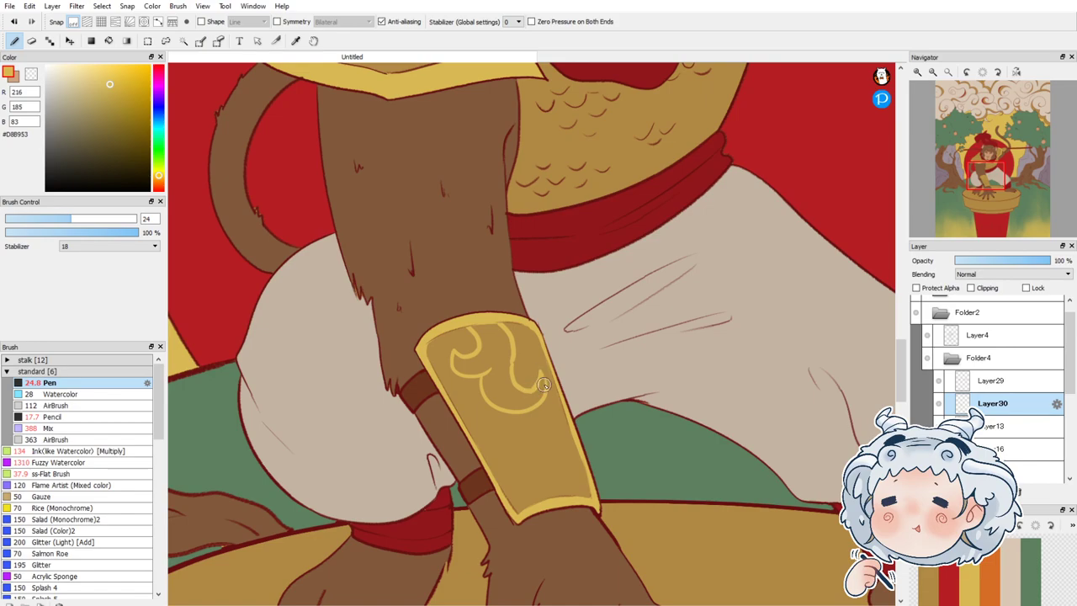
Step: Complete the pointed lower outline of the bracer ornament and fill its interior with yellow #D8B953
{"action": "mouse_move", "coordinate": [523, 414]}
{"action": "left_mouse_down"}
{"action": "mouse_move", "coordinate": [507, 428]}
{"action": "mouse_move", "coordinate": [508, 451]}
{"action": "mouse_move", "coordinate": [495, 449]}
{"action": "mouse_move", "coordinate": [536, 460]}
{"action": "mouse_move", "coordinate": [552, 444]}
{"action": "left_mouse_up"}
{"action": "key", "text": "ctrl+z"}
{"action": "key", "text": "ctrl+z"}
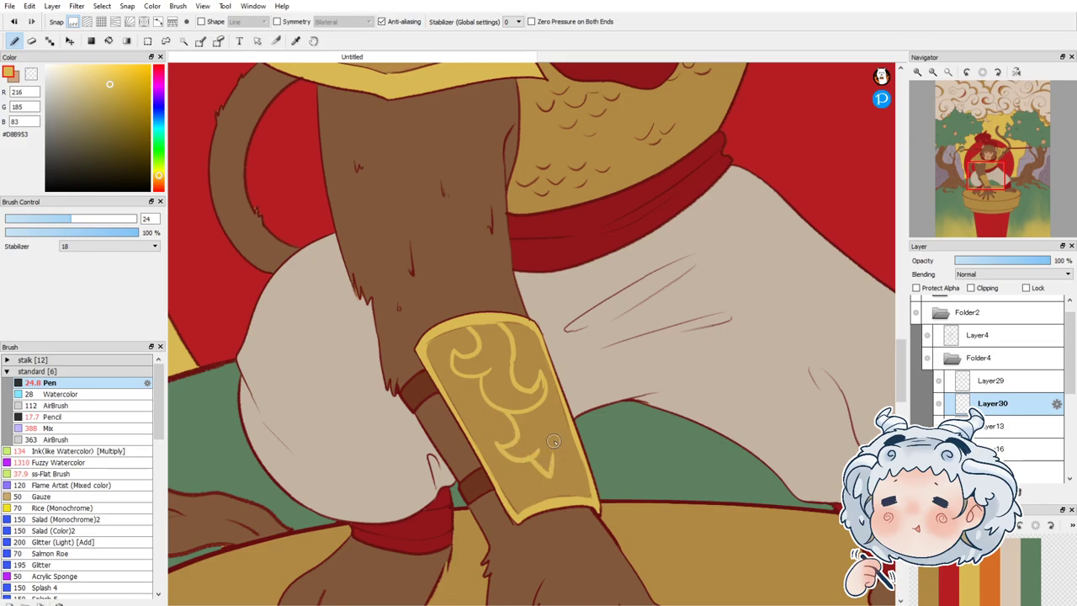
{"action": "left_click_drag", "start_coordinate": [536, 407], "coordinate": [563, 438]}
{"action": "left_click", "coordinate": [109, 42]}
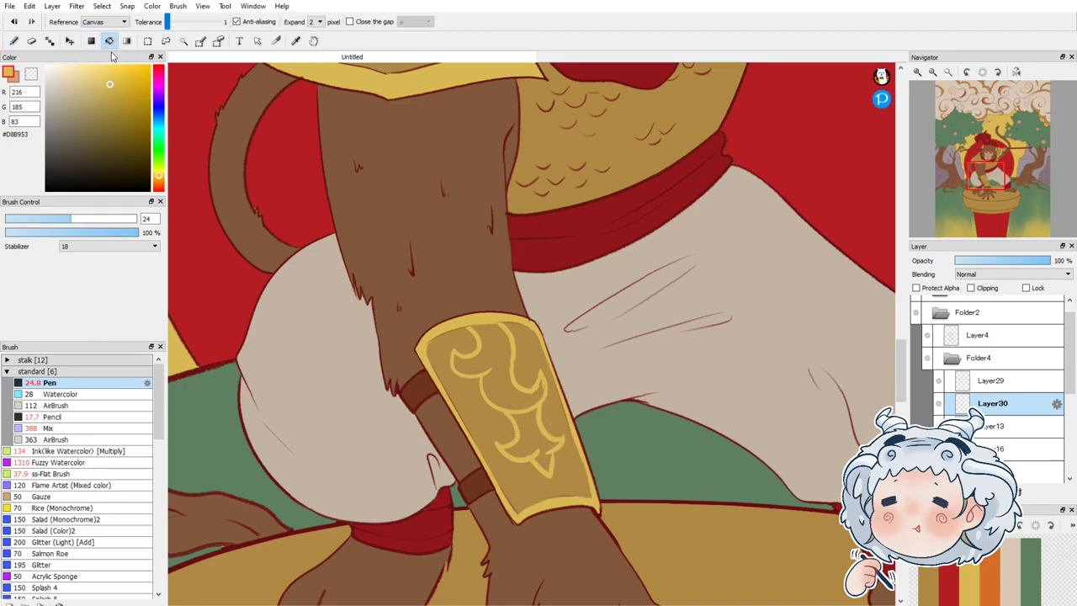
{"action": "left_click", "coordinate": [479, 339]}
{"action": "left_click", "coordinate": [530, 437]}
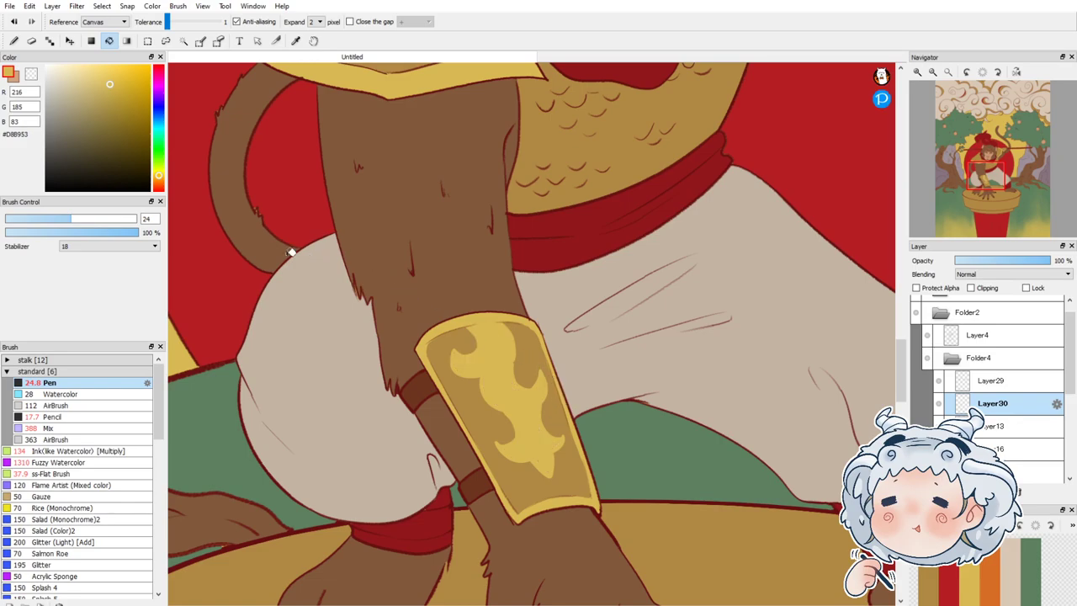
Step: Paint curled yellow ornaments on the small arm plate beside the staff with the Pen at size 24
{"action": "key", "text": "b"}
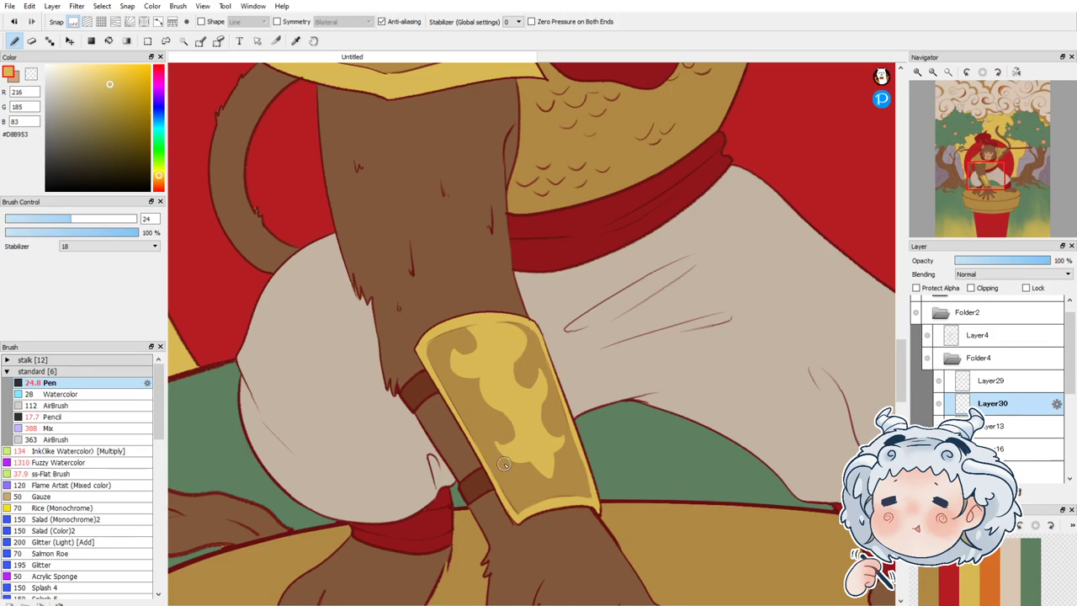
{"action": "scroll", "coordinate": [503, 463], "scroll_direction": "up", "scroll_amount": 2}
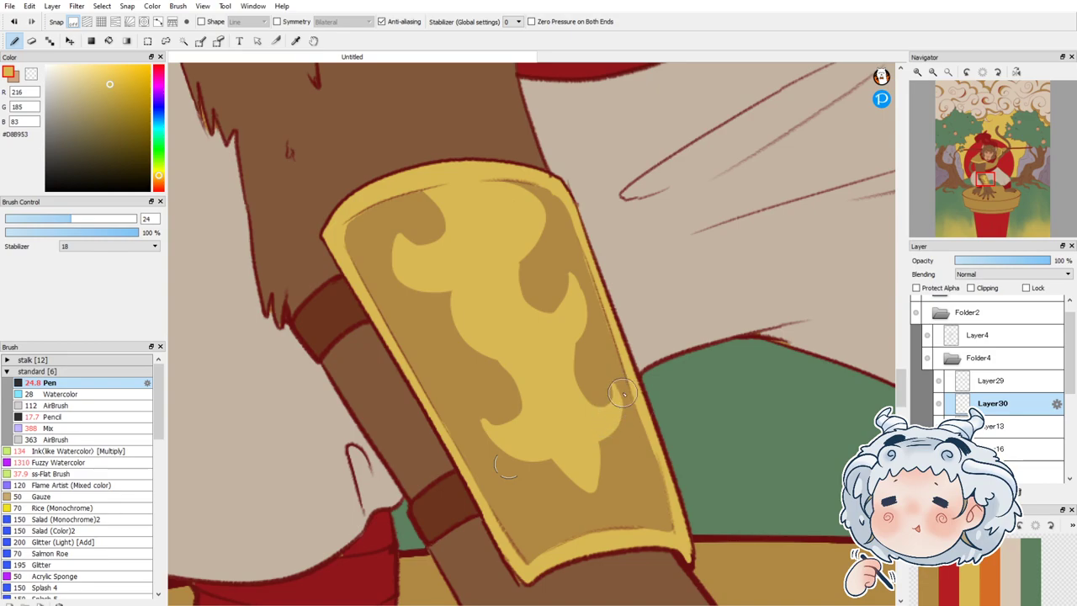
{"action": "scroll", "coordinate": [322, 353], "scroll_direction": "down", "scroll_amount": 3}
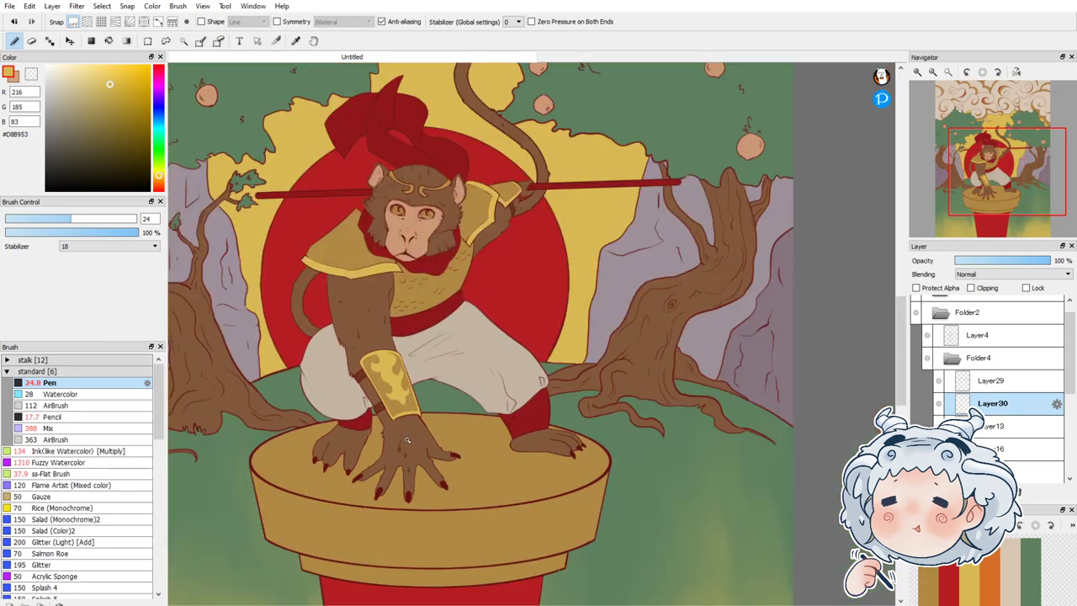
{"action": "scroll", "coordinate": [512, 166], "scroll_direction": "up", "scroll_amount": 3}
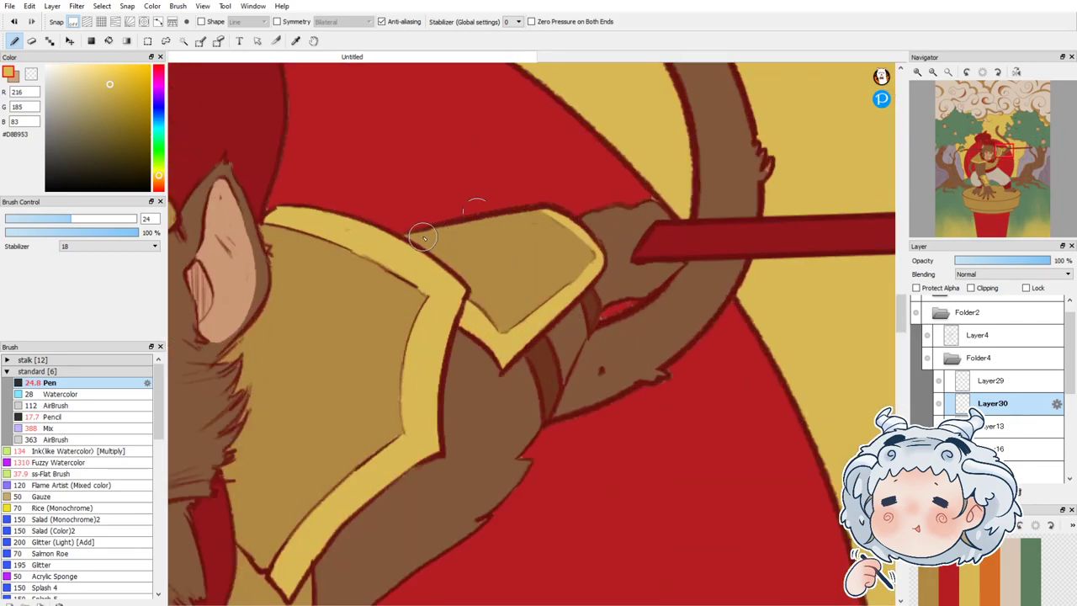
{"action": "mouse_move", "coordinate": [419, 234]}
{"action": "left_mouse_down"}
{"action": "mouse_move", "coordinate": [451, 223]}
{"action": "mouse_move", "coordinate": [469, 247]}
{"action": "mouse_move", "coordinate": [456, 268]}
{"action": "mouse_move", "coordinate": [461, 255]}
{"action": "mouse_move", "coordinate": [429, 260]}
{"action": "mouse_move", "coordinate": [456, 238]}
{"action": "mouse_move", "coordinate": [429, 233]}
{"action": "mouse_move", "coordinate": [506, 249]}
{"action": "mouse_move", "coordinate": [462, 241]}
{"action": "mouse_move", "coordinate": [499, 227]}
{"action": "mouse_move", "coordinate": [524, 271]}
{"action": "mouse_move", "coordinate": [465, 258]}
{"action": "mouse_move", "coordinate": [484, 245]}
{"action": "mouse_move", "coordinate": [460, 244]}
{"action": "mouse_move", "coordinate": [477, 238]}
{"action": "mouse_move", "coordinate": [519, 263]}
{"action": "left_mouse_up"}
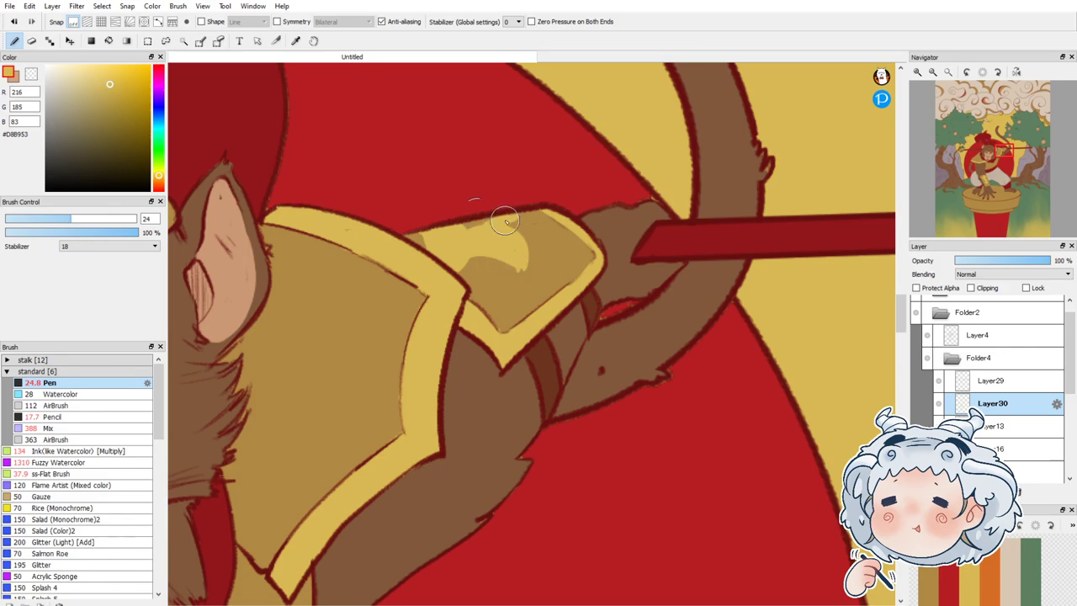
{"action": "mouse_move", "coordinate": [504, 221]}
{"action": "left_mouse_down"}
{"action": "mouse_move", "coordinate": [543, 234]}
{"action": "mouse_move", "coordinate": [520, 219]}
{"action": "mouse_move", "coordinate": [544, 236]}
{"action": "mouse_move", "coordinate": [524, 218]}
{"action": "mouse_move", "coordinate": [544, 257]}
{"action": "mouse_move", "coordinate": [523, 223]}
{"action": "mouse_move", "coordinate": [540, 234]}
{"action": "mouse_move", "coordinate": [505, 220]}
{"action": "mouse_move", "coordinate": [545, 255]}
{"action": "mouse_move", "coordinate": [528, 227]}
{"action": "mouse_move", "coordinate": [544, 240]}
{"action": "mouse_move", "coordinate": [532, 228]}
{"action": "mouse_move", "coordinate": [514, 268]}
{"action": "mouse_move", "coordinate": [512, 239]}
{"action": "mouse_move", "coordinate": [525, 280]}
{"action": "mouse_move", "coordinate": [488, 251]}
{"action": "mouse_move", "coordinate": [469, 252]}
{"action": "mouse_move", "coordinate": [503, 271]}
{"action": "mouse_move", "coordinate": [520, 298]}
{"action": "mouse_move", "coordinate": [511, 267]}
{"action": "mouse_move", "coordinate": [464, 241]}
{"action": "mouse_move", "coordinate": [500, 342]}
{"action": "mouse_move", "coordinate": [528, 288]}
{"action": "mouse_move", "coordinate": [483, 251]}
{"action": "mouse_move", "coordinate": [510, 293]}
{"action": "mouse_move", "coordinate": [514, 277]}
{"action": "mouse_move", "coordinate": [491, 251]}
{"action": "mouse_move", "coordinate": [478, 253]}
{"action": "mouse_move", "coordinate": [522, 297]}
{"action": "mouse_move", "coordinate": [528, 262]}
{"action": "mouse_move", "coordinate": [513, 252]}
{"action": "mouse_move", "coordinate": [518, 274]}
{"action": "mouse_move", "coordinate": [520, 250]}
{"action": "mouse_move", "coordinate": [540, 233]}
{"action": "mouse_move", "coordinate": [511, 248]}
{"action": "mouse_move", "coordinate": [519, 239]}
{"action": "mouse_move", "coordinate": [528, 270]}
{"action": "left_mouse_up"}
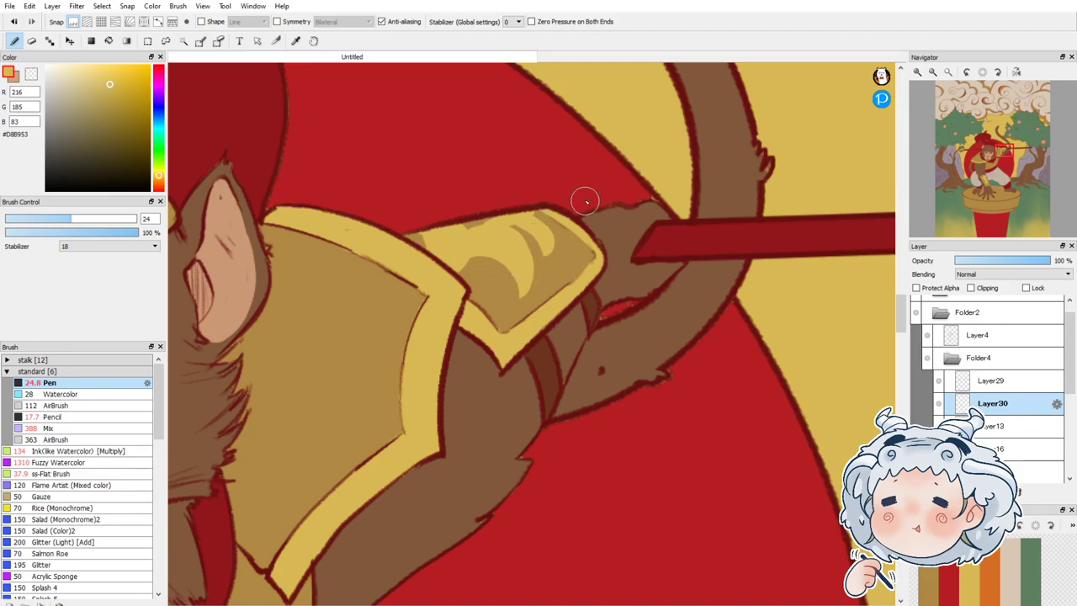
{"action": "scroll", "coordinate": [586, 211], "scroll_direction": "down", "scroll_amount": 2}
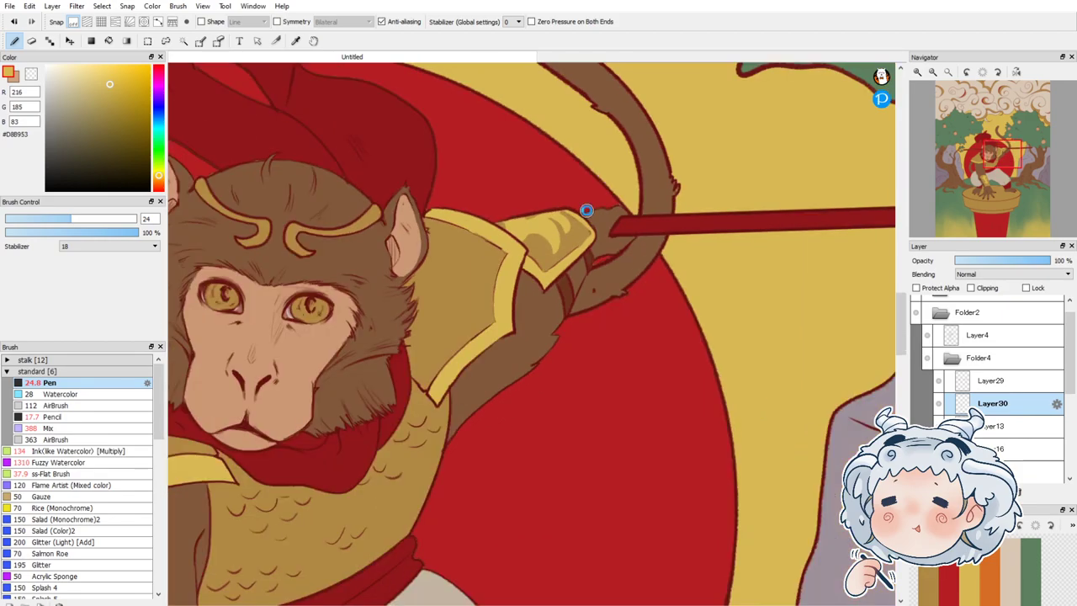
{"action": "scroll", "coordinate": [587, 211], "scroll_direction": "down", "scroll_amount": 3}
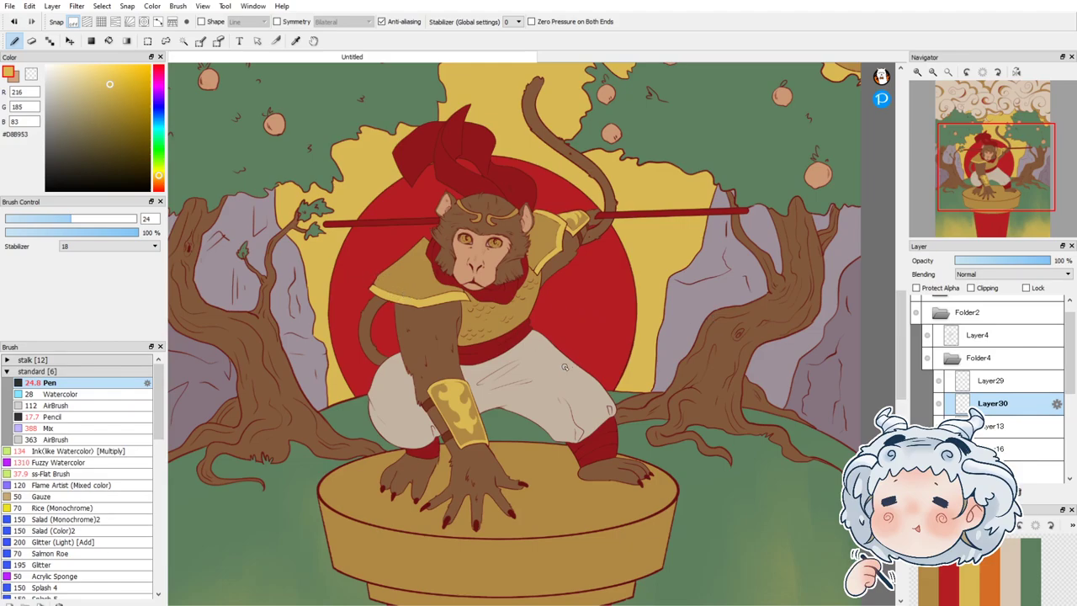
Step: Dot the scales on the upper chest armour below the scarf in yellow #D8B953 with the Pen
{"action": "scroll", "coordinate": [504, 325], "scroll_direction": "up", "scroll_amount": 4}
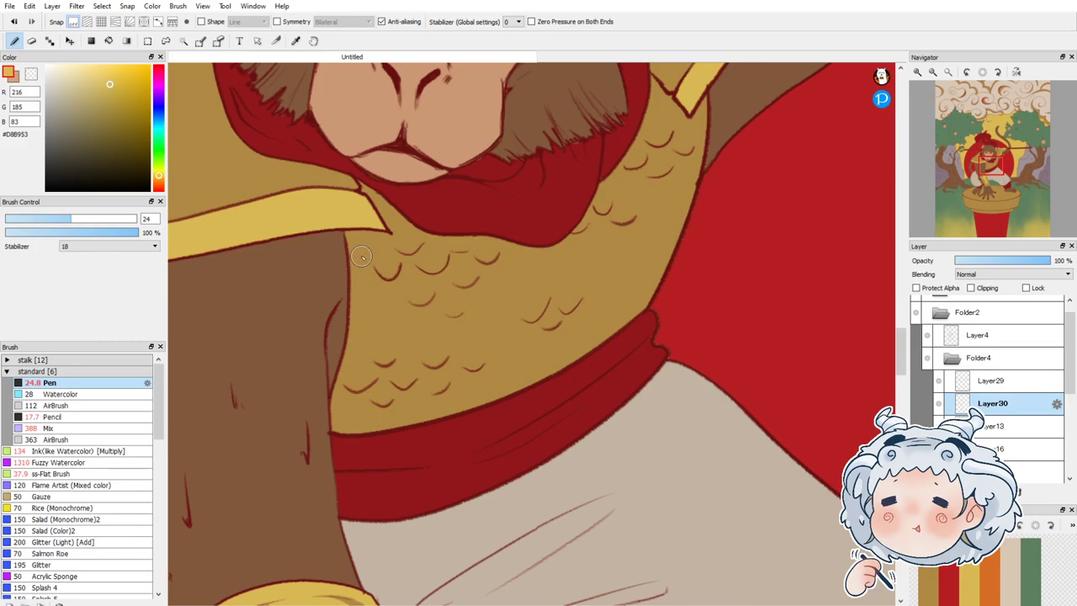
{"action": "left_click", "coordinate": [386, 267]}
{"action": "left_click", "coordinate": [432, 261]}
{"action": "left_click", "coordinate": [420, 291]}
{"action": "left_click", "coordinate": [463, 275]}
{"action": "left_click", "coordinate": [486, 252]}
{"action": "left_click", "coordinate": [404, 245]}
{"action": "left_click", "coordinate": [449, 305]}
{"action": "left_click", "coordinate": [531, 309]}
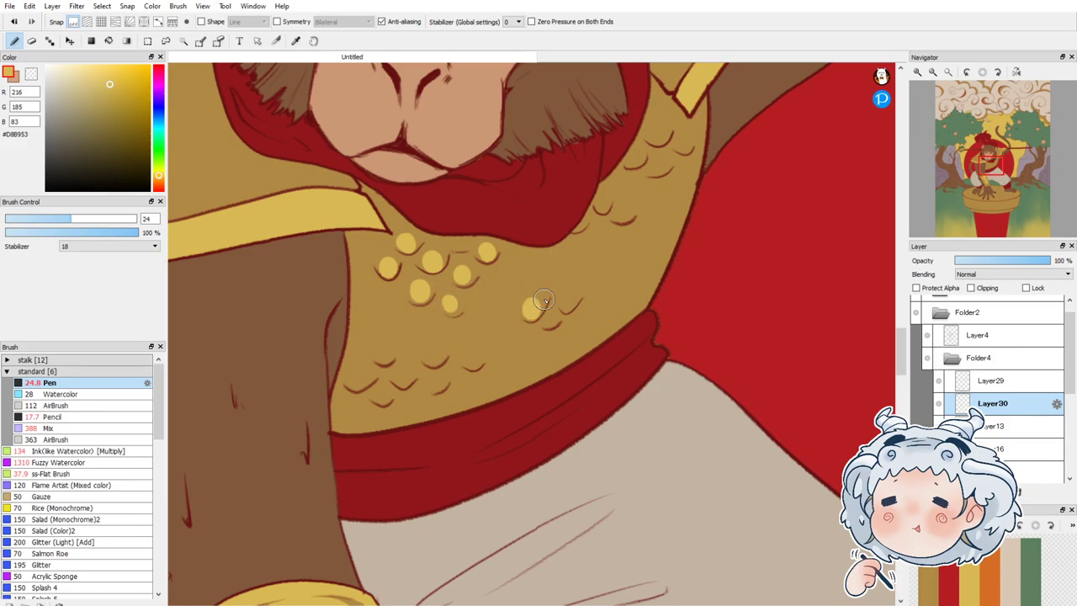
Step: Add yellow dots to the chest armour scales above the sash and across the middle of the chest
{"action": "left_click", "coordinate": [431, 353]}
{"action": "left_click", "coordinate": [473, 359]}
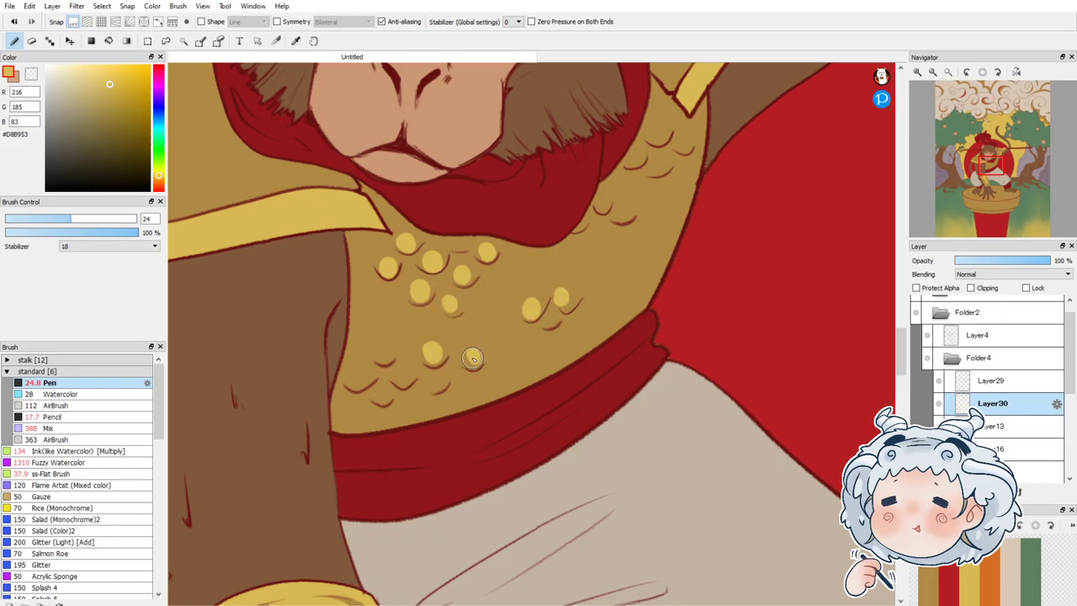
{"action": "left_click", "coordinate": [385, 353]}
{"action": "left_click", "coordinate": [402, 376]}
{"action": "left_click", "coordinate": [361, 377]}
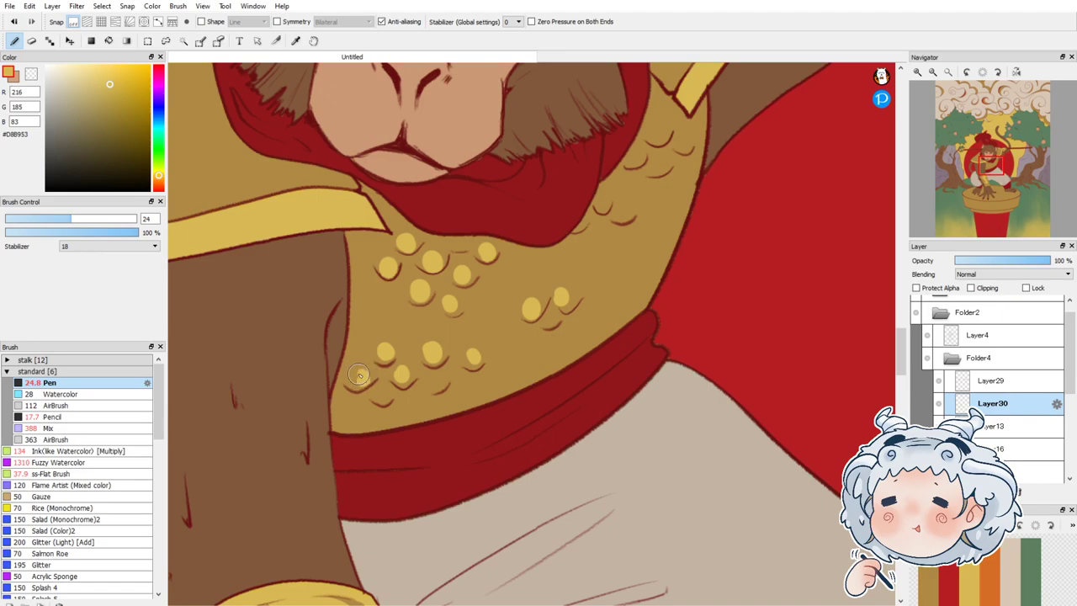
{"action": "left_click", "coordinate": [380, 395]}
{"action": "left_click", "coordinate": [436, 385]}
{"action": "left_click", "coordinate": [501, 288]}
{"action": "left_click", "coordinate": [525, 277]}
{"action": "left_click", "coordinate": [516, 263]}
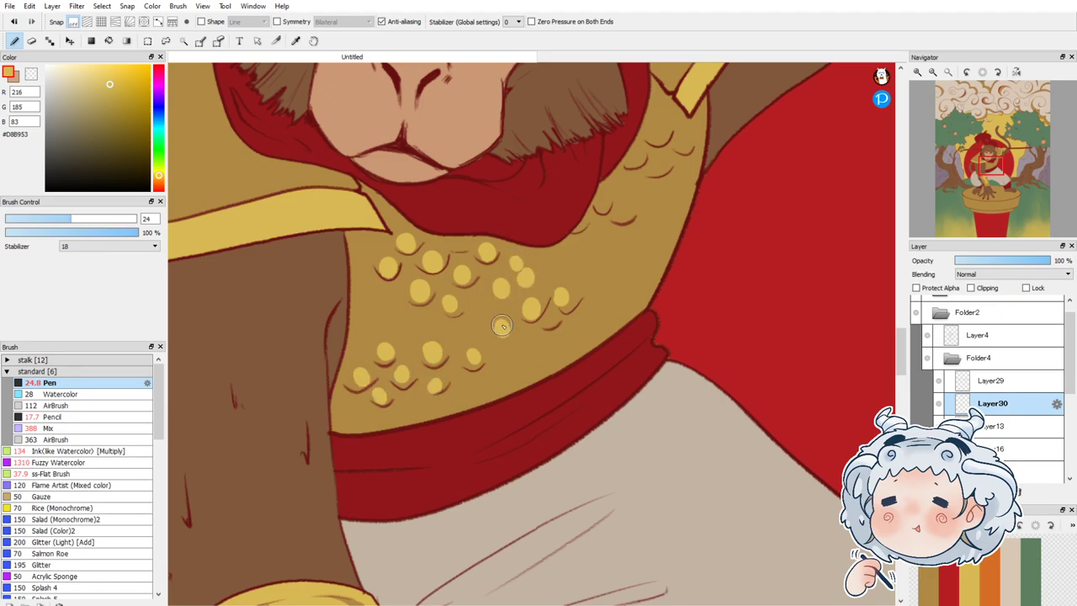
Step: Continue the yellow scale dots down the far side of the chest armour, from the shoulder plate to the sash
{"action": "left_click", "coordinate": [601, 206]}
{"action": "left_click", "coordinate": [621, 213]}
{"action": "left_click", "coordinate": [633, 158]}
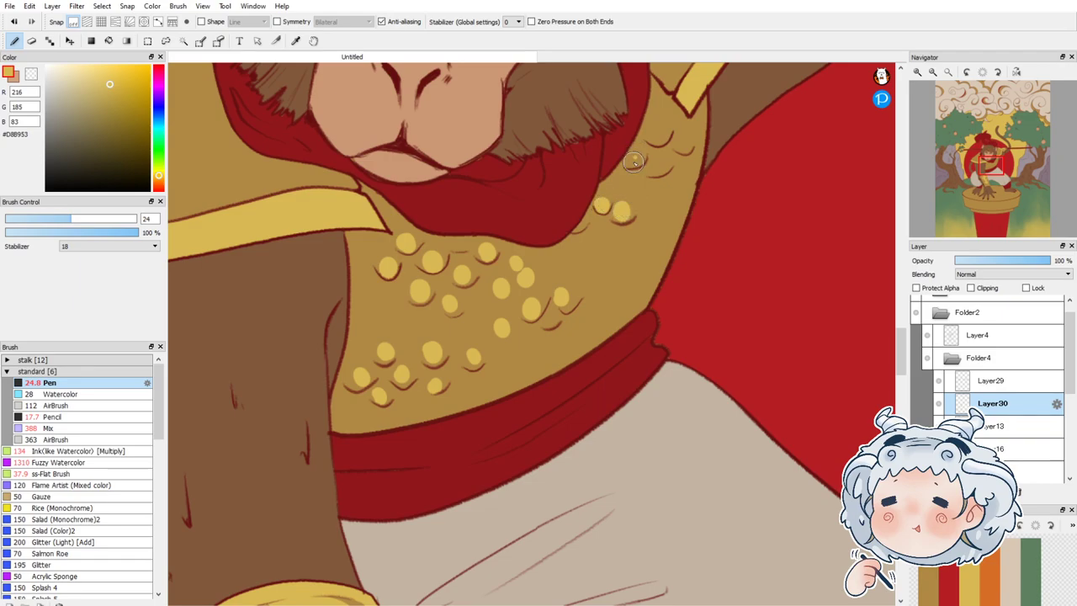
{"action": "left_click", "coordinate": [657, 133]}
{"action": "left_click", "coordinate": [681, 143]}
{"action": "left_click", "coordinate": [659, 163]}
{"action": "left_click", "coordinate": [653, 236]}
{"action": "left_click", "coordinate": [643, 283]}
{"action": "left_click", "coordinate": [638, 253]}
{"action": "left_click", "coordinate": [612, 267]}
{"action": "left_click", "coordinate": [616, 304]}
{"action": "left_click", "coordinate": [560, 354]}
{"action": "left_click", "coordinate": [532, 359]}
Step: Paint yellow #D8B953 highlights on the lower irises of both monkey eyes with the Pen
{"action": "scroll", "coordinate": [548, 355], "scroll_direction": "down", "scroll_amount": 6}
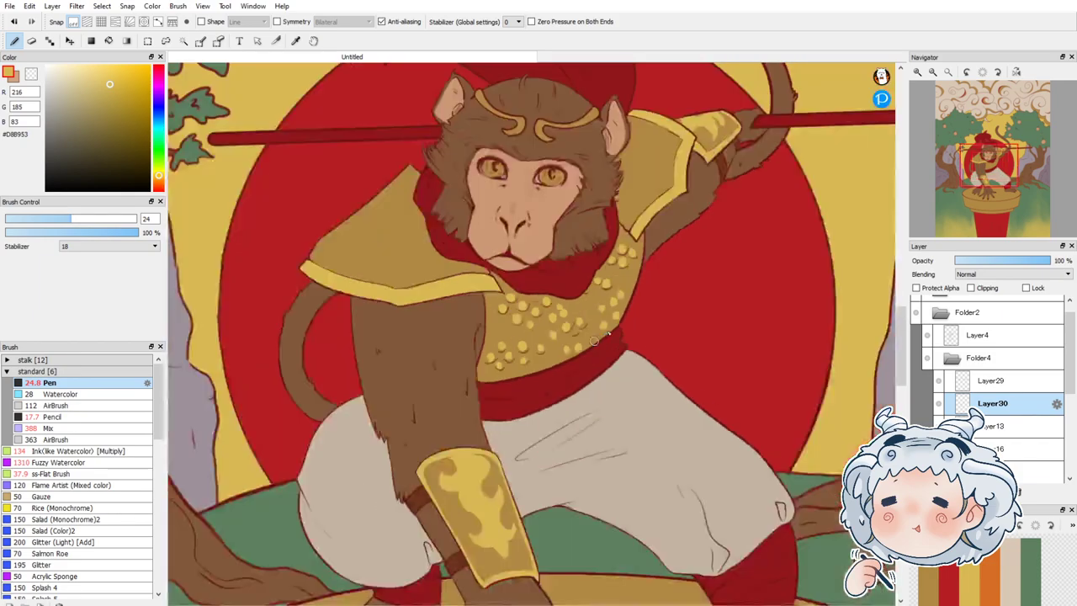
{"action": "scroll", "coordinate": [611, 285], "scroll_direction": "down", "scroll_amount": 2}
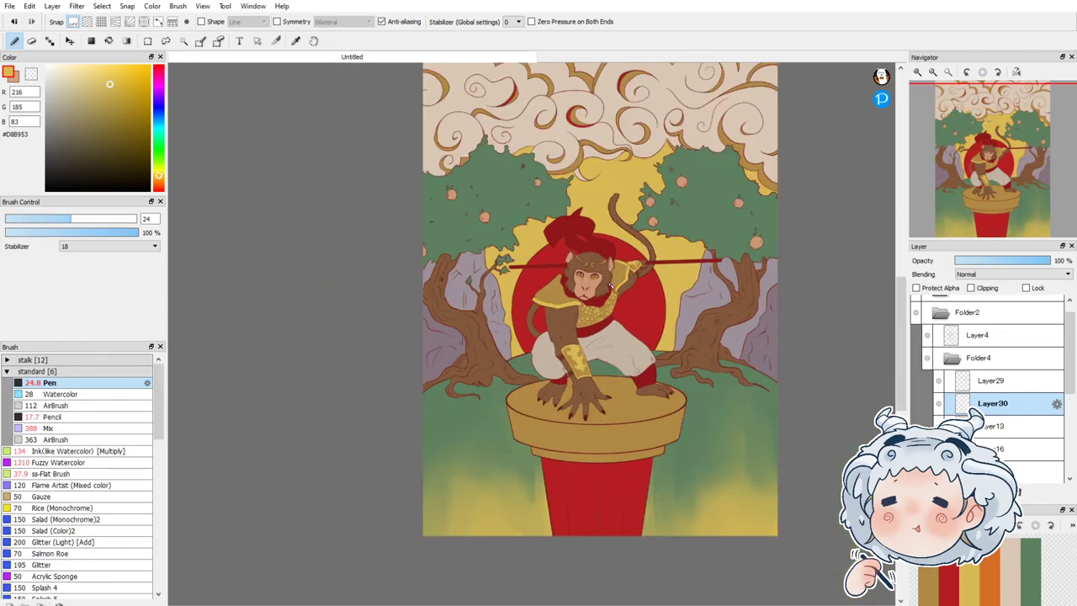
{"action": "left_click", "coordinate": [951, 75]}
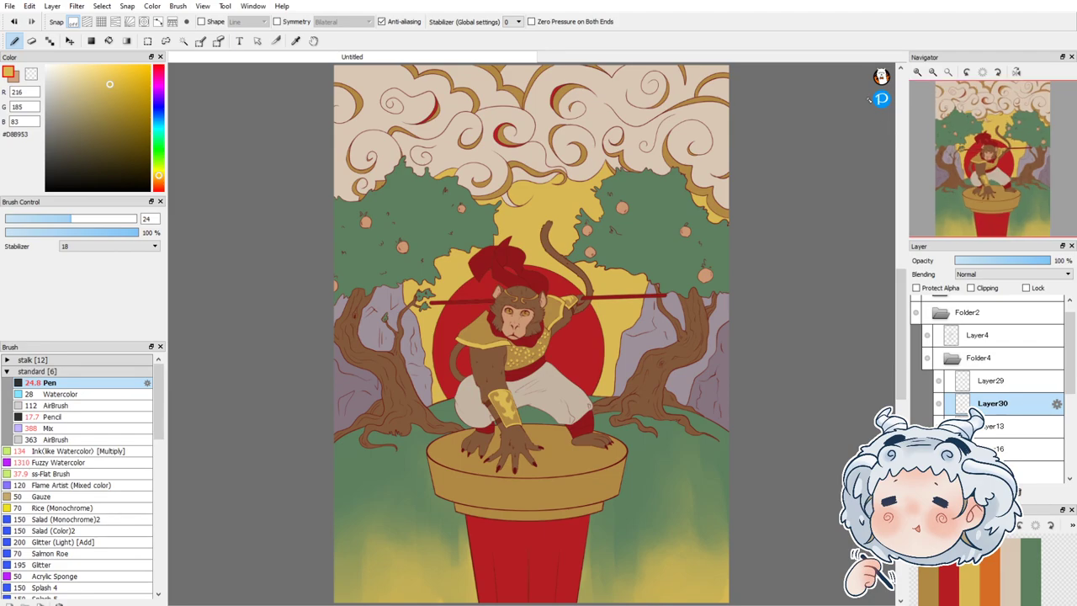
{"action": "scroll", "coordinate": [506, 309], "scroll_direction": "up", "scroll_amount": 5}
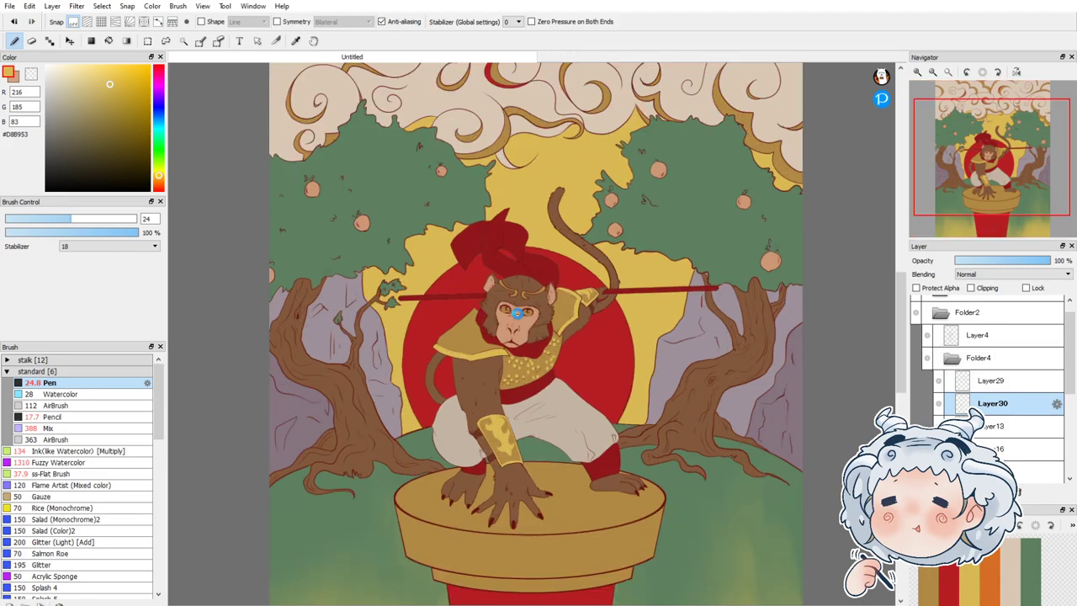
{"action": "scroll", "coordinate": [509, 306], "scroll_direction": "up", "scroll_amount": 3}
{"action": "mouse_move", "coordinate": [459, 296]}
{"action": "left_mouse_down"}
{"action": "mouse_move", "coordinate": [446, 311]}
{"action": "mouse_move", "coordinate": [459, 300]}
{"action": "left_mouse_up"}
{"action": "left_click_drag", "start_coordinate": [629, 323], "coordinate": [637, 330]}
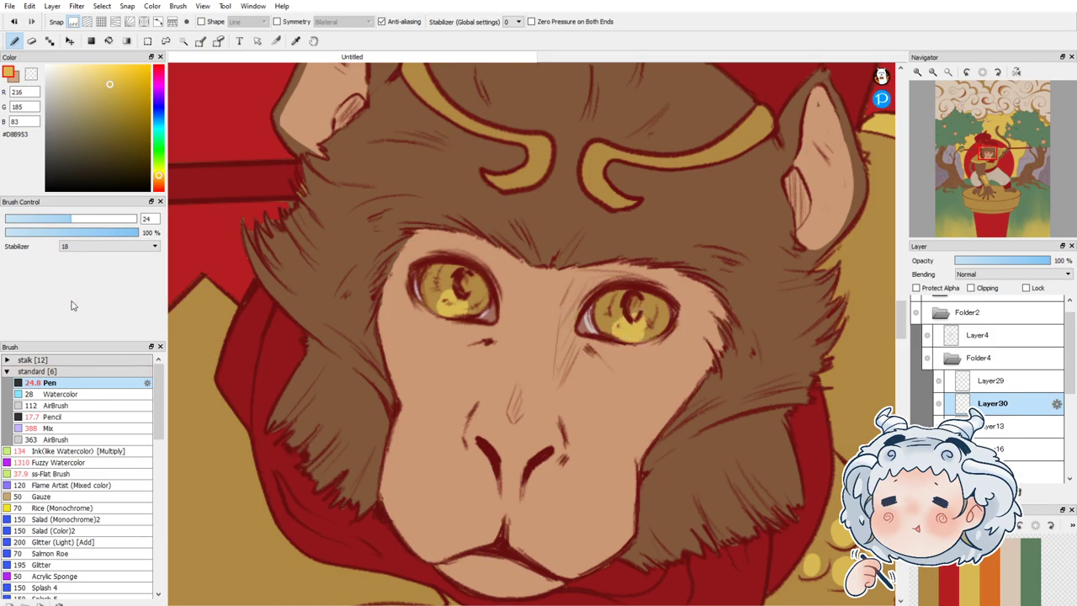
Step: Blend the yellow highlights into both irises with the Mix brush at size 18
{"action": "left_click", "coordinate": [67, 428]}
{"action": "left_click_drag", "start_coordinate": [109, 219], "coordinate": [53, 221]}
{"action": "mouse_move", "coordinate": [447, 292]}
{"action": "left_mouse_down"}
{"action": "mouse_move", "coordinate": [425, 299]}
{"action": "mouse_move", "coordinate": [471, 306]}
{"action": "mouse_move", "coordinate": [441, 297]}
{"action": "left_mouse_up"}
{"action": "mouse_move", "coordinate": [615, 324]}
{"action": "left_mouse_down"}
{"action": "mouse_move", "coordinate": [610, 316]}
{"action": "mouse_move", "coordinate": [618, 332]}
{"action": "mouse_move", "coordinate": [667, 310]}
{"action": "left_mouse_up"}
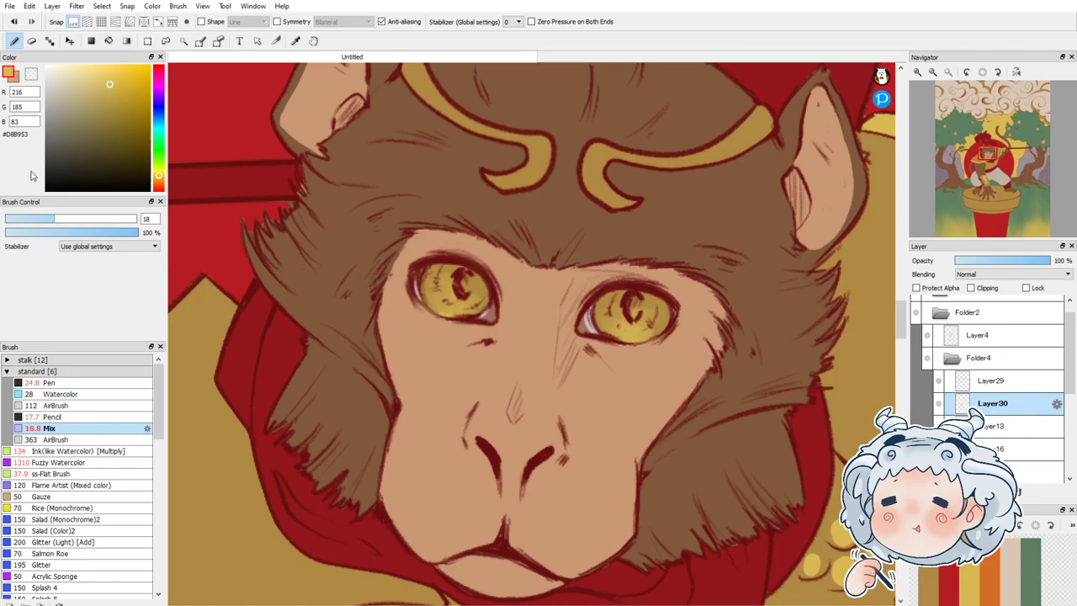
Step: Add more yellow to both irises with the Pen and smooth it with the Mix brush
{"action": "left_click", "coordinate": [85, 371]}
{"action": "left_click", "coordinate": [64, 373]}
{"action": "left_click", "coordinate": [50, 383]}
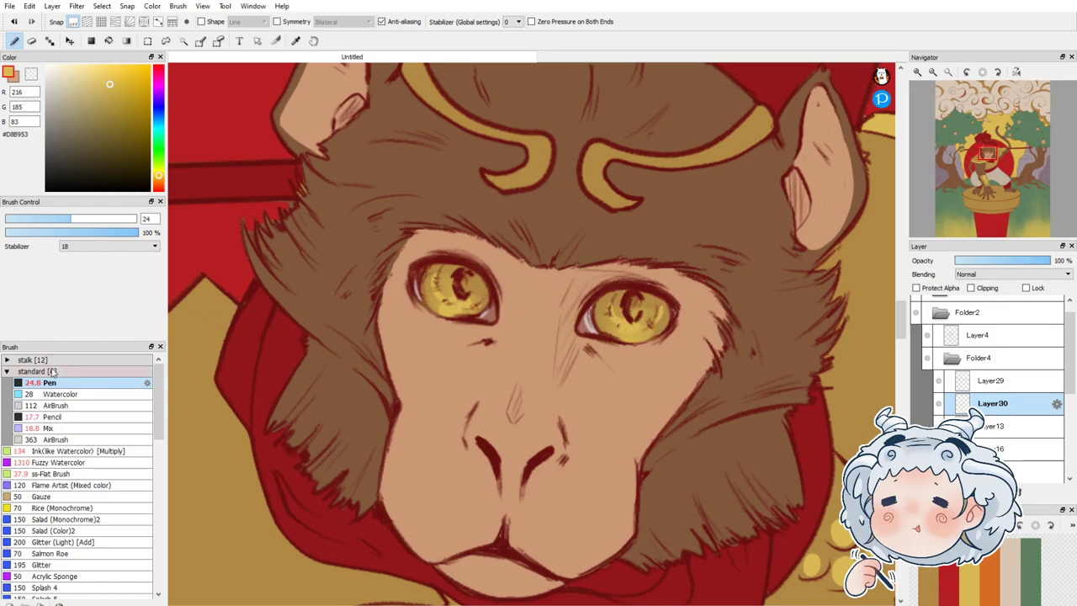
{"action": "left_click", "coordinate": [59, 427]}
{"action": "mouse_move", "coordinate": [451, 288]}
{"action": "left_mouse_down"}
{"action": "mouse_move", "coordinate": [433, 271]}
{"action": "mouse_move", "coordinate": [467, 307]}
{"action": "mouse_move", "coordinate": [436, 304]}
{"action": "left_mouse_up"}
{"action": "mouse_move", "coordinate": [594, 326]}
{"action": "left_mouse_down"}
{"action": "mouse_move", "coordinate": [635, 323]}
{"action": "mouse_move", "coordinate": [616, 313]}
{"action": "mouse_move", "coordinate": [667, 323]}
{"action": "mouse_move", "coordinate": [651, 310]}
{"action": "mouse_move", "coordinate": [606, 331]}
{"action": "mouse_move", "coordinate": [646, 324]}
{"action": "left_mouse_up"}
Step: Collapse Folder4, leave it selected, and show the whole illustration
{"action": "scroll", "coordinate": [651, 280], "scroll_direction": "down", "scroll_amount": 4}
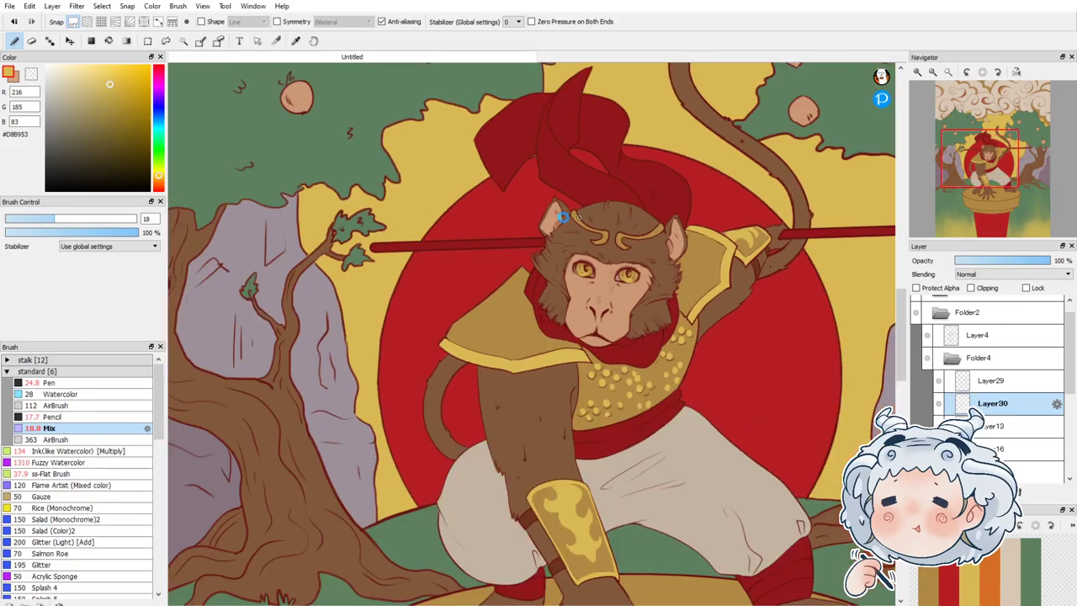
{"action": "scroll", "coordinate": [570, 218], "scroll_direction": "down", "scroll_amount": 2}
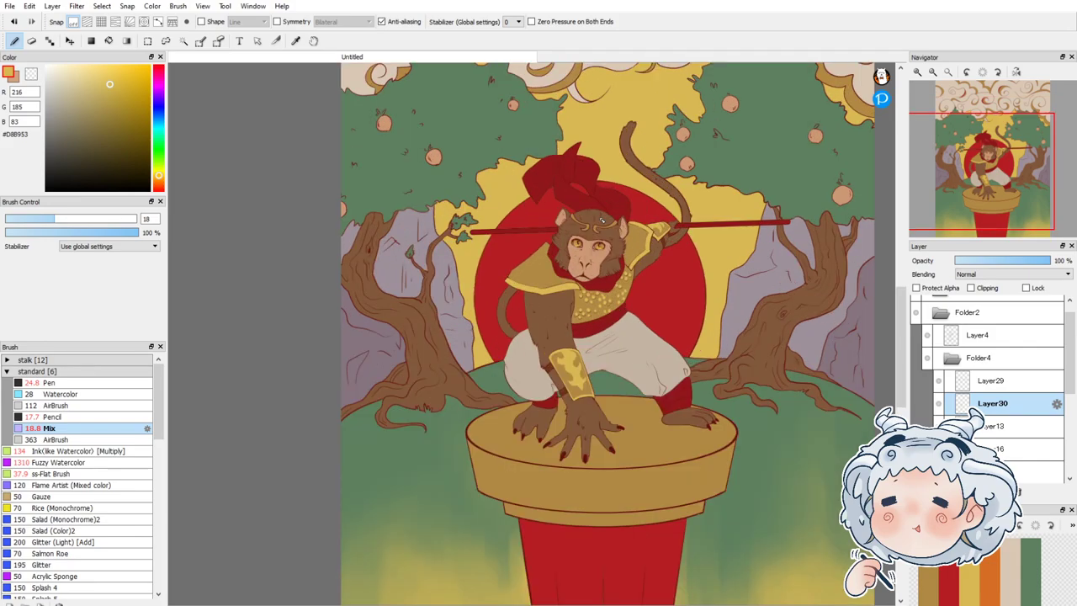
{"action": "scroll", "coordinate": [601, 219], "scroll_direction": "up", "scroll_amount": 1}
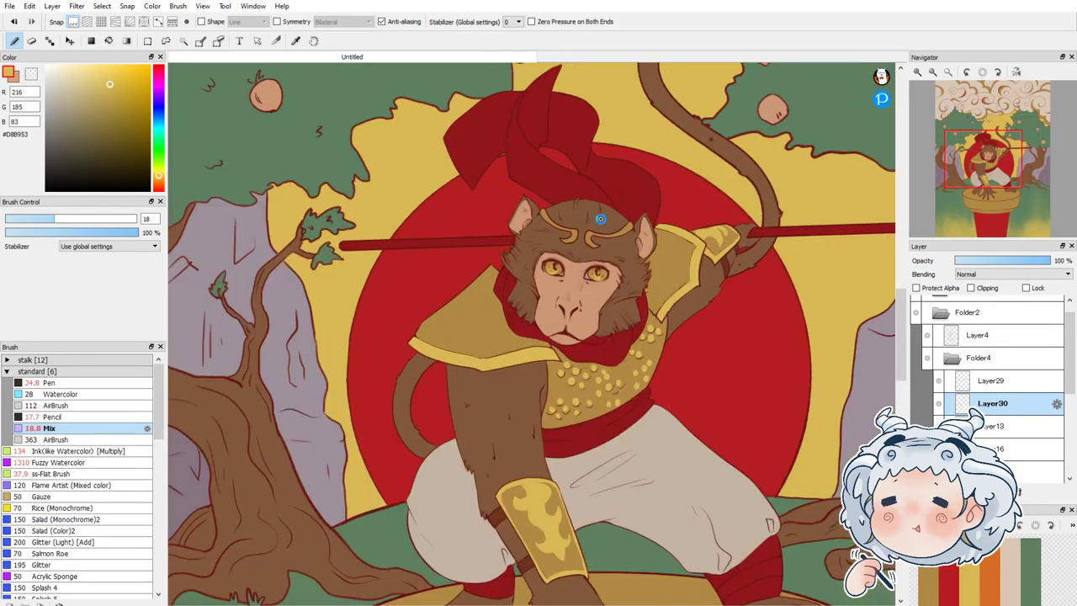
{"action": "scroll", "coordinate": [601, 218], "scroll_direction": "down", "scroll_amount": 2}
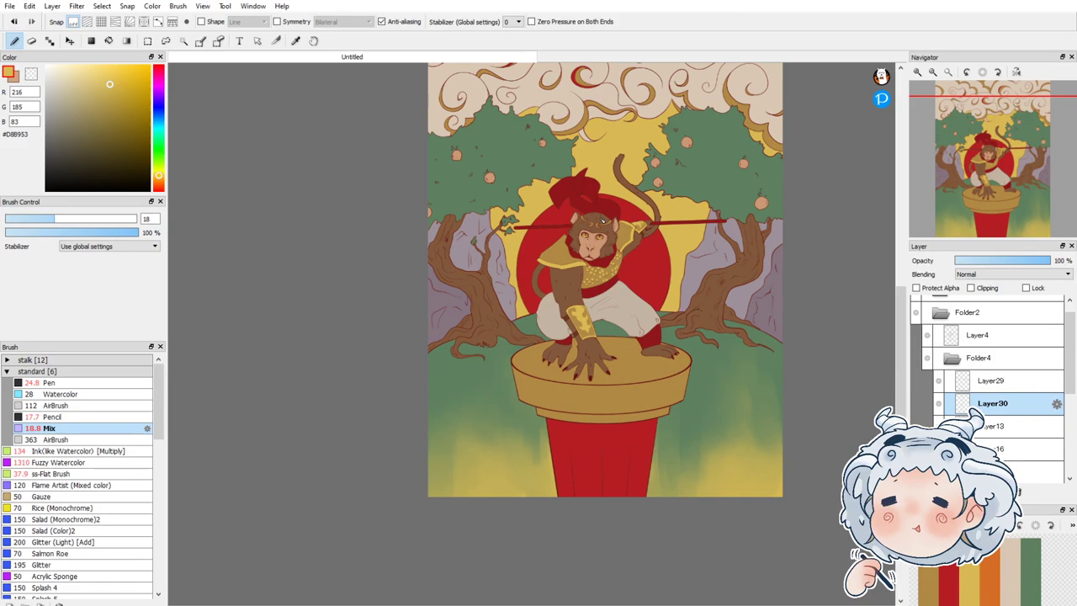
{"action": "left_click_drag", "start_coordinate": [1043, 261], "coordinate": [1023, 263]}
{"action": "left_click", "coordinate": [950, 357]}
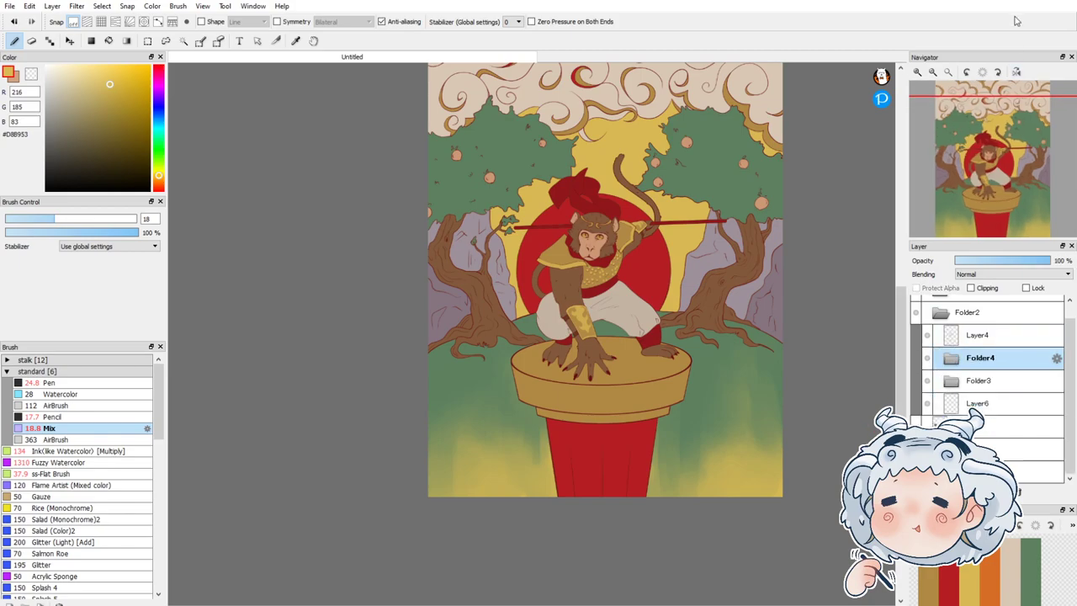
{"action": "left_click", "coordinate": [946, 75]}
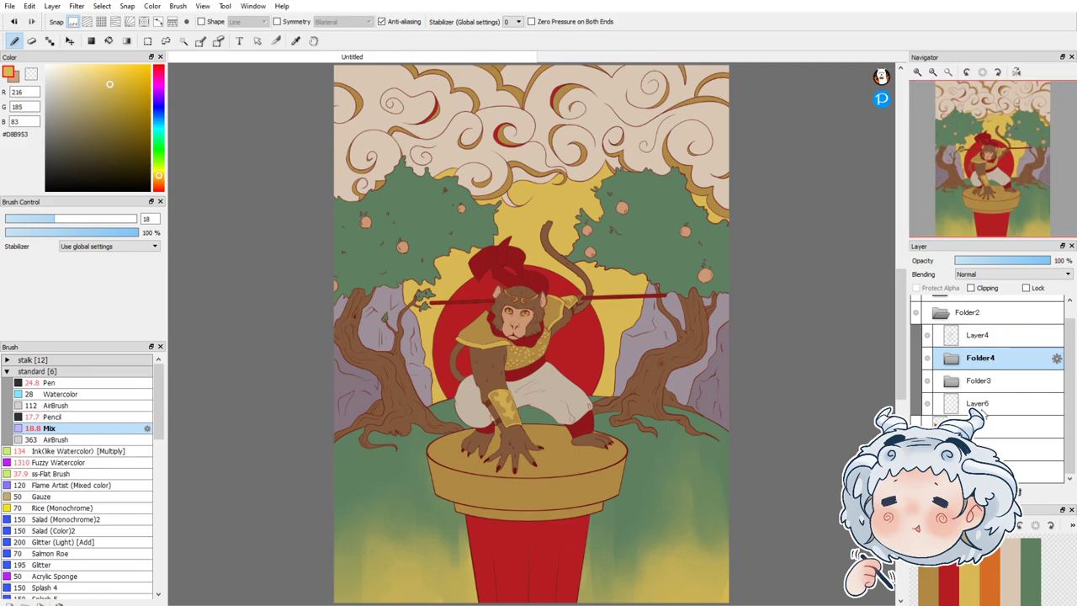
Step: Add a layer above Folder4 within the monkey's silhouette selection and fill several headscarf folds with green #5D8160
{"action": "left_click", "coordinate": [990, 414], "text": "ctrl"}
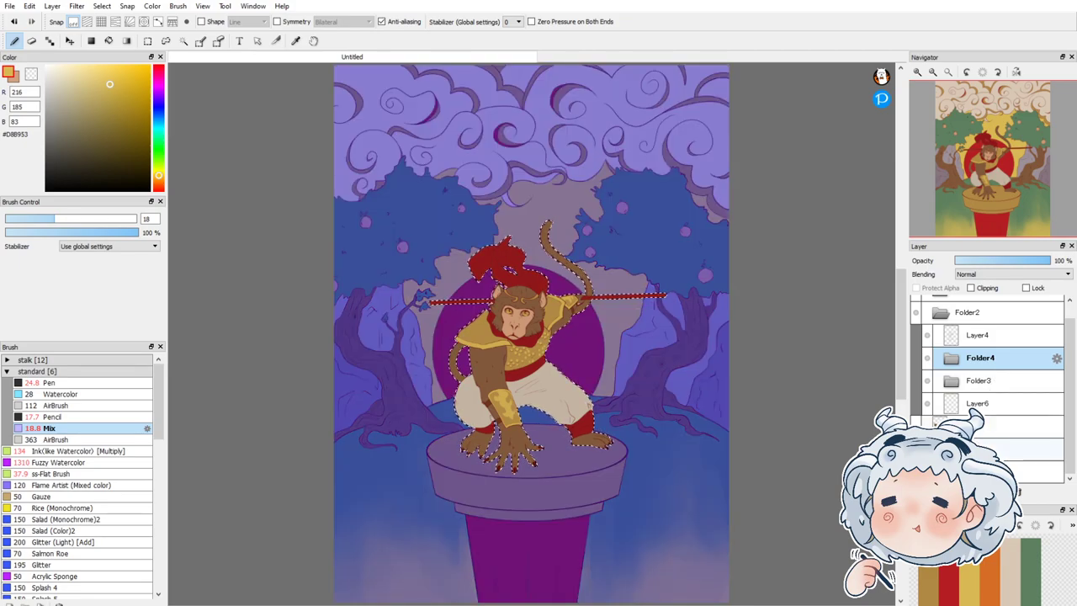
{"action": "key", "text": "ctrl+shift+n"}
{"action": "scroll", "coordinate": [519, 254], "scroll_direction": "up", "scroll_amount": 3}
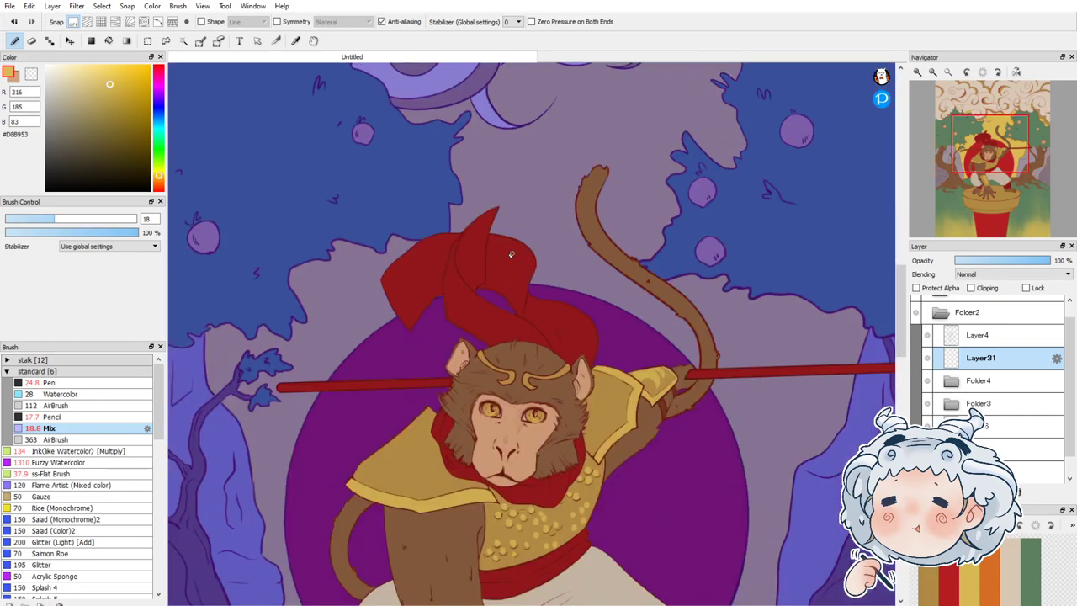
{"action": "left_click", "coordinate": [1033, 542]}
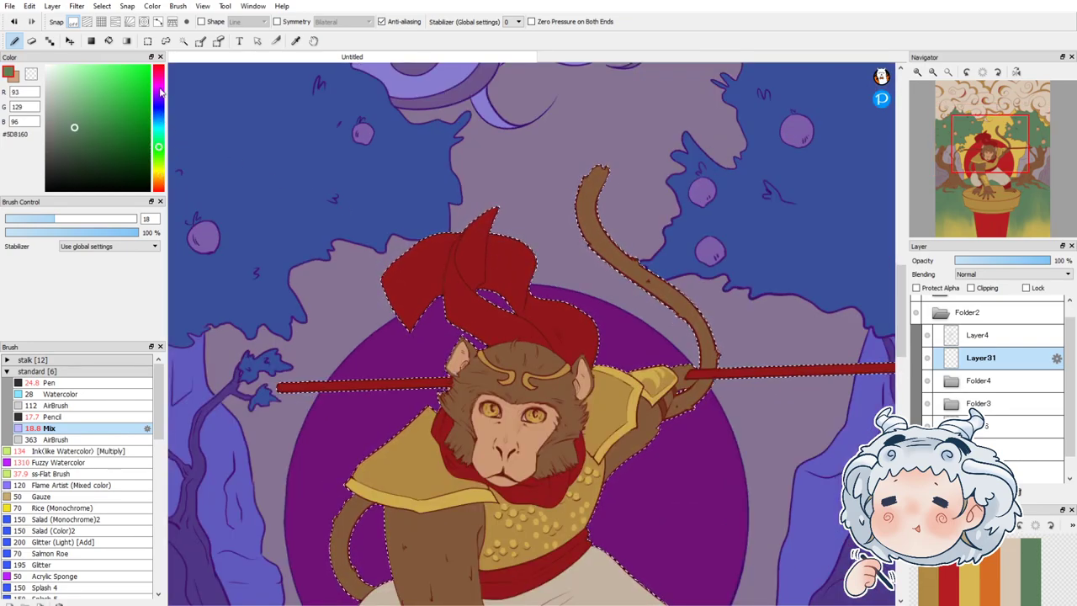
{"action": "left_click", "coordinate": [124, 41]}
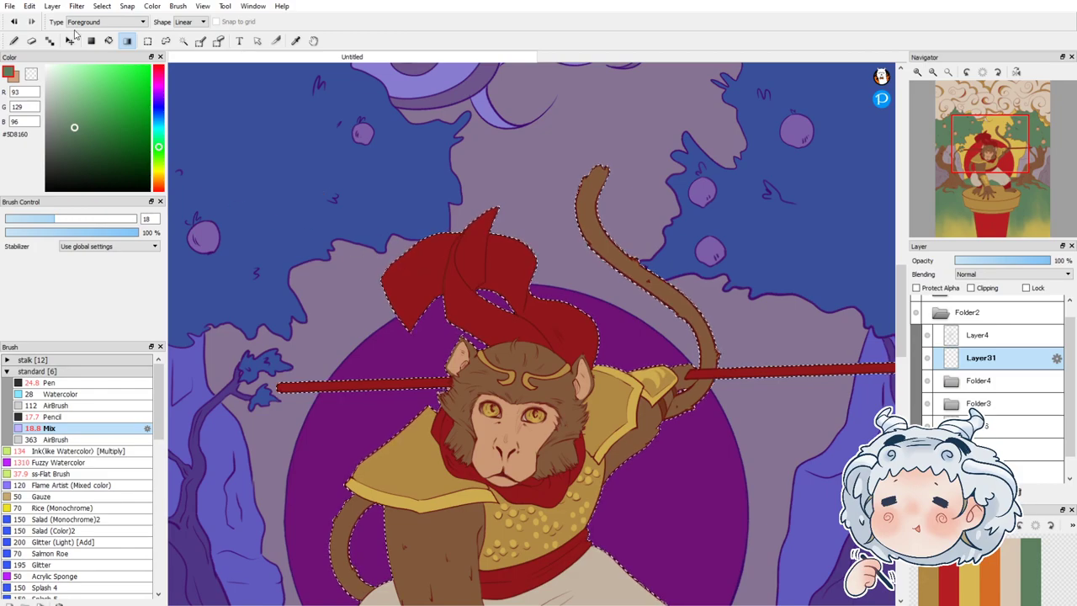
{"action": "left_click", "coordinate": [109, 41]}
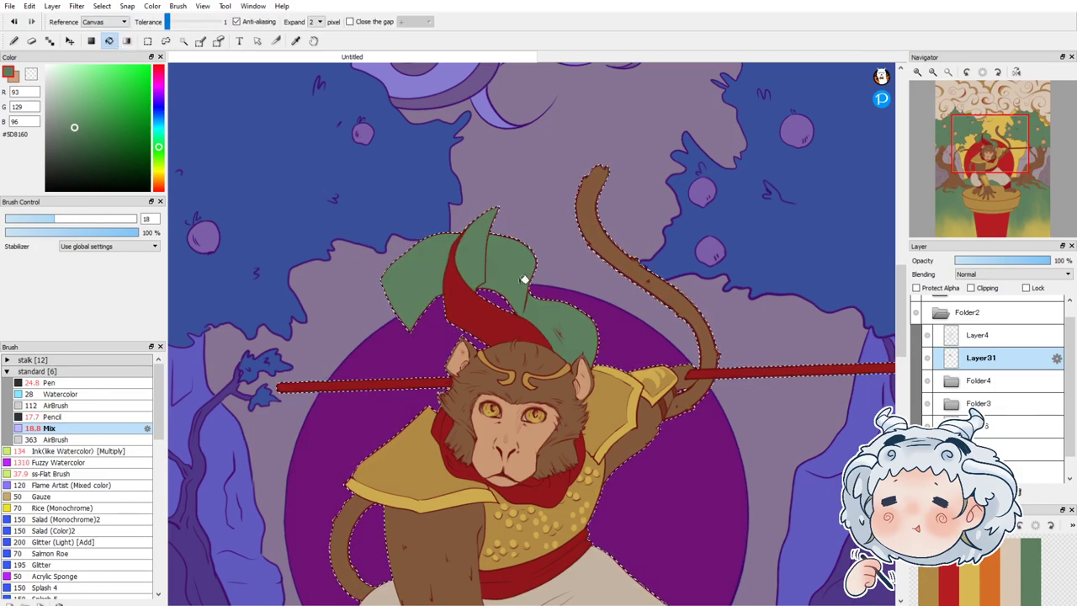
Step: Trim the green on the headscarf into narrower fold shadows, using the Eraser at up to size 113
{"action": "key", "text": "b"}
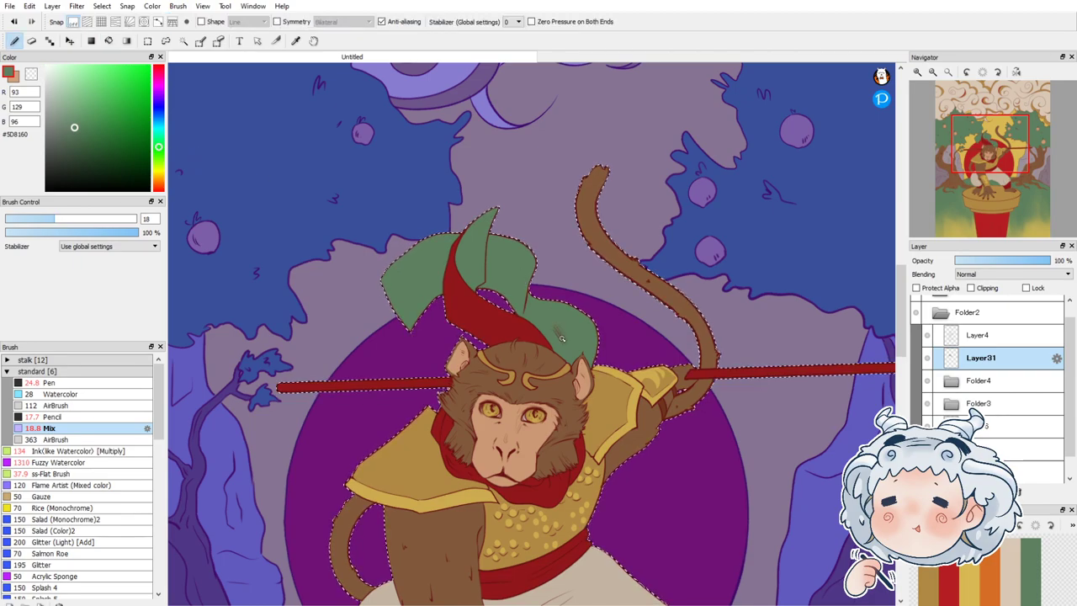
{"action": "left_click", "coordinate": [32, 40]}
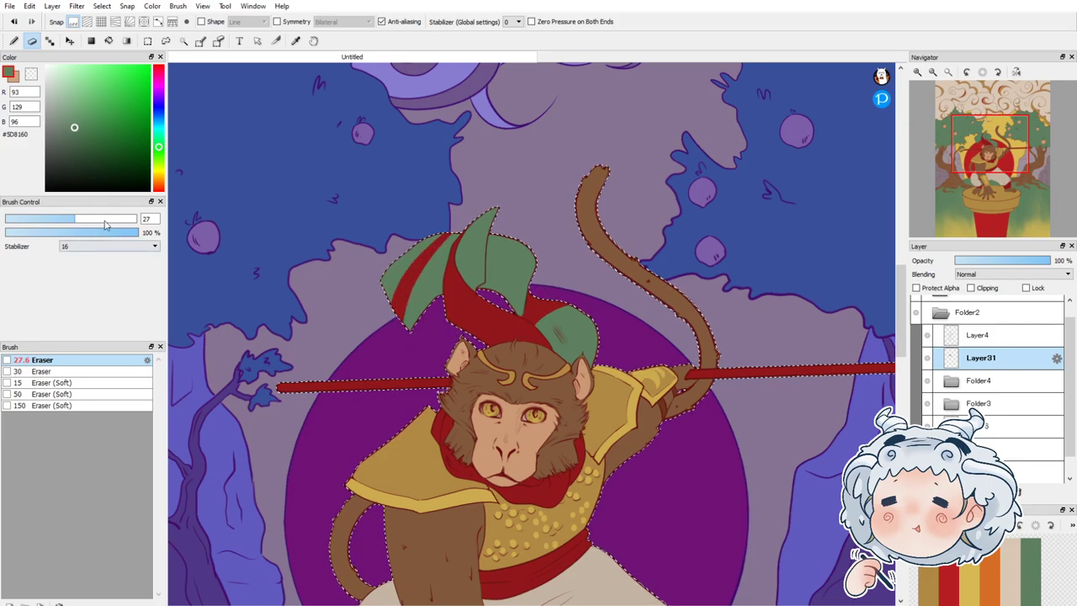
{"action": "left_click_drag", "start_coordinate": [103, 225], "coordinate": [126, 221]}
{"action": "key", "text": "ctrl+d"}
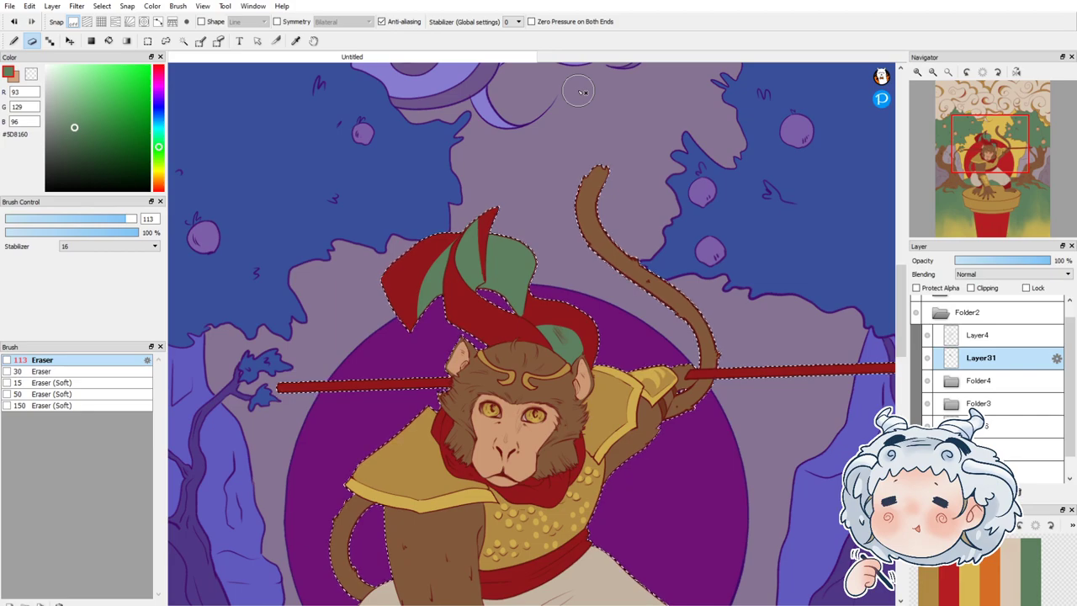
{"action": "scroll", "coordinate": [578, 91], "scroll_direction": "down", "scroll_amount": 1}
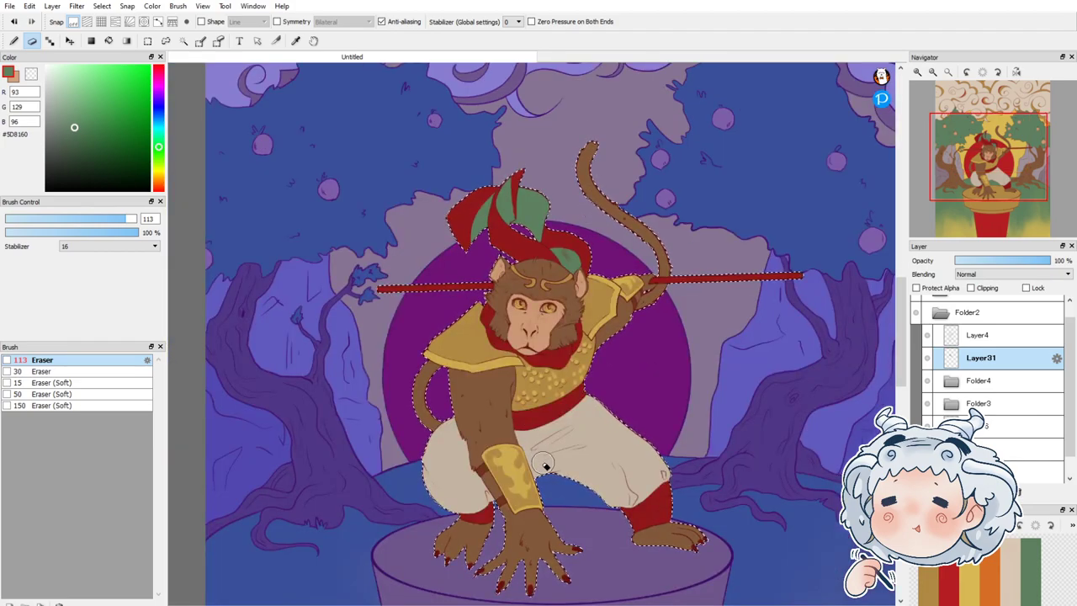
{"action": "scroll", "coordinate": [542, 463], "scroll_direction": "up", "scroll_amount": 1}
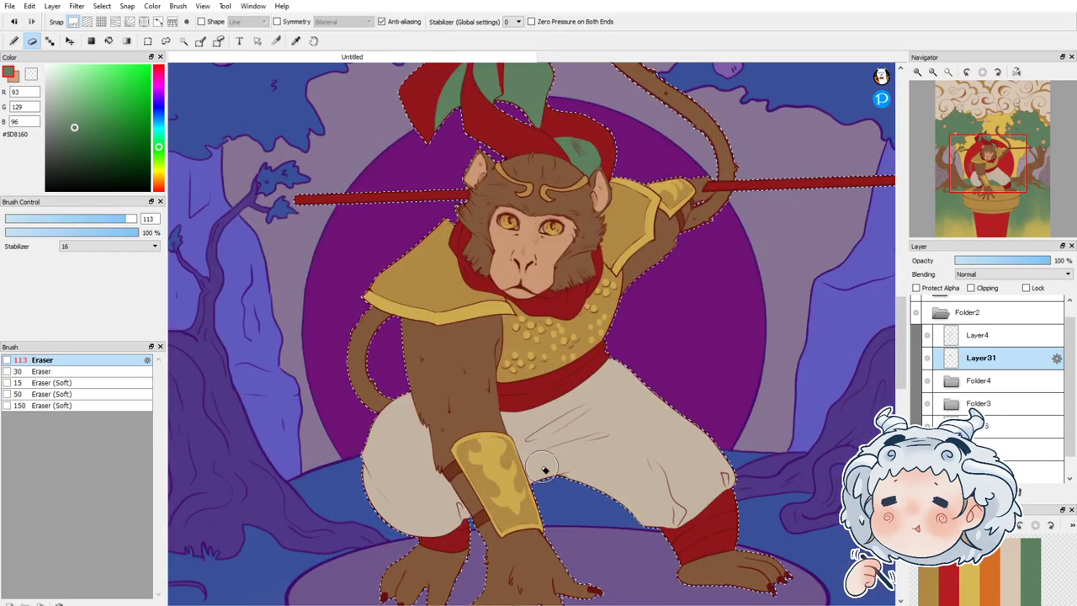
Step: Outline green shadow areas across the chest, both arms and the shoulder armour with the Pen at about size 40
{"action": "left_click", "coordinate": [13, 40]}
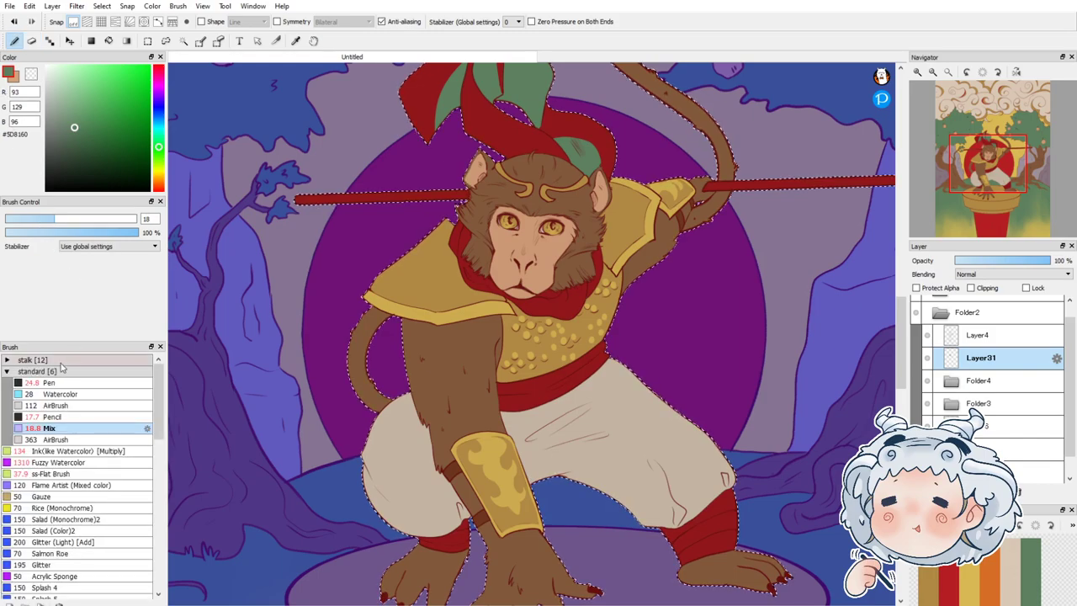
{"action": "left_click_drag", "start_coordinate": [97, 221], "coordinate": [137, 220]}
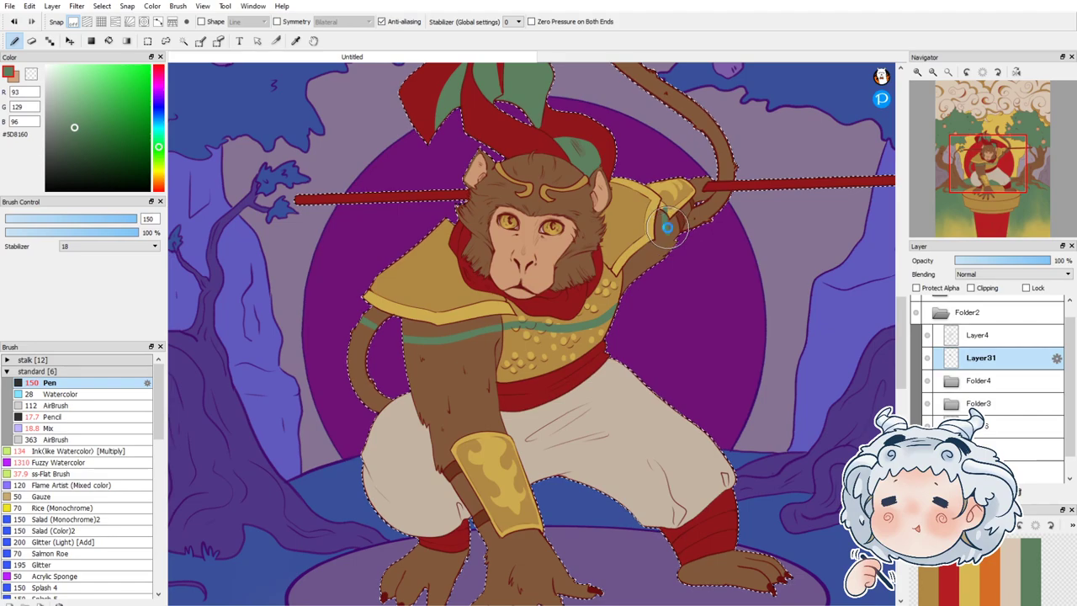
{"action": "key", "text": "ctrl+d"}
{"action": "left_click_drag", "start_coordinate": [105, 223], "coordinate": [94, 223]}
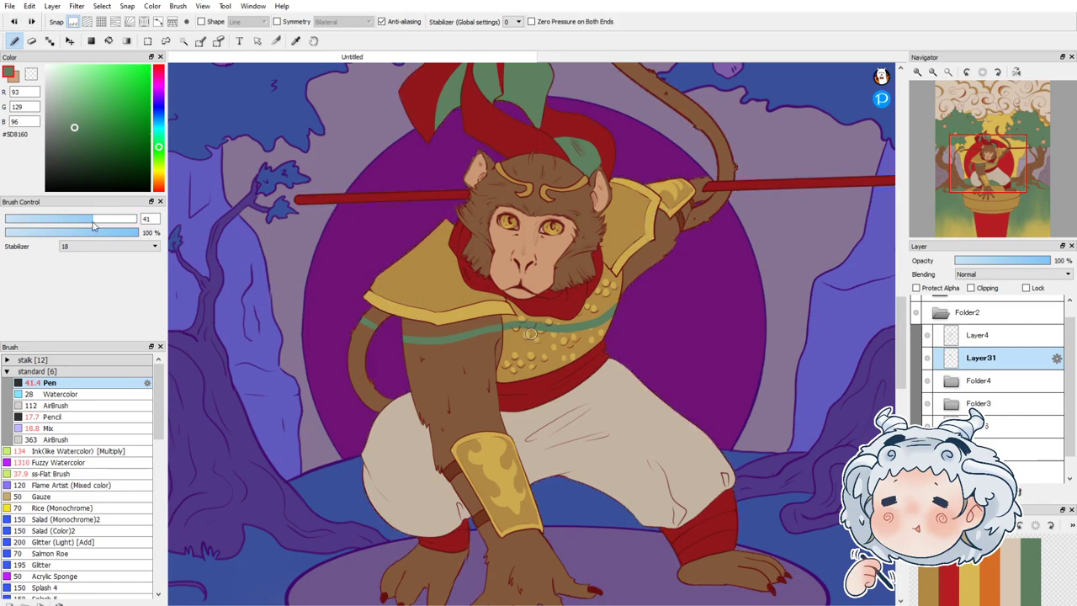
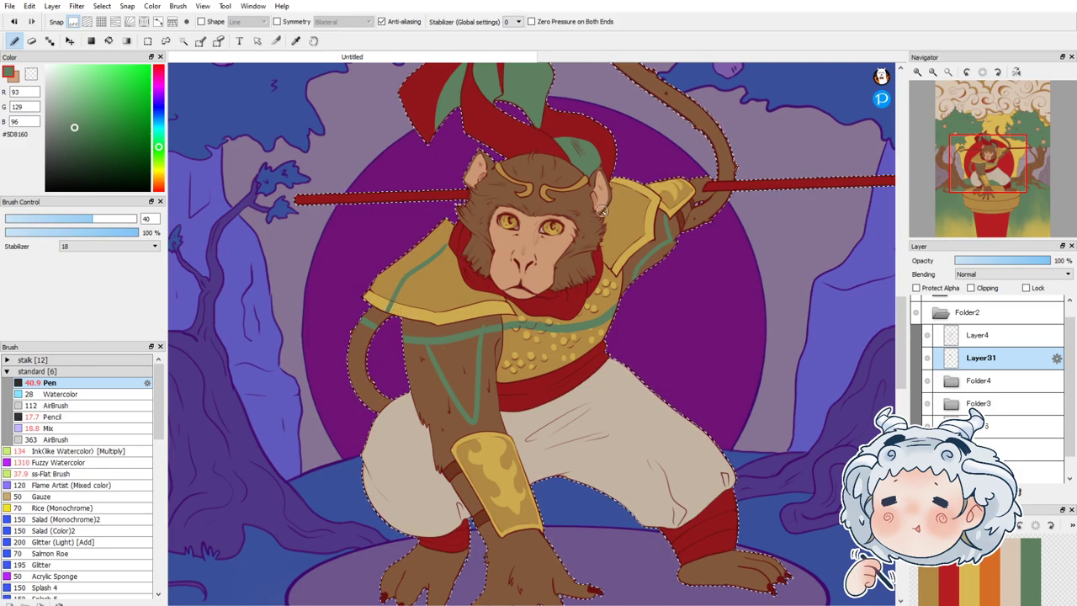
{"action": "left_click_drag", "start_coordinate": [620, 202], "coordinate": [655, 200]}
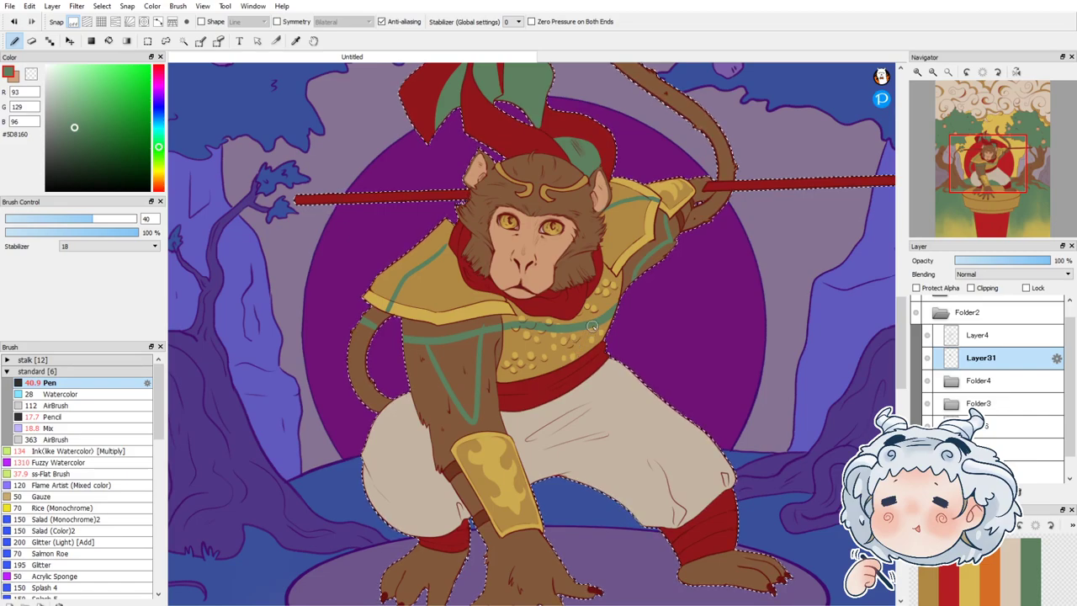
Step: Outline green shadow areas along both trouser legs and down over the ankles and feet with the Pen
{"action": "mouse_move", "coordinate": [578, 358]}
{"action": "left_mouse_down"}
{"action": "mouse_move", "coordinate": [688, 442]}
{"action": "mouse_move", "coordinate": [719, 494]}
{"action": "mouse_move", "coordinate": [721, 551]}
{"action": "mouse_move", "coordinate": [747, 575]}
{"action": "left_mouse_up"}
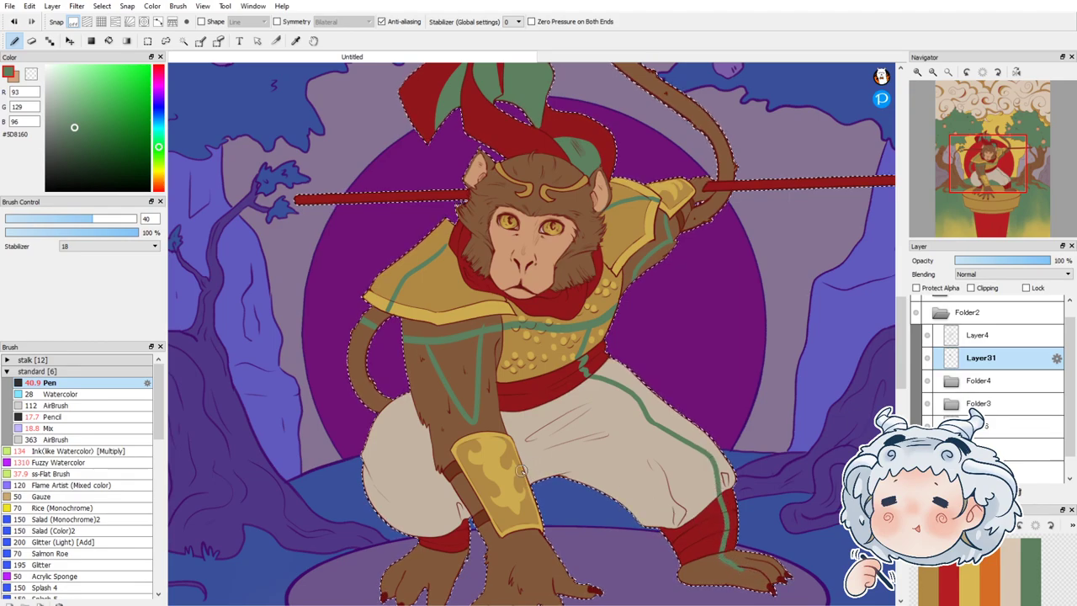
{"action": "mouse_move", "coordinate": [524, 464]}
{"action": "left_mouse_down"}
{"action": "mouse_move", "coordinate": [584, 452]}
{"action": "mouse_move", "coordinate": [614, 466]}
{"action": "mouse_move", "coordinate": [682, 537]}
{"action": "mouse_move", "coordinate": [685, 586]}
{"action": "mouse_move", "coordinate": [716, 574]}
{"action": "left_mouse_up"}
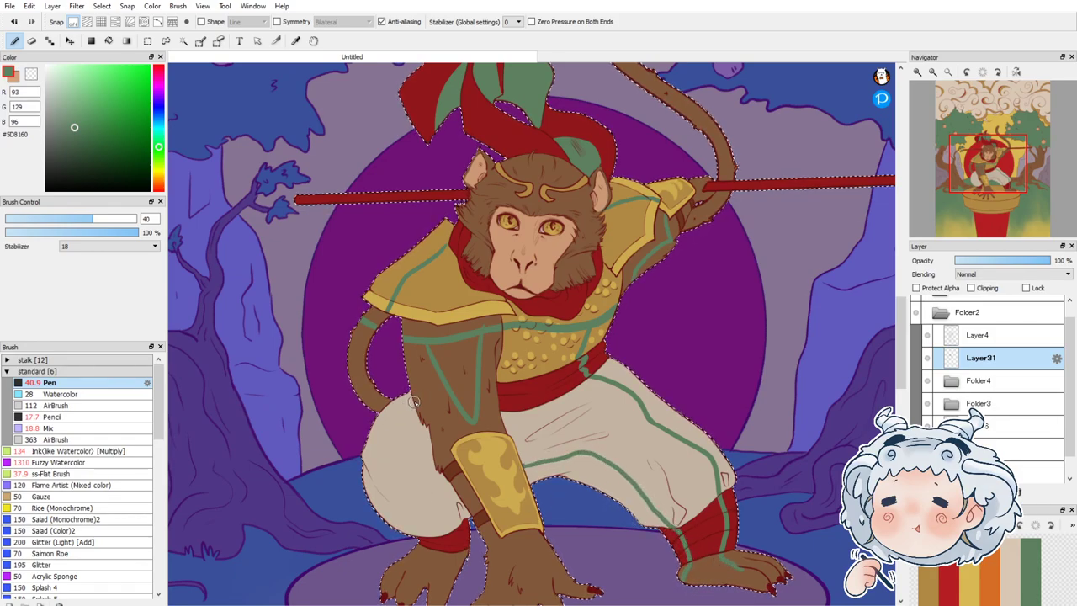
{"action": "mouse_move", "coordinate": [408, 404]}
{"action": "left_mouse_down"}
{"action": "mouse_move", "coordinate": [383, 446]}
{"action": "mouse_move", "coordinate": [382, 479]}
{"action": "mouse_move", "coordinate": [387, 506]}
{"action": "mouse_move", "coordinate": [432, 547]}
{"action": "mouse_move", "coordinate": [399, 599]}
{"action": "left_mouse_up"}
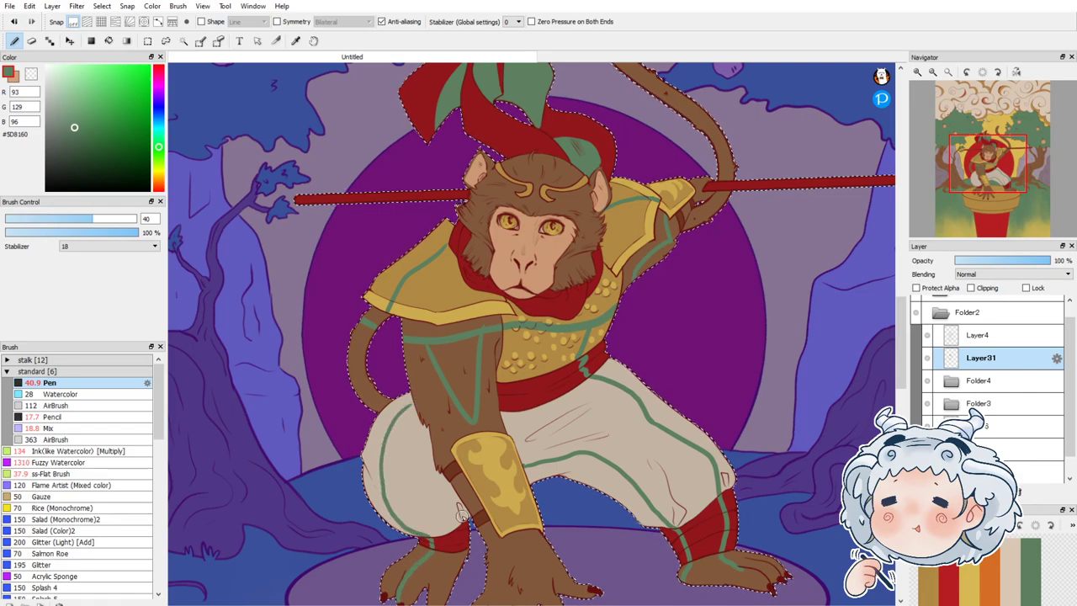
{"action": "mouse_move", "coordinate": [459, 496]}
{"action": "left_mouse_down"}
{"action": "mouse_move", "coordinate": [453, 562]}
{"action": "mouse_move", "coordinate": [433, 602]}
{"action": "left_mouse_up"}
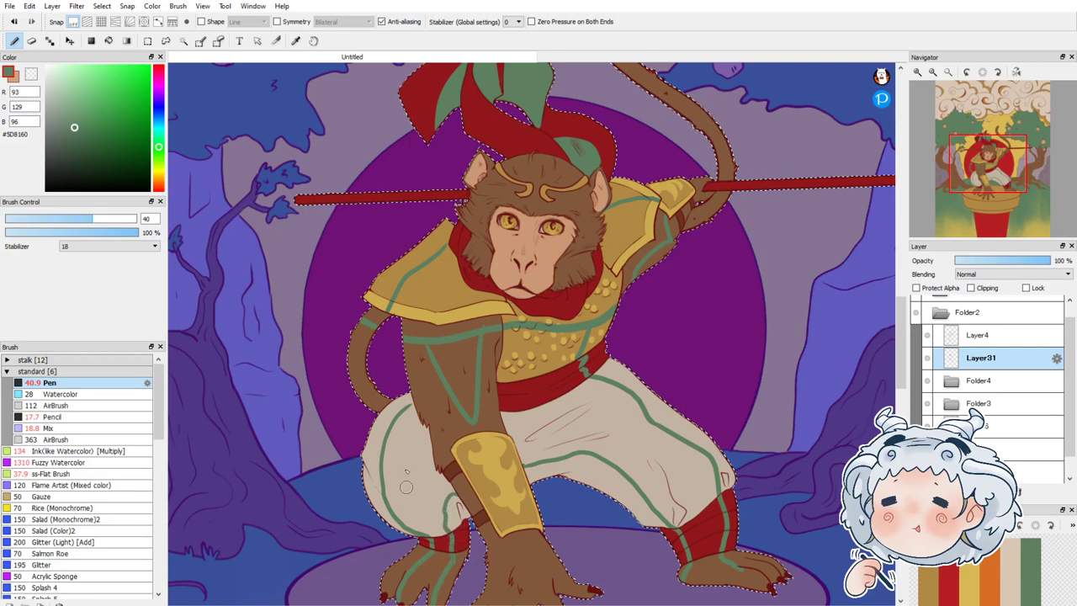
Step: Add a green boundary stroke on the neck scarf, hide Folder4, and bucket-fill the outlined shoulder armour and its trim with green
{"action": "scroll", "coordinate": [455, 244], "scroll_direction": "up", "scroll_amount": 2}
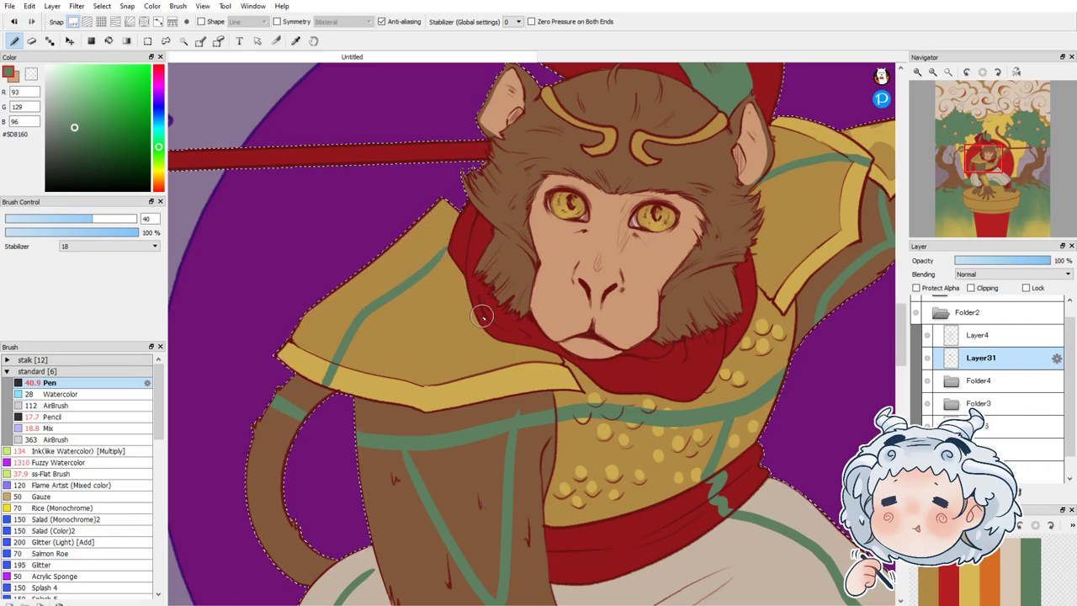
{"action": "left_click_drag", "start_coordinate": [473, 296], "coordinate": [485, 287]}
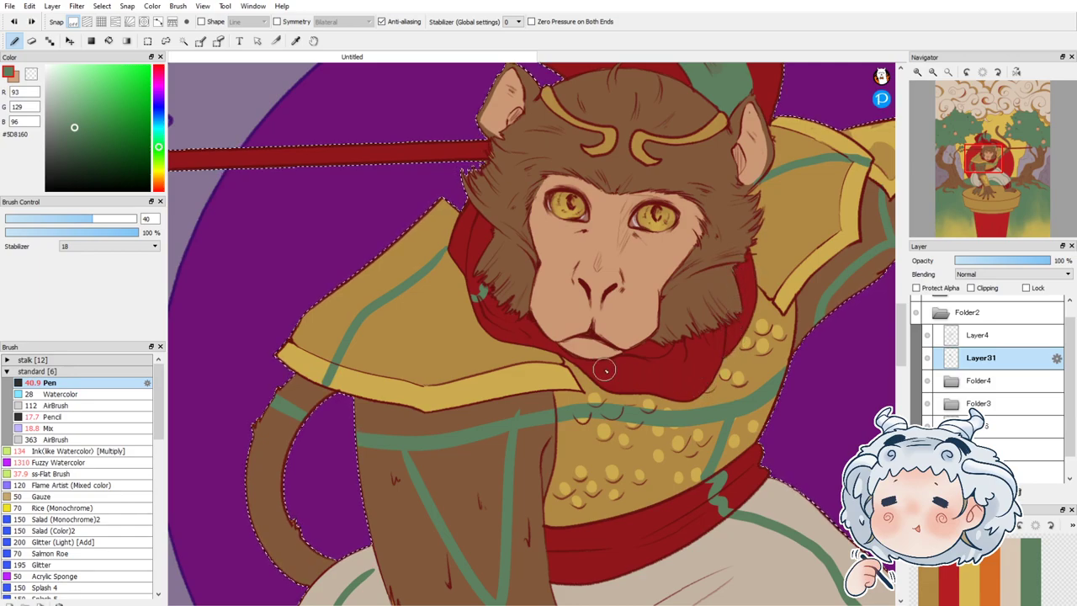
{"action": "left_click", "coordinate": [109, 40]}
{"action": "left_click", "coordinate": [451, 412]}
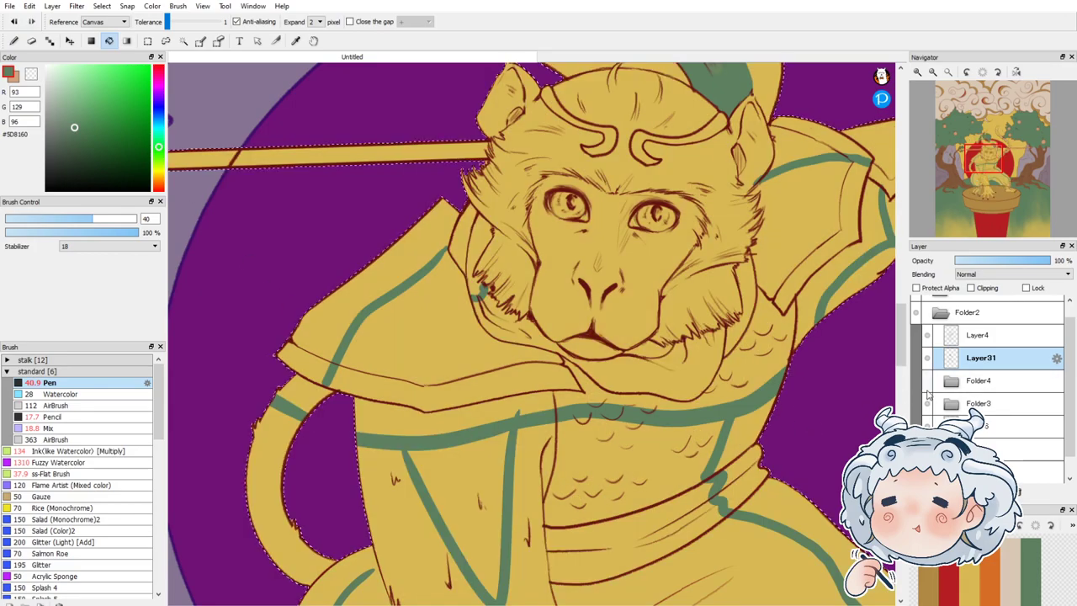
{"action": "left_click", "coordinate": [415, 367]}
{"action": "left_click", "coordinate": [435, 387]}
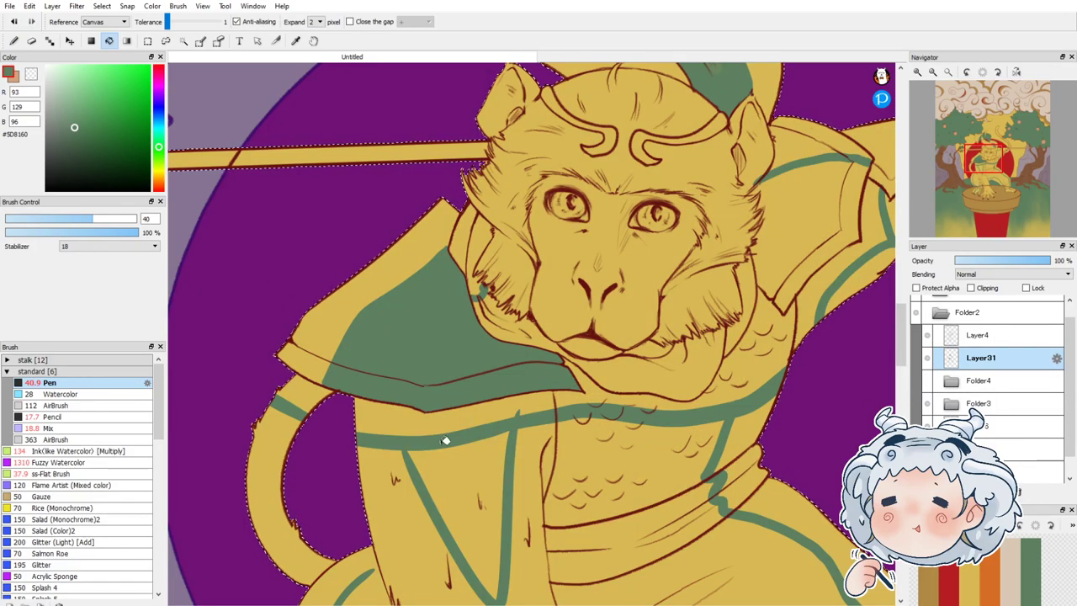
Step: Bucket-fill the outlined areas of the front upper arm, chest, neck scarf and the leg behind that arm with green
{"action": "left_click", "coordinate": [432, 420]}
{"action": "left_click", "coordinate": [460, 482]}
{"action": "left_click", "coordinate": [592, 384]}
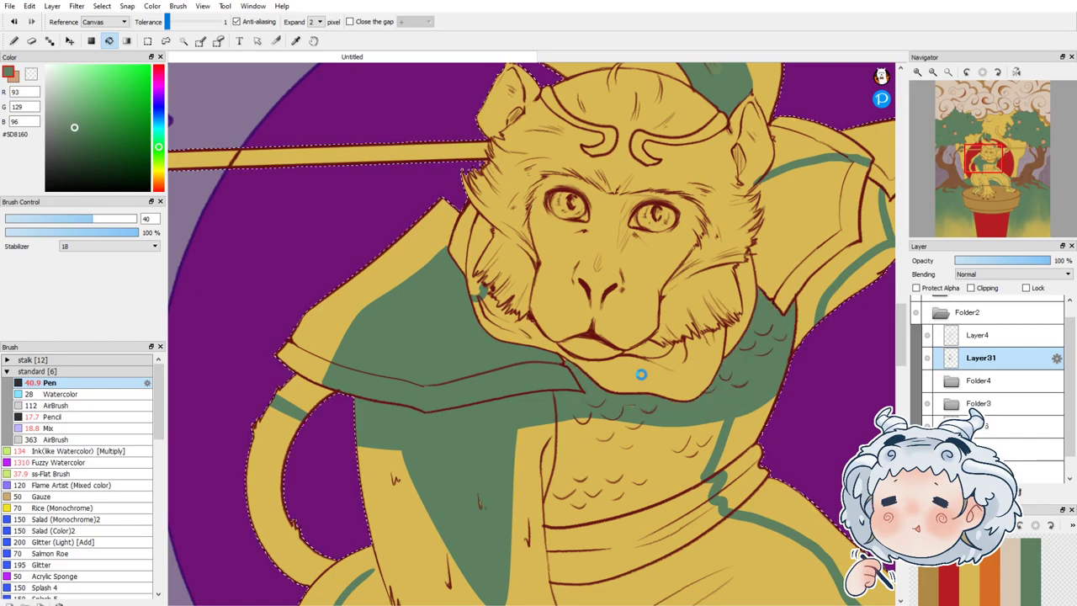
{"action": "left_click", "coordinate": [648, 346]}
{"action": "left_click", "coordinate": [744, 326]}
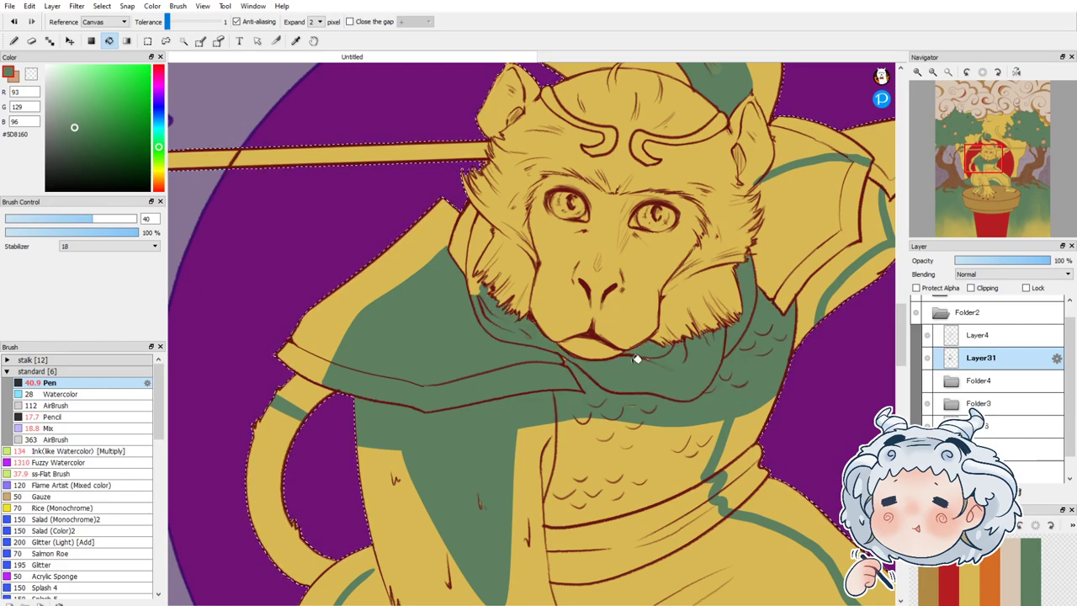
{"action": "left_click", "coordinate": [649, 436]}
{"action": "scroll", "coordinate": [627, 430], "scroll_direction": "down", "scroll_amount": 5}
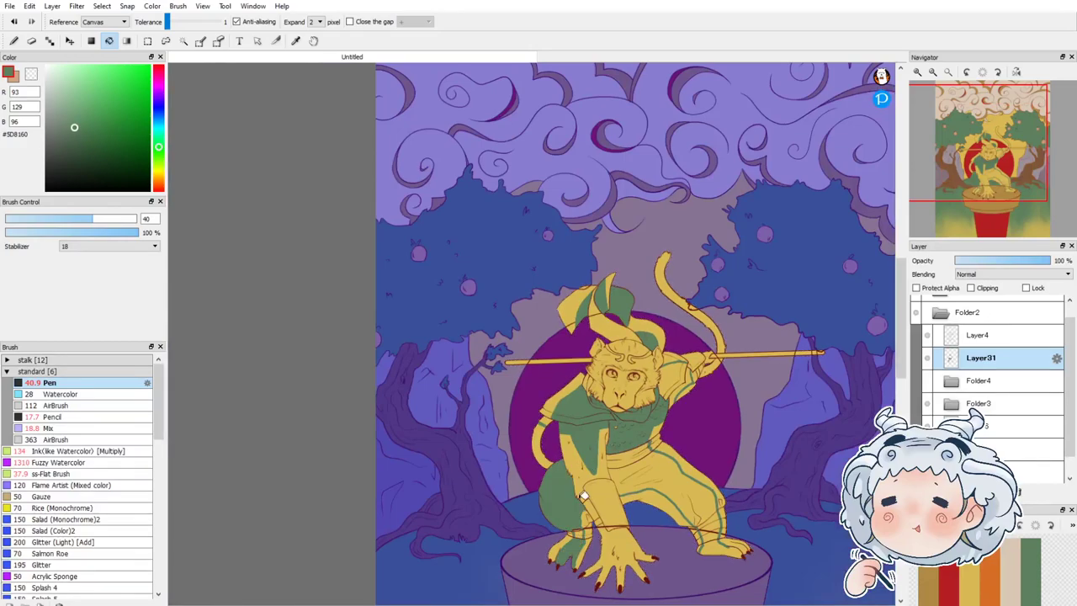
Step: Bucket-fill the outlined areas of the raised arm's shoulder, waist belt and extended leg with green
{"action": "scroll", "coordinate": [676, 367], "scroll_direction": "up", "scroll_amount": 3}
{"action": "left_click", "coordinate": [675, 368]}
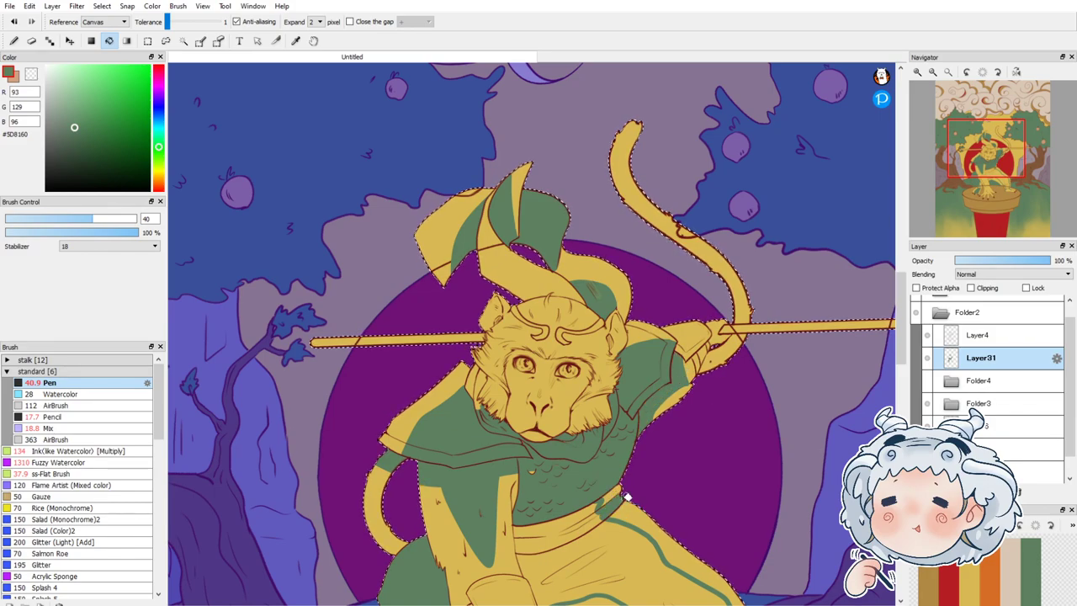
{"action": "scroll", "coordinate": [588, 420], "scroll_direction": "down", "scroll_amount": 3}
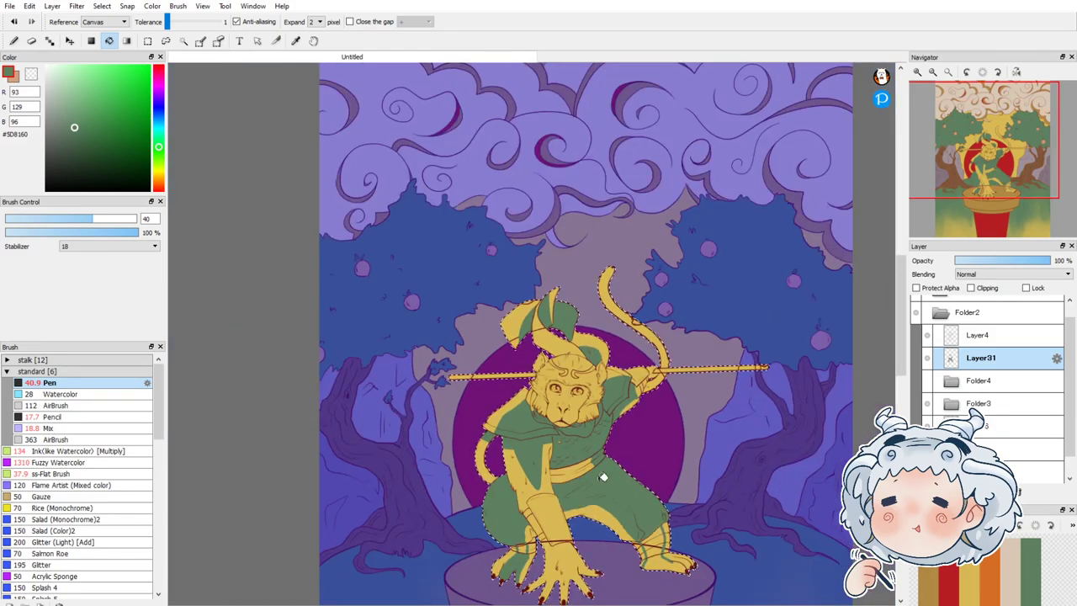
{"action": "left_click", "coordinate": [603, 475]}
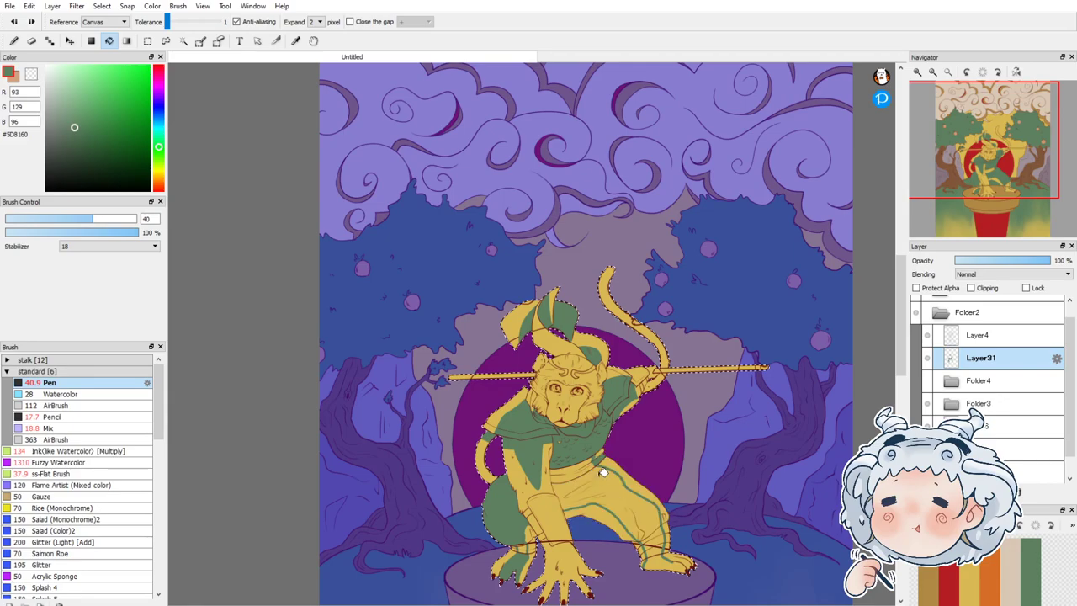
{"action": "left_click", "coordinate": [605, 474]}
{"action": "left_click", "coordinate": [578, 465]}
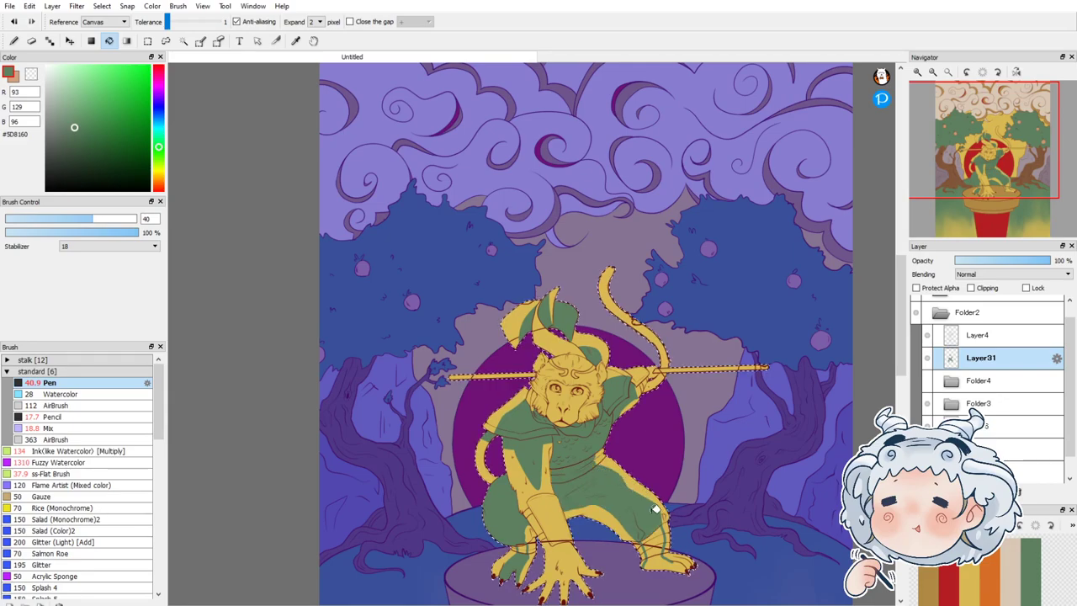
{"action": "scroll", "coordinate": [654, 508], "scroll_direction": "up", "scroll_amount": 3}
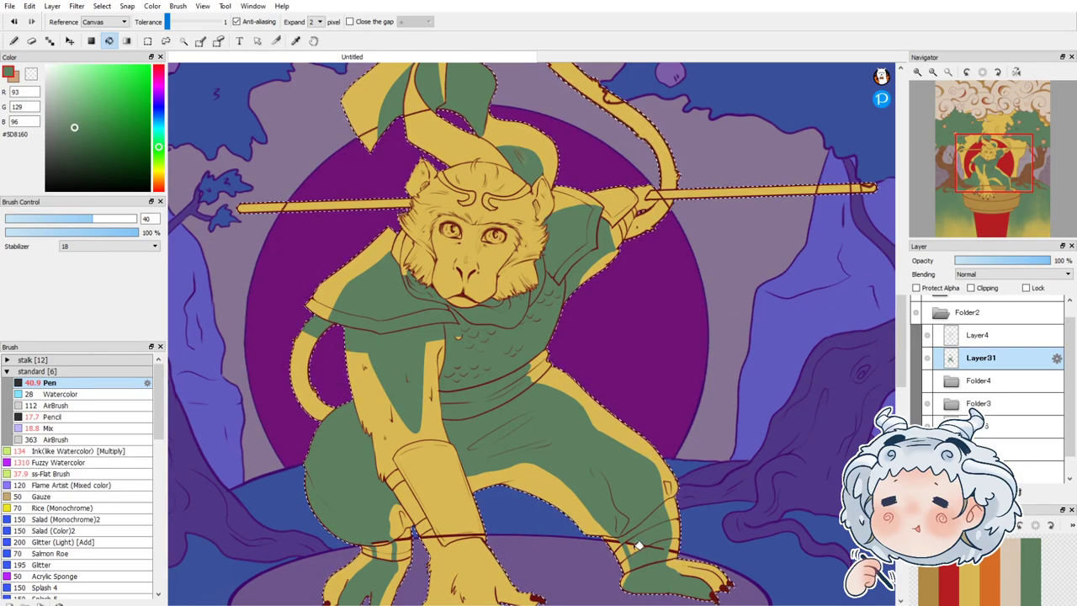
Step: Paint green shadows on the monkey's nose and inside both ears with the Pen, using size 40 for the ears
{"action": "left_click", "coordinate": [14, 40]}
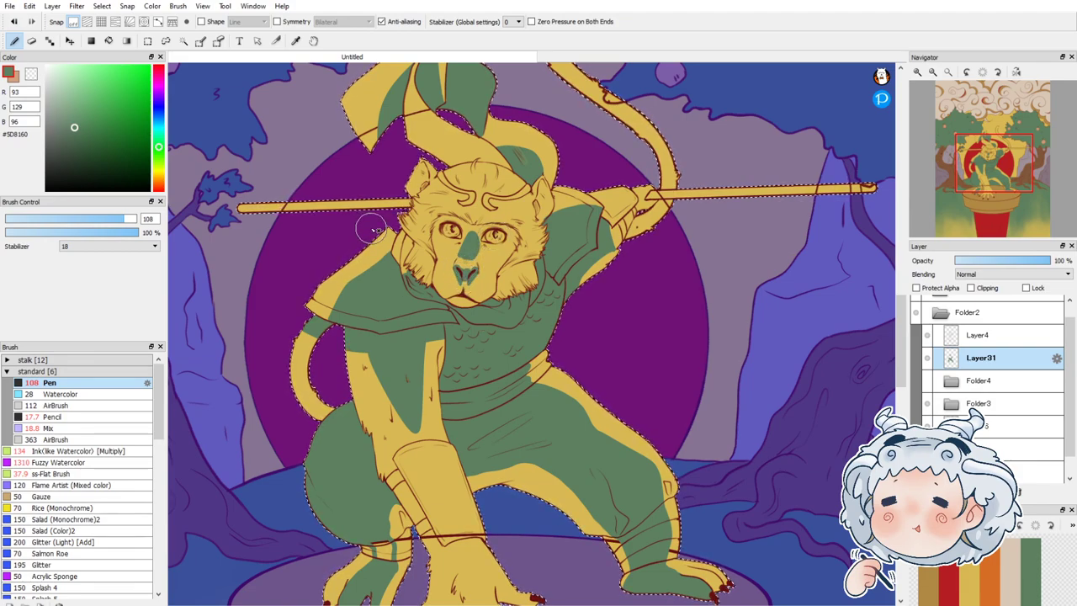
{"action": "scroll", "coordinate": [420, 201], "scroll_direction": "up", "scroll_amount": 2}
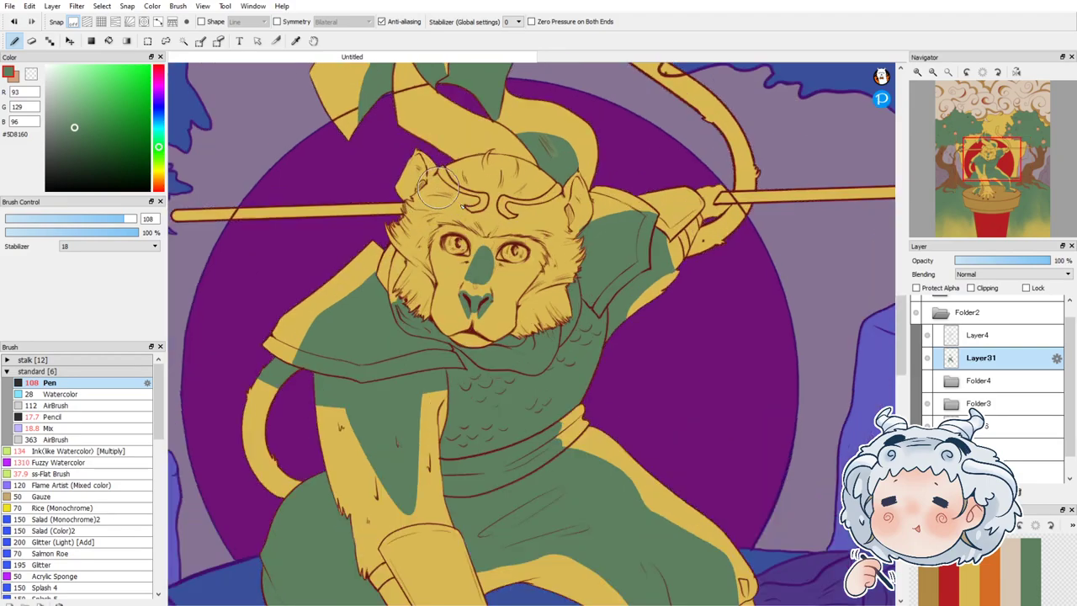
{"action": "scroll", "coordinate": [437, 186], "scroll_direction": "up", "scroll_amount": 3}
{"action": "left_click", "coordinate": [92, 223]}
{"action": "mouse_move", "coordinate": [348, 77]}
{"action": "left_mouse_down"}
{"action": "mouse_move", "coordinate": [343, 173]}
{"action": "mouse_move", "coordinate": [361, 157]}
{"action": "mouse_move", "coordinate": [359, 79]}
{"action": "mouse_move", "coordinate": [369, 159]}
{"action": "mouse_move", "coordinate": [333, 183]}
{"action": "mouse_move", "coordinate": [347, 150]}
{"action": "mouse_move", "coordinate": [331, 192]}
{"action": "mouse_move", "coordinate": [352, 87]}
{"action": "left_mouse_up"}
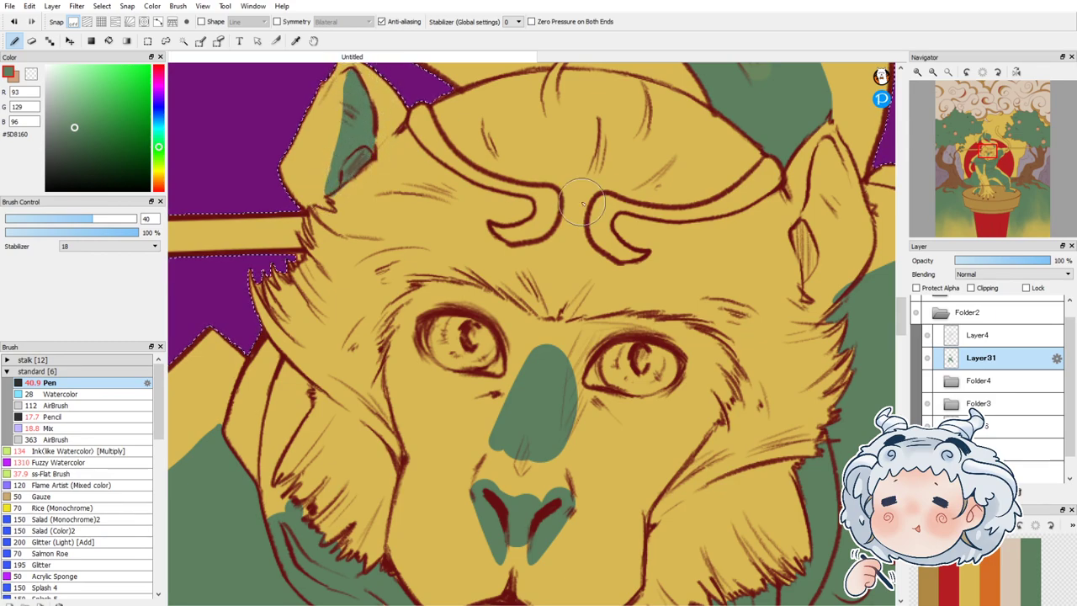
{"action": "mouse_move", "coordinate": [830, 139]}
{"action": "left_mouse_down"}
{"action": "mouse_move", "coordinate": [809, 297]}
{"action": "mouse_move", "coordinate": [831, 135]}
{"action": "mouse_move", "coordinate": [796, 237]}
{"action": "mouse_move", "coordinate": [808, 264]}
{"action": "left_mouse_up"}
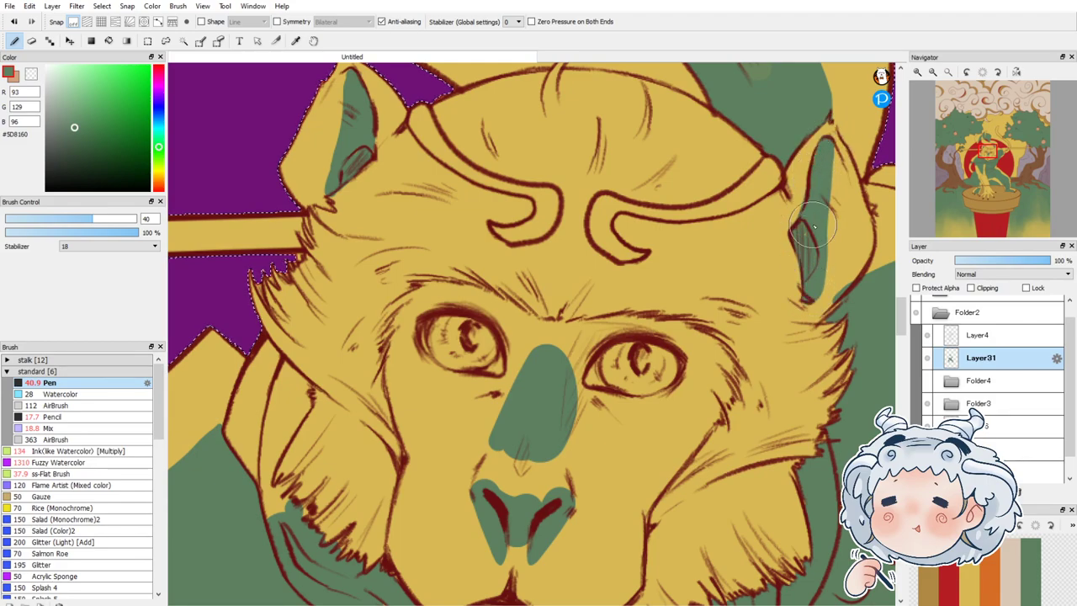
Step: Paint green shadows on both curled ends of the headband and a tuft of fur strokes between the eyebrows
{"action": "left_click_drag", "start_coordinate": [599, 223], "coordinate": [625, 244]}
{"action": "mouse_move", "coordinate": [522, 235]}
{"action": "left_mouse_down"}
{"action": "mouse_move", "coordinate": [549, 218]}
{"action": "mouse_move", "coordinate": [530, 232]}
{"action": "left_mouse_up"}
{"action": "mouse_move", "coordinate": [545, 322]}
{"action": "left_mouse_down"}
{"action": "mouse_move", "coordinate": [538, 274]}
{"action": "mouse_move", "coordinate": [555, 266]}
{"action": "mouse_move", "coordinate": [561, 305]}
{"action": "mouse_move", "coordinate": [645, 276]}
{"action": "mouse_move", "coordinate": [620, 310]}
{"action": "mouse_move", "coordinate": [631, 285]}
{"action": "left_mouse_up"}
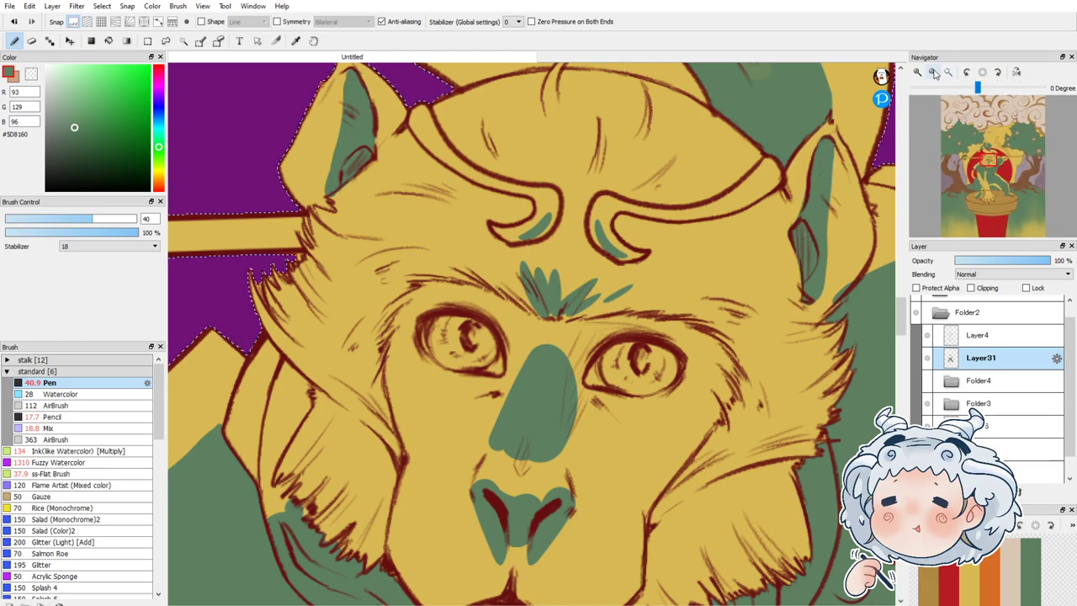
Step: Paint green shadows on both cheek furs, under both eyes and on the lower lip with the Pen at size 40
{"action": "left_click", "coordinate": [932, 72]}
{"action": "mouse_move", "coordinate": [377, 385]}
{"action": "left_mouse_down"}
{"action": "mouse_move", "coordinate": [424, 433]}
{"action": "mouse_move", "coordinate": [367, 379]}
{"action": "mouse_move", "coordinate": [415, 446]}
{"action": "mouse_move", "coordinate": [377, 391]}
{"action": "mouse_move", "coordinate": [420, 480]}
{"action": "left_mouse_up"}
{"action": "left_click_drag", "start_coordinate": [404, 404], "coordinate": [433, 471]}
{"action": "left_click_drag", "start_coordinate": [408, 429], "coordinate": [436, 479]}
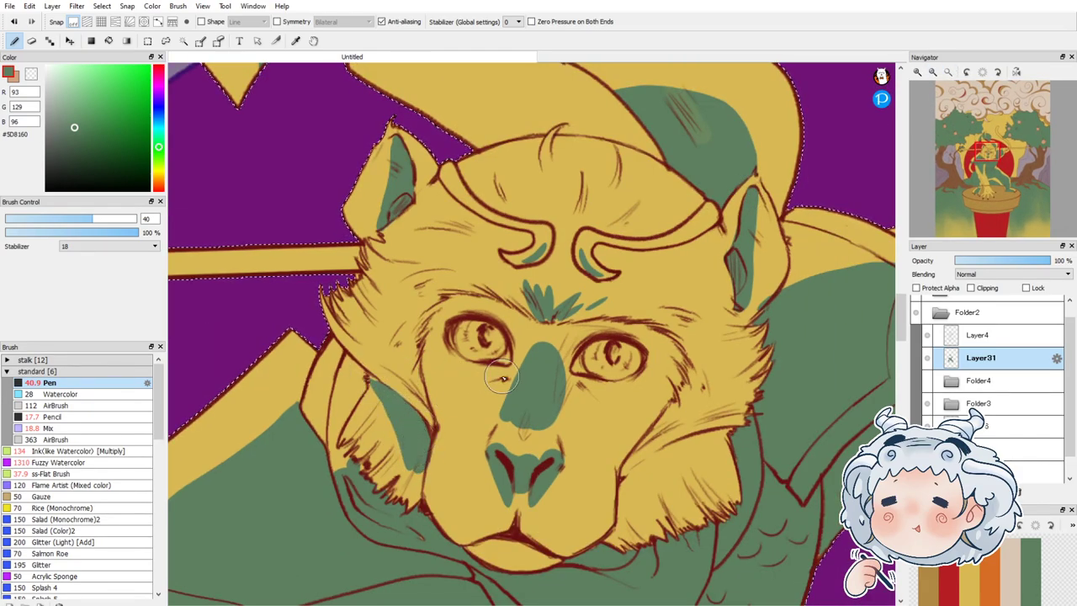
{"action": "left_click_drag", "start_coordinate": [511, 377], "coordinate": [482, 390]}
{"action": "left_click_drag", "start_coordinate": [596, 407], "coordinate": [573, 392]}
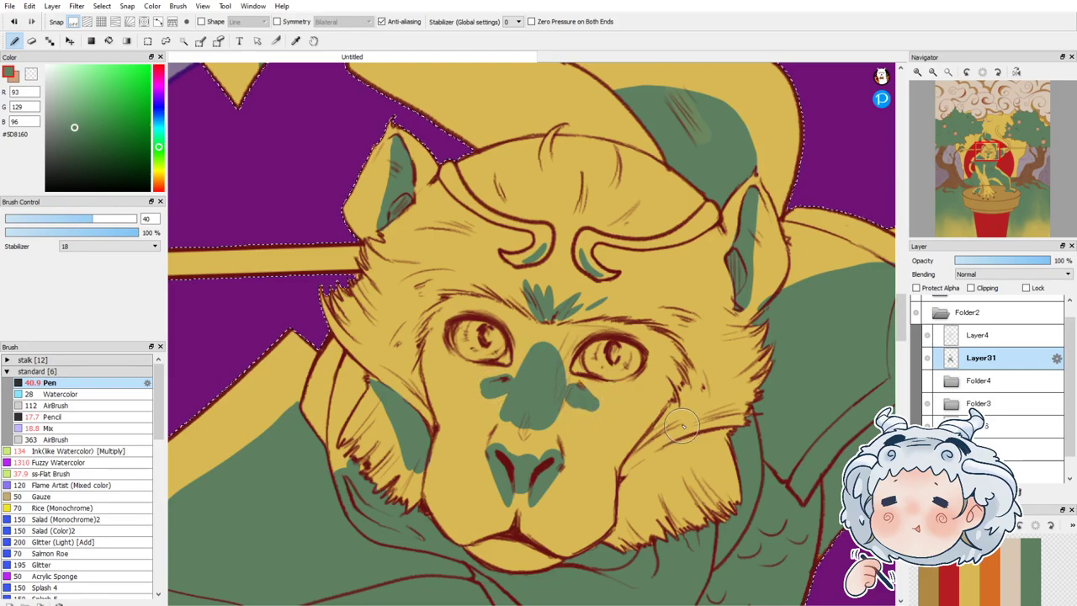
{"action": "left_click_drag", "start_coordinate": [715, 431], "coordinate": [633, 486]}
{"action": "left_click_drag", "start_coordinate": [692, 446], "coordinate": [636, 491]}
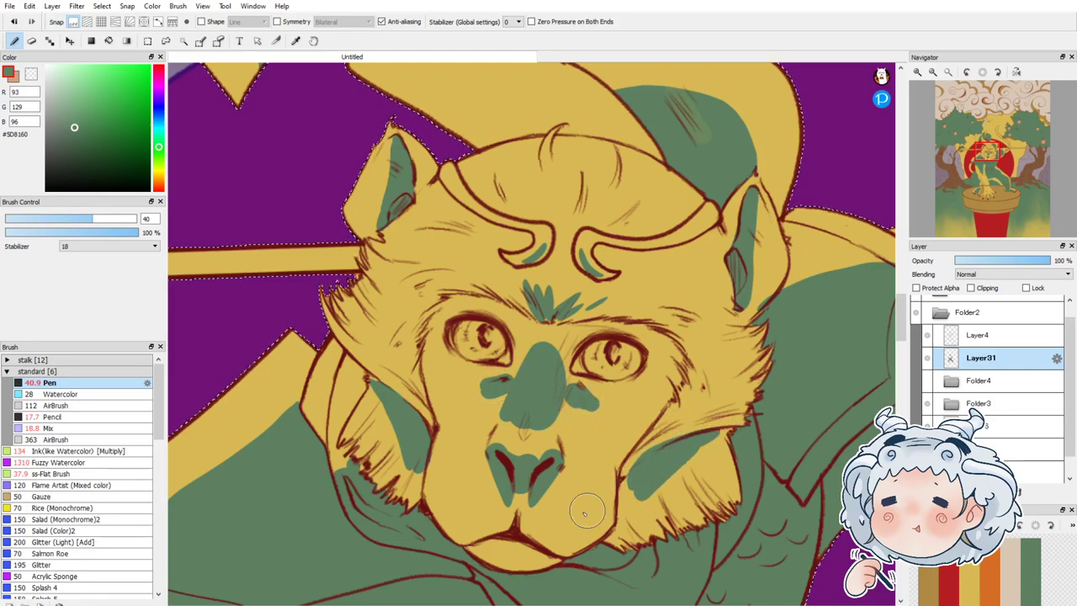
{"action": "mouse_move", "coordinate": [473, 546]}
{"action": "left_mouse_down"}
{"action": "mouse_move", "coordinate": [500, 543]}
{"action": "mouse_move", "coordinate": [558, 566]}
{"action": "left_mouse_up"}
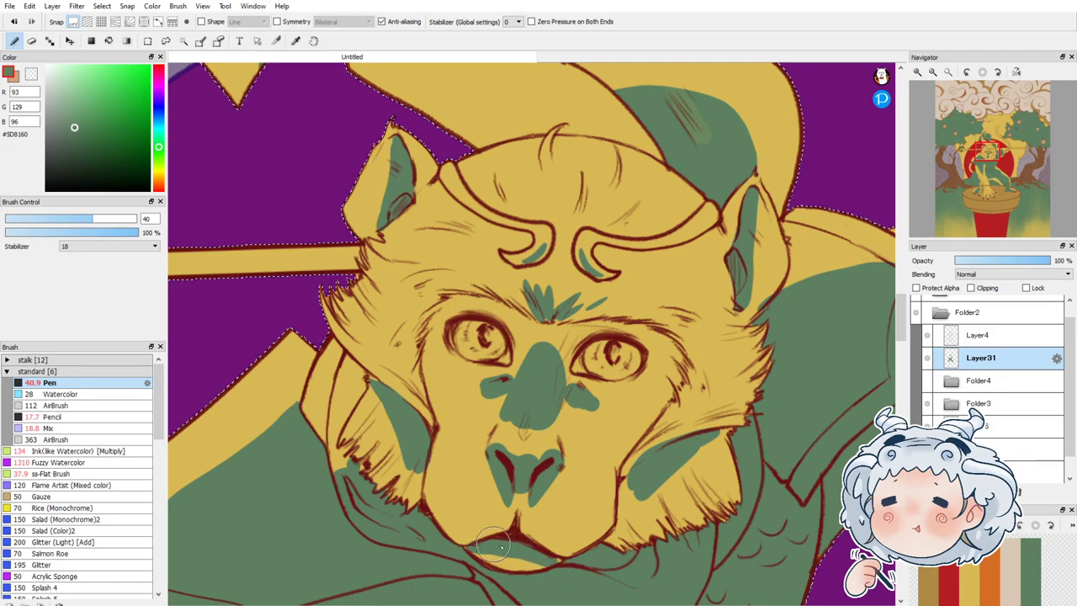
Step: Paint green shadows on the fur at both temples and across the upper part of both eyes
{"action": "mouse_move", "coordinate": [692, 370]}
{"action": "left_mouse_down"}
{"action": "mouse_move", "coordinate": [679, 402]}
{"action": "mouse_move", "coordinate": [664, 357]}
{"action": "mouse_move", "coordinate": [702, 364]}
{"action": "left_mouse_up"}
{"action": "mouse_move", "coordinate": [433, 338]}
{"action": "left_mouse_down"}
{"action": "mouse_move", "coordinate": [406, 313]}
{"action": "mouse_move", "coordinate": [416, 380]}
{"action": "left_mouse_up"}
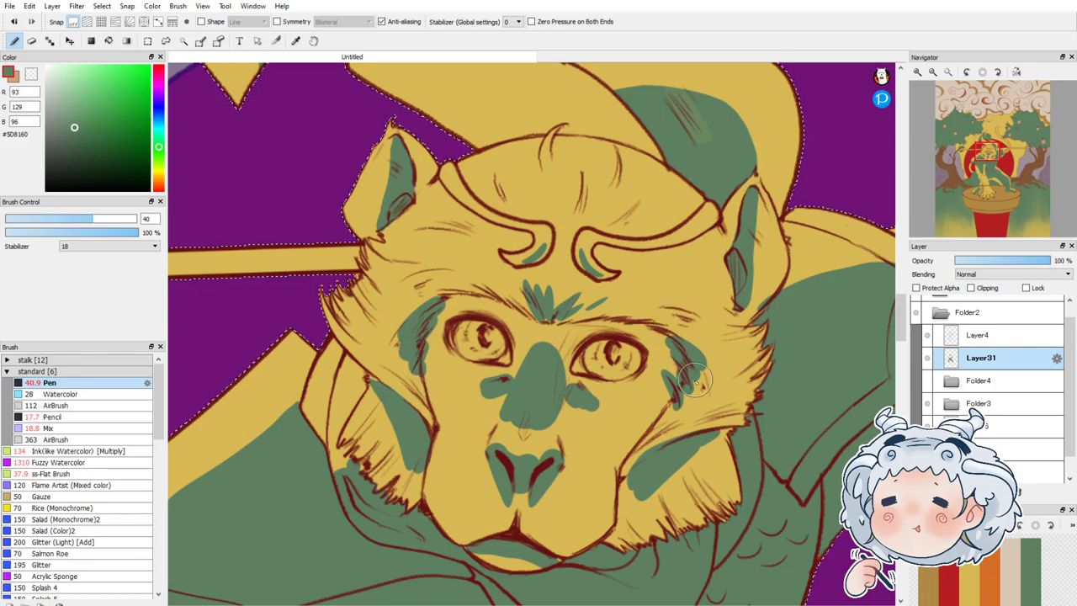
{"action": "mouse_move", "coordinate": [451, 334]}
{"action": "left_mouse_down"}
{"action": "mouse_move", "coordinate": [475, 326]}
{"action": "mouse_move", "coordinate": [500, 345]}
{"action": "mouse_move", "coordinate": [492, 329]}
{"action": "mouse_move", "coordinate": [507, 347]}
{"action": "left_mouse_up"}
{"action": "mouse_move", "coordinate": [614, 346]}
{"action": "left_mouse_down"}
{"action": "mouse_move", "coordinate": [570, 359]}
{"action": "mouse_move", "coordinate": [637, 355]}
{"action": "mouse_move", "coordinate": [587, 348]}
{"action": "mouse_move", "coordinate": [639, 360]}
{"action": "left_mouse_up"}
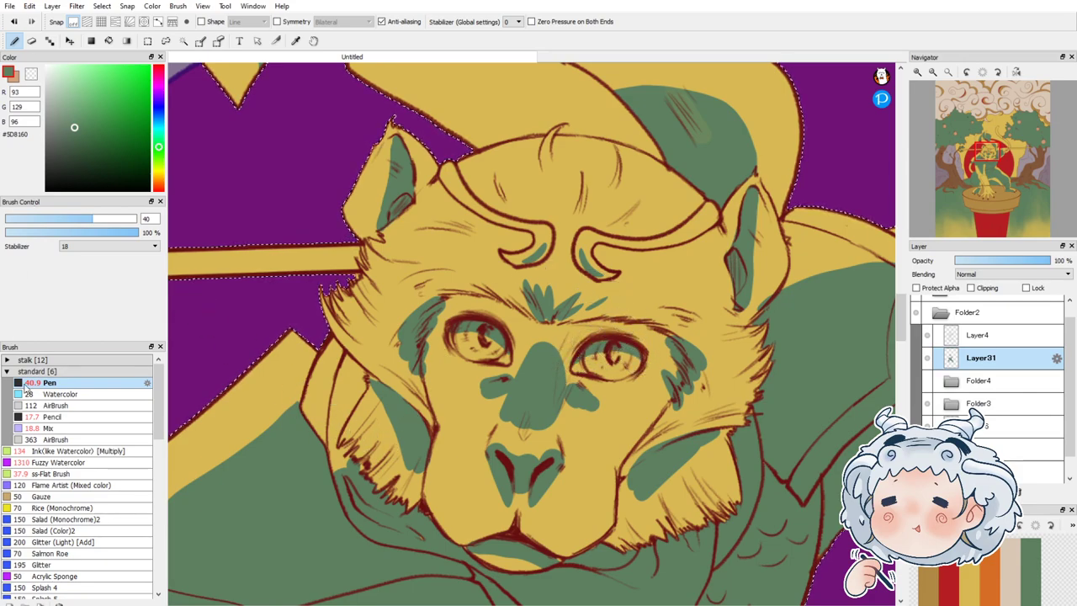
Step: Blend the green between the brows and on the left-hand temple and cheek fur with the Mix brush at size 22
{"action": "left_click", "coordinate": [48, 428]}
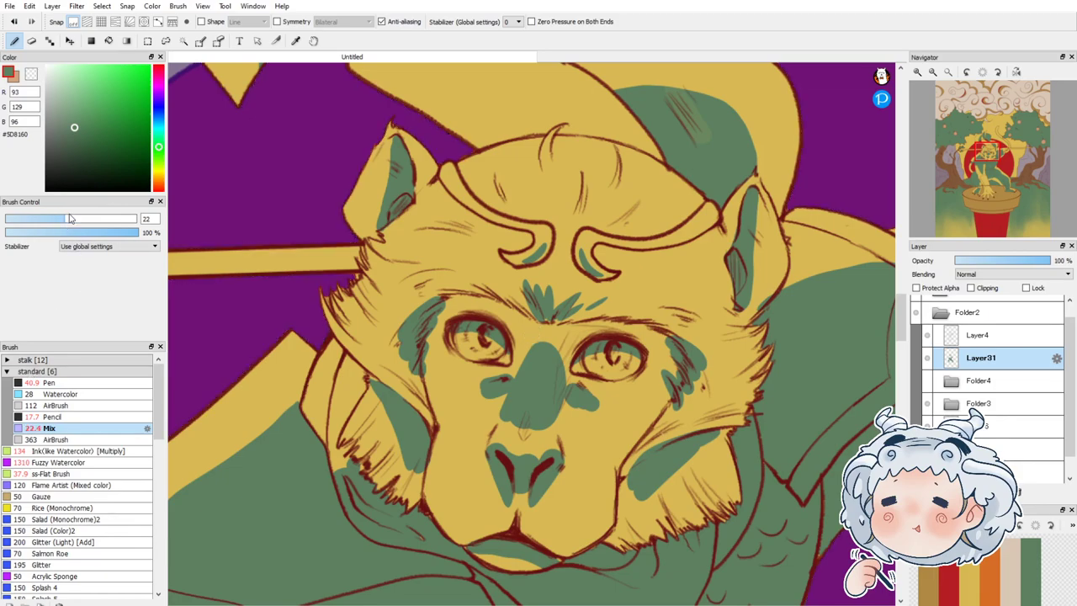
{"action": "left_click_drag", "start_coordinate": [440, 318], "coordinate": [430, 349]}
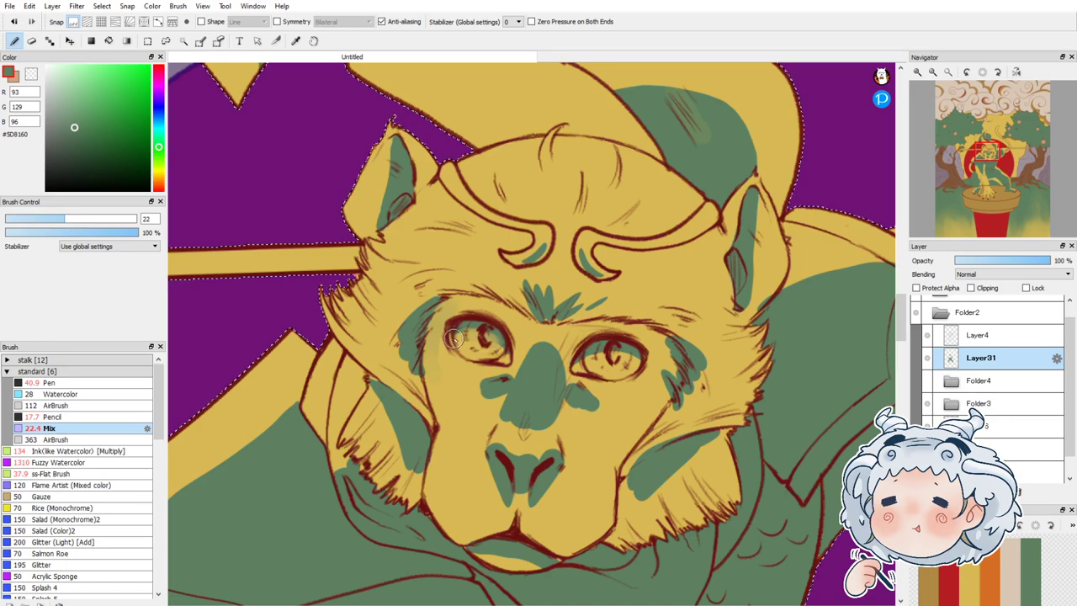
{"action": "mouse_move", "coordinate": [548, 310]}
{"action": "left_mouse_down"}
{"action": "mouse_move", "coordinate": [556, 273]}
{"action": "mouse_move", "coordinate": [549, 314]}
{"action": "mouse_move", "coordinate": [594, 302]}
{"action": "mouse_move", "coordinate": [590, 292]}
{"action": "mouse_move", "coordinate": [606, 297]}
{"action": "mouse_move", "coordinate": [590, 317]}
{"action": "left_mouse_up"}
{"action": "mouse_move", "coordinate": [439, 298]}
{"action": "left_mouse_down"}
{"action": "mouse_move", "coordinate": [393, 343]}
{"action": "mouse_move", "coordinate": [390, 368]}
{"action": "mouse_move", "coordinate": [407, 351]}
{"action": "mouse_move", "coordinate": [413, 373]}
{"action": "mouse_move", "coordinate": [424, 316]}
{"action": "mouse_move", "coordinate": [410, 332]}
{"action": "mouse_move", "coordinate": [411, 376]}
{"action": "mouse_move", "coordinate": [418, 364]}
{"action": "mouse_move", "coordinate": [435, 371]}
{"action": "mouse_move", "coordinate": [435, 384]}
{"action": "mouse_move", "coordinate": [427, 338]}
{"action": "left_mouse_up"}
{"action": "mouse_move", "coordinate": [380, 392]}
{"action": "left_mouse_down"}
{"action": "mouse_move", "coordinate": [382, 432]}
{"action": "mouse_move", "coordinate": [396, 418]}
{"action": "mouse_move", "coordinate": [389, 390]}
{"action": "mouse_move", "coordinate": [403, 427]}
{"action": "mouse_move", "coordinate": [387, 387]}
{"action": "mouse_move", "coordinate": [402, 482]}
{"action": "mouse_move", "coordinate": [423, 439]}
{"action": "left_mouse_up"}
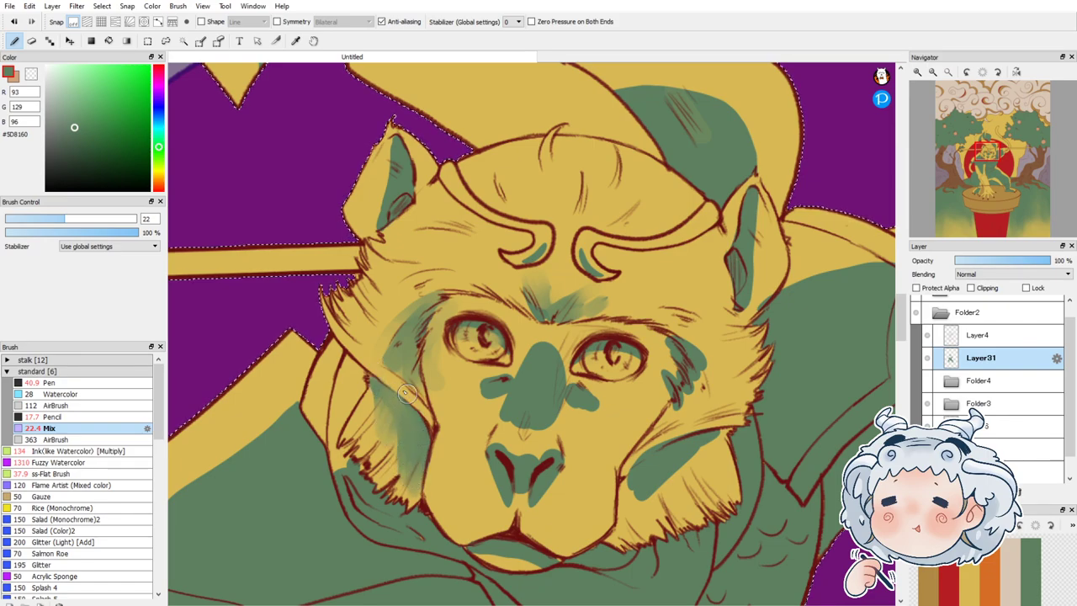
Step: Blend the green on the right-hand cheek fur and temple, inside both ears and on the headband ends
{"action": "mouse_move", "coordinate": [636, 472]}
{"action": "left_mouse_down"}
{"action": "mouse_move", "coordinate": [626, 507]}
{"action": "mouse_move", "coordinate": [633, 492]}
{"action": "mouse_move", "coordinate": [653, 511]}
{"action": "mouse_move", "coordinate": [720, 432]}
{"action": "mouse_move", "coordinate": [683, 464]}
{"action": "mouse_move", "coordinate": [687, 450]}
{"action": "mouse_move", "coordinate": [683, 481]}
{"action": "mouse_move", "coordinate": [684, 446]}
{"action": "mouse_move", "coordinate": [701, 484]}
{"action": "mouse_move", "coordinate": [695, 469]}
{"action": "mouse_move", "coordinate": [715, 432]}
{"action": "mouse_move", "coordinate": [722, 483]}
{"action": "mouse_move", "coordinate": [714, 454]}
{"action": "mouse_move", "coordinate": [677, 469]}
{"action": "mouse_move", "coordinate": [687, 505]}
{"action": "mouse_move", "coordinate": [668, 501]}
{"action": "mouse_move", "coordinate": [649, 468]}
{"action": "mouse_move", "coordinate": [632, 472]}
{"action": "mouse_move", "coordinate": [626, 517]}
{"action": "left_mouse_up"}
{"action": "mouse_move", "coordinate": [619, 473]}
{"action": "left_mouse_down"}
{"action": "mouse_move", "coordinate": [700, 414]}
{"action": "mouse_move", "coordinate": [623, 467]}
{"action": "mouse_move", "coordinate": [665, 454]}
{"action": "left_mouse_up"}
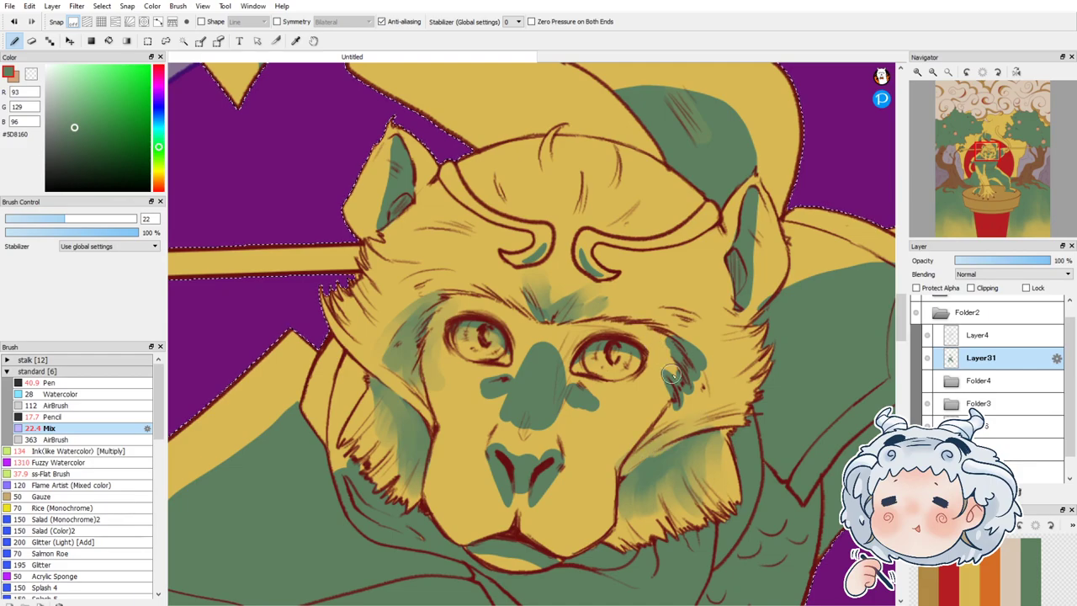
{"action": "mouse_move", "coordinate": [668, 348]}
{"action": "left_mouse_down"}
{"action": "mouse_move", "coordinate": [704, 373]}
{"action": "mouse_move", "coordinate": [673, 342]}
{"action": "mouse_move", "coordinate": [692, 381]}
{"action": "mouse_move", "coordinate": [707, 378]}
{"action": "mouse_move", "coordinate": [678, 384]}
{"action": "left_mouse_up"}
{"action": "left_click_drag", "start_coordinate": [664, 425], "coordinate": [699, 407]}
{"action": "mouse_move", "coordinate": [739, 296]}
{"action": "left_mouse_down"}
{"action": "mouse_move", "coordinate": [750, 236]}
{"action": "mouse_move", "coordinate": [763, 269]}
{"action": "mouse_move", "coordinate": [742, 239]}
{"action": "mouse_move", "coordinate": [761, 273]}
{"action": "mouse_move", "coordinate": [756, 249]}
{"action": "mouse_move", "coordinate": [747, 307]}
{"action": "left_mouse_up"}
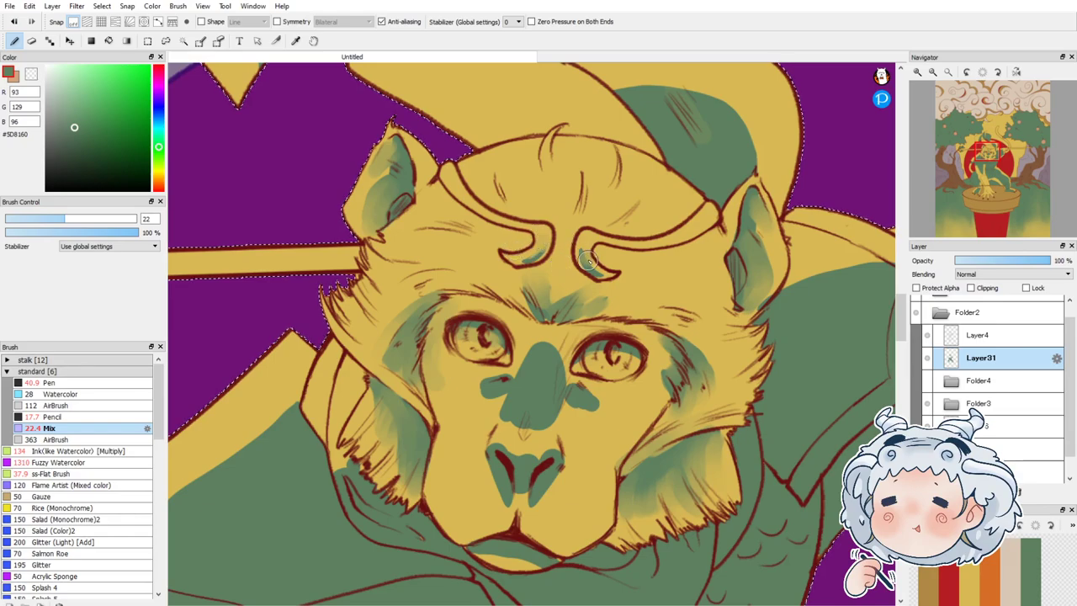
Step: Blend the green under both eyes, and smooth the nose and muzzle shading with the Mix brush at size 28
{"action": "mouse_move", "coordinate": [502, 407]}
{"action": "left_mouse_down"}
{"action": "mouse_move", "coordinate": [481, 386]}
{"action": "mouse_move", "coordinate": [488, 378]}
{"action": "mouse_move", "coordinate": [479, 412]}
{"action": "mouse_move", "coordinate": [500, 379]}
{"action": "mouse_move", "coordinate": [469, 375]}
{"action": "mouse_move", "coordinate": [482, 374]}
{"action": "mouse_move", "coordinate": [471, 388]}
{"action": "left_mouse_up"}
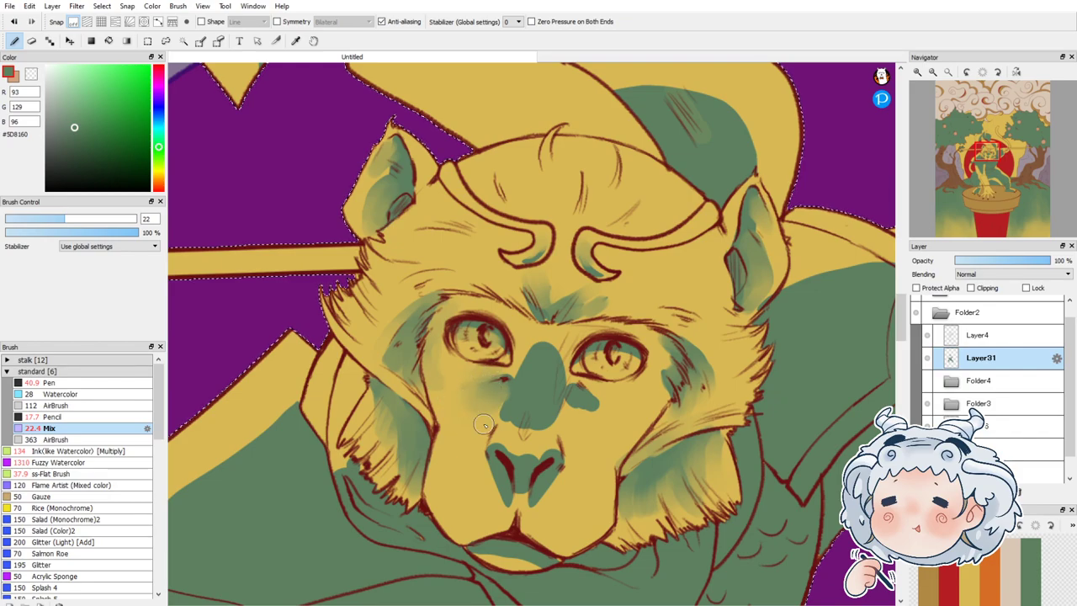
{"action": "mouse_move", "coordinate": [594, 411]}
{"action": "left_mouse_down"}
{"action": "mouse_move", "coordinate": [574, 393]}
{"action": "mouse_move", "coordinate": [610, 418]}
{"action": "mouse_move", "coordinate": [581, 423]}
{"action": "mouse_move", "coordinate": [567, 401]}
{"action": "mouse_move", "coordinate": [580, 393]}
{"action": "mouse_move", "coordinate": [606, 413]}
{"action": "mouse_move", "coordinate": [614, 376]}
{"action": "mouse_move", "coordinate": [577, 401]}
{"action": "mouse_move", "coordinate": [567, 381]}
{"action": "mouse_move", "coordinate": [603, 391]}
{"action": "mouse_move", "coordinate": [616, 410]}
{"action": "mouse_move", "coordinate": [580, 409]}
{"action": "left_mouse_up"}
{"action": "left_click", "coordinate": [77, 218]}
{"action": "mouse_move", "coordinate": [531, 349]}
{"action": "left_mouse_down"}
{"action": "mouse_move", "coordinate": [558, 362]}
{"action": "mouse_move", "coordinate": [527, 384]}
{"action": "mouse_move", "coordinate": [529, 345]}
{"action": "mouse_move", "coordinate": [512, 423]}
{"action": "mouse_move", "coordinate": [518, 432]}
{"action": "mouse_move", "coordinate": [546, 412]}
{"action": "mouse_move", "coordinate": [546, 395]}
{"action": "mouse_move", "coordinate": [525, 443]}
{"action": "mouse_move", "coordinate": [532, 391]}
{"action": "mouse_move", "coordinate": [507, 443]}
{"action": "mouse_move", "coordinate": [533, 444]}
{"action": "mouse_move", "coordinate": [534, 417]}
{"action": "mouse_move", "coordinate": [519, 420]}
{"action": "mouse_move", "coordinate": [534, 380]}
{"action": "mouse_move", "coordinate": [542, 405]}
{"action": "mouse_move", "coordinate": [532, 384]}
{"action": "mouse_move", "coordinate": [513, 395]}
{"action": "mouse_move", "coordinate": [533, 364]}
{"action": "mouse_move", "coordinate": [520, 444]}
{"action": "mouse_move", "coordinate": [508, 445]}
{"action": "mouse_move", "coordinate": [528, 458]}
{"action": "mouse_move", "coordinate": [552, 444]}
{"action": "mouse_move", "coordinate": [503, 439]}
{"action": "mouse_move", "coordinate": [518, 408]}
{"action": "mouse_move", "coordinate": [530, 426]}
{"action": "mouse_move", "coordinate": [499, 508]}
{"action": "mouse_move", "coordinate": [526, 506]}
{"action": "mouse_move", "coordinate": [477, 461]}
{"action": "mouse_move", "coordinate": [480, 474]}
{"action": "mouse_move", "coordinate": [482, 461]}
{"action": "mouse_move", "coordinate": [503, 470]}
{"action": "mouse_move", "coordinate": [505, 510]}
{"action": "mouse_move", "coordinate": [565, 476]}
{"action": "left_mouse_up"}
{"action": "mouse_move", "coordinate": [543, 524]}
{"action": "left_mouse_down"}
{"action": "mouse_move", "coordinate": [548, 500]}
{"action": "mouse_move", "coordinate": [542, 518]}
{"action": "left_mouse_up"}
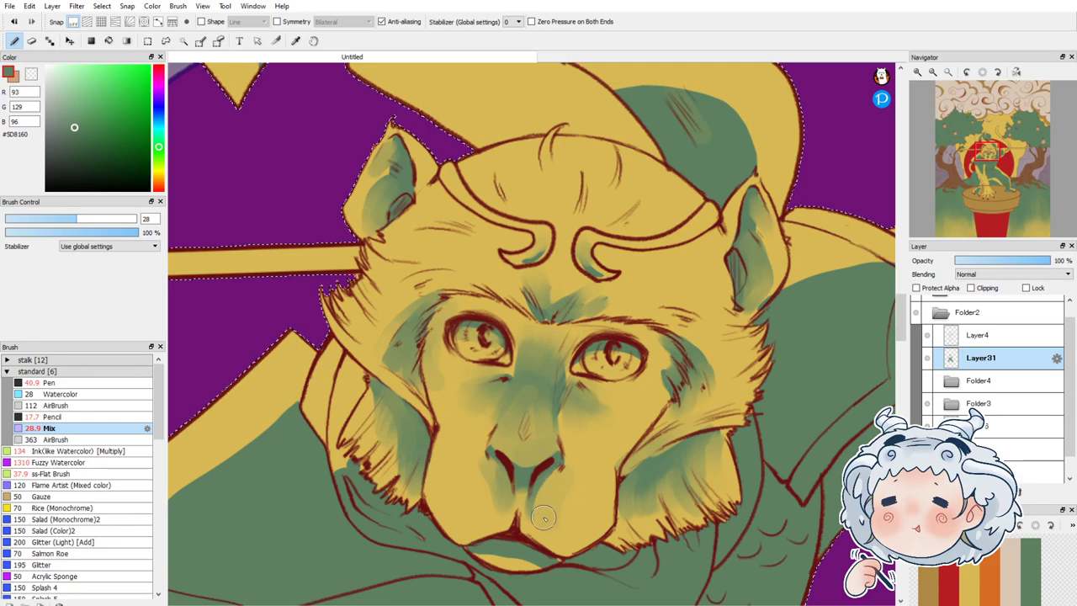
{"action": "mouse_move", "coordinate": [514, 476]}
{"action": "left_mouse_down"}
{"action": "mouse_move", "coordinate": [480, 481]}
{"action": "mouse_move", "coordinate": [488, 519]}
{"action": "left_mouse_up"}
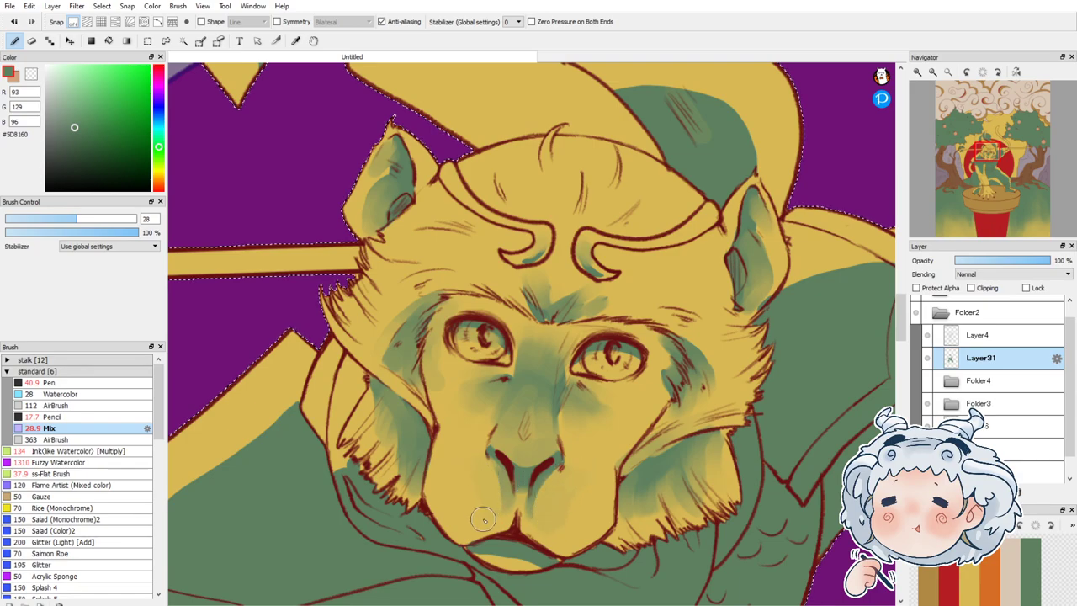
Step: Erase a highlight at the nose tip, and refine the nose, headband and lower-lip shading with the Mix brush at size 13.4
{"action": "left_click", "coordinate": [32, 40]}
{"action": "mouse_move", "coordinate": [479, 441]}
{"action": "left_mouse_down"}
{"action": "mouse_move", "coordinate": [533, 412]}
{"action": "mouse_move", "coordinate": [536, 438]}
{"action": "mouse_move", "coordinate": [526, 405]}
{"action": "mouse_move", "coordinate": [536, 432]}
{"action": "left_mouse_up"}
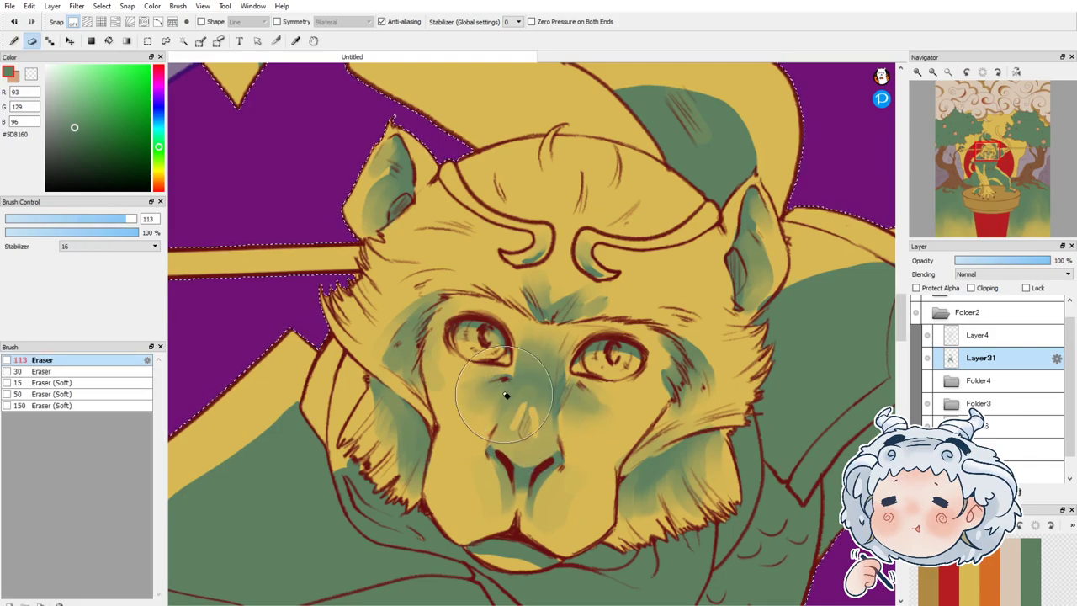
{"action": "left_click", "coordinate": [14, 41]}
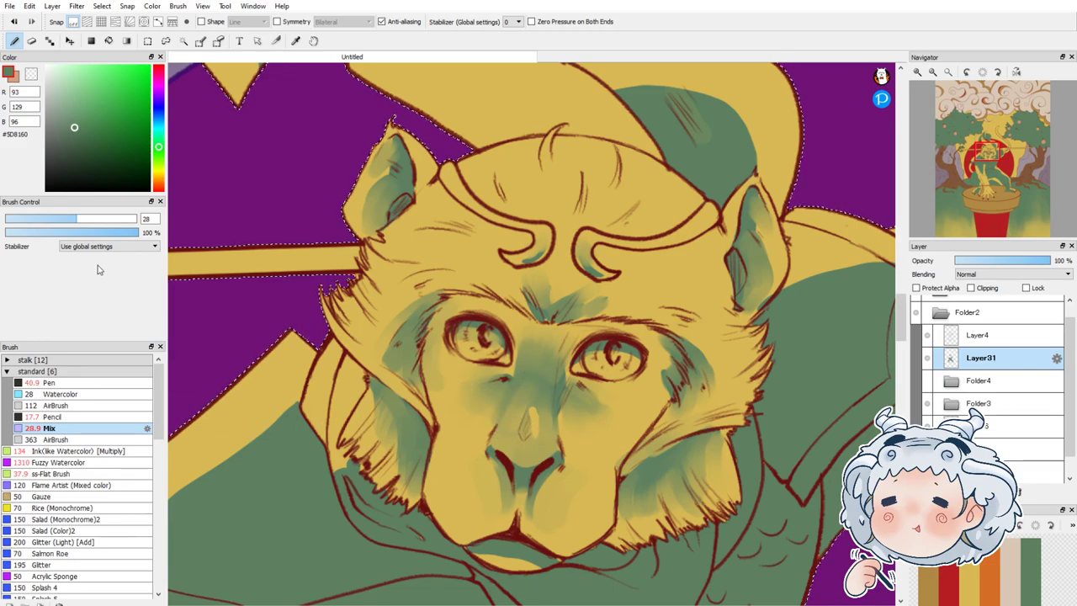
{"action": "left_click", "coordinate": [42, 221]}
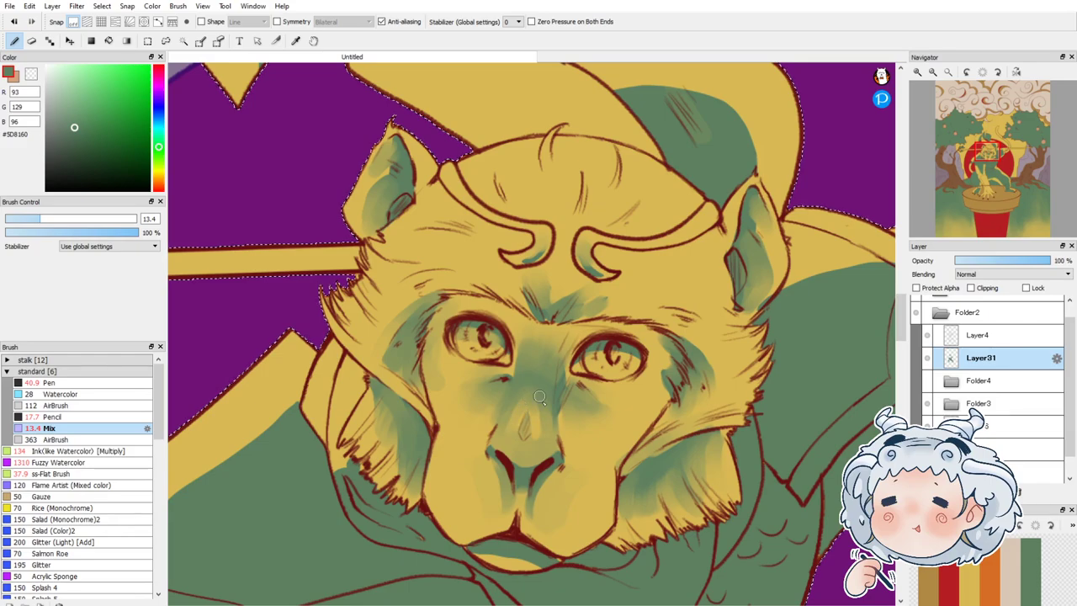
{"action": "mouse_move", "coordinate": [478, 553]}
{"action": "left_mouse_down"}
{"action": "mouse_move", "coordinate": [519, 559]}
{"action": "mouse_move", "coordinate": [494, 555]}
{"action": "left_mouse_up"}
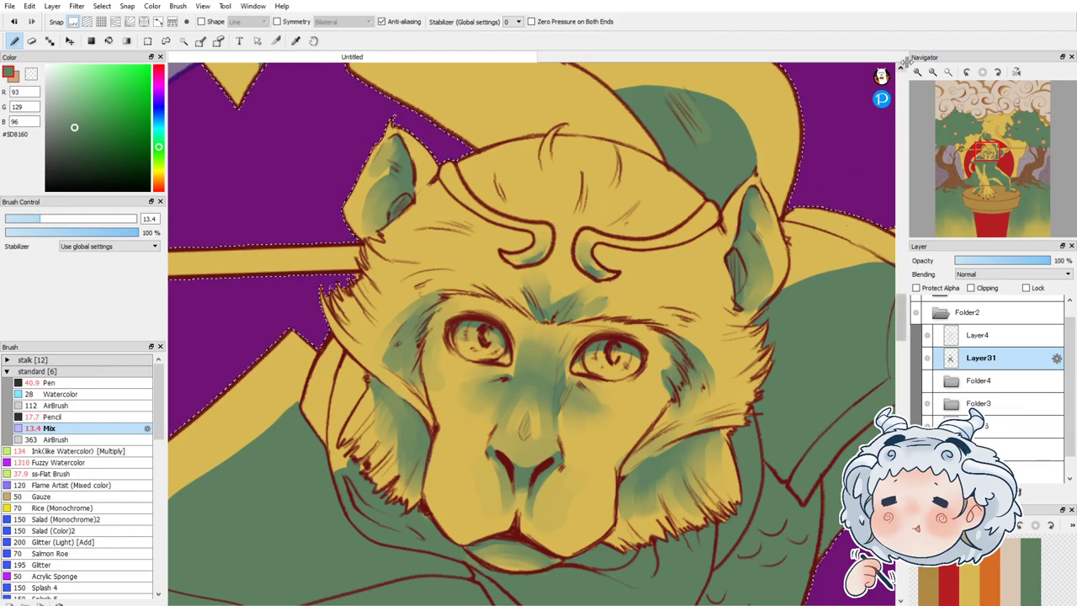
Step: Paint green fur shadows above both eyebrows and on the crown with the Pen at size 40
{"action": "left_click", "coordinate": [69, 384]}
{"action": "left_click_drag", "start_coordinate": [408, 262], "coordinate": [485, 279]}
{"action": "left_click_drag", "start_coordinate": [426, 238], "coordinate": [463, 237]}
{"action": "mouse_move", "coordinate": [635, 305]}
{"action": "left_mouse_down"}
{"action": "mouse_move", "coordinate": [663, 298]}
{"action": "mouse_move", "coordinate": [698, 309]}
{"action": "left_mouse_up"}
{"action": "mouse_move", "coordinate": [639, 291]}
{"action": "left_mouse_down"}
{"action": "mouse_move", "coordinate": [672, 292]}
{"action": "mouse_move", "coordinate": [670, 275]}
{"action": "left_mouse_up"}
{"action": "mouse_move", "coordinate": [523, 184]}
{"action": "left_mouse_down"}
{"action": "mouse_move", "coordinate": [526, 195]}
{"action": "mouse_move", "coordinate": [602, 181]}
{"action": "left_mouse_up"}
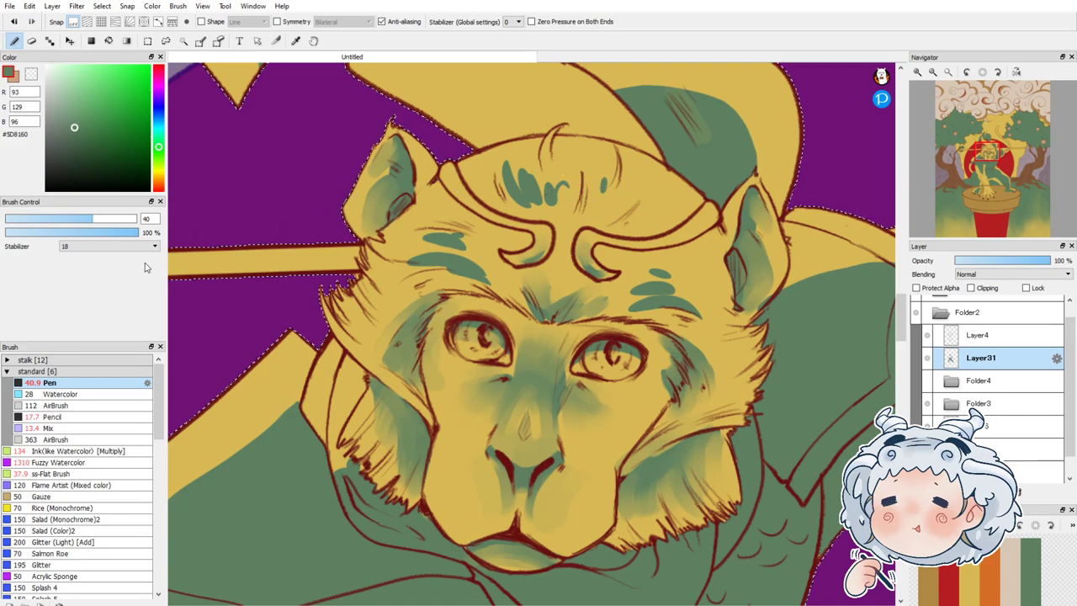
Step: Blend the green fur strokes above both eyebrows and on the crown with the Mix brush at size 26
{"action": "left_click", "coordinate": [50, 428]}
{"action": "left_click_drag", "start_coordinate": [61, 224], "coordinate": [73, 228]}
{"action": "mouse_move", "coordinate": [395, 282]}
{"action": "left_mouse_down"}
{"action": "mouse_move", "coordinate": [472, 271]}
{"action": "mouse_move", "coordinate": [421, 244]}
{"action": "mouse_move", "coordinate": [467, 229]}
{"action": "mouse_move", "coordinate": [504, 283]}
{"action": "left_mouse_up"}
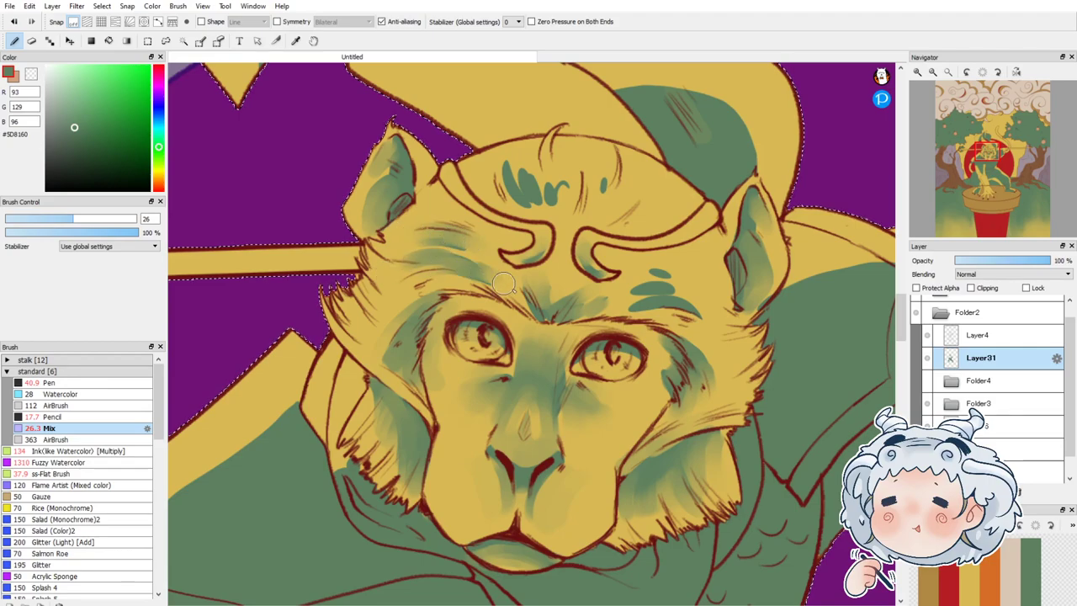
{"action": "mouse_move", "coordinate": [493, 160]}
{"action": "left_mouse_down"}
{"action": "mouse_move", "coordinate": [564, 202]}
{"action": "mouse_move", "coordinate": [619, 189]}
{"action": "left_mouse_up"}
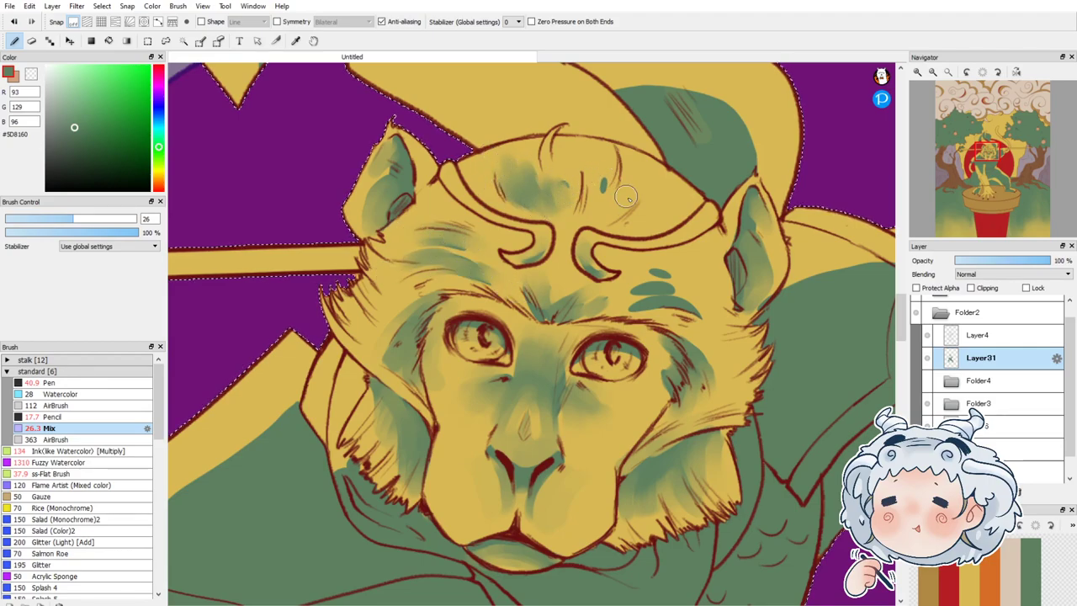
{"action": "mouse_move", "coordinate": [631, 304]}
{"action": "left_mouse_down"}
{"action": "mouse_move", "coordinate": [699, 320]}
{"action": "mouse_move", "coordinate": [626, 307]}
{"action": "mouse_move", "coordinate": [687, 269]}
{"action": "left_mouse_up"}
{"action": "key", "text": "ctrl+z"}
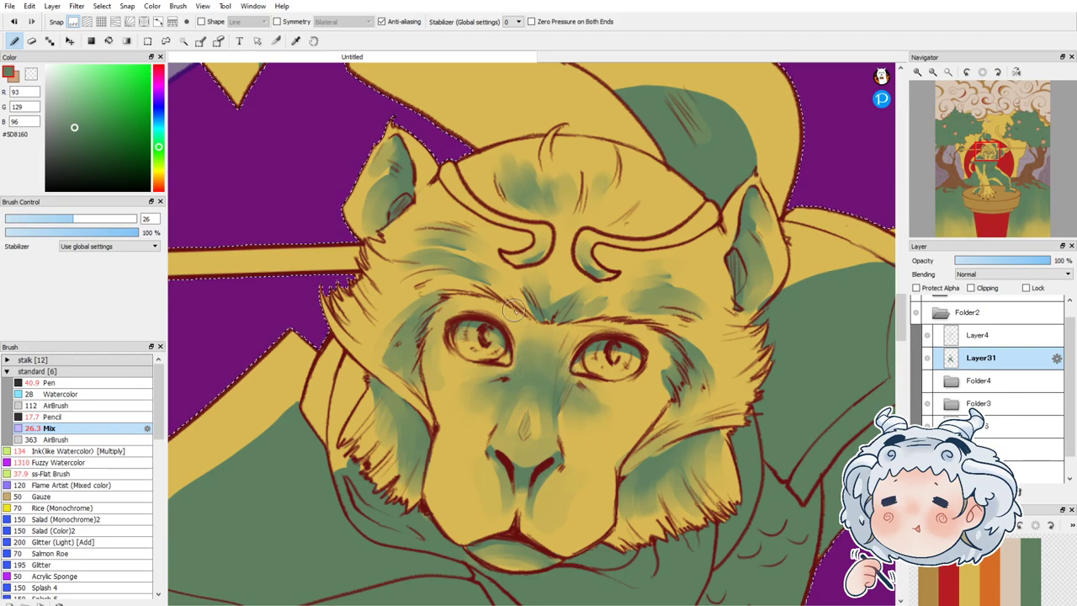
Step: Touch up the highlight at the nose tip with the Eraser at size 28
{"action": "key", "text": "e"}
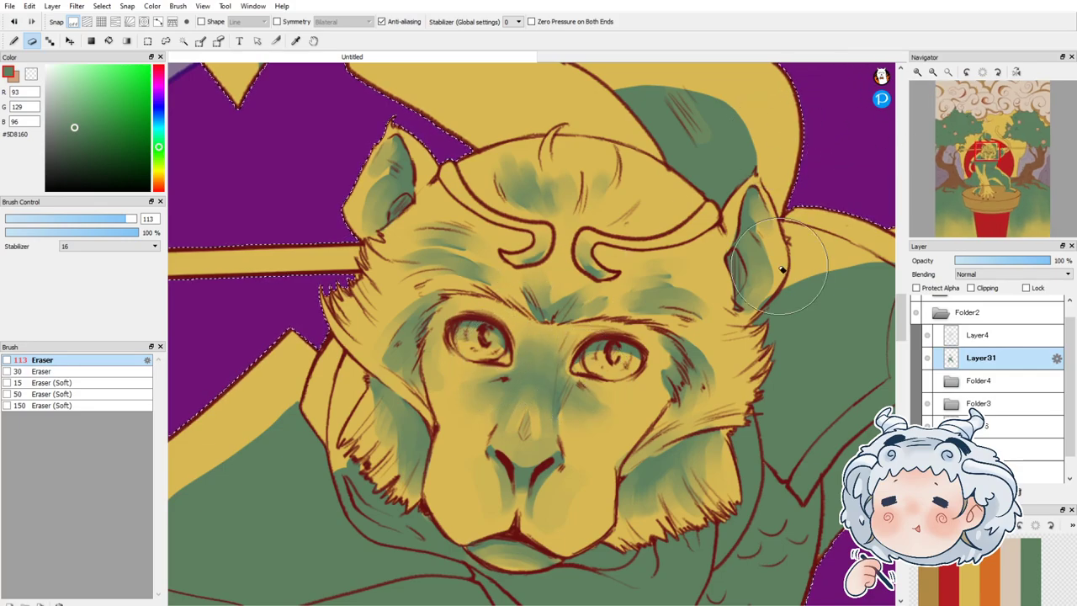
{"action": "left_click", "coordinate": [77, 219]}
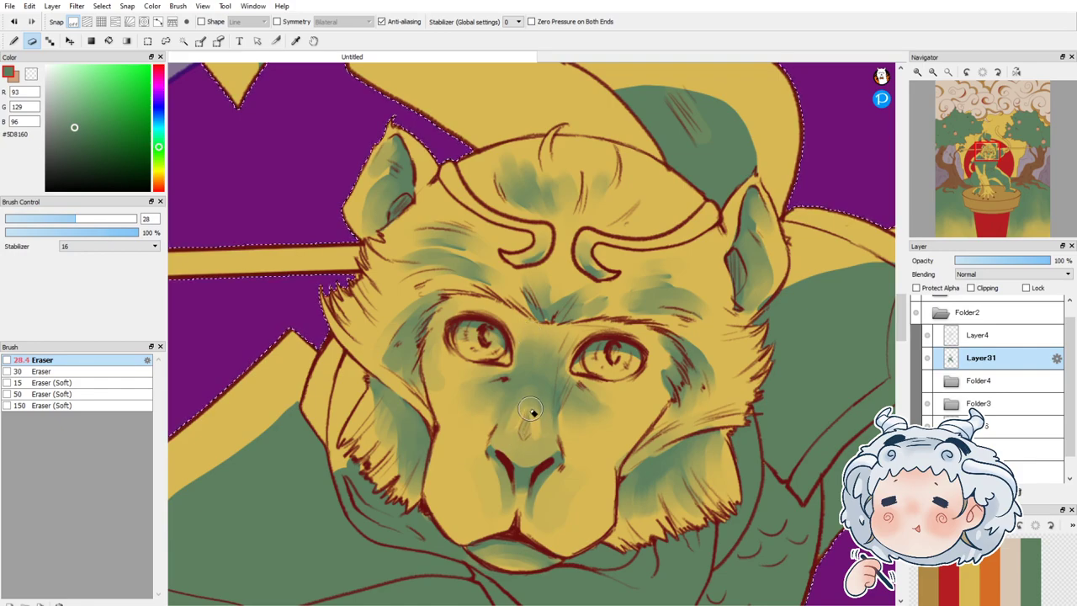
{"action": "scroll", "coordinate": [636, 312], "scroll_direction": "down", "scroll_amount": 2}
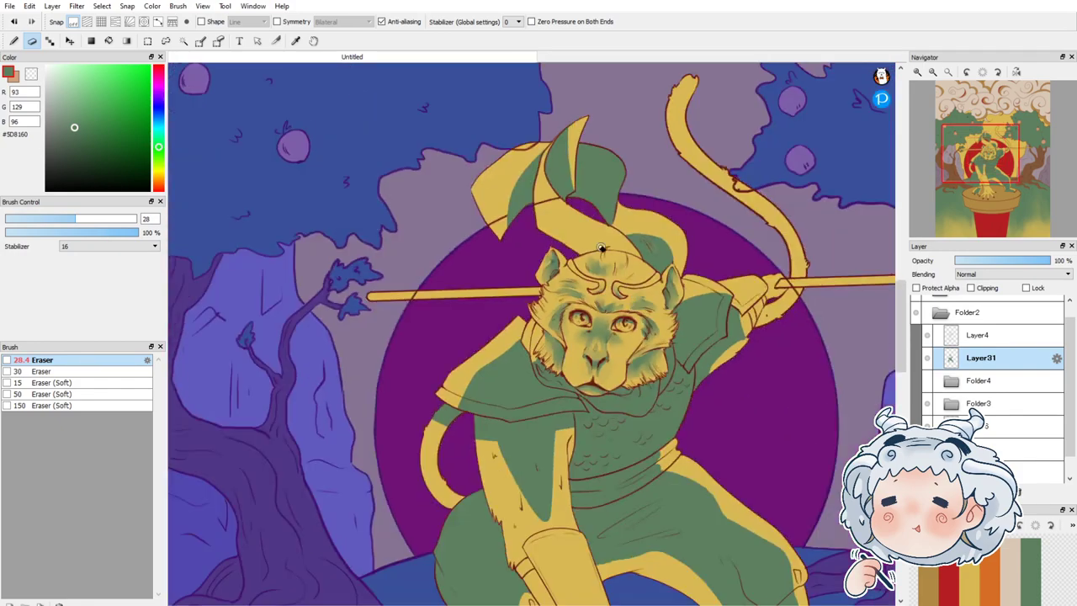
{"action": "scroll", "coordinate": [563, 248], "scroll_direction": "down", "scroll_amount": 1}
{"action": "scroll", "coordinate": [562, 194], "scroll_direction": "up", "scroll_amount": 2}
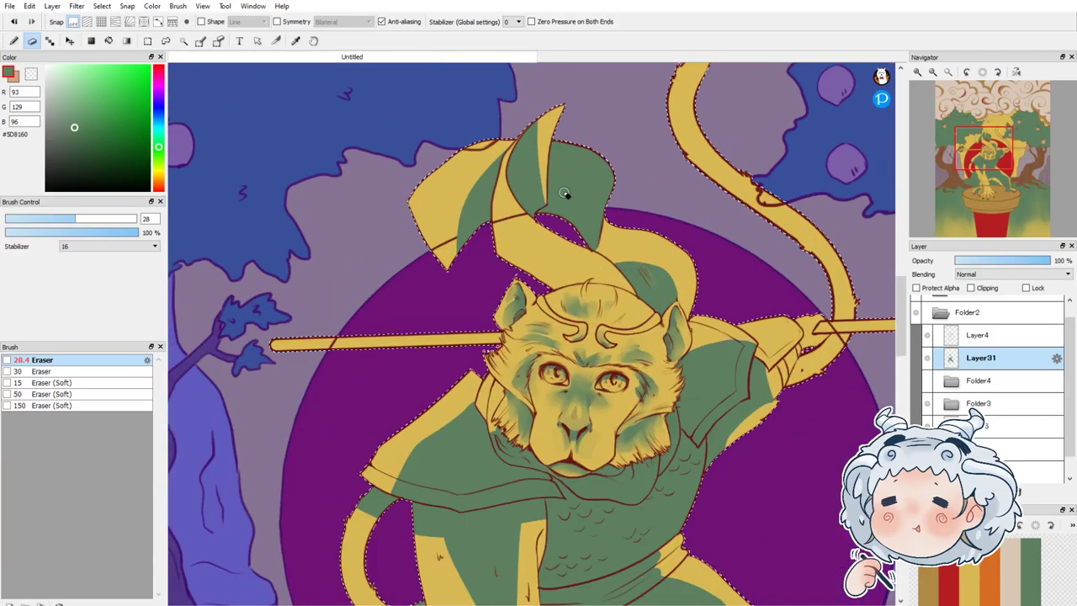
Step: Blend the shadow edges on the head ribbons, shoulder armour and side of the chest with the Mix brush, using sizes 86, 39 and 103
{"action": "left_click", "coordinate": [13, 41]}
{"action": "left_click_drag", "start_coordinate": [102, 219], "coordinate": [117, 218]}
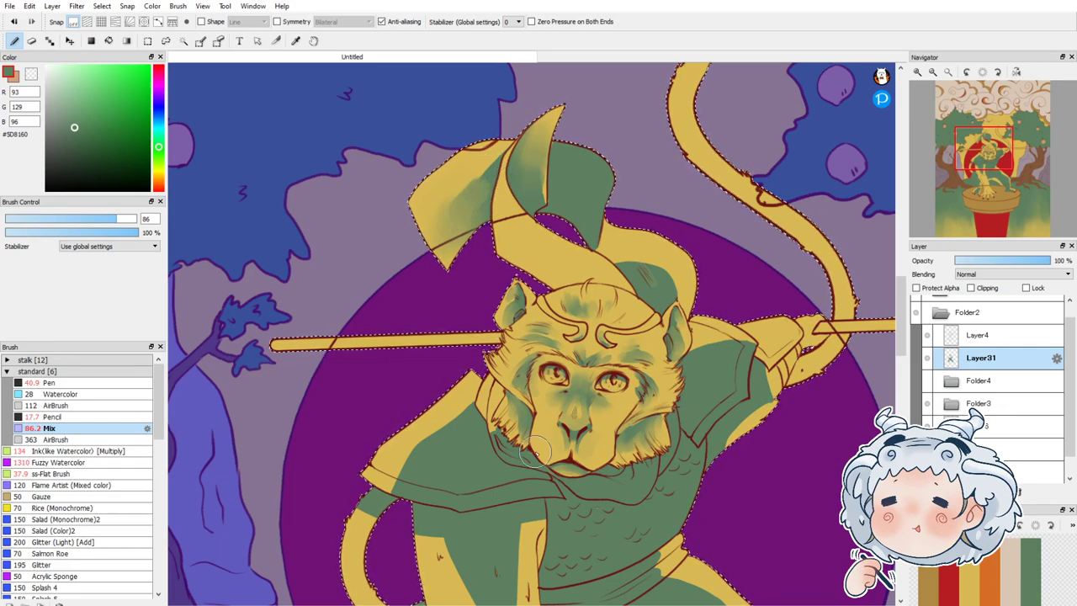
{"action": "mouse_move", "coordinate": [95, 220]}
{"action": "left_mouse_down"}
{"action": "mouse_move", "coordinate": [77, 223]}
{"action": "mouse_move", "coordinate": [90, 221]}
{"action": "left_mouse_up"}
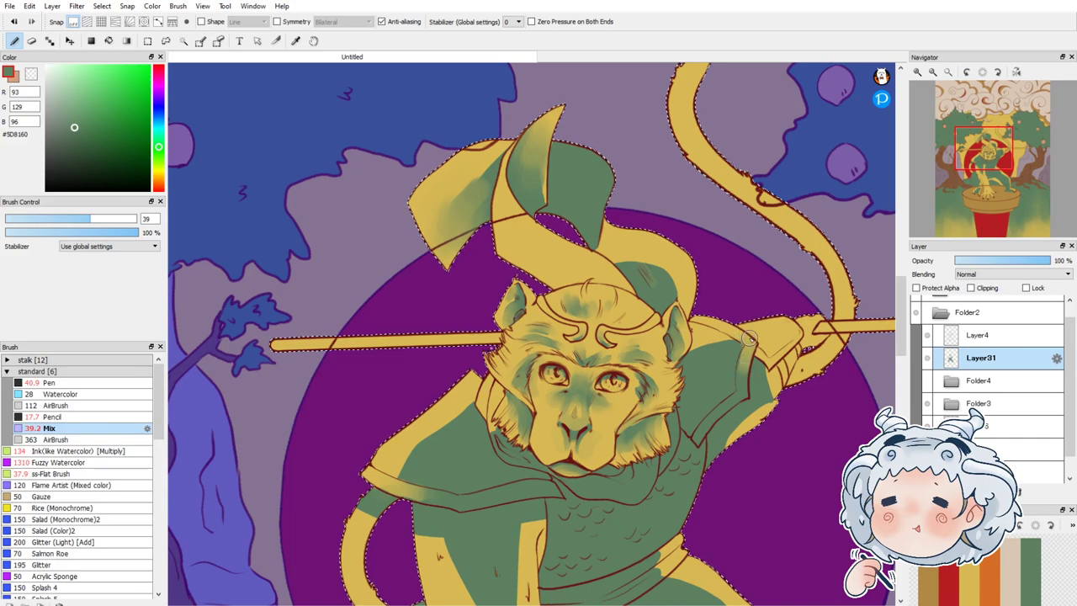
{"action": "left_click_drag", "start_coordinate": [110, 219], "coordinate": [125, 219]}
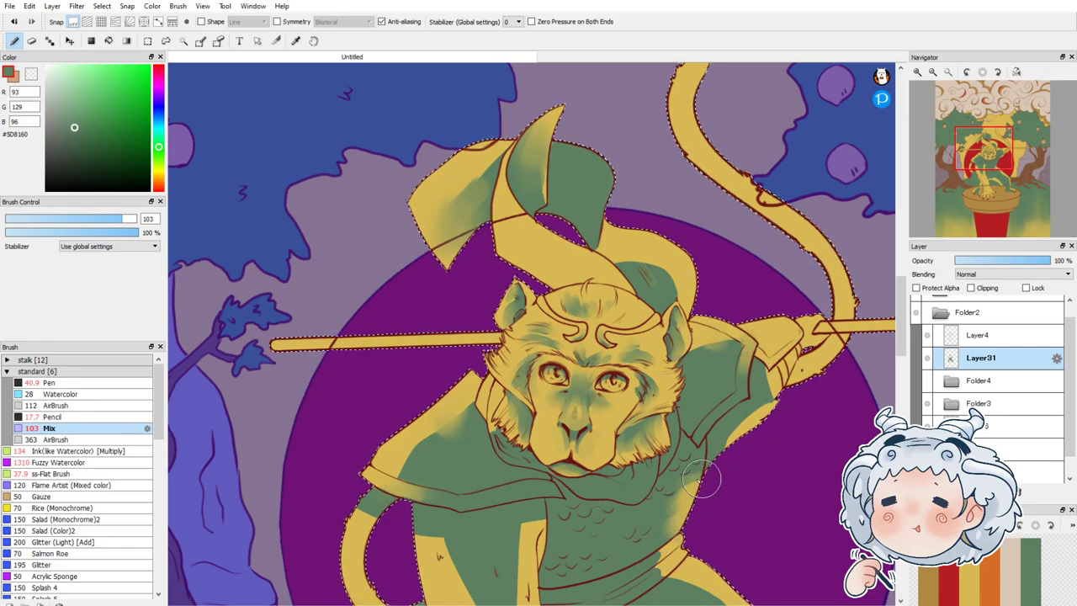
{"action": "mouse_move", "coordinate": [690, 494]}
{"action": "left_mouse_down"}
{"action": "mouse_move", "coordinate": [672, 549]}
{"action": "mouse_move", "coordinate": [692, 483]}
{"action": "mouse_move", "coordinate": [692, 520]}
{"action": "left_mouse_up"}
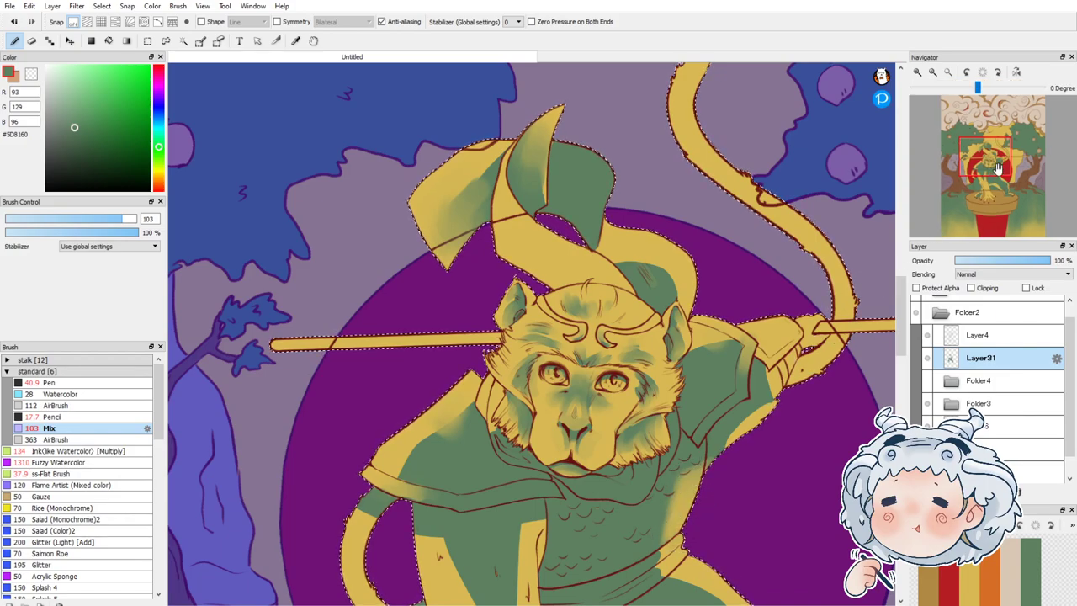
Step: Blend the green on the front upper arm into the yellow with the Mix brush at size 103
{"action": "left_click", "coordinate": [971, 174]}
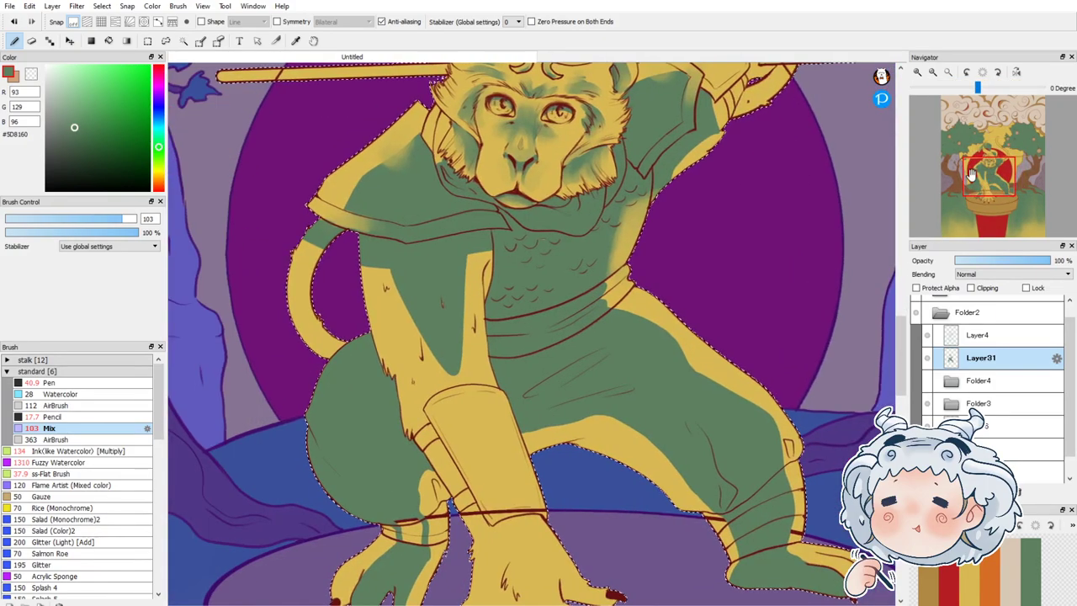
{"action": "mouse_move", "coordinate": [364, 295]}
{"action": "left_mouse_down"}
{"action": "mouse_move", "coordinate": [403, 275]}
{"action": "mouse_move", "coordinate": [391, 299]}
{"action": "mouse_move", "coordinate": [421, 339]}
{"action": "mouse_move", "coordinate": [397, 284]}
{"action": "mouse_move", "coordinate": [397, 308]}
{"action": "mouse_move", "coordinate": [406, 270]}
{"action": "mouse_move", "coordinate": [444, 367]}
{"action": "mouse_move", "coordinate": [428, 349]}
{"action": "mouse_move", "coordinate": [445, 347]}
{"action": "mouse_move", "coordinate": [463, 384]}
{"action": "mouse_move", "coordinate": [471, 251]}
{"action": "mouse_move", "coordinate": [480, 370]}
{"action": "left_mouse_up"}
{"action": "mouse_move", "coordinate": [388, 299]}
{"action": "left_mouse_down"}
{"action": "mouse_move", "coordinate": [417, 387]}
{"action": "mouse_move", "coordinate": [433, 362]}
{"action": "mouse_move", "coordinate": [484, 404]}
{"action": "mouse_move", "coordinate": [370, 270]}
{"action": "mouse_move", "coordinate": [387, 282]}
{"action": "mouse_move", "coordinate": [458, 261]}
{"action": "mouse_move", "coordinate": [471, 283]}
{"action": "left_mouse_up"}
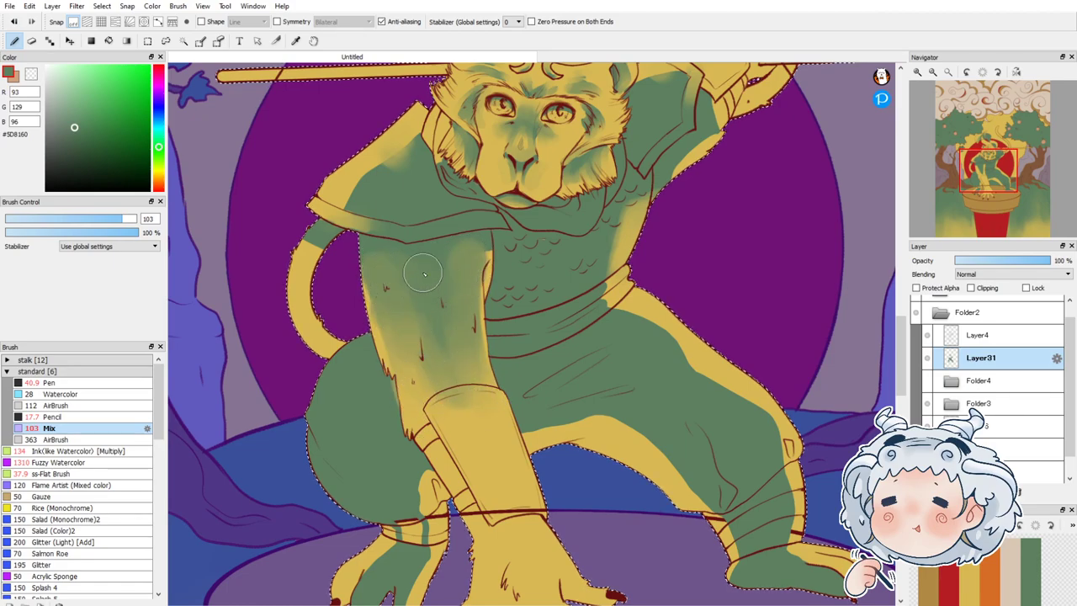
Step: Erase small fur highlight spots out of the green on the front upper arm with the Eraser at size 28
{"action": "left_click", "coordinate": [31, 40]}
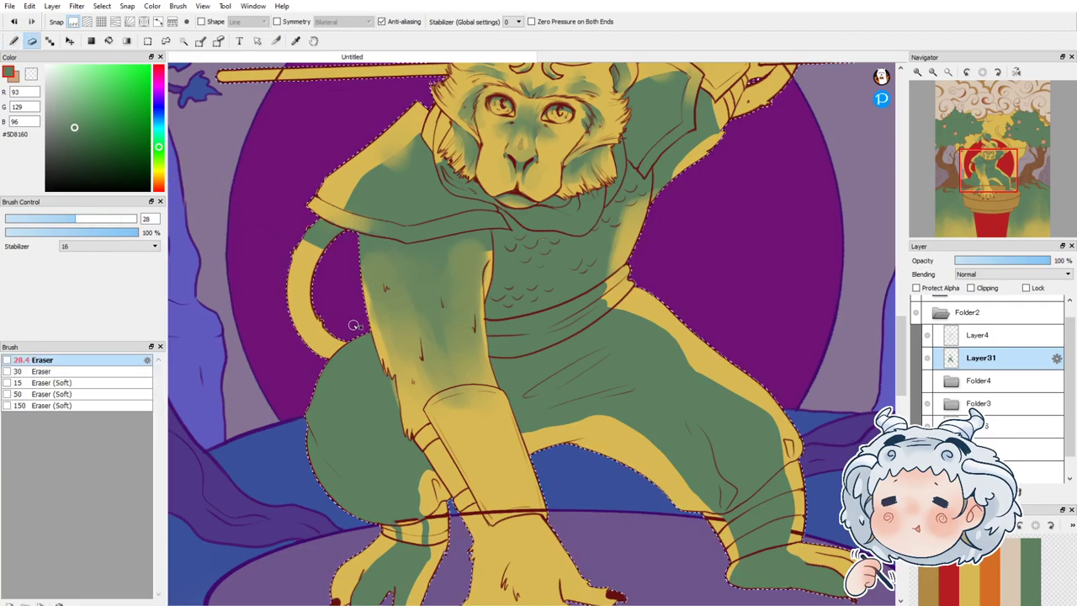
{"action": "mouse_move", "coordinate": [404, 333]}
{"action": "left_mouse_down"}
{"action": "mouse_move", "coordinate": [402, 378]}
{"action": "mouse_move", "coordinate": [420, 371]}
{"action": "mouse_move", "coordinate": [405, 382]}
{"action": "mouse_move", "coordinate": [404, 371]}
{"action": "left_mouse_up"}
{"action": "mouse_move", "coordinate": [386, 307]}
{"action": "left_mouse_down"}
{"action": "mouse_move", "coordinate": [416, 274]}
{"action": "mouse_move", "coordinate": [427, 303]}
{"action": "left_mouse_up"}
{"action": "left_click_drag", "start_coordinate": [418, 354], "coordinate": [425, 360]}
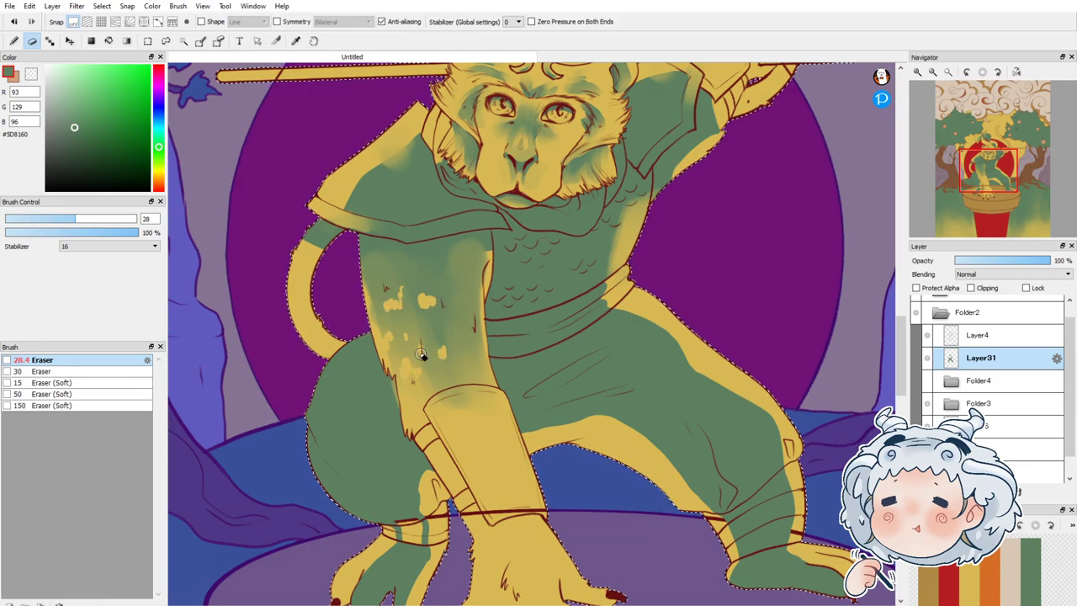
{"action": "left_click_drag", "start_coordinate": [391, 291], "coordinate": [386, 287]}
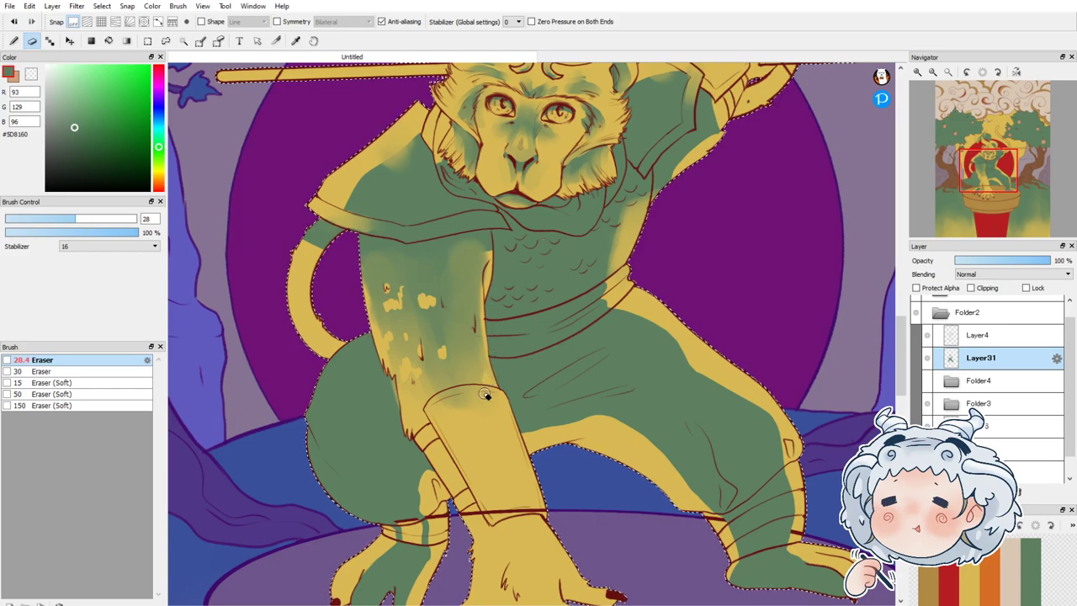
Step: Blend the erased fur spots on the front arm into the green with the Mix brush at size 39
{"action": "key", "text": "b"}
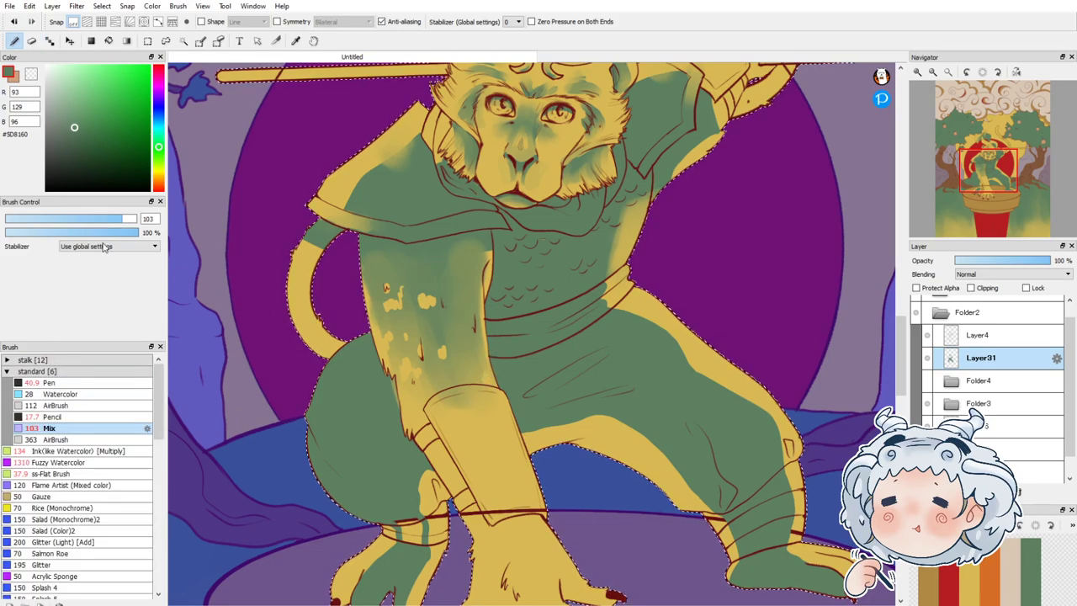
{"action": "left_click_drag", "start_coordinate": [95, 220], "coordinate": [90, 221]}
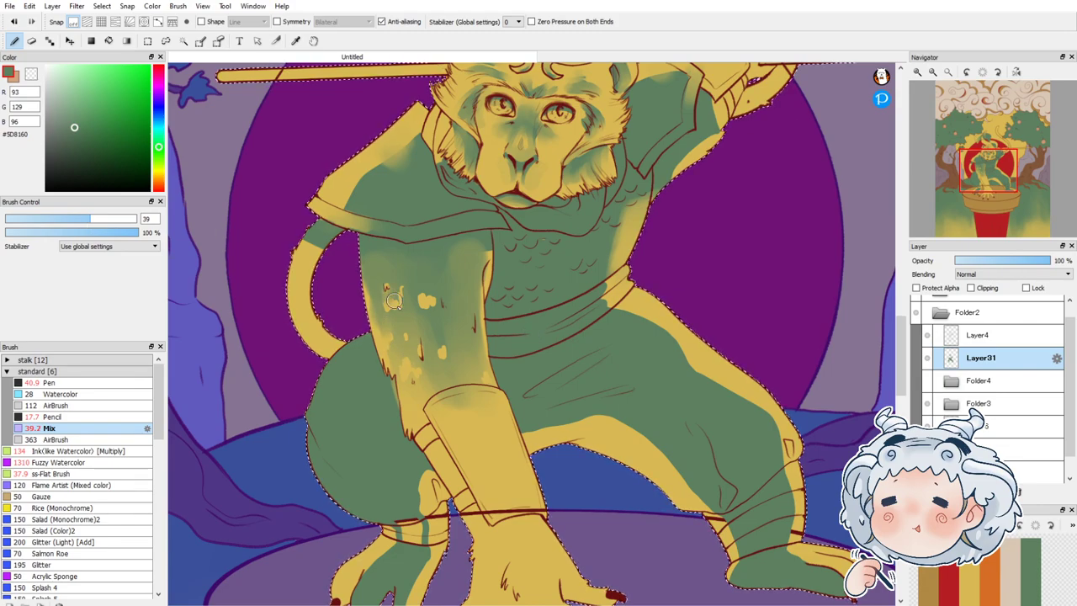
{"action": "mouse_move", "coordinate": [394, 301]}
{"action": "left_mouse_down"}
{"action": "mouse_move", "coordinate": [417, 287]}
{"action": "mouse_move", "coordinate": [423, 301]}
{"action": "mouse_move", "coordinate": [396, 289]}
{"action": "mouse_move", "coordinate": [436, 296]}
{"action": "mouse_move", "coordinate": [412, 285]}
{"action": "mouse_move", "coordinate": [400, 300]}
{"action": "mouse_move", "coordinate": [405, 280]}
{"action": "mouse_move", "coordinate": [404, 368]}
{"action": "mouse_move", "coordinate": [413, 341]}
{"action": "mouse_move", "coordinate": [441, 350]}
{"action": "mouse_move", "coordinate": [438, 338]}
{"action": "mouse_move", "coordinate": [463, 371]}
{"action": "mouse_move", "coordinate": [481, 373]}
{"action": "mouse_move", "coordinate": [481, 311]}
{"action": "left_mouse_up"}
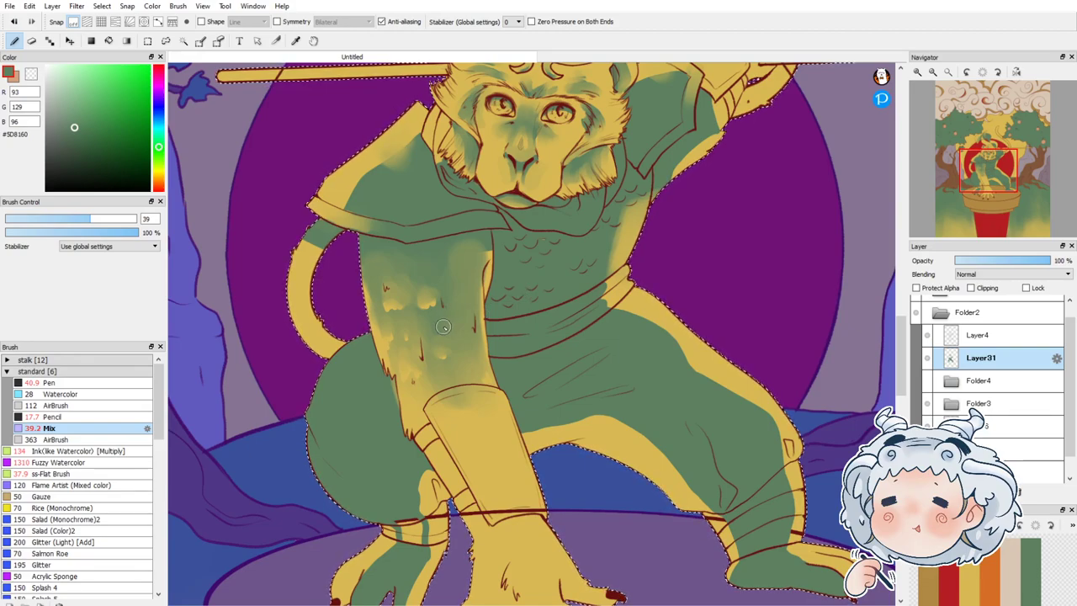
{"action": "mouse_move", "coordinate": [470, 368]}
{"action": "left_mouse_down"}
{"action": "mouse_move", "coordinate": [489, 413]}
{"action": "mouse_move", "coordinate": [445, 412]}
{"action": "mouse_move", "coordinate": [480, 392]}
{"action": "mouse_move", "coordinate": [442, 400]}
{"action": "mouse_move", "coordinate": [490, 390]}
{"action": "mouse_move", "coordinate": [466, 409]}
{"action": "left_mouse_up"}
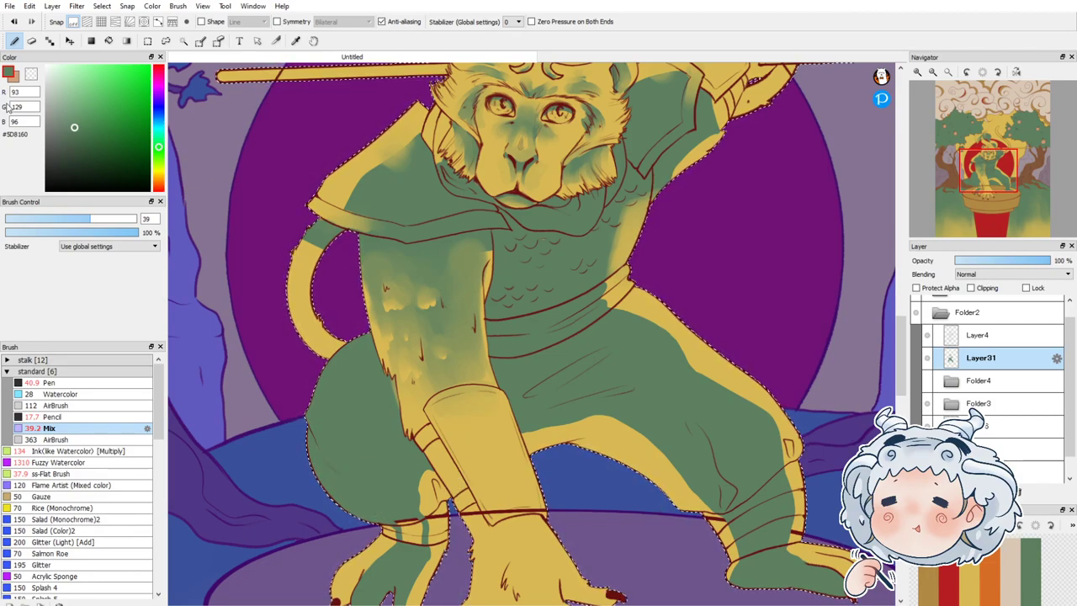
Step: Paint green shadows along the front forearm guard with the Pen at size 40 and blend them with the Mix brush at size 39
{"action": "left_click", "coordinate": [49, 383]}
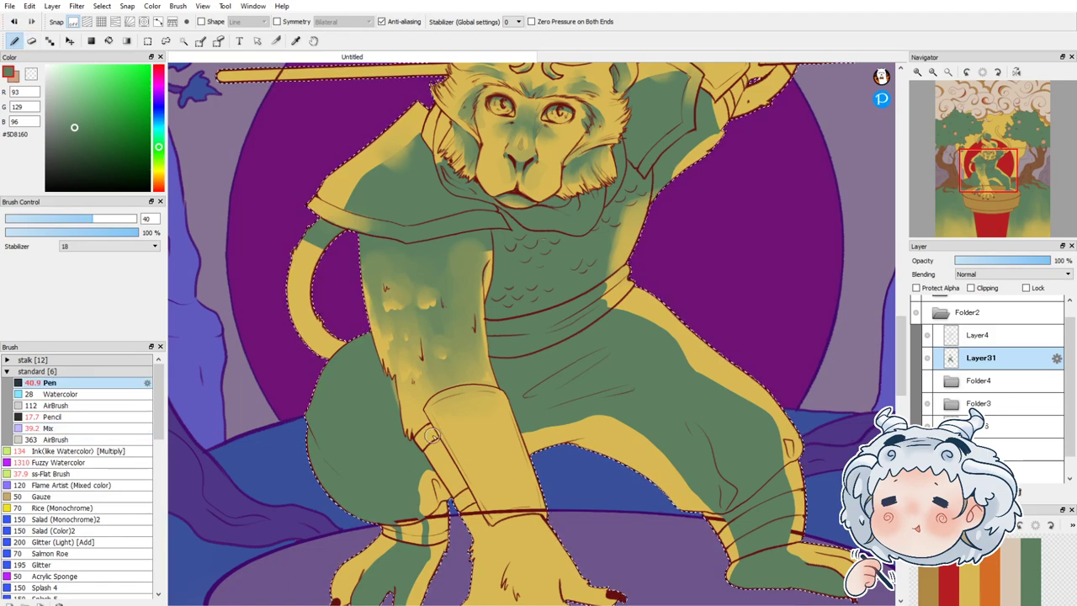
{"action": "left_click_drag", "start_coordinate": [425, 412], "coordinate": [459, 480]}
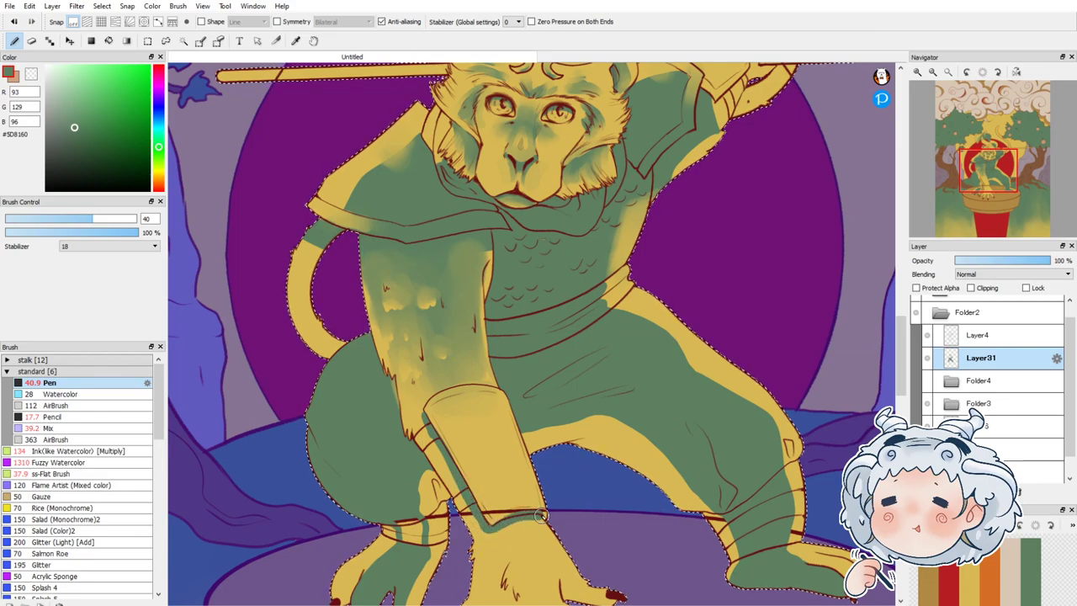
{"action": "mouse_move", "coordinate": [444, 446]}
{"action": "left_mouse_down"}
{"action": "mouse_move", "coordinate": [432, 407]}
{"action": "mouse_move", "coordinate": [486, 486]}
{"action": "left_mouse_up"}
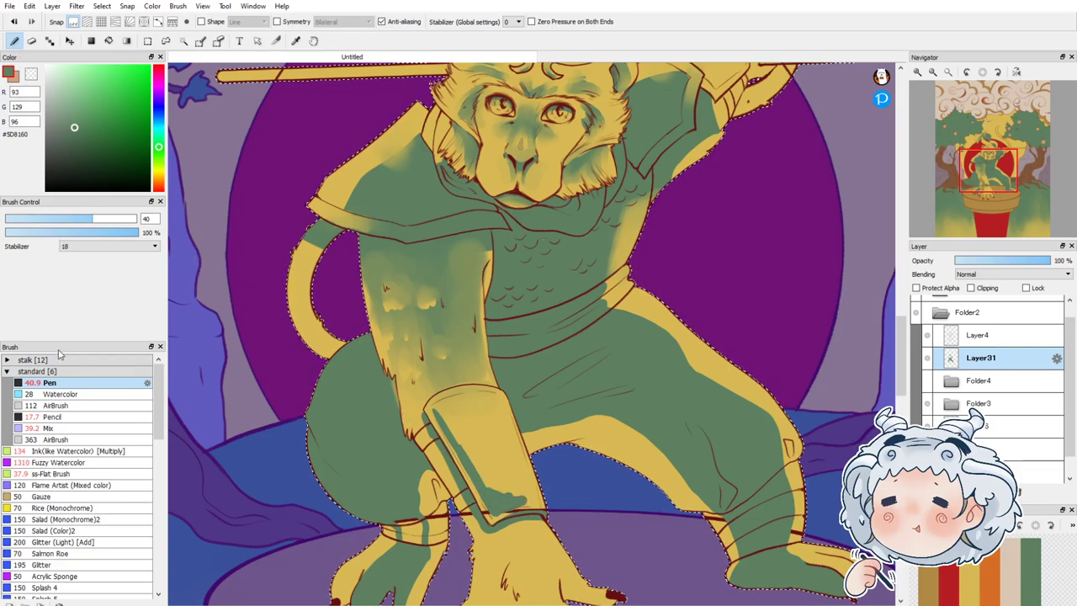
{"action": "left_click", "coordinate": [49, 428]}
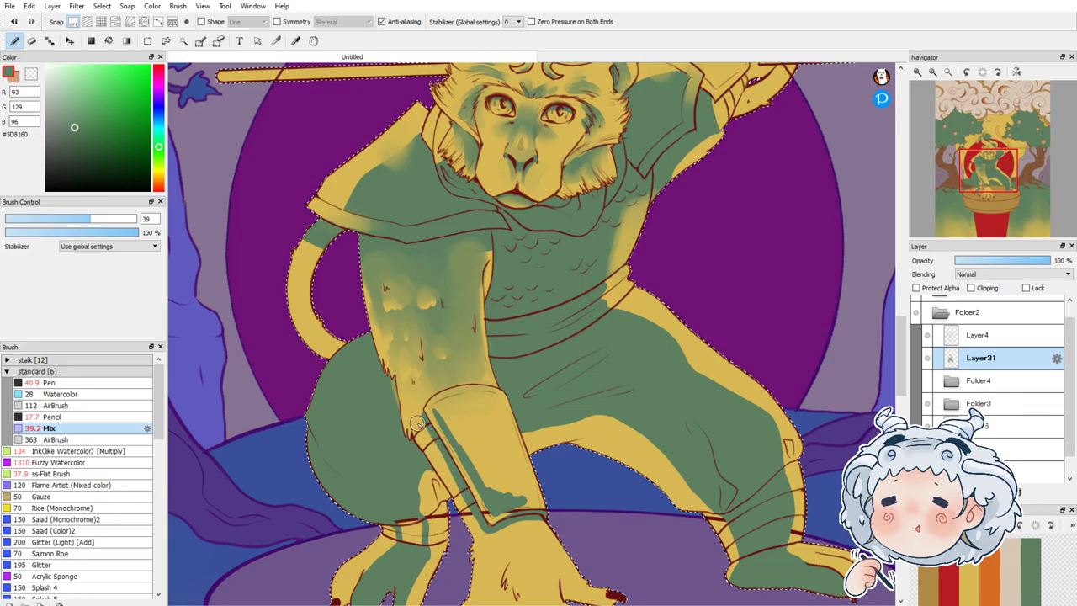
{"action": "mouse_move", "coordinate": [451, 428]}
{"action": "left_mouse_down"}
{"action": "mouse_move", "coordinate": [466, 464]}
{"action": "mouse_move", "coordinate": [444, 399]}
{"action": "mouse_move", "coordinate": [486, 469]}
{"action": "mouse_move", "coordinate": [475, 435]}
{"action": "mouse_move", "coordinate": [419, 395]}
{"action": "mouse_move", "coordinate": [474, 449]}
{"action": "mouse_move", "coordinate": [452, 406]}
{"action": "mouse_move", "coordinate": [468, 417]}
{"action": "mouse_move", "coordinate": [477, 473]}
{"action": "mouse_move", "coordinate": [460, 440]}
{"action": "mouse_move", "coordinate": [489, 481]}
{"action": "mouse_move", "coordinate": [452, 413]}
{"action": "mouse_move", "coordinate": [425, 400]}
{"action": "mouse_move", "coordinate": [469, 444]}
{"action": "mouse_move", "coordinate": [439, 402]}
{"action": "mouse_move", "coordinate": [473, 456]}
{"action": "mouse_move", "coordinate": [434, 403]}
{"action": "mouse_move", "coordinate": [469, 443]}
{"action": "left_mouse_up"}
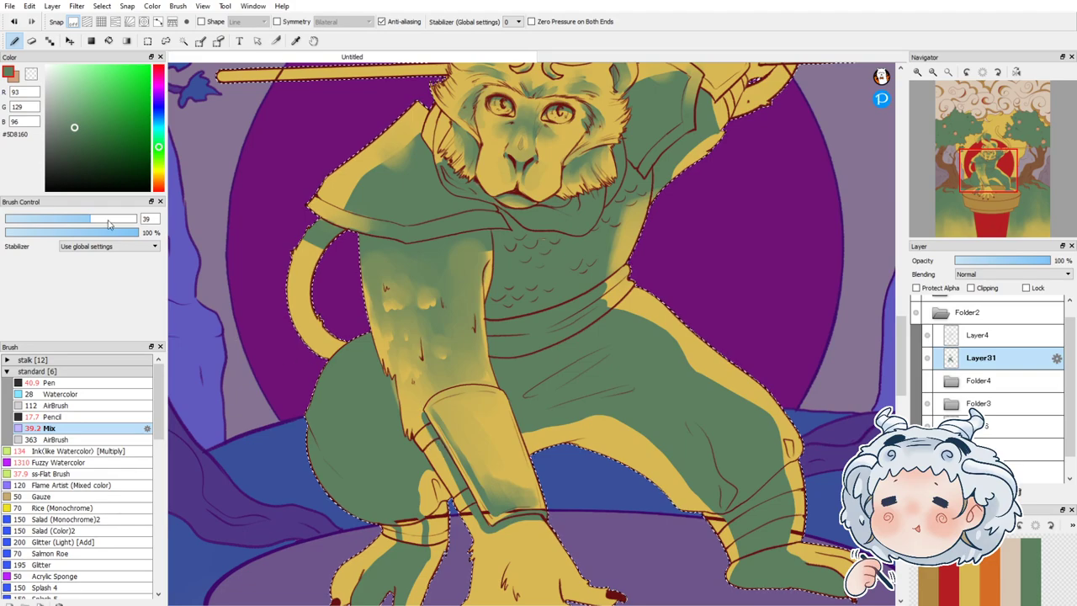
Step: Shade the straps behind the front forearm guard and the raised arm's bracer with the Pen, then blend the raised arm with the Mix brush
{"action": "left_click", "coordinate": [49, 383]}
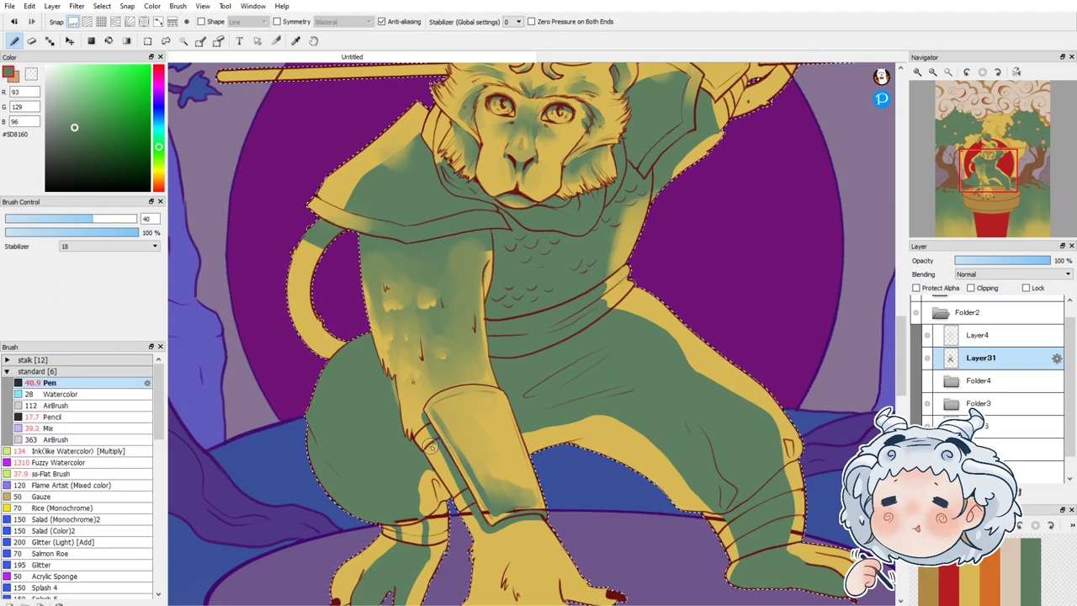
{"action": "mouse_move", "coordinate": [471, 511]}
{"action": "left_mouse_down"}
{"action": "mouse_move", "coordinate": [422, 542]}
{"action": "mouse_move", "coordinate": [408, 517]}
{"action": "mouse_move", "coordinate": [408, 541]}
{"action": "mouse_move", "coordinate": [427, 513]}
{"action": "left_mouse_up"}
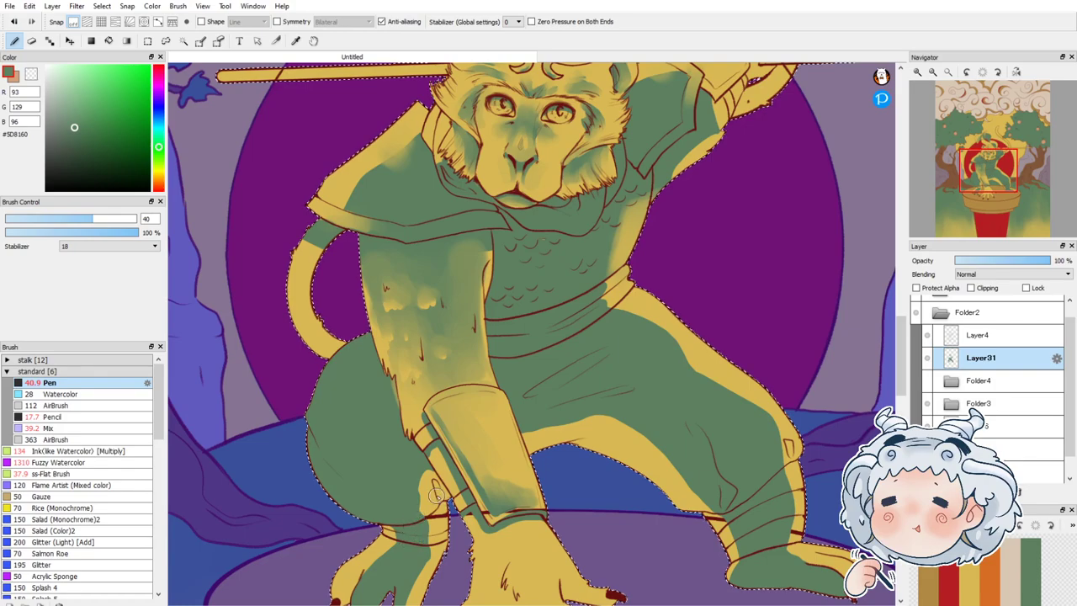
{"action": "scroll", "coordinate": [410, 470], "scroll_direction": "down", "scroll_amount": 1}
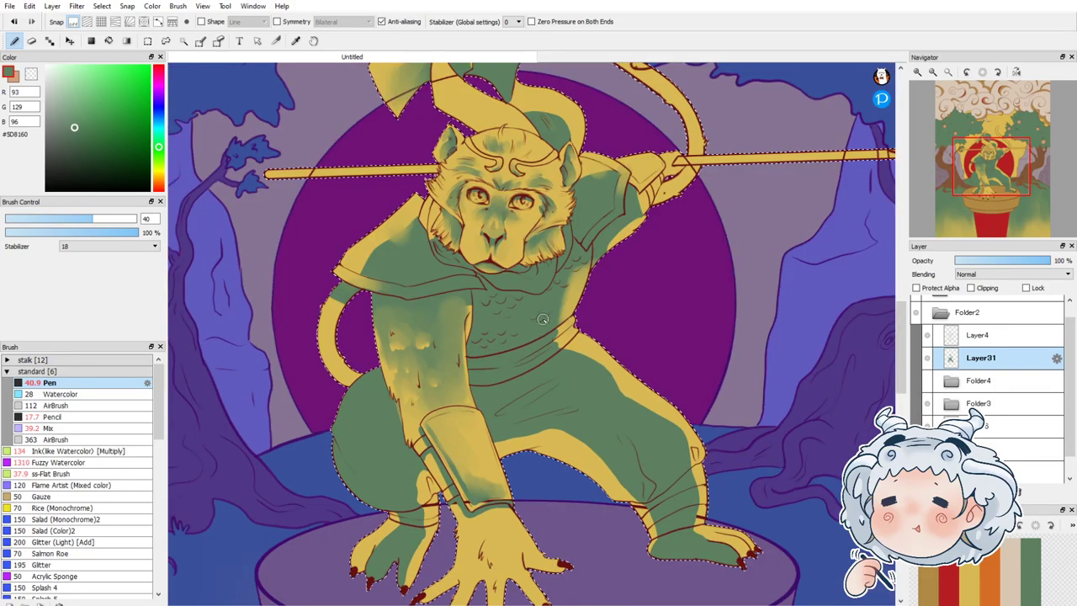
{"action": "scroll", "coordinate": [657, 191], "scroll_direction": "up", "scroll_amount": 2}
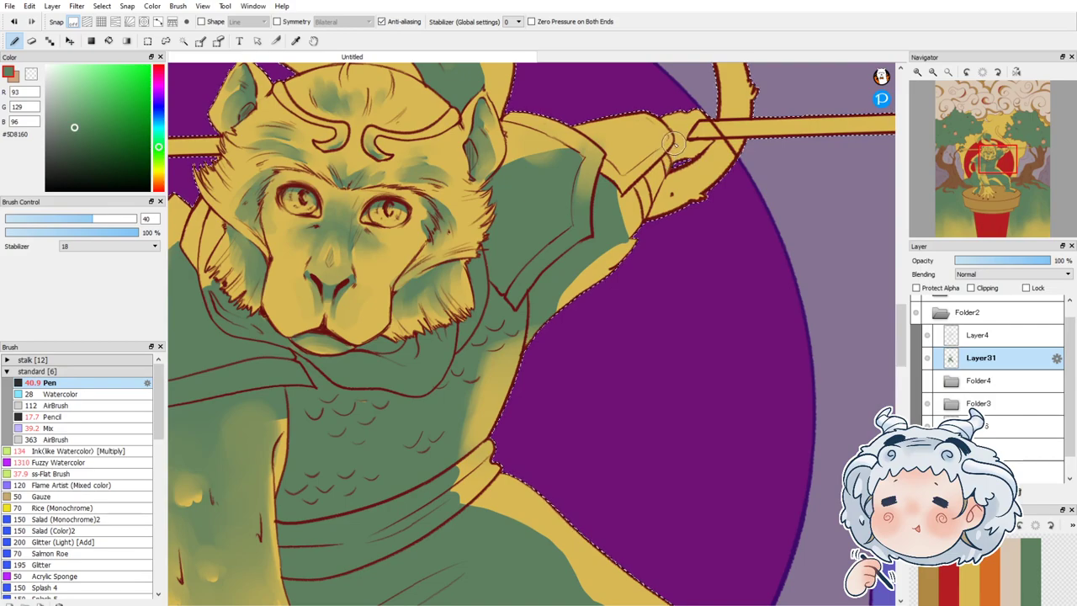
{"action": "mouse_move", "coordinate": [666, 162]}
{"action": "left_mouse_down"}
{"action": "mouse_move", "coordinate": [610, 195]}
{"action": "mouse_move", "coordinate": [661, 162]}
{"action": "left_mouse_up"}
{"action": "mouse_move", "coordinate": [632, 196]}
{"action": "left_mouse_down"}
{"action": "mouse_move", "coordinate": [655, 164]}
{"action": "mouse_move", "coordinate": [662, 178]}
{"action": "mouse_move", "coordinate": [604, 156]}
{"action": "mouse_move", "coordinate": [629, 168]}
{"action": "left_mouse_up"}
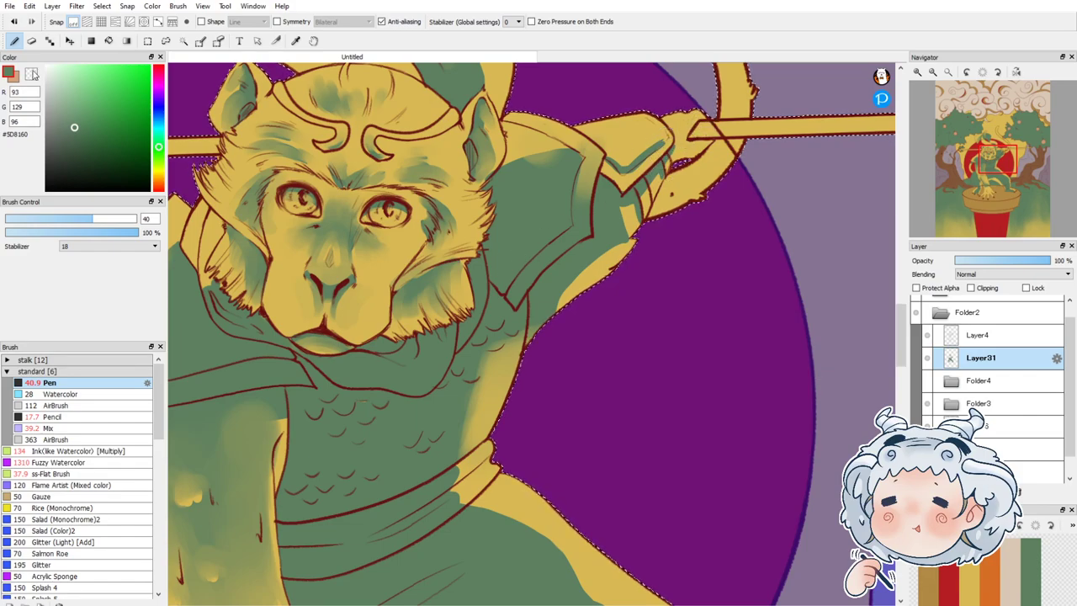
{"action": "left_click", "coordinate": [74, 429]}
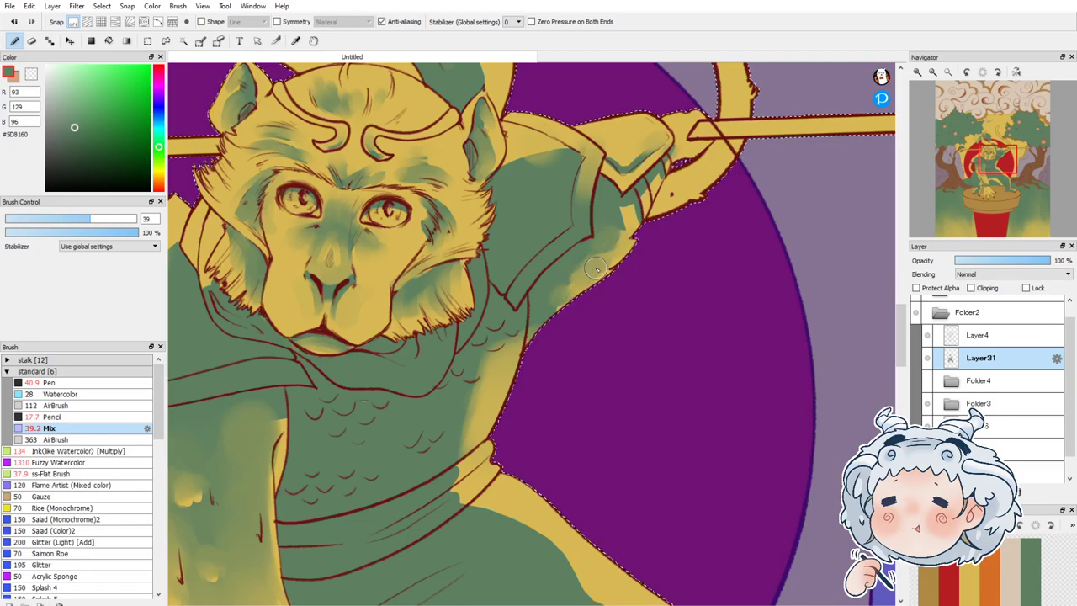
Step: Blend the shadow edges on the waist sash, trousers and feet with the Mix brush at size 65
{"action": "scroll", "coordinate": [595, 268], "scroll_direction": "down", "scroll_amount": 2}
{"action": "scroll", "coordinate": [541, 202], "scroll_direction": "down", "scroll_amount": 2}
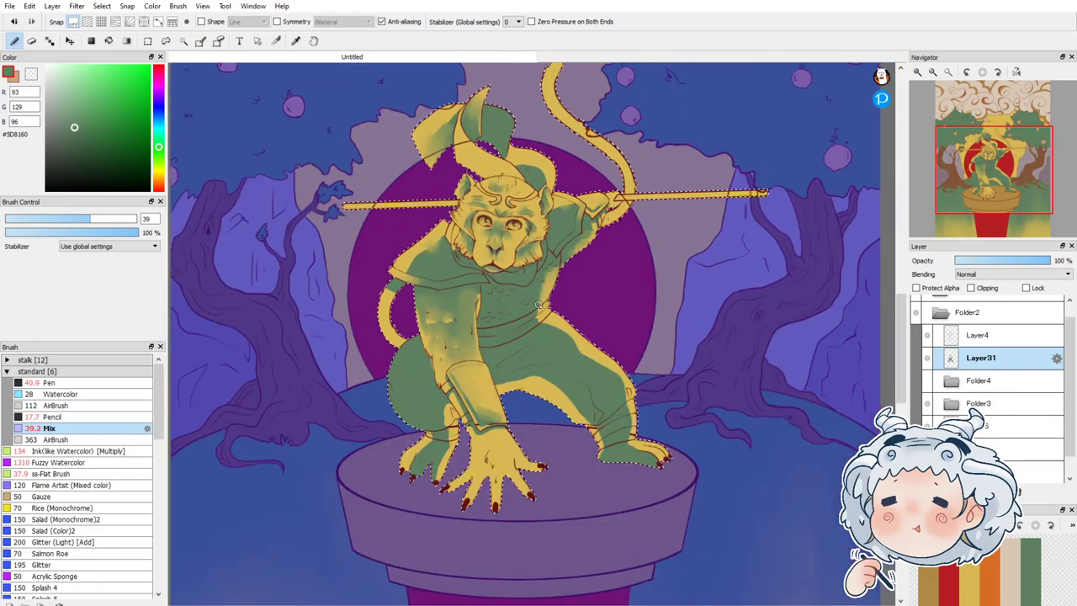
{"action": "key", "text": "ctrl+d"}
{"action": "left_click_drag", "start_coordinate": [92, 220], "coordinate": [110, 223]}
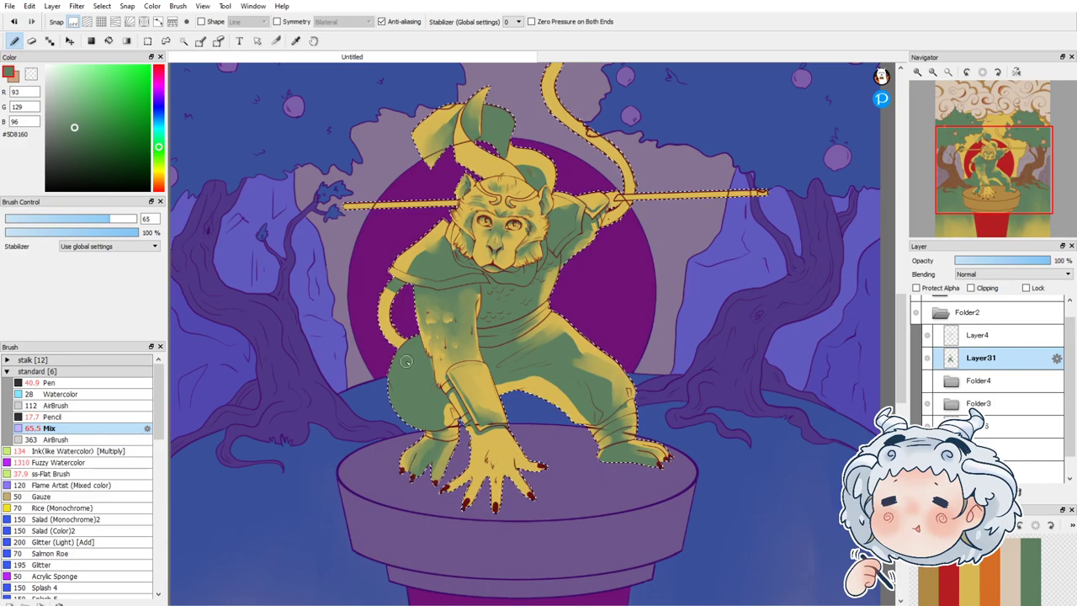
Step: Paint green shadows over the planted front hand with the Pen at size 40 and blend them with the Mix brush at size 65
{"action": "key", "text": "n"}
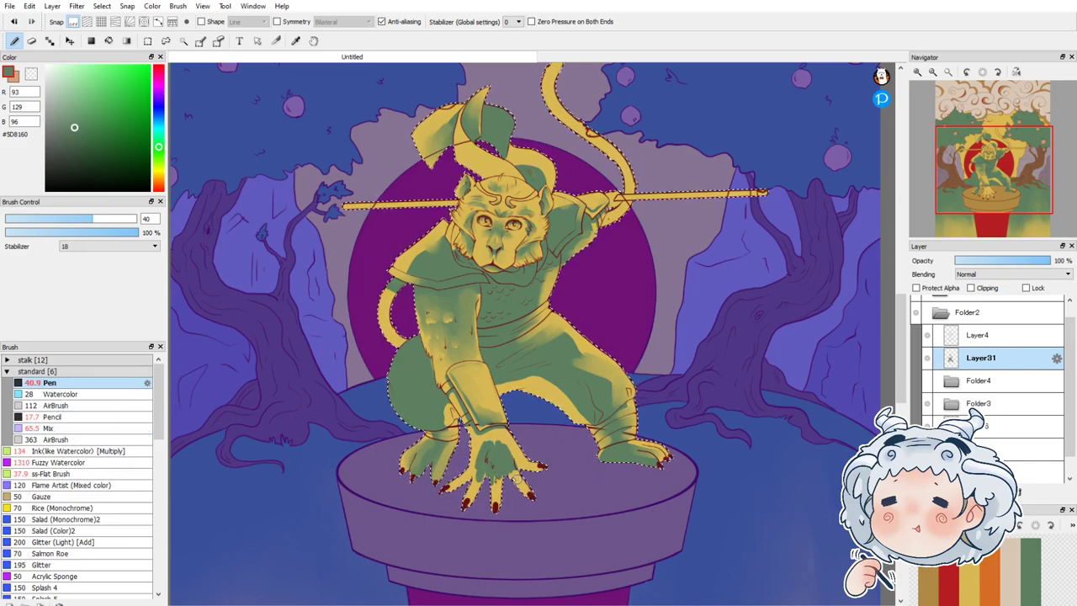
{"action": "left_click", "coordinate": [49, 428]}
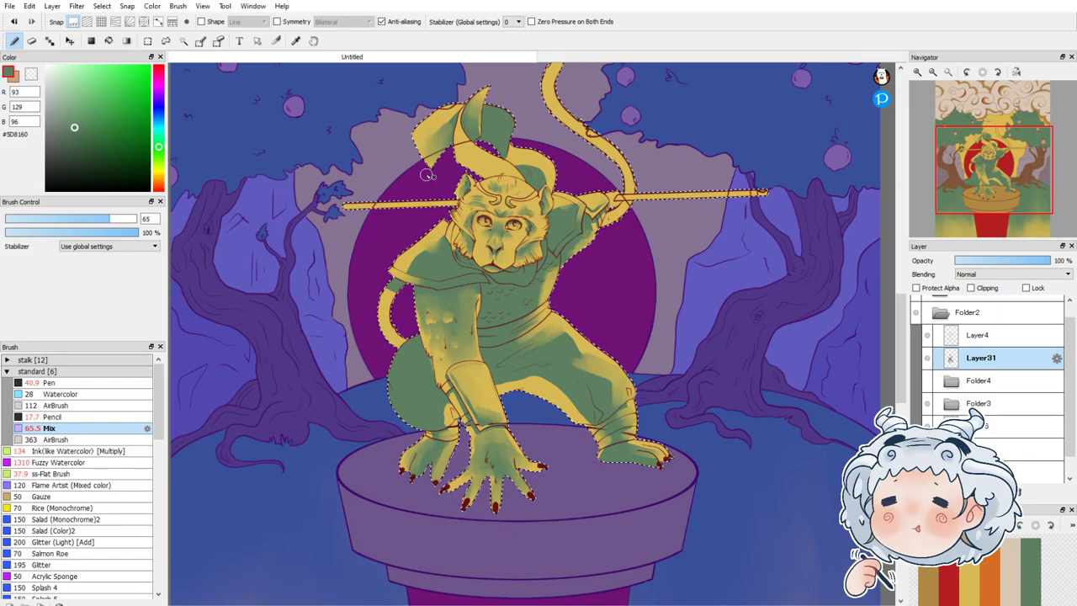
Step: Soften the shading on the shoulder, head ribbons and raised arm with the Blur brush, raising its size from 45 to 108
{"action": "left_click_drag", "start_coordinate": [158, 435], "coordinate": [159, 472]}
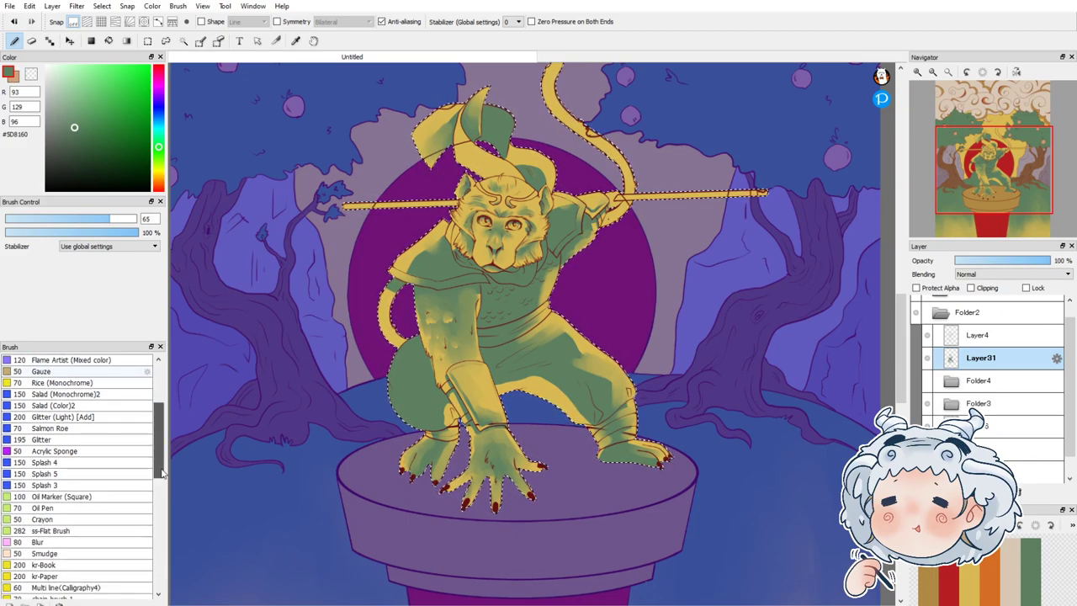
{"action": "left_click", "coordinate": [42, 543]}
{"action": "mouse_move", "coordinate": [112, 220]}
{"action": "left_mouse_down"}
{"action": "mouse_move", "coordinate": [94, 221]}
{"action": "mouse_move", "coordinate": [122, 232]}
{"action": "left_mouse_up"}
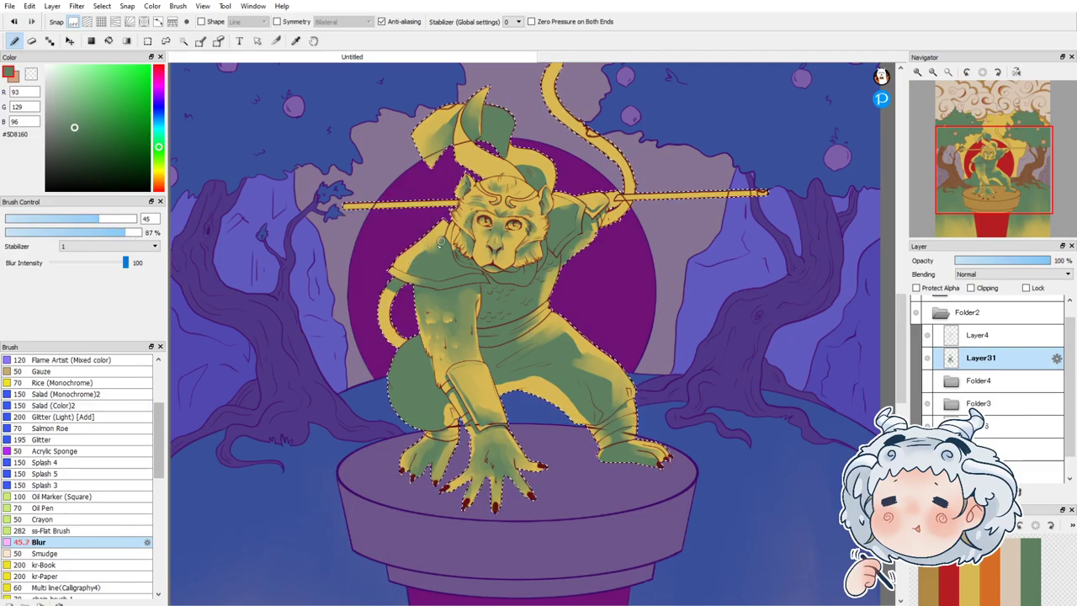
{"action": "left_click", "coordinate": [125, 220]}
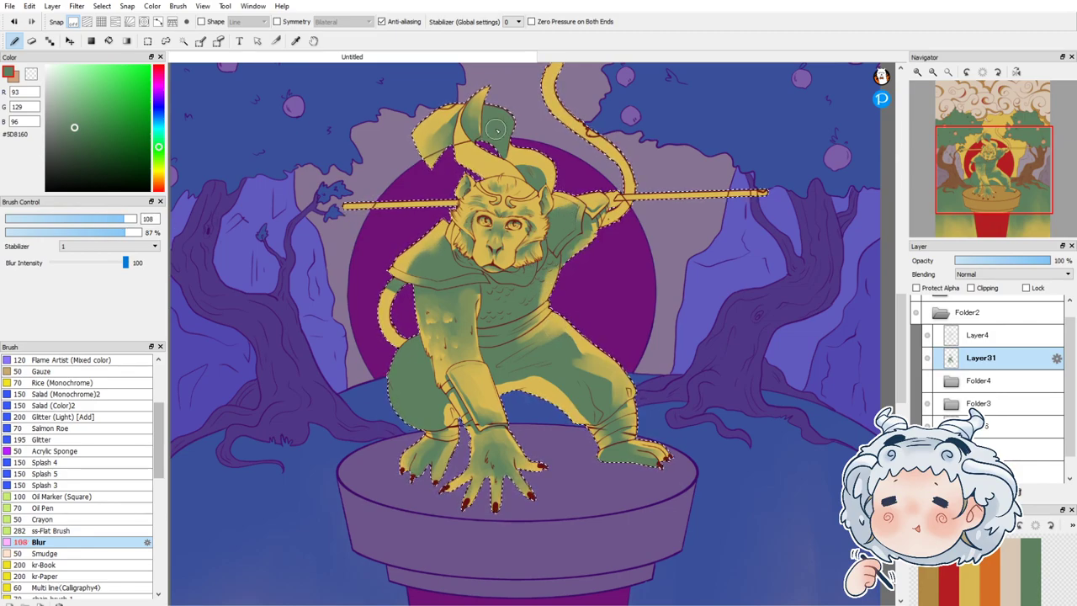
{"action": "left_click_drag", "start_coordinate": [499, 156], "coordinate": [596, 204]}
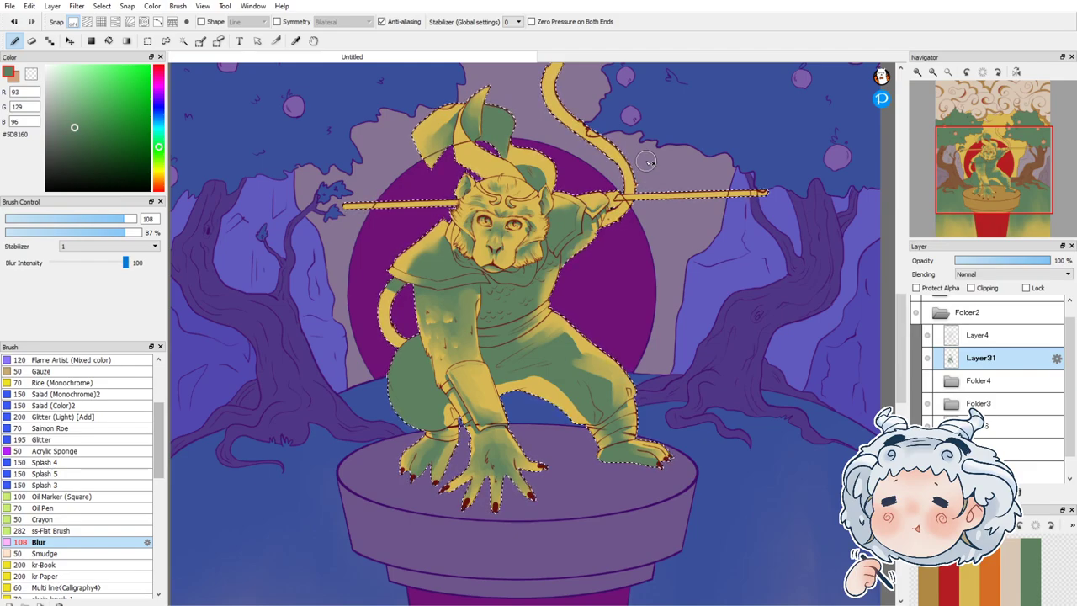
Step: Paint green shadows along the tail with the Pen at size 40 and blend them with the Mix brush at size 65
{"action": "scroll", "coordinate": [639, 291], "scroll_direction": "down", "scroll_amount": 1}
{"action": "scroll", "coordinate": [611, 95], "scroll_direction": "up", "scroll_amount": 1}
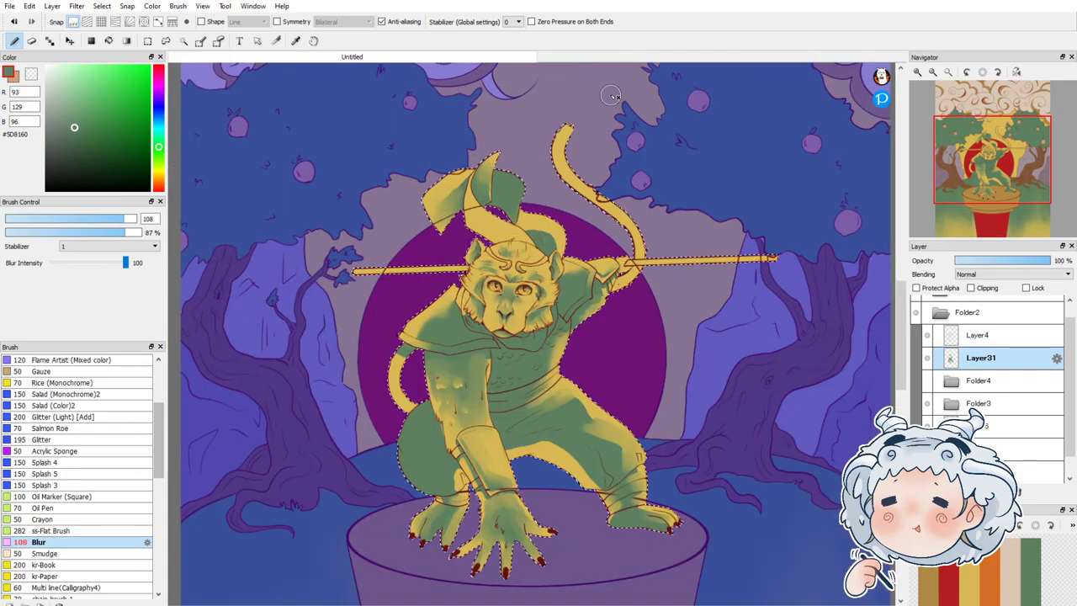
{"action": "left_click_drag", "start_coordinate": [158, 421], "coordinate": [158, 363]}
{"action": "left_click", "coordinate": [78, 384]}
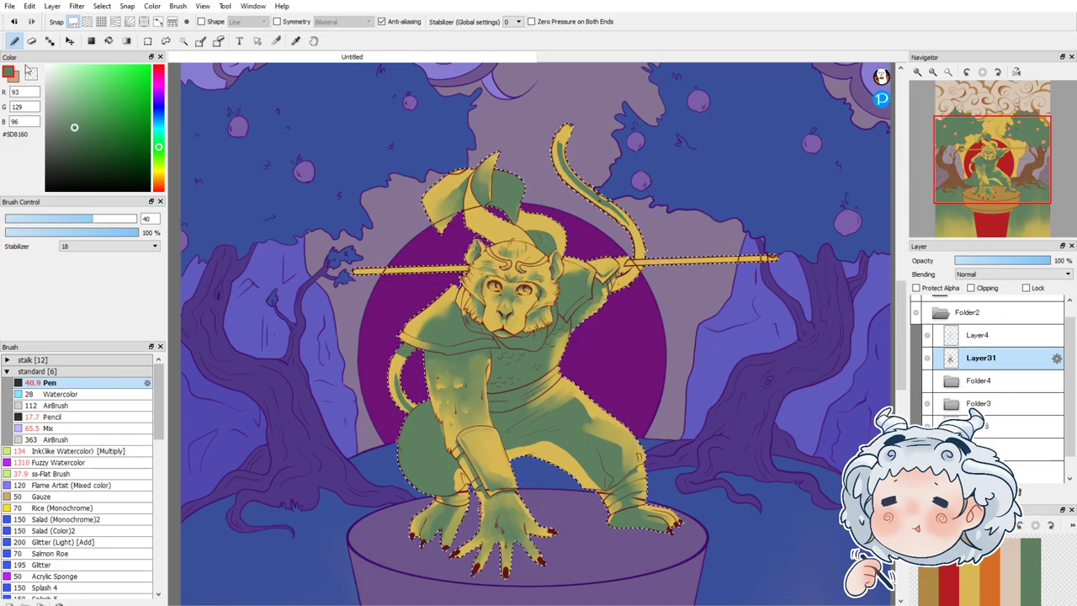
{"action": "left_click", "coordinate": [63, 430]}
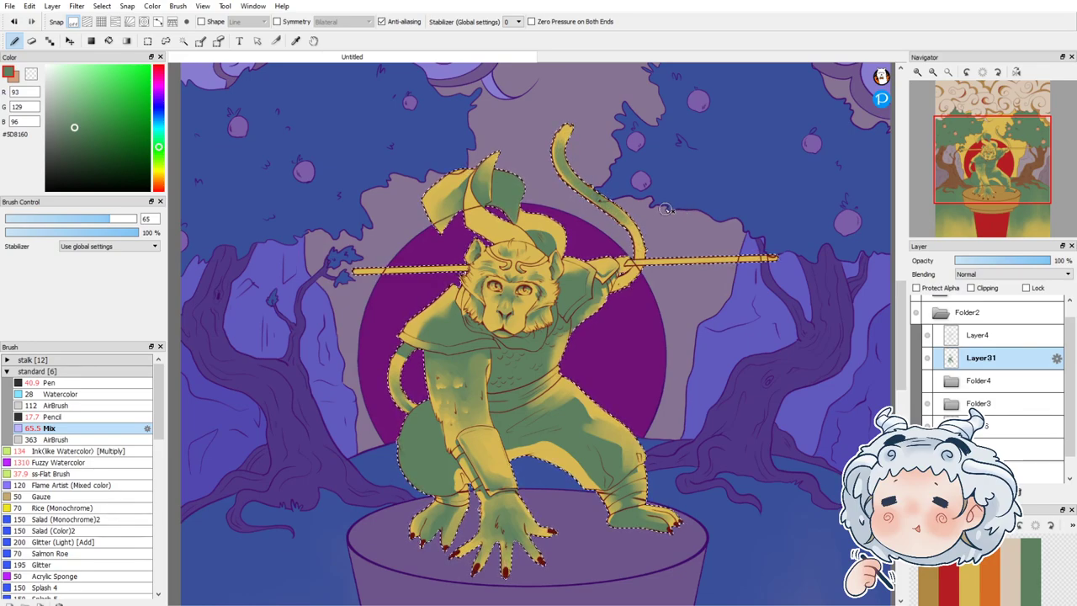
Step: Set Layer31's blending mode to Multiply and show the monkey's local colours in Folder4, keeping the selection around the figure
{"action": "left_click", "coordinate": [975, 297]}
{"action": "left_click", "coordinate": [927, 382]}
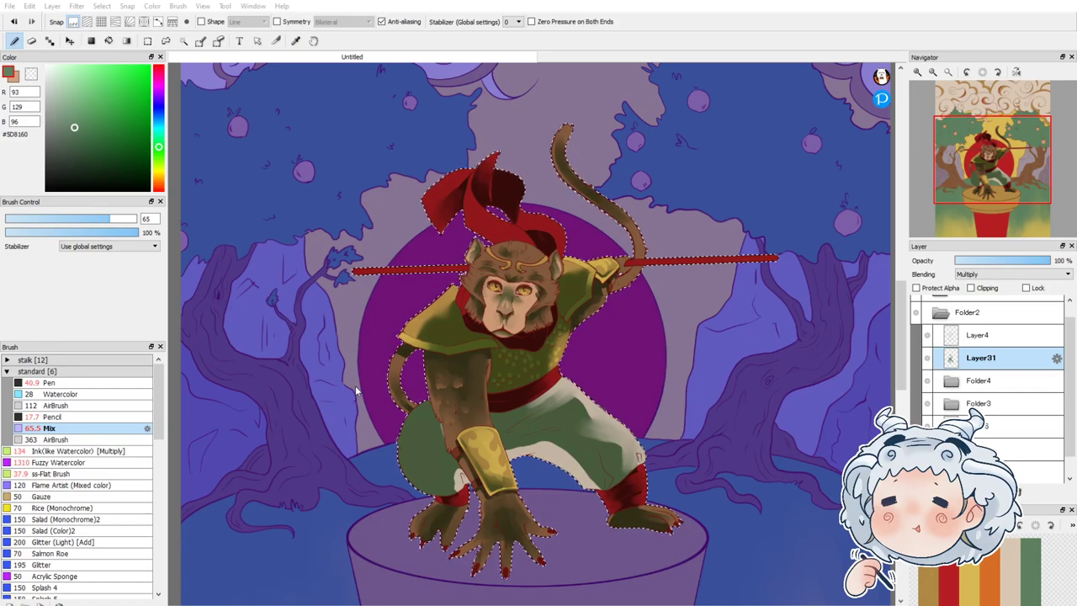
{"action": "key", "text": "ctrl+d"}
{"action": "key", "text": "ctrl+z"}
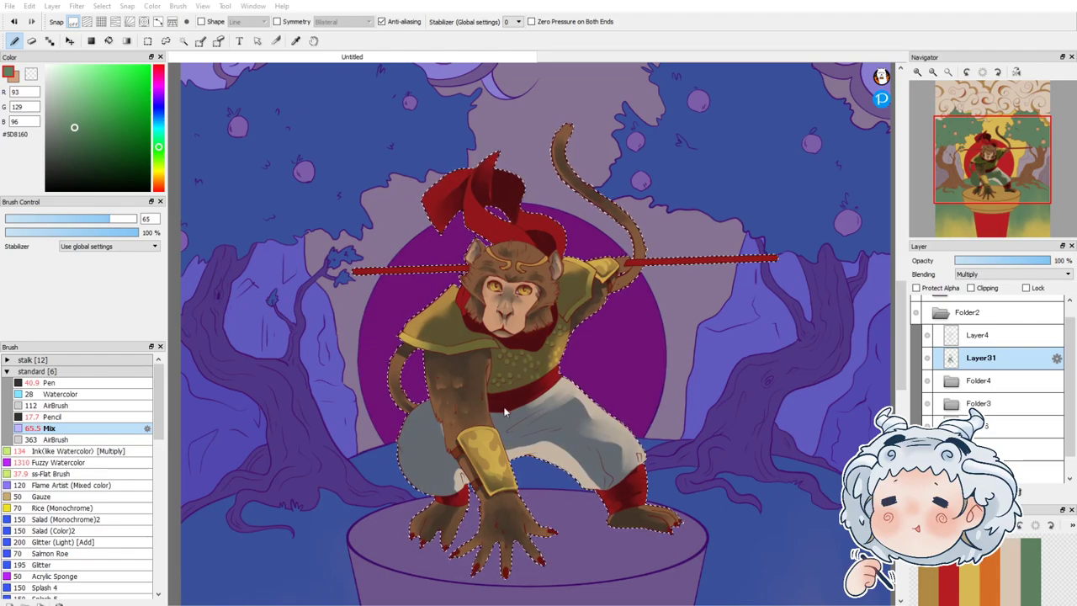
Step: Lower the opacity of the monkey's Multiply shading layer, Layer31, to 56% and switch to the Eraser
{"action": "left_click", "coordinate": [998, 261]}
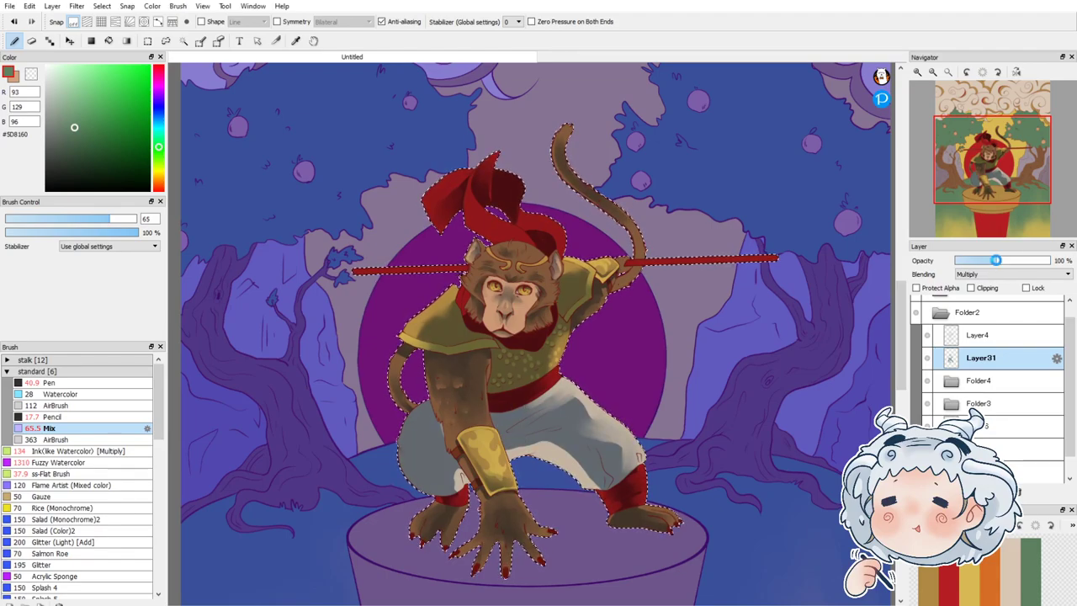
{"action": "mouse_move", "coordinate": [998, 261]}
{"action": "left_mouse_down"}
{"action": "mouse_move", "coordinate": [1011, 262]}
{"action": "mouse_move", "coordinate": [985, 265]}
{"action": "left_mouse_up"}
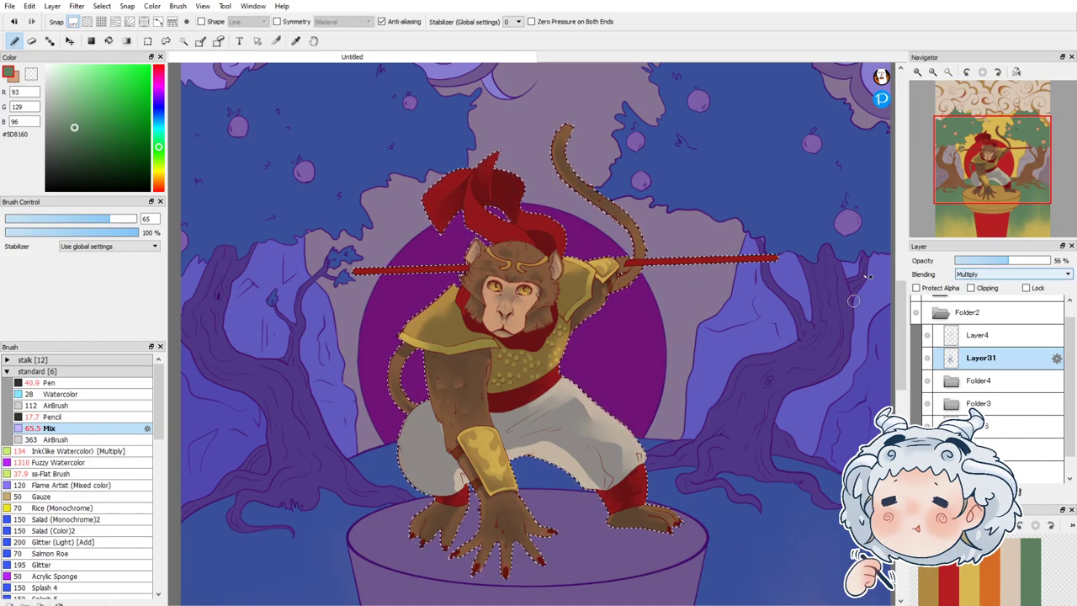
{"action": "scroll", "coordinate": [572, 327], "scroll_direction": "up", "scroll_amount": 3}
{"action": "key", "text": "e"}
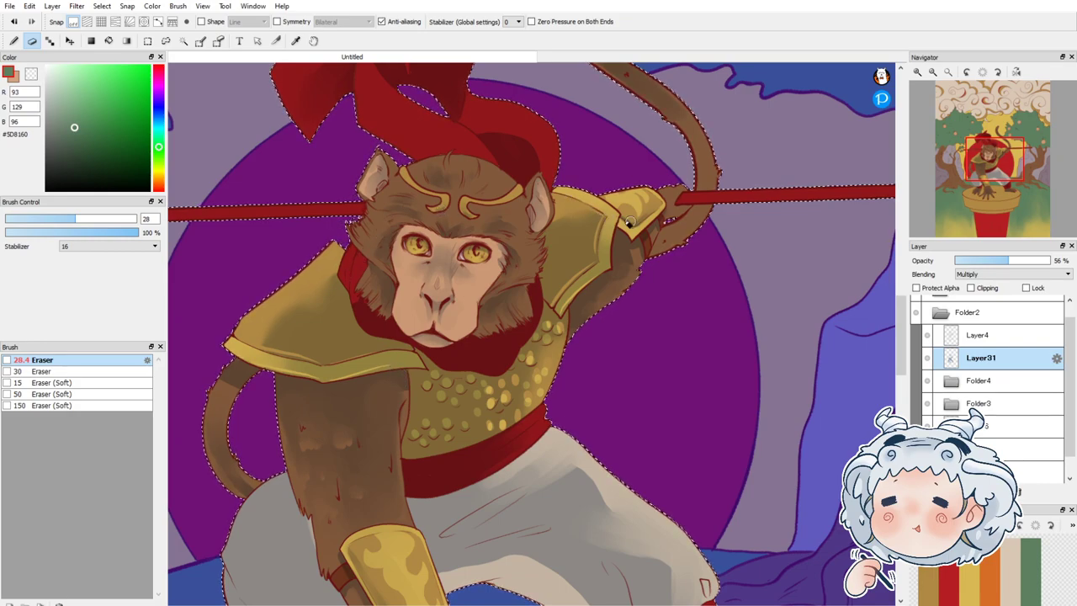
{"action": "scroll", "coordinate": [636, 154], "scroll_direction": "down", "scroll_amount": 4}
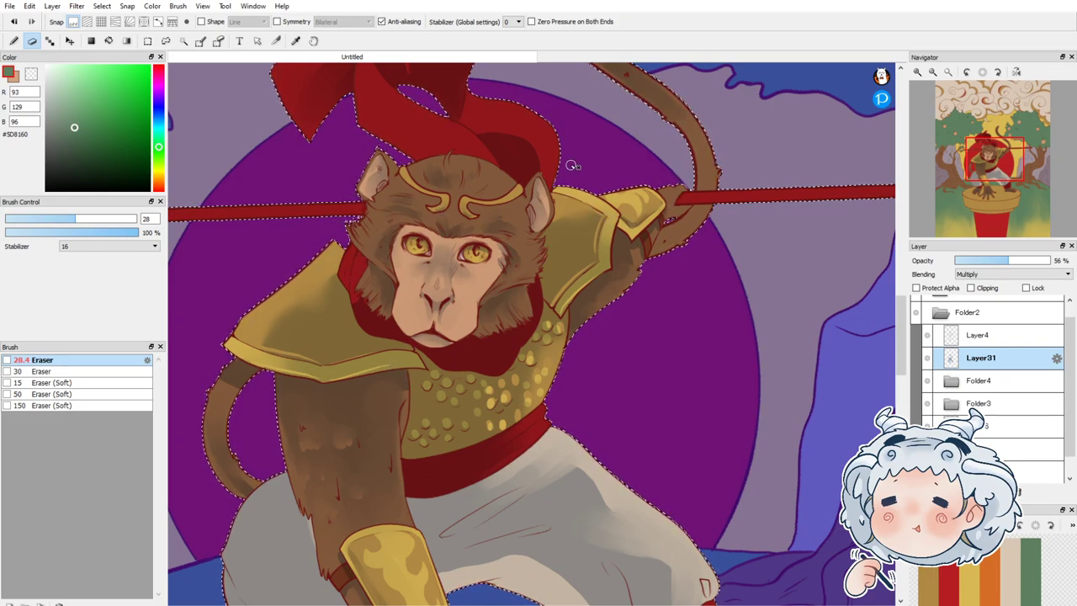
{"action": "scroll", "coordinate": [606, 312], "scroll_direction": "up", "scroll_amount": 2}
{"action": "scroll", "coordinate": [606, 312], "scroll_direction": "down", "scroll_amount": 2}
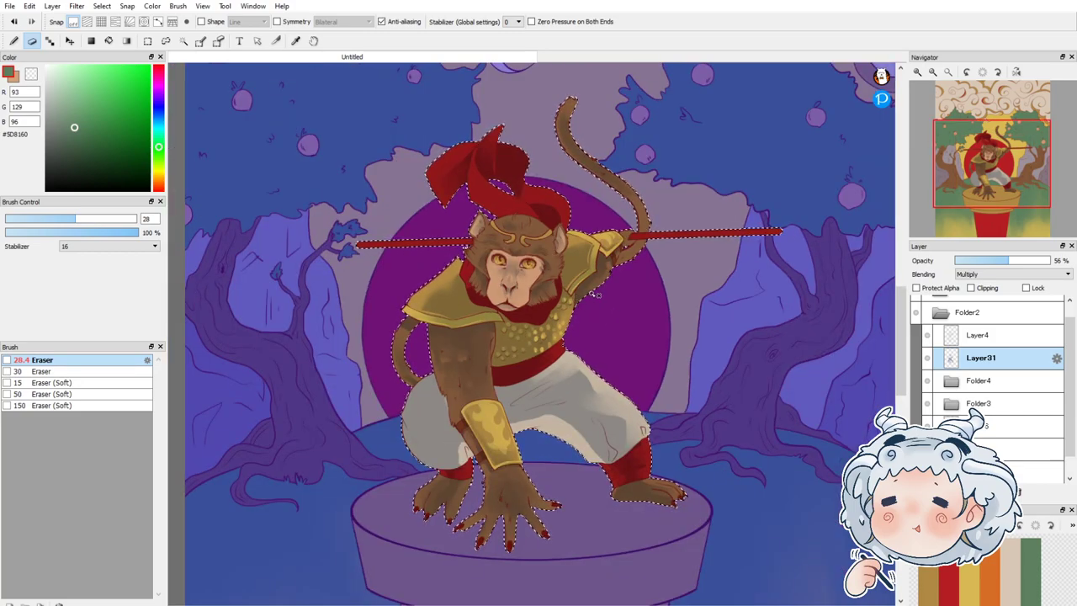
{"action": "scroll", "coordinate": [526, 269], "scroll_direction": "up", "scroll_amount": 3}
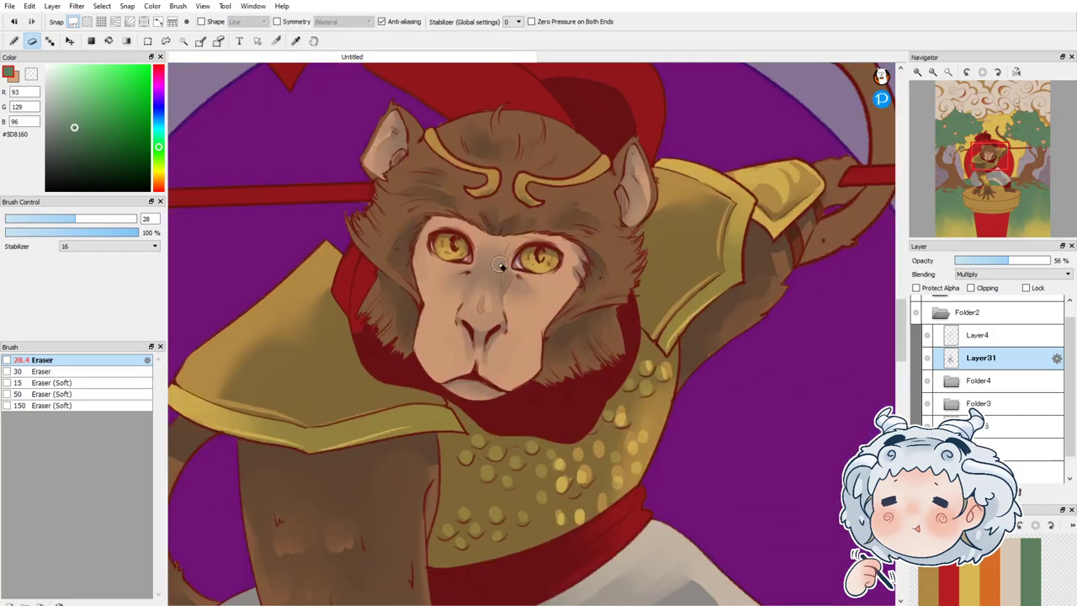
{"action": "scroll", "coordinate": [517, 264], "scroll_direction": "down", "scroll_amount": 3}
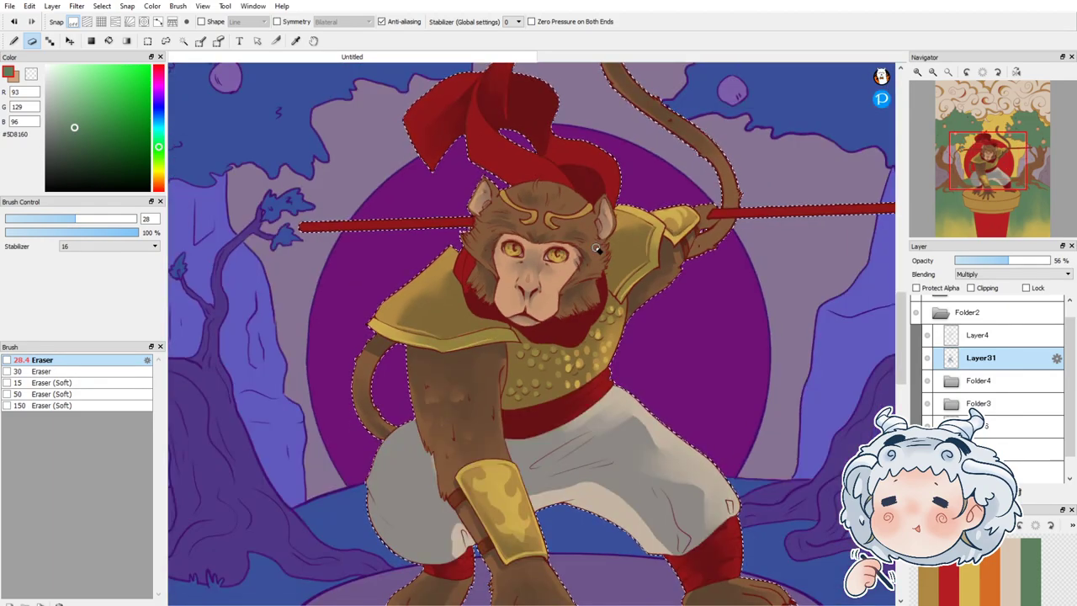
Step: Add a new layer above the shading layer Layer31 and pick the orange #D66E26 from the palette
{"action": "key", "text": "ctrl+shift+n"}
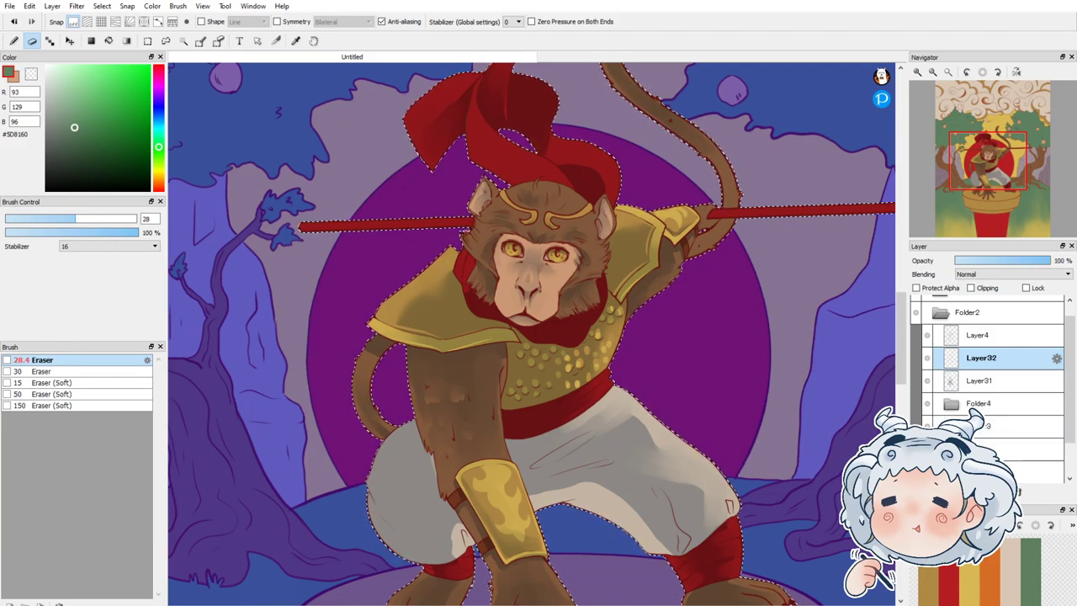
{"action": "left_click", "coordinate": [969, 572]}
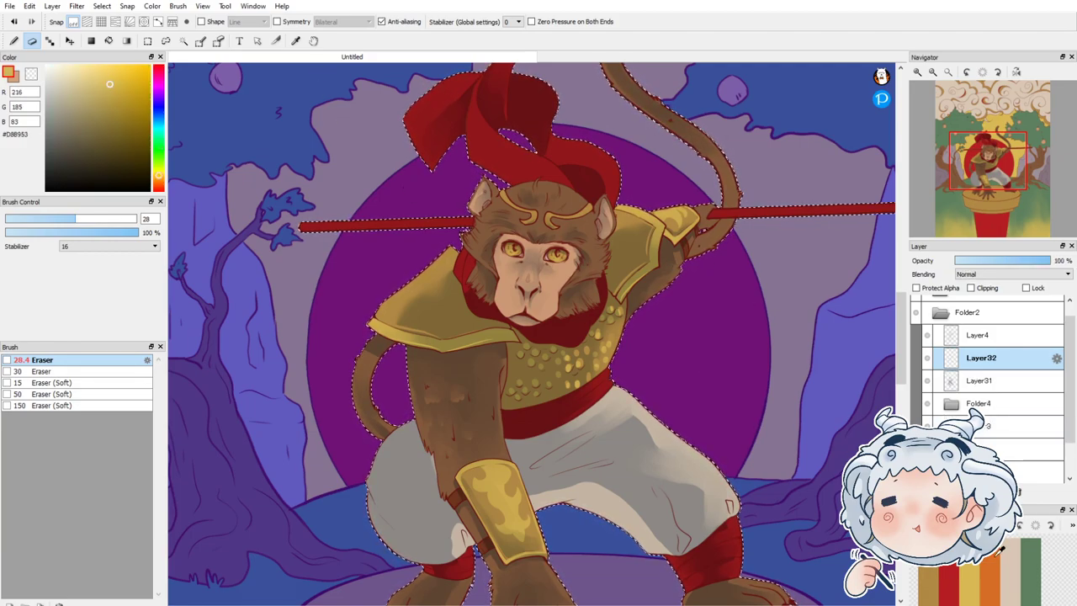
{"action": "left_click", "coordinate": [1001, 551]}
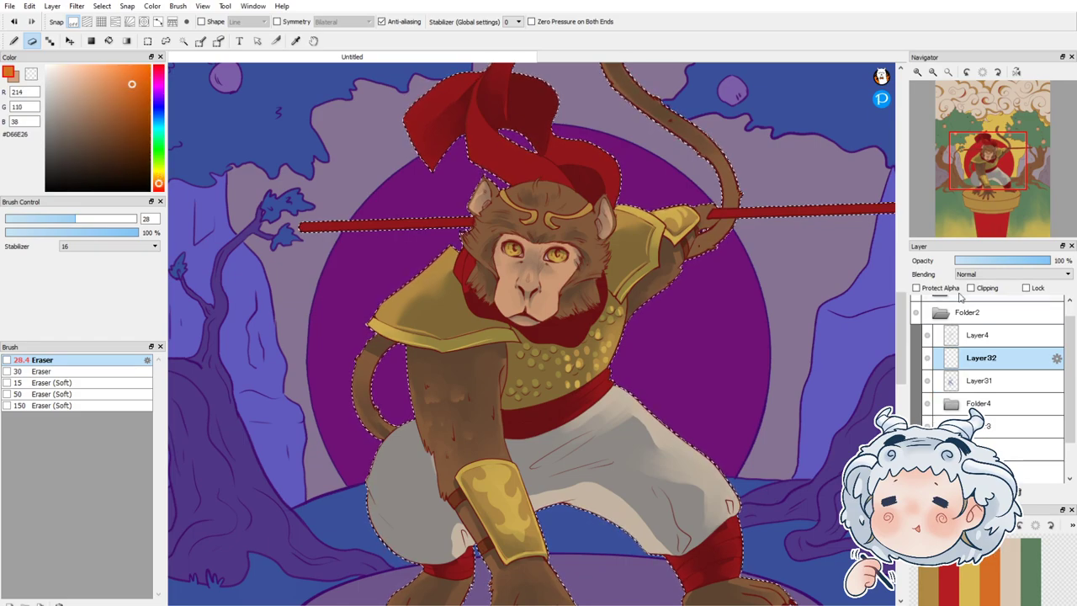
Step: Open Folder3 to reach the background layers and clear the selection around the monkey
{"action": "left_click", "coordinate": [952, 423]}
{"action": "scroll", "coordinate": [959, 410], "scroll_direction": "down", "scroll_amount": 2}
{"action": "scroll", "coordinate": [961, 412], "scroll_direction": "down", "scroll_amount": 3}
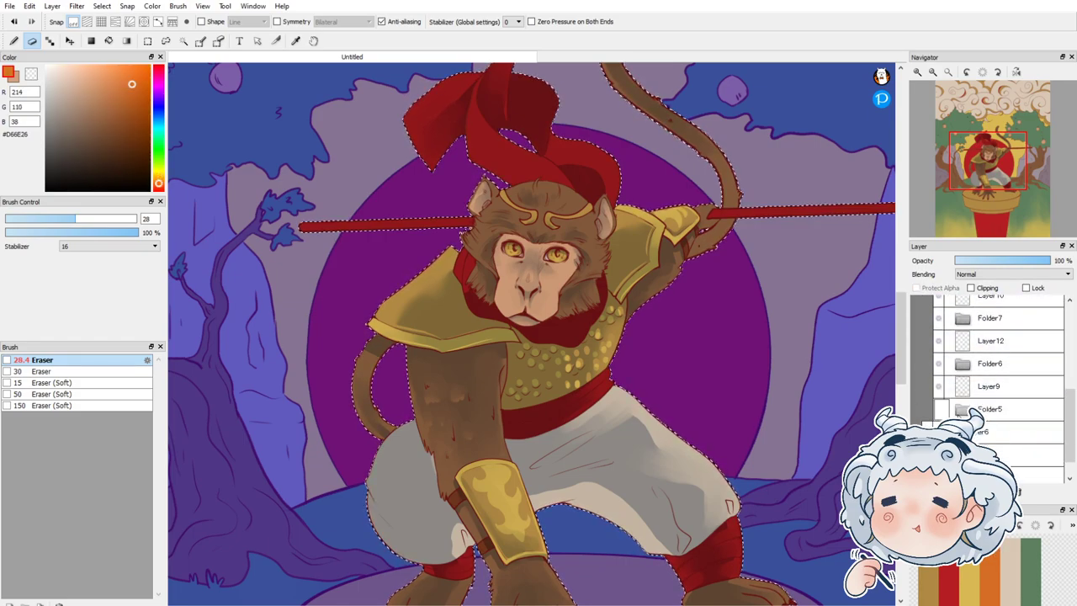
{"action": "scroll", "coordinate": [412, 263], "scroll_direction": "down", "scroll_amount": 2}
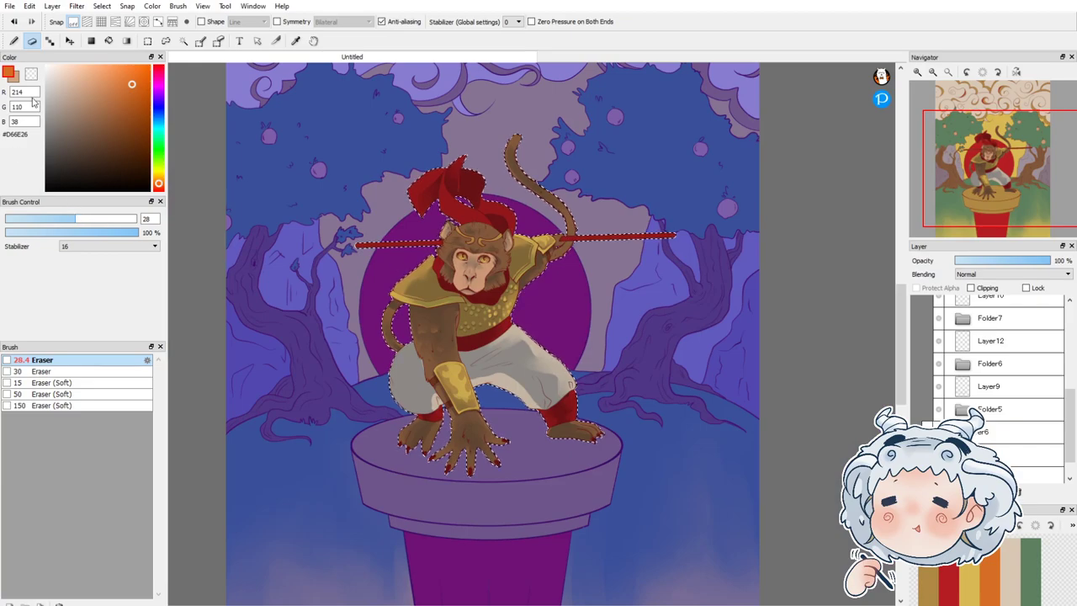
{"action": "left_click", "coordinate": [148, 41]}
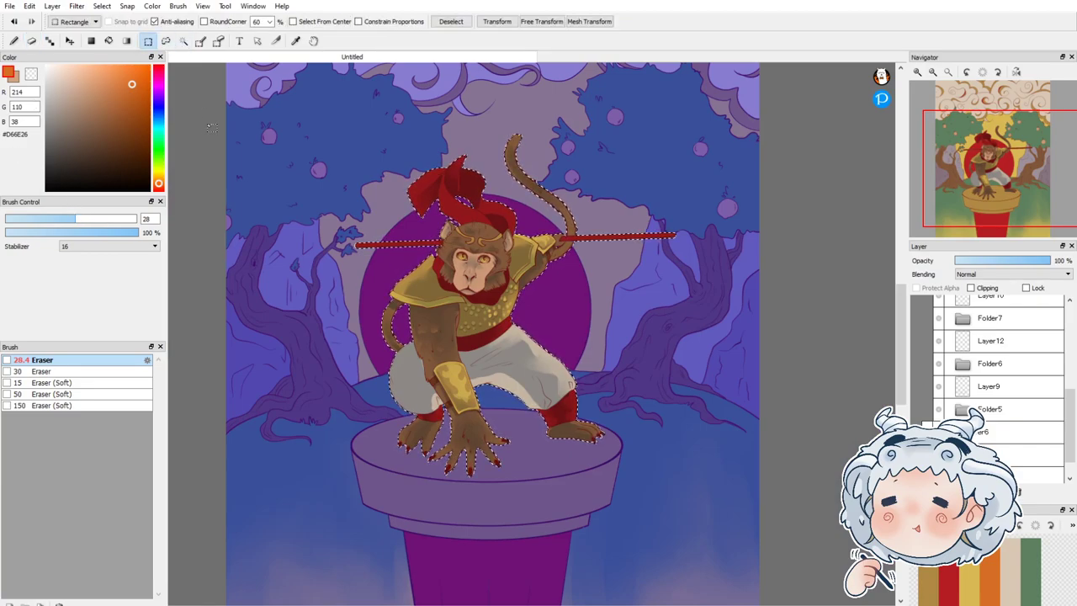
{"action": "key", "text": "ctrl+d"}
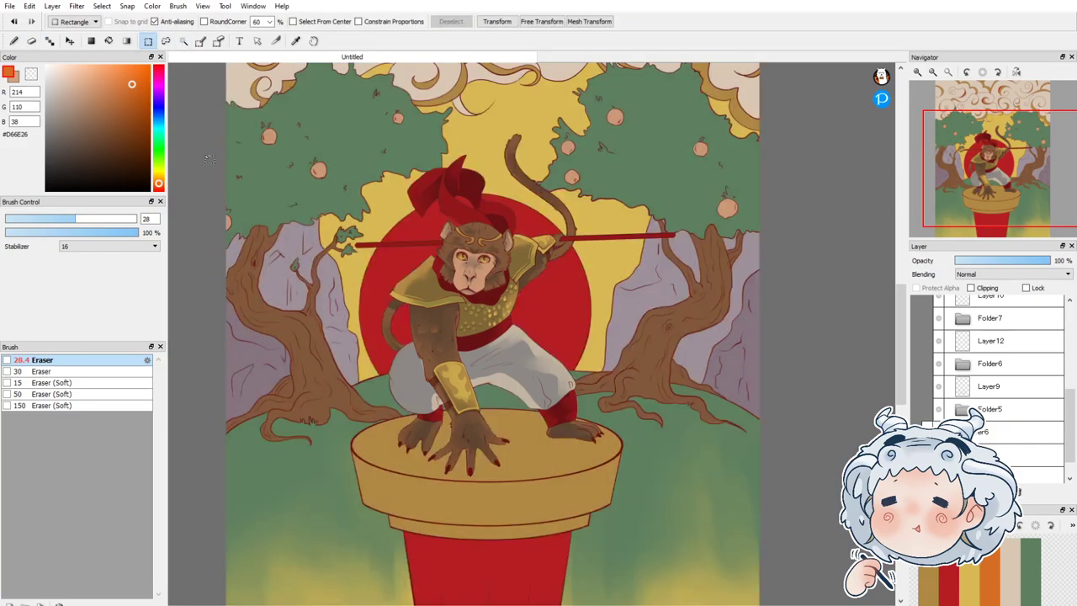
Step: Open Folder6, choose Layer19 and recolour the sun circle behind the monkey orange with the Gradient tool
{"action": "scroll", "coordinate": [1009, 385], "scroll_direction": "down", "scroll_amount": 1}
{"action": "left_click", "coordinate": [1009, 379]}
{"action": "left_click", "coordinate": [962, 381]}
{"action": "left_click", "coordinate": [960, 382]}
{"action": "left_click", "coordinate": [961, 335]}
{"action": "left_click", "coordinate": [980, 428]}
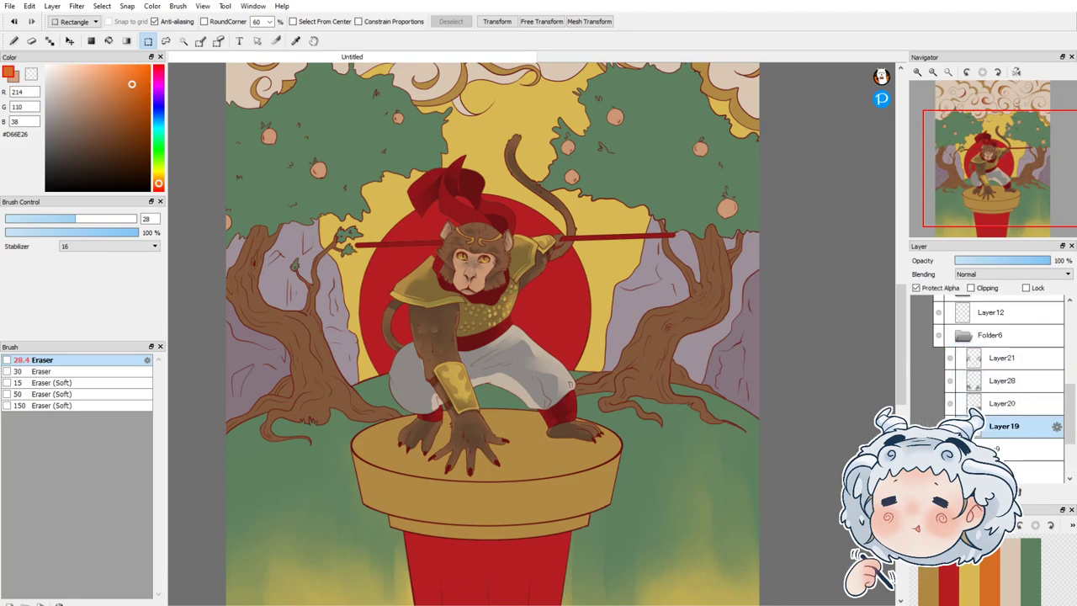
{"action": "left_click", "coordinate": [127, 40]}
{"action": "left_click_drag", "start_coordinate": [173, 100], "coordinate": [191, 114]}
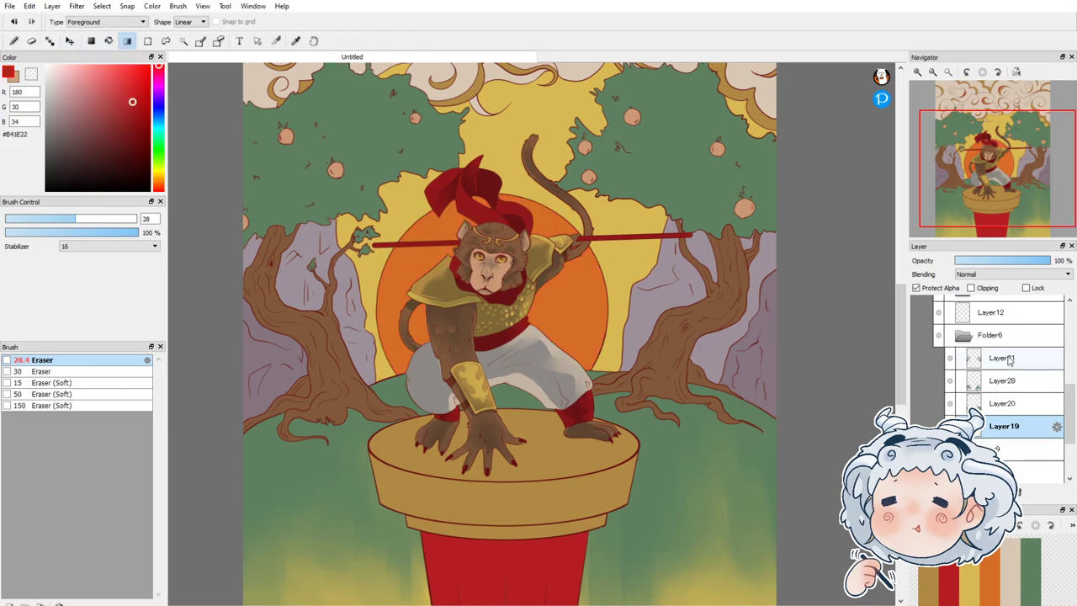
Step: Close Folder6 and Folder3, open Folder4 and turn on Protect Alpha for the layer below Layer17
{"action": "left_click", "coordinate": [959, 337]}
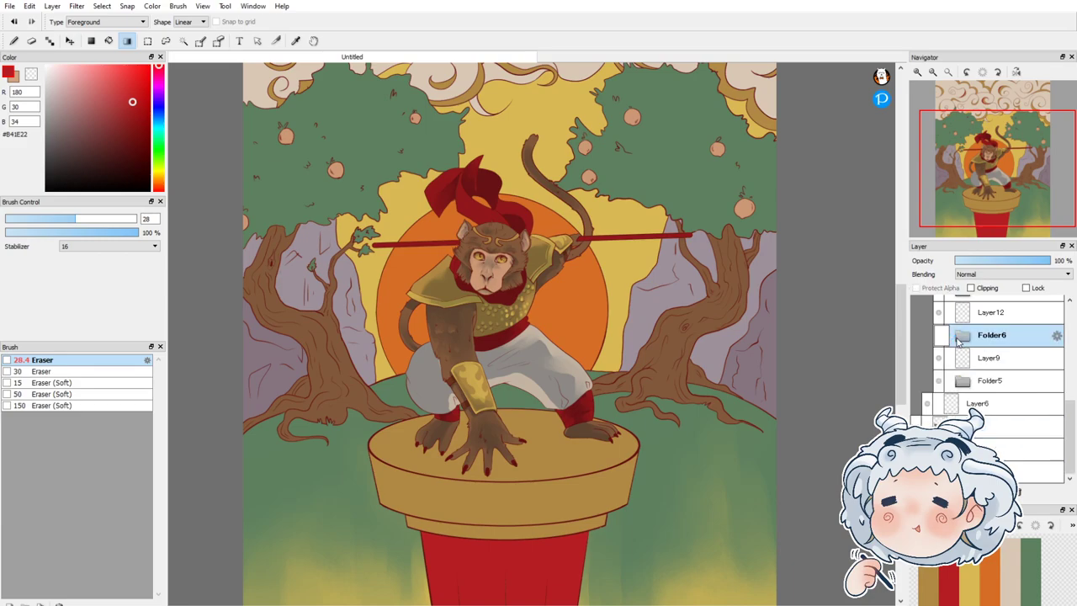
{"action": "scroll", "coordinate": [986, 349], "scroll_direction": "up", "scroll_amount": 3}
{"action": "scroll", "coordinate": [988, 356], "scroll_direction": "up", "scroll_amount": 4}
{"action": "left_click", "coordinate": [949, 344]}
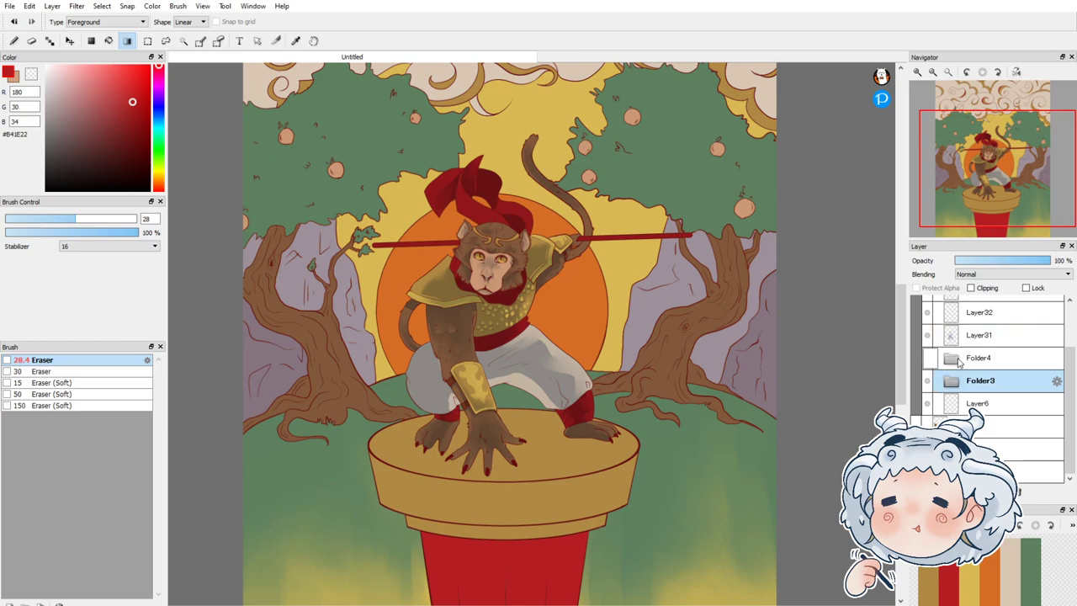
{"action": "left_click", "coordinate": [958, 360]}
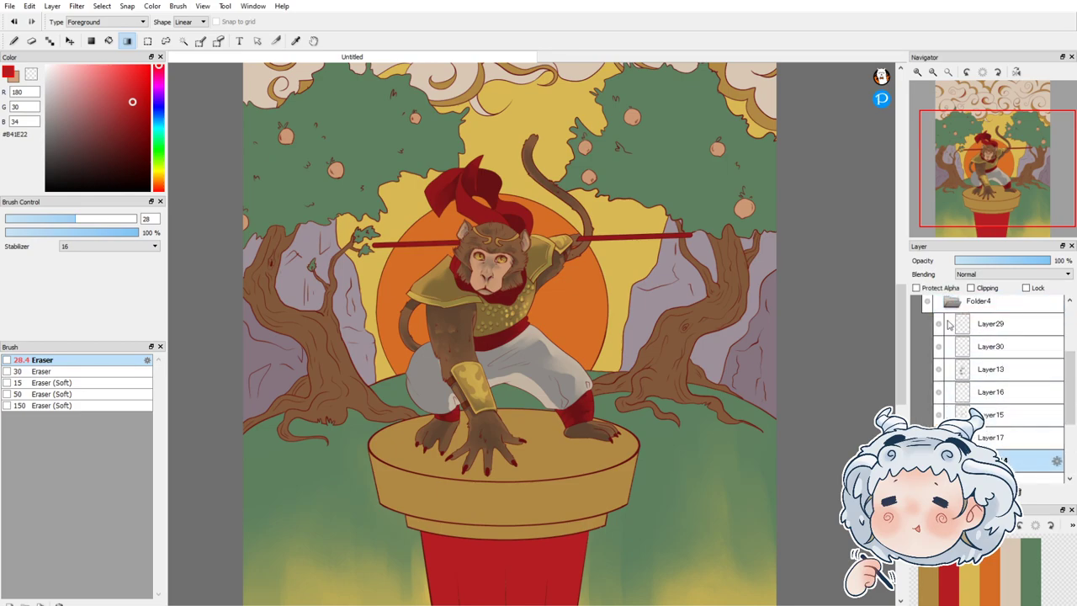
{"action": "left_click", "coordinate": [917, 288]}
{"action": "left_click", "coordinate": [938, 460]}
{"action": "key", "text": "ctrl+z"}
{"action": "key", "text": "ctrl+z"}
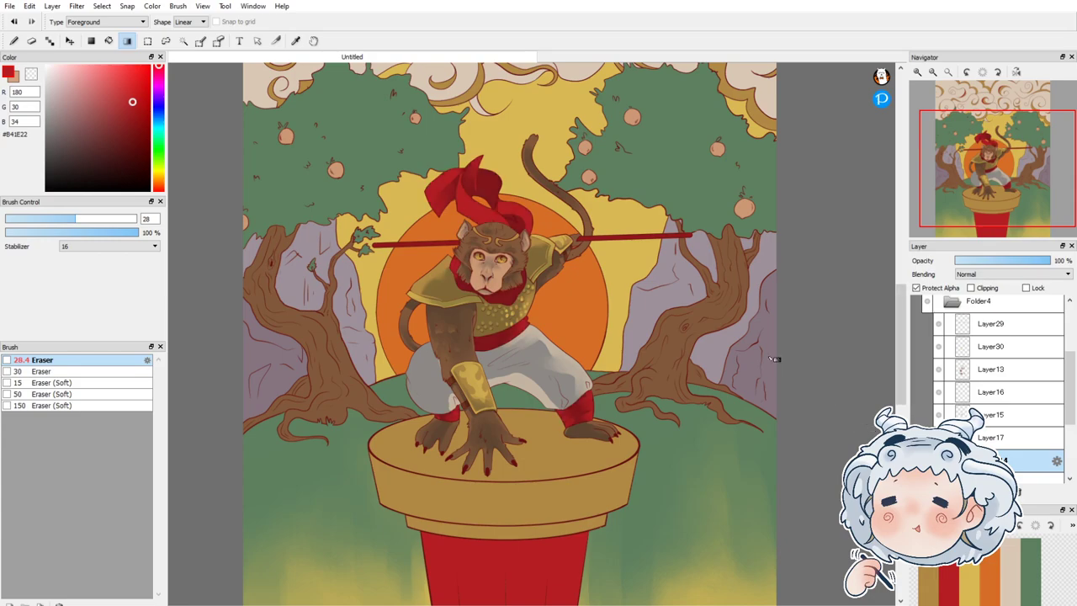
Step: Recolour the monkey's shading on the alpha-protected Layer31 to a reddish purple with the Gradient tool
{"action": "scroll", "coordinate": [938, 360], "scroll_direction": "up", "scroll_amount": 4}
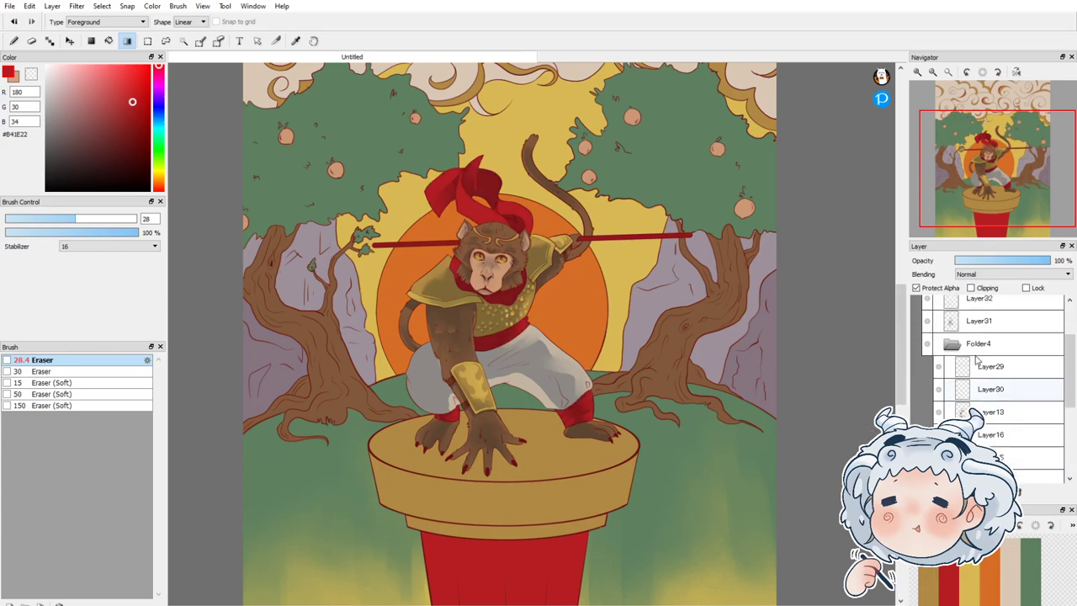
{"action": "left_click", "coordinate": [949, 398]}
{"action": "scroll", "coordinate": [960, 387], "scroll_direction": "up", "scroll_amount": 1}
{"action": "left_click", "coordinate": [968, 397]}
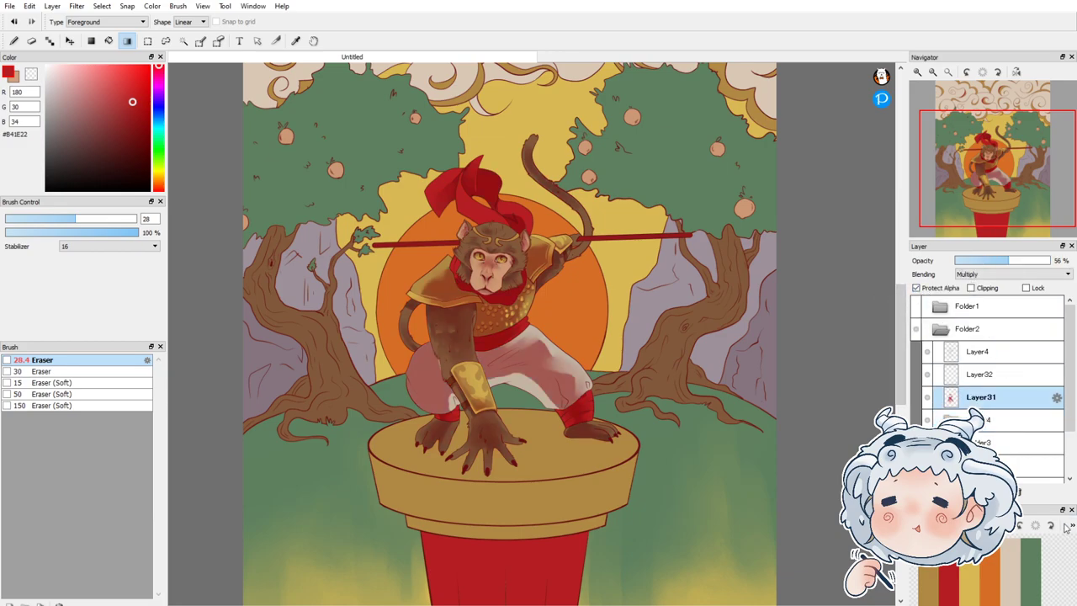
{"action": "key", "text": "ctrl+z"}
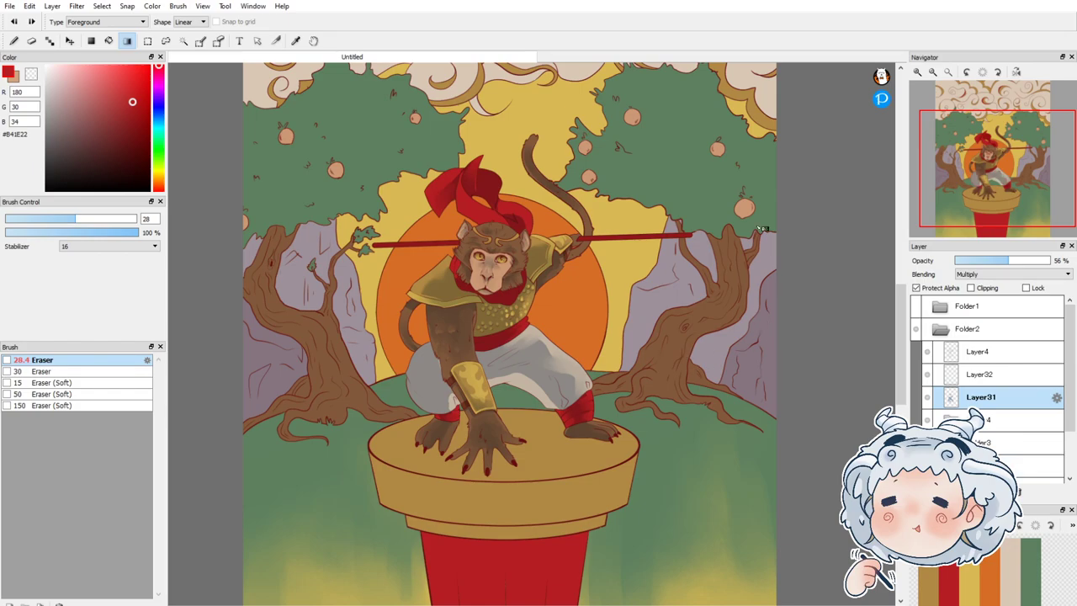
{"action": "key", "text": "ctrl+y"}
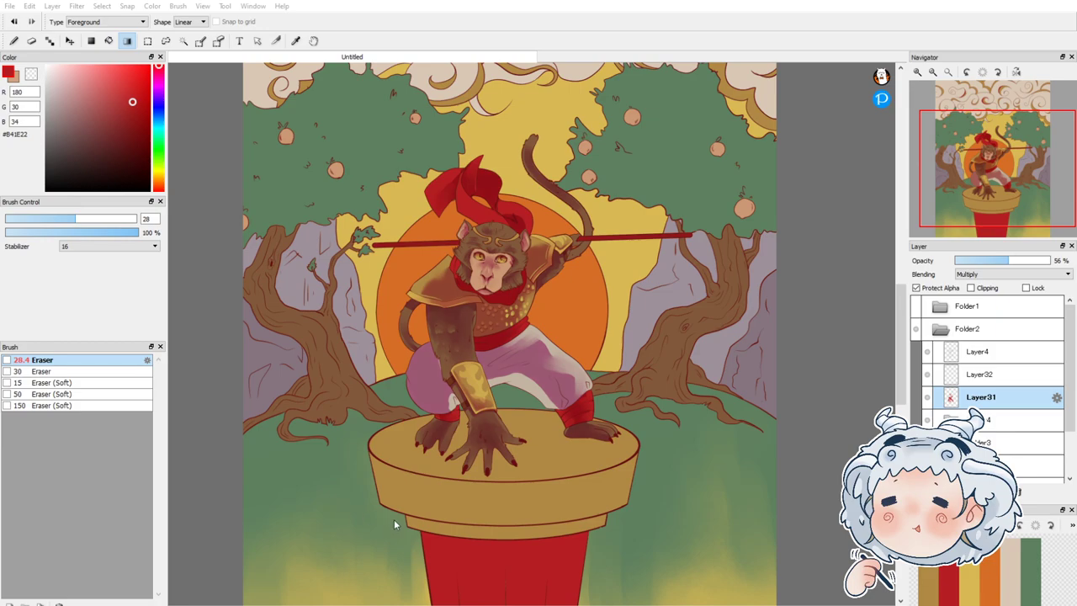
Step: Lower Layer31's opacity to 38% and erase its shading along the outer edge of the trouser leg behind the planted arm
{"action": "left_click", "coordinate": [991, 261]}
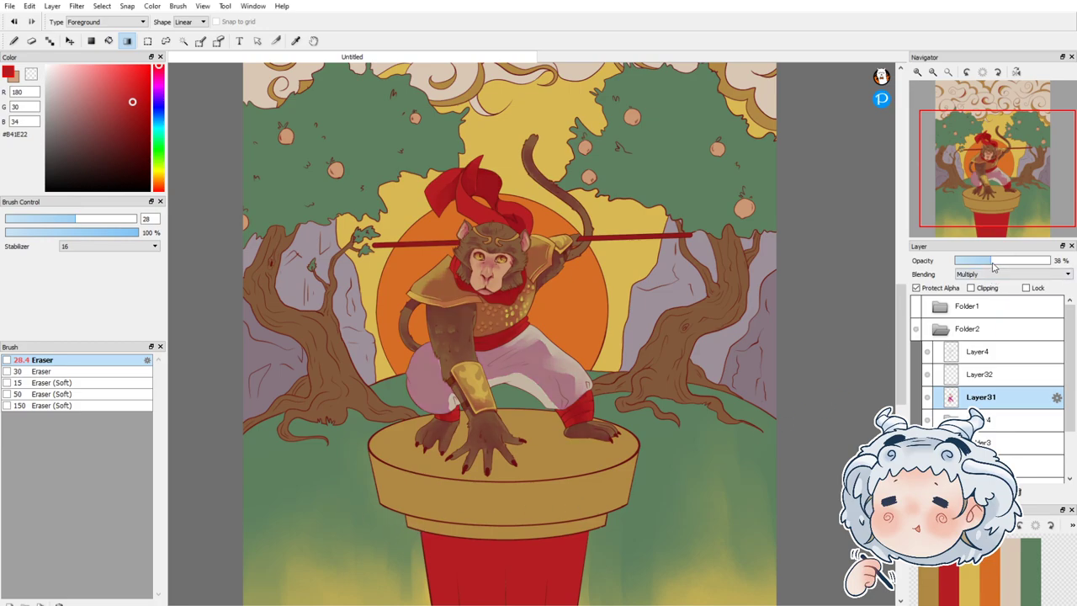
{"action": "scroll", "coordinate": [433, 388], "scroll_direction": "up", "scroll_amount": 2}
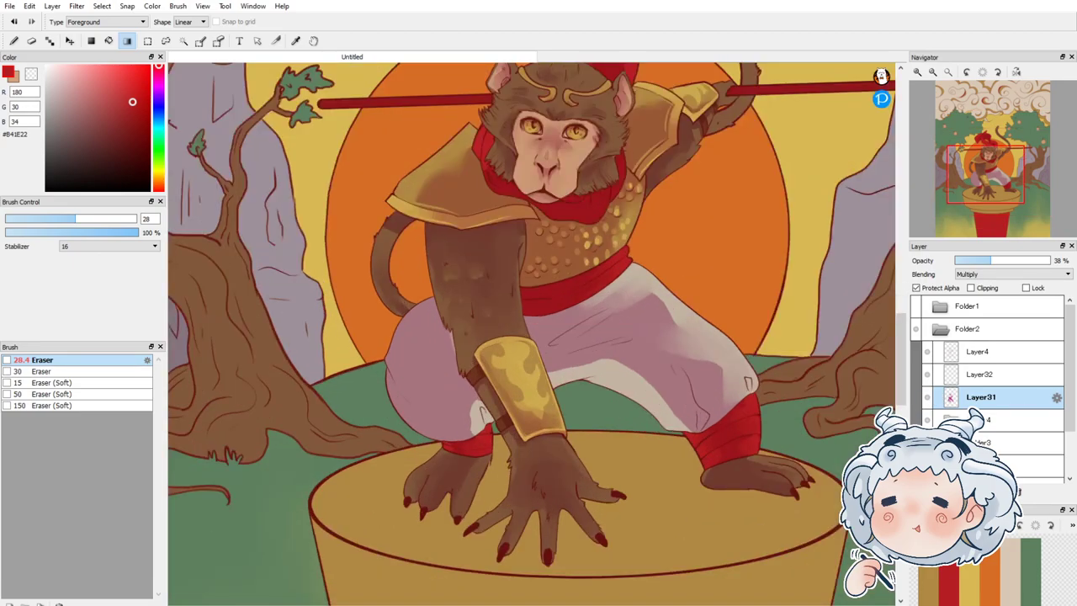
{"action": "left_click", "coordinate": [32, 40]}
{"action": "mouse_move", "coordinate": [387, 333]}
{"action": "left_mouse_down"}
{"action": "mouse_move", "coordinate": [399, 370]}
{"action": "mouse_move", "coordinate": [410, 401]}
{"action": "mouse_move", "coordinate": [382, 362]}
{"action": "mouse_move", "coordinate": [401, 389]}
{"action": "mouse_move", "coordinate": [390, 359]}
{"action": "mouse_move", "coordinate": [429, 298]}
{"action": "mouse_move", "coordinate": [408, 316]}
{"action": "mouse_move", "coordinate": [431, 301]}
{"action": "left_mouse_up"}
{"action": "mouse_move", "coordinate": [410, 373]}
{"action": "left_mouse_down"}
{"action": "mouse_move", "coordinate": [392, 392]}
{"action": "mouse_move", "coordinate": [402, 419]}
{"action": "left_mouse_up"}
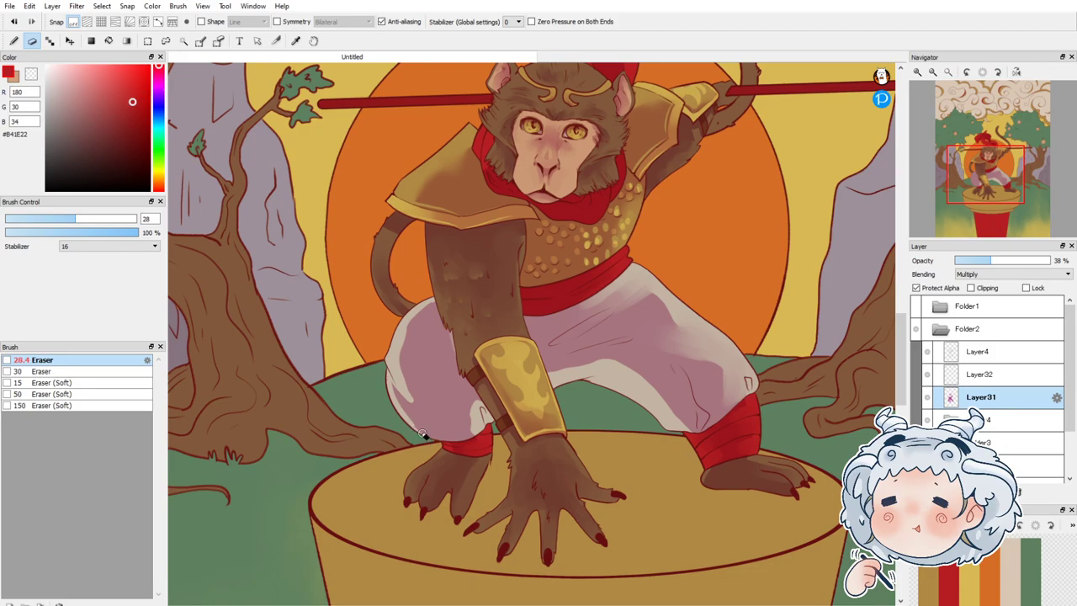
Step: Blend the shading near the trouser cuff with the Mix brush and soften the other trouser leg's shadow edges with the Blur brush
{"action": "left_click", "coordinate": [14, 40]}
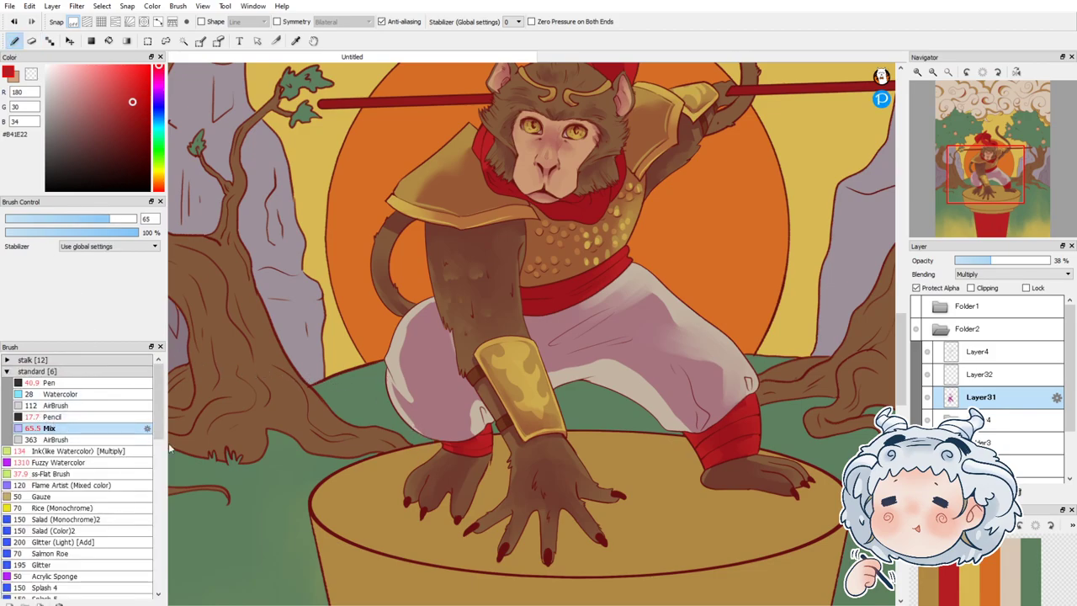
{"action": "mouse_move", "coordinate": [477, 414]}
{"action": "left_mouse_down"}
{"action": "mouse_move", "coordinate": [473, 402]}
{"action": "mouse_move", "coordinate": [465, 422]}
{"action": "mouse_move", "coordinate": [477, 407]}
{"action": "mouse_move", "coordinate": [460, 387]}
{"action": "mouse_move", "coordinate": [445, 424]}
{"action": "left_mouse_up"}
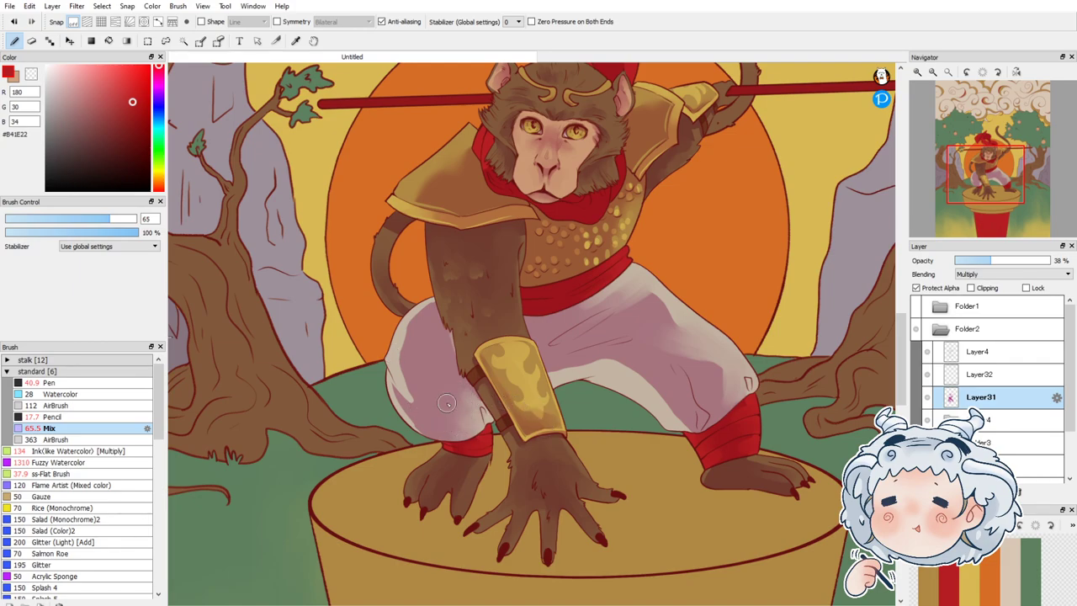
{"action": "left_click_drag", "start_coordinate": [158, 406], "coordinate": [164, 446]}
{"action": "left_click", "coordinate": [76, 533]}
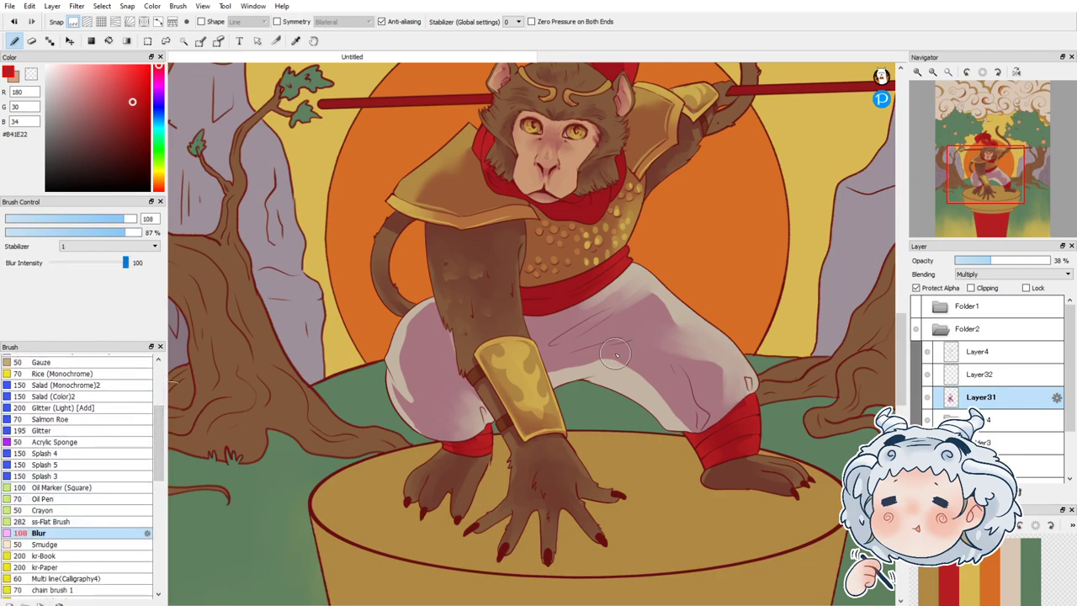
{"action": "left_click_drag", "start_coordinate": [635, 368], "coordinate": [677, 417]}
{"action": "mouse_move", "coordinate": [628, 371]}
{"action": "left_mouse_down"}
{"action": "mouse_move", "coordinate": [575, 374]}
{"action": "mouse_move", "coordinate": [585, 365]}
{"action": "mouse_move", "coordinate": [673, 412]}
{"action": "mouse_move", "coordinate": [589, 360]}
{"action": "left_mouse_up"}
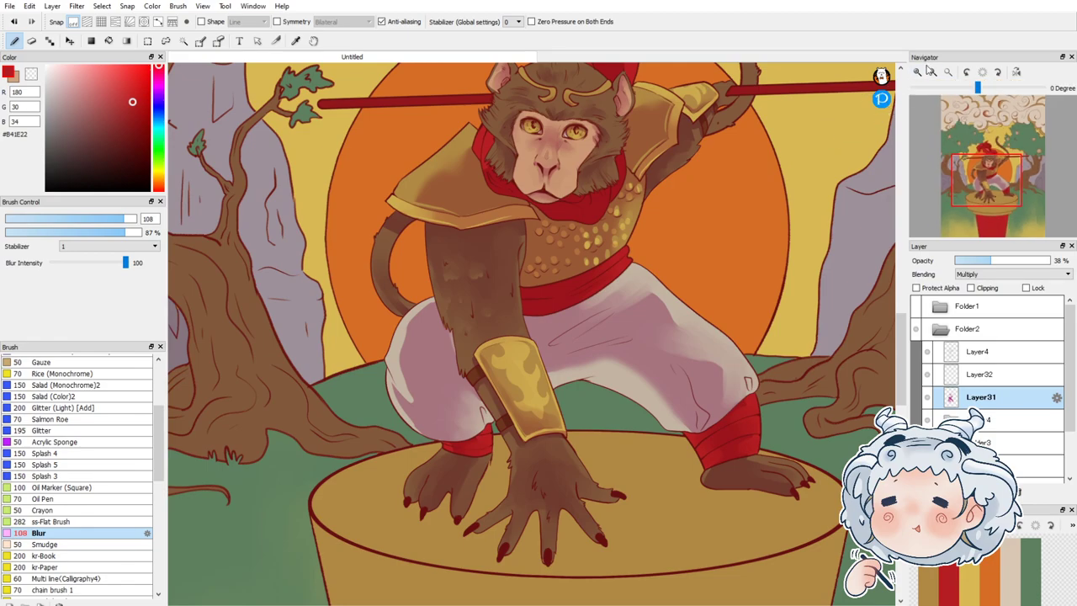
Step: Select Layer31 and isolate its shading by hiding the monkey's flat colours and the yellow background colour
{"action": "left_click", "coordinate": [931, 71]}
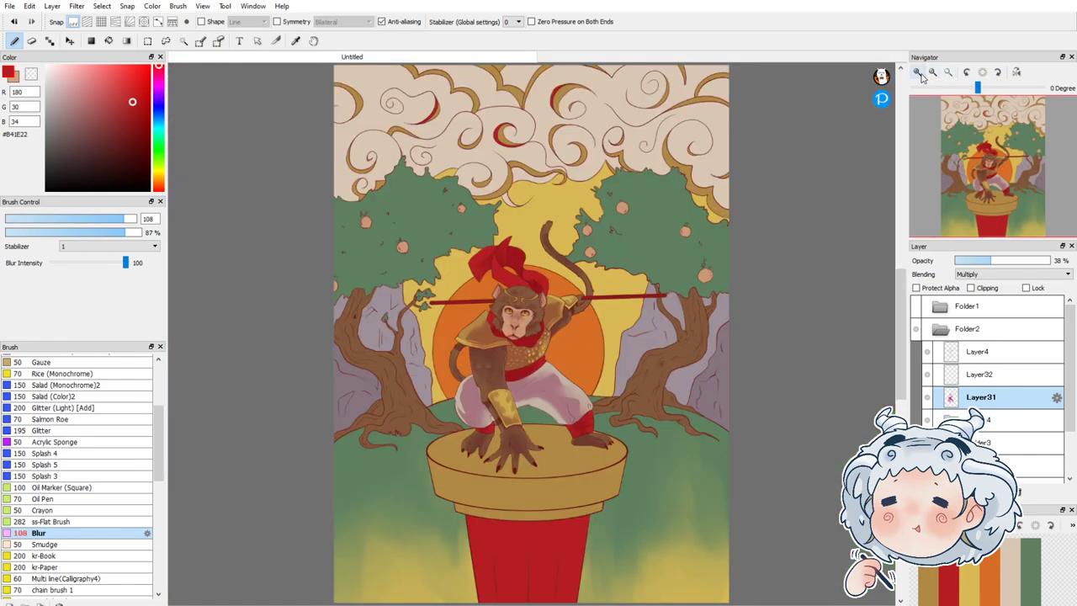
{"action": "left_click", "coordinate": [944, 330]}
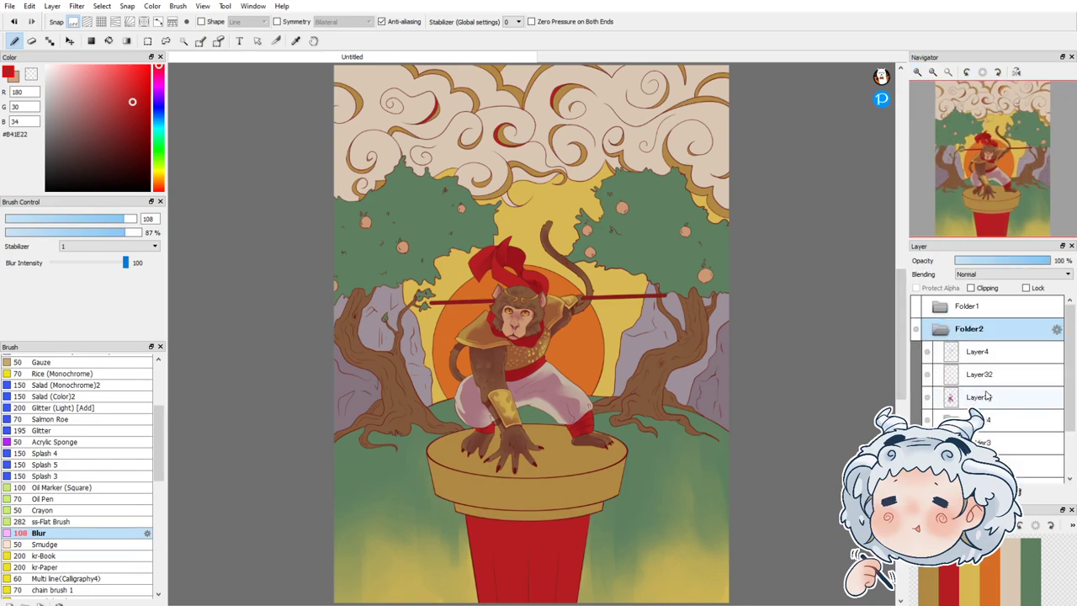
{"action": "left_click", "coordinate": [989, 396]}
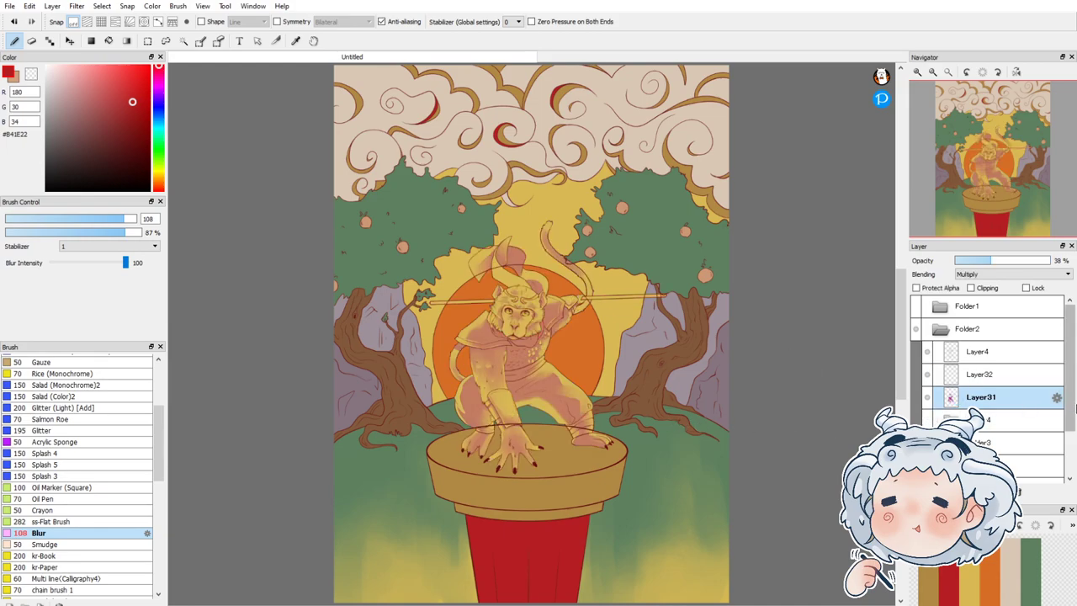
{"action": "scroll", "coordinate": [1010, 379], "scroll_direction": "down", "scroll_amount": 3}
{"action": "left_click", "coordinate": [927, 448]}
Step: Raise Layer31's opacity to 100% and sample the magenta #A21A7B from the monkey's shading
{"action": "left_click_drag", "start_coordinate": [1038, 260], "coordinate": [1059, 262]}
{"action": "left_click", "coordinate": [548, 383], "text": "alt"}
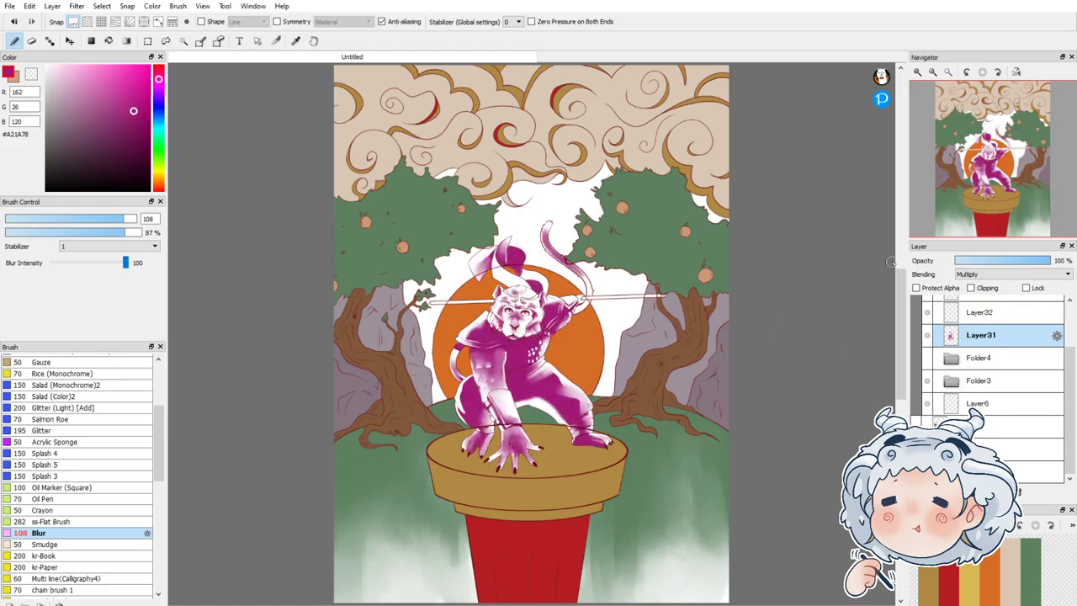
Step: Lower Layer31's opacity to 33% and show the yellow background colour and the monkey's flat colours again
{"action": "left_click", "coordinate": [987, 261]}
{"action": "left_click", "coordinate": [927, 448]}
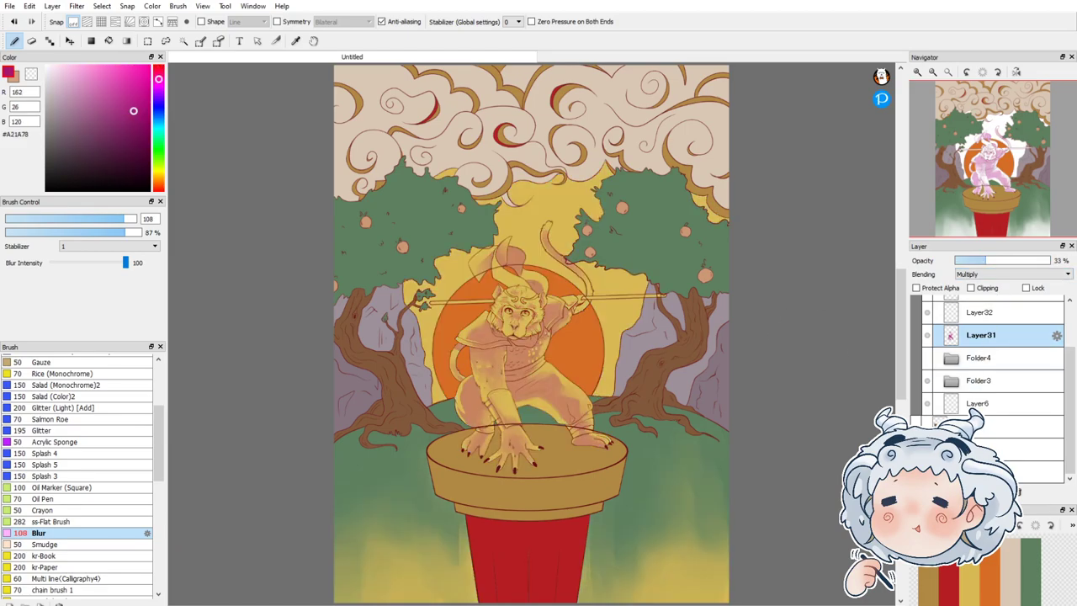
{"action": "left_click", "coordinate": [927, 357]}
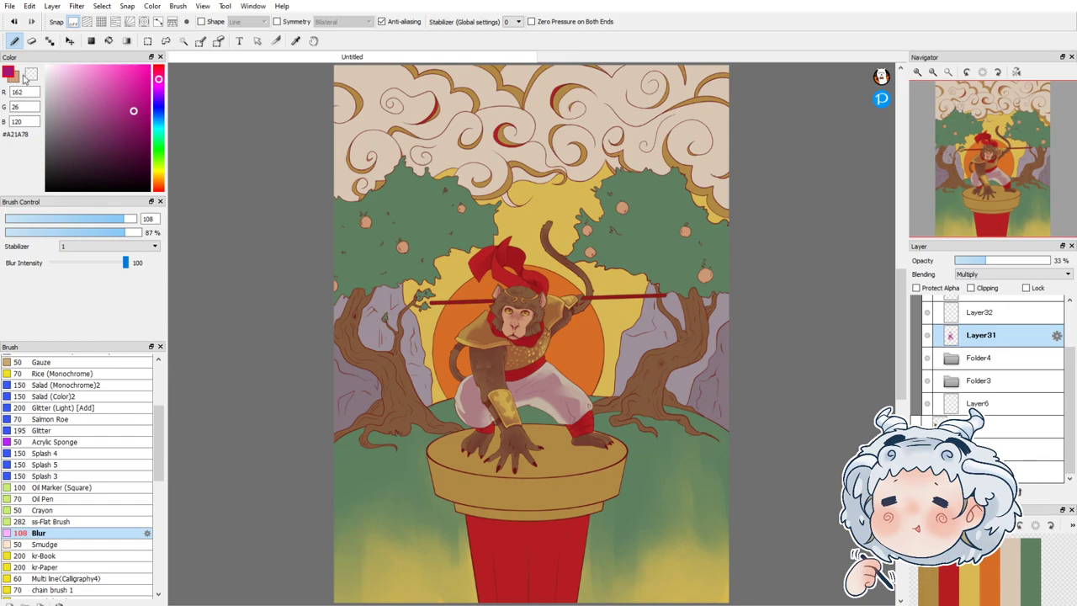
Step: Select the monkey's silhouette from Folder4 and, on Layer32, set up the AirBrush with orange #D66E26 at size 213
{"action": "left_click", "coordinate": [25, 77]}
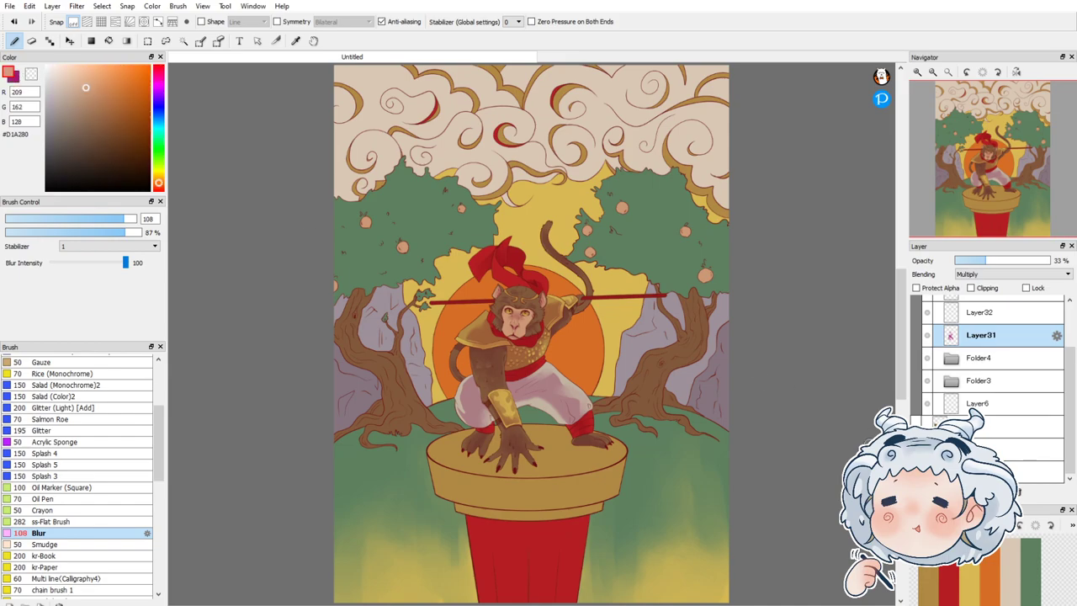
{"action": "left_click", "coordinate": [996, 552]}
{"action": "left_click", "coordinate": [977, 361]}
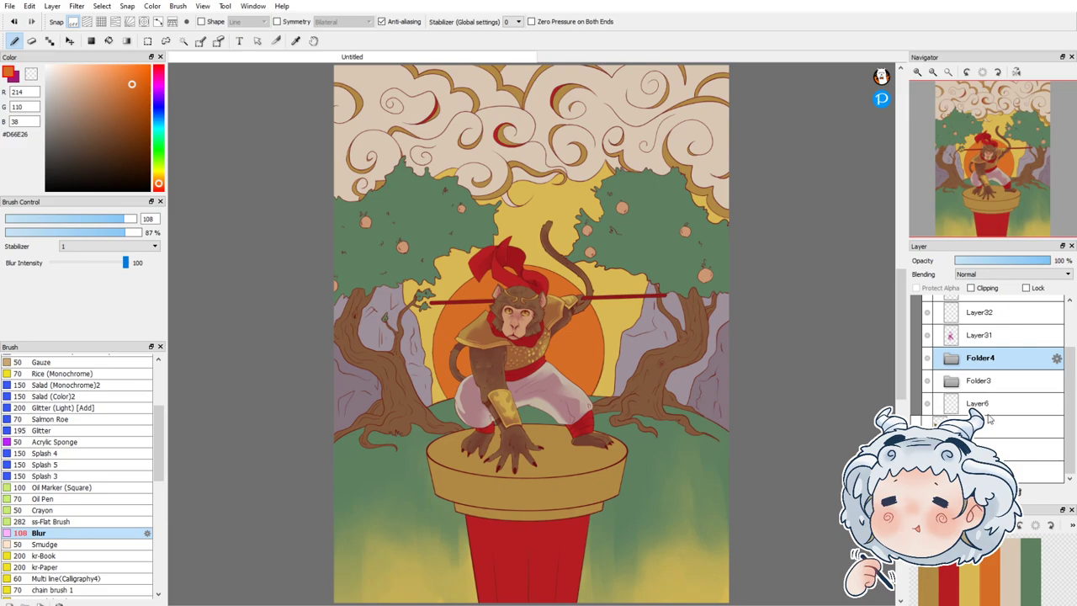
{"action": "left_click", "coordinate": [959, 312]}
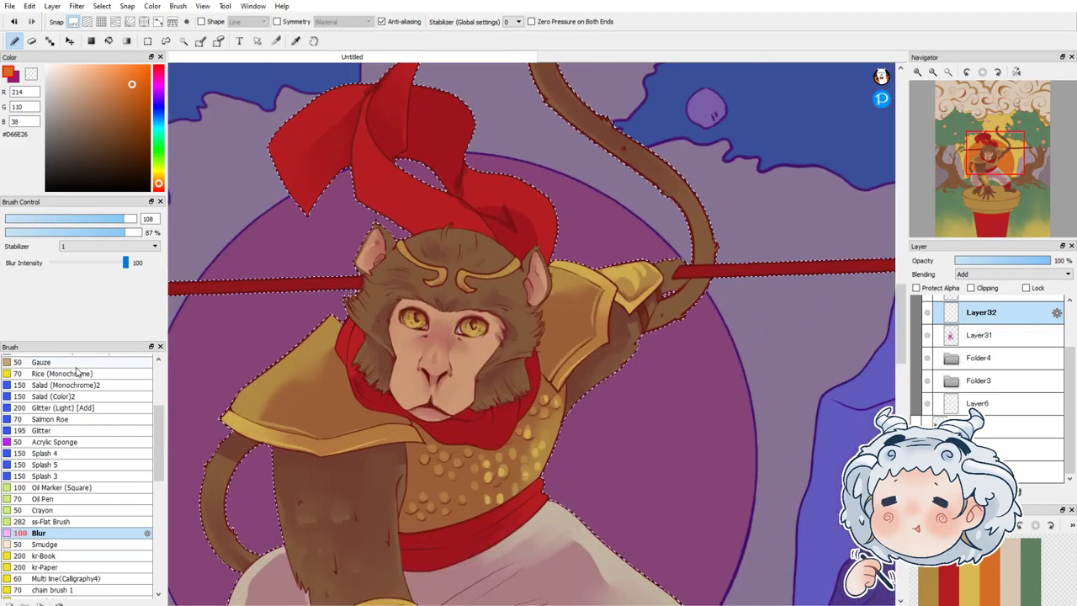
{"action": "scroll", "coordinate": [162, 364], "scroll_direction": "up", "scroll_amount": 5}
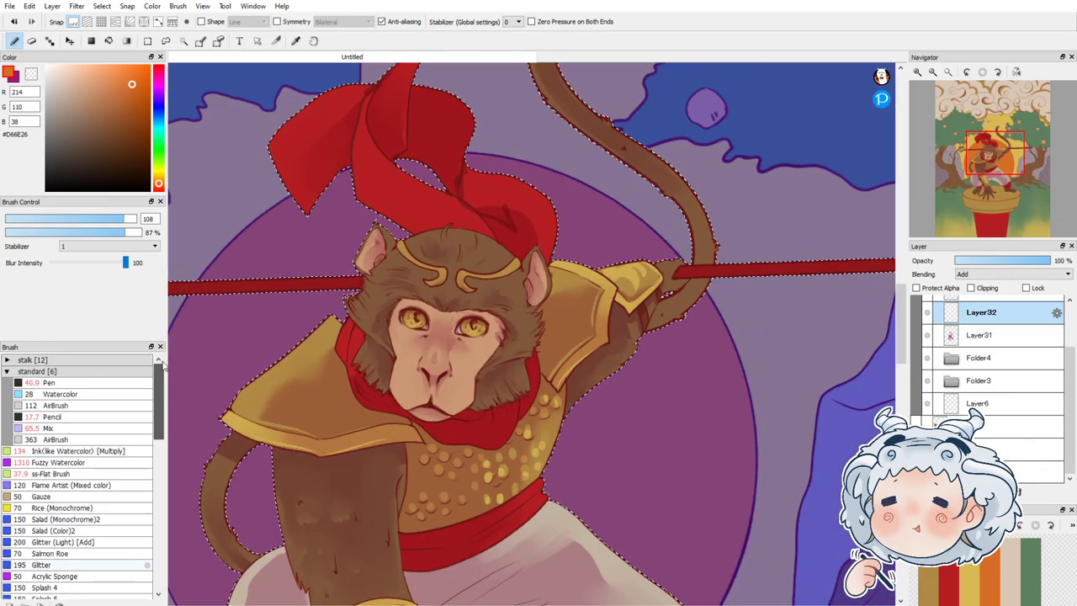
{"action": "left_click", "coordinate": [56, 406]}
{"action": "left_click", "coordinate": [132, 219]}
{"action": "left_click_drag", "start_coordinate": [143, 221], "coordinate": [148, 221]}
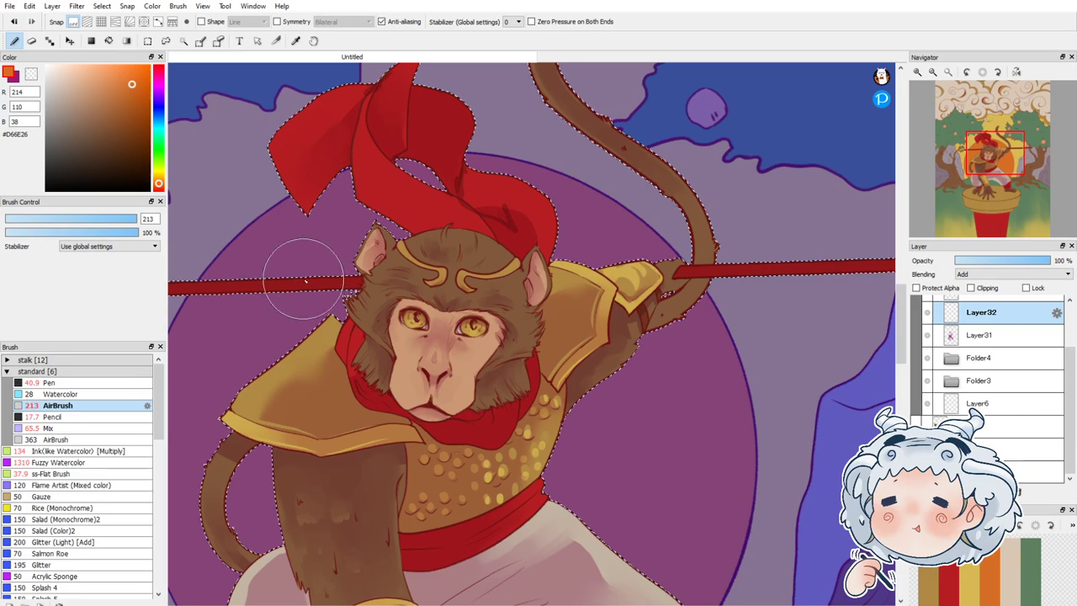
{"action": "left_click", "coordinate": [414, 327]}
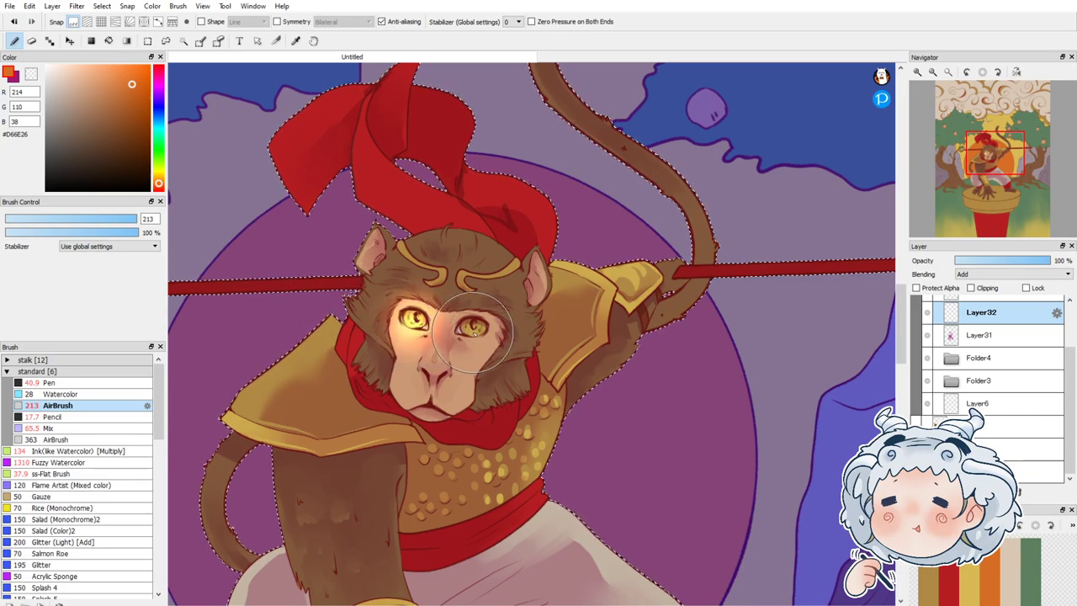
{"action": "key", "text": "ctrl+z"}
{"action": "left_click", "coordinate": [107, 232]}
{"action": "mouse_move", "coordinate": [408, 315]}
{"action": "left_mouse_down"}
{"action": "mouse_move", "coordinate": [412, 329]}
{"action": "mouse_move", "coordinate": [450, 336]}
{"action": "mouse_move", "coordinate": [475, 323]}
{"action": "mouse_move", "coordinate": [496, 333]}
{"action": "left_mouse_up"}
{"action": "key", "text": "ctrl+z"}
Step: Airbrush a soft orange glow around both eyes at 28% brush opacity, and reset the brush to size 67 and 52% opacity
{"action": "left_click", "coordinate": [43, 232]}
{"action": "left_click", "coordinate": [419, 323]}
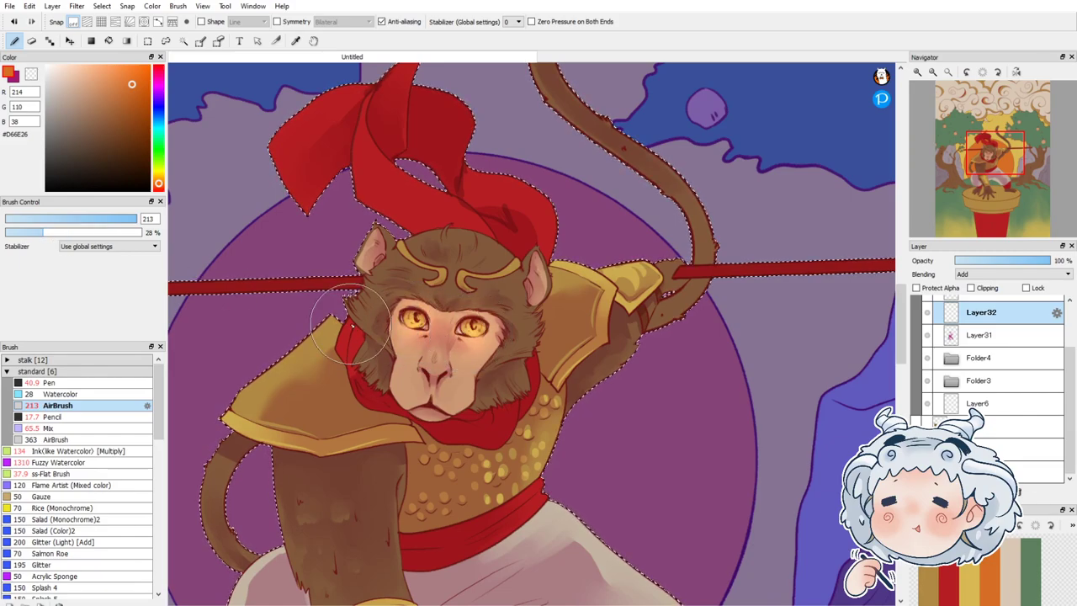
{"action": "left_click", "coordinate": [76, 233]}
{"action": "key", "text": "ctrl+d"}
{"action": "left_click", "coordinate": [111, 219]}
{"action": "key", "text": "ctrl+z"}
{"action": "scroll", "coordinate": [539, 328], "scroll_direction": "up", "scroll_amount": 3}
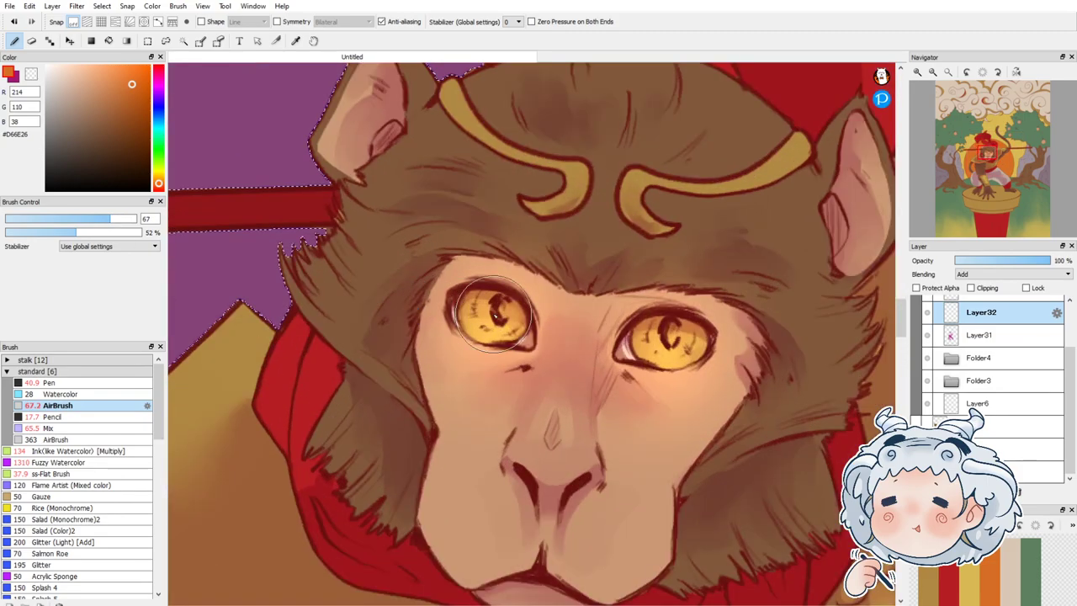
Step: Paint glowing highlights in both irises and along the gold head circlet with the AirBrush at size 19
{"action": "left_click", "coordinate": [57, 219]}
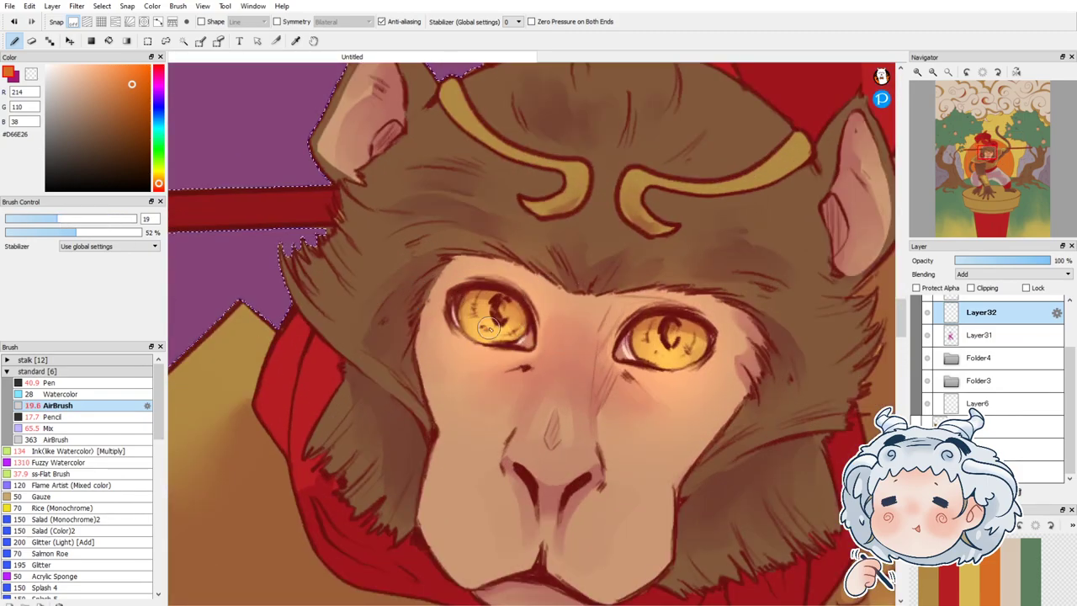
{"action": "mouse_move", "coordinate": [483, 331]}
{"action": "left_mouse_down"}
{"action": "mouse_move", "coordinate": [506, 333]}
{"action": "mouse_move", "coordinate": [472, 298]}
{"action": "mouse_move", "coordinate": [493, 306]}
{"action": "left_mouse_up"}
{"action": "mouse_move", "coordinate": [660, 358]}
{"action": "left_mouse_down"}
{"action": "mouse_move", "coordinate": [644, 345]}
{"action": "mouse_move", "coordinate": [665, 357]}
{"action": "mouse_move", "coordinate": [698, 345]}
{"action": "left_mouse_up"}
{"action": "mouse_move", "coordinate": [639, 184]}
{"action": "left_mouse_down"}
{"action": "mouse_move", "coordinate": [652, 176]}
{"action": "mouse_move", "coordinate": [631, 215]}
{"action": "left_mouse_up"}
{"action": "mouse_move", "coordinate": [770, 178]}
{"action": "left_mouse_down"}
{"action": "mouse_move", "coordinate": [795, 143]}
{"action": "mouse_move", "coordinate": [757, 168]}
{"action": "left_mouse_up"}
{"action": "mouse_move", "coordinate": [464, 112]}
{"action": "left_mouse_down"}
{"action": "mouse_move", "coordinate": [454, 94]}
{"action": "mouse_move", "coordinate": [468, 122]}
{"action": "left_mouse_up"}
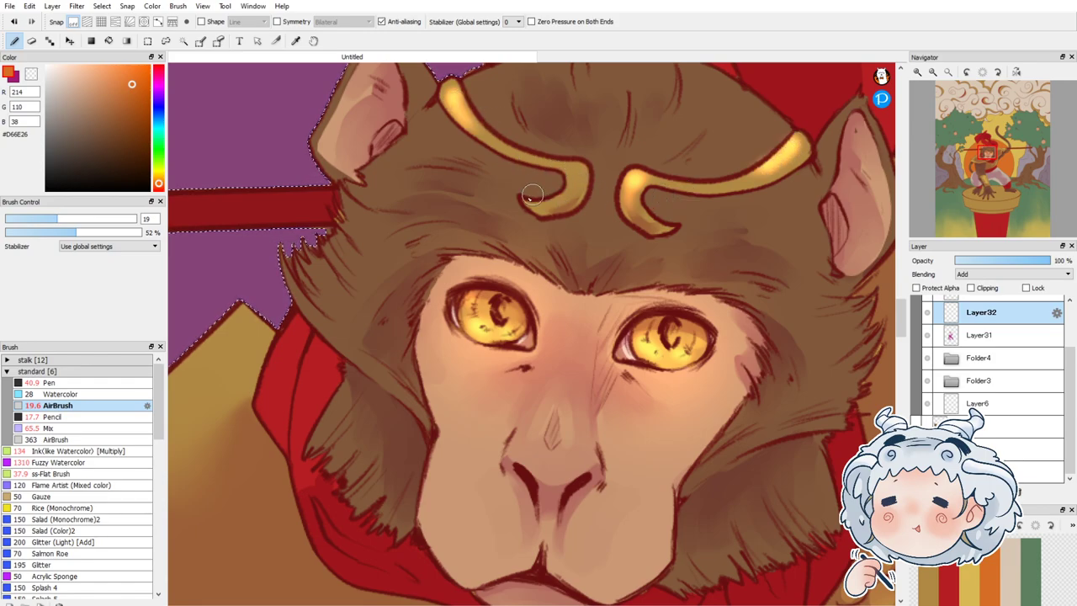
Step: Tint the inside of both ears with red #B41E22 using the AirBrush at size 51
{"action": "scroll", "coordinate": [485, 228], "scroll_direction": "down", "scroll_amount": 1}
{"action": "scroll", "coordinate": [437, 287], "scroll_direction": "down", "scroll_amount": 1}
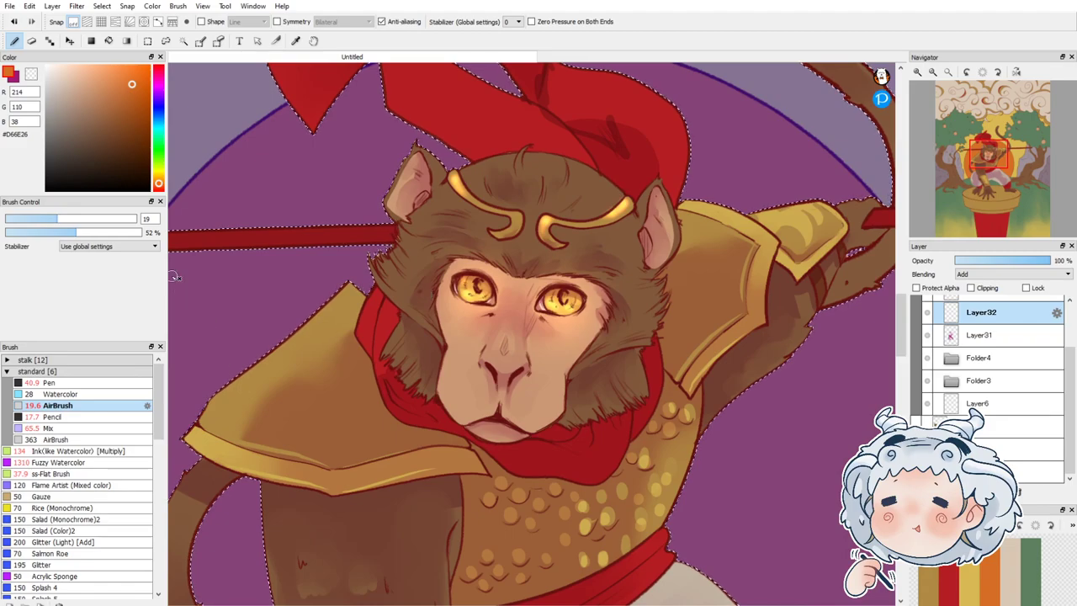
{"action": "key", "text": "ctrl+d"}
{"action": "left_click_drag", "start_coordinate": [57, 219], "coordinate": [107, 221]}
{"action": "left_click", "coordinate": [948, 570]}
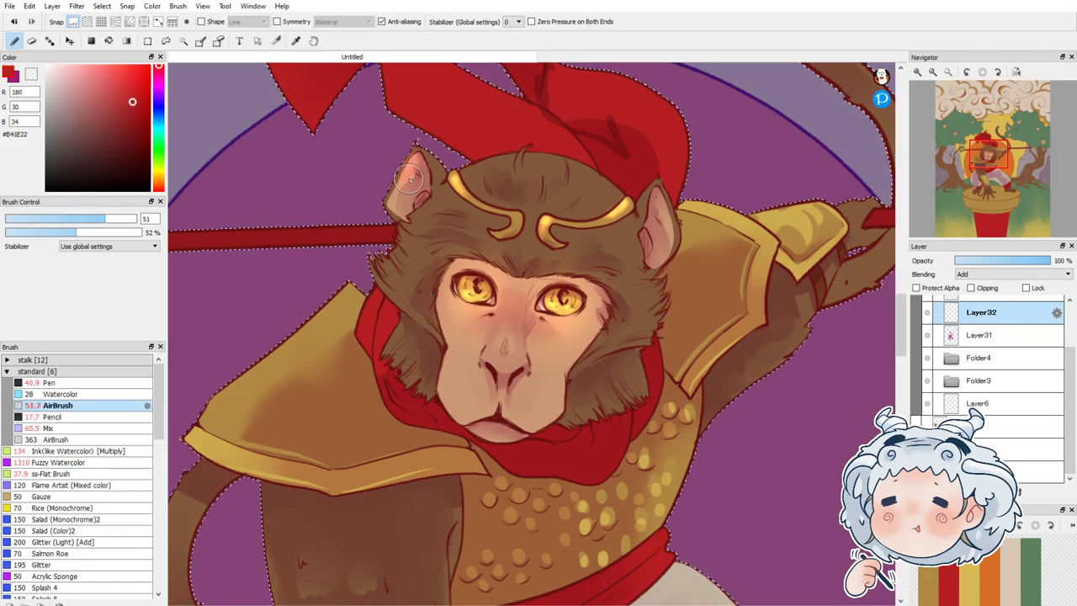
{"action": "left_click_drag", "start_coordinate": [658, 197], "coordinate": [675, 244]}
Step: Switch back to orange #D66E26 and airbrush highlights along the gold shoulder armour and both halves of the red staff
{"action": "left_click", "coordinate": [986, 562]}
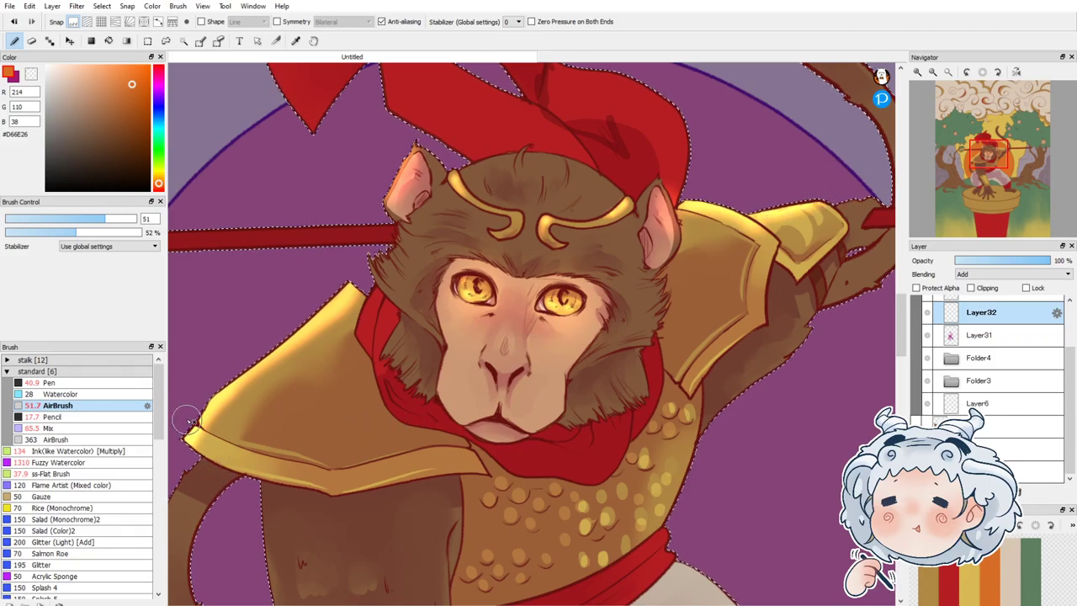
{"action": "scroll", "coordinate": [350, 455], "scroll_direction": "down", "scroll_amount": 3}
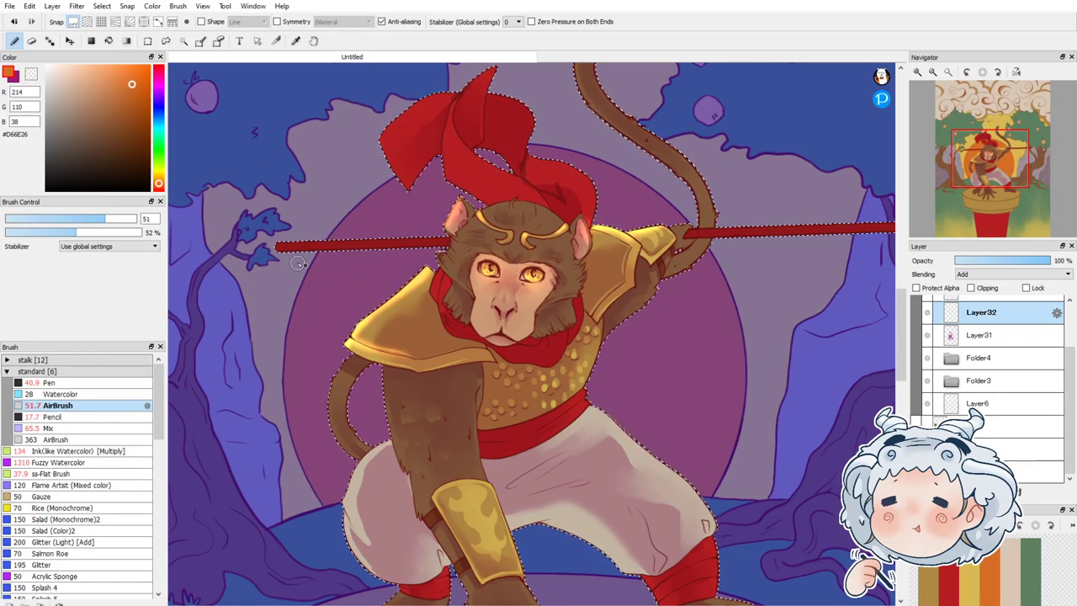
{"action": "mouse_move", "coordinate": [281, 246]}
{"action": "left_mouse_down"}
{"action": "mouse_move", "coordinate": [410, 231]}
{"action": "mouse_move", "coordinate": [340, 241]}
{"action": "mouse_move", "coordinate": [386, 238]}
{"action": "left_mouse_up"}
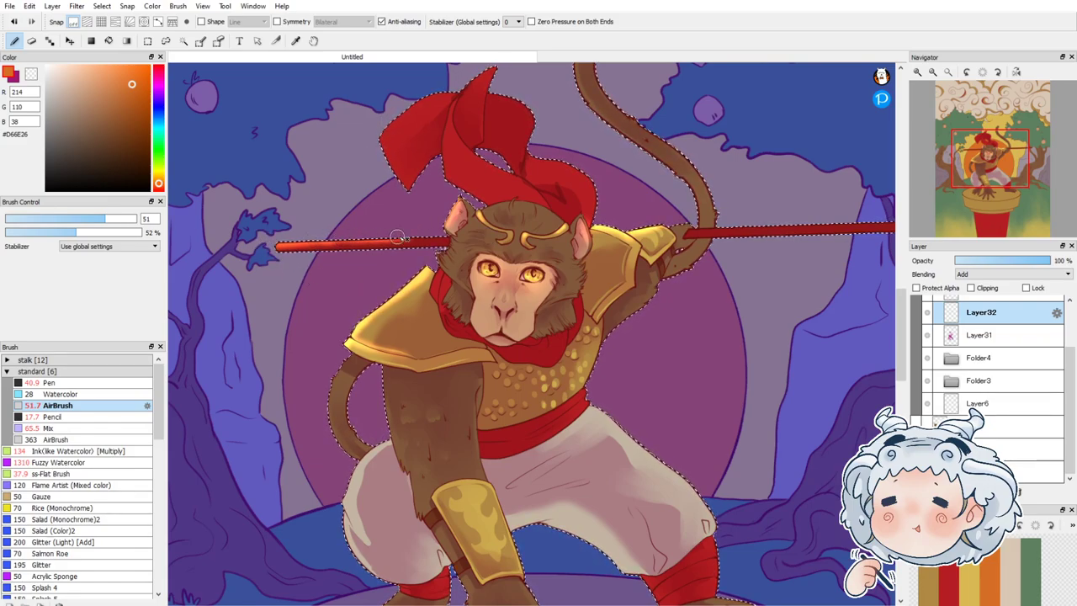
{"action": "mouse_move", "coordinate": [698, 226]}
{"action": "left_mouse_down"}
{"action": "mouse_move", "coordinate": [799, 224]}
{"action": "mouse_move", "coordinate": [731, 224]}
{"action": "left_mouse_up"}
{"action": "left_click_drag", "start_coordinate": [990, 171], "coordinate": [1014, 169]}
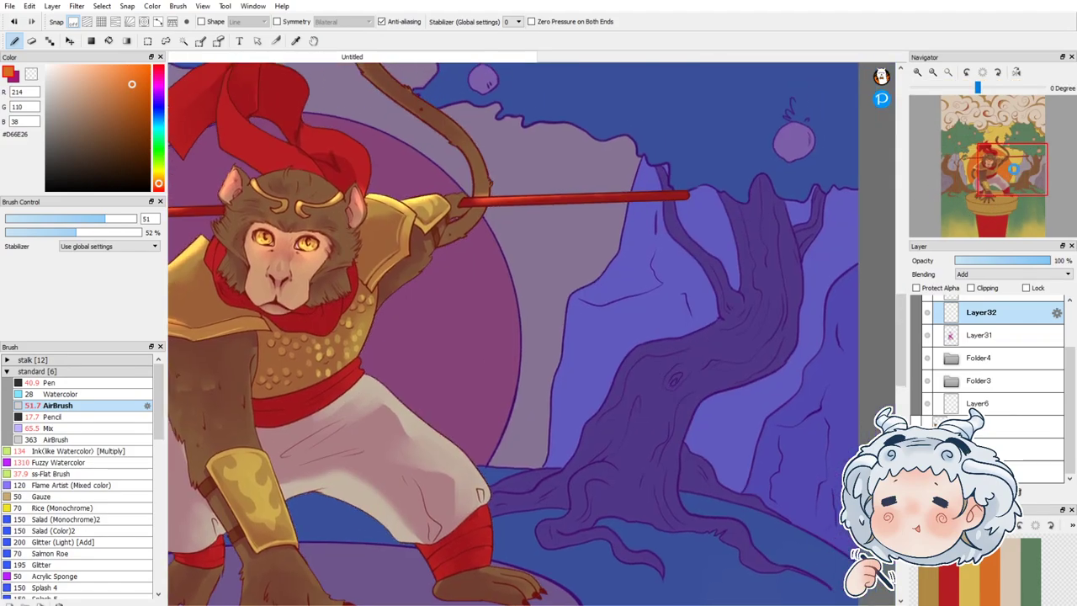
{"action": "left_click_drag", "start_coordinate": [497, 199], "coordinate": [688, 193]}
{"action": "left_click_drag", "start_coordinate": [540, 197], "coordinate": [686, 192]}
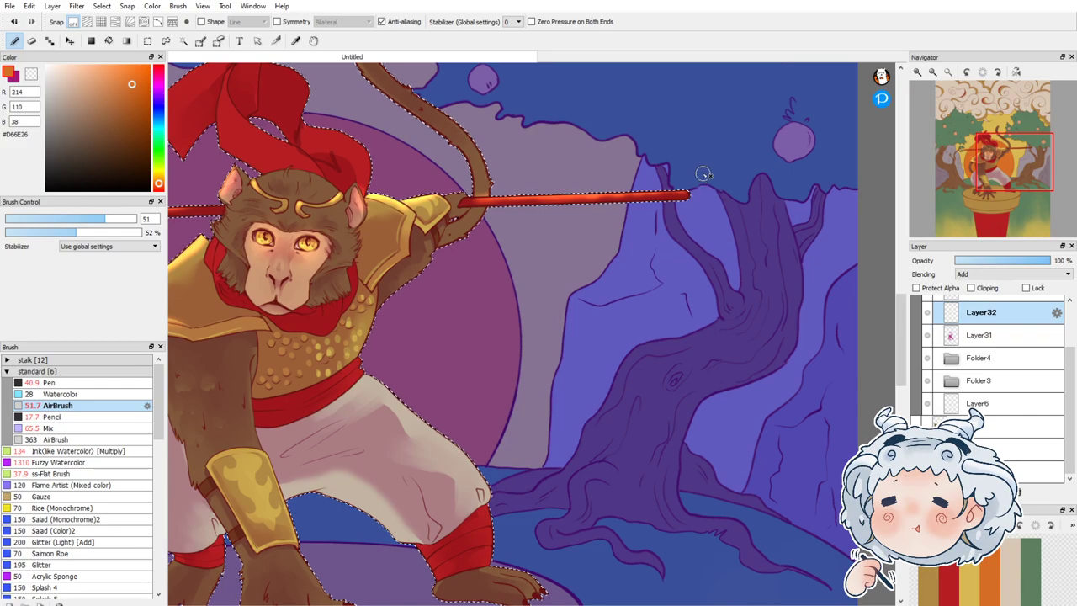
Step: Airbrush orange highlights onto the gold bracer and the scaled chest armour
{"action": "scroll", "coordinate": [557, 312], "scroll_direction": "down", "scroll_amount": 2}
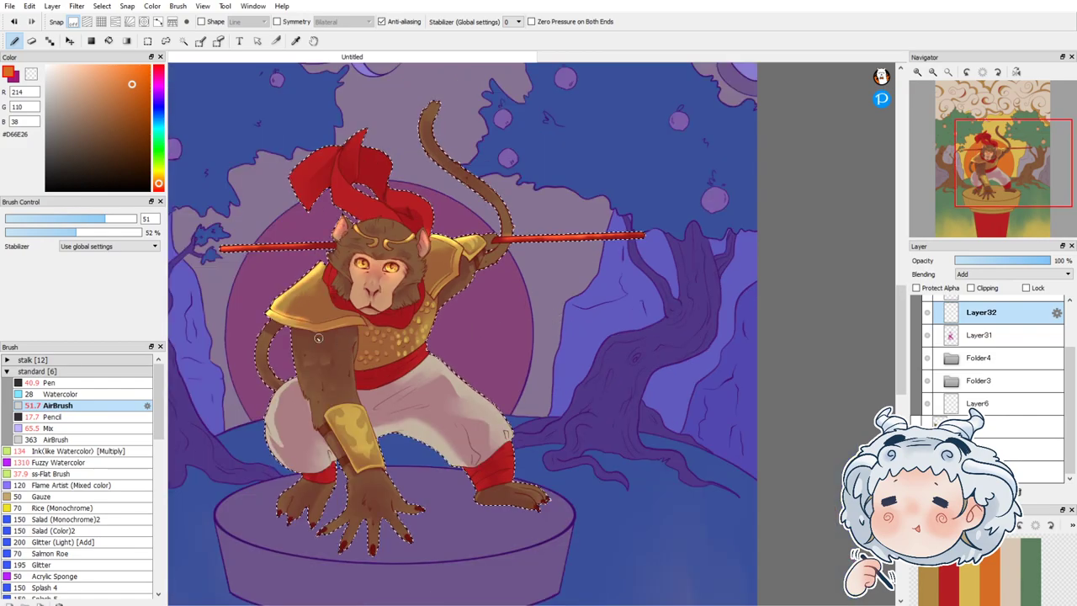
{"action": "scroll", "coordinate": [268, 364], "scroll_direction": "up", "scroll_amount": 2}
{"action": "mouse_move", "coordinate": [522, 271]}
{"action": "left_mouse_down"}
{"action": "mouse_move", "coordinate": [503, 335]}
{"action": "mouse_move", "coordinate": [518, 327]}
{"action": "mouse_move", "coordinate": [512, 304]}
{"action": "mouse_move", "coordinate": [499, 329]}
{"action": "mouse_move", "coordinate": [449, 348]}
{"action": "left_mouse_up"}
{"action": "key", "text": "ctrl+z"}
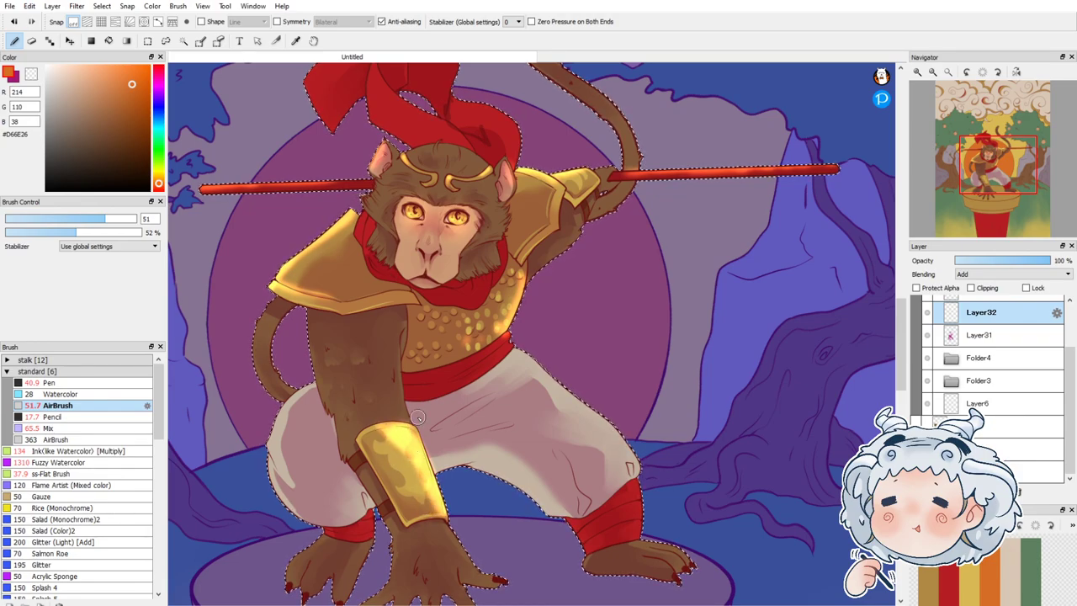
Step: Enlarge the AirBrush to size 150 and paint warm light over the trousers, sash, tail and red headscarf
{"action": "key", "text": "ctrl+d"}
{"action": "left_click_drag", "start_coordinate": [122, 220], "coordinate": [139, 217]}
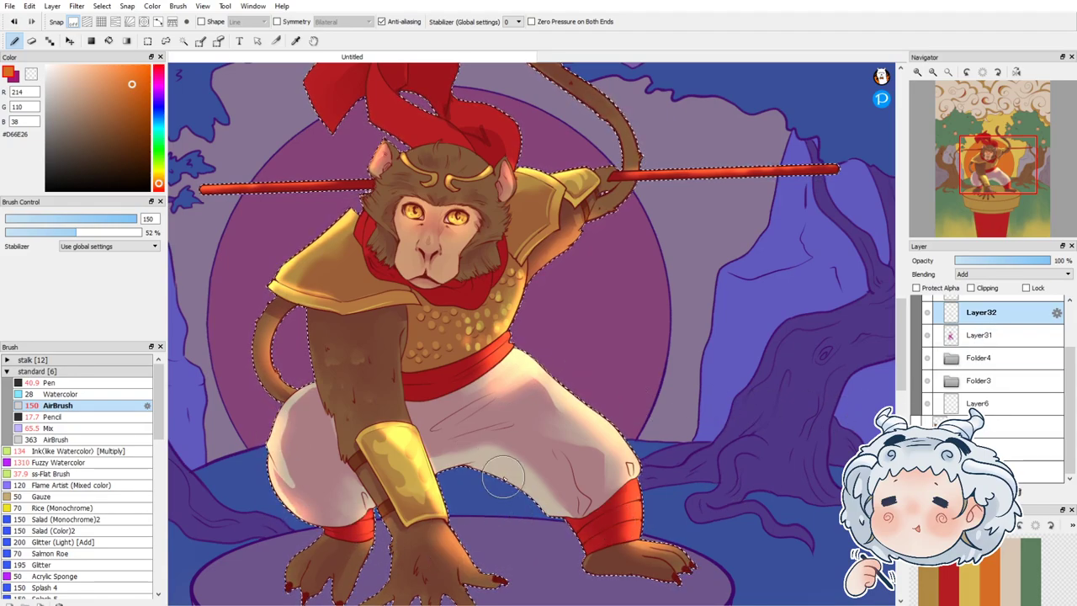
{"action": "mouse_move", "coordinate": [1000, 191]}
{"action": "left_click_drag", "start_coordinate": [999, 192], "coordinate": [1000, 176]}
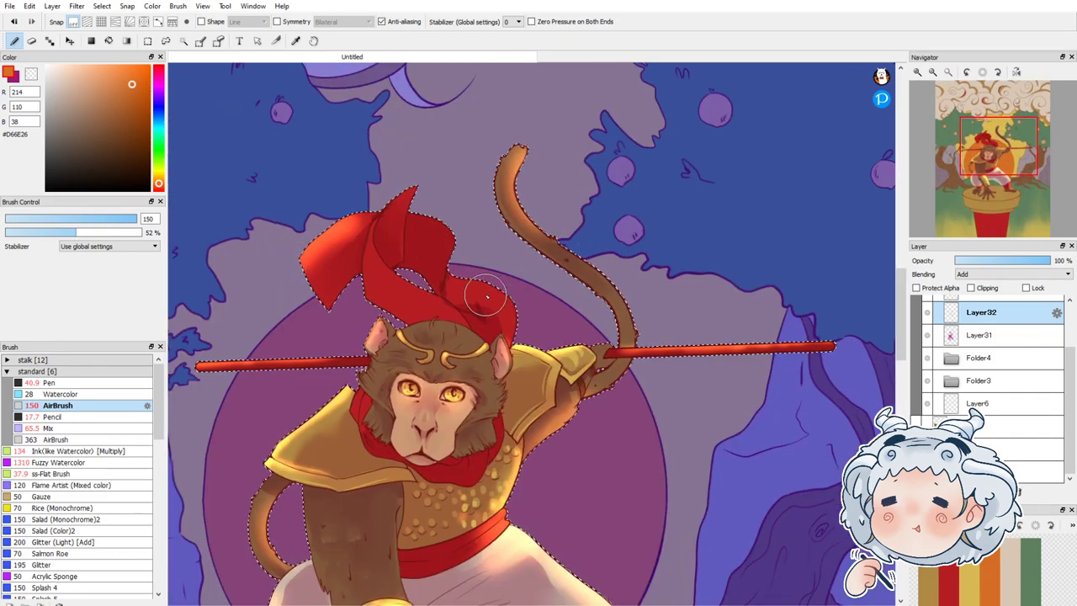
{"action": "left_click_drag", "start_coordinate": [406, 300], "coordinate": [465, 323]}
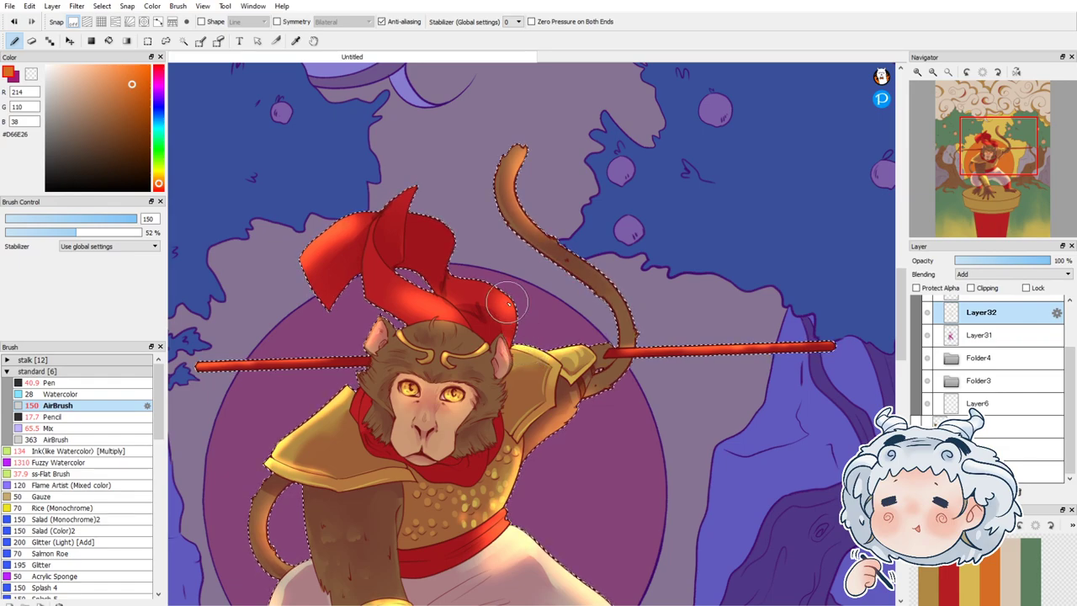
Step: Blend the glow on the headscarf and shoulder armour with the Mix brush, using sizes 137 and 74
{"action": "left_click", "coordinate": [47, 428]}
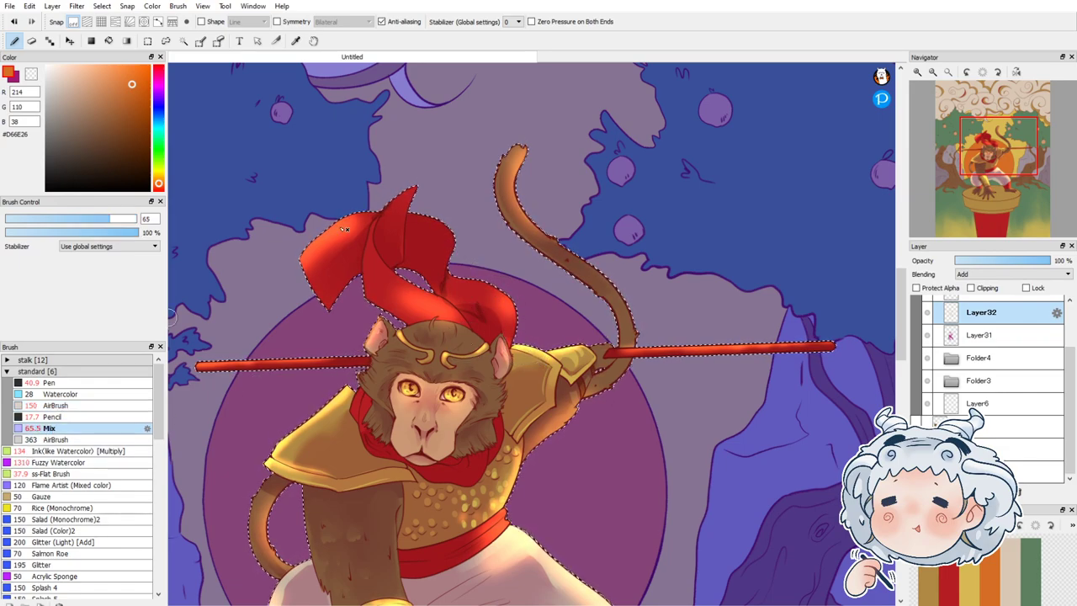
{"action": "key", "text": "ctrl+d"}
{"action": "left_click_drag", "start_coordinate": [110, 219], "coordinate": [135, 219]}
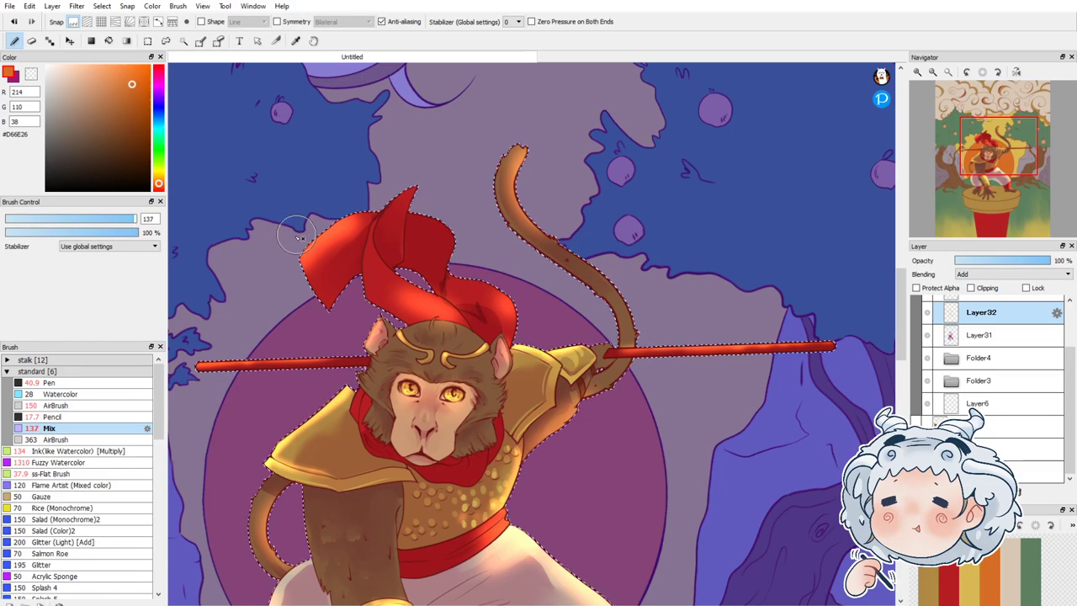
{"action": "left_click", "coordinate": [111, 220]}
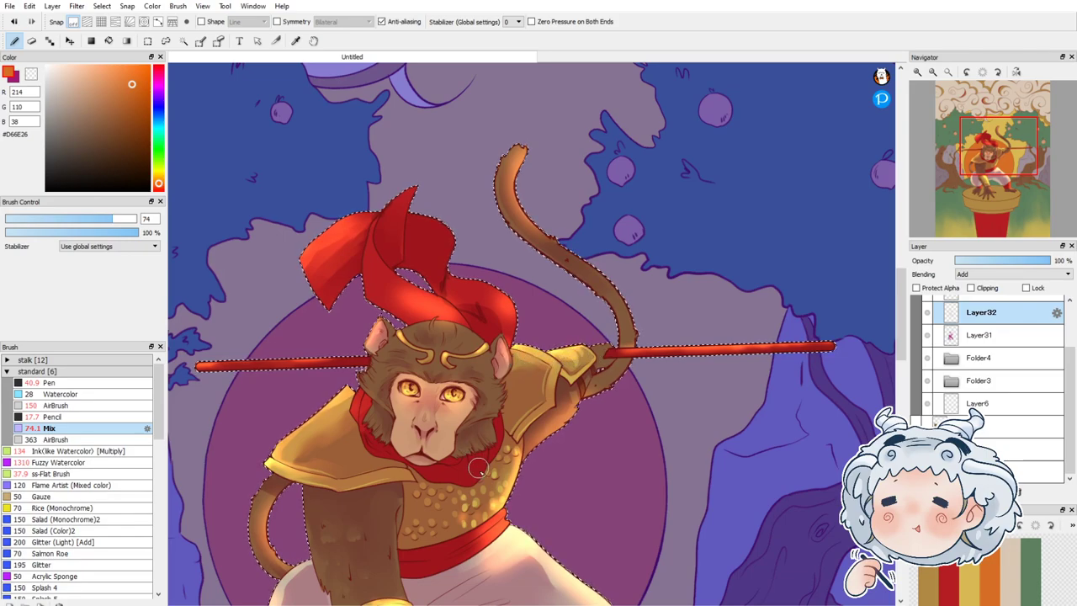
Step: Smooth the orange light on the trousers, staff, tail and gold bracer with the Mix brush, reducing its size to 34
{"action": "left_click_drag", "start_coordinate": [508, 575], "coordinate": [451, 577]}
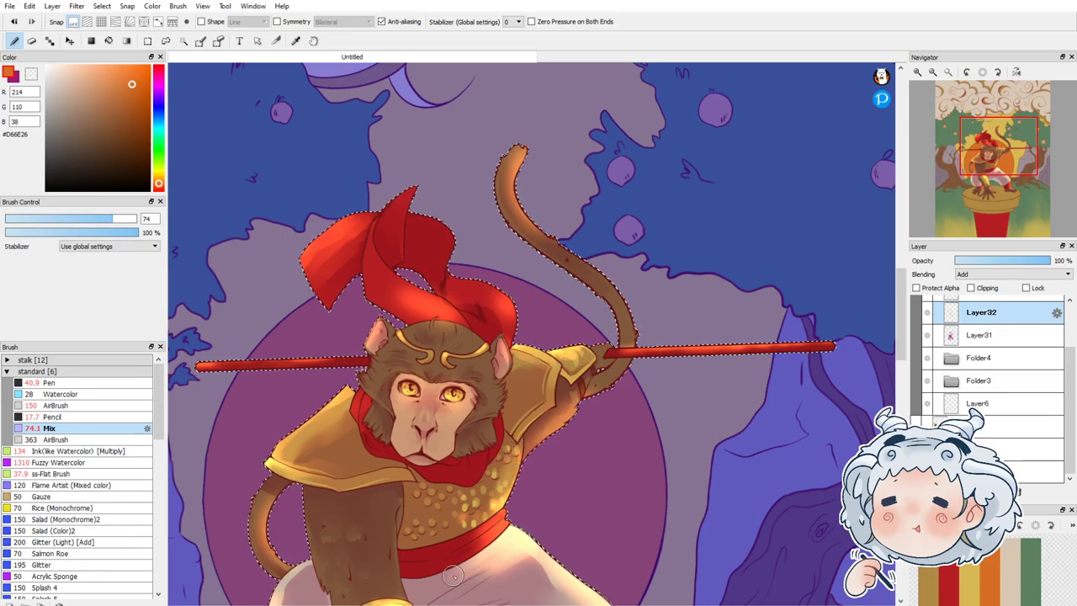
{"action": "left_click_drag", "start_coordinate": [551, 564], "coordinate": [505, 551]}
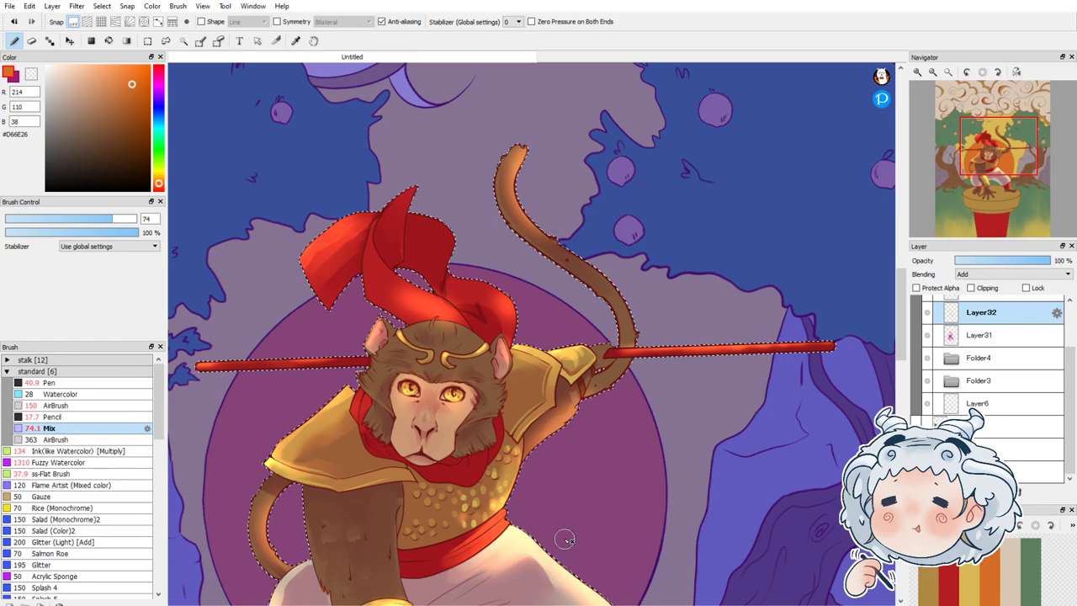
{"action": "left_click_drag", "start_coordinate": [627, 361], "coordinate": [803, 341]}
{"action": "left_click_drag", "start_coordinate": [517, 151], "coordinate": [589, 288]}
{"action": "left_click_drag", "start_coordinate": [993, 148], "coordinate": [994, 166]}
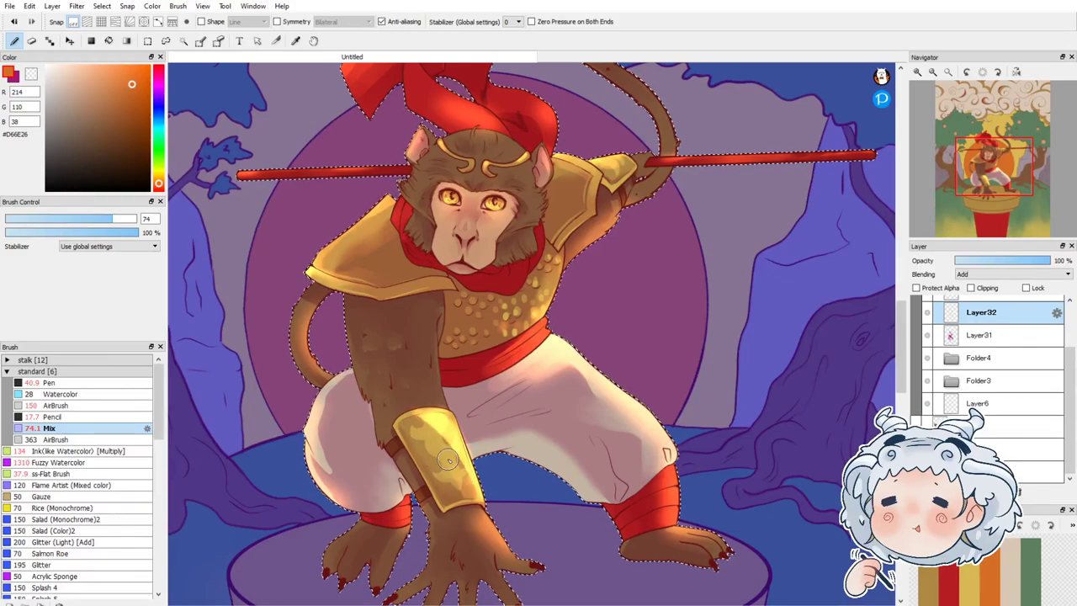
{"action": "left_click_drag", "start_coordinate": [424, 412], "coordinate": [445, 408]}
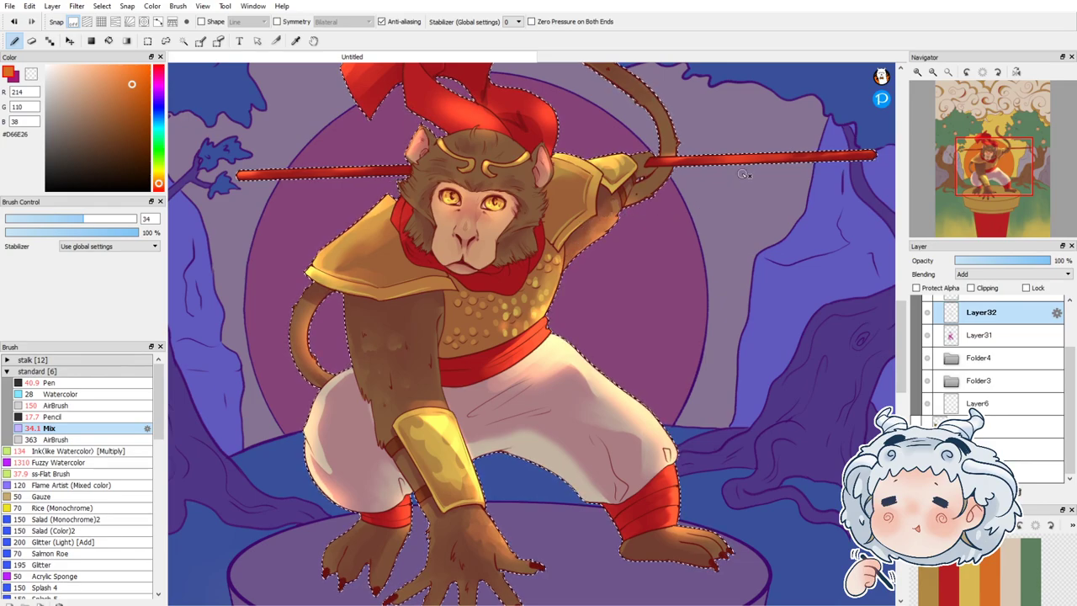
Step: Blend the remaining glow on the headscarf and tail with the Mix brush at size 63
{"action": "scroll", "coordinate": [632, 283], "scroll_direction": "down", "scroll_amount": 2}
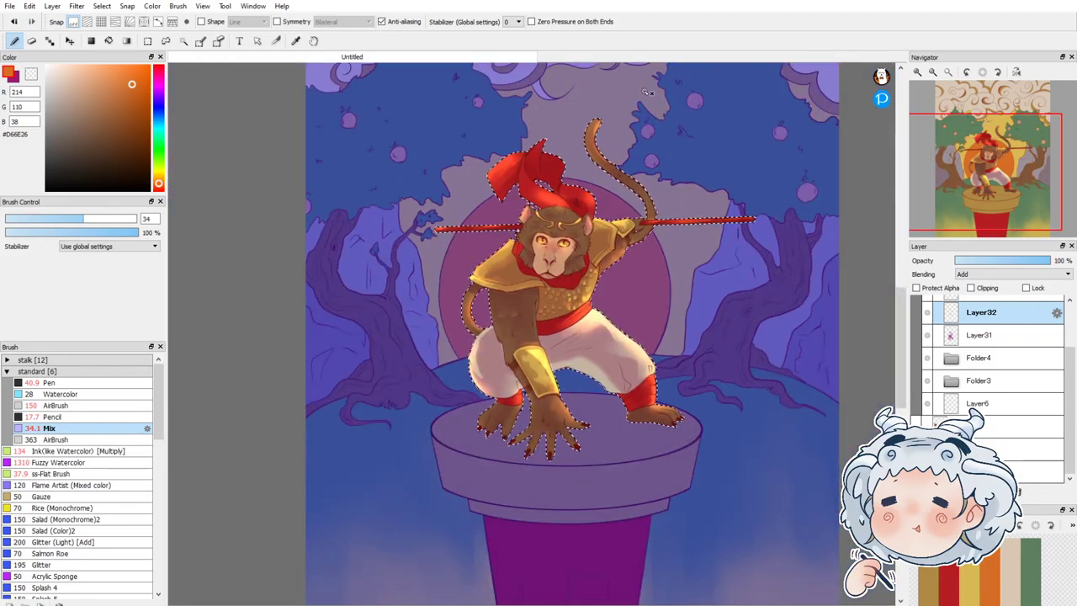
{"action": "scroll", "coordinate": [623, 96], "scroll_direction": "up", "scroll_amount": 2}
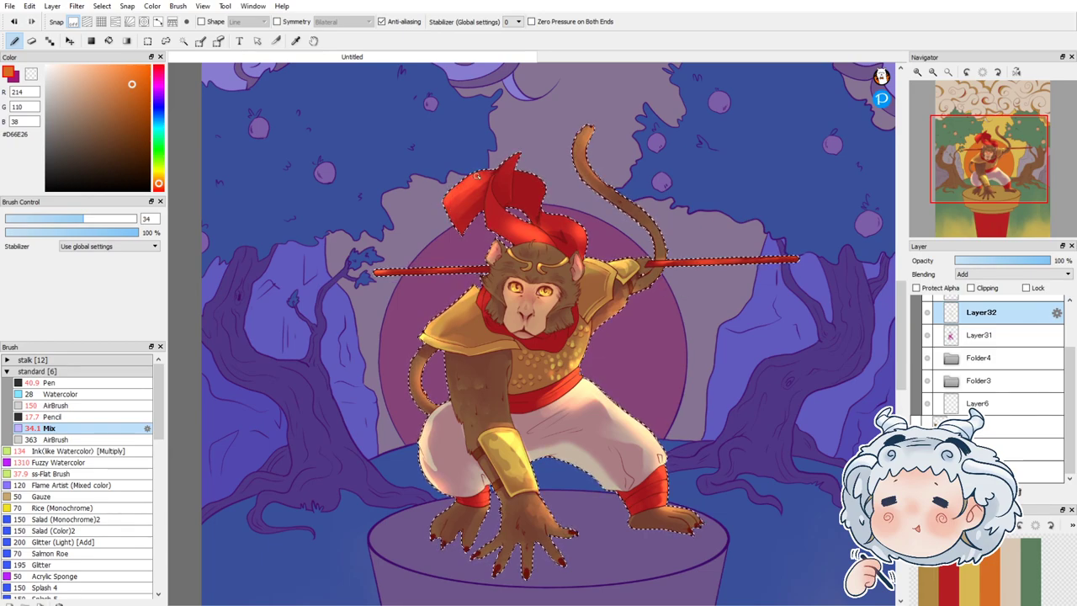
{"action": "left_click", "coordinate": [108, 219]}
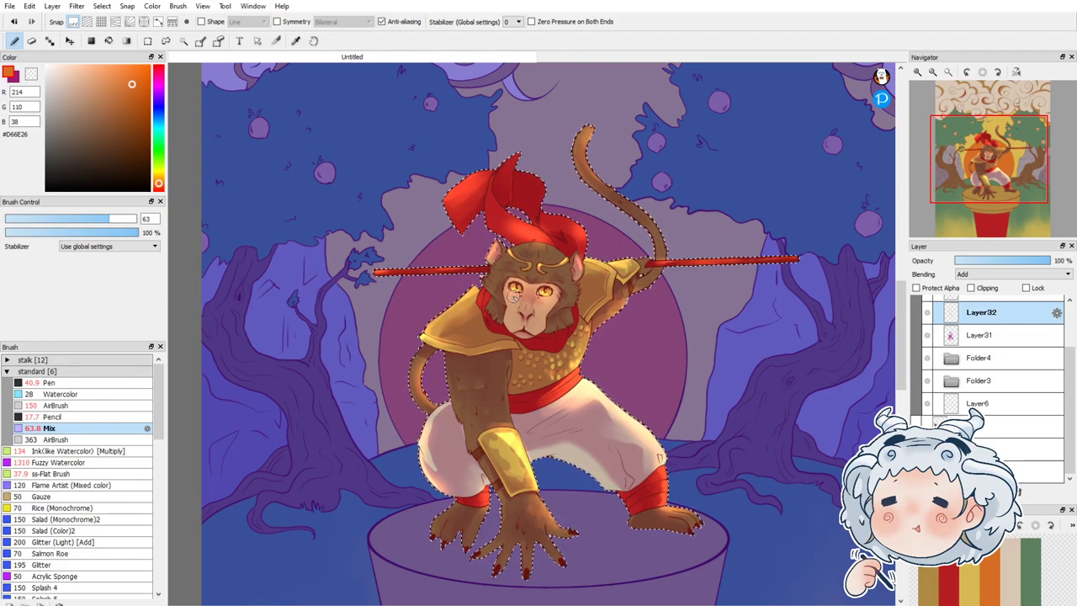
{"action": "scroll", "coordinate": [528, 306], "scroll_direction": "up", "scroll_amount": 2}
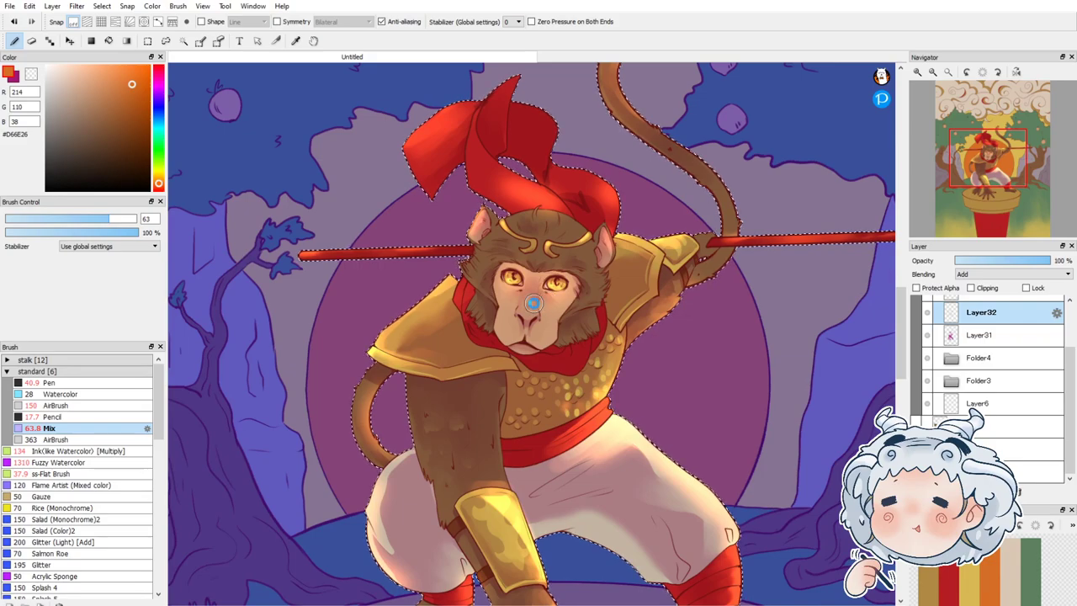
Step: Paint orange highlights above and below the eyes and along the nose bridge with the ss-Flat Brush at size 56
{"action": "scroll", "coordinate": [537, 307], "scroll_direction": "up", "scroll_amount": 2}
{"action": "scroll", "coordinate": [533, 303], "scroll_direction": "up", "scroll_amount": 2}
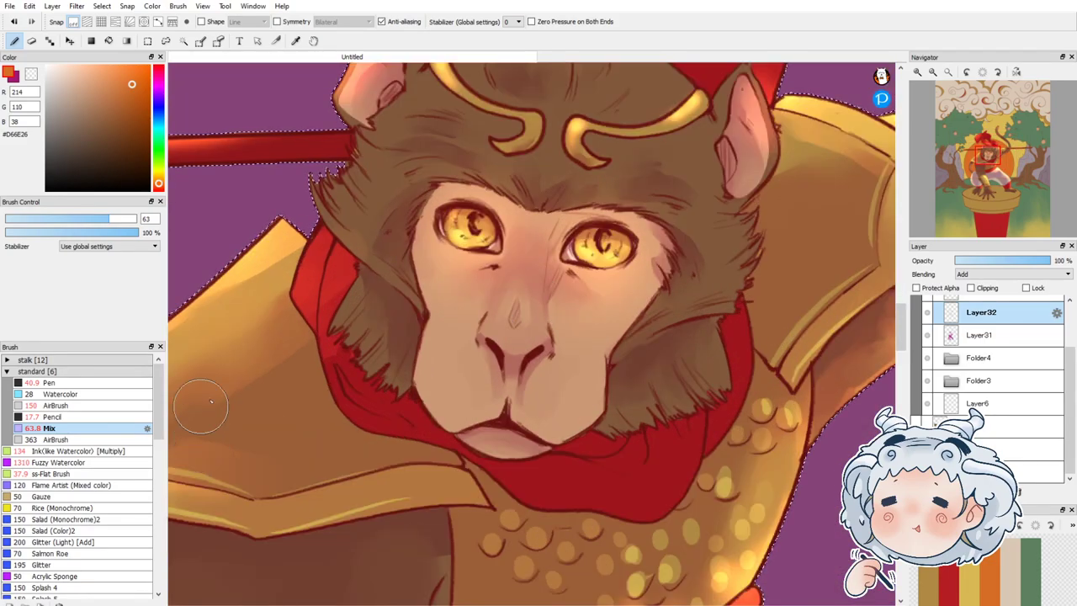
{"action": "left_click", "coordinate": [59, 463]}
{"action": "key", "text": "ctrl+d"}
{"action": "left_click_drag", "start_coordinate": [135, 219], "coordinate": [108, 220]}
{"action": "left_click", "coordinate": [65, 475]}
{"action": "key", "text": "ctrl+shift+d"}
{"action": "mouse_move", "coordinate": [589, 284]}
{"action": "left_mouse_down"}
{"action": "mouse_move", "coordinate": [611, 297]}
{"action": "mouse_move", "coordinate": [615, 288]}
{"action": "mouse_move", "coordinate": [592, 294]}
{"action": "left_mouse_up"}
{"action": "mouse_move", "coordinate": [474, 273]}
{"action": "left_mouse_down"}
{"action": "mouse_move", "coordinate": [491, 175]}
{"action": "mouse_move", "coordinate": [503, 184]}
{"action": "mouse_move", "coordinate": [457, 173]}
{"action": "mouse_move", "coordinate": [652, 223]}
{"action": "mouse_move", "coordinate": [601, 209]}
{"action": "mouse_move", "coordinate": [644, 202]}
{"action": "mouse_move", "coordinate": [644, 253]}
{"action": "left_mouse_up"}
{"action": "left_click_drag", "start_coordinate": [537, 287], "coordinate": [536, 332]}
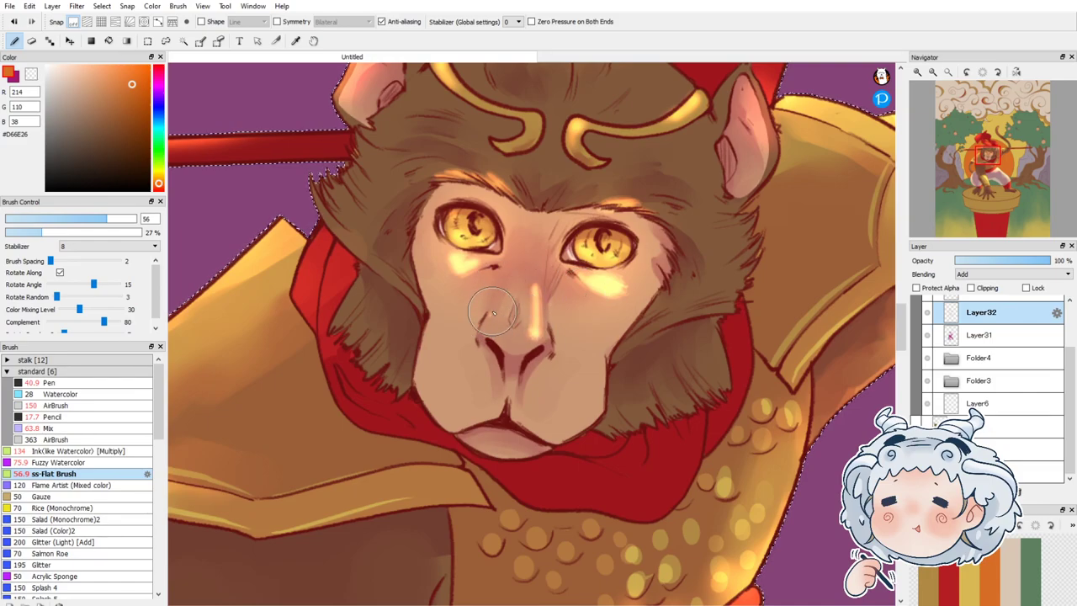
Step: Add ss-Flat Brush highlights to the sides of the nose, both cheeks and the eyes
{"action": "left_click_drag", "start_coordinate": [506, 285], "coordinate": [493, 317]}
{"action": "mouse_move", "coordinate": [522, 357]}
{"action": "left_mouse_down"}
{"action": "mouse_move", "coordinate": [498, 336]}
{"action": "mouse_move", "coordinate": [538, 338]}
{"action": "mouse_move", "coordinate": [528, 344]}
{"action": "mouse_move", "coordinate": [587, 367]}
{"action": "mouse_move", "coordinate": [572, 351]}
{"action": "mouse_move", "coordinate": [580, 383]}
{"action": "left_mouse_up"}
{"action": "mouse_move", "coordinate": [449, 345]}
{"action": "left_mouse_down"}
{"action": "mouse_move", "coordinate": [438, 353]}
{"action": "mouse_move", "coordinate": [471, 341]}
{"action": "left_mouse_up"}
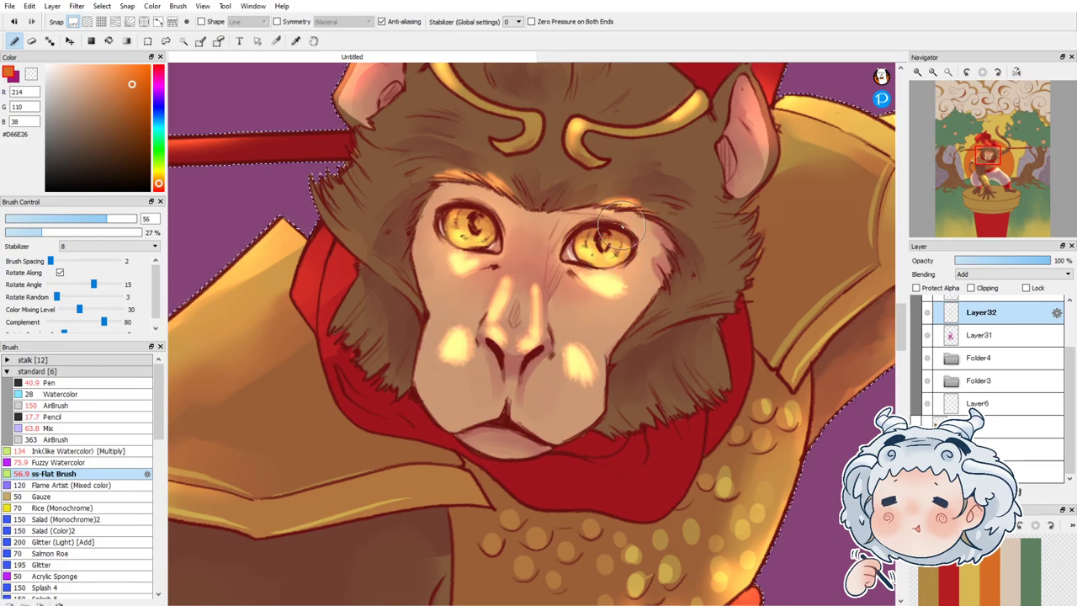
{"action": "mouse_move", "coordinate": [592, 204]}
{"action": "left_mouse_down"}
{"action": "mouse_move", "coordinate": [657, 215]}
{"action": "mouse_move", "coordinate": [579, 227]}
{"action": "mouse_move", "coordinate": [641, 244]}
{"action": "mouse_move", "coordinate": [626, 244]}
{"action": "mouse_move", "coordinate": [641, 258]}
{"action": "mouse_move", "coordinate": [595, 274]}
{"action": "mouse_move", "coordinate": [569, 269]}
{"action": "mouse_move", "coordinate": [617, 270]}
{"action": "mouse_move", "coordinate": [578, 261]}
{"action": "mouse_move", "coordinate": [612, 264]}
{"action": "mouse_move", "coordinate": [587, 269]}
{"action": "mouse_move", "coordinate": [587, 240]}
{"action": "mouse_move", "coordinate": [595, 255]}
{"action": "mouse_move", "coordinate": [584, 258]}
{"action": "mouse_move", "coordinate": [582, 249]}
{"action": "mouse_move", "coordinate": [619, 258]}
{"action": "left_mouse_up"}
{"action": "mouse_move", "coordinate": [455, 225]}
{"action": "left_mouse_down"}
{"action": "mouse_move", "coordinate": [492, 240]}
{"action": "mouse_move", "coordinate": [447, 239]}
{"action": "left_mouse_up"}
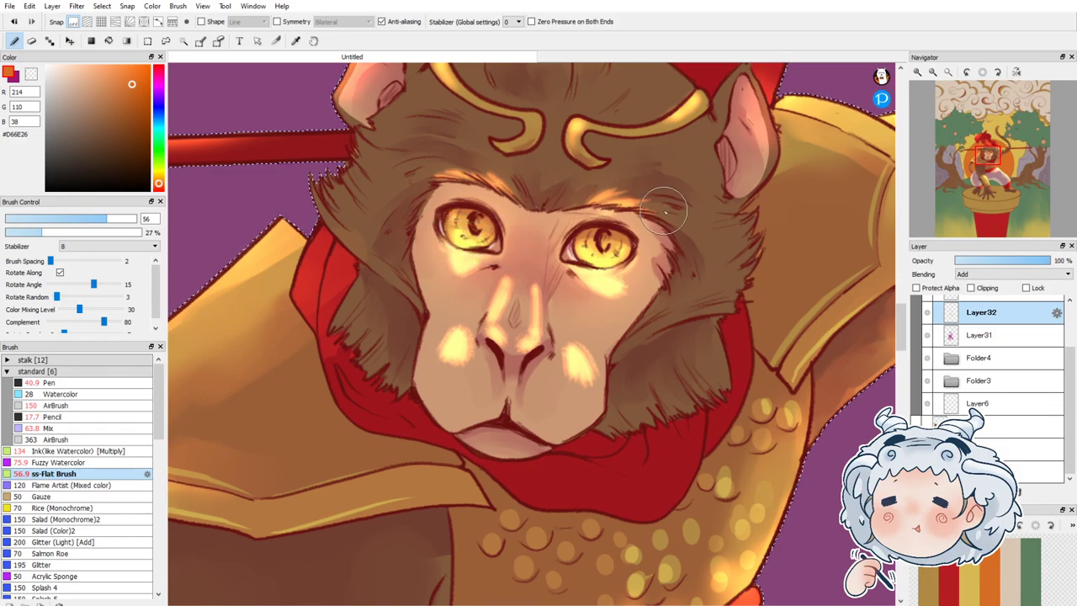
Step: Blend the highlights around the eyes, brows and nose bridge with the Mix brush at size 26
{"action": "left_click", "coordinate": [49, 428]}
{"action": "left_click_drag", "start_coordinate": [82, 219], "coordinate": [67, 220]}
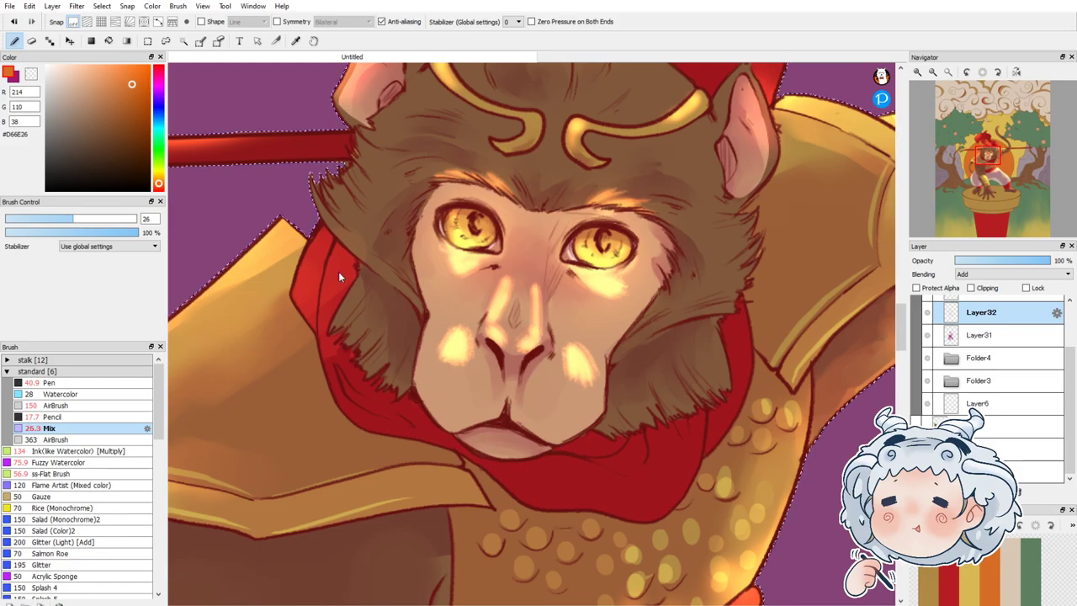
{"action": "mouse_move", "coordinate": [607, 290]}
{"action": "left_mouse_down"}
{"action": "mouse_move", "coordinate": [642, 257]}
{"action": "mouse_move", "coordinate": [610, 281]}
{"action": "mouse_move", "coordinate": [621, 286]}
{"action": "mouse_move", "coordinate": [577, 289]}
{"action": "left_mouse_up"}
{"action": "mouse_move", "coordinate": [633, 309]}
{"action": "left_mouse_down"}
{"action": "mouse_move", "coordinate": [584, 304]}
{"action": "mouse_move", "coordinate": [619, 307]}
{"action": "left_mouse_up"}
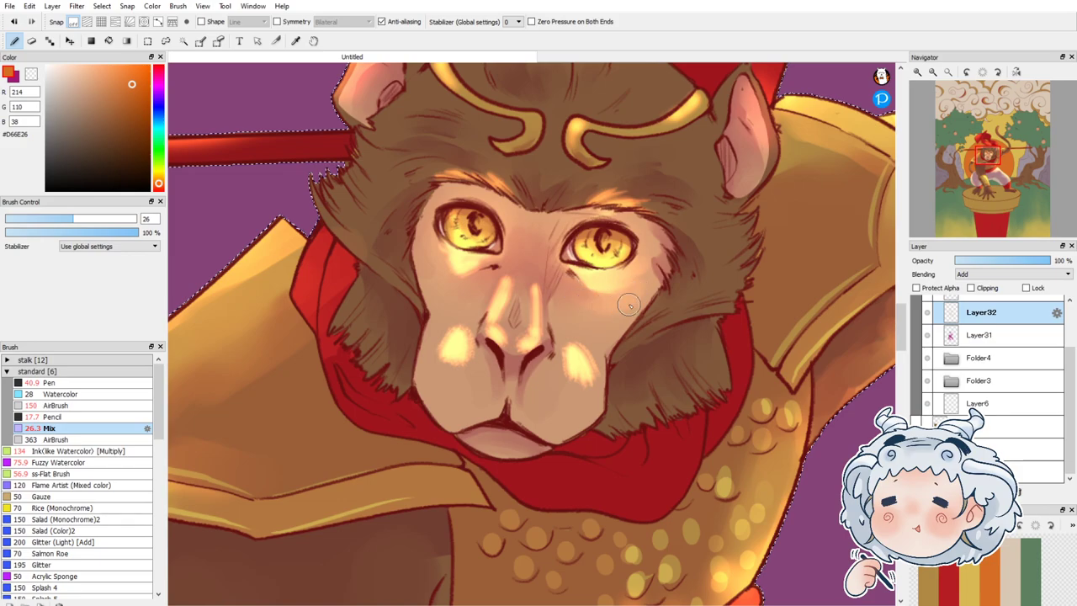
{"action": "mouse_move", "coordinate": [598, 191]}
{"action": "left_mouse_down"}
{"action": "mouse_move", "coordinate": [674, 210]}
{"action": "mouse_move", "coordinate": [581, 202]}
{"action": "mouse_move", "coordinate": [647, 193]}
{"action": "mouse_move", "coordinate": [546, 203]}
{"action": "mouse_move", "coordinate": [426, 184]}
{"action": "mouse_move", "coordinate": [456, 162]}
{"action": "mouse_move", "coordinate": [503, 190]}
{"action": "mouse_move", "coordinate": [448, 185]}
{"action": "left_mouse_up"}
{"action": "mouse_move", "coordinate": [466, 259]}
{"action": "left_mouse_down"}
{"action": "mouse_move", "coordinate": [425, 241]}
{"action": "mouse_move", "coordinate": [498, 293]}
{"action": "mouse_move", "coordinate": [511, 262]}
{"action": "mouse_move", "coordinate": [488, 319]}
{"action": "mouse_move", "coordinate": [498, 313]}
{"action": "mouse_move", "coordinate": [514, 349]}
{"action": "mouse_move", "coordinate": [537, 276]}
{"action": "mouse_move", "coordinate": [537, 335]}
{"action": "left_mouse_up"}
{"action": "left_click_drag", "start_coordinate": [521, 262], "coordinate": [529, 311]}
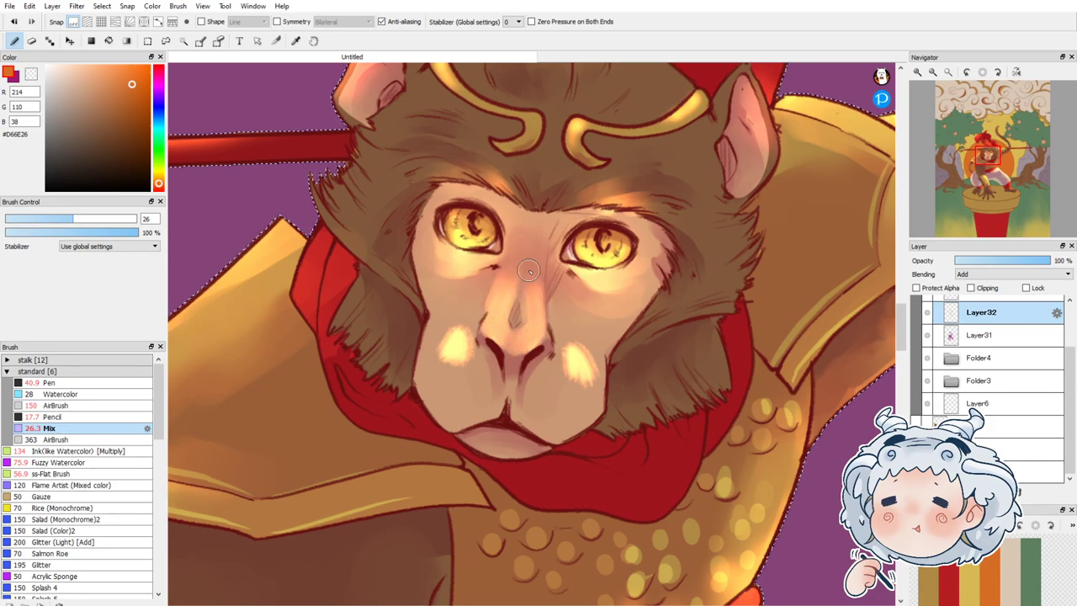
{"action": "mouse_move", "coordinate": [487, 266]}
{"action": "left_mouse_down"}
{"action": "mouse_move", "coordinate": [517, 300]}
{"action": "mouse_move", "coordinate": [523, 269]}
{"action": "left_mouse_up"}
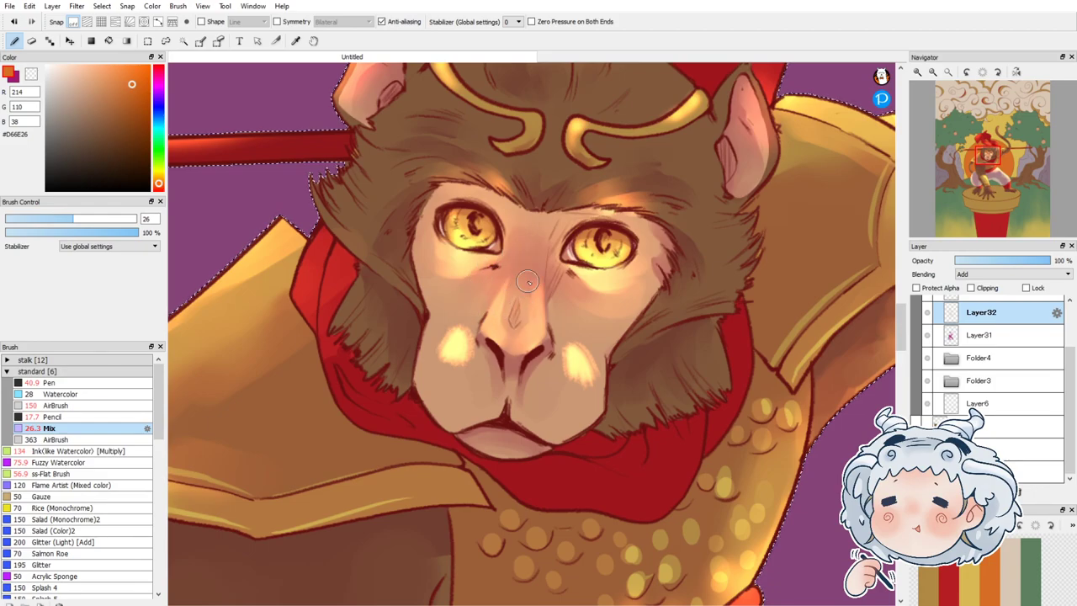
Step: Smooth the nose-tip and cheek highlights with the Mix brush, enlarging it to size 44
{"action": "mouse_move", "coordinate": [494, 335]}
{"action": "left_mouse_down"}
{"action": "mouse_move", "coordinate": [541, 252]}
{"action": "mouse_move", "coordinate": [586, 389]}
{"action": "mouse_move", "coordinate": [542, 326]}
{"action": "left_mouse_up"}
{"action": "mouse_move", "coordinate": [574, 375]}
{"action": "left_mouse_down"}
{"action": "mouse_move", "coordinate": [560, 347]}
{"action": "mouse_move", "coordinate": [587, 367]}
{"action": "mouse_move", "coordinate": [567, 349]}
{"action": "left_mouse_up"}
{"action": "mouse_move", "coordinate": [446, 365]}
{"action": "left_mouse_down"}
{"action": "mouse_move", "coordinate": [447, 332]}
{"action": "mouse_move", "coordinate": [469, 325]}
{"action": "mouse_move", "coordinate": [457, 335]}
{"action": "mouse_move", "coordinate": [468, 341]}
{"action": "mouse_move", "coordinate": [468, 369]}
{"action": "mouse_move", "coordinate": [511, 395]}
{"action": "mouse_move", "coordinate": [474, 482]}
{"action": "mouse_move", "coordinate": [530, 333]}
{"action": "mouse_move", "coordinate": [434, 359]}
{"action": "mouse_move", "coordinate": [435, 383]}
{"action": "mouse_move", "coordinate": [464, 348]}
{"action": "mouse_move", "coordinate": [487, 381]}
{"action": "mouse_move", "coordinate": [563, 379]}
{"action": "mouse_move", "coordinate": [552, 395]}
{"action": "mouse_move", "coordinate": [583, 369]}
{"action": "mouse_move", "coordinate": [589, 396]}
{"action": "mouse_move", "coordinate": [557, 394]}
{"action": "mouse_move", "coordinate": [581, 323]}
{"action": "mouse_move", "coordinate": [573, 341]}
{"action": "mouse_move", "coordinate": [595, 335]}
{"action": "mouse_move", "coordinate": [605, 357]}
{"action": "mouse_move", "coordinate": [551, 377]}
{"action": "mouse_move", "coordinate": [574, 397]}
{"action": "mouse_move", "coordinate": [464, 339]}
{"action": "mouse_move", "coordinate": [438, 312]}
{"action": "mouse_move", "coordinate": [439, 330]}
{"action": "mouse_move", "coordinate": [461, 325]}
{"action": "mouse_move", "coordinate": [470, 308]}
{"action": "mouse_move", "coordinate": [440, 346]}
{"action": "mouse_move", "coordinate": [497, 370]}
{"action": "mouse_move", "coordinate": [640, 352]}
{"action": "left_mouse_up"}
{"action": "left_click", "coordinate": [98, 218]}
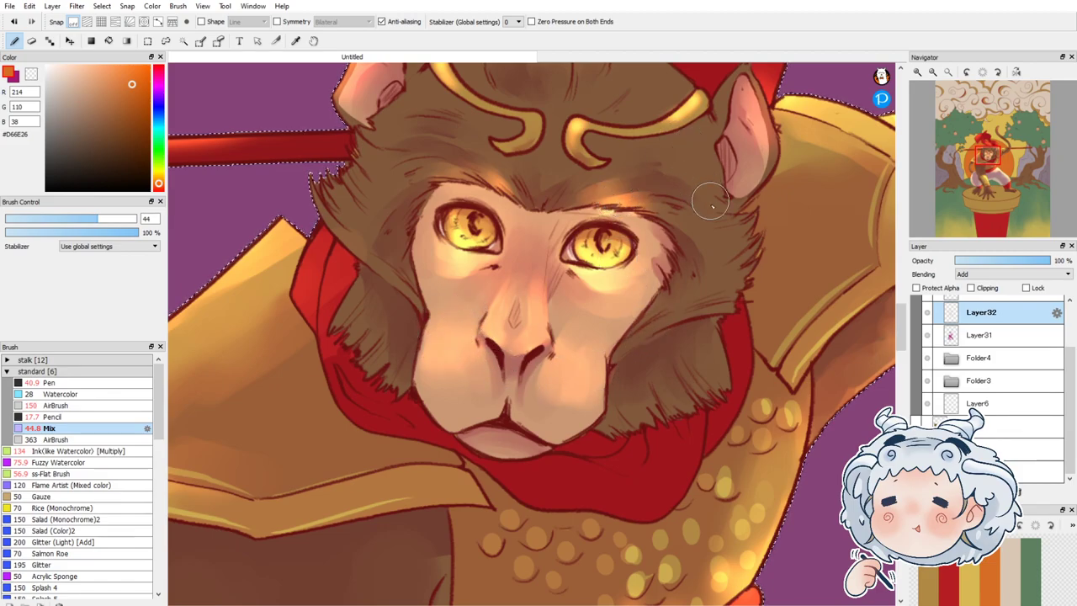
Step: Lower the Add layer's opacity to 47% and clear the selection around the monkey
{"action": "left_click_drag", "start_coordinate": [1049, 261], "coordinate": [1001, 261]}
{"action": "left_click", "coordinate": [948, 72]}
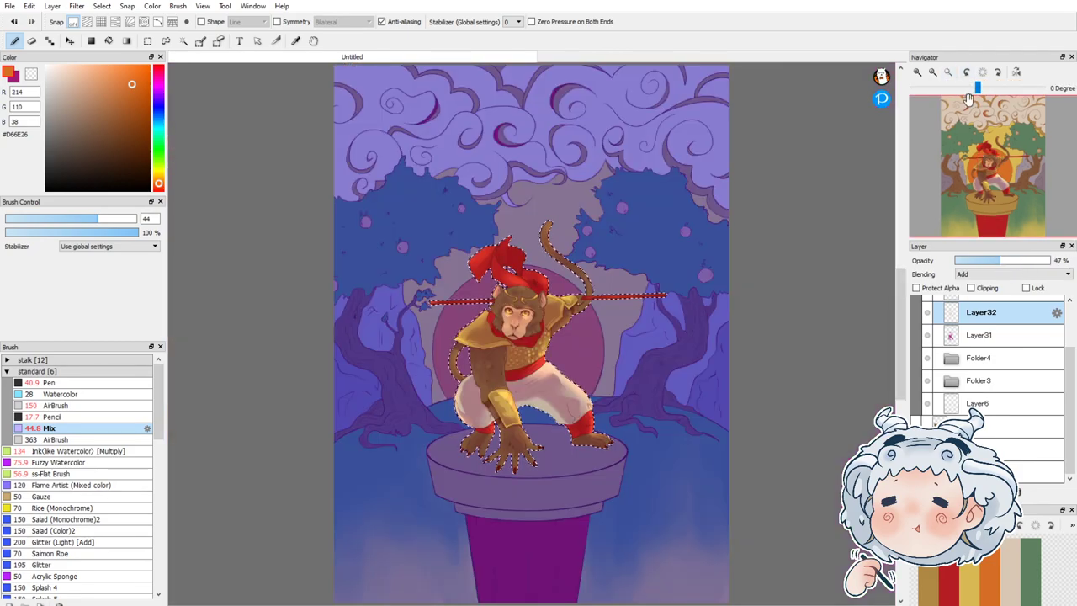
{"action": "left_click", "coordinate": [148, 40]}
{"action": "key", "text": "ctrl+d"}
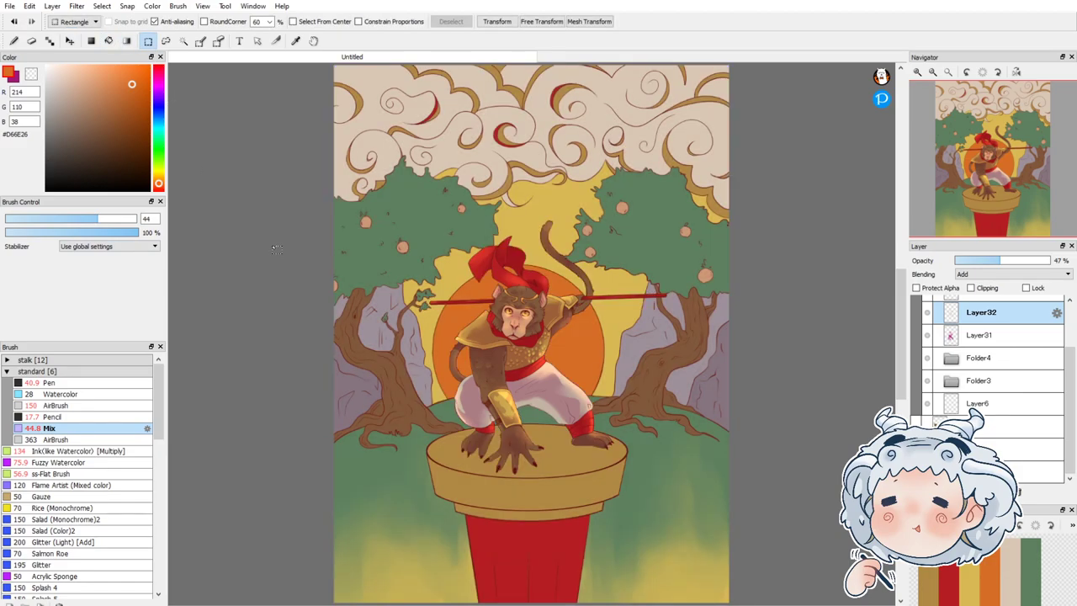
Step: Create a clipped Multiply layer above Layer18 in Folder5 for the pedestal shading
{"action": "left_click", "coordinate": [952, 383]}
{"action": "left_click_drag", "start_coordinate": [1069, 380], "coordinate": [1074, 433]}
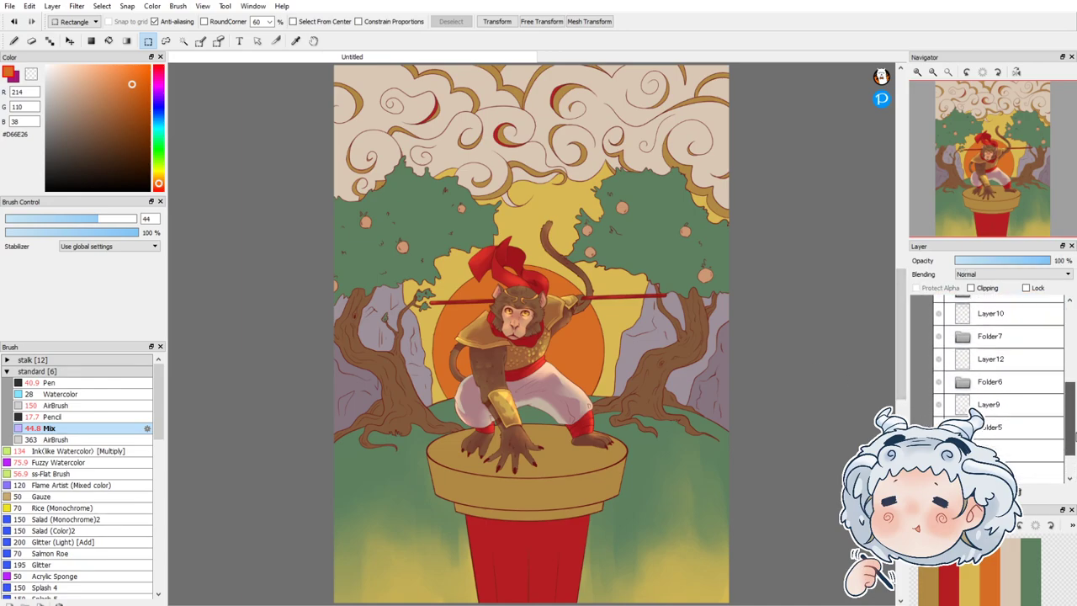
{"action": "left_click", "coordinate": [963, 425]}
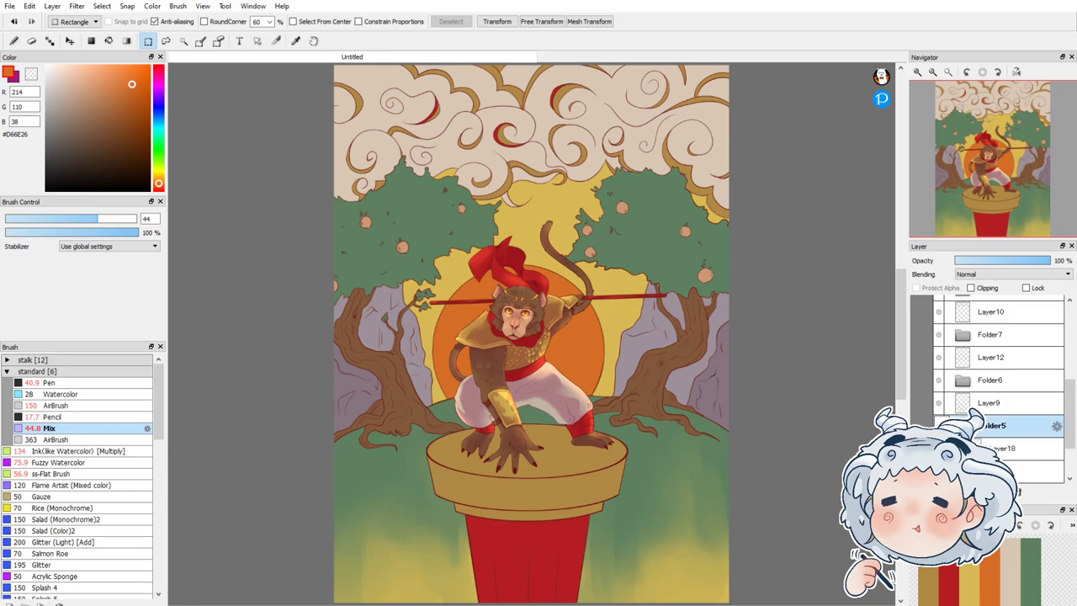
{"action": "left_click", "coordinate": [992, 448]}
{"action": "left_click", "coordinate": [918, 490]}
{"action": "left_click", "coordinate": [971, 289]}
{"action": "left_click", "coordinate": [989, 274]}
{"action": "left_click", "coordinate": [985, 295]}
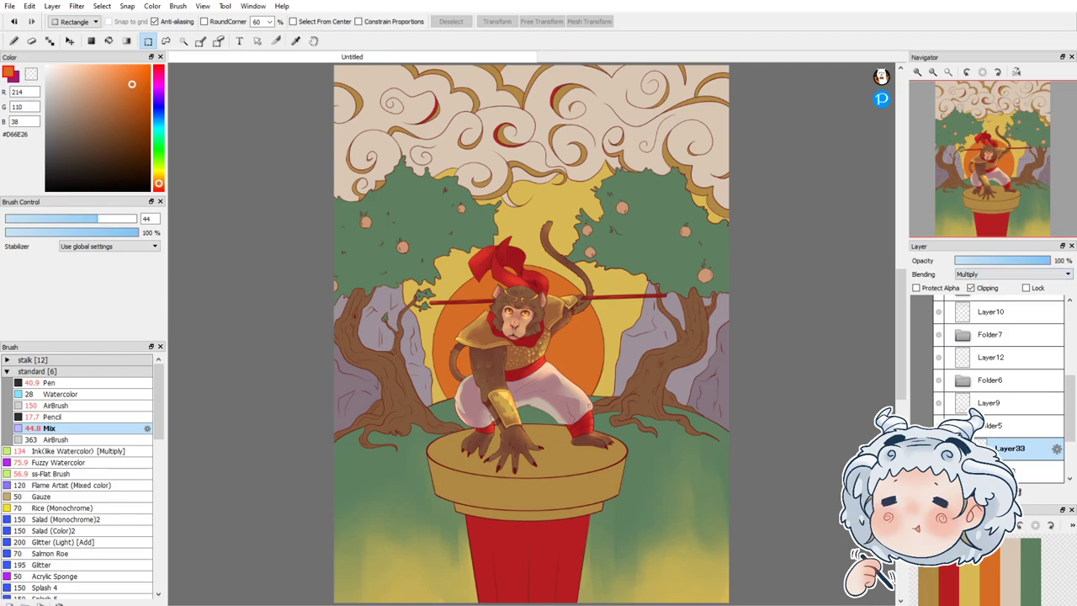
Step: Sample the pedestal's gold colour and fill the rim side, lower band and red column with it on the Multiply layer
{"action": "right_click", "coordinate": [508, 456]}
{"action": "left_click", "coordinate": [109, 41]}
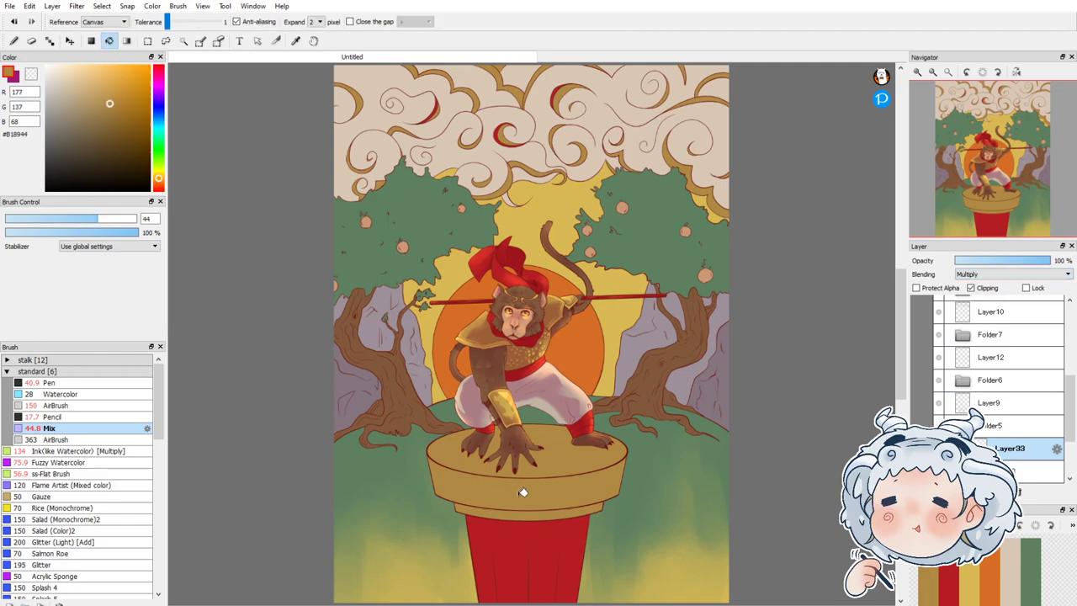
{"action": "left_click", "coordinate": [523, 489]}
{"action": "left_click", "coordinate": [537, 511]}
{"action": "left_click", "coordinate": [537, 551]}
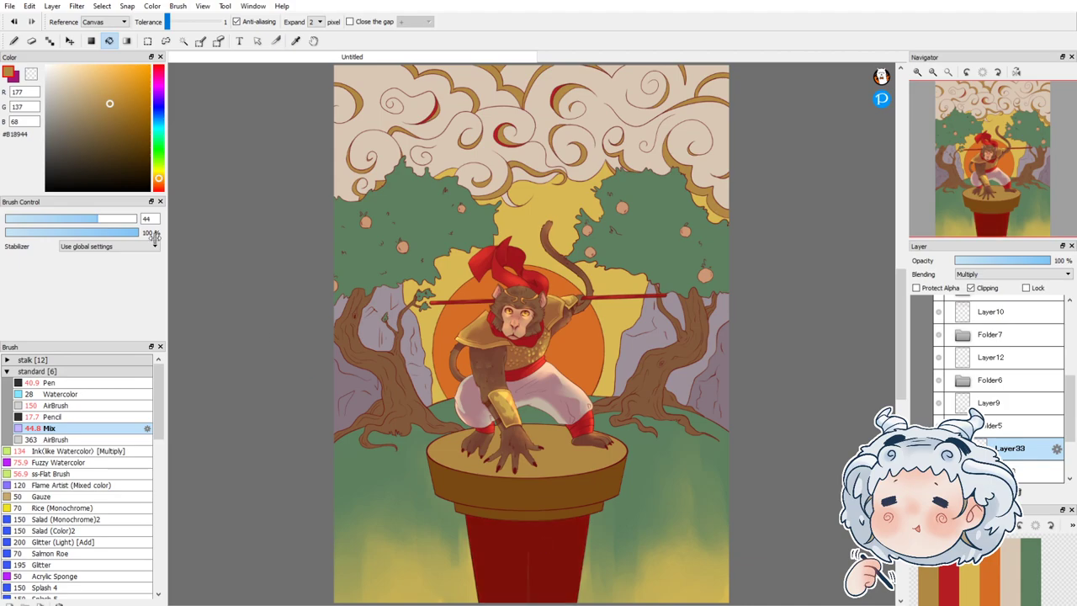
Step: Erase a narrow light strip on the rim at size 28 and recolour the pedestal shading orange (#D66E26) using Protect Alpha
{"action": "left_click", "coordinate": [31, 41]}
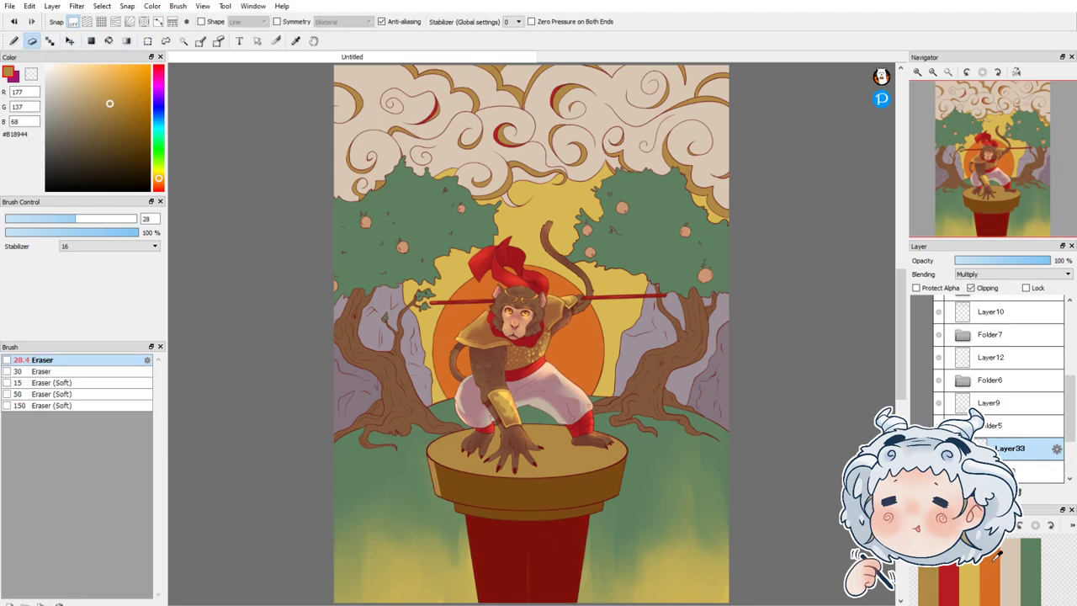
{"action": "left_click", "coordinate": [917, 288]}
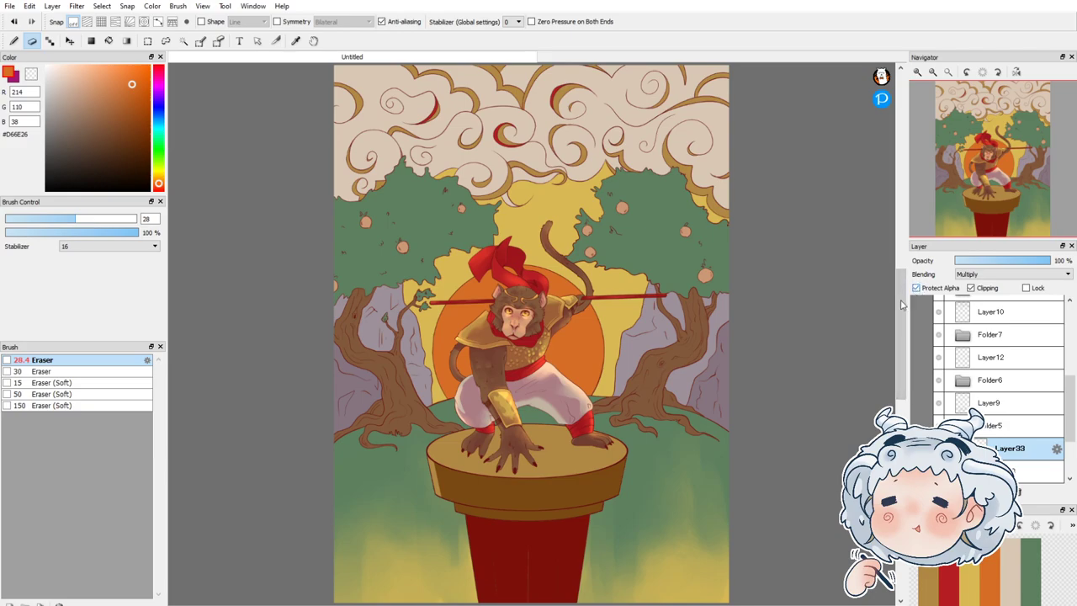
{"action": "left_click", "coordinate": [127, 40]}
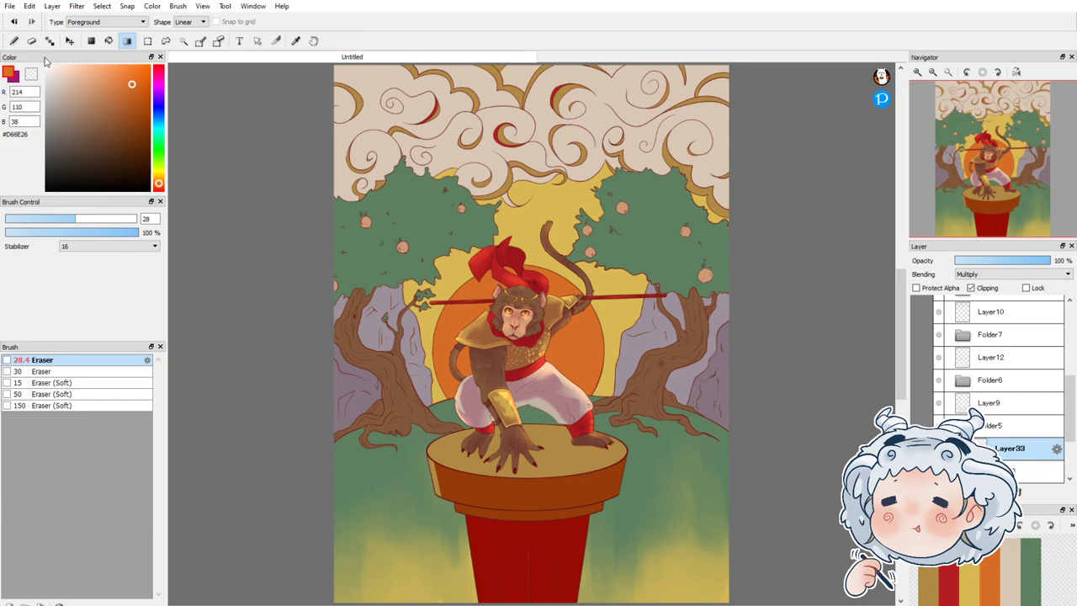
Step: Erase light strips along both side edges of the pedestal rim and column with the Eraser at sizes 45 and 91
{"action": "left_click", "coordinate": [31, 42]}
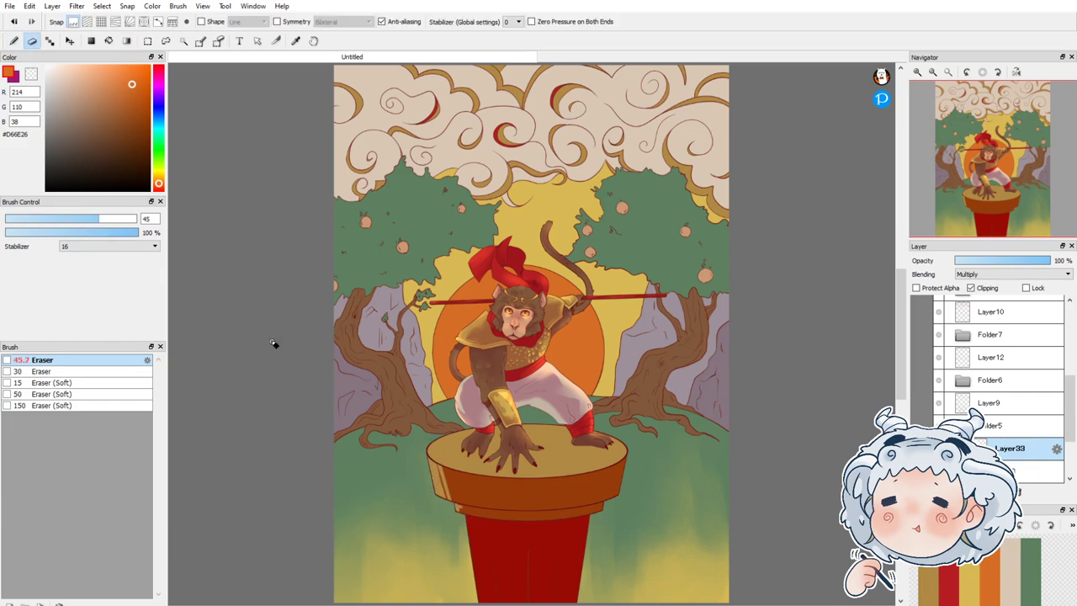
{"action": "left_click_drag", "start_coordinate": [479, 562], "coordinate": [485, 601]}
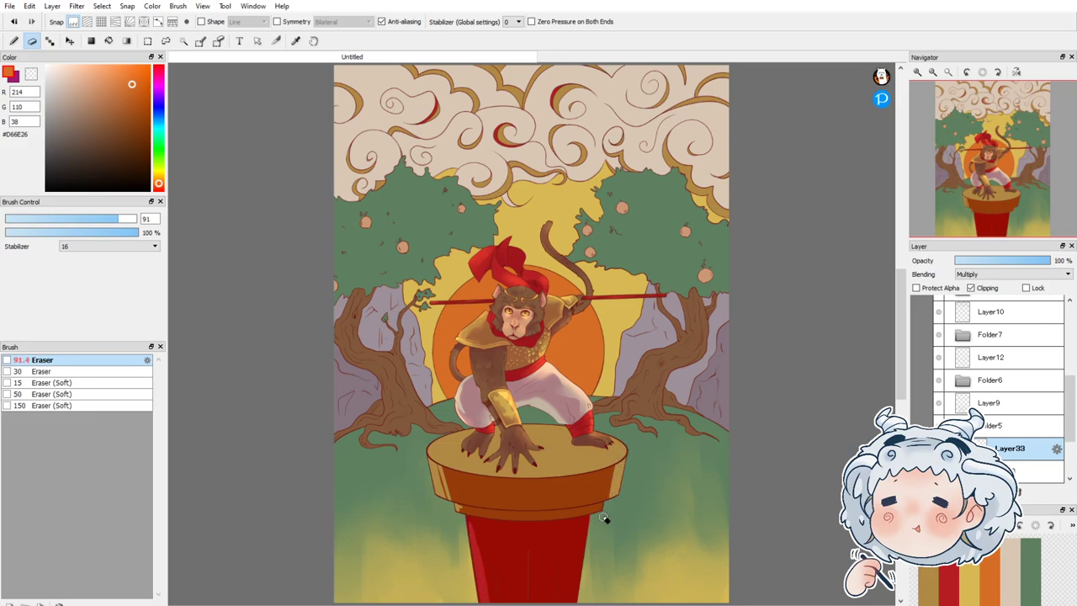
{"action": "left_click_drag", "start_coordinate": [588, 545], "coordinate": [590, 529]}
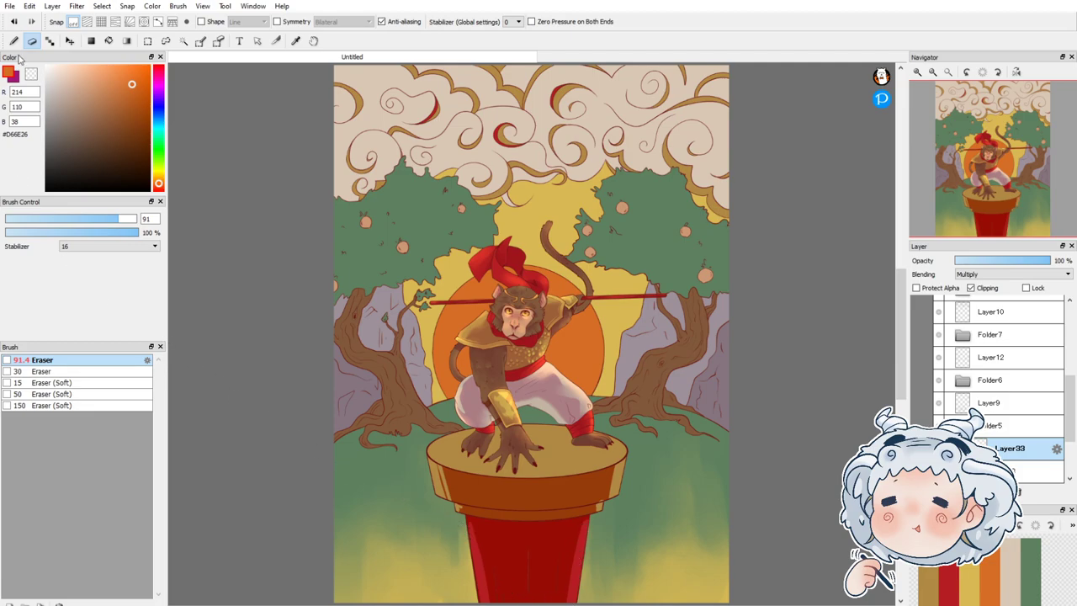
Step: Outline a shadow shape on the pedestal's top surface with the Pen at size 40 and fill it with orange
{"action": "key", "text": "b"}
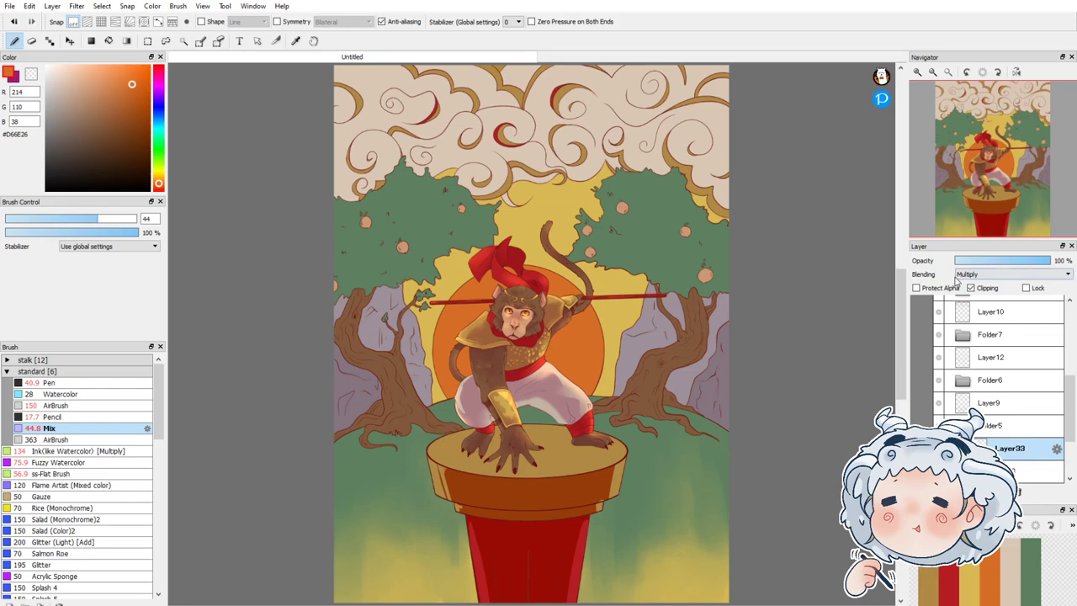
{"action": "left_click", "coordinate": [59, 394]}
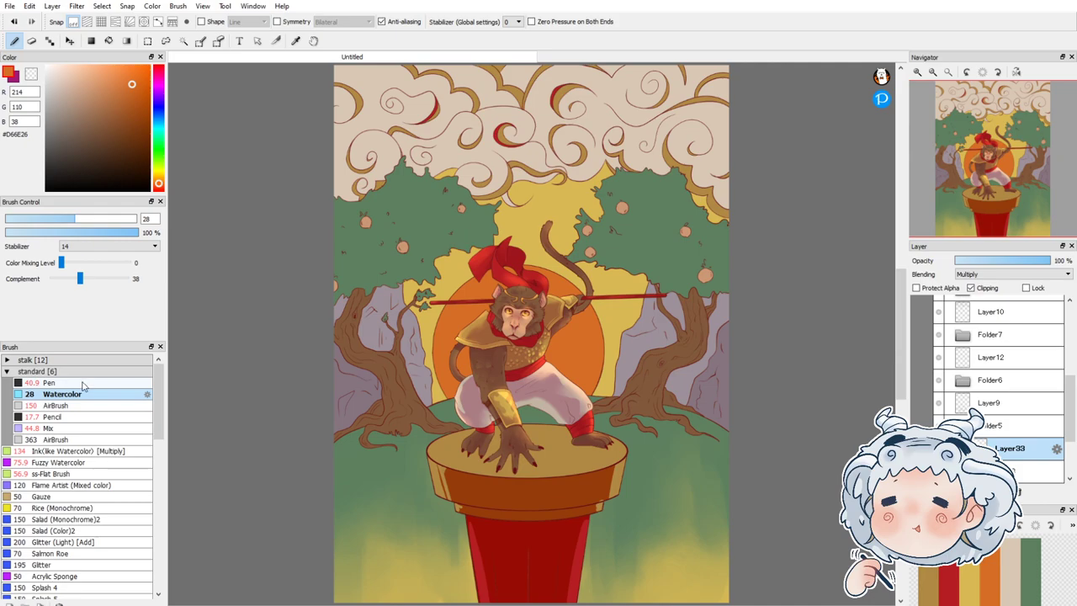
{"action": "left_click", "coordinate": [49, 383]}
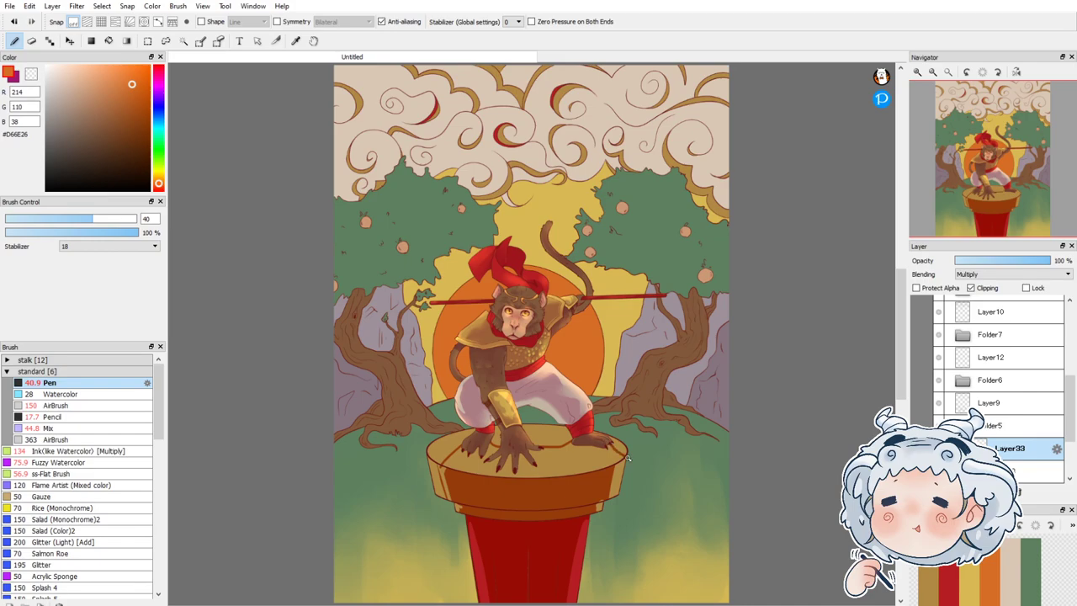
{"action": "left_click", "coordinate": [108, 40]}
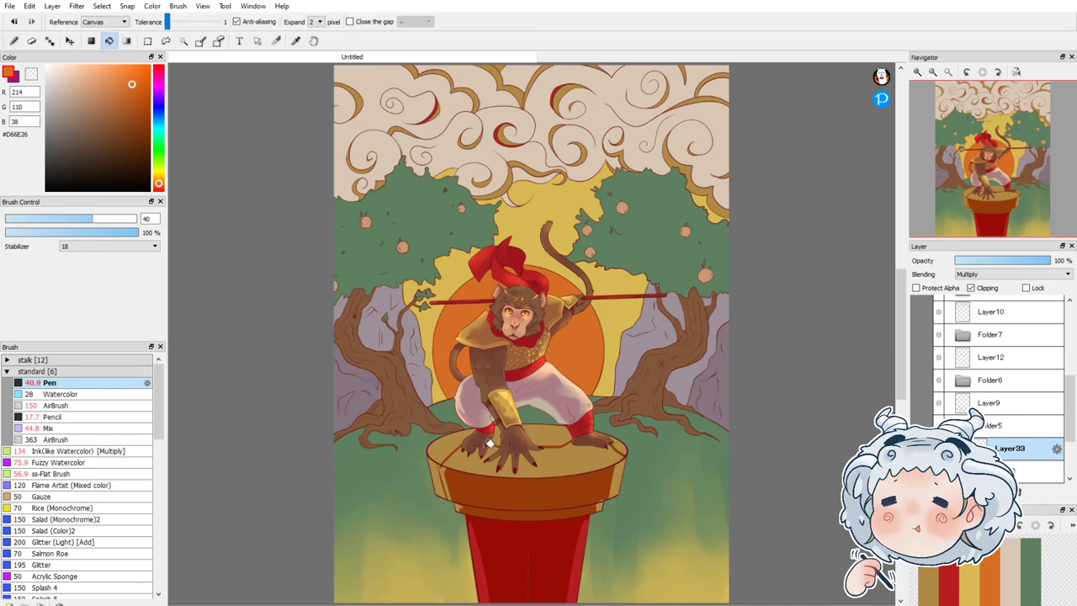
{"action": "left_click", "coordinate": [475, 468]}
Step: Soften the shading edges on the pedestal's top, rim and column with the Mix brush at sizes 101 and 153
{"action": "left_click", "coordinate": [14, 40]}
{"action": "left_click", "coordinate": [62, 428]}
{"action": "left_click_drag", "start_coordinate": [115, 221], "coordinate": [123, 220]}
{"action": "mouse_move", "coordinate": [453, 487]}
{"action": "left_mouse_down"}
{"action": "mouse_move", "coordinate": [442, 492]}
{"action": "mouse_move", "coordinate": [433, 471]}
{"action": "mouse_move", "coordinate": [455, 488]}
{"action": "left_mouse_up"}
{"action": "left_click_drag", "start_coordinate": [605, 465], "coordinate": [609, 501]}
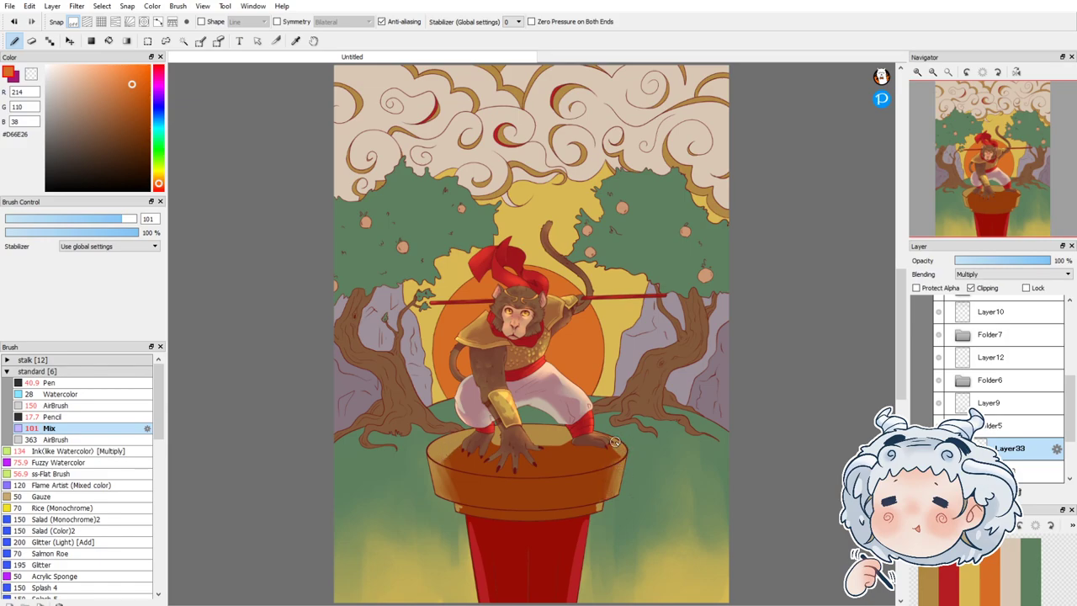
{"action": "left_click_drag", "start_coordinate": [615, 504], "coordinate": [567, 518]}
{"action": "left_click_drag", "start_coordinate": [131, 221], "coordinate": [140, 221]}
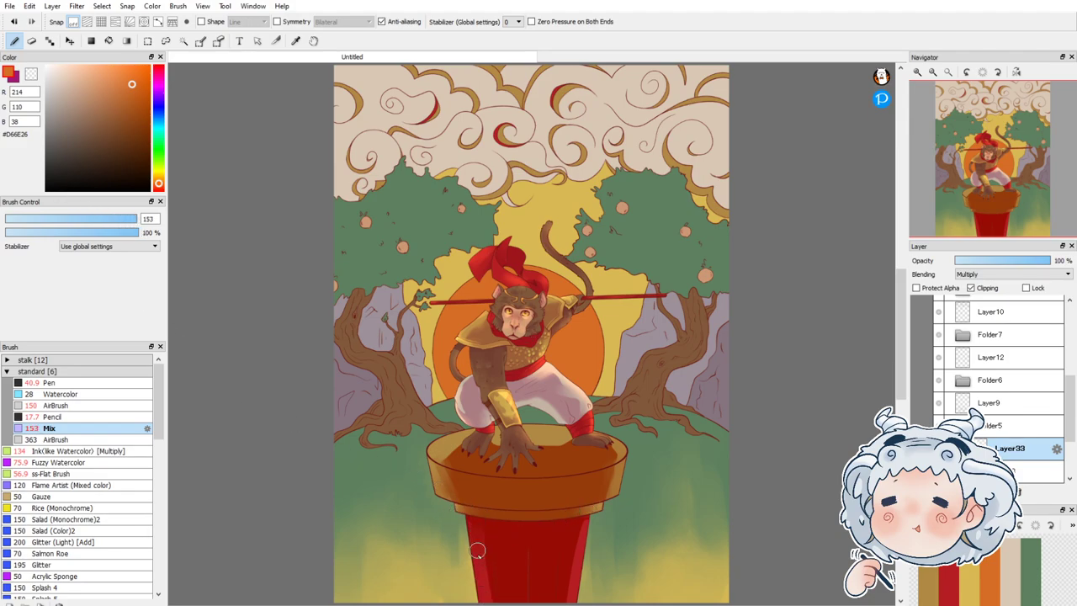
{"action": "mouse_move", "coordinate": [578, 584]}
{"action": "left_mouse_down"}
{"action": "mouse_move", "coordinate": [573, 527]}
{"action": "mouse_move", "coordinate": [568, 601]}
{"action": "left_mouse_up"}
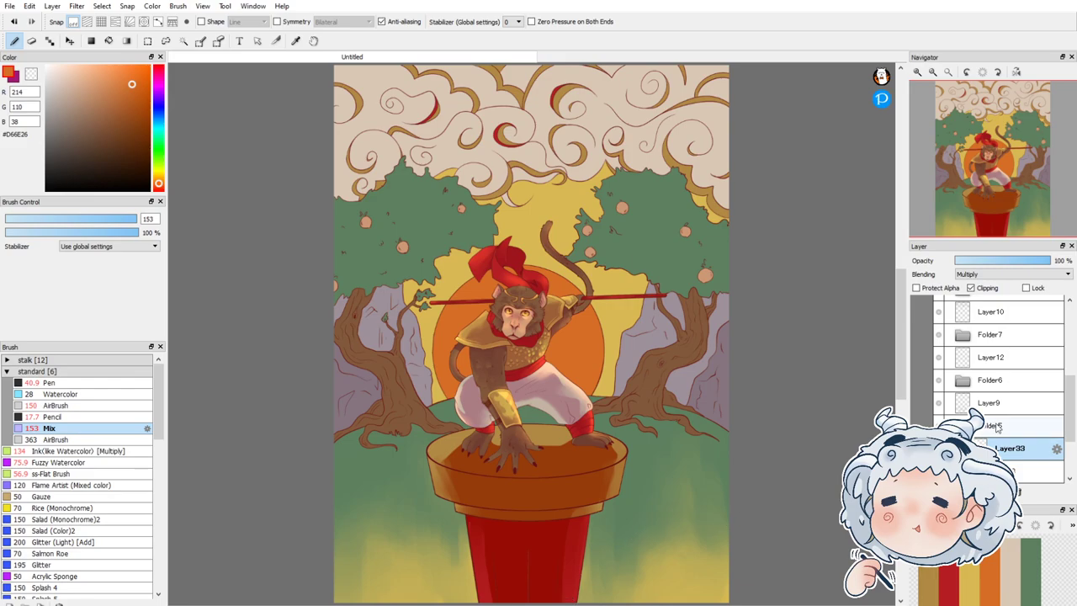
Step: Create a new layer above the pedestal's Multiply layer and set its blending to Add
{"action": "key", "text": "ctrl+shift+n"}
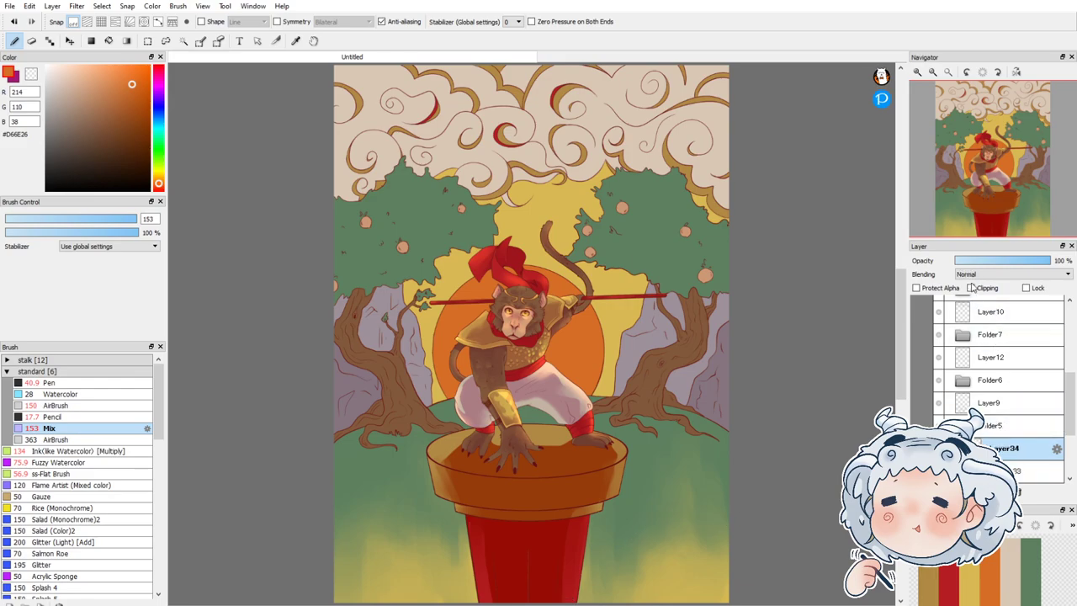
{"action": "left_click", "coordinate": [970, 274]}
{"action": "left_click", "coordinate": [964, 301]}
Step: Airbrush warm orange light along the back of the pedestal's top and both sides of the rim at size 162
{"action": "left_click", "coordinate": [84, 405]}
{"action": "left_click_drag", "start_coordinate": [122, 220], "coordinate": [149, 219]}
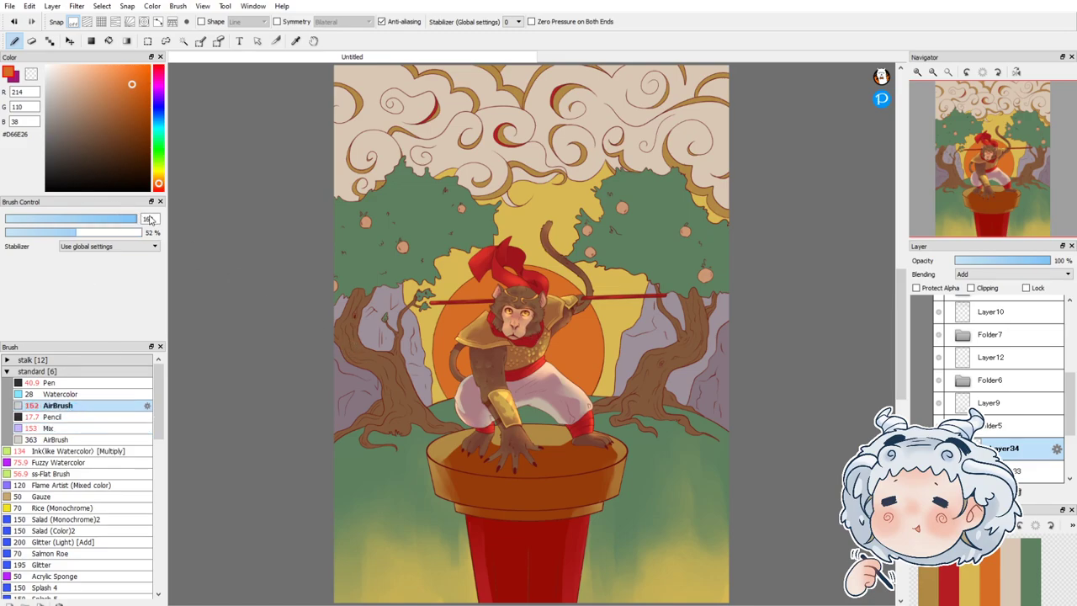
{"action": "mouse_move", "coordinate": [433, 452]}
{"action": "left_mouse_down"}
{"action": "mouse_move", "coordinate": [525, 410]}
{"action": "mouse_move", "coordinate": [539, 421]}
{"action": "mouse_move", "coordinate": [435, 445]}
{"action": "mouse_move", "coordinate": [534, 421]}
{"action": "mouse_move", "coordinate": [472, 432]}
{"action": "mouse_move", "coordinate": [551, 421]}
{"action": "mouse_move", "coordinate": [572, 439]}
{"action": "left_mouse_up"}
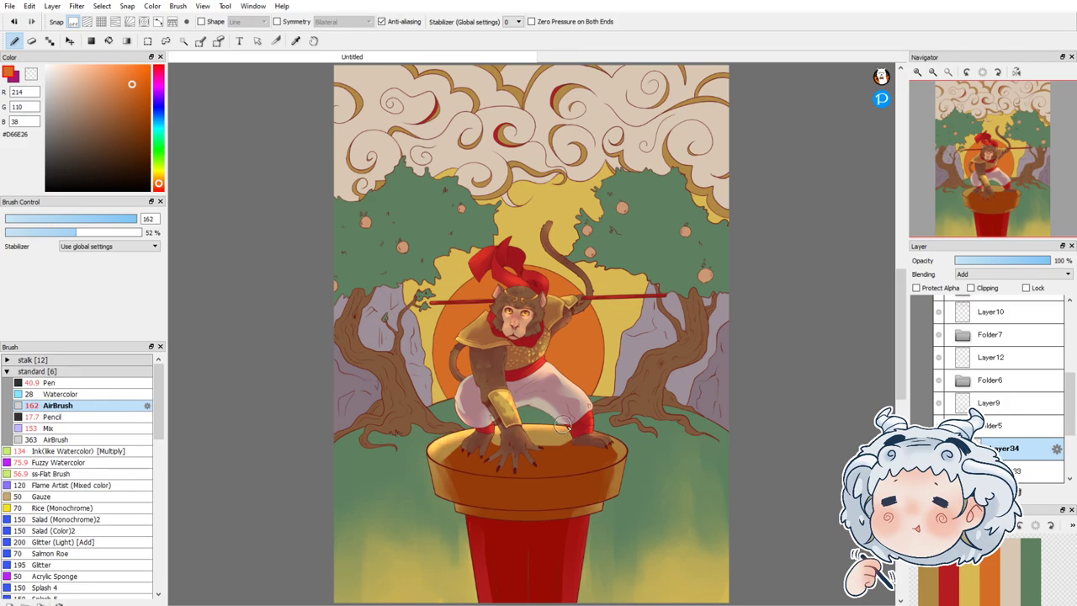
{"action": "mouse_move", "coordinate": [430, 456]}
{"action": "left_mouse_down"}
{"action": "mouse_move", "coordinate": [437, 500]}
{"action": "mouse_move", "coordinate": [456, 510]}
{"action": "left_mouse_up"}
{"action": "left_click_drag", "start_coordinate": [626, 451], "coordinate": [613, 510]}
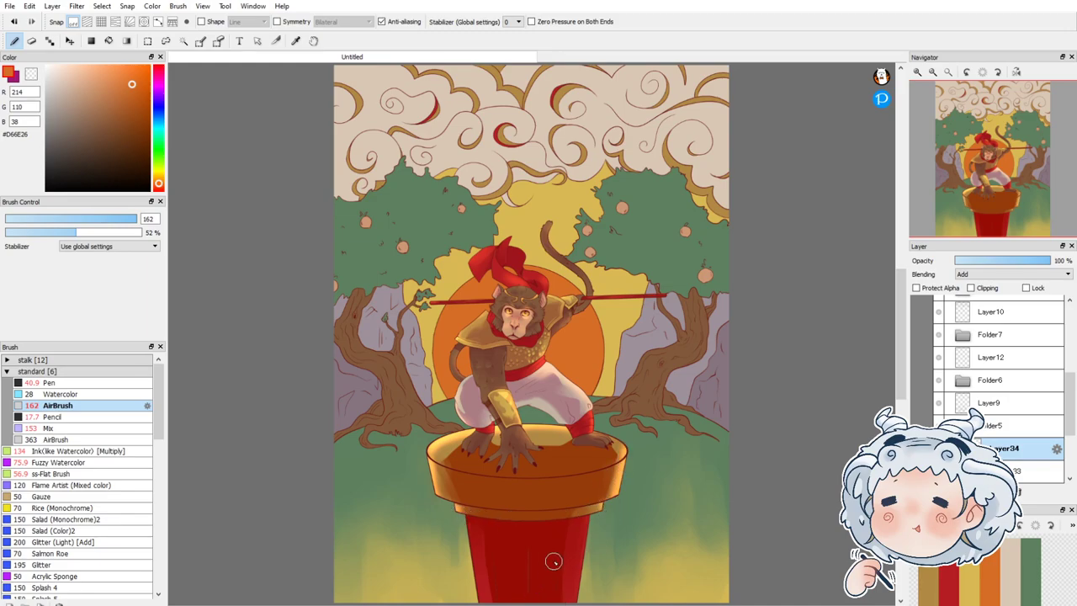
Step: Load the pedestal's Multiply shading as a selection and soften the shading on its top with the Mix brush at size 427
{"action": "left_click", "coordinate": [1030, 471]}
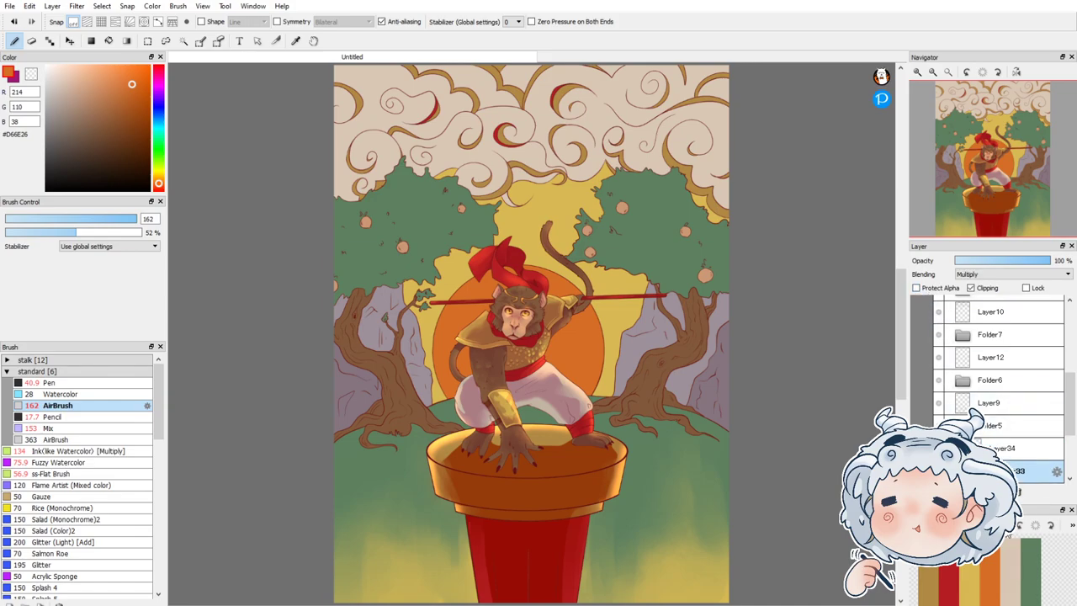
{"action": "left_click", "coordinate": [962, 471], "text": "ctrl"}
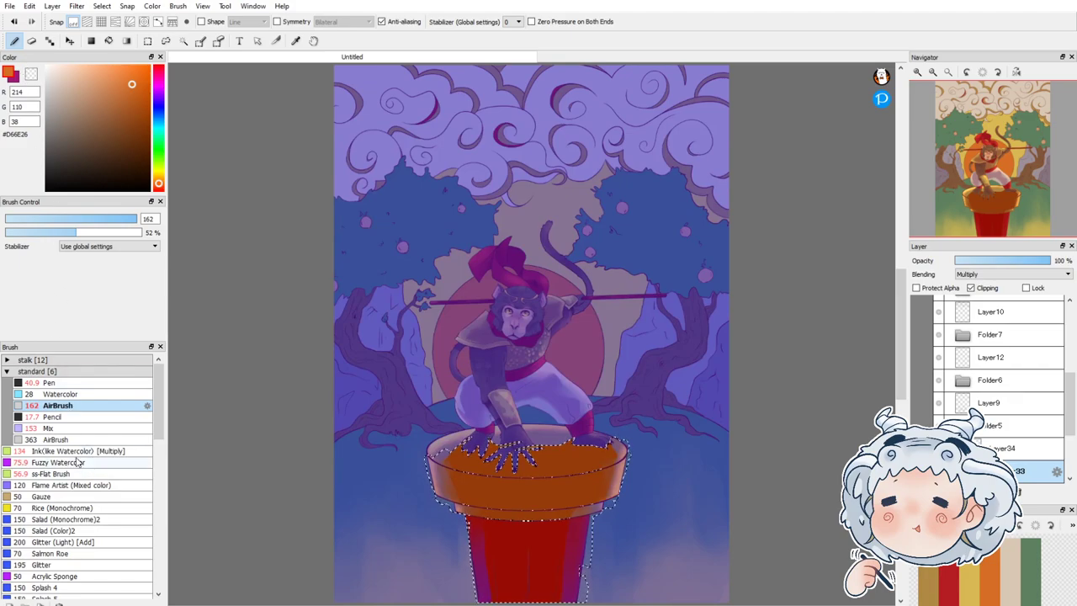
{"action": "left_click", "coordinate": [48, 427]}
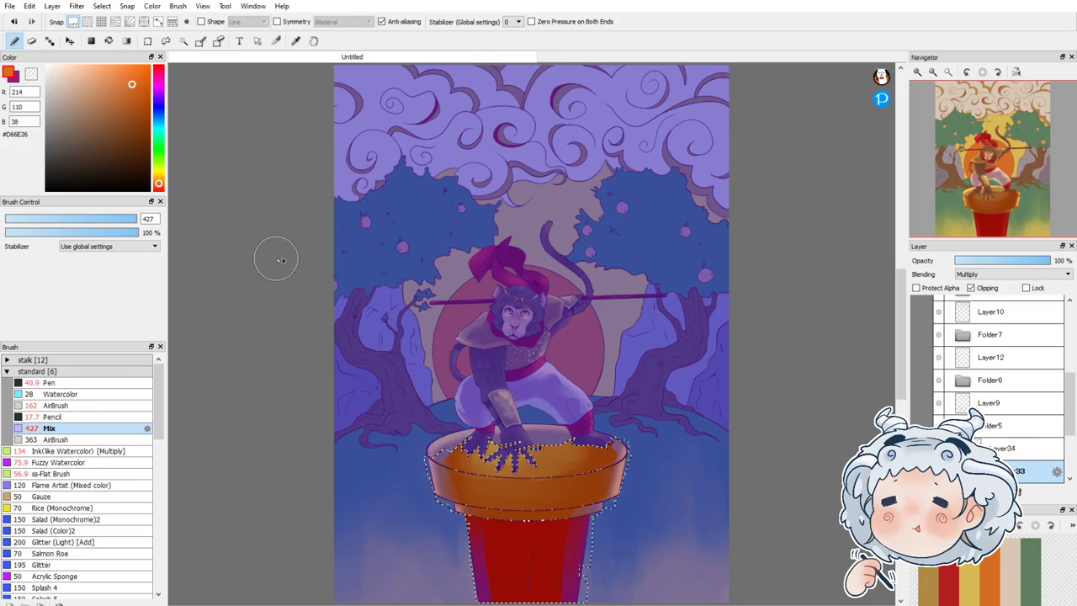
Step: Paint more orange shading on the pedestal's top and rim with the Pen at sizes 91 and 122
{"action": "left_click", "coordinate": [49, 383]}
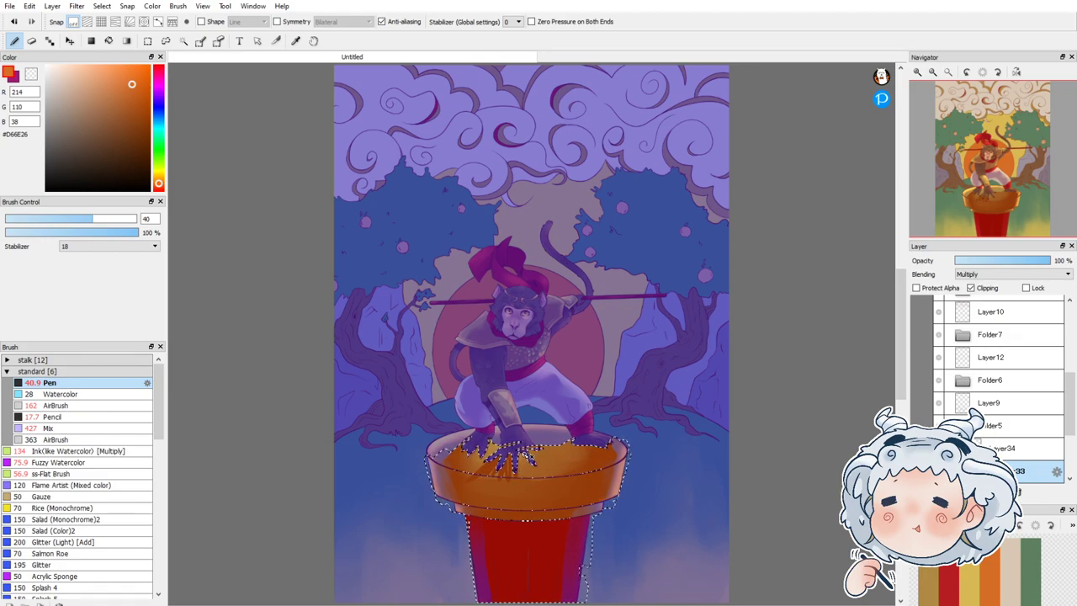
{"action": "left_click", "coordinate": [118, 221]}
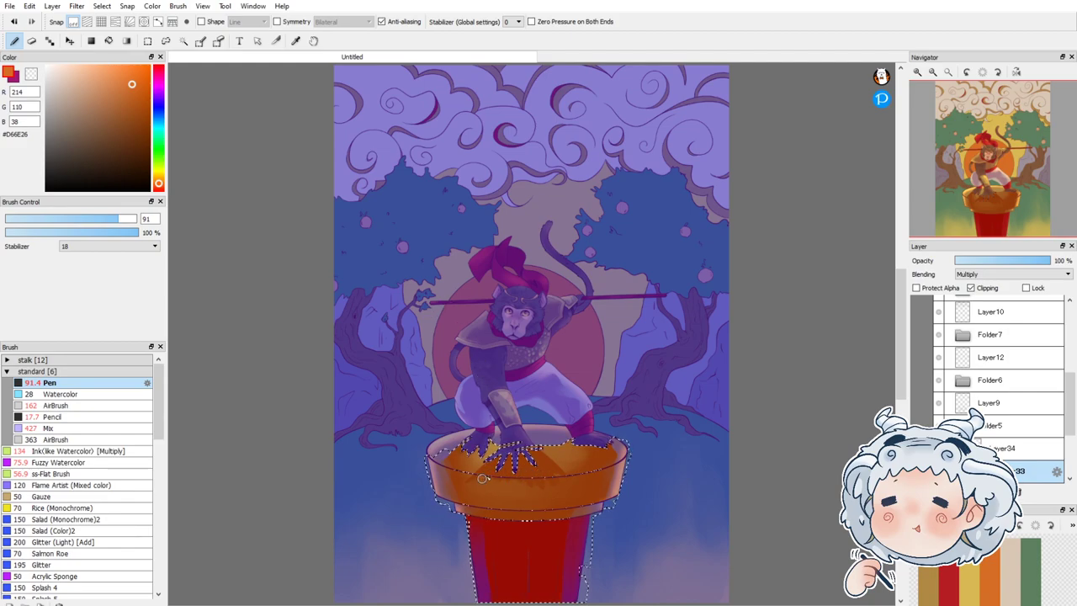
{"action": "left_click_drag", "start_coordinate": [75, 217], "coordinate": [130, 221]}
{"action": "left_click_drag", "start_coordinate": [508, 471], "coordinate": [476, 496]}
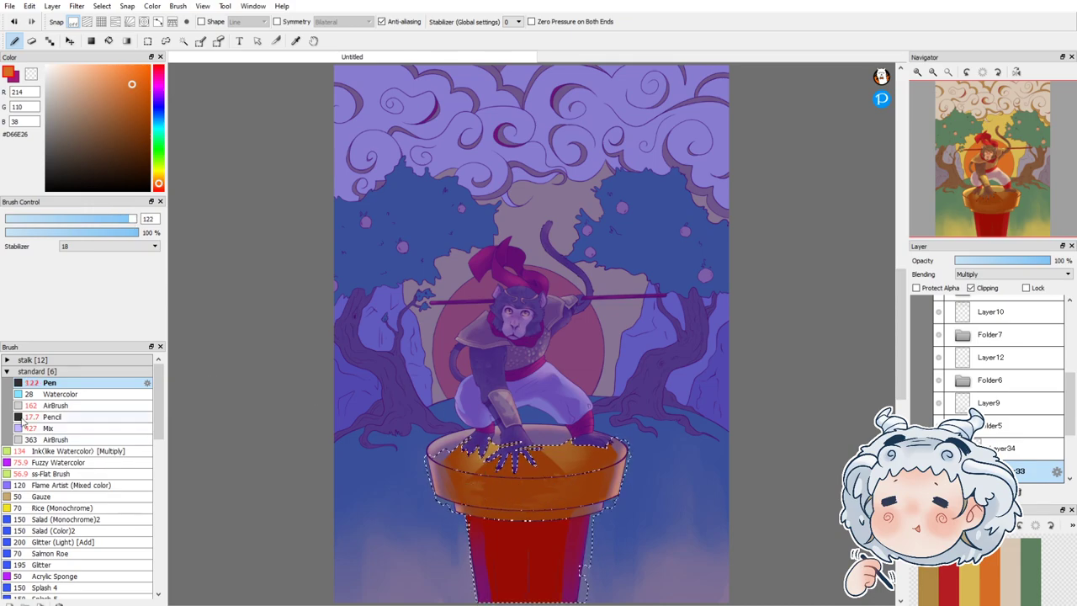
Step: Blend the new pedestal strokes with the Mix brush at size 427 and clear the selection
{"action": "left_click", "coordinate": [56, 428]}
{"action": "mouse_move", "coordinate": [467, 455]}
{"action": "left_mouse_down"}
{"action": "mouse_move", "coordinate": [494, 492]}
{"action": "mouse_move", "coordinate": [470, 488]}
{"action": "mouse_move", "coordinate": [559, 478]}
{"action": "mouse_move", "coordinate": [473, 480]}
{"action": "left_mouse_up"}
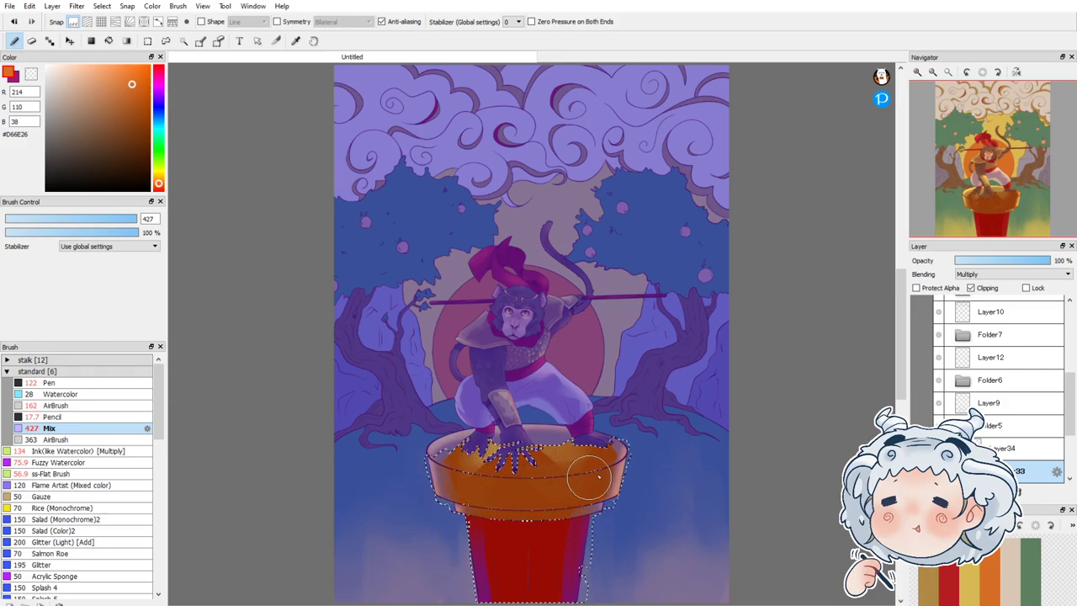
{"action": "left_click", "coordinate": [148, 41]}
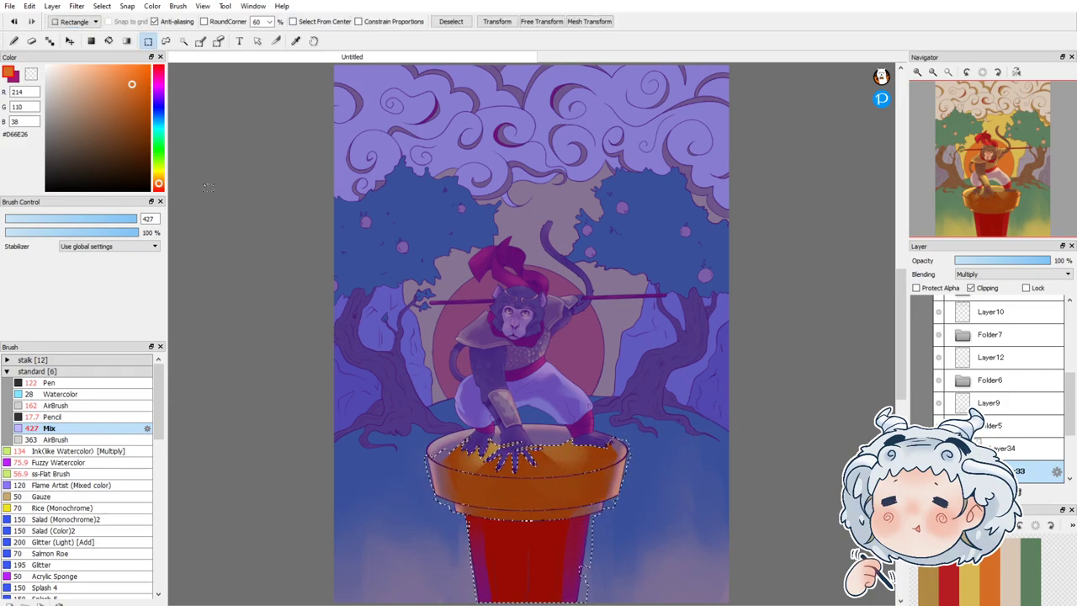
{"action": "key", "text": "ctrl+d"}
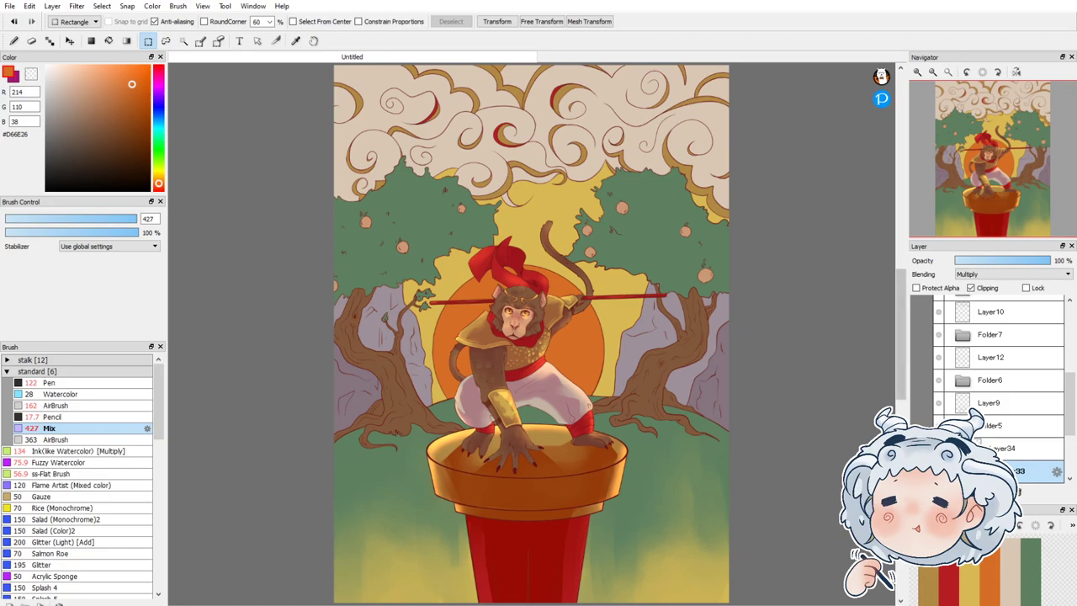
Step: Add a new clipped layer above Layer21 in Folder6 and set its blending to Multiply
{"action": "left_click", "coordinate": [942, 421]}
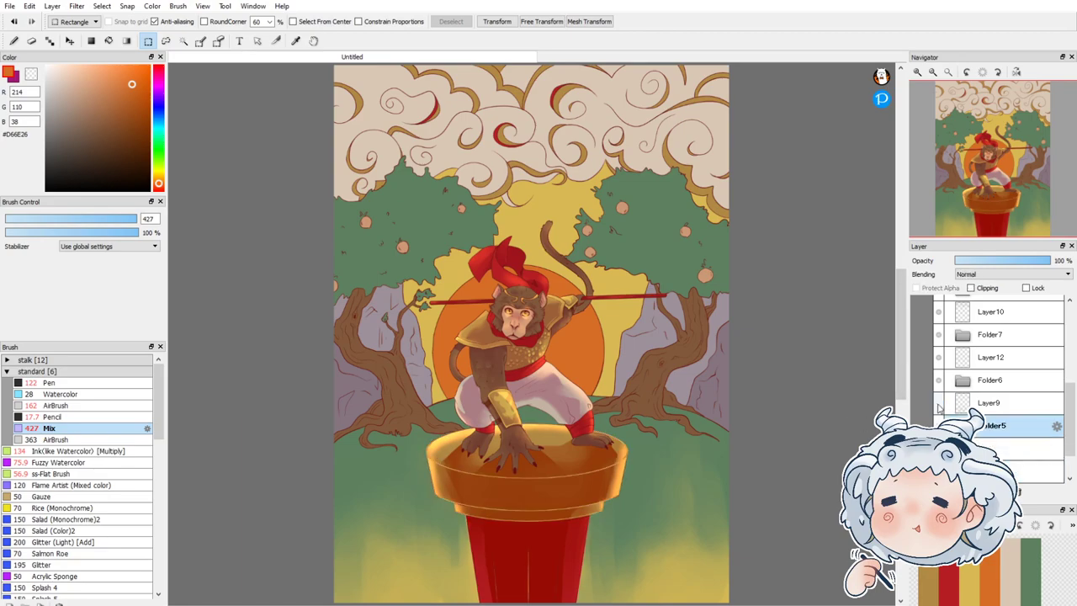
{"action": "left_click", "coordinate": [959, 386]}
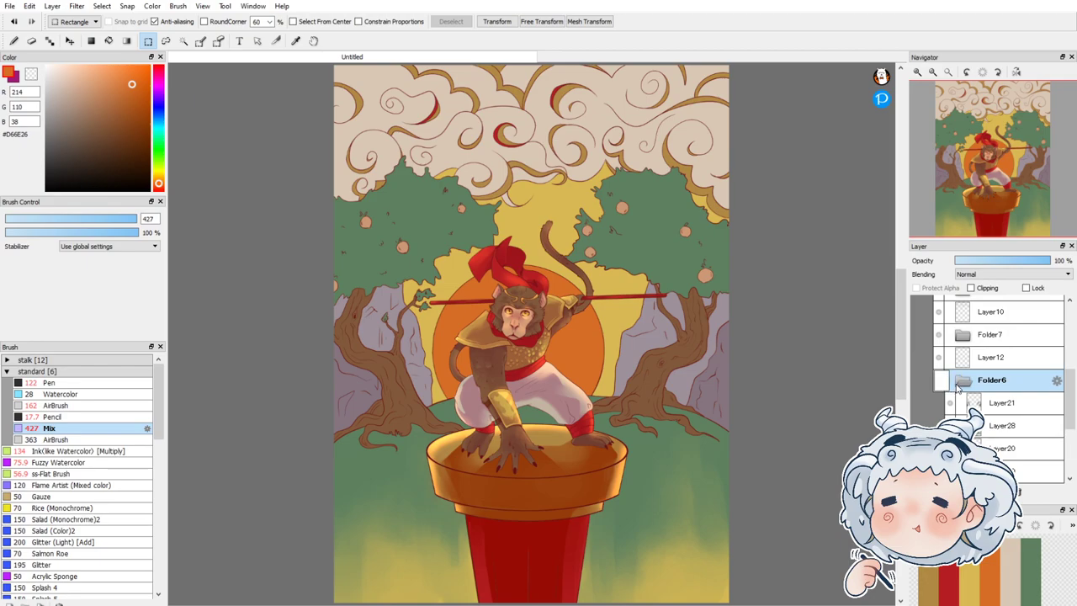
{"action": "left_click", "coordinate": [950, 403]}
{"action": "left_click", "coordinate": [950, 403]}
{"action": "left_click", "coordinate": [984, 408]}
{"action": "left_click", "coordinate": [973, 288]}
{"action": "left_click", "coordinate": [985, 276]}
{"action": "left_click", "coordinate": [981, 298]}
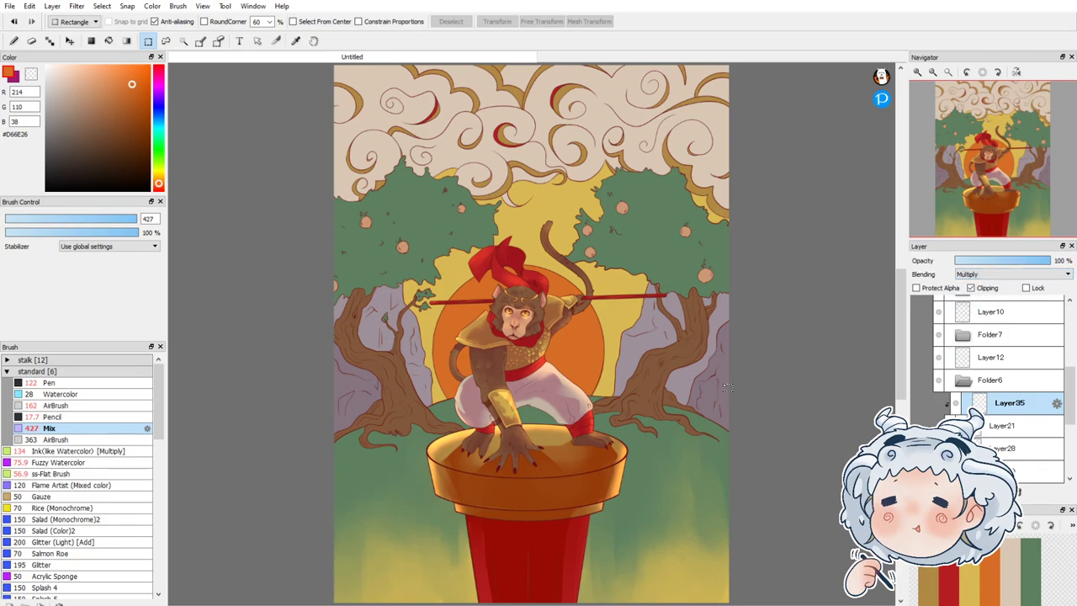
Step: Recolour the pedestal's Multiply shading on Layer33 magenta (162, 26, 120) with its alpha protected, and lower the layer's opacity to 67%
{"action": "right_click", "coordinate": [726, 362]}
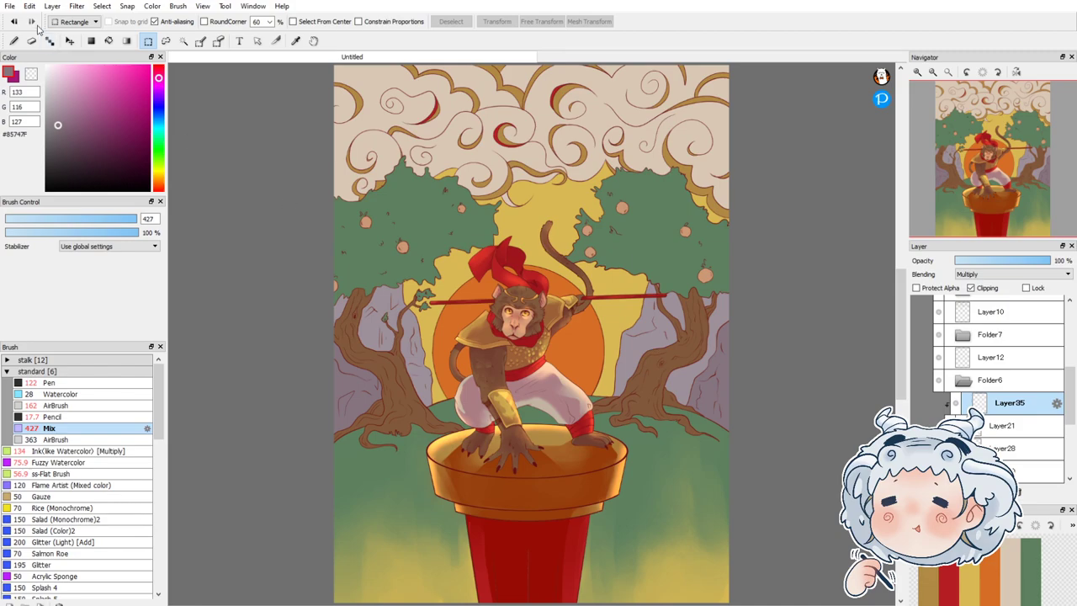
{"action": "left_click", "coordinate": [13, 41]}
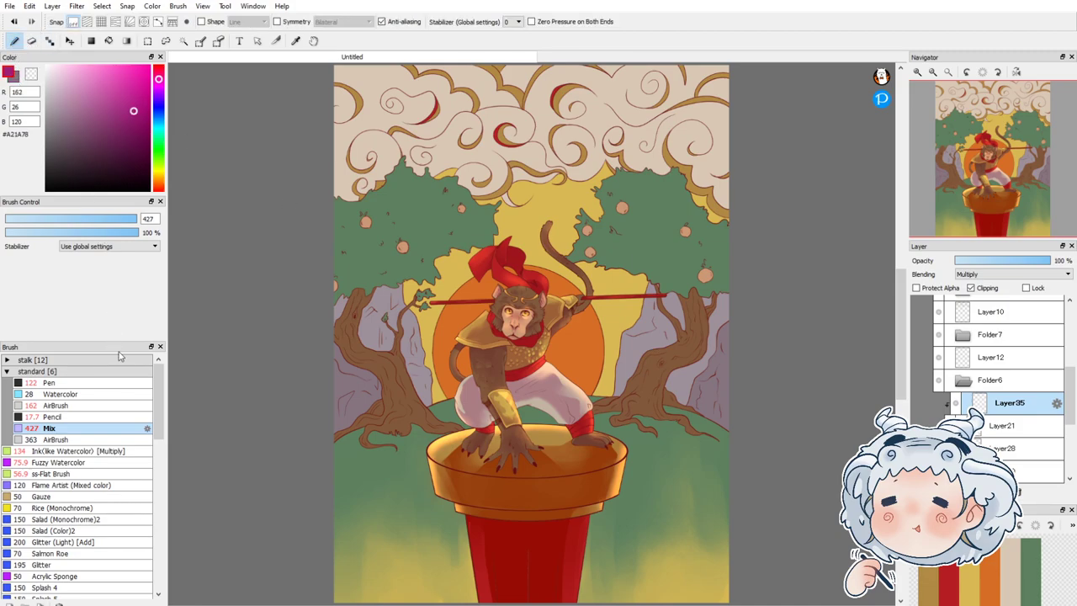
{"action": "left_click_drag", "start_coordinate": [1068, 410], "coordinate": [1068, 467]}
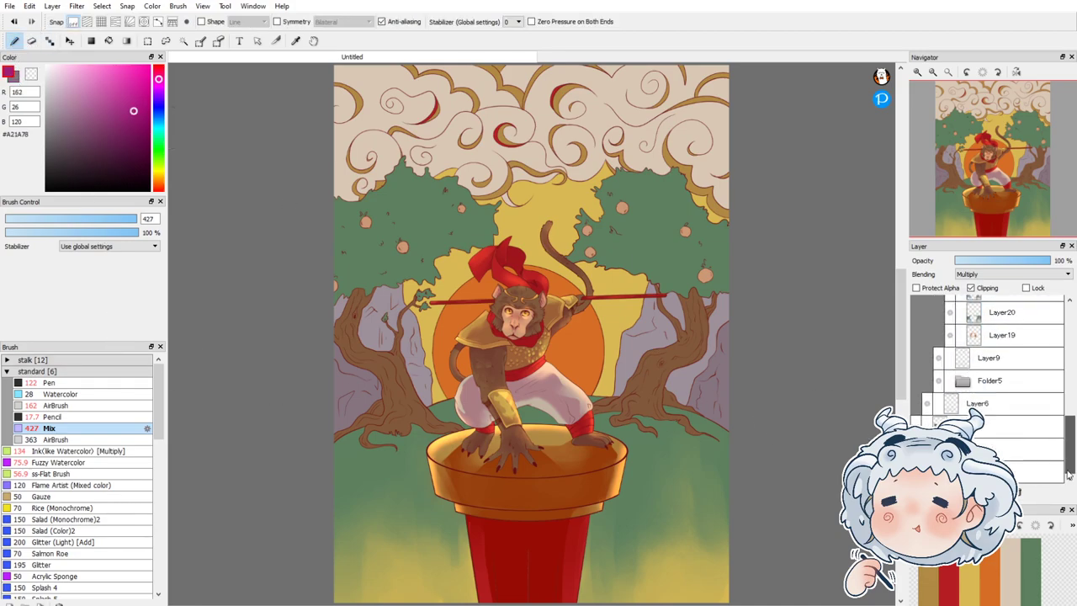
{"action": "left_click", "coordinate": [965, 381]}
{"action": "left_click", "coordinate": [1007, 426]}
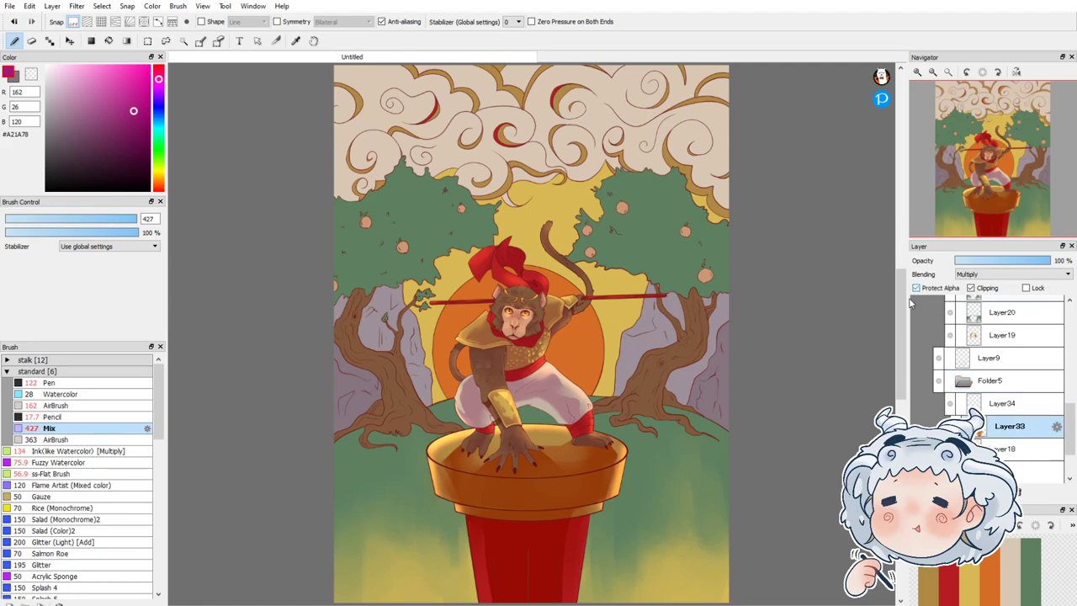
{"action": "left_click", "coordinate": [127, 41]}
{"action": "left_click_drag", "start_coordinate": [516, 328], "coordinate": [515, 328]}
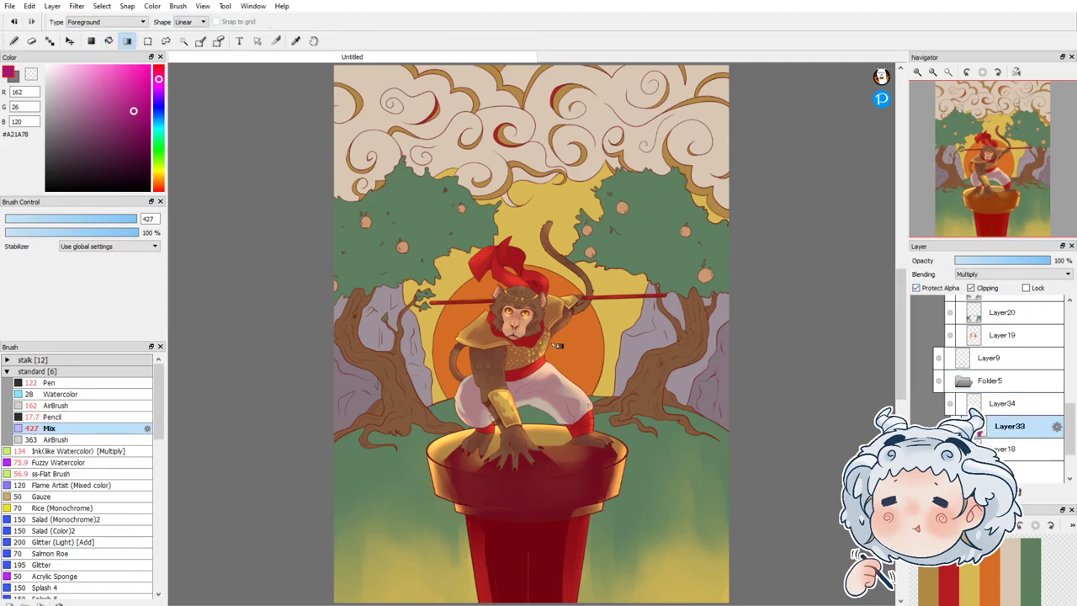
{"action": "left_click", "coordinate": [1017, 262]}
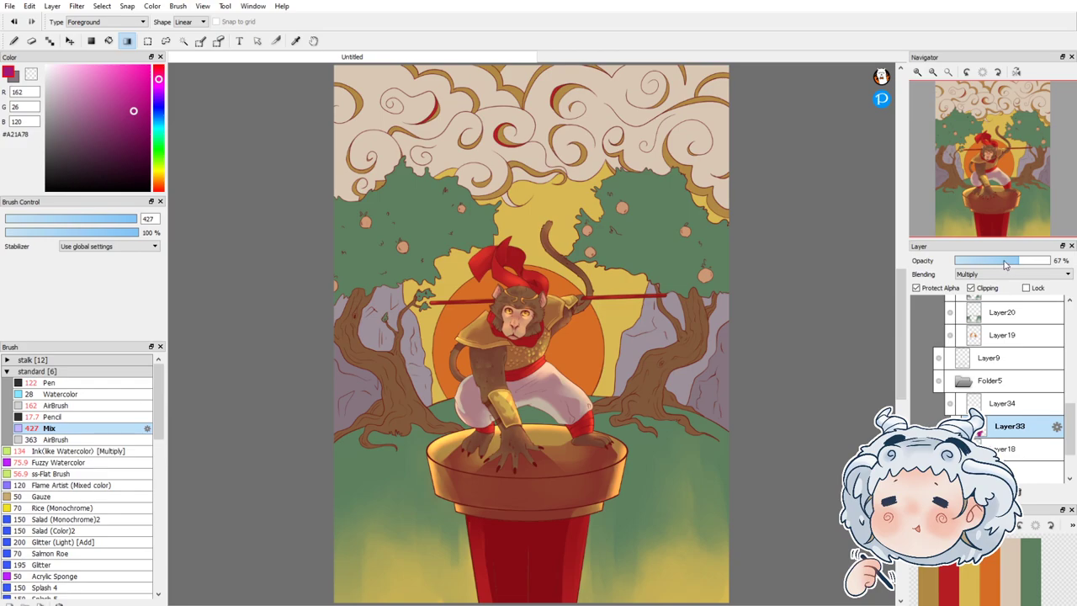
{"action": "left_click", "coordinate": [959, 381]}
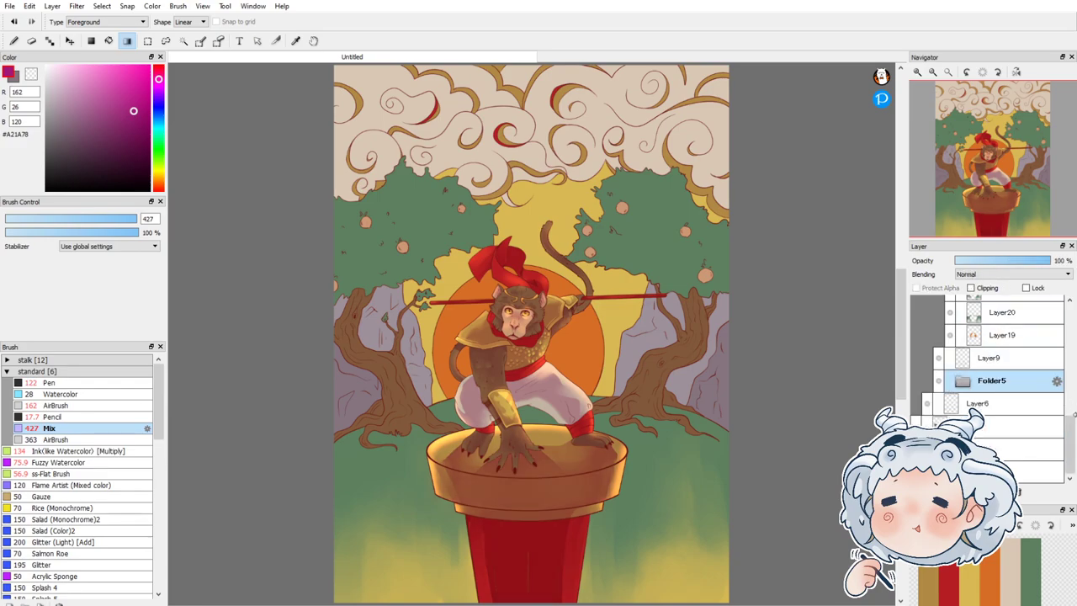
Step: Paint magenta shadow over the outer part of the rocks behind the left tree on Layer35 with the Pen at size 201
{"action": "scroll", "coordinate": [1001, 389], "scroll_direction": "up", "scroll_amount": 5}
{"action": "left_click", "coordinate": [1006, 389]}
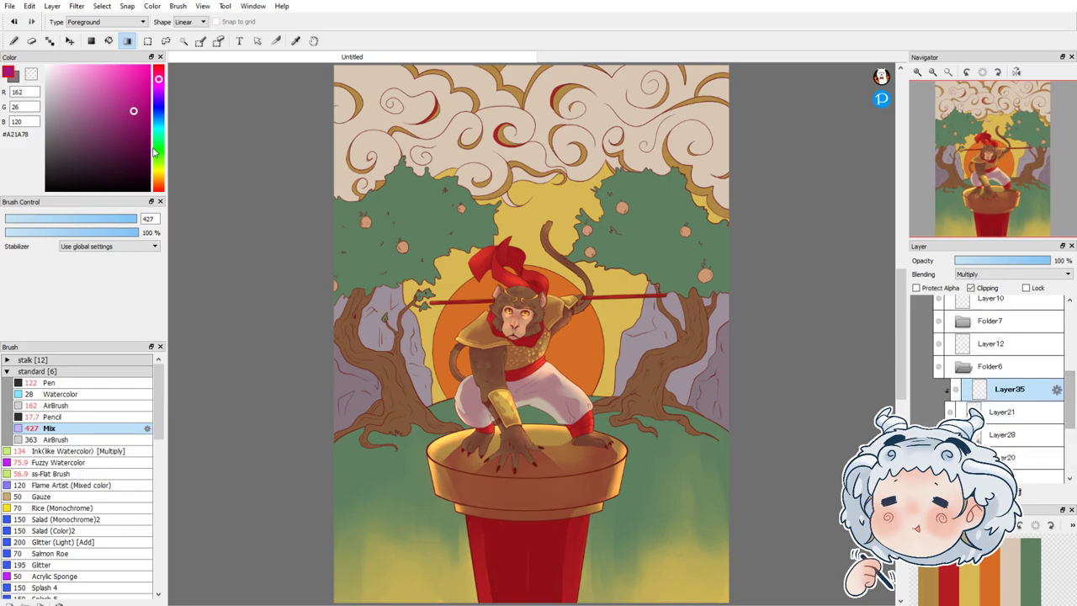
{"action": "left_click", "coordinate": [14, 40]}
{"action": "left_click", "coordinate": [57, 385]}
{"action": "left_click_drag", "start_coordinate": [132, 222], "coordinate": [140, 221]}
{"action": "mouse_move", "coordinate": [336, 341]}
{"action": "left_mouse_down"}
{"action": "mouse_move", "coordinate": [352, 365]}
{"action": "mouse_move", "coordinate": [355, 430]}
{"action": "mouse_move", "coordinate": [337, 352]}
{"action": "mouse_move", "coordinate": [345, 380]}
{"action": "left_mouse_up"}
{"action": "mouse_move", "coordinate": [405, 361]}
{"action": "left_mouse_down"}
{"action": "mouse_move", "coordinate": [362, 289]}
{"action": "mouse_move", "coordinate": [337, 314]}
{"action": "left_mouse_up"}
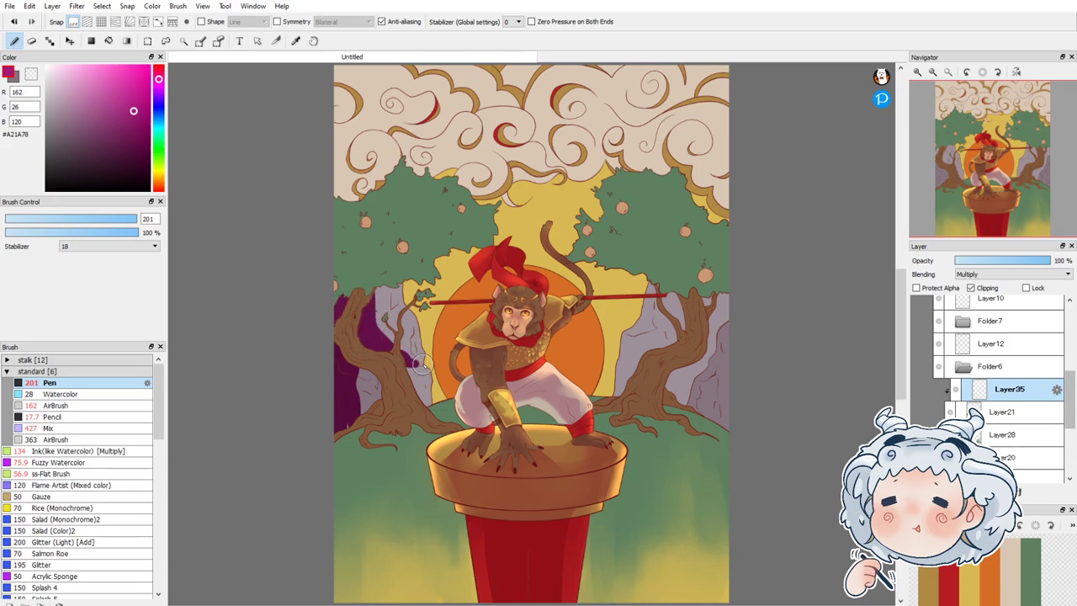
Step: Fill the rocks behind the right tree with magenta shadow and cover the remaining gaps beside both trees with the Pen
{"action": "mouse_move", "coordinate": [667, 286]}
{"action": "left_mouse_down"}
{"action": "mouse_move", "coordinate": [664, 336]}
{"action": "mouse_move", "coordinate": [638, 386]}
{"action": "mouse_move", "coordinate": [672, 302]}
{"action": "mouse_move", "coordinate": [665, 345]}
{"action": "mouse_move", "coordinate": [679, 282]}
{"action": "mouse_move", "coordinate": [673, 402]}
{"action": "mouse_move", "coordinate": [693, 313]}
{"action": "mouse_move", "coordinate": [677, 410]}
{"action": "left_mouse_up"}
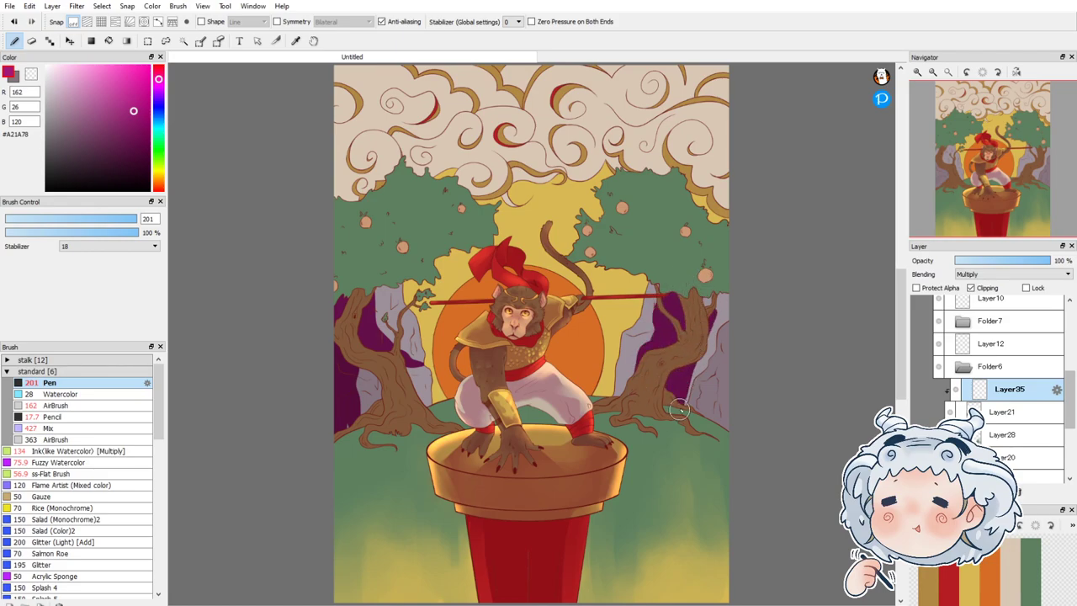
{"action": "key", "text": "ctrl+z"}
{"action": "mouse_move", "coordinate": [673, 278]}
{"action": "left_mouse_down"}
{"action": "mouse_move", "coordinate": [649, 363]}
{"action": "mouse_move", "coordinate": [675, 284]}
{"action": "mouse_move", "coordinate": [684, 327]}
{"action": "mouse_move", "coordinate": [713, 290]}
{"action": "left_mouse_up"}
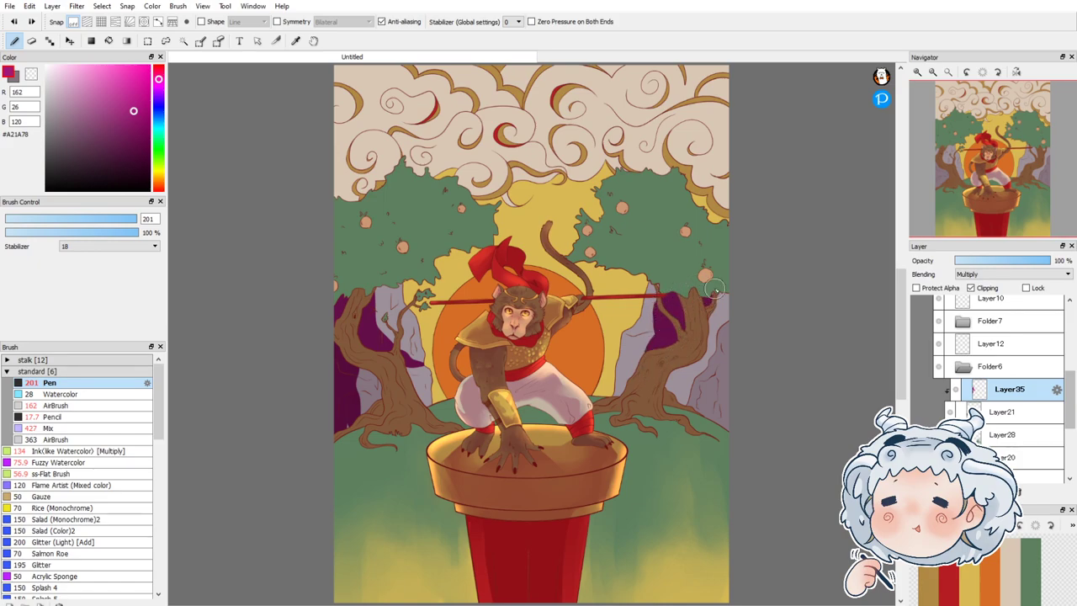
{"action": "left_click", "coordinate": [109, 41]}
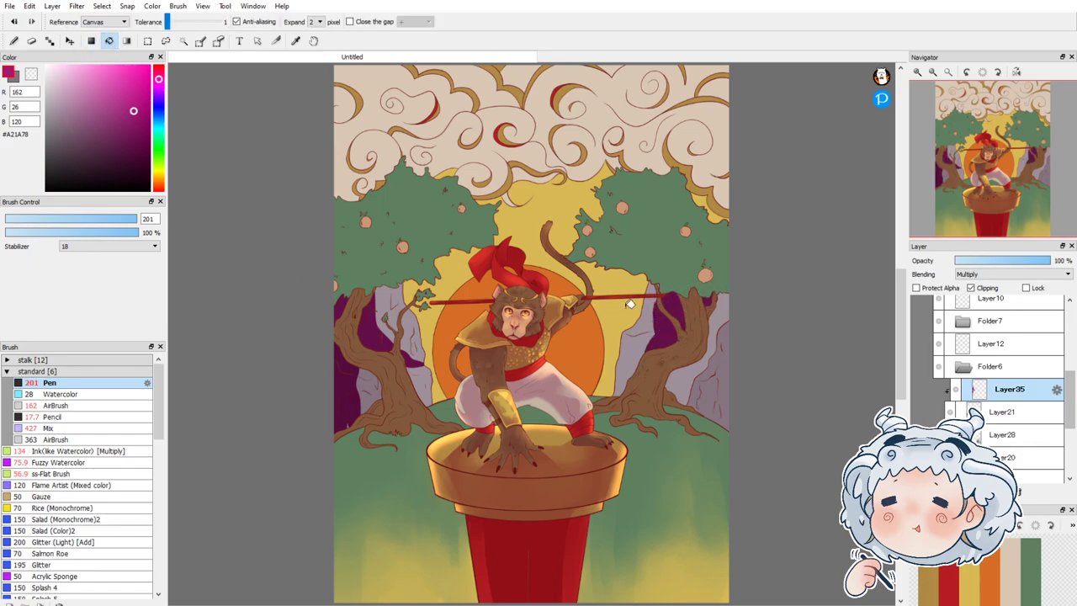
{"action": "left_click", "coordinate": [722, 318]}
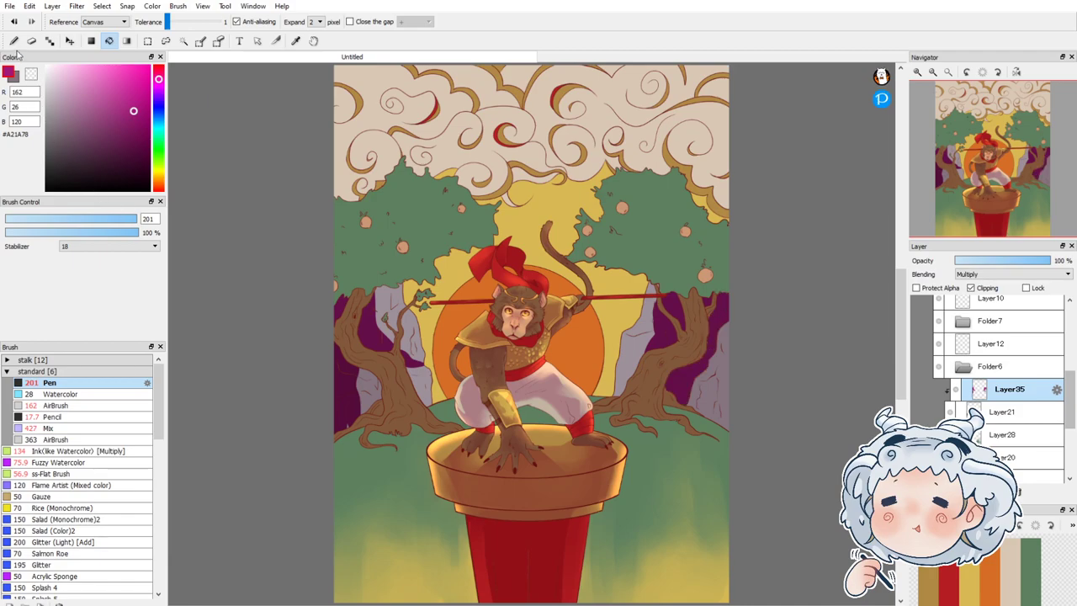
{"action": "left_click", "coordinate": [14, 41]}
{"action": "left_click_drag", "start_coordinate": [724, 320], "coordinate": [721, 412]}
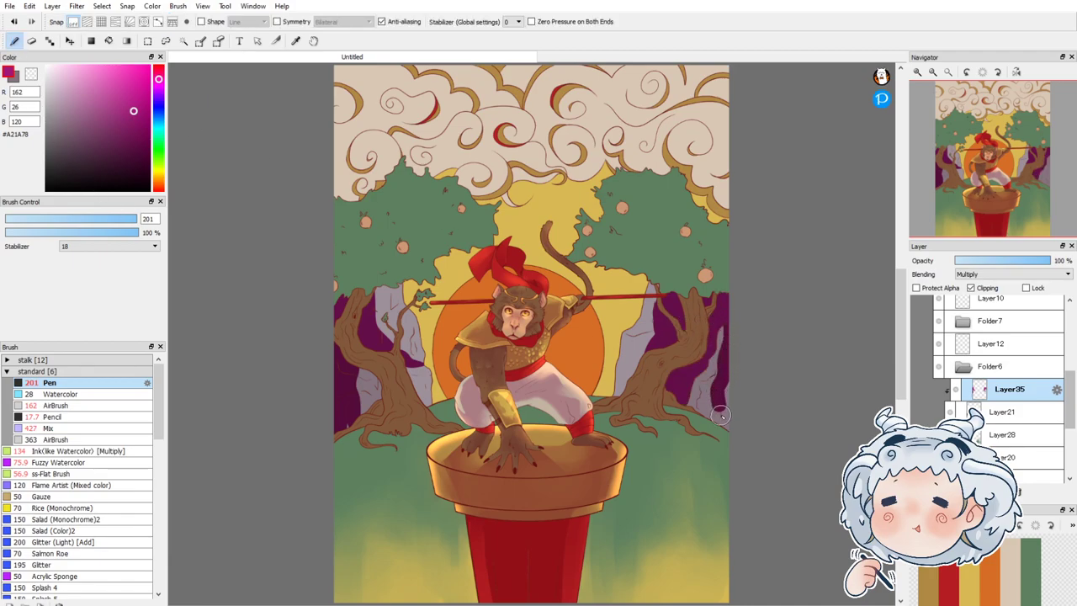
{"action": "mouse_move", "coordinate": [335, 418]}
{"action": "left_mouse_down"}
{"action": "mouse_move", "coordinate": [373, 404]}
{"action": "mouse_move", "coordinate": [364, 400]}
{"action": "mouse_move", "coordinate": [353, 426]}
{"action": "left_mouse_up"}
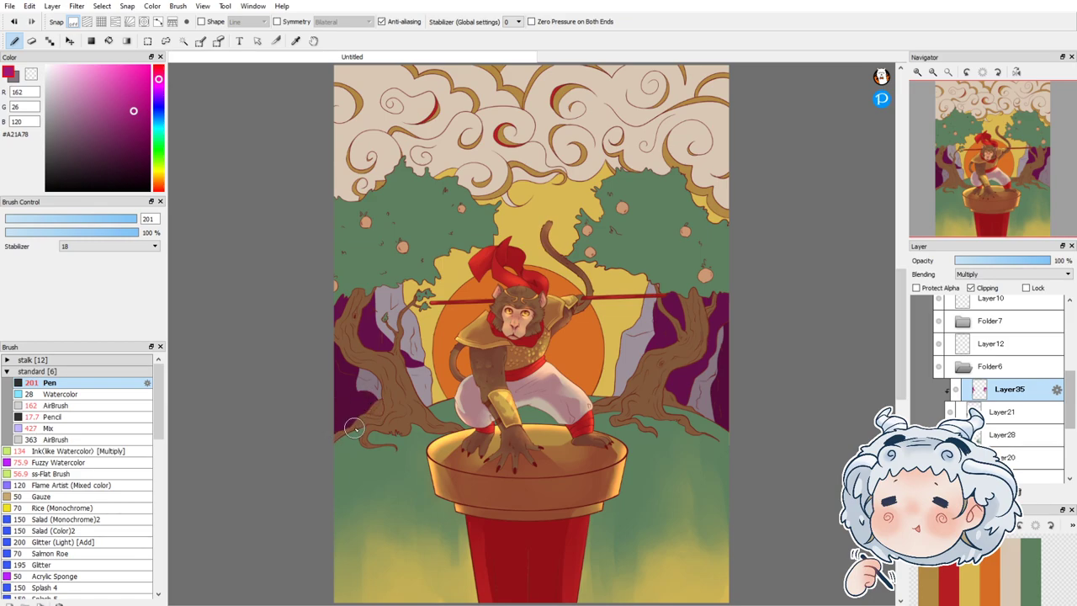
Step: Blend the magenta shadows on both rock groups with the Mix brush at size 427 and set the layer's opacity to 50%
{"action": "left_click", "coordinate": [50, 428]}
{"action": "mouse_move", "coordinate": [392, 336]}
{"action": "left_mouse_down"}
{"action": "mouse_move", "coordinate": [426, 349]}
{"action": "mouse_move", "coordinate": [385, 328]}
{"action": "mouse_move", "coordinate": [397, 331]}
{"action": "mouse_move", "coordinate": [376, 289]}
{"action": "mouse_move", "coordinate": [428, 319]}
{"action": "mouse_move", "coordinate": [404, 285]}
{"action": "mouse_move", "coordinate": [426, 379]}
{"action": "mouse_move", "coordinate": [349, 377]}
{"action": "mouse_move", "coordinate": [421, 400]}
{"action": "mouse_move", "coordinate": [370, 406]}
{"action": "mouse_move", "coordinate": [386, 412]}
{"action": "mouse_move", "coordinate": [385, 387]}
{"action": "left_mouse_up"}
{"action": "mouse_move", "coordinate": [662, 373]}
{"action": "left_mouse_down"}
{"action": "mouse_move", "coordinate": [657, 345]}
{"action": "mouse_move", "coordinate": [642, 349]}
{"action": "mouse_move", "coordinate": [653, 363]}
{"action": "mouse_move", "coordinate": [618, 379]}
{"action": "mouse_move", "coordinate": [622, 318]}
{"action": "mouse_move", "coordinate": [667, 297]}
{"action": "mouse_move", "coordinate": [670, 328]}
{"action": "mouse_move", "coordinate": [678, 306]}
{"action": "mouse_move", "coordinate": [687, 390]}
{"action": "mouse_move", "coordinate": [730, 404]}
{"action": "mouse_move", "coordinate": [711, 410]}
{"action": "mouse_move", "coordinate": [722, 428]}
{"action": "mouse_move", "coordinate": [720, 387]}
{"action": "mouse_move", "coordinate": [723, 448]}
{"action": "mouse_move", "coordinate": [727, 366]}
{"action": "mouse_move", "coordinate": [707, 410]}
{"action": "left_mouse_up"}
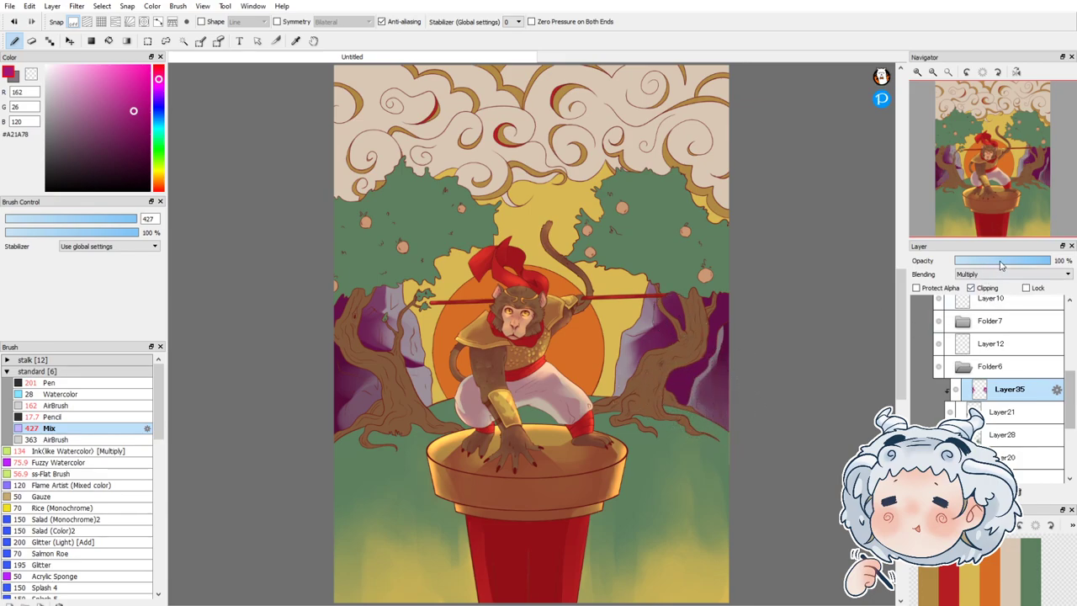
{"action": "left_click", "coordinate": [1000, 264]}
{"action": "left_click_drag", "start_coordinate": [988, 264], "coordinate": [1005, 267]}
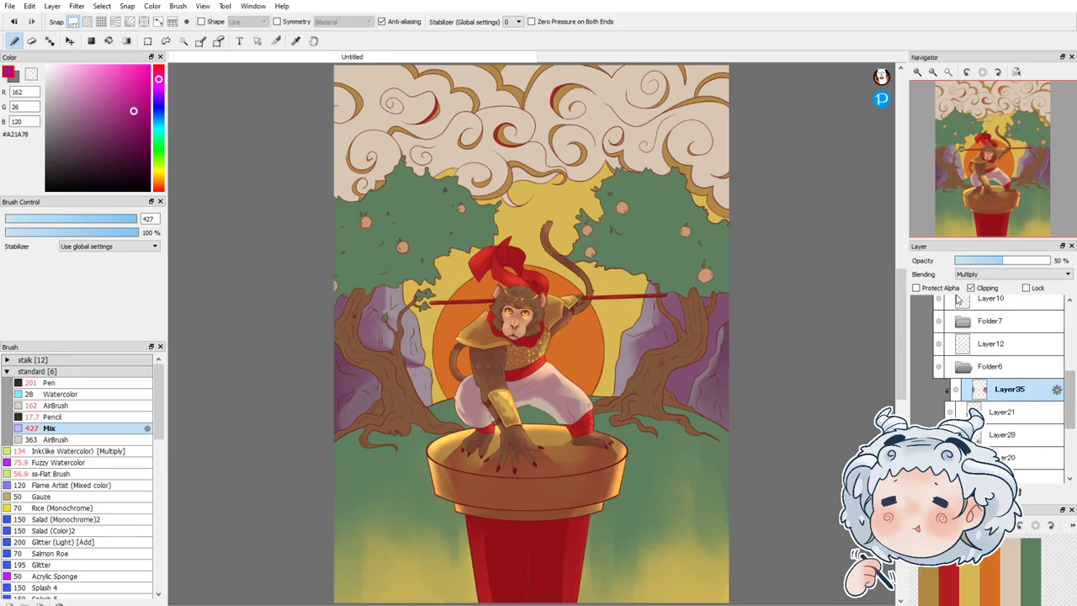
Step: Add a new clipped layer above Layer35 and pick the palette's orange (214, 110, 38) as the colour
{"action": "left_click", "coordinate": [1000, 413]}
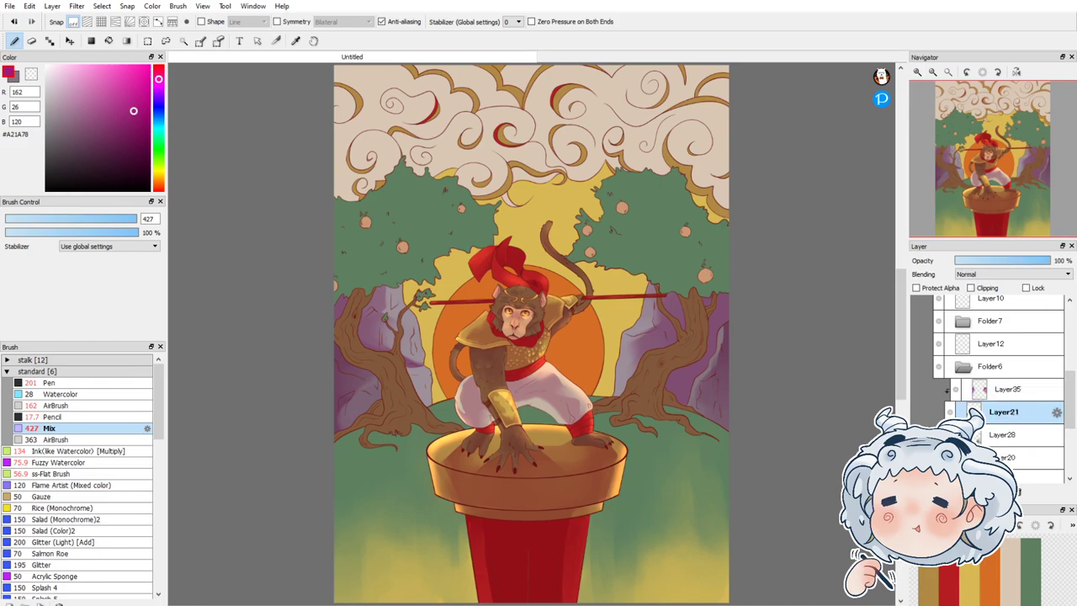
{"action": "left_click", "coordinate": [996, 390]}
{"action": "left_click", "coordinate": [919, 493]}
{"action": "left_click", "coordinate": [972, 287]}
{"action": "left_click", "coordinate": [996, 563]}
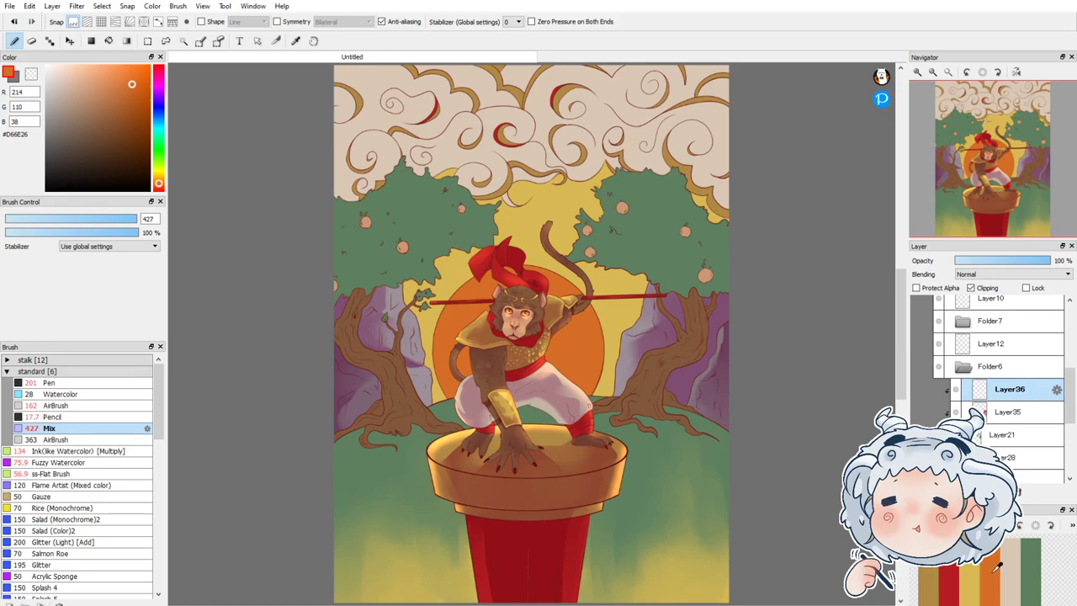
Step: Paint orange light along the sun-facing edges of the left and right rocks with the Pen at size 201
{"action": "left_click", "coordinate": [93, 383]}
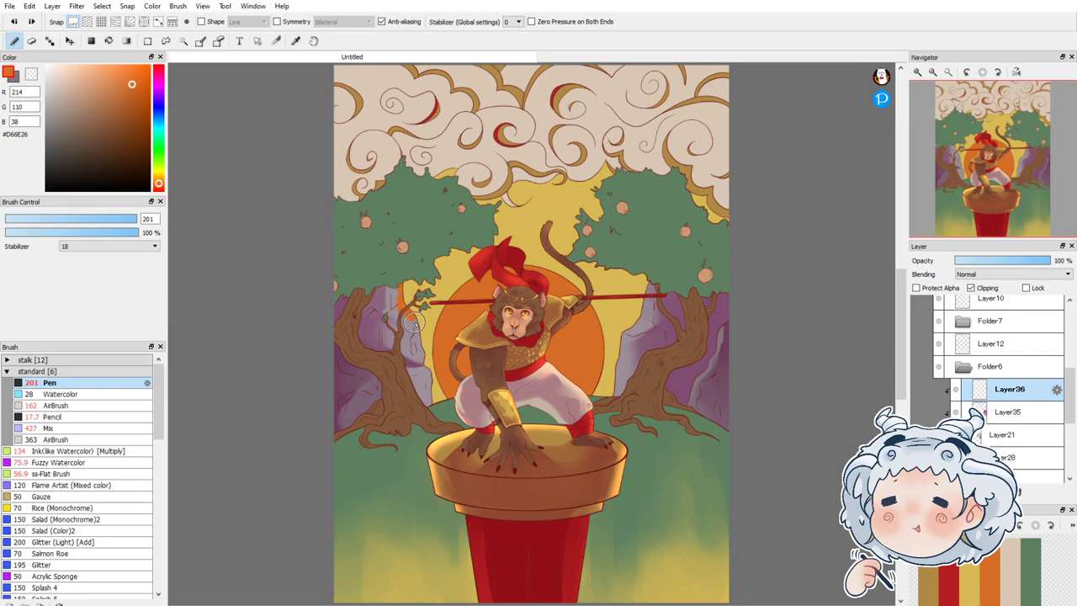
{"action": "mouse_move", "coordinate": [404, 362]}
{"action": "left_mouse_down"}
{"action": "mouse_move", "coordinate": [432, 370]}
{"action": "mouse_move", "coordinate": [417, 366]}
{"action": "mouse_move", "coordinate": [425, 401]}
{"action": "left_mouse_up"}
{"action": "mouse_move", "coordinate": [651, 282]}
{"action": "left_mouse_down"}
{"action": "mouse_move", "coordinate": [613, 410]}
{"action": "mouse_move", "coordinate": [624, 321]}
{"action": "mouse_move", "coordinate": [618, 406]}
{"action": "mouse_move", "coordinate": [622, 343]}
{"action": "mouse_move", "coordinate": [631, 390]}
{"action": "left_mouse_up"}
{"action": "key", "text": "ctrl+z"}
{"action": "mouse_move", "coordinate": [641, 339]}
{"action": "left_mouse_down"}
{"action": "mouse_move", "coordinate": [656, 328]}
{"action": "mouse_move", "coordinate": [631, 354]}
{"action": "mouse_move", "coordinate": [630, 315]}
{"action": "left_mouse_up"}
Step: Paint orange light along the cracks and facets of the right rock with the Pen at size 34
{"action": "scroll", "coordinate": [630, 316], "scroll_direction": "up", "scroll_amount": 5}
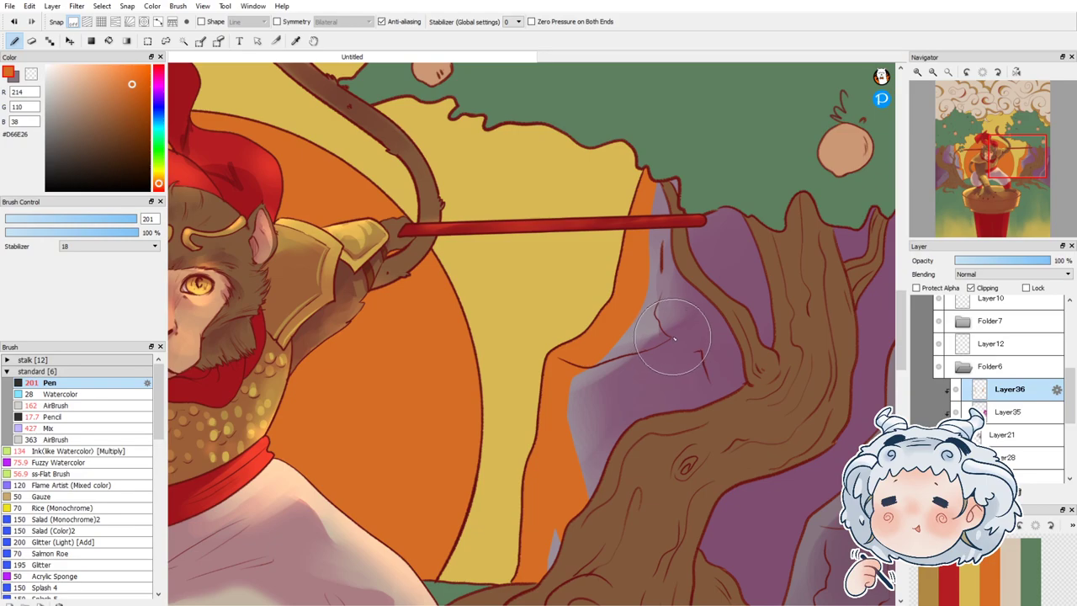
{"action": "left_click_drag", "start_coordinate": [672, 337], "coordinate": [606, 368]}
{"action": "mouse_move", "coordinate": [572, 402]}
{"action": "left_mouse_down"}
{"action": "mouse_move", "coordinate": [652, 354]}
{"action": "mouse_move", "coordinate": [575, 379]}
{"action": "left_mouse_up"}
{"action": "key", "text": "ctrl+z"}
{"action": "left_click", "coordinate": [83, 219]}
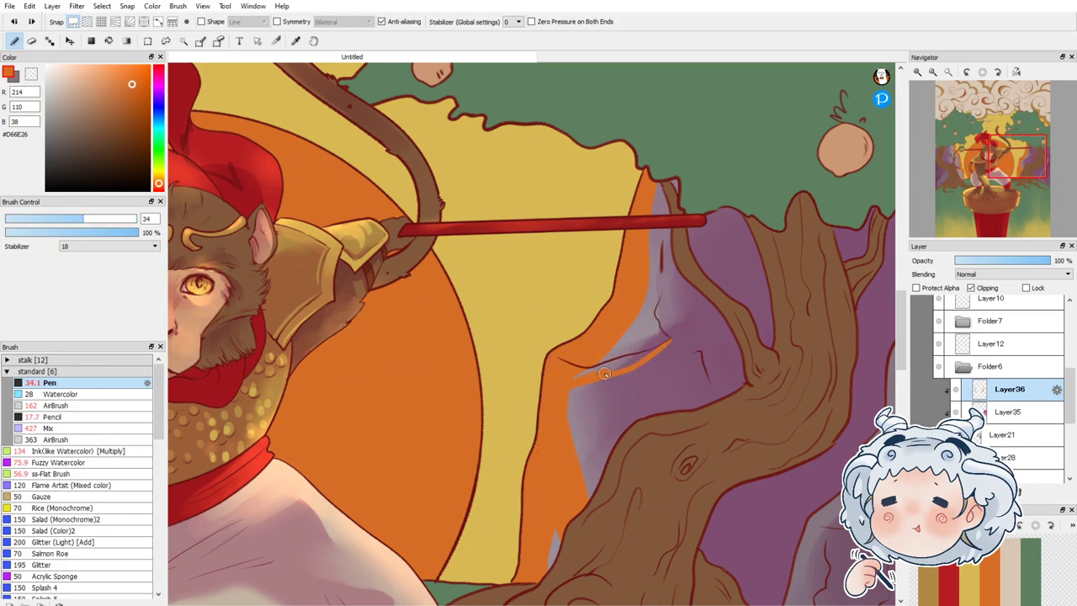
{"action": "mouse_move", "coordinate": [637, 356]}
{"action": "left_mouse_down"}
{"action": "mouse_move", "coordinate": [599, 371]}
{"action": "mouse_move", "coordinate": [621, 366]}
{"action": "left_mouse_up"}
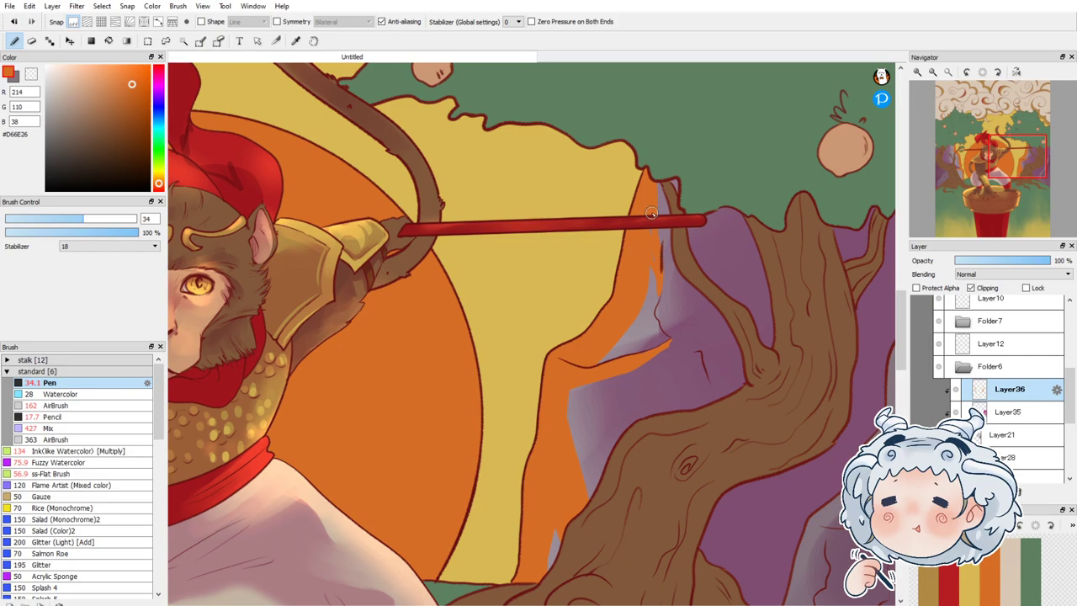
{"action": "left_click_drag", "start_coordinate": [603, 378], "coordinate": [600, 403]}
{"action": "left_click_drag", "start_coordinate": [599, 463], "coordinate": [616, 425]}
{"action": "mouse_move", "coordinate": [605, 378]}
{"action": "left_mouse_down"}
{"action": "mouse_move", "coordinate": [614, 434]}
{"action": "mouse_move", "coordinate": [590, 429]}
{"action": "left_mouse_up"}
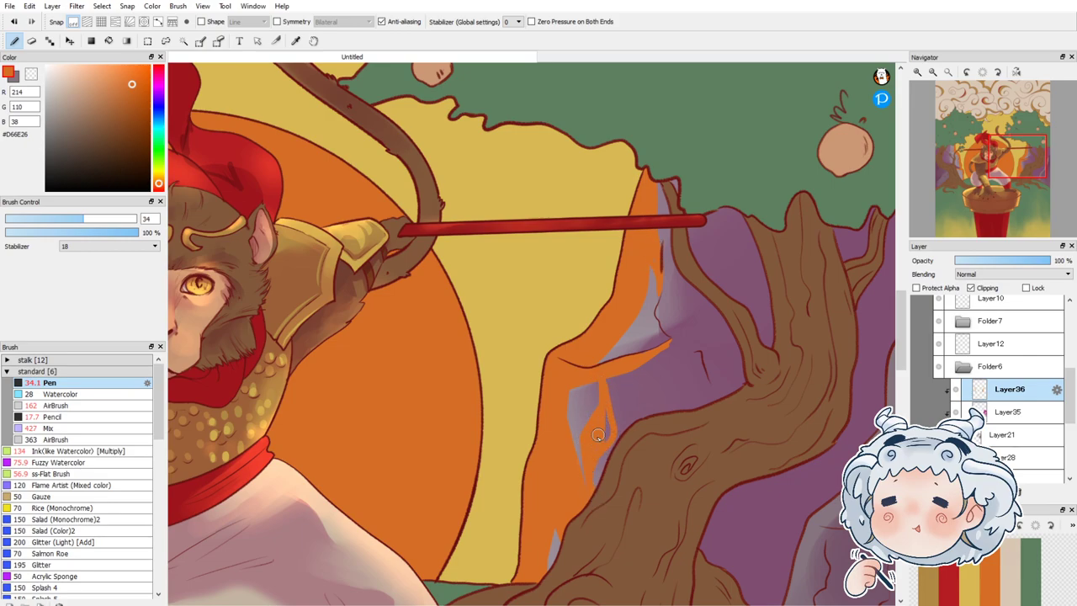
{"action": "mouse_move", "coordinate": [608, 374]}
{"action": "left_mouse_down"}
{"action": "mouse_move", "coordinate": [605, 407]}
{"action": "mouse_move", "coordinate": [622, 373]}
{"action": "mouse_move", "coordinate": [644, 382]}
{"action": "mouse_move", "coordinate": [631, 416]}
{"action": "left_mouse_up"}
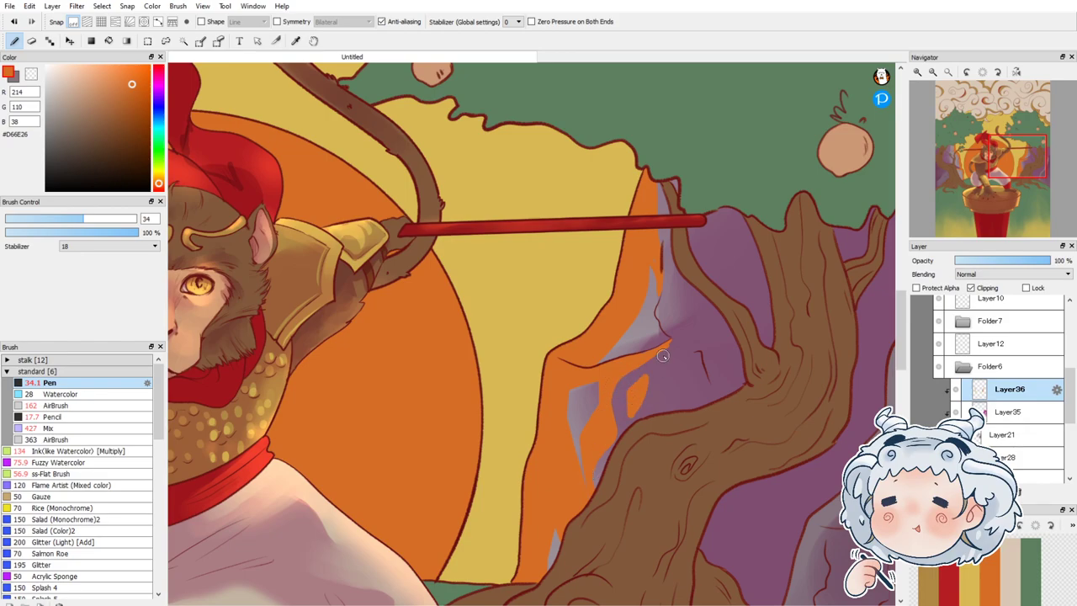
Step: Extend the orange light inward from the sun-facing edge of the left rock, following its cracks and ledges
{"action": "scroll", "coordinate": [663, 356], "scroll_direction": "down", "scroll_amount": 5}
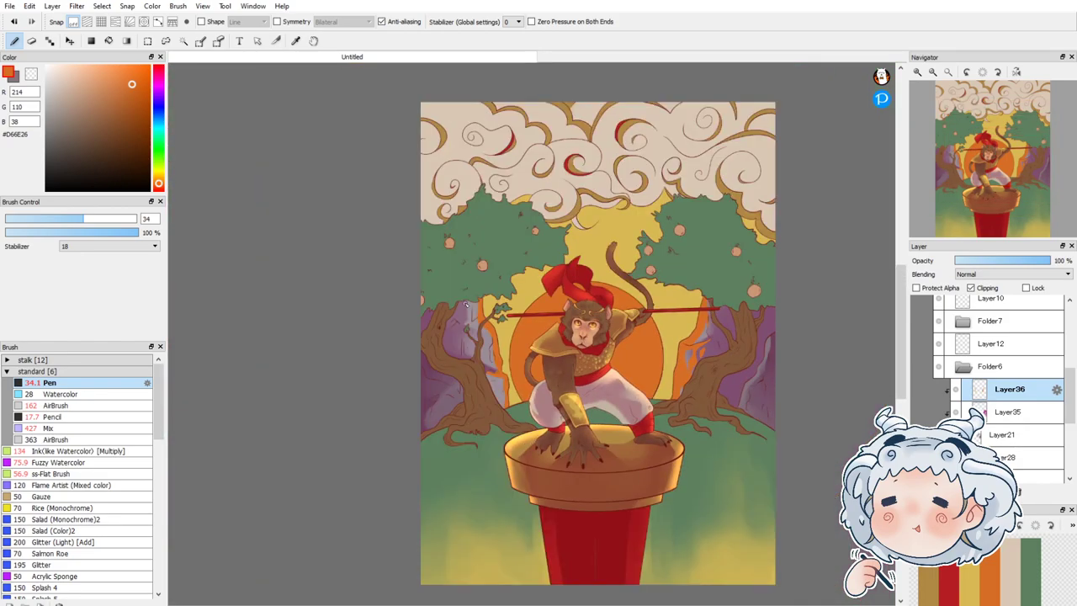
{"action": "scroll", "coordinate": [551, 345], "scroll_direction": "up", "scroll_amount": 4}
{"action": "scroll", "coordinate": [551, 344], "scroll_direction": "up", "scroll_amount": 2}
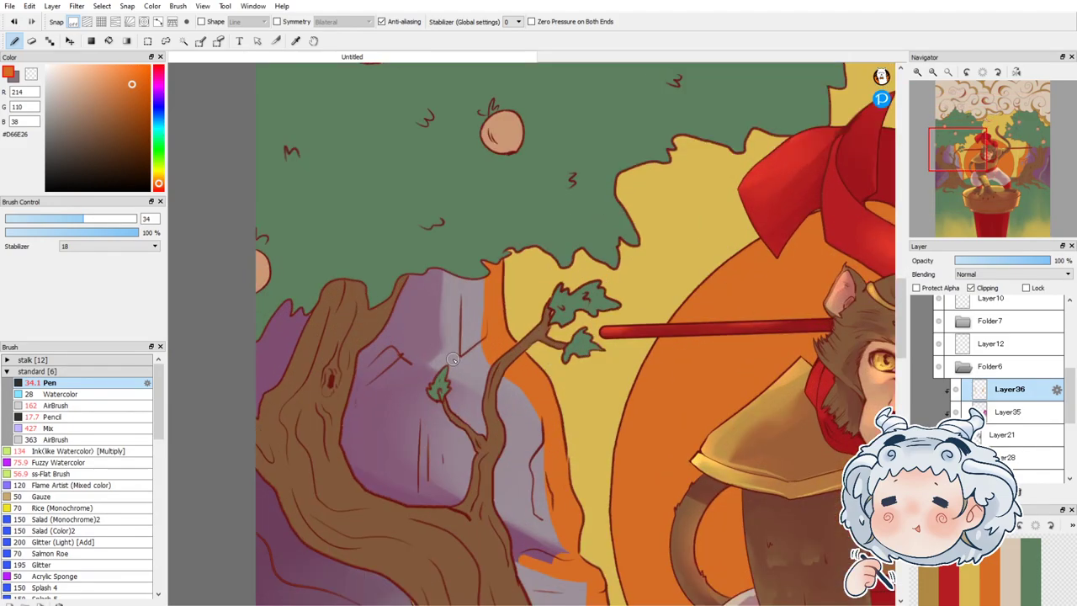
{"action": "mouse_move", "coordinate": [467, 356]}
{"action": "left_mouse_down"}
{"action": "mouse_move", "coordinate": [526, 377]}
{"action": "mouse_move", "coordinate": [471, 370]}
{"action": "mouse_move", "coordinate": [470, 358]}
{"action": "mouse_move", "coordinate": [475, 370]}
{"action": "mouse_move", "coordinate": [540, 392]}
{"action": "mouse_move", "coordinate": [554, 445]}
{"action": "mouse_move", "coordinate": [528, 464]}
{"action": "mouse_move", "coordinate": [524, 386]}
{"action": "mouse_move", "coordinate": [514, 448]}
{"action": "mouse_move", "coordinate": [531, 508]}
{"action": "mouse_move", "coordinate": [529, 432]}
{"action": "left_mouse_up"}
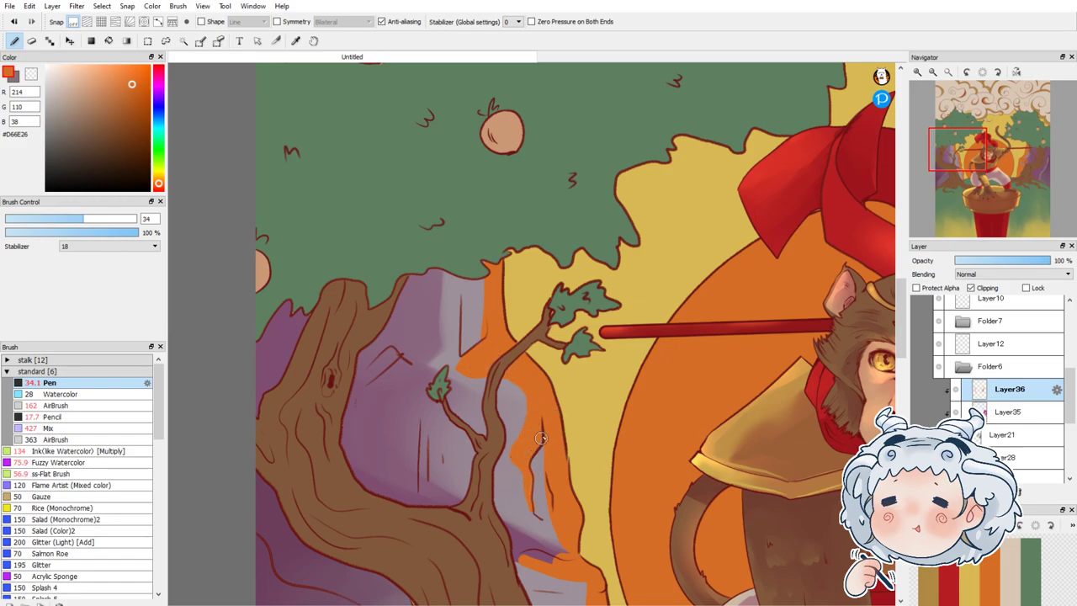
{"action": "left_click_drag", "start_coordinate": [935, 152], "coordinate": [964, 172]}
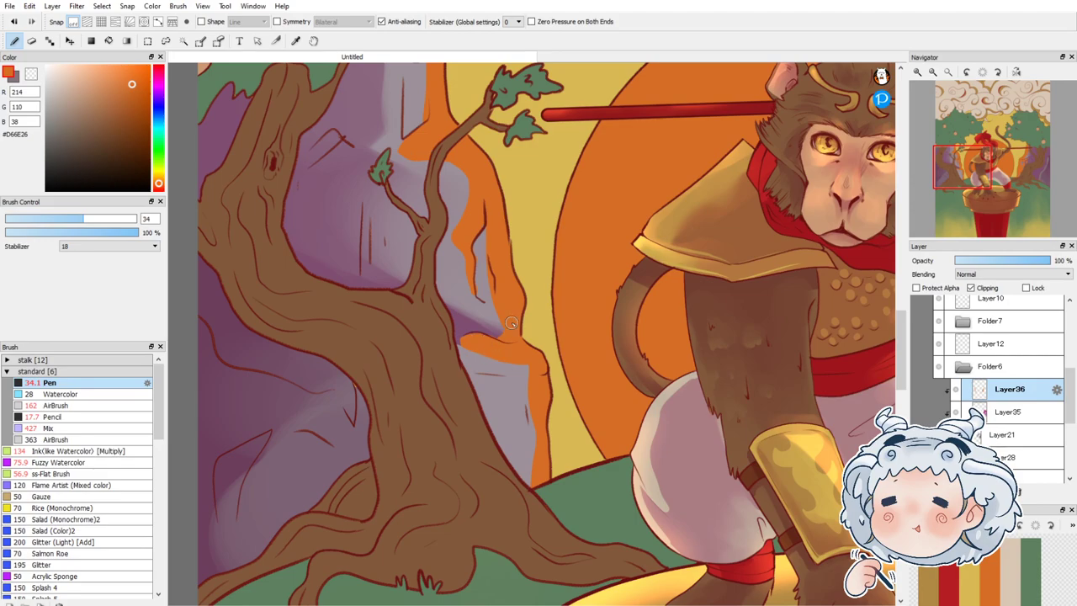
{"action": "mouse_move", "coordinate": [503, 357]}
{"action": "left_mouse_down"}
{"action": "mouse_move", "coordinate": [522, 391]}
{"action": "mouse_move", "coordinate": [533, 426]}
{"action": "mouse_move", "coordinate": [539, 397]}
{"action": "mouse_move", "coordinate": [497, 374]}
{"action": "left_mouse_up"}
{"action": "left_click_drag", "start_coordinate": [536, 443], "coordinate": [535, 476]}
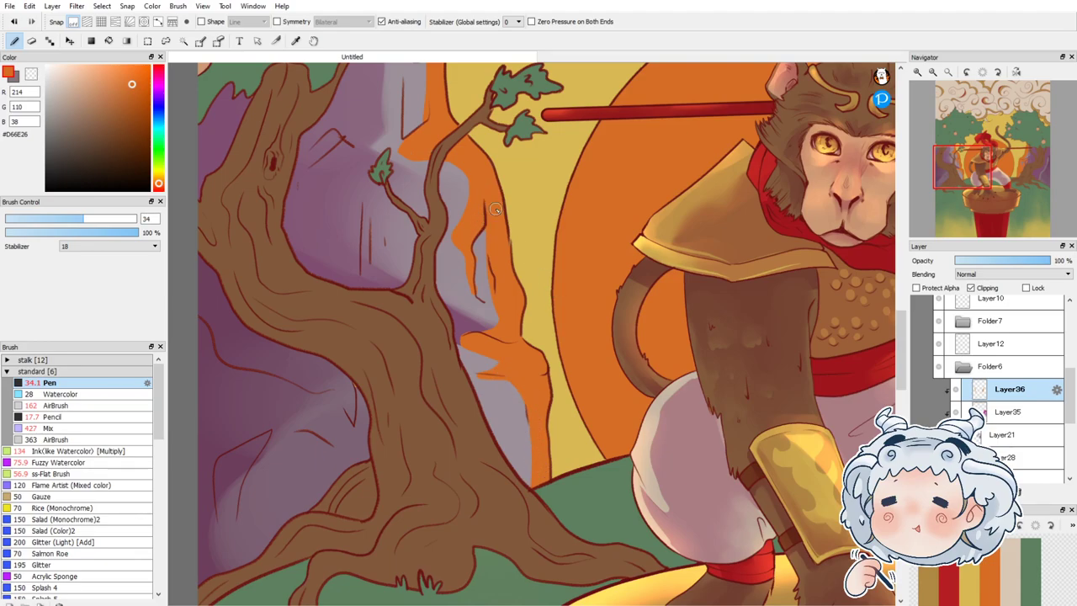
Step: Add small orange light accents beside the inner cracks of the left rock, between the trunk and the branch
{"action": "left_click_drag", "start_coordinate": [362, 198], "coordinate": [368, 286]}
{"action": "left_click_drag", "start_coordinate": [362, 206], "coordinate": [385, 293]}
{"action": "mouse_move", "coordinate": [314, 165]}
{"action": "left_mouse_down"}
{"action": "mouse_move", "coordinate": [346, 185]}
{"action": "mouse_move", "coordinate": [343, 146]}
{"action": "mouse_move", "coordinate": [350, 165]}
{"action": "left_mouse_up"}
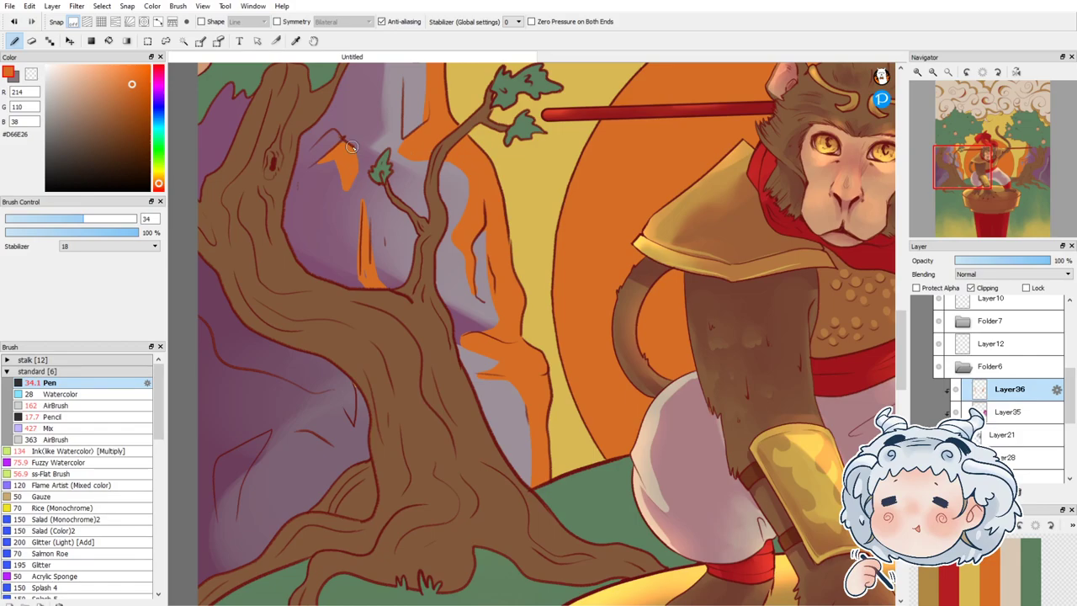
{"action": "scroll", "coordinate": [349, 334], "scroll_direction": "down", "scroll_amount": 3}
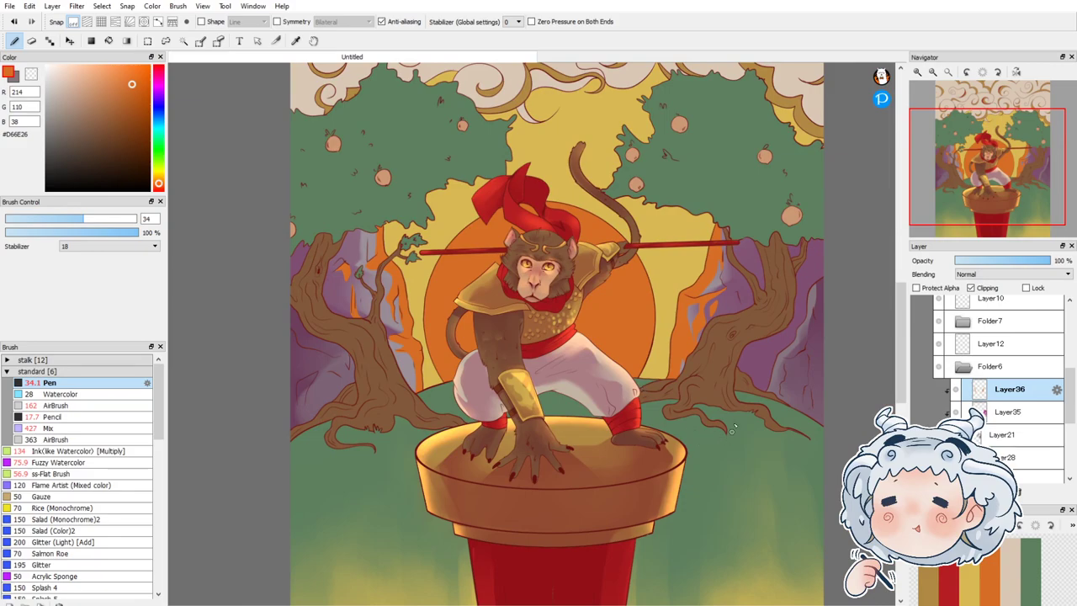
{"action": "scroll", "coordinate": [526, 480], "scroll_direction": "down", "scroll_amount": 2}
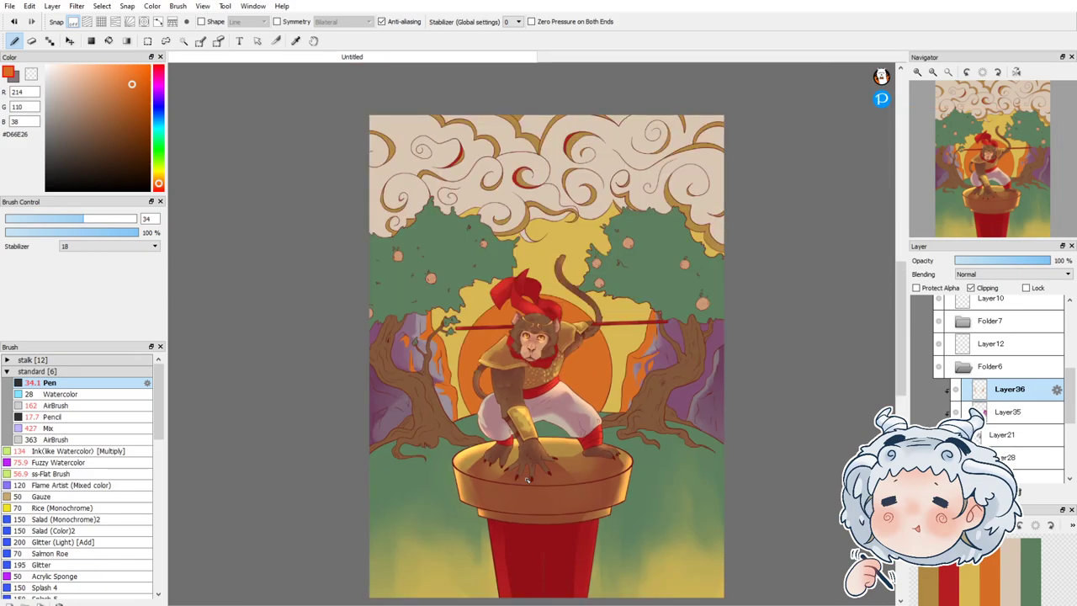
Step: Try the rock shadow layer, Layer35, at 100% opacity and return it to 50%
{"action": "left_click_drag", "start_coordinate": [1043, 264], "coordinate": [1041, 264]}
{"action": "left_click", "coordinate": [1002, 413]}
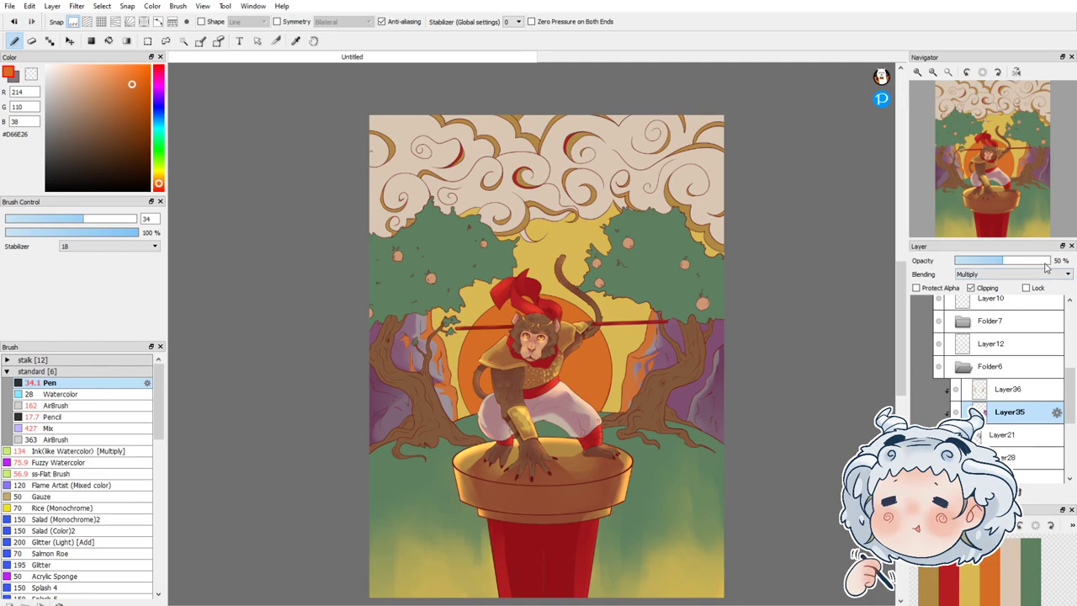
{"action": "left_click", "coordinate": [1052, 266]}
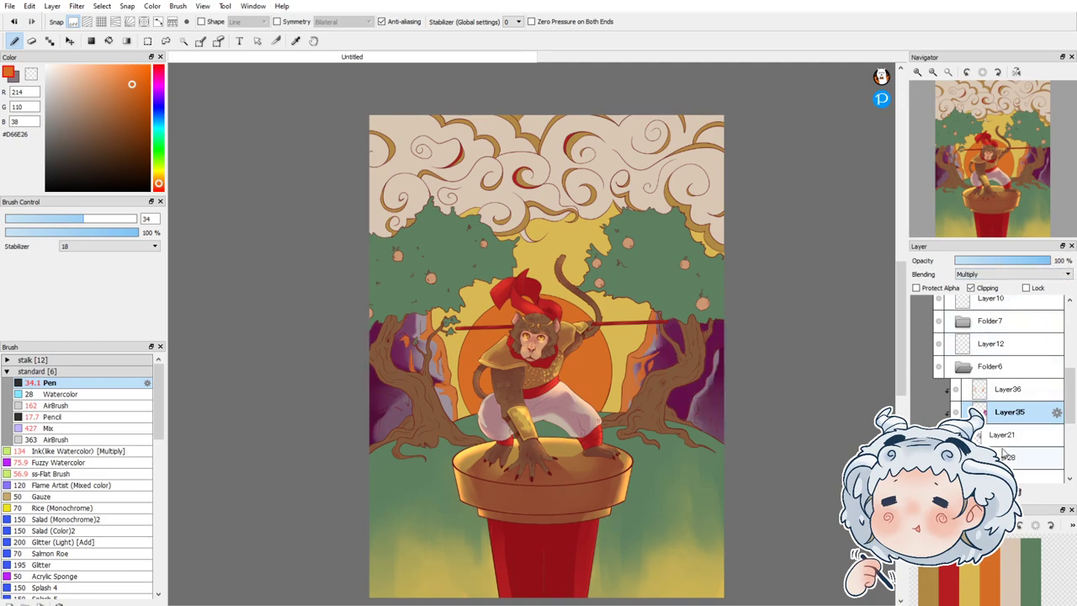
{"action": "left_click", "coordinate": [949, 411]}
{"action": "left_click", "coordinate": [950, 434]}
{"action": "left_click", "coordinate": [1002, 261]}
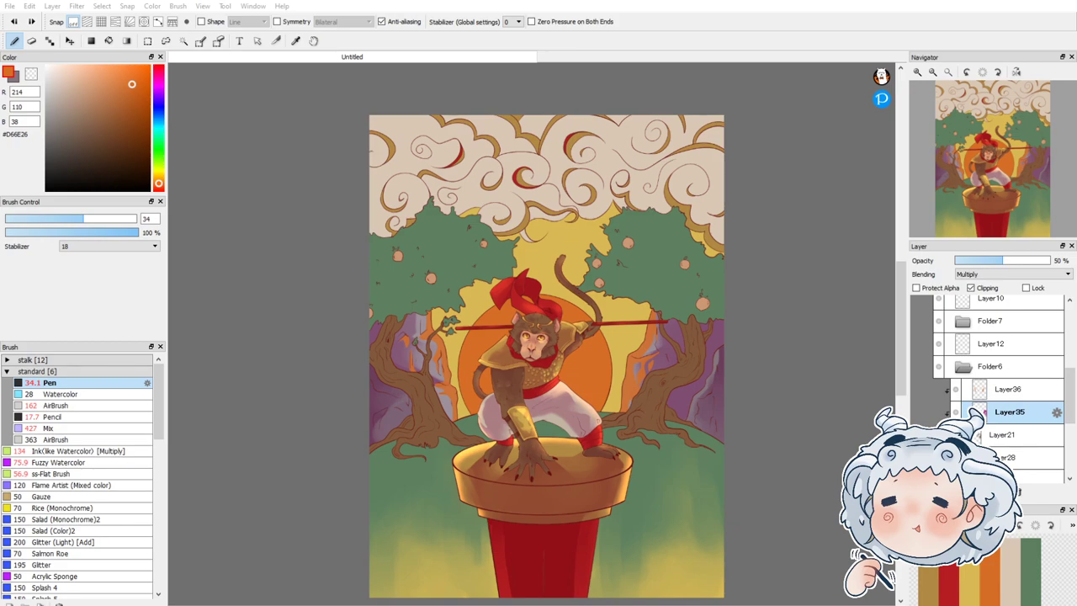
{"action": "left_click", "coordinate": [728, 334]}
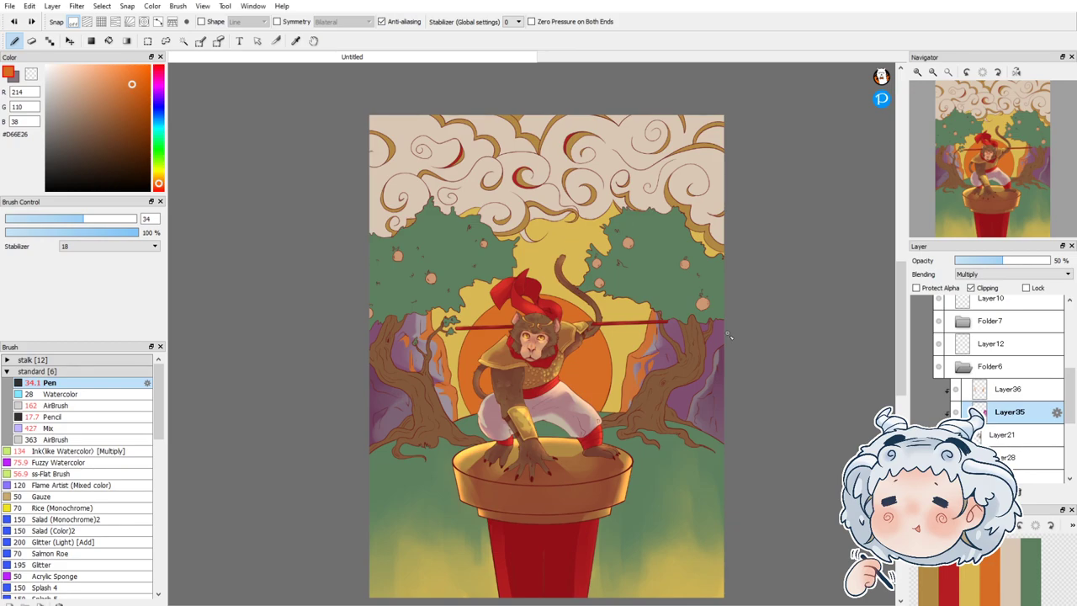
Step: Sample the purple of the right rock and deepen it to (114, 50, 94)
{"action": "left_click", "coordinate": [688, 391], "text": "alt"}
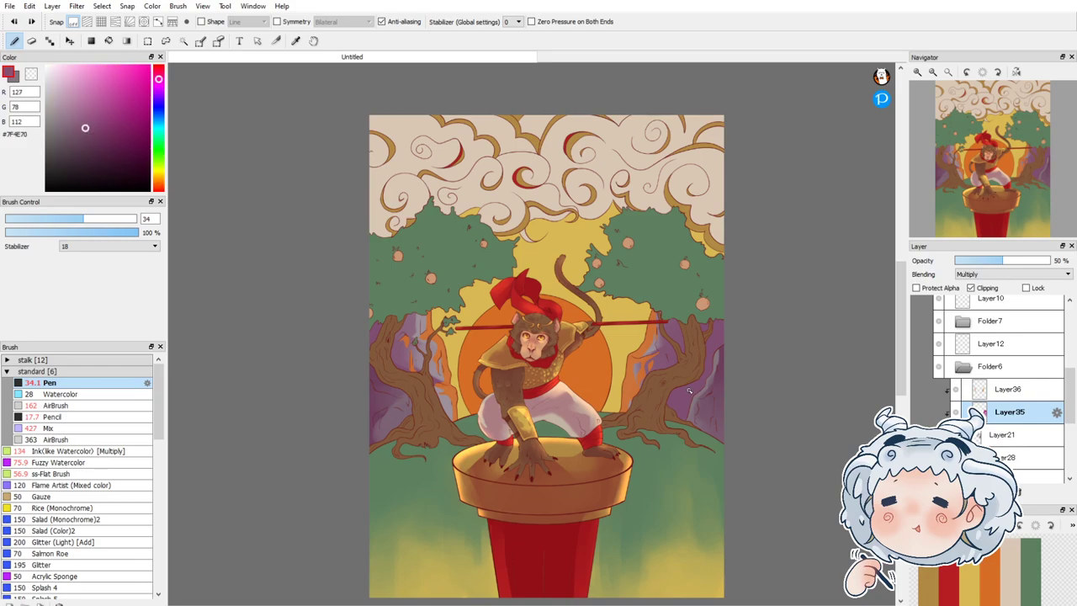
{"action": "left_click_drag", "start_coordinate": [98, 139], "coordinate": [104, 135]}
{"action": "left_click", "coordinate": [963, 367]}
{"action": "left_click", "coordinate": [963, 367]}
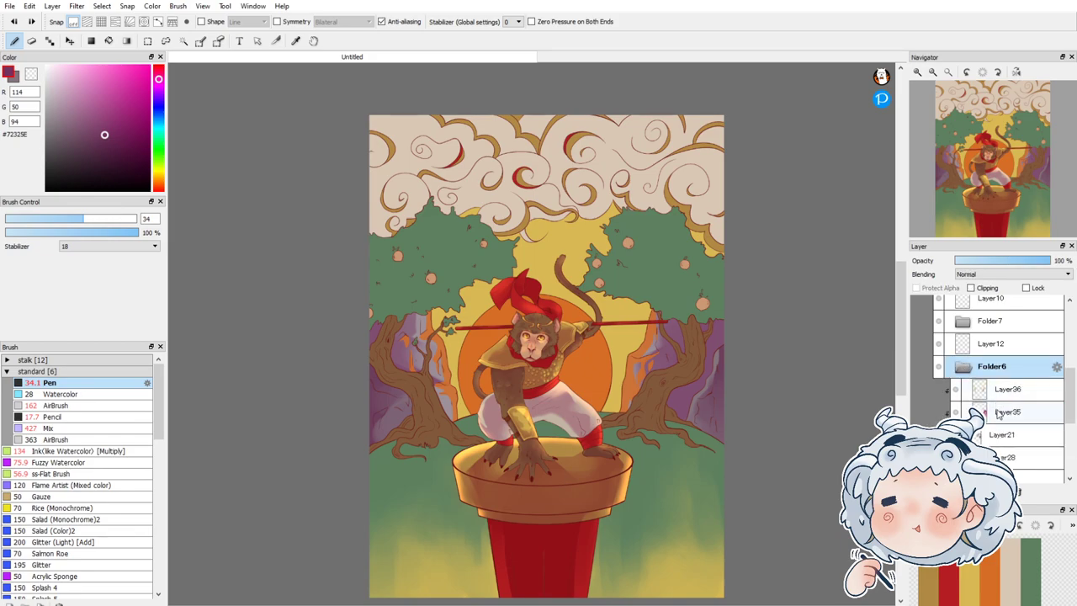
Step: Select Layer28, clip it to the layer below and set its blending mode to Multiply
{"action": "scroll", "coordinate": [942, 371], "scroll_direction": "down", "scroll_amount": 2}
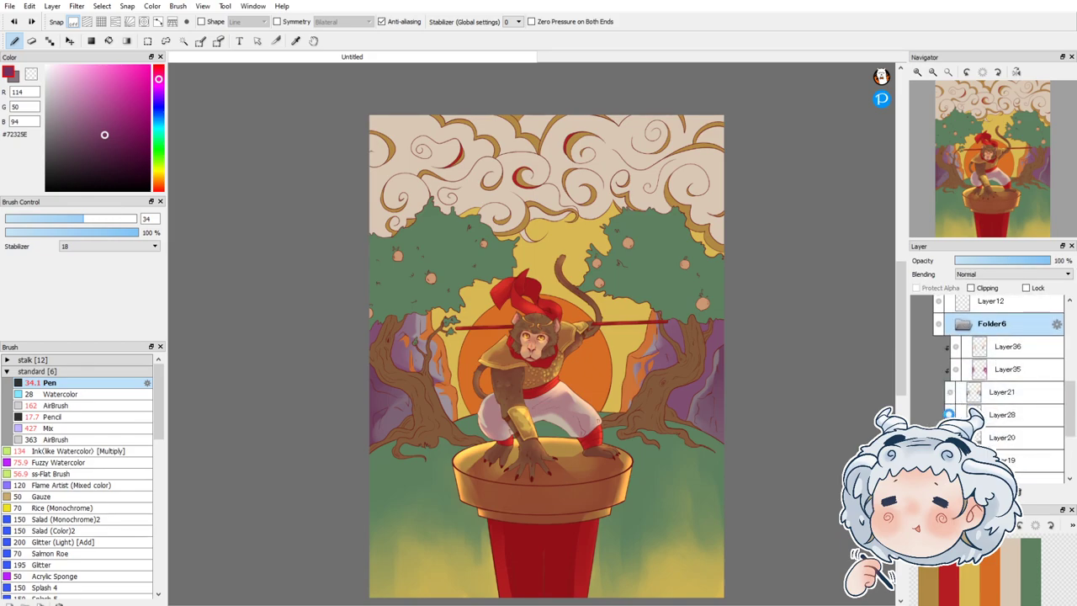
{"action": "left_click", "coordinate": [989, 416]}
{"action": "key", "text": "ctrl+z"}
{"action": "left_click", "coordinate": [993, 437]}
{"action": "left_click", "coordinate": [1000, 416]}
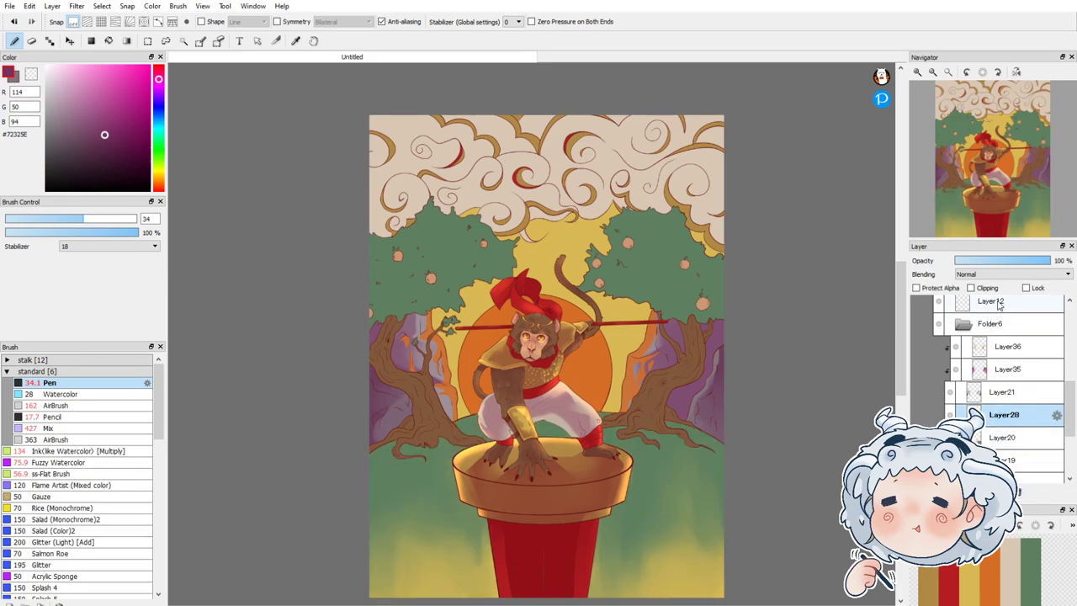
{"action": "left_click", "coordinate": [971, 288]}
{"action": "left_click", "coordinate": [971, 274]}
{"action": "left_click", "coordinate": [975, 292]}
Step: Fill the grass below the right tree with a dark cast shadow using the Pen, enlarging it from size 82 to 364
{"action": "left_click_drag", "start_coordinate": [97, 219], "coordinate": [116, 218]}
{"action": "left_click_drag", "start_coordinate": [621, 440], "coordinate": [711, 579]}
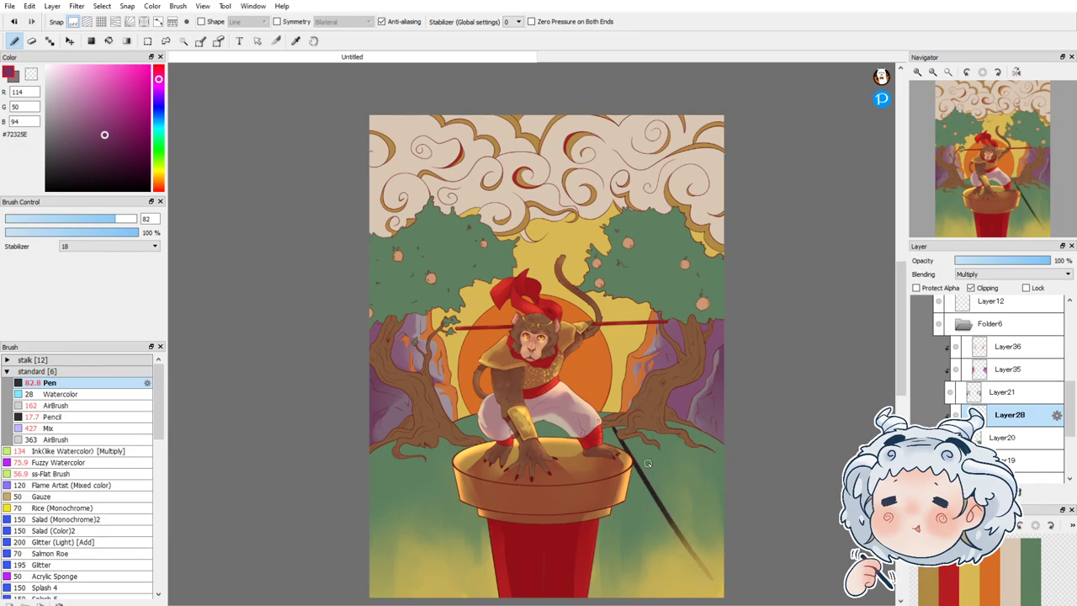
{"action": "left_click_drag", "start_coordinate": [124, 221], "coordinate": [161, 220]}
{"action": "left_click_drag", "start_coordinate": [623, 425], "coordinate": [722, 574]}
{"action": "left_click_drag", "start_coordinate": [628, 445], "coordinate": [713, 588]}
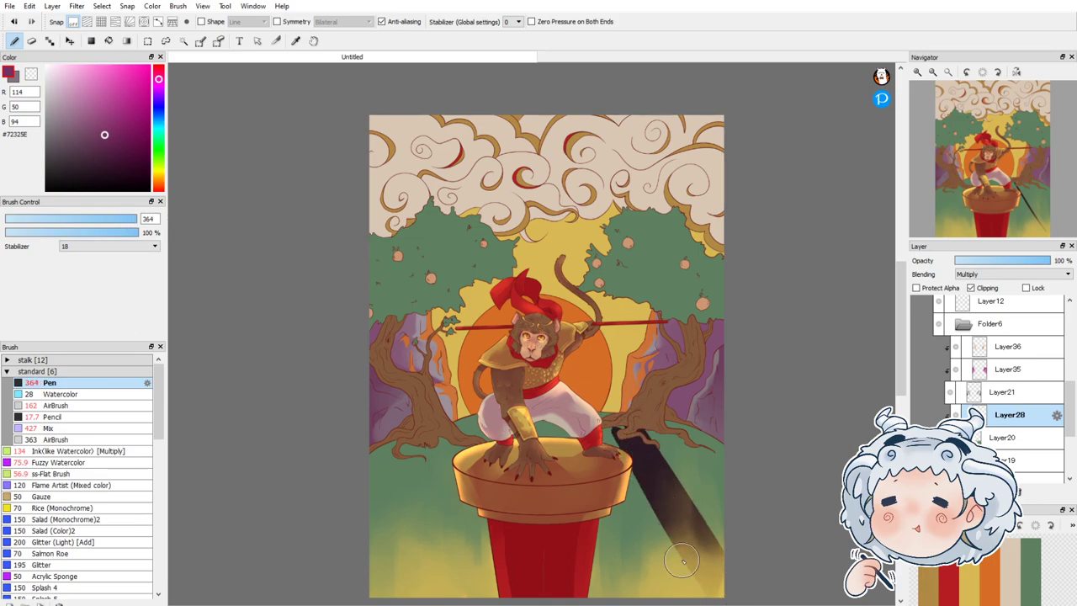
{"action": "mouse_move", "coordinate": [649, 439]}
{"action": "left_mouse_down"}
{"action": "mouse_move", "coordinate": [721, 522]}
{"action": "mouse_move", "coordinate": [734, 507]}
{"action": "left_mouse_up"}
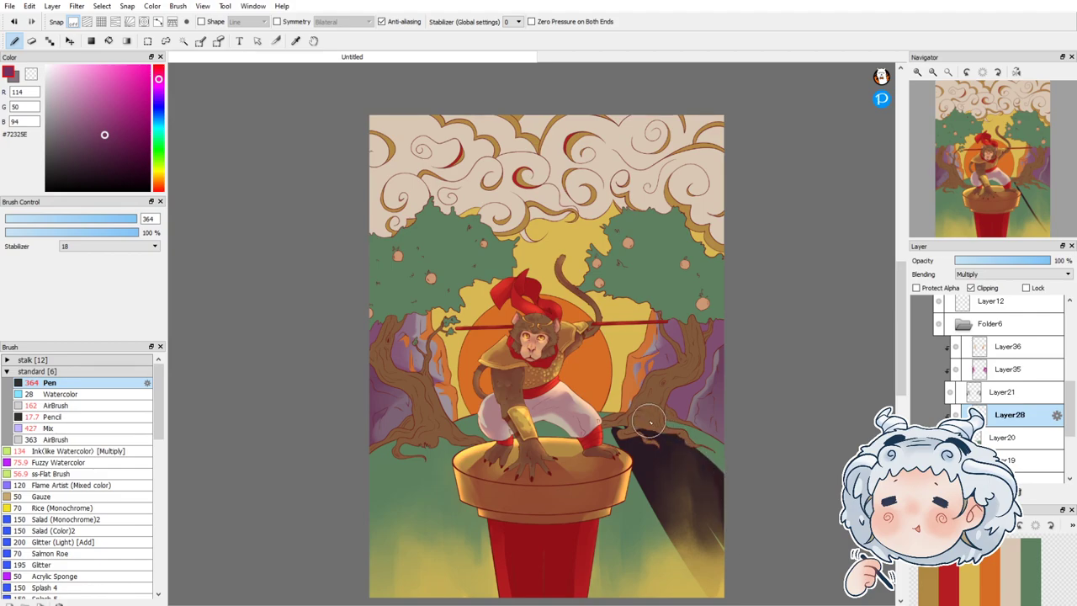
{"action": "mouse_move", "coordinate": [650, 421]}
{"action": "left_mouse_down"}
{"action": "mouse_move", "coordinate": [721, 461]}
{"action": "mouse_move", "coordinate": [744, 498]}
{"action": "left_mouse_up"}
{"action": "left_click_drag", "start_coordinate": [685, 438], "coordinate": [755, 488]}
{"action": "mouse_move", "coordinate": [626, 439]}
{"action": "left_mouse_down"}
{"action": "mouse_move", "coordinate": [623, 426]}
{"action": "mouse_move", "coordinate": [602, 428]}
{"action": "left_mouse_up"}
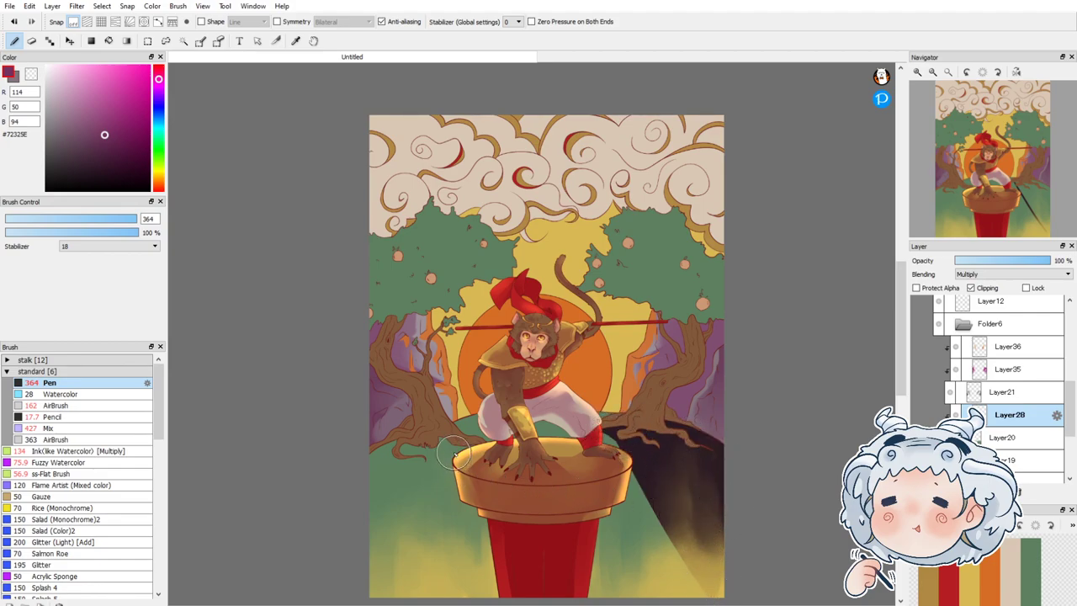
Step: Fill the grass below the left tree with a matching dark cast shadow
{"action": "left_click_drag", "start_coordinate": [463, 454], "coordinate": [385, 594]}
{"action": "mouse_move", "coordinate": [405, 447]}
{"action": "left_mouse_down"}
{"action": "mouse_move", "coordinate": [366, 473]}
{"action": "mouse_move", "coordinate": [379, 581]}
{"action": "left_mouse_up"}
{"action": "mouse_move", "coordinate": [412, 476]}
{"action": "left_mouse_down"}
{"action": "mouse_move", "coordinate": [388, 524]}
{"action": "mouse_move", "coordinate": [356, 510]}
{"action": "mouse_move", "coordinate": [388, 510]}
{"action": "mouse_move", "coordinate": [411, 450]}
{"action": "mouse_move", "coordinate": [385, 499]}
{"action": "mouse_move", "coordinate": [421, 479]}
{"action": "mouse_move", "coordinate": [417, 468]}
{"action": "mouse_move", "coordinate": [355, 550]}
{"action": "mouse_move", "coordinate": [443, 429]}
{"action": "left_mouse_up"}
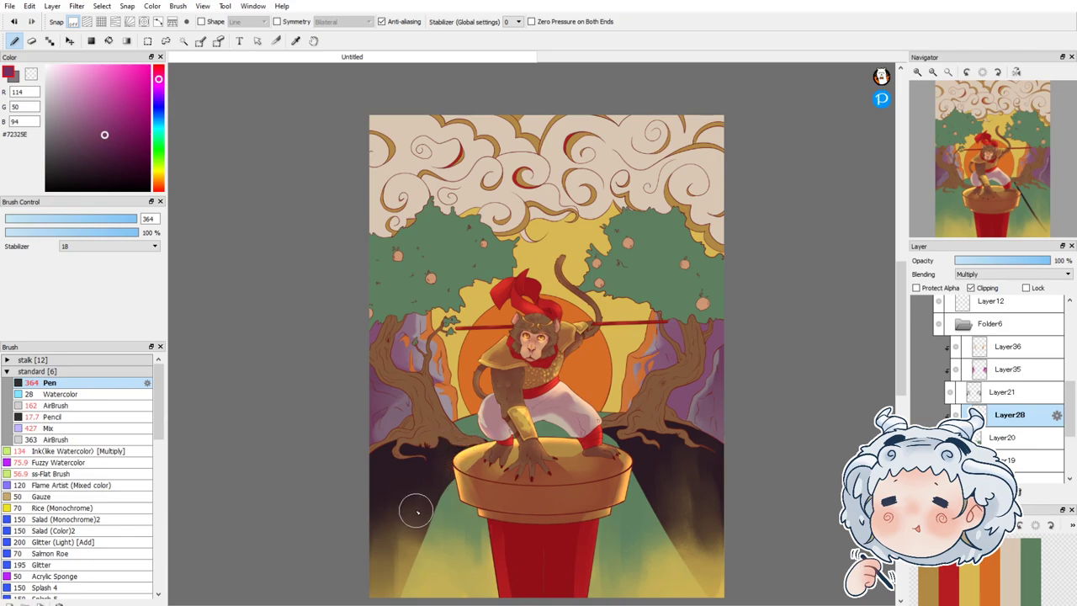
Step: Carve both grass shadows into tree-shaped silhouettes with the Eraser at size 258 and touch them up with the Pen at size 364
{"action": "key", "text": "e"}
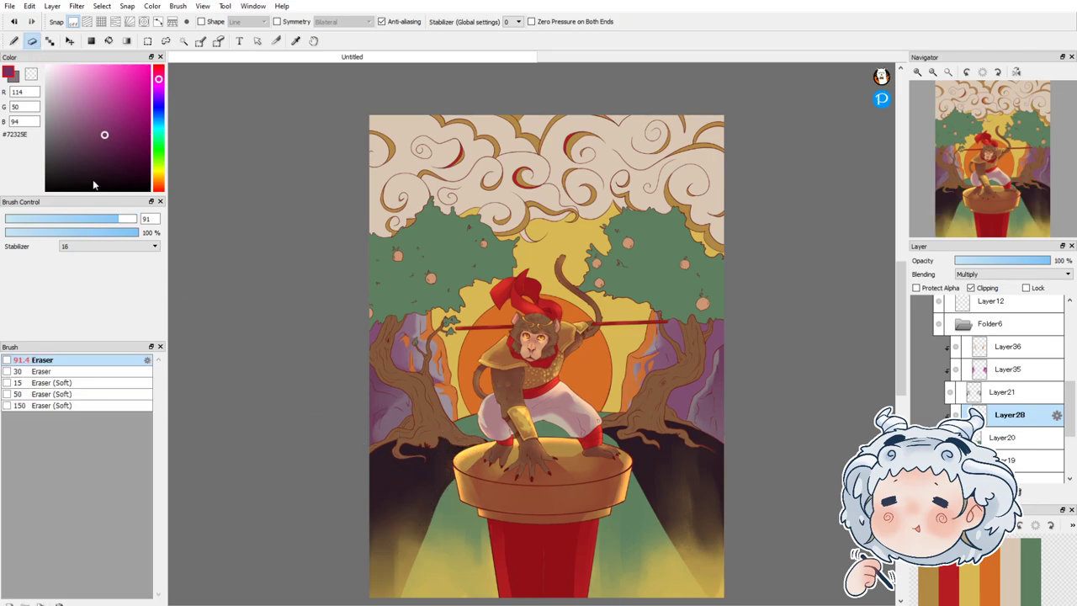
{"action": "left_click_drag", "start_coordinate": [145, 223], "coordinate": [163, 229]}
{"action": "mouse_move", "coordinate": [471, 468]}
{"action": "left_mouse_down"}
{"action": "mouse_move", "coordinate": [403, 541]}
{"action": "mouse_move", "coordinate": [425, 568]}
{"action": "mouse_move", "coordinate": [422, 532]}
{"action": "mouse_move", "coordinate": [408, 540]}
{"action": "mouse_move", "coordinate": [441, 525]}
{"action": "mouse_move", "coordinate": [421, 493]}
{"action": "mouse_move", "coordinate": [390, 546]}
{"action": "mouse_move", "coordinate": [387, 523]}
{"action": "mouse_move", "coordinate": [416, 485]}
{"action": "mouse_move", "coordinate": [391, 505]}
{"action": "mouse_move", "coordinate": [383, 534]}
{"action": "mouse_move", "coordinate": [416, 491]}
{"action": "mouse_move", "coordinate": [375, 549]}
{"action": "mouse_move", "coordinate": [379, 568]}
{"action": "mouse_move", "coordinate": [405, 554]}
{"action": "mouse_move", "coordinate": [397, 581]}
{"action": "mouse_move", "coordinate": [410, 574]}
{"action": "mouse_move", "coordinate": [381, 573]}
{"action": "mouse_move", "coordinate": [395, 596]}
{"action": "mouse_move", "coordinate": [400, 562]}
{"action": "mouse_move", "coordinate": [415, 592]}
{"action": "mouse_move", "coordinate": [398, 513]}
{"action": "mouse_move", "coordinate": [379, 466]}
{"action": "mouse_move", "coordinate": [359, 480]}
{"action": "mouse_move", "coordinate": [359, 501]}
{"action": "mouse_move", "coordinate": [378, 486]}
{"action": "mouse_move", "coordinate": [362, 477]}
{"action": "mouse_move", "coordinate": [385, 479]}
{"action": "mouse_move", "coordinate": [368, 500]}
{"action": "mouse_move", "coordinate": [379, 553]}
{"action": "left_mouse_up"}
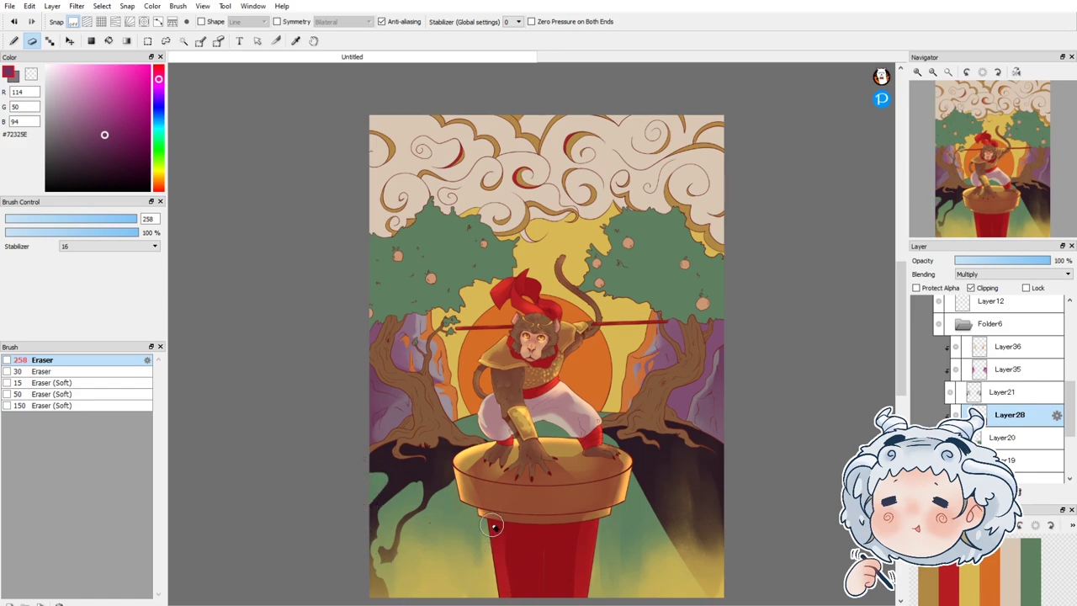
{"action": "mouse_move", "coordinate": [650, 508]}
{"action": "left_mouse_down"}
{"action": "mouse_move", "coordinate": [636, 483]}
{"action": "mouse_move", "coordinate": [698, 528]}
{"action": "mouse_move", "coordinate": [704, 566]}
{"action": "mouse_move", "coordinate": [694, 584]}
{"action": "mouse_move", "coordinate": [652, 513]}
{"action": "mouse_move", "coordinate": [691, 542]}
{"action": "mouse_move", "coordinate": [654, 511]}
{"action": "mouse_move", "coordinate": [667, 514]}
{"action": "mouse_move", "coordinate": [695, 556]}
{"action": "mouse_move", "coordinate": [666, 512]}
{"action": "left_mouse_up"}
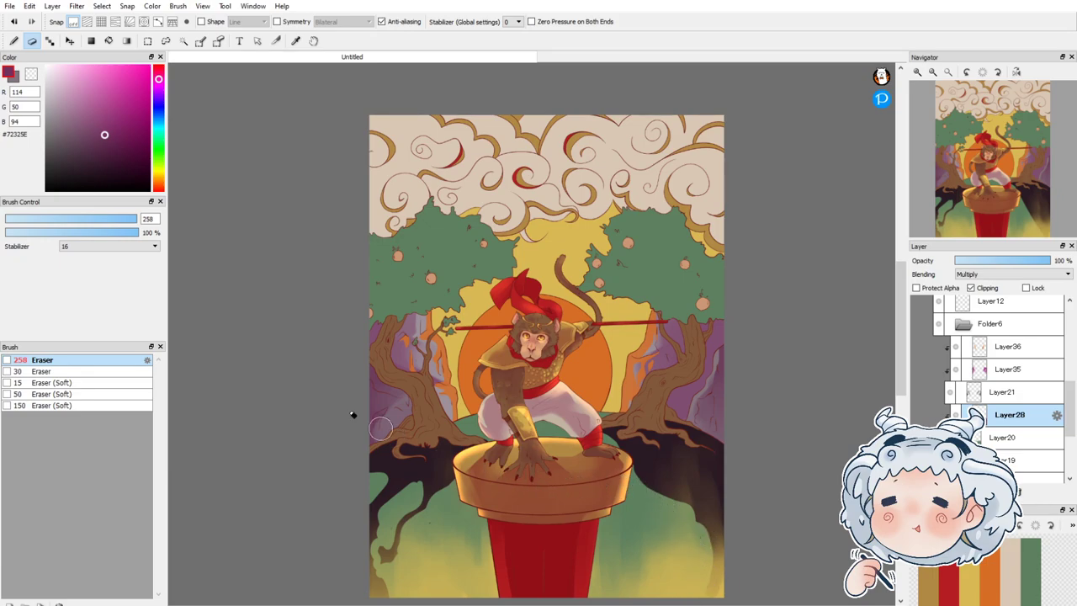
{"action": "left_click", "coordinate": [12, 41]}
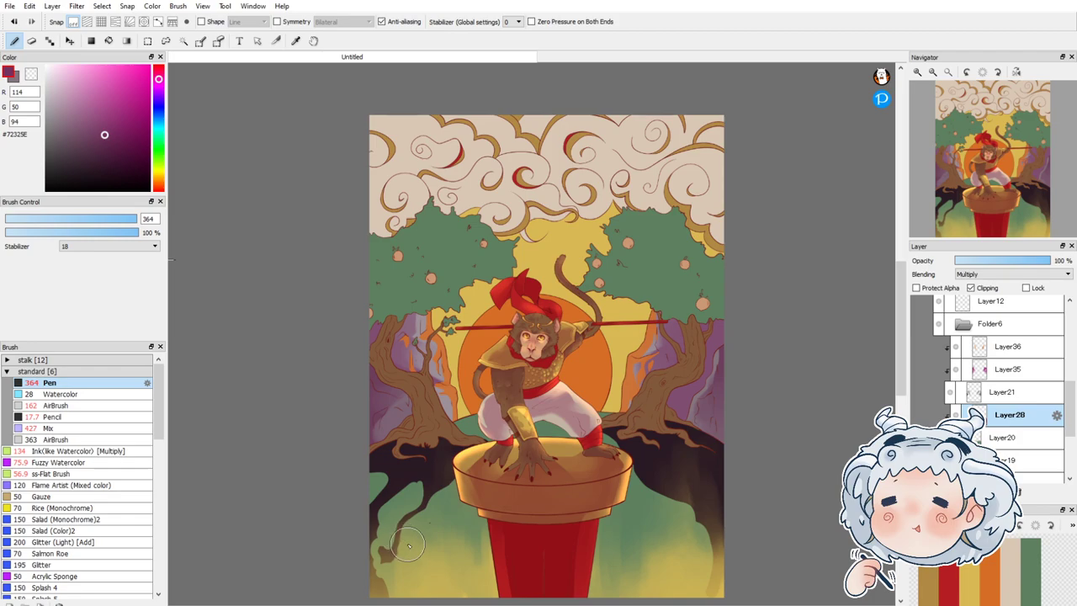
{"action": "mouse_move", "coordinate": [389, 547]}
{"action": "left_mouse_down"}
{"action": "mouse_move", "coordinate": [372, 554]}
{"action": "mouse_move", "coordinate": [399, 561]}
{"action": "mouse_move", "coordinate": [416, 539]}
{"action": "mouse_move", "coordinate": [407, 513]}
{"action": "mouse_move", "coordinate": [375, 518]}
{"action": "mouse_move", "coordinate": [382, 461]}
{"action": "mouse_move", "coordinate": [368, 490]}
{"action": "mouse_move", "coordinate": [373, 526]}
{"action": "mouse_move", "coordinate": [389, 580]}
{"action": "mouse_move", "coordinate": [416, 589]}
{"action": "mouse_move", "coordinate": [395, 588]}
{"action": "mouse_move", "coordinate": [377, 530]}
{"action": "mouse_move", "coordinate": [385, 594]}
{"action": "left_mouse_up"}
{"action": "mouse_move", "coordinate": [679, 489]}
{"action": "left_mouse_down"}
{"action": "mouse_move", "coordinate": [716, 547]}
{"action": "mouse_move", "coordinate": [716, 575]}
{"action": "mouse_move", "coordinate": [682, 603]}
{"action": "mouse_move", "coordinate": [697, 566]}
{"action": "mouse_move", "coordinate": [716, 576]}
{"action": "mouse_move", "coordinate": [685, 574]}
{"action": "mouse_move", "coordinate": [617, 601]}
{"action": "mouse_move", "coordinate": [733, 578]}
{"action": "mouse_move", "coordinate": [701, 590]}
{"action": "mouse_move", "coordinate": [714, 532]}
{"action": "mouse_move", "coordinate": [692, 520]}
{"action": "mouse_move", "coordinate": [694, 506]}
{"action": "mouse_move", "coordinate": [673, 567]}
{"action": "left_mouse_up"}
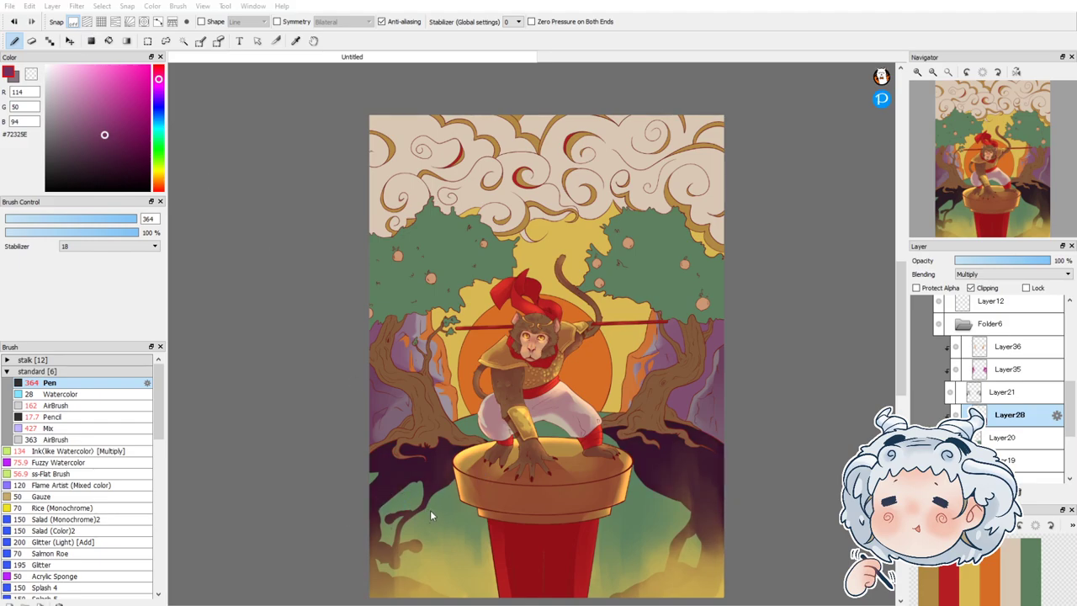
Step: Lighten the tree shadows on the grass by setting Layer28's opacity to 37%, and collapse Folder6
{"action": "key", "text": "ctrl+z"}
{"action": "key", "text": "ctrl+z"}
{"action": "key", "text": "ctrl+z"}
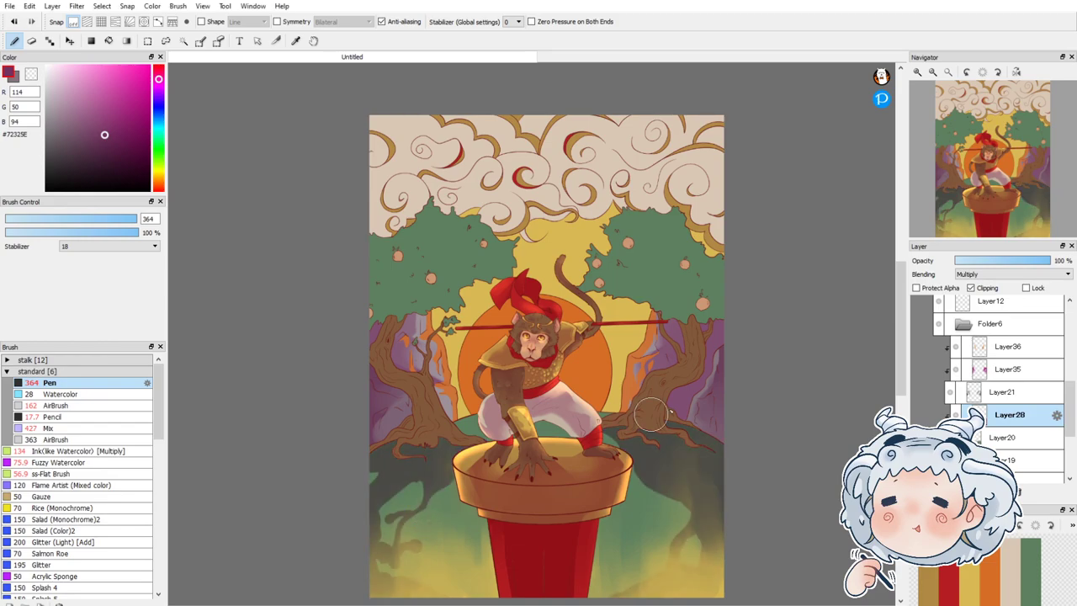
{"action": "left_click", "coordinate": [1015, 261]}
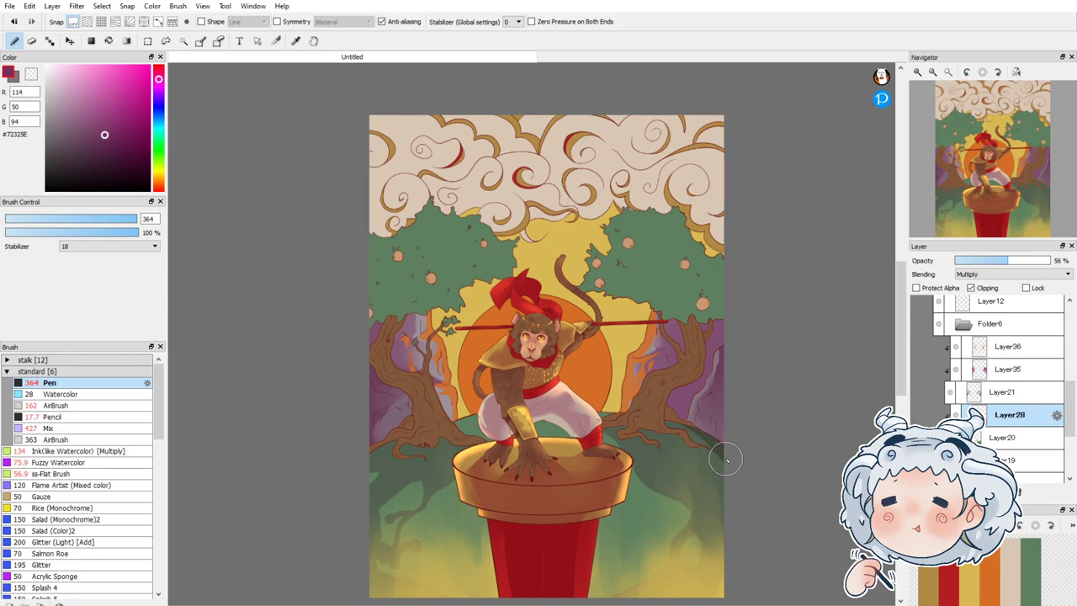
{"action": "key", "text": "e"}
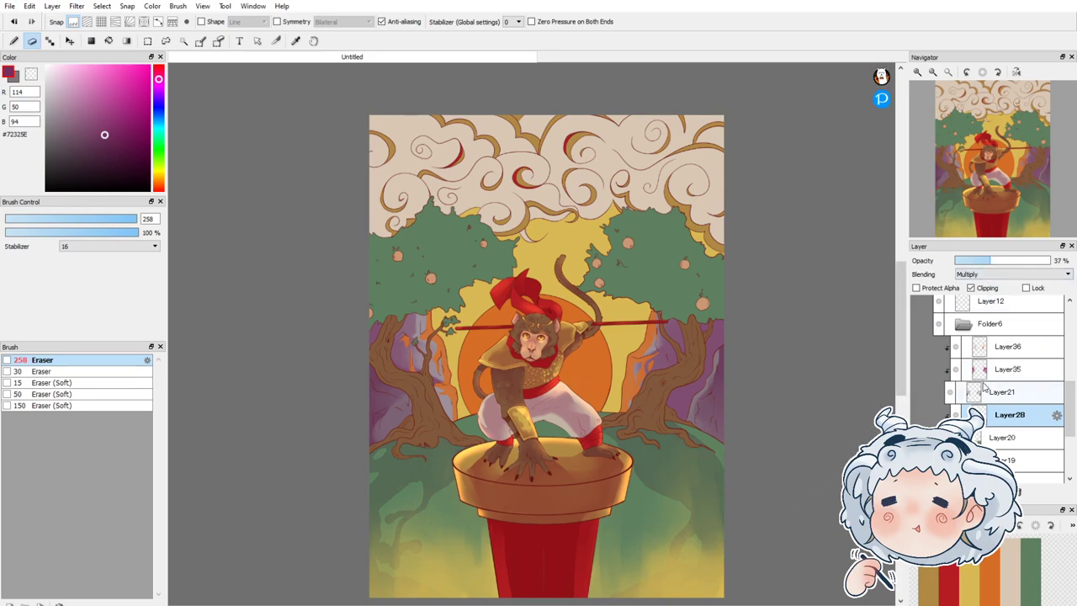
{"action": "left_click", "coordinate": [965, 325]}
{"action": "left_click_drag", "start_coordinate": [1072, 412], "coordinate": [1073, 375]}
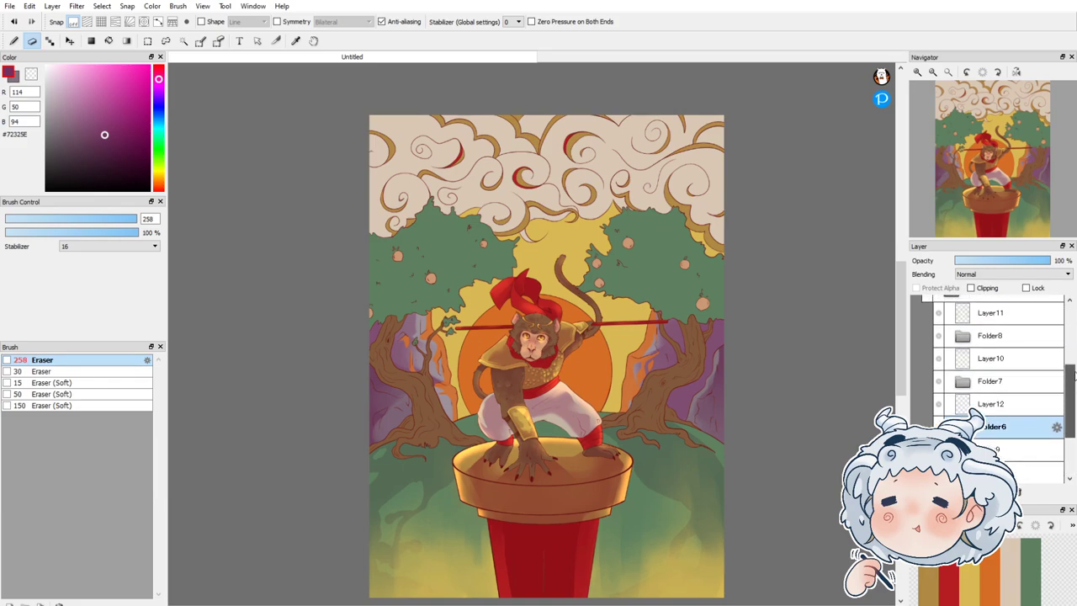
Step: Airbrush a purple (#72325E) tint across the top of the clouds on a new clipped layer in Folder7, with brush size 1586 and layer opacity 52%
{"action": "left_click", "coordinate": [961, 384]}
{"action": "left_click", "coordinate": [938, 383]}
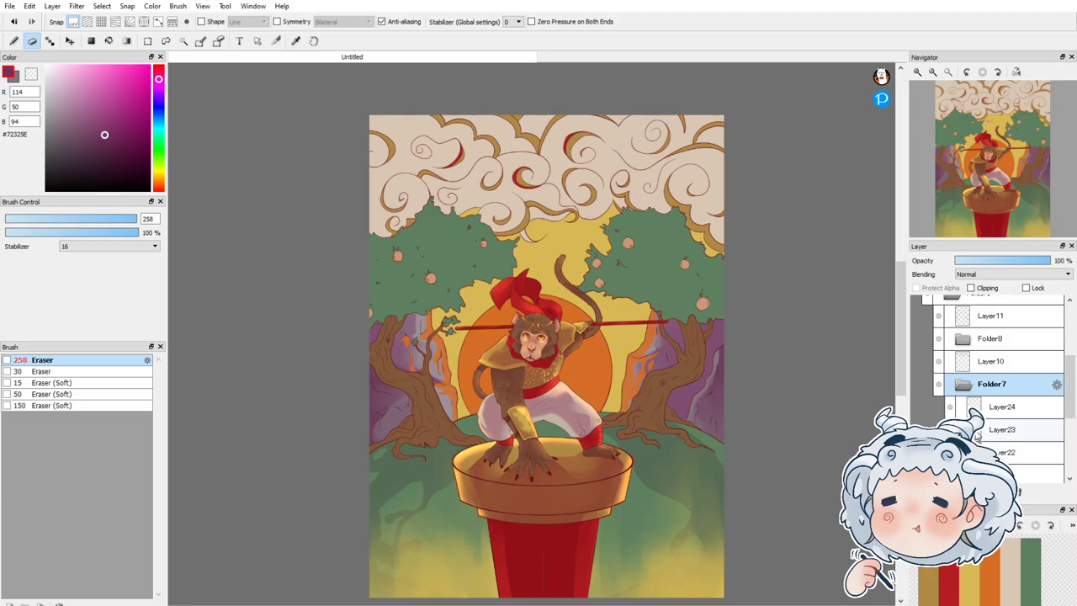
{"action": "left_click", "coordinate": [1010, 452]}
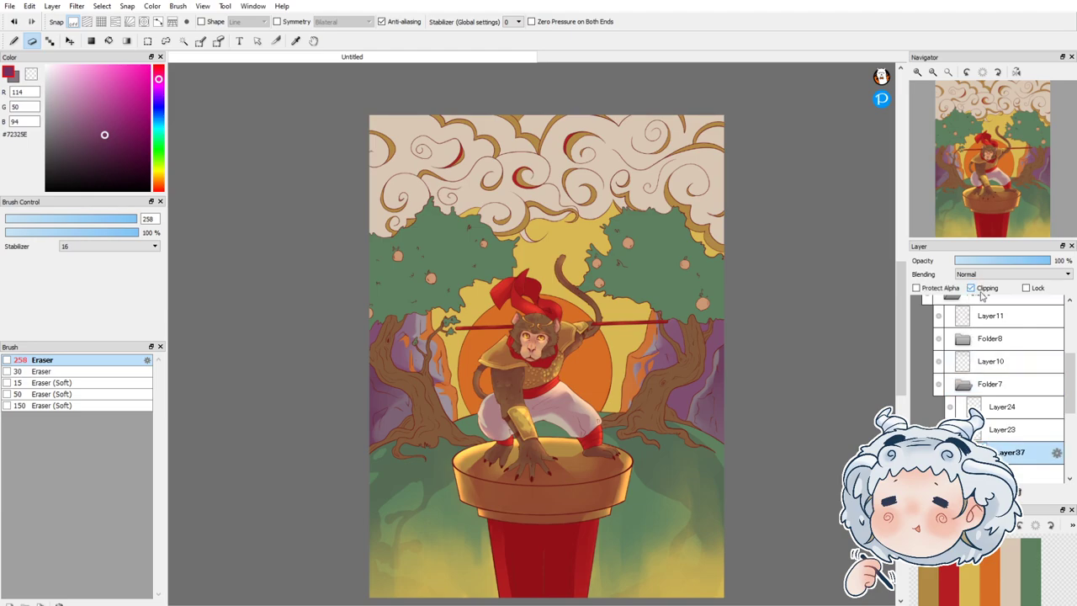
{"action": "left_click", "coordinate": [14, 41]}
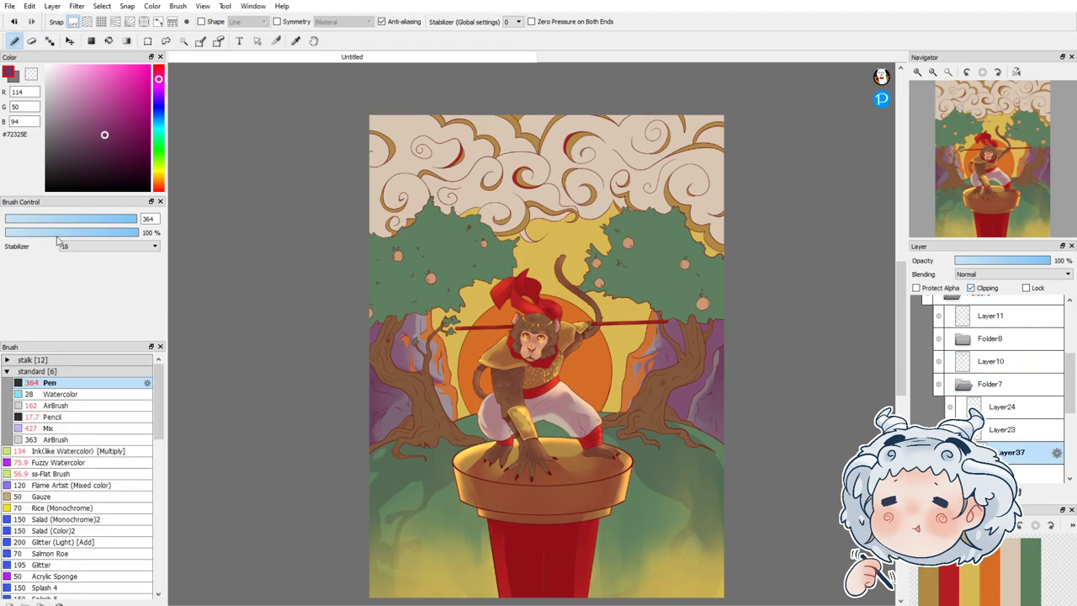
{"action": "left_click", "coordinate": [64, 406]}
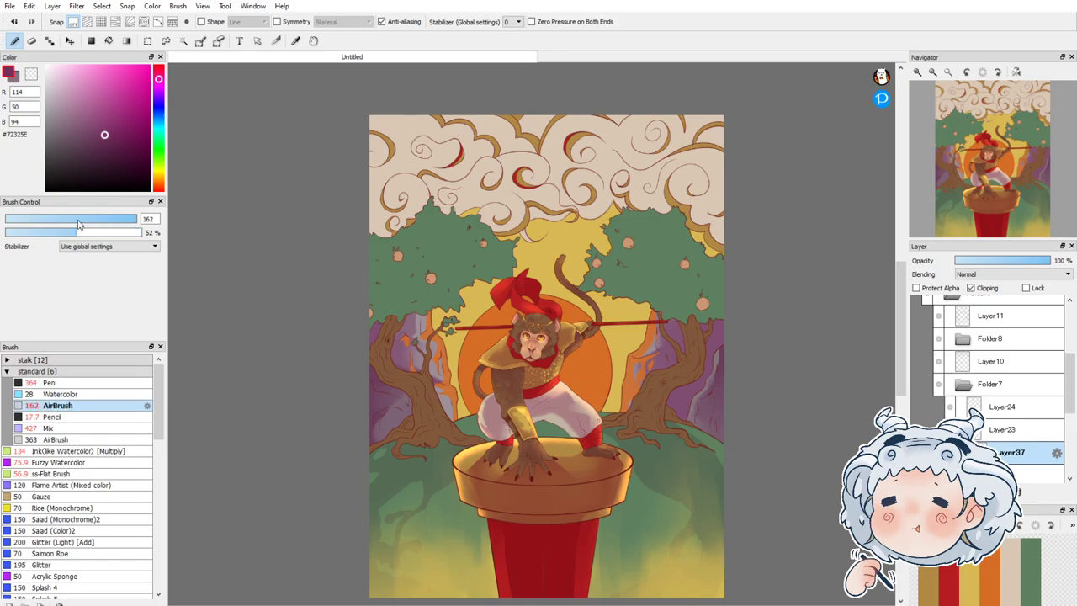
{"action": "left_click", "coordinate": [129, 219]}
{"action": "left_click_drag", "start_coordinate": [214, 206], "coordinate": [259, 204]}
{"action": "mouse_move", "coordinate": [356, 114]}
{"action": "left_mouse_down"}
{"action": "mouse_move", "coordinate": [747, 104]}
{"action": "mouse_move", "coordinate": [715, 87]}
{"action": "mouse_move", "coordinate": [332, 126]}
{"action": "mouse_move", "coordinate": [578, 86]}
{"action": "mouse_move", "coordinate": [735, 101]}
{"action": "left_mouse_up"}
{"action": "left_click", "coordinate": [1011, 260]}
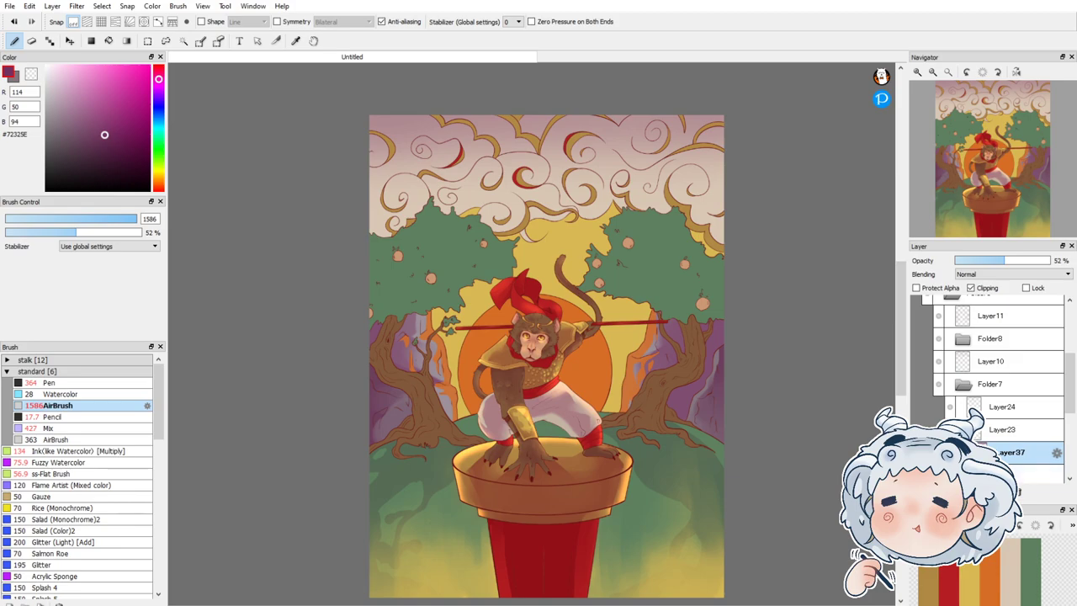
Step: Airbrush an orange (#D66E26) glow along the lower part of the clouds on another new clipped layer
{"action": "key", "text": "ctrl+shift+n"}
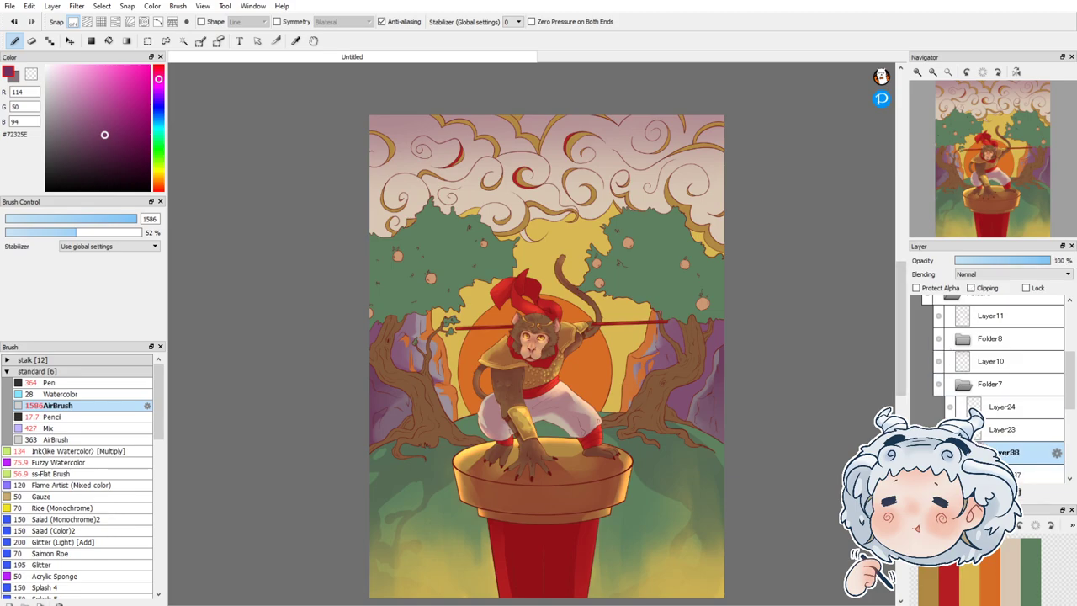
{"action": "left_click", "coordinate": [989, 557]}
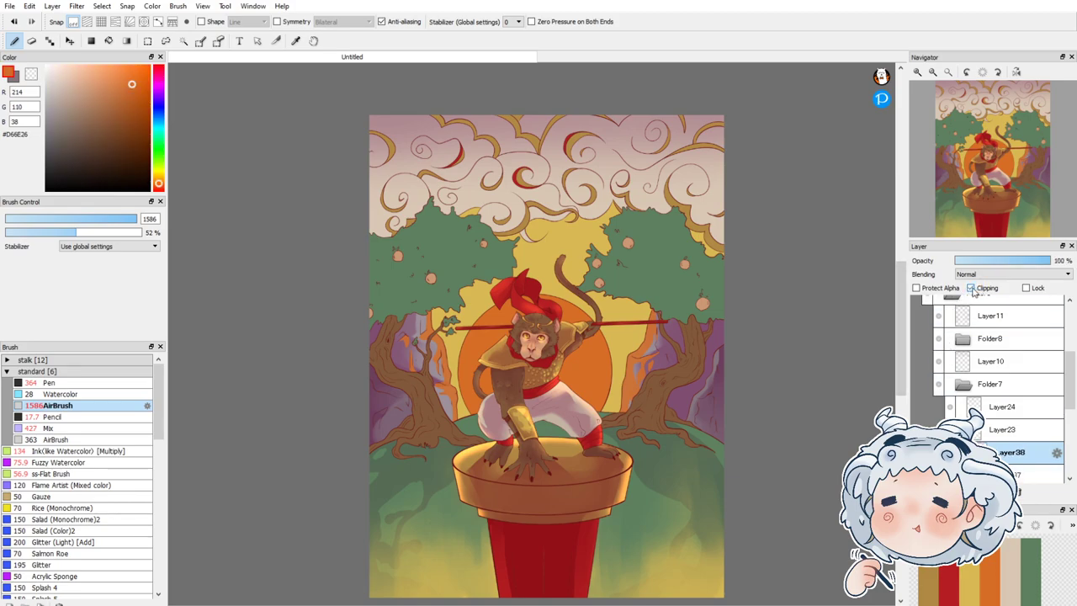
{"action": "mouse_move", "coordinate": [392, 250]}
{"action": "left_mouse_down"}
{"action": "mouse_move", "coordinate": [505, 206]}
{"action": "mouse_move", "coordinate": [721, 216]}
{"action": "mouse_move", "coordinate": [733, 228]}
{"action": "left_mouse_up"}
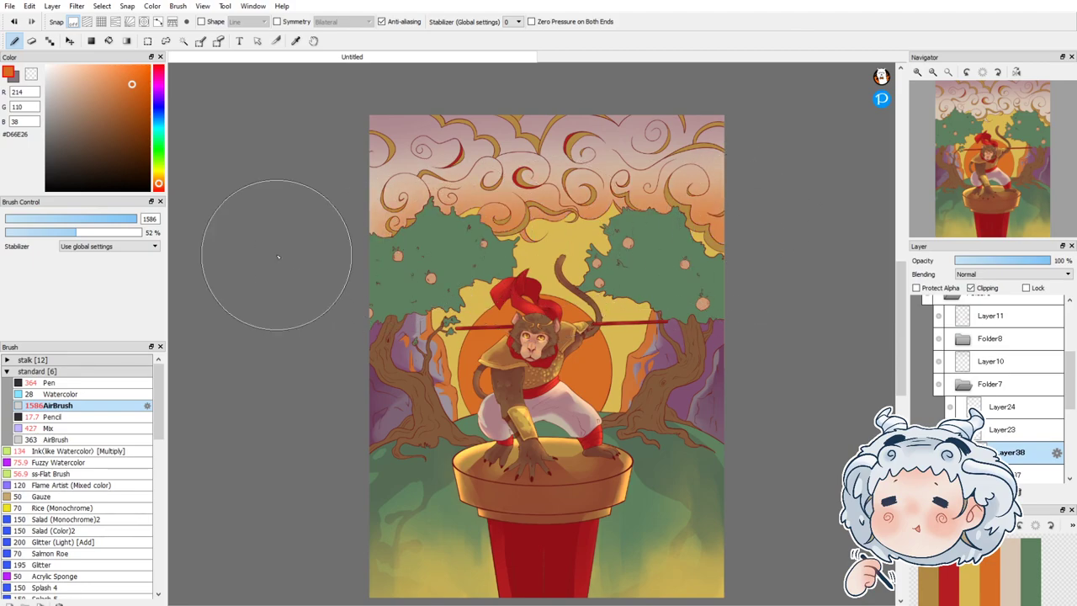
Step: Lower the purple cloud tint's opacity to 23% and blend the orange glow into the cloud swirls with the Mix brush at size 427
{"action": "left_click", "coordinate": [67, 430]}
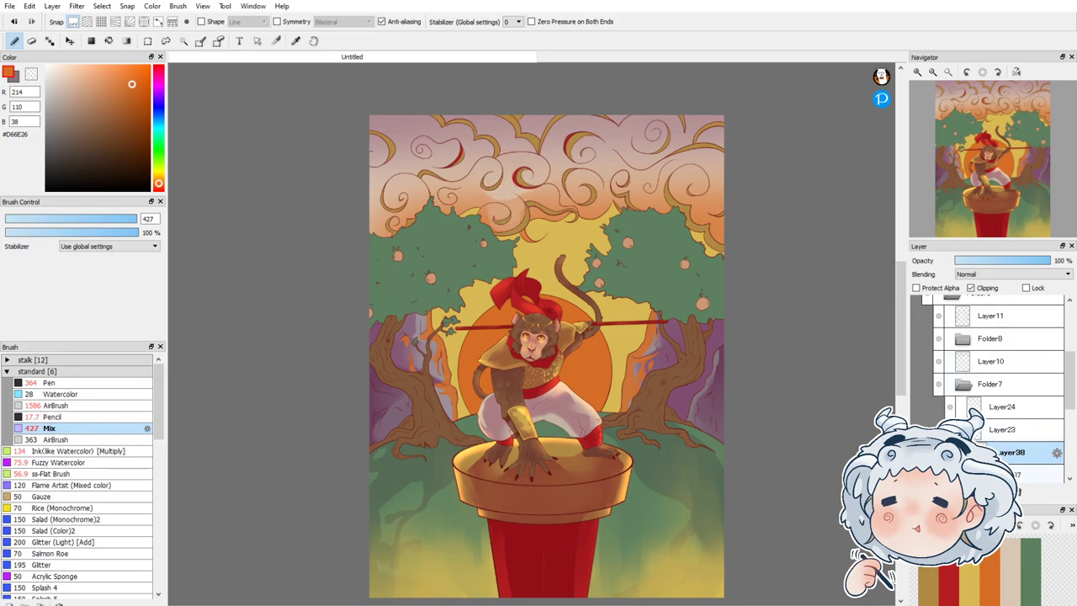
{"action": "left_click", "coordinate": [1010, 473]}
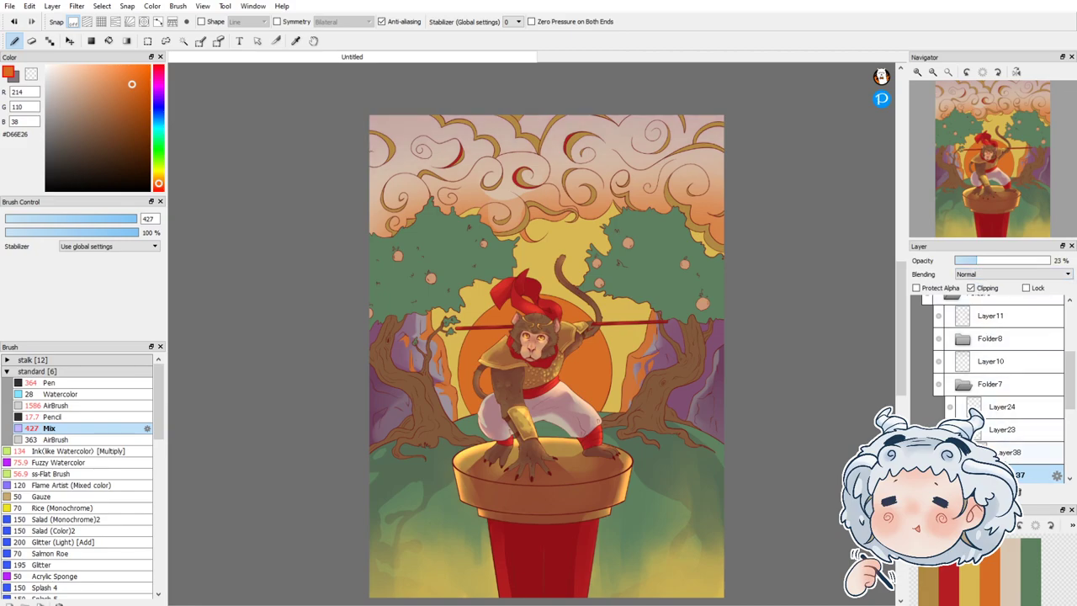
{"action": "left_click", "coordinate": [1005, 433]}
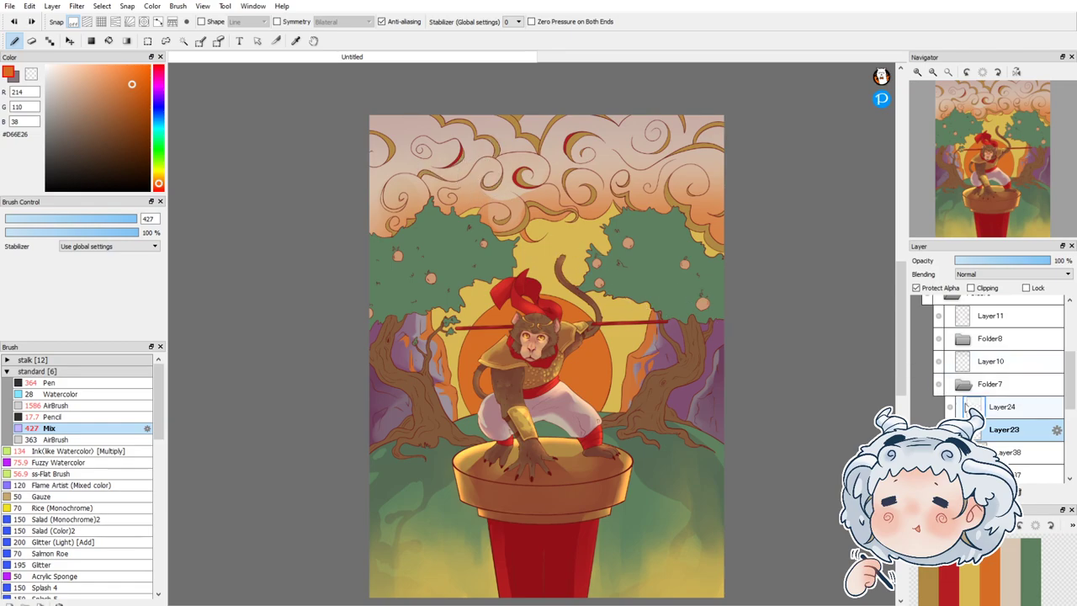
{"action": "left_click", "coordinate": [1009, 452]}
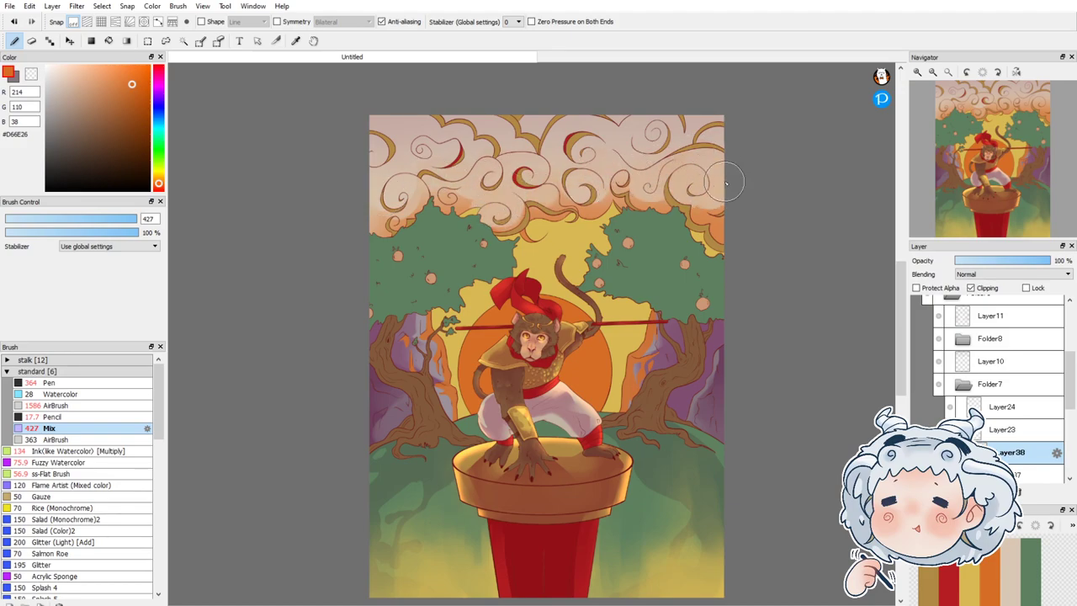
{"action": "left_click", "coordinate": [965, 389]}
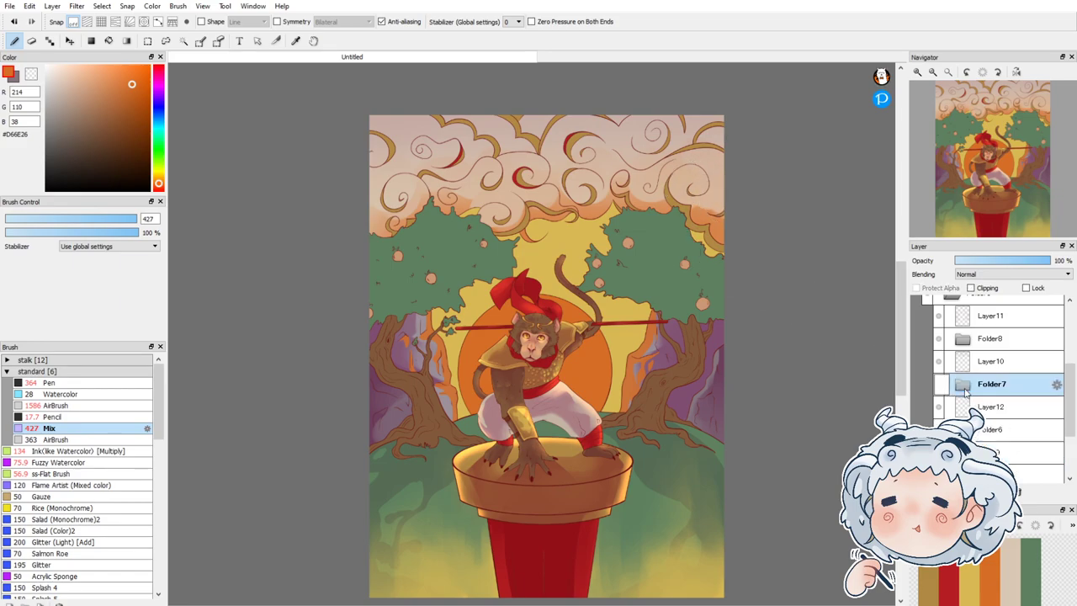
Step: Paint purple (#B344AE) shadow areas over both trees' foliage with the Pen at size 364, on a new clipped layer above Layer25 in Folder8
{"action": "left_click", "coordinate": [962, 339]}
{"action": "left_click", "coordinate": [965, 407]}
{"action": "key", "text": "ctrl+shift+n"}
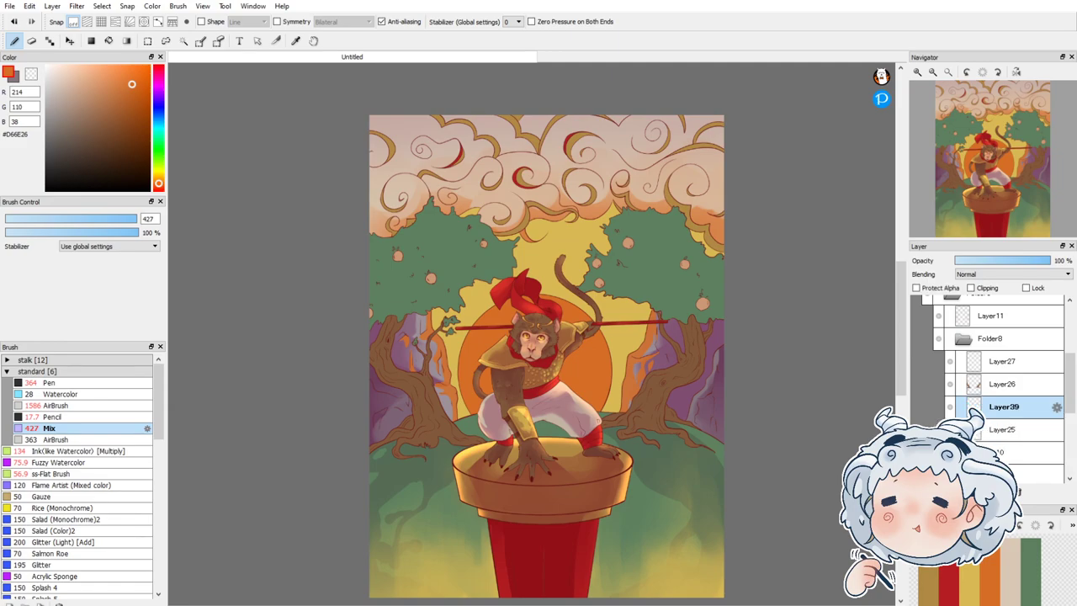
{"action": "left_click", "coordinate": [976, 287]}
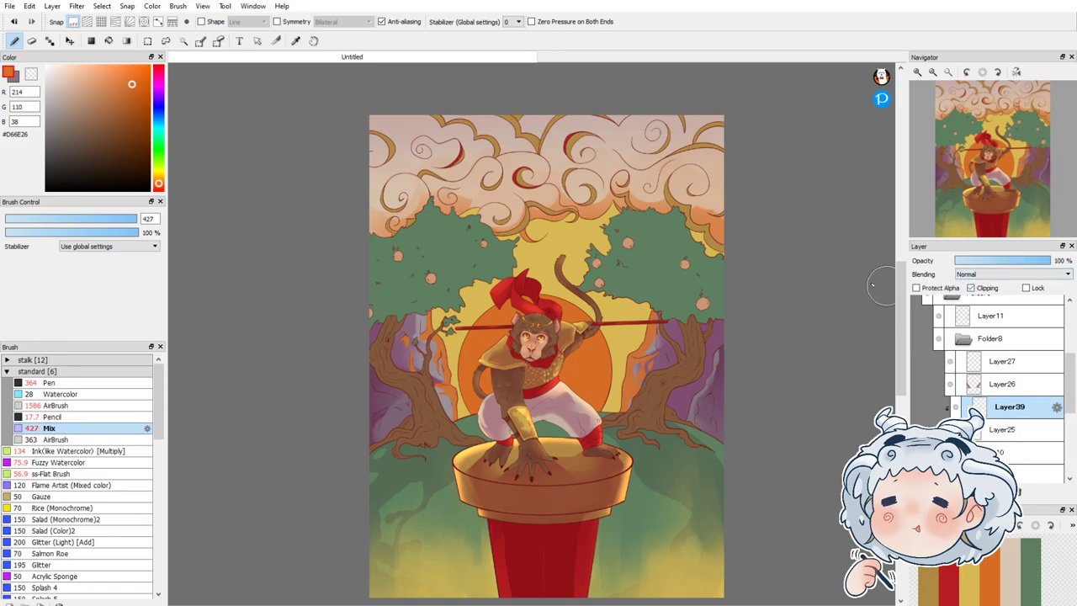
{"action": "left_click_drag", "start_coordinate": [160, 103], "coordinate": [160, 90]}
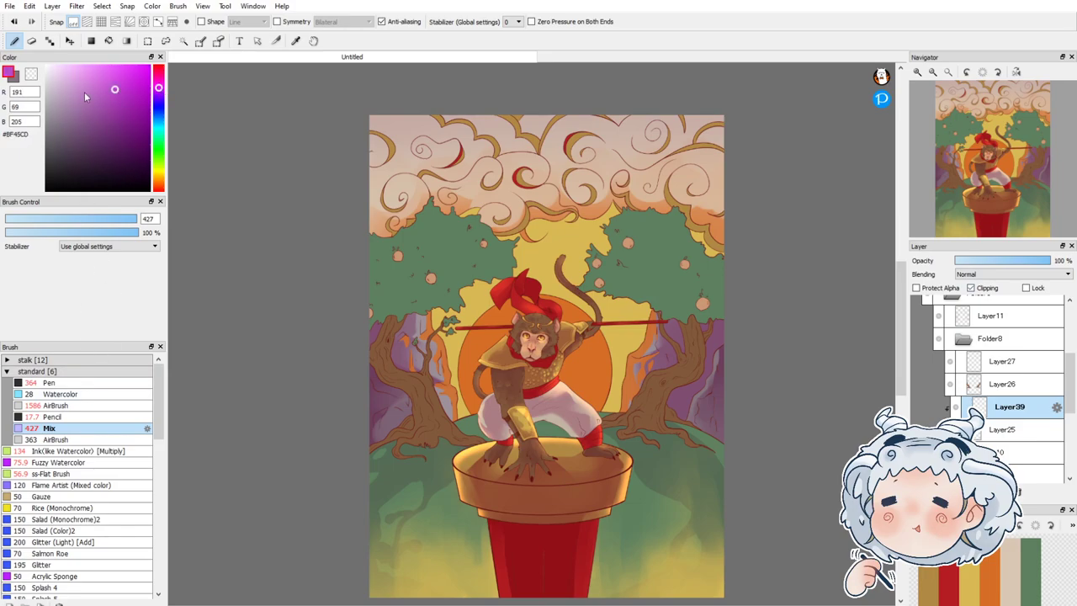
{"action": "left_click_drag", "start_coordinate": [159, 88], "coordinate": [160, 82]}
{"action": "left_click", "coordinate": [71, 382]}
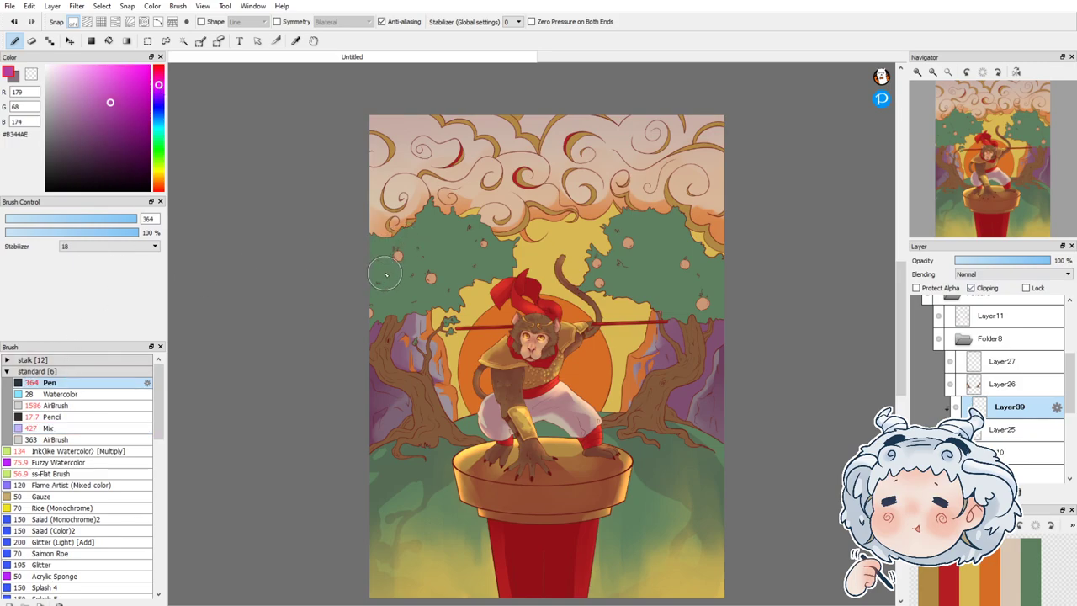
{"action": "mouse_move", "coordinate": [383, 266]}
{"action": "left_mouse_down"}
{"action": "mouse_move", "coordinate": [386, 239]}
{"action": "mouse_move", "coordinate": [402, 278]}
{"action": "mouse_move", "coordinate": [374, 252]}
{"action": "mouse_move", "coordinate": [478, 256]}
{"action": "mouse_move", "coordinate": [429, 295]}
{"action": "mouse_move", "coordinate": [357, 308]}
{"action": "mouse_move", "coordinate": [426, 276]}
{"action": "mouse_move", "coordinate": [418, 265]}
{"action": "mouse_move", "coordinate": [363, 277]}
{"action": "left_mouse_up"}
{"action": "mouse_move", "coordinate": [645, 271]}
{"action": "left_mouse_down"}
{"action": "mouse_move", "coordinate": [608, 282]}
{"action": "mouse_move", "coordinate": [640, 269]}
{"action": "mouse_move", "coordinate": [628, 223]}
{"action": "mouse_move", "coordinate": [679, 245]}
{"action": "mouse_move", "coordinate": [637, 288]}
{"action": "mouse_move", "coordinate": [681, 301]}
{"action": "mouse_move", "coordinate": [732, 288]}
{"action": "mouse_move", "coordinate": [673, 277]}
{"action": "mouse_move", "coordinate": [702, 278]}
{"action": "mouse_move", "coordinate": [718, 300]}
{"action": "mouse_move", "coordinate": [640, 266]}
{"action": "left_mouse_up"}
{"action": "mouse_move", "coordinate": [375, 315]}
{"action": "left_mouse_down"}
{"action": "mouse_move", "coordinate": [391, 320]}
{"action": "mouse_move", "coordinate": [395, 303]}
{"action": "left_mouse_up"}
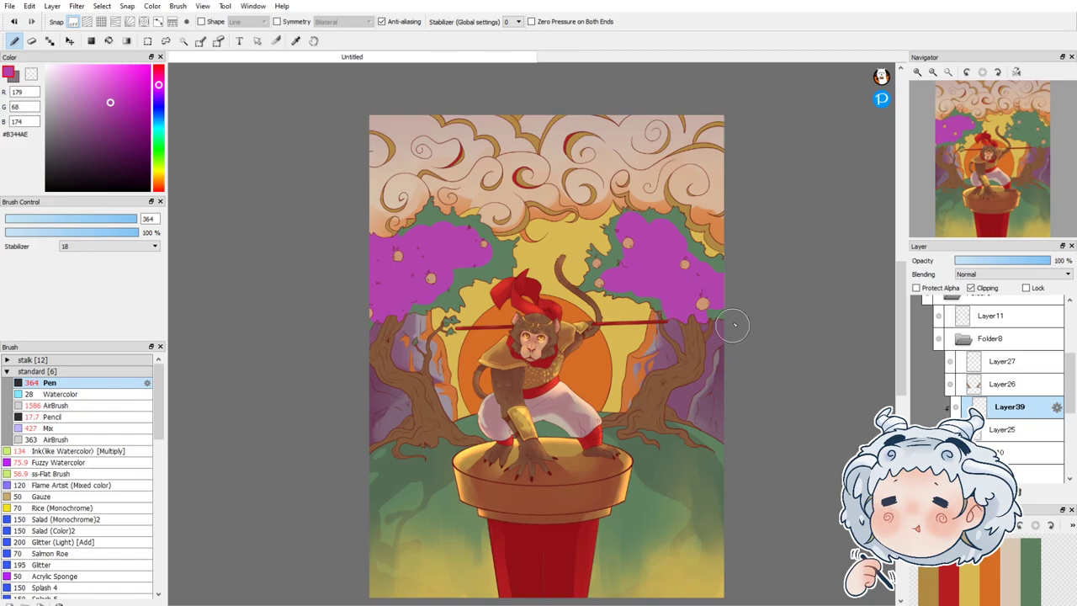
Step: Set the foliage shadow layer's blending to Multiply and its opacity to 43%
{"action": "left_click", "coordinate": [976, 274]}
{"action": "left_click", "coordinate": [982, 295]}
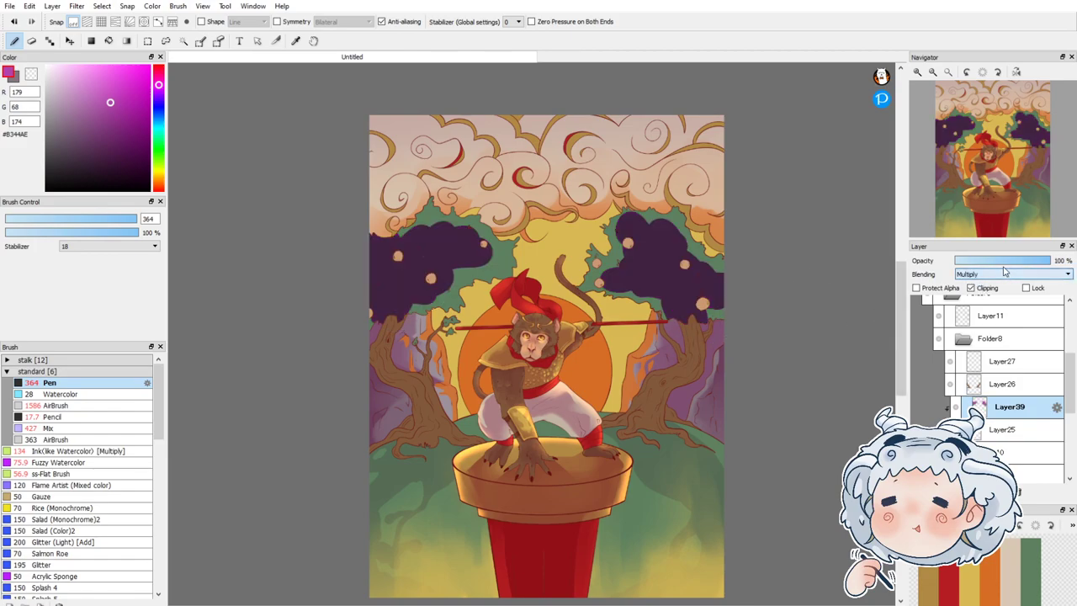
{"action": "left_click", "coordinate": [995, 261]}
{"action": "left_click_drag", "start_coordinate": [995, 260], "coordinate": [996, 264]}
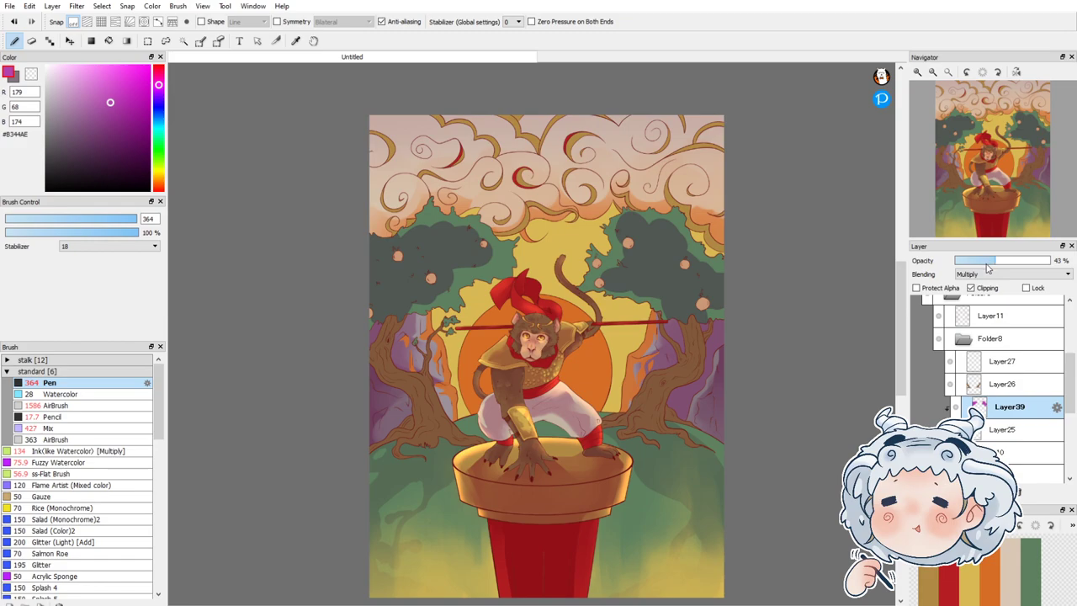
Step: Soften and break up the edges of the foliage shadows with the Mix brush, reducing its size from 427 to 120
{"action": "left_click", "coordinate": [52, 428]}
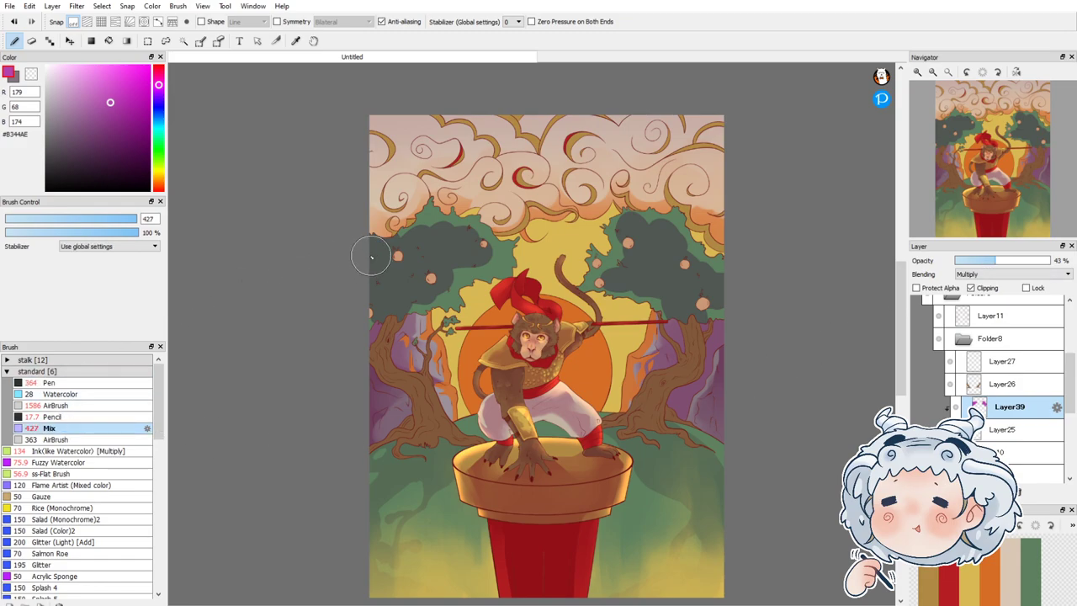
{"action": "left_click", "coordinate": [106, 220]}
{"action": "left_click", "coordinate": [129, 219]}
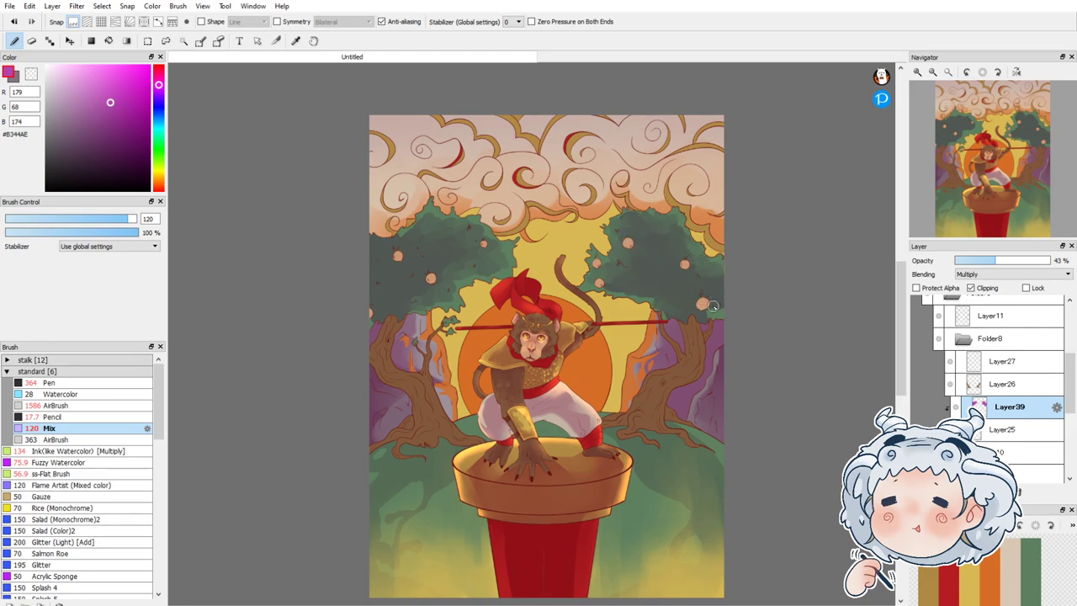
Step: Paint purple (#B344AE) shadows over both tree trunks with the Pen at size 364, on a new clipped Multiply layer above Layer26
{"action": "left_click", "coordinate": [981, 386]}
{"action": "left_click", "coordinate": [918, 492]}
{"action": "left_click", "coordinate": [971, 288]}
{"action": "left_click", "coordinate": [975, 293]}
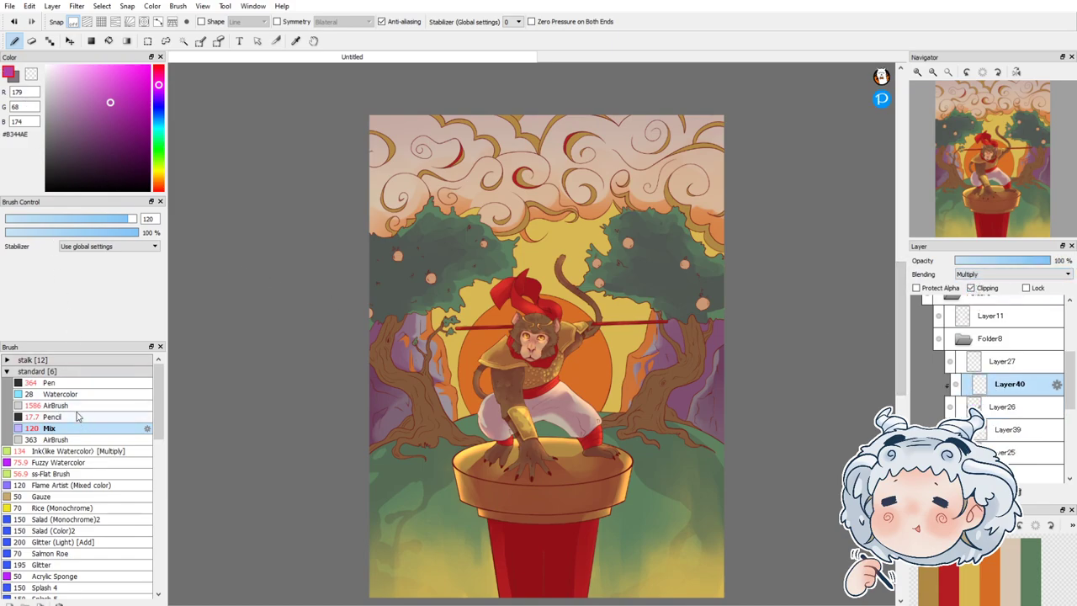
{"action": "left_click", "coordinate": [75, 383]}
{"action": "mouse_move", "coordinate": [373, 305]}
{"action": "left_mouse_down"}
{"action": "mouse_move", "coordinate": [380, 371]}
{"action": "mouse_move", "coordinate": [399, 379]}
{"action": "mouse_move", "coordinate": [368, 347]}
{"action": "mouse_move", "coordinate": [421, 400]}
{"action": "mouse_move", "coordinate": [427, 421]}
{"action": "mouse_move", "coordinate": [372, 442]}
{"action": "mouse_move", "coordinate": [417, 437]}
{"action": "left_mouse_up"}
{"action": "mouse_move", "coordinate": [698, 316]}
{"action": "left_mouse_down"}
{"action": "mouse_move", "coordinate": [704, 359]}
{"action": "mouse_move", "coordinate": [657, 391]}
{"action": "mouse_move", "coordinate": [641, 413]}
{"action": "mouse_move", "coordinate": [642, 440]}
{"action": "mouse_move", "coordinate": [650, 446]}
{"action": "mouse_move", "coordinate": [664, 412]}
{"action": "mouse_move", "coordinate": [705, 449]}
{"action": "mouse_move", "coordinate": [706, 433]}
{"action": "mouse_move", "coordinate": [629, 432]}
{"action": "left_mouse_up"}
{"action": "left_click_drag", "start_coordinate": [712, 337], "coordinate": [705, 330]}
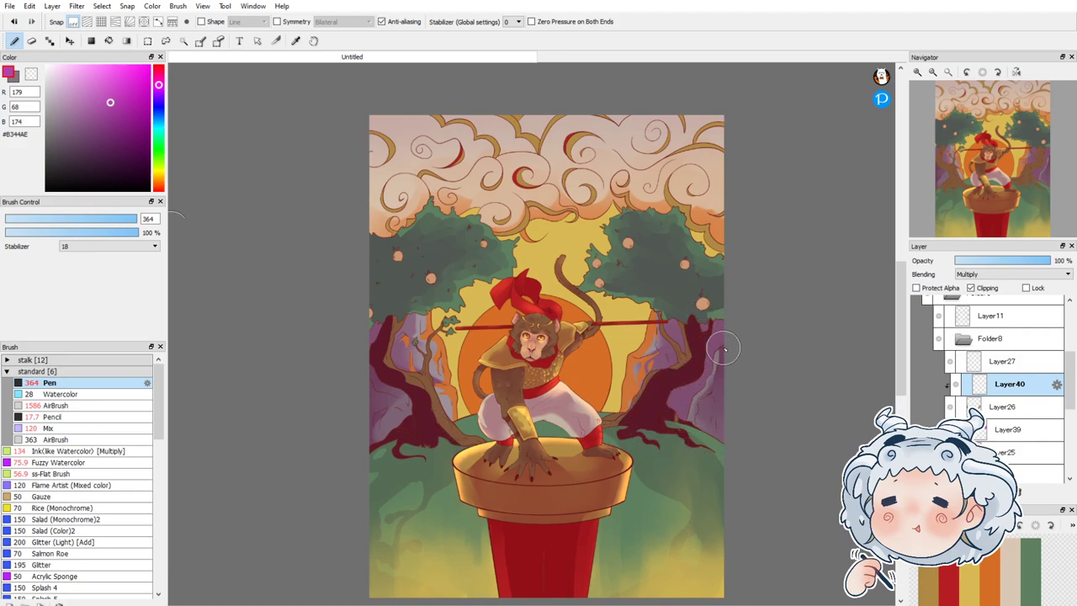
Step: Blend the shadow edges on both trunks with the Mix brush at size 120 and lower the layer's opacity to 54%
{"action": "left_click", "coordinate": [52, 428]}
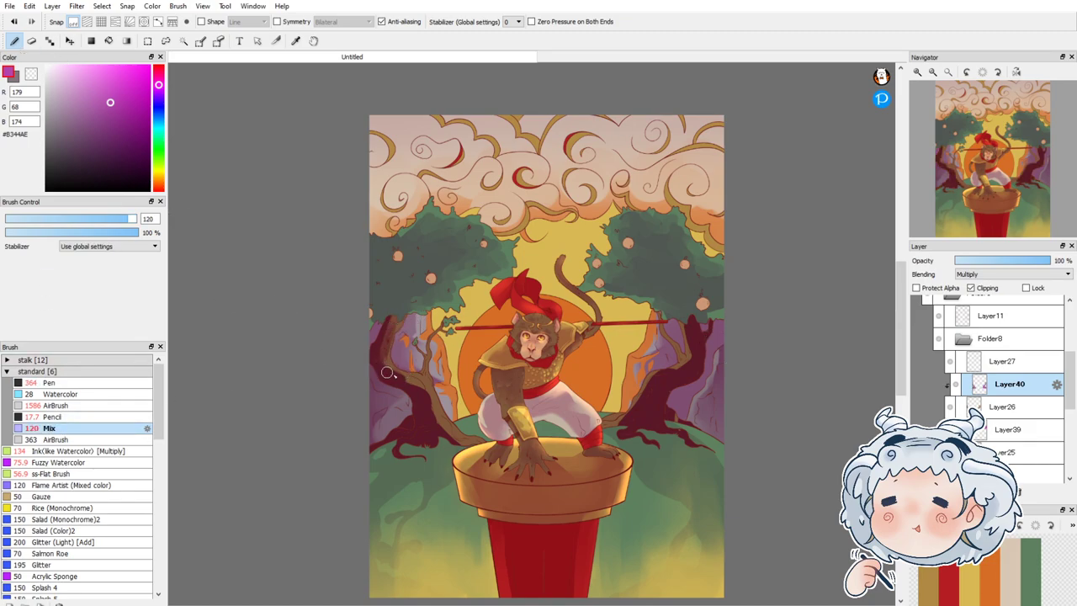
{"action": "left_click_drag", "start_coordinate": [429, 406], "coordinate": [449, 436]}
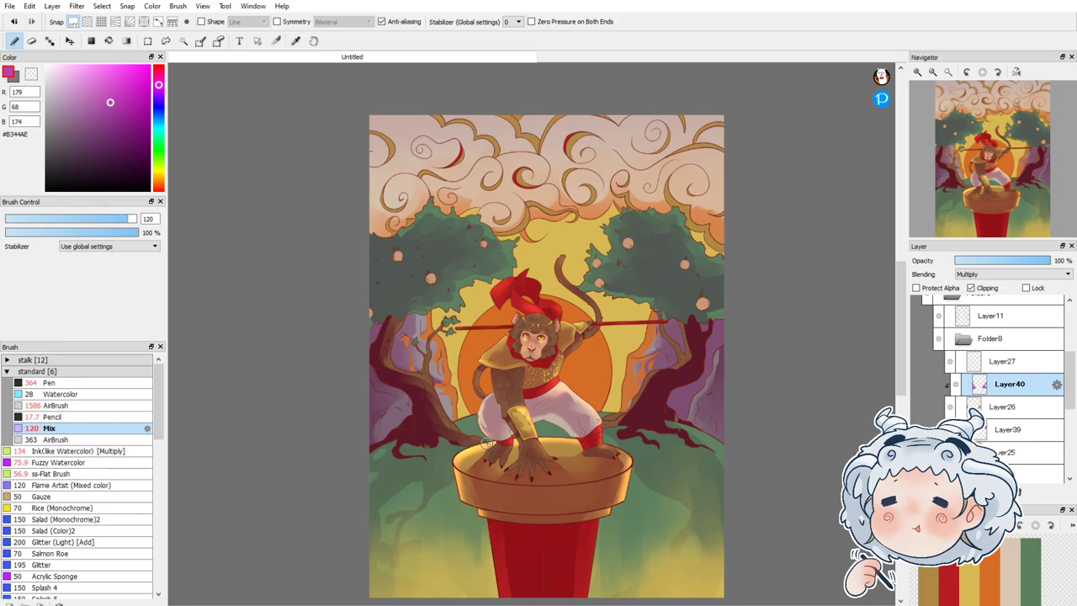
{"action": "left_click_drag", "start_coordinate": [669, 368], "coordinate": [652, 390]}
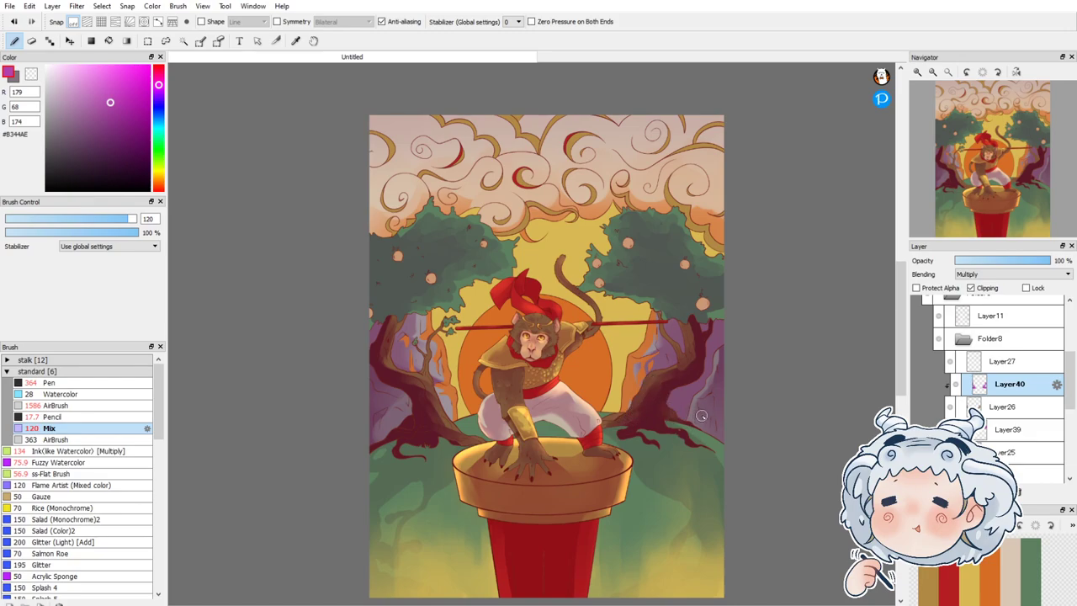
{"action": "left_click", "coordinate": [1006, 261]}
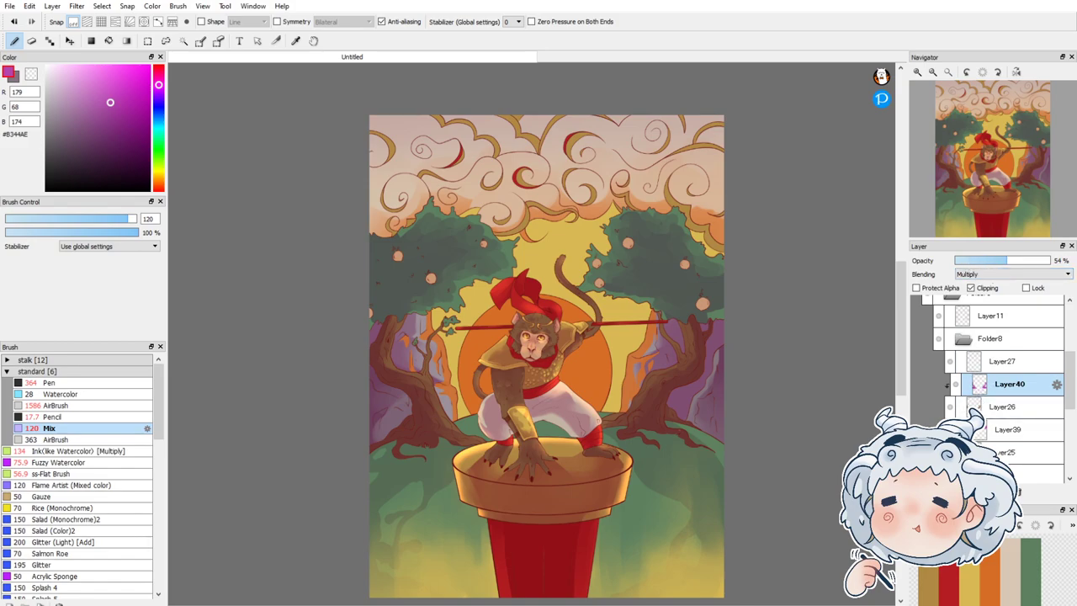
Step: Paint orange (#D66E26) rim light along the sun-facing edges of both trunks with the Pen at size 364, on a new clipped layer above Layer40
{"action": "left_click", "coordinate": [918, 491]}
{"action": "left_click", "coordinate": [972, 288]}
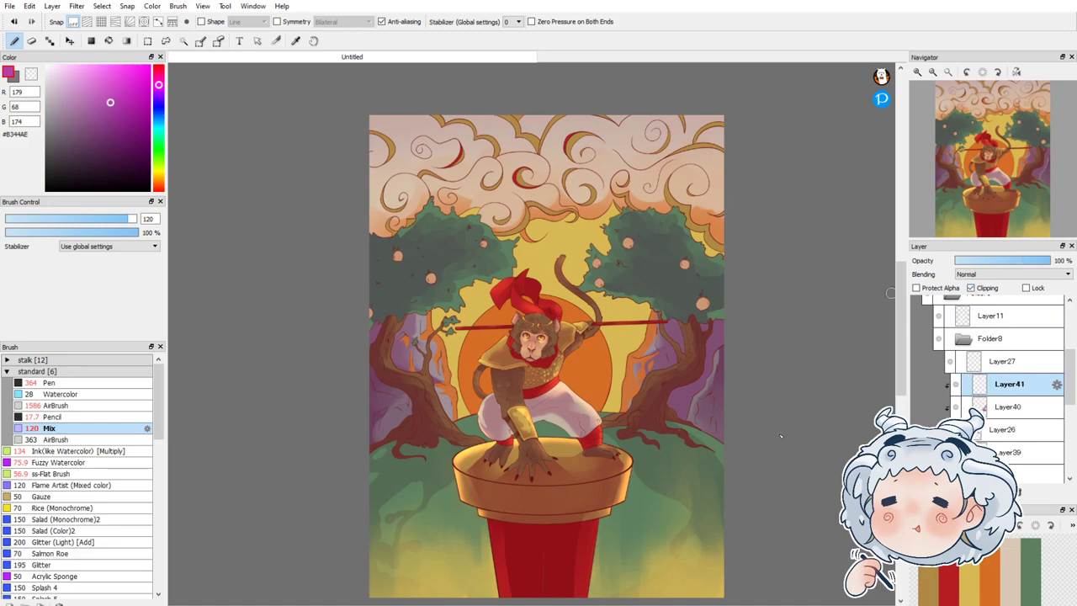
{"action": "left_click", "coordinate": [16, 80]}
{"action": "left_click", "coordinate": [996, 555]}
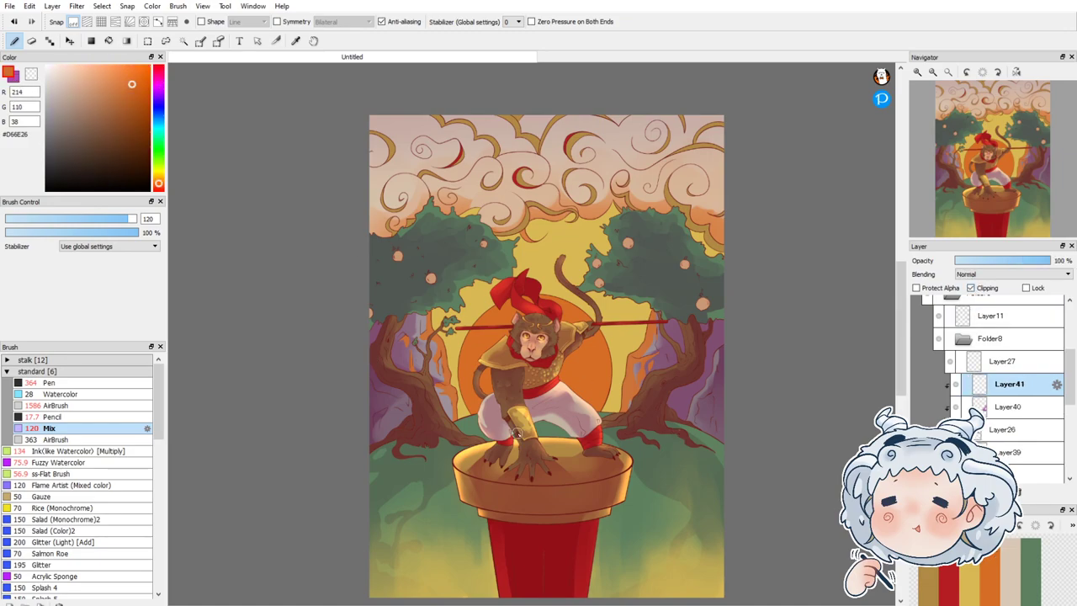
{"action": "left_click", "coordinate": [49, 383]}
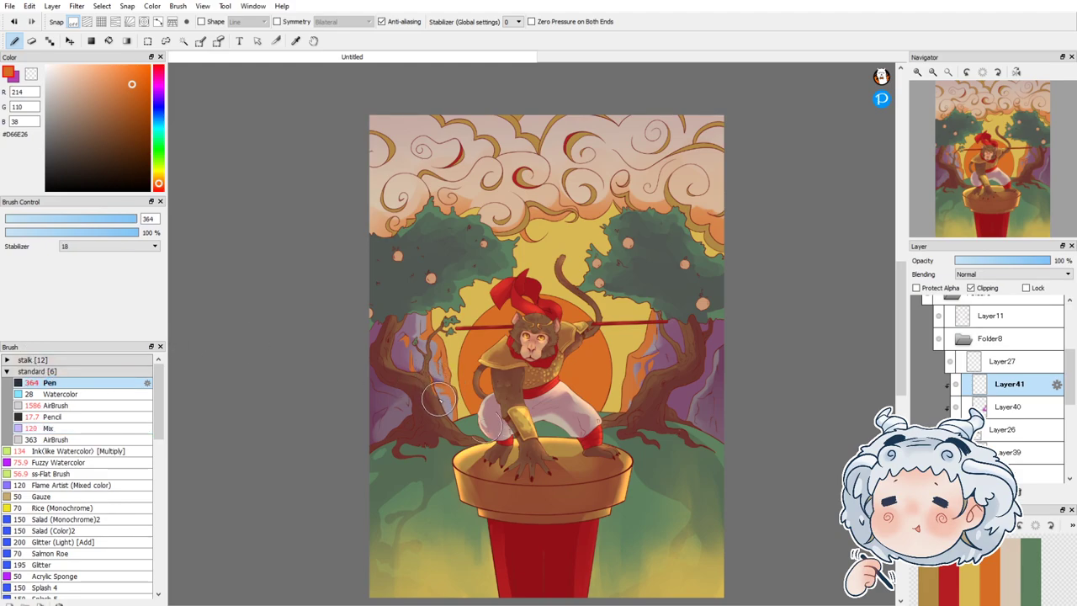
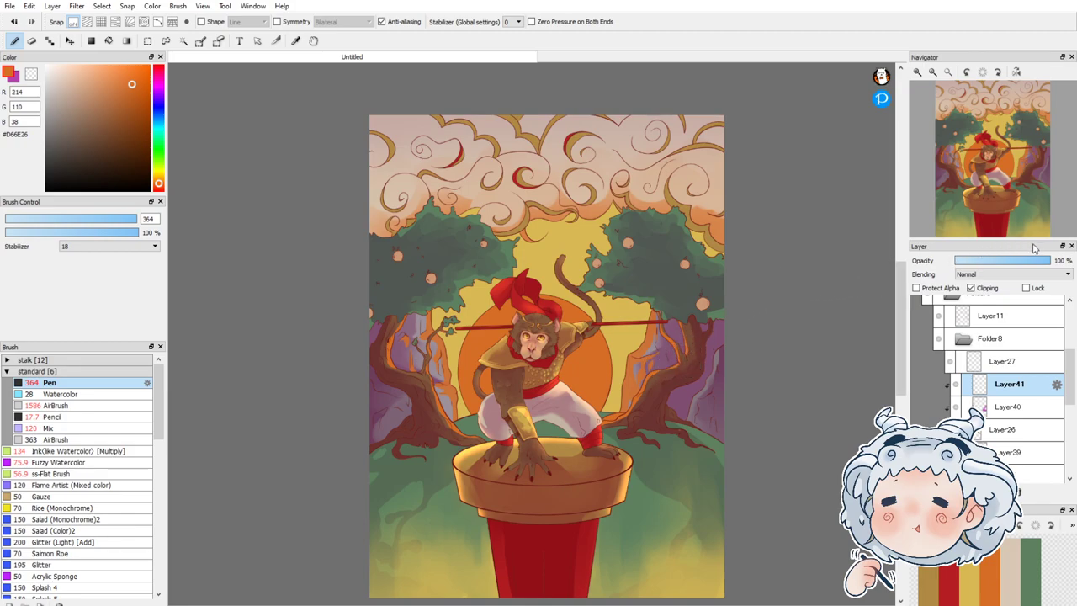
{"action": "left_click", "coordinate": [1041, 262]}
Step: Paint orange (#D66E26) rim light along the sun-facing foliage edges of both trees on a new clipped layer above Layer39
{"action": "left_click", "coordinate": [1001, 455]}
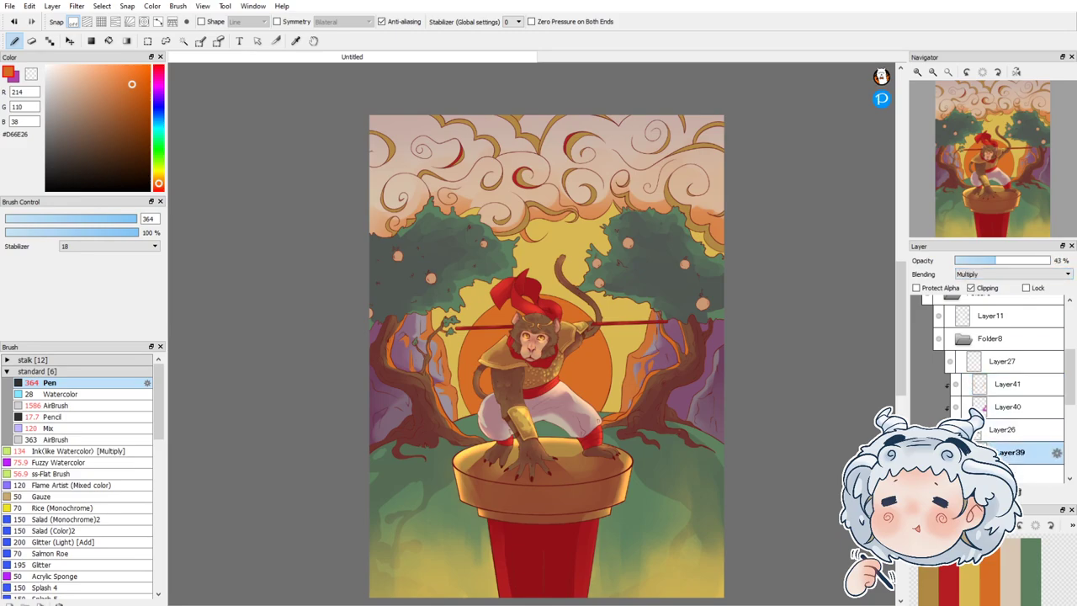
{"action": "left_click", "coordinate": [918, 491]}
{"action": "left_click", "coordinate": [971, 288]}
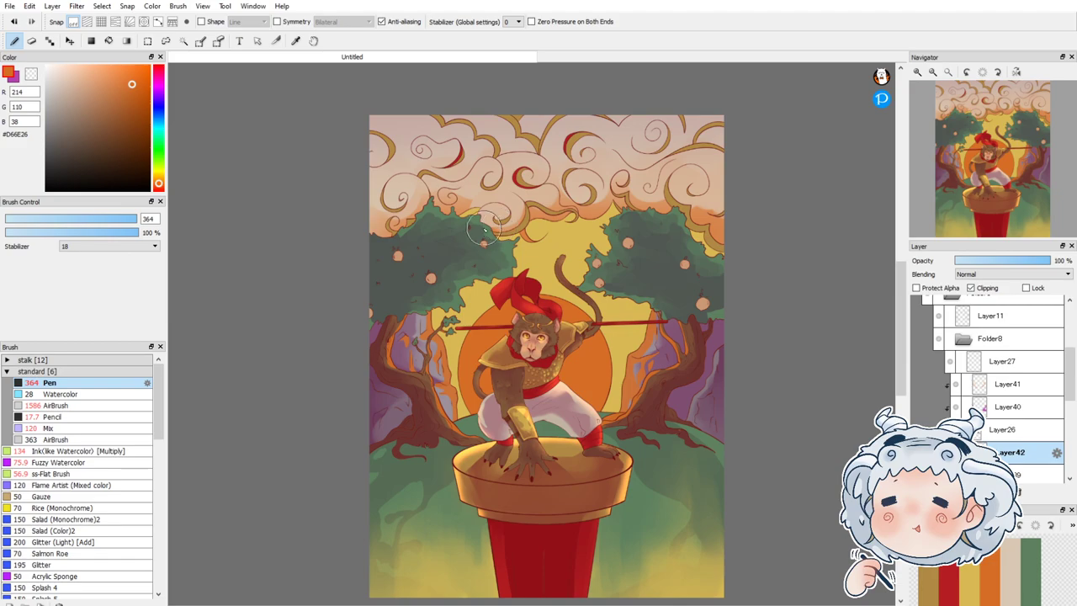
{"action": "mouse_move", "coordinate": [489, 226]}
{"action": "left_mouse_down"}
{"action": "mouse_move", "coordinate": [519, 237]}
{"action": "mouse_move", "coordinate": [513, 268]}
{"action": "mouse_move", "coordinate": [509, 241]}
{"action": "mouse_move", "coordinate": [513, 266]}
{"action": "mouse_move", "coordinate": [501, 276]}
{"action": "mouse_move", "coordinate": [462, 284]}
{"action": "mouse_move", "coordinate": [463, 303]}
{"action": "mouse_move", "coordinate": [472, 295]}
{"action": "mouse_move", "coordinate": [408, 315]}
{"action": "mouse_move", "coordinate": [464, 296]}
{"action": "mouse_move", "coordinate": [448, 317]}
{"action": "mouse_move", "coordinate": [459, 320]}
{"action": "left_mouse_up"}
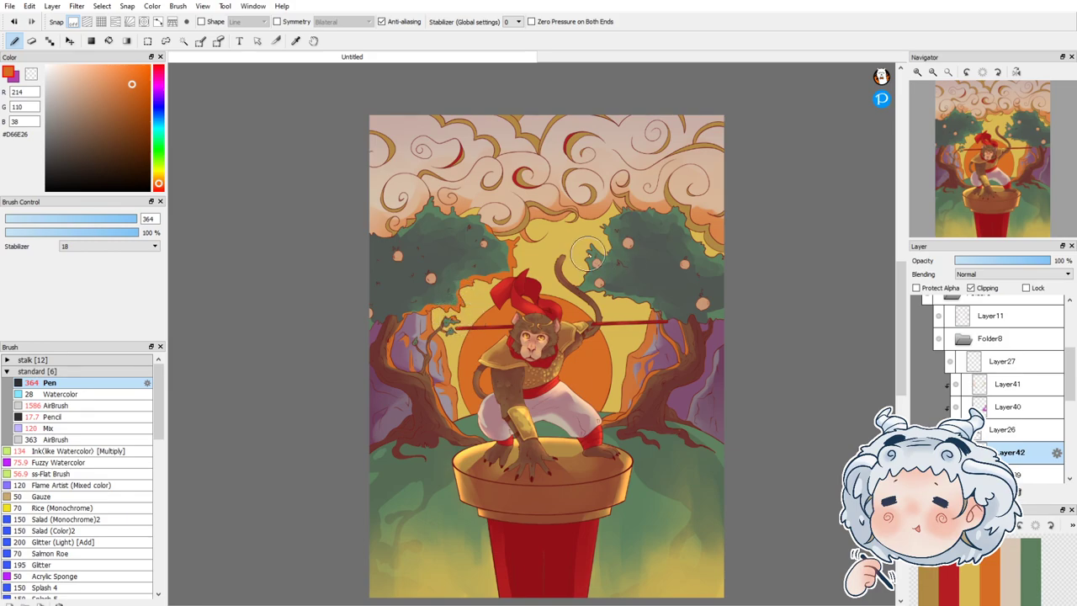
{"action": "mouse_move", "coordinate": [589, 245]}
{"action": "left_mouse_down"}
{"action": "mouse_move", "coordinate": [579, 290]}
{"action": "mouse_move", "coordinate": [644, 298]}
{"action": "left_mouse_up"}
{"action": "left_click_drag", "start_coordinate": [604, 216], "coordinate": [604, 233]}
Step: Lower the foliage rim light layer's opacity to 88% and soften its strokes with the Mix brush at size 84
{"action": "left_click", "coordinate": [1026, 262]}
{"action": "left_click", "coordinate": [1037, 265]}
{"action": "left_click", "coordinate": [59, 429]}
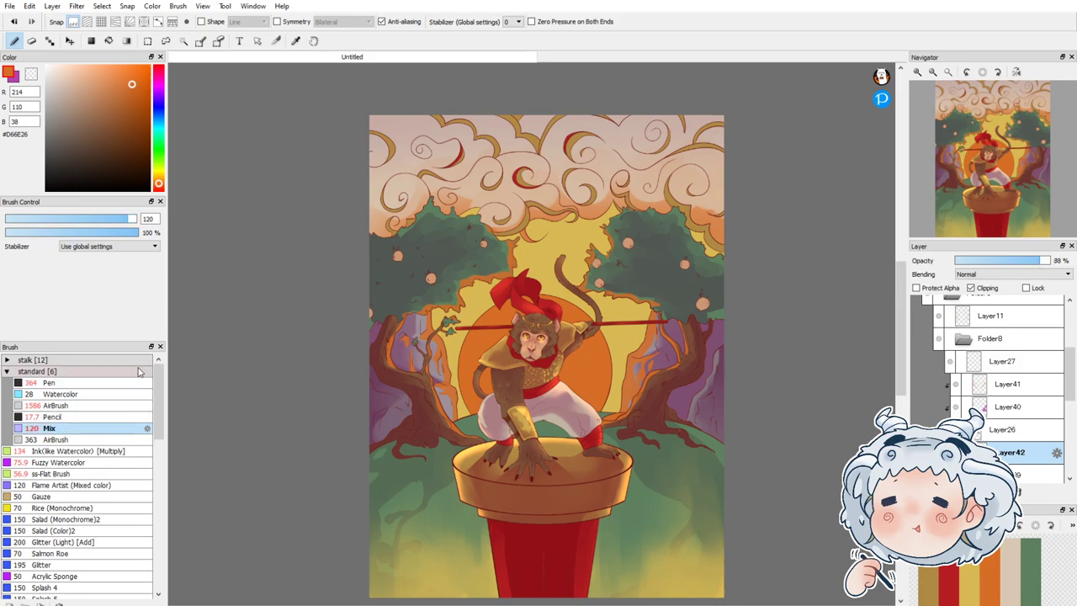
{"action": "left_click_drag", "start_coordinate": [121, 221], "coordinate": [114, 221]}
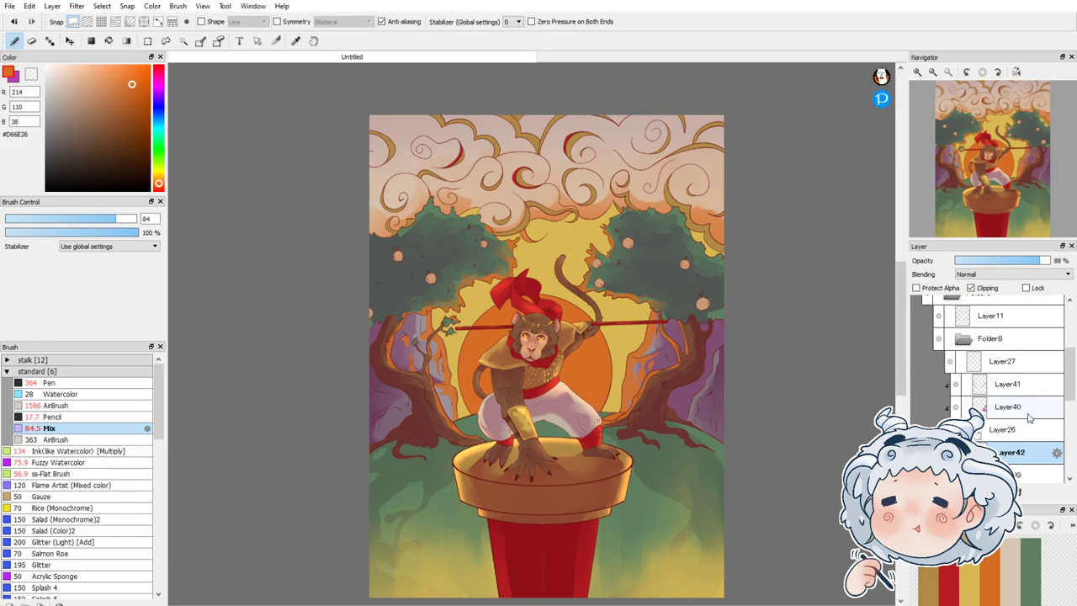
Step: Shade the peaches in purple (#B344AE) with the AirBrush at size 131 on a new clipped Multiply layer above Layer27 at 34% opacity
{"action": "left_click", "coordinate": [994, 363]}
{"action": "key", "text": "ctrl+shift+n"}
{"action": "left_click", "coordinate": [971, 287]}
{"action": "left_click", "coordinate": [976, 276]}
{"action": "left_click", "coordinate": [975, 294]}
{"action": "left_click", "coordinate": [16, 80]}
{"action": "left_click", "coordinate": [16, 80]}
{"action": "left_click", "coordinate": [16, 79]}
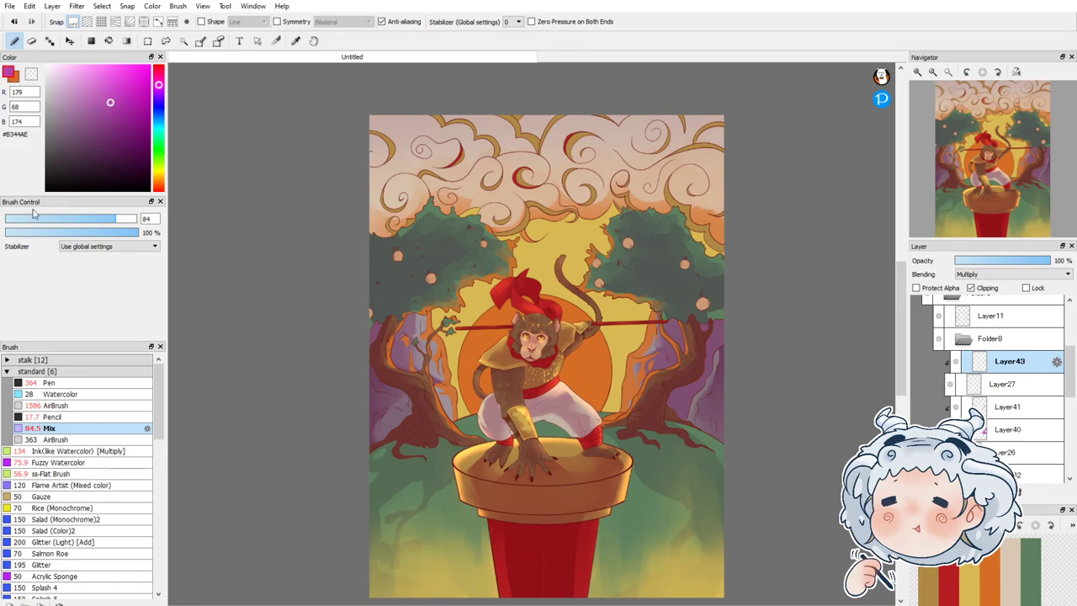
{"action": "left_click", "coordinate": [55, 405]}
{"action": "left_click", "coordinate": [120, 219]}
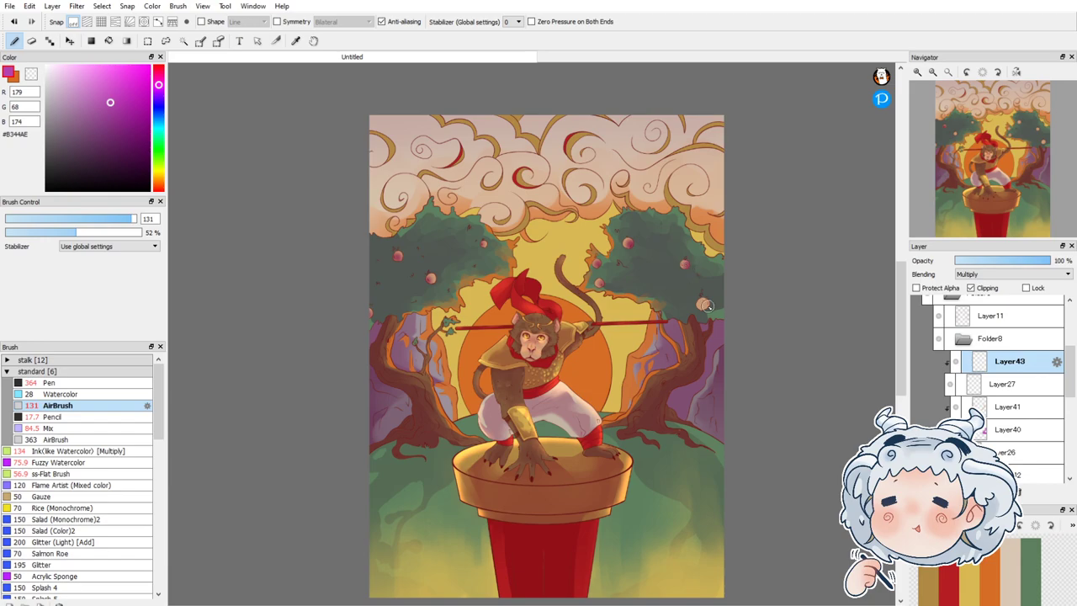
{"action": "left_click_drag", "start_coordinate": [1030, 259], "coordinate": [986, 260]}
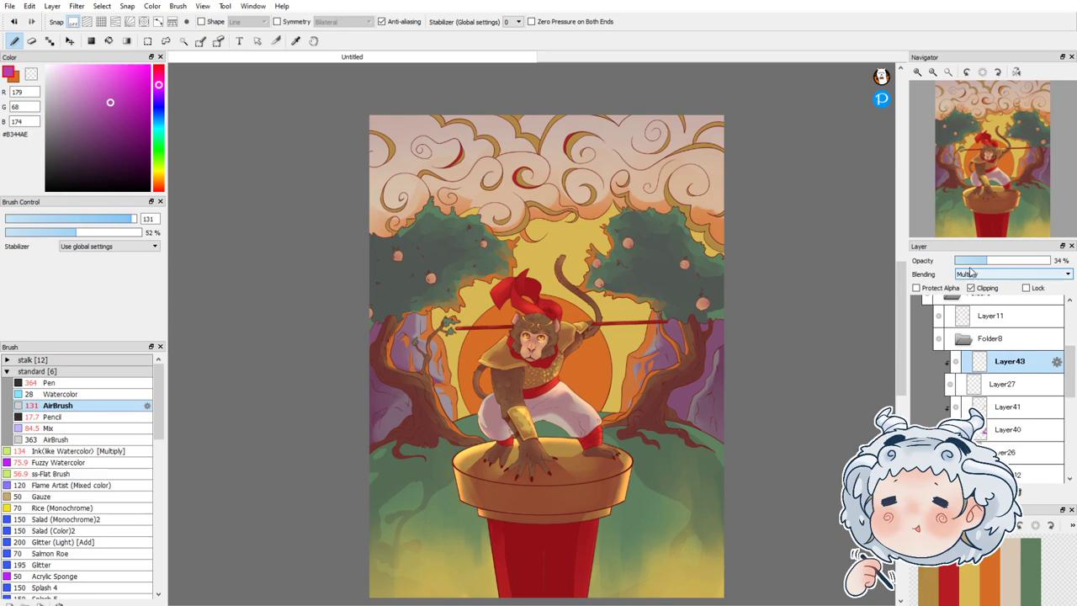
Step: Add a new layer at the bottom of Folder6, directly beneath Layer19
{"action": "left_click", "coordinate": [985, 338]}
{"action": "scroll", "coordinate": [1073, 359], "scroll_direction": "up", "scroll_amount": 1}
{"action": "scroll", "coordinate": [1072, 360], "scroll_direction": "up", "scroll_amount": 2}
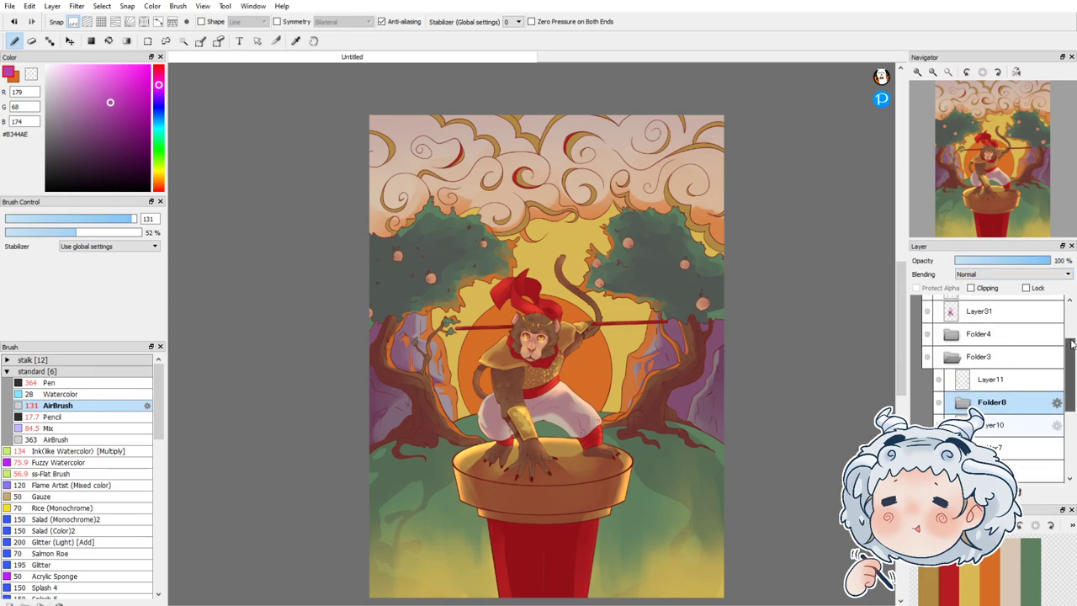
{"action": "left_click", "coordinate": [939, 380]}
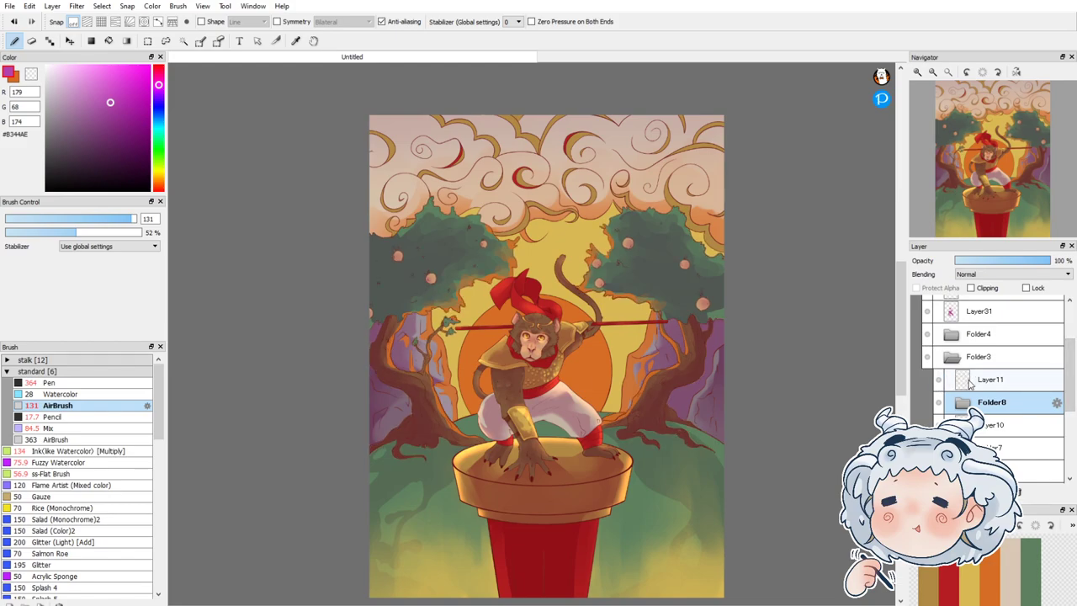
{"action": "scroll", "coordinate": [976, 381], "scroll_direction": "down", "scroll_amount": 3}
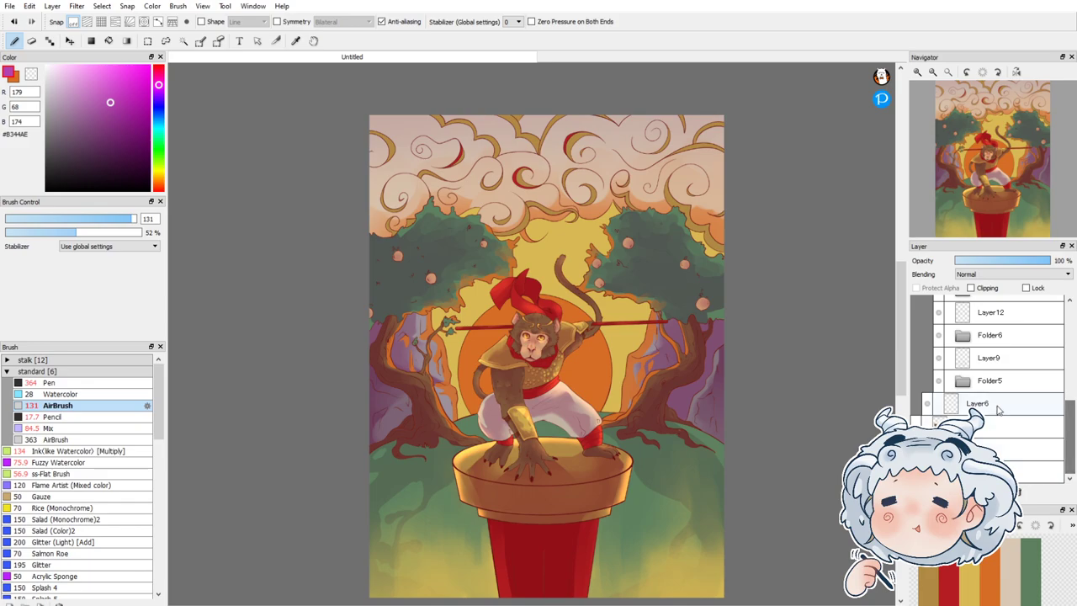
{"action": "left_click", "coordinate": [966, 383]}
{"action": "left_click", "coordinate": [964, 334]}
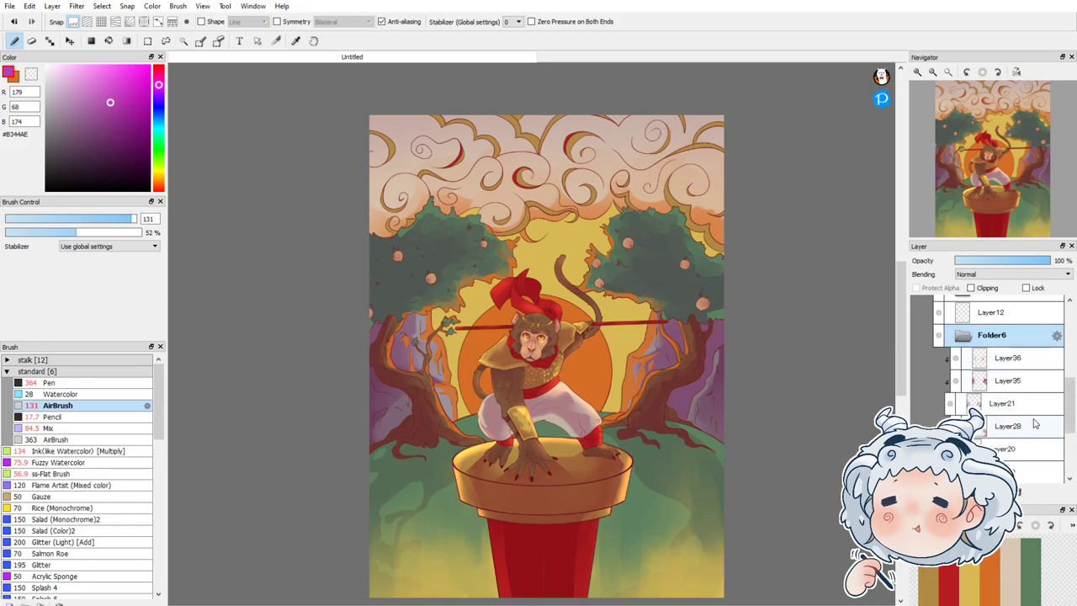
{"action": "left_click", "coordinate": [1015, 471]}
{"action": "left_click", "coordinate": [919, 491]}
{"action": "left_click_drag", "start_coordinate": [1066, 404], "coordinate": [1067, 432]}
{"action": "left_click", "coordinate": [991, 386]}
{"action": "left_click_drag", "start_coordinate": [1010, 362], "coordinate": [1003, 389]}
Step: Paint orange (#D66E26) rays radiating from the sun with the Pen at size 364 using radial snapping, and lower the layer's opacity
{"action": "key", "text": "ctrl+5"}
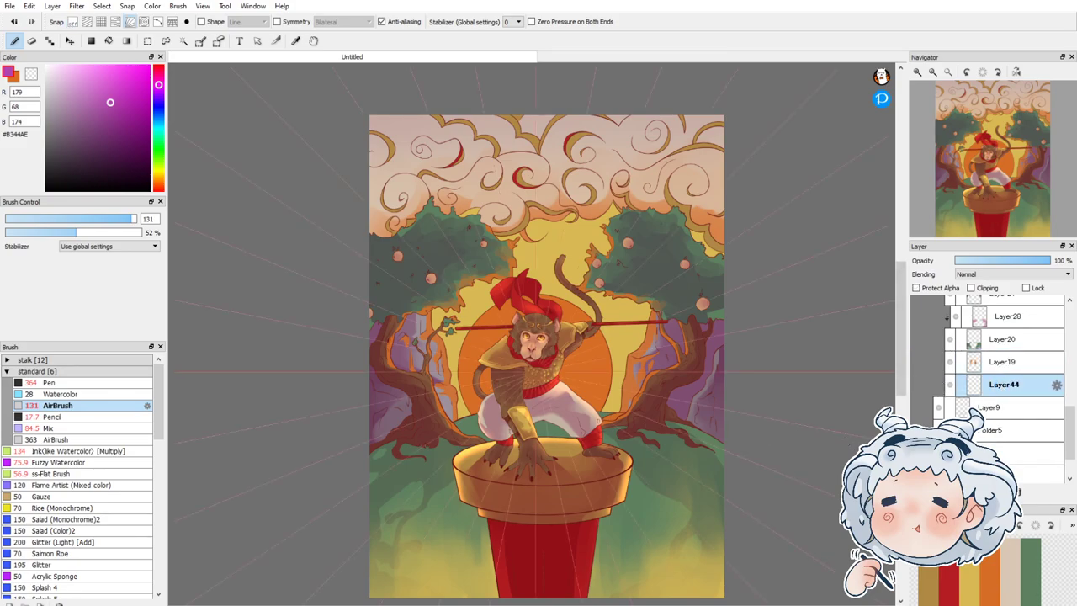
{"action": "right_click", "coordinate": [456, 383]}
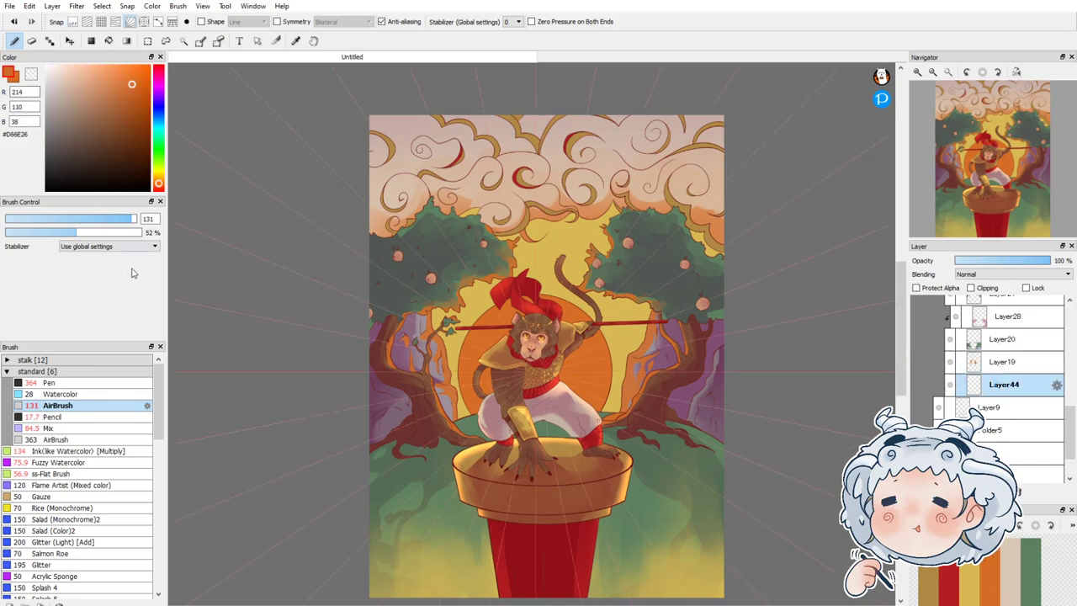
{"action": "left_click", "coordinate": [85, 383]}
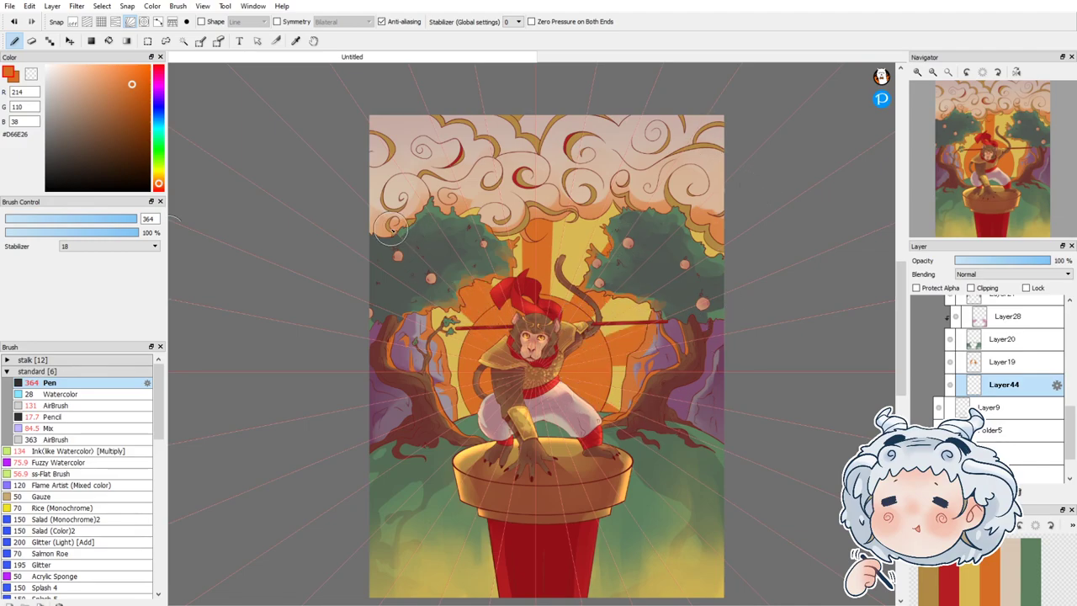
{"action": "mouse_move", "coordinate": [461, 285]}
{"action": "left_mouse_down"}
{"action": "mouse_move", "coordinate": [489, 313]}
{"action": "mouse_move", "coordinate": [428, 222]}
{"action": "left_mouse_up"}
{"action": "left_click_drag", "start_coordinate": [493, 308], "coordinate": [439, 240]}
{"action": "left_click_drag", "start_coordinate": [479, 362], "coordinate": [390, 331]}
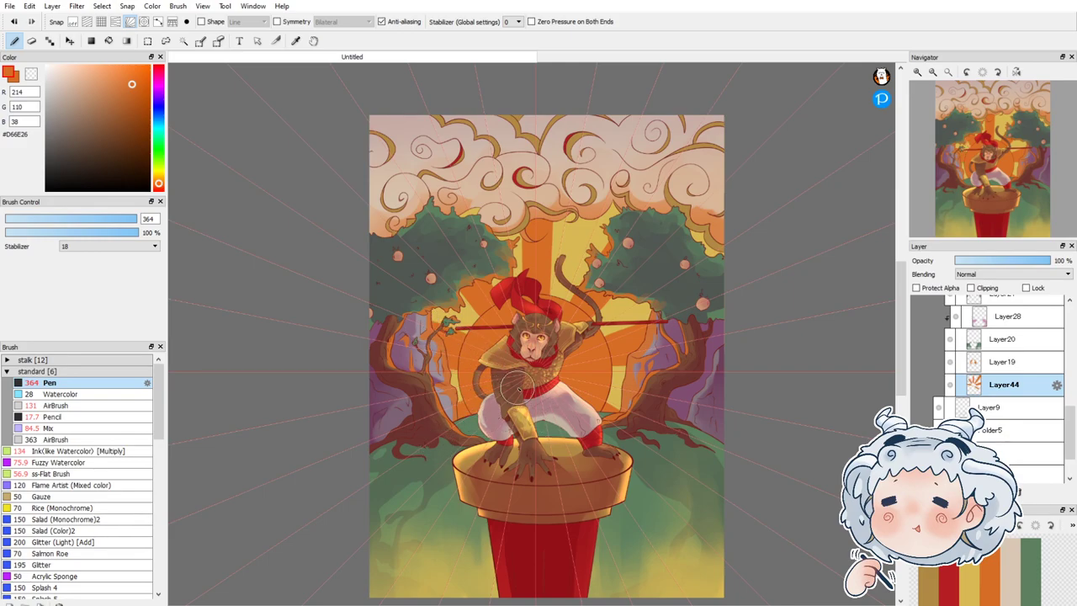
{"action": "left_click_drag", "start_coordinate": [1044, 262], "coordinate": [994, 265]}
Step: Add thin beige (#D9C8B5) sun rays on a new layer above Layer44, set it to 49% opacity and turn off radial snapping
{"action": "key", "text": "ctrl+shift+n"}
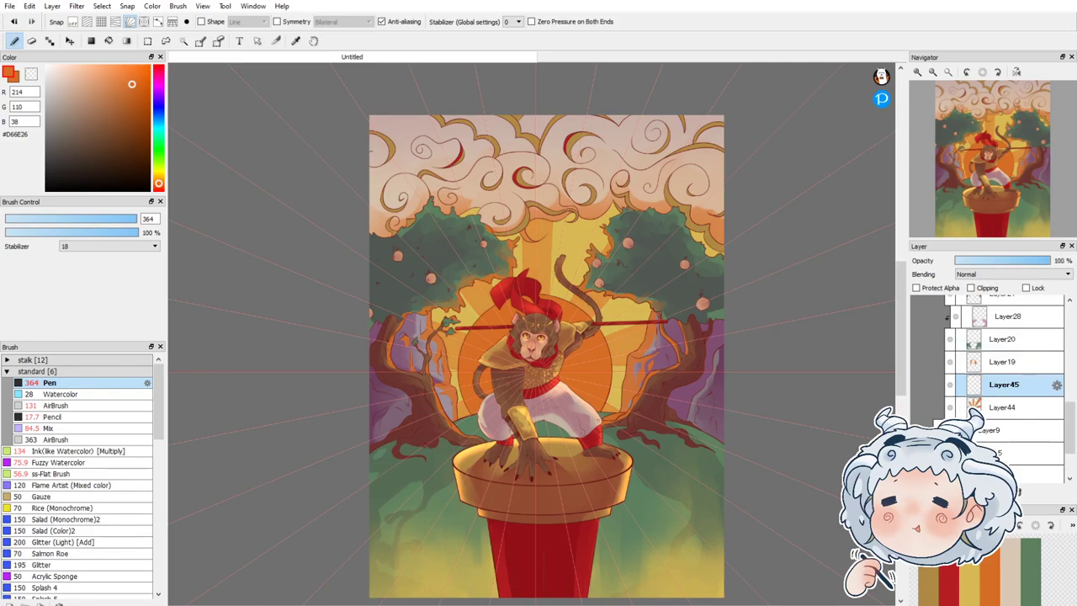
{"action": "left_click", "coordinate": [1007, 542]}
{"action": "left_click_drag", "start_coordinate": [560, 278], "coordinate": [579, 229]}
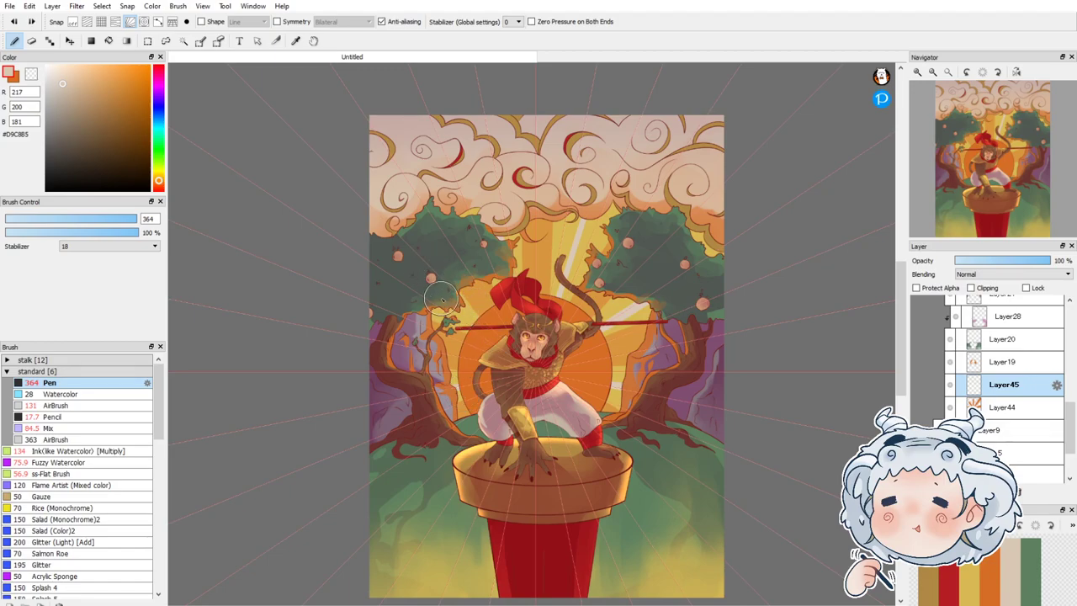
{"action": "left_click", "coordinate": [1001, 261]}
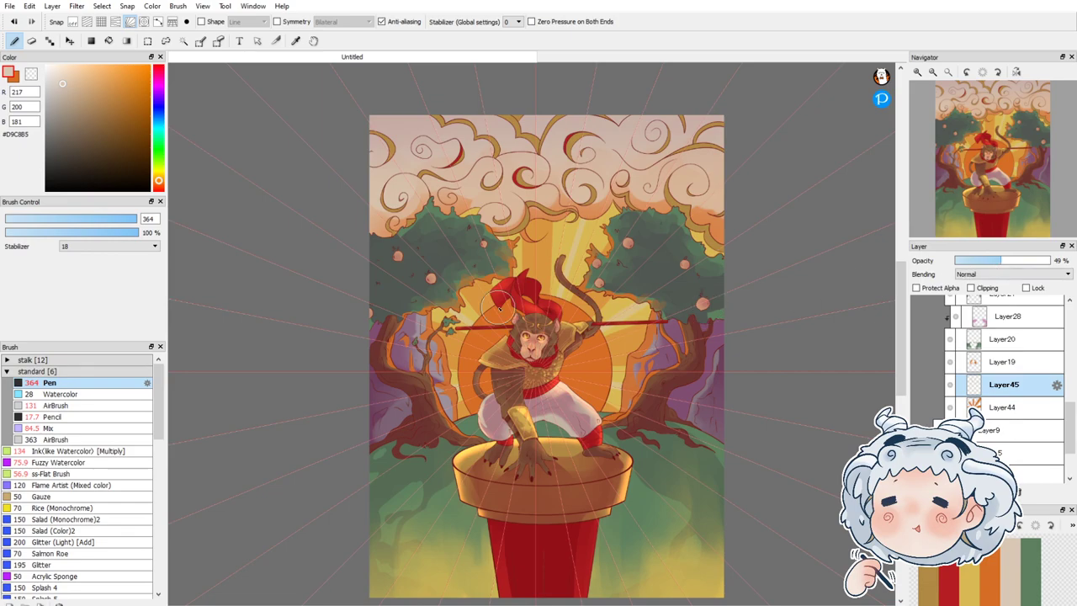
{"action": "key", "text": "1"}
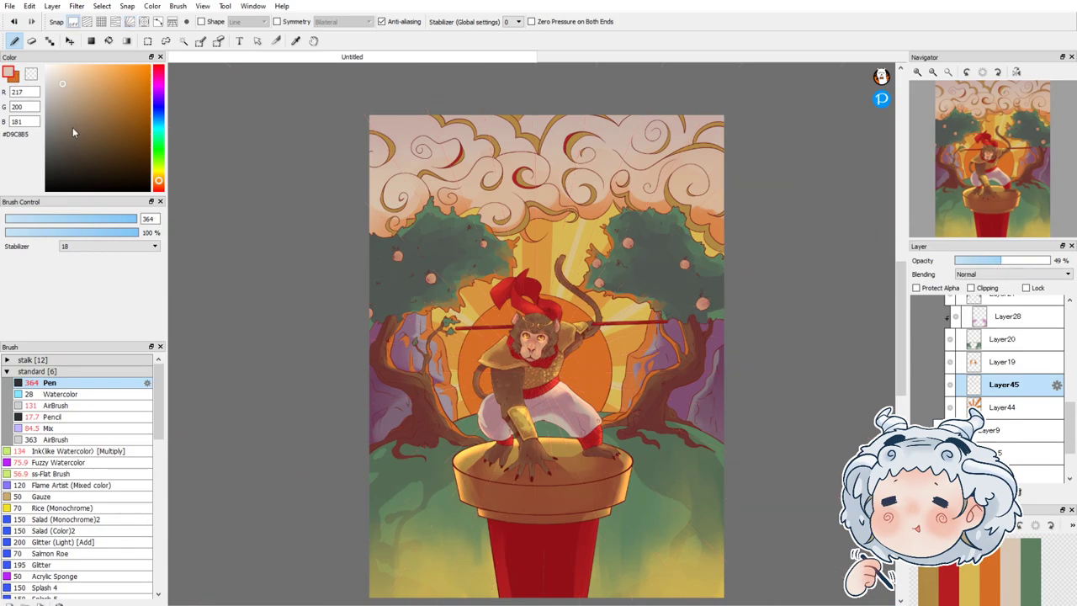
Step: Lower the opacity of the orange sun ray layer to 27%
{"action": "left_click", "coordinate": [989, 408]}
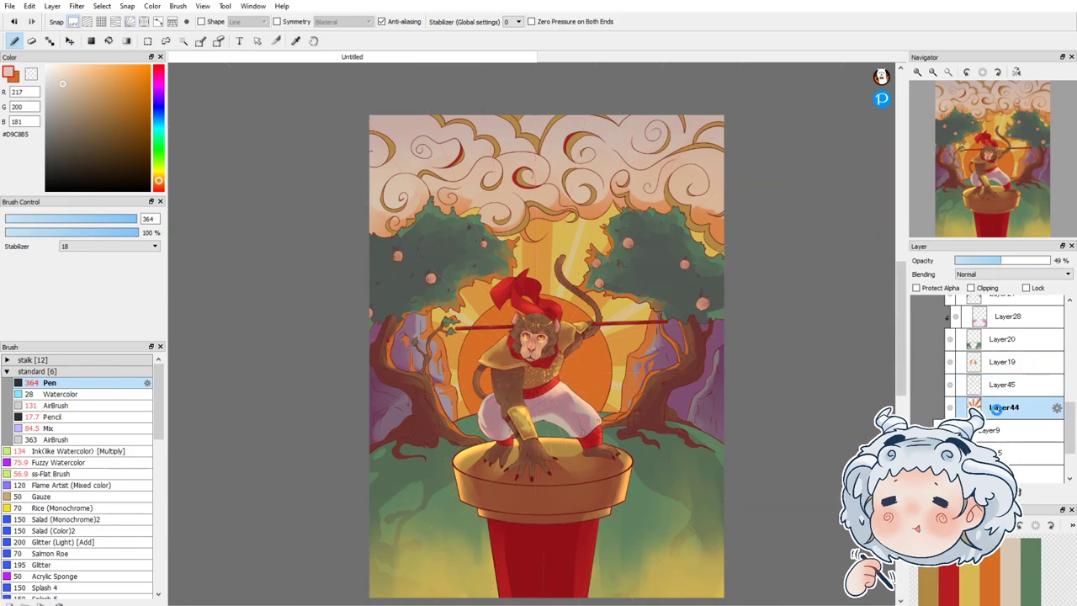
{"action": "left_click_drag", "start_coordinate": [1001, 262], "coordinate": [987, 264]}
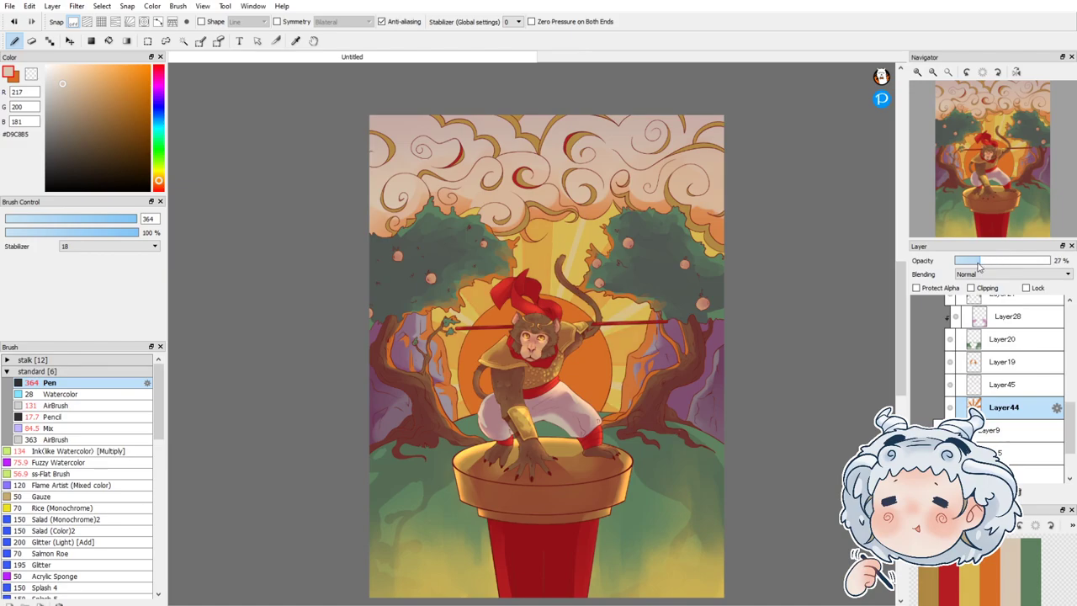
{"action": "left_click", "coordinate": [948, 75]}
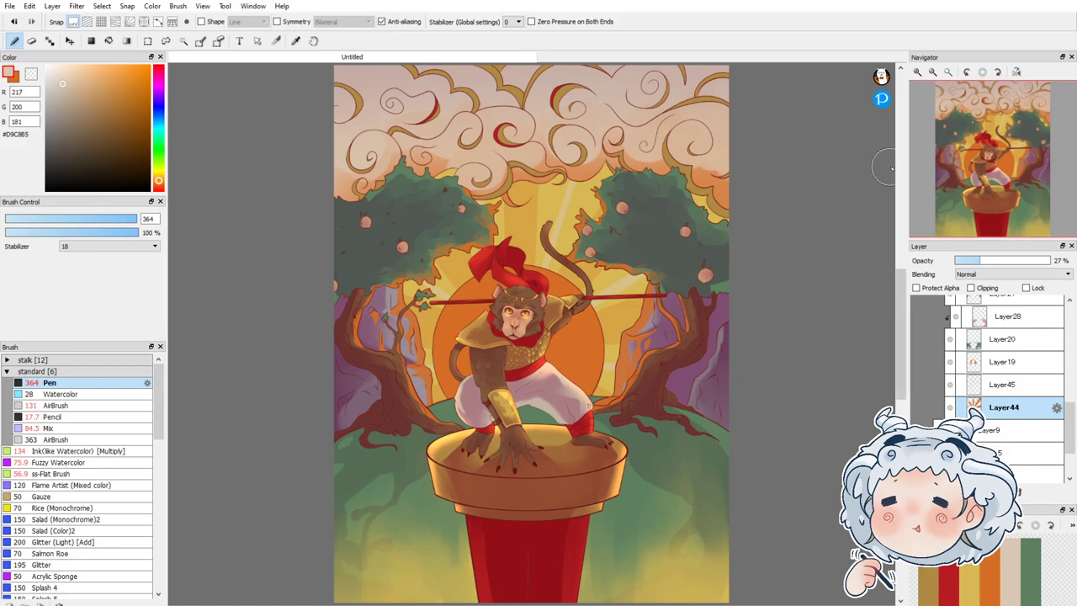
Step: Collapse Folder6 and add a new layer above Layer11 inside Folder3
{"action": "left_click_drag", "start_coordinate": [1075, 419], "coordinate": [1064, 386]}
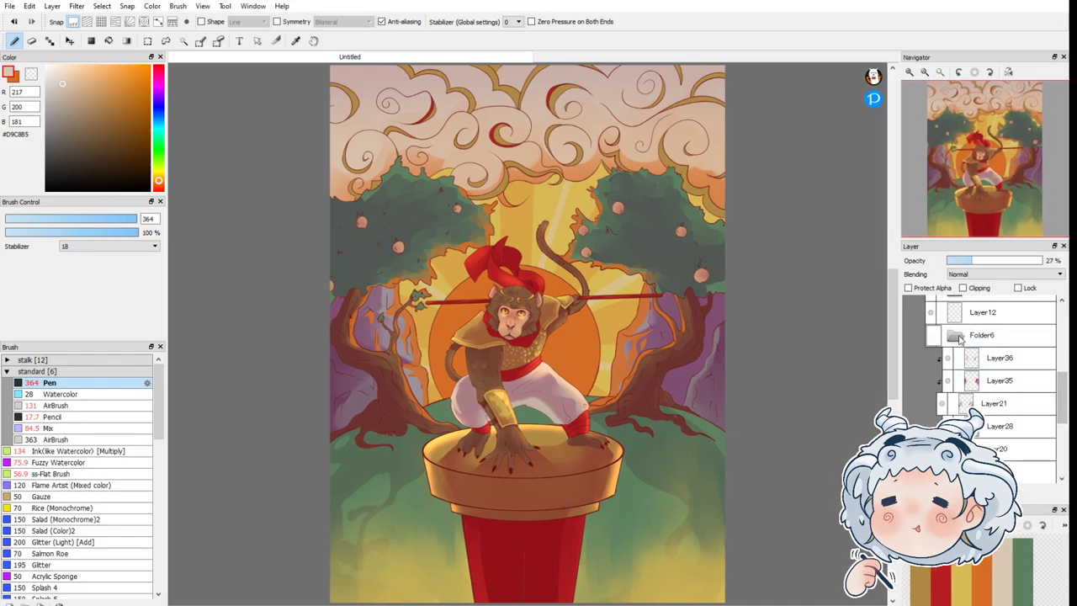
{"action": "left_click", "coordinate": [952, 334]}
{"action": "scroll", "coordinate": [1062, 392], "scroll_direction": "up", "scroll_amount": 5}
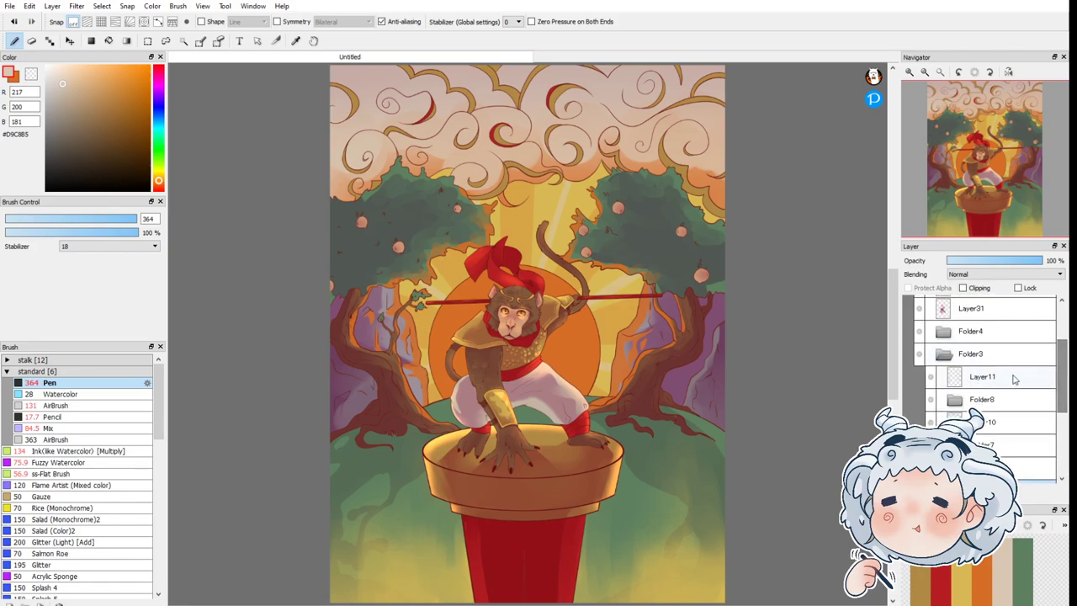
{"action": "left_click", "coordinate": [1013, 377]}
{"action": "key", "text": "ctrl+shift+n"}
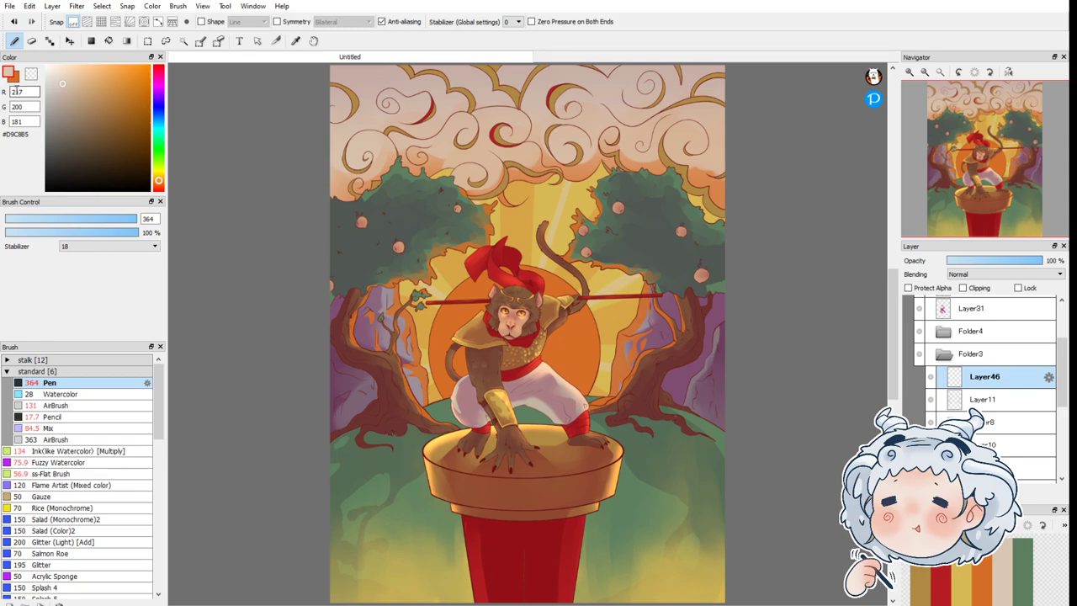
Step: Fade a light blue (#9DBFE3) linear foreground gradient upward from the canvas's lower edge and move its layer above Folder4
{"action": "left_click", "coordinate": [159, 120]}
{"action": "left_click", "coordinate": [77, 78]}
{"action": "left_click", "coordinate": [126, 40]}
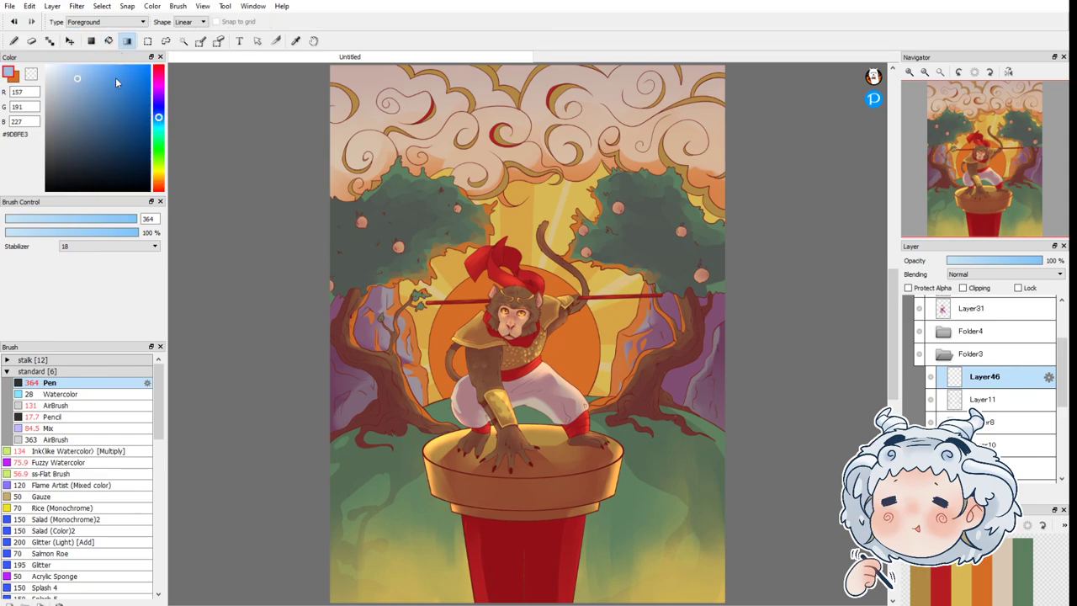
{"action": "scroll", "coordinate": [477, 226], "scroll_direction": "down", "scroll_amount": 1}
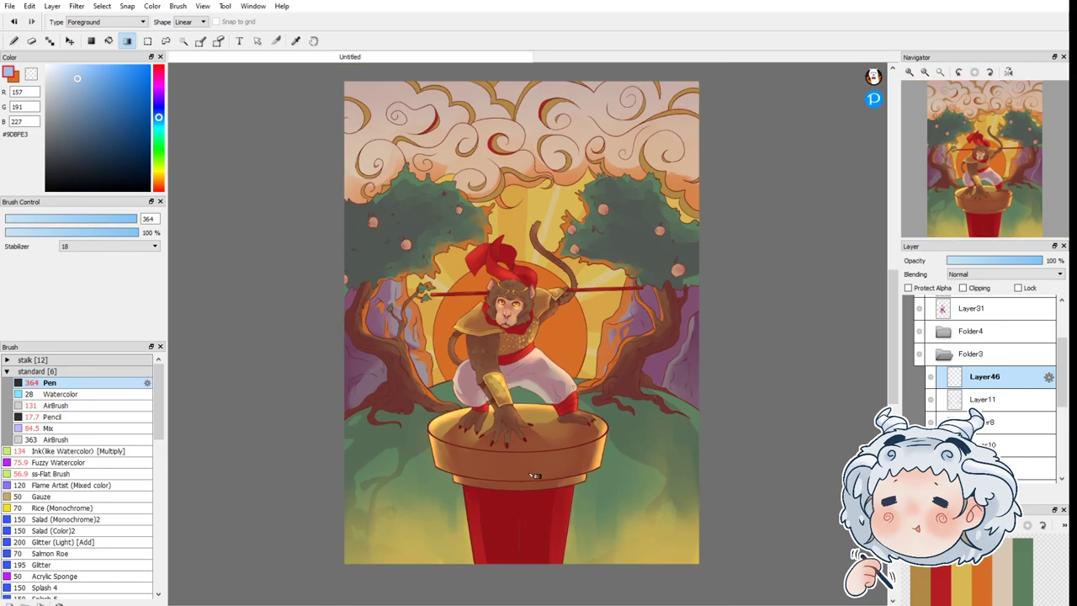
{"action": "mouse_move", "coordinate": [537, 579]}
{"action": "left_mouse_down"}
{"action": "mouse_move", "coordinate": [527, 336]}
{"action": "mouse_move", "coordinate": [537, 125]}
{"action": "left_mouse_up"}
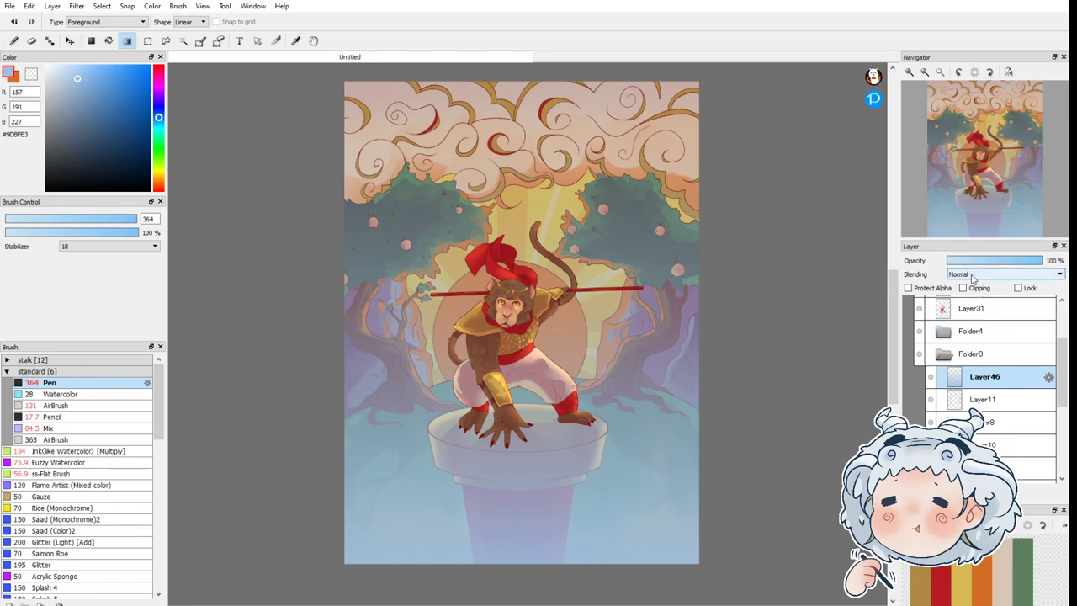
{"action": "left_click_drag", "start_coordinate": [1017, 372], "coordinate": [1012, 326]}
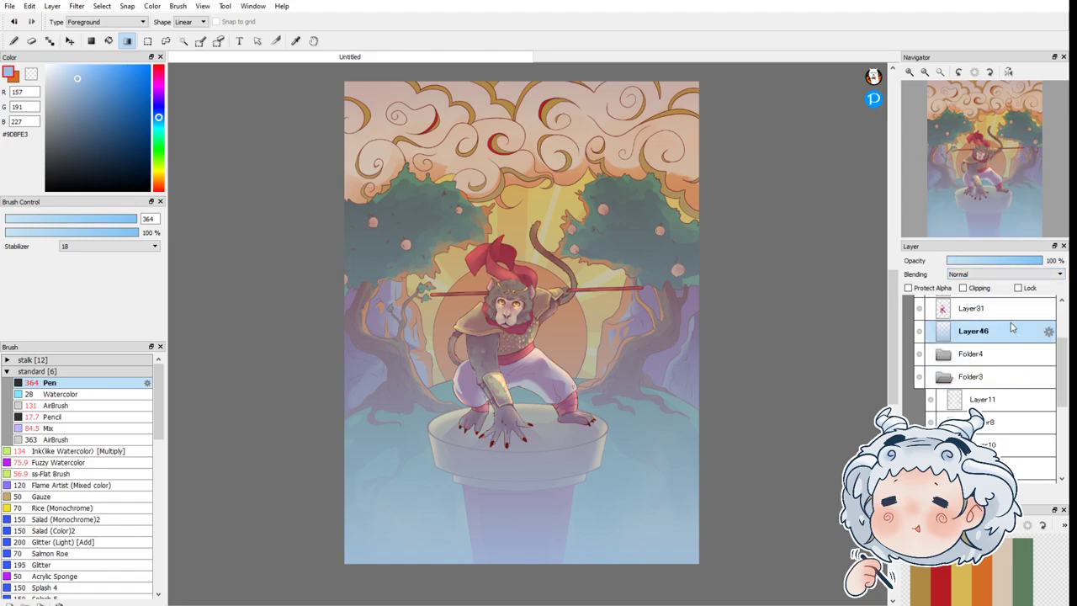
{"action": "left_click", "coordinate": [925, 378]}
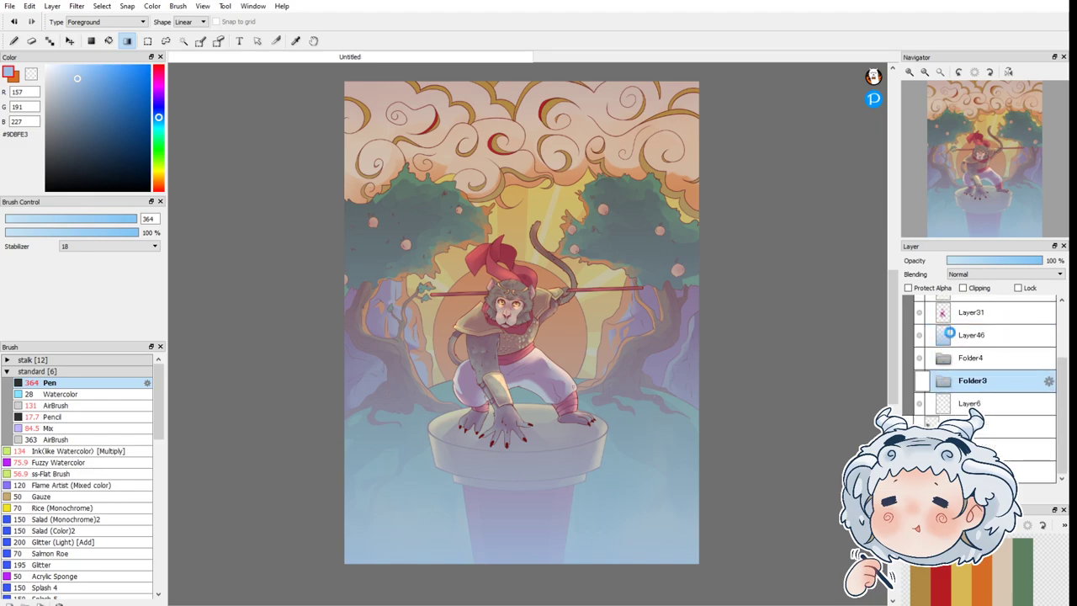
{"action": "left_click", "coordinate": [975, 334]}
{"action": "left_click", "coordinate": [992, 261]}
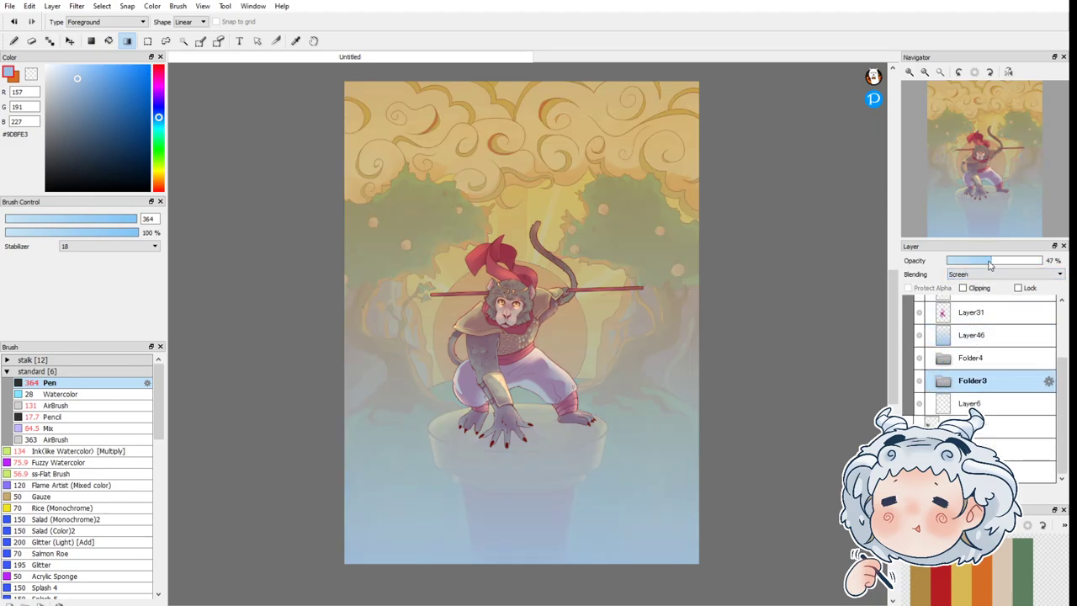
{"action": "key", "text": "ctrl+z"}
Step: Set the blue gradient layer to Screen blending at 49% opacity
{"action": "left_click", "coordinate": [973, 335]}
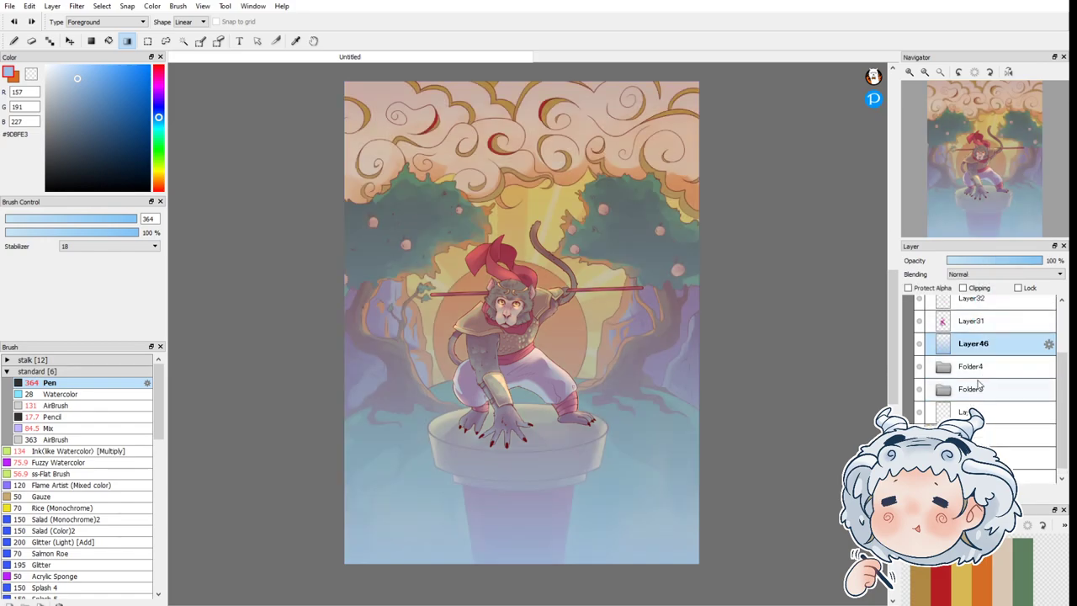
{"action": "left_click", "coordinate": [966, 333]}
{"action": "left_click_drag", "start_coordinate": [968, 262], "coordinate": [1005, 262]}
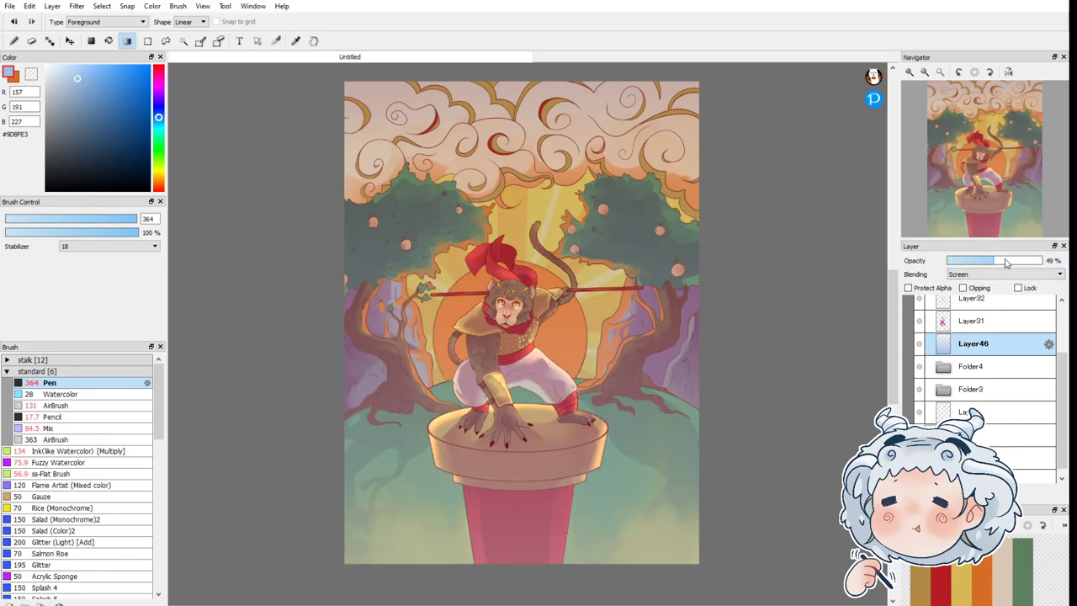
{"action": "left_click", "coordinate": [983, 390]}
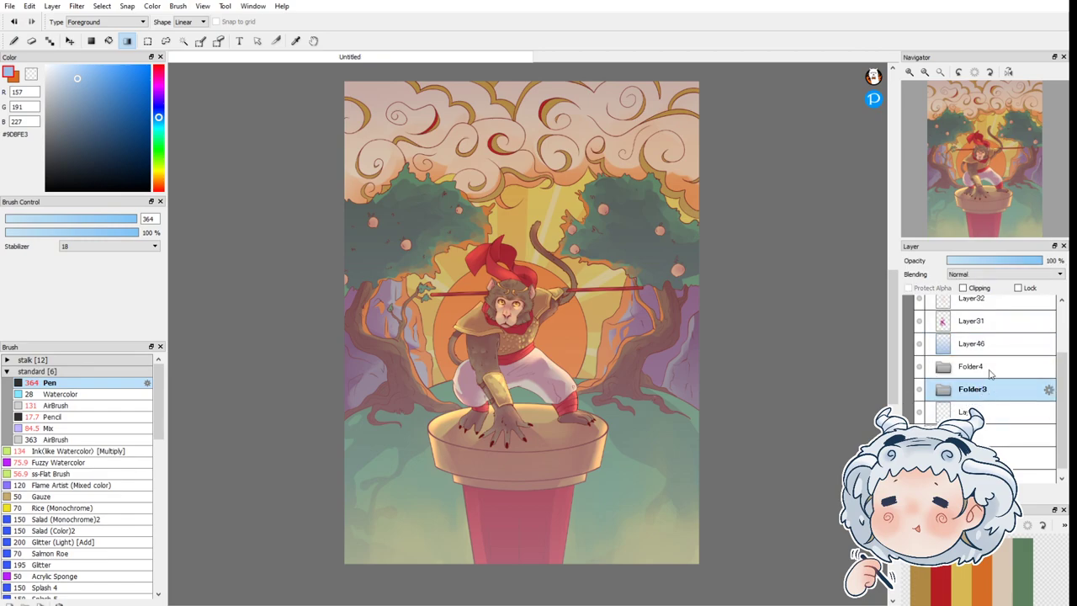
Step: Add a new layer directly above Layer32 inside Folder2
{"action": "left_click", "coordinate": [970, 346]}
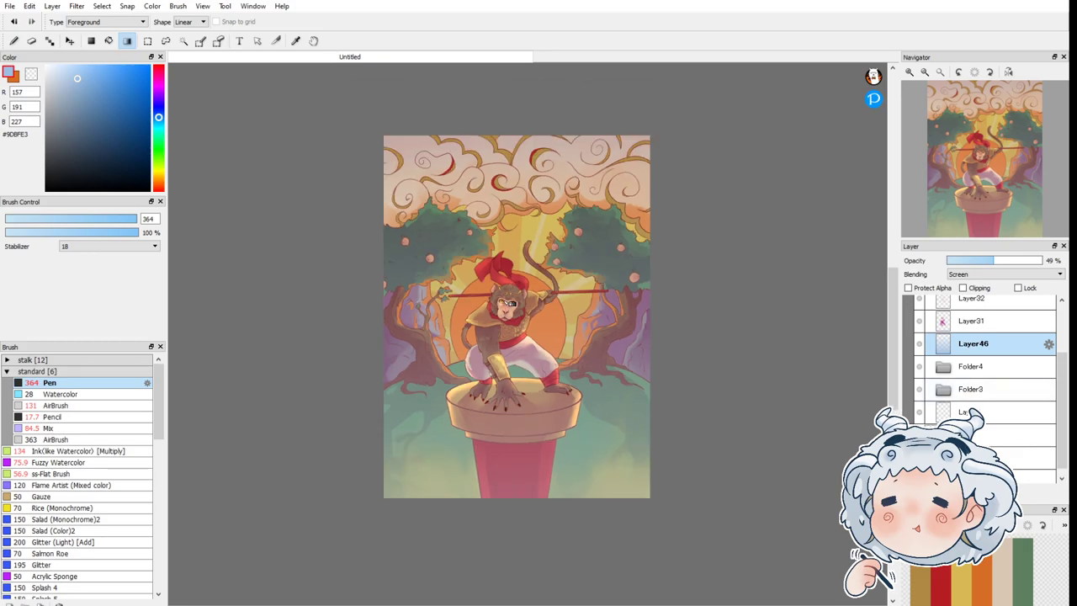
{"action": "scroll", "coordinate": [509, 295], "scroll_direction": "up", "scroll_amount": 1}
{"action": "scroll", "coordinate": [992, 395], "scroll_direction": "up", "scroll_amount": 2}
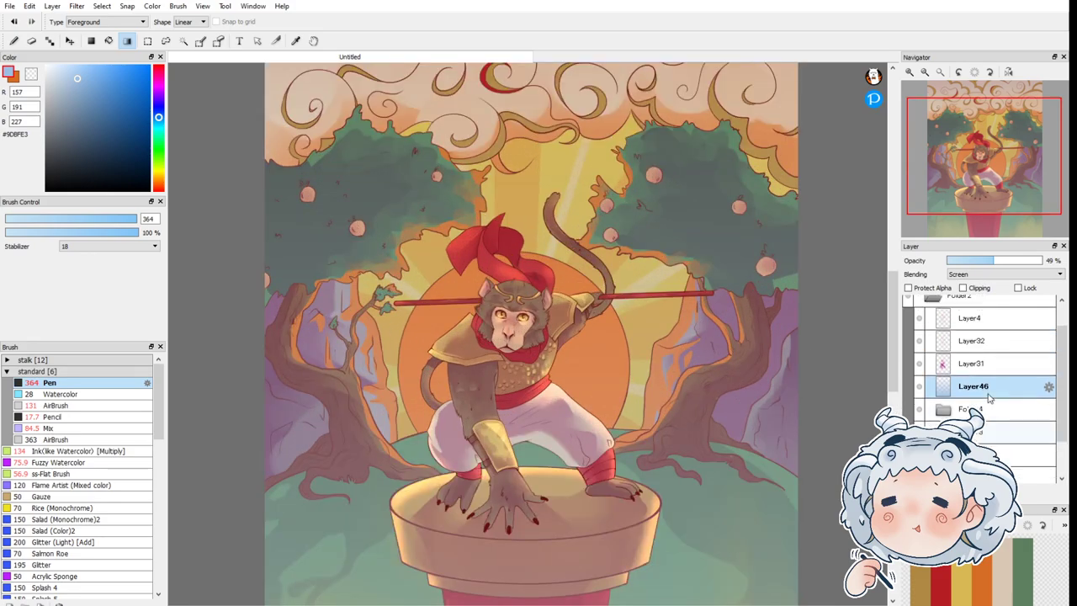
{"action": "scroll", "coordinate": [642, 229], "scroll_direction": "down", "scroll_amount": 1}
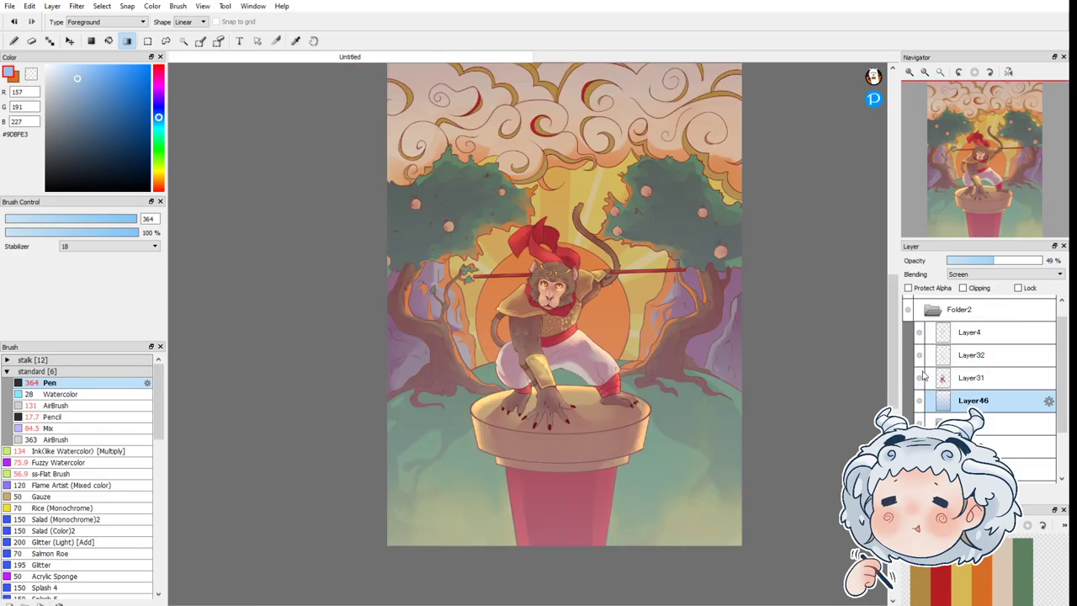
{"action": "left_click", "coordinate": [961, 355]}
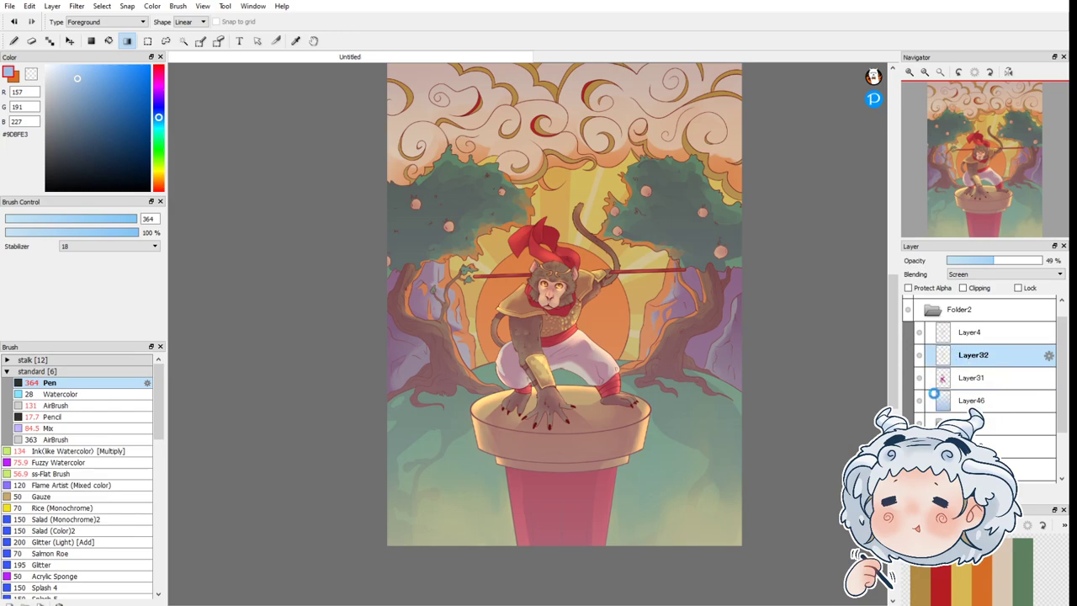
{"action": "key", "text": "ctrl+shift+n"}
Step: Set the paint colour to white (#FFFFFF) and the ss-Flat Brush to size 34
{"action": "left_click_drag", "start_coordinate": [54, 81], "coordinate": [19, 52]}
{"action": "left_click", "coordinate": [14, 40]}
{"action": "left_click", "coordinate": [57, 462]}
{"action": "left_click", "coordinate": [52, 474]}
{"action": "scroll", "coordinate": [563, 290], "scroll_direction": "up", "scroll_amount": 5}
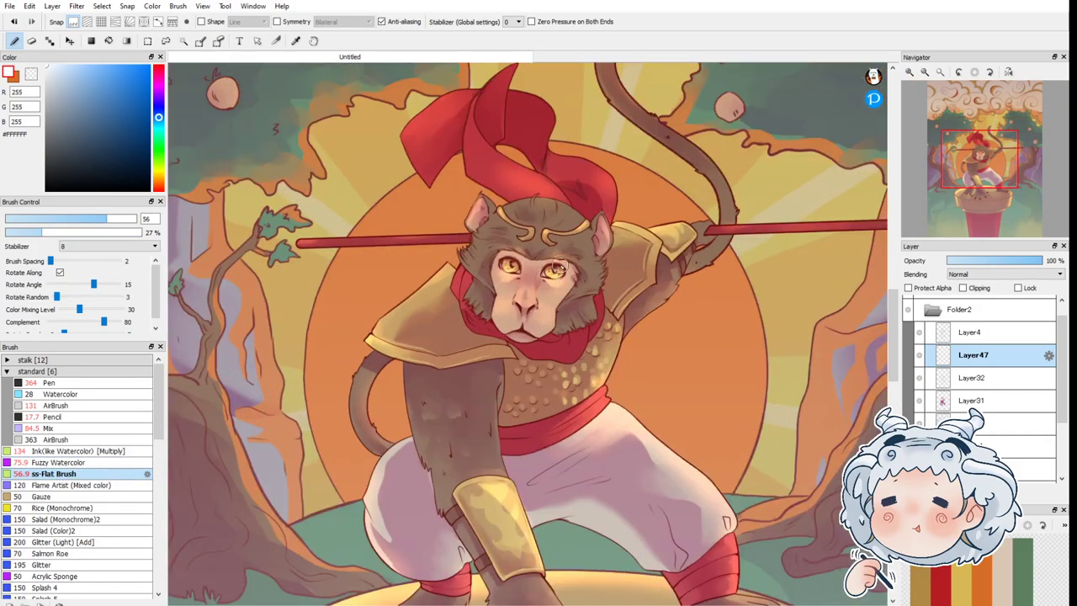
{"action": "left_click_drag", "start_coordinate": [92, 217], "coordinate": [82, 218]}
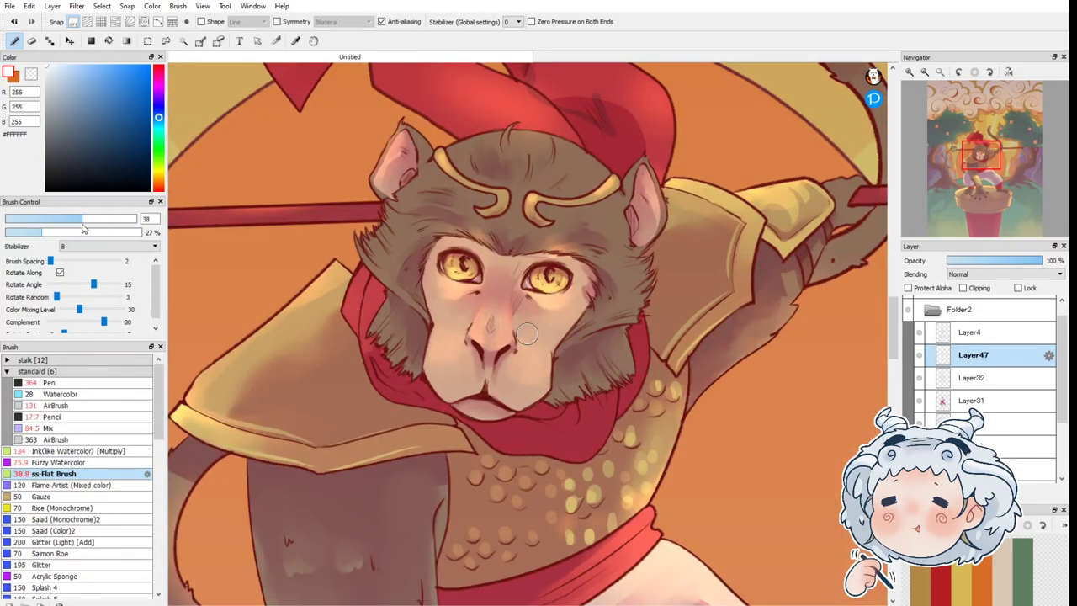
Step: Paint white highlights on the monkey's eyes and gold headband, moving the highlight layer above Layer4
{"action": "left_click", "coordinate": [554, 275]}
{"action": "left_click_drag", "start_coordinate": [973, 355], "coordinate": [975, 331]}
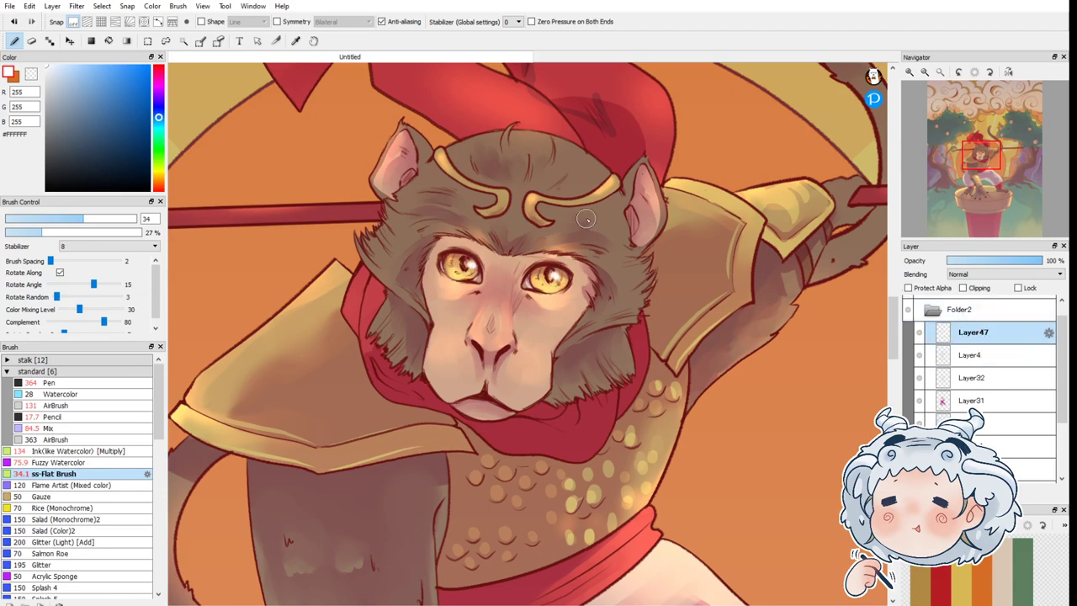
{"action": "left_click_drag", "start_coordinate": [617, 179], "coordinate": [599, 190]}
{"action": "left_click_drag", "start_coordinate": [440, 156], "coordinate": [462, 175]}
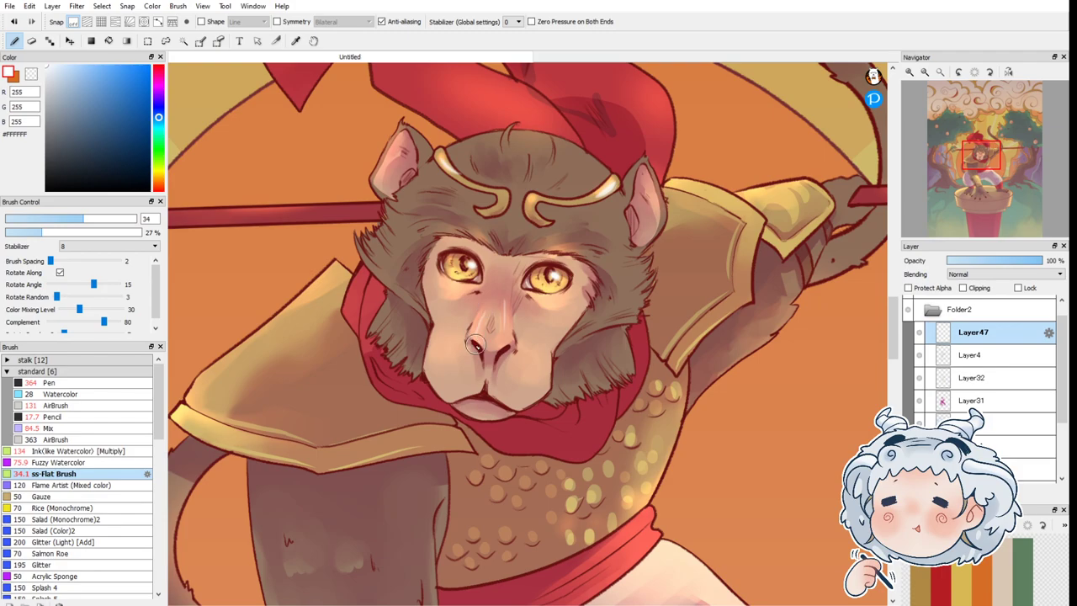
Step: Paint fine white fur strands along the monkey's cheeks and on top of its head
{"action": "mouse_move", "coordinate": [358, 244]}
{"action": "left_mouse_down"}
{"action": "mouse_move", "coordinate": [370, 252]}
{"action": "mouse_move", "coordinate": [367, 239]}
{"action": "mouse_move", "coordinate": [387, 244]}
{"action": "mouse_move", "coordinate": [384, 233]}
{"action": "left_mouse_up"}
{"action": "mouse_move", "coordinate": [654, 268]}
{"action": "left_mouse_down"}
{"action": "mouse_move", "coordinate": [641, 287]}
{"action": "mouse_move", "coordinate": [646, 313]}
{"action": "left_mouse_up"}
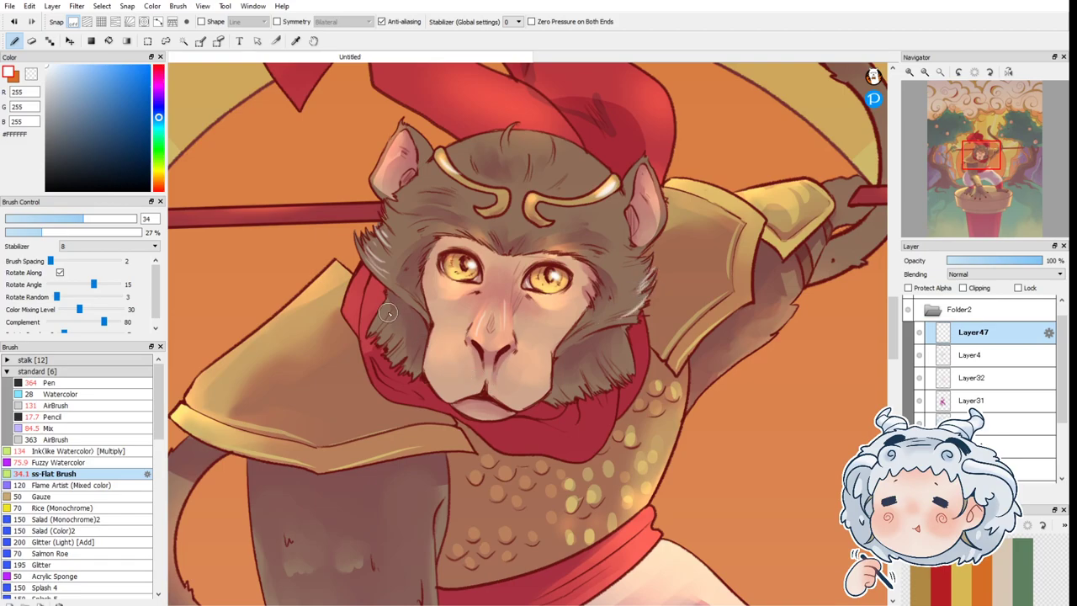
{"action": "left_click_drag", "start_coordinate": [606, 363], "coordinate": [614, 374]}
{"action": "mouse_move", "coordinate": [510, 127]}
{"action": "left_mouse_down"}
{"action": "mouse_move", "coordinate": [504, 156]}
{"action": "mouse_move", "coordinate": [513, 141]}
{"action": "mouse_move", "coordinate": [532, 162]}
{"action": "left_mouse_up"}
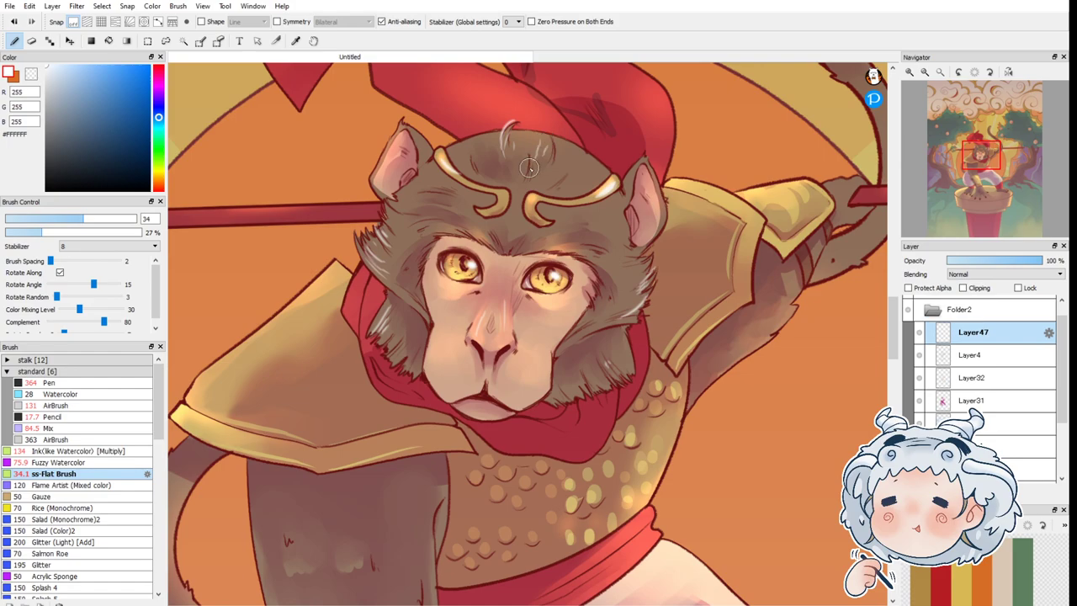
Step: Paint thin white highlights along the edges of both gold shoulder armour pieces
{"action": "mouse_move", "coordinate": [325, 274]}
{"action": "left_mouse_down"}
{"action": "mouse_move", "coordinate": [224, 369]}
{"action": "mouse_move", "coordinate": [185, 425]}
{"action": "mouse_move", "coordinate": [175, 420]}
{"action": "mouse_move", "coordinate": [239, 434]}
{"action": "left_mouse_up"}
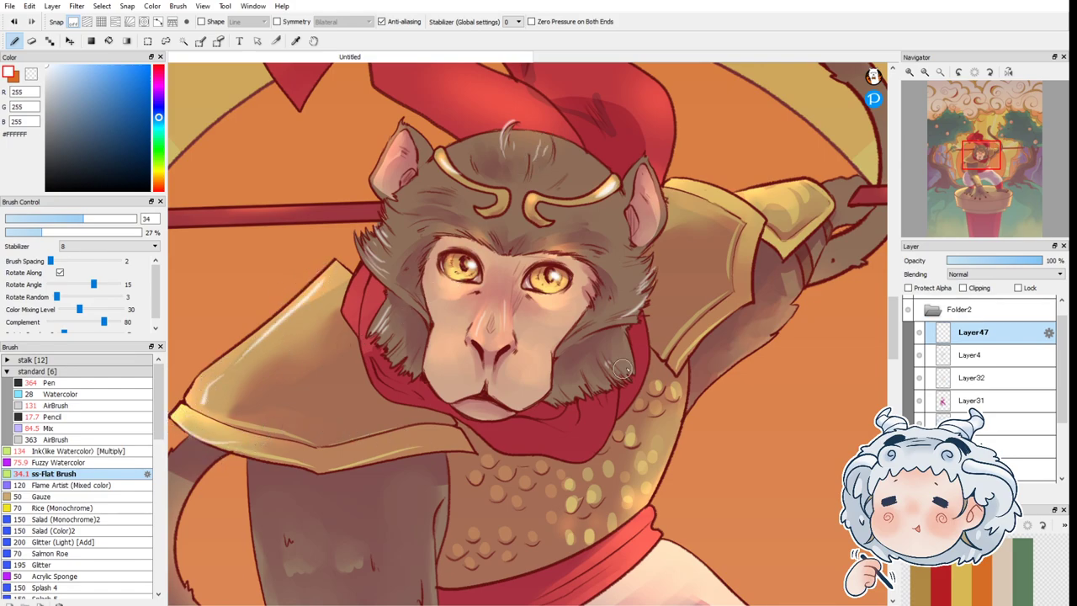
{"action": "left_click_drag", "start_coordinate": [179, 419], "coordinate": [241, 436]}
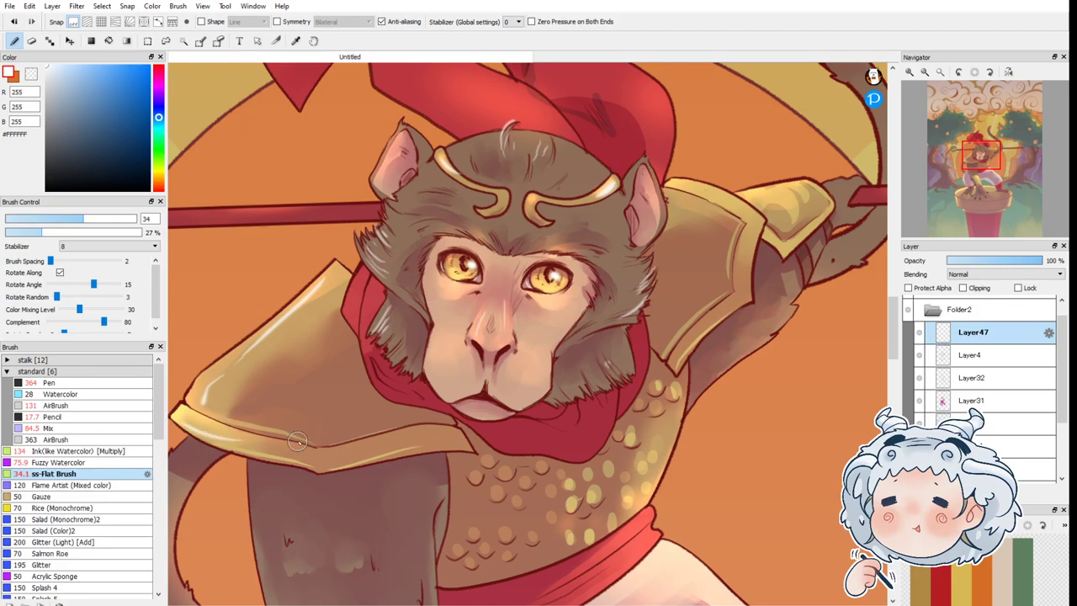
{"action": "mouse_move", "coordinate": [674, 185]}
{"action": "left_mouse_down"}
{"action": "mouse_move", "coordinate": [731, 191]}
{"action": "mouse_move", "coordinate": [765, 217]}
{"action": "mouse_move", "coordinate": [738, 201]}
{"action": "mouse_move", "coordinate": [756, 215]}
{"action": "mouse_move", "coordinate": [745, 186]}
{"action": "mouse_move", "coordinate": [742, 196]}
{"action": "mouse_move", "coordinate": [798, 178]}
{"action": "mouse_move", "coordinate": [739, 199]}
{"action": "mouse_move", "coordinate": [821, 187]}
{"action": "left_mouse_up"}
{"action": "key", "text": "ctrl+z"}
{"action": "left_click_drag", "start_coordinate": [757, 221], "coordinate": [754, 295]}
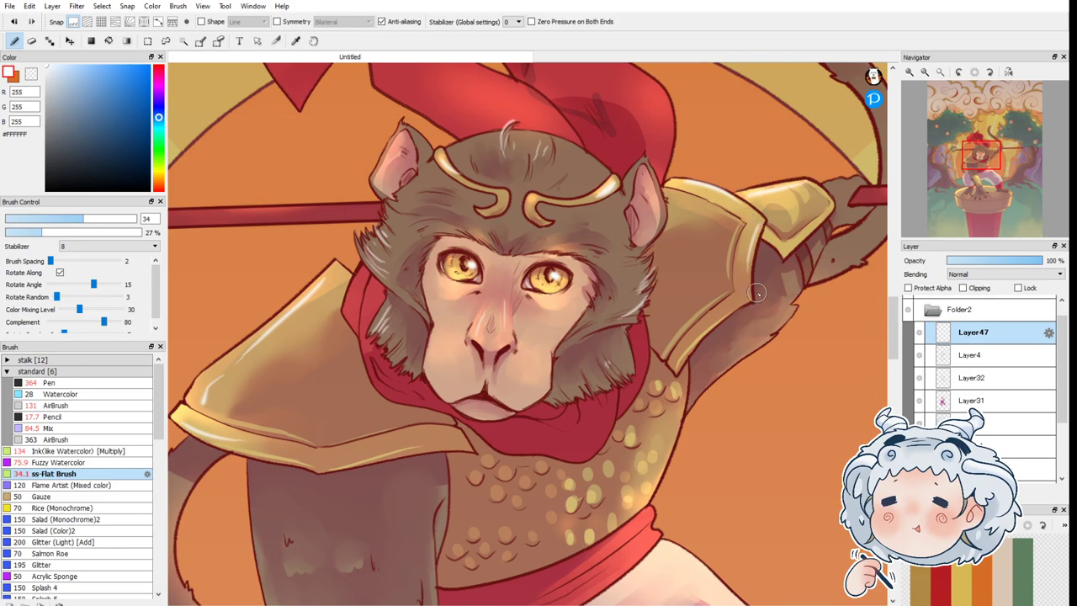
{"action": "left_click_drag", "start_coordinate": [797, 183], "coordinate": [825, 202]}
Step: Add short white fur strokes to the monkey's arms, tail, hand and feet
{"action": "scroll", "coordinate": [669, 181], "scroll_direction": "down", "scroll_amount": 2}
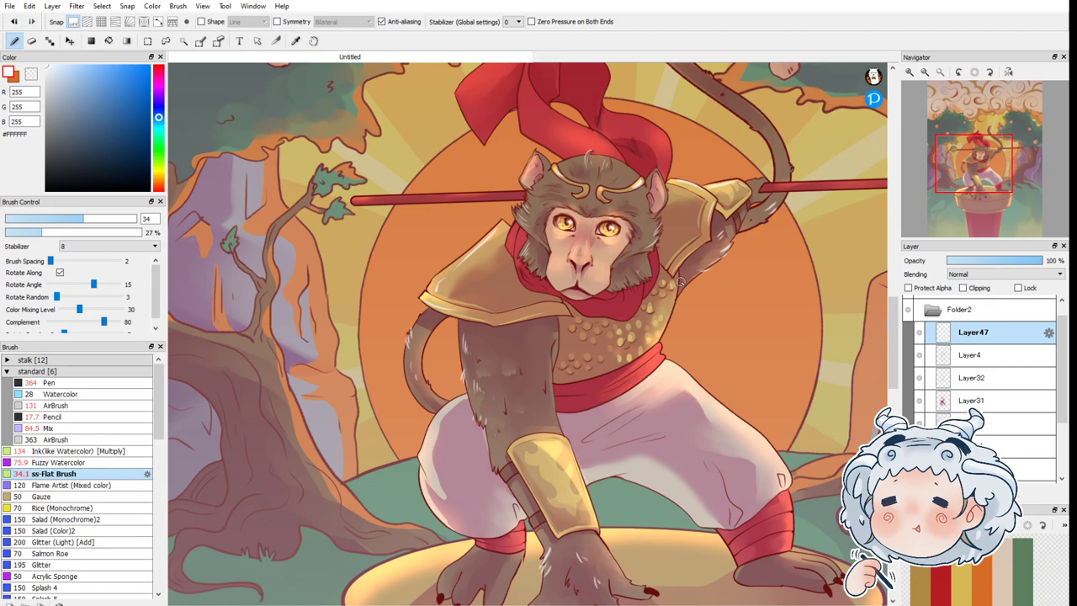
{"action": "left_click_drag", "start_coordinate": [974, 168], "coordinate": [978, 150]}
{"action": "left_click_drag", "start_coordinate": [629, 179], "coordinate": [625, 196]}
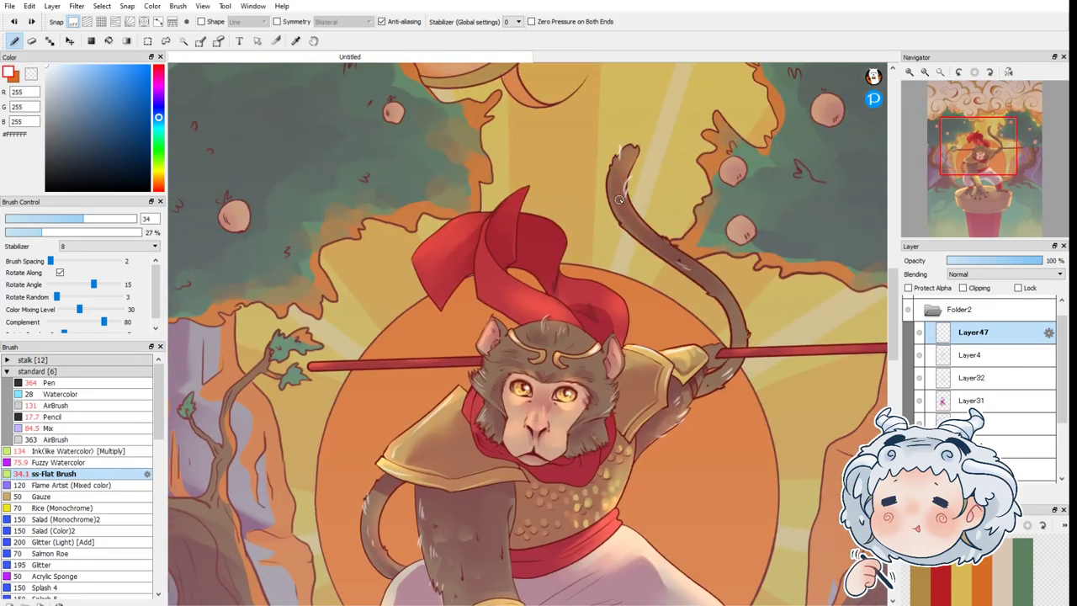
{"action": "left_click", "coordinate": [993, 174]}
{"action": "left_click_drag", "start_coordinate": [992, 174], "coordinate": [995, 193]}
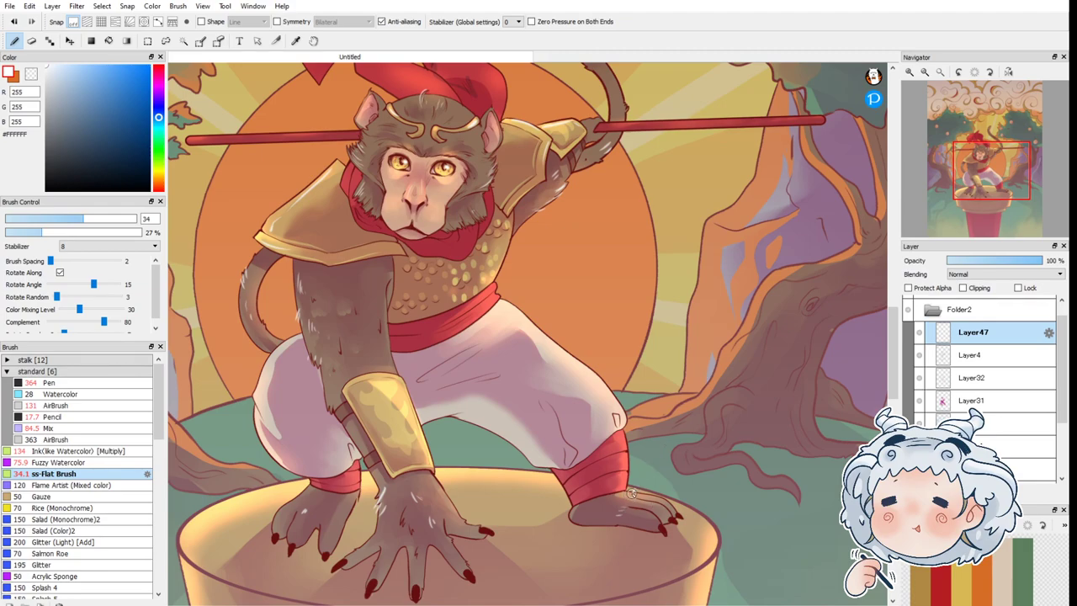
{"action": "left_click", "coordinate": [48, 384]}
{"action": "left_click_drag", "start_coordinate": [42, 219], "coordinate": [33, 223]}
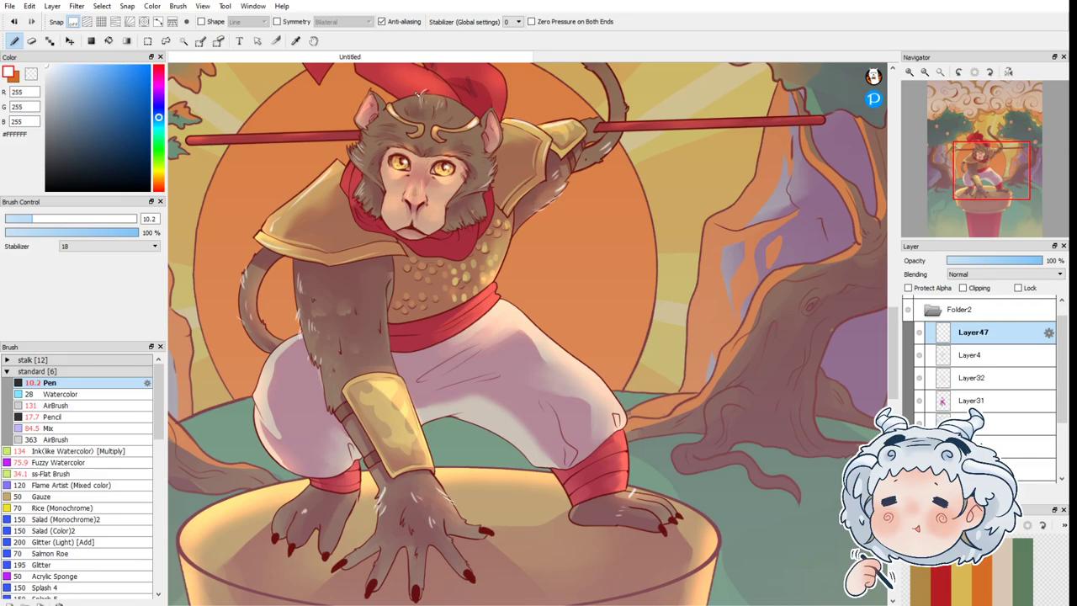
{"action": "scroll", "coordinate": [414, 70], "scroll_direction": "up", "scroll_amount": 4}
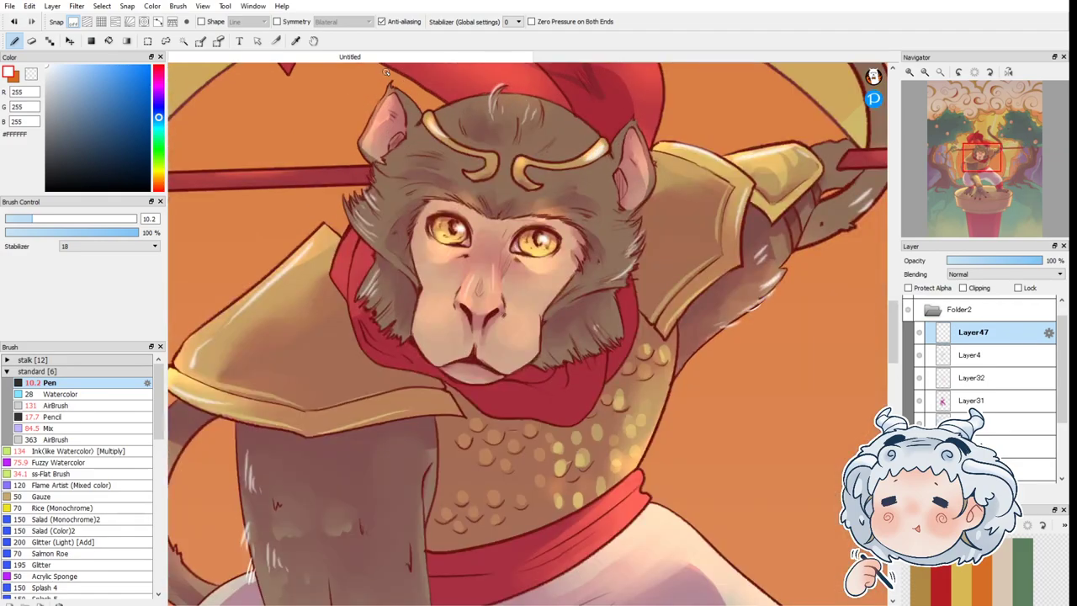
{"action": "left_click", "coordinate": [88, 473]}
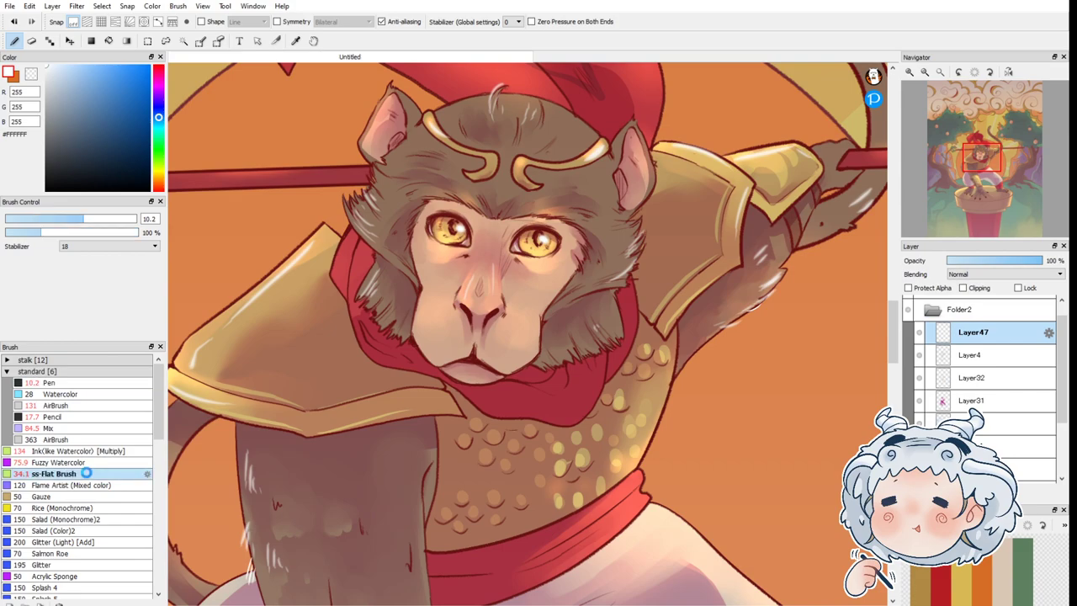
Step: Add white highlights to the monkey's ear, the gold chest scales and the edges of the gold wrist bracer
{"action": "left_click_drag", "start_coordinate": [406, 92], "coordinate": [412, 103]}
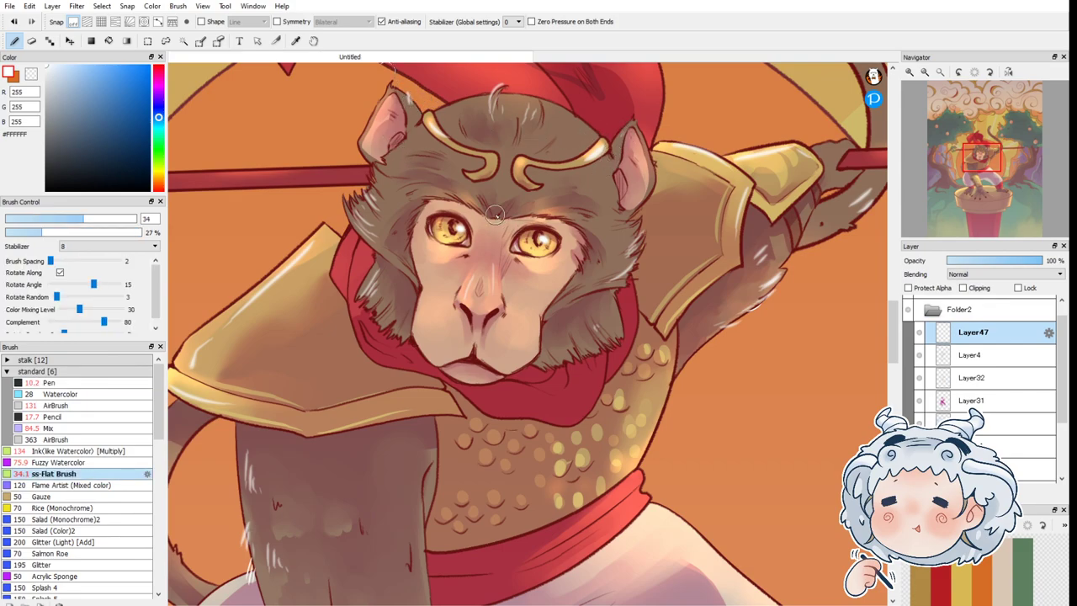
{"action": "scroll", "coordinate": [495, 215], "scroll_direction": "down", "scroll_amount": 2}
{"action": "left_click", "coordinate": [605, 330]}
{"action": "left_click", "coordinate": [598, 335]}
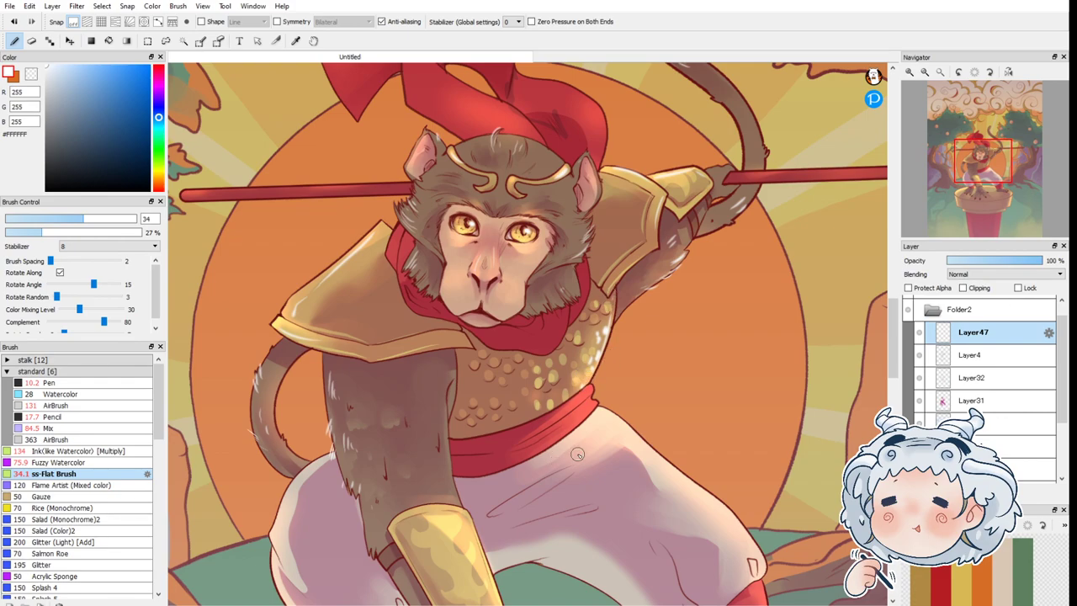
{"action": "scroll", "coordinate": [581, 454], "scroll_direction": "down", "scroll_amount": 2}
{"action": "scroll", "coordinate": [523, 487], "scroll_direction": "up", "scroll_amount": 2}
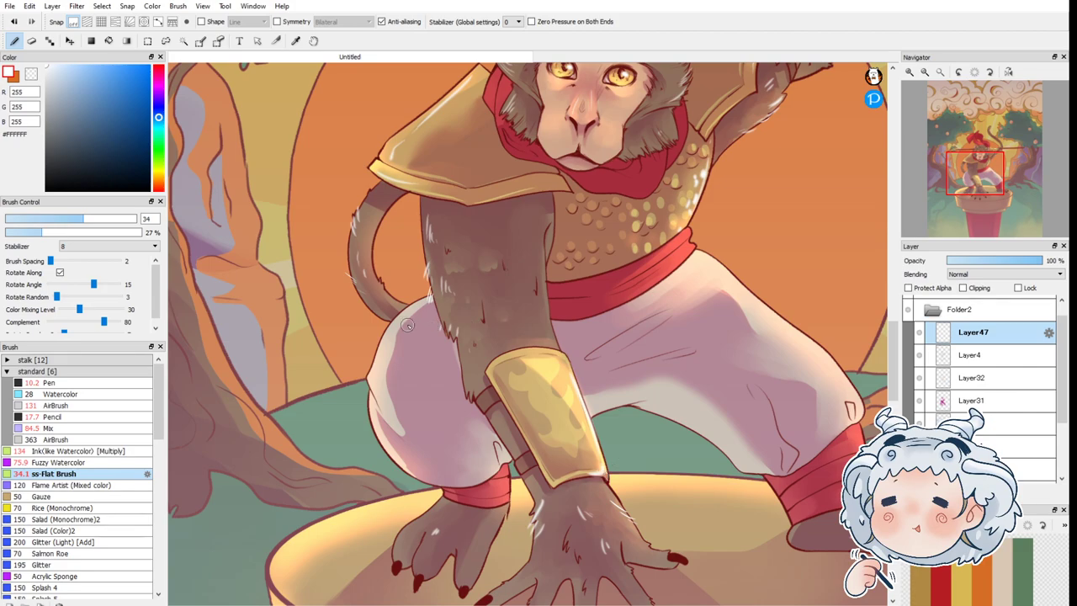
{"action": "scroll", "coordinate": [415, 327], "scroll_direction": "down", "scroll_amount": 2}
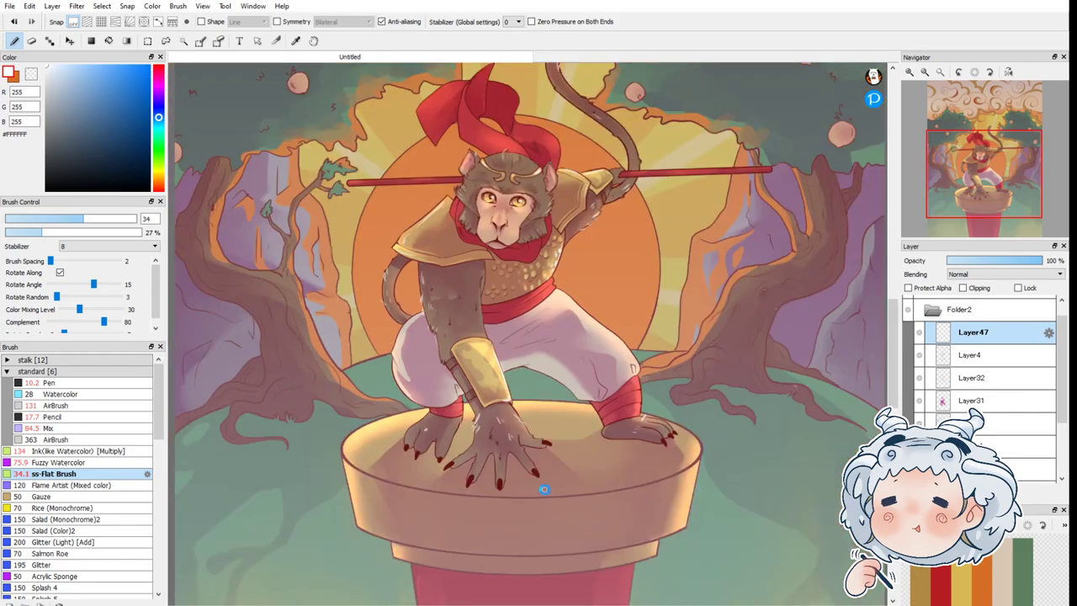
Step: Paint small white shine marks on the monkey's red fingernails and toenails
{"action": "scroll", "coordinate": [544, 490], "scroll_direction": "up", "scroll_amount": 3}
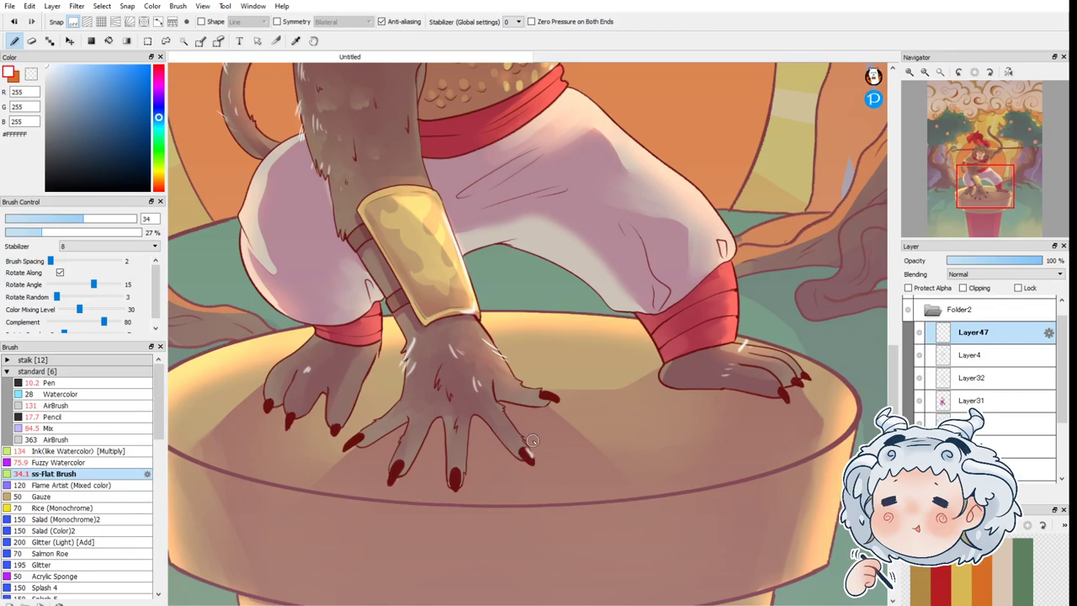
{"action": "left_click_drag", "start_coordinate": [526, 451], "coordinate": [531, 460]}
{"action": "left_click_drag", "start_coordinate": [549, 392], "coordinate": [546, 396]}
{"action": "scroll", "coordinate": [505, 440], "scroll_direction": "down", "scroll_amount": 3}
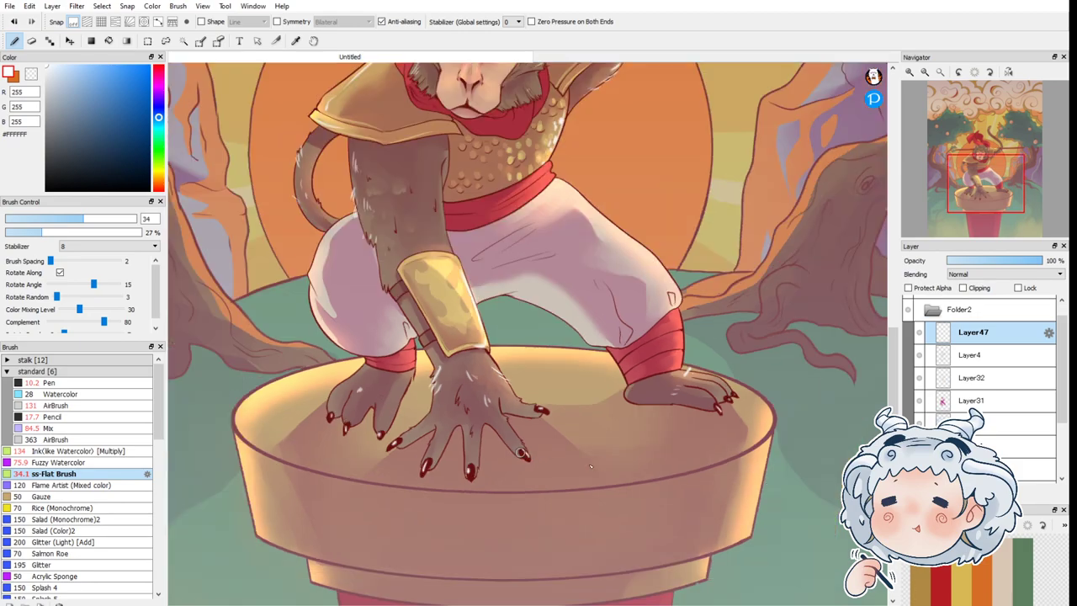
Step: Dab white shine spots on the peaches of the tree on the tail side
{"action": "scroll", "coordinate": [572, 405], "scroll_direction": "up", "scroll_amount": 1}
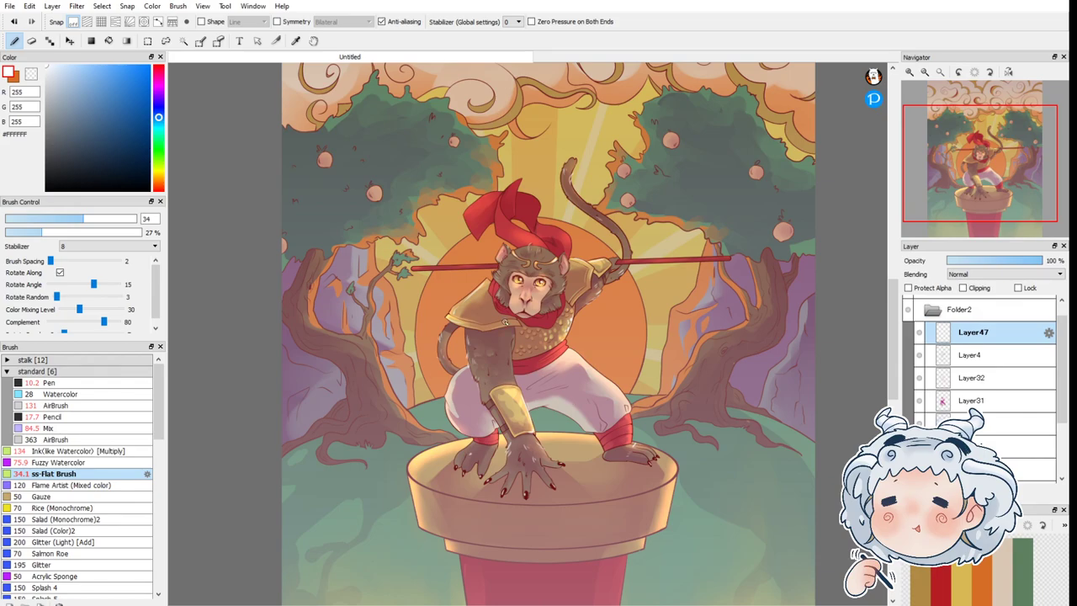
{"action": "scroll", "coordinate": [625, 175], "scroll_direction": "up", "scroll_amount": 3}
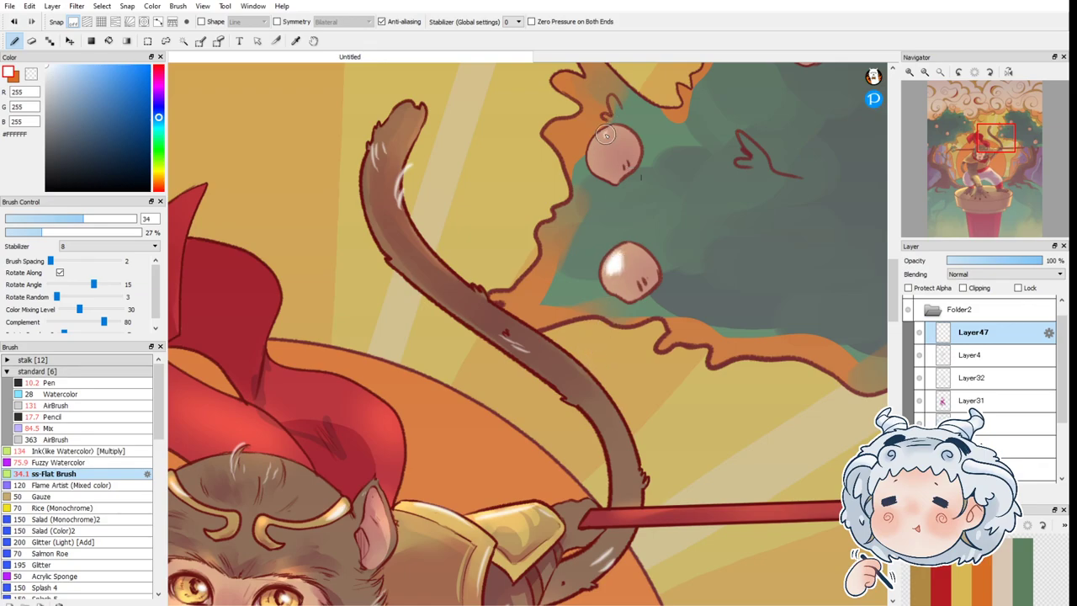
{"action": "left_click", "coordinate": [1008, 135]}
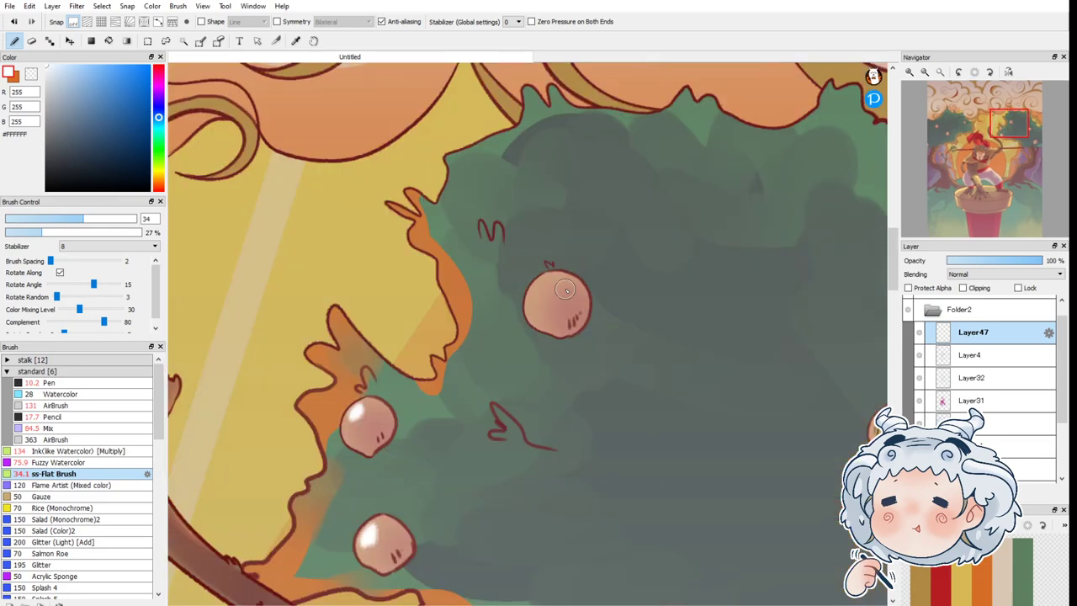
{"action": "left_click", "coordinate": [1025, 143]}
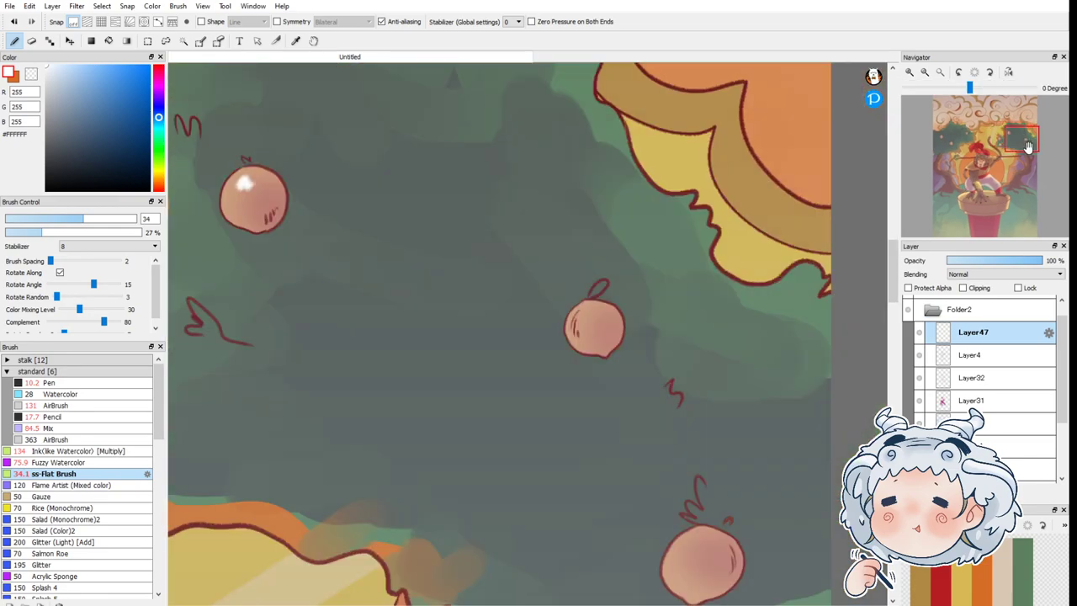
{"action": "left_click", "coordinate": [587, 309]}
{"action": "left_click", "coordinate": [684, 545]}
Step: Dab white shine spots on the peaches of the tree on the opposite side from the tail
{"action": "left_click", "coordinate": [966, 126]}
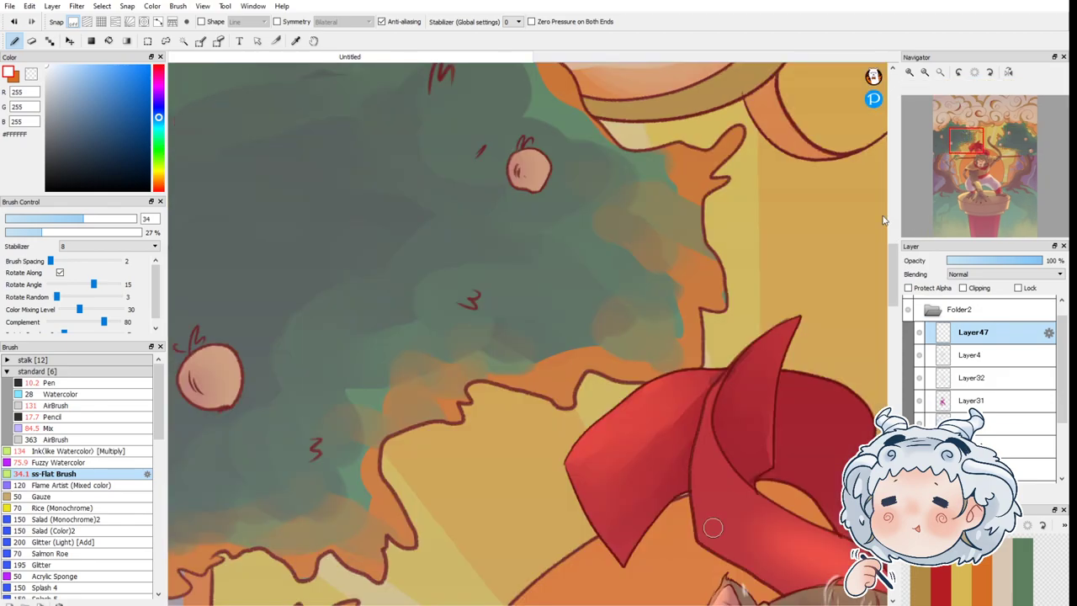
{"action": "left_click", "coordinate": [537, 162]}
{"action": "left_click", "coordinate": [217, 357]}
{"action": "left_click", "coordinate": [217, 358]}
{"action": "left_click", "coordinate": [939, 126]}
{"action": "left_click", "coordinate": [571, 294]}
Step: Lower the opacity of the blue Screen gradient layer, Layer46, to 43%
{"action": "left_click", "coordinate": [939, 71]}
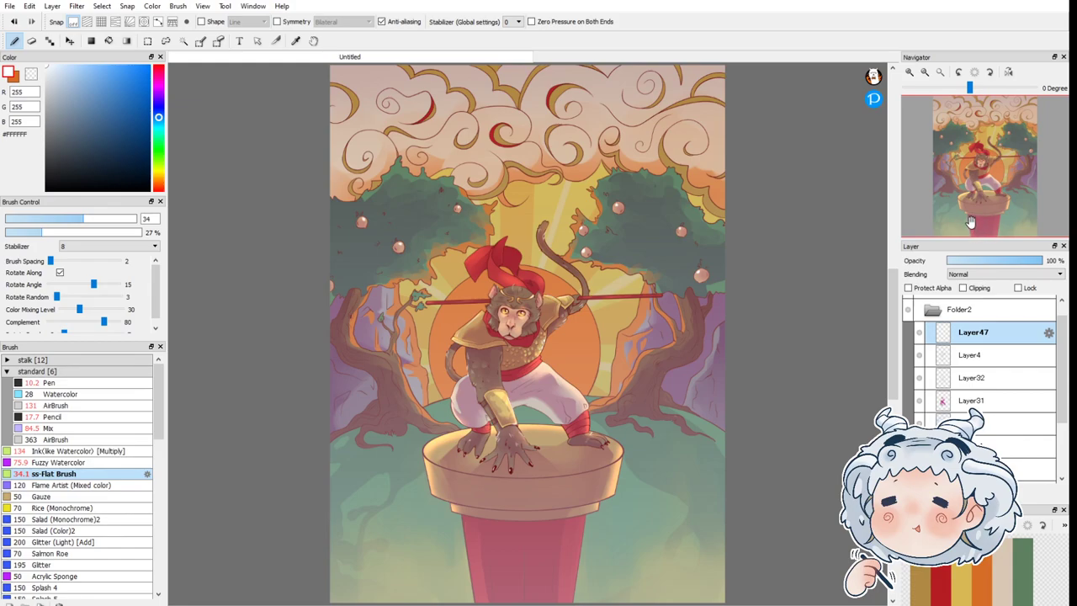
{"action": "left_click", "coordinate": [980, 423]}
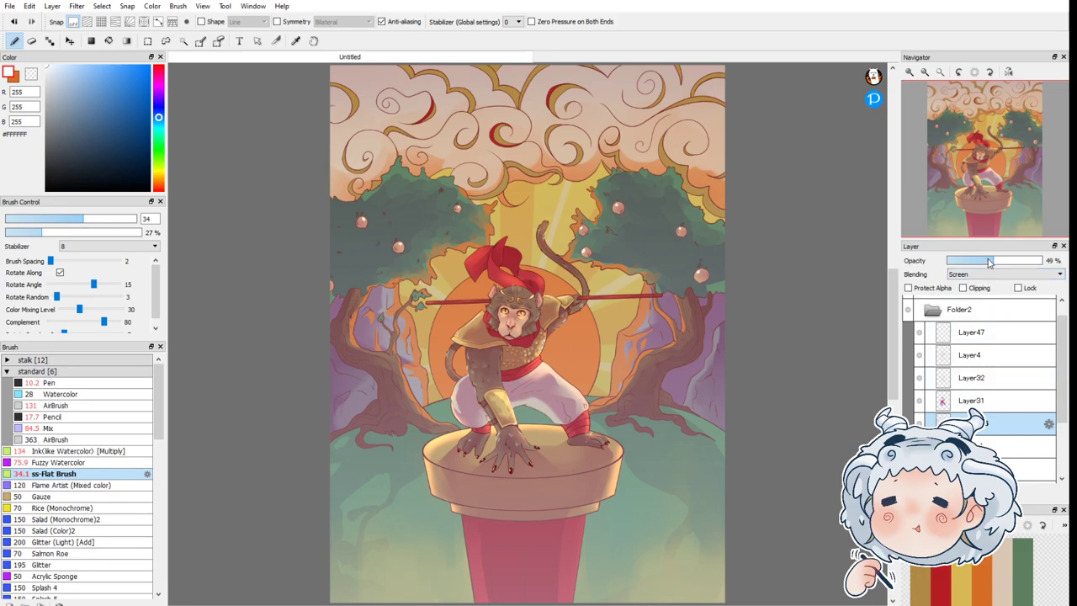
{"action": "left_click", "coordinate": [991, 263]}
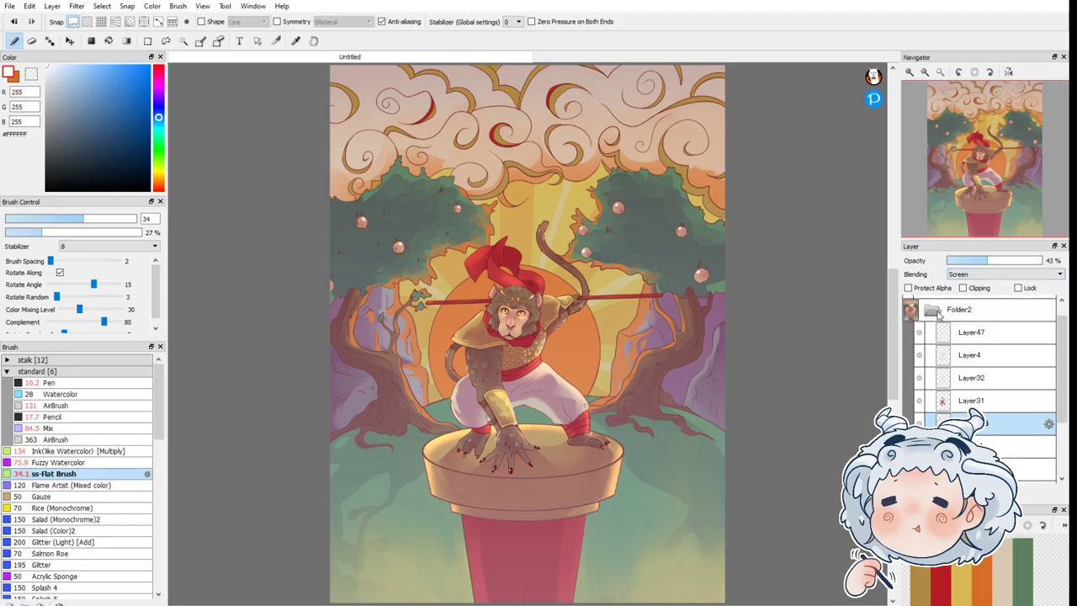
Step: Collapse Folder2 and switch its visibility off and on to check the coloured artwork
{"action": "left_click", "coordinate": [934, 311]}
{"action": "left_click", "coordinate": [910, 330]}
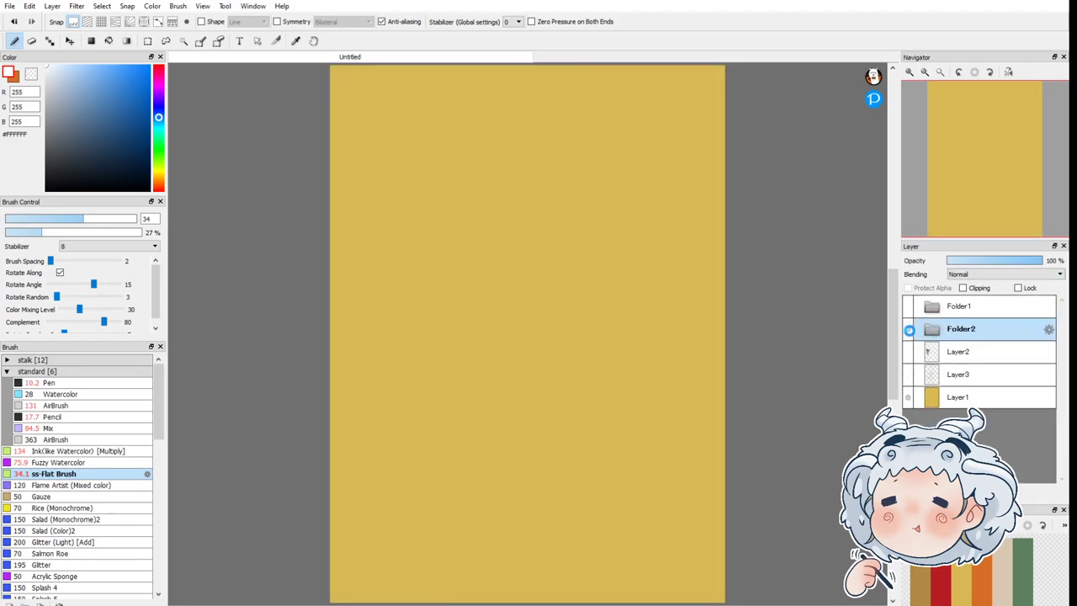
{"action": "left_click", "coordinate": [910, 330]}
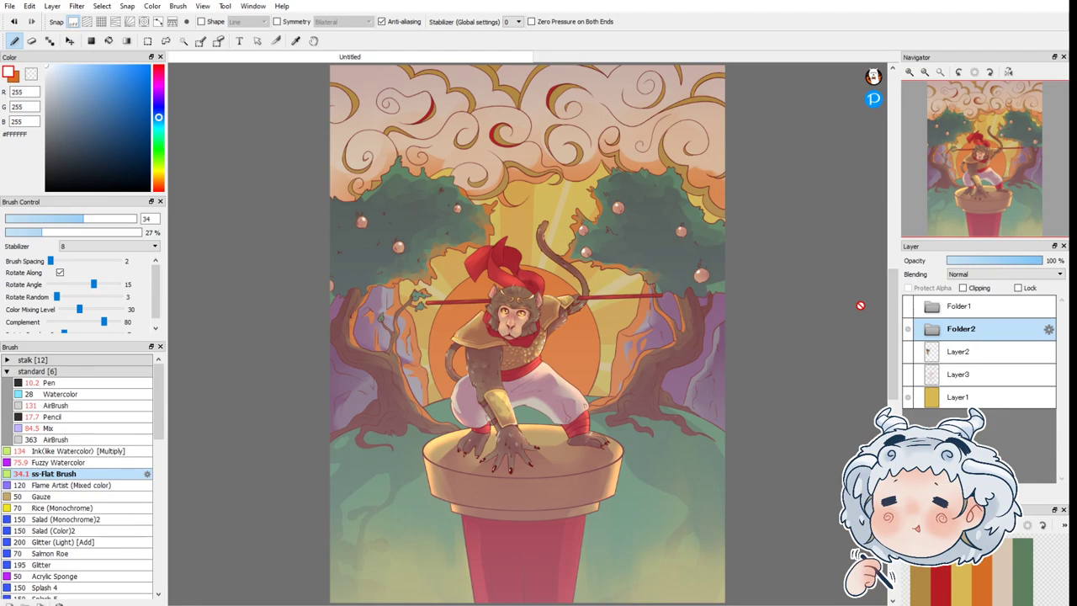
Step: Hide Folder2, show the sketch on Layer3 and add a new layer directly above it
{"action": "left_click", "coordinate": [910, 329]}
{"action": "left_click", "coordinate": [908, 377]}
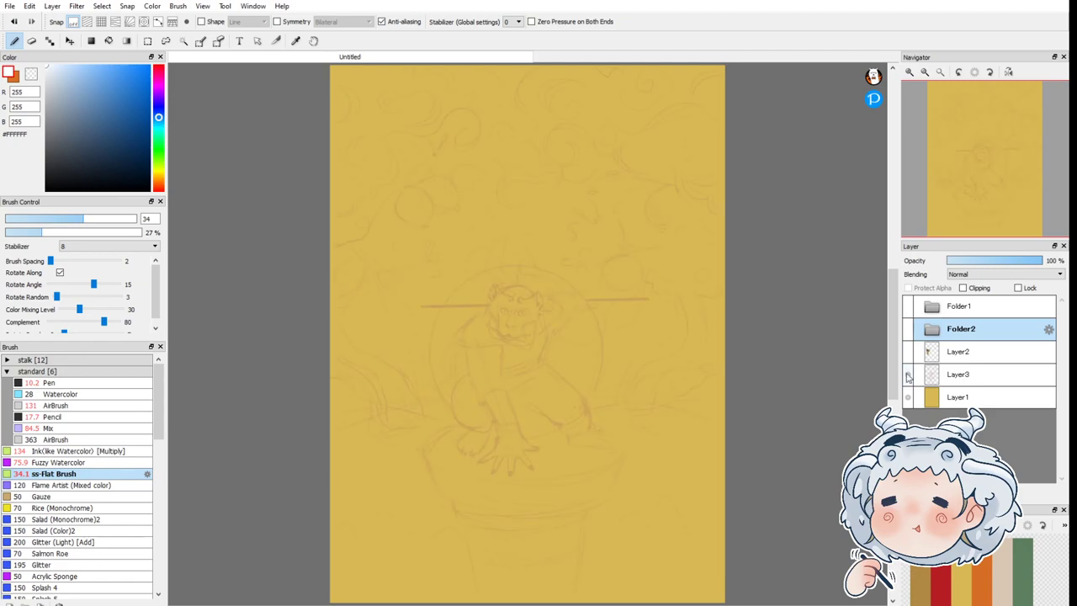
{"action": "left_click", "coordinate": [907, 374]}
{"action": "left_click", "coordinate": [908, 376]}
{"action": "left_click", "coordinate": [954, 371]}
{"action": "key", "text": "ctrl+shift+n"}
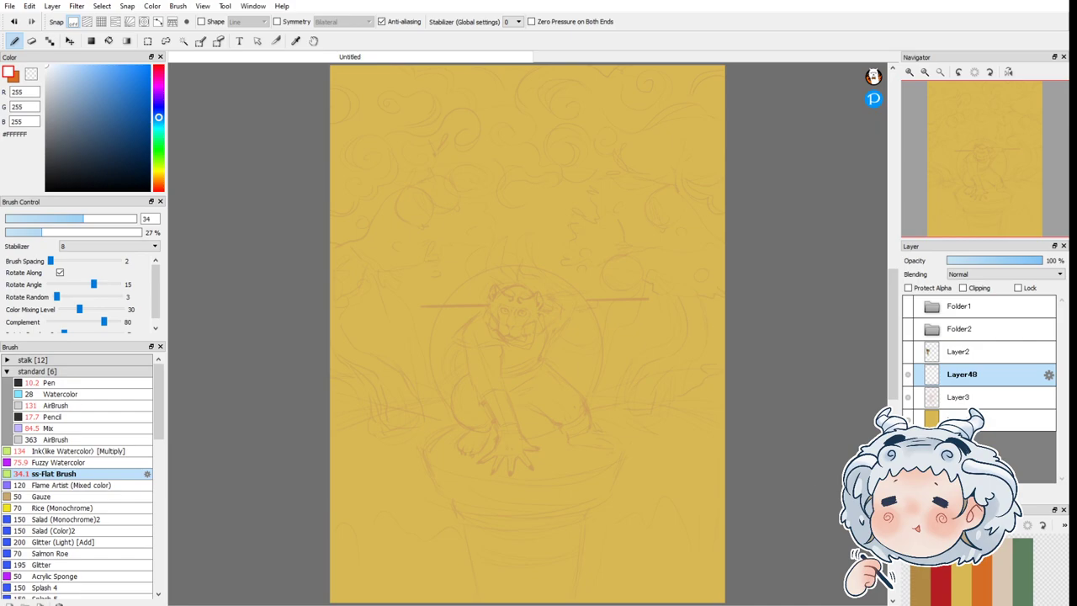
Step: Sample the dark red of the cloud outlines, #762927, as the drawing colour, showing Folder2 only for the sampling
{"action": "scroll", "coordinate": [373, 130], "scroll_direction": "up", "scroll_amount": 1}
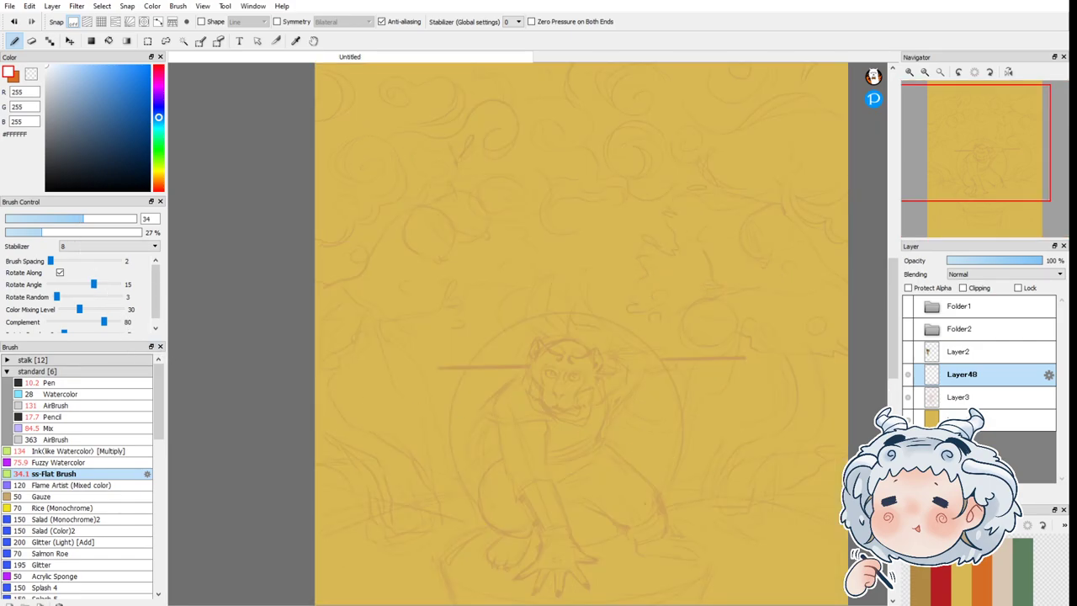
{"action": "left_click", "coordinate": [907, 306]}
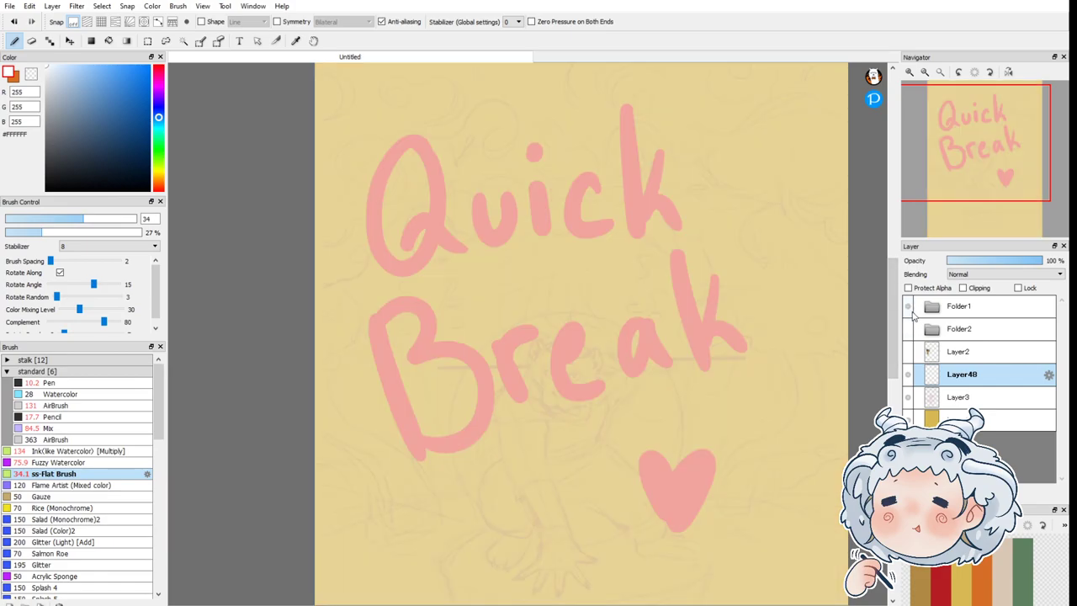
{"action": "left_click", "coordinate": [907, 306]}
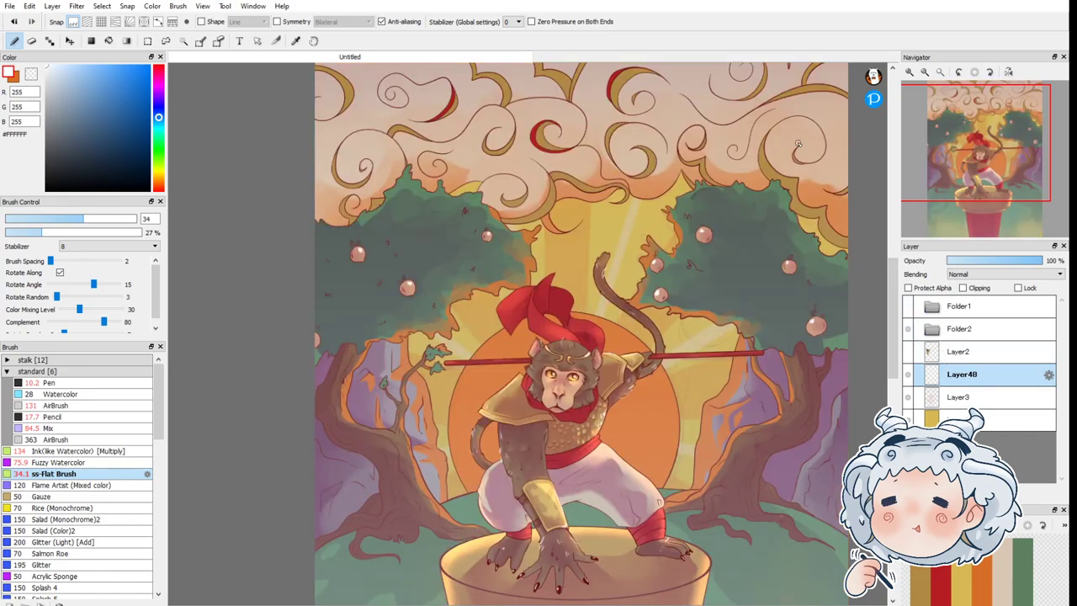
{"action": "scroll", "coordinate": [802, 147], "scroll_direction": "up", "scroll_amount": 6}
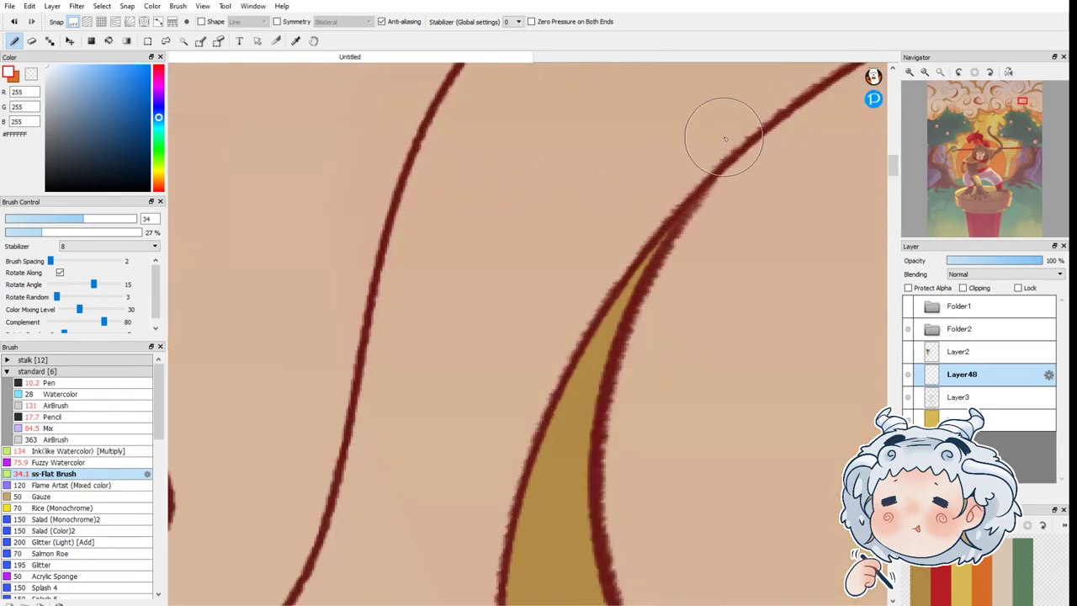
{"action": "left_click", "coordinate": [646, 291], "text": "alt"}
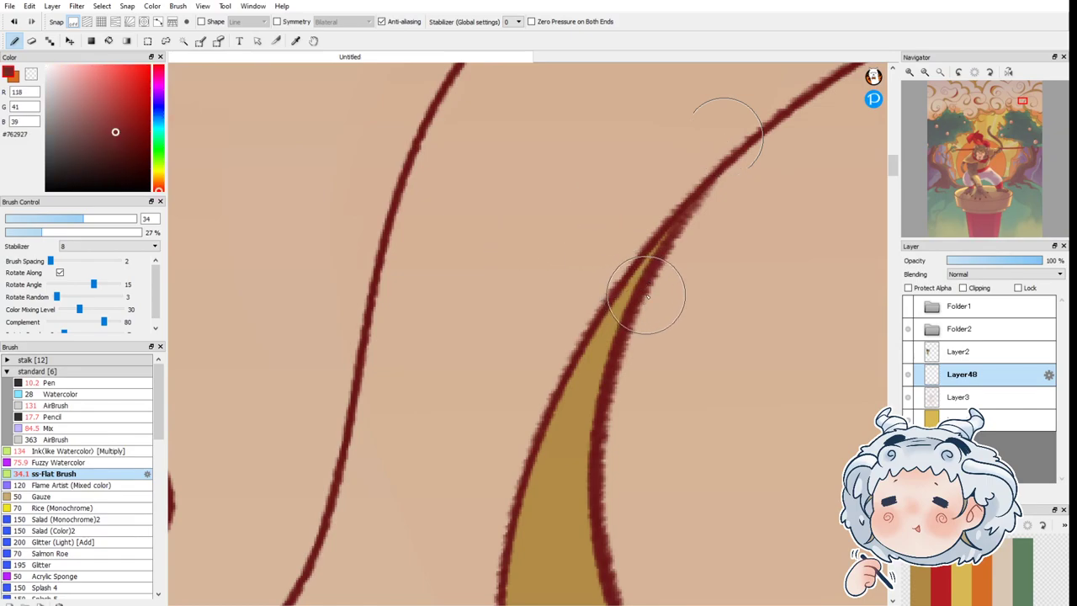
{"action": "left_click", "coordinate": [941, 71]}
{"action": "left_click", "coordinate": [912, 330]}
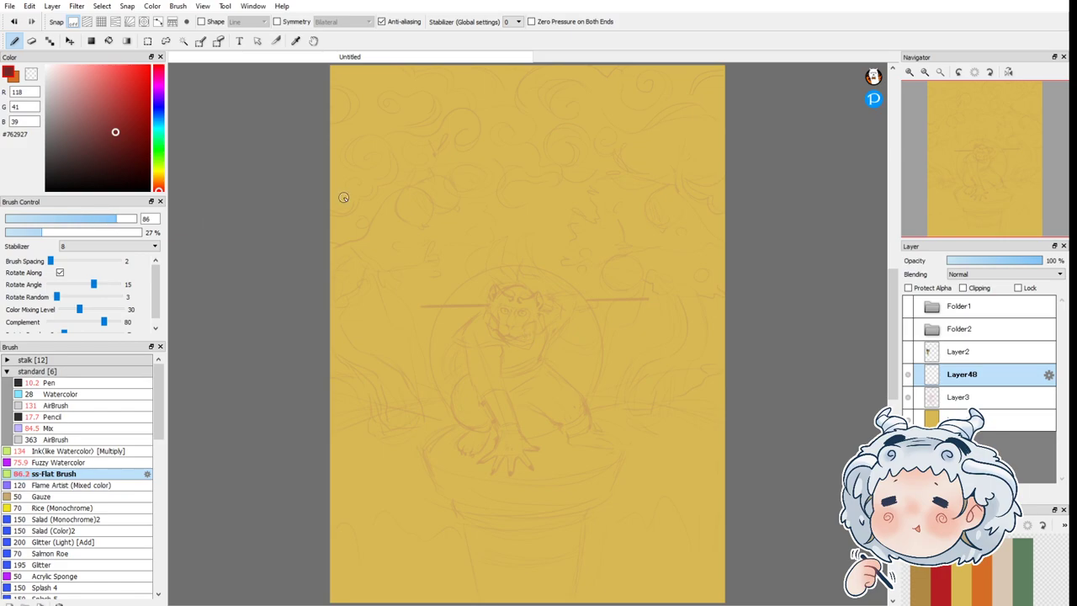
Step: Switch to the fuzzy ink brush at size 79 and set its opacity to 100%
{"action": "scroll", "coordinate": [412, 165], "scroll_direction": "up", "scroll_amount": 3}
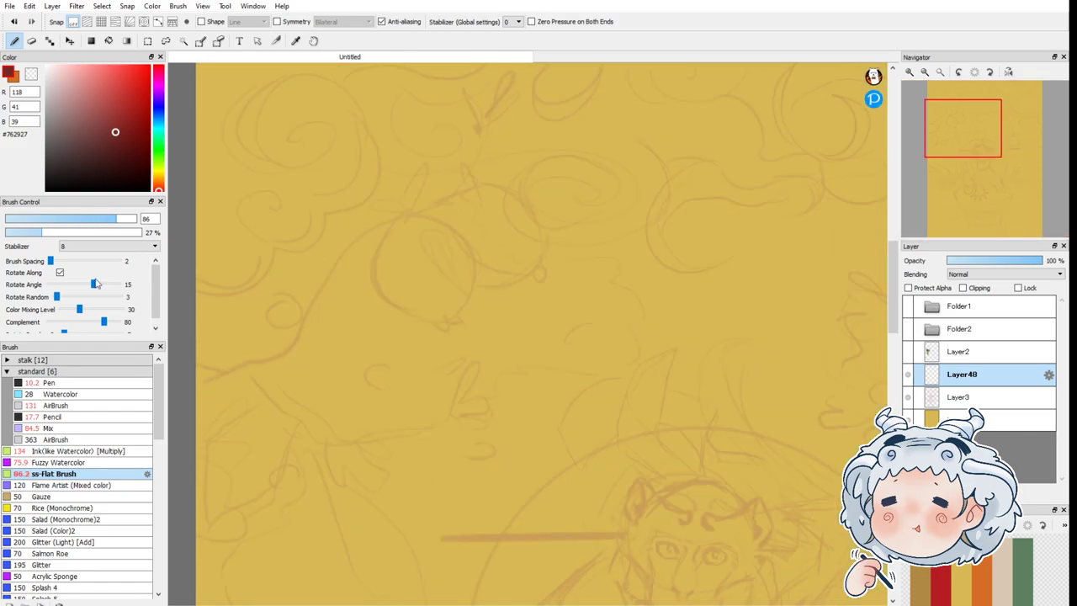
{"action": "left_click", "coordinate": [129, 219]}
{"action": "mouse_move", "coordinate": [202, 365]}
{"action": "left_mouse_down"}
{"action": "mouse_move", "coordinate": [180, 385]}
{"action": "mouse_move", "coordinate": [158, 497]}
{"action": "left_mouse_up"}
{"action": "key", "text": "ctrl+z"}
{"action": "left_click", "coordinate": [106, 525]}
{"action": "left_click_drag", "start_coordinate": [90, 231], "coordinate": [121, 233]}
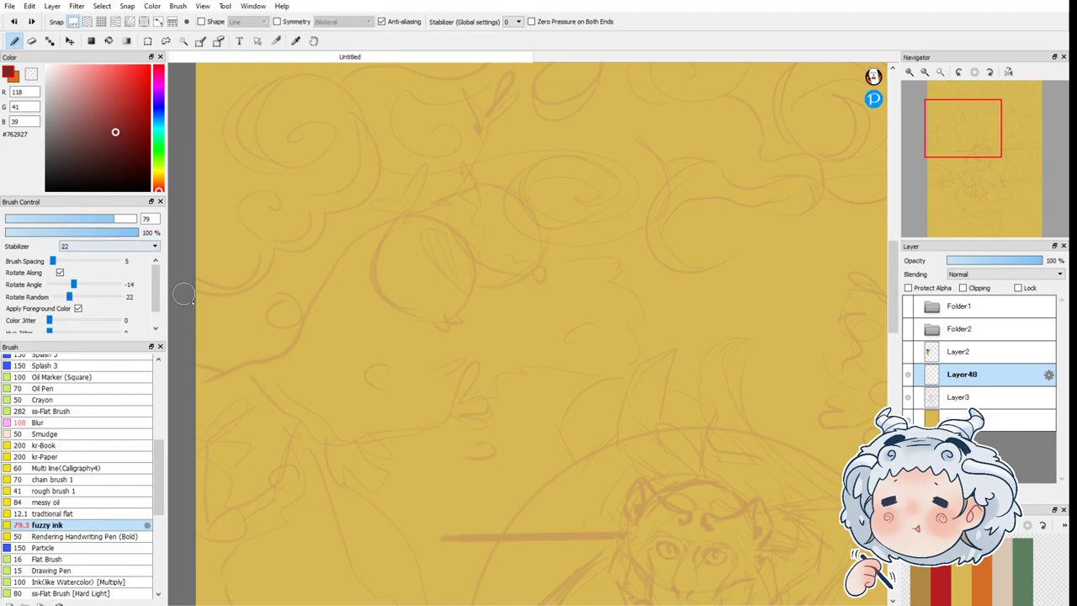
Step: Paint a dark red branch silhouette growing in from the canvas's left edge, ending in a filled round peach with two leaves
{"action": "mouse_move", "coordinate": [198, 373]}
{"action": "left_mouse_down"}
{"action": "mouse_move", "coordinate": [228, 369]}
{"action": "mouse_move", "coordinate": [195, 376]}
{"action": "mouse_move", "coordinate": [207, 386]}
{"action": "mouse_move", "coordinate": [306, 336]}
{"action": "mouse_move", "coordinate": [322, 281]}
{"action": "mouse_move", "coordinate": [360, 236]}
{"action": "mouse_move", "coordinate": [332, 250]}
{"action": "mouse_move", "coordinate": [407, 210]}
{"action": "left_mouse_up"}
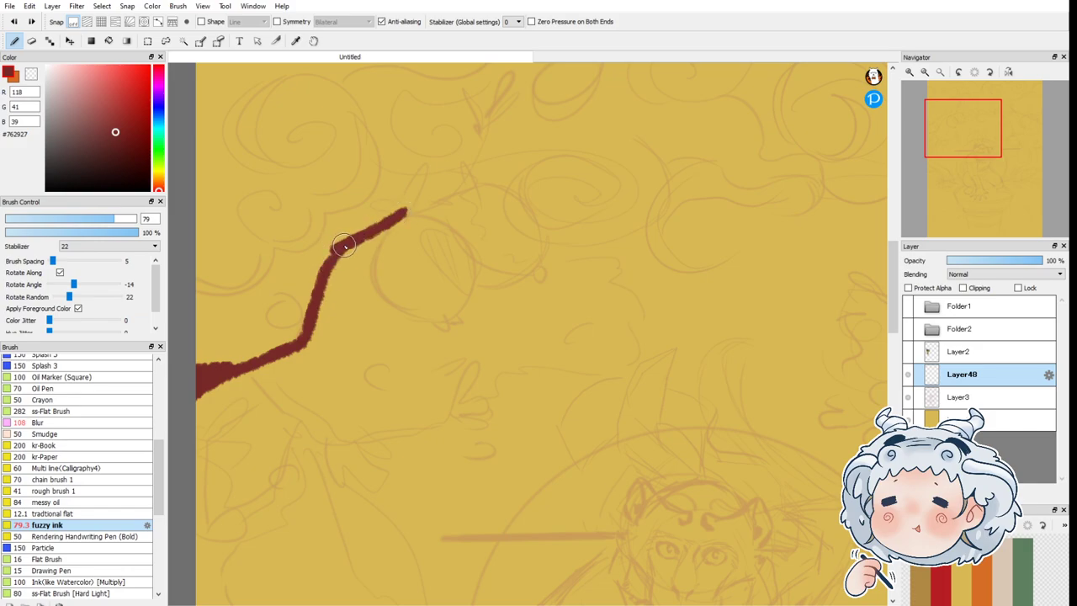
{"action": "mouse_move", "coordinate": [315, 308]}
{"action": "left_mouse_down"}
{"action": "mouse_move", "coordinate": [295, 335]}
{"action": "mouse_move", "coordinate": [210, 371]}
{"action": "mouse_move", "coordinate": [284, 345]}
{"action": "mouse_move", "coordinate": [175, 362]}
{"action": "left_mouse_up"}
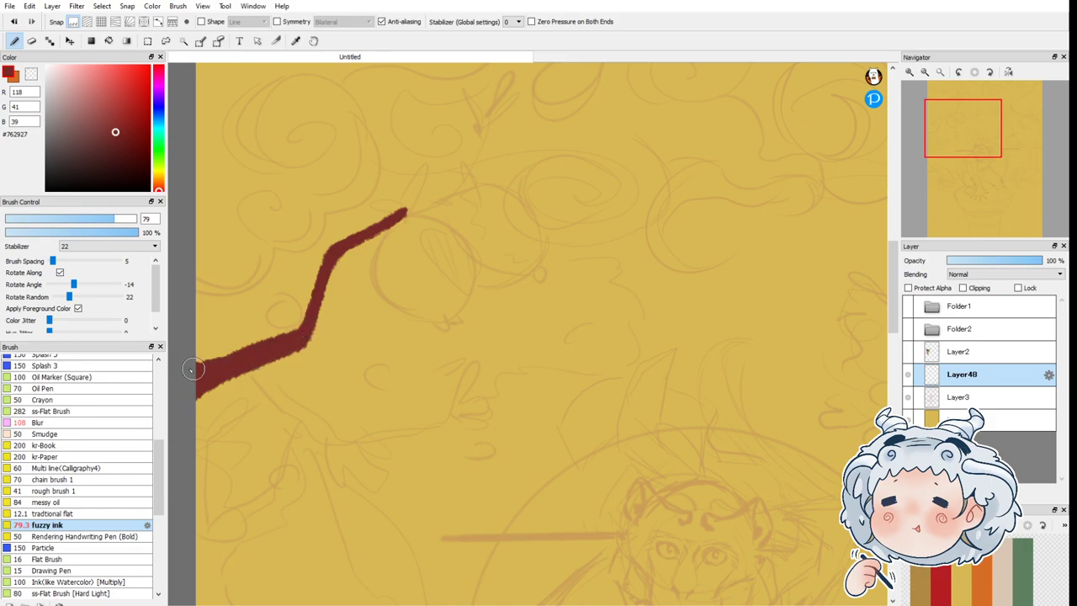
{"action": "mouse_move", "coordinate": [405, 213]}
{"action": "left_mouse_down"}
{"action": "mouse_move", "coordinate": [370, 199]}
{"action": "mouse_move", "coordinate": [407, 214]}
{"action": "mouse_move", "coordinate": [428, 174]}
{"action": "mouse_move", "coordinate": [408, 212]}
{"action": "mouse_move", "coordinate": [403, 289]}
{"action": "mouse_move", "coordinate": [441, 302]}
{"action": "mouse_move", "coordinate": [385, 257]}
{"action": "mouse_move", "coordinate": [398, 225]}
{"action": "mouse_move", "coordinate": [385, 282]}
{"action": "mouse_move", "coordinate": [432, 308]}
{"action": "mouse_move", "coordinate": [462, 269]}
{"action": "mouse_move", "coordinate": [421, 224]}
{"action": "mouse_move", "coordinate": [391, 229]}
{"action": "mouse_move", "coordinate": [450, 232]}
{"action": "mouse_move", "coordinate": [452, 291]}
{"action": "mouse_move", "coordinate": [404, 238]}
{"action": "mouse_move", "coordinate": [403, 272]}
{"action": "mouse_move", "coordinate": [412, 232]}
{"action": "mouse_move", "coordinate": [422, 238]}
{"action": "mouse_move", "coordinate": [425, 285]}
{"action": "mouse_move", "coordinate": [425, 225]}
{"action": "mouse_move", "coordinate": [404, 288]}
{"action": "left_mouse_up"}
{"action": "mouse_move", "coordinate": [382, 243]}
{"action": "left_mouse_down"}
{"action": "mouse_move", "coordinate": [400, 284]}
{"action": "mouse_move", "coordinate": [387, 232]}
{"action": "mouse_move", "coordinate": [377, 254]}
{"action": "mouse_move", "coordinate": [411, 297]}
{"action": "mouse_move", "coordinate": [445, 262]}
{"action": "mouse_move", "coordinate": [450, 275]}
{"action": "mouse_move", "coordinate": [426, 229]}
{"action": "mouse_move", "coordinate": [407, 232]}
{"action": "mouse_move", "coordinate": [403, 258]}
{"action": "mouse_move", "coordinate": [405, 218]}
{"action": "mouse_move", "coordinate": [433, 230]}
{"action": "left_mouse_up"}
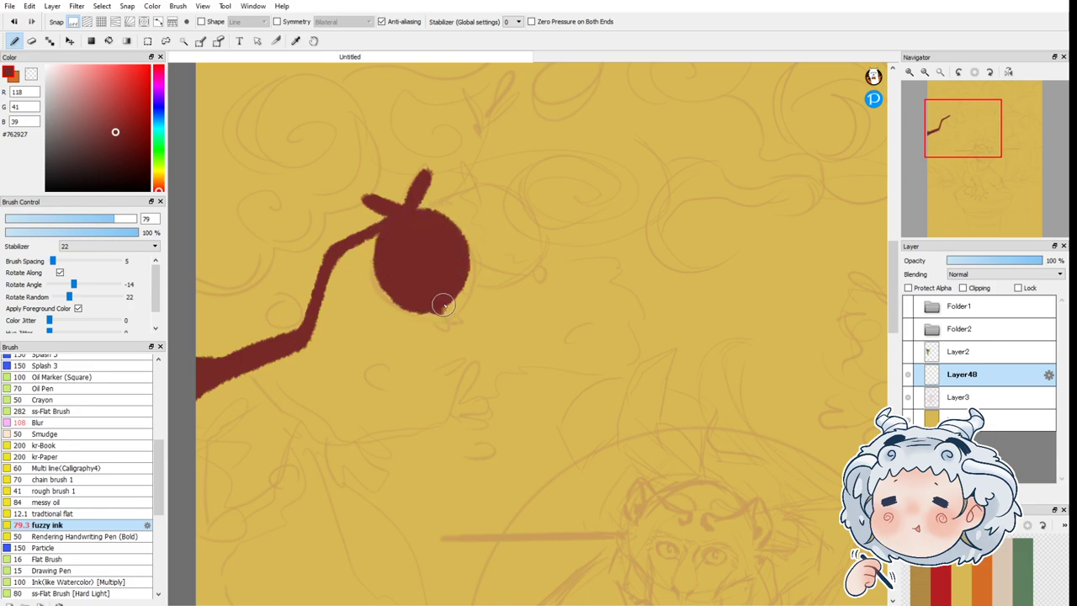
Step: Add a second peach overlapping the first and paint leafy twigs on the upper part of the left branch
{"action": "mouse_move", "coordinate": [411, 216]}
{"action": "left_mouse_down"}
{"action": "mouse_move", "coordinate": [468, 184]}
{"action": "mouse_move", "coordinate": [514, 202]}
{"action": "mouse_move", "coordinate": [515, 254]}
{"action": "mouse_move", "coordinate": [456, 268]}
{"action": "mouse_move", "coordinate": [456, 225]}
{"action": "mouse_move", "coordinate": [434, 200]}
{"action": "mouse_move", "coordinate": [500, 219]}
{"action": "mouse_move", "coordinate": [458, 276]}
{"action": "mouse_move", "coordinate": [444, 204]}
{"action": "mouse_move", "coordinate": [446, 236]}
{"action": "mouse_move", "coordinate": [475, 231]}
{"action": "mouse_move", "coordinate": [458, 235]}
{"action": "mouse_move", "coordinate": [470, 244]}
{"action": "mouse_move", "coordinate": [473, 199]}
{"action": "mouse_move", "coordinate": [468, 260]}
{"action": "mouse_move", "coordinate": [485, 218]}
{"action": "mouse_move", "coordinate": [459, 254]}
{"action": "left_mouse_up"}
{"action": "key", "text": "ctrl+z"}
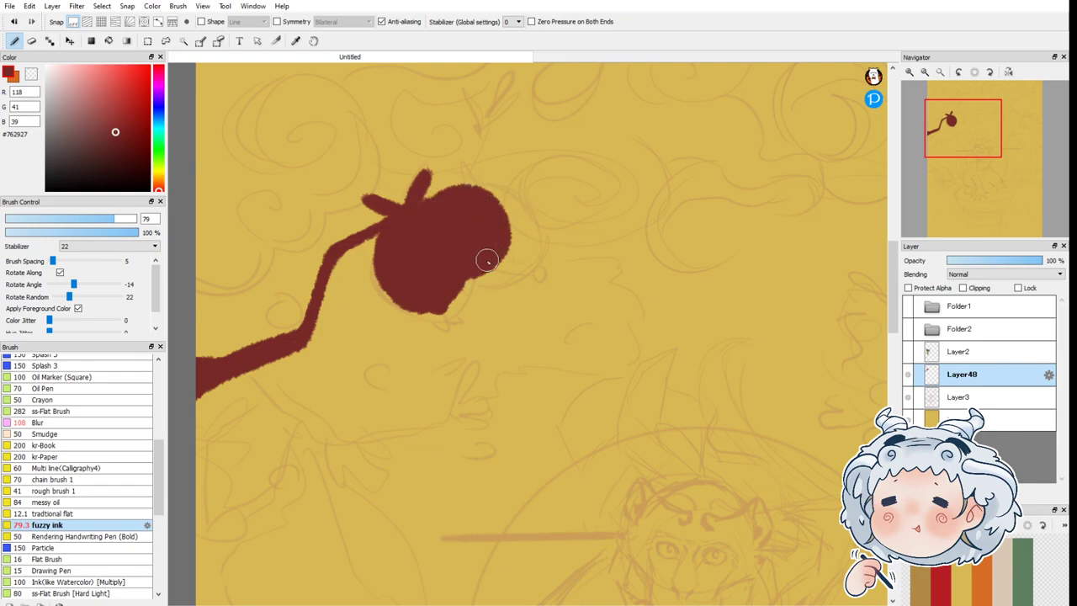
{"action": "mouse_move", "coordinate": [434, 197]}
{"action": "left_mouse_down"}
{"action": "mouse_move", "coordinate": [462, 183]}
{"action": "mouse_move", "coordinate": [488, 116]}
{"action": "mouse_move", "coordinate": [467, 196]}
{"action": "mouse_move", "coordinate": [484, 132]}
{"action": "mouse_move", "coordinate": [471, 106]}
{"action": "mouse_move", "coordinate": [485, 133]}
{"action": "mouse_move", "coordinate": [509, 90]}
{"action": "mouse_move", "coordinate": [505, 120]}
{"action": "left_mouse_up"}
{"action": "mouse_move", "coordinate": [329, 249]}
{"action": "left_mouse_down"}
{"action": "mouse_move", "coordinate": [310, 209]}
{"action": "mouse_move", "coordinate": [328, 251]}
{"action": "left_mouse_up"}
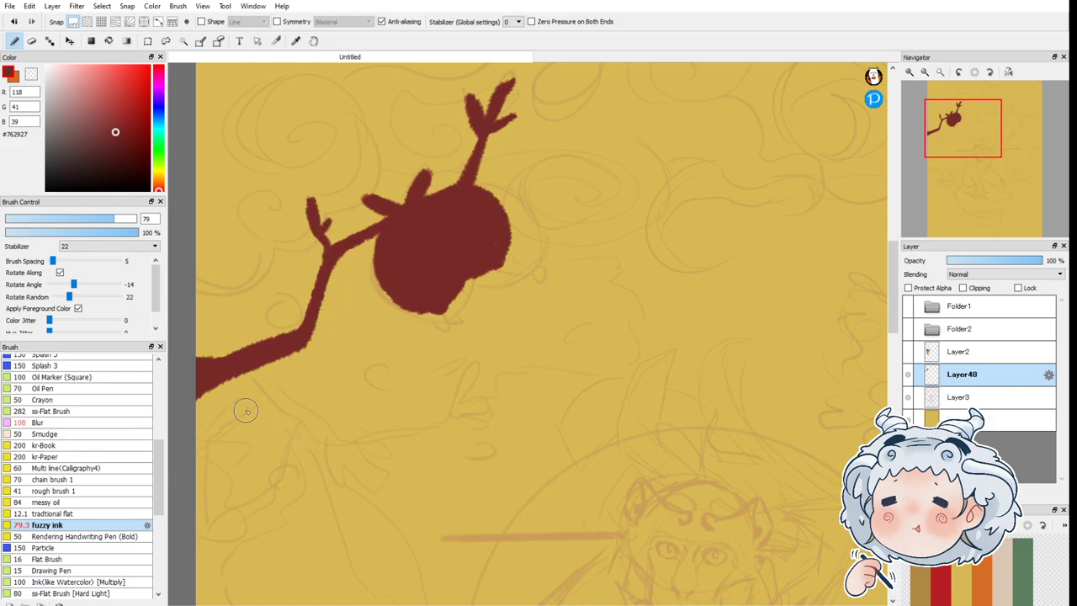
Step: Paint a lower fork of the left branch, ending in small twigs with leaves
{"action": "mouse_move", "coordinate": [241, 380]}
{"action": "left_mouse_down"}
{"action": "mouse_move", "coordinate": [324, 440]}
{"action": "mouse_move", "coordinate": [397, 433]}
{"action": "mouse_move", "coordinate": [450, 406]}
{"action": "mouse_move", "coordinate": [444, 396]}
{"action": "mouse_move", "coordinate": [437, 410]}
{"action": "left_mouse_up"}
{"action": "mouse_move", "coordinate": [234, 367]}
{"action": "left_mouse_down"}
{"action": "mouse_move", "coordinate": [264, 380]}
{"action": "mouse_move", "coordinate": [256, 367]}
{"action": "mouse_move", "coordinate": [330, 439]}
{"action": "left_mouse_up"}
{"action": "mouse_move", "coordinate": [458, 413]}
{"action": "left_mouse_down"}
{"action": "mouse_move", "coordinate": [433, 420]}
{"action": "mouse_move", "coordinate": [470, 419]}
{"action": "mouse_move", "coordinate": [489, 404]}
{"action": "mouse_move", "coordinate": [468, 416]}
{"action": "mouse_move", "coordinate": [480, 417]}
{"action": "mouse_move", "coordinate": [428, 428]}
{"action": "mouse_move", "coordinate": [427, 440]}
{"action": "mouse_move", "coordinate": [417, 433]}
{"action": "mouse_move", "coordinate": [458, 441]}
{"action": "left_mouse_up"}
{"action": "mouse_move", "coordinate": [361, 399]}
{"action": "left_mouse_down"}
{"action": "mouse_move", "coordinate": [345, 433]}
{"action": "mouse_move", "coordinate": [363, 375]}
{"action": "mouse_move", "coordinate": [368, 396]}
{"action": "left_mouse_up"}
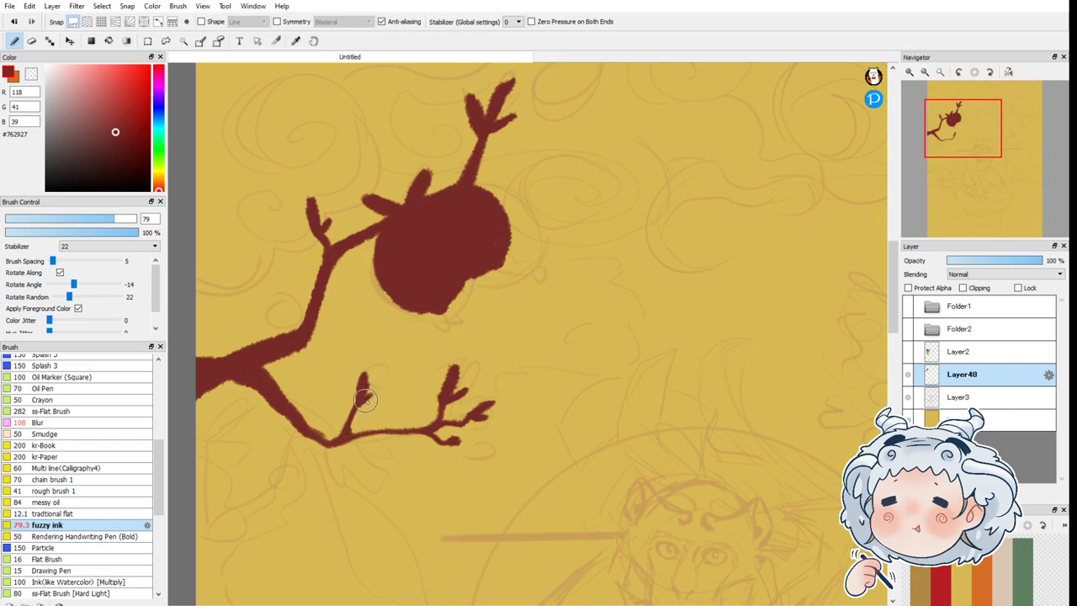
Step: Extend a short stem down from the left branch's lower fork and hang a filled, leafed peach from it
{"action": "mouse_move", "coordinate": [311, 442]}
{"action": "left_mouse_down"}
{"action": "mouse_move", "coordinate": [344, 472]}
{"action": "mouse_move", "coordinate": [348, 499]}
{"action": "mouse_move", "coordinate": [330, 449]}
{"action": "left_mouse_up"}
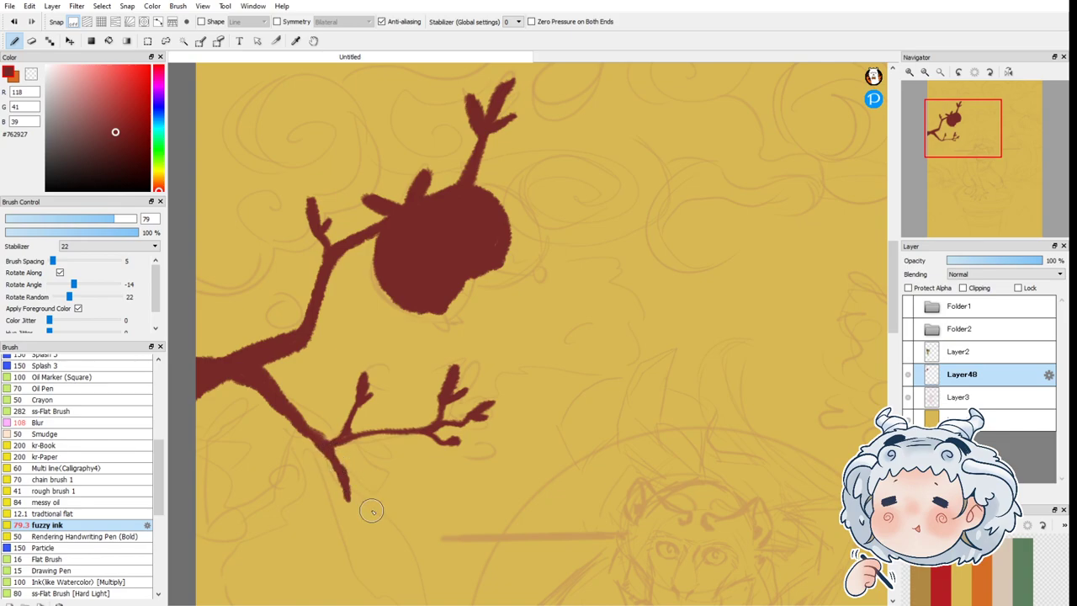
{"action": "mouse_move", "coordinate": [347, 501]}
{"action": "left_mouse_down"}
{"action": "mouse_move", "coordinate": [324, 546]}
{"action": "mouse_move", "coordinate": [366, 556]}
{"action": "mouse_move", "coordinate": [361, 508]}
{"action": "mouse_move", "coordinate": [332, 541]}
{"action": "mouse_move", "coordinate": [354, 495]}
{"action": "mouse_move", "coordinate": [384, 548]}
{"action": "mouse_move", "coordinate": [323, 531]}
{"action": "mouse_move", "coordinate": [365, 545]}
{"action": "mouse_move", "coordinate": [370, 524]}
{"action": "mouse_move", "coordinate": [336, 554]}
{"action": "mouse_move", "coordinate": [361, 522]}
{"action": "left_mouse_up"}
{"action": "left_click_drag", "start_coordinate": [346, 564], "coordinate": [352, 518]}
{"action": "left_click_drag", "start_coordinate": [326, 481], "coordinate": [369, 494]}
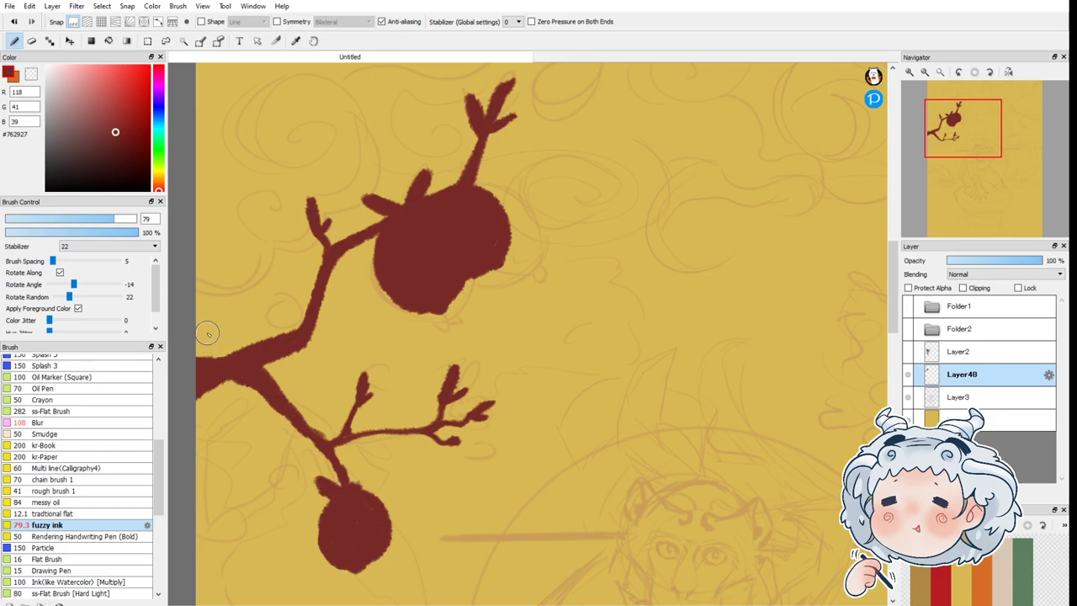
Step: Paint a branch silhouette from the canvas's right edge with a leafy tip, an upright twig and a hanging peach
{"action": "scroll", "coordinate": [489, 383], "scroll_direction": "down", "scroll_amount": 5}
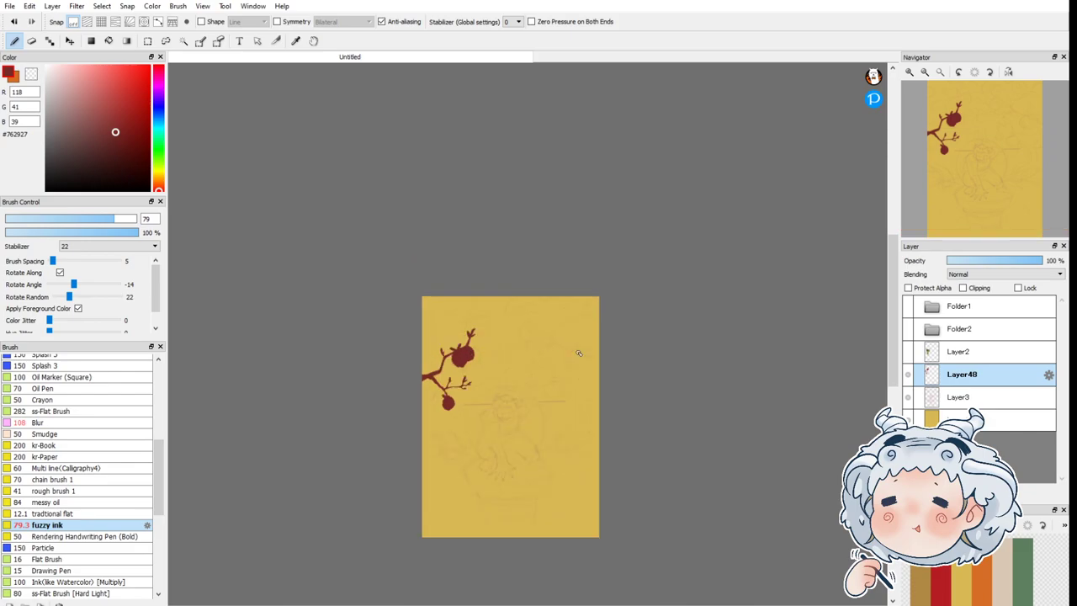
{"action": "scroll", "coordinate": [578, 352], "scroll_direction": "up", "scroll_amount": 5}
{"action": "scroll", "coordinate": [548, 347], "scroll_direction": "up", "scroll_amount": 2}
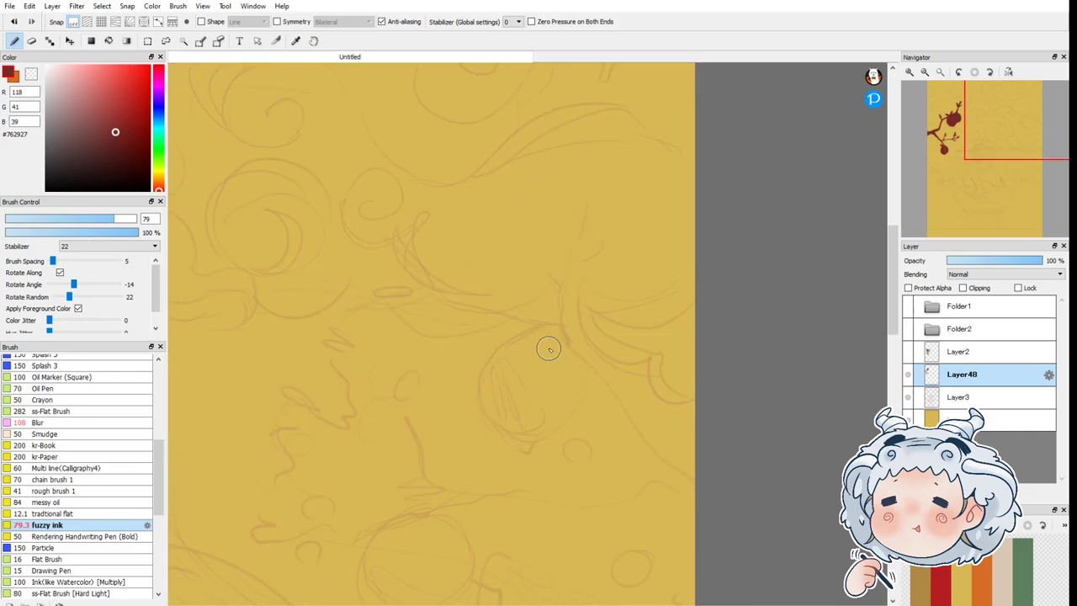
{"action": "mouse_move", "coordinate": [424, 287]}
{"action": "left_mouse_down"}
{"action": "mouse_move", "coordinate": [404, 264]}
{"action": "mouse_move", "coordinate": [422, 253]}
{"action": "mouse_move", "coordinate": [435, 294]}
{"action": "mouse_move", "coordinate": [547, 321]}
{"action": "mouse_move", "coordinate": [692, 479]}
{"action": "left_mouse_up"}
{"action": "left_click_drag", "start_coordinate": [626, 421], "coordinate": [693, 477]}
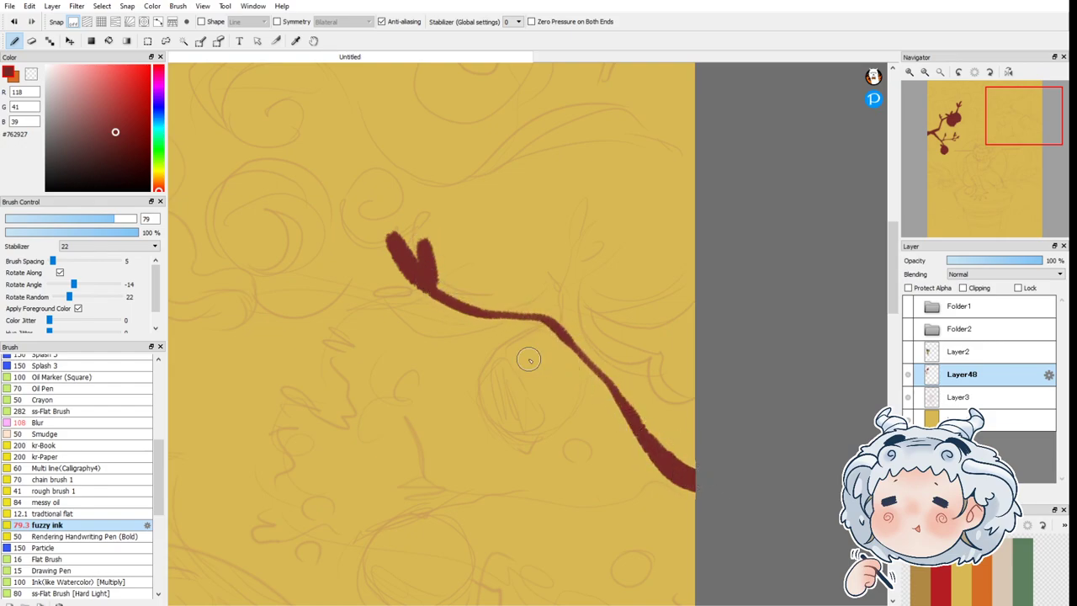
{"action": "mouse_move", "coordinate": [525, 338]}
{"action": "left_mouse_down"}
{"action": "mouse_move", "coordinate": [512, 416]}
{"action": "mouse_move", "coordinate": [518, 341]}
{"action": "mouse_move", "coordinate": [564, 346]}
{"action": "mouse_move", "coordinate": [560, 418]}
{"action": "mouse_move", "coordinate": [492, 382]}
{"action": "mouse_move", "coordinate": [551, 345]}
{"action": "mouse_move", "coordinate": [515, 362]}
{"action": "mouse_move", "coordinate": [515, 413]}
{"action": "mouse_move", "coordinate": [540, 356]}
{"action": "mouse_move", "coordinate": [552, 360]}
{"action": "mouse_move", "coordinate": [551, 410]}
{"action": "mouse_move", "coordinate": [563, 396]}
{"action": "mouse_move", "coordinate": [506, 406]}
{"action": "mouse_move", "coordinate": [554, 351]}
{"action": "mouse_move", "coordinate": [508, 366]}
{"action": "mouse_move", "coordinate": [542, 334]}
{"action": "mouse_move", "coordinate": [570, 373]}
{"action": "mouse_move", "coordinate": [543, 364]}
{"action": "mouse_move", "coordinate": [565, 341]}
{"action": "mouse_move", "coordinate": [543, 262]}
{"action": "mouse_move", "coordinate": [574, 267]}
{"action": "mouse_move", "coordinate": [577, 201]}
{"action": "mouse_move", "coordinate": [593, 229]}
{"action": "mouse_move", "coordinate": [570, 245]}
{"action": "left_mouse_up"}
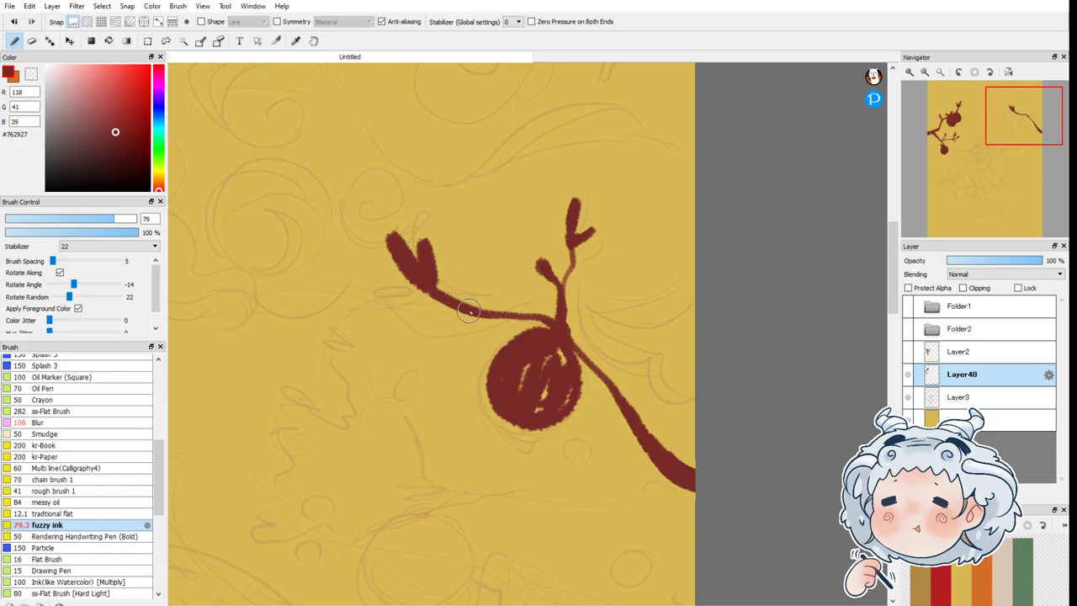
Step: Add a forked side twig to the right branch, fill its peach solid with leaves and thicken the branch base
{"action": "mouse_move", "coordinate": [470, 319]}
{"action": "left_mouse_down"}
{"action": "mouse_move", "coordinate": [435, 343]}
{"action": "mouse_move", "coordinate": [476, 313]}
{"action": "mouse_move", "coordinate": [440, 339]}
{"action": "mouse_move", "coordinate": [409, 340]}
{"action": "mouse_move", "coordinate": [426, 355]}
{"action": "mouse_move", "coordinate": [446, 336]}
{"action": "left_mouse_up"}
{"action": "mouse_move", "coordinate": [526, 375]}
{"action": "left_mouse_down"}
{"action": "mouse_move", "coordinate": [542, 414]}
{"action": "mouse_move", "coordinate": [532, 388]}
{"action": "left_mouse_up"}
{"action": "mouse_move", "coordinate": [546, 335]}
{"action": "left_mouse_down"}
{"action": "mouse_move", "coordinate": [560, 367]}
{"action": "mouse_move", "coordinate": [584, 307]}
{"action": "mouse_move", "coordinate": [569, 344]}
{"action": "left_mouse_up"}
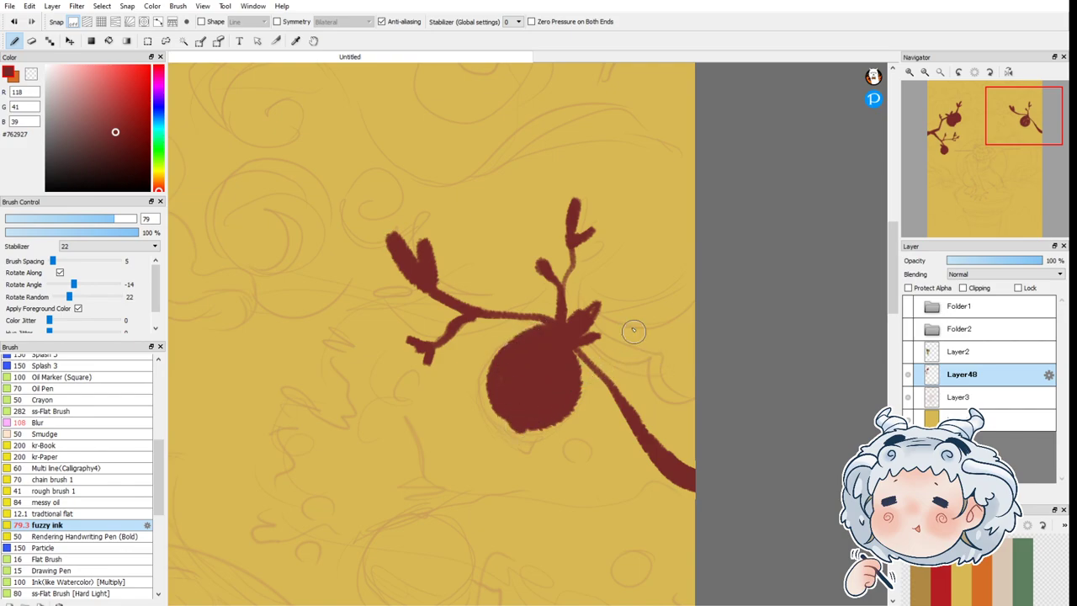
{"action": "left_click_drag", "start_coordinate": [675, 478], "coordinate": [698, 497]}
{"action": "scroll", "coordinate": [642, 297], "scroll_direction": "down", "scroll_amount": 2}
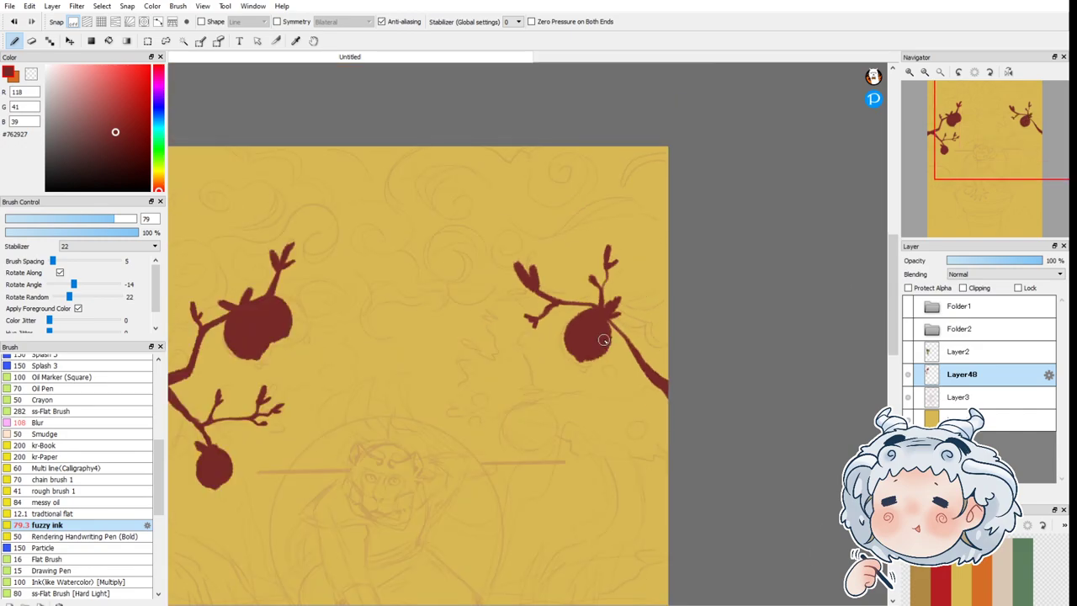
Step: Paint a lower fork of the right branch with a leafed twig and begin the peach outline at its tip
{"action": "scroll", "coordinate": [564, 370], "scroll_direction": "up", "scroll_amount": 3}
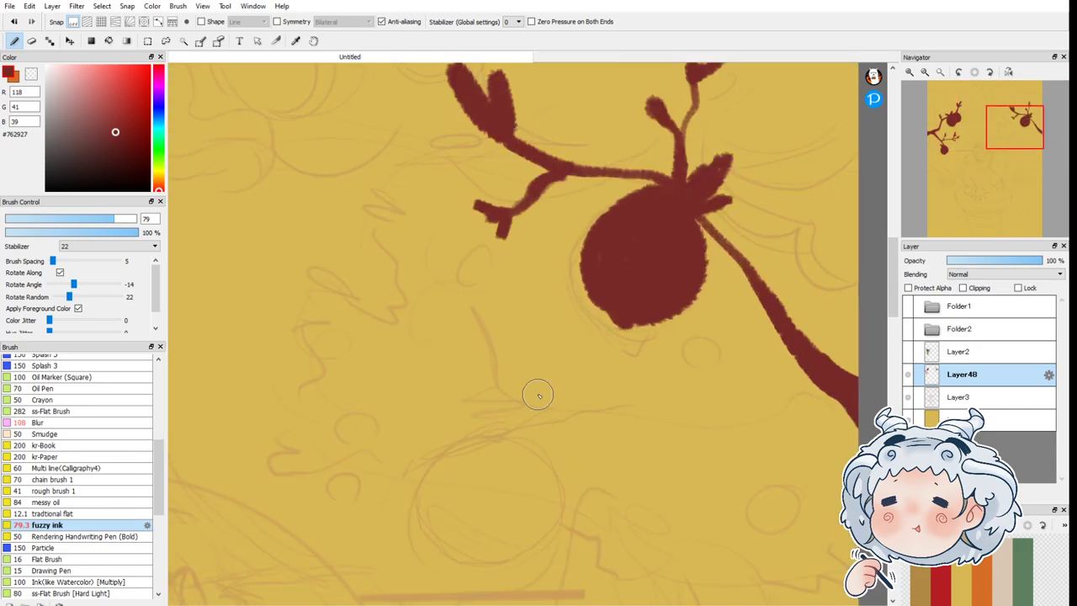
{"action": "mouse_move", "coordinate": [844, 379]}
{"action": "left_mouse_down"}
{"action": "mouse_move", "coordinate": [664, 414]}
{"action": "mouse_move", "coordinate": [503, 419]}
{"action": "mouse_move", "coordinate": [484, 435]}
{"action": "left_mouse_up"}
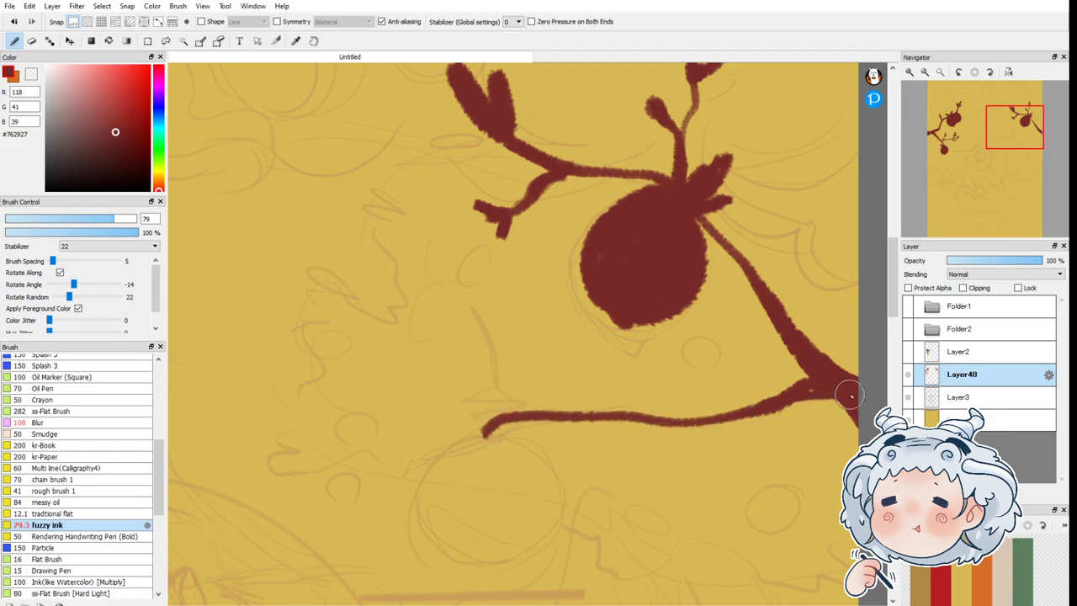
{"action": "mouse_move", "coordinate": [526, 412]}
{"action": "left_mouse_down"}
{"action": "mouse_move", "coordinate": [495, 387]}
{"action": "mouse_move", "coordinate": [469, 312]}
{"action": "mouse_move", "coordinate": [481, 361]}
{"action": "mouse_move", "coordinate": [525, 408]}
{"action": "left_mouse_up"}
{"action": "mouse_move", "coordinate": [484, 380]}
{"action": "left_mouse_down"}
{"action": "mouse_move", "coordinate": [546, 416]}
{"action": "mouse_move", "coordinate": [511, 416]}
{"action": "mouse_move", "coordinate": [491, 439]}
{"action": "mouse_move", "coordinate": [460, 415]}
{"action": "mouse_move", "coordinate": [488, 439]}
{"action": "mouse_move", "coordinate": [464, 441]}
{"action": "mouse_move", "coordinate": [493, 454]}
{"action": "mouse_move", "coordinate": [484, 449]}
{"action": "mouse_move", "coordinate": [493, 439]}
{"action": "mouse_move", "coordinate": [465, 444]}
{"action": "mouse_move", "coordinate": [435, 516]}
{"action": "left_mouse_up"}
{"action": "mouse_move", "coordinate": [435, 516]}
{"action": "left_mouse_down"}
{"action": "mouse_move", "coordinate": [444, 454]}
{"action": "mouse_move", "coordinate": [425, 490]}
{"action": "mouse_move", "coordinate": [436, 522]}
{"action": "left_mouse_up"}
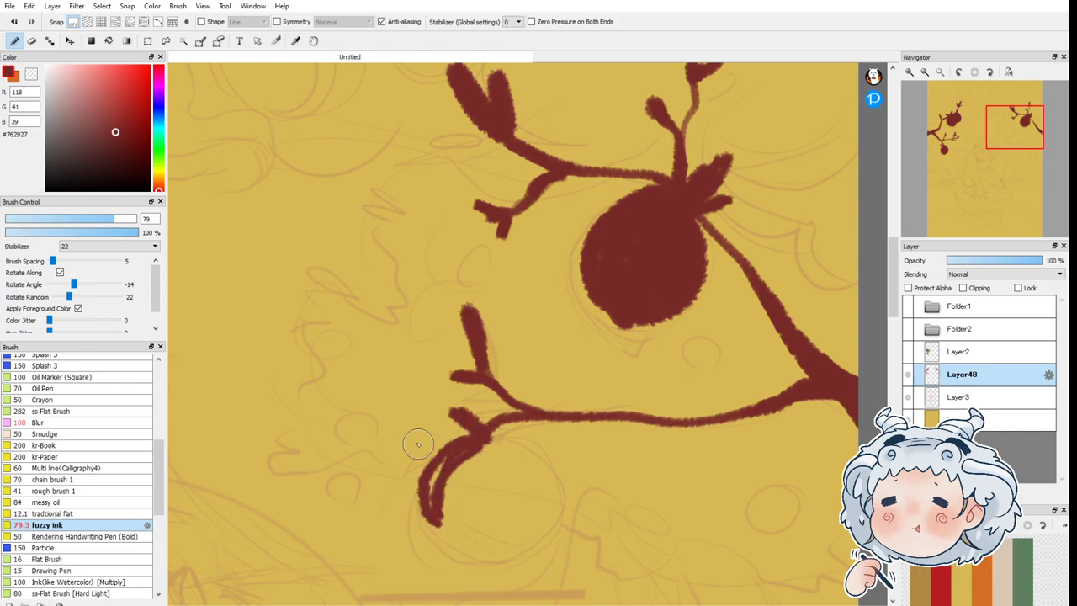
Step: Fill the large peach on the right branch's lower fork, enlarging the brush to 125, and round out the peach above it
{"action": "mouse_move", "coordinate": [692, 228]}
{"action": "left_mouse_down"}
{"action": "mouse_move", "coordinate": [707, 270]}
{"action": "mouse_move", "coordinate": [689, 275]}
{"action": "left_mouse_up"}
{"action": "mouse_move", "coordinate": [429, 503]}
{"action": "left_mouse_down"}
{"action": "mouse_move", "coordinate": [477, 570]}
{"action": "mouse_move", "coordinate": [532, 553]}
{"action": "left_mouse_up"}
{"action": "mouse_move", "coordinate": [476, 440]}
{"action": "left_mouse_down"}
{"action": "mouse_move", "coordinate": [538, 449]}
{"action": "mouse_move", "coordinate": [524, 551]}
{"action": "left_mouse_up"}
{"action": "mouse_move", "coordinate": [546, 473]}
{"action": "left_mouse_down"}
{"action": "mouse_move", "coordinate": [556, 503]}
{"action": "mouse_move", "coordinate": [526, 543]}
{"action": "left_mouse_up"}
{"action": "left_click_drag", "start_coordinate": [424, 492], "coordinate": [488, 558]}
{"action": "left_click_drag", "start_coordinate": [437, 526], "coordinate": [503, 555]}
{"action": "left_click_drag", "start_coordinate": [438, 505], "coordinate": [512, 542]}
{"action": "left_click_drag", "start_coordinate": [427, 488], "coordinate": [513, 529]}
{"action": "left_click_drag", "start_coordinate": [122, 219], "coordinate": [130, 219]}
{"action": "left_click_drag", "start_coordinate": [444, 486], "coordinate": [547, 530]}
{"action": "left_click_drag", "start_coordinate": [421, 471], "coordinate": [555, 514]}
{"action": "mouse_move", "coordinate": [458, 445]}
{"action": "left_mouse_down"}
{"action": "mouse_move", "coordinate": [526, 522]}
{"action": "mouse_move", "coordinate": [546, 480]}
{"action": "mouse_move", "coordinate": [504, 530]}
{"action": "mouse_move", "coordinate": [515, 520]}
{"action": "mouse_move", "coordinate": [452, 468]}
{"action": "mouse_move", "coordinate": [458, 527]}
{"action": "mouse_move", "coordinate": [477, 516]}
{"action": "mouse_move", "coordinate": [440, 512]}
{"action": "mouse_move", "coordinate": [478, 534]}
{"action": "mouse_move", "coordinate": [508, 477]}
{"action": "mouse_move", "coordinate": [474, 543]}
{"action": "mouse_move", "coordinate": [457, 547]}
{"action": "mouse_move", "coordinate": [548, 514]}
{"action": "mouse_move", "coordinate": [482, 559]}
{"action": "mouse_move", "coordinate": [529, 530]}
{"action": "mouse_move", "coordinate": [515, 555]}
{"action": "mouse_move", "coordinate": [527, 551]}
{"action": "left_mouse_up"}
{"action": "left_click_drag", "start_coordinate": [457, 511], "coordinate": [488, 505]}
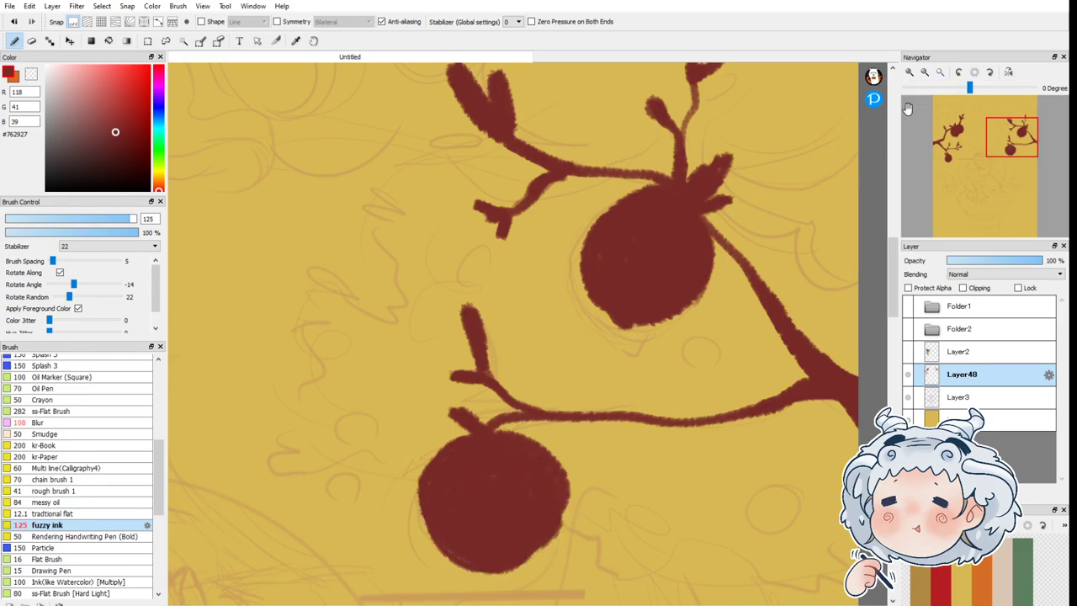
{"action": "mouse_move", "coordinate": [638, 205]}
{"action": "left_mouse_down"}
{"action": "mouse_move", "coordinate": [637, 192]}
{"action": "mouse_move", "coordinate": [598, 243]}
{"action": "mouse_move", "coordinate": [637, 197]}
{"action": "mouse_move", "coordinate": [594, 229]}
{"action": "mouse_move", "coordinate": [613, 211]}
{"action": "mouse_move", "coordinate": [605, 294]}
{"action": "left_mouse_up"}
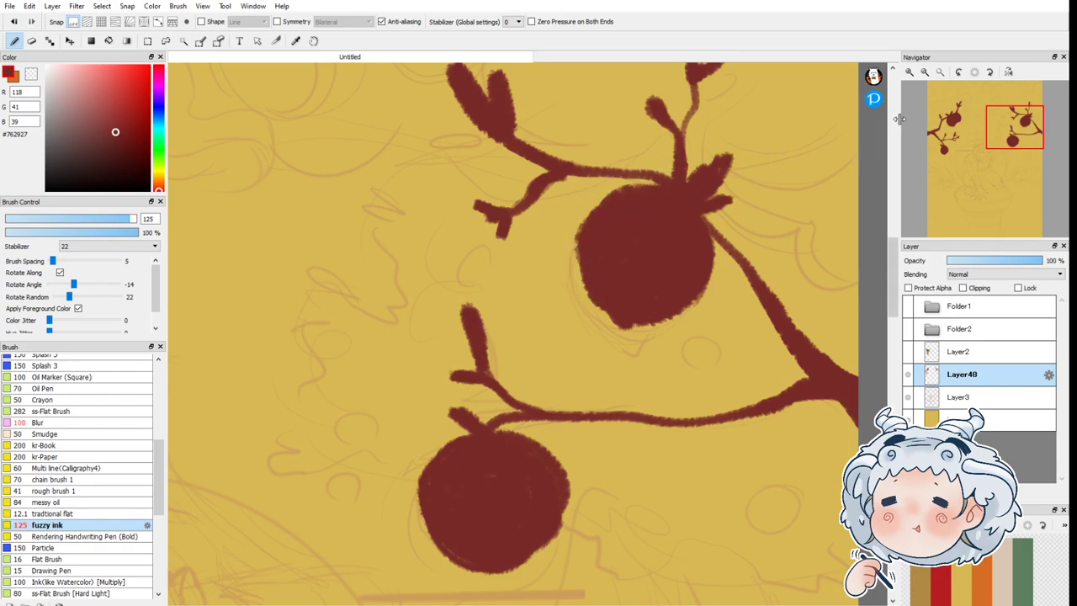
Step: Move Layer48 above Folder2 and show Folder2 so the branches sit over the coloured artwork
{"action": "left_click", "coordinate": [939, 72]}
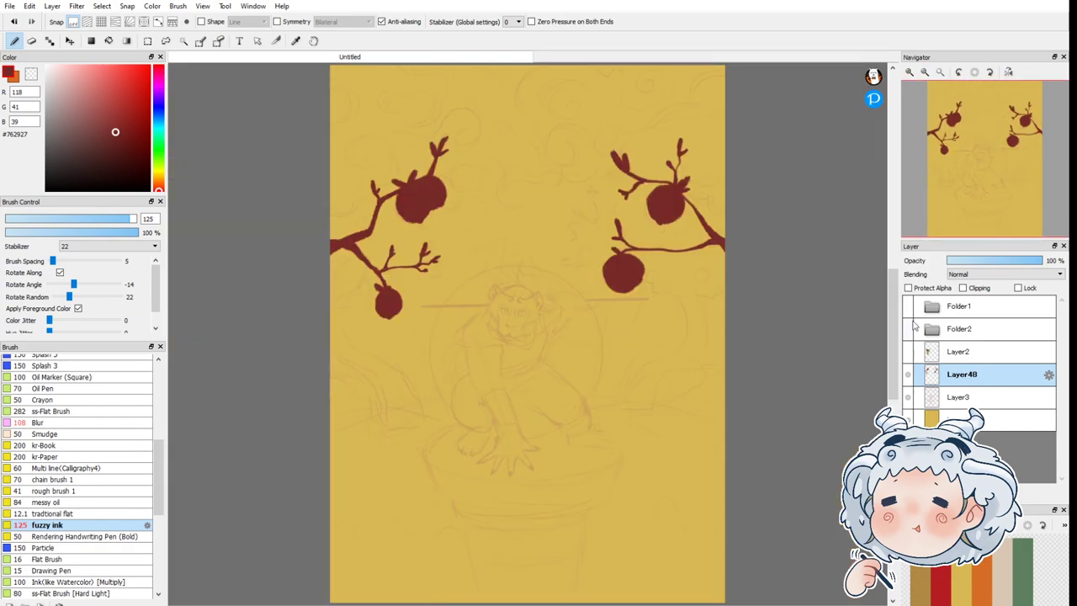
{"action": "left_click_drag", "start_coordinate": [950, 376], "coordinate": [969, 320]}
{"action": "left_click", "coordinate": [908, 352]}
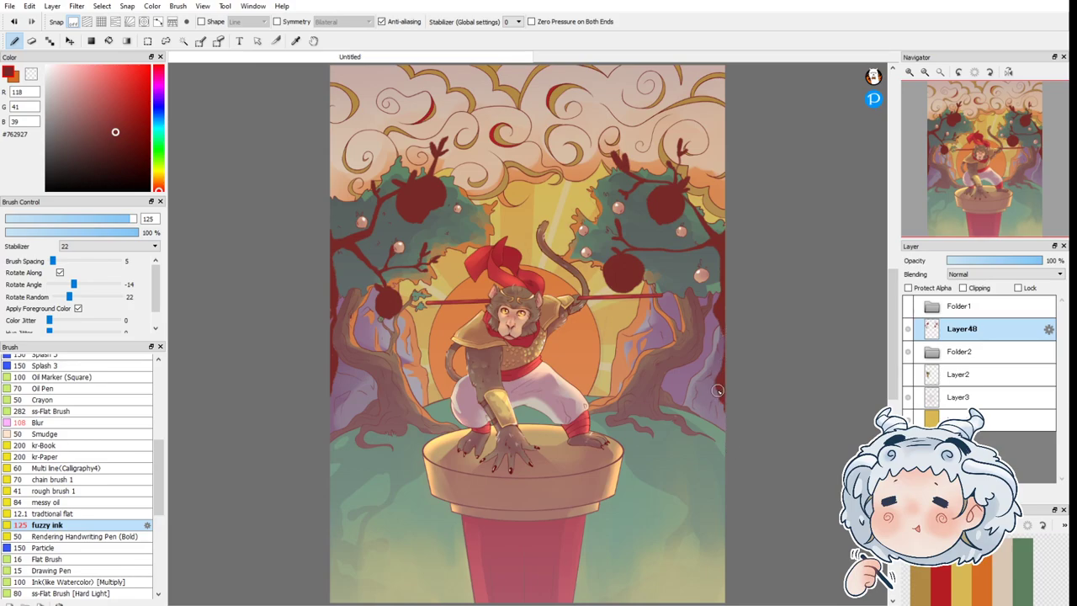
Step: Reduce the brush to size 46 and paint a thin branch beside the tree trunk along the canvas's lower right edge
{"action": "left_click_drag", "start_coordinate": [684, 317], "coordinate": [718, 373]}
{"action": "key", "text": "ctrl+z"}
{"action": "left_click_drag", "start_coordinate": [109, 220], "coordinate": [99, 219]}
{"action": "left_click_drag", "start_coordinate": [687, 335], "coordinate": [730, 403]}
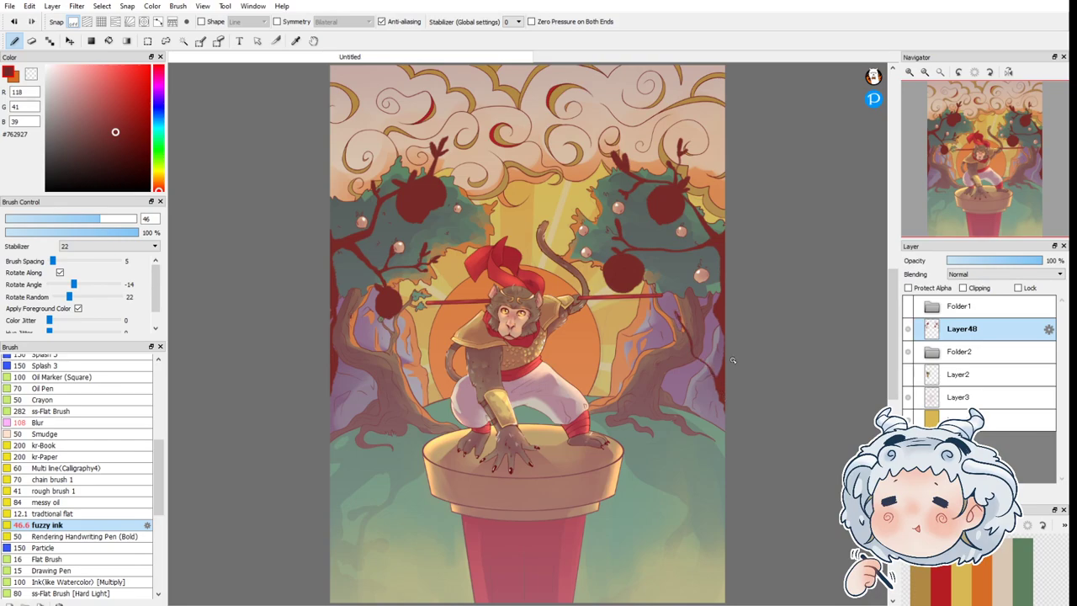
Step: Paint a matching branch along the canvas's lower left edge, thickening it with the brush at size 84
{"action": "left_click_drag", "start_coordinate": [338, 384], "coordinate": [368, 333]}
{"action": "left_click", "coordinate": [116, 219]}
{"action": "left_click_drag", "start_coordinate": [355, 357], "coordinate": [332, 411]}
{"action": "key", "text": "ctrl+z"}
{"action": "left_click_drag", "start_coordinate": [355, 359], "coordinate": [320, 424]}
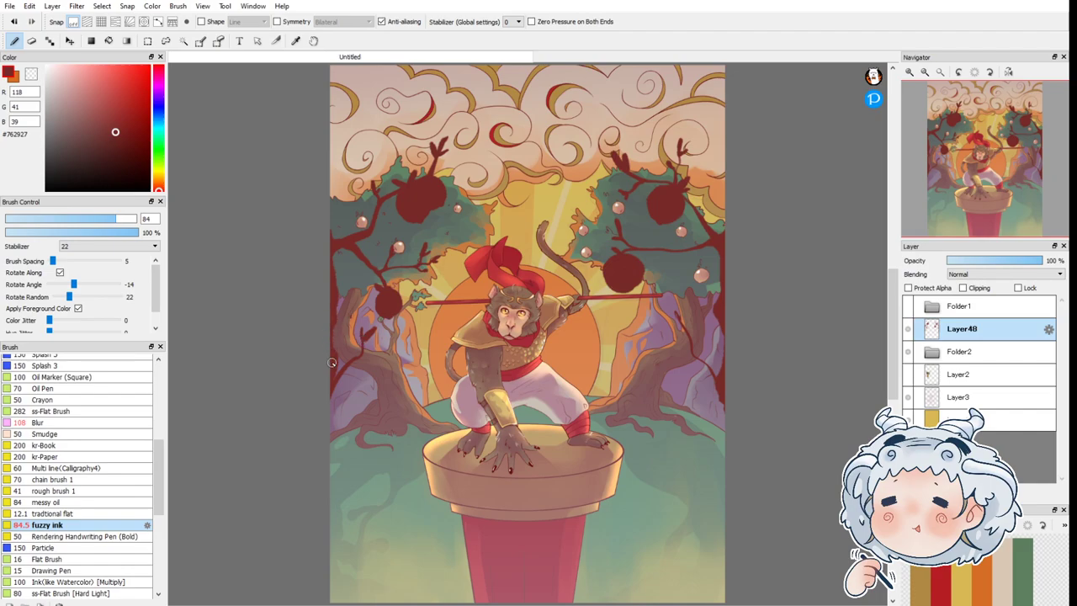
Step: Add extra twigs and thicken the strokes on the lower branches at both canvas edges
{"action": "left_click_drag", "start_coordinate": [682, 311], "coordinate": [677, 320]}
{"action": "mouse_move", "coordinate": [718, 397]}
{"action": "left_mouse_down"}
{"action": "mouse_move", "coordinate": [731, 438]}
{"action": "mouse_move", "coordinate": [723, 404]}
{"action": "mouse_move", "coordinate": [680, 381]}
{"action": "left_mouse_up"}
{"action": "left_click_drag", "start_coordinate": [333, 383], "coordinate": [325, 425]}
Step: Duplicate Layer48 and merge the copy back down, twice, to solidify the branch silhouettes
{"action": "key", "text": "ctrl+j"}
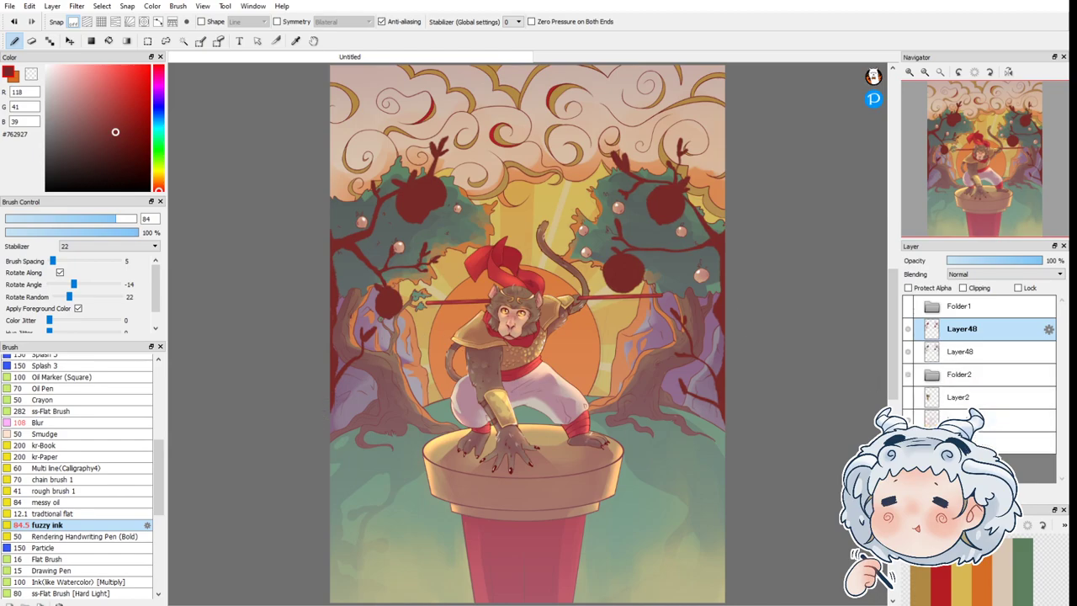
{"action": "key", "text": "ctrl+e"}
{"action": "key", "text": "ctrl+j"}
{"action": "key", "text": "ctrl+e"}
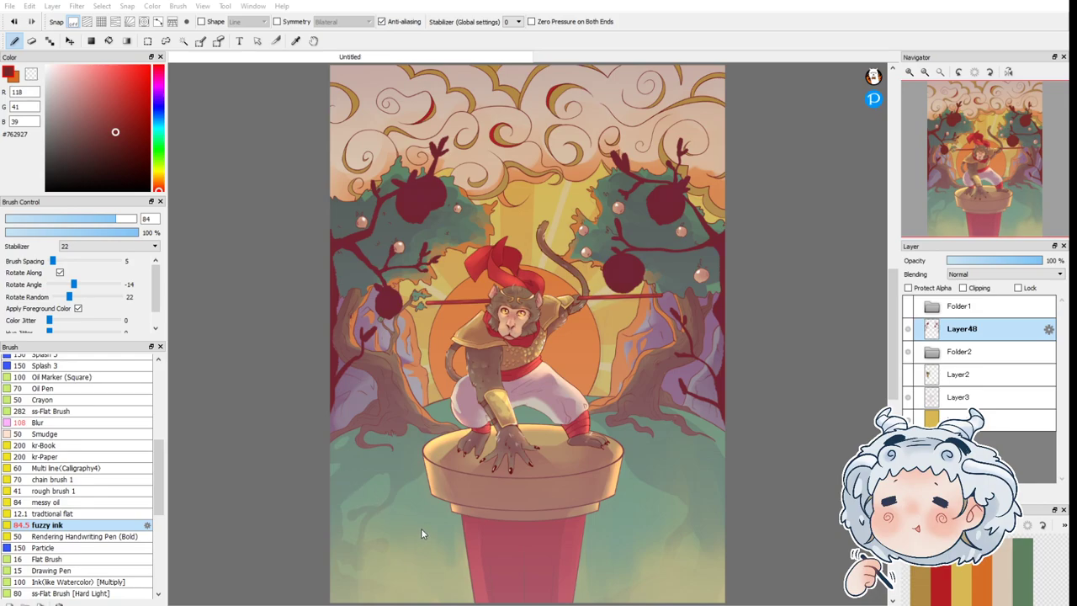
Step: Add a layer clipped to Layer48 and paint orange (#D66E26) highlights along the edges of the dark red peaches and branches
{"action": "left_click", "coordinate": [910, 490]}
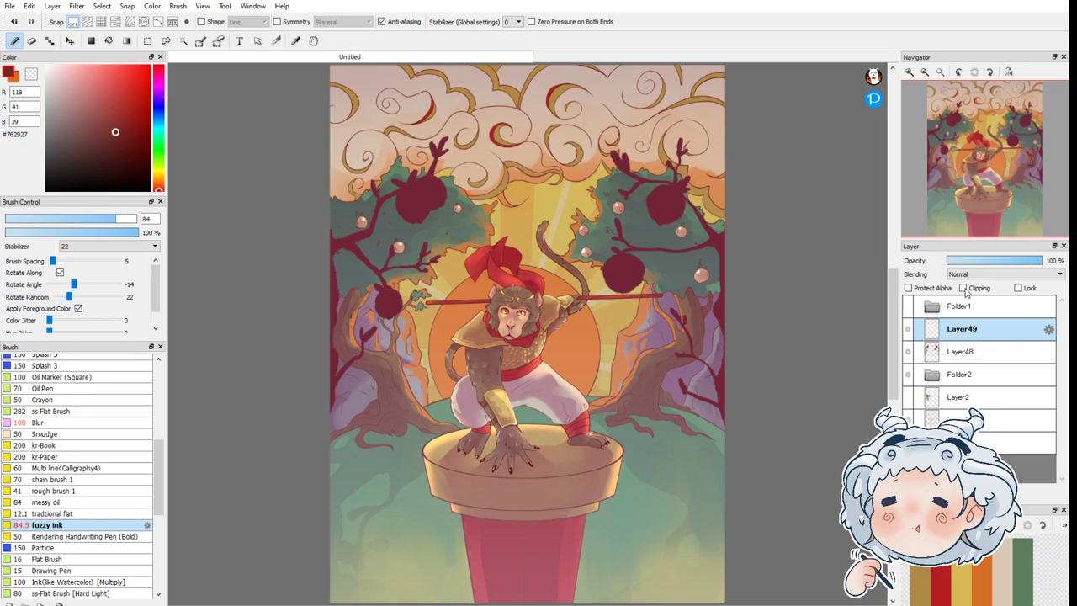
{"action": "left_click", "coordinate": [964, 287]}
{"action": "left_click", "coordinate": [982, 571]}
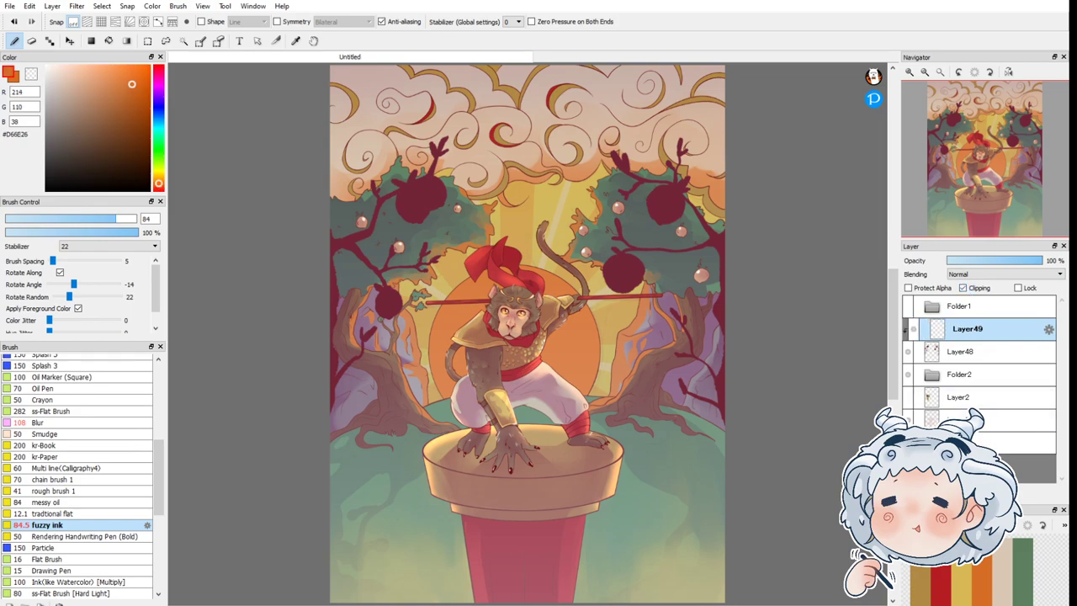
{"action": "left_click_drag", "start_coordinate": [165, 391], "coordinate": [161, 392]}
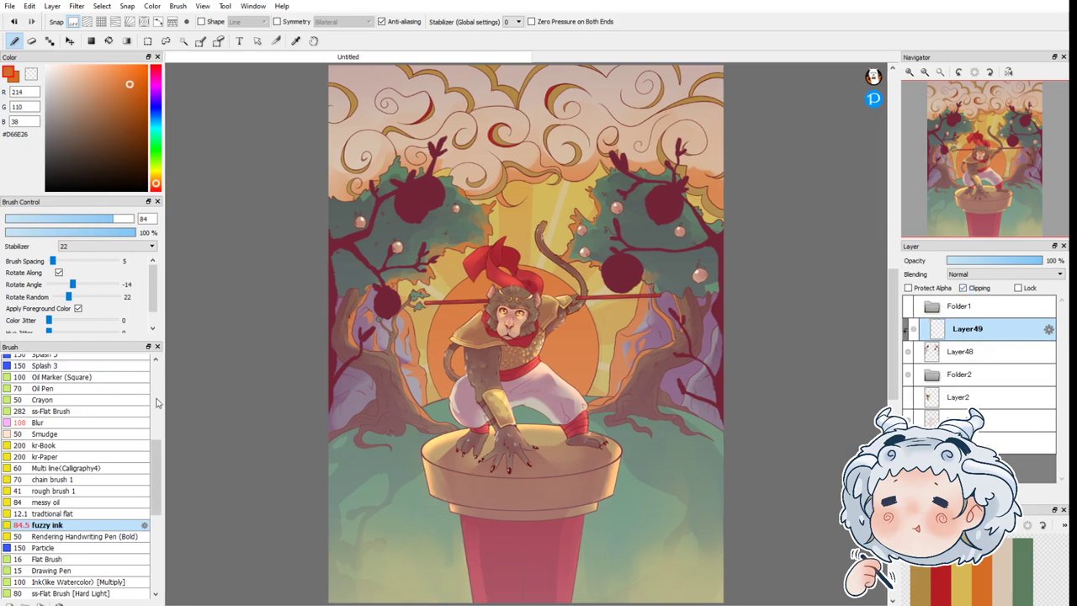
{"action": "mouse_move", "coordinate": [393, 289]}
{"action": "left_mouse_down"}
{"action": "mouse_move", "coordinate": [399, 309]}
{"action": "mouse_move", "coordinate": [404, 301]}
{"action": "left_mouse_up"}
{"action": "mouse_move", "coordinate": [414, 187]}
{"action": "left_mouse_down"}
{"action": "mouse_move", "coordinate": [427, 207]}
{"action": "mouse_move", "coordinate": [424, 189]}
{"action": "mouse_move", "coordinate": [431, 198]}
{"action": "left_mouse_up"}
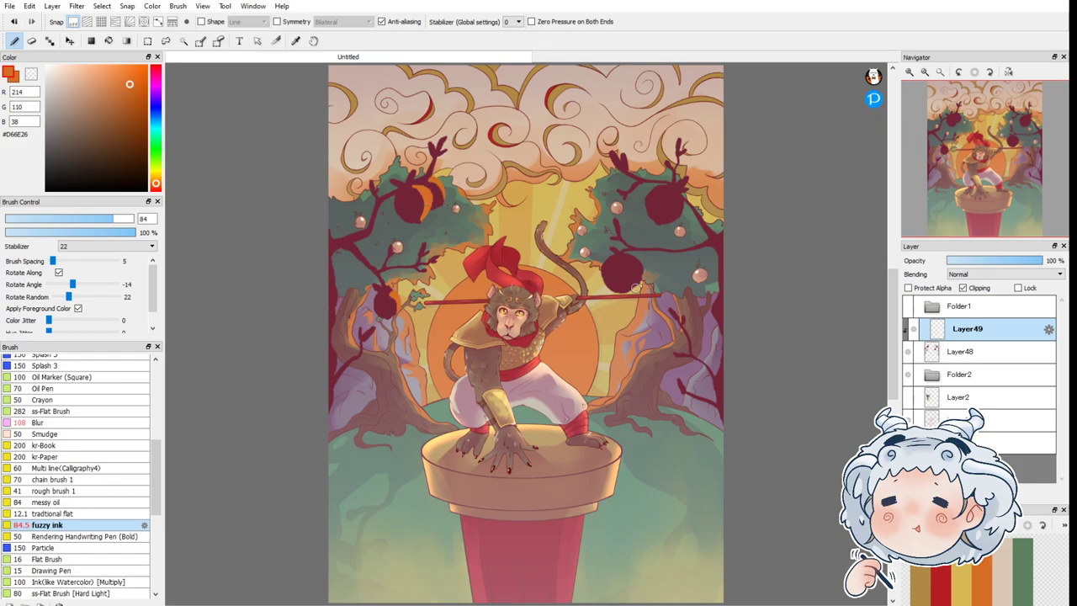
{"action": "left_click_drag", "start_coordinate": [607, 290], "coordinate": [608, 265]}
{"action": "mouse_move", "coordinate": [646, 221]}
{"action": "left_mouse_down"}
{"action": "mouse_move", "coordinate": [657, 190]}
{"action": "mouse_move", "coordinate": [648, 202]}
{"action": "left_mouse_up"}
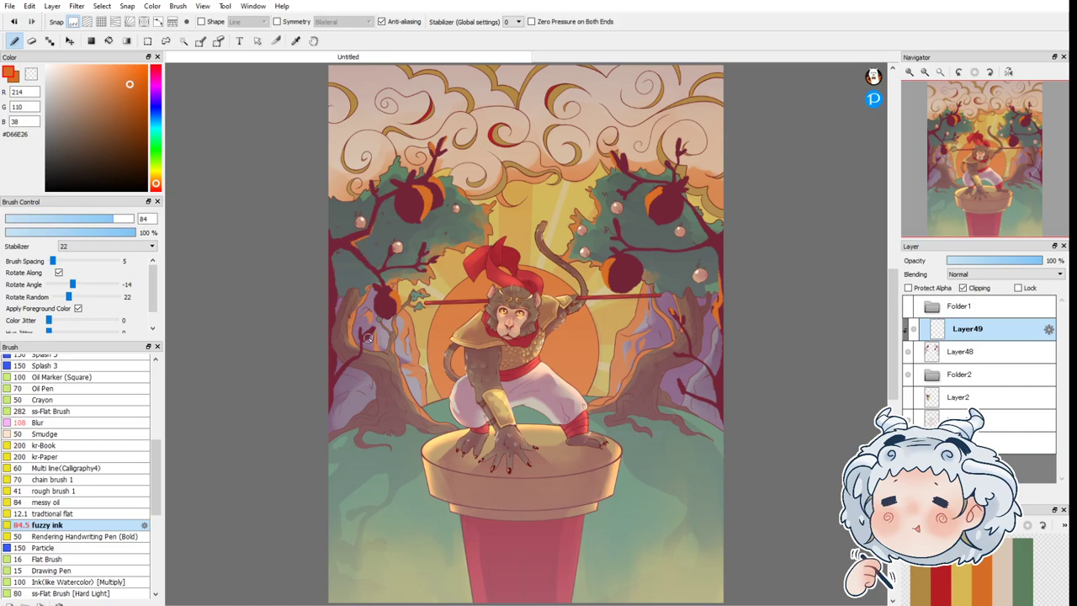
Step: Lower the opacity of the clipped highlight layer to 29%, toggling the branch layer's visibility to compare
{"action": "left_click", "coordinate": [989, 261]}
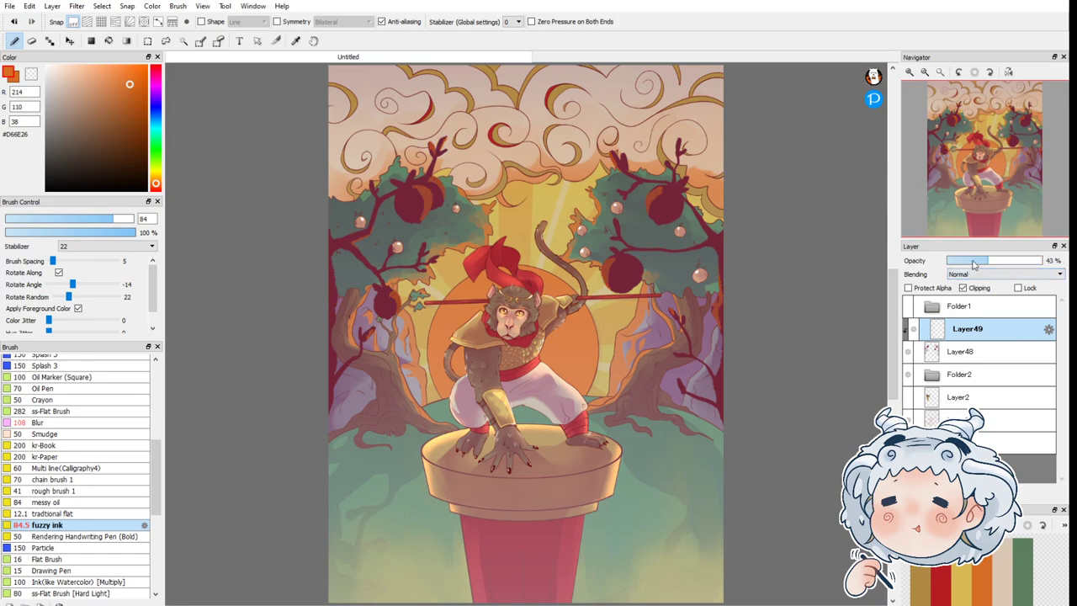
{"action": "left_click", "coordinate": [973, 262]}
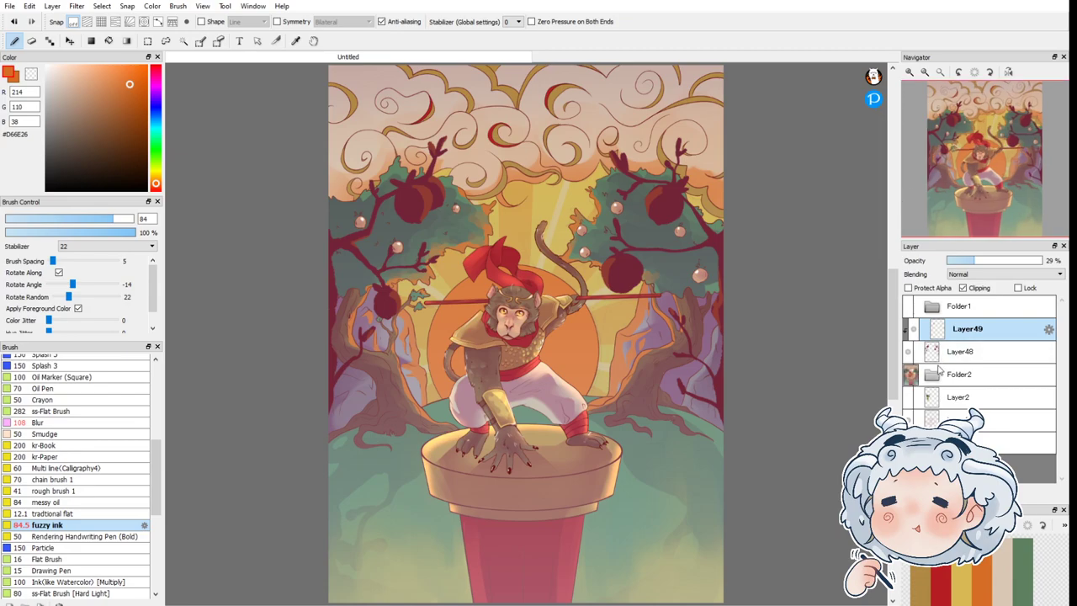
{"action": "left_click", "coordinate": [909, 352]}
{"action": "left_click", "coordinate": [908, 350]}
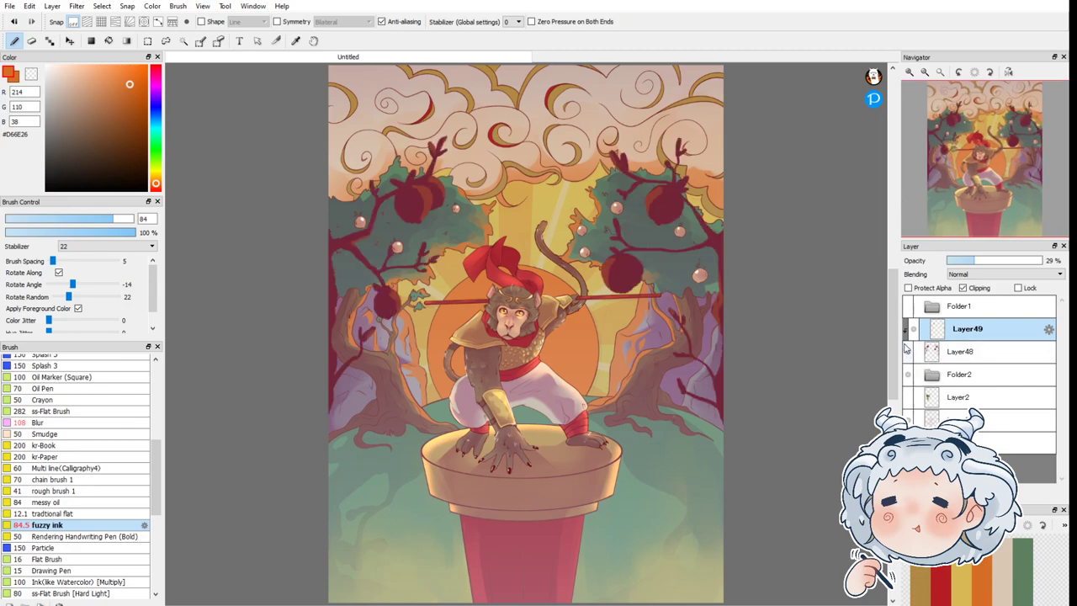
{"action": "left_click", "coordinate": [908, 350]}
{"action": "left_click", "coordinate": [909, 351]}
Step: Group the branch layer Layer48 and its clipped highlight layer Layer49 into a new folder above Folder2
{"action": "left_click", "coordinate": [955, 353]}
{"action": "left_click", "coordinate": [956, 330]}
{"action": "left_click", "coordinate": [973, 492]}
{"action": "left_click", "coordinate": [974, 376]}
{"action": "left_click", "coordinate": [978, 353], "text": "shift"}
{"action": "left_click_drag", "start_coordinate": [986, 329], "coordinate": [986, 329]}
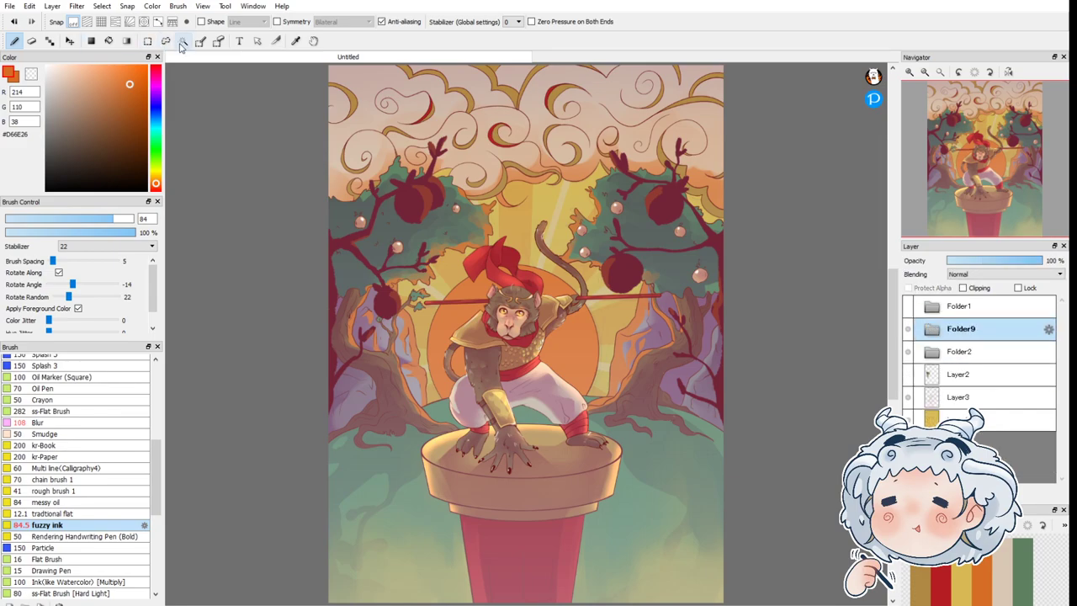
Step: Move the branch folder down to frame the pedestal and transform it to squash its height slightly from the upper edge
{"action": "left_click", "coordinate": [70, 41]}
{"action": "left_click_drag", "start_coordinate": [547, 347], "coordinate": [497, 538]}
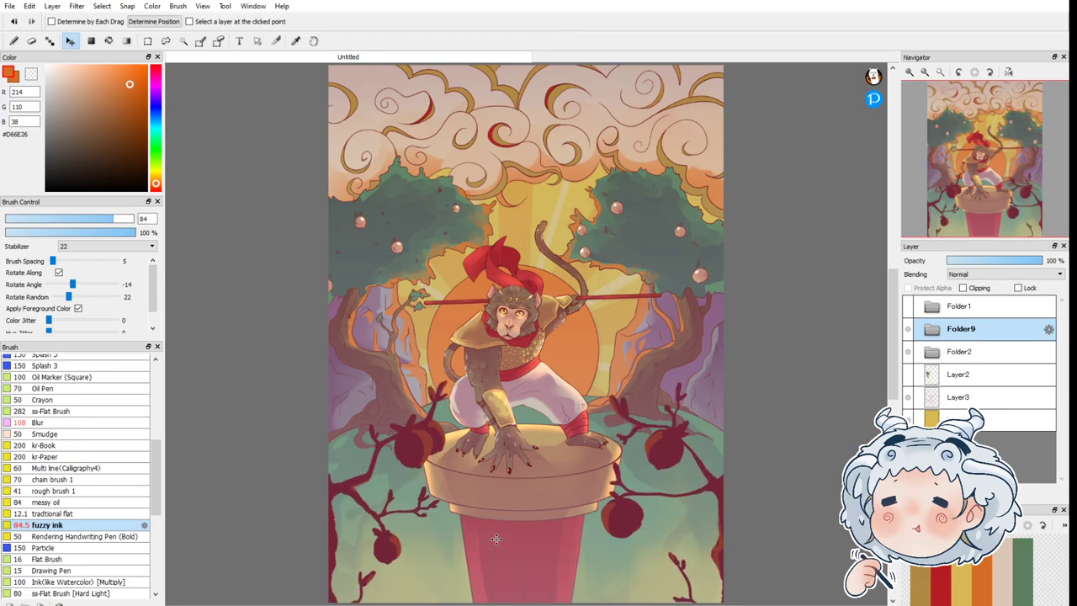
{"action": "key", "text": "ctrl+t"}
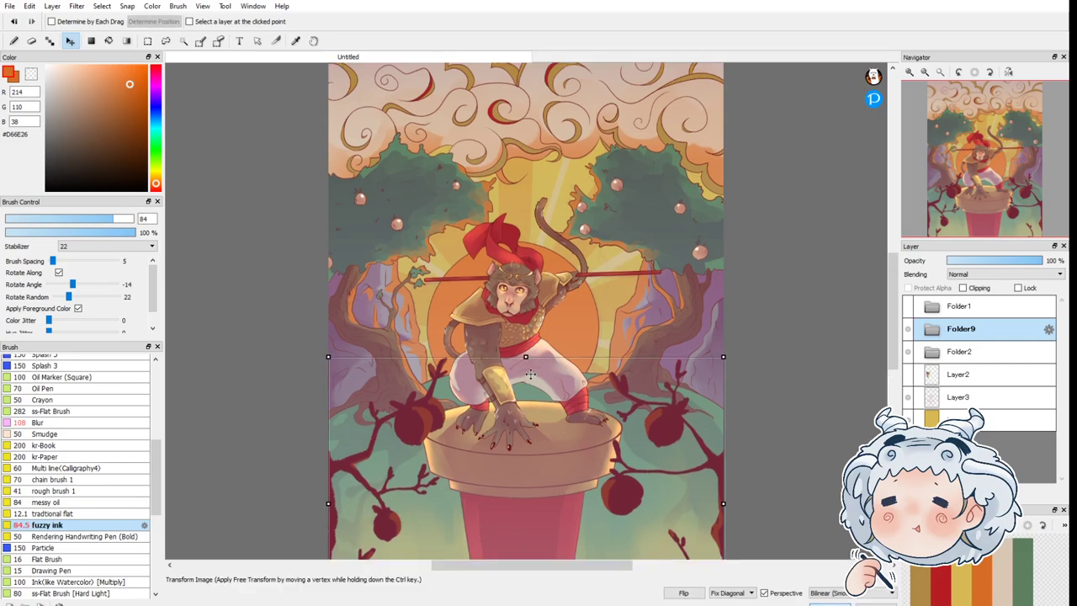
{"action": "left_click_drag", "start_coordinate": [525, 357], "coordinate": [525, 370]}
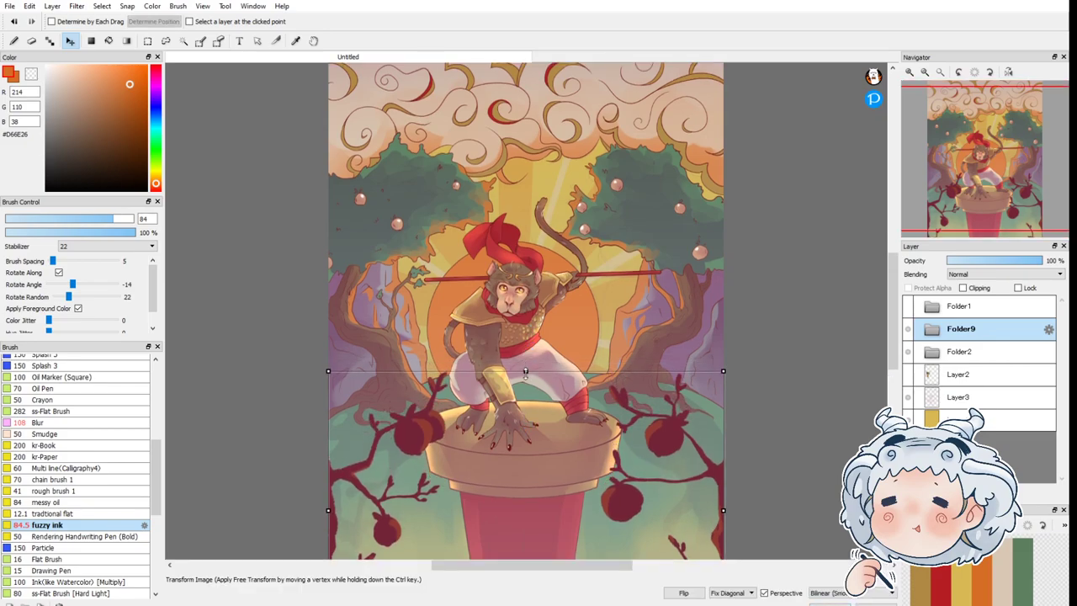
{"action": "left_click", "coordinate": [833, 595]}
{"action": "scroll", "coordinate": [756, 380], "scroll_direction": "up", "scroll_amount": 1}
{"action": "scroll", "coordinate": [757, 379], "scroll_direction": "down", "scroll_amount": 2}
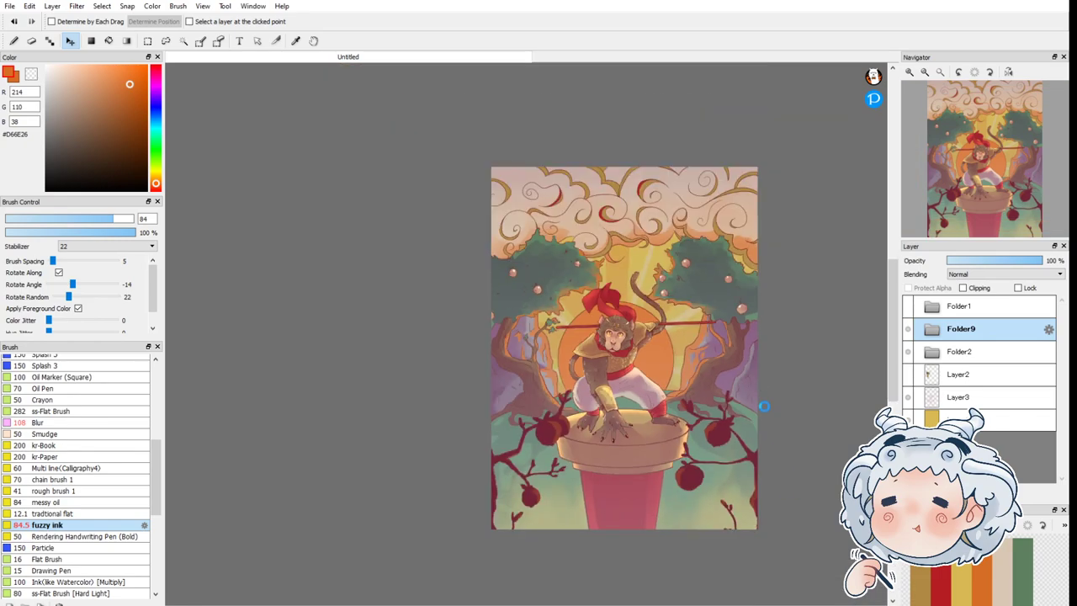
{"action": "scroll", "coordinate": [763, 407], "scroll_direction": "up", "scroll_amount": 1}
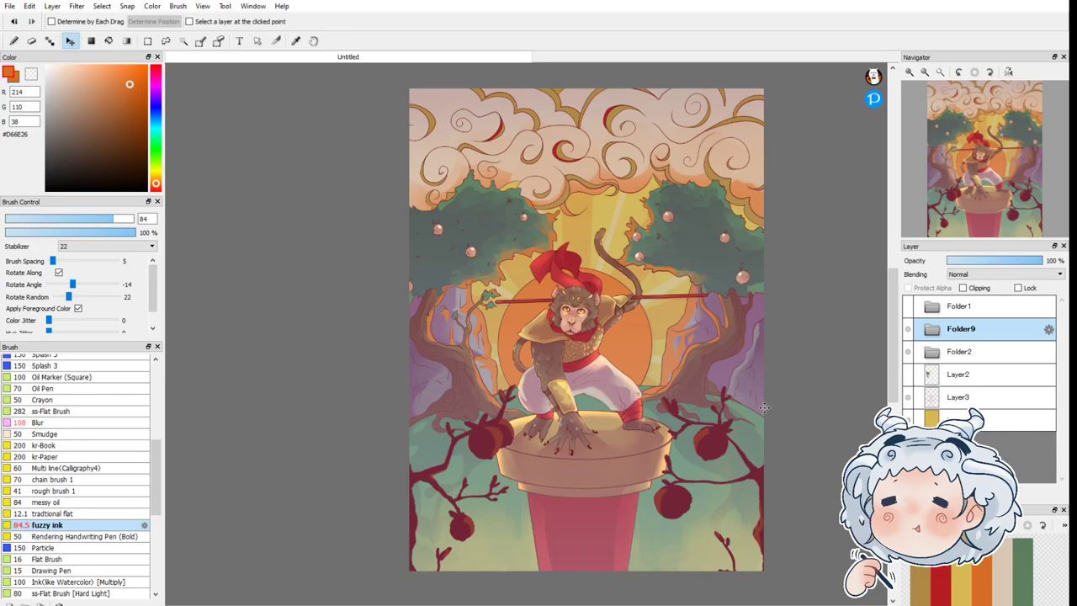
Step: Move the branch folder inside Folder2, directly above Layer47
{"action": "left_click", "coordinate": [930, 350]}
{"action": "left_click_drag", "start_coordinate": [954, 331], "coordinate": [957, 359]}
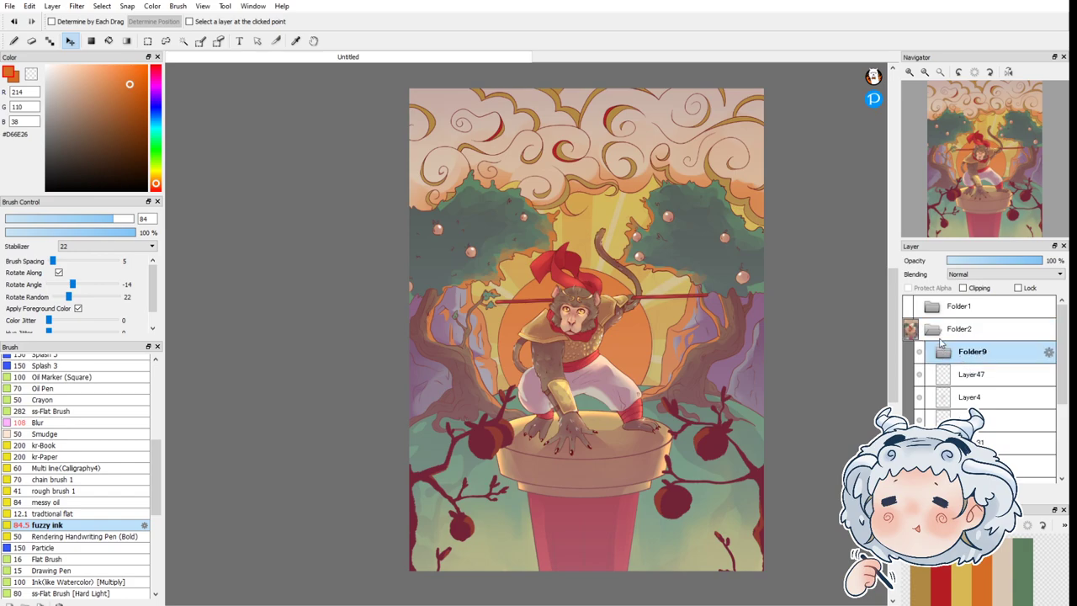
Step: Copy Folder2's combined artwork and paste it as a single flattened layer above the branch folder
{"action": "left_click", "coordinate": [942, 331]}
{"action": "left_click", "coordinate": [939, 331]}
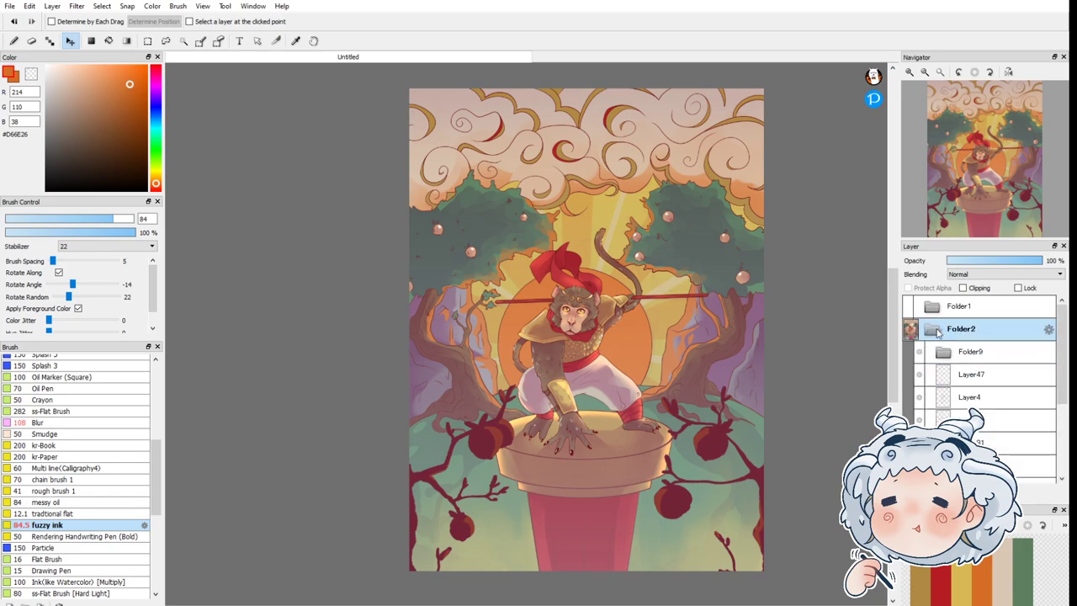
{"action": "left_click", "coordinate": [1001, 354]}
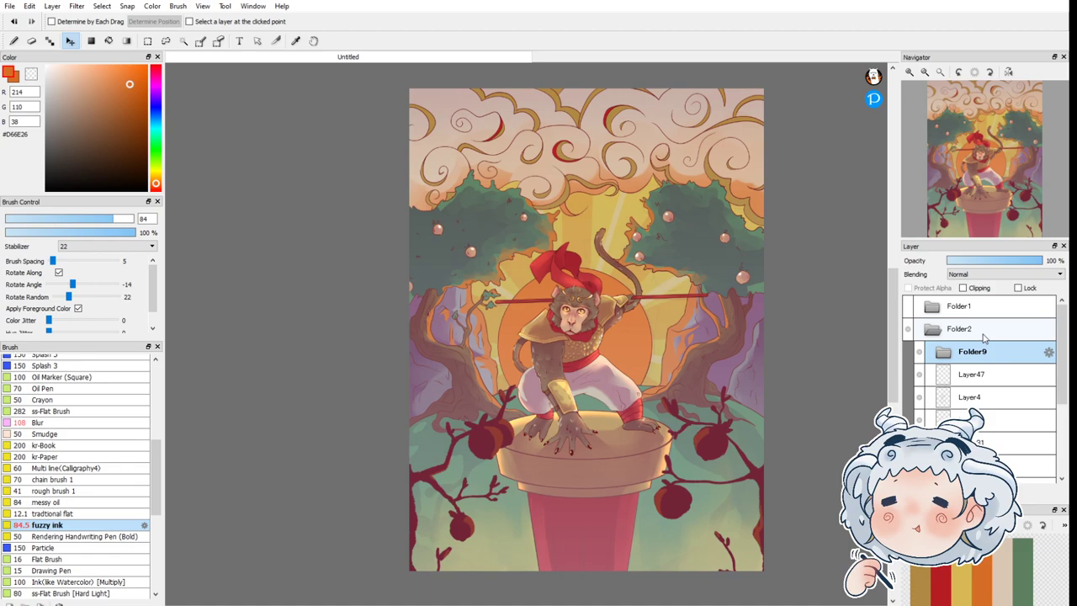
{"action": "key", "text": "ctrl+v"}
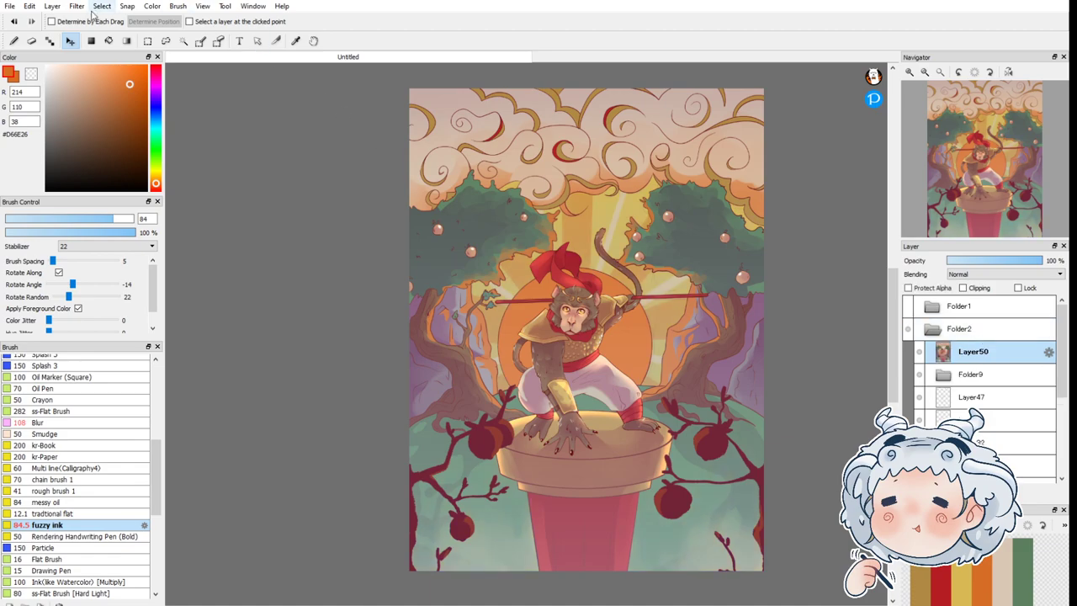